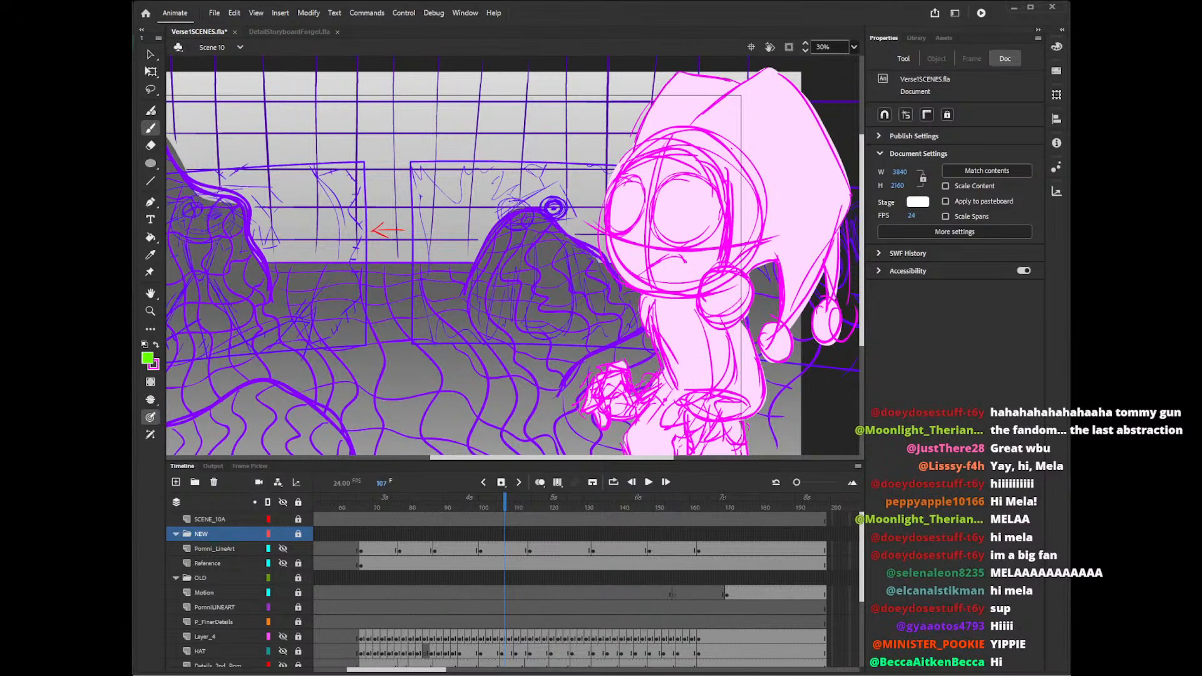
- Hide the KeyPomRough, SecondaryRough and BackGrounds layers so the rough artwork clears from the stage
{"action": "scroll", "coordinate": [866, 284], "scroll_direction": "up", "scroll_amount": 1}
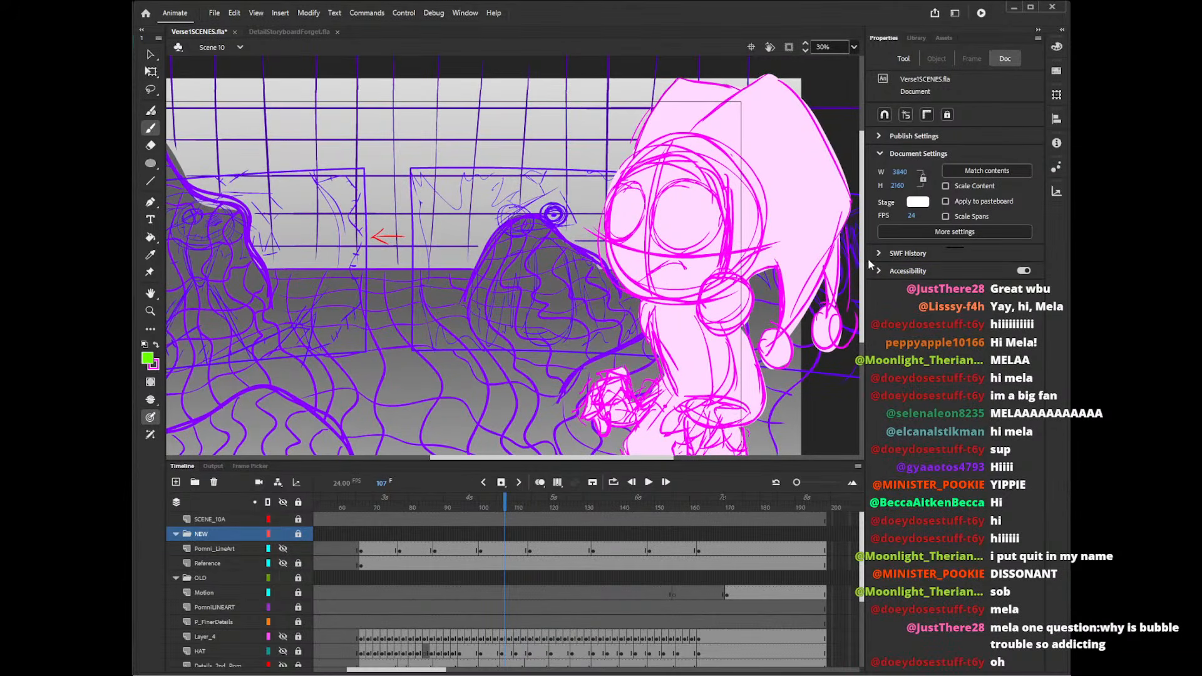
{"action": "left_click_drag", "start_coordinate": [584, 461], "coordinate": [563, 461]}
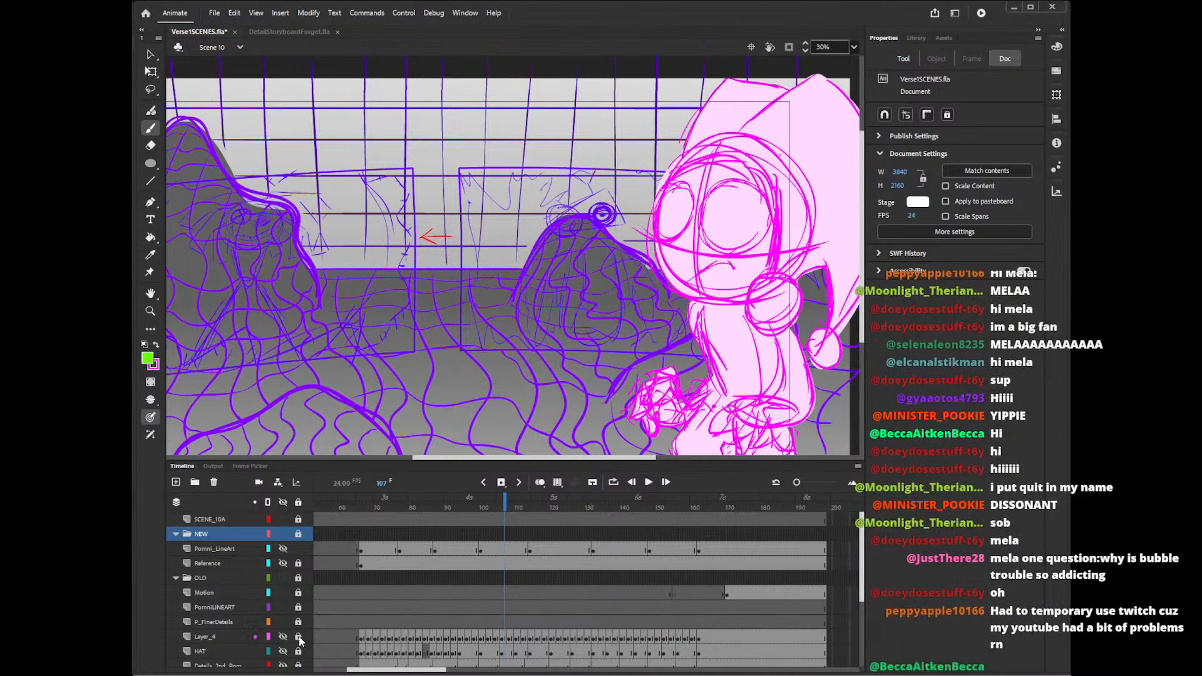
{"action": "left_click_drag", "start_coordinate": [861, 544], "coordinate": [861, 604]}
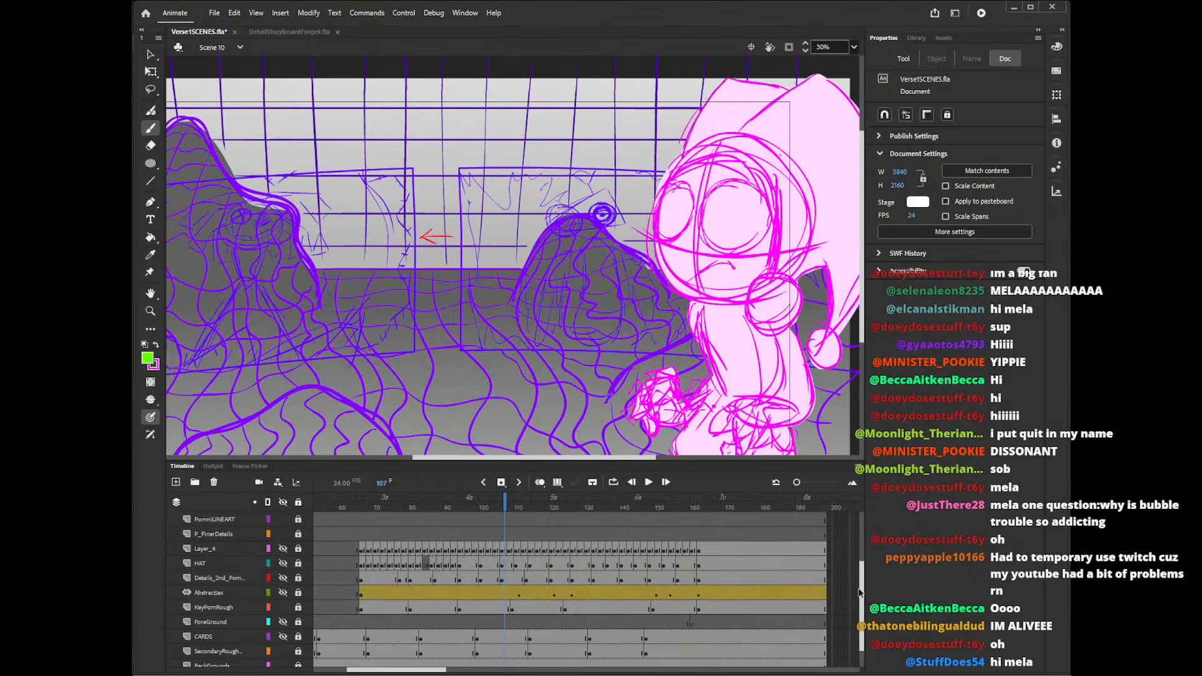
{"action": "left_click", "coordinate": [283, 607]}
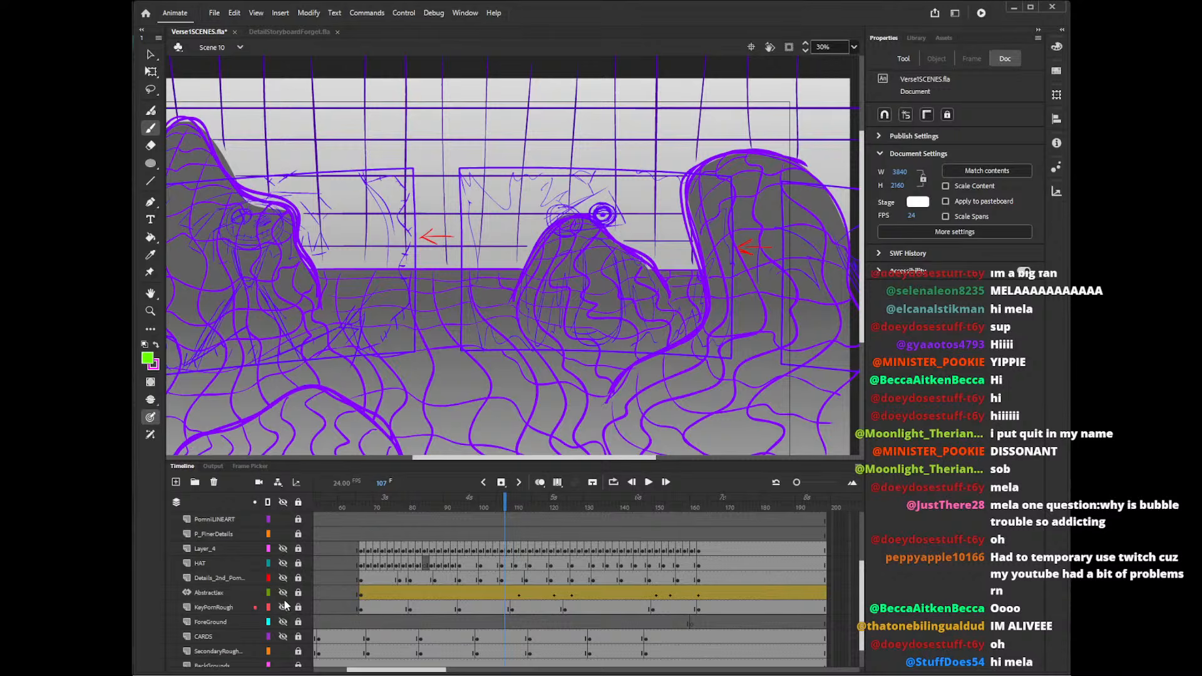
{"action": "left_click", "coordinate": [283, 651]}
{"action": "left_click", "coordinate": [283, 665]}
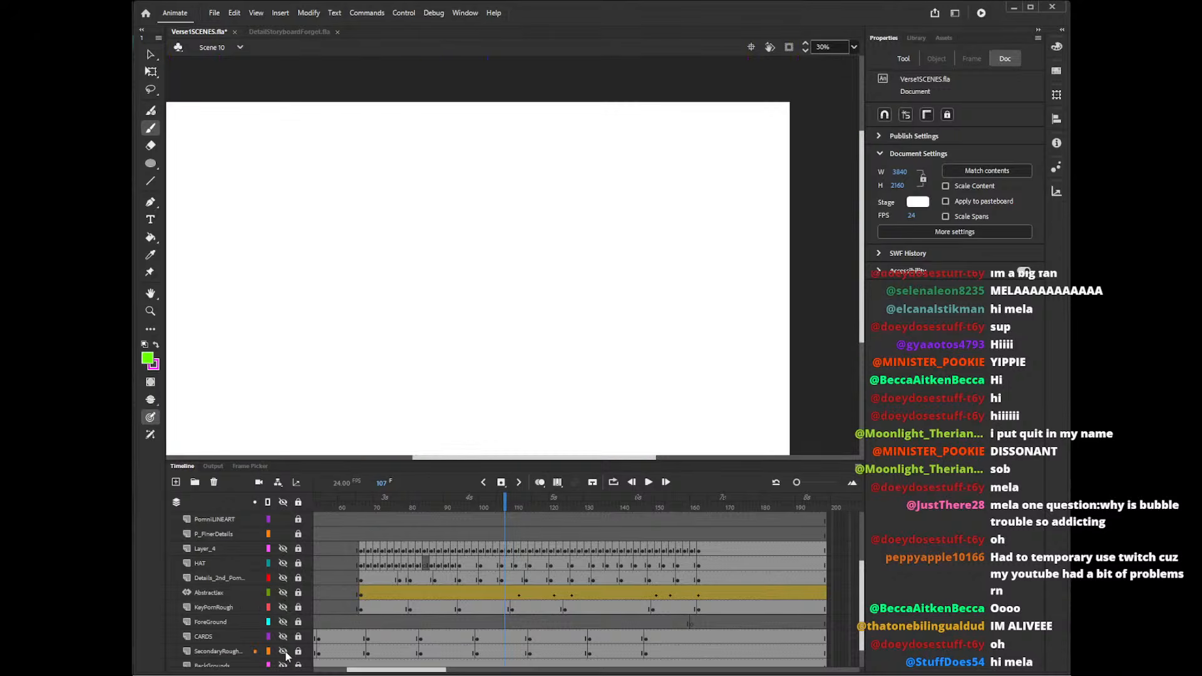
- Set the stage magnification to 20% and make the Pomni_LineArt and Reference layers visible
{"action": "left_click", "coordinate": [828, 47]}
{"action": "type", "text": "20"}
{"action": "key", "text": "Return"}
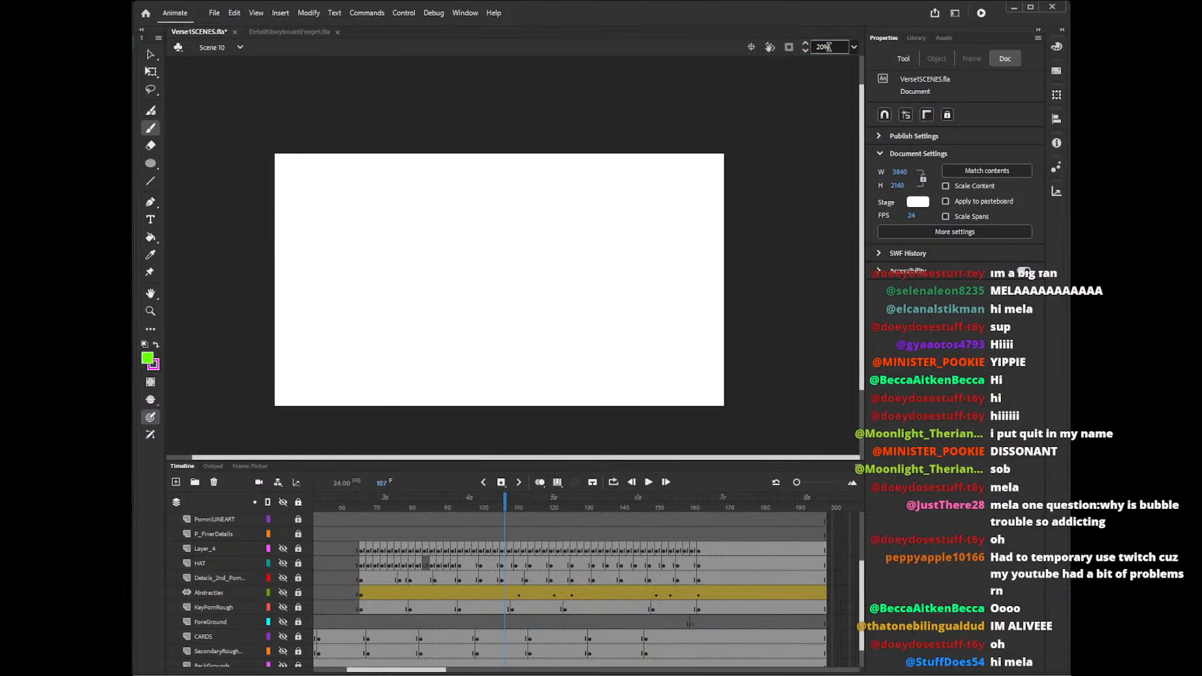
{"action": "left_click_drag", "start_coordinate": [861, 568], "coordinate": [862, 518]}
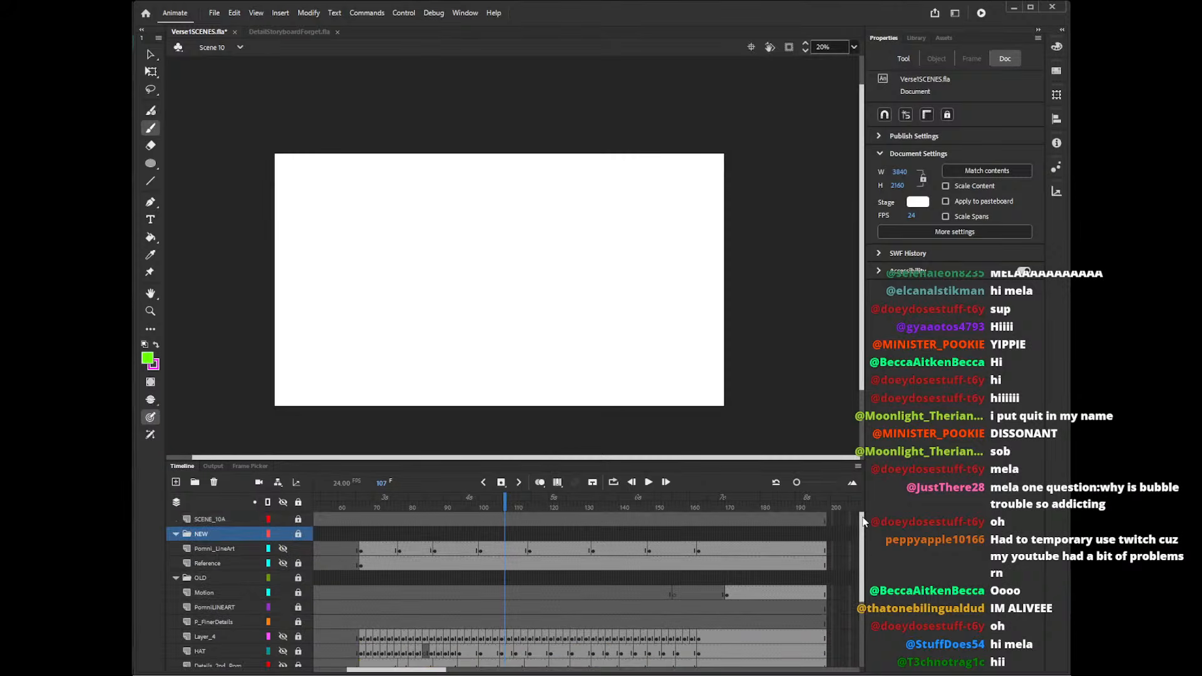
{"action": "left_click", "coordinate": [283, 549]}
{"action": "left_click", "coordinate": [284, 563]}
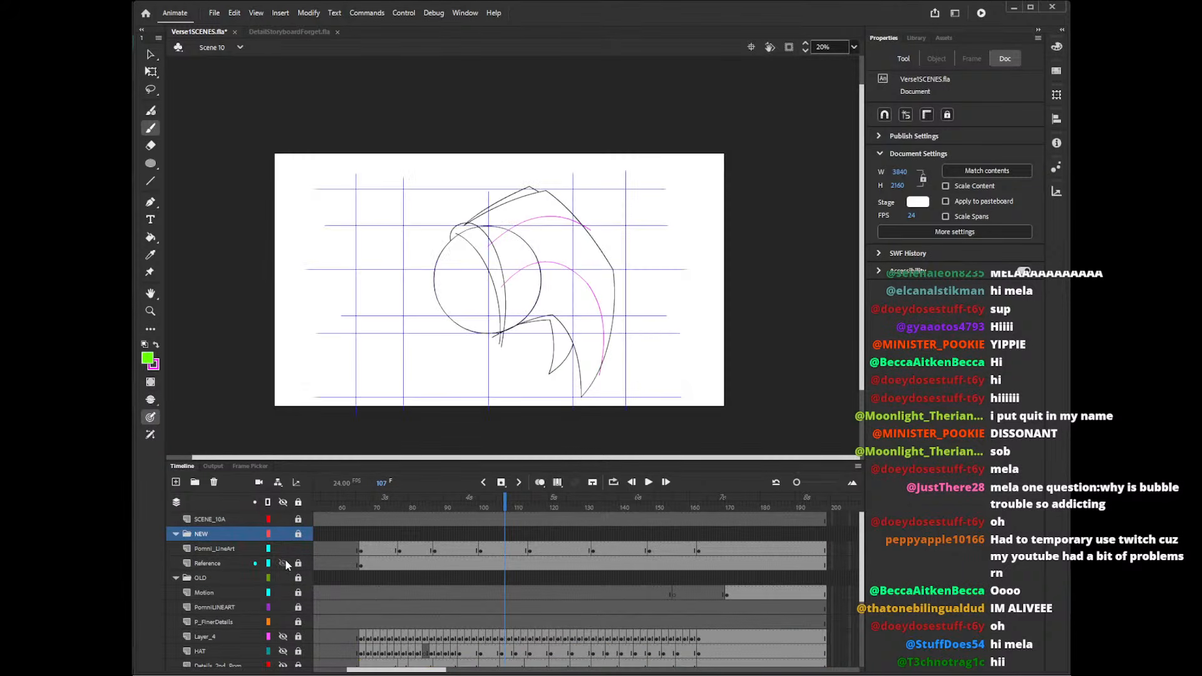
- Scrub and play back the Pomni_LineArt animation, ending on its keyframe at frame 162
{"action": "mouse_move", "coordinate": [516, 540]}
{"action": "left_mouse_down"}
{"action": "mouse_move", "coordinate": [720, 540]}
{"action": "mouse_move", "coordinate": [382, 544]}
{"action": "left_mouse_up"}
{"action": "left_click", "coordinate": [404, 548]}
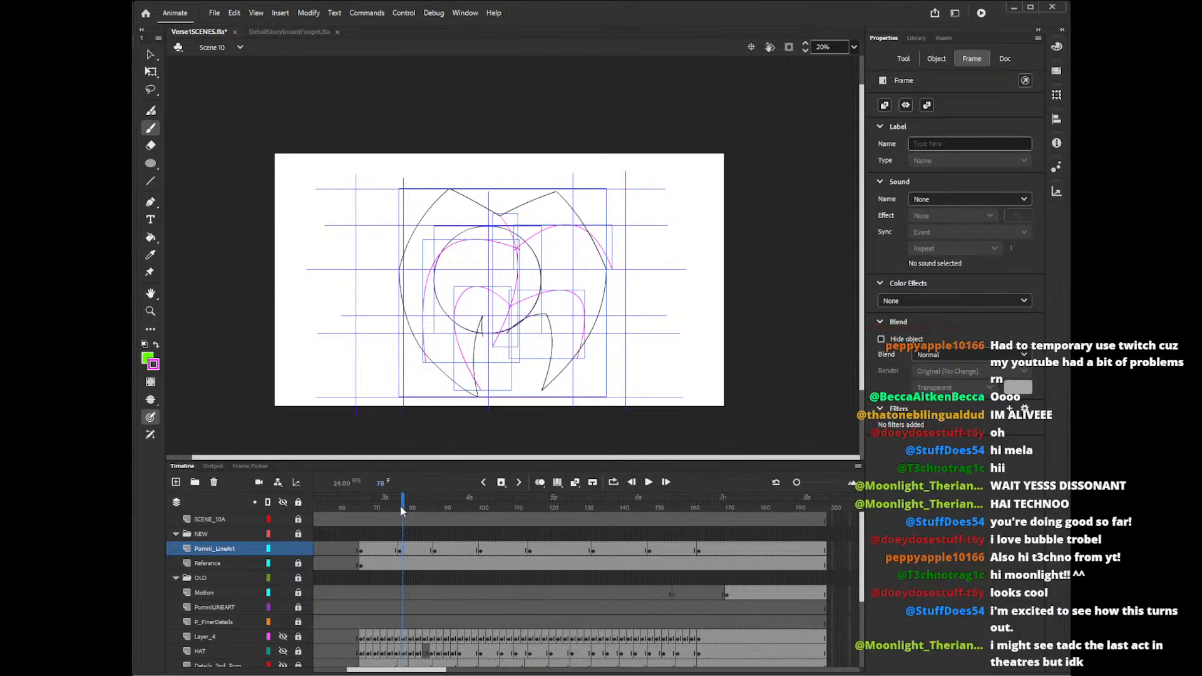
{"action": "left_click_drag", "start_coordinate": [394, 507], "coordinate": [372, 508]}
{"action": "key", "text": "Return"}
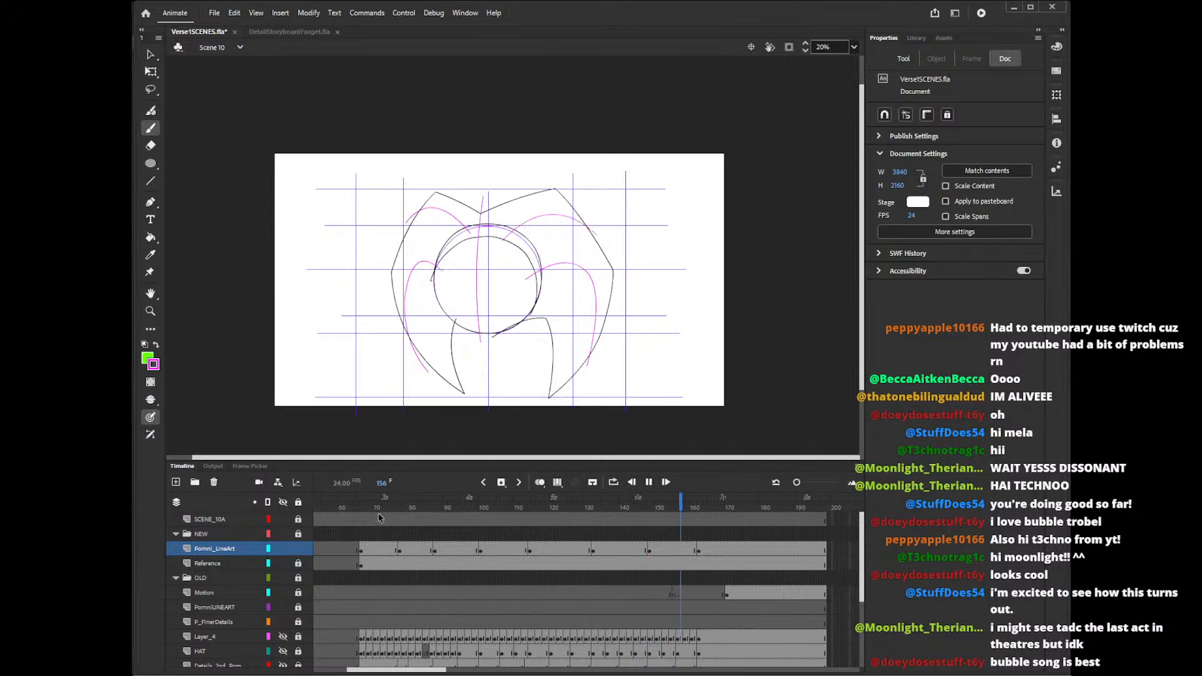
{"action": "key", "text": "Return"}
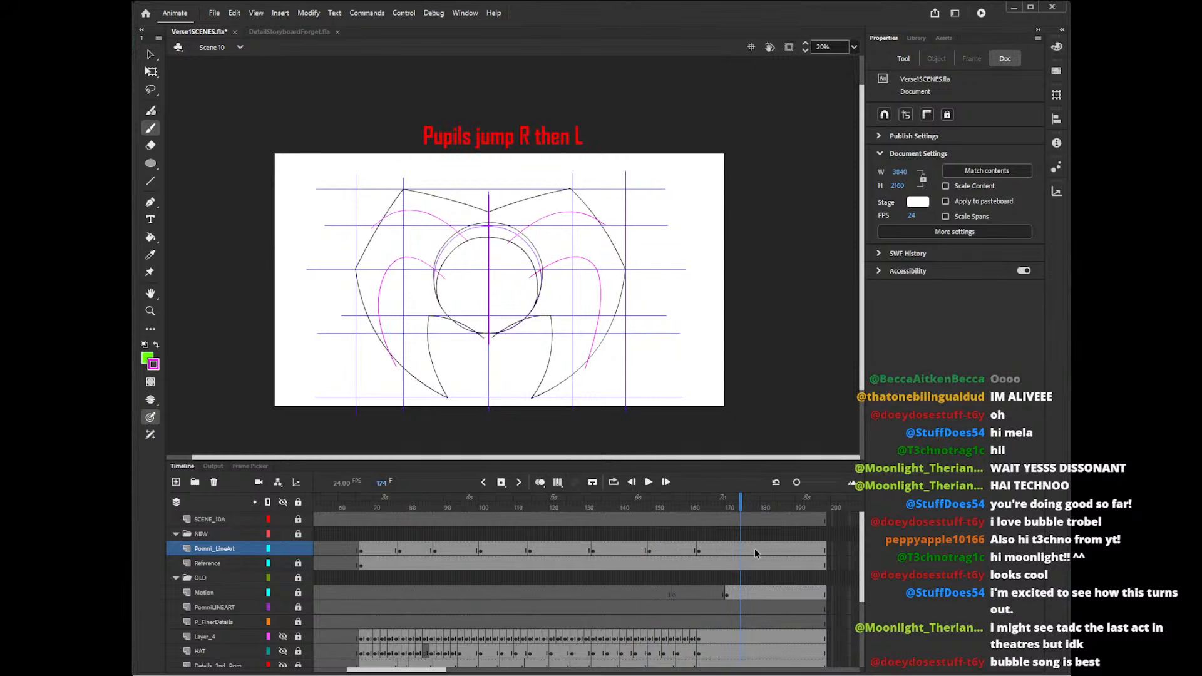
{"action": "left_click", "coordinate": [698, 548]}
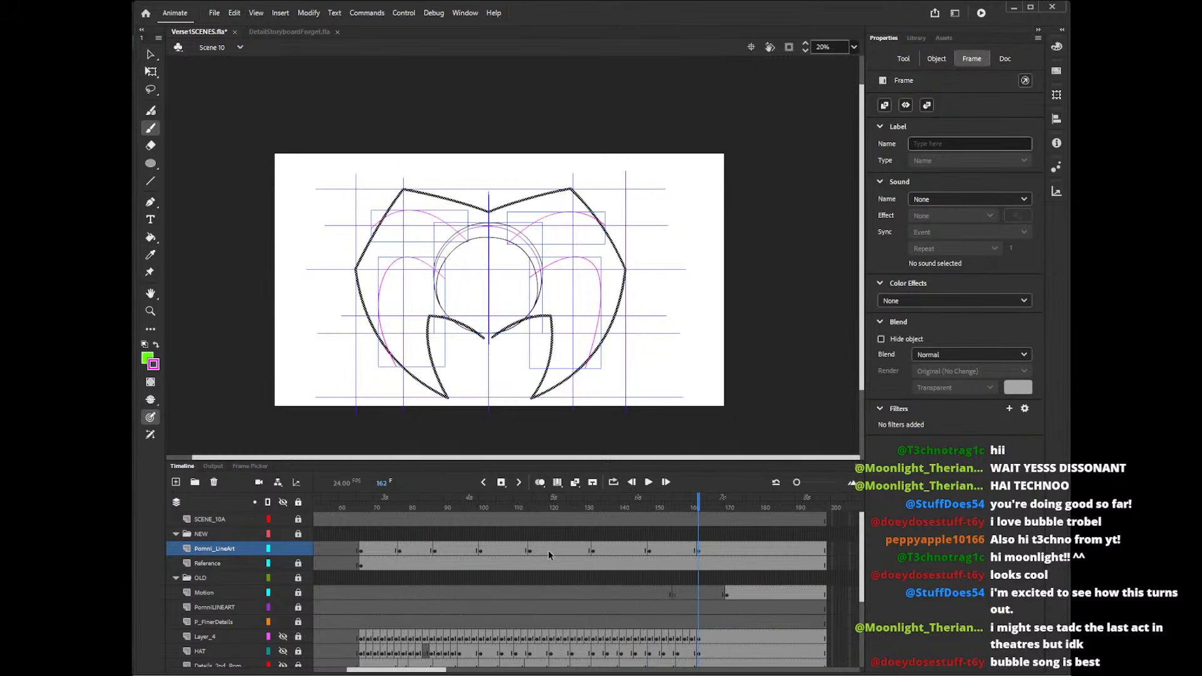
- Make the HAT layer's green rough drawings visible, keep Layer_4 hidden, and scrub from frame 114 back to frame 85
{"action": "left_click", "coordinate": [283, 636]}
{"action": "left_click", "coordinate": [283, 637]}
{"action": "left_click", "coordinate": [283, 651]}
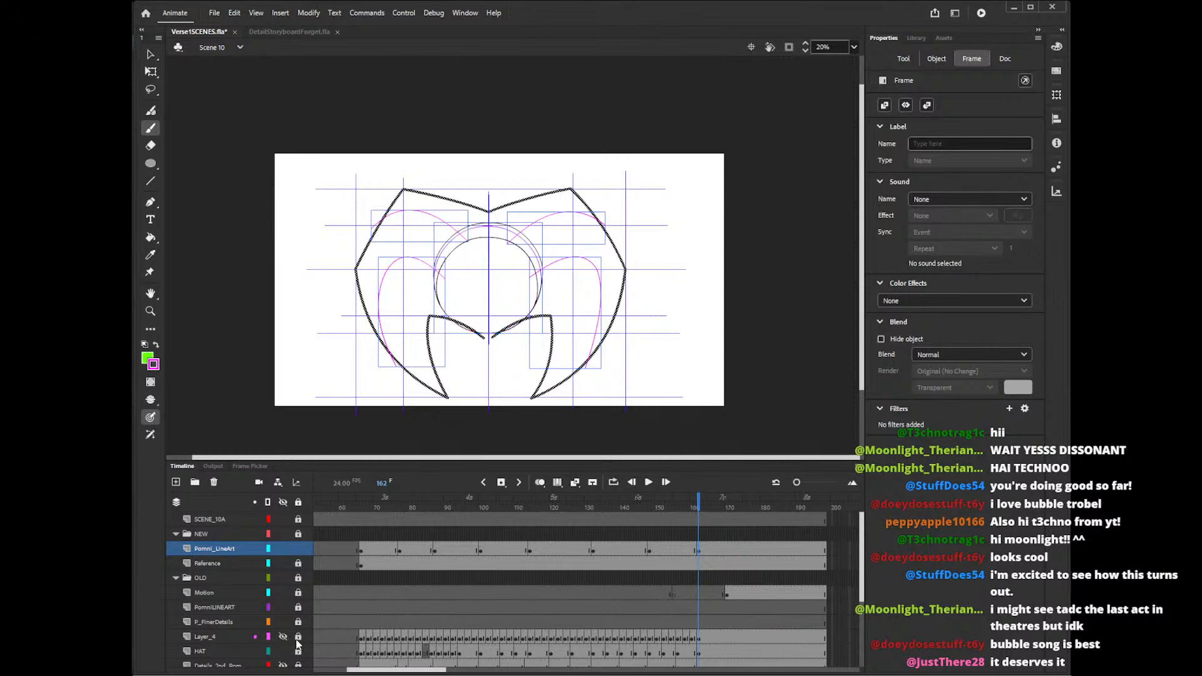
{"action": "left_click", "coordinate": [462, 618]}
{"action": "double_click", "coordinate": [529, 621]}
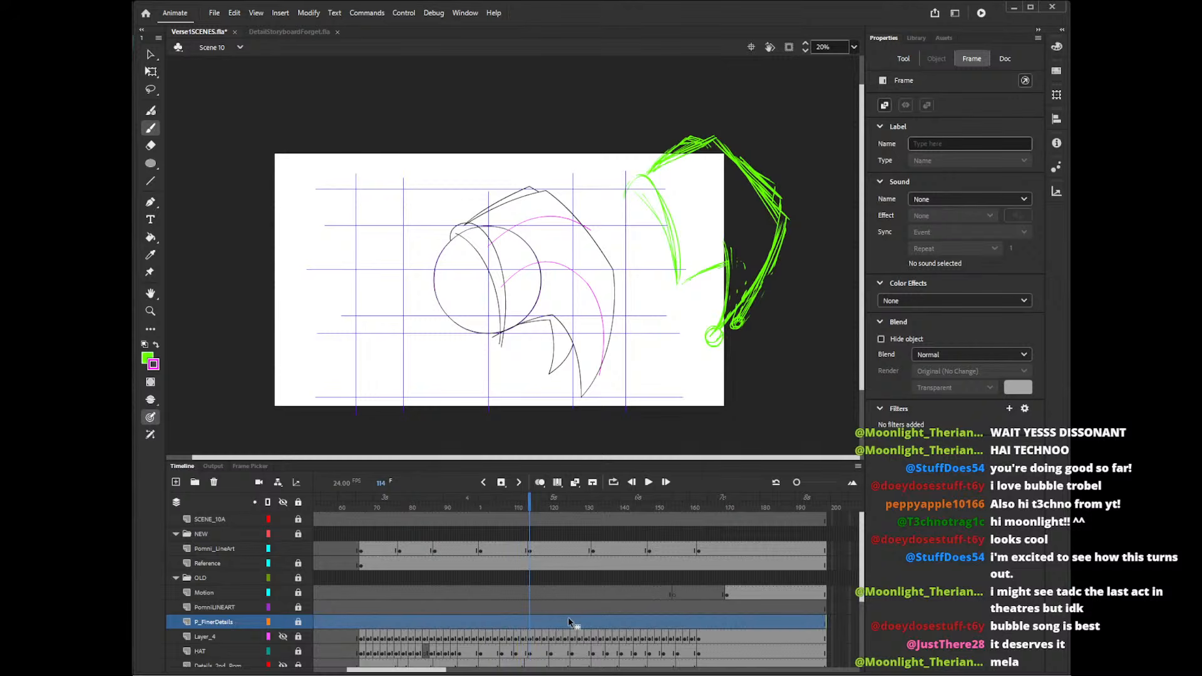
{"action": "mouse_move", "coordinate": [532, 509]}
{"action": "left_mouse_down"}
{"action": "mouse_move", "coordinate": [619, 506]}
{"action": "mouse_move", "coordinate": [454, 513]}
{"action": "mouse_move", "coordinate": [414, 529]}
{"action": "mouse_move", "coordinate": [463, 529]}
{"action": "mouse_move", "coordinate": [413, 529]}
{"action": "mouse_move", "coordinate": [428, 531]}
{"action": "left_mouse_up"}
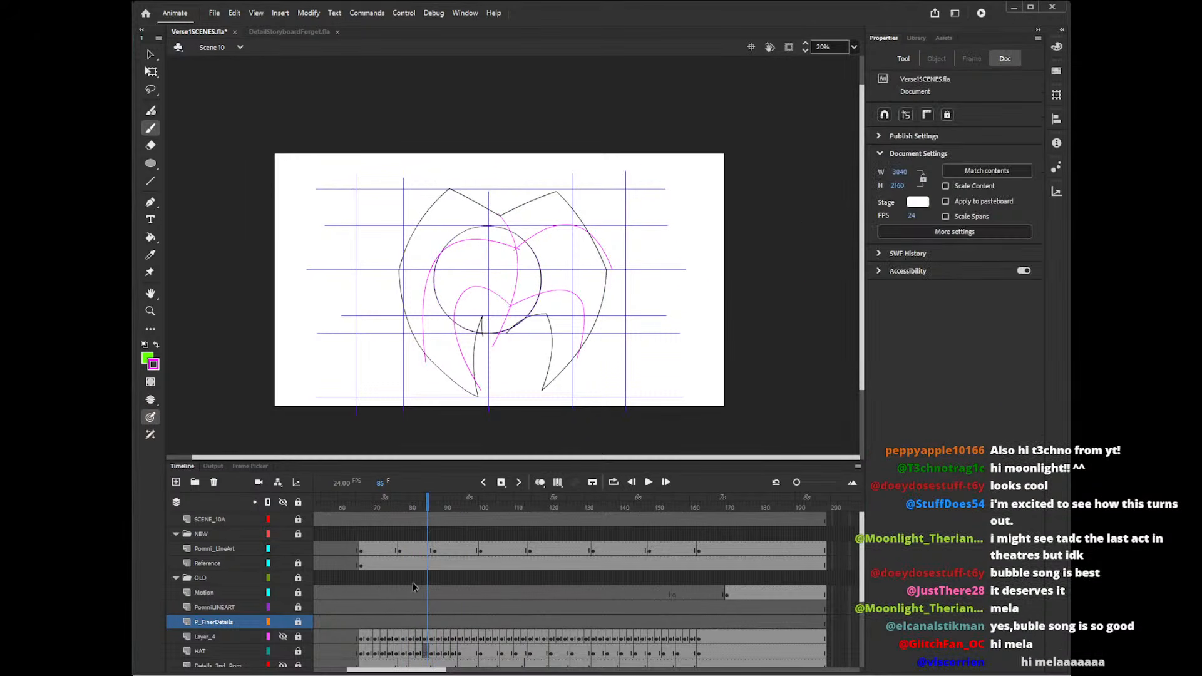
- Step through the HAT layer's rough drawings up to frame 90, comparing the hat poses with the line art
{"action": "left_click", "coordinate": [406, 653]}
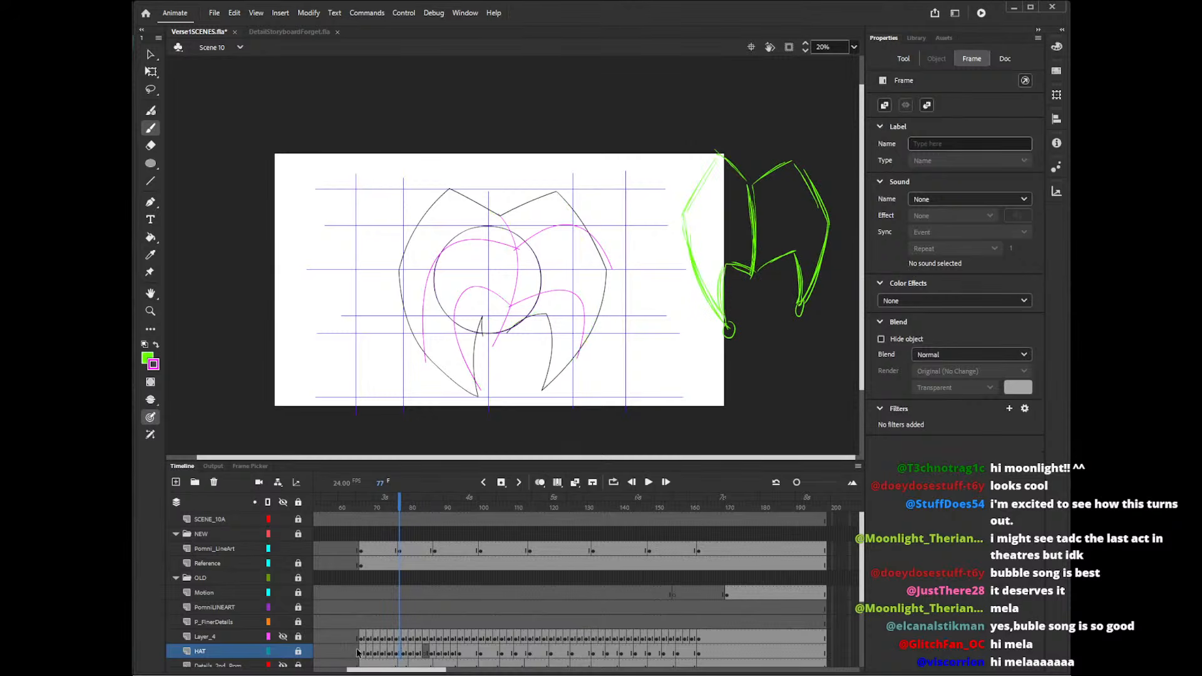
{"action": "left_click", "coordinate": [360, 653]}
{"action": "left_click", "coordinate": [368, 653]}
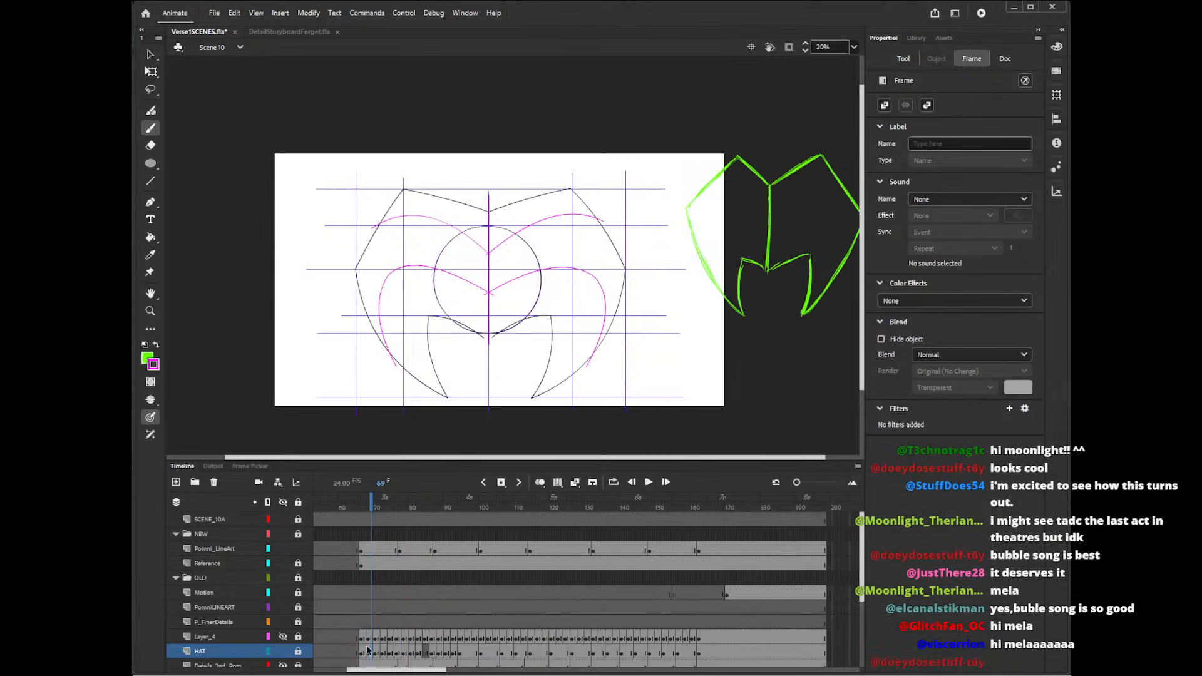
{"action": "left_click", "coordinate": [375, 652]}
{"action": "left_click", "coordinate": [383, 654]}
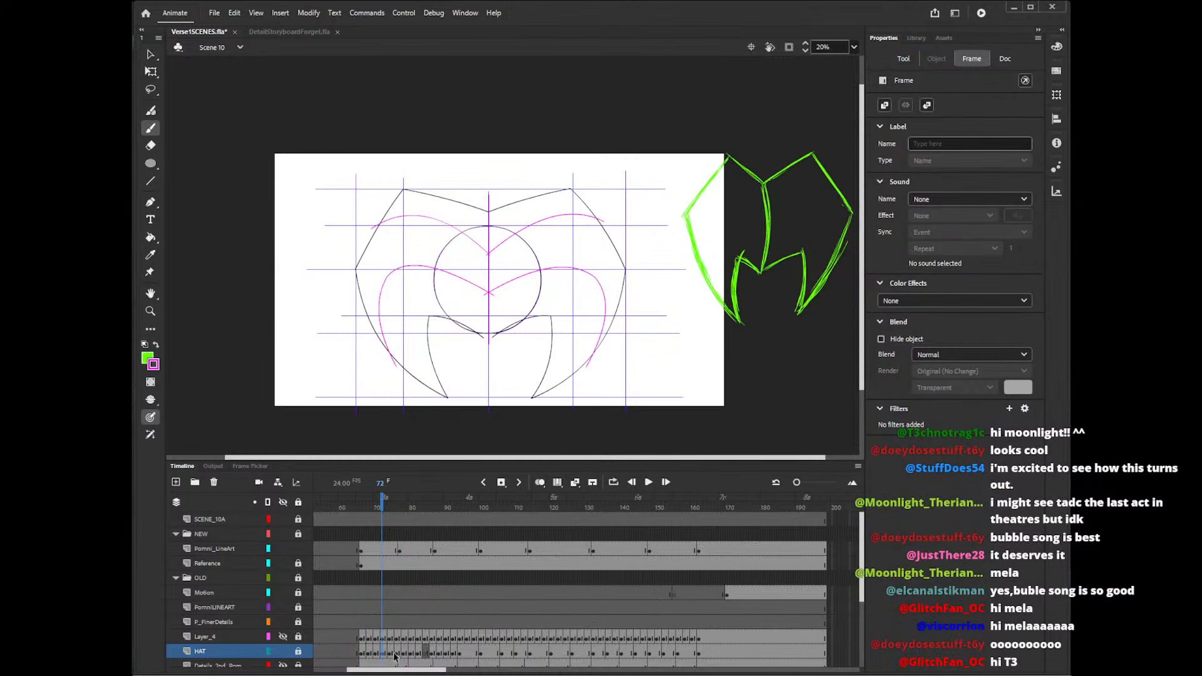
{"action": "left_click", "coordinate": [390, 655]}
{"action": "left_click", "coordinate": [396, 657]}
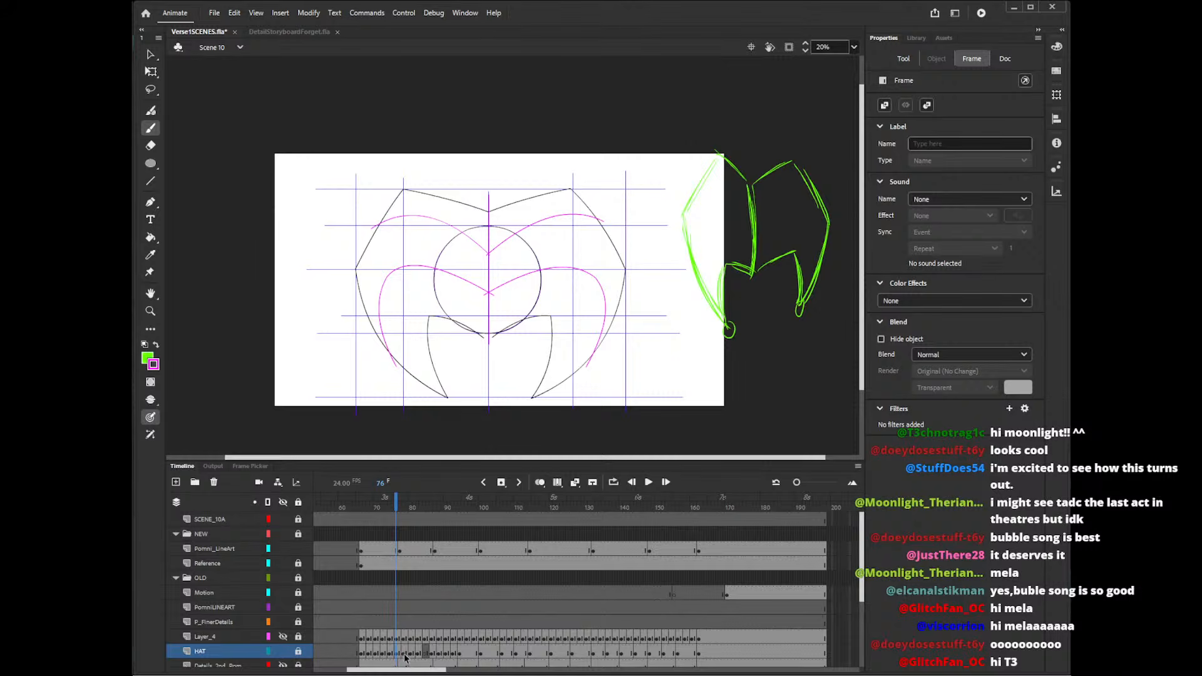
{"action": "left_click", "coordinate": [406, 655]}
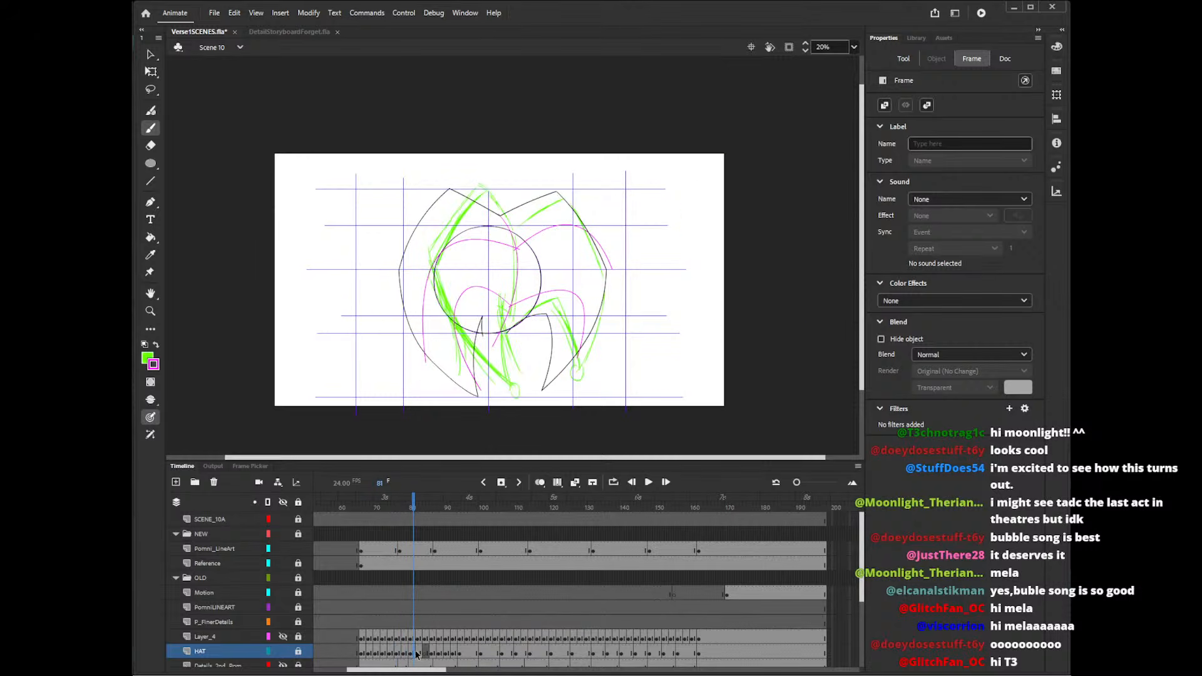
{"action": "left_click", "coordinate": [411, 655]}
{"action": "left_click", "coordinate": [407, 655]}
{"action": "left_click", "coordinate": [411, 655]}
{"action": "left_click", "coordinate": [417, 656]}
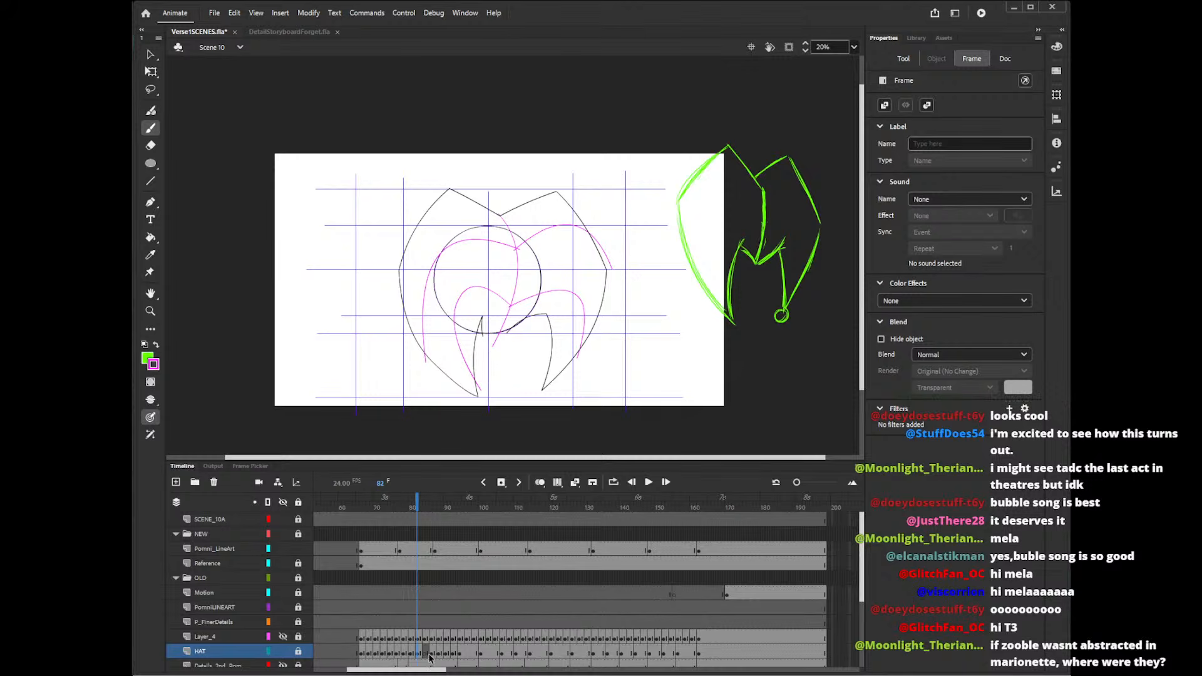
{"action": "left_click", "coordinate": [432, 656]}
{"action": "left_click", "coordinate": [445, 654]}
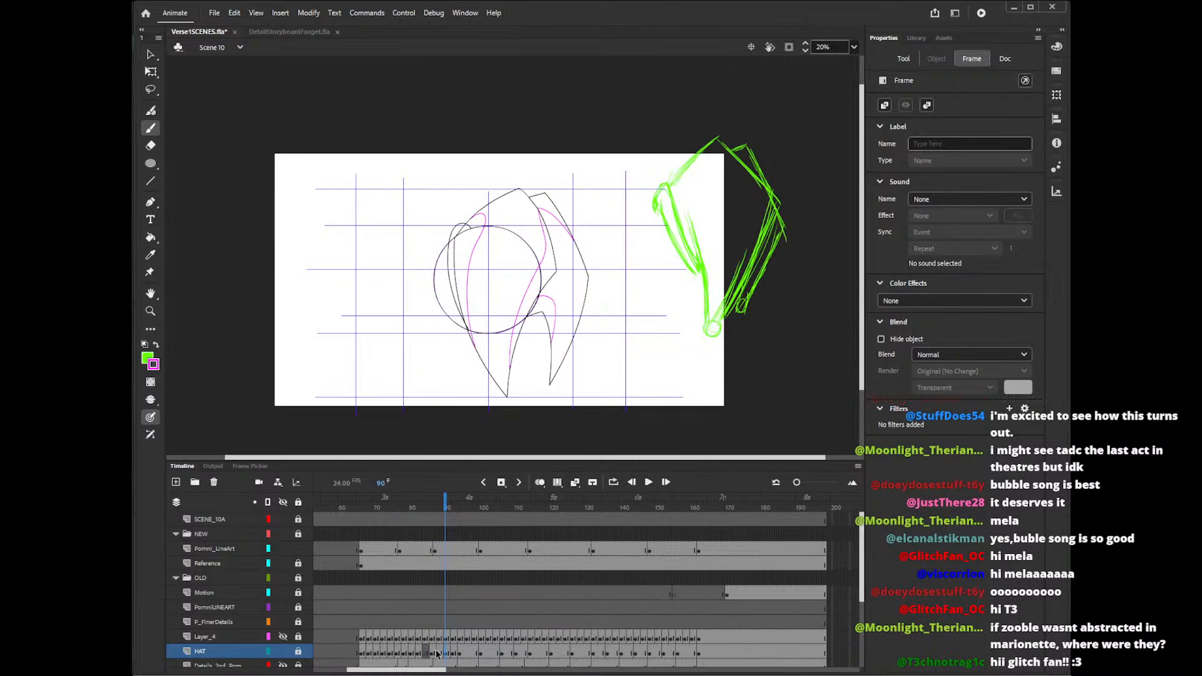
{"action": "left_click", "coordinate": [434, 654]}
{"action": "left_click", "coordinate": [419, 653]}
{"action": "left_click", "coordinate": [401, 651]}
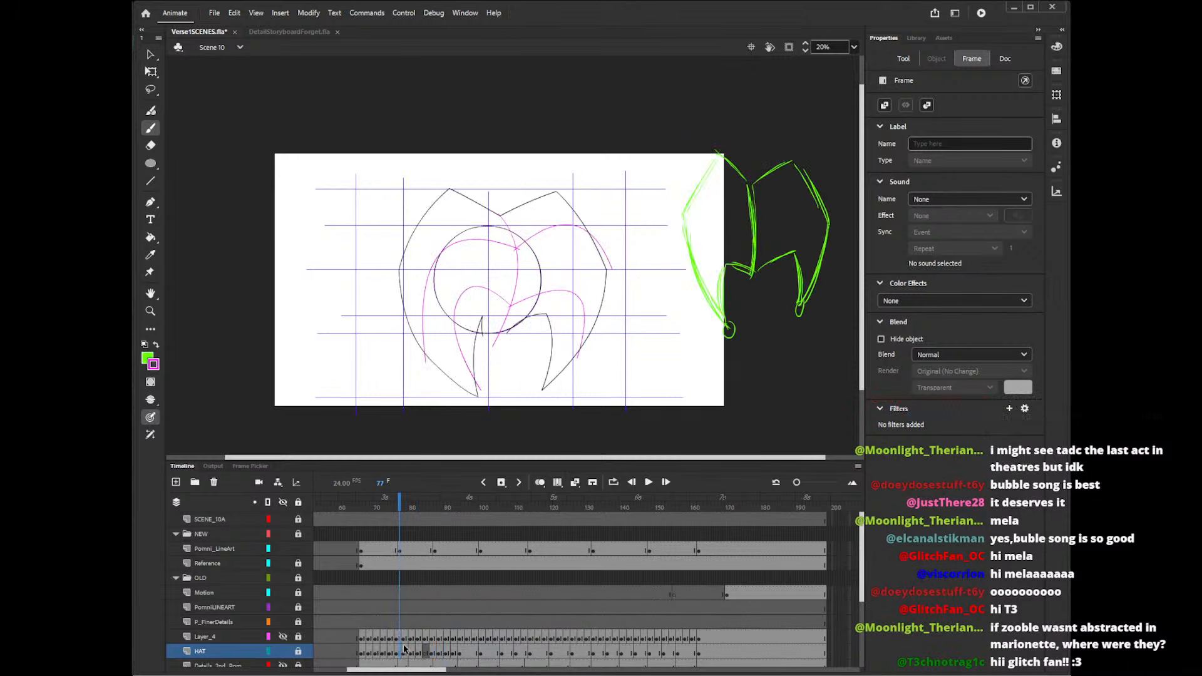
- Insert a keyframe at frame 82 on the Pomni_LineArt layer
{"action": "left_click", "coordinate": [394, 552]}
{"action": "left_click", "coordinate": [389, 551]}
{"action": "left_click", "coordinate": [407, 552]}
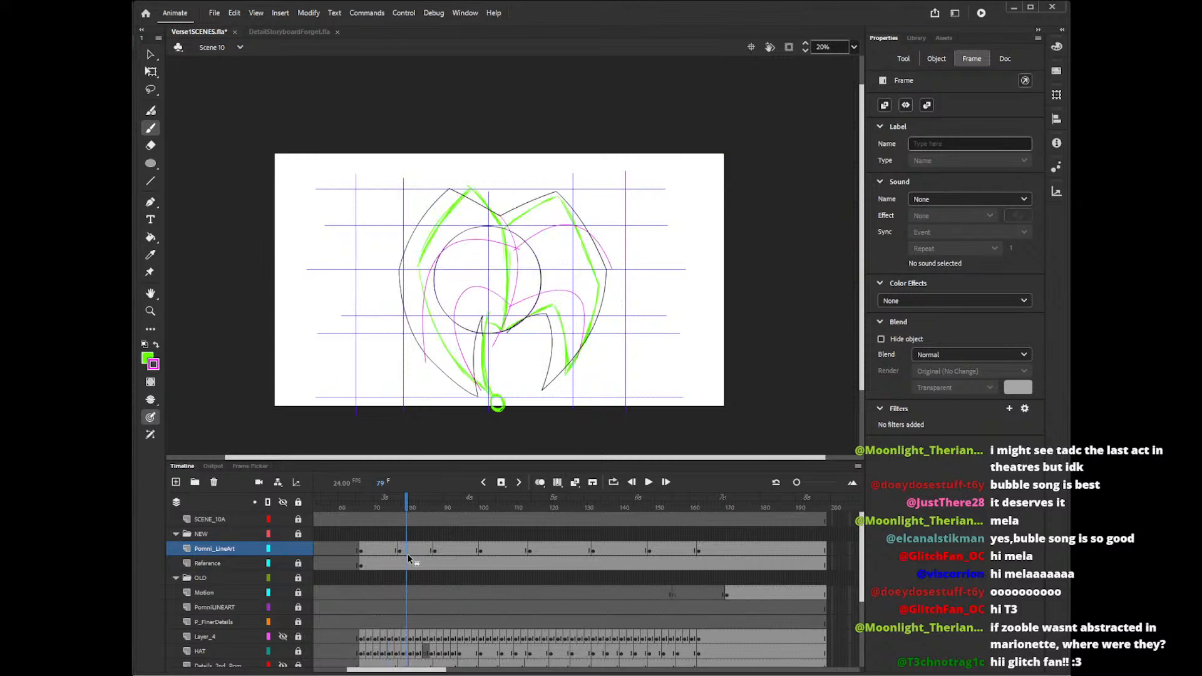
{"action": "left_click", "coordinate": [444, 550]}
{"action": "left_click", "coordinate": [413, 550]}
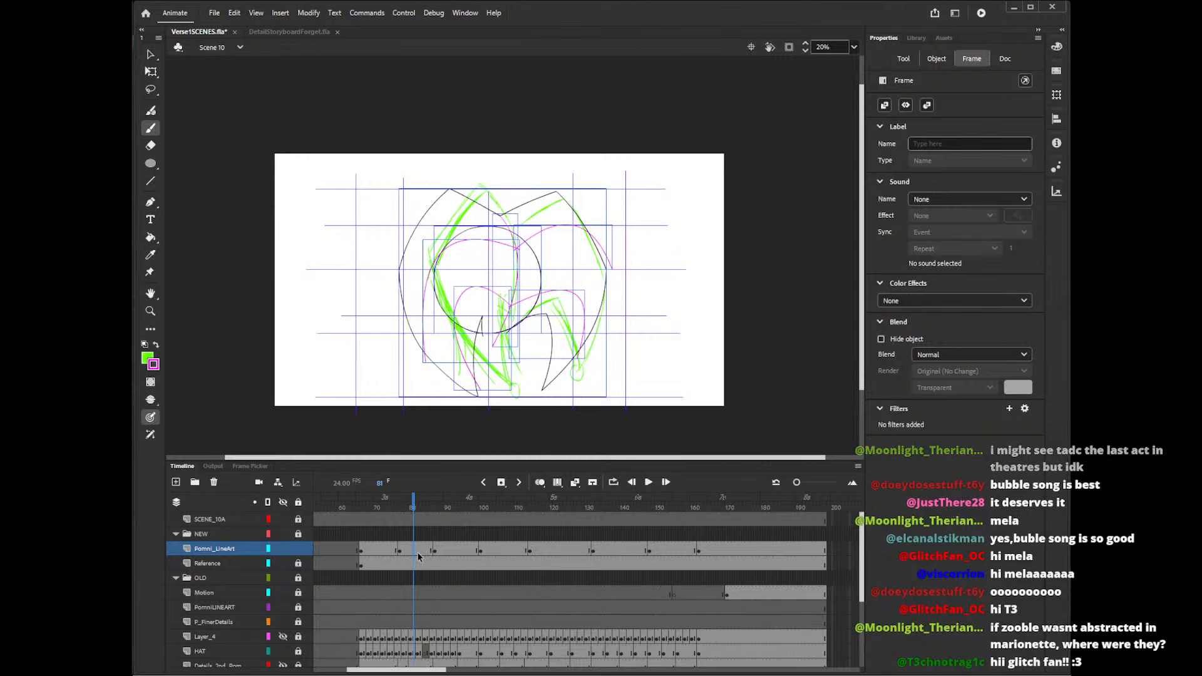
{"action": "left_click", "coordinate": [416, 552]}
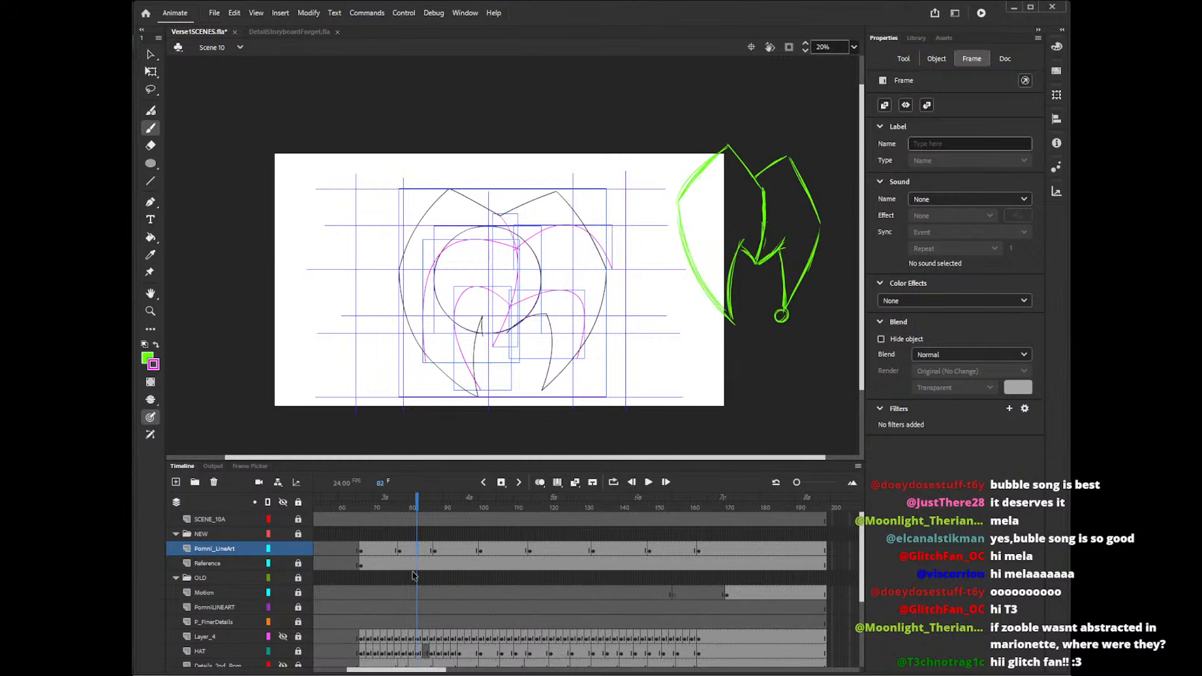
{"action": "key", "text": "F6"}
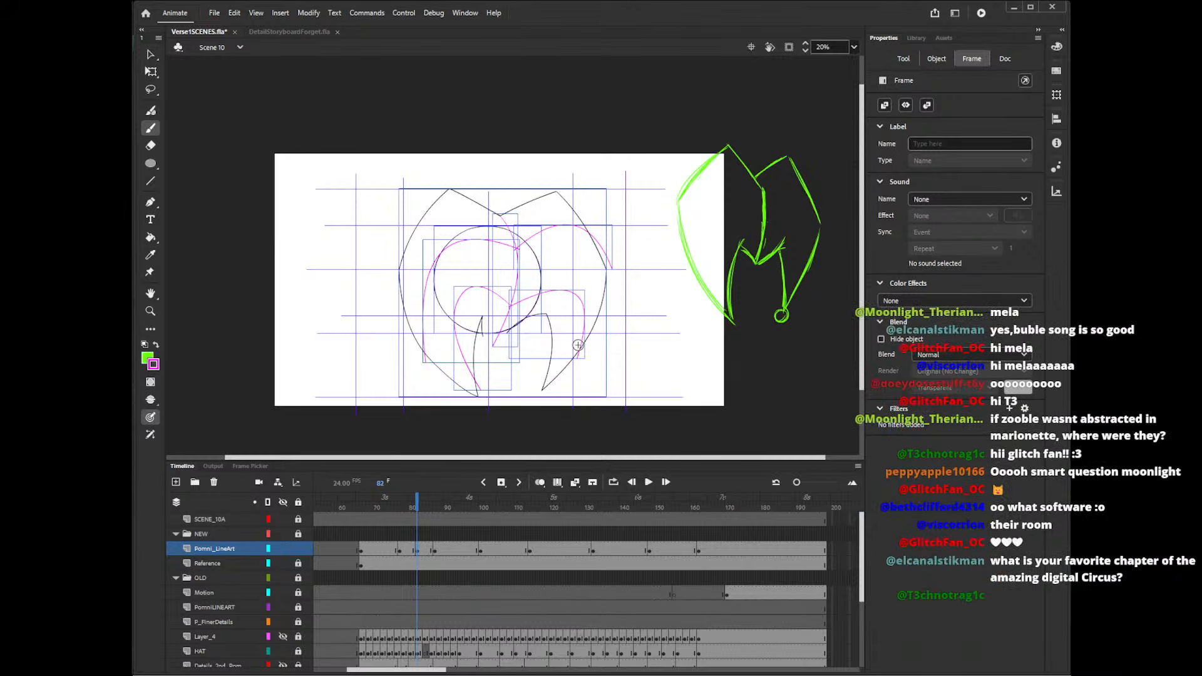
- Magnify the head guides to 40%, hide the HAT layer and select frame 84 on the Pomni_LineArt layer
{"action": "key", "text": "v"}
{"action": "left_click", "coordinate": [767, 340]}
{"action": "scroll", "coordinate": [861, 268], "scroll_direction": "down", "scroll_amount": 1}
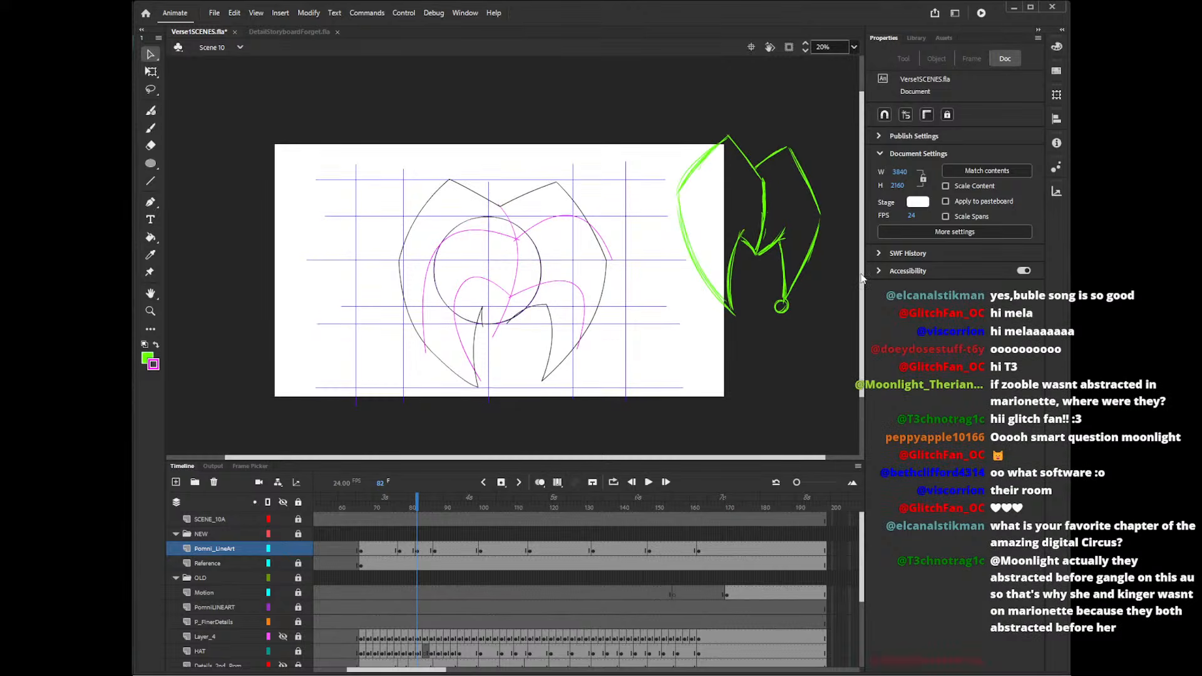
{"action": "key", "text": "z"}
{"action": "left_click", "coordinate": [504, 275]}
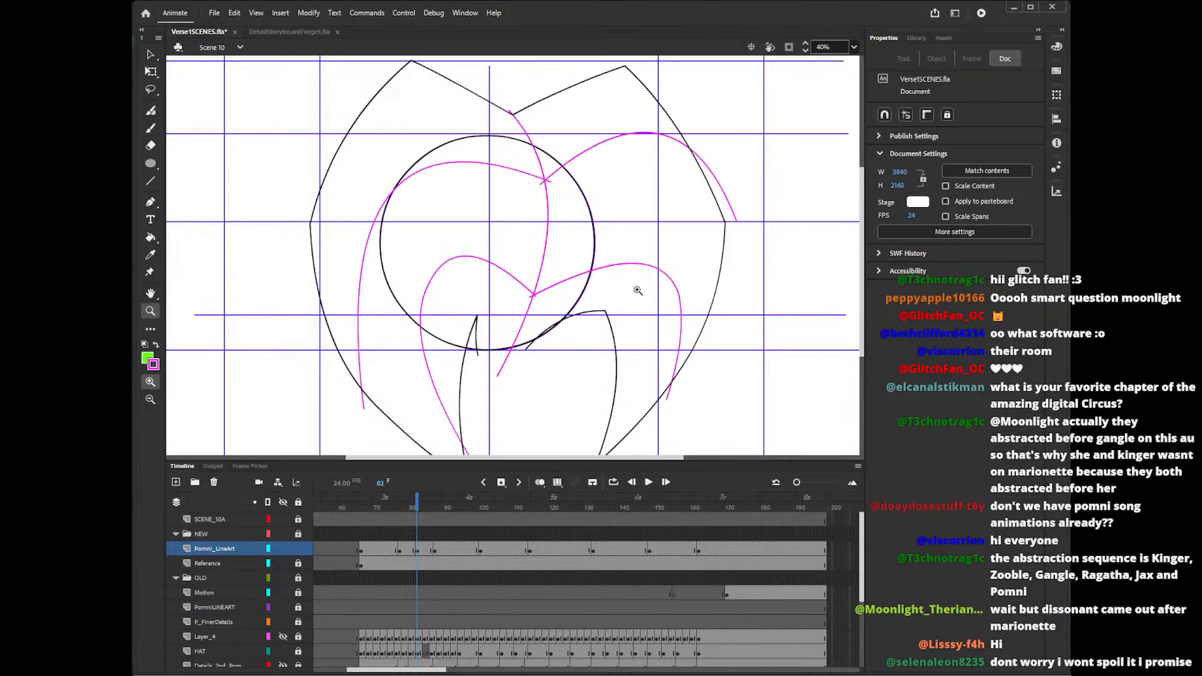
{"action": "key", "text": "v"}
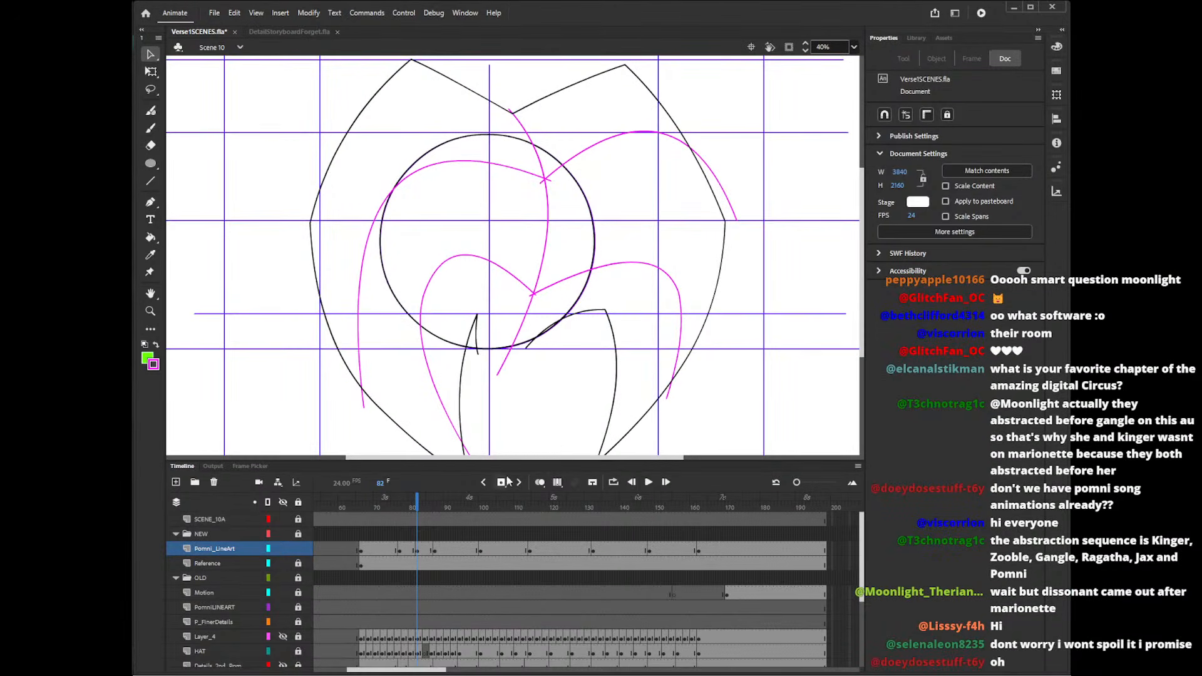
{"action": "left_click", "coordinate": [412, 536]}
{"action": "left_click", "coordinate": [438, 542]}
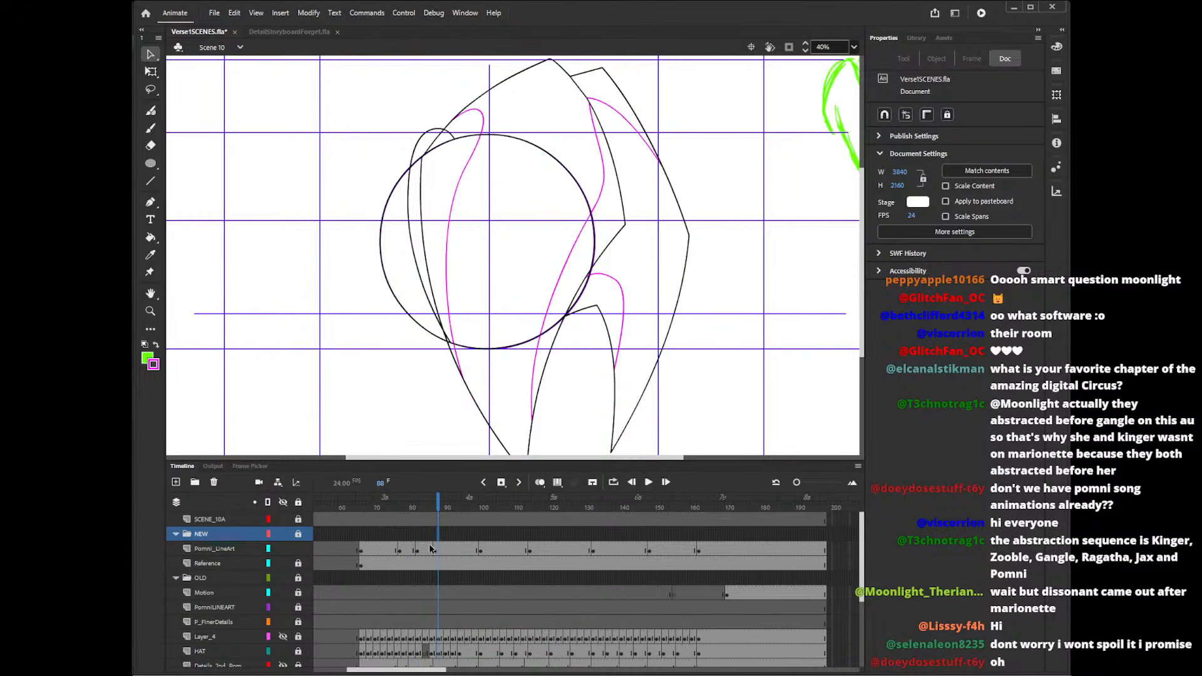
{"action": "left_click", "coordinate": [426, 550]}
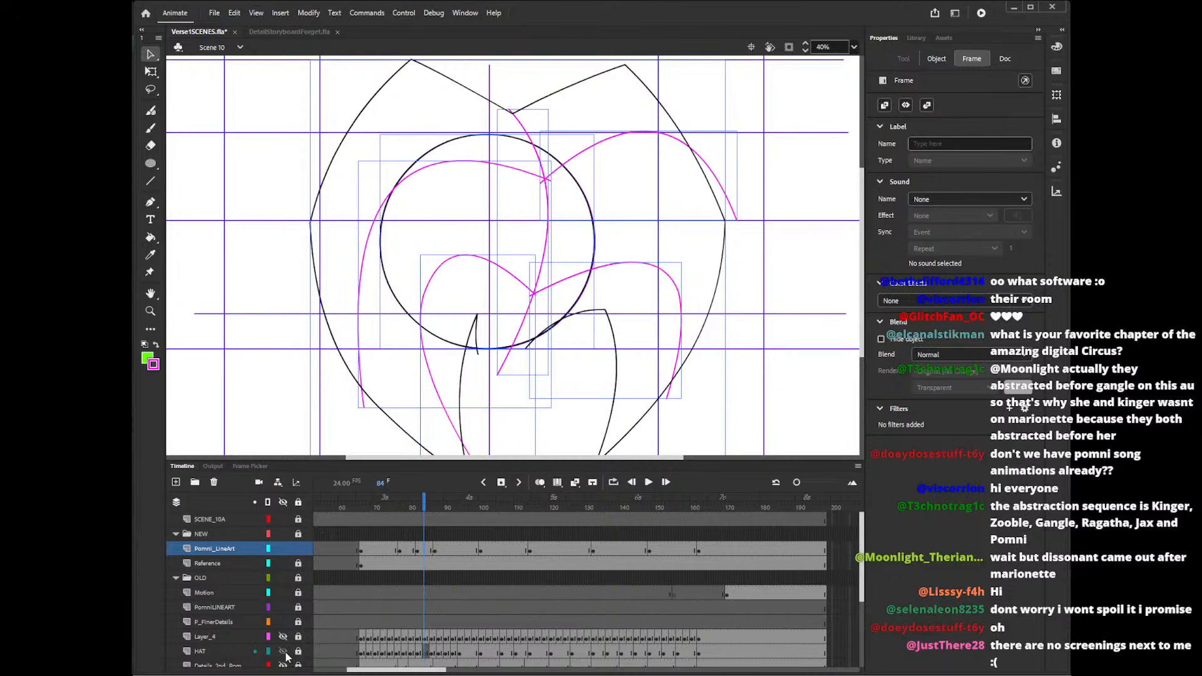
- Turn on onion skinning and narrow its frame range evenly around frame 84
{"action": "left_click", "coordinate": [539, 486]}
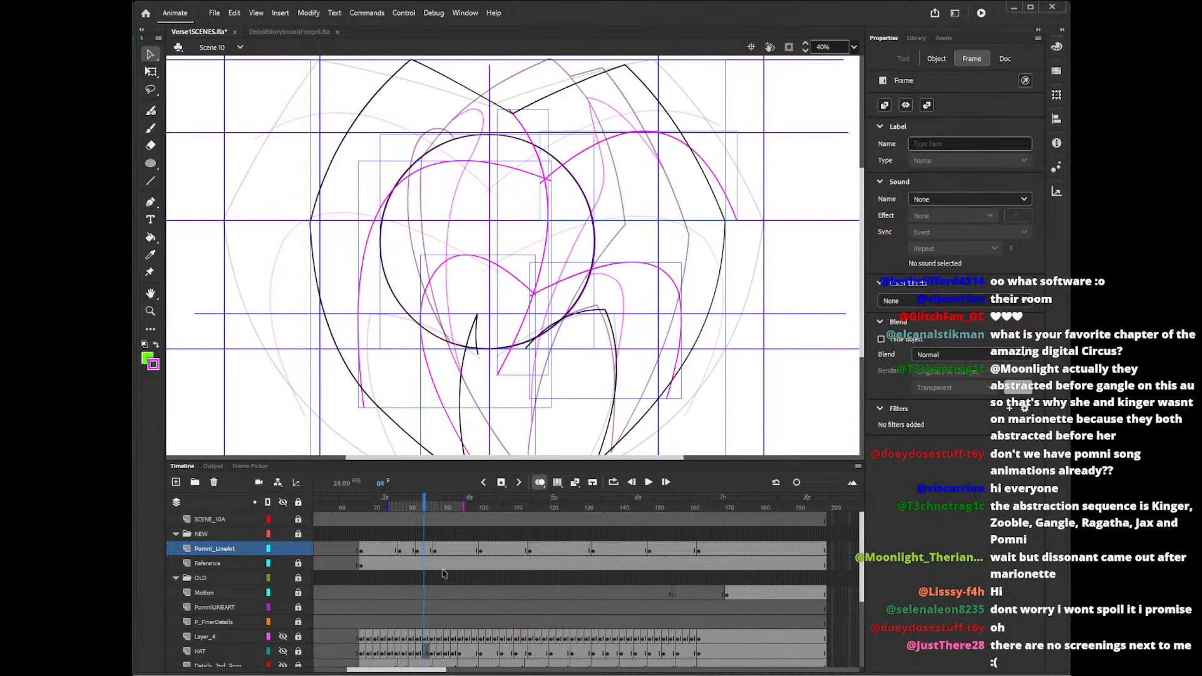
{"action": "left_click", "coordinate": [424, 508]}
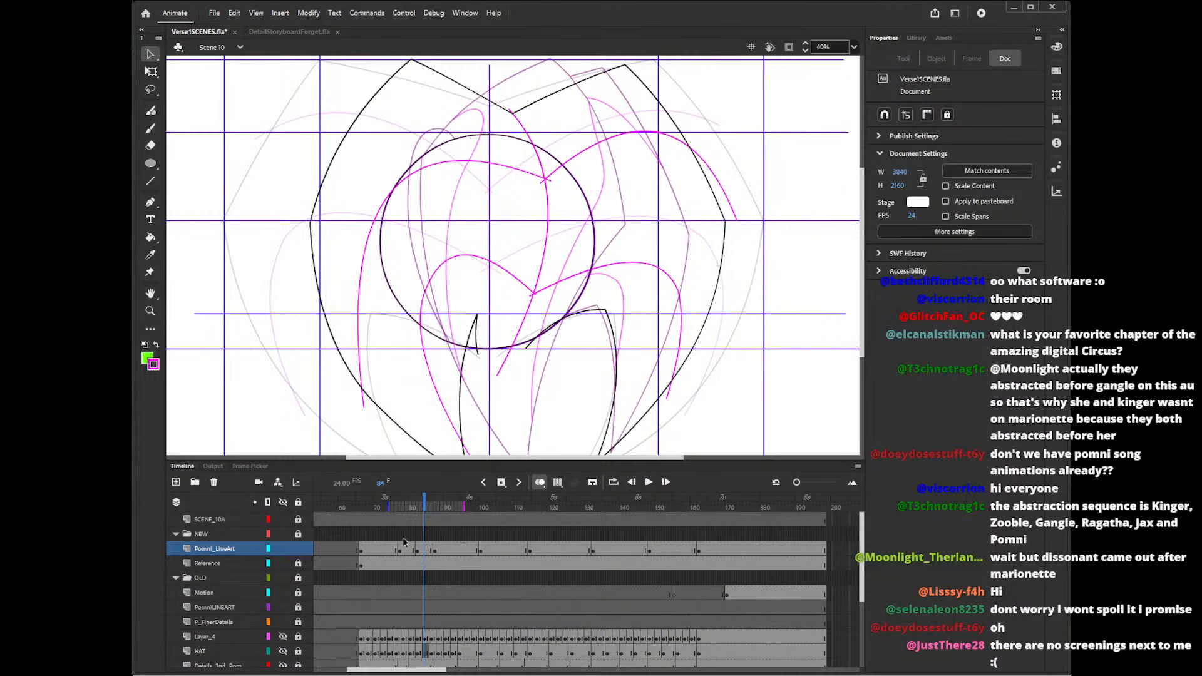
{"action": "left_click_drag", "start_coordinate": [391, 507], "coordinate": [456, 508]}
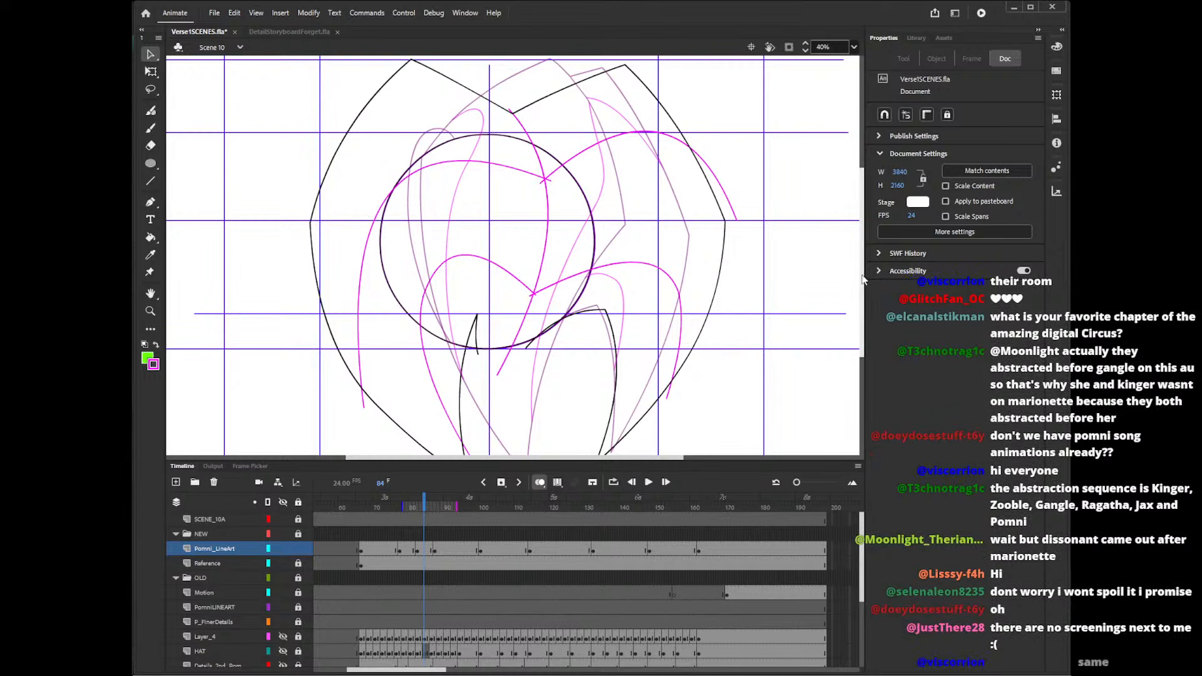
- Reshape the top of the black head outline at frame 84 by moving the centre notch down-right and the left peak to the right
{"action": "scroll", "coordinate": [797, 226], "scroll_direction": "up", "scroll_amount": 3}
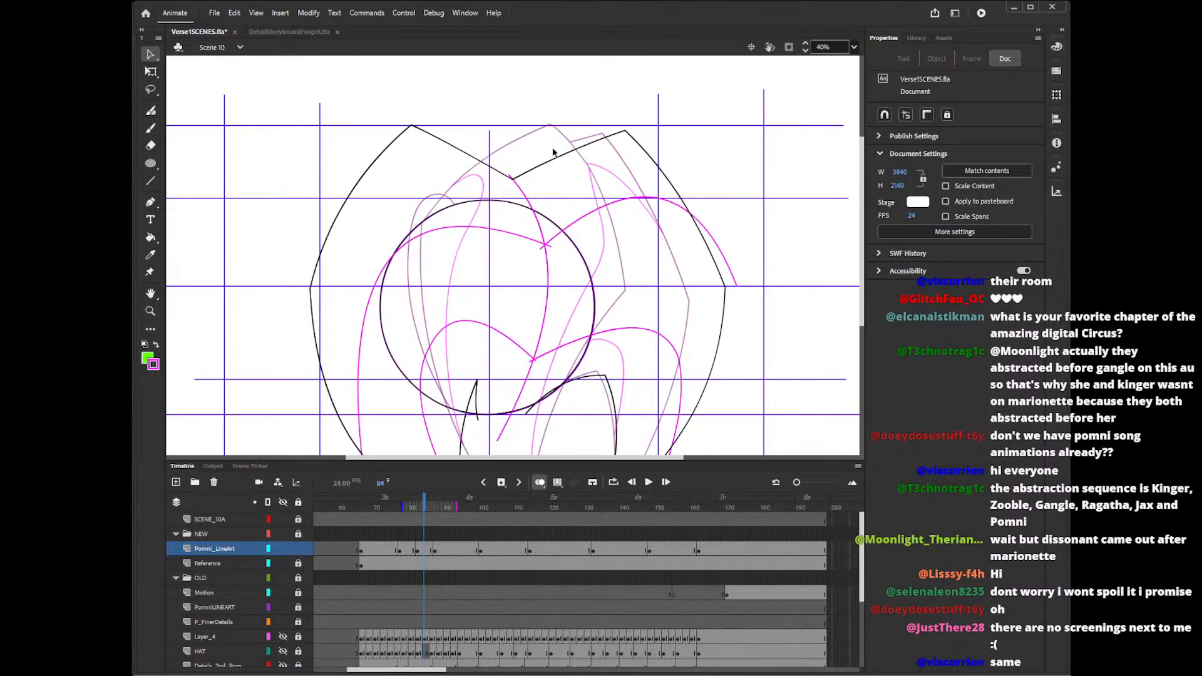
{"action": "mouse_move", "coordinate": [861, 226]}
{"action": "left_mouse_down"}
{"action": "mouse_move", "coordinate": [860, 266]}
{"action": "mouse_move", "coordinate": [857, 245]}
{"action": "left_mouse_up"}
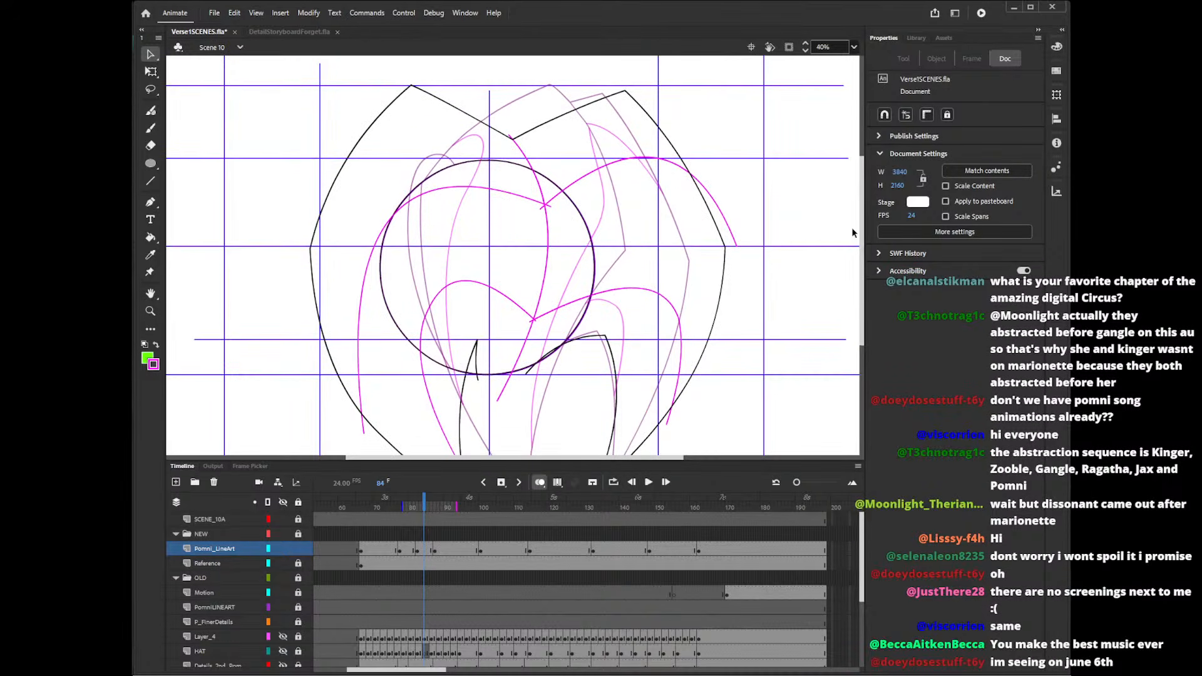
{"action": "left_click_drag", "start_coordinate": [511, 141], "coordinate": [558, 169]}
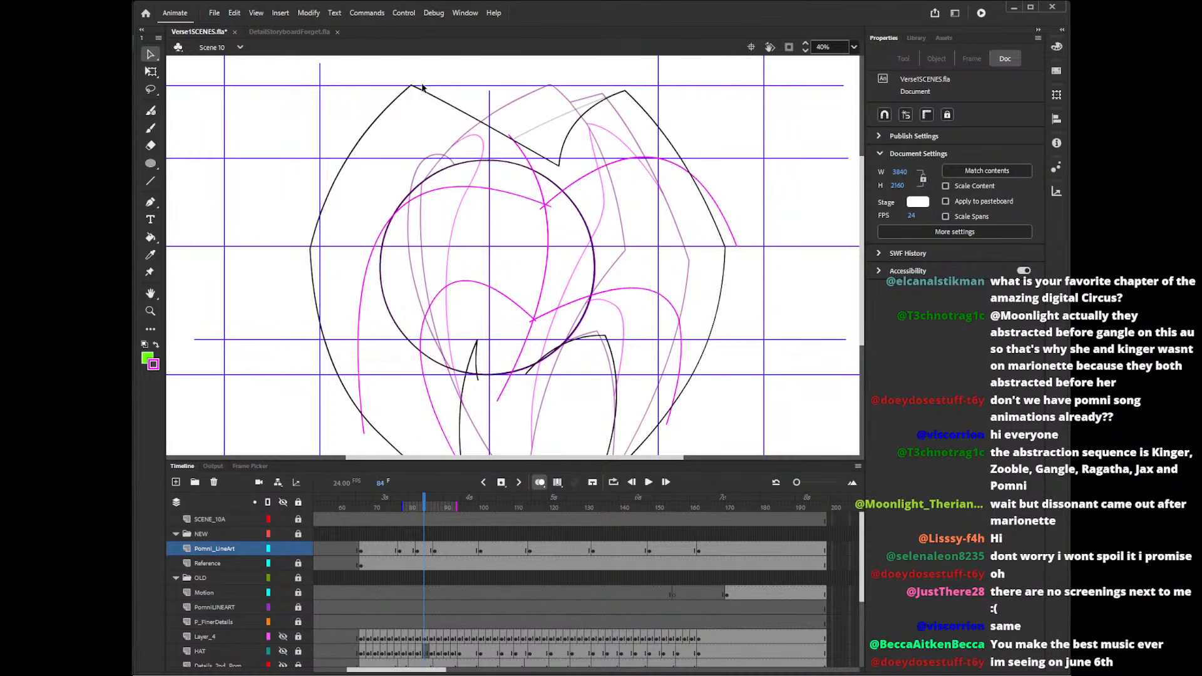
{"action": "mouse_move", "coordinate": [414, 87]}
{"action": "left_mouse_down"}
{"action": "mouse_move", "coordinate": [467, 88]}
{"action": "mouse_move", "coordinate": [426, 89]}
{"action": "mouse_move", "coordinate": [471, 105]}
{"action": "mouse_move", "coordinate": [482, 91]}
{"action": "mouse_move", "coordinate": [461, 87]}
{"action": "mouse_move", "coordinate": [472, 85]}
{"action": "left_mouse_up"}
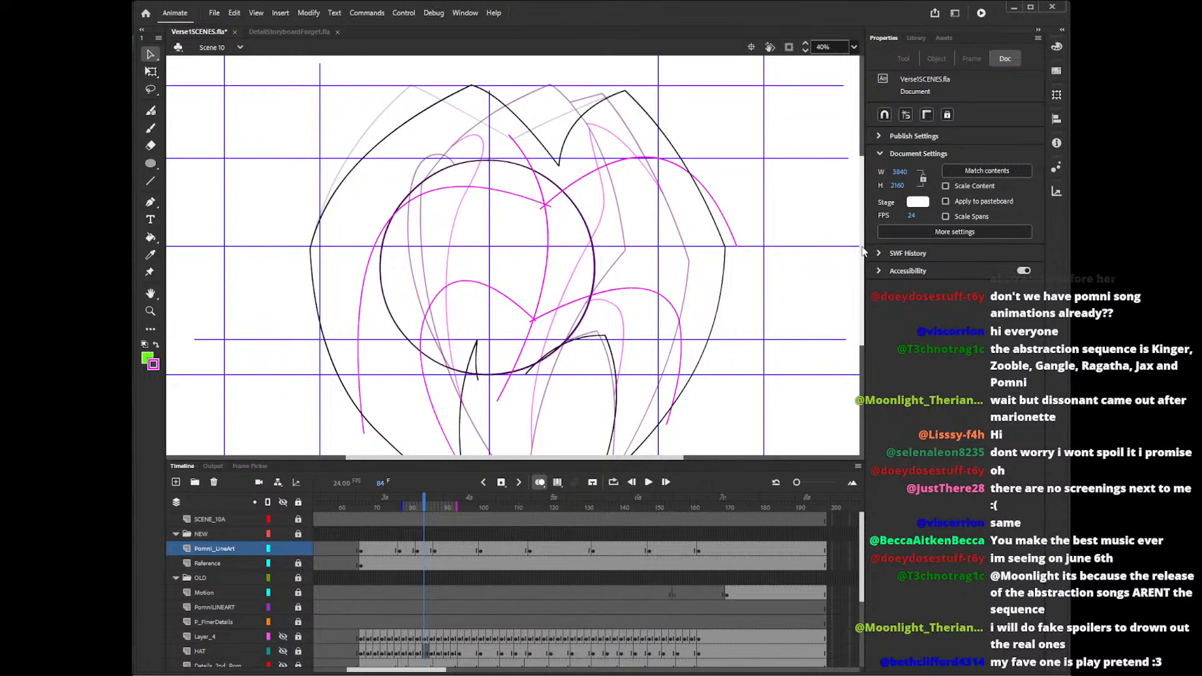
- Edit the outline's drawing object: remove the short stroke at the left inner strand's tip and extend the strand up-right through the circle
{"action": "mouse_move", "coordinate": [861, 248]}
{"action": "left_mouse_down"}
{"action": "mouse_move", "coordinate": [861, 272]}
{"action": "mouse_move", "coordinate": [861, 262]}
{"action": "left_mouse_up"}
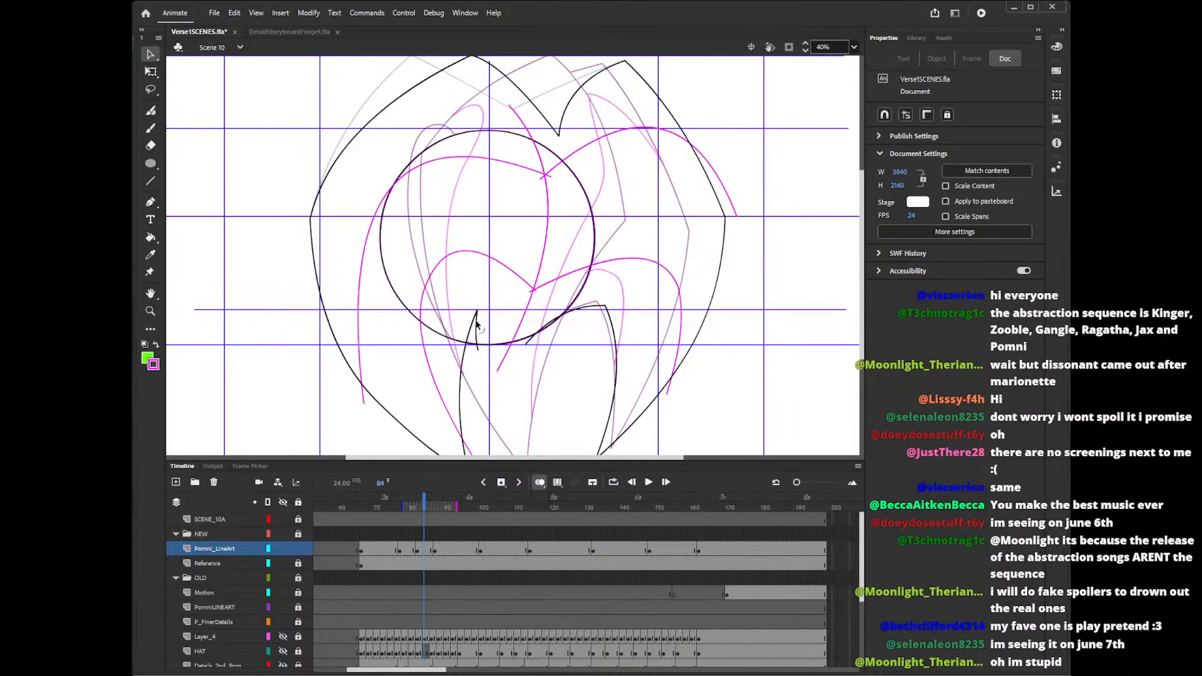
{"action": "left_click_drag", "start_coordinate": [483, 303], "coordinate": [464, 368]}
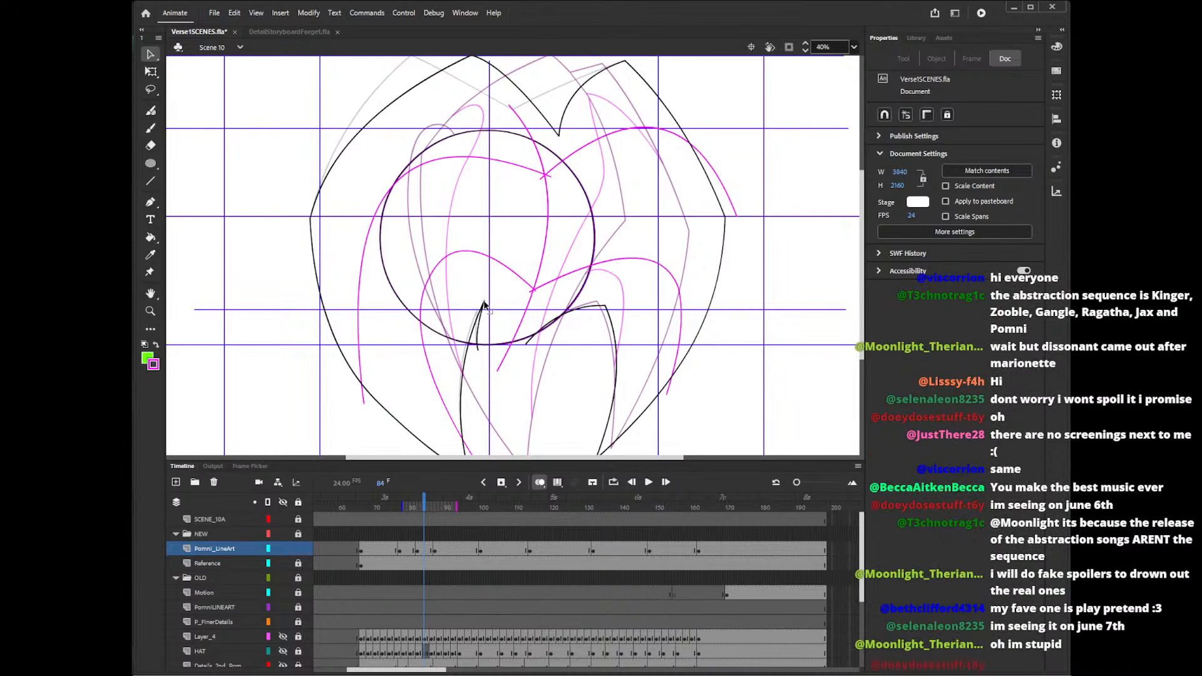
{"action": "double_click", "coordinate": [492, 365]}
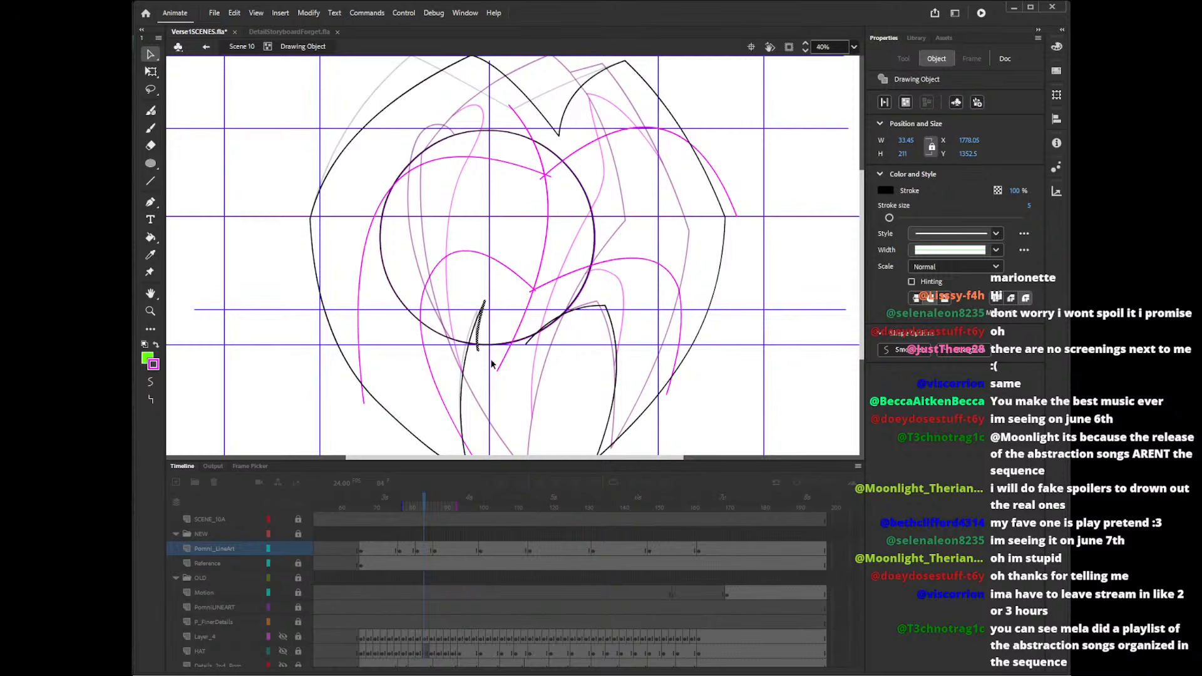
{"action": "left_click", "coordinate": [492, 364]}
{"action": "scroll", "coordinate": [852, 269], "scroll_direction": "up", "scroll_amount": 1}
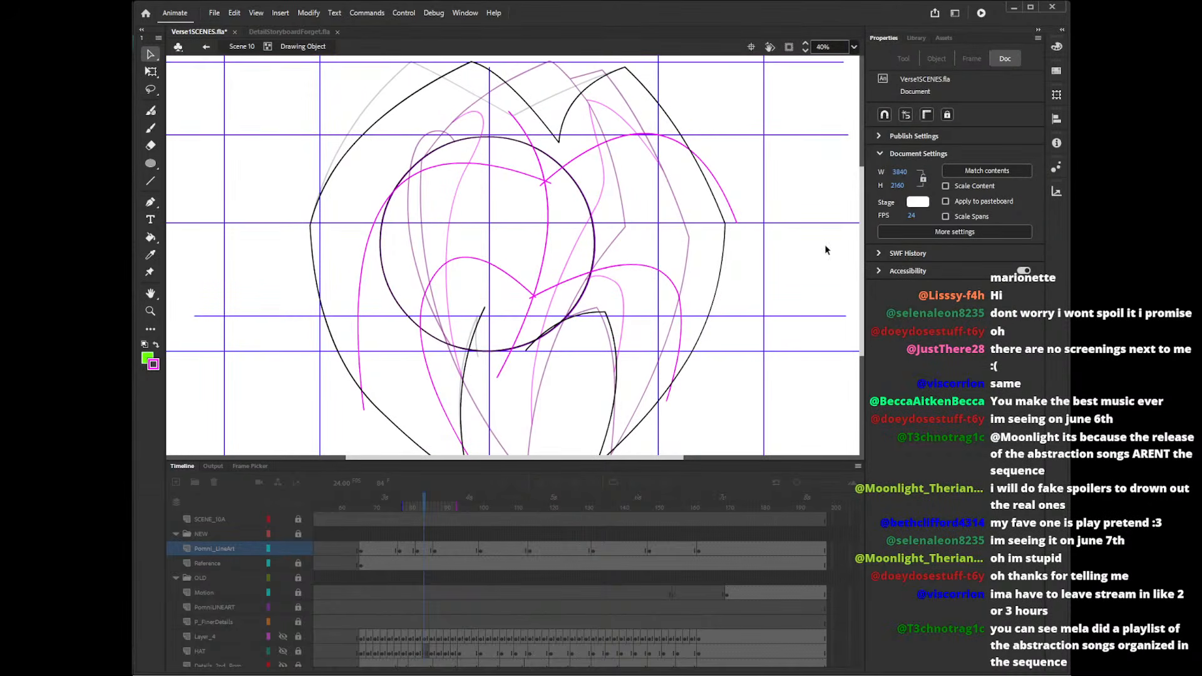
{"action": "mouse_move", "coordinate": [485, 308]}
{"action": "left_mouse_down"}
{"action": "mouse_move", "coordinate": [524, 281]}
{"action": "mouse_move", "coordinate": [569, 206]}
{"action": "left_mouse_up"}
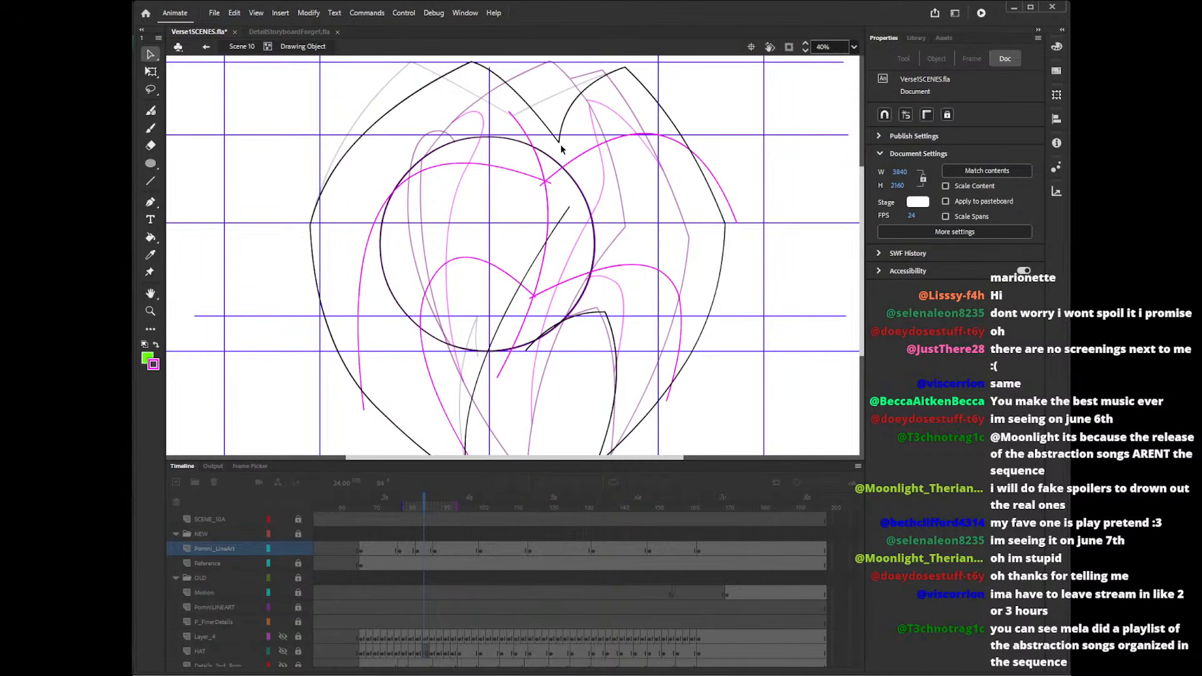
{"action": "left_click_drag", "start_coordinate": [558, 142], "coordinate": [567, 196]}
{"action": "left_click", "coordinate": [570, 207]}
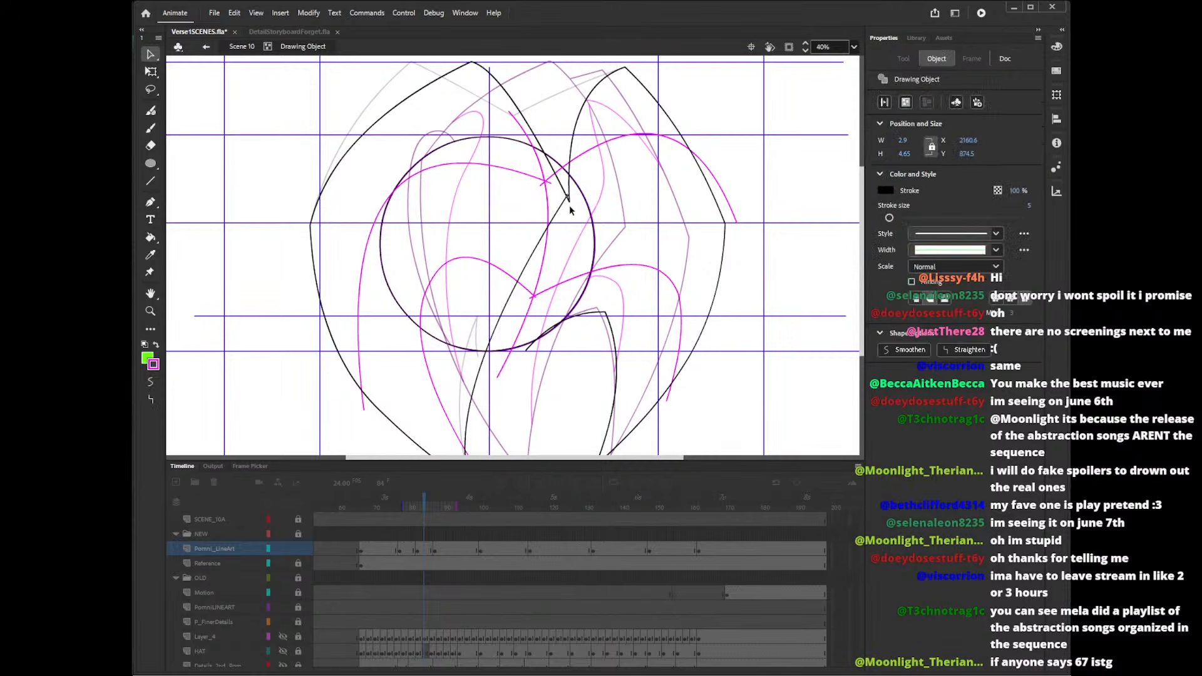
{"action": "left_click", "coordinate": [570, 214]}
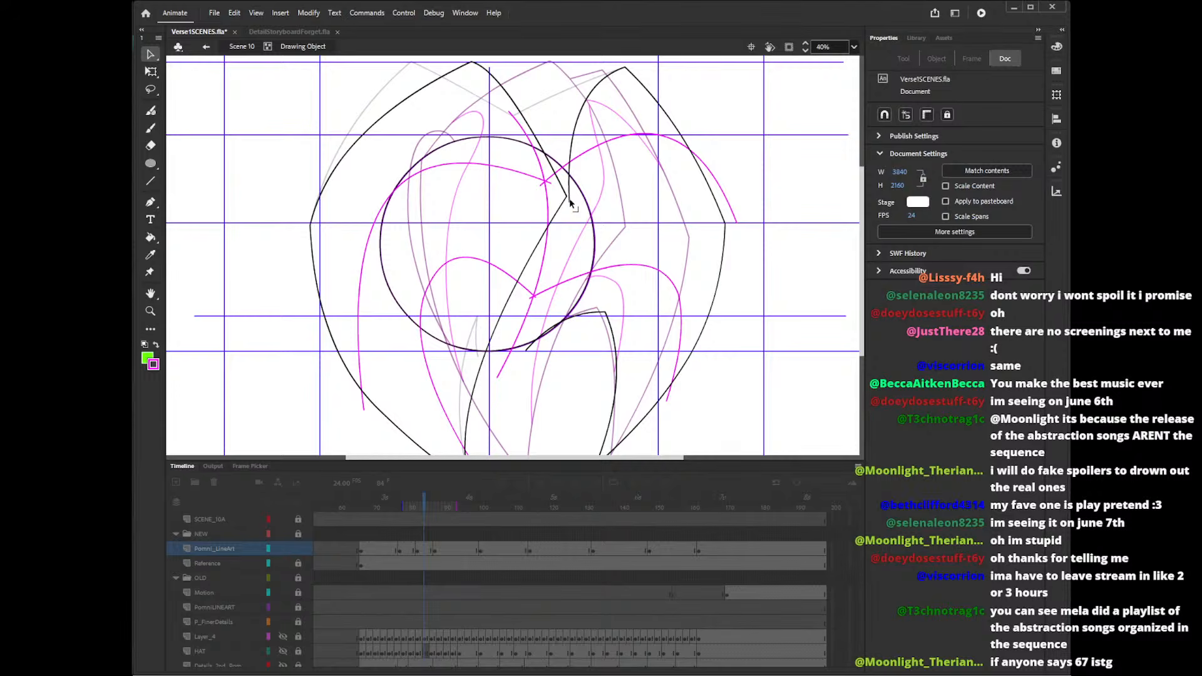
{"action": "left_click_drag", "start_coordinate": [570, 202], "coordinate": [552, 160]}
{"action": "left_click_drag", "start_coordinate": [862, 230], "coordinate": [861, 246]}
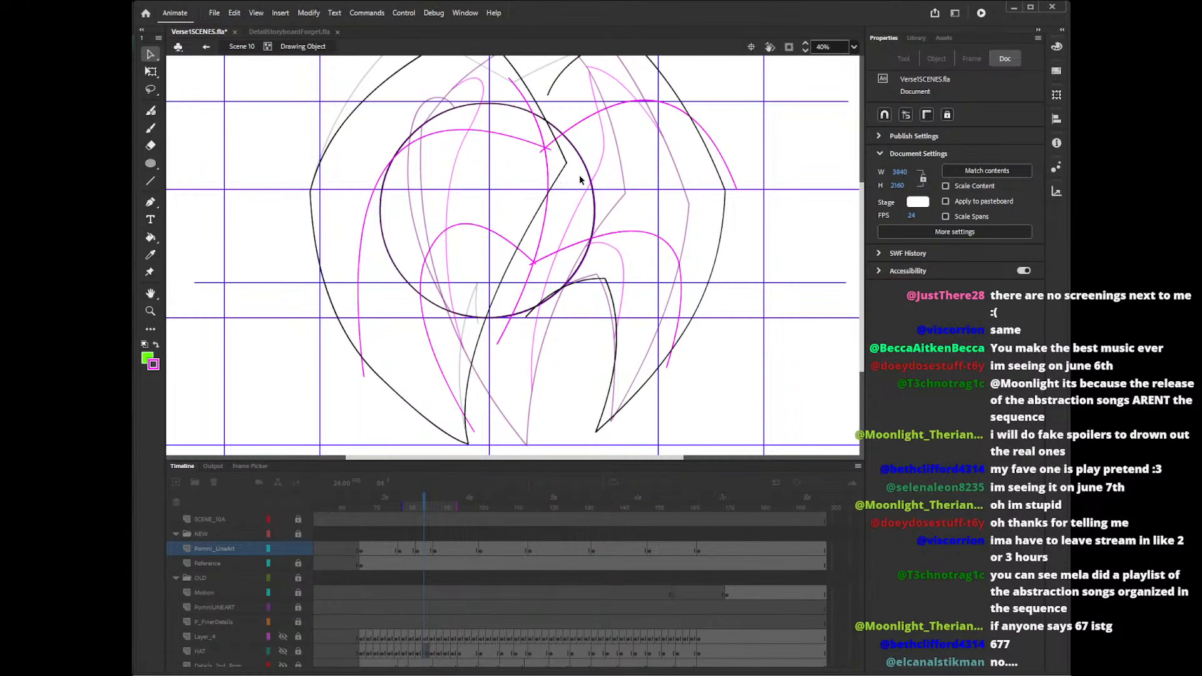
{"action": "key", "text": "ctrl+z"}
{"action": "key", "text": "ctrl+z"}
{"action": "key", "text": "ctrl+z"}
{"action": "key", "text": "ctrl+z"}
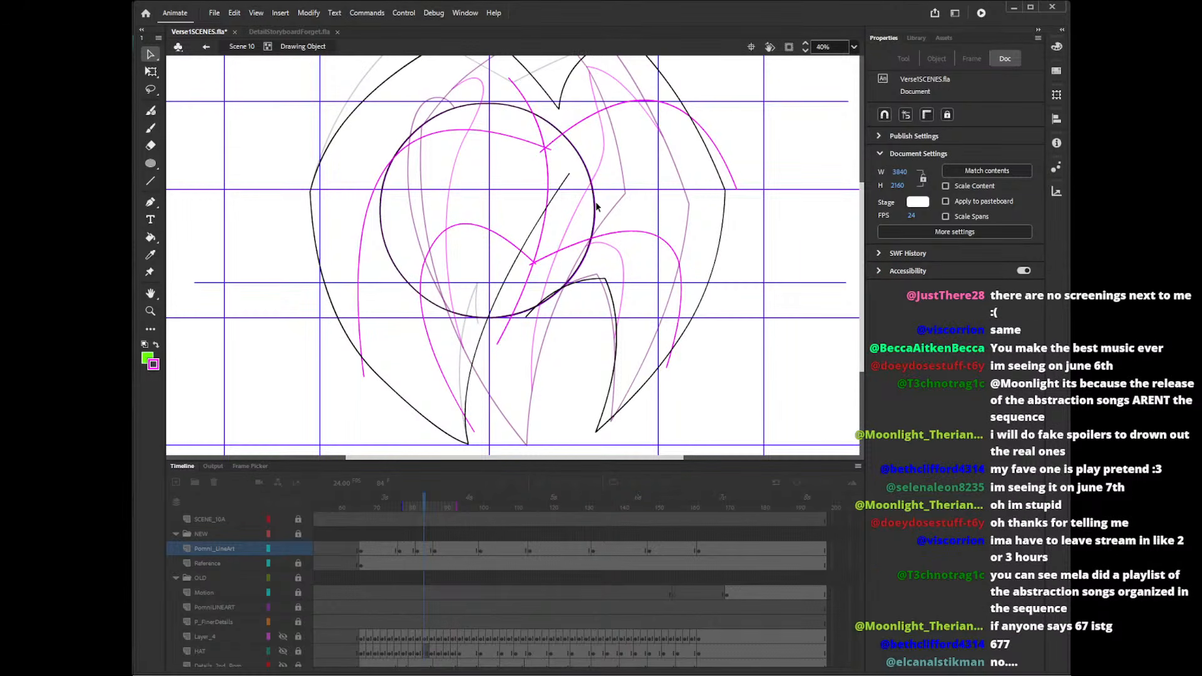
- Shorten the left inner strand to end near the circle's centre, shift its bottom tip right and adjust its curve
{"action": "mouse_move", "coordinate": [567, 178]}
{"action": "left_mouse_down"}
{"action": "mouse_move", "coordinate": [510, 249]}
{"action": "mouse_move", "coordinate": [501, 236]}
{"action": "mouse_move", "coordinate": [532, 203]}
{"action": "left_mouse_up"}
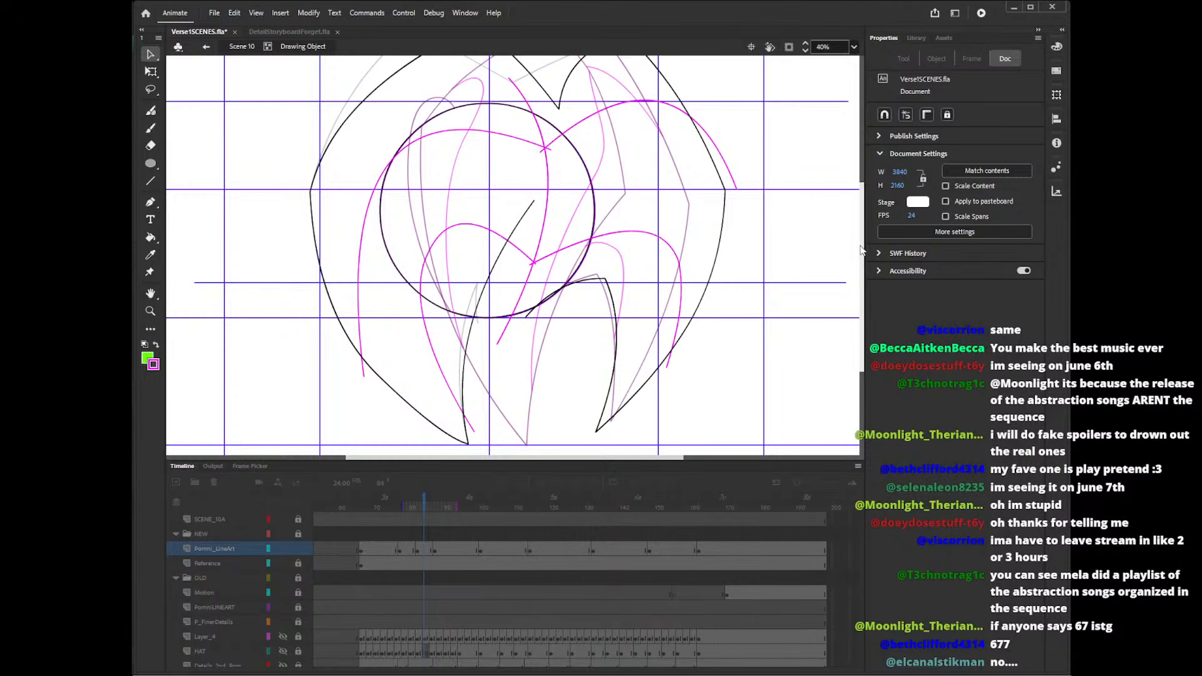
{"action": "left_click_drag", "start_coordinate": [858, 235], "coordinate": [858, 251]}
{"action": "left_click_drag", "start_coordinate": [469, 411], "coordinate": [503, 414]}
{"action": "left_click_drag", "start_coordinate": [862, 300], "coordinate": [864, 277]}
{"action": "left_click_drag", "start_coordinate": [482, 326], "coordinate": [498, 313]}
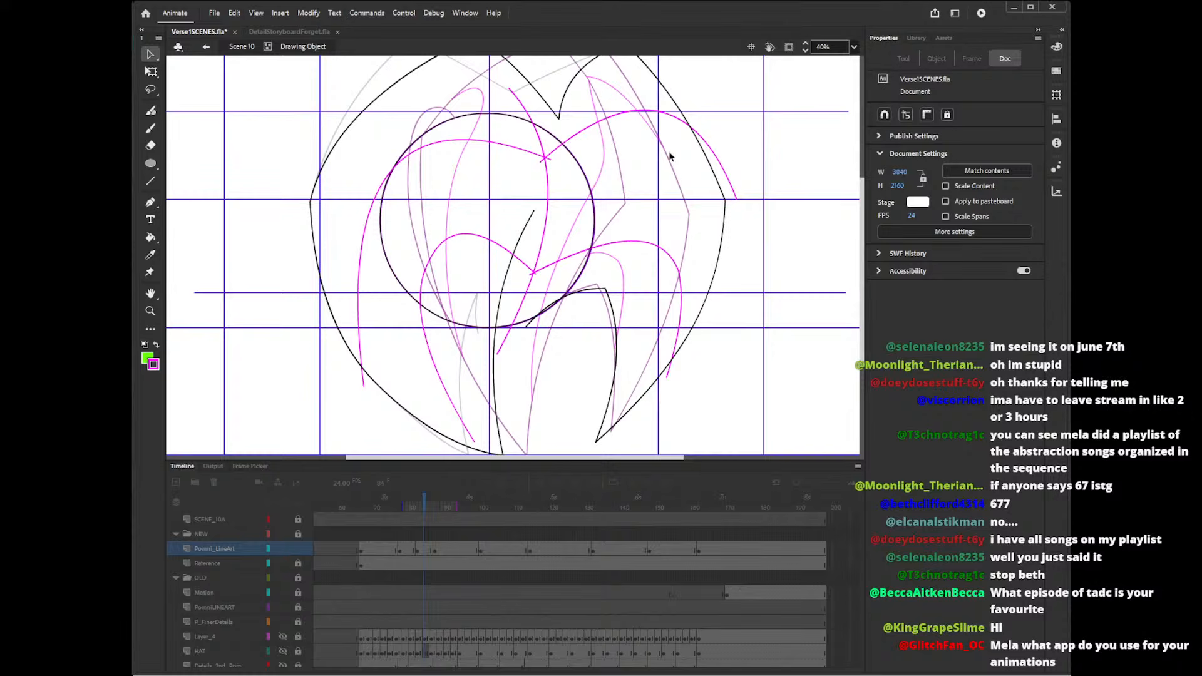
- Pull the outline's left corner inward and bend the segment above it into a smooth curve up to the left peak
{"action": "left_click_drag", "start_coordinate": [861, 277], "coordinate": [867, 280]}
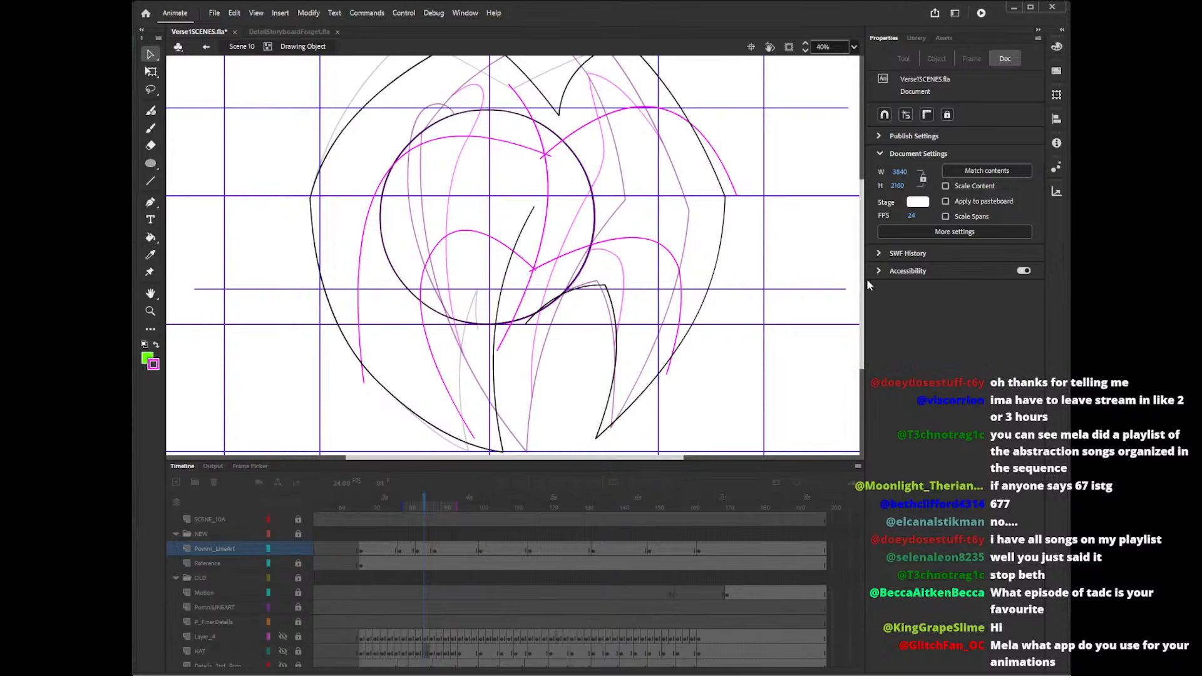
{"action": "left_click_drag", "start_coordinate": [316, 195], "coordinate": [344, 201]}
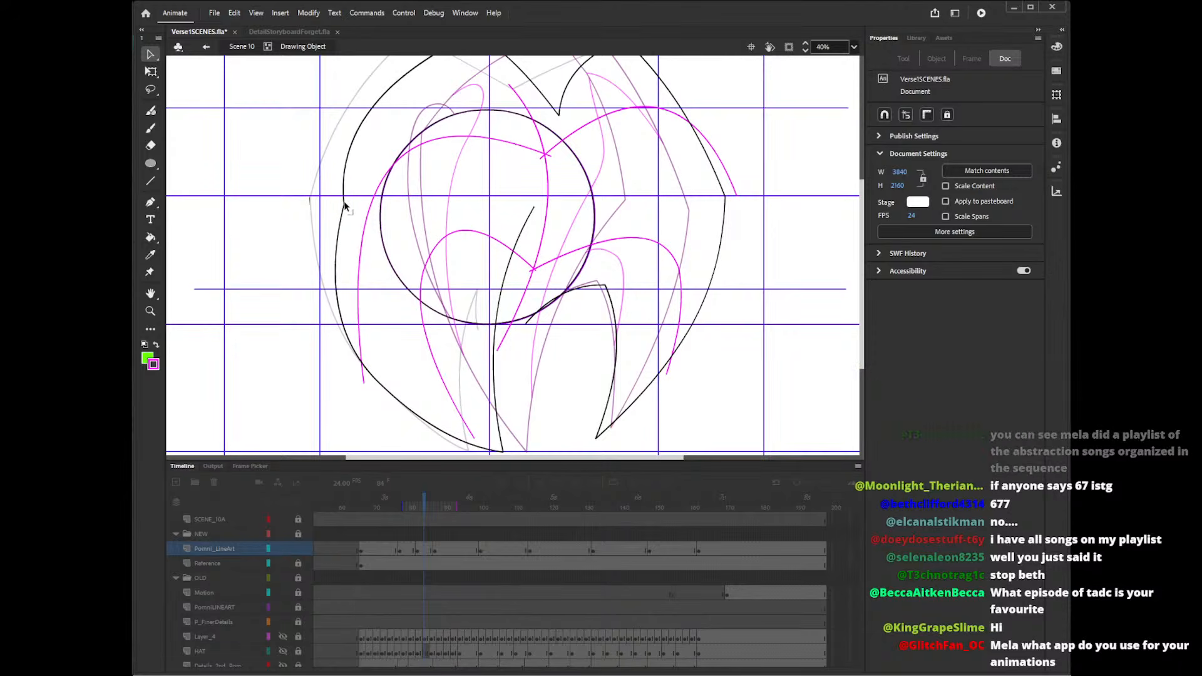
{"action": "left_click_drag", "start_coordinate": [862, 248], "coordinate": [863, 231]}
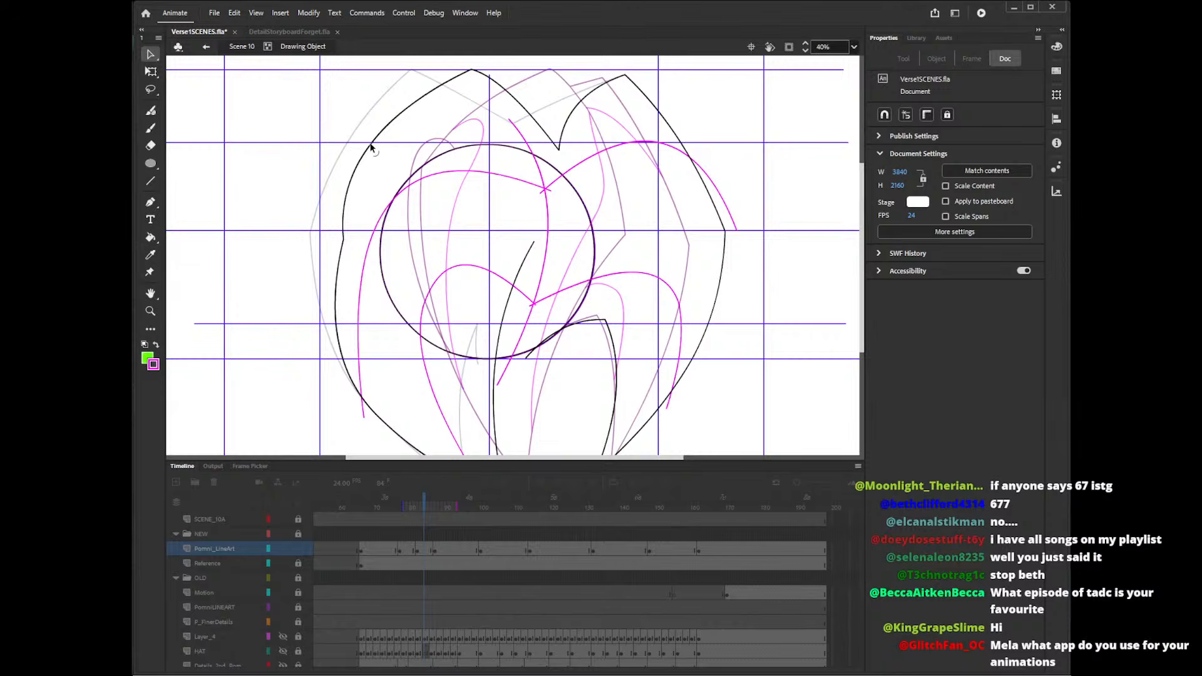
{"action": "left_click_drag", "start_coordinate": [371, 147], "coordinate": [395, 143]}
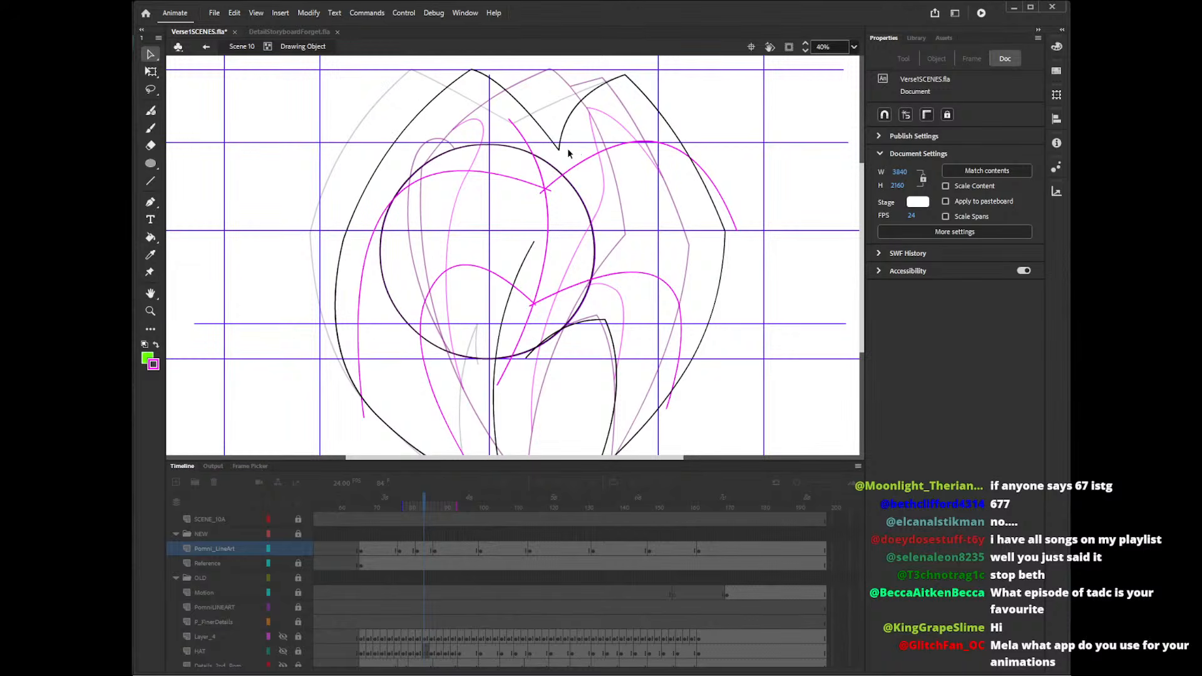
- Lower the notch between the two peaks onto the circle's upper-right edge and nudge the inner strand's upper end down-right
{"action": "left_click_drag", "start_coordinate": [559, 150], "coordinate": [567, 180]}
{"action": "left_click_drag", "start_coordinate": [533, 243], "coordinate": [539, 249]}
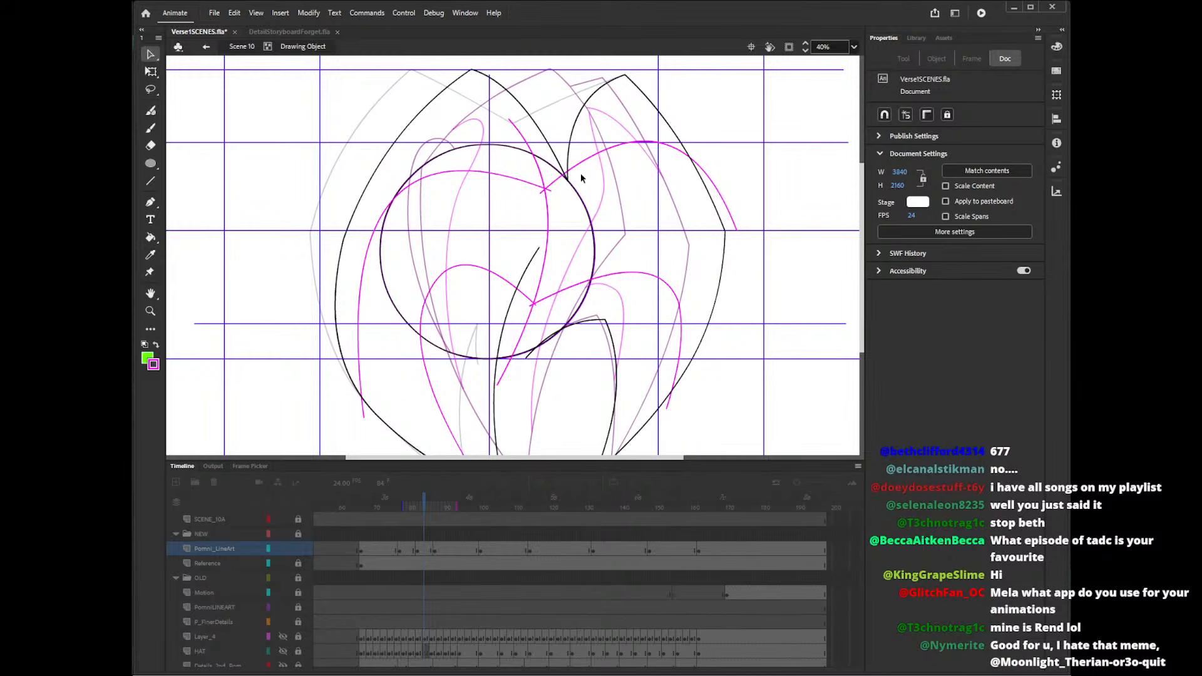
{"action": "left_click_drag", "start_coordinate": [567, 180], "coordinate": [576, 175]}
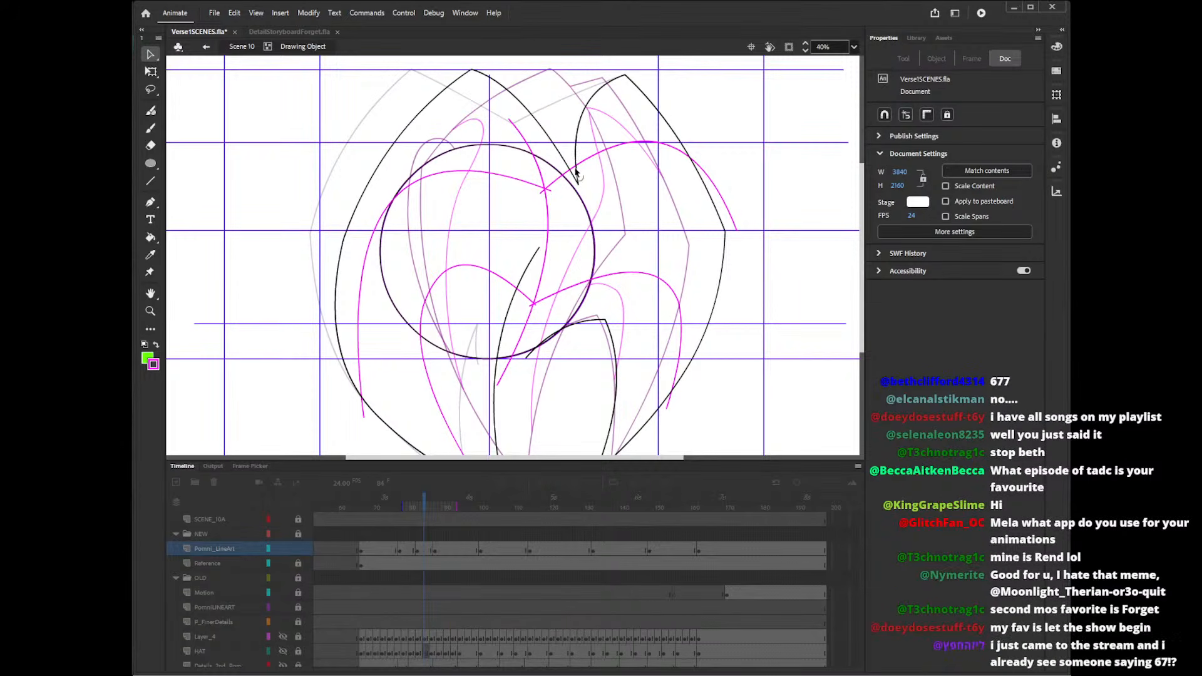
- Cut the right peak's inner curve from the notch with a short black line and swing its free end up-left
{"action": "key", "text": "n"}
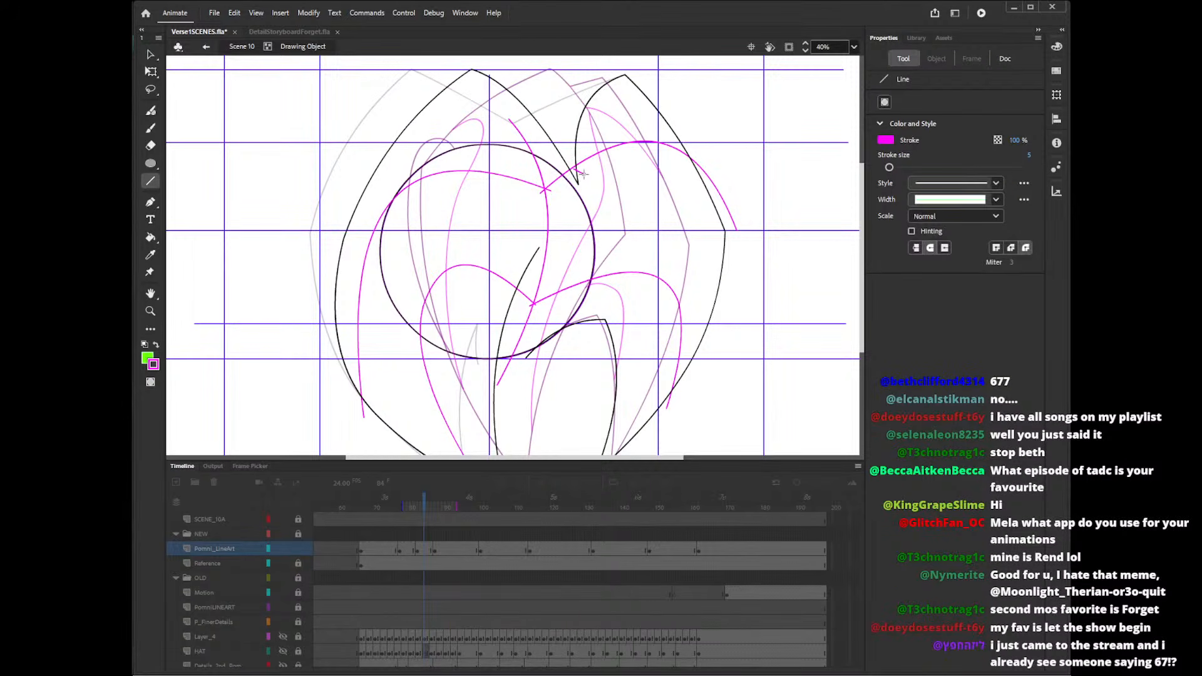
{"action": "left_click", "coordinate": [888, 141]}
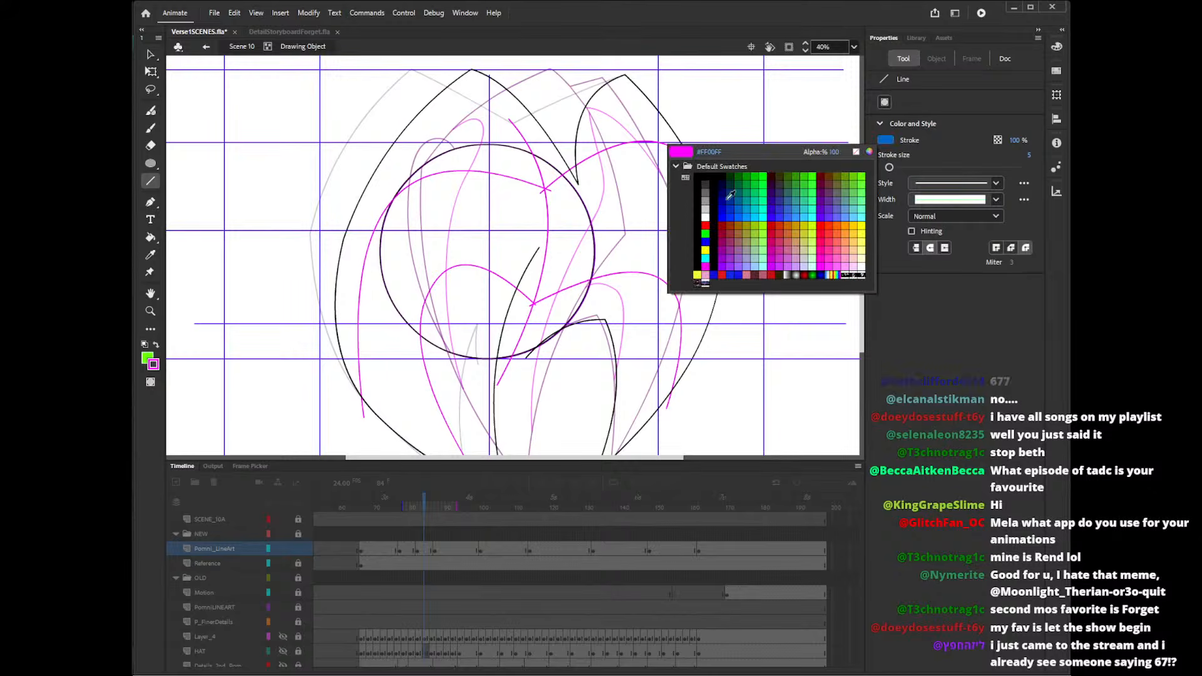
{"action": "left_click", "coordinate": [689, 169]}
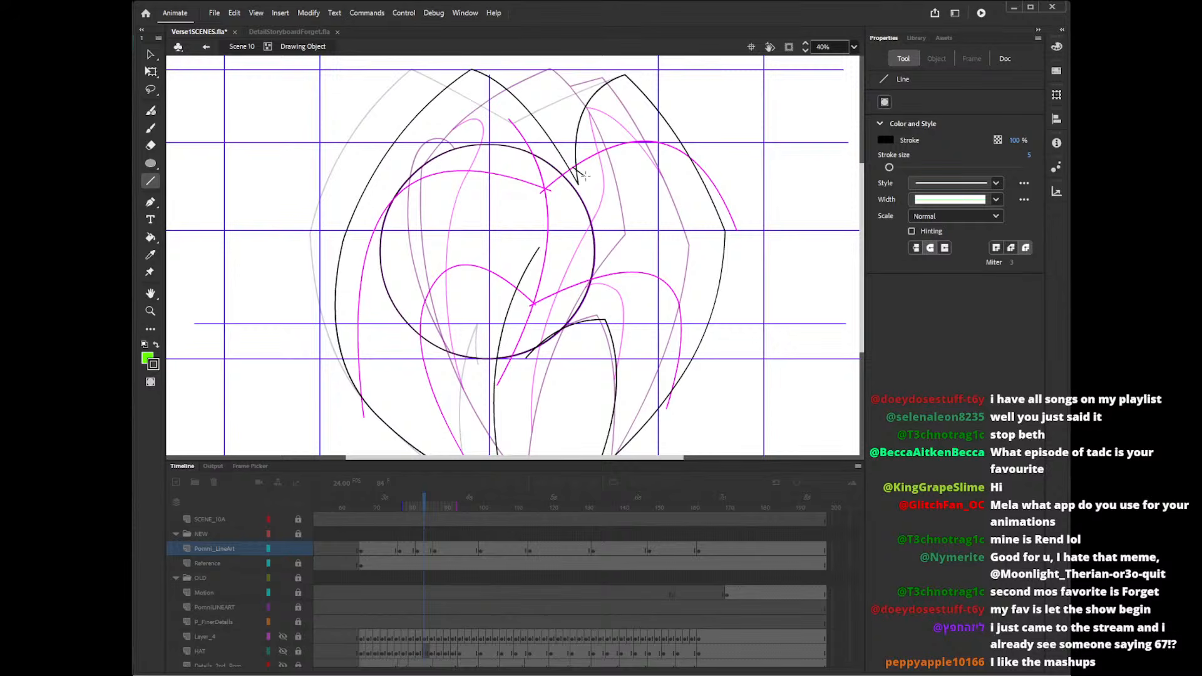
{"action": "key", "text": "v"}
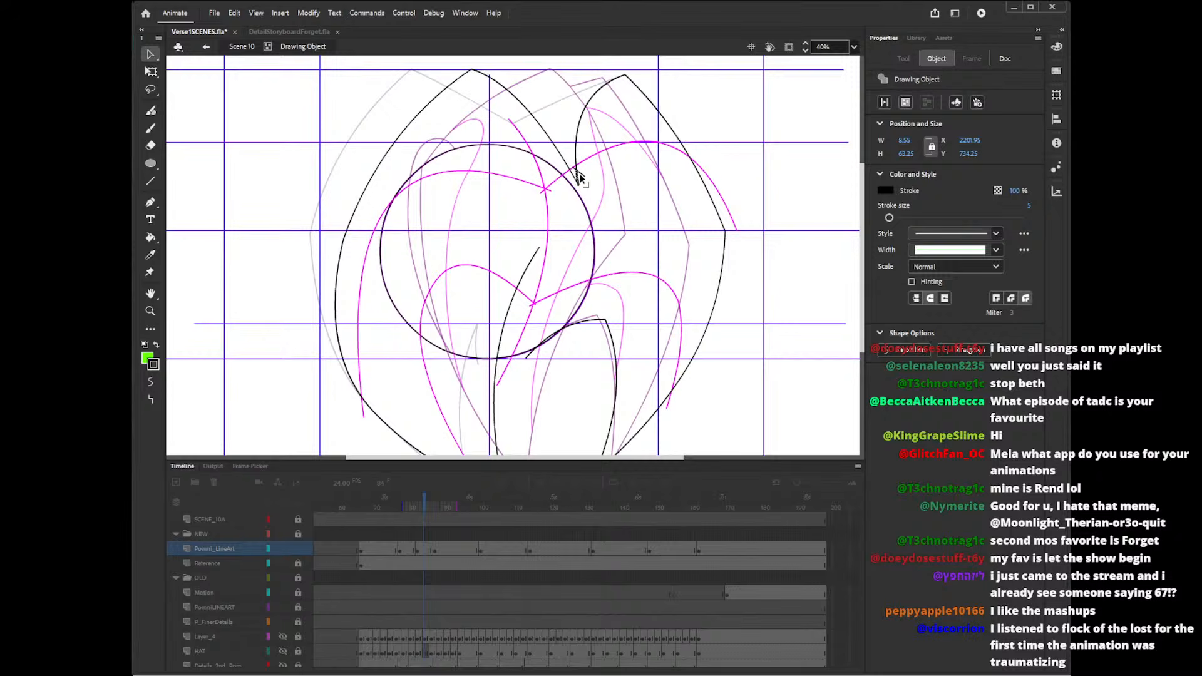
{"action": "left_click_drag", "start_coordinate": [577, 172], "coordinate": [555, 117]}
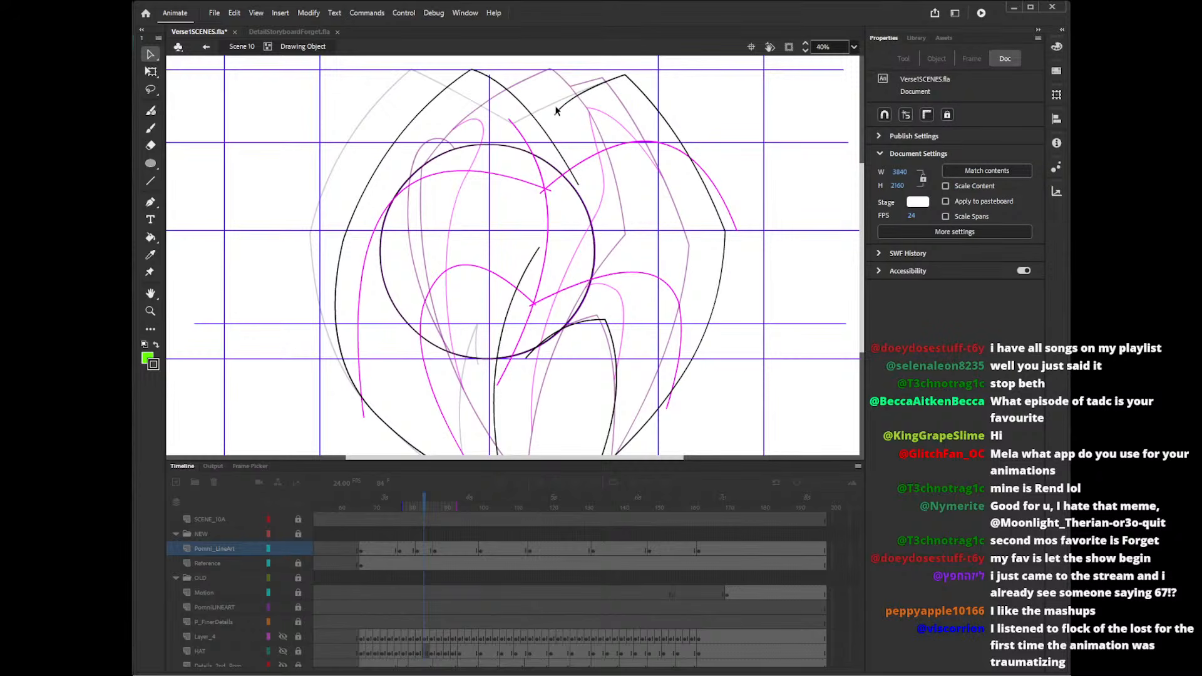
- Shift the right peak slightly left and refine its inner curve, then extend the left peak's inner curve farther down-right
{"action": "mouse_move", "coordinate": [625, 75]}
{"action": "left_mouse_down"}
{"action": "mouse_move", "coordinate": [571, 102]}
{"action": "mouse_move", "coordinate": [557, 134]}
{"action": "mouse_move", "coordinate": [541, 104]}
{"action": "mouse_move", "coordinate": [589, 87]}
{"action": "mouse_move", "coordinate": [531, 103]}
{"action": "mouse_move", "coordinate": [610, 79]}
{"action": "left_mouse_up"}
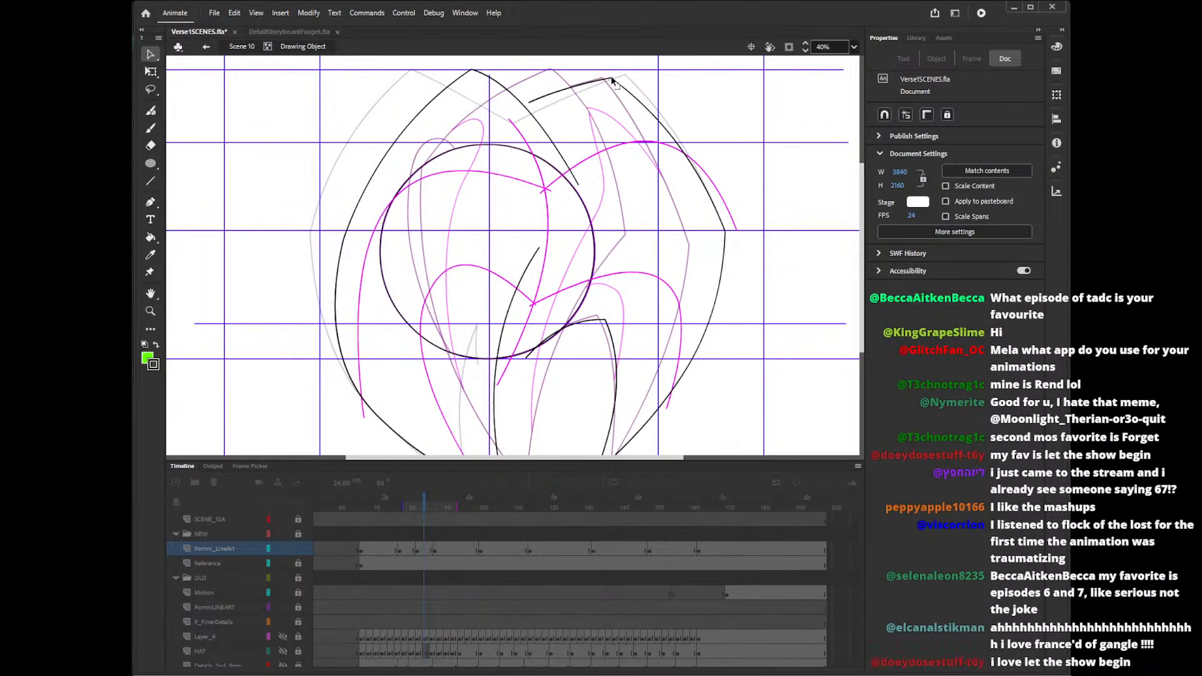
{"action": "left_click_drag", "start_coordinate": [529, 103], "coordinate": [559, 94]}
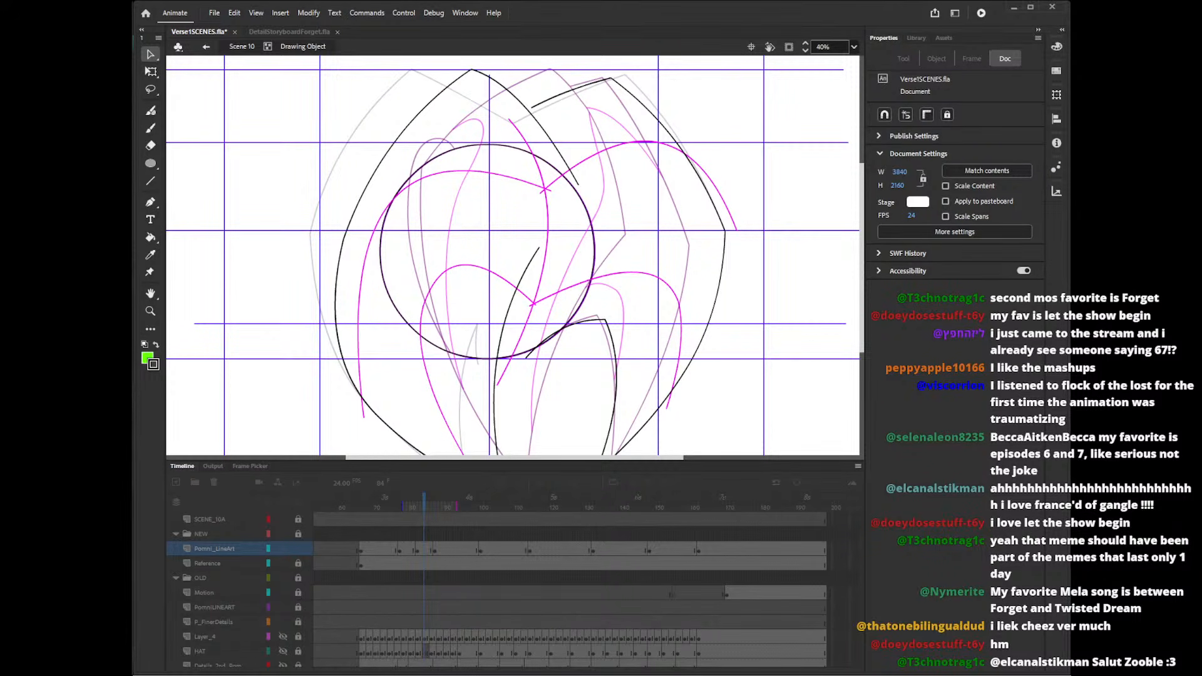
{"action": "left_click_drag", "start_coordinate": [862, 313], "coordinate": [862, 311]}
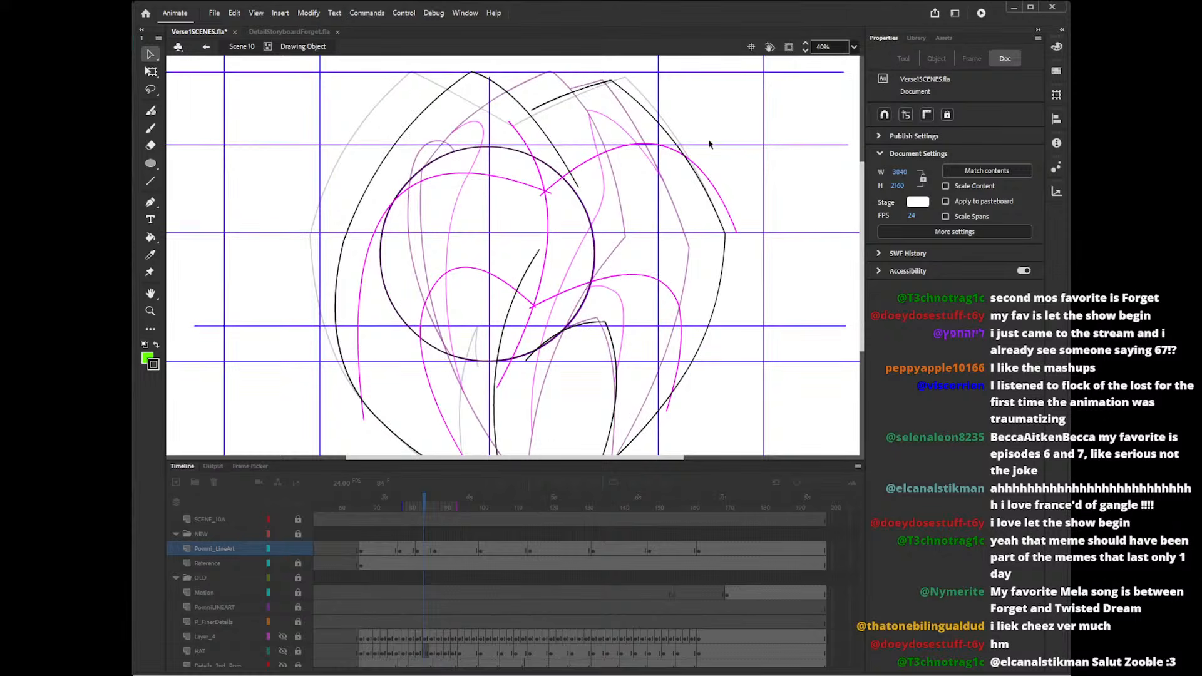
{"action": "left_click_drag", "start_coordinate": [525, 107], "coordinate": [529, 114]}
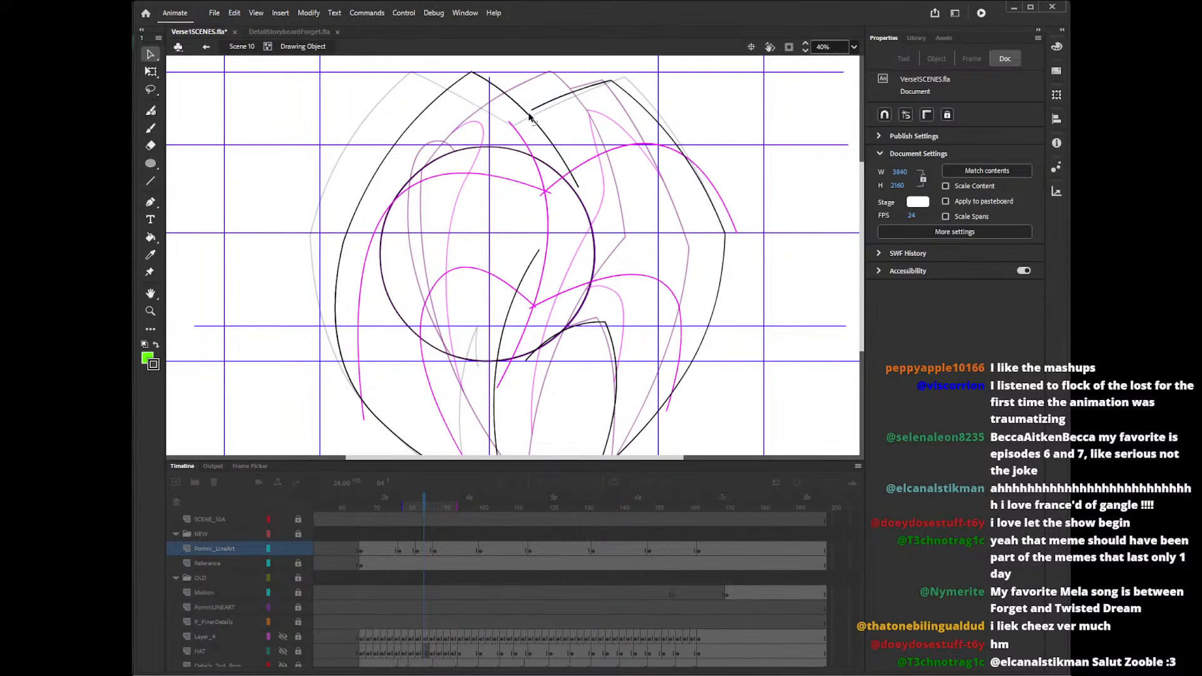
{"action": "left_click_drag", "start_coordinate": [577, 185], "coordinate": [587, 196]}
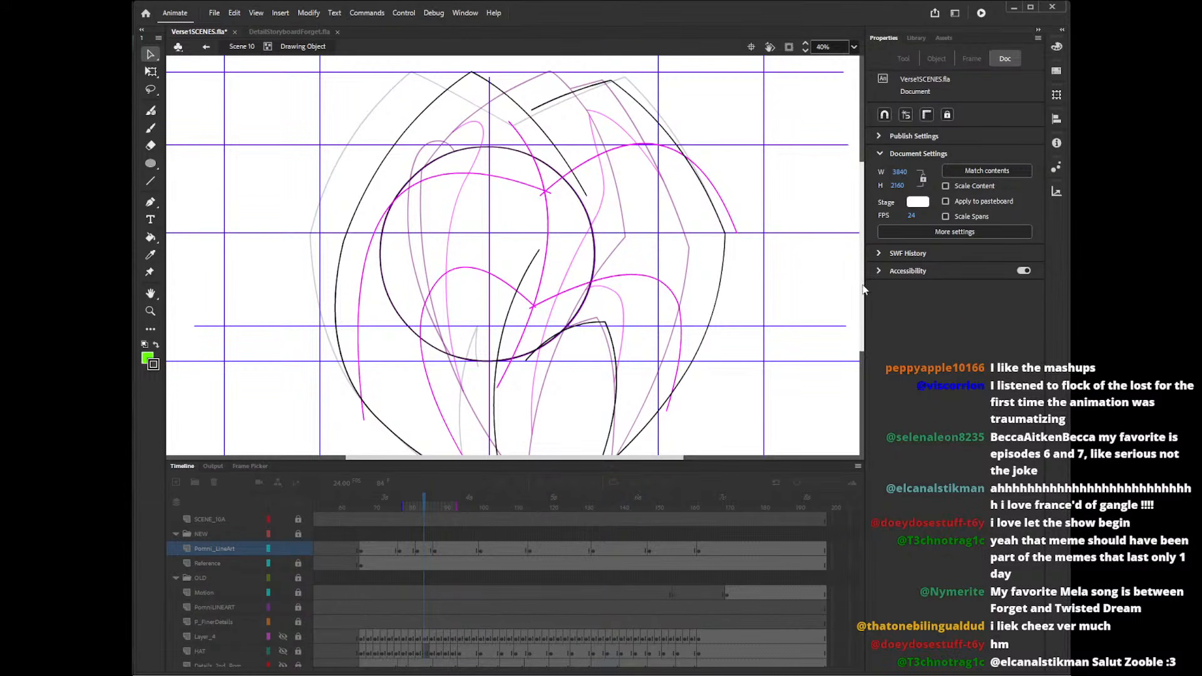
- Draw a short horizontal black line across the outline's left side below its corner and delete the part inside the outline
{"action": "left_click_drag", "start_coordinate": [862, 287], "coordinate": [865, 303]}
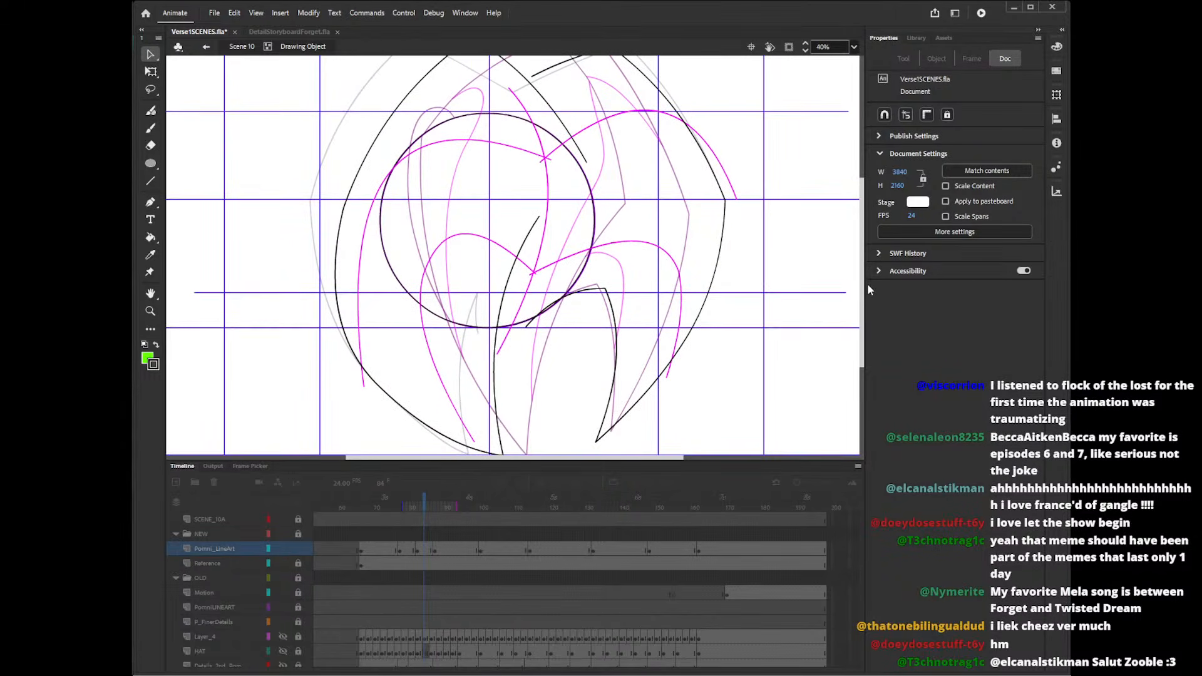
{"action": "key", "text": "n"}
{"action": "left_click_drag", "start_coordinate": [327, 251], "coordinate": [352, 251]}
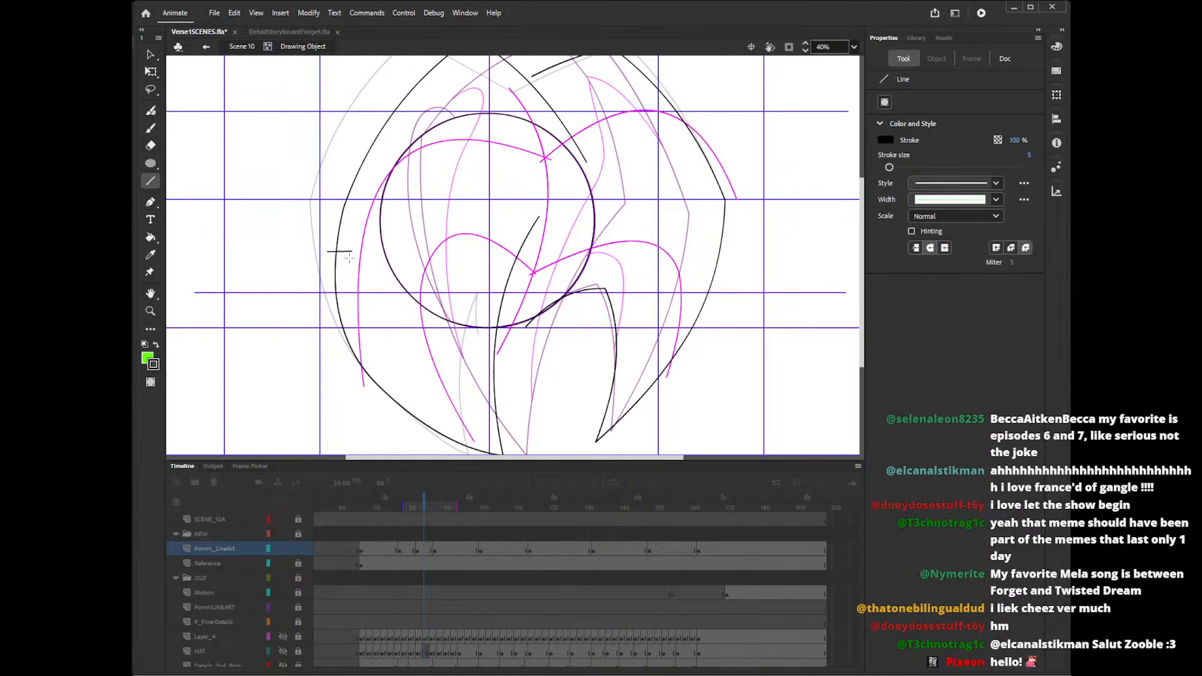
{"action": "key", "text": "v"}
{"action": "left_click", "coordinate": [345, 251]}
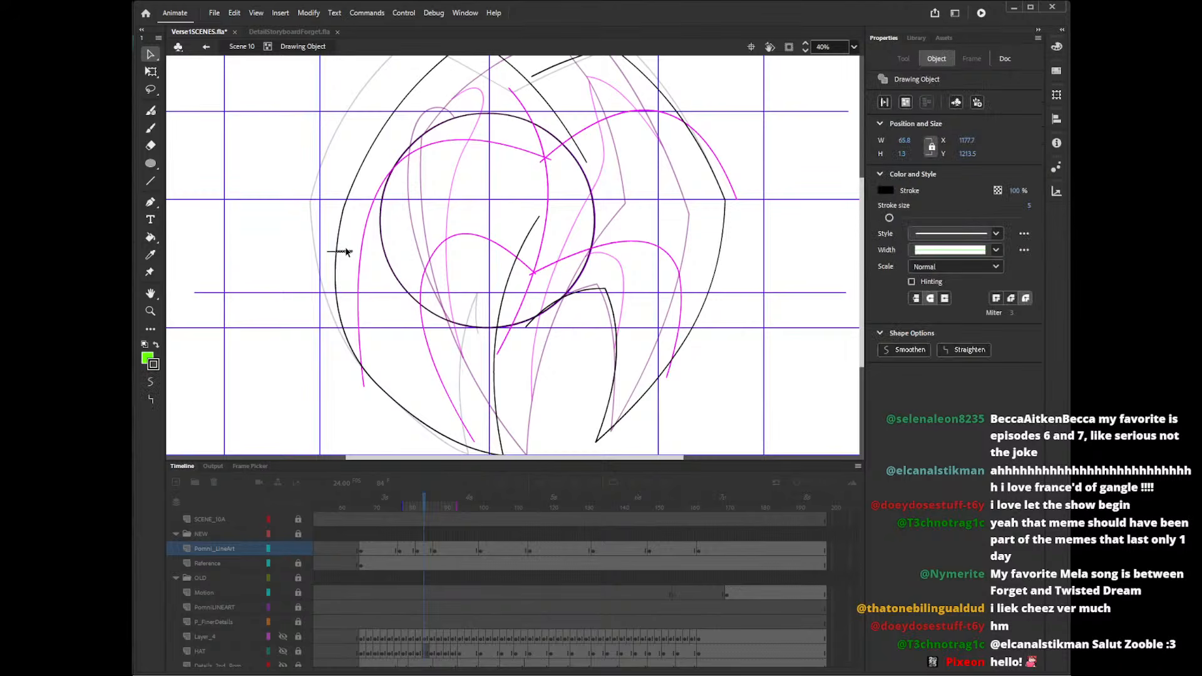
{"action": "left_click", "coordinate": [348, 235]}
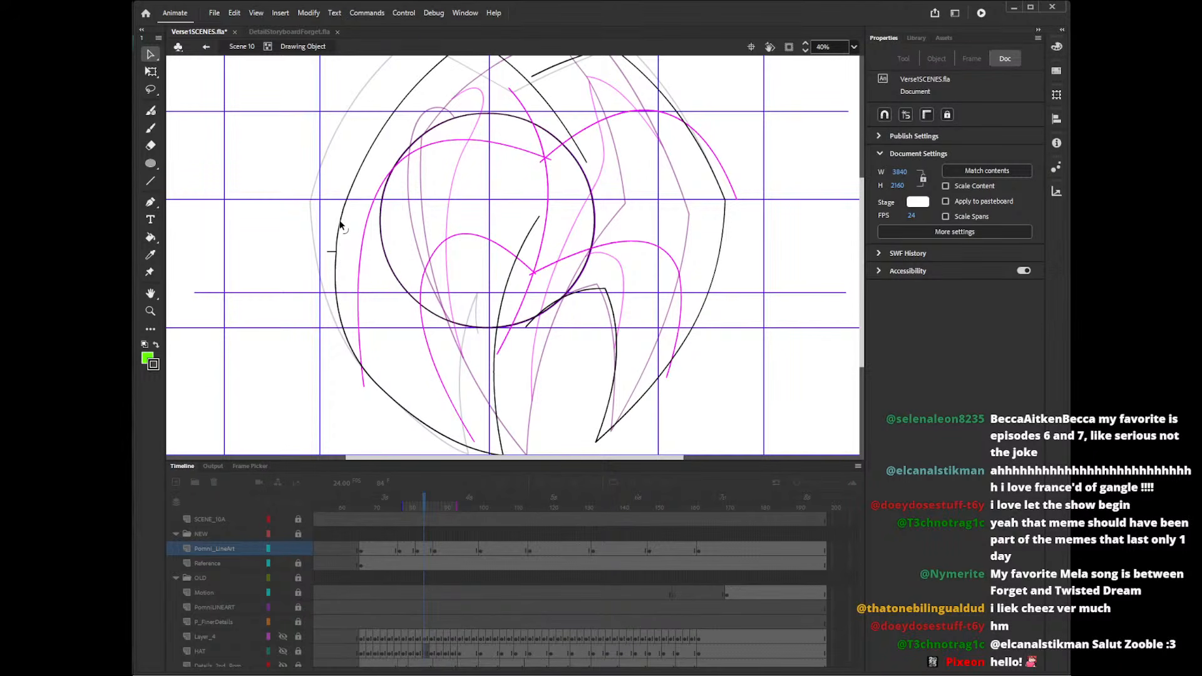
- Remove the short cut line on the outline's left side and pull the left corner and lower-left curve inward
{"action": "left_click", "coordinate": [343, 214]}
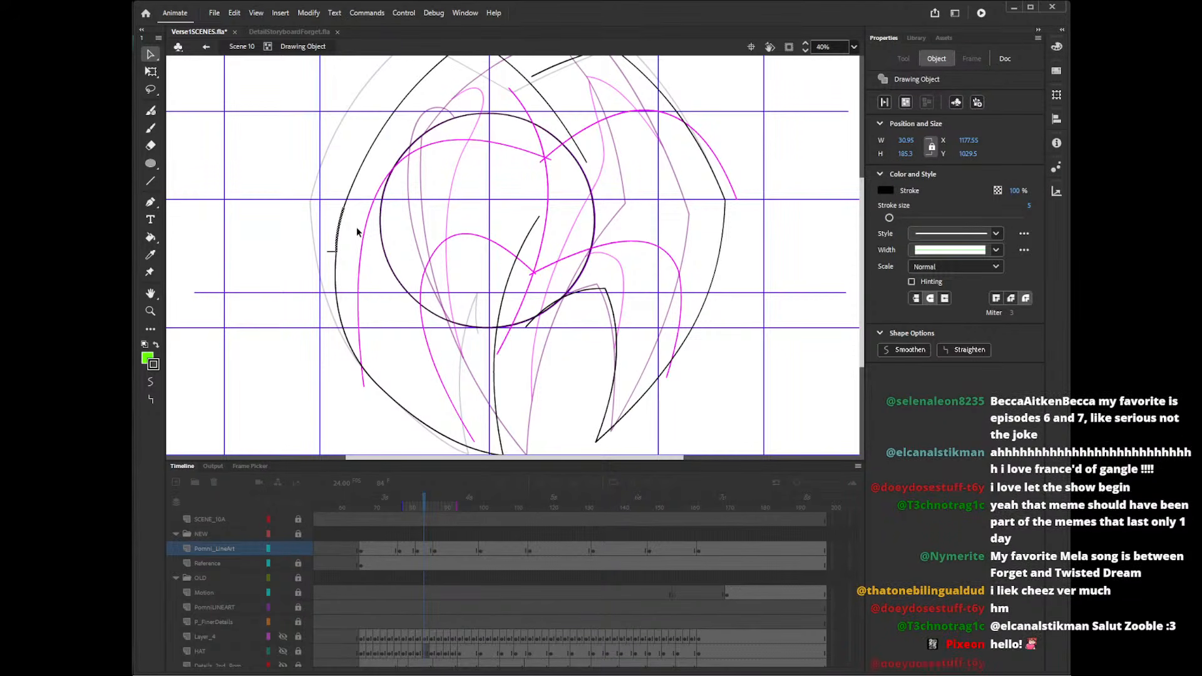
{"action": "left_click", "coordinate": [392, 199]}
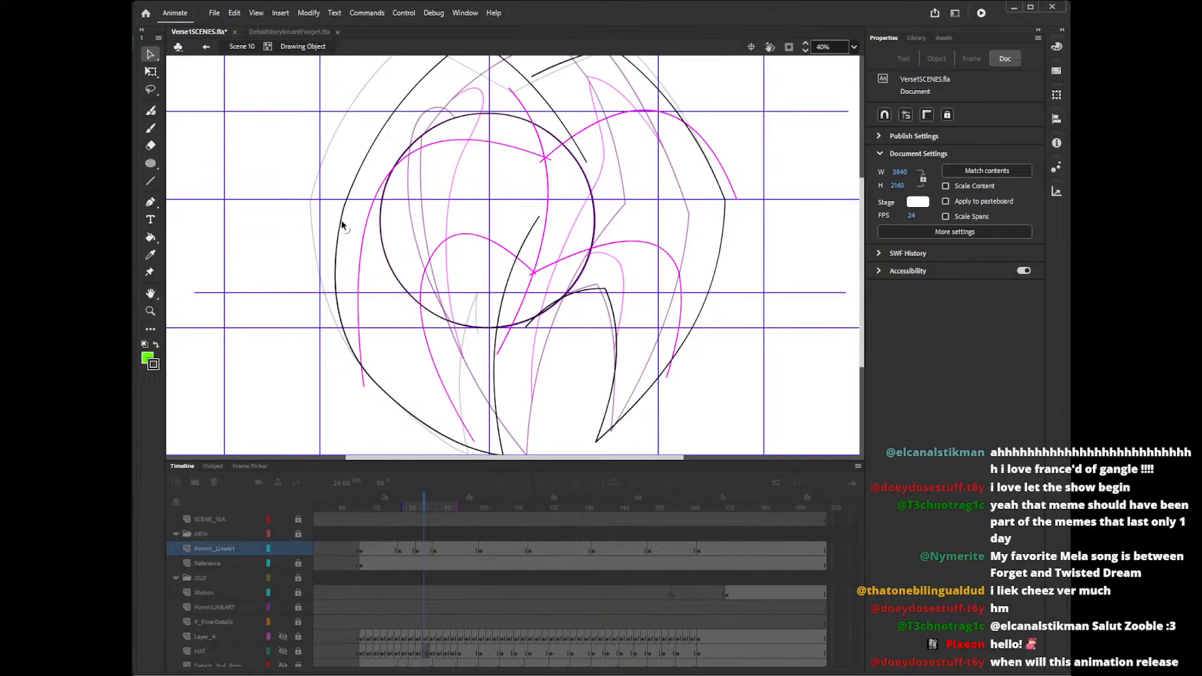
{"action": "mouse_move", "coordinate": [344, 207]}
{"action": "left_mouse_down"}
{"action": "mouse_move", "coordinate": [374, 210]}
{"action": "mouse_move", "coordinate": [351, 213]}
{"action": "left_mouse_up"}
{"action": "left_click_drag", "start_coordinate": [339, 306], "coordinate": [372, 307]}
{"action": "left_click_drag", "start_coordinate": [862, 270], "coordinate": [863, 272]}
- At 30% zoom, move the outline's left corner up-right to the circle's left edge and reshape the curves above and below it
{"action": "left_click", "coordinate": [833, 46]}
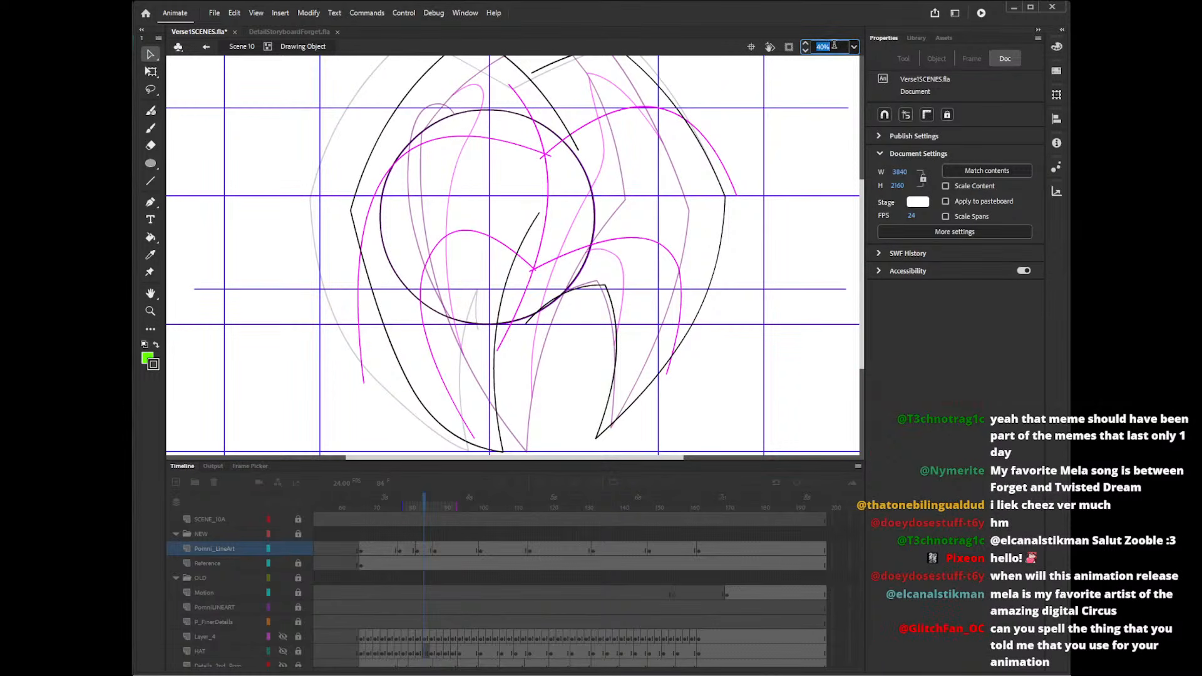
{"action": "type", "text": "30"}
{"action": "key", "text": "Return"}
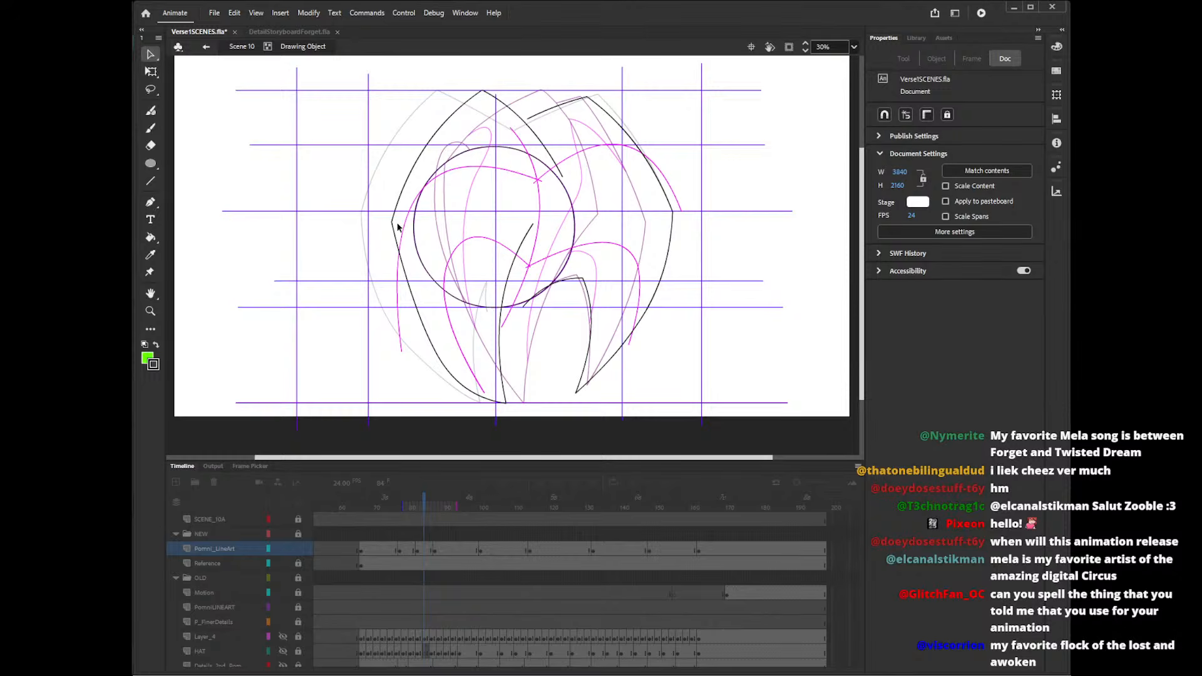
{"action": "left_click_drag", "start_coordinate": [398, 224], "coordinate": [409, 208]}
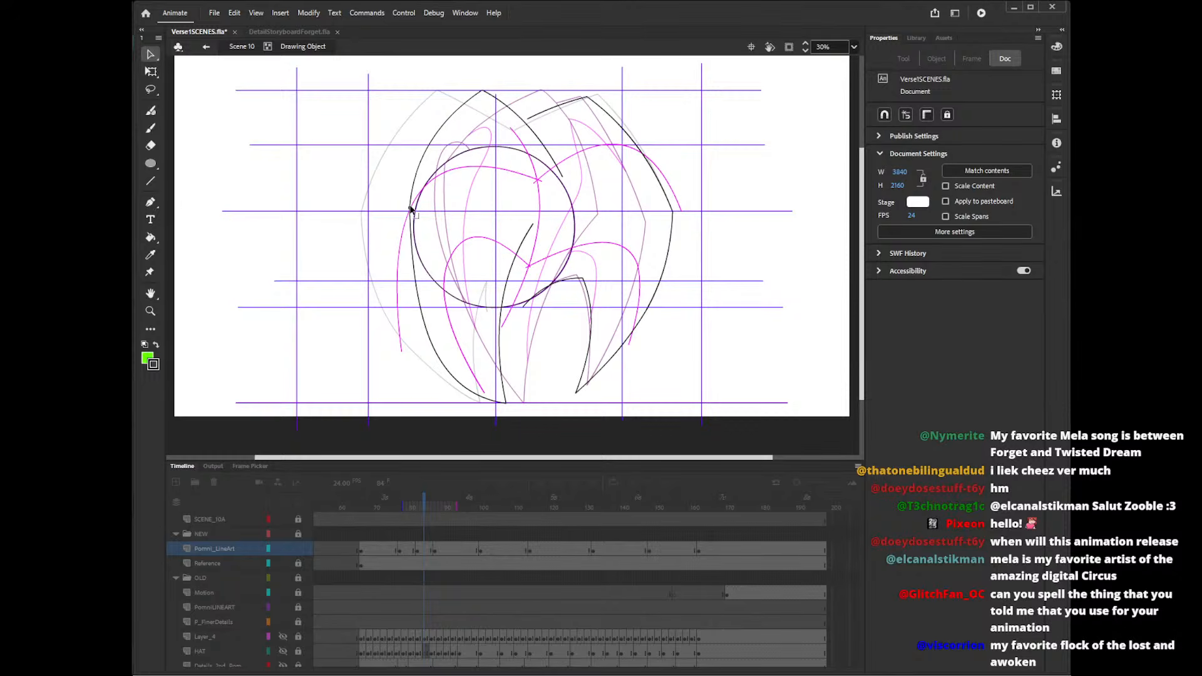
{"action": "left_click_drag", "start_coordinate": [424, 157], "coordinate": [442, 138]}
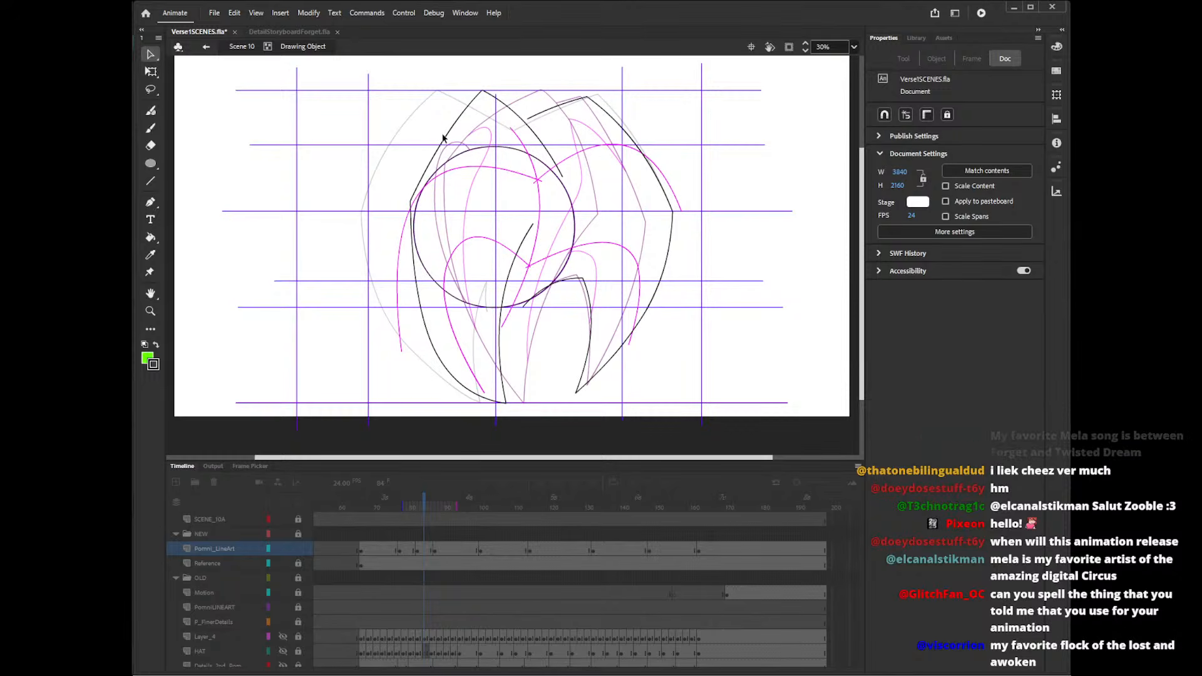
{"action": "left_click_drag", "start_coordinate": [421, 322], "coordinate": [413, 285]}
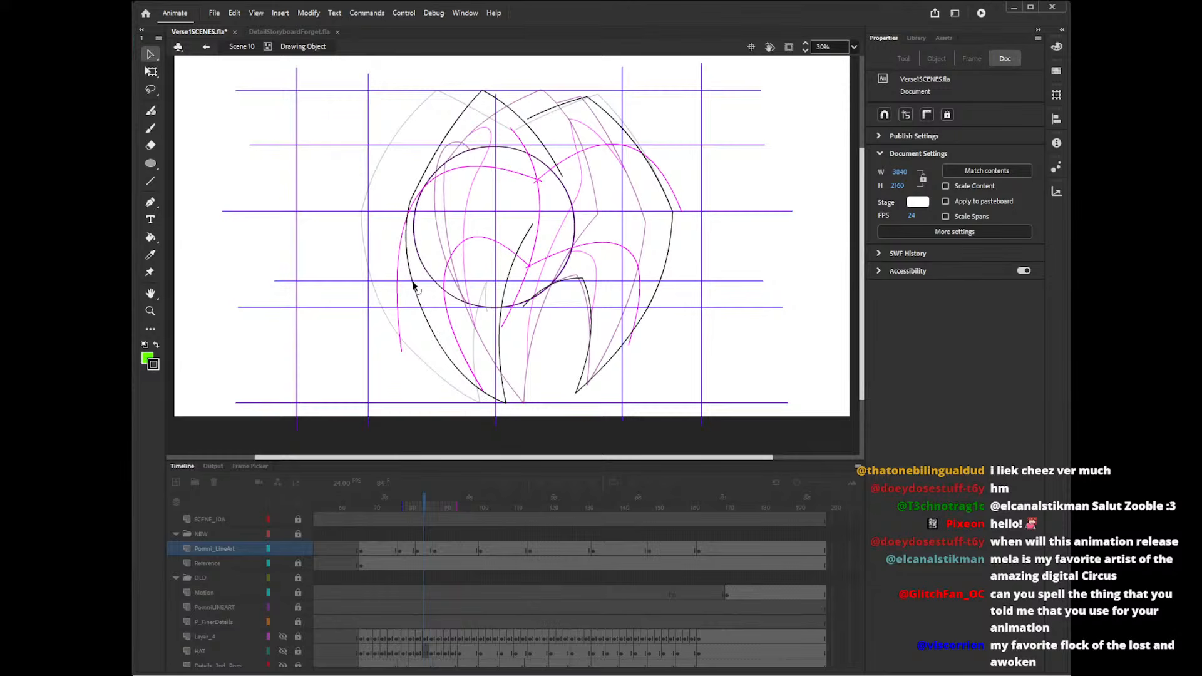
- Straighten the inner strand and shift its upper end slightly right, fine-tuning the outline's left side around its corner
{"action": "left_click_drag", "start_coordinate": [502, 307], "coordinate": [512, 305]}
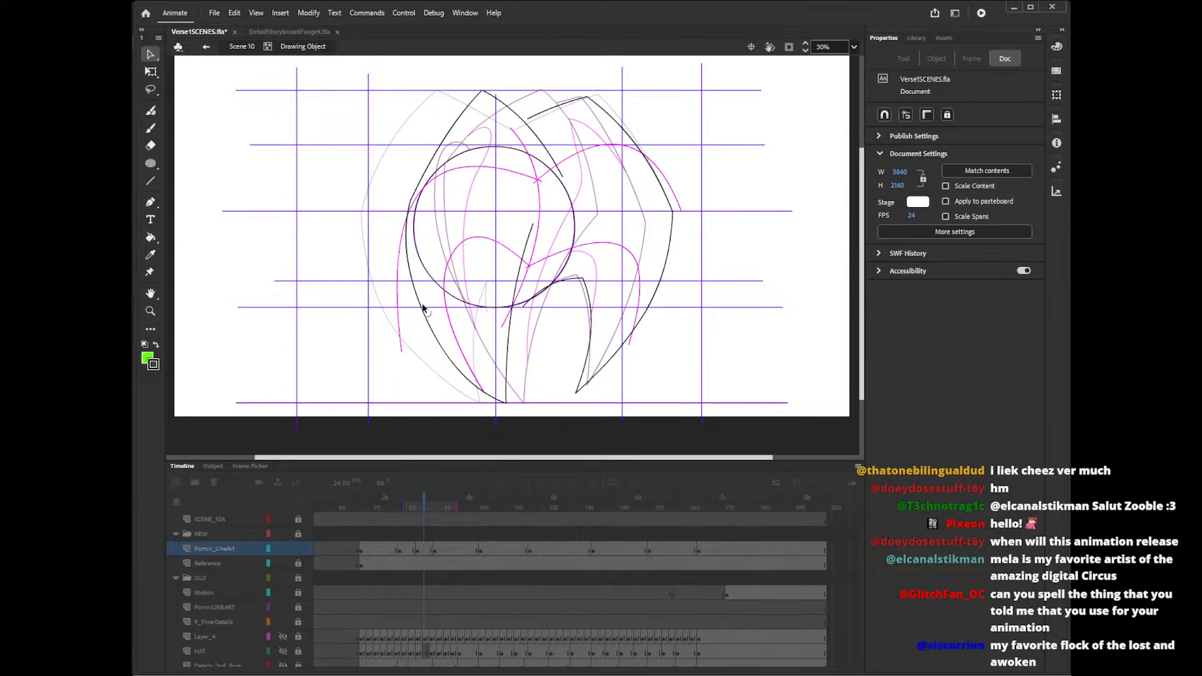
{"action": "left_click_drag", "start_coordinate": [422, 305], "coordinate": [427, 303]}
{"action": "left_click_drag", "start_coordinate": [409, 200], "coordinate": [423, 162]}
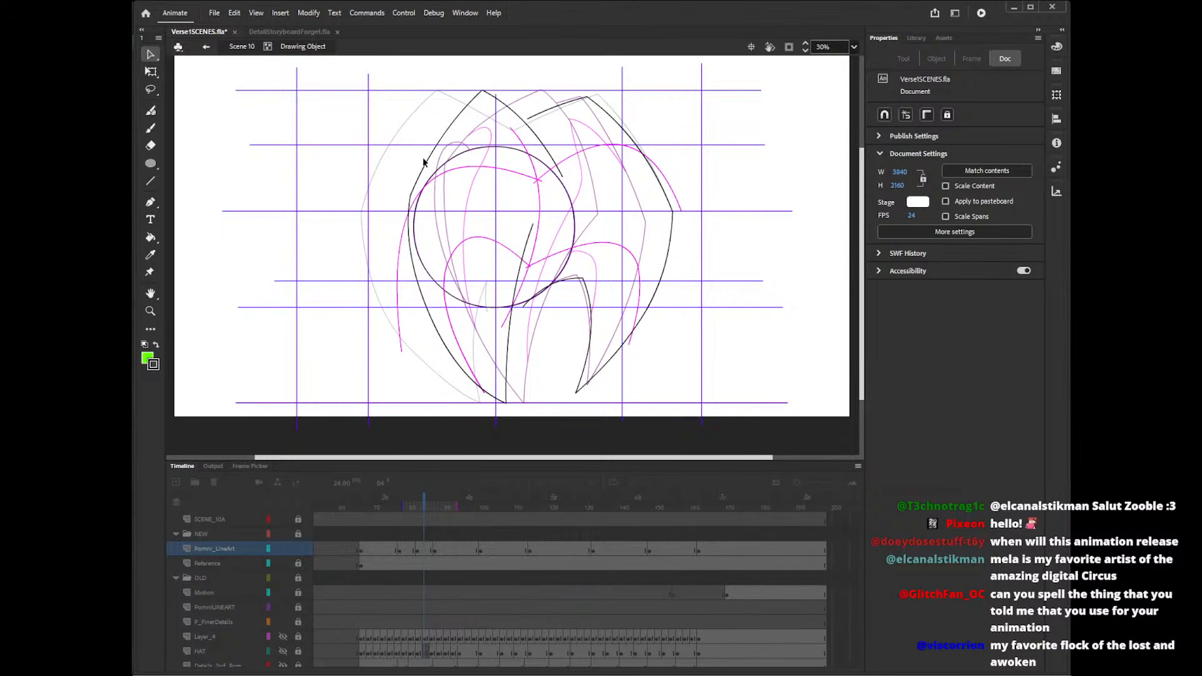
{"action": "mouse_move", "coordinate": [532, 224]}
{"action": "left_mouse_down"}
{"action": "mouse_move", "coordinate": [522, 245]}
{"action": "mouse_move", "coordinate": [544, 221]}
{"action": "left_mouse_up"}
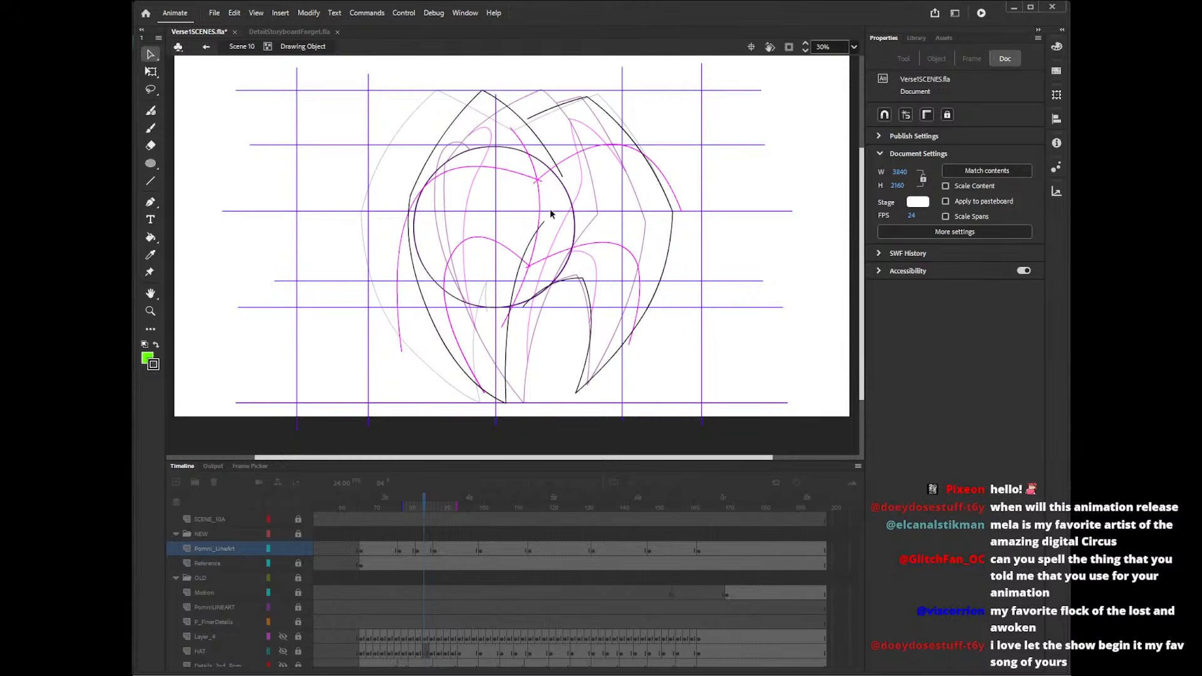
{"action": "left_click_drag", "start_coordinate": [518, 273], "coordinate": [520, 281]}
- Pull the outline's right corner and lower-right side inward, and nudge the lower-right tip and its inner curve toward the next pose
{"action": "left_click_drag", "start_coordinate": [672, 212], "coordinate": [634, 179]}
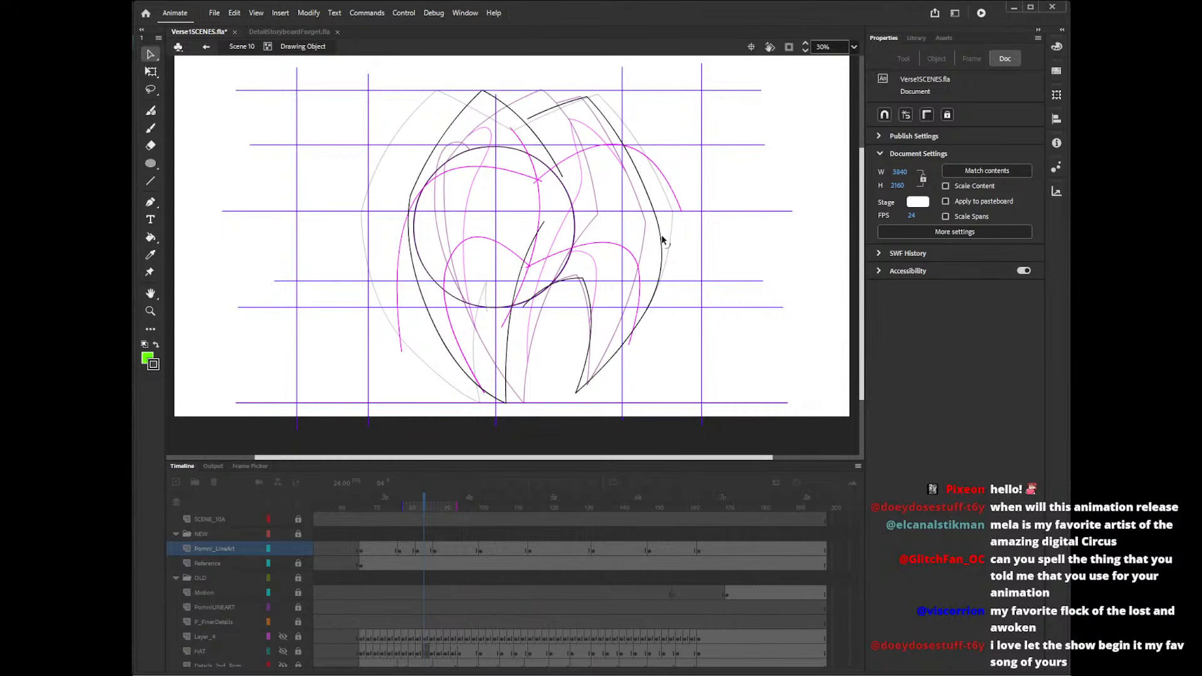
{"action": "left_click_drag", "start_coordinate": [654, 296], "coordinate": [636, 300]}
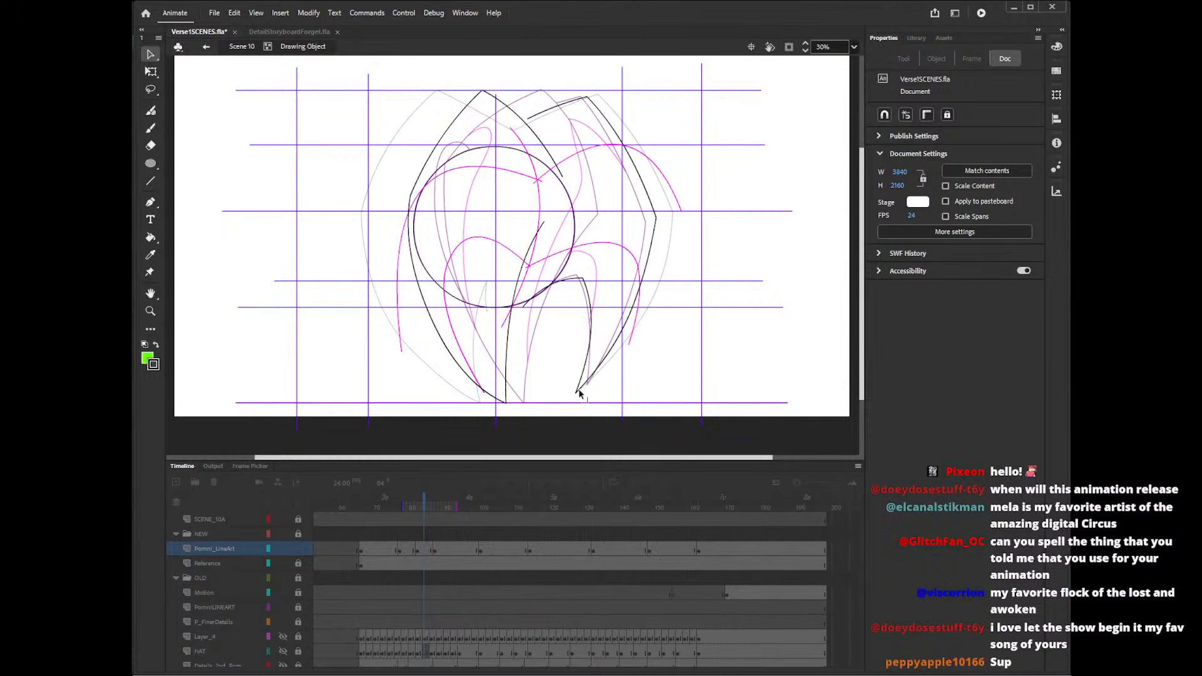
{"action": "left_click_drag", "start_coordinate": [577, 391], "coordinate": [584, 385]}
{"action": "left_click_drag", "start_coordinate": [593, 321], "coordinate": [589, 321]}
{"action": "left_click_drag", "start_coordinate": [579, 280], "coordinate": [557, 281]}
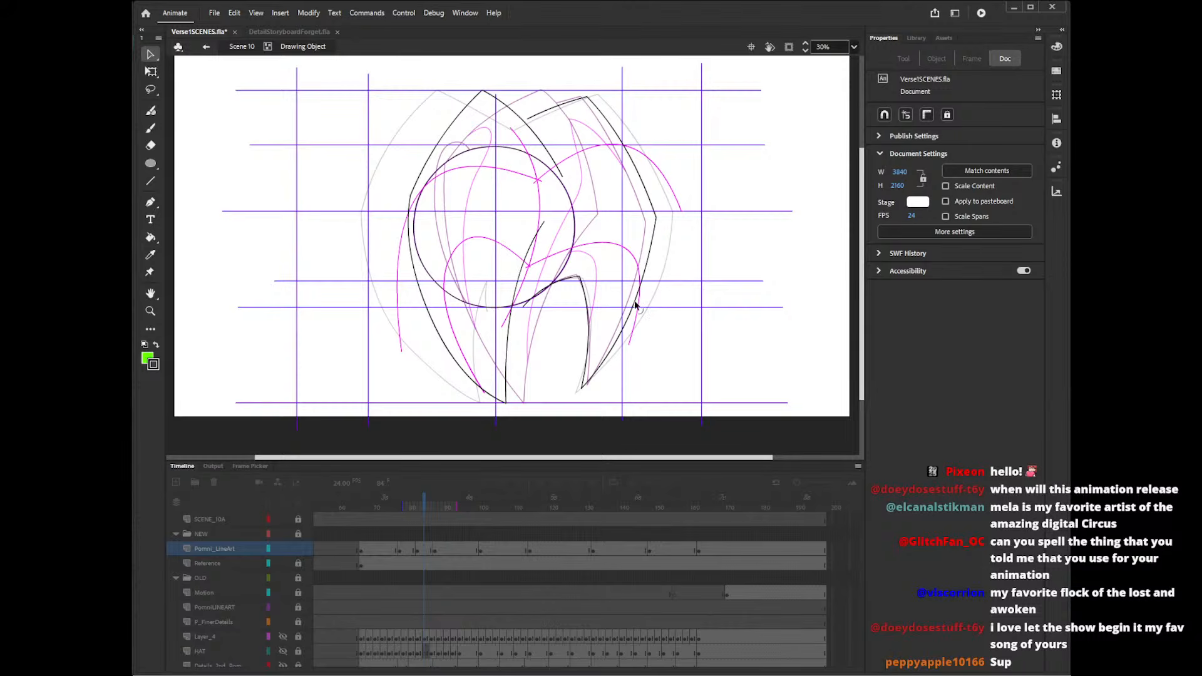
{"action": "left_click_drag", "start_coordinate": [634, 301], "coordinate": [635, 302]}
{"action": "left_click_drag", "start_coordinate": [656, 218], "coordinate": [662, 218]}
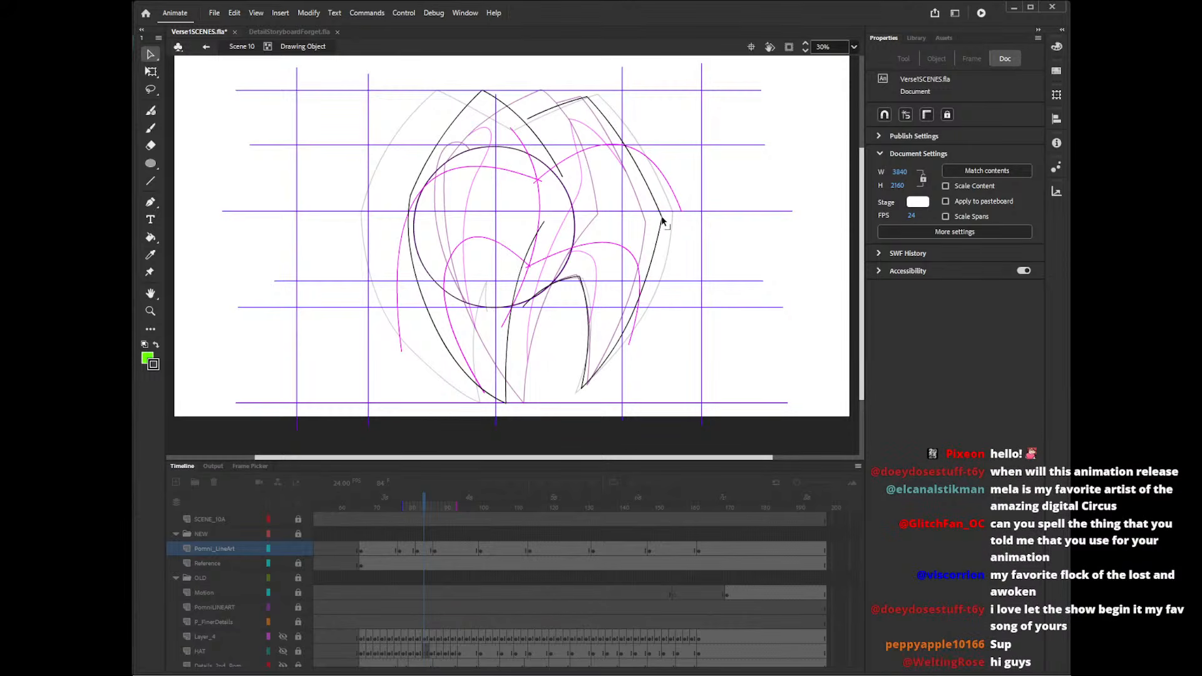
- Adjust the right peak's inner end to meet the left peak's inner curve, touch up the inner strand, and return to Scene 10
{"action": "left_click_drag", "start_coordinate": [528, 118], "coordinate": [521, 123]}
{"action": "key", "text": "ctrl+z"}
{"action": "left_click_drag", "start_coordinate": [536, 136], "coordinate": [541, 134]}
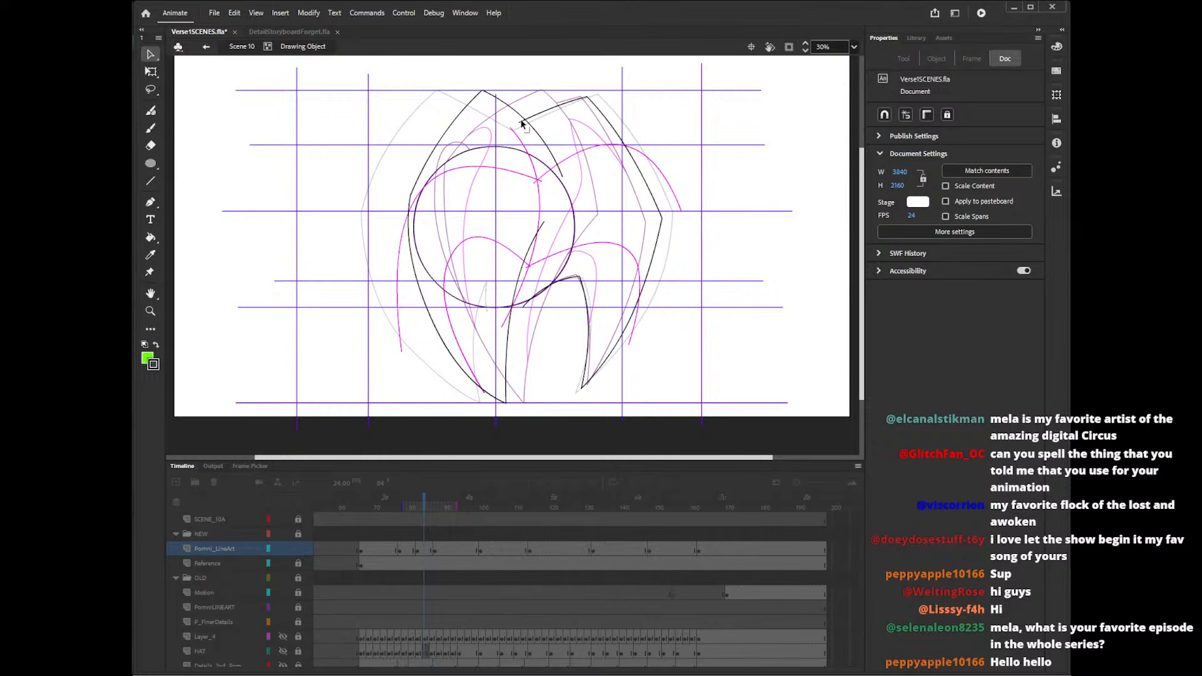
{"action": "left_click_drag", "start_coordinate": [525, 123], "coordinate": [530, 114]}
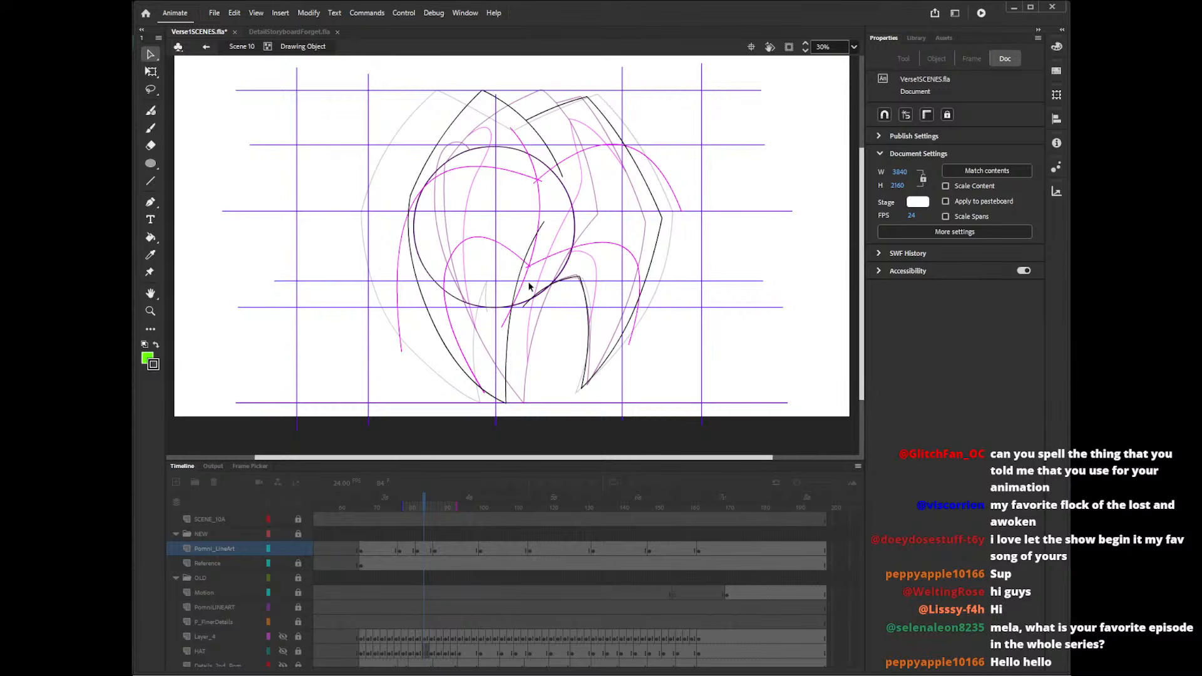
{"action": "left_click_drag", "start_coordinate": [522, 266], "coordinate": [522, 269]}
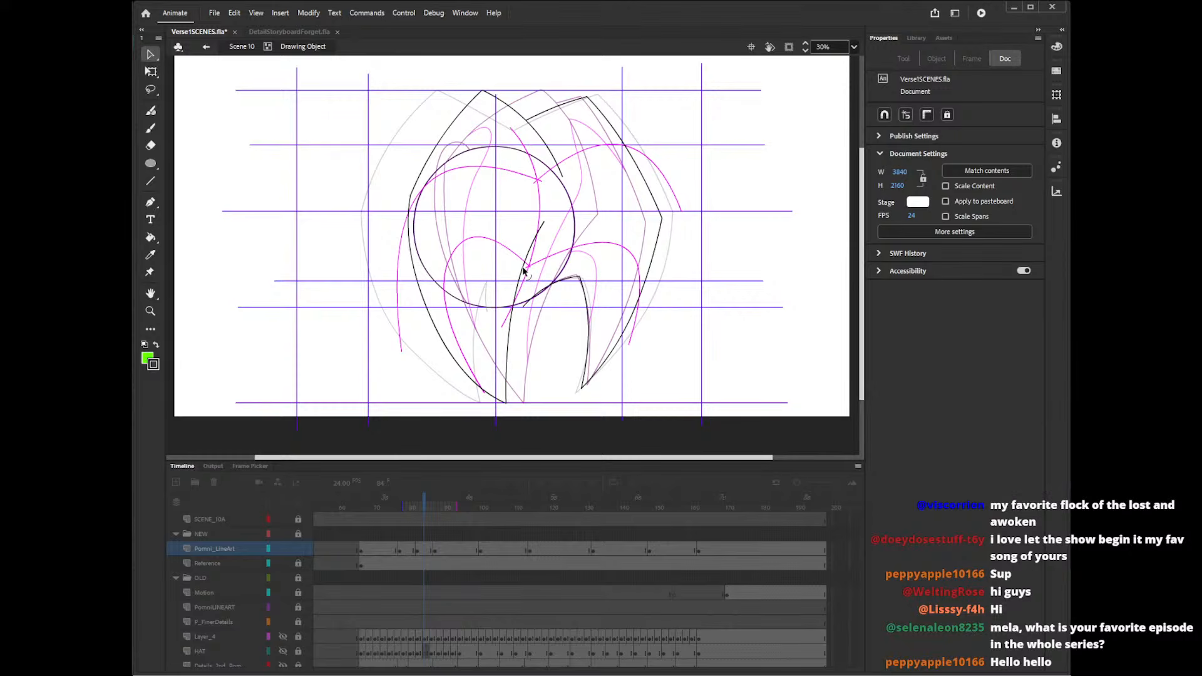
{"action": "double_click", "coordinate": [696, 256]}
- Move the magenta centre line right toward the circle's right edge and bend it so its lower end meets the inner strand
{"action": "left_click", "coordinate": [537, 181]}
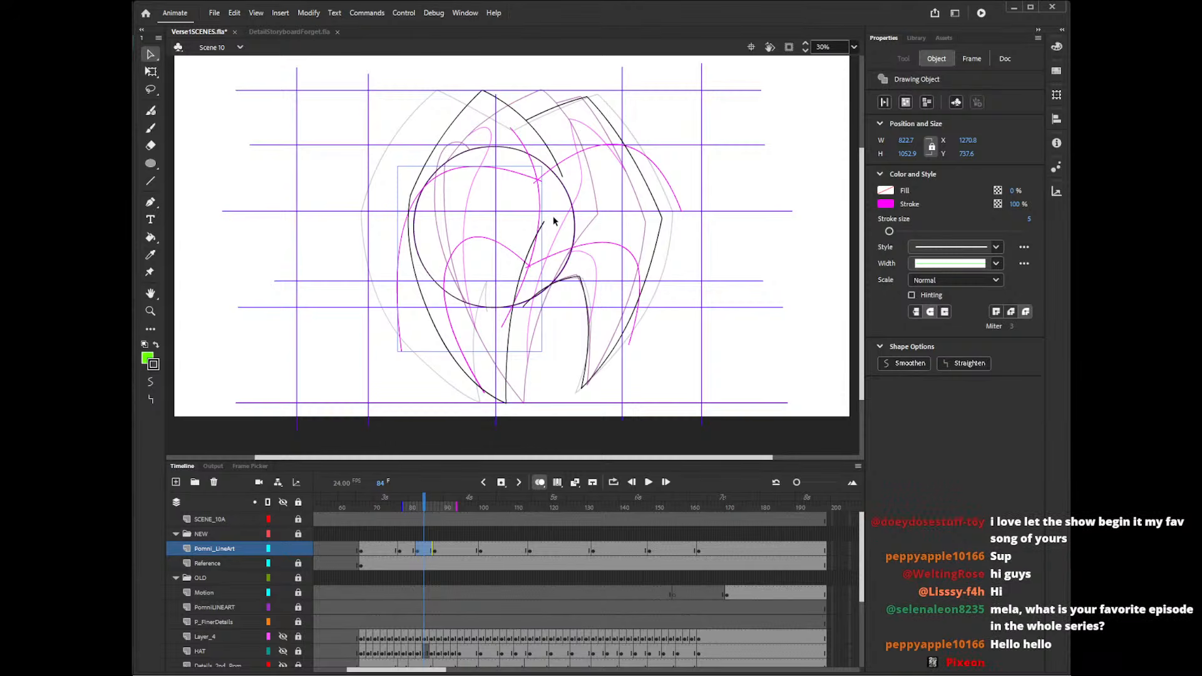
{"action": "left_click", "coordinate": [530, 150]}
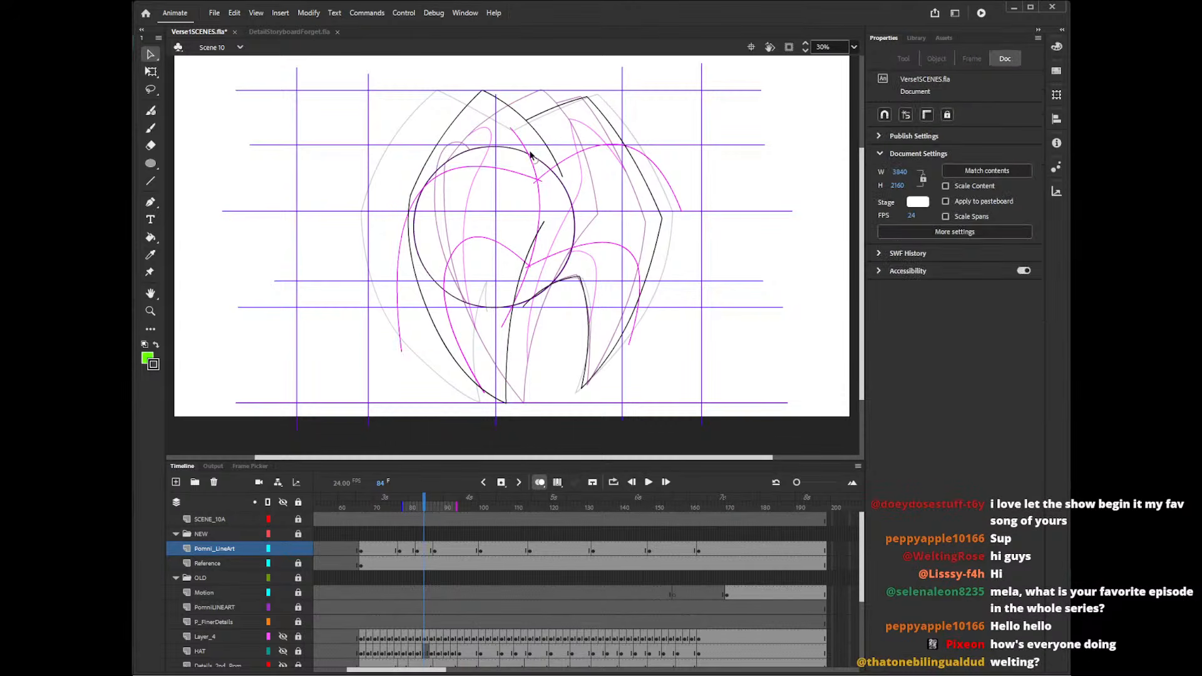
{"action": "mouse_move", "coordinate": [524, 146]}
{"action": "left_mouse_down"}
{"action": "mouse_move", "coordinate": [569, 167]}
{"action": "mouse_move", "coordinate": [555, 166]}
{"action": "mouse_move", "coordinate": [565, 145]}
{"action": "left_mouse_up"}
{"action": "left_click", "coordinate": [562, 145]}
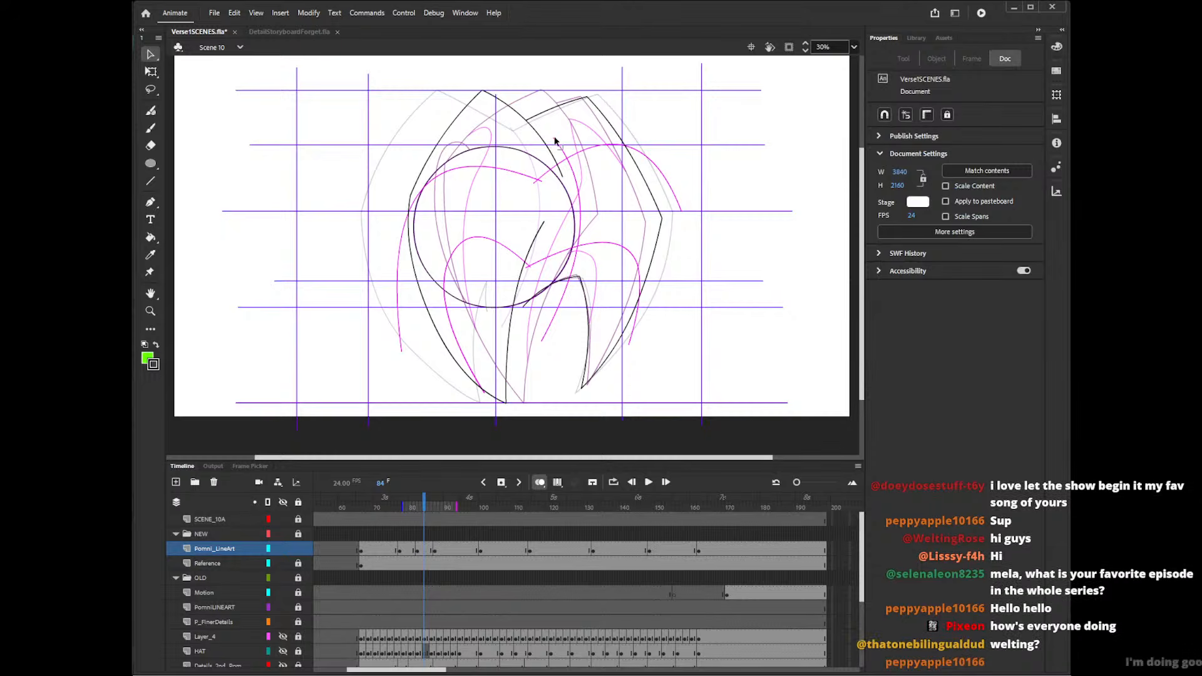
{"action": "left_click_drag", "start_coordinate": [581, 215], "coordinate": [570, 223]}
{"action": "mouse_move", "coordinate": [543, 343]}
{"action": "left_mouse_down"}
{"action": "mouse_move", "coordinate": [505, 339]}
{"action": "mouse_move", "coordinate": [509, 330]}
{"action": "left_mouse_up"}
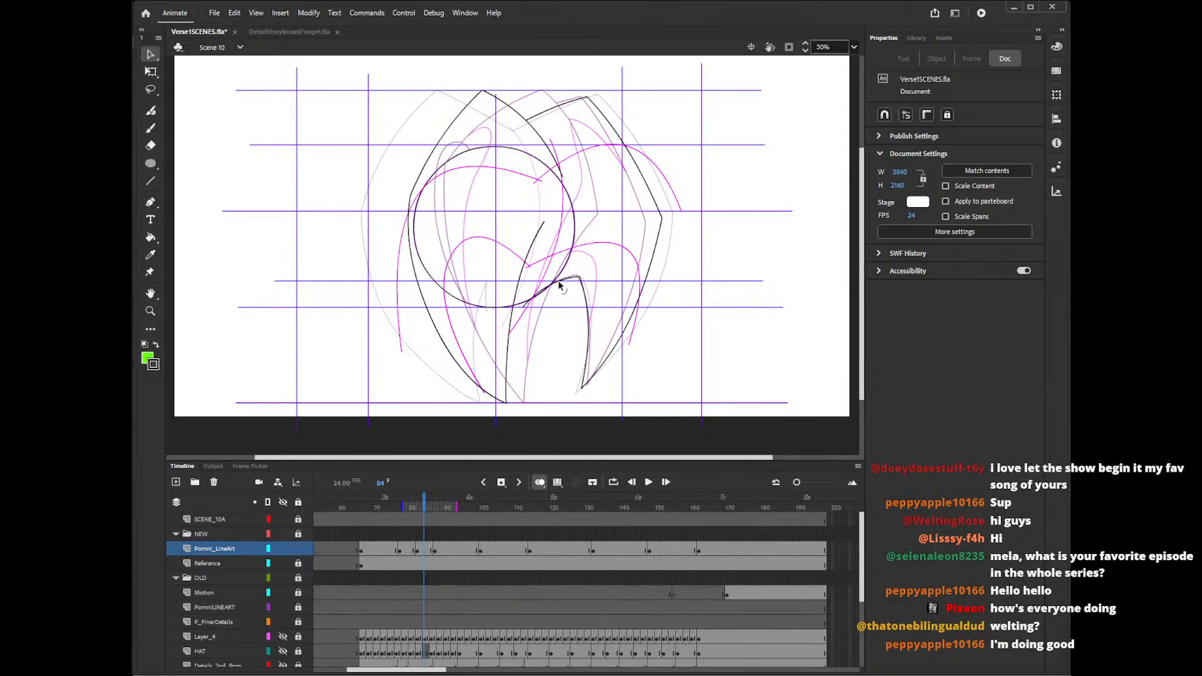
{"action": "left_click_drag", "start_coordinate": [553, 281], "coordinate": [557, 287]}
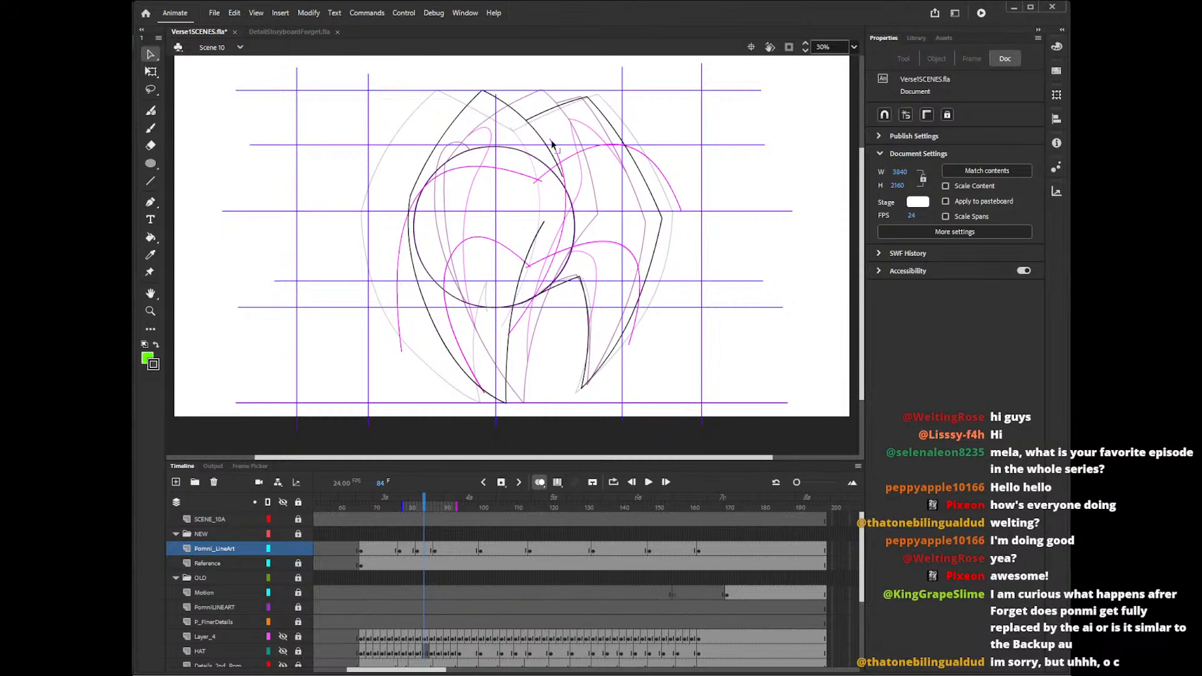
{"action": "left_click_drag", "start_coordinate": [551, 141], "coordinate": [548, 142]}
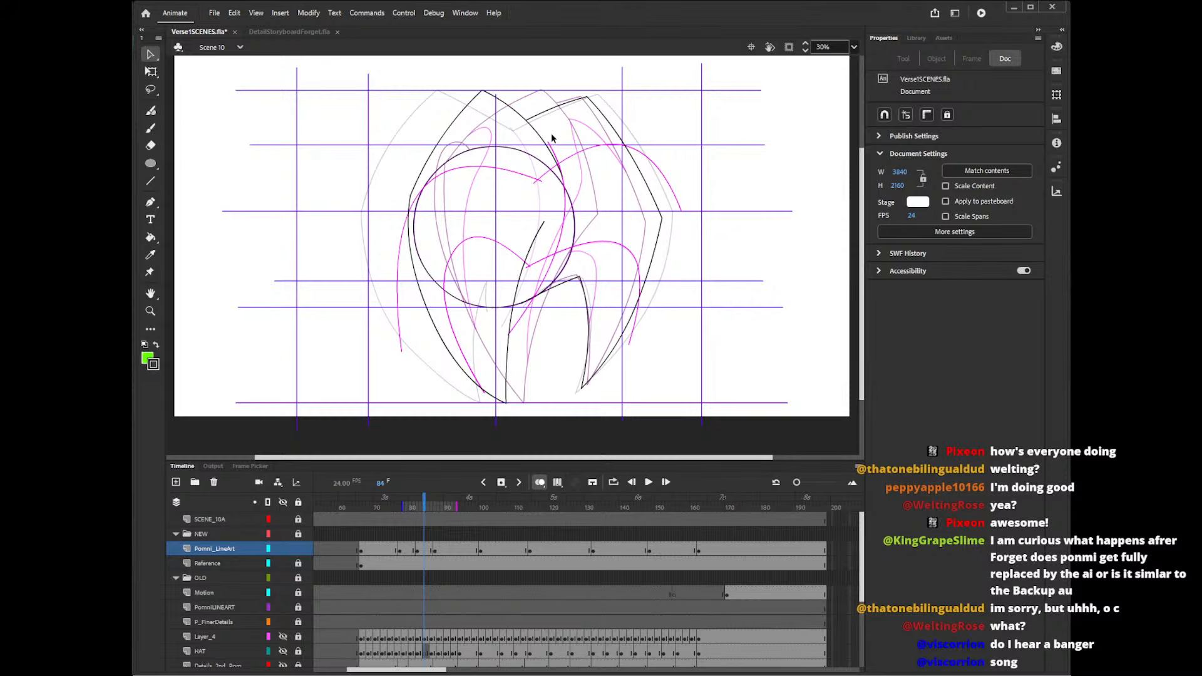
- Reshape the magenta upper-right arc, raising its inner end to just below the notch and pulling its outer end up-left inside the outline
{"action": "scroll", "coordinate": [856, 255], "scroll_direction": "up", "scroll_amount": 1}
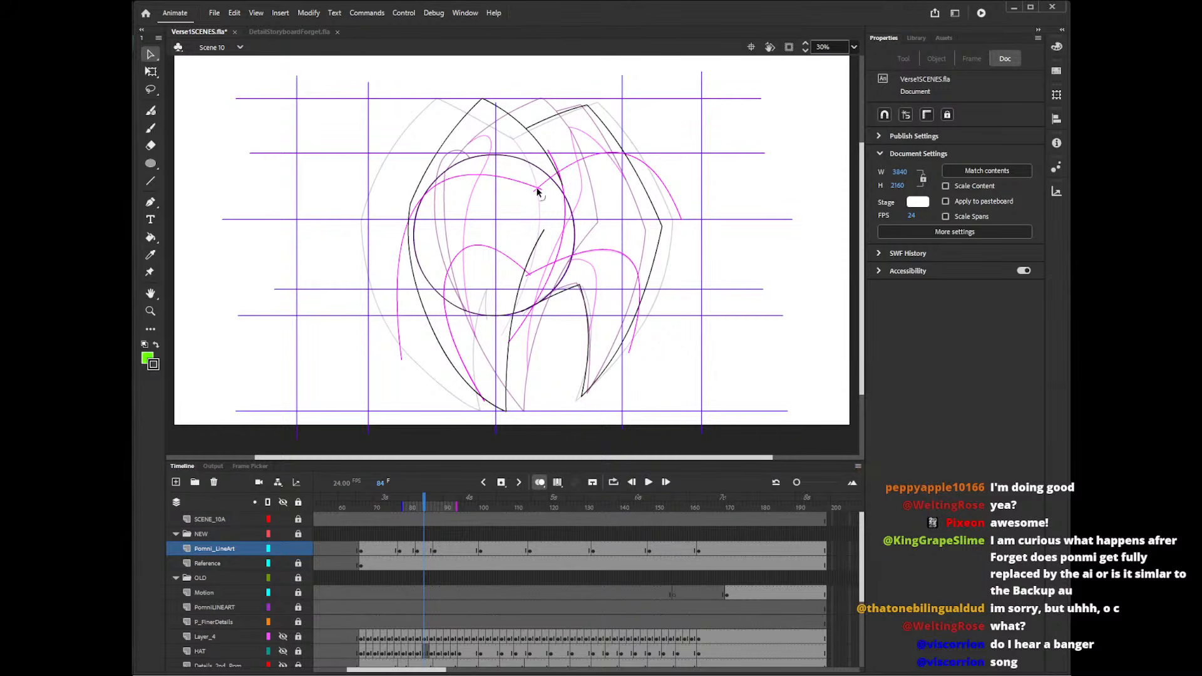
{"action": "left_click_drag", "start_coordinate": [537, 191], "coordinate": [553, 173]}
{"action": "left_click_drag", "start_coordinate": [681, 219], "coordinate": [583, 135]}
{"action": "left_click_drag", "start_coordinate": [554, 173], "coordinate": [535, 155]}
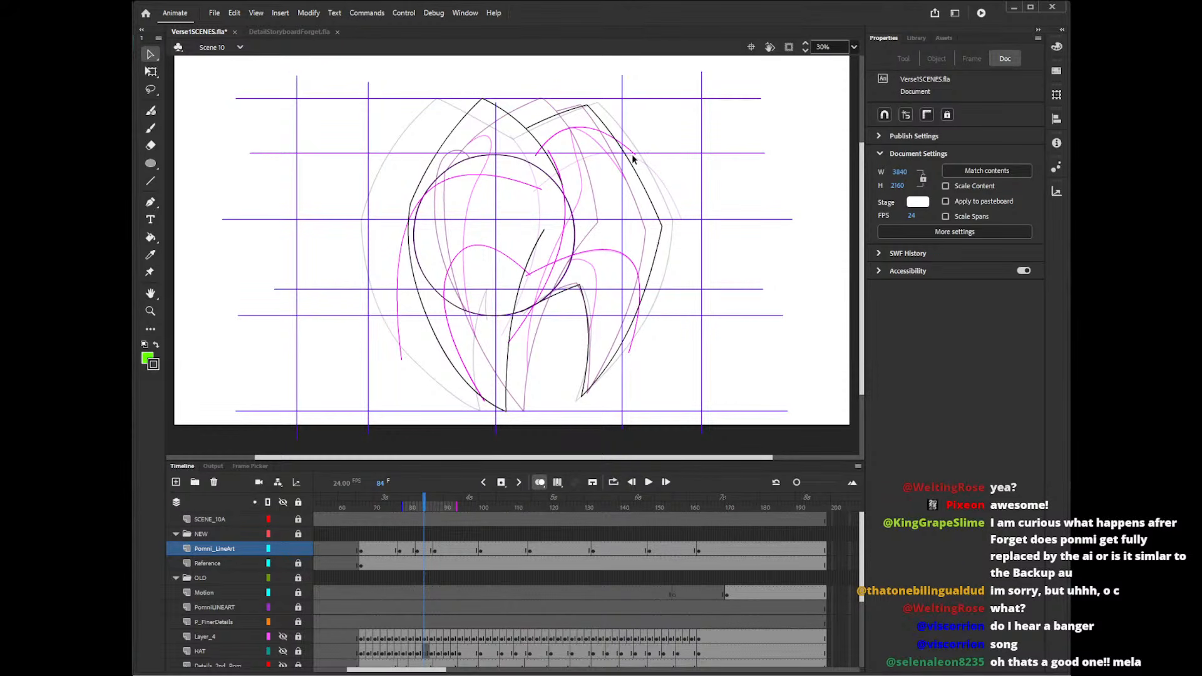
{"action": "left_click_drag", "start_coordinate": [536, 155], "coordinate": [527, 138]}
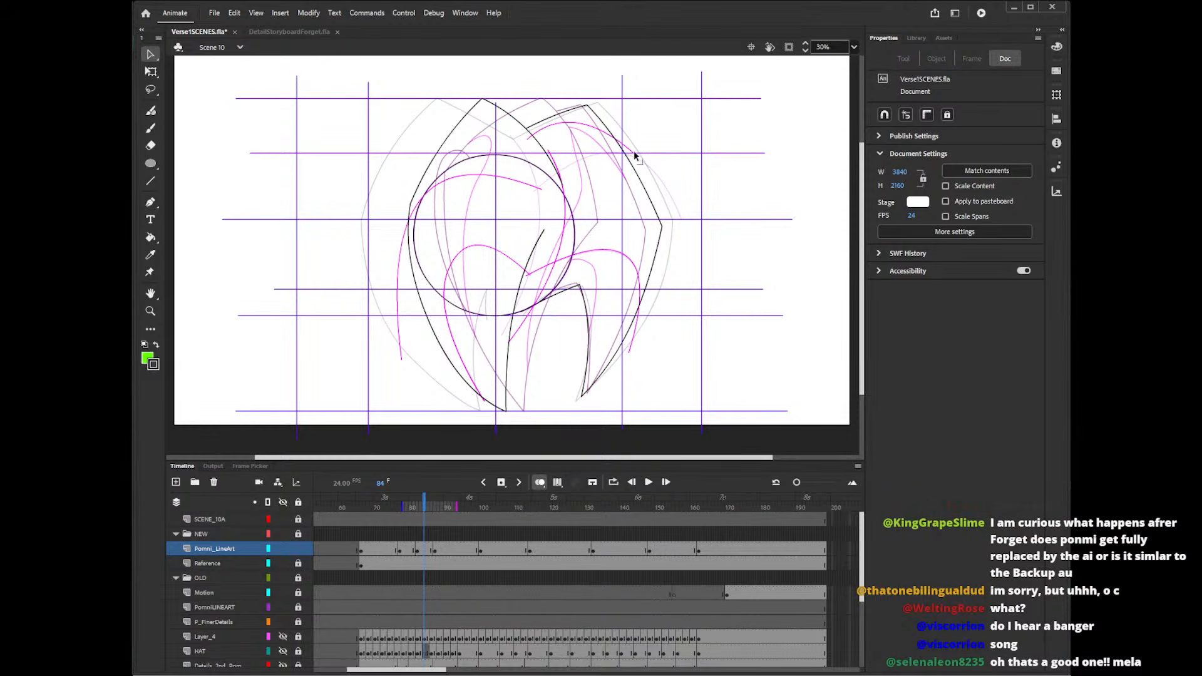
{"action": "left_click_drag", "start_coordinate": [633, 156], "coordinate": [650, 181]}
- Compare frame 84 with frame 90 without onion skinning, then lengthen the magenta upper-right arc outward and refine its curve with onion skinning on
{"action": "left_click", "coordinate": [540, 482]}
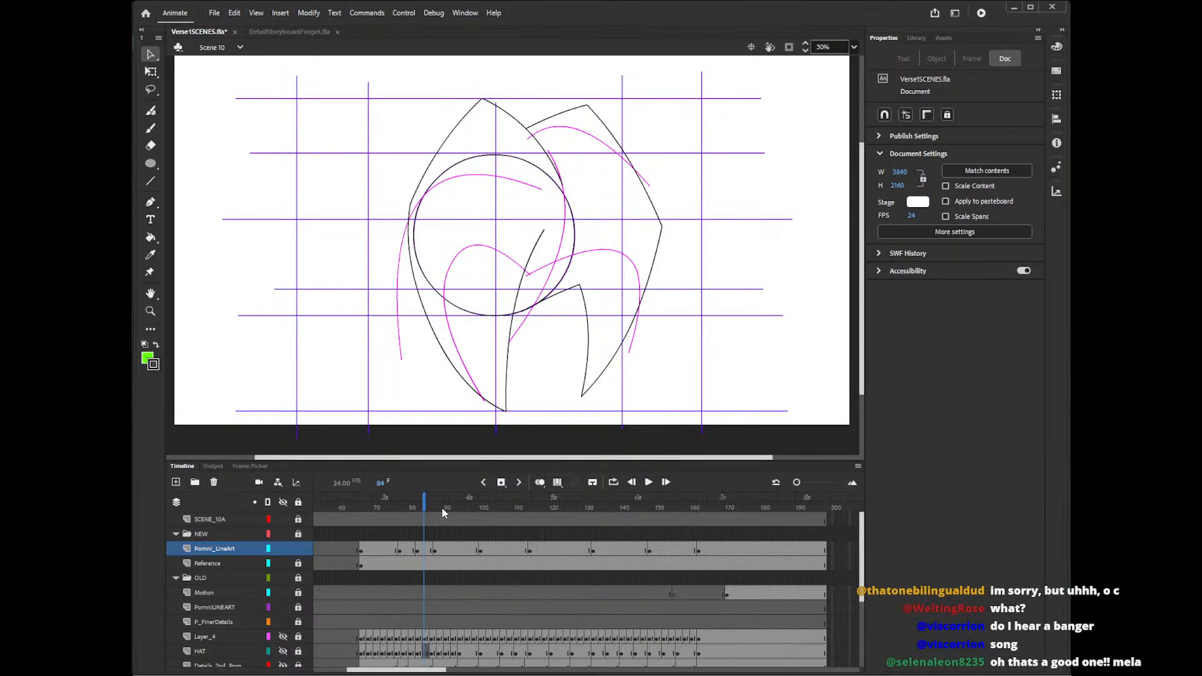
{"action": "left_click", "coordinate": [444, 511]}
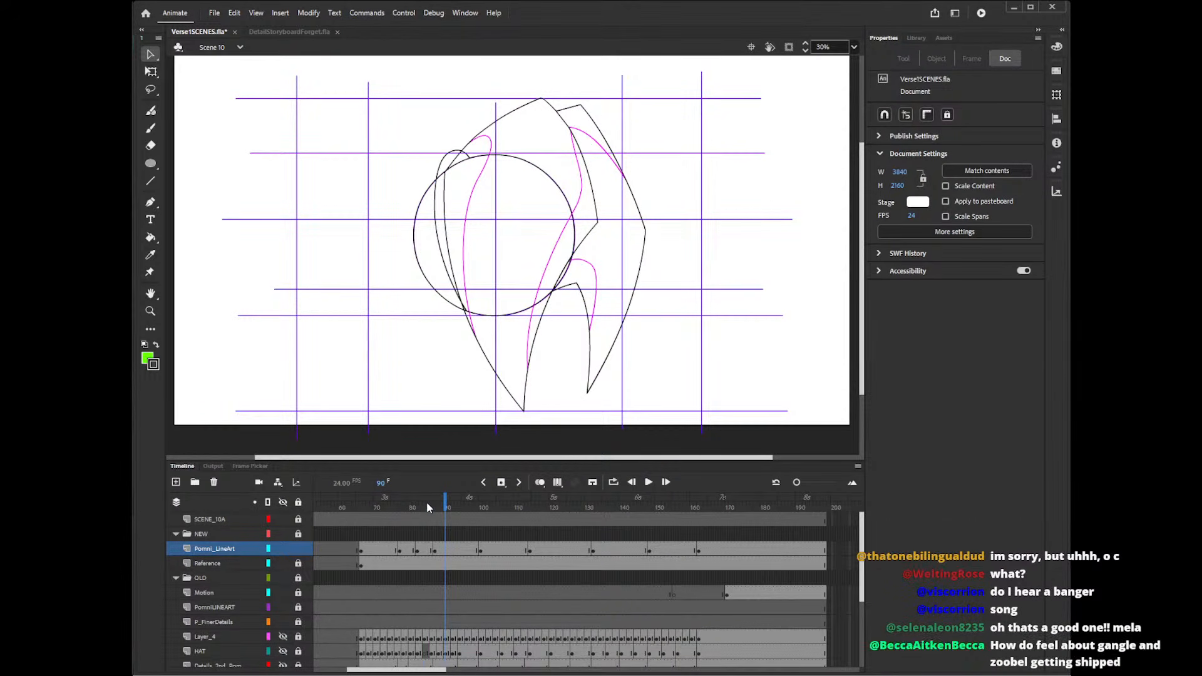
{"action": "left_click", "coordinate": [425, 507]}
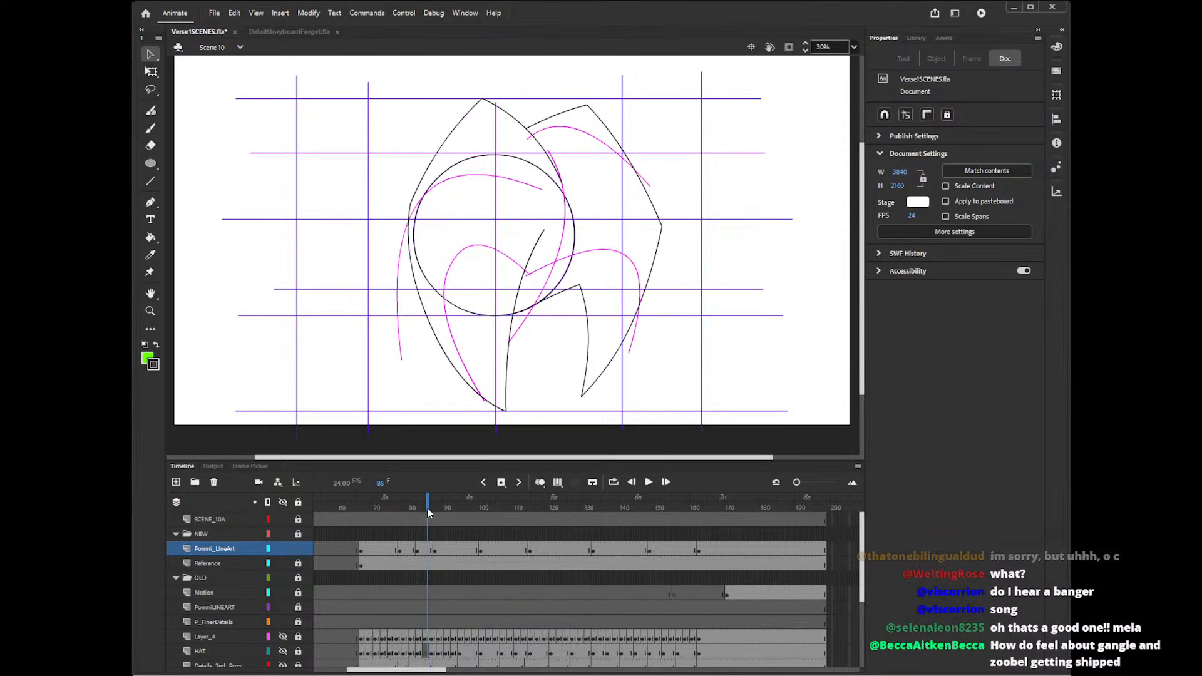
{"action": "left_click", "coordinate": [540, 482]}
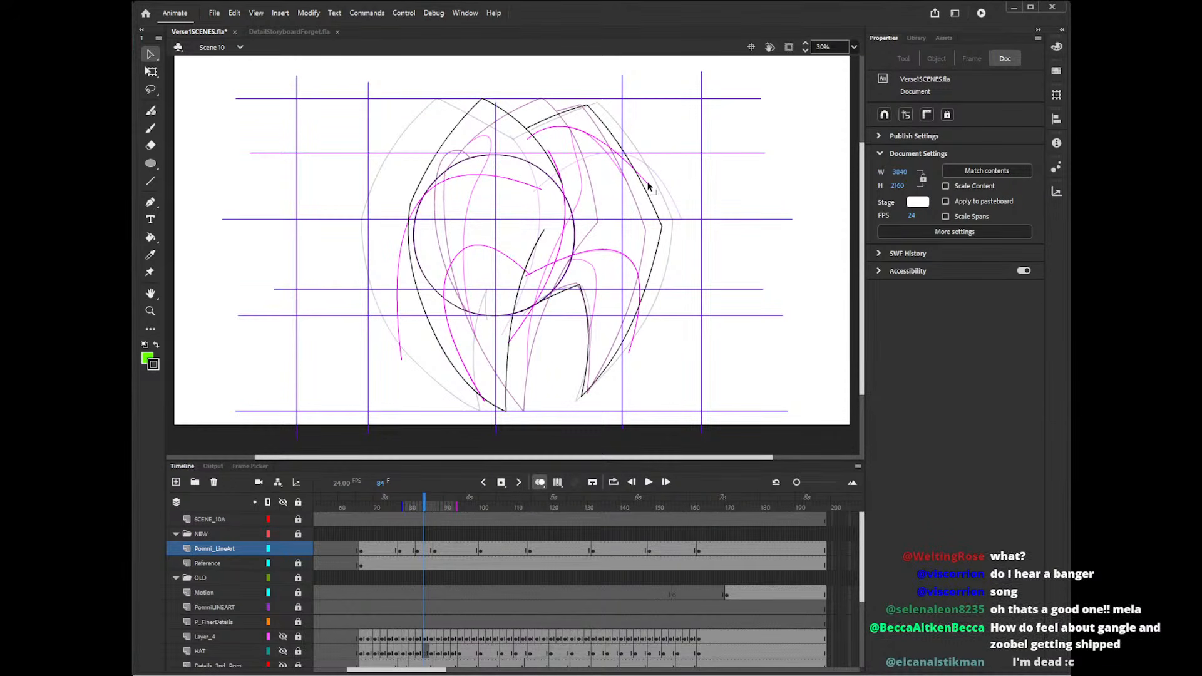
{"action": "left_click_drag", "start_coordinate": [632, 186], "coordinate": [663, 190]}
{"action": "left_click_drag", "start_coordinate": [572, 128], "coordinate": [527, 143]}
{"action": "left_click_drag", "start_coordinate": [646, 174], "coordinate": [636, 171]}
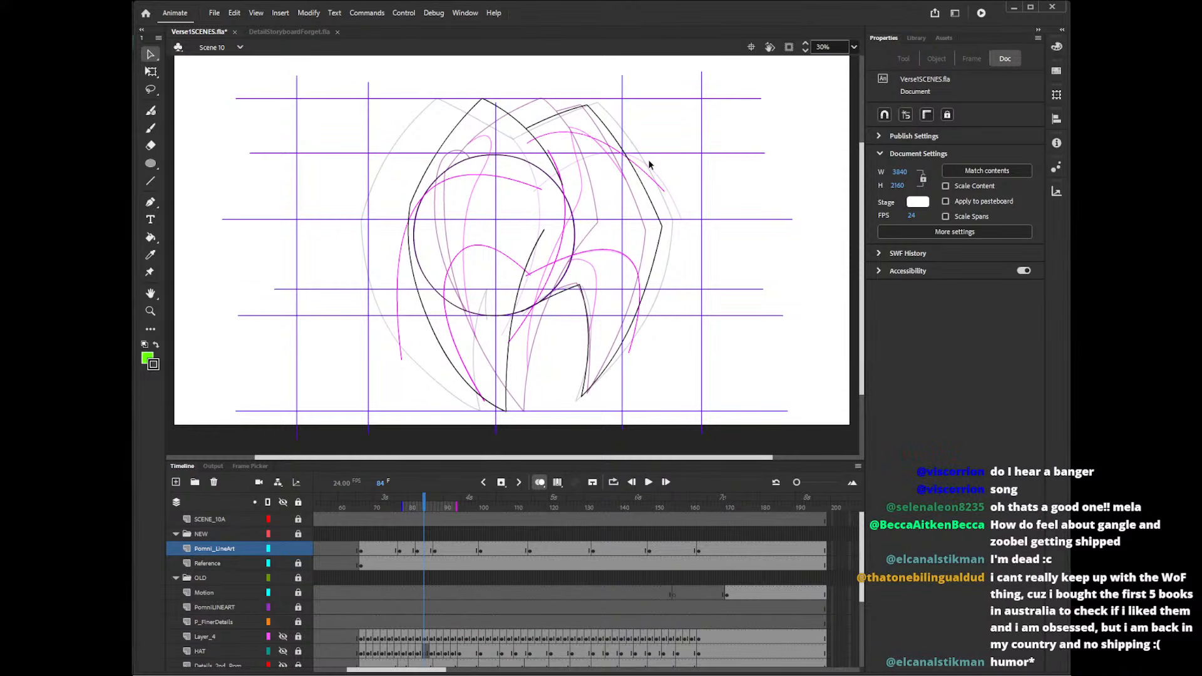
- Narrow the magenta lower-right arc by moving its inner end right to the circle's edge and pulling its outer side inward
{"action": "left_click_drag", "start_coordinate": [525, 279], "coordinate": [569, 232]}
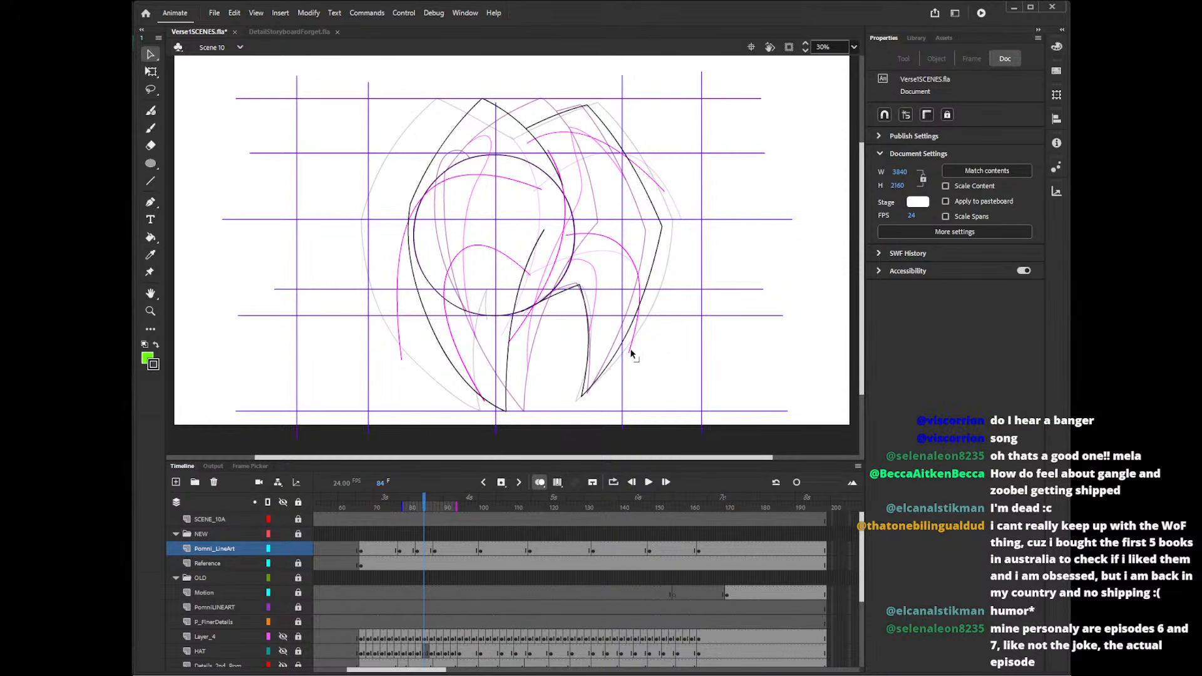
{"action": "left_click_drag", "start_coordinate": [631, 354], "coordinate": [638, 332]}
{"action": "left_click_drag", "start_coordinate": [642, 276], "coordinate": [631, 263]}
{"action": "left_click_drag", "start_coordinate": [637, 332], "coordinate": [623, 349]}
{"action": "left_click_drag", "start_coordinate": [627, 303], "coordinate": [637, 296]}
{"action": "mouse_move", "coordinate": [638, 289]}
{"action": "left_mouse_down"}
{"action": "mouse_move", "coordinate": [619, 354]}
{"action": "mouse_move", "coordinate": [629, 309]}
{"action": "left_mouse_up"}
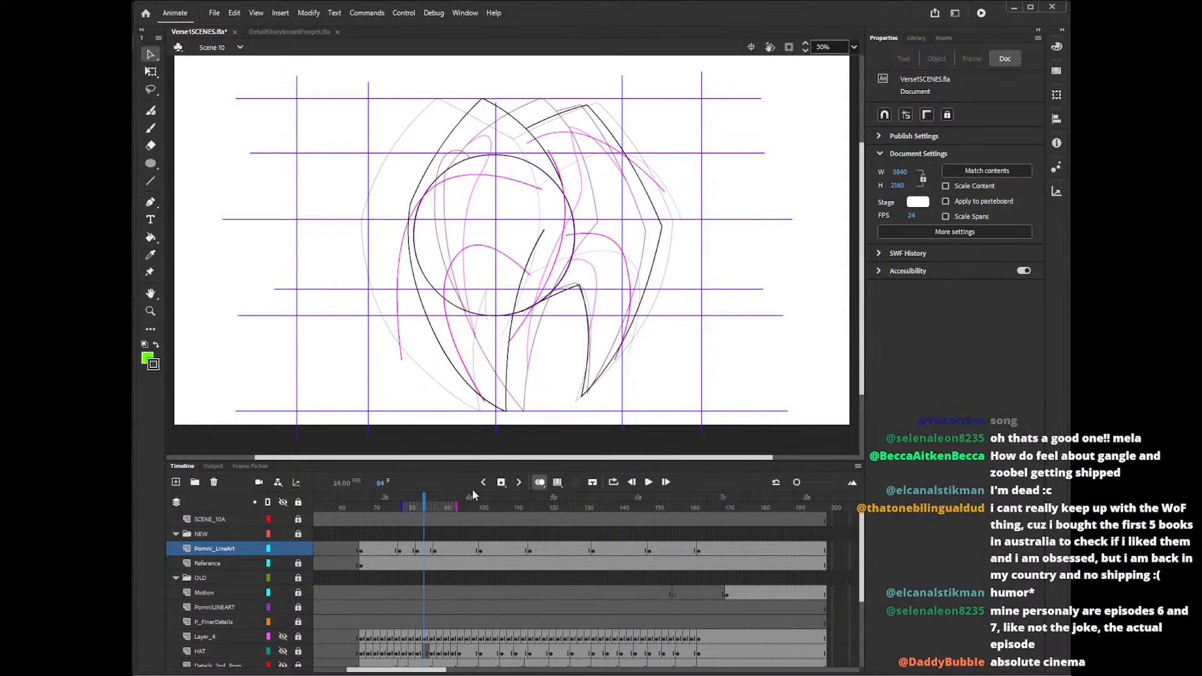
{"action": "mouse_move", "coordinate": [425, 507]}
{"action": "left_mouse_down"}
{"action": "mouse_move", "coordinate": [448, 509]}
{"action": "mouse_move", "coordinate": [398, 510]}
{"action": "mouse_move", "coordinate": [436, 516]}
{"action": "mouse_move", "coordinate": [426, 520]}
{"action": "mouse_move", "coordinate": [428, 499]}
{"action": "left_mouse_up"}
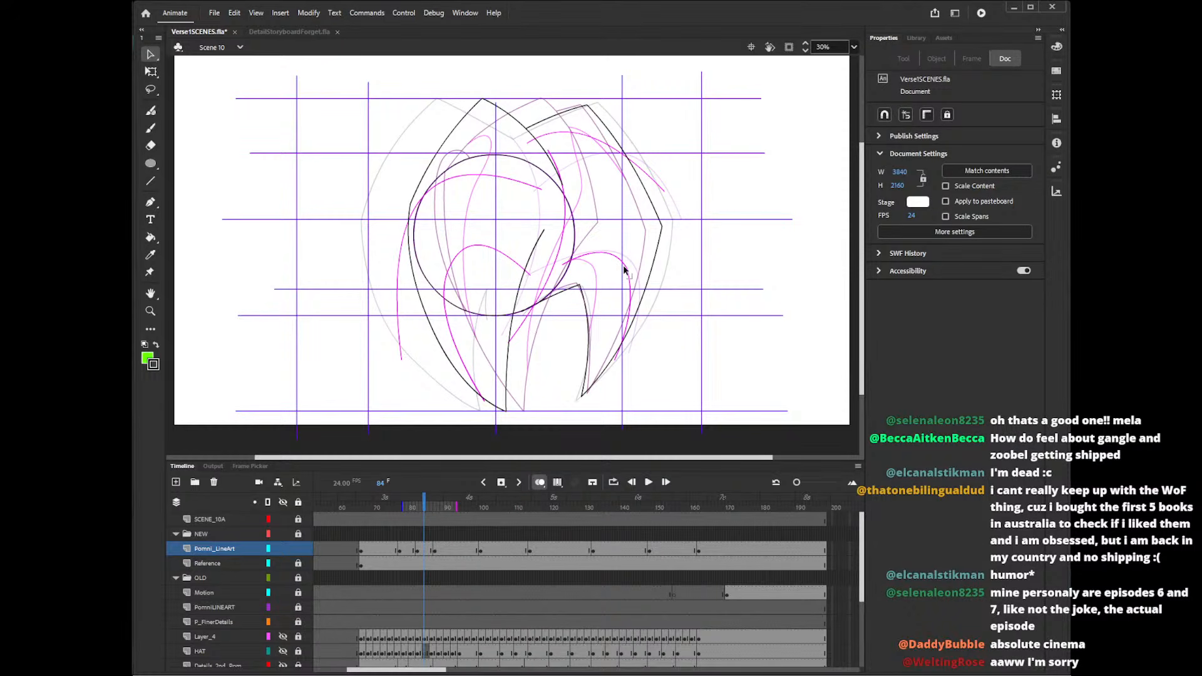
{"action": "left_click_drag", "start_coordinate": [623, 269], "coordinate": [623, 307]}
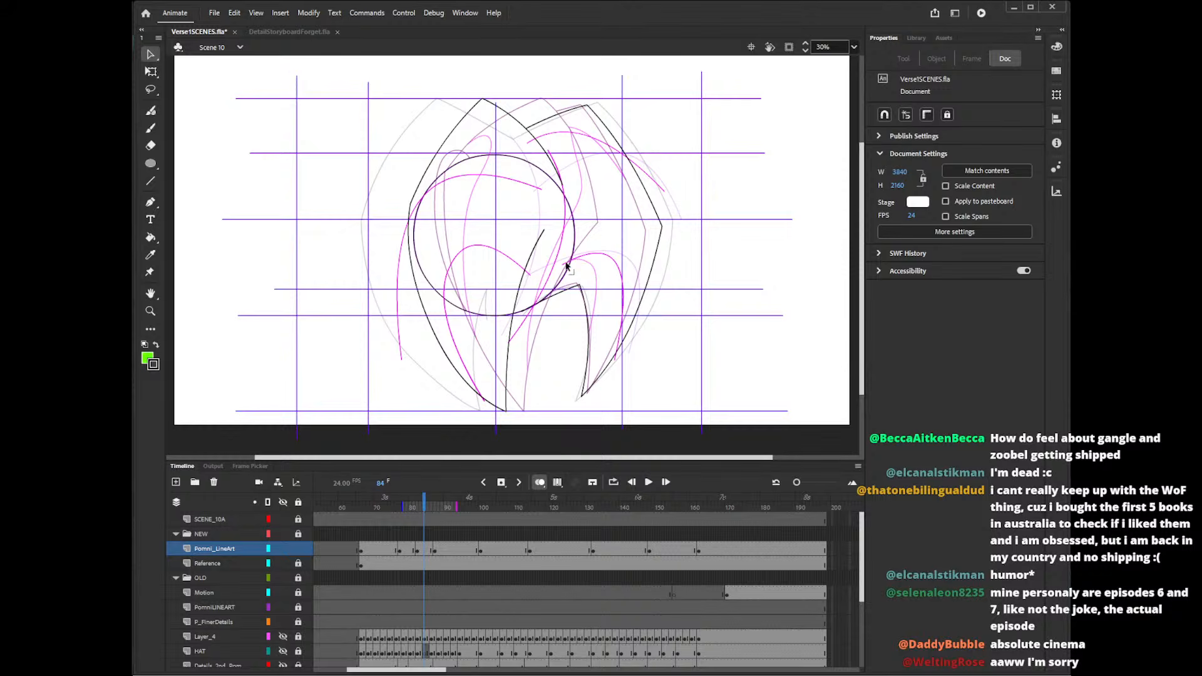
- Refine the magenta lower-right arc's curve on frame 84 and extend its inner end slightly left, inside the circle's lower-right edge
{"action": "mouse_move", "coordinate": [564, 263]}
{"action": "left_mouse_down"}
{"action": "mouse_move", "coordinate": [607, 259]}
{"action": "mouse_move", "coordinate": [563, 257]}
{"action": "left_mouse_up"}
{"action": "left_click", "coordinate": [618, 362]}
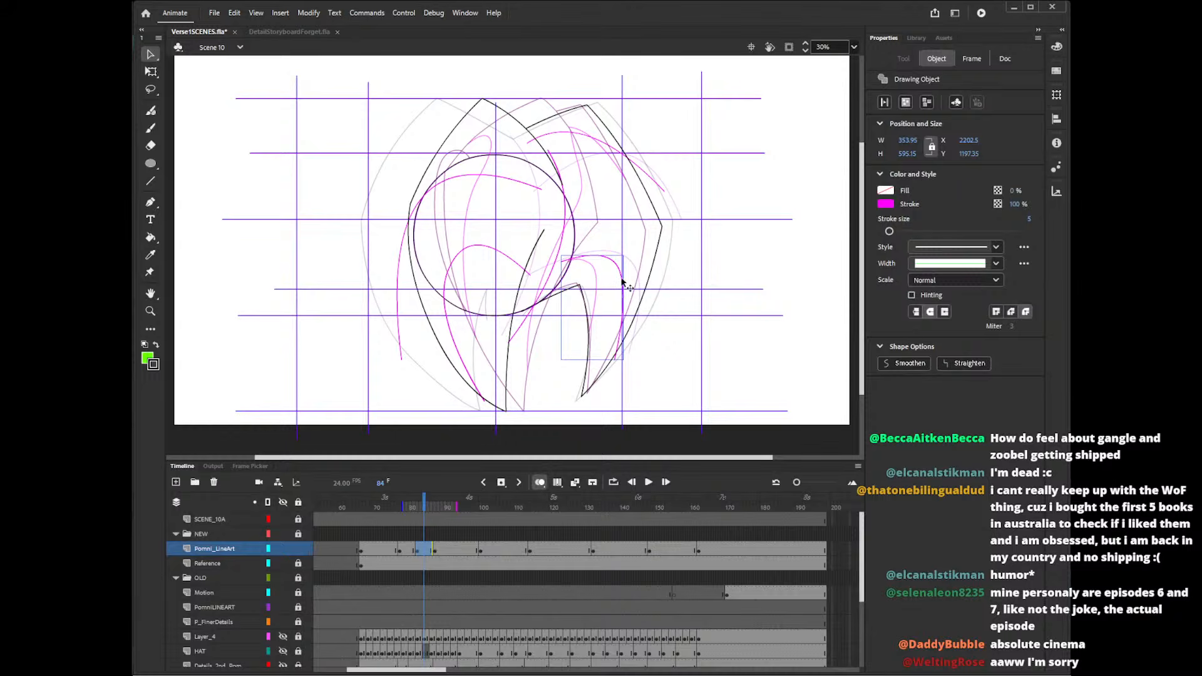
{"action": "left_click_drag", "start_coordinate": [622, 283], "coordinate": [622, 284]}
{"action": "left_click", "coordinate": [669, 329]}
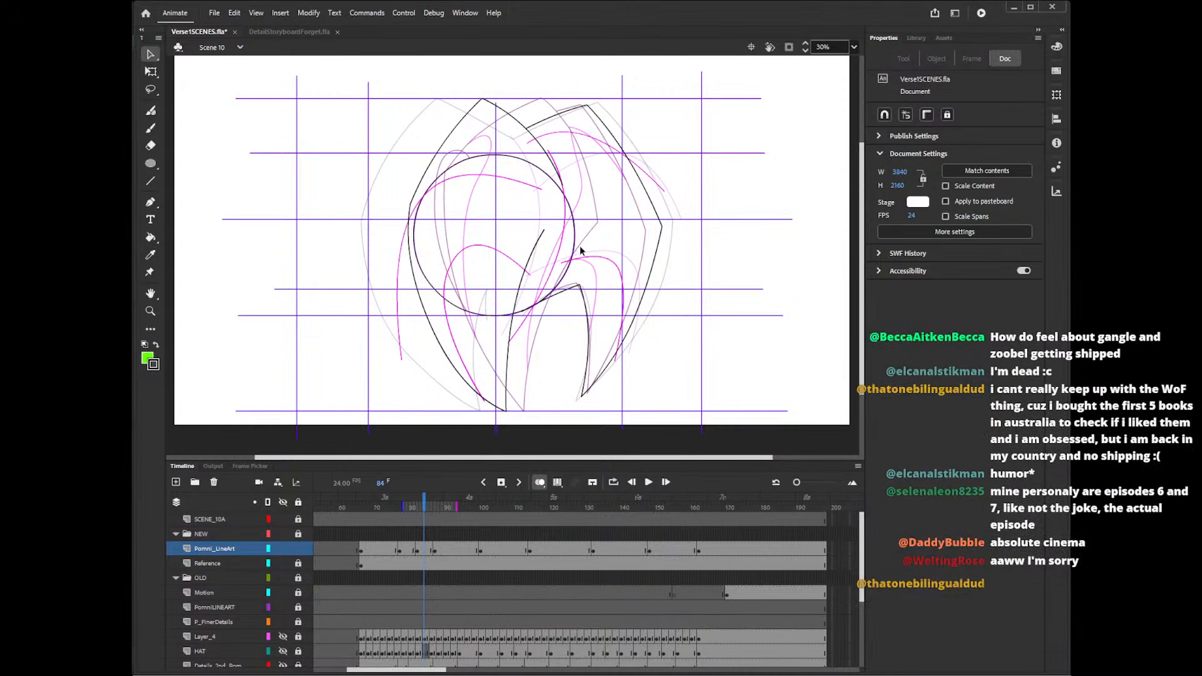
{"action": "left_click_drag", "start_coordinate": [560, 264], "coordinate": [546, 269]}
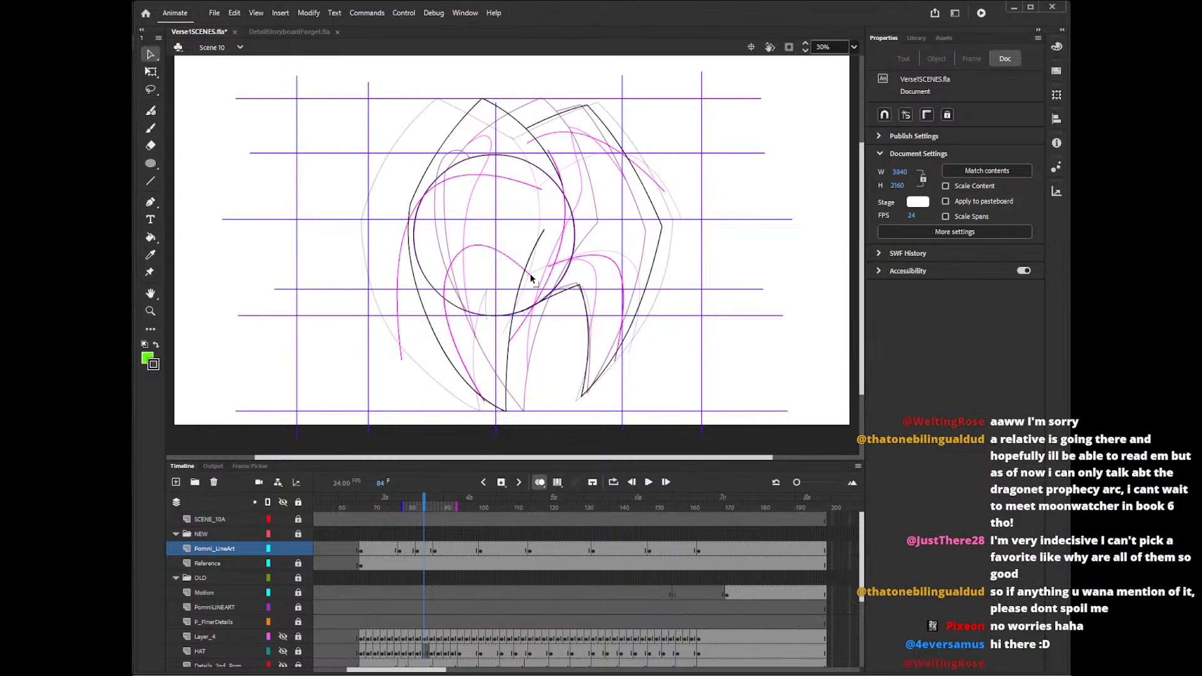
- Move the magenta lower-left arc's inner end aside and reshape the upper-left arc to span from the circle's right edge to the left outline
{"action": "mouse_move", "coordinate": [531, 274]}
{"action": "left_mouse_down"}
{"action": "mouse_move", "coordinate": [528, 250]}
{"action": "mouse_move", "coordinate": [483, 216]}
{"action": "left_mouse_up"}
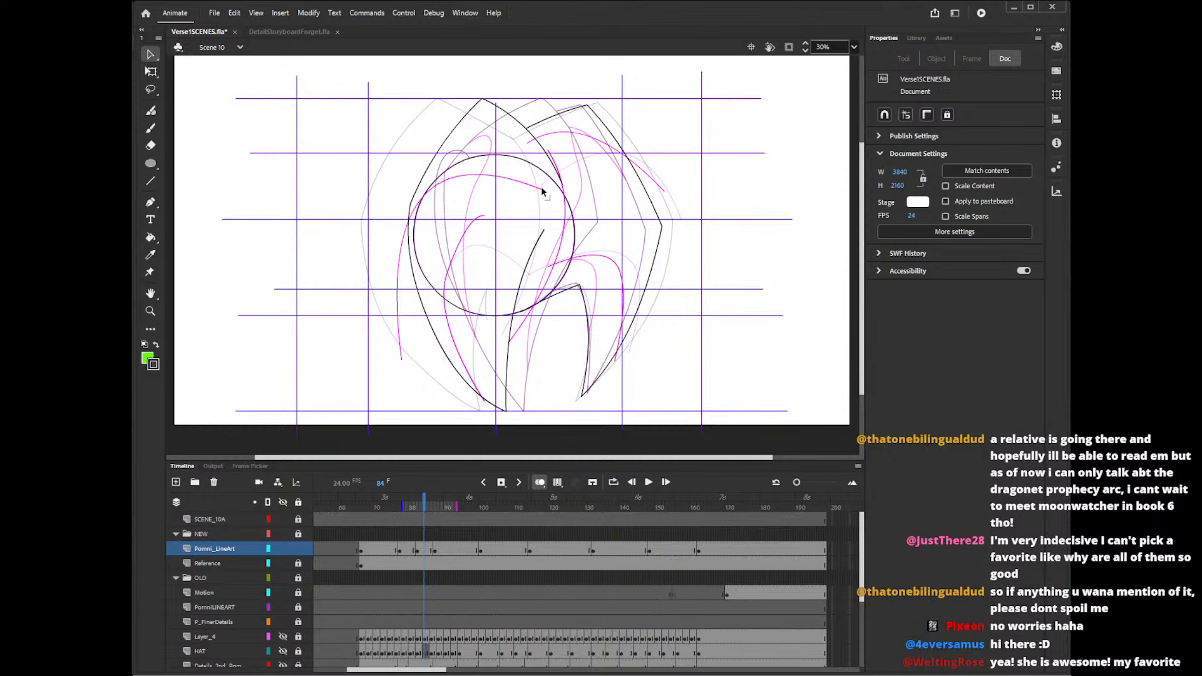
{"action": "left_click_drag", "start_coordinate": [542, 189], "coordinate": [535, 271]}
{"action": "left_click_drag", "start_coordinate": [402, 359], "coordinate": [350, 147]}
{"action": "left_click_drag", "start_coordinate": [445, 196], "coordinate": [524, 215]}
{"action": "left_click_drag", "start_coordinate": [536, 273], "coordinate": [568, 214]}
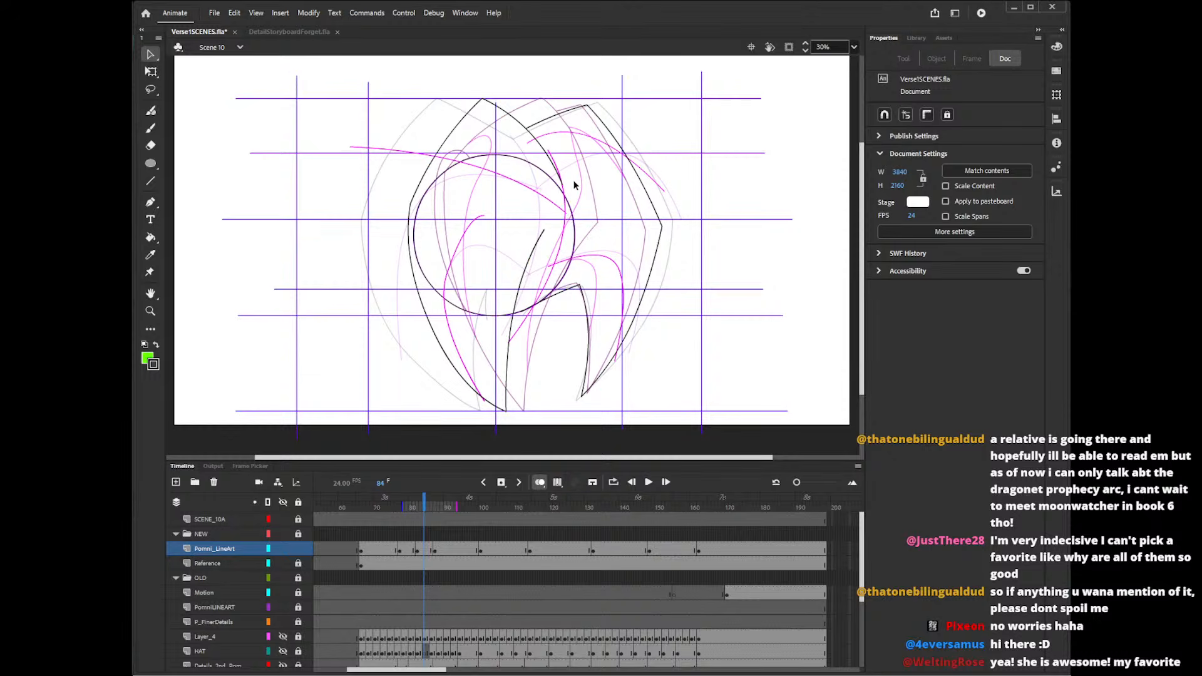
{"action": "left_click_drag", "start_coordinate": [353, 150], "coordinate": [463, 128]}
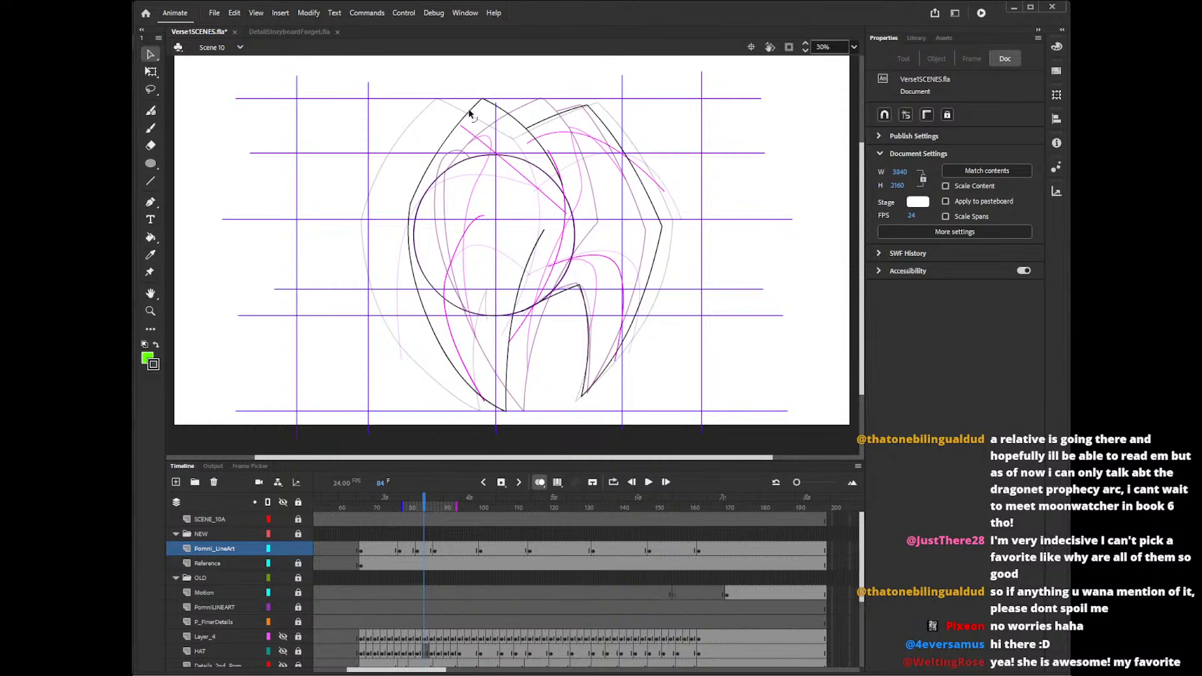
{"action": "left_click_drag", "start_coordinate": [568, 212], "coordinate": [570, 223]}
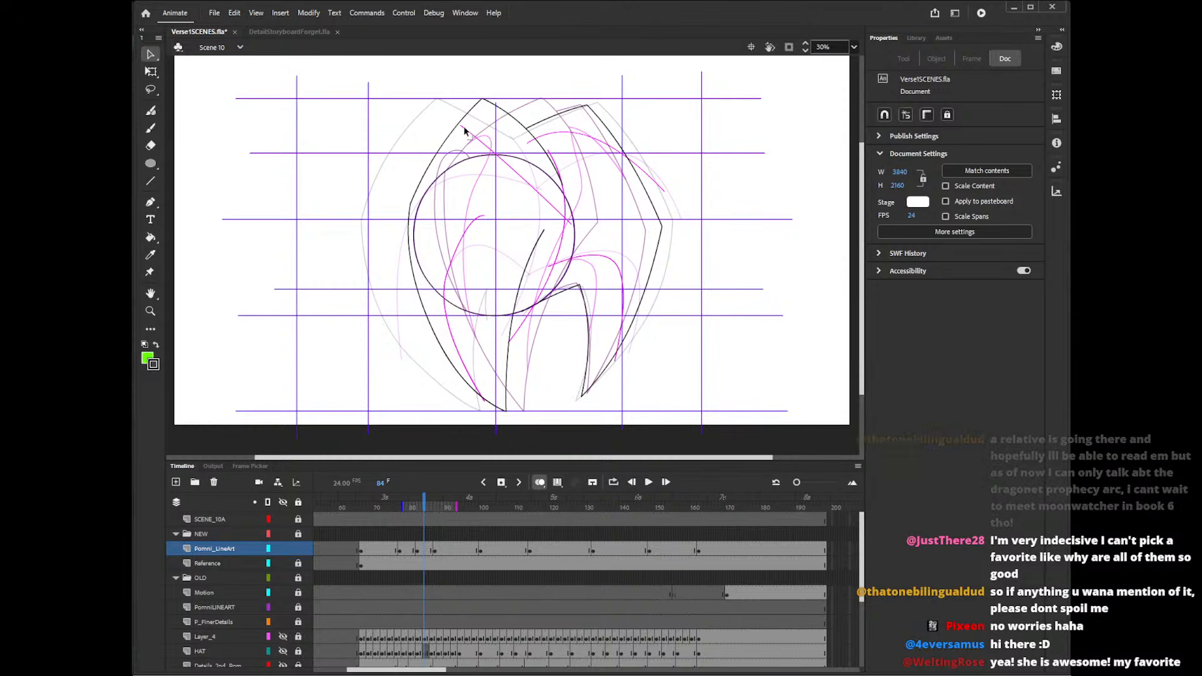
{"action": "mouse_move", "coordinate": [468, 120]}
{"action": "left_mouse_down"}
{"action": "mouse_move", "coordinate": [512, 175]}
{"action": "mouse_move", "coordinate": [518, 140]}
{"action": "mouse_move", "coordinate": [498, 129]}
{"action": "mouse_move", "coordinate": [403, 224]}
{"action": "mouse_move", "coordinate": [411, 208]}
{"action": "left_mouse_up"}
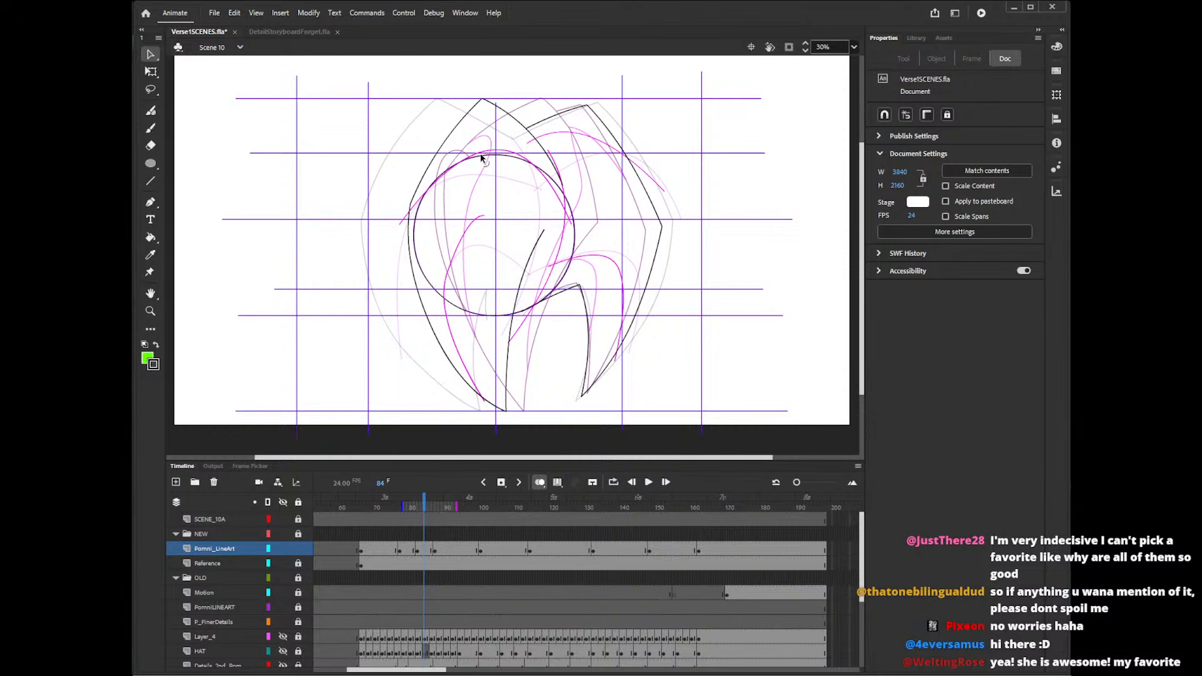
- Bulge the magenta upper-left arc above the circle, raise its outer end slightly past the left outline, and smooth its curve
{"action": "left_click_drag", "start_coordinate": [482, 152], "coordinate": [466, 138]}
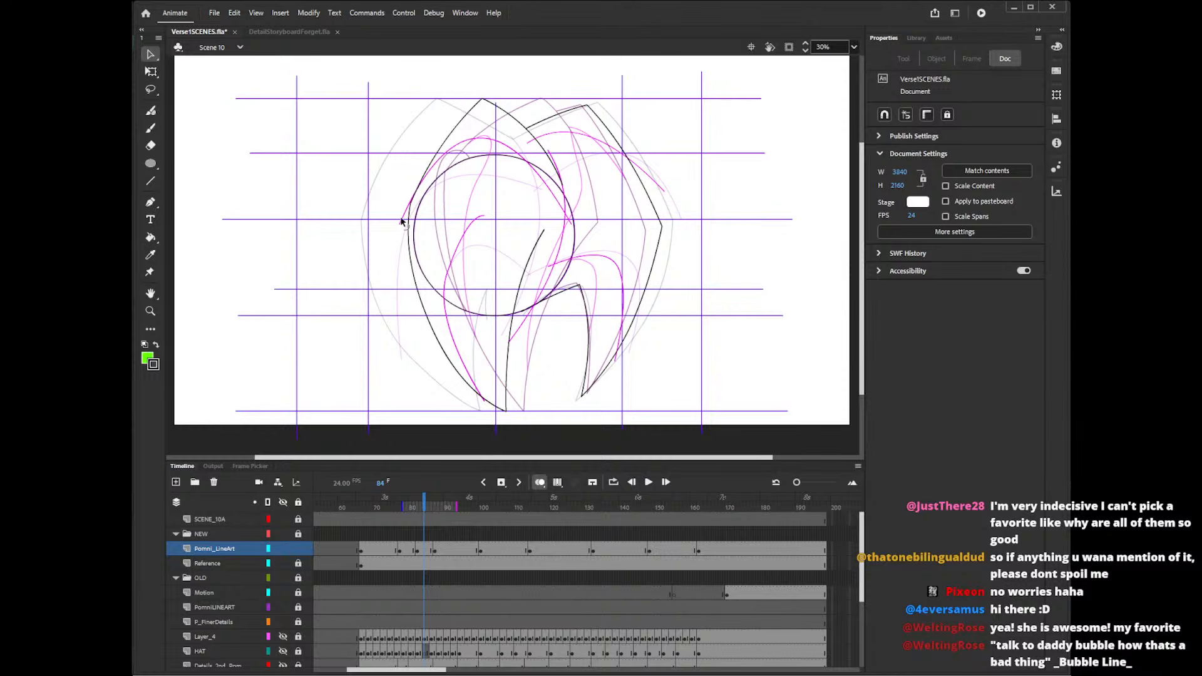
{"action": "left_click_drag", "start_coordinate": [400, 223], "coordinate": [400, 207]}
{"action": "left_click_drag", "start_coordinate": [461, 135], "coordinate": [463, 141]}
{"action": "left_click_drag", "start_coordinate": [513, 149], "coordinate": [517, 146]}
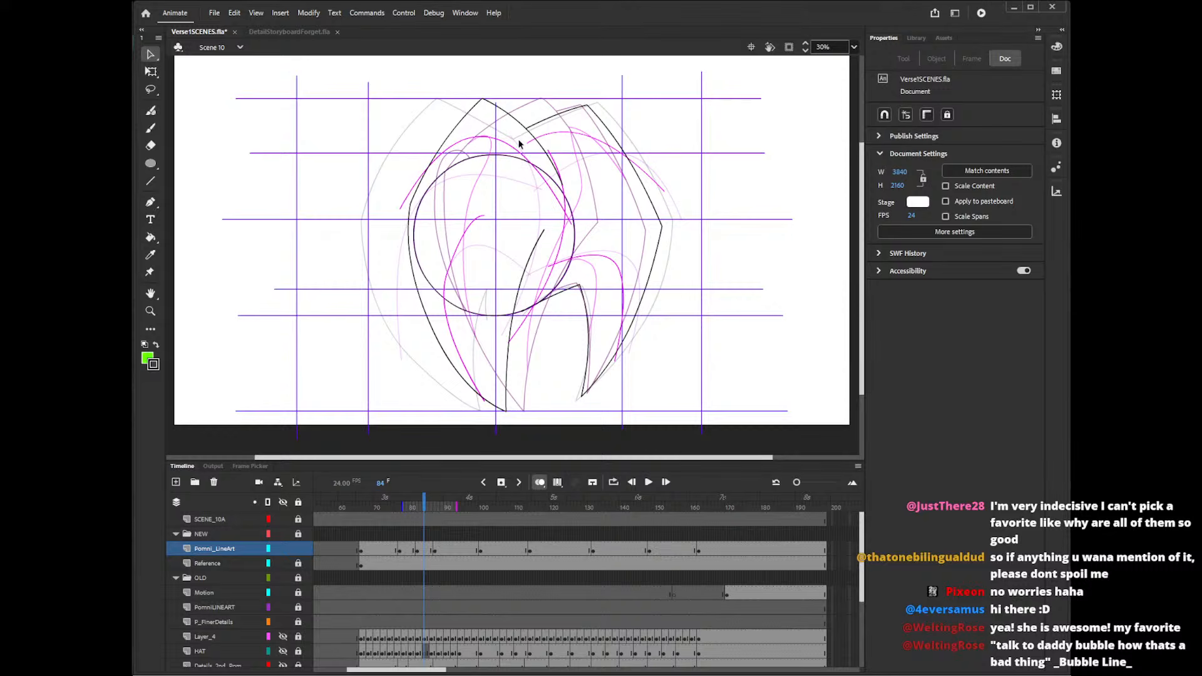
{"action": "left_click_drag", "start_coordinate": [569, 220], "coordinate": [570, 221]}
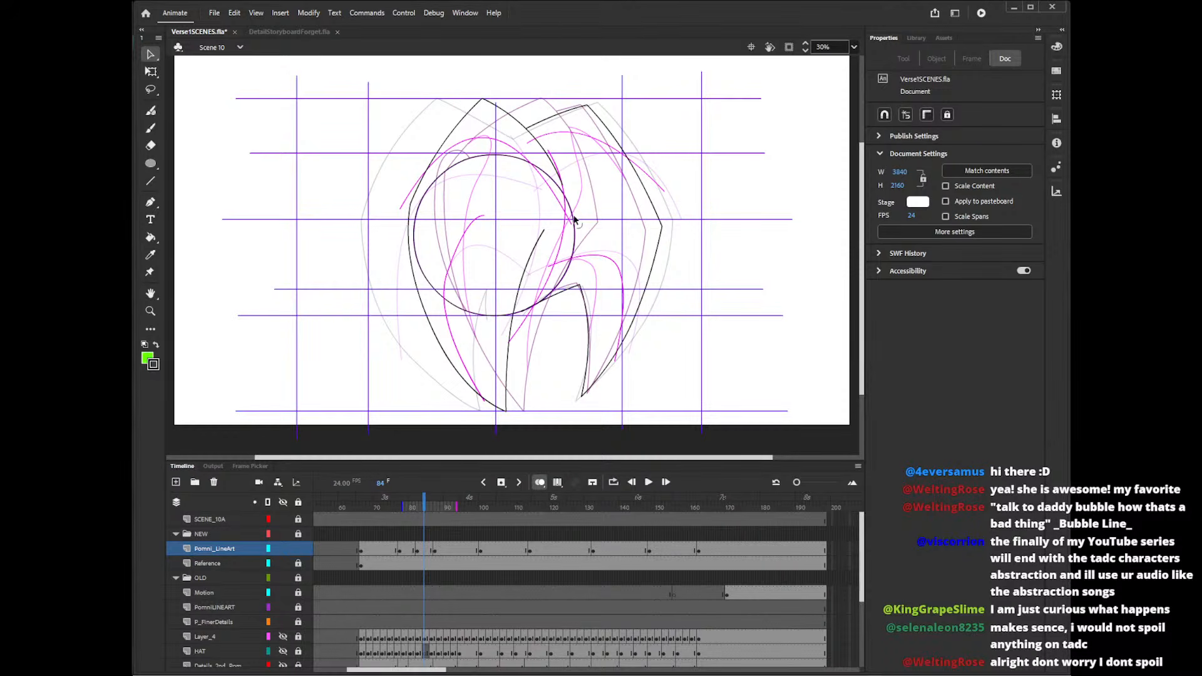
- Join the magenta lower-left arc's inner end to the centre line, bulge its top up-right, and move its lower end near the hair tip
{"action": "left_click_drag", "start_coordinate": [484, 216], "coordinate": [554, 265]}
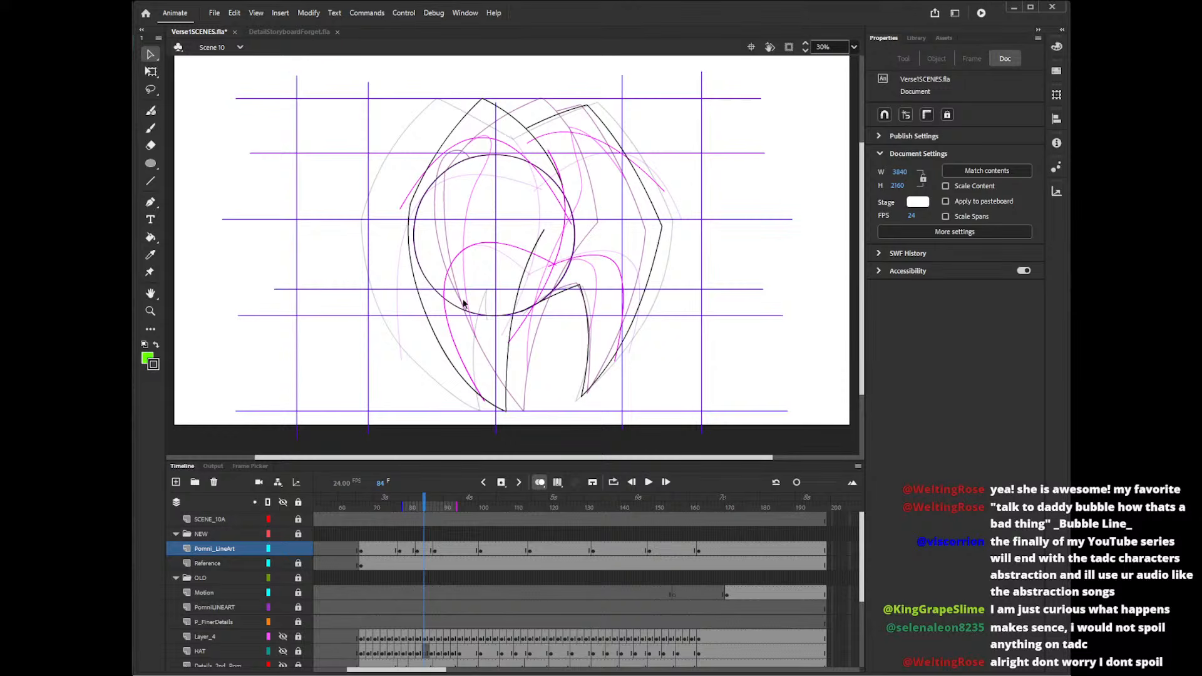
{"action": "left_click_drag", "start_coordinate": [484, 400], "coordinate": [457, 358]}
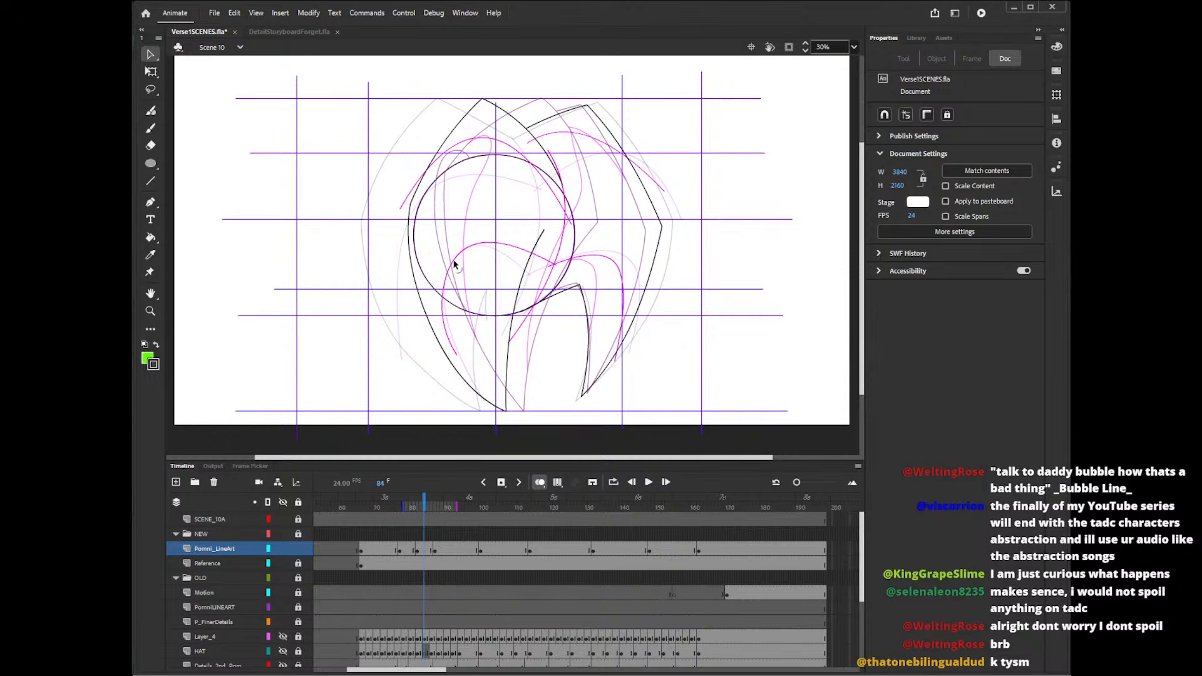
{"action": "left_click_drag", "start_coordinate": [456, 261], "coordinate": [551, 219]}
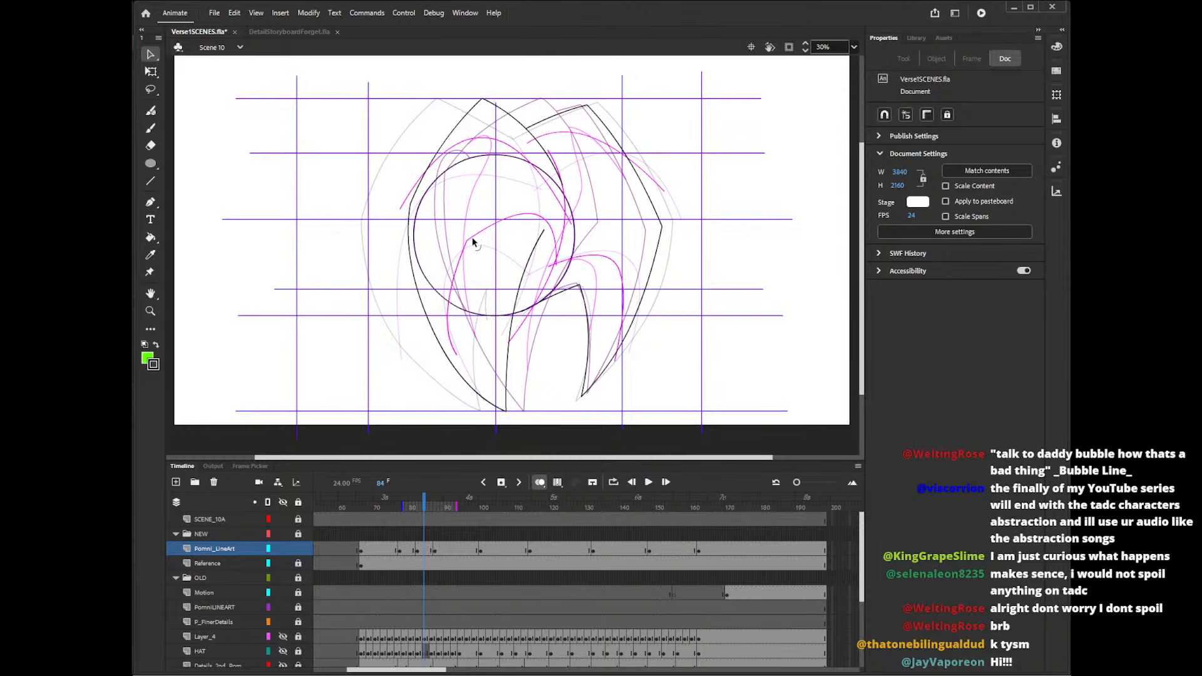
{"action": "left_click_drag", "start_coordinate": [470, 240], "coordinate": [498, 222]}
{"action": "left_click_drag", "start_coordinate": [456, 351], "coordinate": [513, 394]}
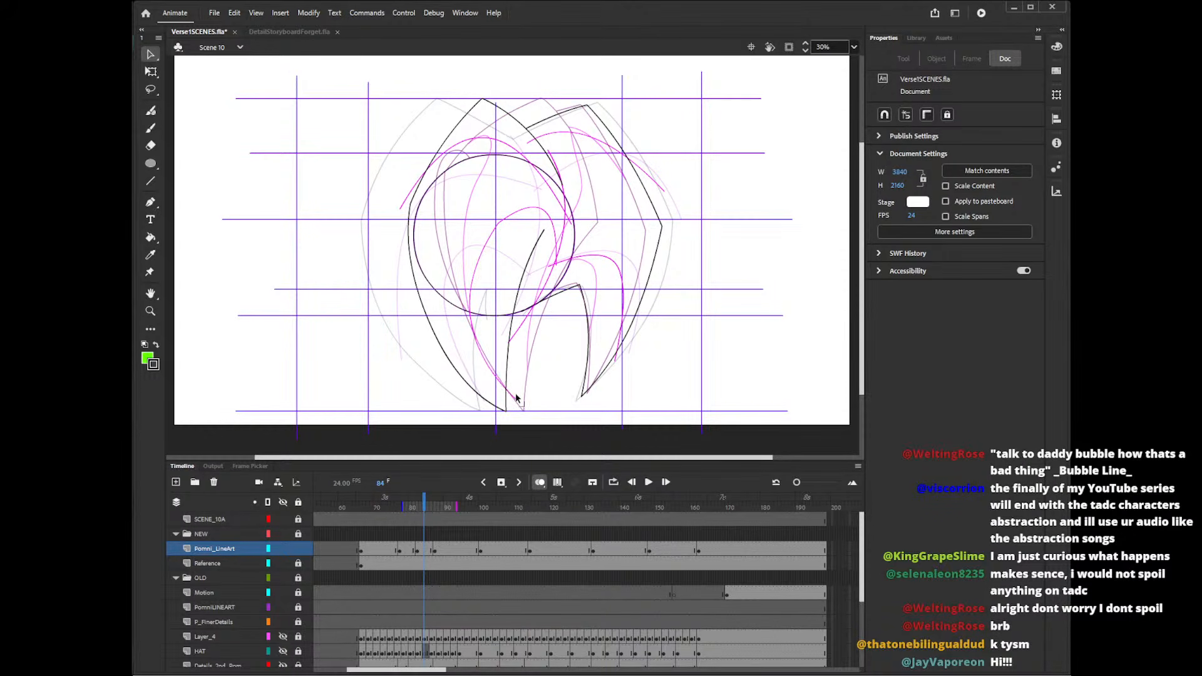
- Pull the magenta lower-left arc's outer side inward to narrow it, then smooth its upper curve and adjust its lower end
{"action": "left_click_drag", "start_coordinate": [474, 329], "coordinate": [492, 318]}
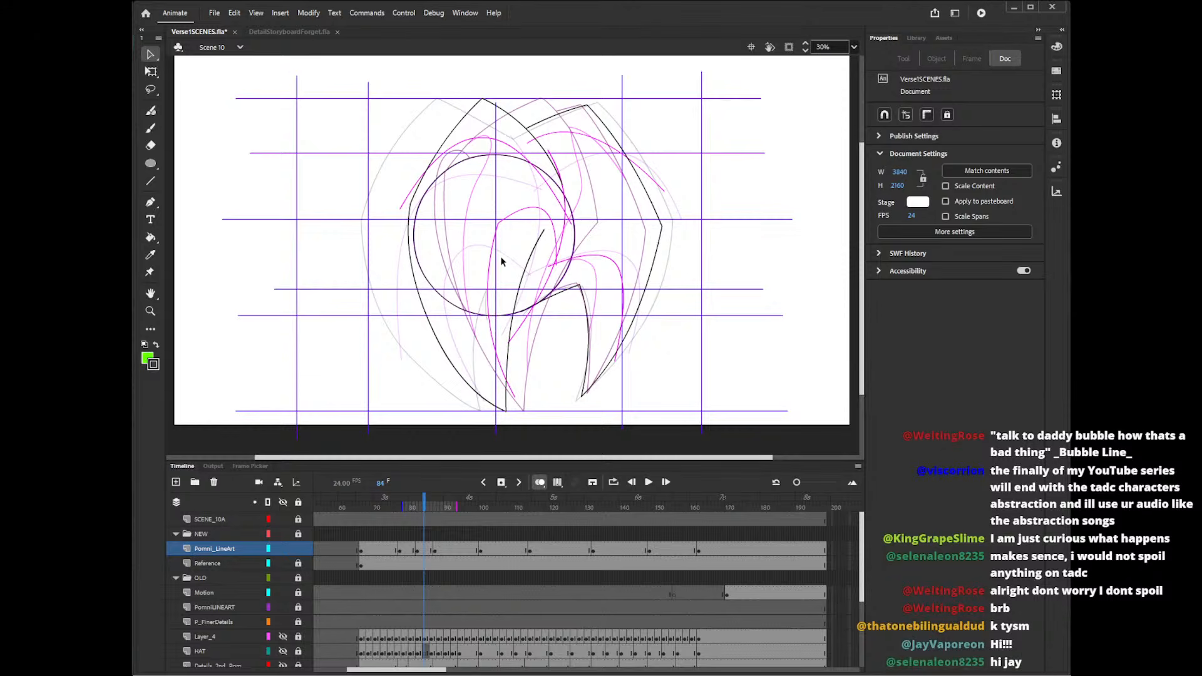
{"action": "mouse_move", "coordinate": [511, 217]}
{"action": "left_mouse_down"}
{"action": "mouse_move", "coordinate": [491, 230]}
{"action": "mouse_move", "coordinate": [495, 193]}
{"action": "mouse_move", "coordinate": [557, 219]}
{"action": "mouse_move", "coordinate": [508, 229]}
{"action": "mouse_move", "coordinate": [520, 211]}
{"action": "mouse_move", "coordinate": [496, 247]}
{"action": "mouse_move", "coordinate": [504, 227]}
{"action": "mouse_move", "coordinate": [540, 214]}
{"action": "mouse_move", "coordinate": [510, 226]}
{"action": "left_mouse_up"}
{"action": "left_click_drag", "start_coordinate": [499, 283], "coordinate": [489, 293]}
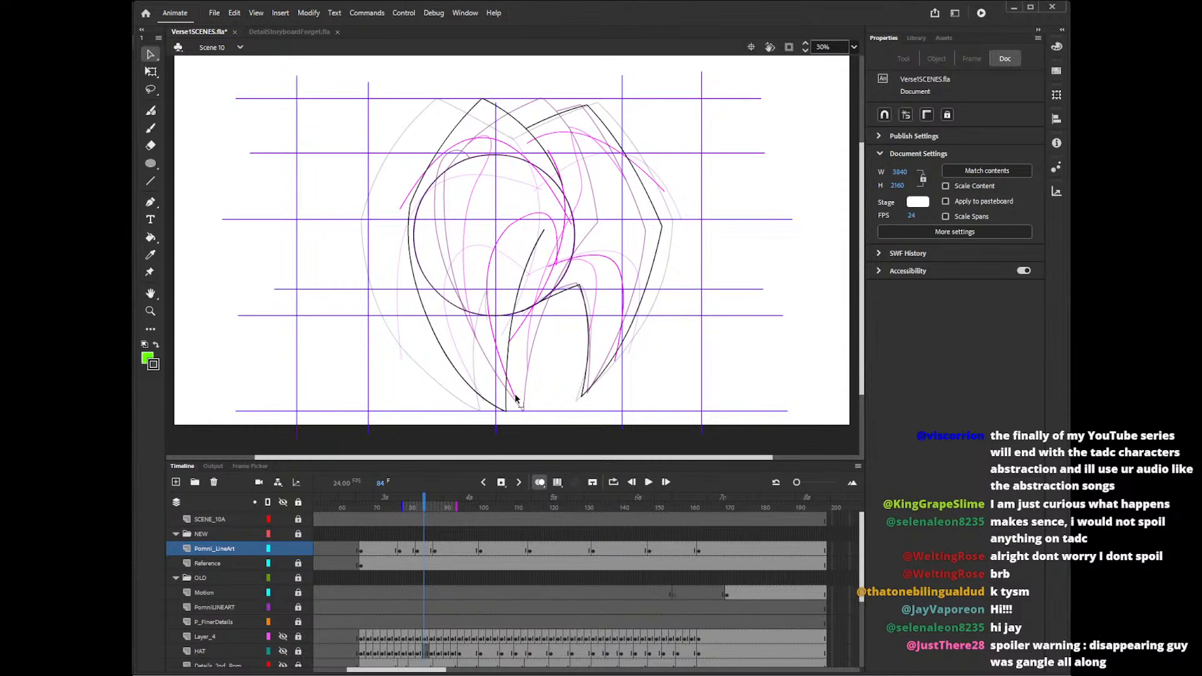
{"action": "left_click_drag", "start_coordinate": [515, 398], "coordinate": [511, 394]}
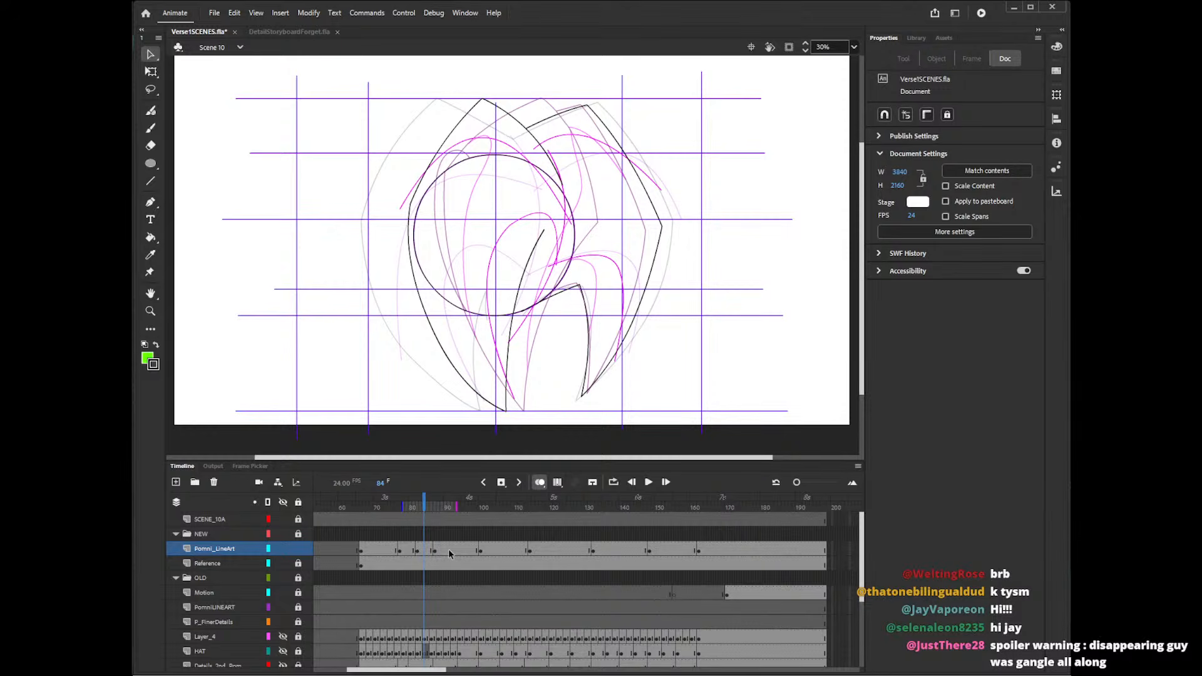
- Turn off onion skinning and compare frame 84's reshaped guides with the poses around frames 73, 79 and 91 to 93
{"action": "key", "text": "alt+shift+o"}
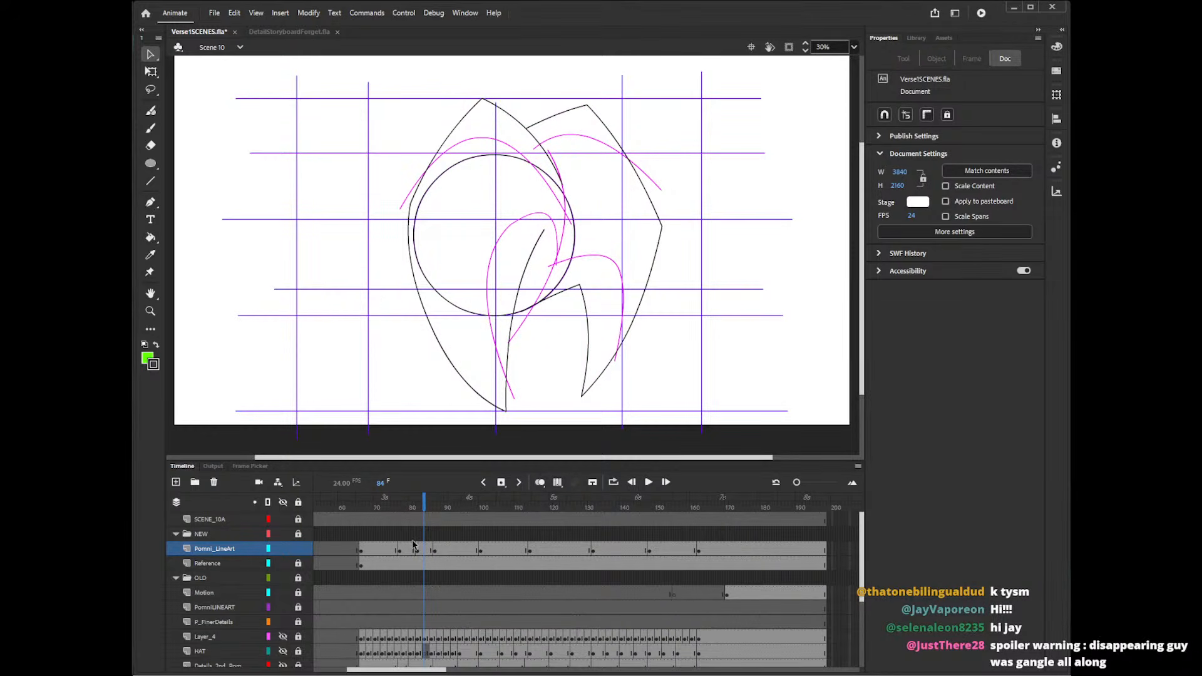
{"action": "left_click", "coordinate": [406, 535]}
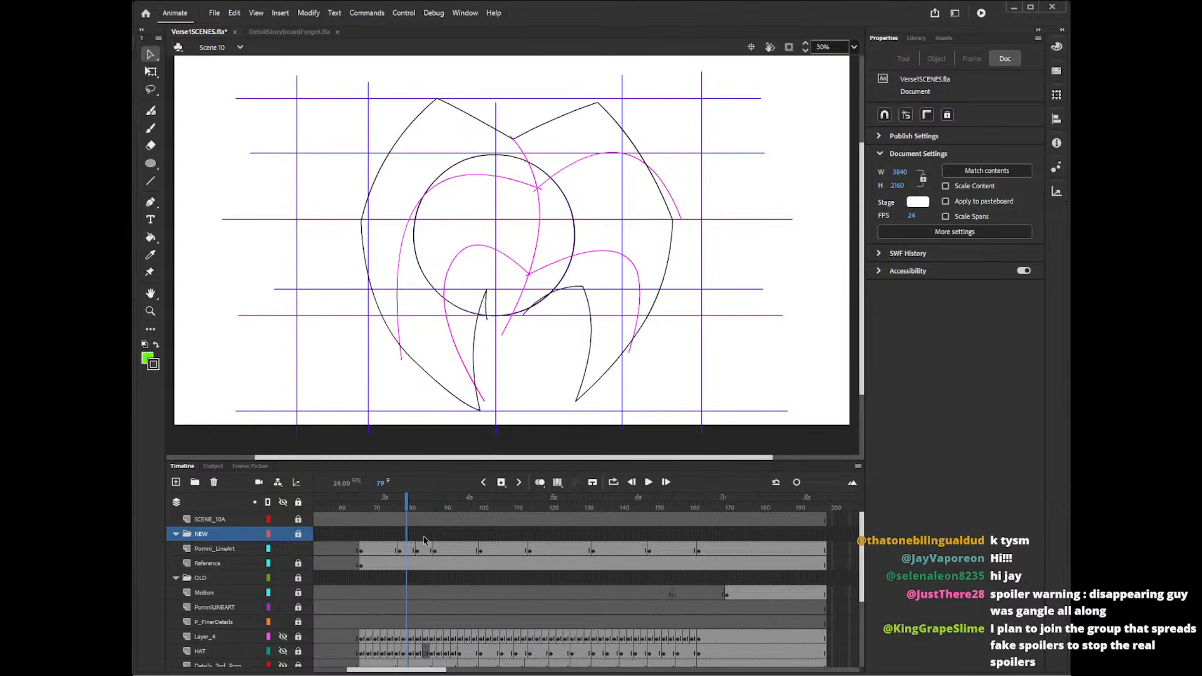
{"action": "left_click", "coordinate": [424, 540]}
{"action": "left_click", "coordinate": [455, 537]}
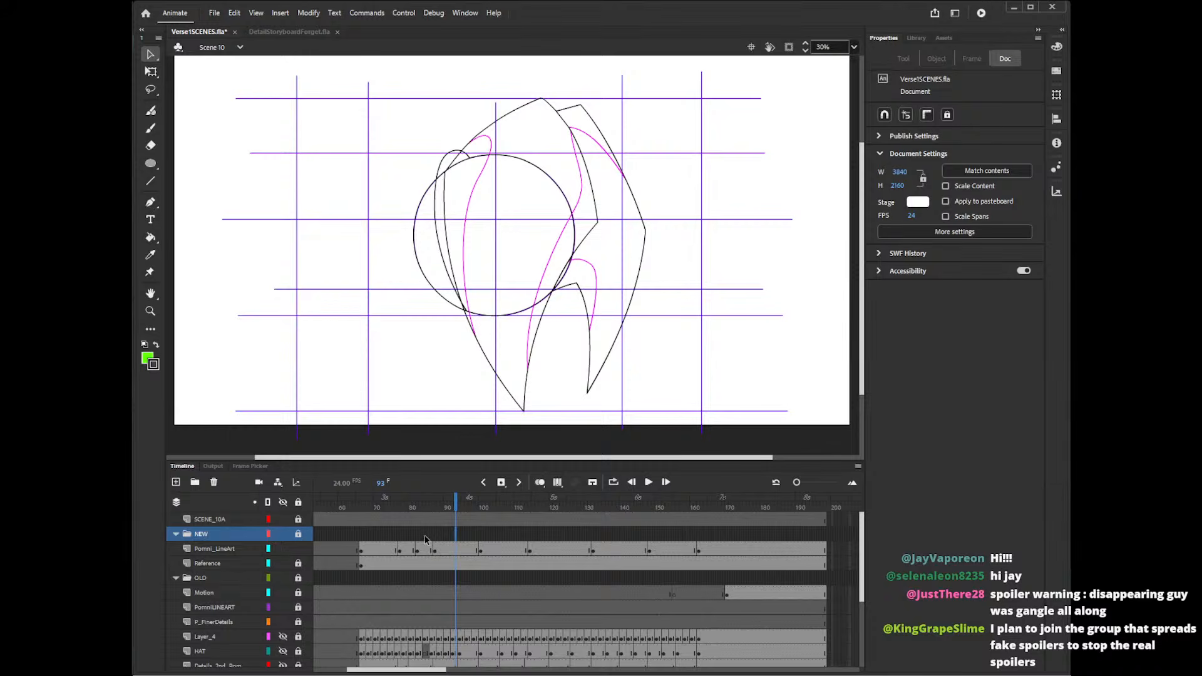
{"action": "left_click", "coordinate": [427, 538]}
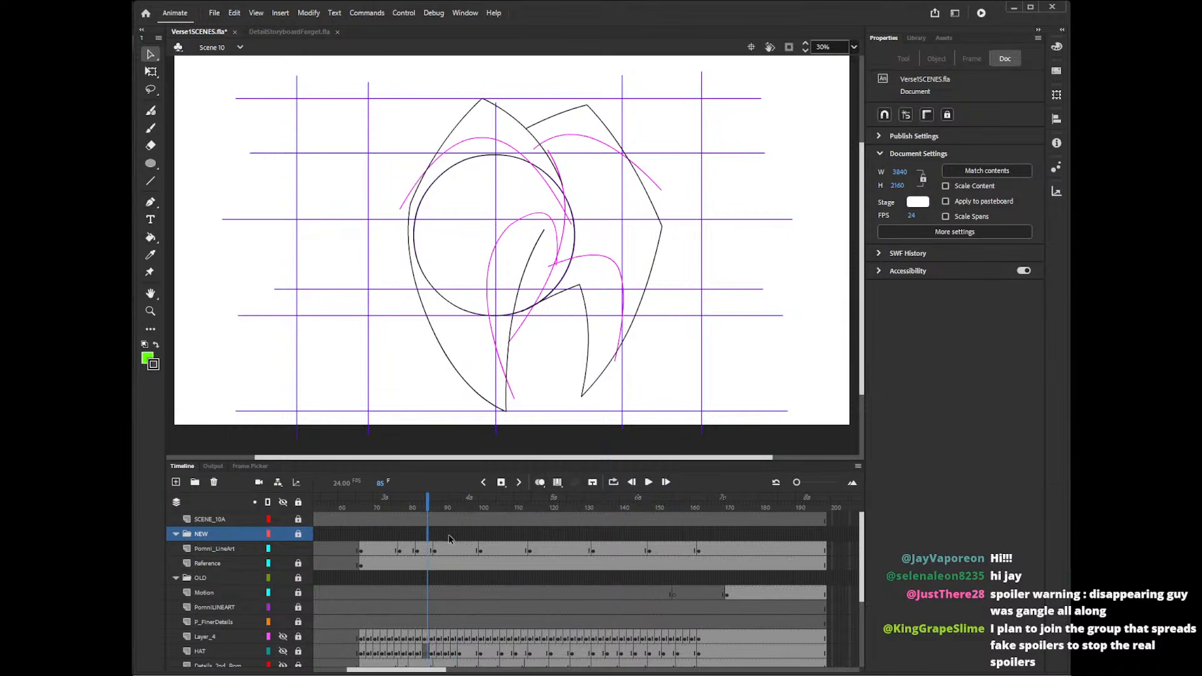
{"action": "left_click", "coordinate": [448, 535]}
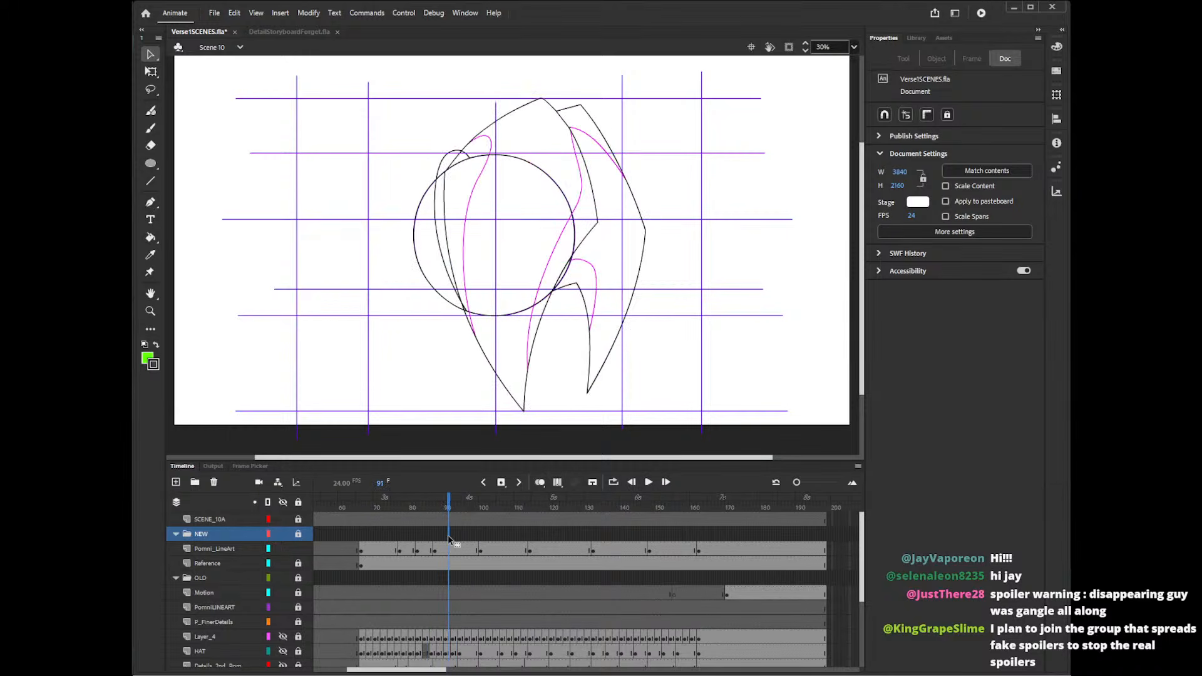
{"action": "left_click", "coordinate": [407, 538]}
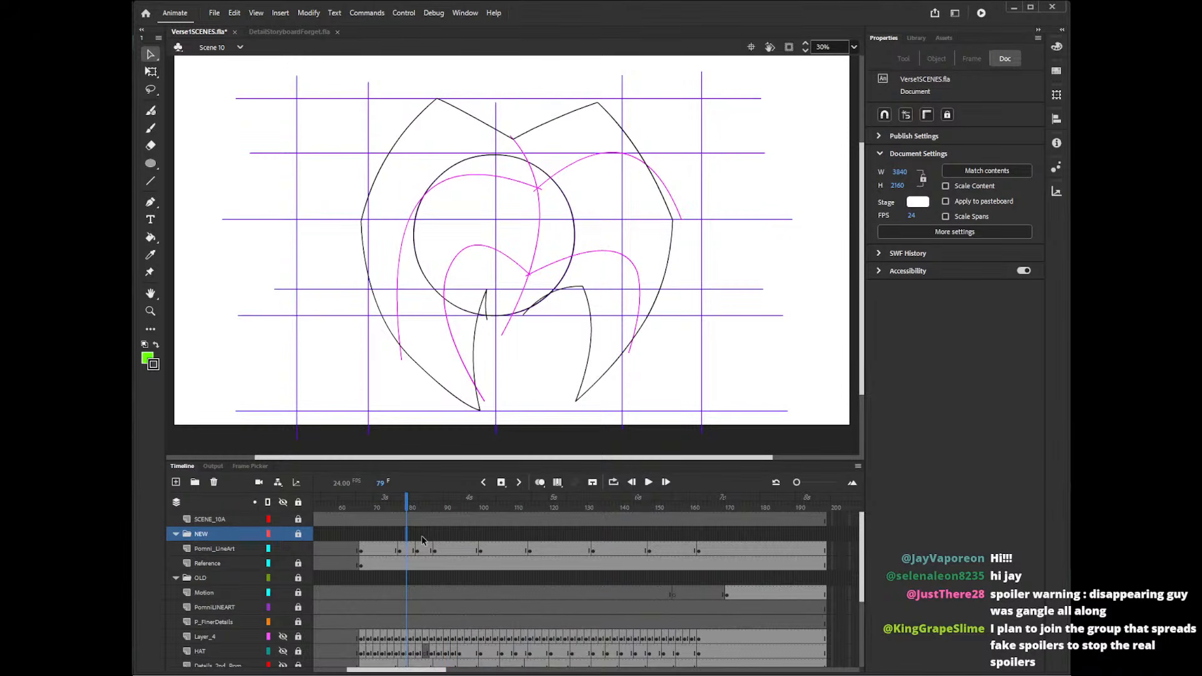
{"action": "left_click", "coordinate": [385, 539]}
- On frame 79, raise the magenta upper-left arc and move its outer end up-left to the left outline
{"action": "left_click", "coordinate": [406, 537]}
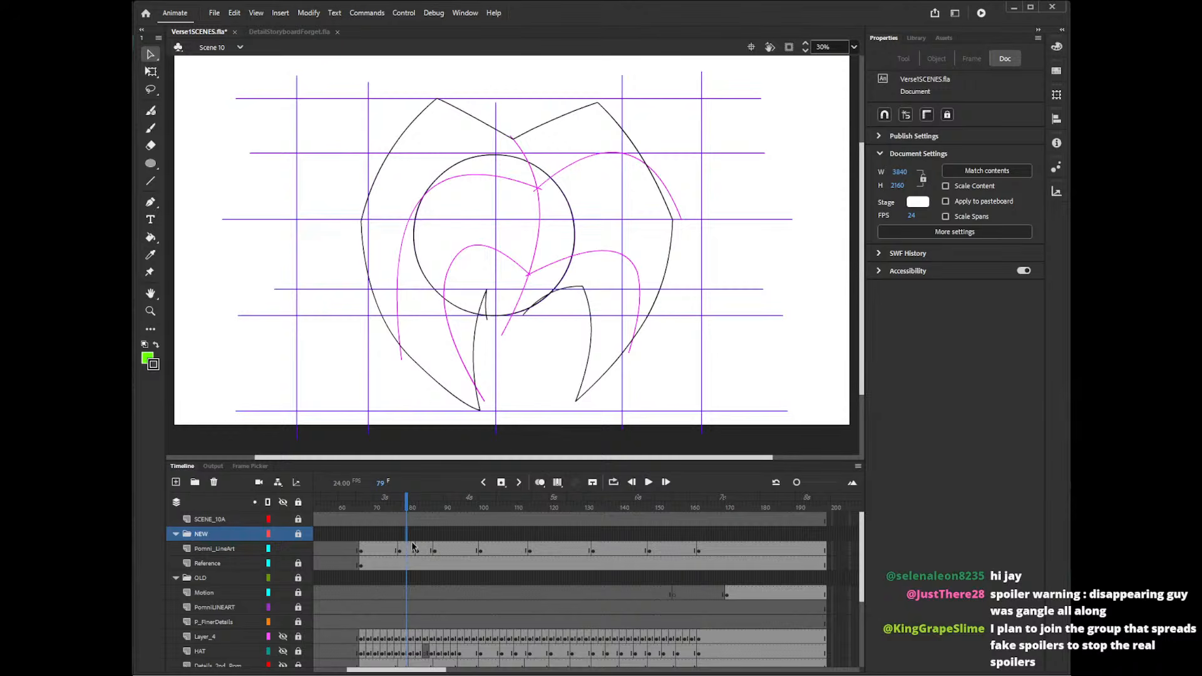
{"action": "left_click_drag", "start_coordinate": [444, 180], "coordinate": [444, 171]}
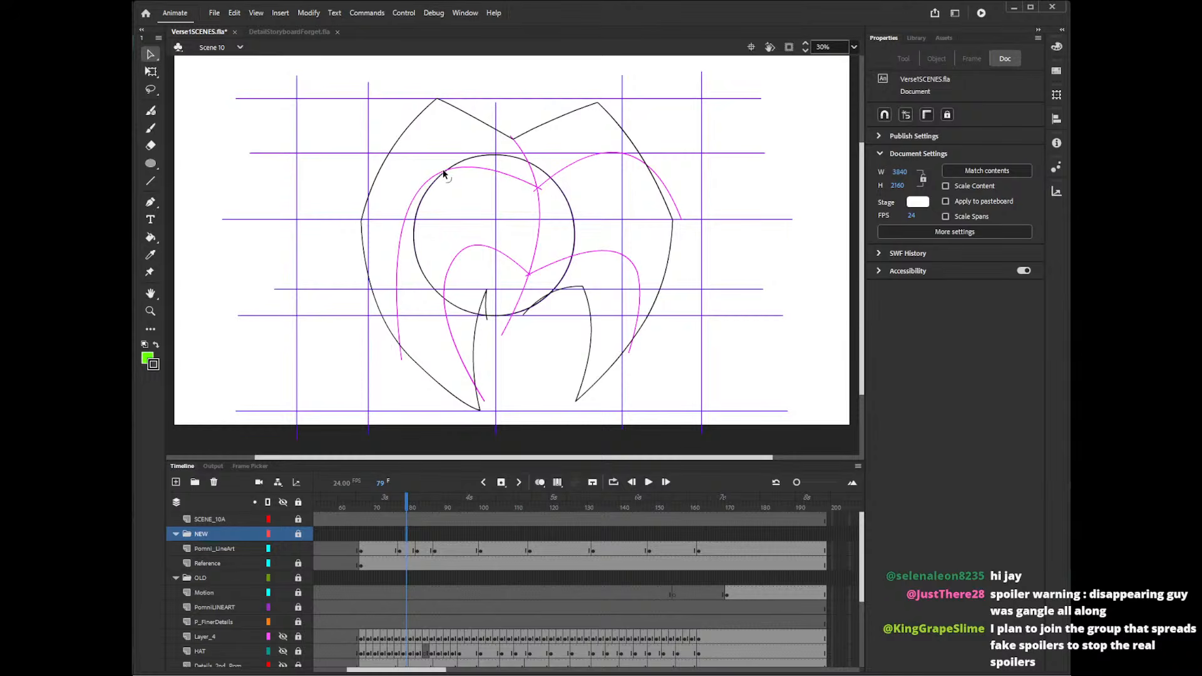
{"action": "left_click_drag", "start_coordinate": [401, 359], "coordinate": [376, 330]}
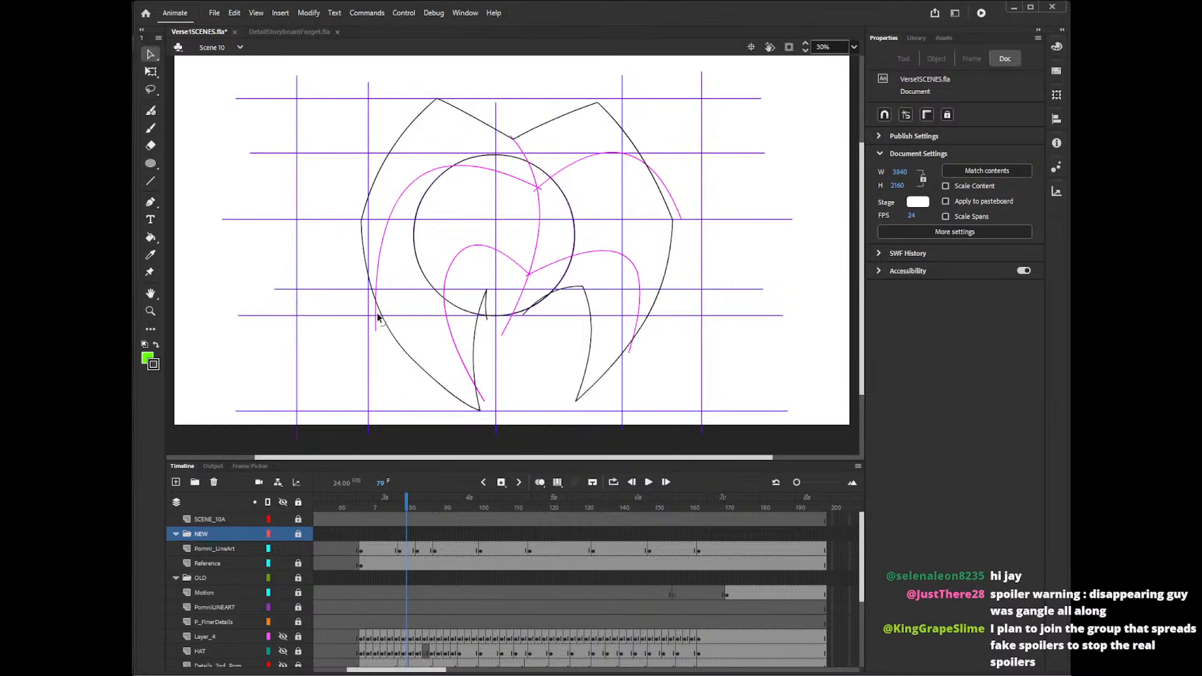
- Review the turn from frame 73 through frames 79, 83 and 88, checking how the magenta guides move between poses
{"action": "left_click", "coordinate": [385, 542]}
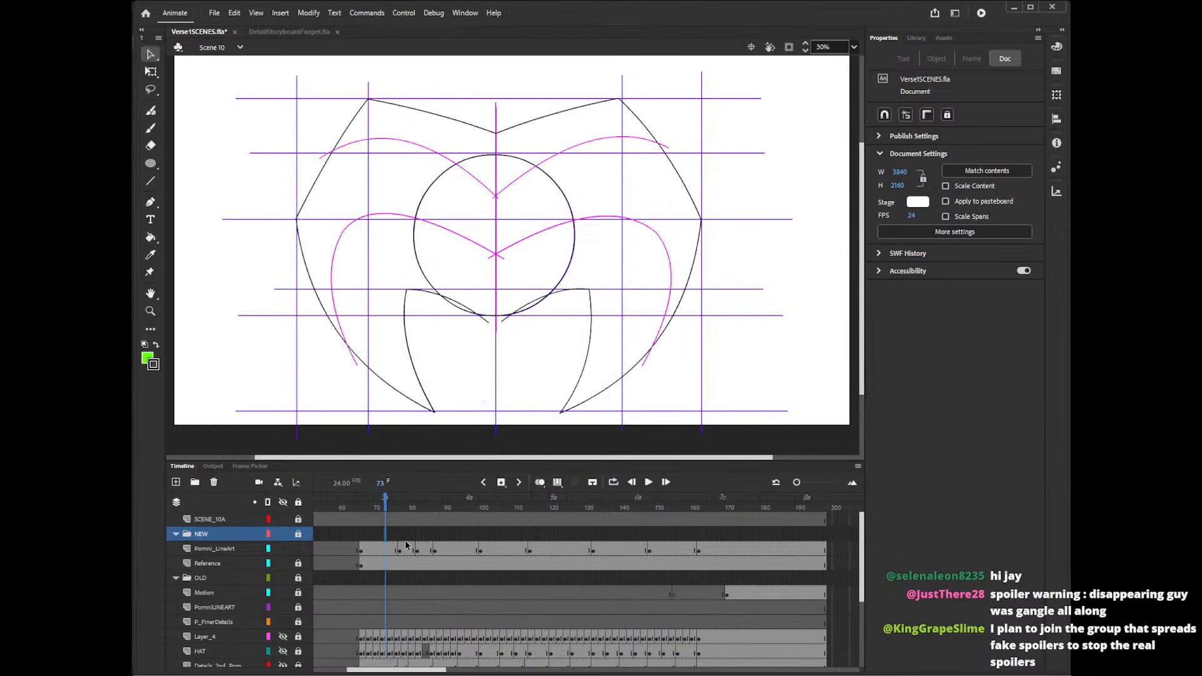
{"action": "left_click", "coordinate": [408, 541]}
{"action": "left_click", "coordinate": [420, 542]}
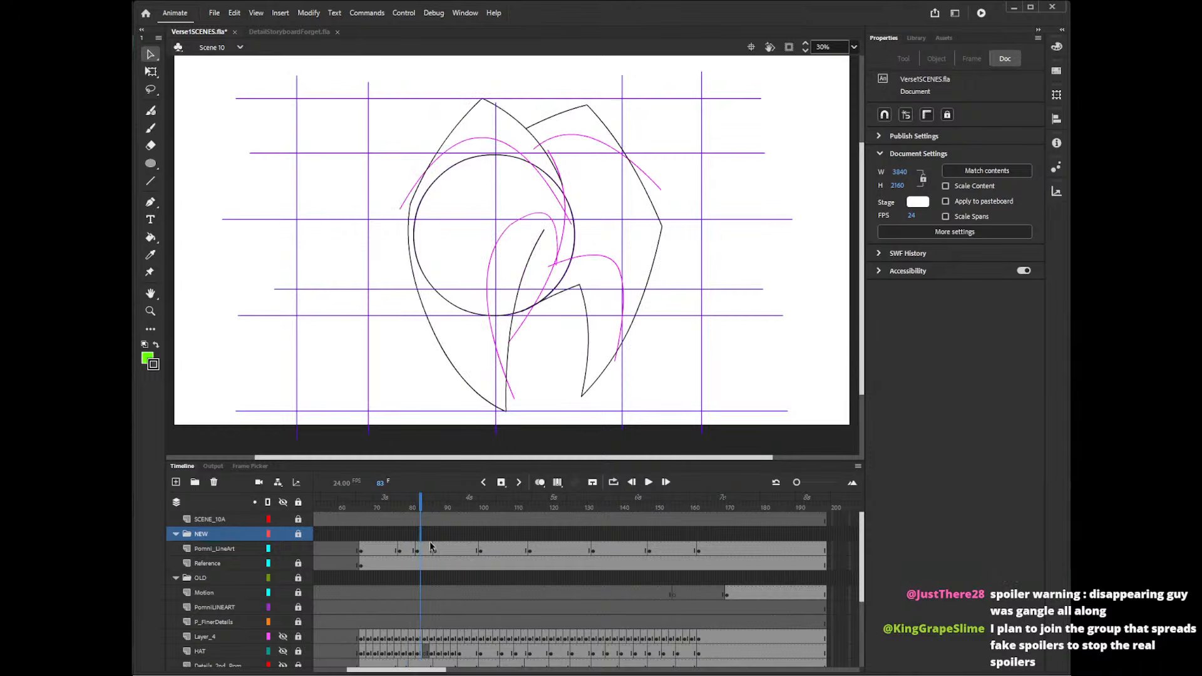
{"action": "left_click", "coordinate": [440, 541]}
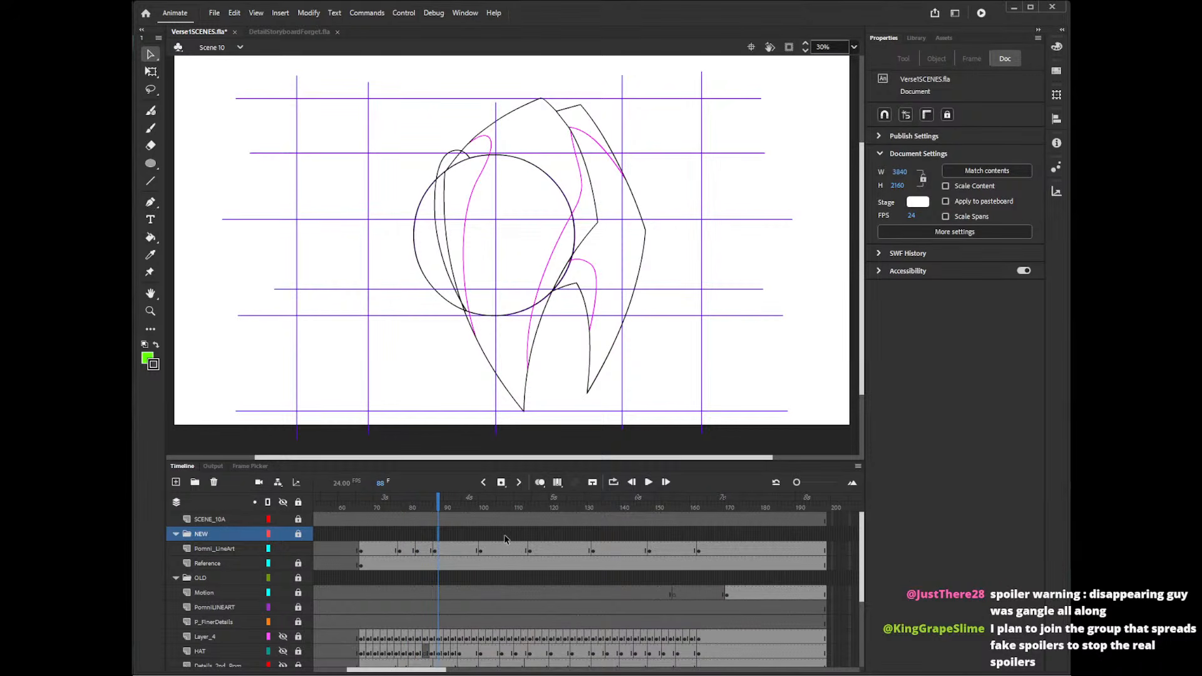
{"action": "left_click", "coordinate": [497, 536]}
{"action": "left_click", "coordinate": [462, 540]}
{"action": "left_click", "coordinate": [420, 541]}
{"action": "left_click", "coordinate": [407, 539]}
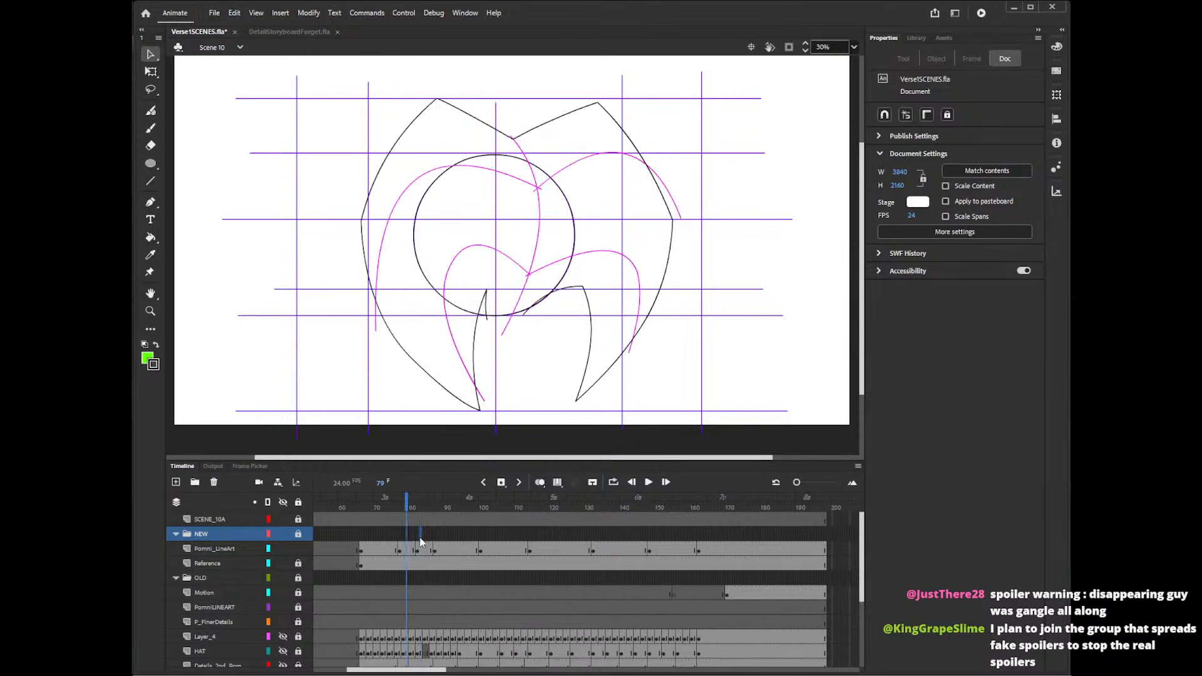
{"action": "left_click", "coordinate": [419, 549]}
- Compare the pose at frame 93 with the one around frame 103, examining the change in outline and magenta guides
{"action": "left_click", "coordinate": [463, 553]}
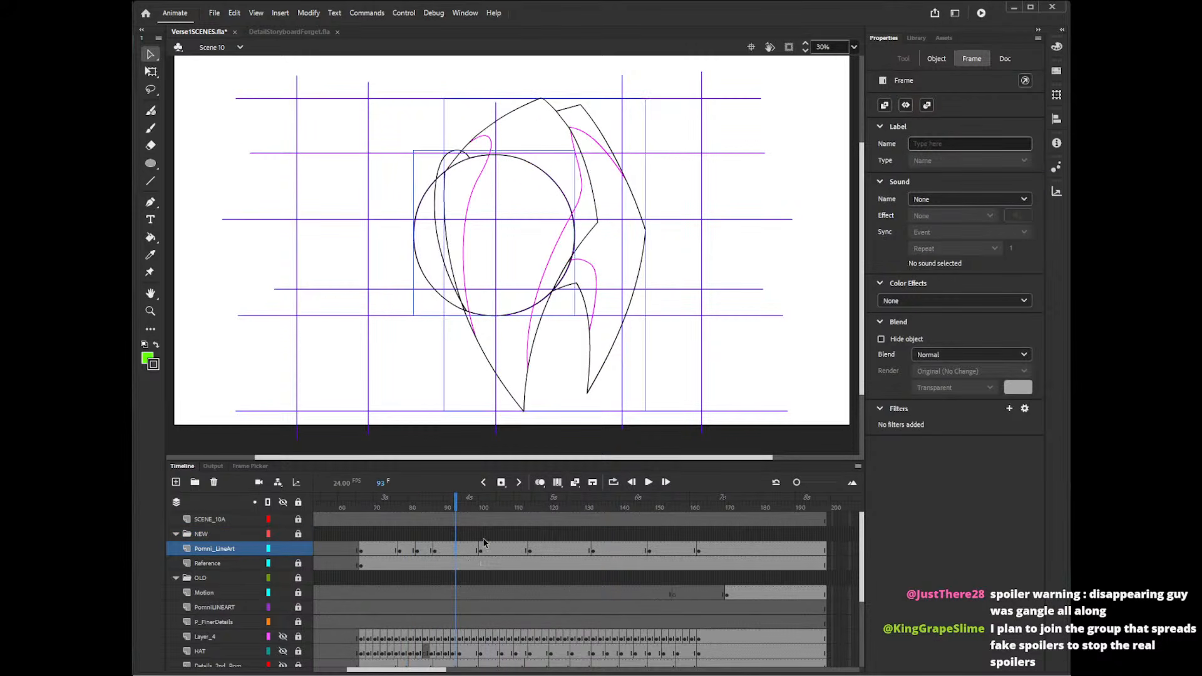
{"action": "left_click", "coordinate": [487, 539]}
{"action": "left_click", "coordinate": [464, 540]}
{"action": "left_click", "coordinate": [490, 545]}
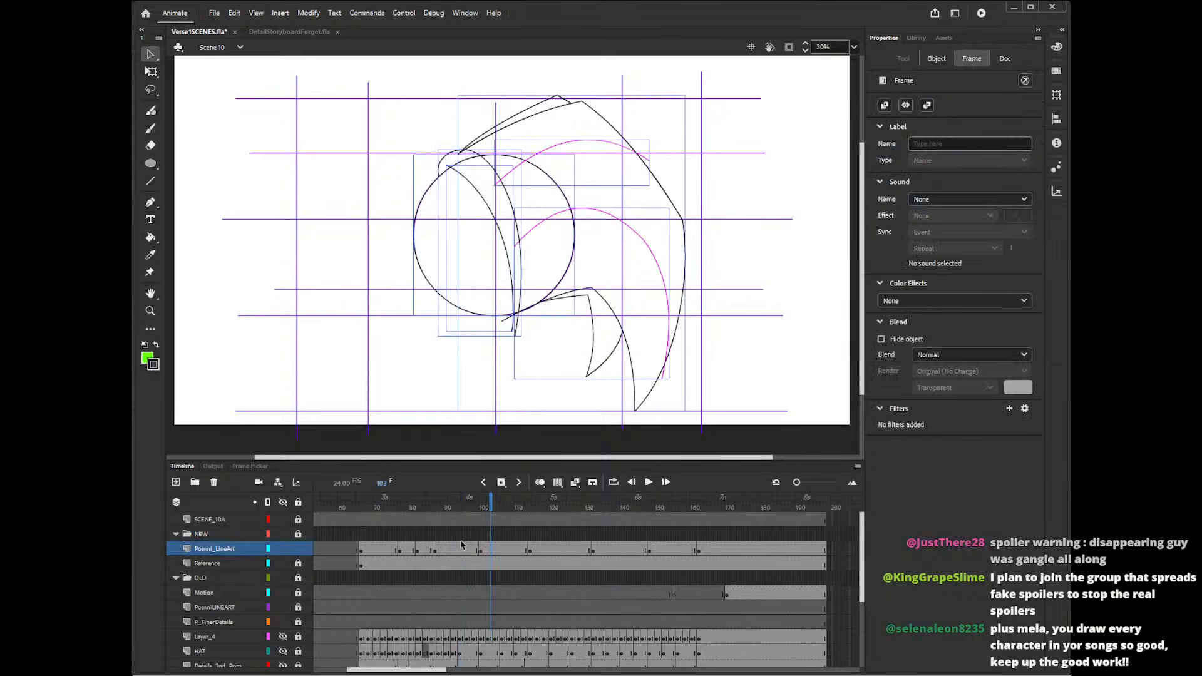
{"action": "left_click", "coordinate": [462, 544]}
{"action": "left_click", "coordinate": [491, 545]}
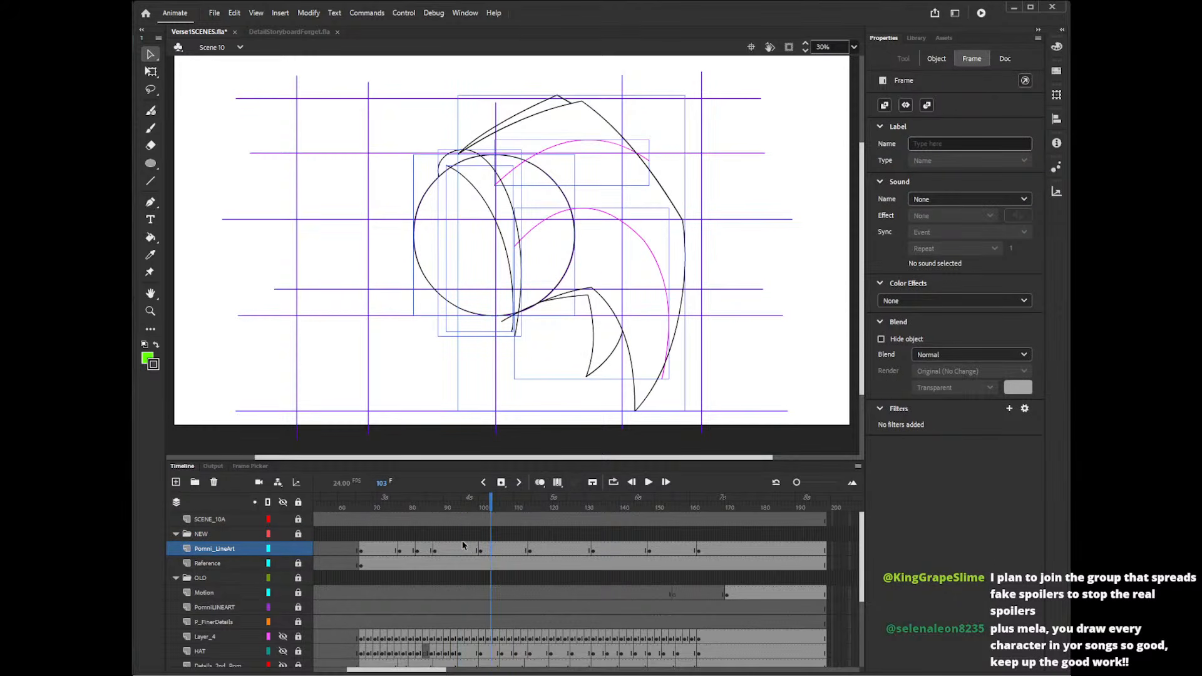
{"action": "left_click", "coordinate": [463, 544]}
{"action": "left_click", "coordinate": [487, 544]}
{"action": "left_click", "coordinate": [493, 534]}
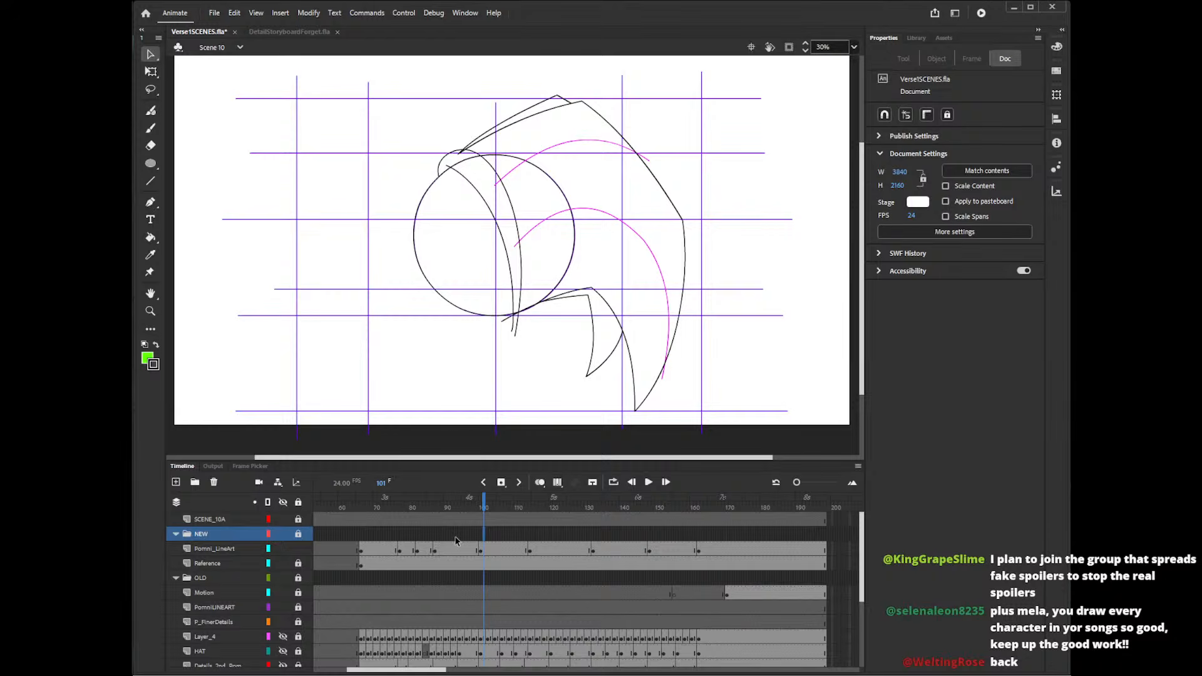
- Compare the head and hat poses between frames 91 and 106, examining how the outline and magenta guides change
{"action": "left_click", "coordinate": [456, 540]}
{"action": "left_click", "coordinate": [501, 540]}
{"action": "left_click", "coordinate": [448, 535]}
{"action": "left_click", "coordinate": [473, 535]}
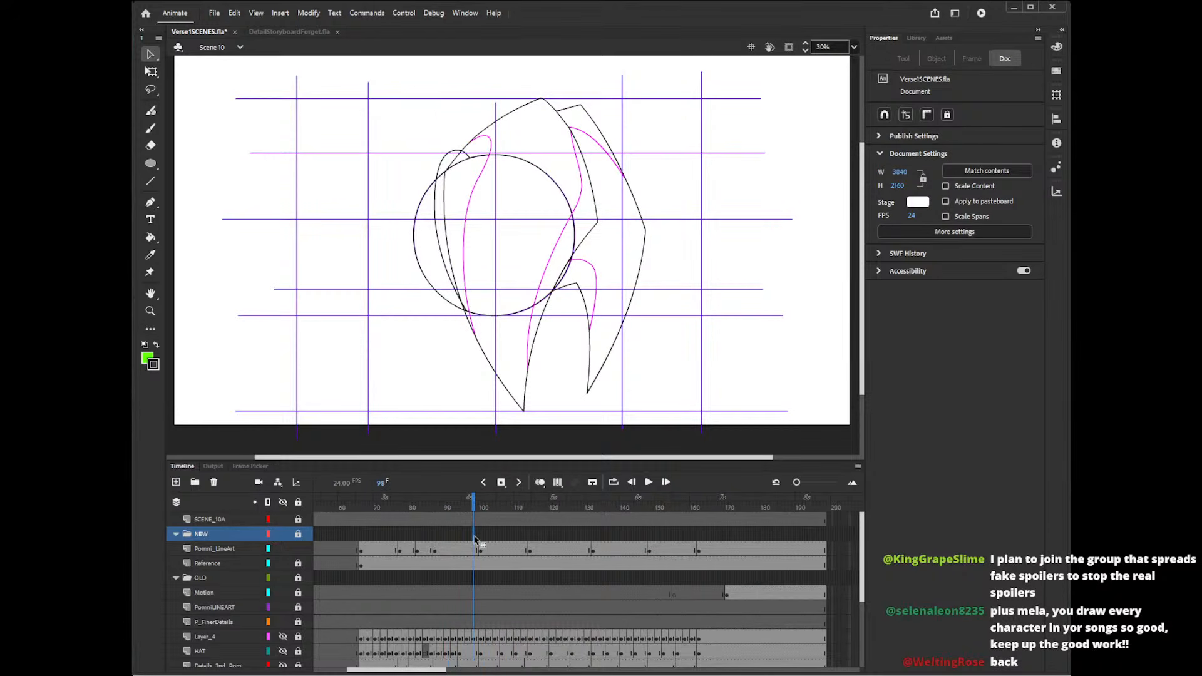
{"action": "left_click", "coordinate": [448, 536]}
{"action": "left_click", "coordinate": [496, 536]}
{"action": "left_click", "coordinate": [465, 537]}
{"action": "left_click", "coordinate": [492, 542]}
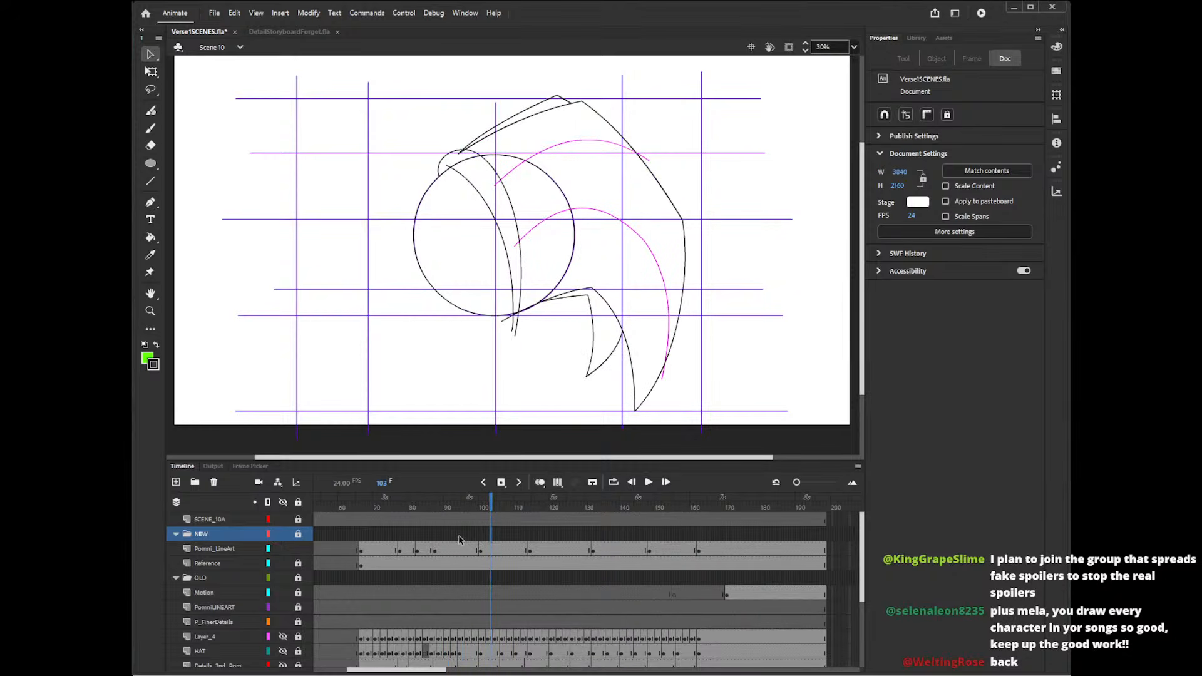
{"action": "left_click", "coordinate": [460, 536]}
{"action": "left_click", "coordinate": [507, 536]}
- Copy the Pomni_LineArt drawing from frame 102 and paste it at frame 93
{"action": "right_click", "coordinate": [500, 548]}
{"action": "left_click", "coordinate": [542, 356]}
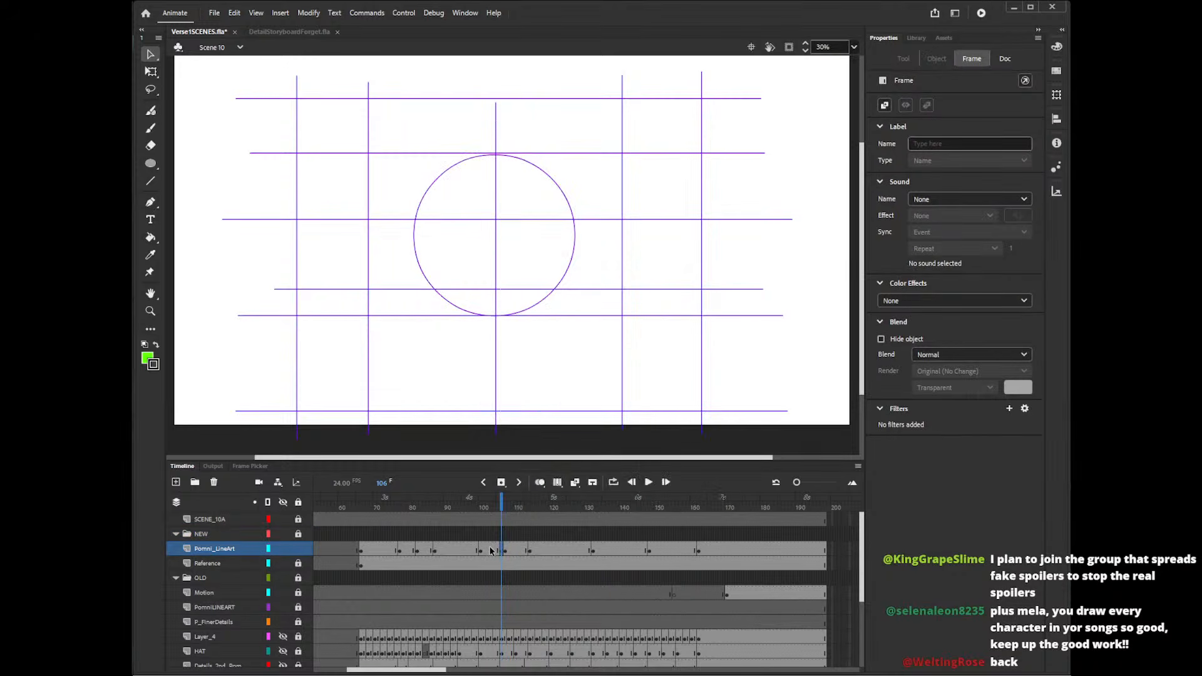
{"action": "left_click", "coordinate": [488, 549]}
{"action": "right_click", "coordinate": [488, 547]}
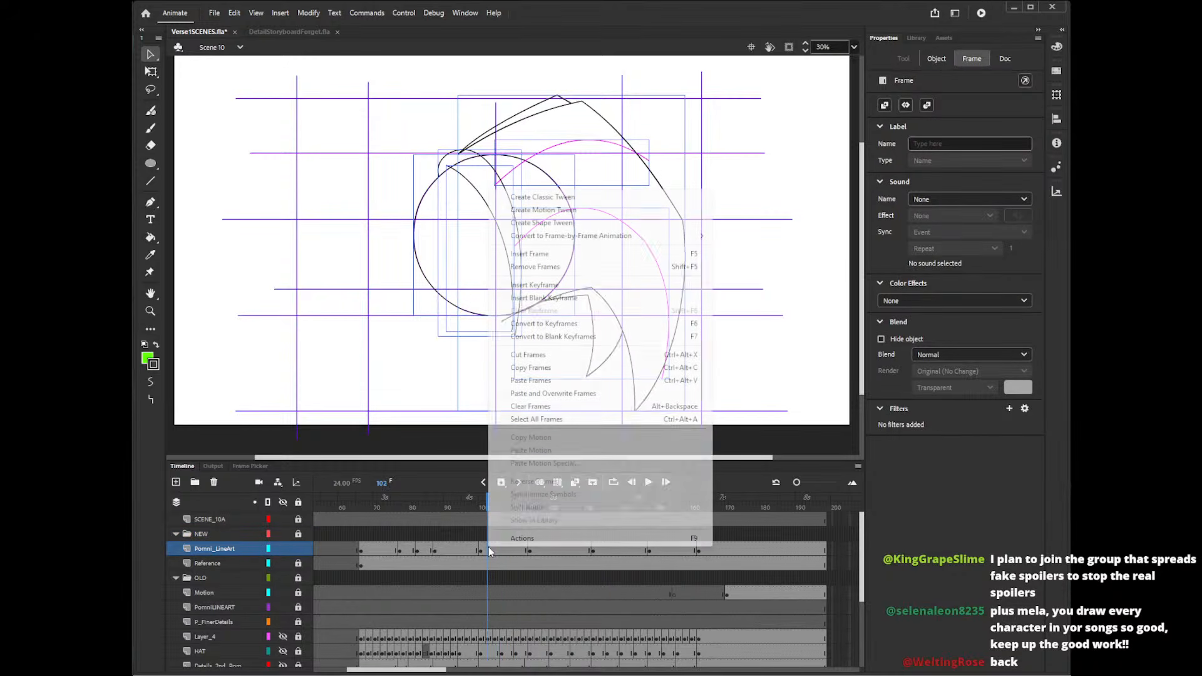
{"action": "left_click", "coordinate": [529, 381]}
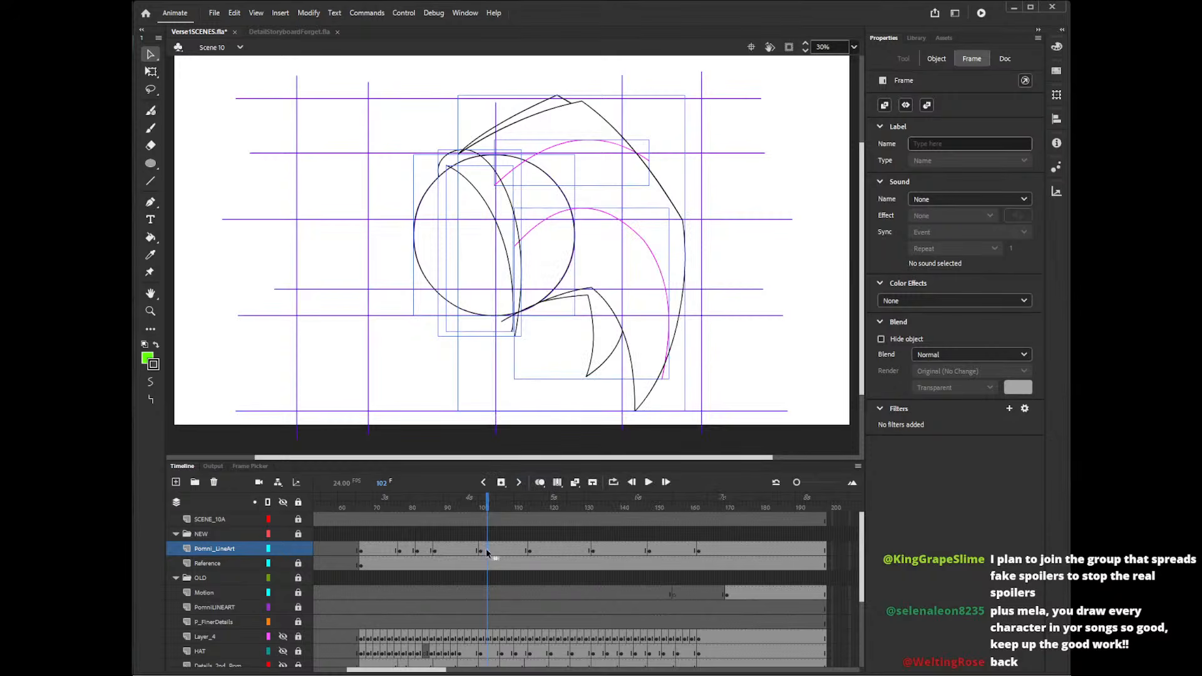
{"action": "left_click", "coordinate": [453, 549]}
{"action": "right_click", "coordinate": [453, 549]}
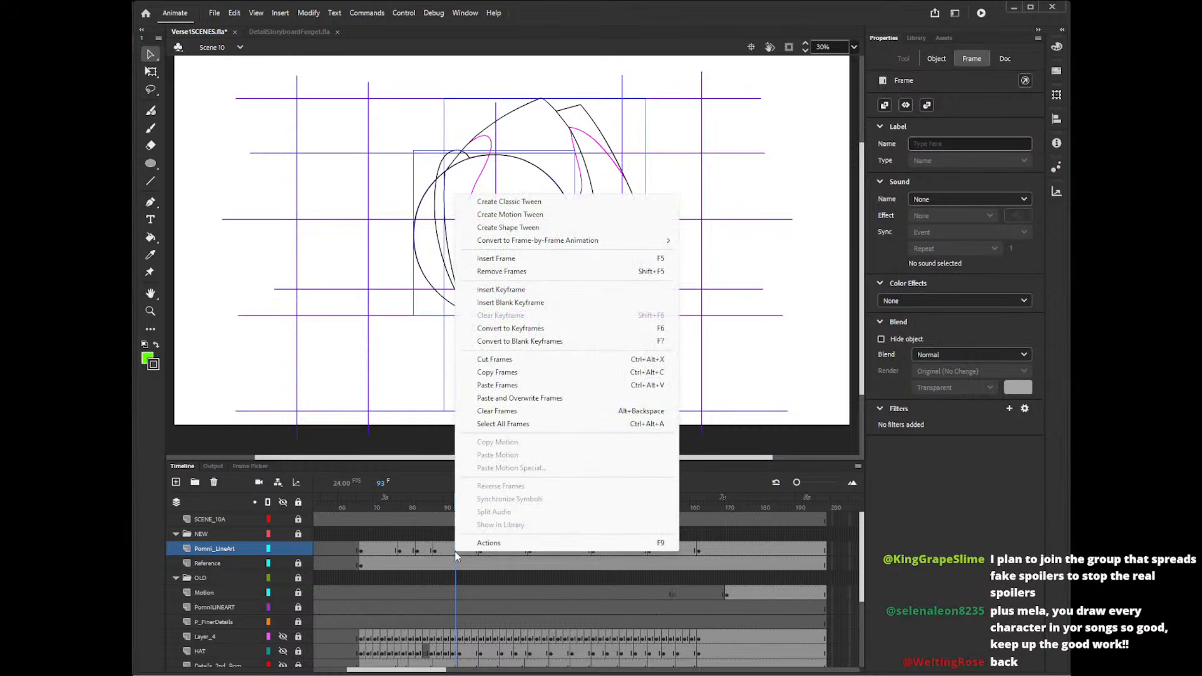
{"action": "left_click", "coordinate": [486, 385]}
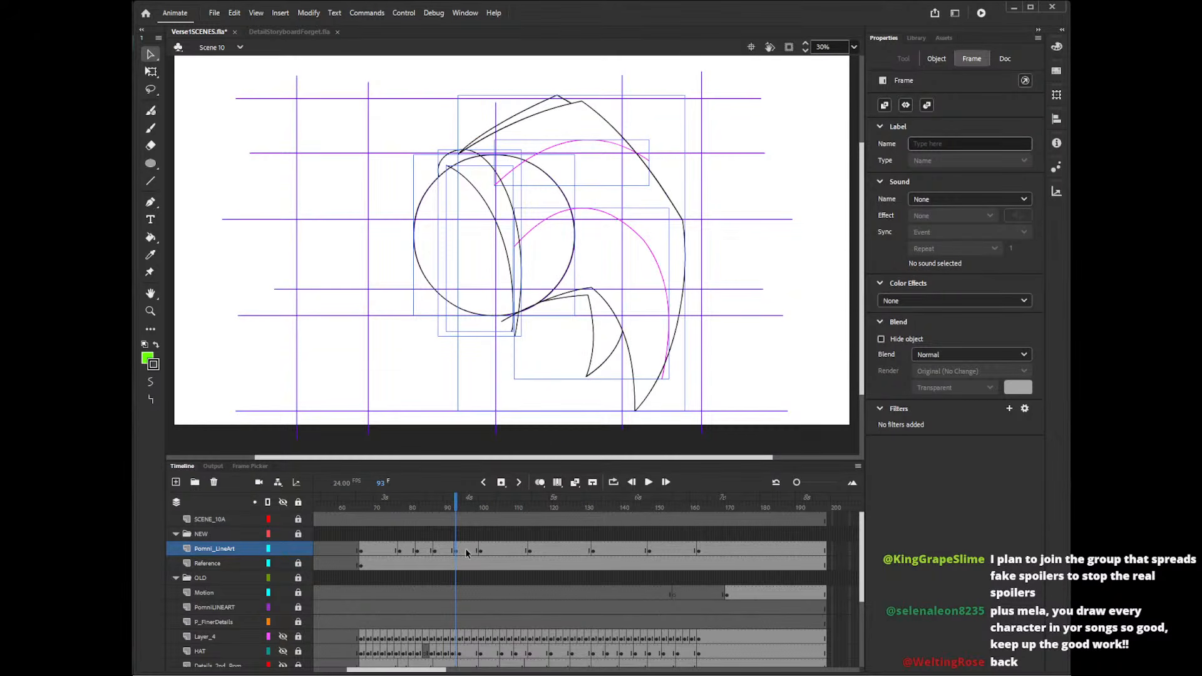
- Turn on onion skinning and compare frame 96 with the poses around frames 90 and 103
{"action": "left_click", "coordinate": [467, 550]}
{"action": "left_click", "coordinate": [538, 483]}
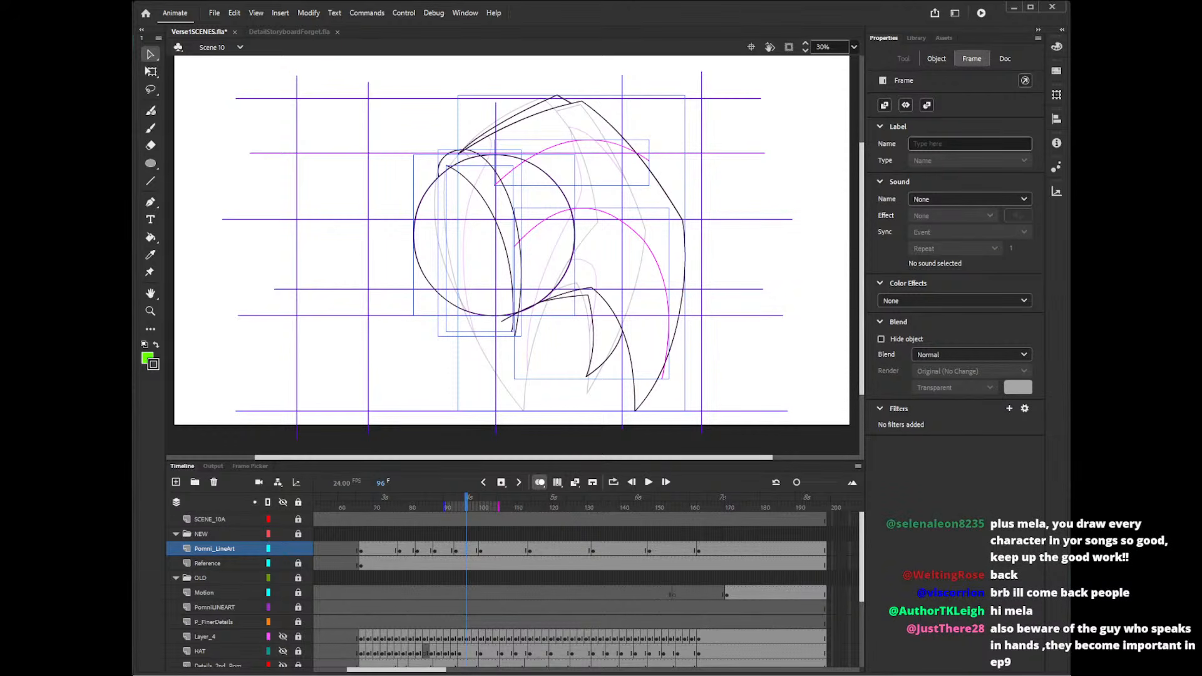
{"action": "left_click", "coordinate": [775, 246]}
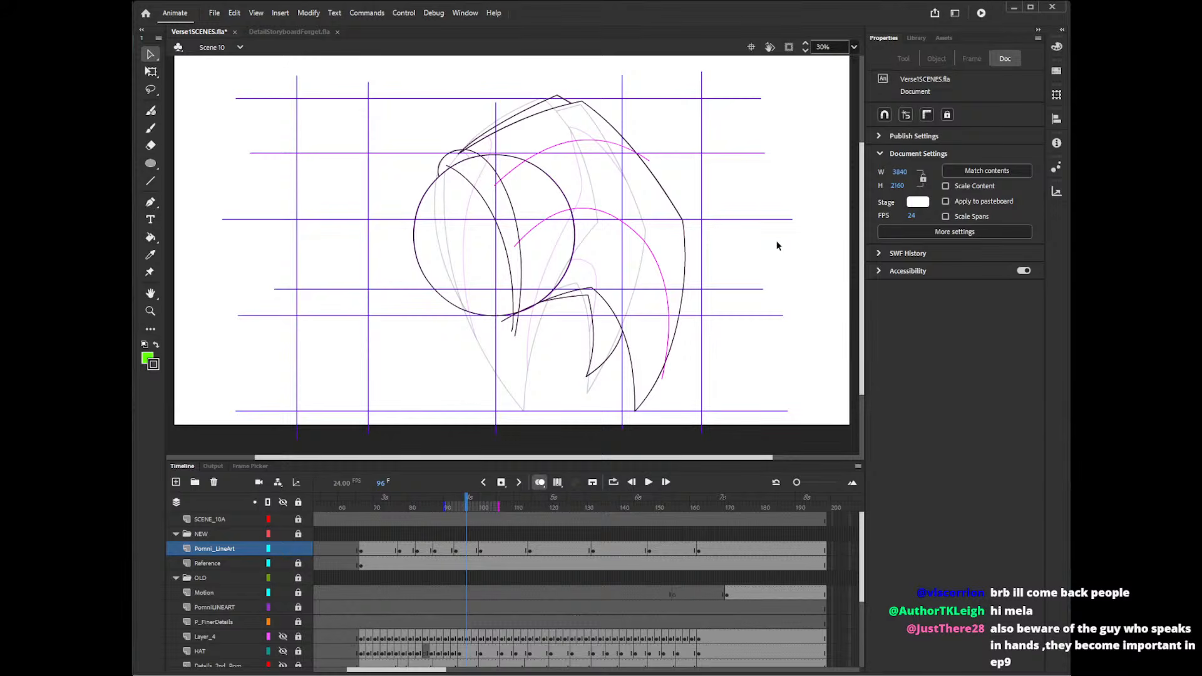
{"action": "left_click", "coordinate": [457, 537]}
{"action": "left_click", "coordinate": [445, 536]}
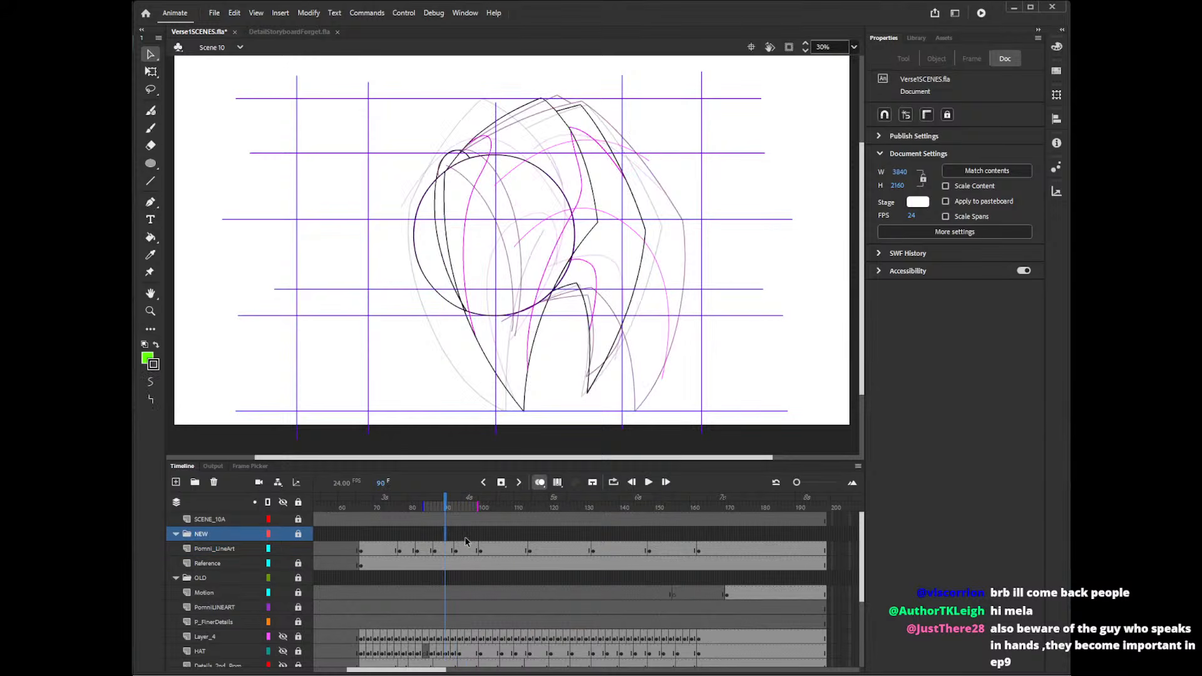
{"action": "left_click", "coordinate": [466, 538]}
{"action": "left_click", "coordinate": [490, 541]}
{"action": "left_click", "coordinate": [467, 554]}
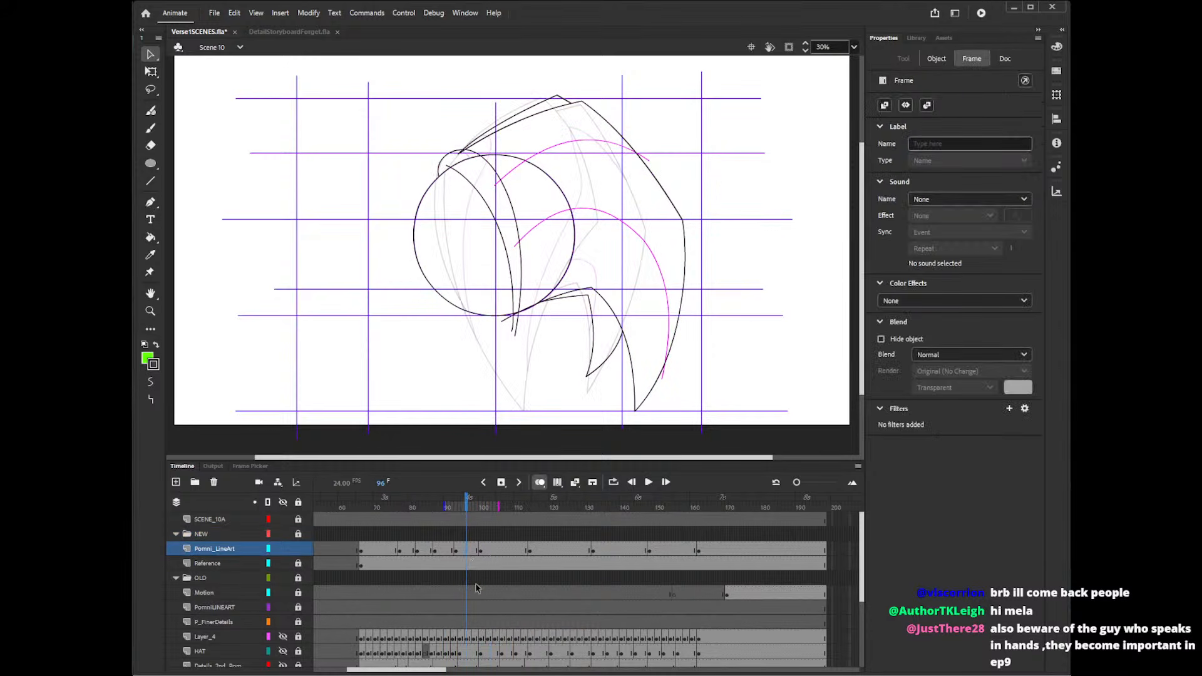
{"action": "left_click", "coordinate": [734, 249]}
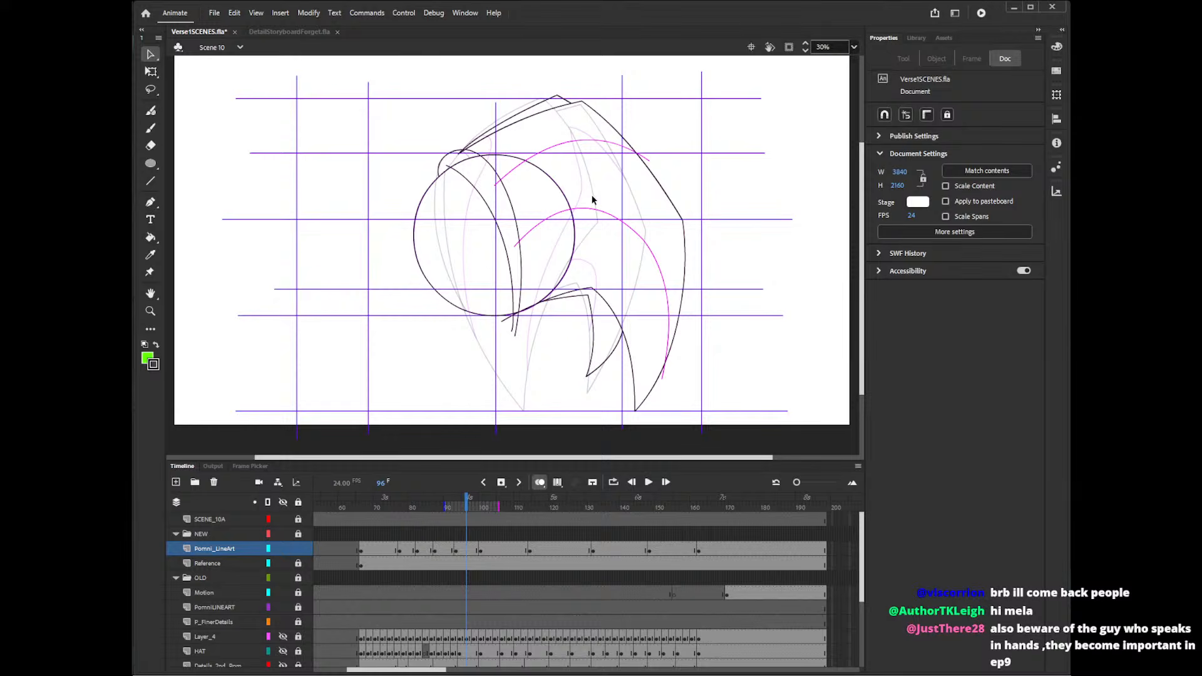
- At frame 96, edit the black hat outline's drawing object and move its top front corner left, lowering the adjoining edge's inner end slightly
{"action": "left_click", "coordinate": [570, 103]}
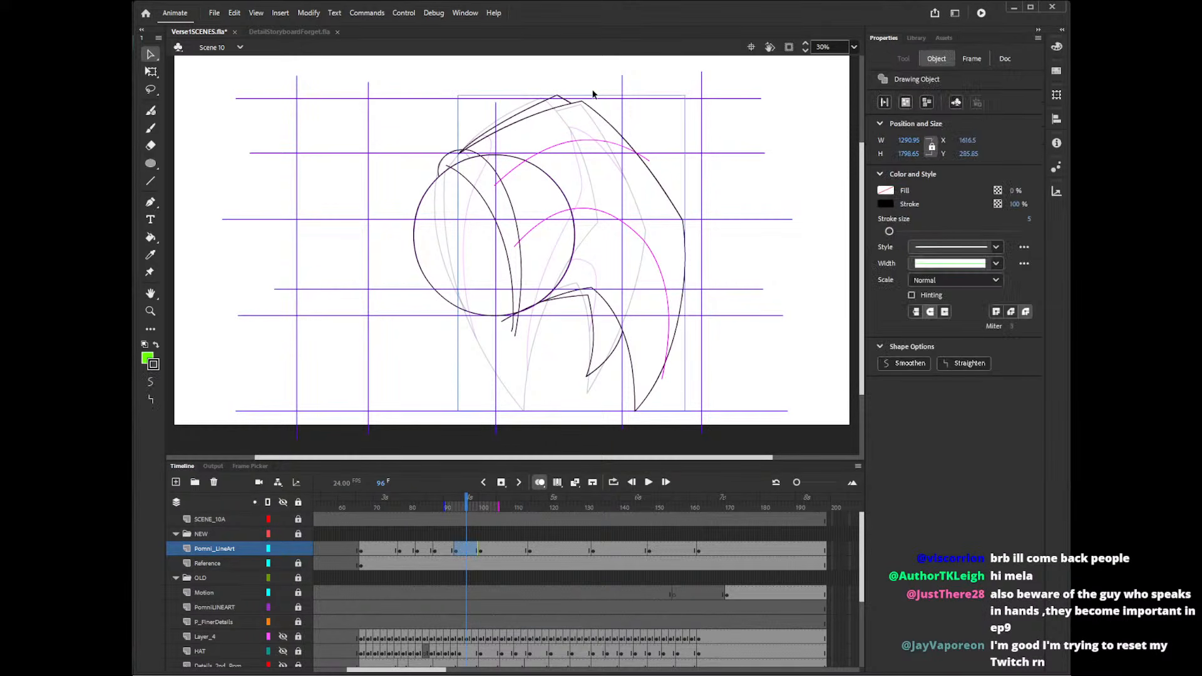
{"action": "double_click", "coordinate": [571, 103]}
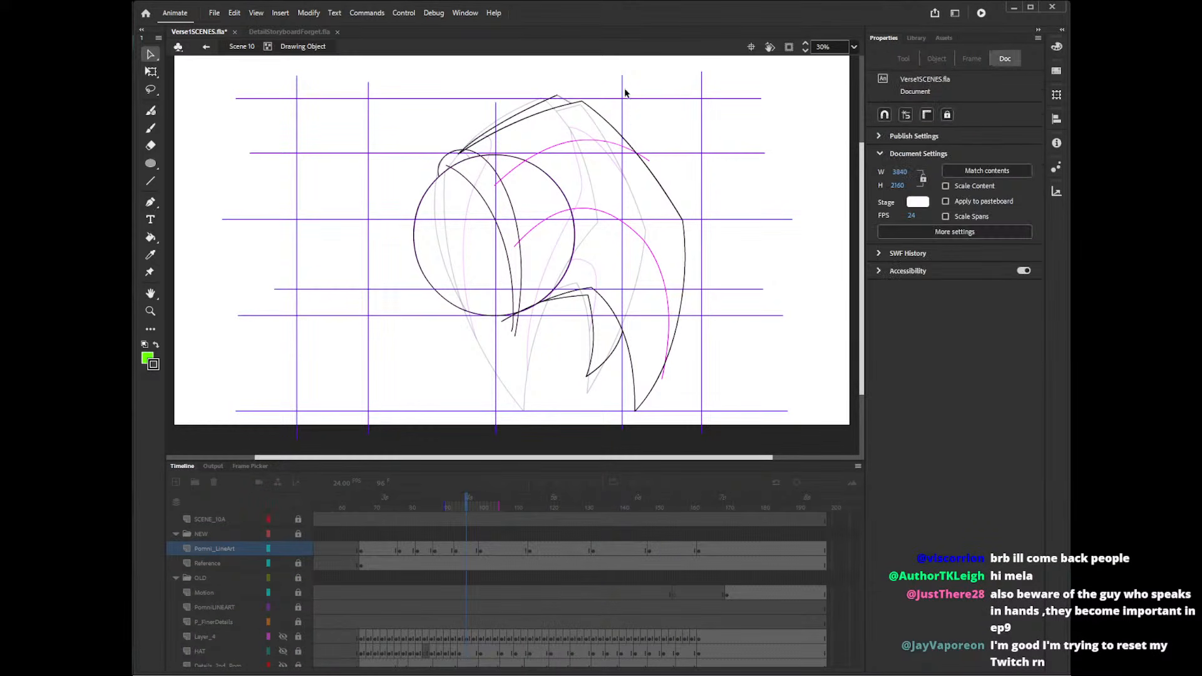
{"action": "mouse_move", "coordinate": [582, 102]}
{"action": "left_mouse_down"}
{"action": "mouse_move", "coordinate": [562, 105]}
{"action": "mouse_move", "coordinate": [585, 101]}
{"action": "mouse_move", "coordinate": [566, 102]}
{"action": "mouse_move", "coordinate": [580, 114]}
{"action": "mouse_move", "coordinate": [583, 104]}
{"action": "mouse_move", "coordinate": [530, 113]}
{"action": "mouse_move", "coordinate": [564, 100]}
{"action": "mouse_move", "coordinate": [545, 106]}
{"action": "left_mouse_up"}
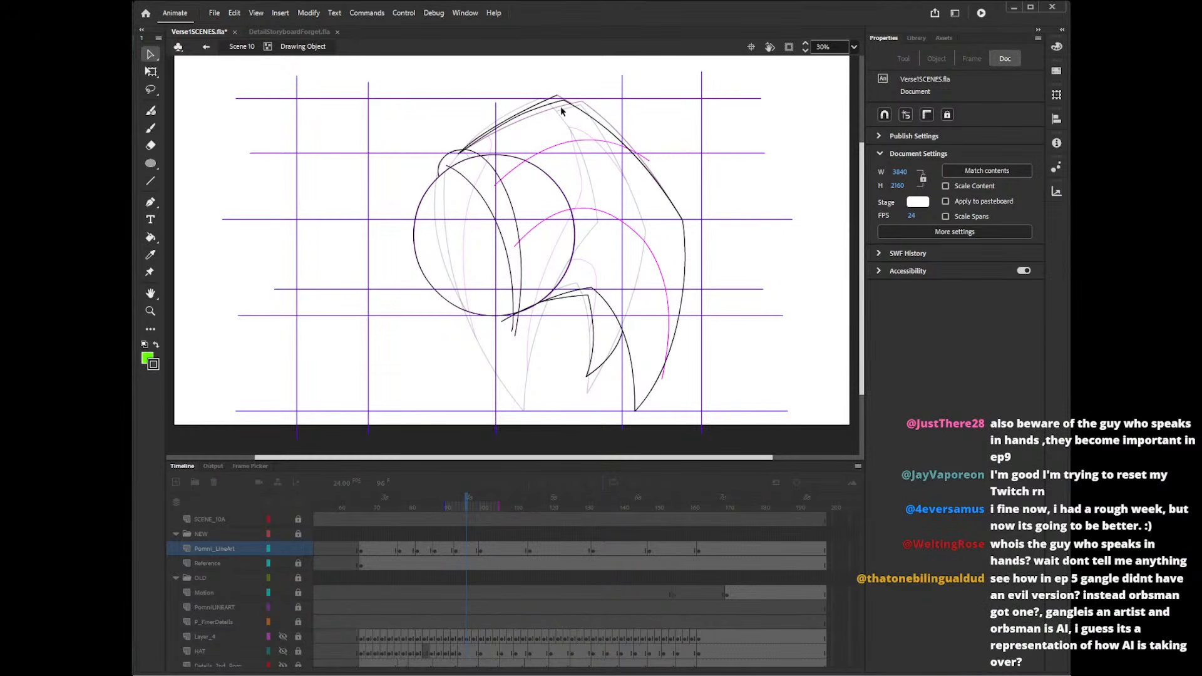
{"action": "mouse_move", "coordinate": [466, 150]}
{"action": "left_mouse_down"}
{"action": "mouse_move", "coordinate": [478, 149]}
{"action": "mouse_move", "coordinate": [466, 159]}
{"action": "left_mouse_up"}
{"action": "left_click_drag", "start_coordinate": [564, 100], "coordinate": [560, 100]}
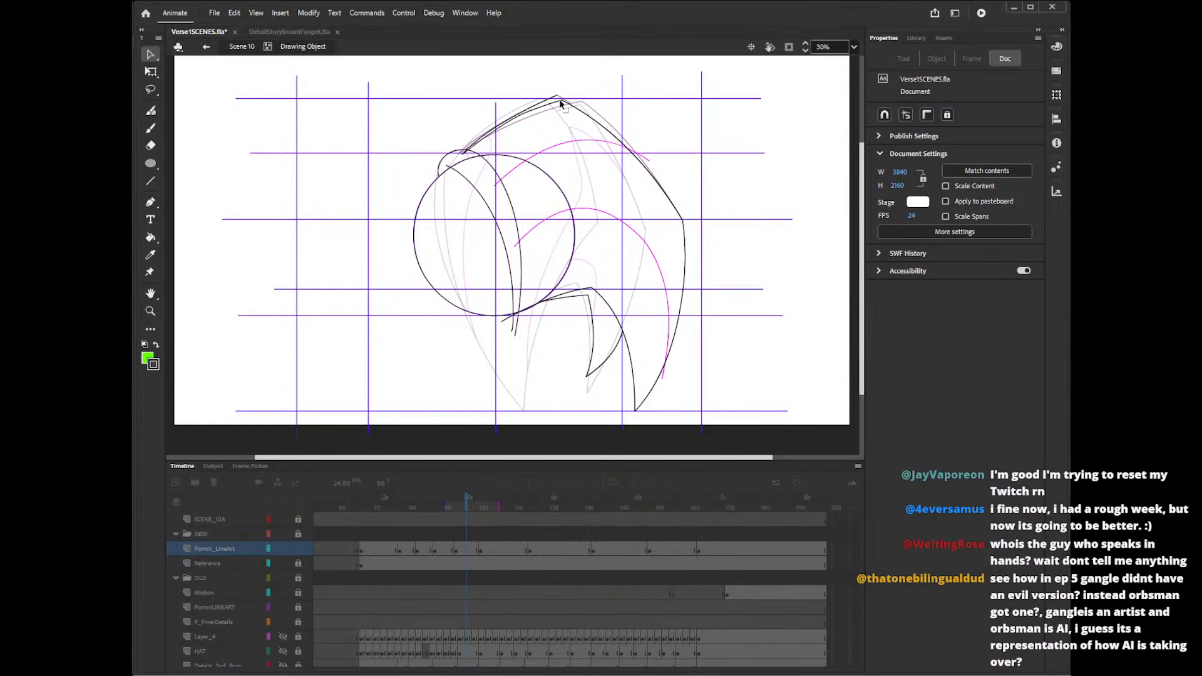
- Move the hat outline's right corner inward, straighten the edge above it, and shift the bottom tip left along the bottom guide
{"action": "mouse_move", "coordinate": [683, 220]}
{"action": "left_mouse_down"}
{"action": "mouse_move", "coordinate": [631, 239]}
{"action": "mouse_move", "coordinate": [625, 221]}
{"action": "mouse_move", "coordinate": [636, 219]}
{"action": "left_mouse_up"}
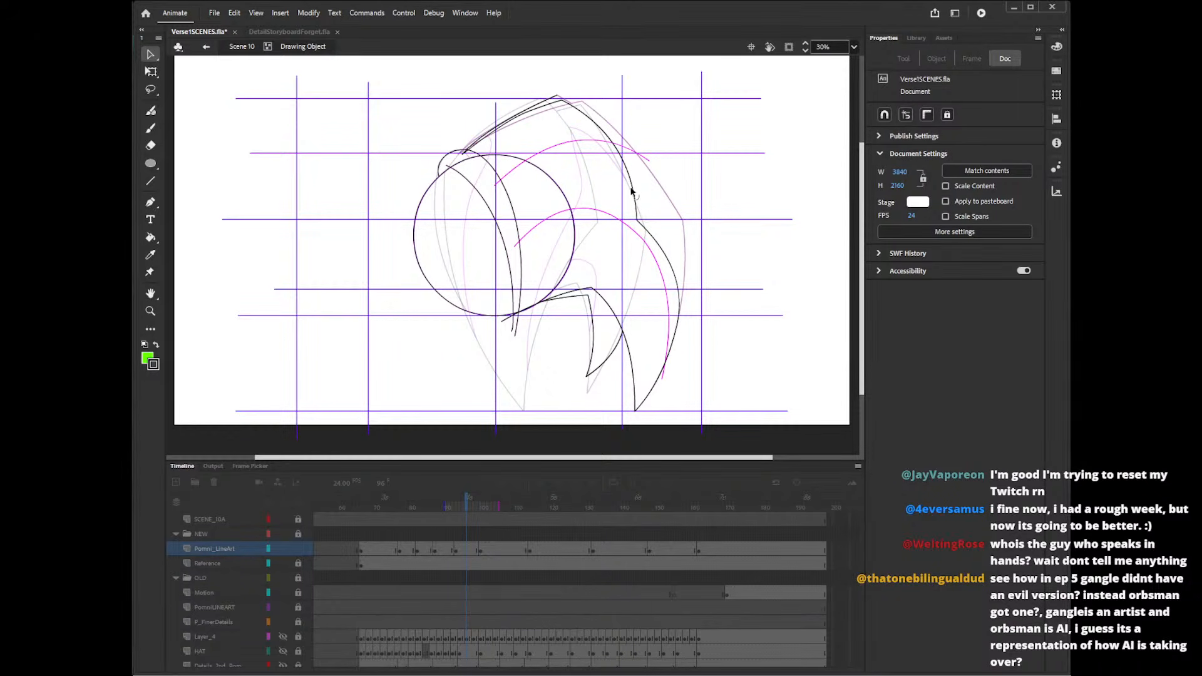
{"action": "left_click_drag", "start_coordinate": [630, 191], "coordinate": [618, 188]}
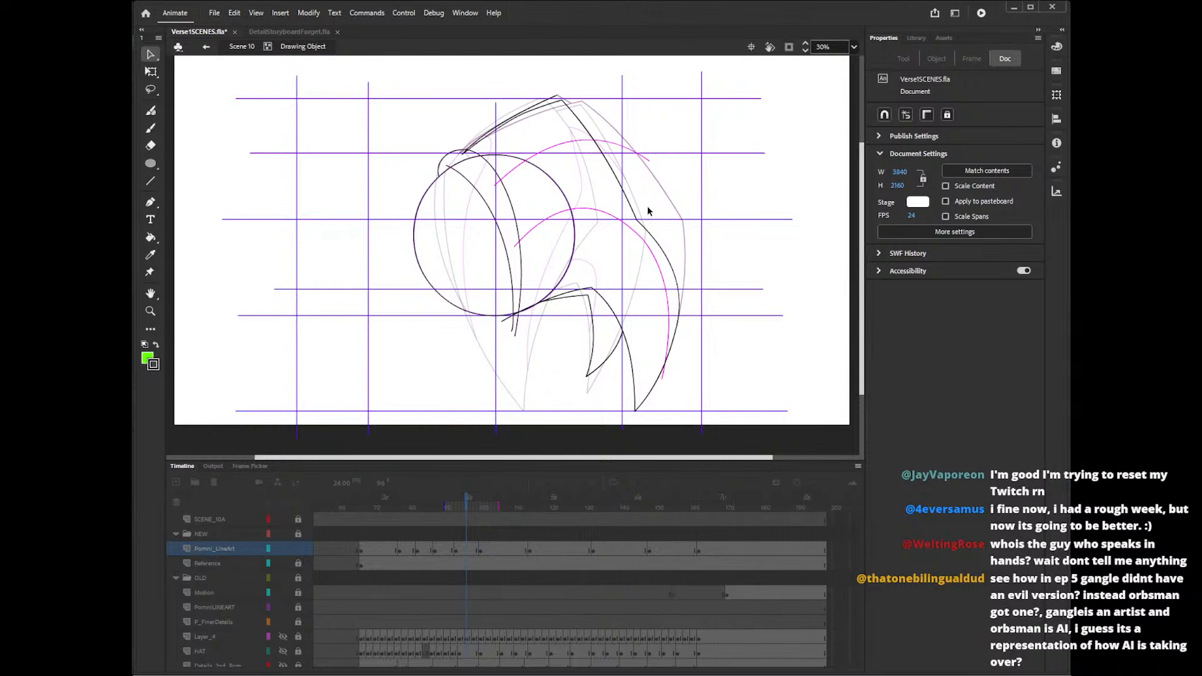
{"action": "left_click_drag", "start_coordinate": [635, 410], "coordinate": [612, 415]}
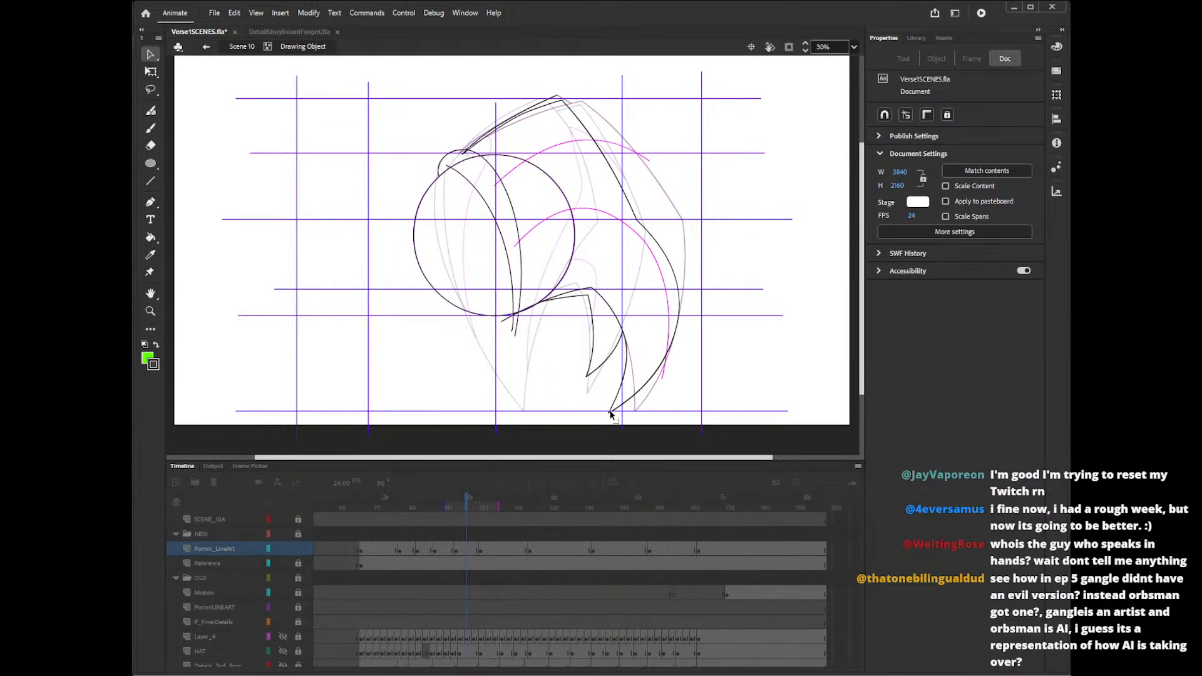
- Delete the smaller inner spike's lines beneath the head circle
{"action": "left_click", "coordinate": [618, 360]}
{"action": "key", "text": "Delete"}
{"action": "left_click", "coordinate": [592, 318]}
{"action": "key", "text": "Delete"}
{"action": "left_click", "coordinate": [576, 297]}
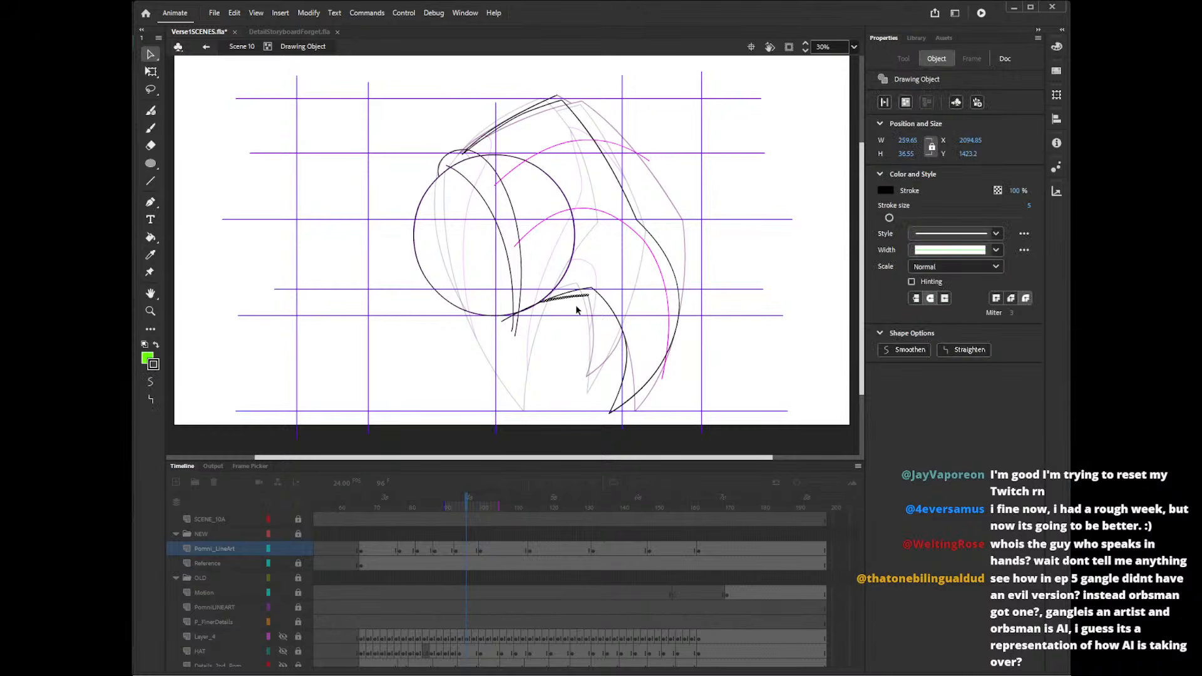
{"action": "key", "text": "Delete"}
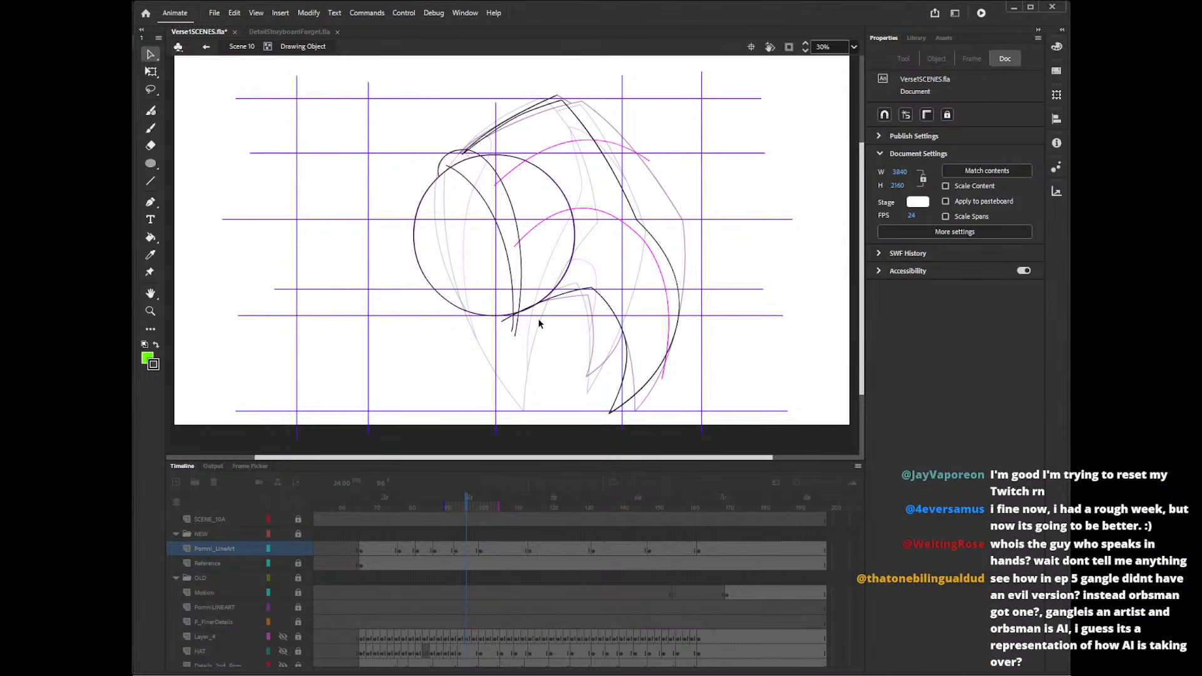
- Delete the line joining the spike to the circle, then rework its inner edge into an arch and move the bottom tip left
{"action": "left_click", "coordinate": [521, 312]}
{"action": "left_click", "coordinate": [547, 341]}
{"action": "left_click_drag", "start_coordinate": [626, 363], "coordinate": [601, 349]}
{"action": "mouse_move", "coordinate": [590, 289]}
{"action": "left_mouse_down"}
{"action": "mouse_move", "coordinate": [533, 323]}
{"action": "mouse_move", "coordinate": [603, 354]}
{"action": "mouse_move", "coordinate": [530, 372]}
{"action": "left_mouse_up"}
{"action": "left_click", "coordinate": [586, 295]}
{"action": "key", "text": "Delete"}
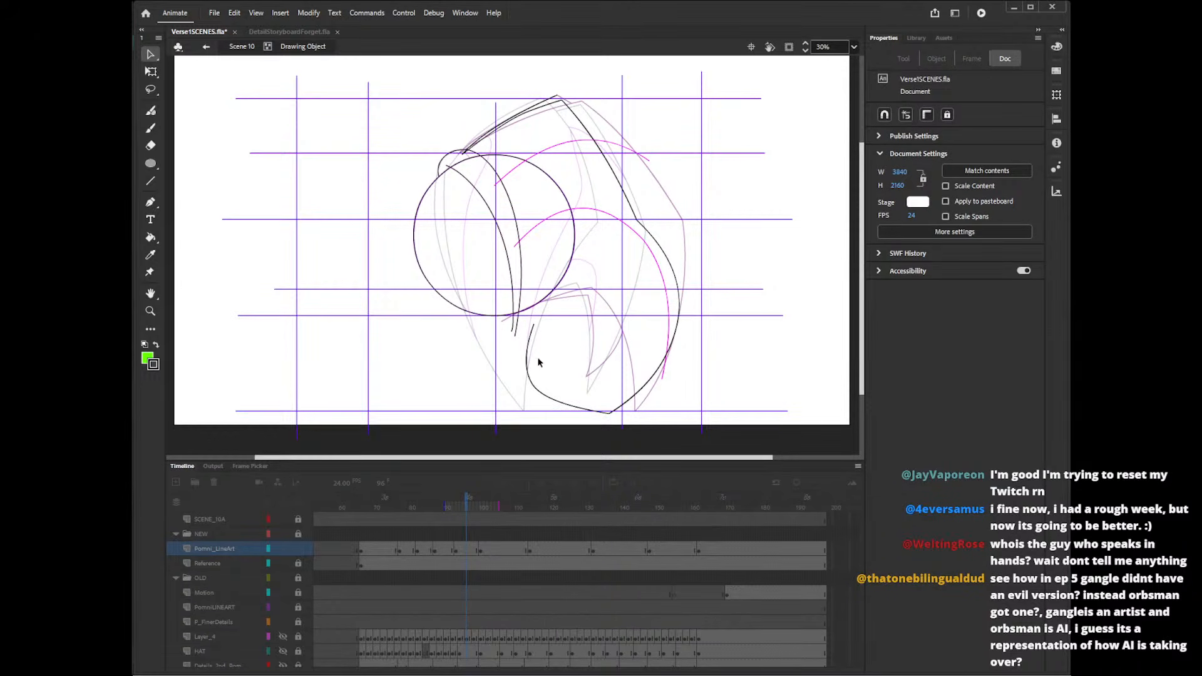
{"action": "mouse_move", "coordinate": [609, 413]}
{"action": "left_mouse_down"}
{"action": "mouse_move", "coordinate": [592, 412]}
{"action": "mouse_move", "coordinate": [566, 375]}
{"action": "mouse_move", "coordinate": [582, 357]}
{"action": "mouse_move", "coordinate": [546, 378]}
{"action": "mouse_move", "coordinate": [592, 334]}
{"action": "left_mouse_up"}
{"action": "left_click_drag", "start_coordinate": [583, 381], "coordinate": [586, 358]}
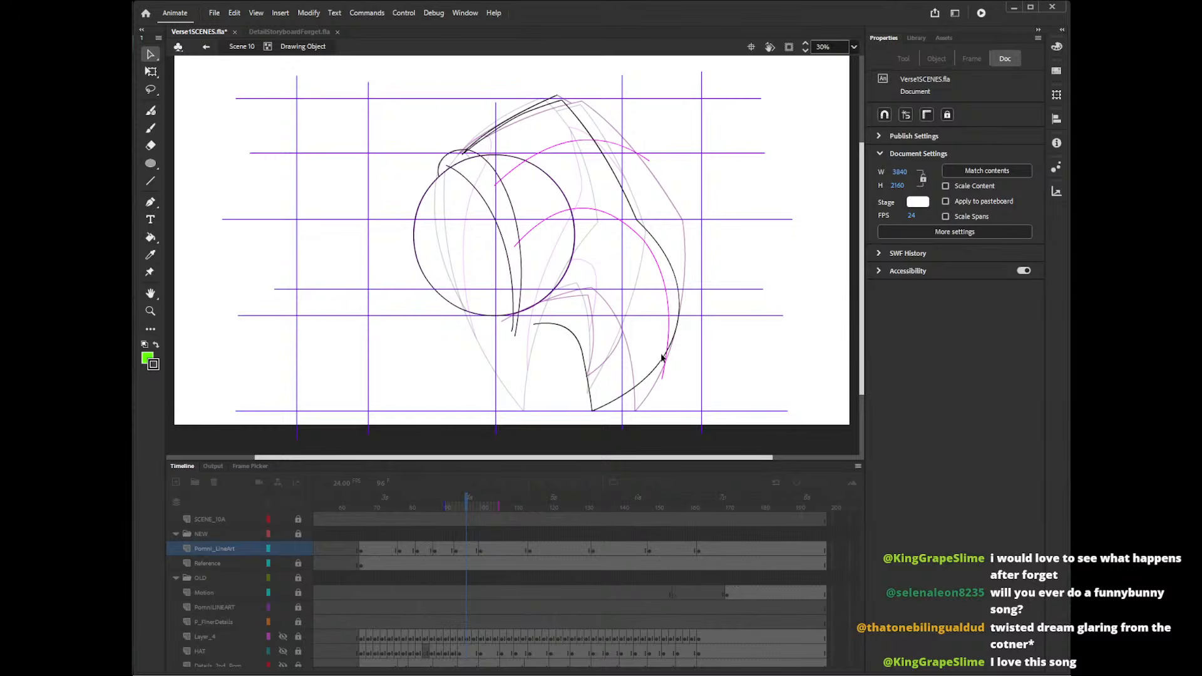
- Pull the outline's lower right edge inward and refine the right corner and adjoining edges into a gentle curve
{"action": "left_click_drag", "start_coordinate": [680, 314], "coordinate": [635, 328]}
{"action": "left_click_drag", "start_coordinate": [640, 229], "coordinate": [645, 262]}
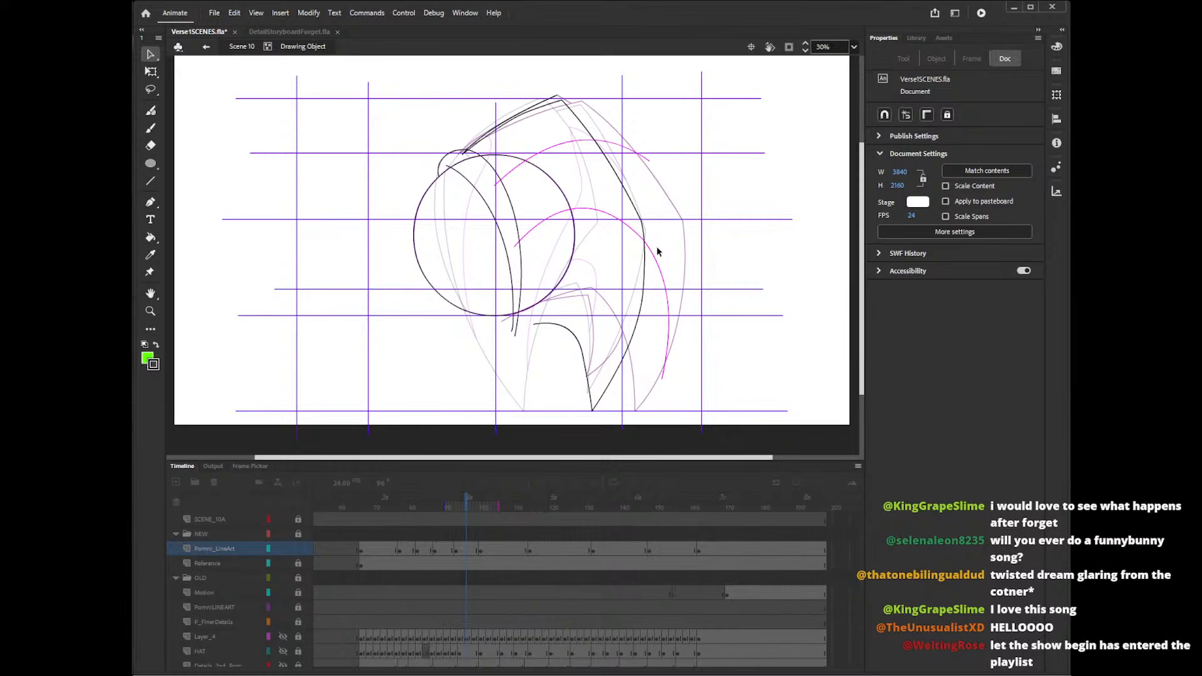
{"action": "left_click_drag", "start_coordinate": [641, 308], "coordinate": [640, 304]}
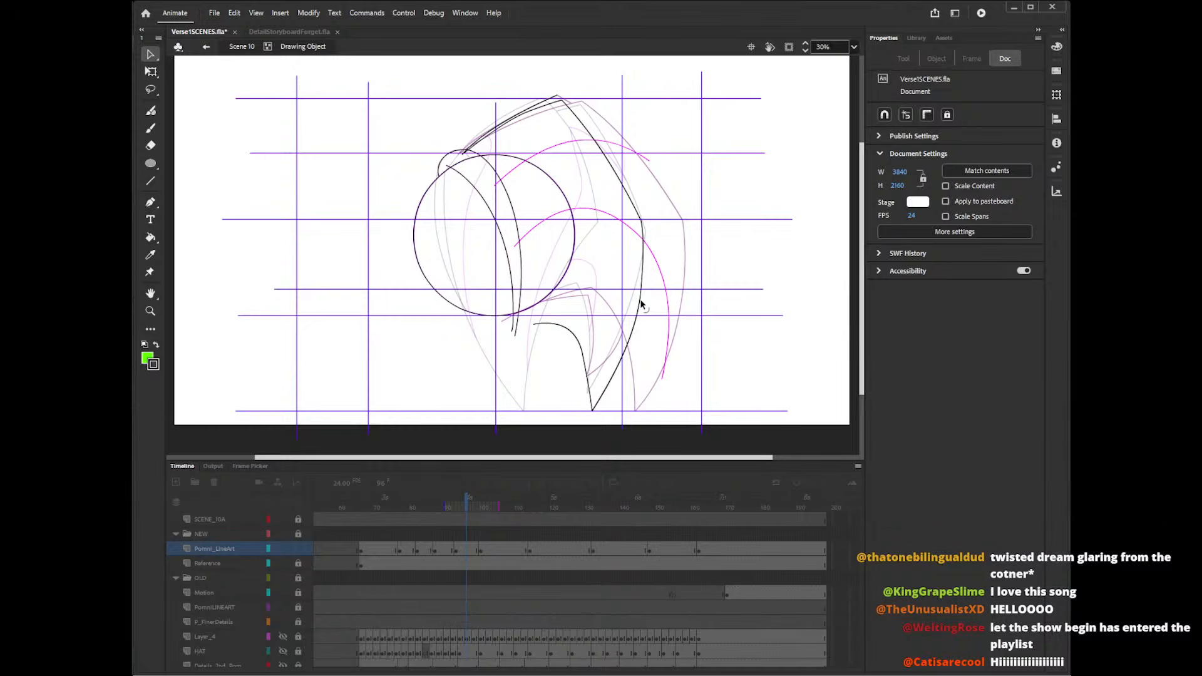
{"action": "left_click_drag", "start_coordinate": [621, 184], "coordinate": [624, 183]}
{"action": "left_click_drag", "start_coordinate": [643, 276], "coordinate": [643, 274]}
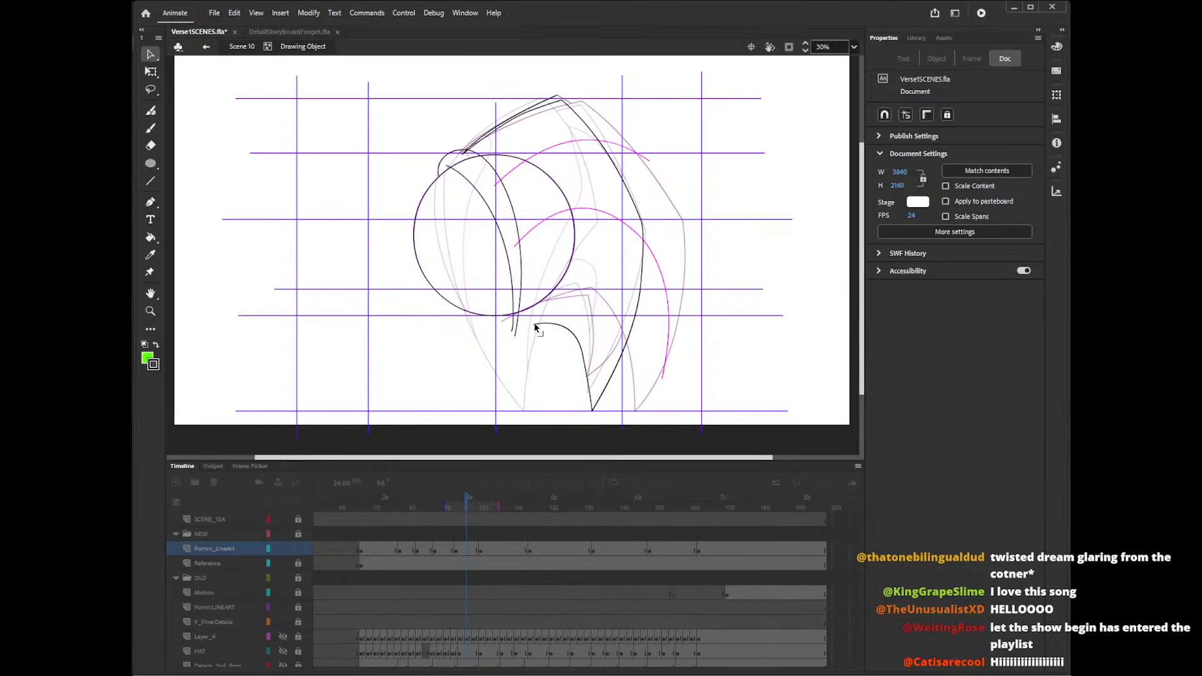
- Raise the spike's inner edge into the head circle, draw a line from the circle's base across it, and delete the overhang
{"action": "left_click_drag", "start_coordinate": [535, 324], "coordinate": [538, 272]}
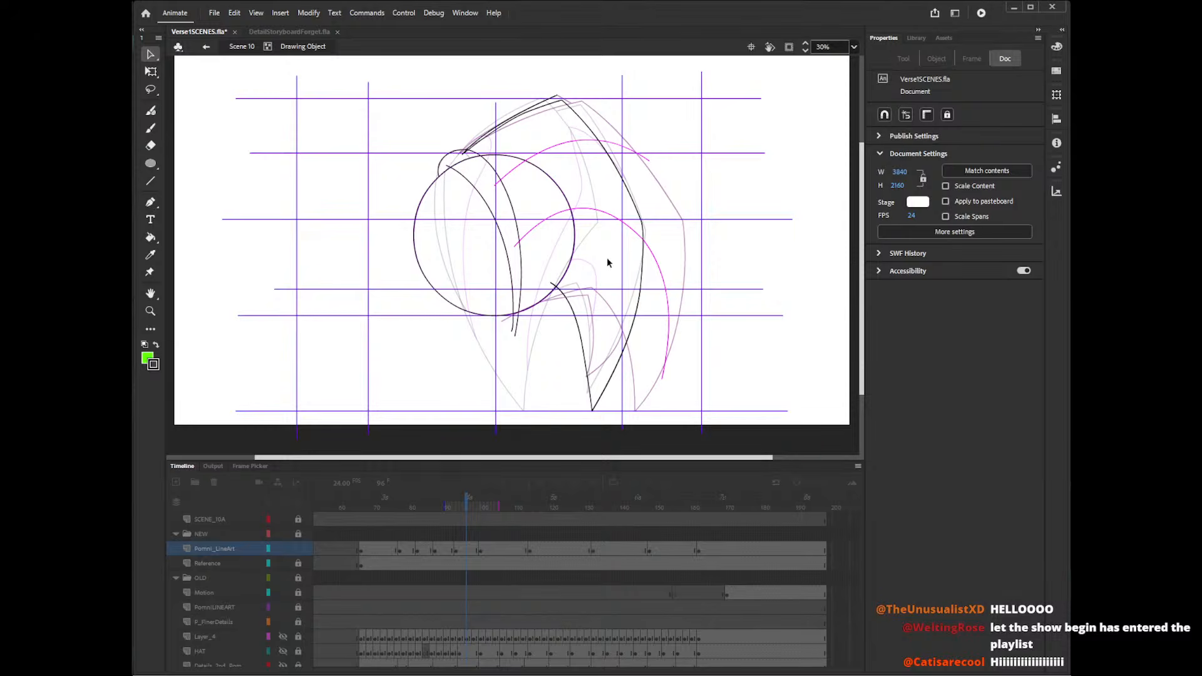
{"action": "key", "text": "n"}
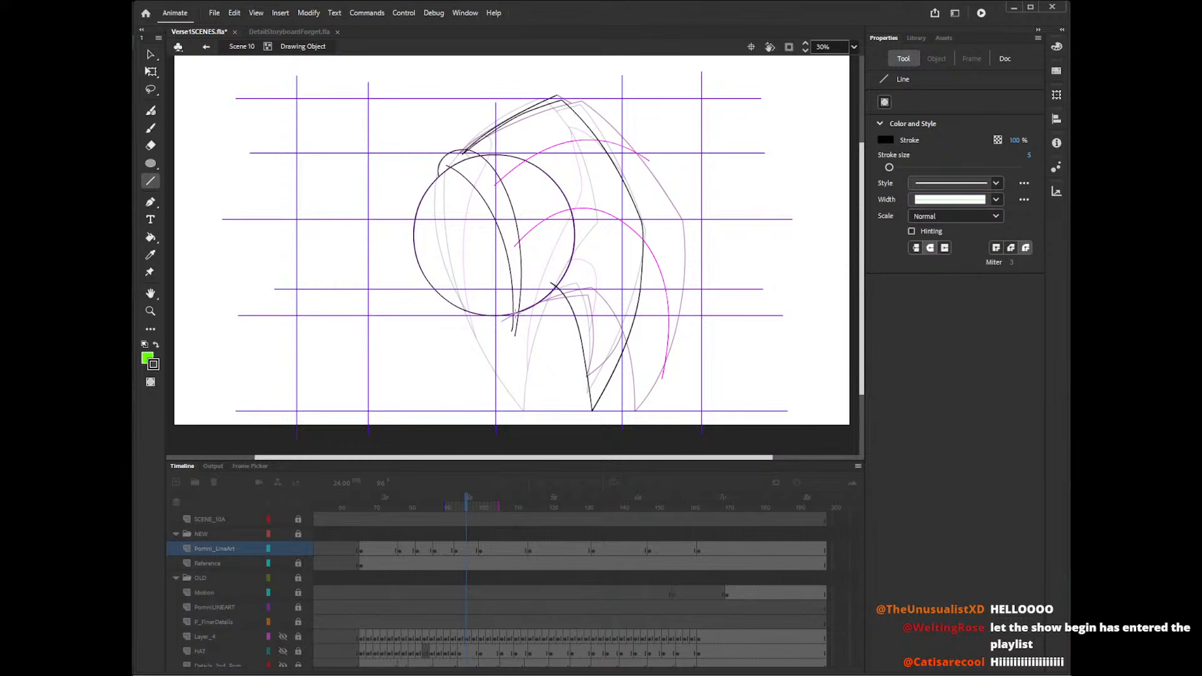
{"action": "left_click_drag", "start_coordinate": [515, 313], "coordinate": [577, 290]}
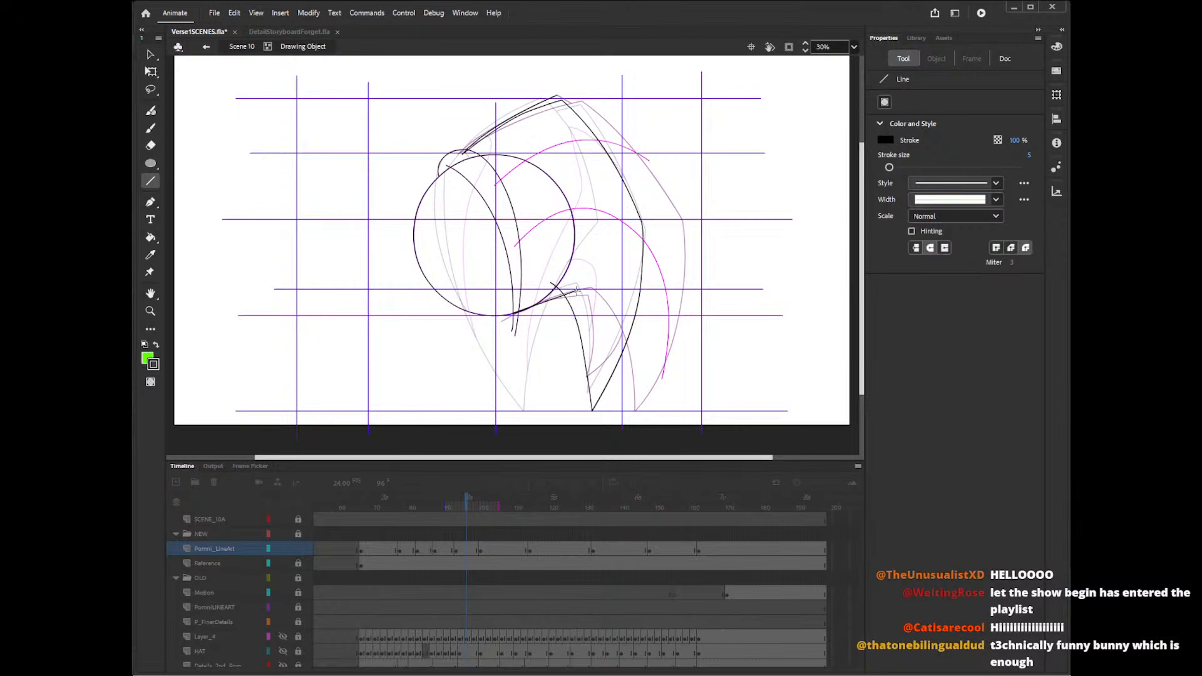
{"action": "key", "text": "v"}
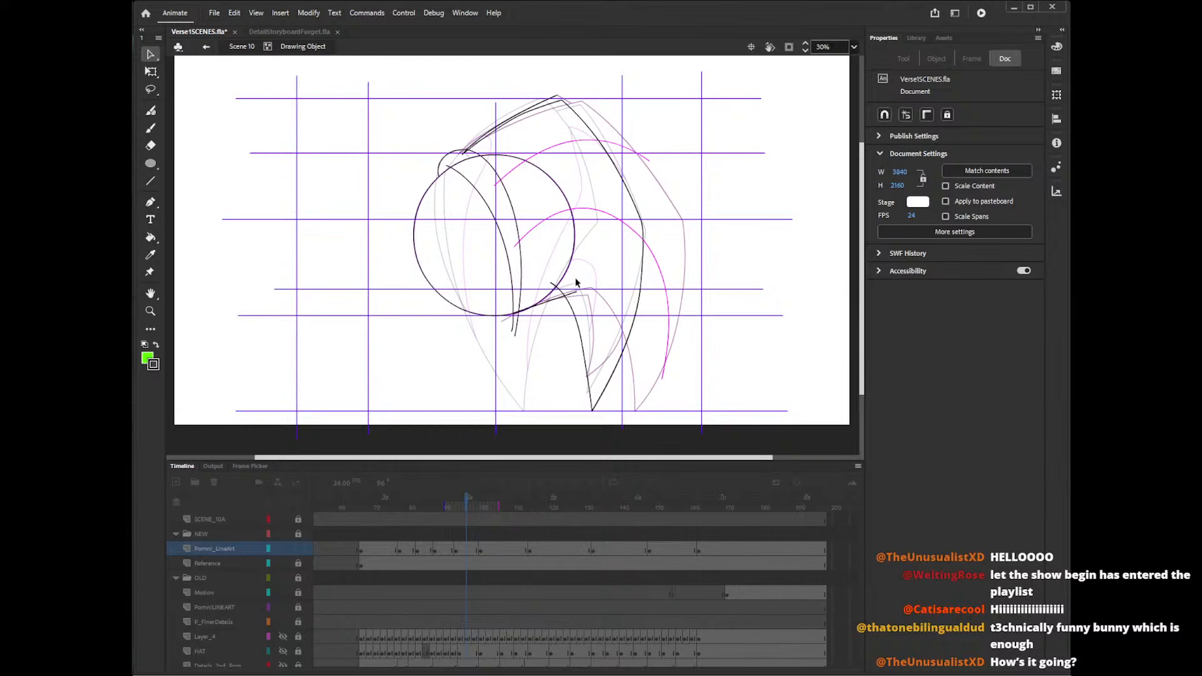
{"action": "left_click", "coordinate": [572, 293]}
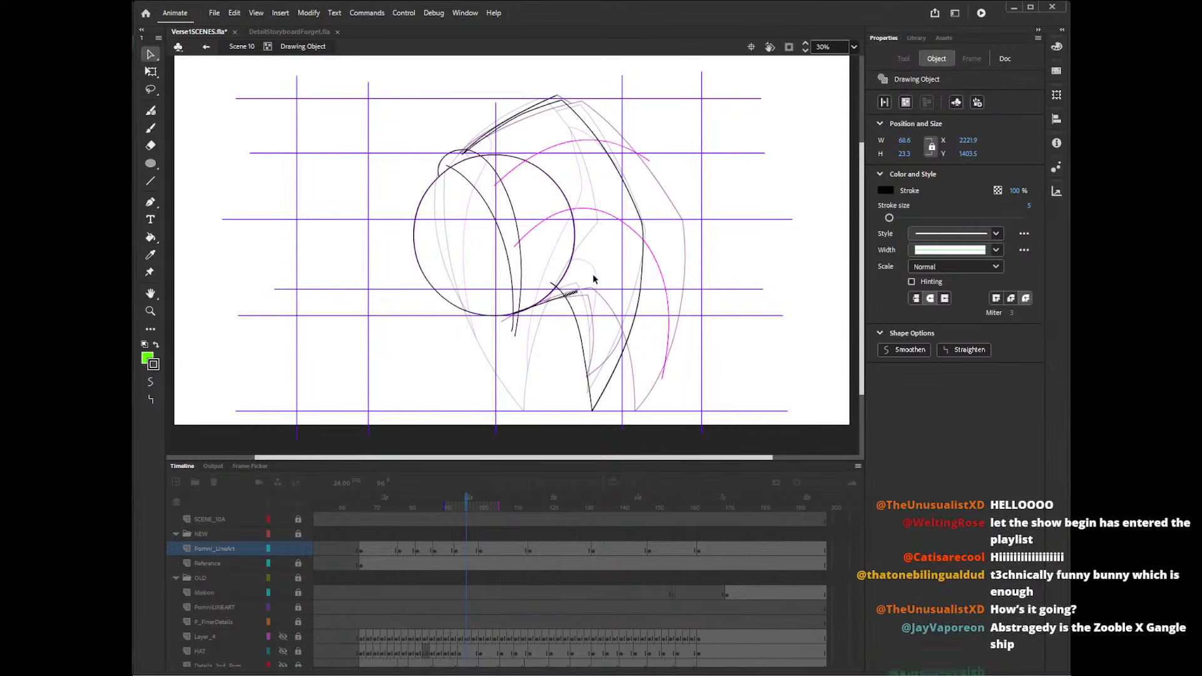
{"action": "key", "text": "Delete"}
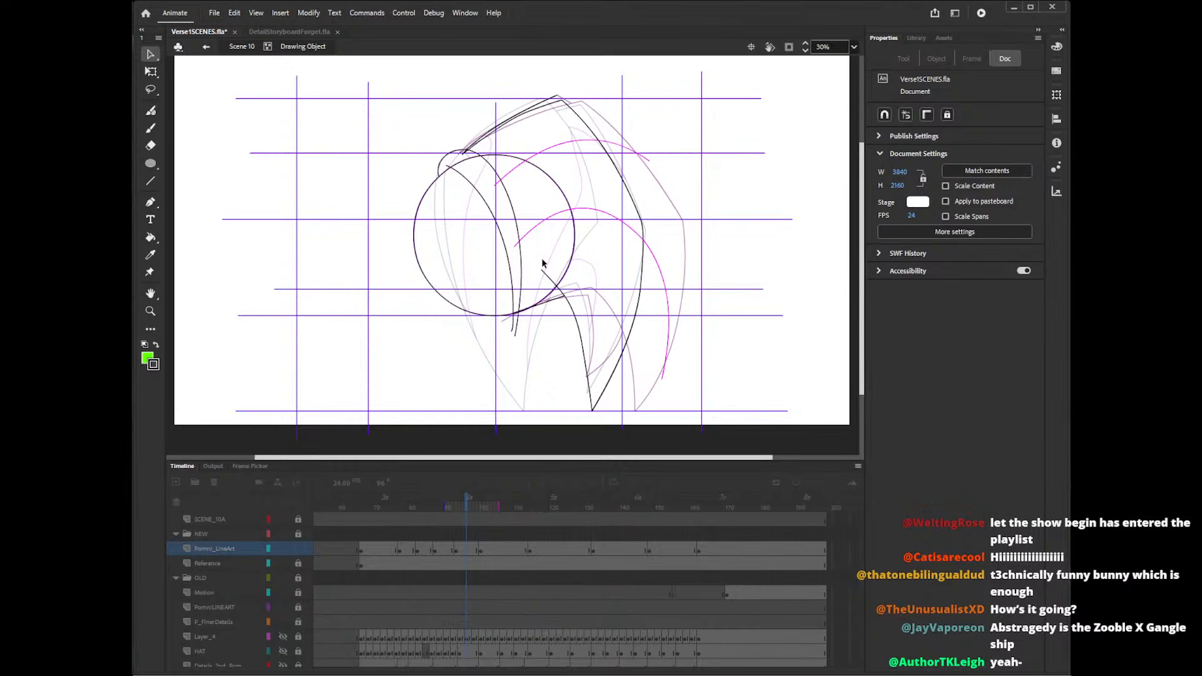
- Move the spike's bottom tip slightly left along the bottom guide and smooth the curves of its inner and outer edges
{"action": "left_click_drag", "start_coordinate": [642, 224], "coordinate": [642, 224]}
{"action": "left_click_drag", "start_coordinate": [592, 411], "coordinate": [582, 413]}
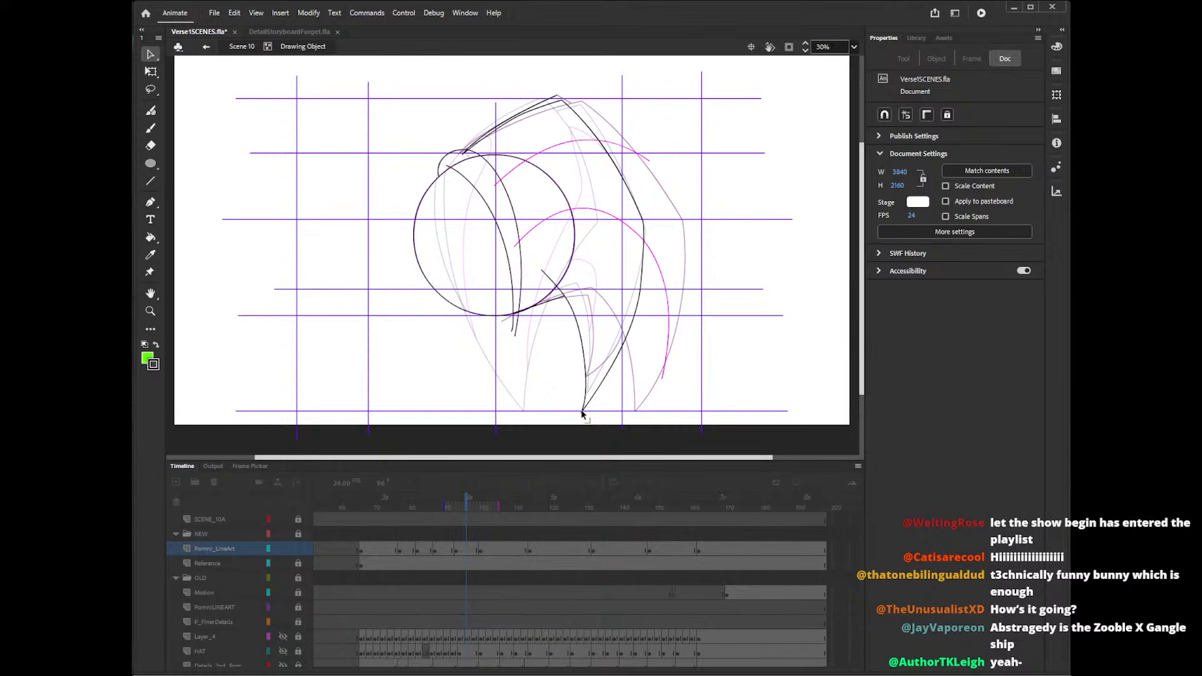
{"action": "mouse_move", "coordinate": [586, 363]}
{"action": "left_mouse_down"}
{"action": "mouse_move", "coordinate": [577, 351]}
{"action": "mouse_move", "coordinate": [627, 343]}
{"action": "left_mouse_up"}
{"action": "left_click_drag", "start_coordinate": [642, 278], "coordinate": [644, 276]}
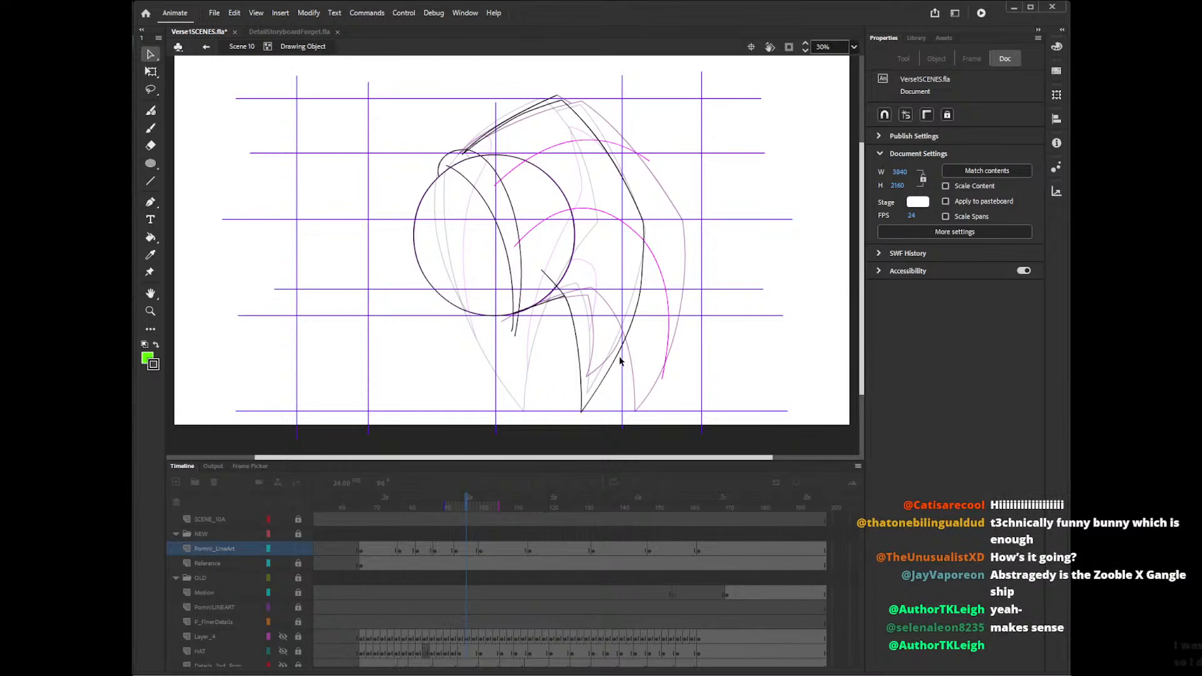
- Bow the spike's lower outer edge outward, nudge the right corner outward, and flatten the edge just below that corner
{"action": "mouse_move", "coordinate": [622, 357]}
{"action": "left_mouse_down"}
{"action": "mouse_move", "coordinate": [638, 325]}
{"action": "mouse_move", "coordinate": [619, 371]}
{"action": "mouse_move", "coordinate": [623, 359]}
{"action": "left_mouse_up"}
{"action": "left_click_drag", "start_coordinate": [643, 293], "coordinate": [641, 298]}
{"action": "left_click_drag", "start_coordinate": [638, 206], "coordinate": [641, 249]}
{"action": "mouse_move", "coordinate": [633, 336]}
{"action": "left_mouse_down"}
{"action": "mouse_move", "coordinate": [619, 303]}
{"action": "mouse_move", "coordinate": [676, 370]}
{"action": "mouse_move", "coordinate": [633, 351]}
{"action": "mouse_move", "coordinate": [611, 275]}
{"action": "mouse_move", "coordinate": [633, 402]}
{"action": "mouse_move", "coordinate": [633, 338]}
{"action": "left_mouse_up"}
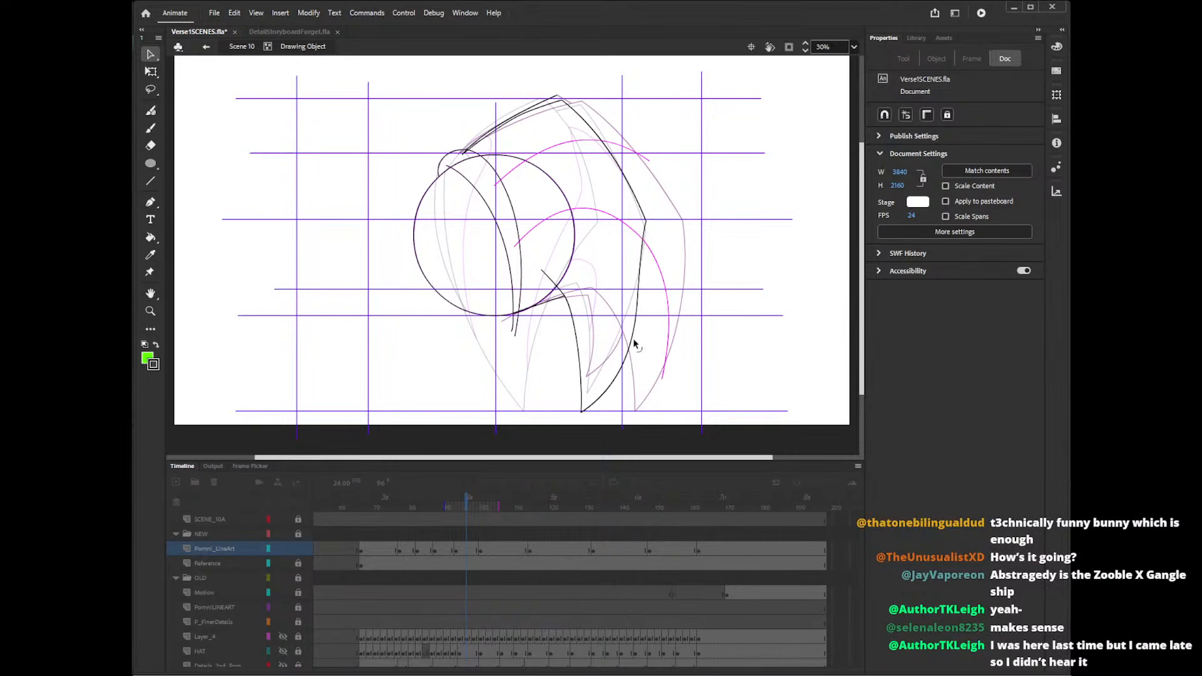
- Redraw the spike's lower outer edge as a line from bottom tip past the right corner, delete the overhanging ends, and bow it outward
{"action": "left_click", "coordinate": [633, 333]}
{"action": "left_click", "coordinate": [640, 338]}
{"action": "key", "text": "n"}
{"action": "left_click_drag", "start_coordinate": [579, 411], "coordinate": [655, 191]}
{"action": "key", "text": "v"}
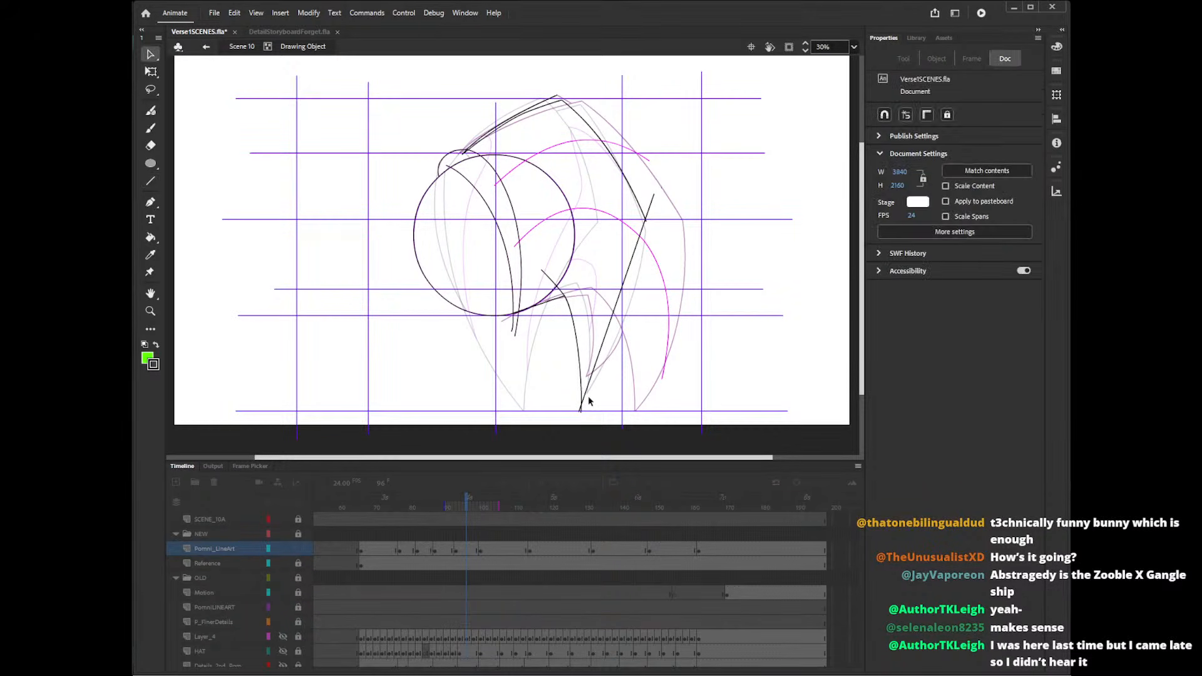
{"action": "left_click", "coordinate": [583, 412]}
{"action": "key", "text": "Delete"}
{"action": "left_click", "coordinate": [647, 214]}
{"action": "key", "text": "Delete"}
{"action": "left_click_drag", "start_coordinate": [619, 294], "coordinate": [641, 313]}
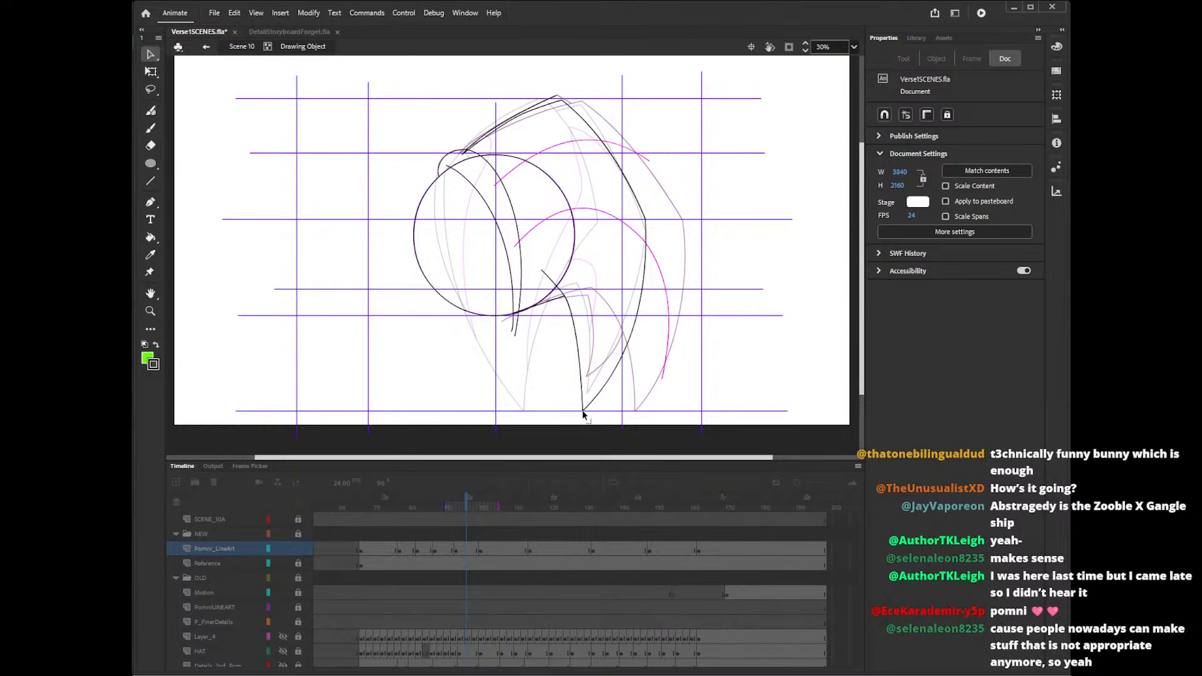
- Nudge the spike's bottom tip and right corner slightly left, and refine the curves of its inner and lower outer edges
{"action": "left_click_drag", "start_coordinate": [582, 411], "coordinate": [579, 412]}
{"action": "left_click_drag", "start_coordinate": [579, 355], "coordinate": [634, 327]}
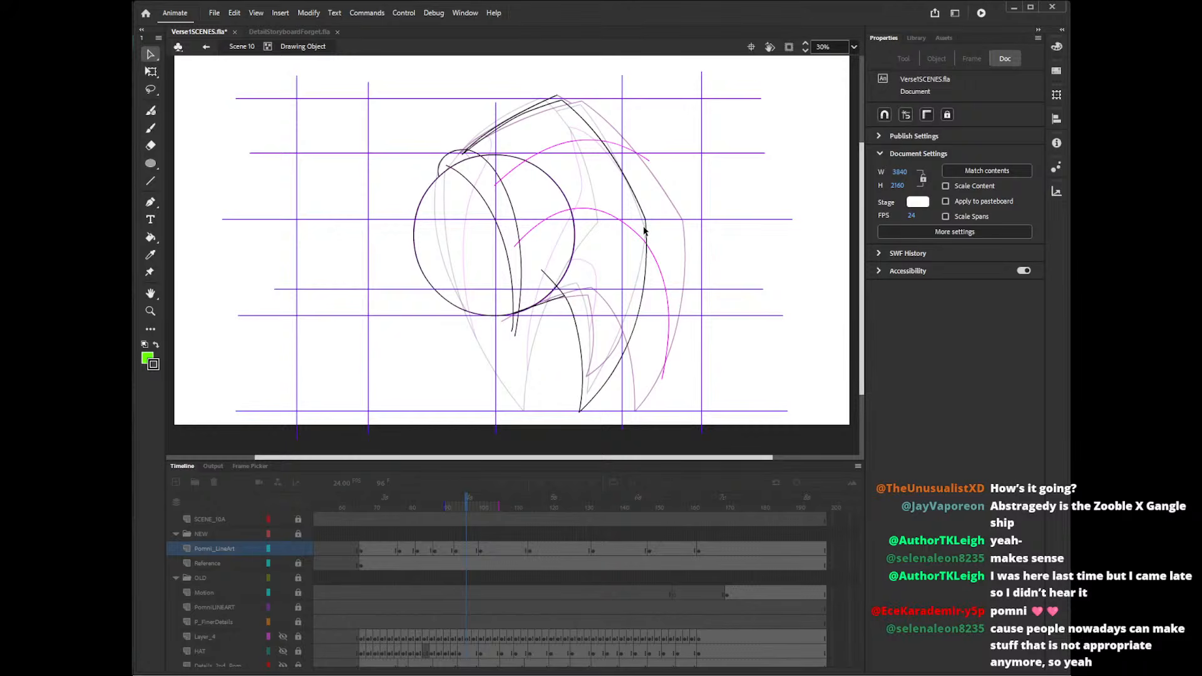
{"action": "left_click_drag", "start_coordinate": [646, 223], "coordinate": [644, 223]}
{"action": "left_click_drag", "start_coordinate": [642, 296], "coordinate": [634, 292]}
{"action": "left_click_drag", "start_coordinate": [576, 326], "coordinate": [554, 283]}
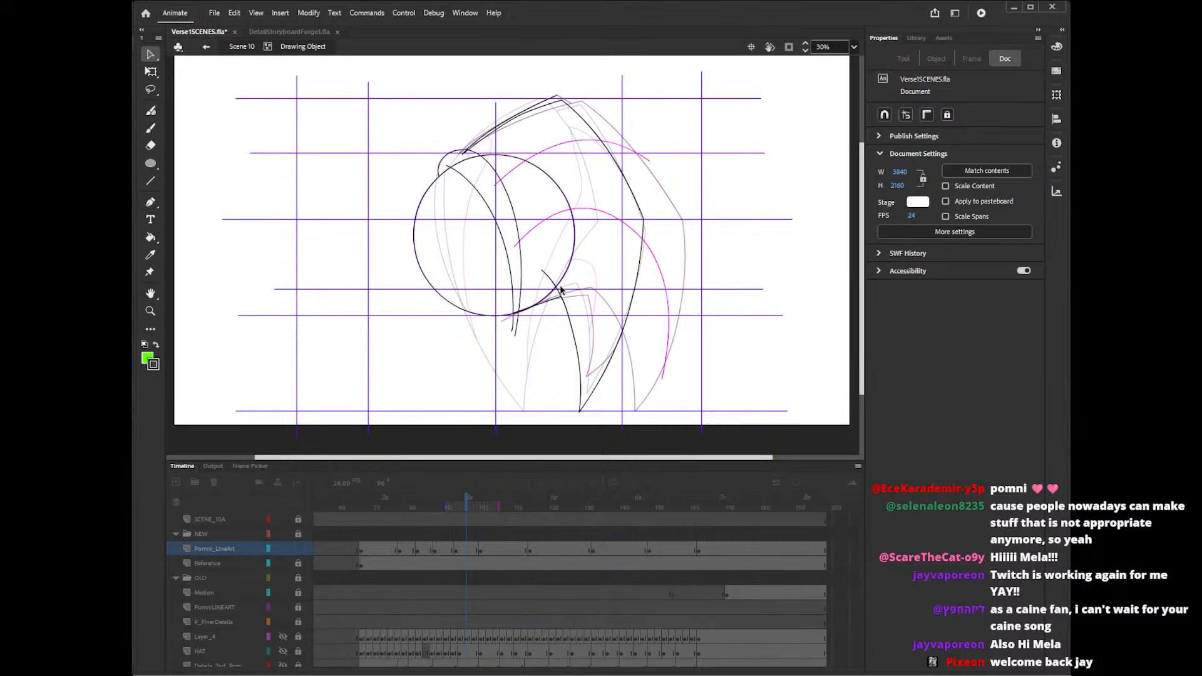
- Reposition the duplicate top edge's upper end so it extends just past the front spike's peak
{"action": "scroll", "coordinate": [864, 290], "scroll_direction": "up", "scroll_amount": 1}
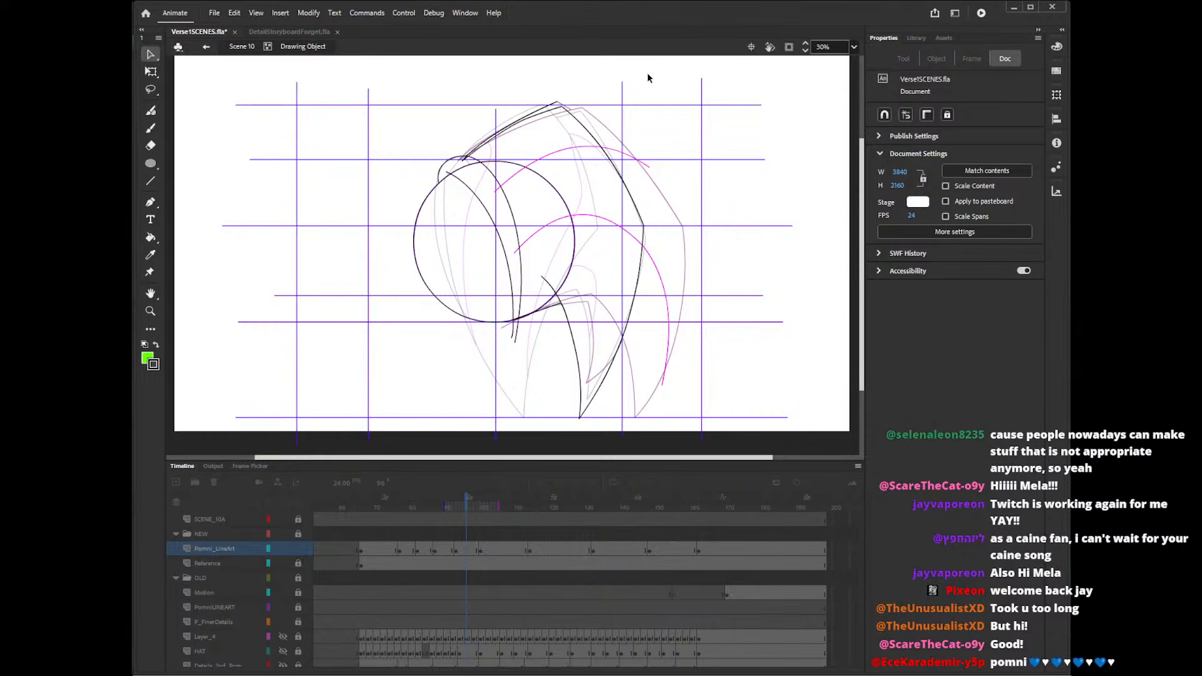
{"action": "mouse_move", "coordinate": [556, 106]}
{"action": "left_mouse_down"}
{"action": "mouse_move", "coordinate": [588, 107]}
{"action": "mouse_move", "coordinate": [551, 94]}
{"action": "left_mouse_up"}
{"action": "left_click", "coordinate": [482, 144]}
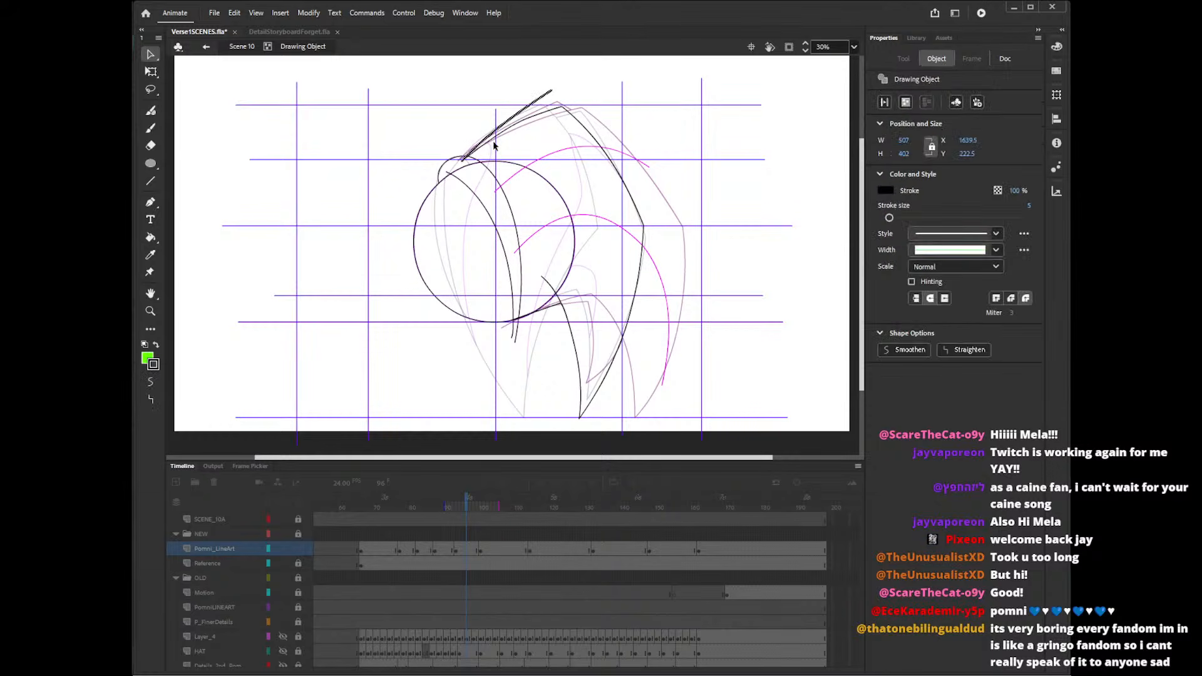
{"action": "left_click", "coordinate": [500, 150]}
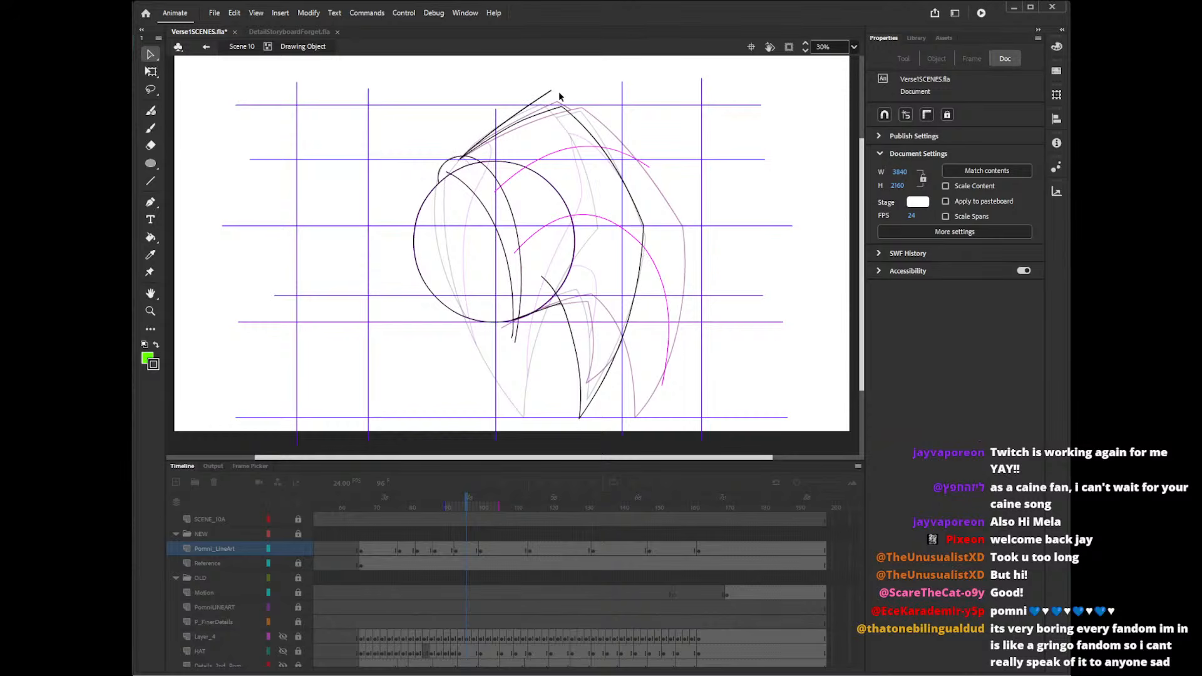
{"action": "mouse_move", "coordinate": [559, 96]}
{"action": "left_mouse_down"}
{"action": "mouse_move", "coordinate": [607, 120]}
{"action": "mouse_move", "coordinate": [550, 126]}
{"action": "mouse_move", "coordinate": [565, 109]}
{"action": "mouse_move", "coordinate": [576, 121]}
{"action": "mouse_move", "coordinate": [560, 110]}
{"action": "left_mouse_up"}
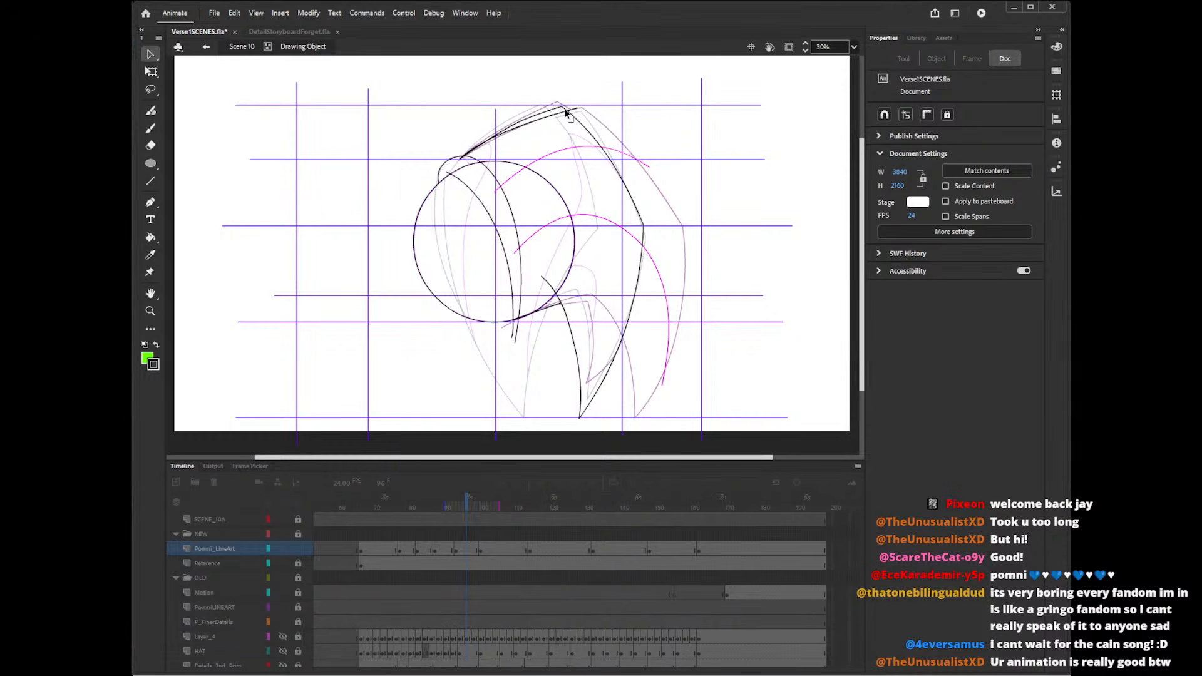
{"action": "mouse_move", "coordinate": [579, 70]}
{"action": "left_mouse_down"}
{"action": "mouse_move", "coordinate": [563, 114]}
{"action": "mouse_move", "coordinate": [551, 102]}
{"action": "mouse_move", "coordinate": [583, 119]}
{"action": "mouse_move", "coordinate": [568, 119]}
{"action": "mouse_move", "coordinate": [577, 105]}
{"action": "left_mouse_up"}
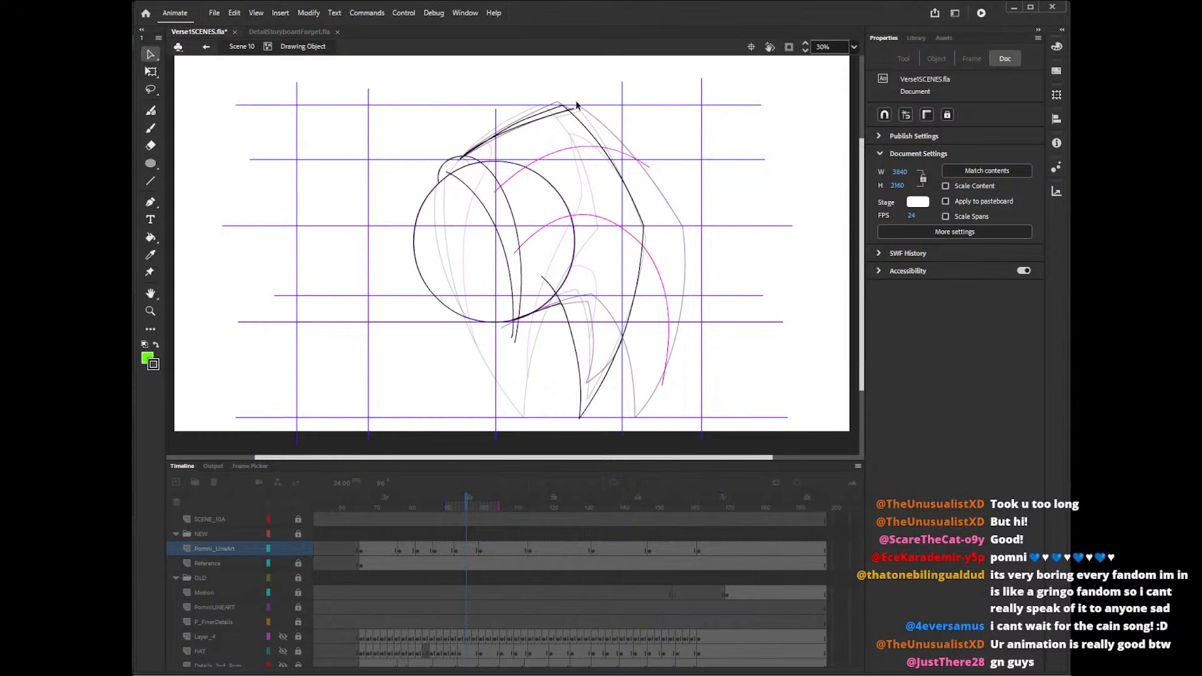
- Delete the duplicate top edge's segments behind the front spike, leaving only the short stub past the peak
{"action": "left_click", "coordinate": [535, 125]}
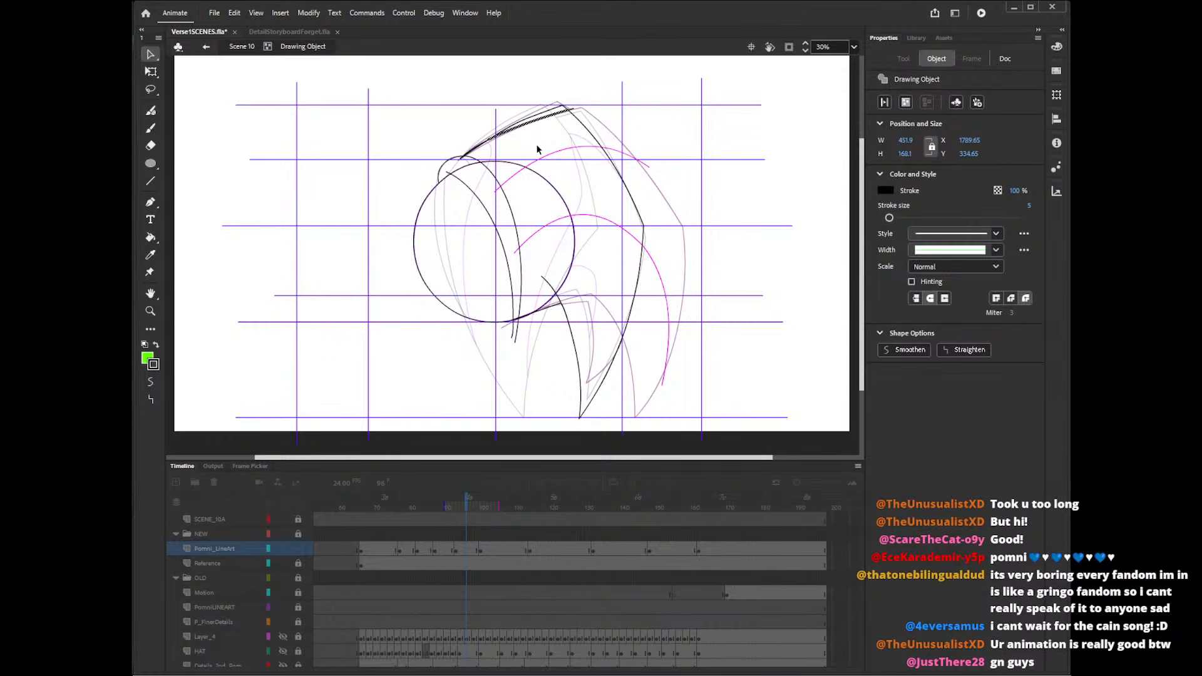
{"action": "key", "text": "Delete"}
{"action": "left_click", "coordinate": [479, 147]}
{"action": "key", "text": "Delete"}
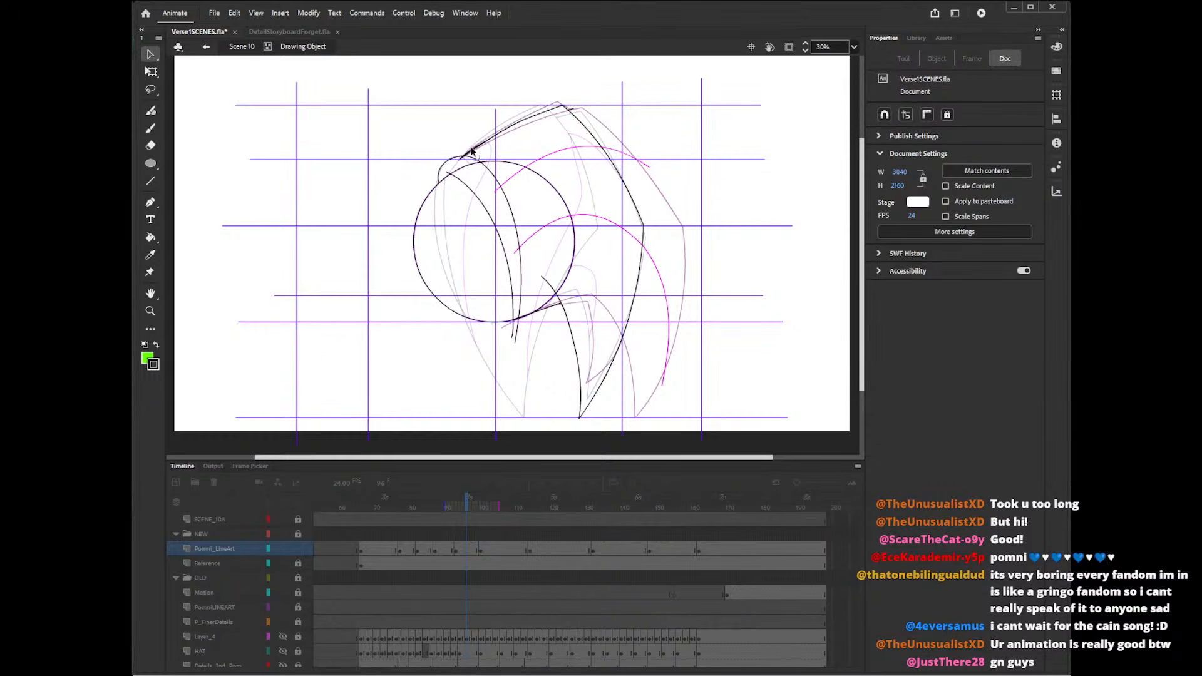
{"action": "left_click", "coordinate": [471, 148]}
{"action": "key", "text": "Delete"}
{"action": "left_click_drag", "start_coordinate": [476, 148], "coordinate": [477, 148]}
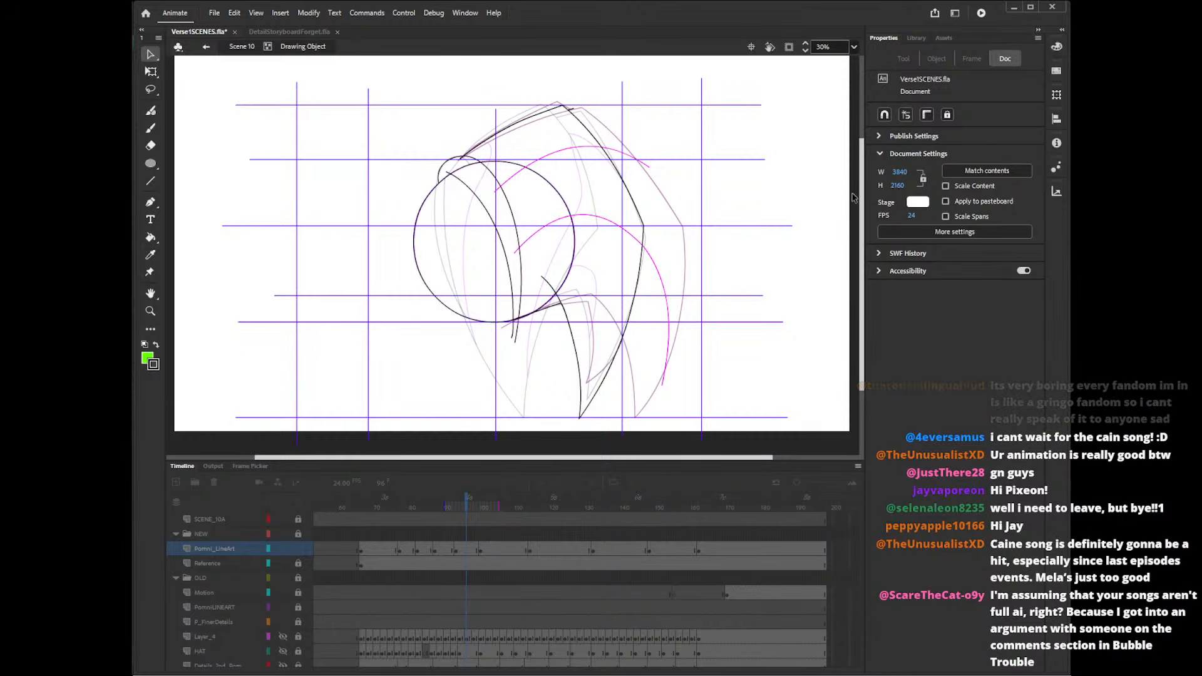
- Draw the rear spike's upper outer edge from the stub, delete the overhang, bow it outward, and pull its lower end closer to the front spike
{"action": "left_click_drag", "start_coordinate": [861, 241], "coordinate": [863, 233]}
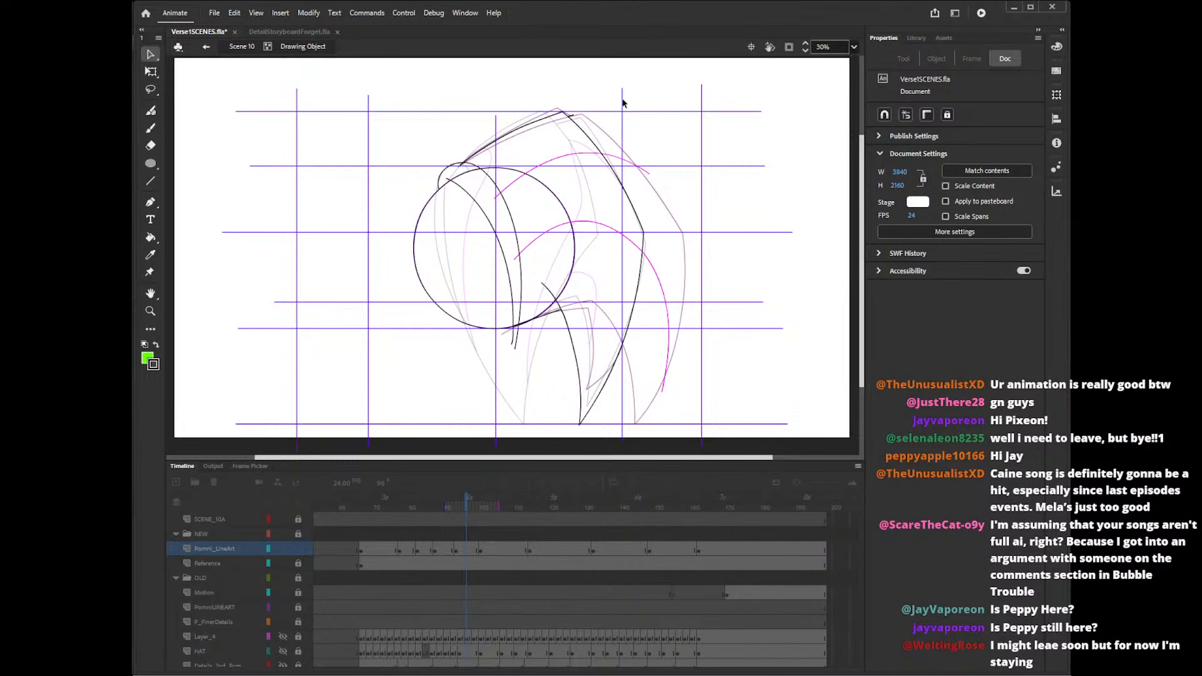
{"action": "key", "text": "n"}
{"action": "left_click_drag", "start_coordinate": [570, 113], "coordinate": [670, 214]}
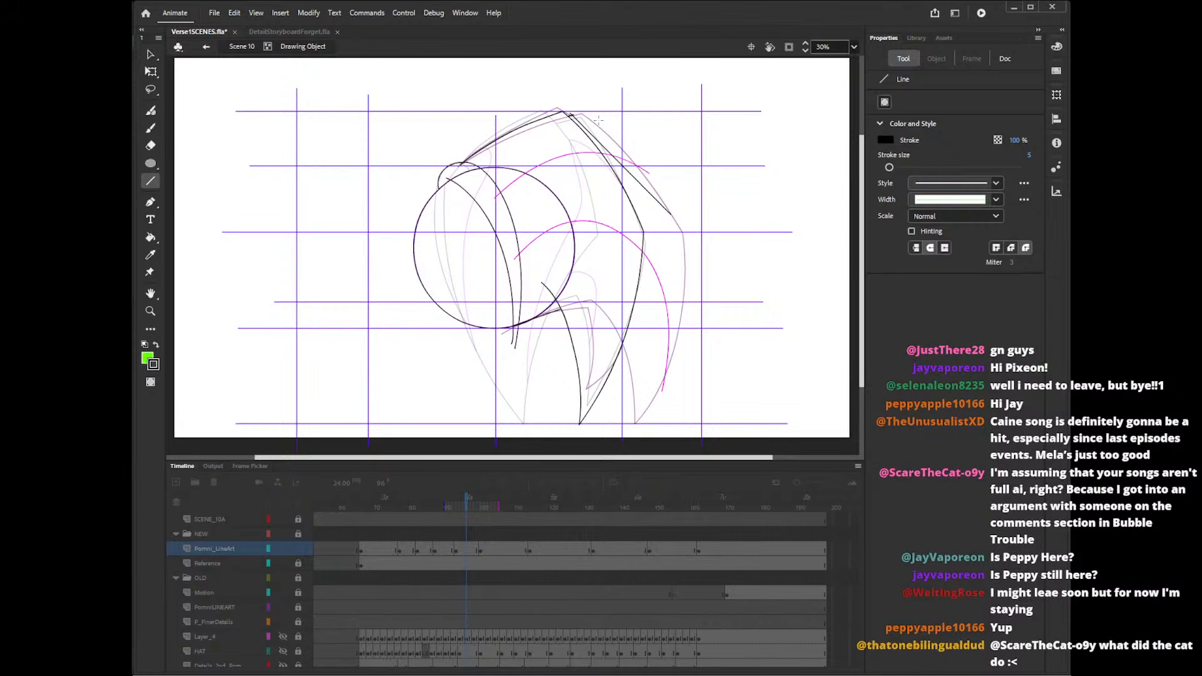
{"action": "key", "text": "v"}
{"action": "left_click", "coordinate": [572, 115]}
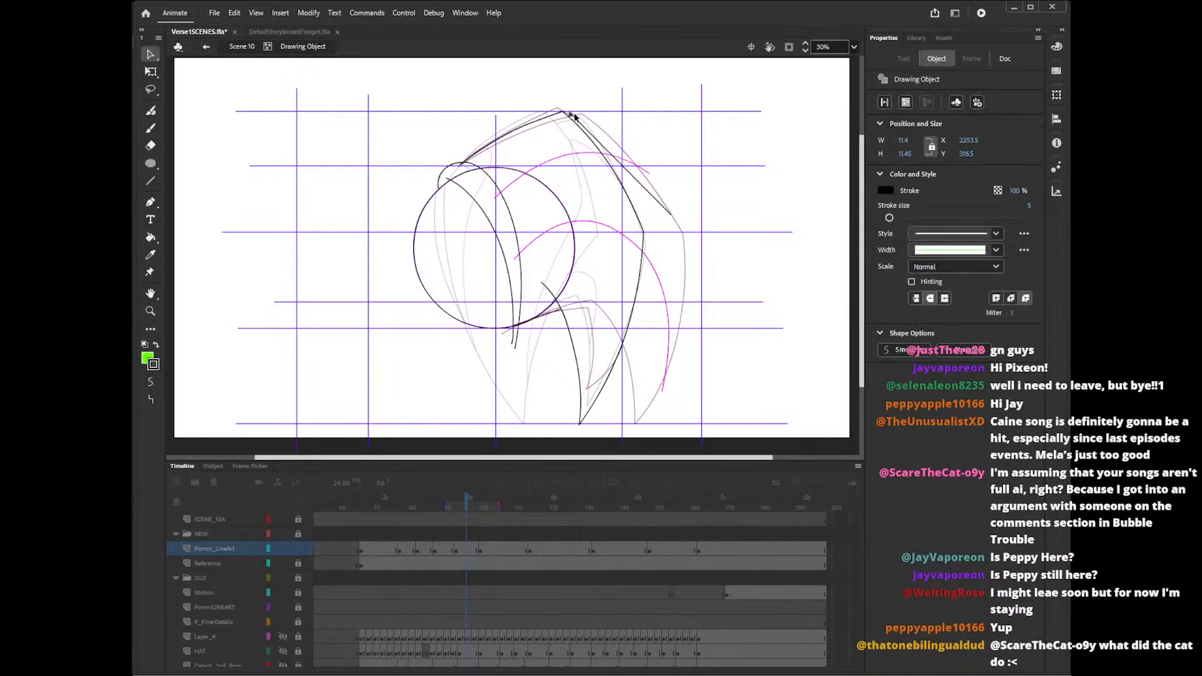
{"action": "left_click", "coordinate": [577, 126]}
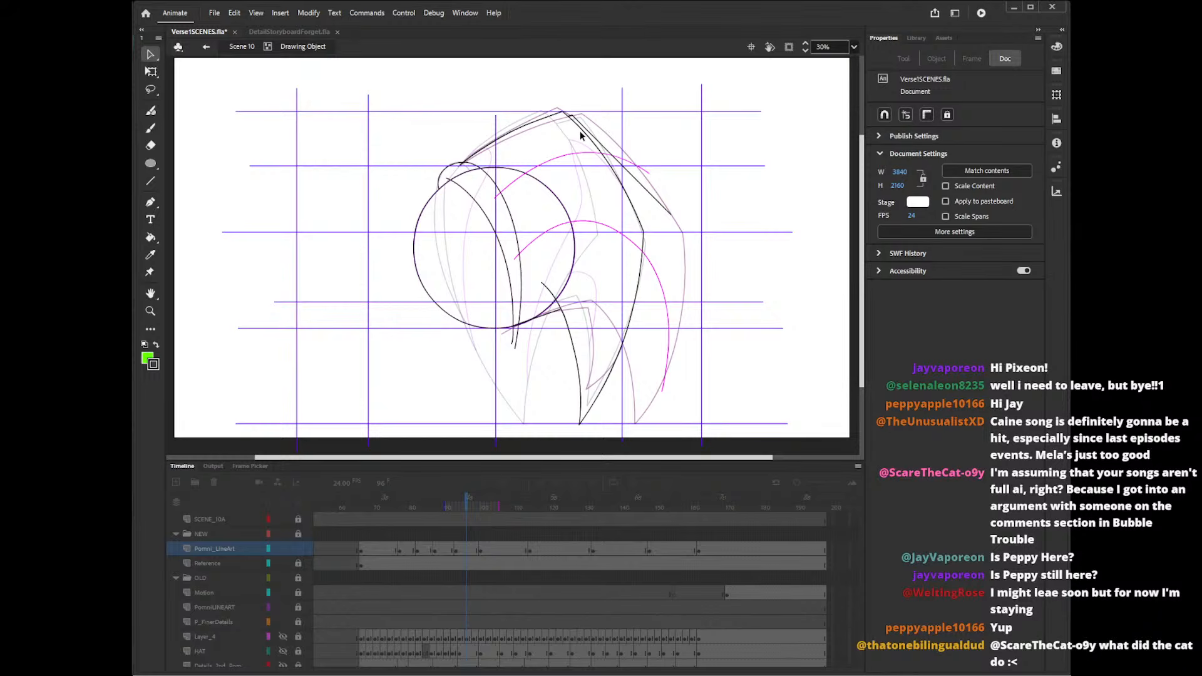
{"action": "left_click_drag", "start_coordinate": [630, 173], "coordinate": [637, 162]}
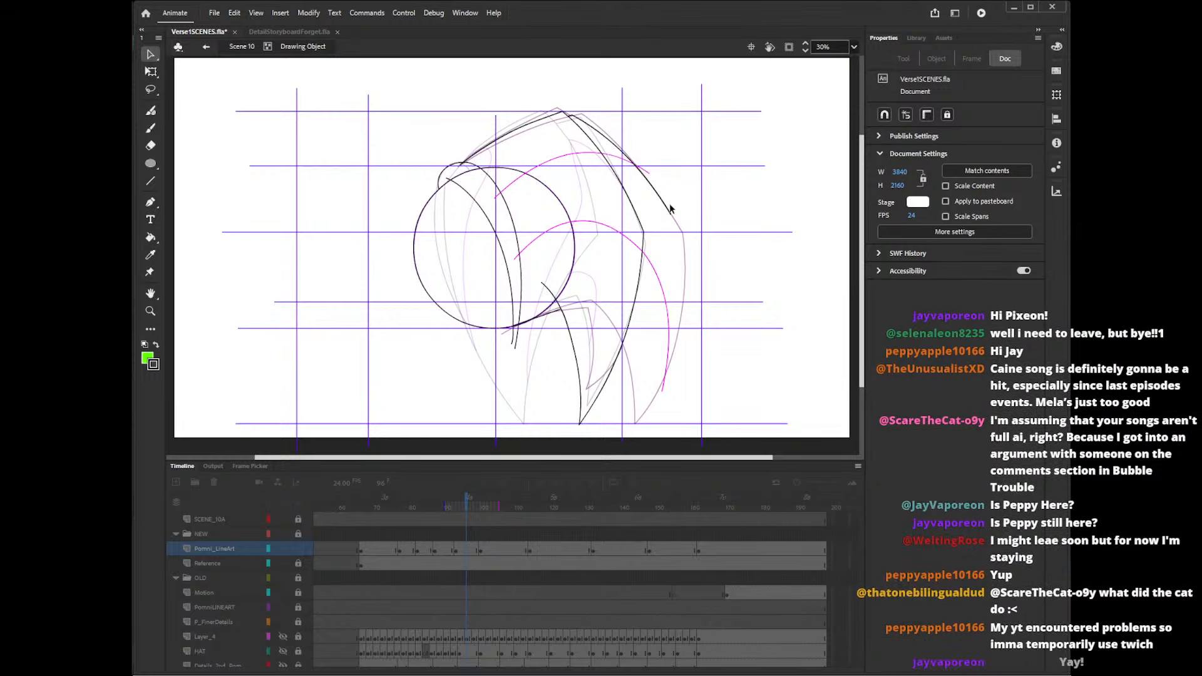
{"action": "mouse_move", "coordinate": [671, 213]}
{"action": "left_mouse_down"}
{"action": "mouse_move", "coordinate": [644, 177]}
{"action": "mouse_move", "coordinate": [671, 211]}
{"action": "mouse_move", "coordinate": [660, 221]}
{"action": "left_mouse_up"}
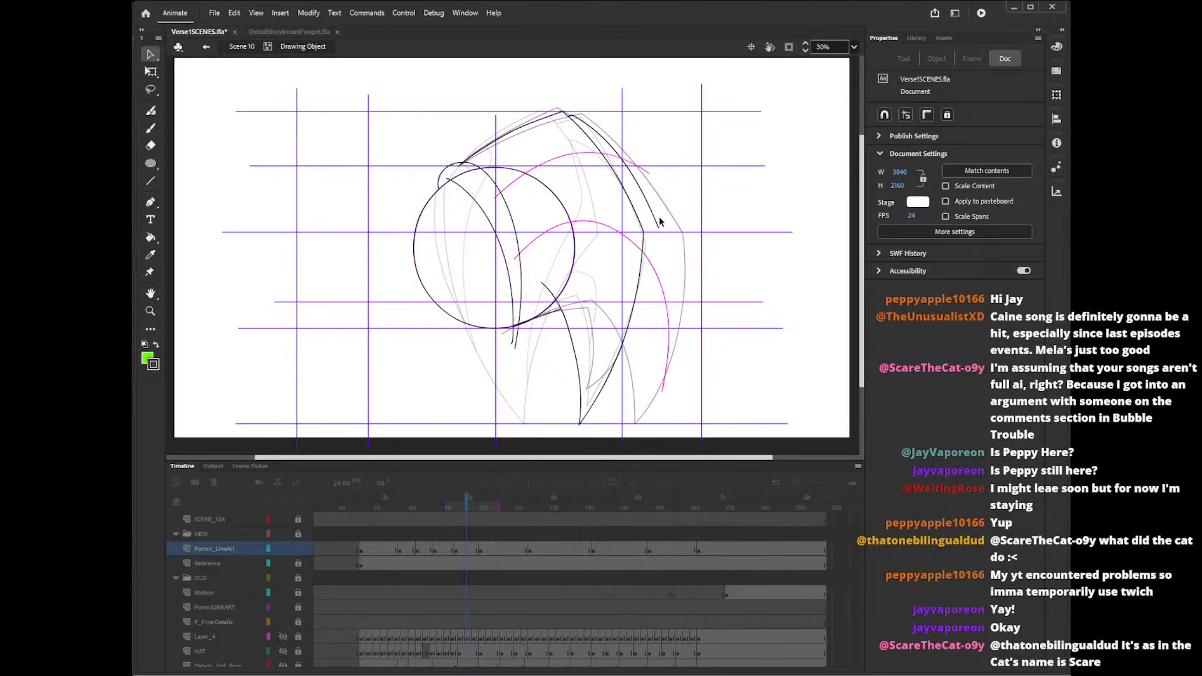
- Compare the poses at frames 90 and 96, and move the lower end of the rear spike's upper edge up and outward on frame 96
{"action": "double_click", "coordinate": [727, 367]}
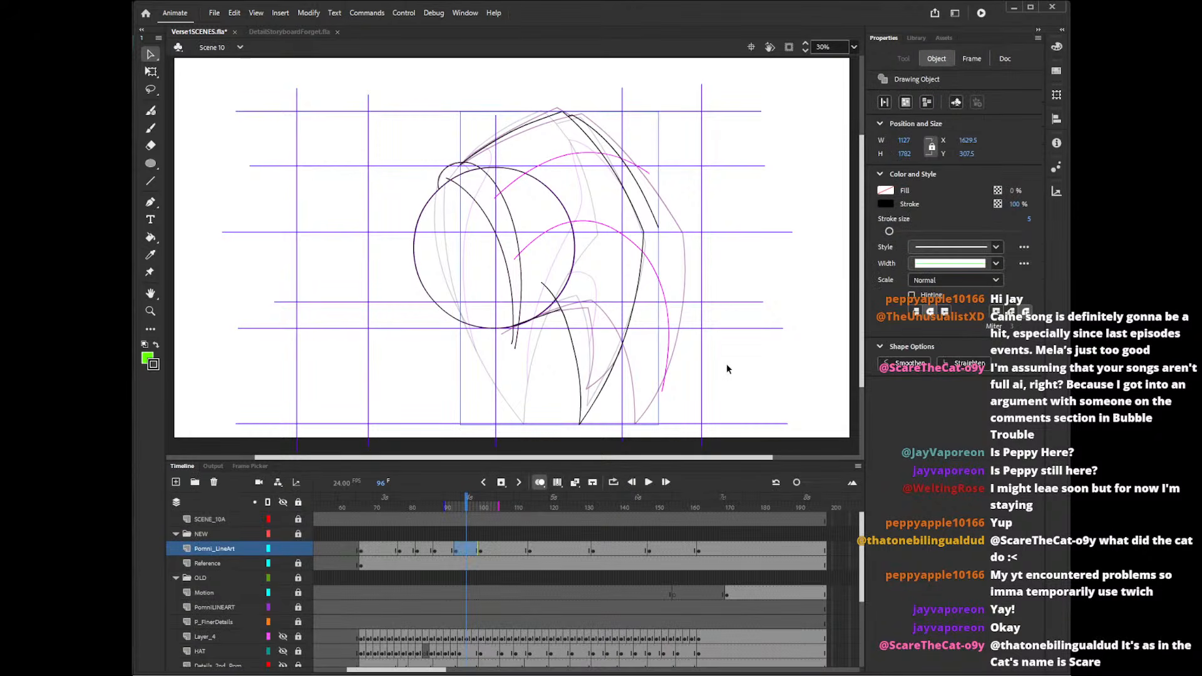
{"action": "left_click", "coordinate": [446, 533]}
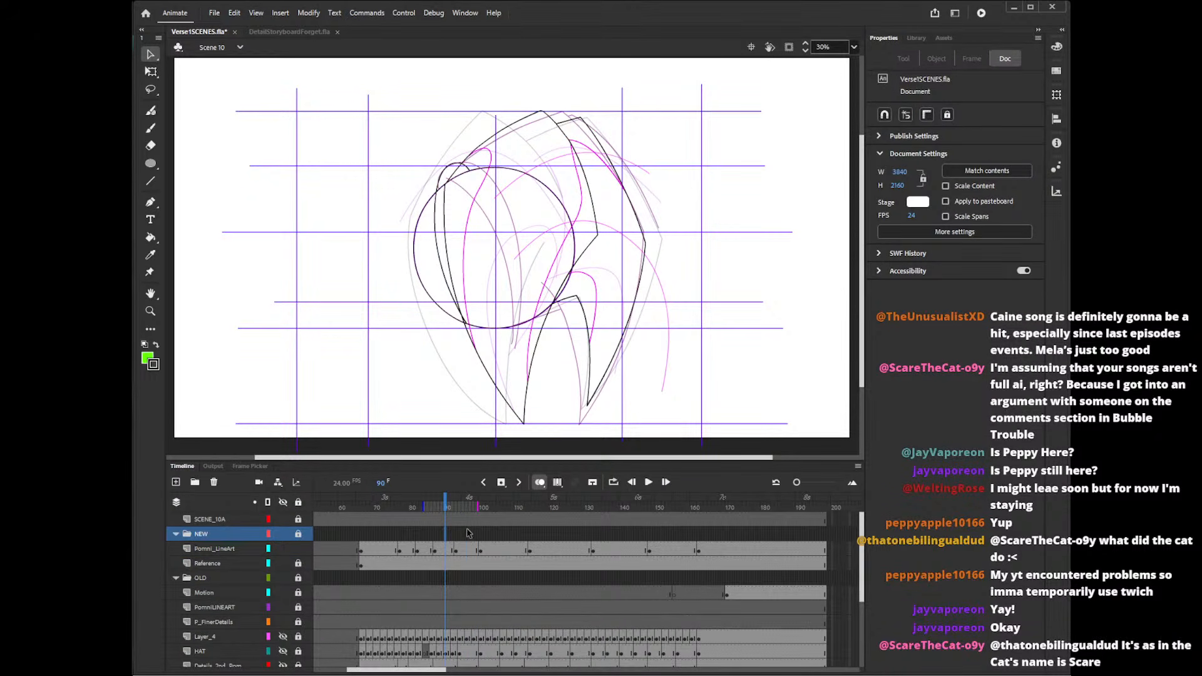
{"action": "left_click", "coordinate": [466, 538]}
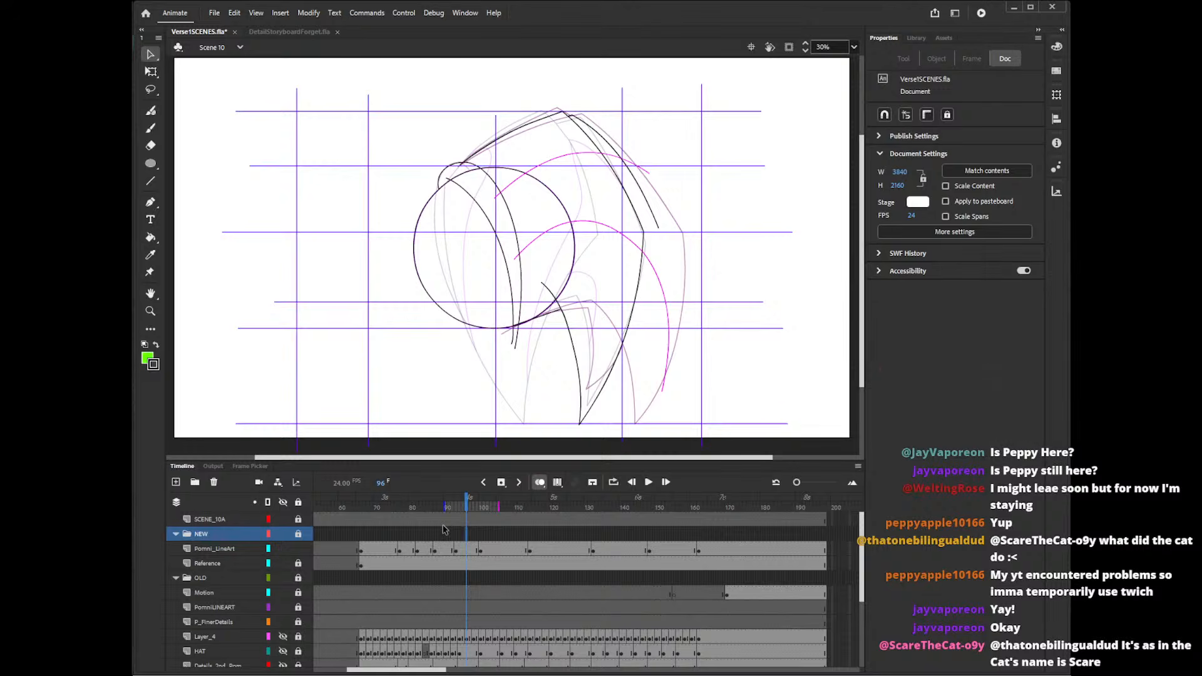
{"action": "left_click", "coordinate": [446, 520]}
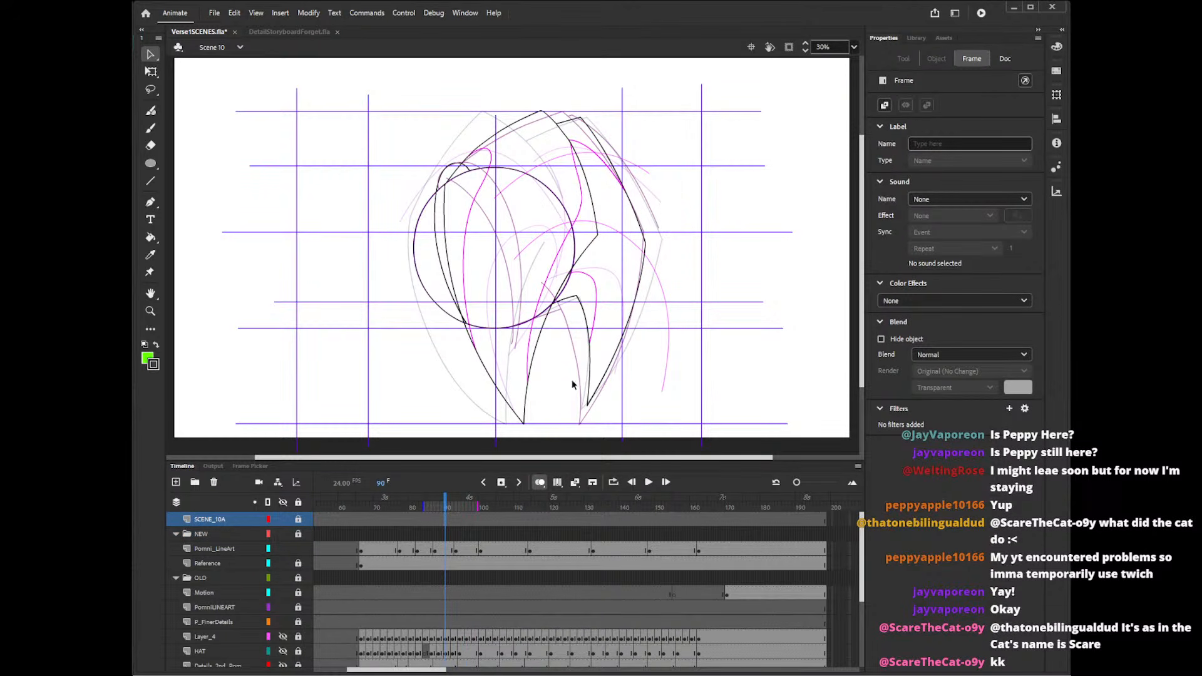
{"action": "left_click", "coordinate": [468, 549]}
{"action": "left_click", "coordinate": [688, 243]}
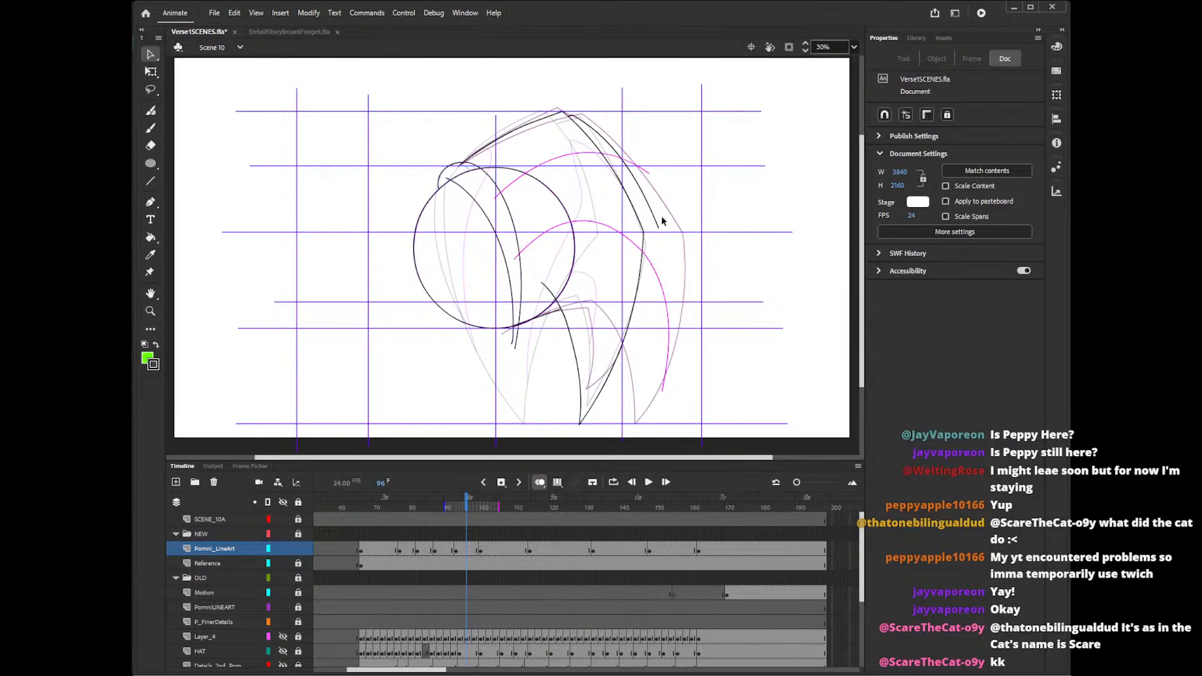
{"action": "left_click_drag", "start_coordinate": [663, 219], "coordinate": [666, 214]}
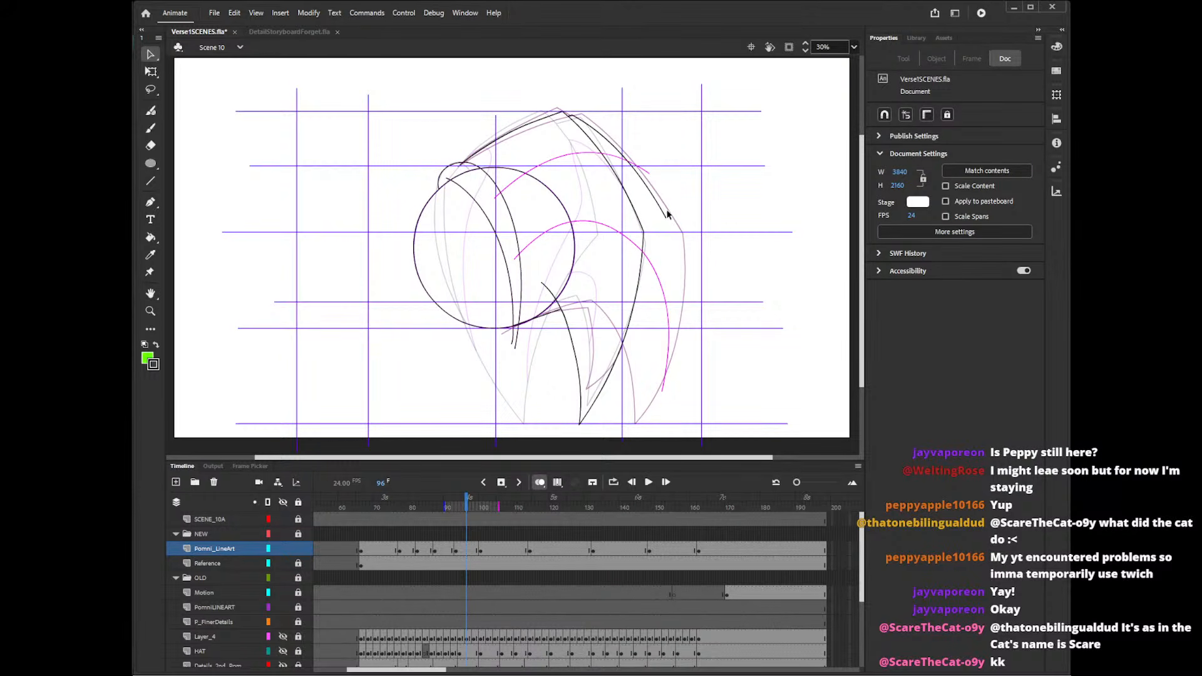
- Draw a line from the rear spike's outer corner down to a new tip, and a short line back up to the front spike
{"action": "key", "text": "n"}
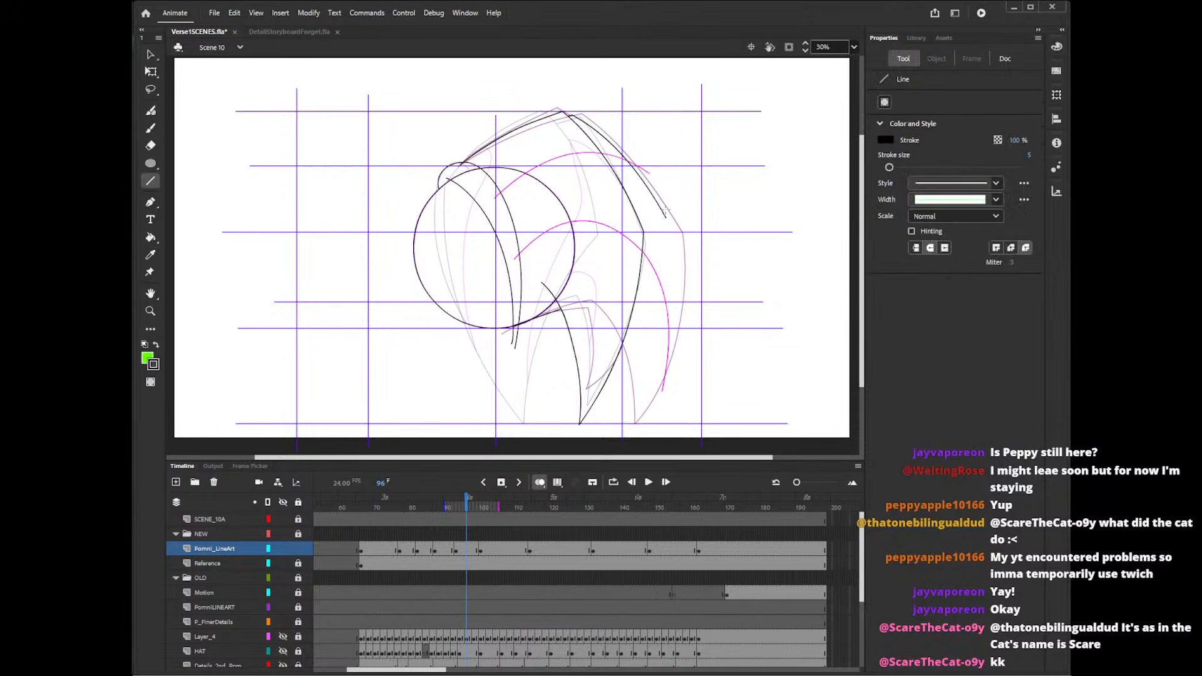
{"action": "mouse_move", "coordinate": [665, 217]}
{"action": "left_mouse_down"}
{"action": "mouse_move", "coordinate": [628, 413]}
{"action": "mouse_move", "coordinate": [637, 376]}
{"action": "mouse_move", "coordinate": [622, 394]}
{"action": "mouse_move", "coordinate": [622, 362]}
{"action": "left_mouse_up"}
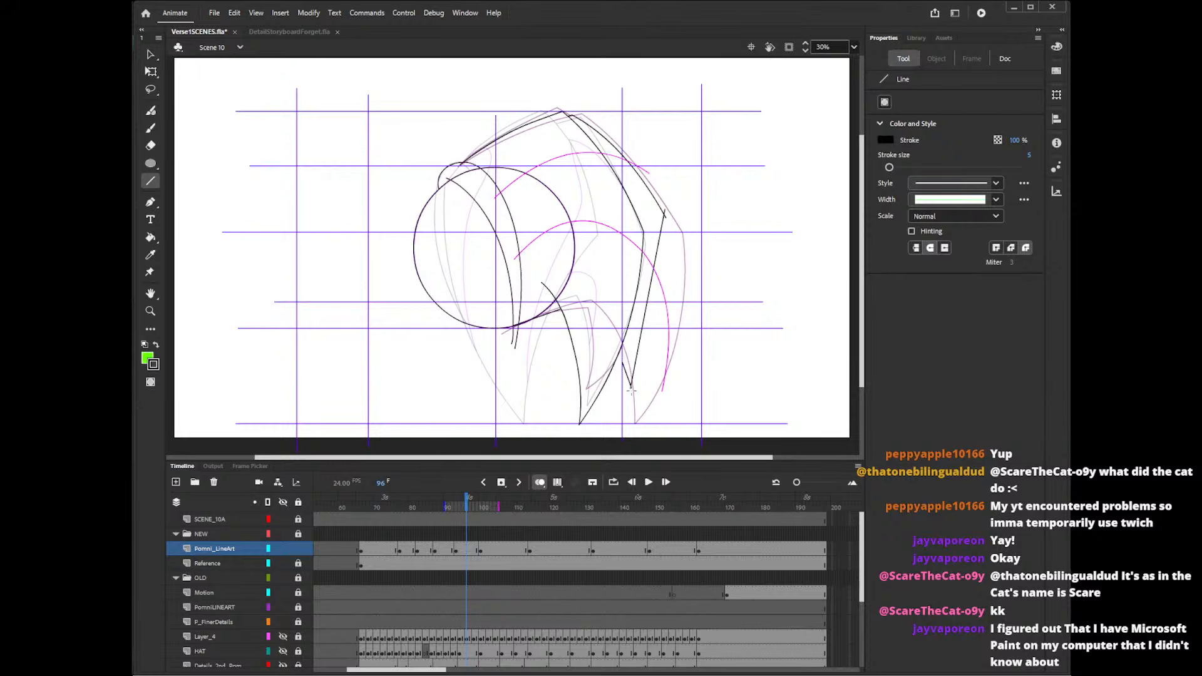
{"action": "key", "text": "v"}
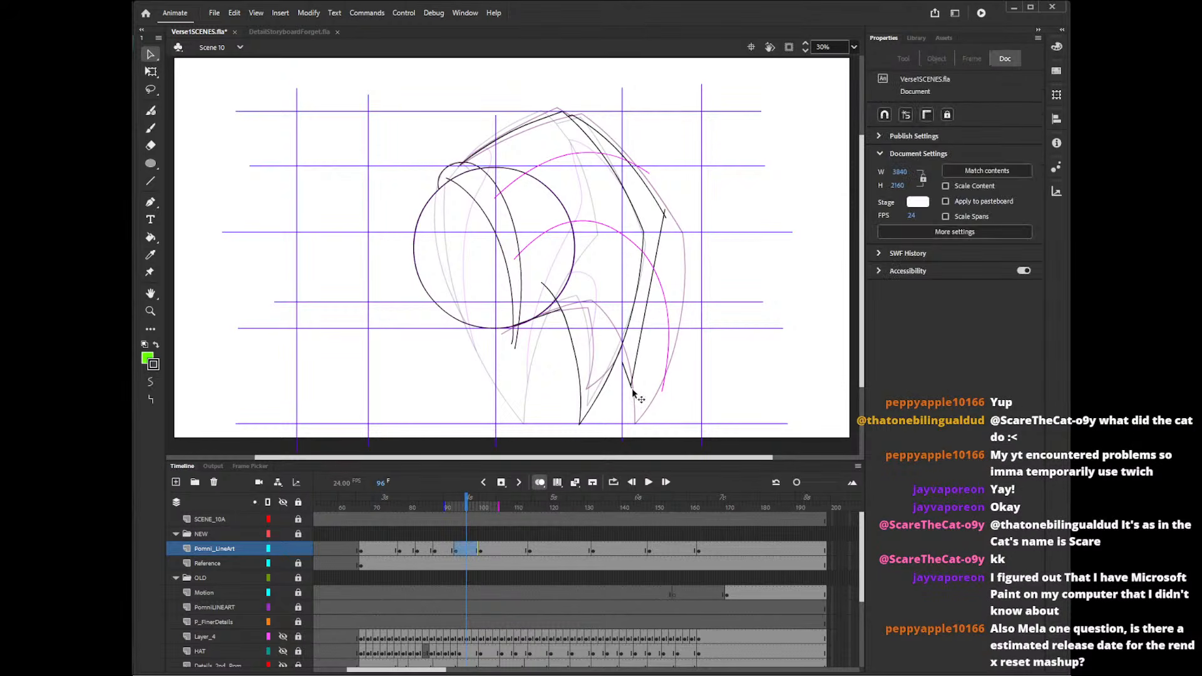
- Select the two new rear spike lines with the hat outline and combine them into one drawing object
{"action": "left_click", "coordinate": [665, 219]}
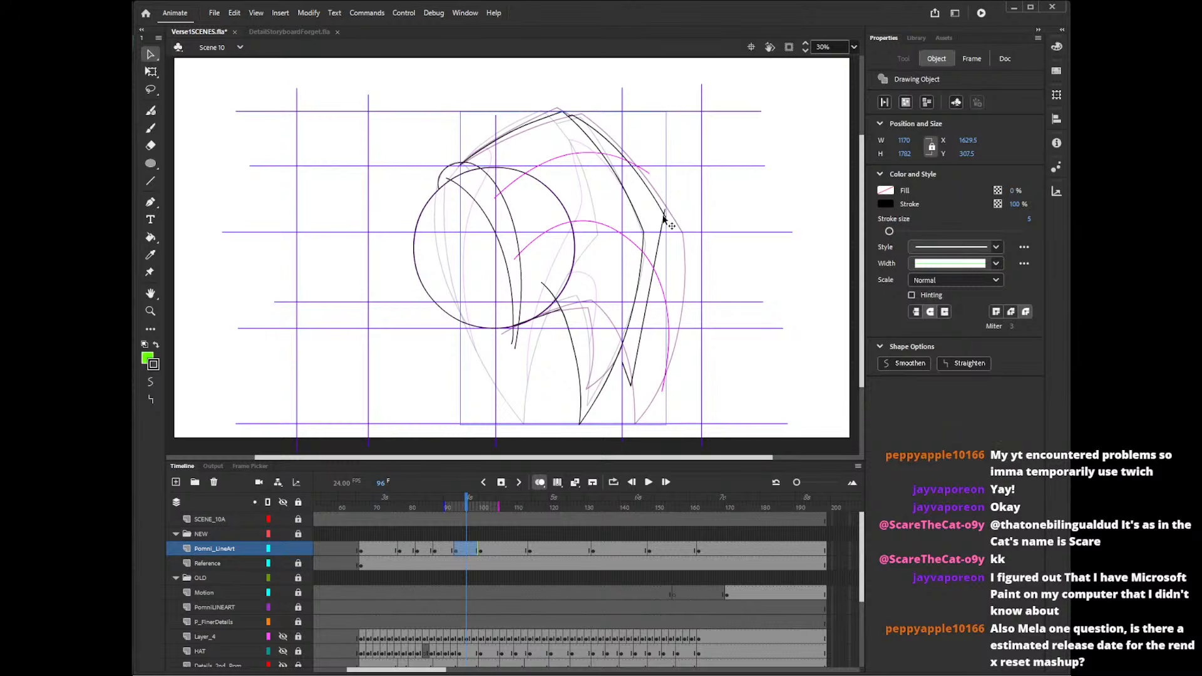
{"action": "left_click", "coordinate": [645, 322]}
{"action": "left_click", "coordinate": [663, 215]}
{"action": "left_click", "coordinate": [633, 380]}
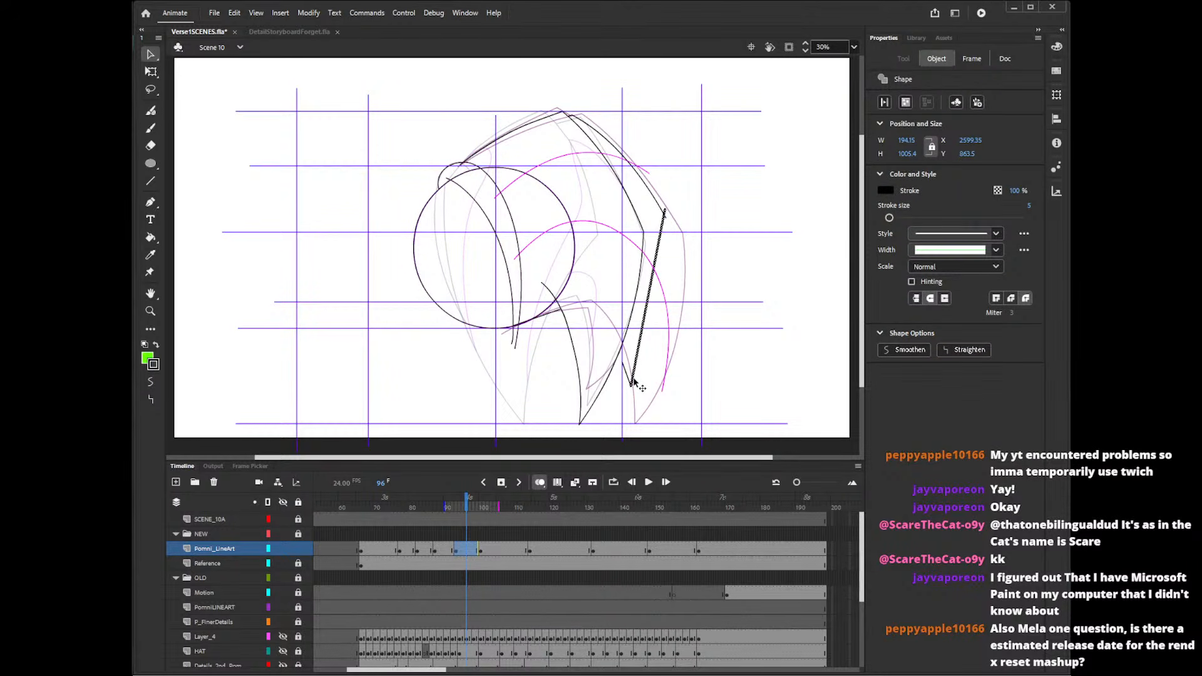
{"action": "left_click", "coordinate": [664, 213]}
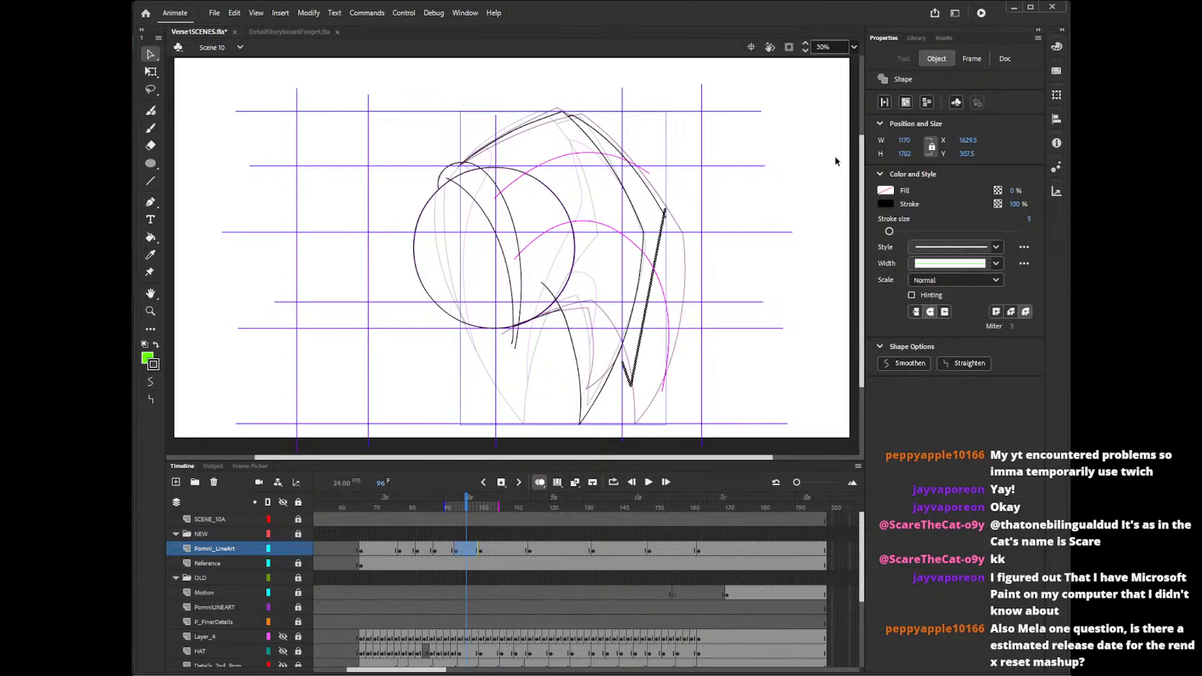
{"action": "left_click", "coordinate": [906, 107]}
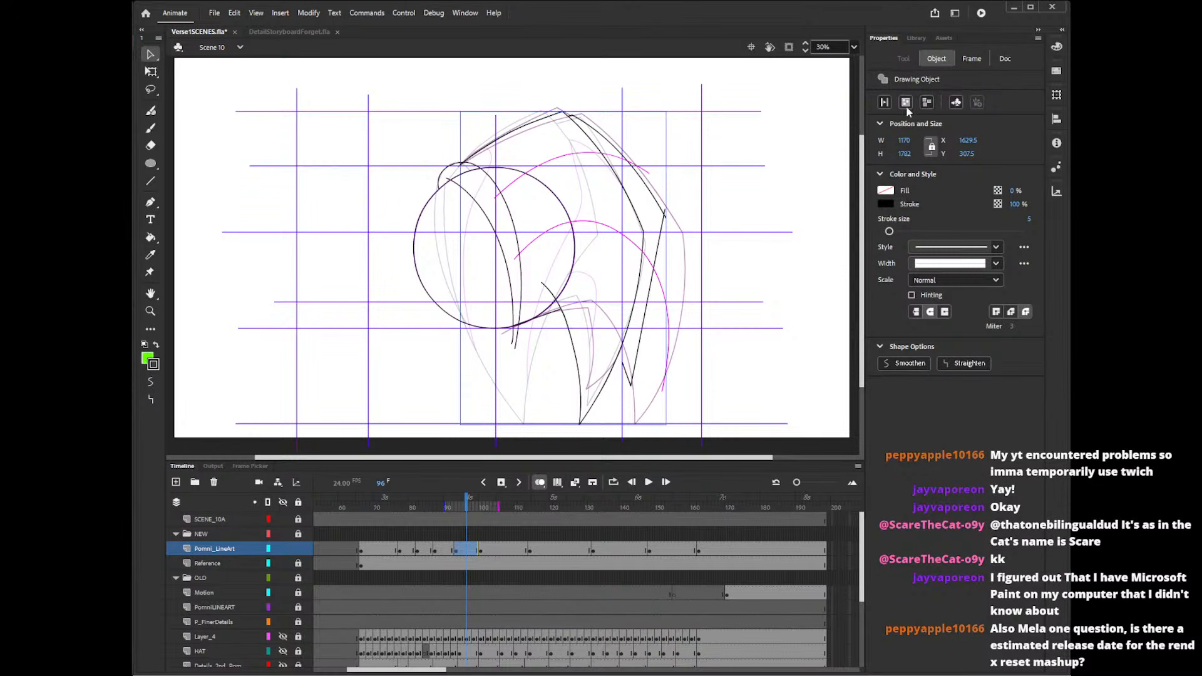
- Inside the combined drawing object, delete the overhang at the rear spike's corner and bow its lower outer edge outward
{"action": "double_click", "coordinate": [665, 214]}
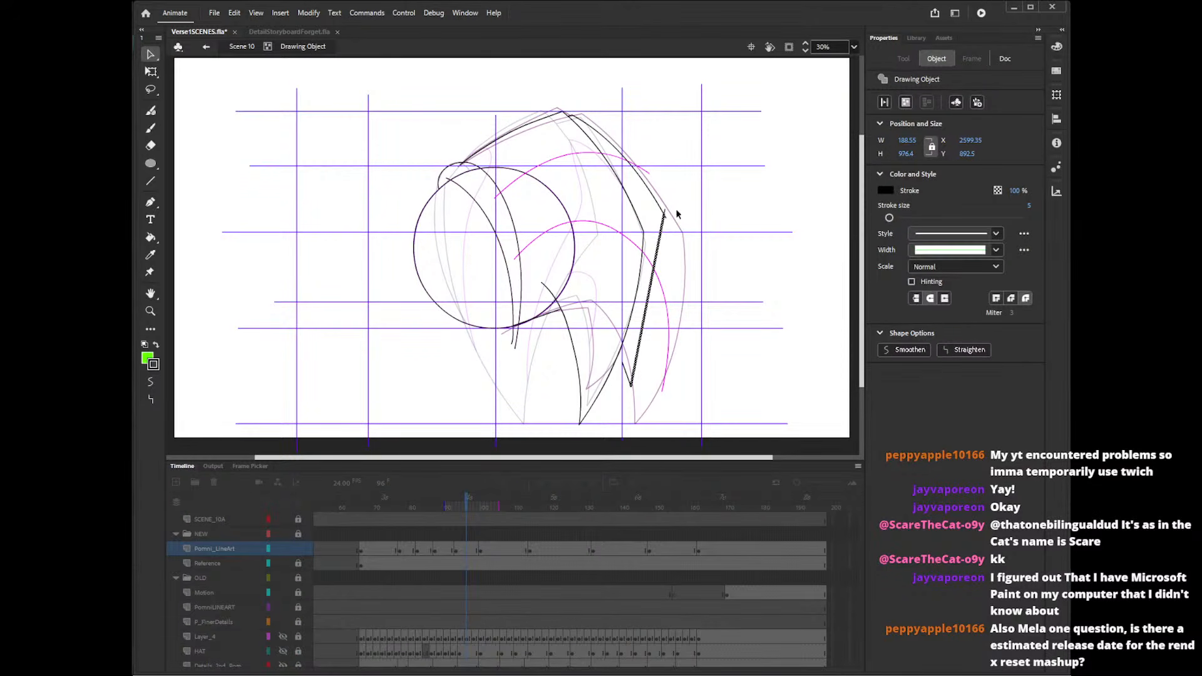
{"action": "left_click", "coordinate": [665, 215]}
{"action": "left_click", "coordinate": [664, 218]}
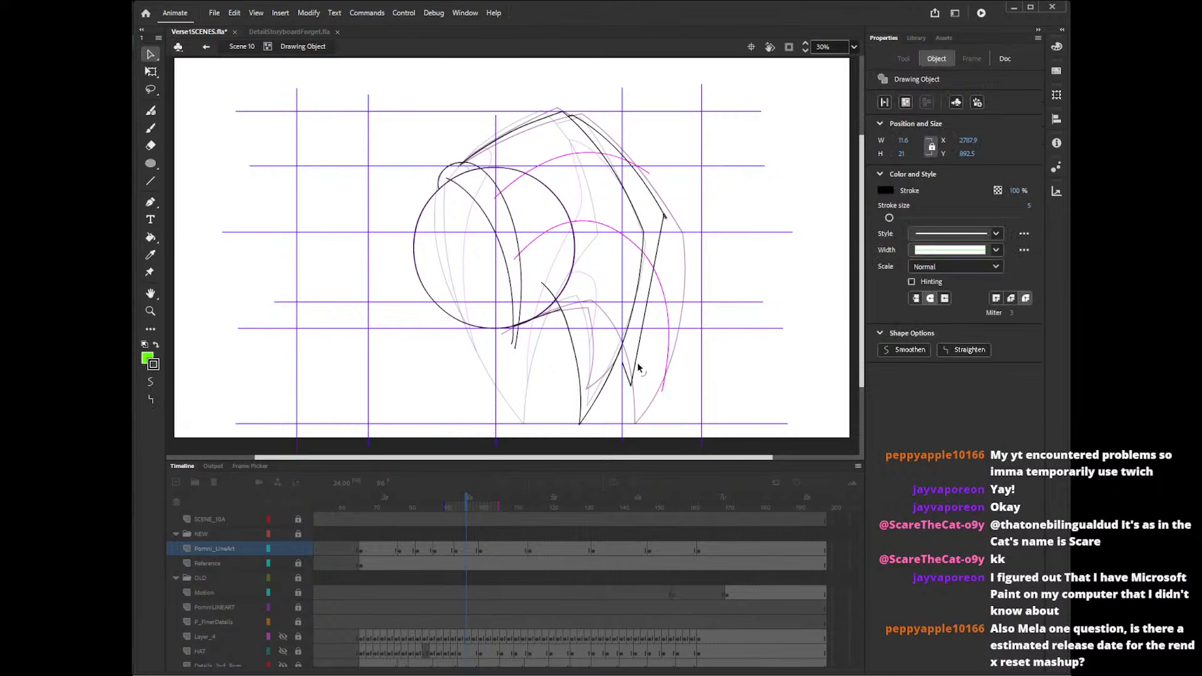
{"action": "left_click", "coordinate": [632, 387]}
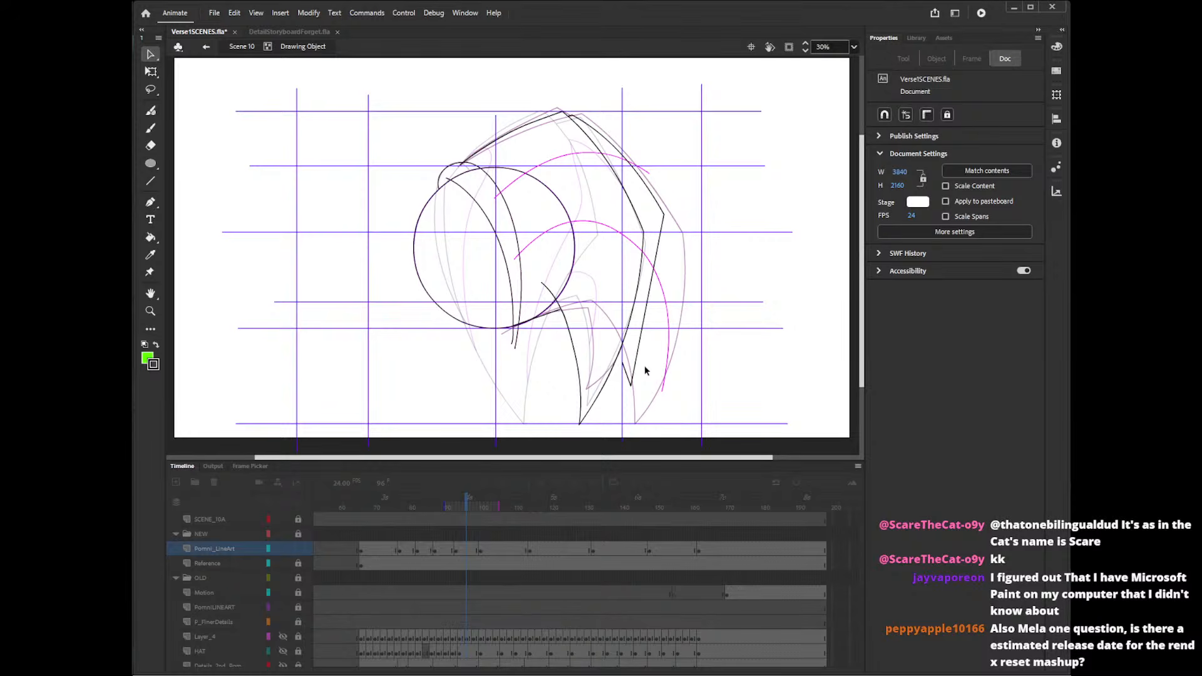
{"action": "left_click_drag", "start_coordinate": [654, 290], "coordinate": [662, 292]}
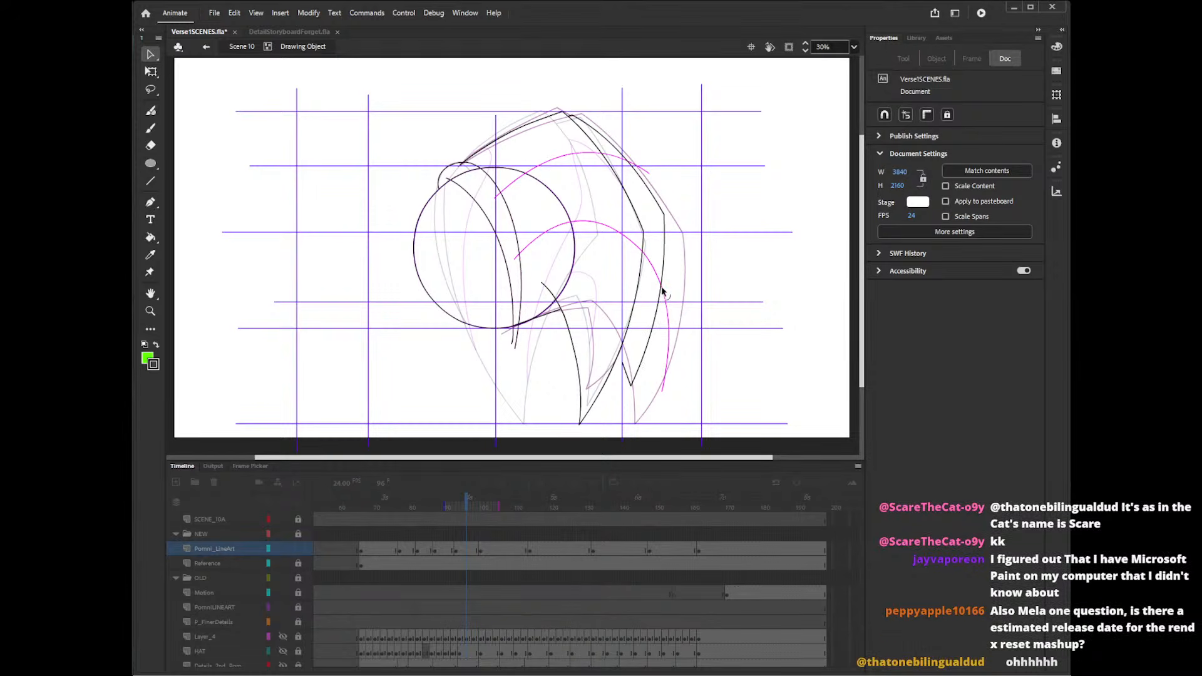
- Nudge the rear spike's outer corner outward, lower its tip slightly, and bow its lower outer edge outward
{"action": "left_click_drag", "start_coordinate": [664, 215], "coordinate": [666, 216]}
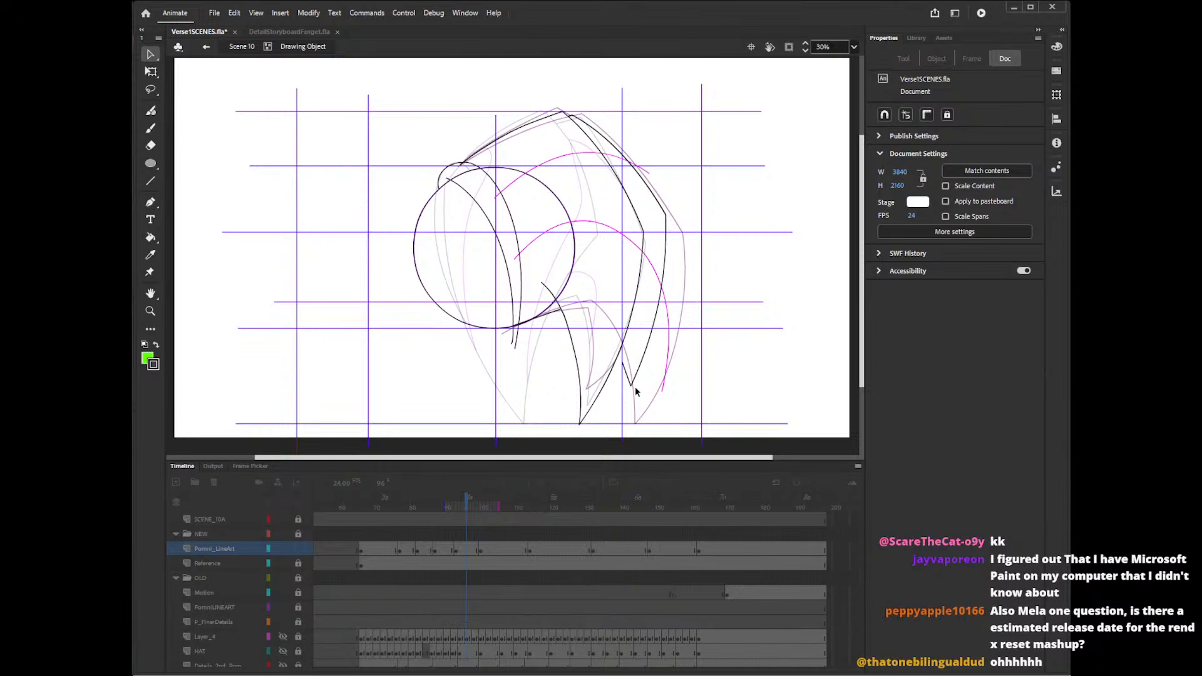
{"action": "left_click_drag", "start_coordinate": [635, 392], "coordinate": [636, 400]}
{"action": "left_click_drag", "start_coordinate": [659, 328], "coordinate": [663, 321]}
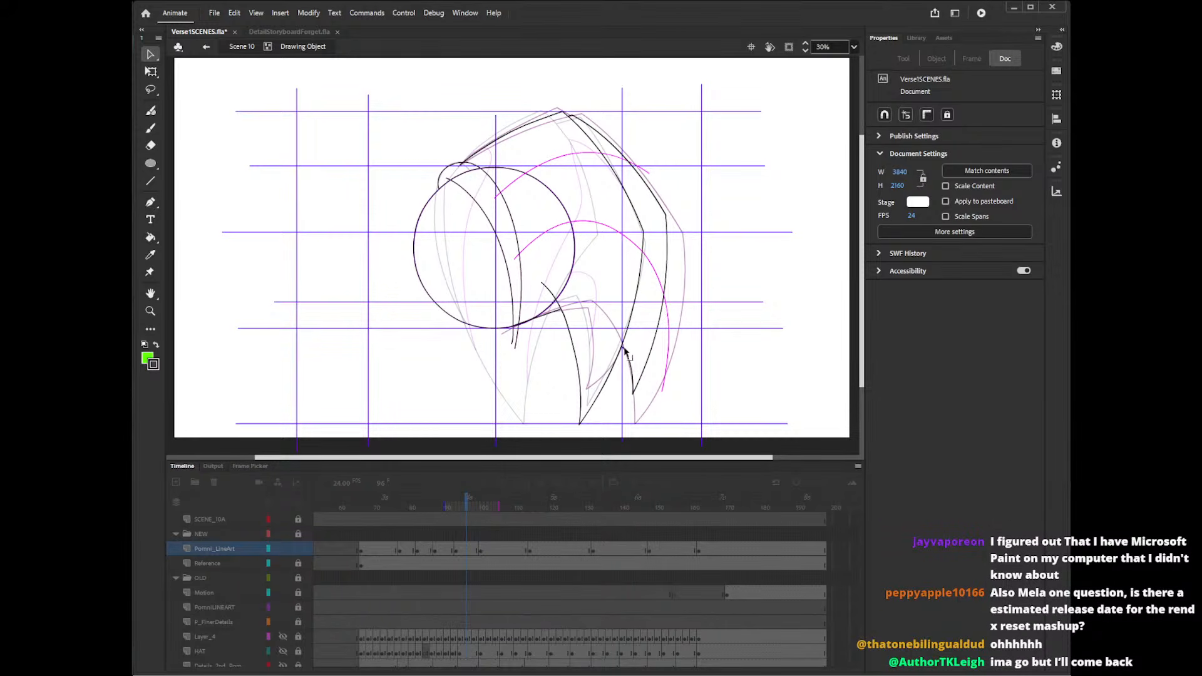
- Extend the rear spike's short inner line up and inward so it crosses the front spike's outer edge
{"action": "mouse_move", "coordinate": [624, 349]}
{"action": "left_mouse_down"}
{"action": "mouse_move", "coordinate": [613, 294]}
{"action": "mouse_move", "coordinate": [629, 335]}
{"action": "left_mouse_up"}
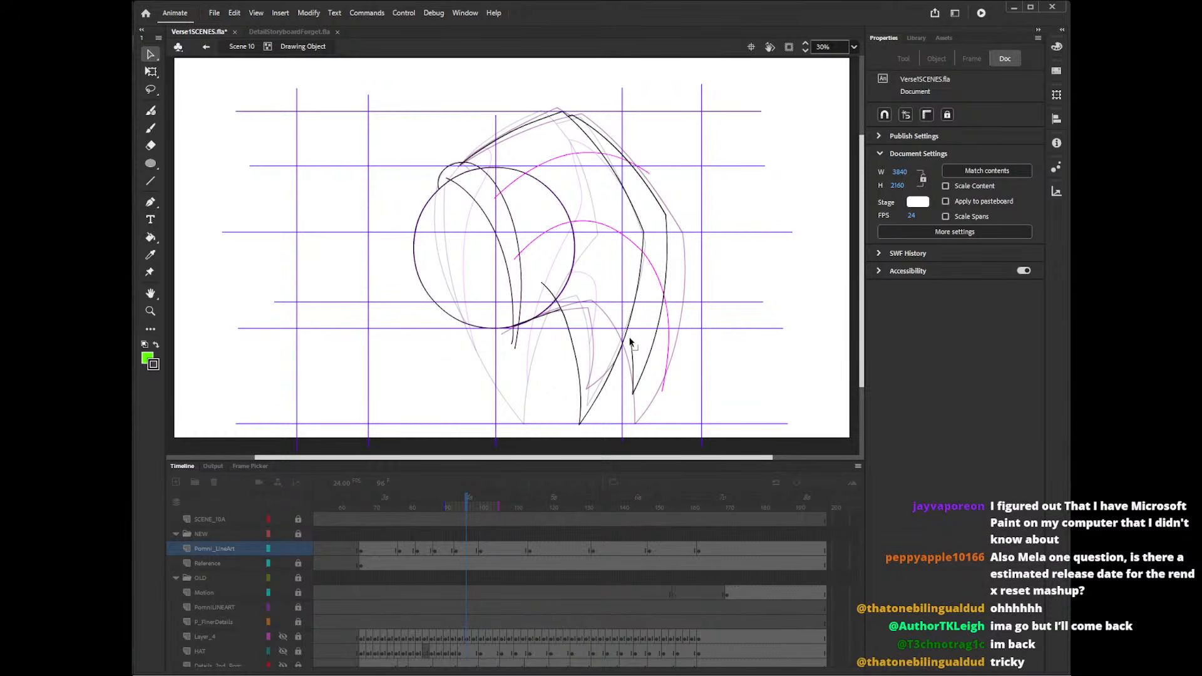
{"action": "mouse_move", "coordinate": [630, 341]}
{"action": "left_mouse_down"}
{"action": "mouse_move", "coordinate": [599, 300]}
{"action": "mouse_move", "coordinate": [635, 335]}
{"action": "mouse_move", "coordinate": [622, 403]}
{"action": "mouse_move", "coordinate": [639, 385]}
{"action": "mouse_move", "coordinate": [611, 310]}
{"action": "left_mouse_up"}
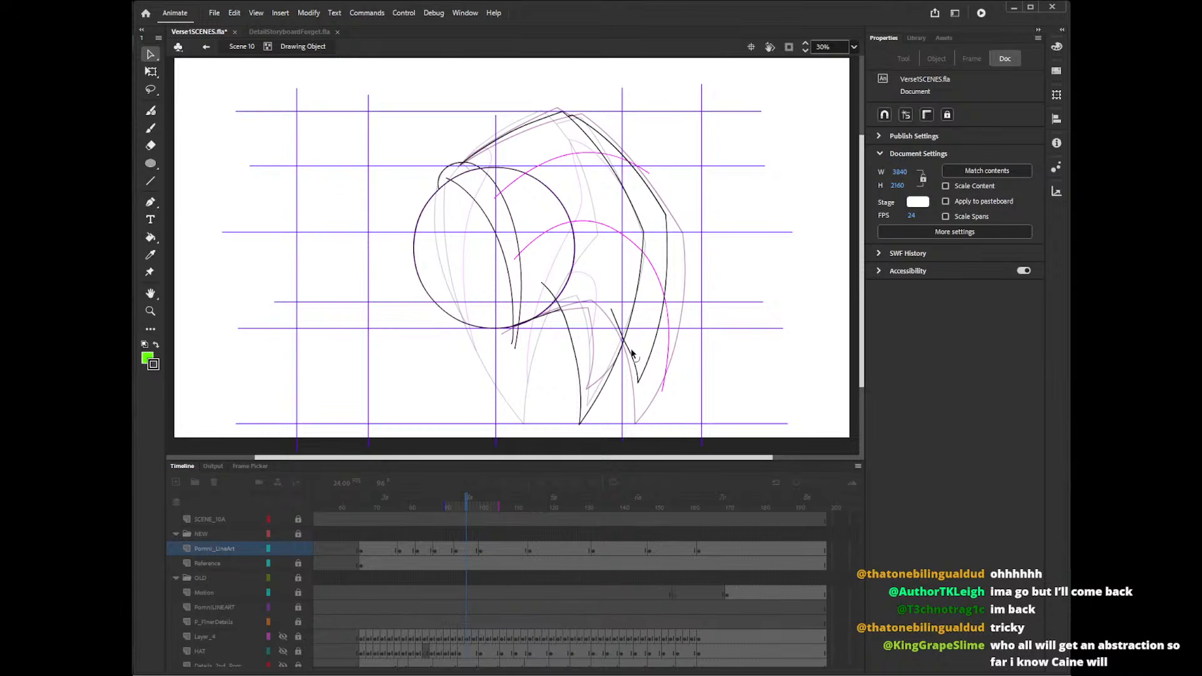
{"action": "key", "text": "ctrl+z"}
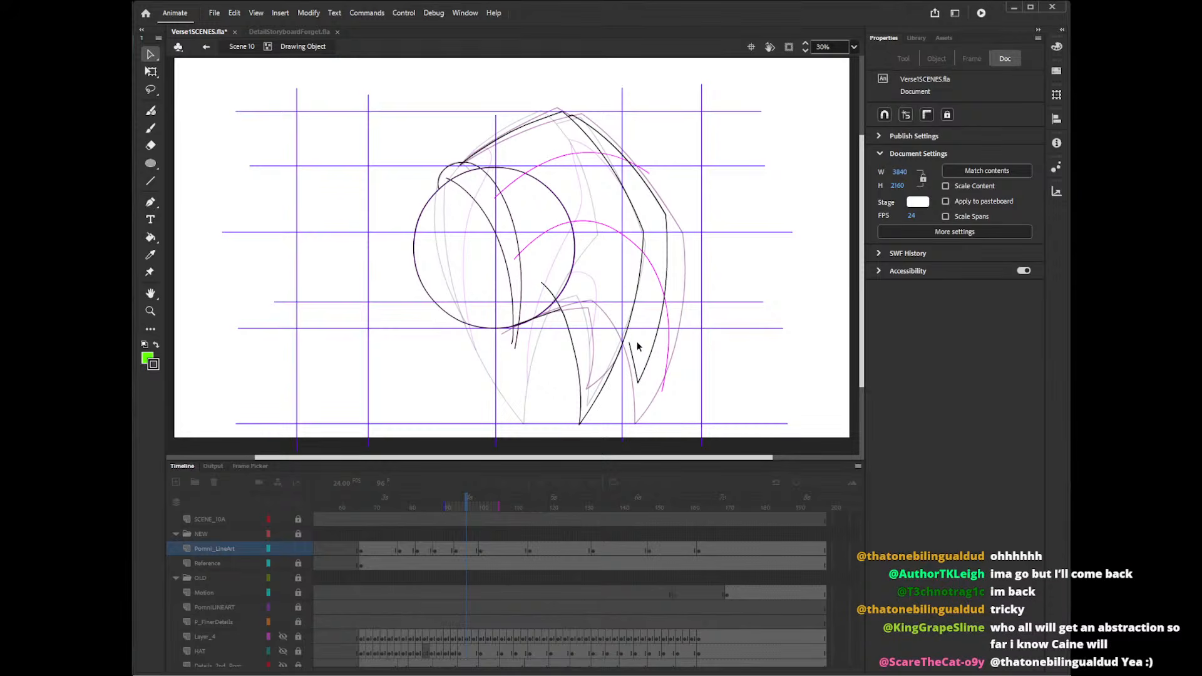
{"action": "left_click_drag", "start_coordinate": [632, 355], "coordinate": [607, 310]}
- Fine-tune the rear spike by shifting its corner slightly inward, moving its tip outward and rounding its outer edge
{"action": "left_click_drag", "start_coordinate": [666, 215], "coordinate": [663, 216]}
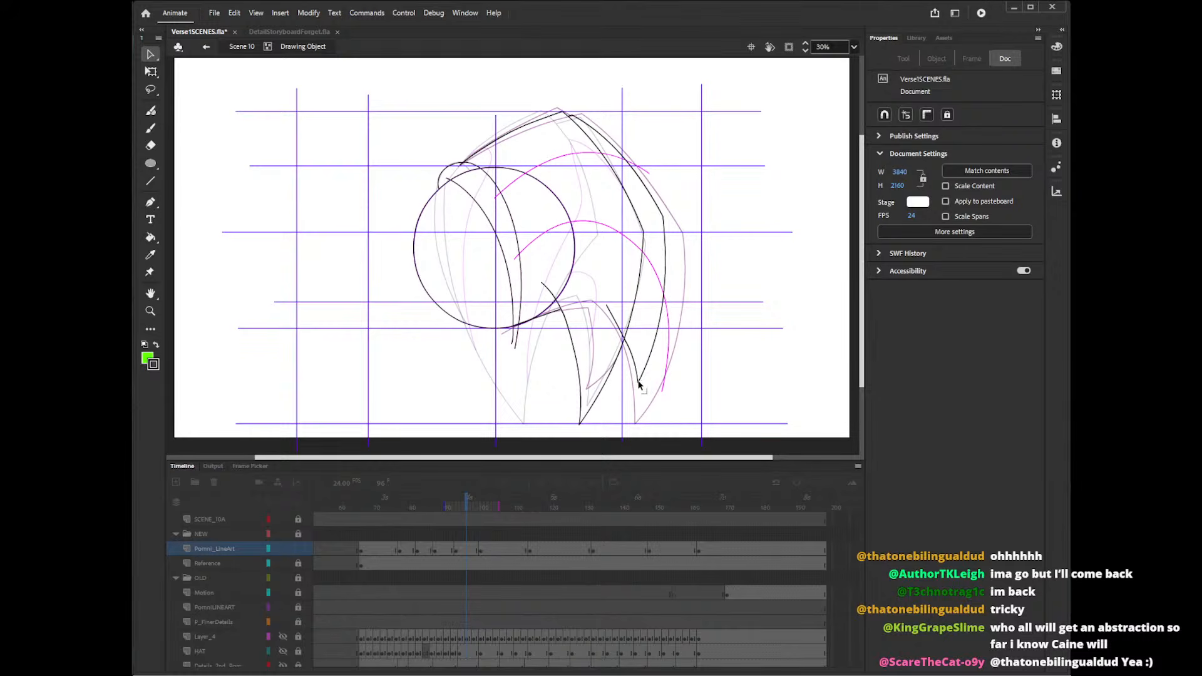
{"action": "left_click_drag", "start_coordinate": [639, 381], "coordinate": [642, 384]}
{"action": "left_click_drag", "start_coordinate": [660, 327], "coordinate": [664, 320]}
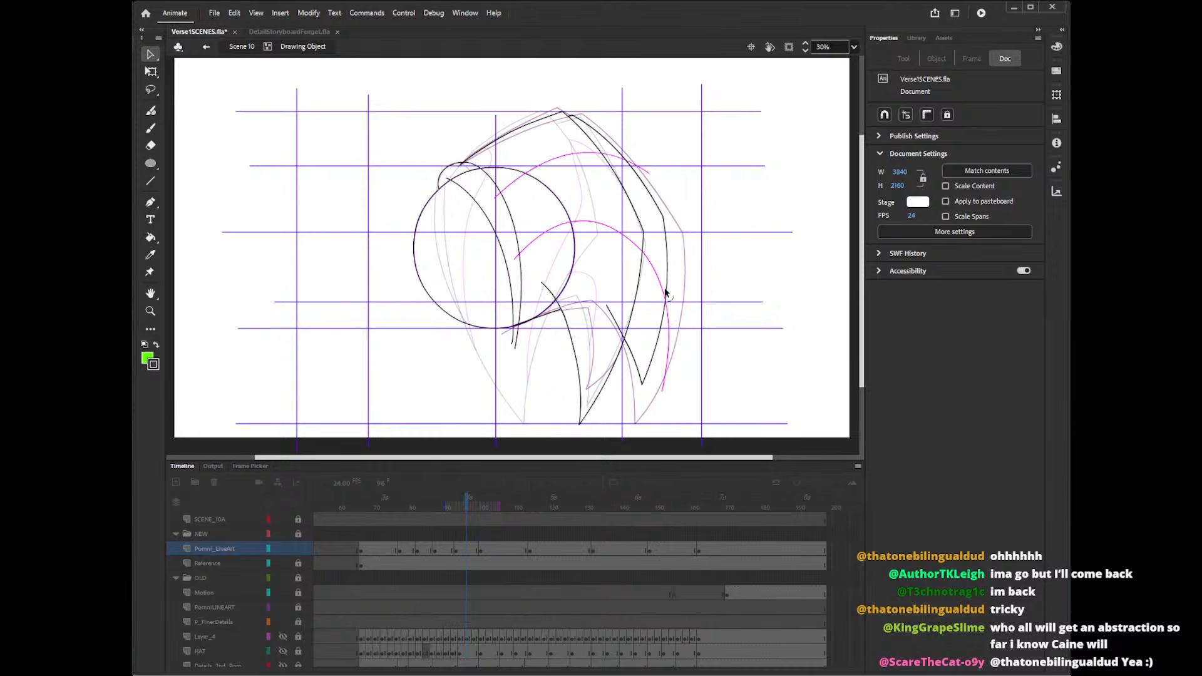
{"action": "left_click_drag", "start_coordinate": [649, 370], "coordinate": [651, 372]}
- Delete the part of the rear spike's inner line that overlaps the front spike, and leave the drawing object
{"action": "left_click", "coordinate": [623, 327]}
{"action": "key", "text": "Delete"}
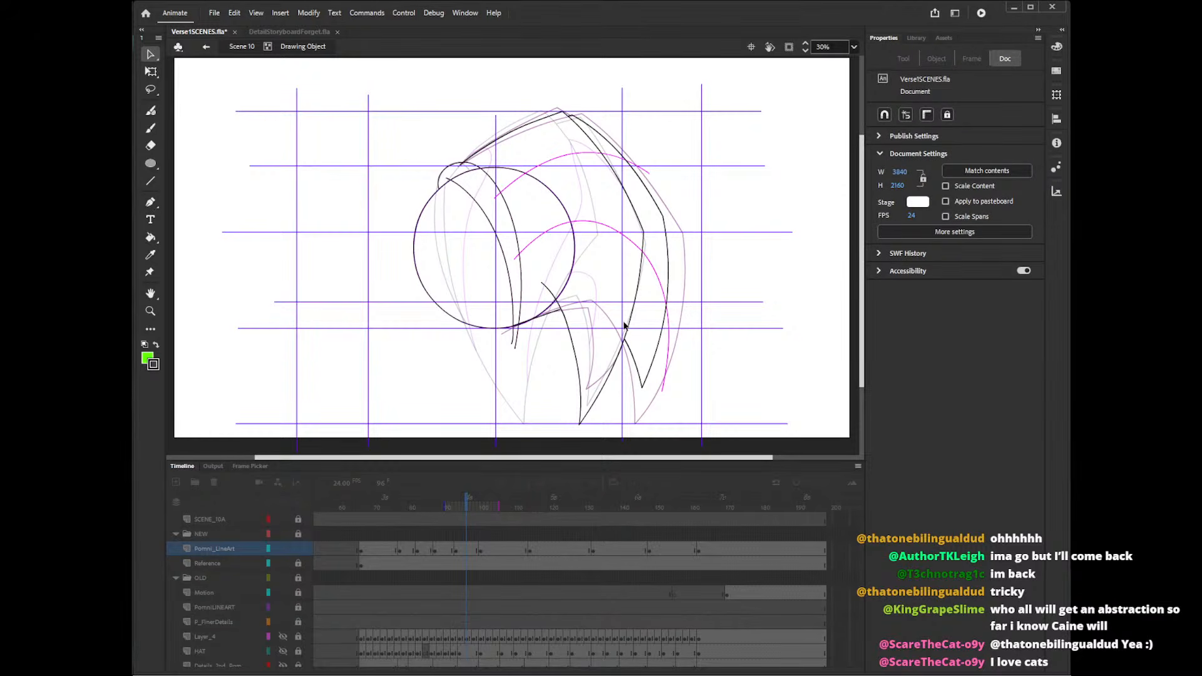
{"action": "double_click", "coordinate": [724, 285]}
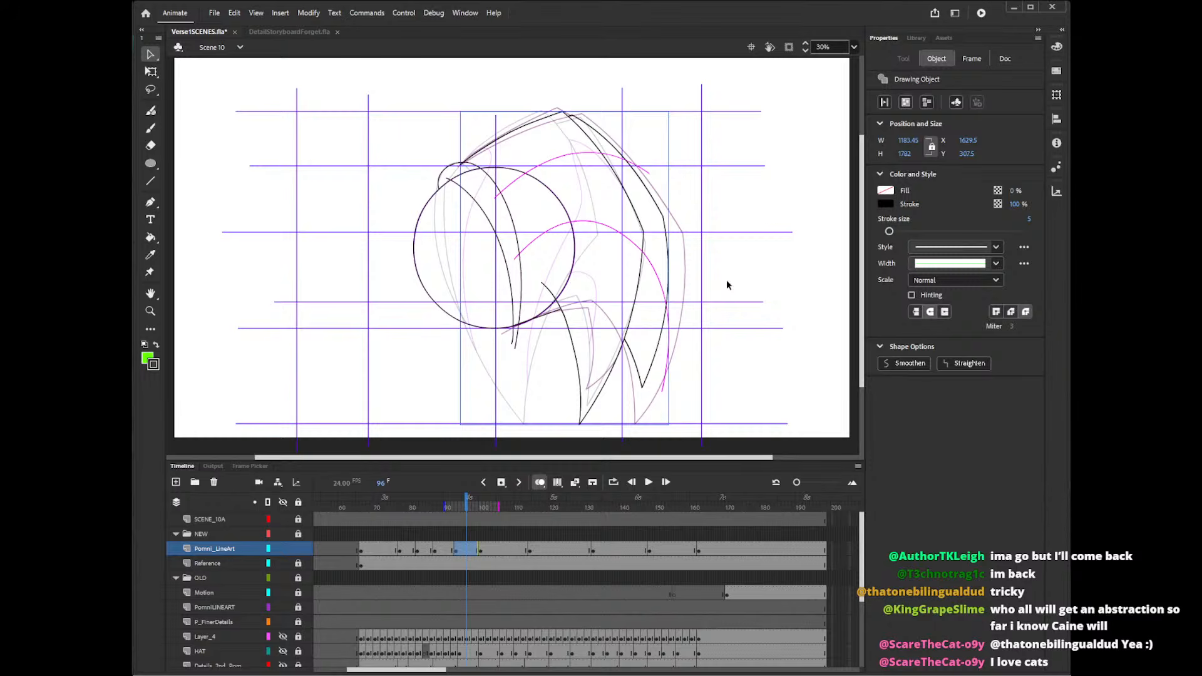
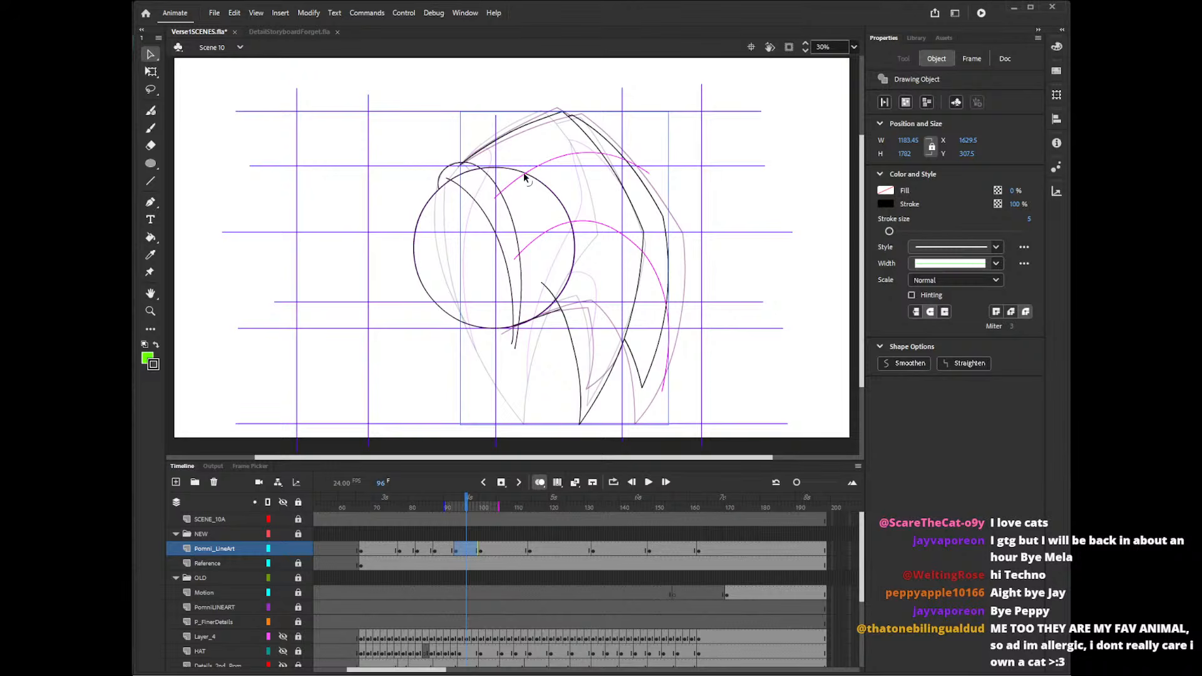
- Reshape the upper magenta curve on frame 96: raise its inner end, lower its outer end to the front spike's corner, and restore its arch
{"action": "left_click_drag", "start_coordinate": [525, 177], "coordinate": [560, 145]}
{"action": "left_click_drag", "start_coordinate": [495, 197], "coordinate": [491, 189]}
{"action": "left_click_drag", "start_coordinate": [618, 172], "coordinate": [645, 220]}
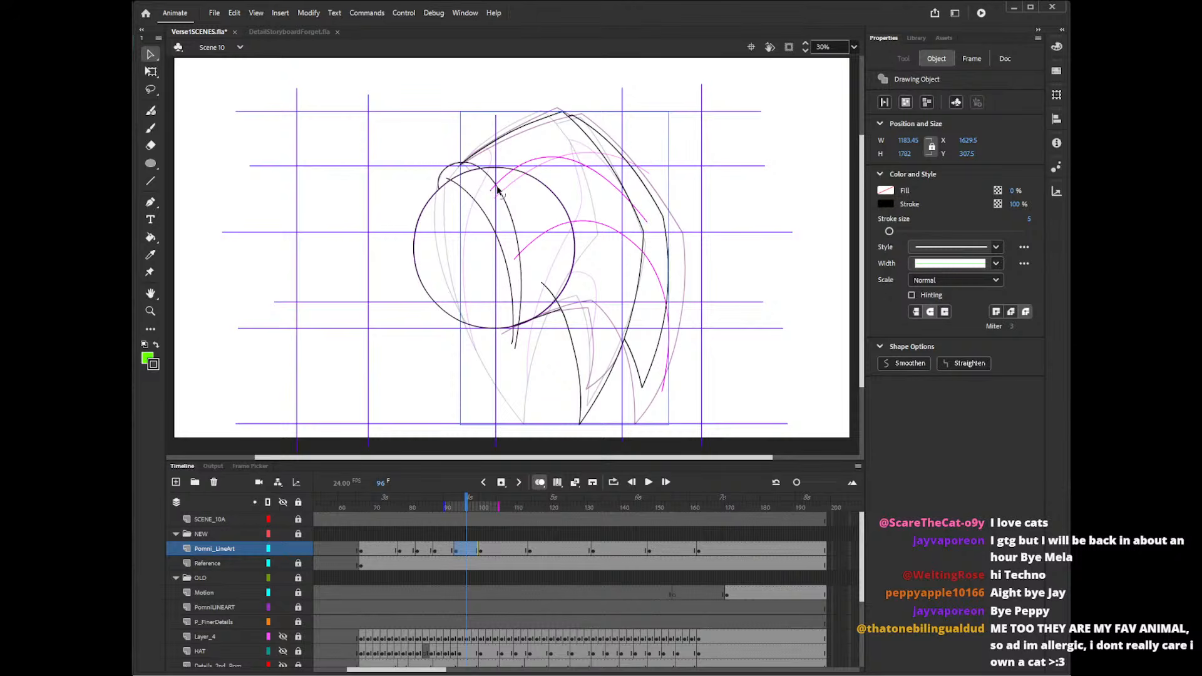
{"action": "mouse_move", "coordinate": [491, 189]}
{"action": "left_mouse_down"}
{"action": "mouse_move", "coordinate": [484, 179]}
{"action": "mouse_move", "coordinate": [488, 189]}
{"action": "left_mouse_up"}
{"action": "left_click_drag", "start_coordinate": [558, 156], "coordinate": [577, 150]}
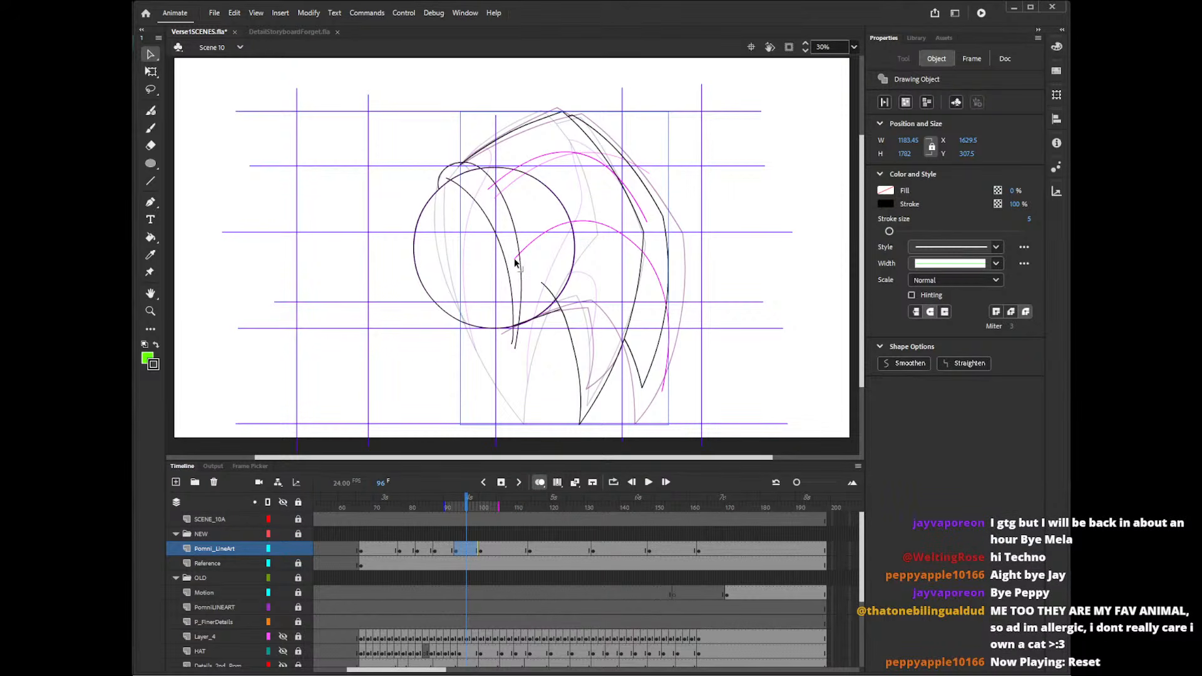
- Reshape the lower magenta curve, swinging its outer end inward to the front spike's inner edge and tightening its bend around the head circle
{"action": "left_click_drag", "start_coordinate": [514, 260], "coordinate": [518, 244]}
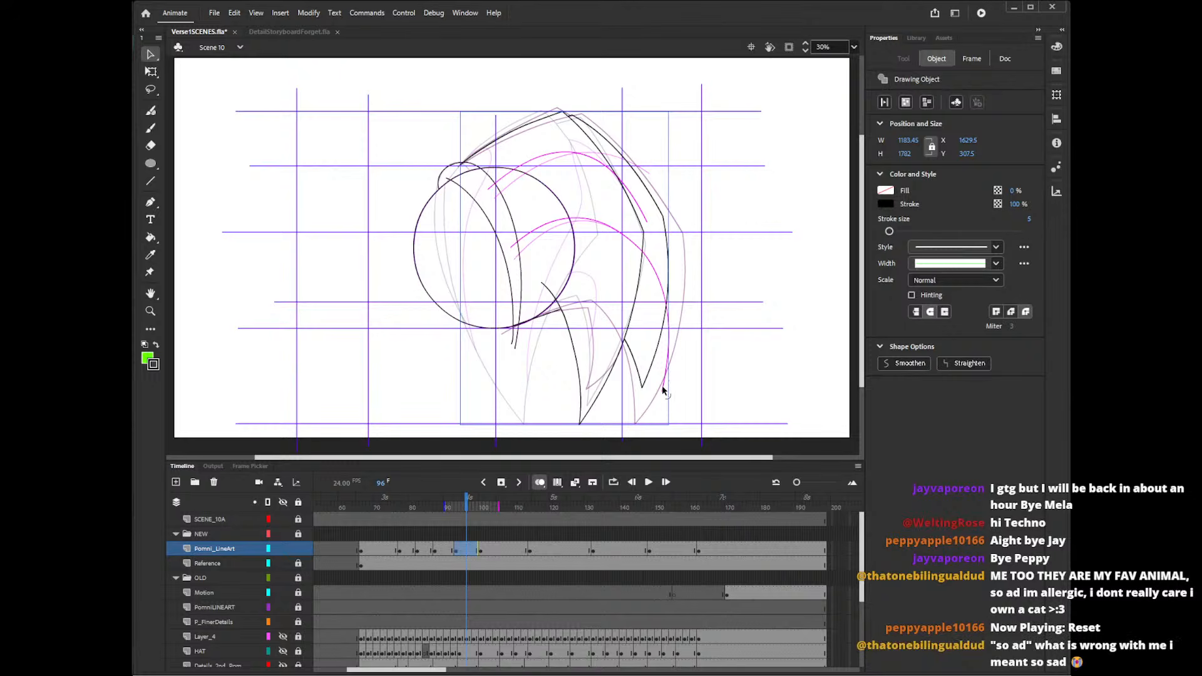
{"action": "mouse_move", "coordinate": [662, 392]}
{"action": "left_mouse_down"}
{"action": "mouse_move", "coordinate": [636, 398]}
{"action": "mouse_move", "coordinate": [662, 380]}
{"action": "left_mouse_up"}
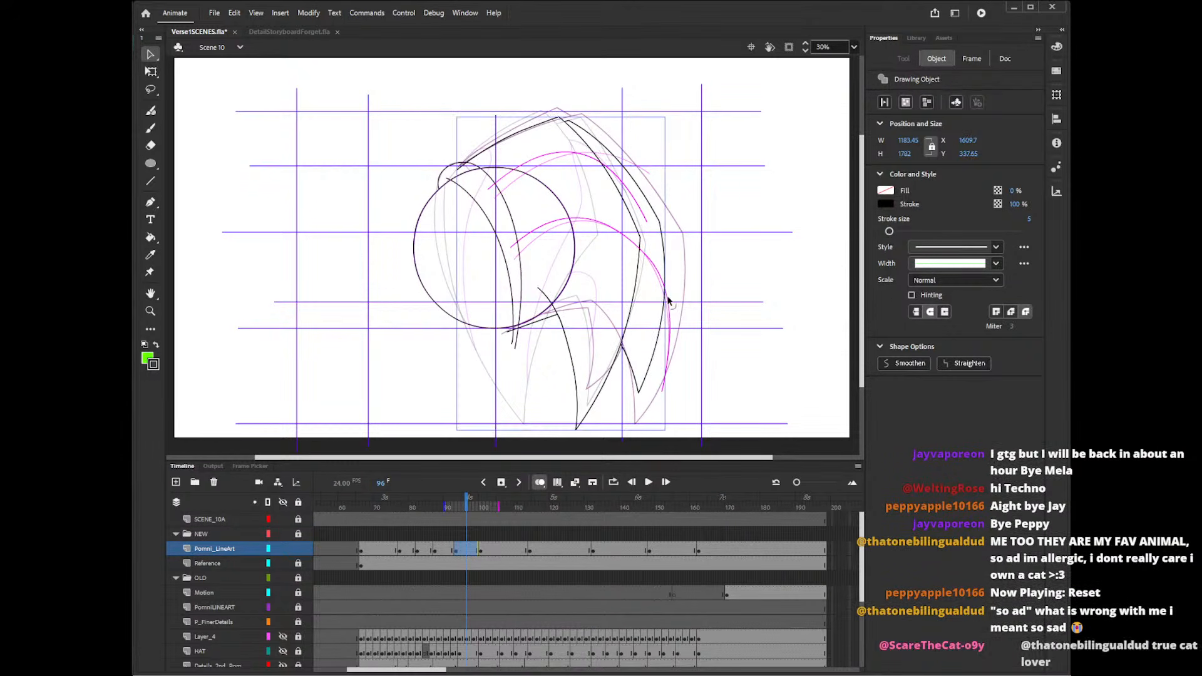
{"action": "left_click", "coordinate": [684, 258]}
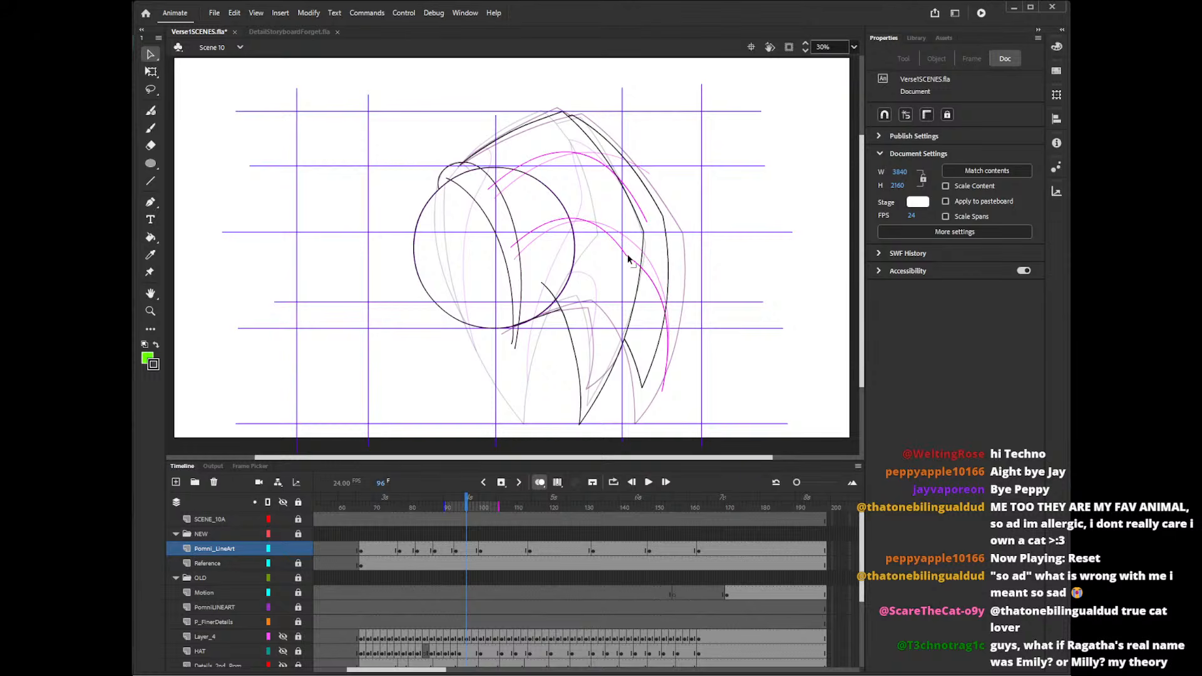
{"action": "left_click_drag", "start_coordinate": [662, 393], "coordinate": [610, 397]}
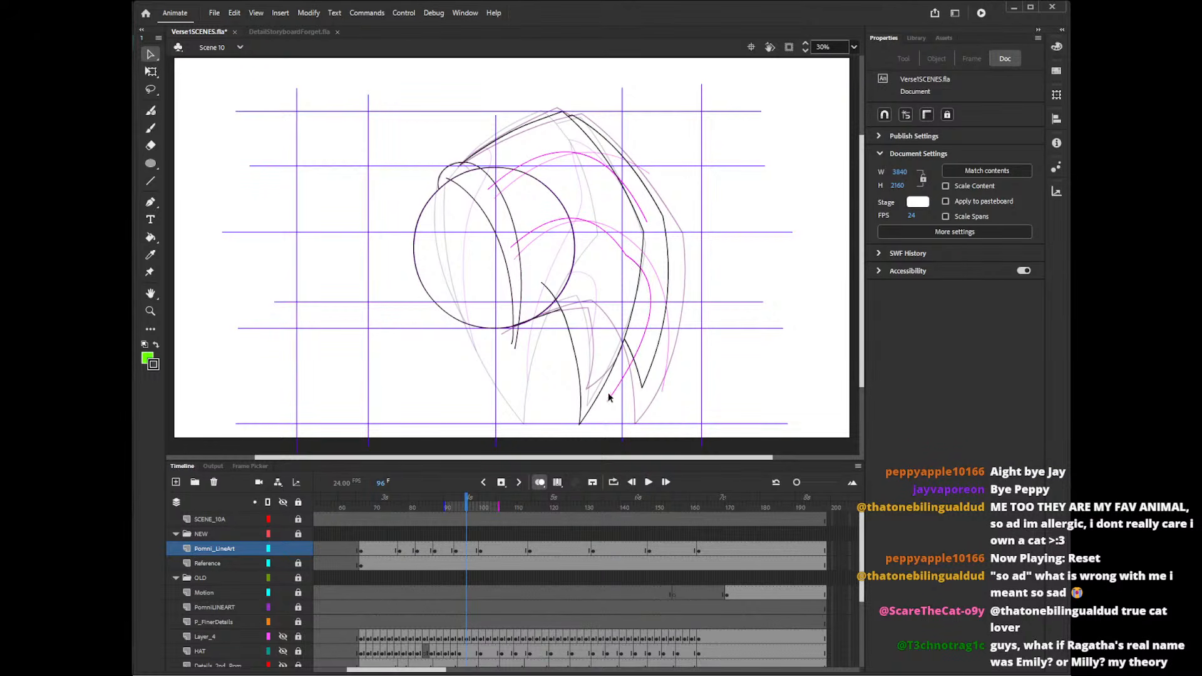
{"action": "left_click_drag", "start_coordinate": [651, 314], "coordinate": [624, 324]}
{"action": "left_click_drag", "start_coordinate": [625, 257], "coordinate": [615, 336]}
{"action": "left_click_drag", "start_coordinate": [608, 400], "coordinate": [560, 400]}
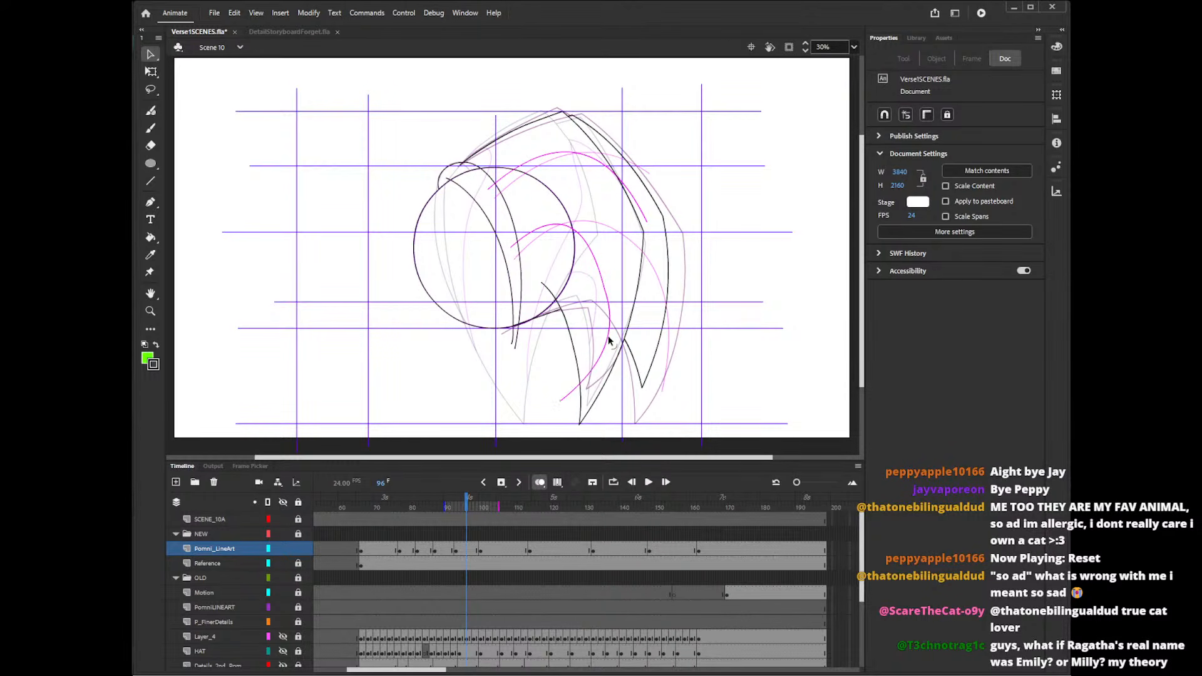
{"action": "left_click_drag", "start_coordinate": [608, 340], "coordinate": [593, 274]}
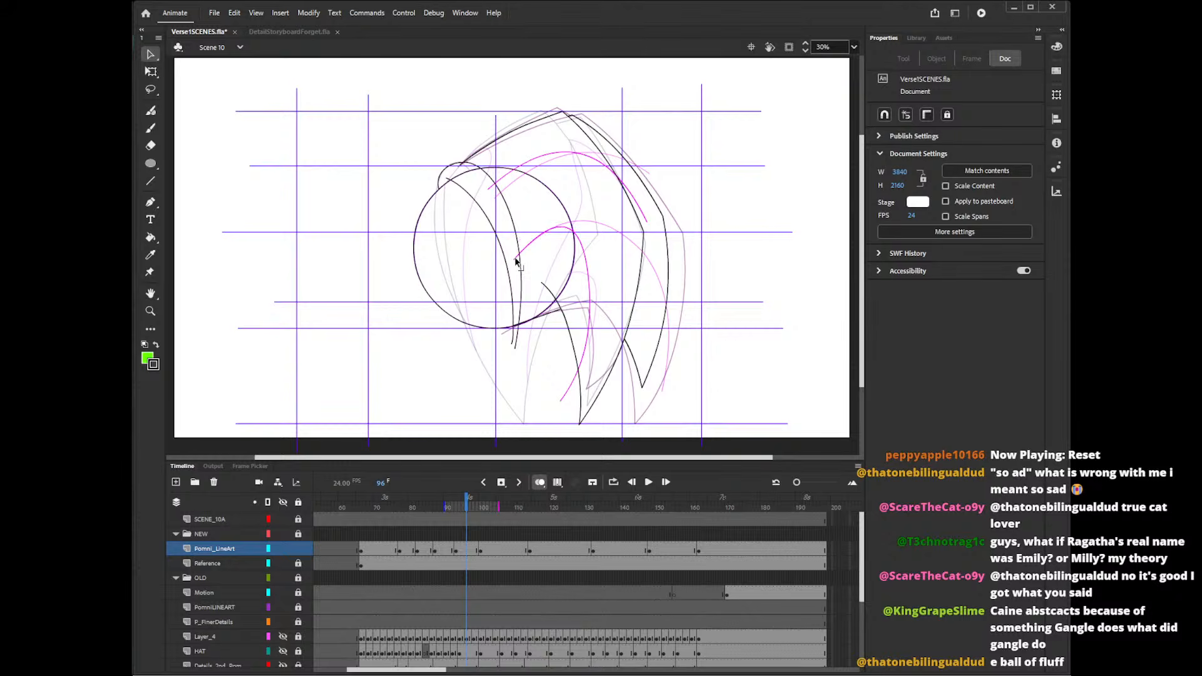
{"action": "left_click_drag", "start_coordinate": [590, 297], "coordinate": [586, 285]}
- Compare frame 96 with the previous pose, and pull the bend of the lower magenta curve's downstroke lower
{"action": "key", "text": "comma"}
{"action": "key", "text": "comma"}
{"action": "key", "text": "comma"}
{"action": "key", "text": "comma"}
{"action": "key", "text": "comma"}
{"action": "key", "text": "comma"}
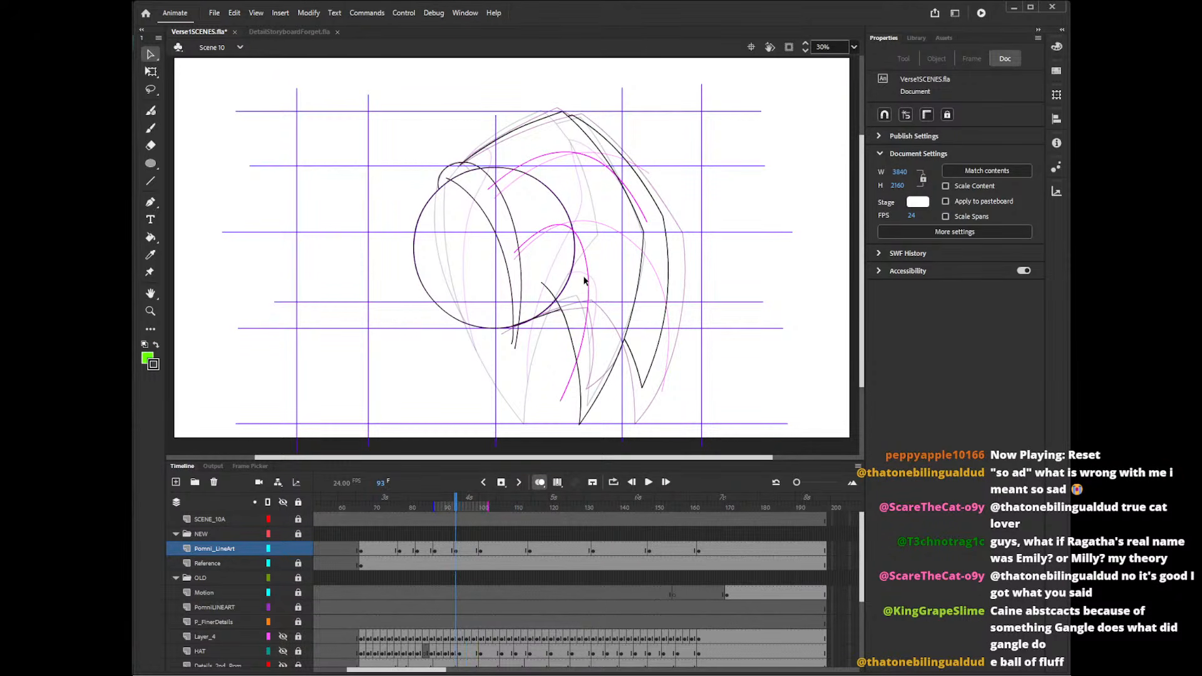
{"action": "key", "text": "period"}
{"action": "key", "text": "period"}
{"action": "key", "text": "period"}
{"action": "key", "text": "period"}
{"action": "left_click_drag", "start_coordinate": [587, 269], "coordinate": [582, 330]}
- Flip back and forth through the frames around 96 to examine how the lower magenta curve moves between poses
{"action": "key", "text": "period"}
{"action": "key", "text": "period"}
{"action": "key", "text": "period"}
{"action": "key", "text": "period"}
{"action": "key", "text": "period"}
{"action": "key", "text": "period"}
{"action": "key", "text": "period"}
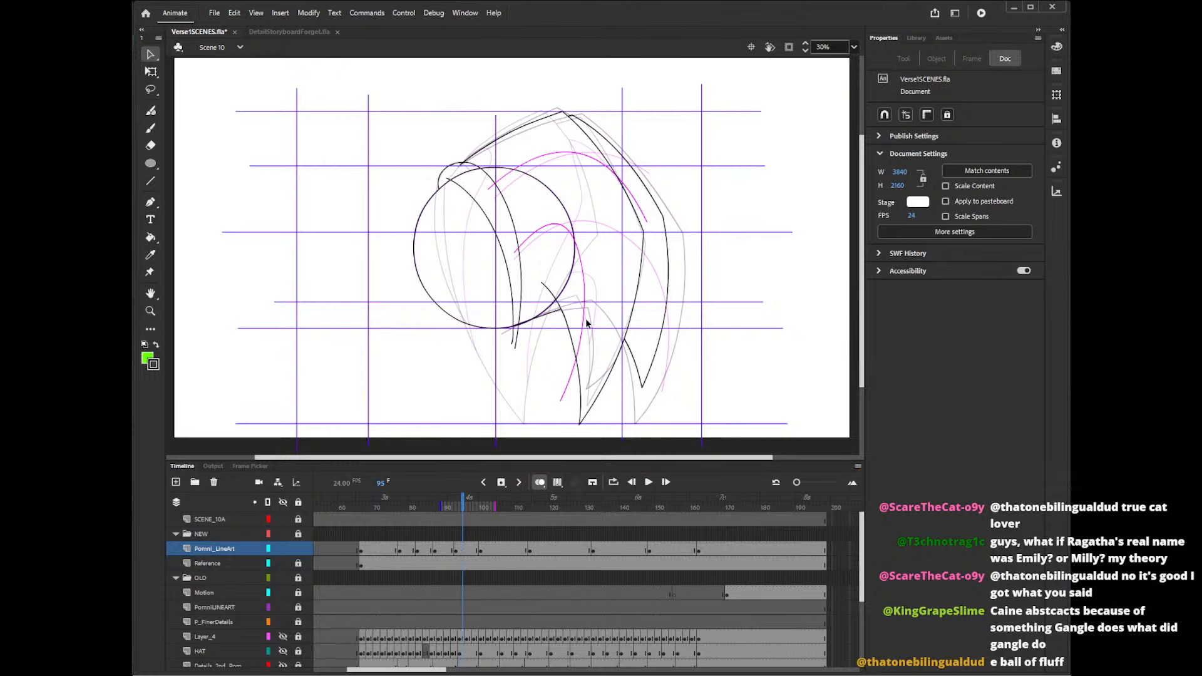
{"action": "key", "text": "comma"}
{"action": "key", "text": "comma"}
{"action": "key", "text": "comma"}
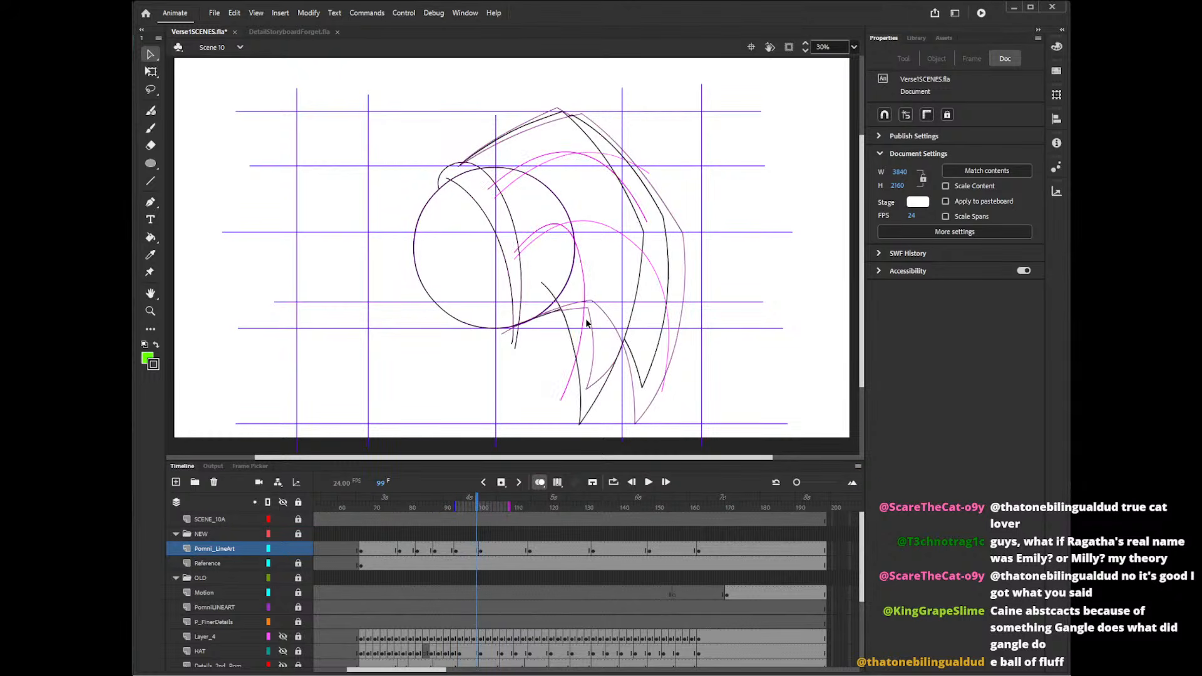
{"action": "key", "text": "period"}
{"action": "key", "text": "period"}
{"action": "key", "text": "period"}
{"action": "key", "text": "comma"}
{"action": "key", "text": "comma"}
{"action": "key", "text": "comma"}
{"action": "key", "text": "comma"}
{"action": "key", "text": "comma"}
{"action": "key", "text": "comma"}
{"action": "key", "text": "comma"}
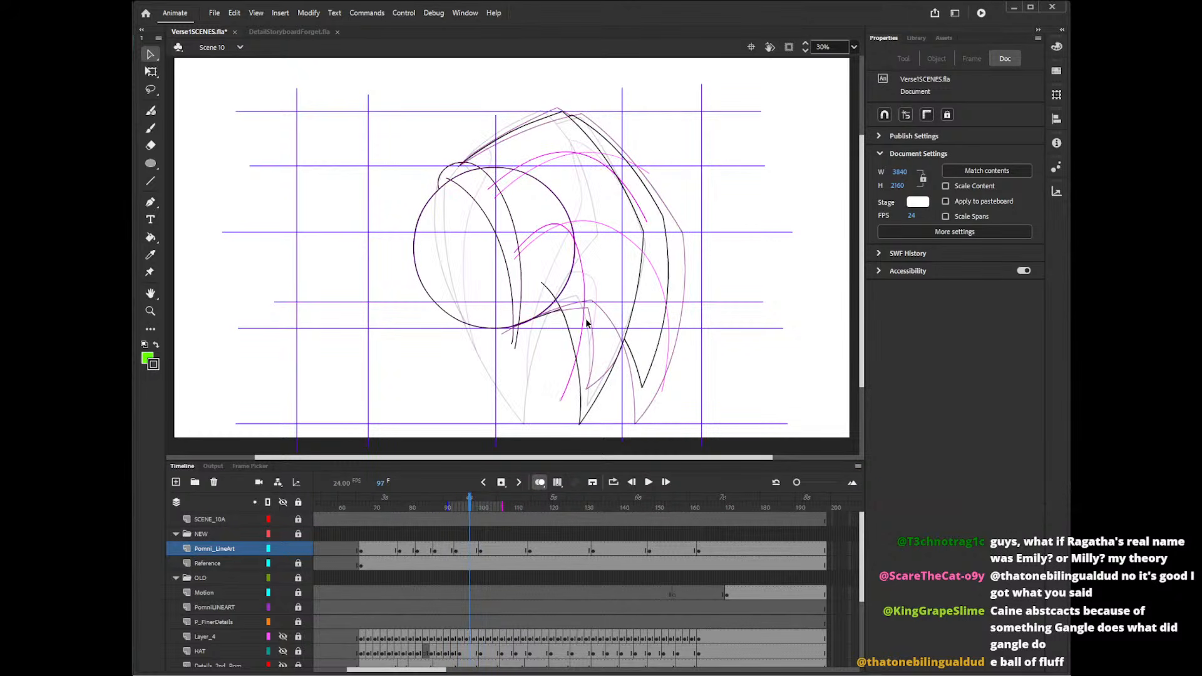
{"action": "key", "text": "period"}
{"action": "key", "text": "period"}
- Move the lower magenta curve's end down near the front spike's tip, bow it outward, and nudge the upper curve's outer end
{"action": "left_click_drag", "start_coordinate": [561, 400], "coordinate": [576, 412]}
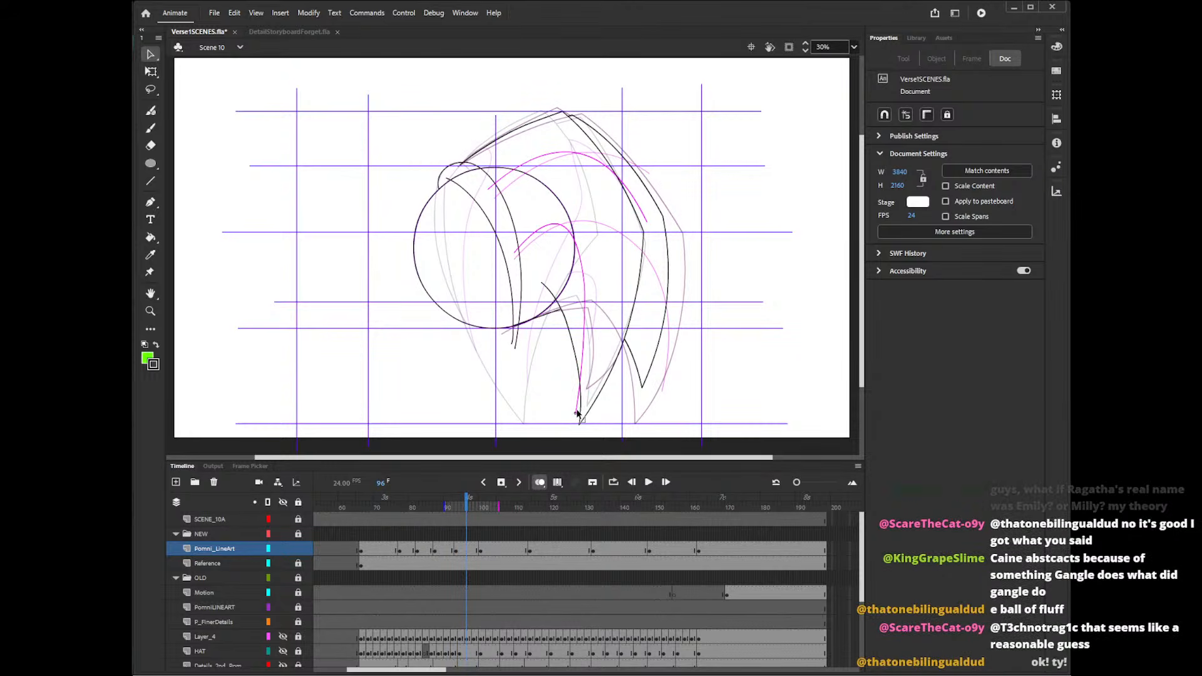
{"action": "left_click_drag", "start_coordinate": [582, 345], "coordinate": [591, 333]}
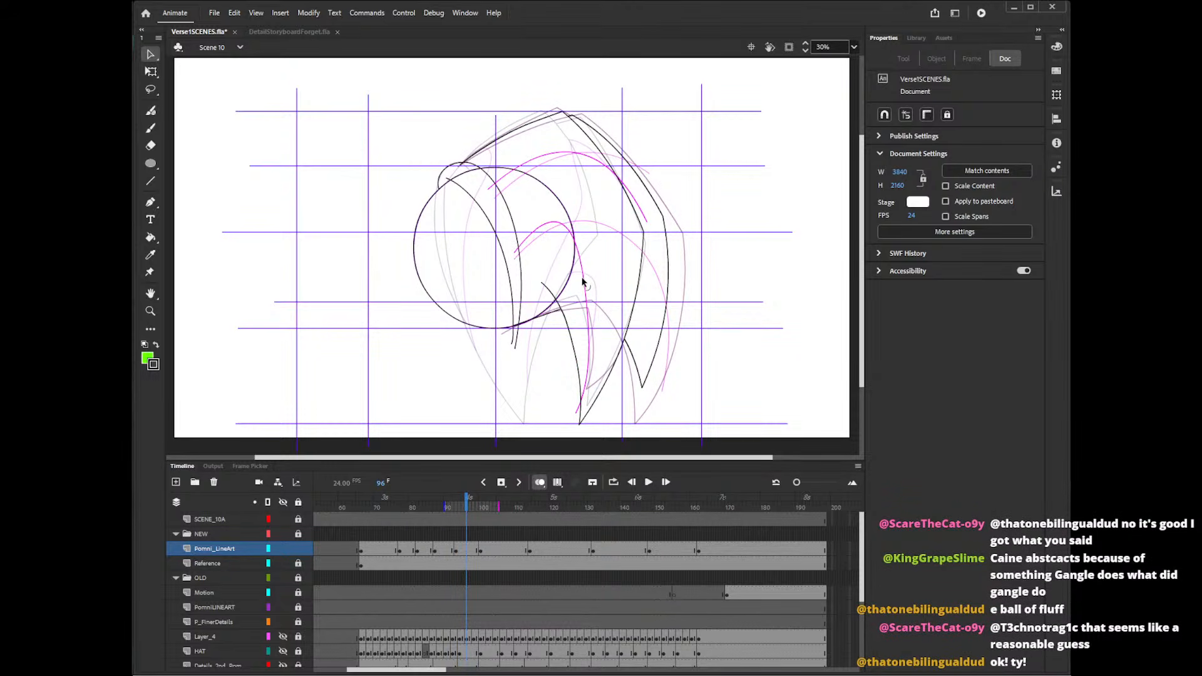
{"action": "mouse_move", "coordinate": [586, 292]}
{"action": "left_mouse_down"}
{"action": "mouse_move", "coordinate": [599, 303]}
{"action": "mouse_move", "coordinate": [603, 276]}
{"action": "mouse_move", "coordinate": [613, 291]}
{"action": "mouse_move", "coordinate": [602, 278]}
{"action": "left_mouse_up"}
{"action": "mouse_move", "coordinate": [585, 235]}
{"action": "left_mouse_down"}
{"action": "mouse_move", "coordinate": [607, 281]}
{"action": "mouse_move", "coordinate": [592, 249]}
{"action": "left_mouse_up"}
{"action": "left_click_drag", "start_coordinate": [606, 298], "coordinate": [617, 287]}
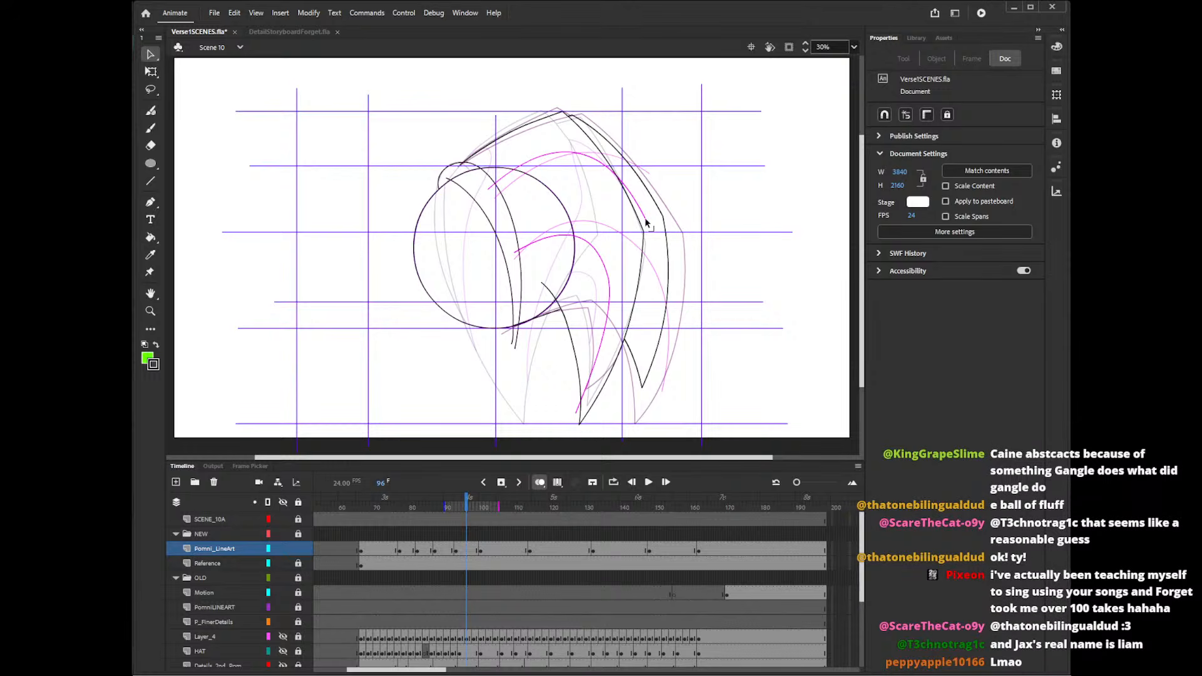
{"action": "left_click_drag", "start_coordinate": [647, 223], "coordinate": [649, 210]}
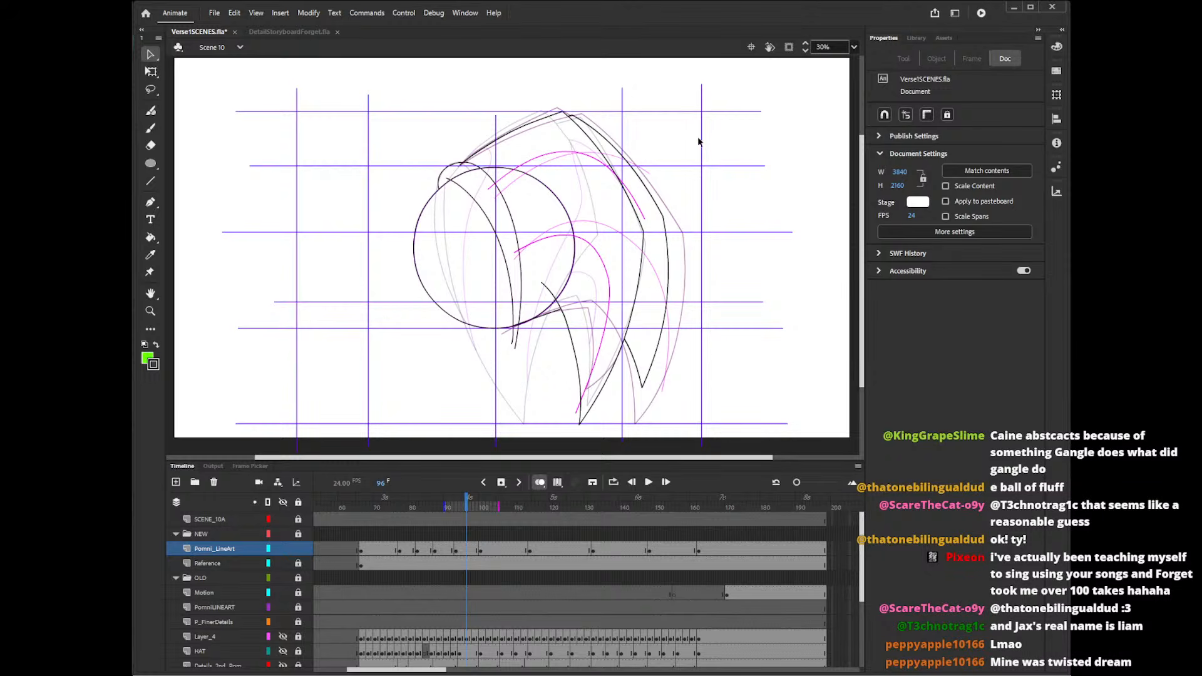
- With a magenta stroke, draw one line across the rear spike's top and one across its lower half, and curve the upper one along the spike
{"action": "key", "text": "n"}
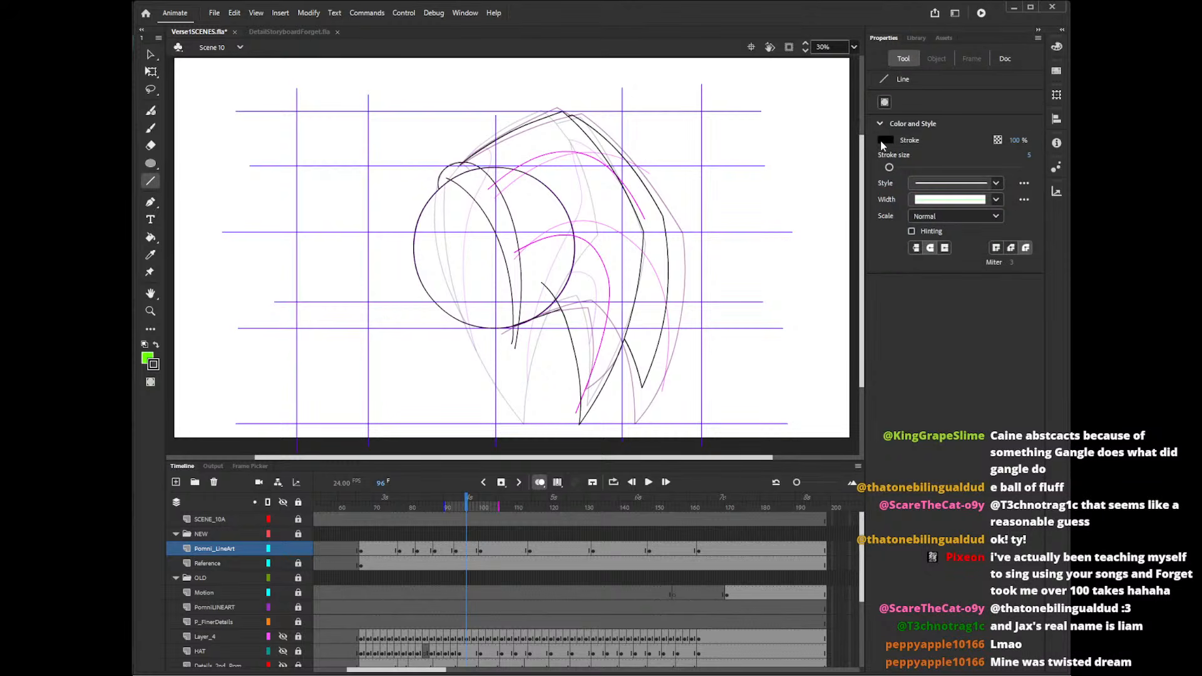
{"action": "left_click", "coordinate": [882, 143]}
{"action": "left_click", "coordinate": [673, 270]}
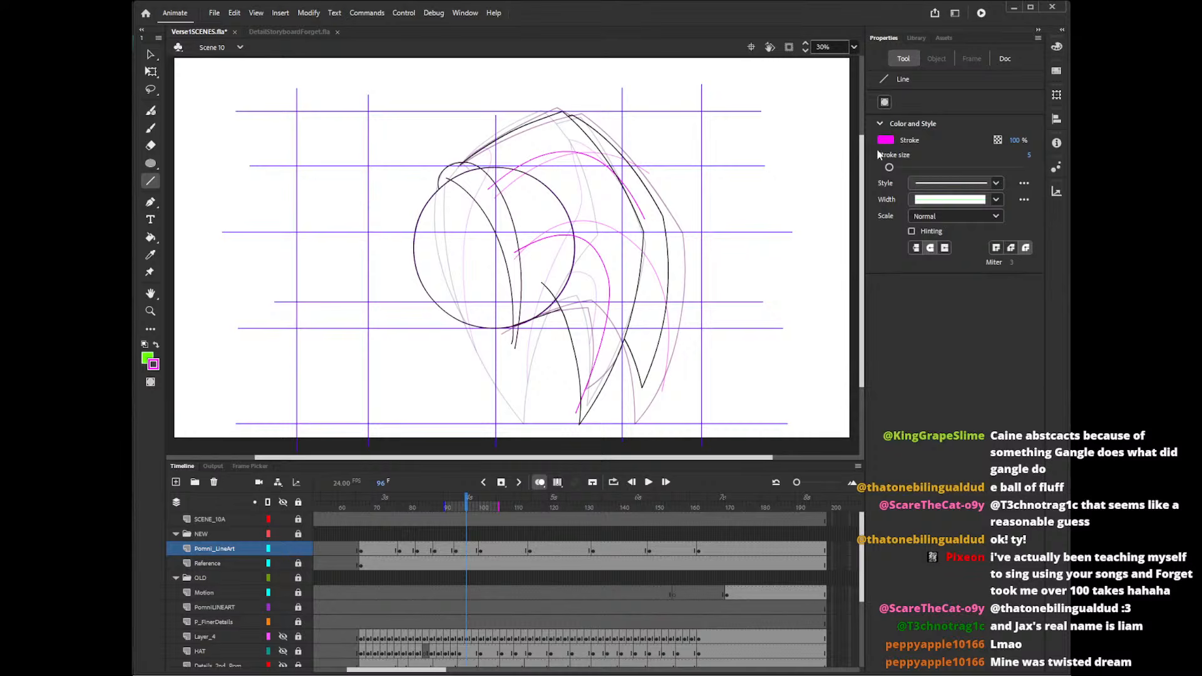
{"action": "left_click", "coordinate": [883, 103]}
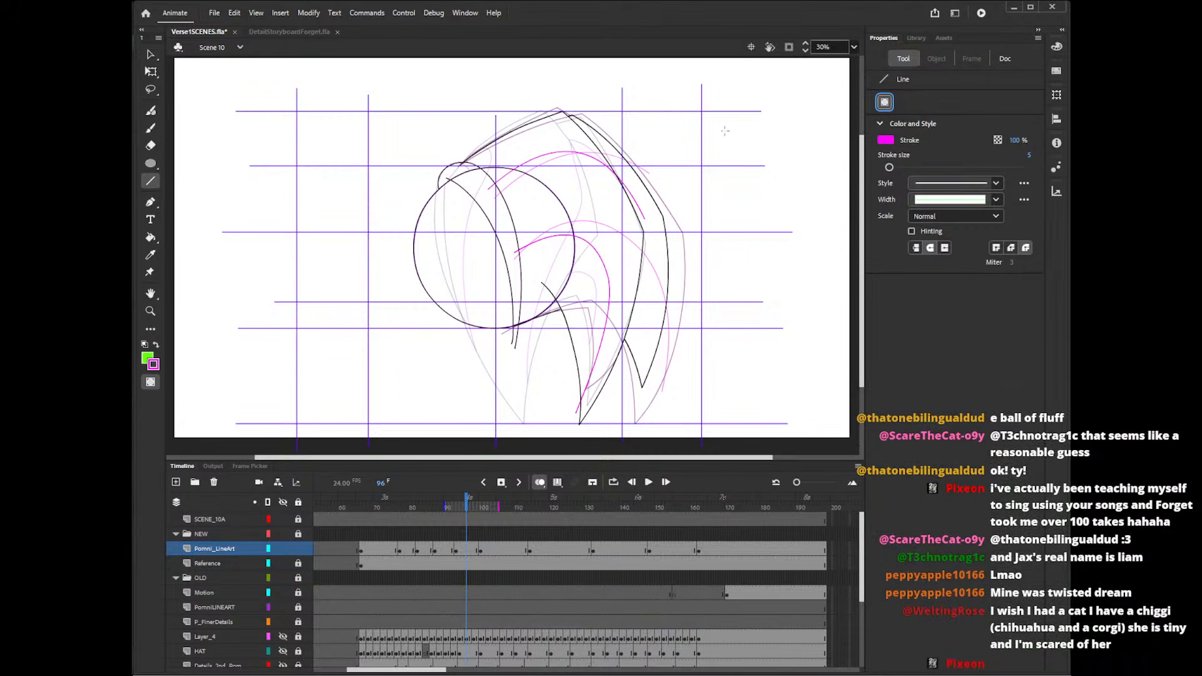
{"action": "left_click_drag", "start_coordinate": [567, 137], "coordinate": [688, 175]}
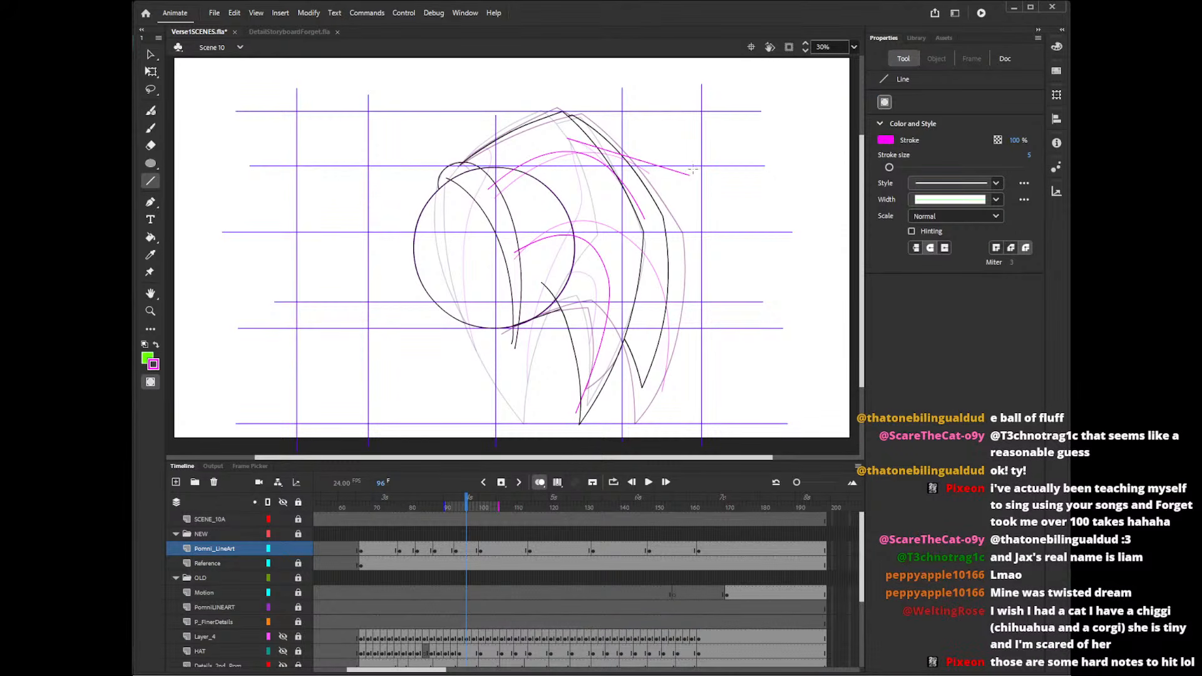
{"action": "left_click_drag", "start_coordinate": [625, 231], "coordinate": [691, 369]}
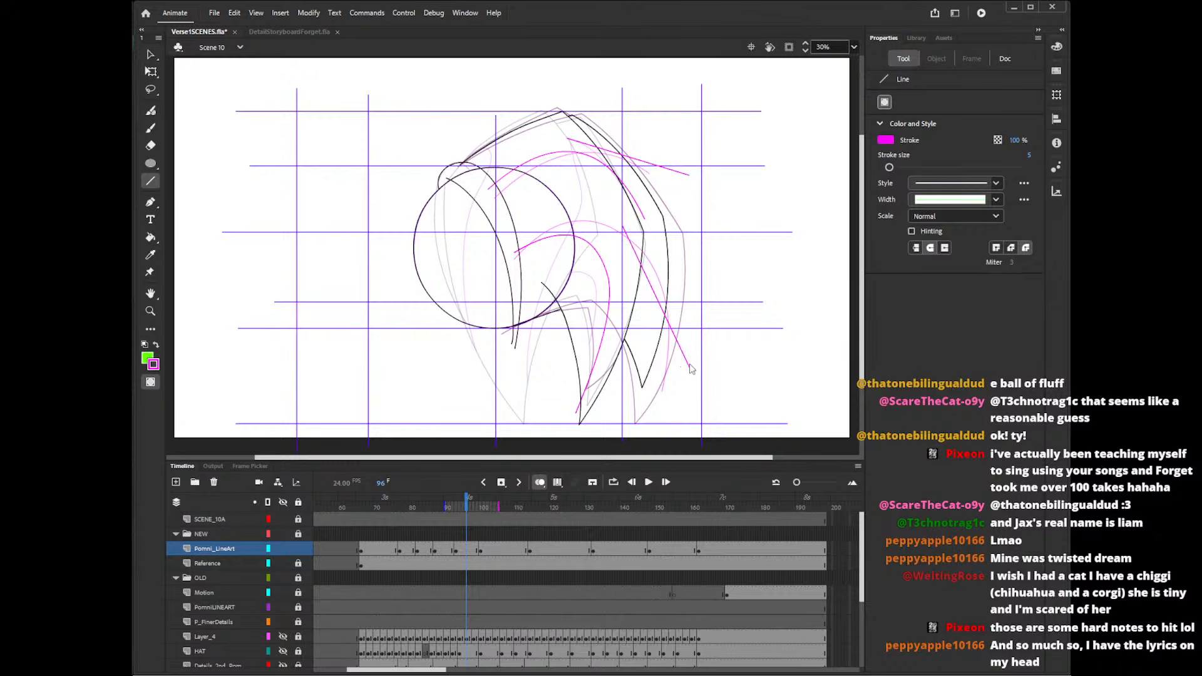
{"action": "key", "text": "v"}
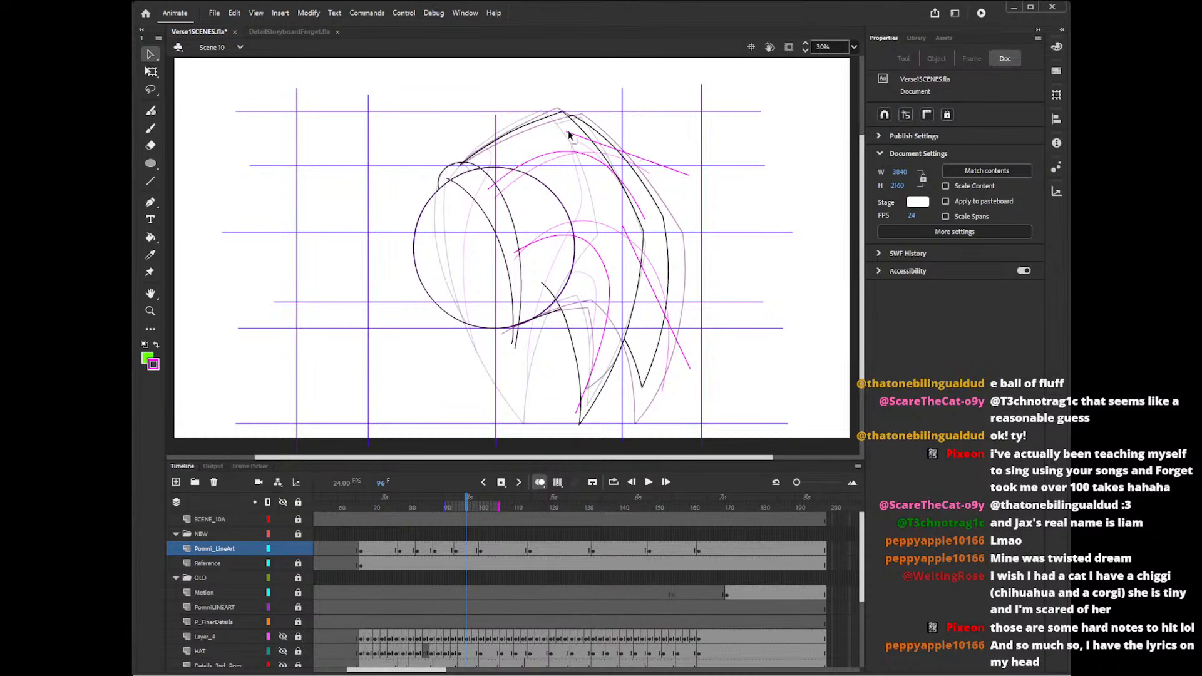
{"action": "left_click_drag", "start_coordinate": [689, 180], "coordinate": [650, 179]}
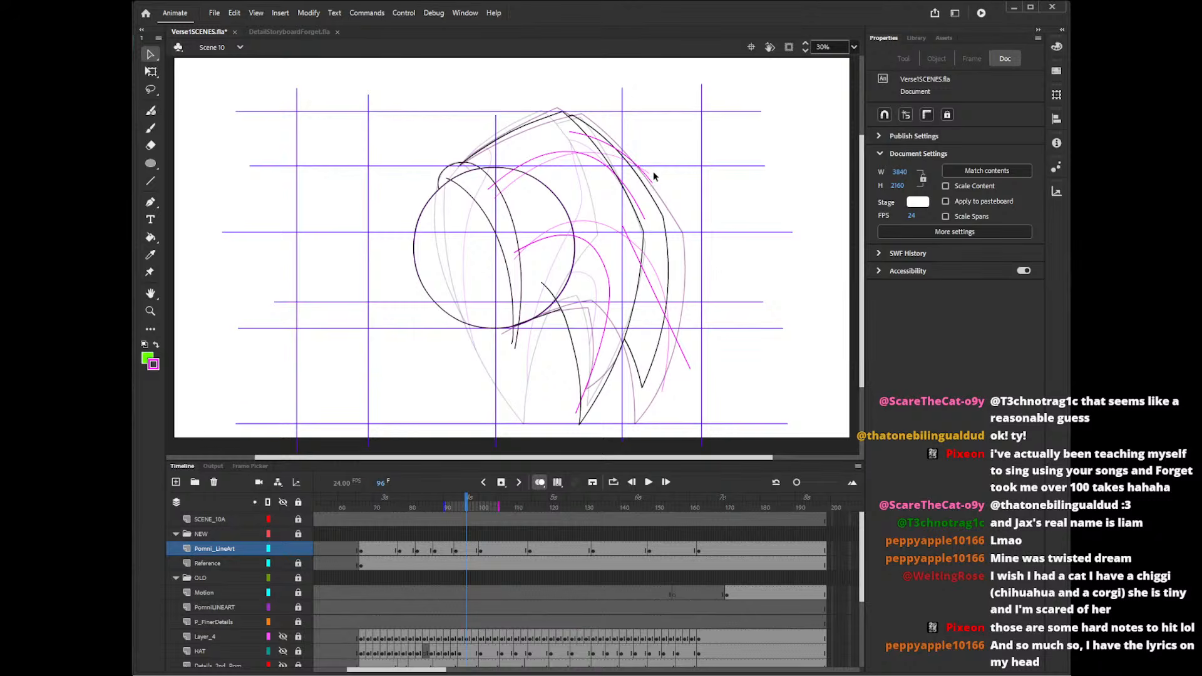
- Compare frame 96 with the previous pose at frame 88, and turn off onion skinning
{"action": "key", "text": "comma"}
{"action": "key", "text": "comma"}
{"action": "key", "text": "comma"}
{"action": "key", "text": "comma"}
{"action": "key", "text": "comma"}
{"action": "key", "text": "comma"}
{"action": "key", "text": "comma"}
{"action": "key", "text": "comma"}
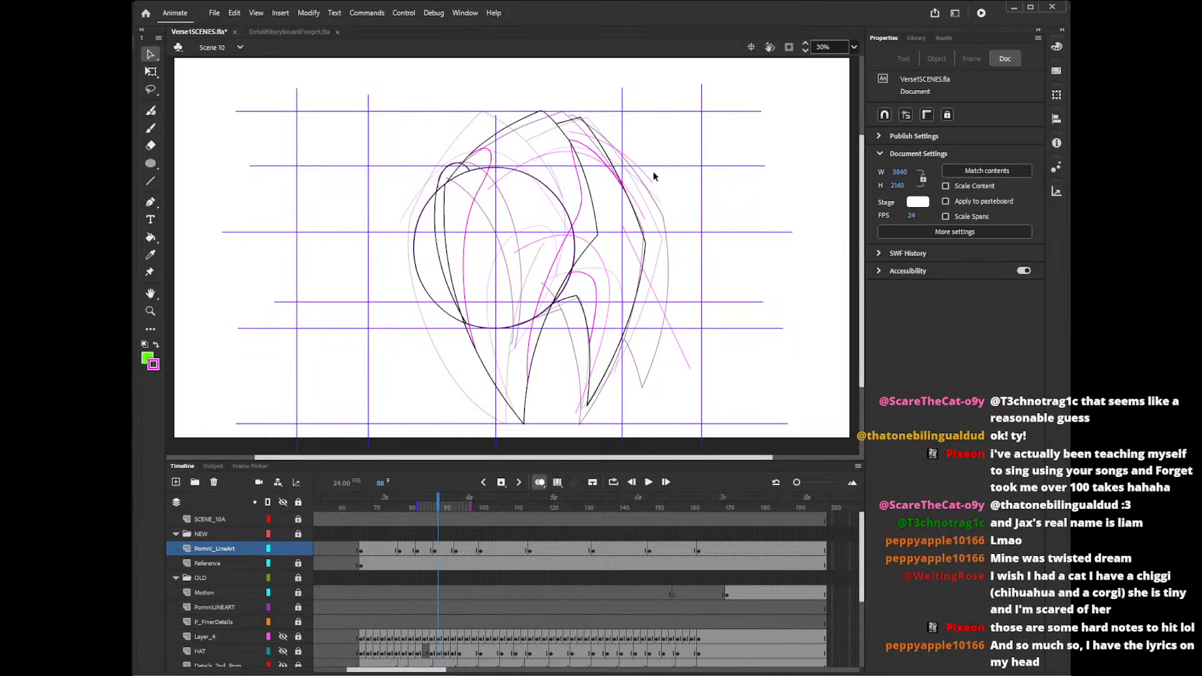
{"action": "left_click", "coordinate": [540, 482]}
- Flip back and forth through frames 88 to 101 to examine how the hat guides move between poses
{"action": "key", "text": "period"}
{"action": "key", "text": "period"}
{"action": "key", "text": "period"}
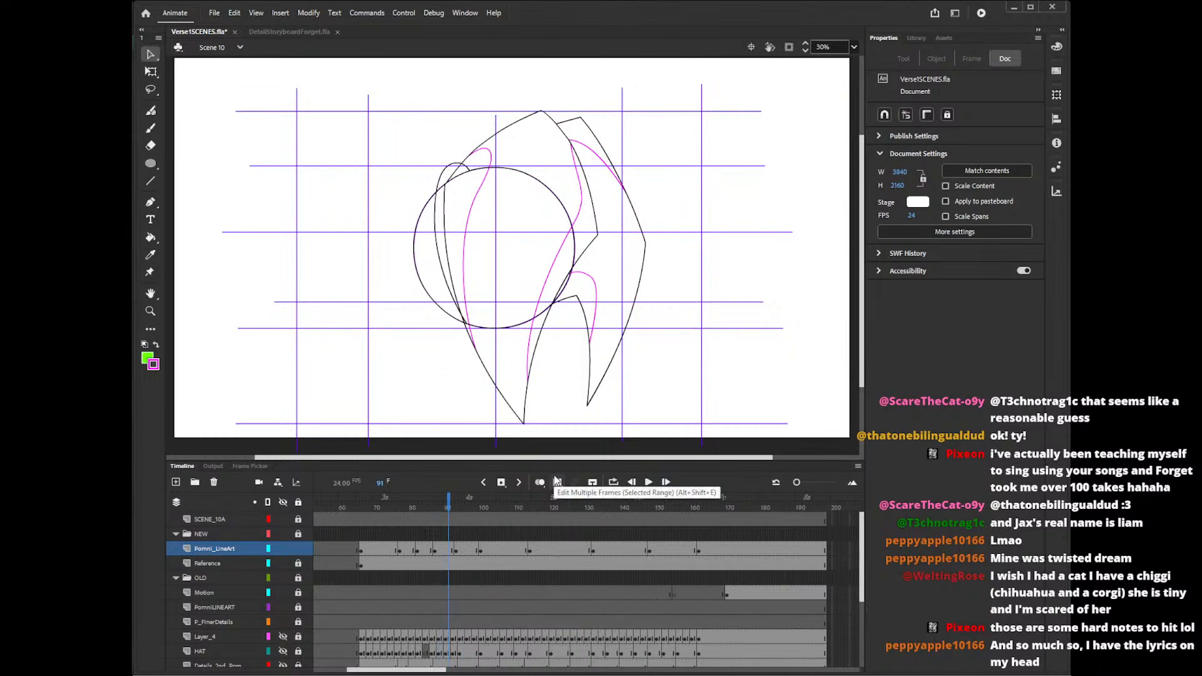
{"action": "key", "text": "period"}
{"action": "key", "text": "period"}
{"action": "key", "text": "period"}
{"action": "key", "text": "period"}
{"action": "key", "text": "period"}
{"action": "key", "text": "period"}
{"action": "key", "text": "period"}
{"action": "key", "text": "period"}
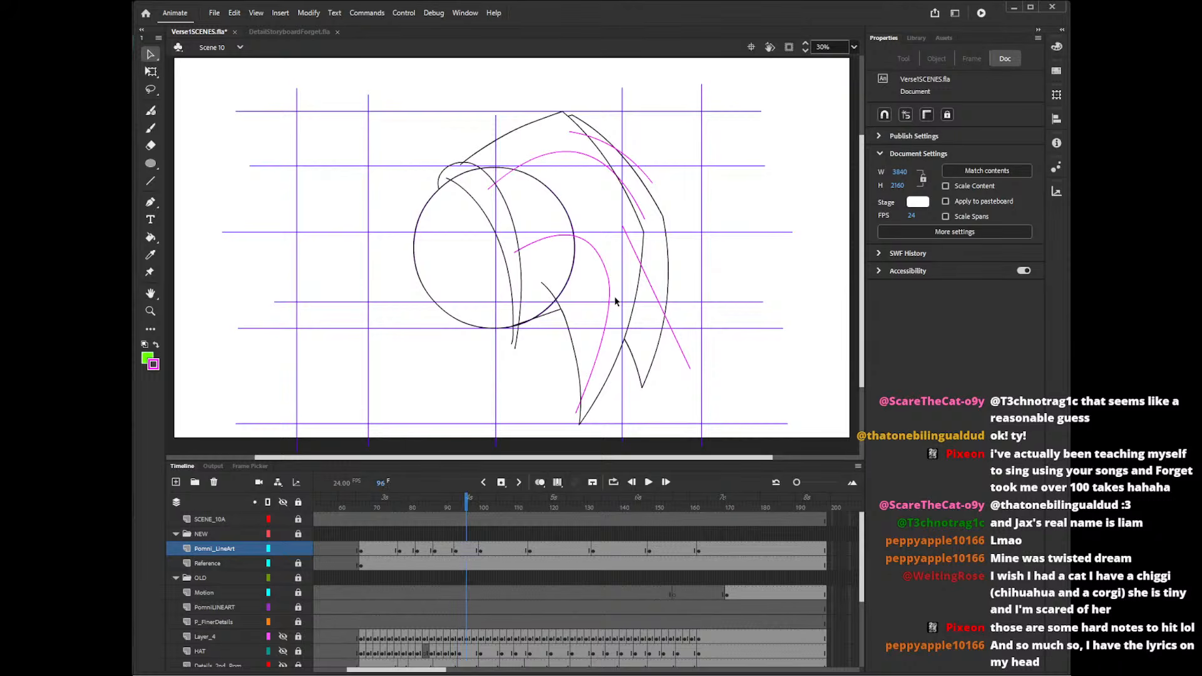
{"action": "key", "text": "period"}
{"action": "key", "text": "period"}
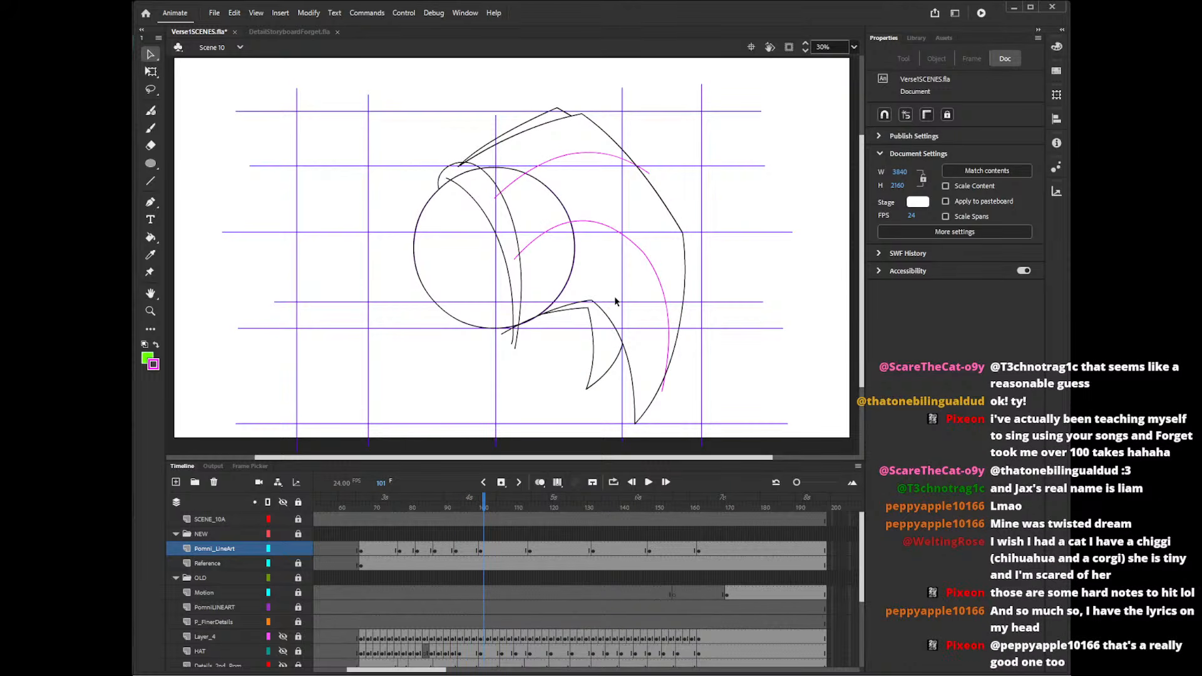
{"action": "key", "text": "comma"}
{"action": "key", "text": "comma"}
{"action": "key", "text": "comma"}
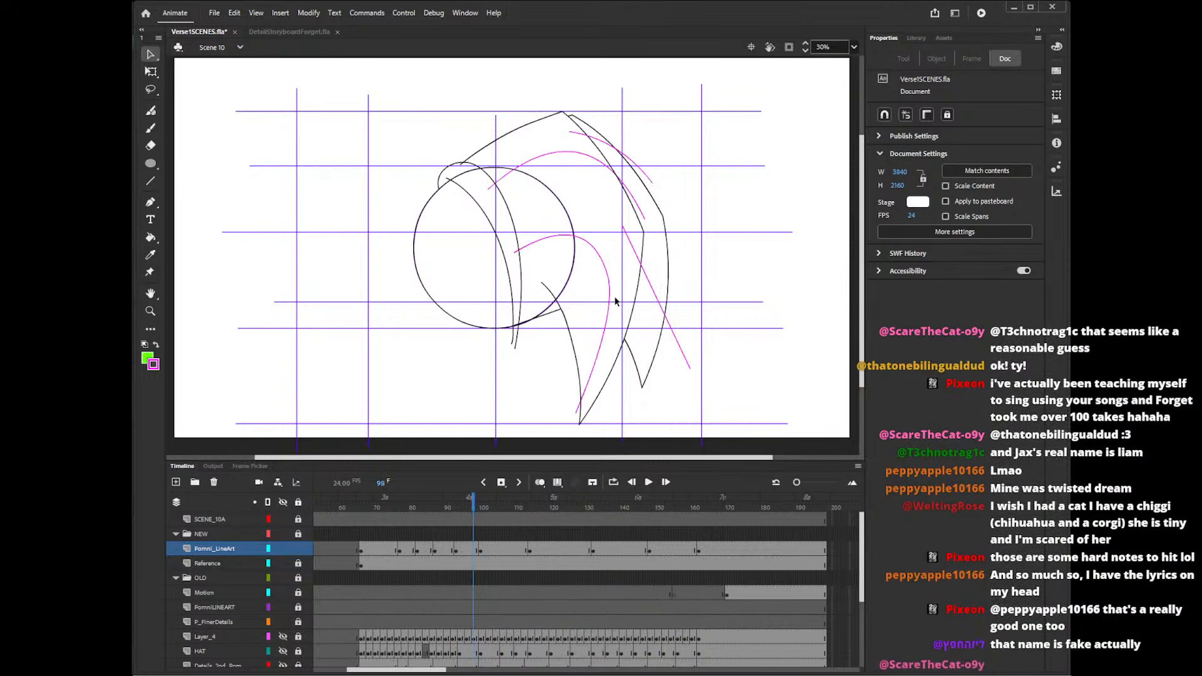
{"action": "key", "text": "comma"}
{"action": "key", "text": "comma"}
{"action": "key", "text": "comma"}
{"action": "key", "text": "comma"}
{"action": "key", "text": "comma"}
{"action": "key", "text": "comma"}
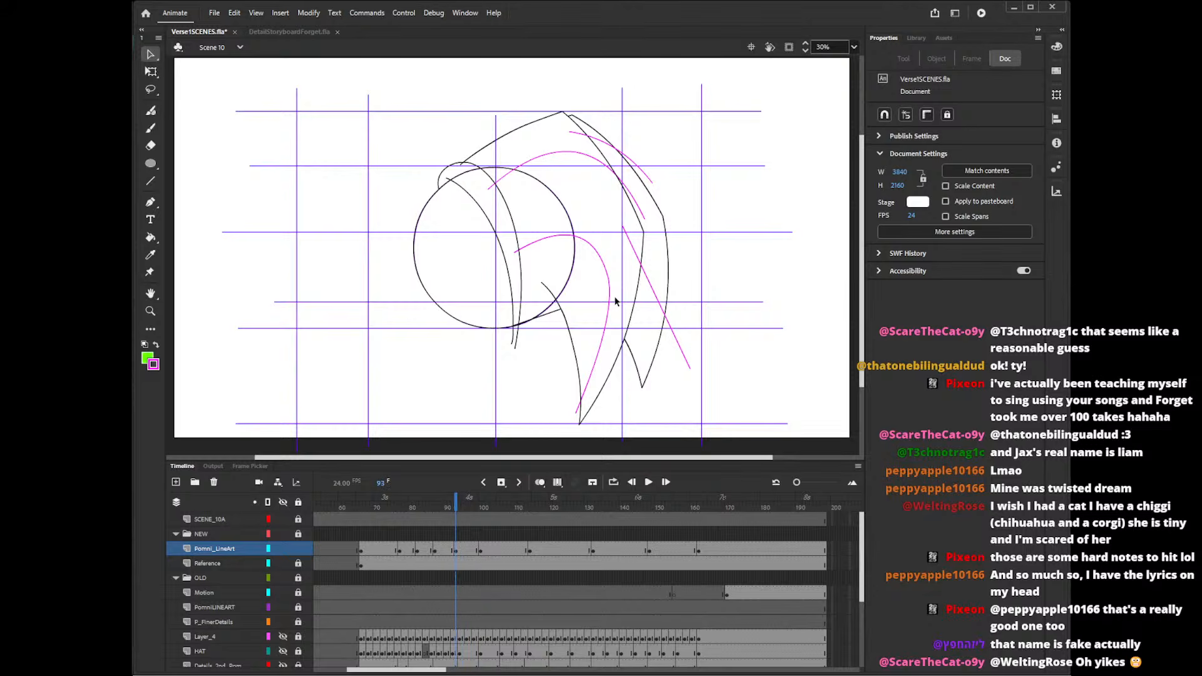
{"action": "key", "text": "period"}
{"action": "key", "text": "comma"}
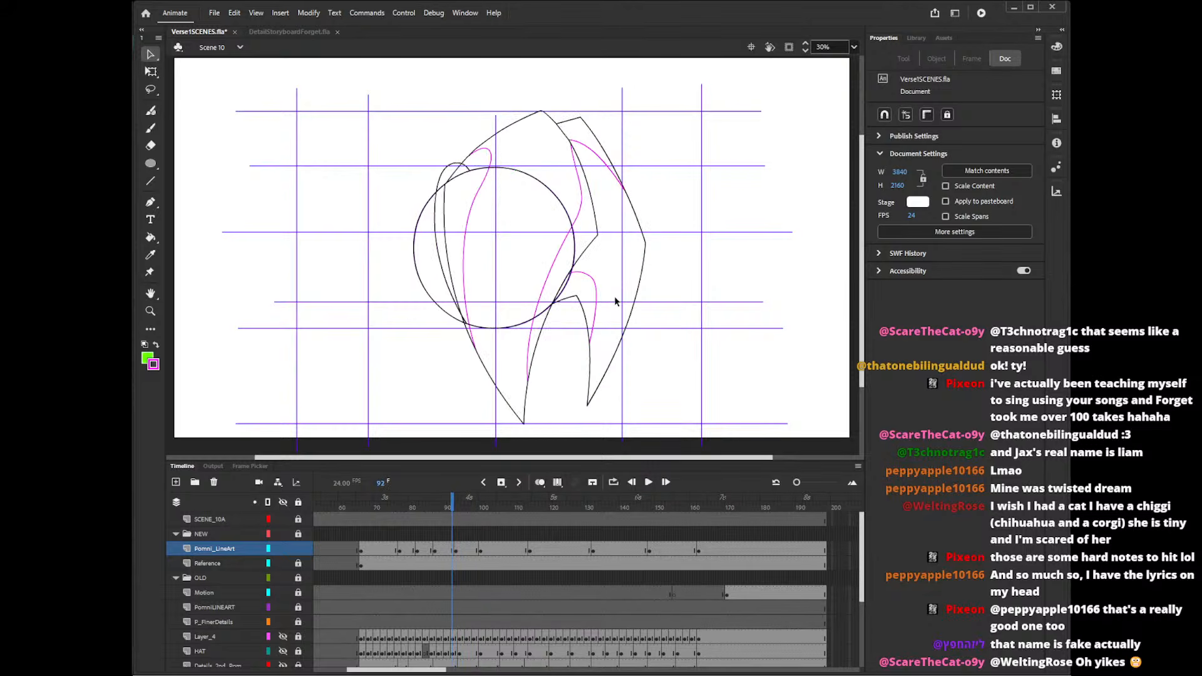
{"action": "key", "text": "period"}
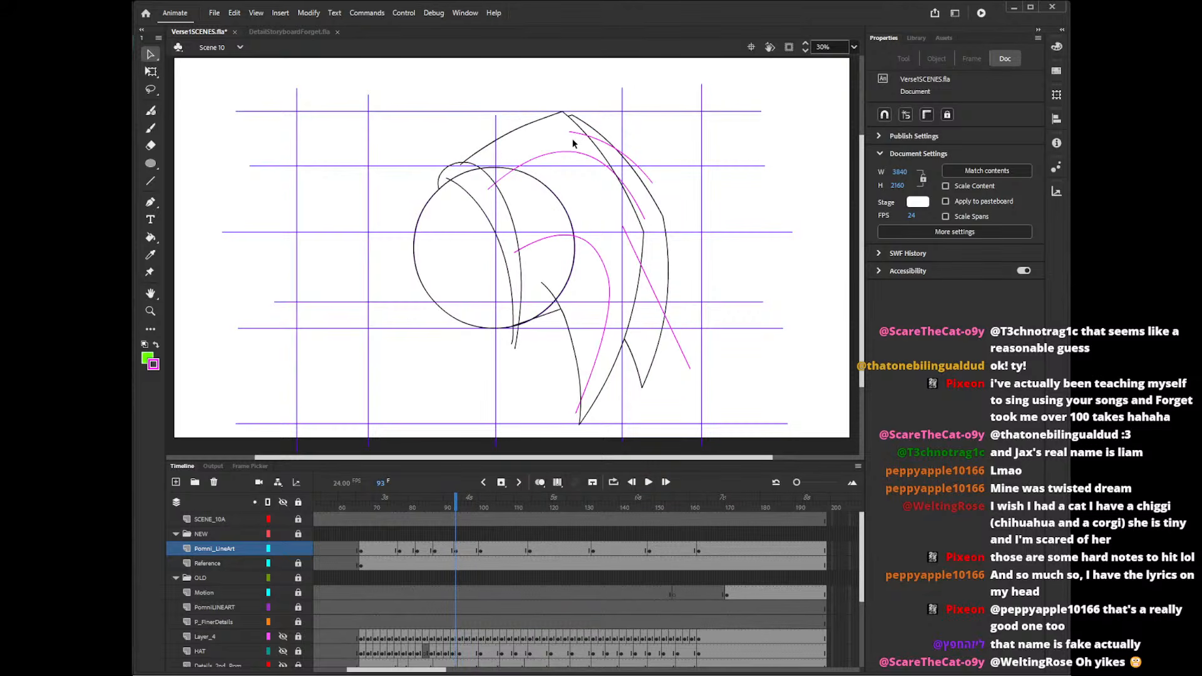
- Shift both ends of the rear spike's upper magenta curve toward the head, and check it against the previous pose
{"action": "left_click_drag", "start_coordinate": [570, 132], "coordinate": [564, 141]}
{"action": "left_click_drag", "start_coordinate": [653, 182], "coordinate": [645, 169]}
{"action": "key", "text": "comma"}
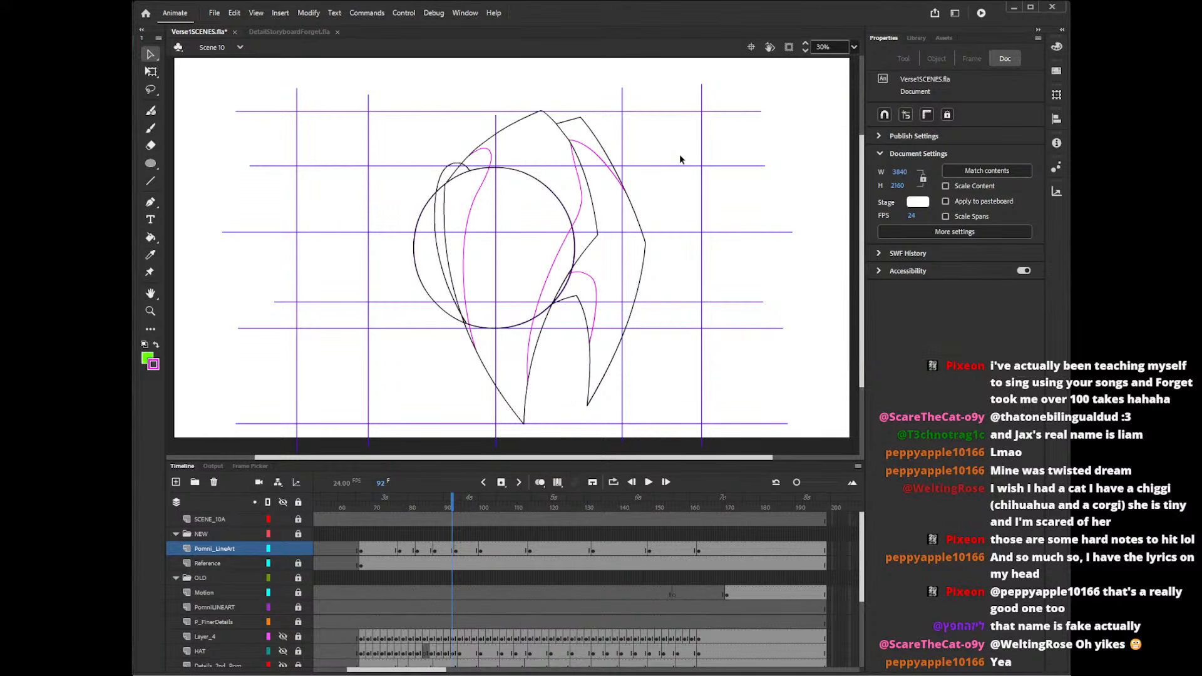
{"action": "key", "text": "period"}
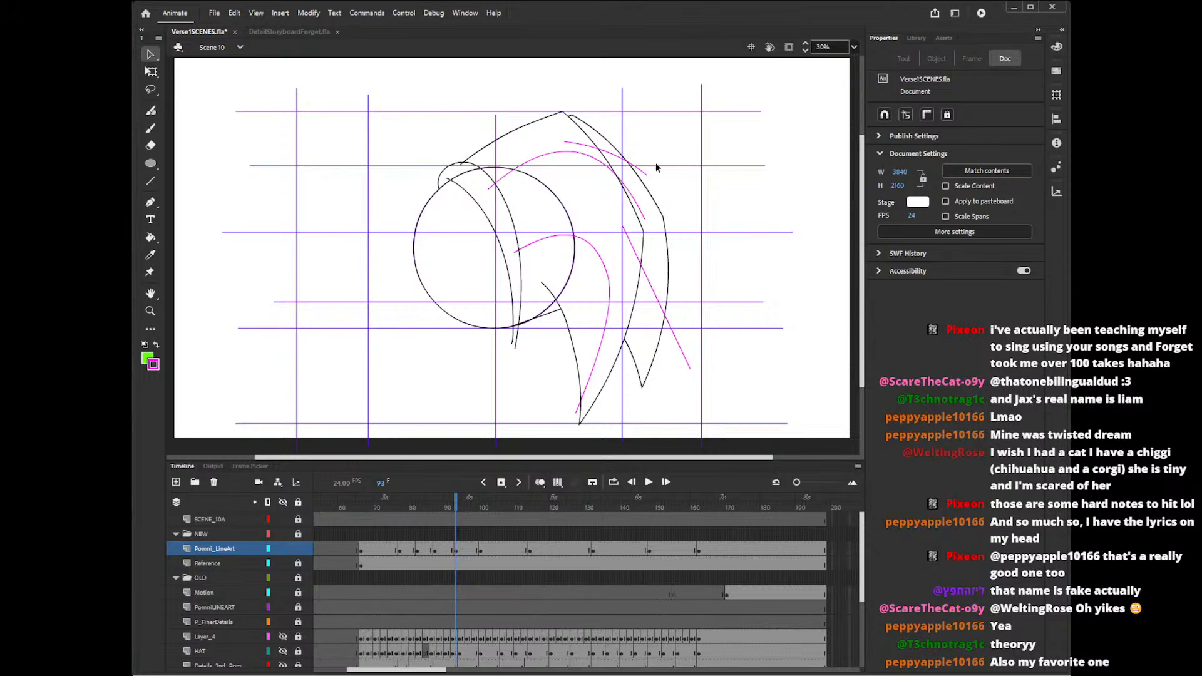
{"action": "key", "text": "comma"}
{"action": "key", "text": "period"}
{"action": "key", "text": "comma"}
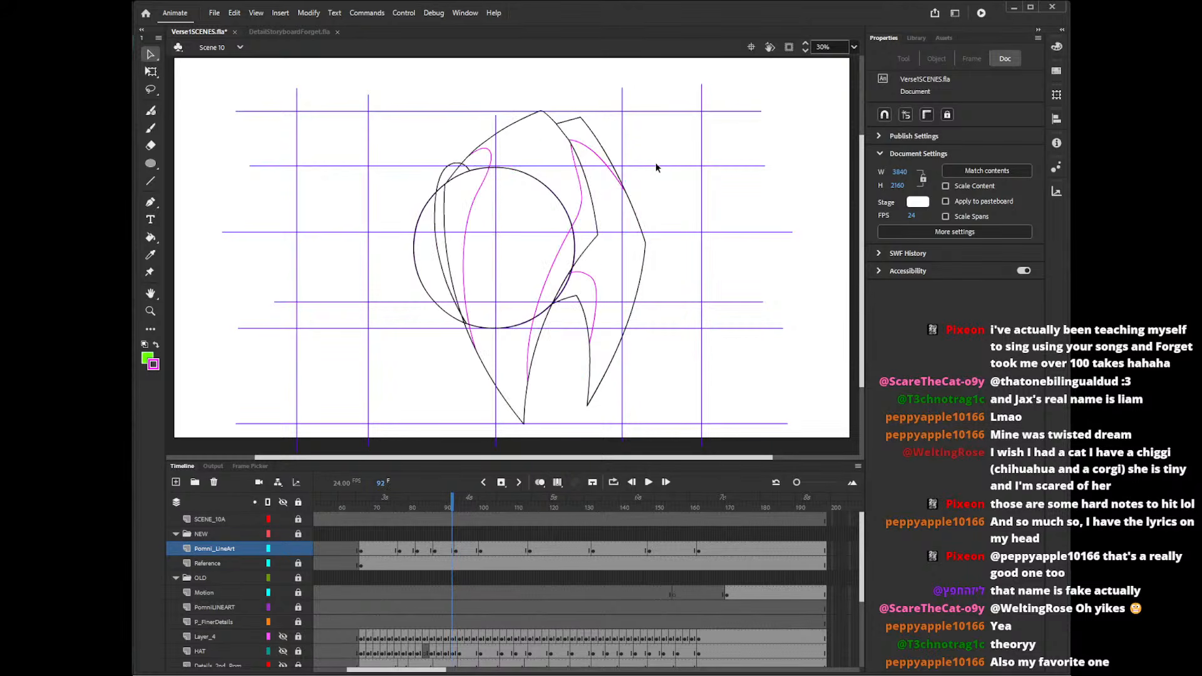
{"action": "key", "text": "period"}
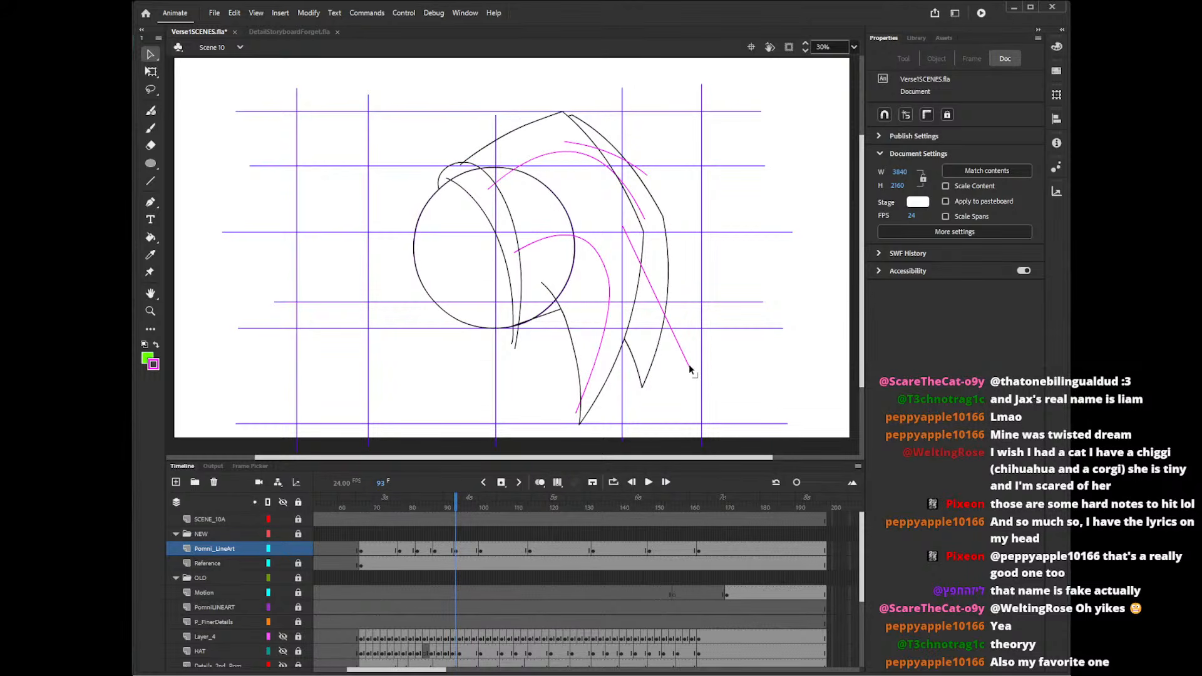
- Move the lower end of the rear spike's lower magenta line to the spike's tip and bow the line outward
{"action": "left_click_drag", "start_coordinate": [689, 368], "coordinate": [663, 383]}
{"action": "mouse_move", "coordinate": [649, 327]}
{"action": "left_mouse_down"}
{"action": "mouse_move", "coordinate": [667, 303]}
{"action": "mouse_move", "coordinate": [663, 316]}
{"action": "left_mouse_up"}
{"action": "left_click_drag", "start_coordinate": [663, 383], "coordinate": [639, 390]}
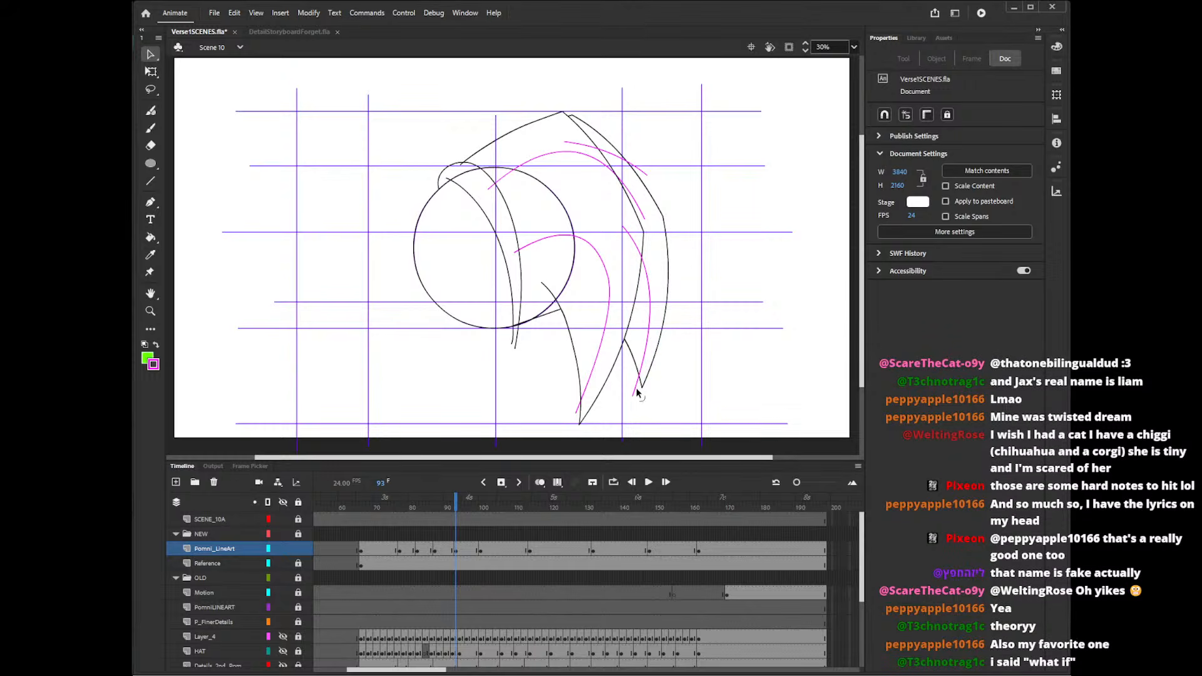
- Flip through frames 91 to 100 to examine how the rear spike's magenta curves flow into the neighbouring poses
{"action": "key", "text": "comma"}
{"action": "key", "text": "comma"}
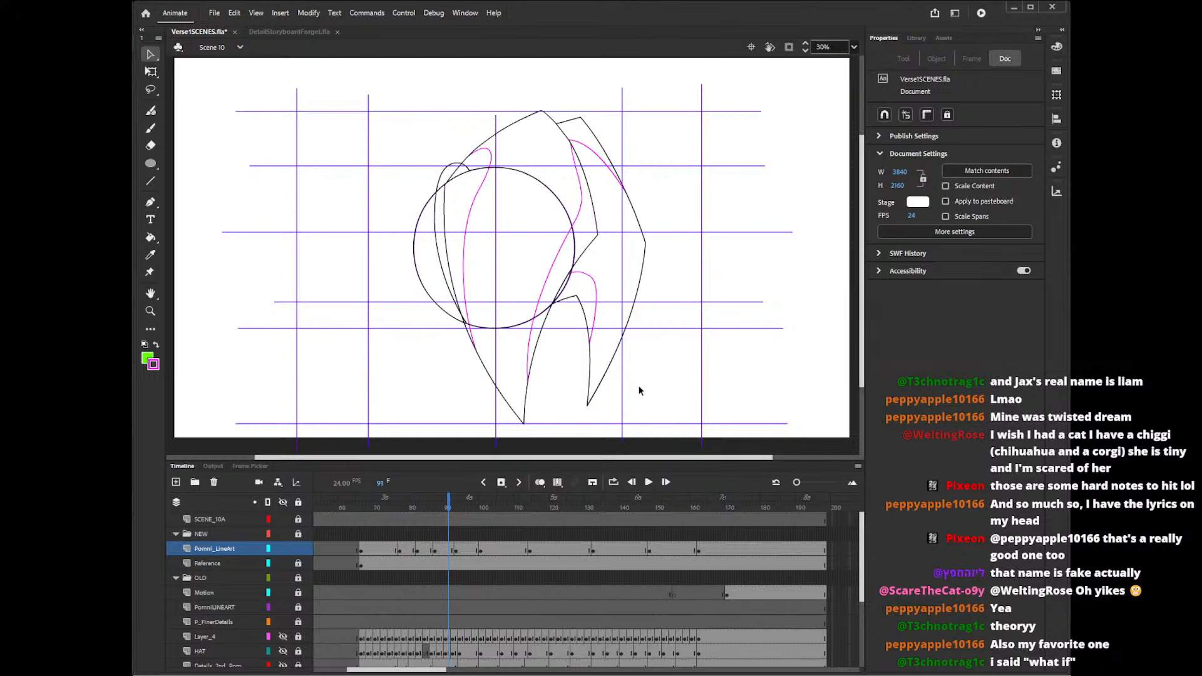
{"action": "key", "text": "period"}
{"action": "key", "text": "period"}
{"action": "key", "text": "period"}
{"action": "key", "text": "period"}
{"action": "key", "text": "period"}
{"action": "key", "text": "period"}
{"action": "key", "text": "period"}
{"action": "key", "text": "period"}
{"action": "key", "text": "period"}
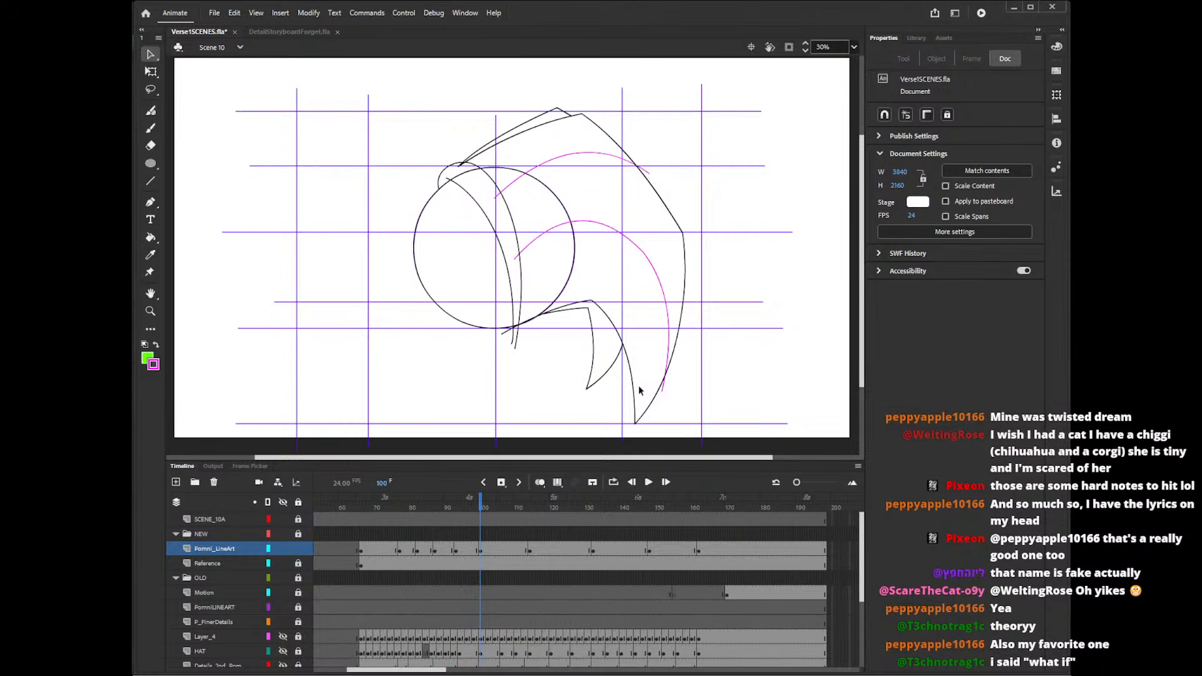
{"action": "key", "text": "comma"}
{"action": "key", "text": "comma"}
{"action": "key", "text": "comma"}
{"action": "key", "text": "comma"}
{"action": "key", "text": "comma"}
{"action": "key", "text": "comma"}
{"action": "key", "text": "comma"}
{"action": "key", "text": "comma"}
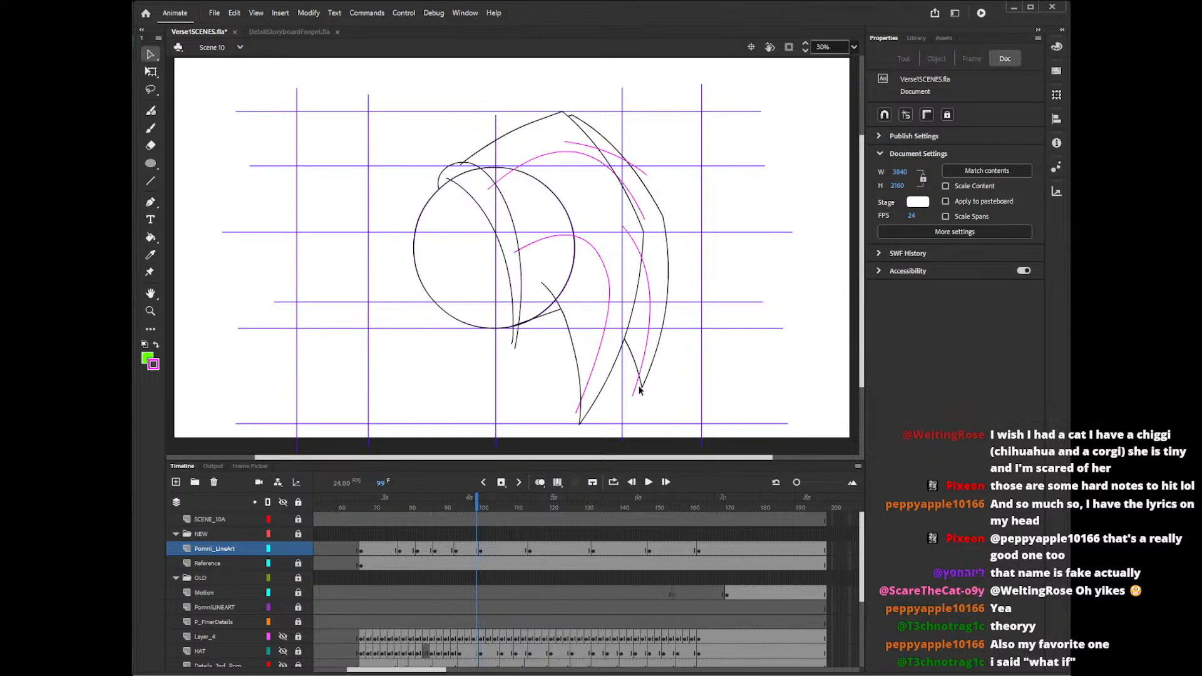
{"action": "key", "text": "comma"}
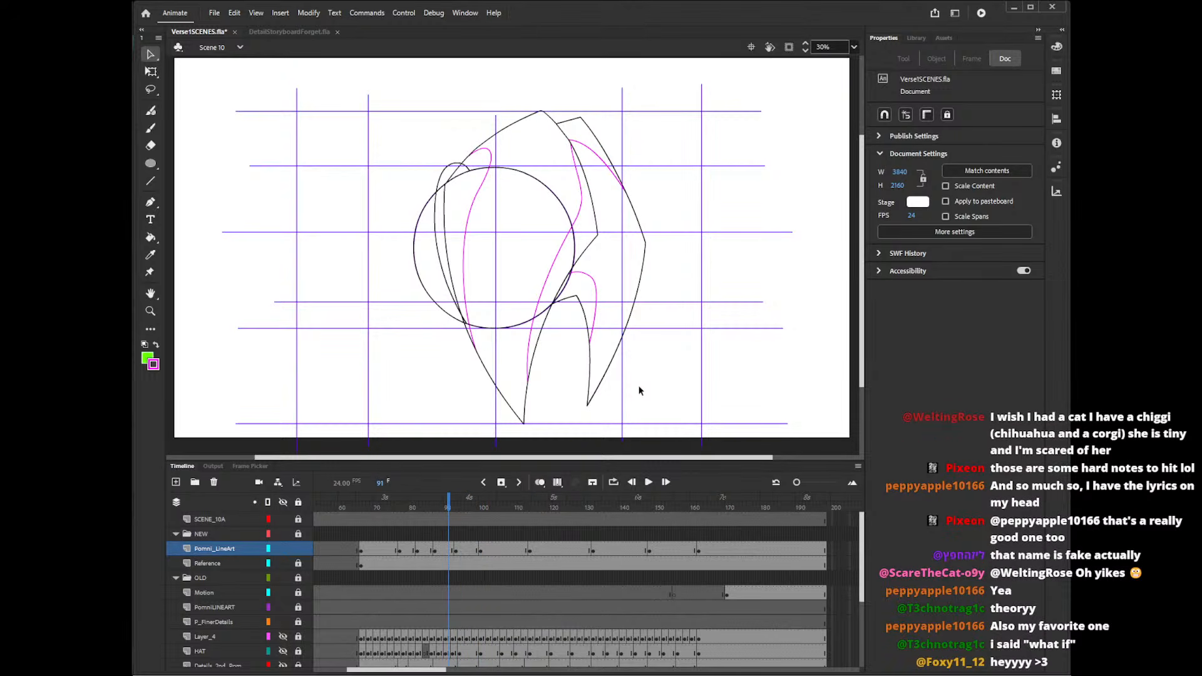
- Arch the rear spike's upper magenta curve higher and nearer the head, and refit the lower curve's ends and bend along the spike
{"action": "key", "text": "period"}
{"action": "key", "text": "period"}
{"action": "key", "text": "period"}
{"action": "left_click_drag", "start_coordinate": [637, 392], "coordinate": [649, 278]}
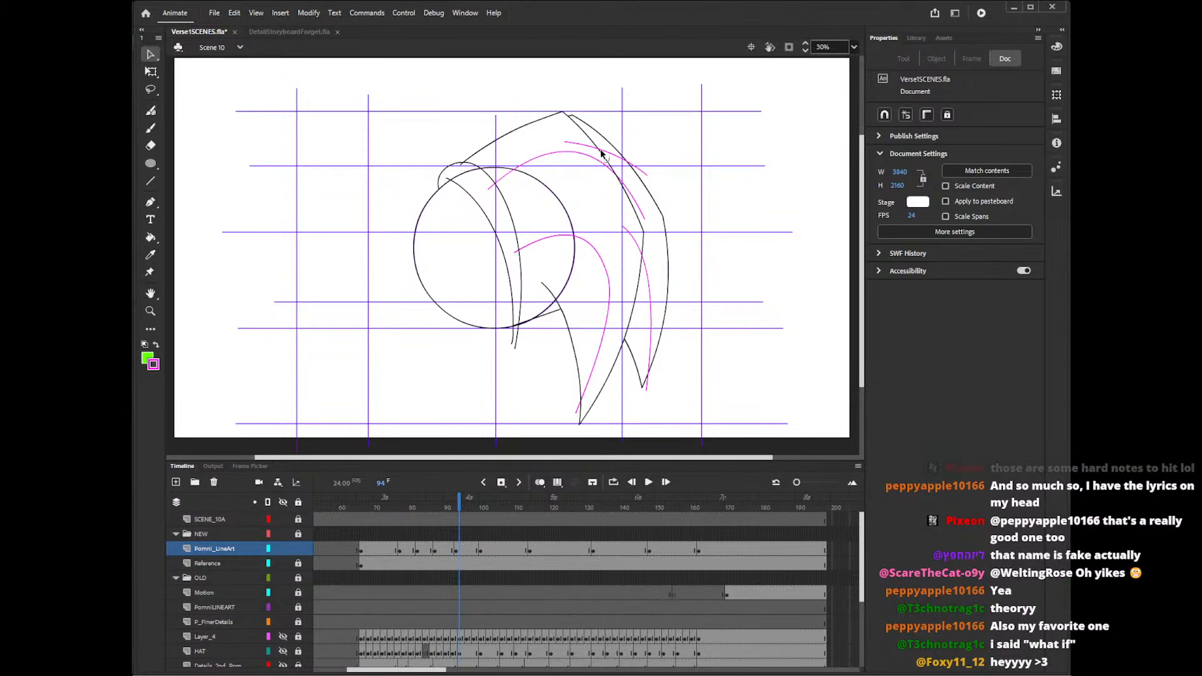
{"action": "mouse_move", "coordinate": [647, 174]}
{"action": "left_mouse_down"}
{"action": "mouse_move", "coordinate": [630, 142]}
{"action": "mouse_move", "coordinate": [545, 133]}
{"action": "left_mouse_up"}
{"action": "left_click_drag", "start_coordinate": [625, 144], "coordinate": [628, 151]}
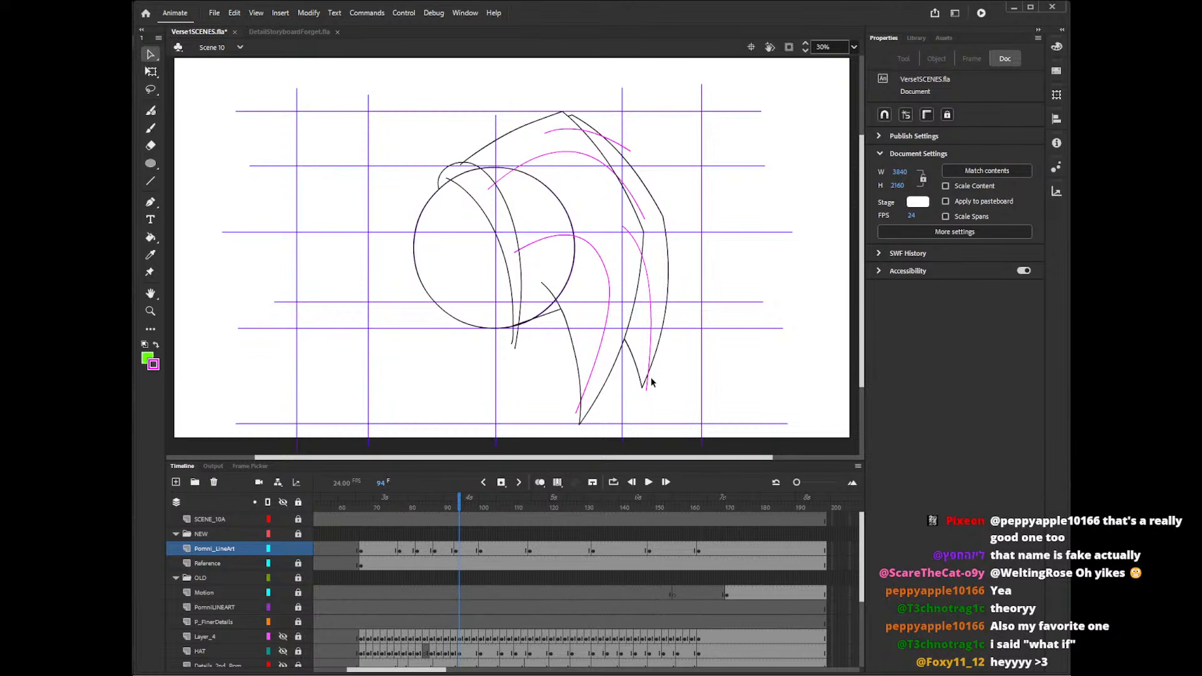
{"action": "left_click_drag", "start_coordinate": [624, 227], "coordinate": [610, 236]}
{"action": "left_click_drag", "start_coordinate": [652, 307], "coordinate": [654, 303]}
- Scrub through the timeline between frames 72 and 117 to review the head turn across the poses
{"action": "left_click", "coordinate": [492, 533]}
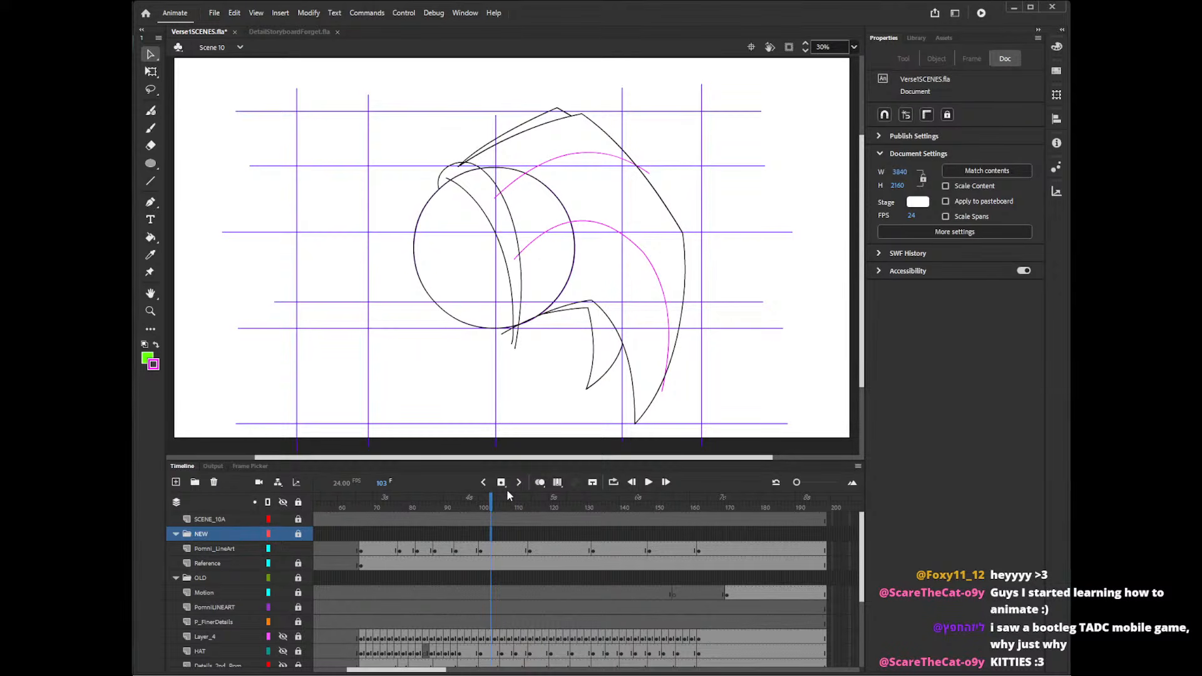
{"action": "left_click_drag", "start_coordinate": [862, 254], "coordinate": [867, 248]}
{"action": "left_click", "coordinate": [541, 535]}
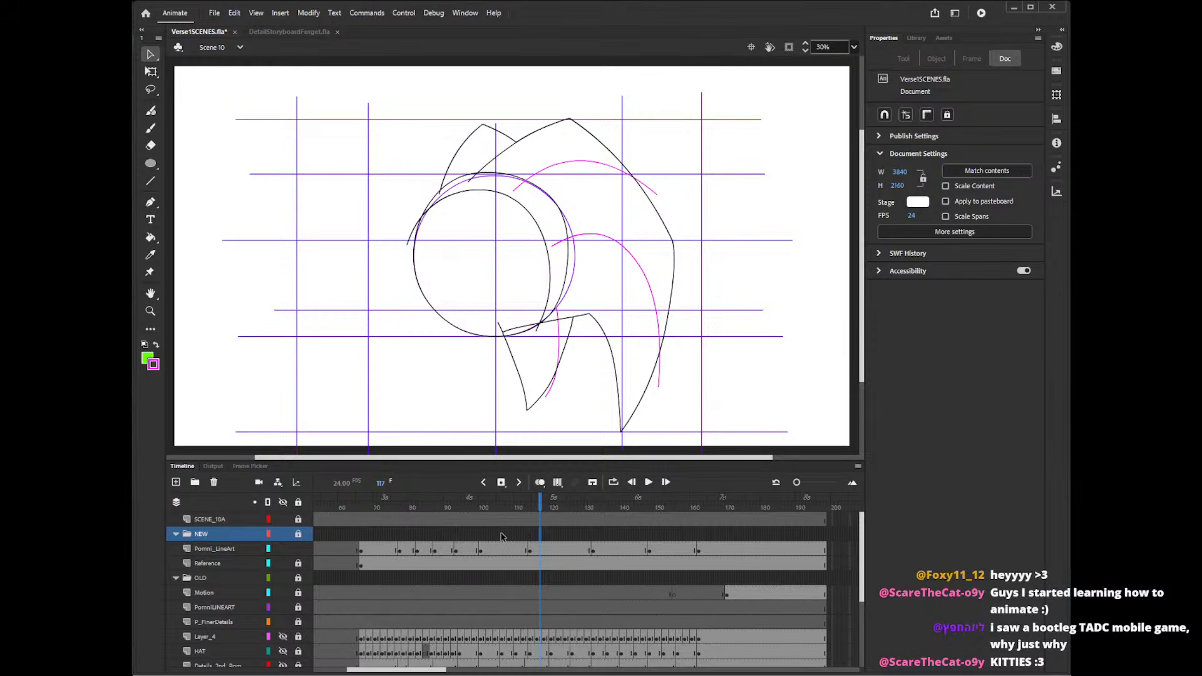
{"action": "left_click", "coordinate": [503, 534]}
{"action": "left_click", "coordinate": [423, 535]}
{"action": "left_click", "coordinate": [407, 535]}
{"action": "left_click", "coordinate": [382, 537]}
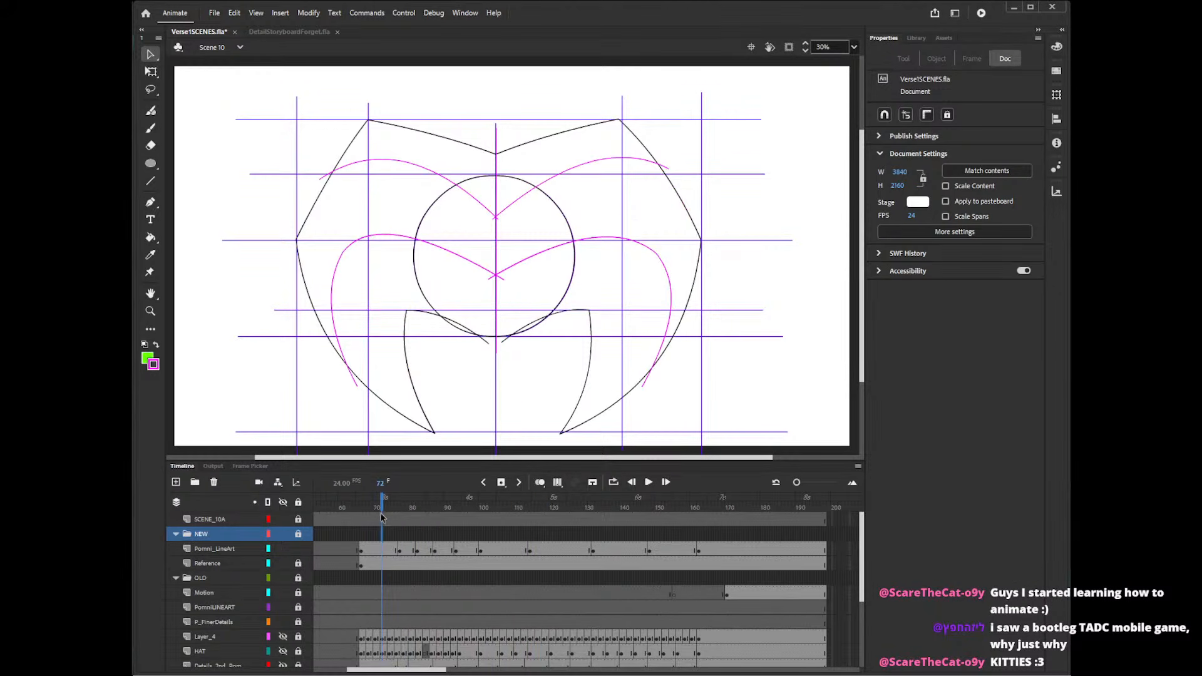
{"action": "mouse_move", "coordinate": [382, 504]}
{"action": "left_mouse_down"}
{"action": "mouse_move", "coordinate": [468, 520]}
{"action": "mouse_move", "coordinate": [410, 525]}
{"action": "mouse_move", "coordinate": [554, 517]}
{"action": "mouse_move", "coordinate": [433, 533]}
{"action": "mouse_move", "coordinate": [510, 536]}
{"action": "mouse_move", "coordinate": [442, 538]}
{"action": "mouse_move", "coordinate": [478, 538]}
{"action": "left_mouse_up"}
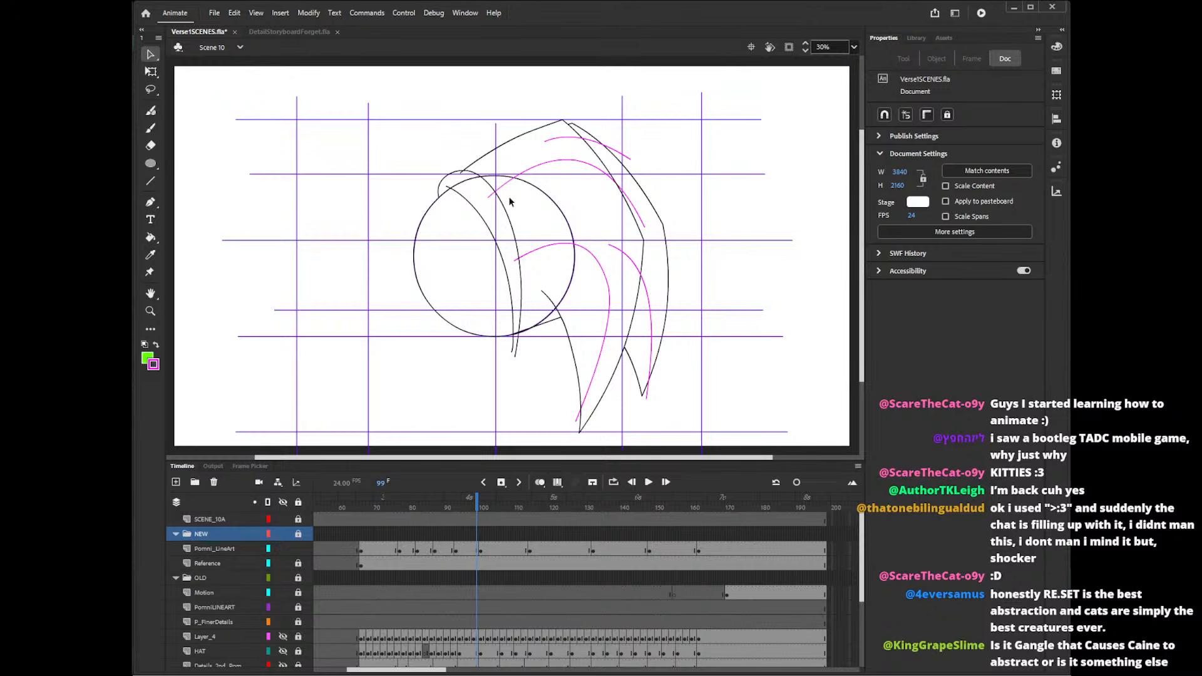
- Turn on onion skinning at frame 96 and try to bend the inner black curve across the head circle inward
{"action": "left_click", "coordinate": [468, 507]}
{"action": "left_click", "coordinate": [540, 482]}
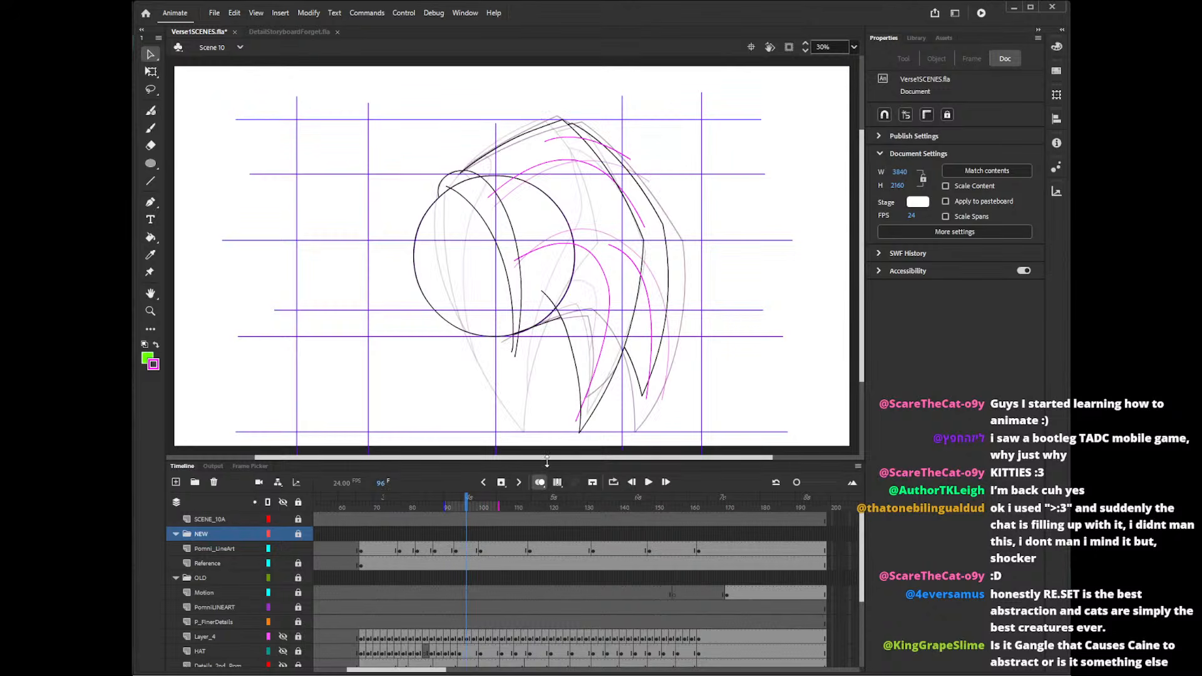
{"action": "left_click", "coordinate": [517, 244]}
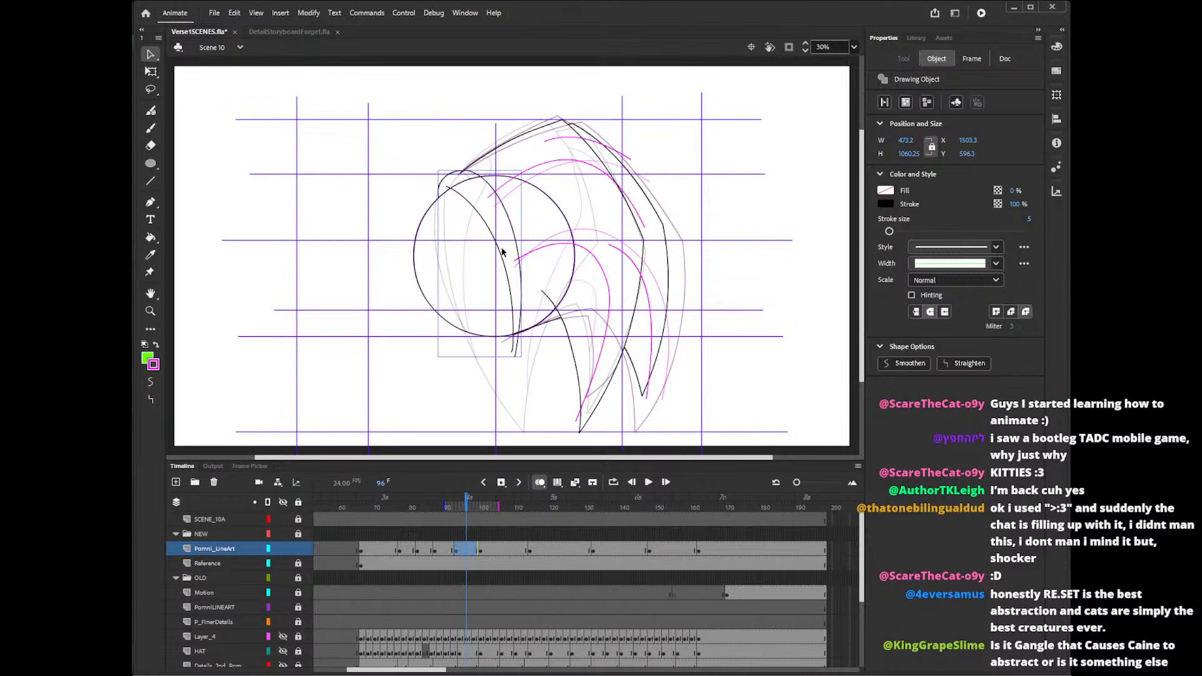
{"action": "left_click", "coordinate": [534, 229]}
{"action": "left_click_drag", "start_coordinate": [501, 253], "coordinate": [480, 257]}
{"action": "left_click", "coordinate": [482, 254]}
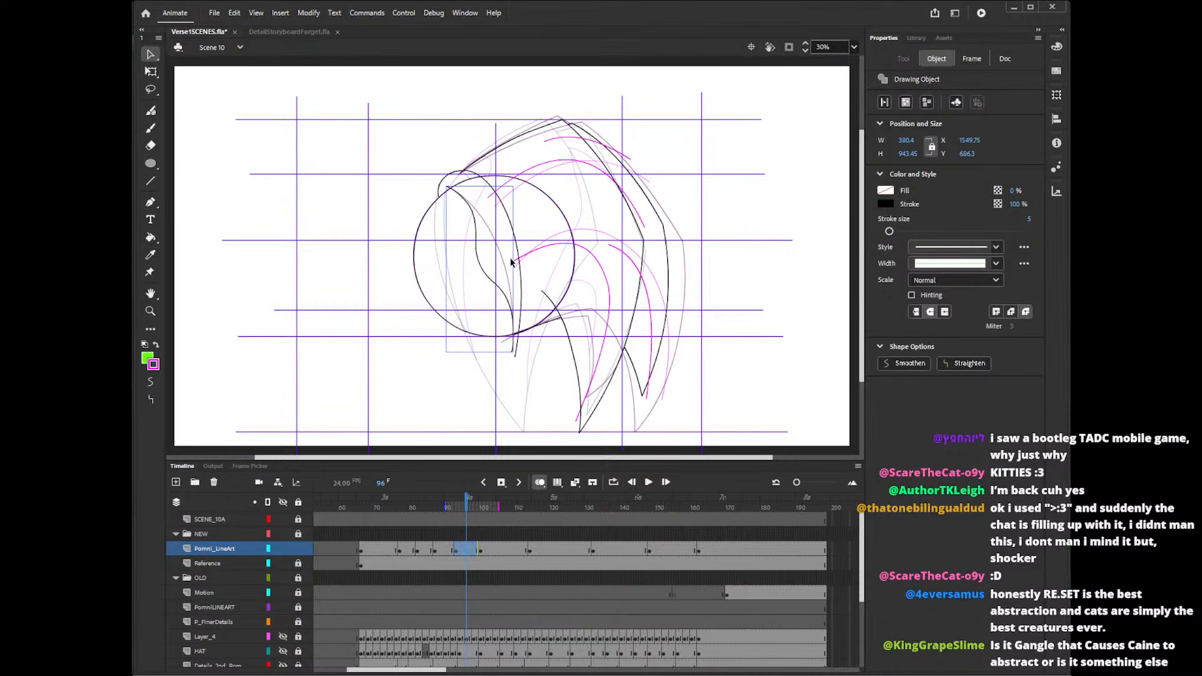
- Delete both black curves crossing the head circle, and set the Pencil tool's stroke color to black
{"action": "left_click_drag", "start_coordinate": [508, 195], "coordinate": [520, 250]}
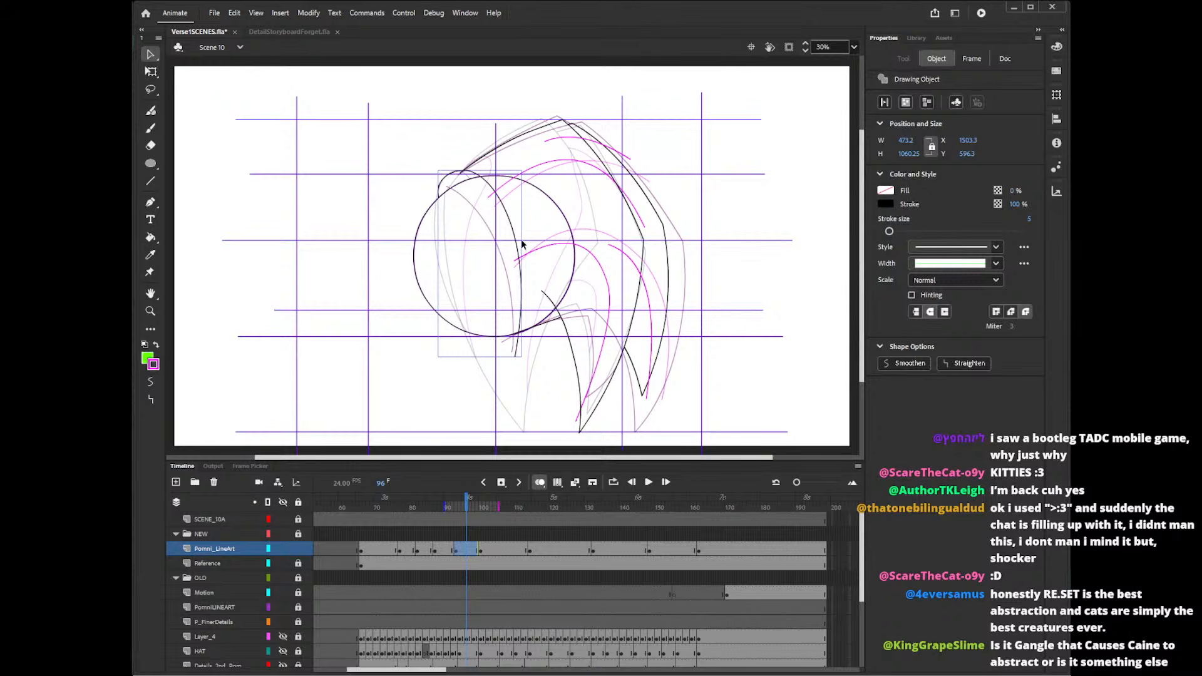
{"action": "left_click", "coordinate": [521, 219]}
{"action": "key", "text": "shift+y"}
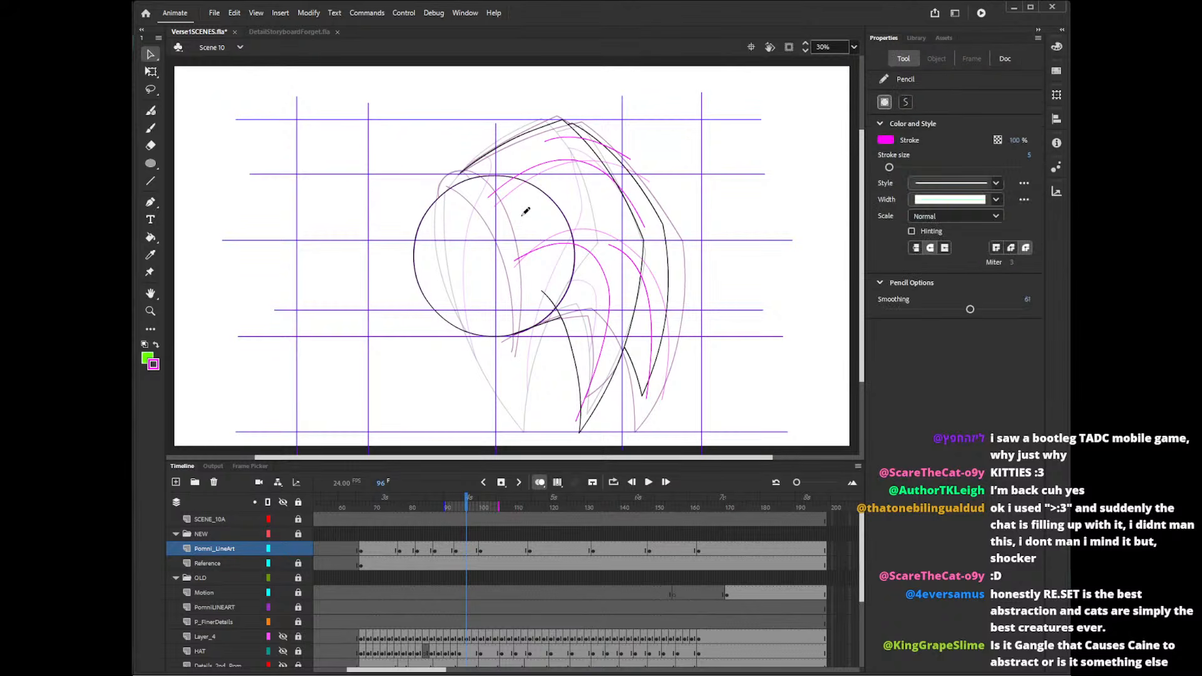
{"action": "left_click", "coordinate": [885, 139]}
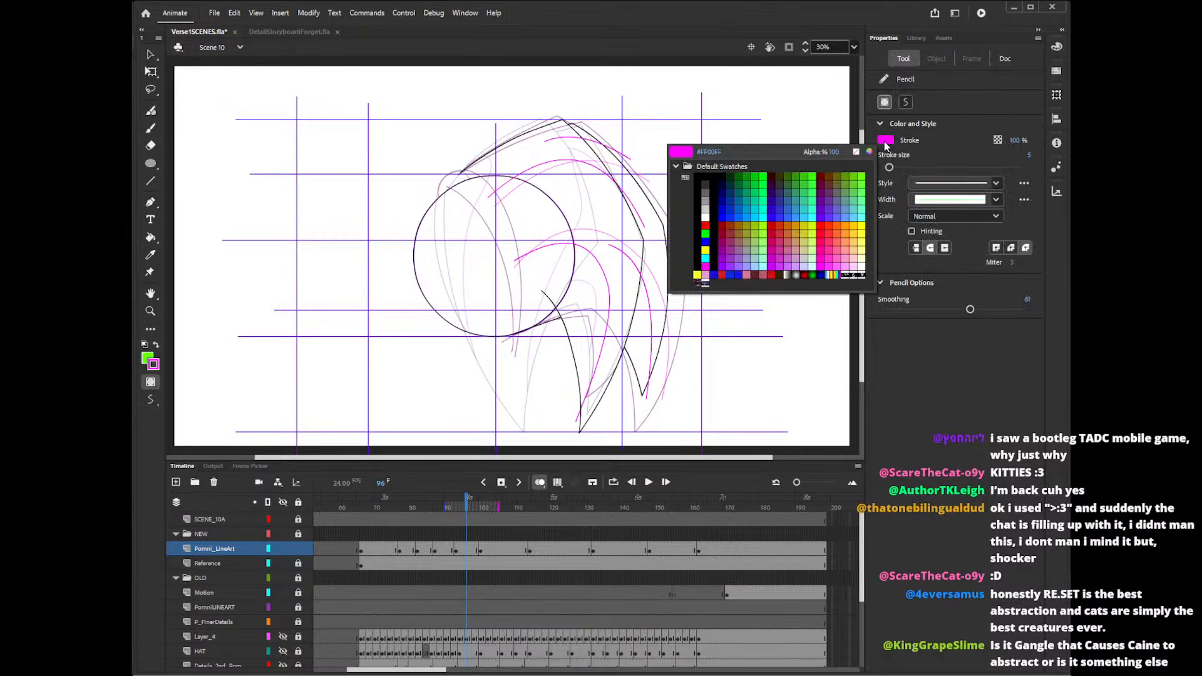
{"action": "left_click", "coordinate": [705, 177]}
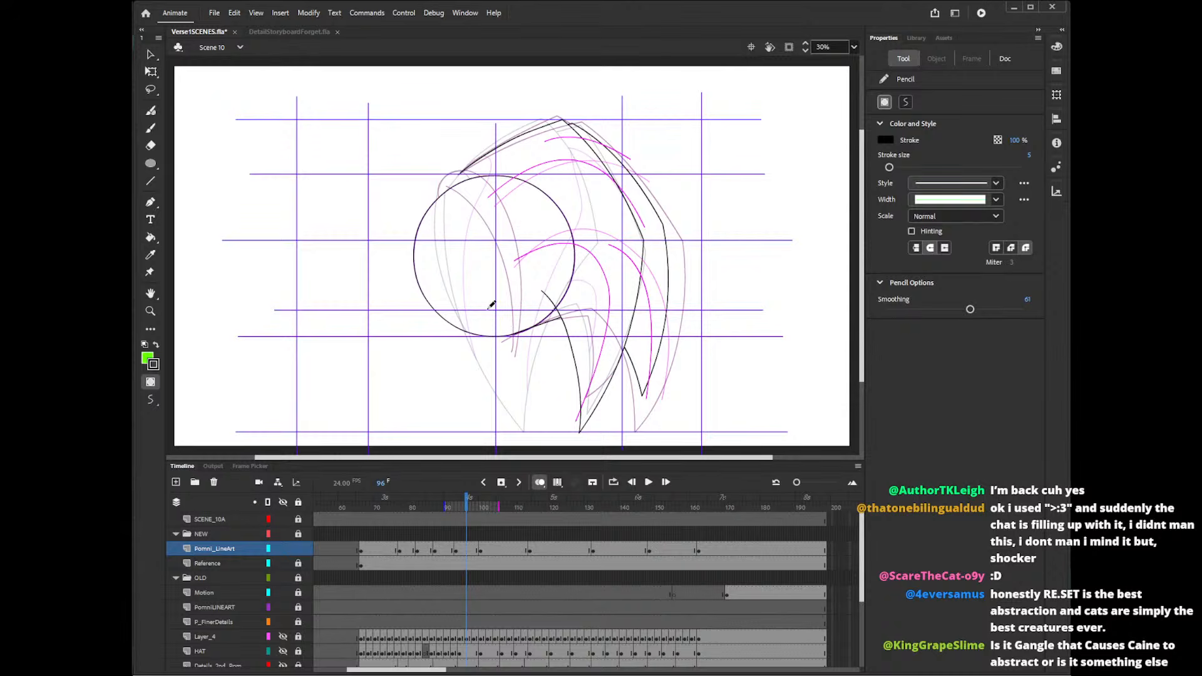
{"action": "left_click_drag", "start_coordinate": [441, 192], "coordinate": [496, 344]}
{"action": "key", "text": "ctrl+z"}
{"action": "left_click_drag", "start_coordinate": [442, 192], "coordinate": [496, 360]}
{"action": "key", "text": "ctrl+z"}
{"action": "left_click_drag", "start_coordinate": [443, 188], "coordinate": [517, 348]}
{"action": "key", "text": "ctrl+z"}
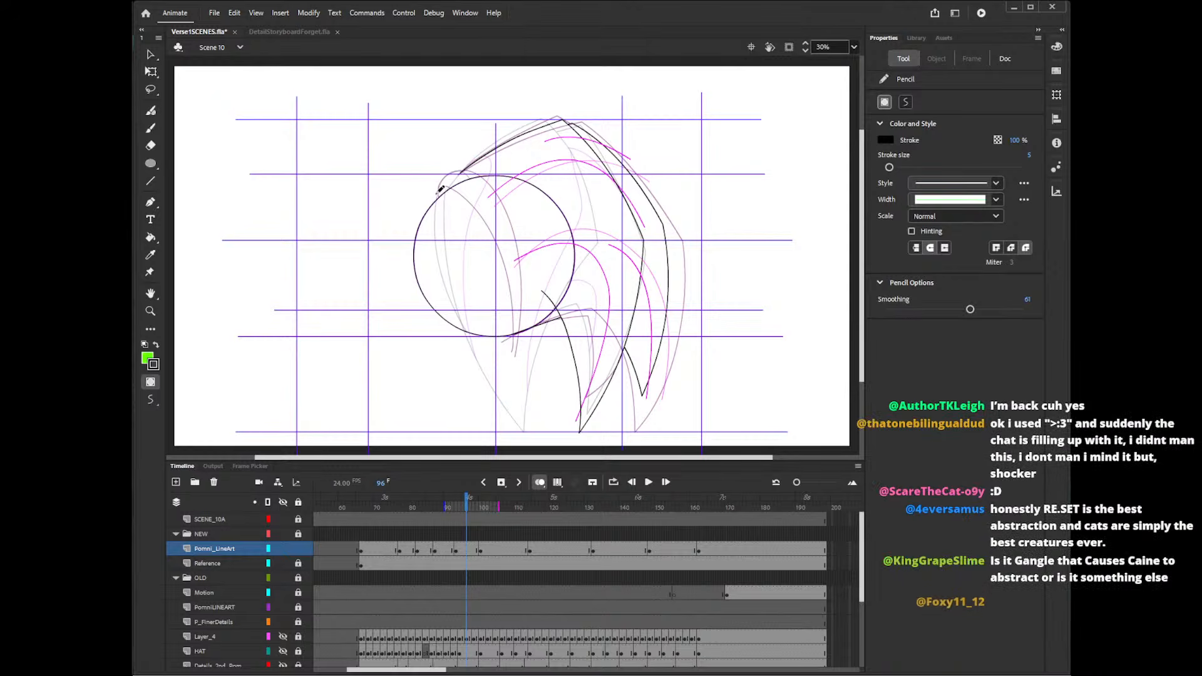
{"action": "left_click_drag", "start_coordinate": [438, 193], "coordinate": [524, 339]}
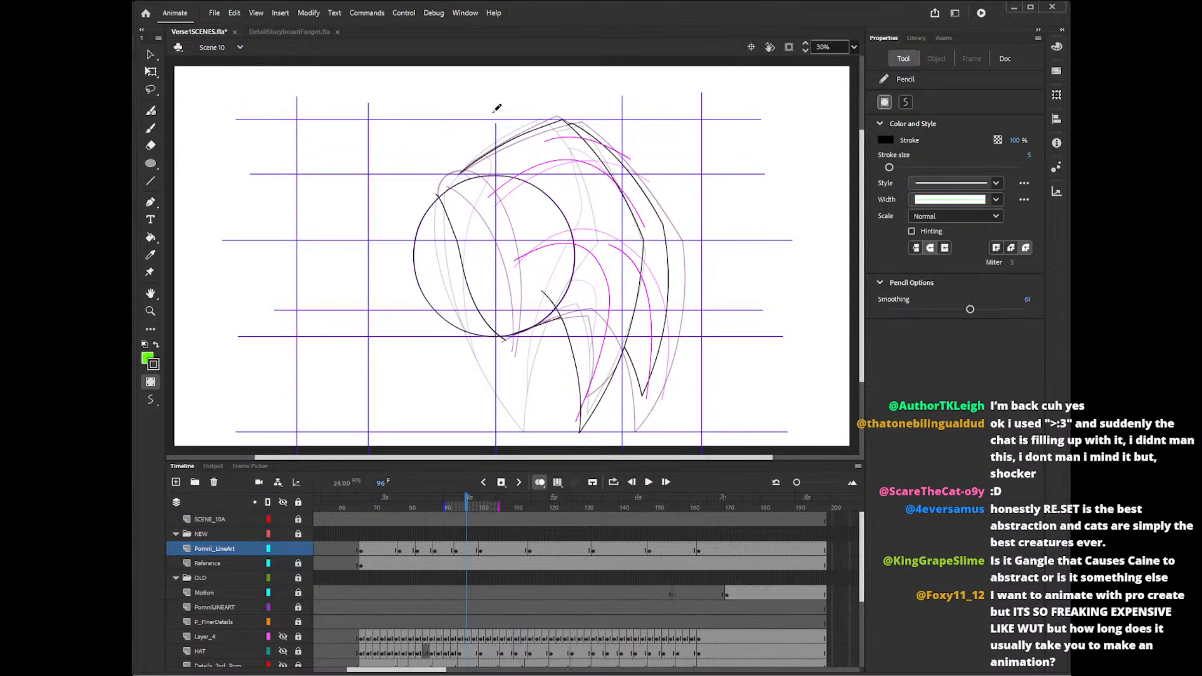
{"action": "mouse_move", "coordinate": [434, 200]}
{"action": "left_mouse_down"}
{"action": "mouse_move", "coordinate": [465, 181]}
{"action": "mouse_move", "coordinate": [485, 273]}
{"action": "mouse_move", "coordinate": [528, 345]}
{"action": "left_mouse_up"}
{"action": "key", "text": "ctrl+z"}
{"action": "left_click_drag", "start_coordinate": [448, 185], "coordinate": [501, 346]}
{"action": "key", "text": "ctrl+z"}
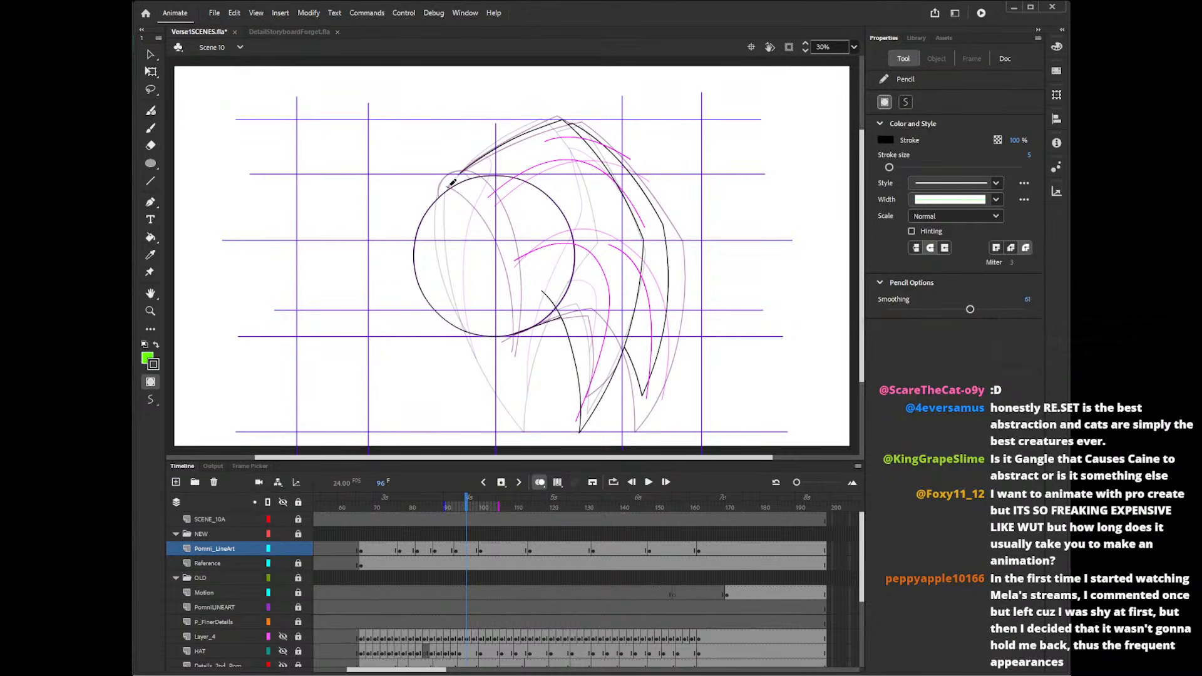
- Draw two black S-shaped curves down across the head circle, rounding the outer one over at the head's upper edge
{"action": "mouse_move", "coordinate": [448, 186]}
{"action": "left_mouse_down"}
{"action": "mouse_move", "coordinate": [473, 276]}
{"action": "mouse_move", "coordinate": [519, 351]}
{"action": "left_mouse_up"}
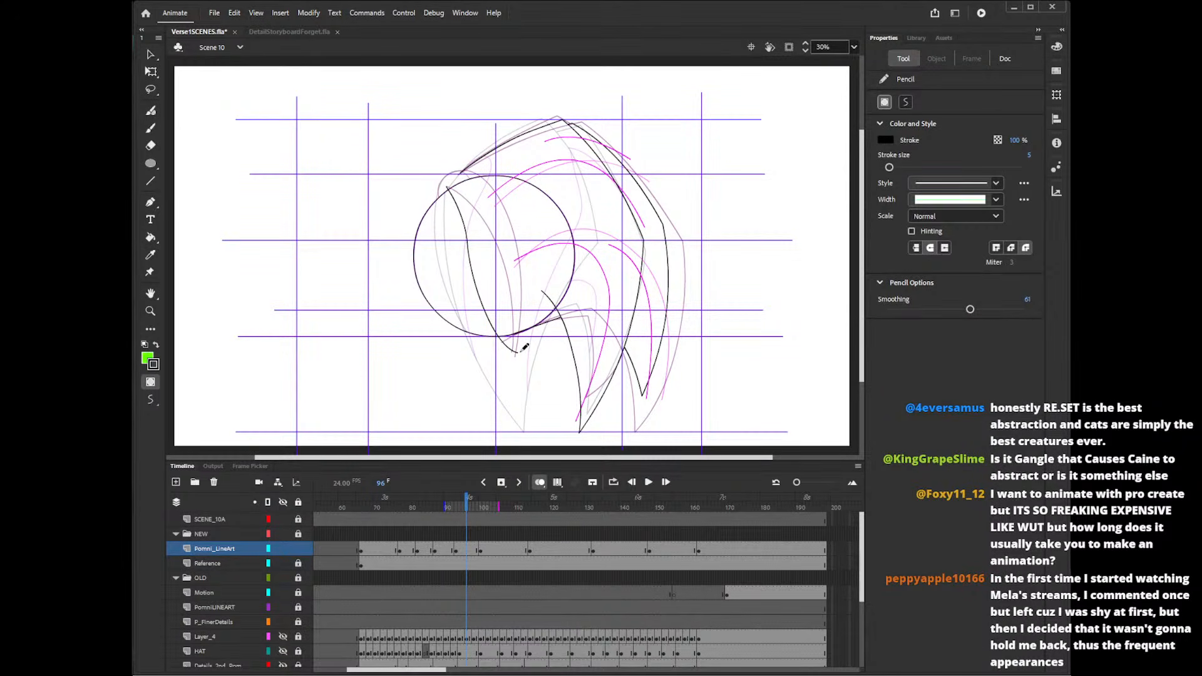
{"action": "mouse_move", "coordinate": [443, 192]}
{"action": "left_mouse_down"}
{"action": "mouse_move", "coordinate": [458, 167]}
{"action": "mouse_move", "coordinate": [478, 174]}
{"action": "mouse_move", "coordinate": [514, 335]}
{"action": "left_mouse_up"}
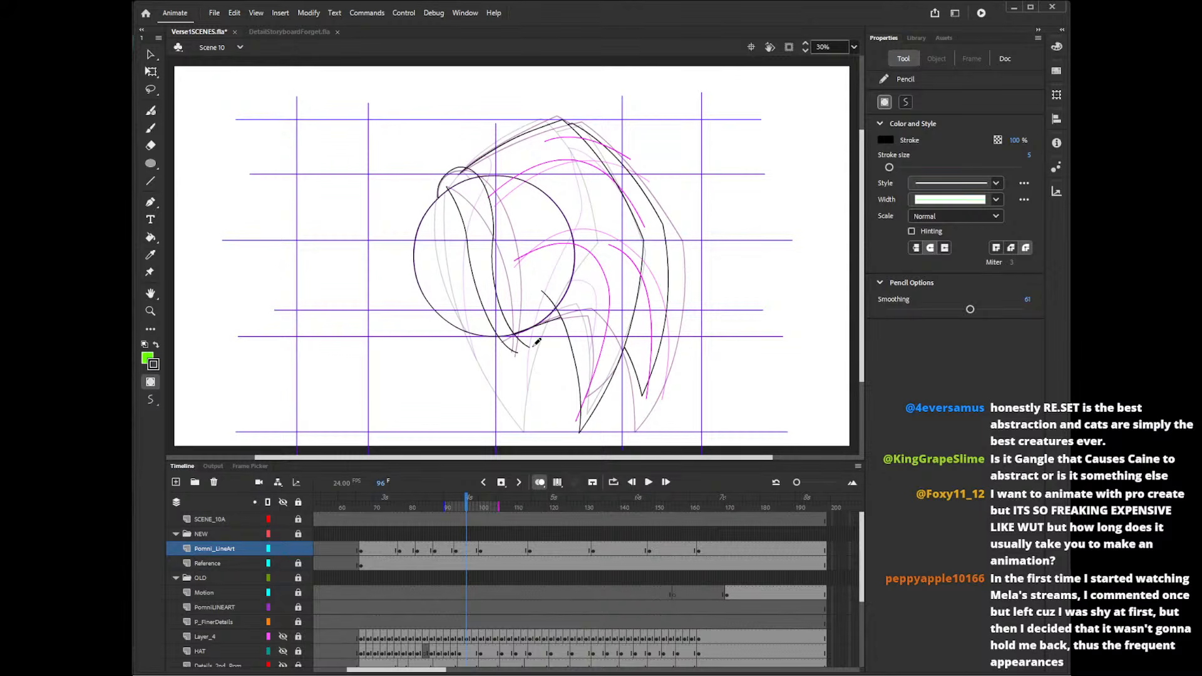
- Undo the outer black curve across the head circle and try redrawing it several times from the head's upper edge downward
{"action": "key", "text": "ctrl+z"}
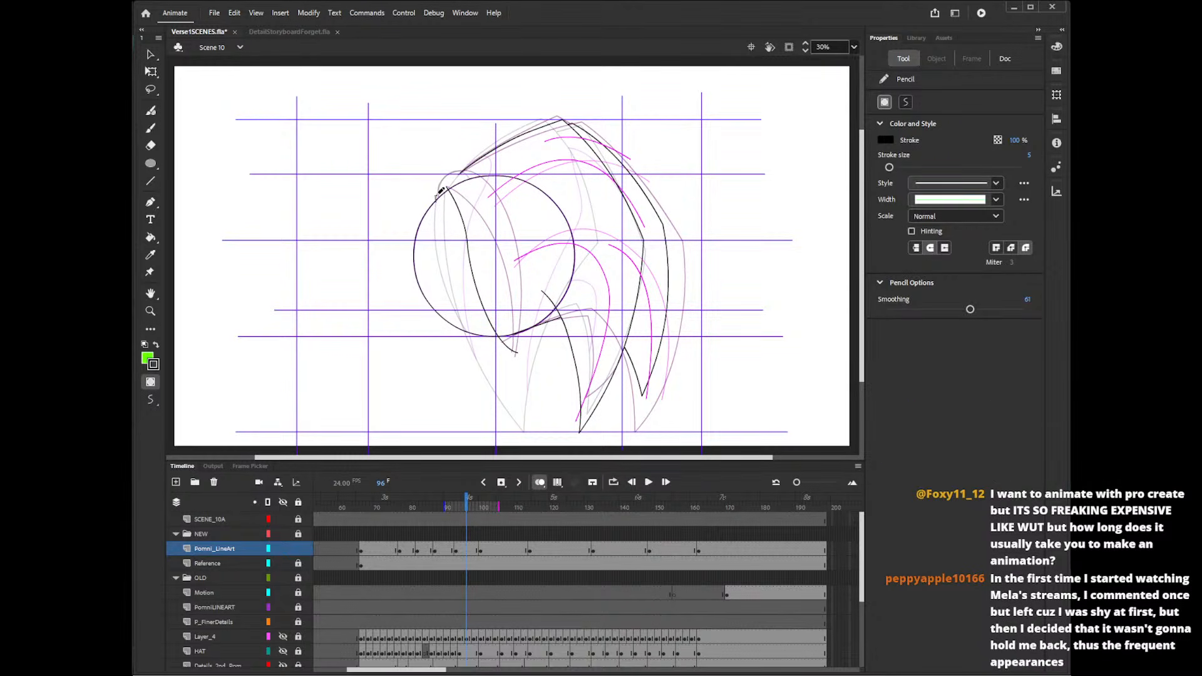
{"action": "mouse_move", "coordinate": [441, 189]}
{"action": "left_mouse_down"}
{"action": "mouse_move", "coordinate": [485, 179]}
{"action": "mouse_move", "coordinate": [532, 346]}
{"action": "left_mouse_up"}
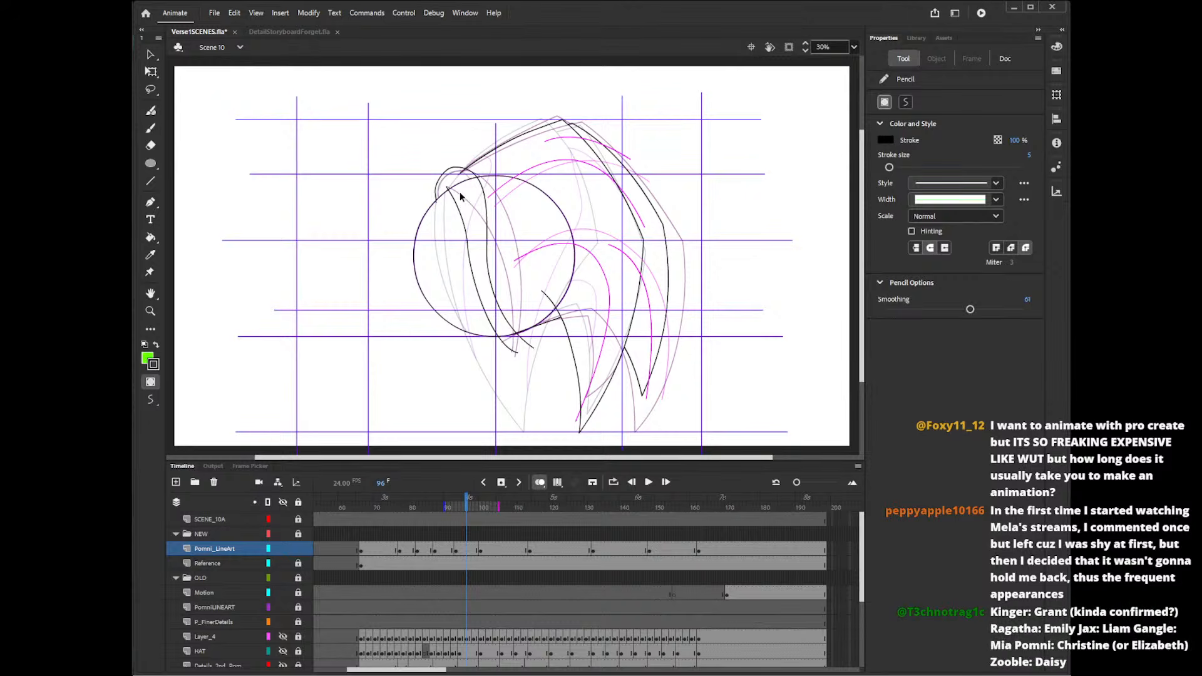
{"action": "key", "text": "ctrl+z"}
{"action": "mouse_move", "coordinate": [446, 204]}
{"action": "left_mouse_down"}
{"action": "mouse_move", "coordinate": [458, 166]}
{"action": "mouse_move", "coordinate": [486, 184]}
{"action": "mouse_move", "coordinate": [500, 300]}
{"action": "mouse_move", "coordinate": [533, 338]}
{"action": "left_mouse_up"}
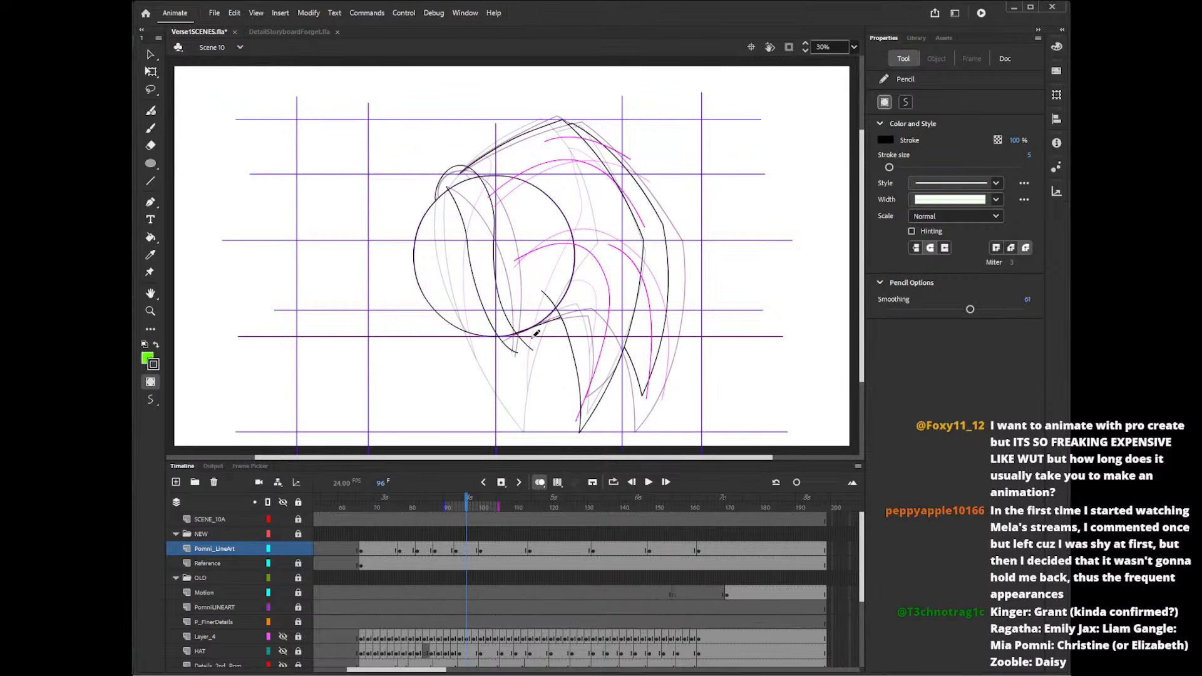
{"action": "key", "text": "ctrl+z"}
{"action": "mouse_move", "coordinate": [466, 169]}
{"action": "left_mouse_down"}
{"action": "mouse_move", "coordinate": [494, 199]}
{"action": "mouse_move", "coordinate": [494, 248]}
{"action": "mouse_move", "coordinate": [537, 358]}
{"action": "left_mouse_up"}
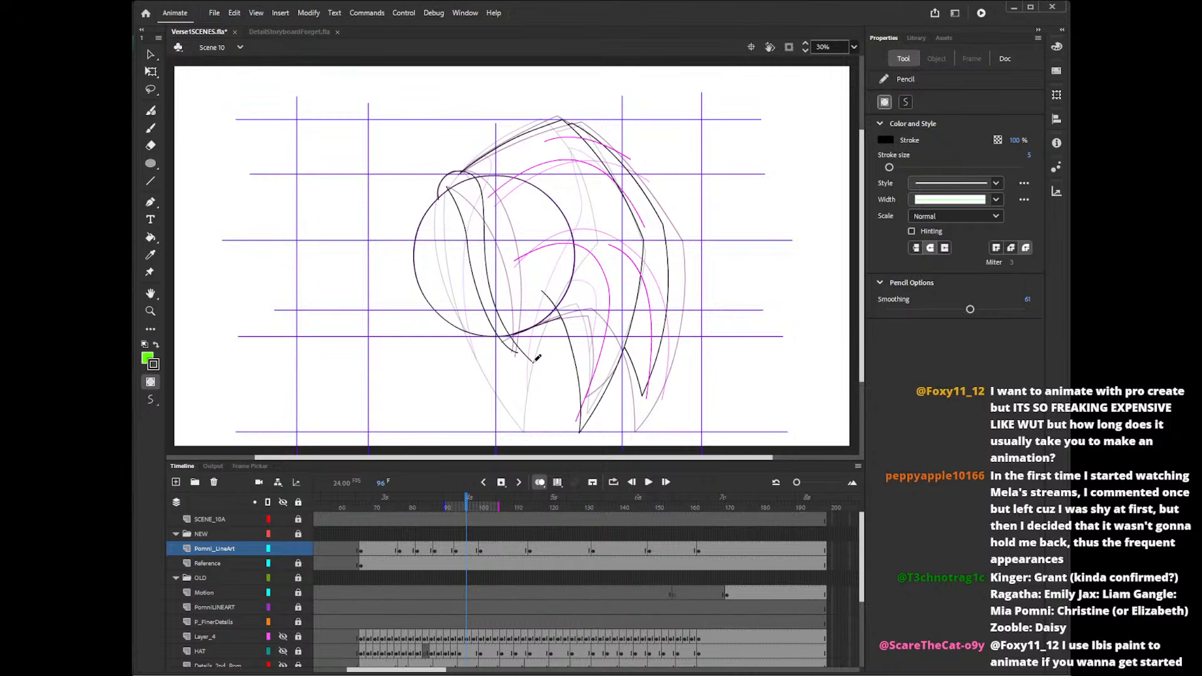
{"action": "key", "text": "ctrl+z"}
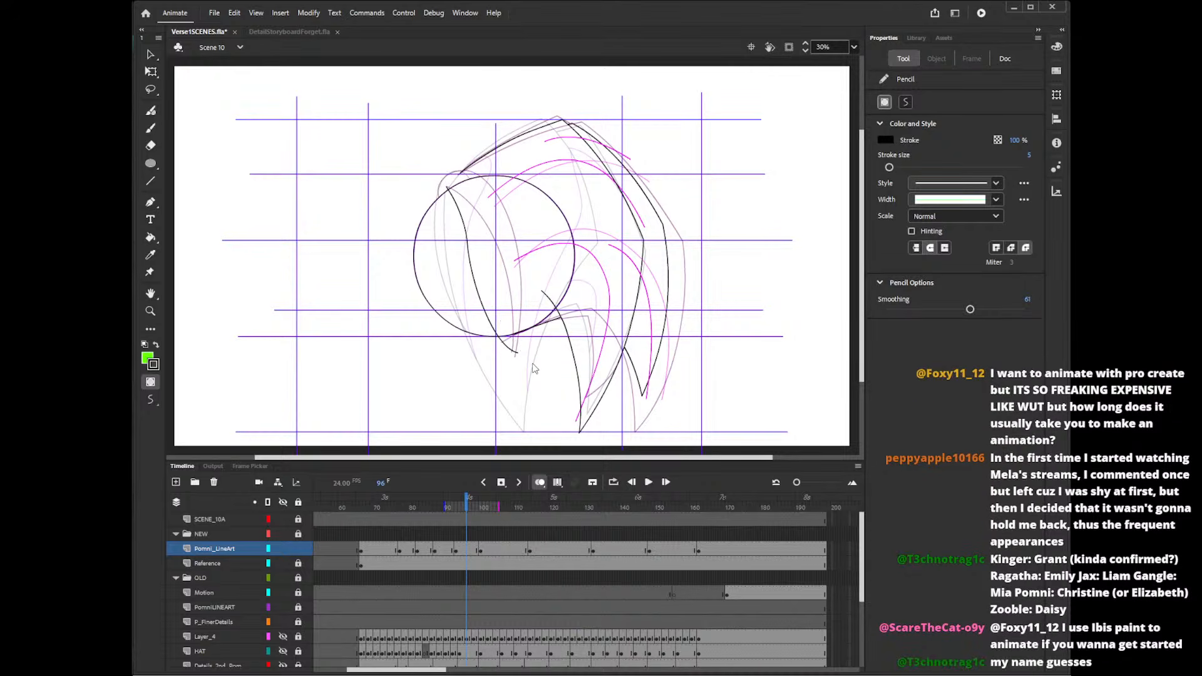
{"action": "mouse_move", "coordinate": [459, 165]}
{"action": "left_mouse_down"}
{"action": "mouse_move", "coordinate": [488, 187]}
{"action": "mouse_move", "coordinate": [497, 271]}
{"action": "mouse_move", "coordinate": [528, 357]}
{"action": "mouse_move", "coordinate": [492, 287]}
{"action": "mouse_move", "coordinate": [481, 159]}
{"action": "left_mouse_up"}
{"action": "key", "text": "ctrl+z"}
{"action": "key", "text": "ctrl+z"}
- Draw the outer black curve from the head circle's lower edge up over its upper edge, and bend the rounded top to meet the hat's base
{"action": "mouse_move", "coordinate": [510, 334]}
{"action": "left_mouse_down"}
{"action": "mouse_move", "coordinate": [490, 295]}
{"action": "mouse_move", "coordinate": [480, 194]}
{"action": "mouse_move", "coordinate": [439, 199]}
{"action": "left_mouse_up"}
{"action": "key", "text": "v"}
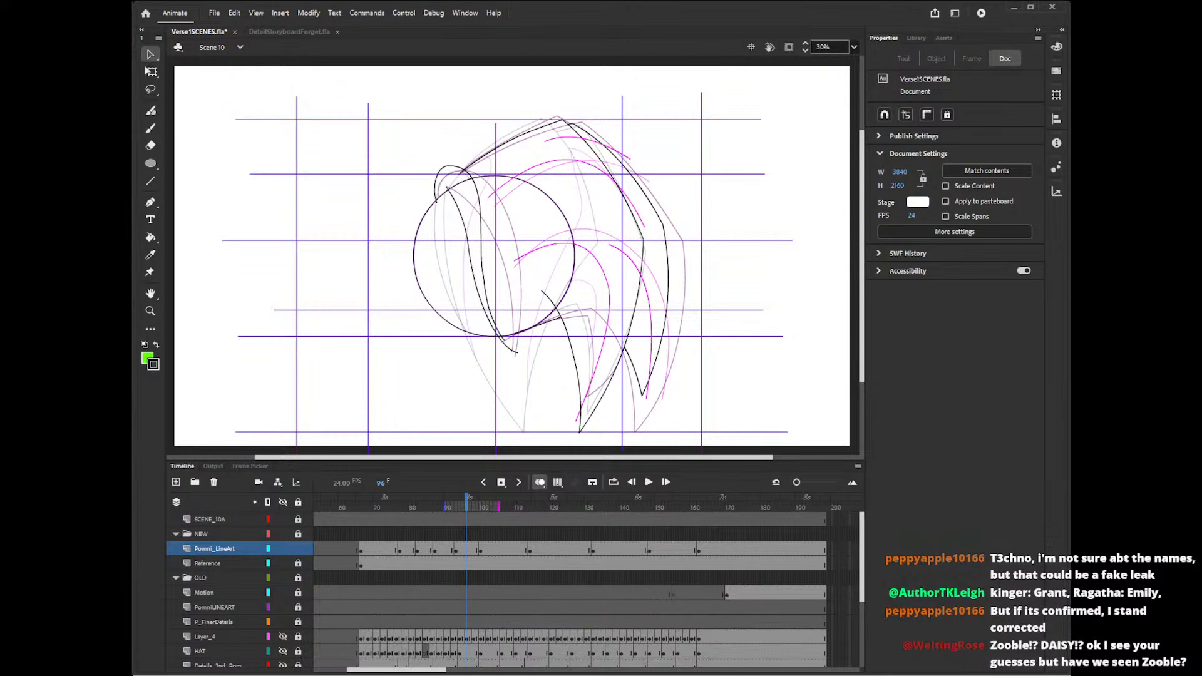
{"action": "left_click", "coordinate": [479, 181]}
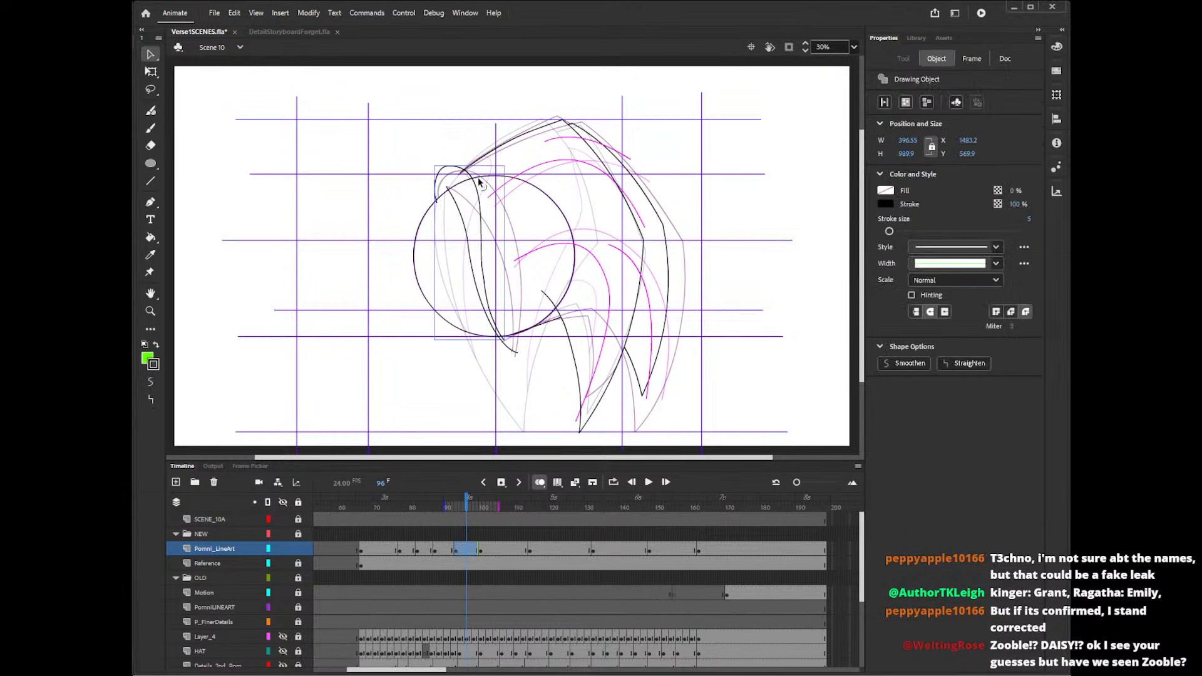
{"action": "left_click", "coordinate": [506, 154]}
{"action": "left_click_drag", "start_coordinate": [443, 170], "coordinate": [444, 177]}
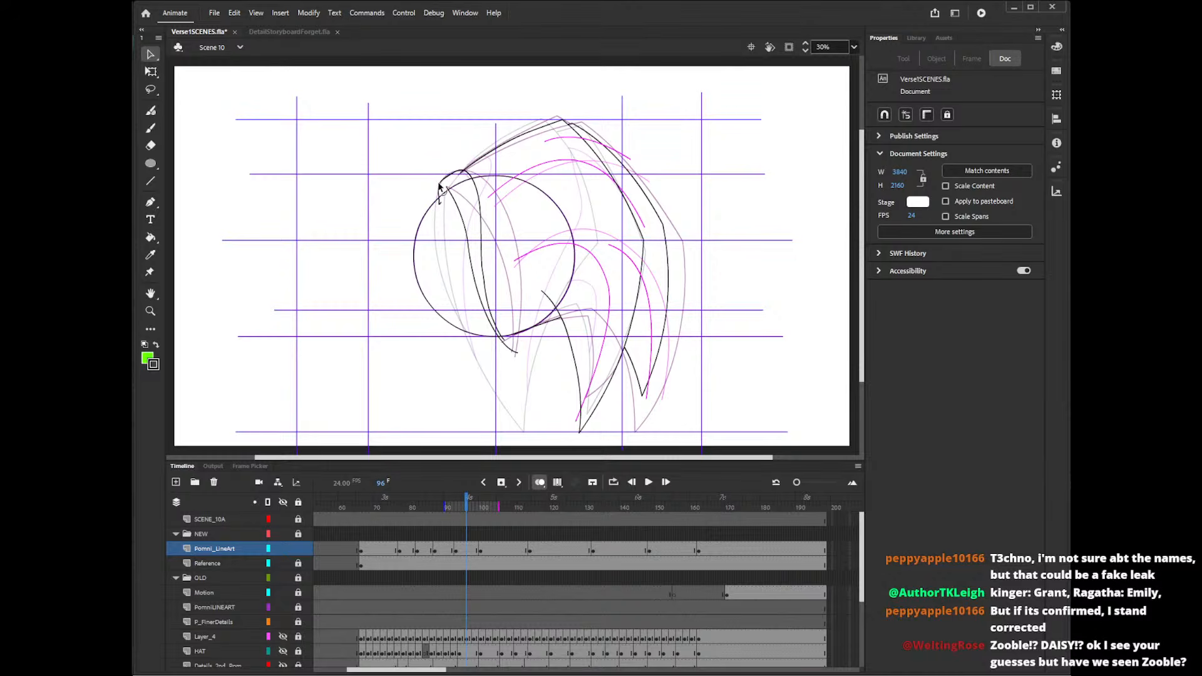
{"action": "left_click_drag", "start_coordinate": [448, 179], "coordinate": [464, 173]}
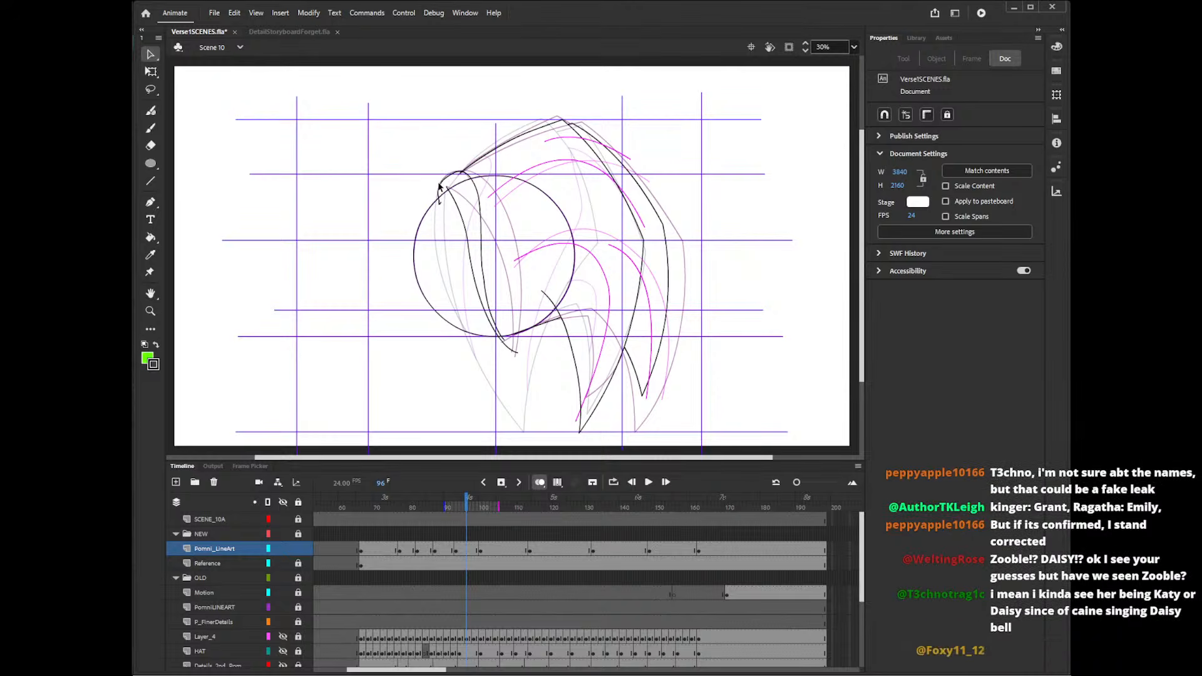
{"action": "left_click_drag", "start_coordinate": [448, 178], "coordinate": [449, 178]}
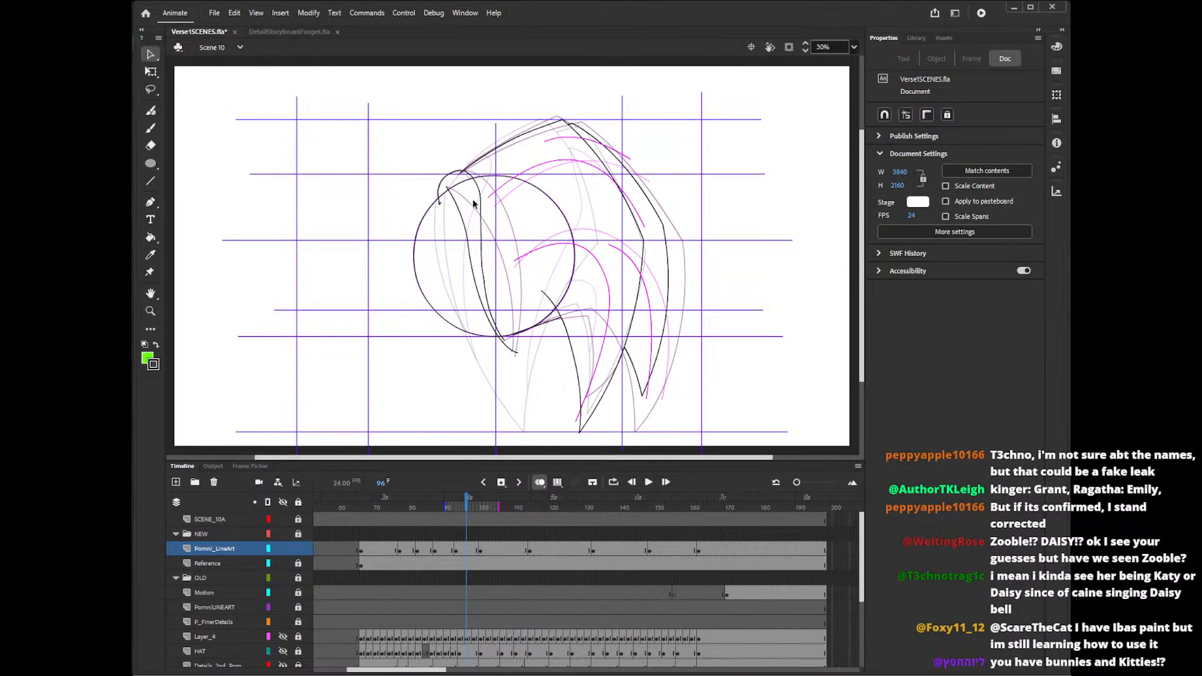
{"action": "left_click_drag", "start_coordinate": [455, 201], "coordinate": [458, 199]}
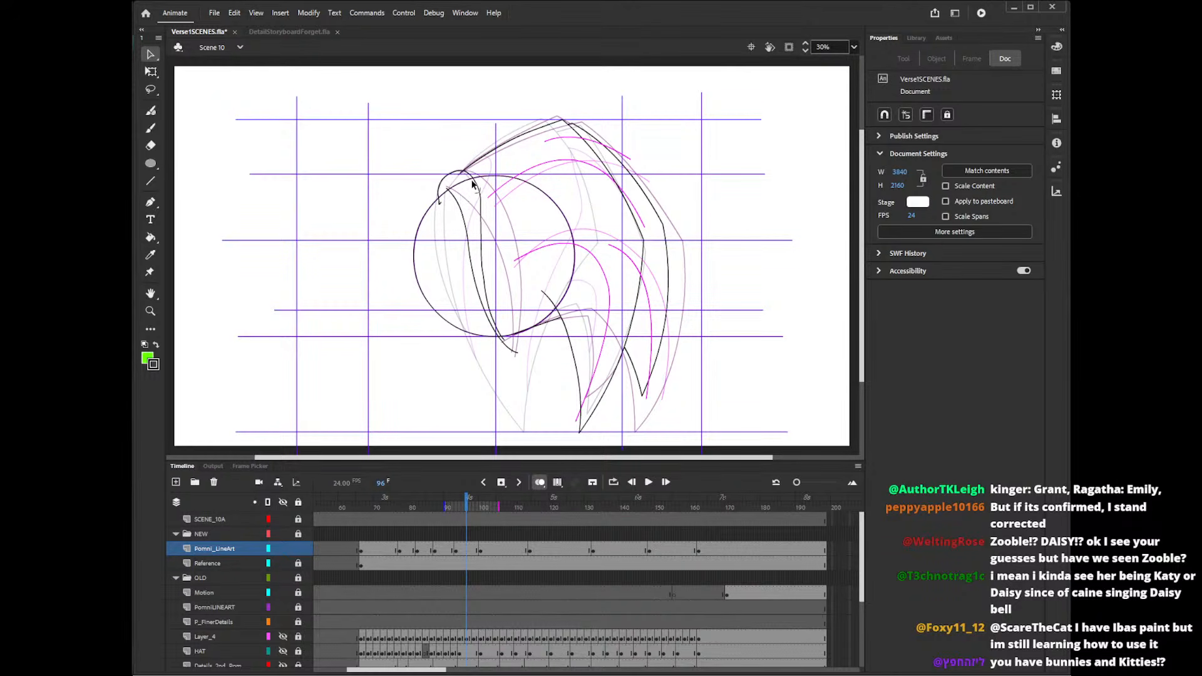
{"action": "left_click_drag", "start_coordinate": [465, 175], "coordinate": [480, 210]}
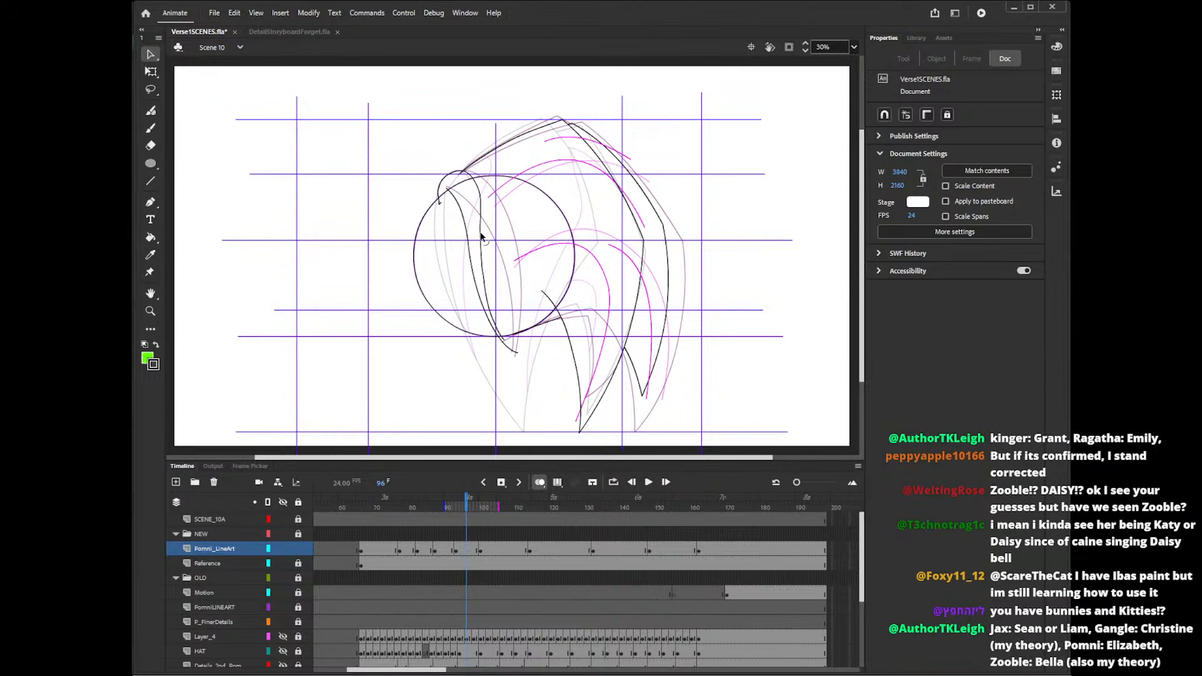
{"action": "left_click_drag", "start_coordinate": [478, 190], "coordinate": [477, 192]}
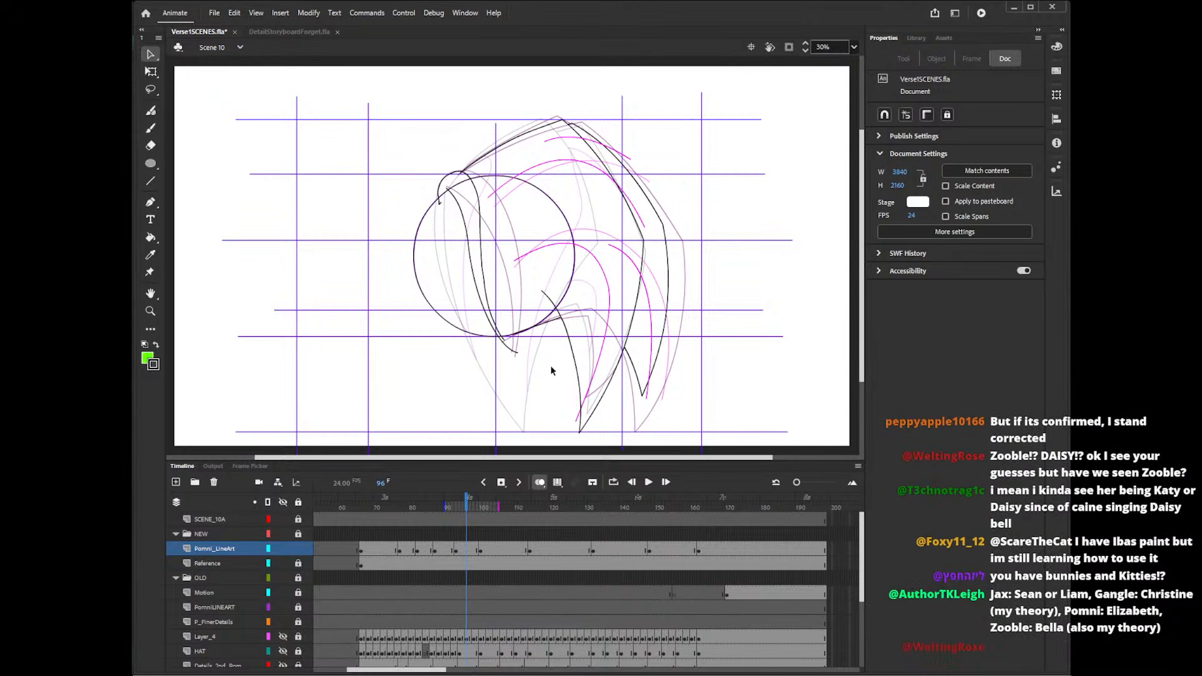
- Turn off onion skinning and bend the top of the outer head curve slightly upward at frame 117
{"action": "key", "text": "alt+shift+o"}
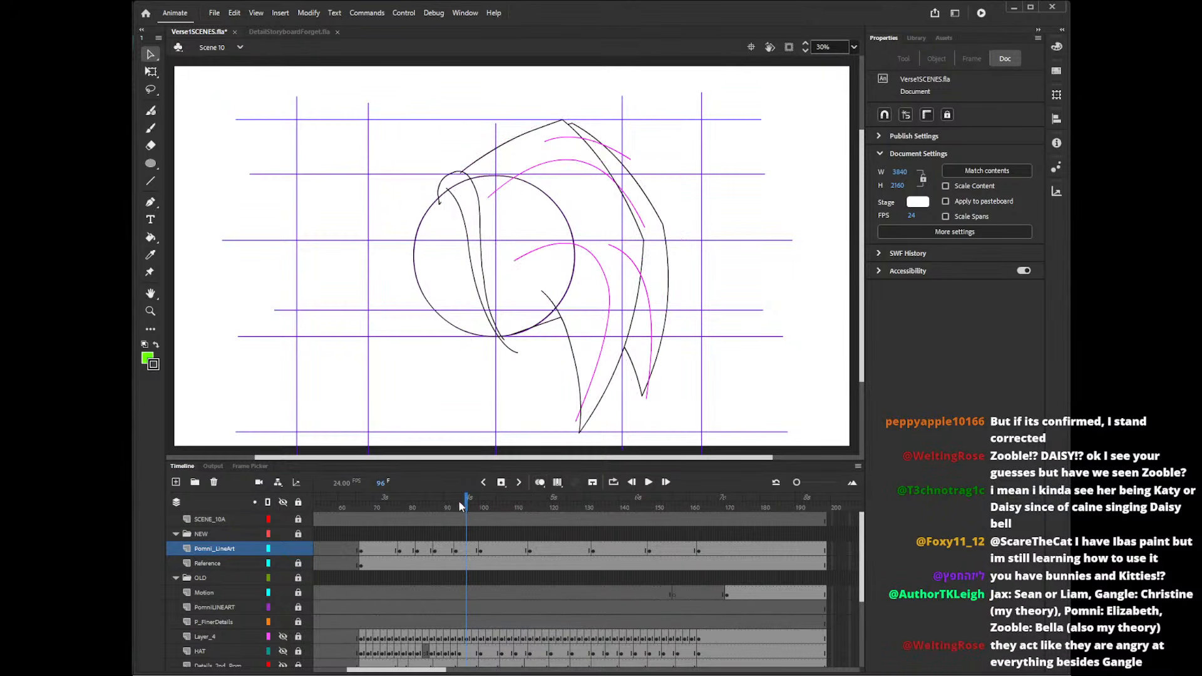
{"action": "mouse_move", "coordinate": [466, 504]}
{"action": "left_mouse_down"}
{"action": "mouse_move", "coordinate": [407, 505]}
{"action": "mouse_move", "coordinate": [544, 506]}
{"action": "mouse_move", "coordinate": [410, 513]}
{"action": "mouse_move", "coordinate": [486, 522]}
{"action": "mouse_move", "coordinate": [450, 524]}
{"action": "mouse_move", "coordinate": [540, 515]}
{"action": "left_mouse_up"}
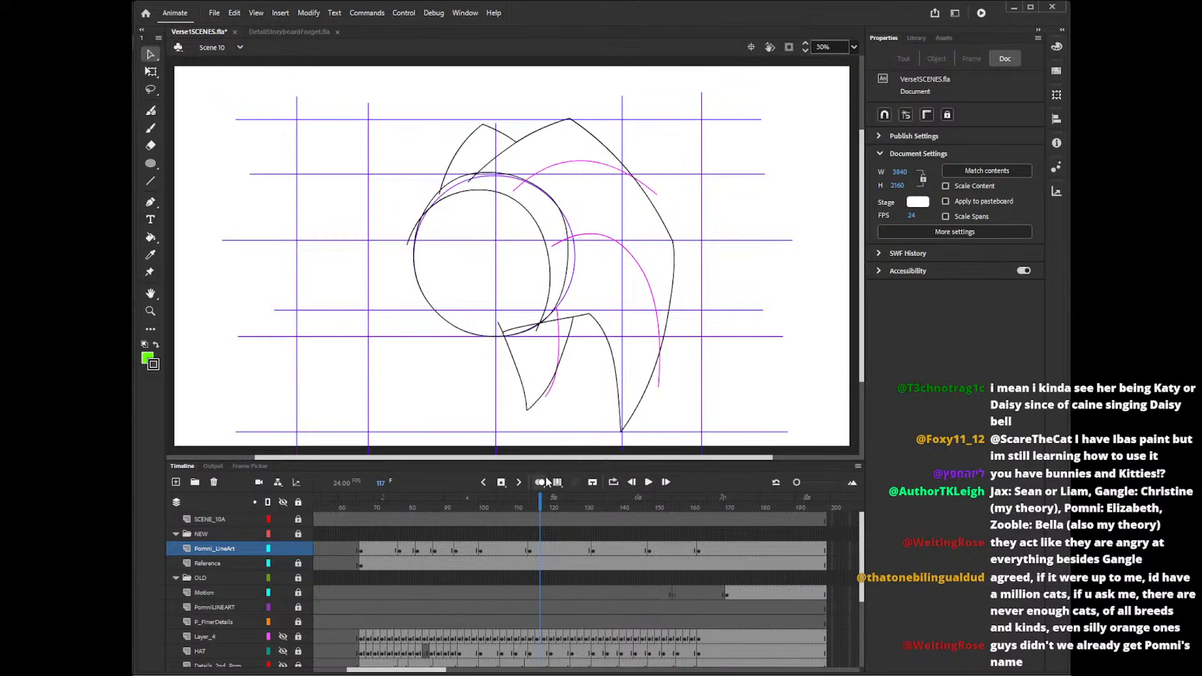
{"action": "left_click", "coordinate": [503, 179]}
{"action": "left_click_drag", "start_coordinate": [498, 173], "coordinate": [500, 171]}
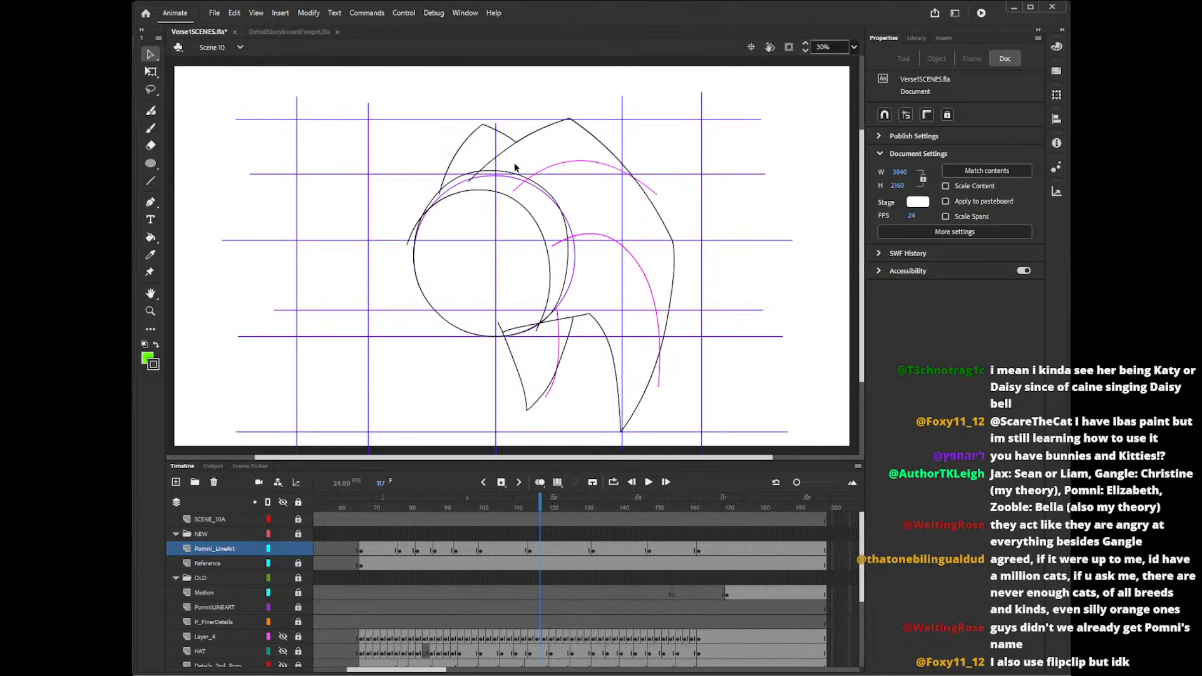
- At frame 95, extend the inner ends of the upper and lower magenta curves to the outer black curve, and rebend the lower one
{"action": "left_click", "coordinate": [481, 505]}
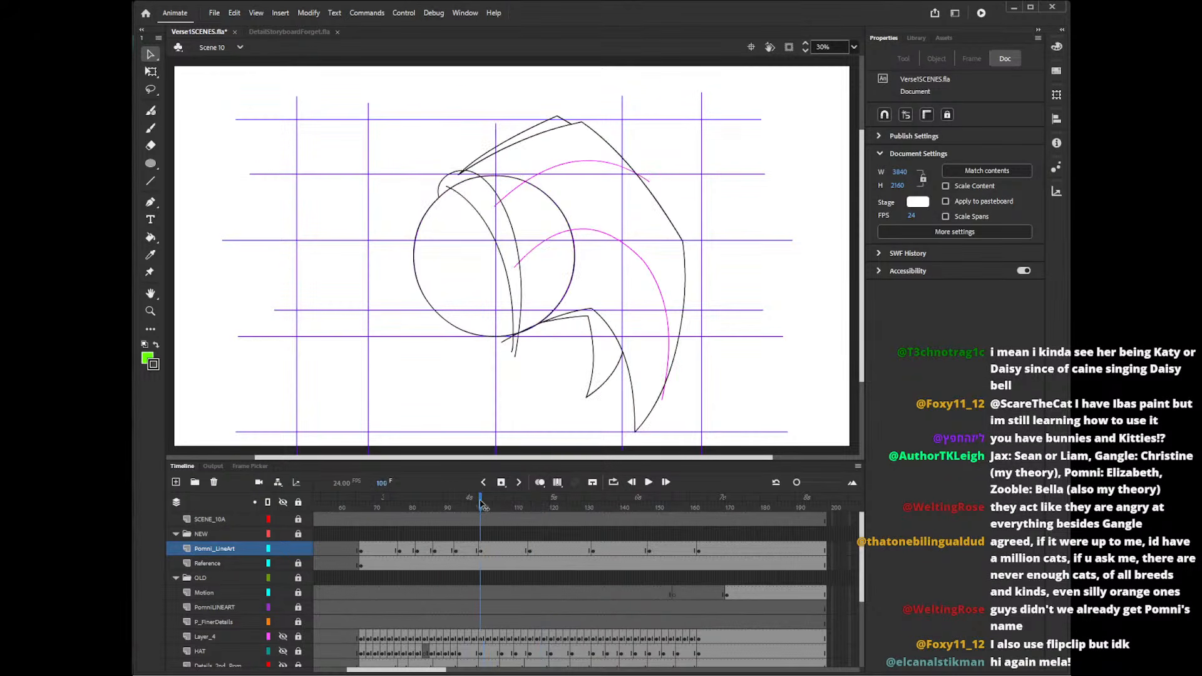
{"action": "left_click_drag", "start_coordinate": [481, 504], "coordinate": [462, 504]}
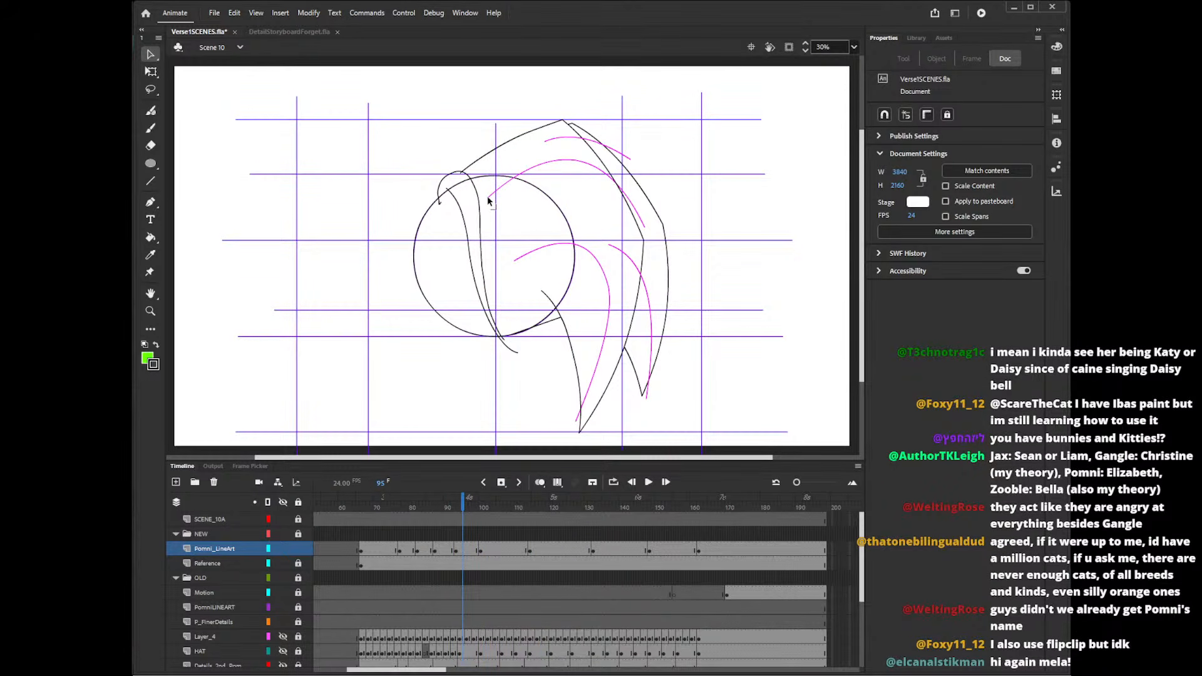
{"action": "left_click_drag", "start_coordinate": [488, 200], "coordinate": [477, 201]}
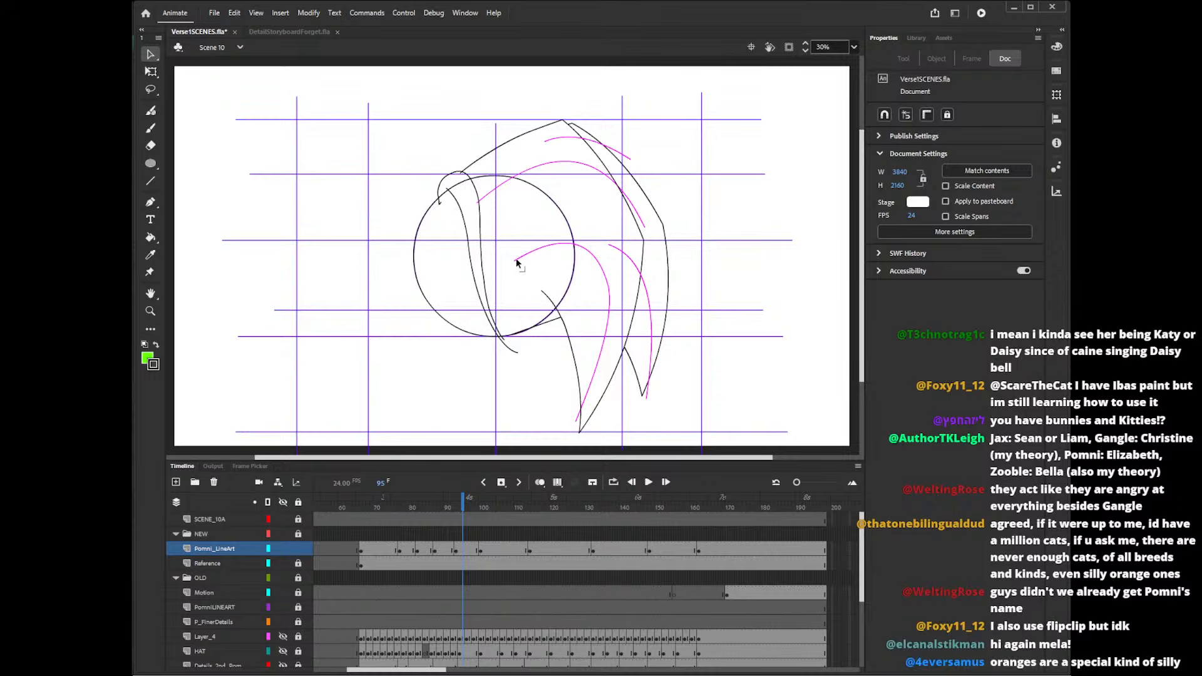
{"action": "left_click_drag", "start_coordinate": [515, 260], "coordinate": [483, 303]}
{"action": "left_click_drag", "start_coordinate": [575, 258], "coordinate": [573, 247]}
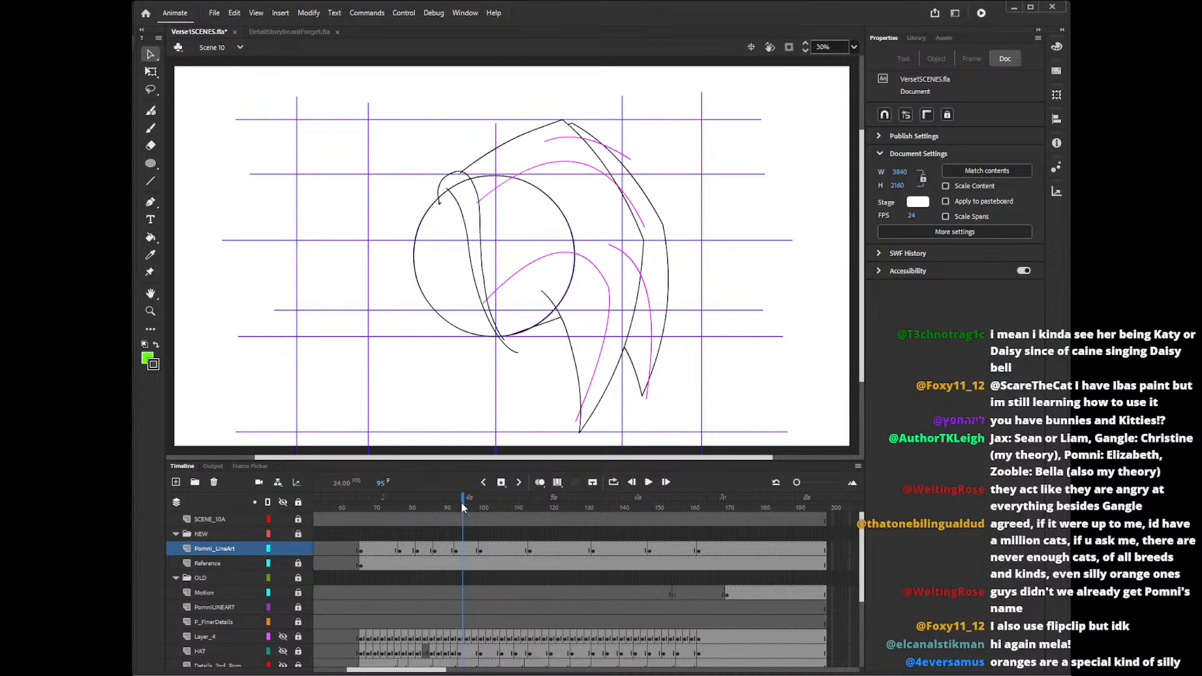
- Compare the poses back to frame 83, and at frame 88 pull the upper magenta curve's tip down past the black head curves
{"action": "left_click_drag", "start_coordinate": [463, 506], "coordinate": [436, 509]}
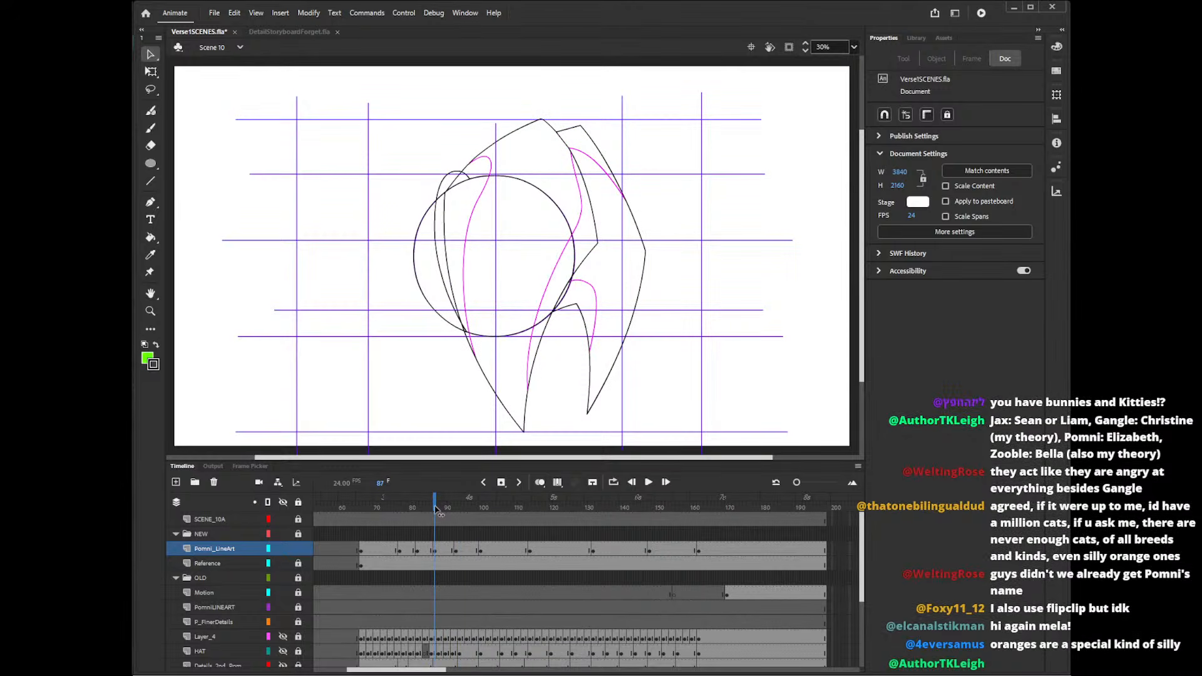
{"action": "mouse_move", "coordinate": [437, 508]}
{"action": "left_mouse_down"}
{"action": "mouse_move", "coordinate": [453, 508]}
{"action": "mouse_move", "coordinate": [393, 515]}
{"action": "mouse_move", "coordinate": [422, 519]}
{"action": "left_mouse_up"}
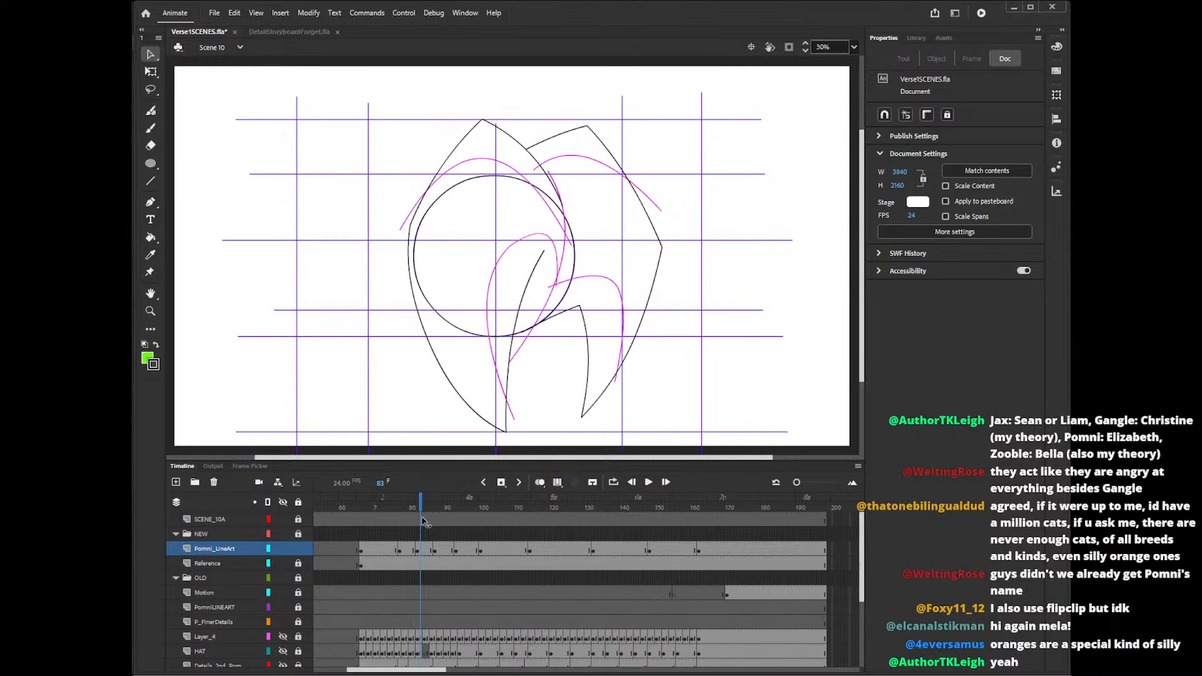
{"action": "left_click_drag", "start_coordinate": [422, 521], "coordinate": [438, 519]}
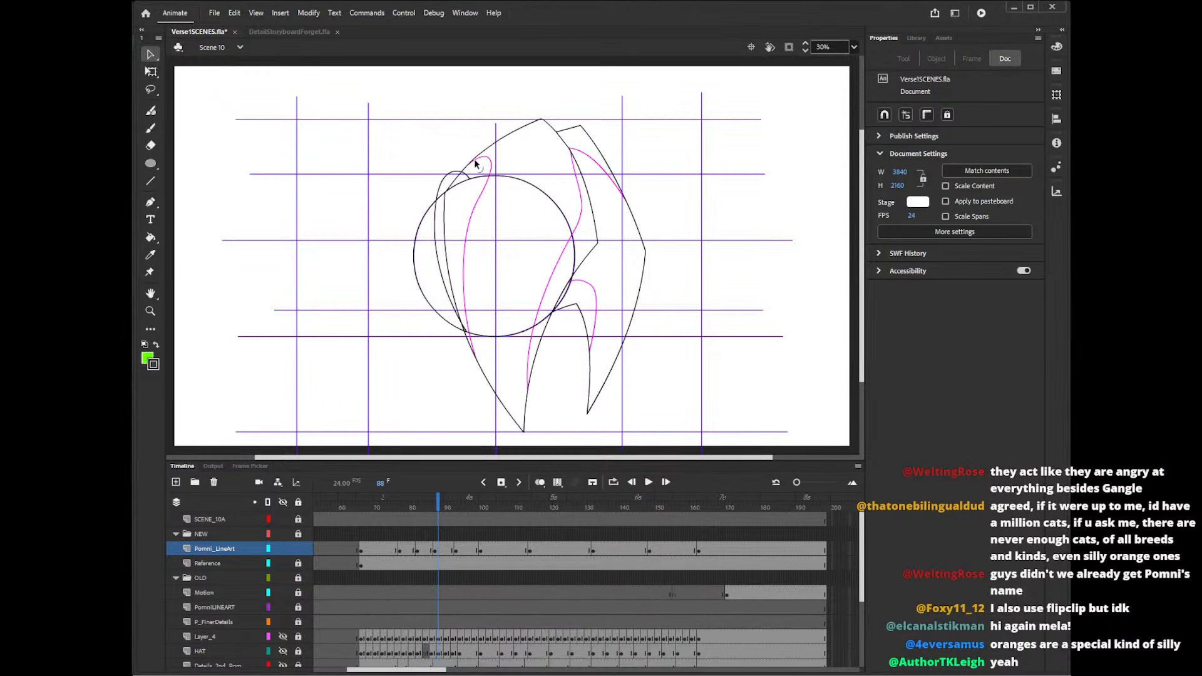
{"action": "left_click_drag", "start_coordinate": [489, 164], "coordinate": [428, 254]}
- Open the frame 88 drawing object for editing and delete the extra magenta line segments crossing the black head curves
{"action": "double_click", "coordinate": [456, 199]}
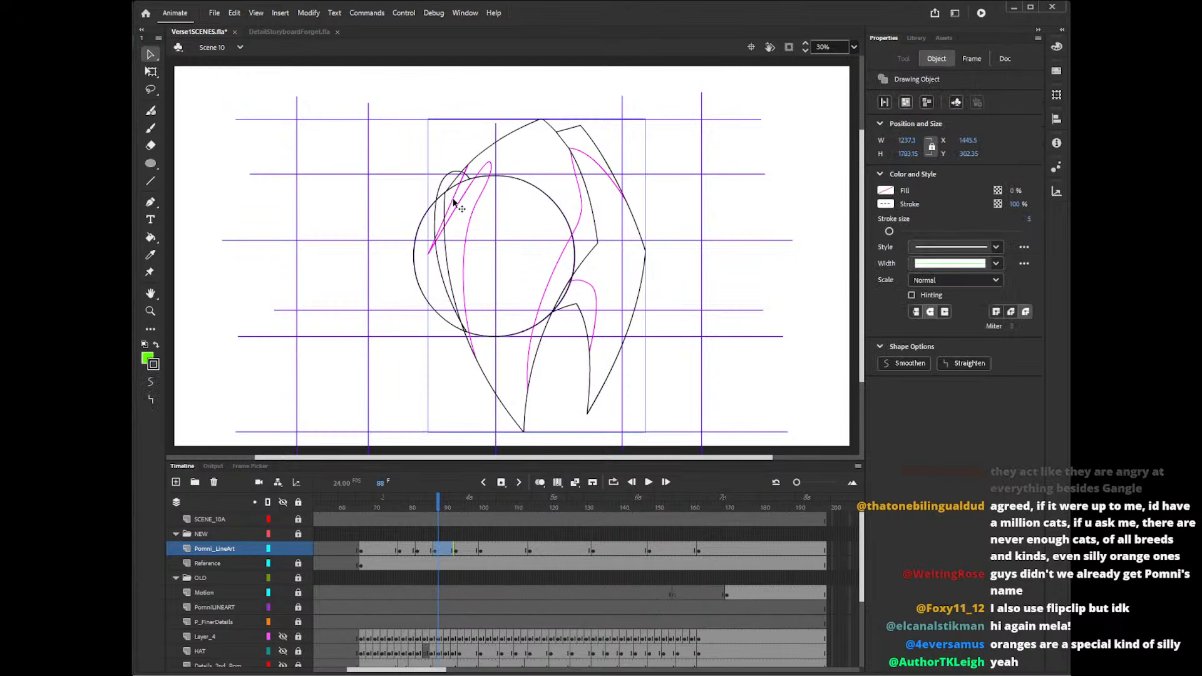
{"action": "left_click", "coordinate": [477, 180]}
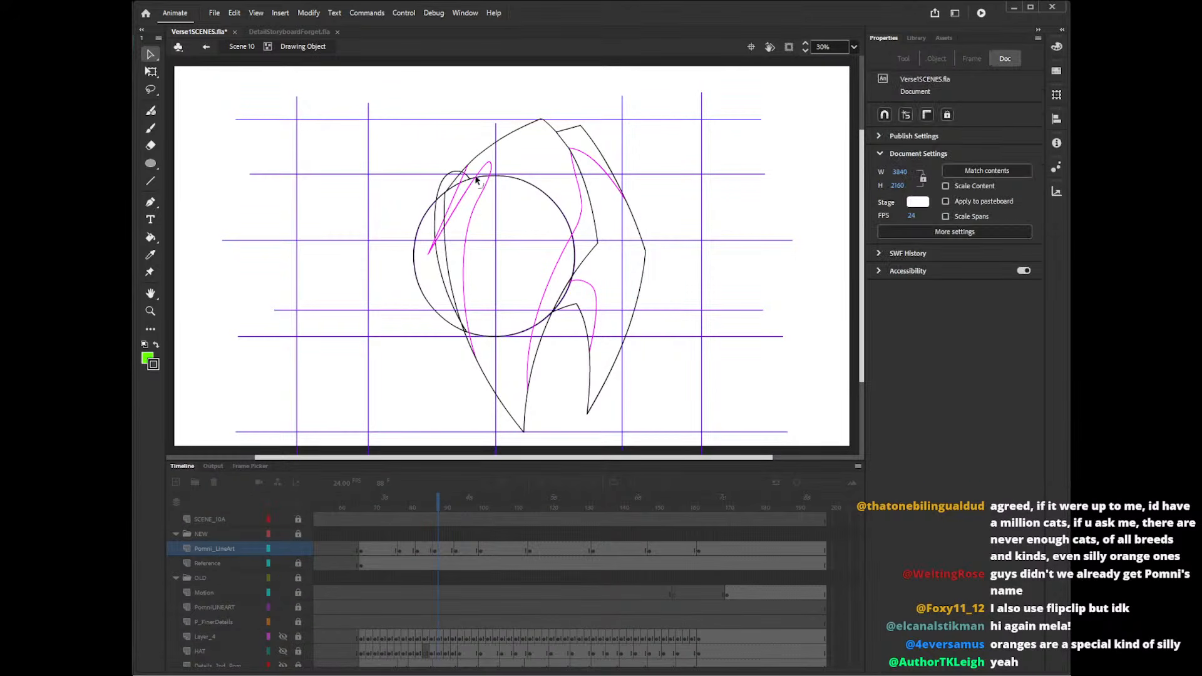
{"action": "left_click", "coordinate": [458, 194]}
{"action": "key", "text": "Delete"}
{"action": "left_click", "coordinate": [438, 233]}
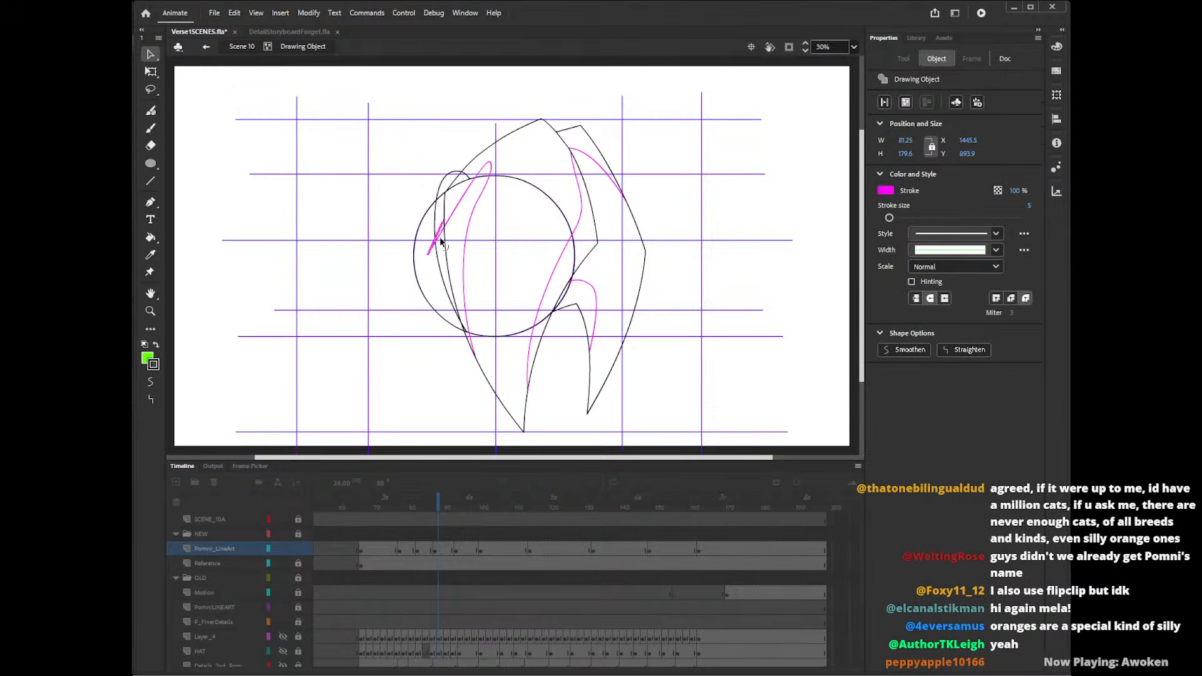
{"action": "key", "text": "Delete"}
{"action": "left_click", "coordinate": [442, 243]}
{"action": "key", "text": "Delete"}
{"action": "left_click", "coordinate": [442, 222]}
{"action": "key", "text": "Delete"}
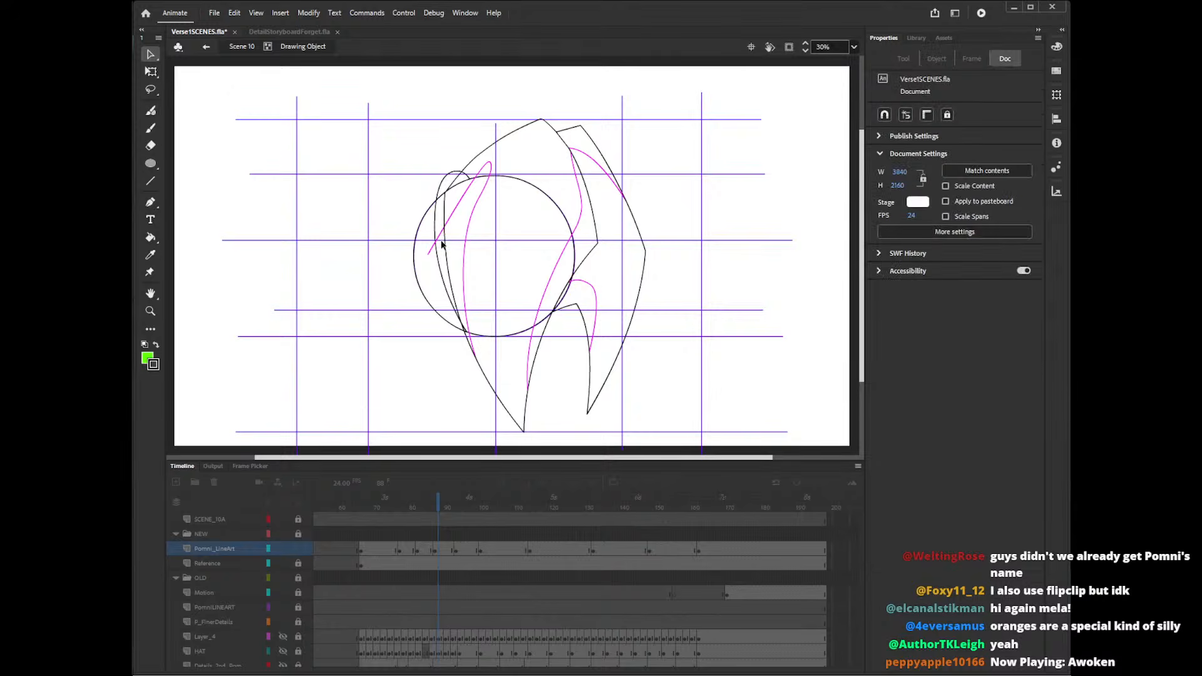
- Lower the magenta curve's peak inside the head circle, end it at the inner black curve, delete the overhang and round the tip
{"action": "mouse_move", "coordinate": [489, 167]}
{"action": "left_mouse_down"}
{"action": "mouse_move", "coordinate": [463, 213]}
{"action": "mouse_move", "coordinate": [465, 263]}
{"action": "left_mouse_up"}
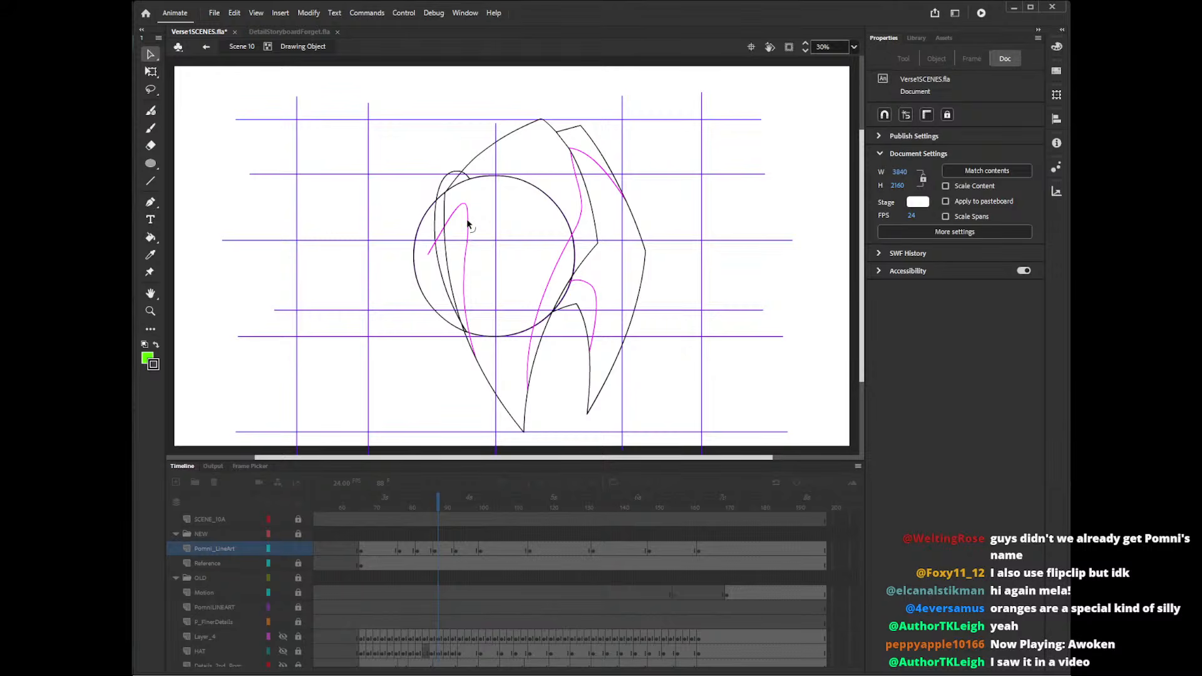
{"action": "mouse_move", "coordinate": [467, 221]}
{"action": "left_mouse_down"}
{"action": "mouse_move", "coordinate": [471, 241]}
{"action": "mouse_move", "coordinate": [444, 236]}
{"action": "left_mouse_up"}
{"action": "left_click", "coordinate": [437, 243]}
{"action": "key", "text": "Delete"}
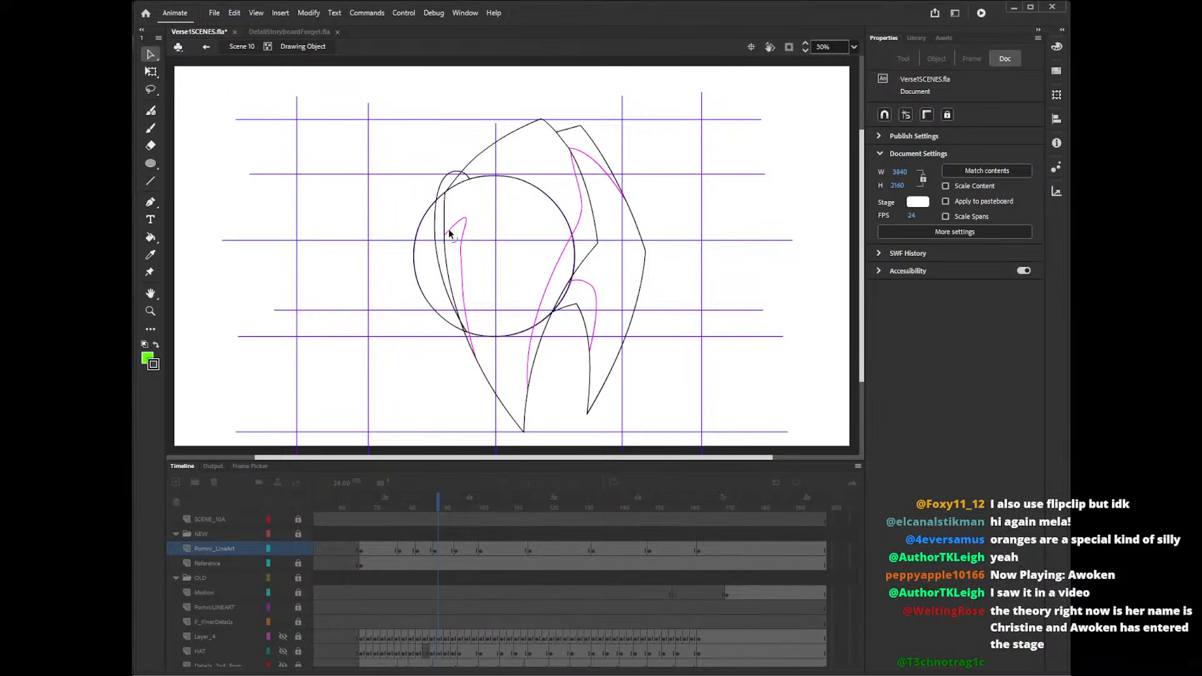
{"action": "left_click_drag", "start_coordinate": [448, 228], "coordinate": [448, 233]}
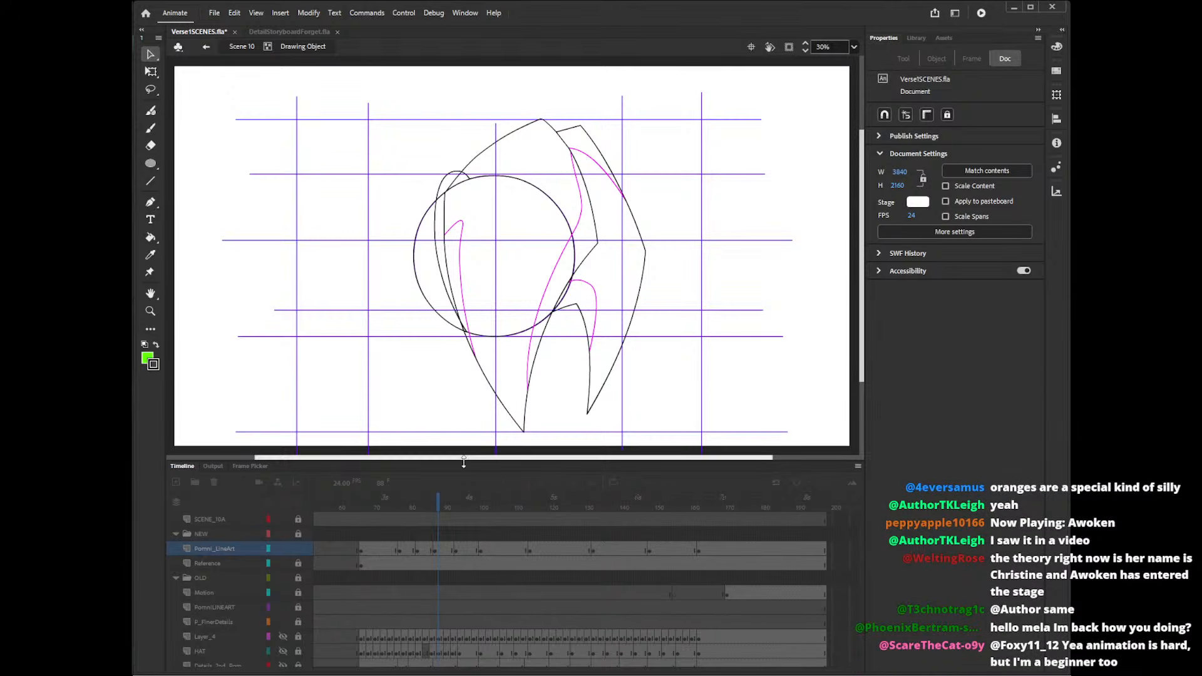
- Leave the drawing object, go to frame 95, and raise the lower magenta curve's inner end, bending its arc up and inward
{"action": "left_click", "coordinate": [443, 549]}
{"action": "mouse_move", "coordinate": [434, 504]}
{"action": "left_mouse_down"}
{"action": "mouse_move", "coordinate": [418, 507]}
{"action": "mouse_move", "coordinate": [499, 512]}
{"action": "mouse_move", "coordinate": [432, 513]}
{"action": "mouse_move", "coordinate": [463, 513]}
{"action": "left_mouse_up"}
{"action": "left_click", "coordinate": [481, 295]}
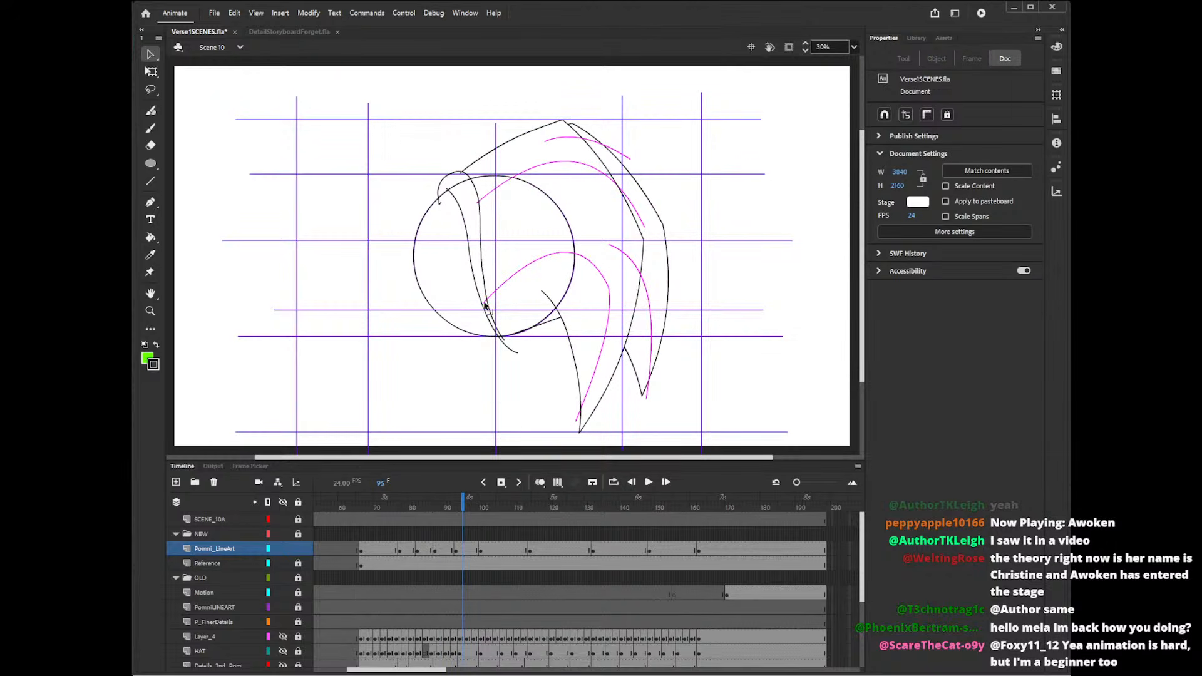
{"action": "left_click_drag", "start_coordinate": [484, 303], "coordinate": [481, 277]}
{"action": "left_click_drag", "start_coordinate": [588, 264], "coordinate": [585, 254]}
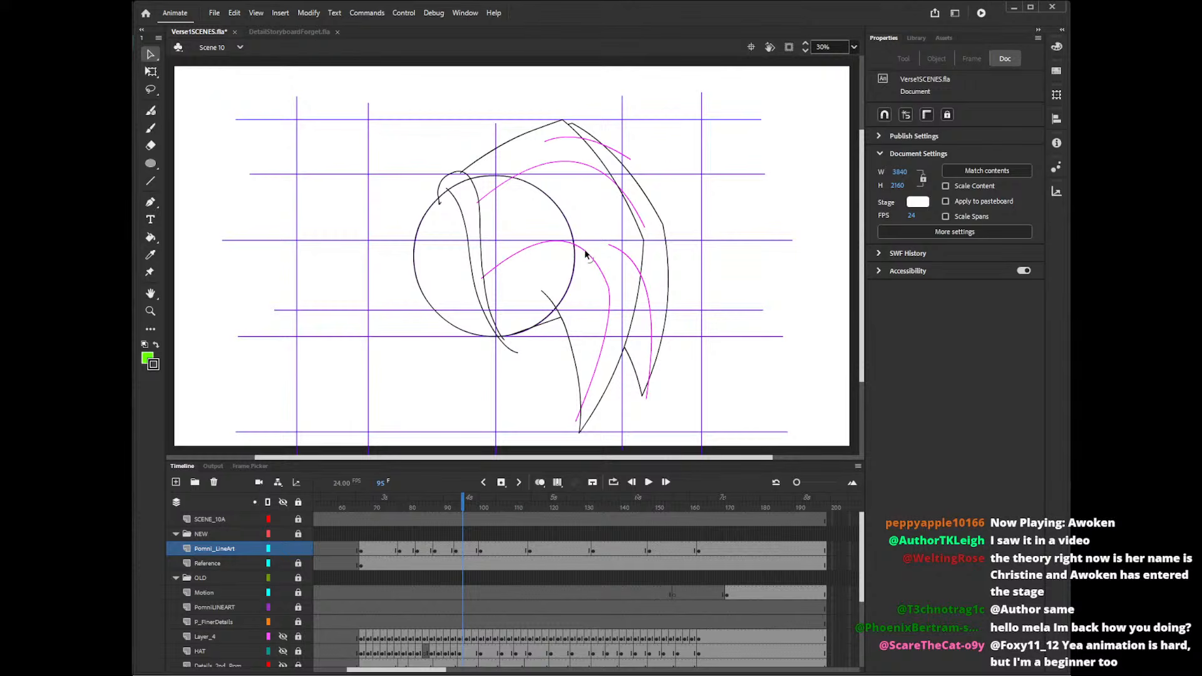
{"action": "left_click_drag", "start_coordinate": [608, 294], "coordinate": [600, 294]}
{"action": "left_click_drag", "start_coordinate": [602, 343], "coordinate": [600, 343]}
- Move the lower magenta curve's inner end farther up the outer black curve, raise its arc and bend its outer side inward
{"action": "mouse_move", "coordinate": [462, 504]}
{"action": "left_mouse_down"}
{"action": "mouse_move", "coordinate": [431, 505]}
{"action": "mouse_move", "coordinate": [467, 517]}
{"action": "mouse_move", "coordinate": [439, 520]}
{"action": "mouse_move", "coordinate": [491, 524]}
{"action": "mouse_move", "coordinate": [468, 524]}
{"action": "left_mouse_up"}
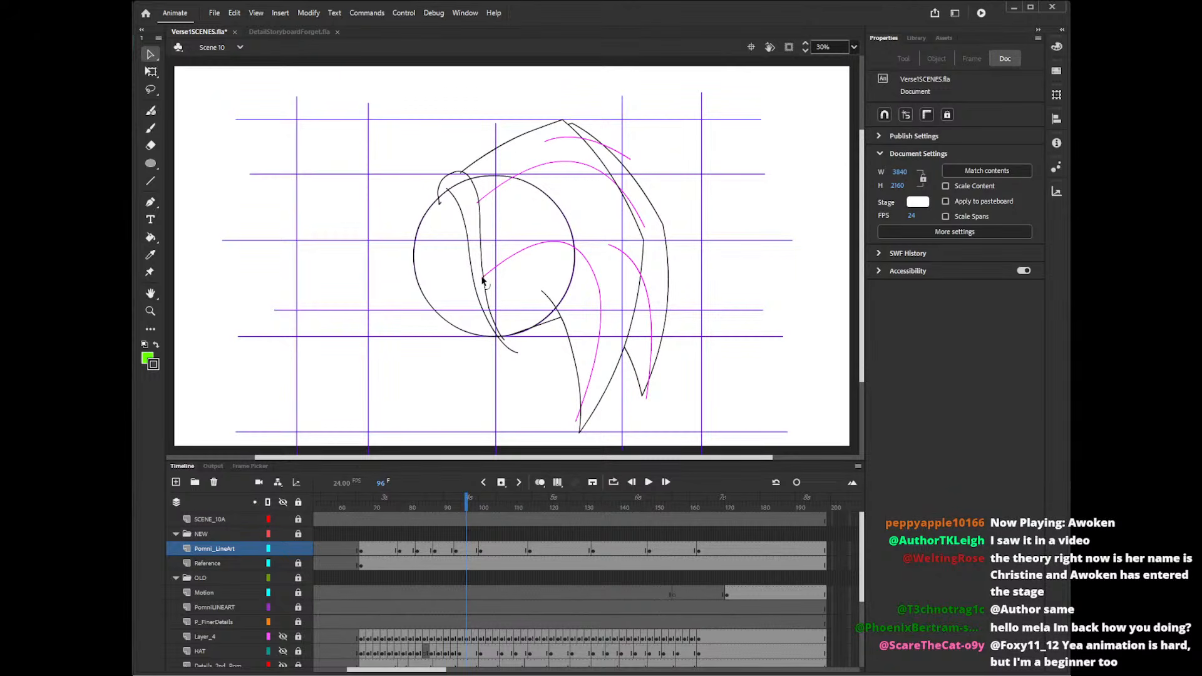
{"action": "left_click_drag", "start_coordinate": [482, 282], "coordinate": [480, 242]}
{"action": "mouse_move", "coordinate": [468, 508]}
{"action": "left_mouse_down"}
{"action": "mouse_move", "coordinate": [443, 508]}
{"action": "mouse_move", "coordinate": [463, 508]}
{"action": "left_mouse_up"}
{"action": "left_click_drag", "start_coordinate": [477, 250], "coordinate": [481, 266]}
{"action": "left_click_drag", "start_coordinate": [536, 237], "coordinate": [527, 230]}
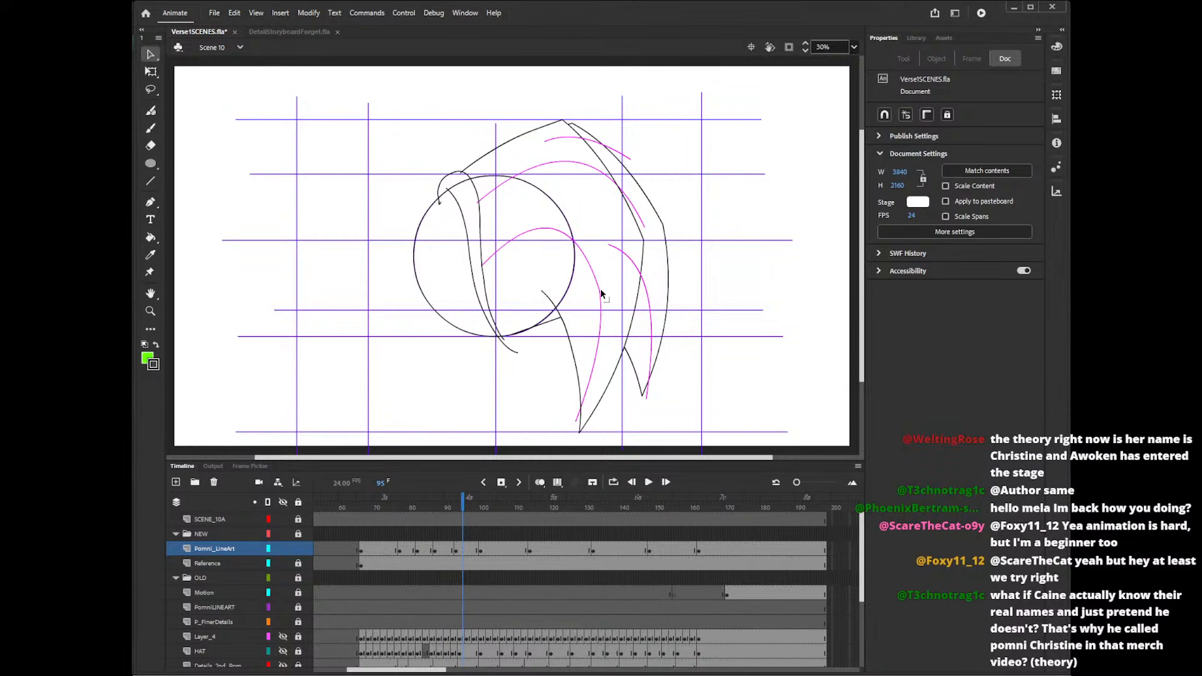
{"action": "left_click_drag", "start_coordinate": [601, 294], "coordinate": [593, 293]}
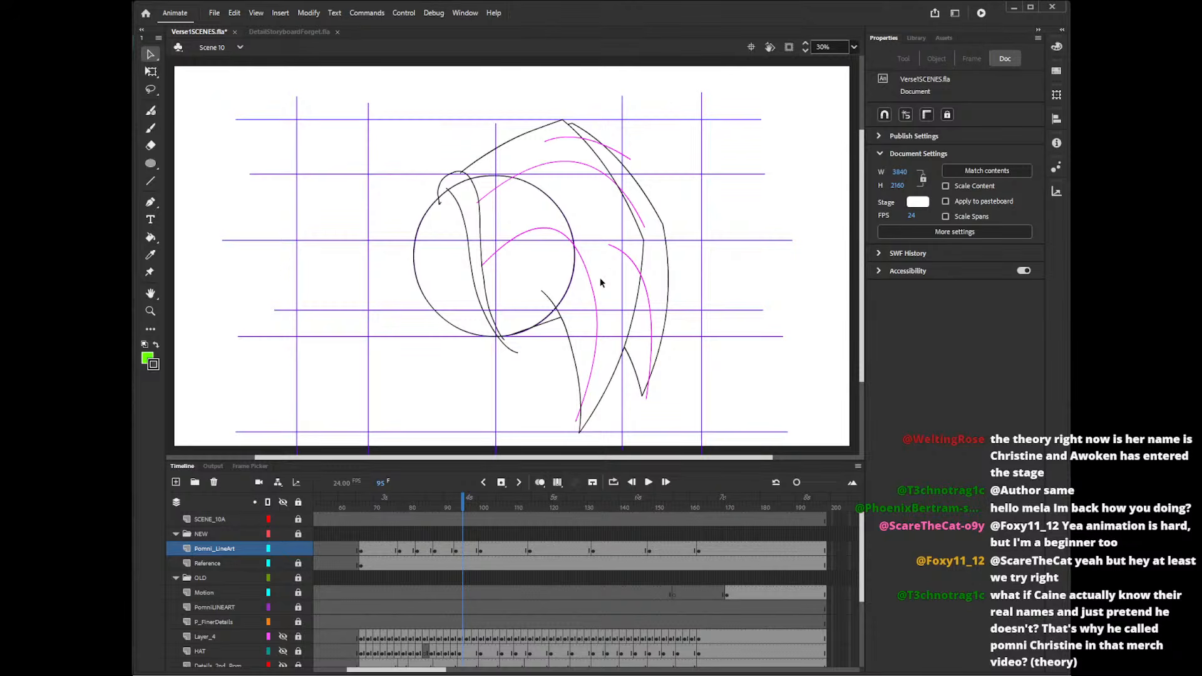
- Lower the lower magenta curve's arc slightly at frame 106, and shift the matching curve's inner end down and outward at frame 116
{"action": "mouse_move", "coordinate": [463, 507]}
{"action": "left_mouse_down"}
{"action": "mouse_move", "coordinate": [559, 508]}
{"action": "mouse_move", "coordinate": [467, 527]}
{"action": "mouse_move", "coordinate": [502, 524]}
{"action": "left_mouse_up"}
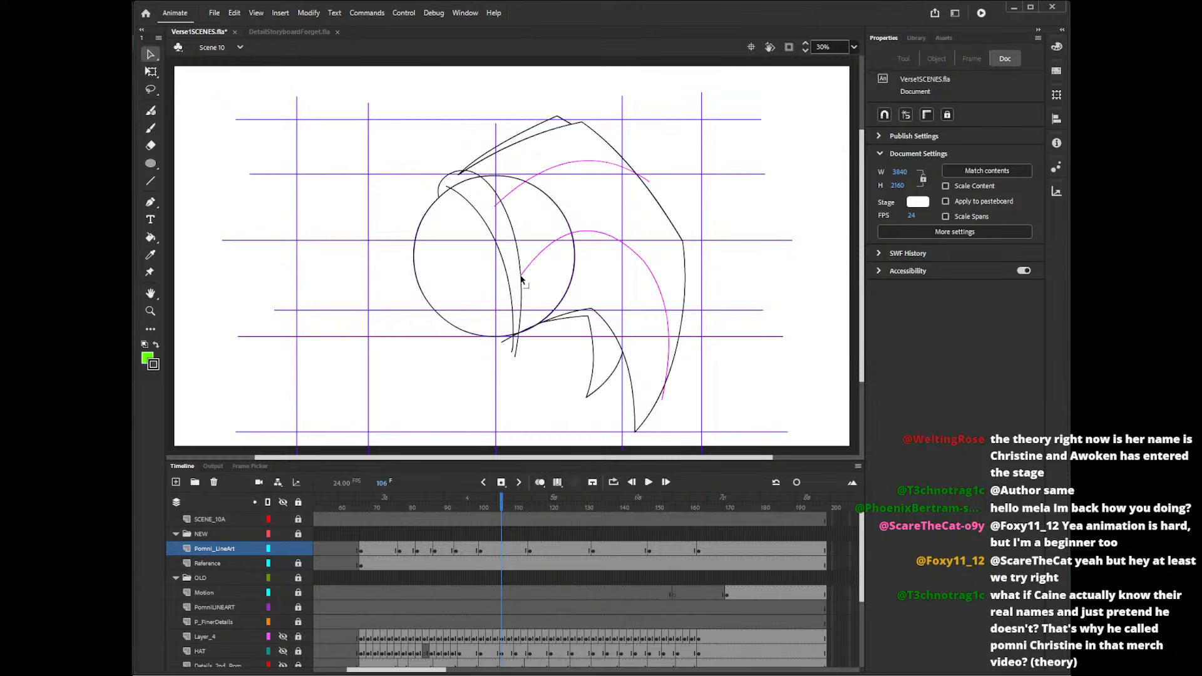
{"action": "left_click_drag", "start_coordinate": [639, 257], "coordinate": [614, 233]}
{"action": "mouse_move", "coordinate": [503, 506]}
{"action": "left_mouse_down"}
{"action": "mouse_move", "coordinate": [671, 507]}
{"action": "mouse_move", "coordinate": [480, 510]}
{"action": "mouse_move", "coordinate": [537, 515]}
{"action": "left_mouse_up"}
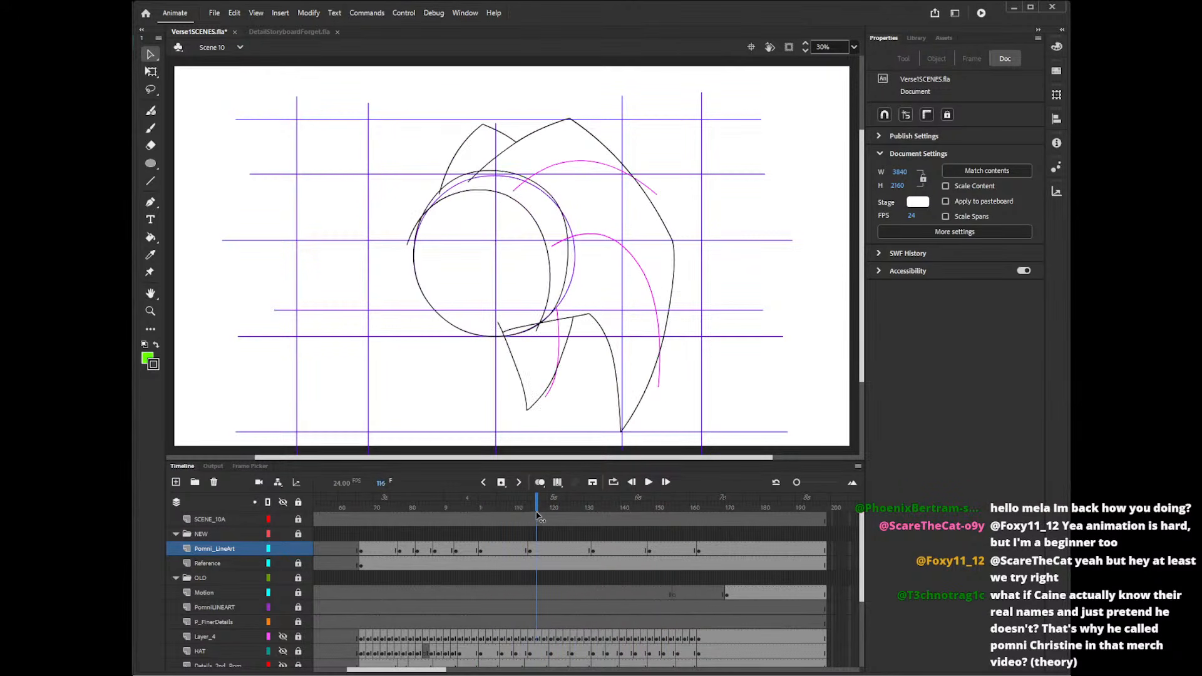
{"action": "left_click_drag", "start_coordinate": [554, 249], "coordinate": [561, 264]}
- Scrub through the head turn's remaining frames and back to frame 87, and save the document
{"action": "mouse_move", "coordinate": [542, 508]}
{"action": "left_mouse_down"}
{"action": "mouse_move", "coordinate": [512, 511]}
{"action": "mouse_move", "coordinate": [744, 501]}
{"action": "left_mouse_up"}
{"action": "mouse_move", "coordinate": [749, 501]}
{"action": "left_mouse_down"}
{"action": "mouse_move", "coordinate": [576, 502]}
{"action": "mouse_move", "coordinate": [754, 513]}
{"action": "mouse_move", "coordinate": [383, 511]}
{"action": "mouse_move", "coordinate": [542, 518]}
{"action": "mouse_move", "coordinate": [401, 503]}
{"action": "mouse_move", "coordinate": [726, 504]}
{"action": "mouse_move", "coordinate": [379, 504]}
{"action": "mouse_move", "coordinate": [437, 495]}
{"action": "left_mouse_up"}
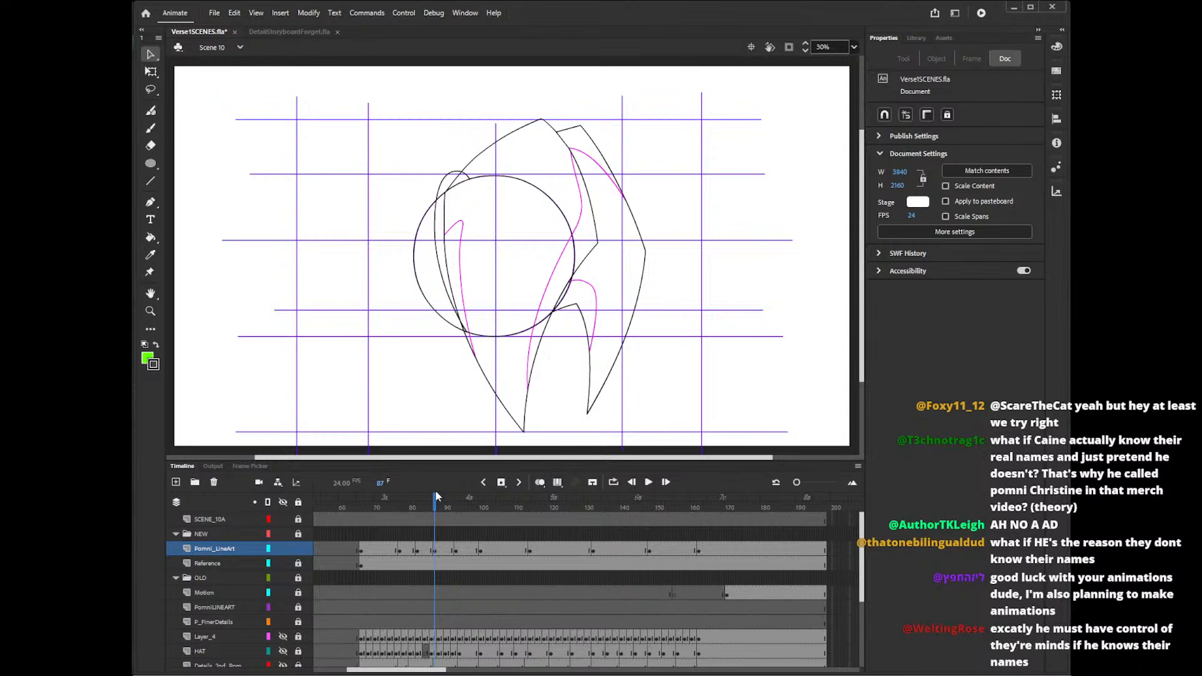
{"action": "key", "text": "ctrl+s"}
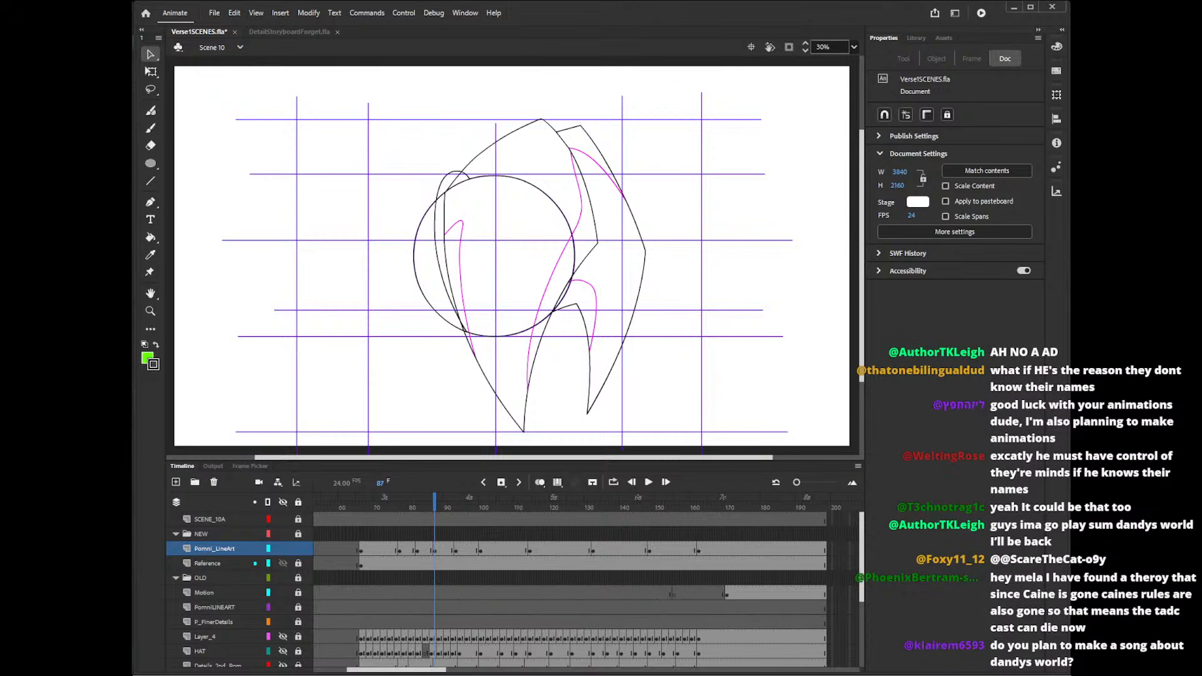
- At frame 158, raise the lower-left magenta curve's outer end, bend its arc outward, and lift the upper-left curve's outer end
{"action": "left_click_drag", "start_coordinate": [387, 535], "coordinate": [705, 535]}
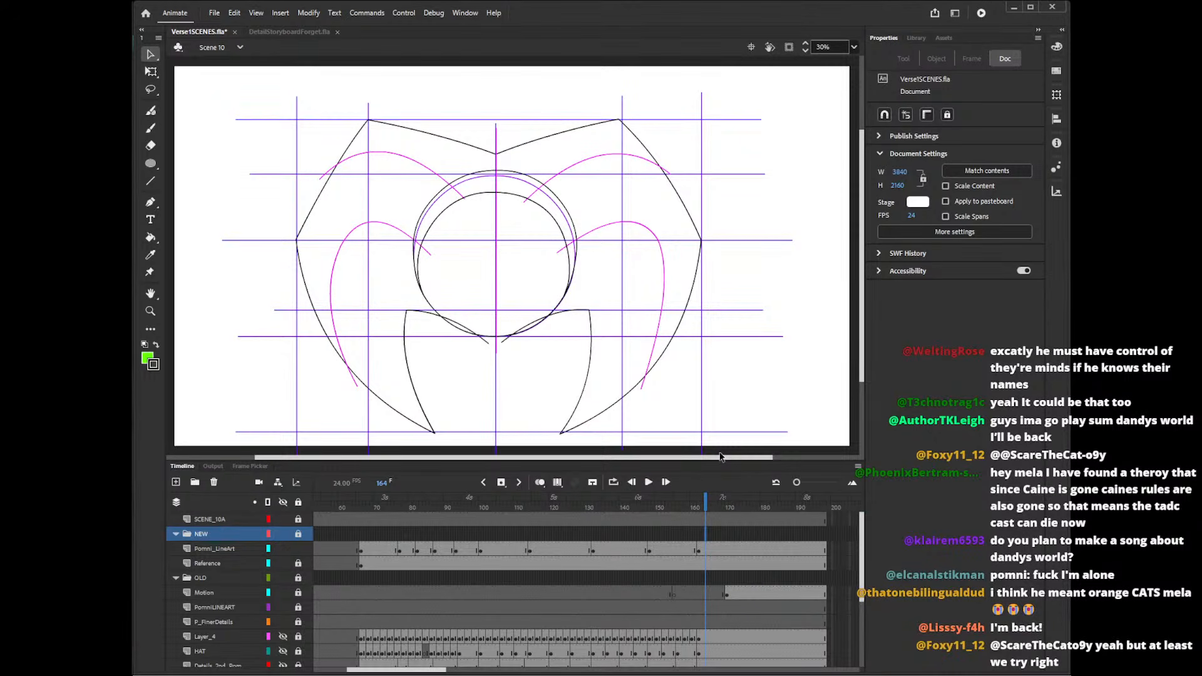
{"action": "mouse_move", "coordinate": [560, 507]}
{"action": "left_mouse_down"}
{"action": "mouse_move", "coordinate": [474, 508]}
{"action": "mouse_move", "coordinate": [708, 507]}
{"action": "mouse_move", "coordinate": [368, 517]}
{"action": "mouse_move", "coordinate": [725, 512]}
{"action": "mouse_move", "coordinate": [413, 520]}
{"action": "mouse_move", "coordinate": [711, 510]}
{"action": "mouse_move", "coordinate": [571, 515]}
{"action": "mouse_move", "coordinate": [706, 510]}
{"action": "mouse_move", "coordinate": [644, 512]}
{"action": "mouse_move", "coordinate": [705, 512]}
{"action": "mouse_move", "coordinate": [684, 512]}
{"action": "left_mouse_up"}
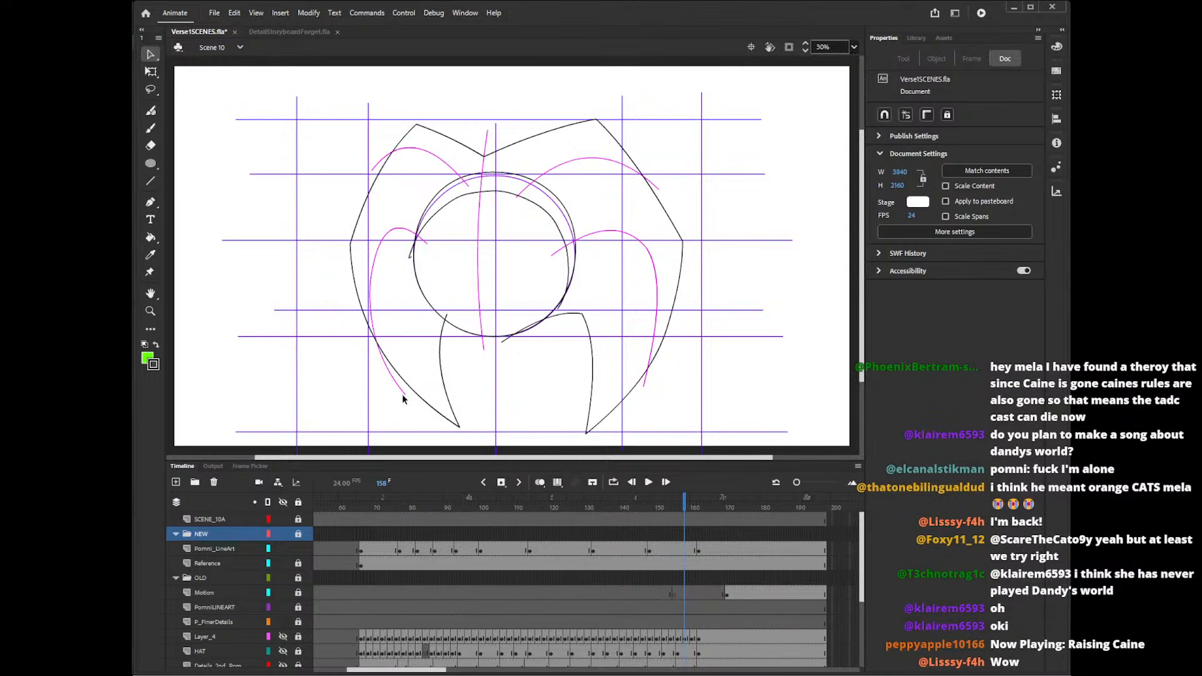
{"action": "left_click_drag", "start_coordinate": [403, 392], "coordinate": [369, 350]}
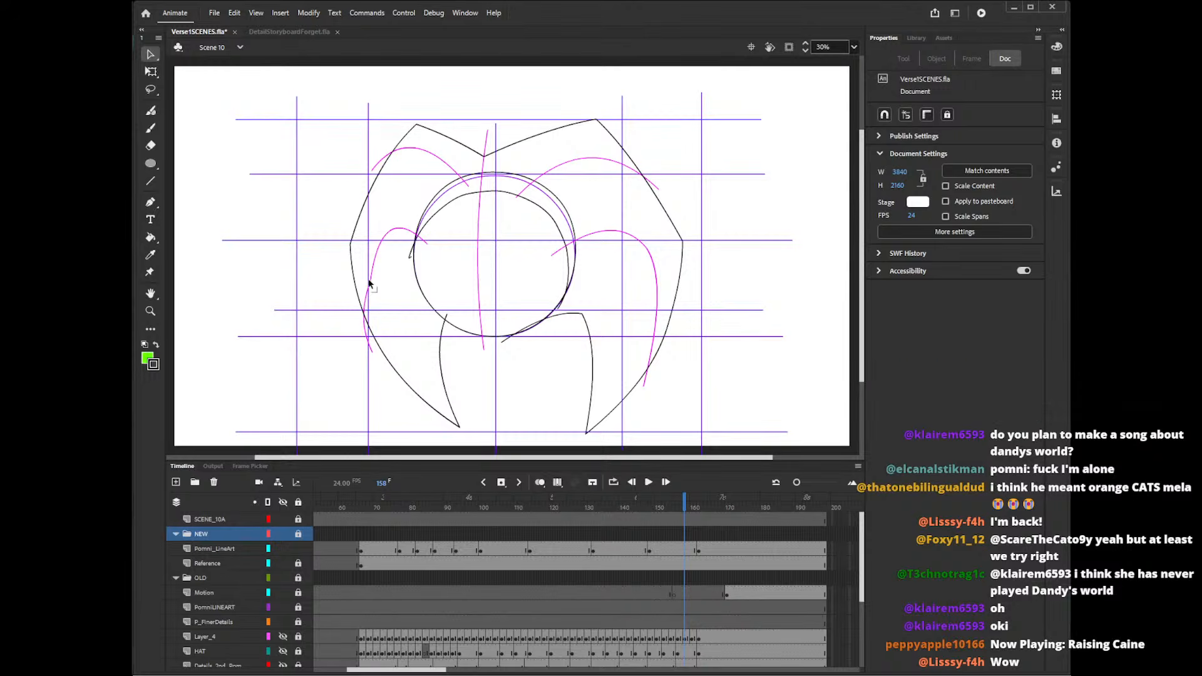
{"action": "mouse_move", "coordinate": [368, 283]}
{"action": "left_mouse_down"}
{"action": "mouse_move", "coordinate": [360, 262]}
{"action": "mouse_move", "coordinate": [390, 226]}
{"action": "mouse_move", "coordinate": [363, 250]}
{"action": "left_mouse_up"}
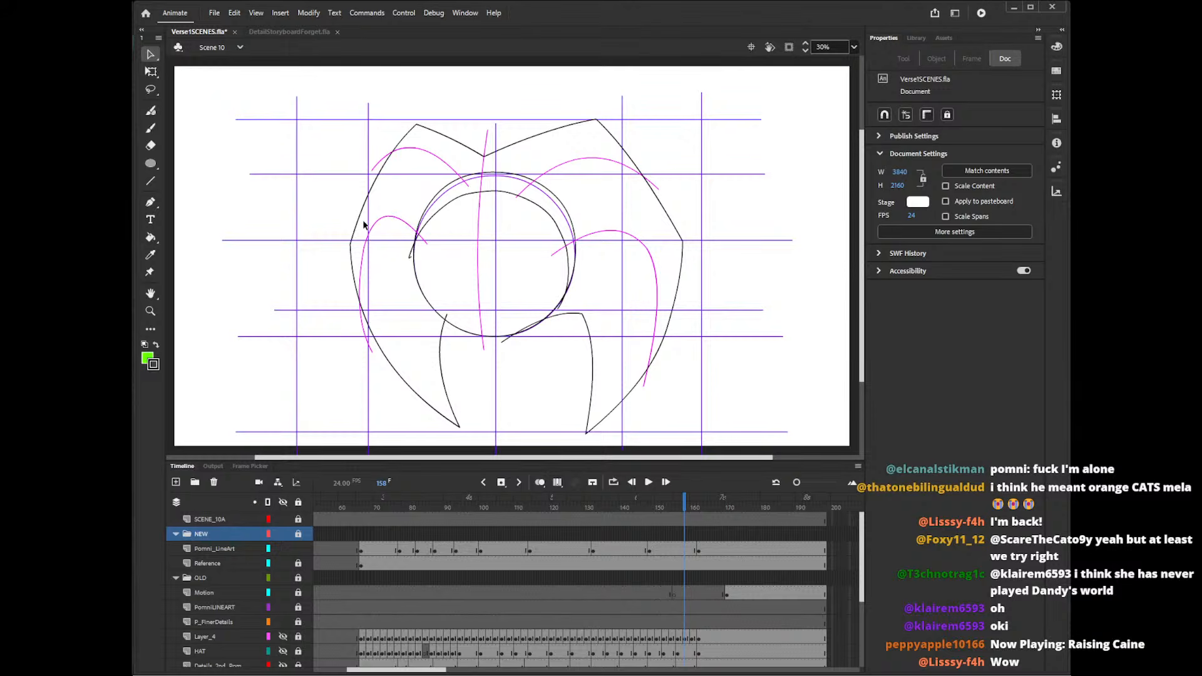
{"action": "left_click_drag", "start_coordinate": [374, 168], "coordinate": [436, 145]}
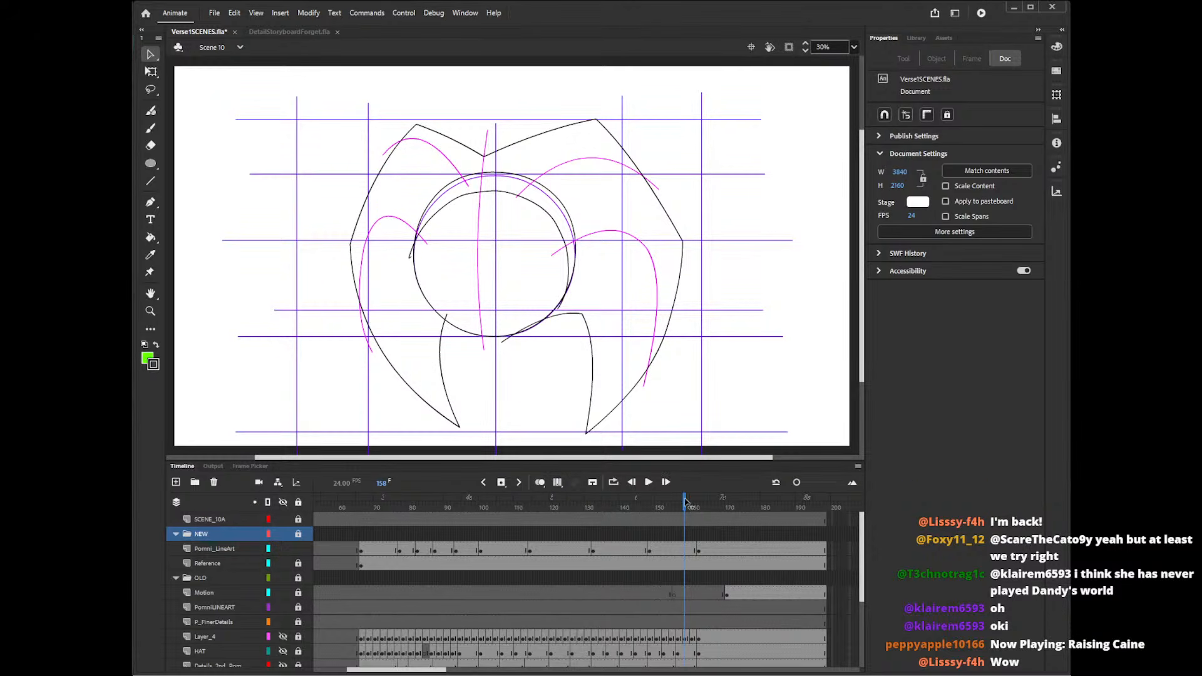
- At frame 160, shift both ends of the upper-right magenta curve outward and flatten its arc
{"action": "mouse_move", "coordinate": [685, 501]}
{"action": "left_mouse_down"}
{"action": "mouse_move", "coordinate": [715, 500]}
{"action": "mouse_move", "coordinate": [692, 490]}
{"action": "left_mouse_up"}
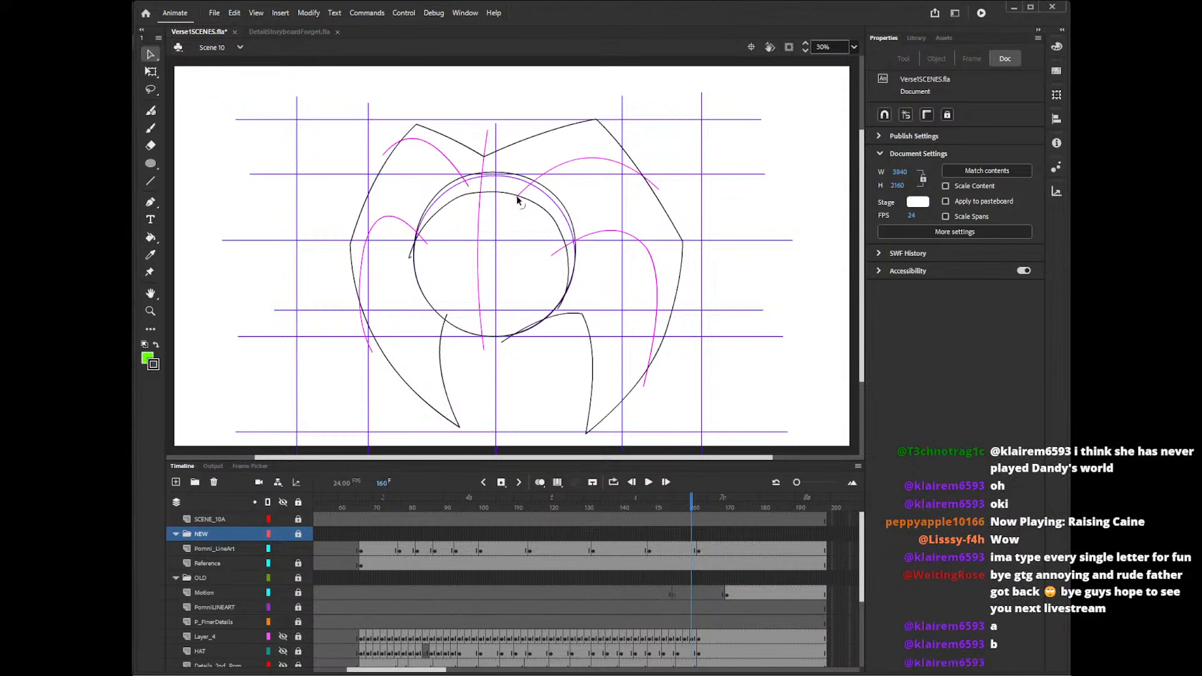
{"action": "left_click_drag", "start_coordinate": [516, 201], "coordinate": [530, 199]}
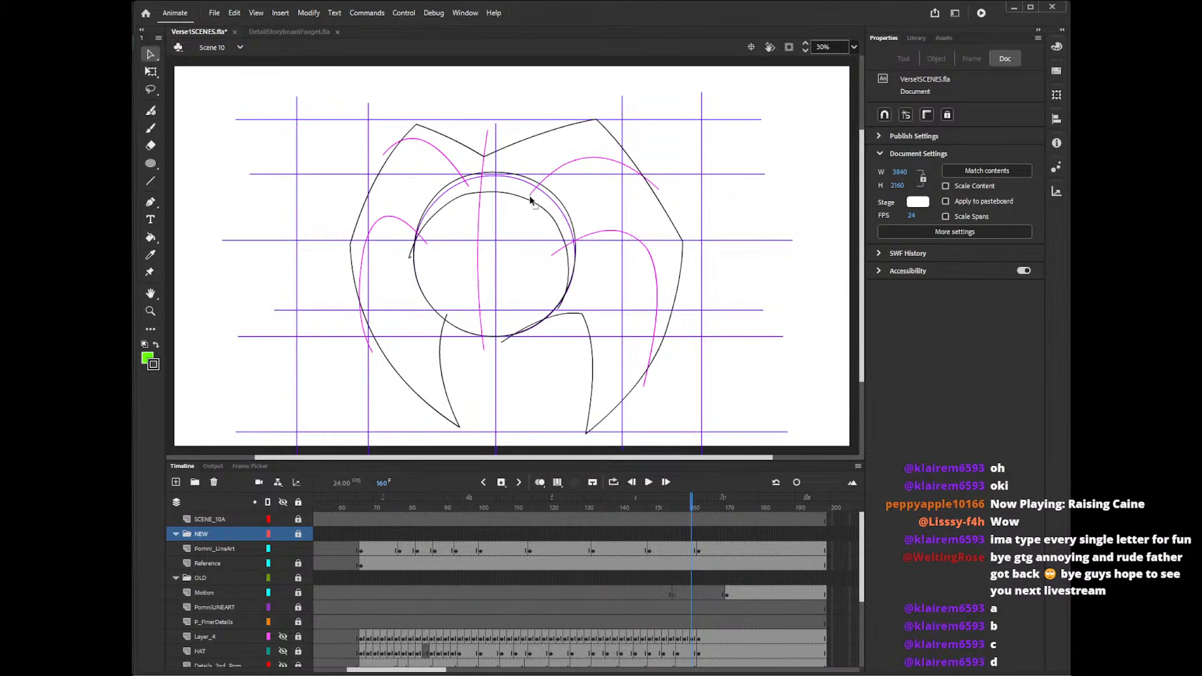
{"action": "left_click_drag", "start_coordinate": [656, 187], "coordinate": [667, 198]}
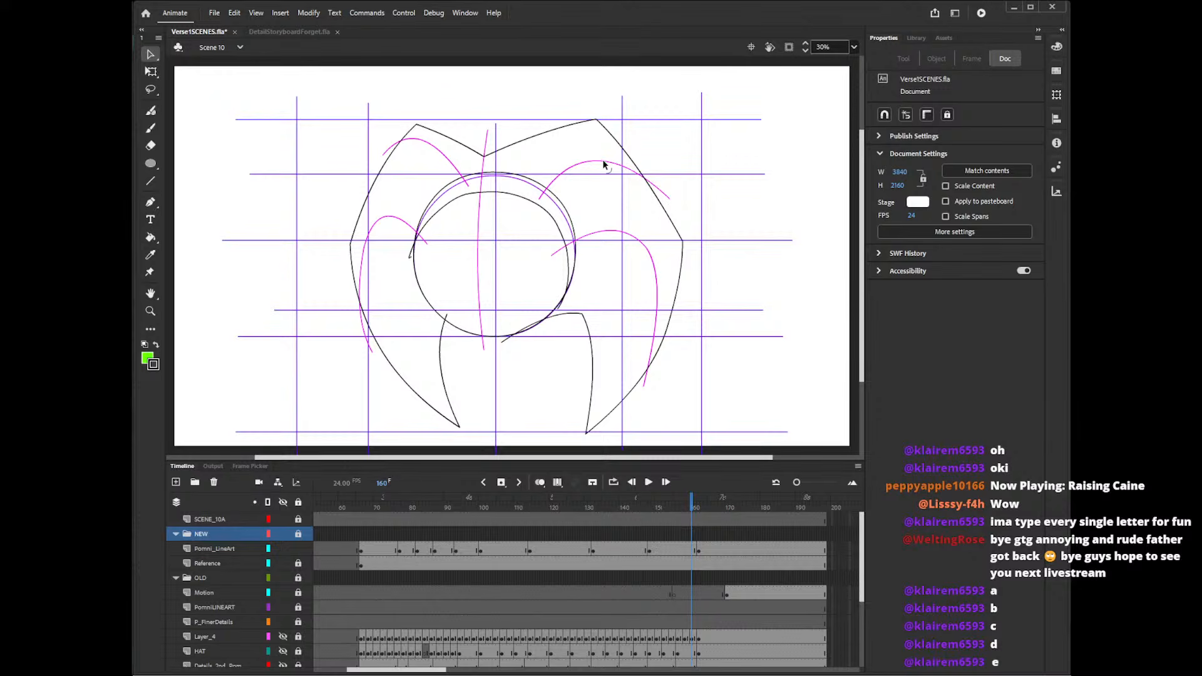
{"action": "left_click_drag", "start_coordinate": [603, 160], "coordinate": [614, 173]}
{"action": "left_click_drag", "start_coordinate": [540, 199], "coordinate": [535, 193]}
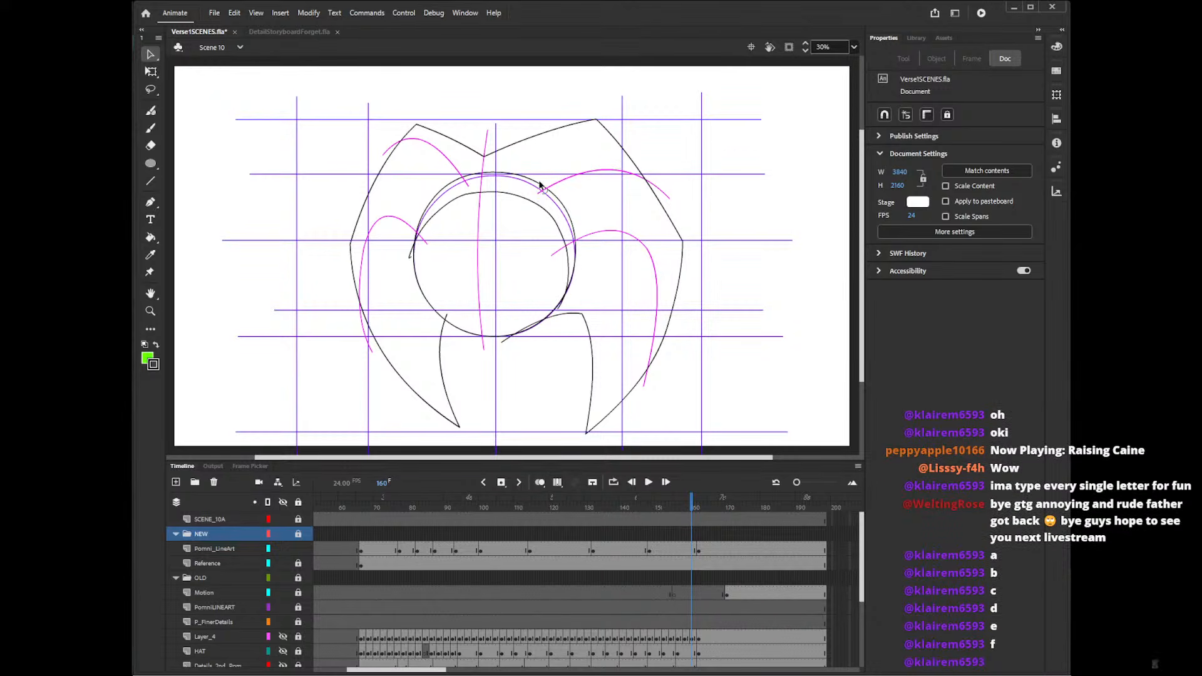
- Move the upper-right magenta curve's inner end back inward, raise its arc, and extend its outer end toward the hat's side corner
{"action": "mouse_move", "coordinate": [689, 498]}
{"action": "left_mouse_down"}
{"action": "mouse_move", "coordinate": [629, 500]}
{"action": "mouse_move", "coordinate": [720, 499]}
{"action": "mouse_move", "coordinate": [644, 499]}
{"action": "mouse_move", "coordinate": [655, 498]}
{"action": "left_mouse_up"}
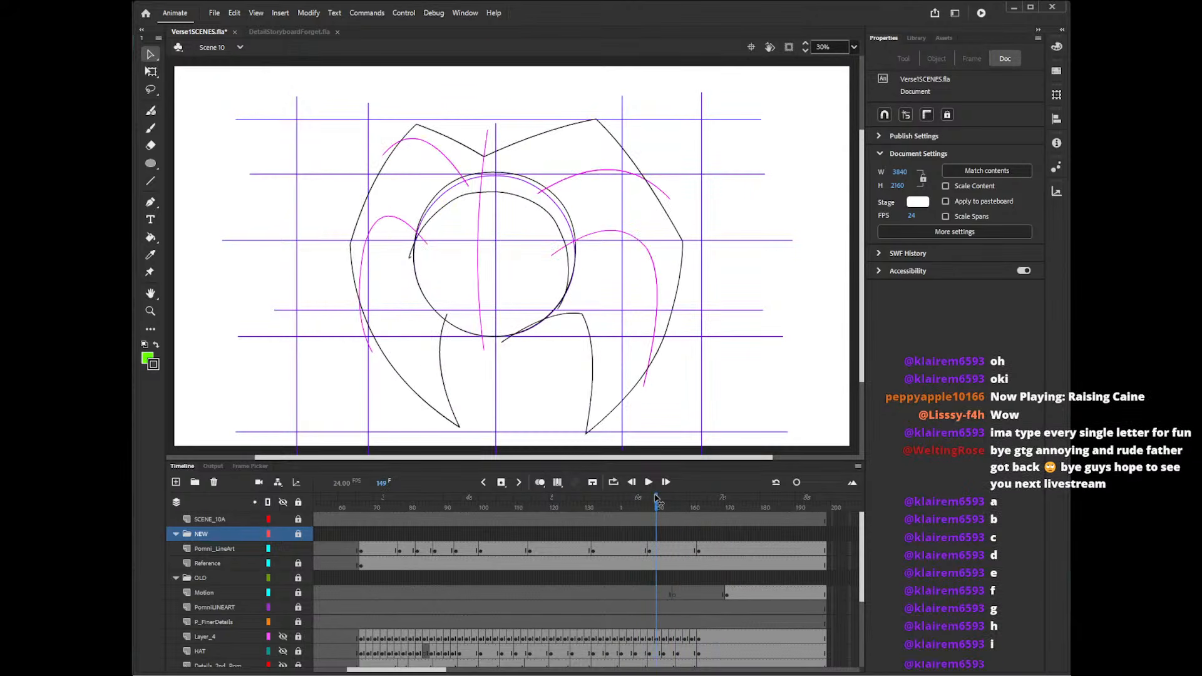
{"action": "left_click_drag", "start_coordinate": [538, 194], "coordinate": [531, 188]}
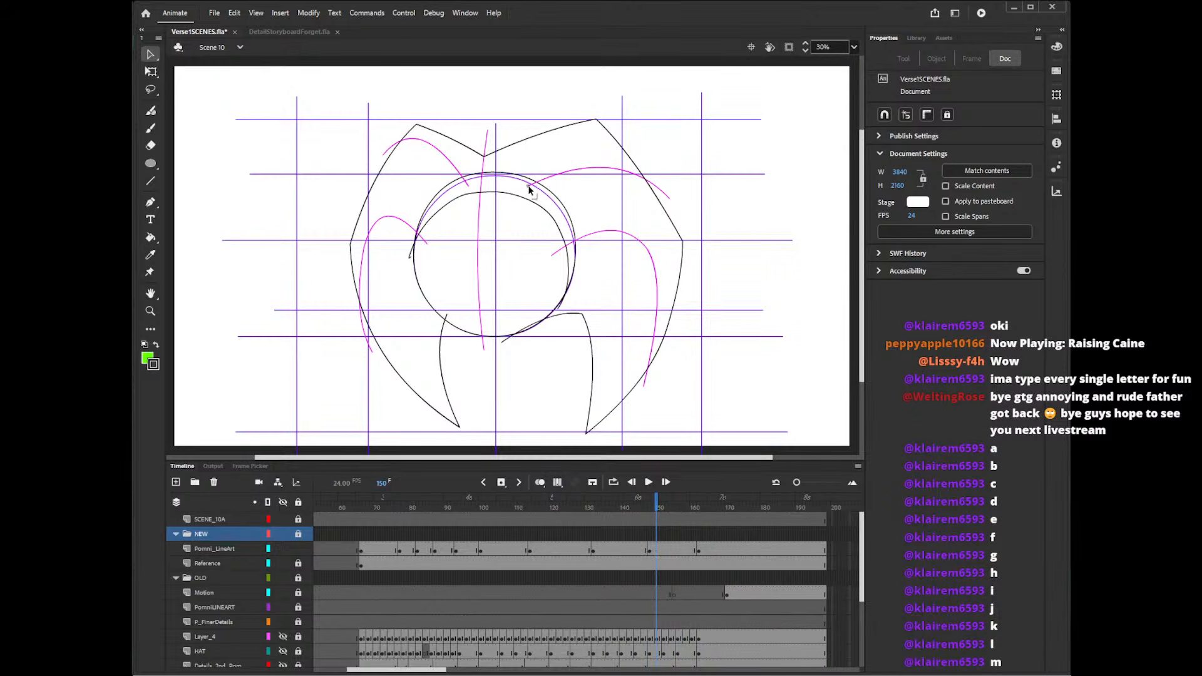
{"action": "mouse_move", "coordinate": [663, 493]}
{"action": "left_mouse_down"}
{"action": "mouse_move", "coordinate": [648, 498]}
{"action": "mouse_move", "coordinate": [737, 499]}
{"action": "mouse_move", "coordinate": [576, 490]}
{"action": "mouse_move", "coordinate": [491, 498]}
{"action": "mouse_move", "coordinate": [611, 499]}
{"action": "mouse_move", "coordinate": [432, 500]}
{"action": "mouse_move", "coordinate": [485, 518]}
{"action": "mouse_move", "coordinate": [721, 533]}
{"action": "mouse_move", "coordinate": [632, 531]}
{"action": "mouse_move", "coordinate": [682, 531]}
{"action": "left_mouse_up"}
{"action": "left_click_drag", "start_coordinate": [591, 169], "coordinate": [576, 149]}
{"action": "left_click_drag", "start_coordinate": [670, 200], "coordinate": [678, 228]}
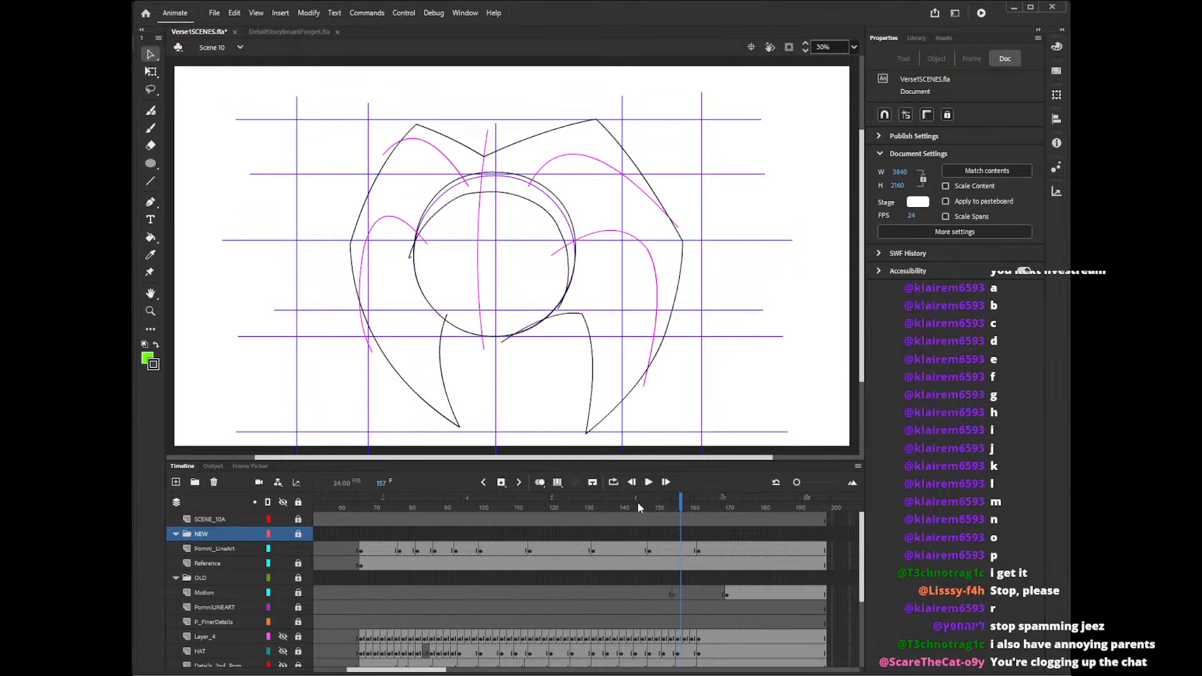
- Compare the pose with neighboring frames, and bend the upper-right magenta curve's arc lower and farther outward at frames 150–152
{"action": "mouse_move", "coordinate": [637, 501]}
{"action": "left_mouse_down"}
{"action": "mouse_move", "coordinate": [549, 499]}
{"action": "mouse_move", "coordinate": [669, 505]}
{"action": "mouse_move", "coordinate": [638, 505]}
{"action": "mouse_move", "coordinate": [667, 504]}
{"action": "mouse_move", "coordinate": [638, 504]}
{"action": "mouse_move", "coordinate": [656, 499]}
{"action": "left_mouse_up"}
{"action": "left_click_drag", "start_coordinate": [665, 207], "coordinate": [602, 158]}
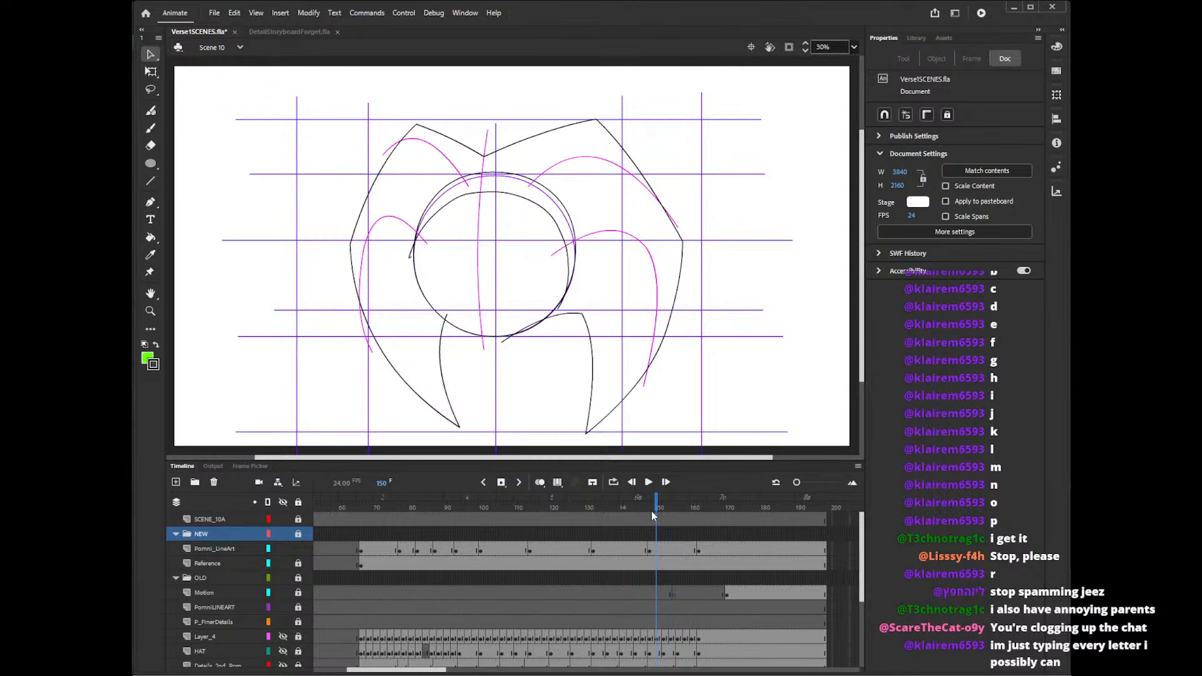
{"action": "mouse_move", "coordinate": [653, 504]}
{"action": "left_mouse_down"}
{"action": "mouse_move", "coordinate": [623, 505]}
{"action": "mouse_move", "coordinate": [688, 499]}
{"action": "mouse_move", "coordinate": [638, 499]}
{"action": "mouse_move", "coordinate": [673, 499]}
{"action": "mouse_move", "coordinate": [638, 498]}
{"action": "mouse_move", "coordinate": [663, 499]}
{"action": "left_mouse_up"}
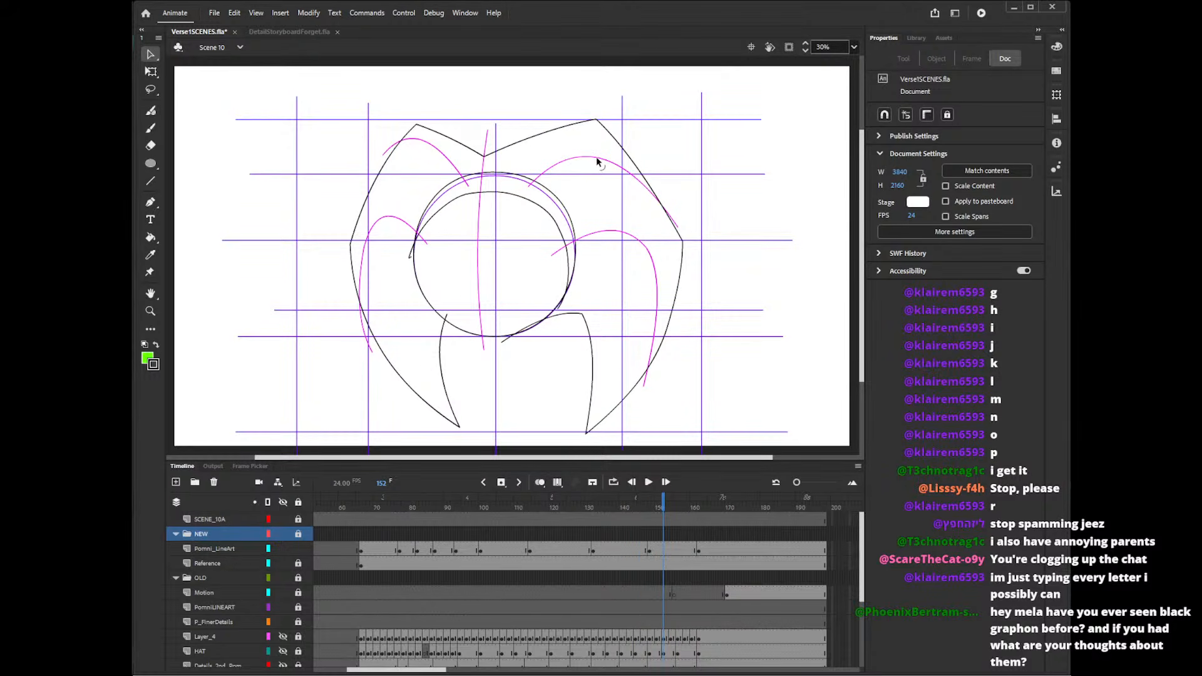
{"action": "left_click_drag", "start_coordinate": [596, 162], "coordinate": [615, 169]}
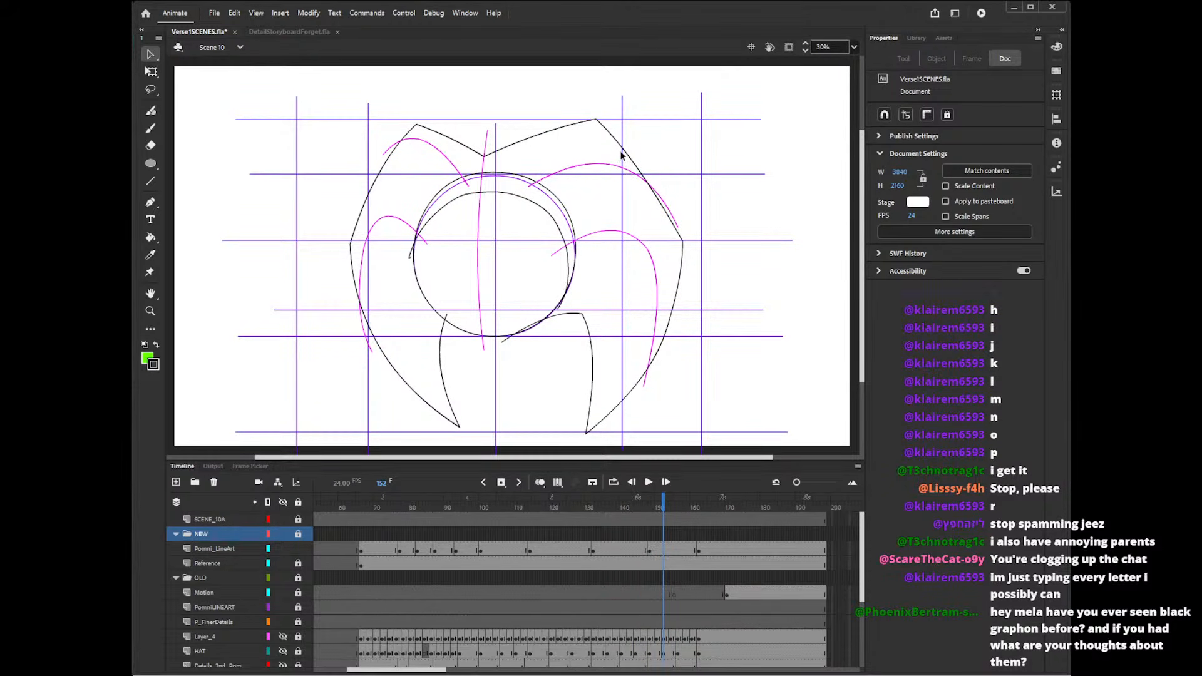
- At frame 151, shift the lower-right magenta curve's inner end, extend its outer end toward the hat tip and bend its outer side inward
{"action": "mouse_move", "coordinate": [663, 499]}
{"action": "left_mouse_down"}
{"action": "mouse_move", "coordinate": [636, 499]}
{"action": "mouse_move", "coordinate": [659, 499]}
{"action": "left_mouse_up"}
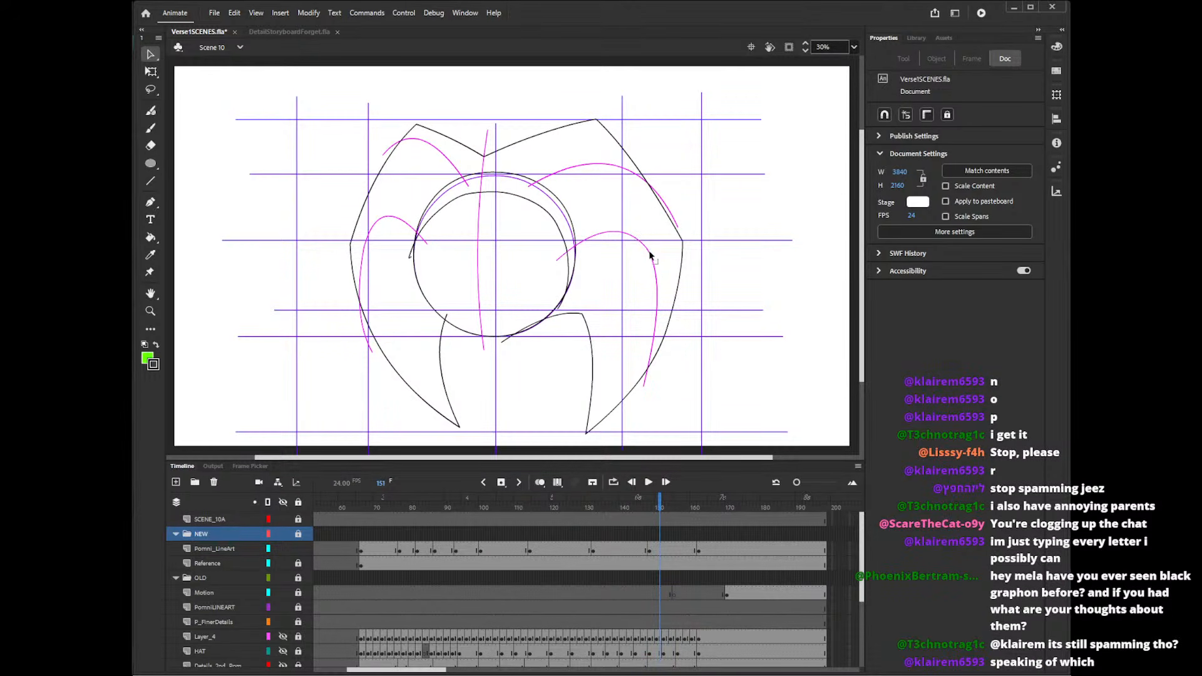
{"action": "left_click_drag", "start_coordinate": [649, 253], "coordinate": [654, 264]}
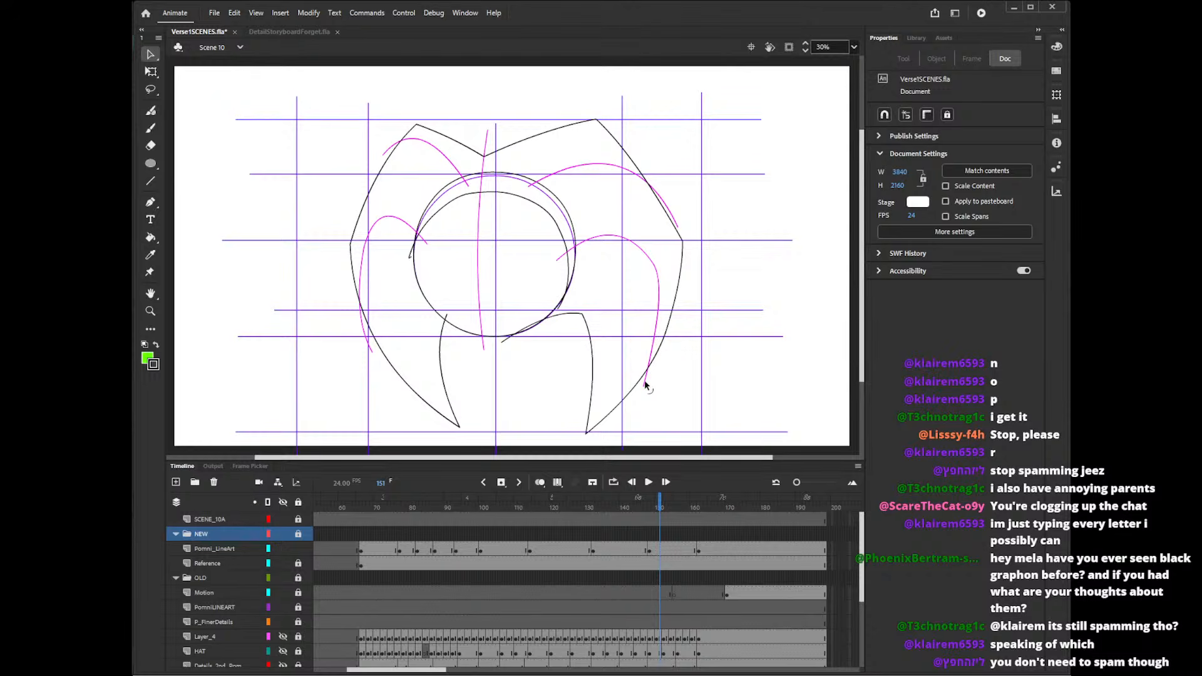
{"action": "left_click_drag", "start_coordinate": [645, 383], "coordinate": [637, 376]}
{"action": "left_click_drag", "start_coordinate": [652, 319], "coordinate": [658, 317]}
{"action": "left_click_drag", "start_coordinate": [645, 383], "coordinate": [623, 408]}
{"action": "left_click_drag", "start_coordinate": [653, 262], "coordinate": [649, 274]}
{"action": "left_click_drag", "start_coordinate": [656, 318], "coordinate": [649, 338]}
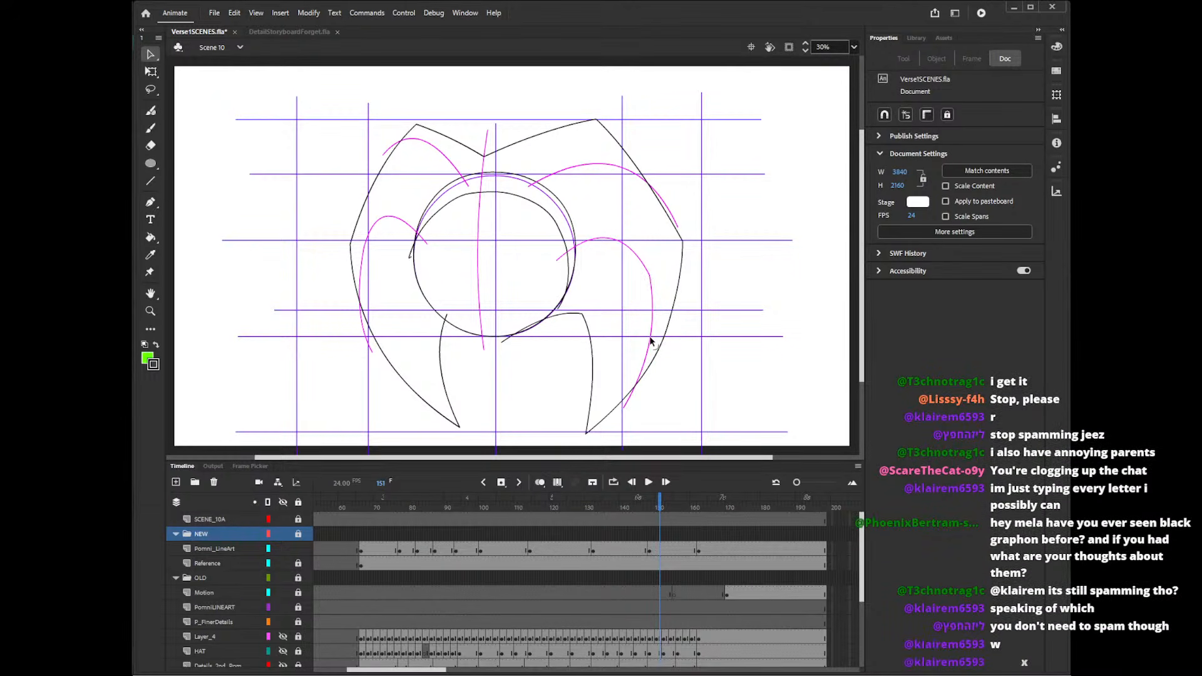
- At frame 111, extend the lower magenta curve's outer end toward the hat tip and lower its arc
{"action": "mouse_move", "coordinate": [659, 499]}
{"action": "left_mouse_down"}
{"action": "mouse_move", "coordinate": [461, 503]}
{"action": "mouse_move", "coordinate": [519, 503]}
{"action": "left_mouse_up"}
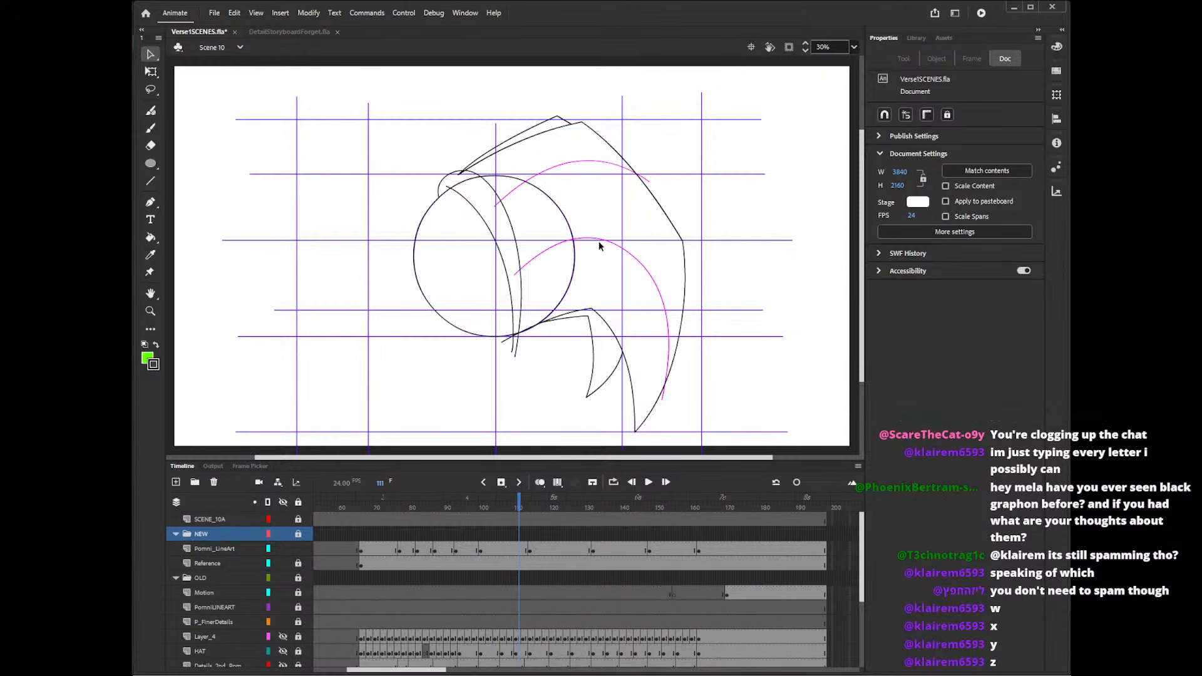
{"action": "left_click_drag", "start_coordinate": [662, 401], "coordinate": [645, 415]}
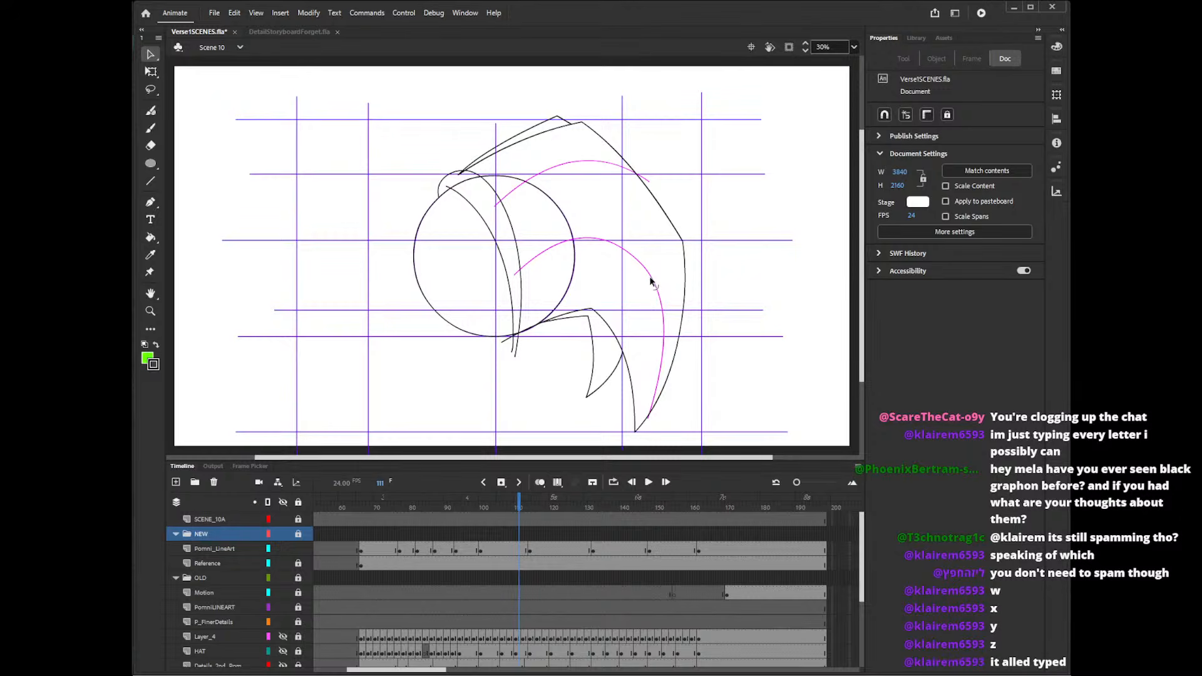
{"action": "left_click_drag", "start_coordinate": [610, 247], "coordinate": [640, 275]}
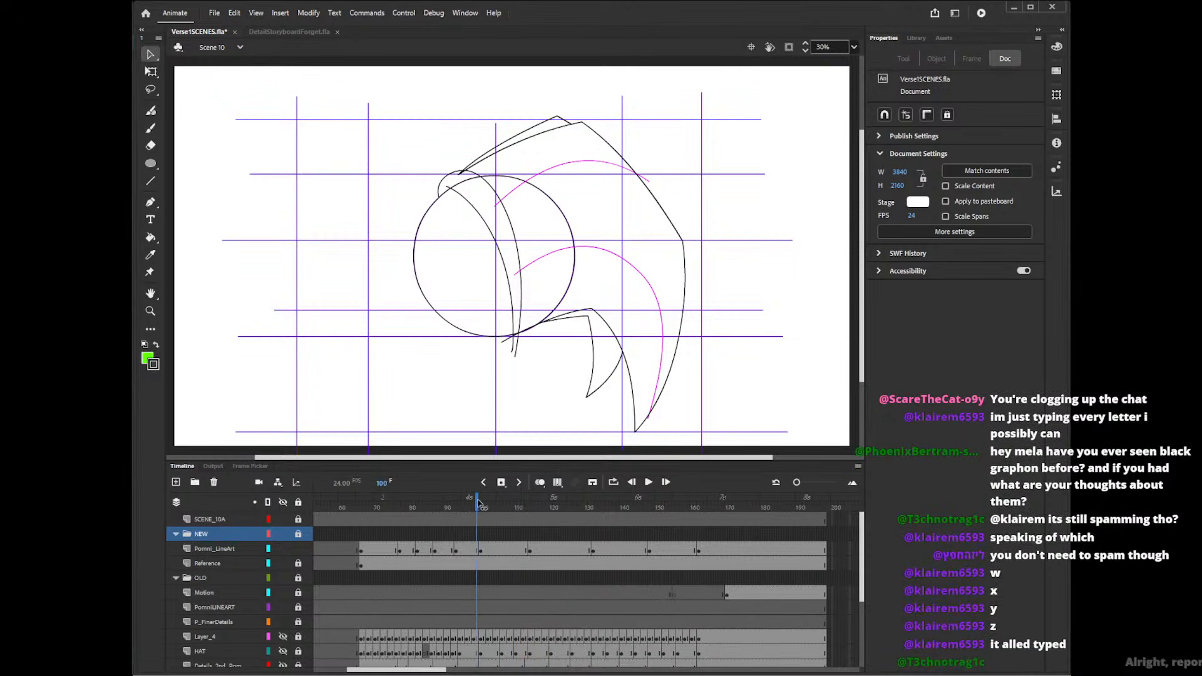
- At frame 120, extend the larger hat section's lower magenta curve toward the hat tip and bend its outer side inward
{"action": "left_click_drag", "start_coordinate": [526, 515], "coordinate": [552, 526]}
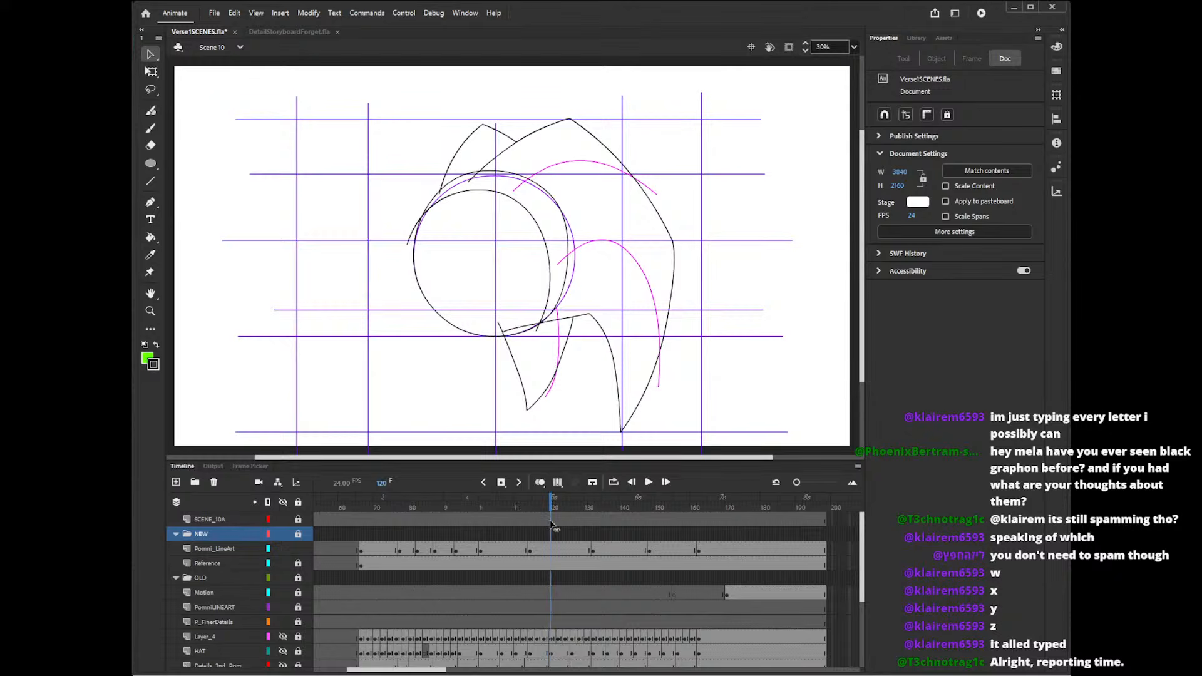
{"action": "left_click_drag", "start_coordinate": [661, 386], "coordinate": [642, 409]}
{"action": "left_click_drag", "start_coordinate": [636, 262], "coordinate": [647, 343]}
{"action": "left_click_drag", "start_coordinate": [639, 281], "coordinate": [643, 281]}
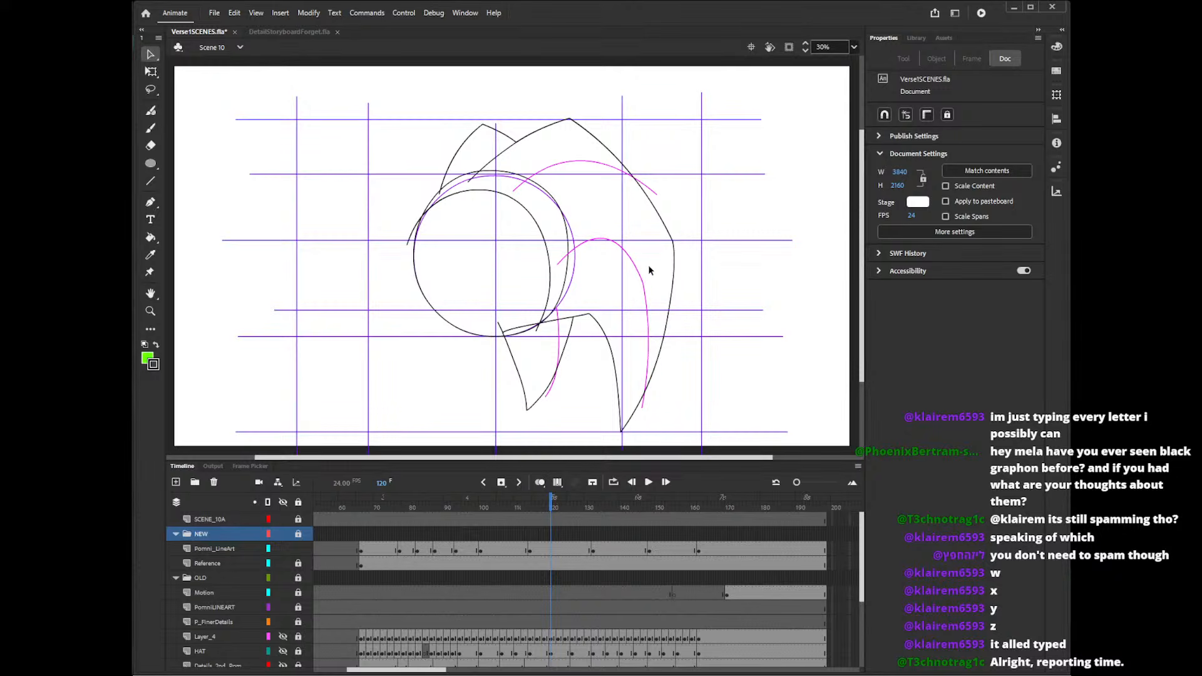
- At frame 137, bow the lower-right magenta curve's outer side outward and pull the upper-right curve's outer end up to the hat edge
{"action": "mouse_move", "coordinate": [533, 502]}
{"action": "left_mouse_down"}
{"action": "mouse_move", "coordinate": [507, 503]}
{"action": "mouse_move", "coordinate": [610, 518]}
{"action": "left_mouse_up"}
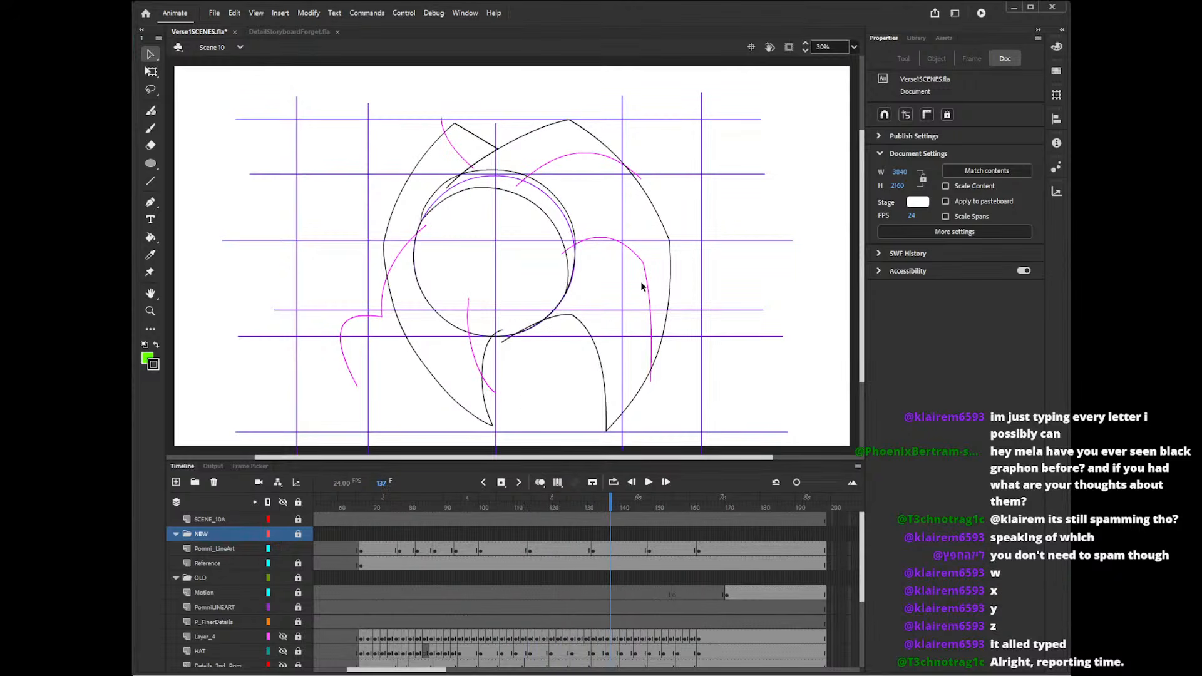
{"action": "left_click_drag", "start_coordinate": [653, 376], "coordinate": [657, 371]}
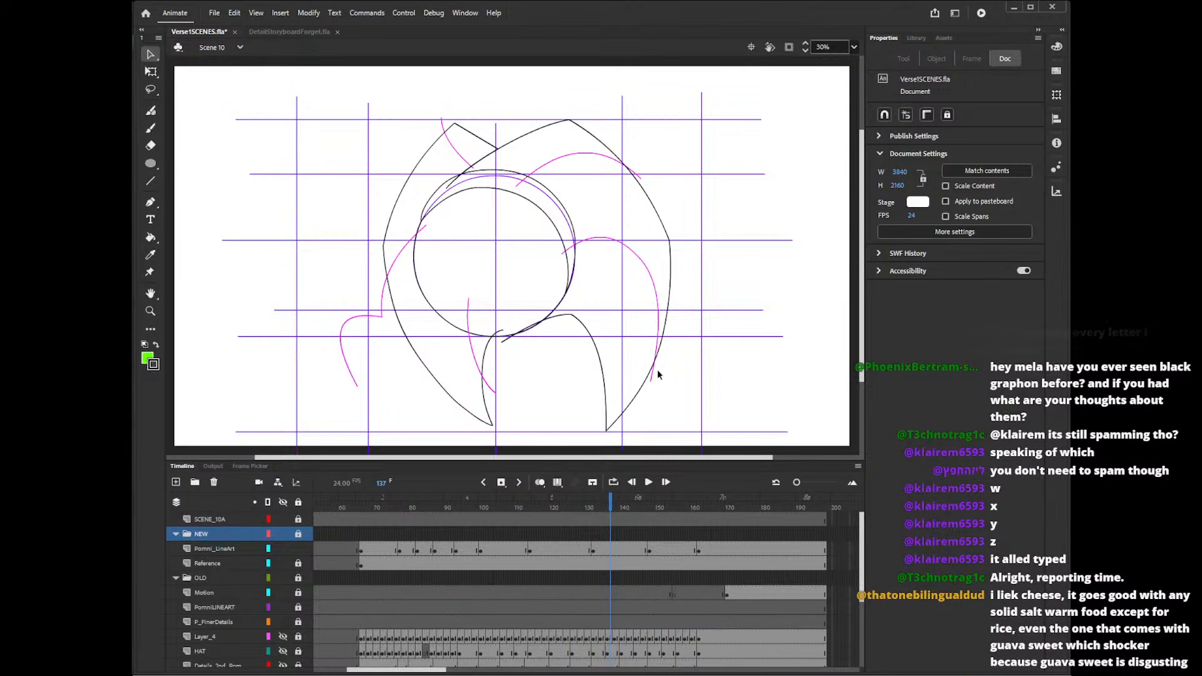
{"action": "mouse_move", "coordinate": [647, 513]}
{"action": "left_mouse_down"}
{"action": "mouse_move", "coordinate": [705, 517]}
{"action": "mouse_move", "coordinate": [519, 519]}
{"action": "mouse_move", "coordinate": [649, 513]}
{"action": "mouse_move", "coordinate": [647, 496]}
{"action": "mouse_move", "coordinate": [562, 503]}
{"action": "mouse_move", "coordinate": [610, 503]}
{"action": "left_mouse_up"}
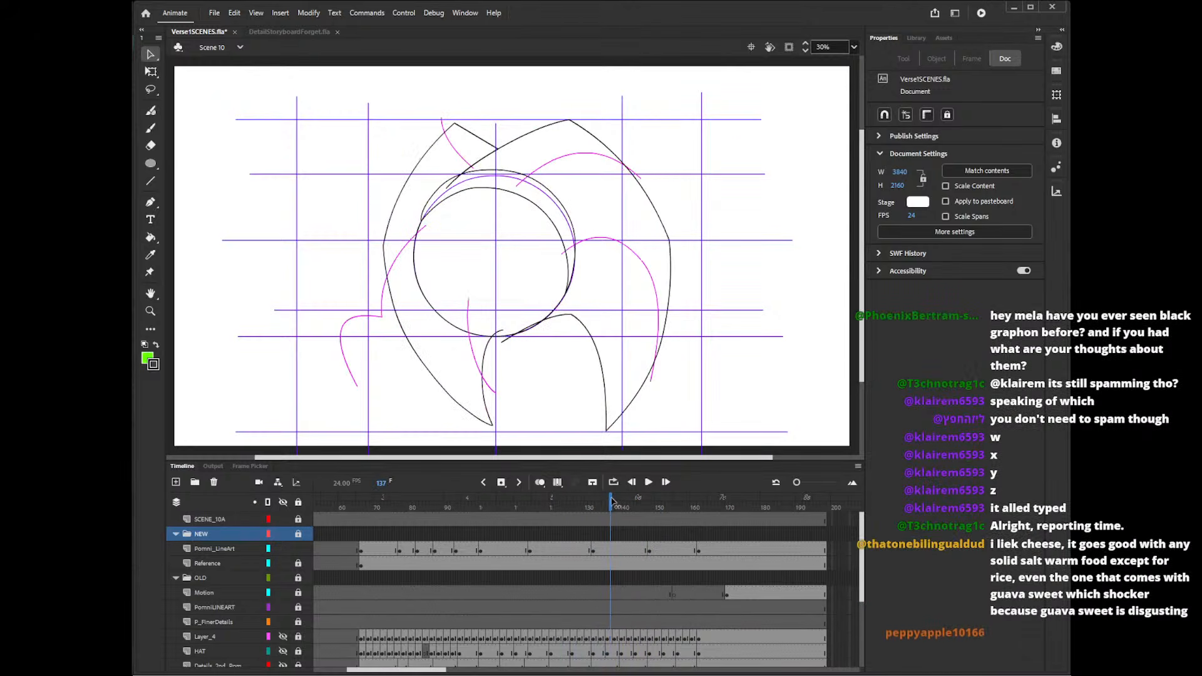
{"action": "left_click_drag", "start_coordinate": [641, 180], "coordinate": [576, 152]}
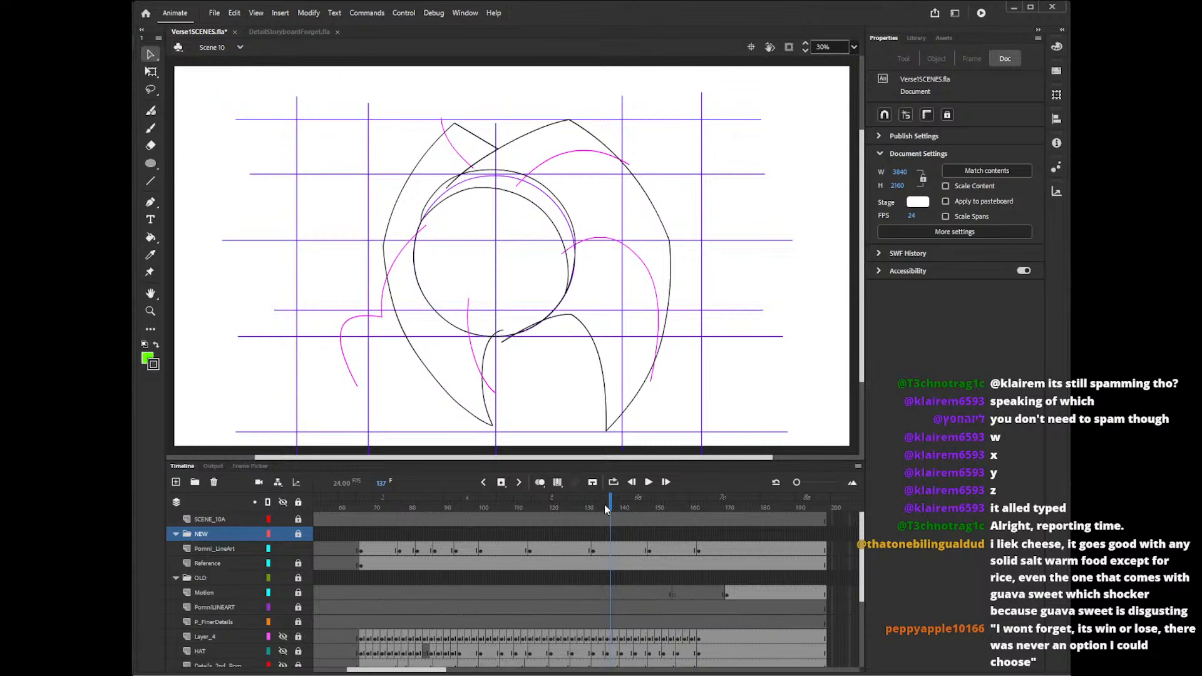
- Shift the upper-right magenta curve's inner end outward along the head circle at frames 117 and 136
{"action": "left_click_drag", "start_coordinate": [606, 508], "coordinate": [540, 508]}
{"action": "left_click_drag", "start_coordinate": [514, 191], "coordinate": [529, 196]}
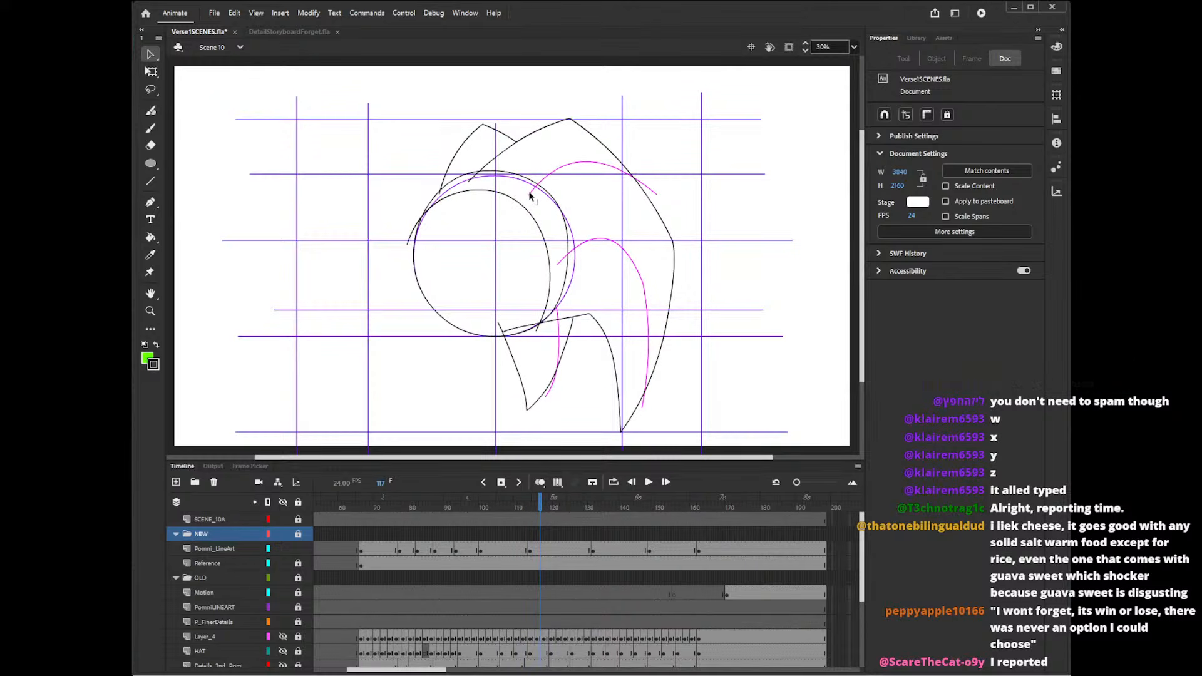
{"action": "left_click_drag", "start_coordinate": [538, 508], "coordinate": [607, 514]}
{"action": "left_click_drag", "start_coordinate": [517, 187], "coordinate": [527, 191]}
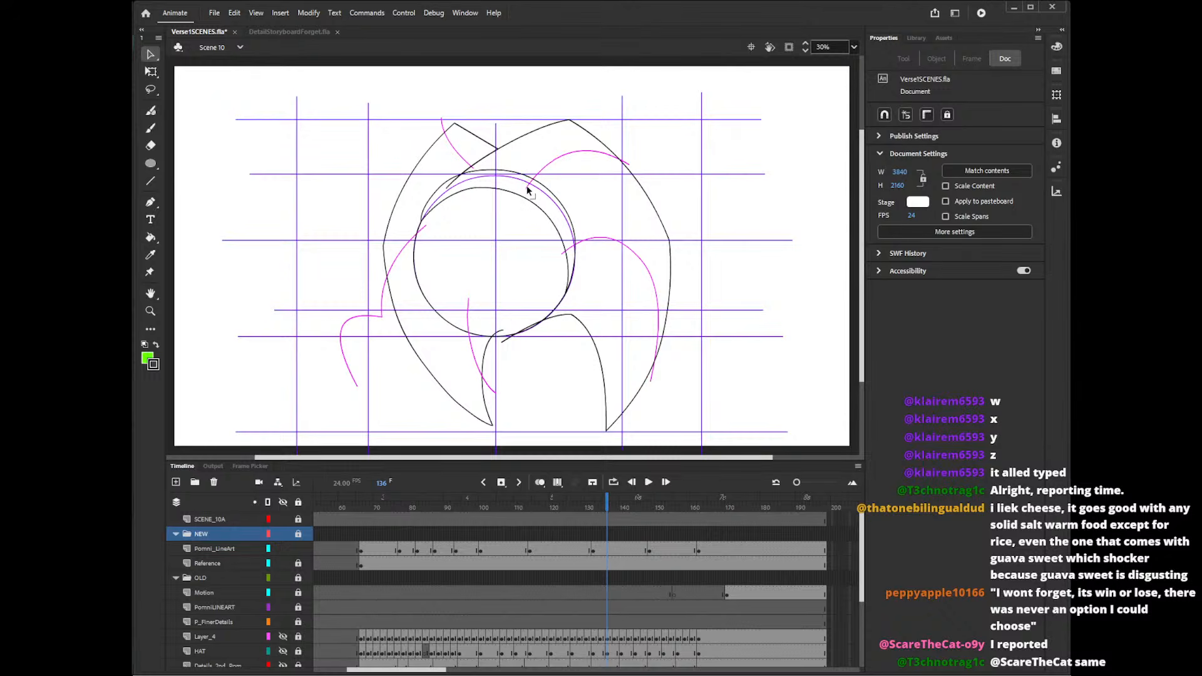
- At frame 164, extend the lower-right magenta curve's outer end slightly, lower its arc and smooth its outer bend
{"action": "left_click_drag", "start_coordinate": [613, 501], "coordinate": [707, 508]}
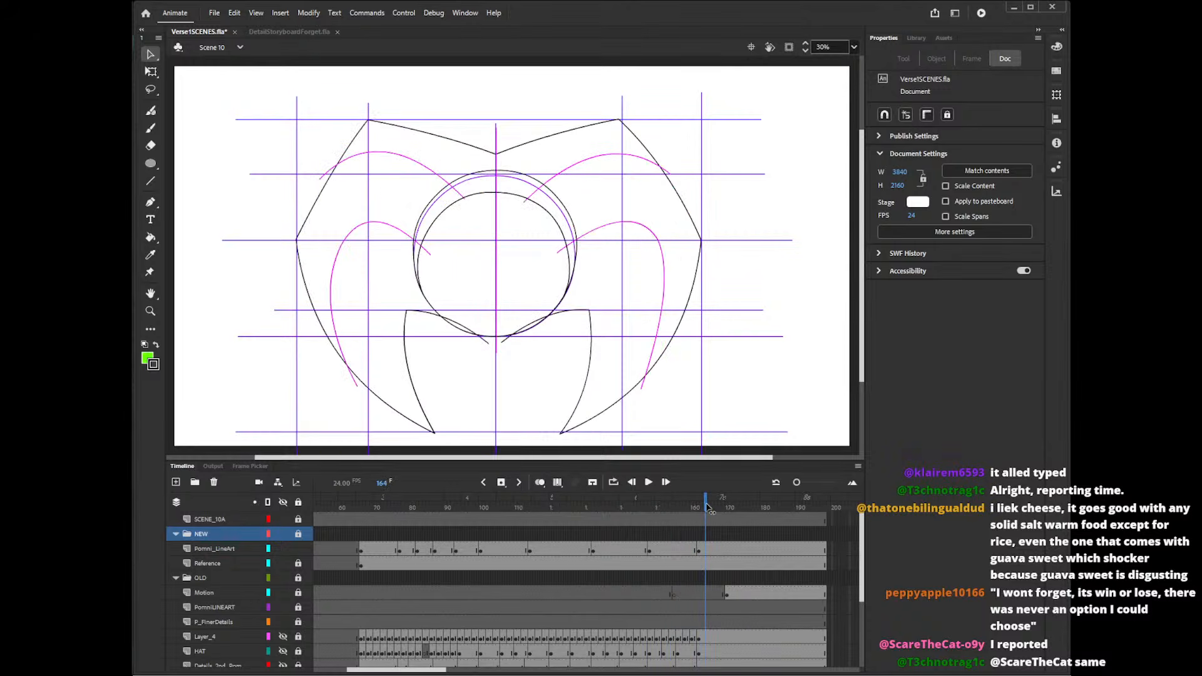
{"action": "mouse_move", "coordinate": [644, 383]}
{"action": "left_mouse_down"}
{"action": "mouse_move", "coordinate": [655, 381]}
{"action": "mouse_move", "coordinate": [647, 394]}
{"action": "left_mouse_up"}
{"action": "left_click_drag", "start_coordinate": [655, 246], "coordinate": [627, 230]}
{"action": "left_click_drag", "start_coordinate": [664, 277], "coordinate": [663, 281]}
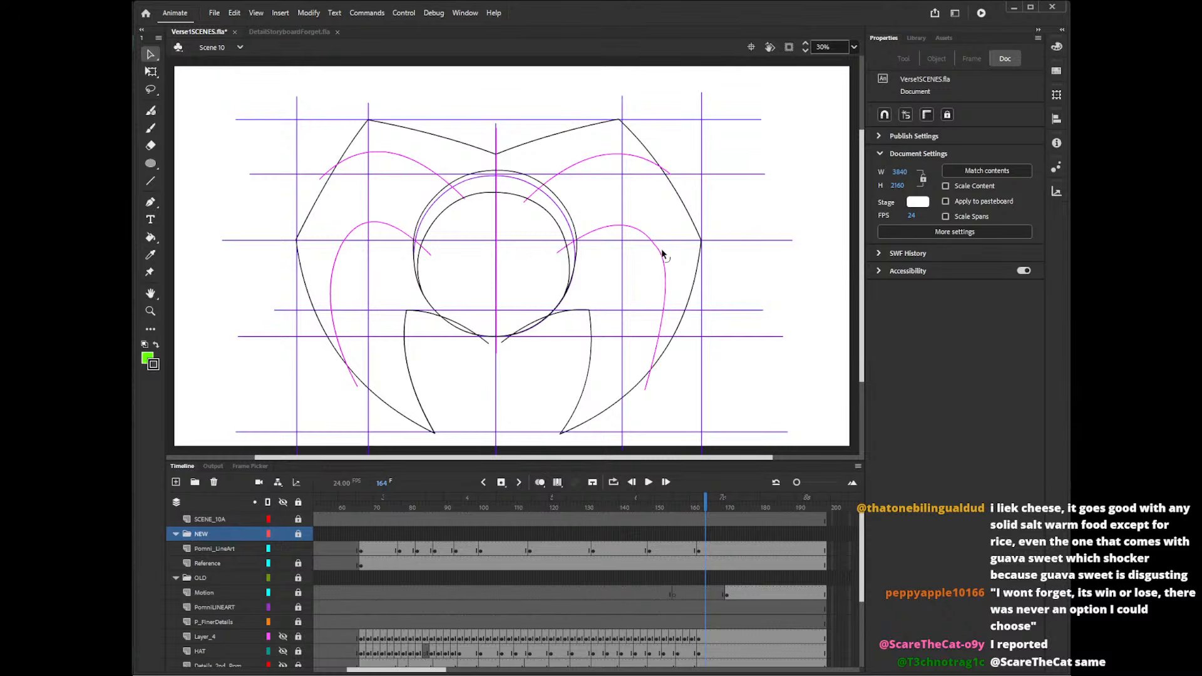
{"action": "left_click_drag", "start_coordinate": [662, 250], "coordinate": [658, 246]}
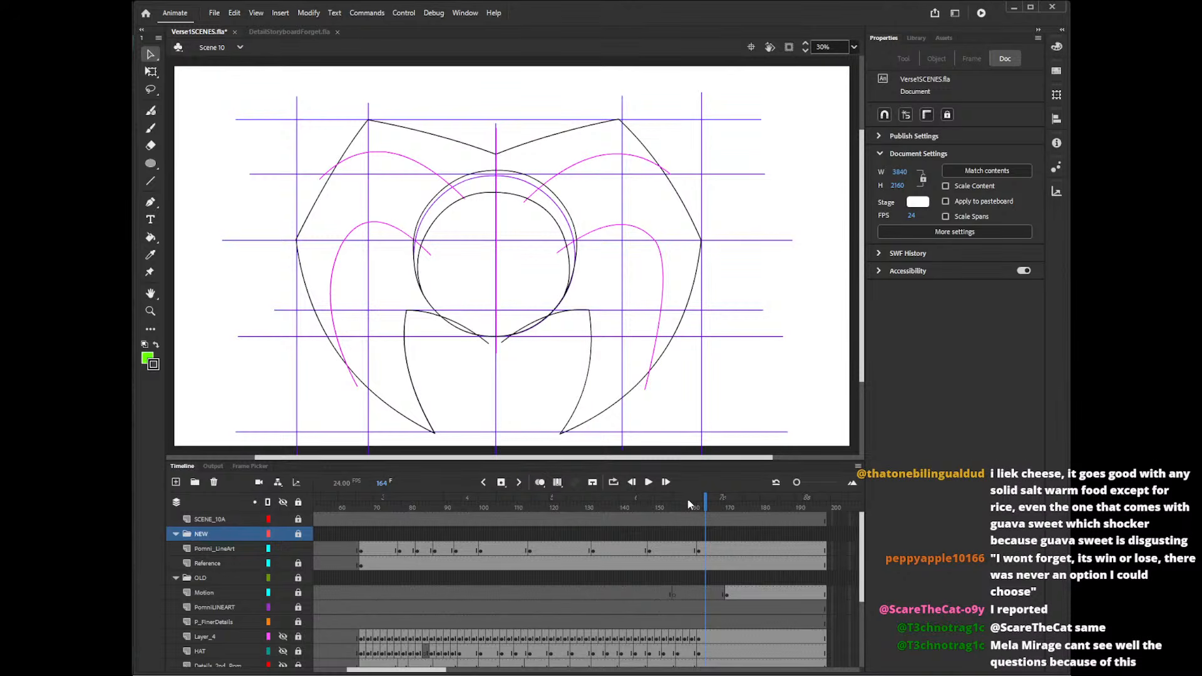
- On frame 86, move the right hair lock's lower tip outward, round its edges, and extend the pink inner line to follow
{"action": "mouse_move", "coordinate": [688, 504]}
{"action": "left_mouse_down"}
{"action": "mouse_move", "coordinate": [720, 505]}
{"action": "mouse_move", "coordinate": [706, 500]}
{"action": "left_mouse_up"}
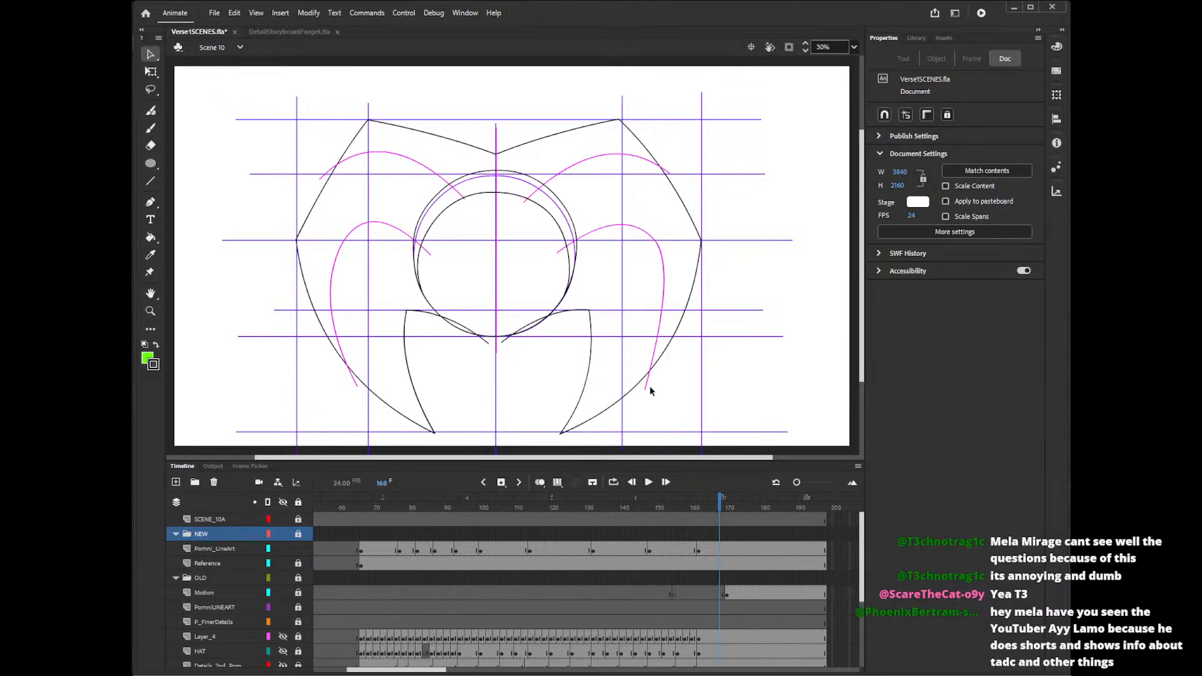
{"action": "left_click_drag", "start_coordinate": [646, 390], "coordinate": [644, 390]}
{"action": "mouse_move", "coordinate": [719, 517]}
{"action": "left_mouse_down"}
{"action": "mouse_move", "coordinate": [326, 510]}
{"action": "mouse_move", "coordinate": [739, 512]}
{"action": "mouse_move", "coordinate": [332, 507]}
{"action": "mouse_move", "coordinate": [732, 507]}
{"action": "mouse_move", "coordinate": [372, 508]}
{"action": "mouse_move", "coordinate": [531, 510]}
{"action": "mouse_move", "coordinate": [413, 513]}
{"action": "mouse_move", "coordinate": [419, 526]}
{"action": "mouse_move", "coordinate": [466, 526]}
{"action": "mouse_move", "coordinate": [382, 527]}
{"action": "mouse_move", "coordinate": [431, 529]}
{"action": "left_mouse_up"}
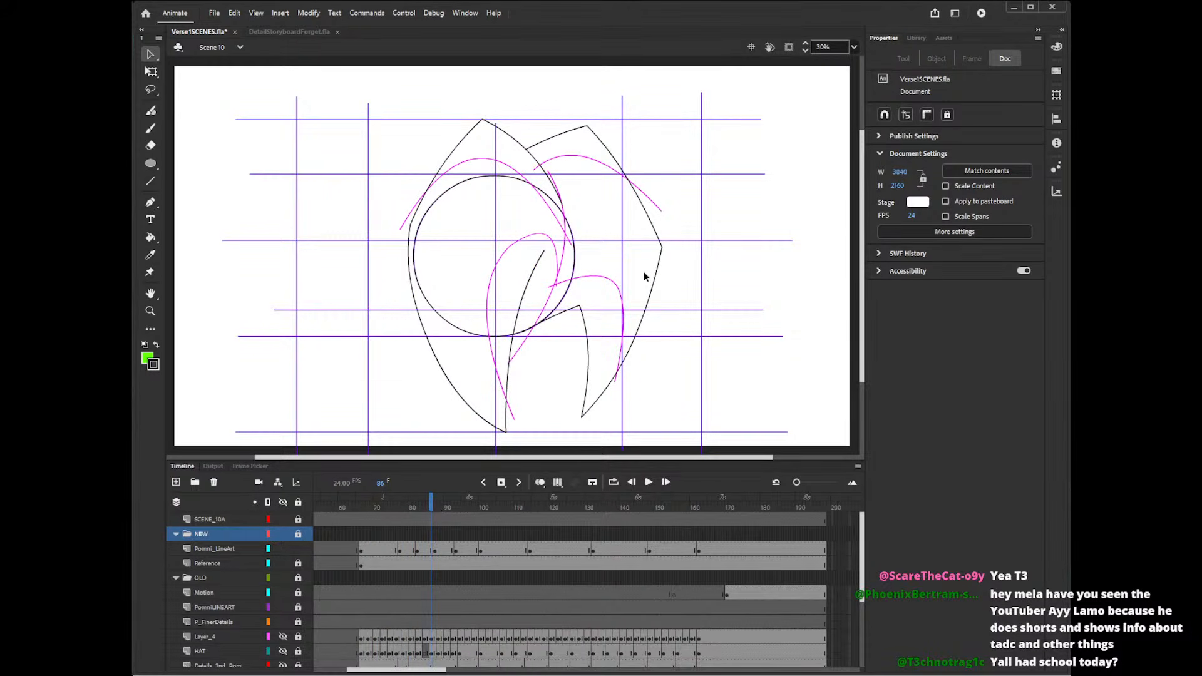
{"action": "left_click_drag", "start_coordinate": [581, 417], "coordinate": [596, 419]}
{"action": "left_click_drag", "start_coordinate": [623, 372], "coordinate": [632, 367]}
{"action": "left_click_drag", "start_coordinate": [597, 418], "coordinate": [604, 416]}
{"action": "left_click_drag", "start_coordinate": [593, 351], "coordinate": [652, 331]}
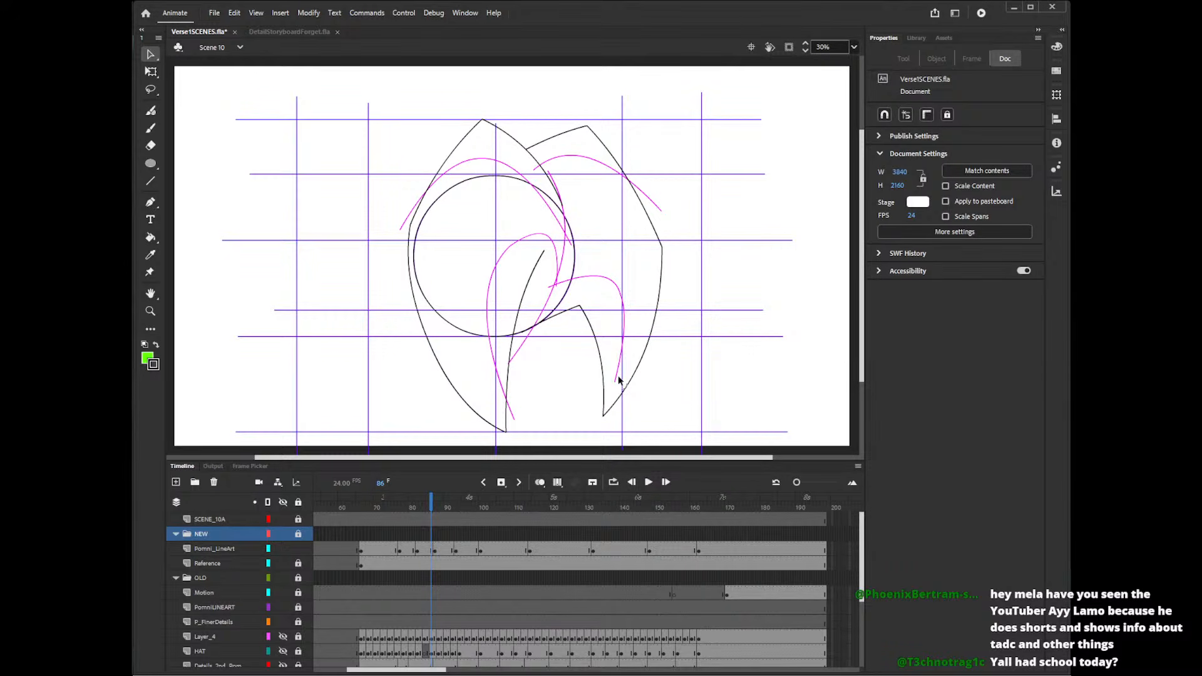
{"action": "left_click_drag", "start_coordinate": [615, 380], "coordinate": [628, 397]}
{"action": "left_click_drag", "start_coordinate": [629, 342], "coordinate": [625, 291]}
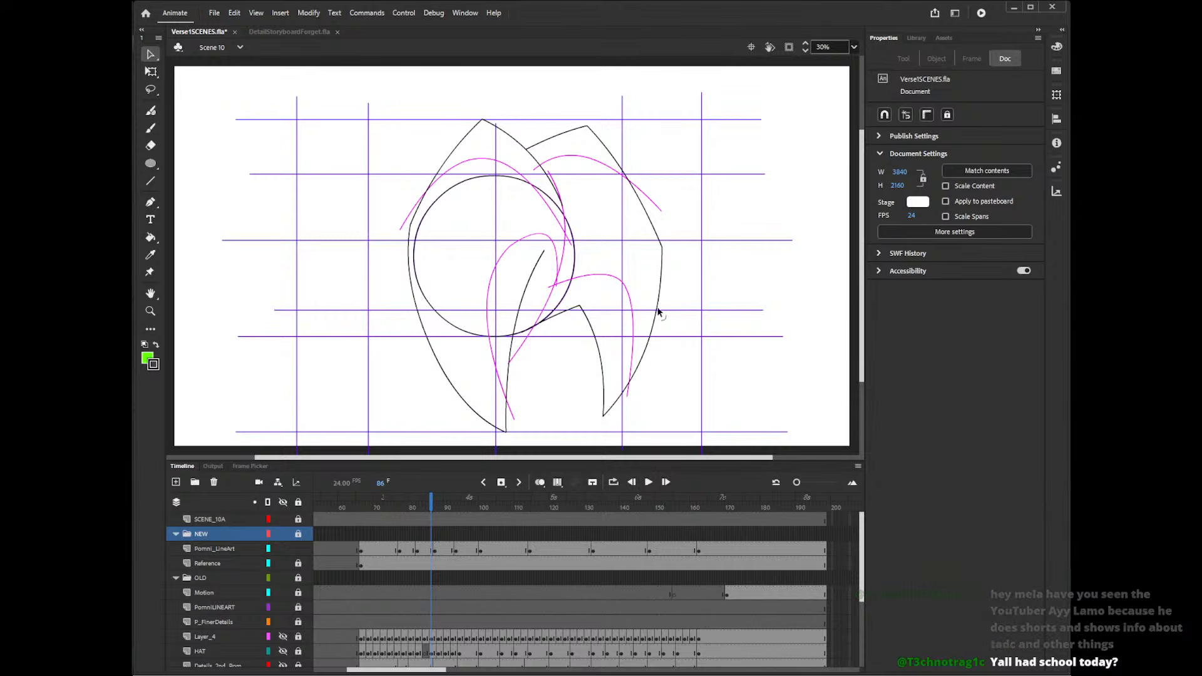
- On frame 92, pull the right hair lock's lower tip outward, curve both its edges, and bring the pink line's end to the inner edge
{"action": "mouse_move", "coordinate": [425, 507]}
{"action": "left_mouse_down"}
{"action": "mouse_move", "coordinate": [375, 507]}
{"action": "mouse_move", "coordinate": [452, 506]}
{"action": "left_mouse_up"}
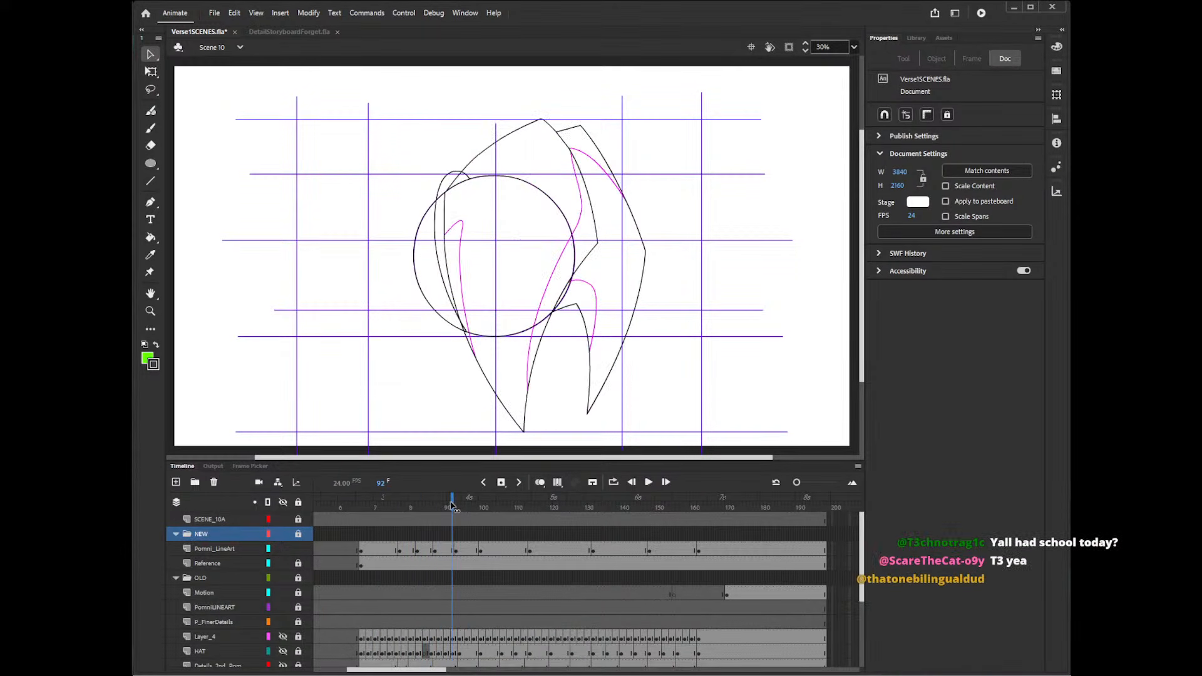
{"action": "left_click_drag", "start_coordinate": [588, 413], "coordinate": [623, 398]}
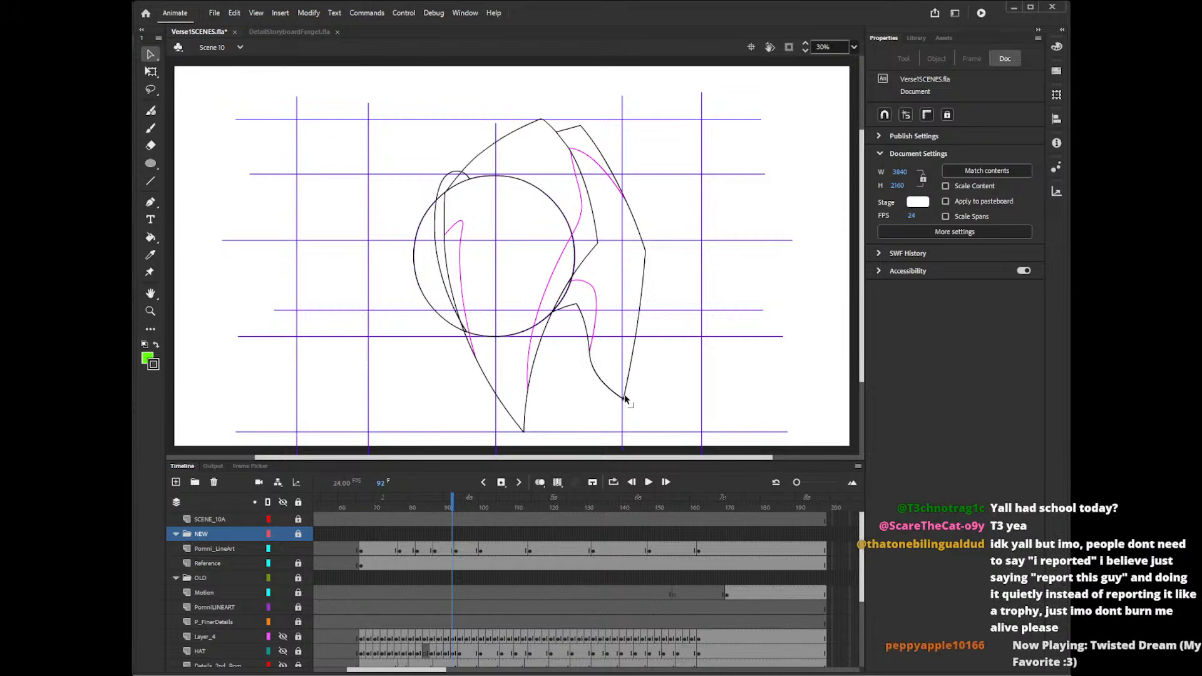
{"action": "left_click_drag", "start_coordinate": [593, 356], "coordinate": [592, 320]}
{"action": "left_click_drag", "start_coordinate": [599, 371], "coordinate": [647, 340]}
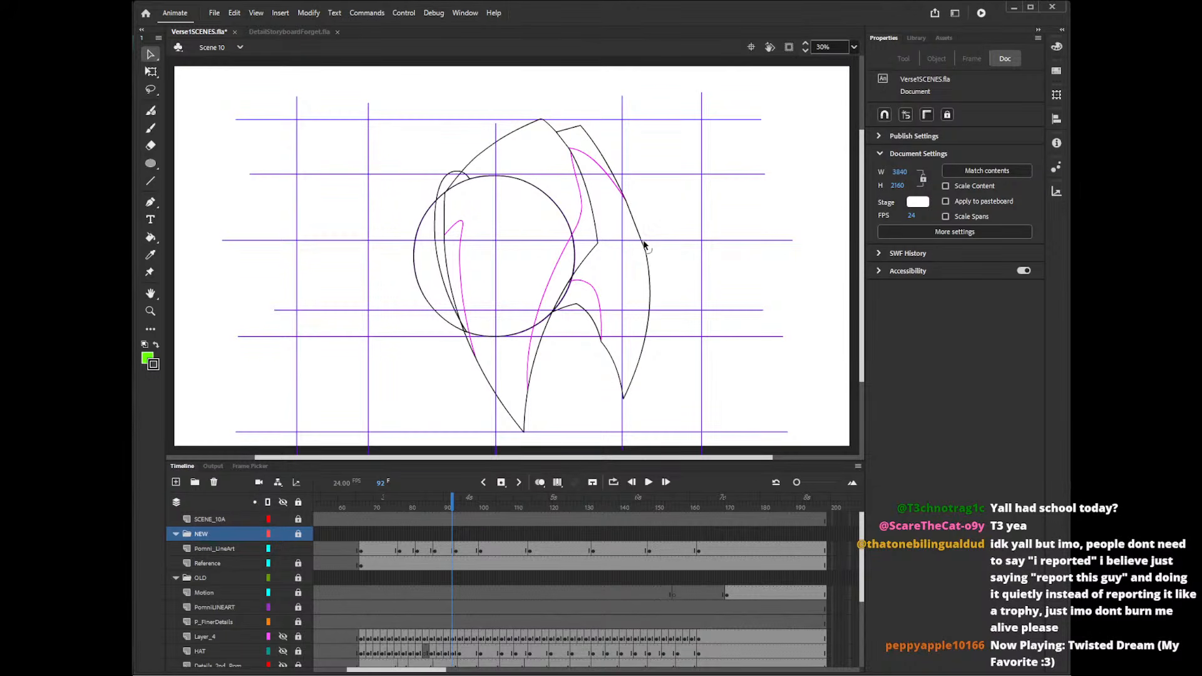
{"action": "left_click_drag", "start_coordinate": [645, 249], "coordinate": [644, 243]}
{"action": "left_click_drag", "start_coordinate": [648, 305], "coordinate": [642, 319]}
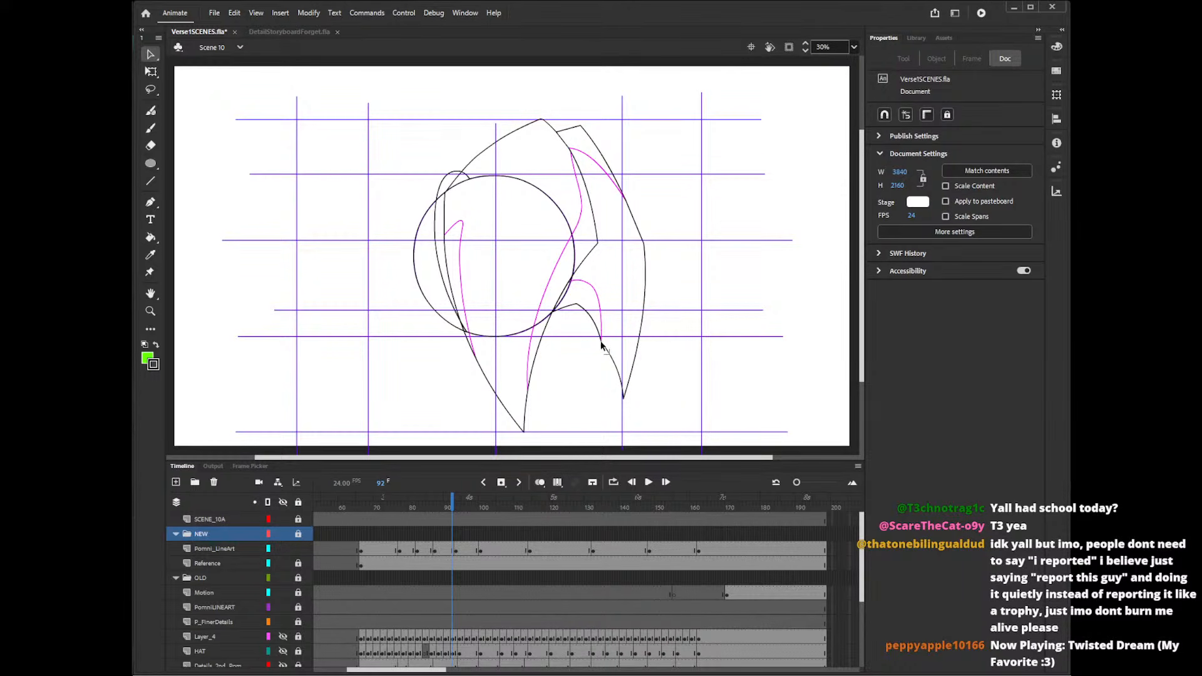
{"action": "left_click_drag", "start_coordinate": [601, 344], "coordinate": [613, 337]}
- On frame 87, push the hair's right side corner outward, smooth the edge above it, and extend the upper pink line to that edge
{"action": "mouse_move", "coordinate": [451, 503]}
{"action": "left_mouse_down"}
{"action": "mouse_move", "coordinate": [414, 504]}
{"action": "mouse_move", "coordinate": [474, 508]}
{"action": "mouse_move", "coordinate": [413, 508]}
{"action": "mouse_move", "coordinate": [446, 508]}
{"action": "left_mouse_up"}
{"action": "mouse_move", "coordinate": [413, 505]}
{"action": "left_mouse_down"}
{"action": "mouse_move", "coordinate": [465, 507]}
{"action": "mouse_move", "coordinate": [404, 507]}
{"action": "mouse_move", "coordinate": [439, 510]}
{"action": "left_mouse_up"}
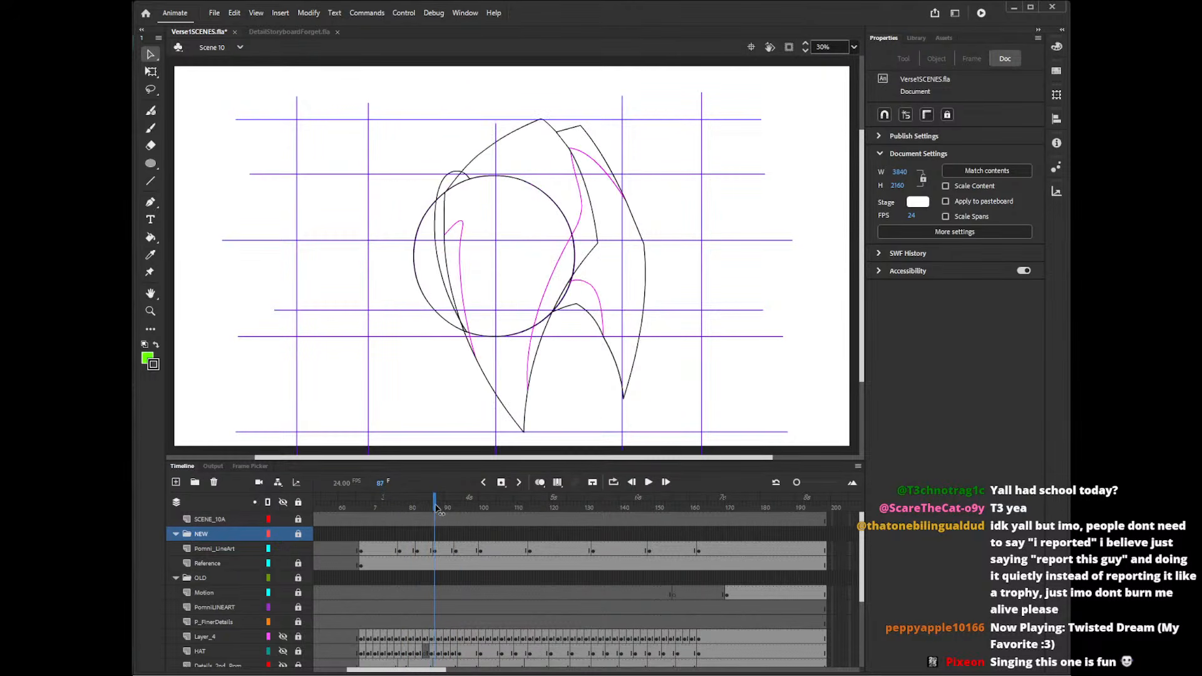
{"action": "left_click_drag", "start_coordinate": [645, 245], "coordinate": [655, 241]}
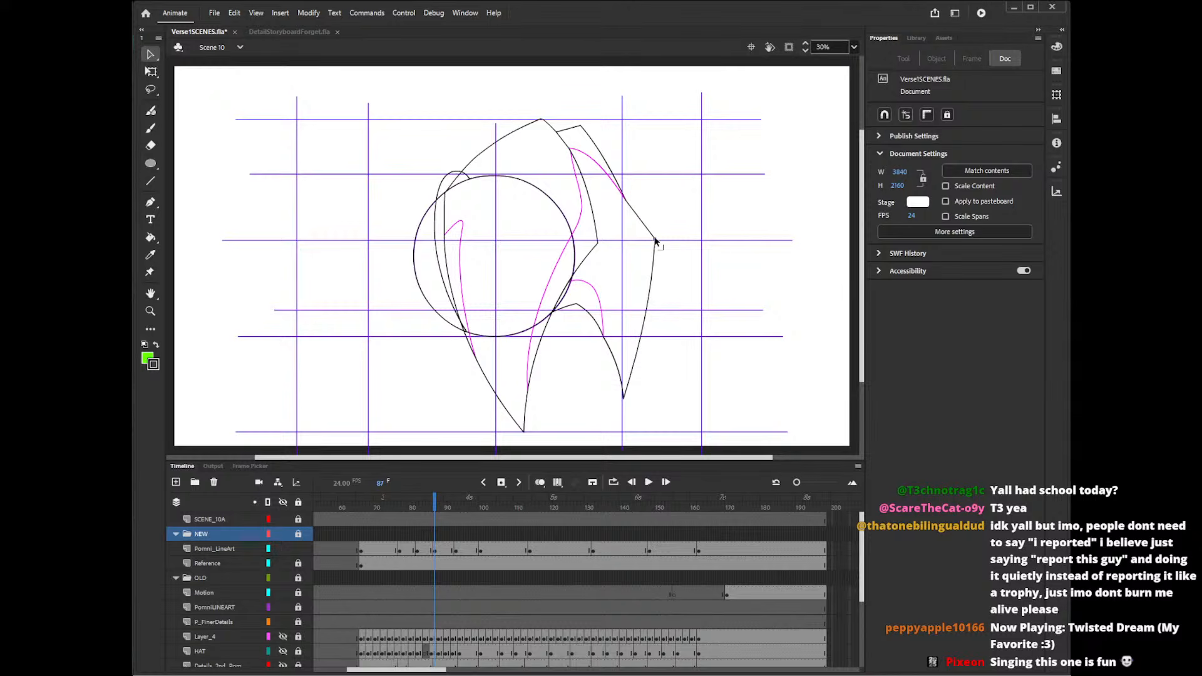
{"action": "left_click_drag", "start_coordinate": [624, 198], "coordinate": [633, 195]}
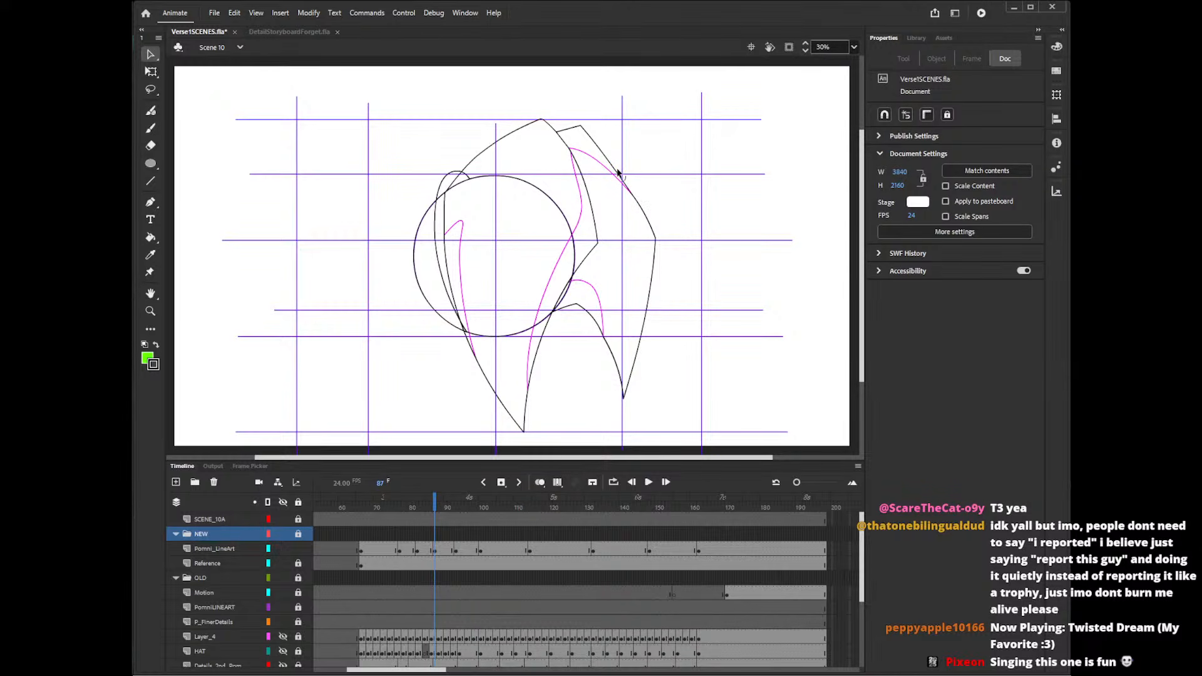
{"action": "left_click_drag", "start_coordinate": [617, 173], "coordinate": [620, 172]}
{"action": "left_click", "coordinate": [635, 196]}
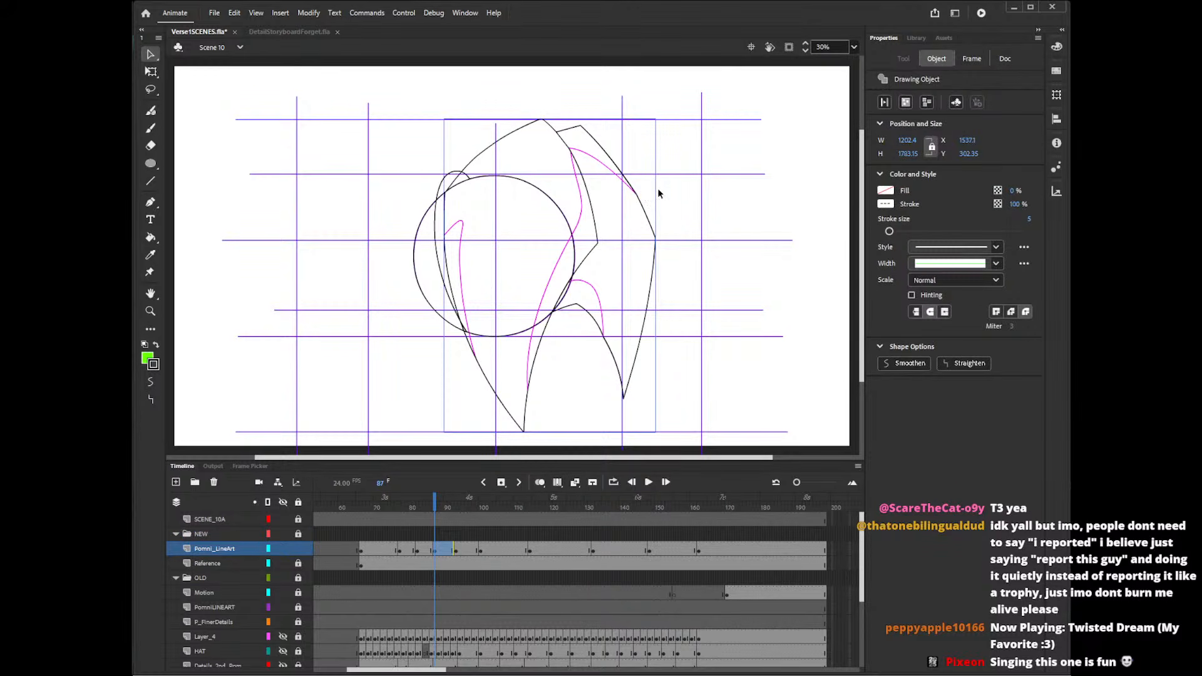
{"action": "left_click", "coordinate": [658, 193]}
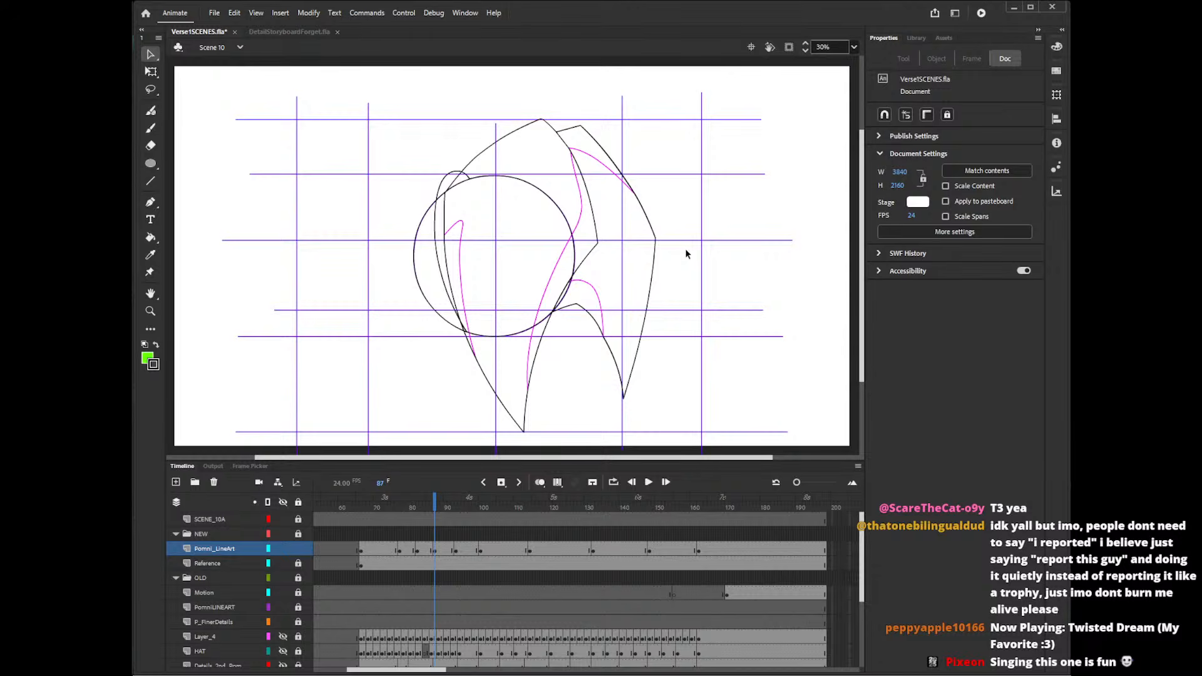
- Bow the right hair lock's outer edge slightly outward and refine its lower tip's position across frames 87 to 91
{"action": "left_click_drag", "start_coordinate": [646, 314], "coordinate": [650, 315]}
{"action": "left_click_drag", "start_coordinate": [624, 397], "coordinate": [621, 404]}
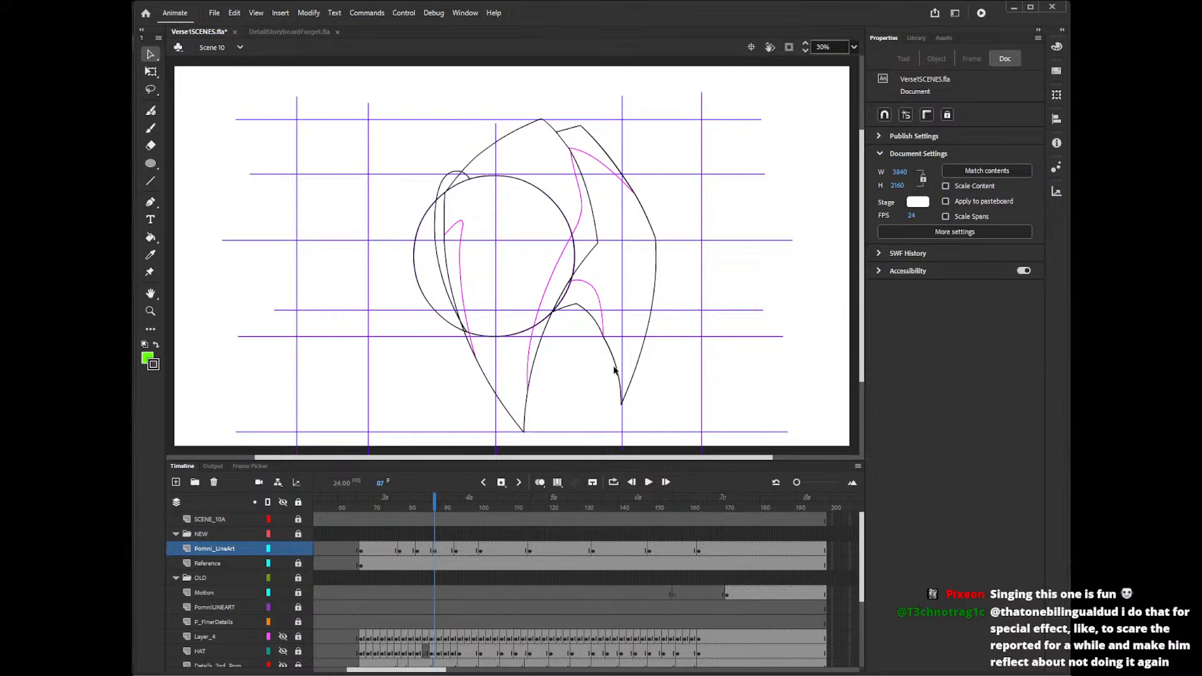
{"action": "left_click_drag", "start_coordinate": [603, 336], "coordinate": [605, 338]}
{"action": "left_click_drag", "start_coordinate": [621, 404], "coordinate": [619, 400]}
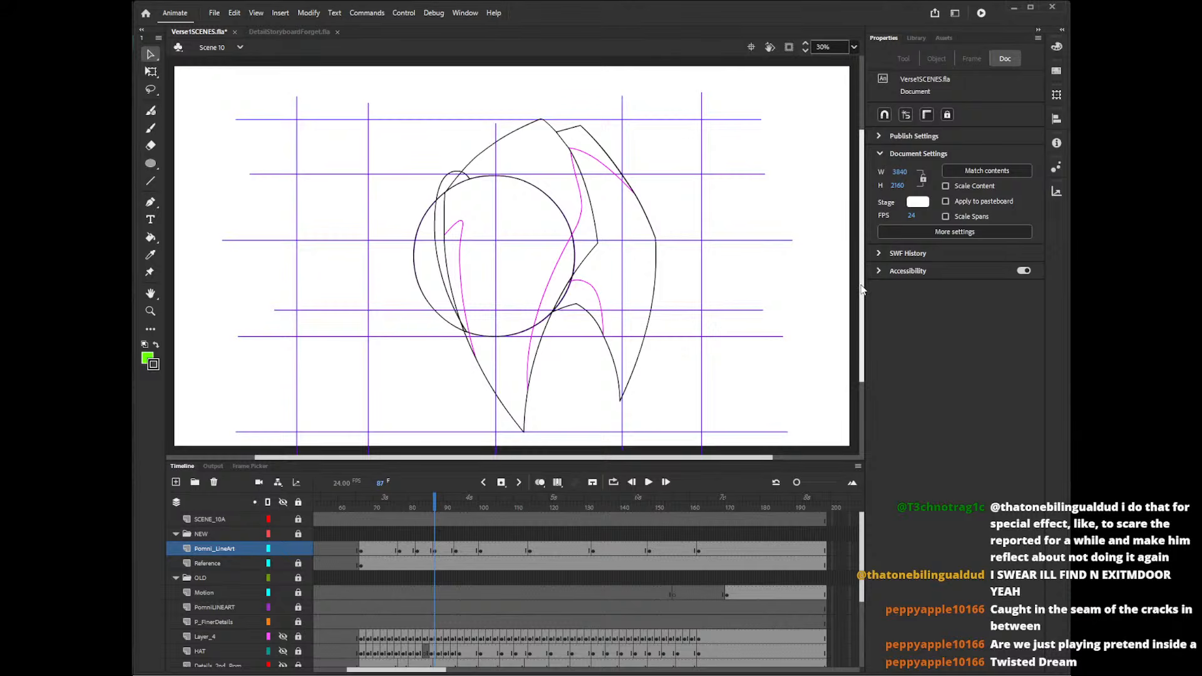
{"action": "left_click_drag", "start_coordinate": [860, 286], "coordinate": [863, 286]}
{"action": "mouse_move", "coordinate": [437, 509]}
{"action": "left_mouse_down"}
{"action": "mouse_move", "coordinate": [416, 509]}
{"action": "mouse_move", "coordinate": [456, 512]}
{"action": "mouse_move", "coordinate": [415, 512]}
{"action": "mouse_move", "coordinate": [463, 512]}
{"action": "mouse_move", "coordinate": [425, 515]}
{"action": "mouse_move", "coordinate": [438, 512]}
{"action": "left_mouse_up"}
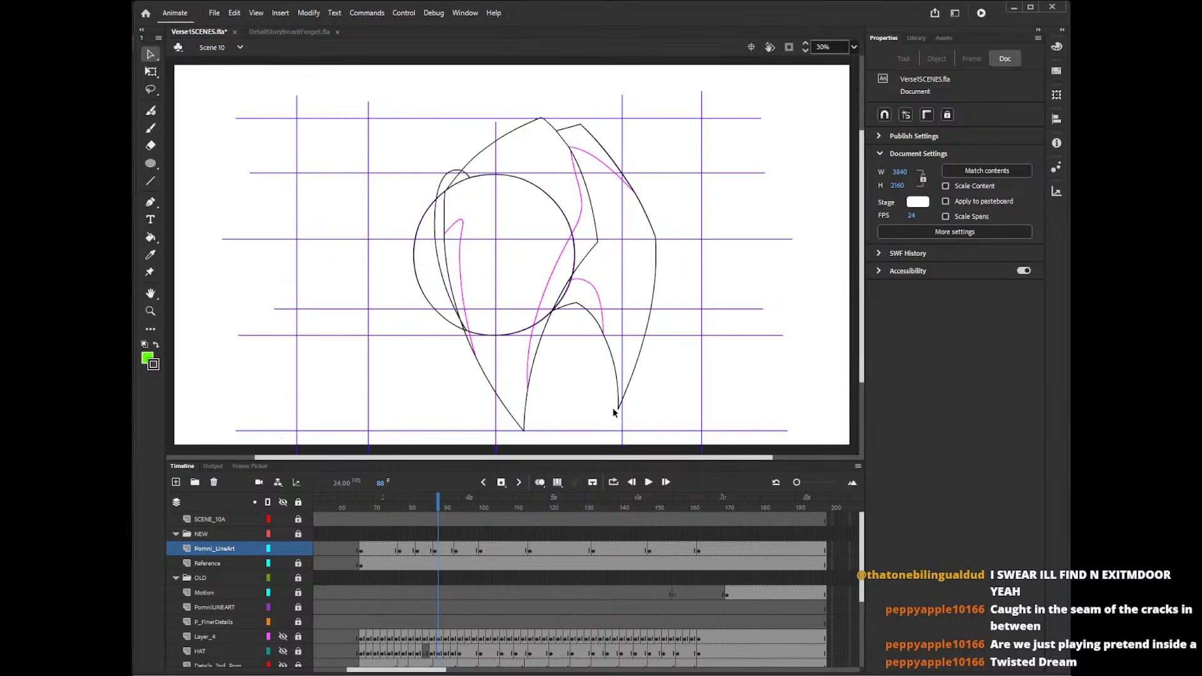
{"action": "mouse_move", "coordinate": [441, 510]}
{"action": "left_mouse_down"}
{"action": "mouse_move", "coordinate": [427, 512]}
{"action": "mouse_move", "coordinate": [463, 503]}
{"action": "mouse_move", "coordinate": [448, 507]}
{"action": "left_mouse_up"}
{"action": "left_click_drag", "start_coordinate": [617, 410], "coordinate": [624, 404]}
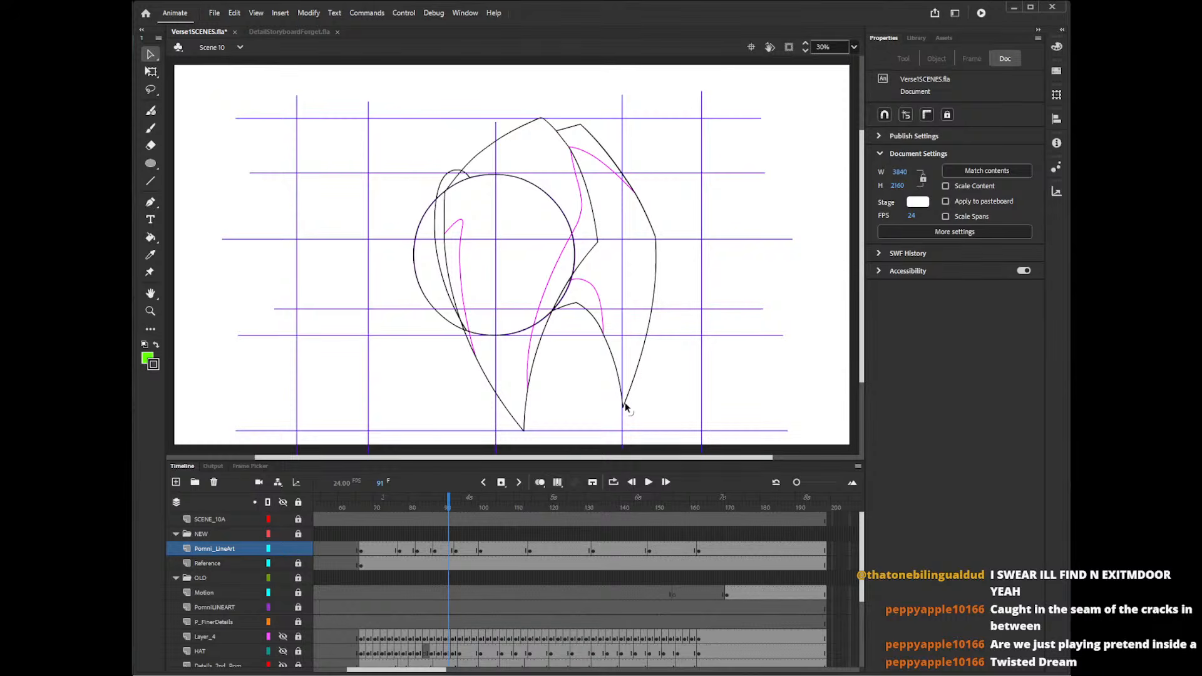
{"action": "left_click_drag", "start_coordinate": [657, 280], "coordinate": [658, 281]}
- Lower the tip of the far right hair lock in the drawings at frames 85, 90, 95 and 105
{"action": "mouse_move", "coordinate": [446, 512]}
{"action": "left_mouse_down"}
{"action": "mouse_move", "coordinate": [391, 511]}
{"action": "mouse_move", "coordinate": [681, 511]}
{"action": "mouse_move", "coordinate": [366, 510]}
{"action": "mouse_move", "coordinate": [467, 510]}
{"action": "mouse_move", "coordinate": [384, 515]}
{"action": "mouse_move", "coordinate": [407, 516]}
{"action": "left_mouse_up"}
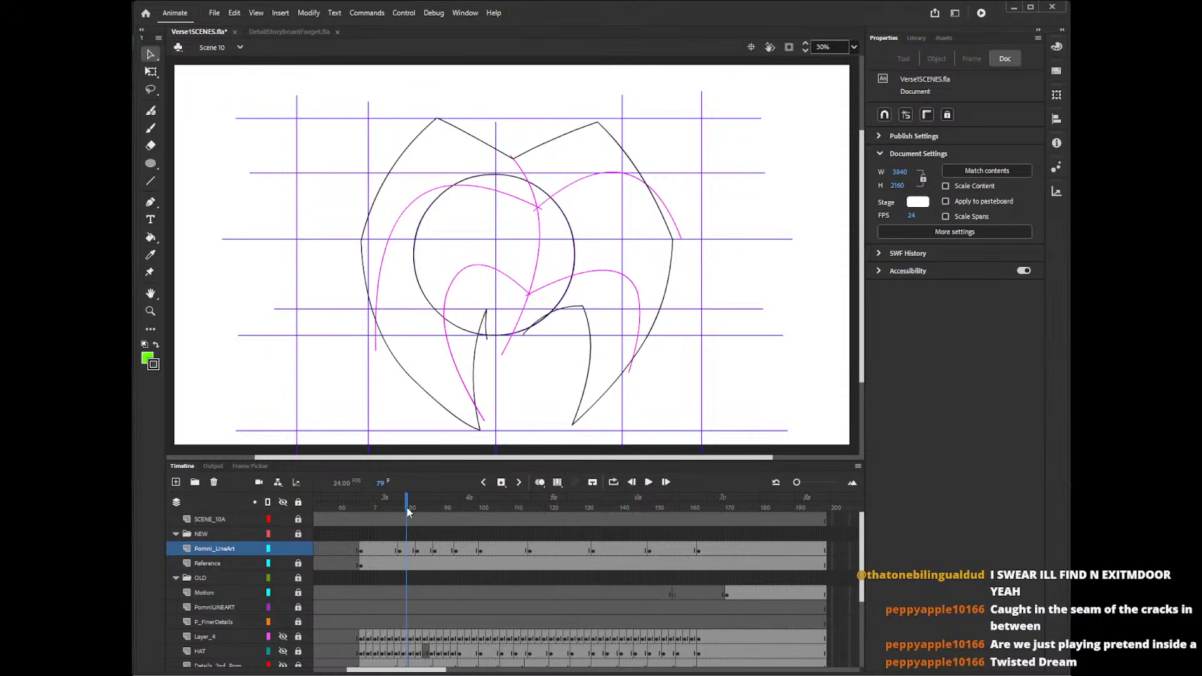
{"action": "left_click_drag", "start_coordinate": [409, 511], "coordinate": [428, 505]}
{"action": "left_click_drag", "start_coordinate": [603, 416], "coordinate": [592, 426]}
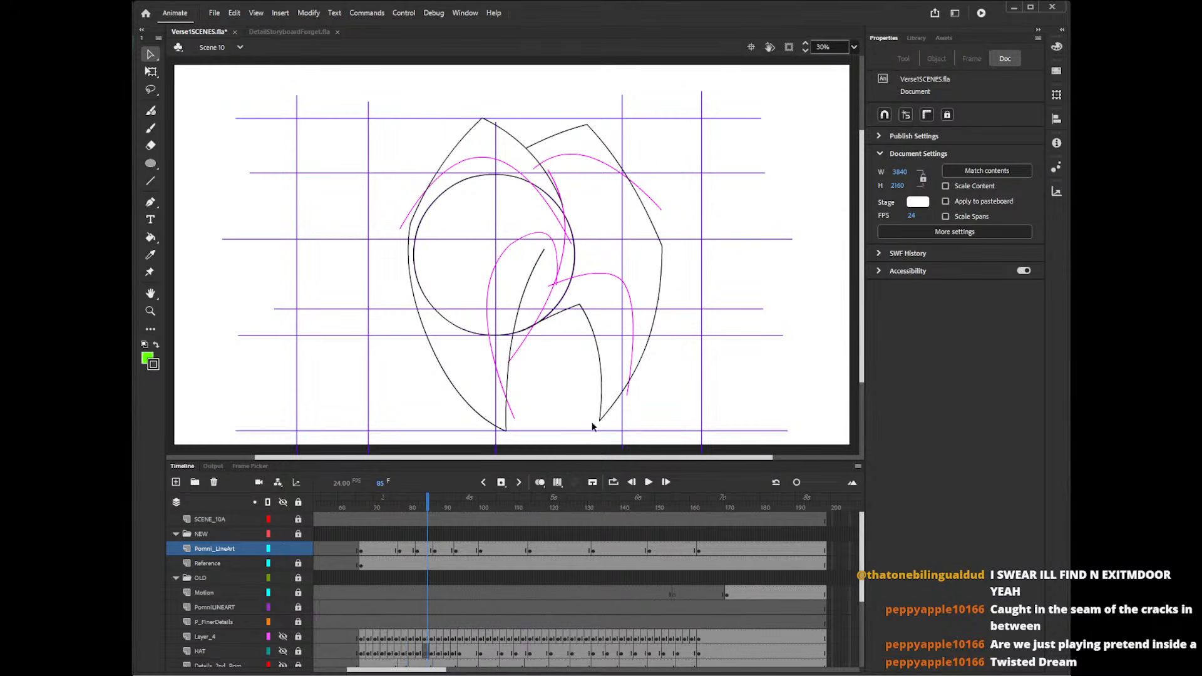
{"action": "left_click_drag", "start_coordinate": [428, 508], "coordinate": [446, 507]}
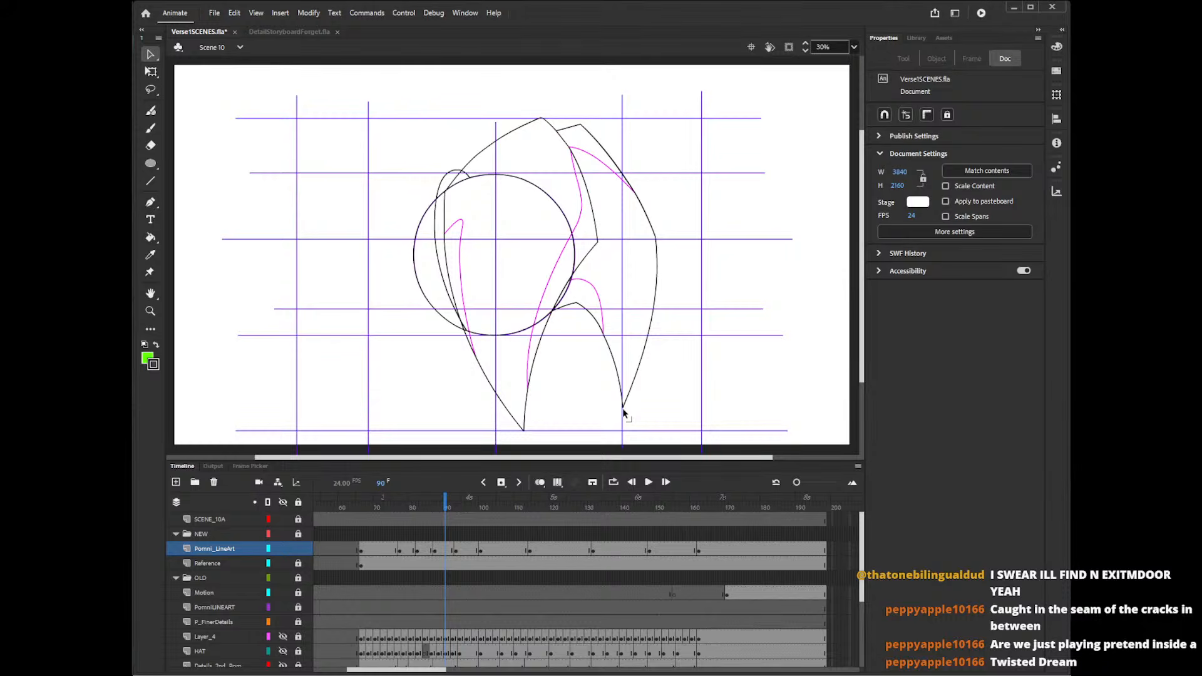
{"action": "left_click_drag", "start_coordinate": [623, 410], "coordinate": [622, 413]}
{"action": "left_click_drag", "start_coordinate": [444, 509], "coordinate": [463, 501]}
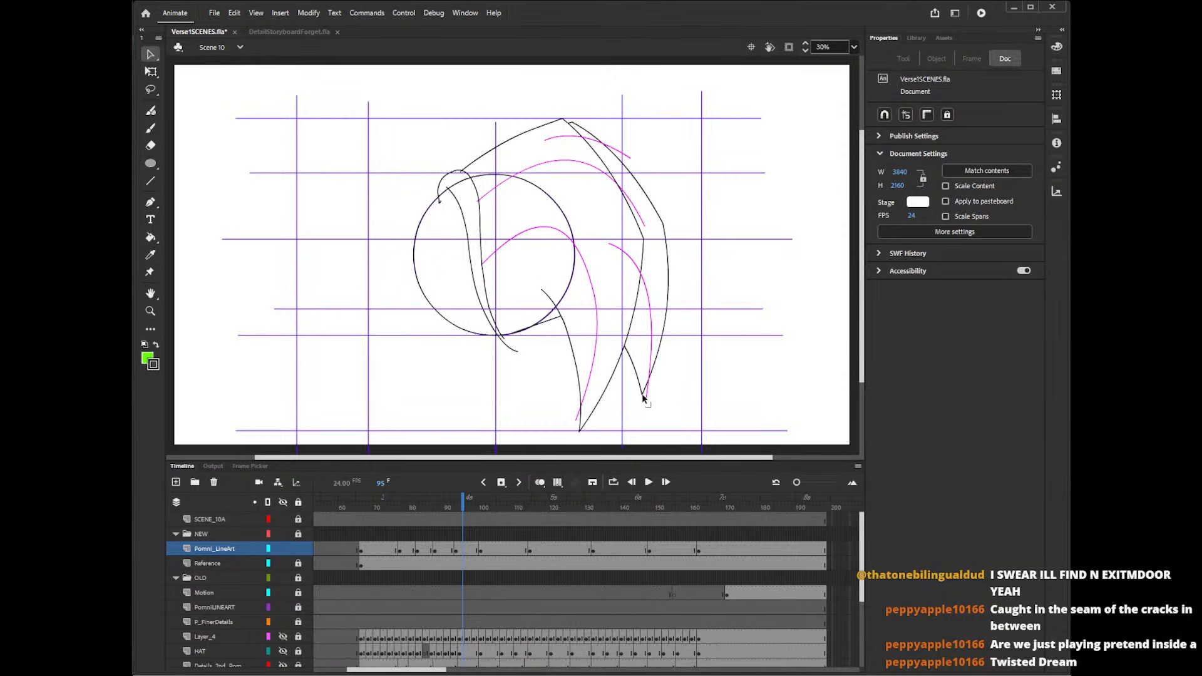
{"action": "left_click_drag", "start_coordinate": [643, 398], "coordinate": [640, 405]}
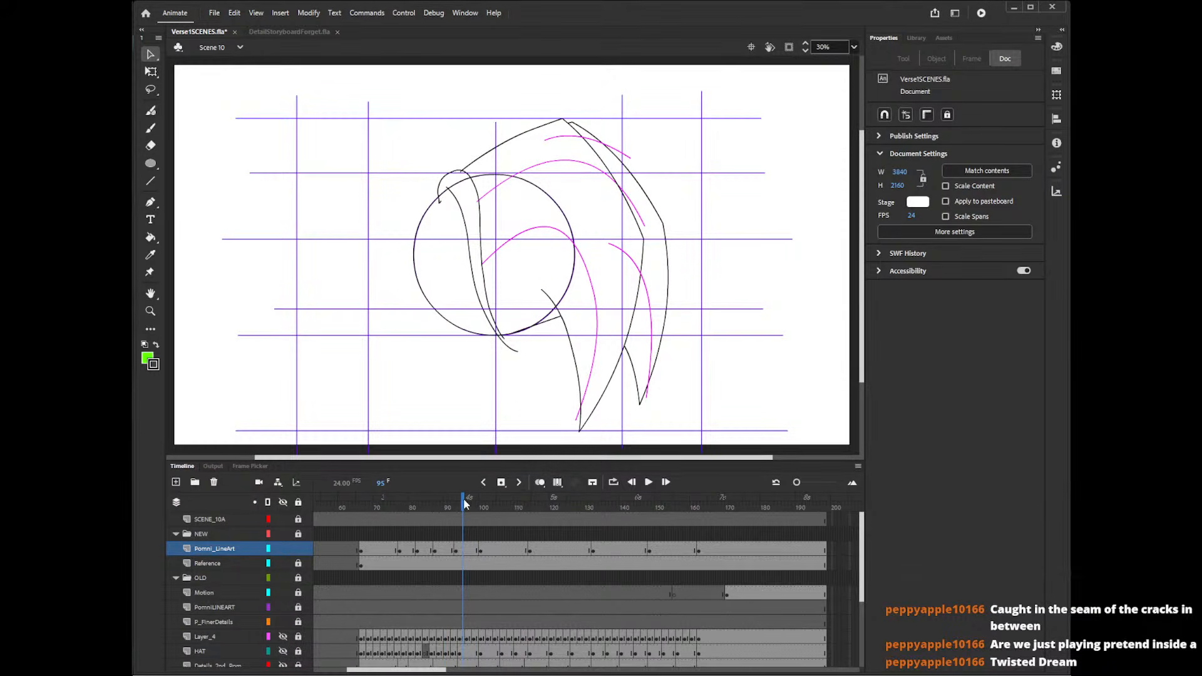
{"action": "left_click_drag", "start_coordinate": [463, 502], "coordinate": [499, 499]}
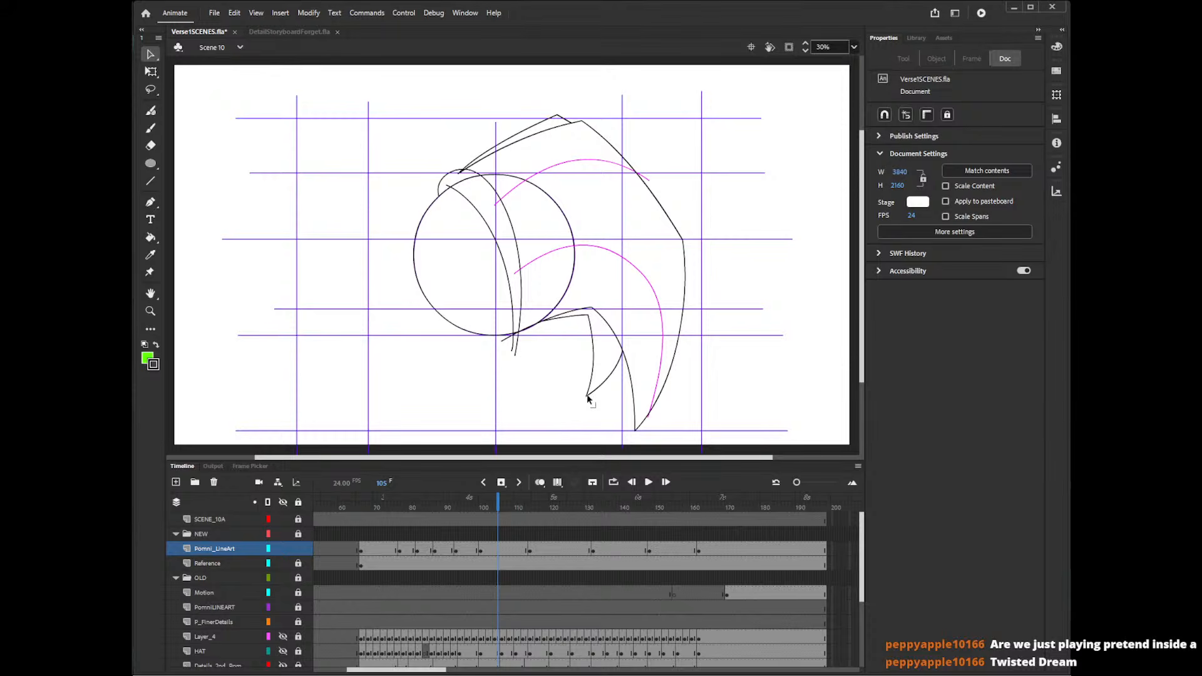
- On frame 115, move the small left lock's tip up and inward and curve its left edge
{"action": "left_click", "coordinate": [537, 495]}
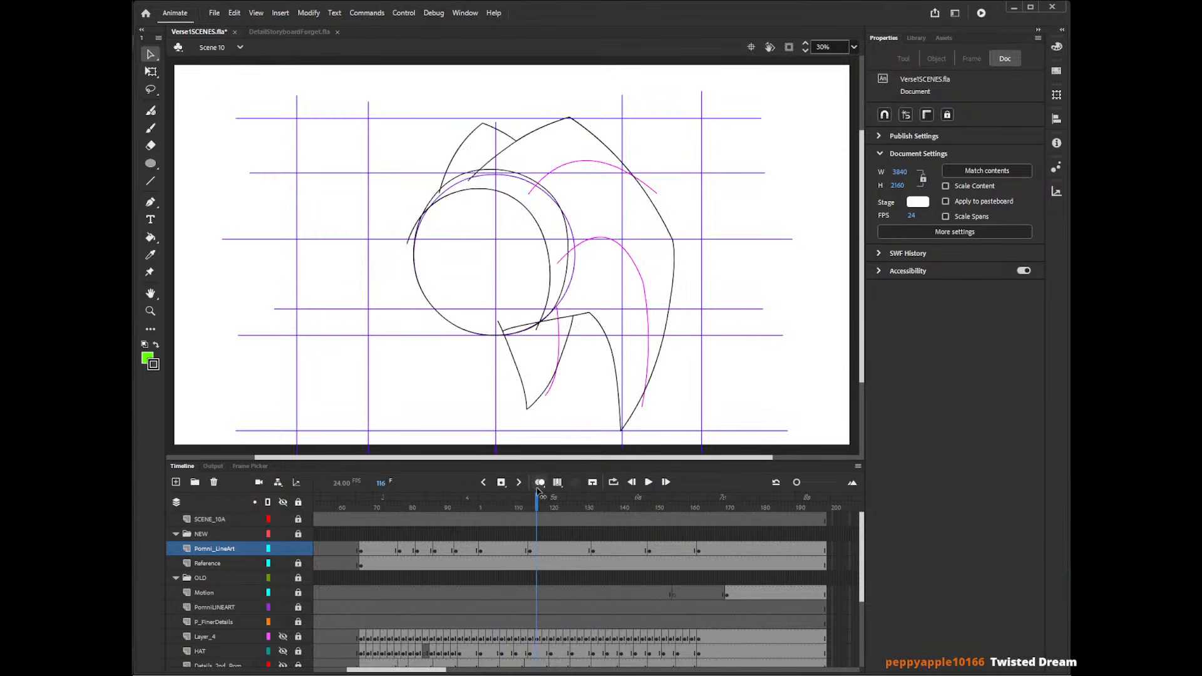
{"action": "mouse_move", "coordinate": [538, 488]}
{"action": "left_mouse_down"}
{"action": "mouse_move", "coordinate": [523, 487]}
{"action": "mouse_move", "coordinate": [534, 485]}
{"action": "left_mouse_up"}
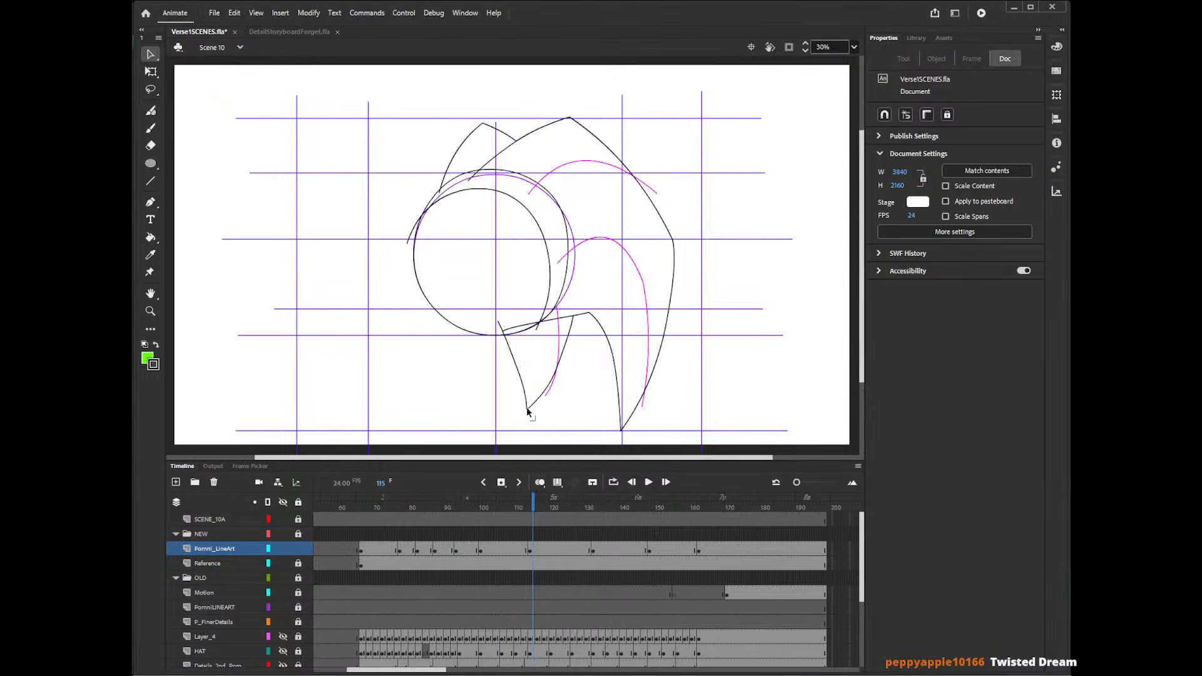
{"action": "left_click_drag", "start_coordinate": [527, 410], "coordinate": [560, 358]}
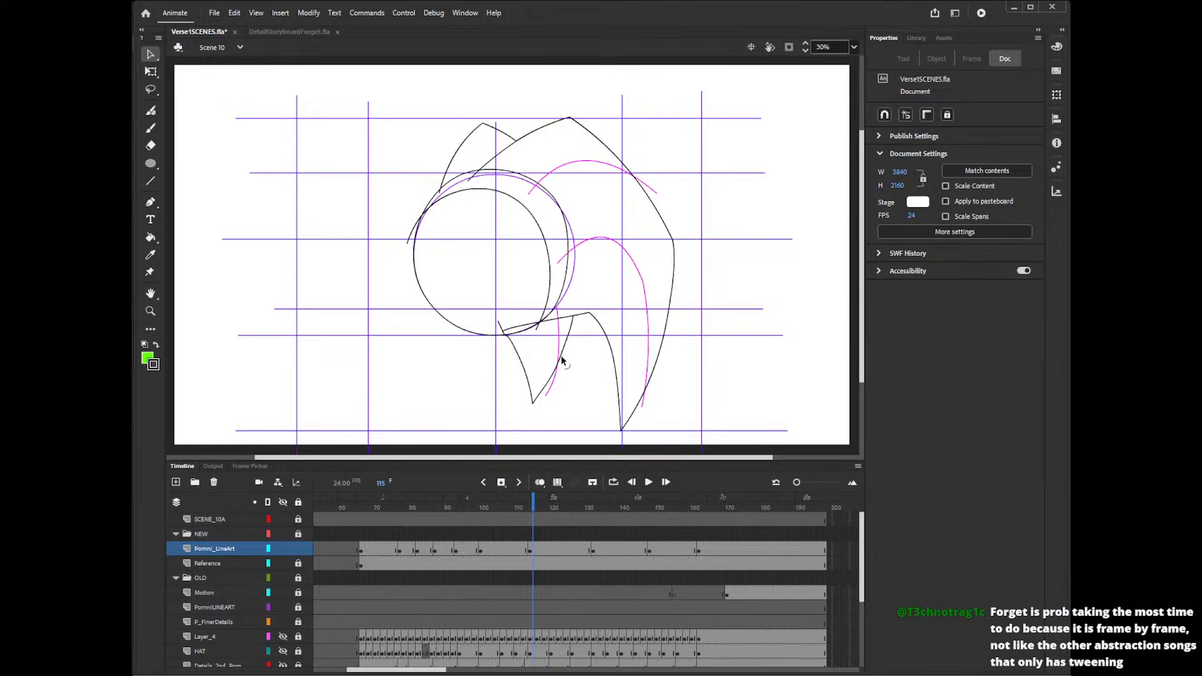
{"action": "left_click_drag", "start_coordinate": [532, 404], "coordinate": [536, 402]}
- Inside the frame 115 drawing object, clean up the stray line ends on the small lock and rejoin its edges at the tip
{"action": "left_click", "coordinate": [548, 366]}
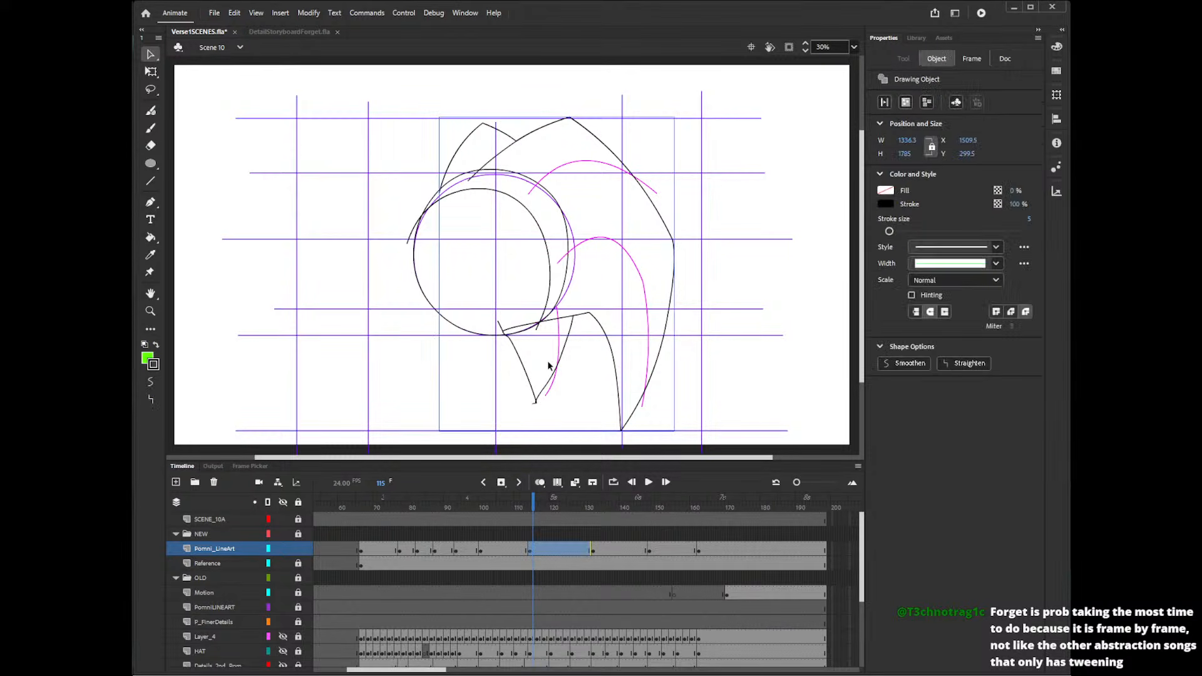
{"action": "double_click", "coordinate": [543, 398]}
{"action": "left_click", "coordinate": [535, 408]}
{"action": "left_click", "coordinate": [537, 411]}
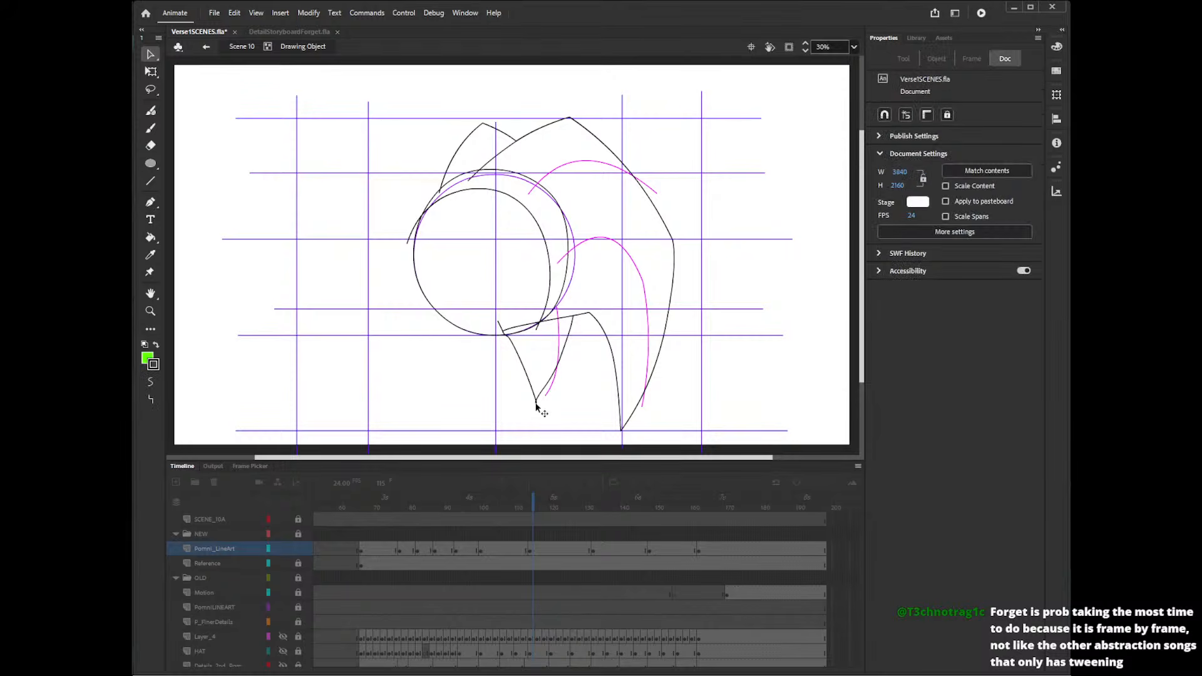
{"action": "left_click_drag", "start_coordinate": [541, 392], "coordinate": [548, 387]}
{"action": "left_click_drag", "start_coordinate": [536, 405], "coordinate": [533, 405]}
{"action": "double_click", "coordinate": [600, 389]}
- Flip between frames 113 and 114 to compare the small hair lock's shape and tip position
{"action": "key", "text": "comma"}
{"action": "key", "text": "comma"}
{"action": "key", "text": "comma"}
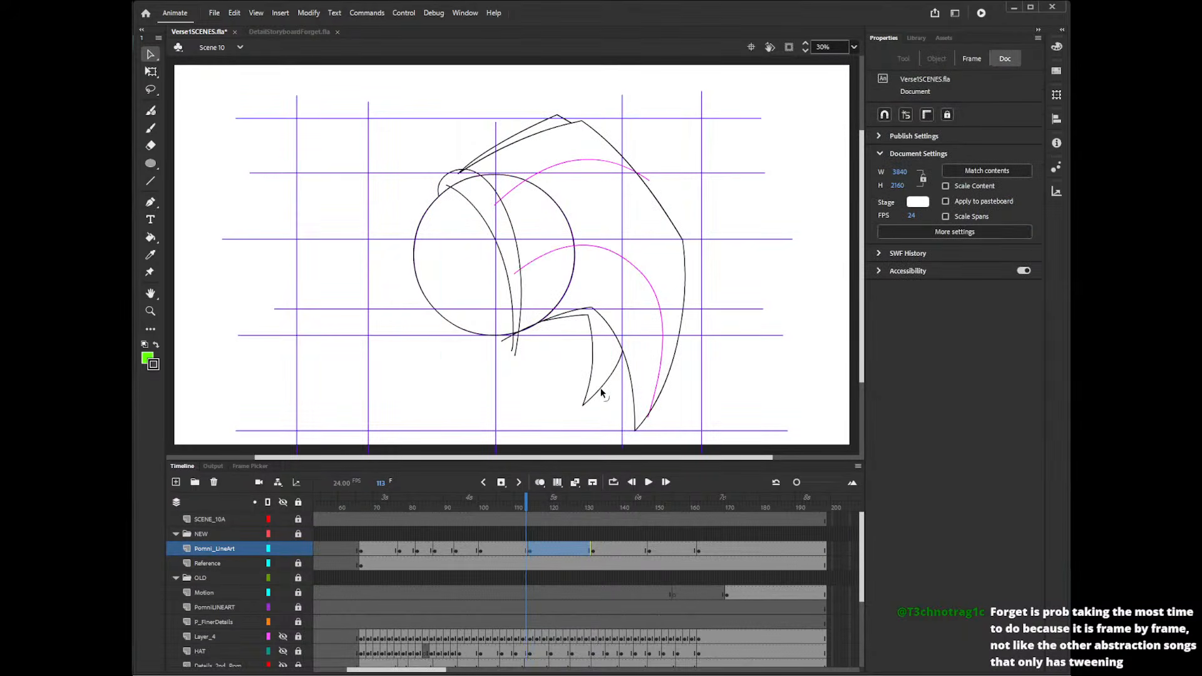
{"action": "key", "text": "period"}
{"action": "key", "text": "period"}
{"action": "key", "text": "comma"}
{"action": "key", "text": "period"}
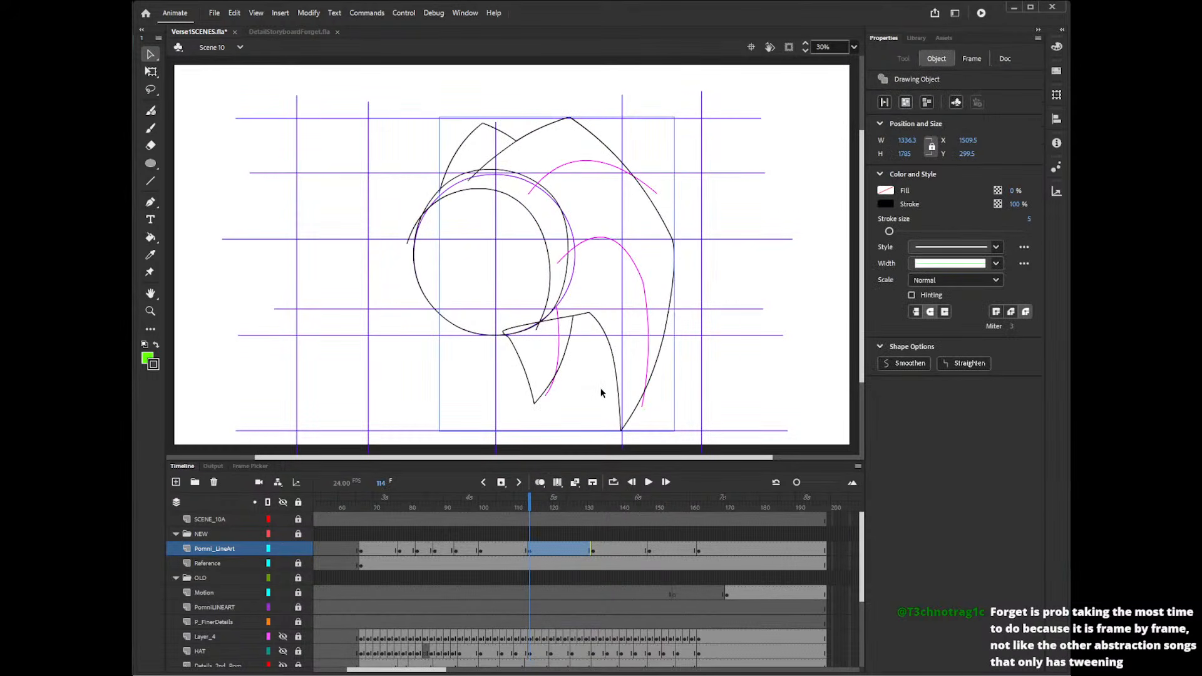
- On frame 132, raise the left hair lock's lower tip and clean up its stray line end inside the drawing object
{"action": "left_click", "coordinate": [596, 534]}
{"action": "left_click", "coordinate": [592, 547]}
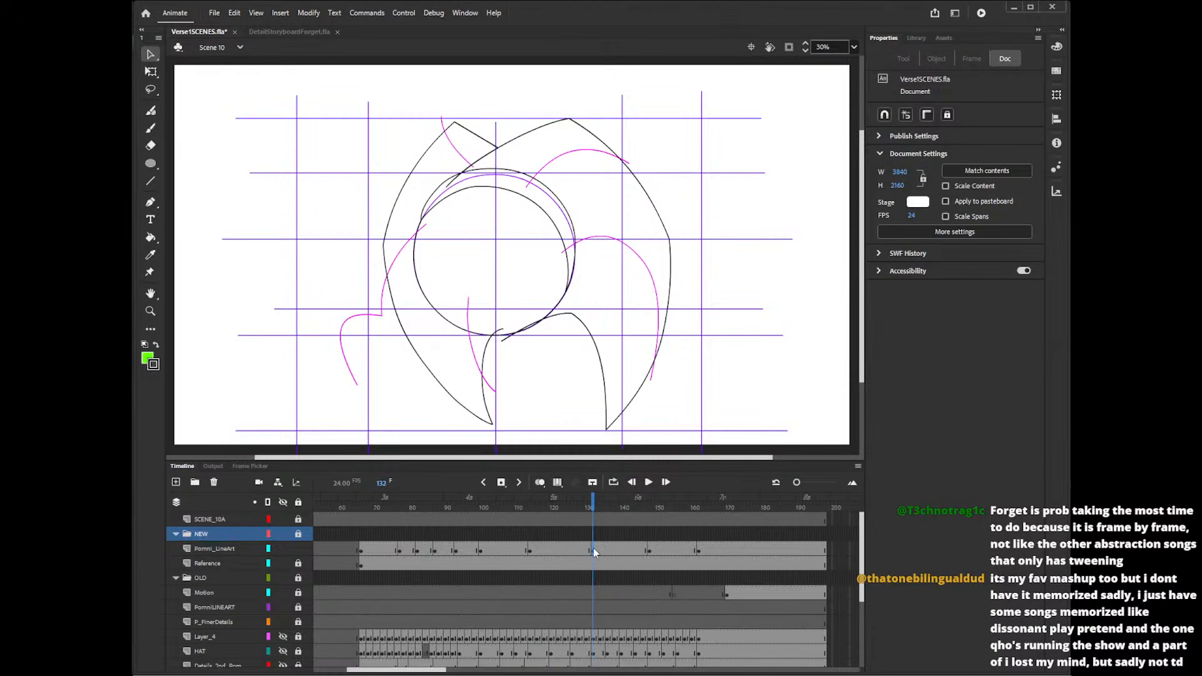
{"action": "left_click", "coordinate": [586, 534]}
{"action": "left_click", "coordinate": [596, 540]}
{"action": "left_click", "coordinate": [592, 549]}
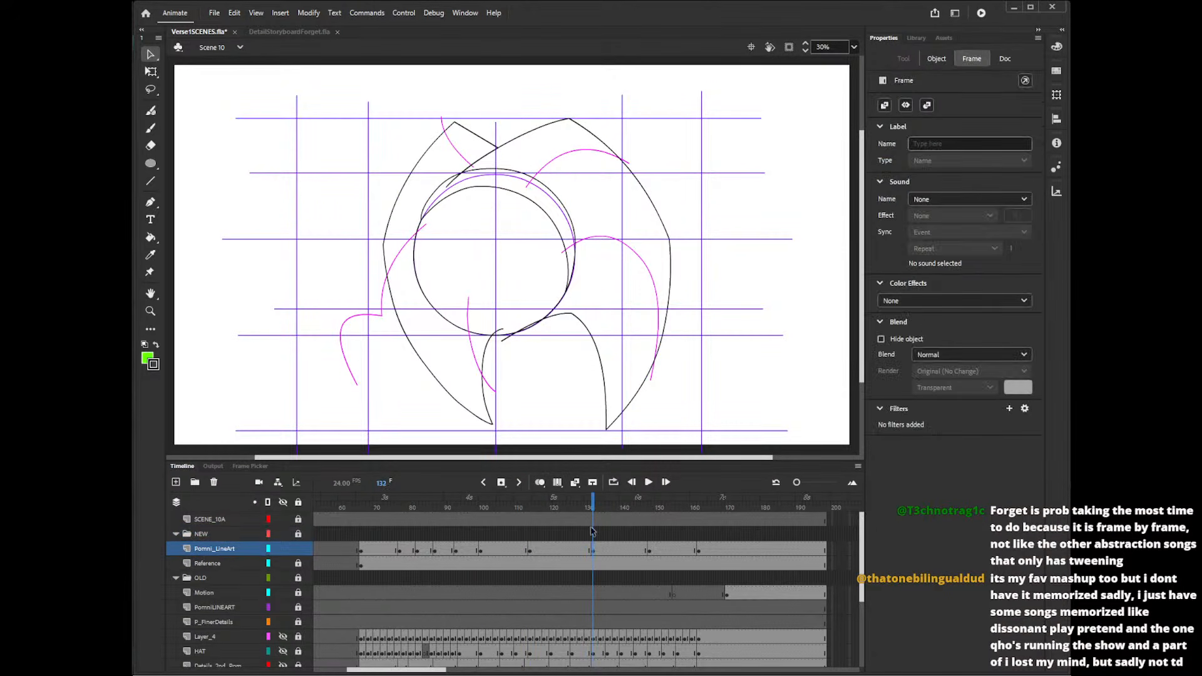
{"action": "left_click", "coordinate": [513, 400]}
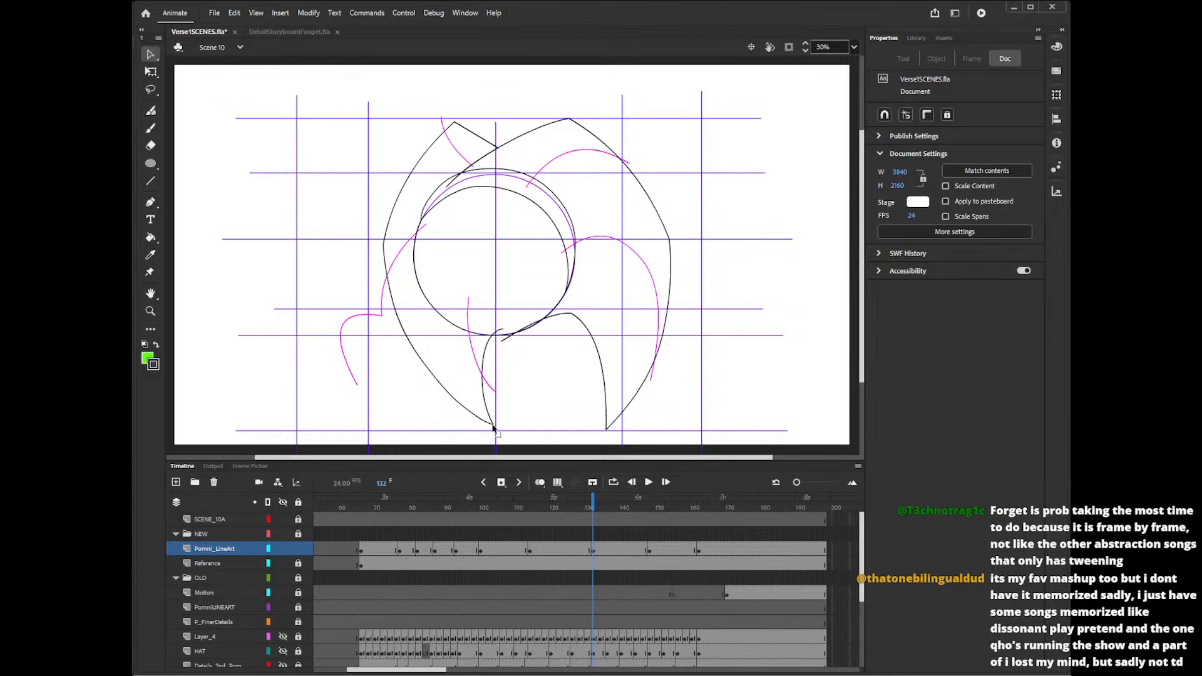
{"action": "double_click", "coordinate": [491, 419]}
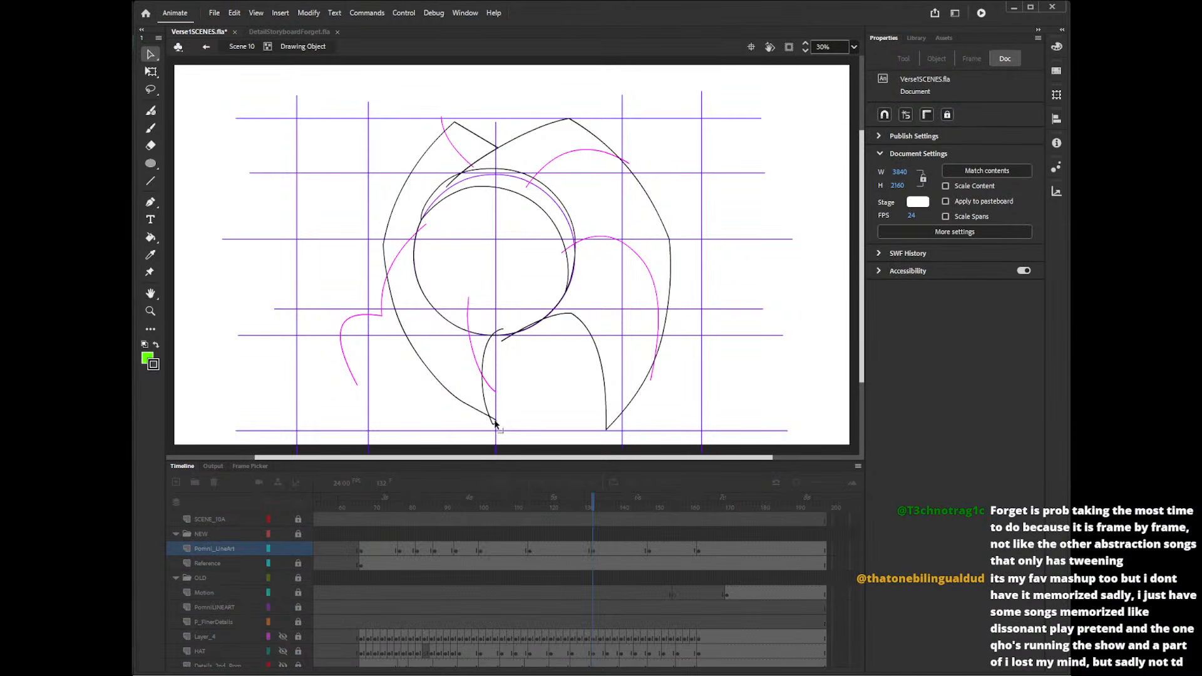
{"action": "left_click", "coordinate": [496, 428]}
{"action": "double_click", "coordinate": [583, 412]}
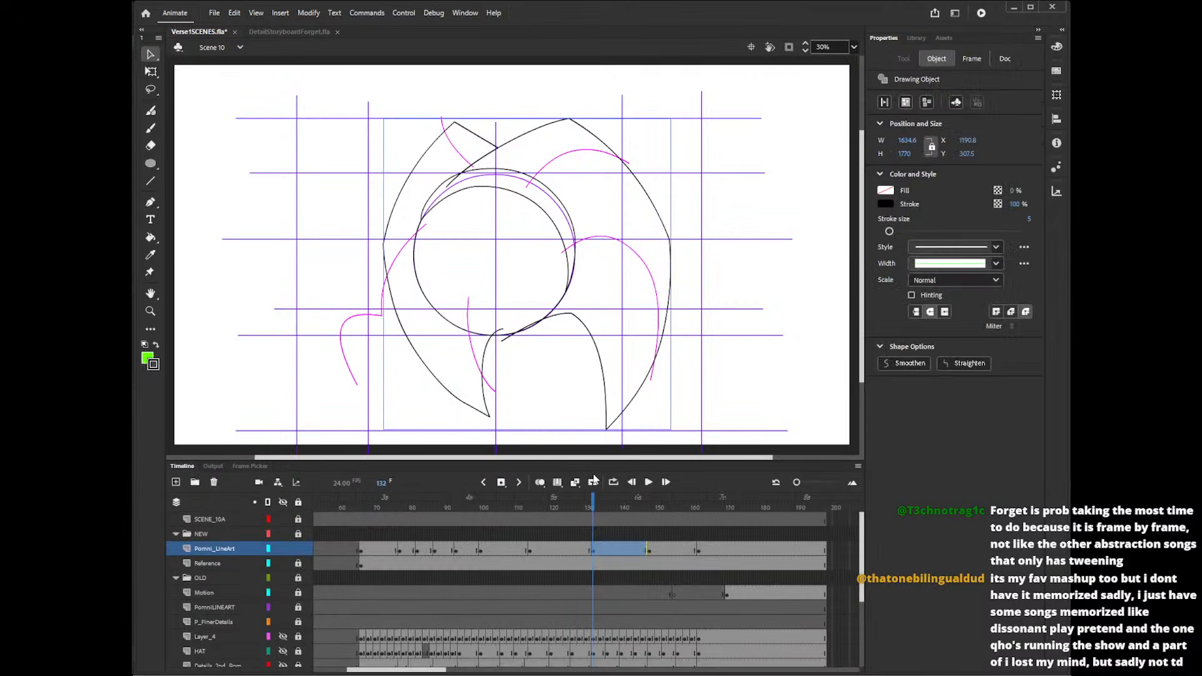
- On frame 118, pull the small left lock's tip slightly downward after scrubbing through the turn, then review the neighbouring drawings
{"action": "left_click", "coordinate": [589, 532]}
{"action": "left_click_drag", "start_coordinate": [594, 538], "coordinate": [700, 535]}
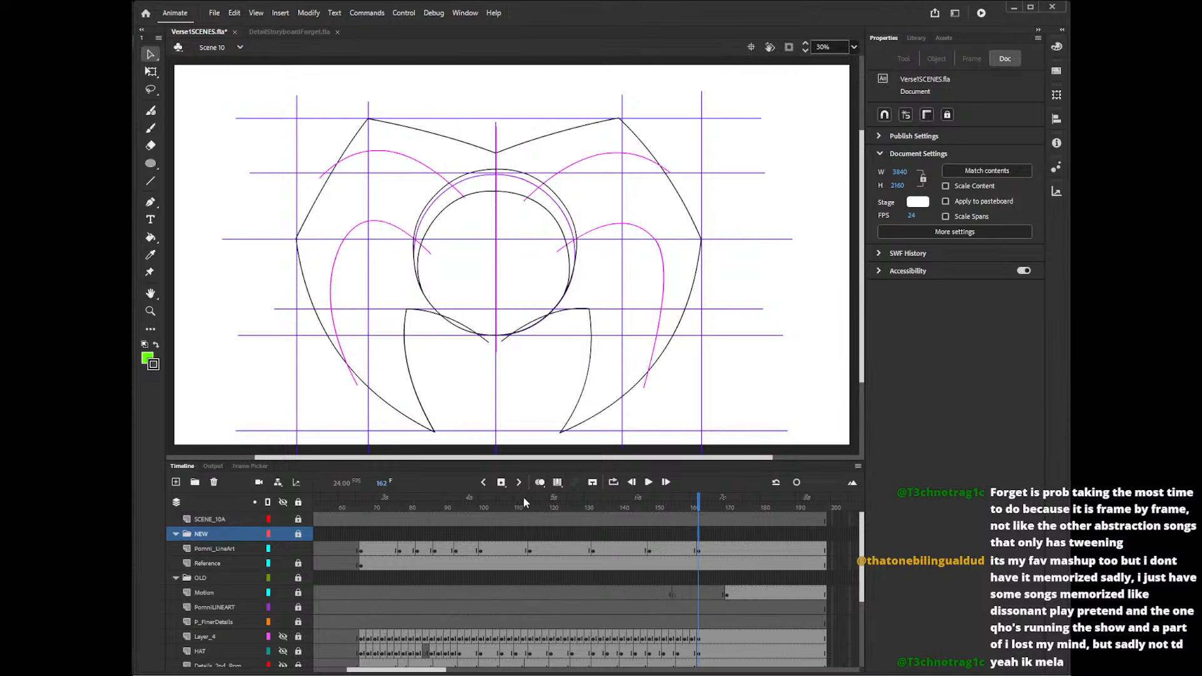
{"action": "mouse_move", "coordinate": [523, 502]}
{"action": "left_mouse_down"}
{"action": "mouse_move", "coordinate": [375, 500]}
{"action": "mouse_move", "coordinate": [722, 499]}
{"action": "mouse_move", "coordinate": [626, 499]}
{"action": "mouse_move", "coordinate": [694, 500]}
{"action": "mouse_move", "coordinate": [674, 479]}
{"action": "mouse_move", "coordinate": [354, 478]}
{"action": "mouse_move", "coordinate": [566, 479]}
{"action": "left_mouse_up"}
{"action": "mouse_move", "coordinate": [617, 501]}
{"action": "left_mouse_down"}
{"action": "mouse_move", "coordinate": [466, 498]}
{"action": "mouse_move", "coordinate": [548, 477]}
{"action": "left_mouse_up"}
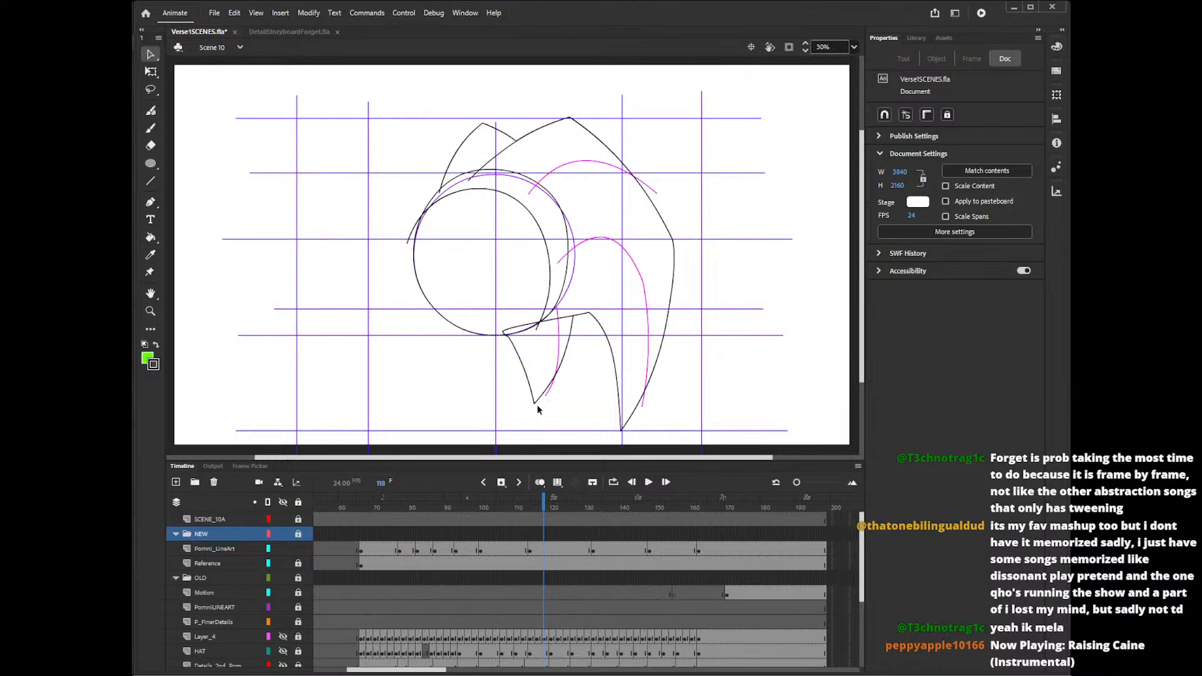
{"action": "left_click_drag", "start_coordinate": [532, 409], "coordinate": [548, 395]}
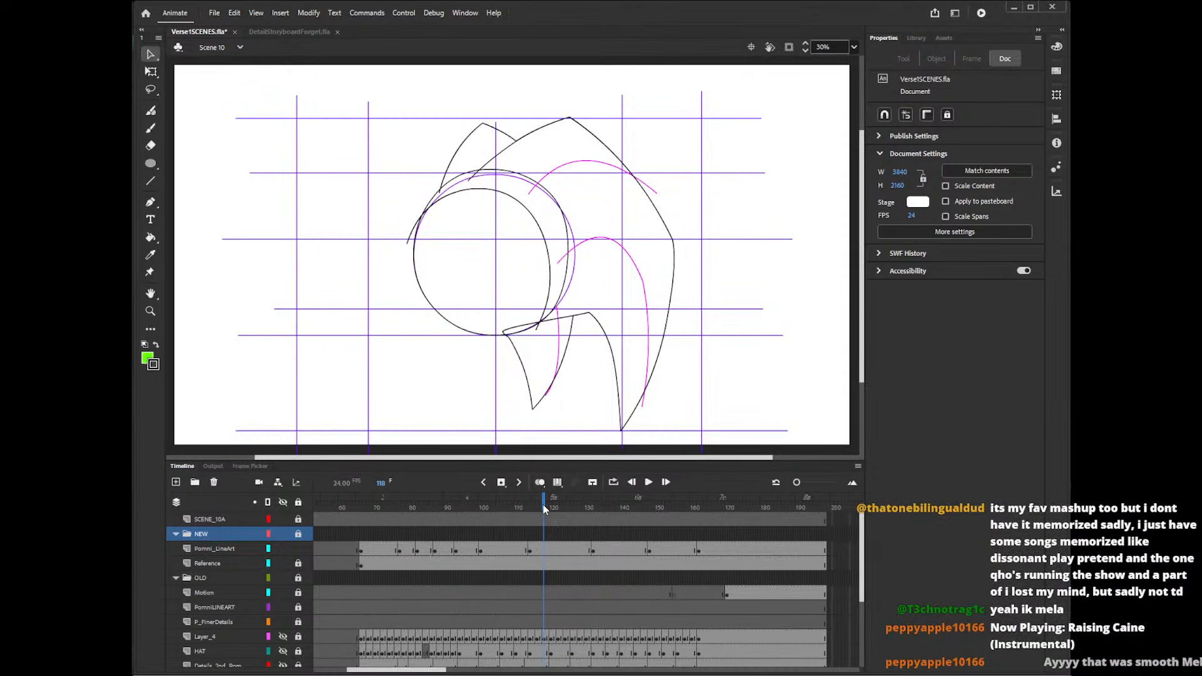
{"action": "mouse_move", "coordinate": [542, 504]}
{"action": "left_mouse_down"}
{"action": "mouse_move", "coordinate": [725, 518]}
{"action": "mouse_move", "coordinate": [355, 517]}
{"action": "mouse_move", "coordinate": [705, 531]}
{"action": "mouse_move", "coordinate": [414, 537]}
{"action": "mouse_move", "coordinate": [521, 545]}
{"action": "left_mouse_up"}
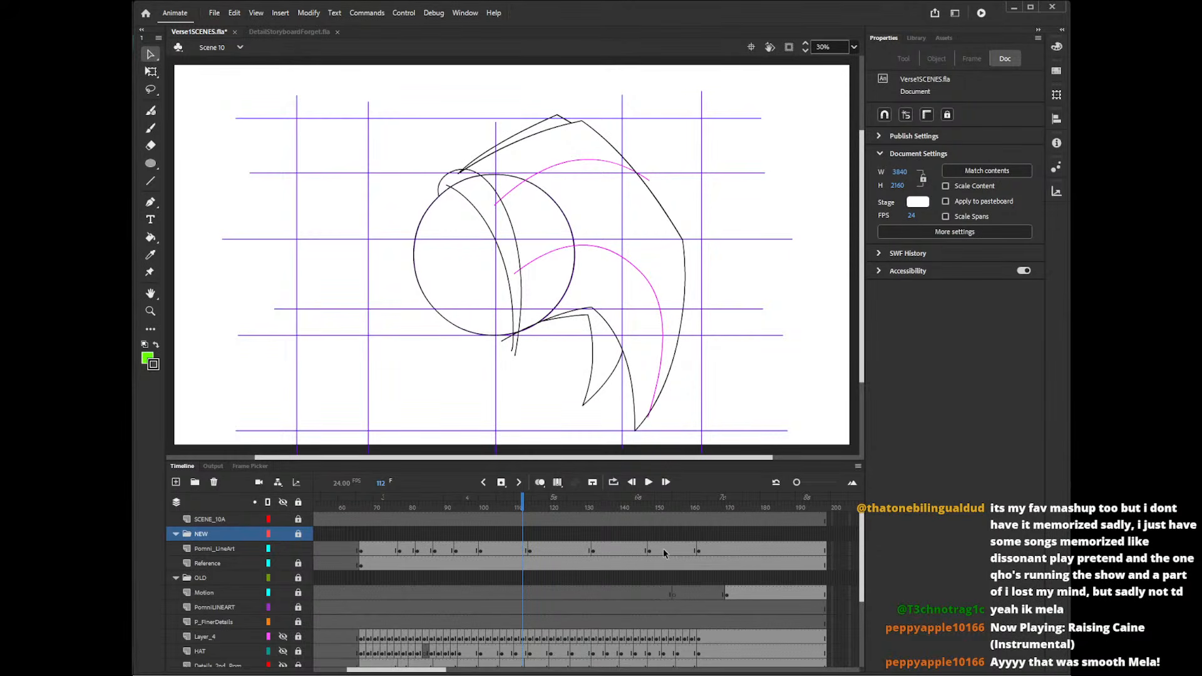
- Remove the Pomni_LineArt frames from about 141 to 155, then those from about 110 to 119, to tighten the drawings' timing
{"action": "left_click_drag", "start_coordinate": [675, 550], "coordinate": [625, 554]}
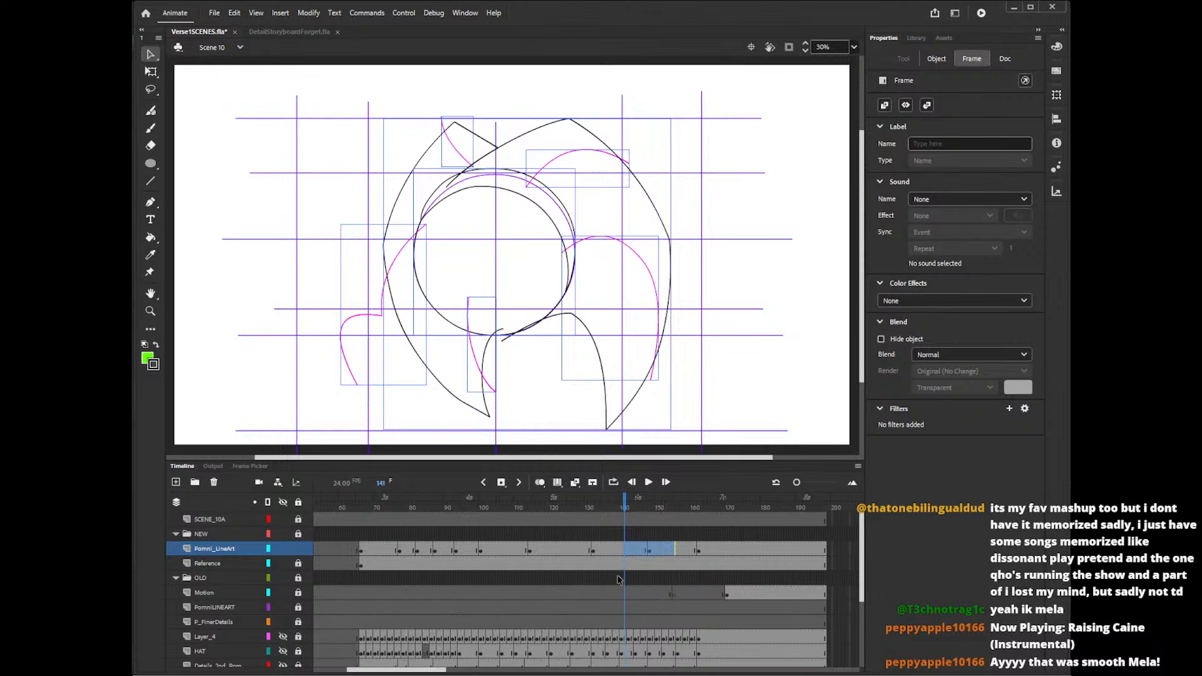
{"action": "key", "text": "shift+F5"}
{"action": "left_click_drag", "start_coordinate": [515, 551], "coordinate": [547, 552]}
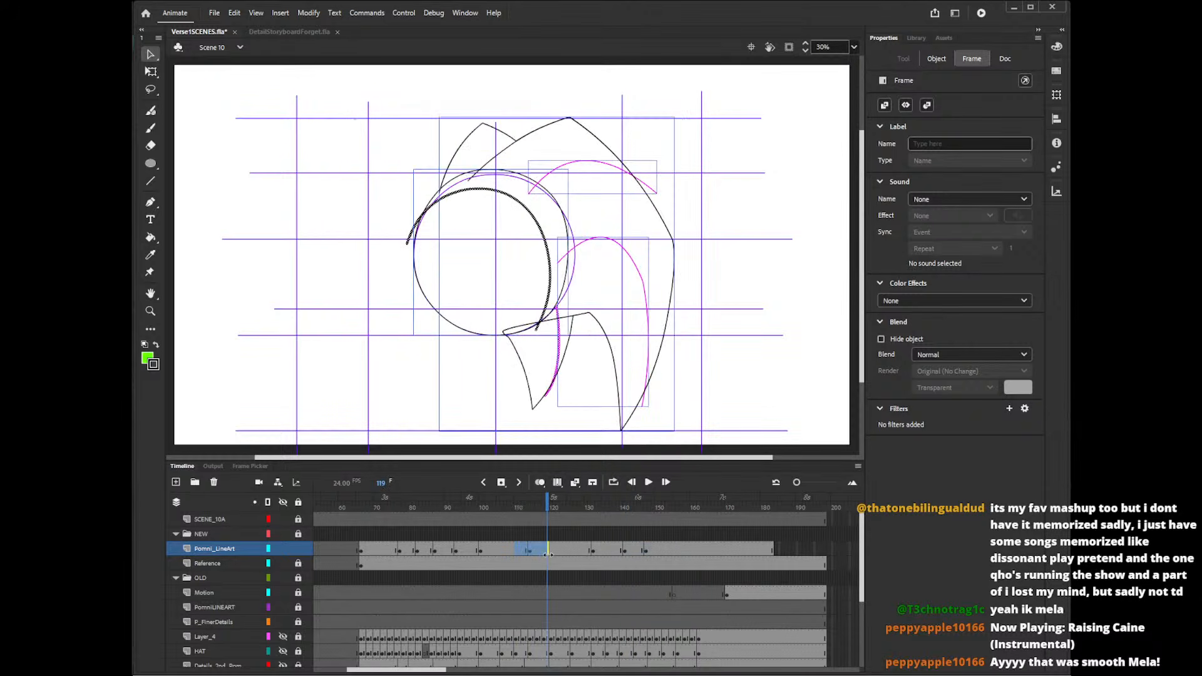
{"action": "key", "text": "shift+F5"}
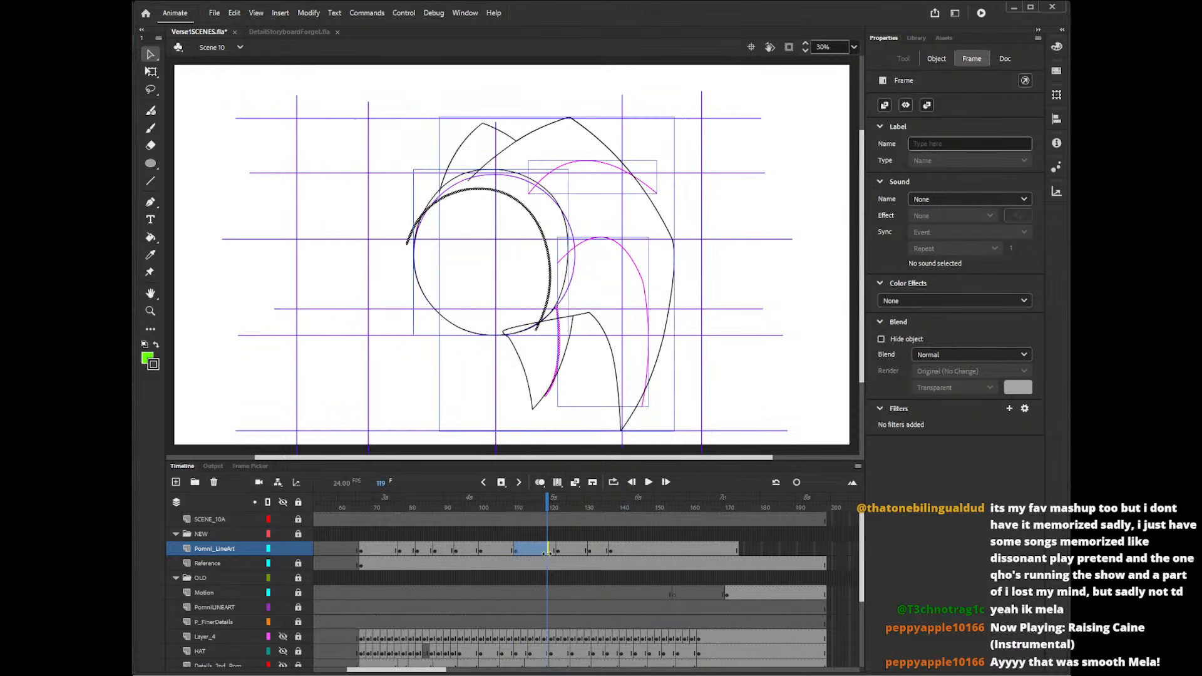
- On Pomni_LineArt, extend the holds at frames 80 and 88 by five frames each
{"action": "left_click", "coordinate": [410, 557]}
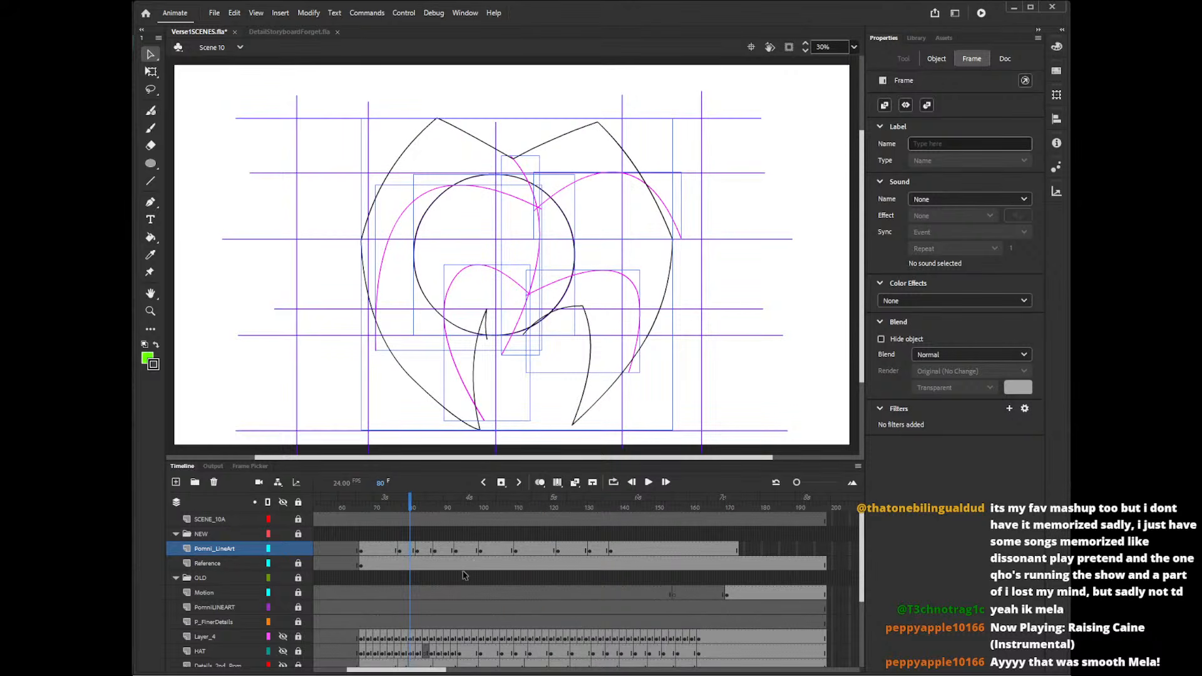
{"action": "key", "text": "F5"}
{"action": "key", "text": "F5"}
{"action": "key", "text": "F5"}
{"action": "key", "text": "F5"}
{"action": "key", "text": "F5"}
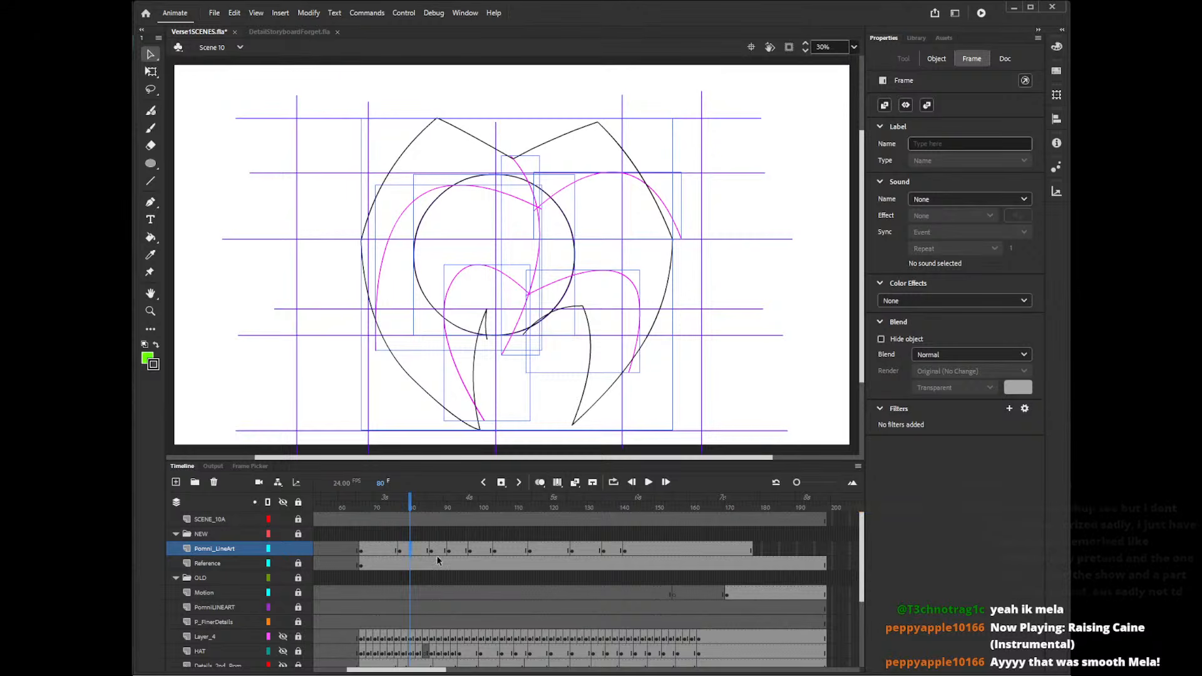
{"action": "left_click", "coordinate": [439, 550]}
{"action": "key", "text": "F5"}
{"action": "key", "text": "F5"}
{"action": "key", "text": "F5"}
{"action": "key", "text": "F5"}
{"action": "key", "text": "F5"}
- Lengthen the Pomni_LineArt exposures at frames 100 and 111 by four frames each
{"action": "left_click", "coordinate": [480, 552]}
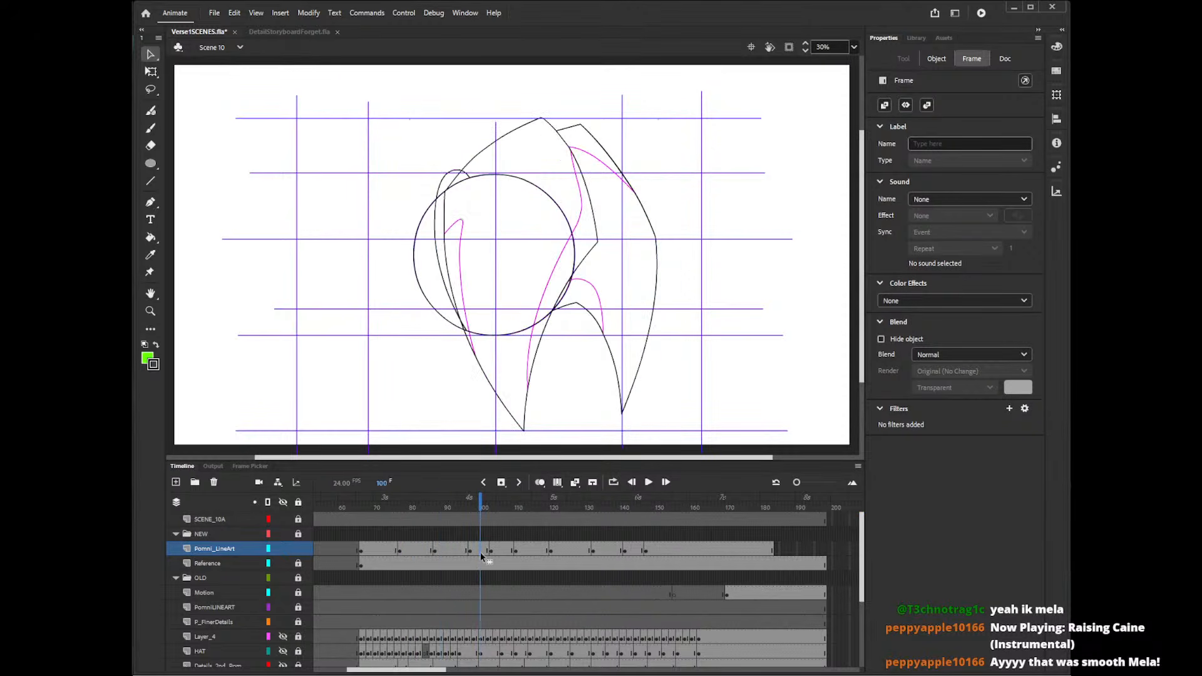
{"action": "key", "text": "F5"}
{"action": "key", "text": "F5"}
{"action": "key", "text": "F5"}
{"action": "key", "text": "F5"}
{"action": "left_click", "coordinate": [519, 554]}
{"action": "key", "text": "F5"}
{"action": "key", "text": "F5"}
{"action": "key", "text": "F5"}
{"action": "key", "text": "F5"}
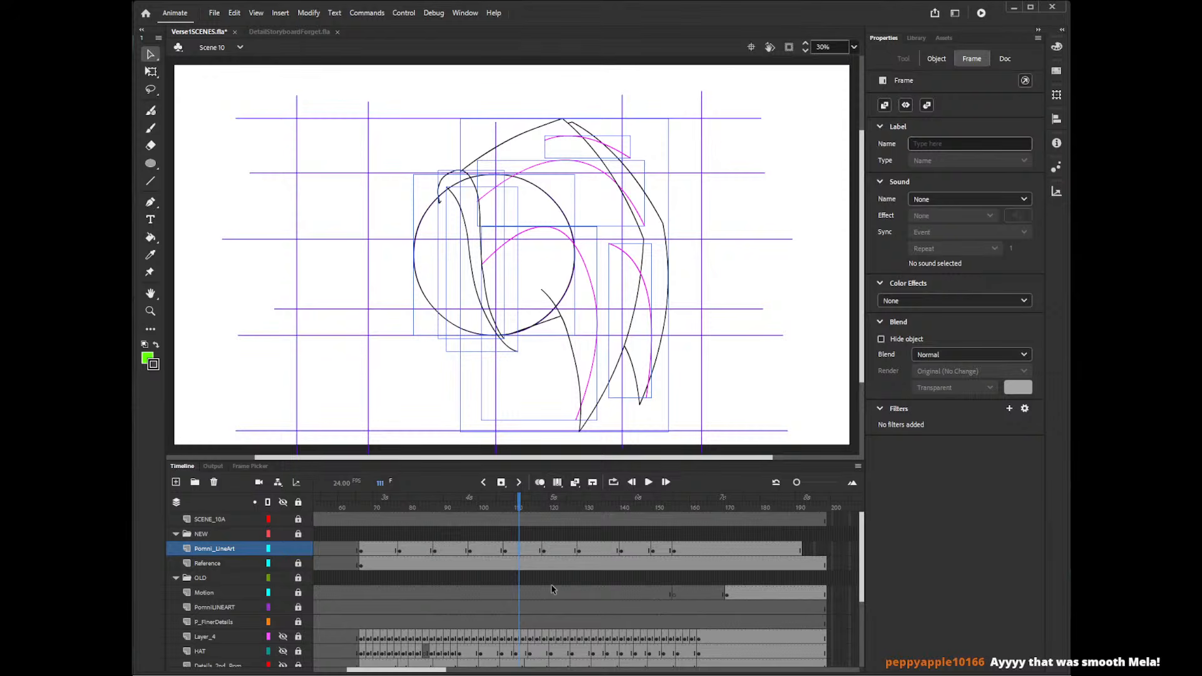
- On frame 120, move the small lock's upper corner slightly inward toward the head circle and reshape its top edge
{"action": "mouse_move", "coordinate": [522, 504]}
{"action": "left_mouse_down"}
{"action": "mouse_move", "coordinate": [553, 506]}
{"action": "mouse_move", "coordinate": [500, 508]}
{"action": "mouse_move", "coordinate": [595, 506]}
{"action": "mouse_move", "coordinate": [494, 510]}
{"action": "mouse_move", "coordinate": [550, 509]}
{"action": "left_mouse_up"}
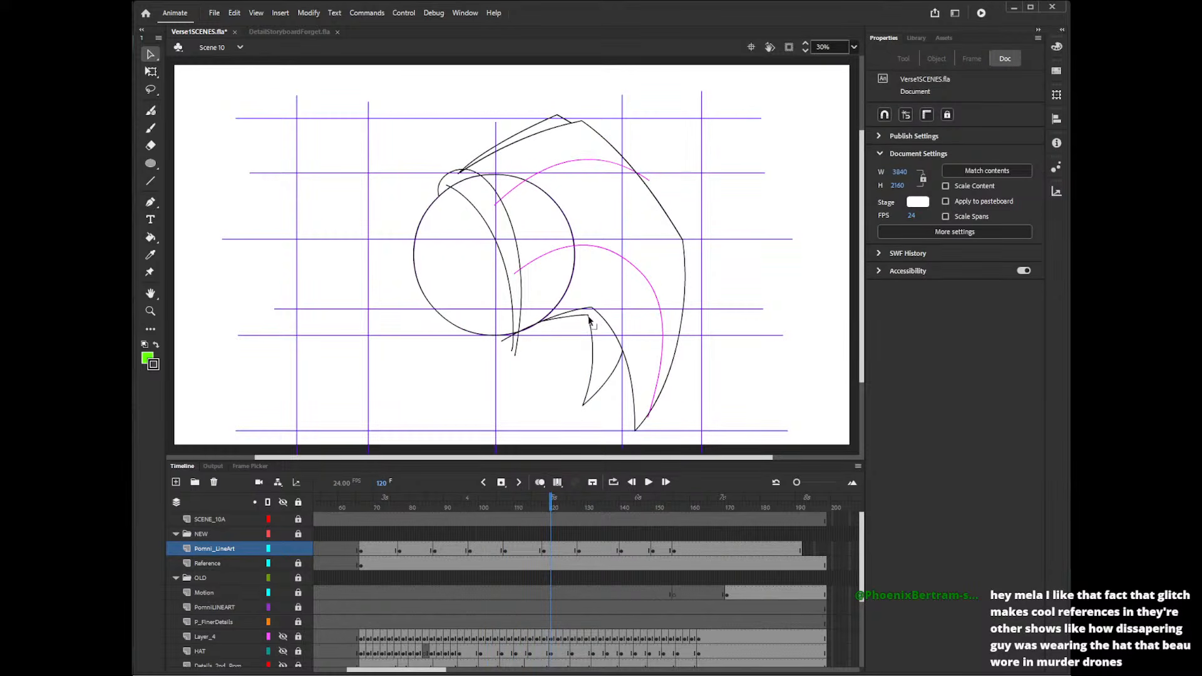
{"action": "mouse_move", "coordinate": [586, 321]}
{"action": "left_mouse_down"}
{"action": "mouse_move", "coordinate": [564, 321]}
{"action": "mouse_move", "coordinate": [585, 342]}
{"action": "mouse_move", "coordinate": [579, 318]}
{"action": "mouse_move", "coordinate": [554, 319]}
{"action": "left_mouse_up"}
{"action": "left_click", "coordinate": [555, 325]}
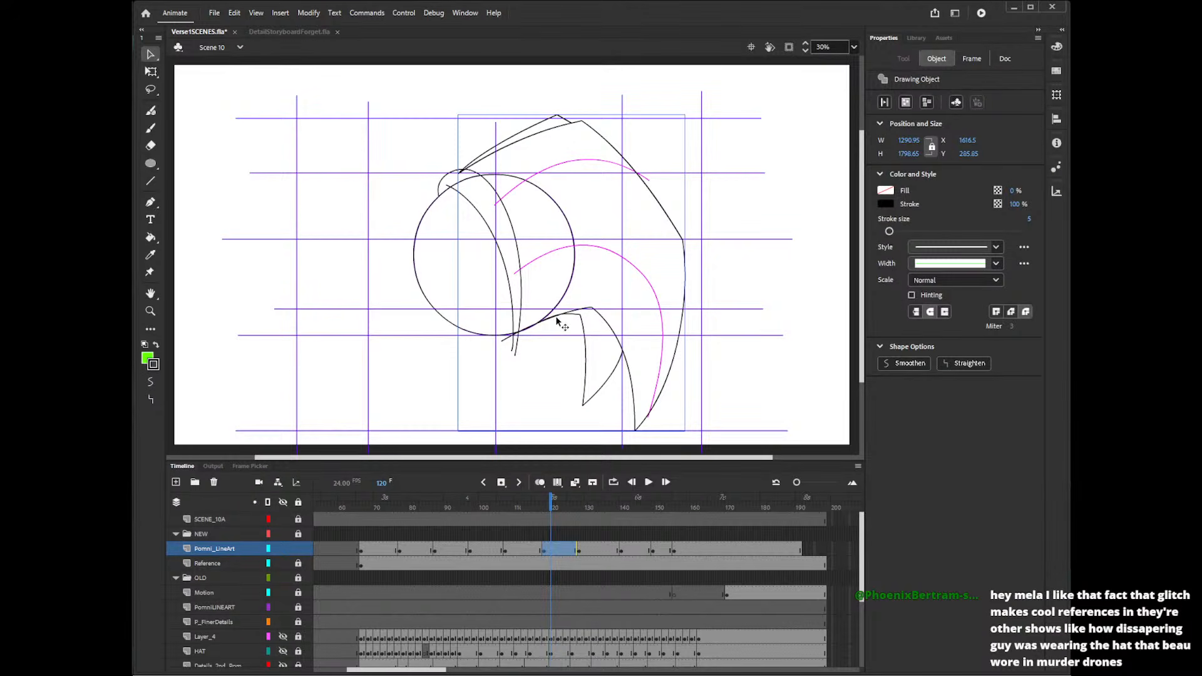
{"action": "double_click", "coordinate": [556, 321]}
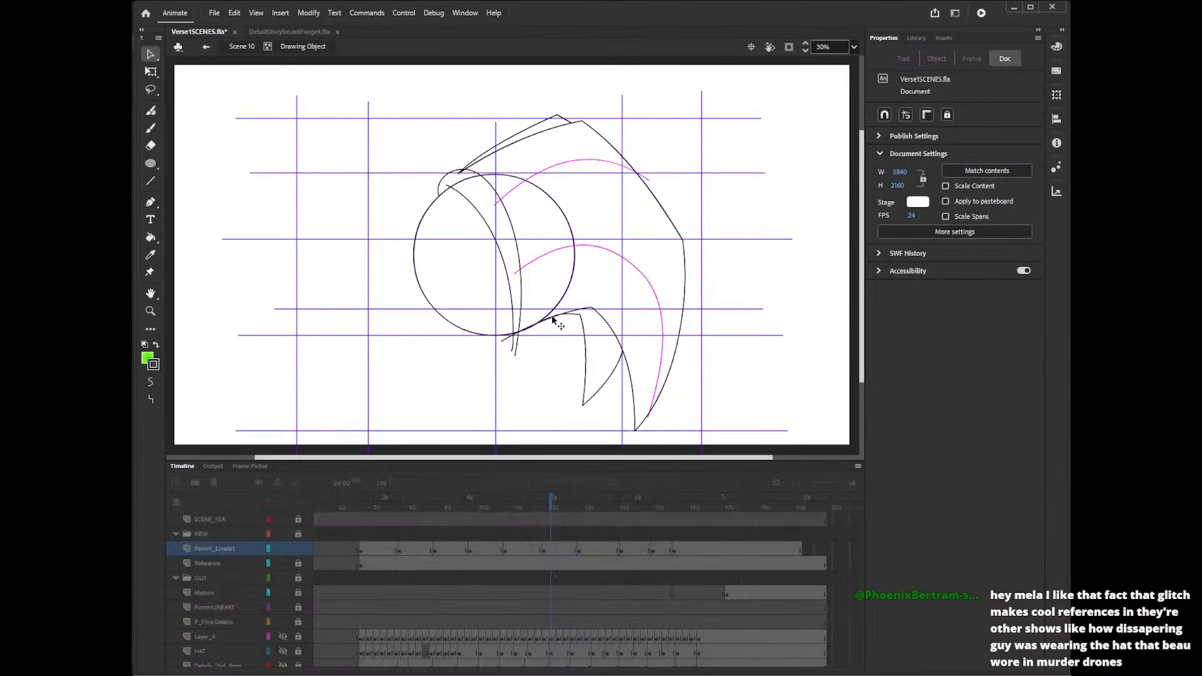
{"action": "double_click", "coordinate": [602, 347]}
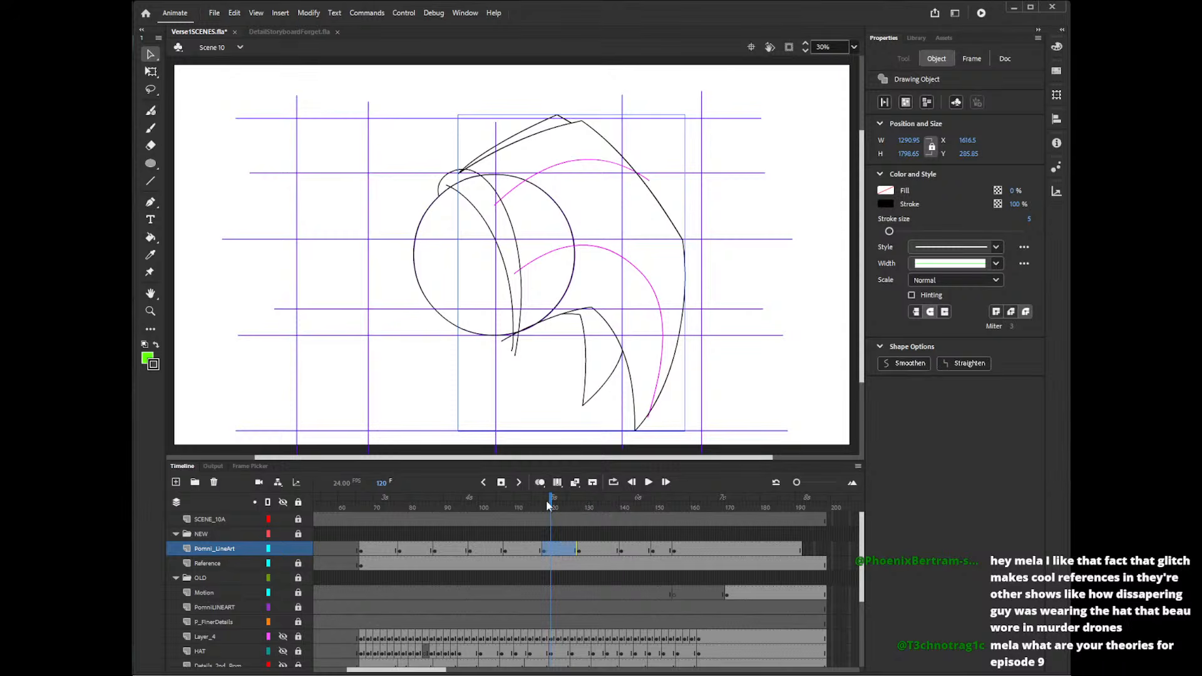
{"action": "mouse_move", "coordinate": [548, 505]}
{"action": "left_mouse_down"}
{"action": "mouse_move", "coordinate": [529, 506]}
{"action": "mouse_move", "coordinate": [655, 510]}
{"action": "mouse_move", "coordinate": [567, 498]}
{"action": "left_mouse_up"}
- Add four frames to the Pomni_LineArt hold at frame 151 and one frame to the hold at frame 146
{"action": "left_click", "coordinate": [671, 544]}
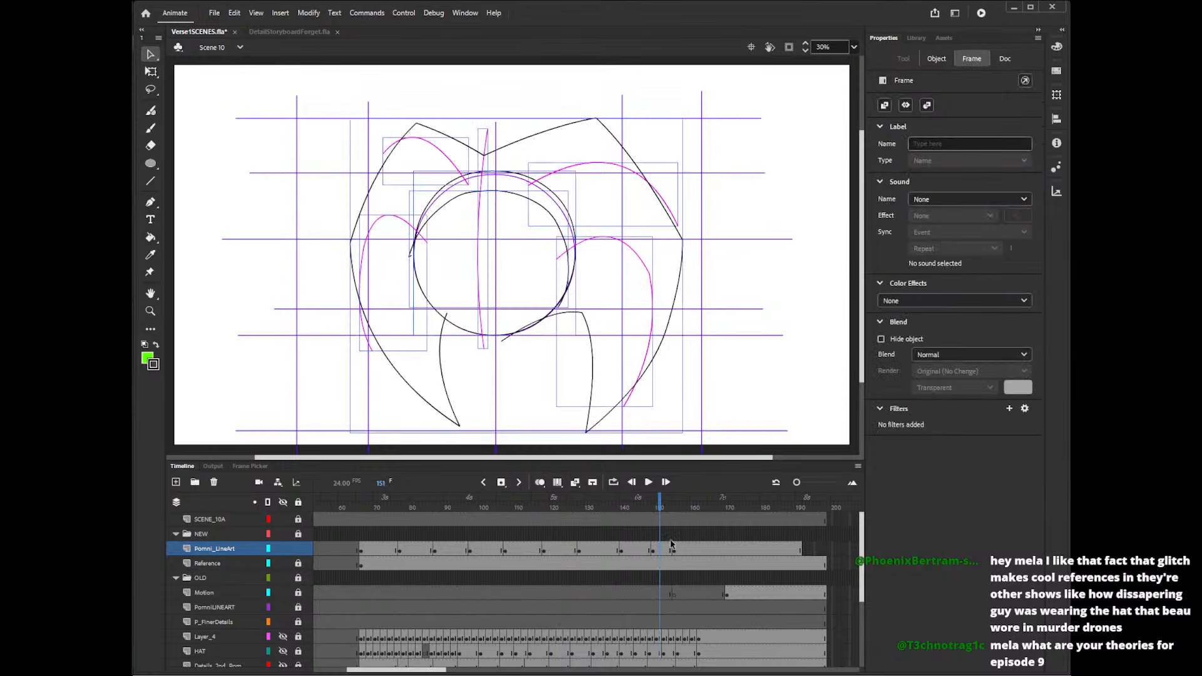
{"action": "key", "text": "F5"}
{"action": "key", "text": "F5"}
{"action": "key", "text": "F5"}
{"action": "key", "text": "F5"}
{"action": "left_click", "coordinate": [642, 551]}
{"action": "key", "text": "F5"}
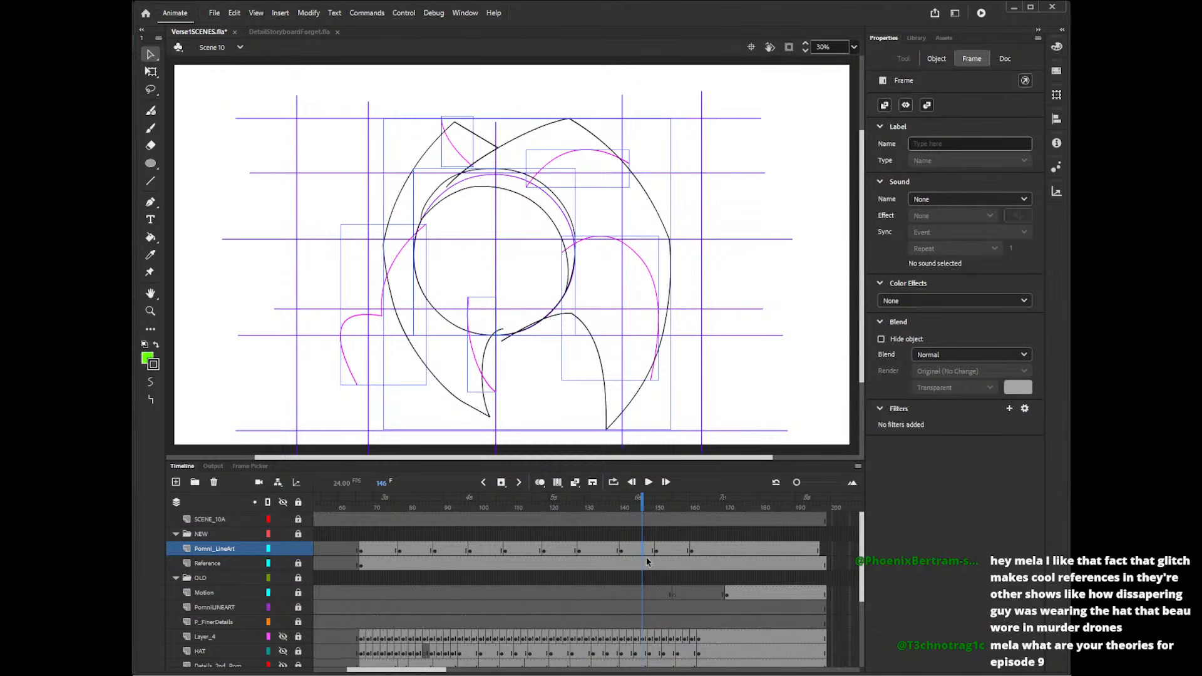
- Insert one extra frame into each of the Pomni_LineArt holds at frames 125, 150 and 157
{"action": "left_click", "coordinate": [568, 550]}
{"action": "key", "text": "F5"}
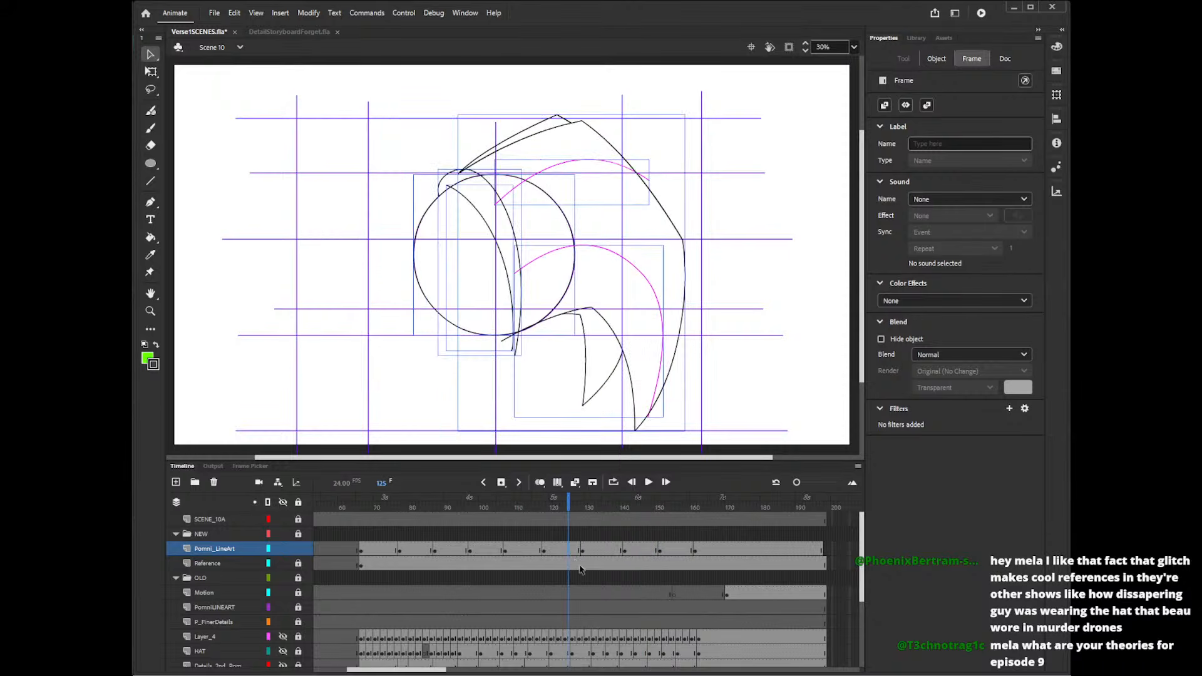
{"action": "left_click", "coordinate": [655, 550]}
{"action": "key", "text": "F5"}
{"action": "left_click", "coordinate": [679, 549]}
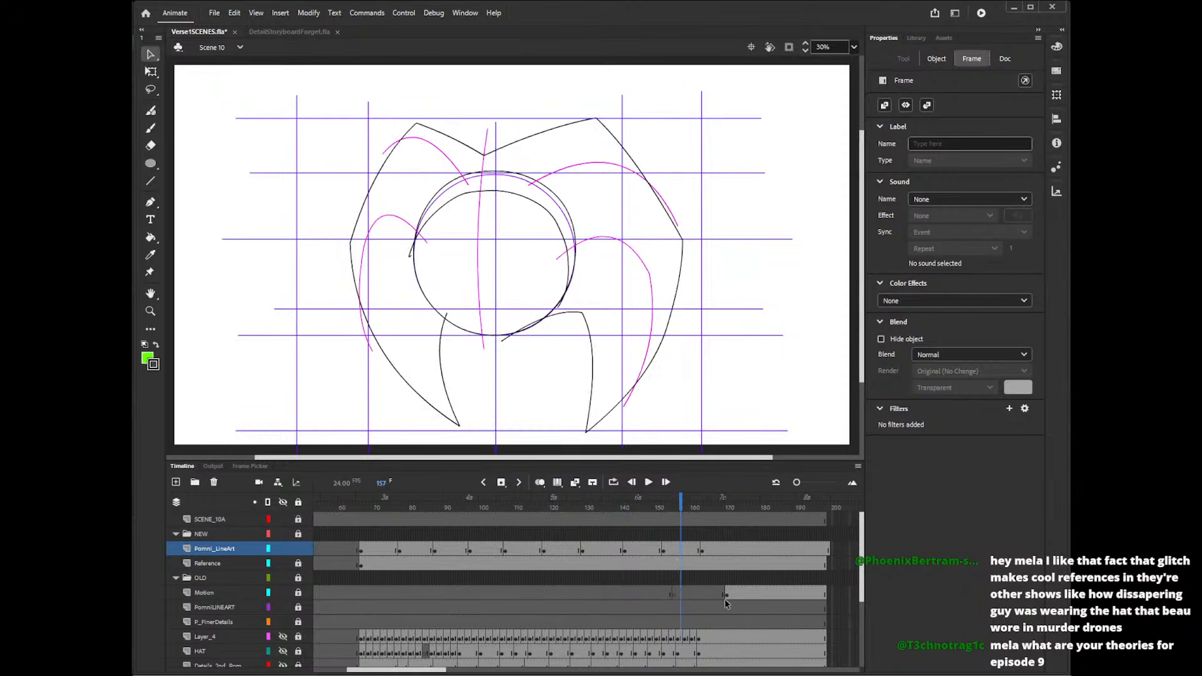
{"action": "key", "text": "F5"}
{"action": "left_click", "coordinate": [684, 579]}
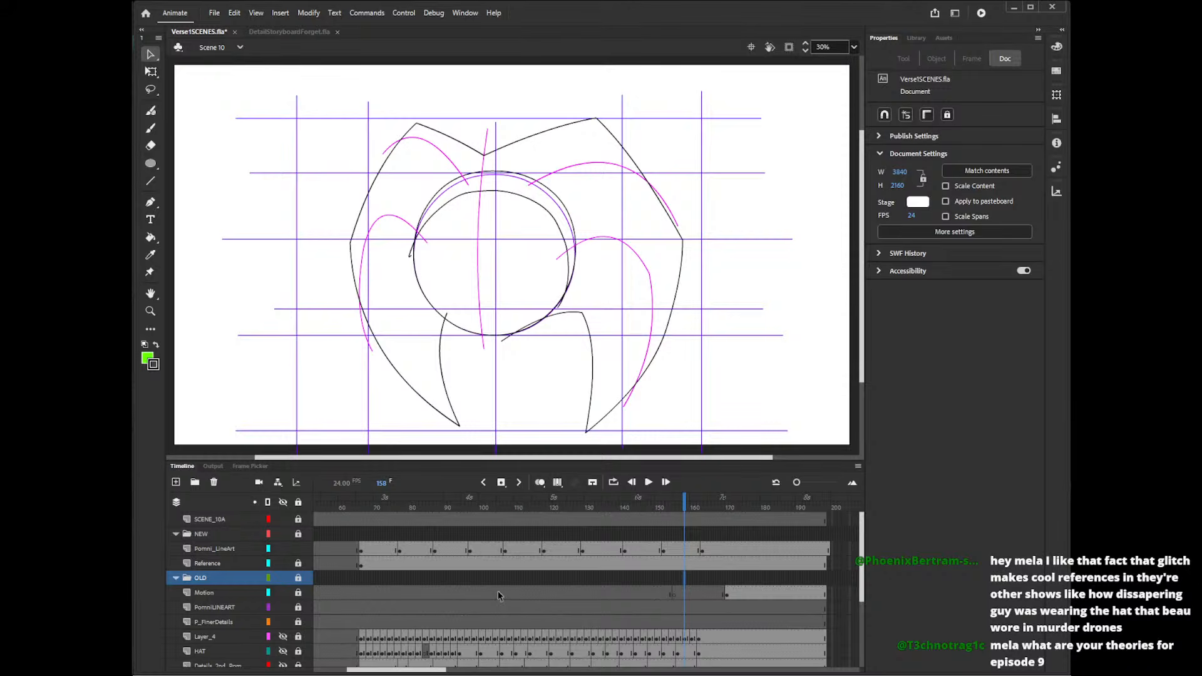
- Remove one frame from the Pomni_LineArt hold at frame 137
{"action": "left_click", "coordinate": [619, 550]}
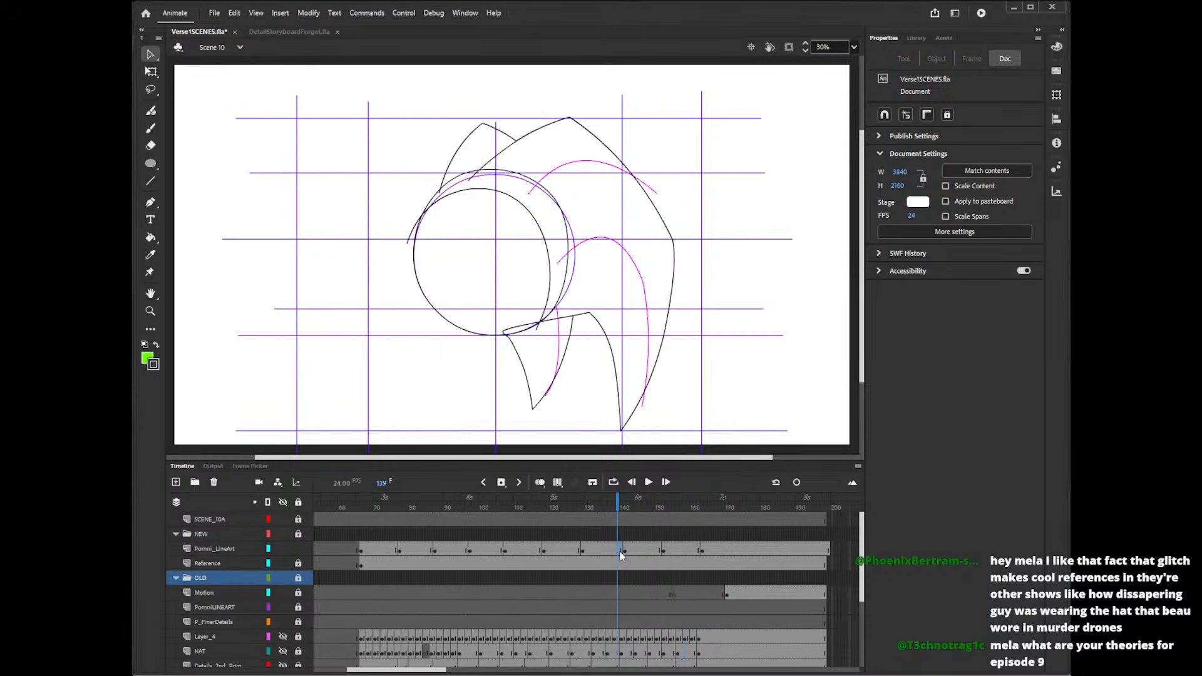
{"action": "left_click", "coordinate": [611, 550]}
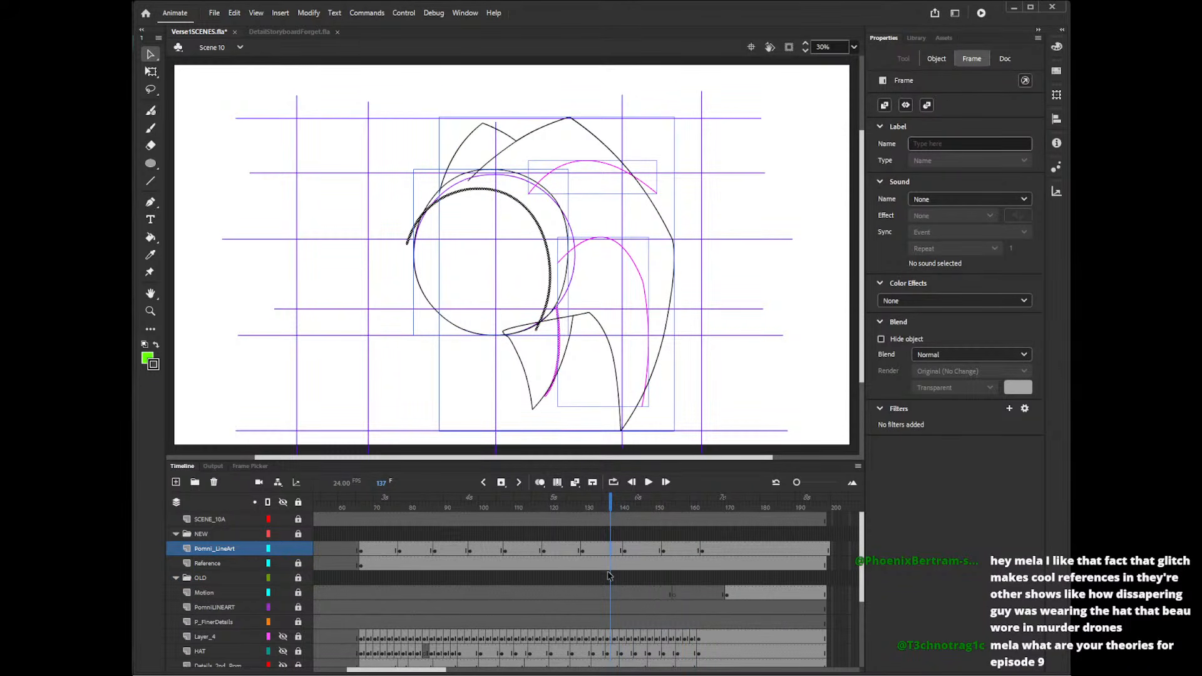
{"action": "key", "text": "shift+F5"}
{"action": "left_click", "coordinate": [642, 577]}
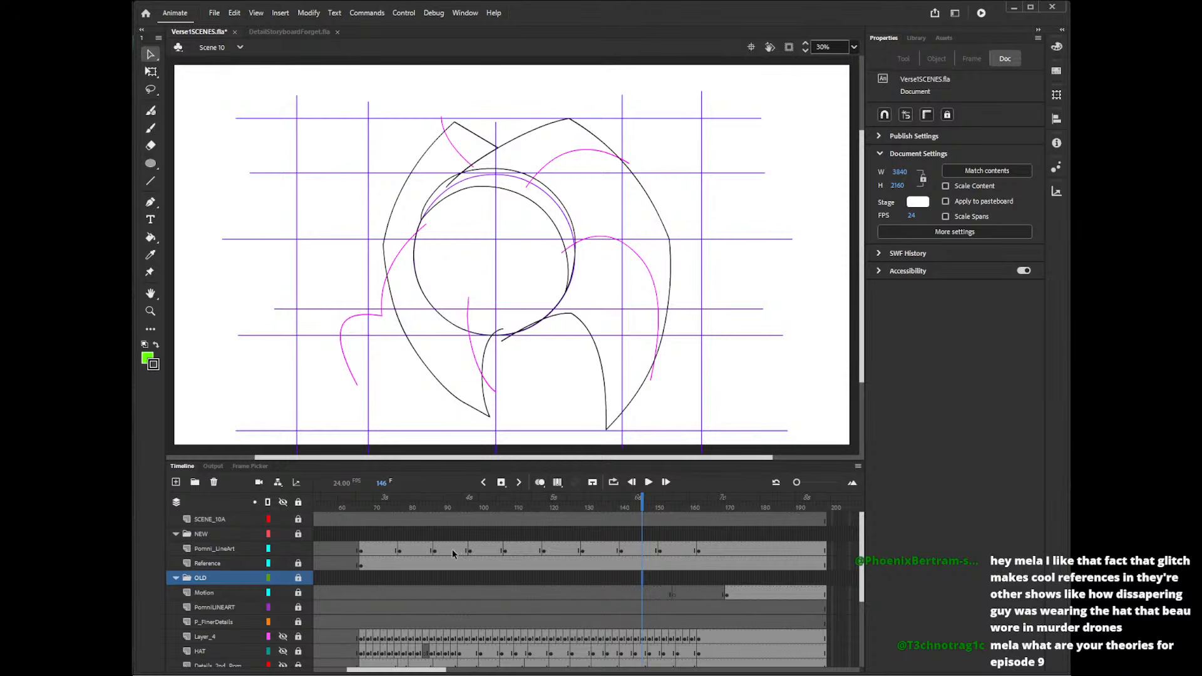
- Extend the Pomni_LineArt holds at frames 85, 93, 104 and 74 by one frame each
{"action": "left_click", "coordinate": [429, 552]}
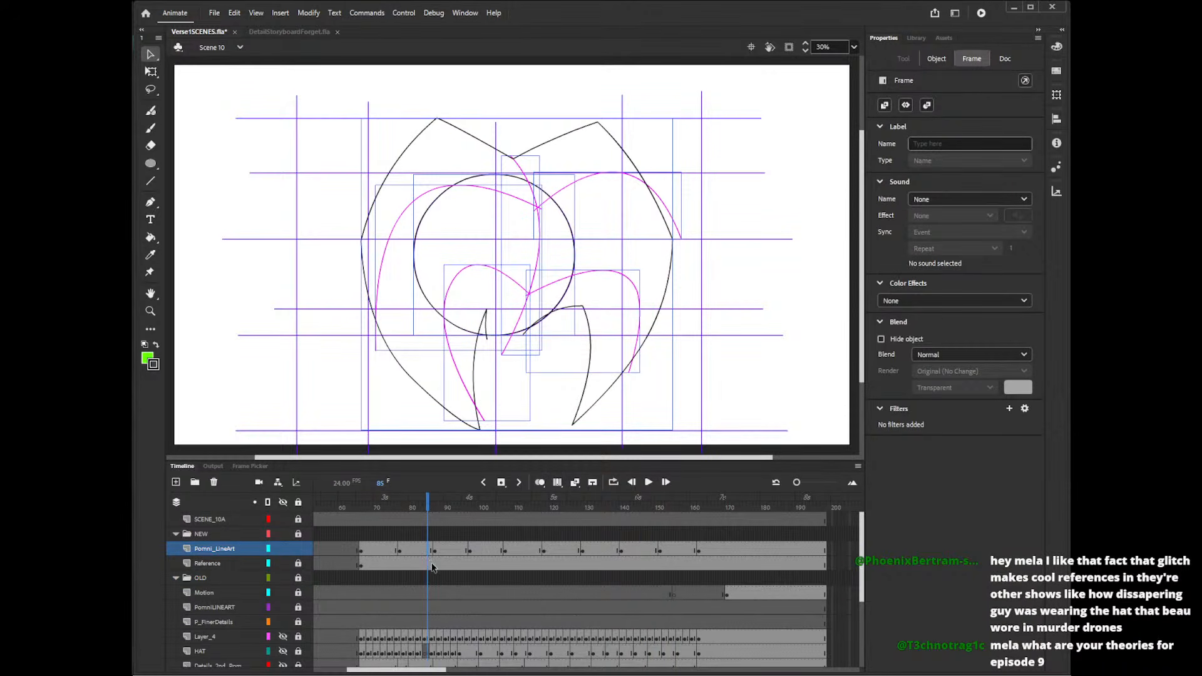
{"action": "key", "text": "F5"}
{"action": "left_click", "coordinate": [456, 553]}
{"action": "key", "text": "F5"}
{"action": "left_click", "coordinate": [492, 554]}
{"action": "key", "text": "F5"}
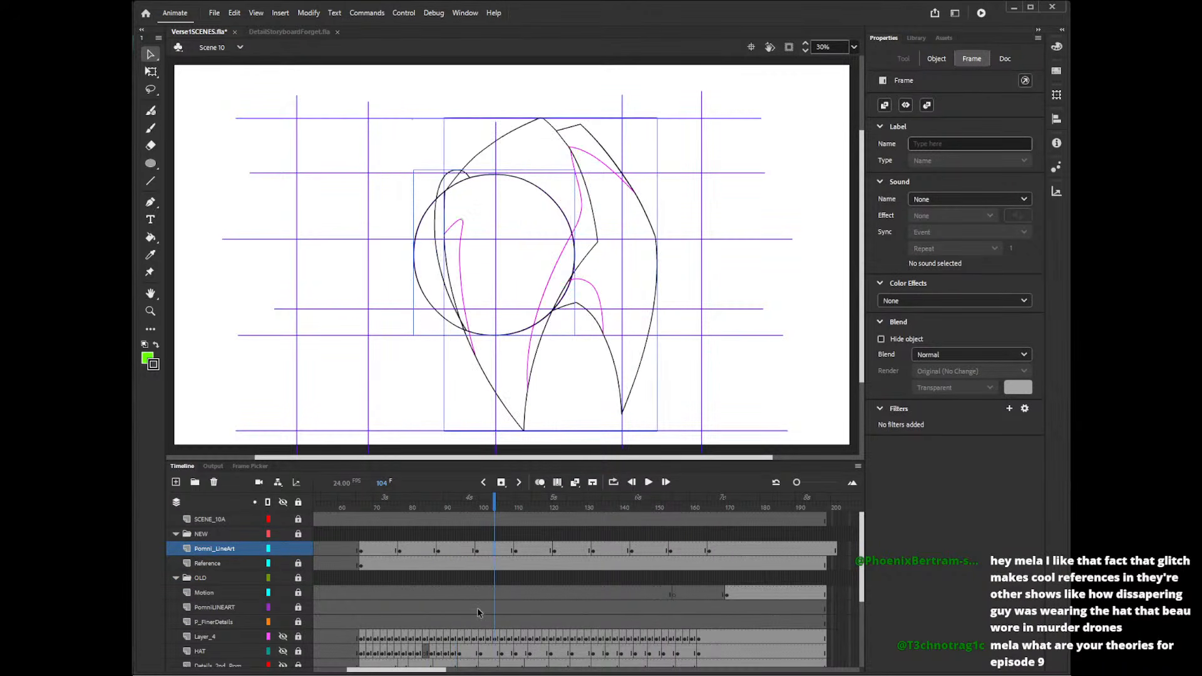
{"action": "left_click", "coordinate": [388, 552]}
{"action": "key", "text": "F5"}
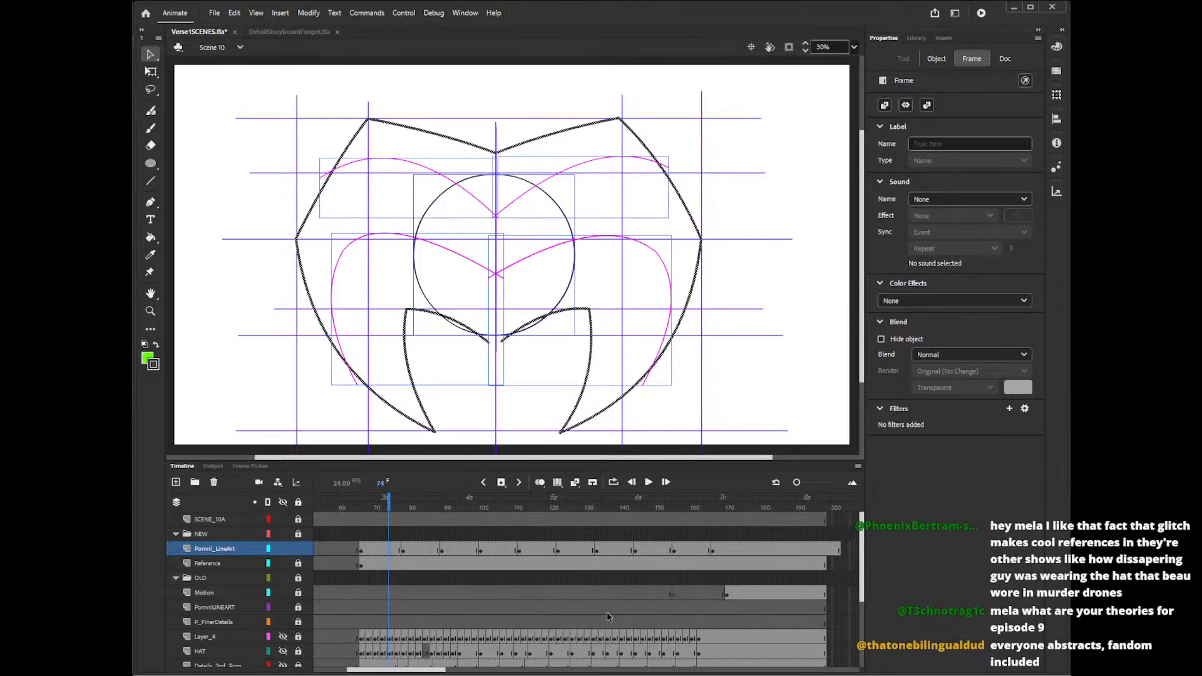
- Lock the Pomni_LineArt layer and play the retimed head turn from its first drawing
{"action": "left_click", "coordinate": [298, 548]}
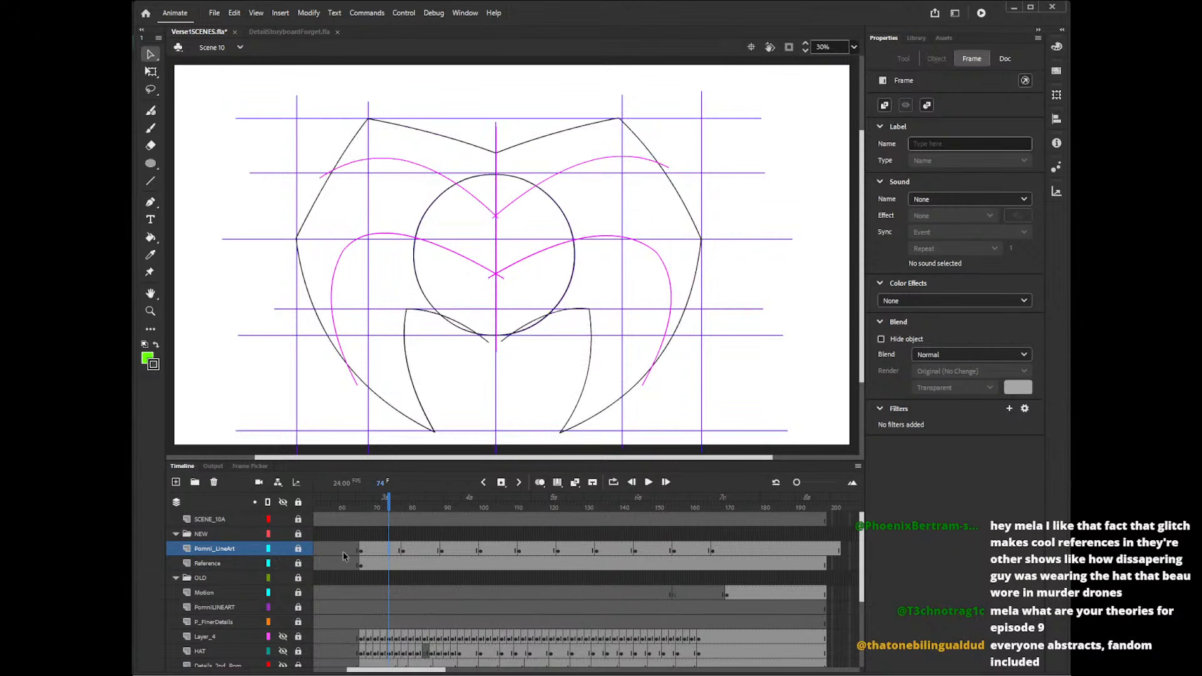
{"action": "left_click", "coordinate": [359, 532]}
{"action": "key", "text": "Return"}
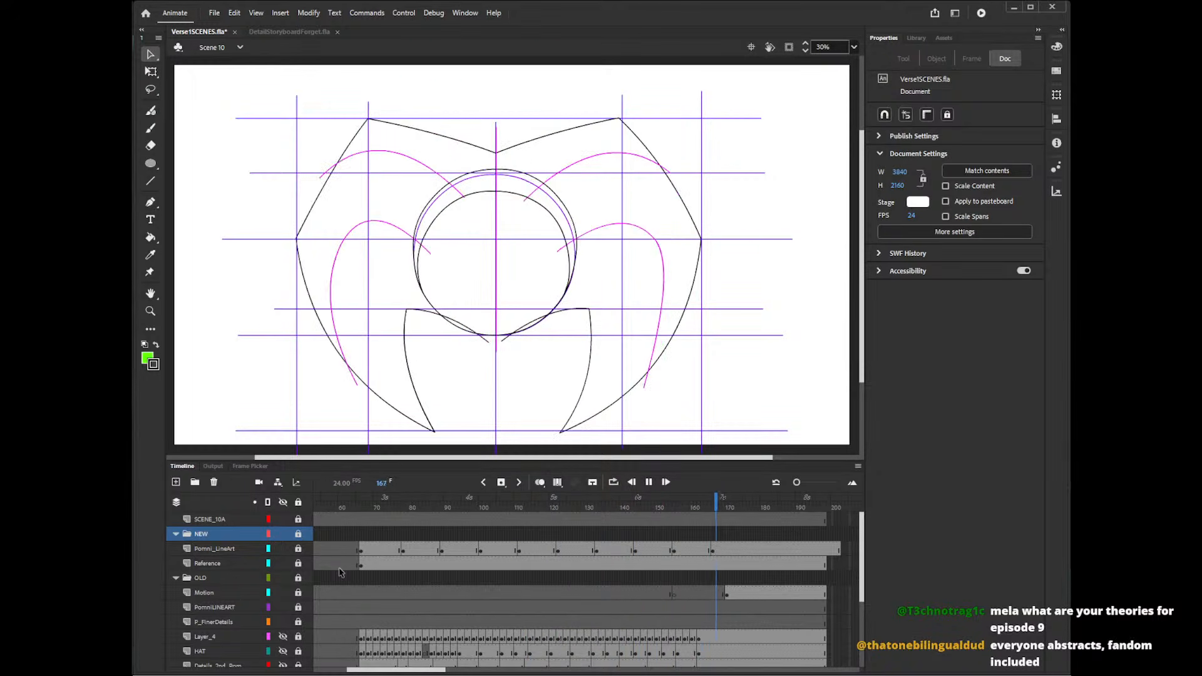
{"action": "key", "text": "Return"}
- Flip between the first two drawings around frames 75 and 80 and the last two around 164 and 169 to compare their movement
{"action": "left_click", "coordinate": [393, 577]}
{"action": "left_click", "coordinate": [411, 578]}
{"action": "left_click", "coordinate": [392, 578]}
{"action": "left_click", "coordinate": [410, 580]}
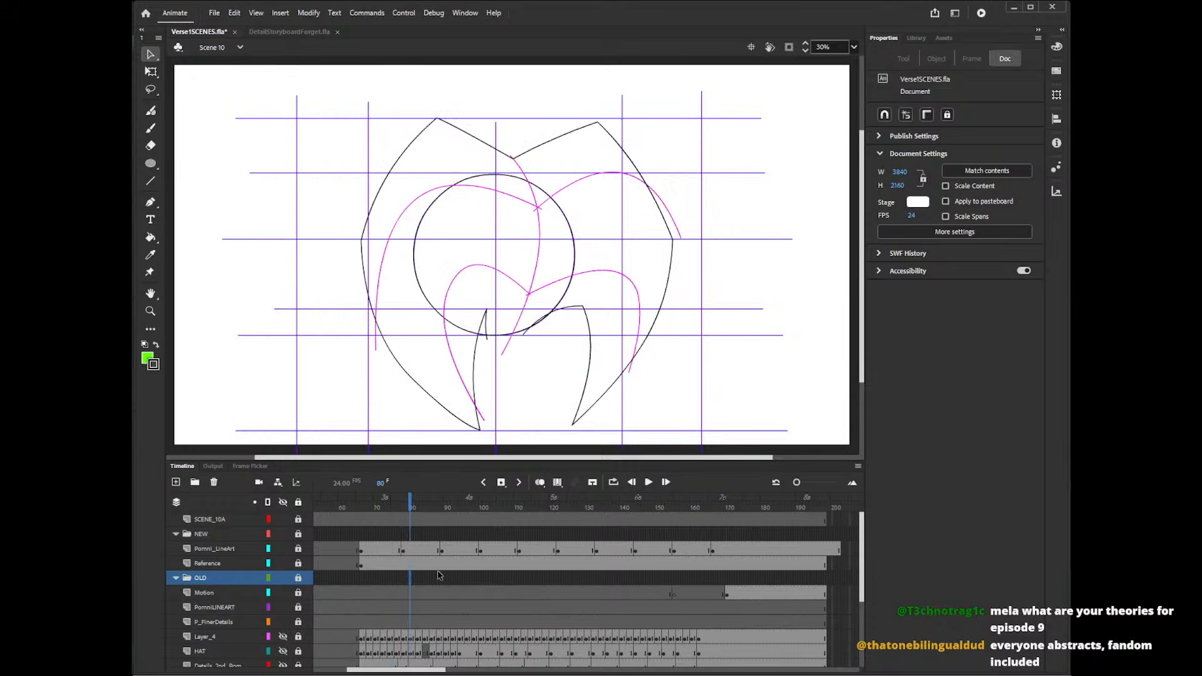
{"action": "left_click", "coordinate": [705, 577]}
{"action": "left_click", "coordinate": [724, 577]}
{"action": "left_click", "coordinate": [708, 577]}
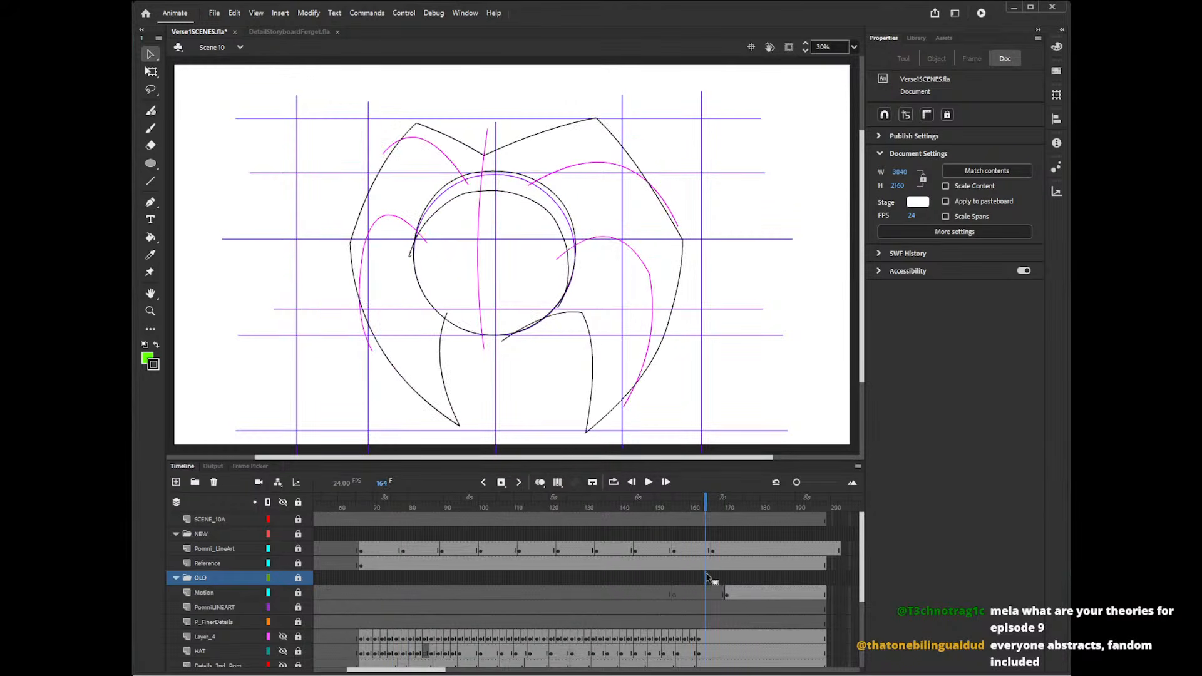
{"action": "left_click", "coordinate": [723, 577]}
{"action": "left_click", "coordinate": [399, 577]}
{"action": "left_click", "coordinate": [414, 577]}
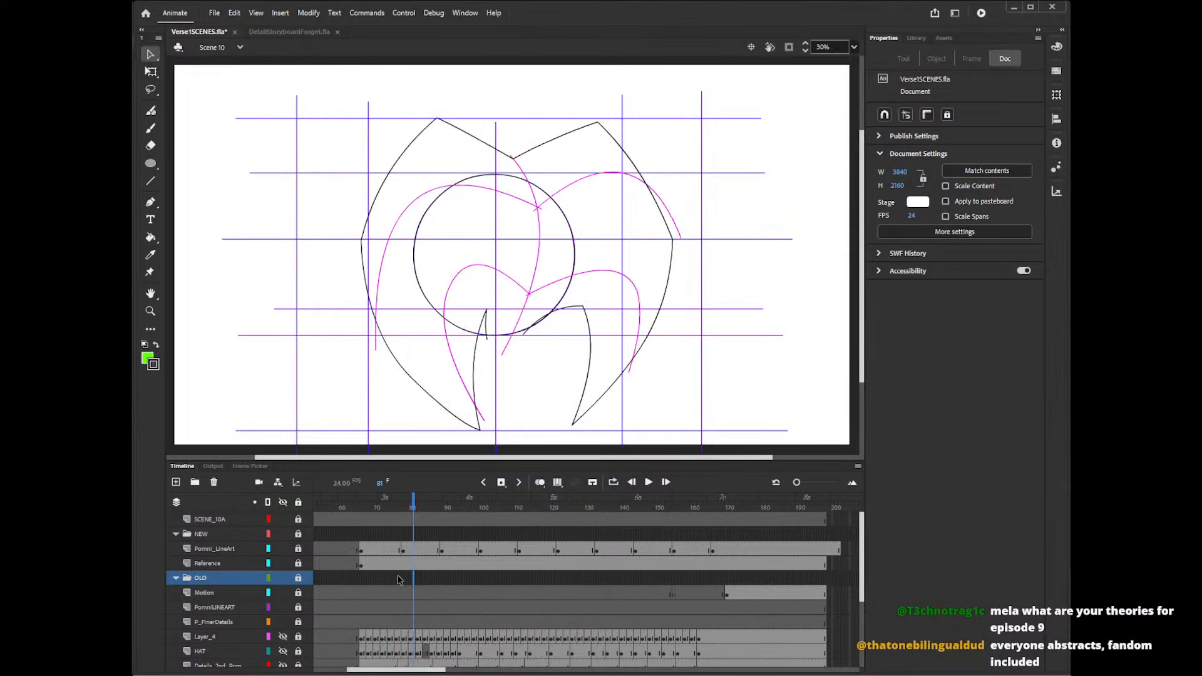
{"action": "left_click", "coordinate": [399, 577]}
{"action": "left_click", "coordinate": [416, 577]}
{"action": "left_click", "coordinate": [399, 578]}
{"action": "left_click", "coordinate": [421, 577]}
- Scrub across the drawing changes near the start and end of the turn, around frames 80 and 166, to compare hair outlines
{"action": "mouse_move", "coordinate": [405, 511]}
{"action": "left_mouse_down"}
{"action": "mouse_move", "coordinate": [389, 518]}
{"action": "mouse_move", "coordinate": [410, 510]}
{"action": "left_mouse_up"}
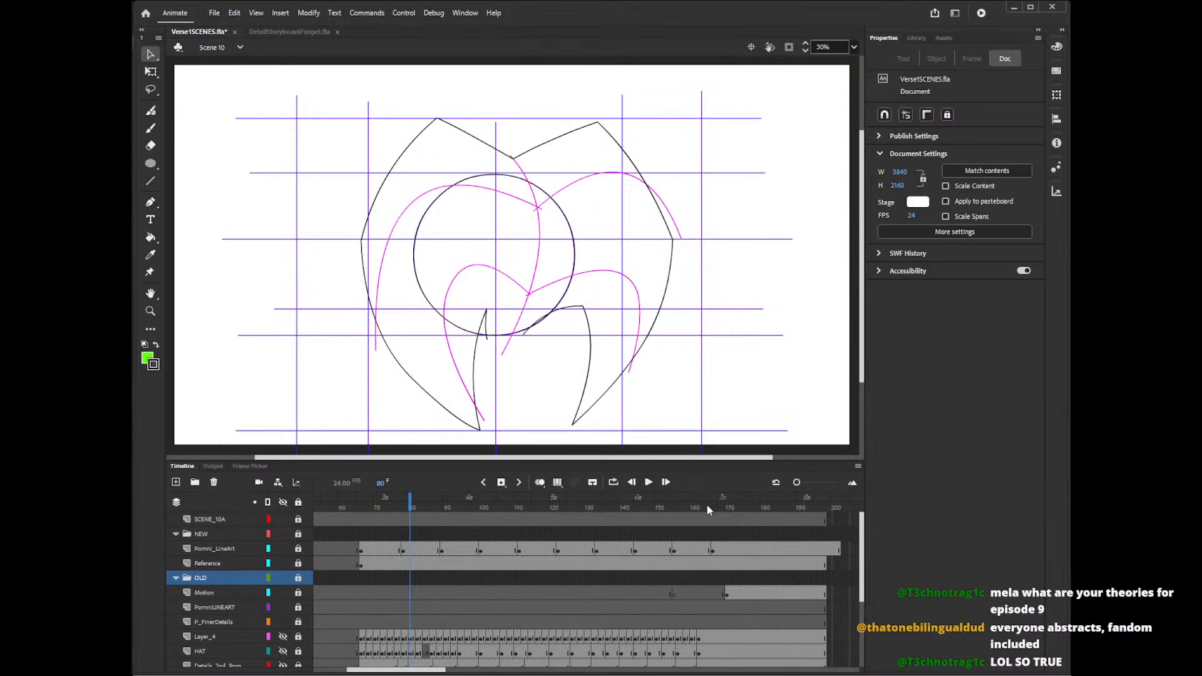
{"action": "mouse_move", "coordinate": [707, 510]}
{"action": "left_mouse_down"}
{"action": "mouse_move", "coordinate": [730, 510]}
{"action": "mouse_move", "coordinate": [699, 510]}
{"action": "mouse_move", "coordinate": [715, 510]}
{"action": "left_mouse_up"}
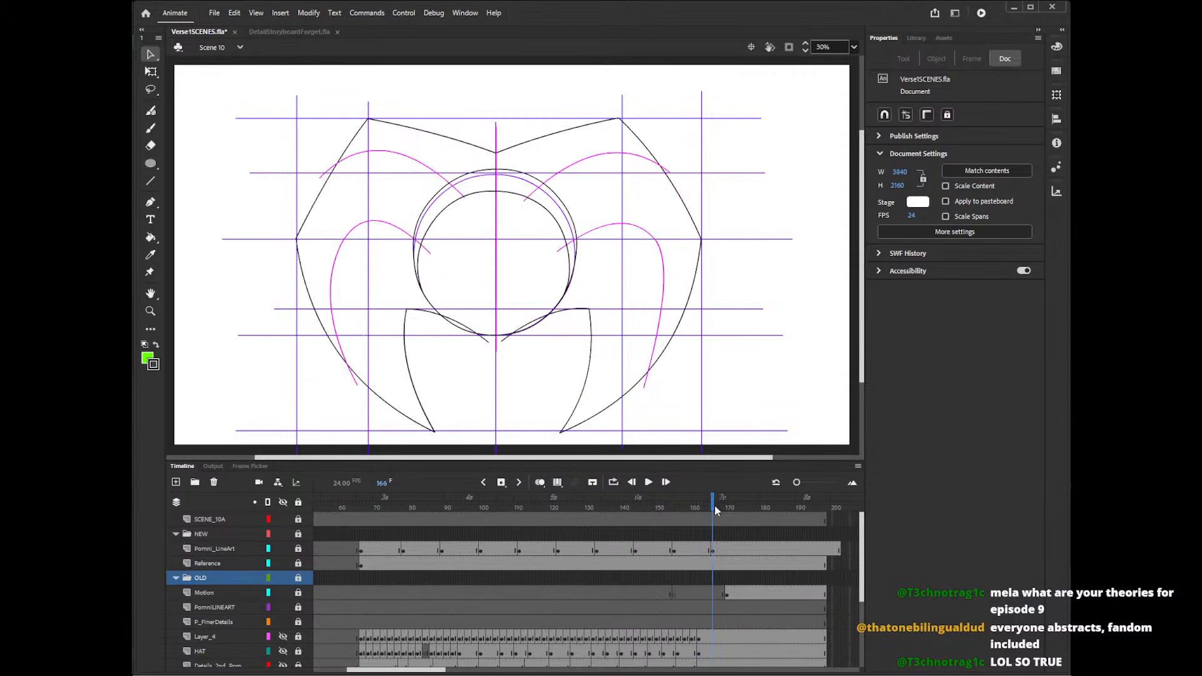
{"action": "left_click_drag", "start_coordinate": [379, 508], "coordinate": [424, 510]}
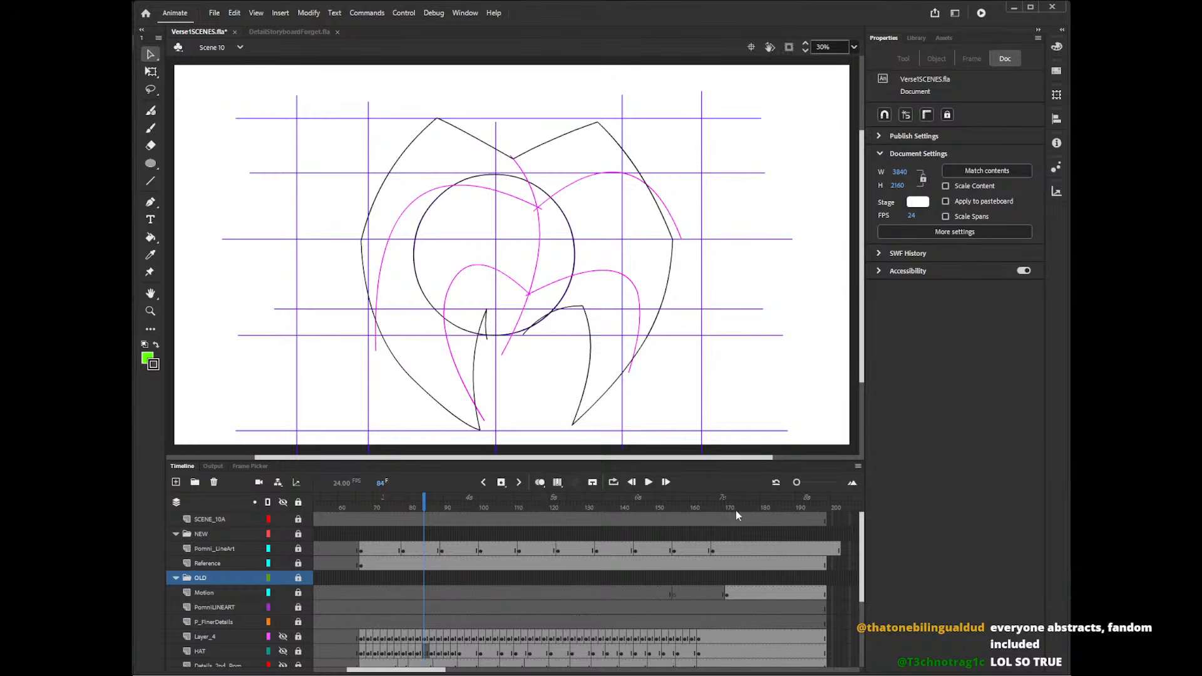
{"action": "mouse_move", "coordinate": [736, 512]}
{"action": "left_mouse_down"}
{"action": "mouse_move", "coordinate": [395, 507]}
{"action": "mouse_move", "coordinate": [420, 506]}
{"action": "left_mouse_up"}
{"action": "mouse_move", "coordinate": [682, 508]}
{"action": "left_mouse_down"}
{"action": "mouse_move", "coordinate": [727, 510]}
{"action": "mouse_move", "coordinate": [651, 512]}
{"action": "mouse_move", "coordinate": [677, 511]}
{"action": "left_mouse_up"}
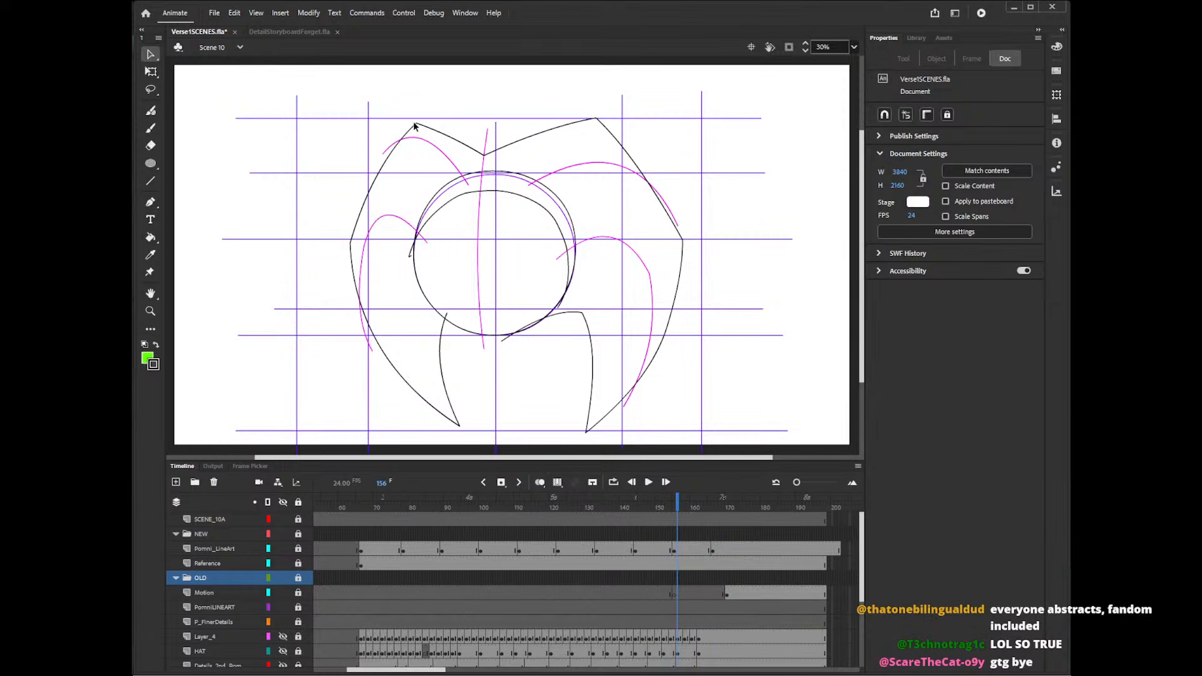
- Unlock Pomni_LineArt and widen the left hair outline in the frame 156 drawing by moving its top peak, side corner and curves outward
{"action": "left_click", "coordinate": [301, 547]}
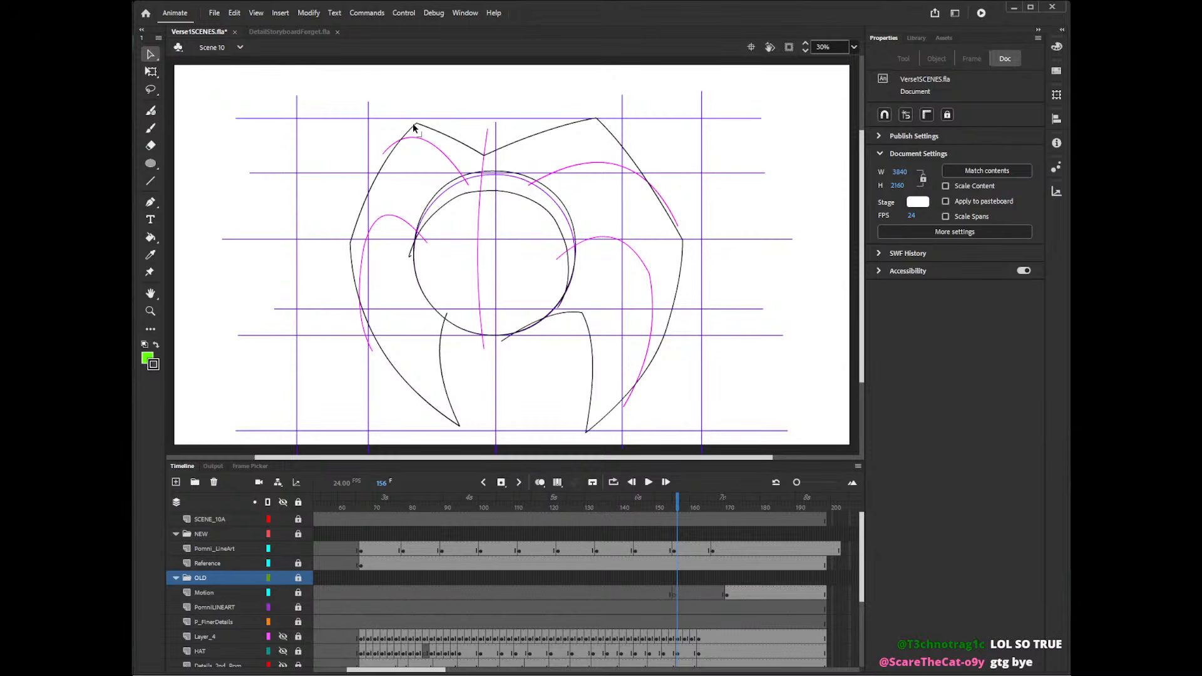
{"action": "left_click_drag", "start_coordinate": [413, 124], "coordinate": [407, 127]}
{"action": "left_click_drag", "start_coordinate": [377, 172], "coordinate": [365, 189]}
{"action": "left_click_drag", "start_coordinate": [350, 240], "coordinate": [341, 242]}
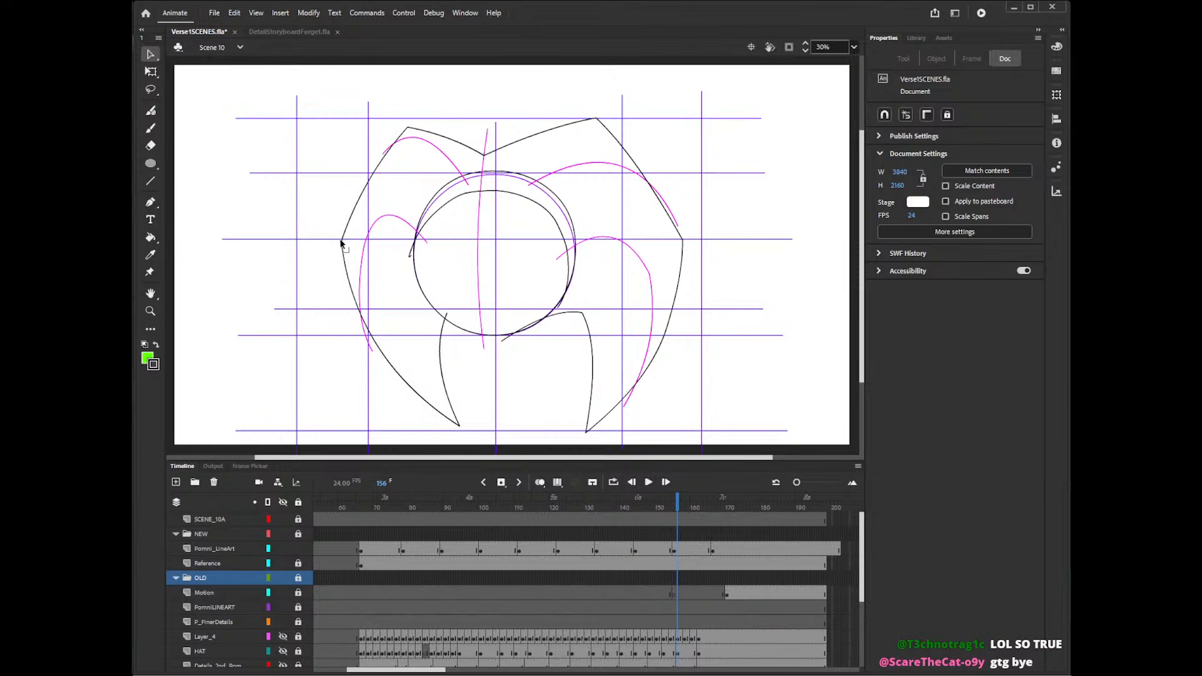
{"action": "left_click_drag", "start_coordinate": [376, 343], "coordinate": [372, 342]}
{"action": "mouse_move", "coordinate": [691, 502]}
{"action": "left_mouse_down"}
{"action": "mouse_move", "coordinate": [606, 505]}
{"action": "mouse_move", "coordinate": [748, 508]}
{"action": "mouse_move", "coordinate": [653, 508]}
{"action": "mouse_move", "coordinate": [726, 508]}
{"action": "mouse_move", "coordinate": [695, 508]}
{"action": "left_mouse_up"}
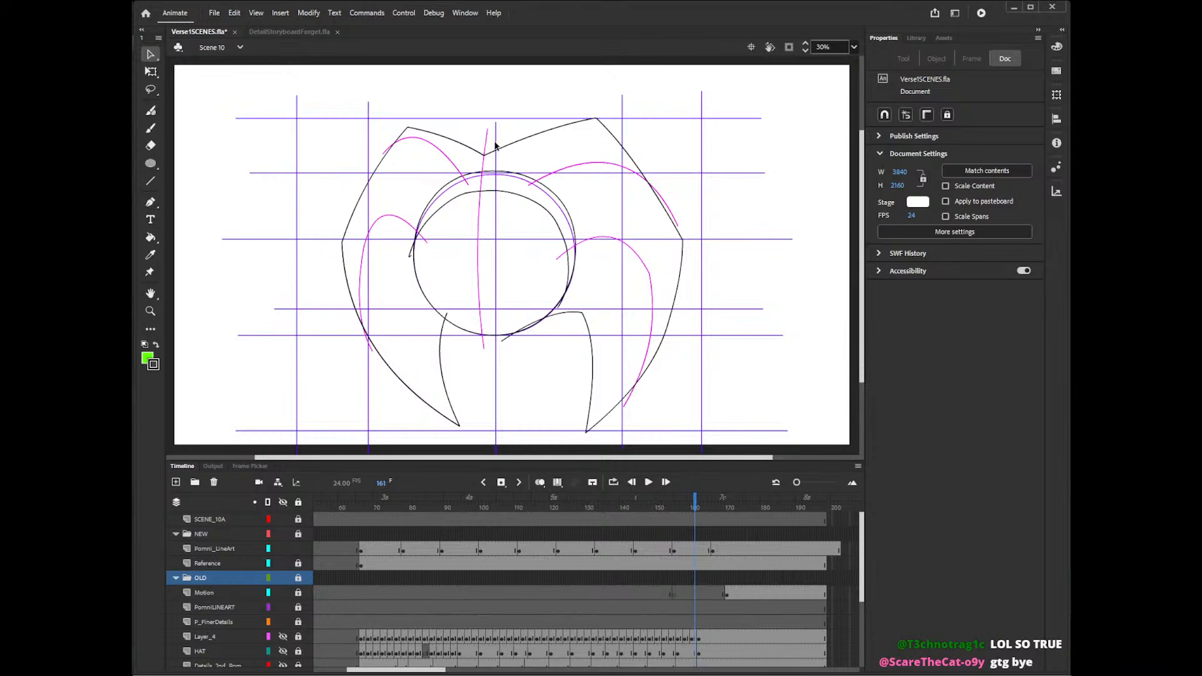
{"action": "left_click_drag", "start_coordinate": [408, 130], "coordinate": [394, 124]}
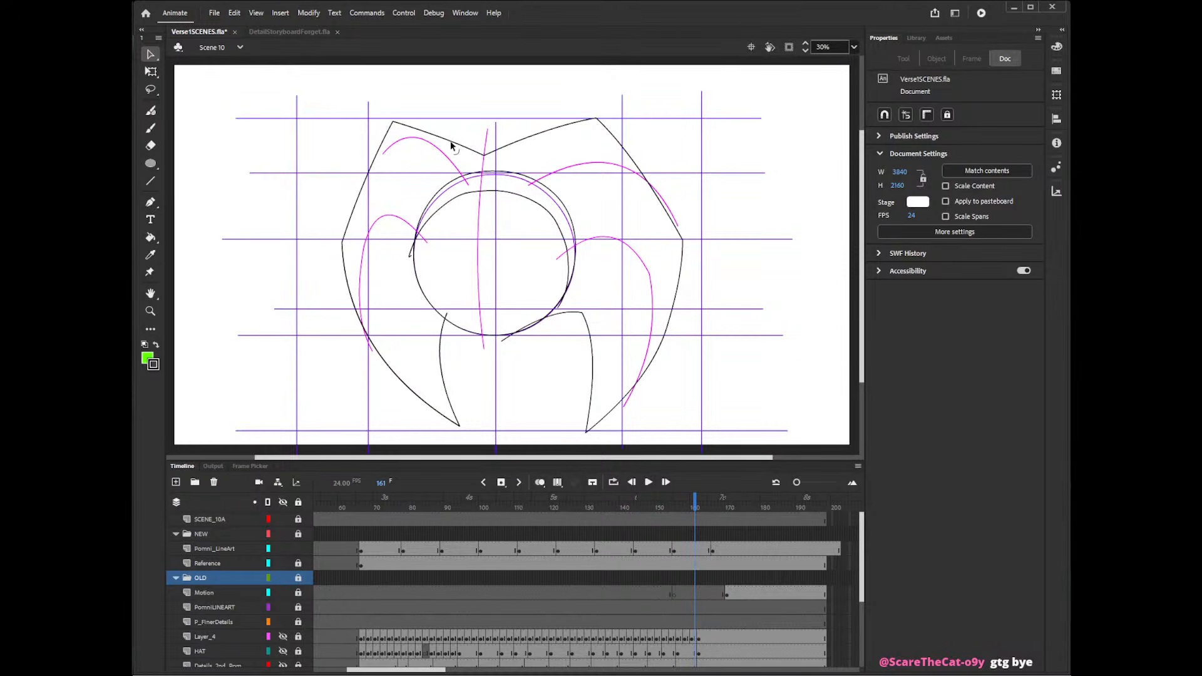
- Bend the centre face line slightly left and reposition the upper-left magenta hair curve in the drawings at frames 164 and 147
{"action": "mouse_move", "coordinate": [695, 507]}
{"action": "left_mouse_down"}
{"action": "mouse_move", "coordinate": [590, 506]}
{"action": "mouse_move", "coordinate": [739, 506]}
{"action": "mouse_move", "coordinate": [682, 506]}
{"action": "mouse_move", "coordinate": [705, 504]}
{"action": "left_mouse_up"}
{"action": "left_click_drag", "start_coordinate": [484, 163], "coordinate": [480, 159]}
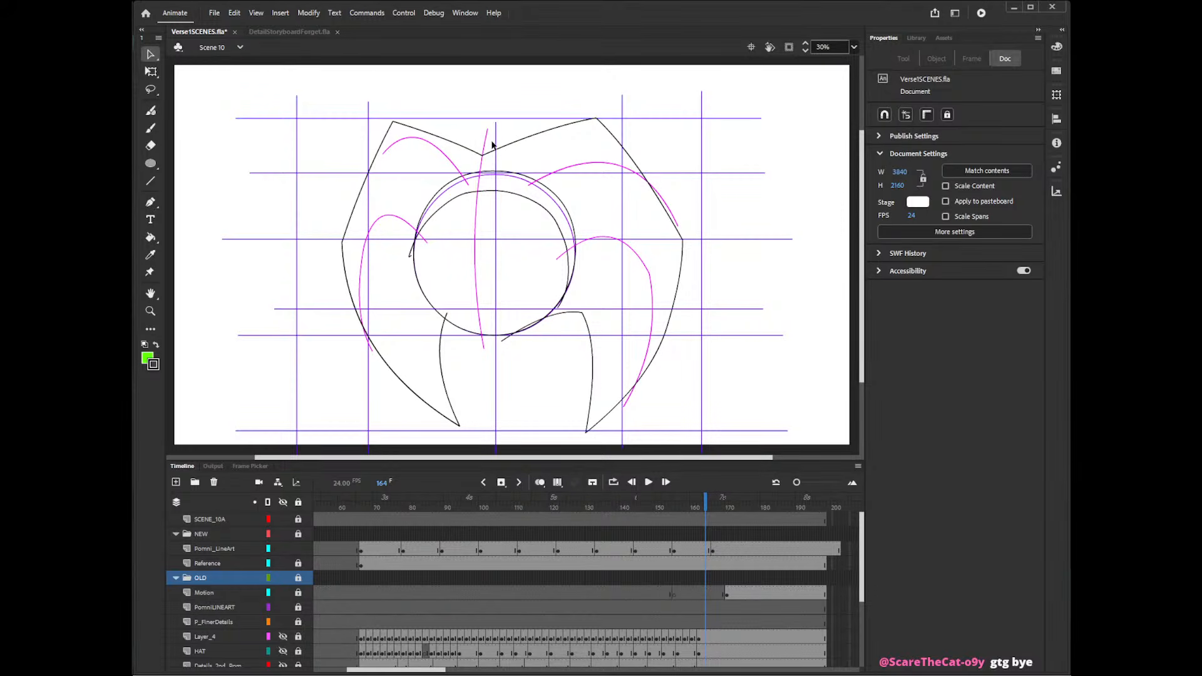
{"action": "left_click_drag", "start_coordinate": [384, 152], "coordinate": [415, 152]}
{"action": "mouse_move", "coordinate": [685, 504]}
{"action": "left_mouse_down"}
{"action": "mouse_move", "coordinate": [618, 510]}
{"action": "mouse_move", "coordinate": [655, 510]}
{"action": "mouse_move", "coordinate": [618, 507]}
{"action": "mouse_move", "coordinate": [646, 508]}
{"action": "left_mouse_up"}
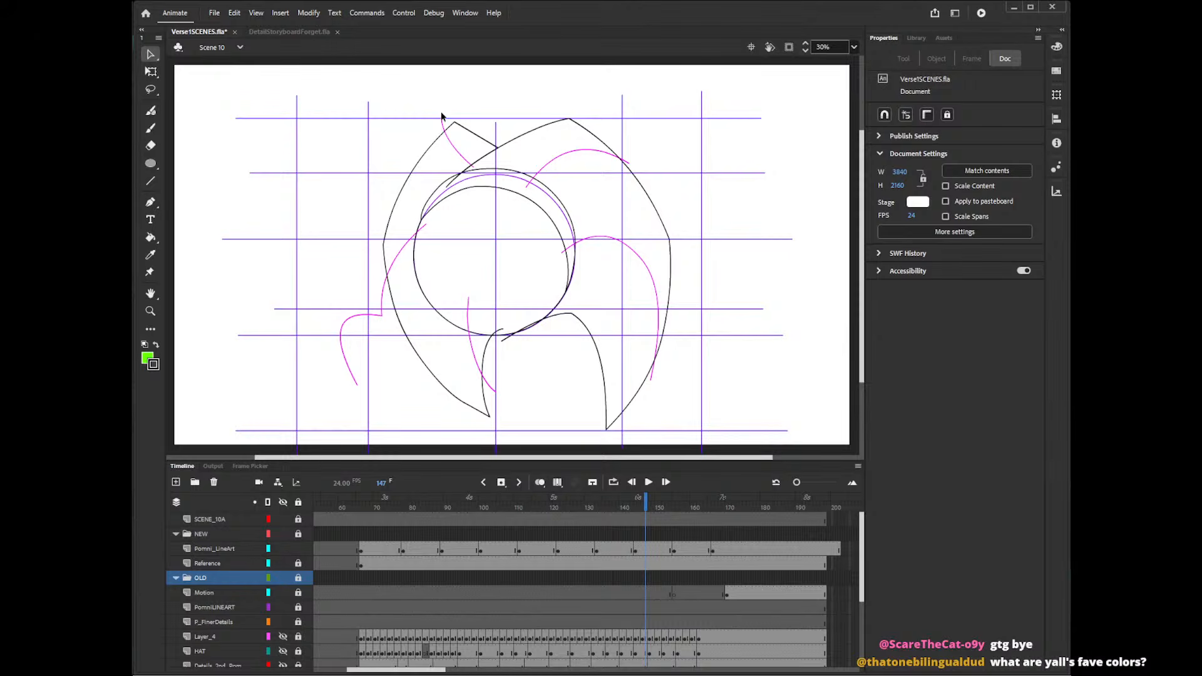
{"action": "left_click_drag", "start_coordinate": [442, 116], "coordinate": [449, 133]}
{"action": "mouse_move", "coordinate": [648, 512]}
{"action": "left_mouse_down"}
{"action": "mouse_move", "coordinate": [623, 510]}
{"action": "mouse_move", "coordinate": [702, 519]}
{"action": "mouse_move", "coordinate": [655, 514]}
{"action": "mouse_move", "coordinate": [692, 515]}
{"action": "left_mouse_up"}
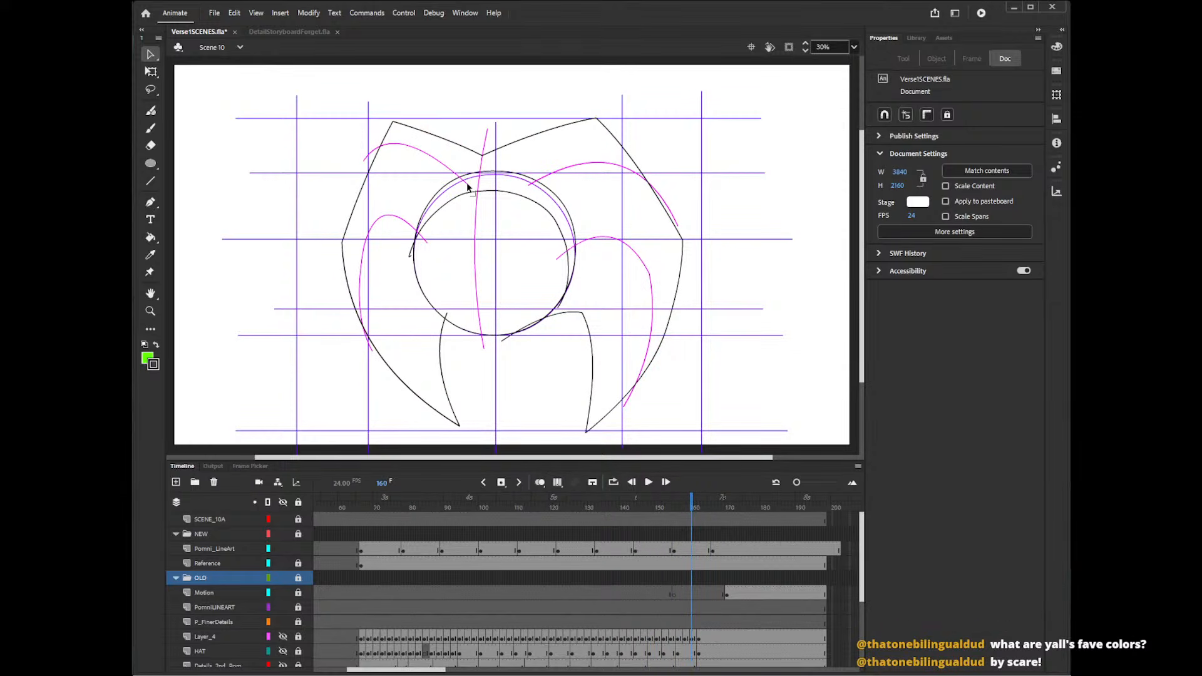
{"action": "mouse_move", "coordinate": [679, 500]}
{"action": "left_mouse_down"}
{"action": "mouse_move", "coordinate": [663, 503]}
{"action": "mouse_move", "coordinate": [737, 500]}
{"action": "mouse_move", "coordinate": [649, 501]}
{"action": "mouse_move", "coordinate": [720, 501]}
{"action": "left_mouse_up"}
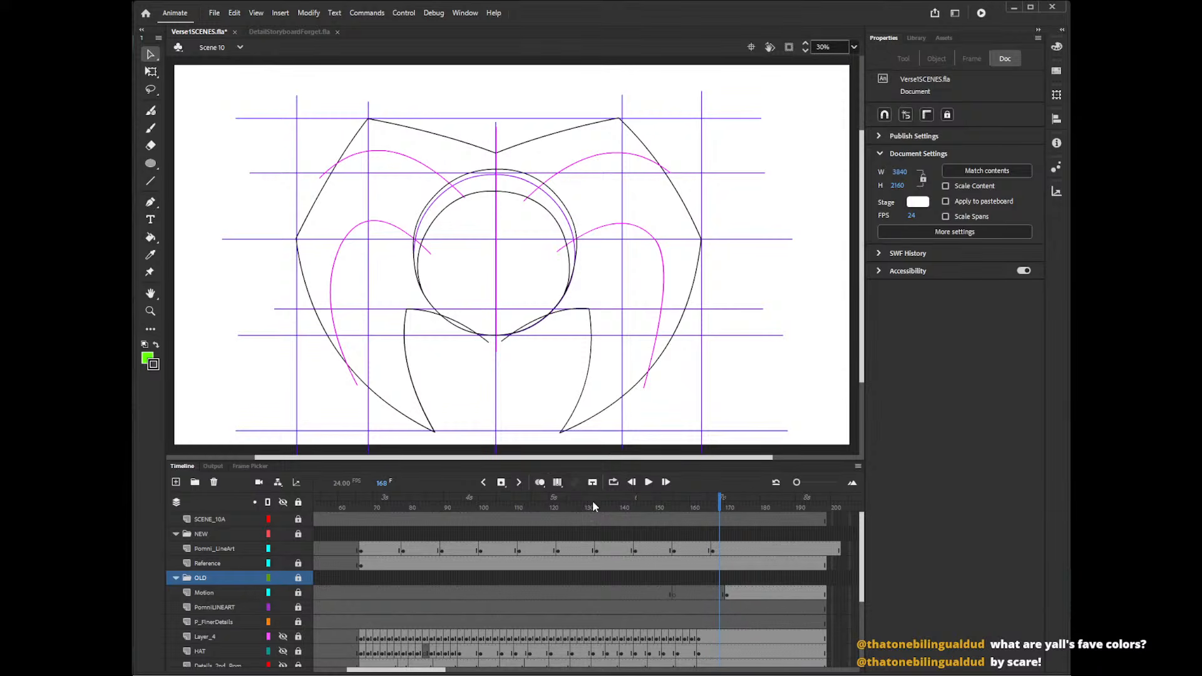
- Flip between the Pomni_LineArt drawings on either side of frame 121 to compare their hair shapes
{"action": "left_click", "coordinate": [531, 552]}
{"action": "left_click", "coordinate": [562, 551]}
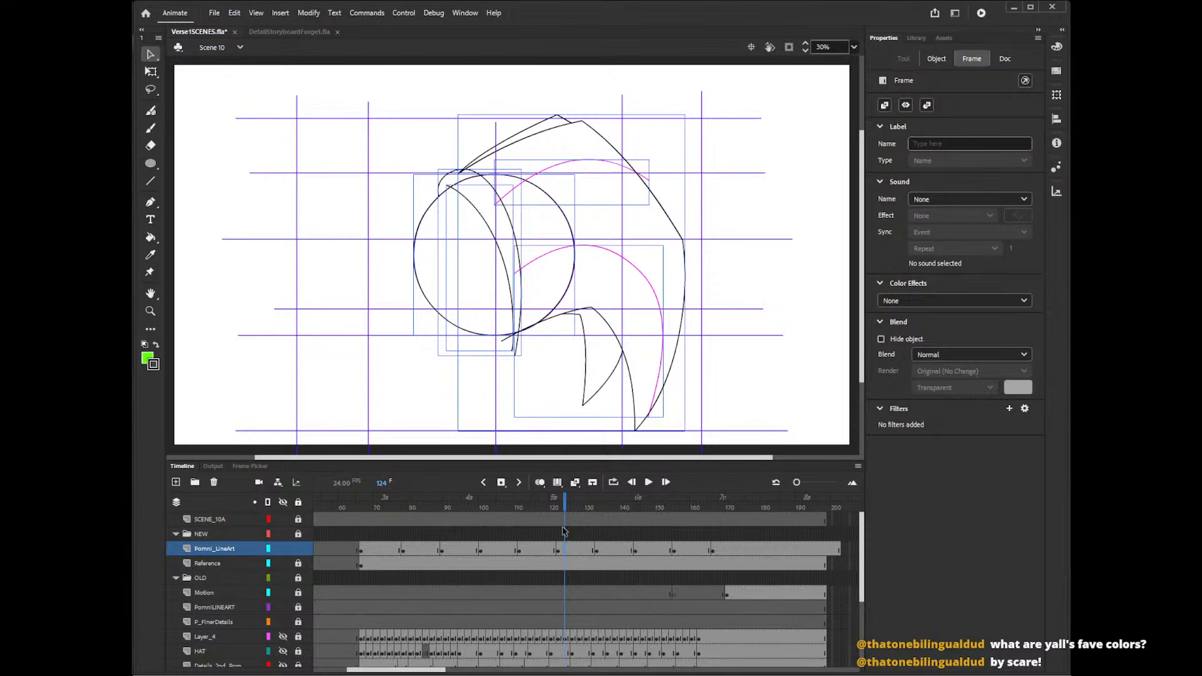
{"action": "left_click", "coordinate": [548, 534]}
{"action": "left_click", "coordinate": [562, 536]}
{"action": "left_click", "coordinate": [542, 535]}
{"action": "left_click", "coordinate": [563, 538]}
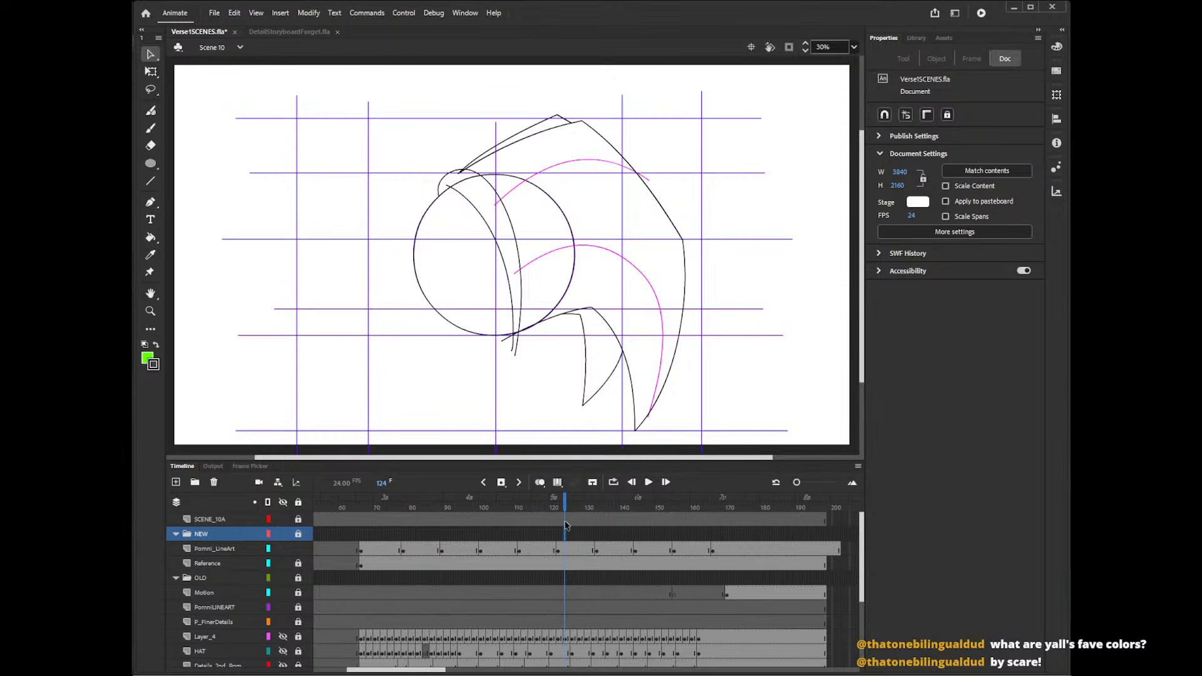
- Scrub from around frame 105 to frame 175, and play the head turn from its first drawing to check the motion
{"action": "mouse_move", "coordinate": [515, 521]}
{"action": "left_mouse_down"}
{"action": "mouse_move", "coordinate": [432, 521]}
{"action": "mouse_move", "coordinate": [728, 522]}
{"action": "mouse_move", "coordinate": [407, 540]}
{"action": "mouse_move", "coordinate": [726, 537]}
{"action": "mouse_move", "coordinate": [499, 535]}
{"action": "left_mouse_up"}
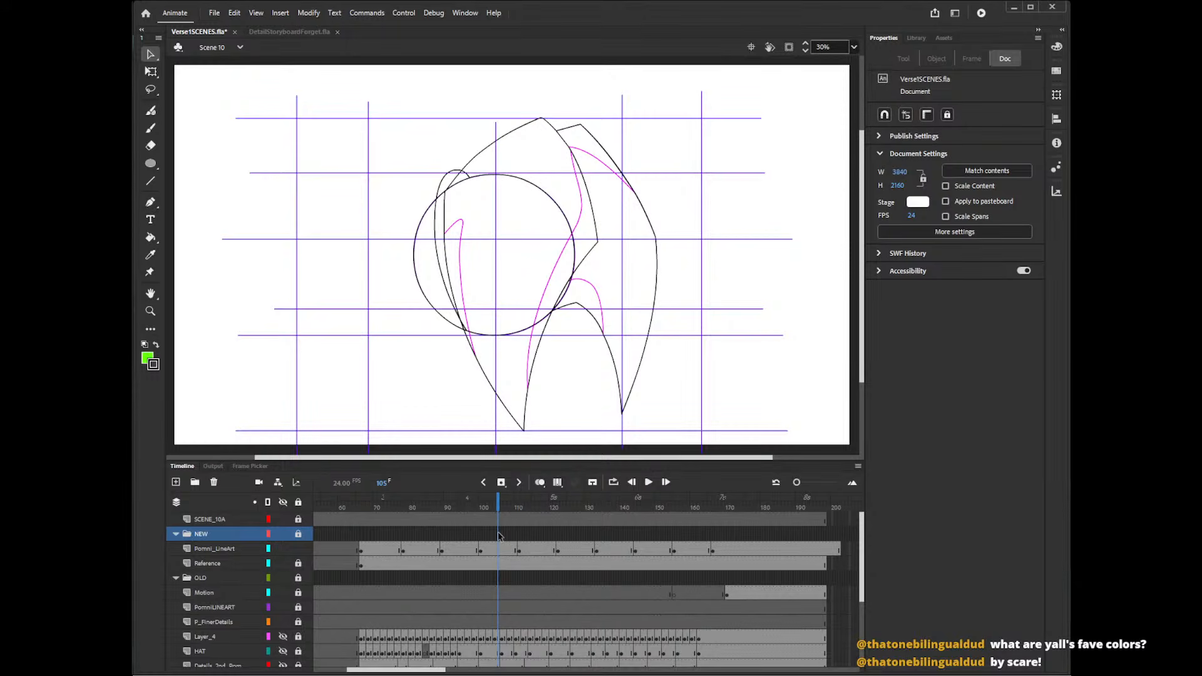
{"action": "mouse_move", "coordinate": [506, 510]}
{"action": "left_mouse_down"}
{"action": "mouse_move", "coordinate": [383, 502]}
{"action": "mouse_move", "coordinate": [743, 515]}
{"action": "left_mouse_up"}
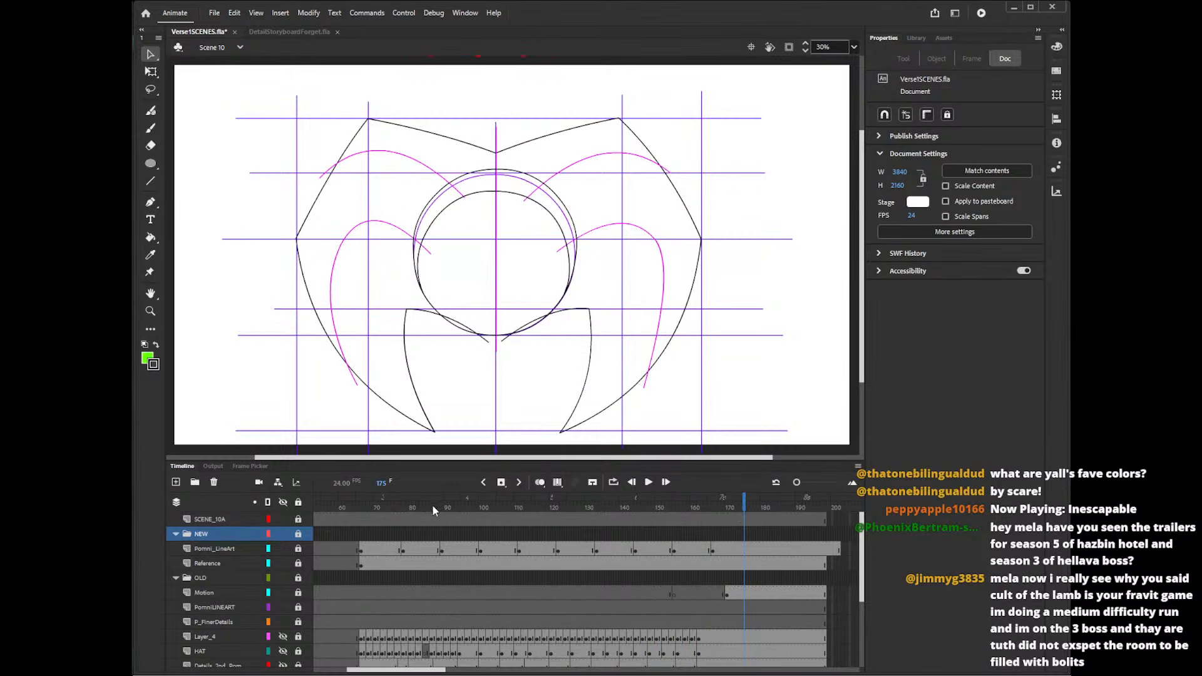
{"action": "left_click_drag", "start_coordinate": [366, 509], "coordinate": [356, 510]}
{"action": "key", "text": "Return"}
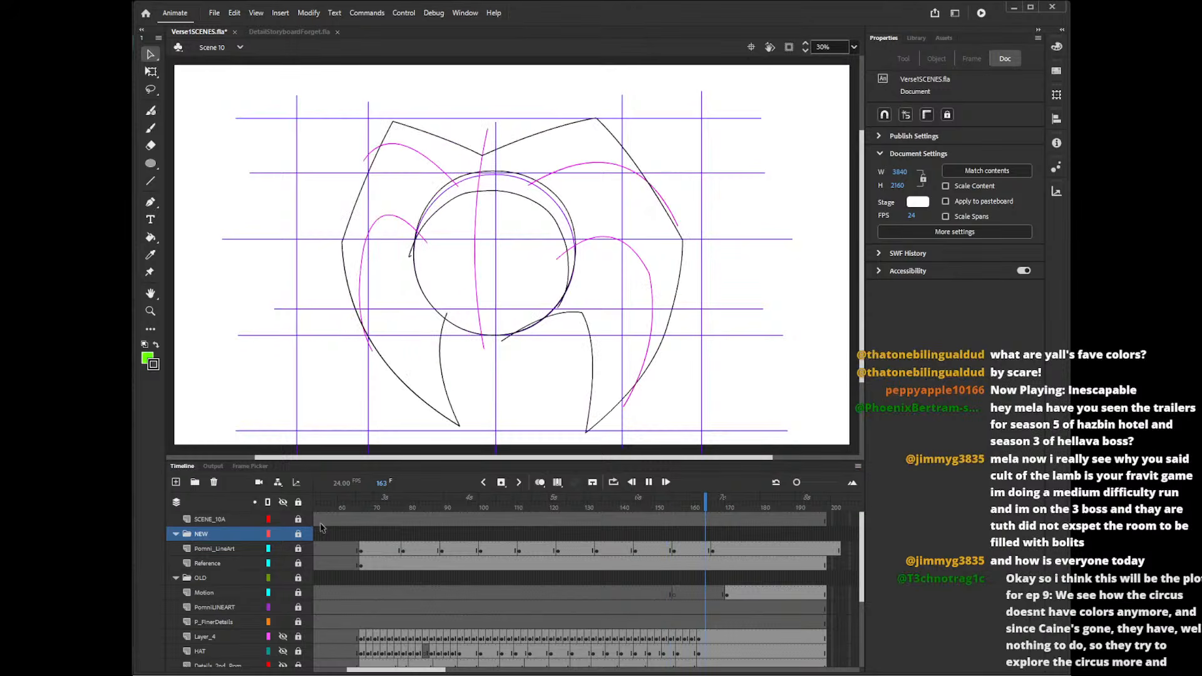
{"action": "key", "text": "Return"}
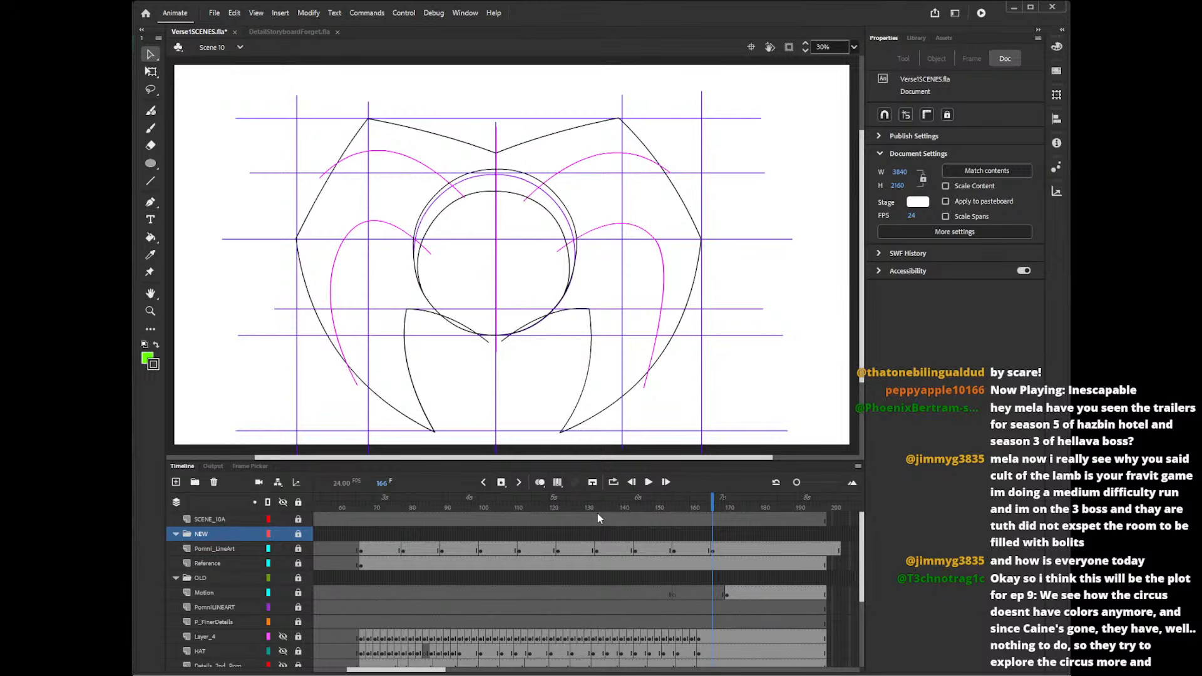
- Pull the right side of the outer head curve slightly inward in the Pomni_LineArt drawing at frame 135
{"action": "mouse_move", "coordinate": [610, 508]}
{"action": "left_mouse_down"}
{"action": "mouse_move", "coordinate": [551, 510]}
{"action": "mouse_move", "coordinate": [651, 510]}
{"action": "mouse_move", "coordinate": [573, 510]}
{"action": "mouse_move", "coordinate": [604, 510]}
{"action": "left_mouse_up"}
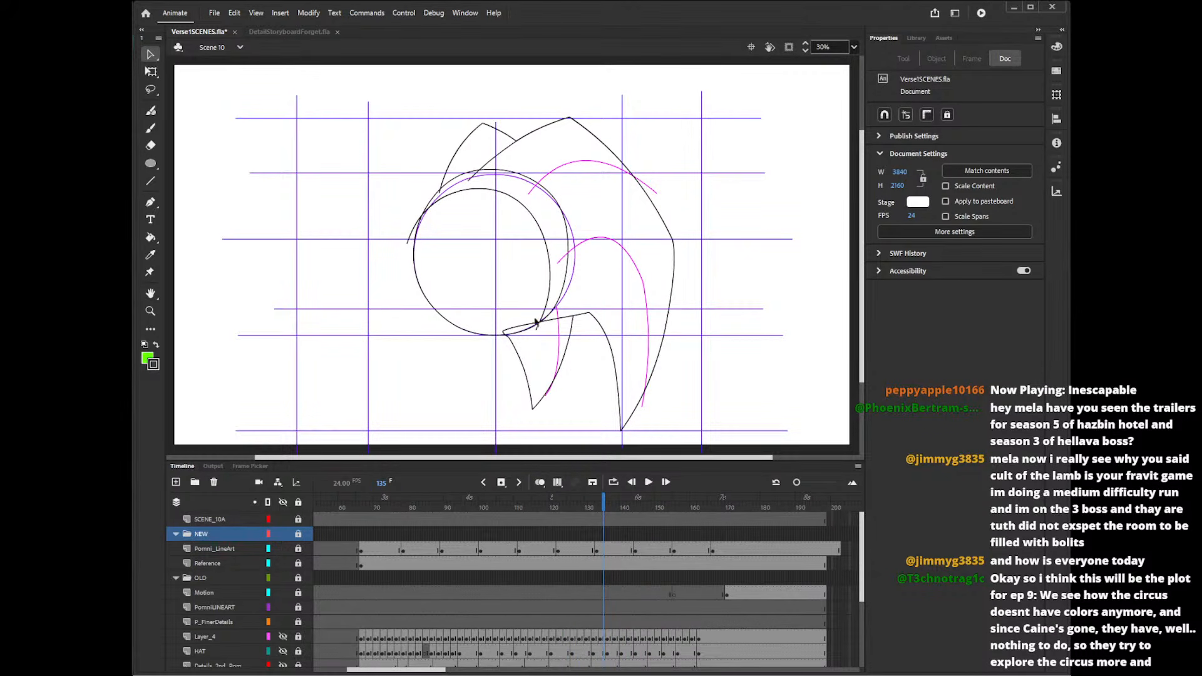
{"action": "left_click", "coordinate": [298, 548]}
{"action": "left_click_drag", "start_coordinate": [566, 281], "coordinate": [561, 286]}
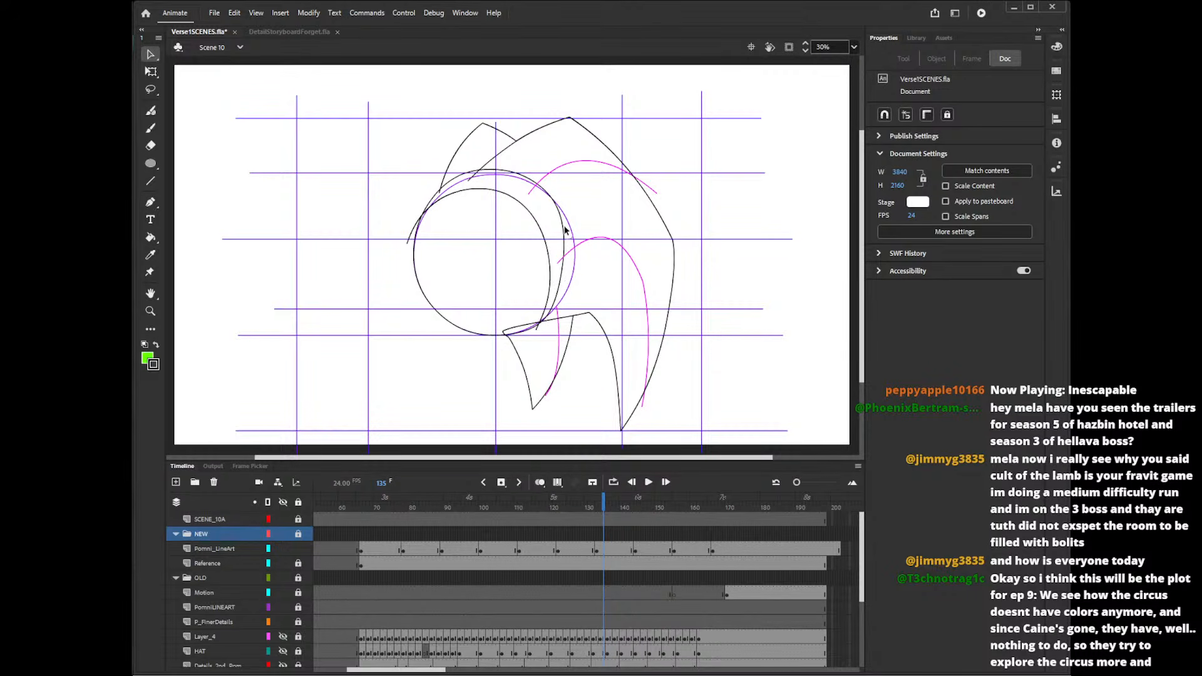
{"action": "left_click_drag", "start_coordinate": [555, 202], "coordinate": [554, 205]}
{"action": "mouse_move", "coordinate": [602, 506]}
{"action": "left_mouse_down"}
{"action": "mouse_move", "coordinate": [583, 506]}
{"action": "mouse_move", "coordinate": [618, 506]}
{"action": "mouse_move", "coordinate": [592, 506]}
{"action": "mouse_move", "coordinate": [604, 499]}
{"action": "left_mouse_up"}
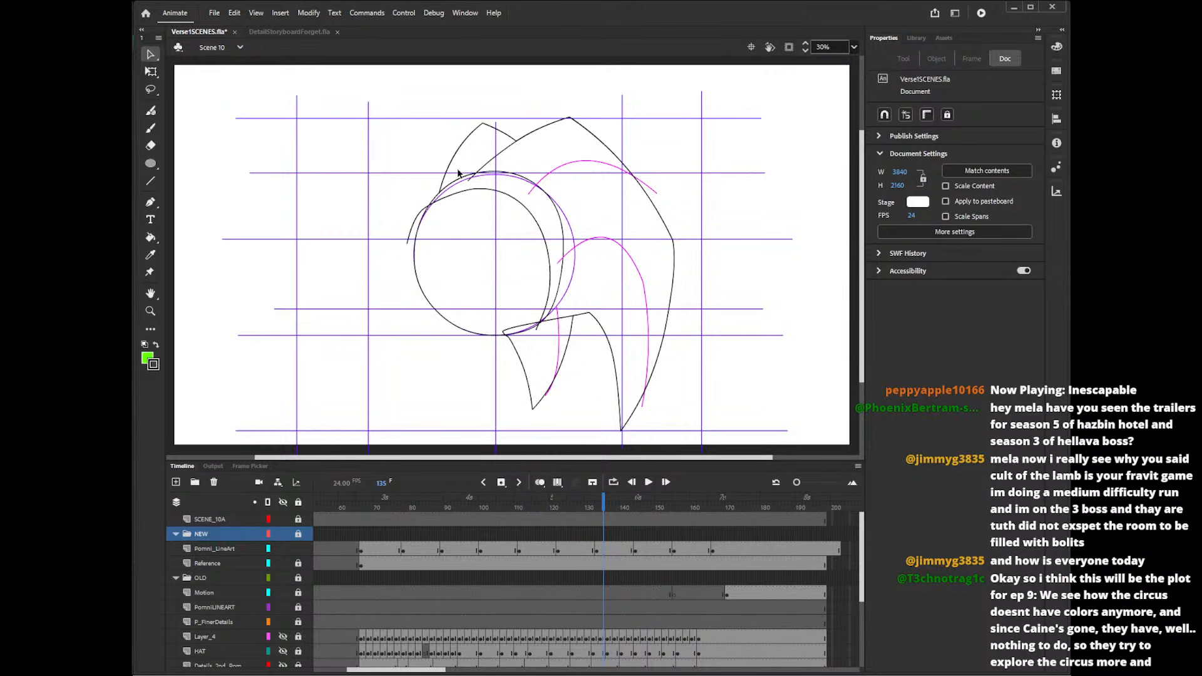
- Pencil a rounder left end for the outer head curve in the Pomni_LineArt drawing at frame 136
{"action": "key", "text": "shift+y"}
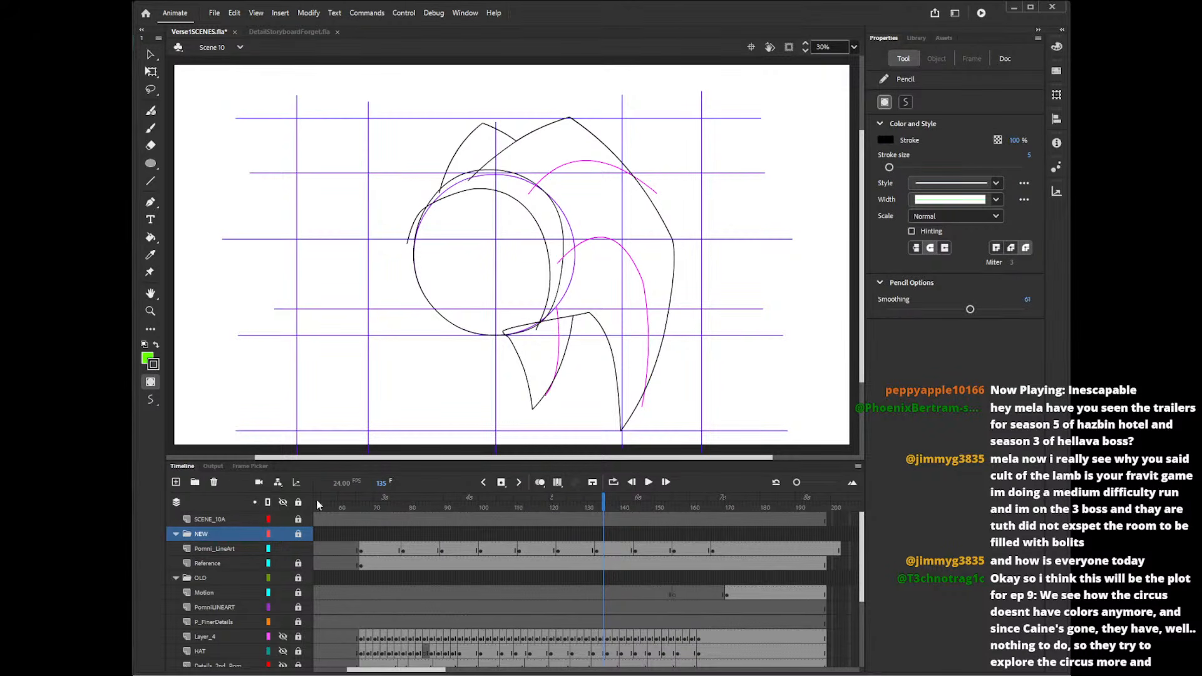
{"action": "left_click", "coordinate": [608, 550]}
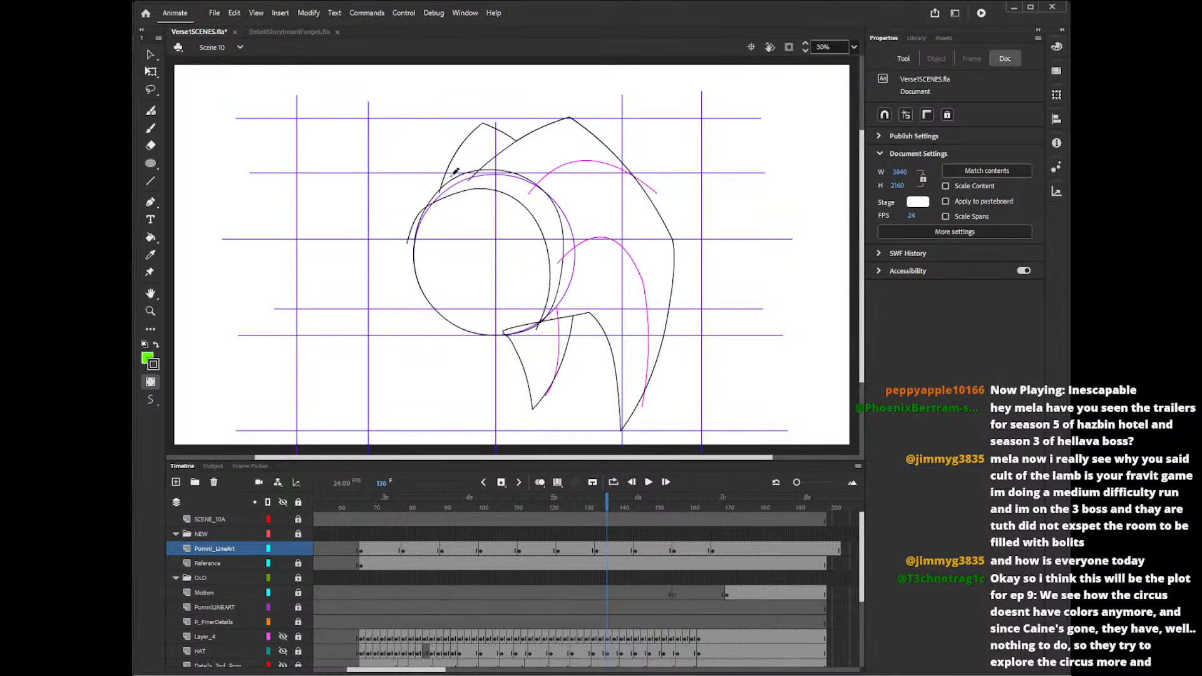
{"action": "left_click_drag", "start_coordinate": [441, 182], "coordinate": [423, 223]}
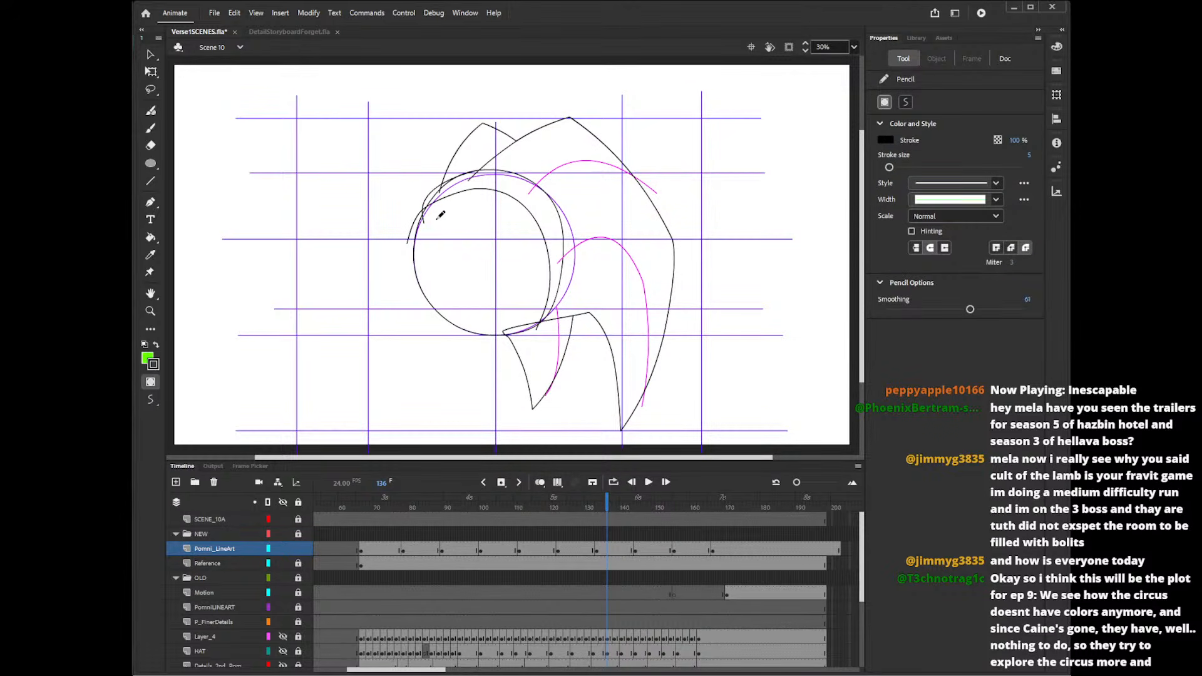
- Merge the new pencil stroke with the head outline and remove the old overlapping segment inside the combined drawing object
{"action": "key", "text": "v"}
{"action": "left_click", "coordinate": [428, 205]}
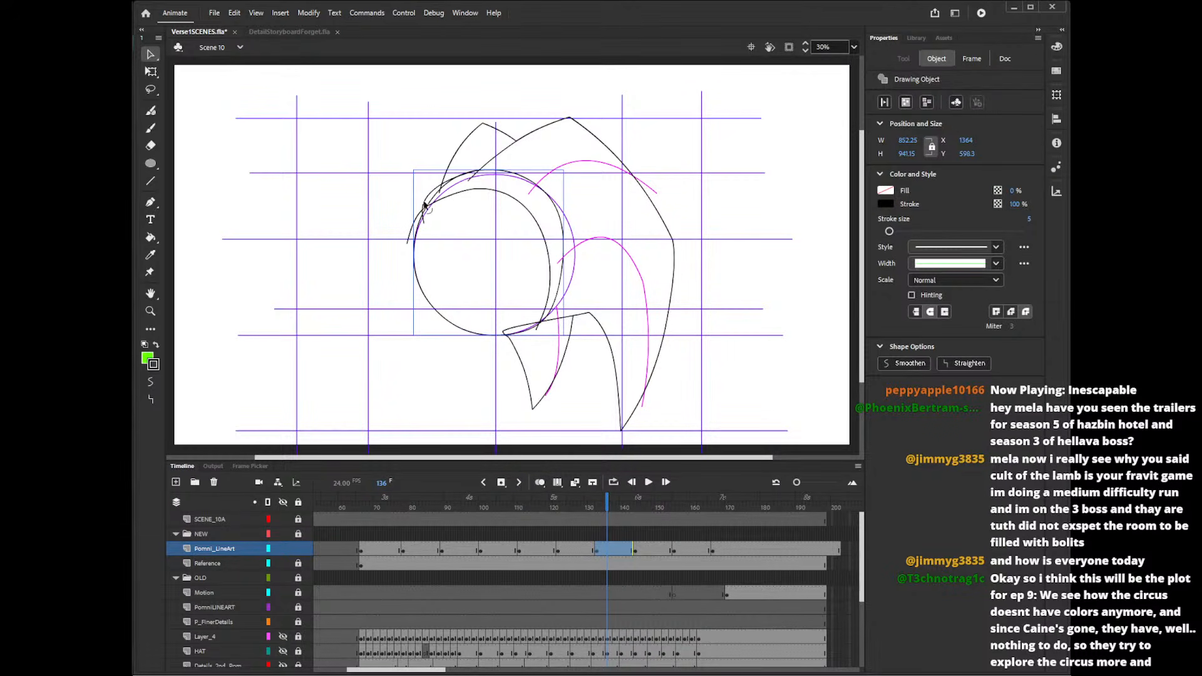
{"action": "left_click", "coordinate": [423, 205], "text": "shift"}
{"action": "left_click", "coordinate": [905, 101]}
{"action": "double_click", "coordinate": [432, 206]}
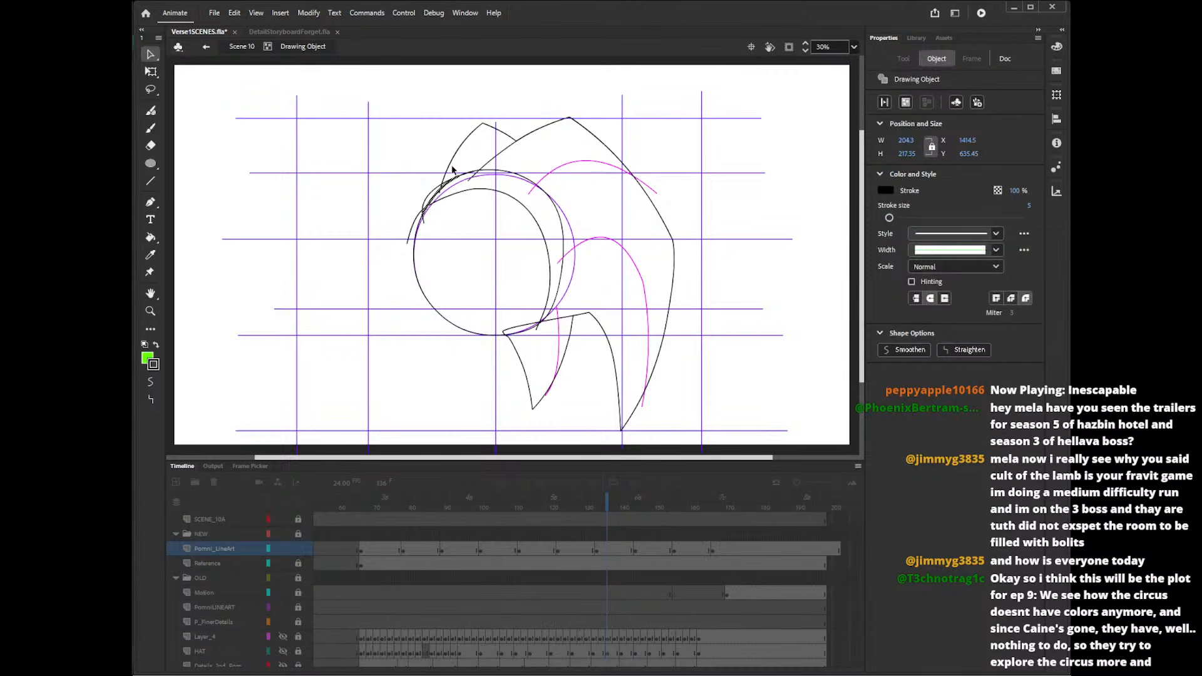
{"action": "left_click", "coordinate": [418, 213]}
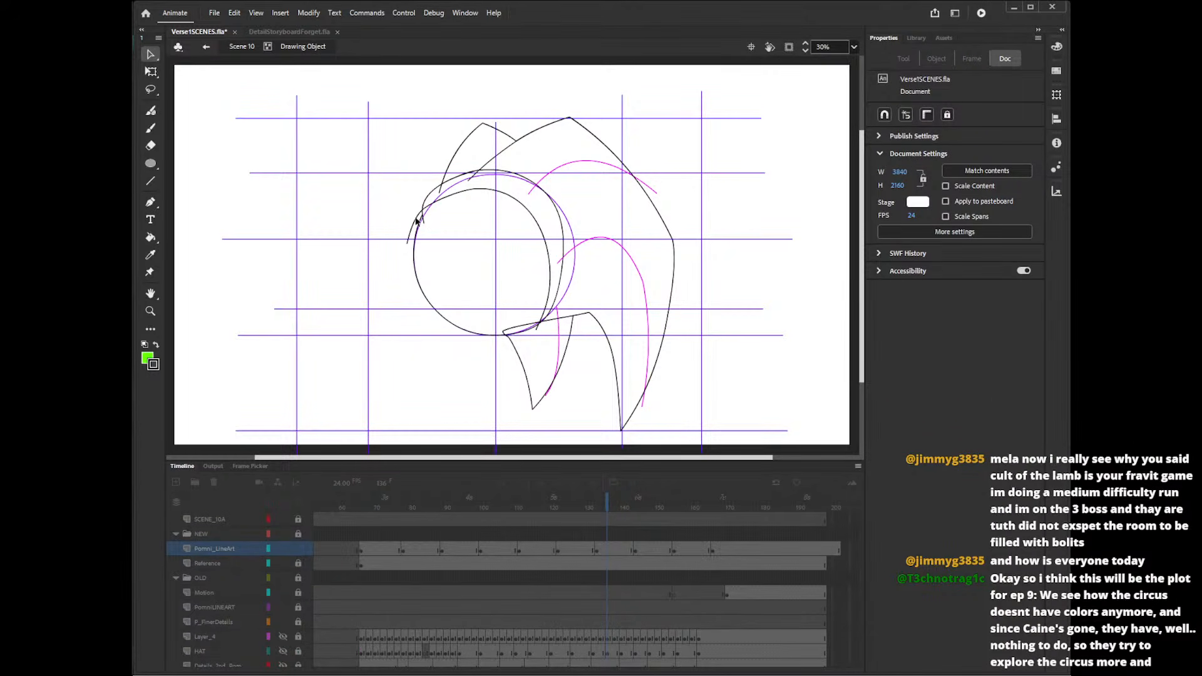
- Combine the inner head curve with the outer head outline into one drawing object and open it for editing
{"action": "double_click", "coordinate": [410, 231]}
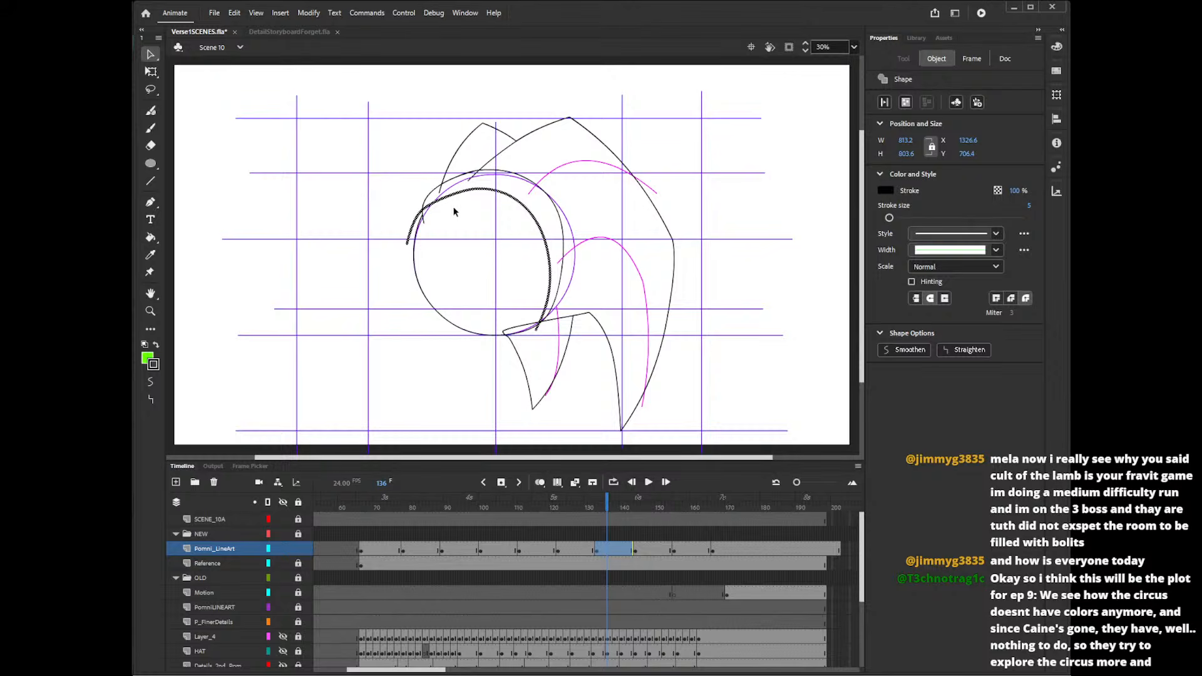
{"action": "left_click", "coordinate": [430, 213]}
{"action": "left_click", "coordinate": [442, 197]}
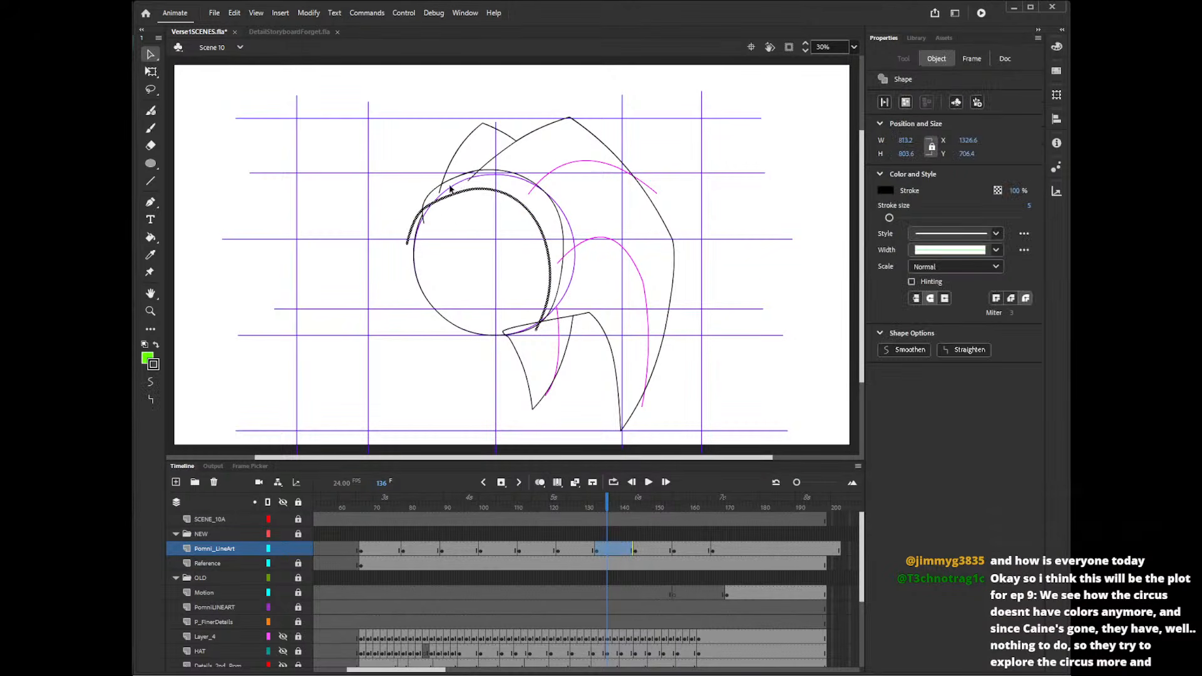
{"action": "left_click", "coordinate": [563, 227], "text": "shift"}
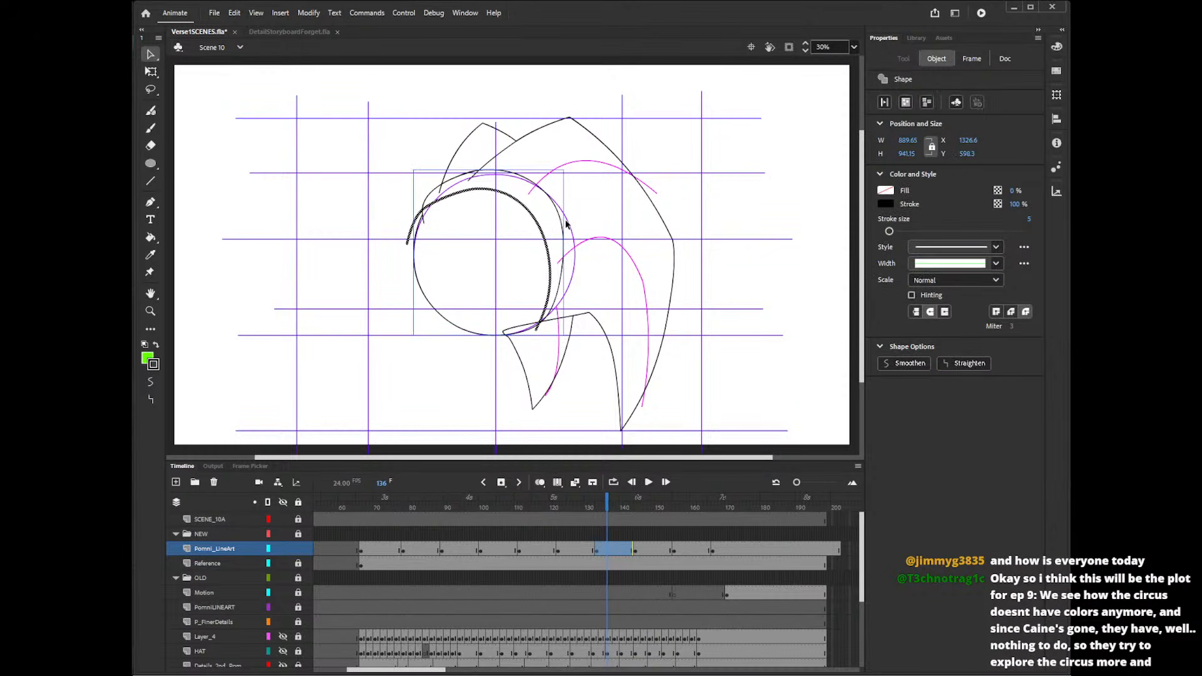
{"action": "left_click", "coordinate": [442, 202]}
{"action": "double_click", "coordinate": [438, 204]}
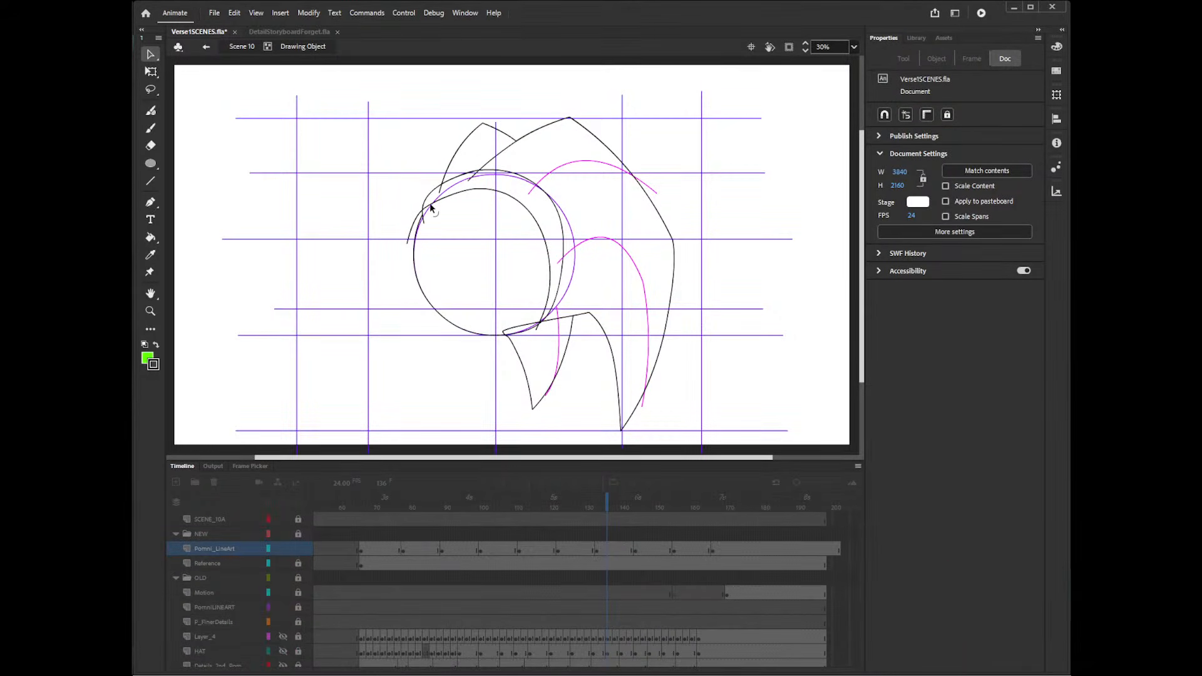
- Pencil a short stroke where the inner curve meets the left side of the head, and trim the excess line segments there
{"action": "key", "text": "y"}
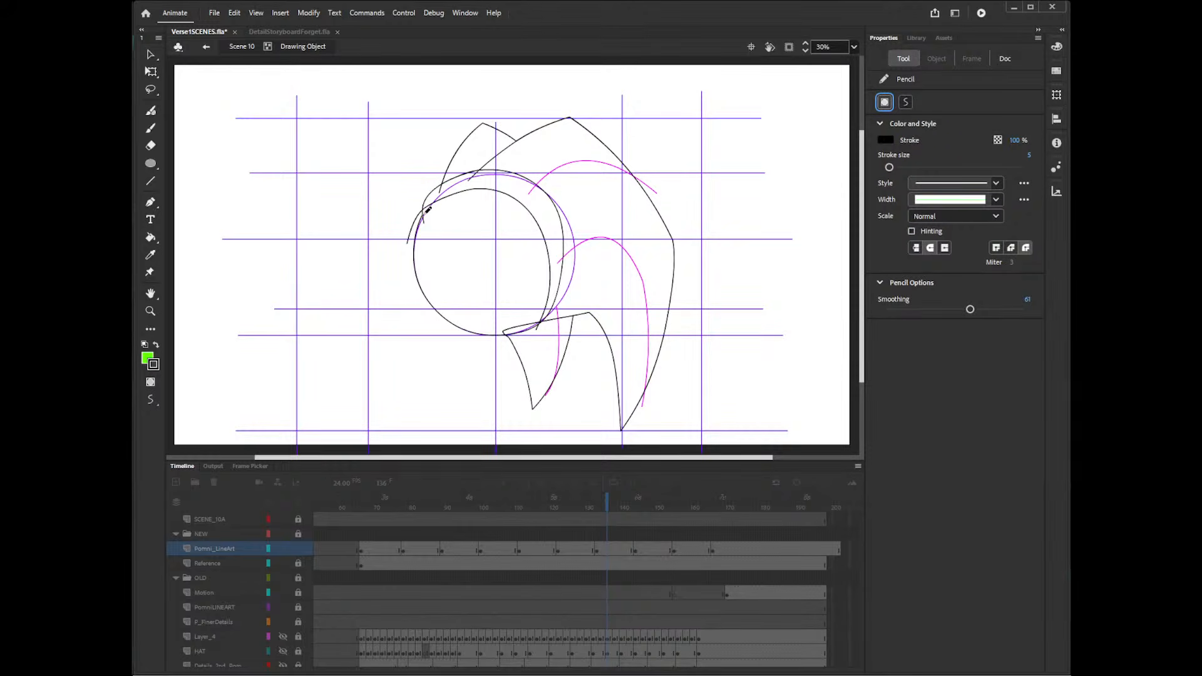
{"action": "left_click_drag", "start_coordinate": [428, 208], "coordinate": [445, 190]}
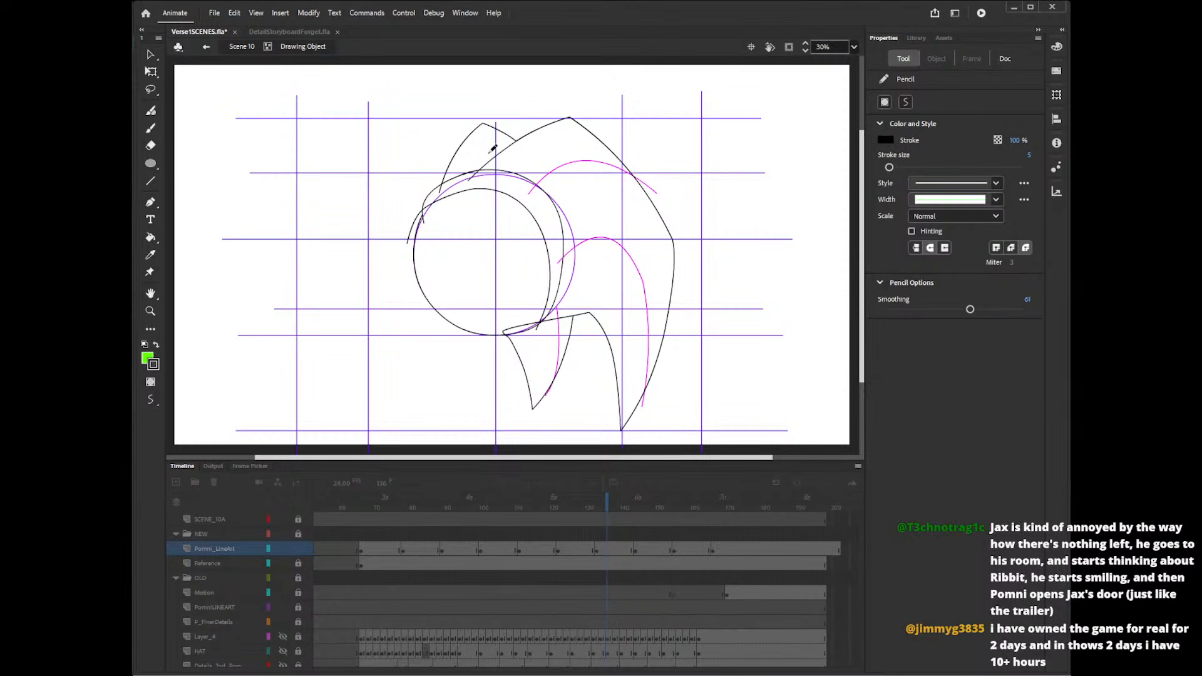
{"action": "key", "text": "v"}
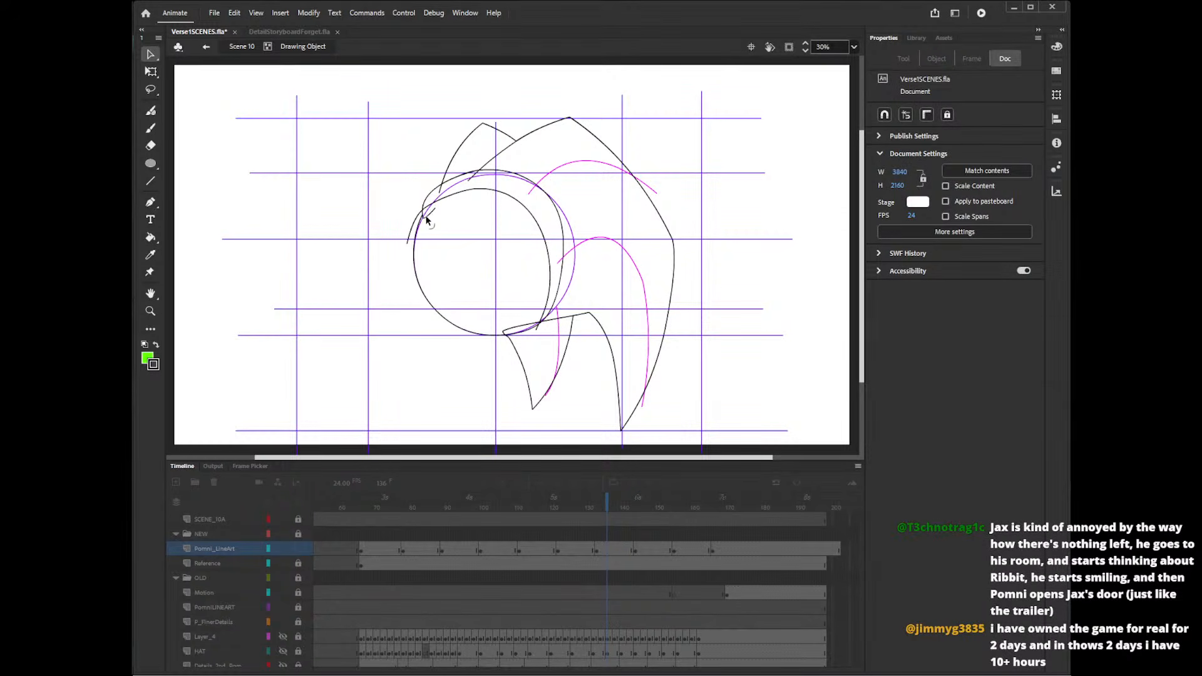
{"action": "left_click_drag", "start_coordinate": [425, 217], "coordinate": [426, 206]}
{"action": "left_click", "coordinate": [438, 196]}
{"action": "key", "text": "Delete"}
{"action": "left_click", "coordinate": [444, 192]}
{"action": "key", "text": "Delete"}
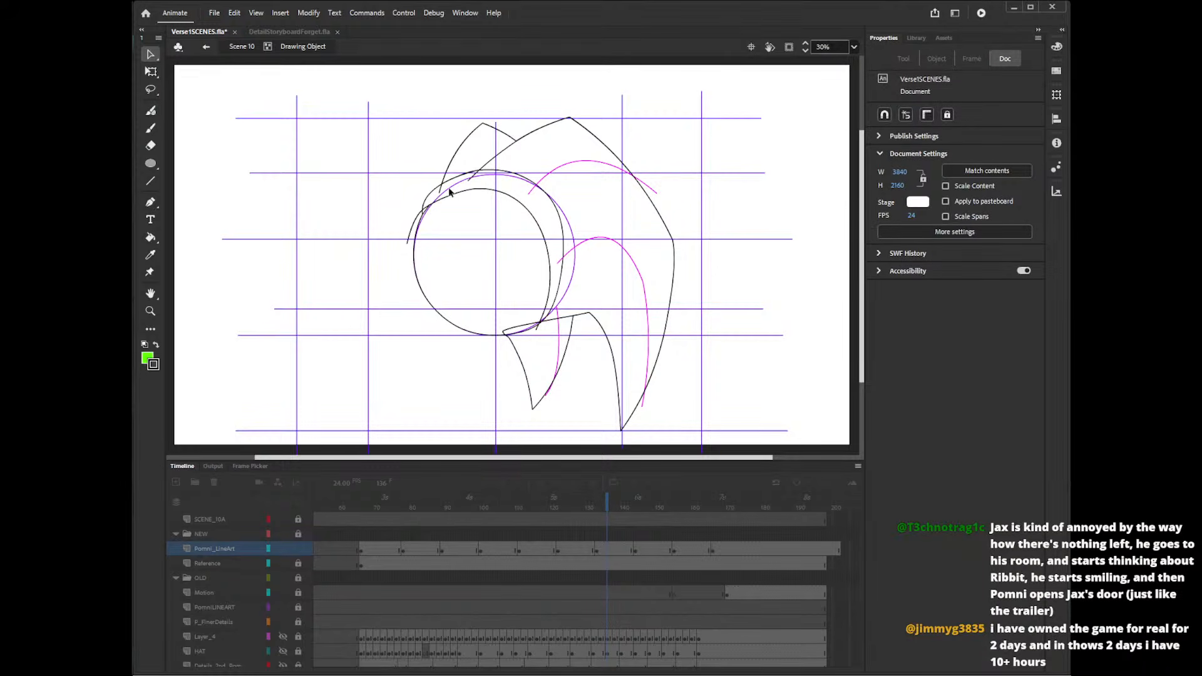
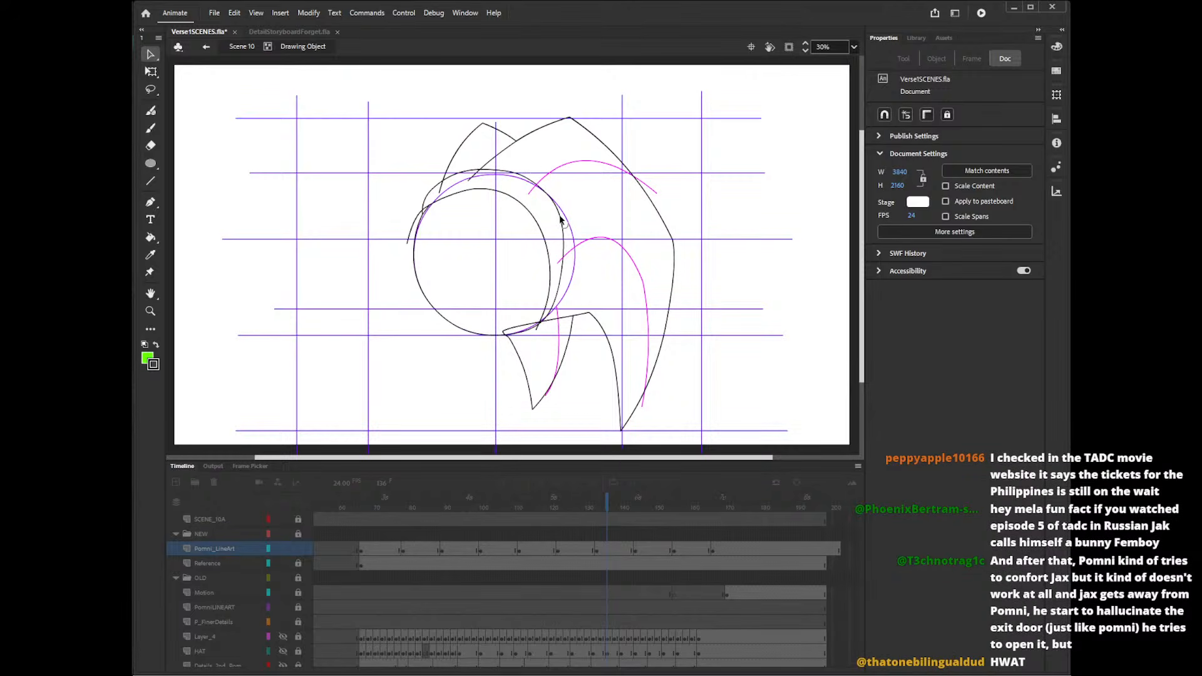
- Delete the inner curve's tail extending past the left side of the head and clean up the remaining segment at the junction
{"action": "left_click", "coordinate": [417, 225]}
{"action": "key", "text": "Delete"}
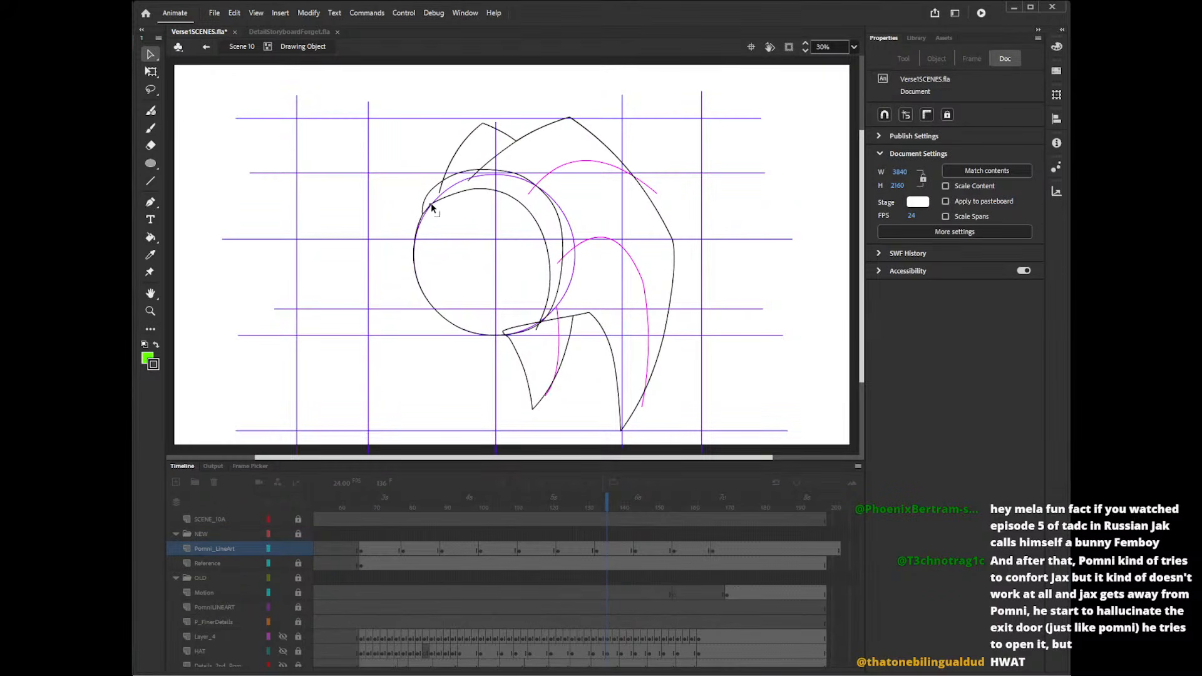
{"action": "left_click", "coordinate": [433, 201]}
{"action": "key", "text": "Delete"}
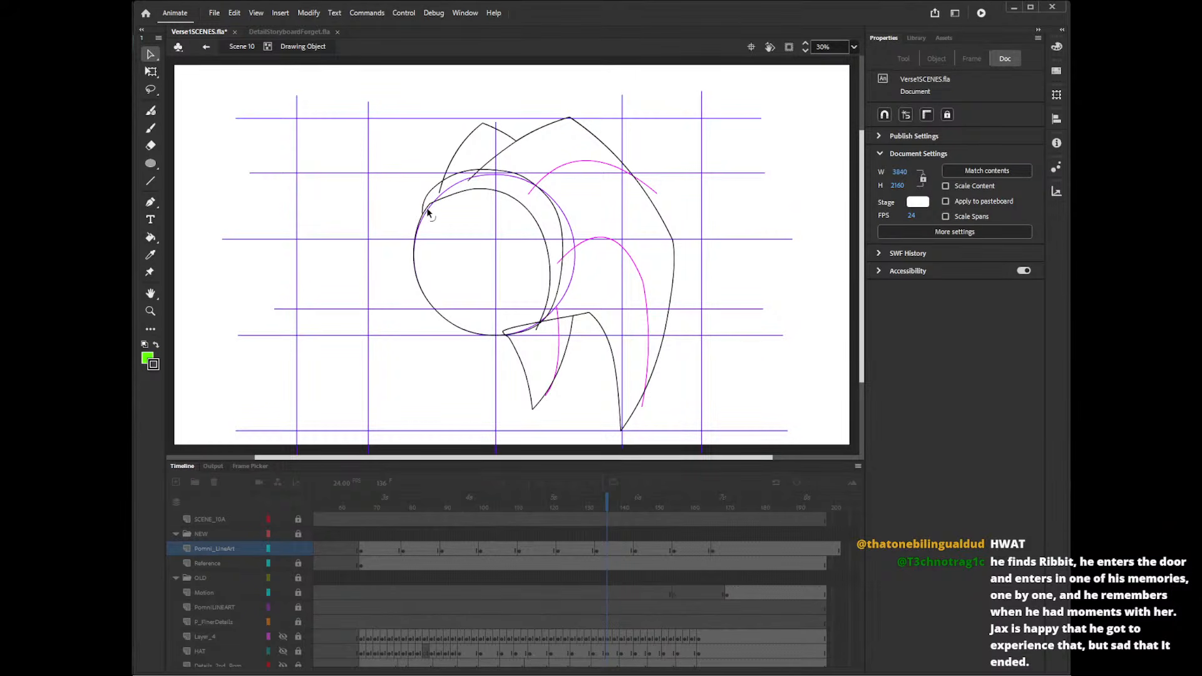
{"action": "key", "text": "z"}
{"action": "left_click", "coordinate": [449, 202]}
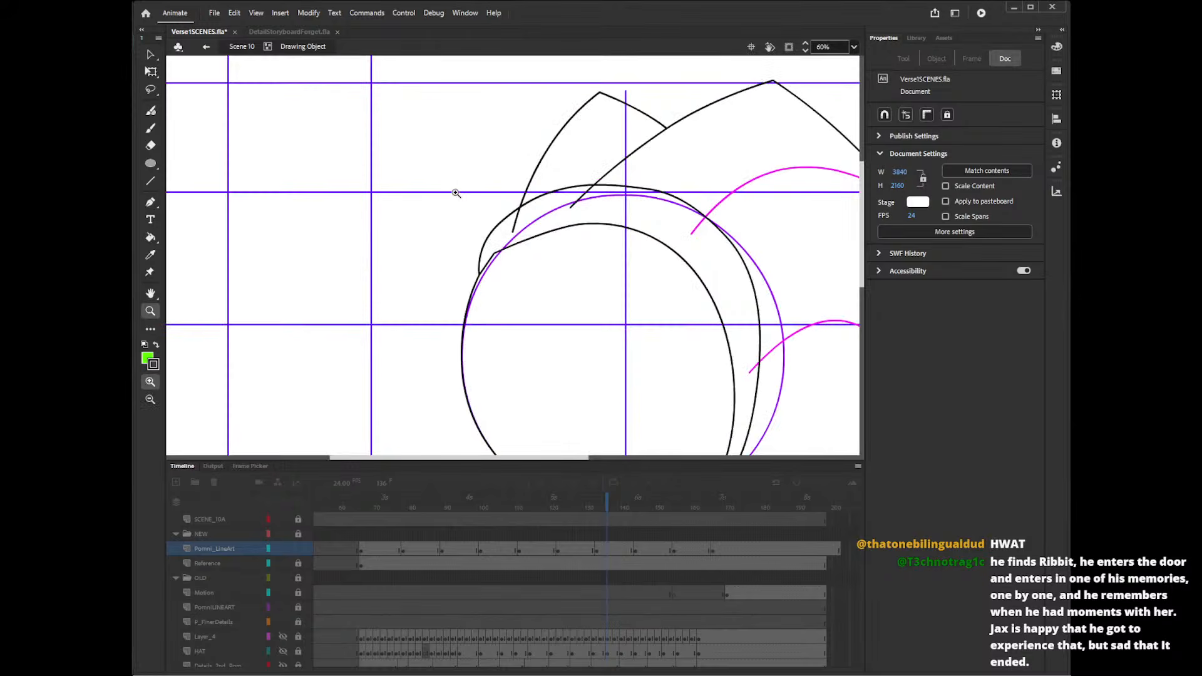
- Bend the upper-left part of the inner head curve slightly upward and leave the drawing object for Scene 10
{"action": "key", "text": "v"}
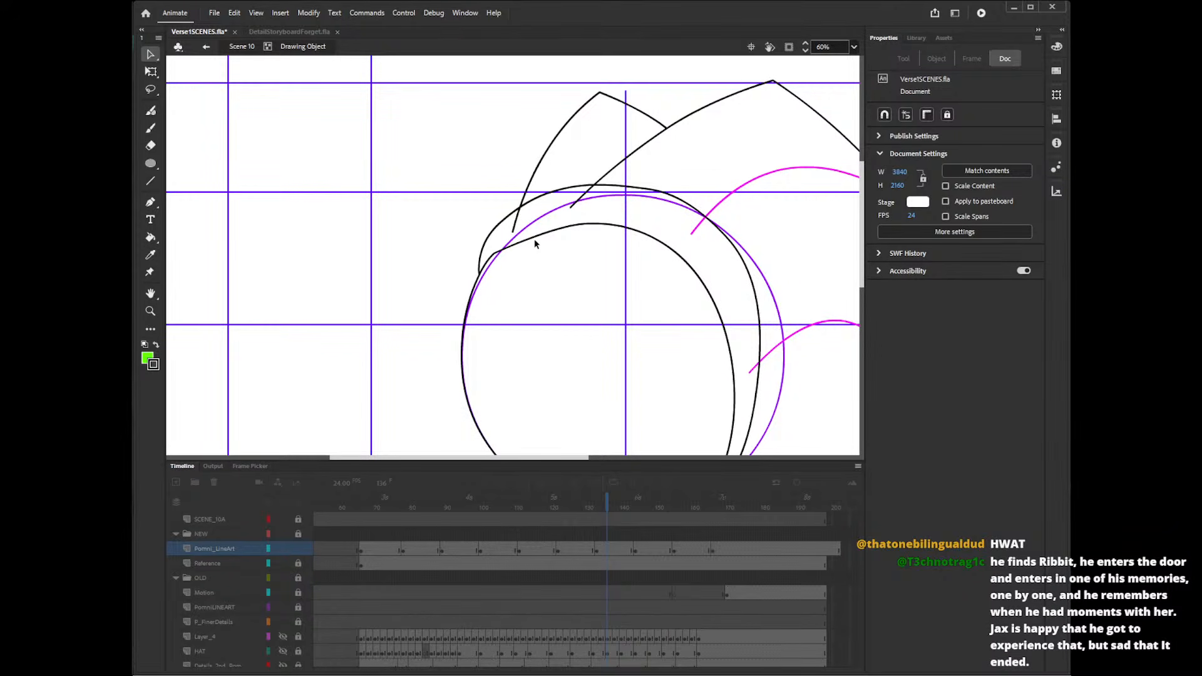
{"action": "left_click_drag", "start_coordinate": [535, 239], "coordinate": [535, 235]}
{"action": "left_click", "coordinate": [837, 43]}
{"action": "type", "text": "30"}
{"action": "key", "text": "Return"}
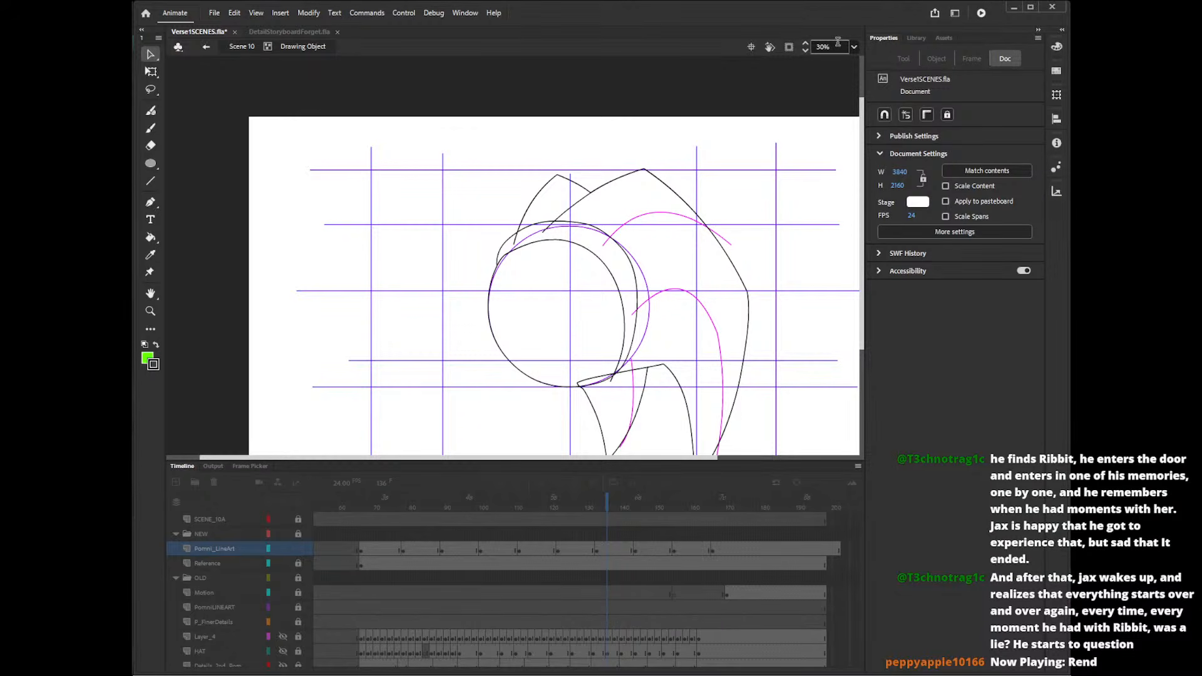
{"action": "scroll", "coordinate": [865, 91], "scroll_direction": "down", "scroll_amount": 2}
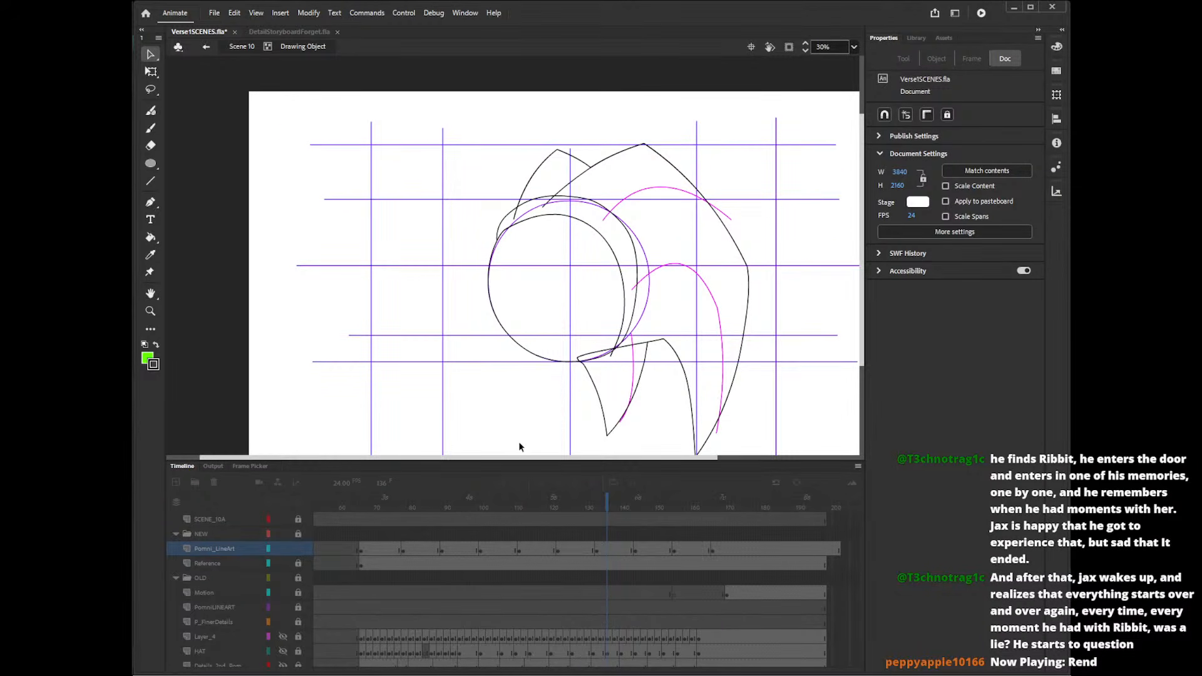
{"action": "scroll", "coordinate": [576, 459], "scroll_direction": "right", "scroll_amount": 5}
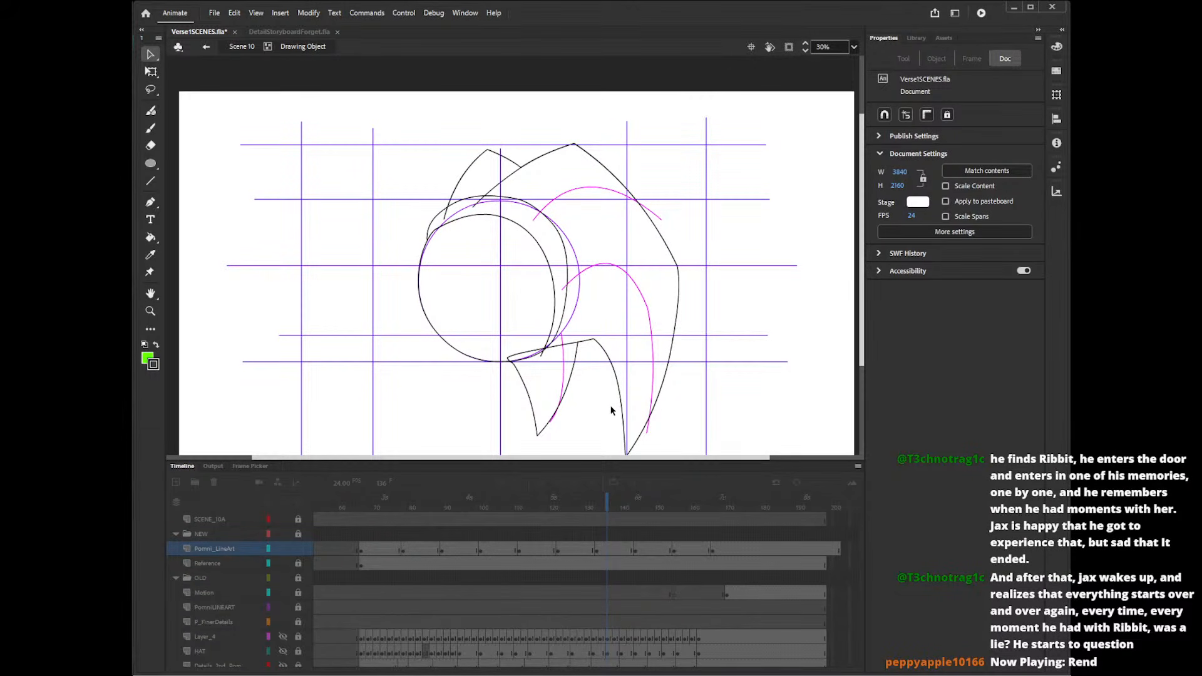
{"action": "double_click", "coordinate": [742, 394]}
- Compare the Pomni_LineArt head and hair drawings from about frame 130 to frame 169 to check the head turn
{"action": "left_click", "coordinate": [588, 505]}
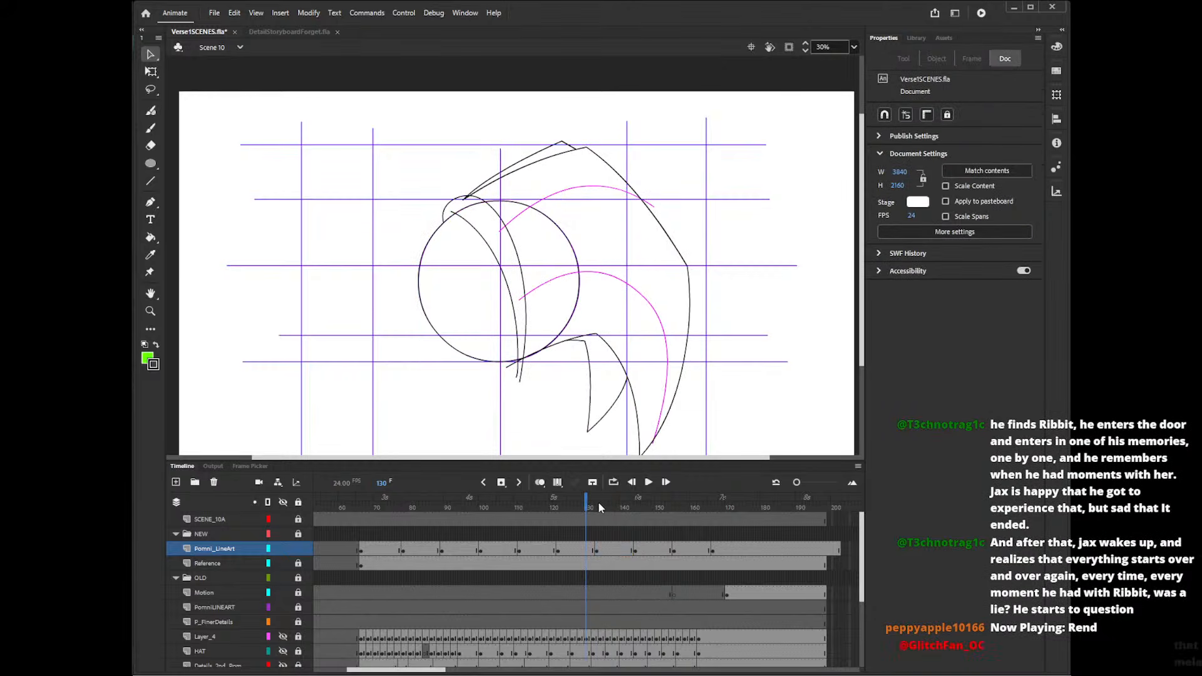
{"action": "left_click", "coordinate": [601, 503]}
{"action": "left_click", "coordinate": [578, 505]}
{"action": "left_click", "coordinate": [600, 506]}
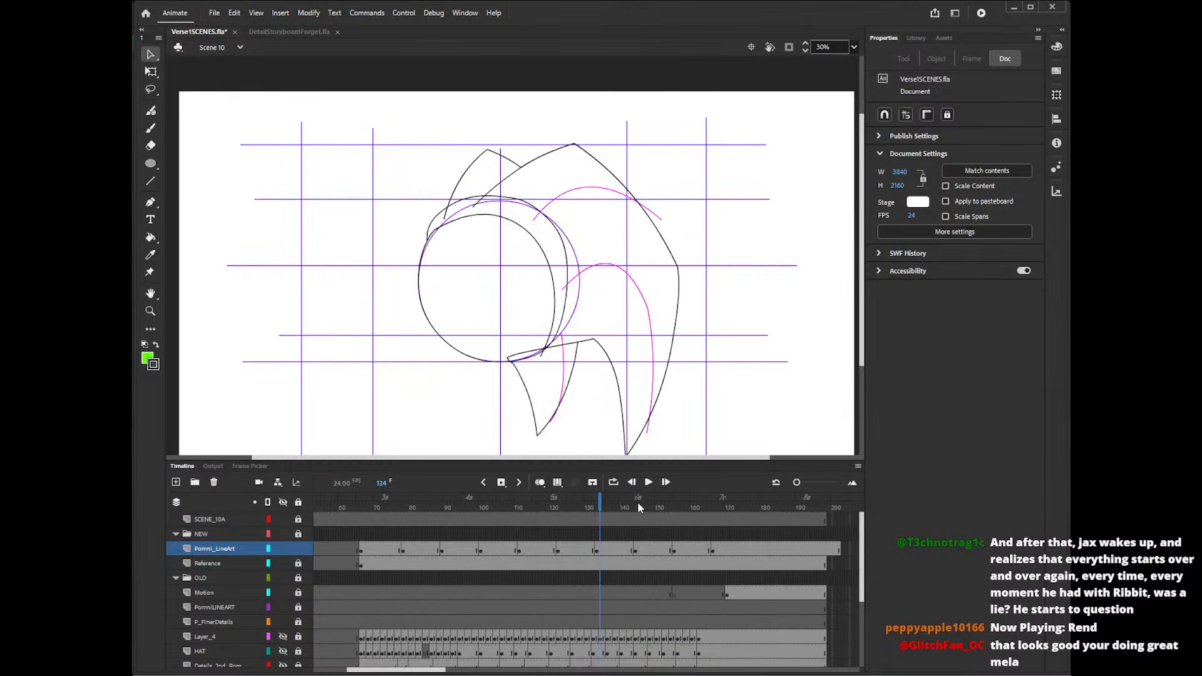
{"action": "left_click", "coordinate": [639, 504]}
{"action": "left_click", "coordinate": [603, 507]}
{"action": "left_click", "coordinate": [638, 505]}
{"action": "left_click", "coordinate": [682, 507]}
{"action": "left_click", "coordinate": [727, 504]}
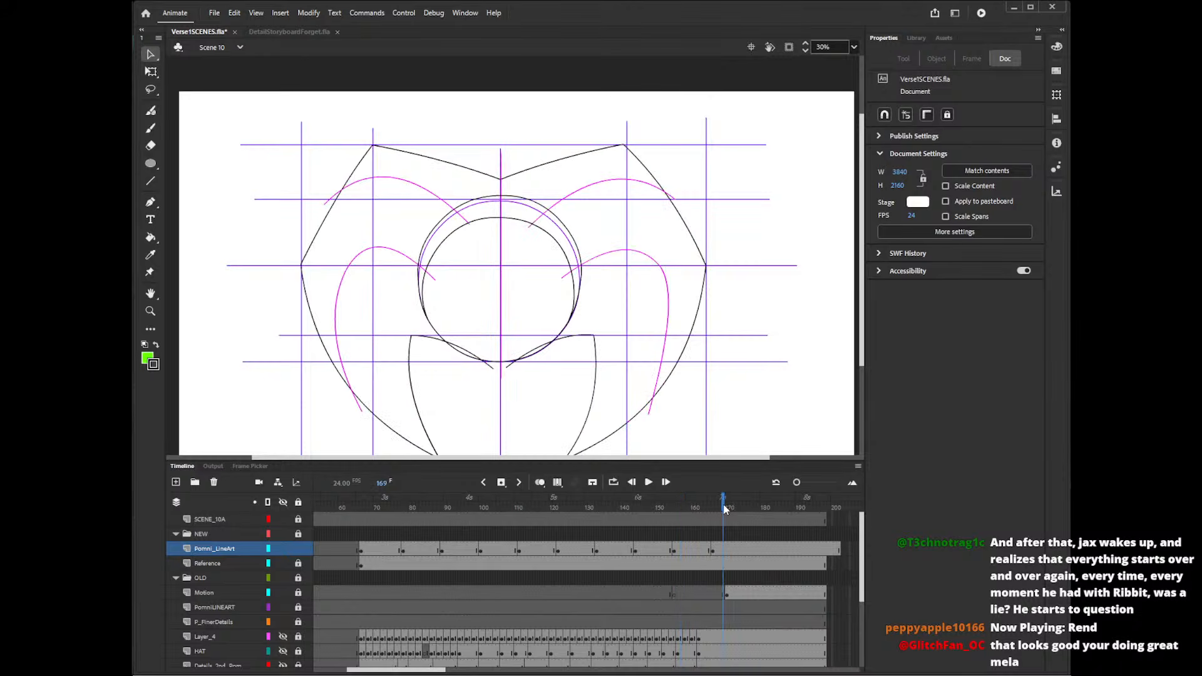
{"action": "left_click", "coordinate": [670, 504]}
{"action": "left_click", "coordinate": [644, 506]}
{"action": "left_click", "coordinate": [610, 506]}
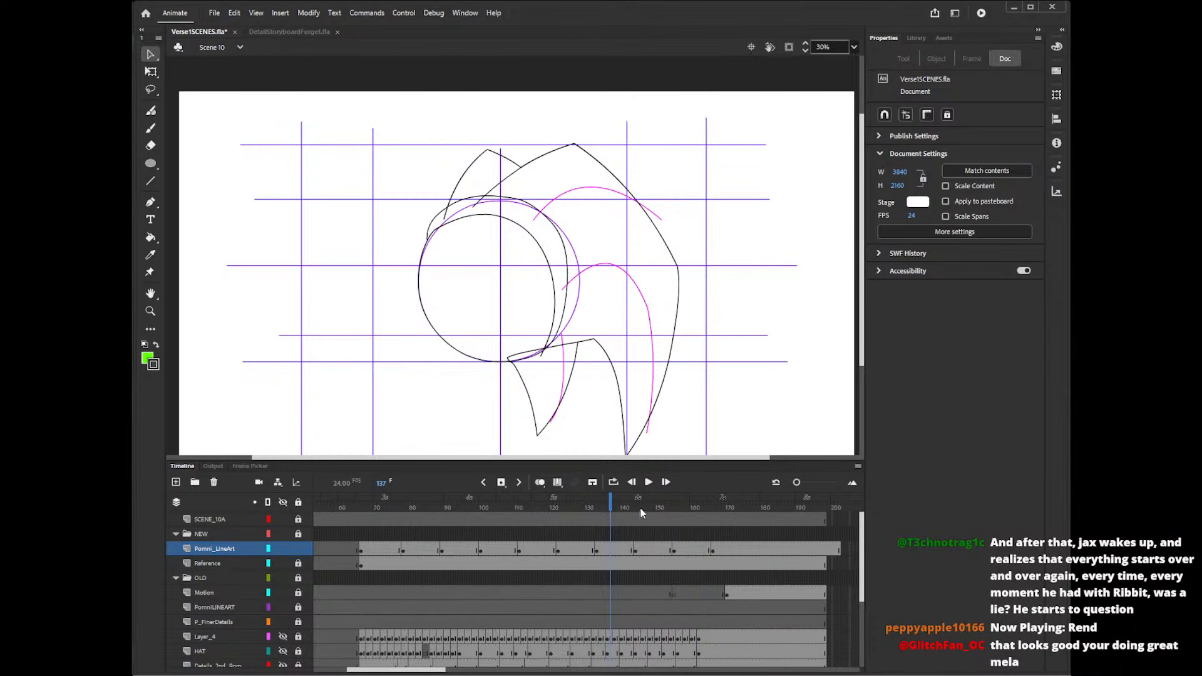
- Open the head outline's drawing object on frame 146 for editing and switch to the Pencil tool
{"action": "left_click", "coordinate": [640, 507]}
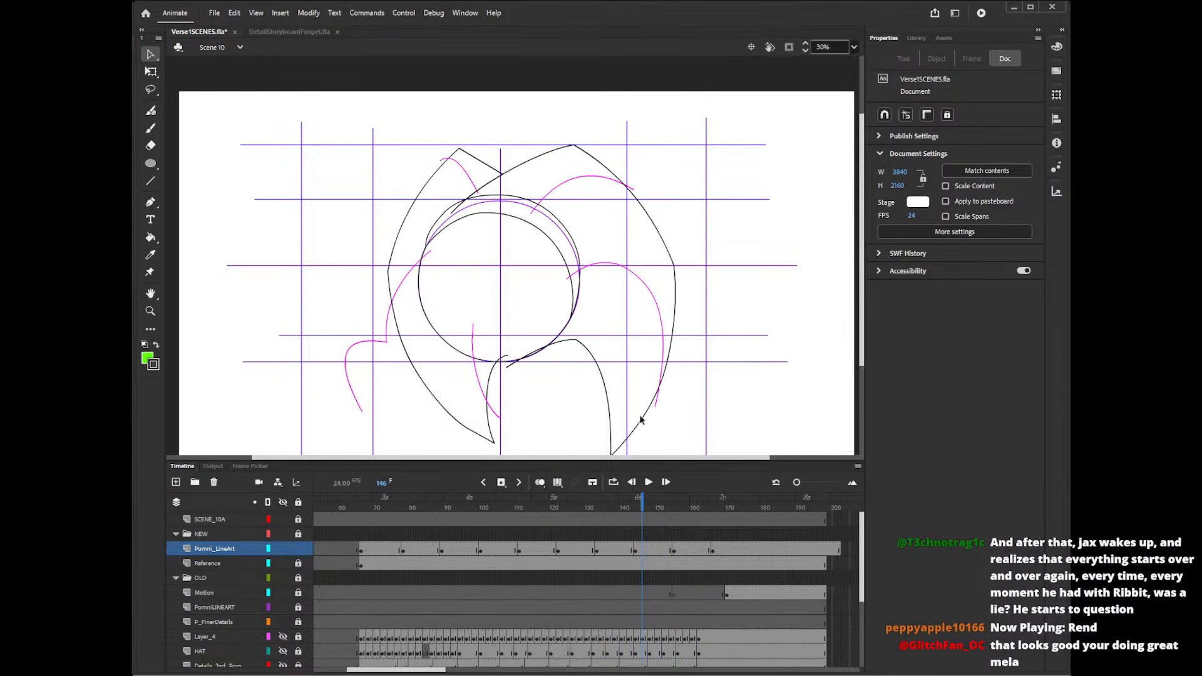
{"action": "left_click", "coordinate": [573, 293]}
{"action": "double_click", "coordinate": [573, 291]}
{"action": "left_click", "coordinate": [573, 292]}
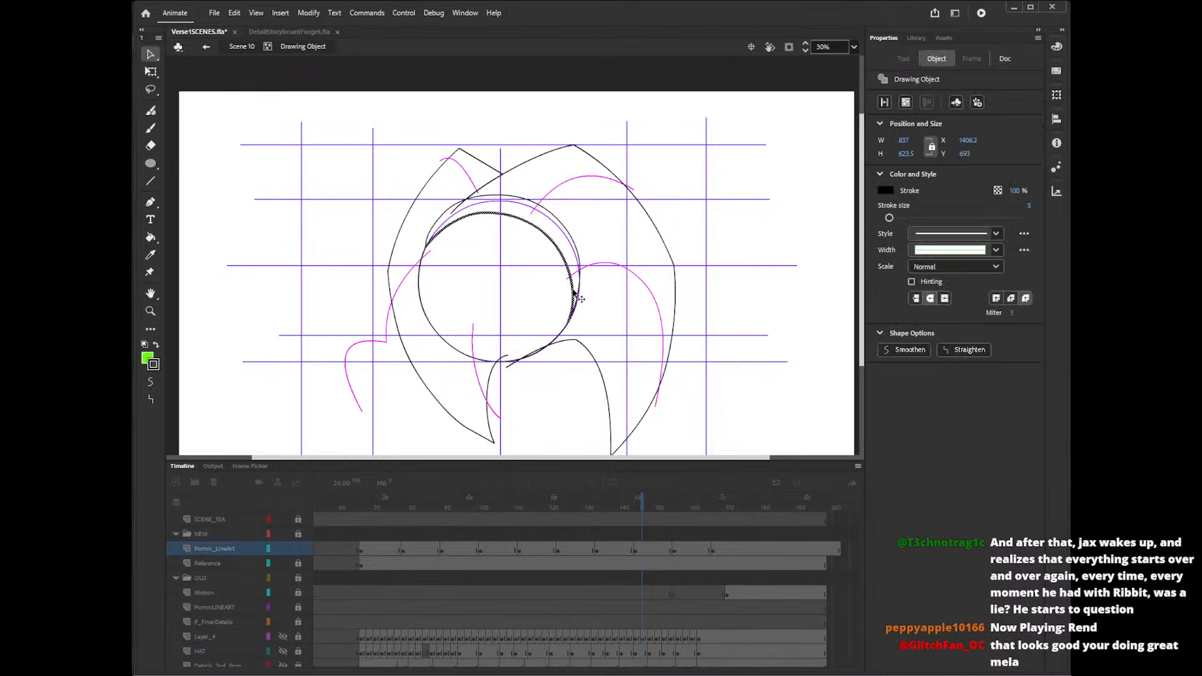
{"action": "left_click", "coordinate": [571, 299]}
{"action": "key", "text": "shift+y"}
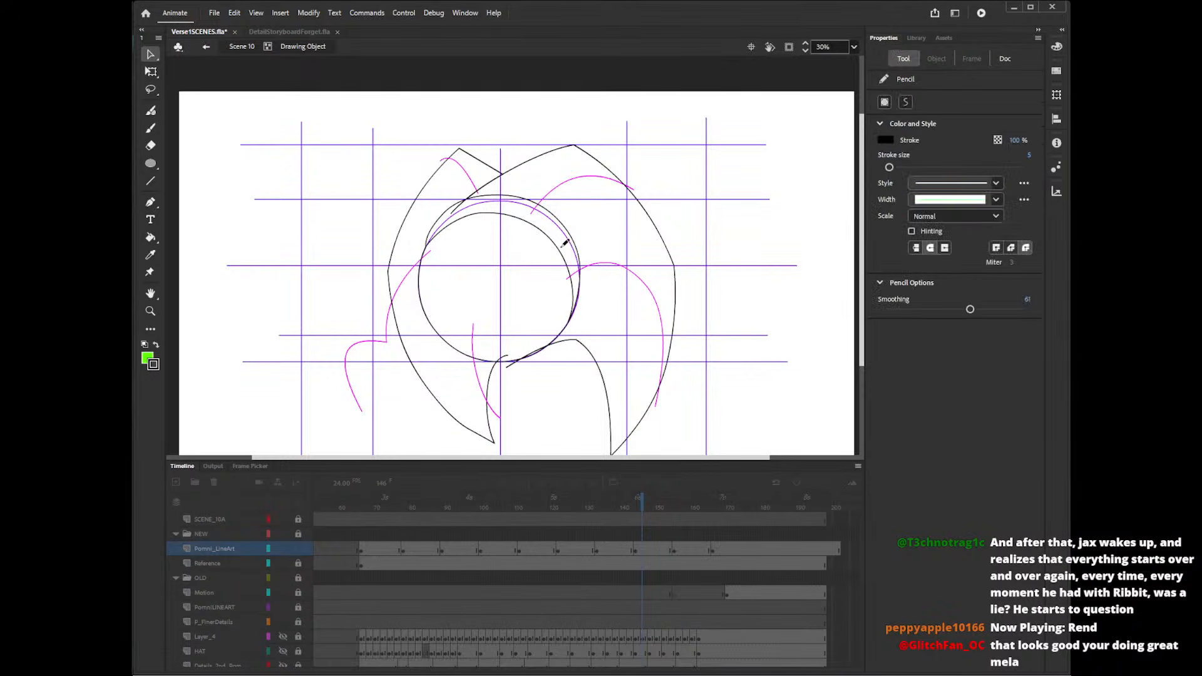
{"action": "mouse_move", "coordinate": [540, 226]}
{"action": "left_mouse_down"}
{"action": "mouse_move", "coordinate": [569, 271]}
{"action": "mouse_move", "coordinate": [557, 352]}
{"action": "left_mouse_up"}
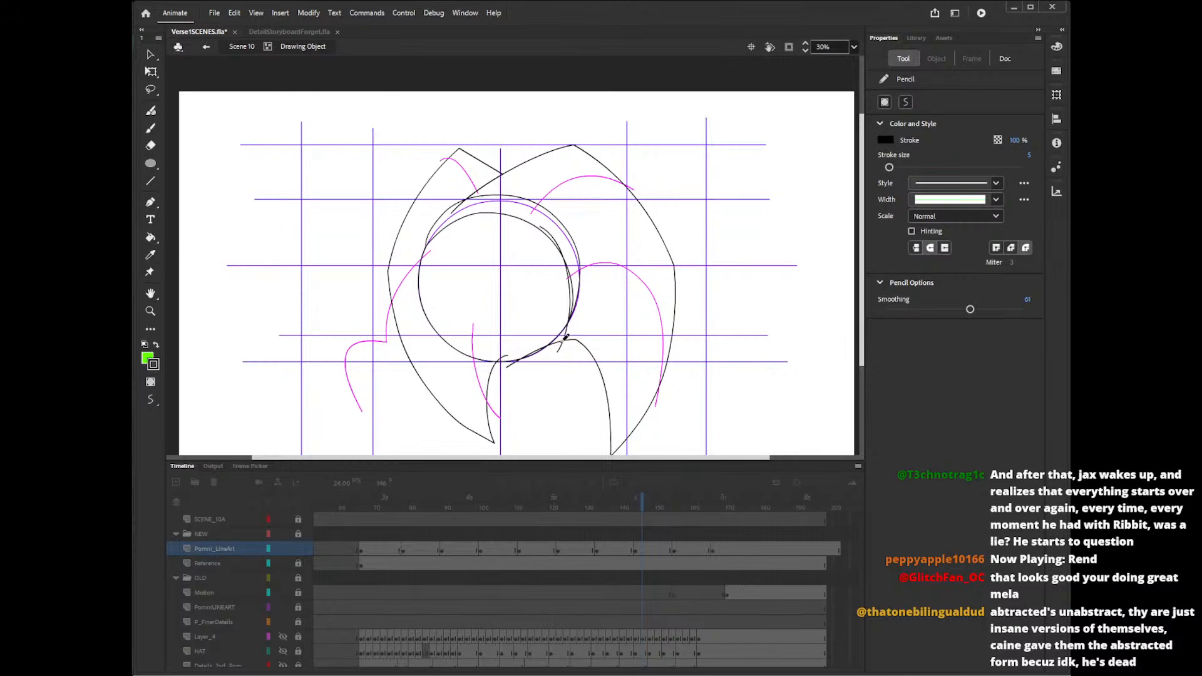
{"action": "key", "text": "ctrl+z"}
{"action": "mouse_move", "coordinate": [534, 221]}
{"action": "left_mouse_down"}
{"action": "mouse_move", "coordinate": [565, 276]}
{"action": "mouse_move", "coordinate": [566, 330]}
{"action": "mouse_move", "coordinate": [550, 236]}
{"action": "mouse_move", "coordinate": [566, 290]}
{"action": "mouse_move", "coordinate": [550, 351]}
{"action": "left_mouse_up"}
{"action": "key", "text": "ctrl+z"}
{"action": "key", "text": "ctrl+z"}
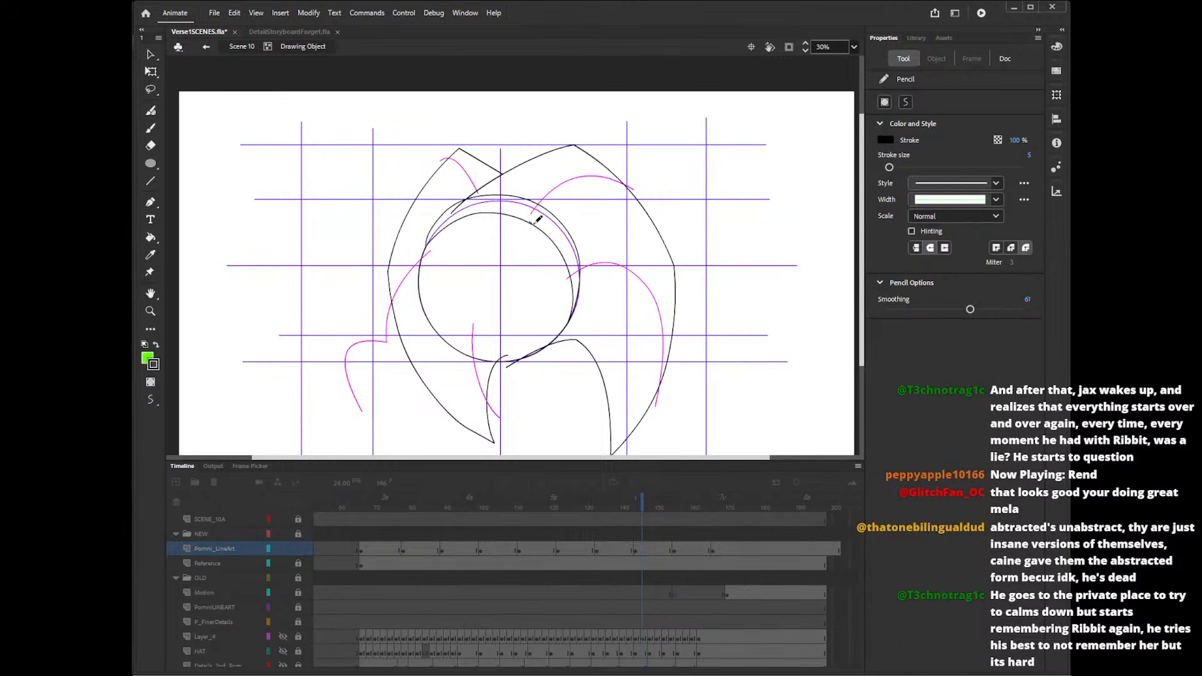
- Replace the inner head curve's right side with a narrower pencil stroke, trimming leftover segments and reshaping the adjoining outline
{"action": "mouse_move", "coordinate": [533, 223]}
{"action": "left_mouse_down"}
{"action": "mouse_move", "coordinate": [566, 269]}
{"action": "mouse_move", "coordinate": [552, 353]}
{"action": "left_mouse_up"}
{"action": "key", "text": "v"}
{"action": "left_click", "coordinate": [535, 226]}
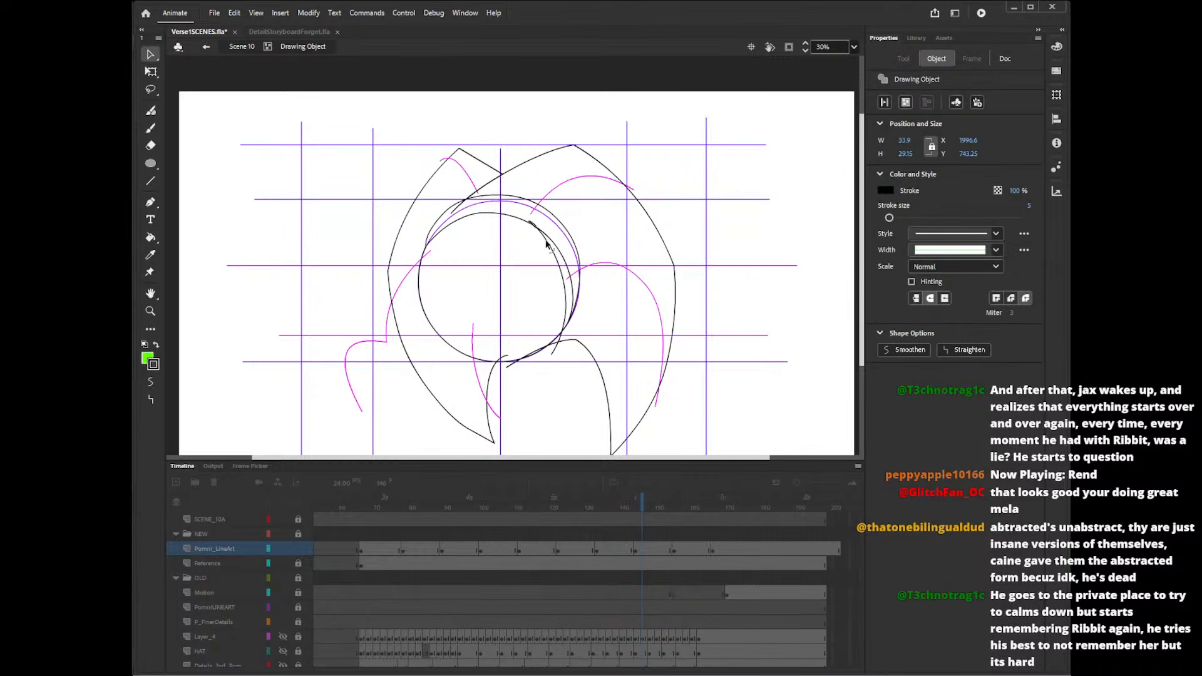
{"action": "key", "text": "Delete"}
{"action": "left_click", "coordinate": [572, 299]}
{"action": "key", "text": "Delete"}
{"action": "left_click", "coordinate": [558, 343]}
{"action": "key", "text": "Delete"}
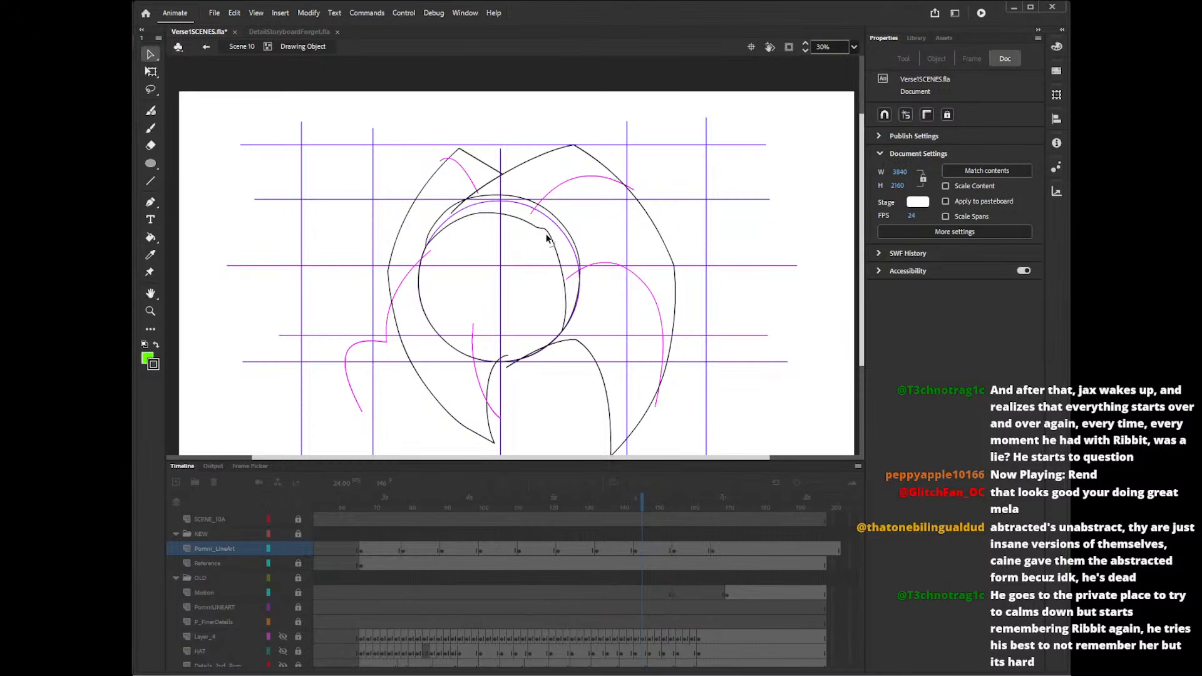
{"action": "left_click_drag", "start_coordinate": [580, 268], "coordinate": [576, 263]}
{"action": "double_click", "coordinate": [601, 298]}
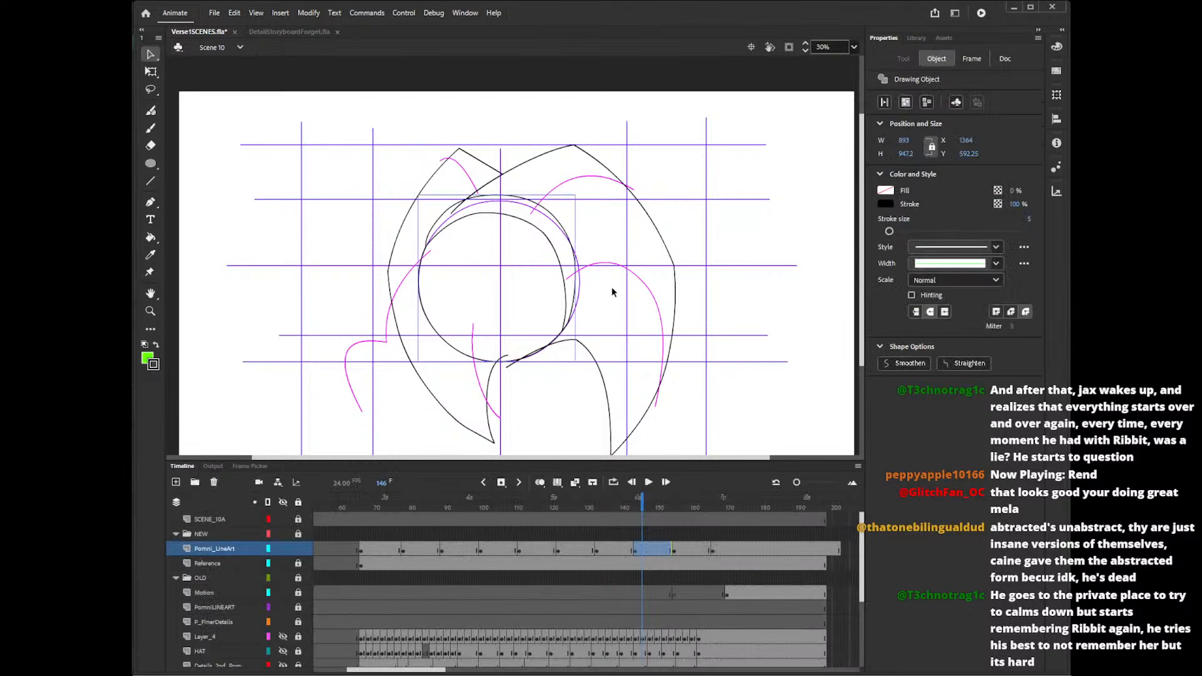
- Bend the right side of the inner head curve slightly inward on frame 158 and leave its drawing object
{"action": "mouse_move", "coordinate": [642, 504]}
{"action": "left_mouse_down"}
{"action": "mouse_move", "coordinate": [625, 503]}
{"action": "mouse_move", "coordinate": [745, 496]}
{"action": "mouse_move", "coordinate": [651, 498]}
{"action": "mouse_move", "coordinate": [684, 499]}
{"action": "left_mouse_up"}
{"action": "left_click", "coordinate": [665, 398]}
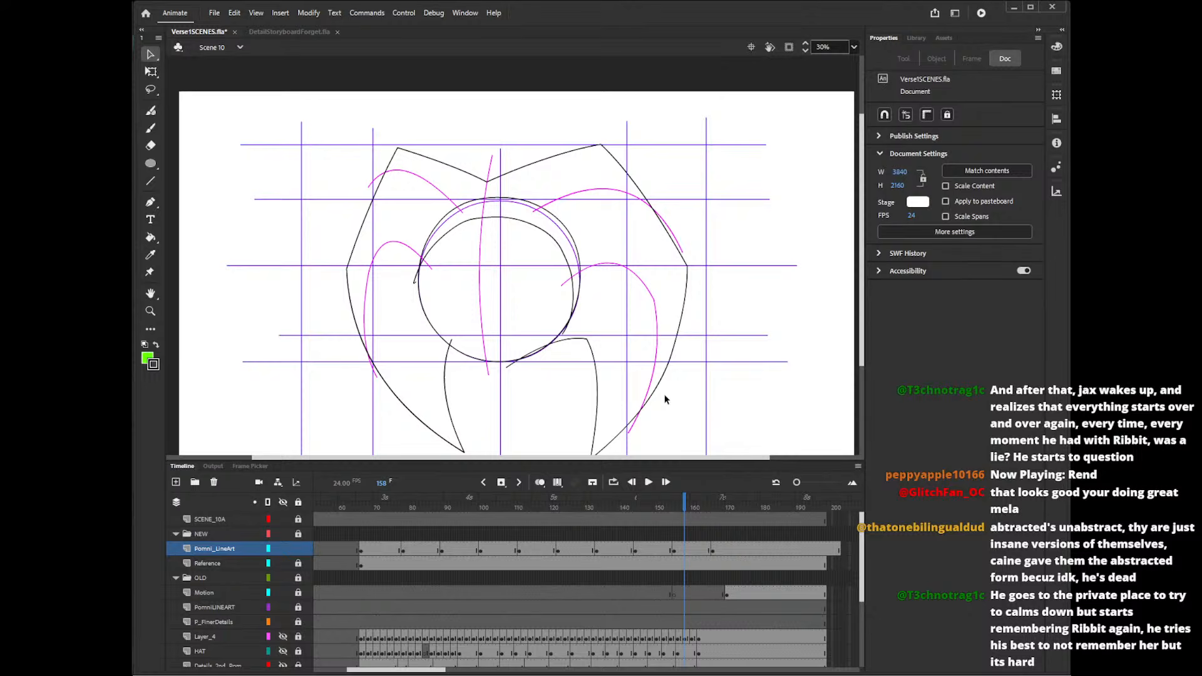
{"action": "left_click", "coordinate": [575, 292]}
{"action": "double_click", "coordinate": [574, 291]}
{"action": "left_click", "coordinate": [589, 296]}
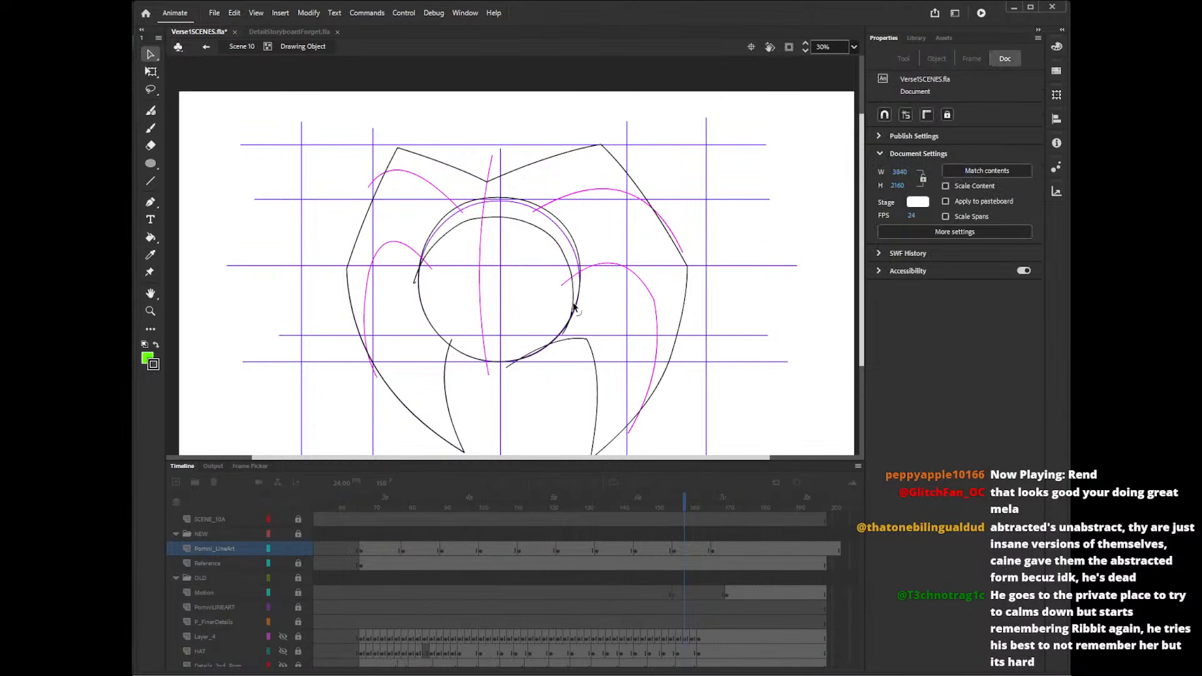
{"action": "mouse_move", "coordinate": [571, 309]}
{"action": "left_mouse_down"}
{"action": "mouse_move", "coordinate": [566, 267]}
{"action": "mouse_move", "coordinate": [570, 300]}
{"action": "left_mouse_up"}
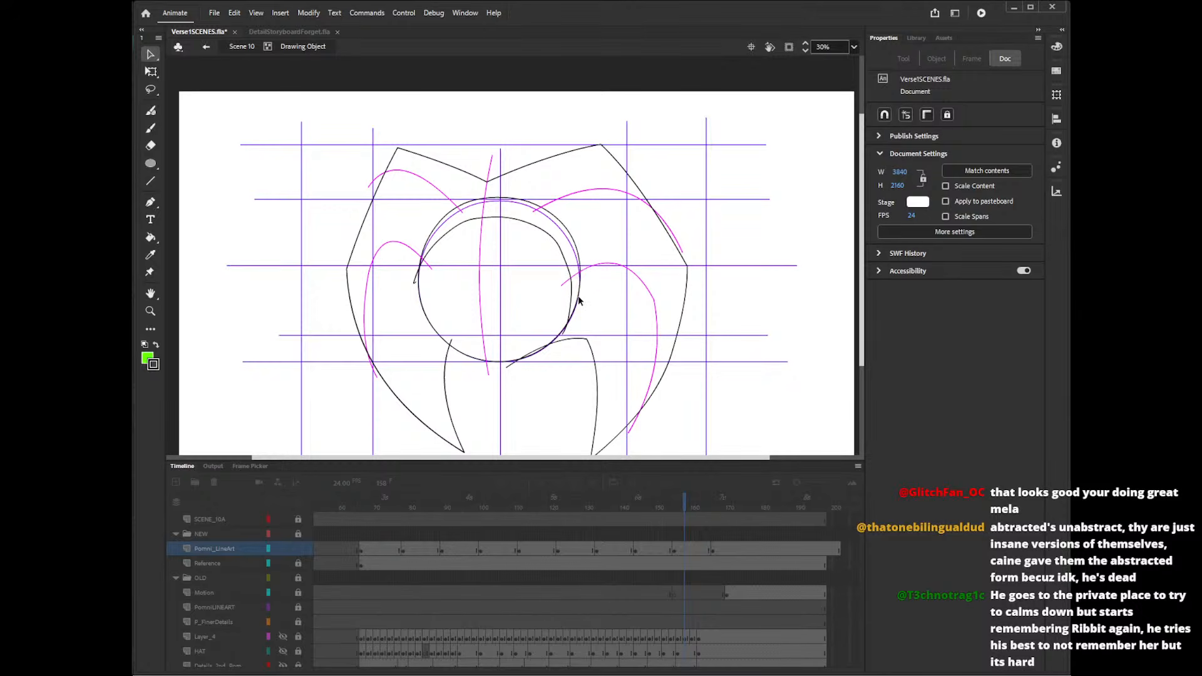
{"action": "double_click", "coordinate": [578, 300]}
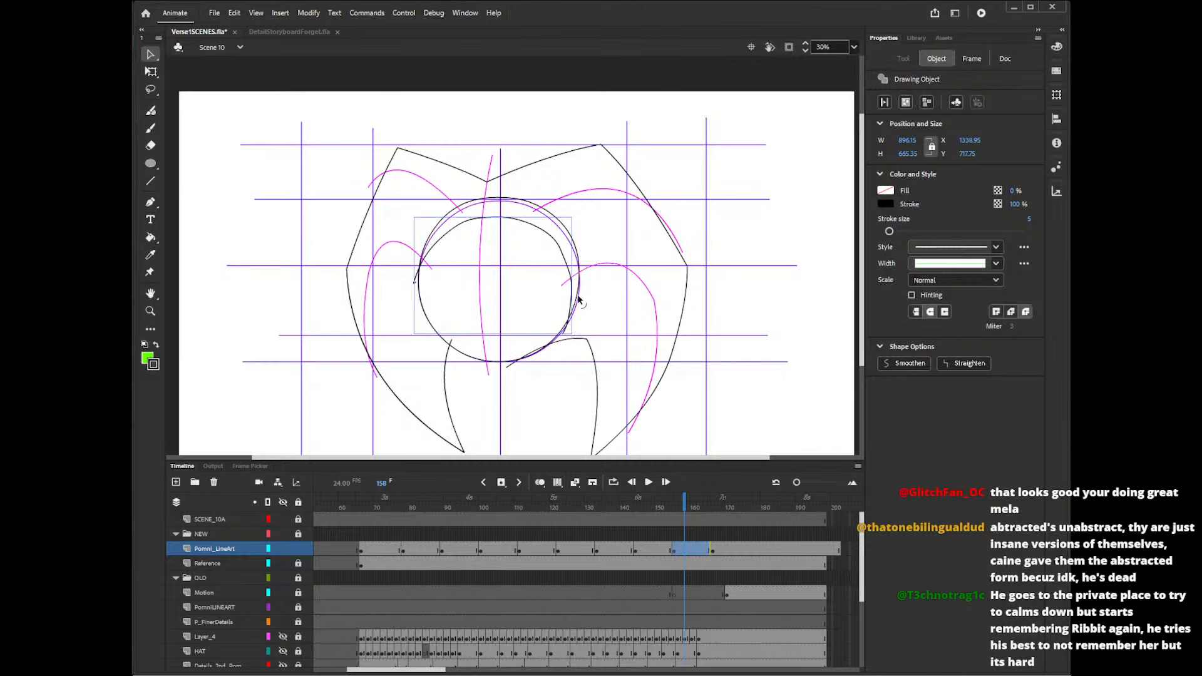
{"action": "left_click", "coordinate": [592, 314]}
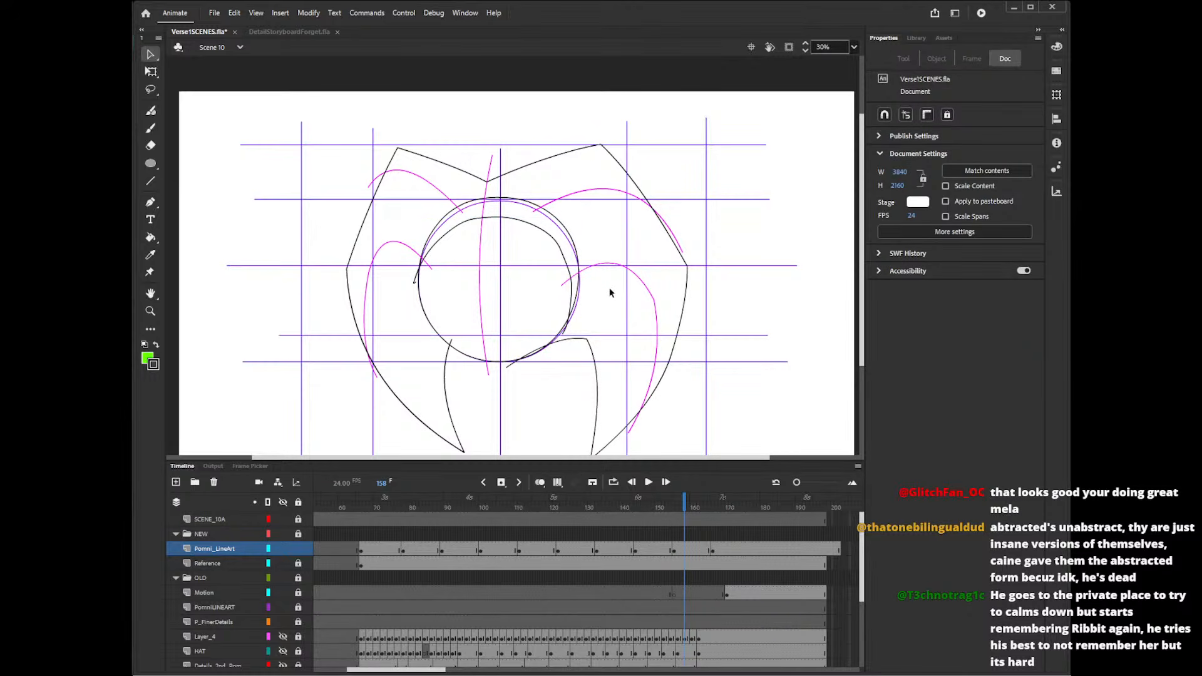
- Nudge the top of the outer head outline slightly, check the frames up to 173, and save the file
{"action": "mouse_move", "coordinate": [676, 522]}
{"action": "left_mouse_down"}
{"action": "mouse_move", "coordinate": [682, 511]}
{"action": "mouse_move", "coordinate": [687, 525]}
{"action": "left_mouse_up"}
{"action": "left_click", "coordinate": [570, 274]}
{"action": "left_click", "coordinate": [589, 262]}
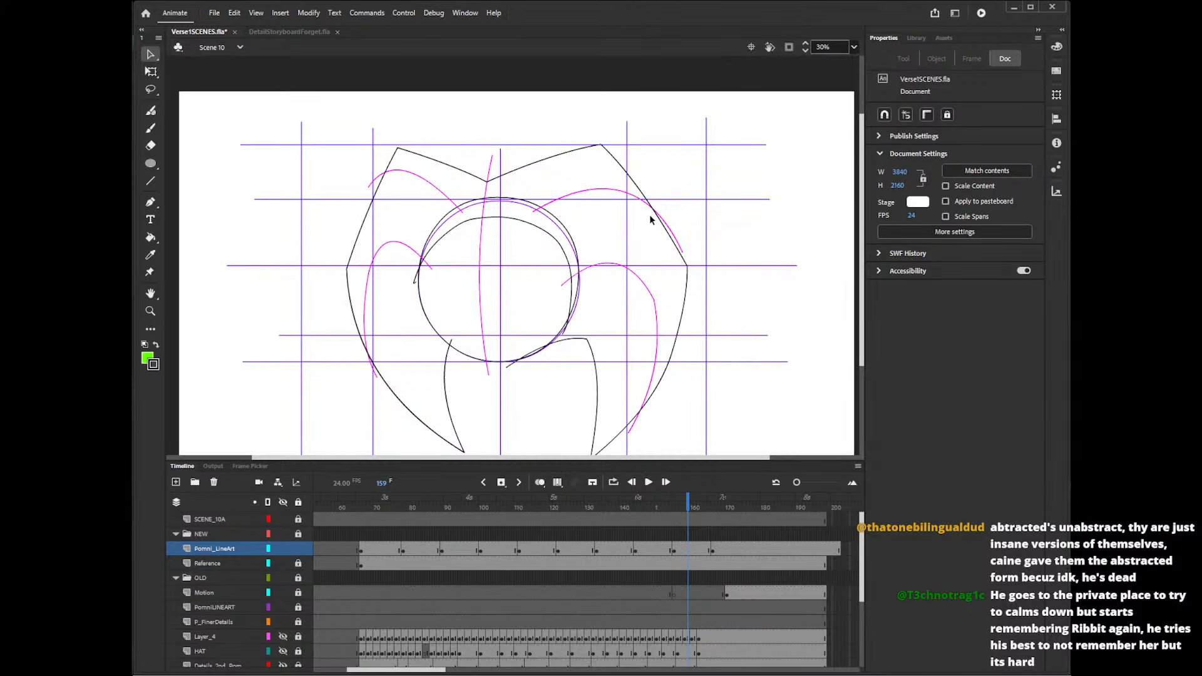
{"action": "mouse_move", "coordinate": [682, 514]}
{"action": "left_mouse_down"}
{"action": "mouse_move", "coordinate": [691, 508]}
{"action": "mouse_move", "coordinate": [453, 510]}
{"action": "mouse_move", "coordinate": [811, 511]}
{"action": "mouse_move", "coordinate": [466, 525]}
{"action": "mouse_move", "coordinate": [676, 538]}
{"action": "mouse_move", "coordinate": [438, 540]}
{"action": "mouse_move", "coordinate": [708, 542]}
{"action": "mouse_move", "coordinate": [657, 542]}
{"action": "mouse_move", "coordinate": [695, 543]}
{"action": "left_mouse_up"}
{"action": "left_click_drag", "start_coordinate": [500, 197], "coordinate": [499, 196]}
{"action": "mouse_move", "coordinate": [695, 504]}
{"action": "left_mouse_down"}
{"action": "mouse_move", "coordinate": [657, 504]}
{"action": "mouse_move", "coordinate": [737, 504]}
{"action": "left_mouse_up"}
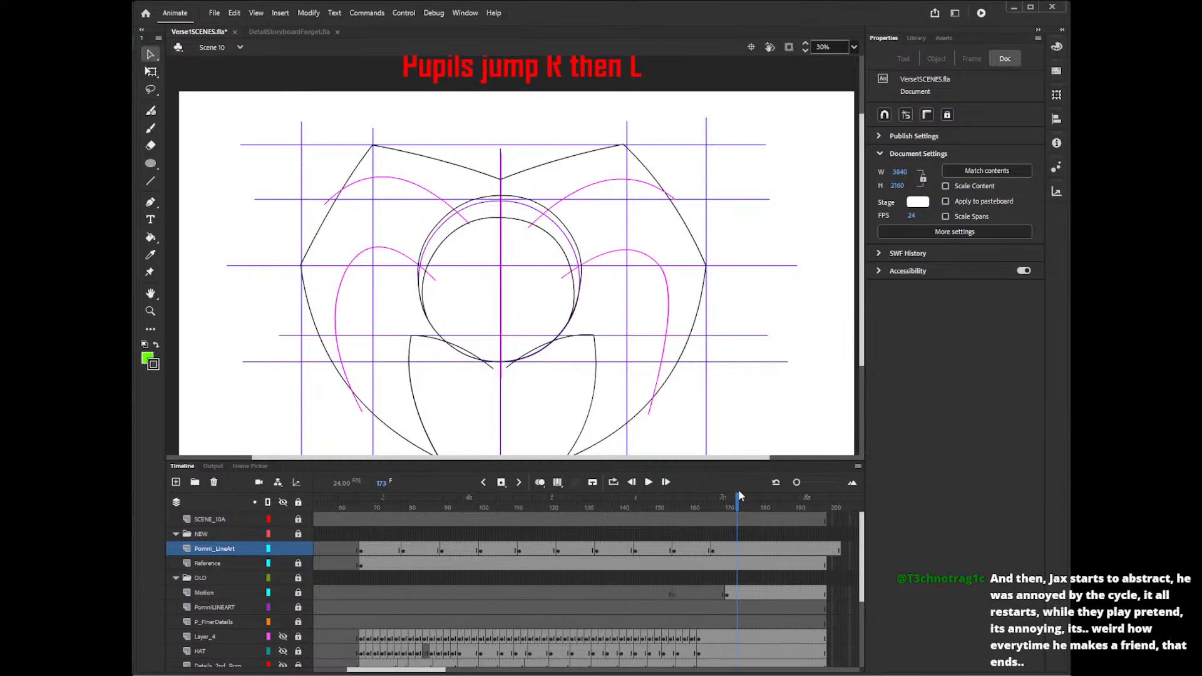
{"action": "key", "text": "ctrl+s"}
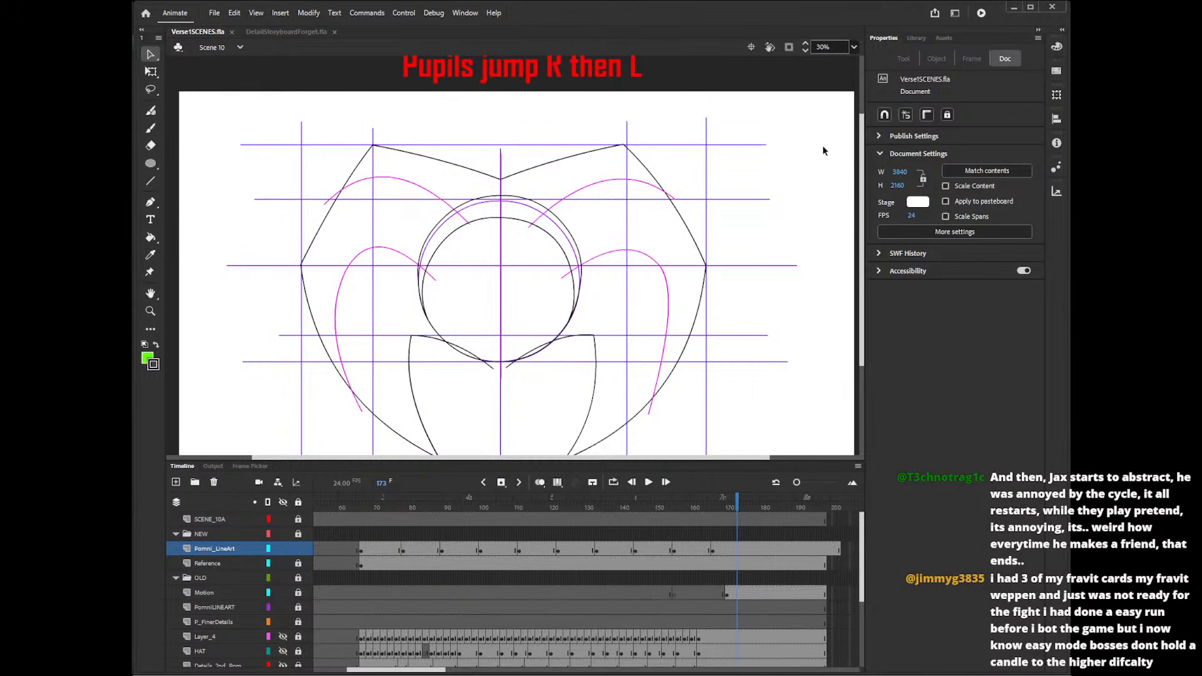
- Review the whole Pomni_LineArt head turn at 20% zoom to check how the head and hair move
{"action": "left_click", "coordinate": [832, 48]}
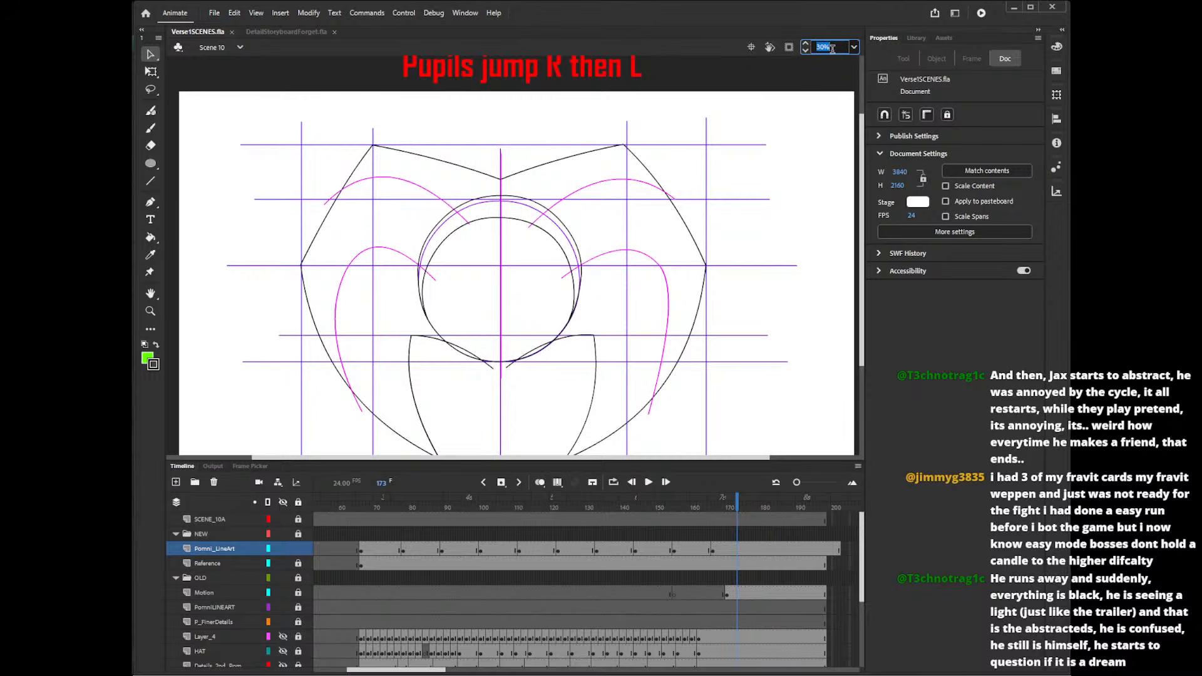
{"action": "type", "text": "20"}
{"action": "key", "text": "Return"}
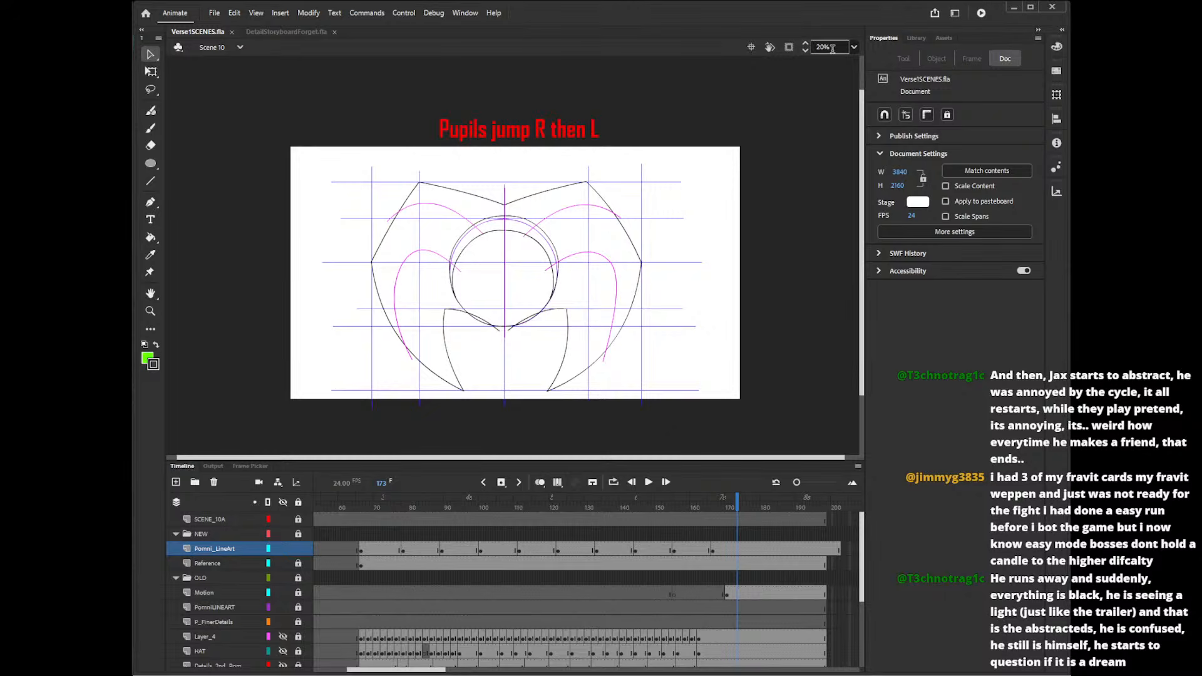
{"action": "left_click_drag", "start_coordinate": [390, 507], "coordinate": [636, 513]}
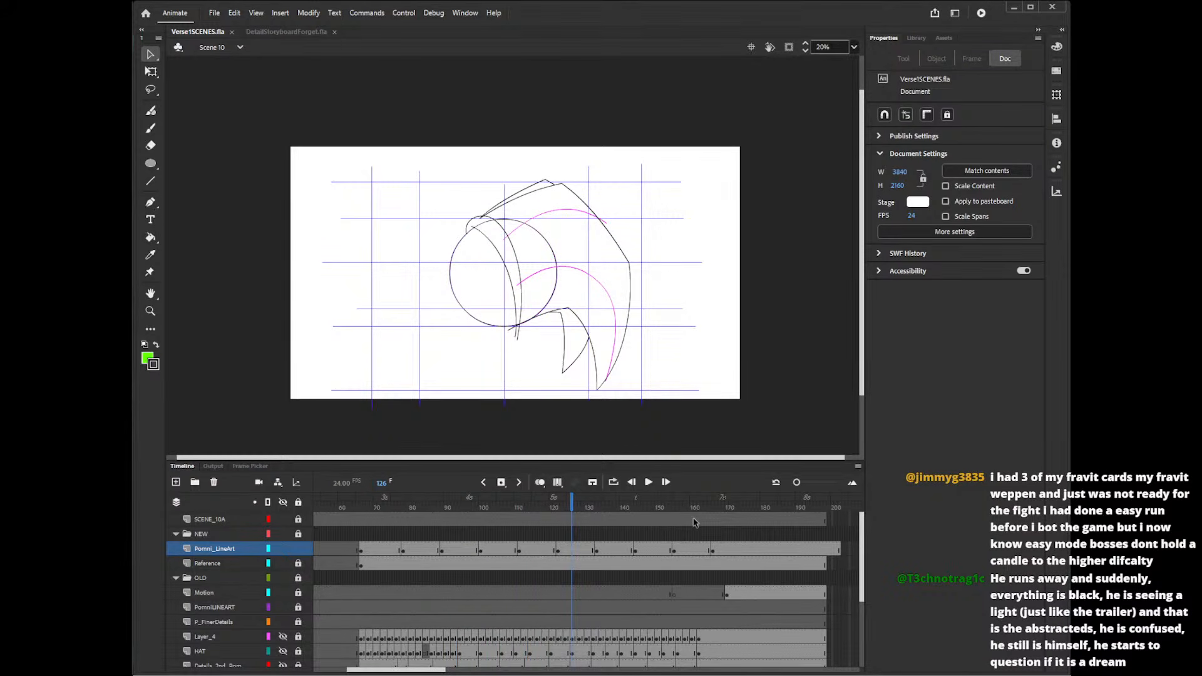
{"action": "left_click", "coordinate": [542, 509]}
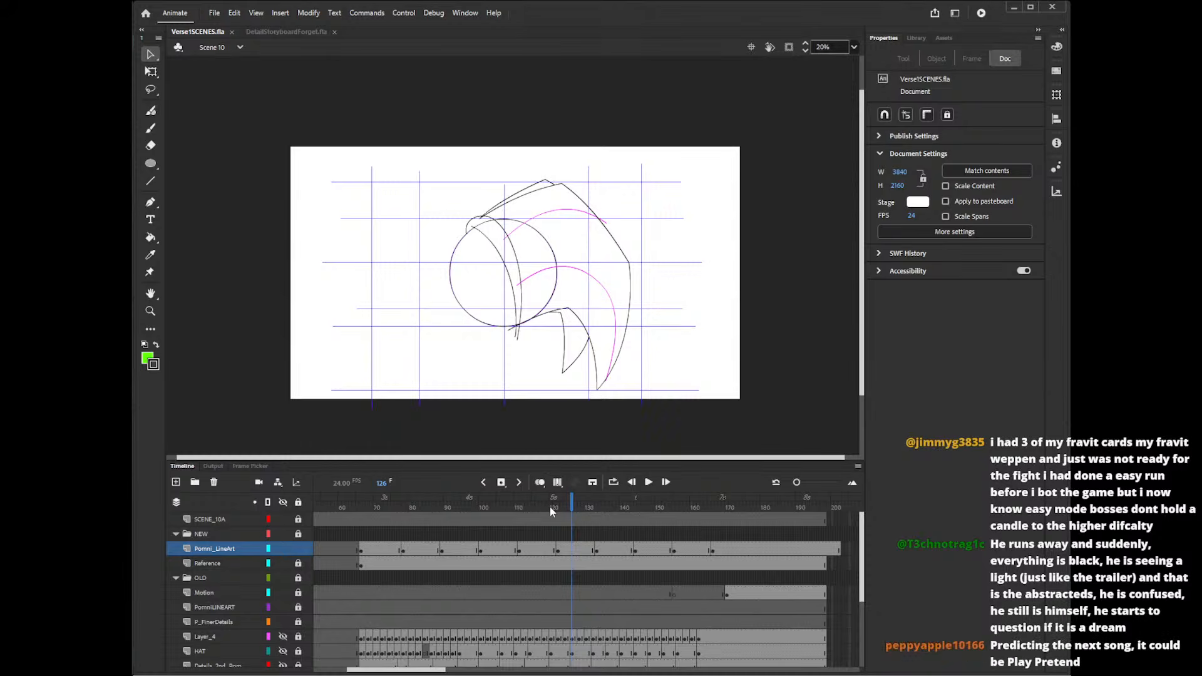
{"action": "left_click_drag", "start_coordinate": [544, 510], "coordinate": [570, 510]}
{"action": "left_click", "coordinate": [391, 520]}
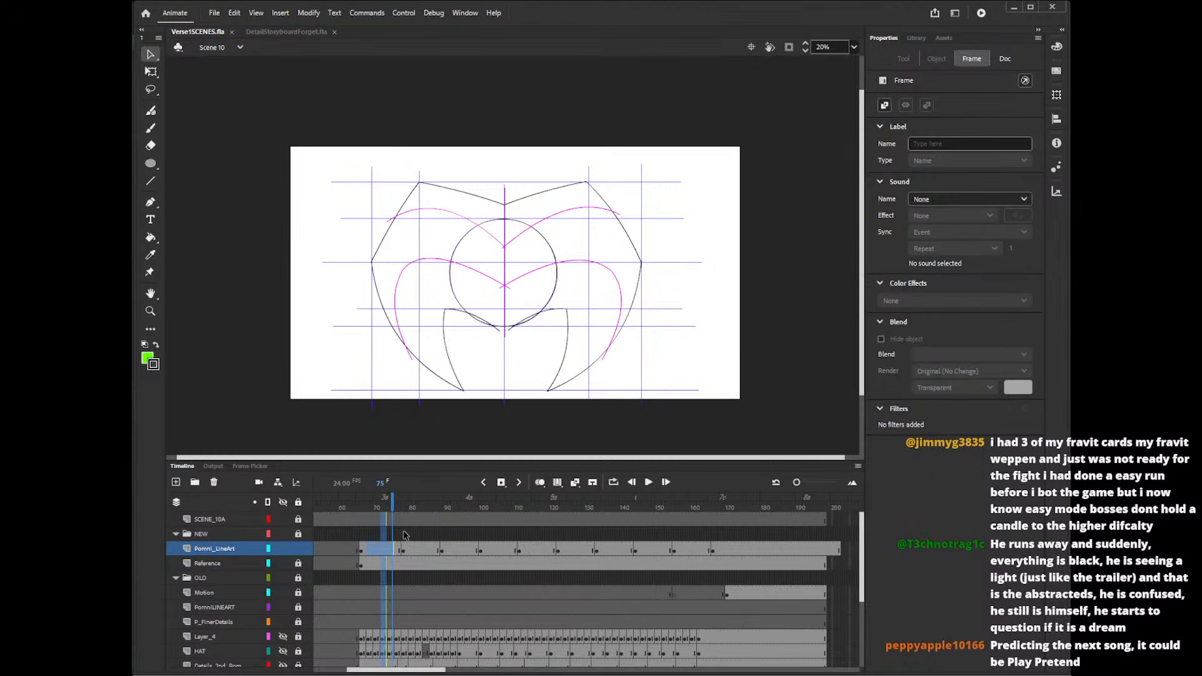
{"action": "left_click", "coordinate": [403, 535]}
{"action": "mouse_move", "coordinate": [405, 507]}
{"action": "left_mouse_down"}
{"action": "mouse_move", "coordinate": [361, 508]}
{"action": "mouse_move", "coordinate": [582, 510]}
{"action": "mouse_move", "coordinate": [405, 521]}
{"action": "mouse_move", "coordinate": [585, 521]}
{"action": "left_mouse_up"}
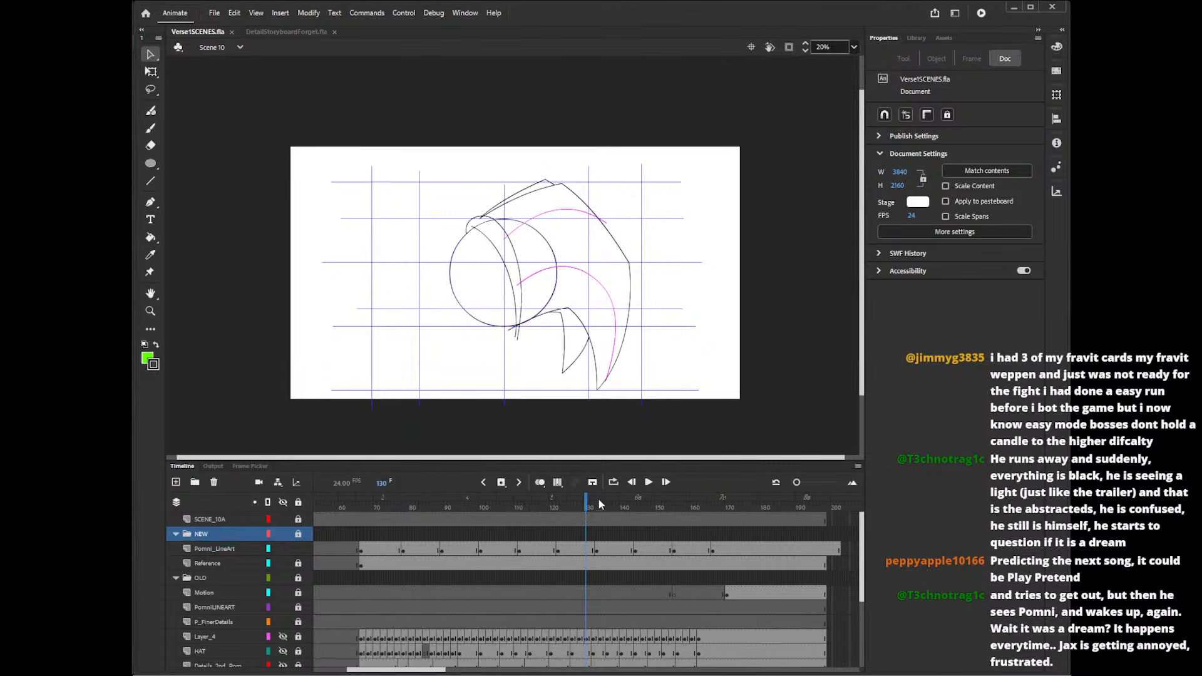
- Select the Pomni_LineArt artwork on frame 72 and convert its loose shapes into a drawing object
{"action": "left_click", "coordinate": [382, 550]}
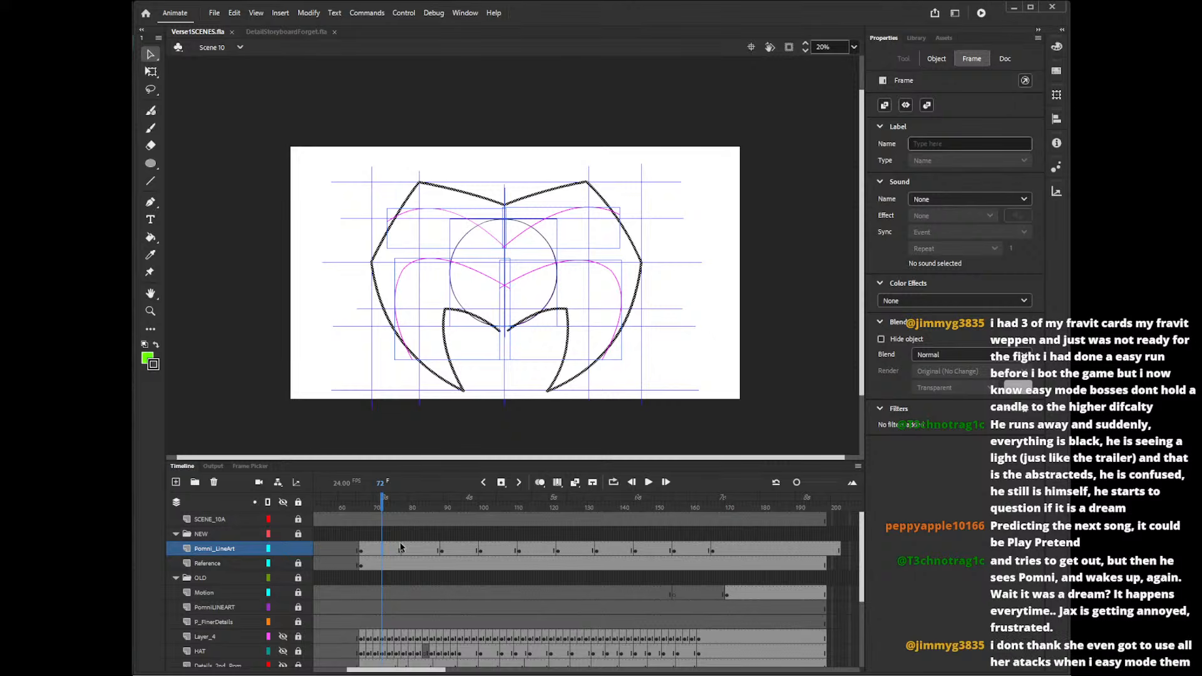
{"action": "left_click", "coordinate": [936, 58]}
{"action": "left_click", "coordinate": [907, 102]}
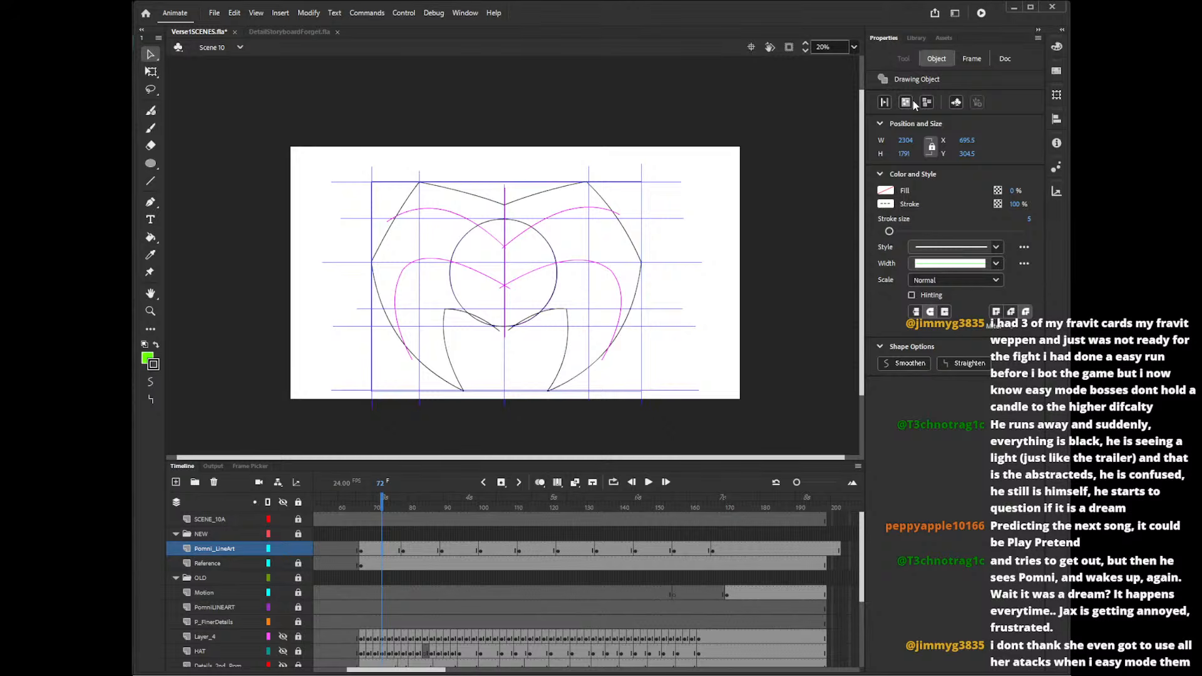
{"action": "left_click", "coordinate": [710, 281]}
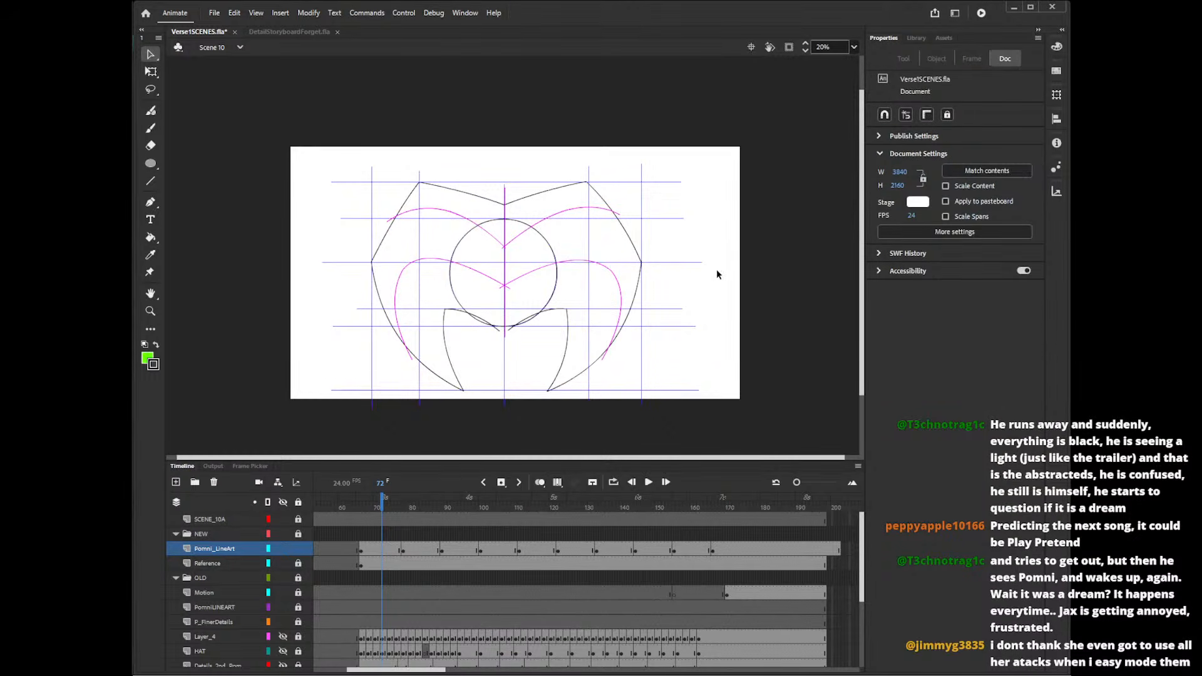
- Break the Pomni_LineArt drawing objects on frames 82 and 94 apart into plain shapes
{"action": "left_click", "coordinate": [417, 549]}
{"action": "left_click", "coordinate": [936, 58]}
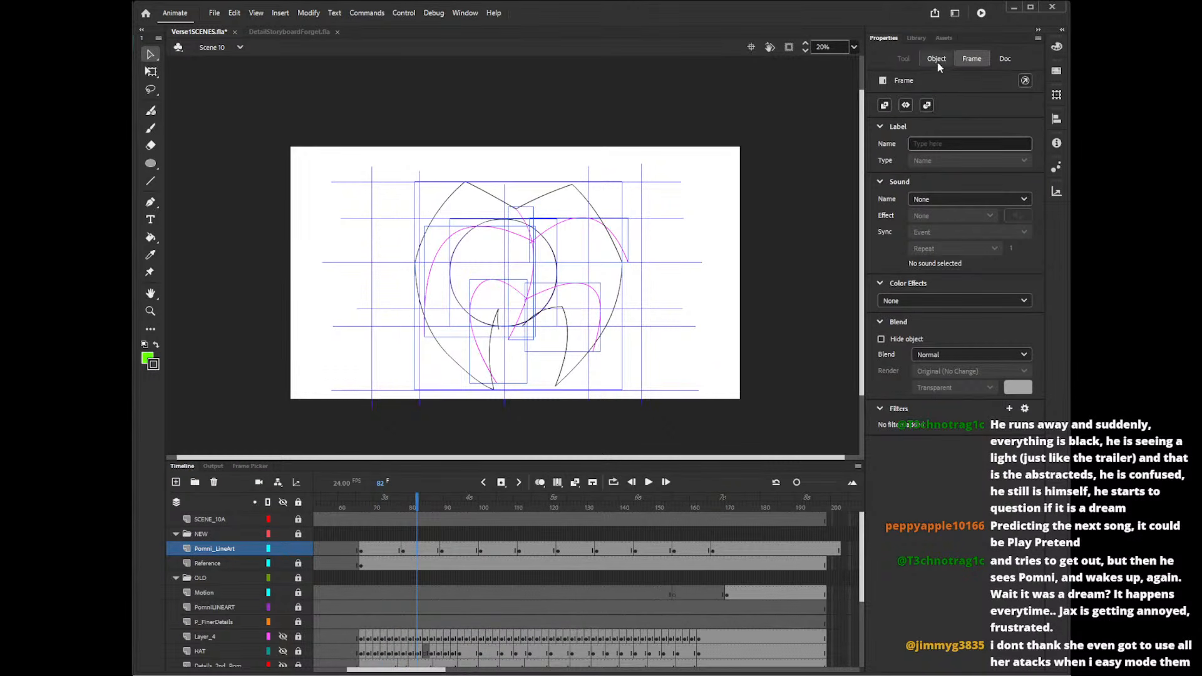
{"action": "left_click", "coordinate": [460, 549]}
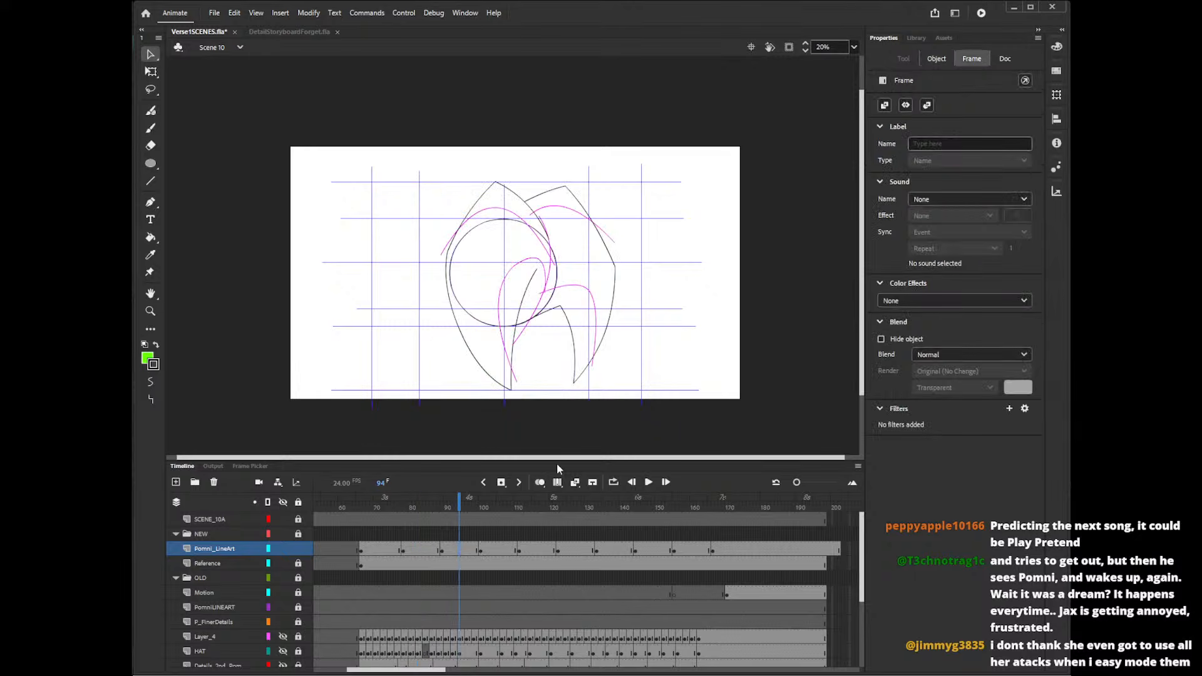
{"action": "left_click", "coordinate": [925, 103]}
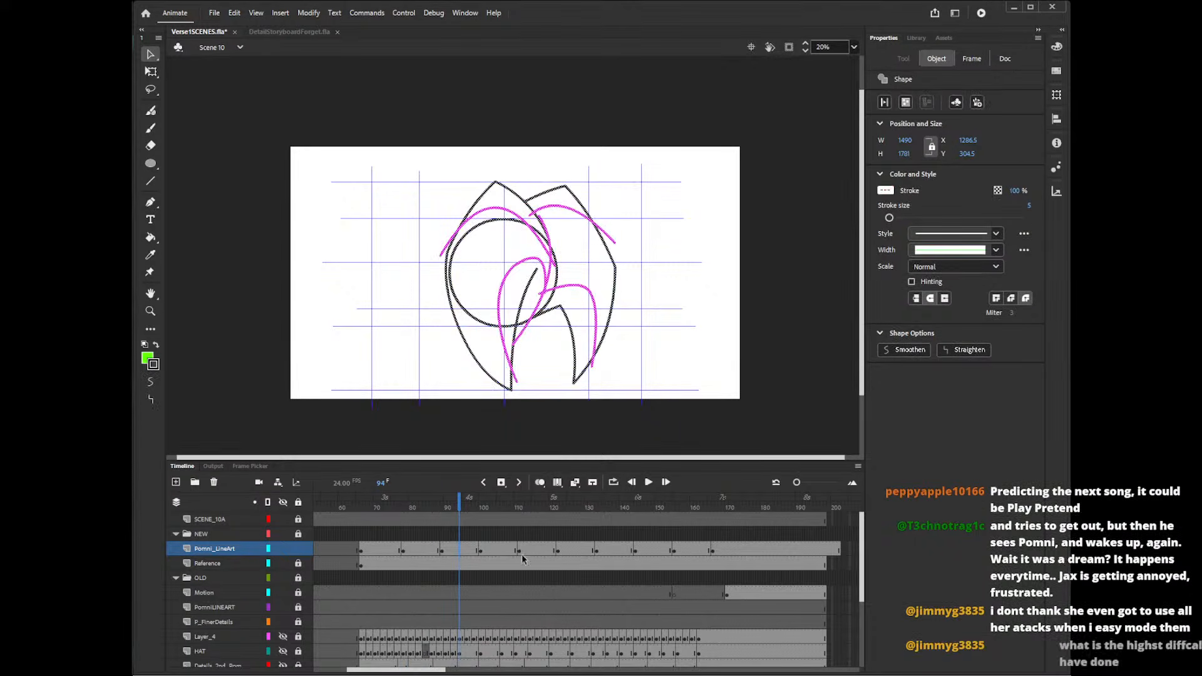
- Break apart the Pomni_LineArt drawing objects on frames 105 and 114 into plain shapes
{"action": "left_click", "coordinate": [498, 549]}
{"action": "left_click", "coordinate": [933, 59]}
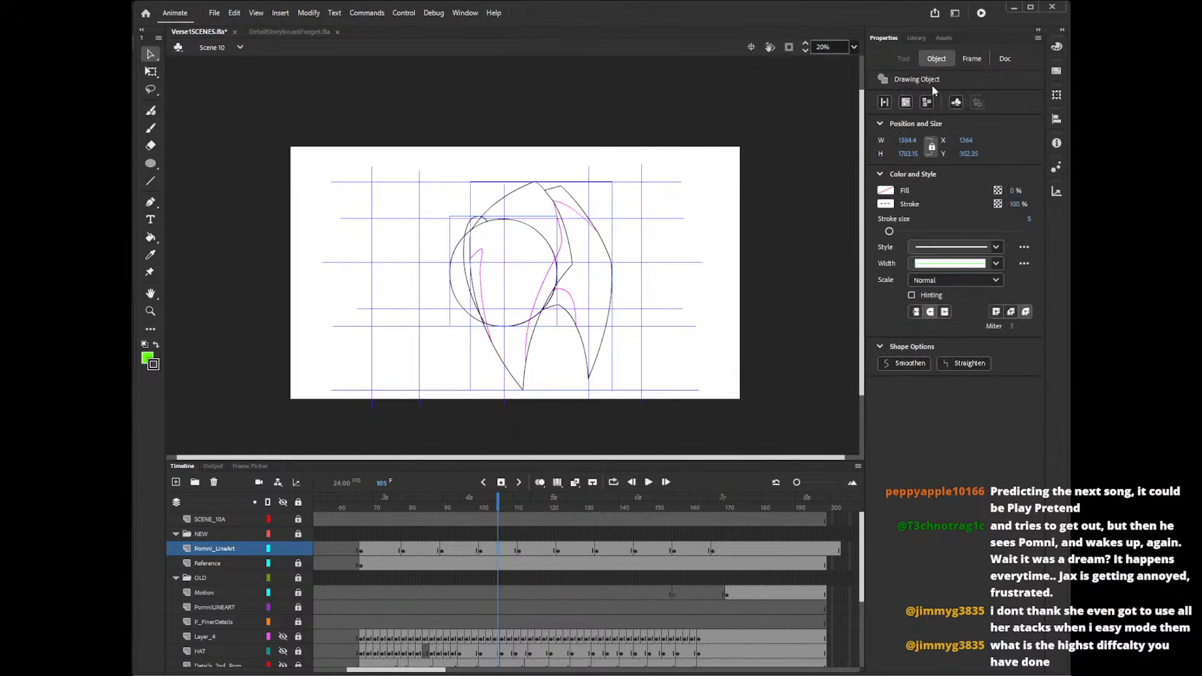
{"action": "left_click", "coordinate": [927, 103]}
{"action": "left_click", "coordinate": [531, 549]}
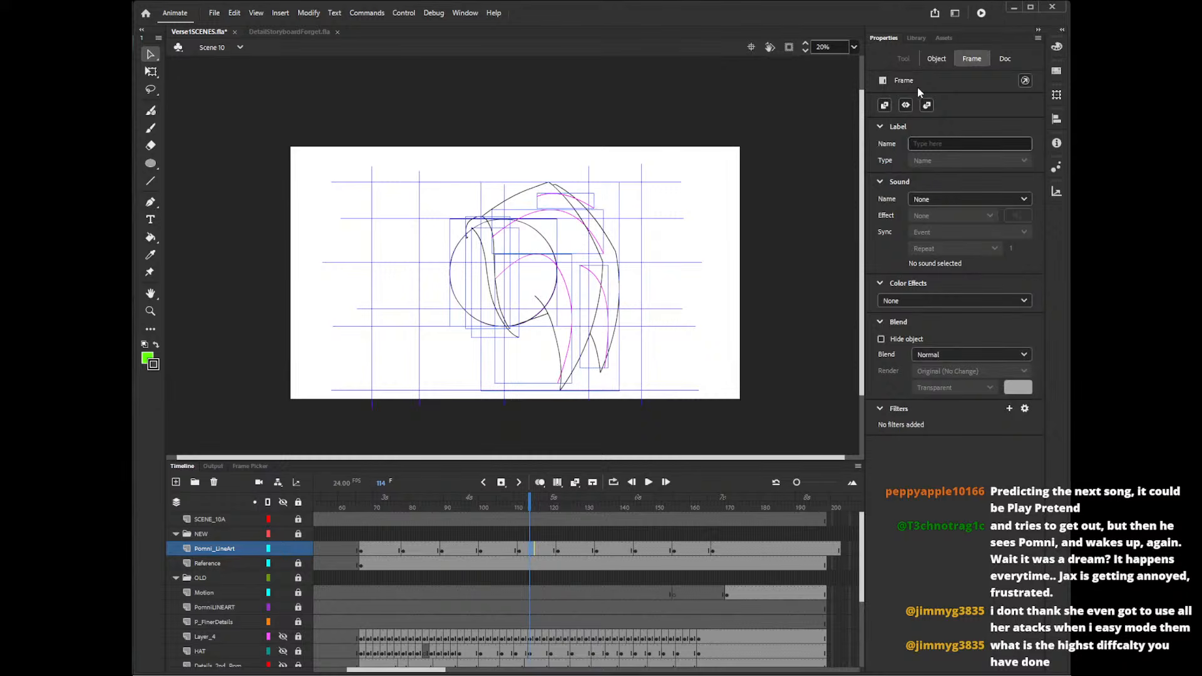
{"action": "left_click", "coordinate": [936, 60]}
{"action": "left_click", "coordinate": [926, 103]}
- Break apart the Pomni_LineArt drawing objects on frames 127 and 138 into plain shapes
{"action": "left_click", "coordinate": [578, 549]}
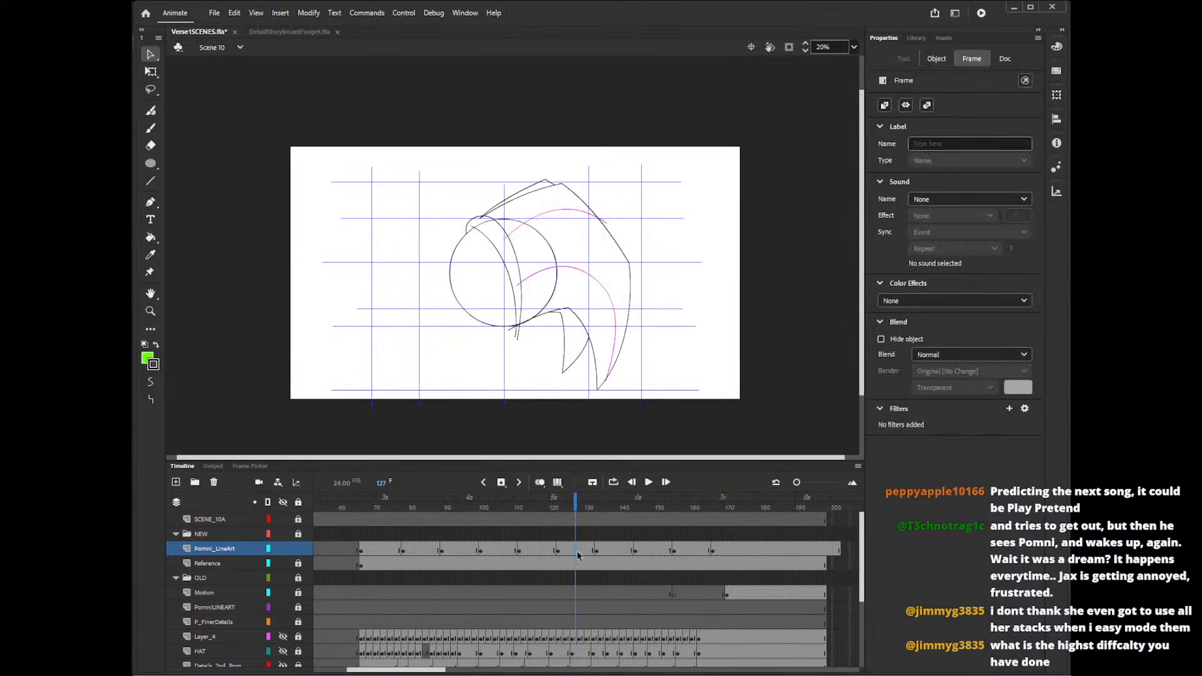
{"action": "left_click", "coordinate": [936, 59]}
{"action": "left_click", "coordinate": [927, 104]}
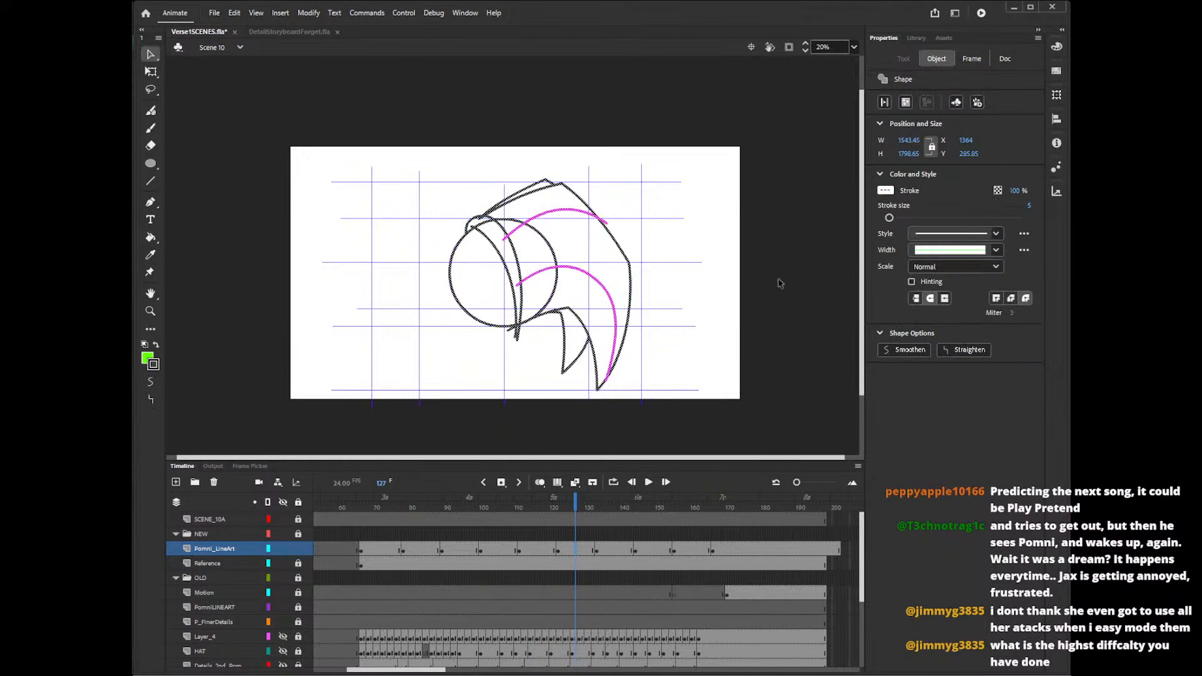
{"action": "left_click", "coordinate": [614, 549]}
{"action": "left_click", "coordinate": [937, 58]}
{"action": "left_click", "coordinate": [926, 104]}
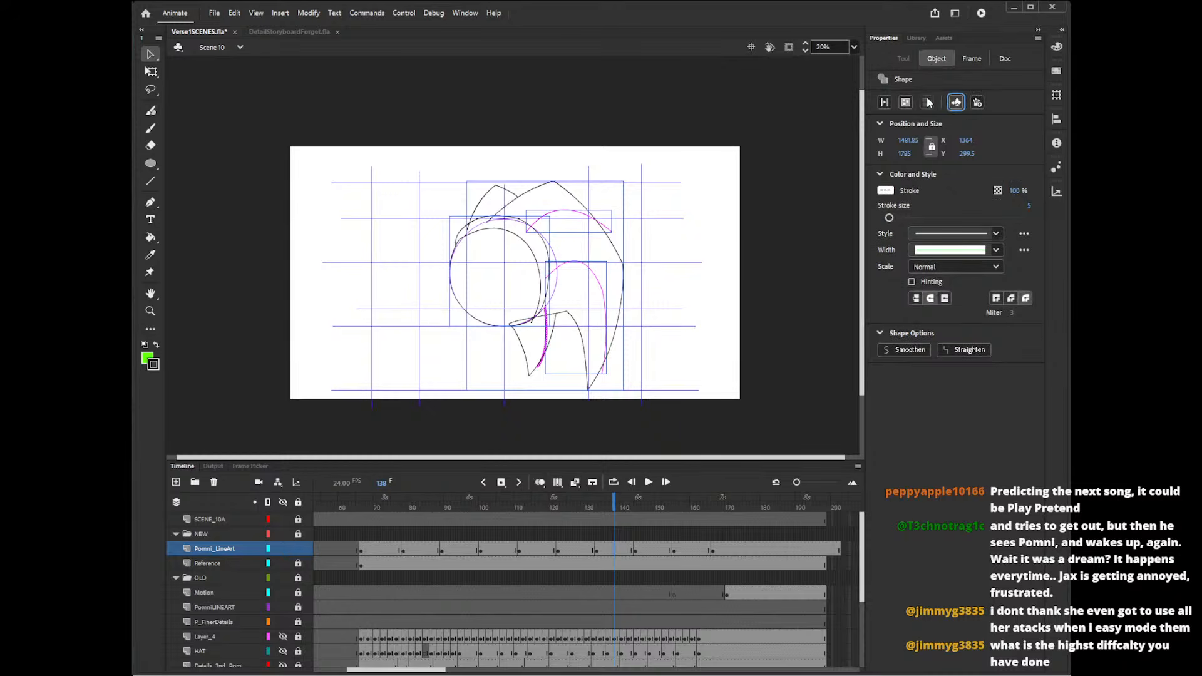
- Break apart the Pomni_LineArt drawing objects on frames 148 and 159 into plain shapes
{"action": "left_click", "coordinate": [649, 549]}
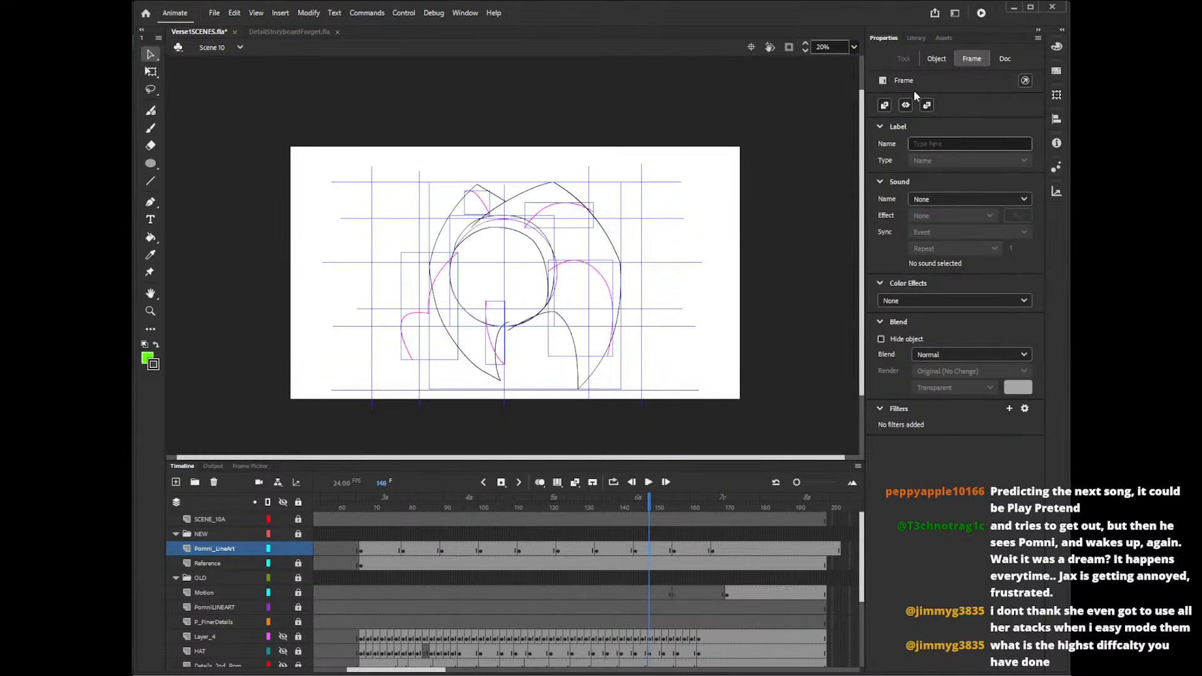
{"action": "left_click", "coordinate": [937, 58]}
{"action": "left_click", "coordinate": [926, 102]}
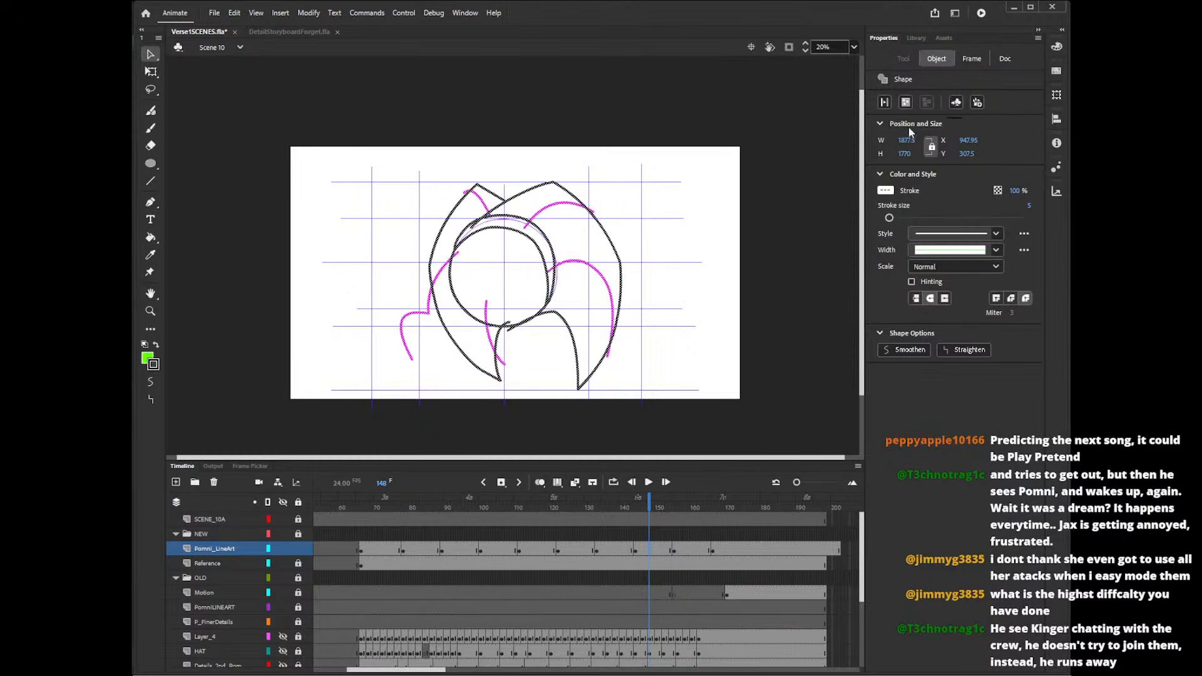
{"action": "left_click", "coordinate": [687, 550]}
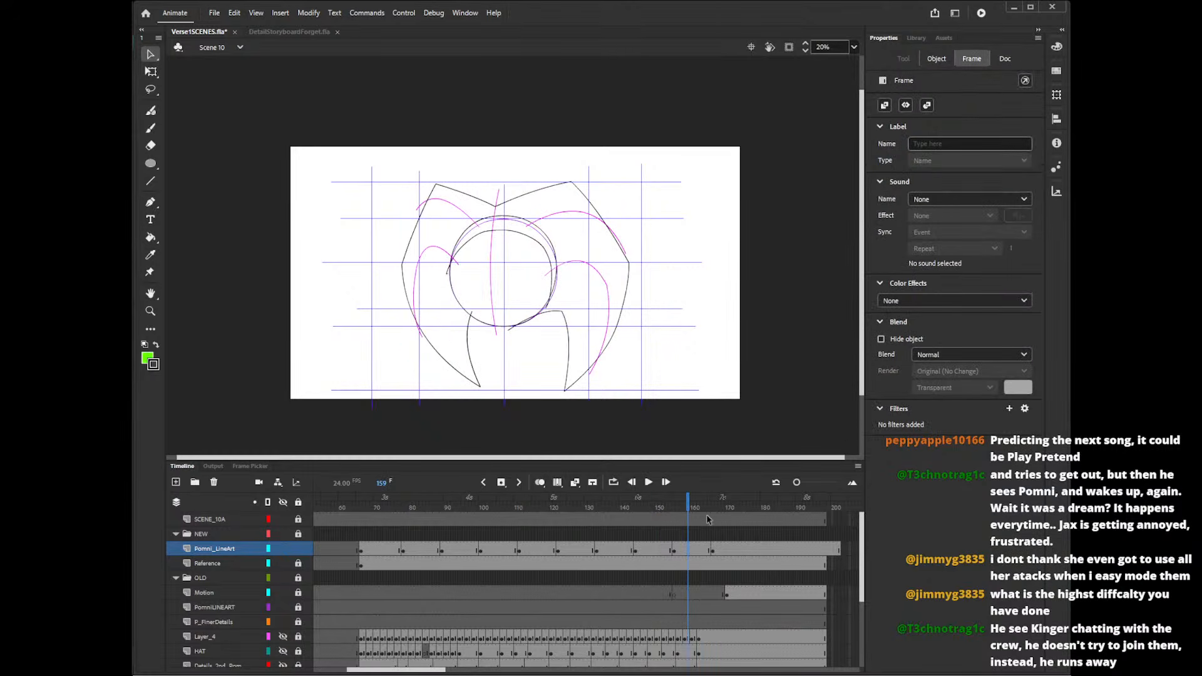
{"action": "left_click", "coordinate": [936, 58]}
{"action": "left_click", "coordinate": [926, 103]}
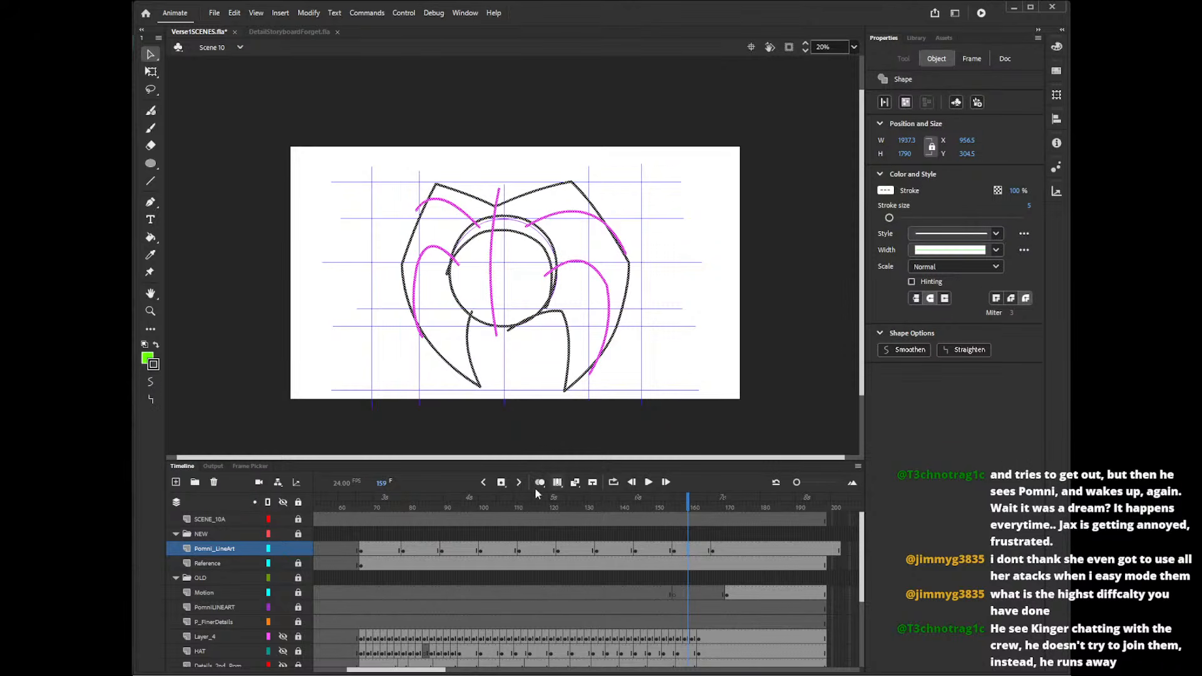
- Break apart the Pomni_LineArt drawing objects on frame 168 and deselect the artwork
{"action": "left_click", "coordinate": [719, 551]}
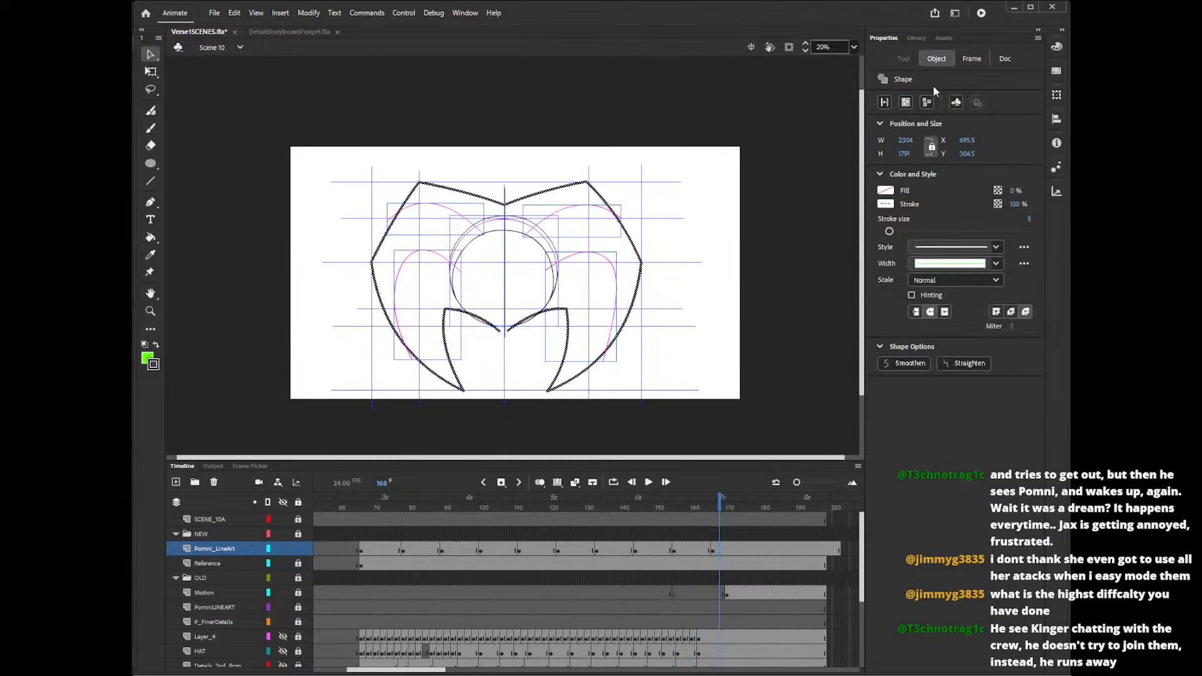
{"action": "left_click", "coordinate": [926, 103]}
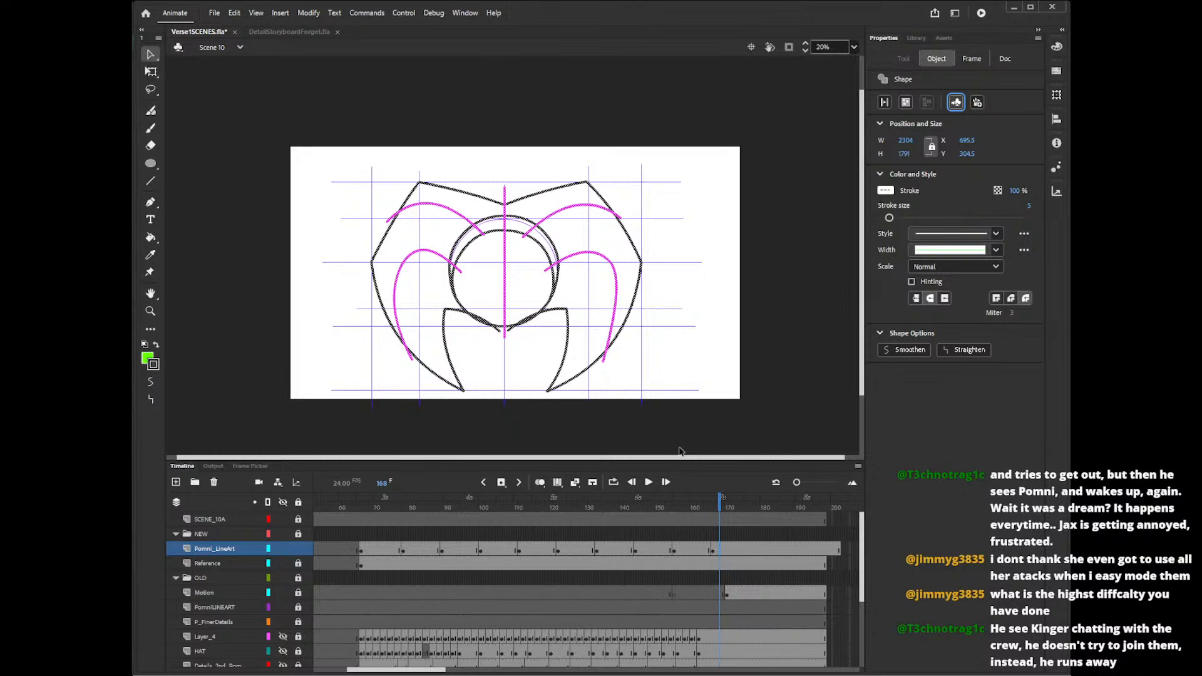
{"action": "left_click", "coordinate": [685, 283]}
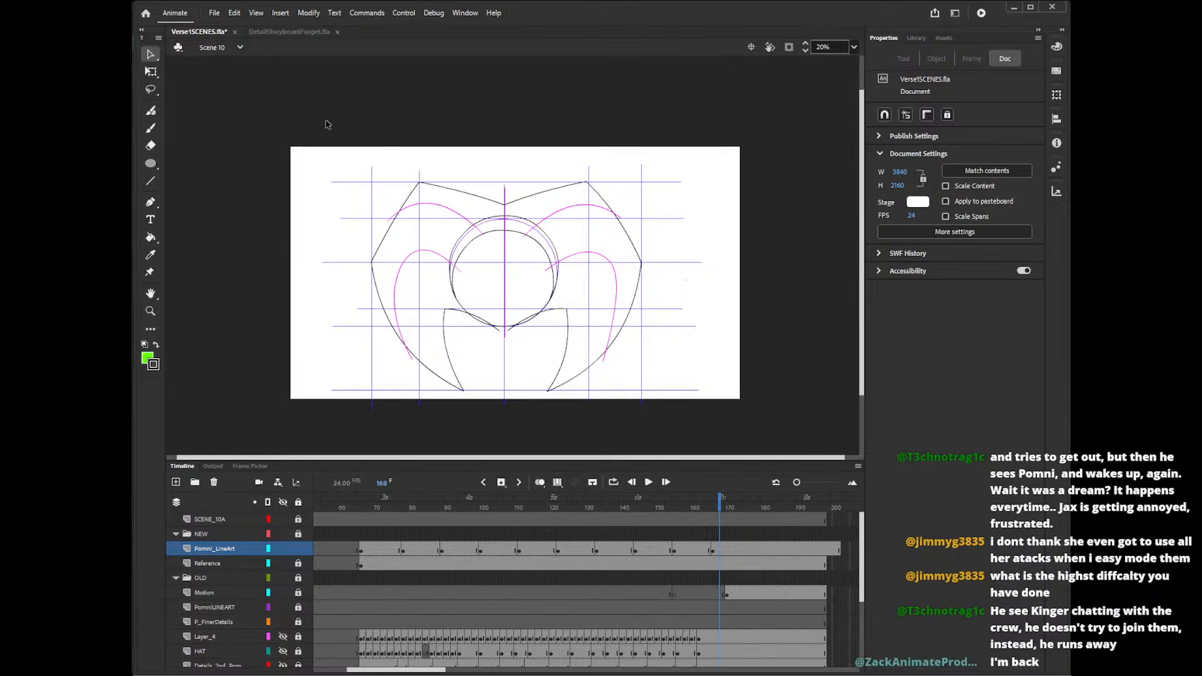
- Pick up the blue of Pomni's hat in Scene 5 as the Paint Bucket fill colour and return to Scene 10
{"action": "left_click", "coordinate": [241, 48]}
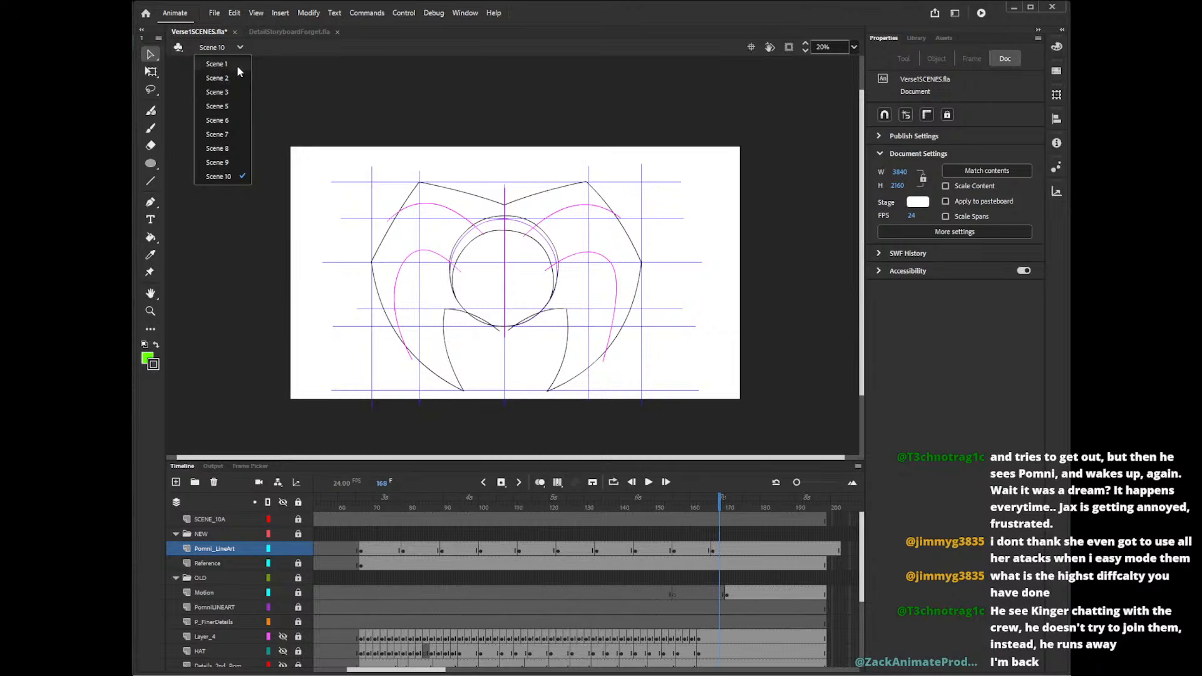
{"action": "left_click", "coordinate": [233, 107]}
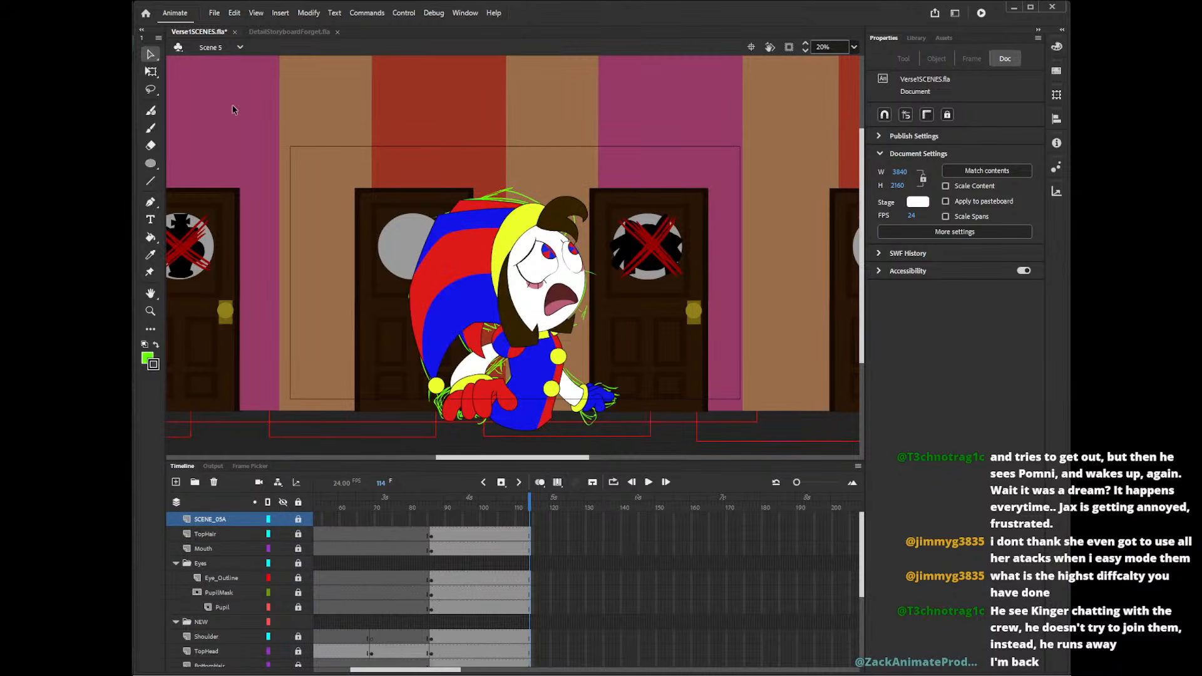
{"action": "key", "text": "k"}
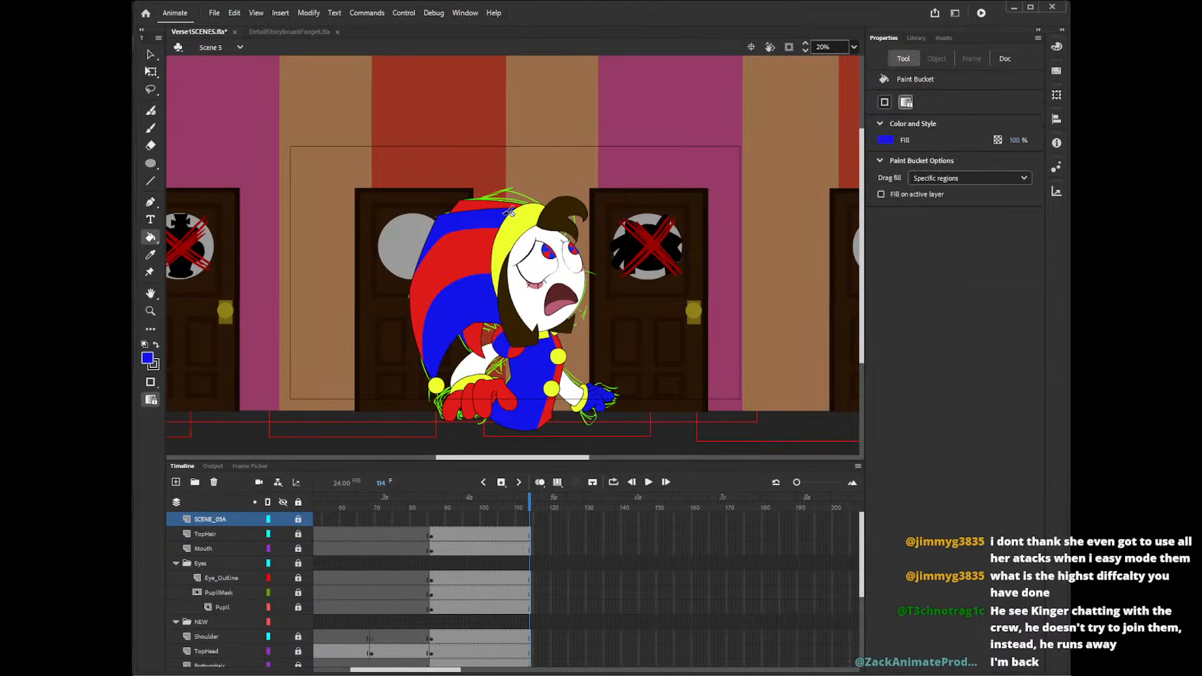
{"action": "left_click", "coordinate": [240, 48]}
{"action": "left_click", "coordinate": [237, 174]}
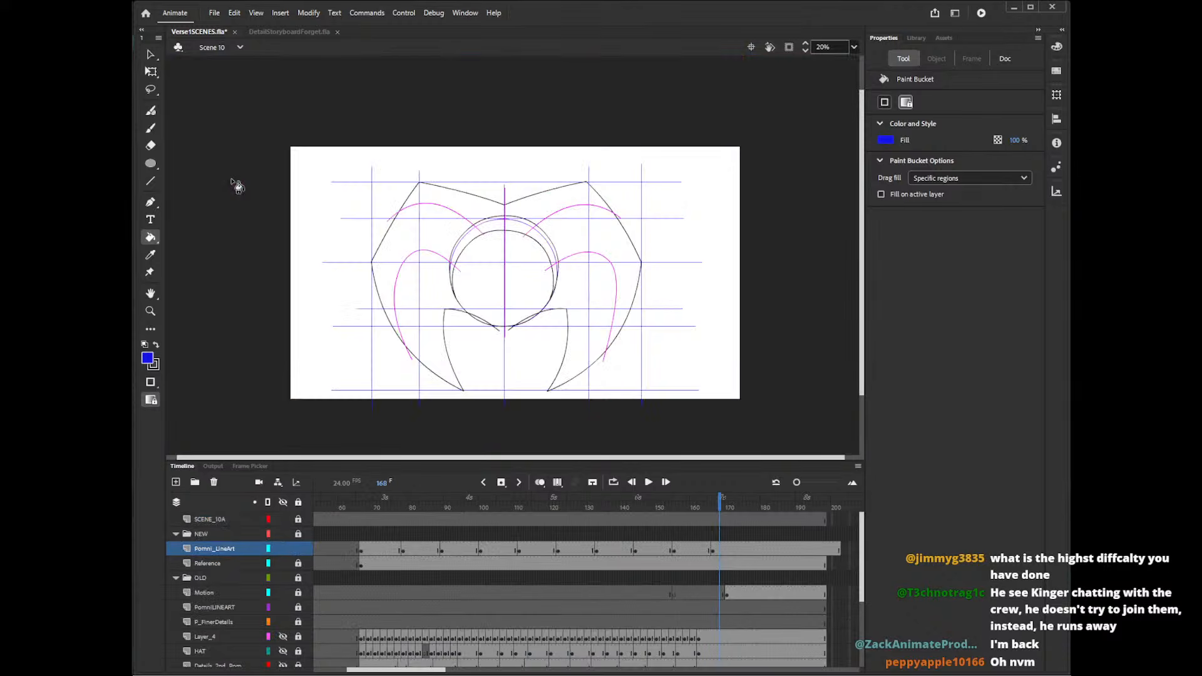
- Fill the upper-left, right and lower-left hat stripes on frame 168 with blue
{"action": "left_click", "coordinate": [485, 225]}
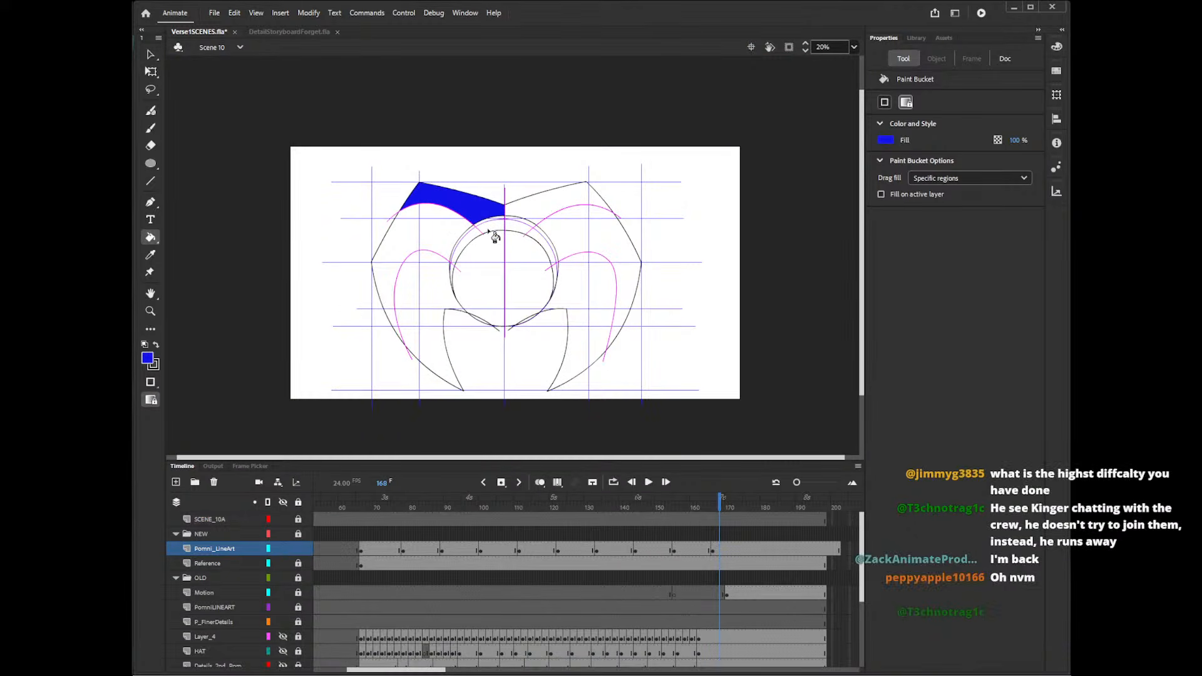
{"action": "left_click", "coordinate": [568, 238]}
{"action": "left_click", "coordinate": [451, 305]}
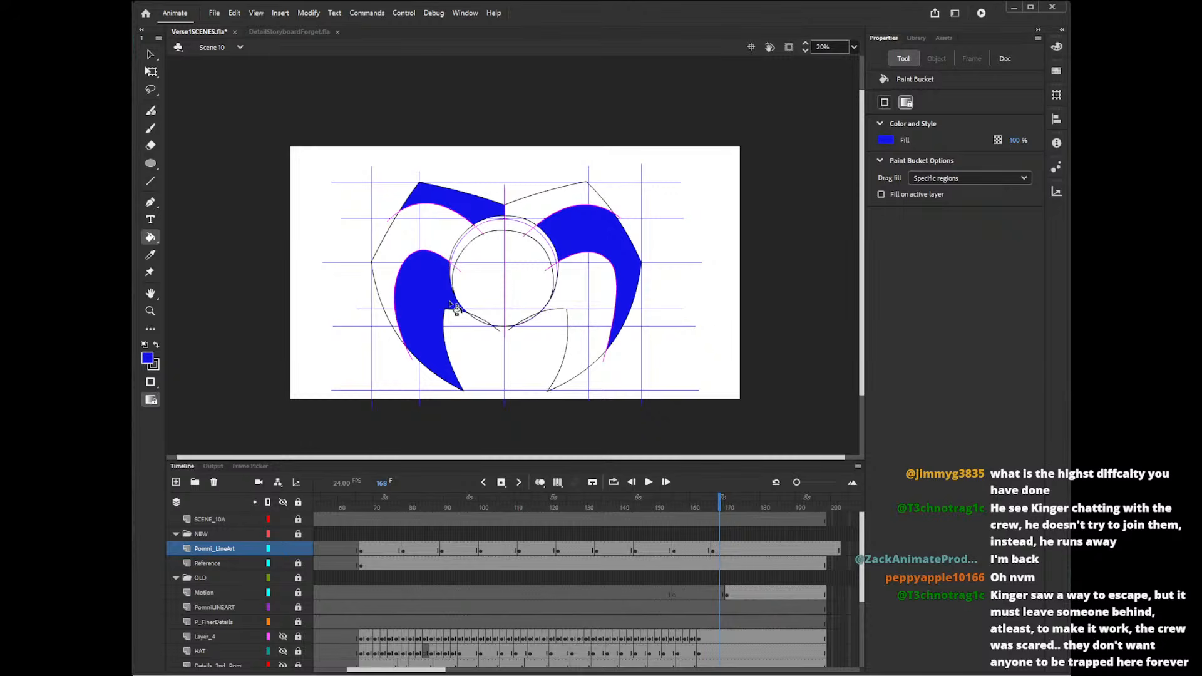
- Fill the matching upper-left, lower-left and right hat stripes on frame 160 with blue
{"action": "left_click", "coordinate": [692, 508]}
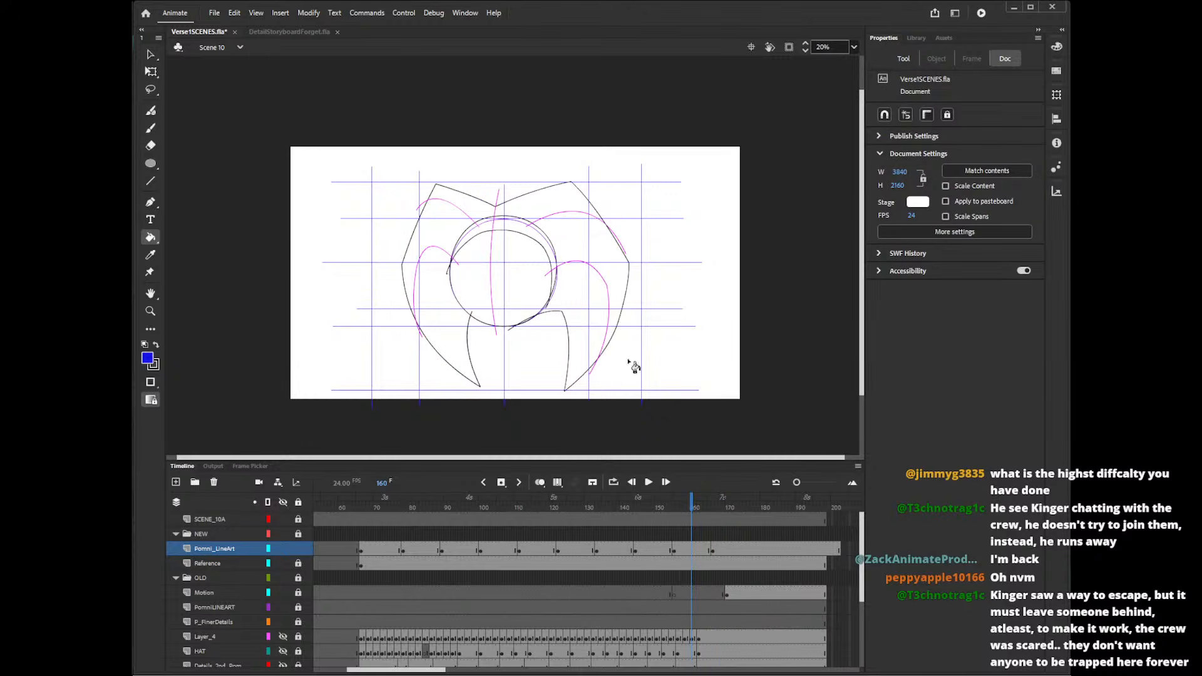
{"action": "left_click", "coordinate": [475, 214]}
{"action": "left_click", "coordinate": [442, 275]}
{"action": "left_click", "coordinate": [591, 258]}
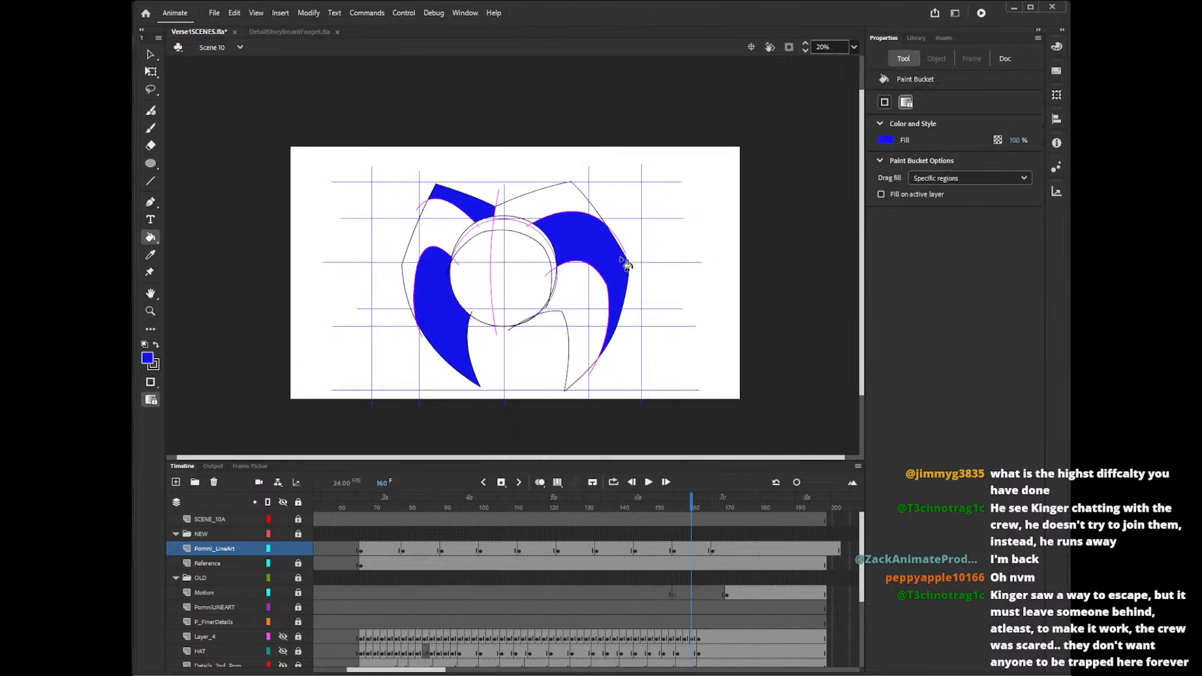
- Fill the upper-left tip, lower-left stripe and right stripe of the hat on frame 148 with blue, comparing with frame 157
{"action": "left_click", "coordinate": [654, 508]}
{"action": "left_click", "coordinate": [494, 202]}
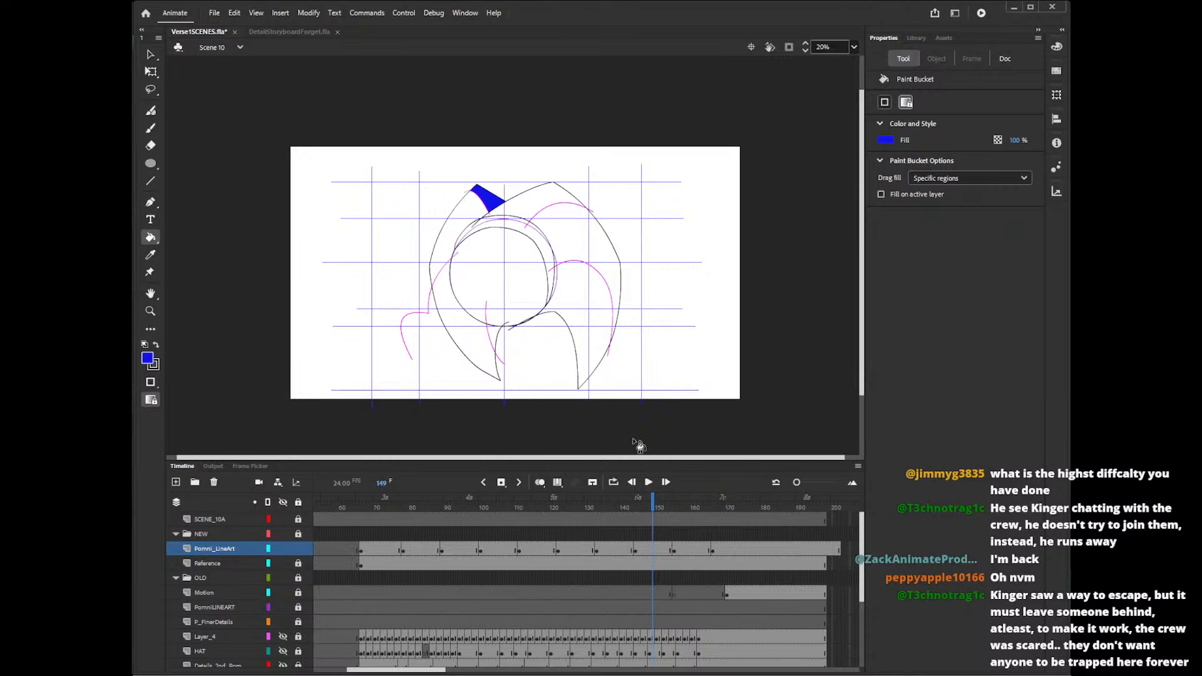
{"action": "left_click", "coordinate": [679, 508]}
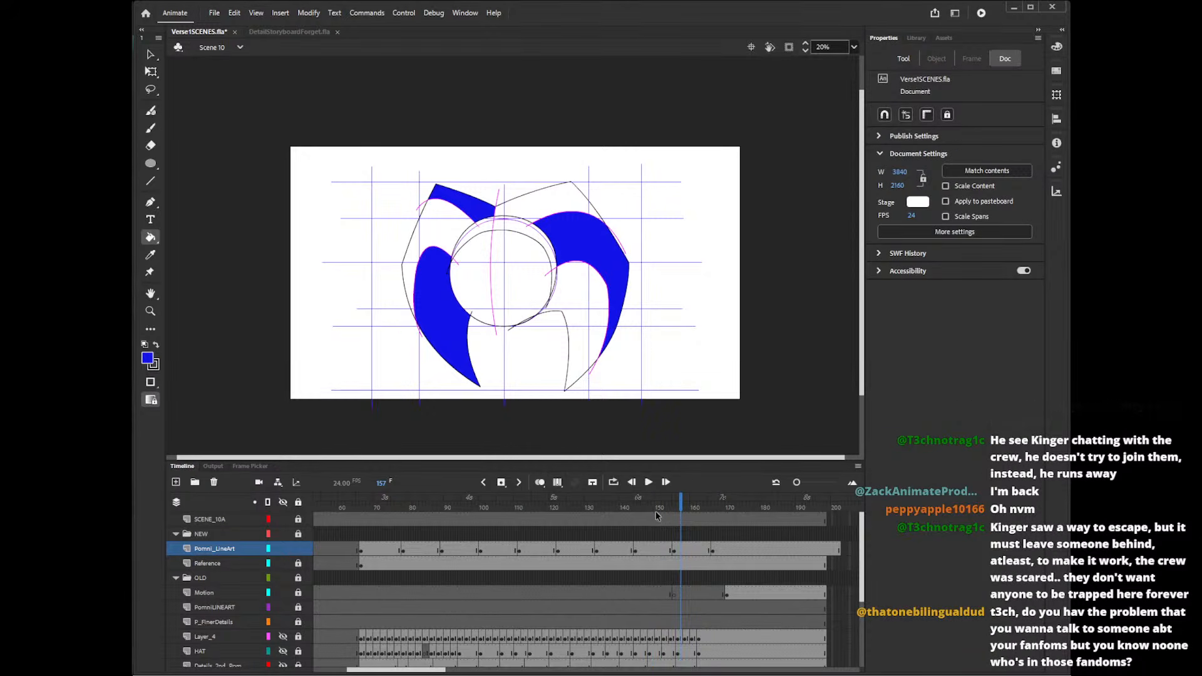
{"action": "left_click", "coordinate": [659, 511]}
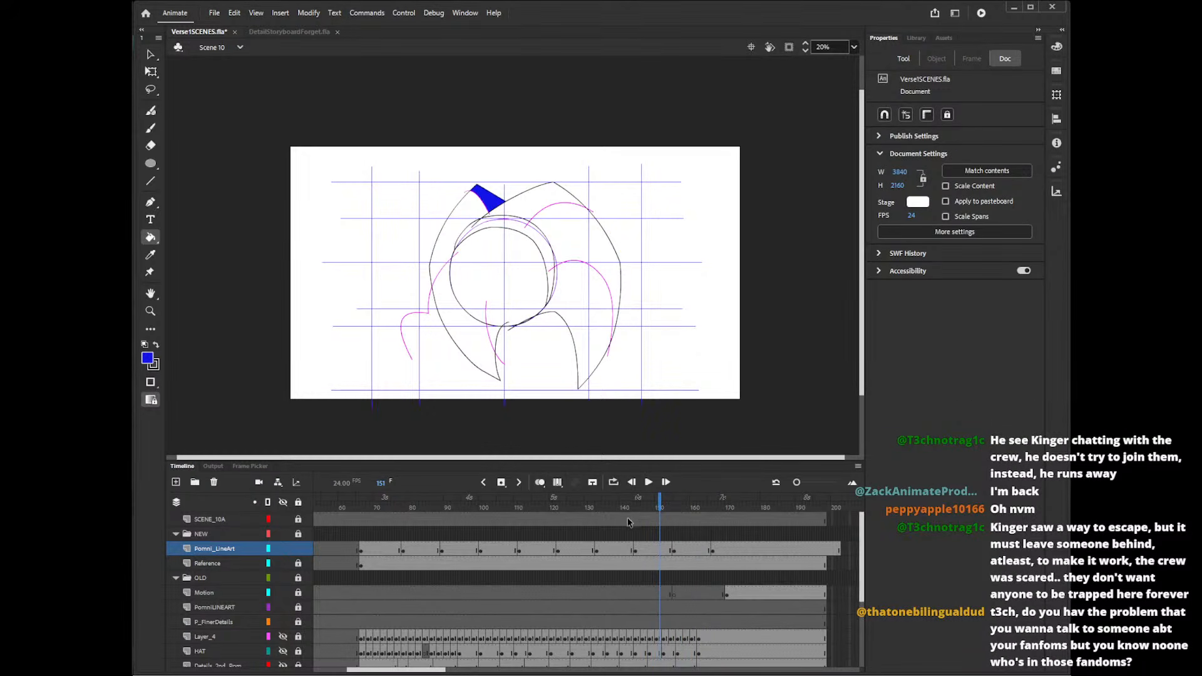
{"action": "left_click", "coordinate": [684, 508]}
{"action": "left_click", "coordinate": [649, 512]}
{"action": "left_click", "coordinate": [487, 339]}
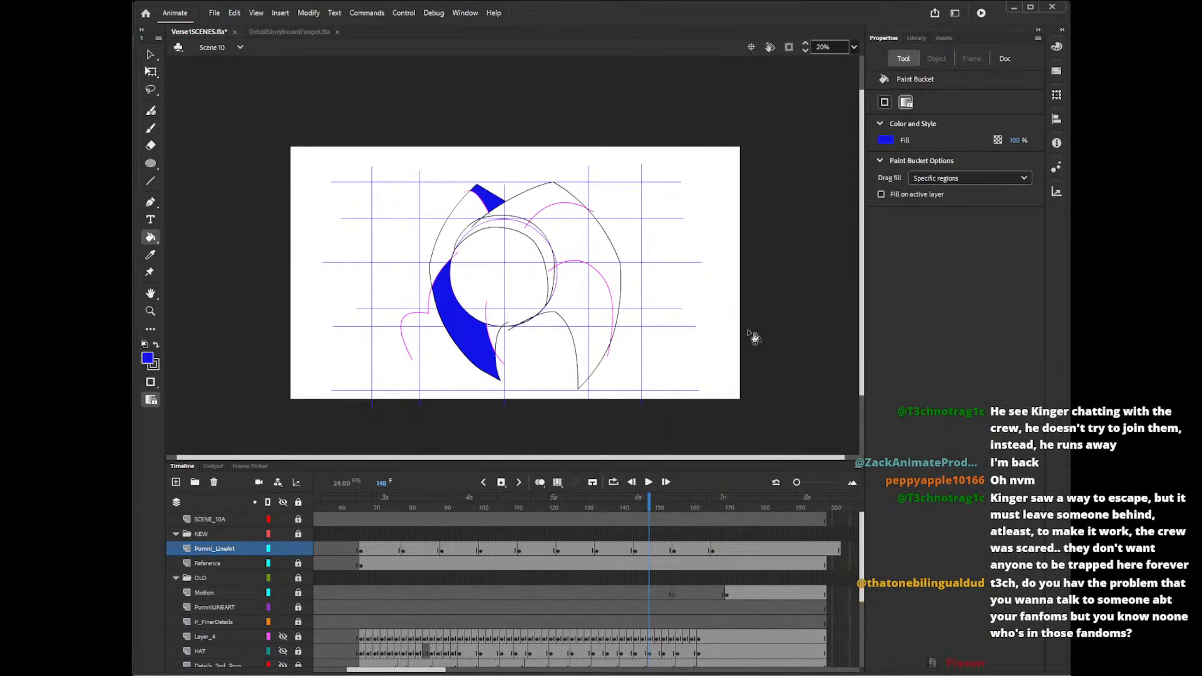
{"action": "left_click", "coordinate": [596, 243]}
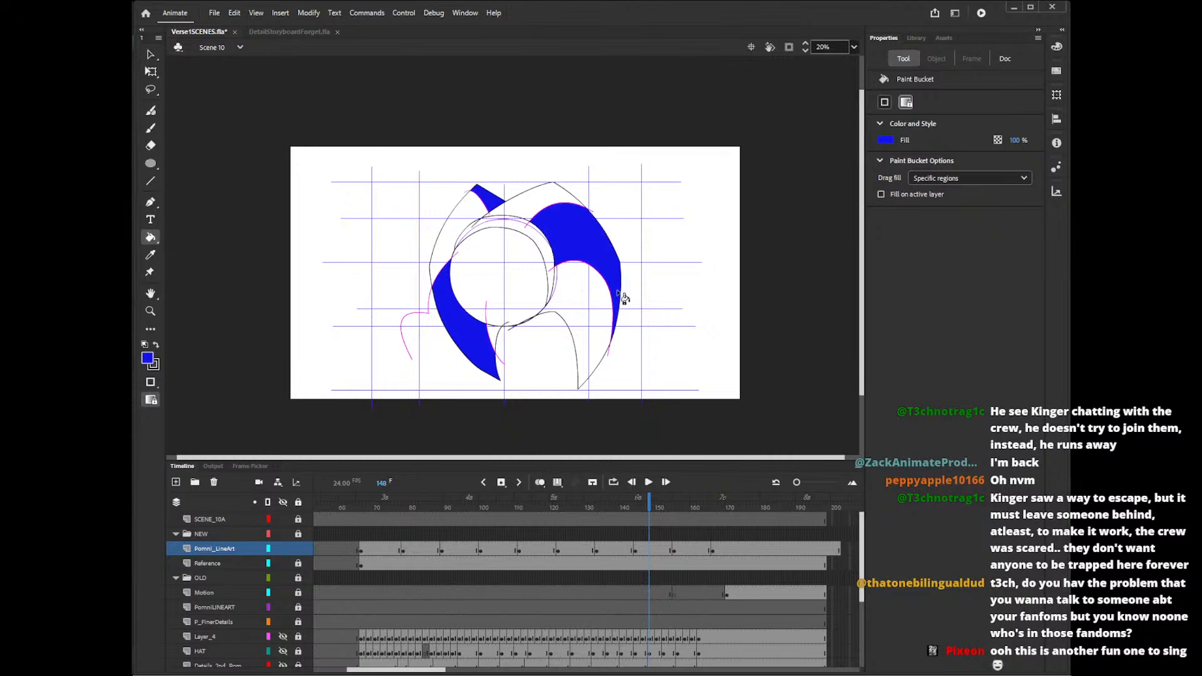
- Fill the hat's right stripe, lower inner point and upper-left tip on frame 138 with blue, comparing with the neighbouring drawings
{"action": "left_click", "coordinate": [622, 510]}
{"action": "left_click", "coordinate": [586, 256]}
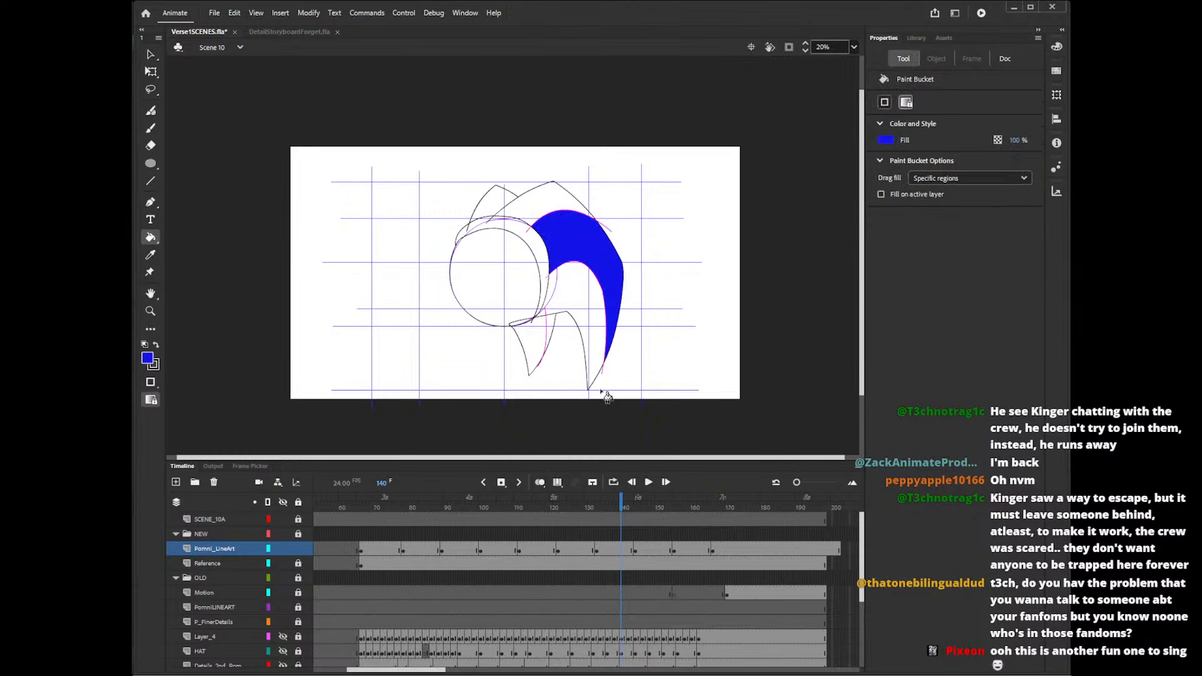
{"action": "left_click_drag", "start_coordinate": [644, 508], "coordinate": [614, 509]}
{"action": "left_click", "coordinate": [534, 354]}
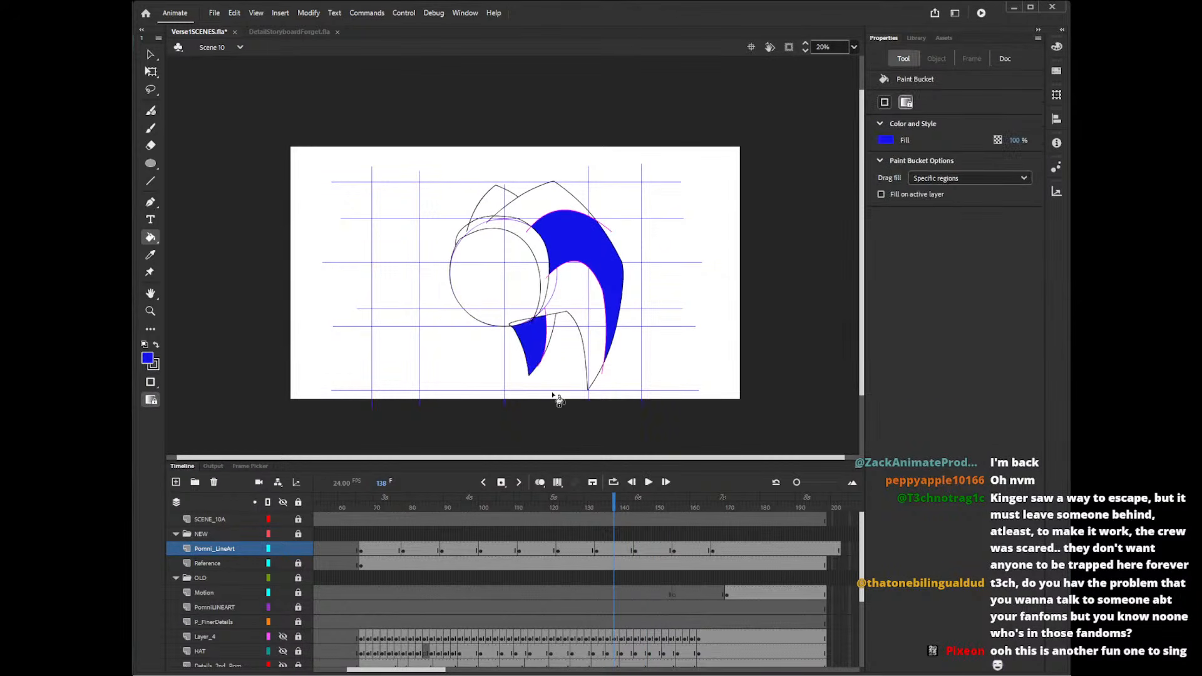
{"action": "left_click", "coordinate": [585, 508]}
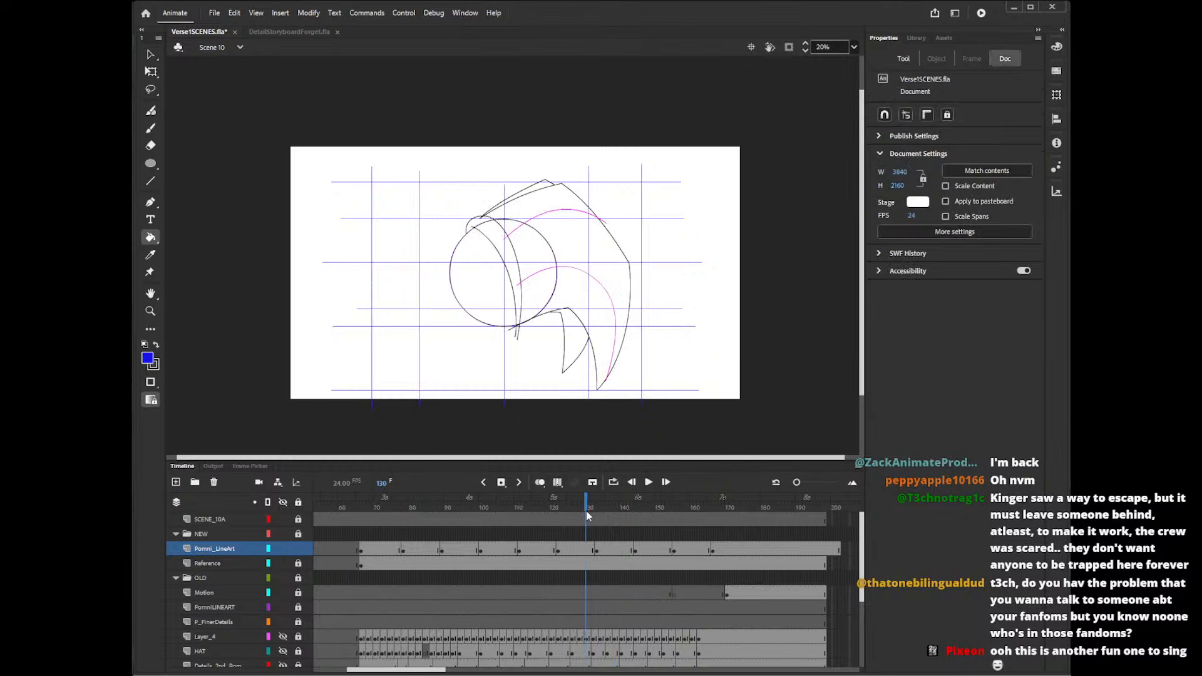
{"action": "left_click", "coordinate": [618, 505]}
{"action": "left_click", "coordinate": [645, 506]}
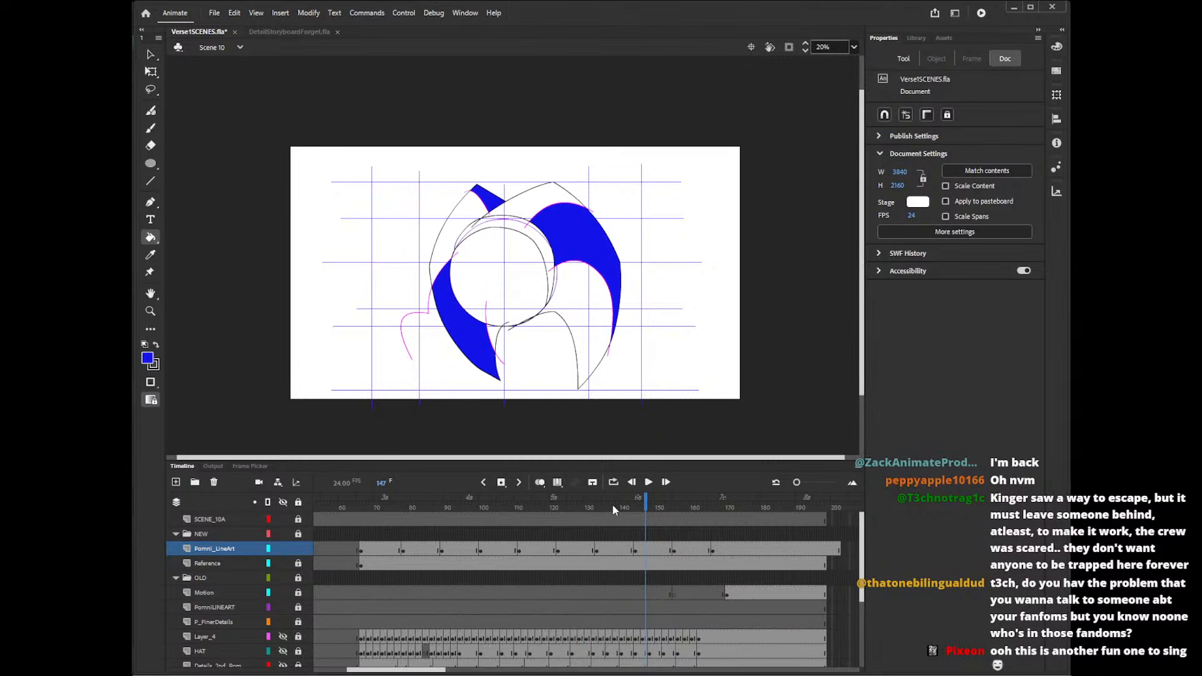
{"action": "left_click", "coordinate": [614, 508]}
{"action": "left_click", "coordinate": [496, 207]}
- Fill the thin top sliver, the large right stripe and the lower inner point of the hat on frame 128 with blue
{"action": "left_click", "coordinate": [578, 508]}
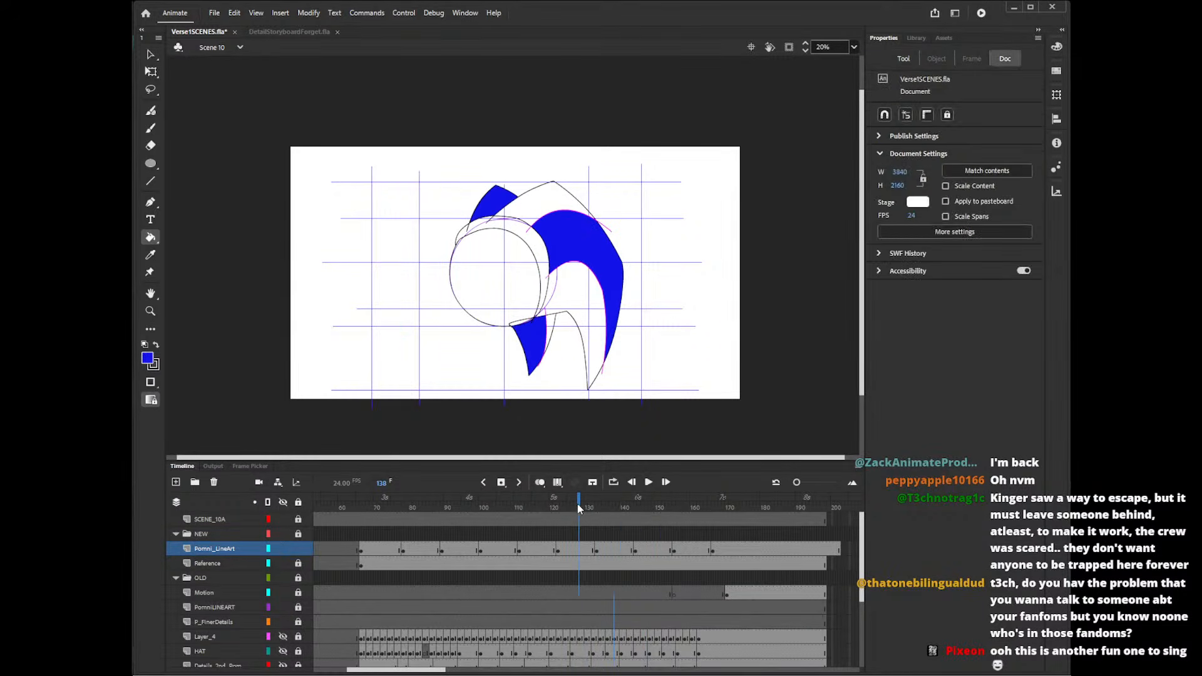
{"action": "left_click", "coordinate": [546, 184]}
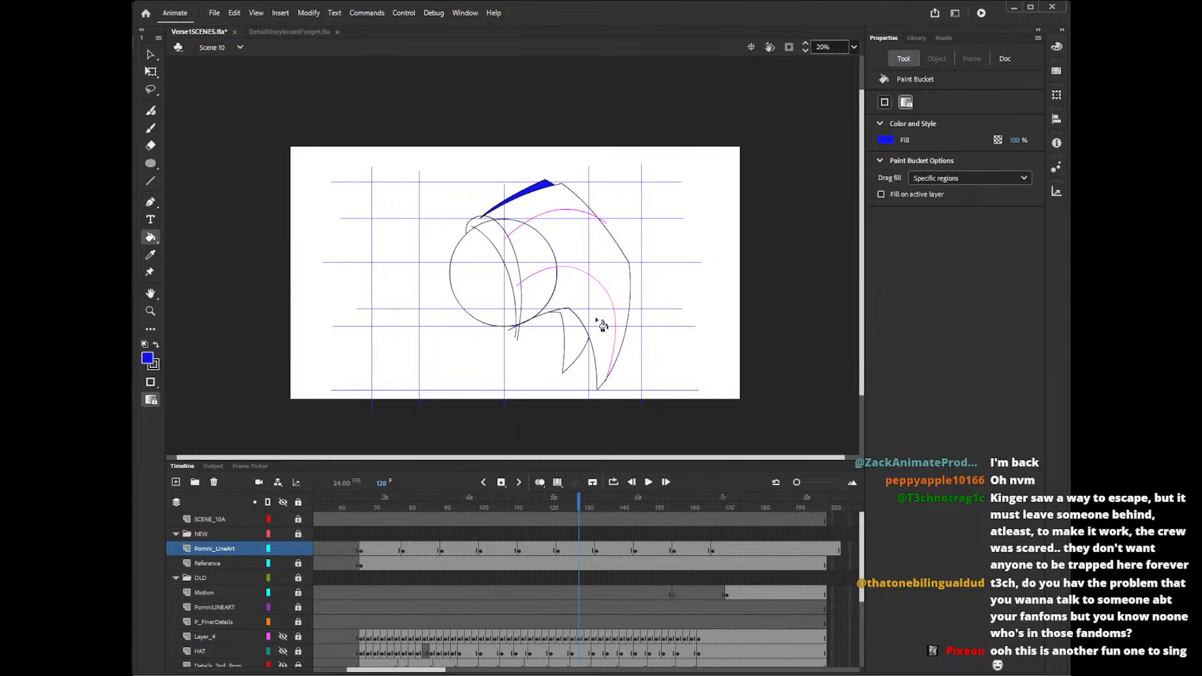
{"action": "left_click", "coordinate": [613, 284]}
{"action": "left_click", "coordinate": [575, 360]}
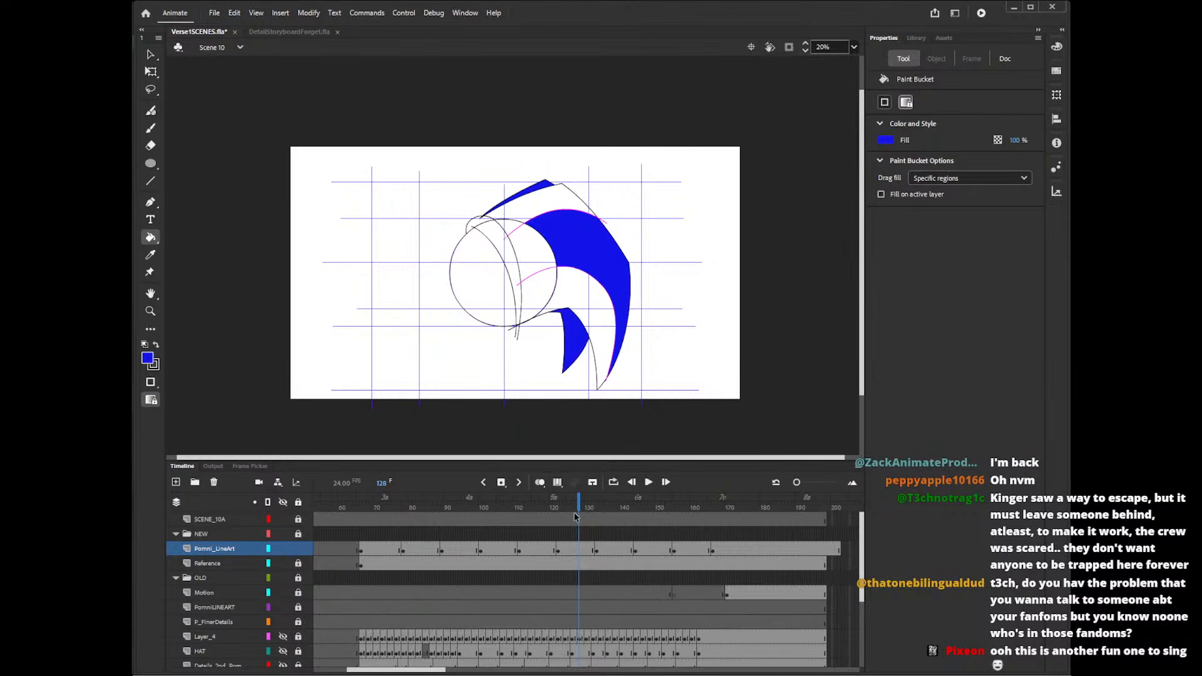
- Fill the lower-right point, thin top sliver and large middle stripe of the hat on frame 118 with blue
{"action": "left_click", "coordinate": [542, 506]}
{"action": "left_click", "coordinate": [604, 346]}
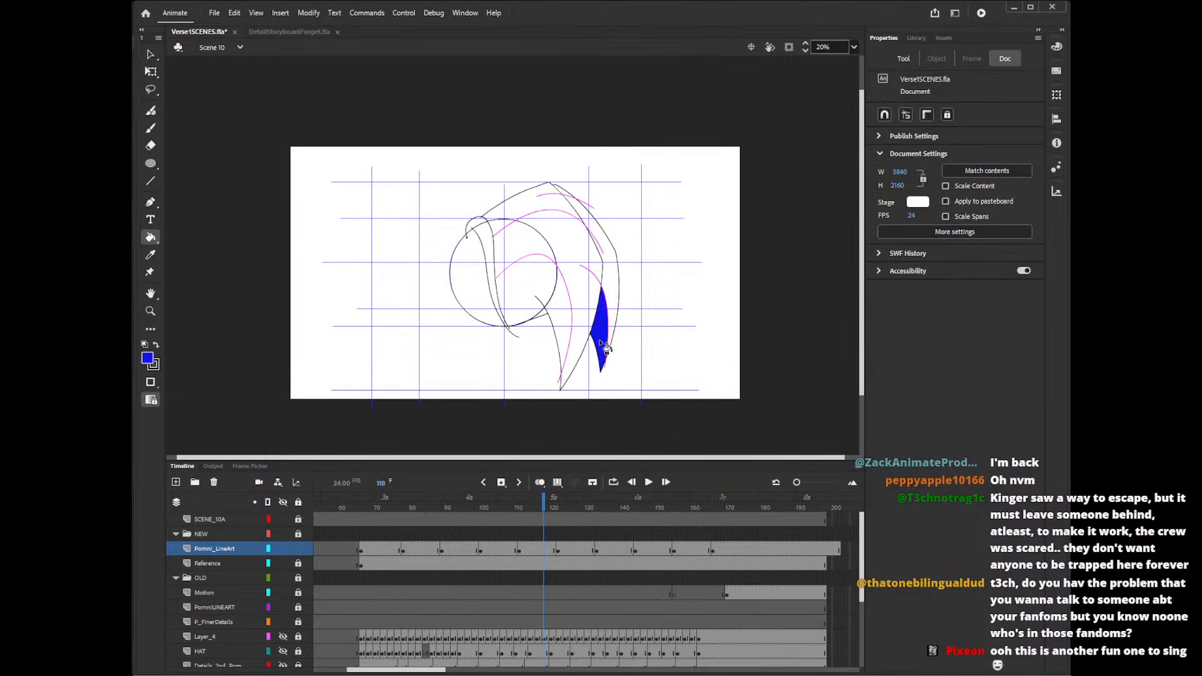
{"action": "left_click", "coordinate": [565, 194]}
{"action": "left_click", "coordinate": [571, 257]}
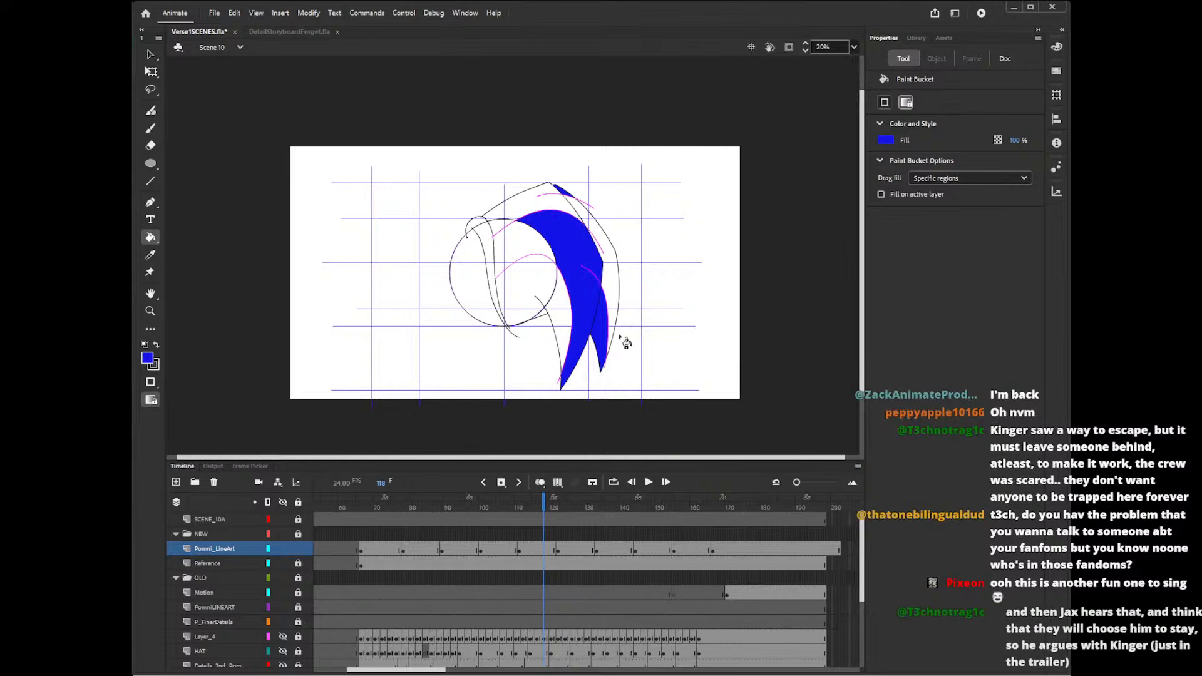
{"action": "left_click", "coordinate": [542, 244]}
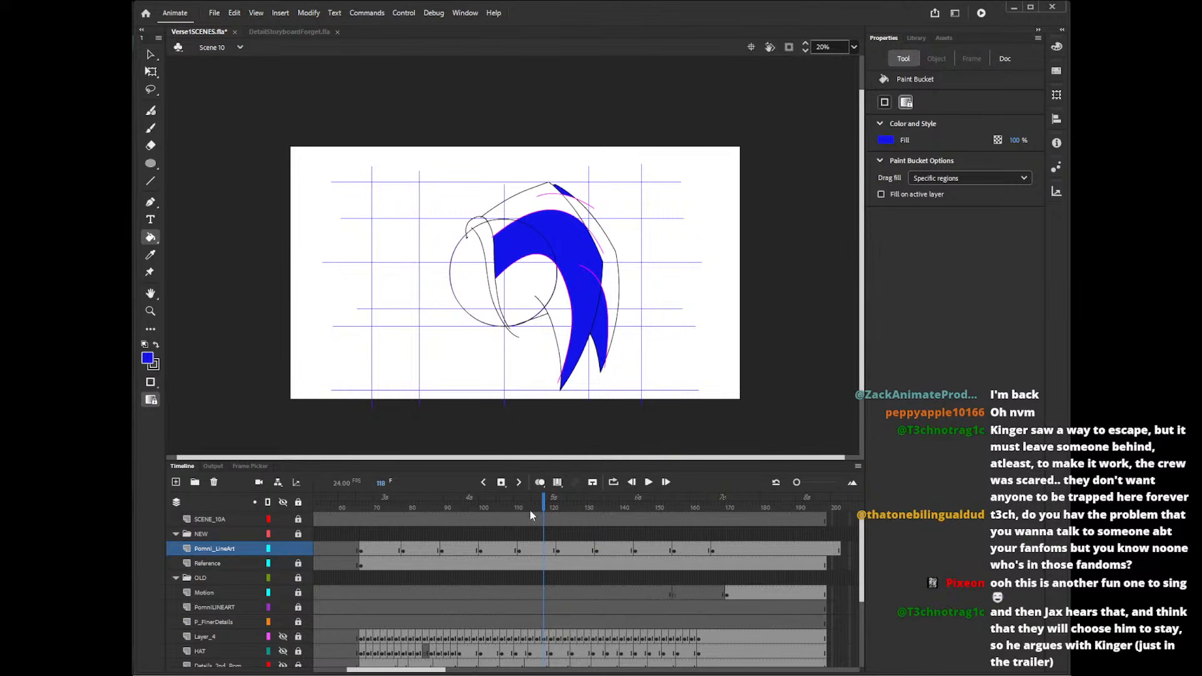
- Fill the hat's large left section, upper-right edge sliver and small lower inner piece on frame 107 with blue
{"action": "left_click", "coordinate": [506, 505]}
{"action": "left_click", "coordinate": [514, 258]}
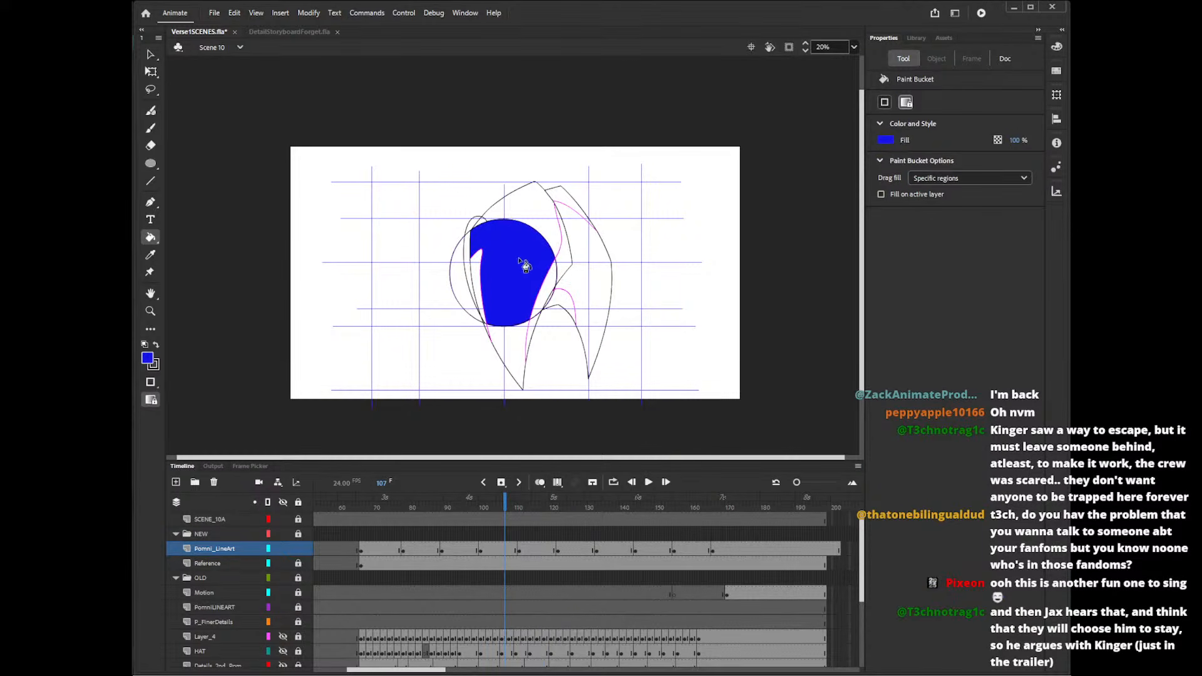
{"action": "left_click", "coordinate": [549, 237]}
{"action": "left_click", "coordinate": [521, 354]}
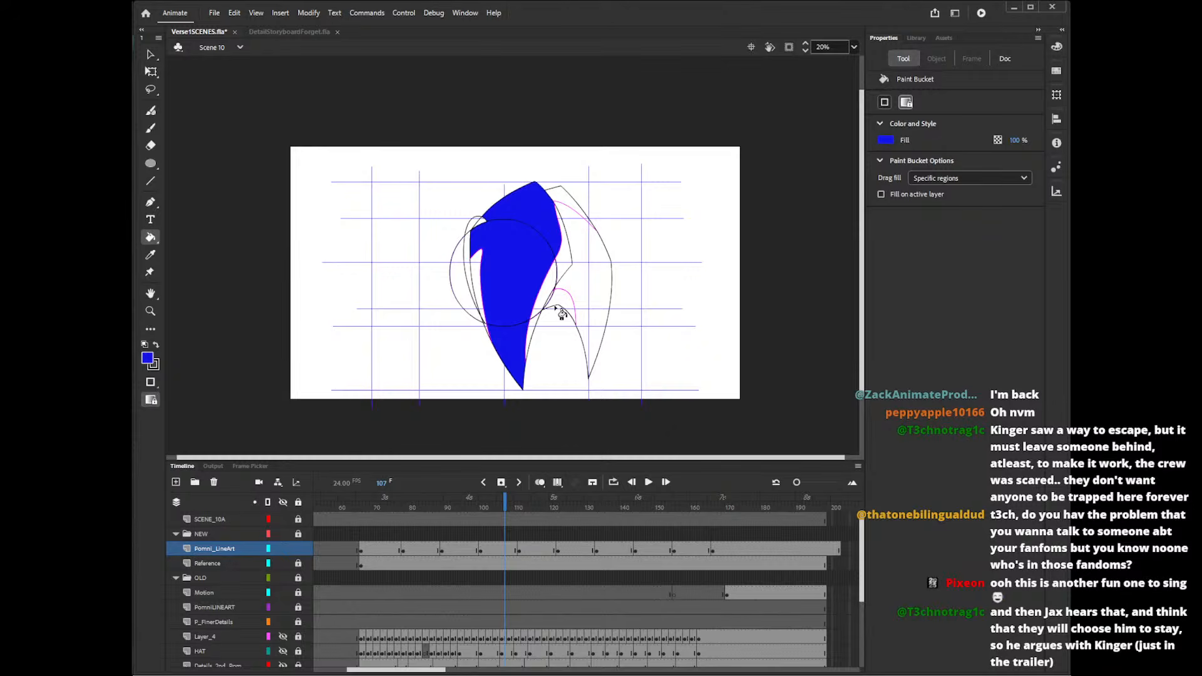
{"action": "left_click", "coordinate": [572, 205]}
{"action": "left_click", "coordinate": [569, 304]}
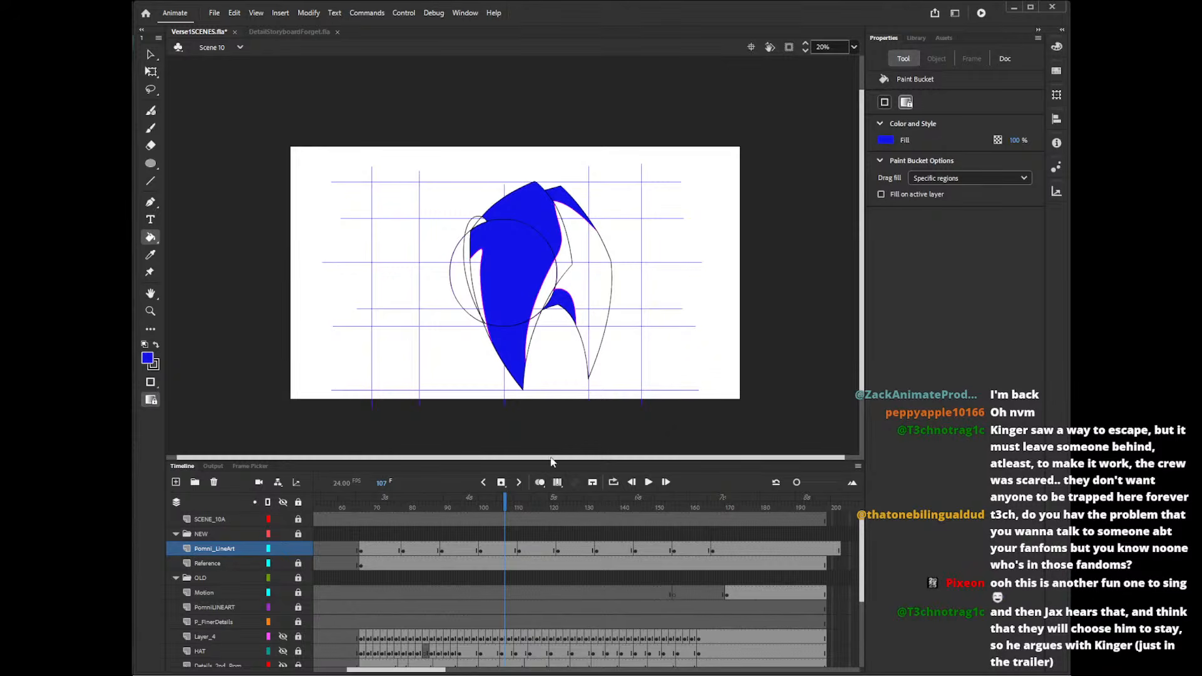
- Fill the hat's upper-right tip, lower-right stripe and large left stripe on frame 95 with blue
{"action": "left_click_drag", "start_coordinate": [543, 508], "coordinate": [494, 508]}
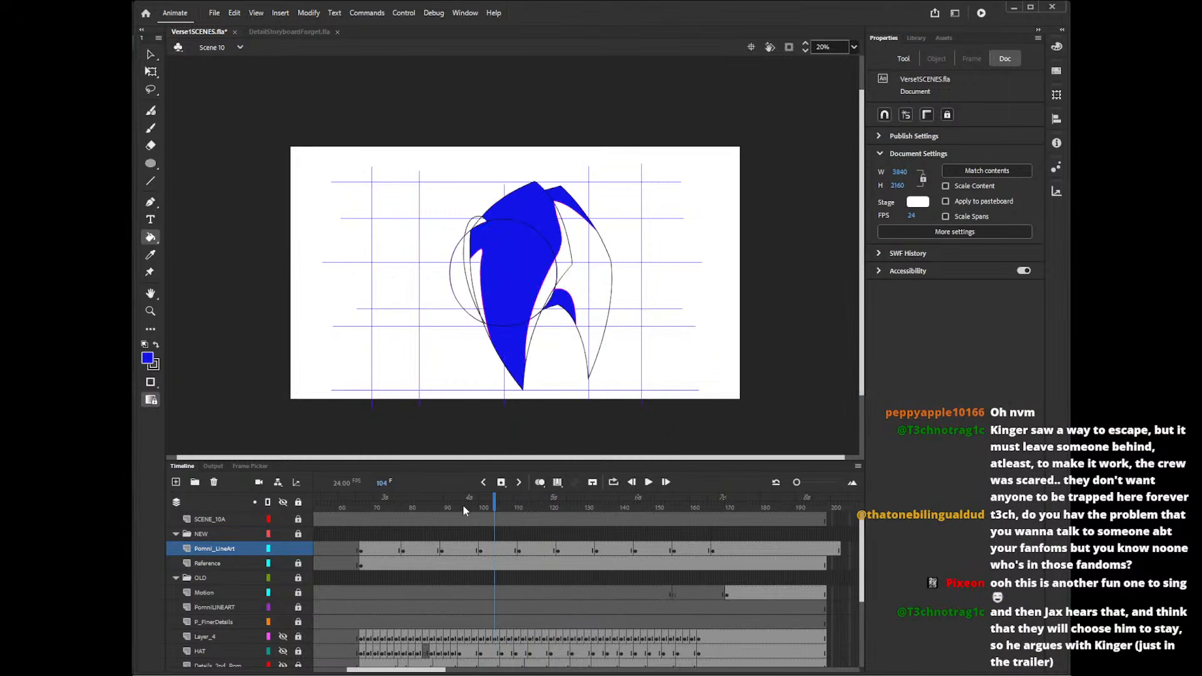
{"action": "left_click", "coordinate": [464, 504]}
{"action": "left_click", "coordinate": [567, 200]}
{"action": "left_click", "coordinate": [575, 306]}
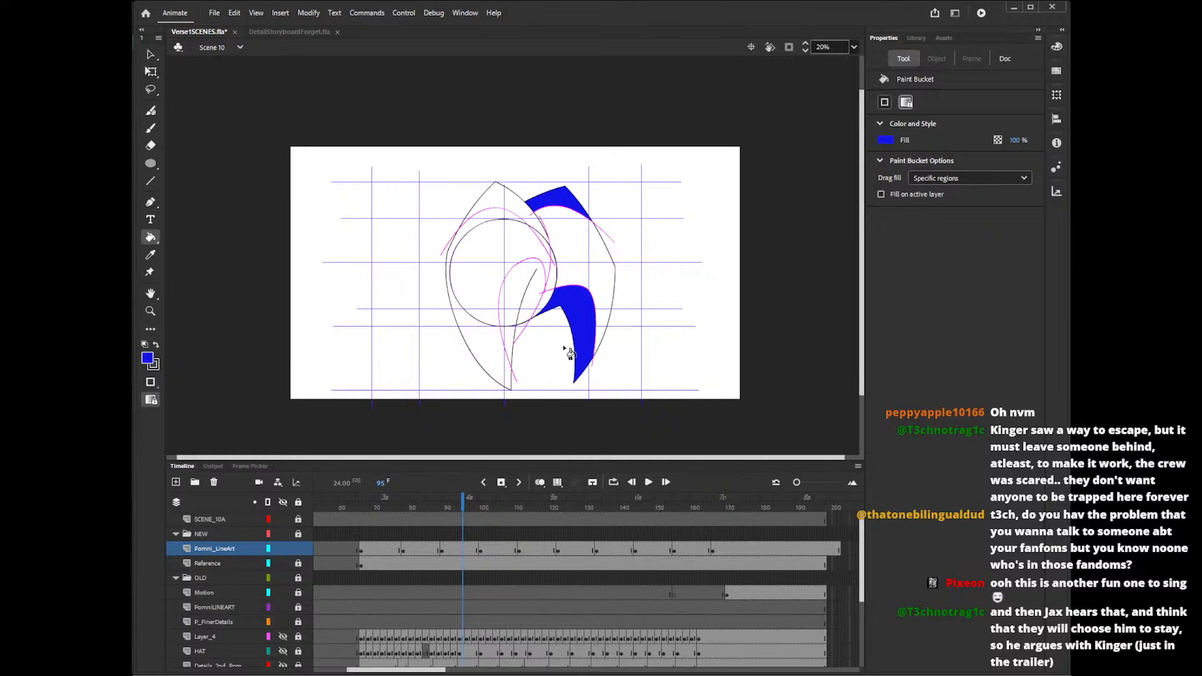
{"action": "left_click", "coordinate": [513, 266]}
{"action": "left_click", "coordinate": [485, 230]}
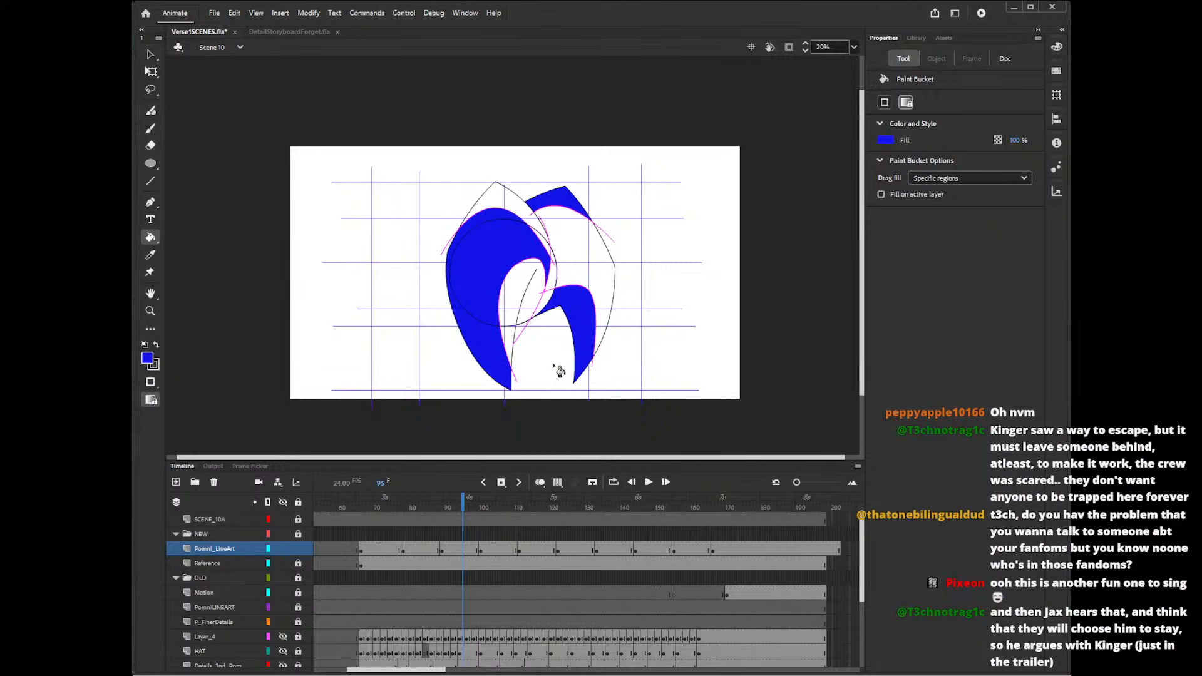
- Fill the curved left stripe, upper-right tip and lower-right stripe of the hat on frame 86 with blue
{"action": "left_click", "coordinate": [430, 507]}
{"action": "left_click", "coordinate": [450, 318]}
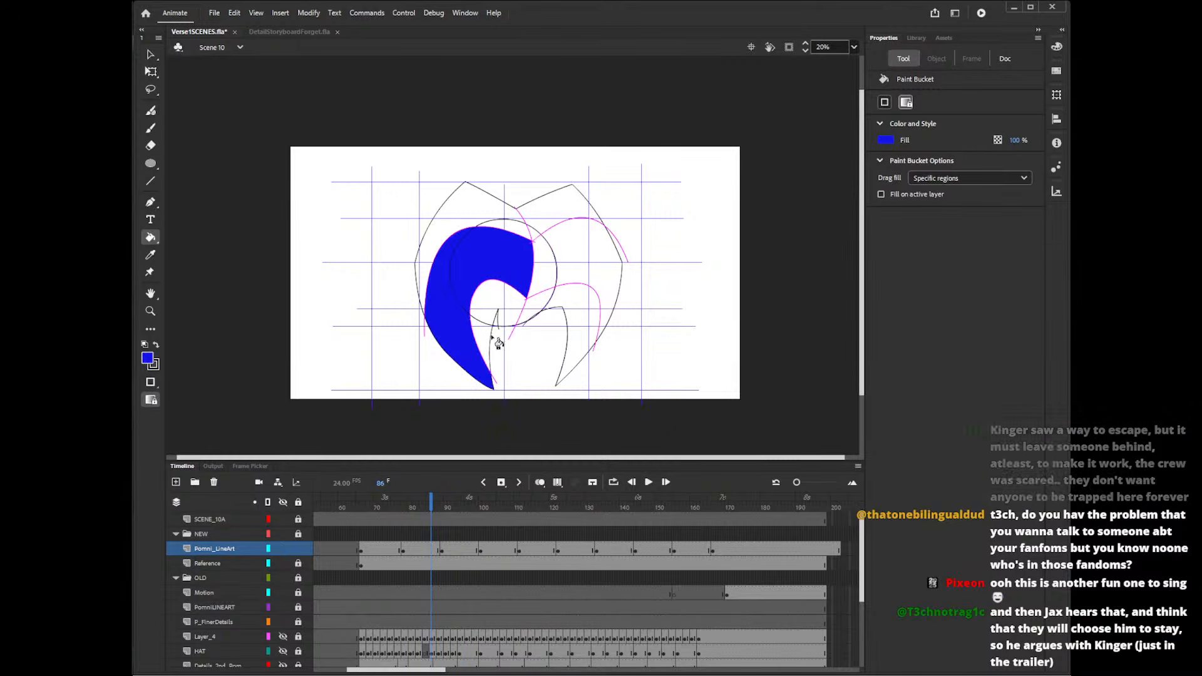
{"action": "left_click", "coordinate": [587, 322]}
{"action": "left_click", "coordinate": [579, 216]}
{"action": "left_click", "coordinate": [542, 235]}
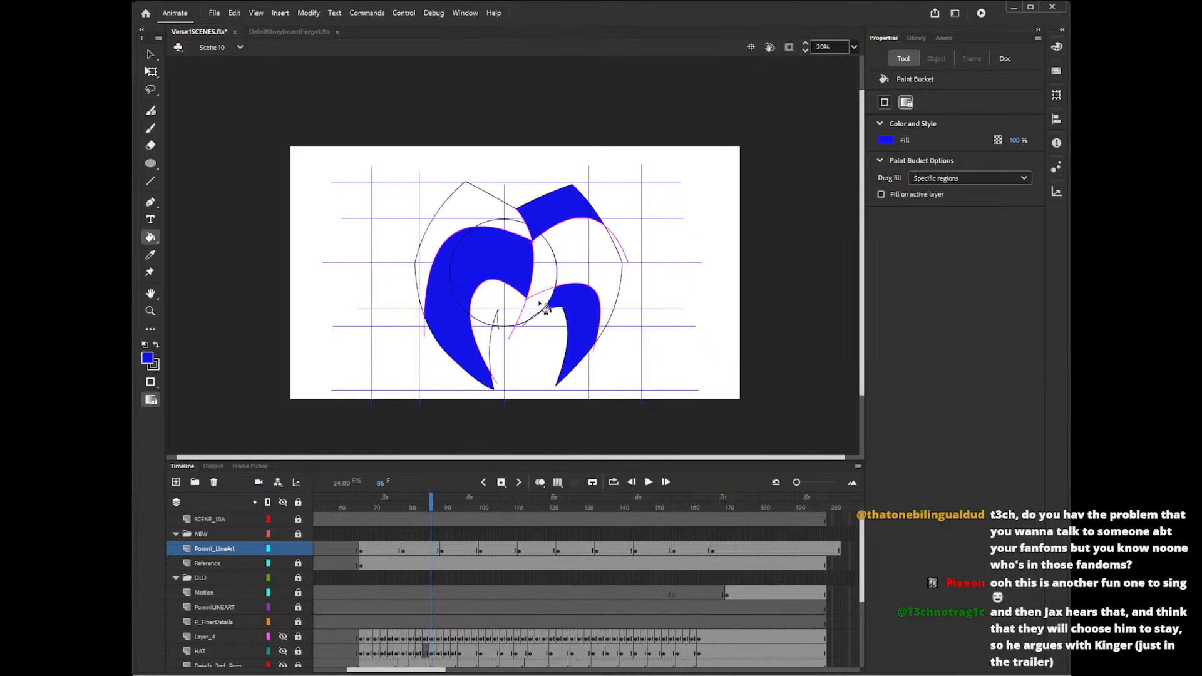
{"action": "left_click", "coordinate": [540, 306]}
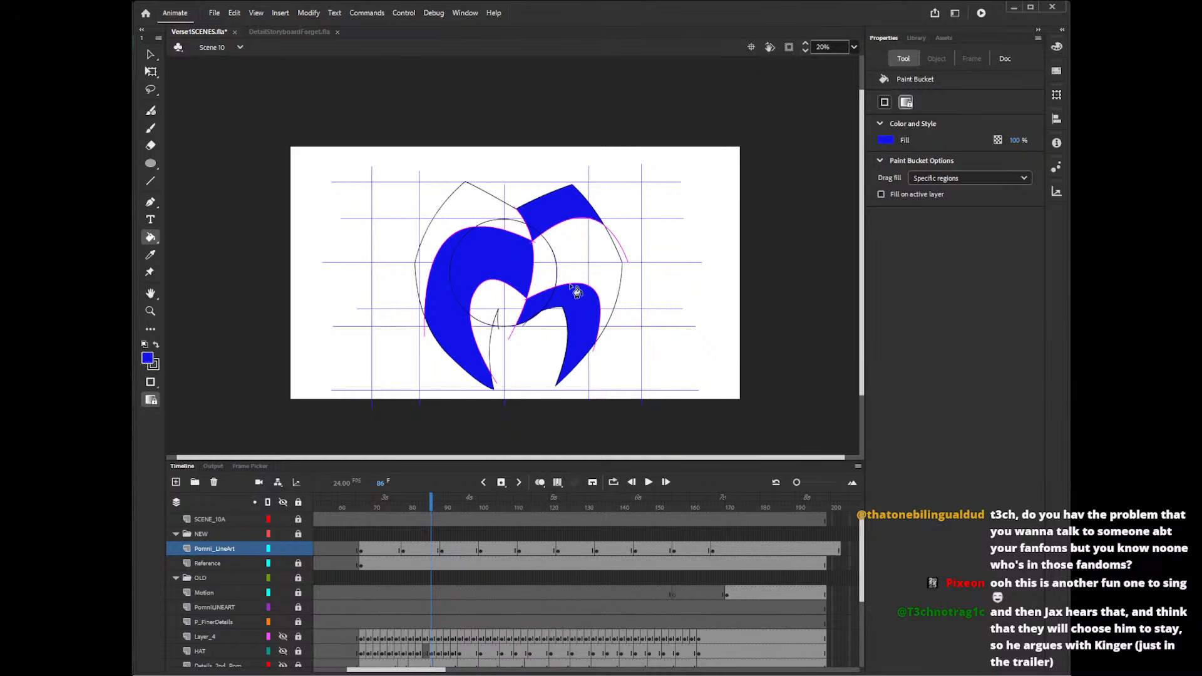
- Fill the left middle stripe, upper-right tip and lower-right stripe of the front-facing hat on frame 75 with blue
{"action": "left_click", "coordinate": [393, 507]}
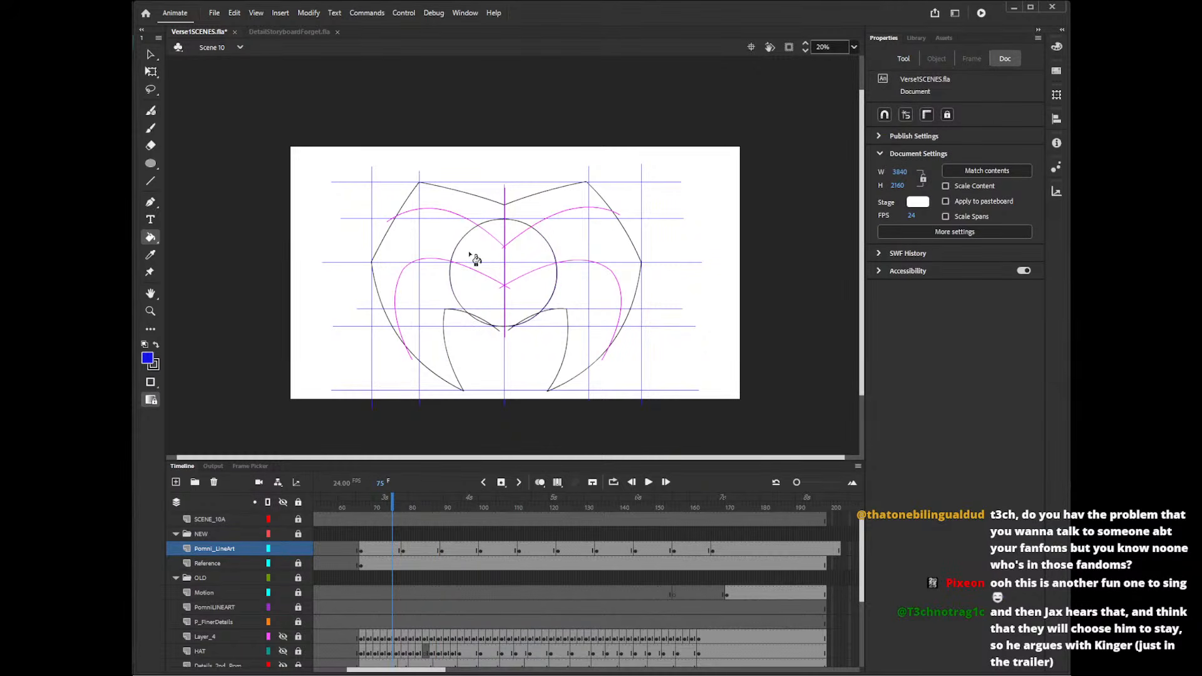
{"action": "left_click", "coordinate": [423, 507]}
{"action": "left_click", "coordinate": [393, 501]}
{"action": "left_click", "coordinate": [432, 247]}
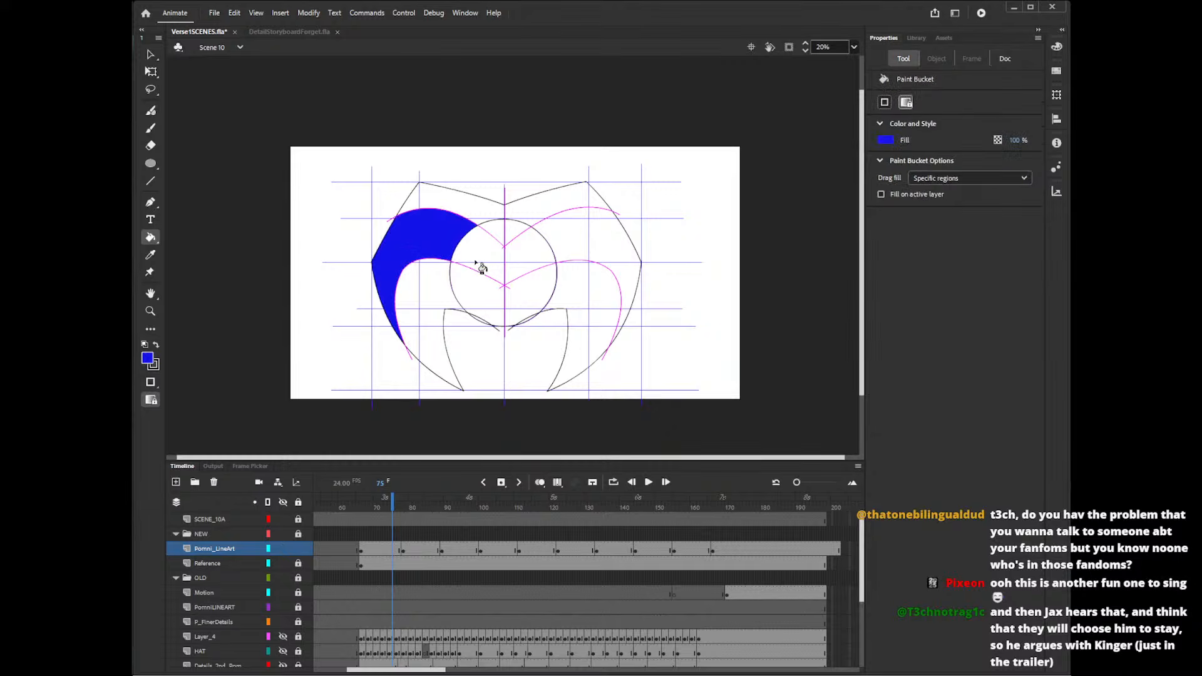
{"action": "left_click", "coordinate": [479, 266]}
{"action": "left_click", "coordinate": [566, 216]}
{"action": "left_click", "coordinate": [554, 254]}
{"action": "left_click", "coordinate": [591, 316]}
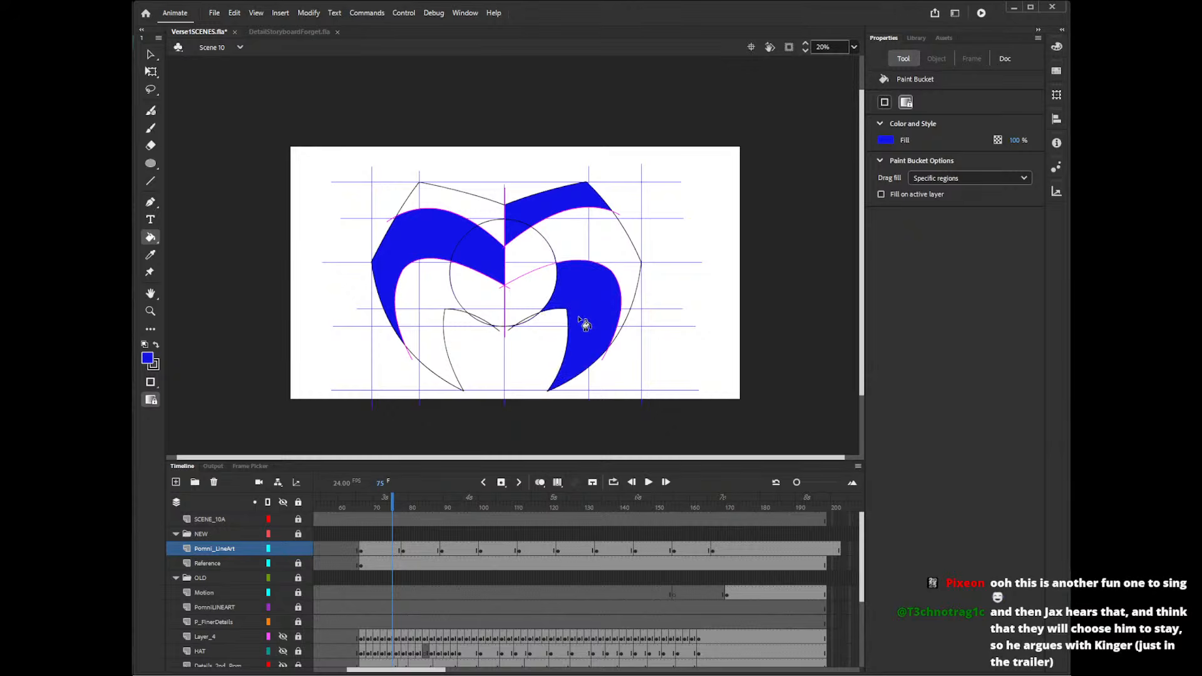
{"action": "left_click", "coordinate": [541, 305]}
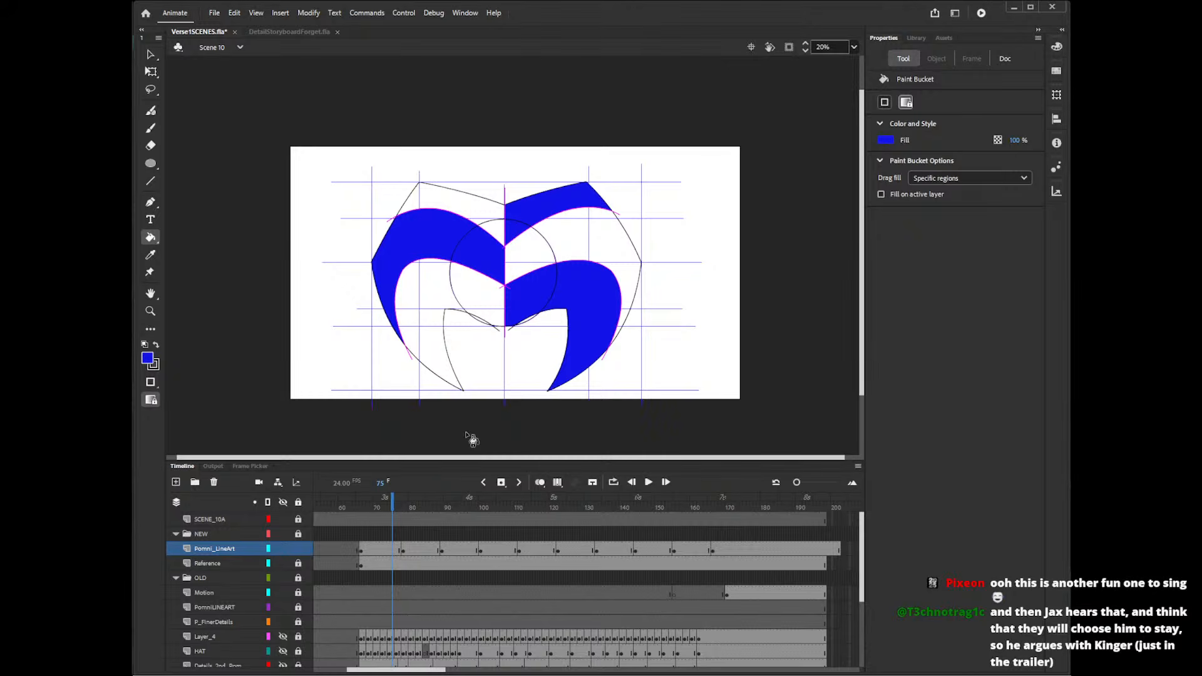
- Examine the overlapping lines at the lower inner edge of the hat's right stripe on frame 83 up close
{"action": "left_click", "coordinate": [422, 508]}
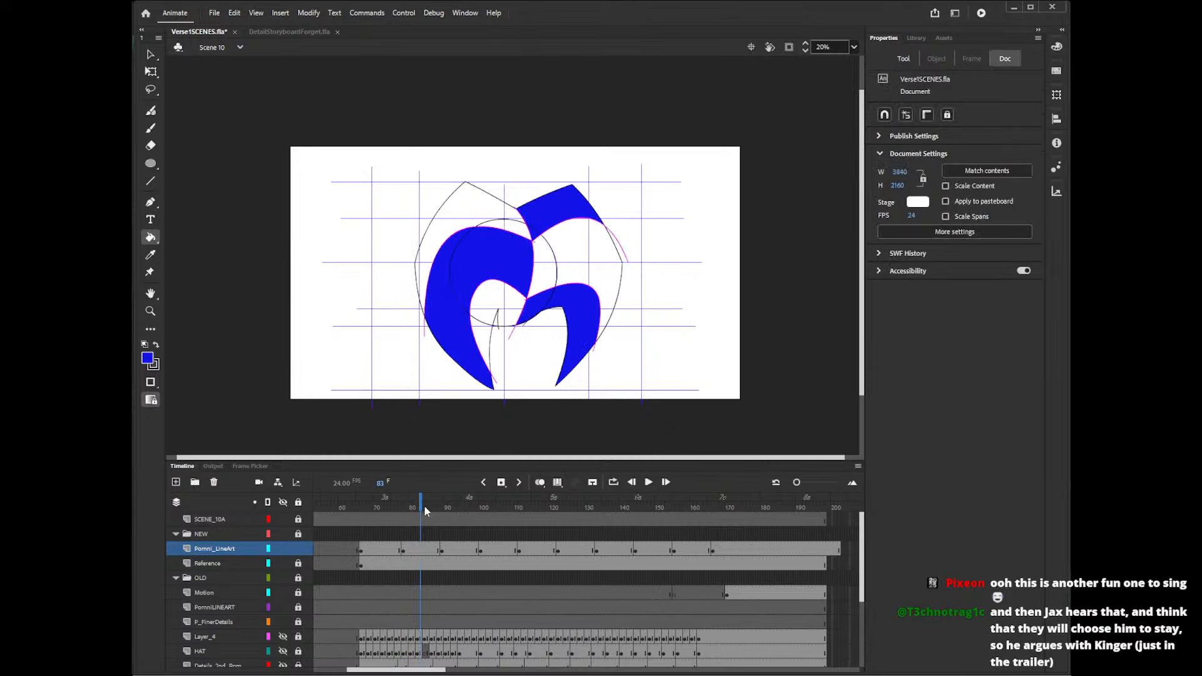
{"action": "key", "text": "z"}
{"action": "left_click", "coordinate": [538, 318]}
{"action": "left_click", "coordinate": [507, 257]}
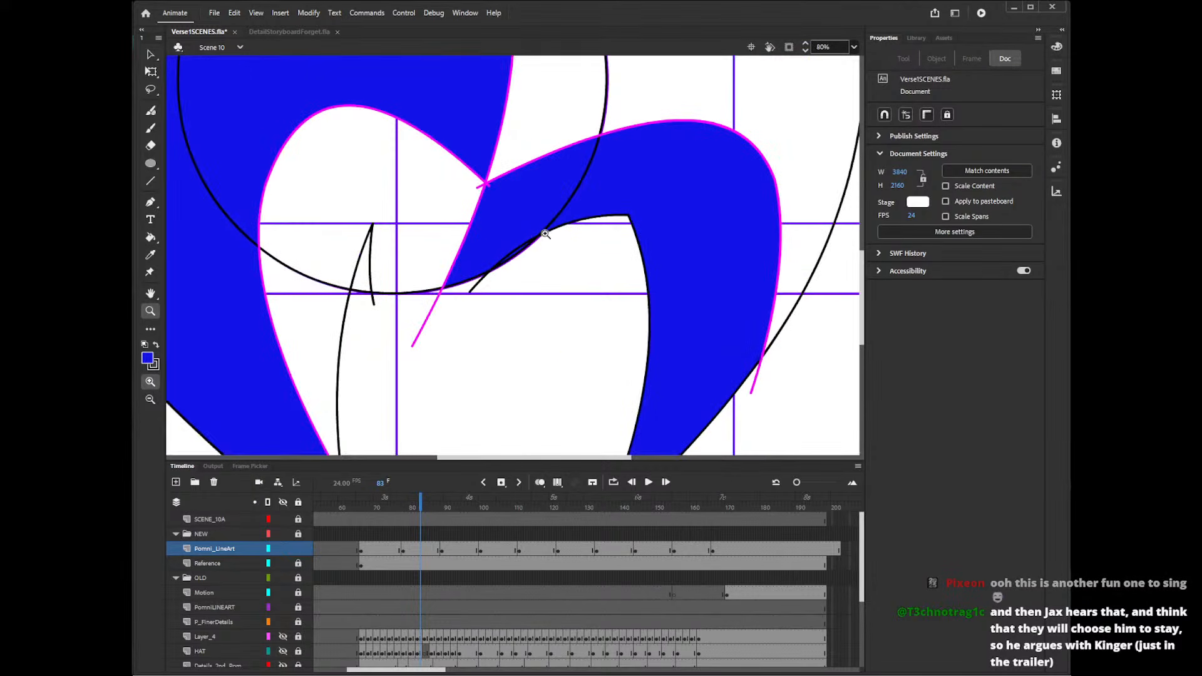
{"action": "key", "text": "v"}
{"action": "left_click", "coordinate": [512, 260]}
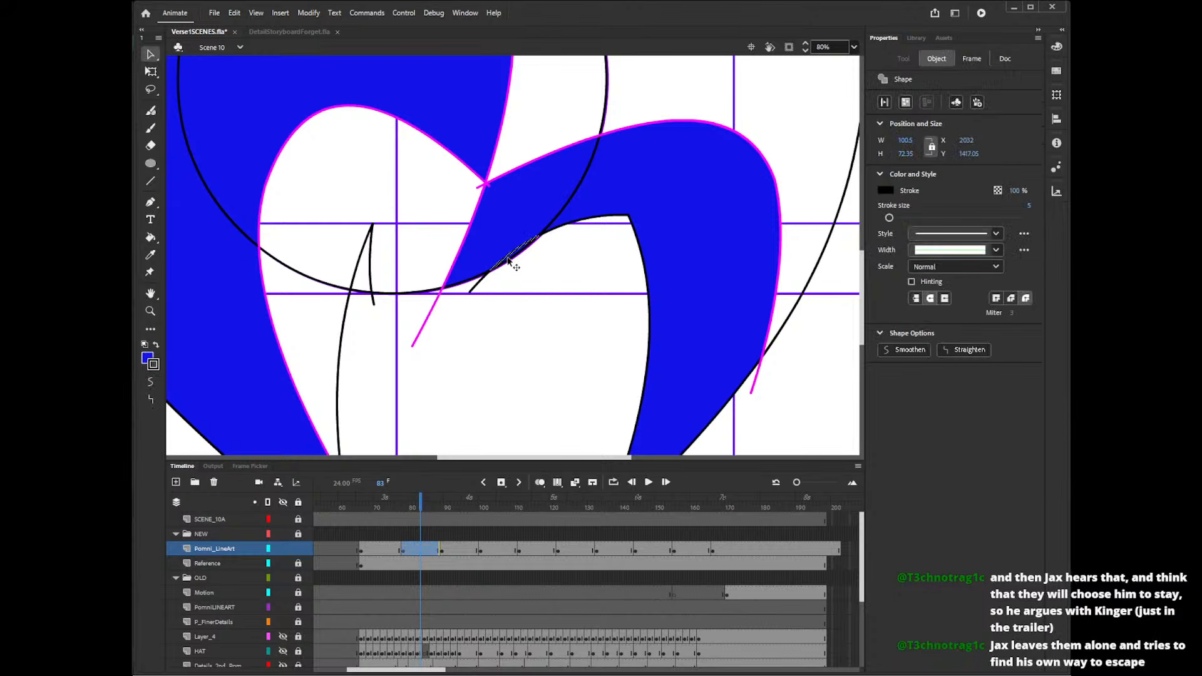
{"action": "left_click", "coordinate": [524, 281]}
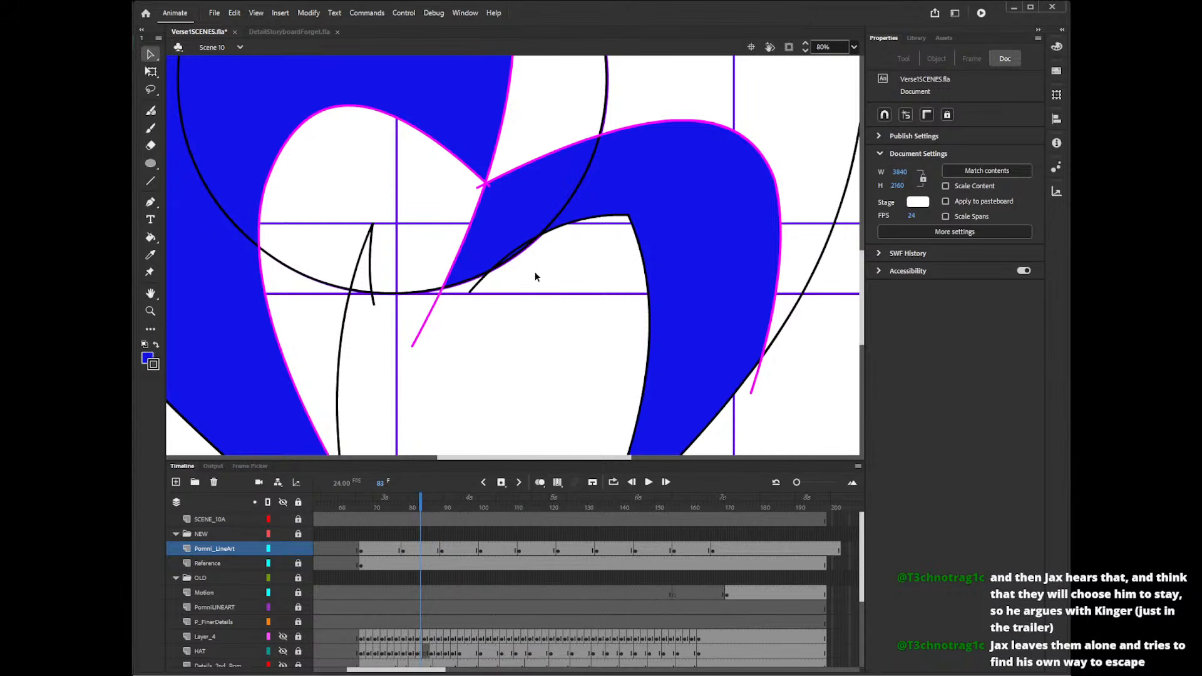
{"action": "left_click", "coordinate": [828, 48]}
{"action": "type", "text": "40"}
{"action": "key", "text": "Return"}
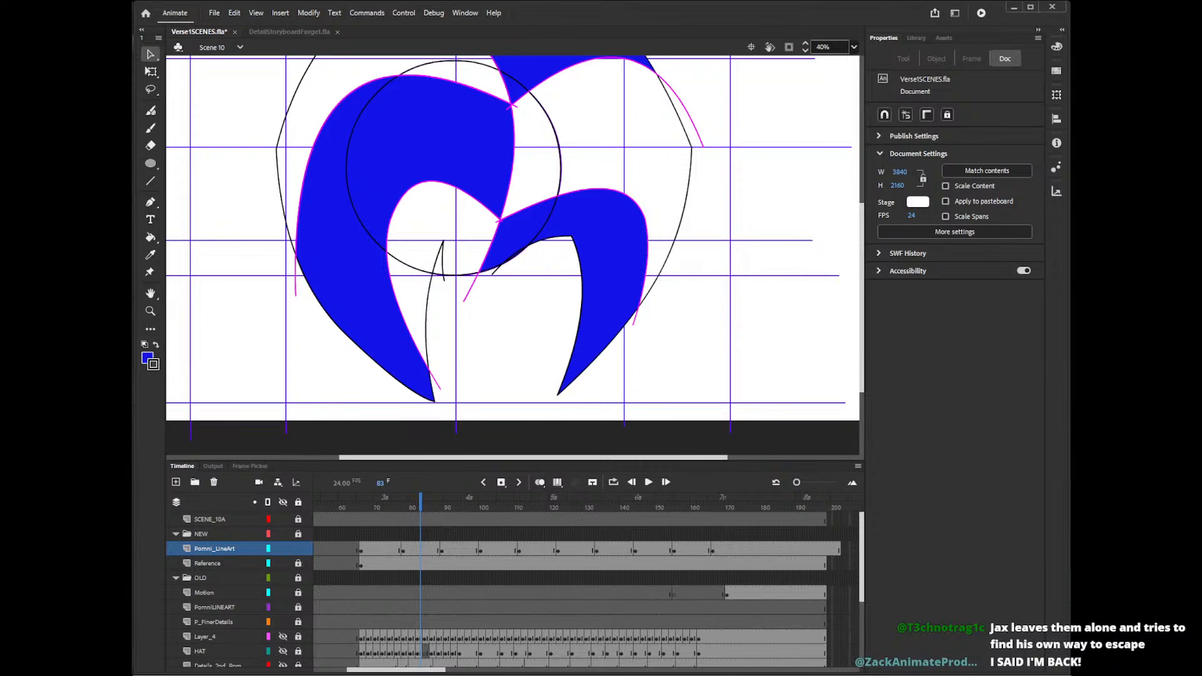
{"action": "left_click", "coordinate": [836, 46]}
{"action": "type", "text": "20"}
{"action": "key", "text": "Return"}
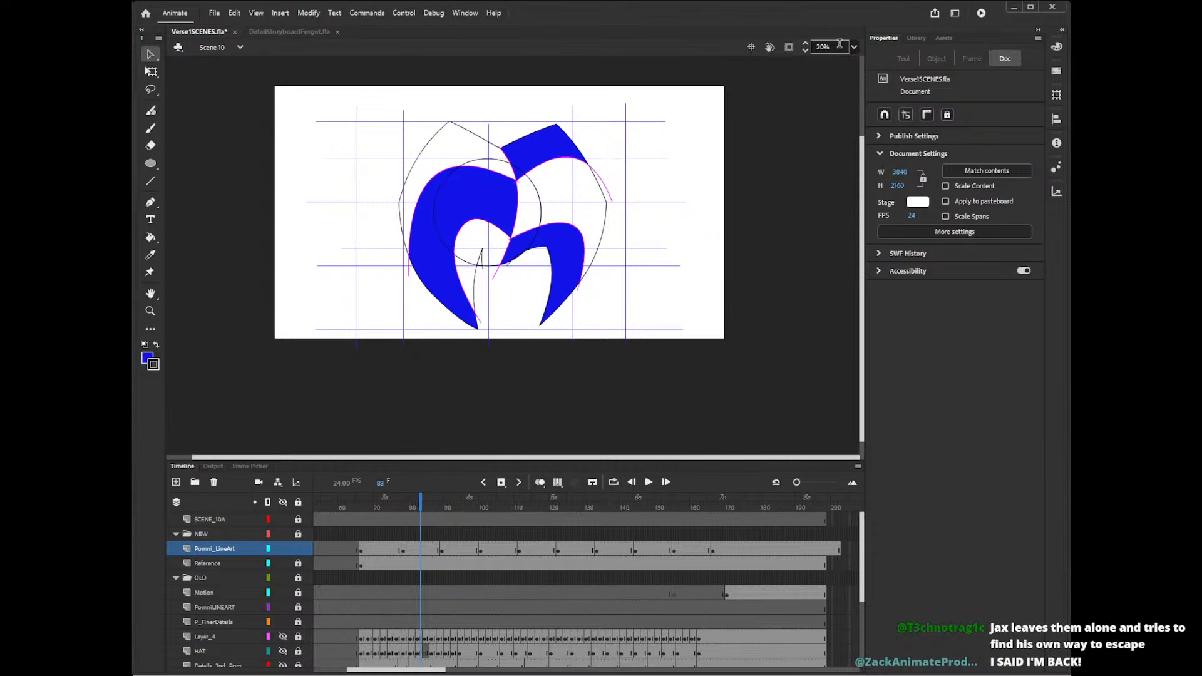
- Open Scene 5 and sample the red of the finished character's hat as the fill colour
{"action": "left_click", "coordinate": [240, 47]}
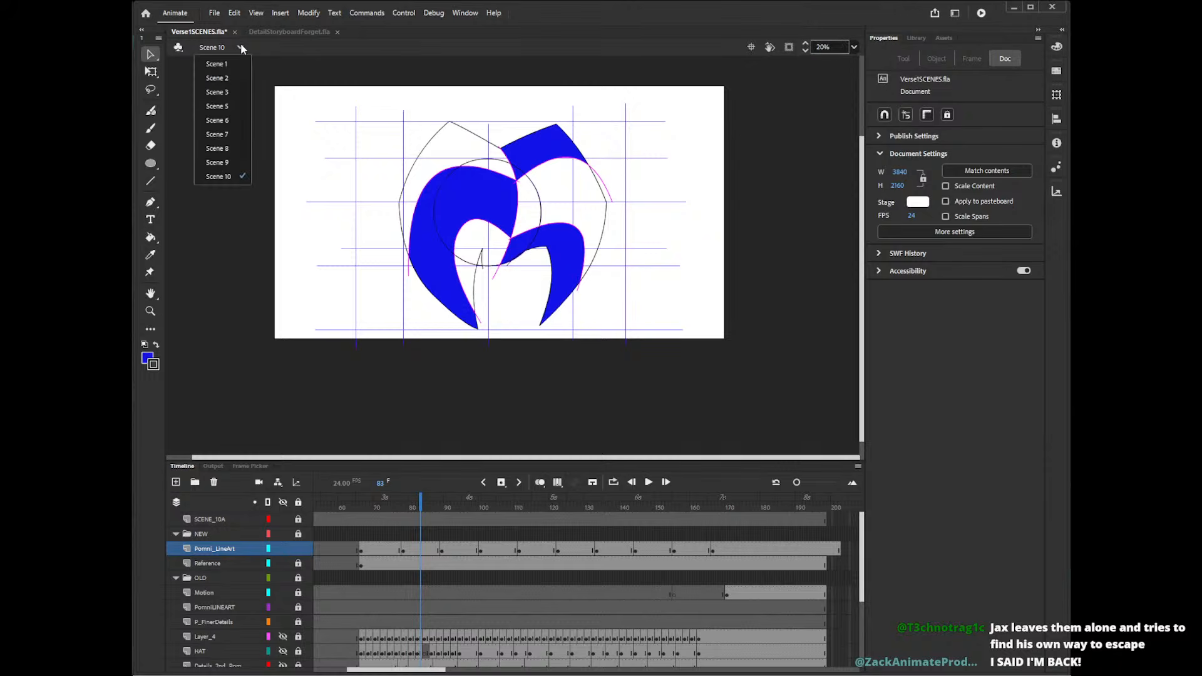
{"action": "left_click", "coordinate": [230, 120]}
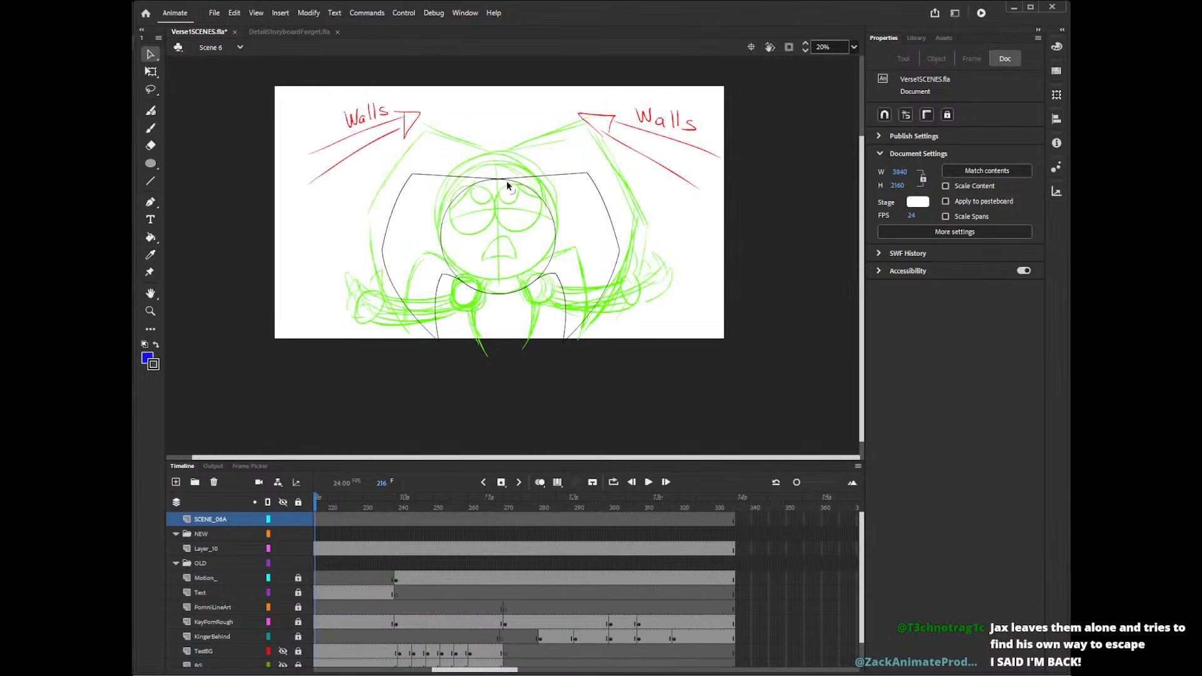
{"action": "left_click", "coordinate": [240, 47]}
{"action": "left_click", "coordinate": [217, 106]}
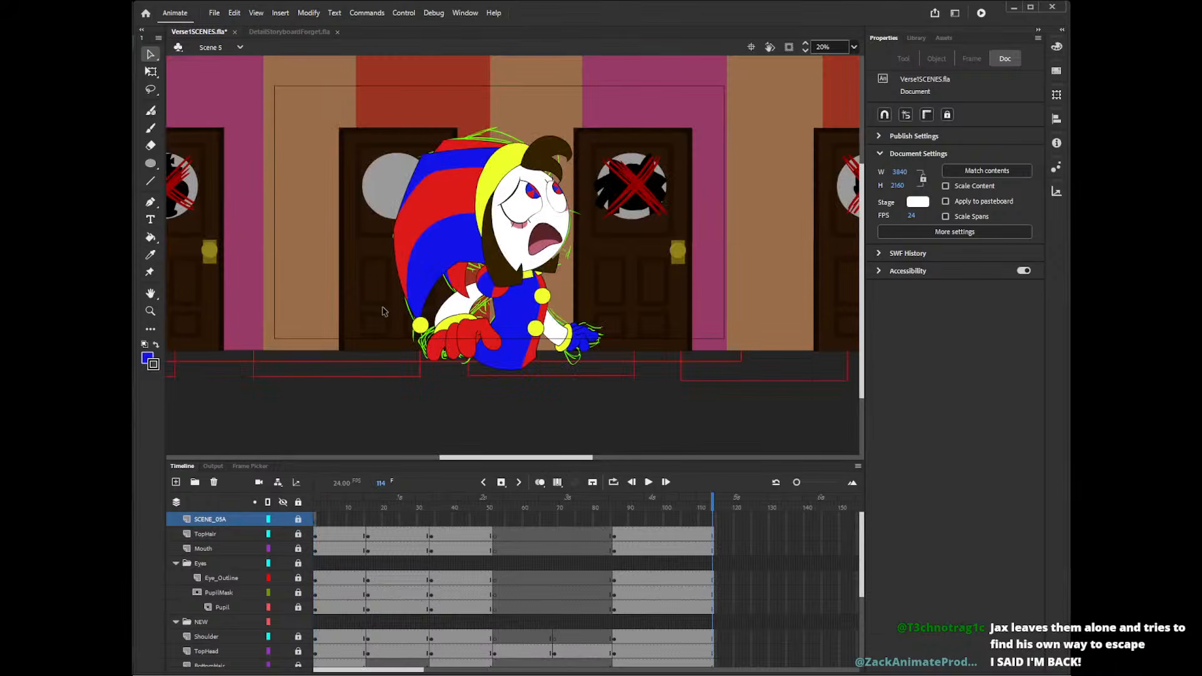
{"action": "key", "text": "i"}
{"action": "left_click", "coordinate": [456, 186]}
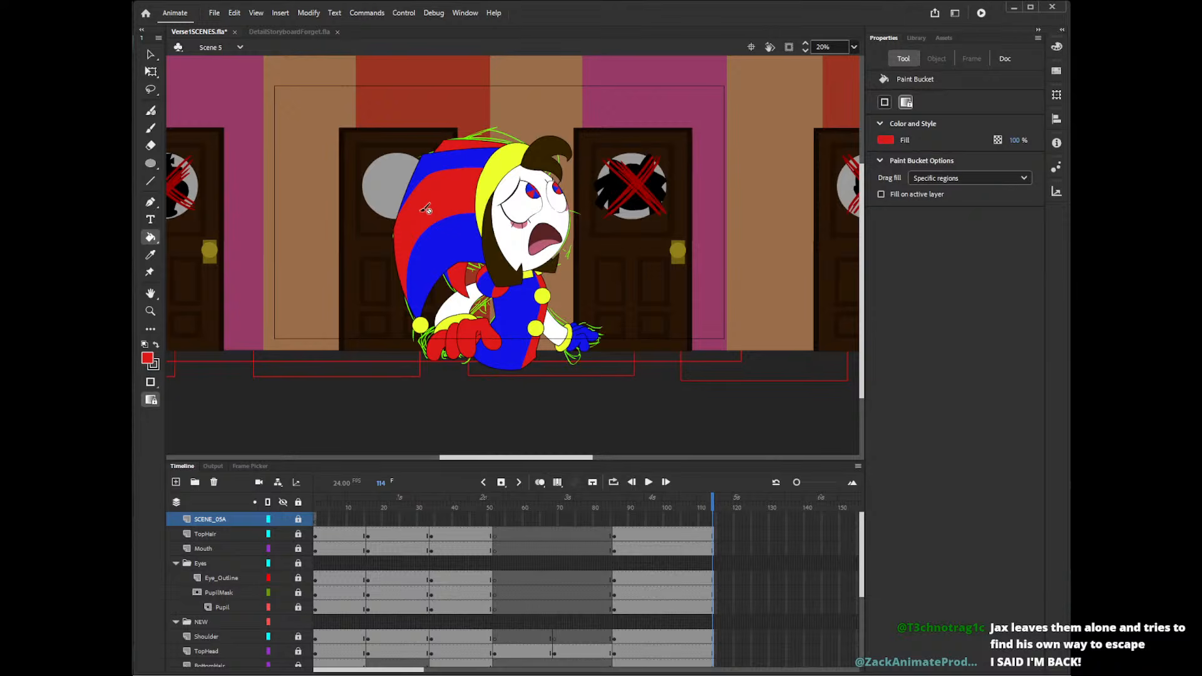
- Return to Scene 10 and fill the hat's upper-left tip, right middle stripe and inner lower-left stripe on frame 83 with red
{"action": "left_click", "coordinate": [232, 49]}
{"action": "left_click", "coordinate": [237, 182]}
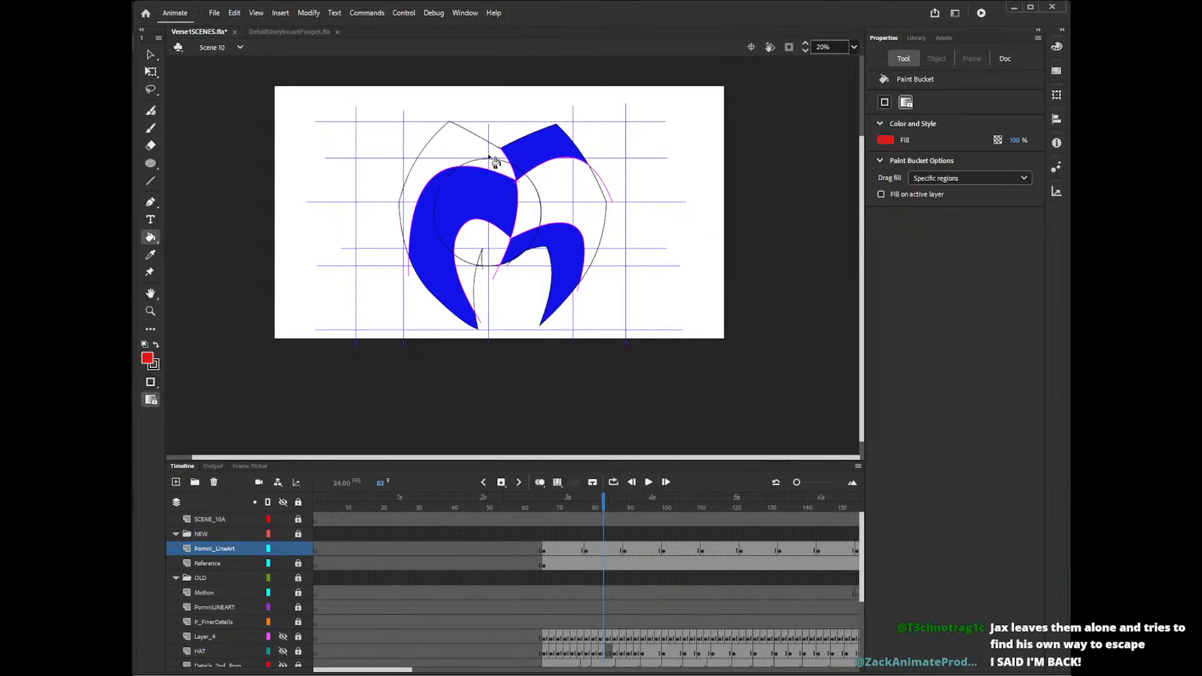
{"action": "left_click", "coordinate": [498, 161]}
{"action": "left_click", "coordinate": [551, 199]}
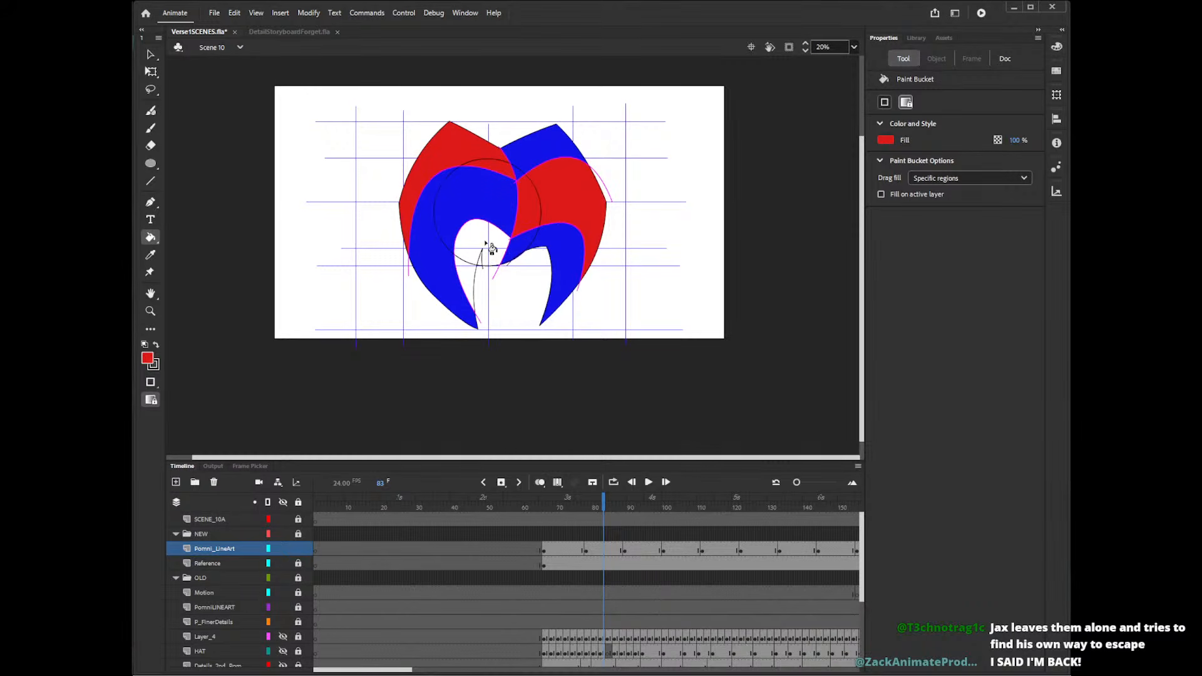
{"action": "left_click", "coordinate": [482, 252]}
{"action": "left_click", "coordinate": [475, 285]}
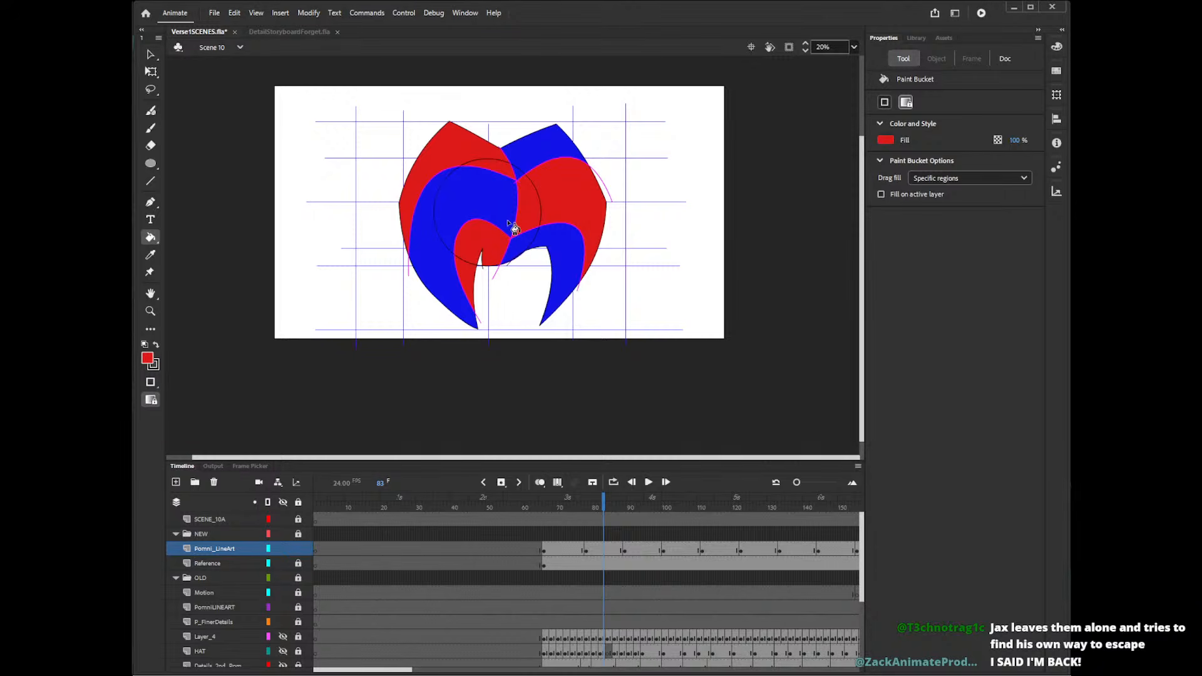
- Fill the lower-left stripe, upper-left tip and right middle stripe of the hat on frame 74 with red
{"action": "left_click", "coordinate": [572, 504]}
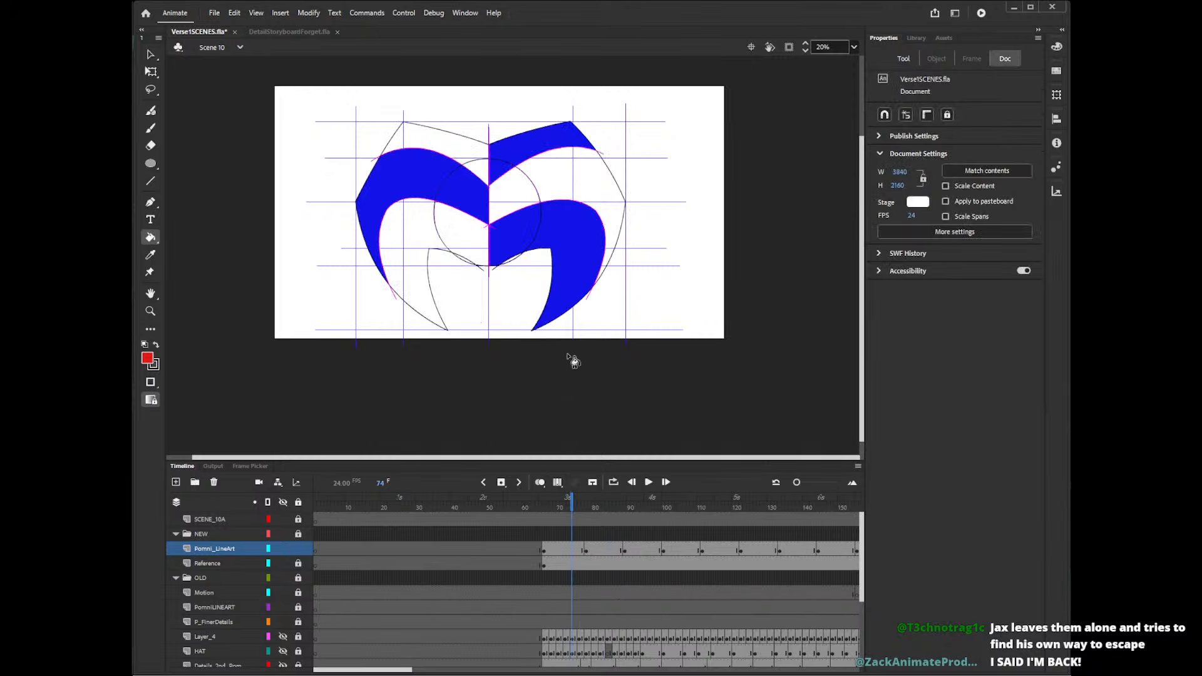
{"action": "left_click", "coordinate": [471, 244]}
{"action": "left_click", "coordinate": [429, 235]}
{"action": "left_click", "coordinate": [451, 136]}
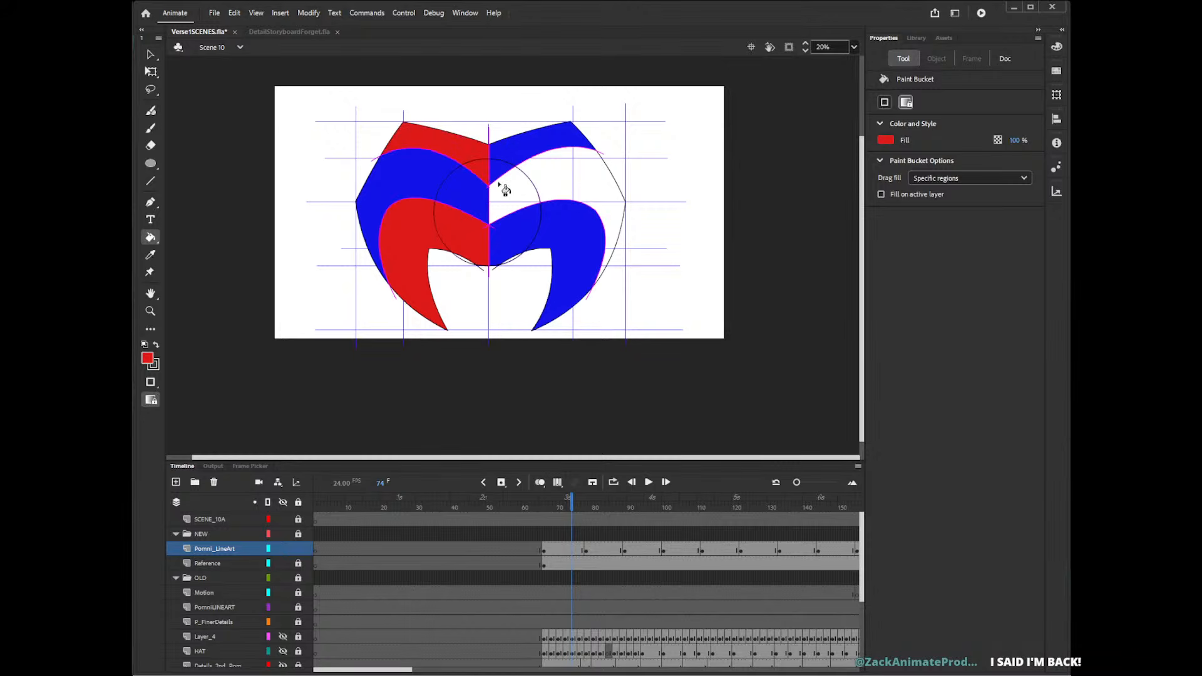
{"action": "left_click", "coordinate": [520, 199]}
{"action": "left_click", "coordinate": [561, 179]}
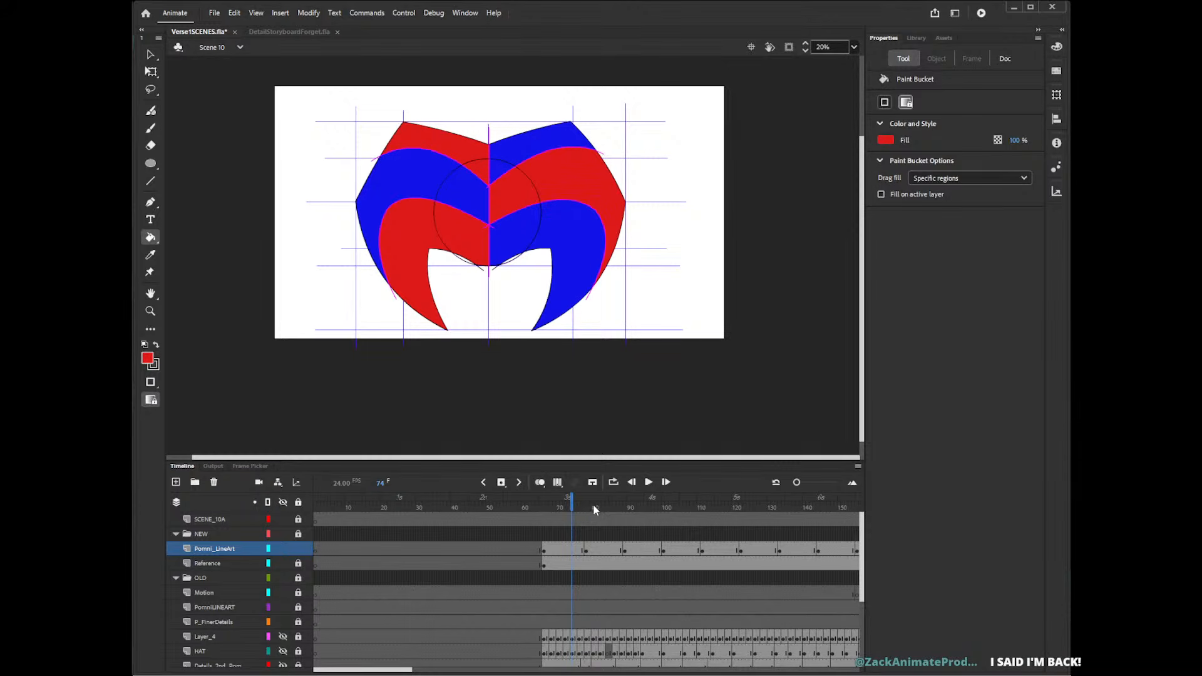
- Fill the remaining upper-left tip, right stripe and inner lower-left areas of the hat on frame 93 with red
{"action": "left_click", "coordinate": [594, 505]}
{"action": "left_click", "coordinate": [638, 506]}
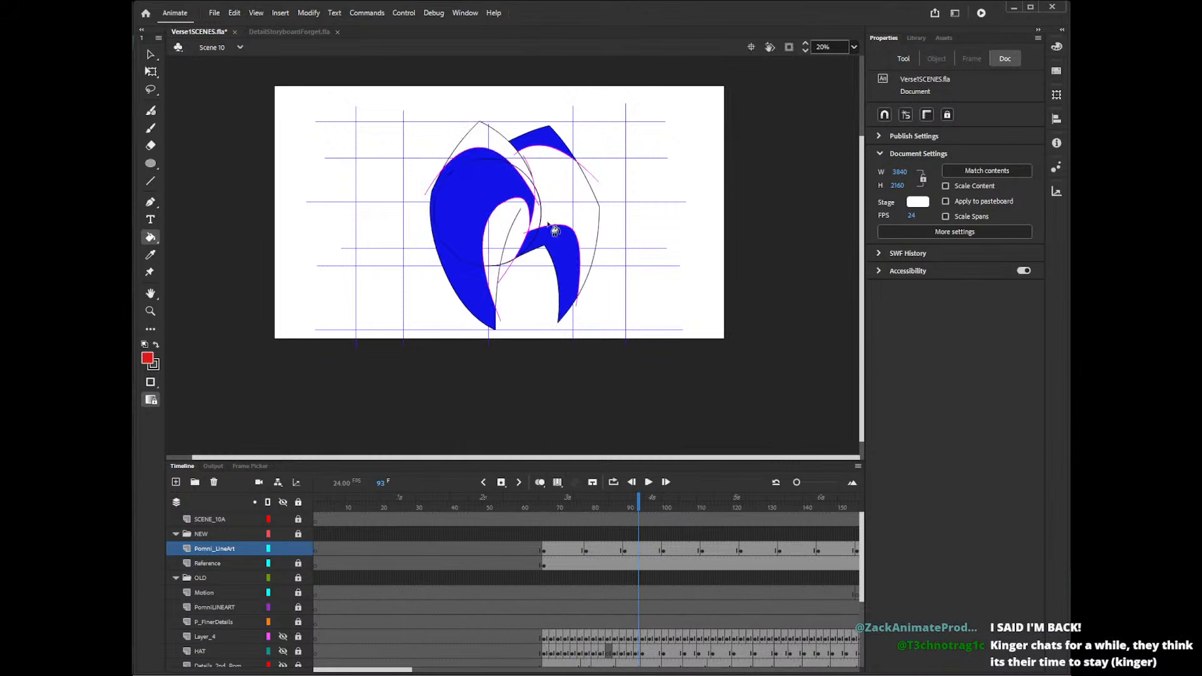
{"action": "left_click", "coordinate": [518, 164]}
{"action": "left_click", "coordinate": [560, 193]}
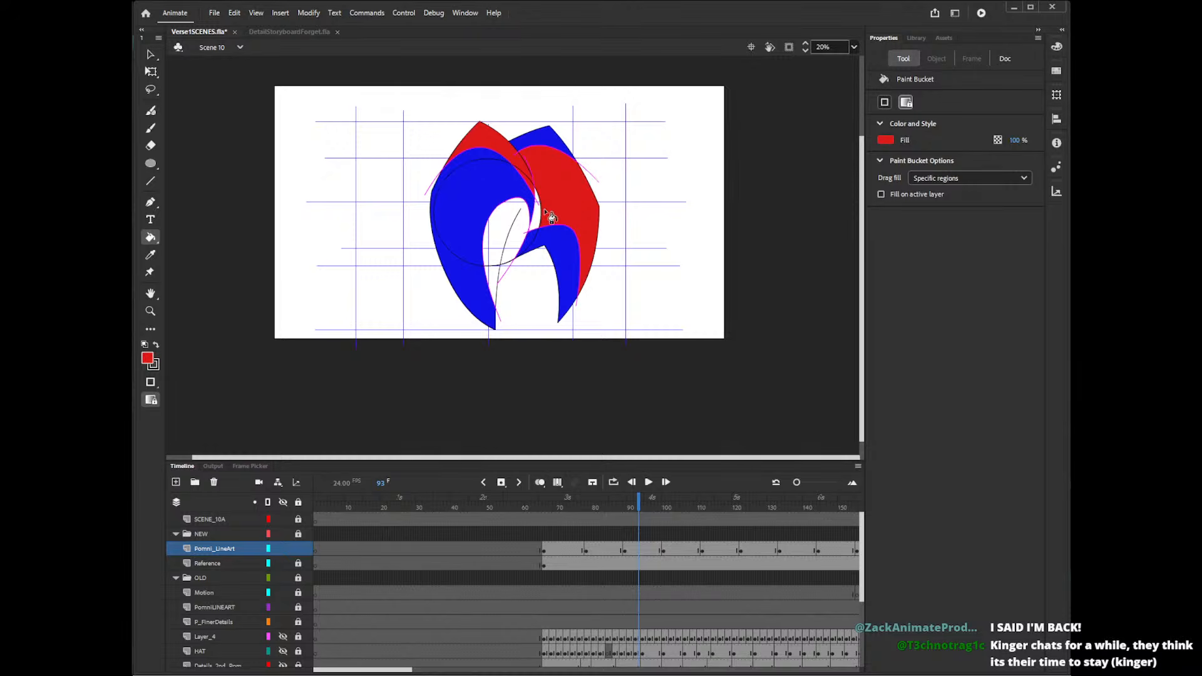
{"action": "left_click", "coordinate": [545, 212]}
{"action": "left_click", "coordinate": [502, 237]}
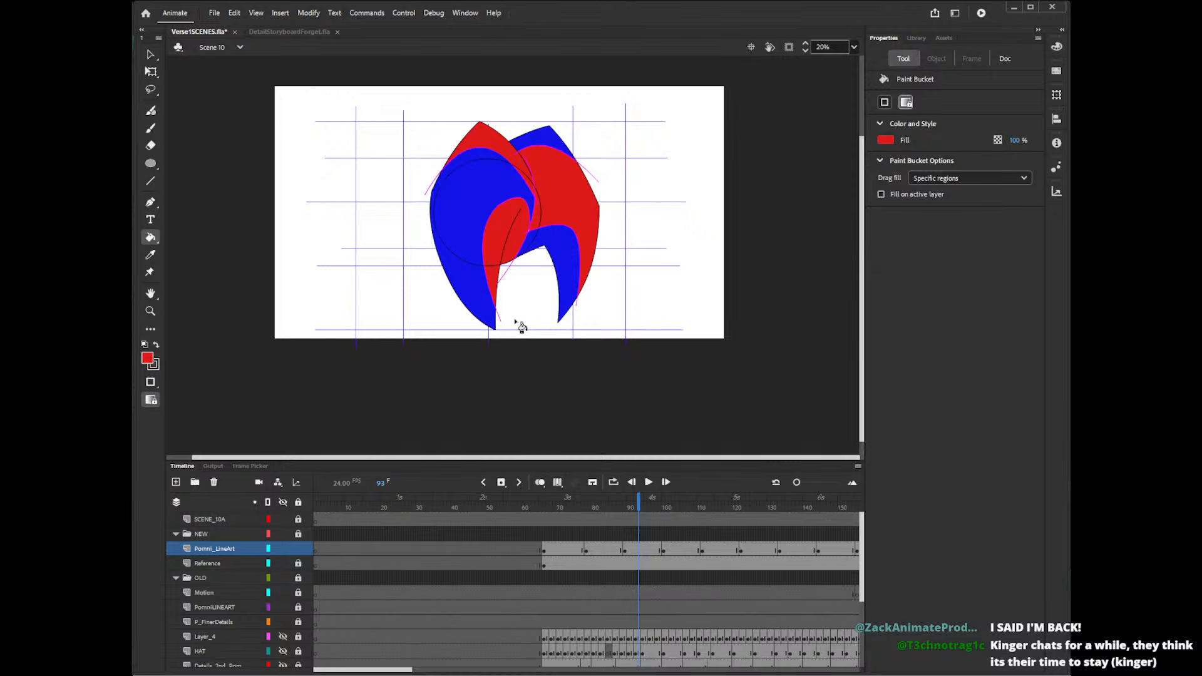
{"action": "left_click", "coordinate": [618, 506]}
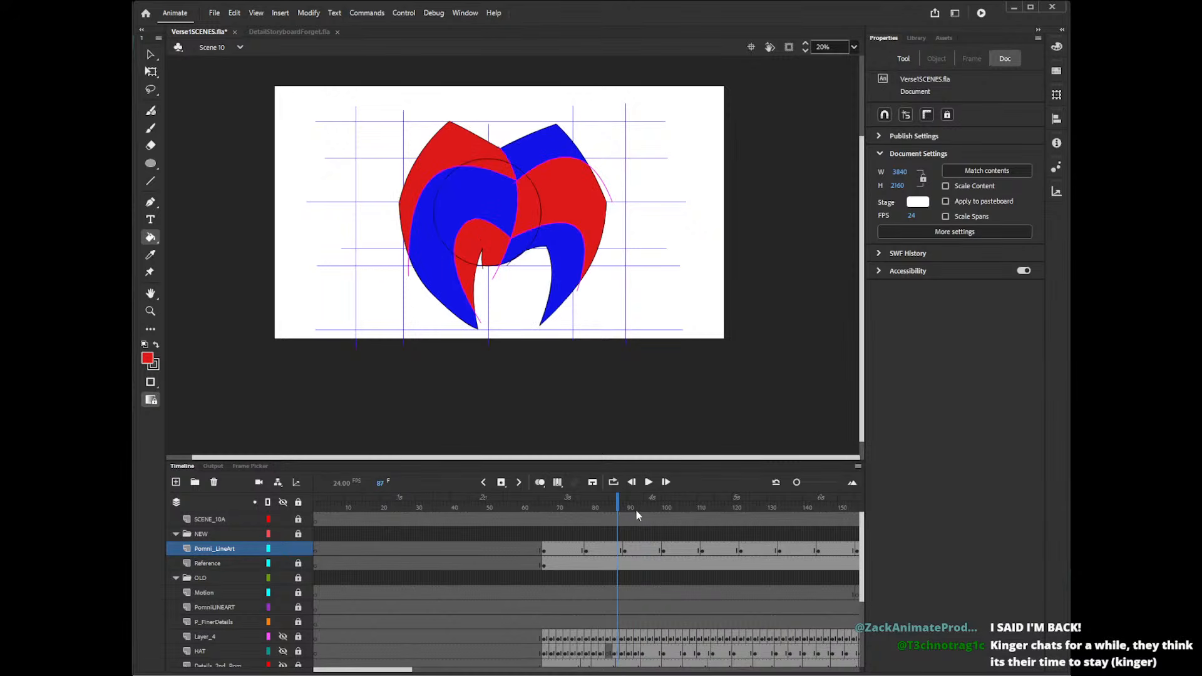
{"action": "left_click", "coordinate": [636, 509]}
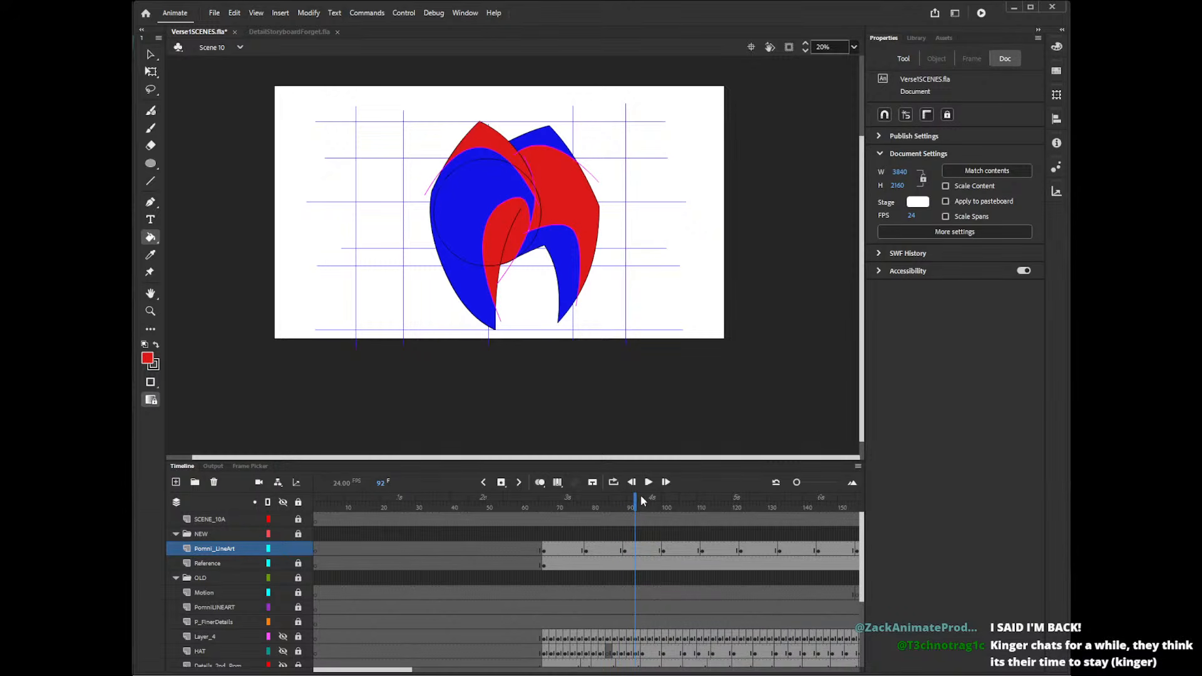
{"action": "left_click", "coordinate": [607, 505]}
{"action": "left_click", "coordinate": [632, 505]}
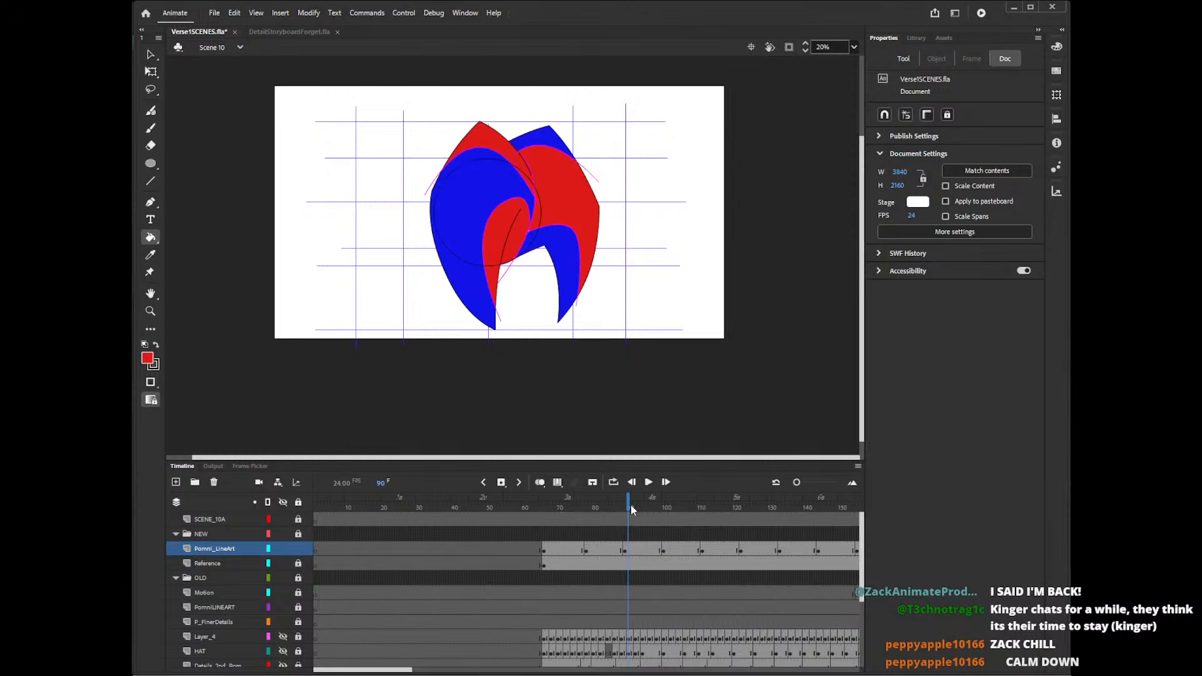
- Fill the strips along the right and left edges of the hat's front lobe on frame 102 with red
{"action": "left_click", "coordinate": [669, 508]}
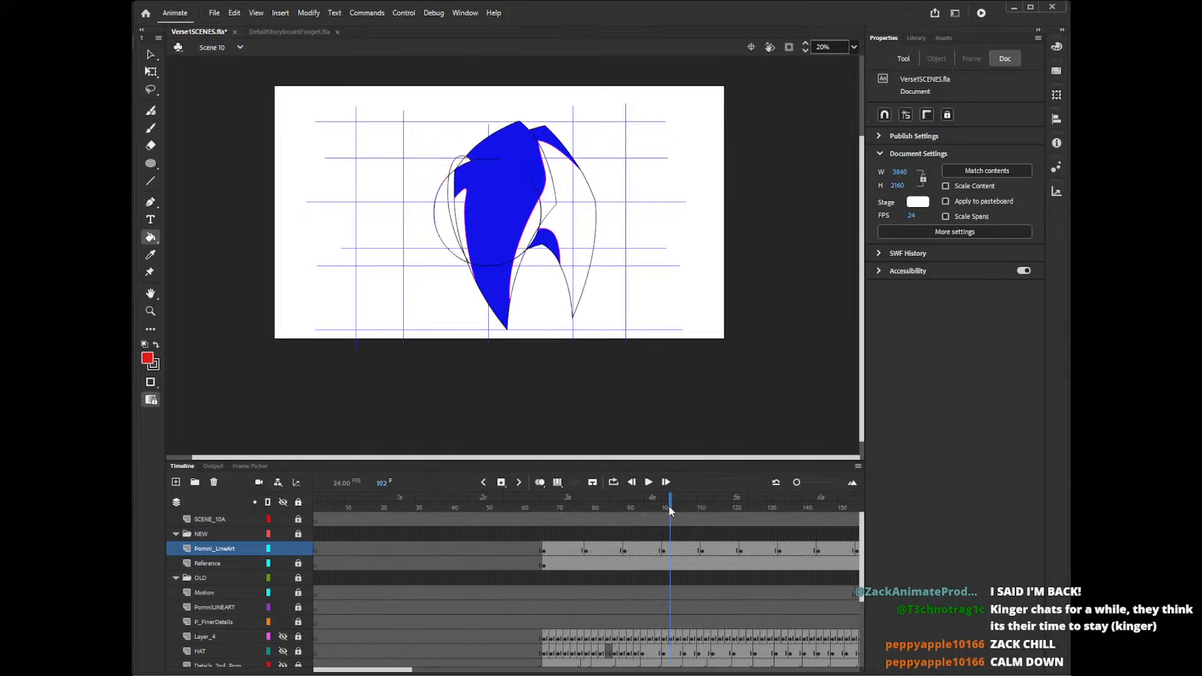
{"action": "left_click", "coordinate": [537, 231]}
{"action": "left_click", "coordinate": [523, 262]}
{"action": "left_click", "coordinate": [551, 224]}
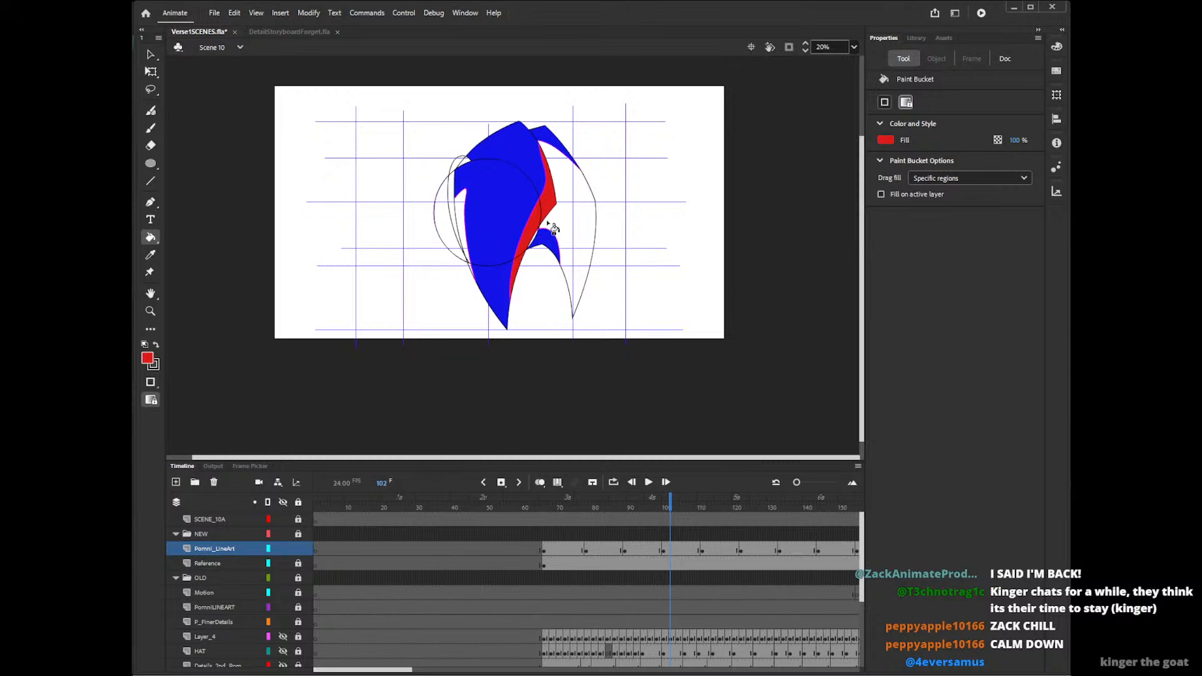
{"action": "left_click", "coordinate": [463, 213]}
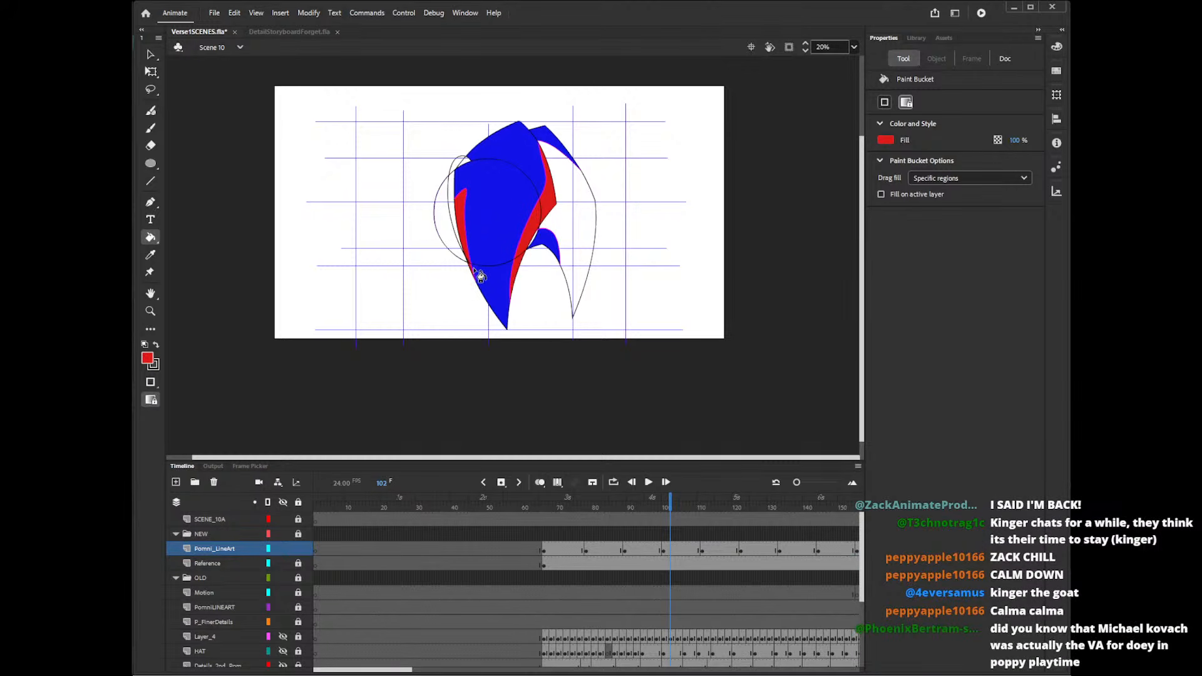
- Fill the small upper-left gap of the front lobe with the hat's blue and the large right stripe with its red on frame 102
{"action": "key", "text": "i"}
{"action": "left_click", "coordinate": [472, 166]}
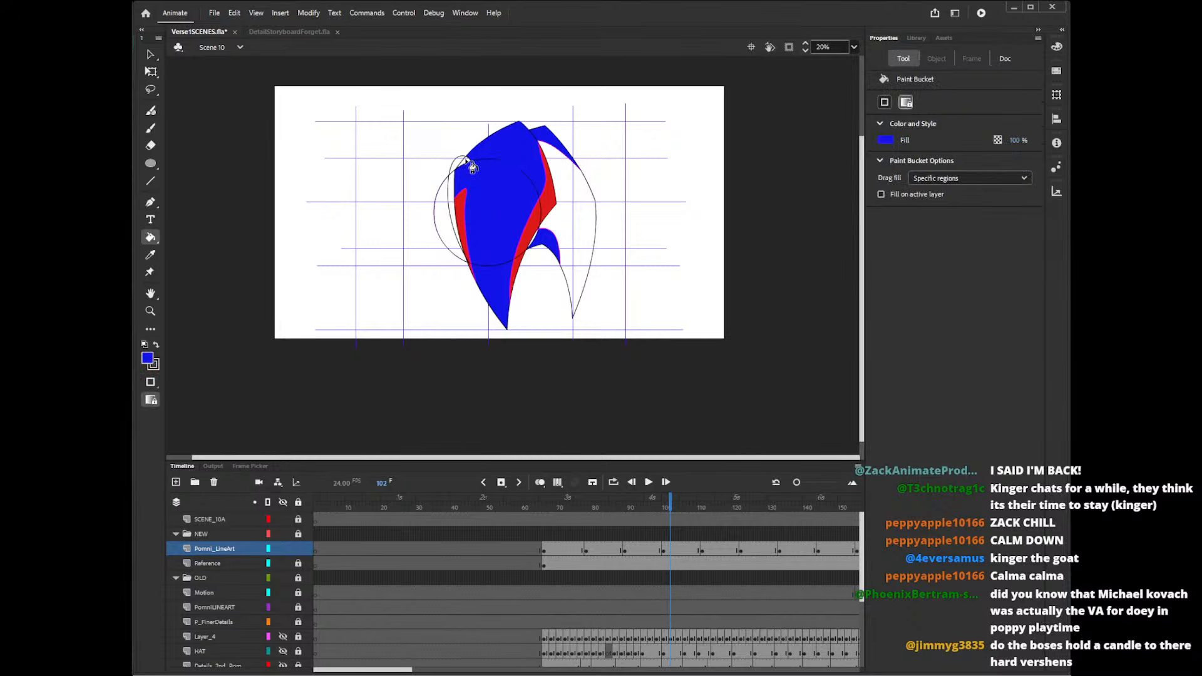
{"action": "key", "text": "i"}
{"action": "left_click", "coordinate": [543, 195]}
{"action": "left_click", "coordinate": [570, 231]}
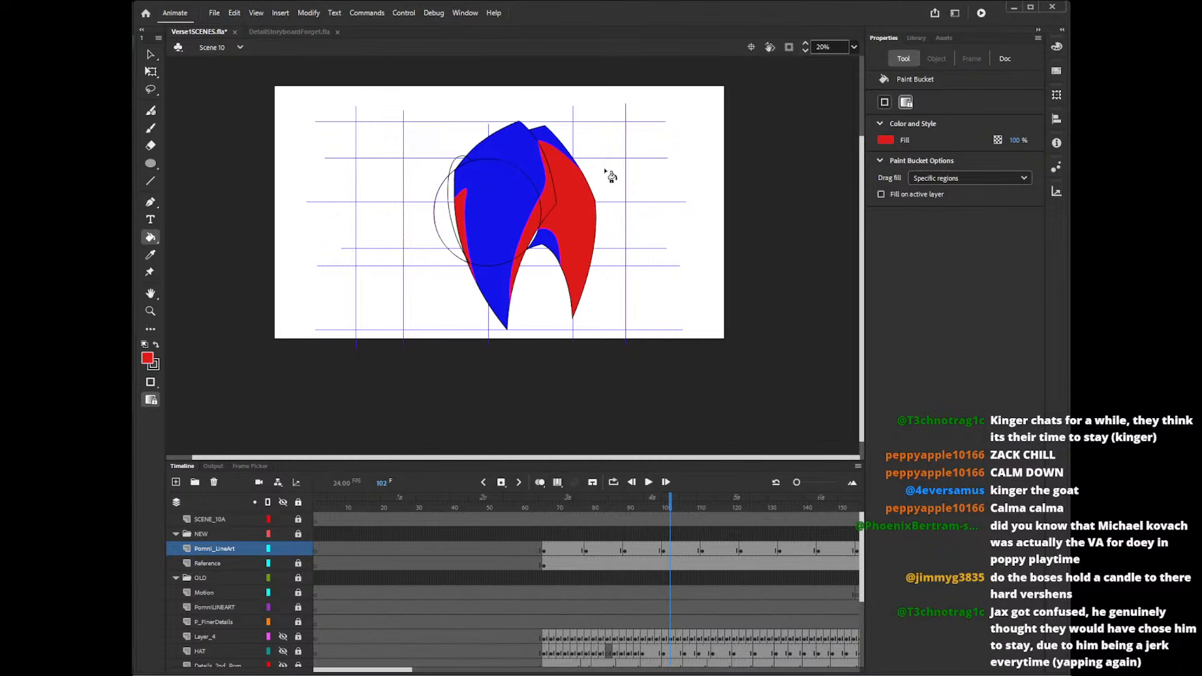
- Fill the white sliver beside the small inner stripe on frame 102 with blue and resample the red as fill colour
{"action": "key", "text": "i"}
{"action": "left_click", "coordinate": [550, 236]}
{"action": "key", "text": "i"}
{"action": "left_click", "coordinate": [587, 257]}
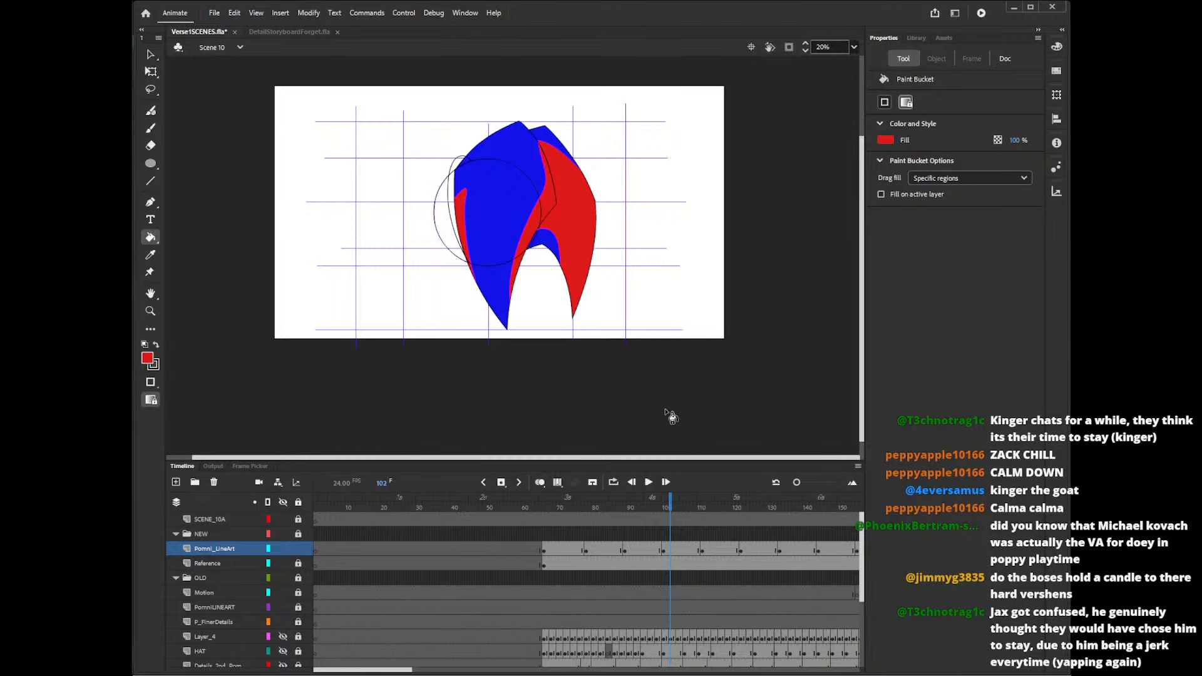
- Fill the hat's inner lower stripe, outer right stripe and top band on frame 113 with red
{"action": "left_click", "coordinate": [706, 507]}
{"action": "left_click", "coordinate": [555, 266]}
{"action": "left_click", "coordinate": [527, 251]}
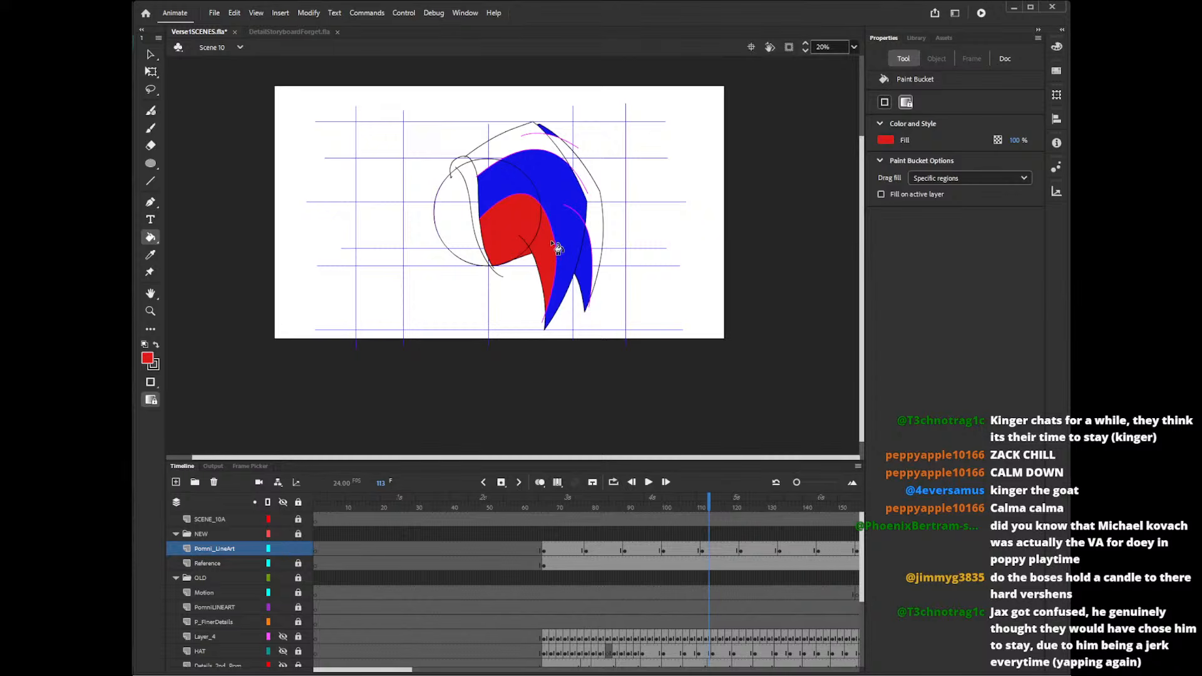
{"action": "left_click", "coordinate": [597, 240]}
{"action": "left_click", "coordinate": [554, 155]}
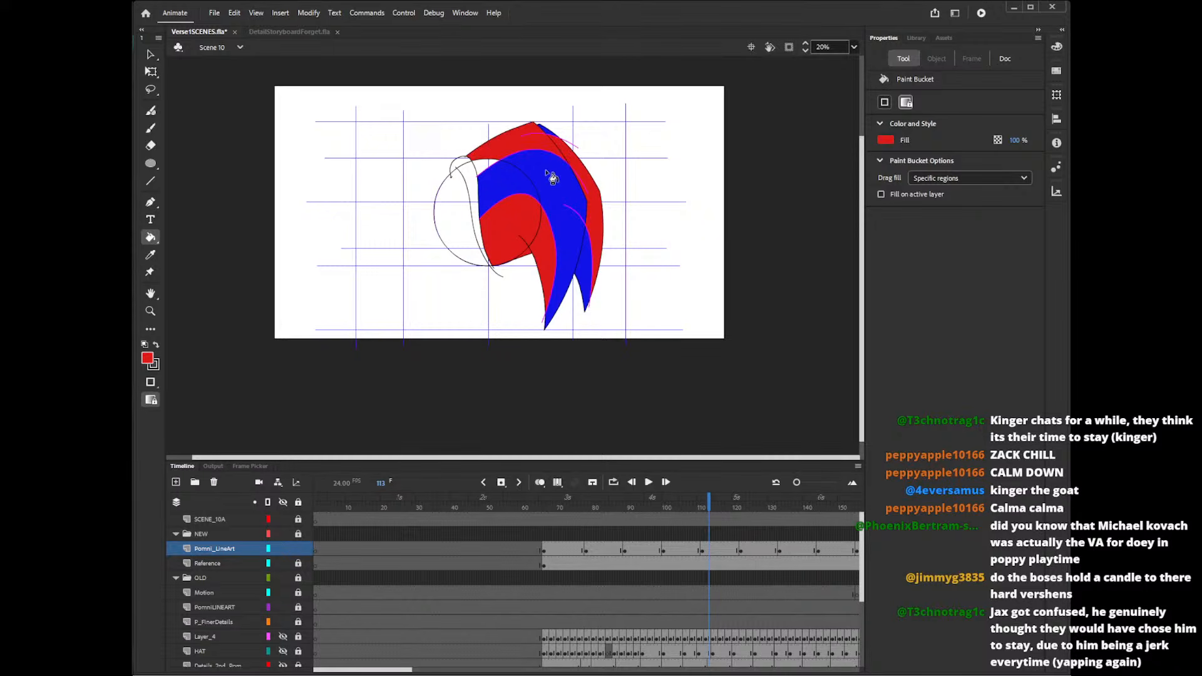
- Fill the hat's lower stripe and upper band on frame 124 with red
{"action": "left_click", "coordinate": [751, 516]}
{"action": "left_click", "coordinate": [545, 219]}
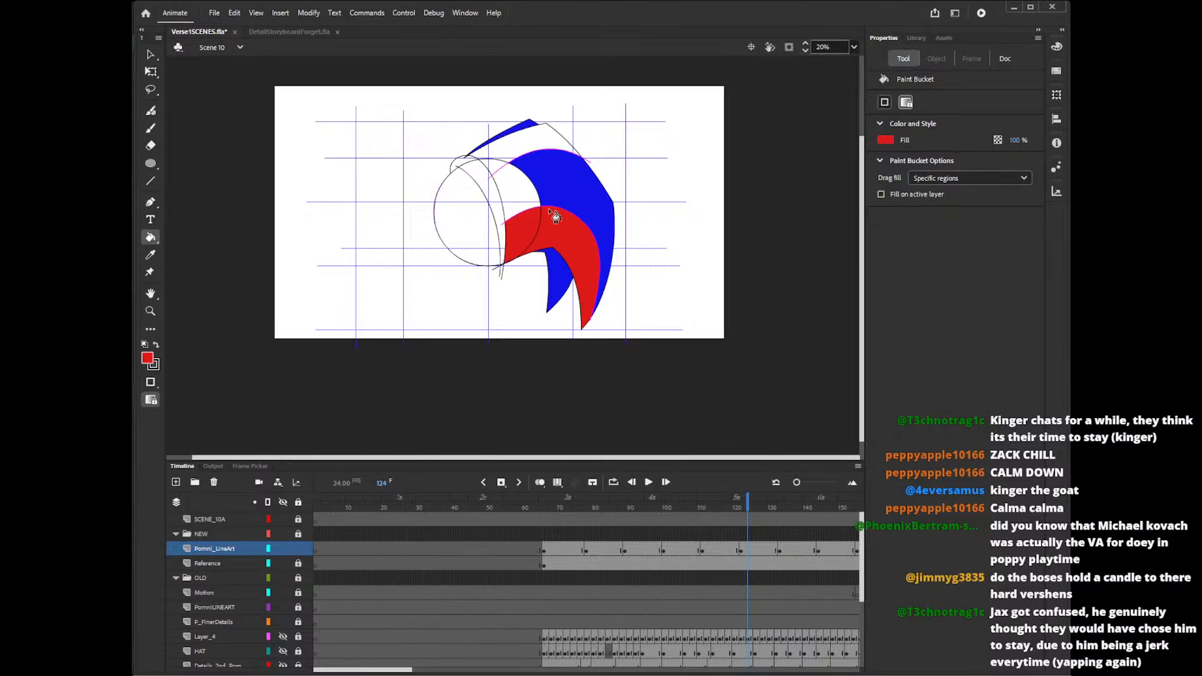
{"action": "left_click", "coordinate": [524, 179]}
{"action": "key", "text": "ctrl+z"}
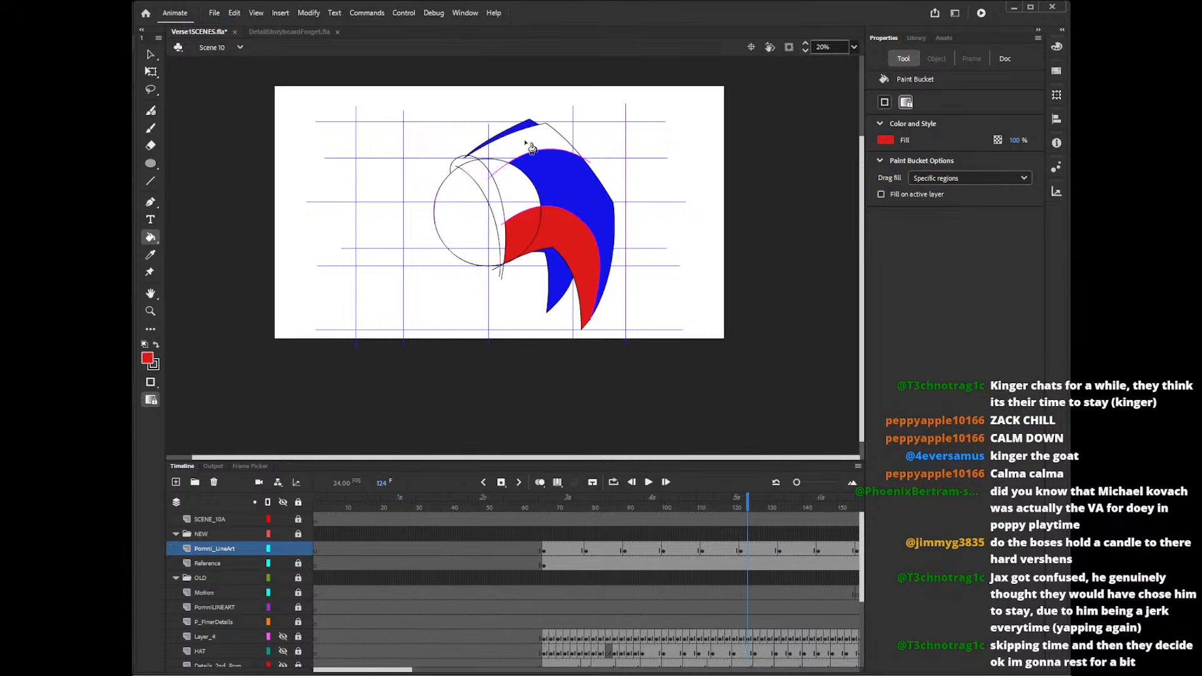
{"action": "left_click", "coordinate": [531, 149]}
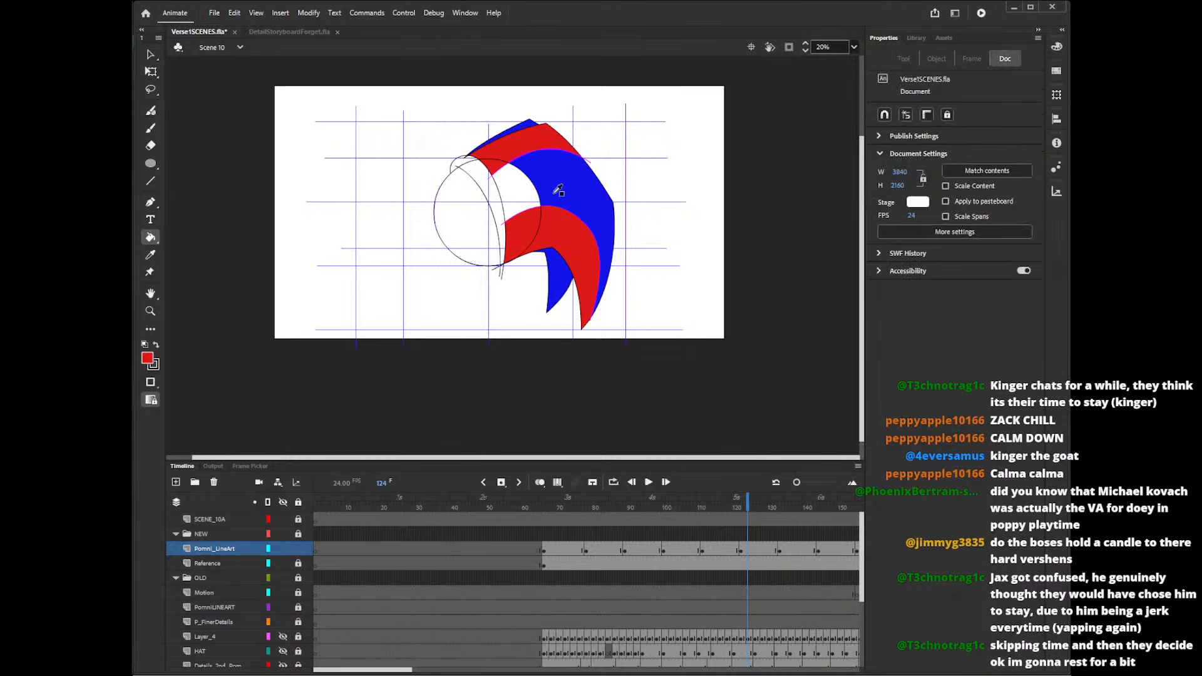
- Fill the white gap in the middle stripe on frame 124 with blue and resample the red as fill colour
{"action": "left_click", "coordinate": [554, 193]}
{"action": "left_click", "coordinate": [524, 195]}
{"action": "key", "text": "i"}
{"action": "left_click", "coordinate": [564, 235]}
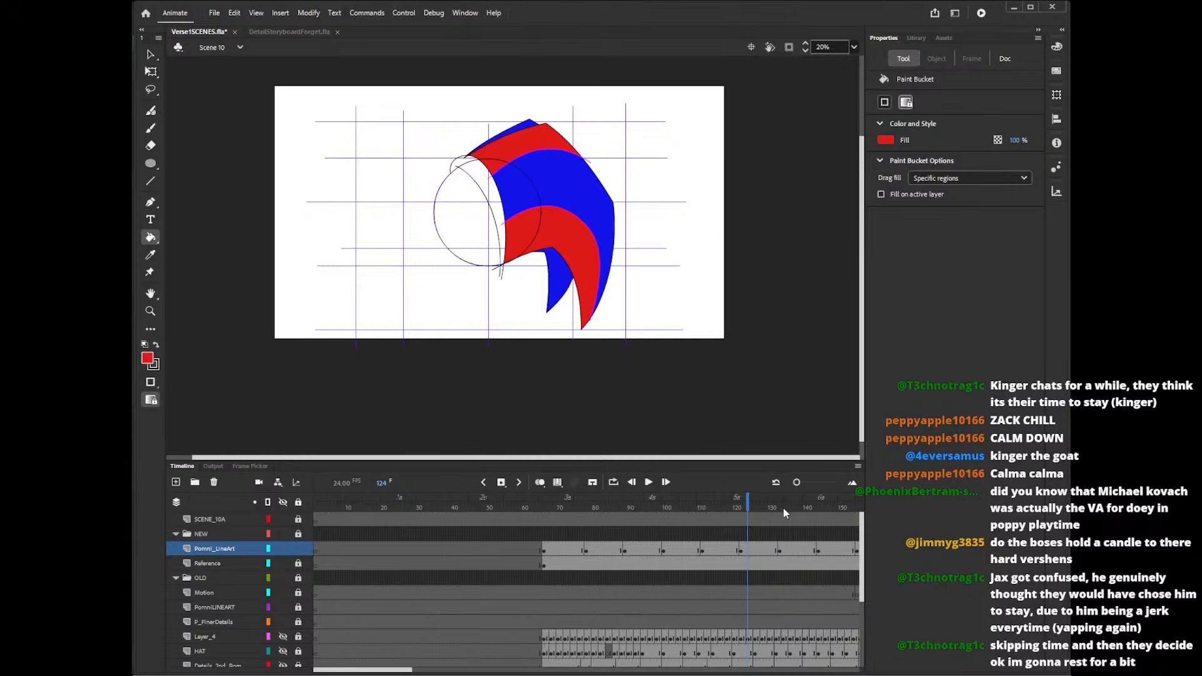
- Fill the hat's lower right stripe, the sliver beside the lower-left tip and the top band on frame 134 with red
{"action": "left_click", "coordinate": [782, 508]}
{"action": "left_click", "coordinate": [563, 219]}
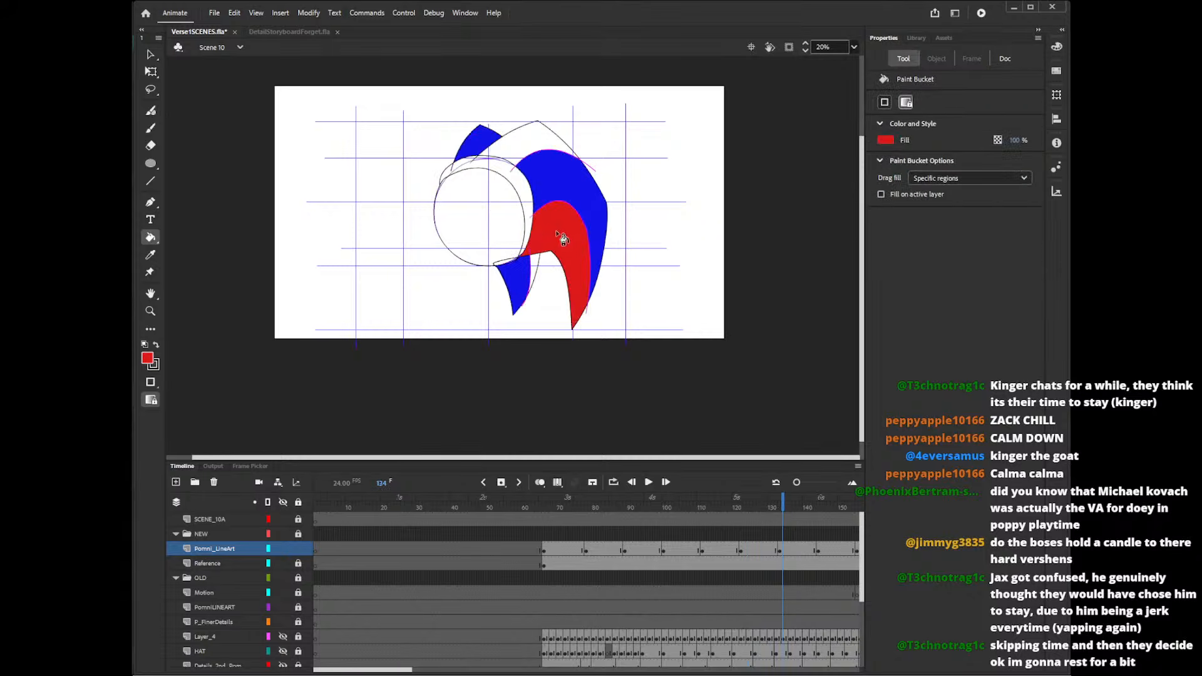
{"action": "left_click", "coordinate": [538, 275]}
{"action": "left_click", "coordinate": [536, 162]}
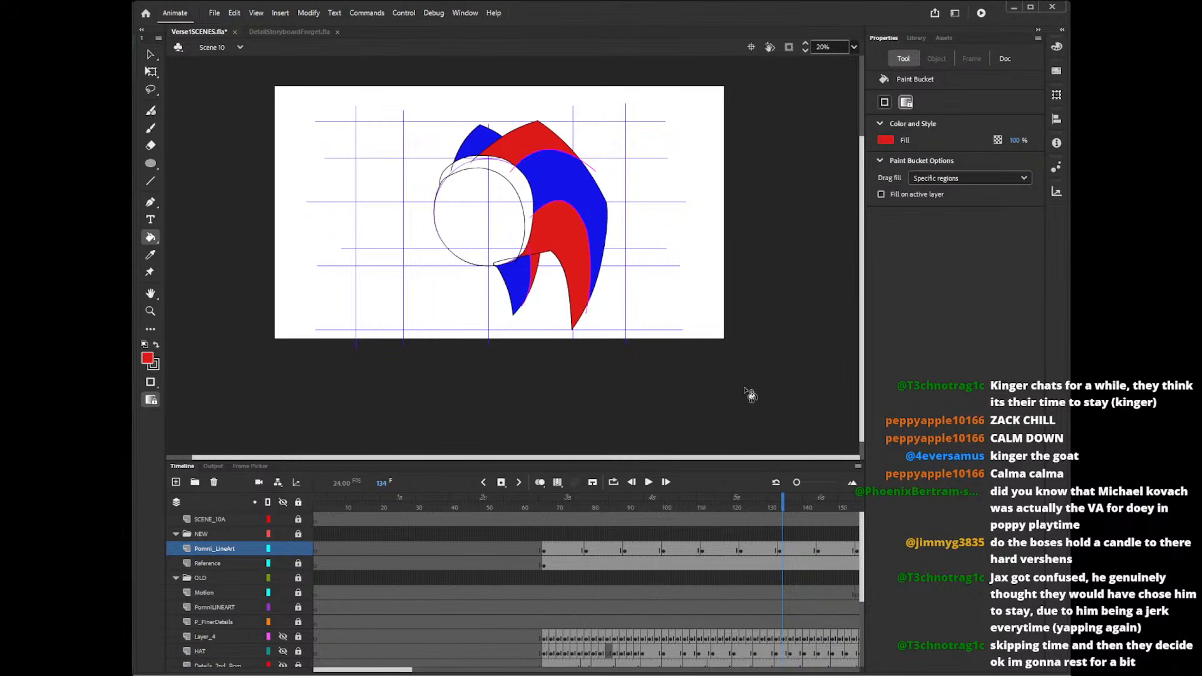
- Fill the hat's lower right stripe, lower-left sliver, upper left stripe and top right band on frame 146 with red
{"action": "left_click", "coordinate": [823, 502]}
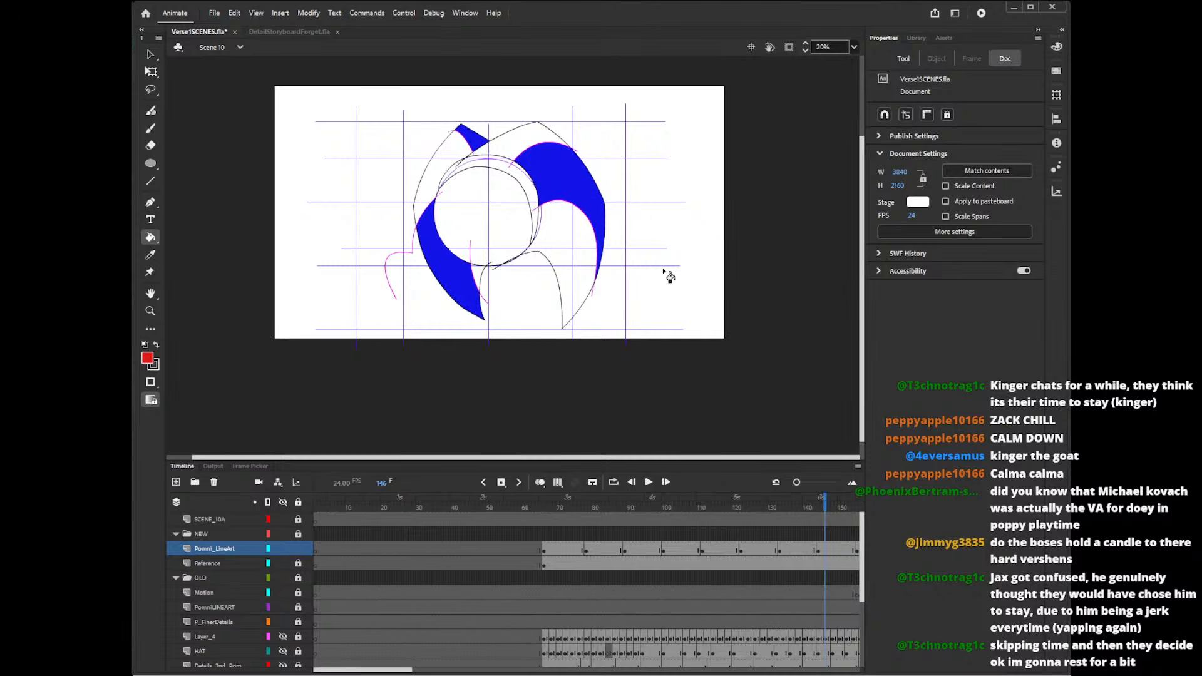
{"action": "left_click", "coordinate": [566, 247]}
{"action": "left_click", "coordinate": [482, 283]}
{"action": "left_click", "coordinate": [430, 181]}
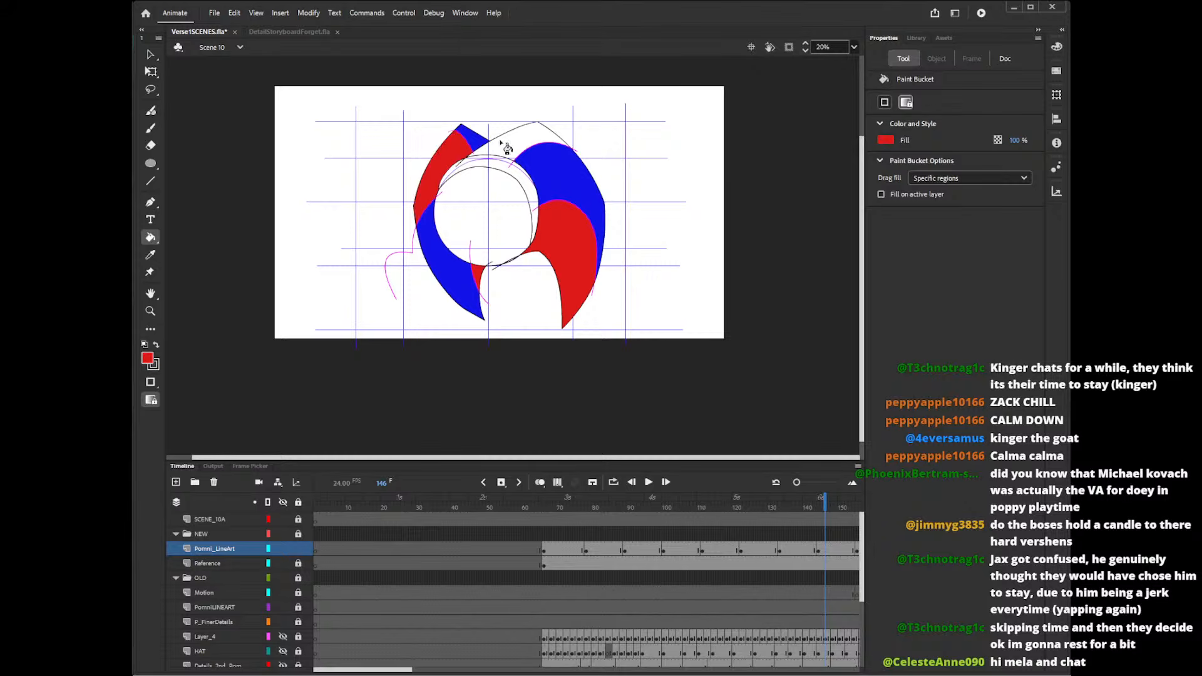
{"action": "left_click", "coordinate": [498, 147]}
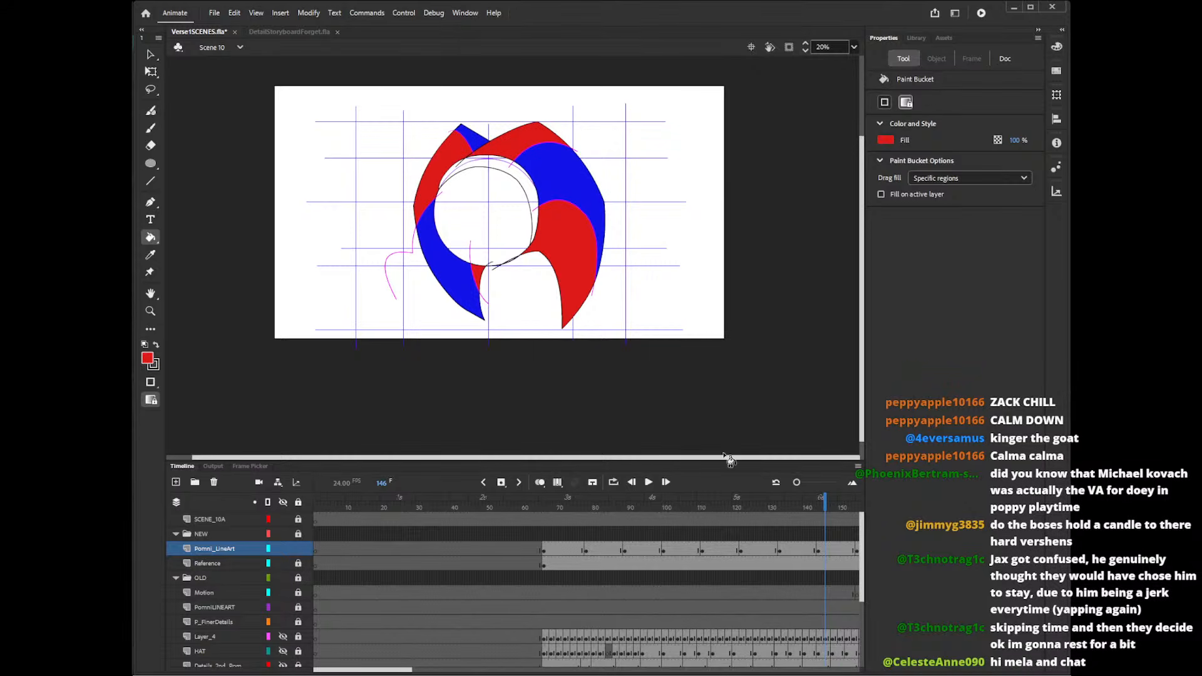
- Fill the hat's lower right stripe, upper right band and outer left stripe on frame 161 with red
{"action": "left_click_drag", "start_coordinate": [410, 671], "coordinate": [471, 671]}
{"action": "left_click", "coordinate": [540, 504]}
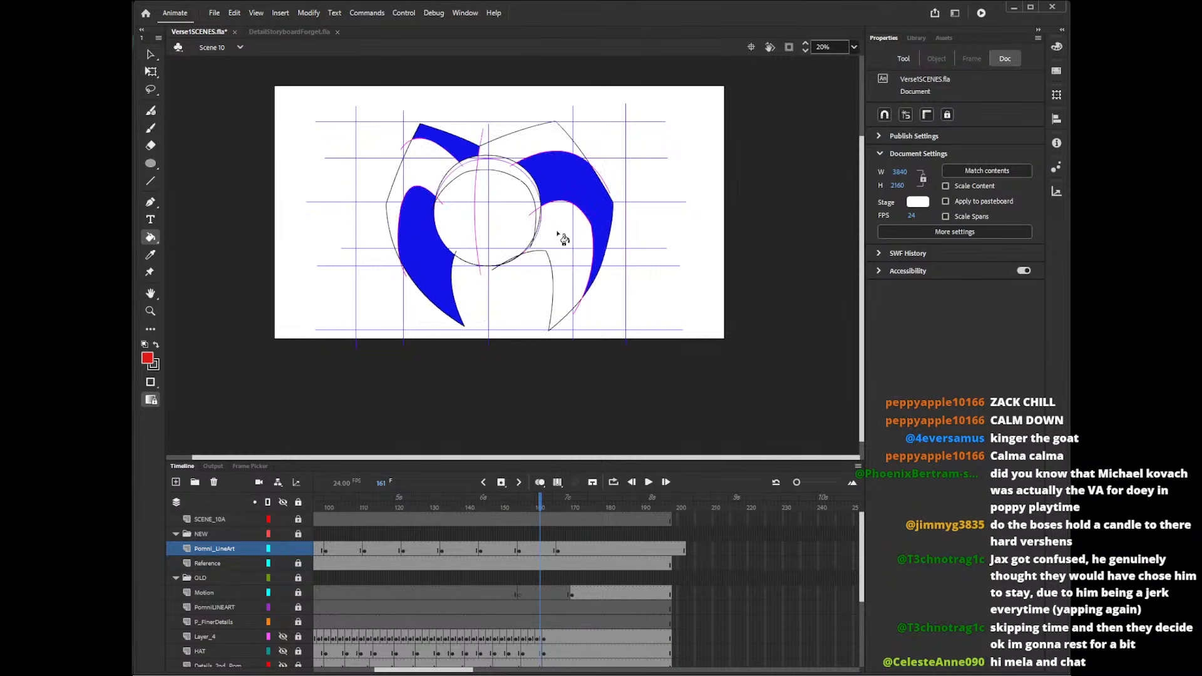
{"action": "left_click", "coordinate": [558, 236]}
{"action": "left_click", "coordinate": [533, 147]}
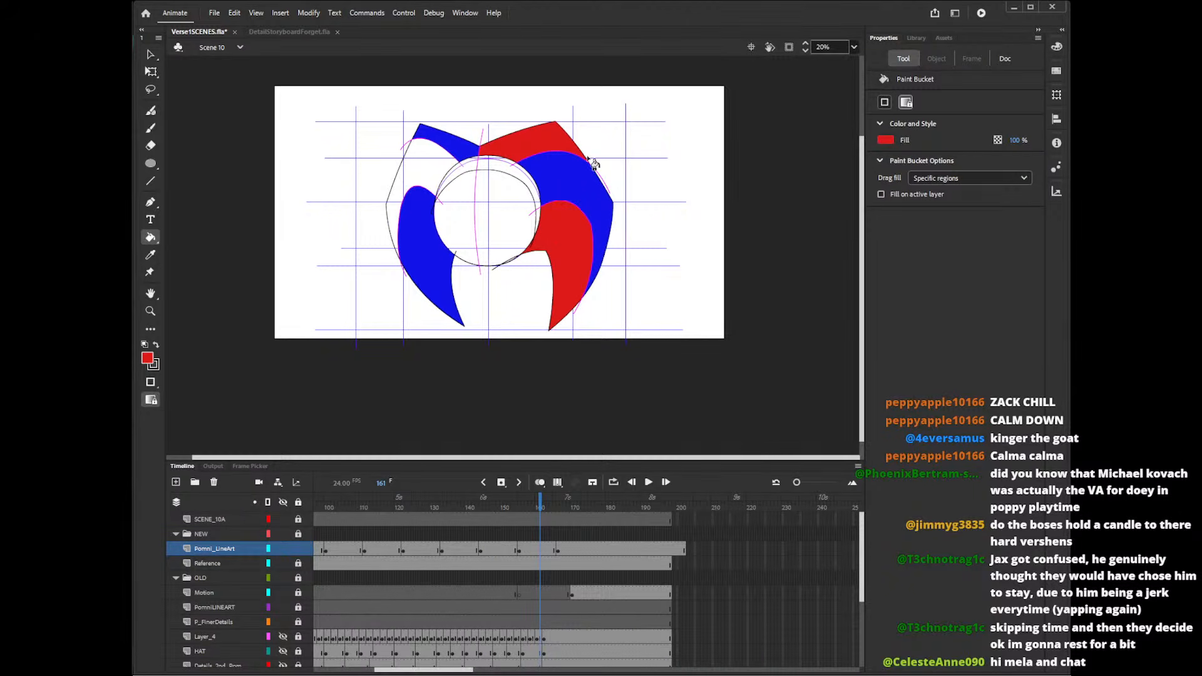
{"action": "left_click", "coordinate": [438, 185]}
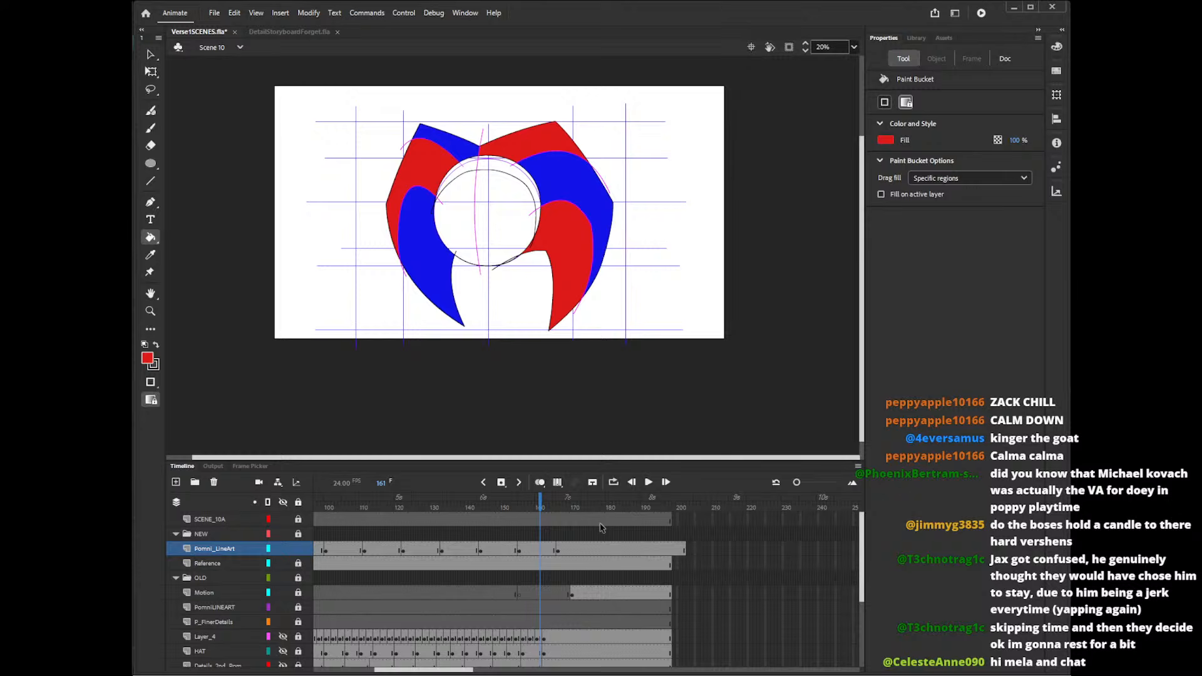
- Fill the upper right band, lower right stripe and outer left stripe of the front-facing hat on frame 168 with red
{"action": "left_click", "coordinate": [566, 506]}
{"action": "left_click", "coordinate": [536, 152]}
{"action": "left_click", "coordinate": [558, 223]}
{"action": "left_click", "coordinate": [431, 176]}
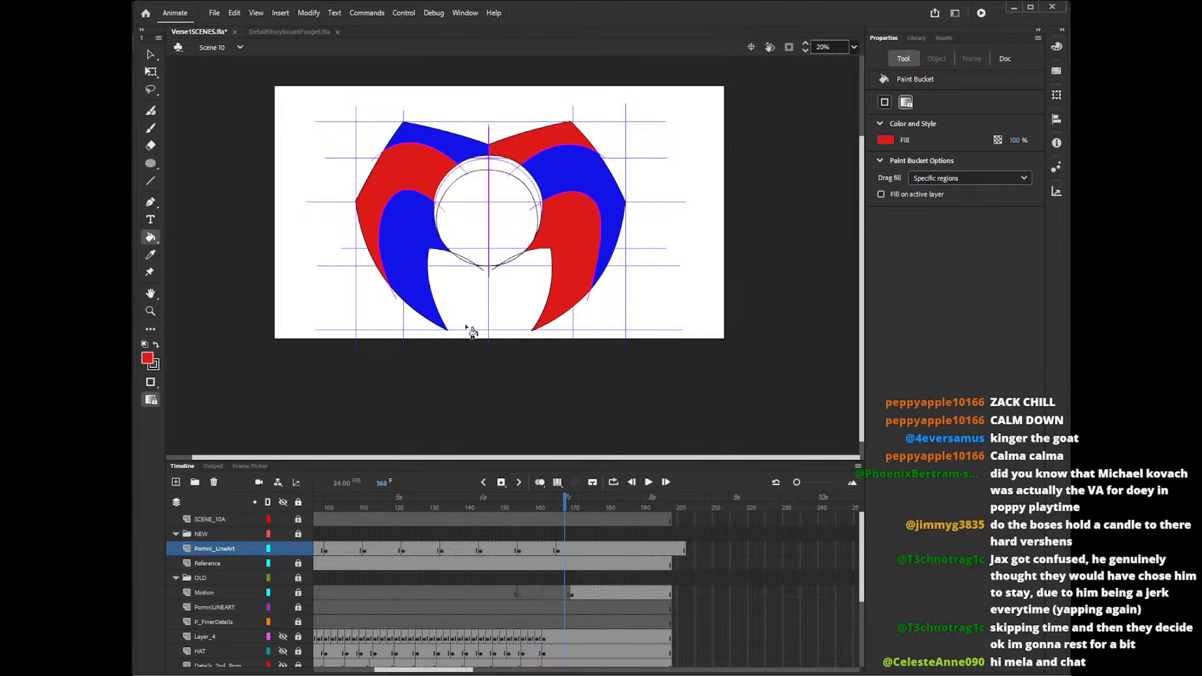
- Go back to frame 99 and examine the lower end of the hat's inner red stripe at 40% zoom
{"action": "left_click_drag", "start_coordinate": [534, 509], "coordinate": [323, 519]}
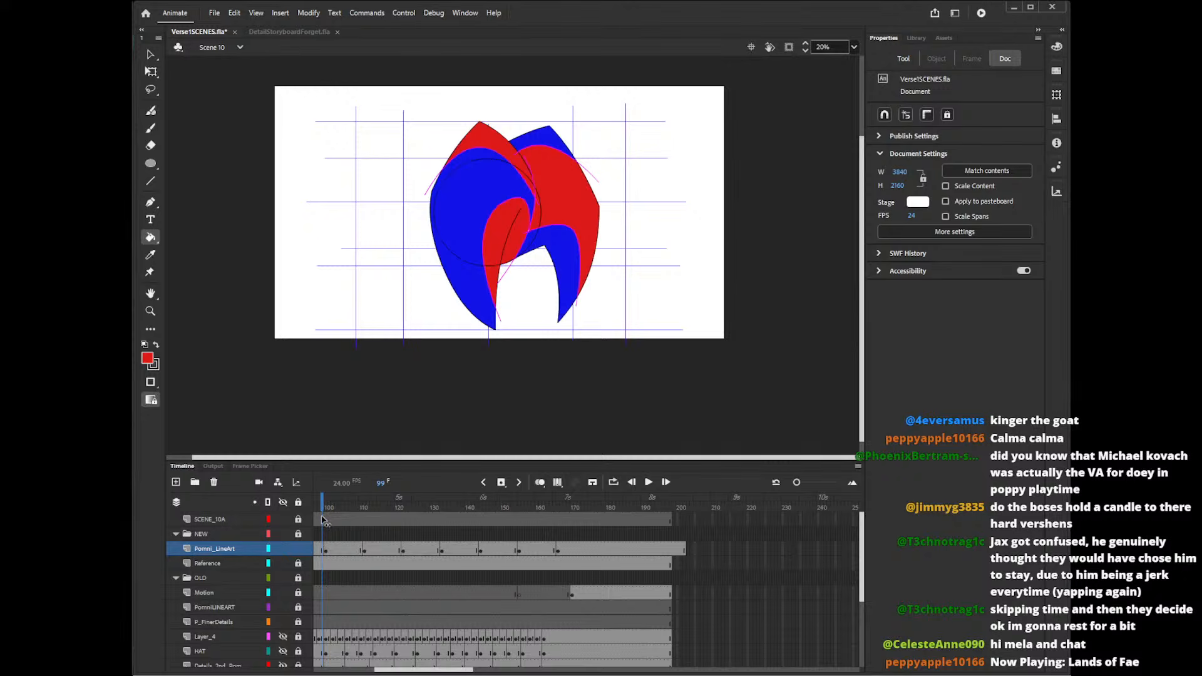
{"action": "key", "text": "z"}
{"action": "left_click", "coordinate": [512, 258]}
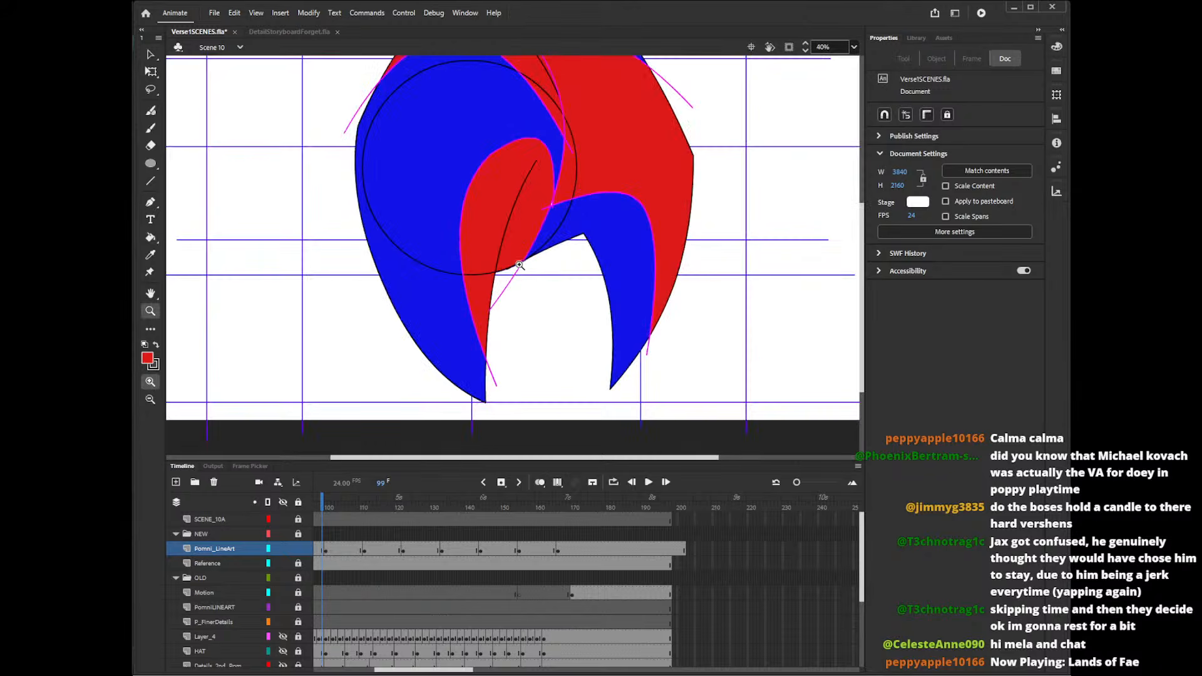
{"action": "key", "text": "n"}
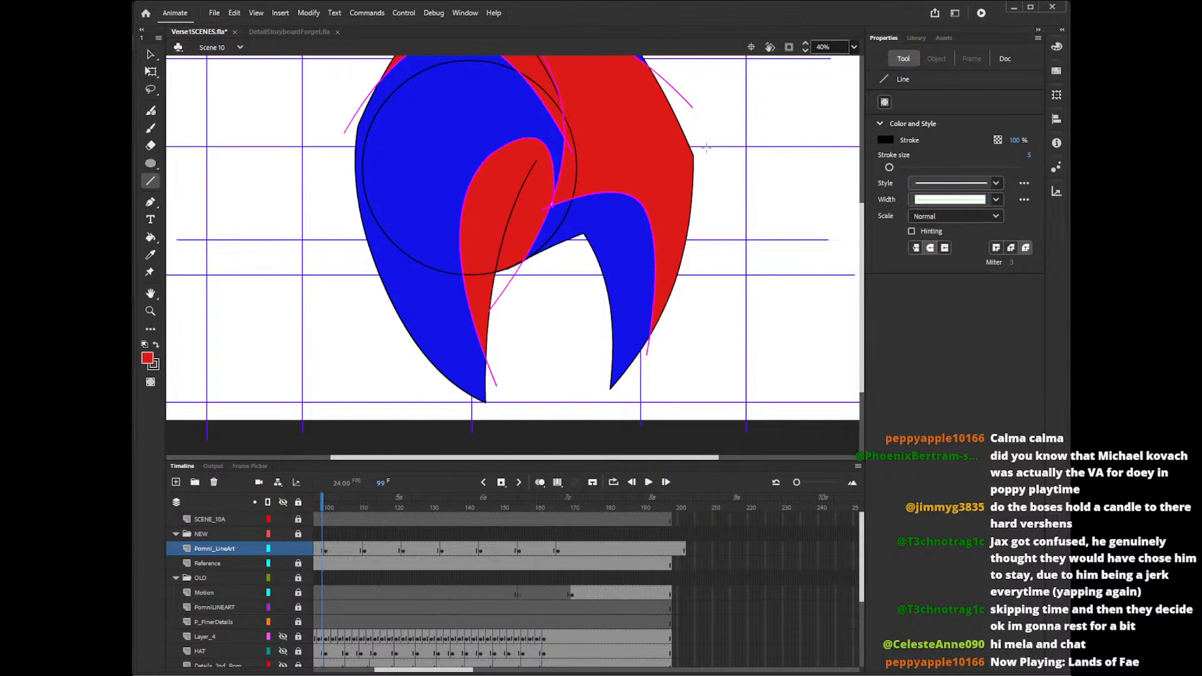
{"action": "left_click_drag", "start_coordinate": [508, 214], "coordinate": [499, 276]}
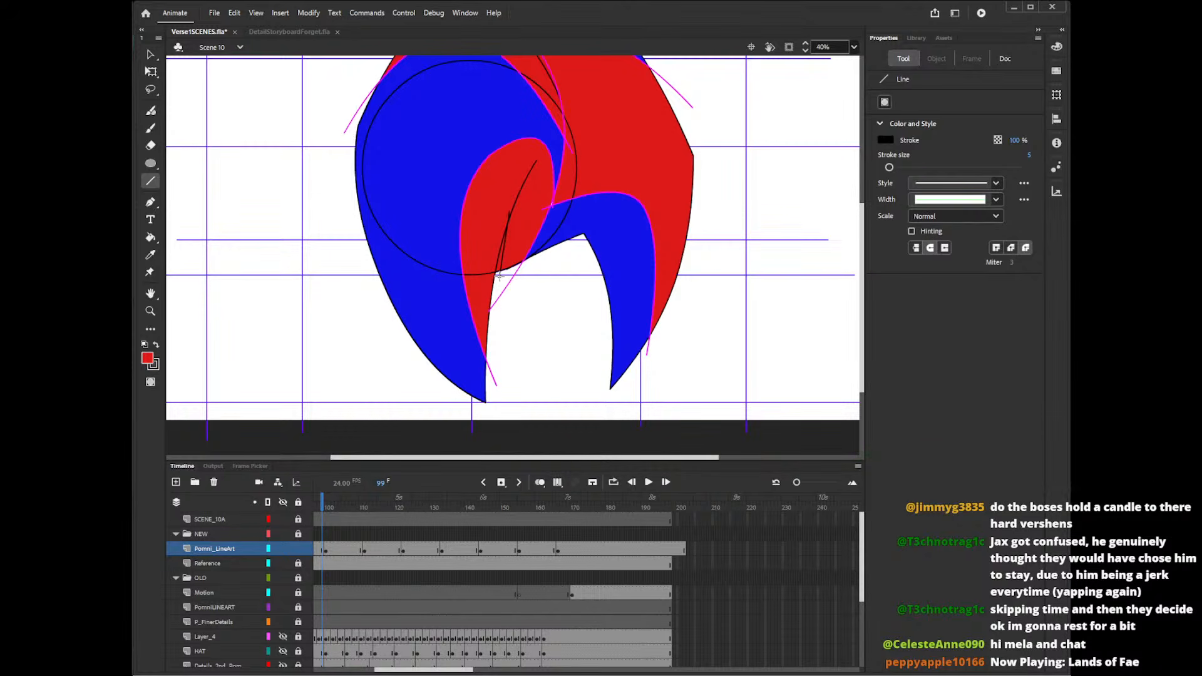
{"action": "key", "text": "v"}
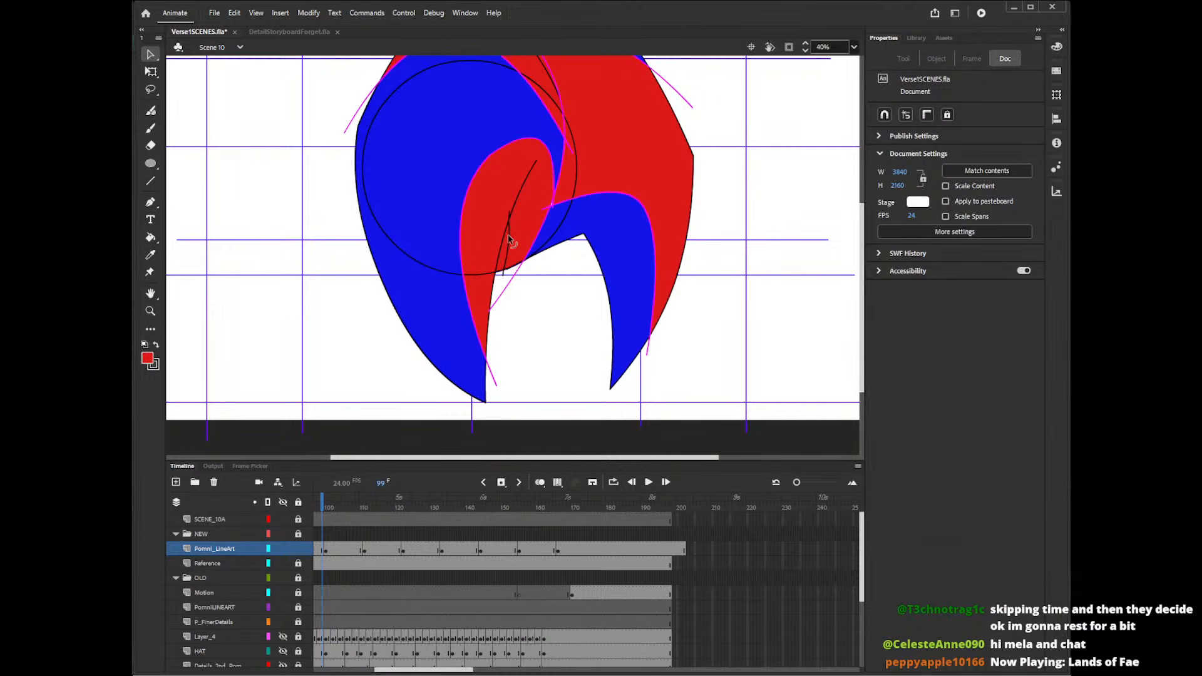
{"action": "left_click_drag", "start_coordinate": [509, 238], "coordinate": [504, 273]}
{"action": "key", "text": "n"}
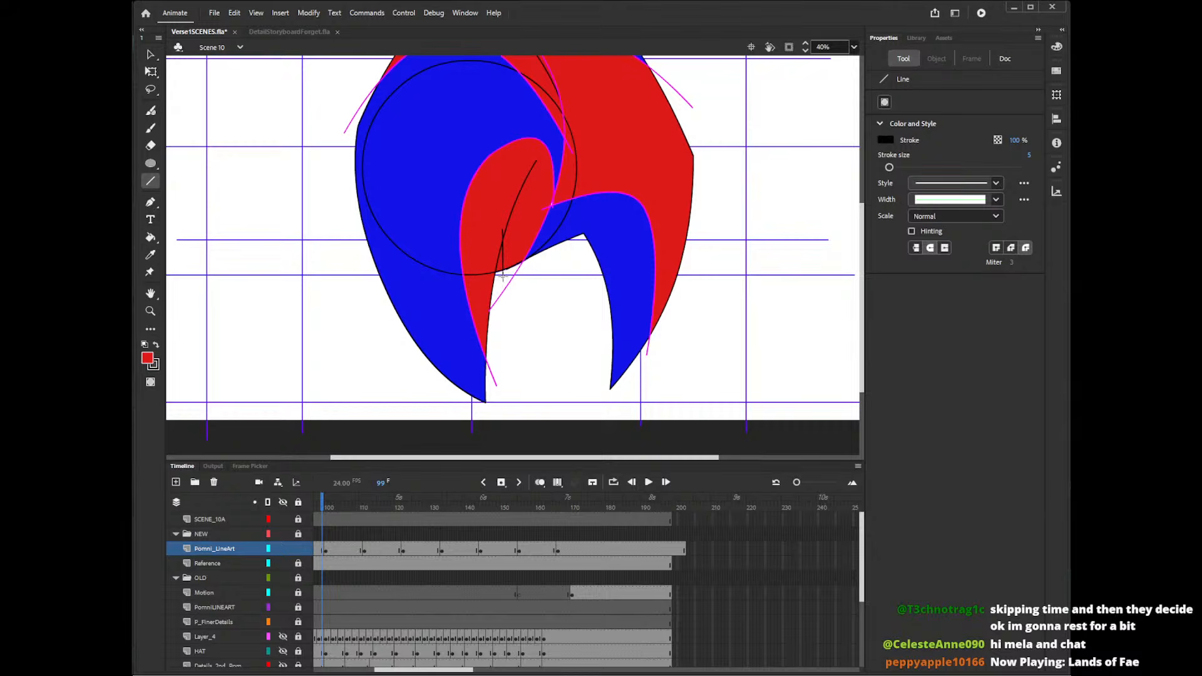
{"action": "key", "text": "v"}
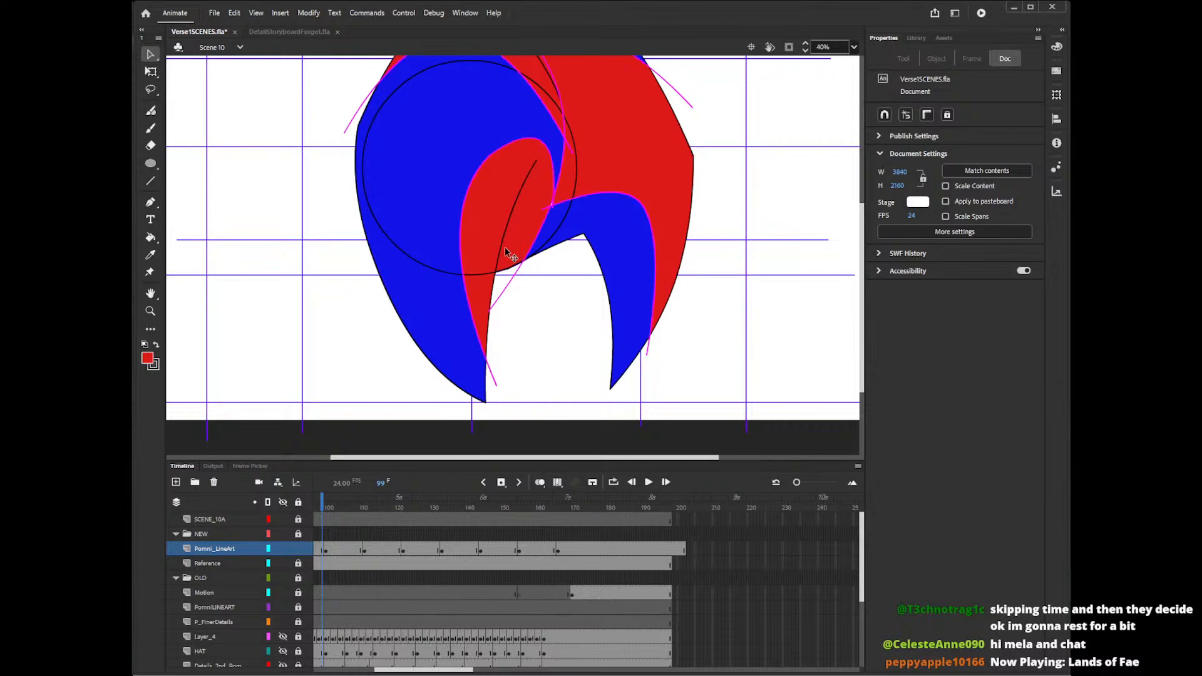
- Draw a short line from the curve inside the red stripe to the hat's lower edge on frame 99 and delete its overhanging ends
{"action": "key", "text": "n"}
{"action": "left_click_drag", "start_coordinate": [496, 244], "coordinate": [504, 263]}
{"action": "key", "text": "v"}
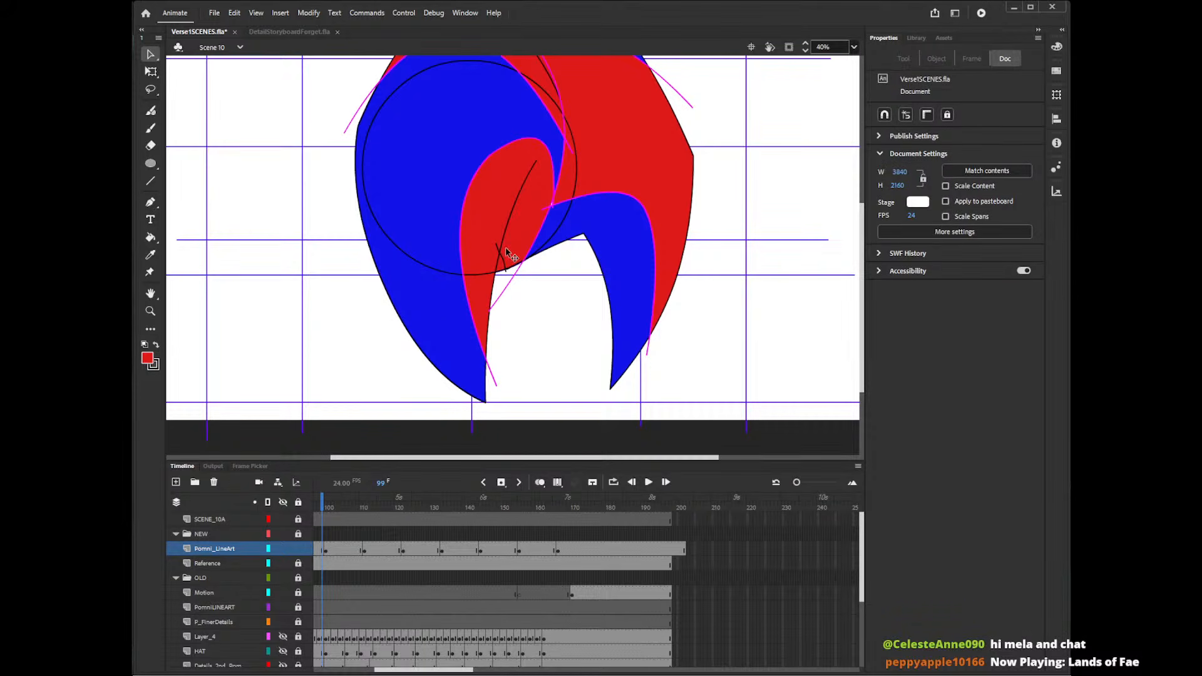
{"action": "left_click", "coordinate": [498, 249]}
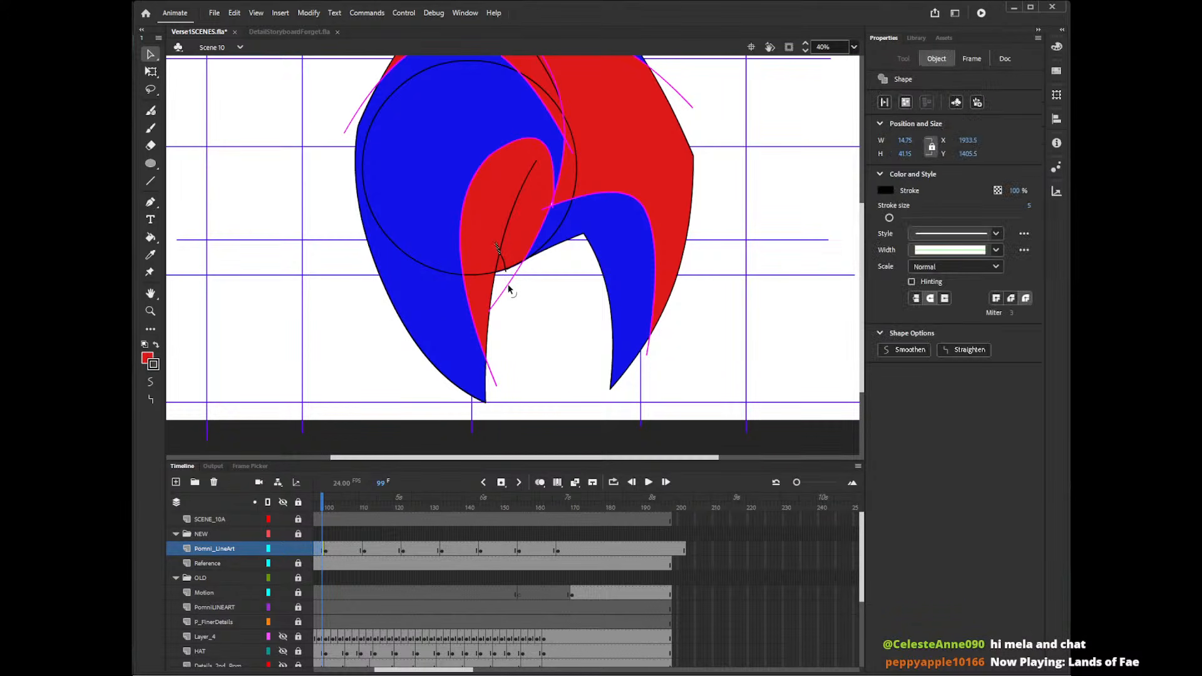
{"action": "key", "text": "Delete"}
{"action": "left_click", "coordinate": [506, 272]}
{"action": "key", "text": "Delete"}
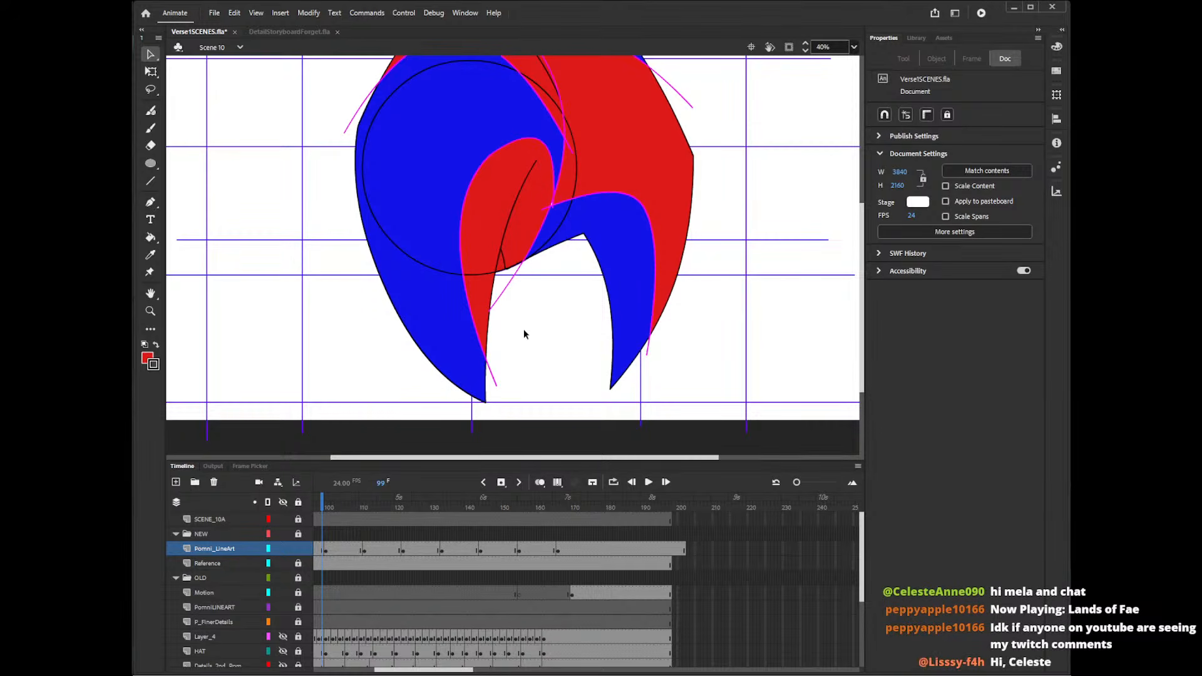
- Go back from frame 99 to frames 88 and 89 and compare the lower end of the hat's inner red stripe
{"action": "key", "text": "comma"}
{"action": "key", "text": "comma"}
{"action": "key", "text": "comma"}
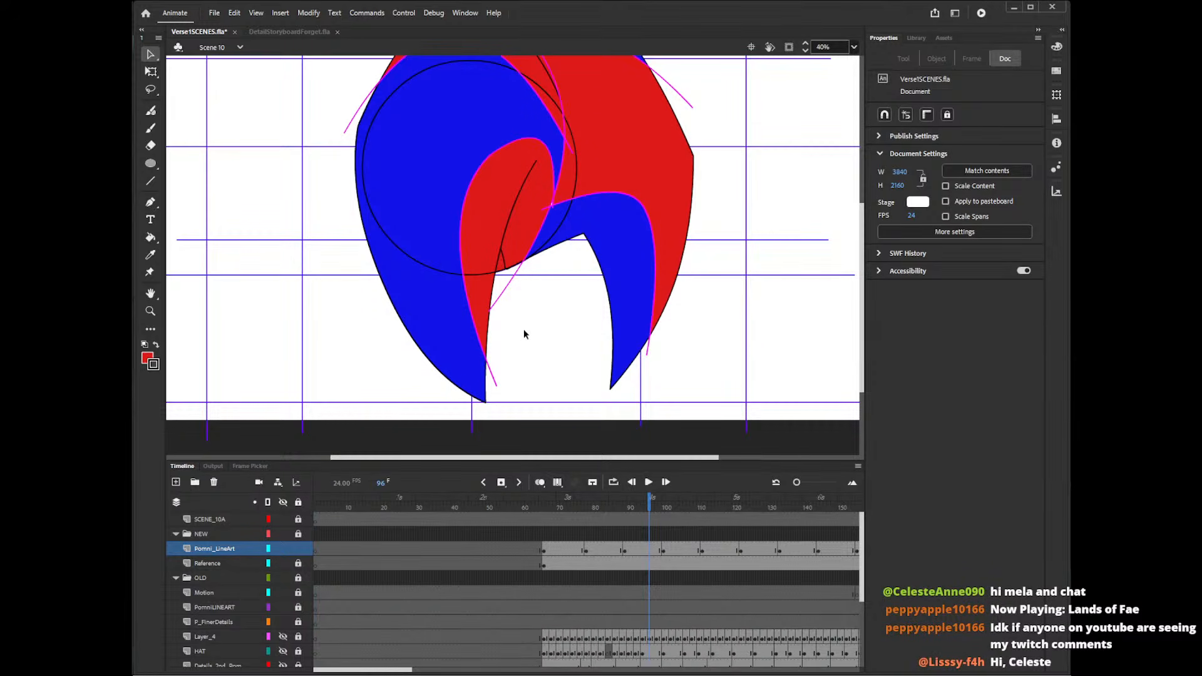
{"action": "key", "text": "comma"}
{"action": "key", "text": "comma"}
{"action": "key", "text": "comma"}
{"action": "key", "text": "comma"}
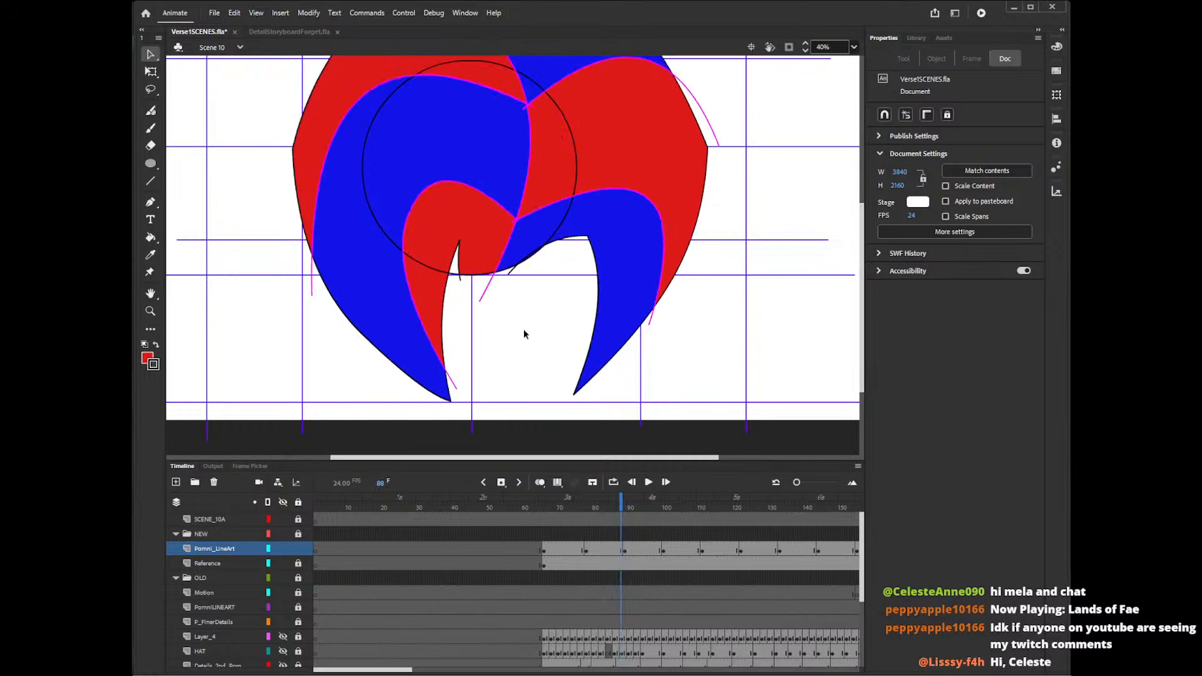
{"action": "key", "text": "period"}
{"action": "key", "text": "comma"}
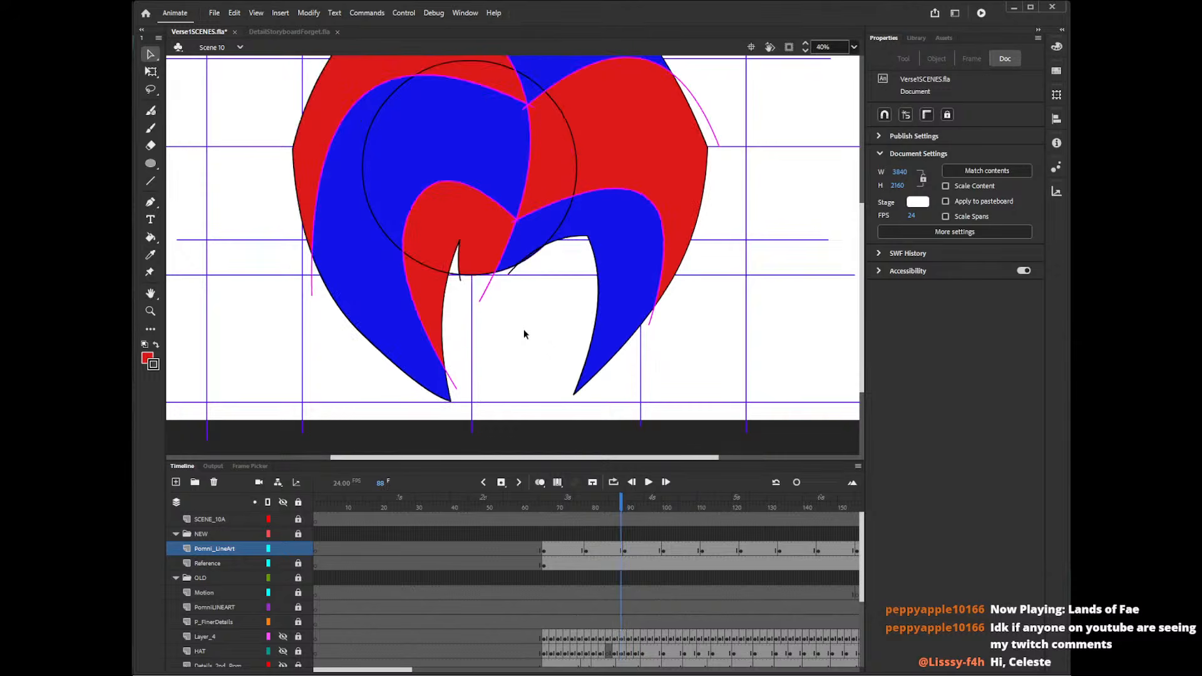
{"action": "key", "text": "period"}
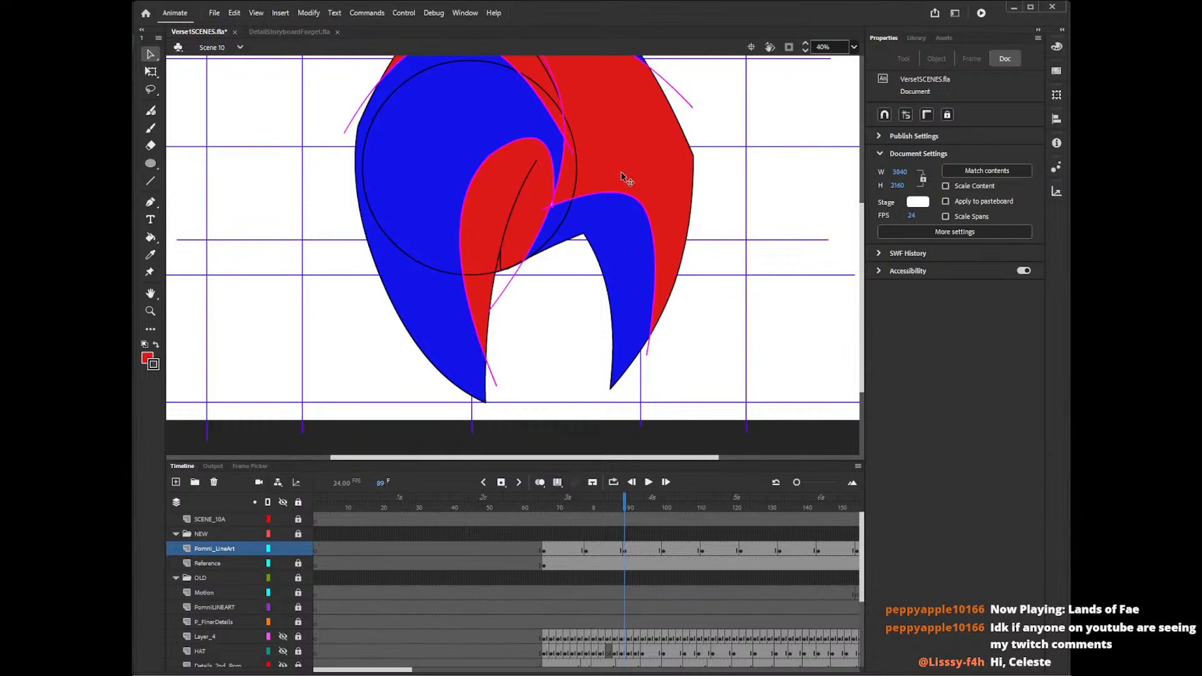
- Sample the yellow of the hat's front band from the finished character in Scene 5 and return to Scene 10
{"action": "key", "text": "k"}
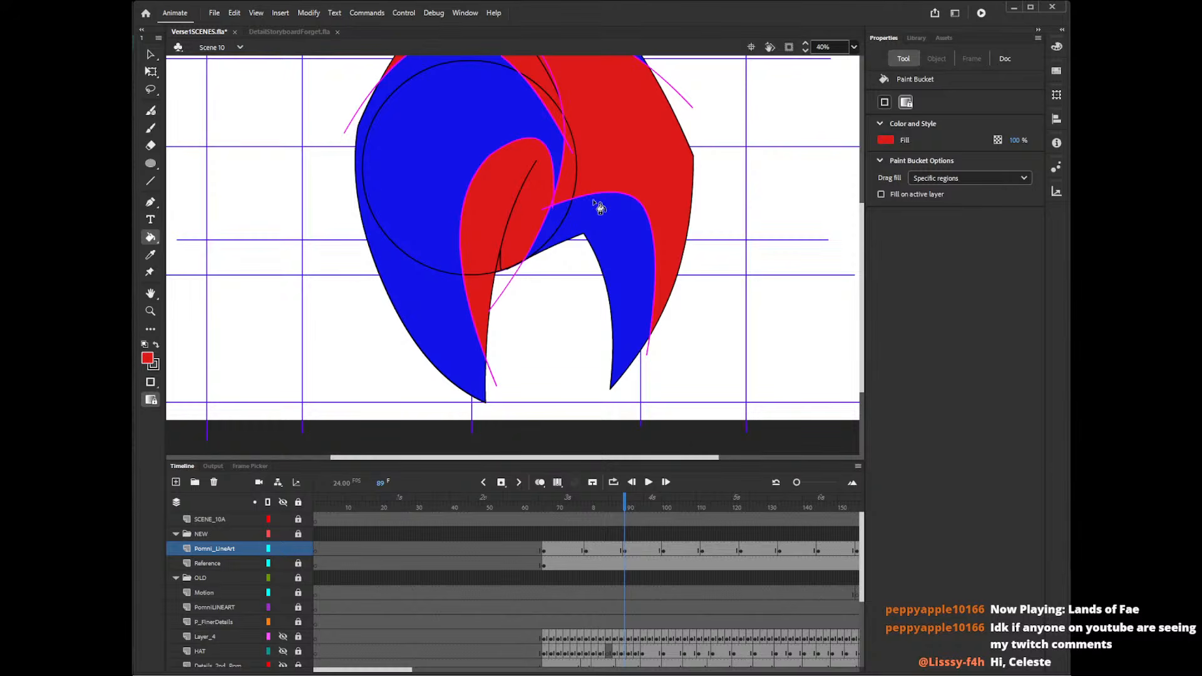
{"action": "mouse_move", "coordinate": [863, 241]}
{"action": "left_mouse_down"}
{"action": "mouse_move", "coordinate": [873, 198]}
{"action": "mouse_move", "coordinate": [874, 220]}
{"action": "left_mouse_up"}
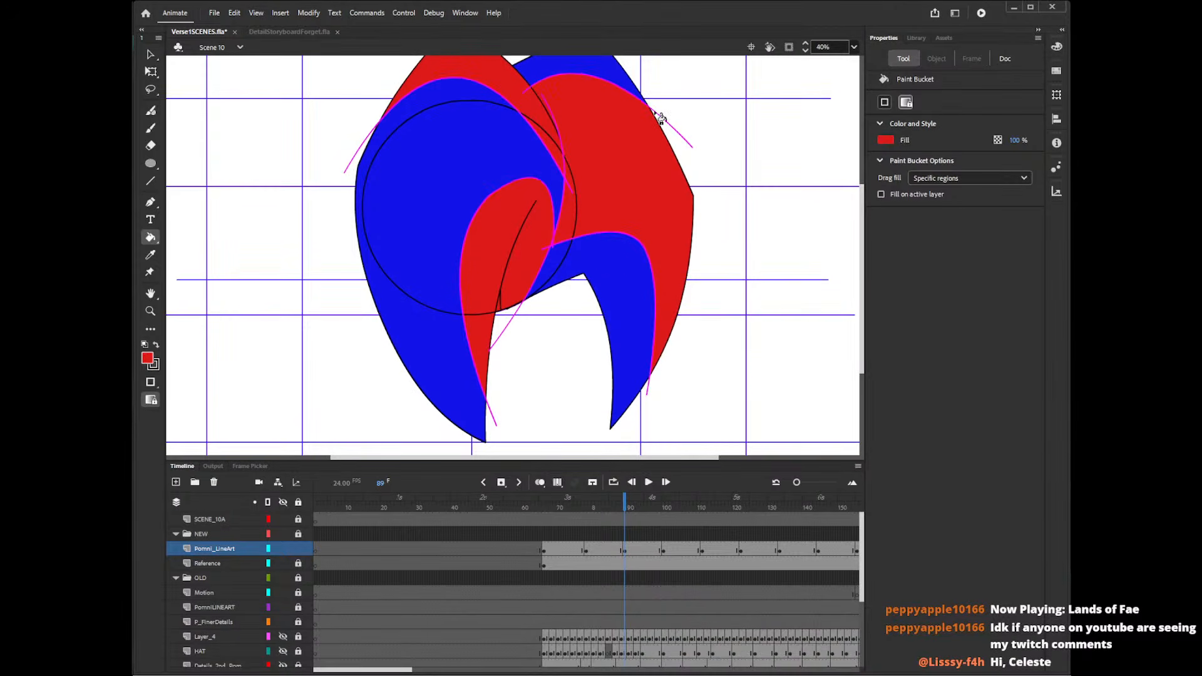
{"action": "left_click", "coordinate": [240, 48]}
{"action": "left_click", "coordinate": [233, 102]}
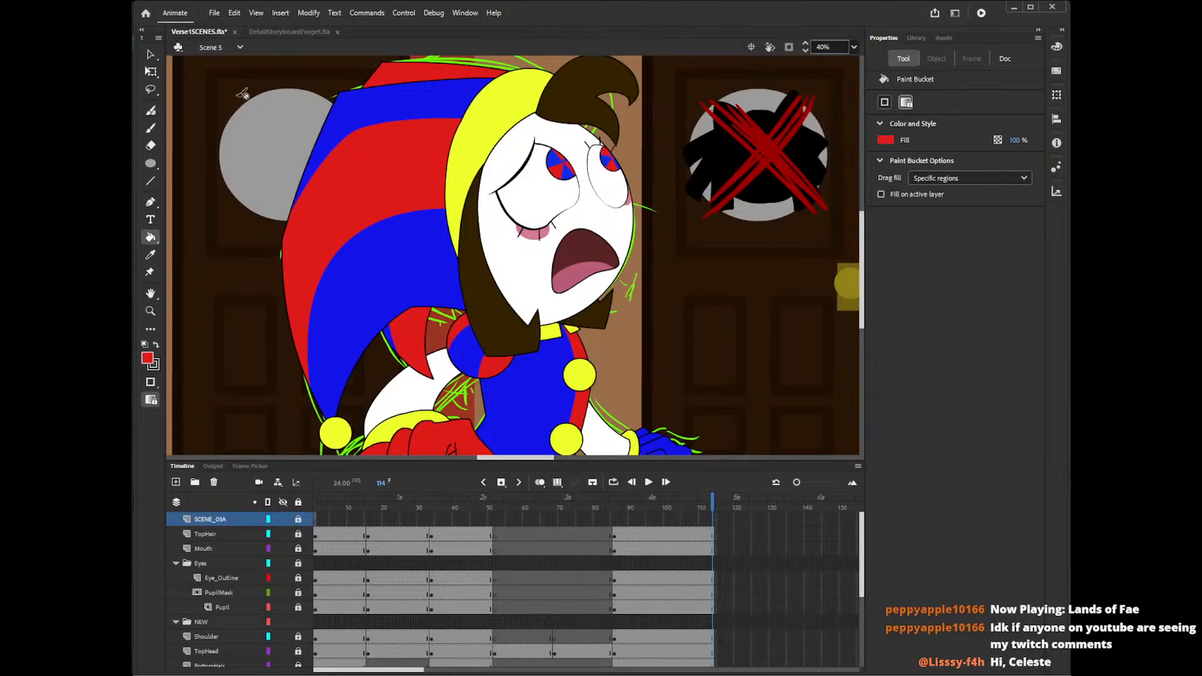
{"action": "key", "text": "i"}
{"action": "left_click", "coordinate": [512, 110]}
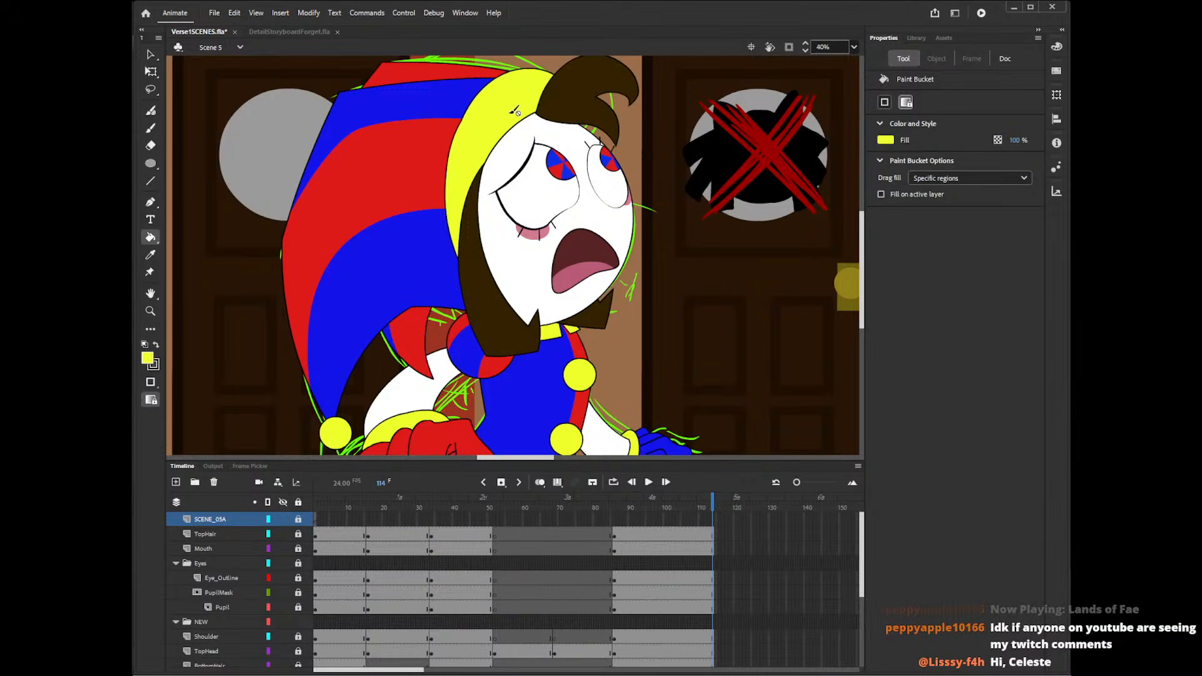
{"action": "left_click", "coordinate": [240, 48]}
{"action": "left_click", "coordinate": [224, 177]}
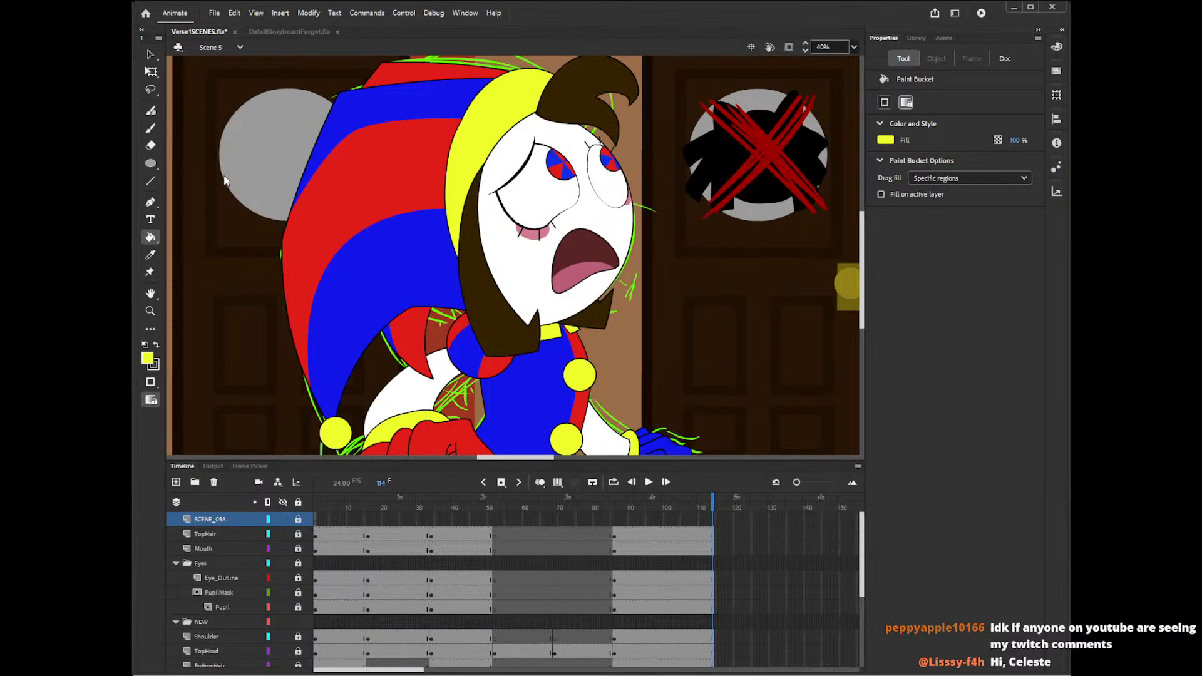
- Fill the small wedge at the lower end of the inner red stripe with yellow on frames 89 and 88
{"action": "left_click", "coordinate": [499, 306]}
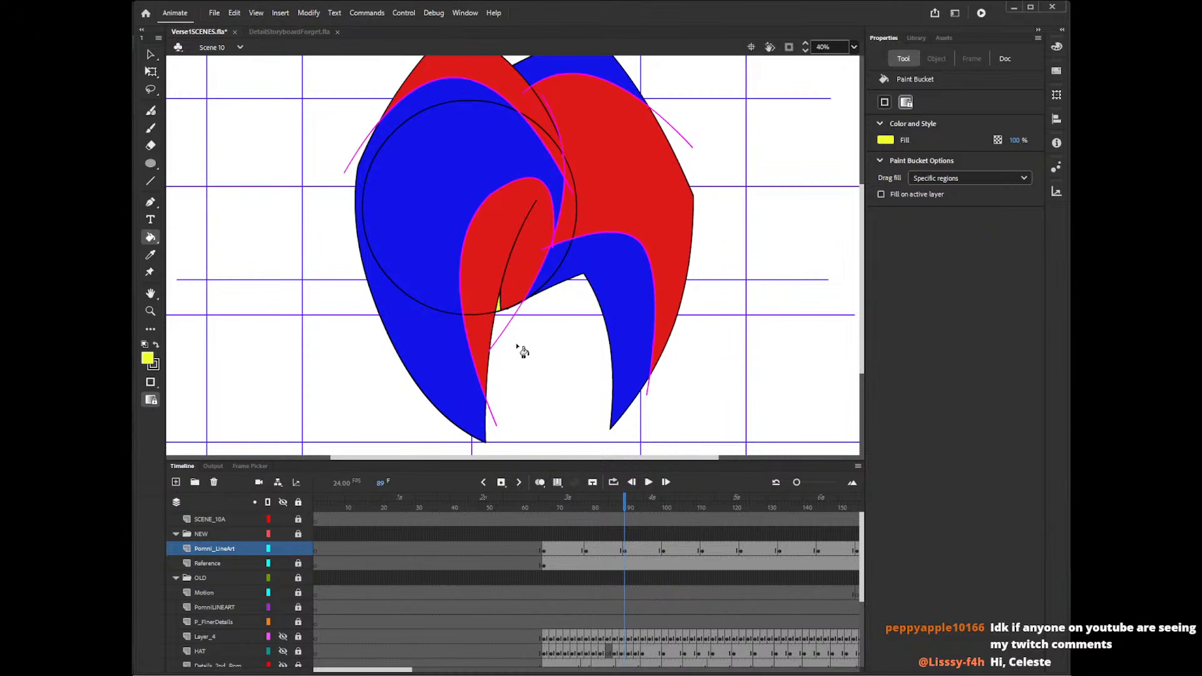
{"action": "key", "text": "v"}
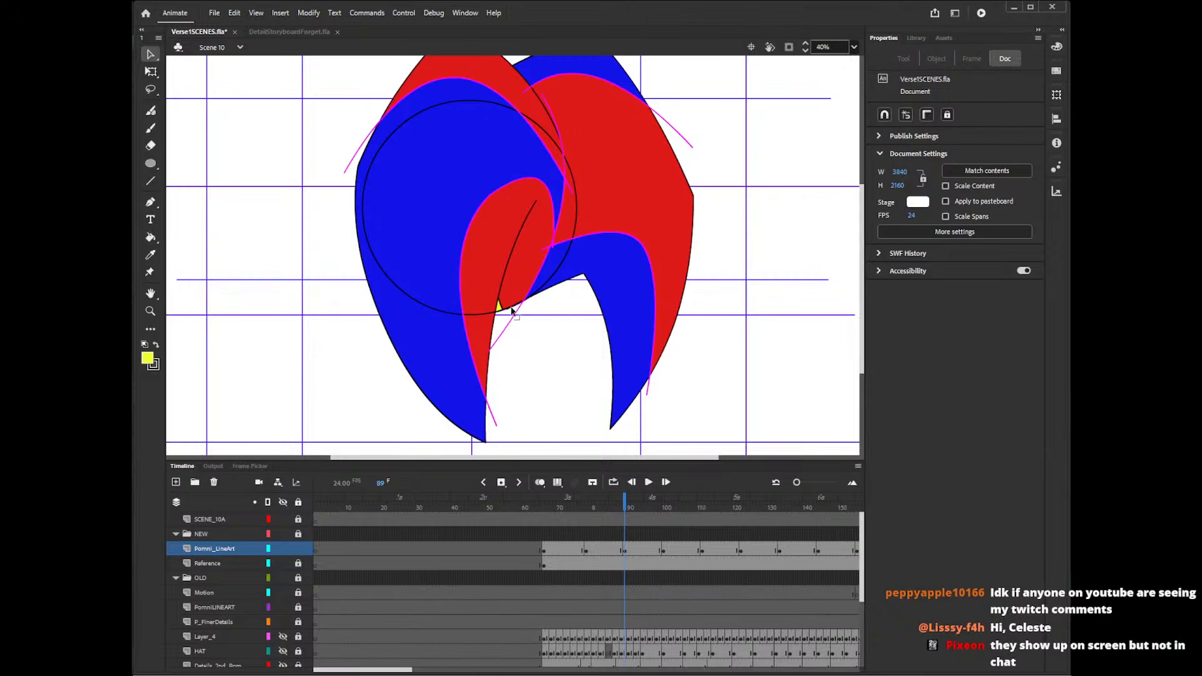
{"action": "key", "text": "comma"}
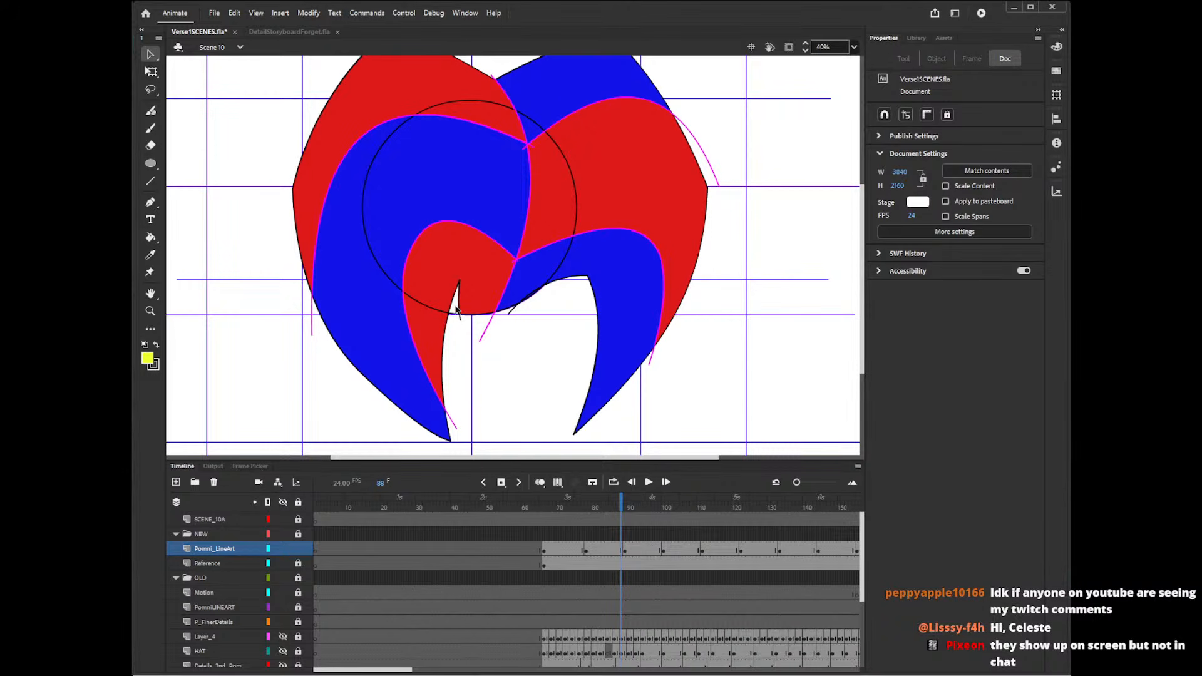
{"action": "key", "text": "k"}
{"action": "left_click", "coordinate": [455, 307]}
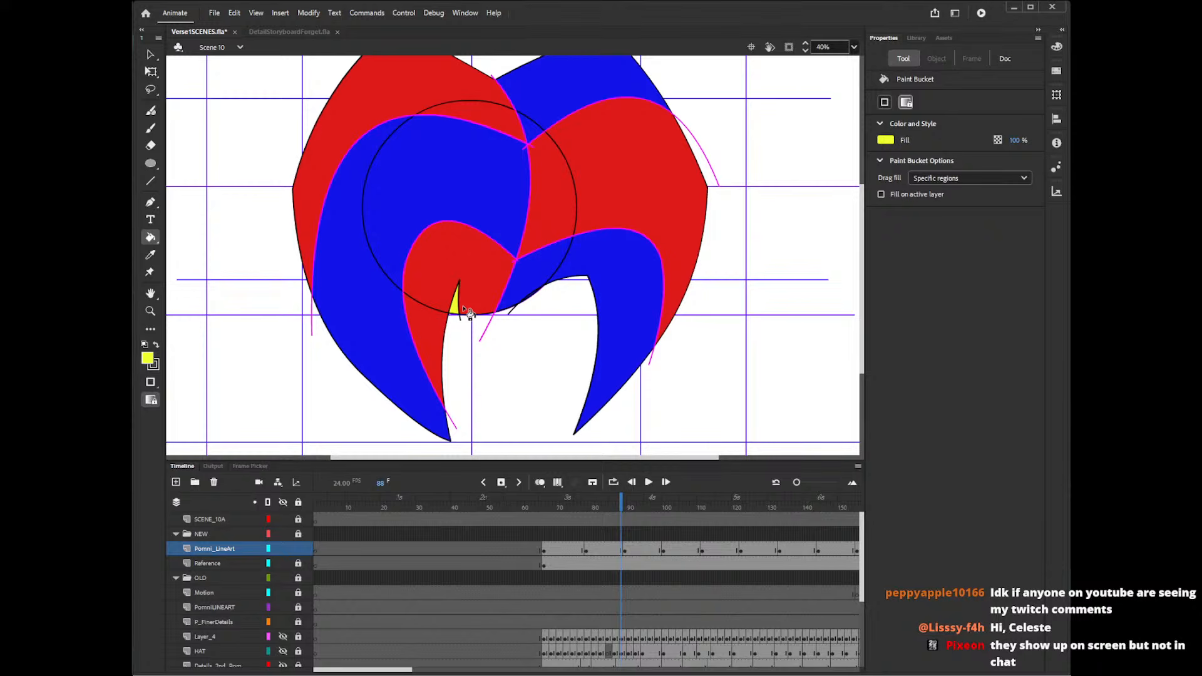
- Draw a short curved line as the yellow wedge's new right edge on frame 88 and fill the sliver beside it with red
{"action": "key", "text": "n"}
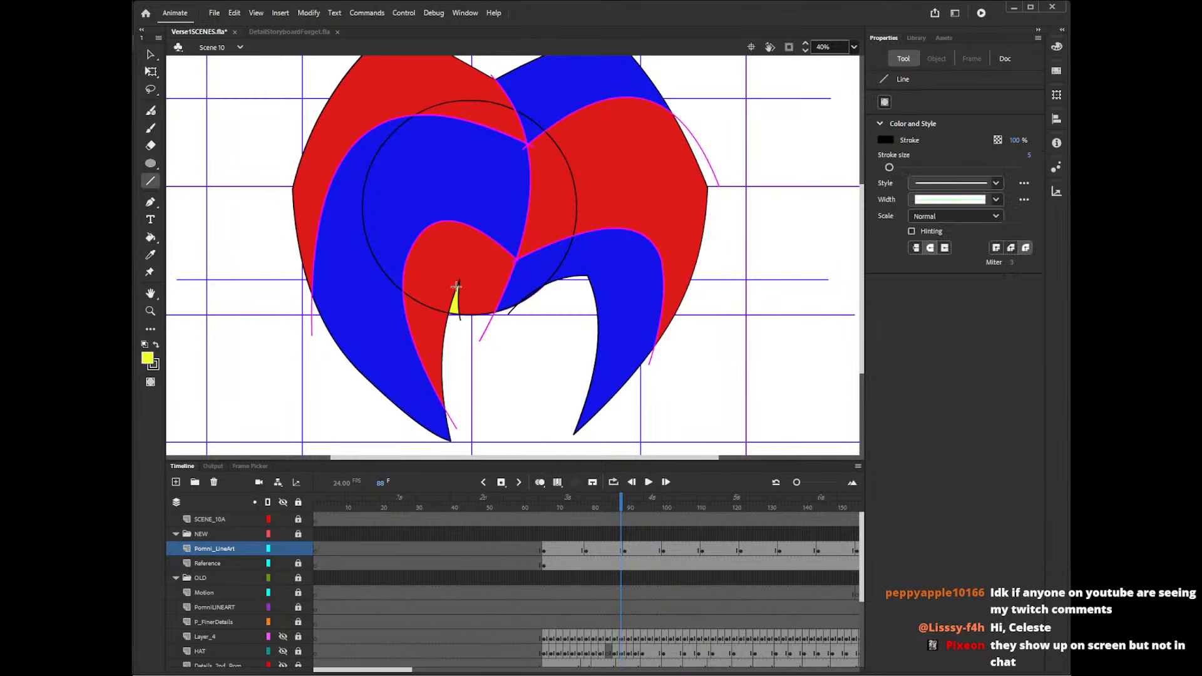
{"action": "key", "text": "ctrl+z"}
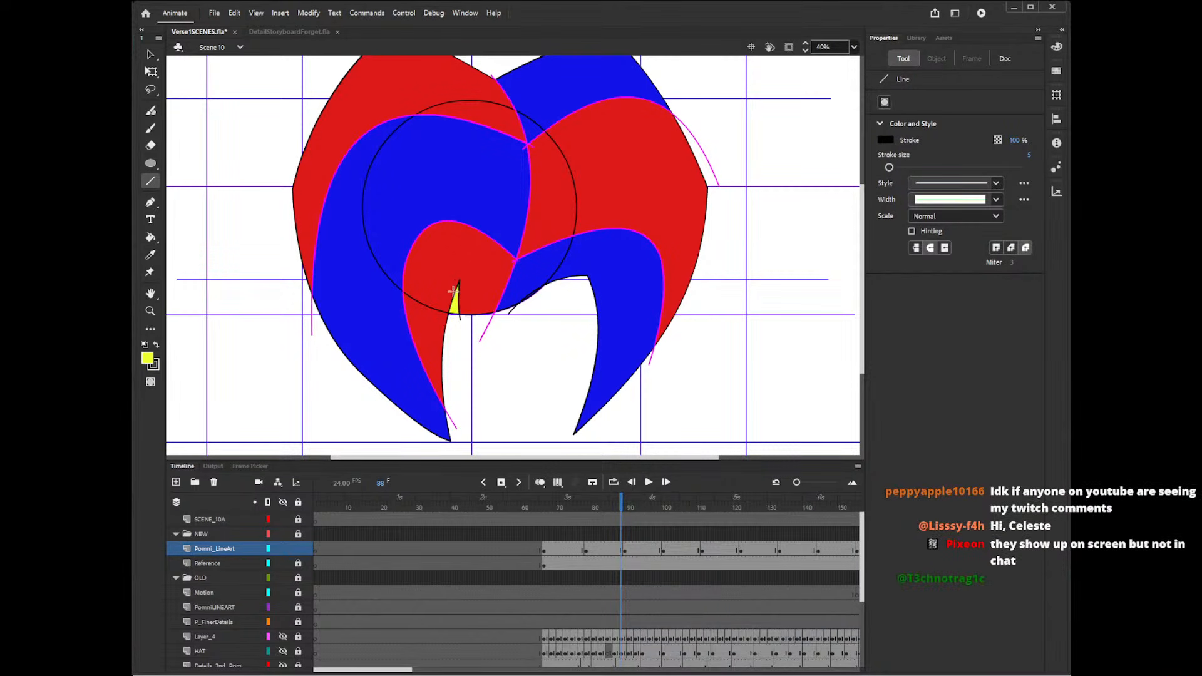
{"action": "left_click_drag", "start_coordinate": [452, 284], "coordinate": [460, 322]}
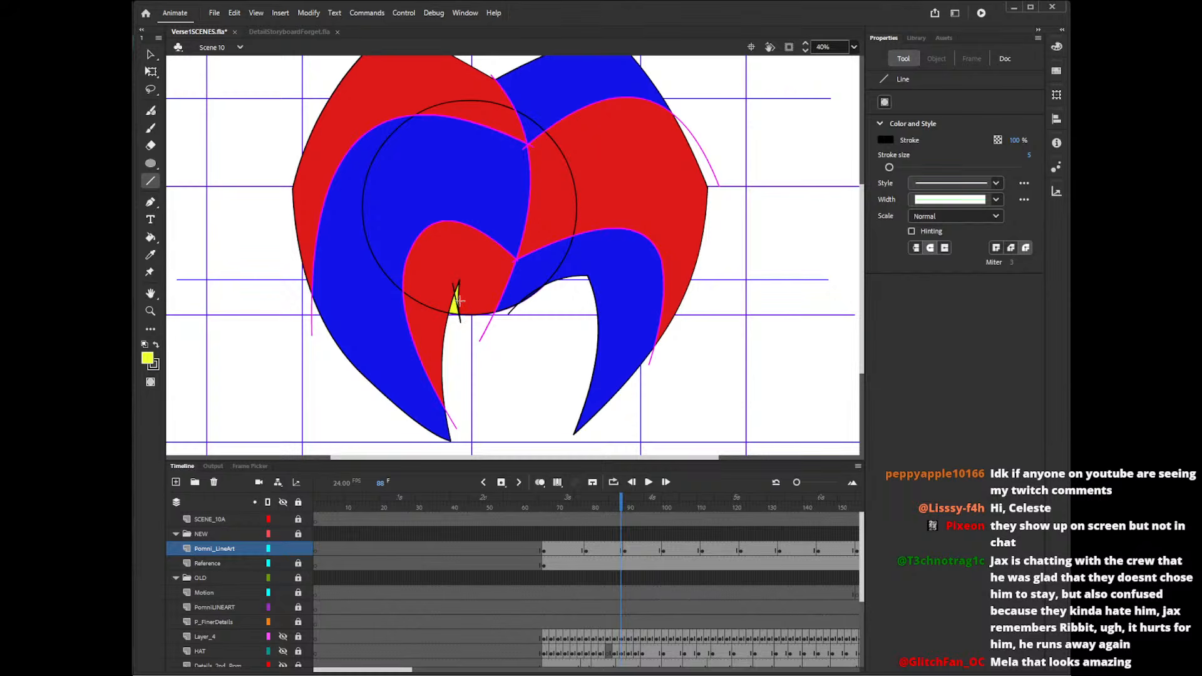
{"action": "key", "text": "v"}
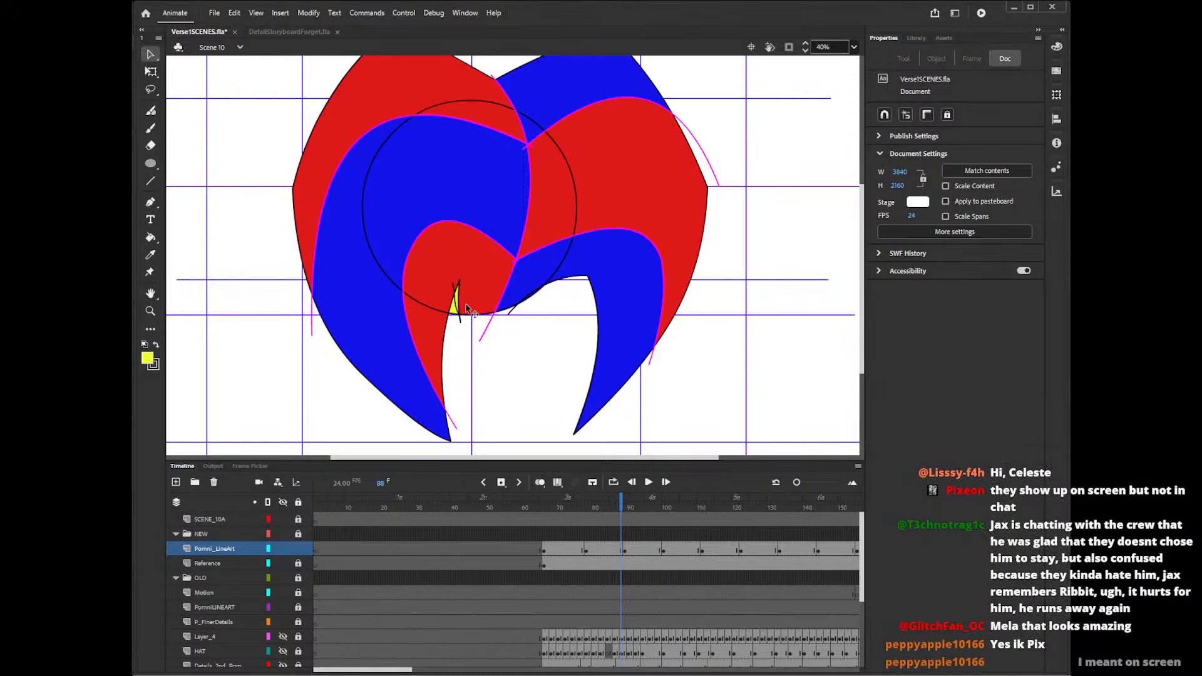
{"action": "key", "text": "k"}
{"action": "key", "text": "v"}
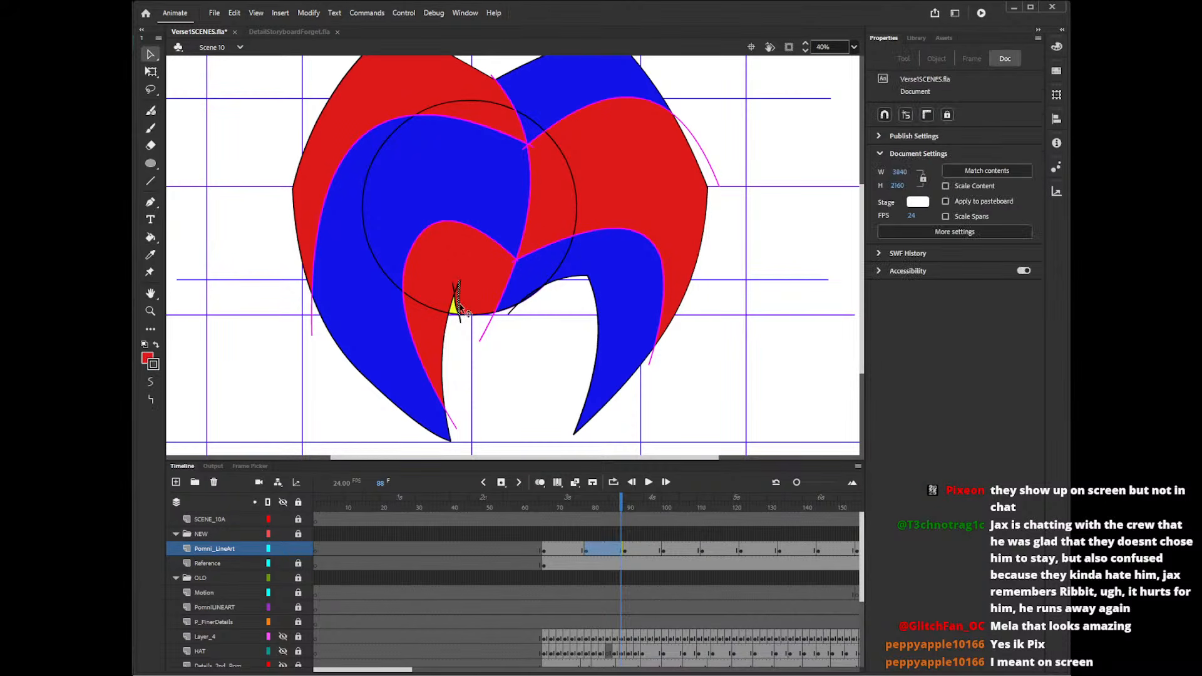
- Delete the leftover old edge and the overhanging line ends around the yellow wedge on frame 88
{"action": "left_click", "coordinate": [454, 289]}
{"action": "key", "text": "Delete"}
{"action": "left_click", "coordinate": [462, 323]}
{"action": "key", "text": "Delete"}
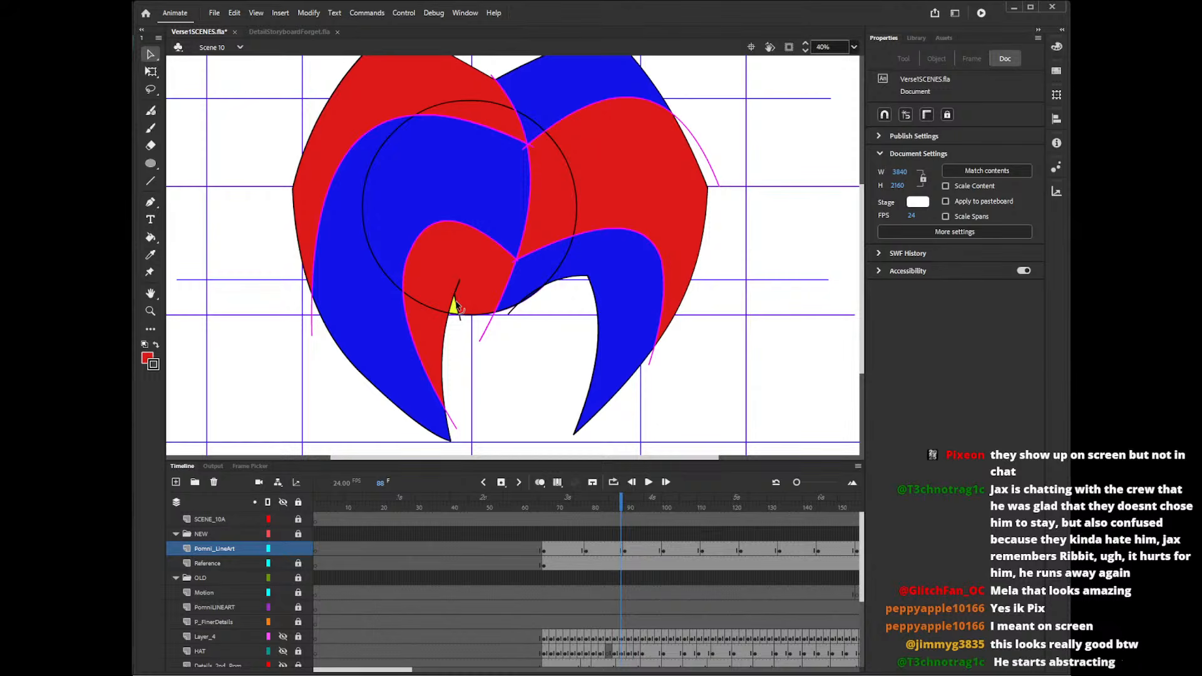
{"action": "left_click_drag", "start_coordinate": [459, 313], "coordinate": [461, 321]}
{"action": "left_click", "coordinate": [461, 320]}
{"action": "key", "text": "Delete"}
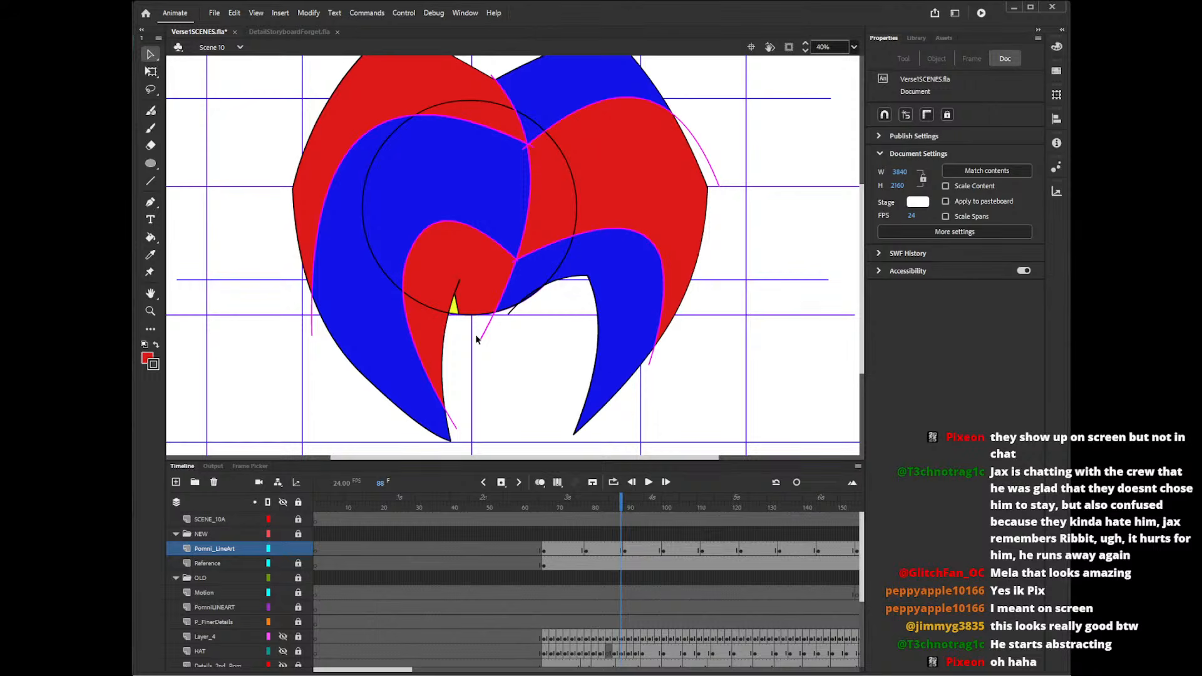
- Go back to frame 76 and try to fill the sliver under the right half of the front-facing hat with red
{"action": "key", "text": "comma"}
{"action": "key", "text": "comma"}
{"action": "key", "text": "comma"}
{"action": "key", "text": "comma"}
{"action": "key", "text": "comma"}
{"action": "key", "text": "comma"}
{"action": "key", "text": "comma"}
{"action": "key", "text": "comma"}
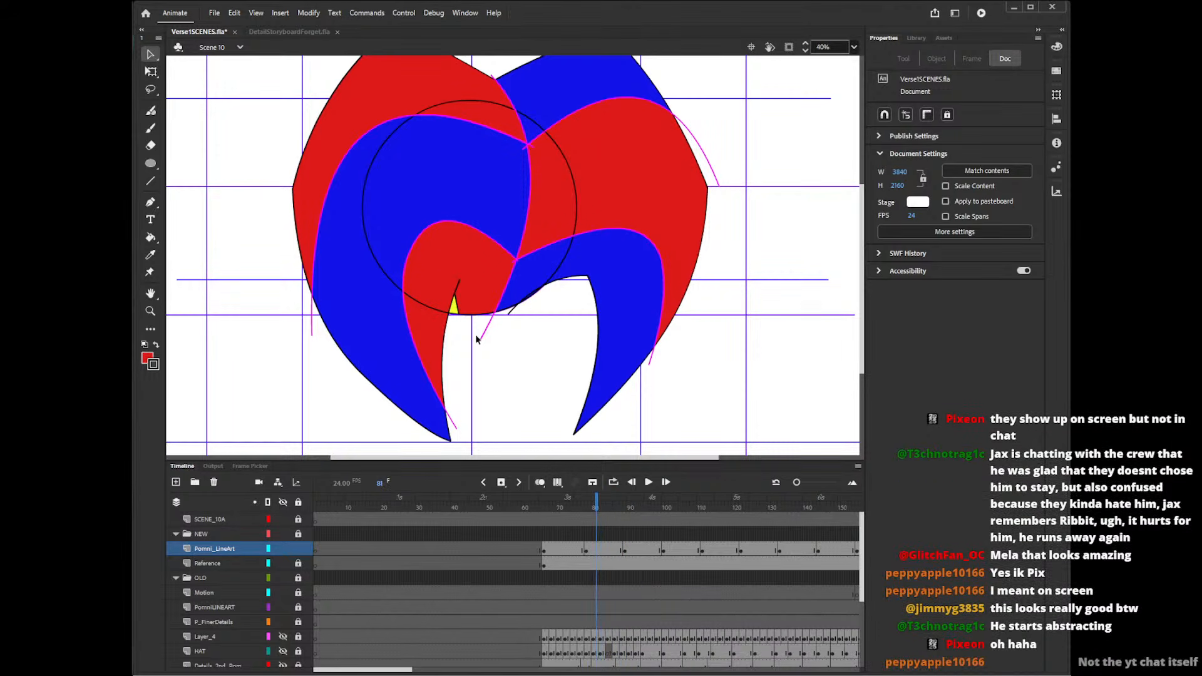
{"action": "key", "text": "comma"}
{"action": "key", "text": "comma"}
{"action": "key", "text": "comma"}
{"action": "key", "text": "comma"}
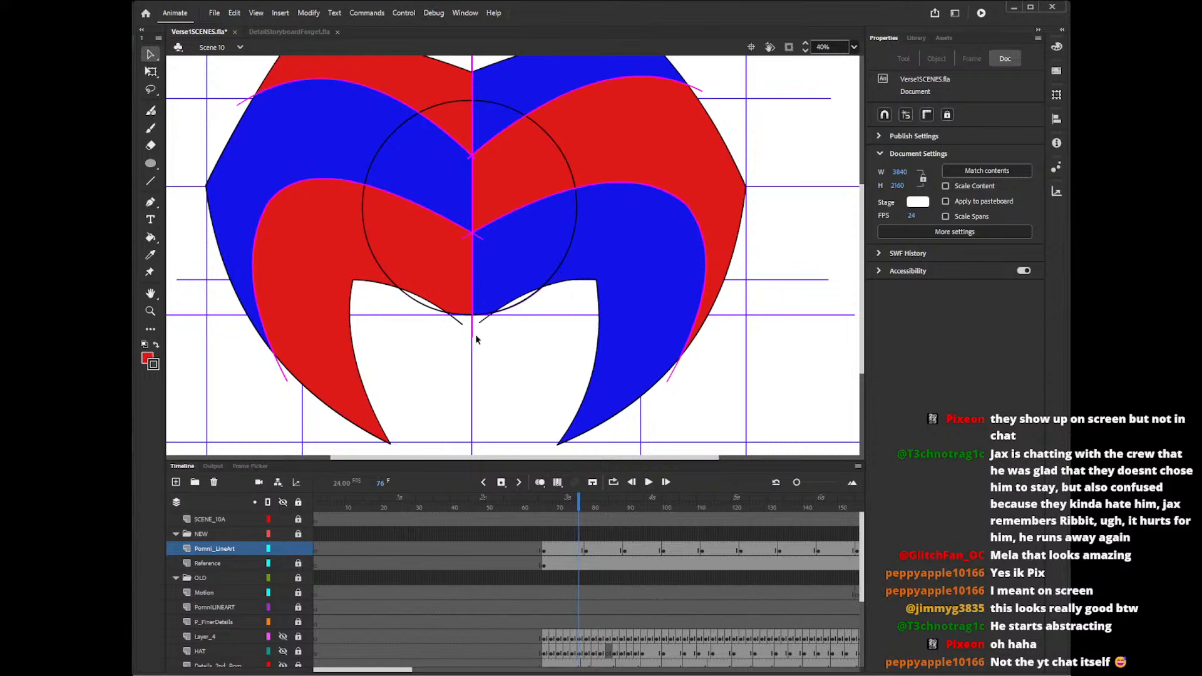
{"action": "key", "text": "k"}
{"action": "left_click", "coordinate": [510, 303]}
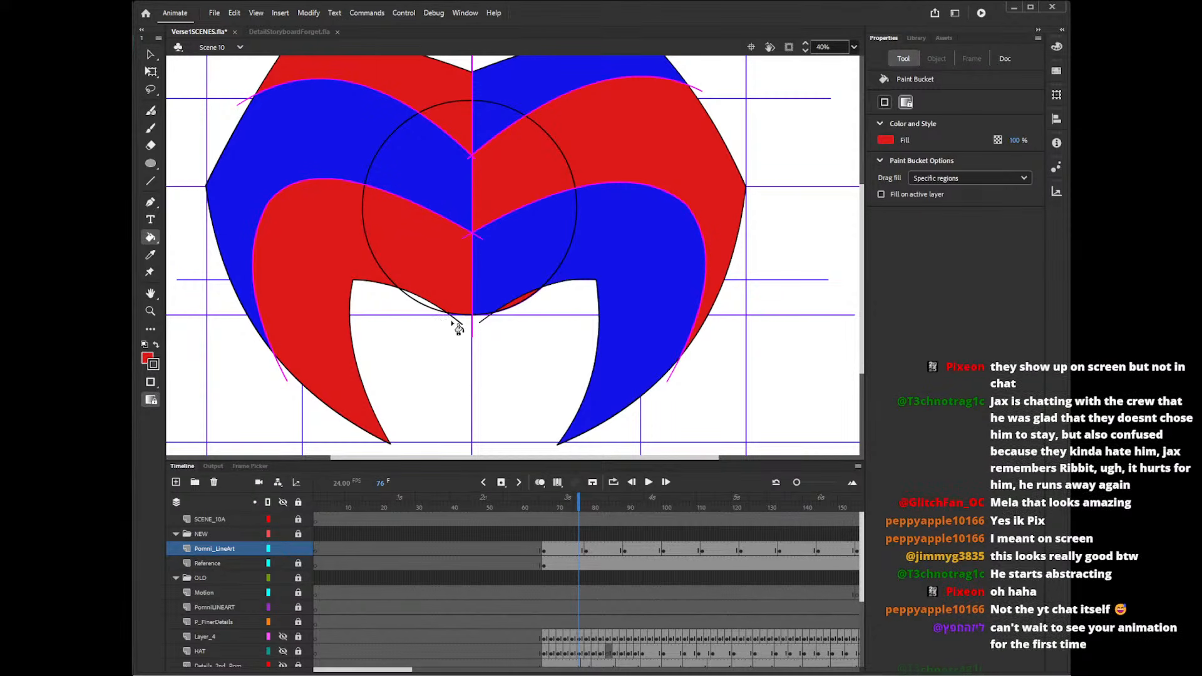
- Sample the wedge's yellow on frame 79 and fill both slivers under the front-facing hat on frame 77 with it
{"action": "key", "text": "period"}
{"action": "key", "text": "period"}
{"action": "key", "text": "period"}
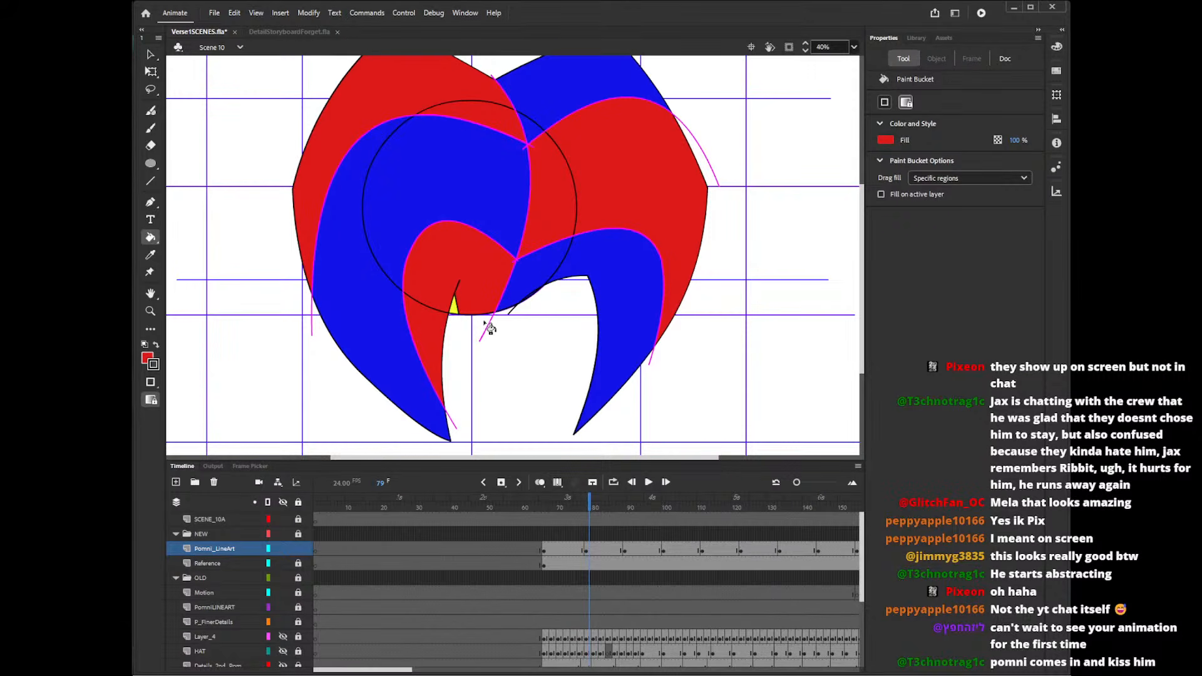
{"action": "left_click", "coordinate": [454, 304], "text": "alt"}
{"action": "key", "text": "comma"}
{"action": "key", "text": "comma"}
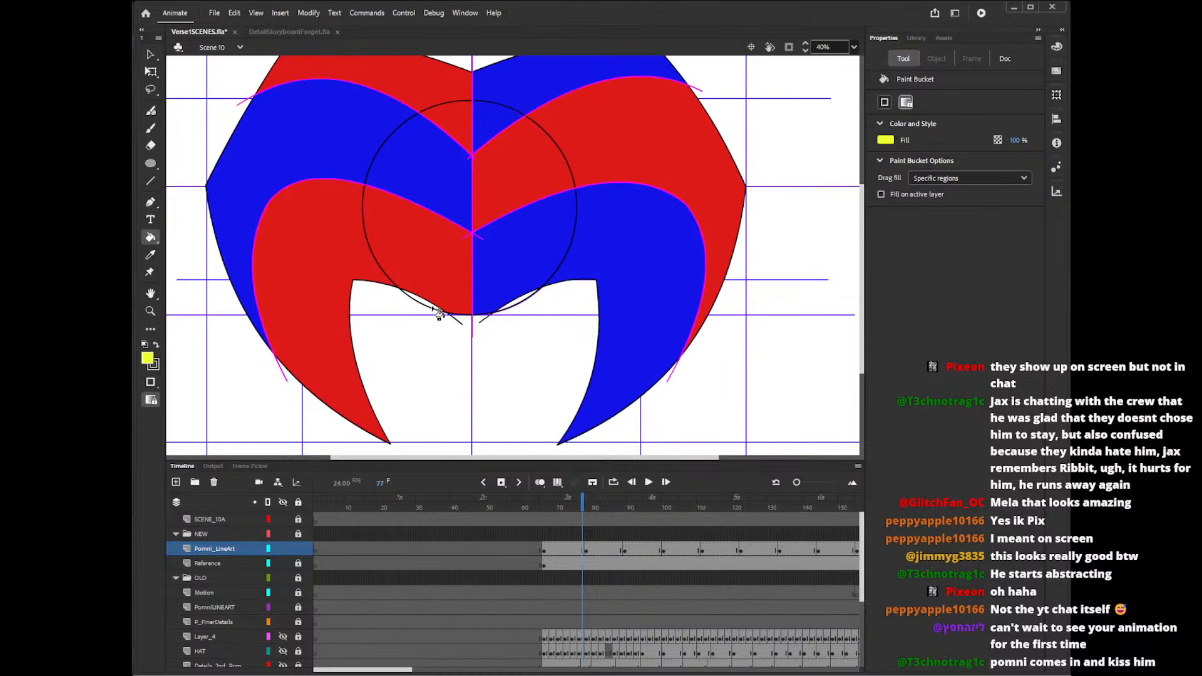
{"action": "left_click", "coordinate": [435, 309]}
{"action": "left_click", "coordinate": [516, 302]}
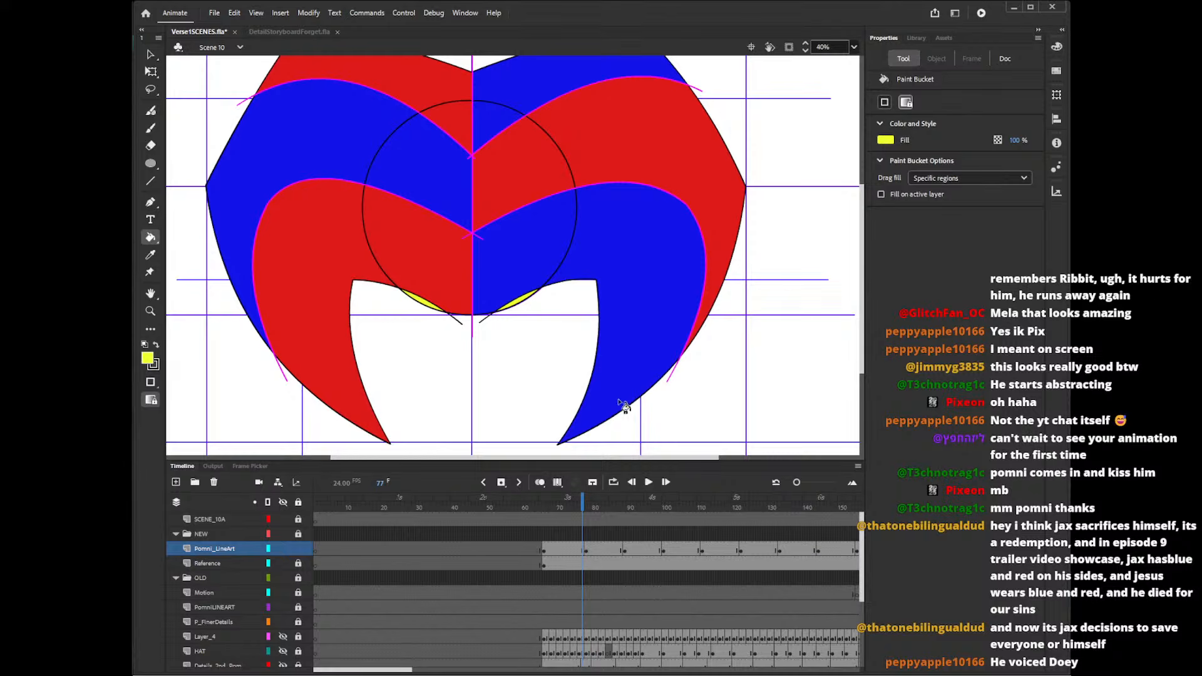
- Try to fill the narrow gap below the right blue stripe with yellow and check its outline on frame 83
{"action": "left_click_drag", "start_coordinate": [570, 508], "coordinate": [595, 498]}
{"action": "left_click", "coordinate": [535, 301]}
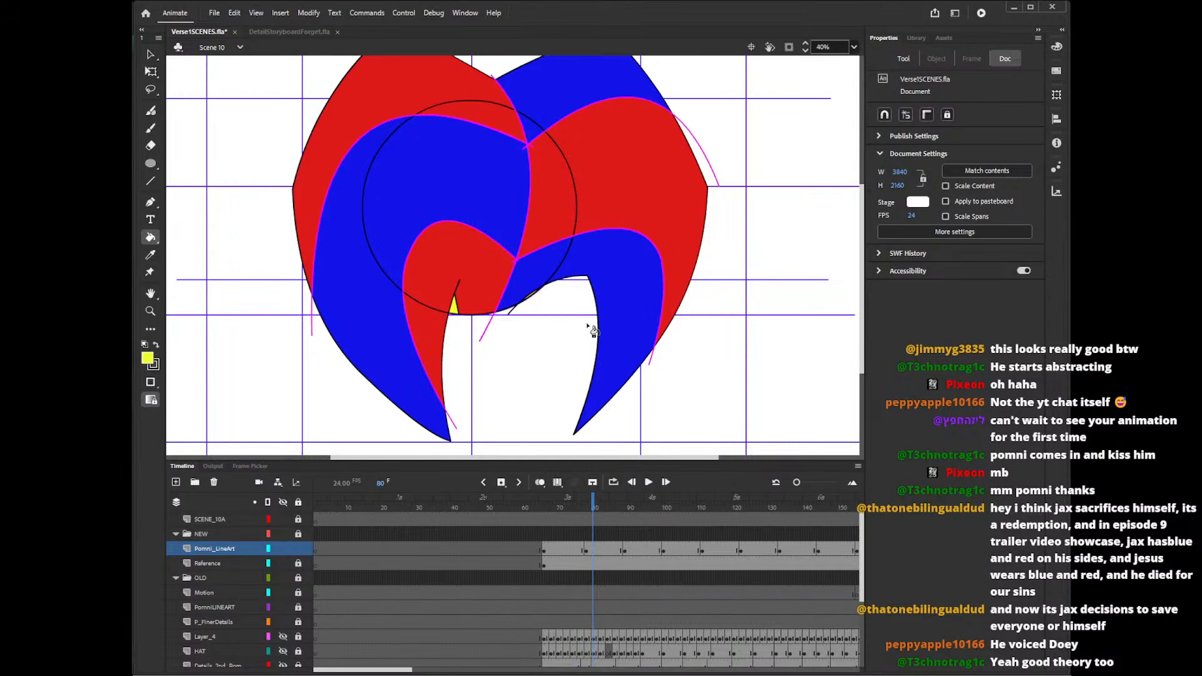
{"action": "key", "text": "period"}
{"action": "key", "text": "period"}
{"action": "key", "text": "period"}
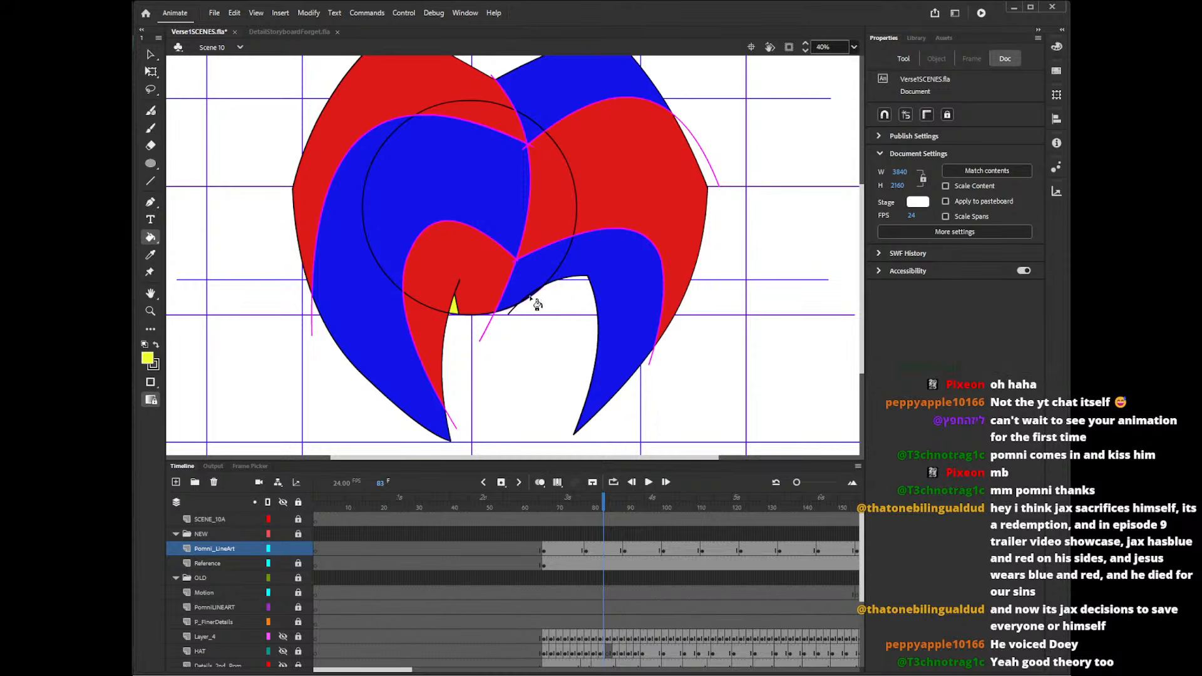
{"action": "key", "text": "v"}
{"action": "left_click", "coordinate": [532, 297]}
{"action": "left_click", "coordinate": [527, 308]}
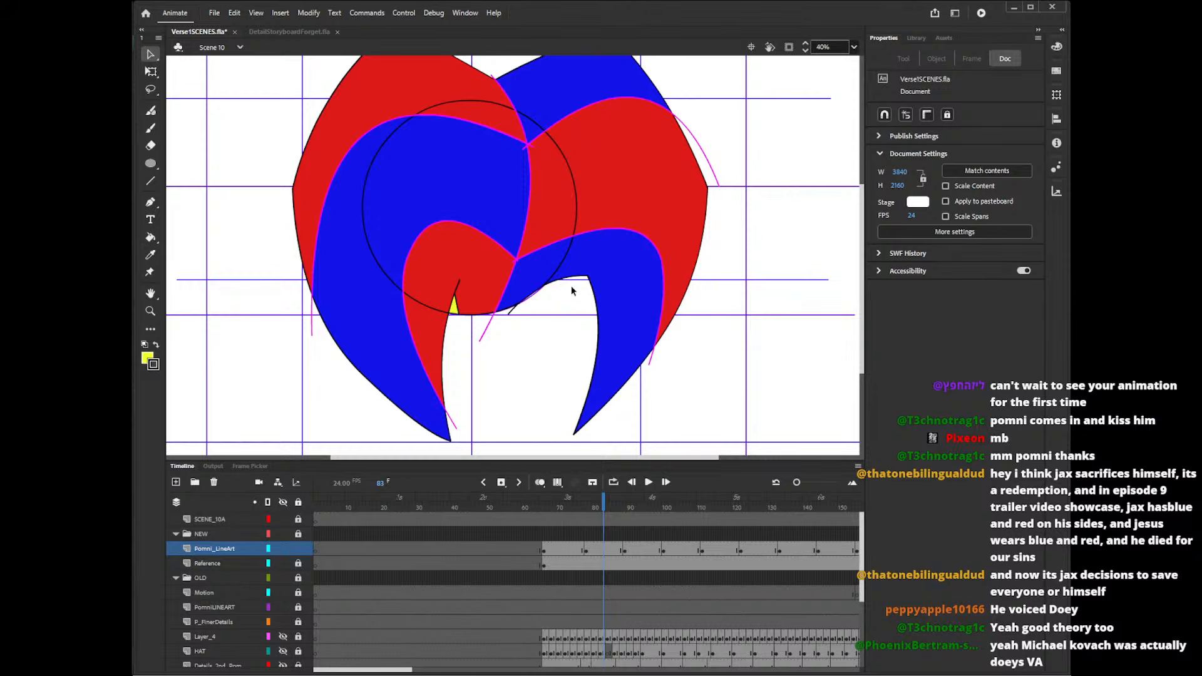
{"action": "left_click", "coordinate": [534, 298]}
{"action": "left_click", "coordinate": [599, 333]}
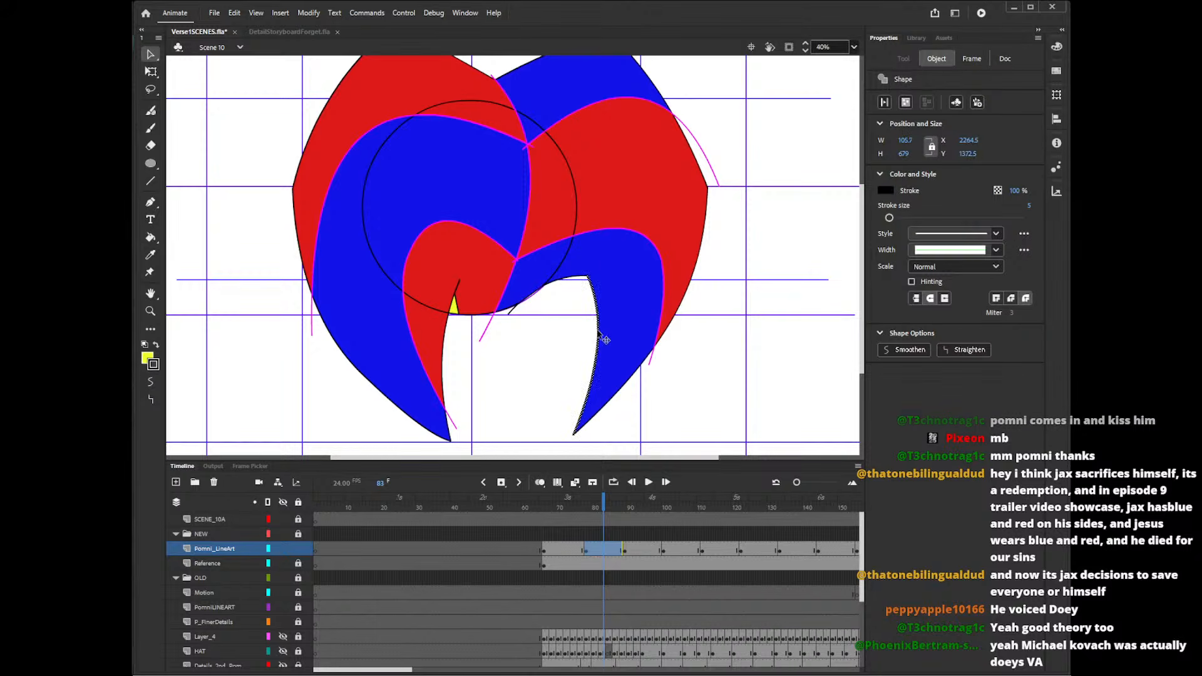
{"action": "left_click", "coordinate": [590, 328]}
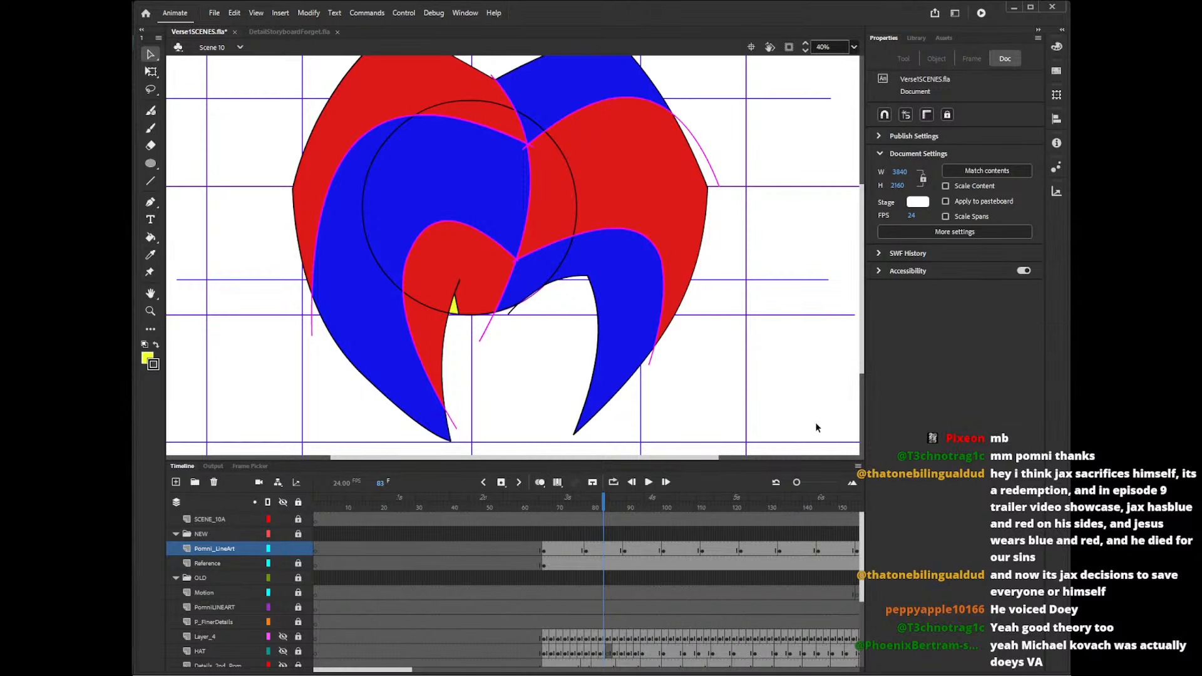
- Fill the thin band along the hat's left front edge on frame 102 with yellow
{"action": "mouse_move", "coordinate": [612, 512]}
{"action": "left_mouse_down"}
{"action": "mouse_move", "coordinate": [704, 509]}
{"action": "mouse_move", "coordinate": [645, 509]}
{"action": "mouse_move", "coordinate": [669, 509]}
{"action": "left_mouse_up"}
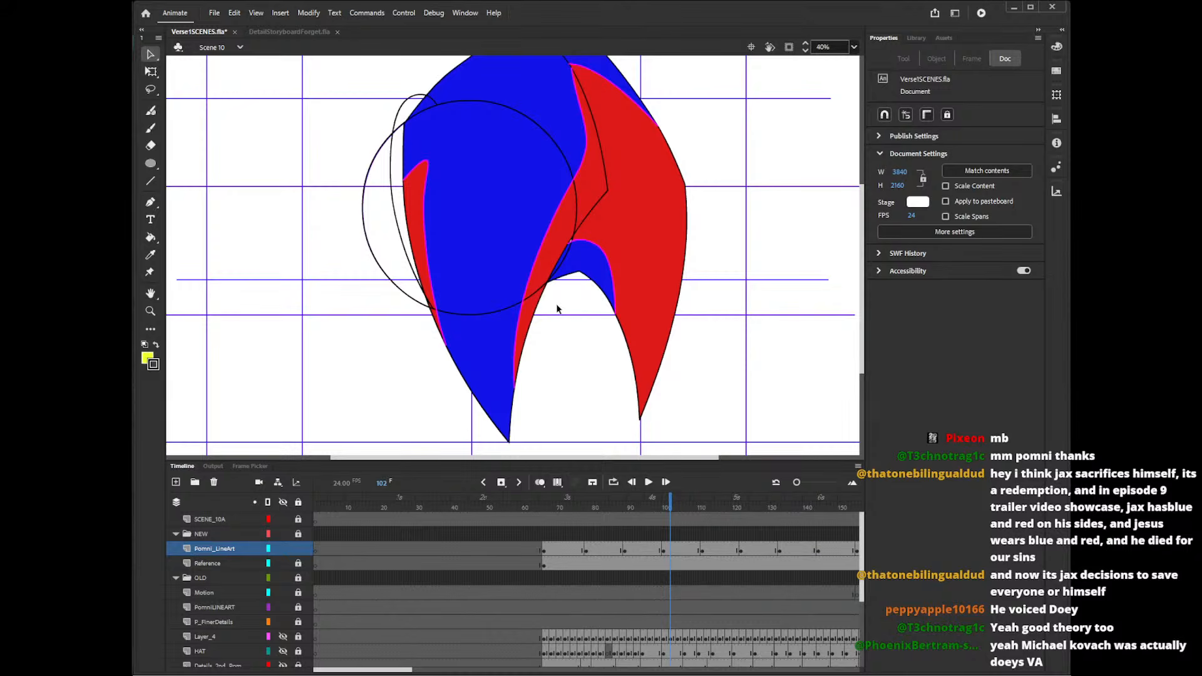
{"action": "key", "text": "k"}
{"action": "left_click", "coordinate": [410, 125]}
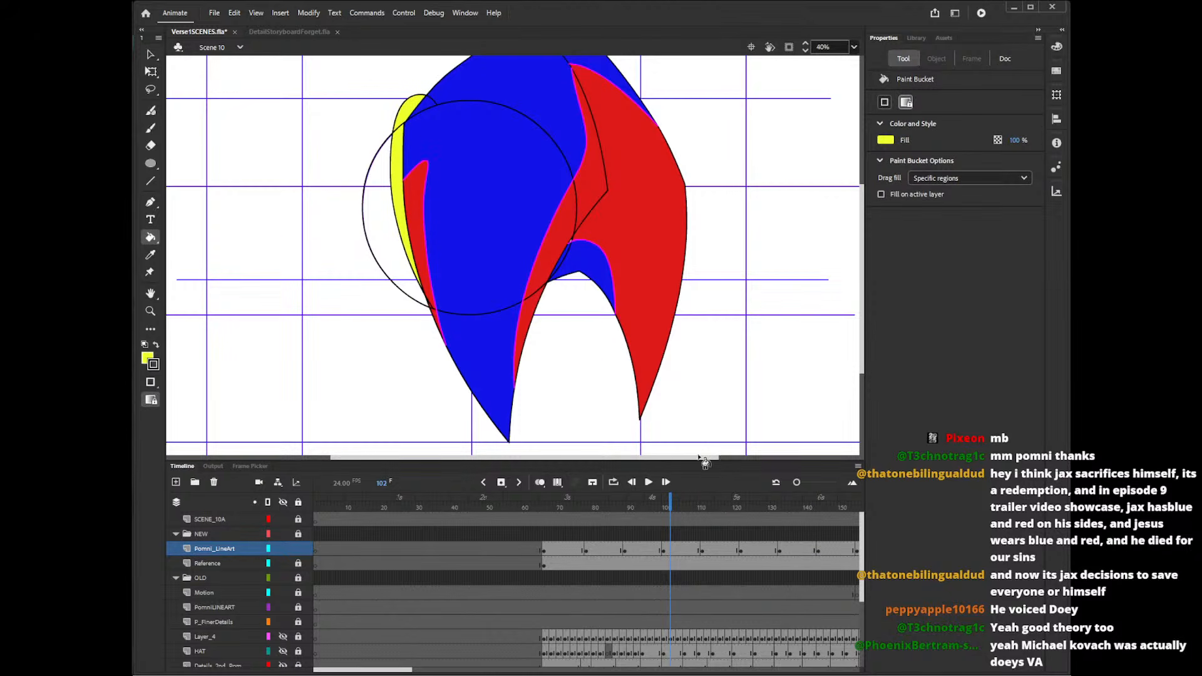
- Fill the band along the hat's left front edge and its rounded upper end on frame 113 with yellow
{"action": "left_click", "coordinate": [708, 506]}
{"action": "left_click", "coordinate": [441, 153]}
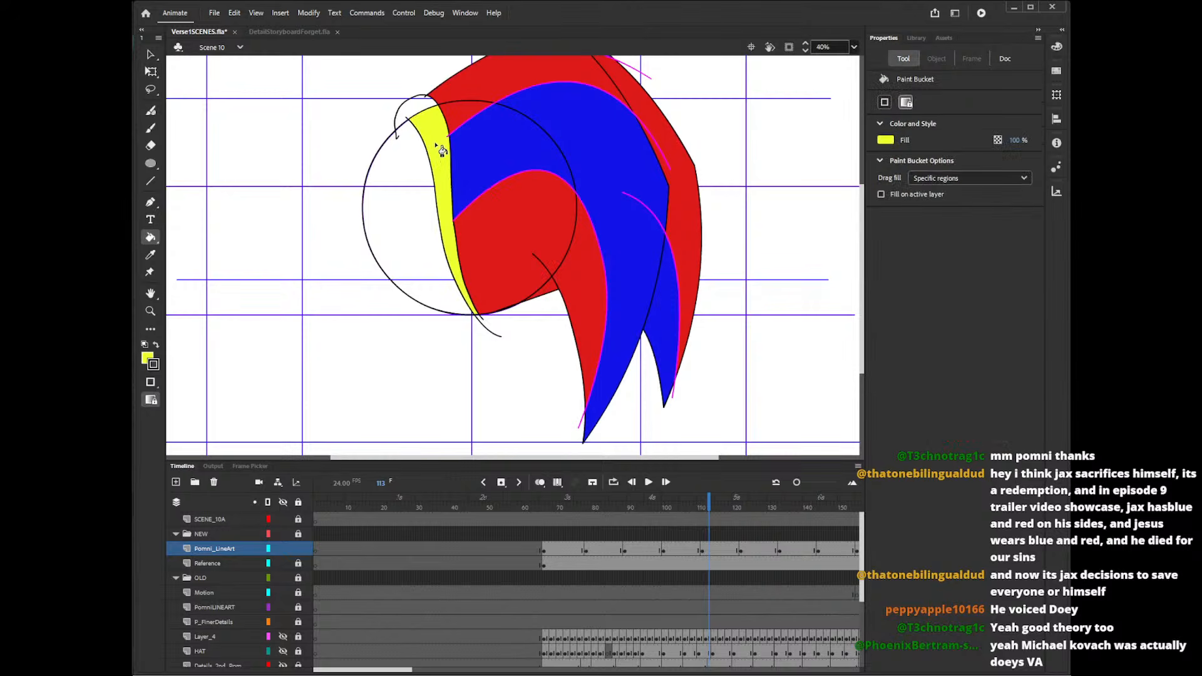
{"action": "left_click", "coordinate": [430, 125]}
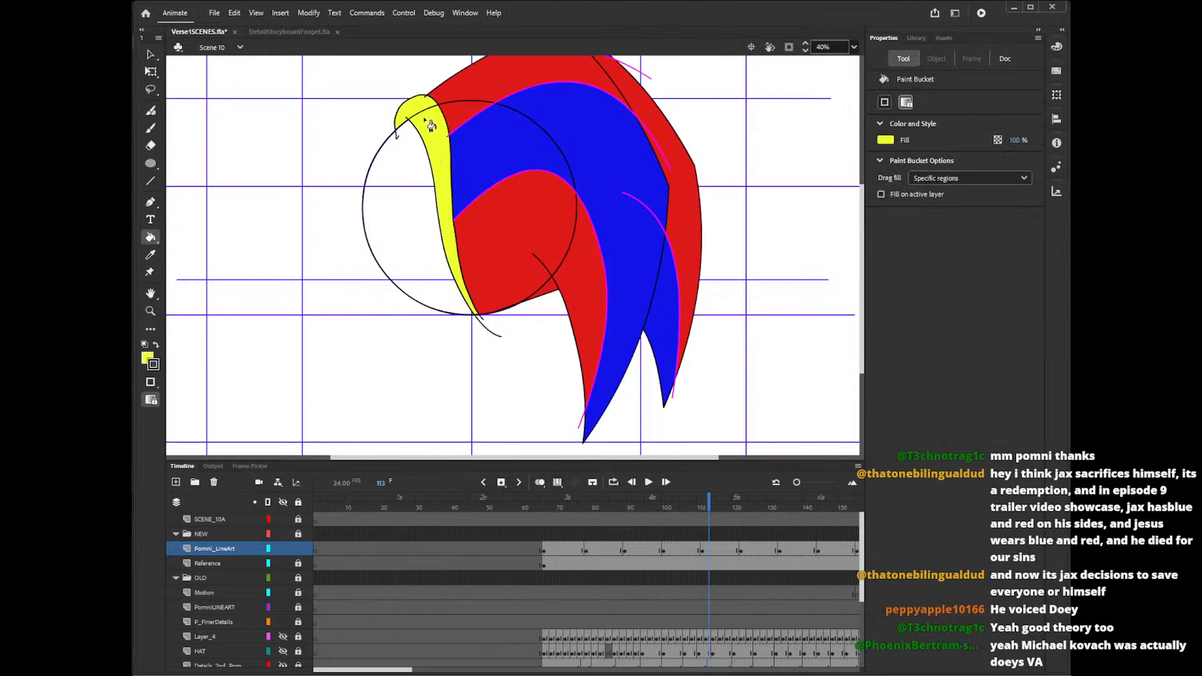
- Fill the band along the hat's left front edge and its rounded upper end on frame 124 with yellow
{"action": "left_click", "coordinate": [747, 506]}
{"action": "left_click", "coordinate": [498, 222]}
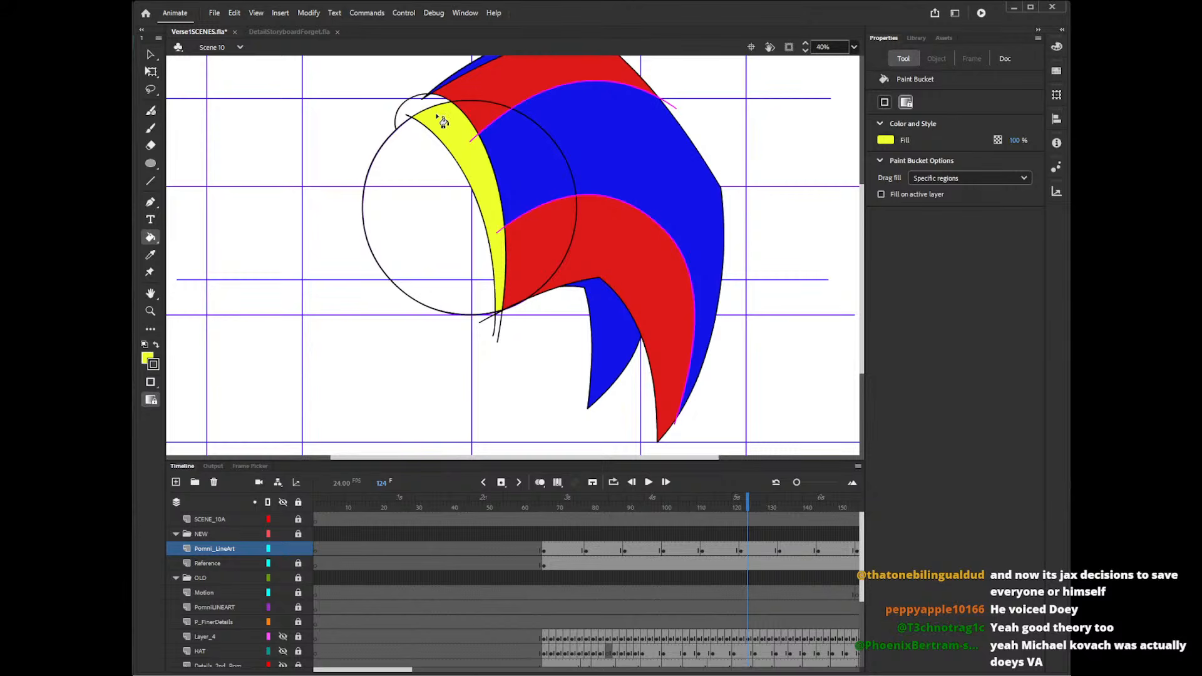
{"action": "key", "text": "v"}
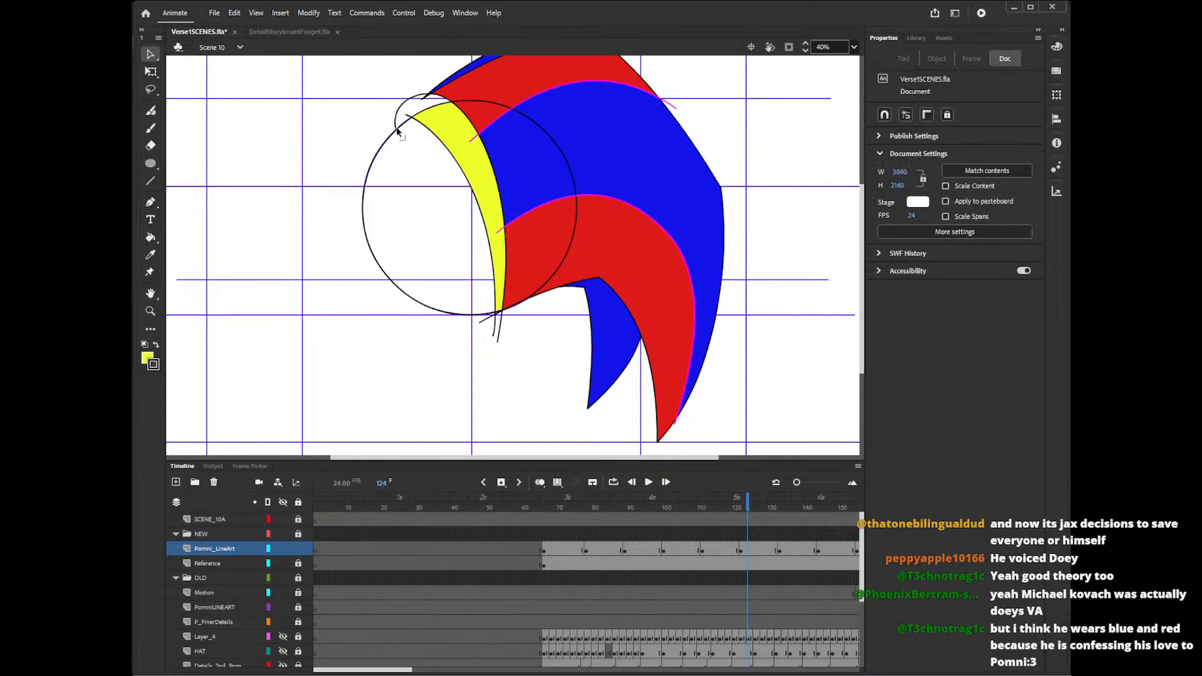
{"action": "key", "text": "k"}
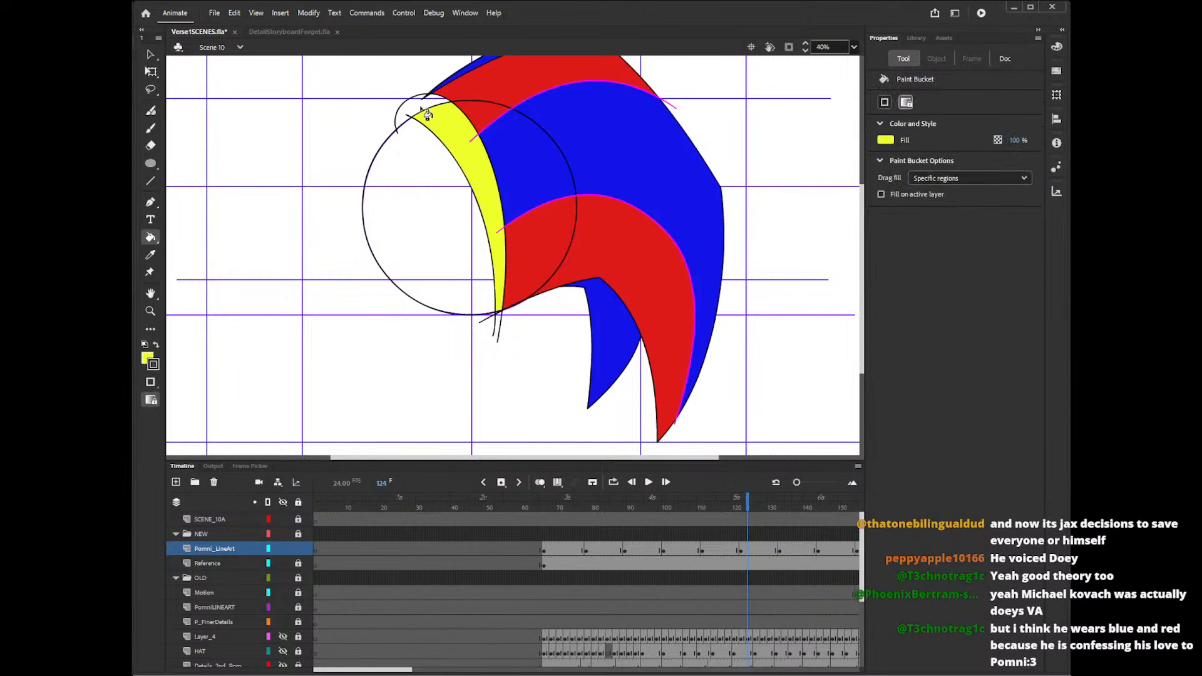
{"action": "left_click", "coordinate": [417, 115]}
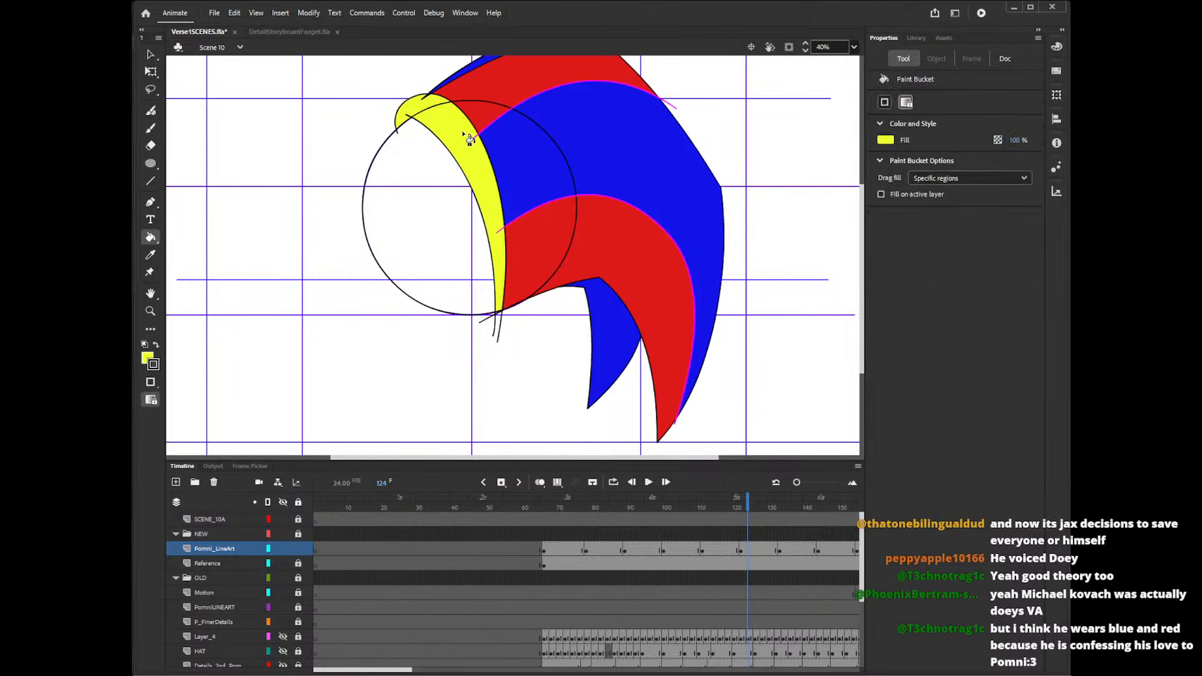
- Delete the short stray black line end overlapping the yellow band's rounded upper end on frame 124
{"action": "key", "text": "v"}
{"action": "left_click", "coordinate": [428, 107]}
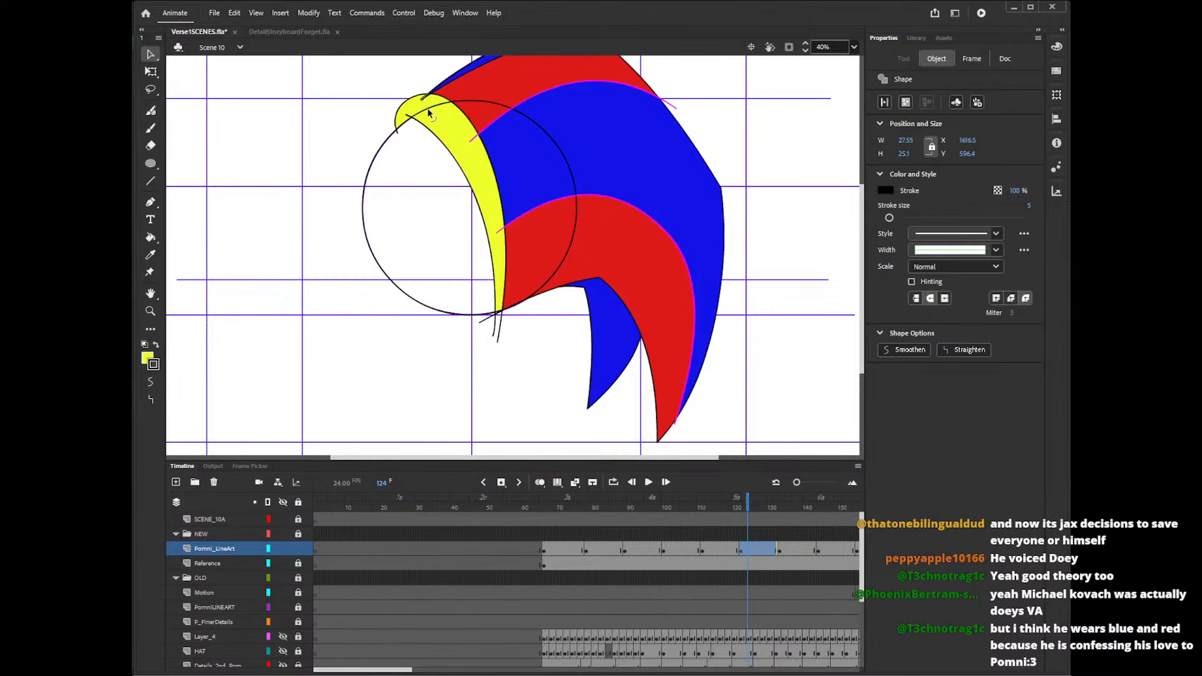
{"action": "key", "text": "Delete"}
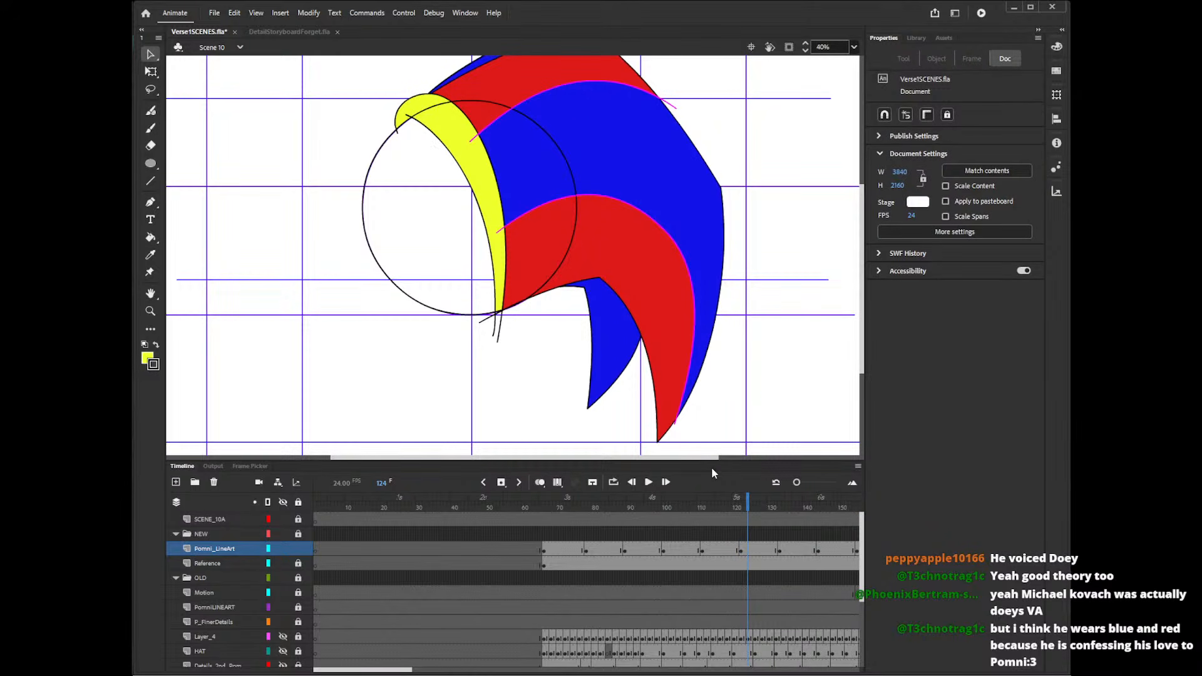
- Fill the curved band around the top and right of the face on frame 136 with yellow
{"action": "left_click_drag", "start_coordinate": [711, 467], "coordinate": [746, 467]}
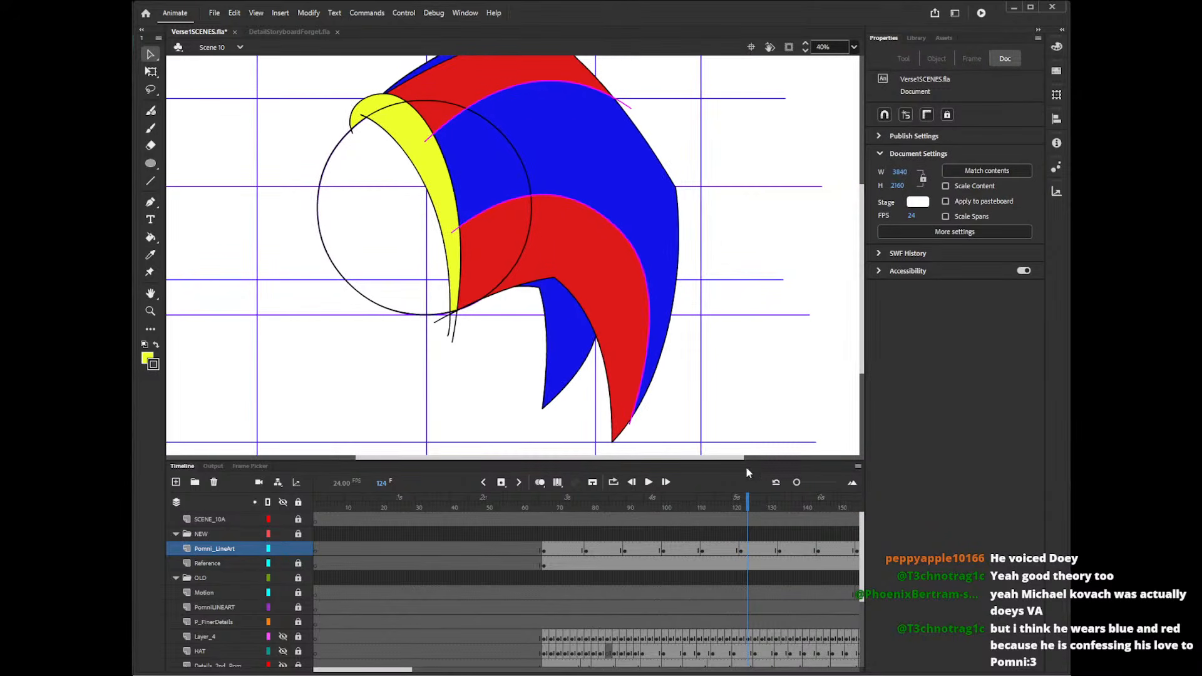
{"action": "left_click", "coordinate": [790, 507]}
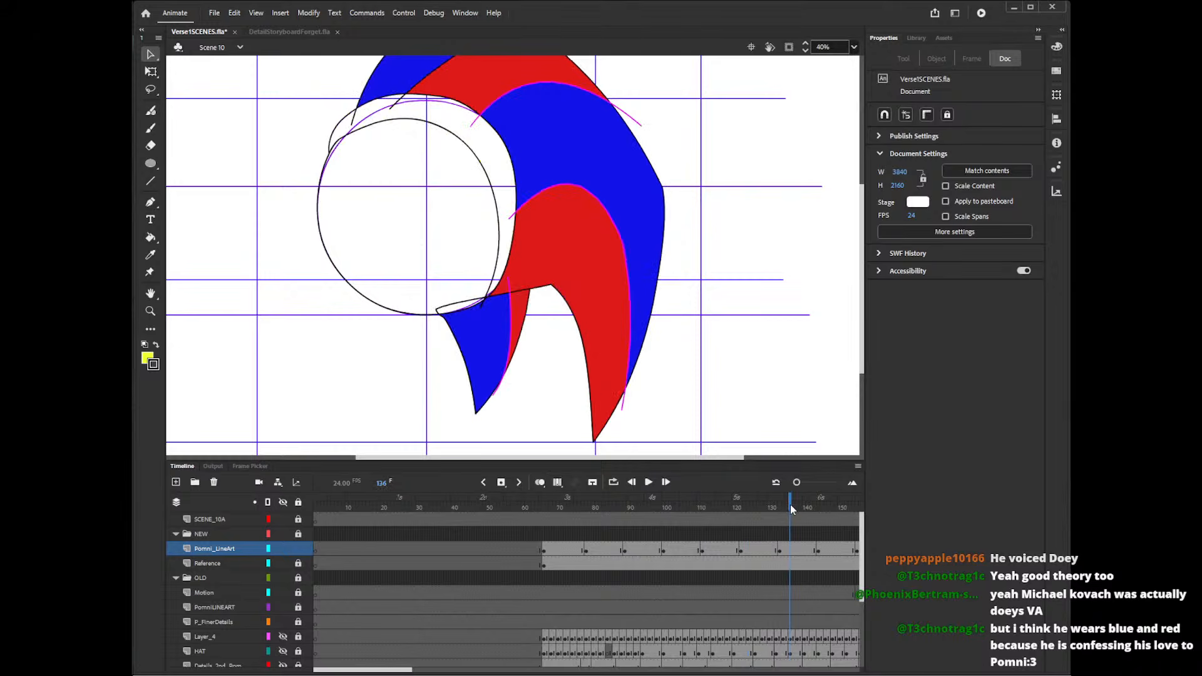
{"action": "key", "text": "k"}
{"action": "left_click", "coordinate": [505, 161]}
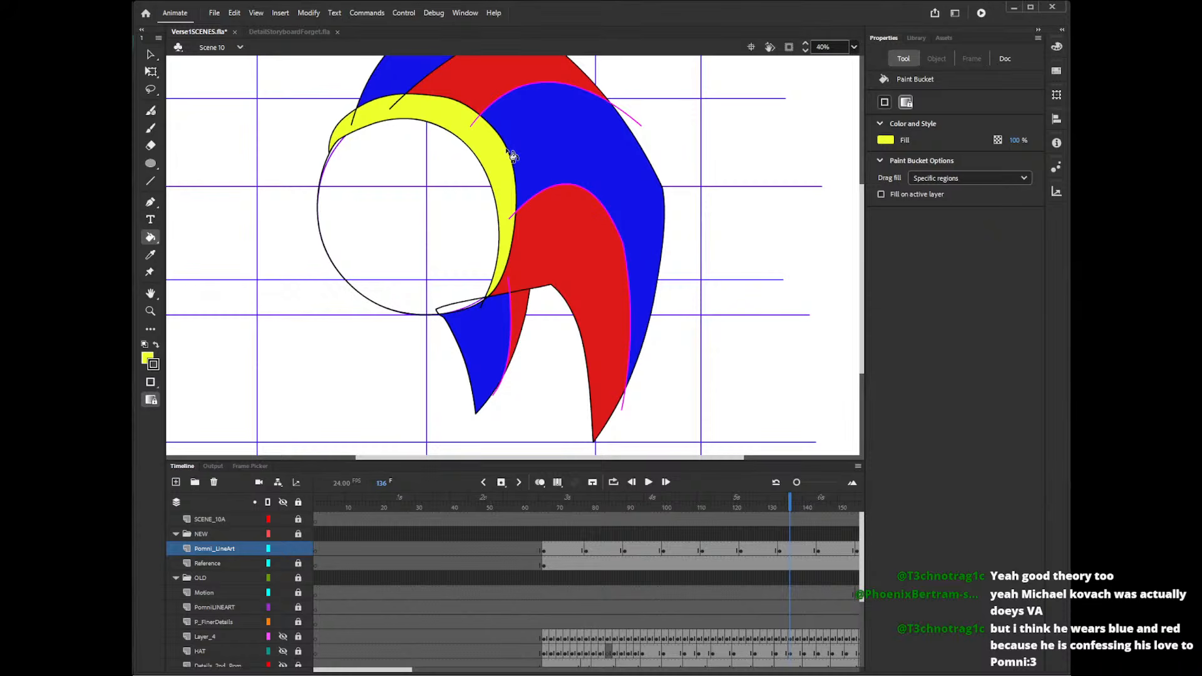
- Delete the extra black line running from the lower blue point along the bottom of the face on frame 136
{"action": "key", "text": "v"}
{"action": "left_click", "coordinate": [473, 301]}
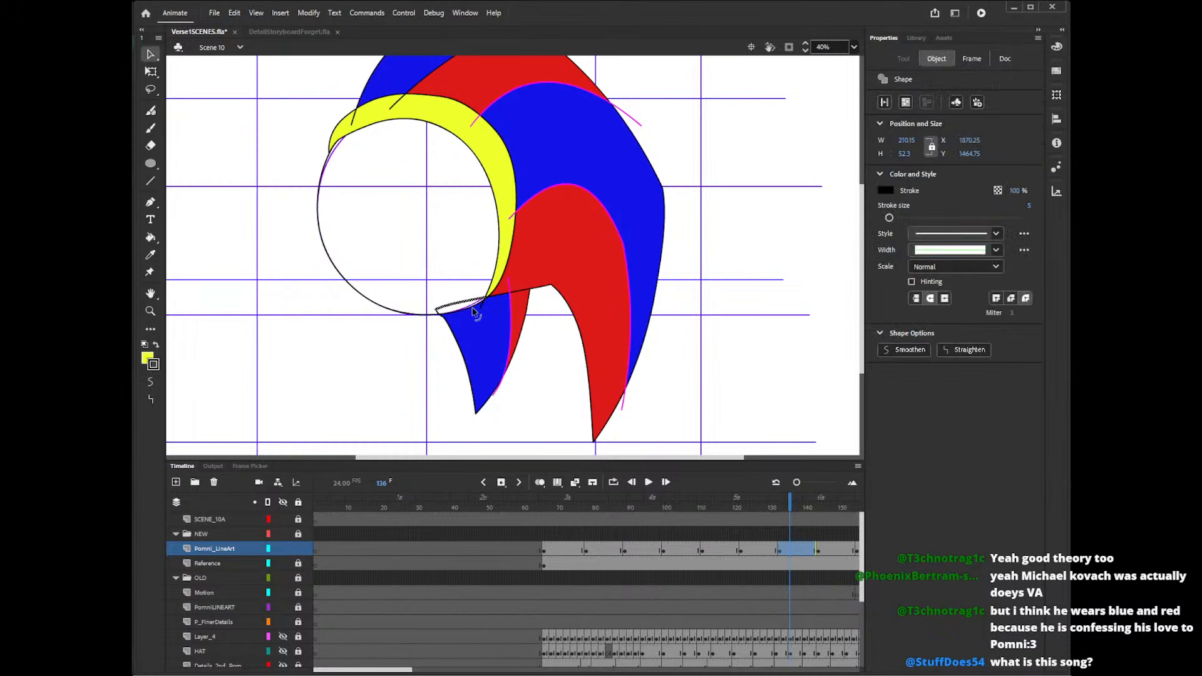
{"action": "key", "text": "Delete"}
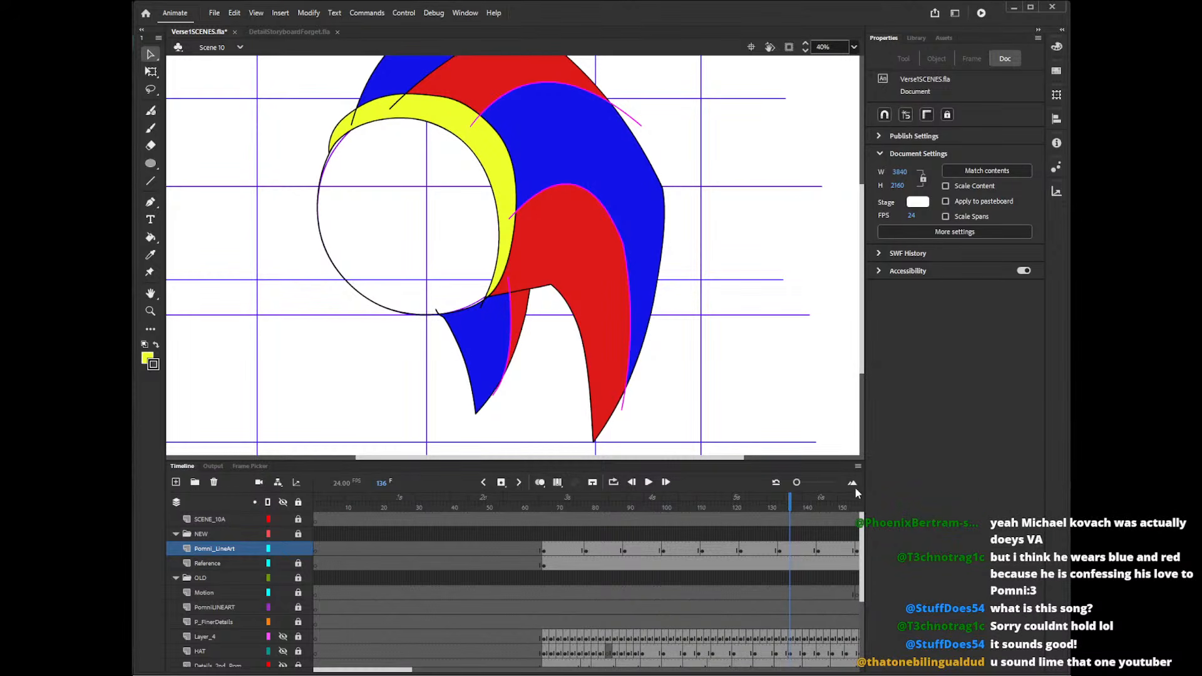
- Fill the curved band between the face and the hat on frame 147 with yellow
{"action": "left_click", "coordinate": [831, 506]}
{"action": "key", "text": "k"}
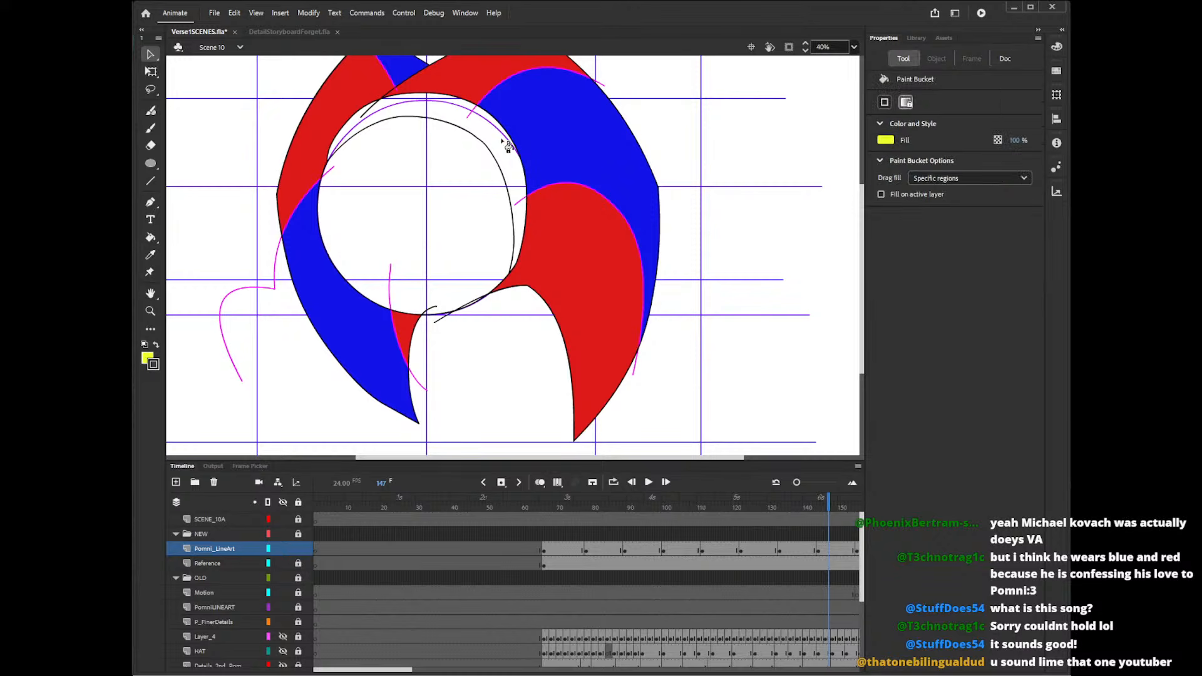
{"action": "left_click", "coordinate": [516, 150]}
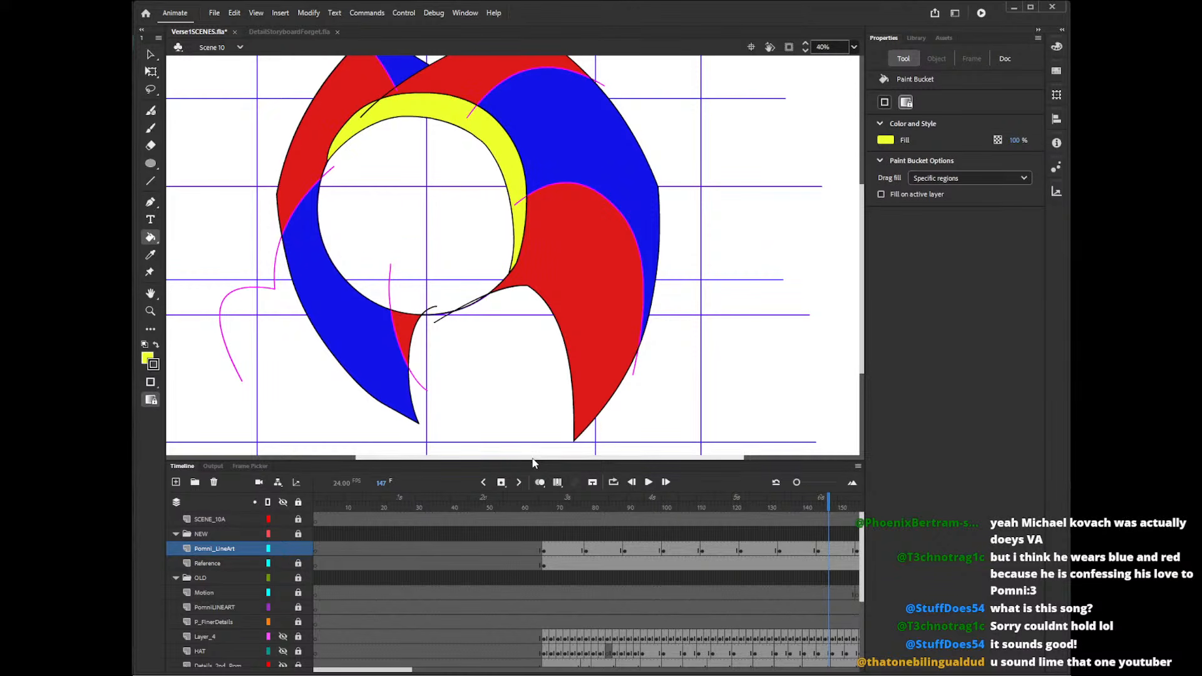
- Fill the front band's sections on both sides of the magenta centre line on frame 155 with yellow
{"action": "mouse_move", "coordinate": [535, 459]}
{"action": "left_mouse_down"}
{"action": "mouse_move", "coordinate": [585, 459]}
{"action": "mouse_move", "coordinate": [543, 459]}
{"action": "left_mouse_up"}
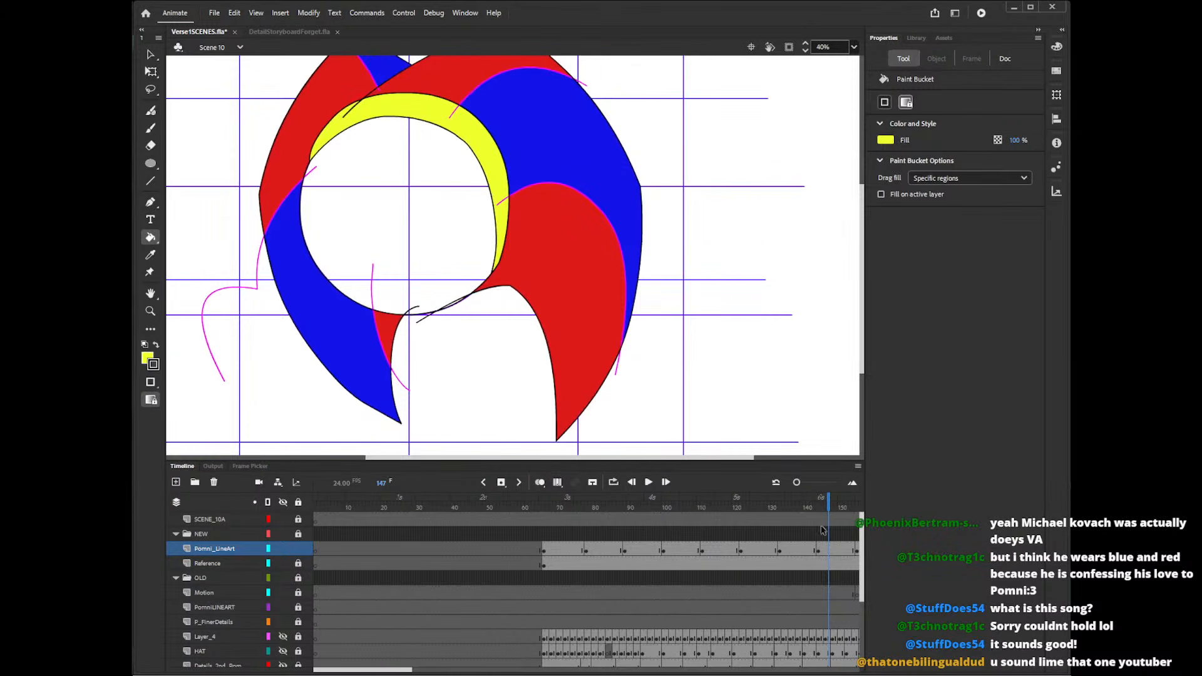
{"action": "left_click", "coordinate": [855, 506]}
{"action": "left_click", "coordinate": [500, 162]}
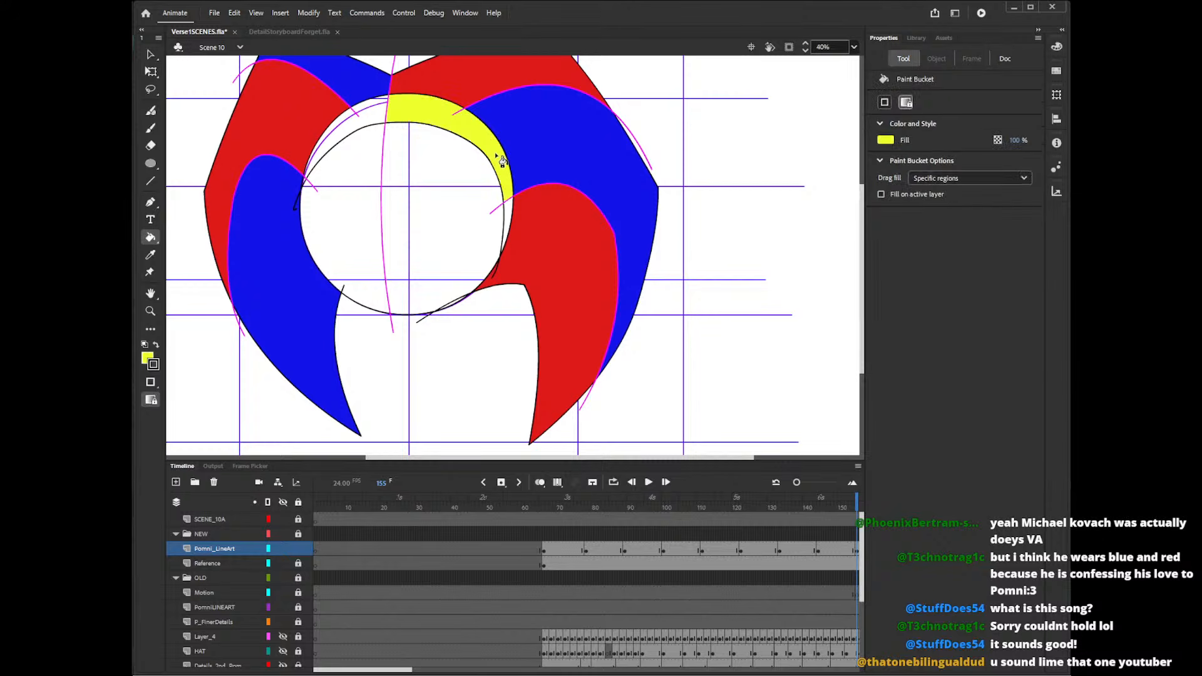
{"action": "left_click", "coordinate": [386, 117]}
{"action": "left_click", "coordinate": [513, 230]}
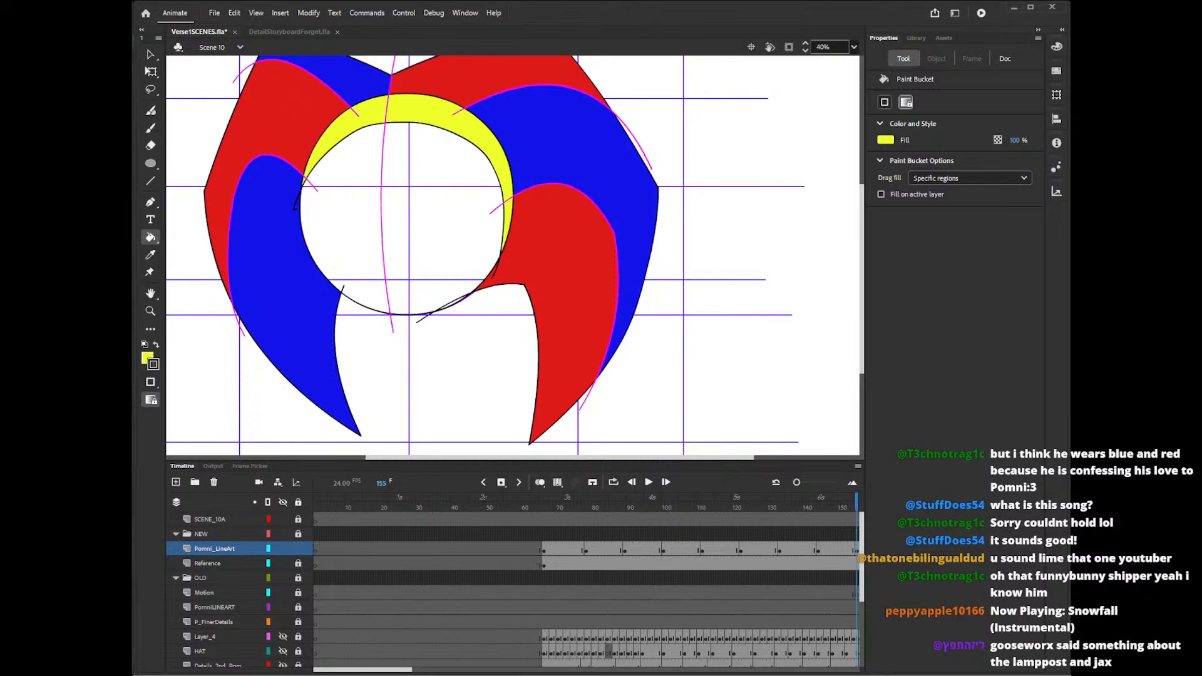
- Fill every section of the front band arching over the face on frame 168 with yellow
{"action": "left_click_drag", "start_coordinate": [861, 286], "coordinate": [864, 281]}
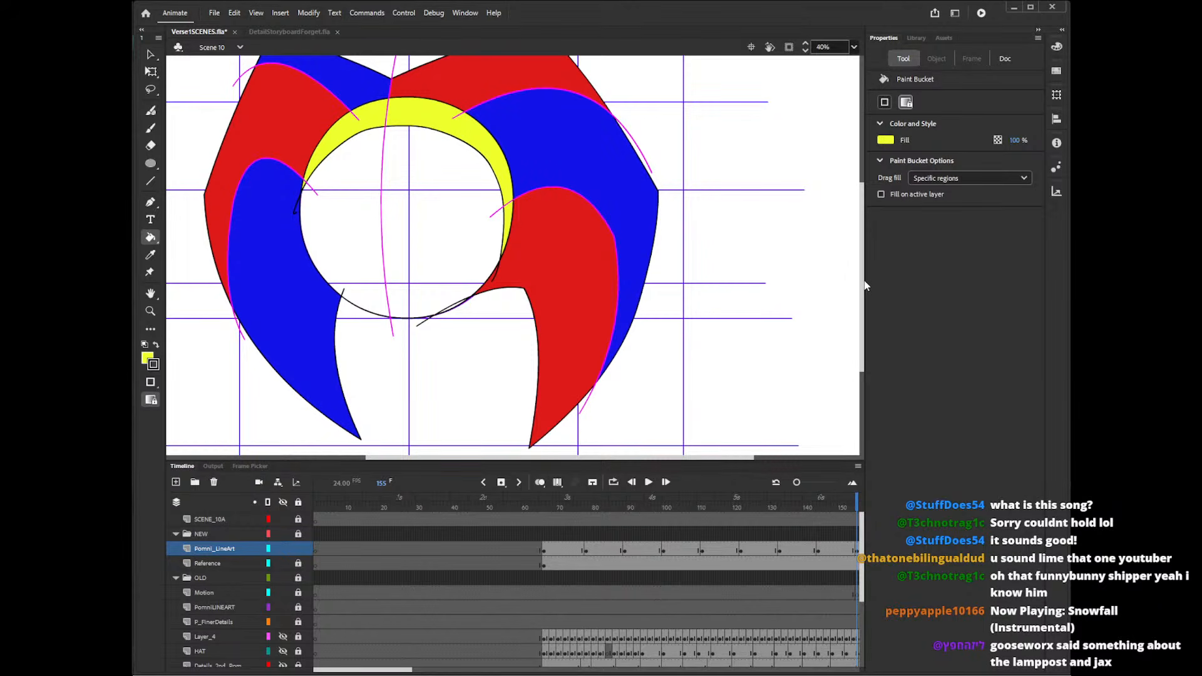
{"action": "mouse_move", "coordinate": [863, 305]}
{"action": "left_mouse_down"}
{"action": "mouse_move", "coordinate": [869, 271]}
{"action": "mouse_move", "coordinate": [877, 300]}
{"action": "left_mouse_up"}
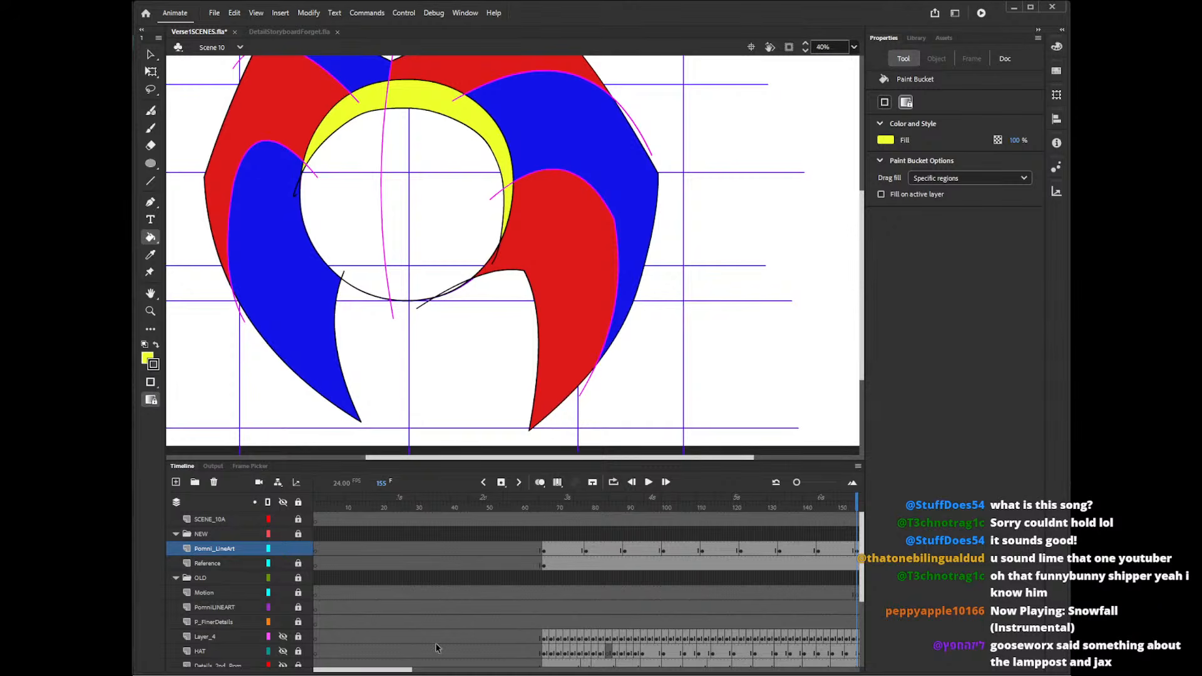
{"action": "left_click_drag", "start_coordinate": [399, 670], "coordinate": [458, 669]}
{"action": "left_click", "coordinate": [582, 504]}
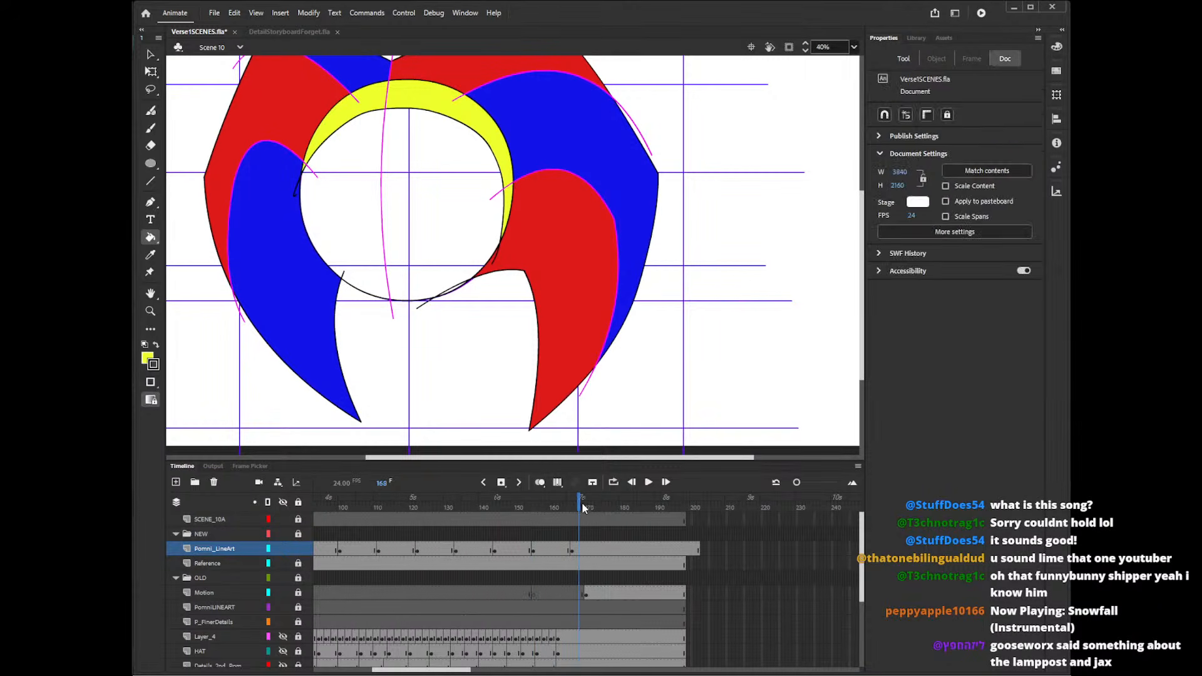
{"action": "left_click", "coordinate": [506, 147]}
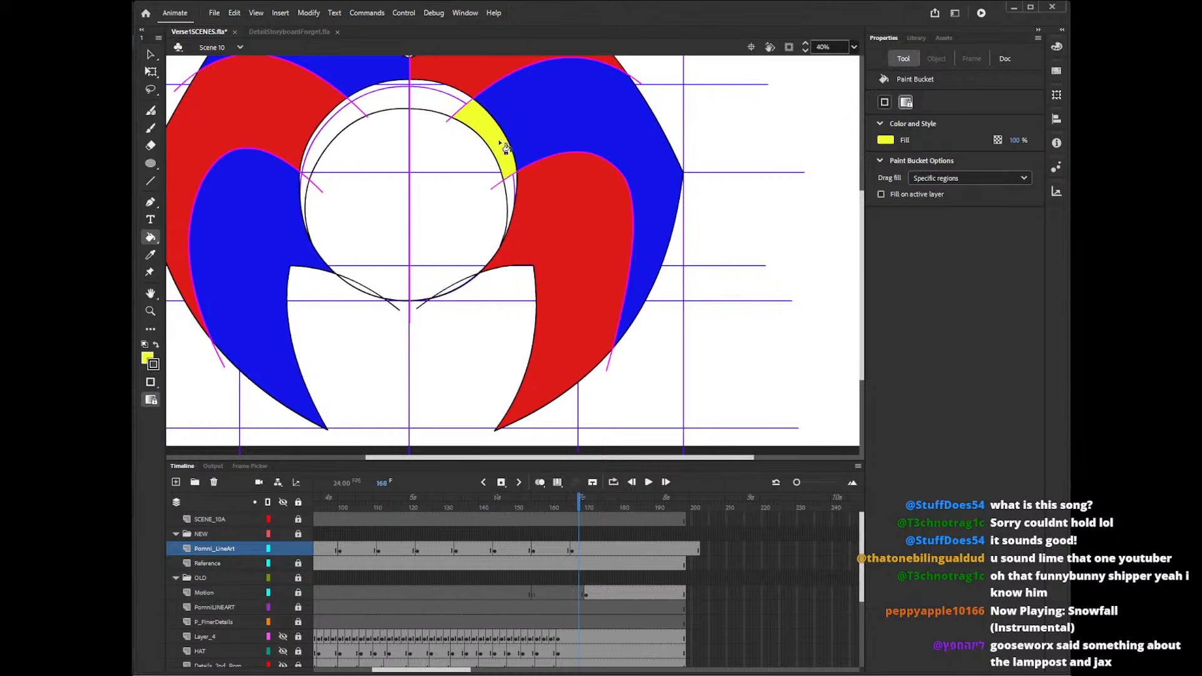
{"action": "mouse_move", "coordinate": [506, 147]}
{"action": "left_mouse_down"}
{"action": "mouse_move", "coordinate": [510, 199]}
{"action": "mouse_move", "coordinate": [520, 164]}
{"action": "mouse_move", "coordinate": [401, 96]}
{"action": "mouse_move", "coordinate": [335, 127]}
{"action": "mouse_move", "coordinate": [314, 188]}
{"action": "left_mouse_up"}
- Delete the two magenta stripe guide lines on the hat's right half on frame 202
{"action": "left_click", "coordinate": [831, 48]}
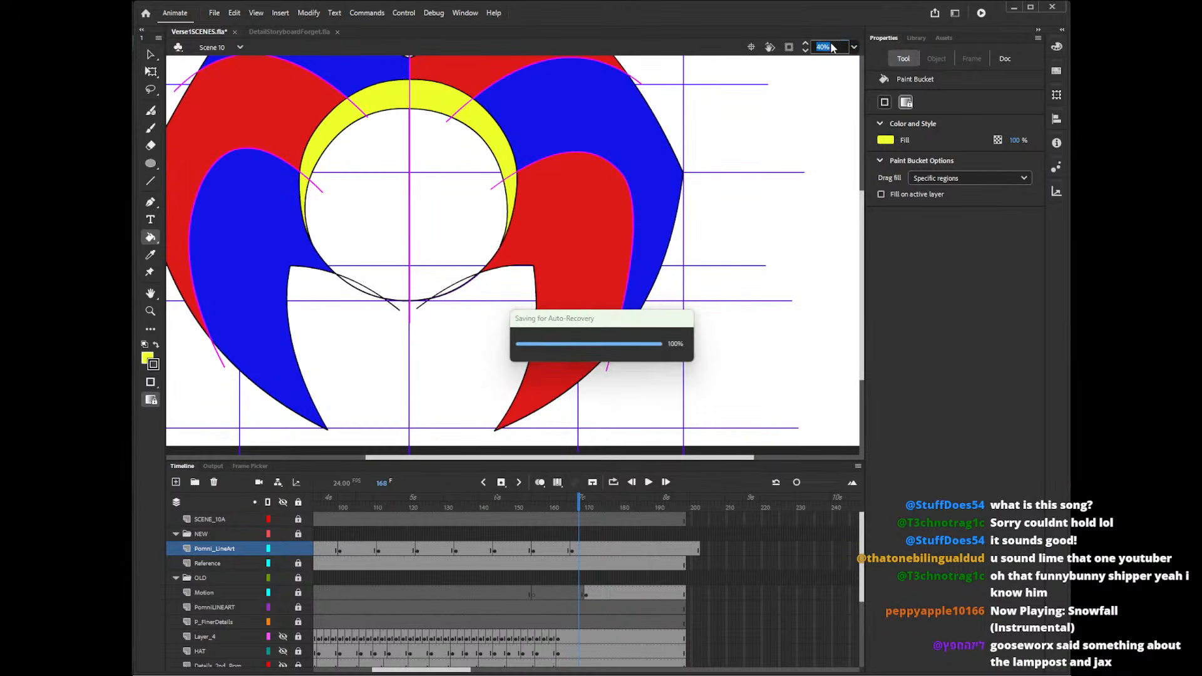
{"action": "key", "text": "Return"}
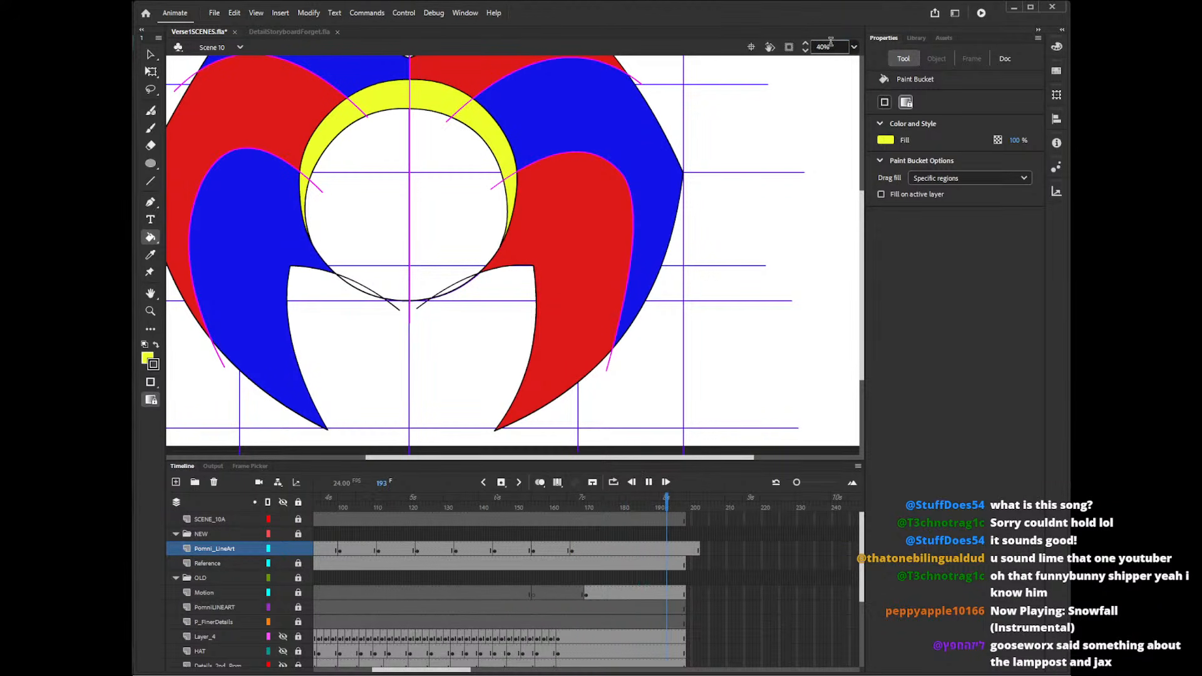
{"action": "left_click", "coordinate": [830, 47]}
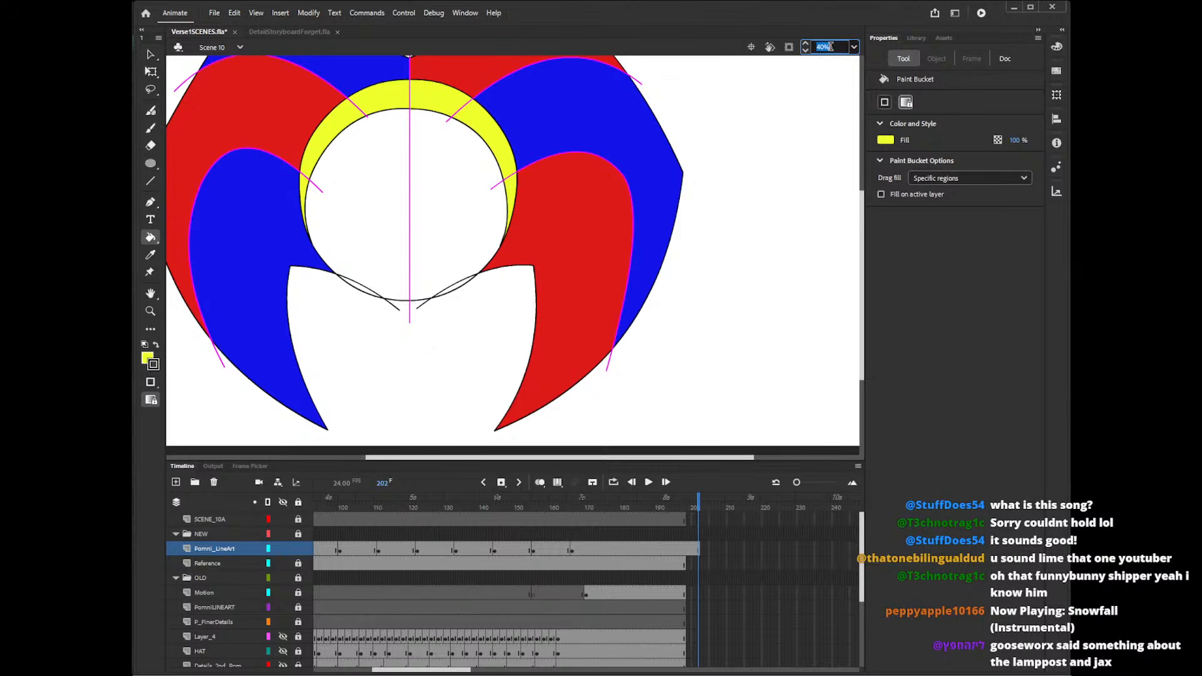
{"action": "type", "text": "20"}
{"action": "key", "text": "Return"}
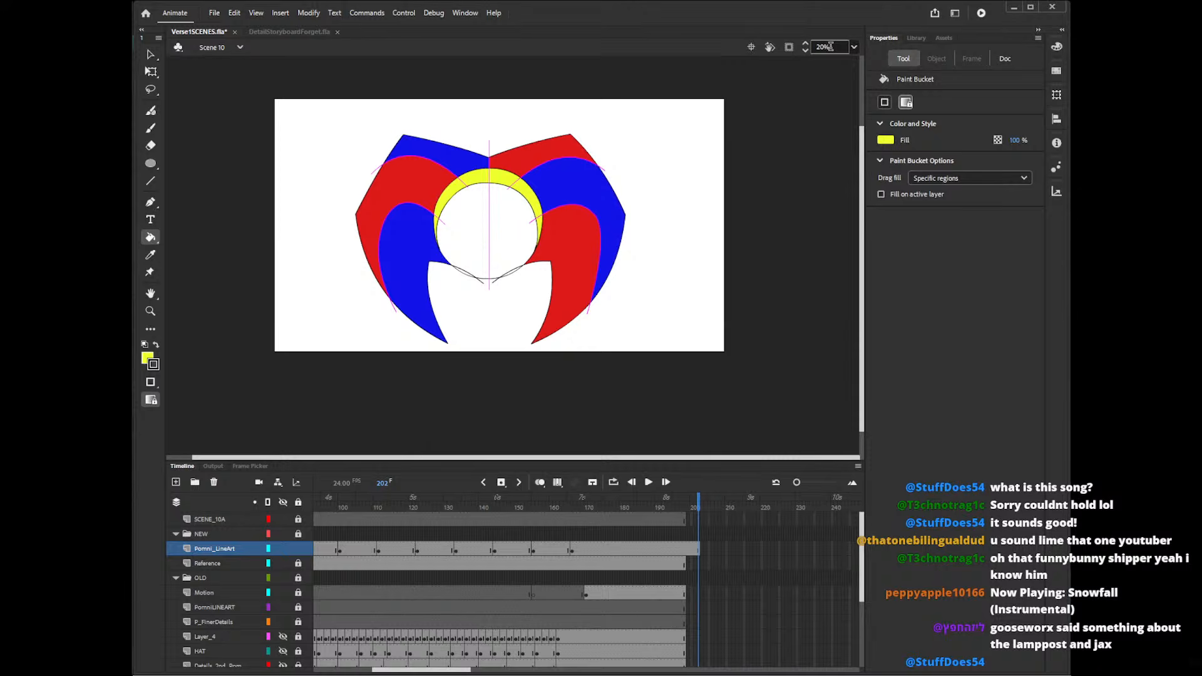
{"action": "key", "text": "v"}
{"action": "double_click", "coordinate": [604, 173]}
{"action": "key", "text": "Delete"}
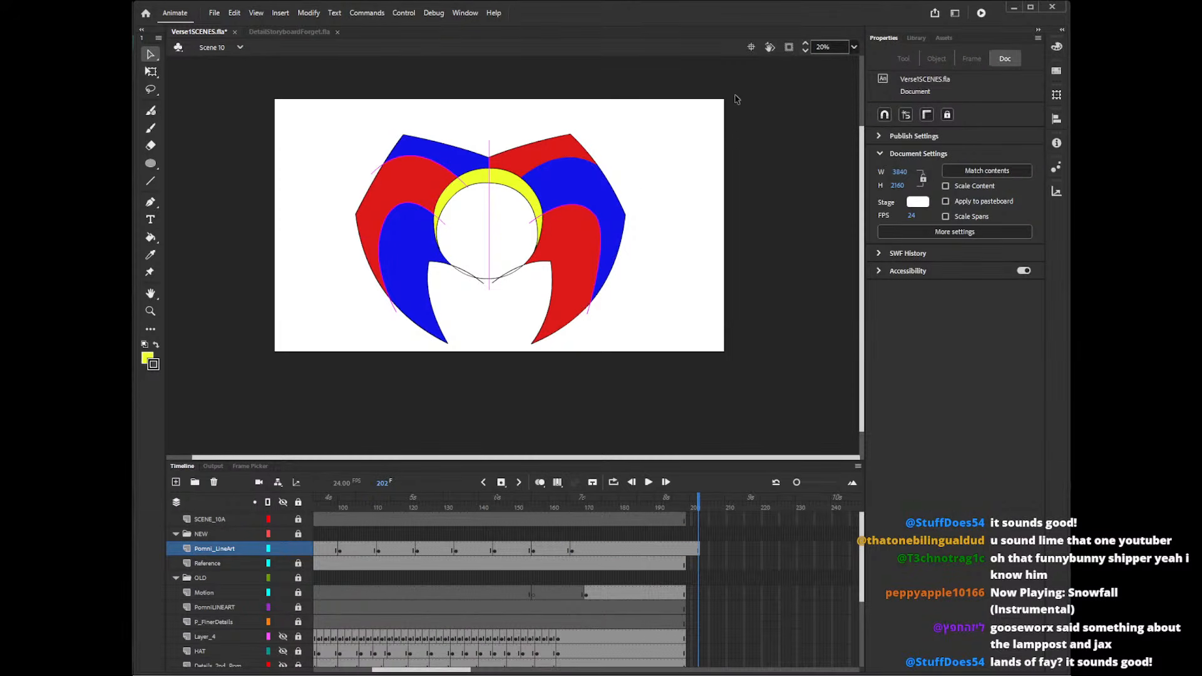
{"action": "left_click", "coordinate": [831, 45]}
{"action": "type", "text": "30"}
{"action": "key", "text": "Return"}
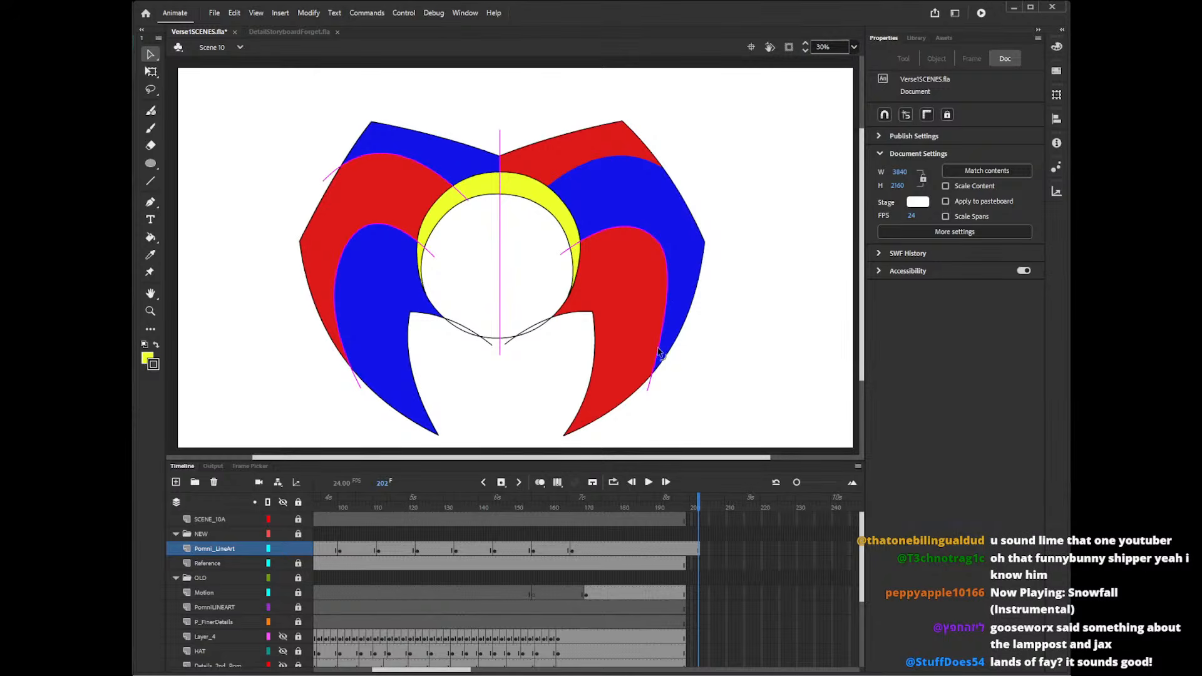
{"action": "left_click", "coordinate": [651, 388]}
{"action": "key", "text": "Delete"}
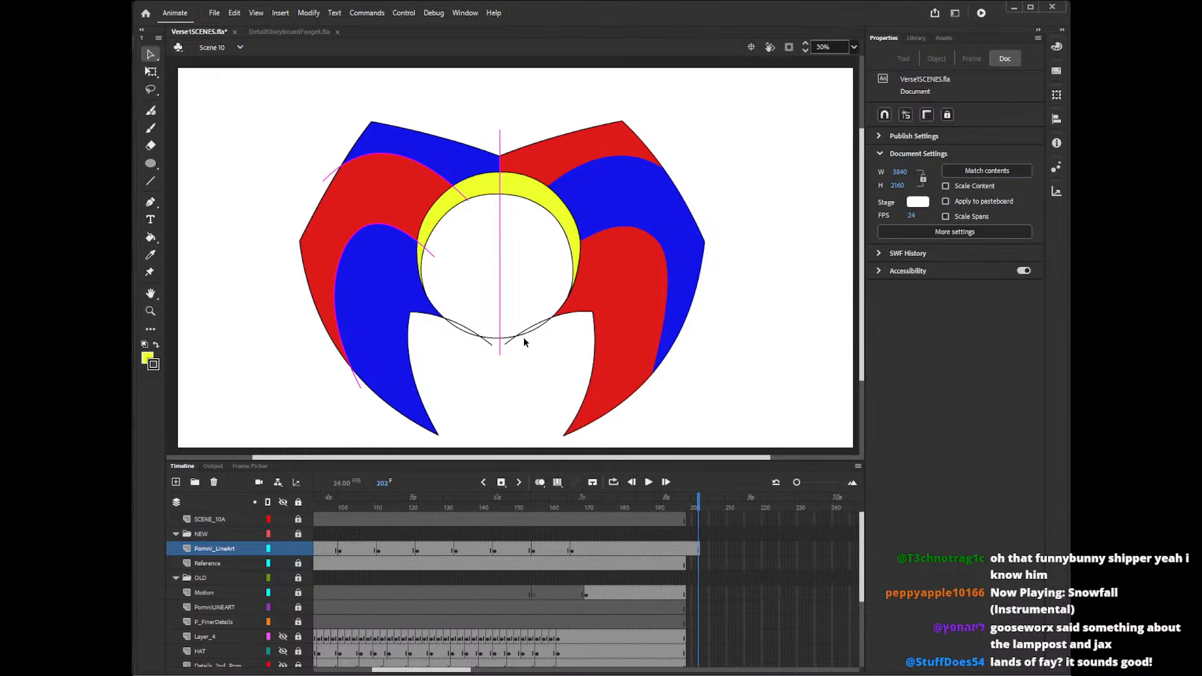
- Delete the magenta centre line and the two magenta stripe guide lines on the hat's left half on frame 202
{"action": "left_click", "coordinate": [500, 306]}
{"action": "key", "text": "Delete"}
{"action": "left_click", "coordinate": [429, 252]}
{"action": "key", "text": "Delete"}
{"action": "left_click", "coordinate": [468, 200]}
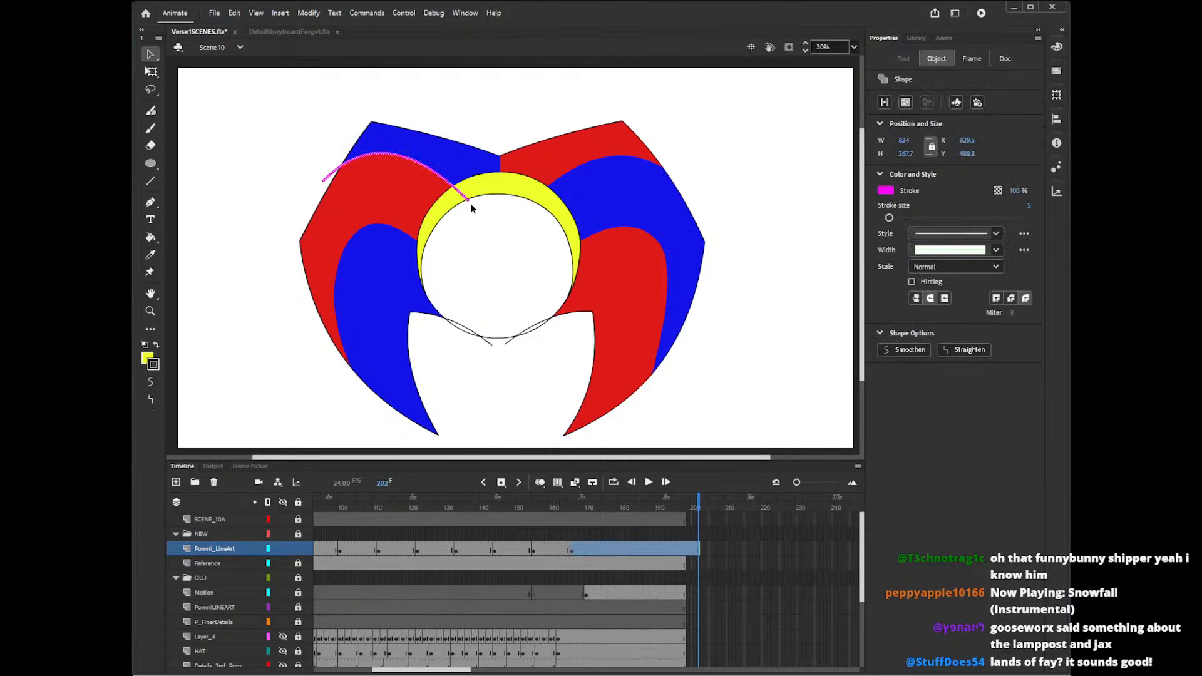
{"action": "key", "text": "Delete"}
- Delete the two overhanging black line ends crossing the bottom of the face circle on frame 202
{"action": "left_click", "coordinate": [483, 342]}
{"action": "key", "text": "Delete"}
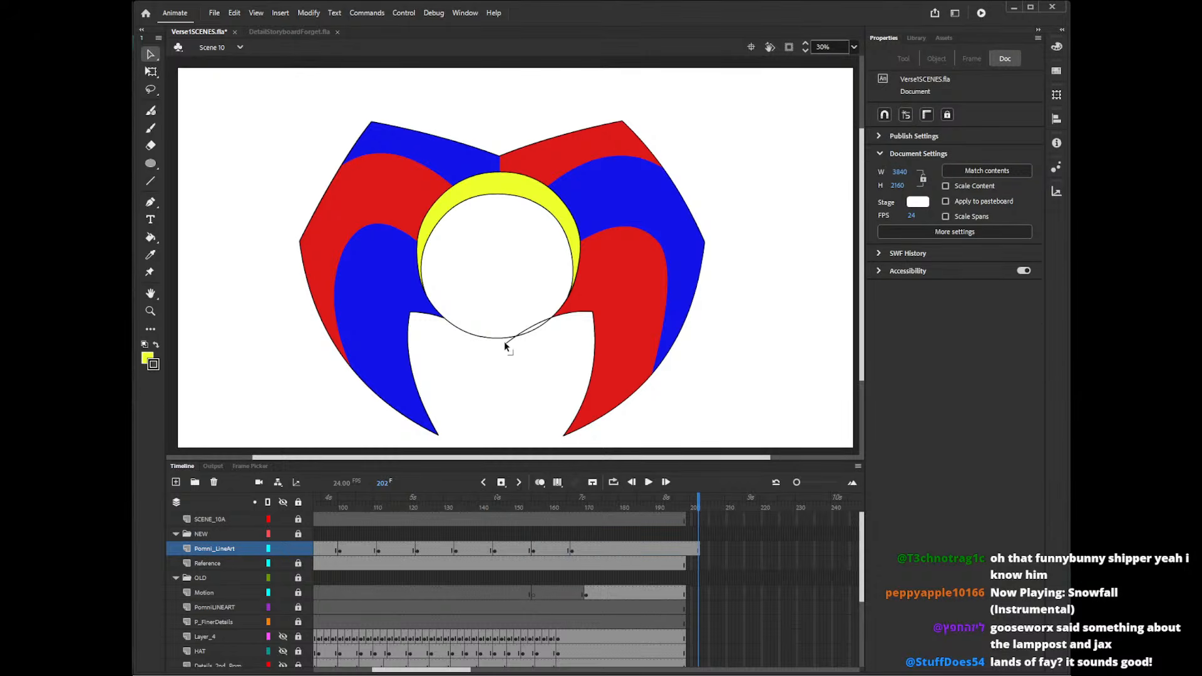
{"action": "left_click", "coordinate": [533, 329]}
{"action": "key", "text": "Delete"}
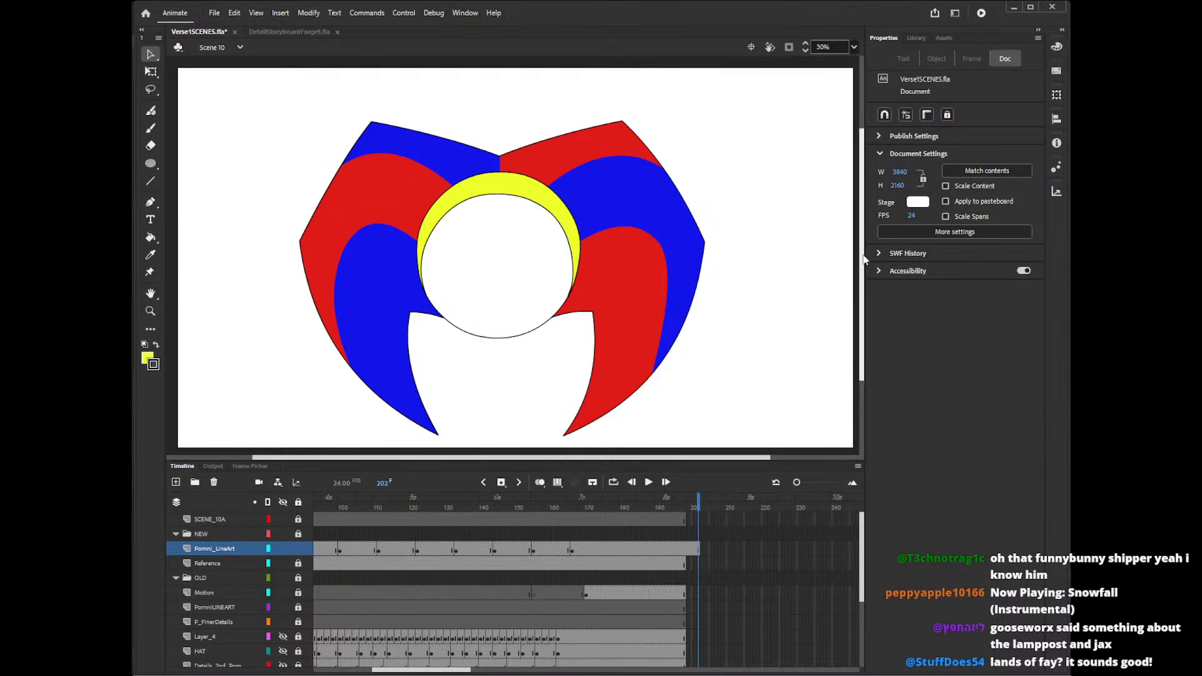
- Delete the magenta centre line and both magenta stripe guide lines on the hat's left half on frame 162
{"action": "left_click_drag", "start_coordinate": [861, 258], "coordinate": [866, 274]}
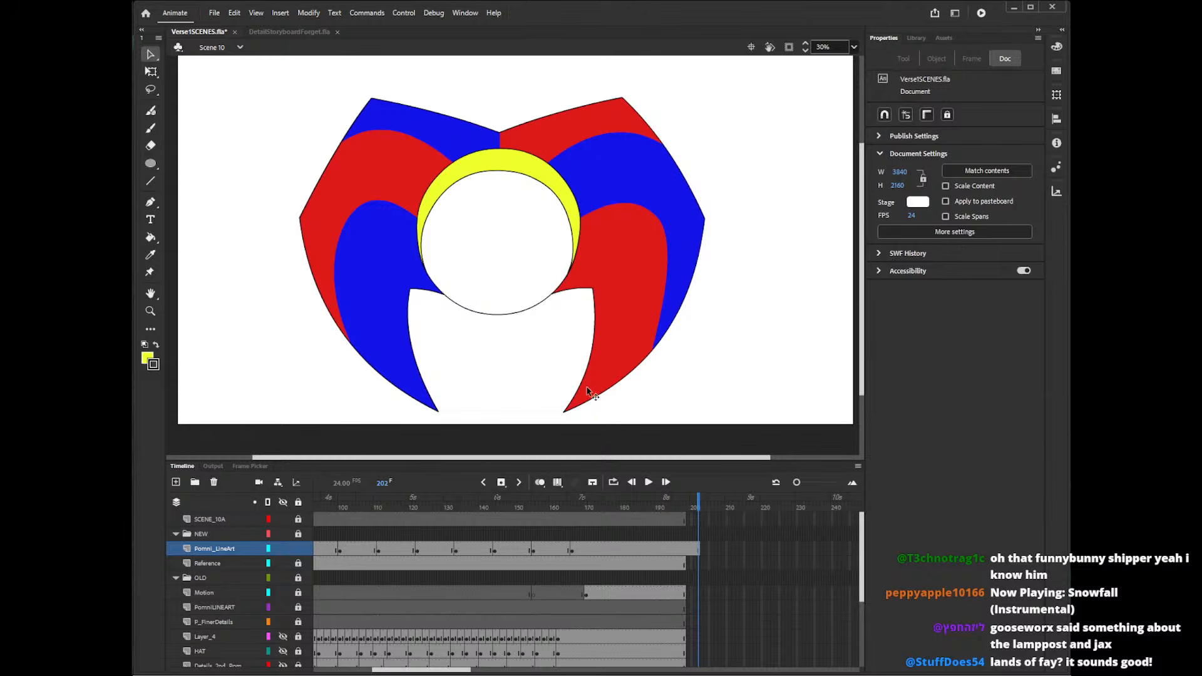
{"action": "left_click", "coordinate": [557, 507]}
{"action": "left_click", "coordinate": [370, 323]}
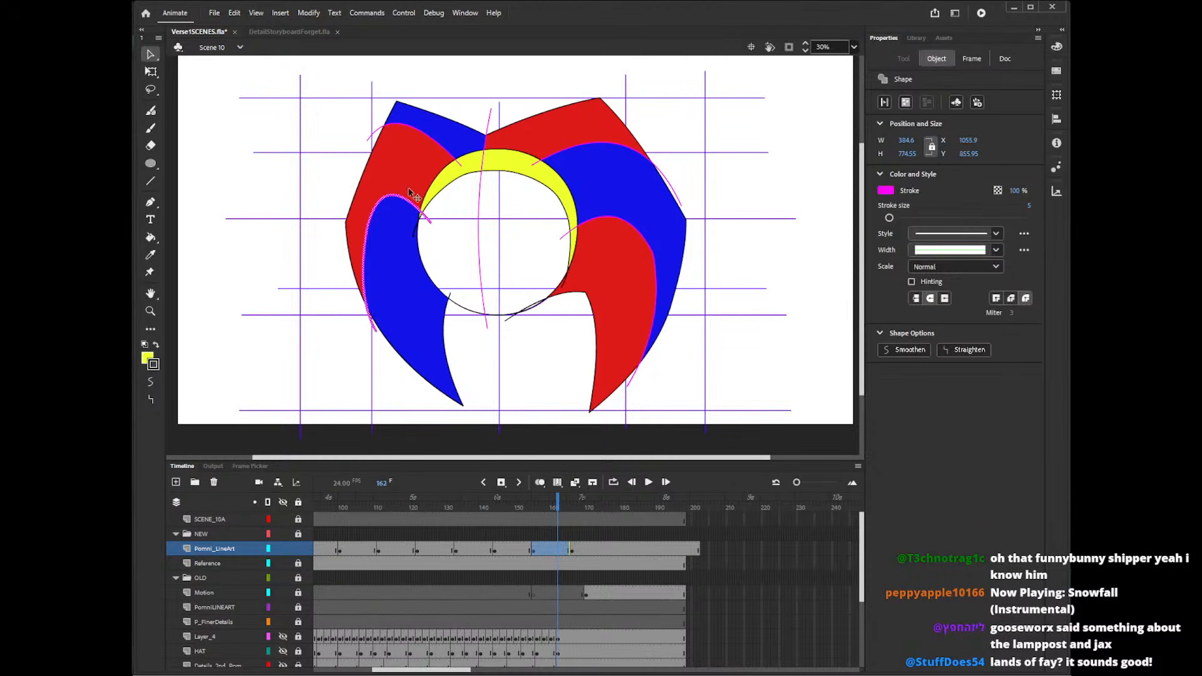
{"action": "key", "text": "Delete"}
{"action": "left_click", "coordinate": [372, 132]}
{"action": "key", "text": "Delete"}
{"action": "left_click", "coordinate": [488, 122]}
{"action": "key", "text": "Delete"}
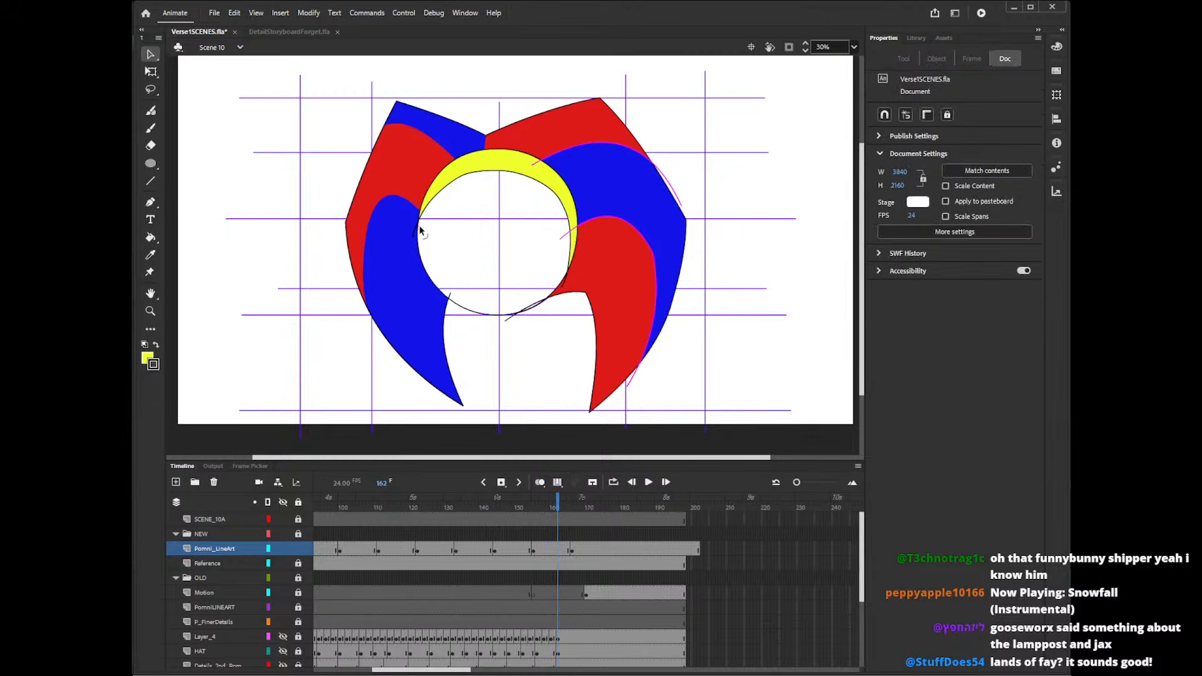
- Delete the stray black line ends around the face circle, beside the left blue lobe and the right red lobe, on frame 162
{"action": "left_click", "coordinate": [415, 232]}
{"action": "key", "text": "Delete"}
{"action": "left_click", "coordinate": [451, 297]}
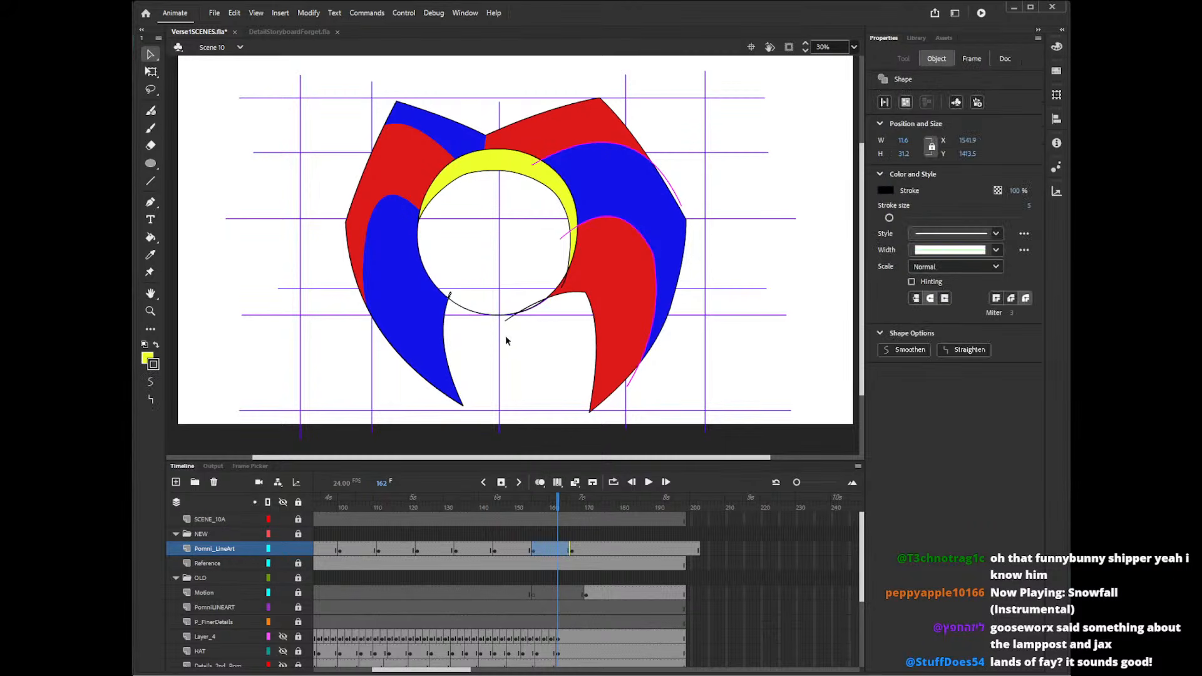
{"action": "key", "text": "Delete"}
{"action": "left_click", "coordinate": [515, 315]}
{"action": "key", "text": "Delete"}
{"action": "left_click", "coordinate": [565, 285]}
{"action": "key", "text": "Delete"}
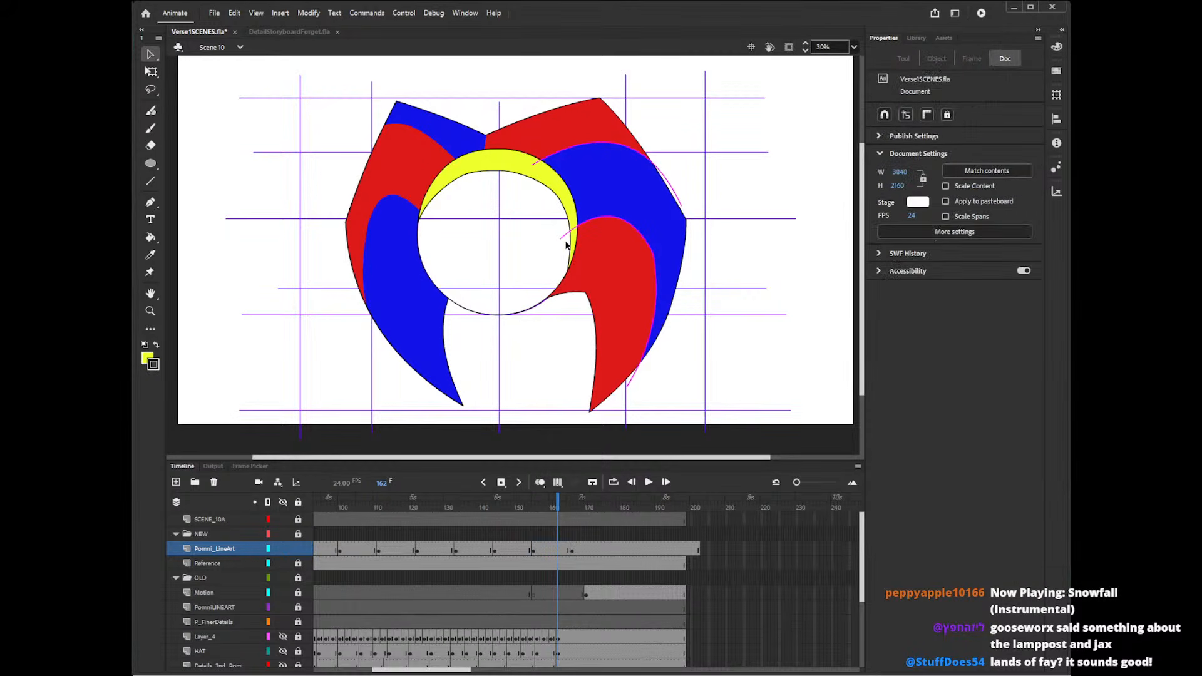
- Delete both magenta stripe guide lines on the hat's right half and the stray line end between the peaks on frame 162
{"action": "left_click", "coordinate": [568, 238]}
{"action": "key", "text": "Delete"}
{"action": "left_click", "coordinate": [674, 195]}
{"action": "key", "text": "Delete"}
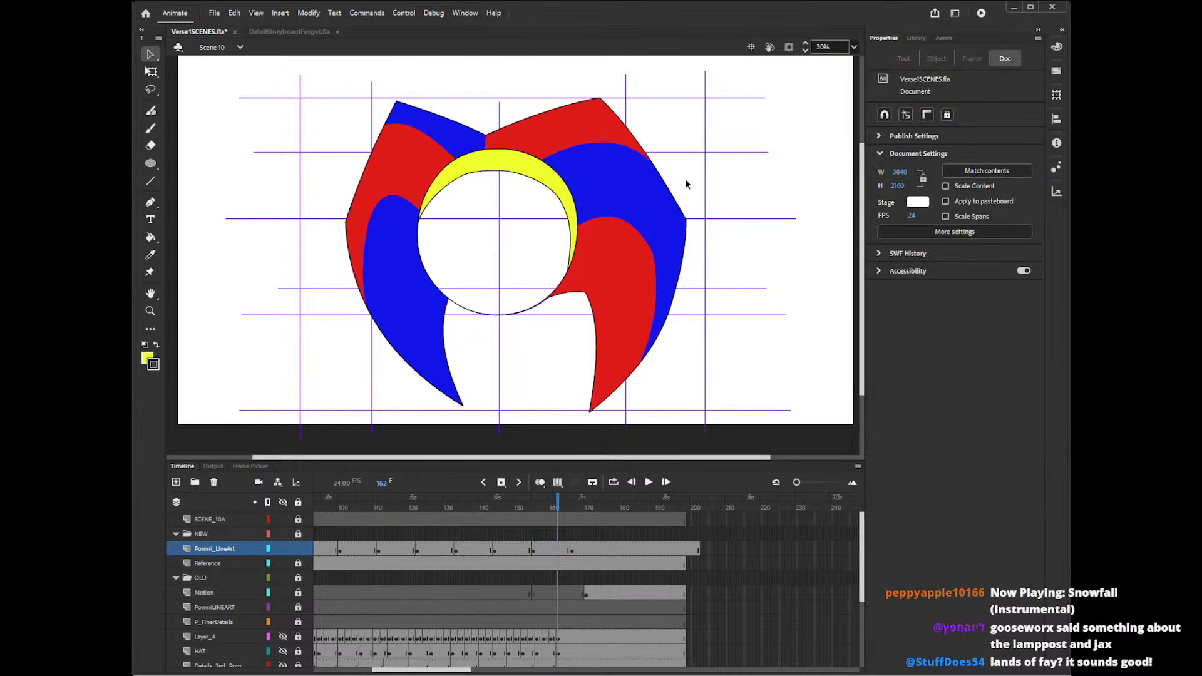
{"action": "left_click", "coordinate": [490, 139]}
{"action": "key", "text": "Delete"}
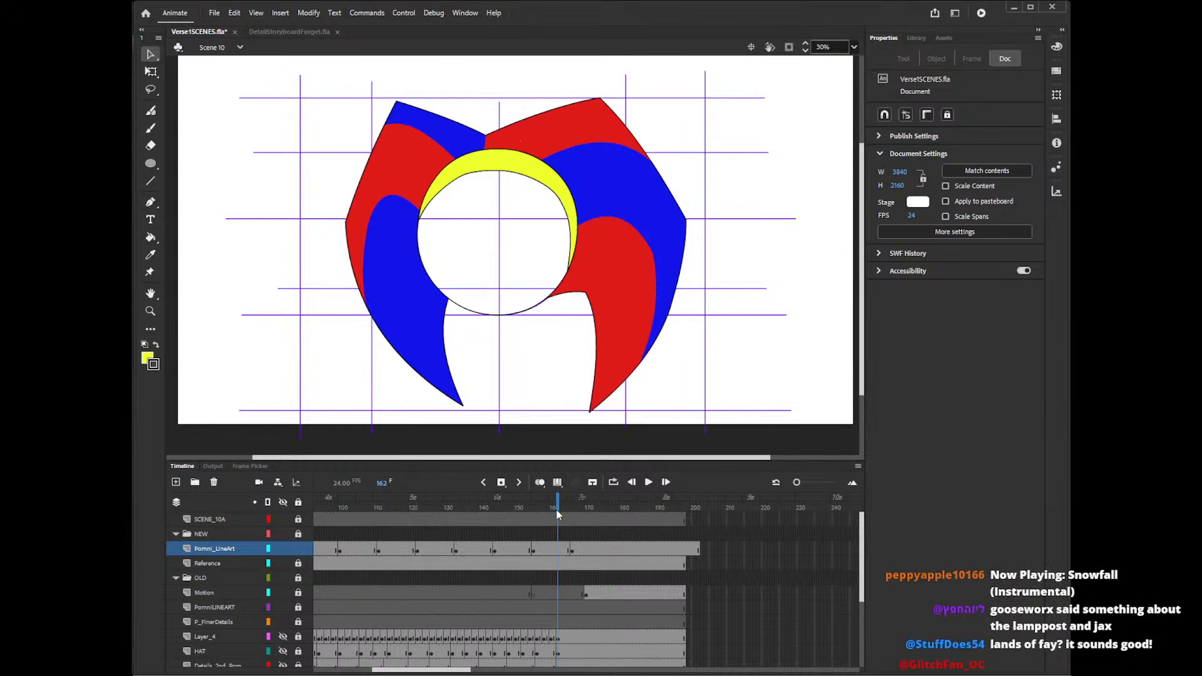
- Delete the magenta stripe guide lines on the hat's small left peak and on its right half on frame 149
{"action": "mouse_move", "coordinate": [557, 509]}
{"action": "left_mouse_down"}
{"action": "mouse_move", "coordinate": [568, 508]}
{"action": "mouse_move", "coordinate": [511, 509]}
{"action": "left_mouse_up"}
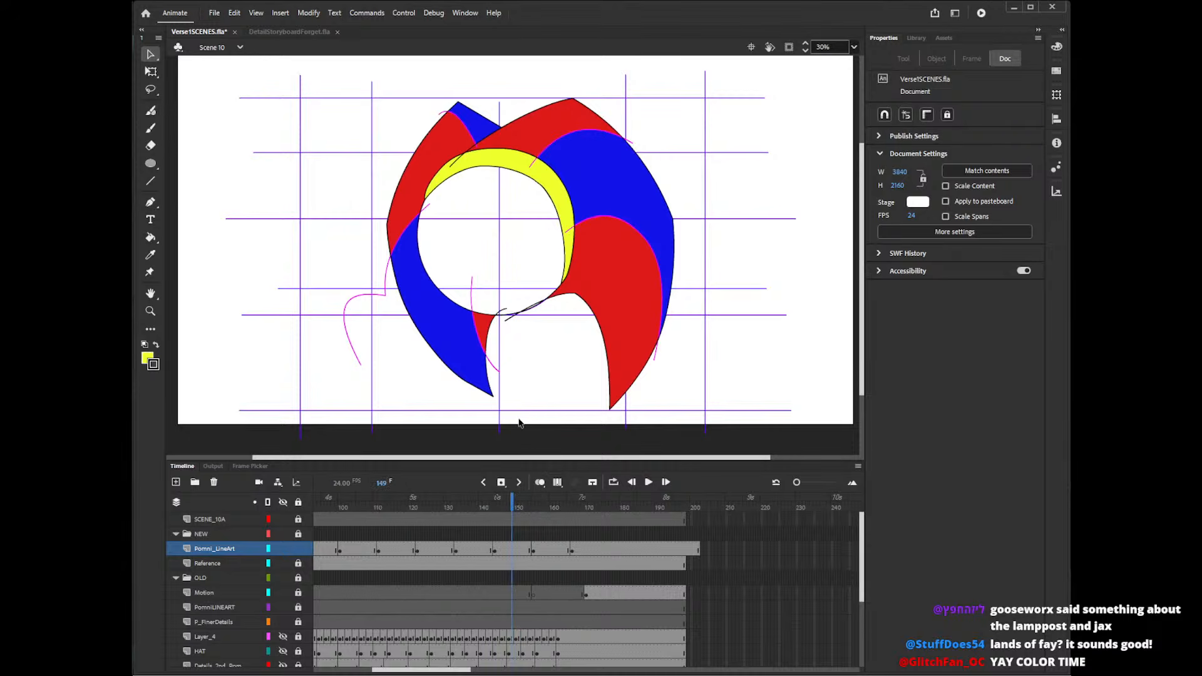
{"action": "left_click", "coordinate": [477, 149]}
{"action": "key", "text": "Delete"}
{"action": "double_click", "coordinate": [474, 139]}
{"action": "key", "text": "Delete"}
{"action": "left_click", "coordinate": [537, 155]}
{"action": "key", "text": "Delete"}
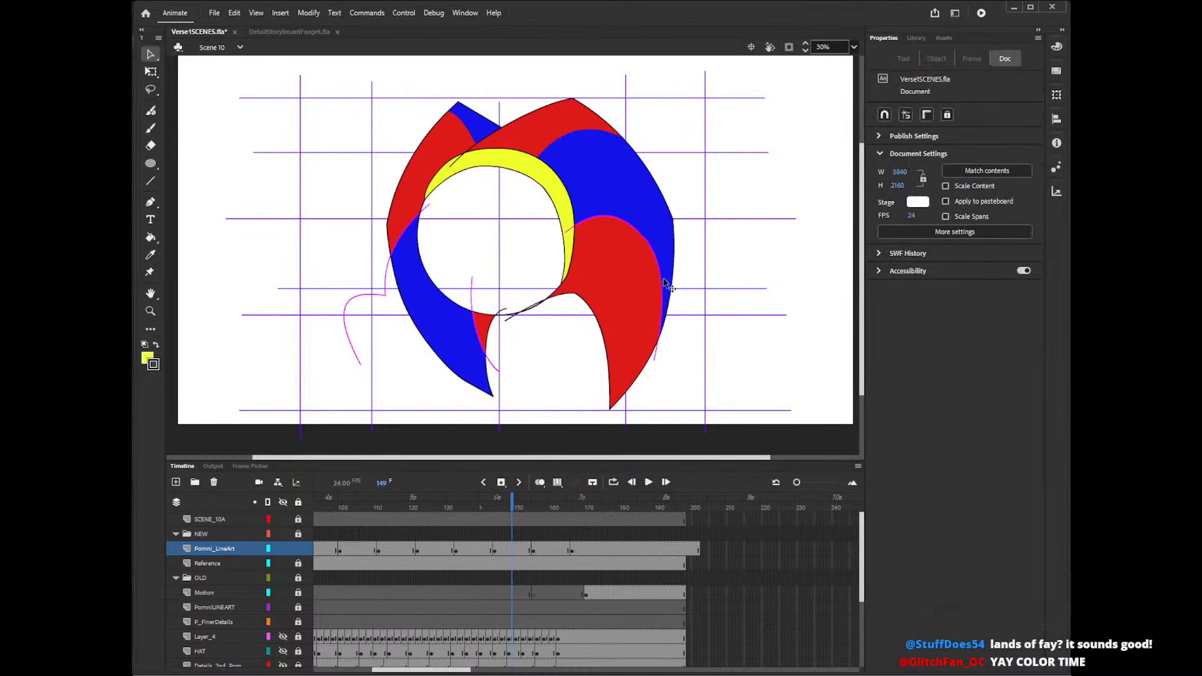
{"action": "left_click", "coordinate": [655, 359]}
{"action": "key", "text": "Delete"}
- Delete the overhanging black line ends crossing the bottom of the face circle on frame 149
{"action": "left_click", "coordinate": [532, 309]}
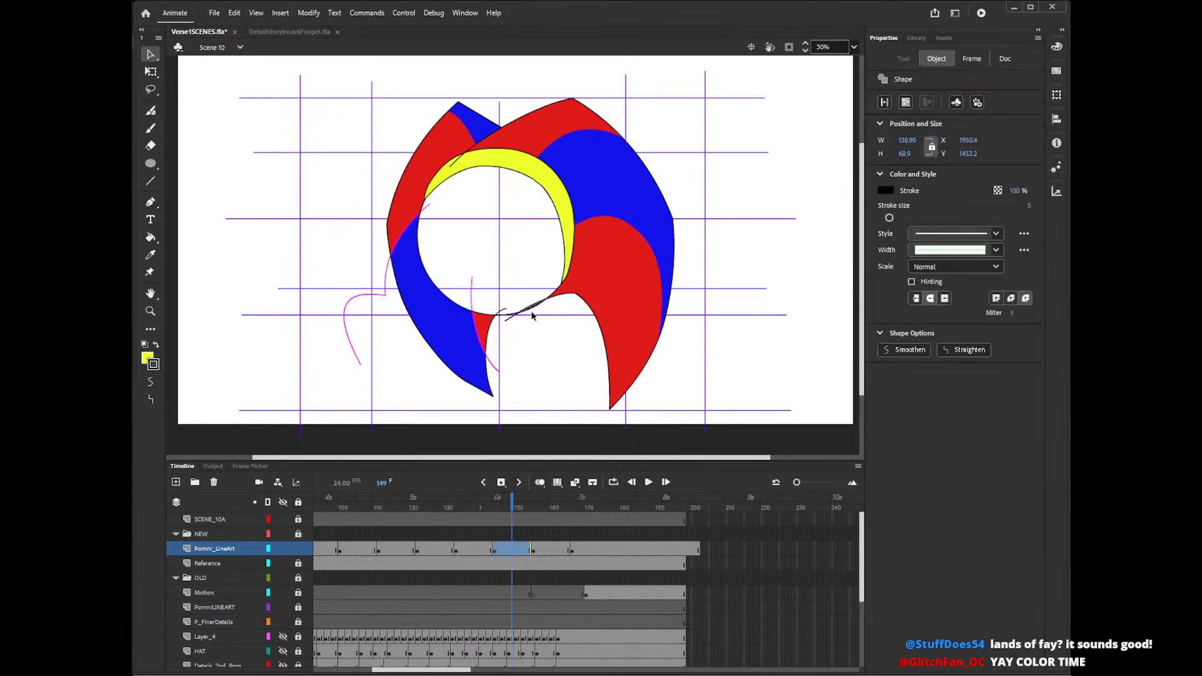
{"action": "key", "text": "Delete"}
{"action": "left_click", "coordinate": [516, 320]}
{"action": "key", "text": "Delete"}
{"action": "left_click", "coordinate": [503, 323]}
{"action": "key", "text": "Delete"}
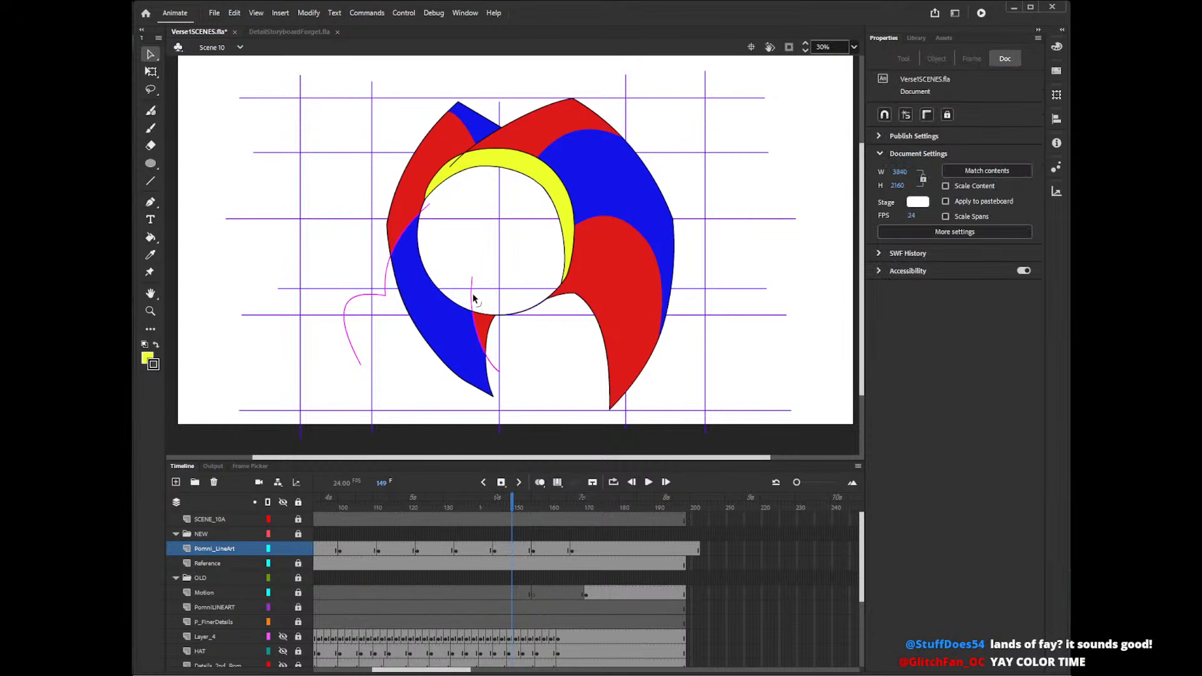
- Delete the magenta guide lines on the hat's left half and the black line end crossing the yellow band on frame 149
{"action": "left_click", "coordinate": [472, 296]}
{"action": "key", "text": "Delete"}
{"action": "left_click", "coordinate": [385, 295]}
{"action": "key", "text": "Delete"}
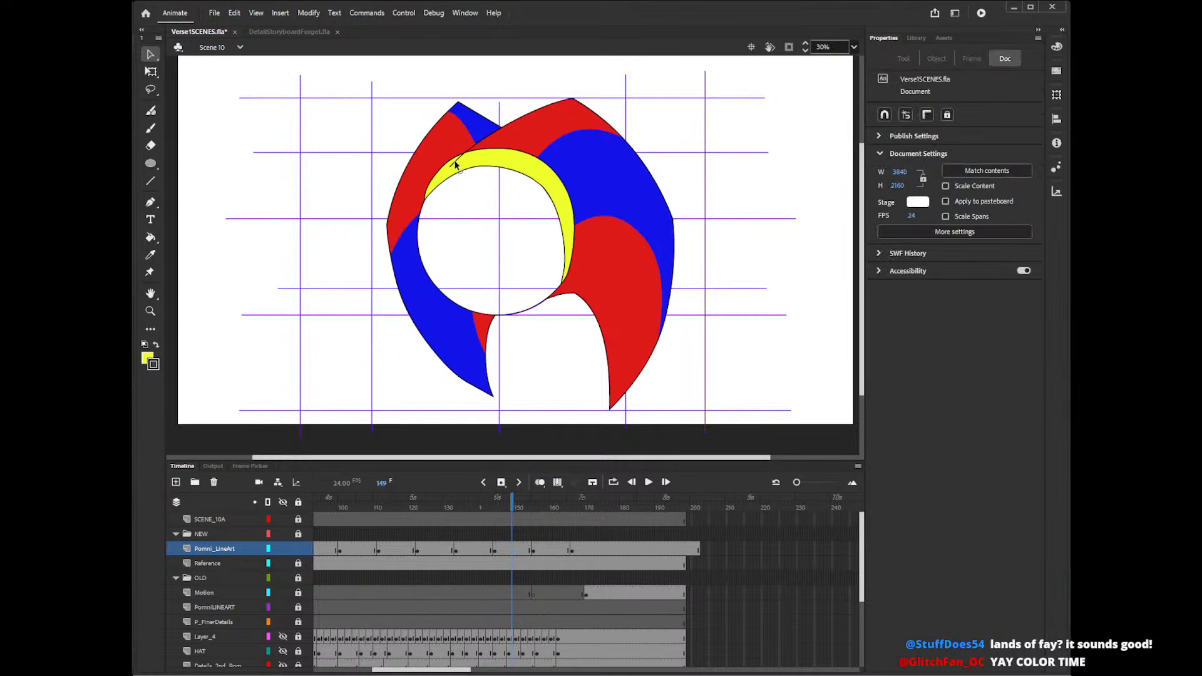
{"action": "left_click", "coordinate": [475, 146]}
{"action": "key", "text": "Delete"}
- Shift the red peak of the hat's right half slightly outward and reshape the outline beside it on frame 146
{"action": "left_click_drag", "start_coordinate": [512, 506], "coordinate": [516, 531]}
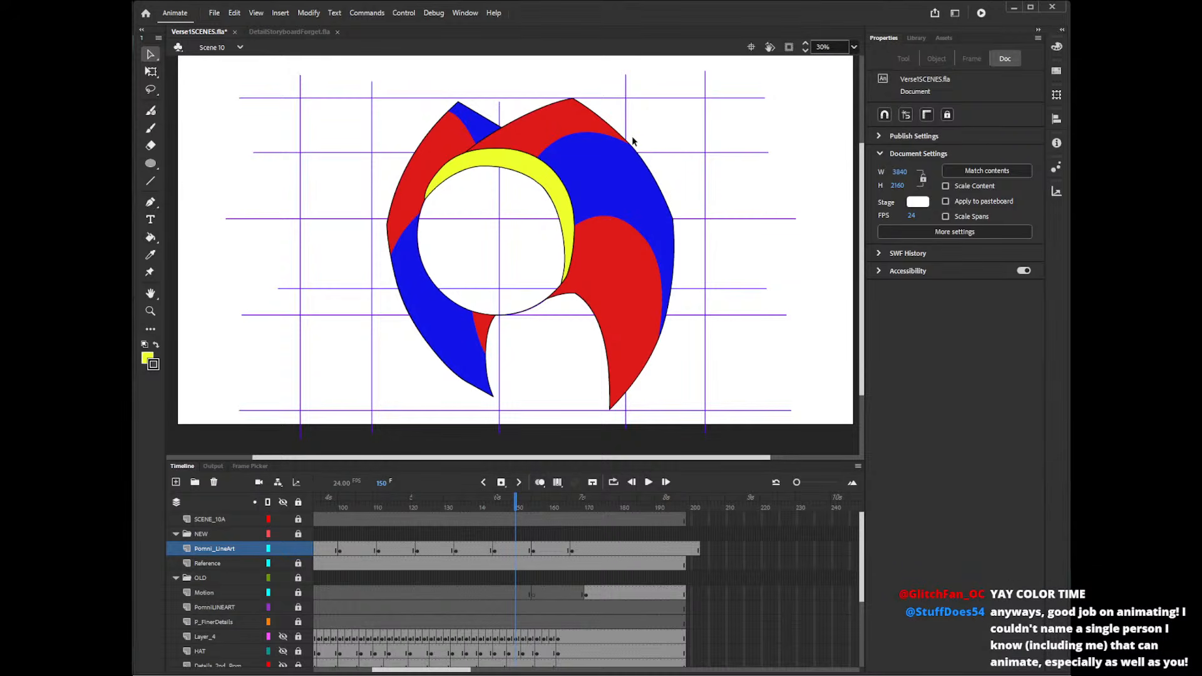
{"action": "left_click_drag", "start_coordinate": [517, 510], "coordinate": [504, 546]}
{"action": "left_click_drag", "start_coordinate": [571, 100], "coordinate": [583, 101]}
{"action": "left_click_drag", "start_coordinate": [628, 144], "coordinate": [619, 121]}
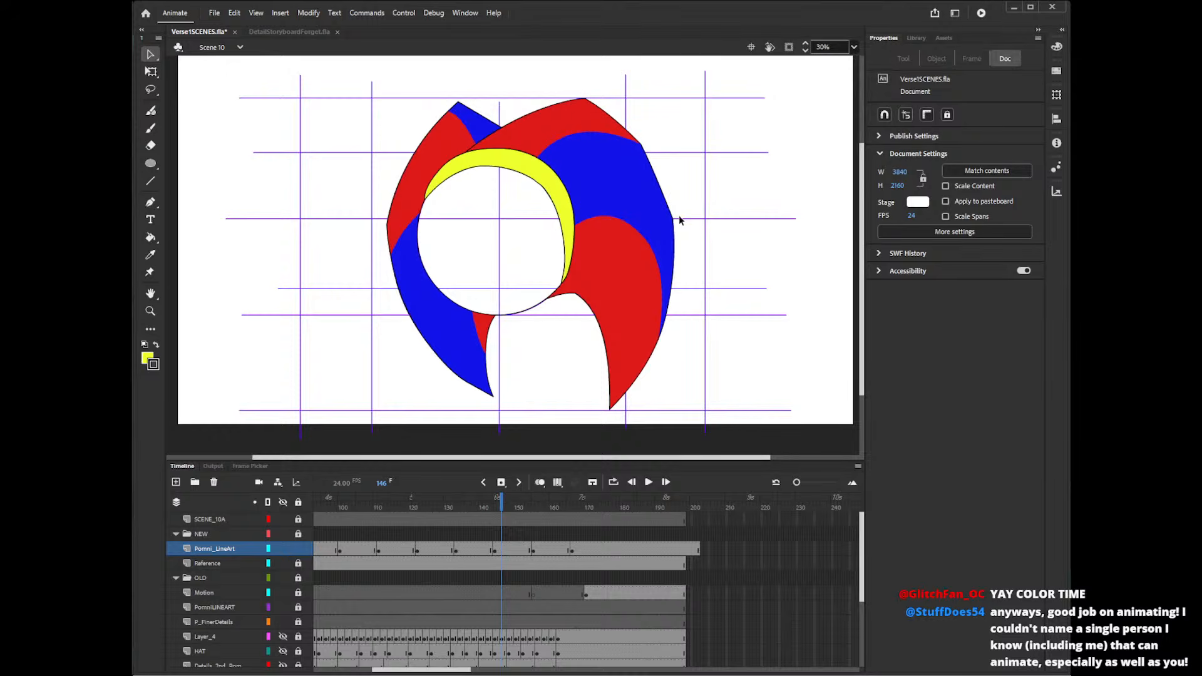
- Pull the hat's right corner outward and curve the blue outline above and below it, comparing with the neighbouring frames
{"action": "left_click_drag", "start_coordinate": [676, 219], "coordinate": [668, 176]}
{"action": "mouse_move", "coordinate": [501, 508]}
{"action": "left_mouse_down"}
{"action": "mouse_move", "coordinate": [575, 510]}
{"action": "mouse_move", "coordinate": [461, 515]}
{"action": "mouse_move", "coordinate": [499, 515]}
{"action": "left_mouse_up"}
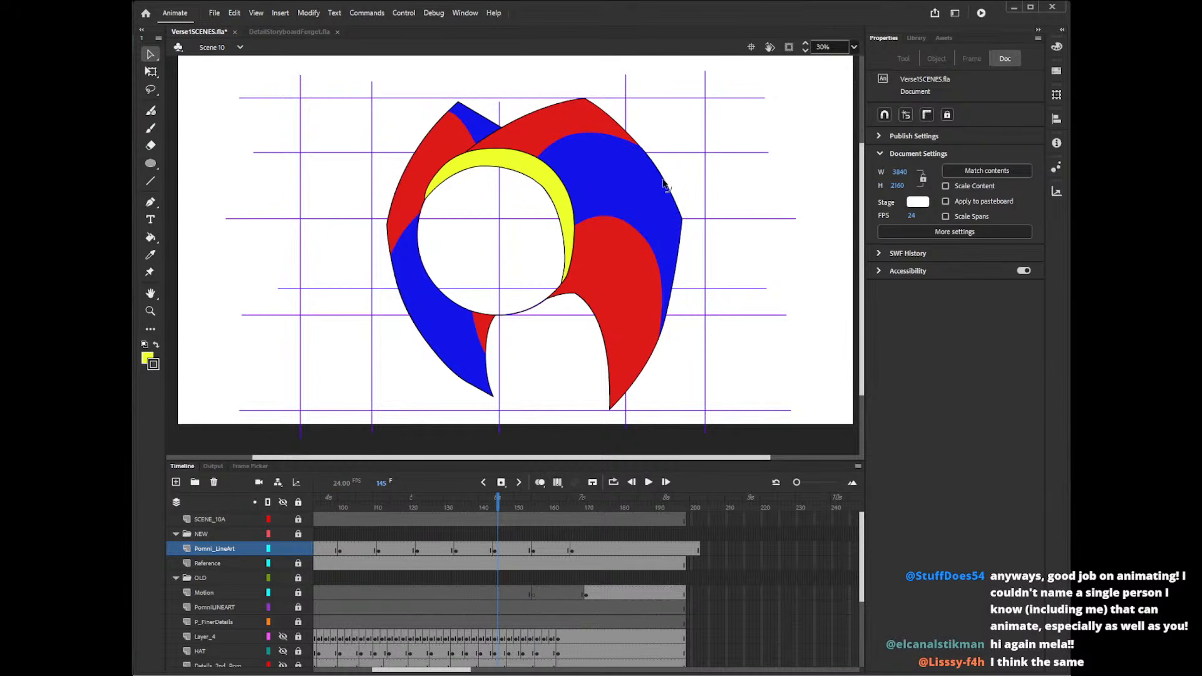
{"action": "left_click_drag", "start_coordinate": [667, 314], "coordinate": [669, 309]}
{"action": "mouse_move", "coordinate": [499, 508]}
{"action": "left_mouse_down"}
{"action": "mouse_move", "coordinate": [478, 508]}
{"action": "mouse_move", "coordinate": [565, 510]}
{"action": "mouse_move", "coordinate": [505, 510]}
{"action": "left_mouse_up"}
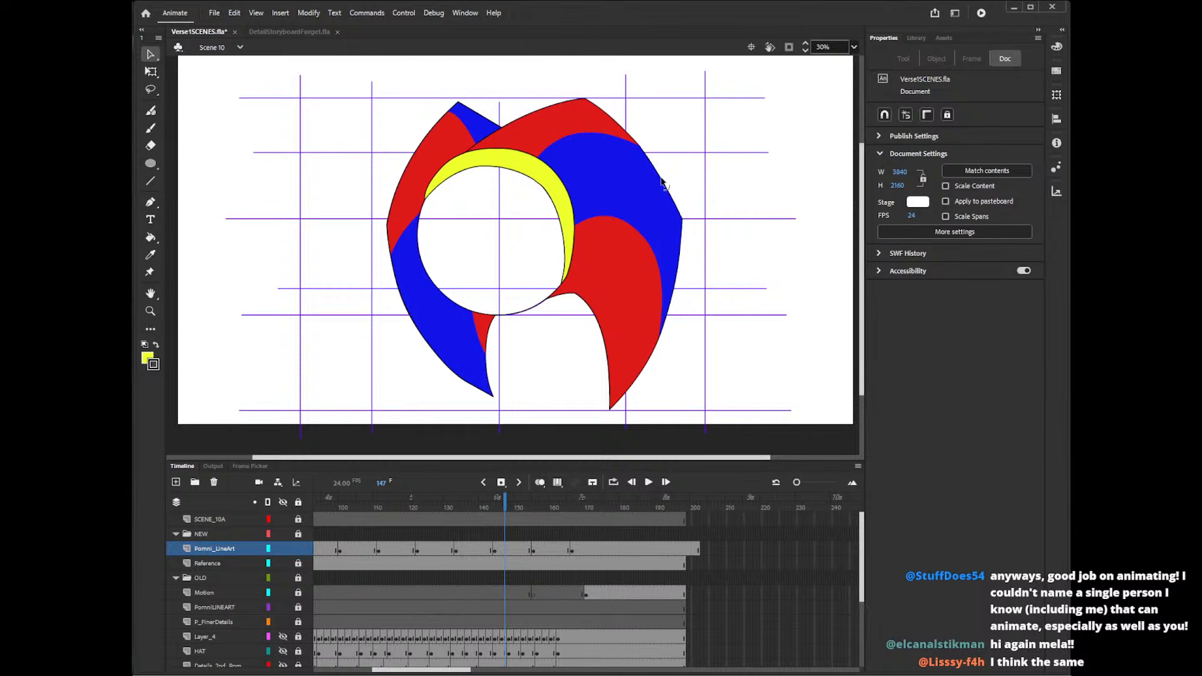
{"action": "left_click_drag", "start_coordinate": [499, 499], "coordinate": [554, 523]}
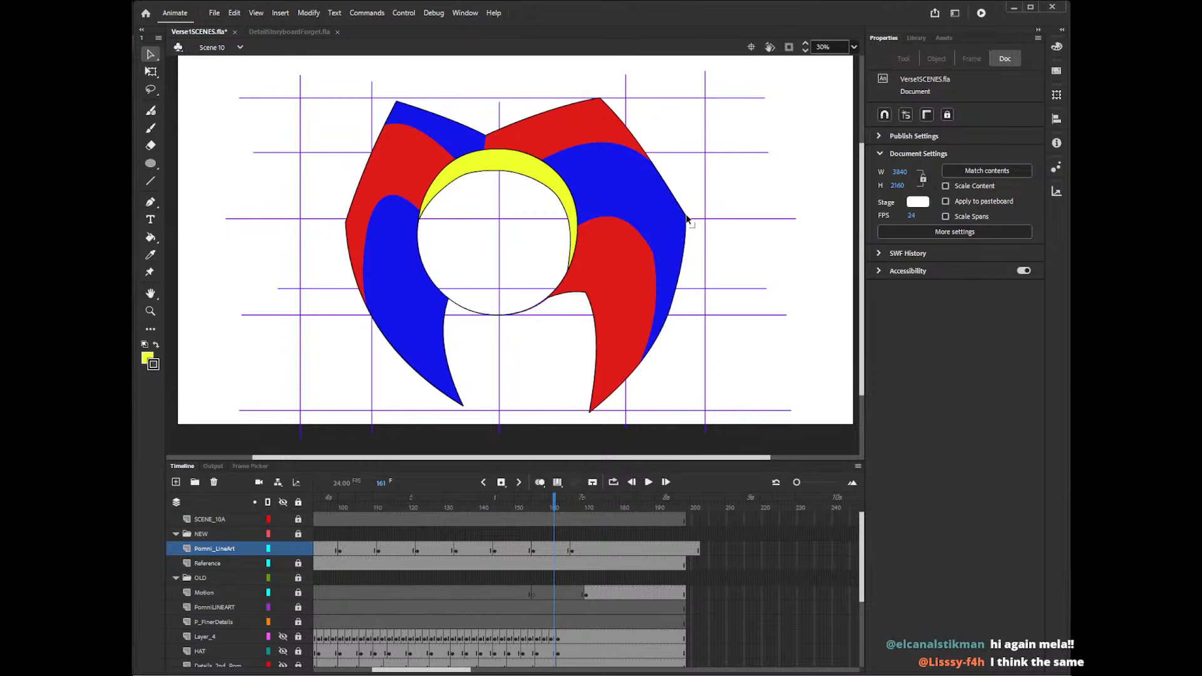
- Delete the stray black line end under the face circle and the magenta guide line in the lower blue lobe on frame 138
{"action": "left_click_drag", "start_coordinate": [540, 524], "coordinate": [475, 485]}
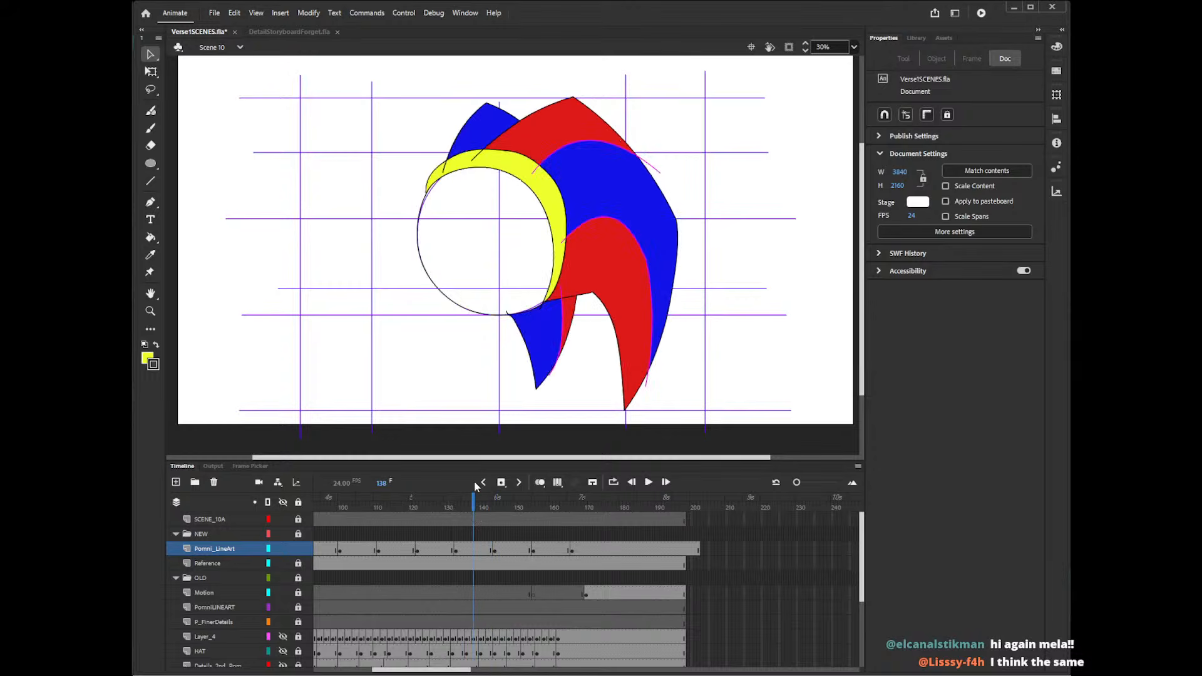
{"action": "left_click", "coordinate": [507, 316]}
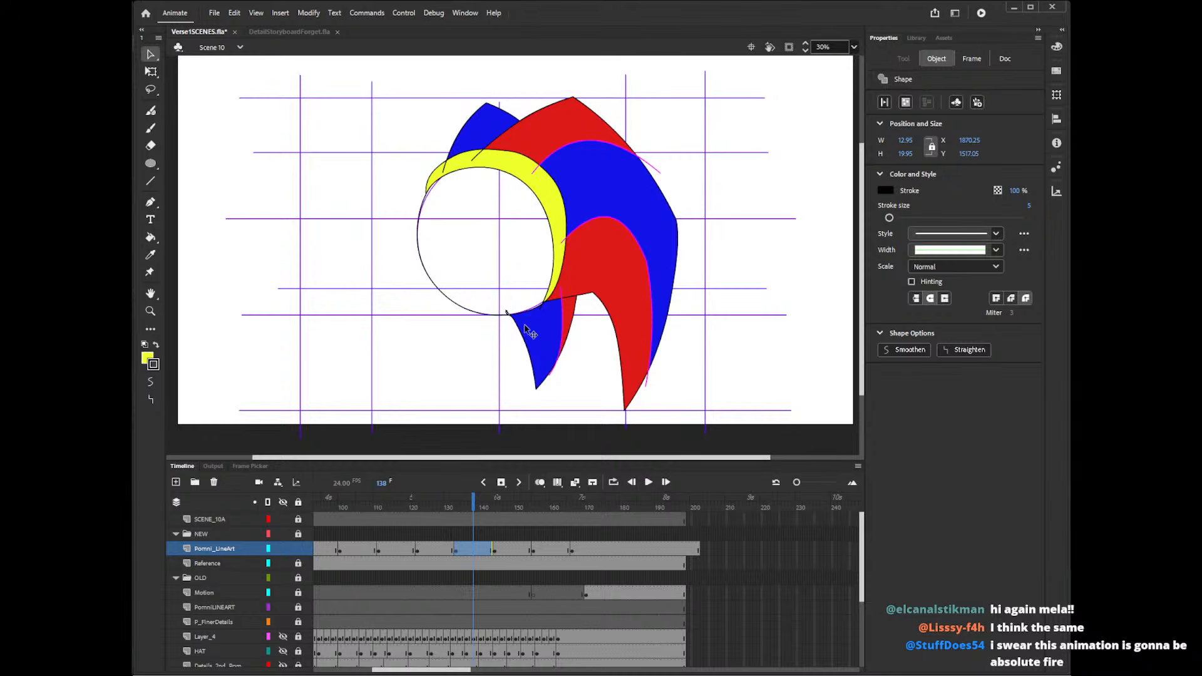
{"action": "key", "text": "Delete"}
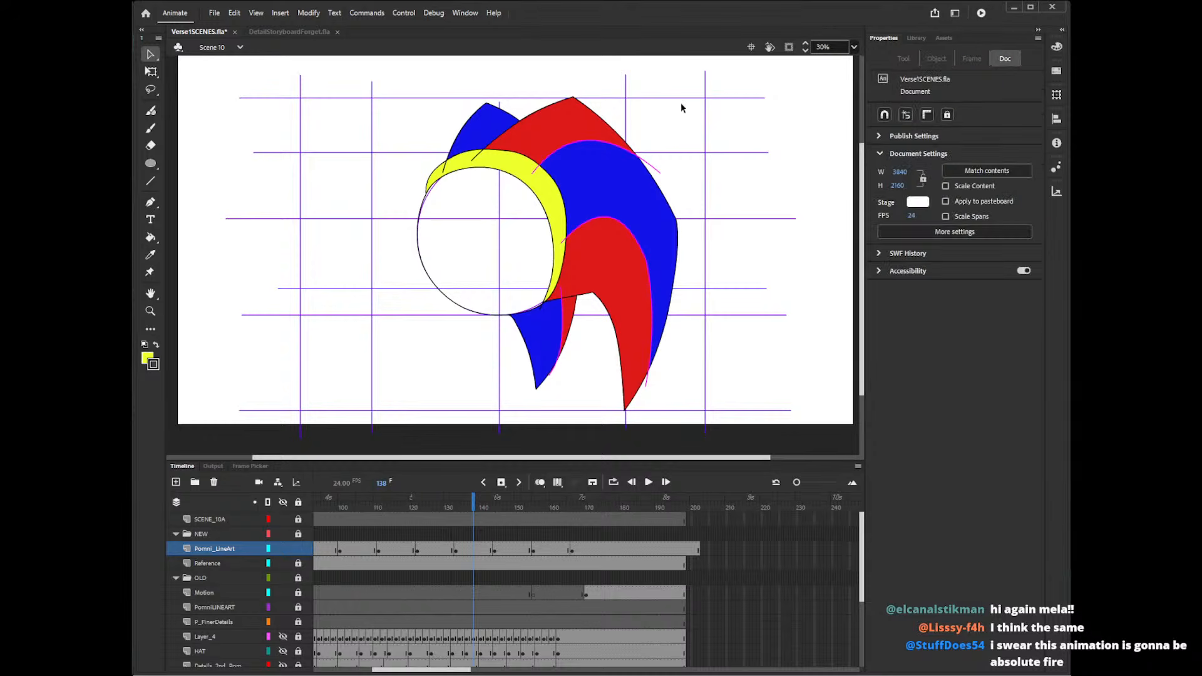
{"action": "double_click", "coordinate": [561, 295]}
{"action": "key", "text": "Delete"}
- Try to delete the short black segments at the yellow band's lower tip on frame 138
{"action": "left_click", "coordinate": [542, 304]}
{"action": "key", "text": "Delete"}
{"action": "left_click", "coordinate": [544, 305]}
{"action": "key", "text": "Delete"}
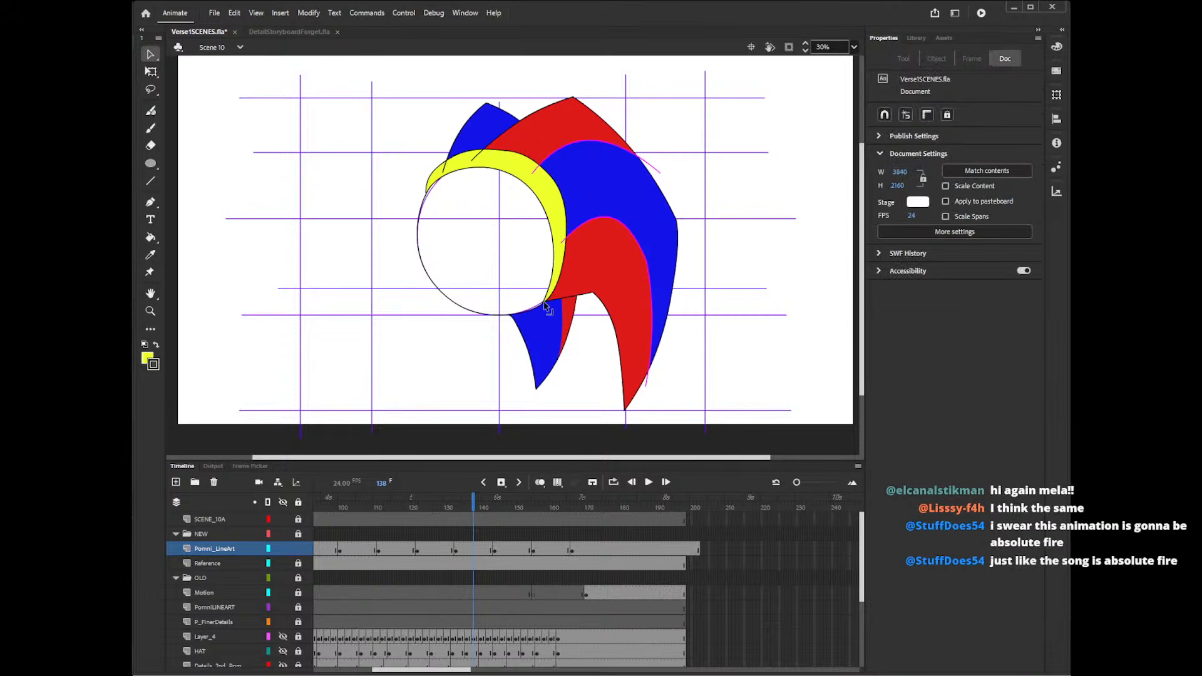
{"action": "left_click", "coordinate": [544, 303]}
{"action": "key", "text": "Delete"}
{"action": "left_click", "coordinate": [547, 315]}
{"action": "key", "text": "Delete"}
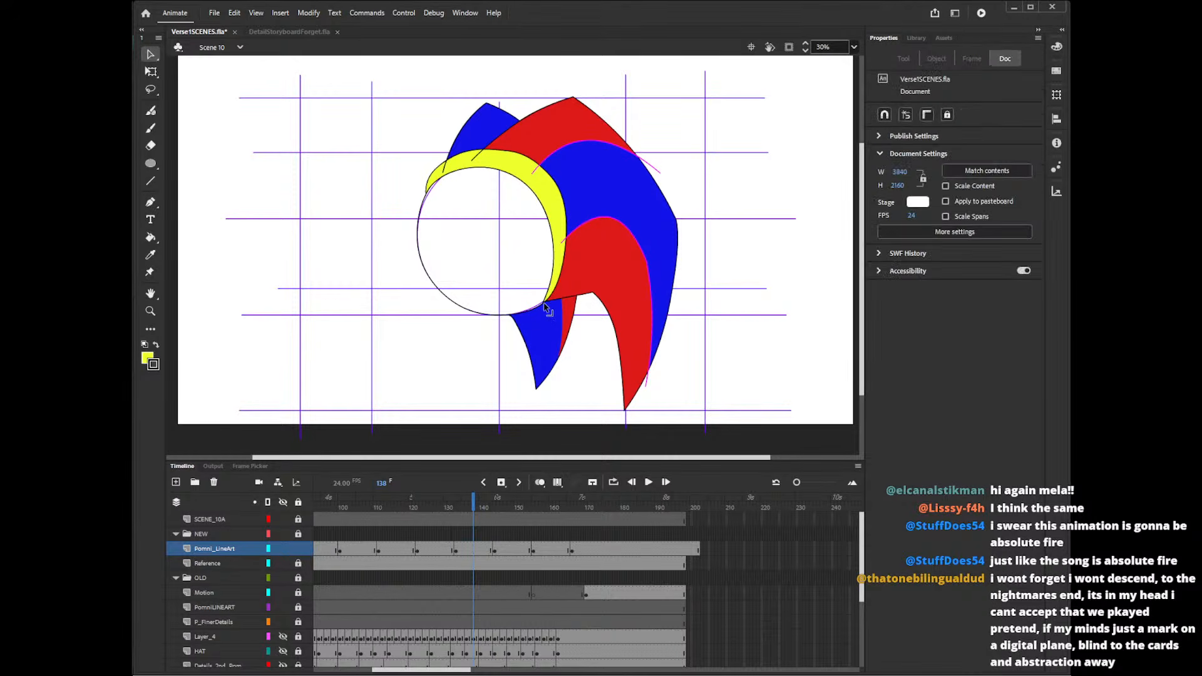
{"action": "left_click", "coordinate": [543, 307]}
{"action": "key", "text": "Delete"}
- Delete the two magenta stripe guide lines on the hat's large right lobe on frame 138
{"action": "left_click", "coordinate": [570, 238]}
{"action": "key", "text": "Delete"}
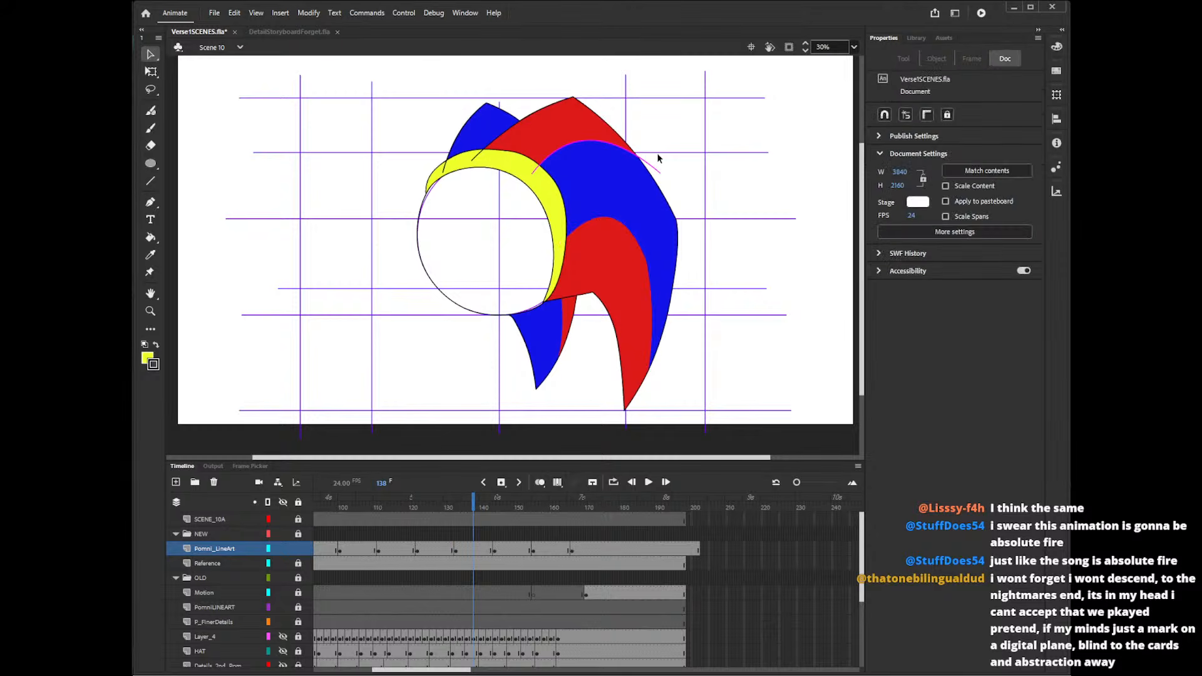
{"action": "left_click", "coordinate": [657, 174]}
{"action": "key", "text": "Delete"}
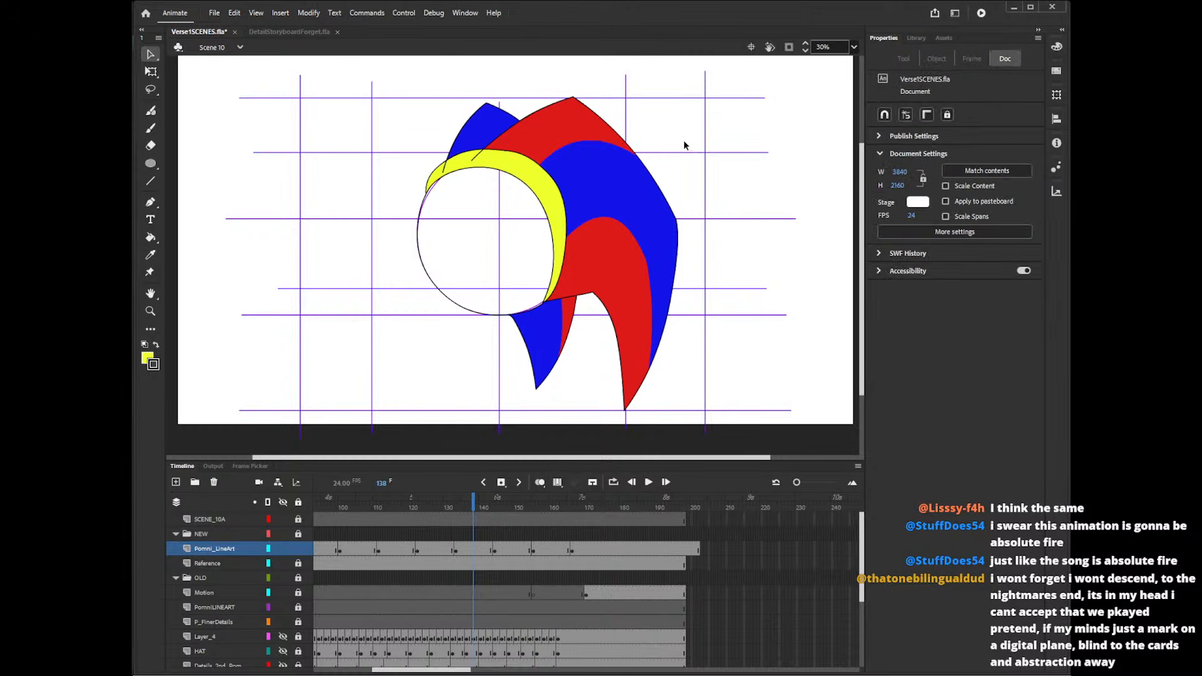
- Delete the two black line ends overhanging the top of the yellow band on frame 138
{"action": "left_click", "coordinate": [472, 160]}
{"action": "key", "text": "Delete"}
{"action": "left_click", "coordinate": [450, 168]}
{"action": "key", "text": "Delete"}
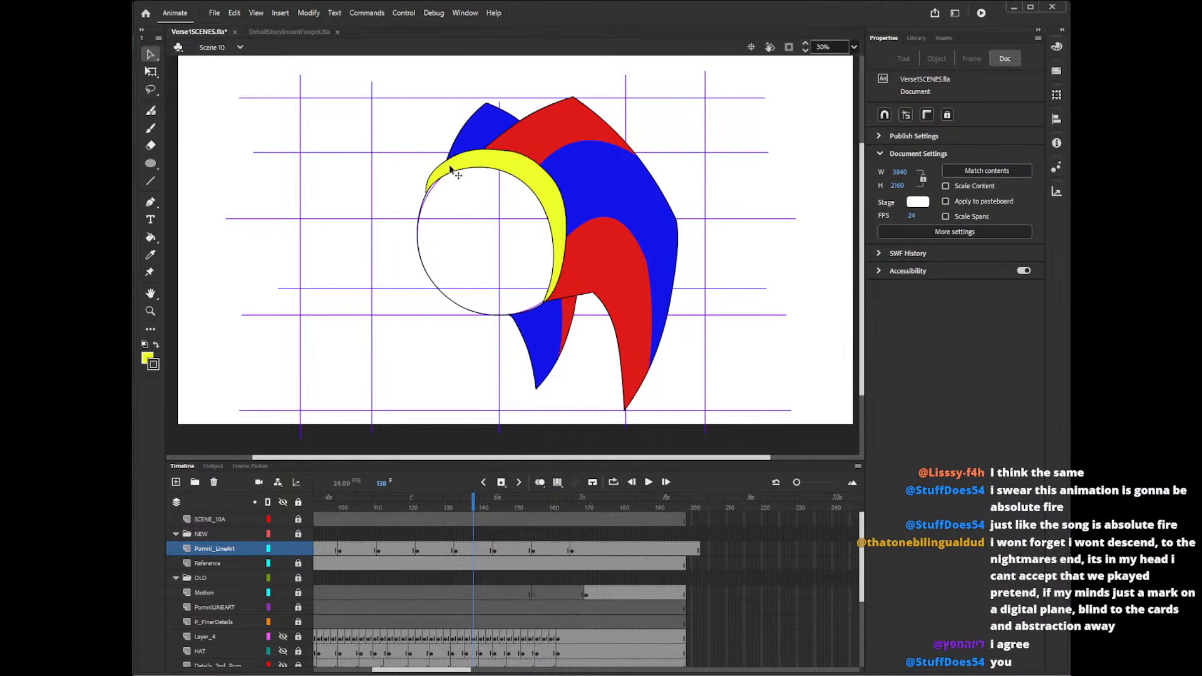
- Try to trim the tiny black outline segments where the yellow band's lower tip meets the face circle on frame 138
{"action": "key", "text": "z"}
{"action": "left_click", "coordinate": [554, 304]}
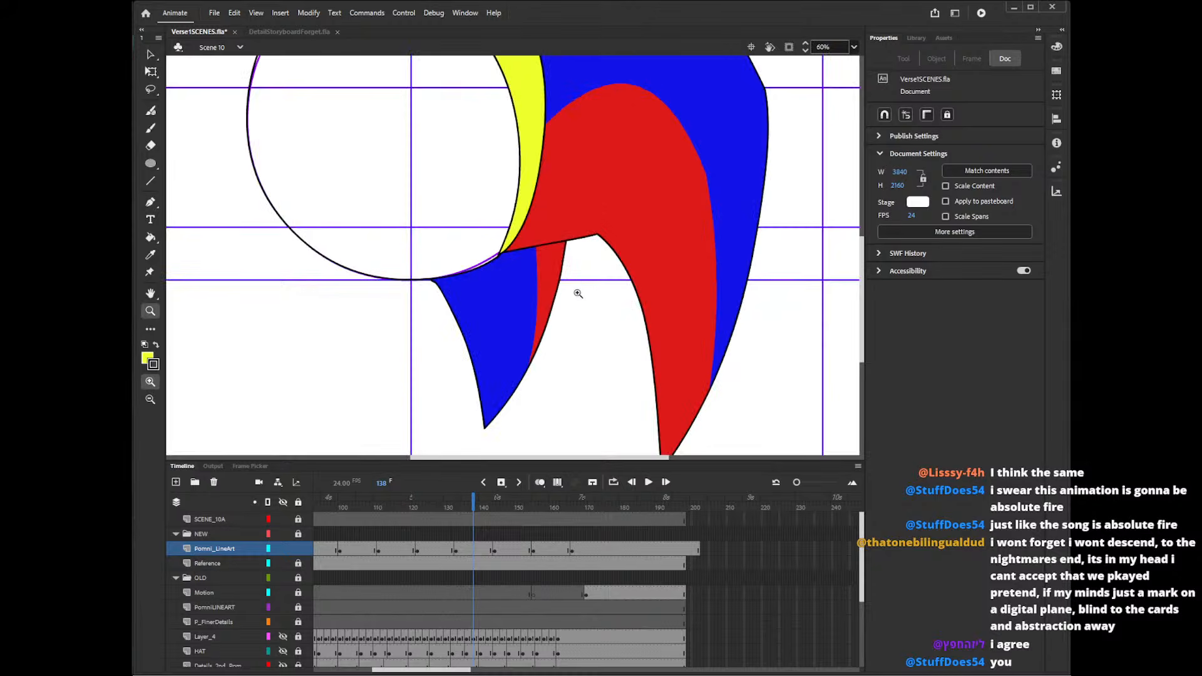
{"action": "key", "text": "v"}
{"action": "left_click", "coordinate": [500, 255]}
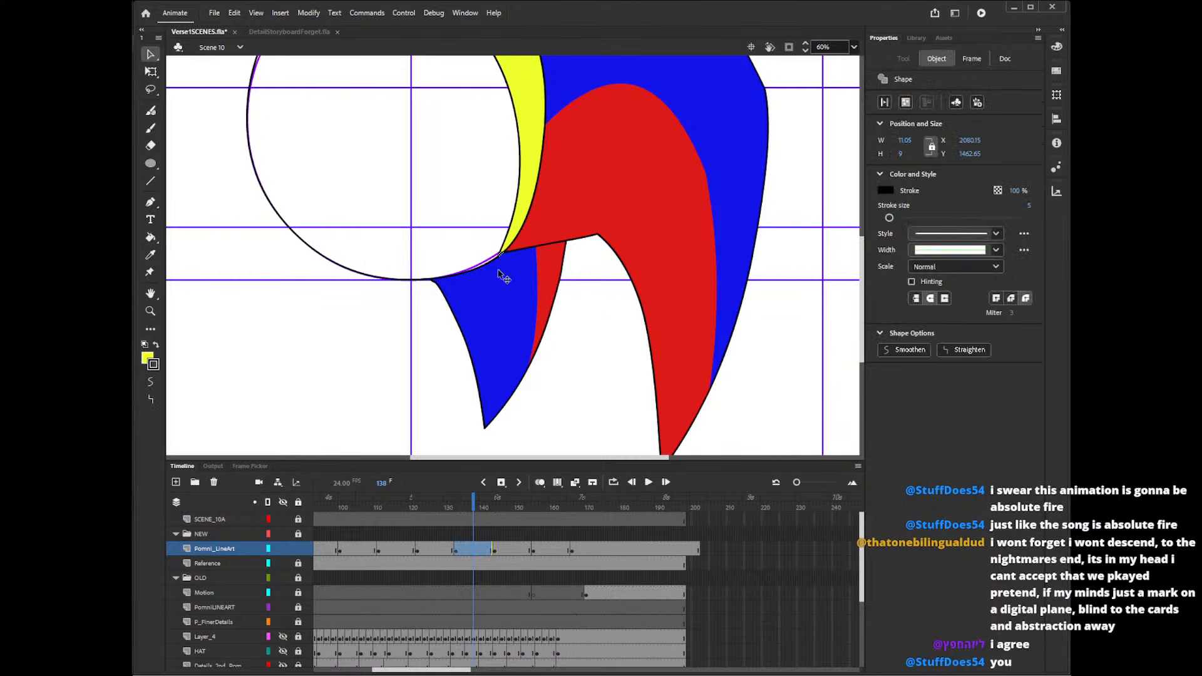
{"action": "left_click", "coordinate": [499, 256]}
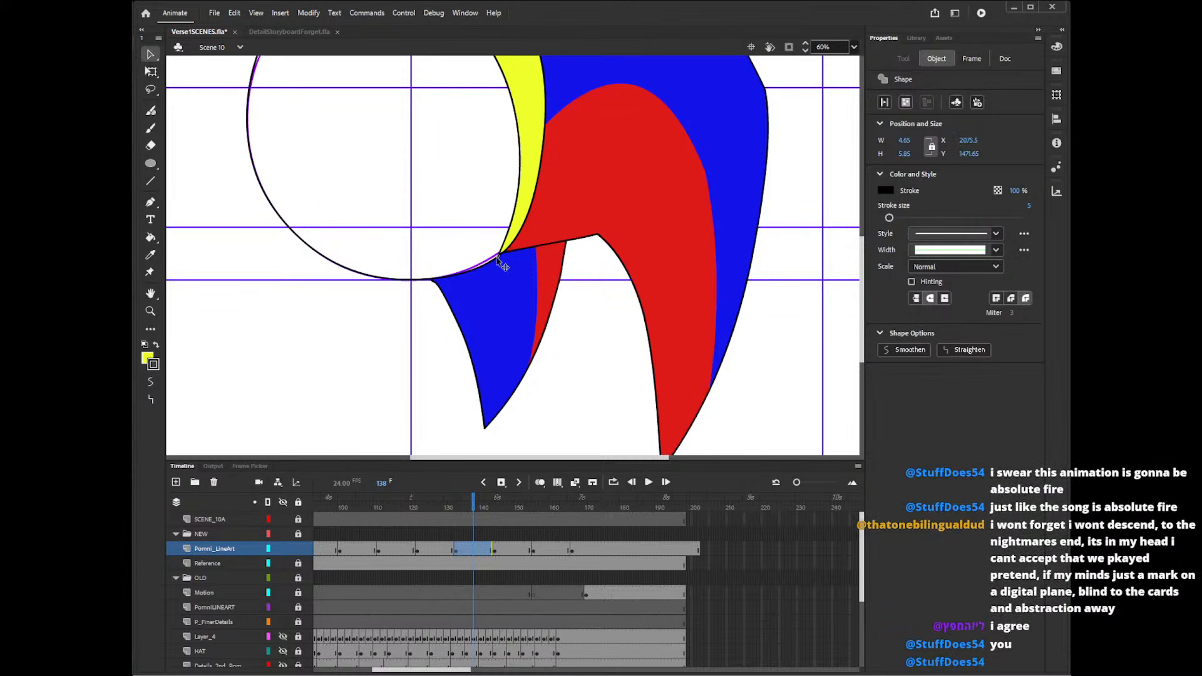
{"action": "key", "text": "Delete"}
{"action": "left_click", "coordinate": [499, 256]}
{"action": "left_click", "coordinate": [499, 259]}
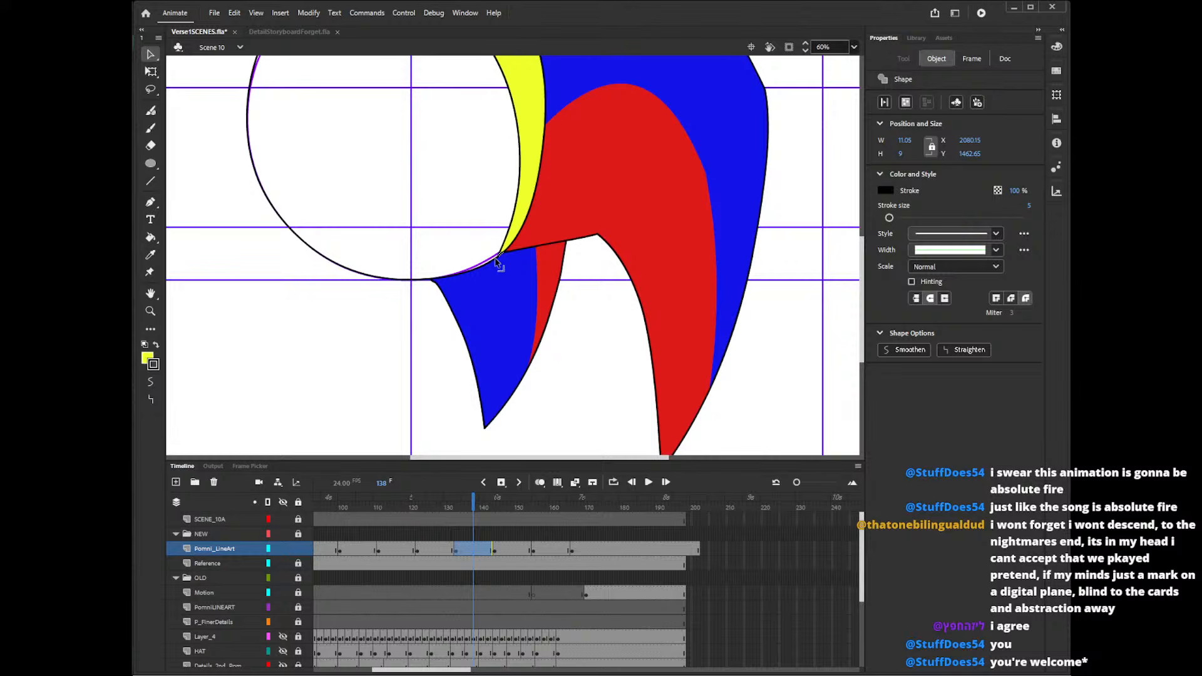
{"action": "key", "text": "Delete"}
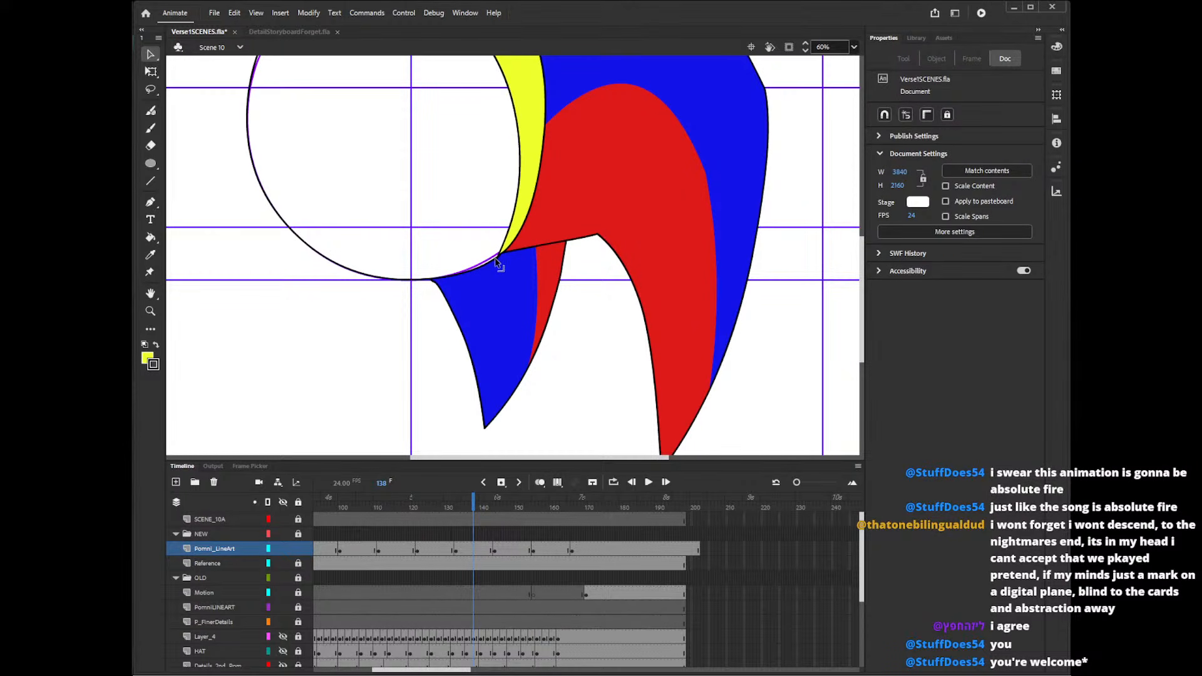
{"action": "left_click", "coordinate": [500, 270]}
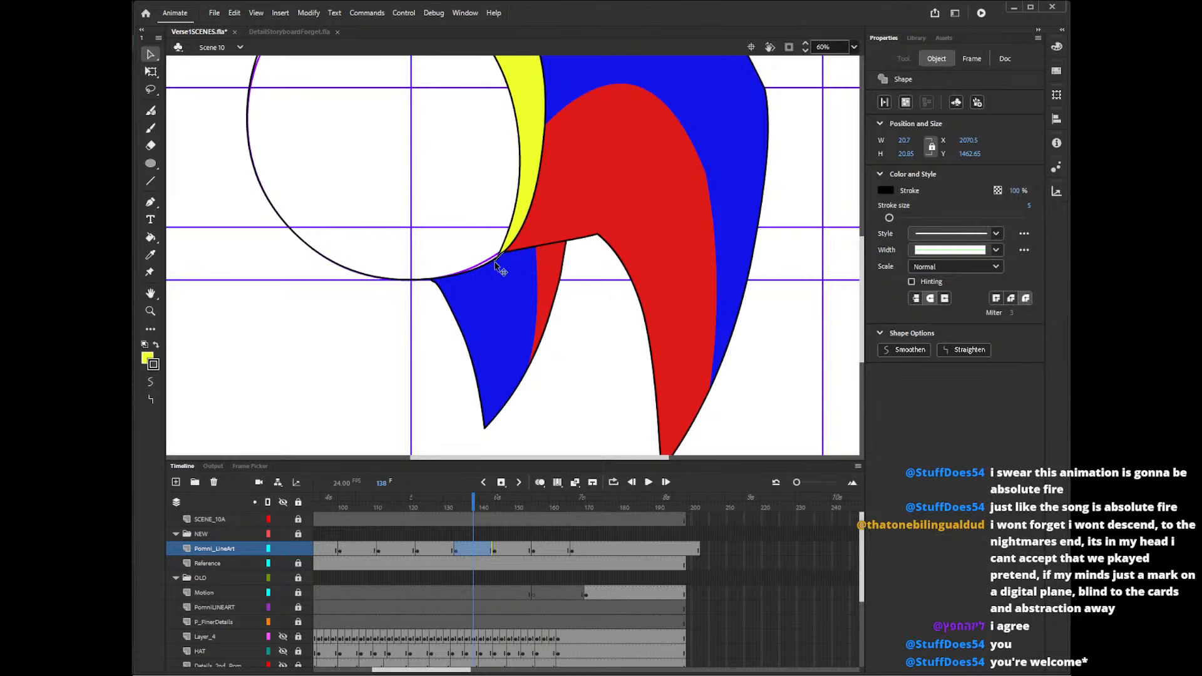
{"action": "key", "text": "Delete"}
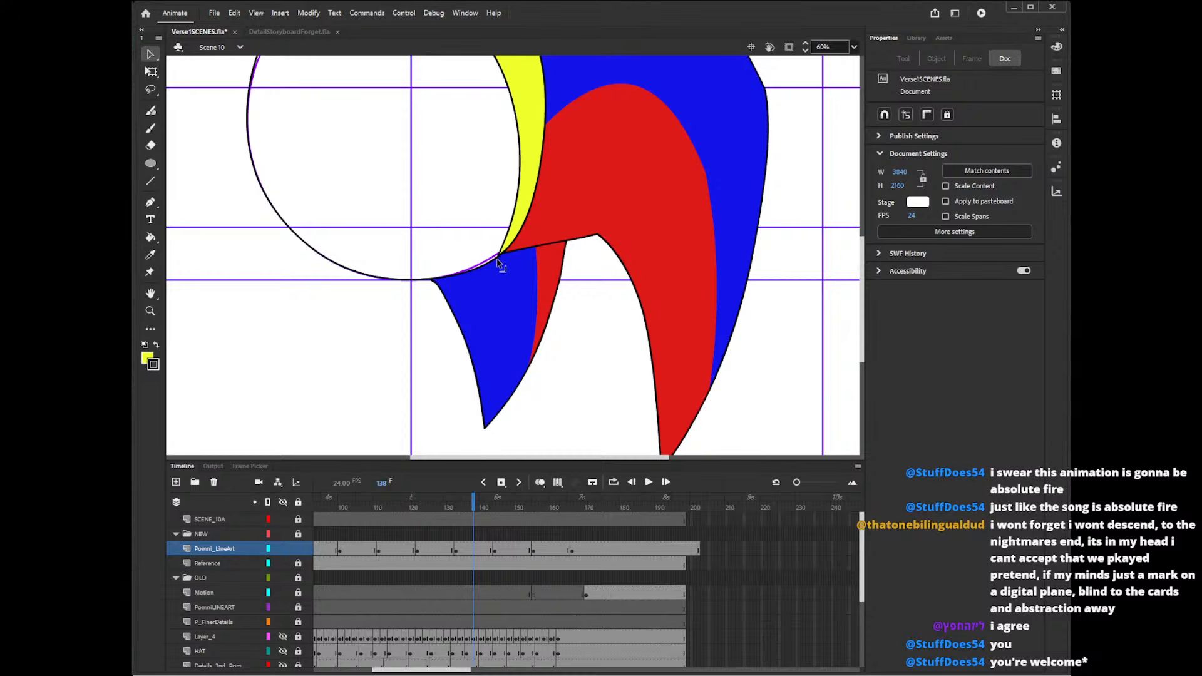
{"action": "left_click", "coordinate": [837, 47]}
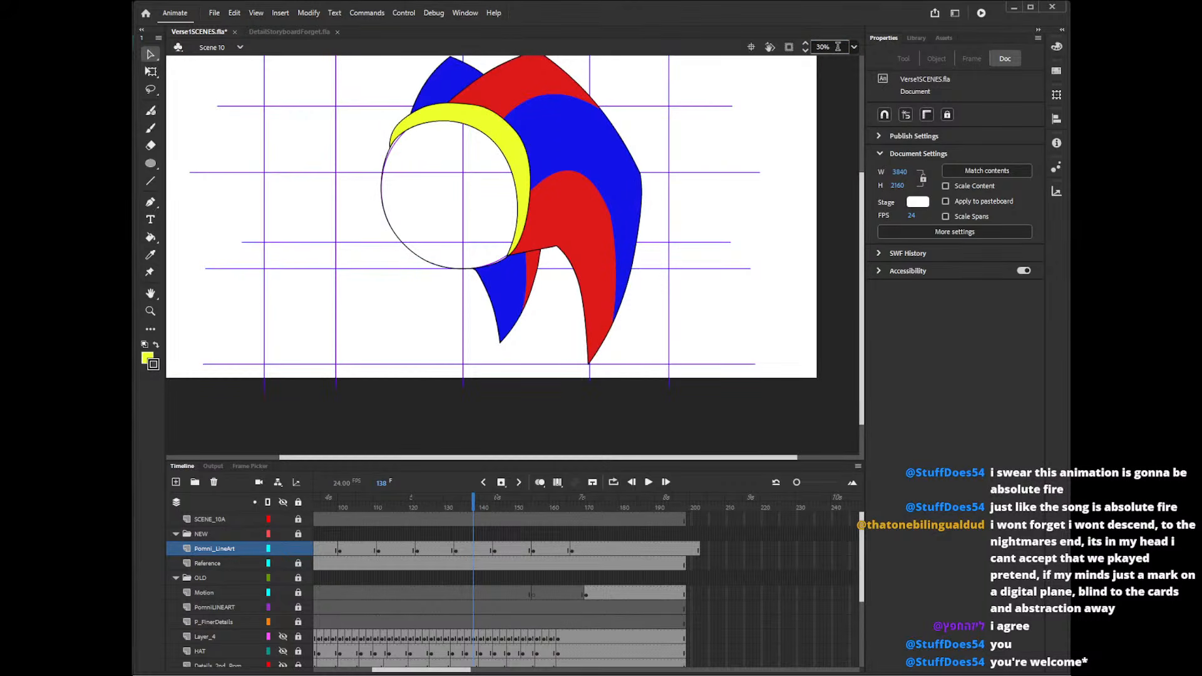
- Delete both magenta stripe guide lines and the black line end crossing the yellow band's lower tip on frame 126
{"action": "left_click_drag", "start_coordinate": [472, 507], "coordinate": [431, 506]}
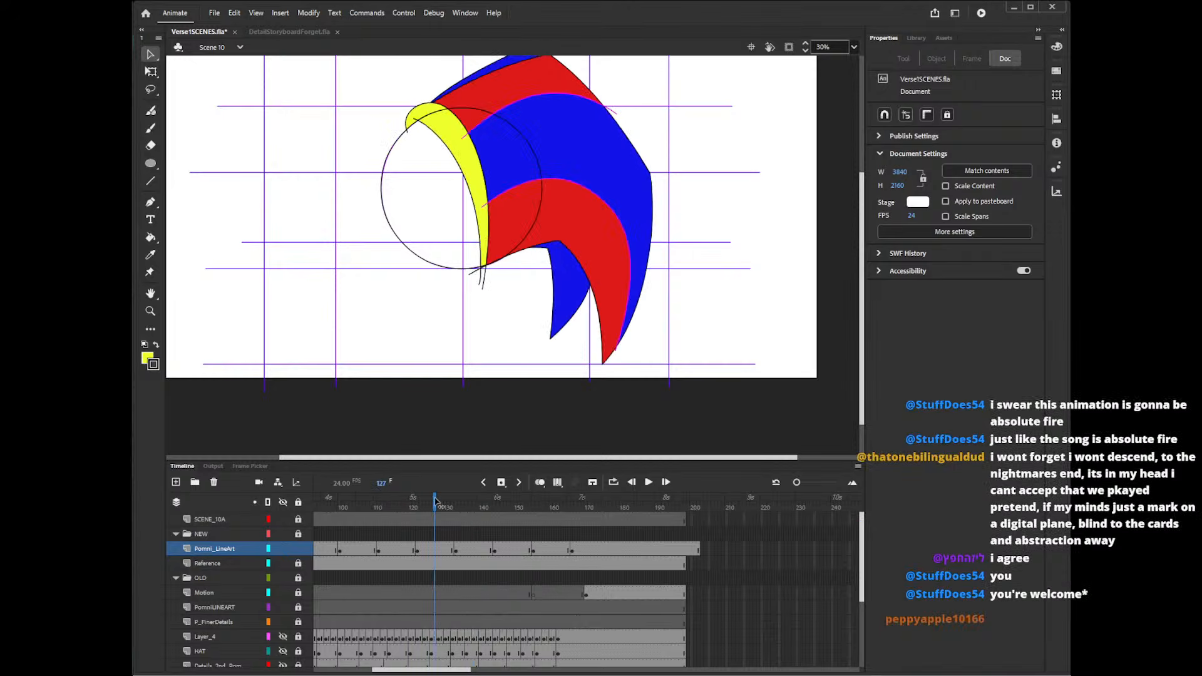
{"action": "left_click", "coordinate": [617, 354]}
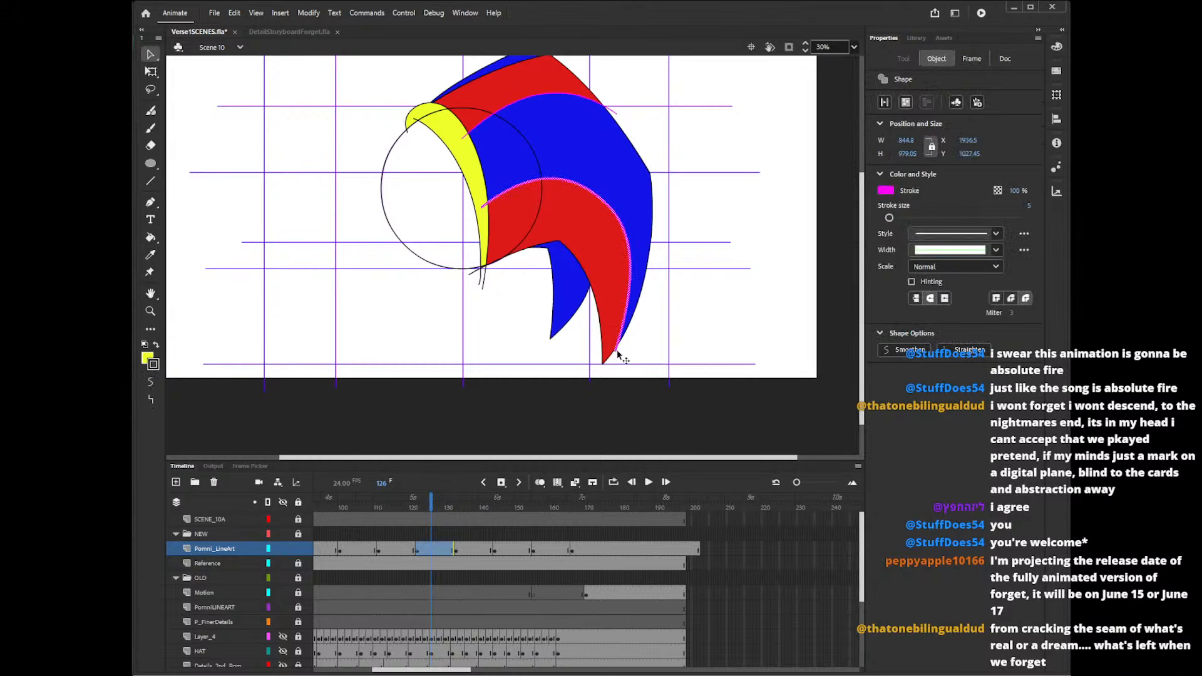
{"action": "left_click", "coordinate": [619, 115]}
{"action": "left_click", "coordinate": [616, 111]}
{"action": "key", "text": "Delete"}
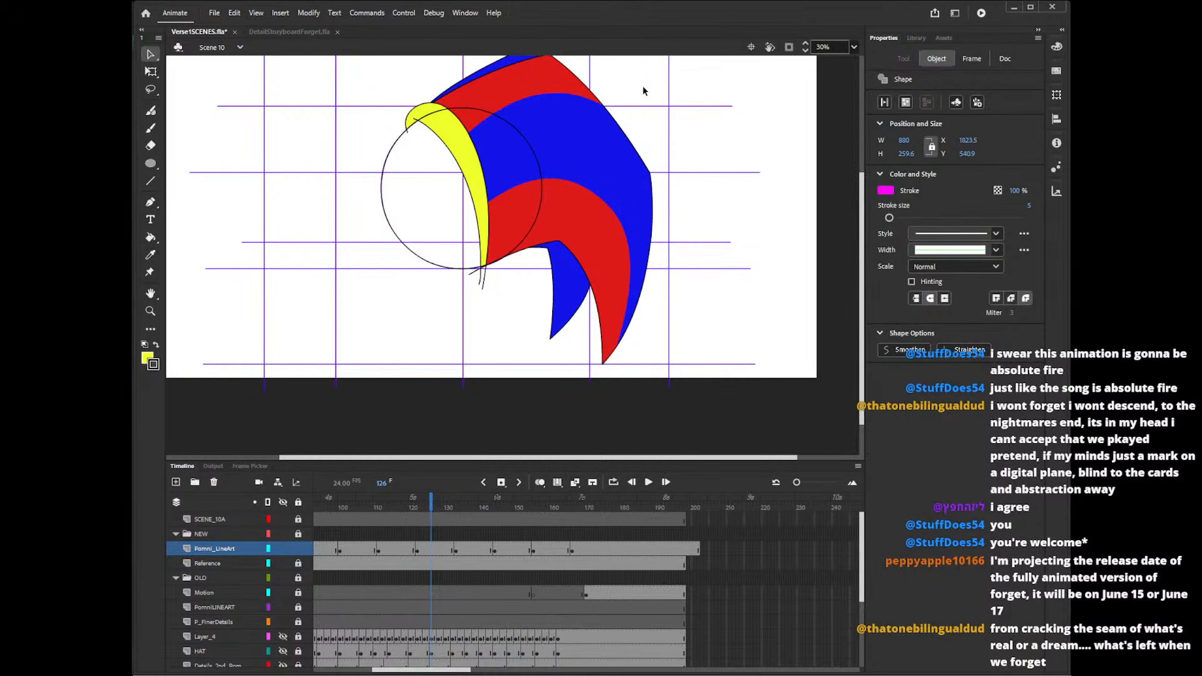
{"action": "left_click", "coordinate": [477, 270]}
{"action": "key", "text": "Delete"}
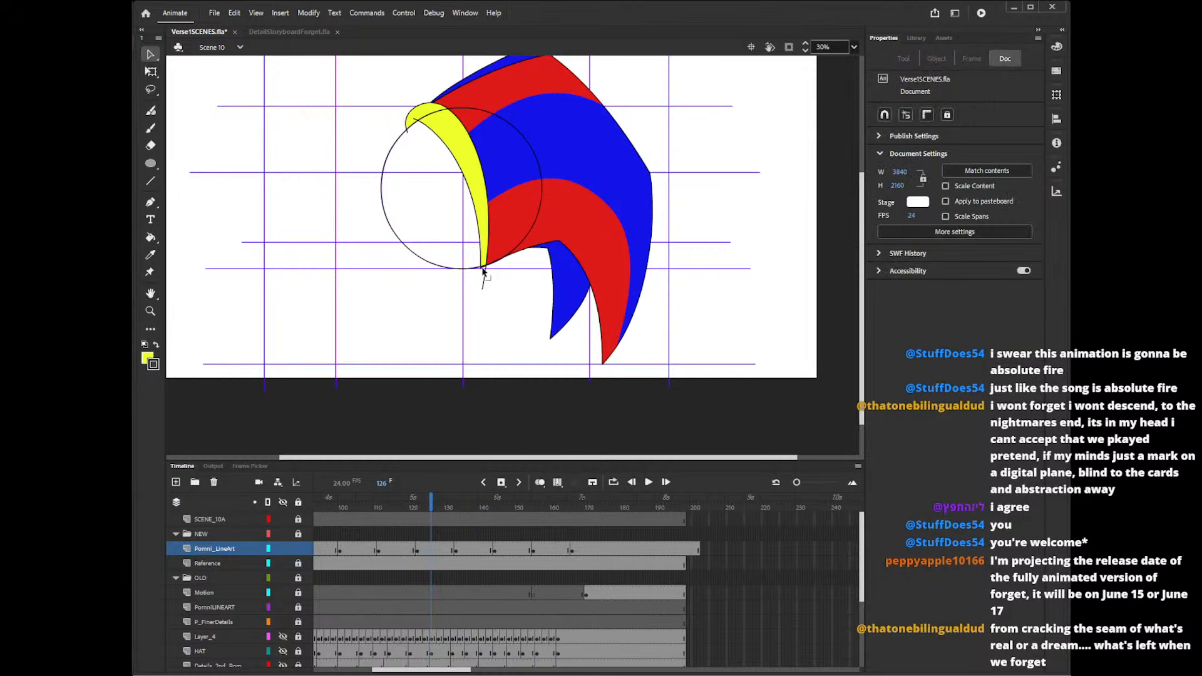
- Delete the face-circle arcs crossing the hat and yellow band, plus the stray end at the band's upper tip, on frame 126
{"action": "left_click", "coordinate": [529, 232]}
{"action": "key", "text": "Delete"}
{"action": "left_click", "coordinate": [539, 167]}
{"action": "key", "text": "Delete"}
{"action": "left_click", "coordinate": [477, 109]}
{"action": "key", "text": "Delete"}
{"action": "left_click", "coordinate": [434, 117]}
{"action": "key", "text": "Delete"}
{"action": "left_click", "coordinate": [408, 127]}
{"action": "key", "text": "Delete"}
- Select the short black line segment where the two red lobes meet the yellow band on frame 146
{"action": "mouse_move", "coordinate": [445, 509]}
{"action": "left_mouse_down"}
{"action": "mouse_move", "coordinate": [537, 508]}
{"action": "mouse_move", "coordinate": [490, 518]}
{"action": "mouse_move", "coordinate": [455, 508]}
{"action": "mouse_move", "coordinate": [501, 508]}
{"action": "mouse_move", "coordinate": [483, 521]}
{"action": "mouse_move", "coordinate": [505, 523]}
{"action": "left_mouse_up"}
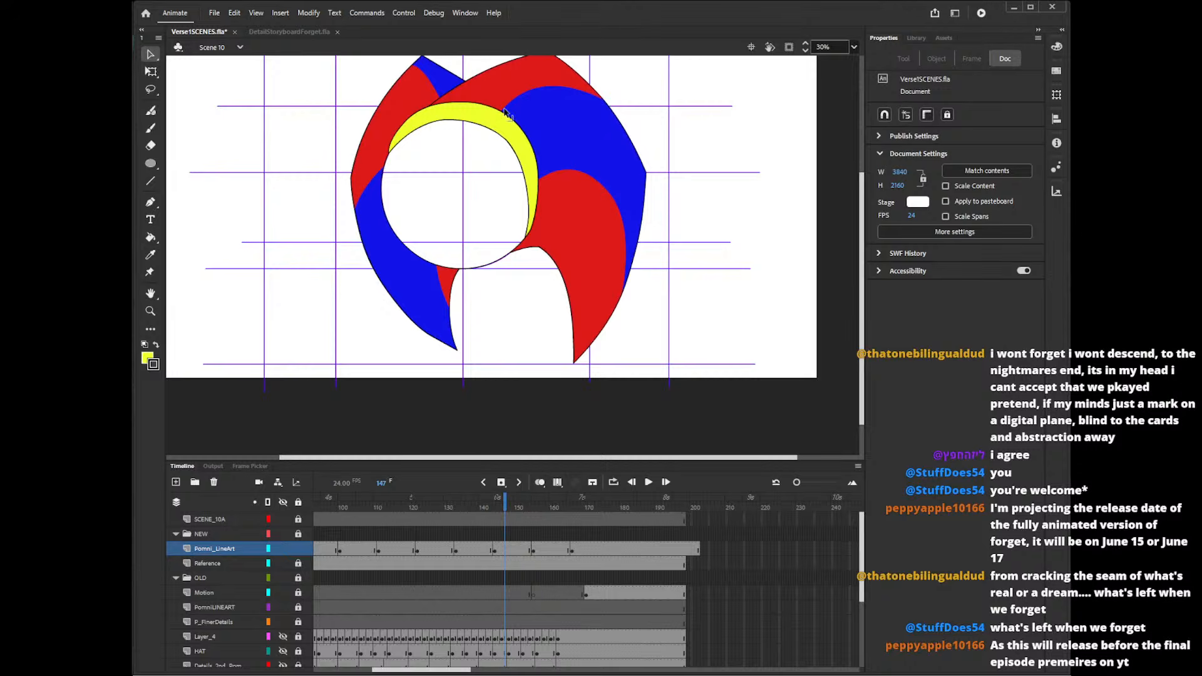
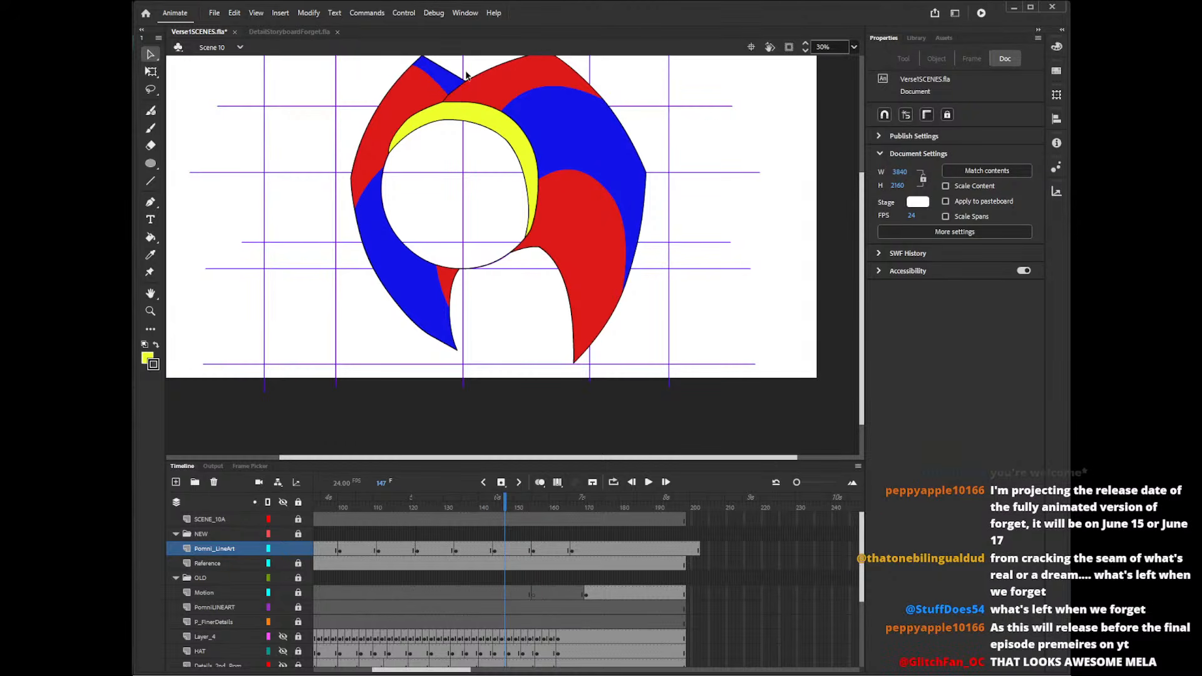
{"action": "mouse_move", "coordinate": [504, 504]}
{"action": "left_mouse_down"}
{"action": "mouse_move", "coordinate": [490, 504]}
{"action": "mouse_move", "coordinate": [551, 504]}
{"action": "mouse_move", "coordinate": [491, 504]}
{"action": "mouse_move", "coordinate": [500, 499]}
{"action": "left_mouse_up"}
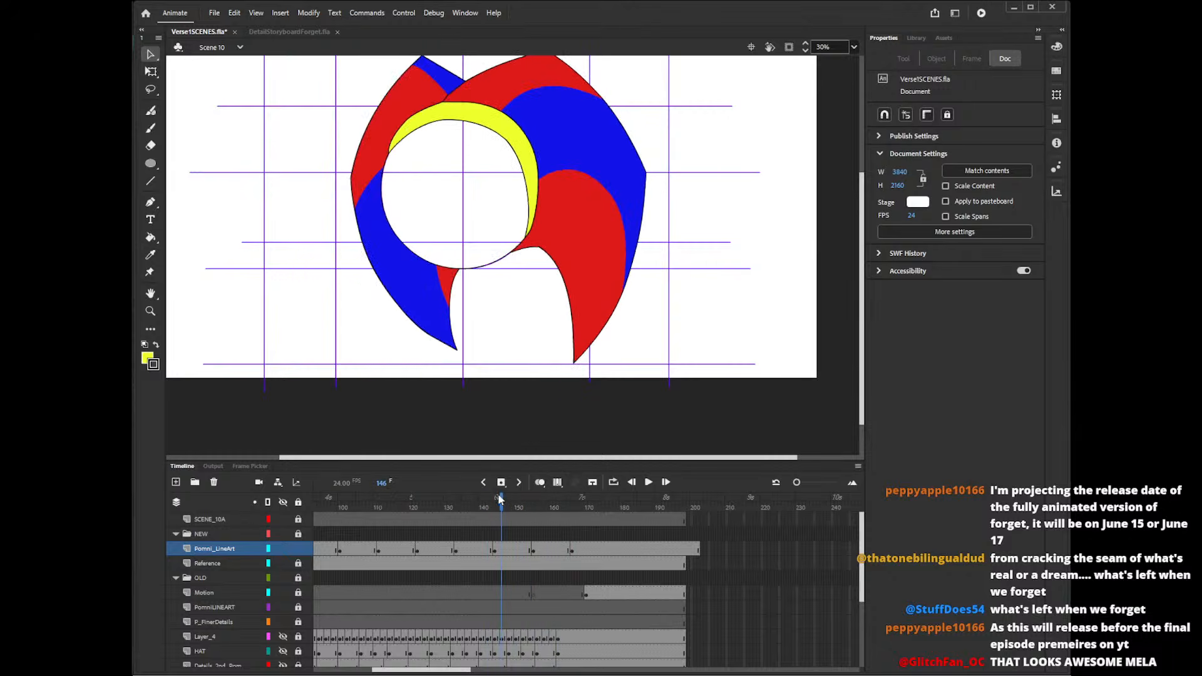
{"action": "left_click", "coordinate": [443, 108]}
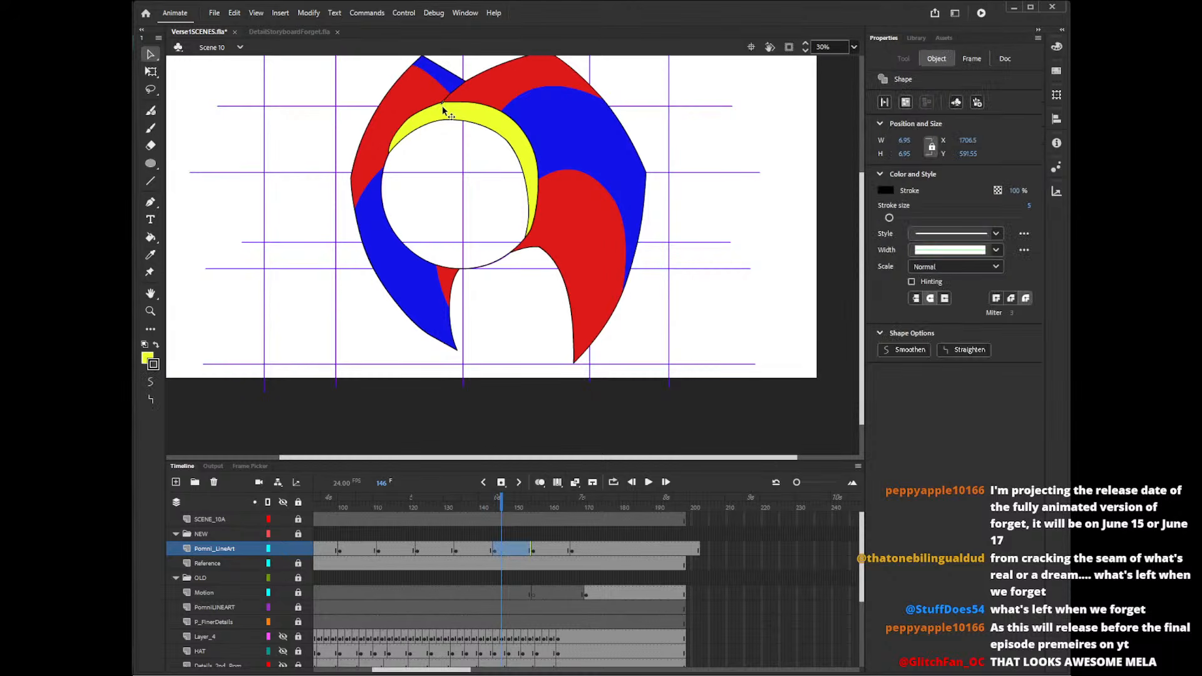
{"action": "left_click", "coordinate": [488, 154]}
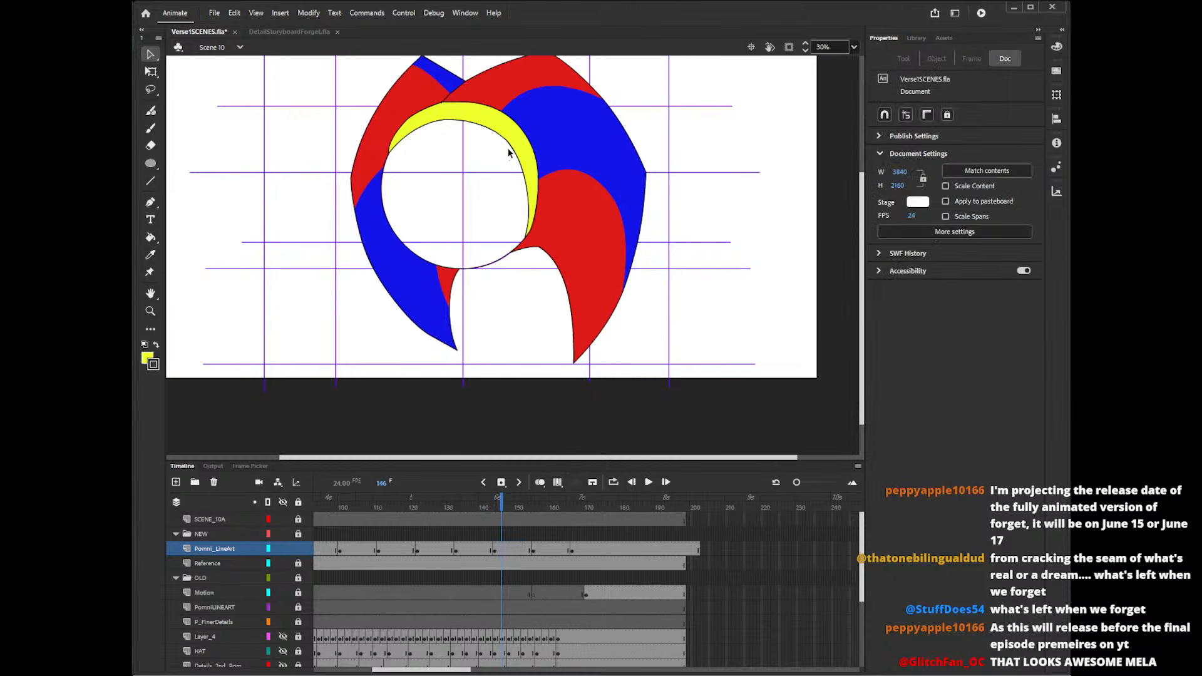
- On frame 146, delete the stray outline segment at the top of the yellow band and adjust the adjoining edge
{"action": "left_click", "coordinate": [441, 103]}
{"action": "key", "text": "Delete"}
{"action": "left_click_drag", "start_coordinate": [433, 105], "coordinate": [454, 101]}
- On frame 117, delete the stray line tail below the yellow band and the head circle's arcs that cross the hat
{"action": "left_click_drag", "start_coordinate": [499, 504], "coordinate": [399, 504]}
{"action": "left_click_drag", "start_coordinate": [862, 225], "coordinate": [862, 194]}
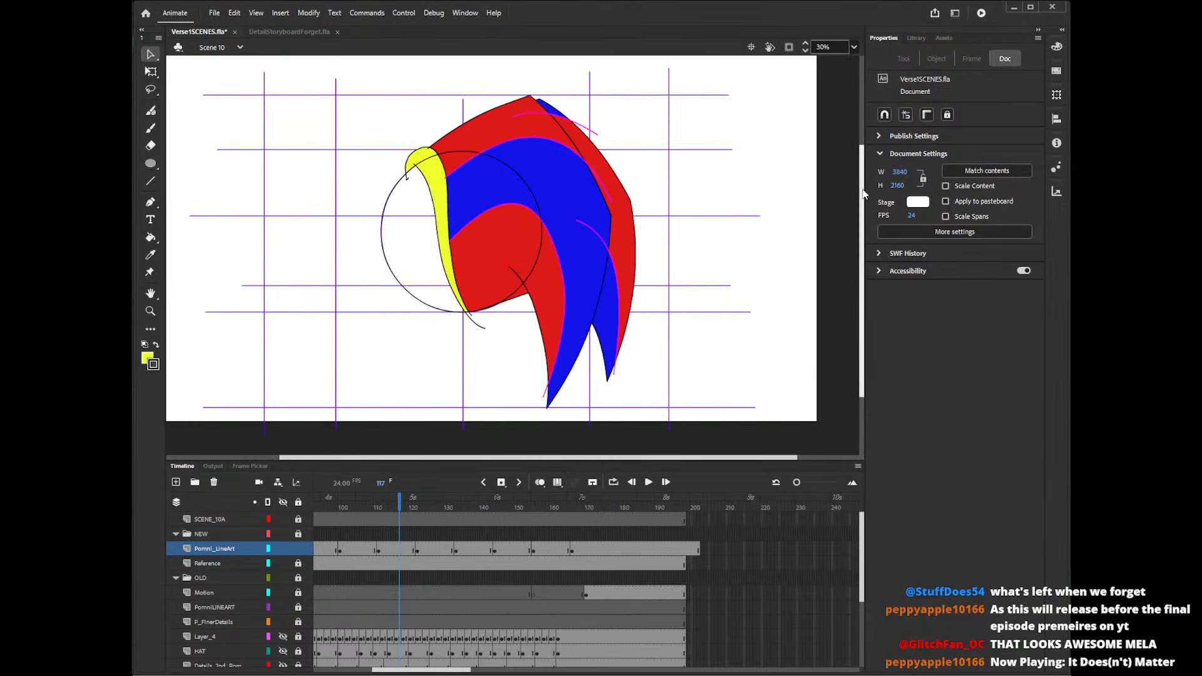
{"action": "left_click", "coordinate": [480, 328]}
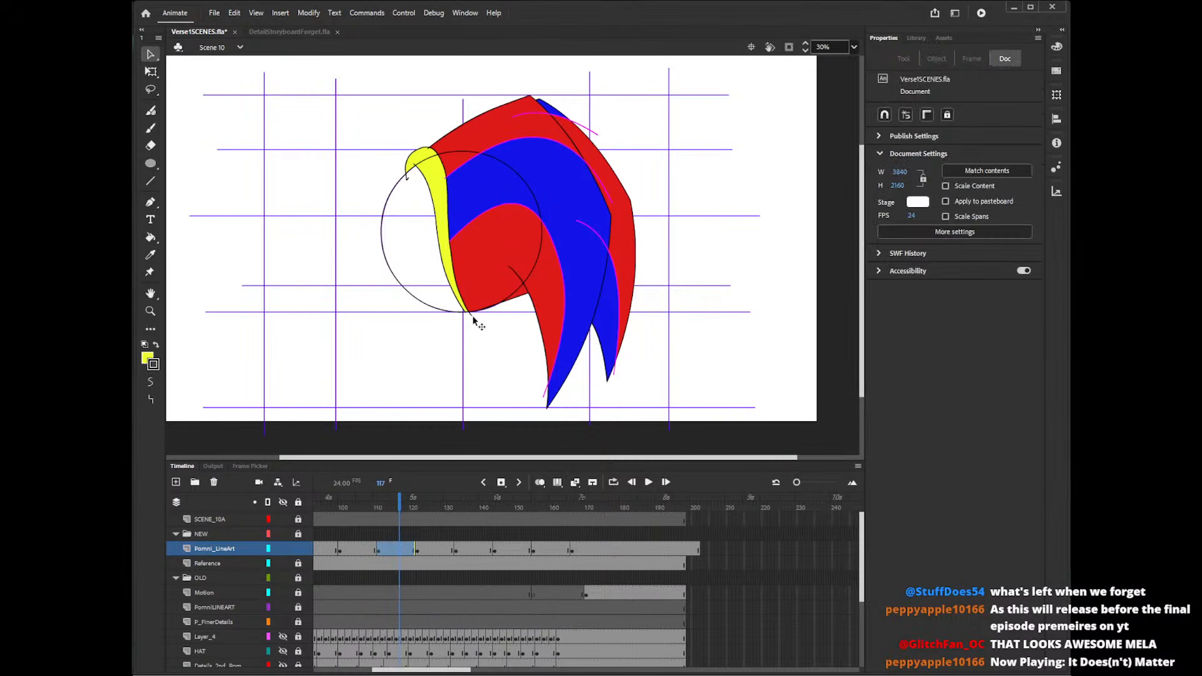
{"action": "left_click", "coordinate": [533, 274]}
{"action": "key", "text": "Delete"}
{"action": "left_click", "coordinate": [539, 208]}
{"action": "key", "text": "Delete"}
{"action": "left_click", "coordinate": [482, 152]}
{"action": "key", "text": "Delete"}
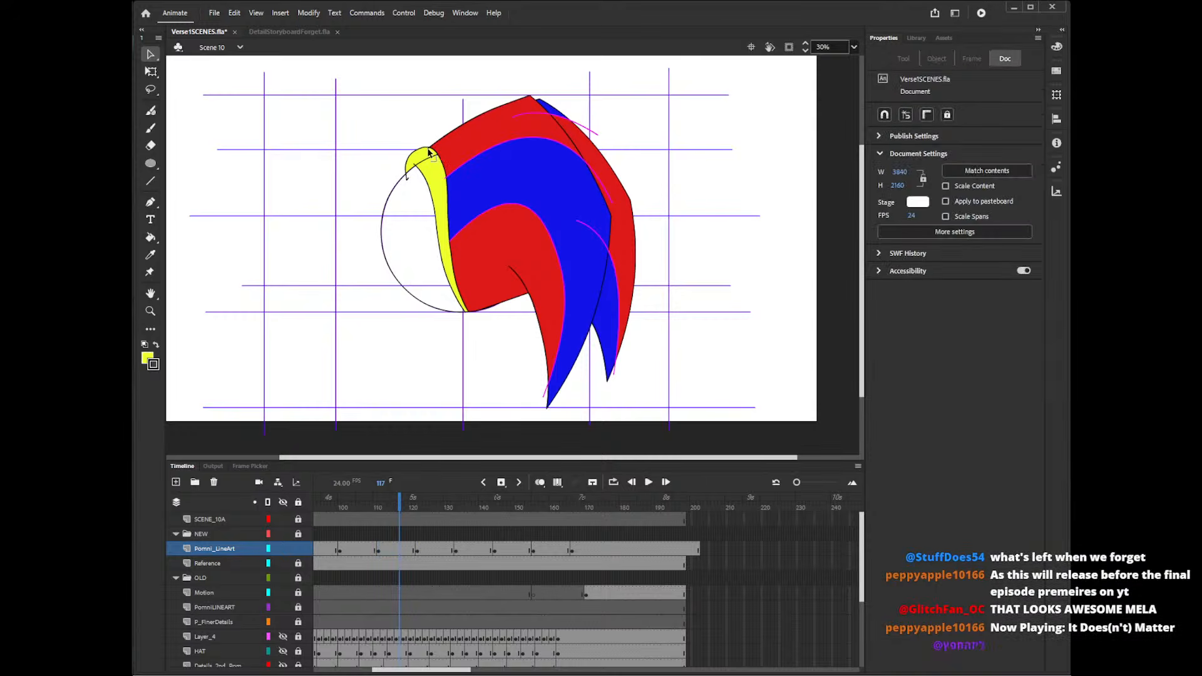
{"action": "left_click", "coordinate": [428, 158]}
{"action": "key", "text": "Delete"}
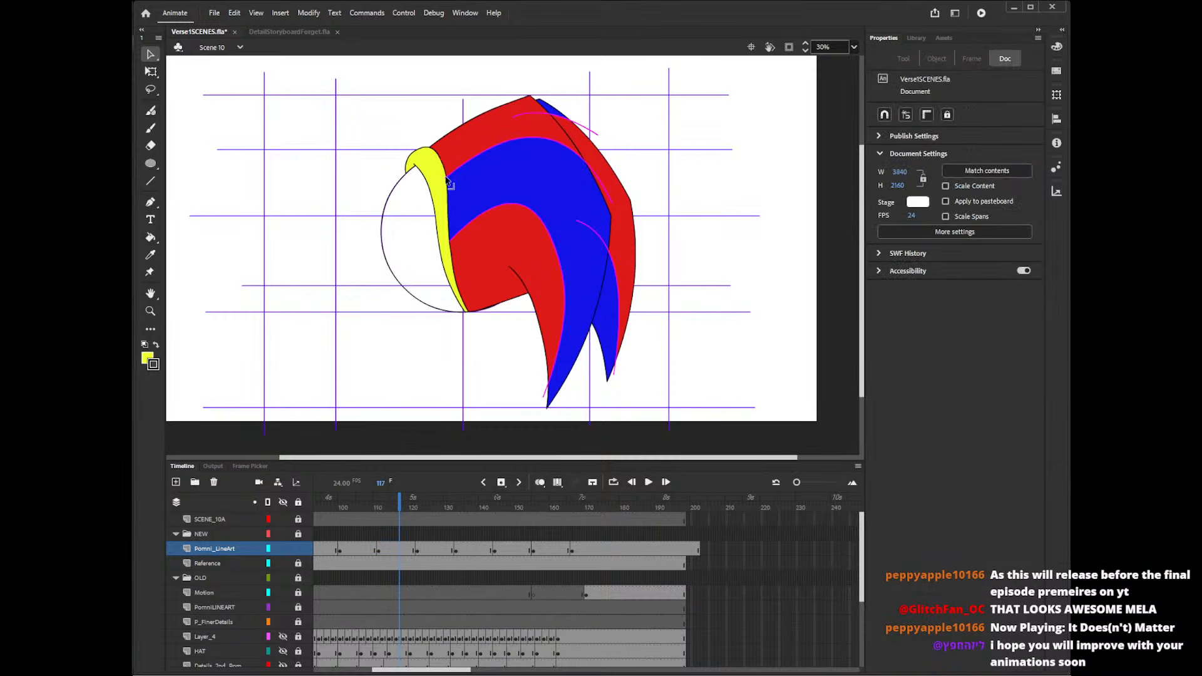
- Delete the magenta stripe guide lines from the hat on frame 117
{"action": "double_click", "coordinate": [447, 177]}
{"action": "key", "text": "Delete"}
{"action": "left_click", "coordinate": [596, 136]}
{"action": "key", "text": "Delete"}
{"action": "left_click", "coordinate": [620, 379]}
{"action": "key", "text": "Delete"}
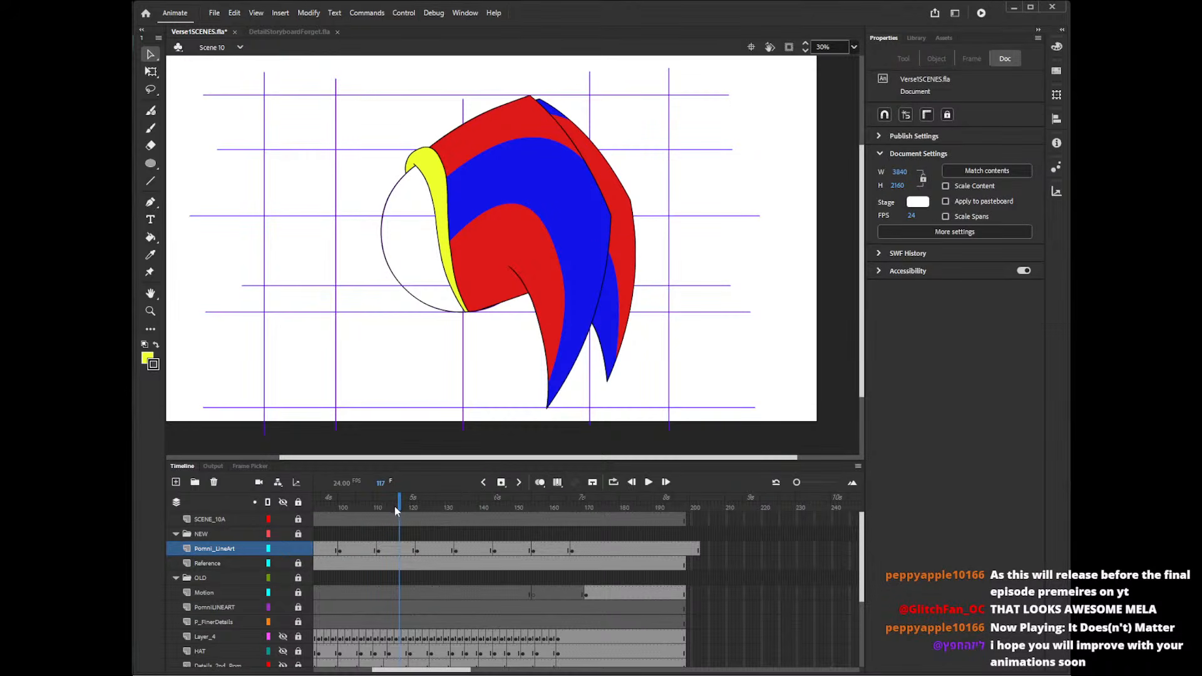
- On frame 105, delete the magenta guide and the short line piece crossing the small blue stripe of the rear hat section
{"action": "left_click_drag", "start_coordinate": [394, 506], "coordinate": [357, 505]}
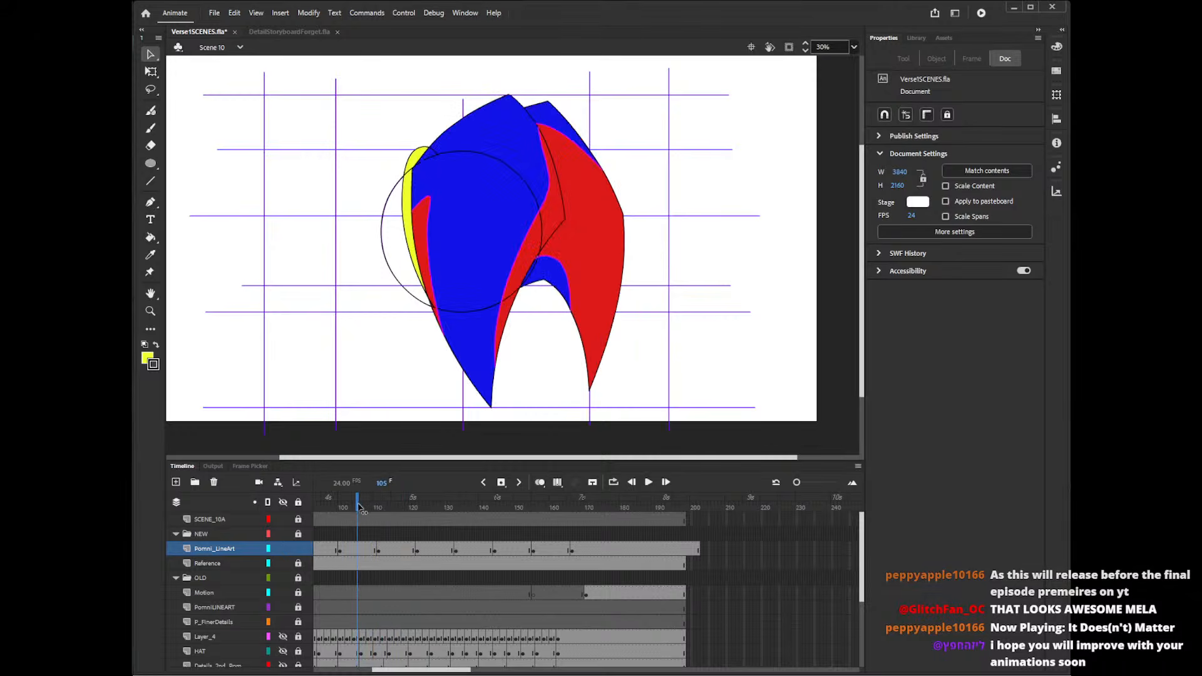
{"action": "left_click", "coordinate": [571, 306]}
{"action": "key", "text": "Delete"}
{"action": "left_click", "coordinate": [542, 276]}
{"action": "key", "text": "Delete"}
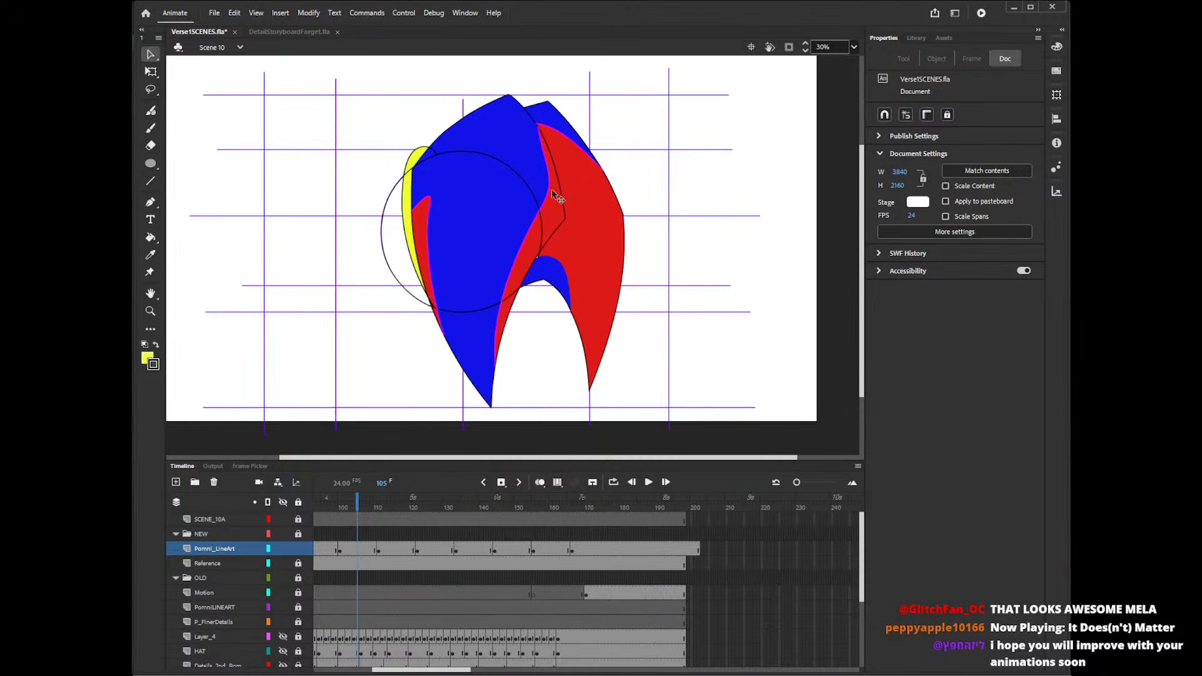
- Delete the head circle's arcs across the large blue hat section, along with the magenta guide on its red edge
{"action": "left_click", "coordinate": [536, 206]}
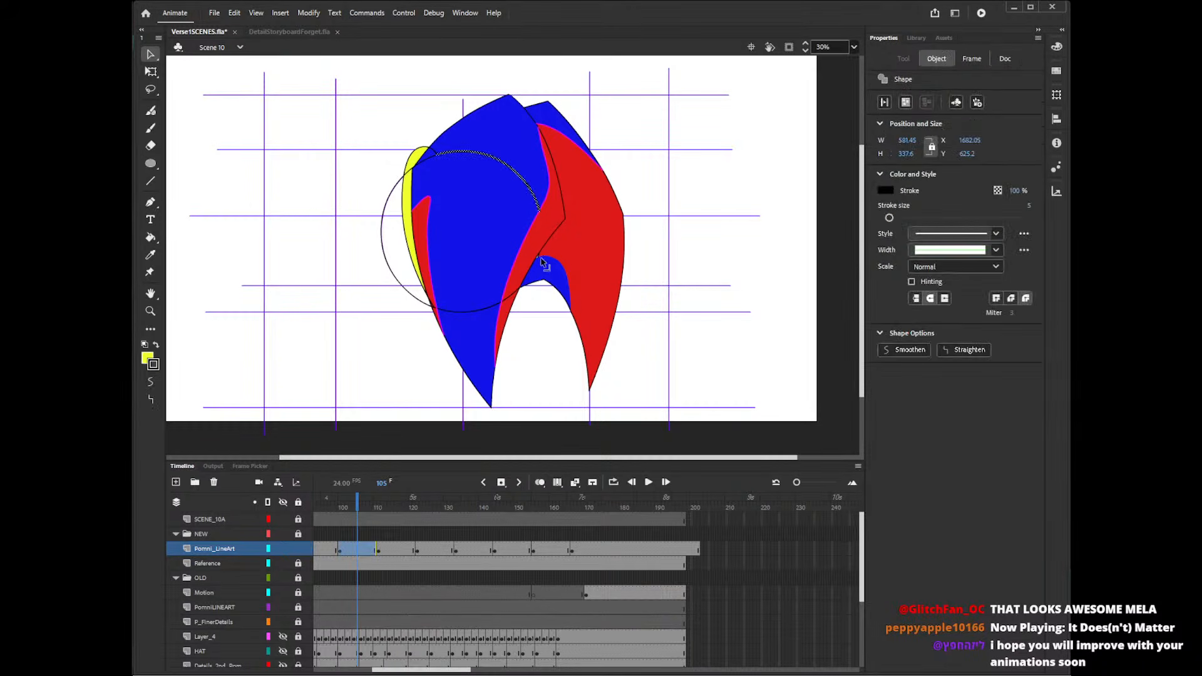
{"action": "key", "text": "Delete"}
{"action": "left_click", "coordinate": [508, 307]}
{"action": "key", "text": "Delete"}
{"action": "left_click", "coordinate": [497, 308]}
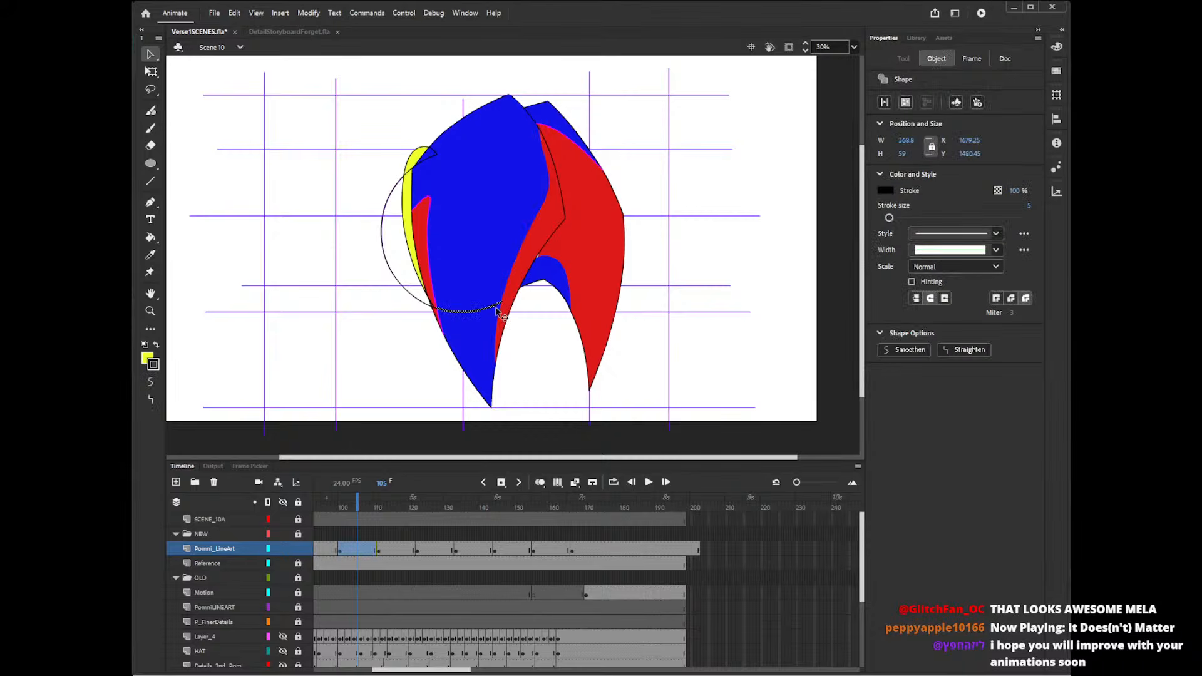
{"action": "key", "text": "Delete"}
{"action": "left_click", "coordinate": [434, 309]}
{"action": "key", "text": "Delete"}
{"action": "left_click", "coordinate": [434, 308]}
{"action": "key", "text": "Delete"}
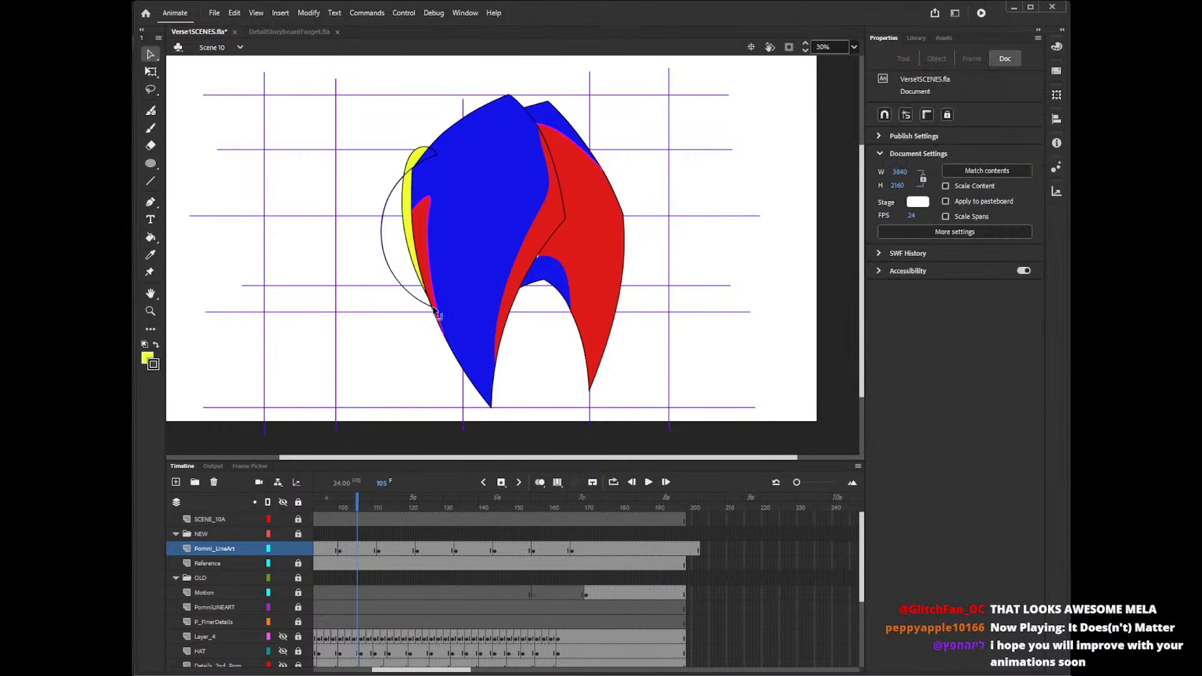
{"action": "left_click", "coordinate": [434, 307]}
{"action": "key", "text": "Delete"}
- Delete the remaining magenta guides and the leftover circle and yellow-band line pieces overlapping the blue section on frame 105
{"action": "left_click", "coordinate": [441, 326]}
{"action": "key", "text": "Delete"}
{"action": "left_click", "coordinate": [408, 172]}
{"action": "key", "text": "Delete"}
{"action": "left_click", "coordinate": [426, 160]}
{"action": "key", "text": "Delete"}
{"action": "left_click", "coordinate": [433, 155]}
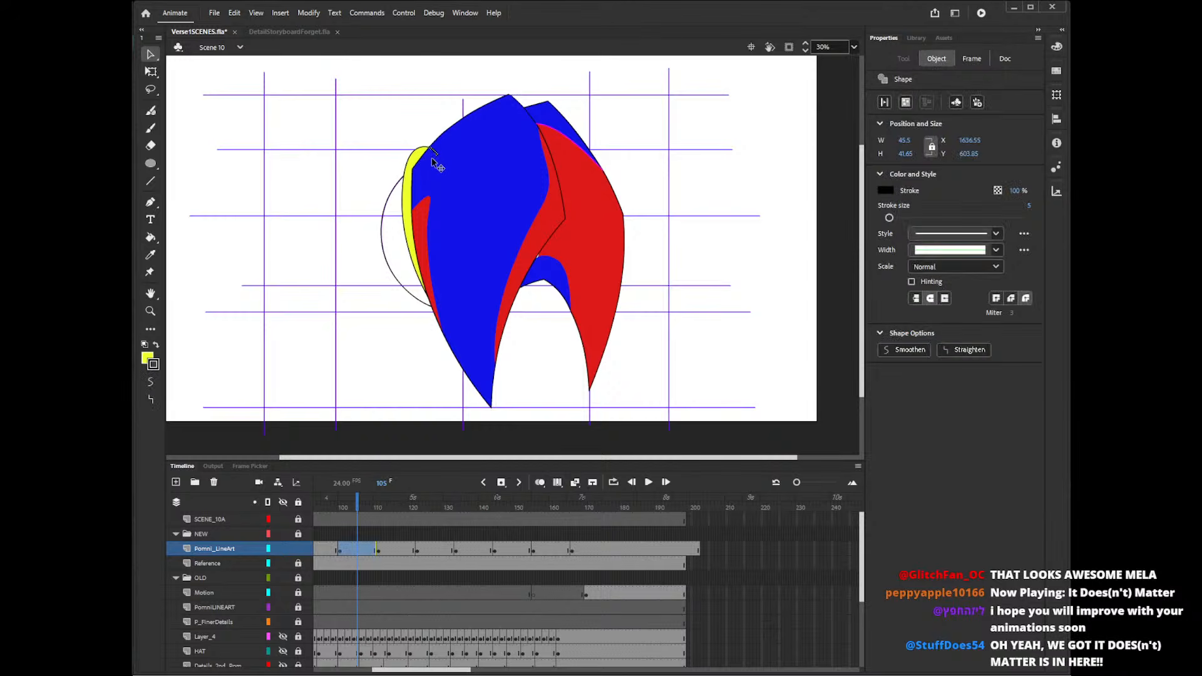
{"action": "key", "text": "Delete"}
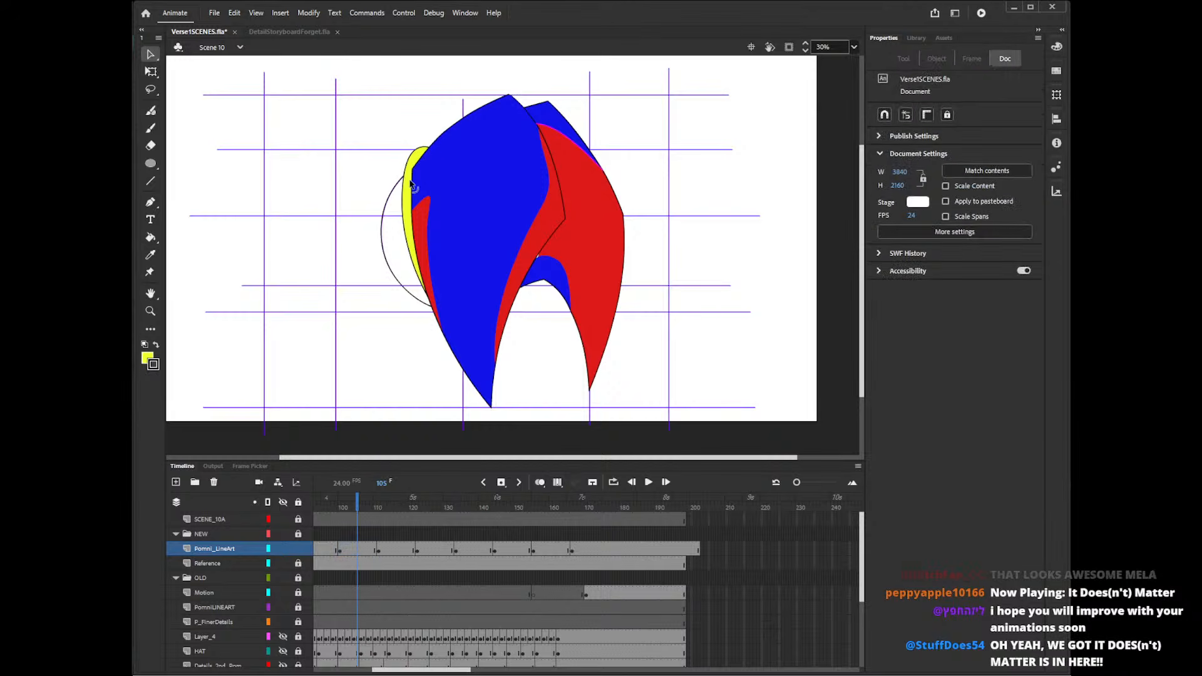
{"action": "left_click", "coordinate": [571, 145]}
{"action": "key", "text": "Delete"}
- Sample the hat's red and fill the tiny gap where the small blue stripe meets the front hat section
{"action": "key", "text": "i"}
{"action": "left_click", "coordinate": [562, 251]}
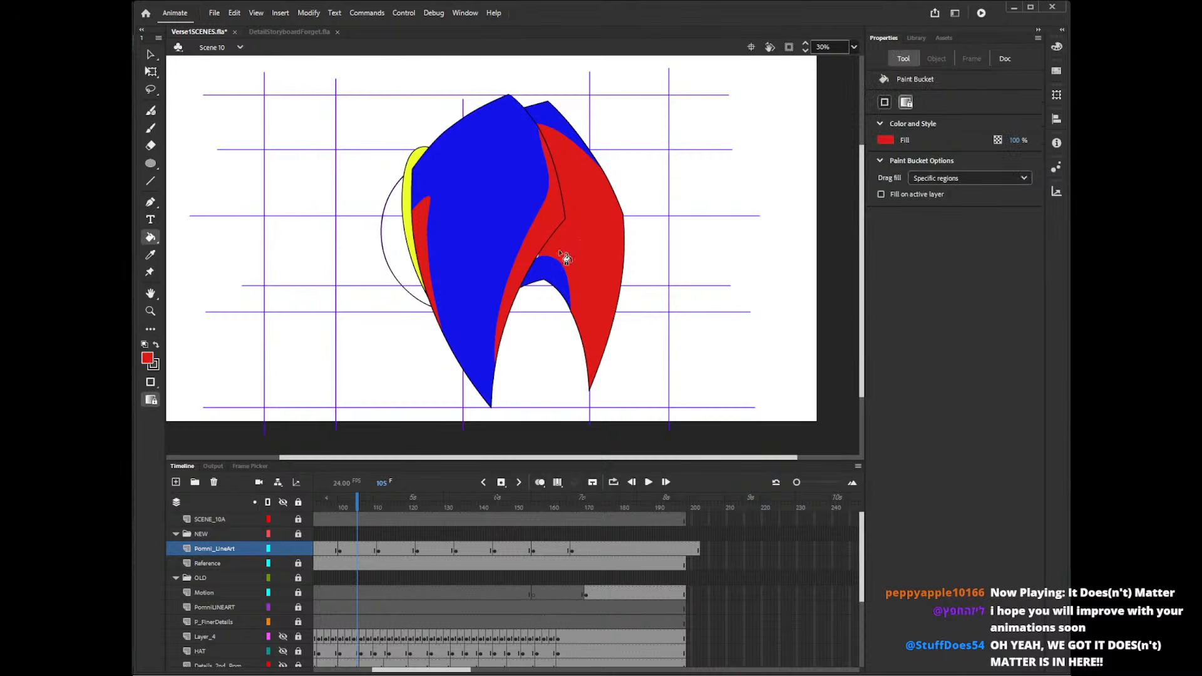
{"action": "left_click", "coordinate": [538, 256]}
- On frame 96, delete all the magenta stripe guide lines from both halves of the hat
{"action": "left_click", "coordinate": [325, 501]}
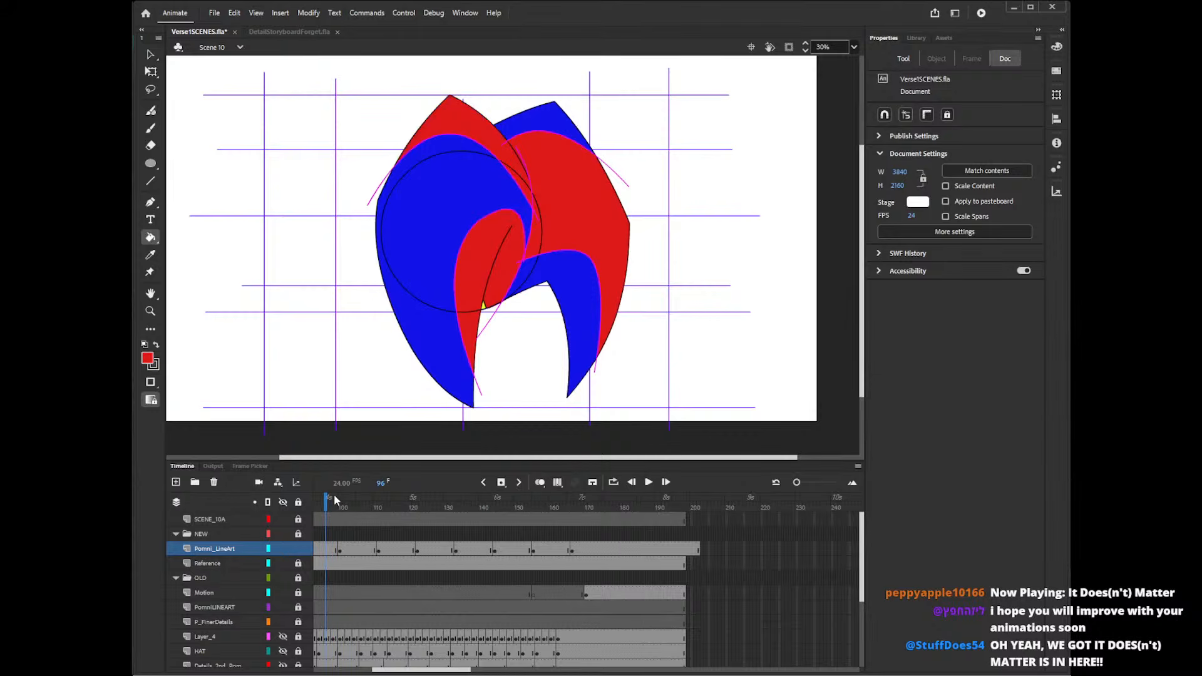
{"action": "key", "text": "v"}
{"action": "double_click", "coordinate": [490, 321]}
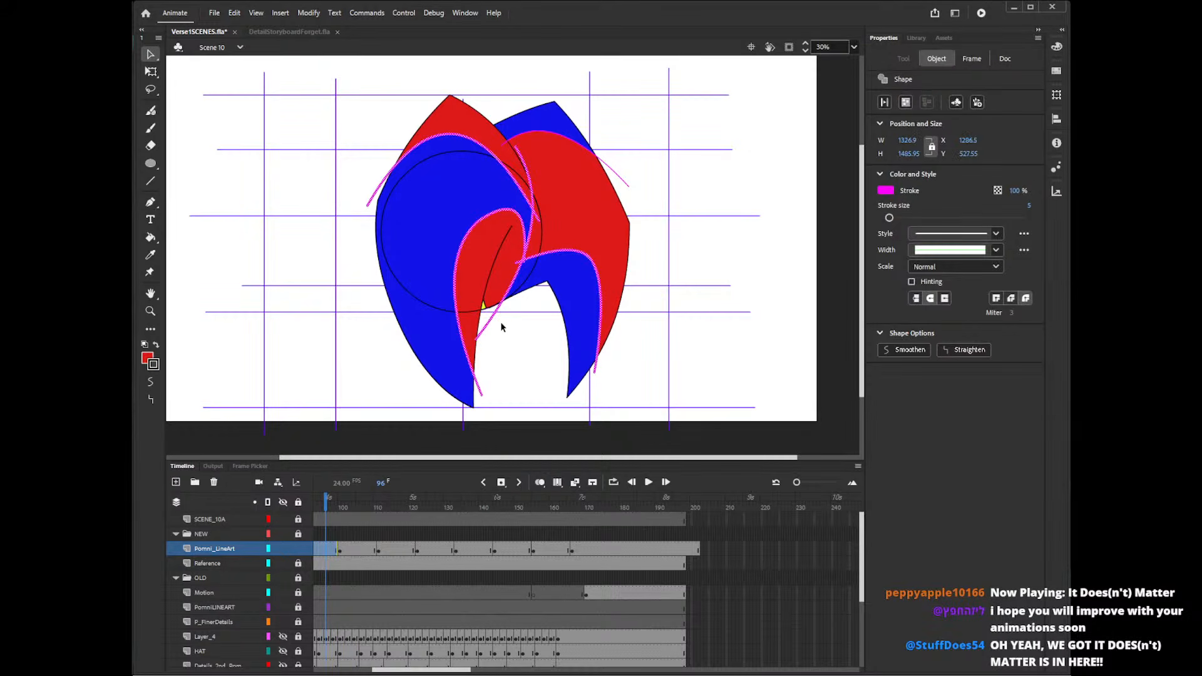
{"action": "key", "text": "Delete"}
{"action": "left_click", "coordinate": [625, 185]}
{"action": "key", "text": "Delete"}
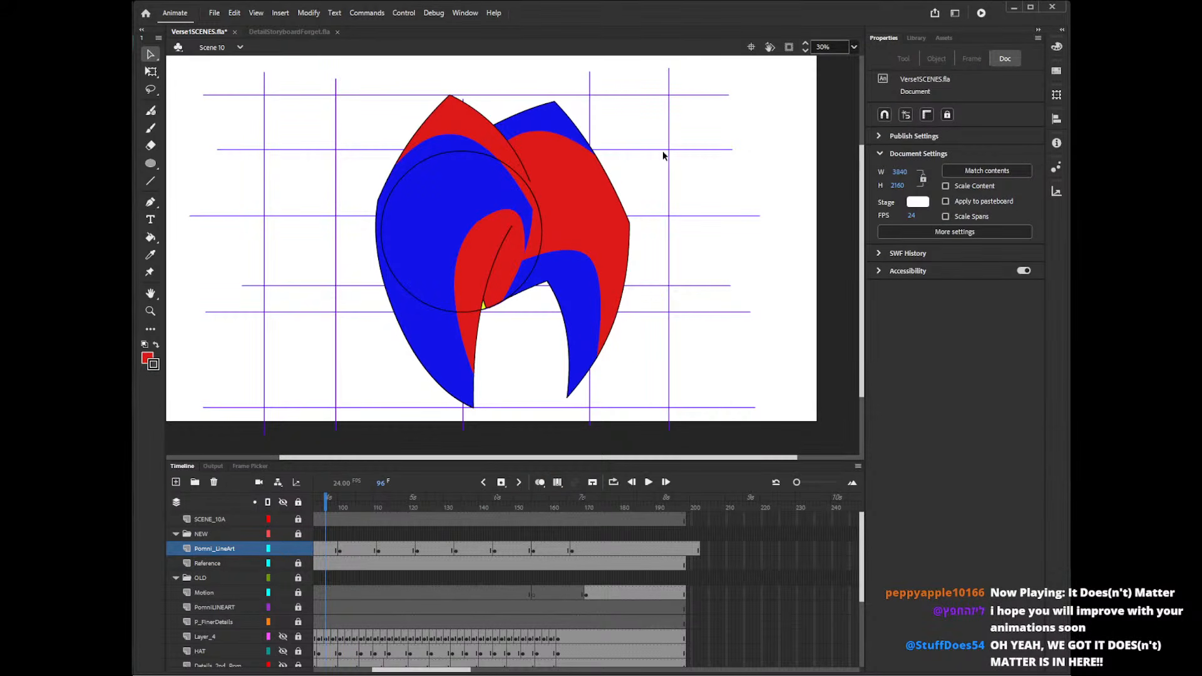
{"action": "left_click", "coordinate": [536, 202]}
{"action": "key", "text": "Delete"}
{"action": "key", "text": "ctrl+z"}
{"action": "key", "text": "ctrl+z"}
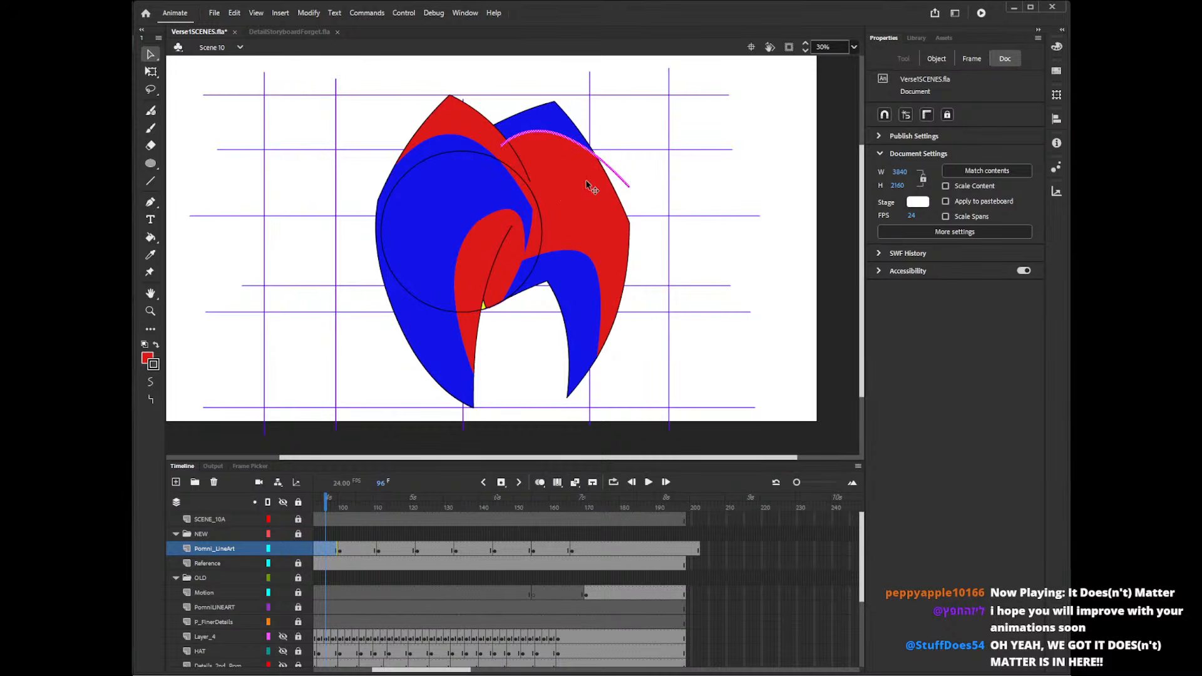
{"action": "key", "text": "ctrl+z"}
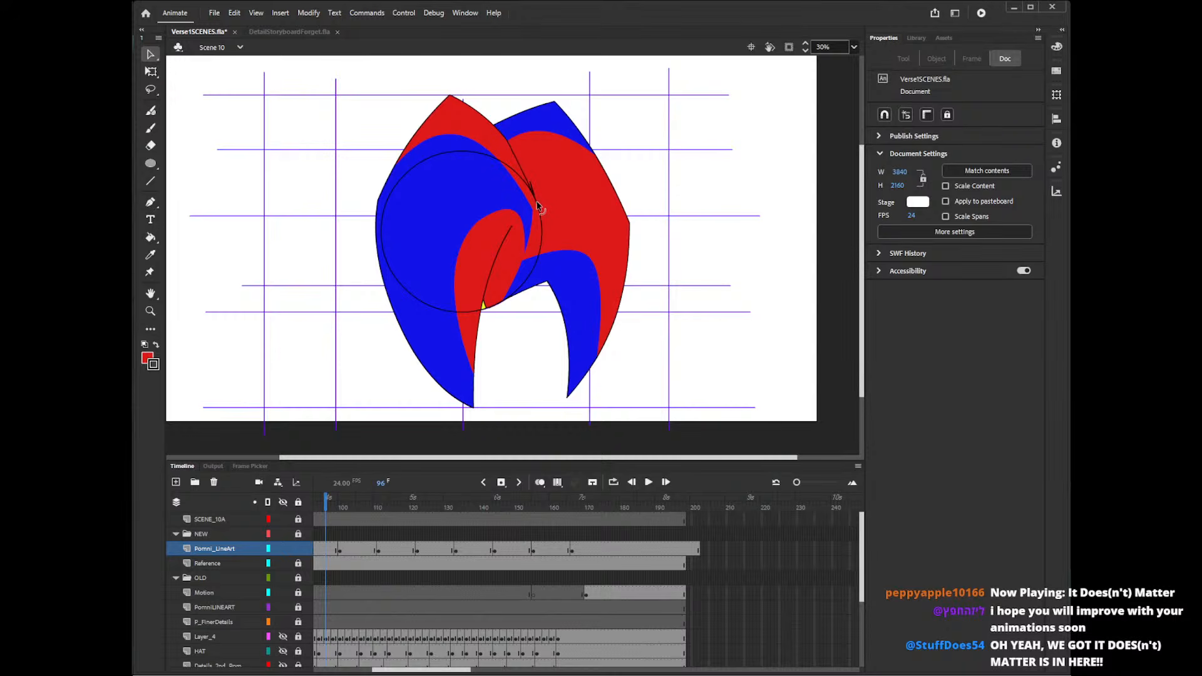
- Clean up the central fold line so it meets the blue stripe's tip, deleting the overlapping line pieces beside it
{"action": "left_click", "coordinate": [536, 198]}
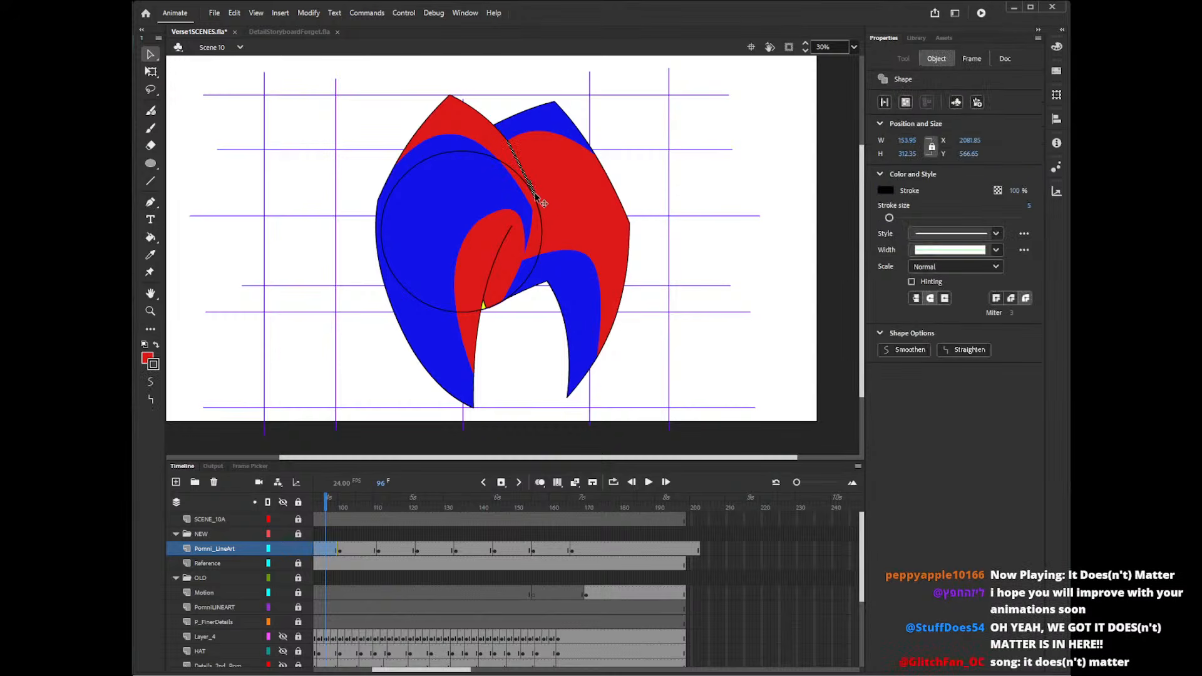
{"action": "left_click", "coordinate": [647, 154]}
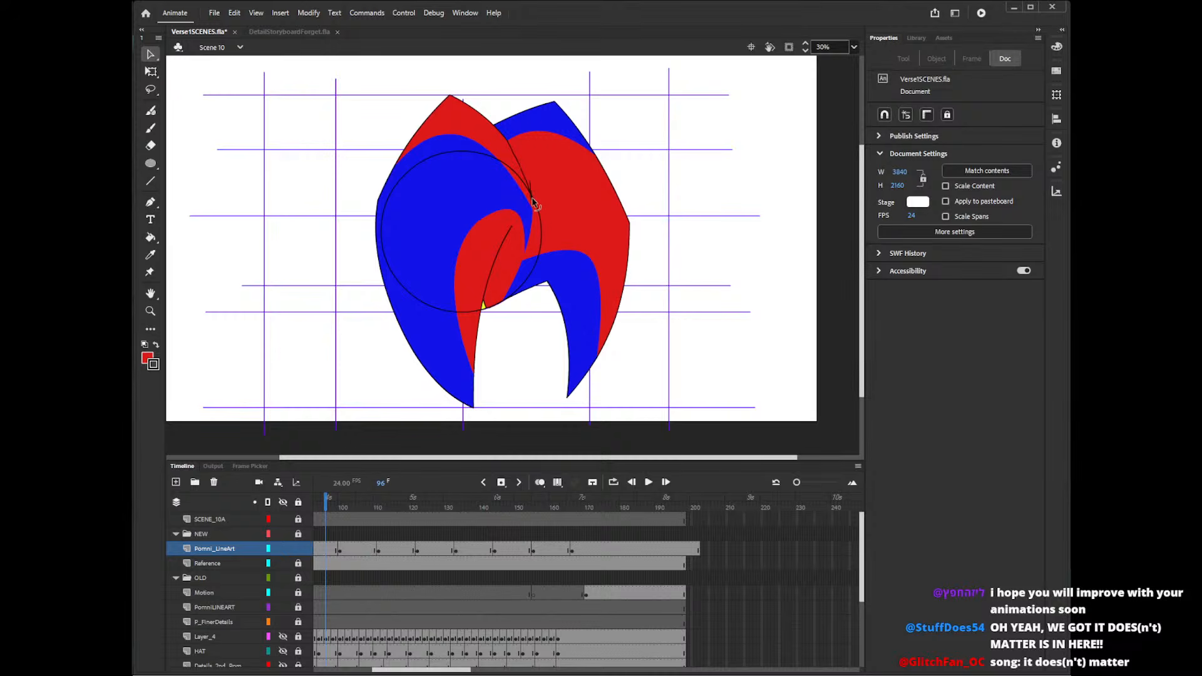
{"action": "left_click", "coordinate": [534, 204]}
{"action": "key", "text": "Delete"}
{"action": "left_click", "coordinate": [534, 206]}
{"action": "key", "text": "Delete"}
{"action": "left_click", "coordinate": [536, 206]}
{"action": "key", "text": "Delete"}
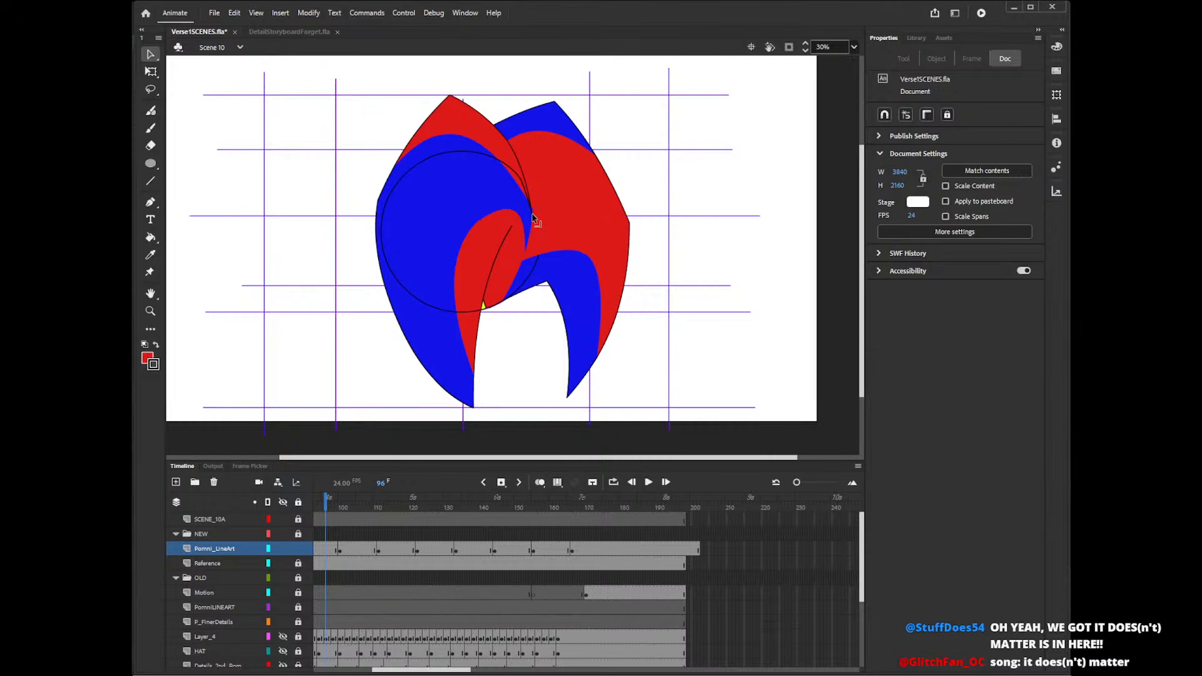
- Delete the remaining head circle arcs across the hat on frame 96 and curl the upper end of the inner red fold line
{"action": "left_click", "coordinate": [531, 204]}
{"action": "key", "text": "Escape"}
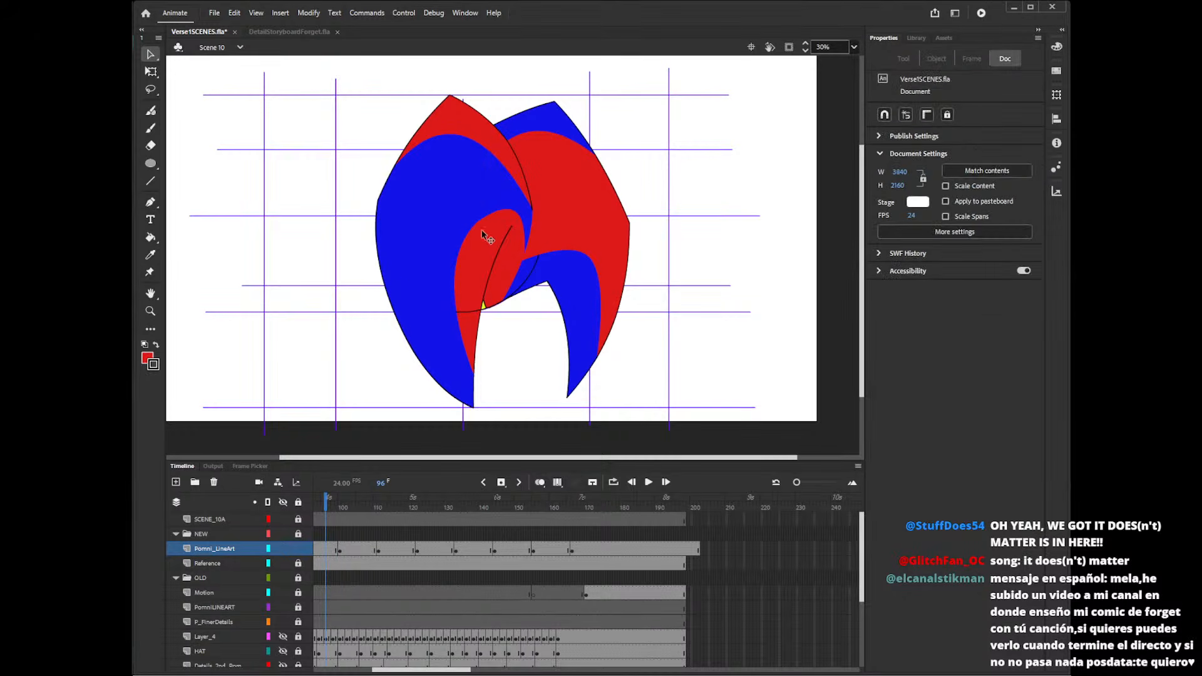
{"action": "left_click", "coordinate": [490, 316]}
{"action": "left_click", "coordinate": [490, 319]}
{"action": "left_click", "coordinate": [530, 276]}
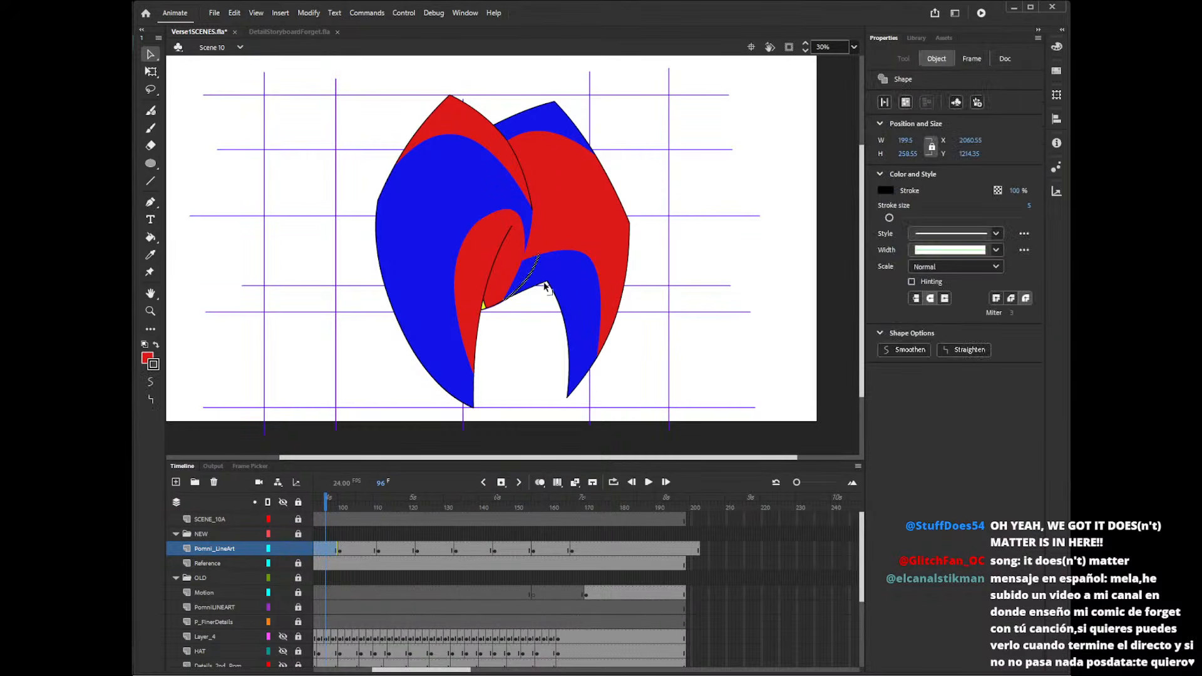
{"action": "key", "text": "Delete"}
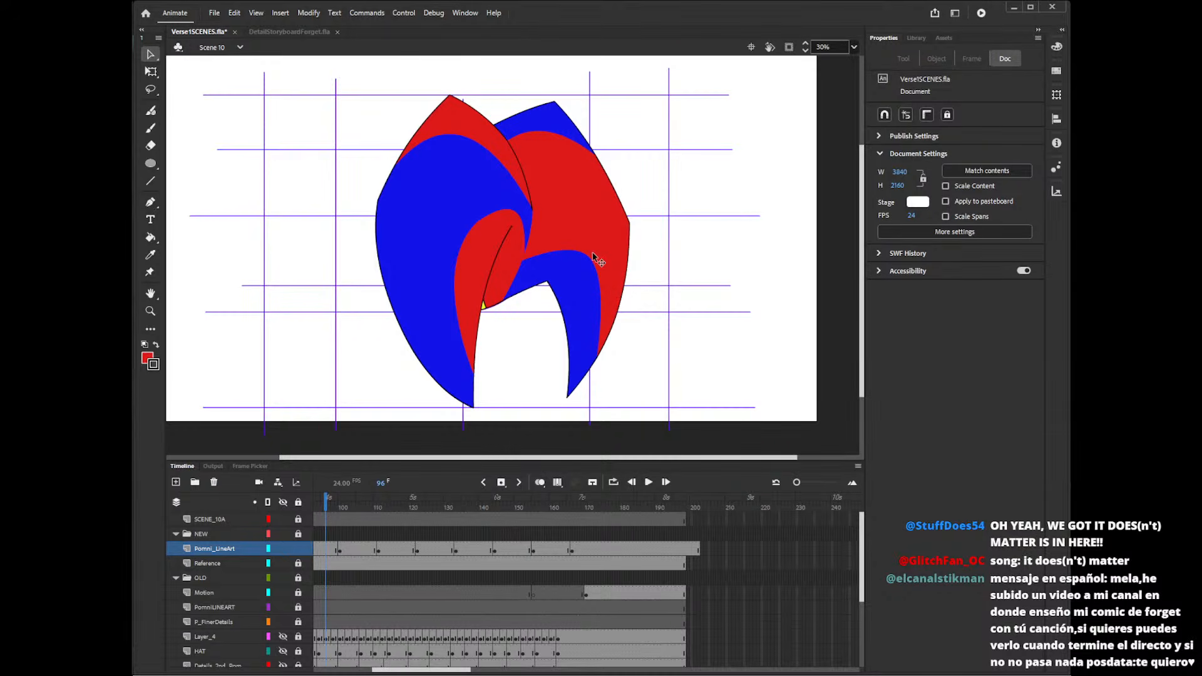
{"action": "mouse_move", "coordinate": [506, 237]}
{"action": "left_mouse_down"}
{"action": "mouse_move", "coordinate": [525, 229]}
{"action": "mouse_move", "coordinate": [499, 257]}
{"action": "mouse_move", "coordinate": [500, 244]}
{"action": "left_mouse_up"}
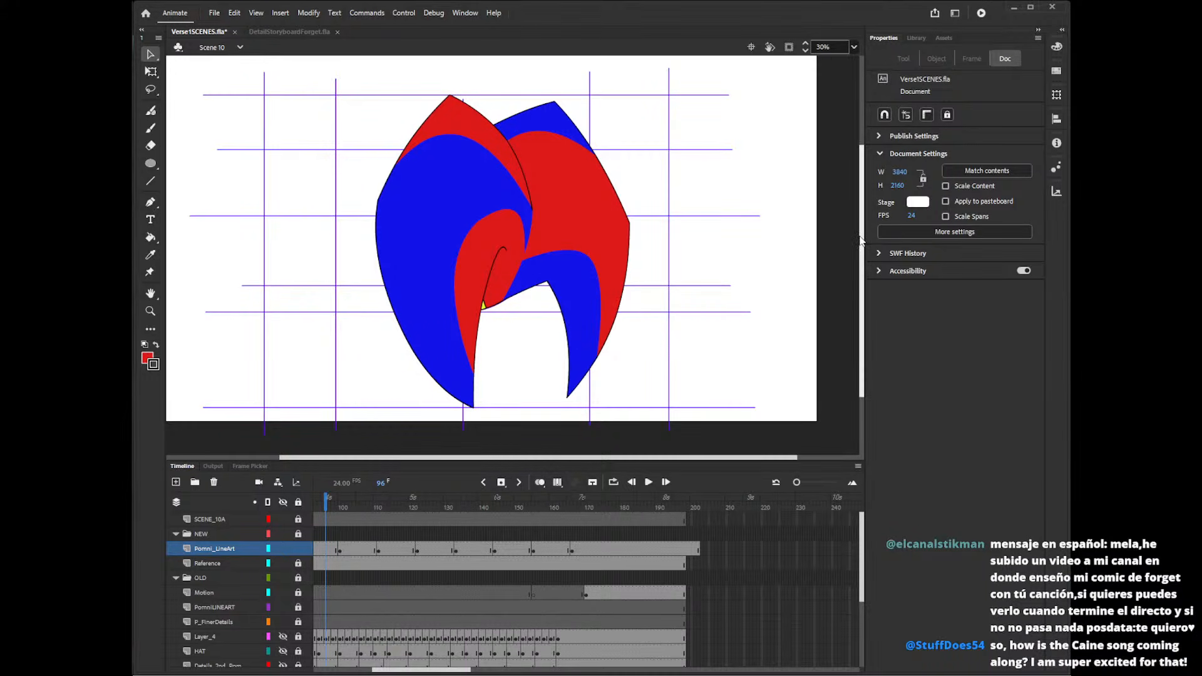
- On frame 86, delete the connected magenta stripe guide lines from the hat
{"action": "scroll", "coordinate": [864, 236], "scroll_direction": "up", "scroll_amount": 2}
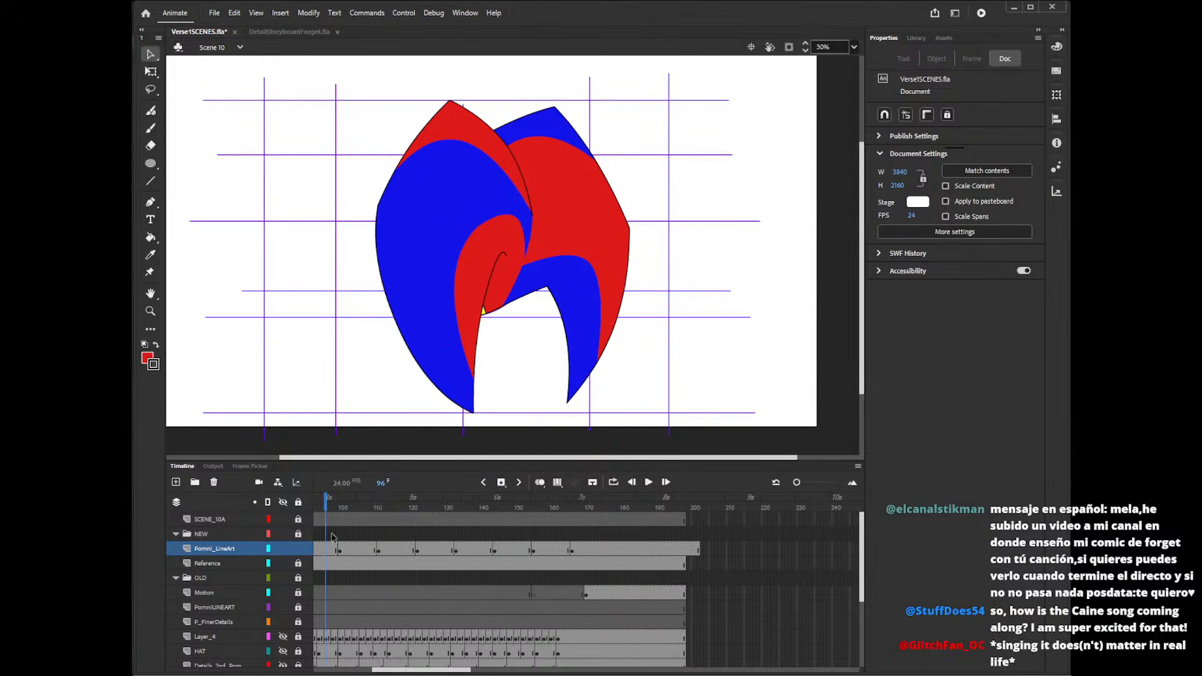
{"action": "mouse_move", "coordinate": [326, 506]}
{"action": "left_mouse_down"}
{"action": "mouse_move", "coordinate": [317, 501]}
{"action": "mouse_move", "coordinate": [585, 499]}
{"action": "mouse_move", "coordinate": [509, 491]}
{"action": "left_mouse_up"}
{"action": "left_click_drag", "start_coordinate": [499, 490], "coordinate": [450, 484]}
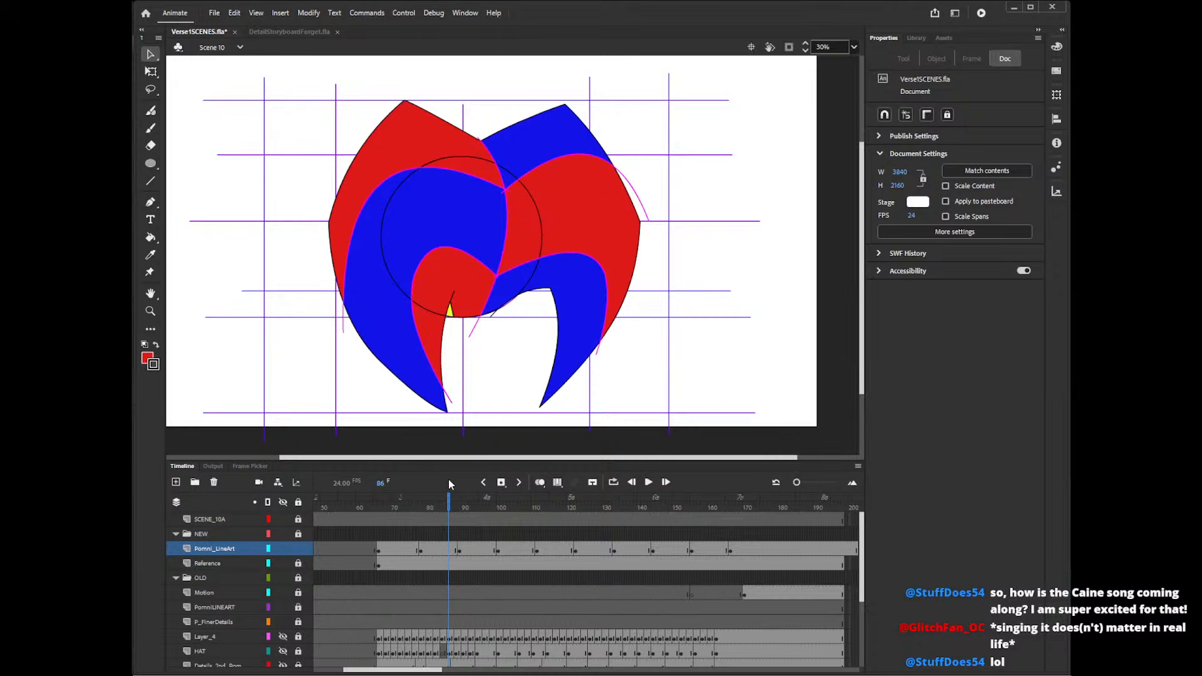
{"action": "double_click", "coordinate": [602, 353]}
{"action": "key", "text": "Delete"}
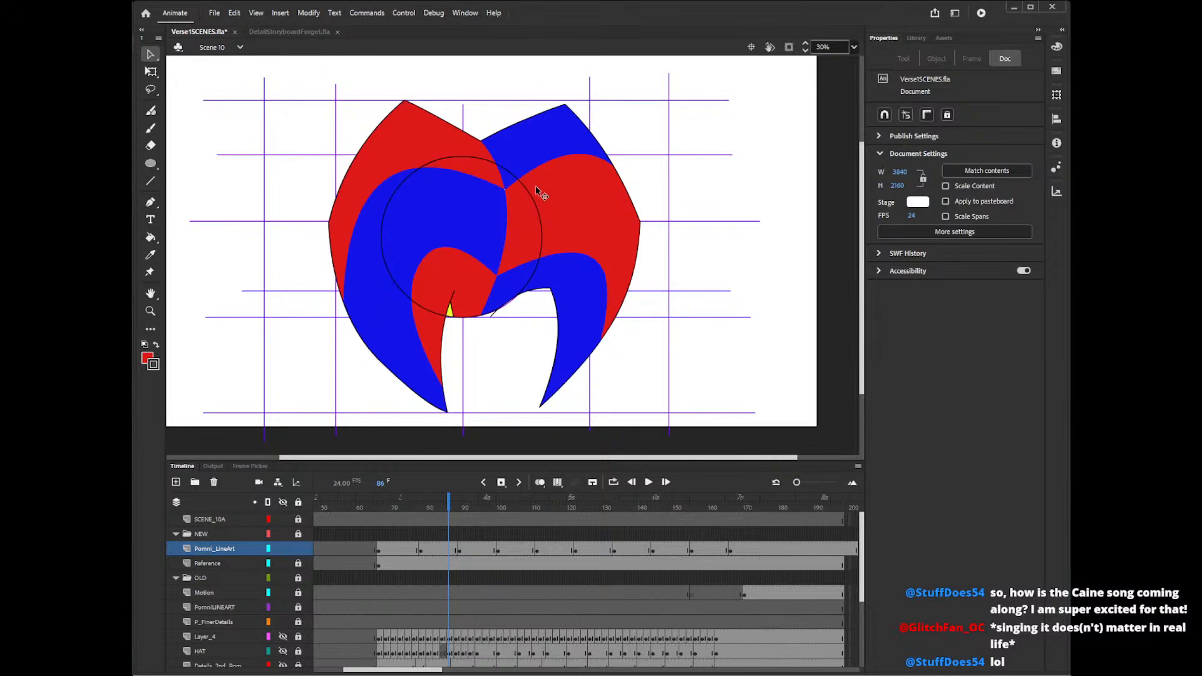
- Delete the head circle's arcs that cross the red and blue hat sections on frame 86
{"action": "key", "text": "k"}
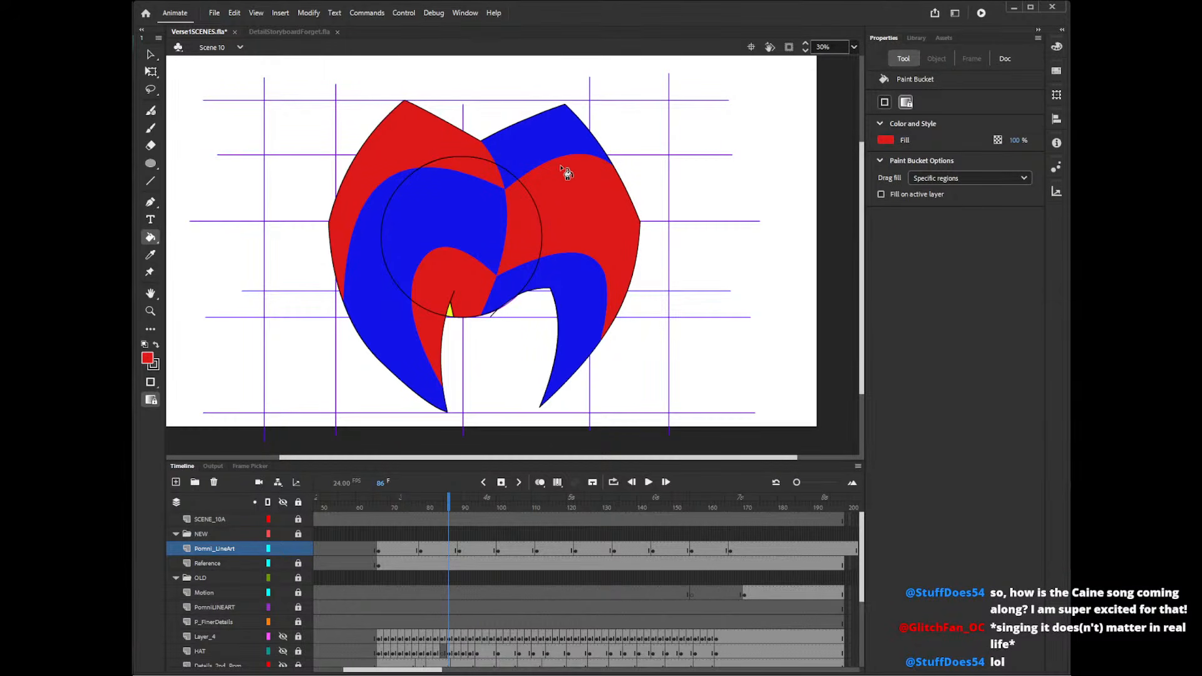
{"action": "key", "text": "v"}
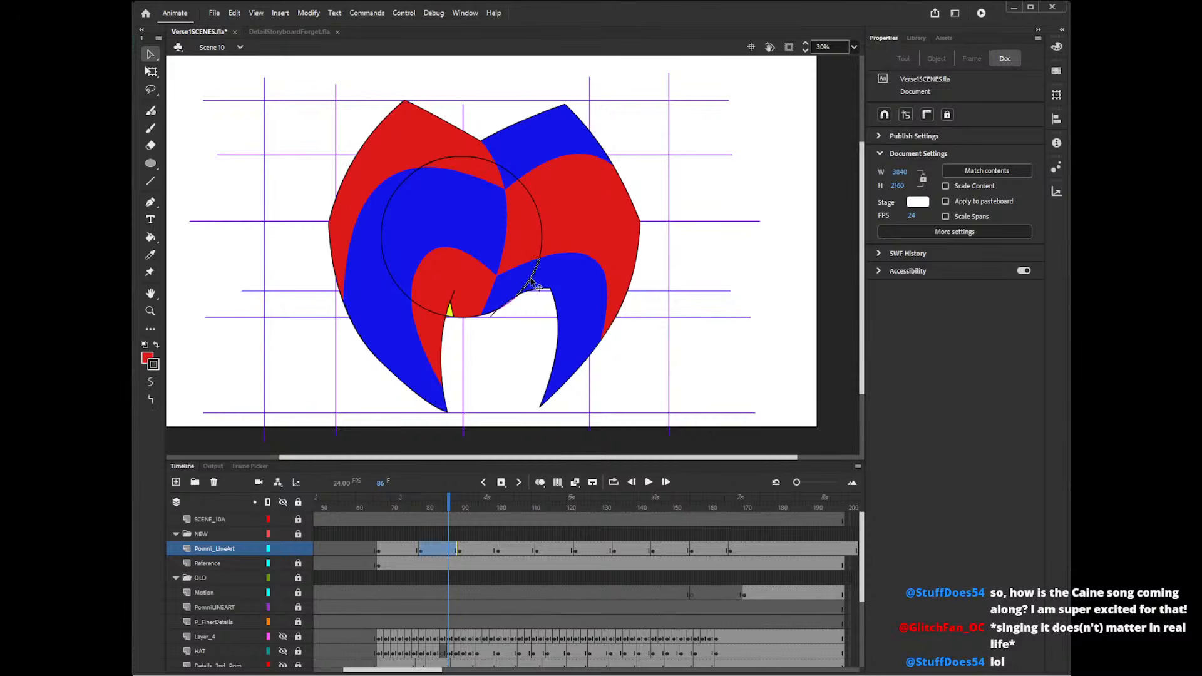
{"action": "left_click", "coordinate": [532, 280]}
{"action": "key", "text": "Delete"}
{"action": "left_click", "coordinate": [541, 231]}
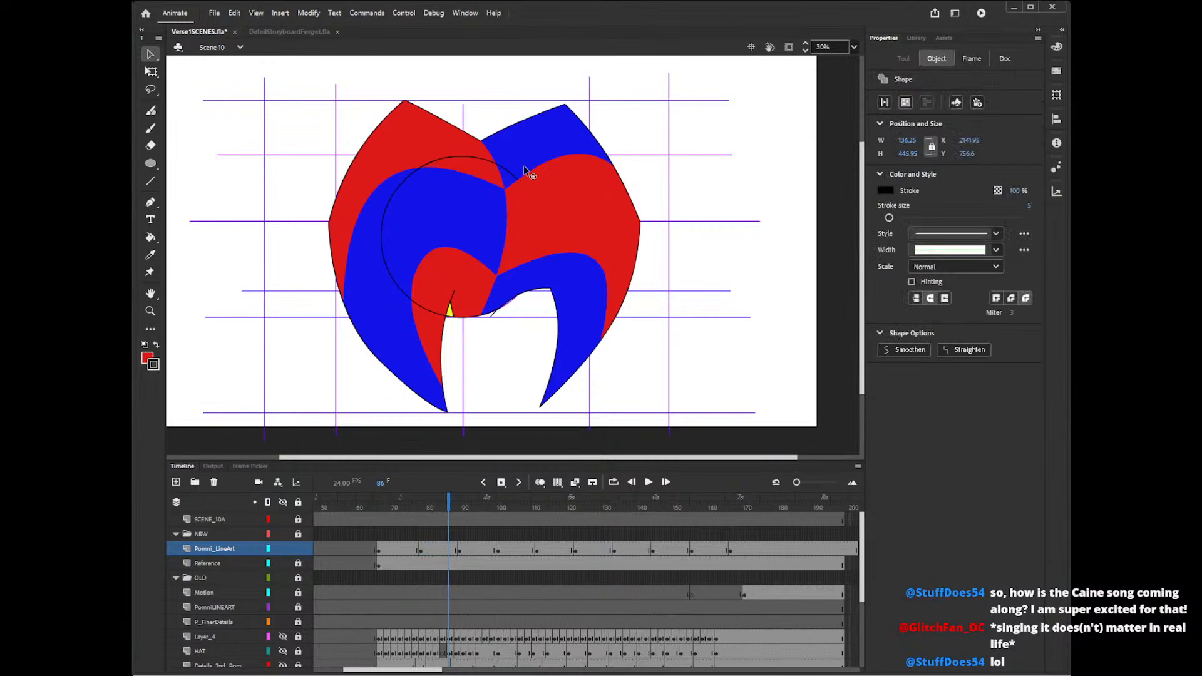
{"action": "key", "text": "Delete"}
{"action": "left_click", "coordinate": [518, 180]}
{"action": "key", "text": "Delete"}
{"action": "left_click", "coordinate": [477, 164]}
{"action": "key", "text": "Delete"}
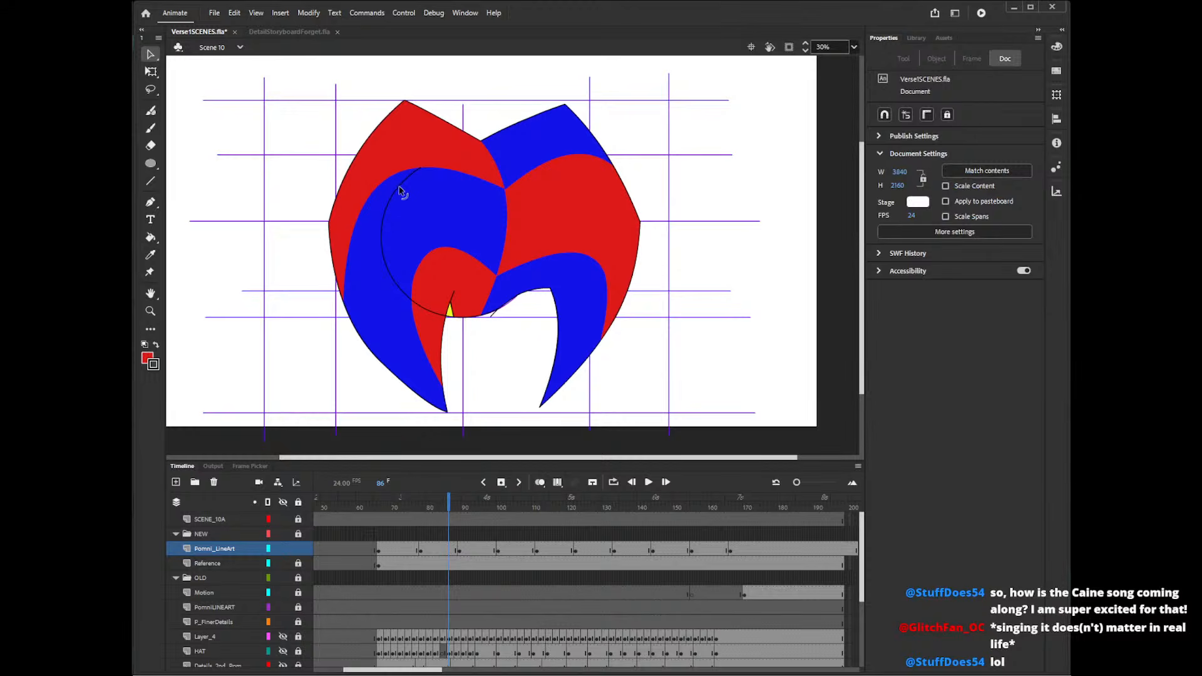
{"action": "left_click", "coordinate": [414, 178]}
{"action": "key", "text": "Delete"}
- Delete the leftover arc near the yellow sliver and the stray line tail under the hat's lower centre edge
{"action": "left_click", "coordinate": [449, 303]}
{"action": "key", "text": "Delete"}
{"action": "left_click", "coordinate": [496, 315]}
{"action": "key", "text": "Delete"}
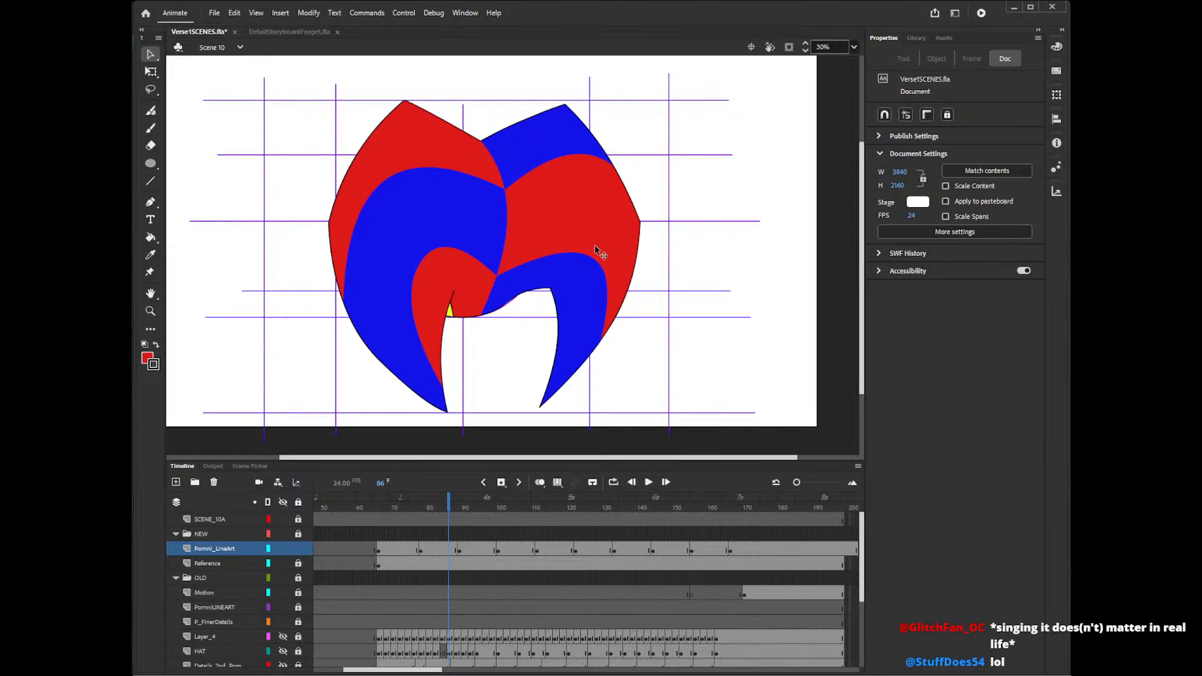
- On frame 73, delete the stray line tails under the hat's lower centre edge and the connected magenta stripe guide lines
{"action": "mouse_move", "coordinate": [448, 508]}
{"action": "left_mouse_down"}
{"action": "mouse_move", "coordinate": [407, 522]}
{"action": "mouse_move", "coordinate": [594, 523]}
{"action": "mouse_move", "coordinate": [543, 523]}
{"action": "left_mouse_up"}
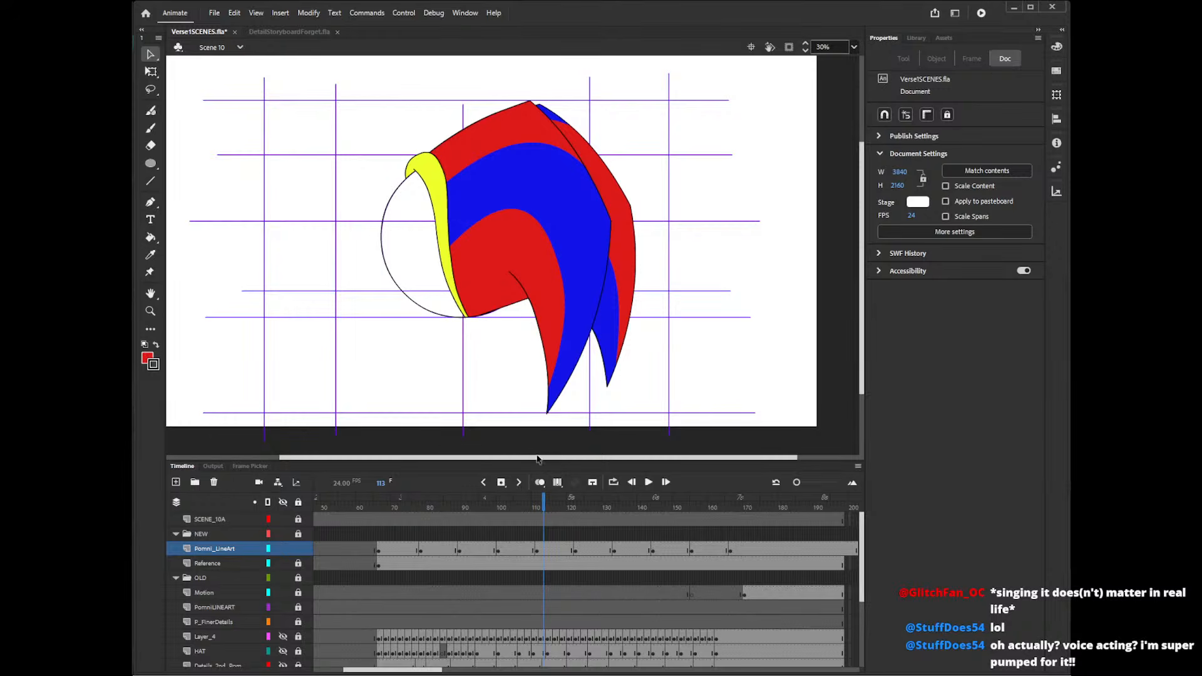
{"action": "mouse_move", "coordinate": [543, 507]}
{"action": "left_mouse_down"}
{"action": "mouse_move", "coordinate": [382, 508]}
{"action": "mouse_move", "coordinate": [425, 512]}
{"action": "mouse_move", "coordinate": [402, 507]}
{"action": "left_mouse_up"}
{"action": "left_click", "coordinate": [472, 319]}
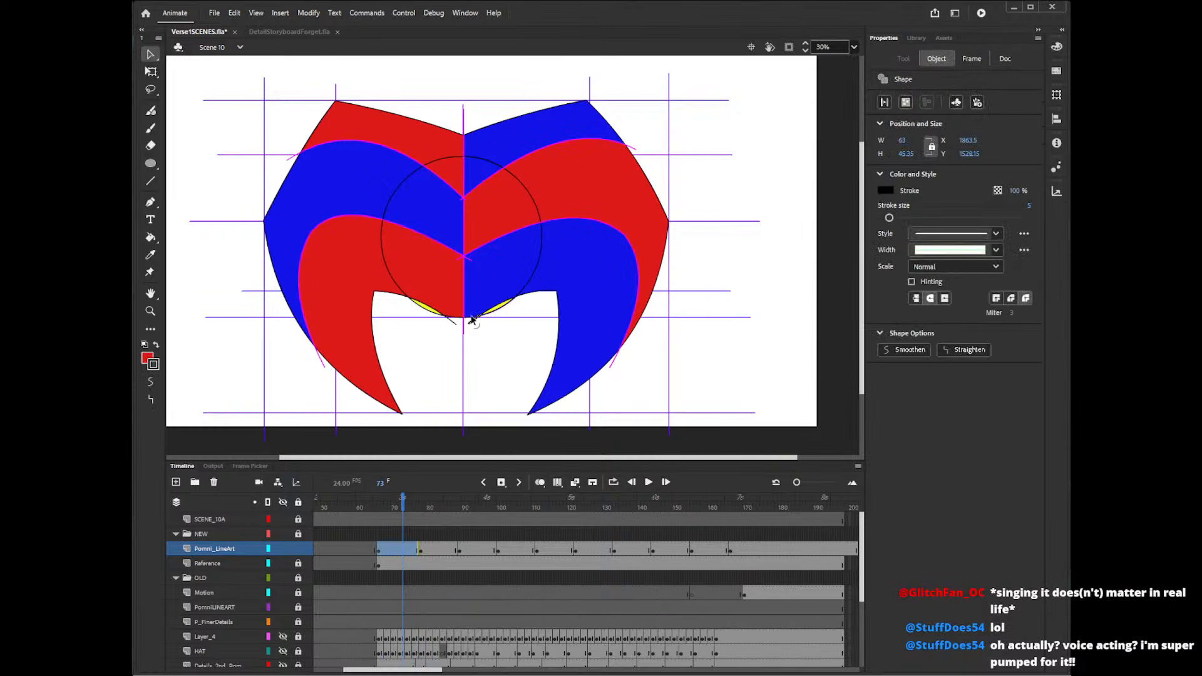
{"action": "key", "text": "Delete"}
{"action": "left_click", "coordinate": [452, 322]}
{"action": "key", "text": "Delete"}
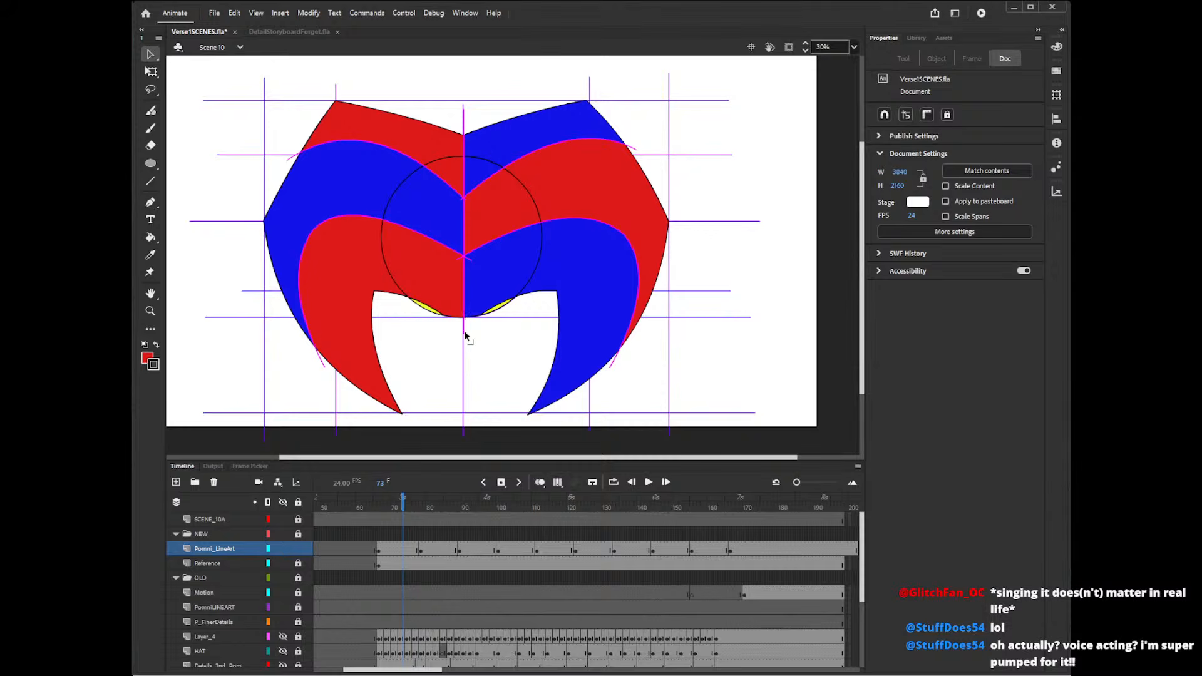
{"action": "double_click", "coordinate": [464, 331]}
{"action": "key", "text": "Delete"}
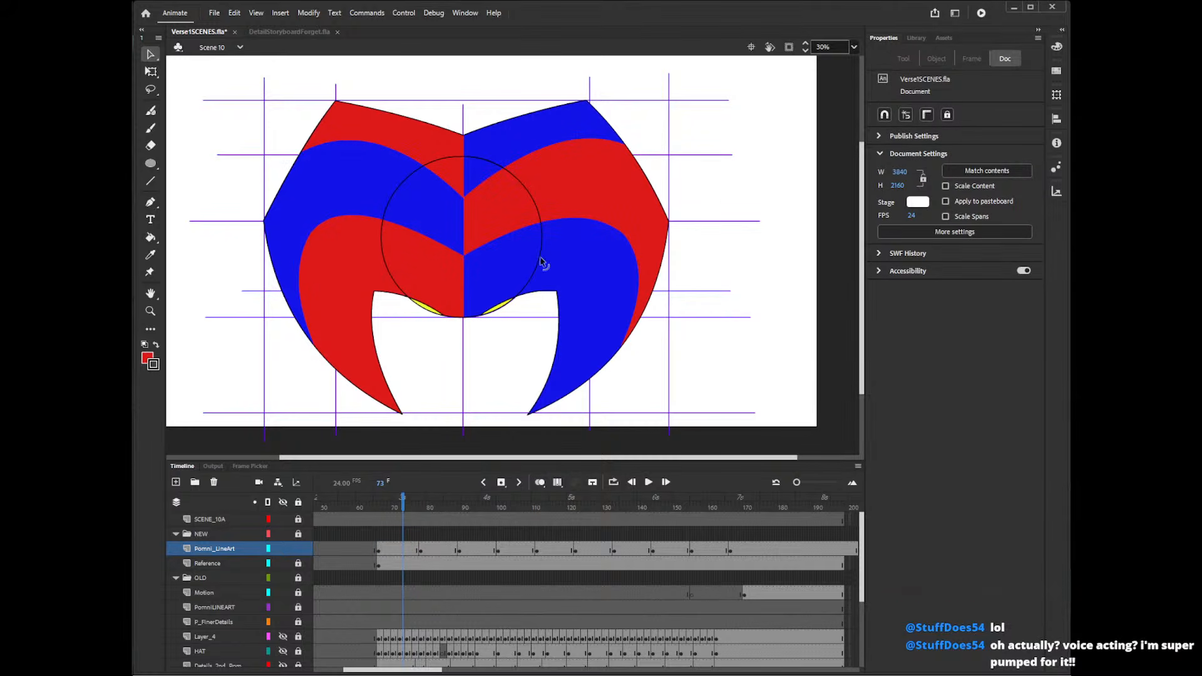
- Delete the head circle's arcs that cross the red and blue hat sections on frame 73
{"action": "left_click", "coordinate": [493, 162]}
{"action": "key", "text": "Delete"}
{"action": "left_click", "coordinate": [435, 162]}
{"action": "key", "text": "Delete"}
{"action": "left_click", "coordinate": [406, 178]}
{"action": "key", "text": "Delete"}
{"action": "left_click", "coordinate": [386, 258]}
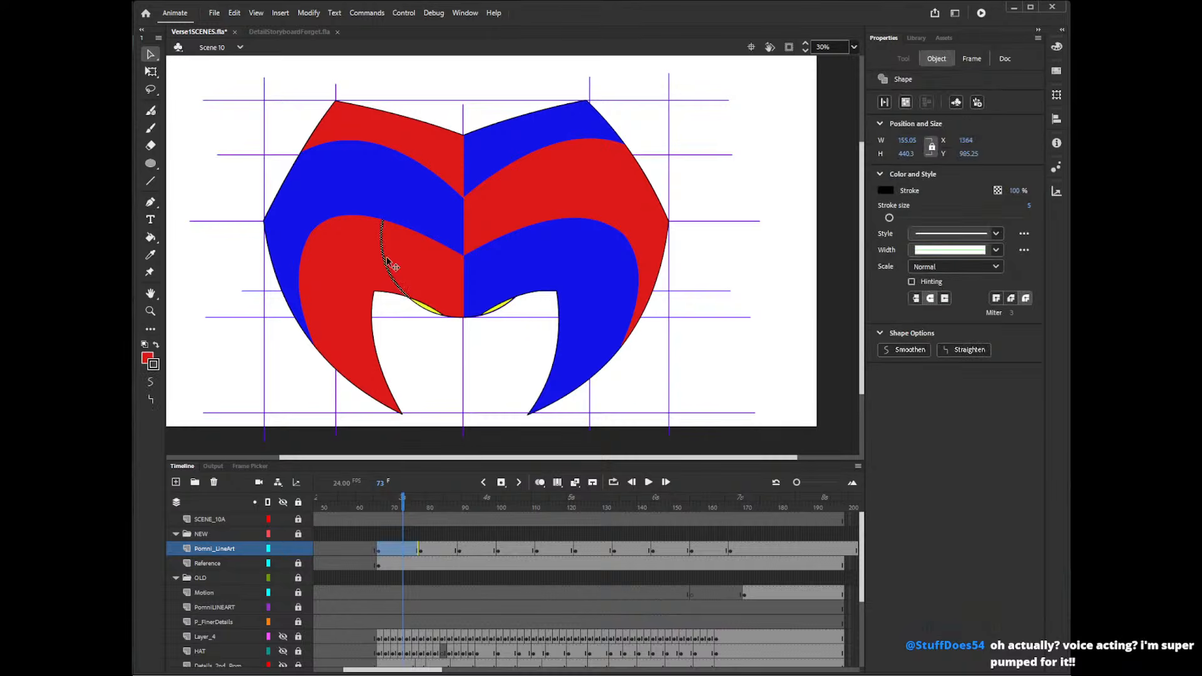
{"action": "key", "text": "Delete"}
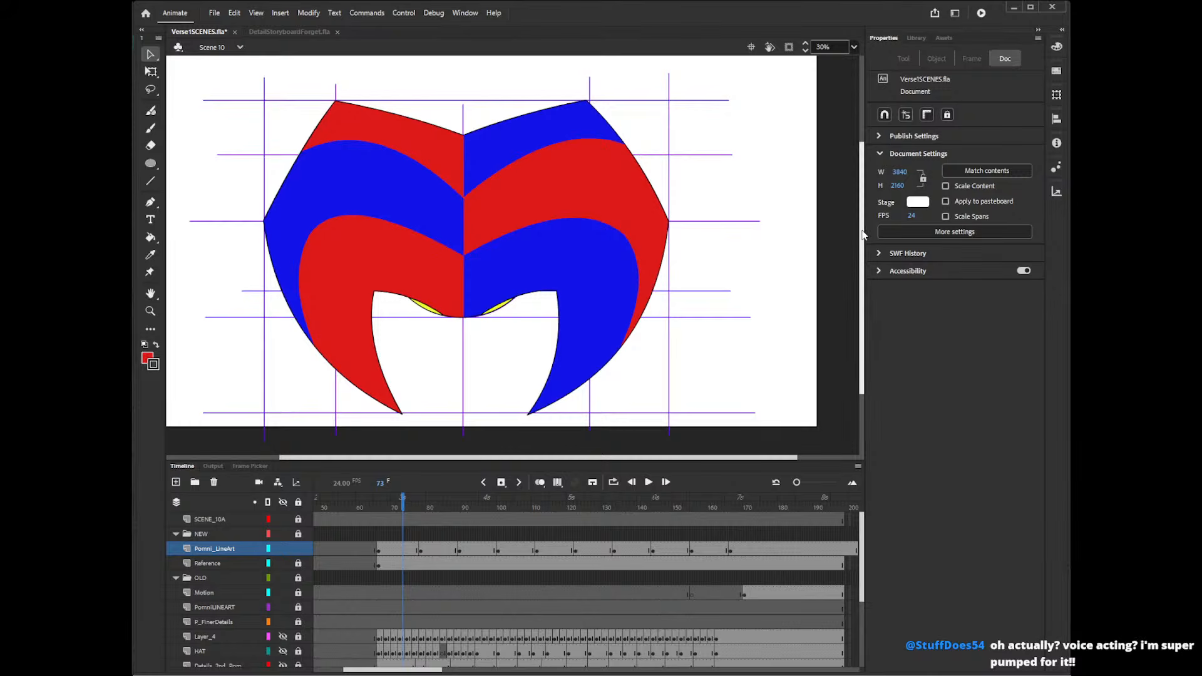
{"action": "left_click_drag", "start_coordinate": [862, 230], "coordinate": [864, 215]}
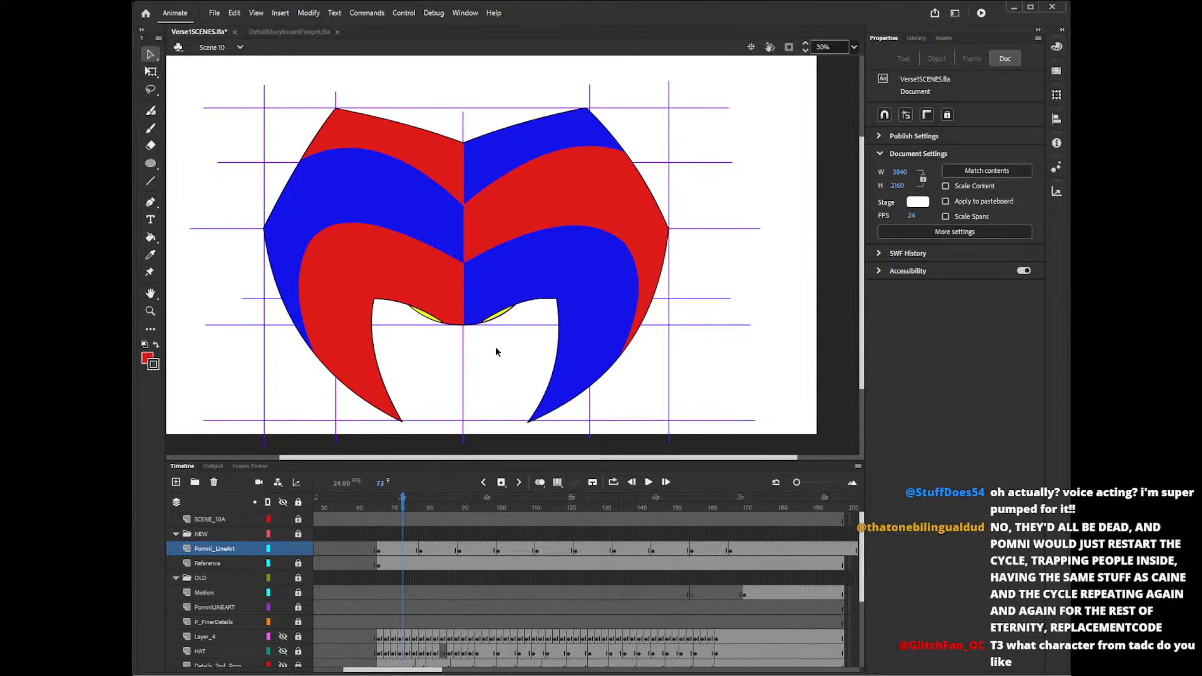
- On frame 146, reshape the outer edge of the yellow hat band beside the red and blue stripes
{"action": "left_click", "coordinate": [410, 505]}
{"action": "left_click_drag", "start_coordinate": [412, 503], "coordinate": [659, 479]}
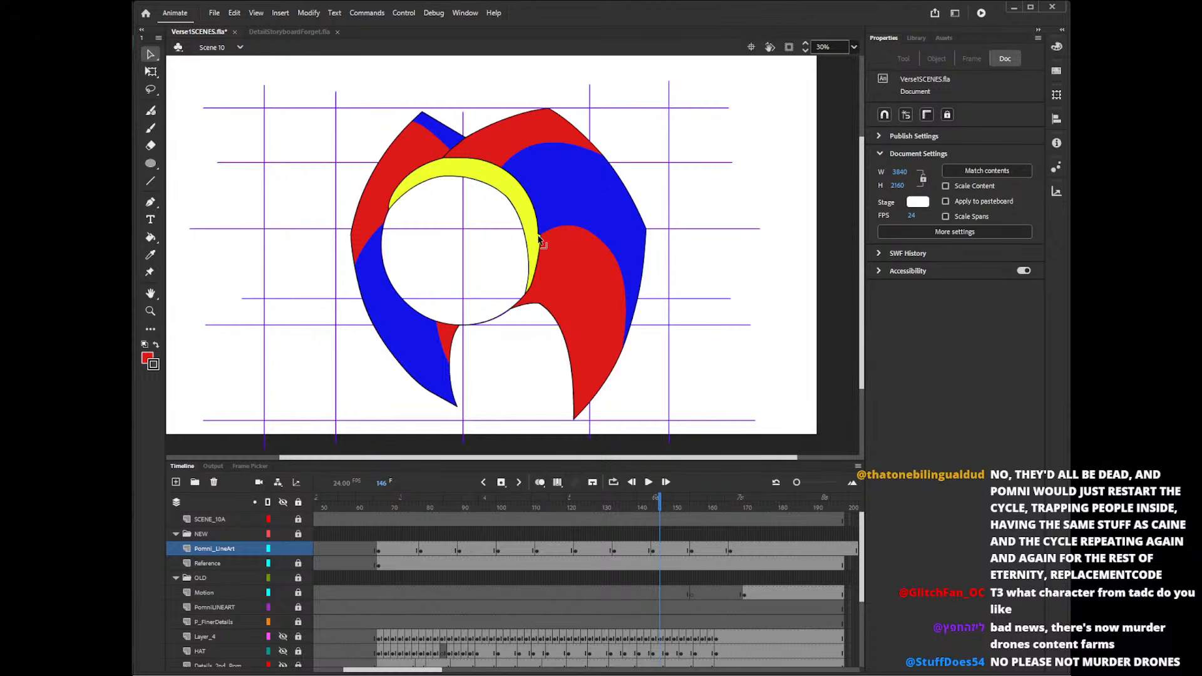
{"action": "left_click_drag", "start_coordinate": [538, 234], "coordinate": [532, 190]}
- On frame 138, bend the outer outline near the yellow band's left tip slightly outward
{"action": "left_click_drag", "start_coordinate": [658, 501], "coordinate": [751, 498]}
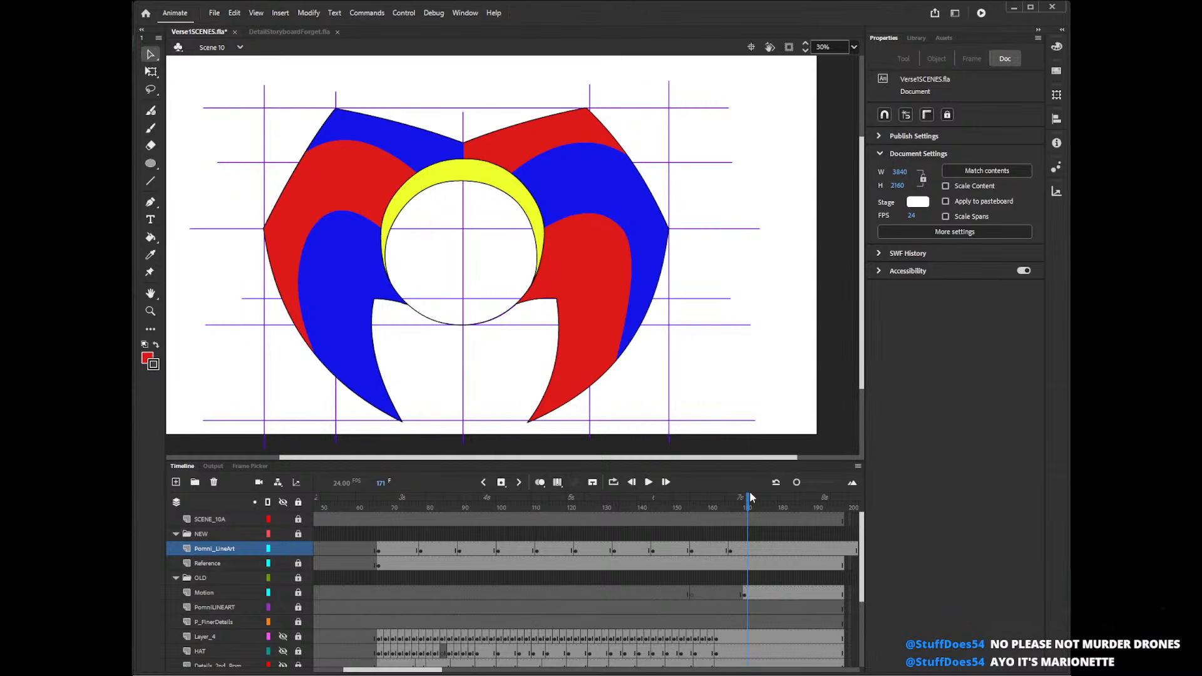
{"action": "left_click", "coordinate": [834, 45]}
{"action": "type", "text": "20"}
{"action": "key", "text": "Return"}
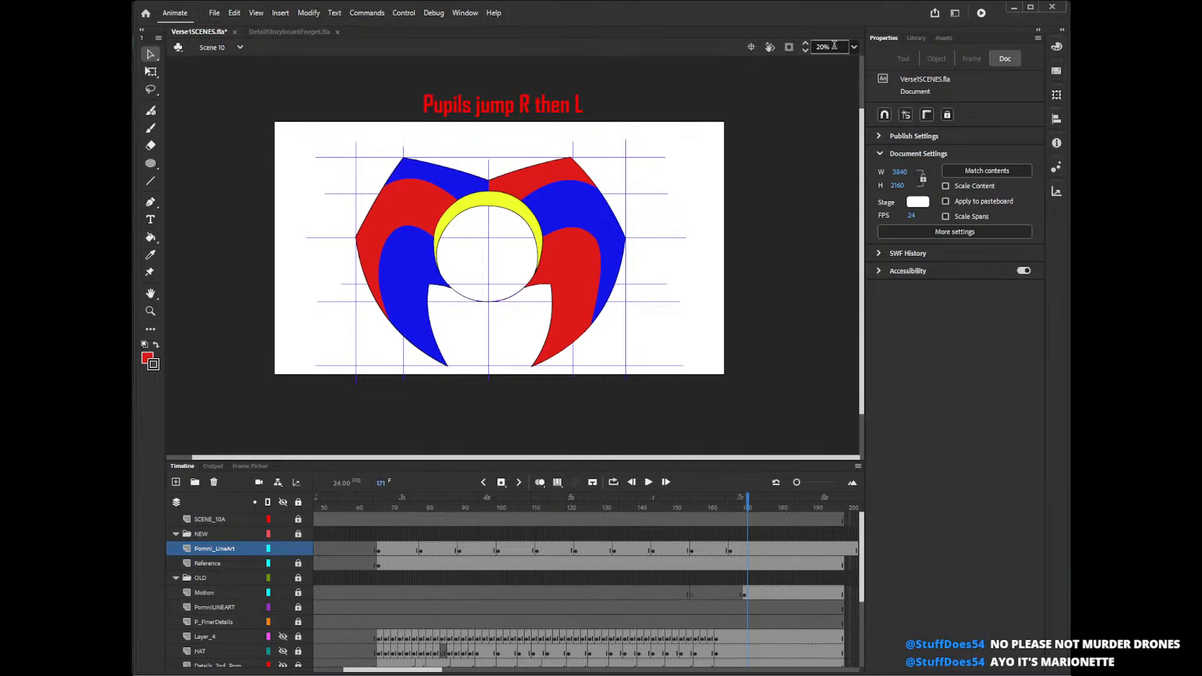
{"action": "mouse_move", "coordinate": [749, 509]}
{"action": "left_mouse_down"}
{"action": "mouse_move", "coordinate": [365, 512]}
{"action": "mouse_move", "coordinate": [499, 513]}
{"action": "mouse_move", "coordinate": [618, 546]}
{"action": "mouse_move", "coordinate": [760, 535]}
{"action": "mouse_move", "coordinate": [473, 543]}
{"action": "mouse_move", "coordinate": [698, 547]}
{"action": "mouse_move", "coordinate": [589, 544]}
{"action": "mouse_move", "coordinate": [671, 543]}
{"action": "mouse_move", "coordinate": [596, 543]}
{"action": "mouse_move", "coordinate": [634, 534]}
{"action": "left_mouse_up"}
{"action": "key", "text": "z"}
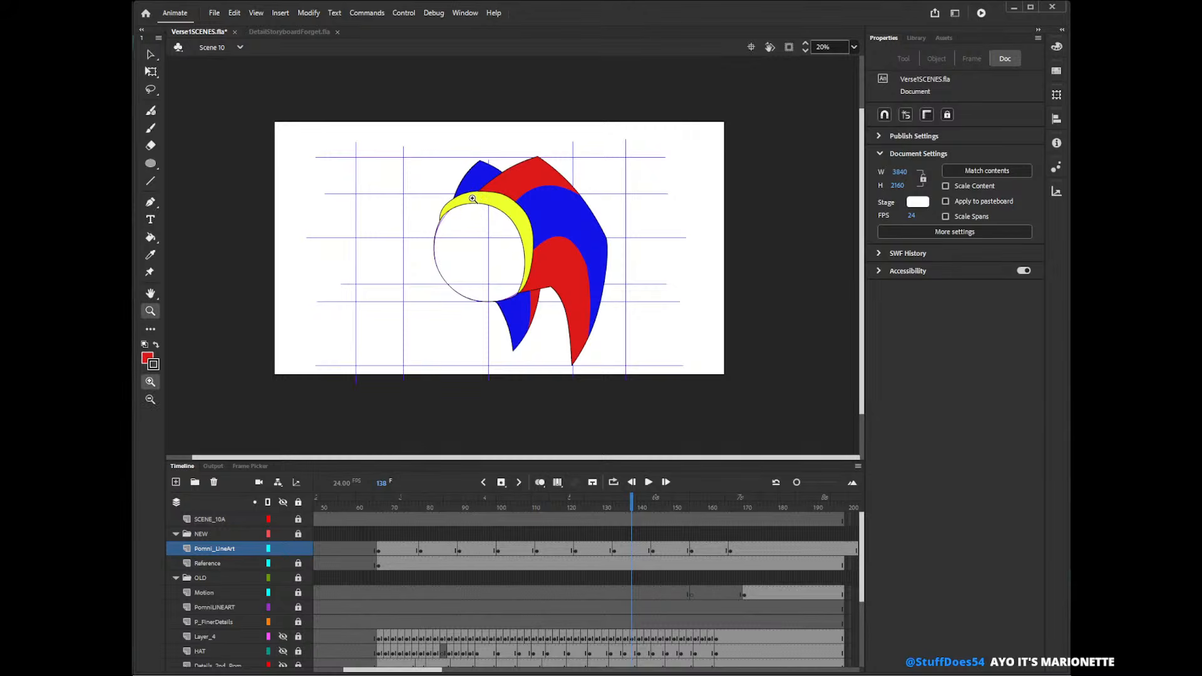
{"action": "left_click", "coordinate": [471, 194]}
{"action": "key", "text": "v"}
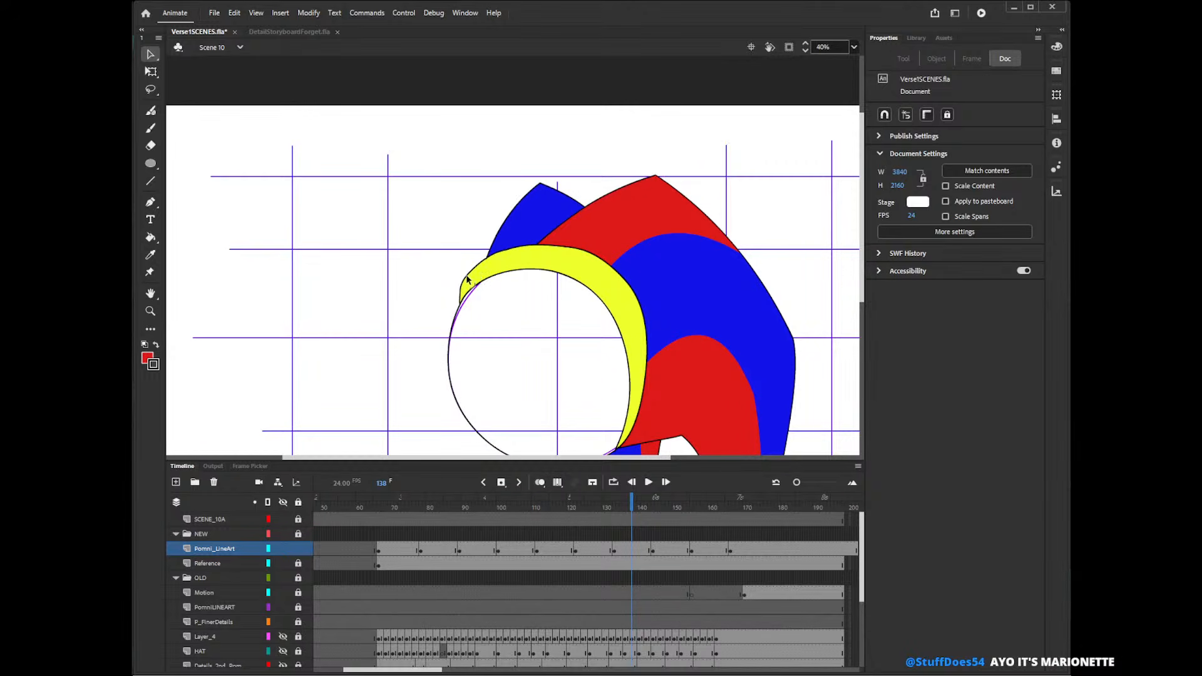
{"action": "left_click_drag", "start_coordinate": [467, 279], "coordinate": [466, 271]}
{"action": "left_click", "coordinate": [837, 43]}
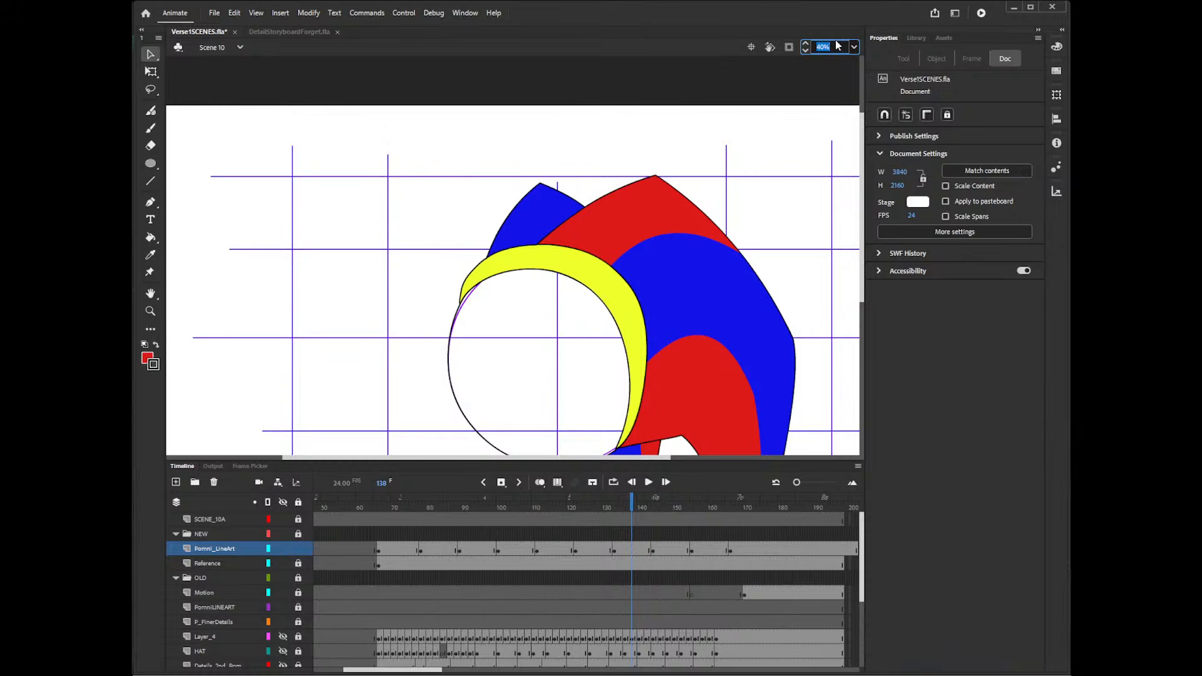
{"action": "type", "text": "20"}
{"action": "key", "text": "Return"}
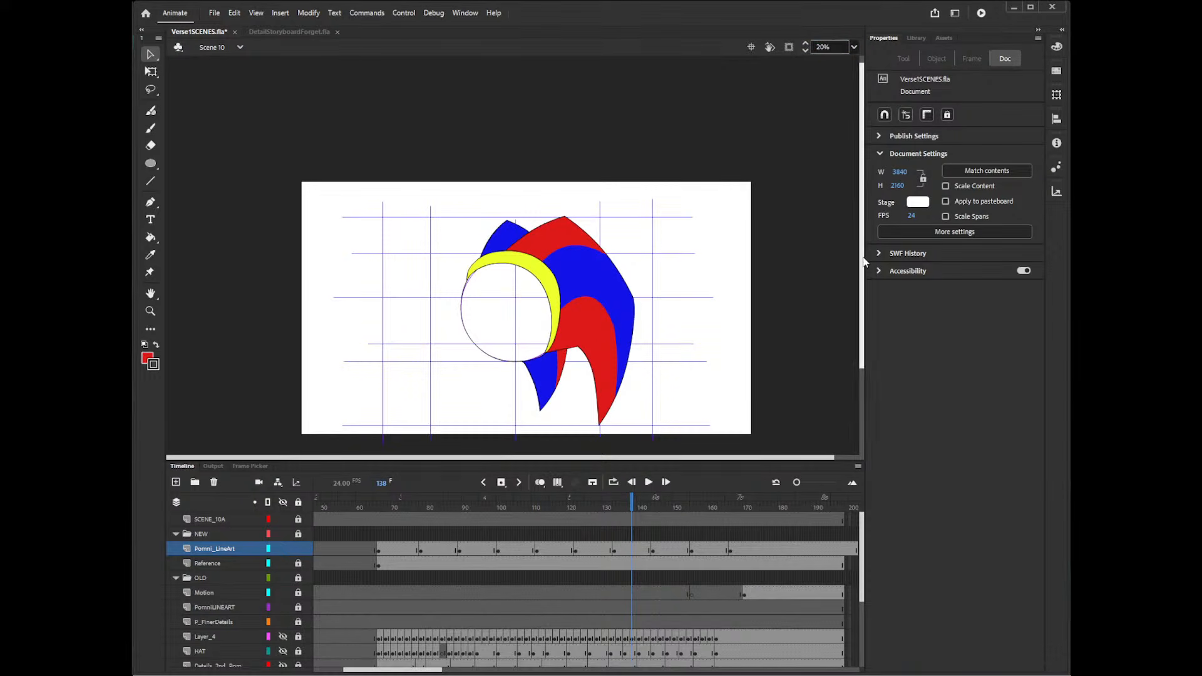
{"action": "left_click_drag", "start_coordinate": [864, 263], "coordinate": [877, 289]}
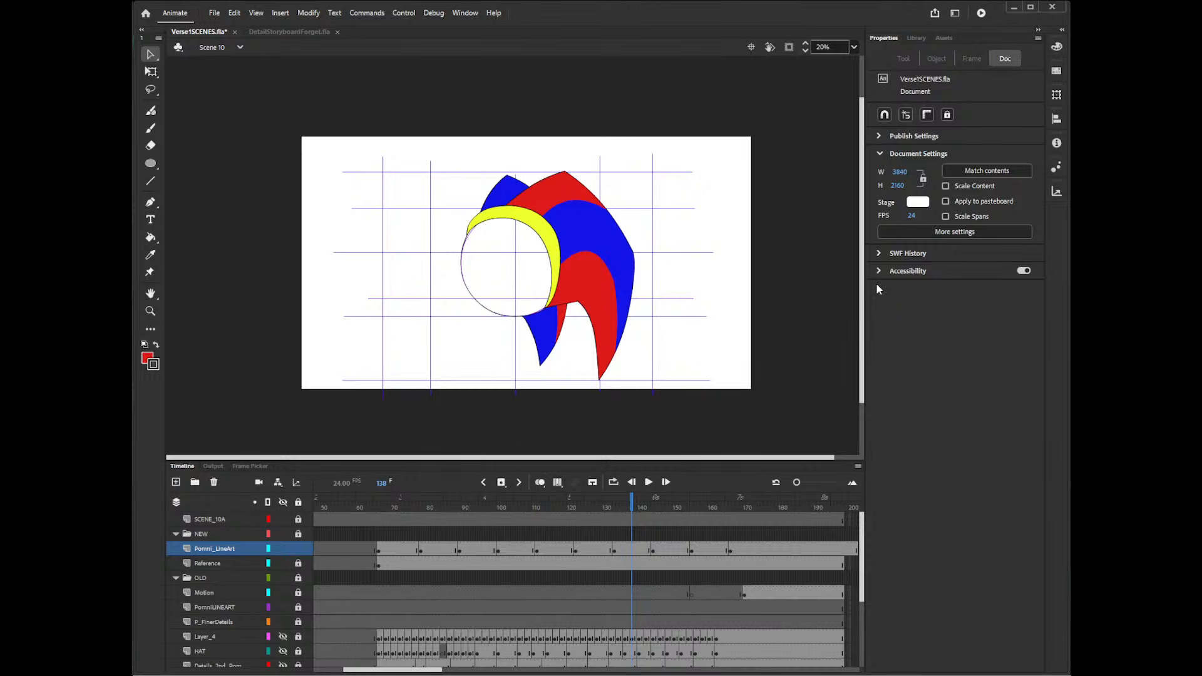
- Set the Paint Bucket fill to white and fill the face on frames 138, 149, 160 and 170
{"action": "key", "text": "k"}
{"action": "left_click", "coordinate": [886, 141]}
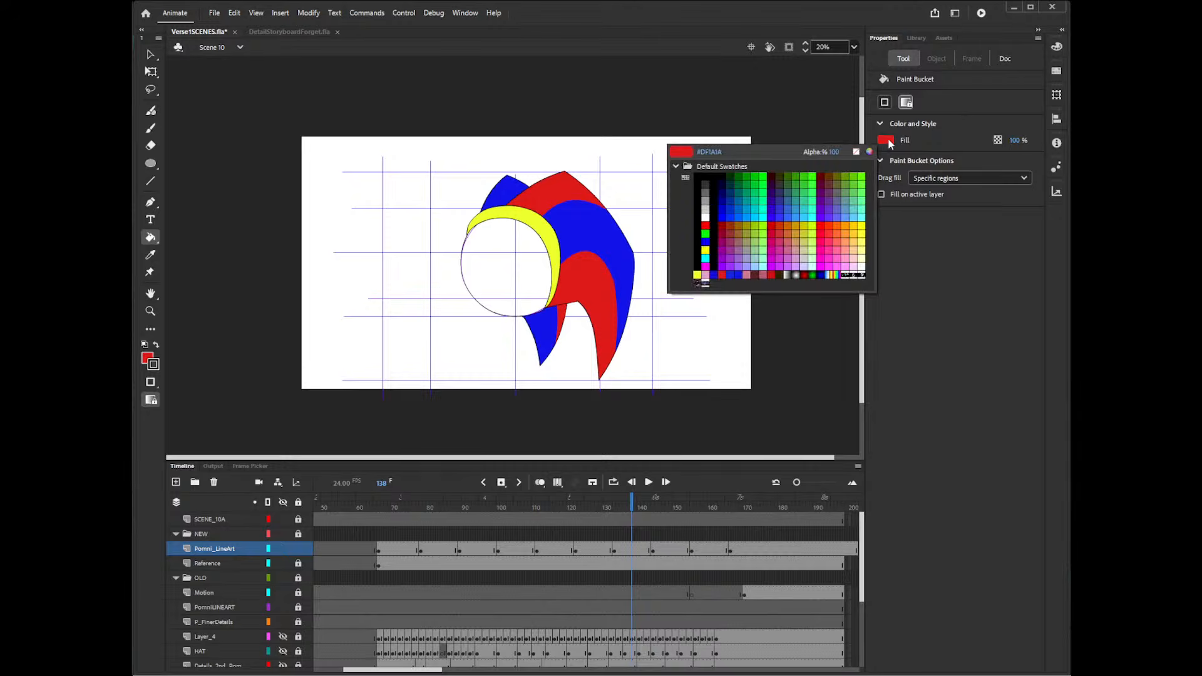
{"action": "left_click", "coordinate": [709, 212]}
{"action": "left_click", "coordinate": [543, 282]}
{"action": "left_click", "coordinate": [670, 507]}
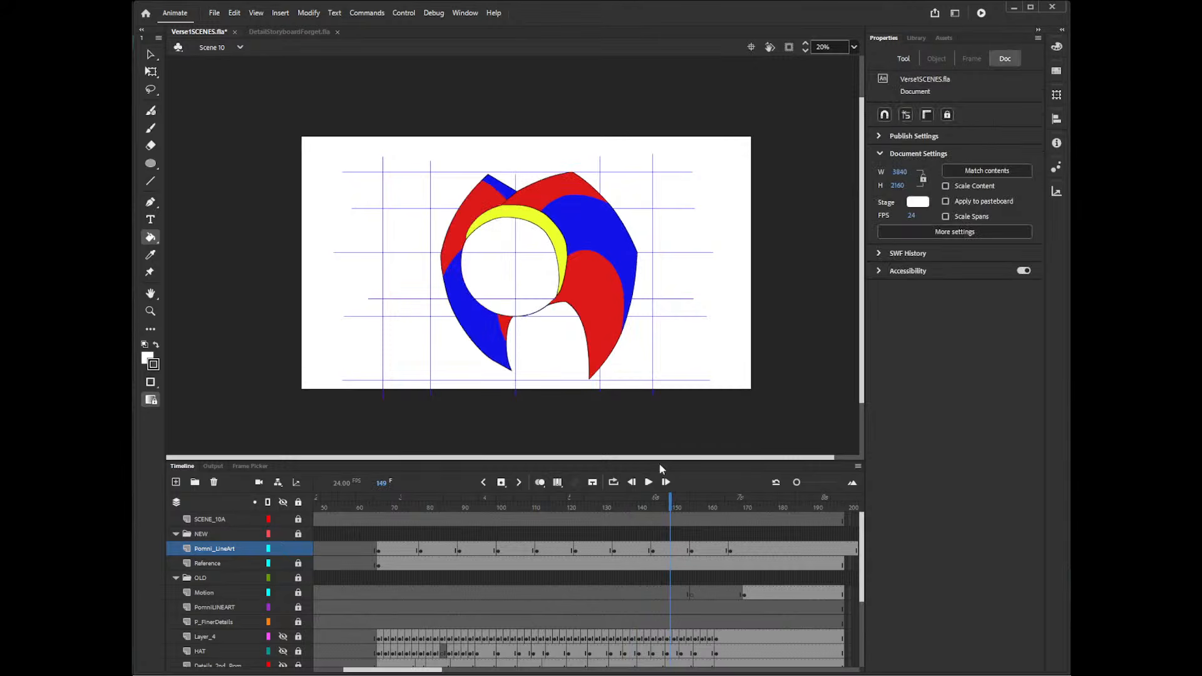
{"action": "left_click", "coordinate": [709, 508]}
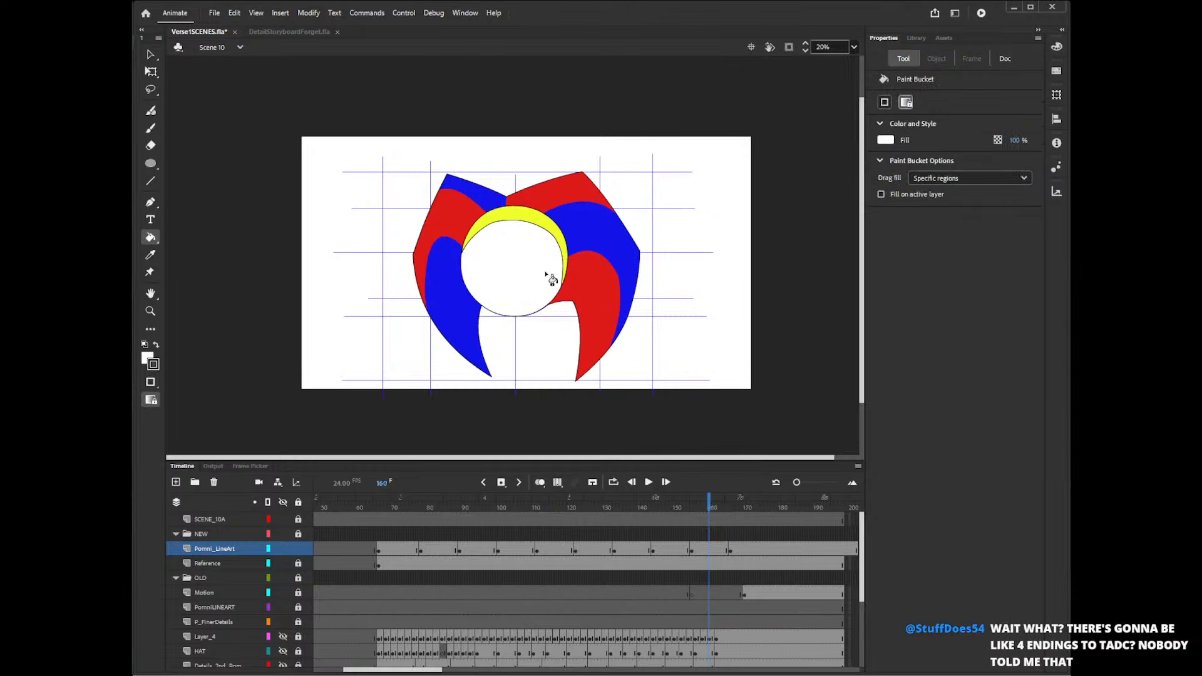
{"action": "left_click", "coordinate": [745, 509]}
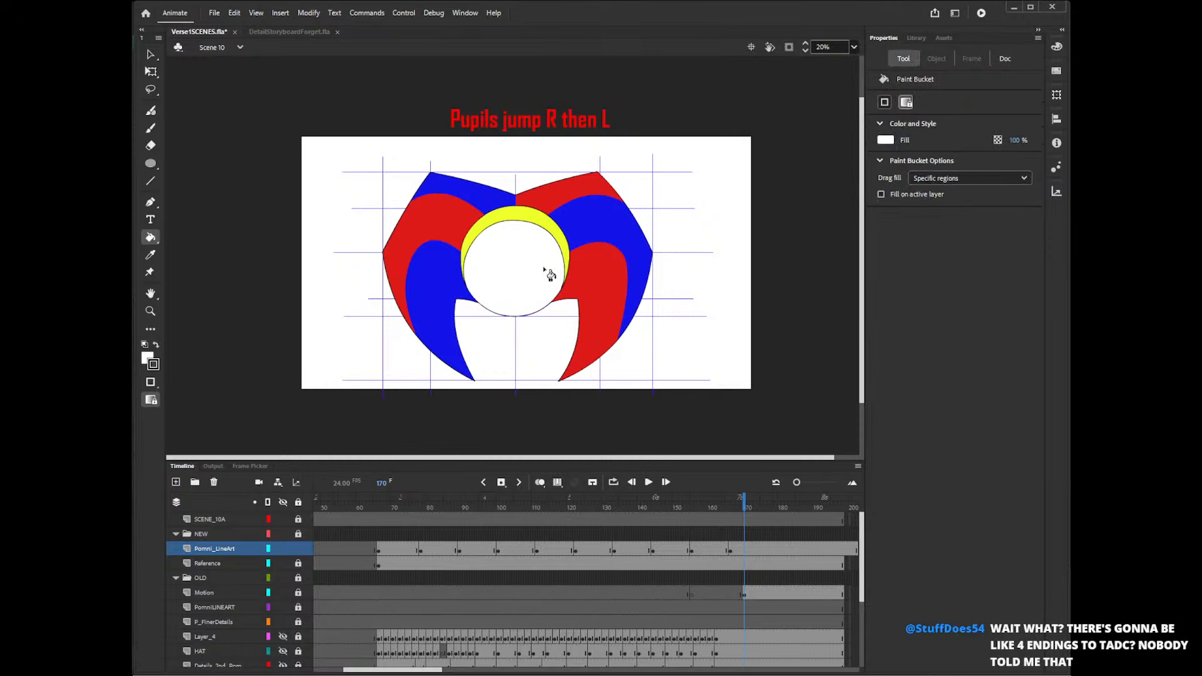
- Confirm FFFFFF as the fill colour and fill the visible face area on frames 126, 118 and 108
{"action": "left_click", "coordinate": [885, 139]}
{"action": "left_click", "coordinate": [870, 152]}
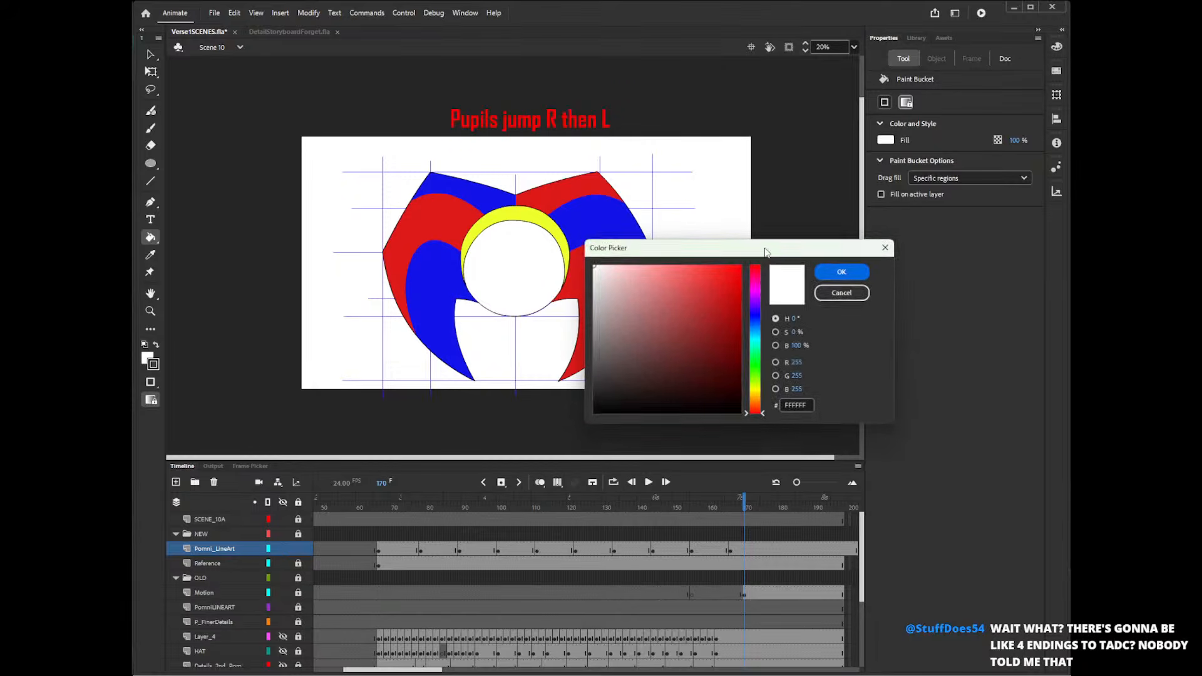
{"action": "left_click", "coordinate": [842, 271]}
{"action": "left_click_drag", "start_coordinate": [739, 508], "coordinate": [590, 508]}
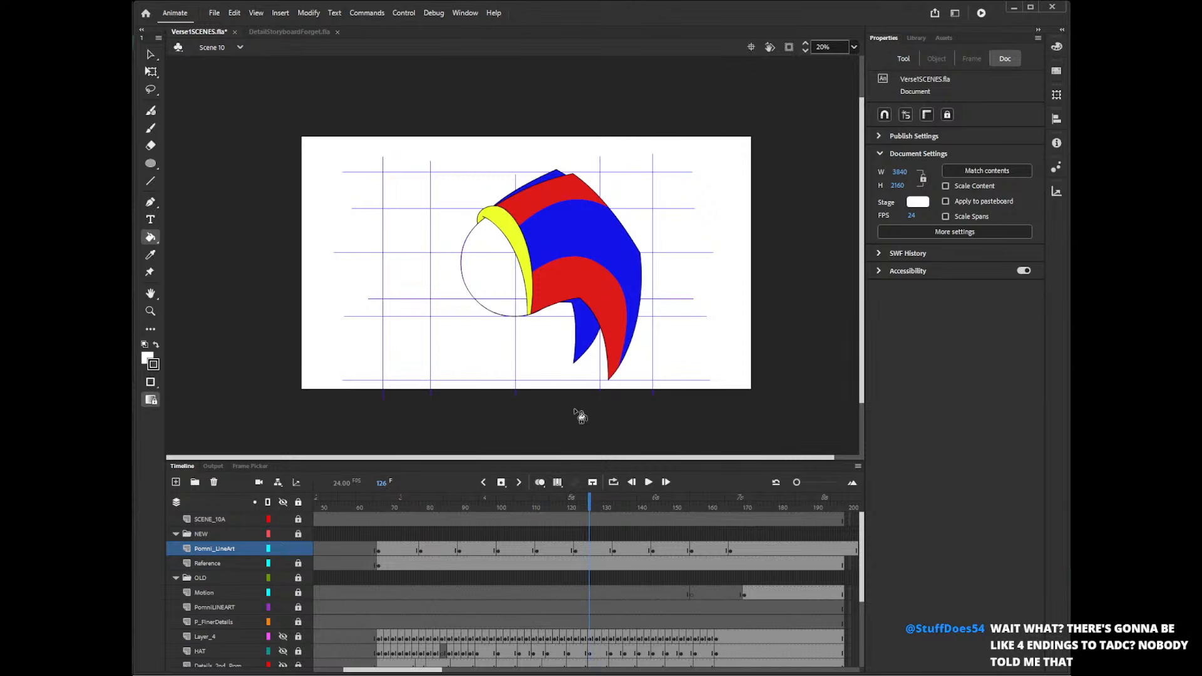
{"action": "left_click", "coordinate": [543, 388]}
{"action": "left_click", "coordinate": [561, 506]}
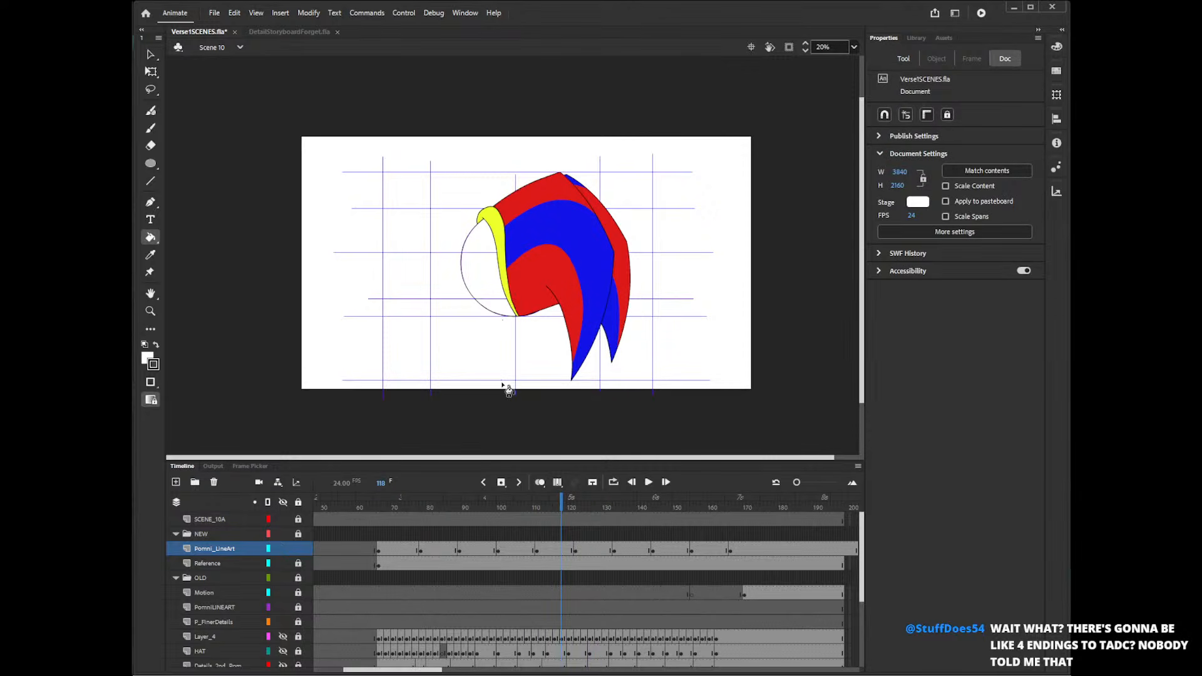
{"action": "left_click", "coordinate": [505, 332]}
{"action": "left_click", "coordinate": [527, 506]}
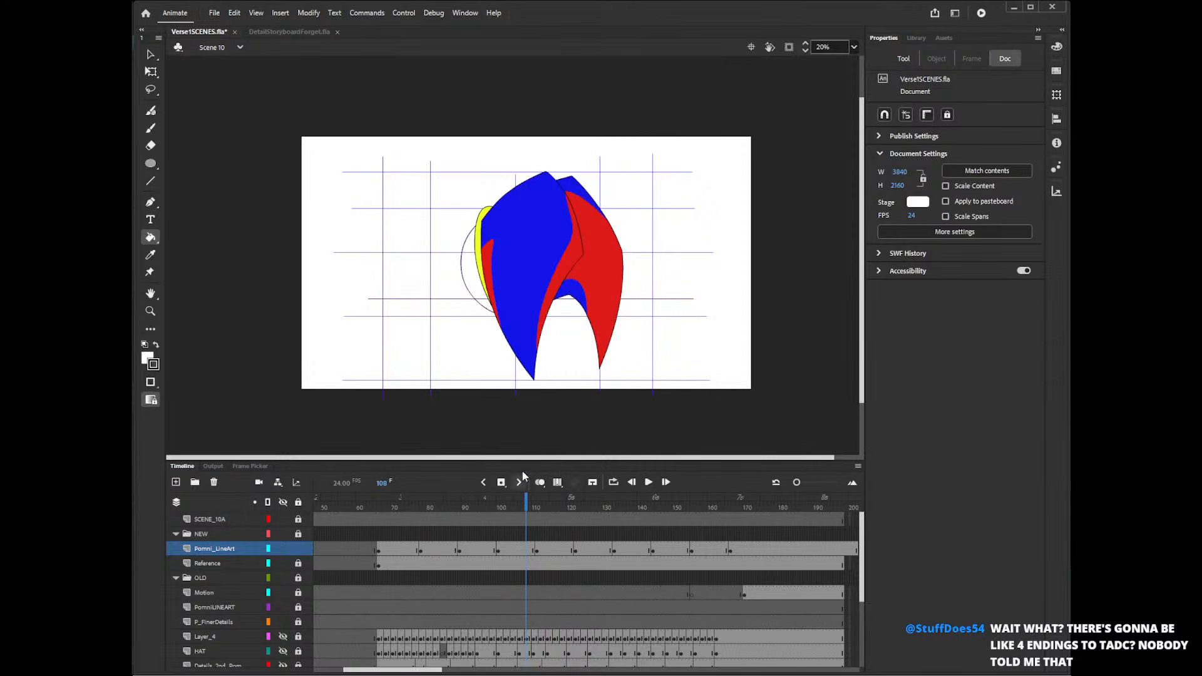
{"action": "left_click", "coordinate": [480, 293]}
{"action": "left_click_drag", "start_coordinate": [486, 501], "coordinate": [746, 493]}
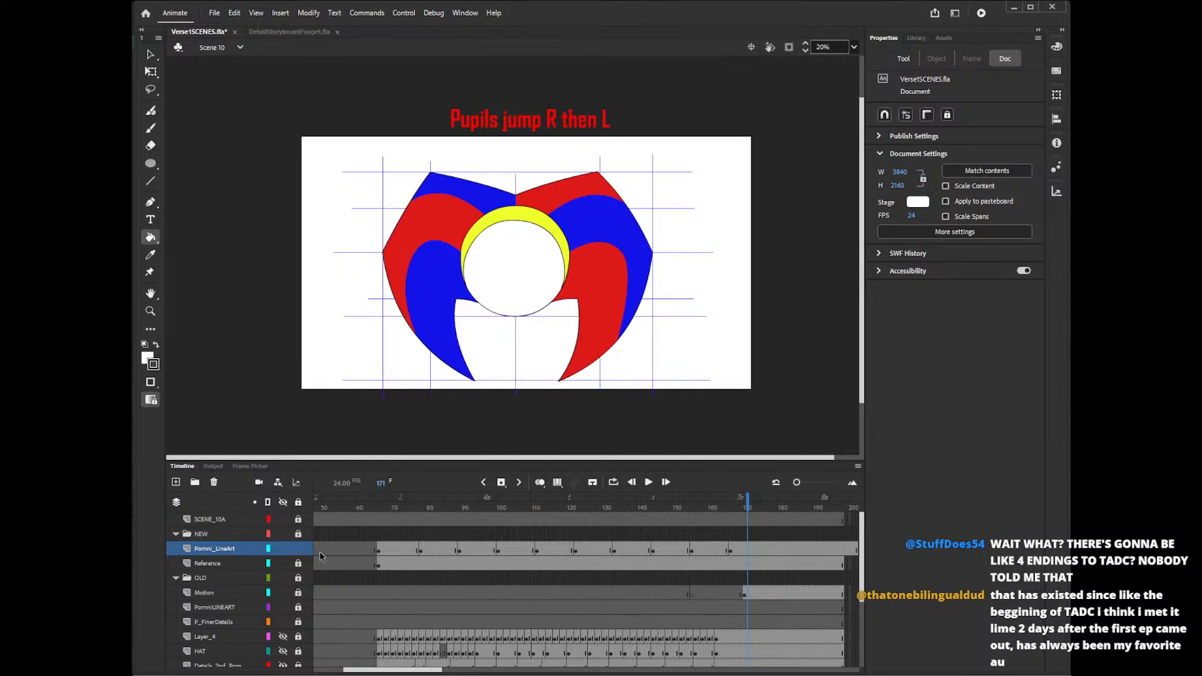
- Rename the Pomni_LineArt layer to Head
{"action": "left_click", "coordinate": [213, 551]}
{"action": "double_click", "coordinate": [212, 550]}
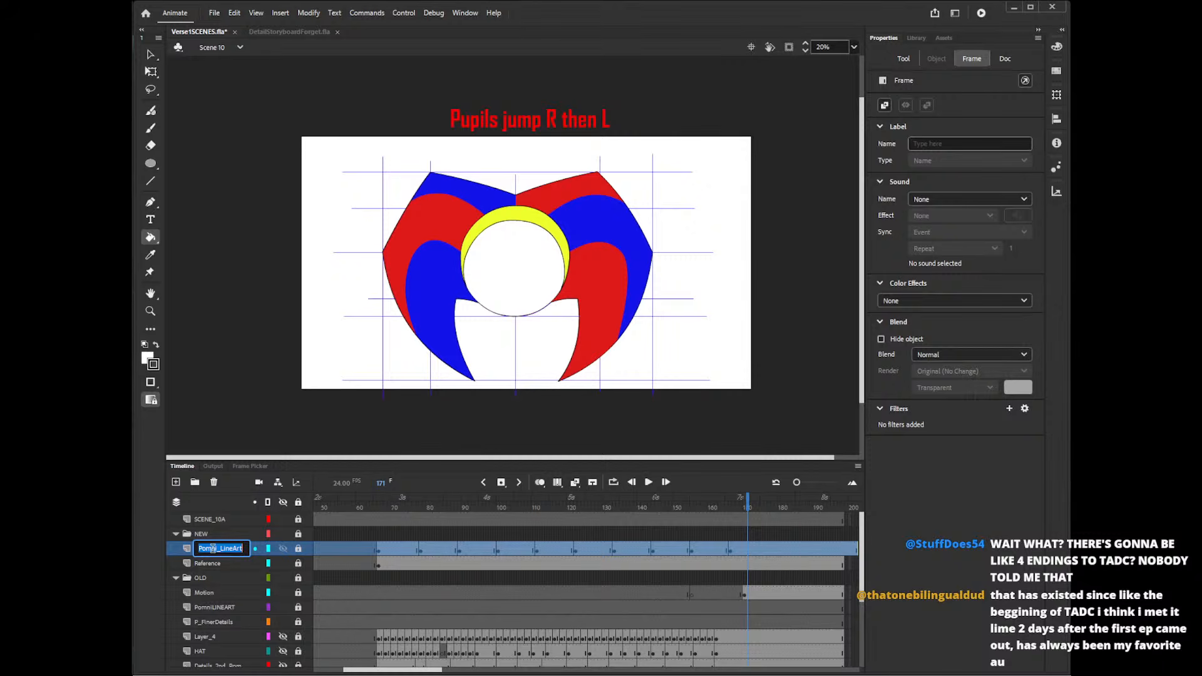
{"action": "type", "text": "Head"}
- Add a layer above Reference, name it T_ShoulderArm and move it above the Head layer
{"action": "left_click", "coordinate": [209, 563]}
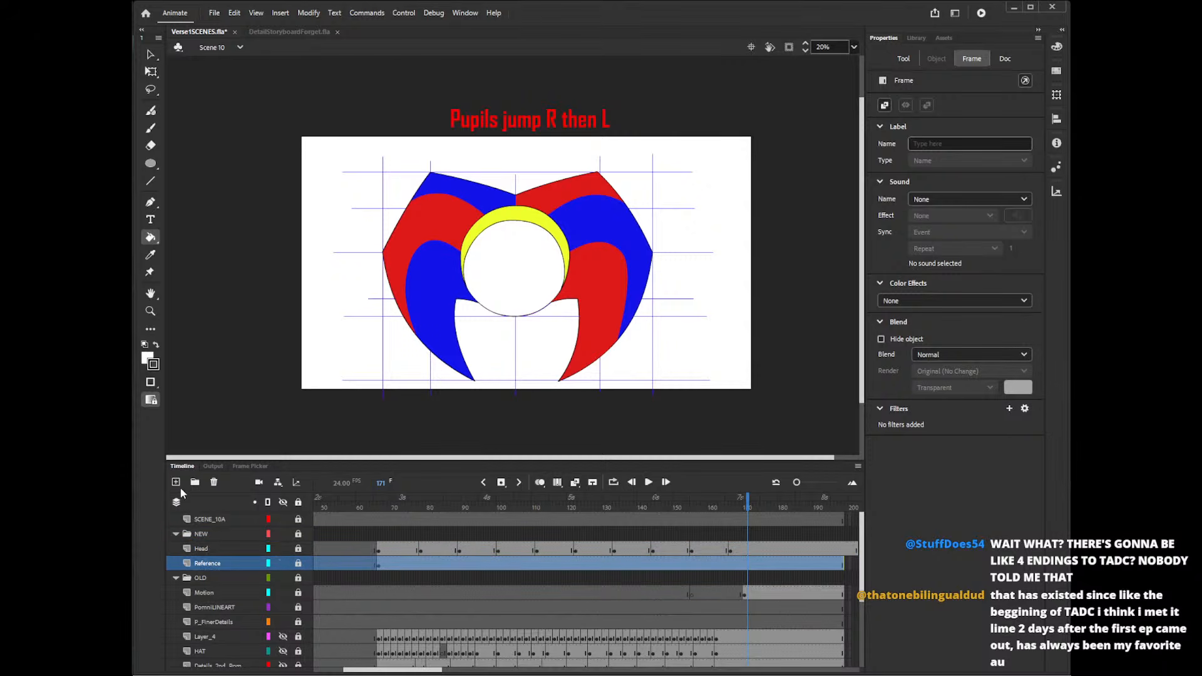
{"action": "left_click", "coordinate": [175, 482]}
{"action": "double_click", "coordinate": [204, 562]}
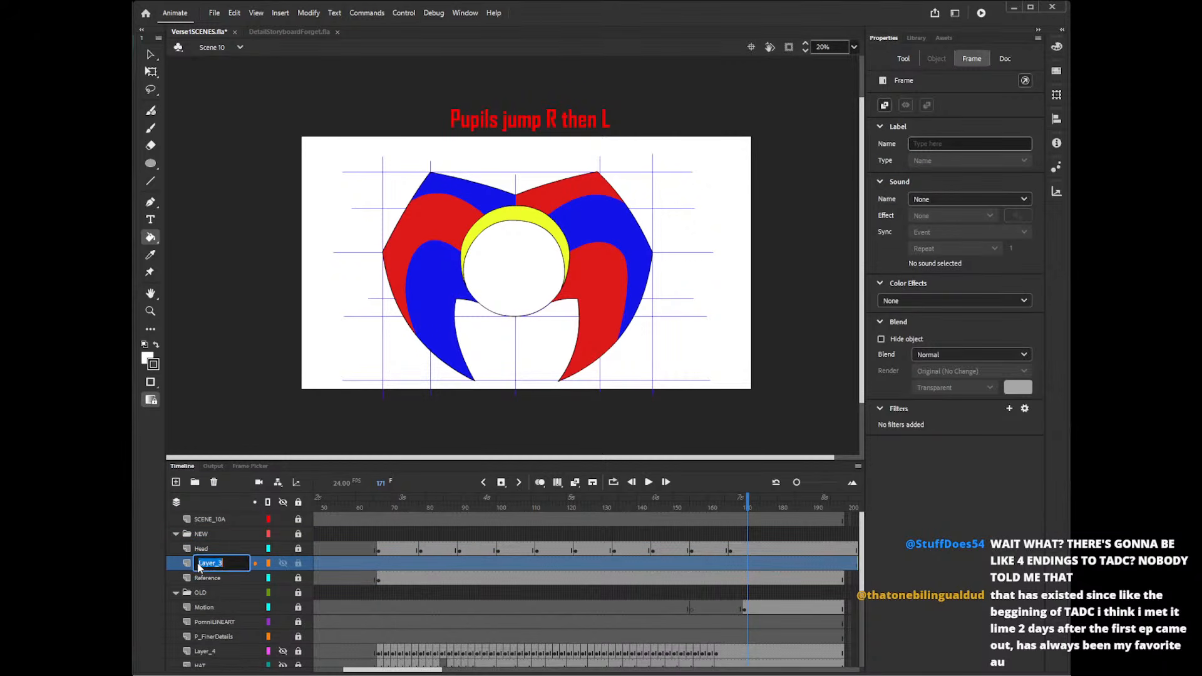
{"action": "type", "text": "B"}
{"action": "key", "text": "Return"}
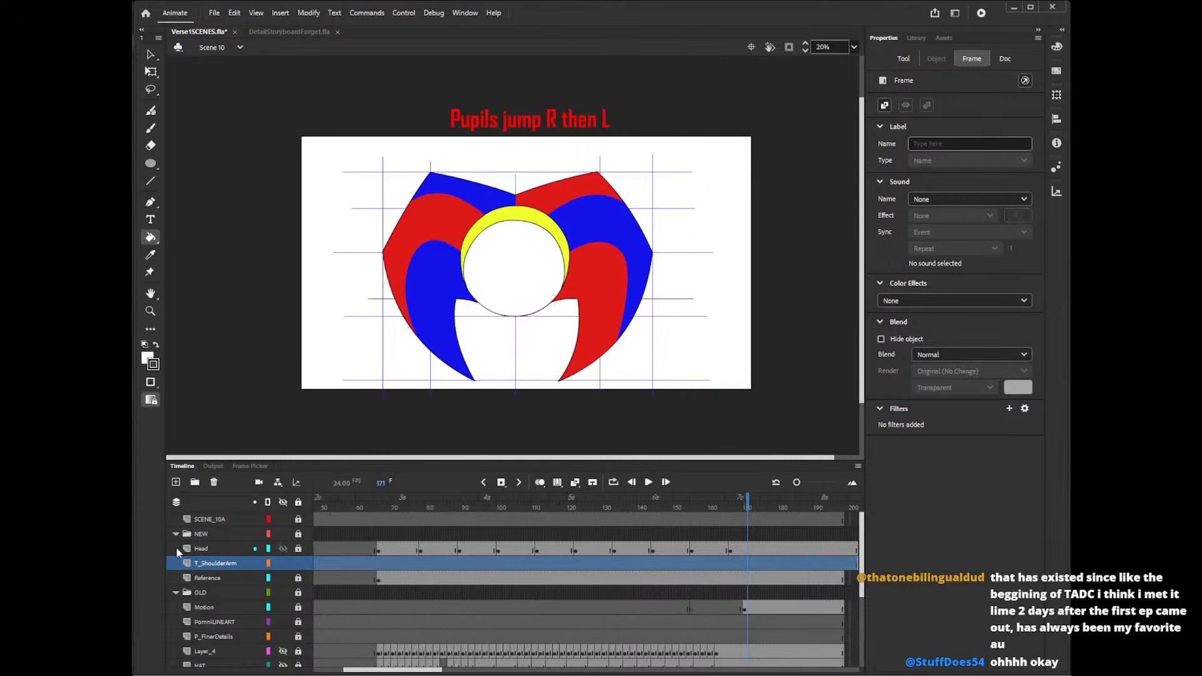
{"action": "left_click_drag", "start_coordinate": [205, 566], "coordinate": [166, 550]}
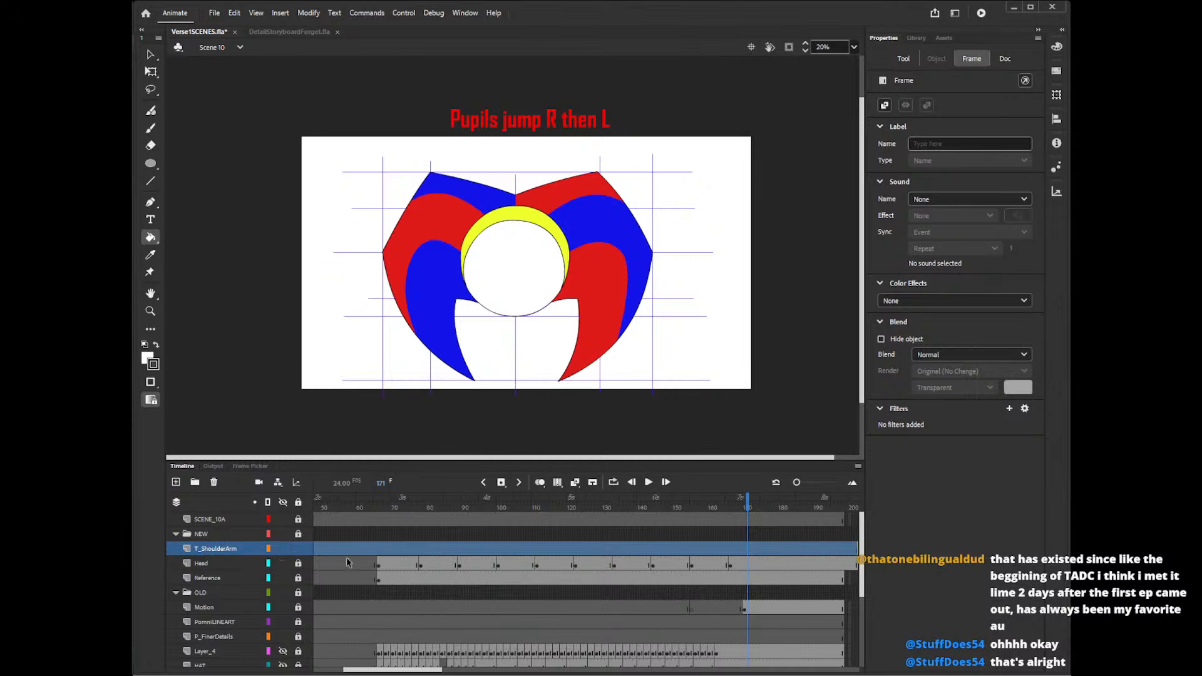
- Go to frame 66 and make the HAT sketch layer in the OLD folder visible
{"action": "left_click", "coordinate": [378, 552]}
{"action": "left_click", "coordinate": [282, 650]}
{"action": "left_click", "coordinate": [282, 650]}
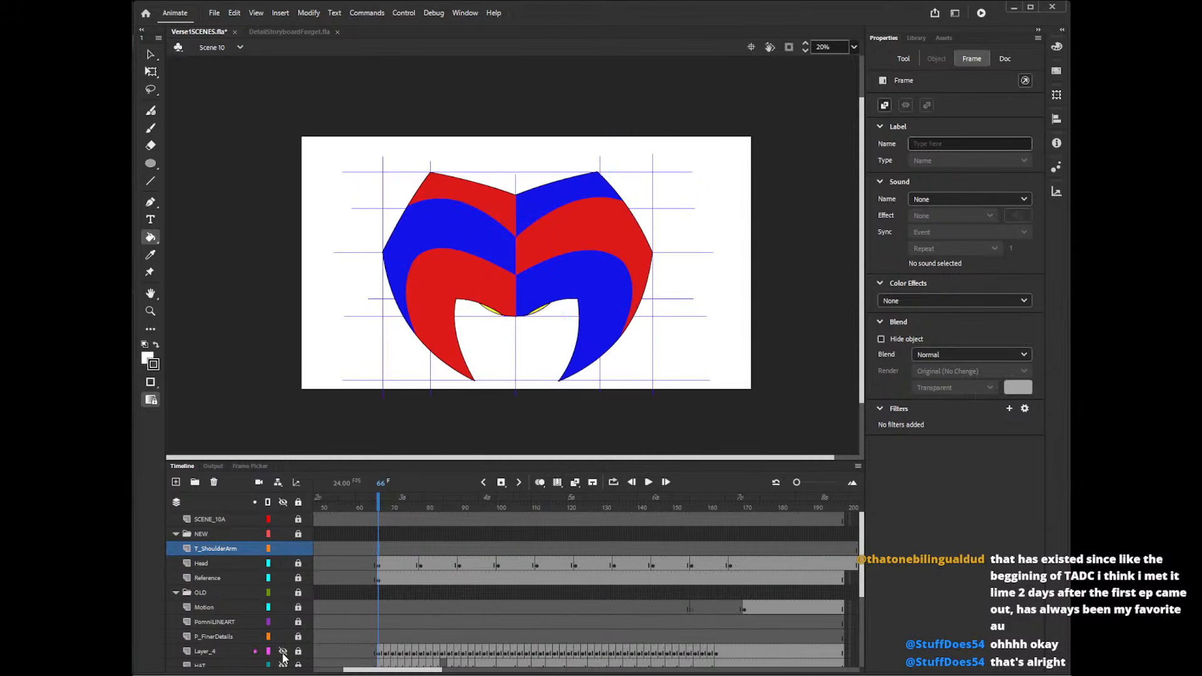
{"action": "scroll", "coordinate": [479, 515], "scroll_direction": "down", "scroll_amount": 2}
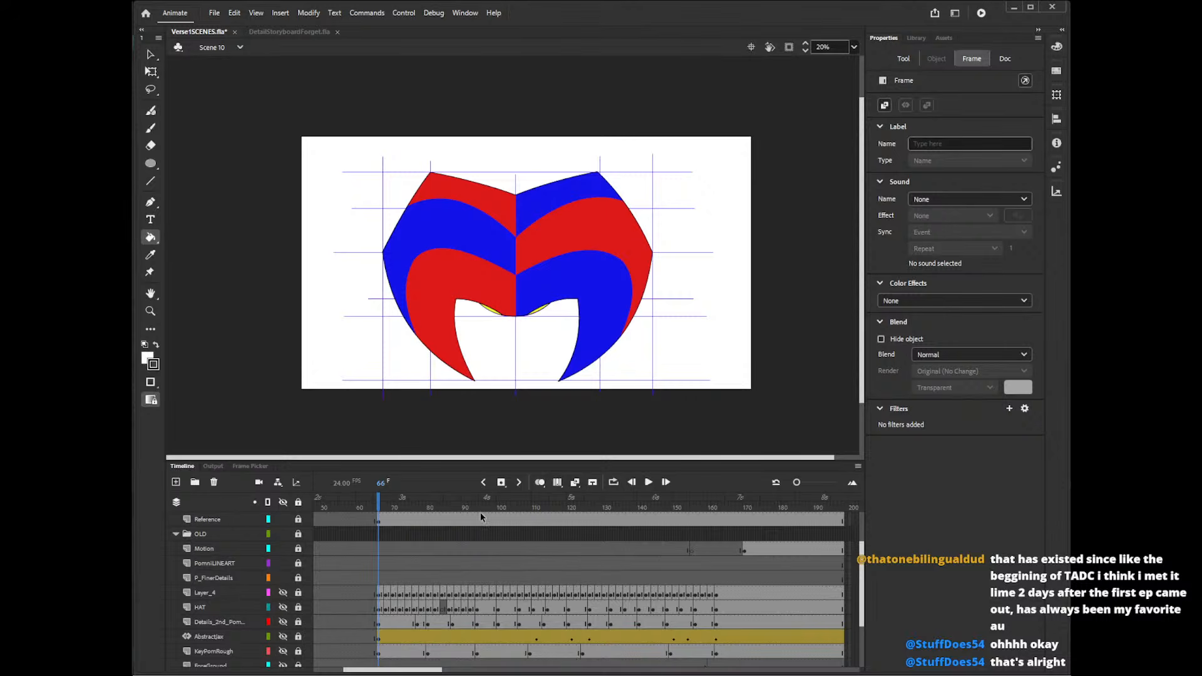
{"action": "left_click", "coordinate": [283, 607]}
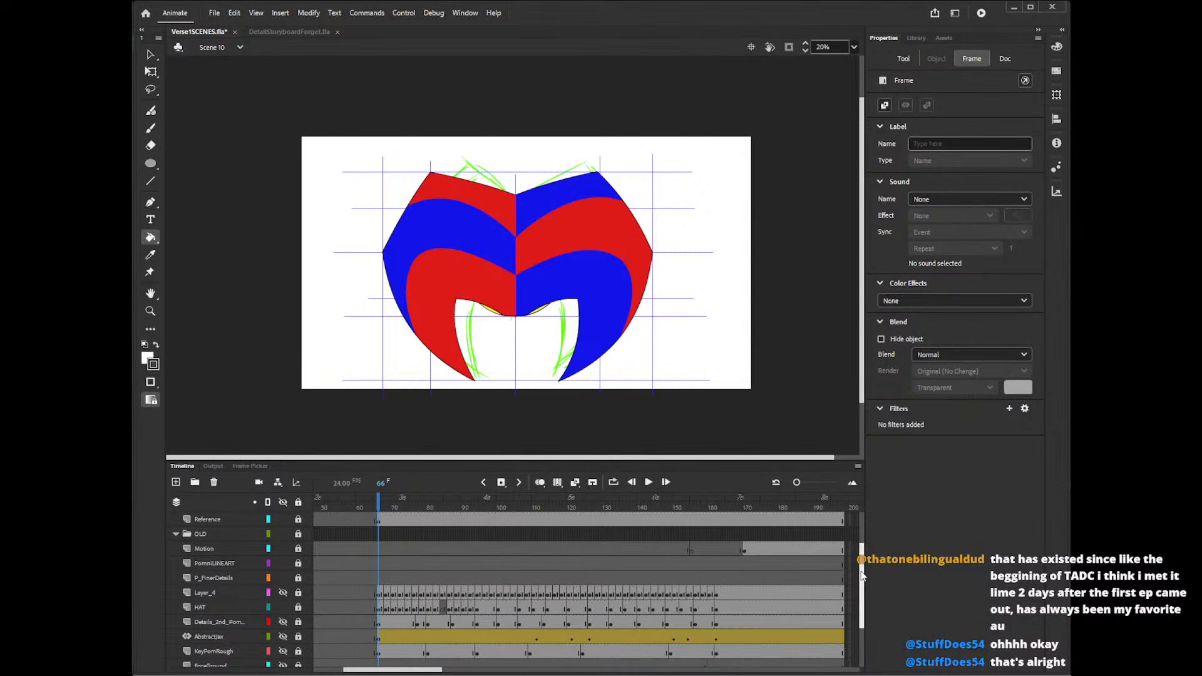
{"action": "scroll", "coordinate": [867, 540], "scroll_direction": "up", "scroll_amount": 2}
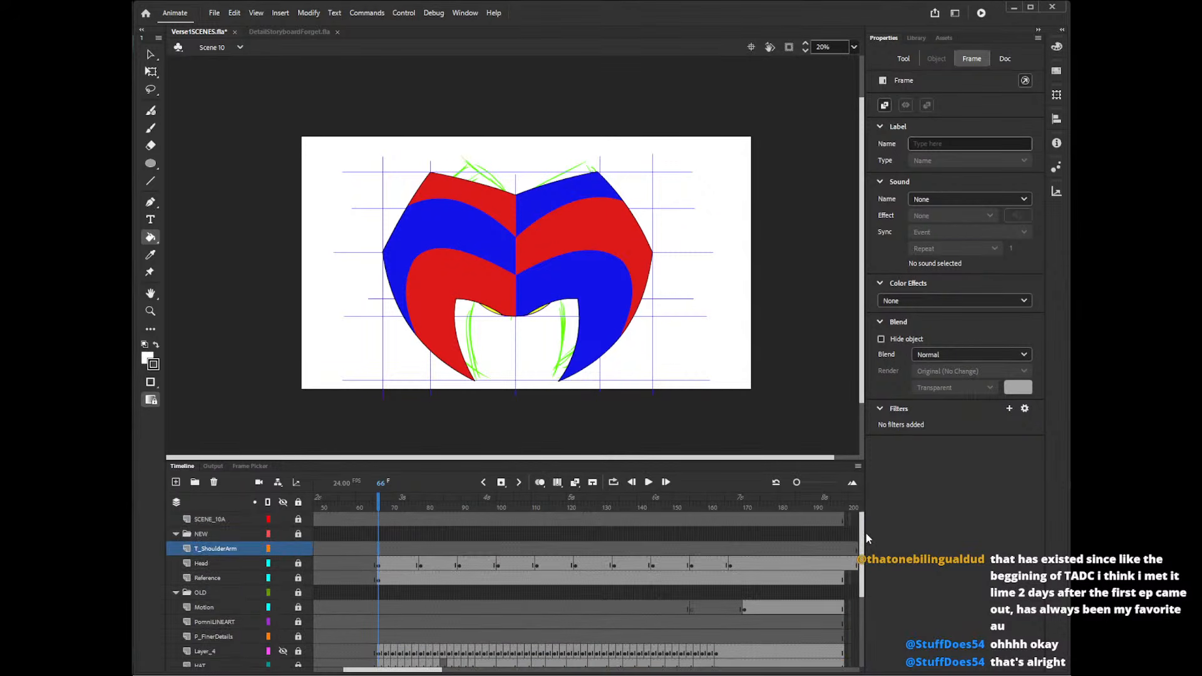
- Display the Head layer as outlines and make the KeyPomRough layer visible
{"action": "left_click", "coordinate": [268, 562]}
{"action": "scroll", "coordinate": [733, 531], "scroll_direction": "down", "scroll_amount": 2}
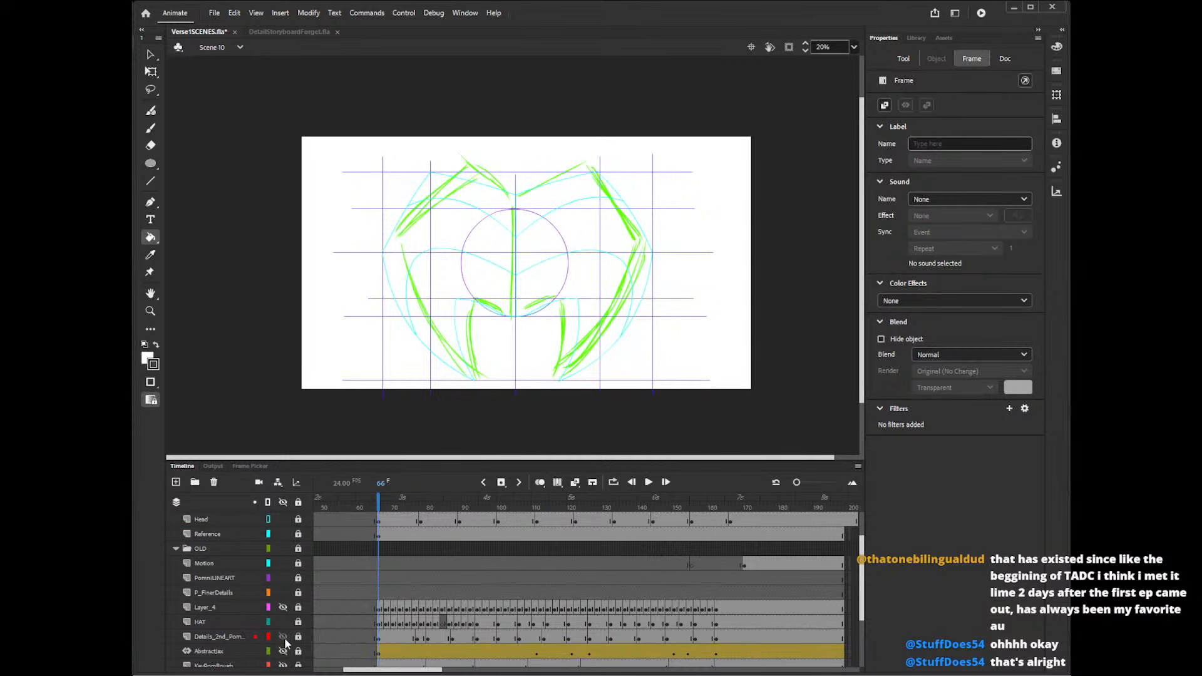
{"action": "left_click", "coordinate": [283, 666]}
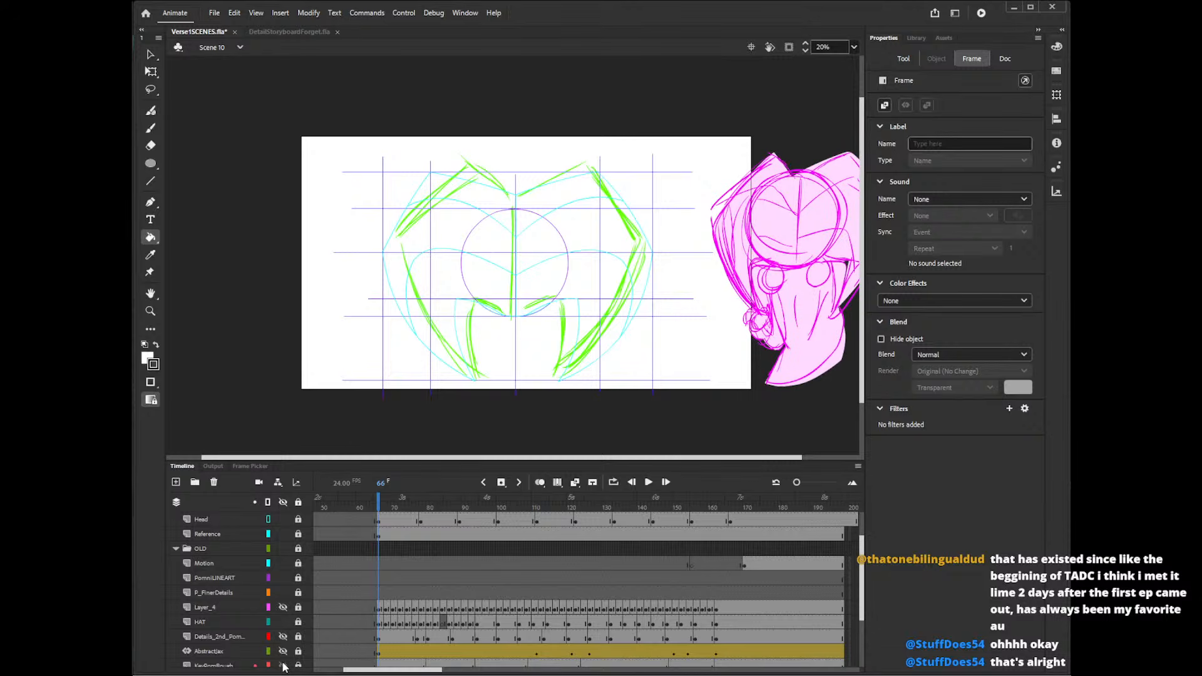
- Check the CARDS layer's visibility and review the rough animation between frames 66 and 116
{"action": "scroll", "coordinate": [859, 542], "scroll_direction": "down", "scroll_amount": 3}
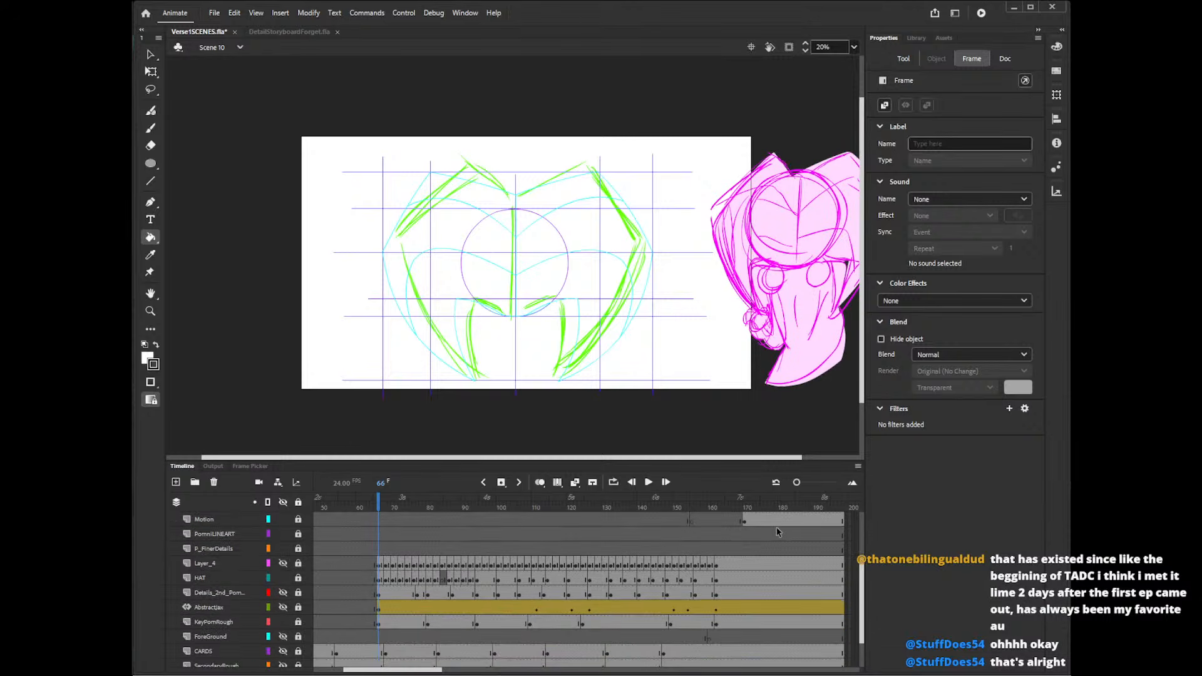
{"action": "left_click", "coordinate": [283, 651]}
{"action": "left_click", "coordinate": [282, 651]}
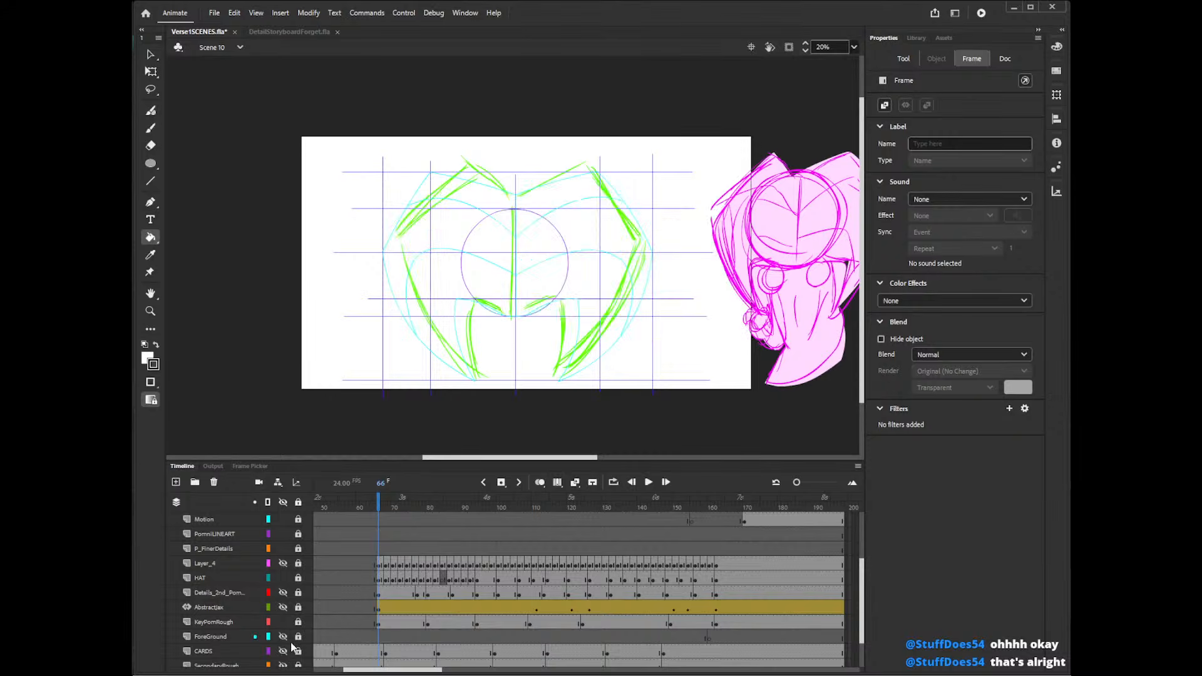
{"action": "left_click_drag", "start_coordinate": [407, 509], "coordinate": [553, 505]}
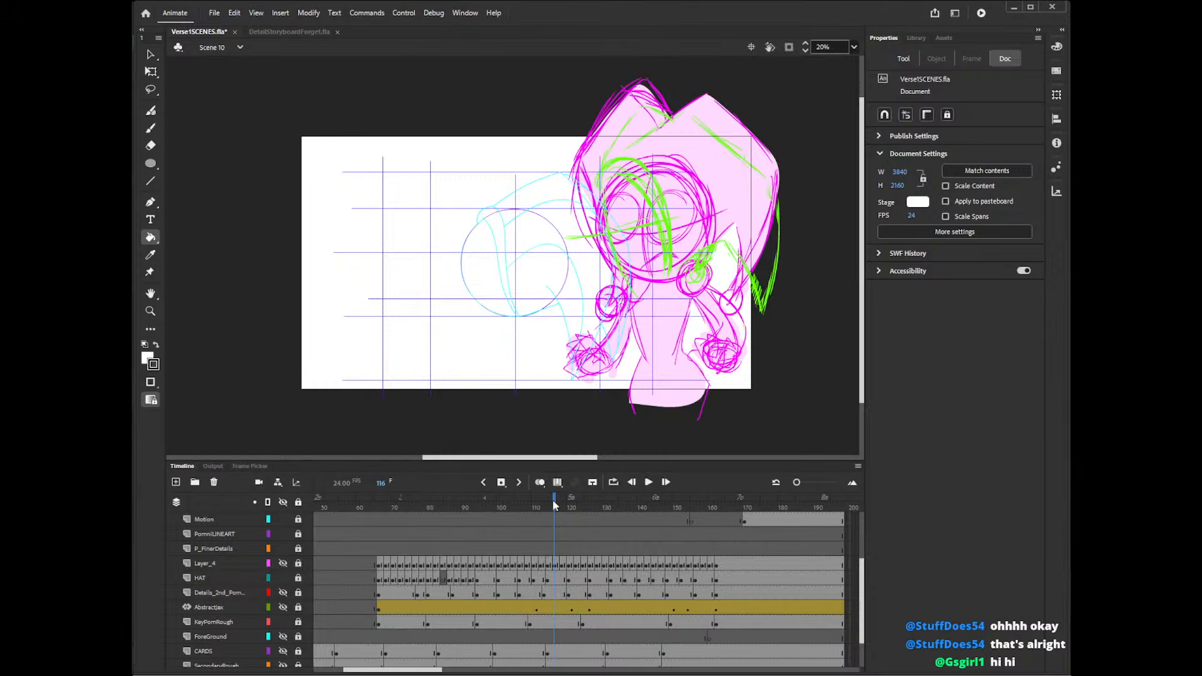
{"action": "mouse_move", "coordinate": [532, 504]}
{"action": "left_mouse_down"}
{"action": "mouse_move", "coordinate": [424, 505]}
{"action": "mouse_move", "coordinate": [509, 530]}
{"action": "mouse_move", "coordinate": [376, 551]}
{"action": "left_mouse_up"}
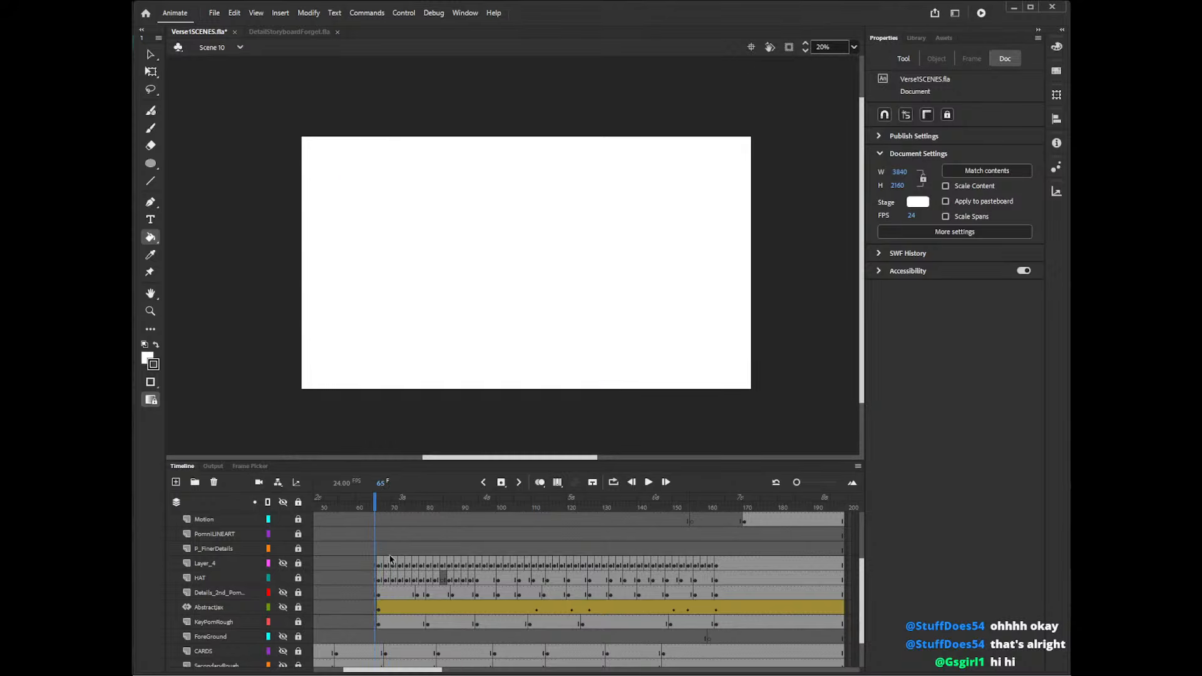
- Return to frame 66, add a layer above Reference and name it Body
{"action": "scroll", "coordinate": [389, 651], "scroll_direction": "up", "scroll_amount": 3}
{"action": "left_click", "coordinate": [379, 554]}
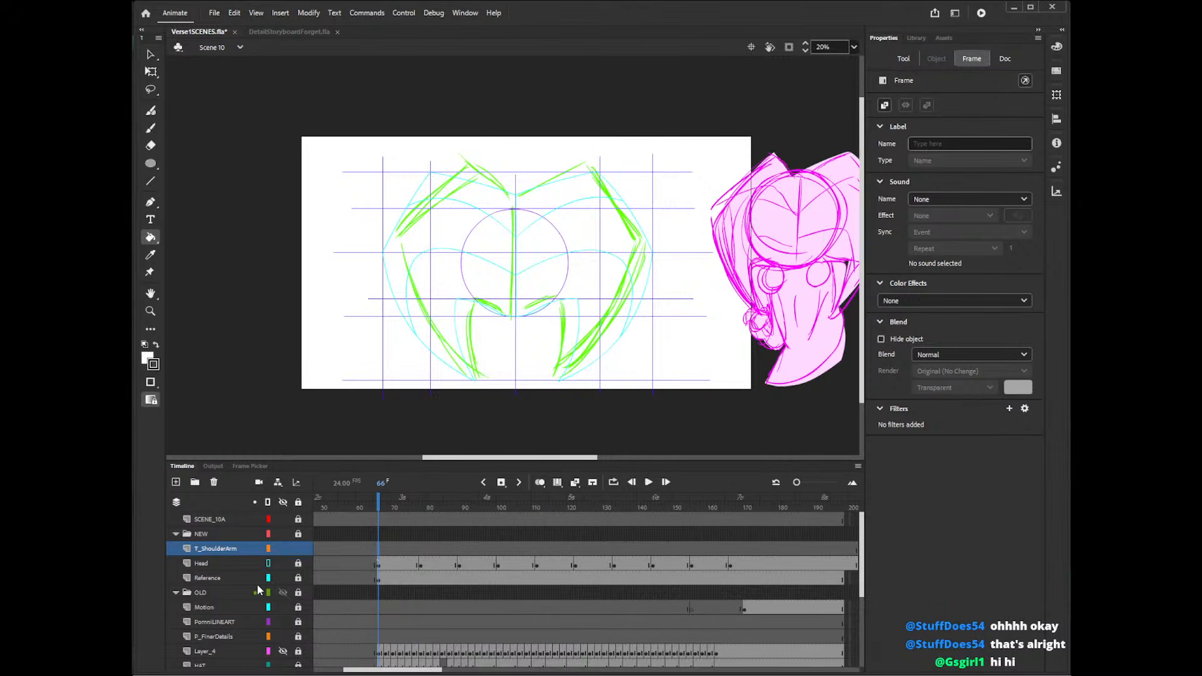
{"action": "left_click", "coordinate": [208, 579]}
{"action": "left_click", "coordinate": [176, 482]}
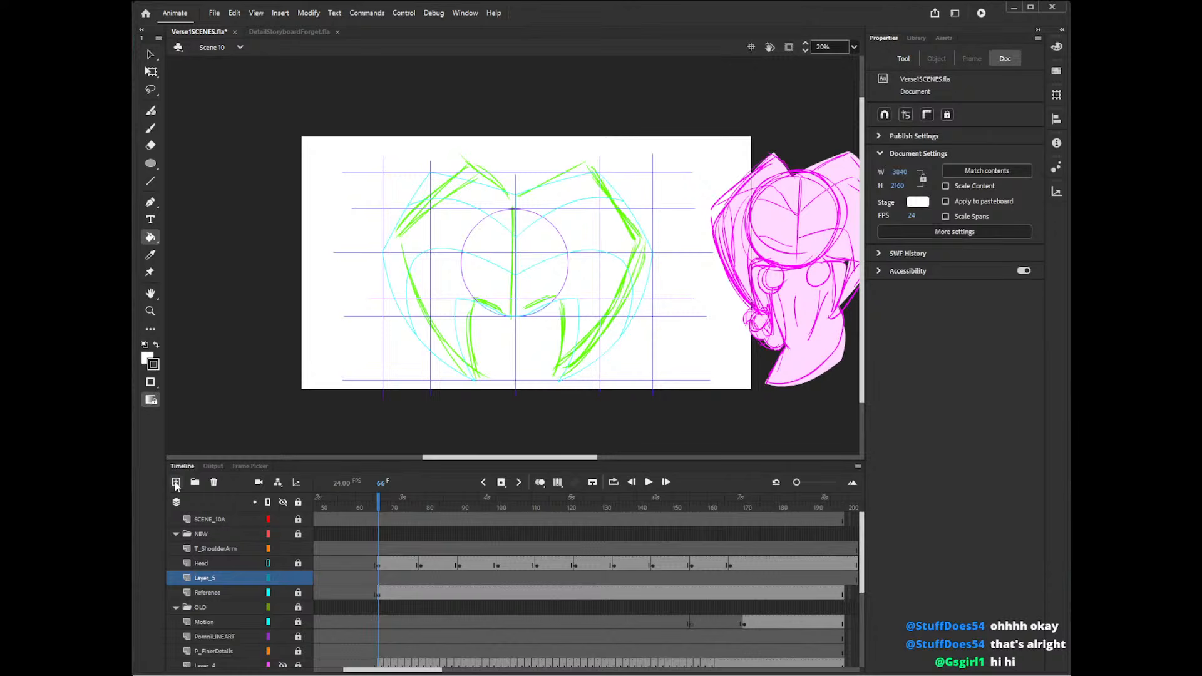
{"action": "double_click", "coordinate": [210, 577]}
{"action": "type", "text": "Body"}
{"action": "key", "text": "Return"}
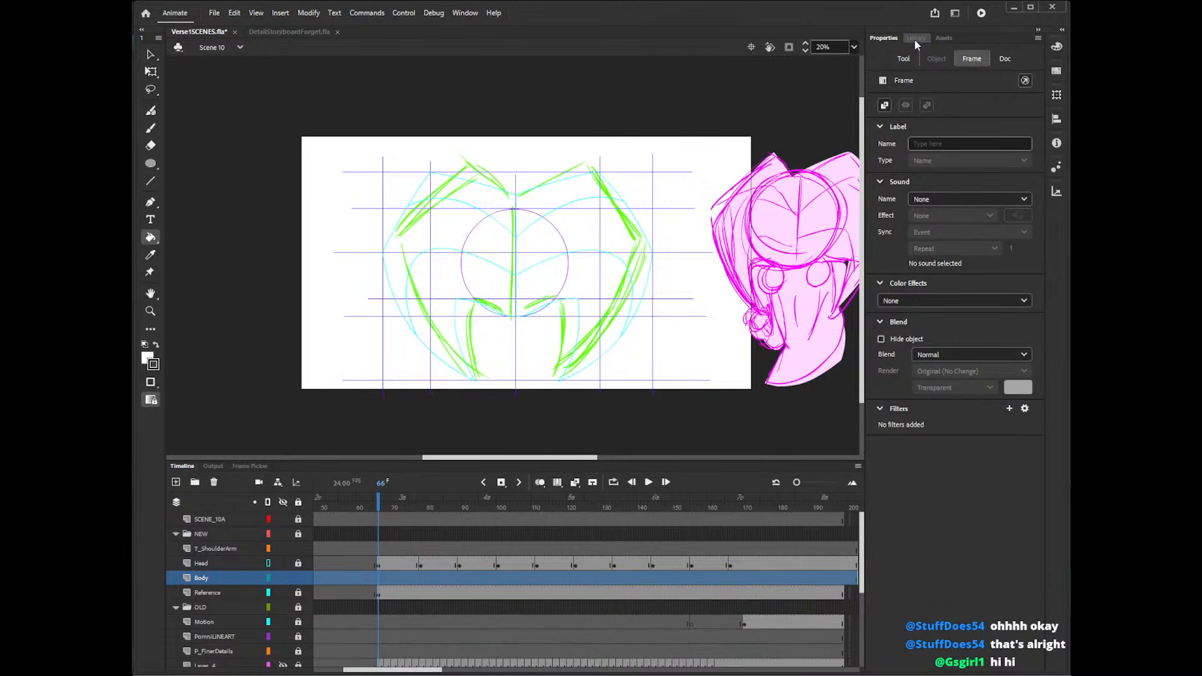
- Place the POMNI library symbol on the Body layer, in the pasteboard area beside the stage
{"action": "left_click", "coordinate": [915, 38]}
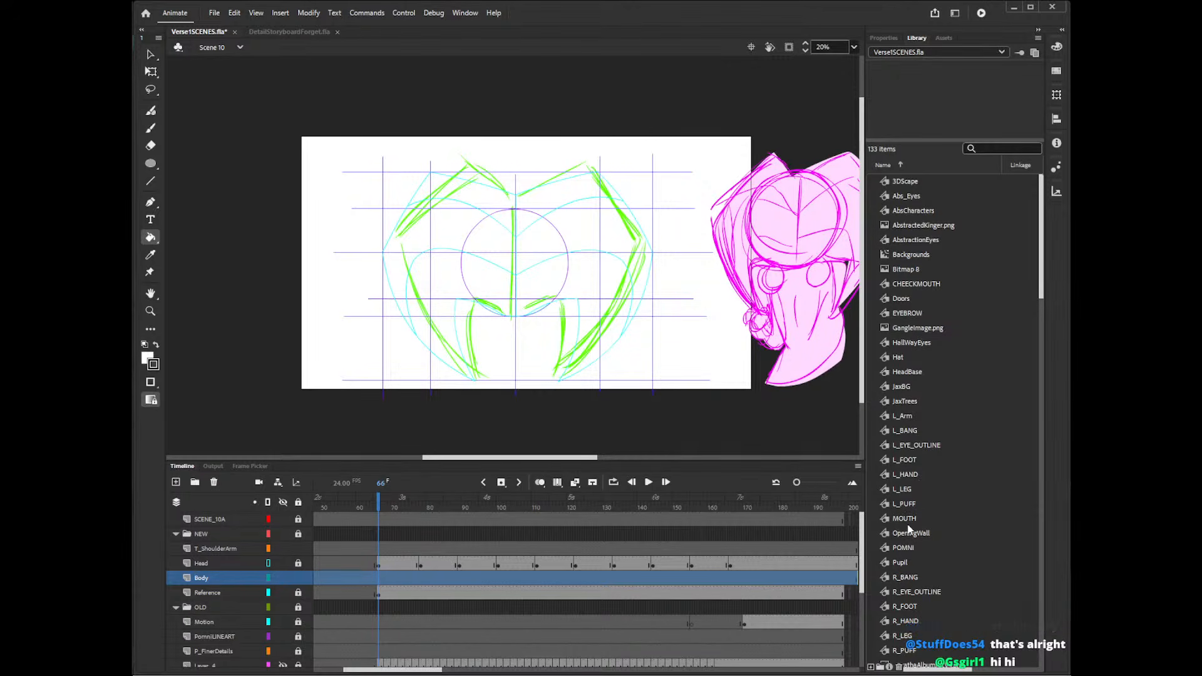
{"action": "left_click", "coordinate": [910, 550]}
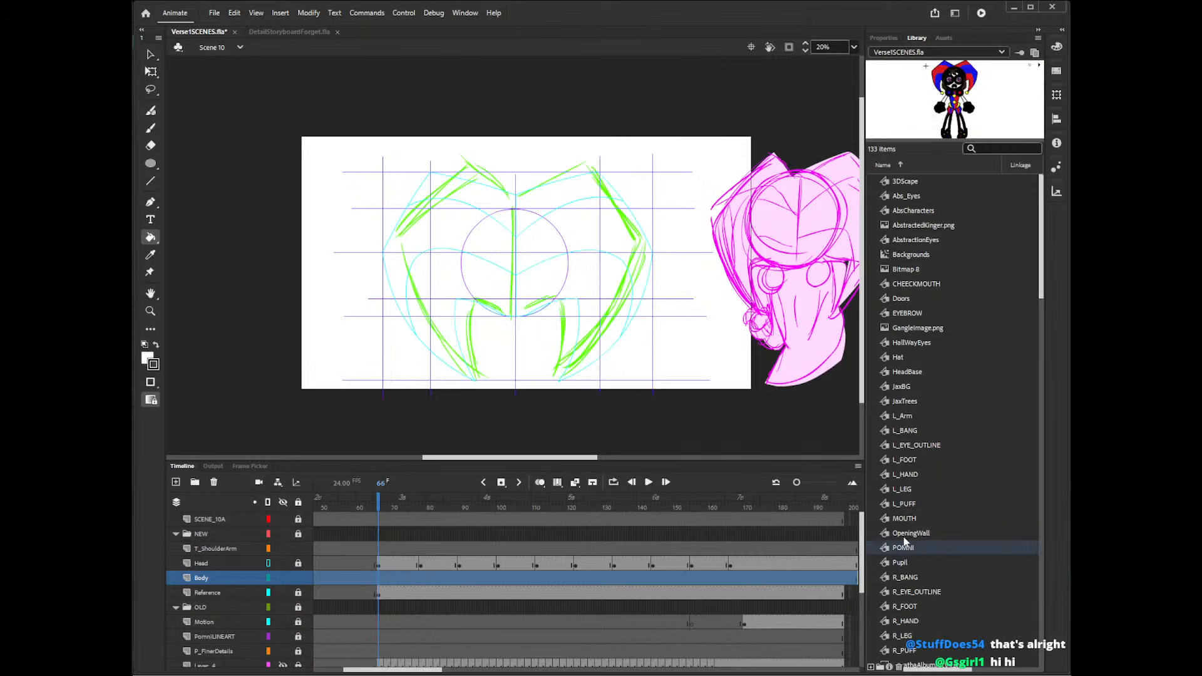
{"action": "scroll", "coordinate": [943, 500], "scroll_direction": "down", "scroll_amount": 4}
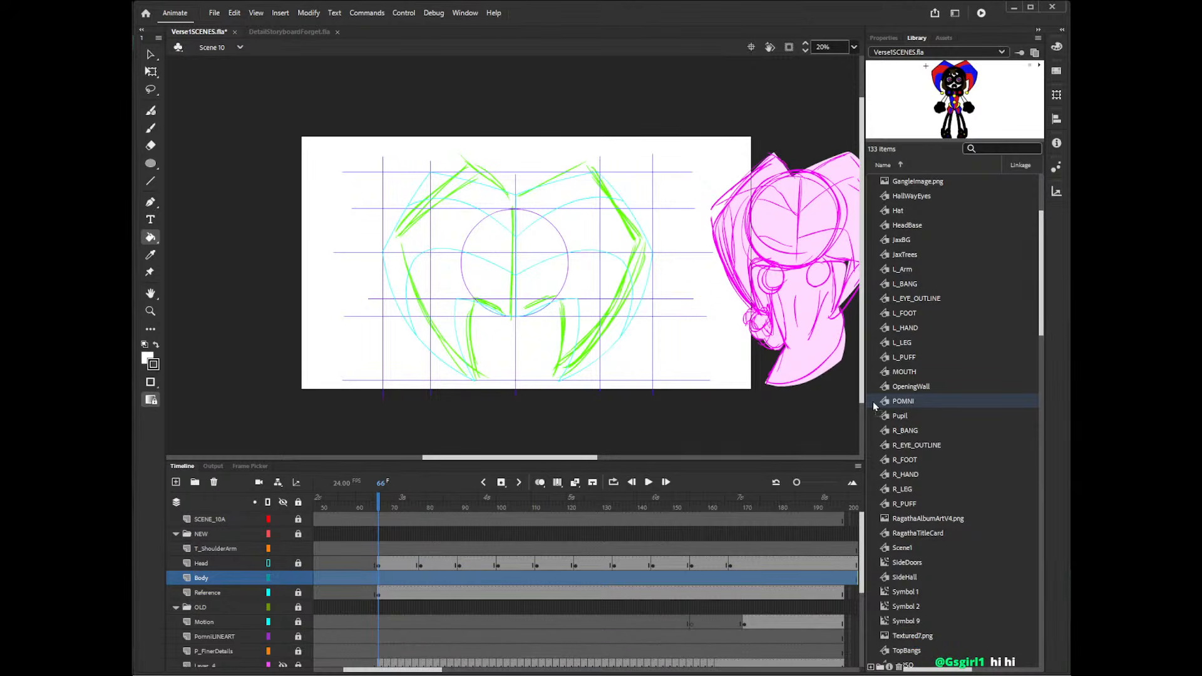
{"action": "left_click_drag", "start_coordinate": [216, 302], "coordinate": [217, 302]}
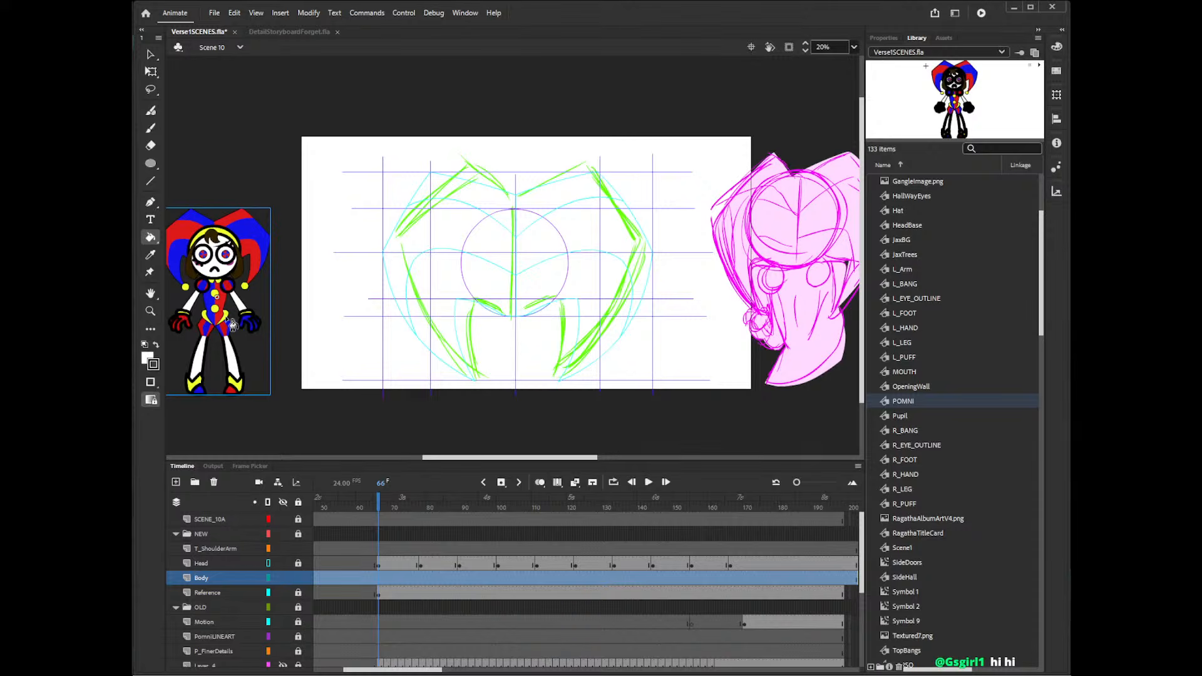
{"action": "key", "text": "v"}
{"action": "mouse_move", "coordinate": [231, 324]}
{"action": "left_mouse_down"}
{"action": "mouse_move", "coordinate": [246, 235]}
{"action": "mouse_move", "coordinate": [255, 249]}
{"action": "mouse_move", "coordinate": [242, 256]}
{"action": "left_mouse_up"}
- Open the placed POMNI symbol for editing, go to its first frame and unlock the TORSO layer
{"action": "double_click", "coordinate": [243, 260]}
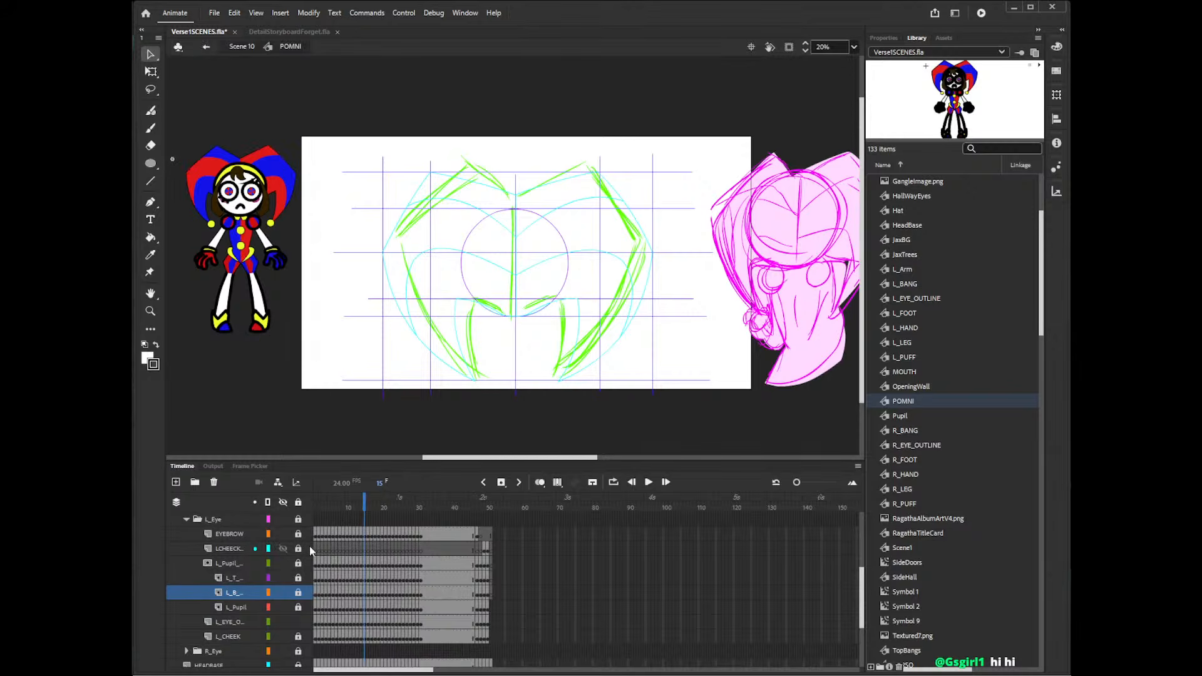
{"action": "left_click_drag", "start_coordinate": [357, 513], "coordinate": [314, 512]}
{"action": "scroll", "coordinate": [332, 590], "scroll_direction": "down", "scroll_amount": 3}
{"action": "scroll", "coordinate": [331, 590], "scroll_direction": "up", "scroll_amount": 3}
{"action": "scroll", "coordinate": [331, 590], "scroll_direction": "down", "scroll_amount": 3}
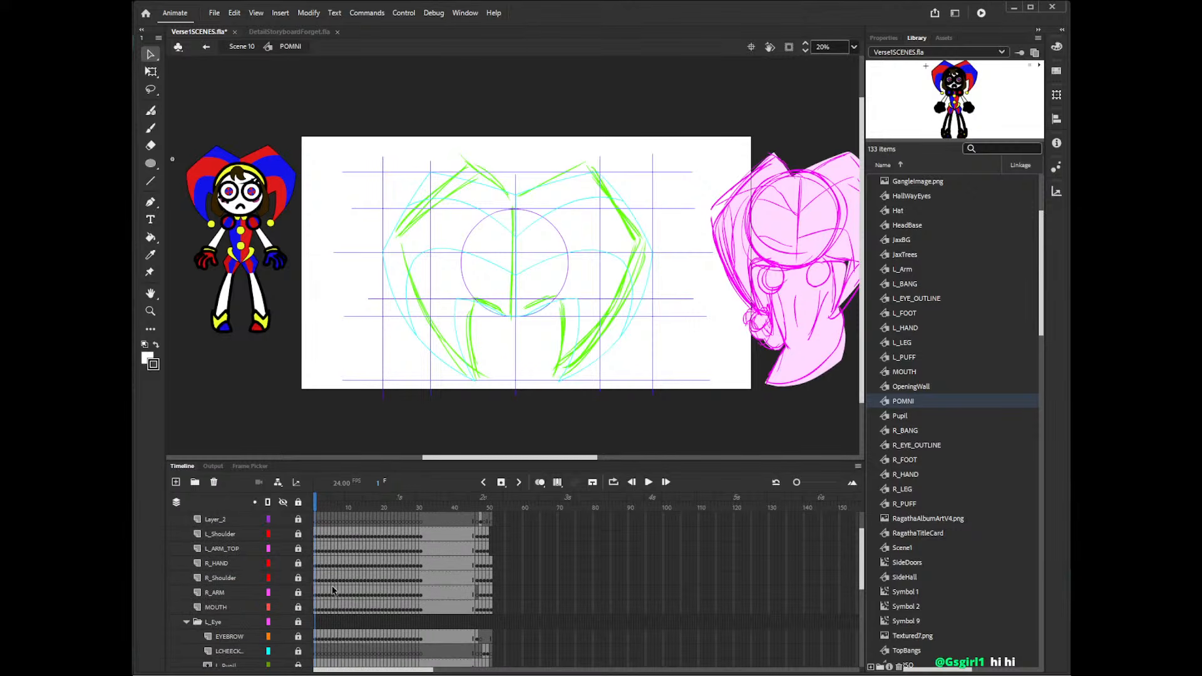
{"action": "scroll", "coordinate": [331, 590], "scroll_direction": "up", "scroll_amount": 3}
{"action": "scroll", "coordinate": [286, 606], "scroll_direction": "up", "scroll_amount": 3}
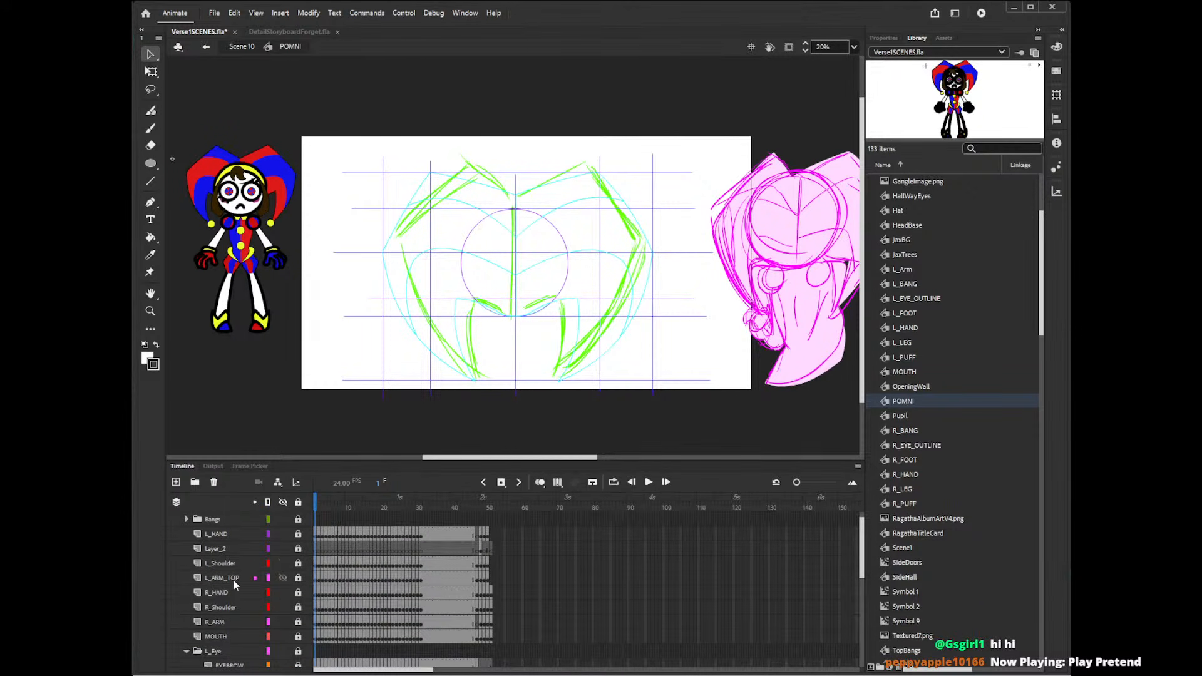
{"action": "scroll", "coordinate": [237, 597], "scroll_direction": "down", "scroll_amount": 5}
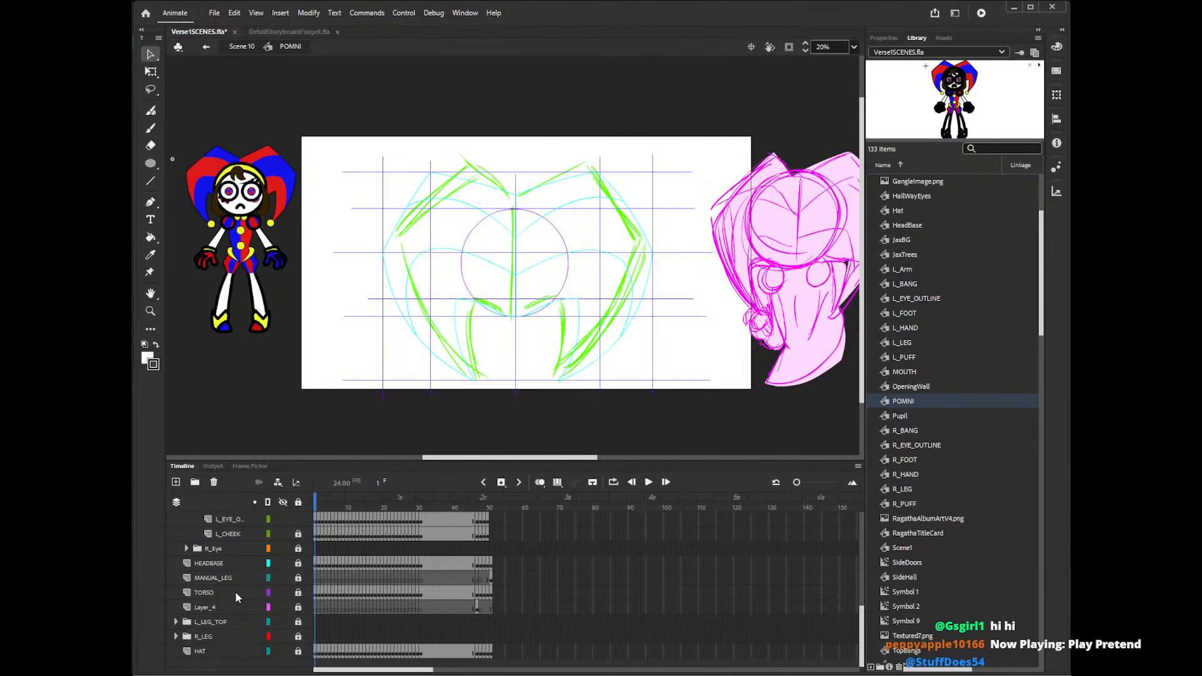
{"action": "left_click", "coordinate": [224, 594]}
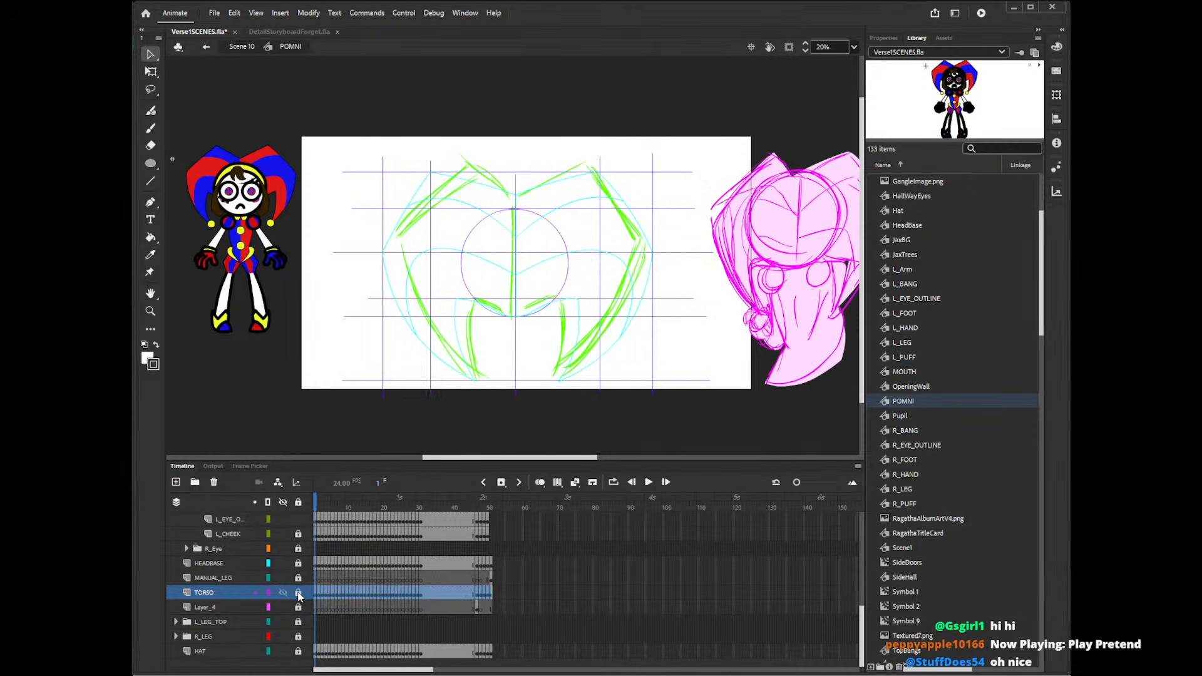
{"action": "left_click", "coordinate": [318, 594]}
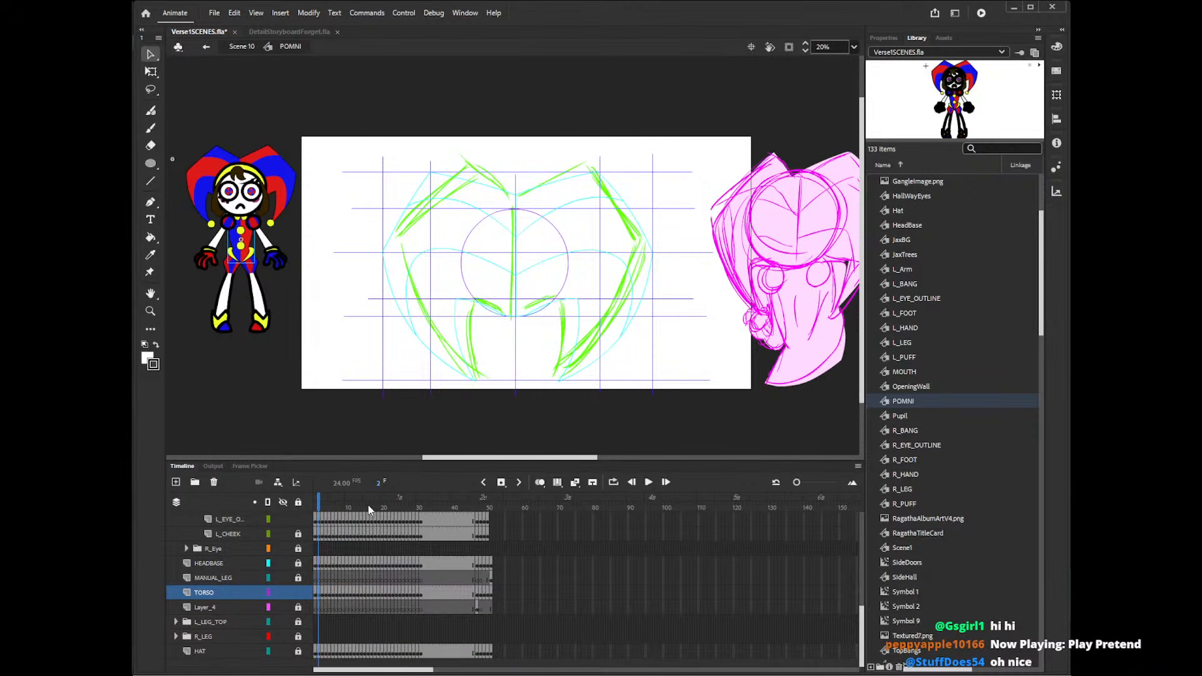
{"action": "left_click_drag", "start_coordinate": [369, 508], "coordinate": [306, 575]}
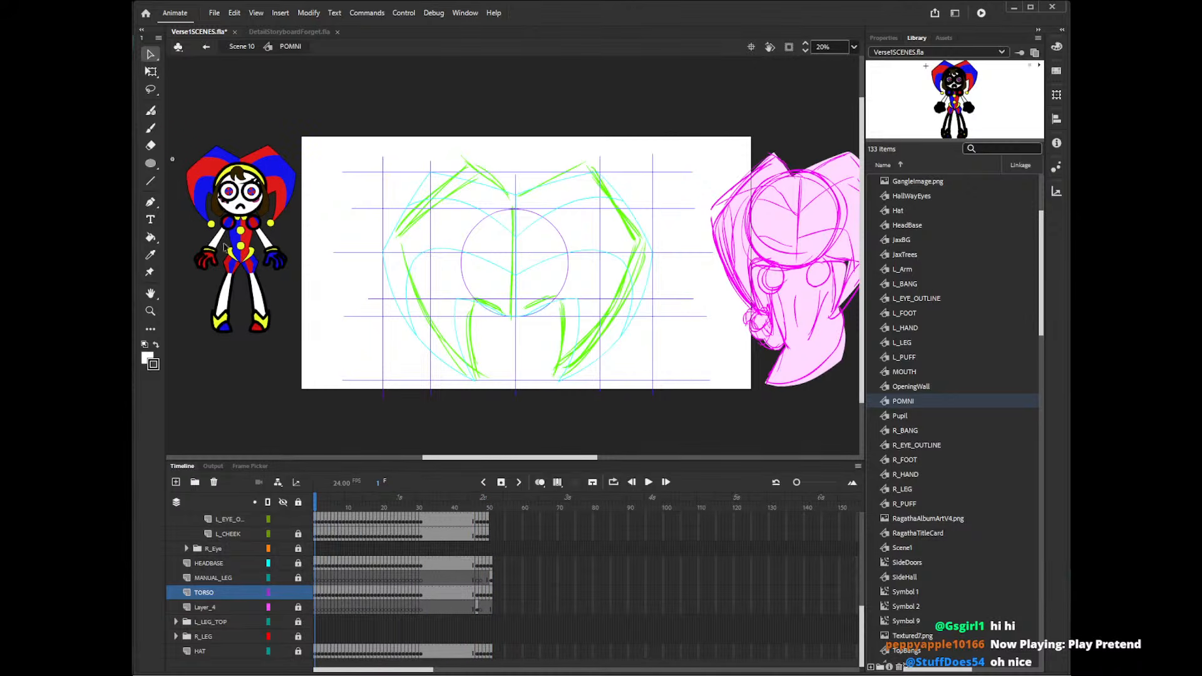
- Check the torso symbol's first frames, copy the torso from the POMNI symbol and return to Scene 10
{"action": "left_click", "coordinate": [243, 253]}
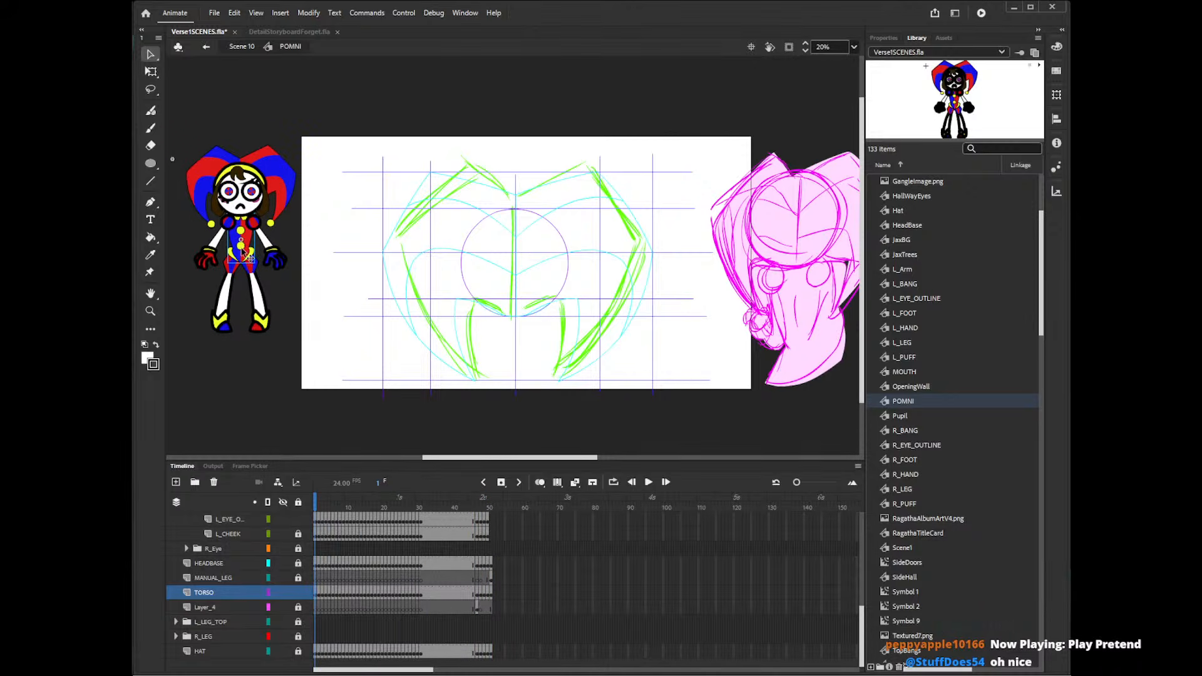
{"action": "double_click", "coordinate": [246, 255]}
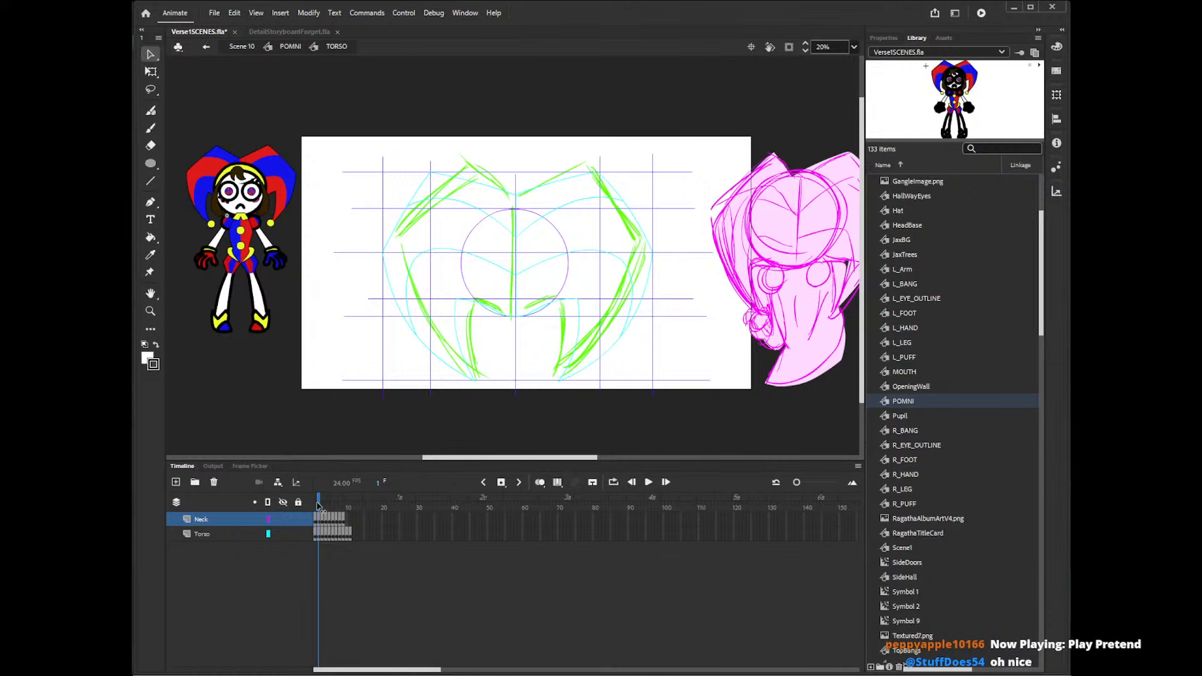
{"action": "mouse_move", "coordinate": [318, 505]}
{"action": "left_mouse_down"}
{"action": "mouse_move", "coordinate": [353, 505]}
{"action": "mouse_move", "coordinate": [315, 506]}
{"action": "left_mouse_up"}
{"action": "double_click", "coordinate": [343, 398]}
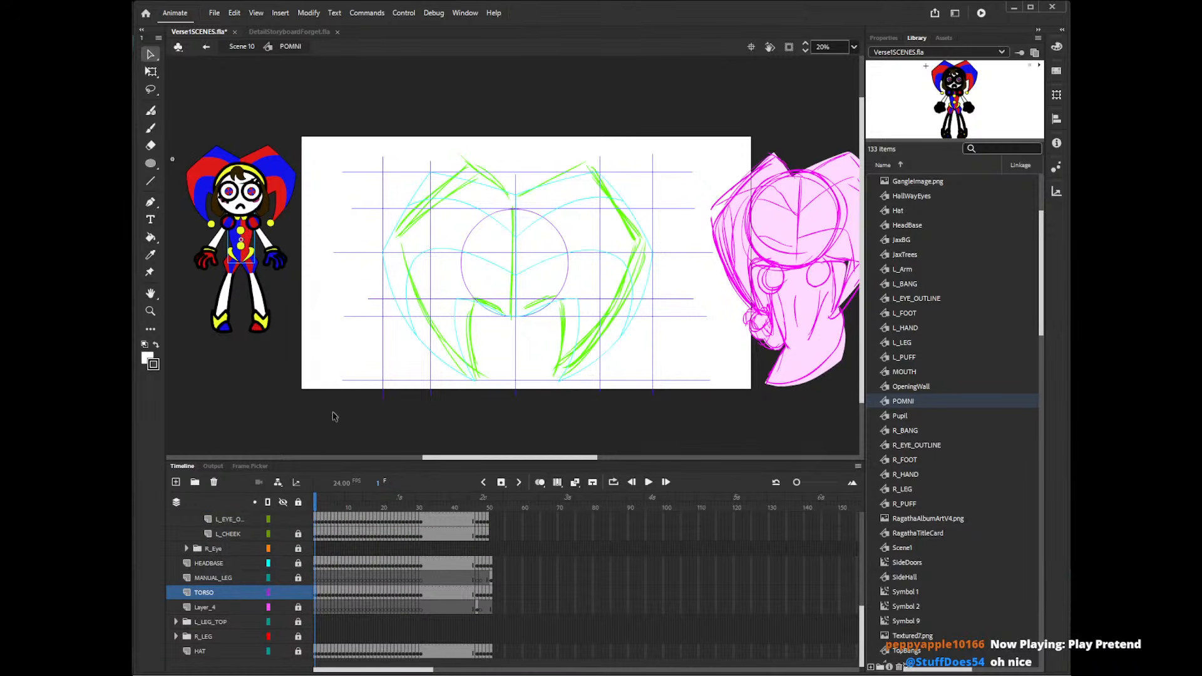
{"action": "double_click", "coordinate": [328, 411]}
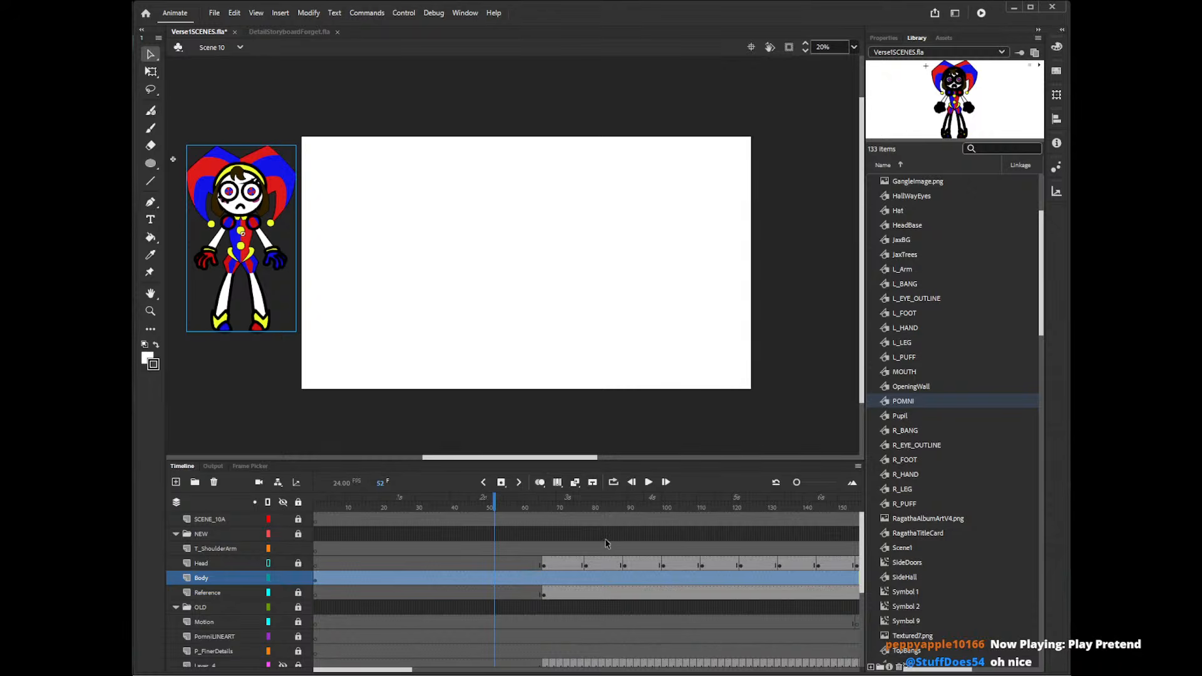
- Insert a keyframe on the Body layer at frame 66
{"action": "left_click", "coordinate": [543, 579]}
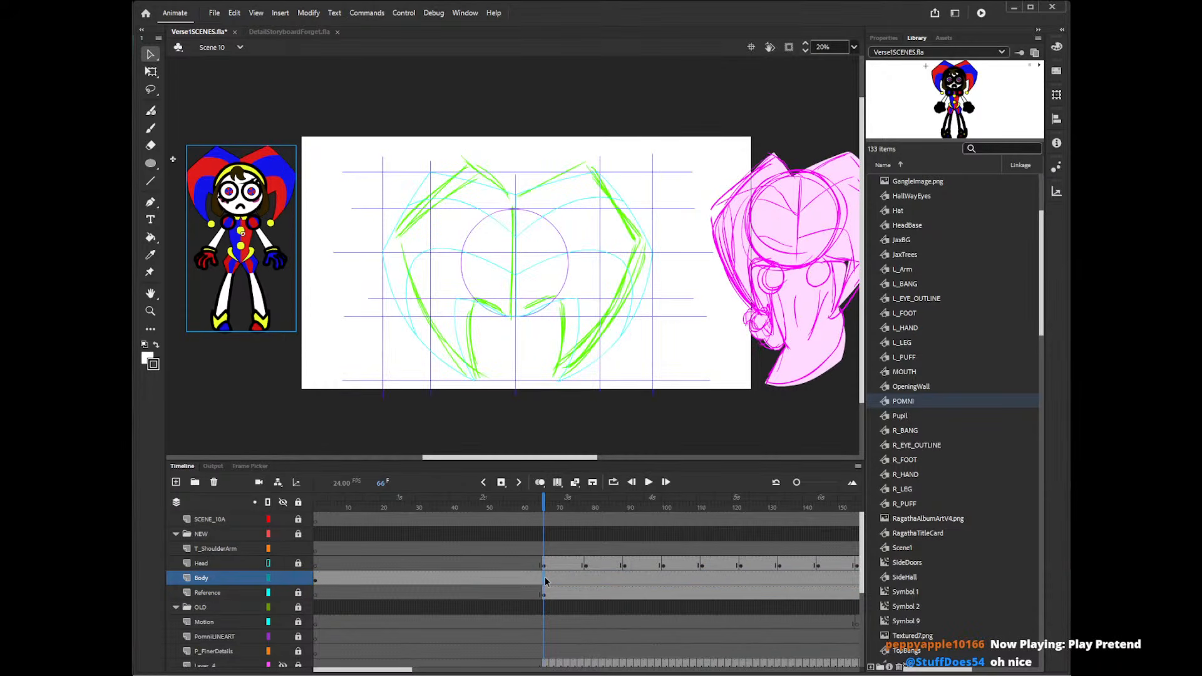
{"action": "right_click", "coordinate": [576, 458]}
{"action": "left_click_drag", "start_coordinate": [582, 458], "coordinate": [590, 458]}
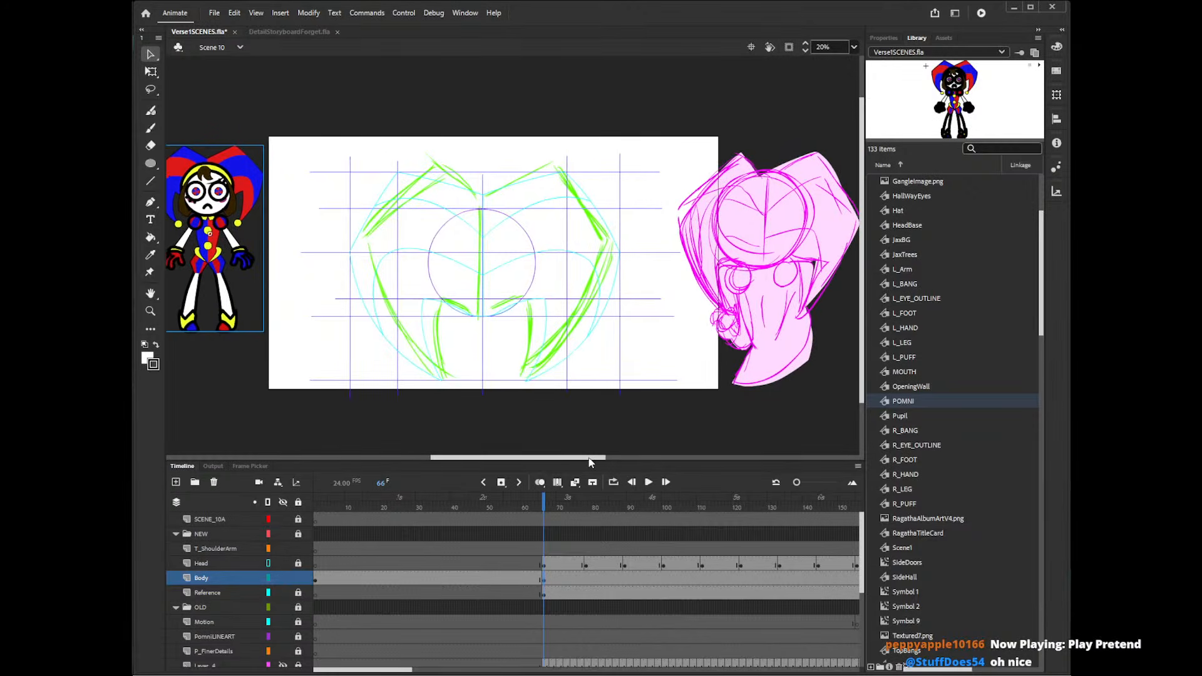
- Place the torso symbol on the Body layer at frame 66, enlarging and positioning it below the head's centre
{"action": "left_click", "coordinate": [588, 441]}
{"action": "left_click_drag", "start_coordinate": [519, 274], "coordinate": [556, 279]}
{"action": "key", "text": "q"}
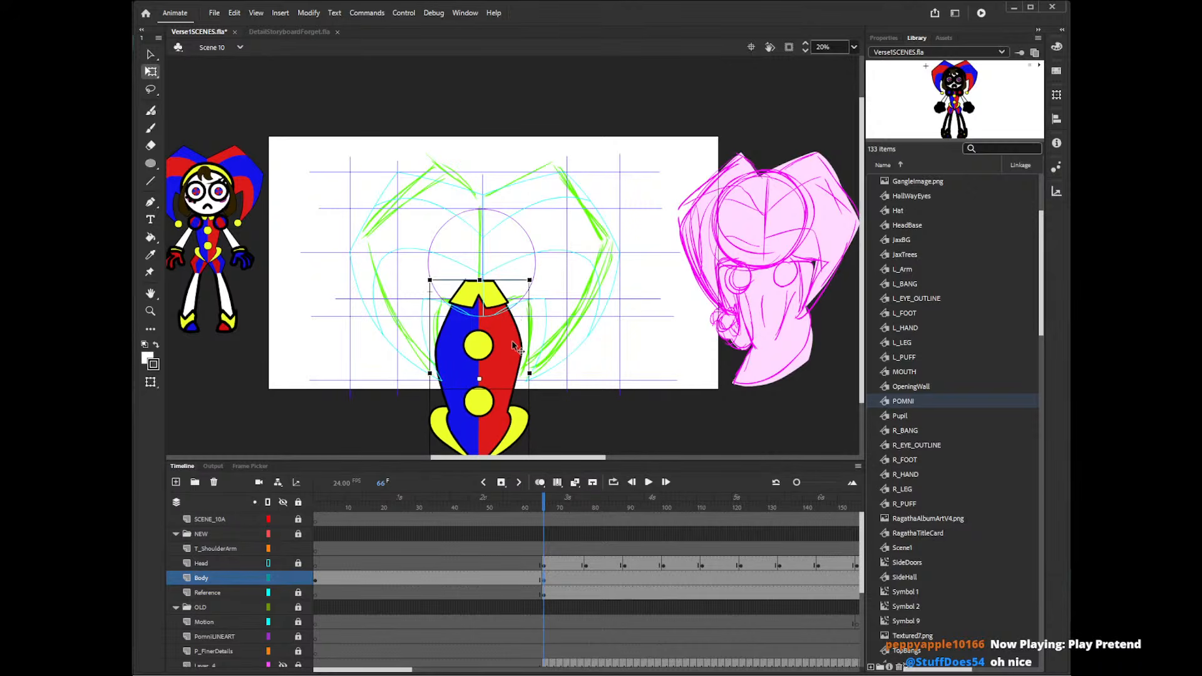
{"action": "left_click_drag", "start_coordinate": [517, 348], "coordinate": [523, 336]}
{"action": "left_click_drag", "start_coordinate": [538, 268], "coordinate": [541, 263]}
{"action": "left_click_drag", "start_coordinate": [522, 332], "coordinate": [515, 346]}
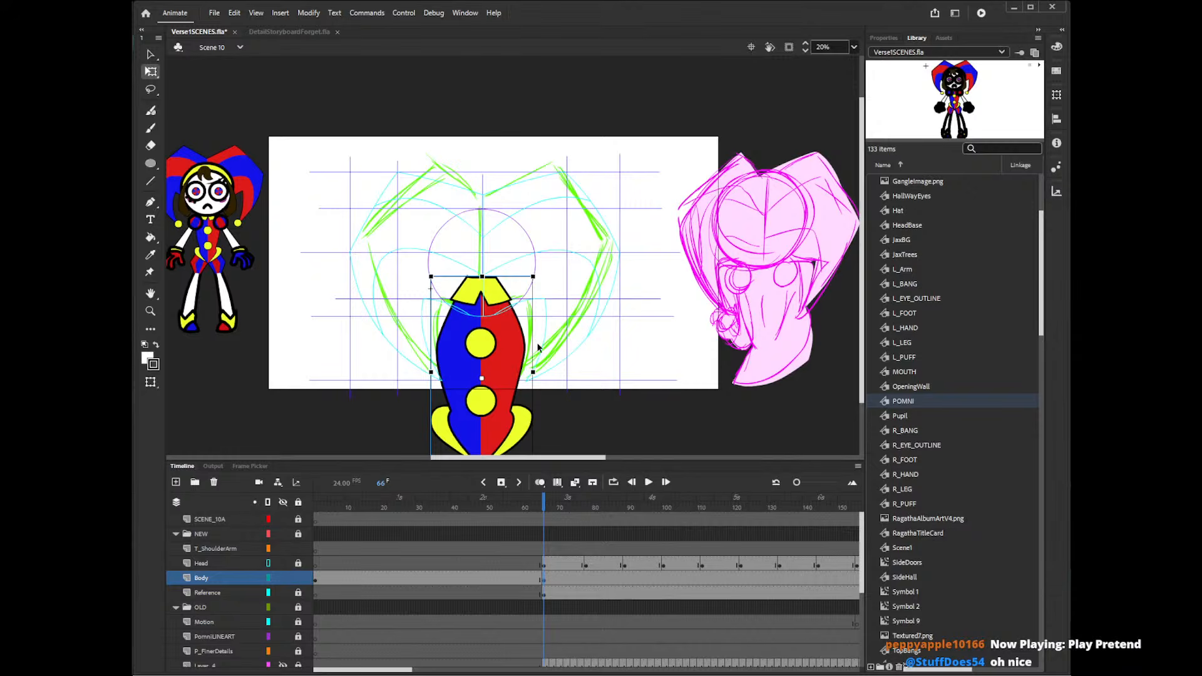
{"action": "left_click", "coordinate": [537, 349]}
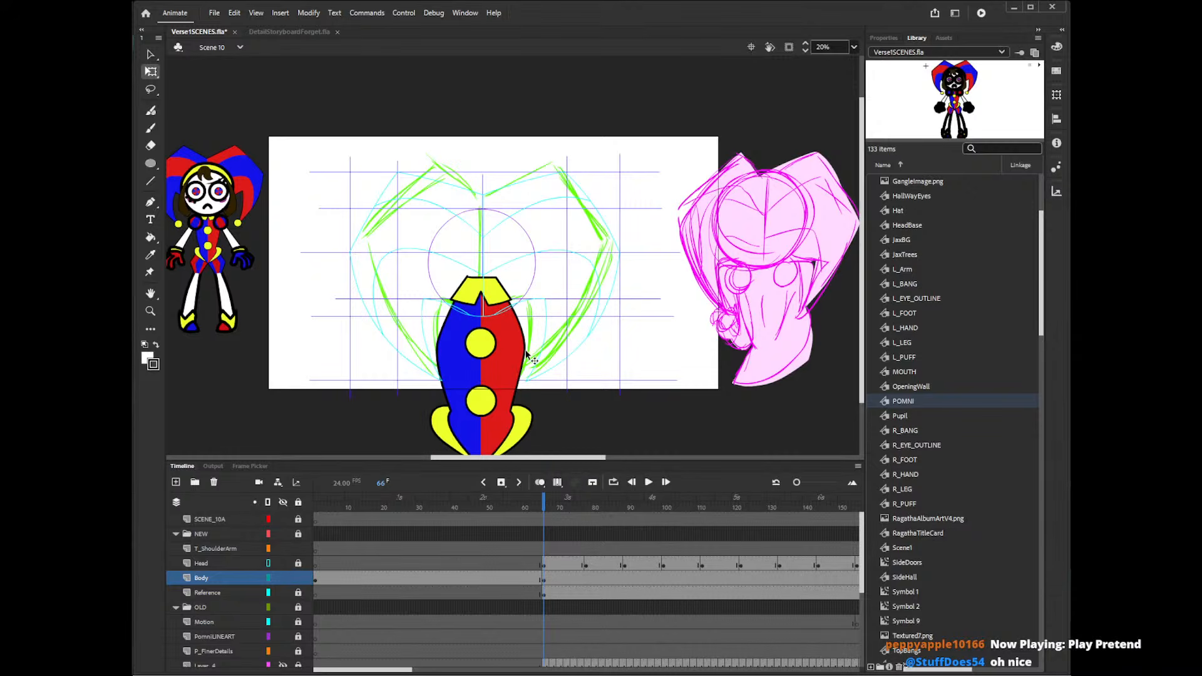
{"action": "double_click", "coordinate": [525, 354]}
{"action": "left_click", "coordinate": [526, 355]}
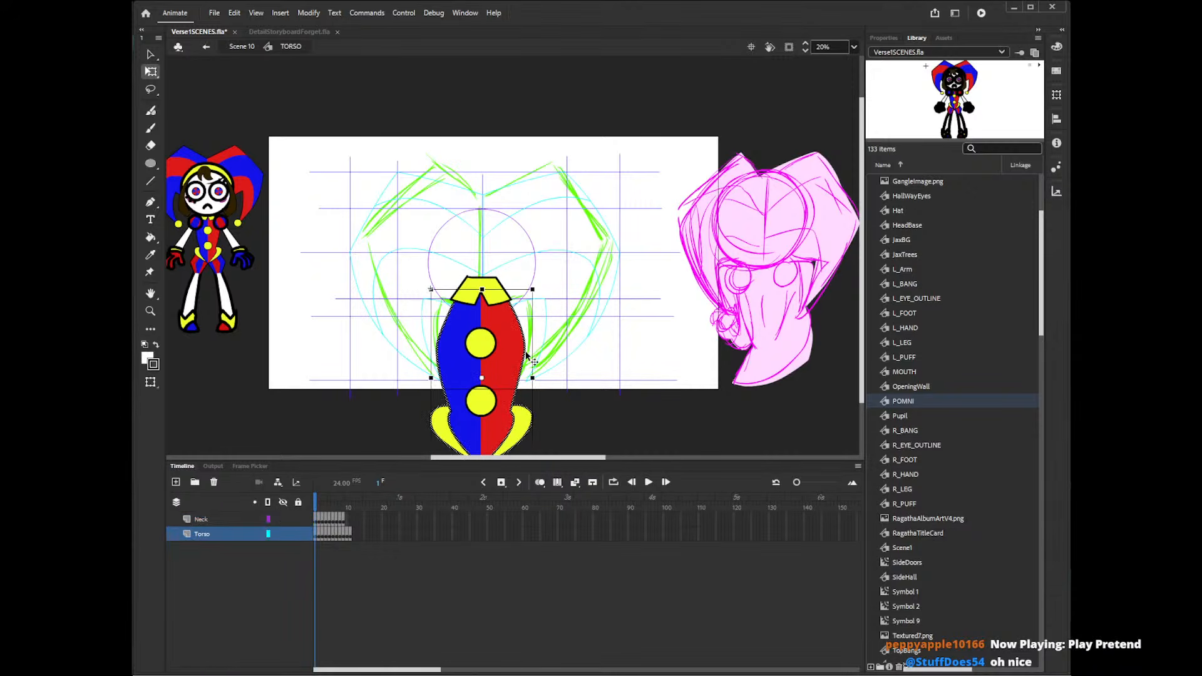
{"action": "left_click", "coordinate": [555, 350]}
{"action": "double_click", "coordinate": [319, 432]}
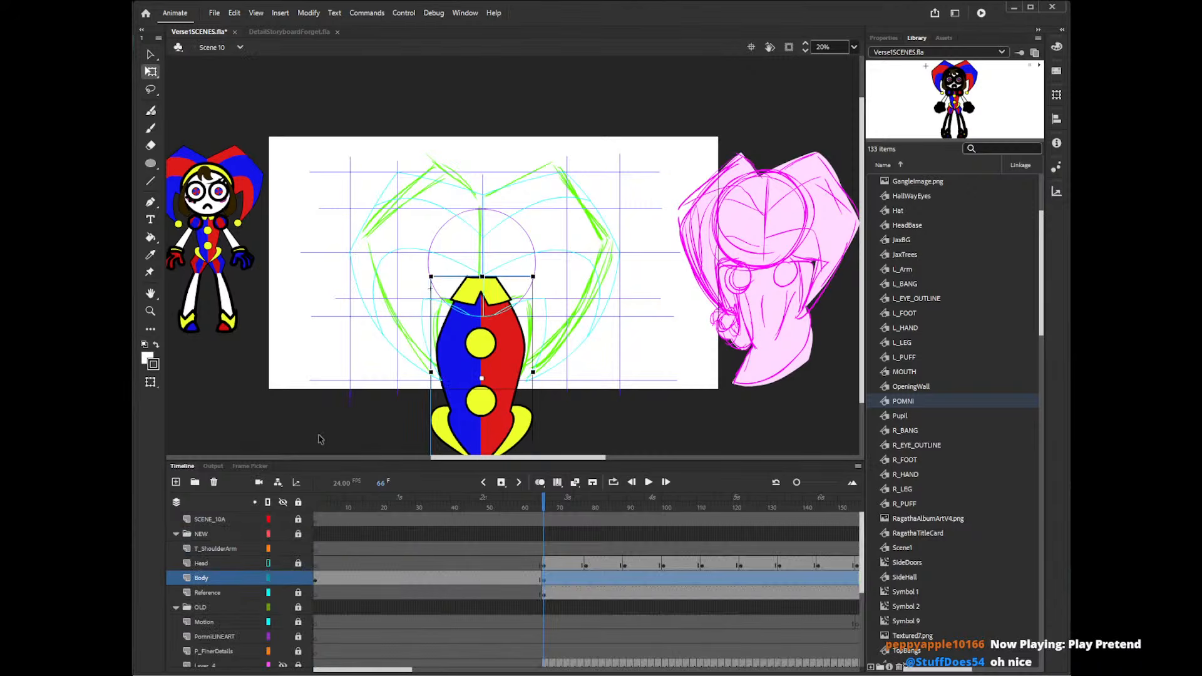
- Turn off the Head layer's outline display and nudge the torso up to line up with the head's centre line
{"action": "left_click", "coordinate": [268, 563]}
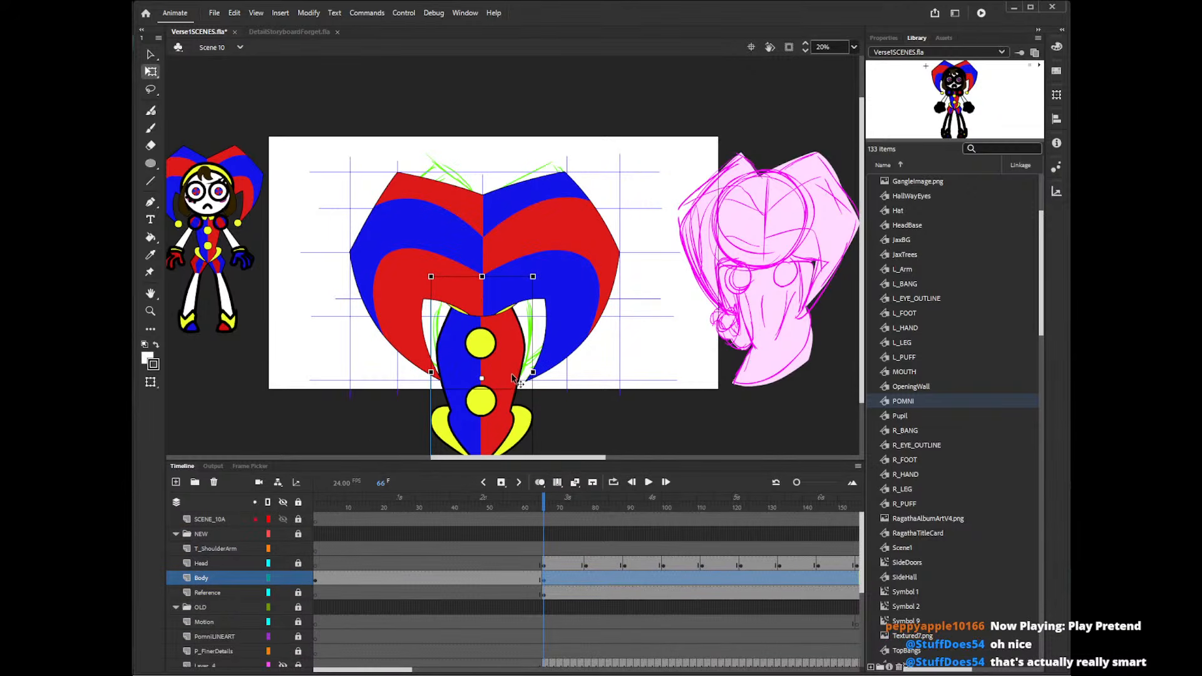
{"action": "left_click_drag", "start_coordinate": [511, 383], "coordinate": [515, 380]}
{"action": "key", "text": "Up"}
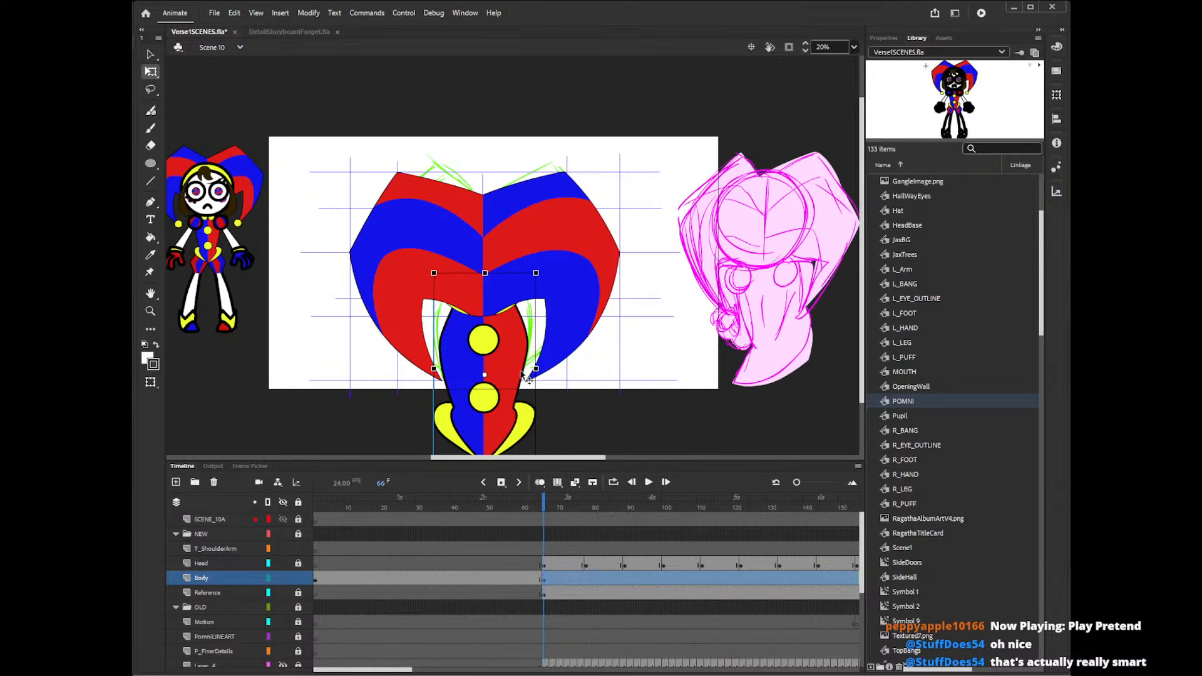
- Open the TORSO symbol and change the stroke scale option of the torso shape's black outline
{"action": "double_click", "coordinate": [517, 406]}
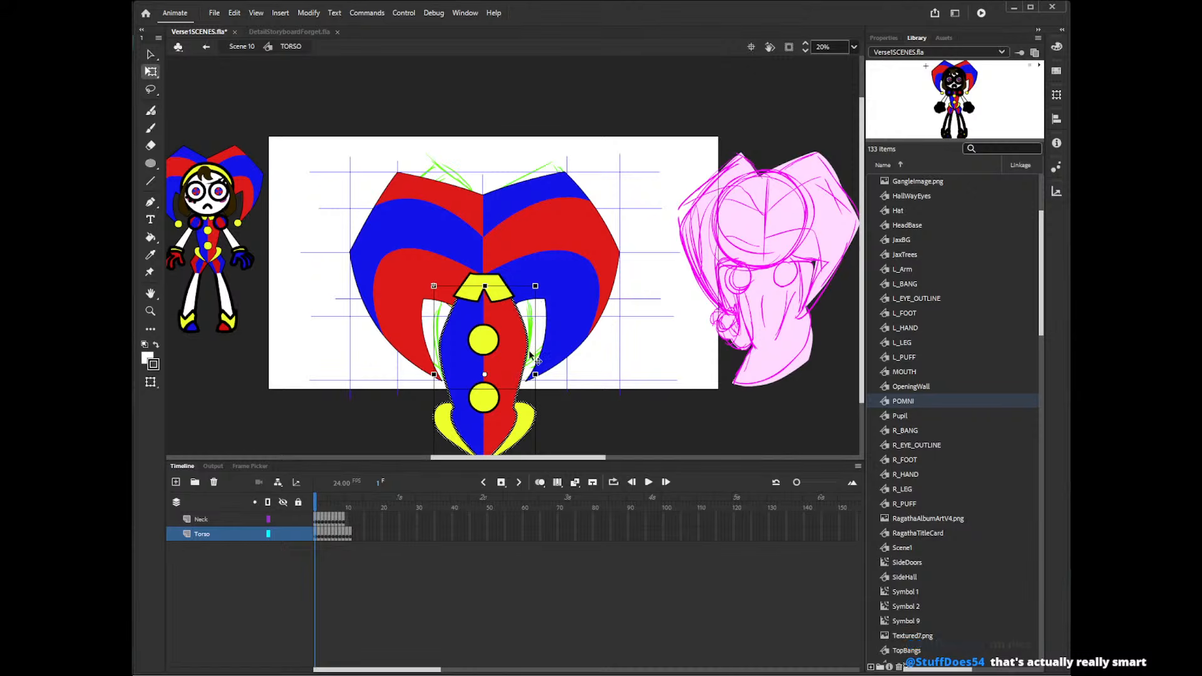
{"action": "key", "text": "v"}
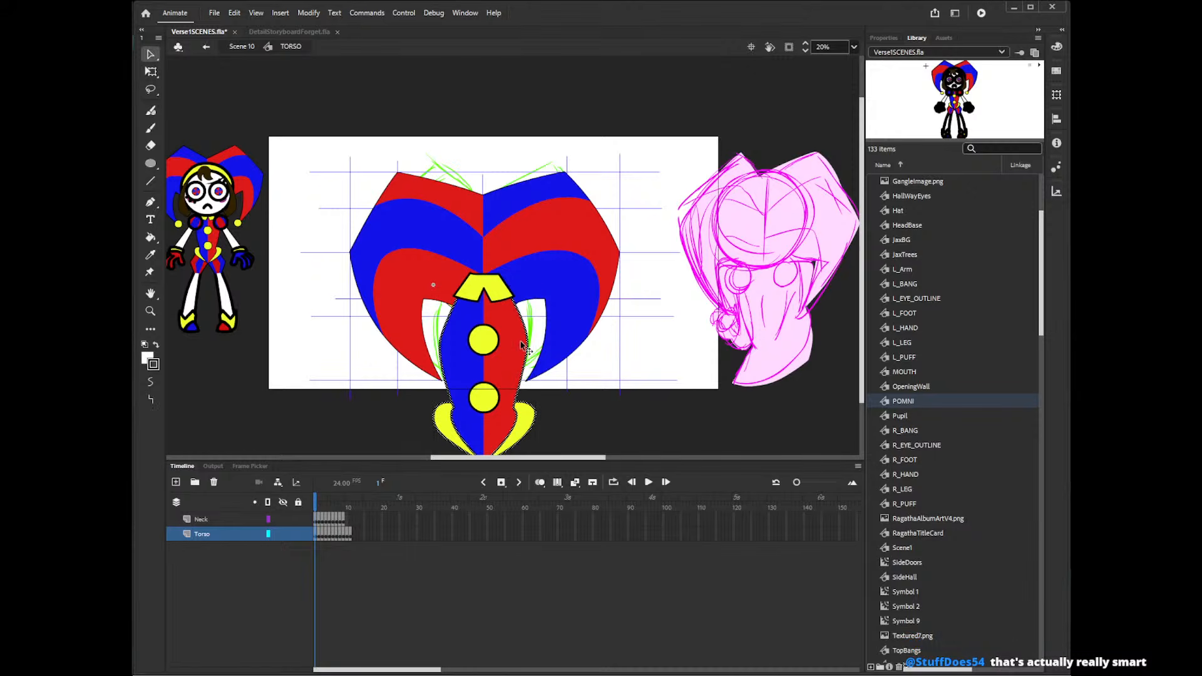
{"action": "left_click", "coordinate": [897, 36]}
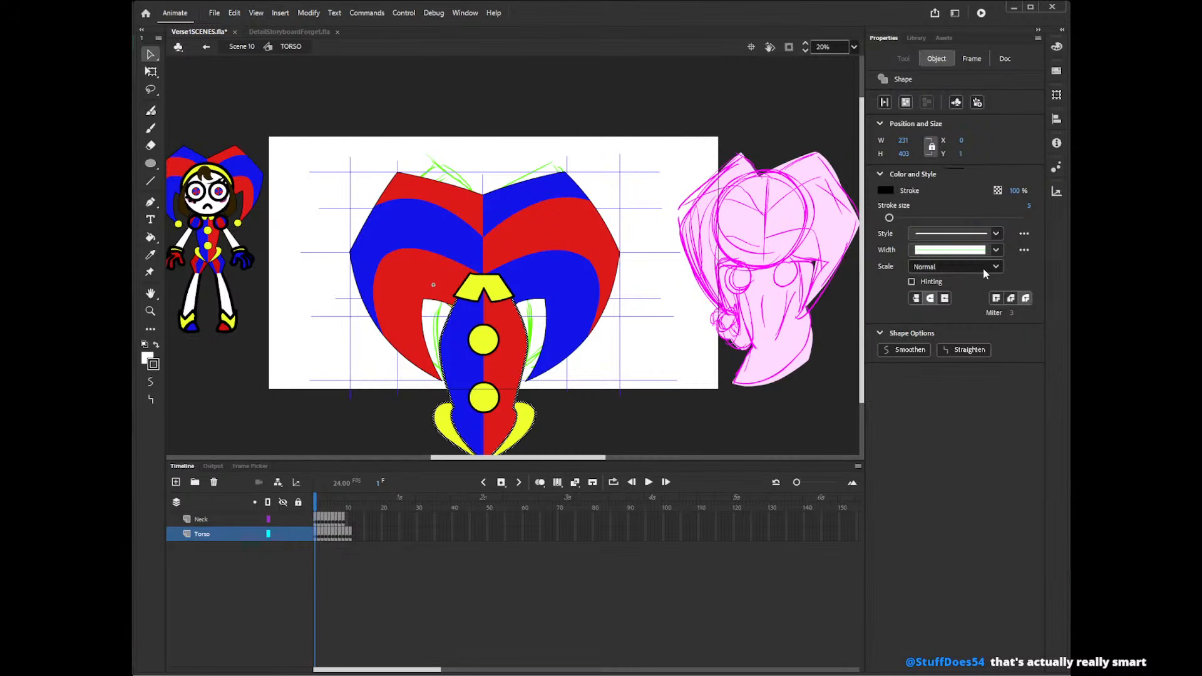
{"action": "left_click", "coordinate": [955, 266]}
{"action": "left_click", "coordinate": [956, 327]}
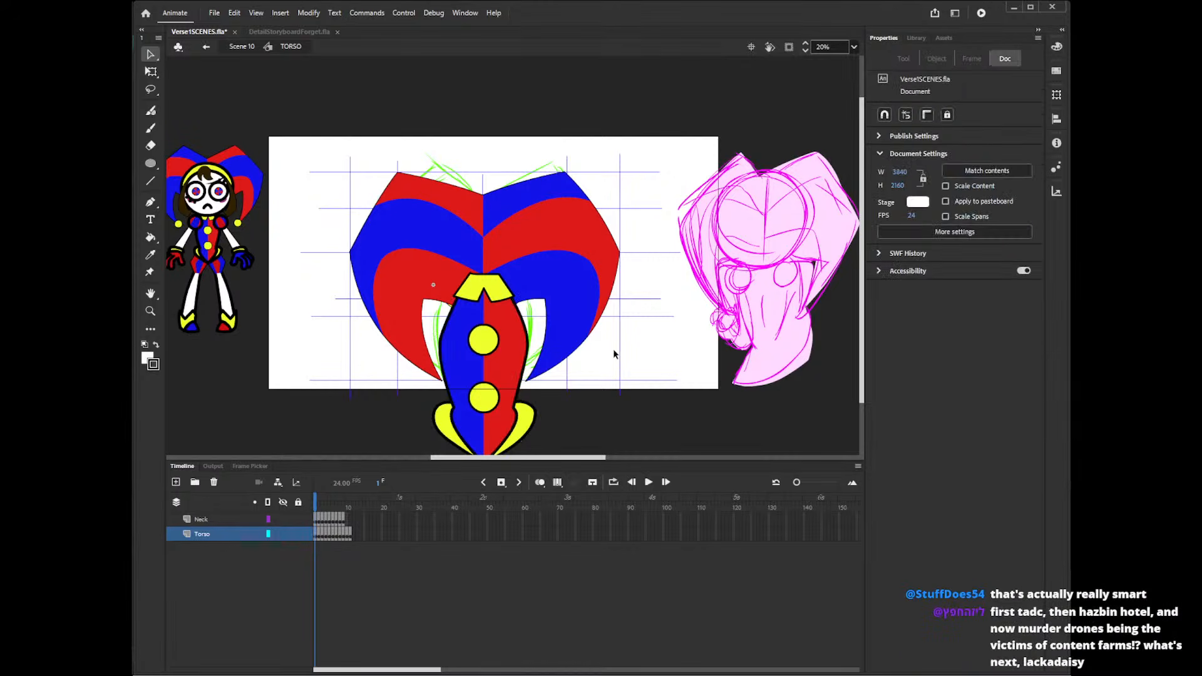
- Set the stroke scale of the yellow collar's black outline to None inside the TORSO symbol
{"action": "left_click", "coordinate": [516, 299]}
{"action": "double_click", "coordinate": [521, 305]}
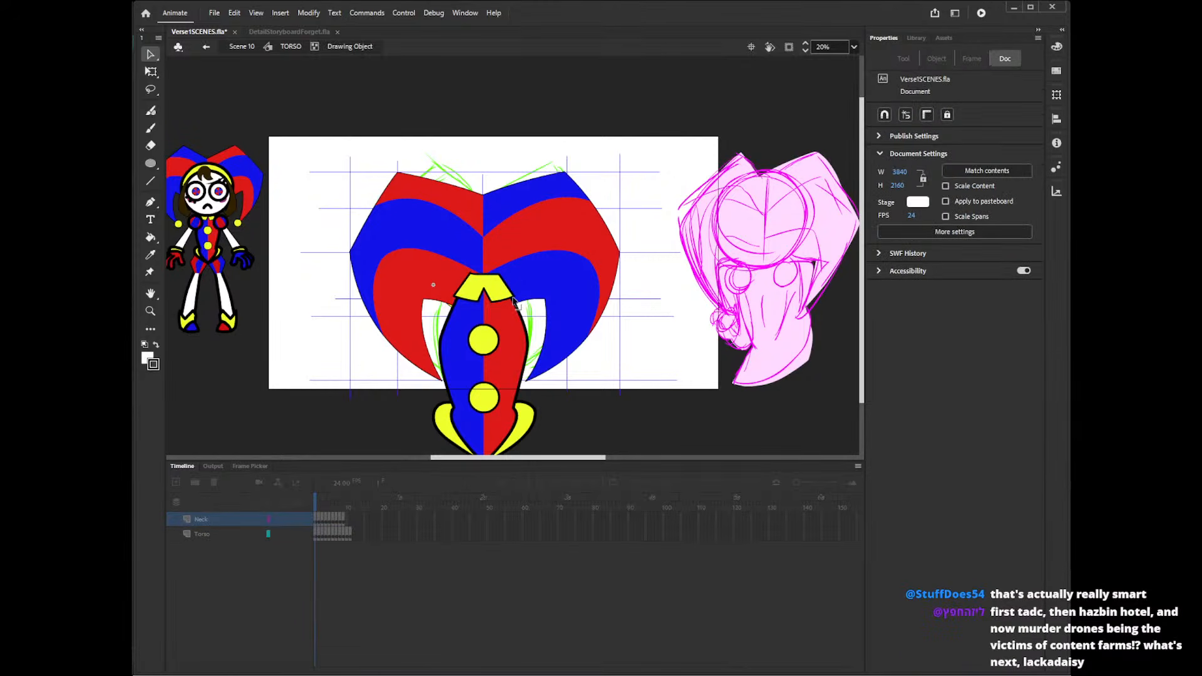
{"action": "left_click", "coordinate": [513, 299]}
{"action": "left_click", "coordinate": [977, 268]}
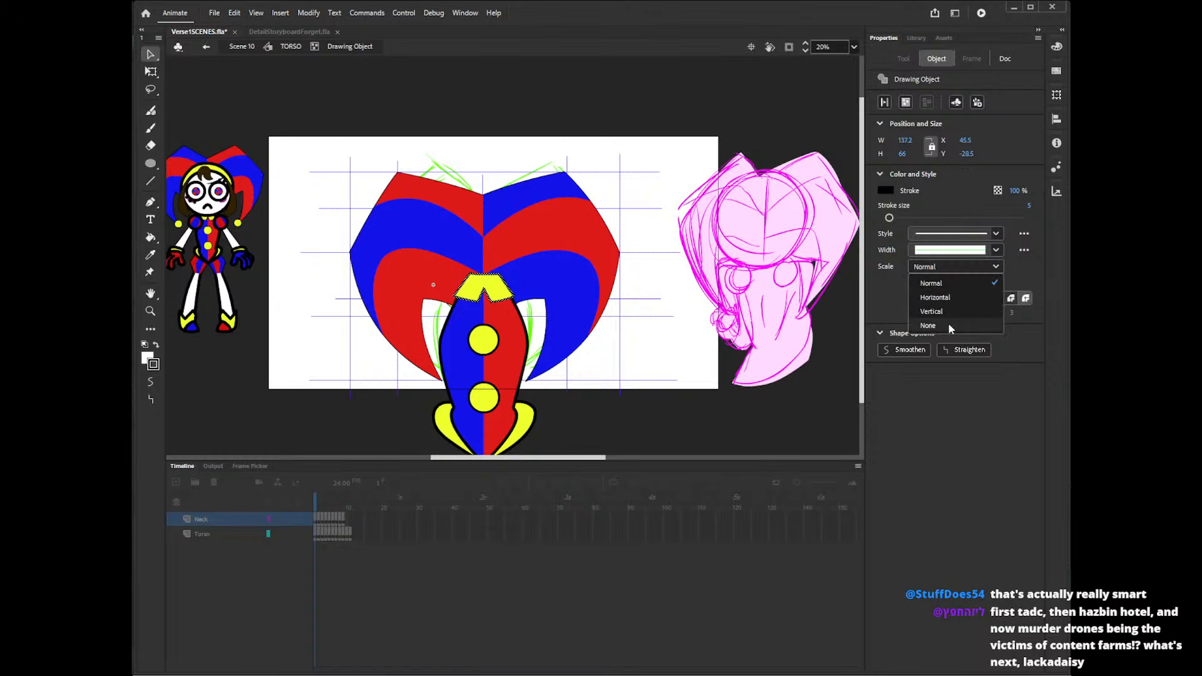
{"action": "left_click", "coordinate": [949, 326]}
{"action": "left_click", "coordinate": [606, 351]}
{"action": "double_click", "coordinate": [606, 348]}
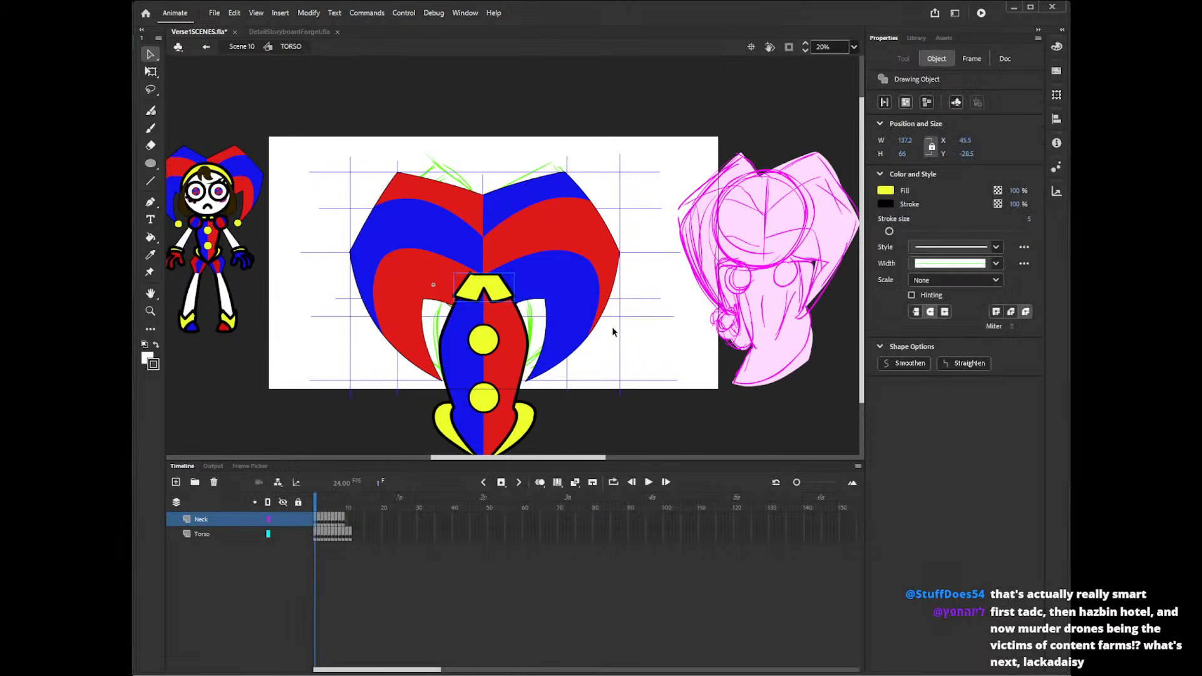
- Inspect the torso's outline thickness against the head's outlines up close and at 100% zoom, returning to 20%
{"action": "key", "text": "z"}
{"action": "left_click", "coordinate": [508, 333]}
{"action": "left_click", "coordinate": [556, 270]}
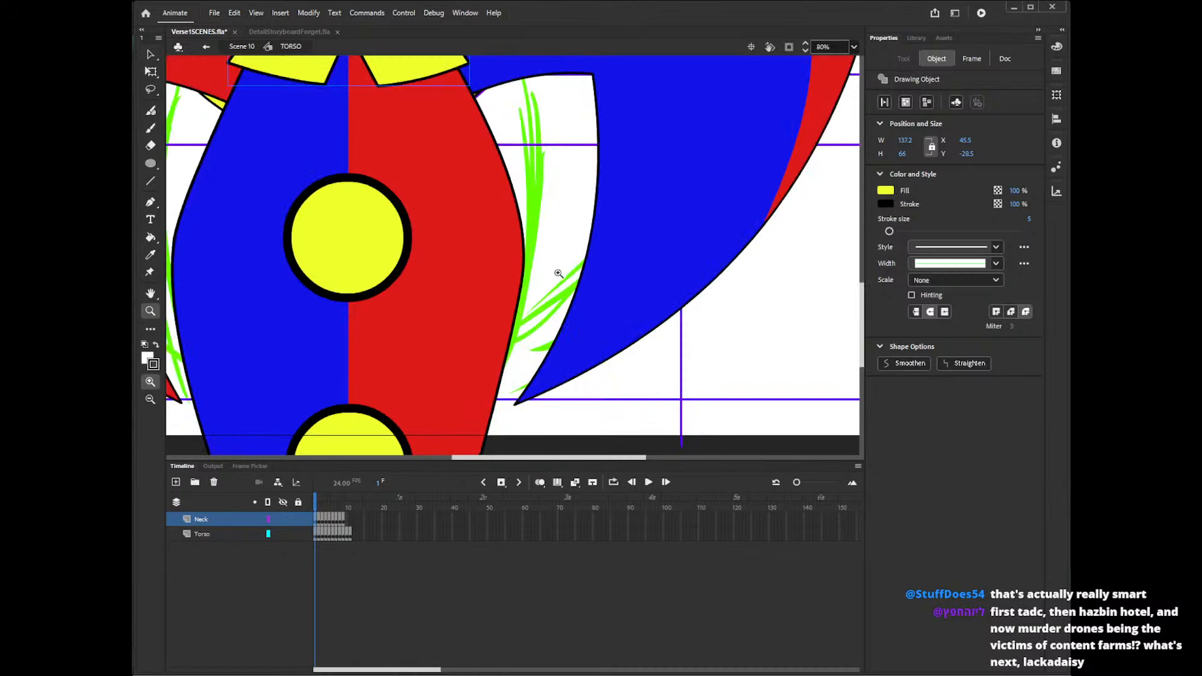
{"action": "left_click", "coordinate": [508, 317]}
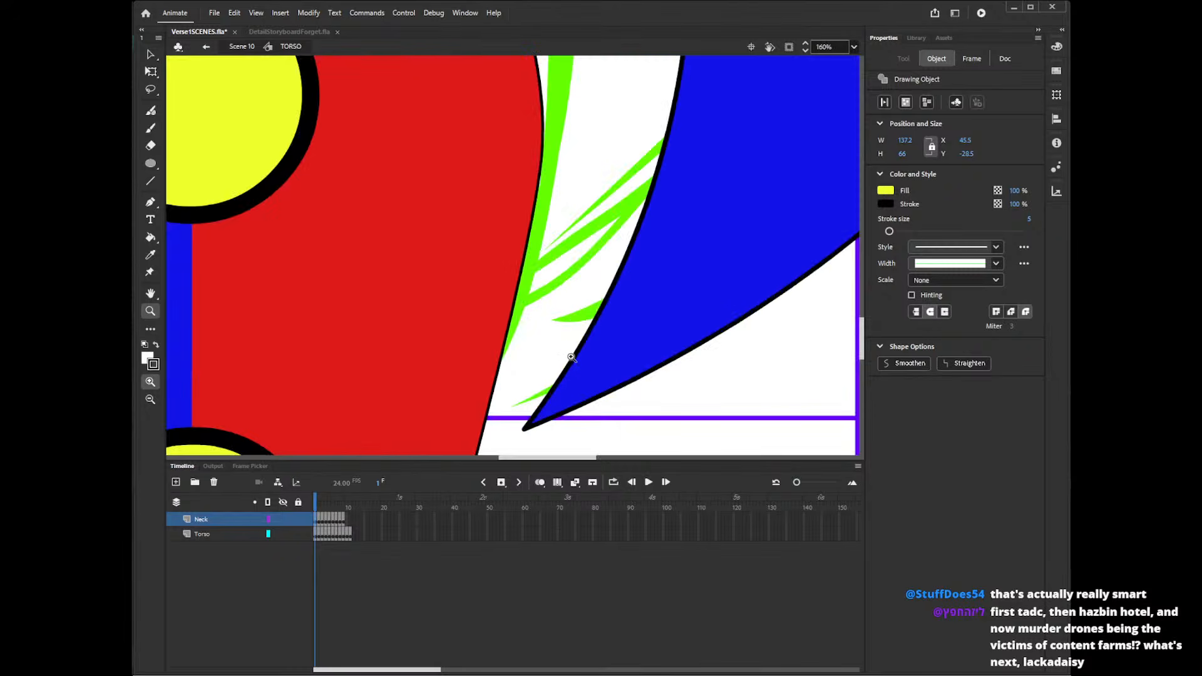
{"action": "left_click", "coordinate": [834, 47]}
{"action": "type", "text": "100"}
{"action": "key", "text": "Return"}
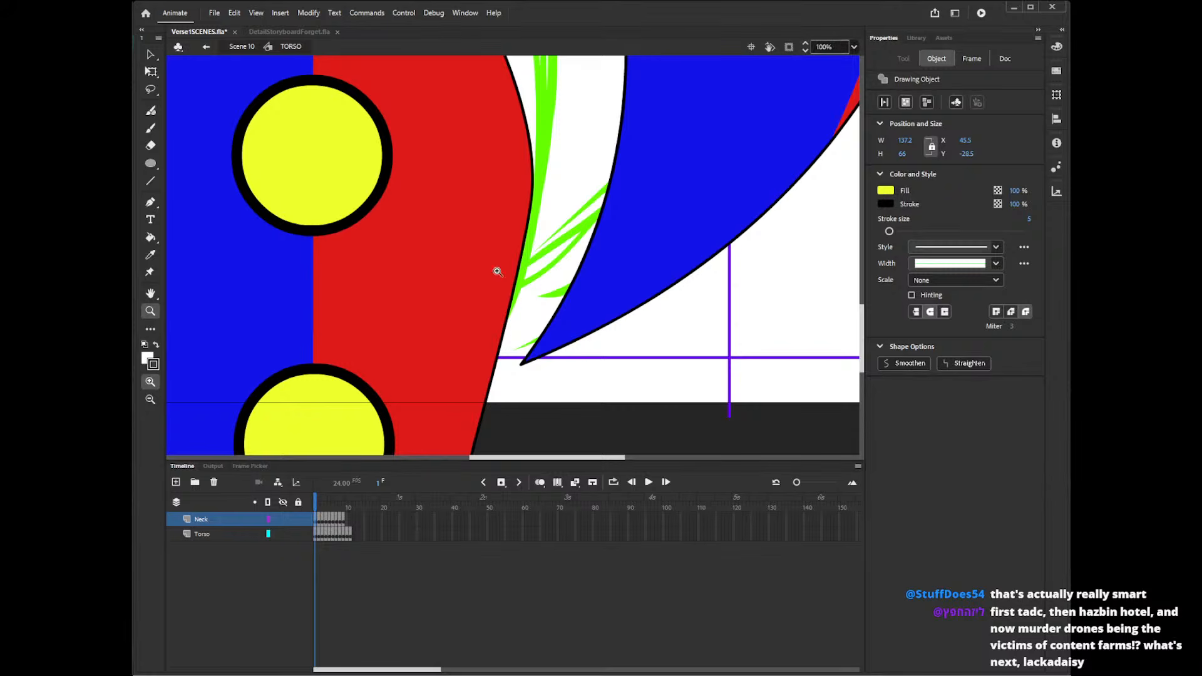
{"action": "left_click", "coordinate": [840, 44]}
{"action": "type", "text": "20"}
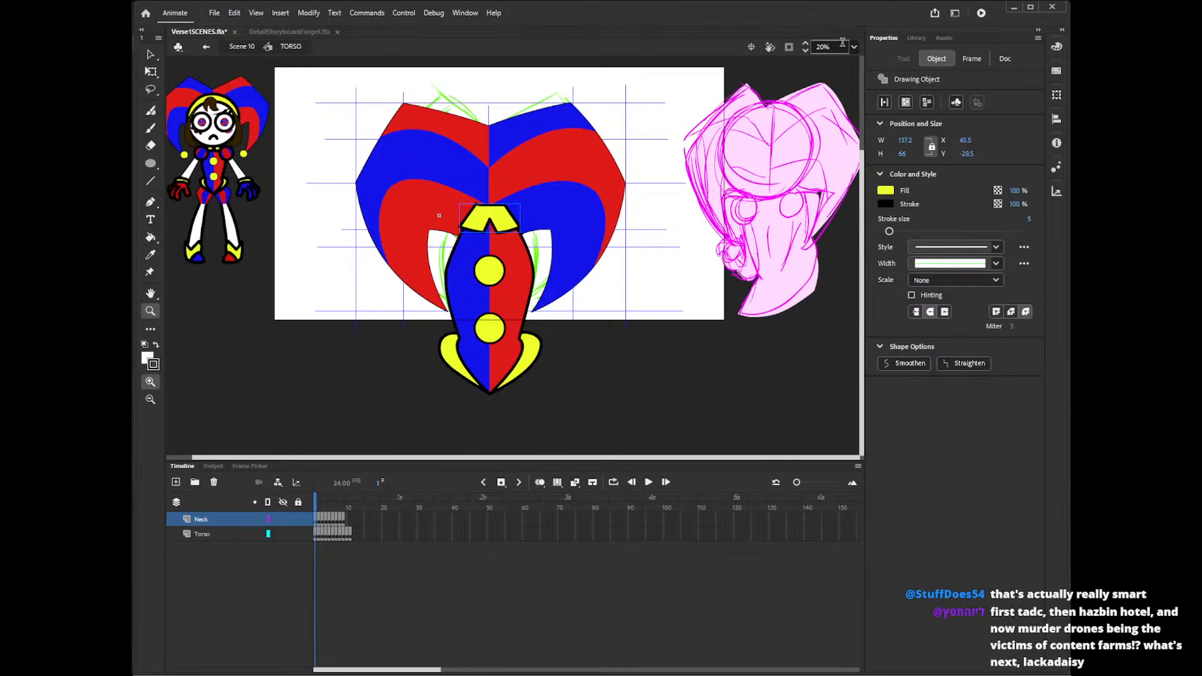
{"action": "type", "text": "v"}
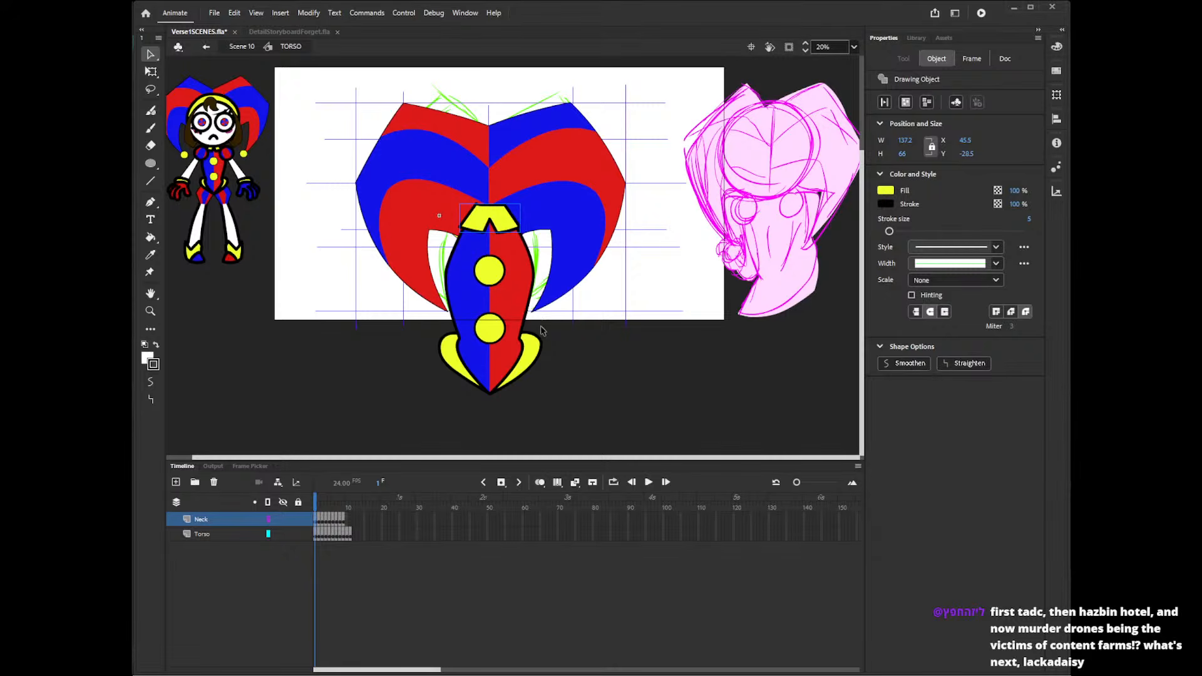
- Set the stroke scale of the lower yellow button's black outline to None on the torso's first frame
{"action": "left_click_drag", "start_coordinate": [314, 506], "coordinate": [315, 505]}
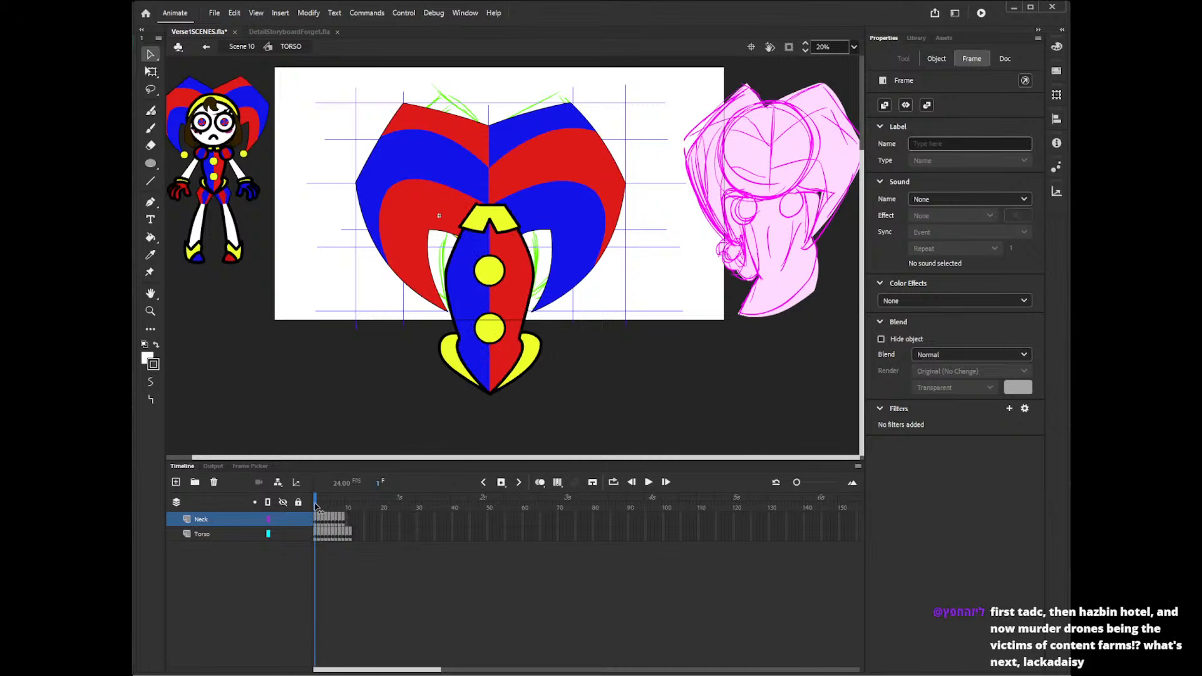
{"action": "left_click", "coordinate": [433, 375]}
{"action": "left_click", "coordinate": [498, 338]}
{"action": "double_click", "coordinate": [504, 340]}
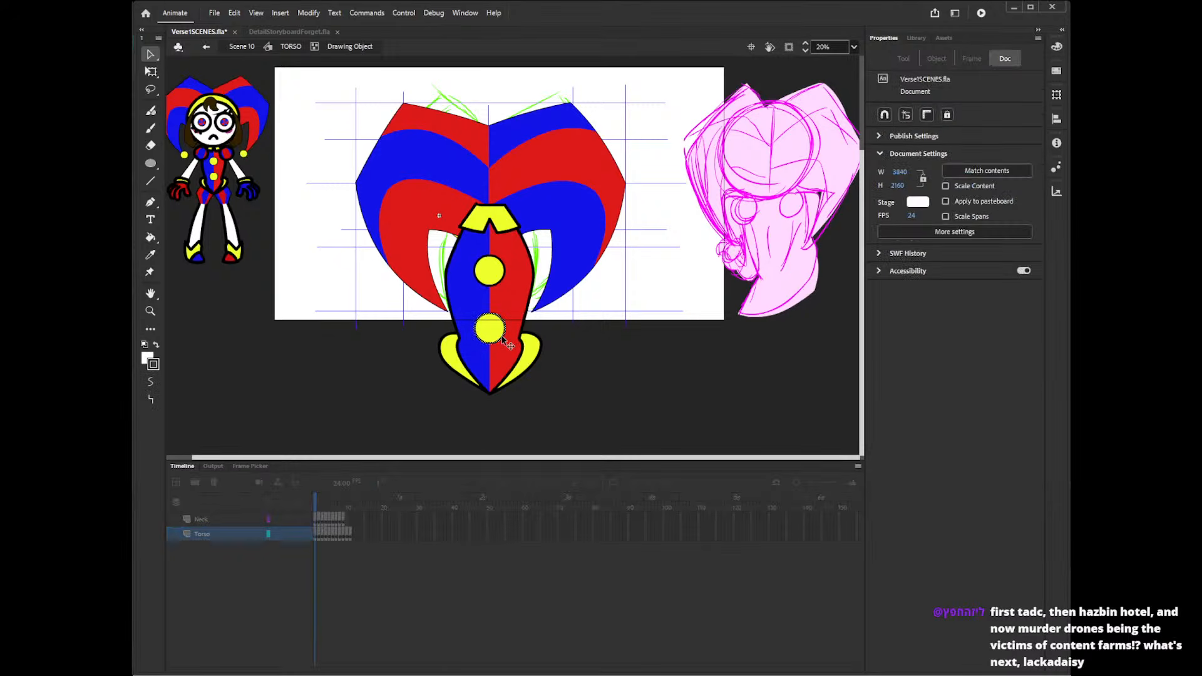
{"action": "left_click", "coordinate": [952, 267]}
{"action": "left_click", "coordinate": [933, 326]}
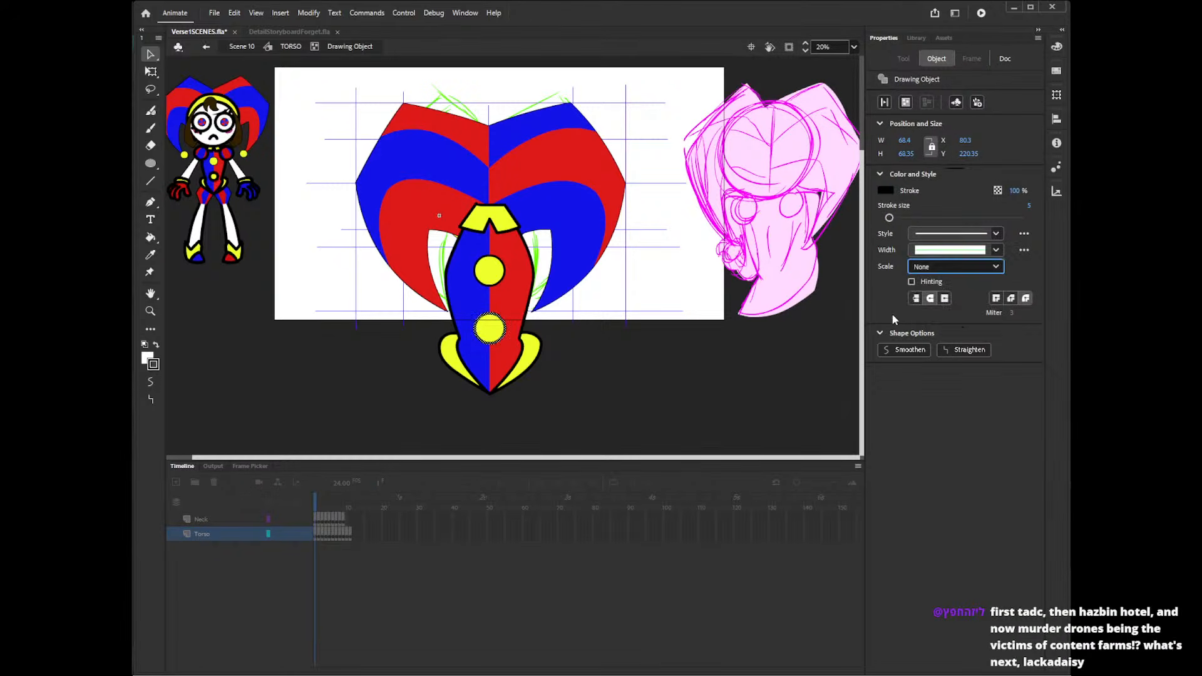
- Set the stroke scale of the upper yellow button's black outline to None and leave the drawing object
{"action": "left_click", "coordinate": [499, 285]}
{"action": "double_click", "coordinate": [500, 284]}
{"action": "double_click", "coordinate": [502, 283]}
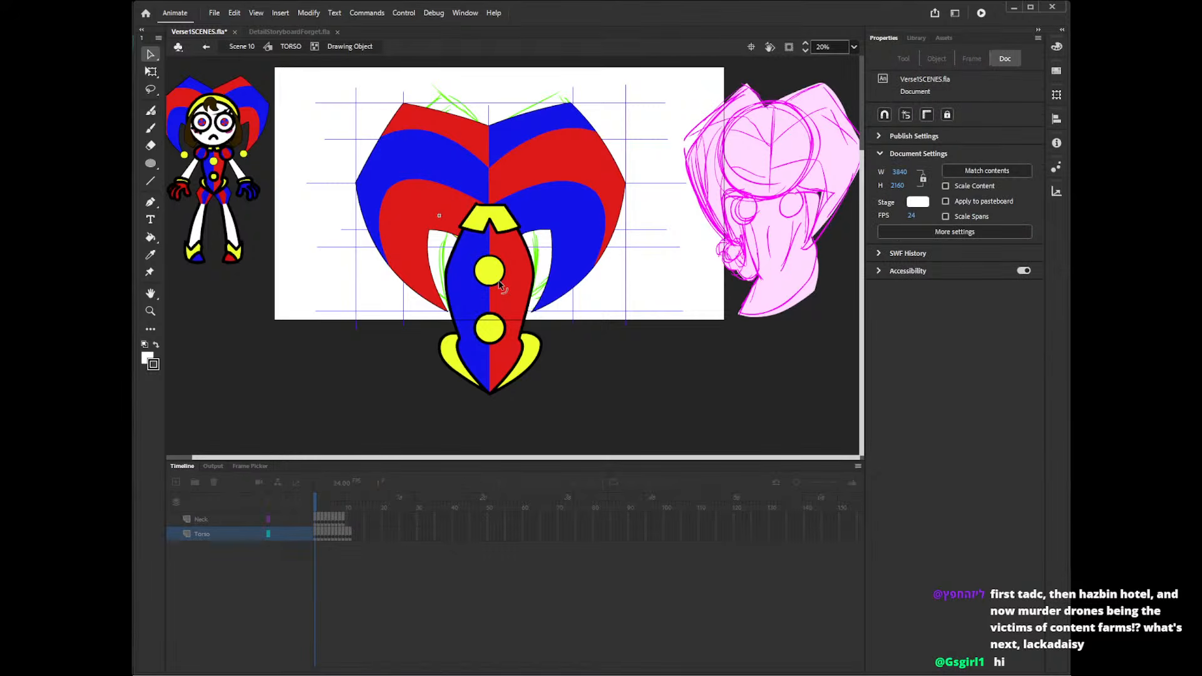
{"action": "left_click", "coordinate": [502, 282]}
{"action": "left_click", "coordinate": [950, 267]}
{"action": "left_click", "coordinate": [933, 329]}
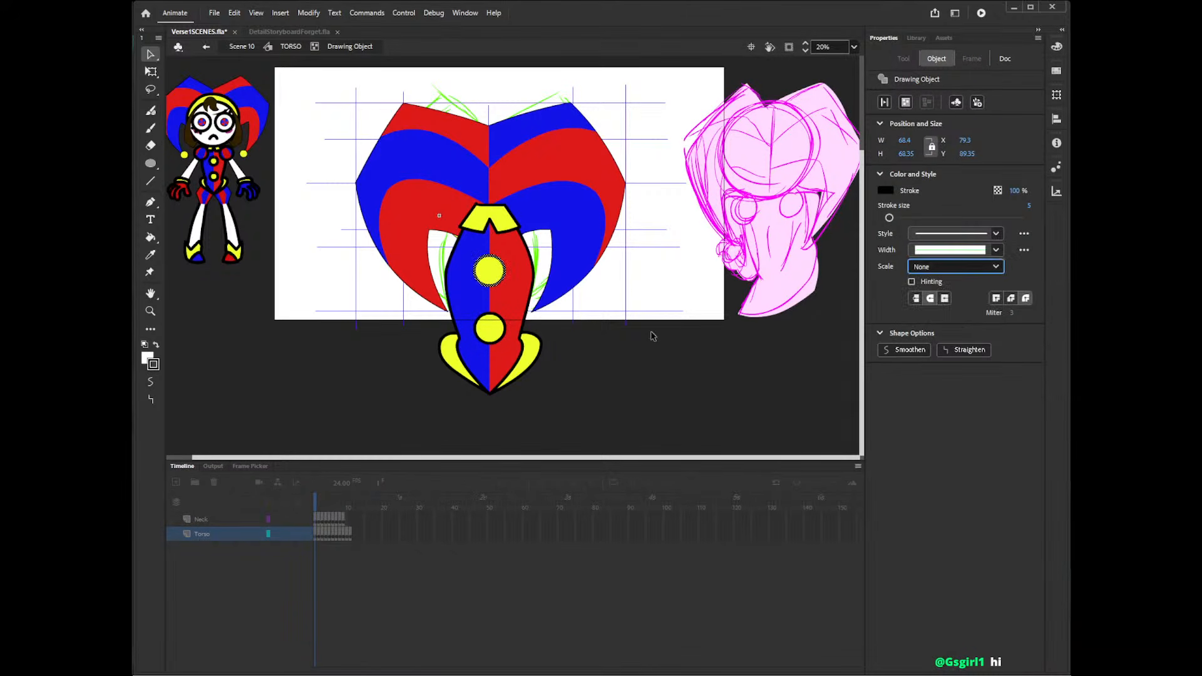
{"action": "double_click", "coordinate": [619, 338]}
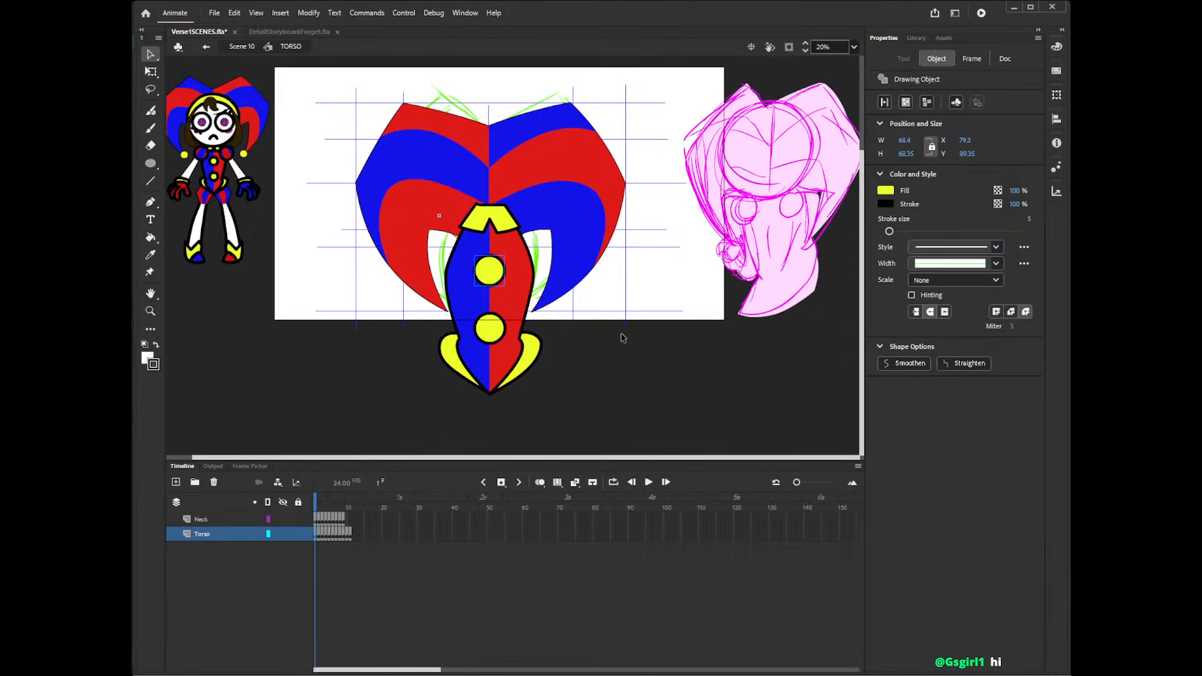
- Check the stroke scale of the outlines on frame 2 of the TORSO symbol and return to Scene 10
{"action": "left_click", "coordinate": [319, 506]}
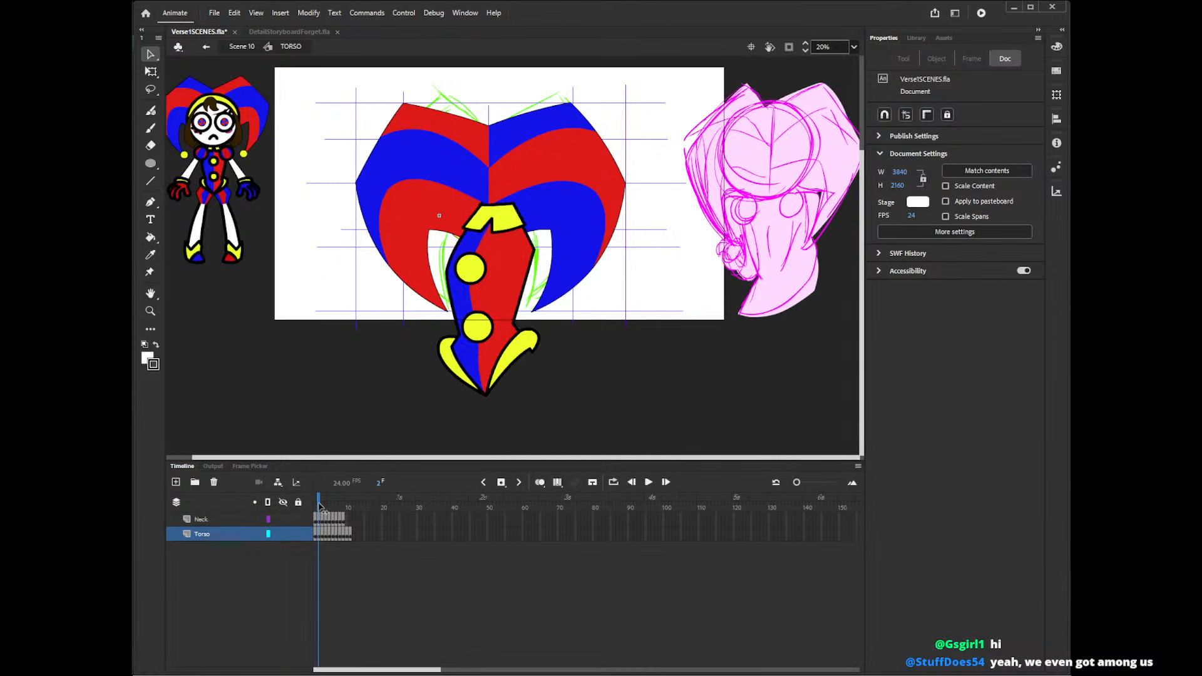
{"action": "double_click", "coordinate": [509, 351]}
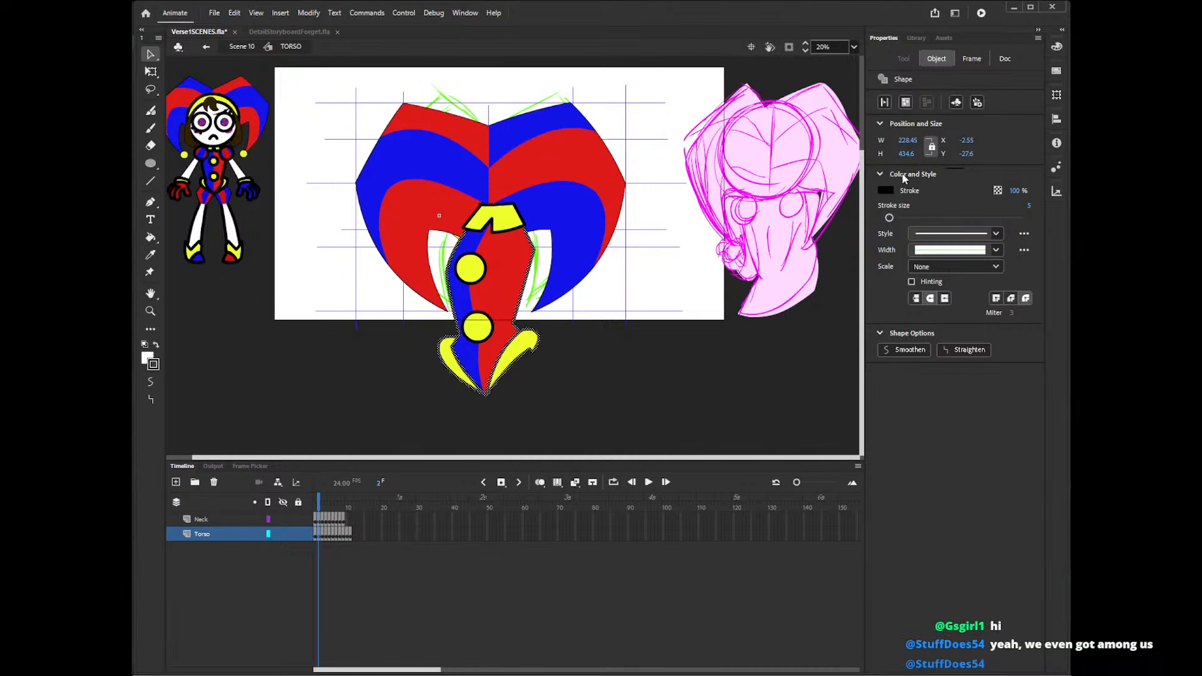
{"action": "left_click", "coordinate": [985, 267]}
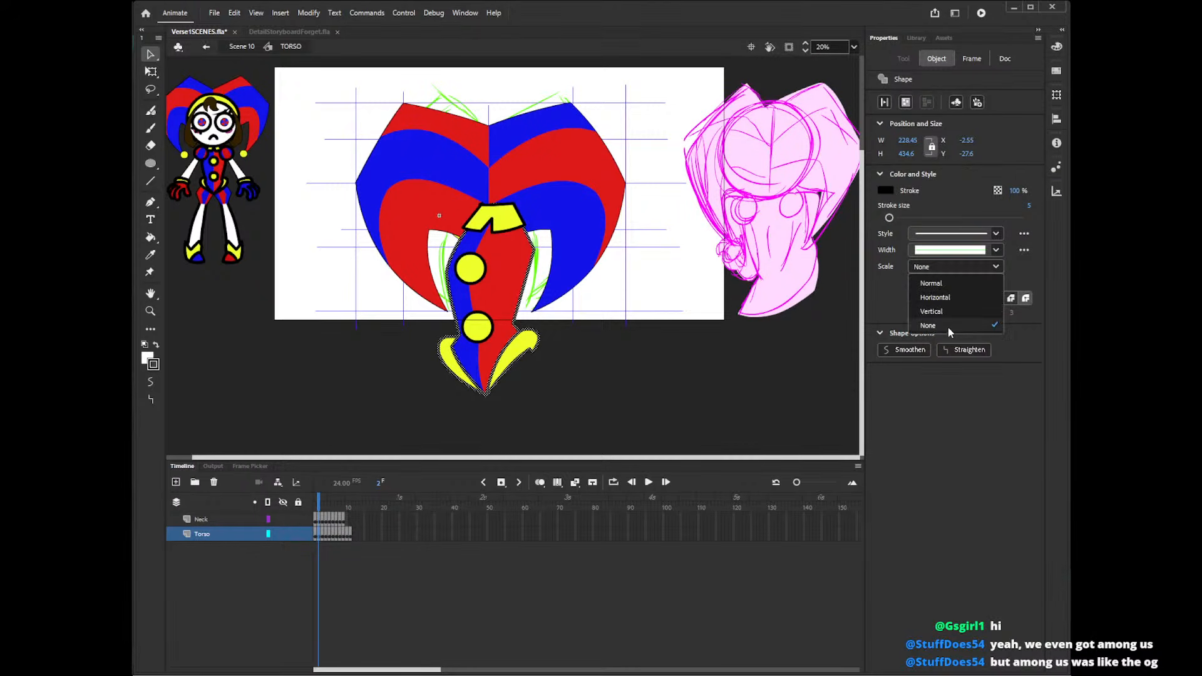
{"action": "left_click", "coordinate": [611, 336]}
{"action": "double_click", "coordinate": [484, 281]}
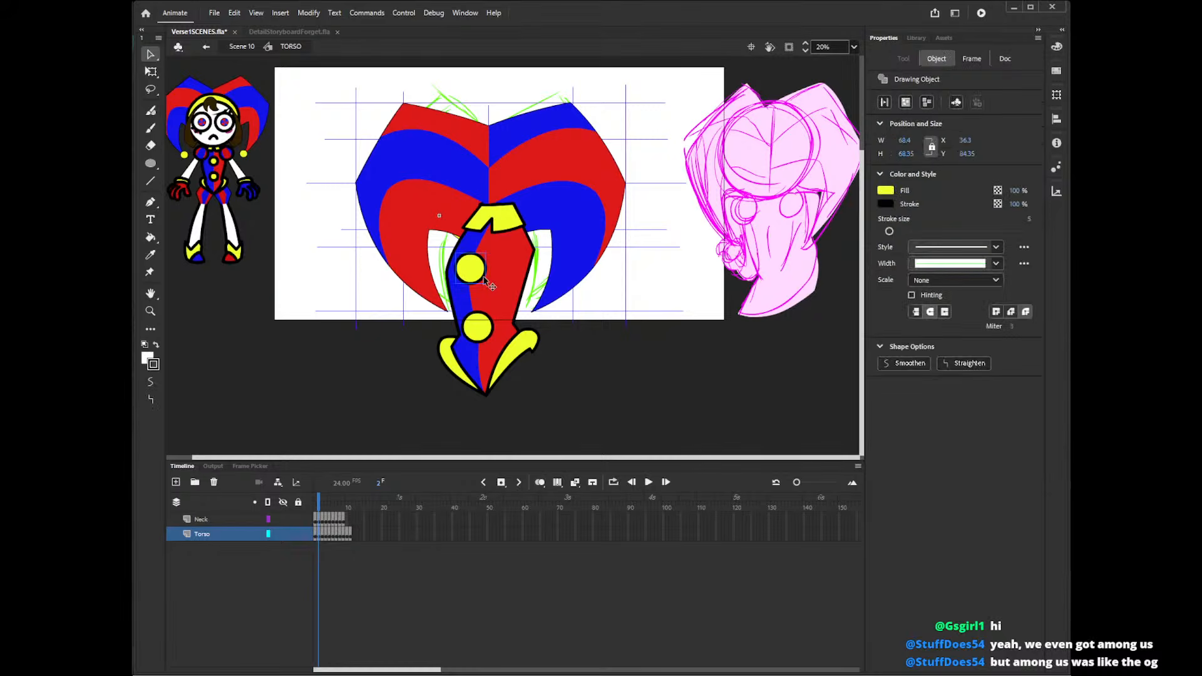
{"action": "double_click", "coordinate": [506, 231]}
{"action": "double_click", "coordinate": [510, 230]}
{"action": "double_click", "coordinate": [586, 344]}
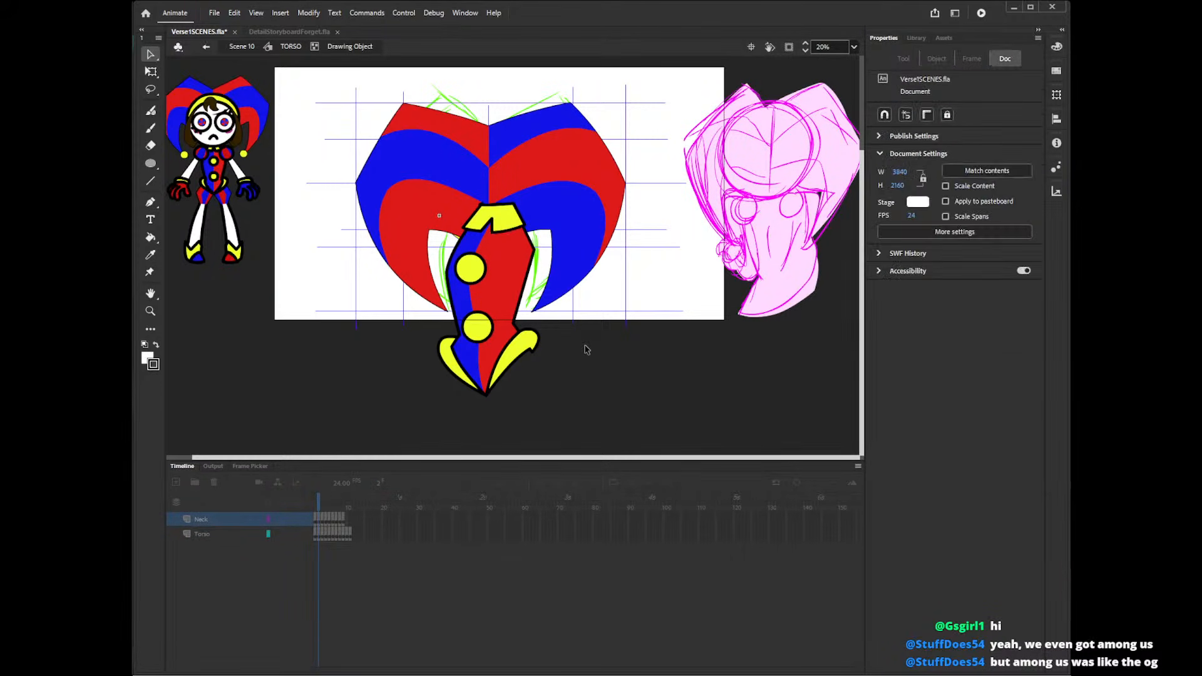
{"action": "mouse_move", "coordinate": [321, 507]}
{"action": "left_mouse_down"}
{"action": "mouse_move", "coordinate": [344, 506]}
{"action": "mouse_move", "coordinate": [306, 506]}
{"action": "left_mouse_up"}
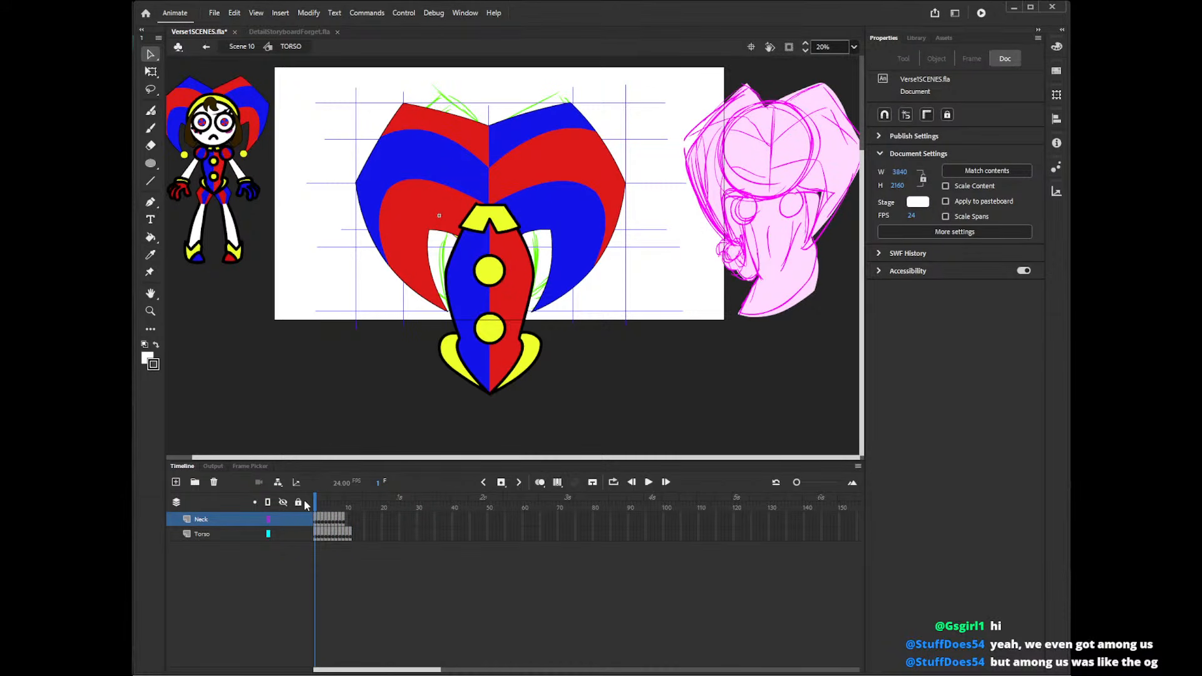
{"action": "double_click", "coordinate": [540, 418]}
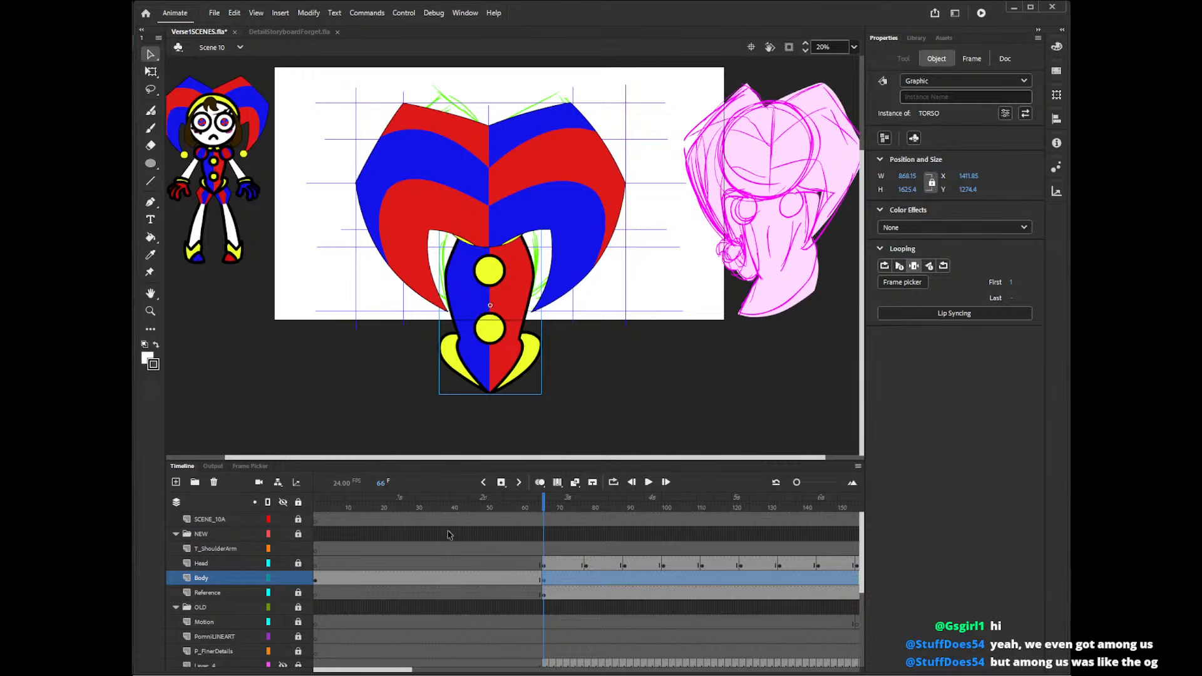
- Switch the torso at frame 66 to its back view, symbol frame 7, and shrink it to about 829 by 1559
{"action": "left_click", "coordinate": [251, 466]}
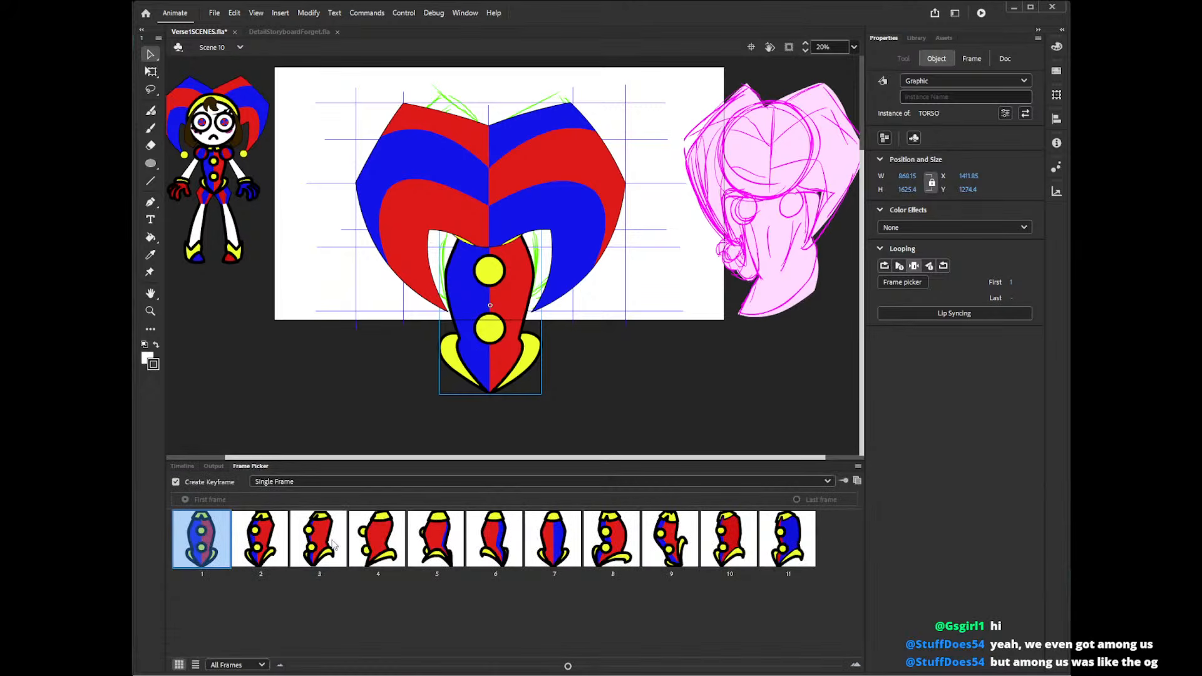
{"action": "left_click", "coordinate": [554, 547]}
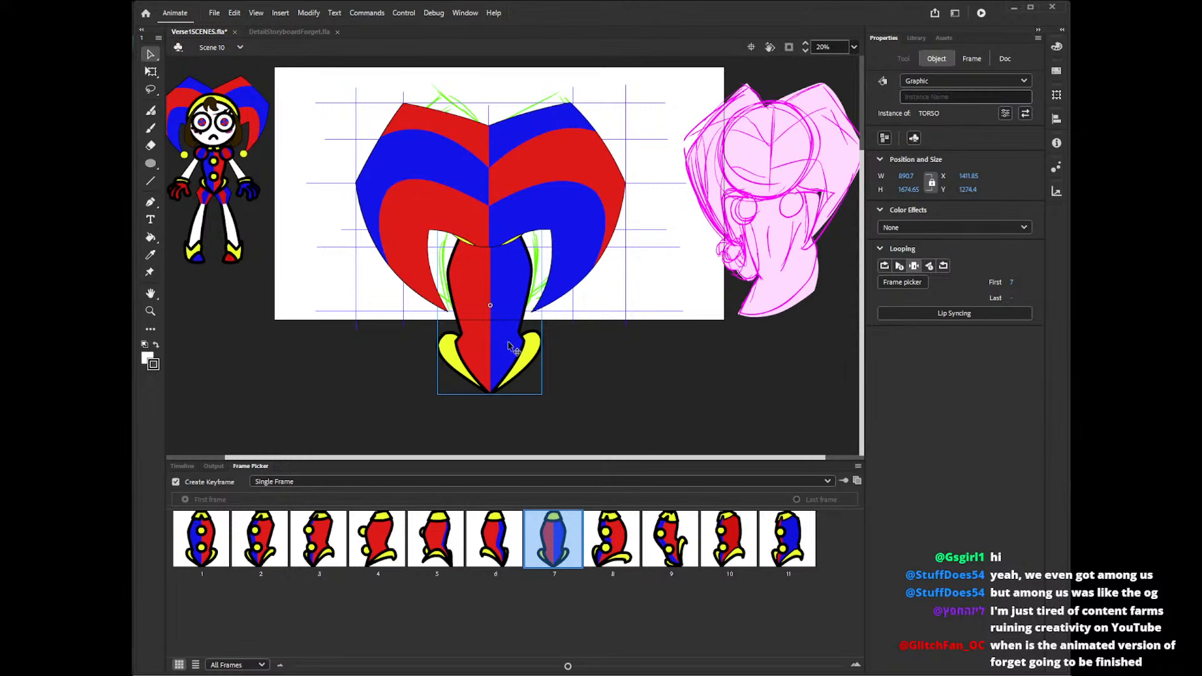
{"action": "mouse_move", "coordinate": [505, 345]}
{"action": "left_mouse_down"}
{"action": "mouse_move", "coordinate": [502, 368]}
{"action": "mouse_move", "coordinate": [506, 358]}
{"action": "left_mouse_up"}
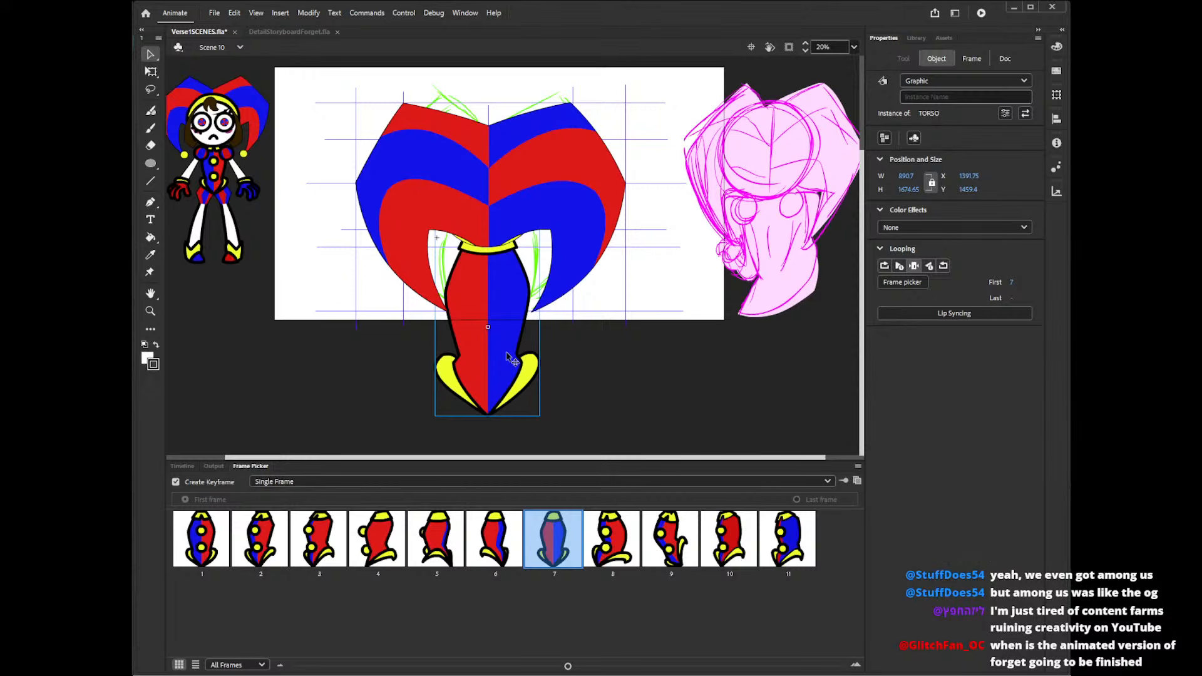
{"action": "key", "text": "q"}
{"action": "left_click_drag", "start_coordinate": [539, 223], "coordinate": [538, 227]}
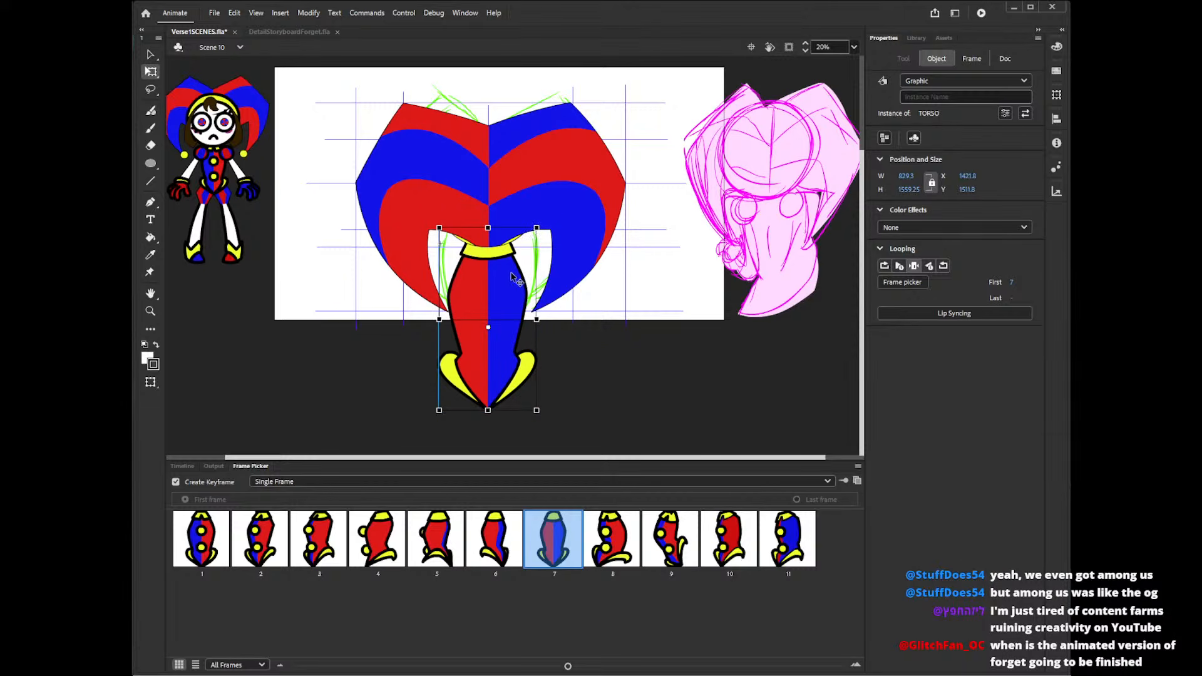
- Move the back-view torso up under the head and nudge it onto the head's centre line, at about X 1421.7, Y 1446.8
{"action": "left_click_drag", "start_coordinate": [514, 273], "coordinate": [514, 264]}
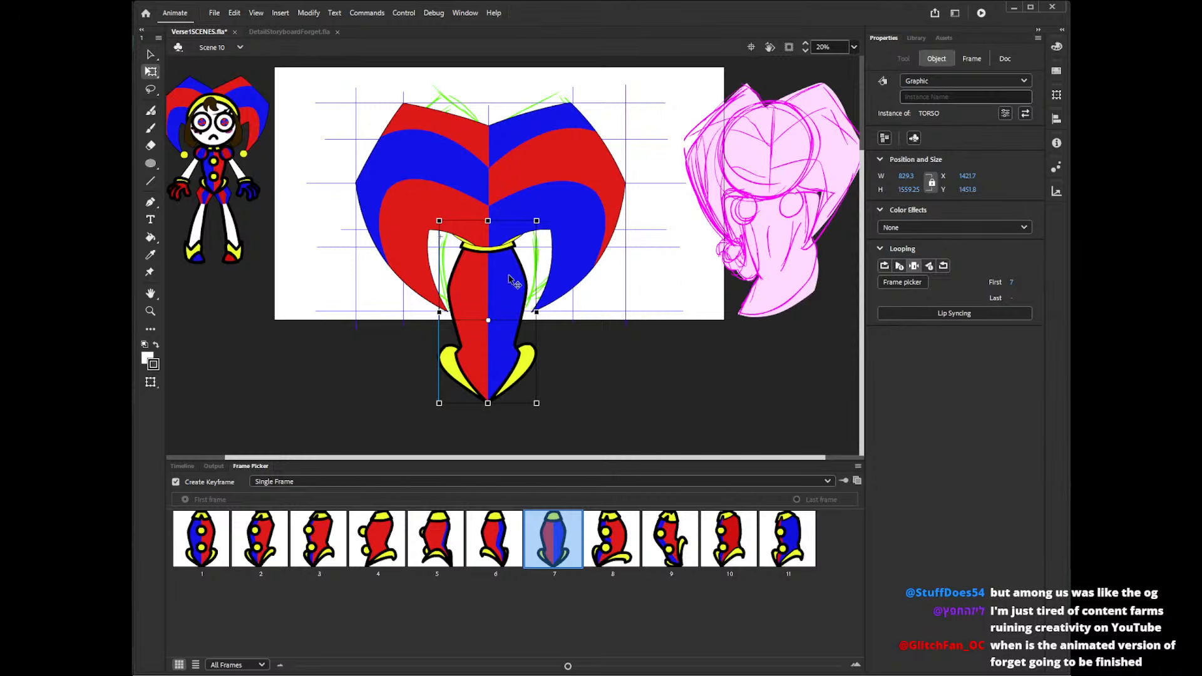
{"action": "left_click_drag", "start_coordinate": [508, 278], "coordinate": [508, 276]}
{"action": "key", "text": "Left"}
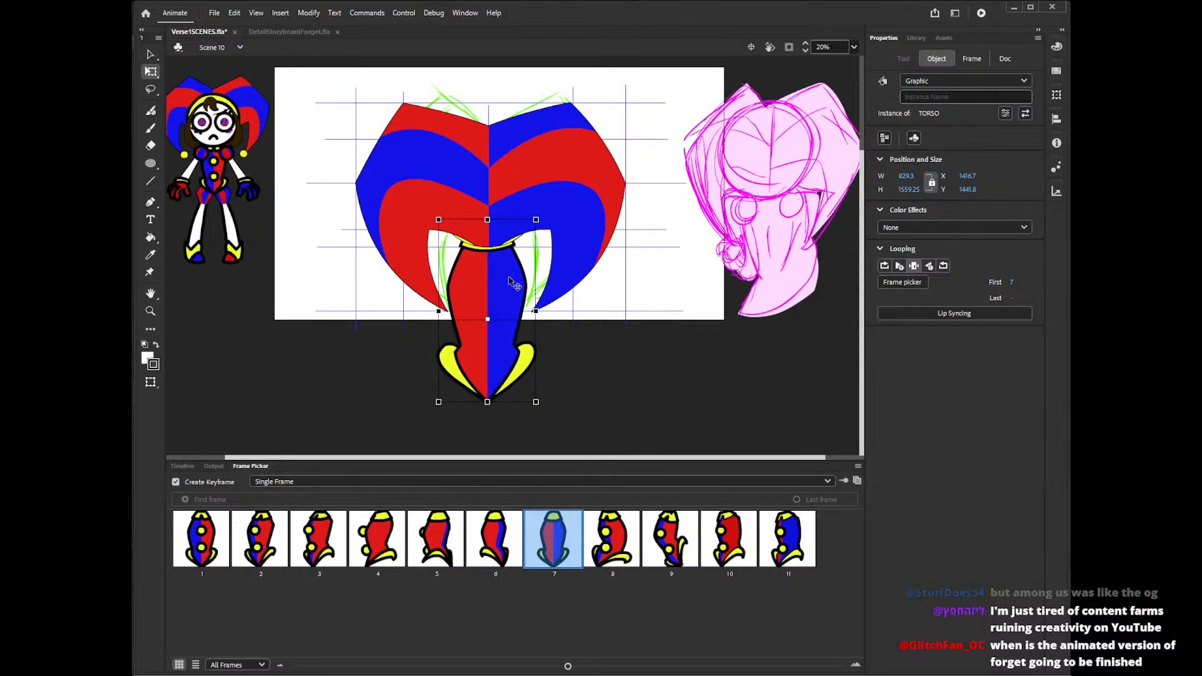
{"action": "key", "text": "Down"}
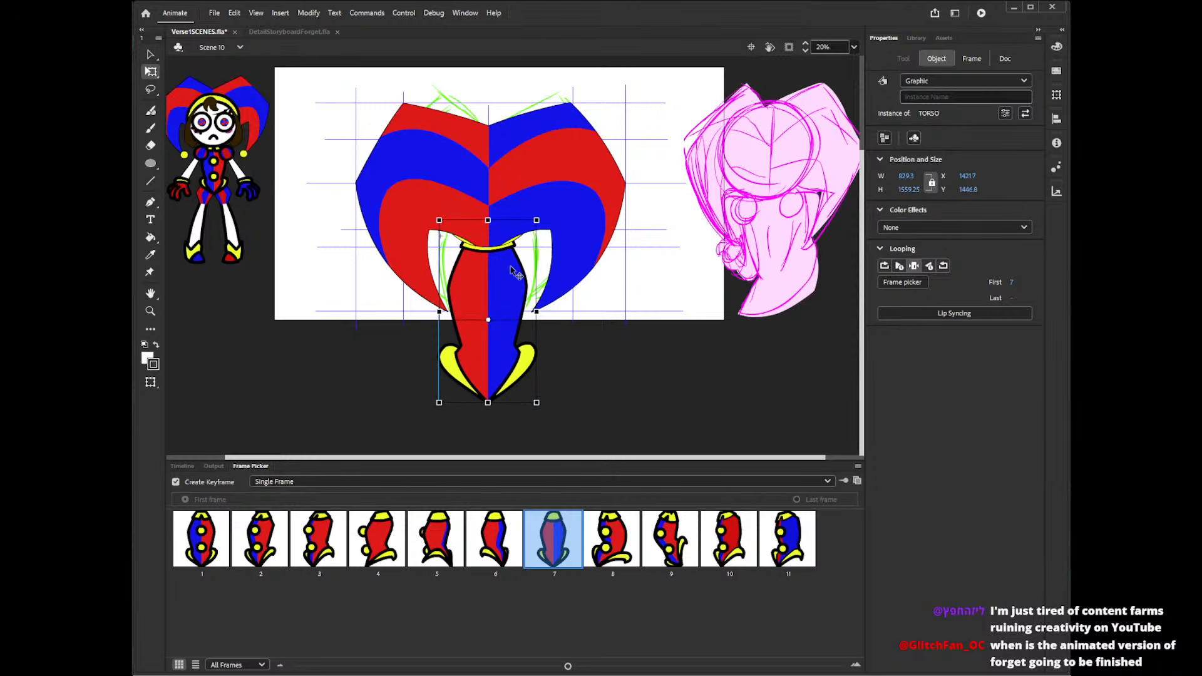
- Insert a keyframe on the Body layer at frame 78 and switch the torso there to symbol frame 6
{"action": "left_click", "coordinate": [183, 466]}
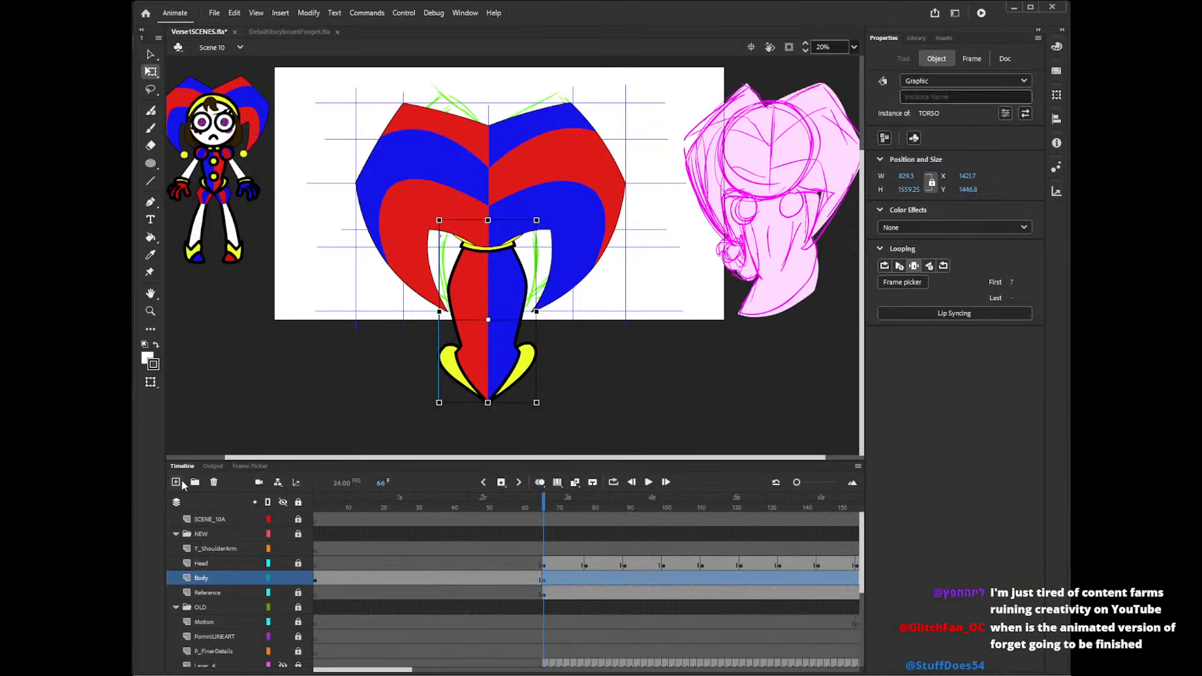
{"action": "left_click", "coordinate": [586, 579]}
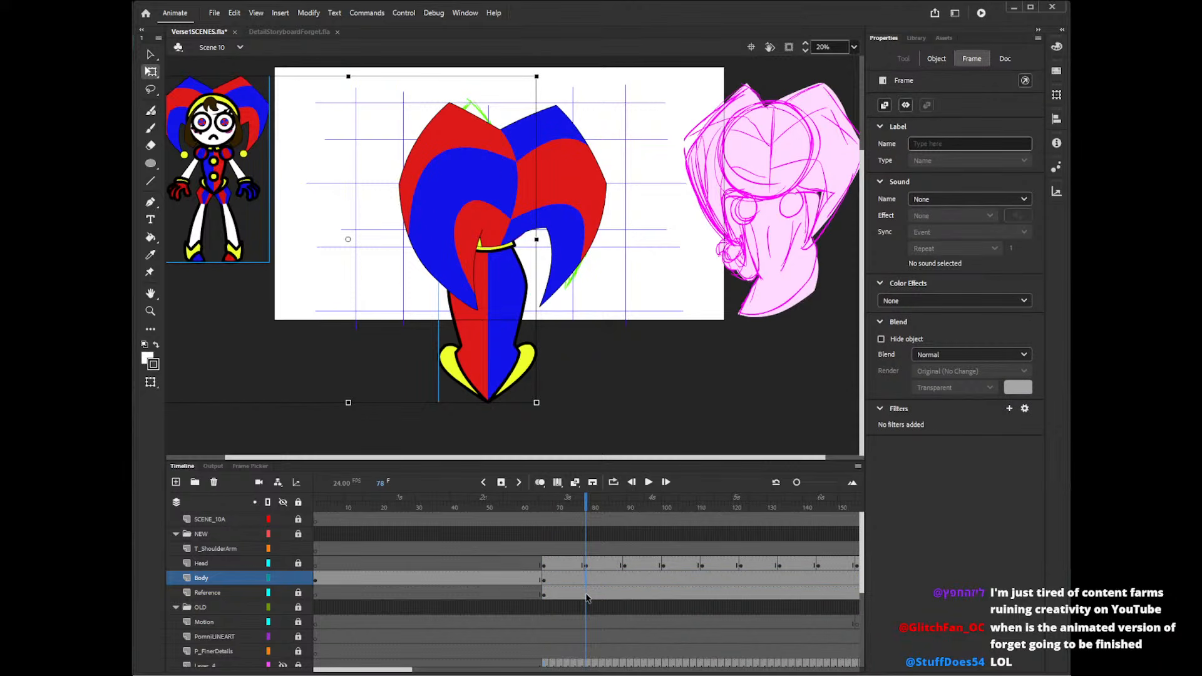
{"action": "key", "text": "F6"}
{"action": "left_click", "coordinate": [250, 466]}
{"action": "left_click", "coordinate": [521, 351]}
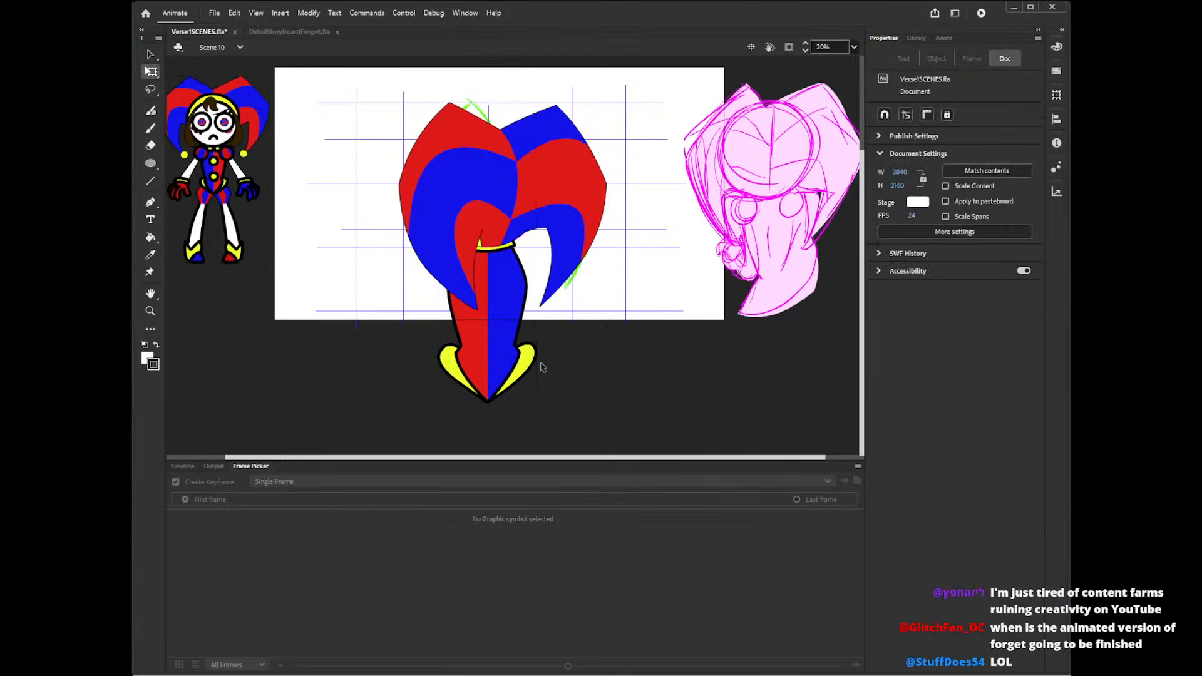
{"action": "left_click", "coordinate": [495, 559]}
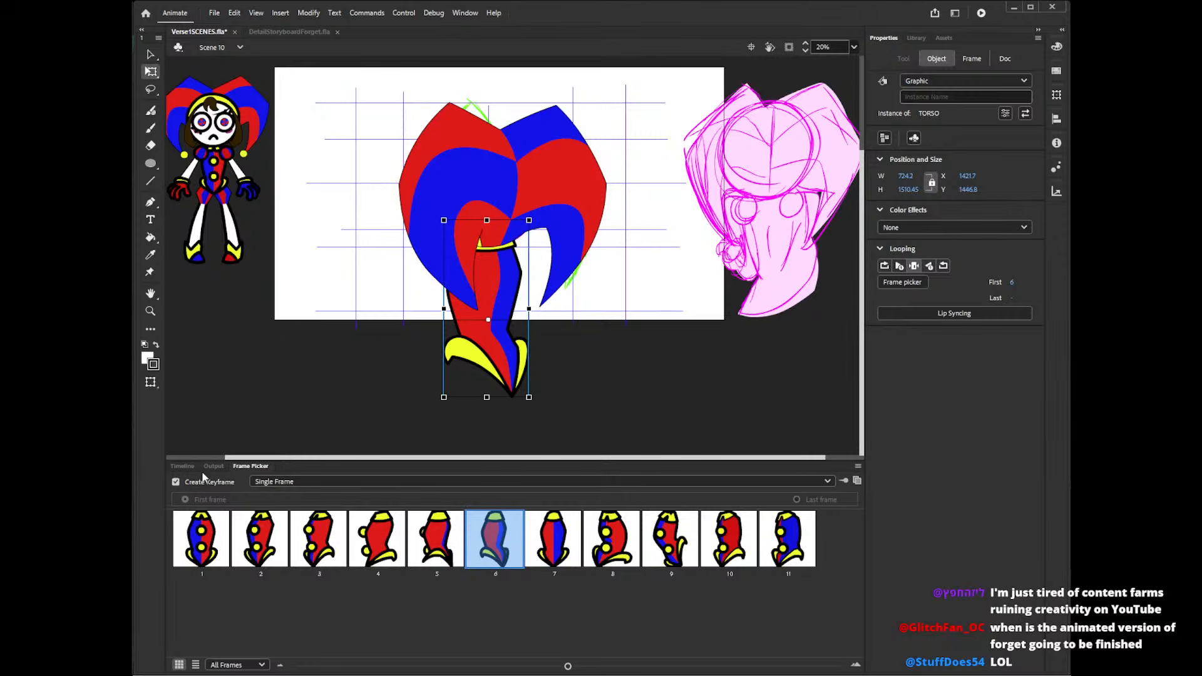
- Switch the torso on the Body layer at frame 89 to symbol frame 5
{"action": "left_click", "coordinate": [183, 466]}
{"action": "left_click", "coordinate": [623, 577]}
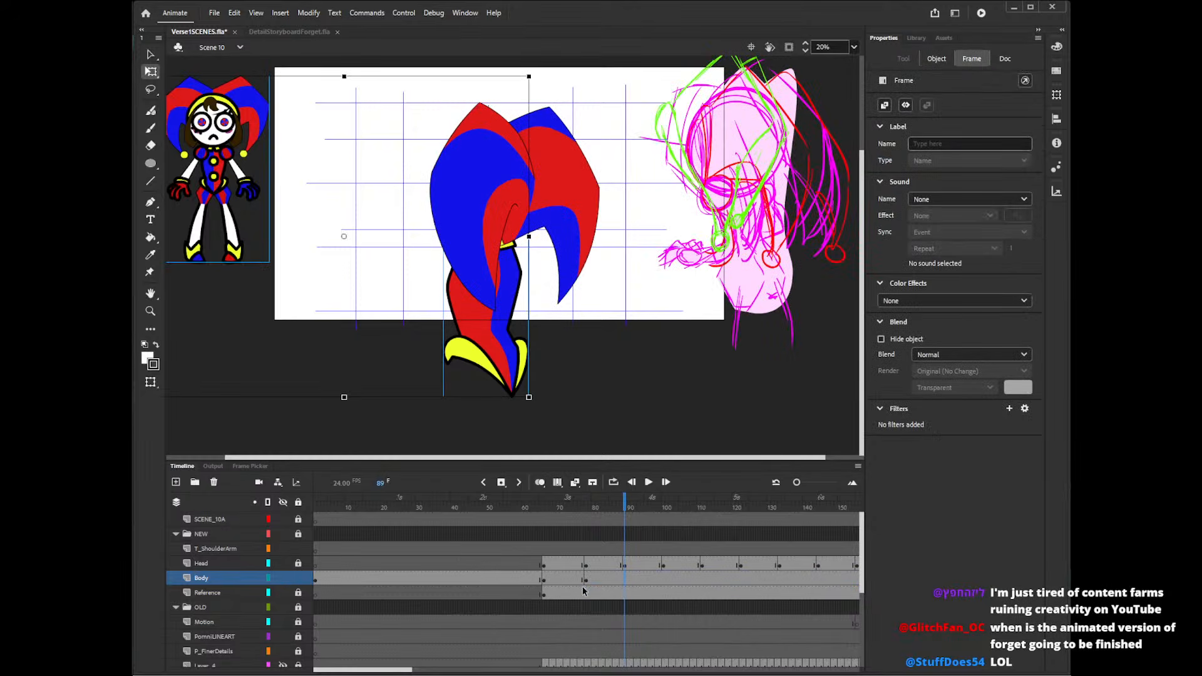
{"action": "left_click", "coordinate": [262, 466]}
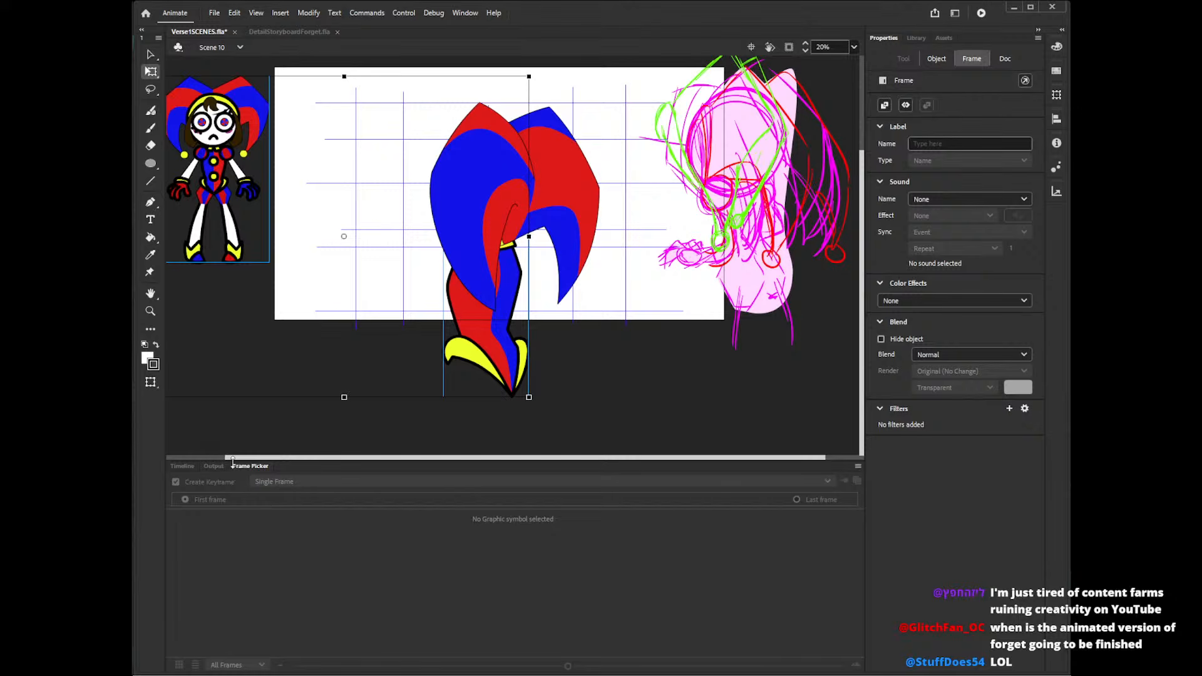
{"action": "left_click", "coordinate": [519, 354]}
{"action": "left_click", "coordinate": [442, 555]}
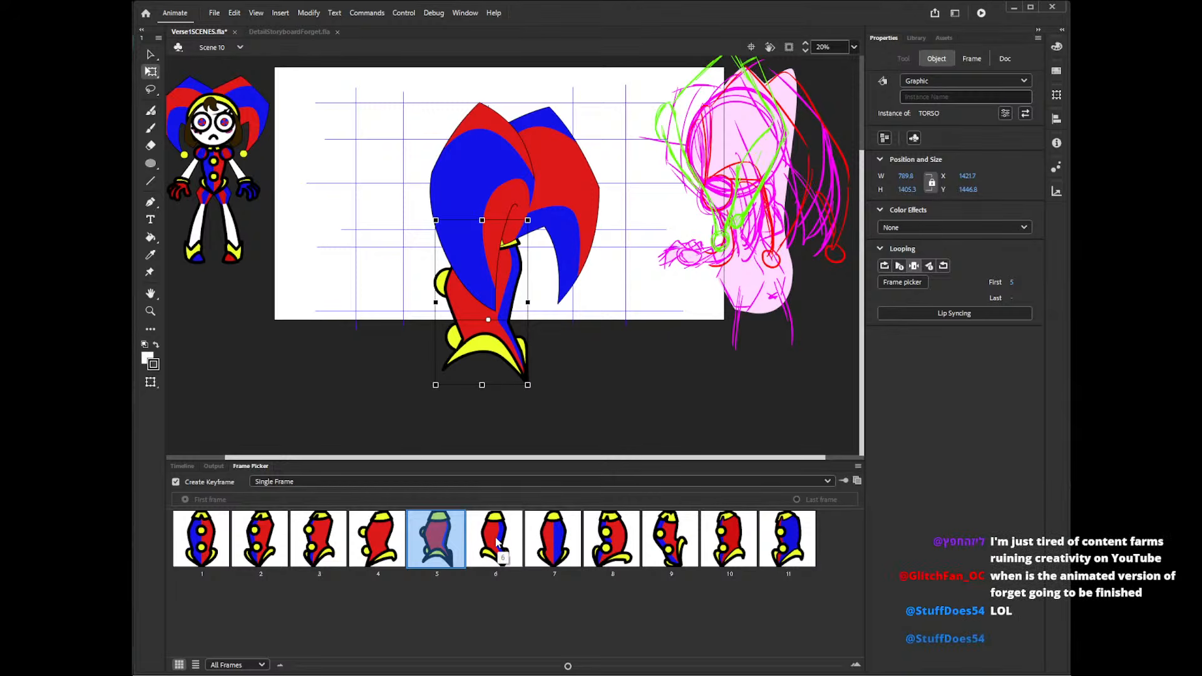
- Switch the torso at frame 89 to symbol frame 6 and check it against the head poses around frames 101, 111 and 123
{"action": "left_click", "coordinate": [498, 546]}
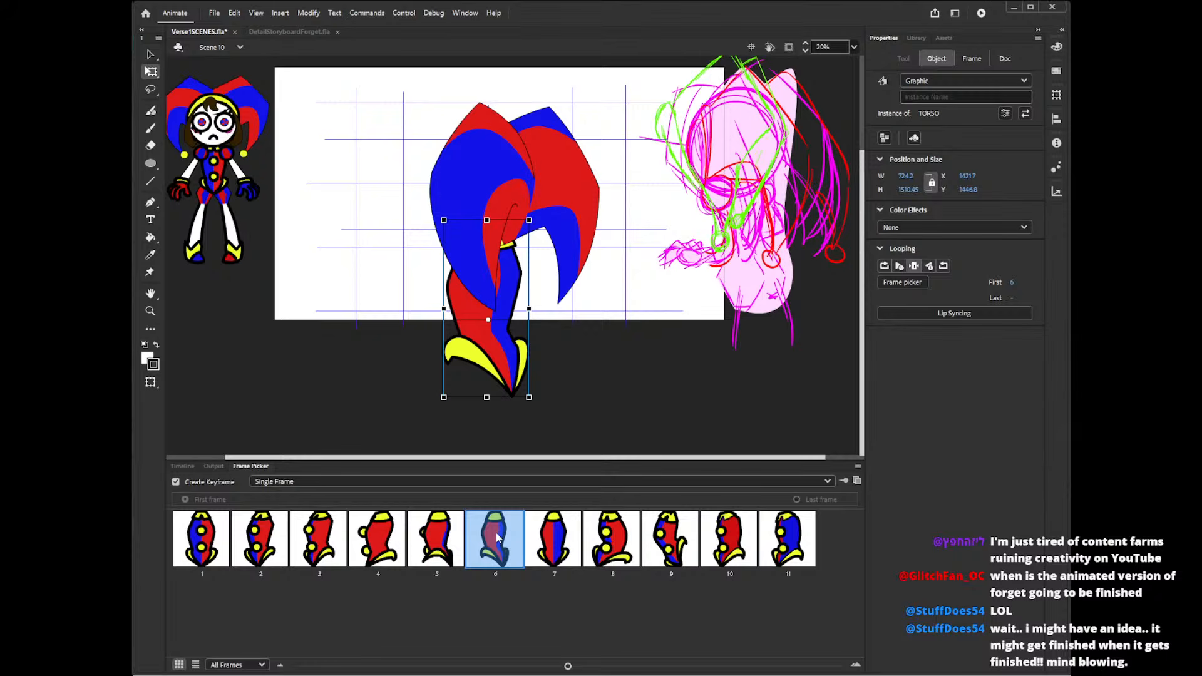
{"action": "left_click", "coordinate": [183, 465]}
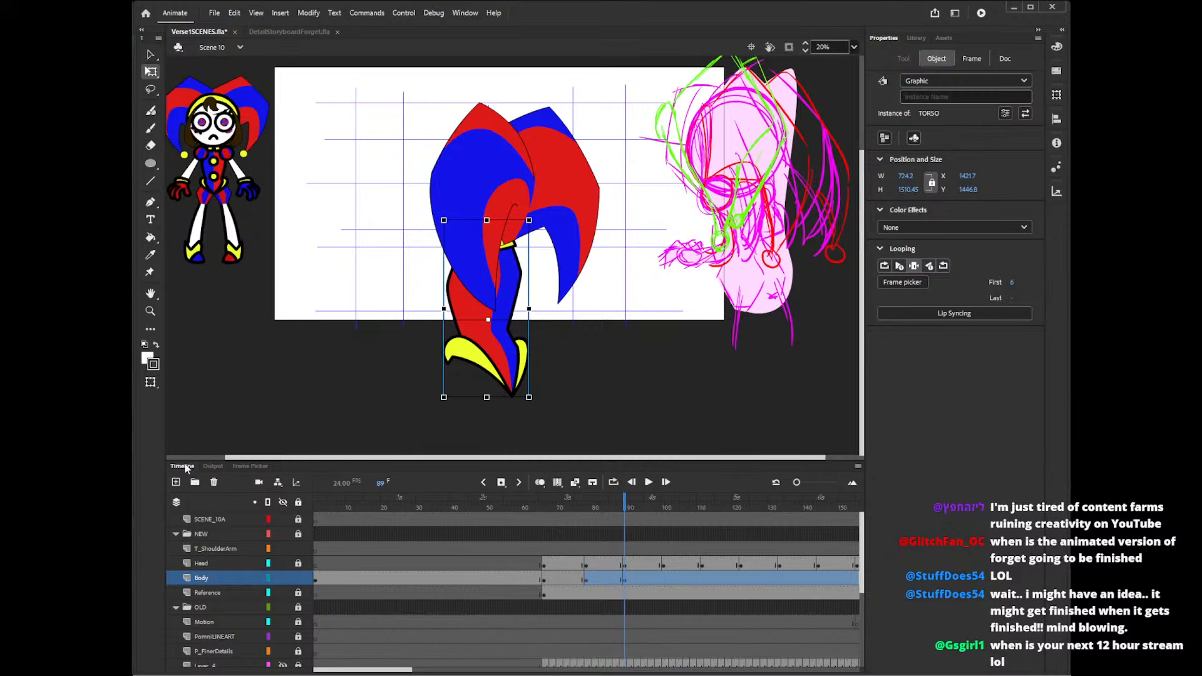
{"action": "left_click", "coordinate": [666, 580]}
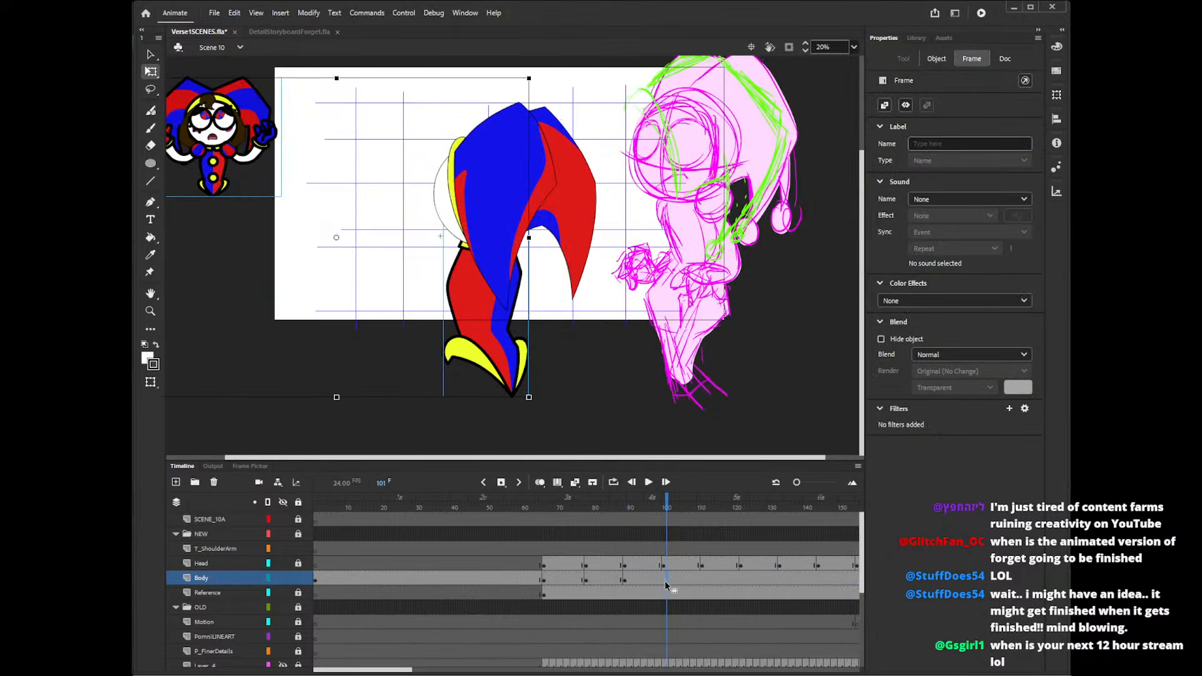
{"action": "left_click", "coordinate": [702, 582]}
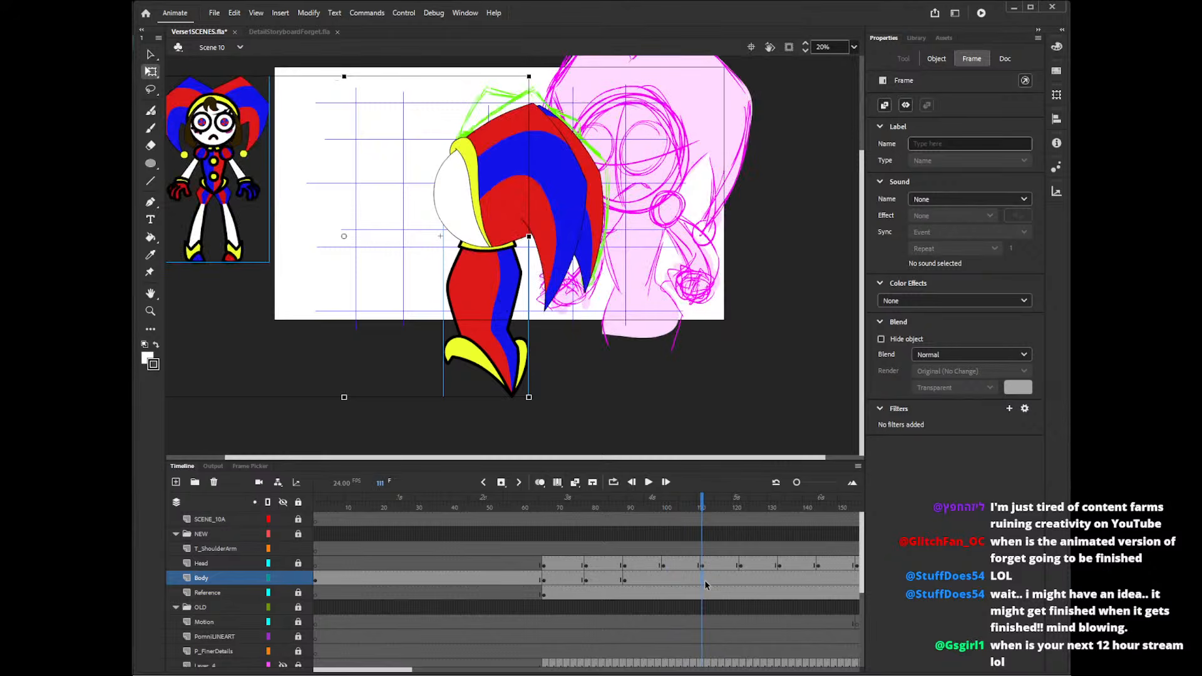
{"action": "left_click", "coordinate": [744, 580]}
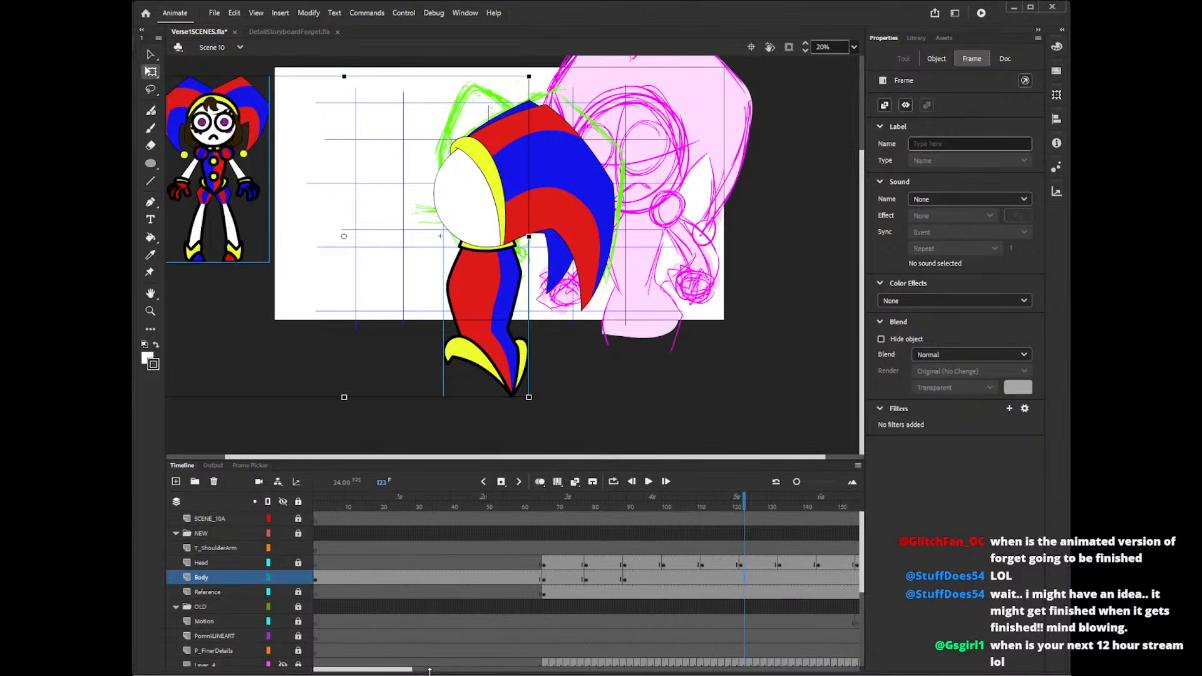
- At frame 122 on the Body layer, give the torso a keyframe with symbol frame 4 and place it at about X 1411.5, Y 1461.8
{"action": "left_click_drag", "start_coordinate": [409, 673], "coordinate": [446, 672]}
{"action": "left_click", "coordinate": [535, 580]}
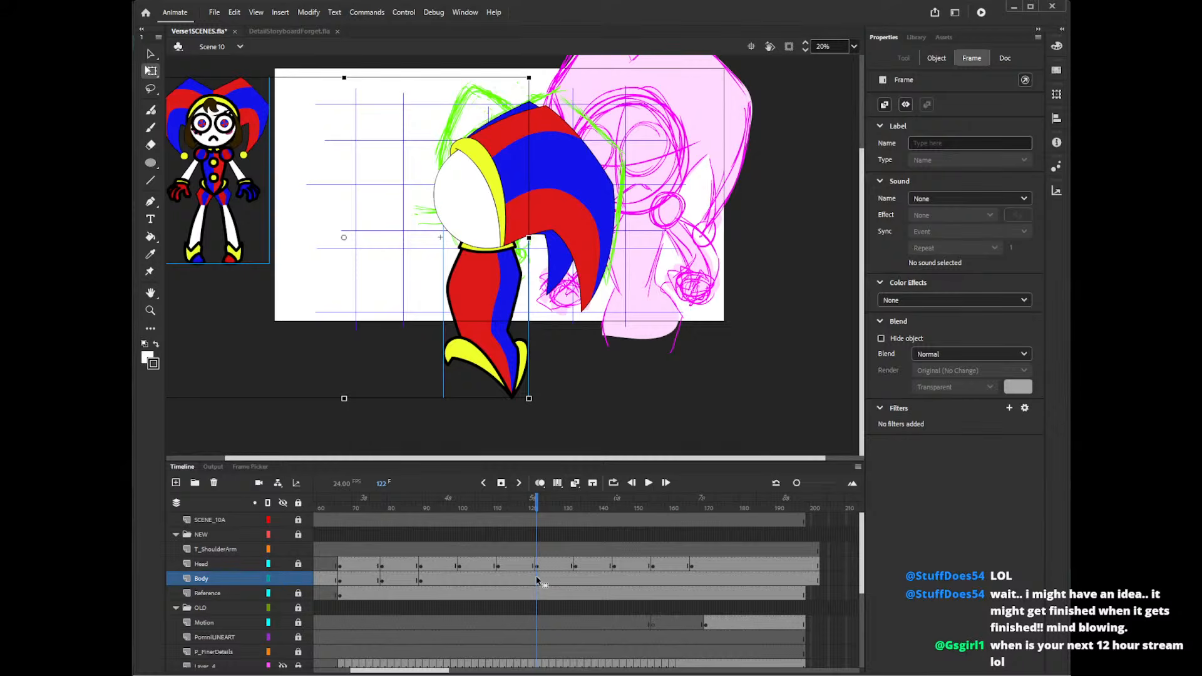
{"action": "left_click", "coordinate": [249, 467]}
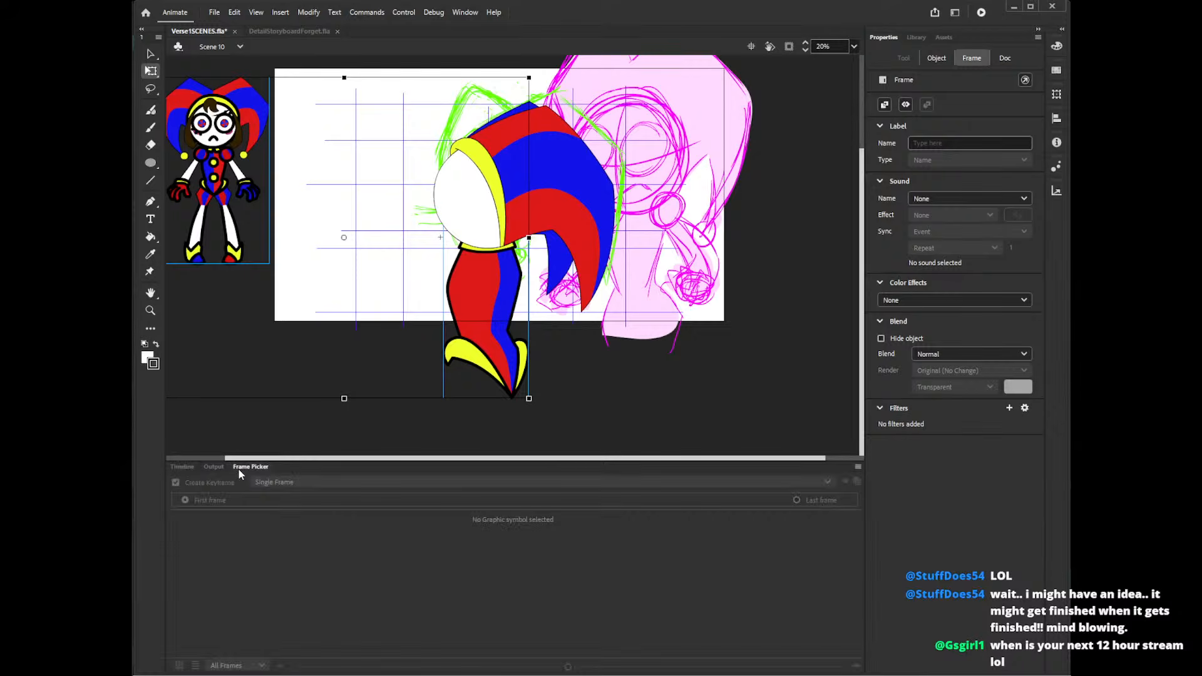
{"action": "left_click", "coordinate": [516, 363]}
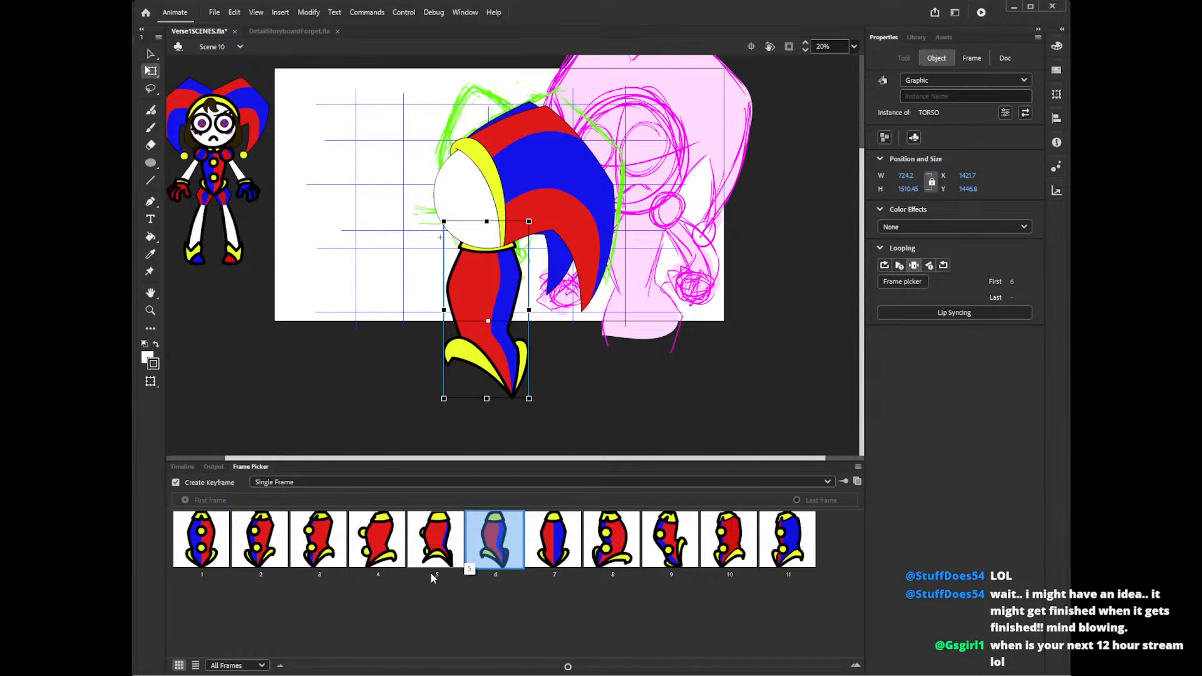
{"action": "left_click", "coordinate": [320, 549]}
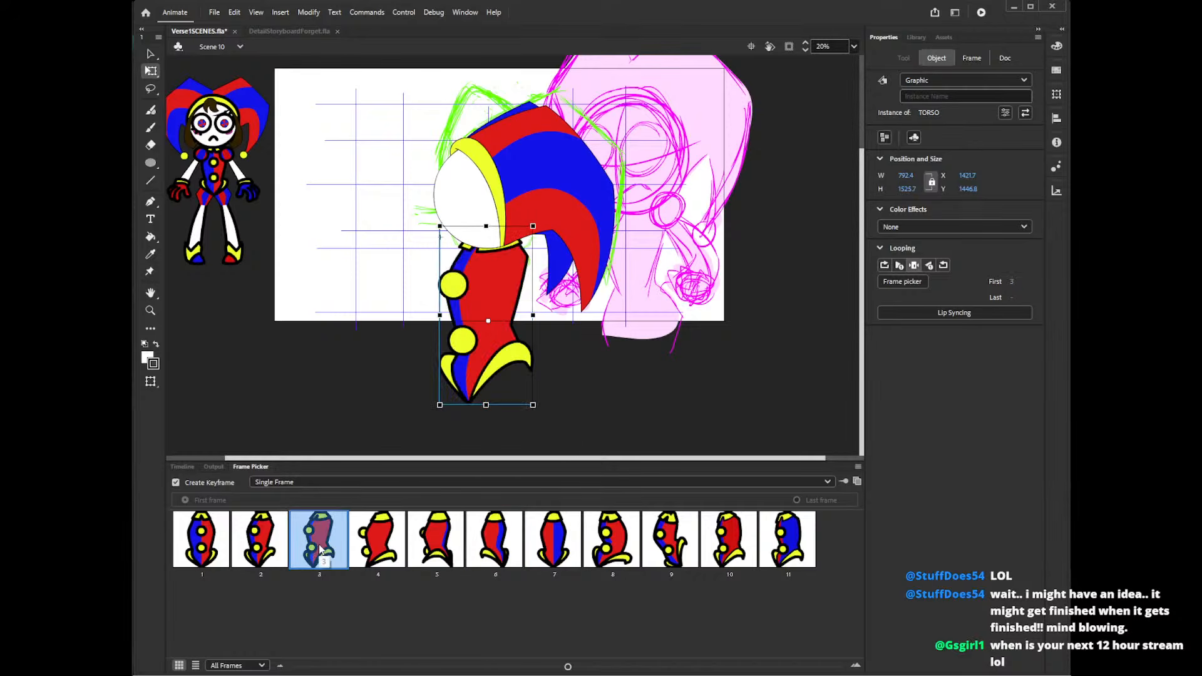
{"action": "left_click", "coordinate": [377, 551]}
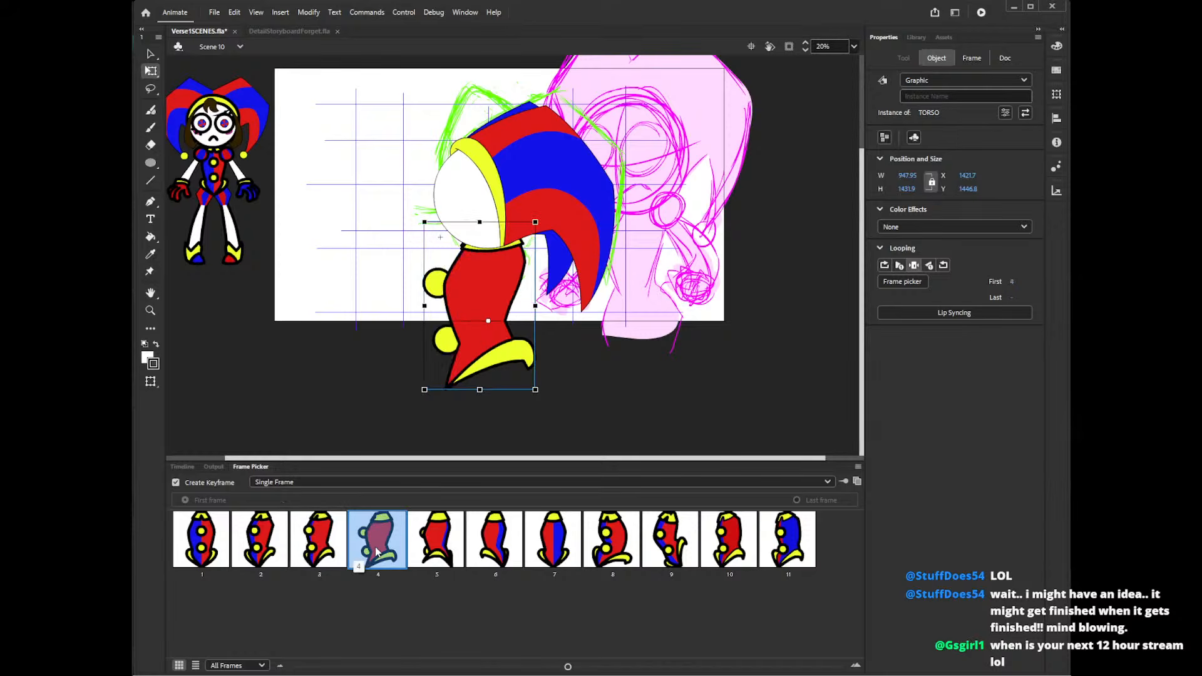
{"action": "left_click_drag", "start_coordinate": [489, 335], "coordinate": [491, 325]}
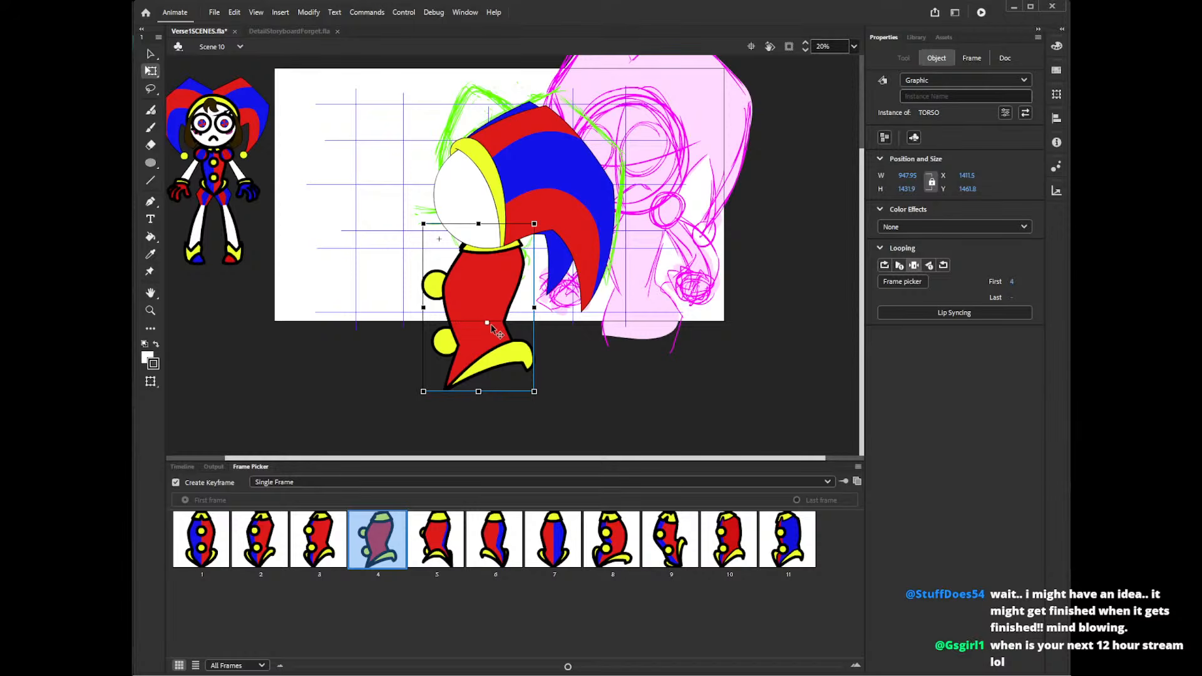
- At frame 111 on the Body layer, give the torso a keyframe with symbol frame 5 and place it at about X 1416.5, Y 1471.8
{"action": "left_click", "coordinate": [183, 467]}
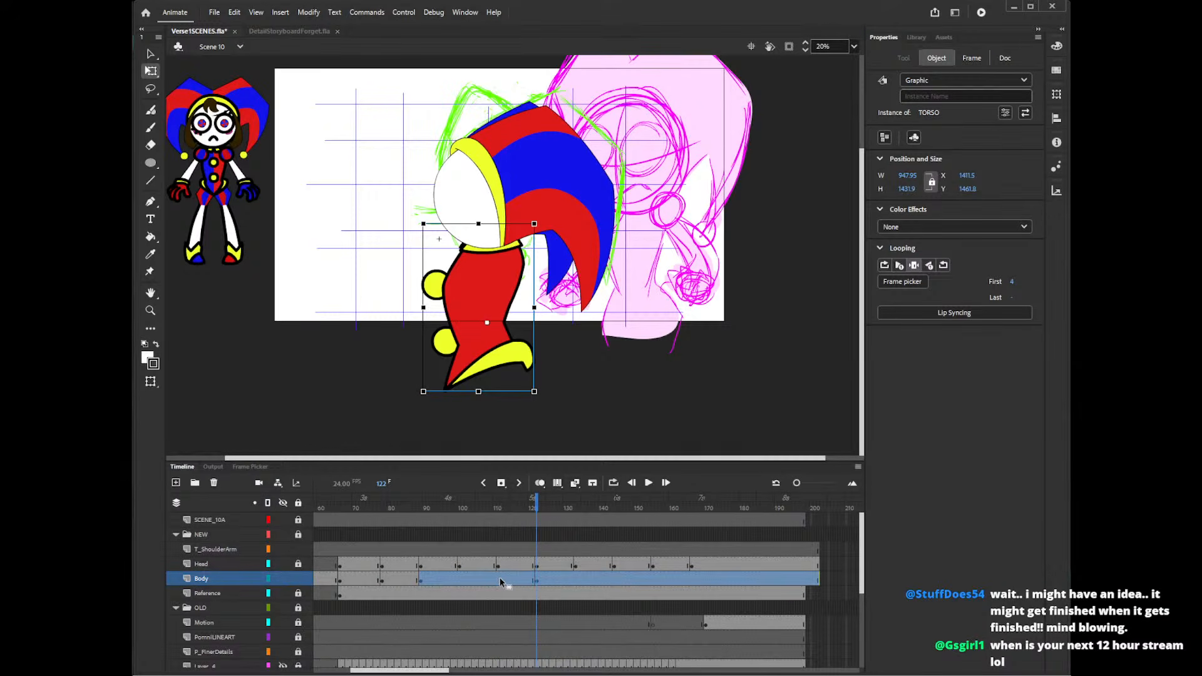
{"action": "left_click", "coordinate": [498, 580]}
{"action": "left_click", "coordinate": [250, 466]}
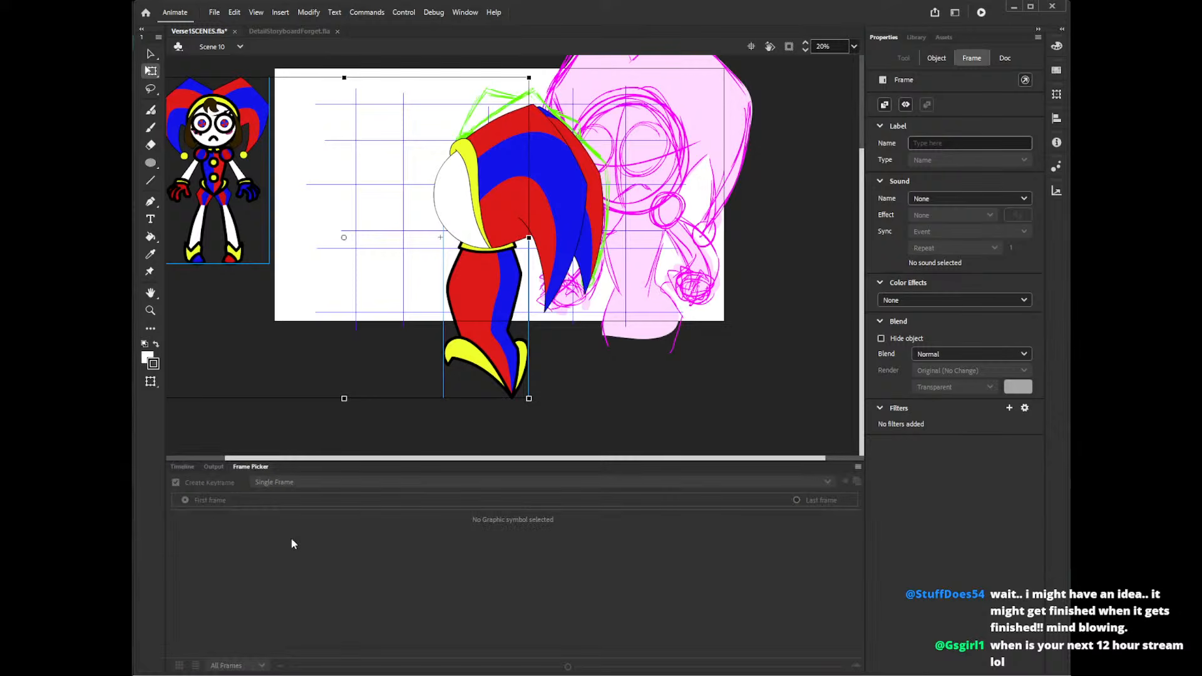
{"action": "left_click", "coordinate": [488, 388]}
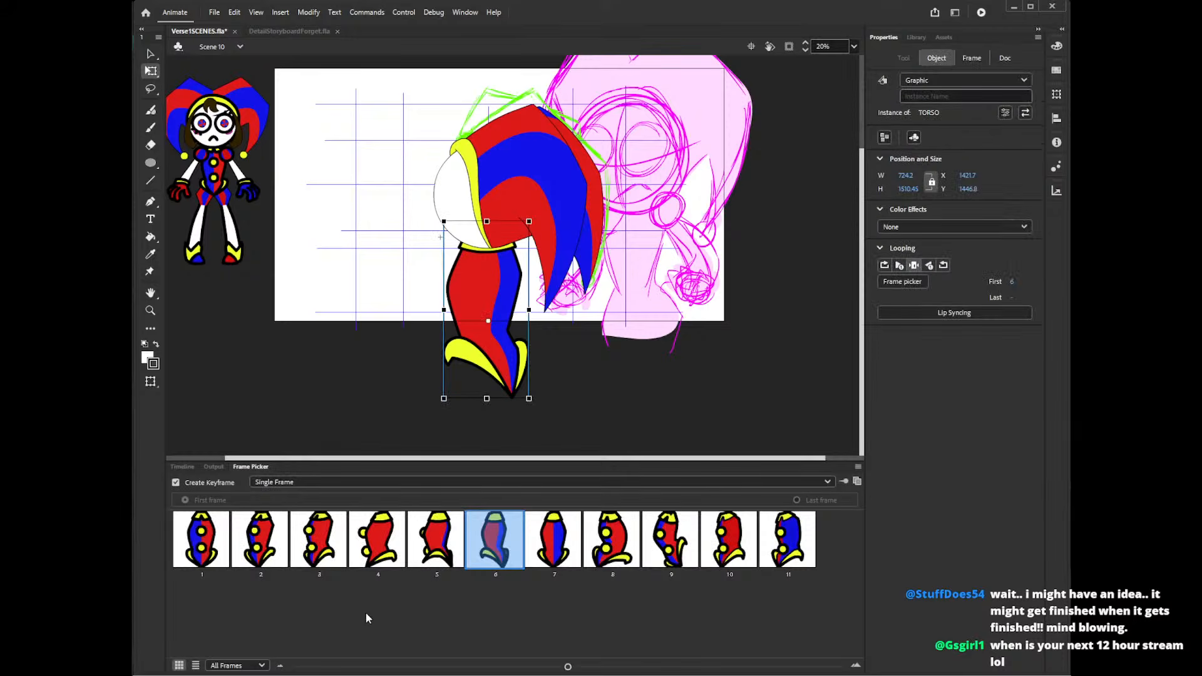
{"action": "left_click", "coordinate": [436, 551]}
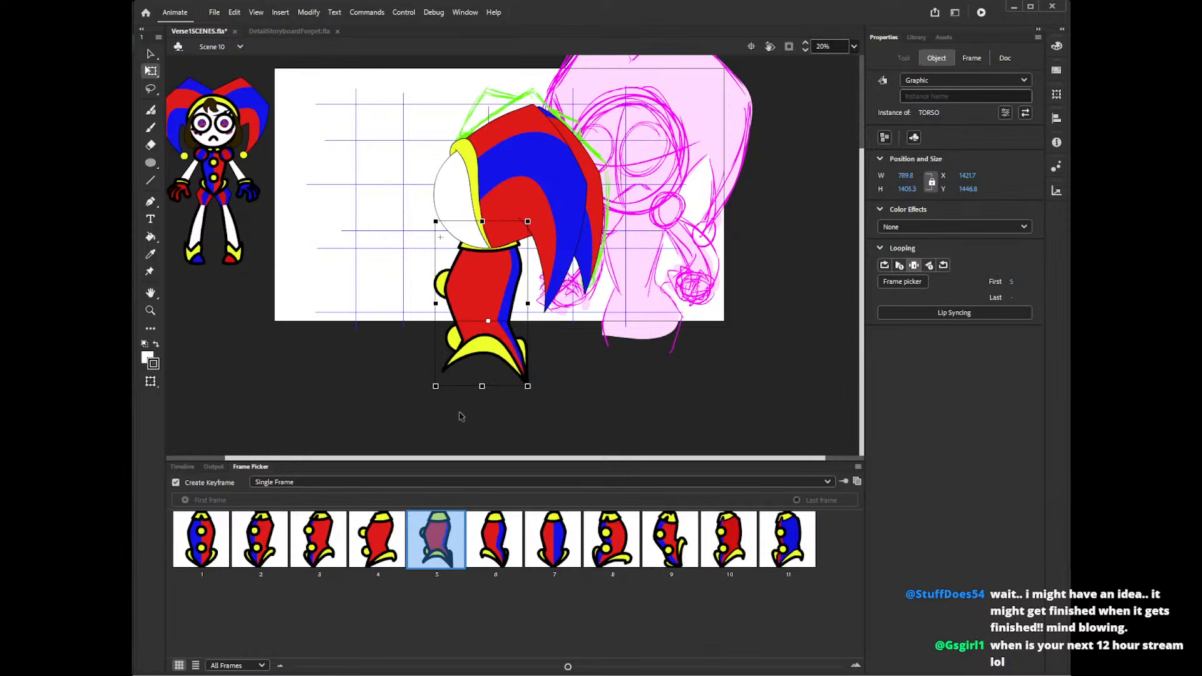
{"action": "left_click_drag", "start_coordinate": [501, 319], "coordinate": [501, 343]}
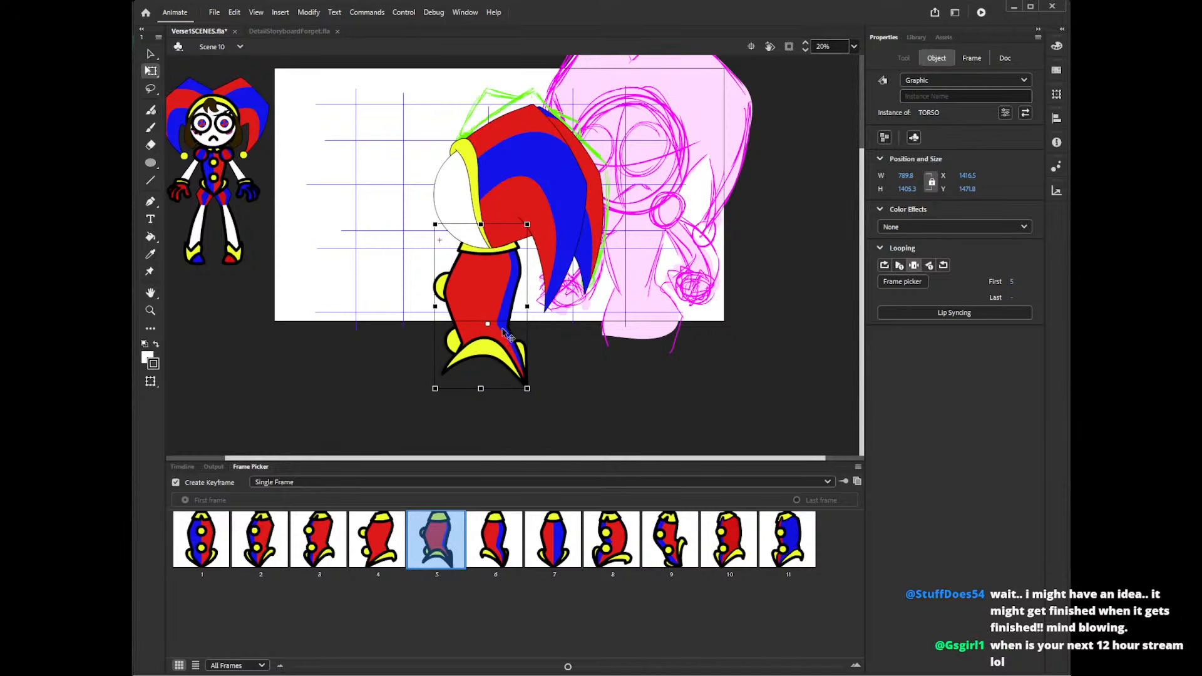
- Compare the torso at frames 122 and 111, and nudge the torso of the frame 111 keyframe slightly to the right
{"action": "left_click", "coordinate": [183, 466]}
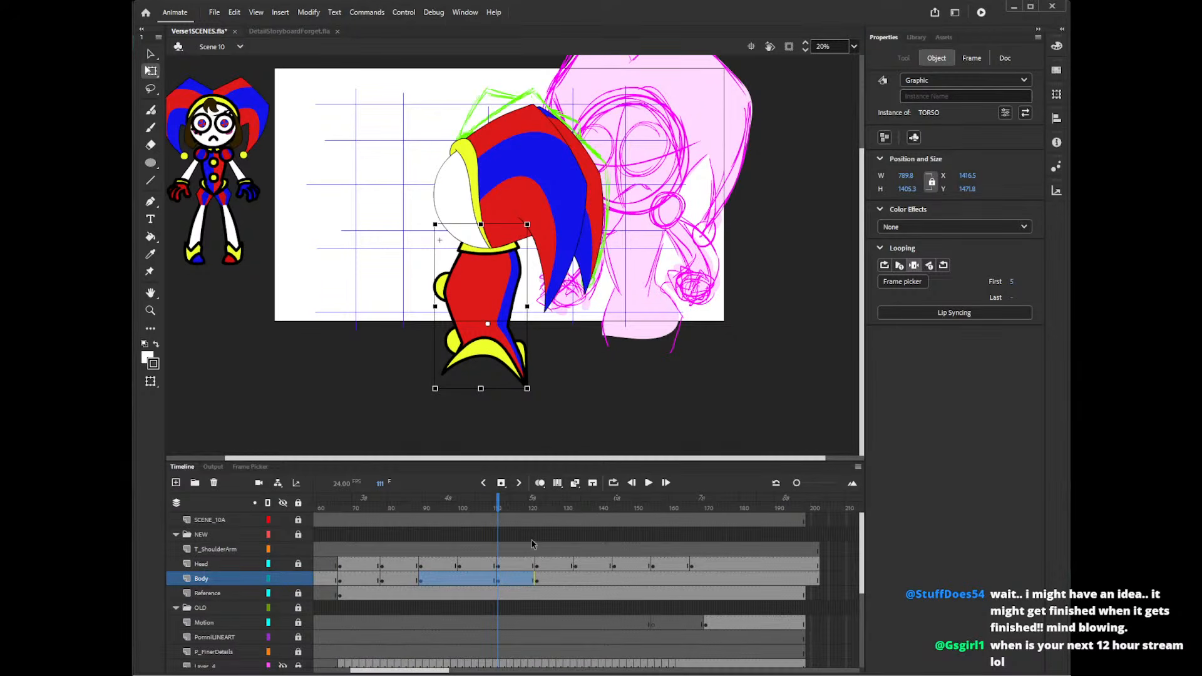
{"action": "left_click", "coordinate": [537, 509]}
{"action": "left_click_drag", "start_coordinate": [538, 511], "coordinate": [503, 515]}
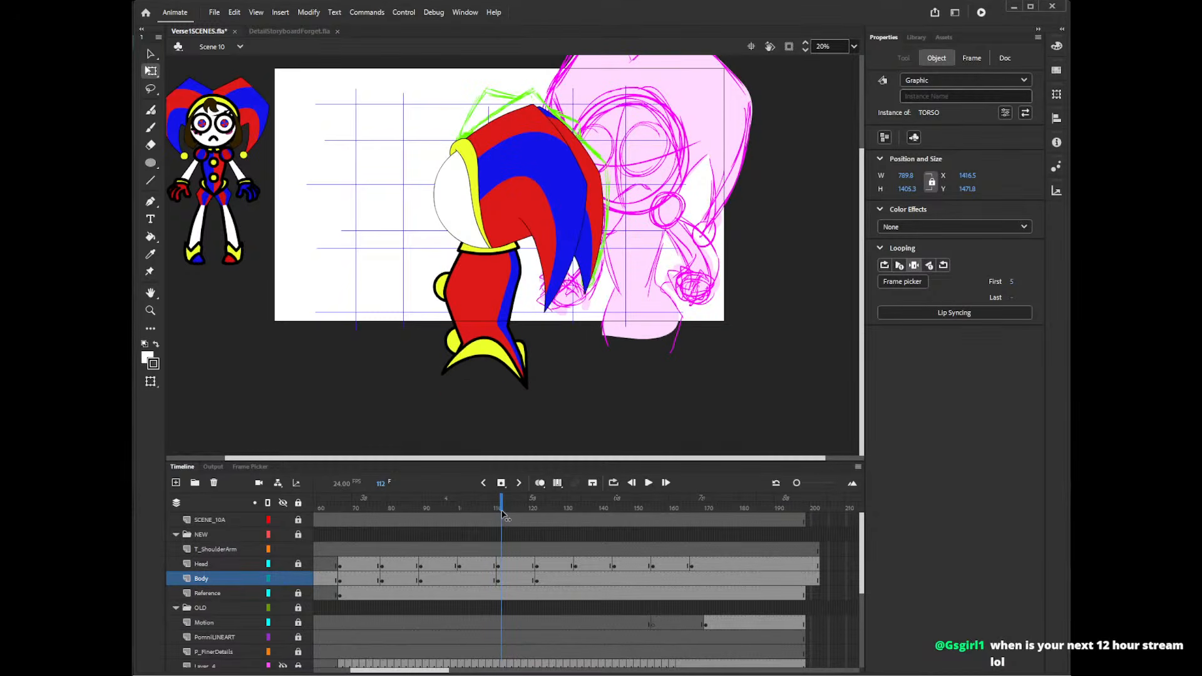
{"action": "left_click", "coordinate": [516, 578]}
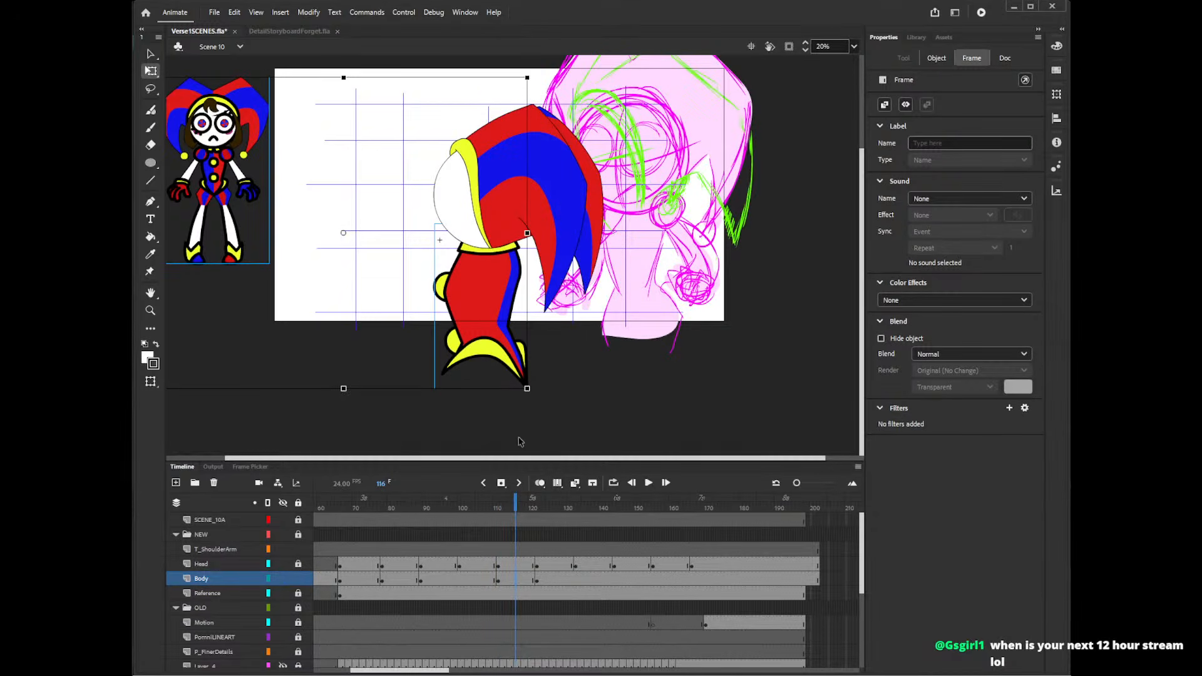
{"action": "left_click", "coordinate": [523, 385]}
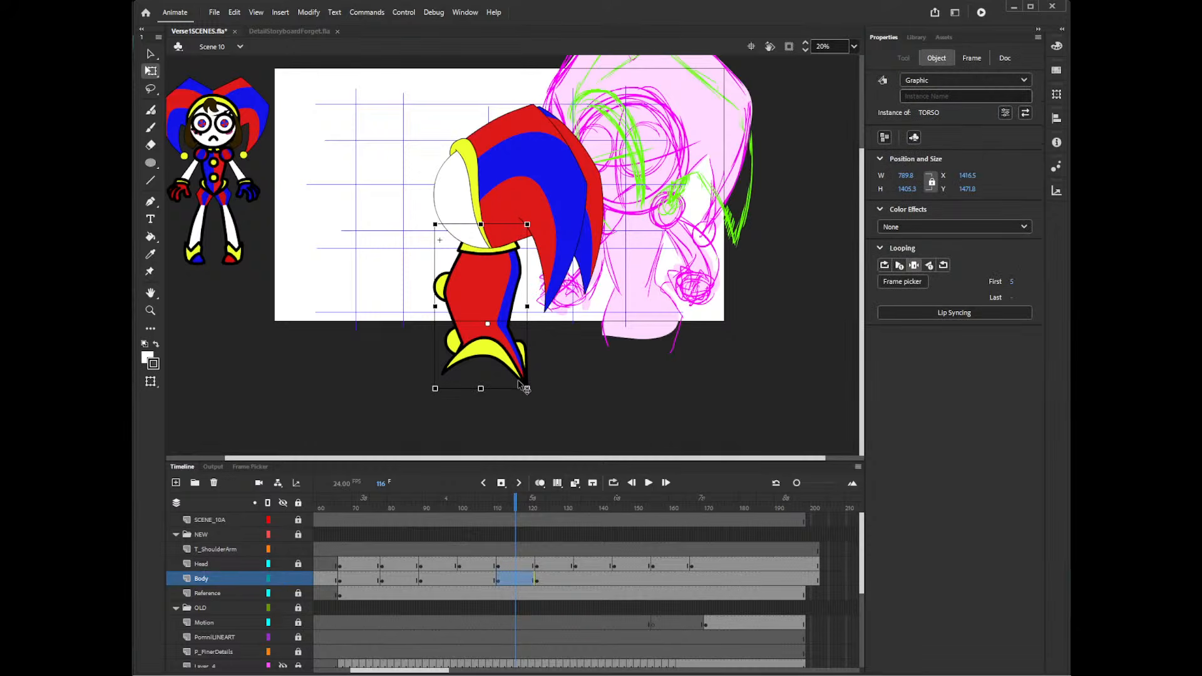
{"action": "key", "text": "Right"}
{"action": "key", "text": "Right"}
{"action": "key", "text": "Right"}
{"action": "key", "text": "Right"}
{"action": "key", "text": "Right"}
{"action": "key", "text": "Right"}
{"action": "key", "text": "Right"}
{"action": "key", "text": "Right"}
{"action": "key", "text": "Right"}
{"action": "key", "text": "Right"}
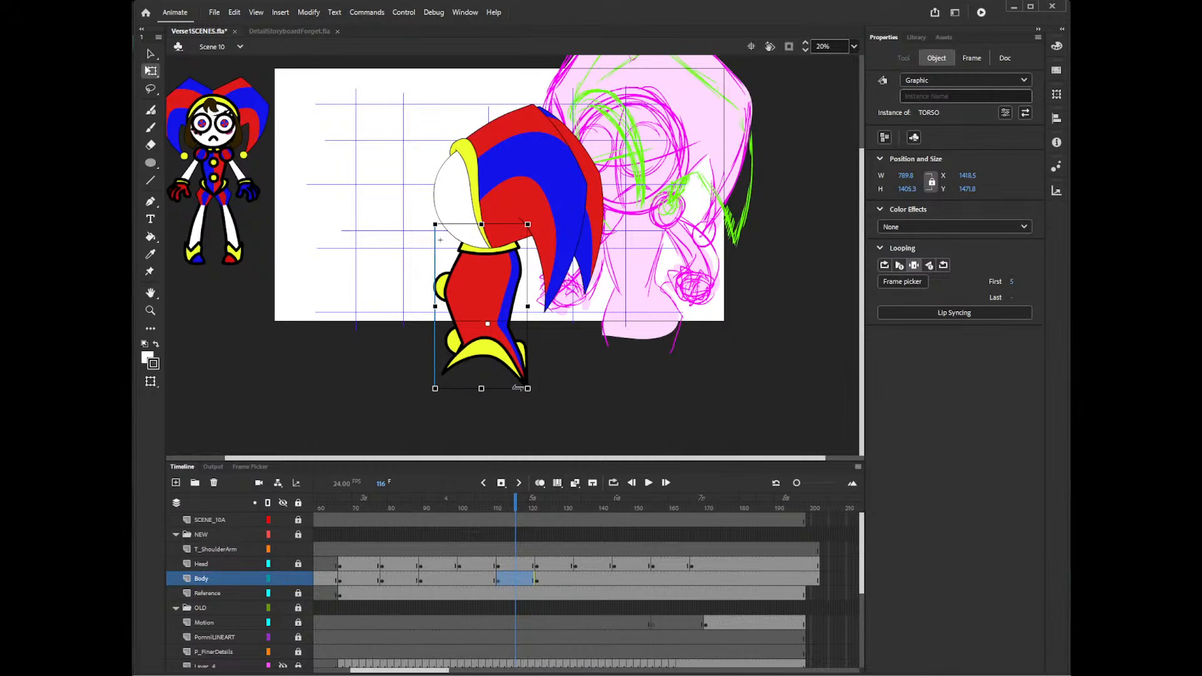
- Shift the torso at frame 122 left under the head and skew it slightly, to about X 1371.35, Y 1461.65
{"action": "left_click", "coordinate": [538, 548]}
{"action": "left_click", "coordinate": [538, 550]}
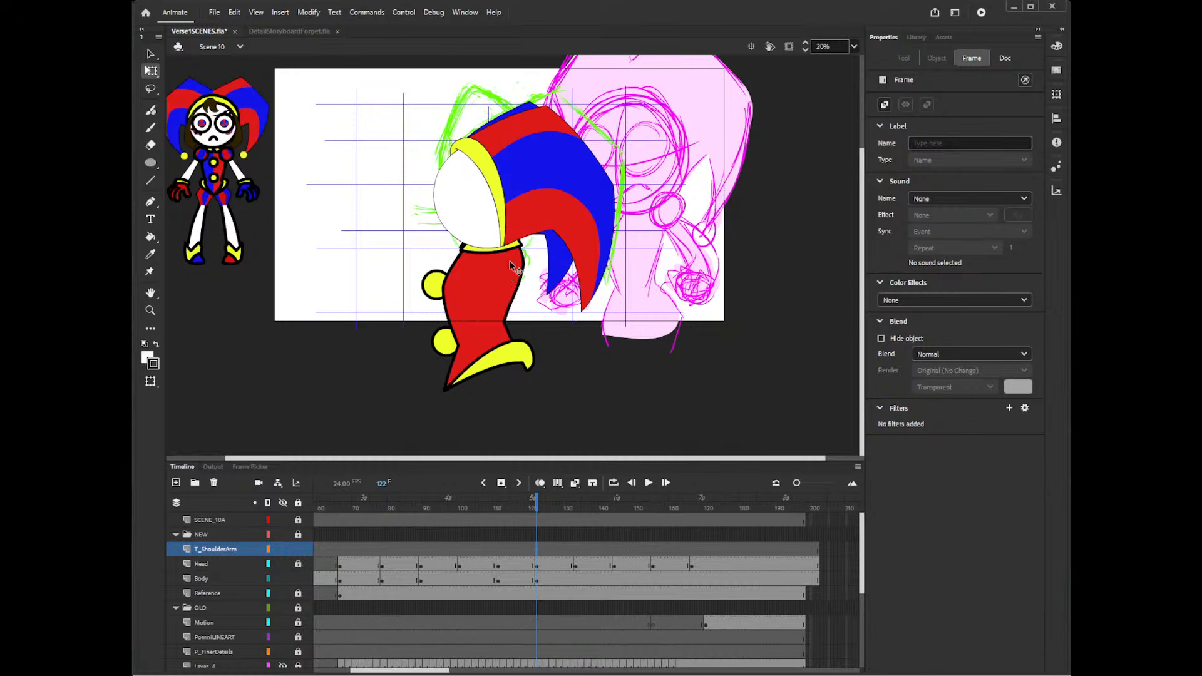
{"action": "left_click_drag", "start_coordinate": [504, 289], "coordinate": [501, 289]}
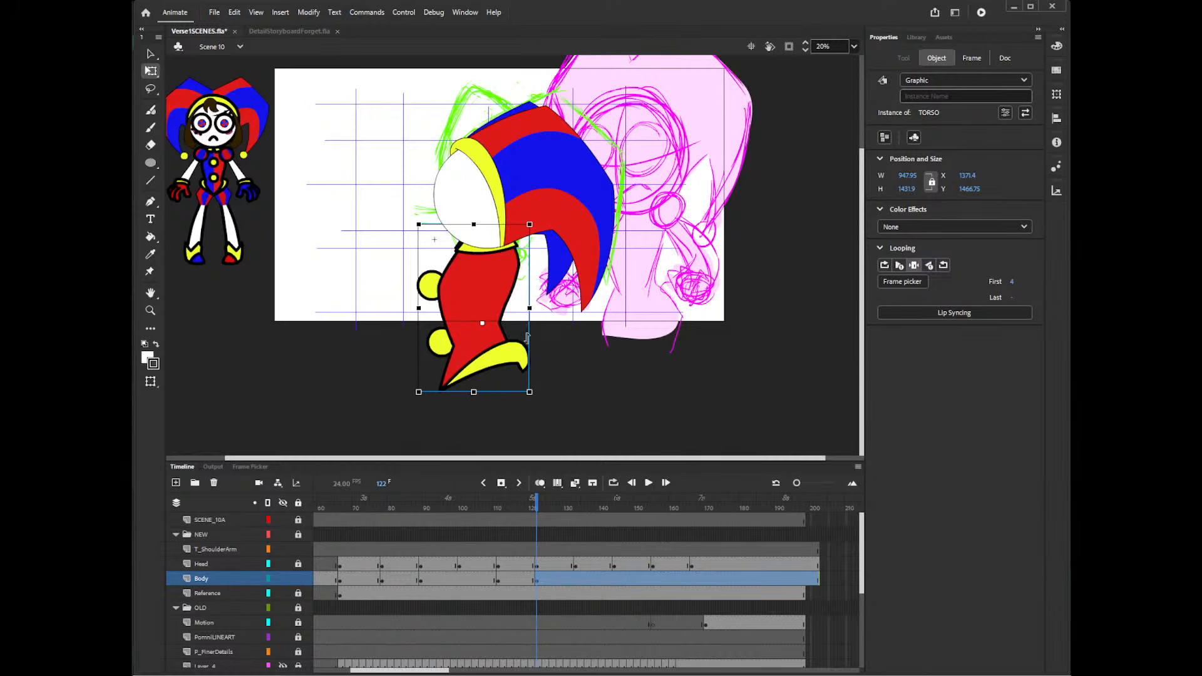
{"action": "left_click_drag", "start_coordinate": [526, 337], "coordinate": [529, 337]}
{"action": "left_click_drag", "start_coordinate": [498, 299], "coordinate": [499, 303]}
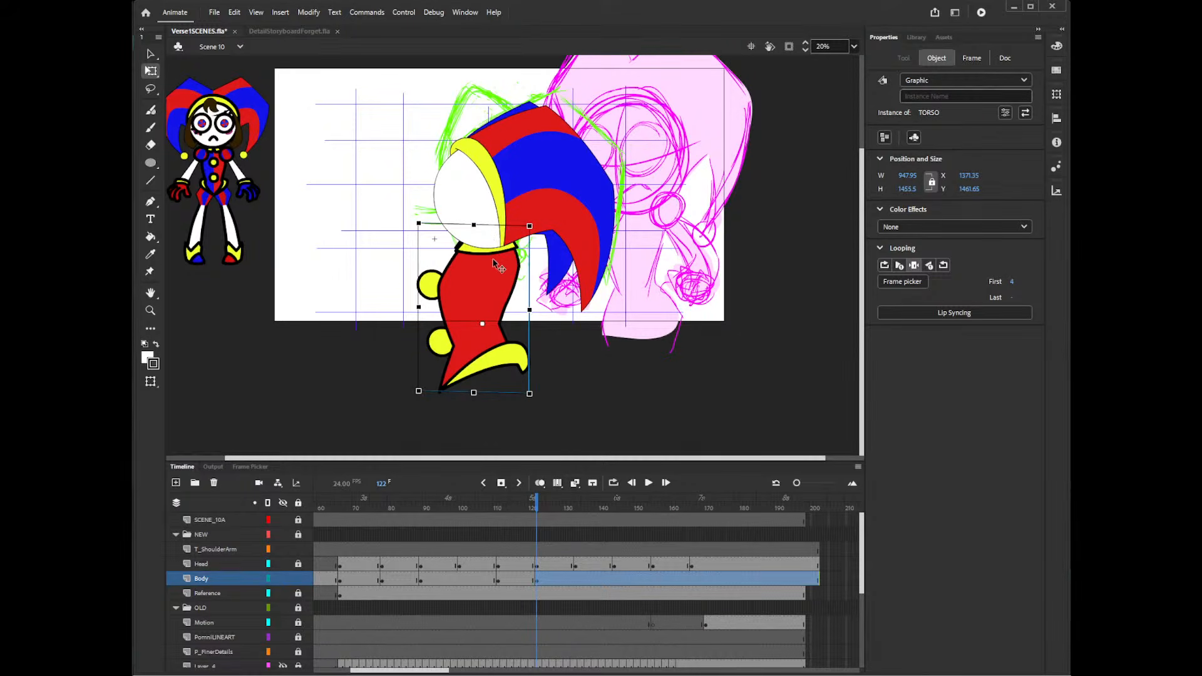
- Reposition and slightly skew the torso of the frame 111 keyframe, to about X 1411.45, Y 1449.9, and compare it with the following pose
{"action": "left_click", "coordinate": [520, 551]}
{"action": "left_click", "coordinate": [520, 554]}
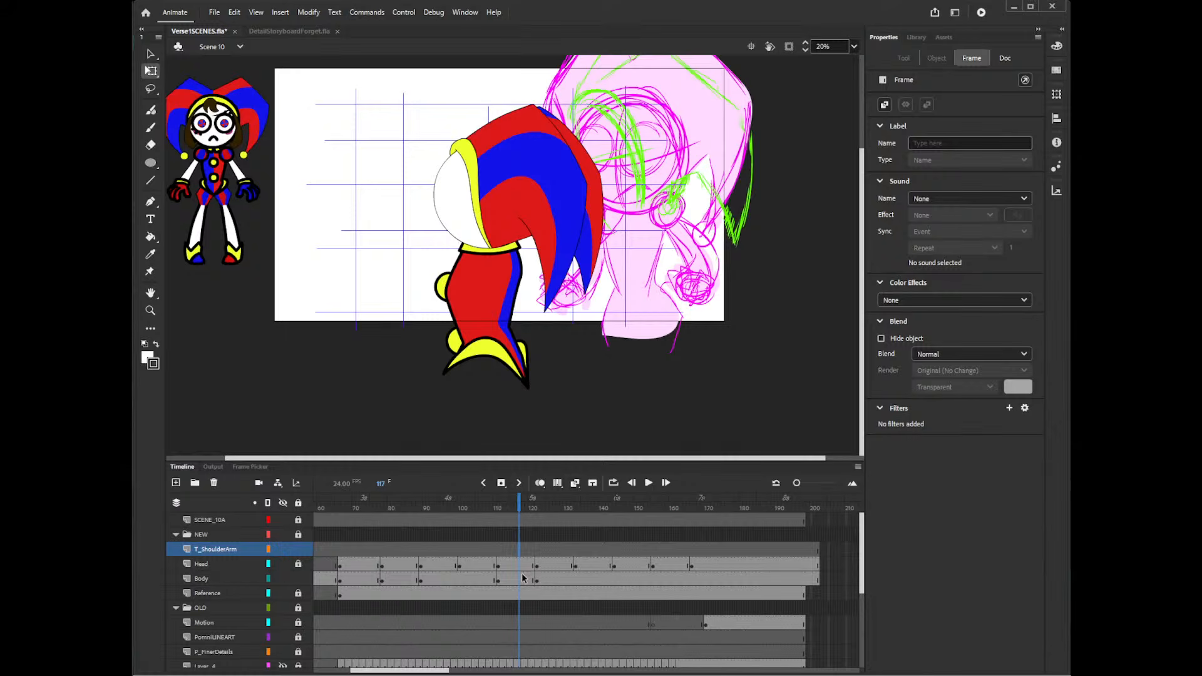
{"action": "left_click", "coordinate": [524, 577]}
{"action": "left_click", "coordinate": [555, 350]}
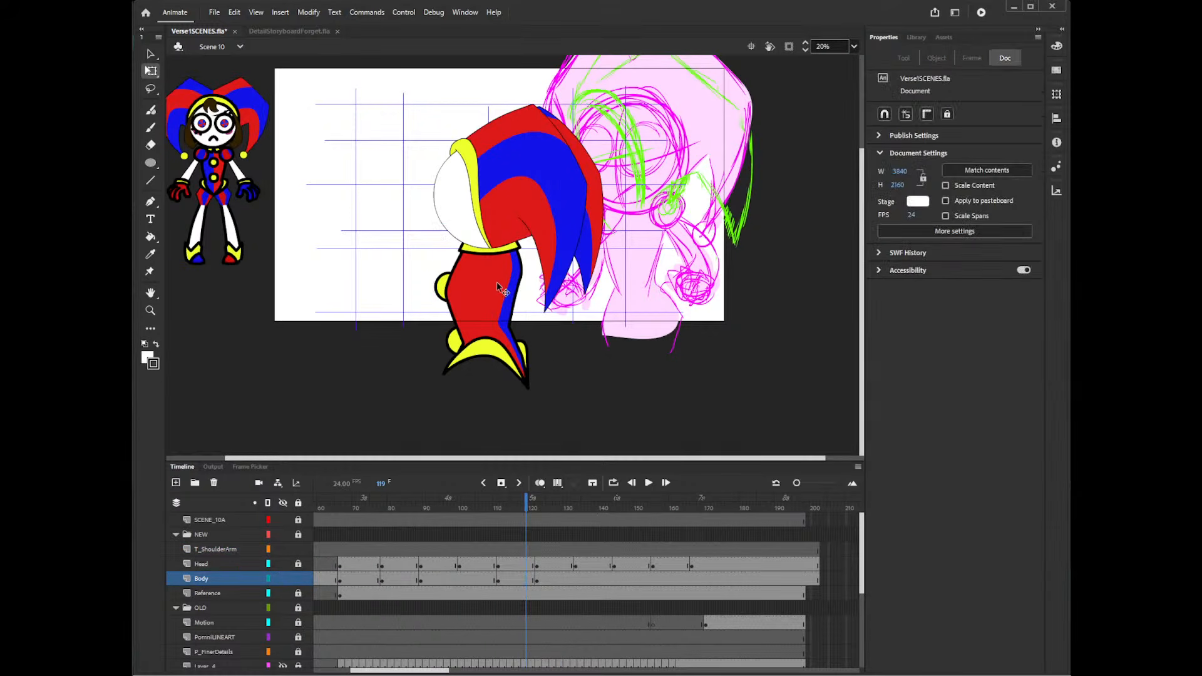
{"action": "left_click", "coordinate": [496, 283]}
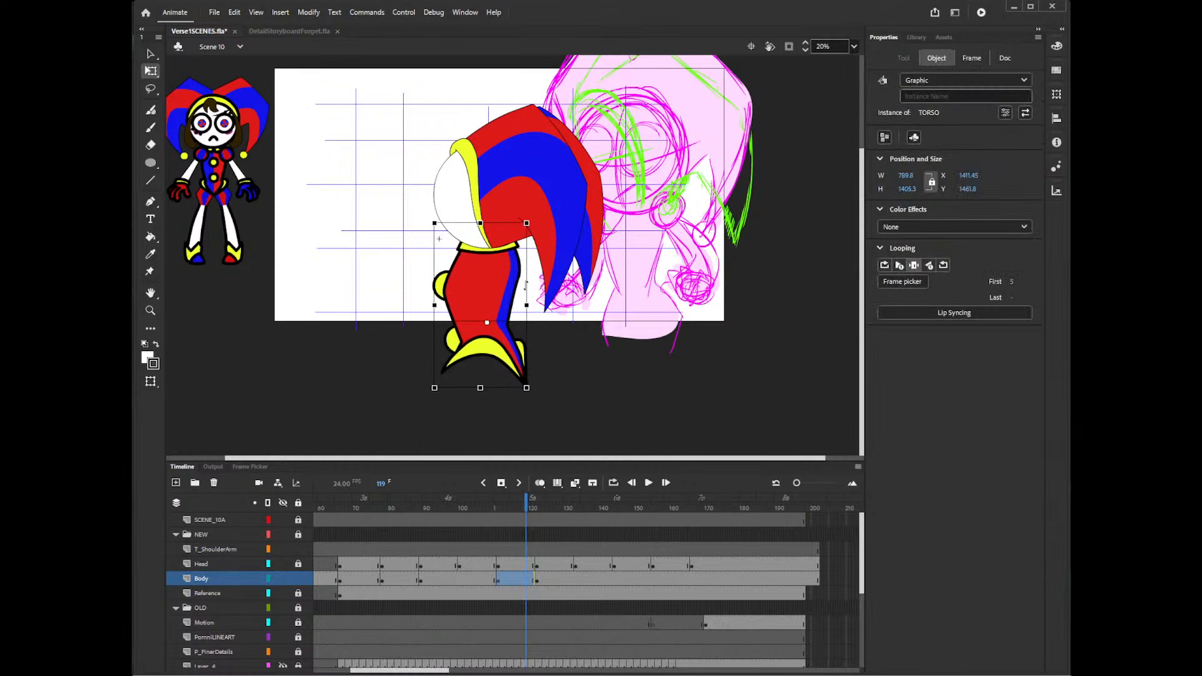
{"action": "left_click_drag", "start_coordinate": [526, 288], "coordinate": [529, 275]}
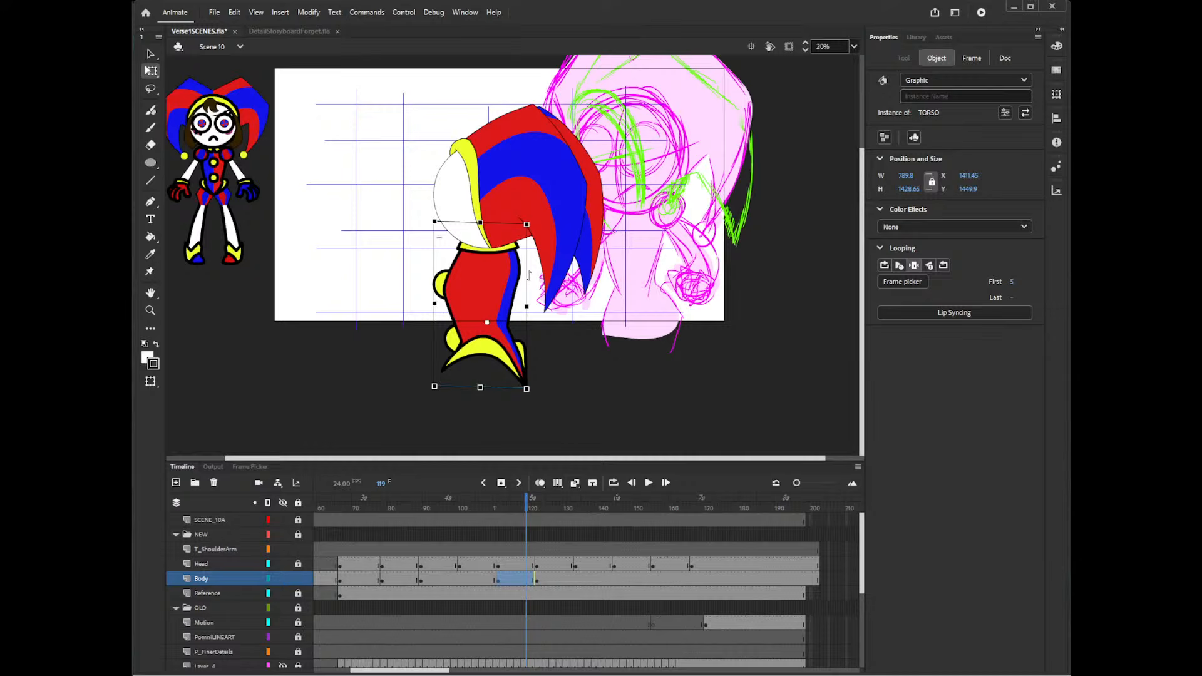
{"action": "left_click", "coordinate": [539, 551]}
{"action": "left_click", "coordinate": [520, 550]}
{"action": "left_click", "coordinate": [543, 551]}
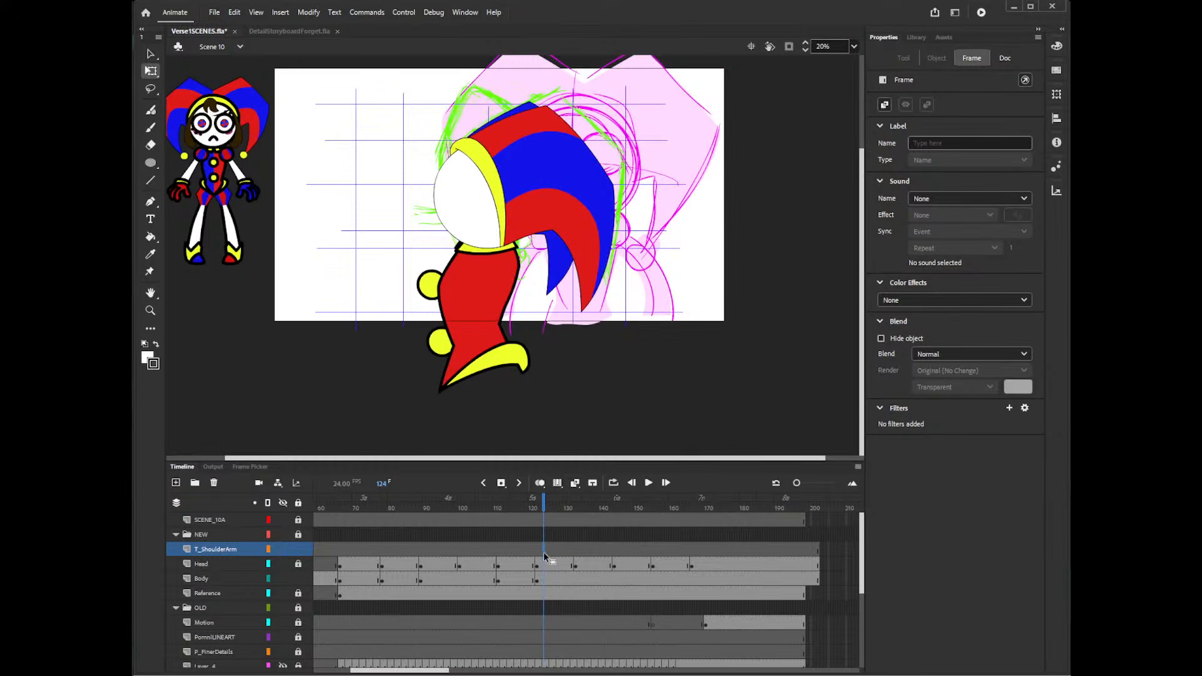
- At frame 133 on the Body layer, give the torso a keyframe with symbol frame 3
{"action": "left_click", "coordinate": [577, 572]}
{"action": "left_click", "coordinate": [576, 579]}
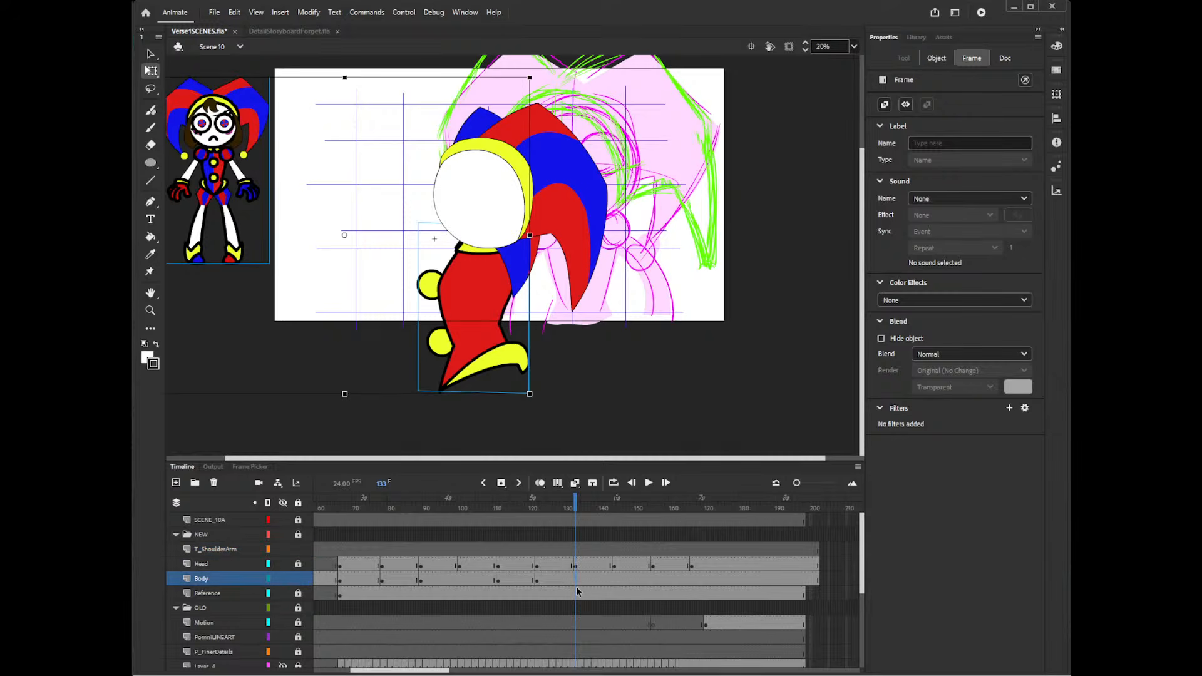
{"action": "left_click", "coordinate": [253, 466]}
{"action": "left_click", "coordinate": [411, 421]}
{"action": "left_click", "coordinate": [476, 347]}
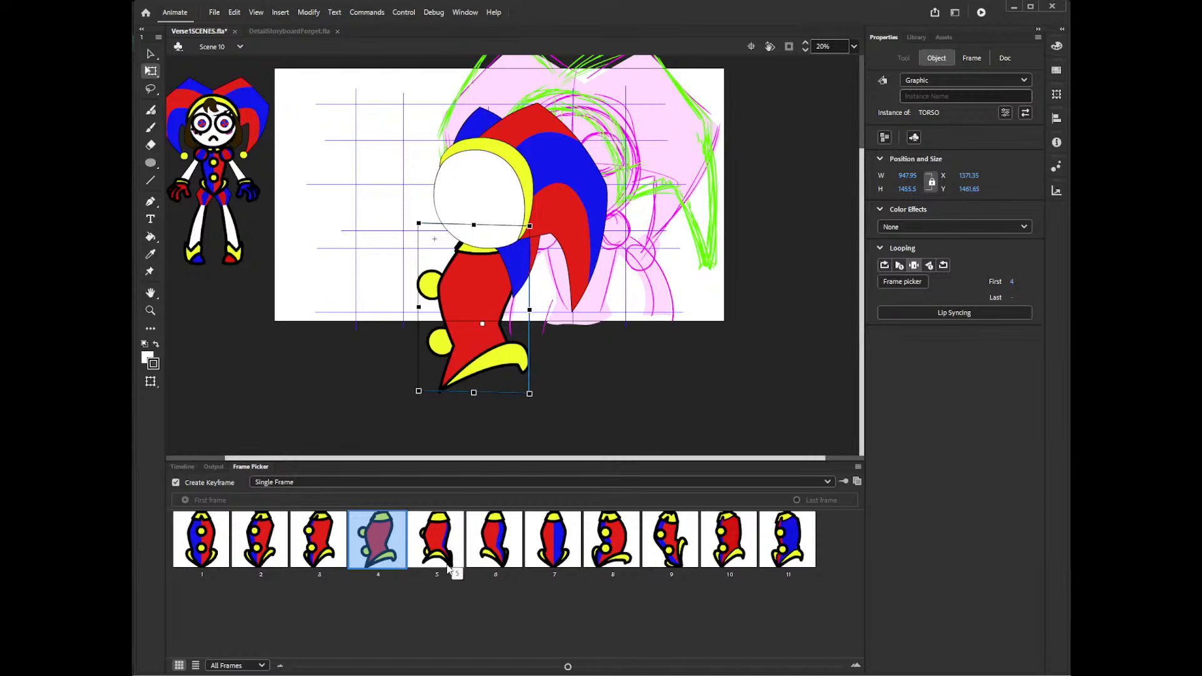
{"action": "left_click", "coordinate": [324, 550]}
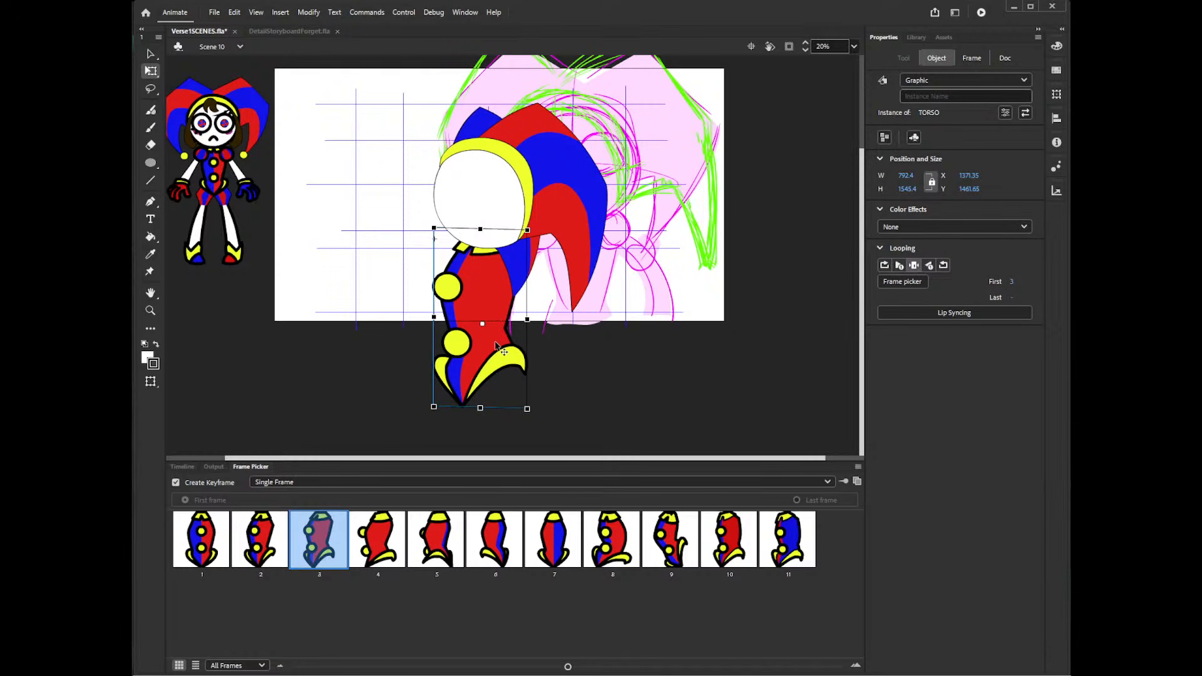
- Move the torso at frame 133 up and right under the head, to about X 1406.5, Y 1436.55
{"action": "key", "text": "shift+Up"}
{"action": "key", "text": "shift+Up"}
{"action": "key", "text": "shift+Up"}
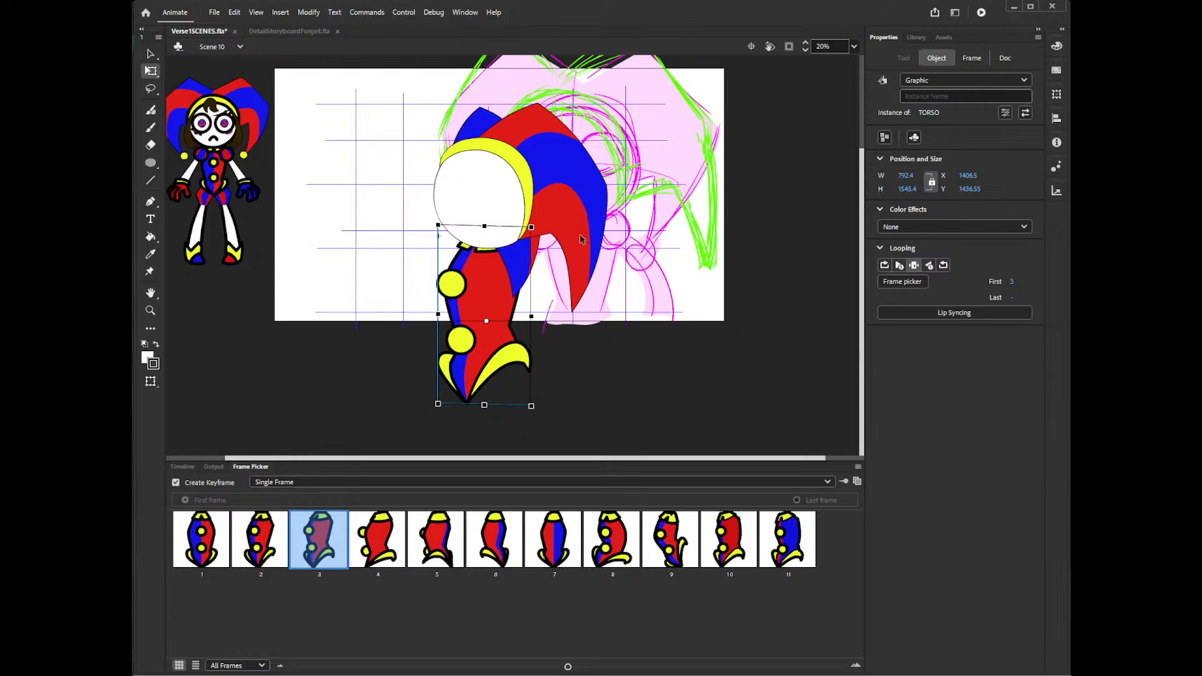
{"action": "left_click", "coordinate": [182, 467]}
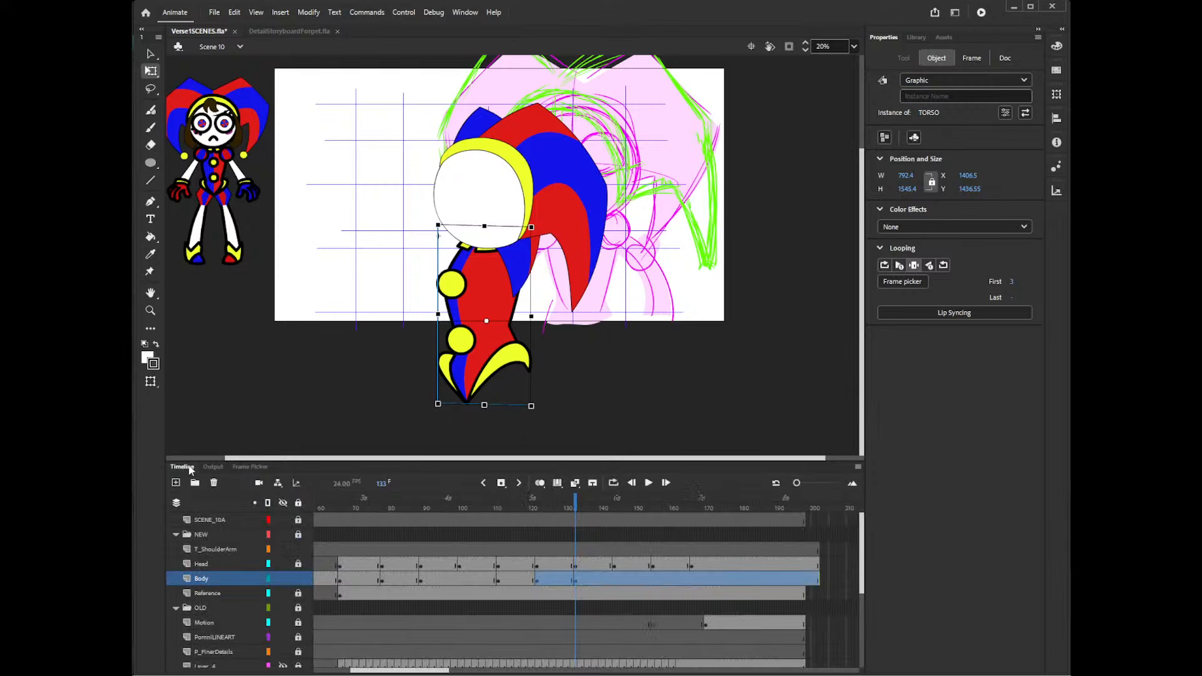
{"action": "left_click", "coordinate": [580, 550]}
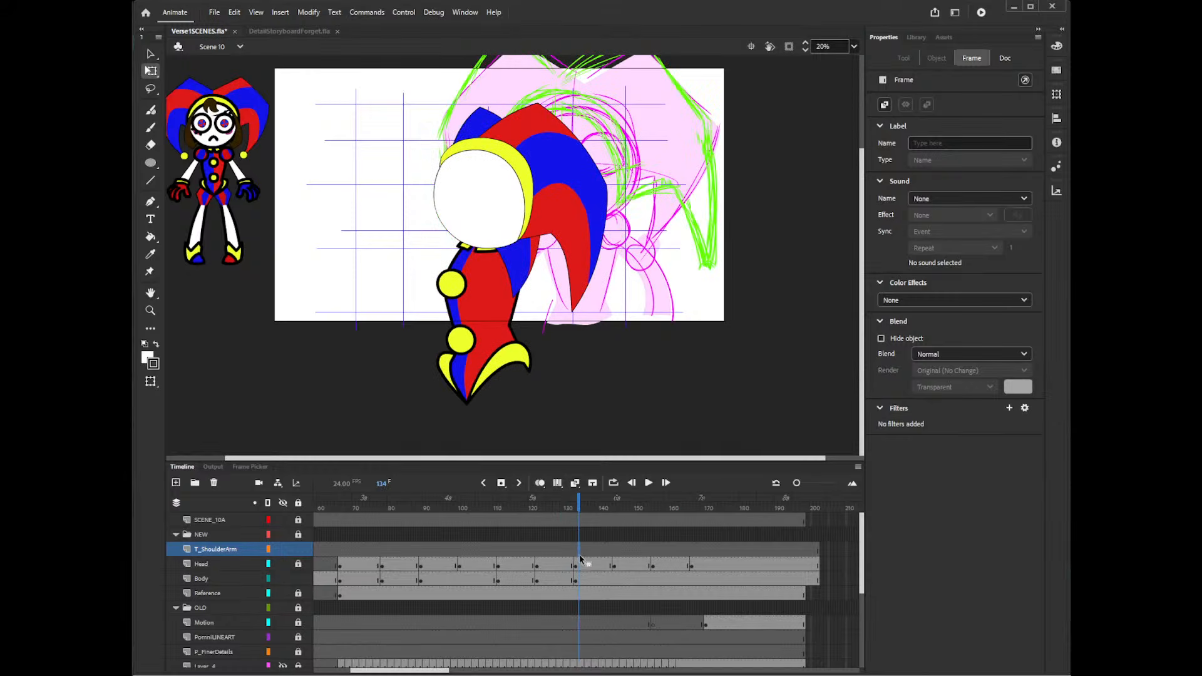
- At frame 144 on the Body layer, give the torso a keyframe with symbol frame 2
{"action": "left_click", "coordinate": [613, 580]}
{"action": "left_click", "coordinate": [251, 466]}
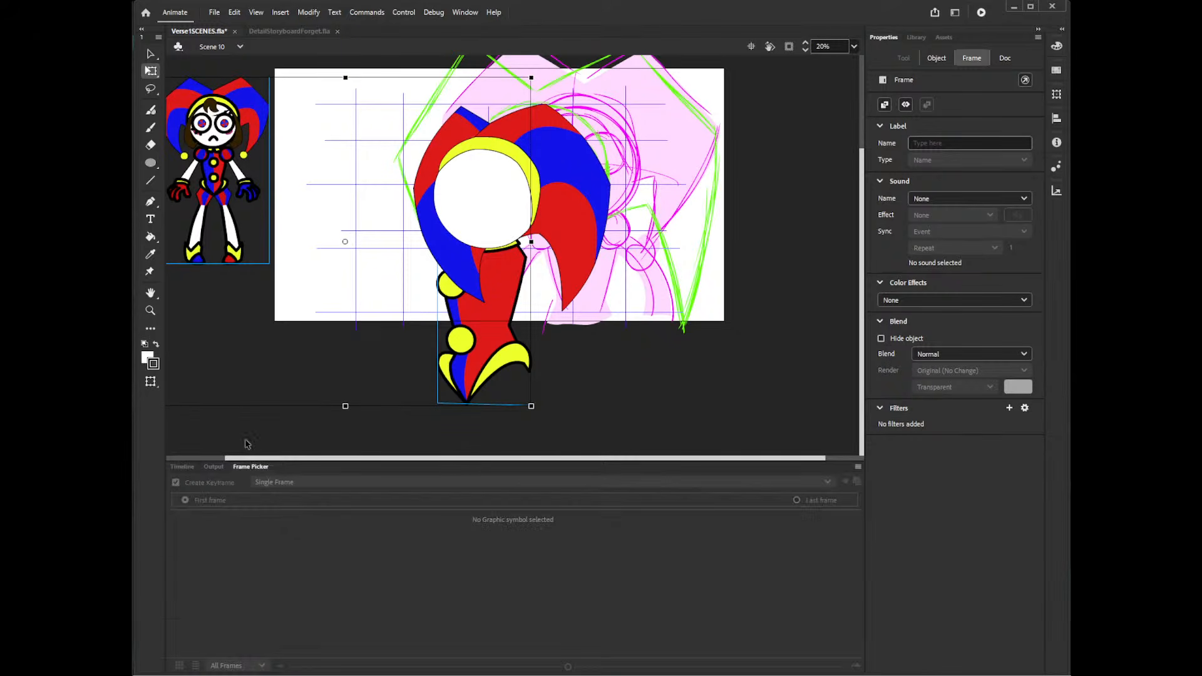
{"action": "left_click", "coordinate": [517, 359]}
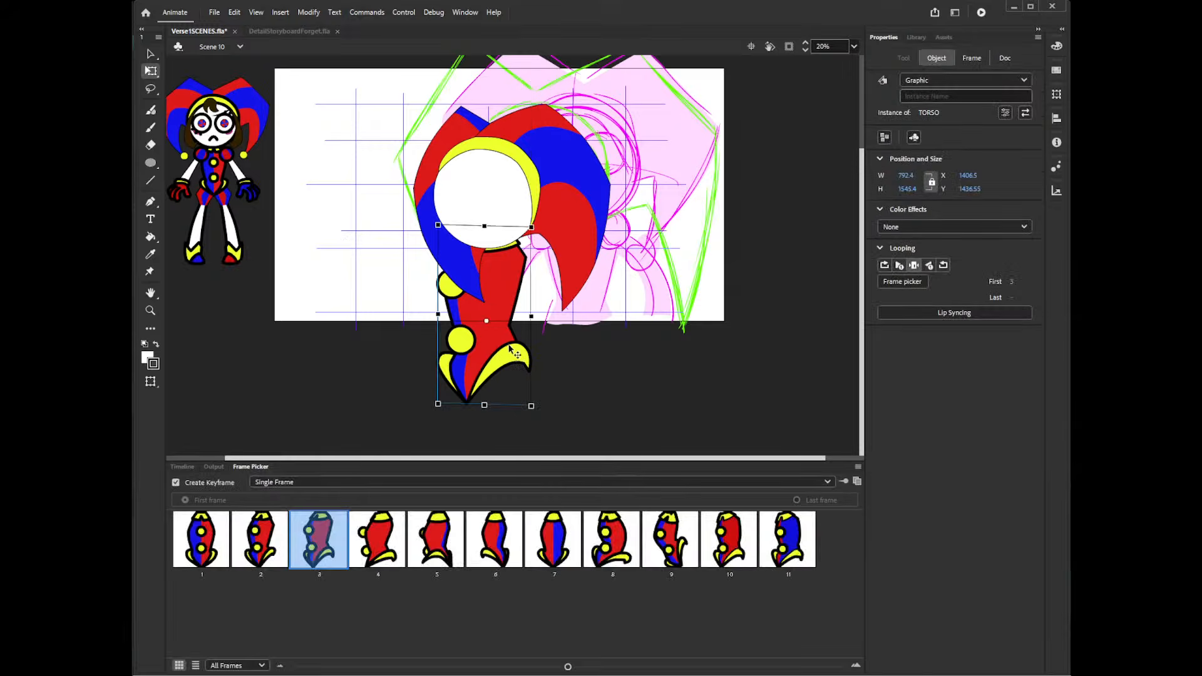
{"action": "left_click", "coordinate": [263, 551]}
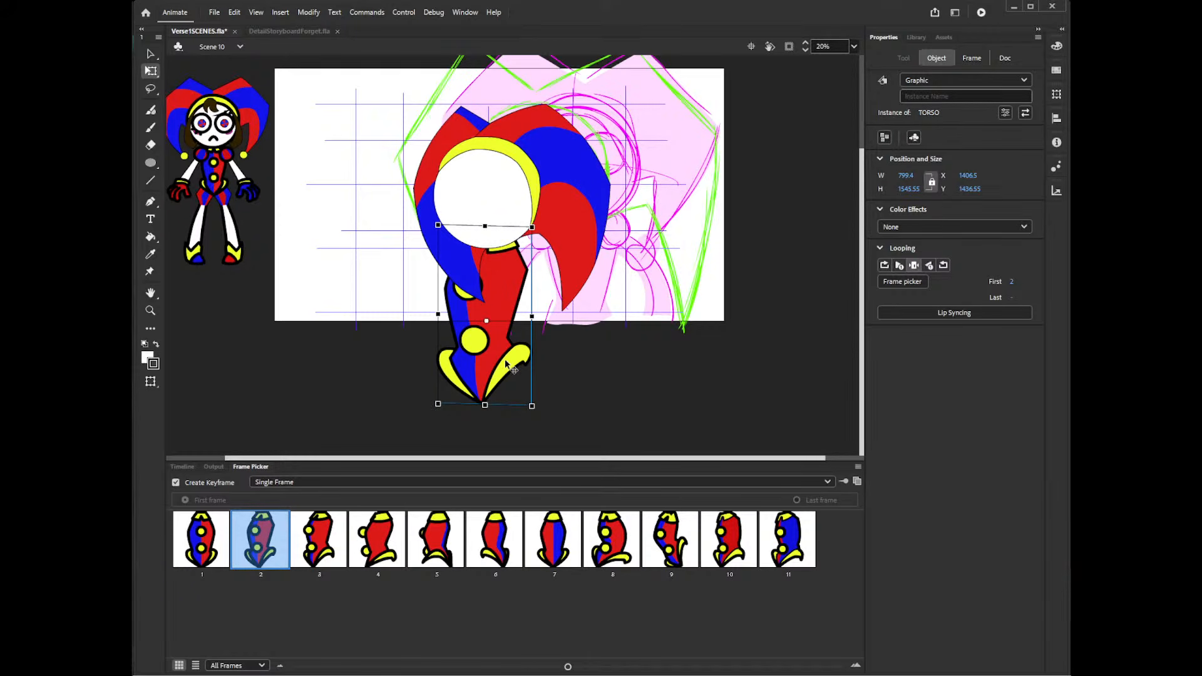
{"action": "left_click", "coordinate": [182, 466]}
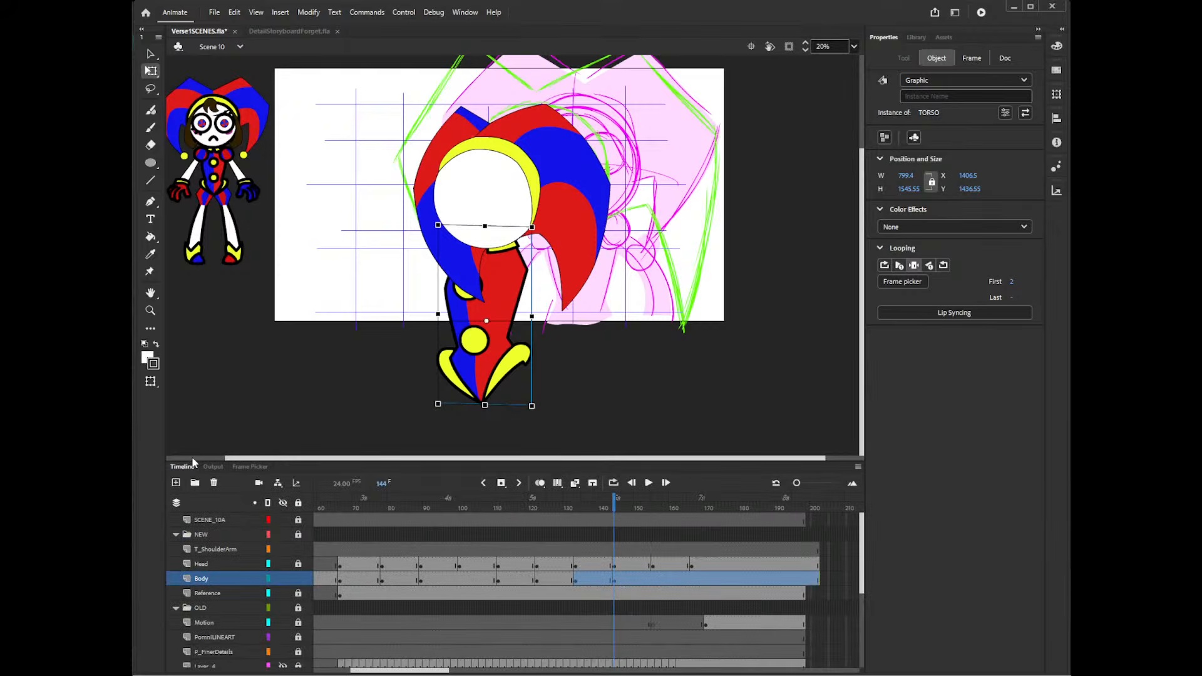
- At frame 166 on the Body layer, give the torso a keyframe with symbol frame 1
{"action": "left_click", "coordinate": [658, 575]}
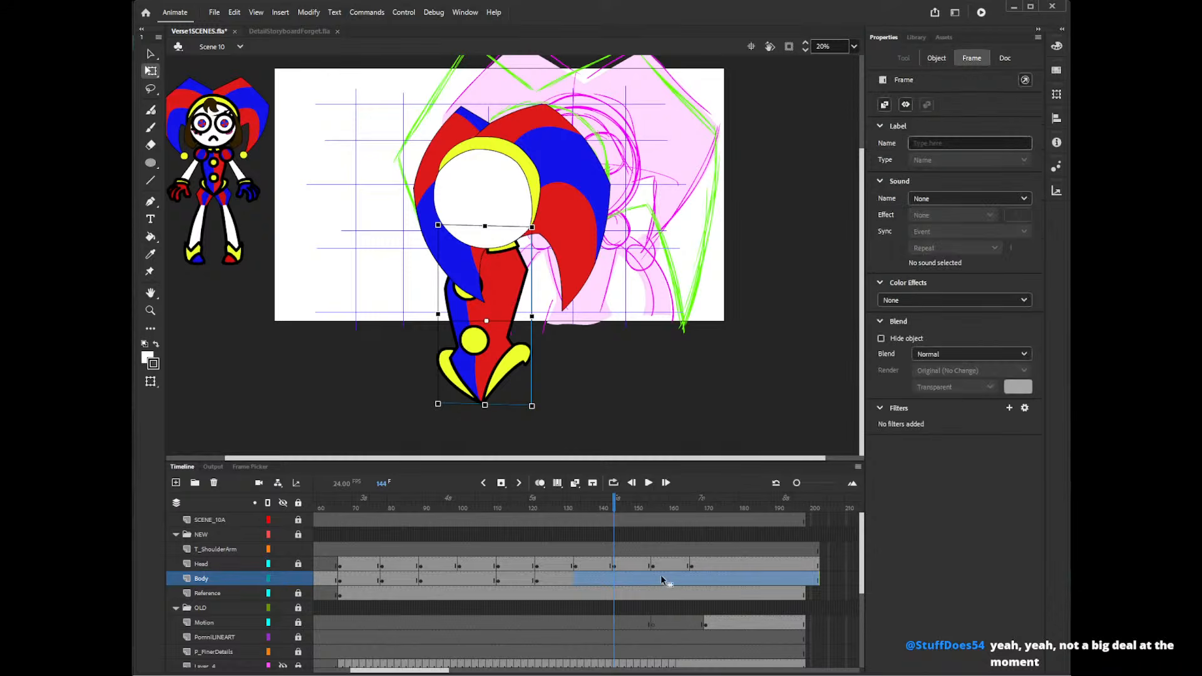
{"action": "key", "text": "ctrl+z"}
{"action": "left_click", "coordinate": [596, 551]}
{"action": "left_click", "coordinate": [622, 551]}
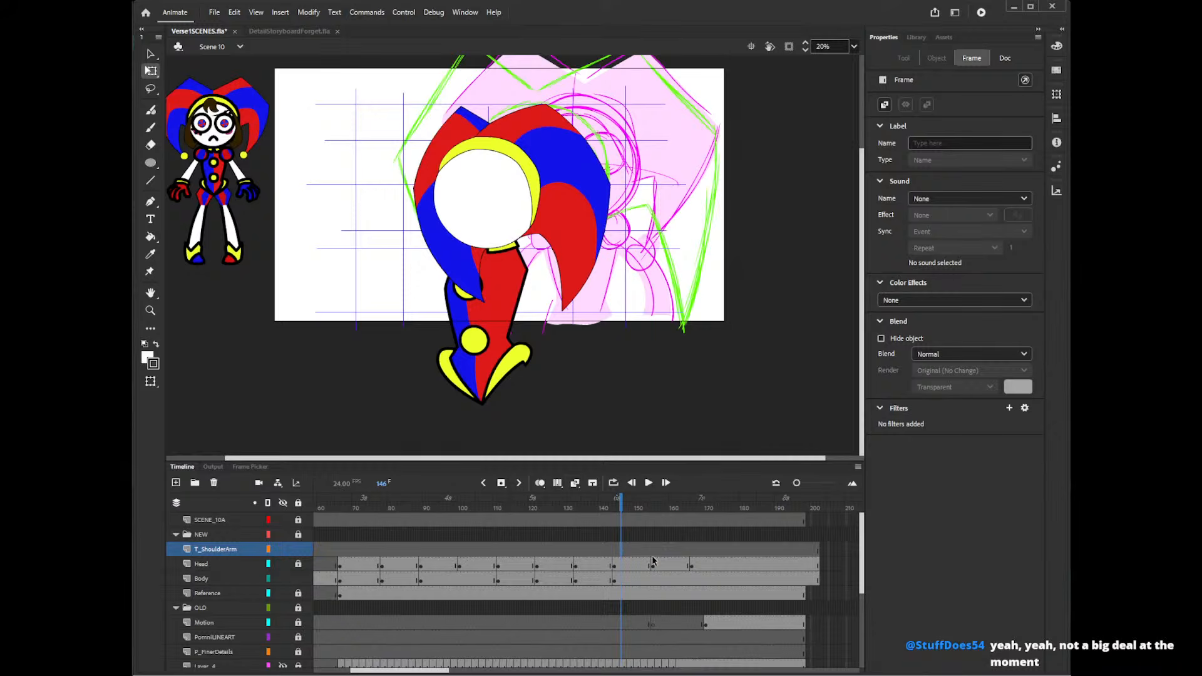
{"action": "left_click", "coordinate": [654, 552]}
{"action": "left_click", "coordinate": [700, 550]}
{"action": "left_click", "coordinate": [690, 579]}
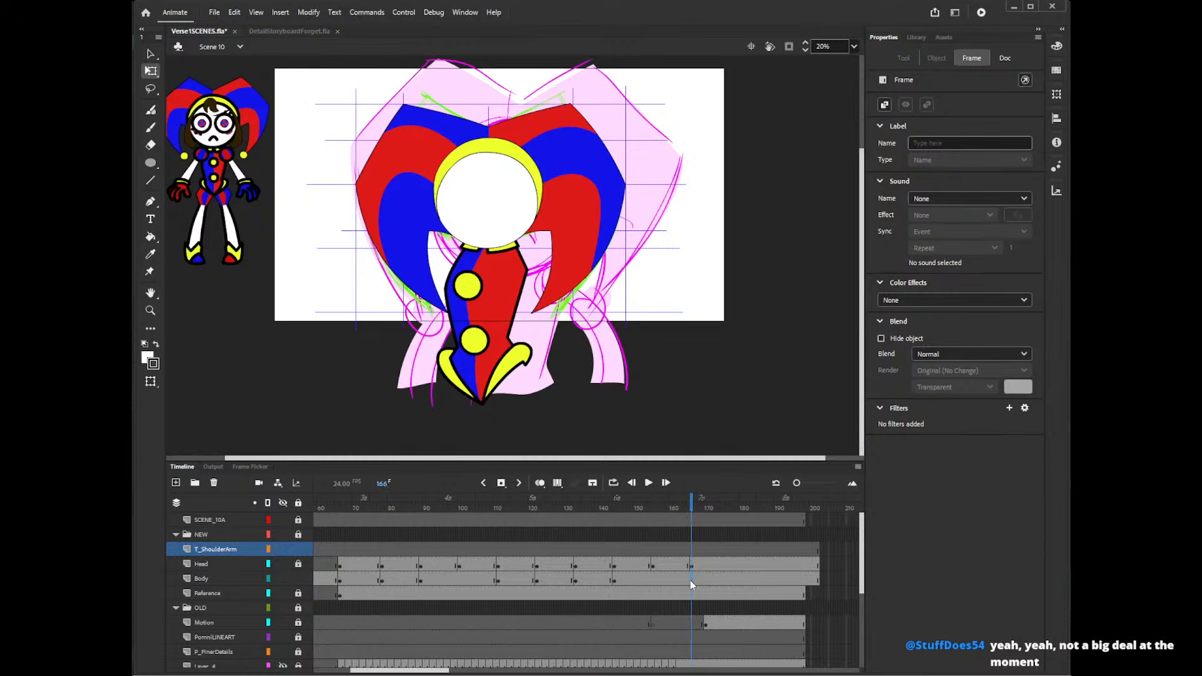
{"action": "left_click", "coordinate": [249, 466]}
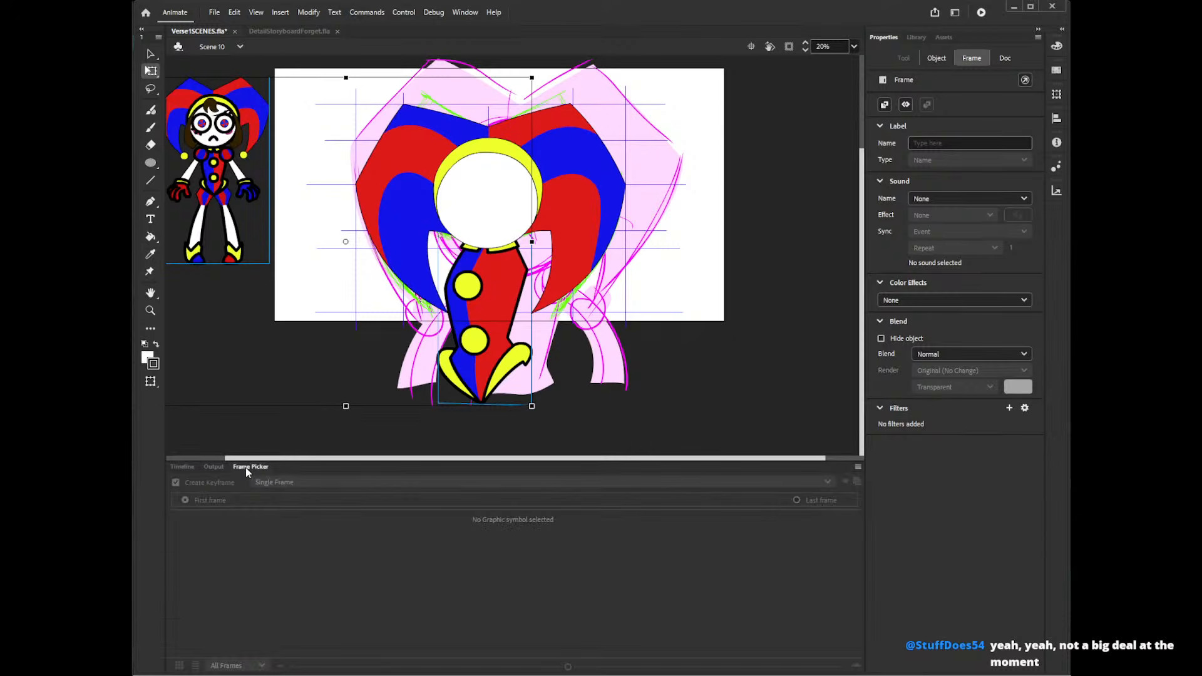
{"action": "left_click", "coordinate": [382, 405]}
{"action": "left_click", "coordinate": [474, 383]}
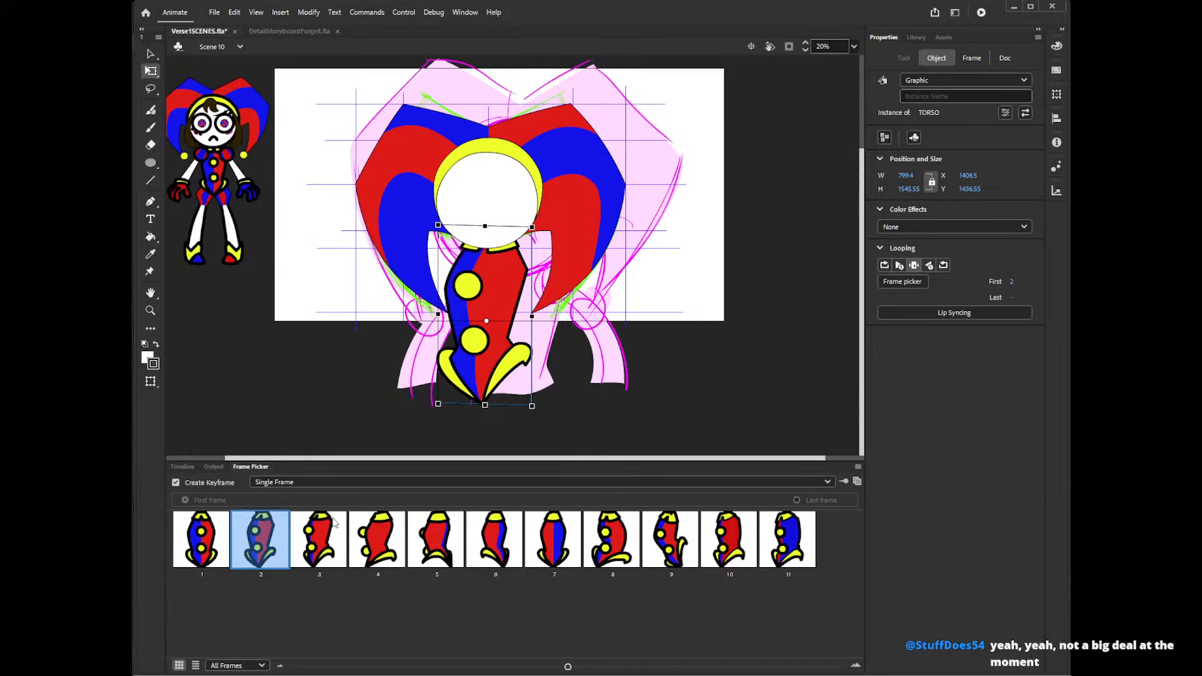
{"action": "left_click", "coordinate": [202, 542]}
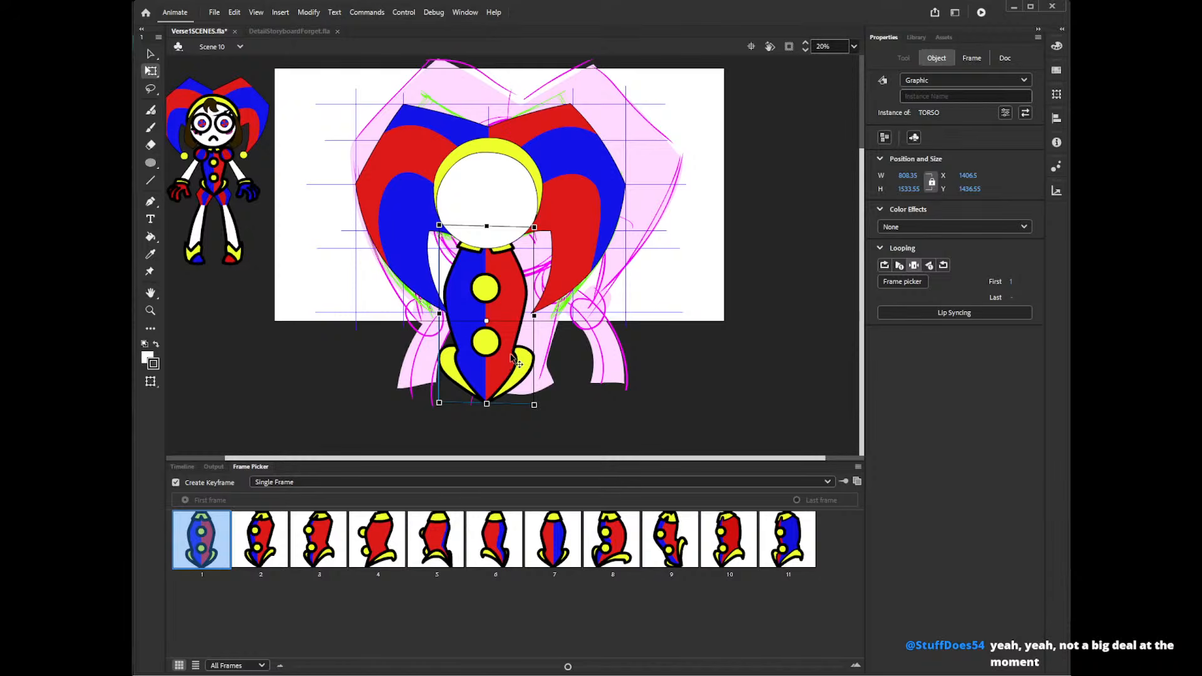
- Move the torso at frame 166 slightly, to about X 1416.4, Y 1441.2, and compare it with the first back-view pose
{"action": "left_click_drag", "start_coordinate": [509, 361], "coordinate": [515, 352]}
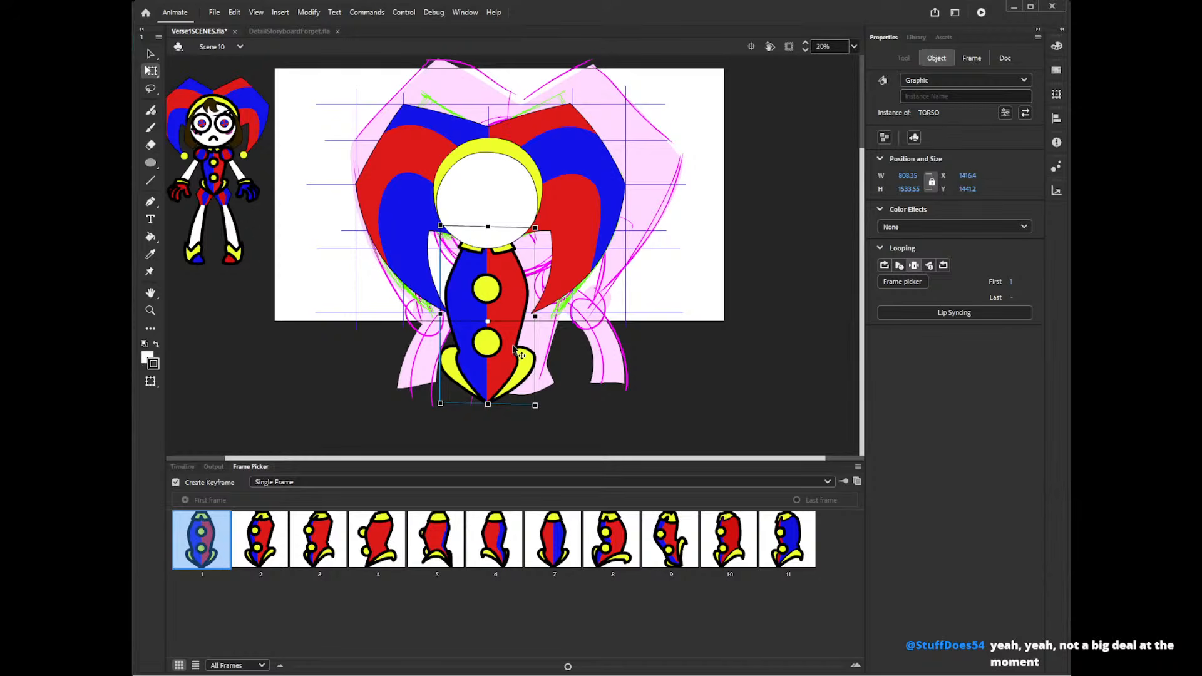
{"action": "left_click_drag", "start_coordinate": [535, 227], "coordinate": [532, 234]}
{"action": "key", "text": "ctrl+z"}
{"action": "left_click", "coordinate": [185, 466]}
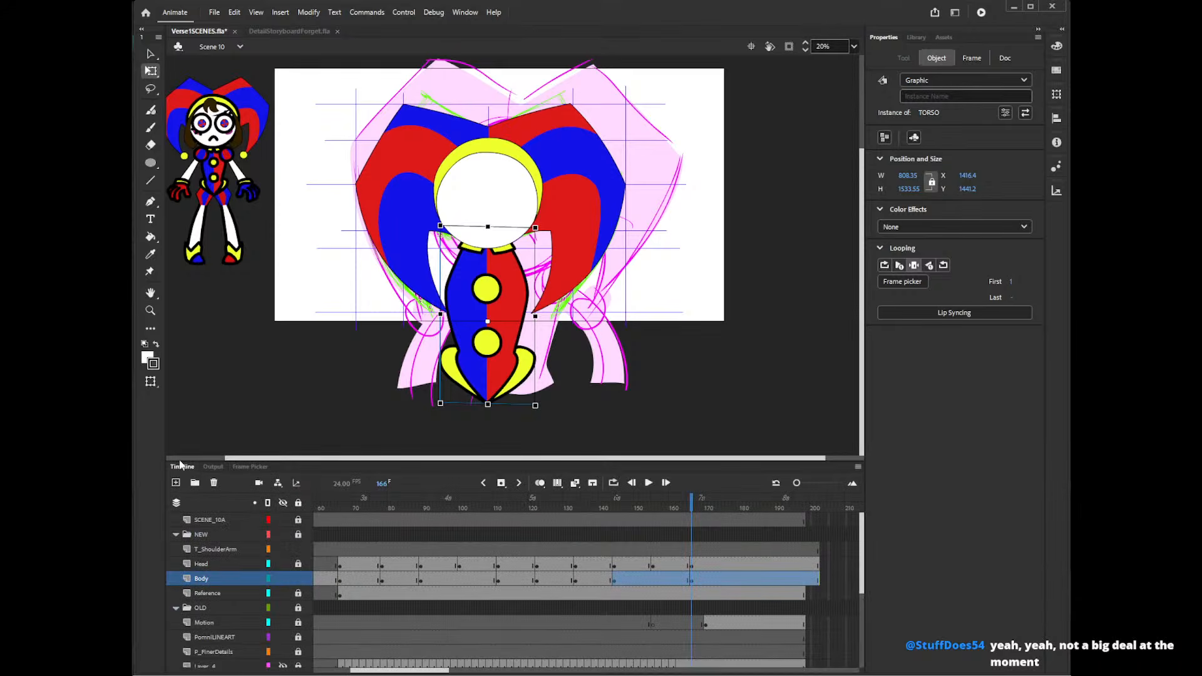
{"action": "left_click", "coordinate": [347, 582]}
{"action": "left_click", "coordinate": [691, 580]}
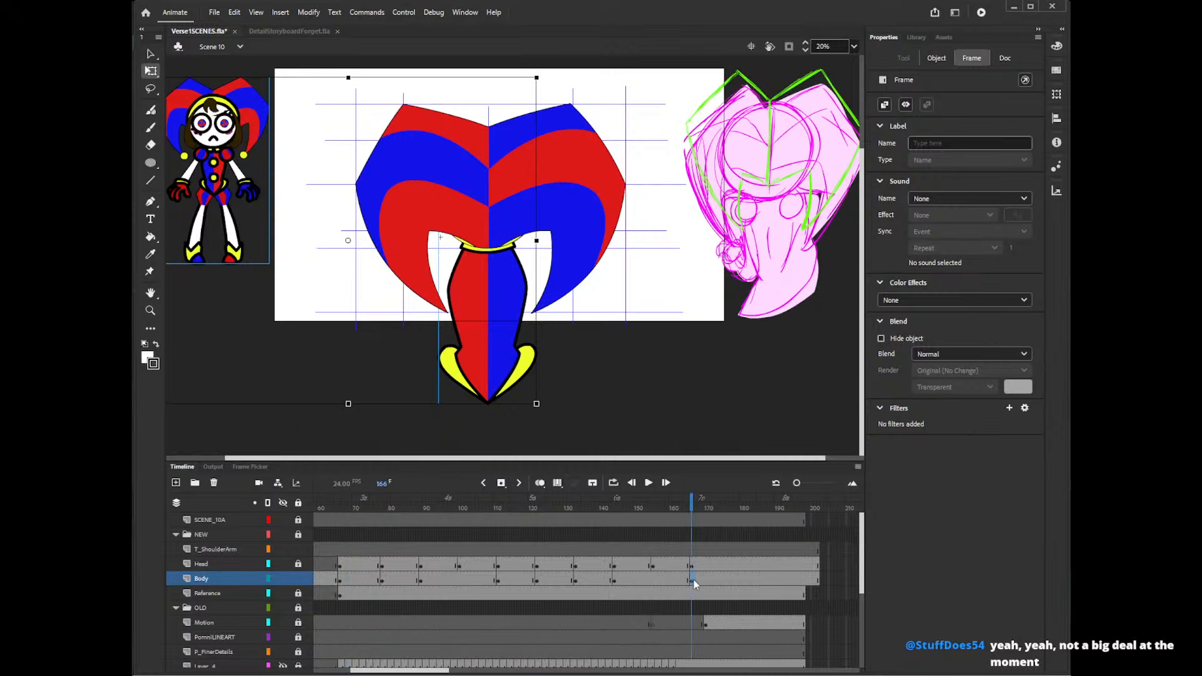
- Turn on multiple-frame editing, extend its range back over all the Body keyframes, and select all the torsos
{"action": "left_click", "coordinate": [557, 483]}
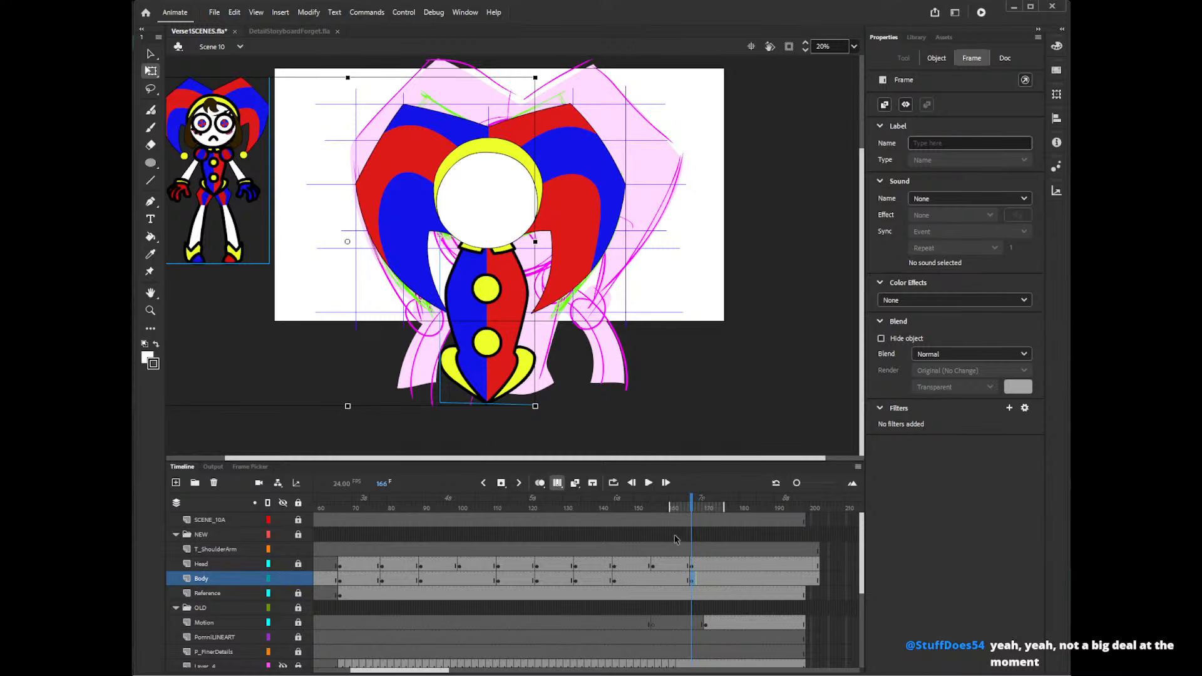
{"action": "left_click_drag", "start_coordinate": [670, 506], "coordinate": [359, 539]}
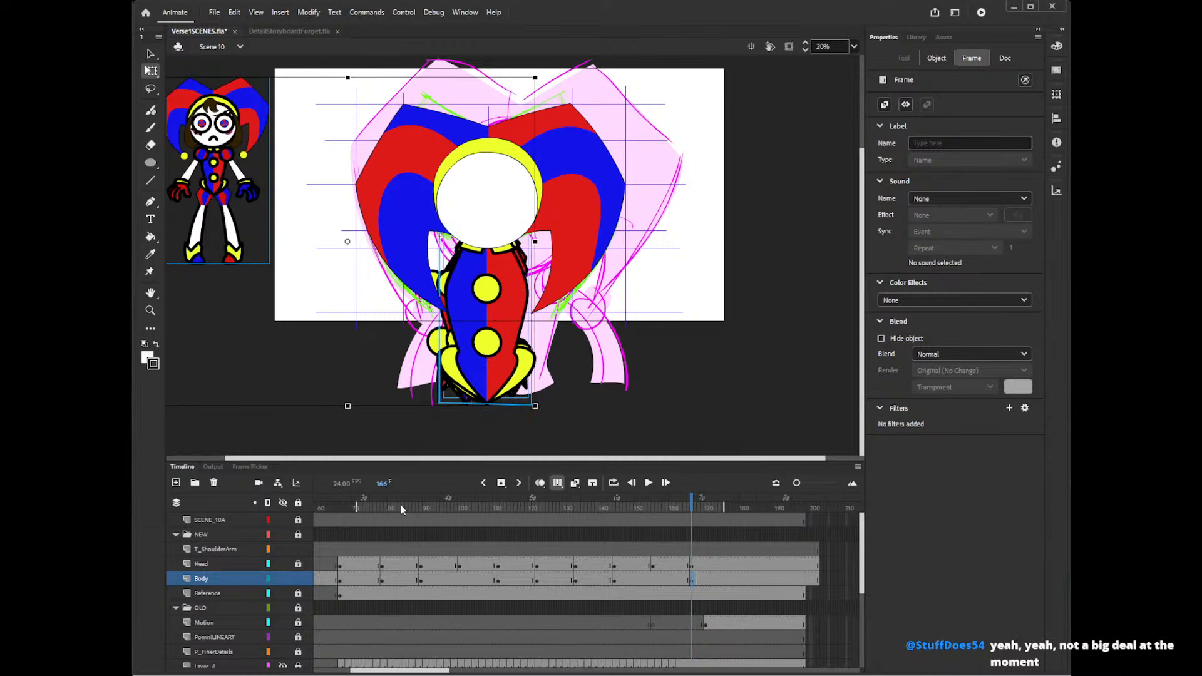
{"action": "left_click_drag", "start_coordinate": [378, 443], "coordinate": [599, 292]}
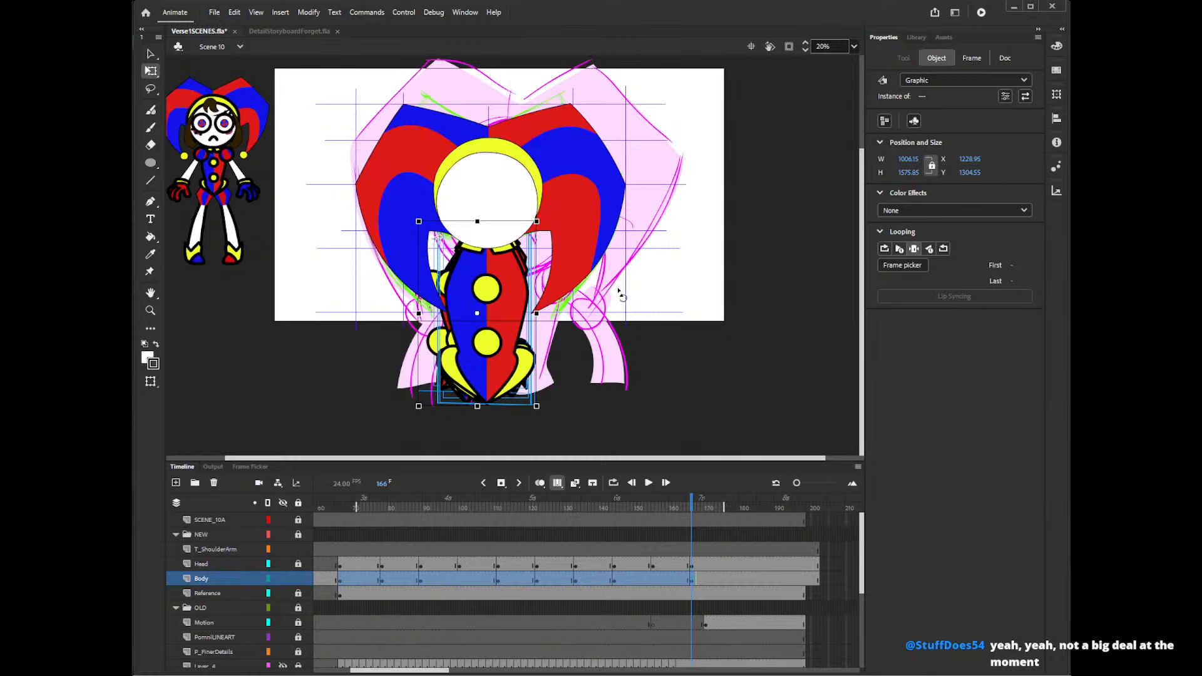
- Scale all selected torsos down around a pivot at the neck, to about W 884.3, H 1385.05 overall, and turn off multiple-frame editing
{"action": "left_click_drag", "start_coordinate": [477, 313], "coordinate": [488, 248]}
{"action": "left_click_drag", "start_coordinate": [532, 399], "coordinate": [528, 387]}
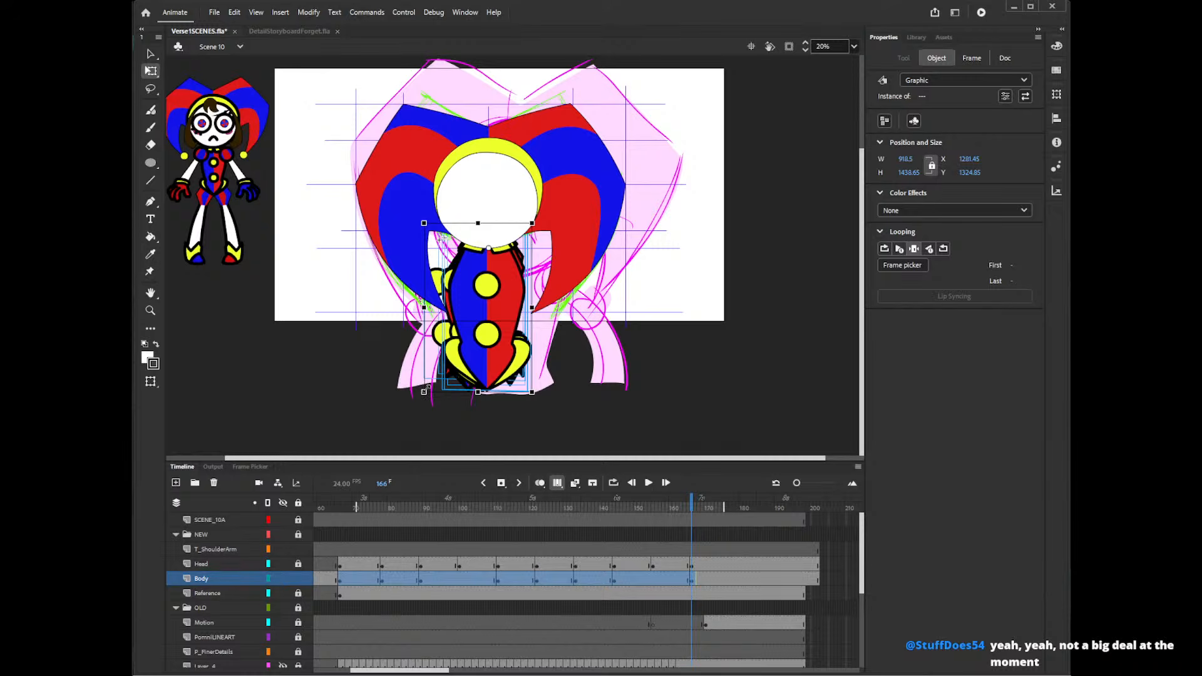
{"action": "left_click_drag", "start_coordinate": [423, 391], "coordinate": [427, 385]}
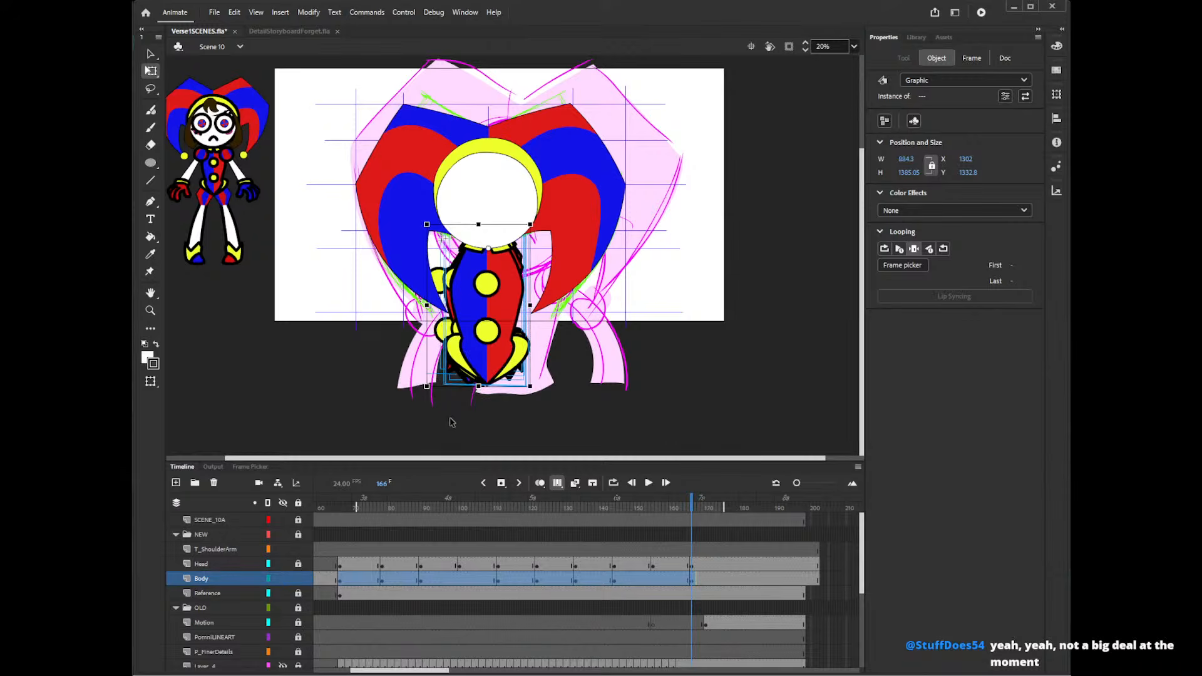
{"action": "left_click", "coordinate": [571, 383]}
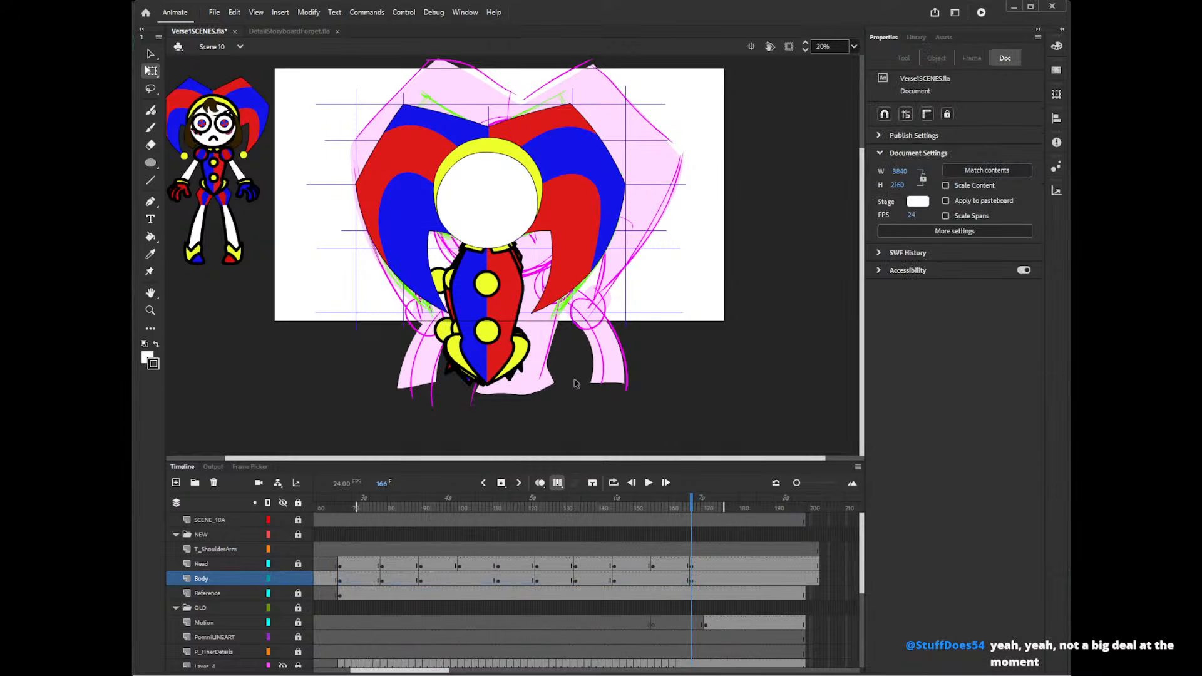
{"action": "left_click", "coordinate": [557, 483]}
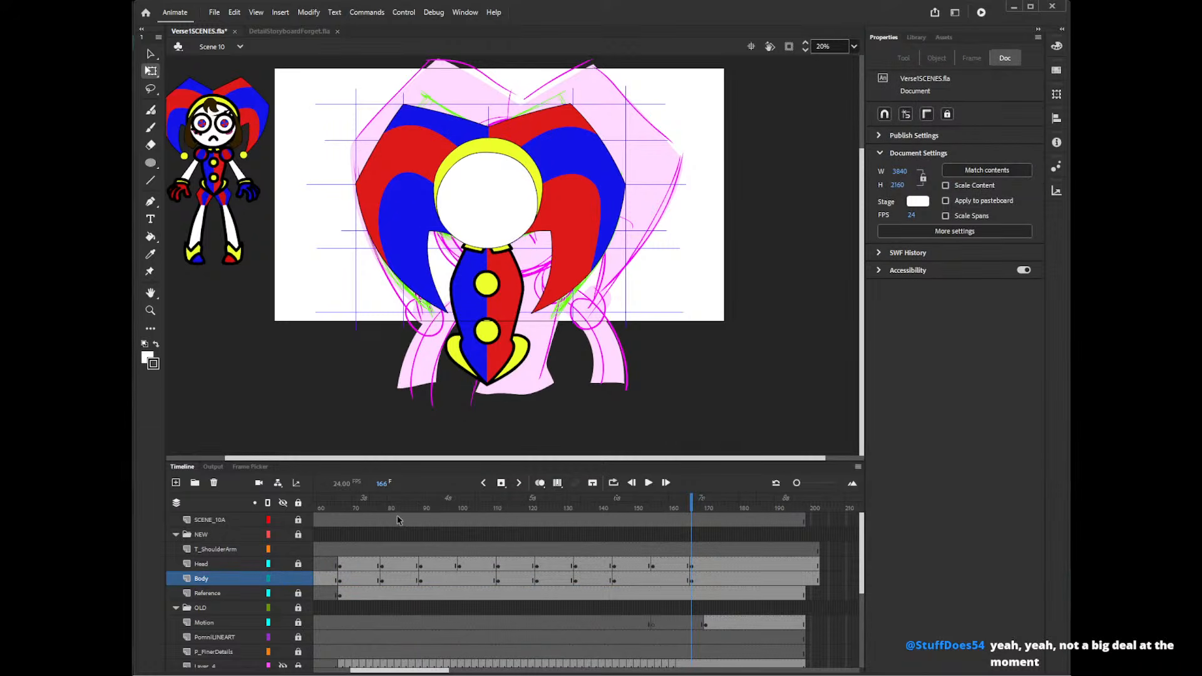
- Scrub through the turn and nudge the torso of the frame 166 keyframe right, to X 1471.75
{"action": "left_click_drag", "start_coordinate": [347, 508], "coordinate": [714, 519]}
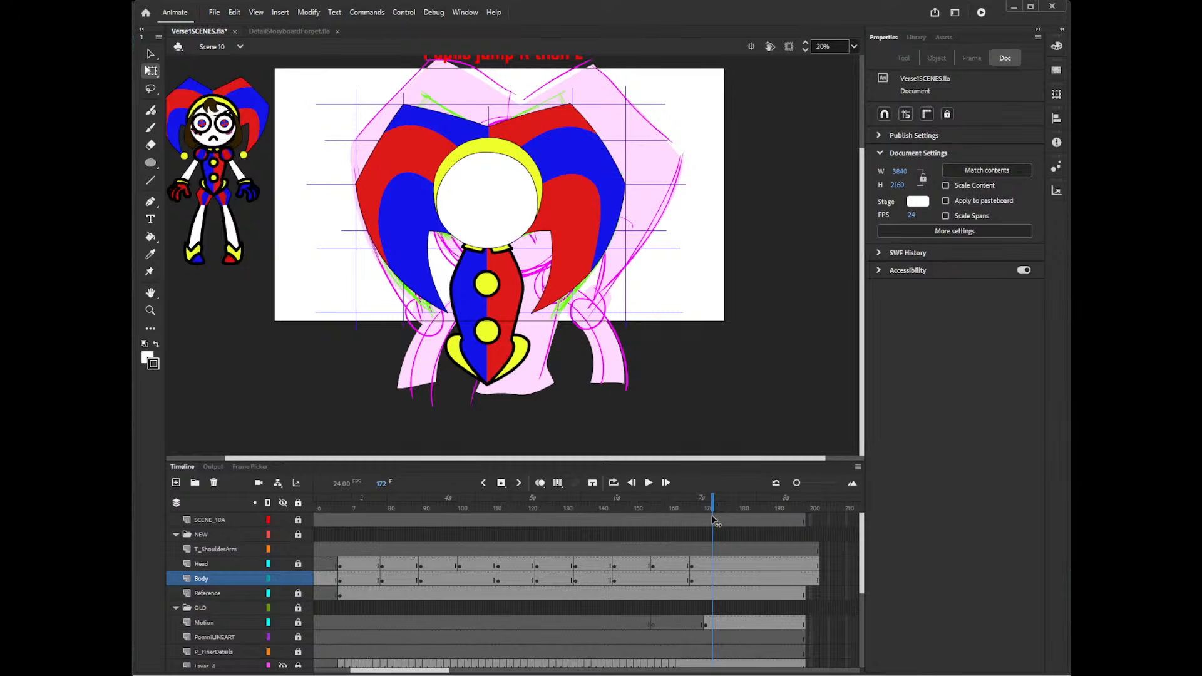
{"action": "left_click", "coordinate": [695, 580]}
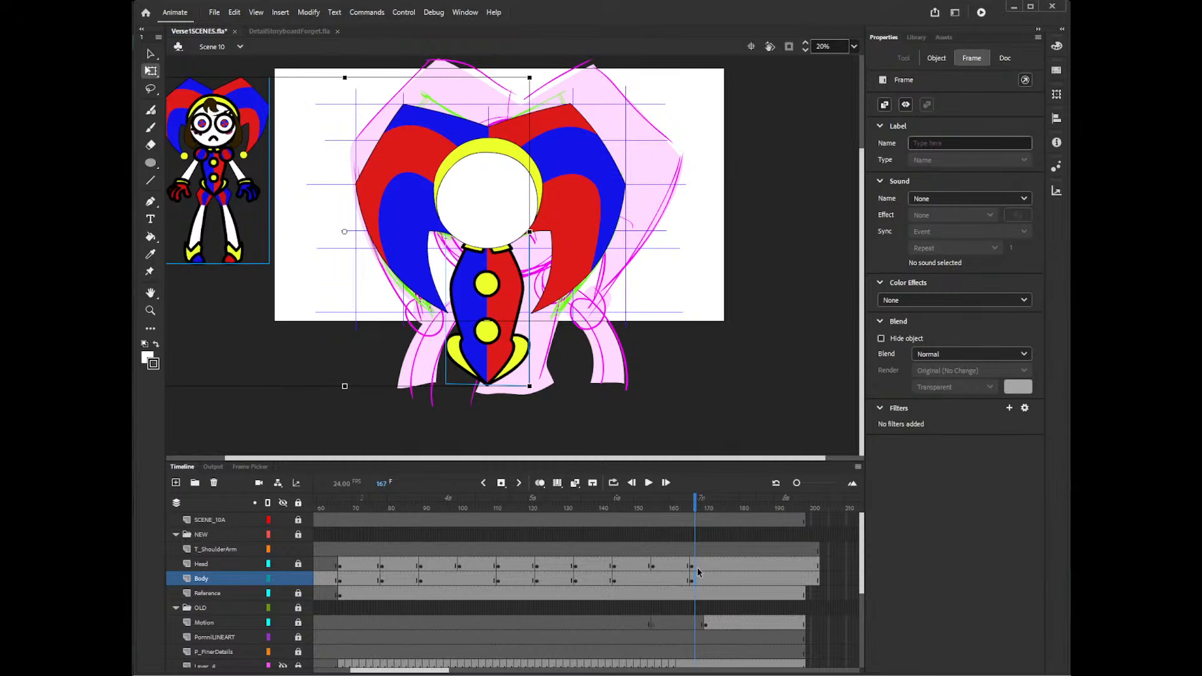
{"action": "left_click", "coordinate": [521, 350]}
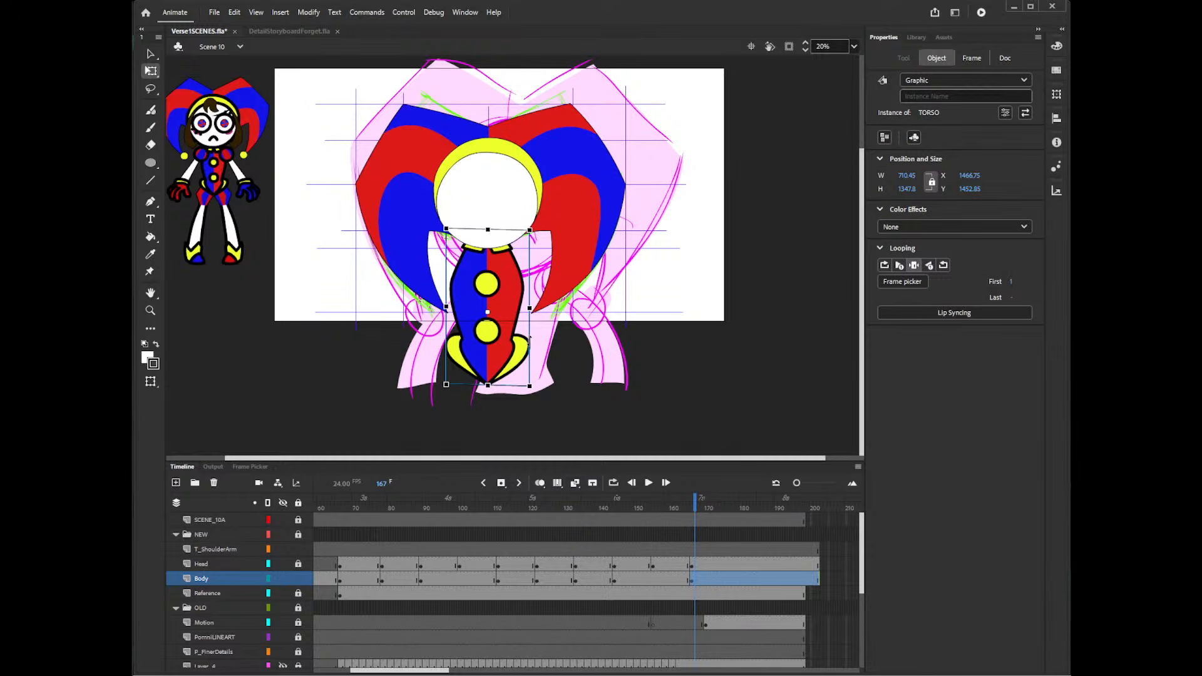
{"action": "key", "text": "Right"}
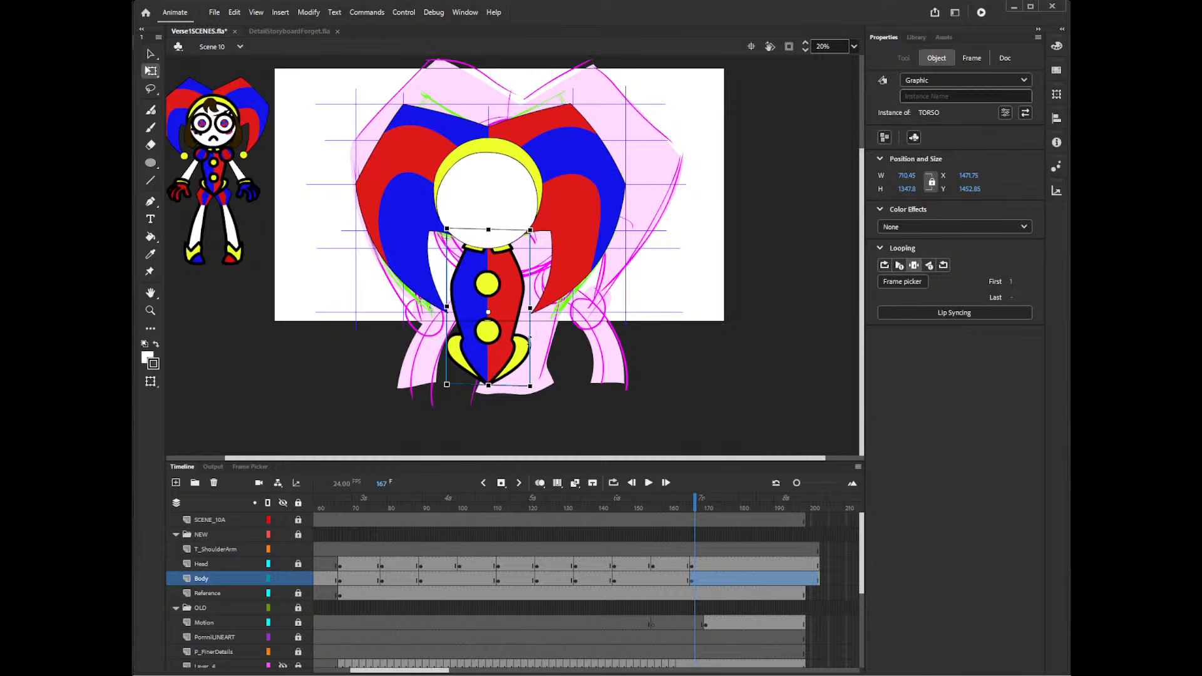
- Draw a temporary vertical line through the front-view torso to check its centring, and undo it
{"action": "key", "text": "n"}
{"action": "left_click_drag", "start_coordinate": [494, 218], "coordinate": [505, 434]}
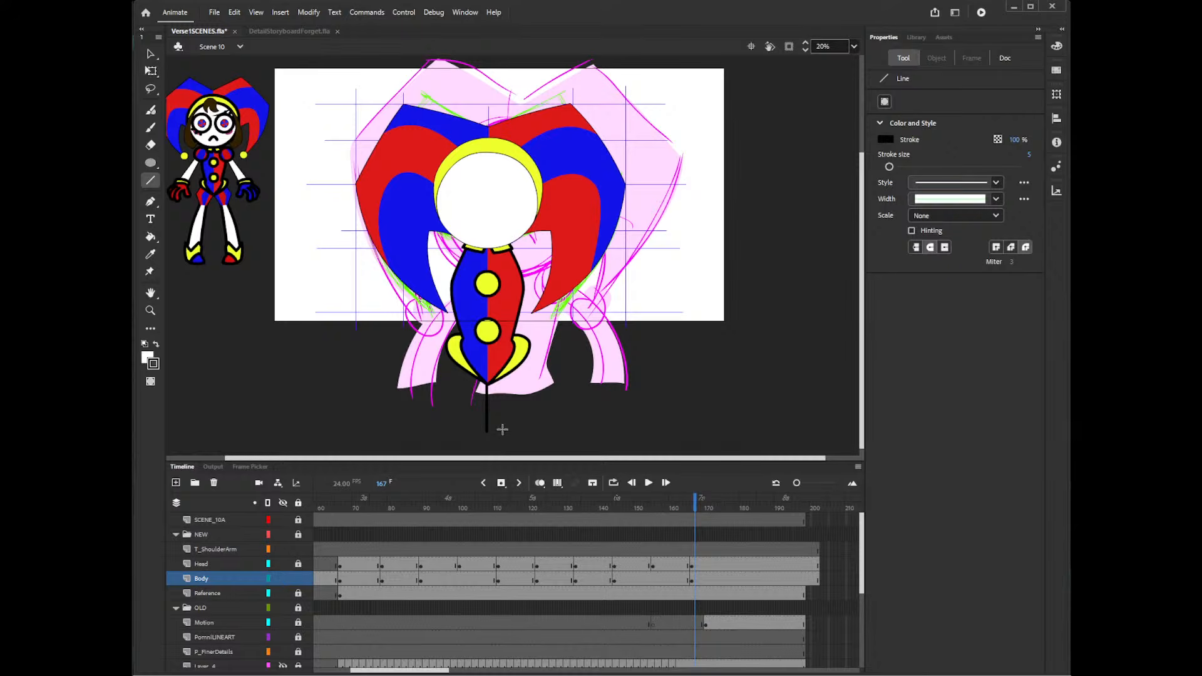
{"action": "key", "text": "ctrl+z"}
- Review the resized torso poses under the head throughout the turn, between frames 166 and 73, looking for missing or mismatched Body poses
{"action": "left_click", "coordinate": [693, 580]}
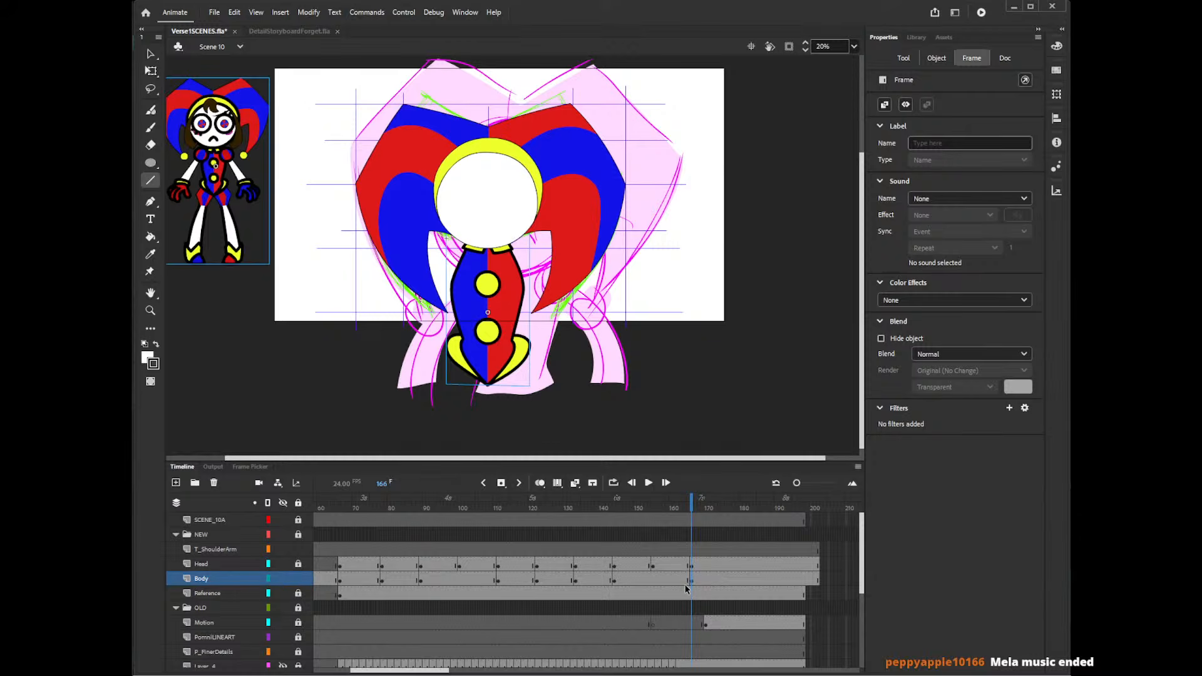
{"action": "left_click", "coordinate": [685, 582]}
{"action": "left_click", "coordinate": [602, 581]}
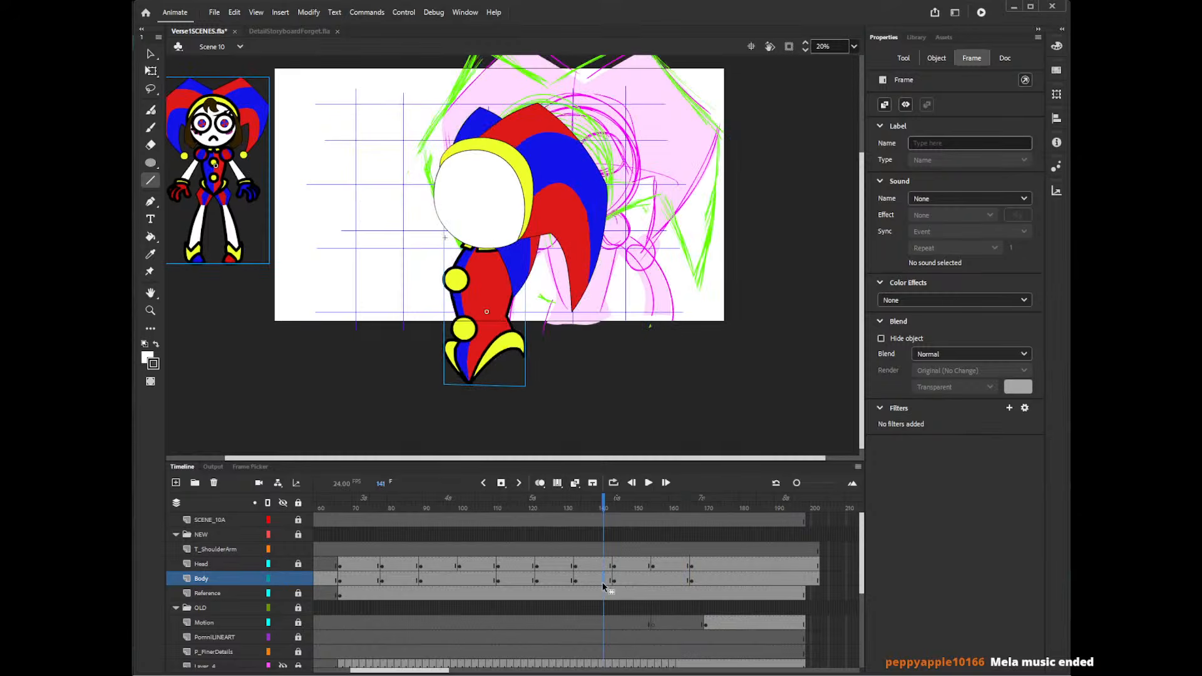
{"action": "left_click", "coordinate": [568, 584]}
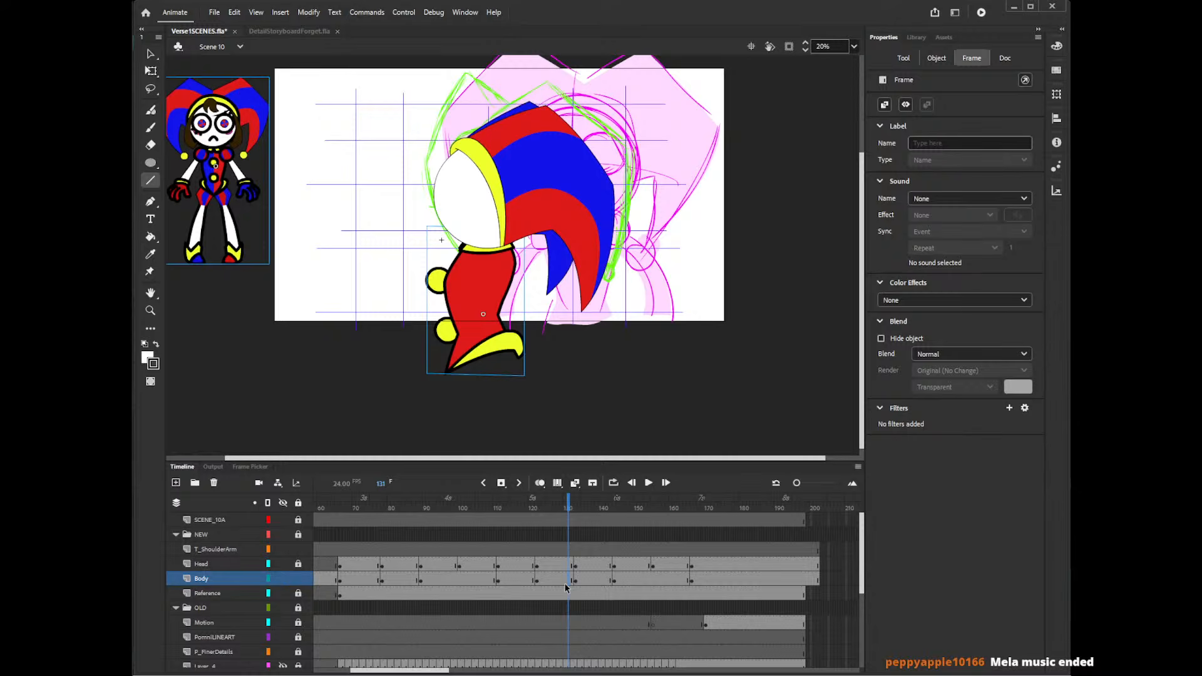
{"action": "left_click", "coordinate": [530, 581]}
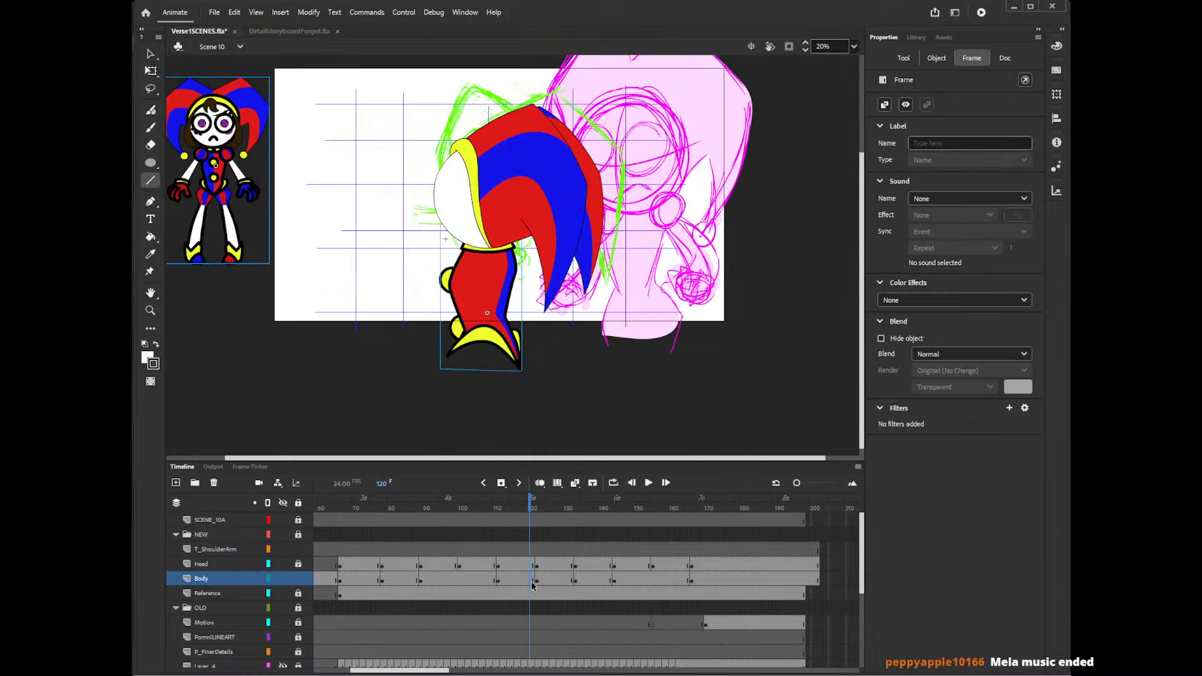
{"action": "left_click", "coordinate": [475, 583]}
{"action": "left_click", "coordinate": [370, 609]}
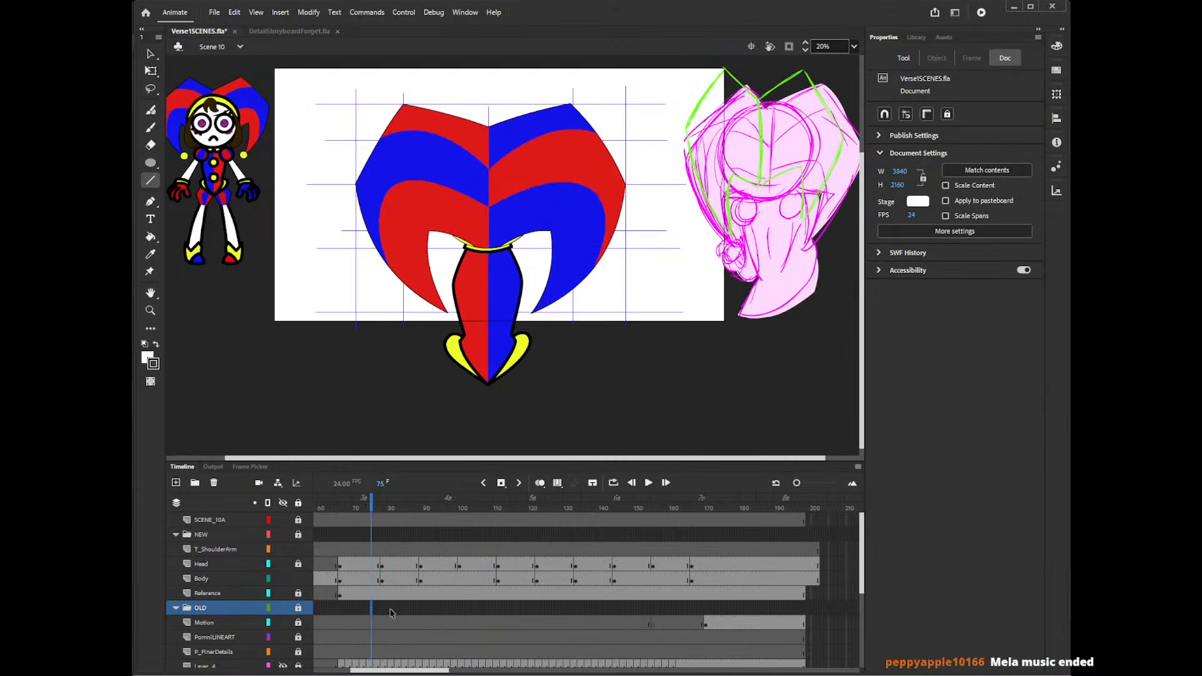
{"action": "left_click", "coordinate": [392, 609]}
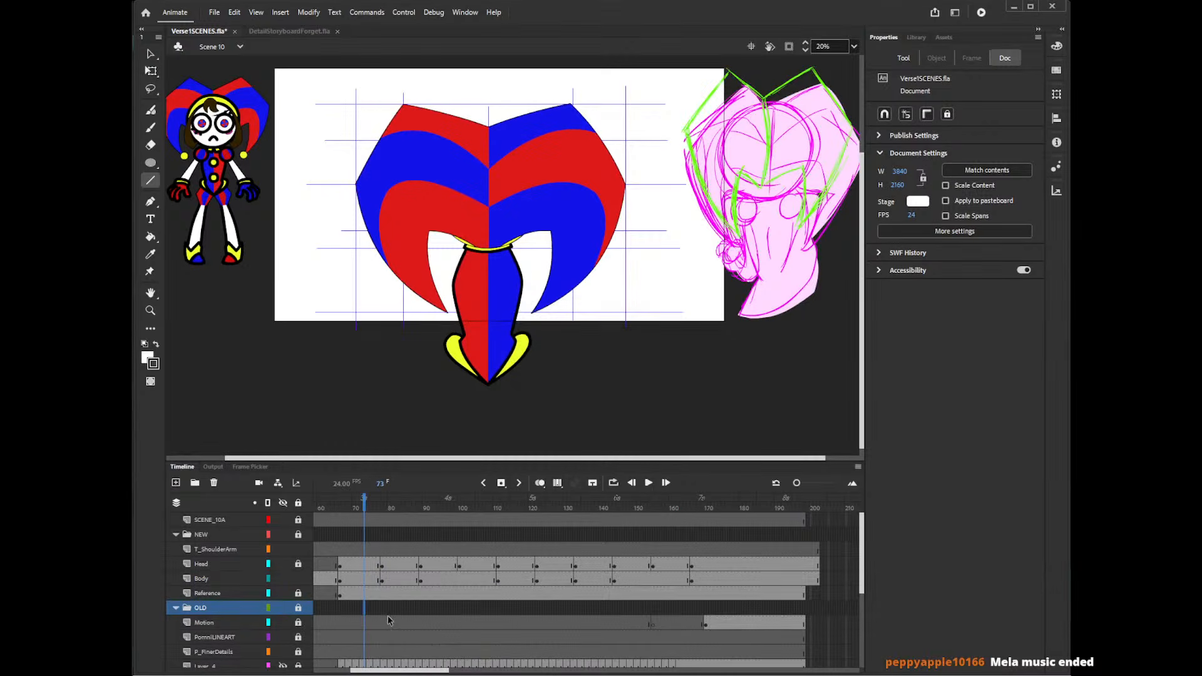
{"action": "left_click", "coordinate": [392, 620]}
{"action": "left_click", "coordinate": [427, 609]}
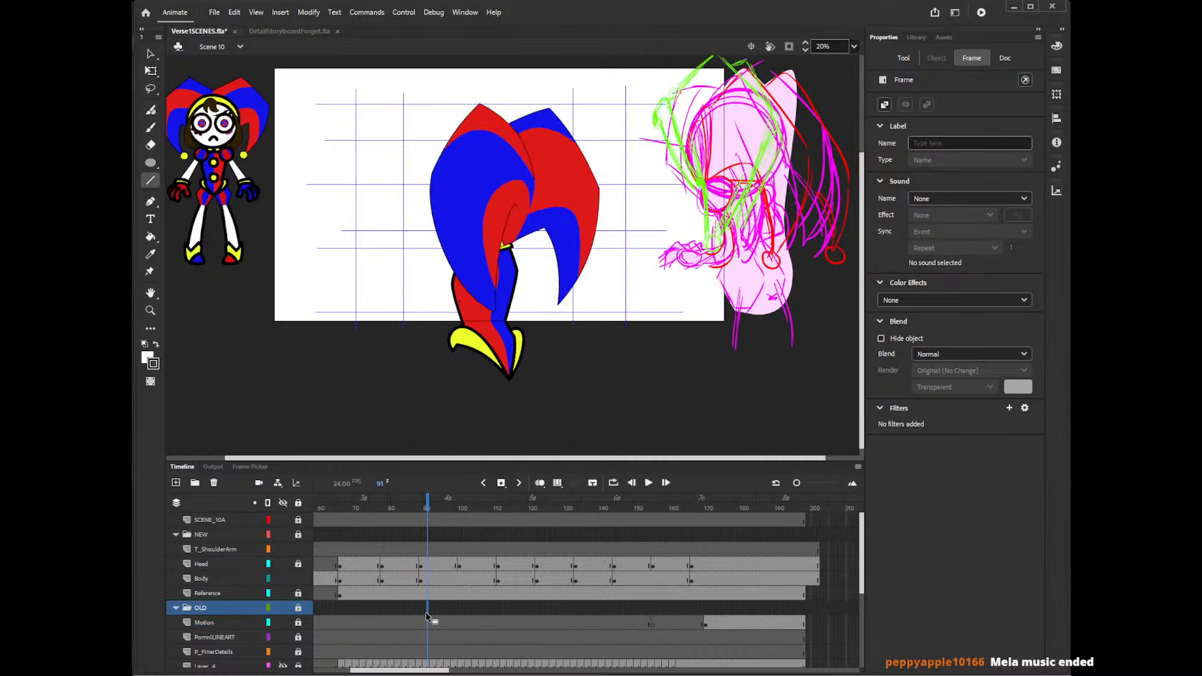
{"action": "left_click", "coordinate": [467, 605]}
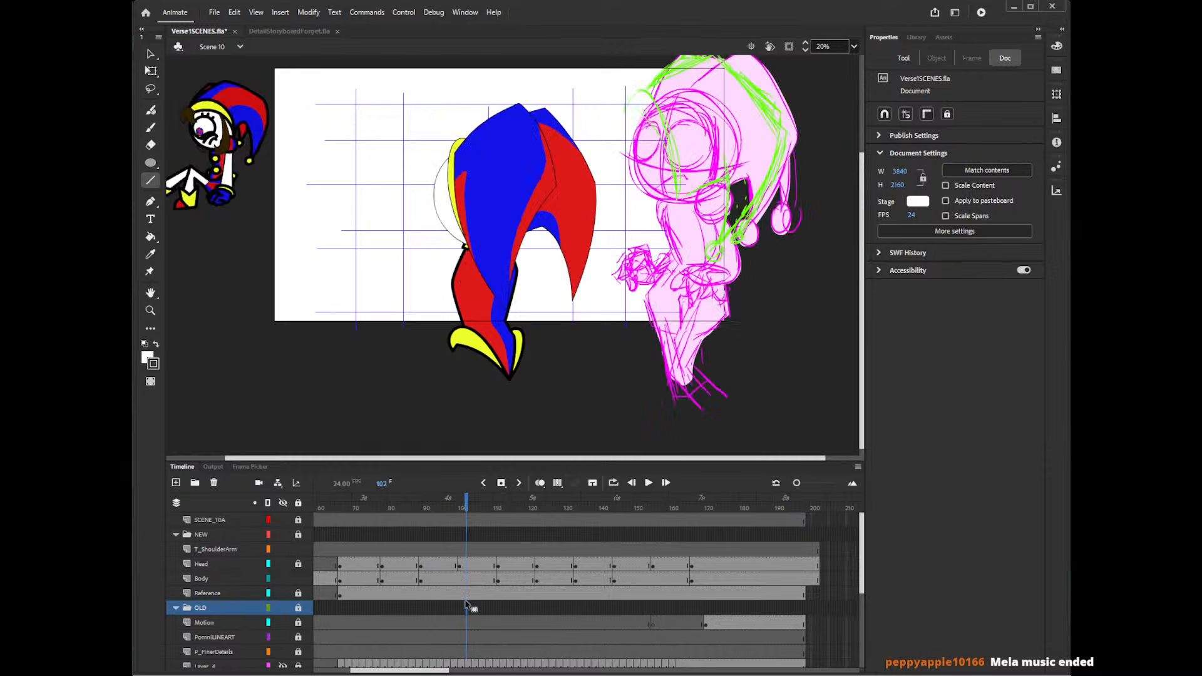
{"action": "left_click", "coordinate": [484, 607]}
{"action": "left_click", "coordinate": [495, 607]}
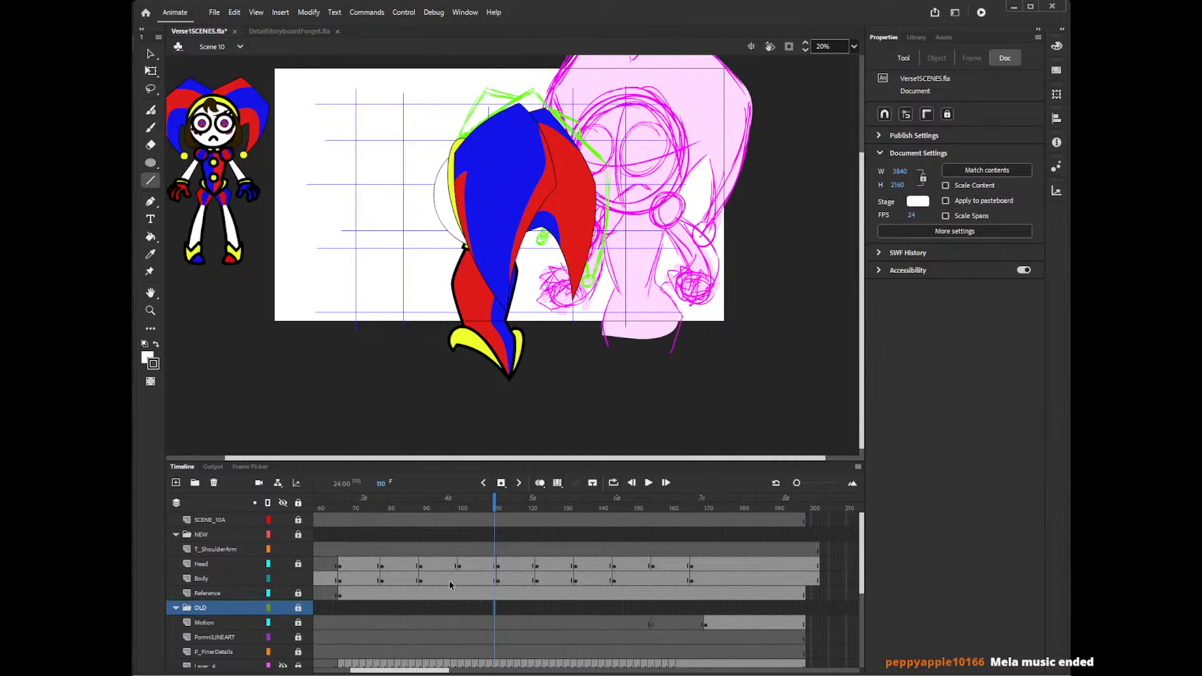
{"action": "left_click", "coordinate": [414, 579]}
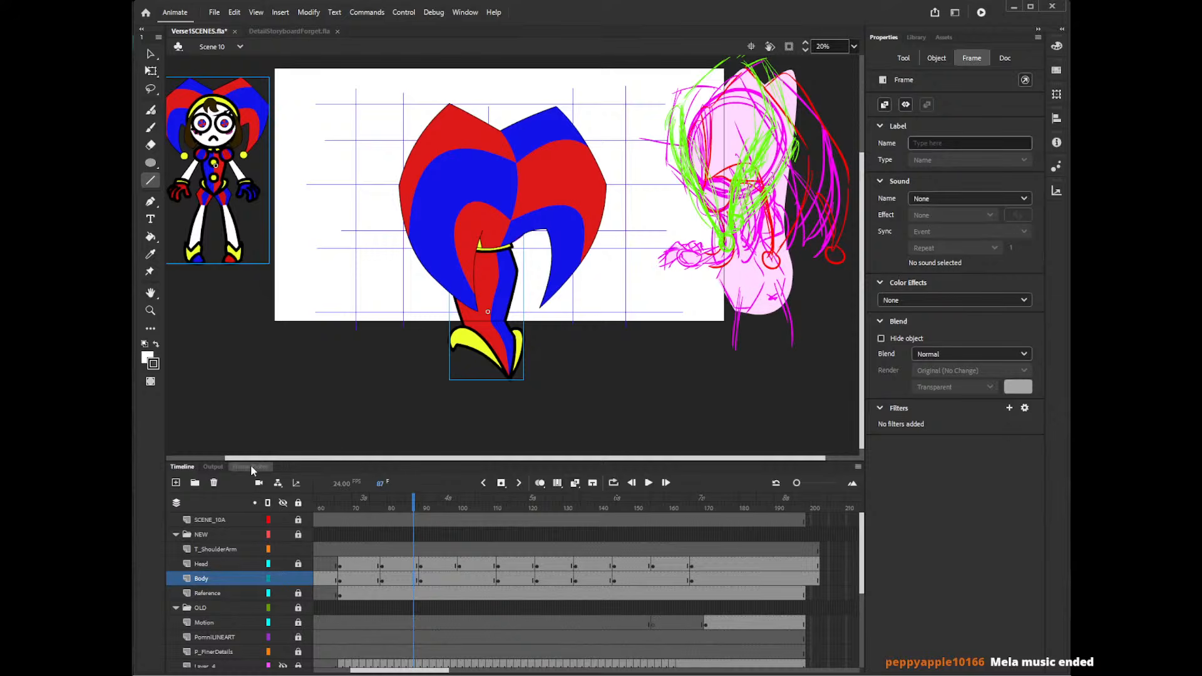
- Check the selected torso's pose in the Frame Picker and compare the Body poses between frames 100 and 112
{"action": "left_click", "coordinate": [253, 467]}
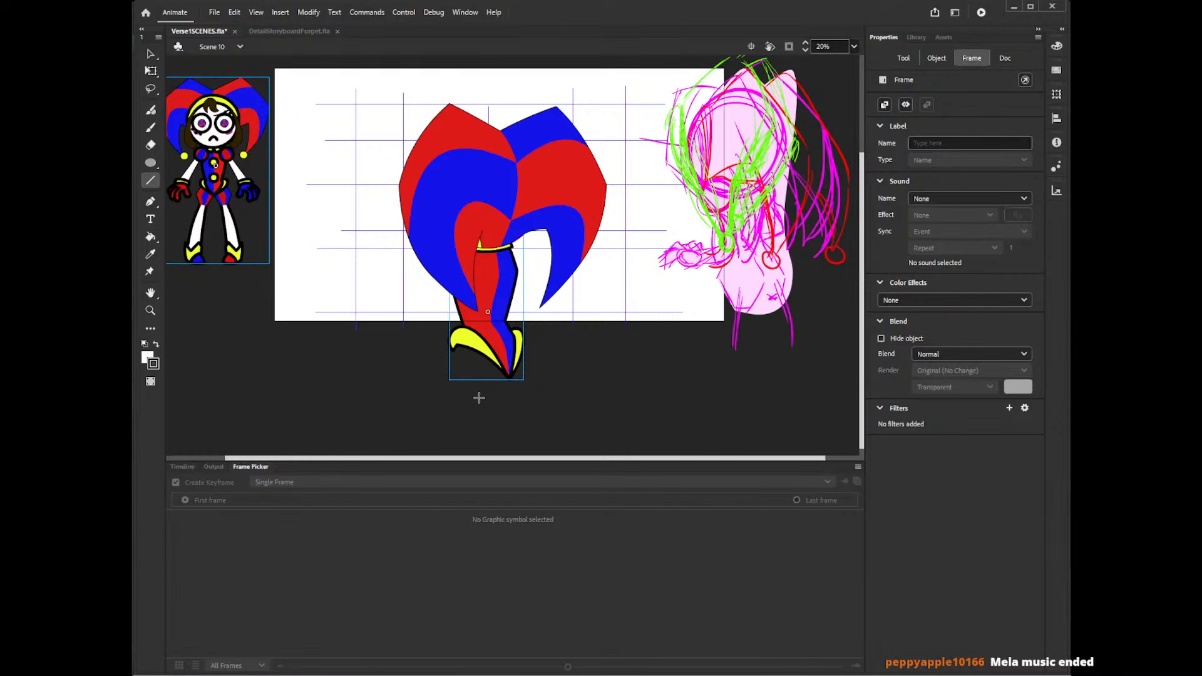
{"action": "key", "text": "v"}
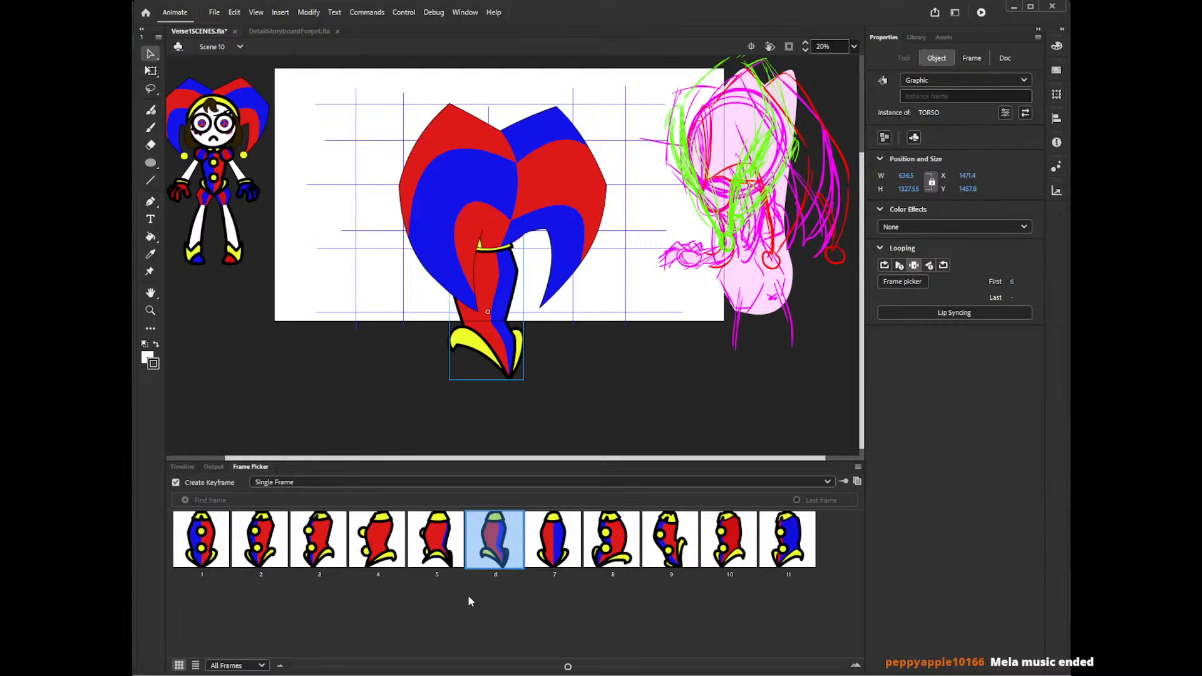
{"action": "left_click", "coordinate": [182, 466]}
{"action": "left_click", "coordinate": [460, 579]}
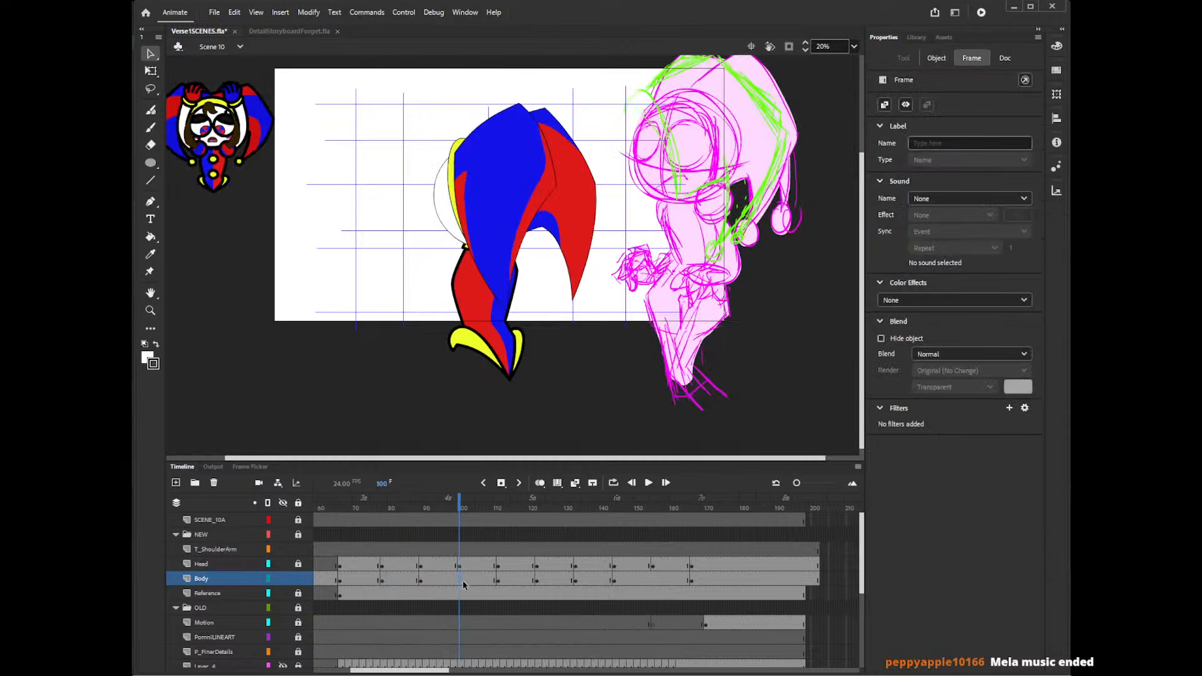
{"action": "left_click", "coordinate": [502, 580]}
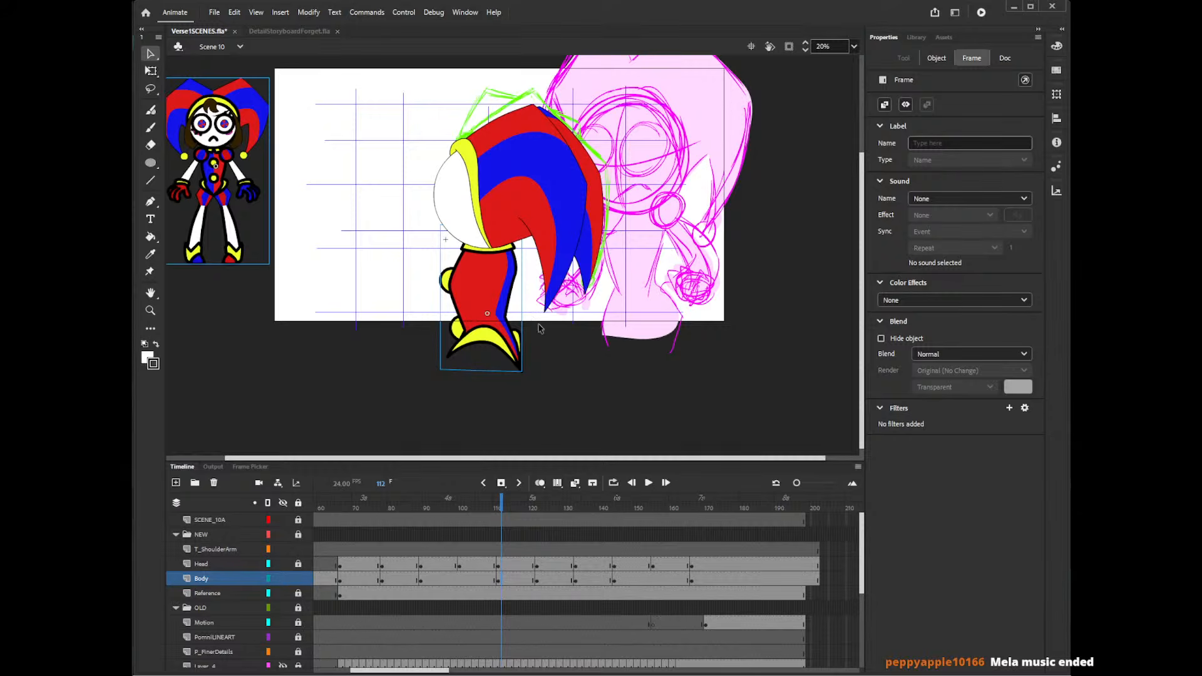
{"action": "left_click", "coordinate": [477, 549]}
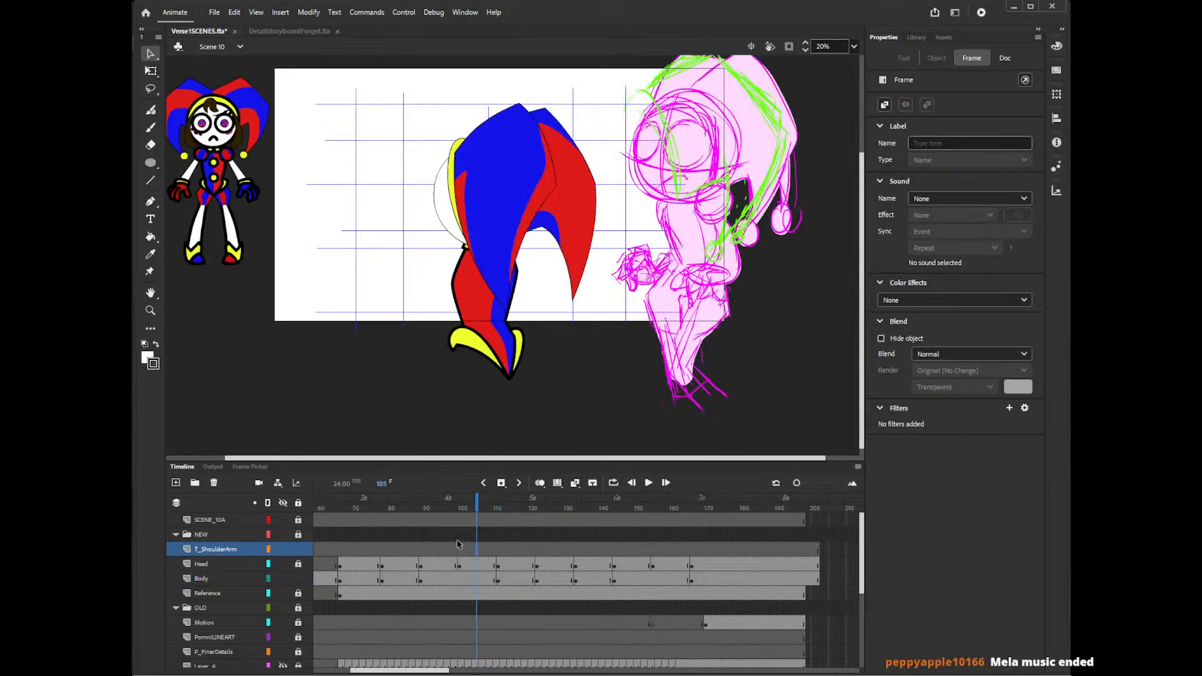
{"action": "left_click", "coordinate": [535, 554]}
{"action": "left_click", "coordinate": [489, 552]}
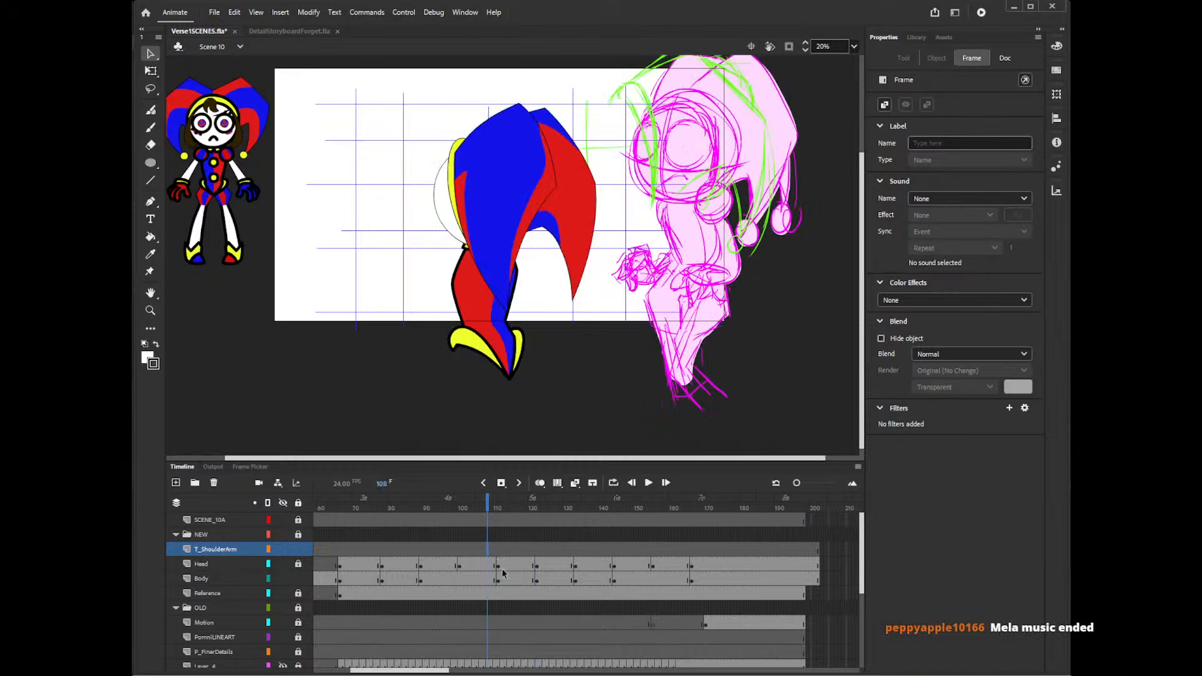
{"action": "left_click", "coordinate": [501, 577]}
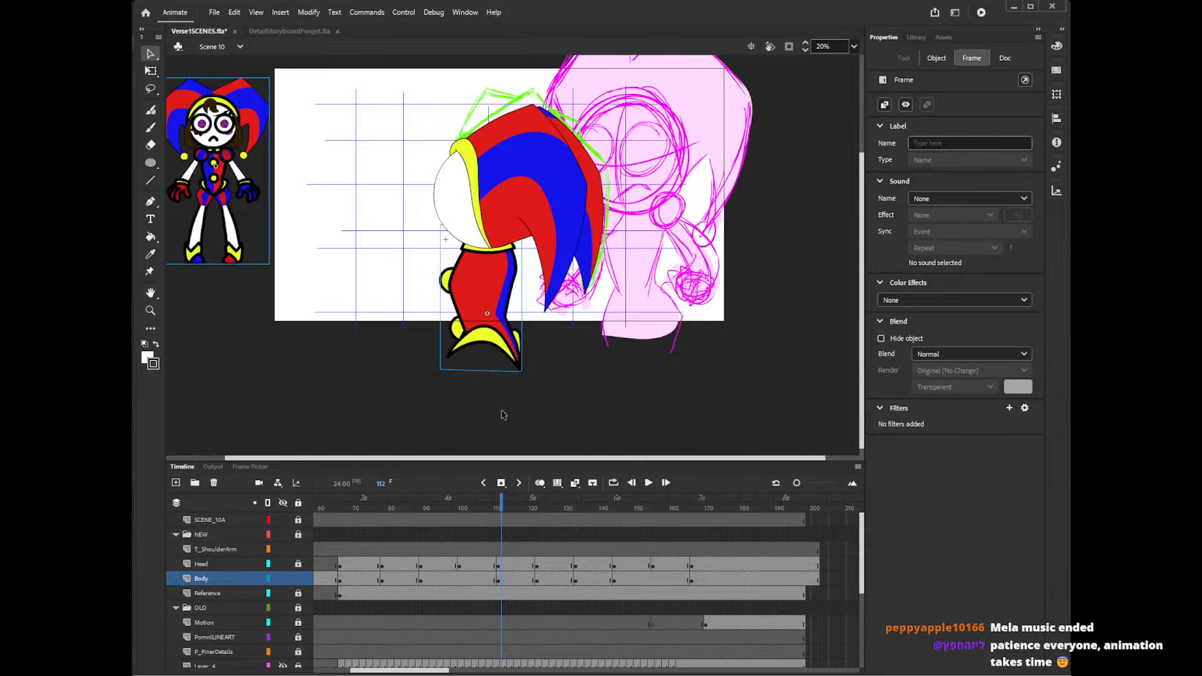
- Nudge the torso of the Body pose at frame 112 slightly left under the neck
{"action": "key", "text": "Left"}
{"action": "key", "text": "Left"}
{"action": "key", "text": "Left"}
{"action": "key", "text": "Left"}
{"action": "key", "text": "Left"}
{"action": "key", "text": "Left"}
{"action": "key", "text": "Left"}
{"action": "key", "text": "Left"}
{"action": "key", "text": "Left"}
{"action": "key", "text": "Left"}
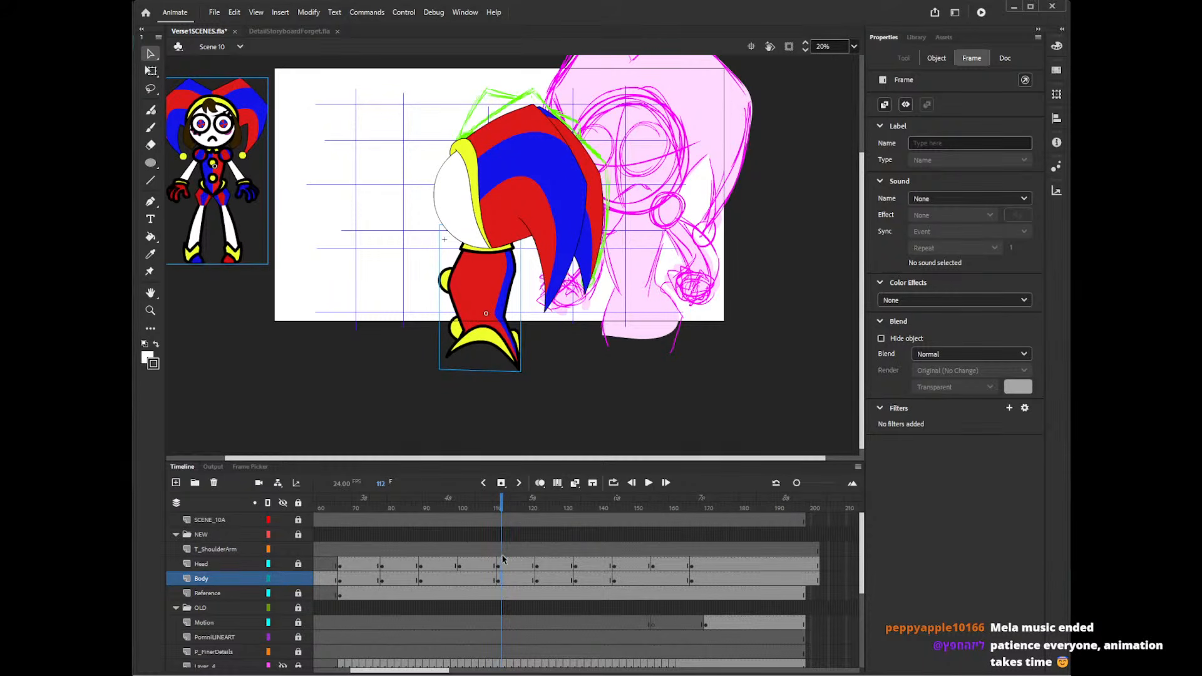
- Scrub between about frames 98 and 126 to compare the neighbouring torso poses under the turning head
{"action": "left_click", "coordinate": [524, 554]}
{"action": "left_click", "coordinate": [540, 554]}
{"action": "left_click", "coordinate": [514, 552]}
{"action": "left_click", "coordinate": [499, 549]}
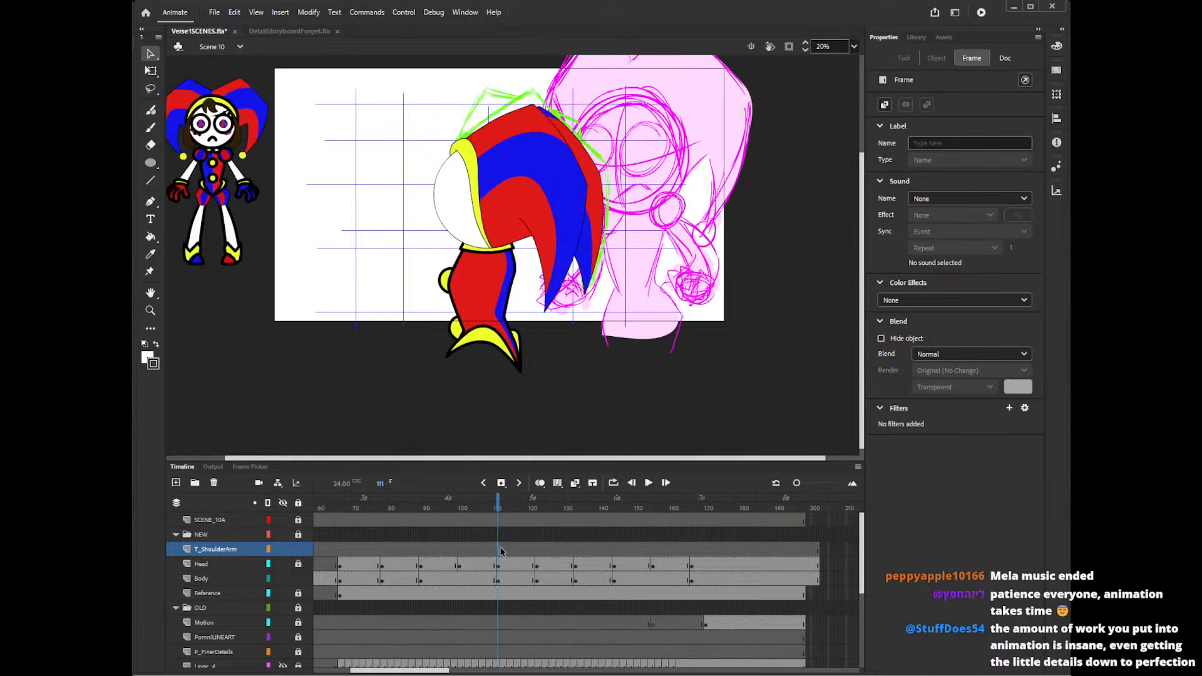
{"action": "left_click", "coordinate": [522, 552]}
{"action": "left_click", "coordinate": [539, 553]}
{"action": "left_click", "coordinate": [519, 553]}
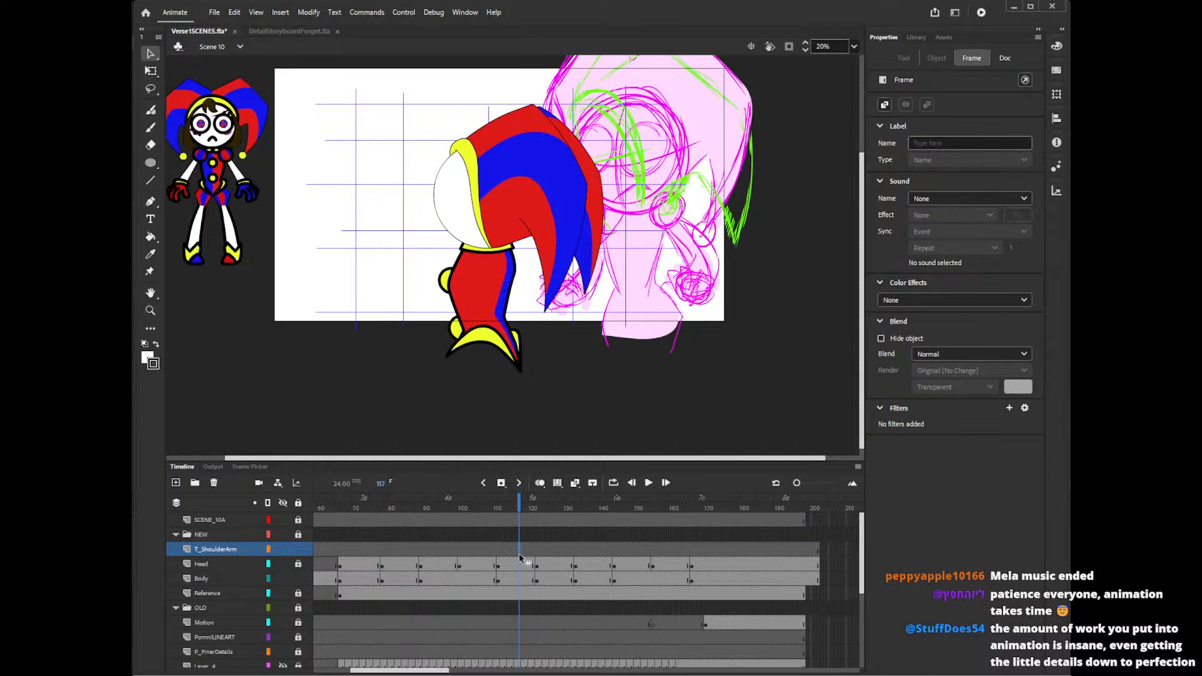
{"action": "left_click", "coordinate": [554, 550]}
{"action": "left_click", "coordinate": [480, 546]}
{"action": "left_click", "coordinate": [452, 546]}
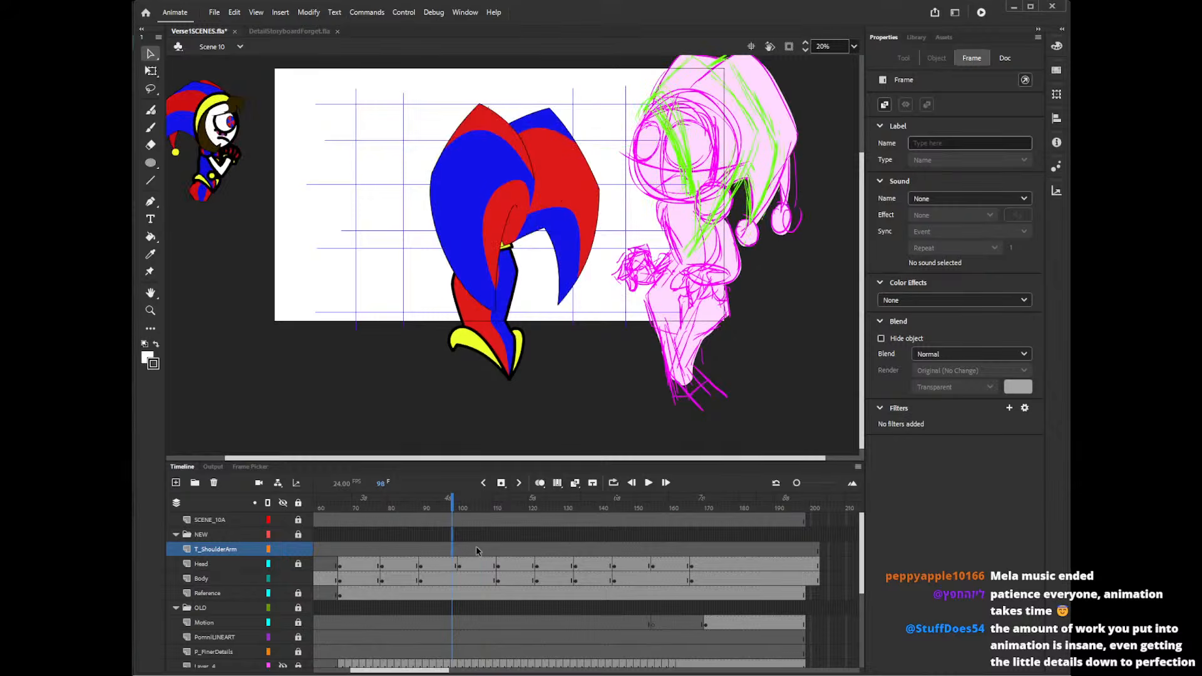
{"action": "left_click", "coordinate": [485, 549]}
{"action": "left_click", "coordinate": [518, 551]}
- Add a Body keyframe at frame 100 and break its TORSO instance apart into editable shapes
{"action": "left_click", "coordinate": [461, 581]}
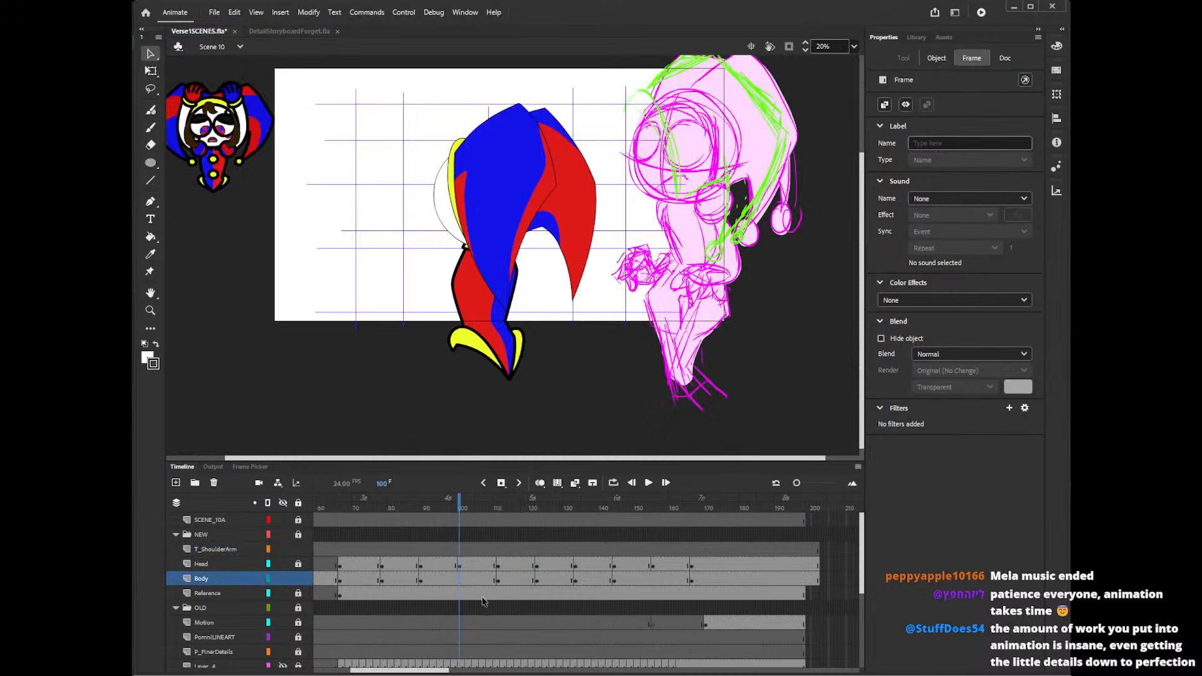
{"action": "left_click", "coordinate": [515, 429]}
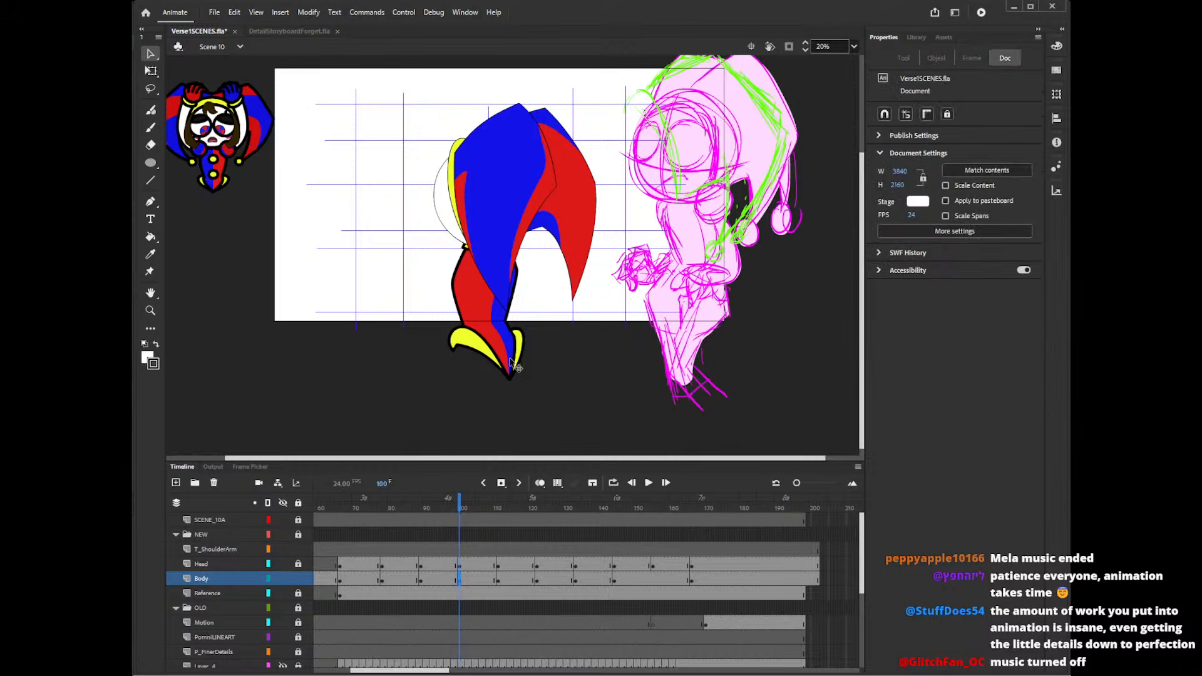
{"action": "left_click", "coordinate": [511, 360]}
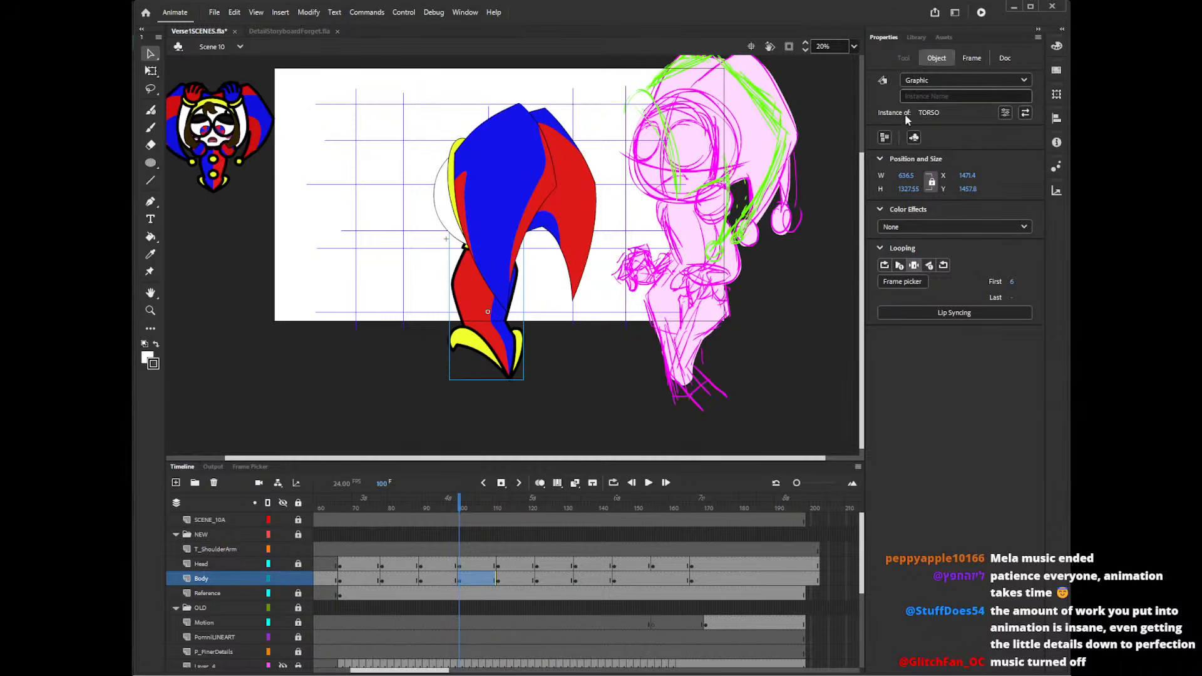
{"action": "left_click", "coordinate": [885, 139]}
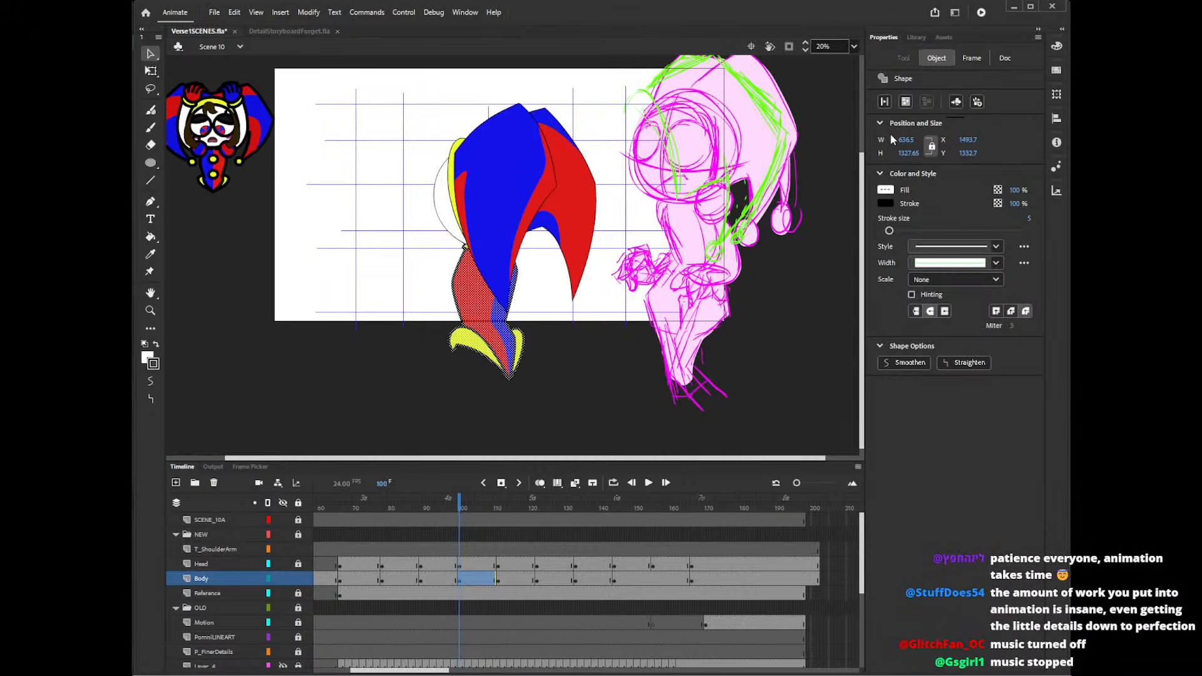
{"action": "left_click", "coordinate": [555, 348]}
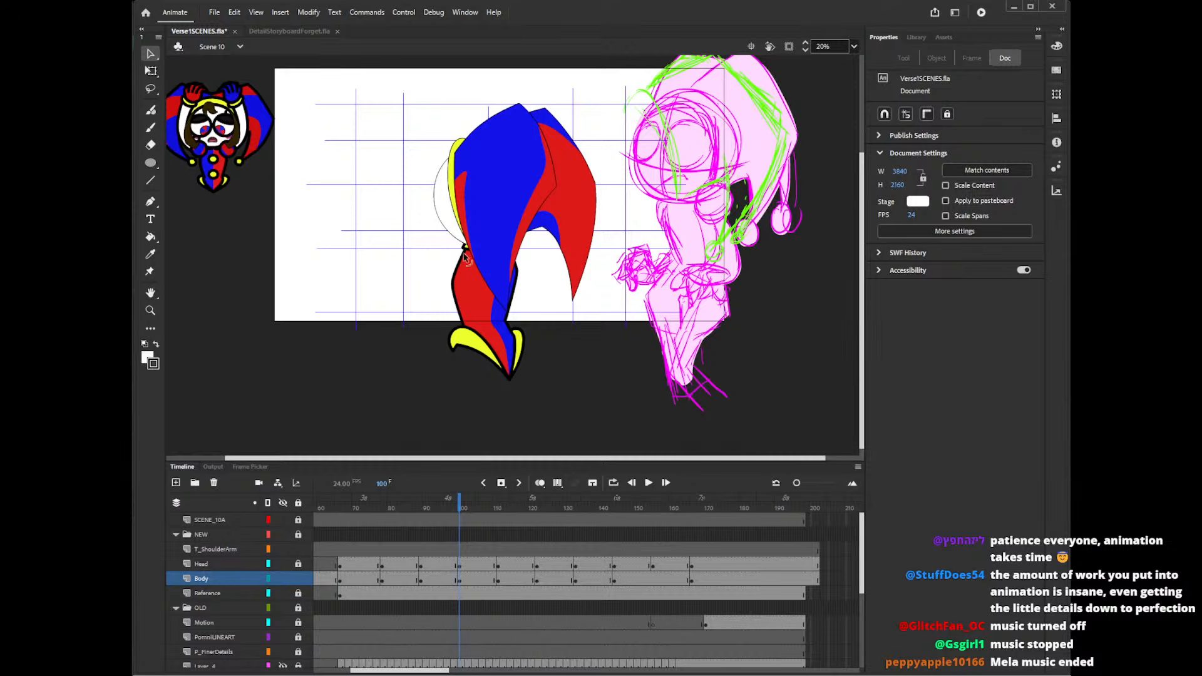
- Show the Body layer as outlines and turn on onion skinning over the poses neighbouring frame 105
{"action": "mouse_move", "coordinate": [453, 512]}
{"action": "left_mouse_down"}
{"action": "mouse_move", "coordinate": [508, 513]}
{"action": "mouse_move", "coordinate": [412, 515]}
{"action": "mouse_move", "coordinate": [492, 525]}
{"action": "mouse_move", "coordinate": [401, 532]}
{"action": "mouse_move", "coordinate": [476, 532]}
{"action": "left_mouse_up"}
{"action": "left_click", "coordinate": [541, 485]}
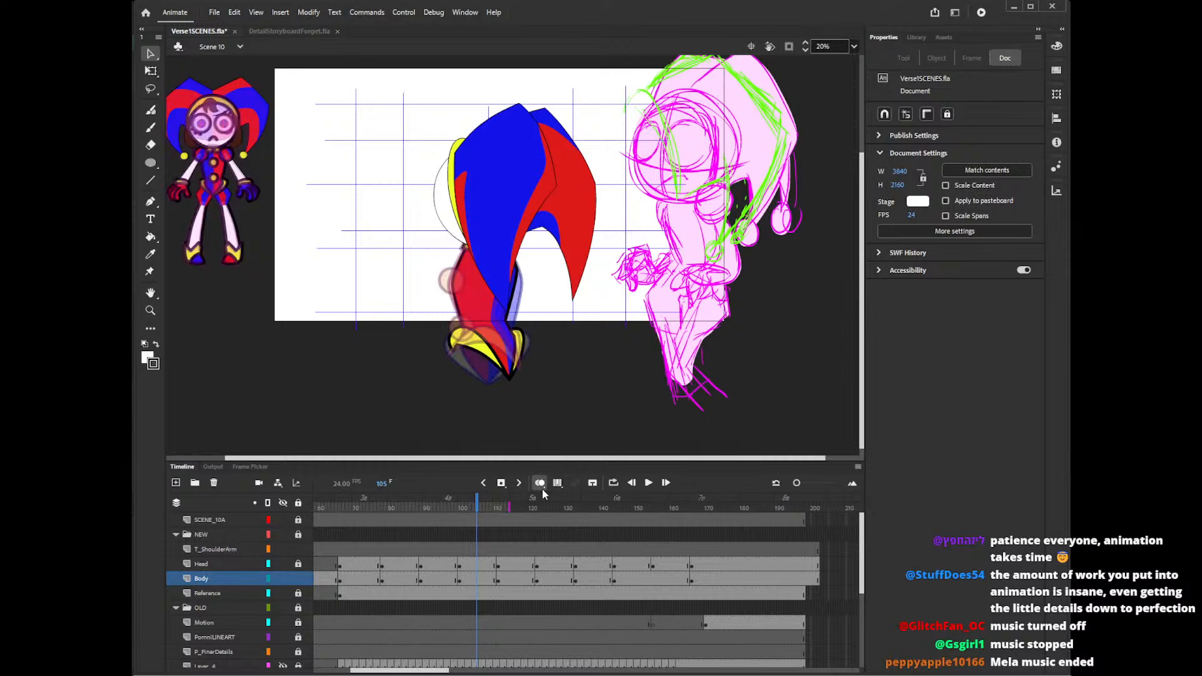
{"action": "left_click", "coordinate": [540, 485]}
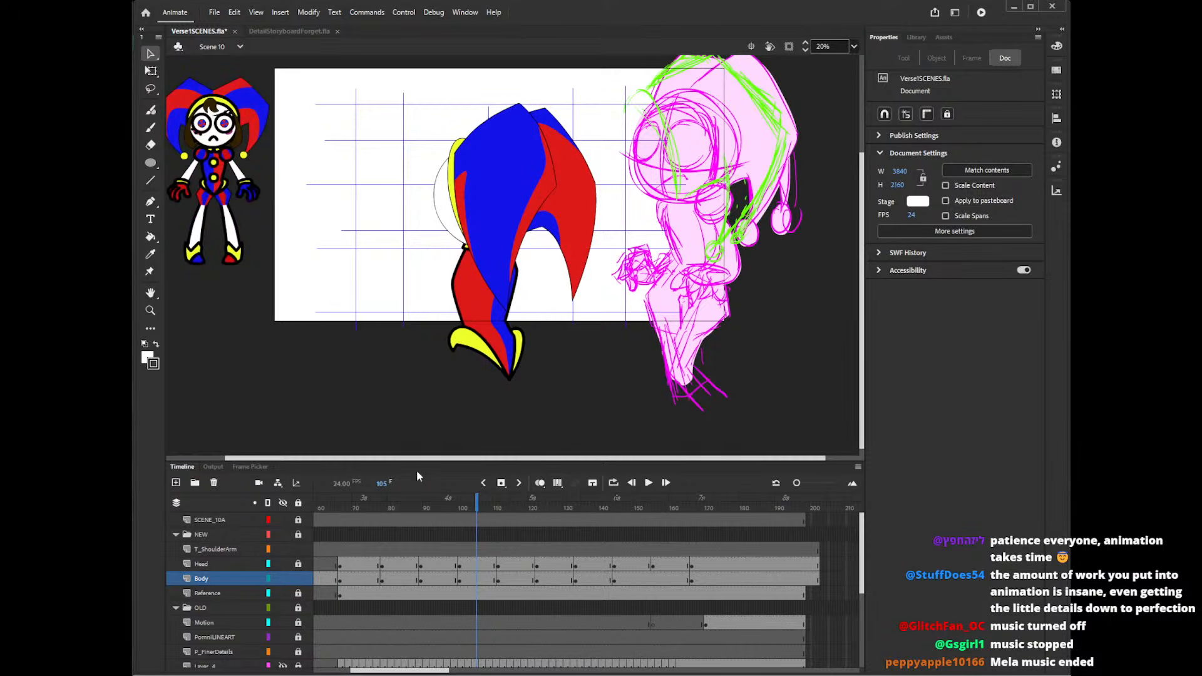
{"action": "left_click", "coordinate": [269, 578]}
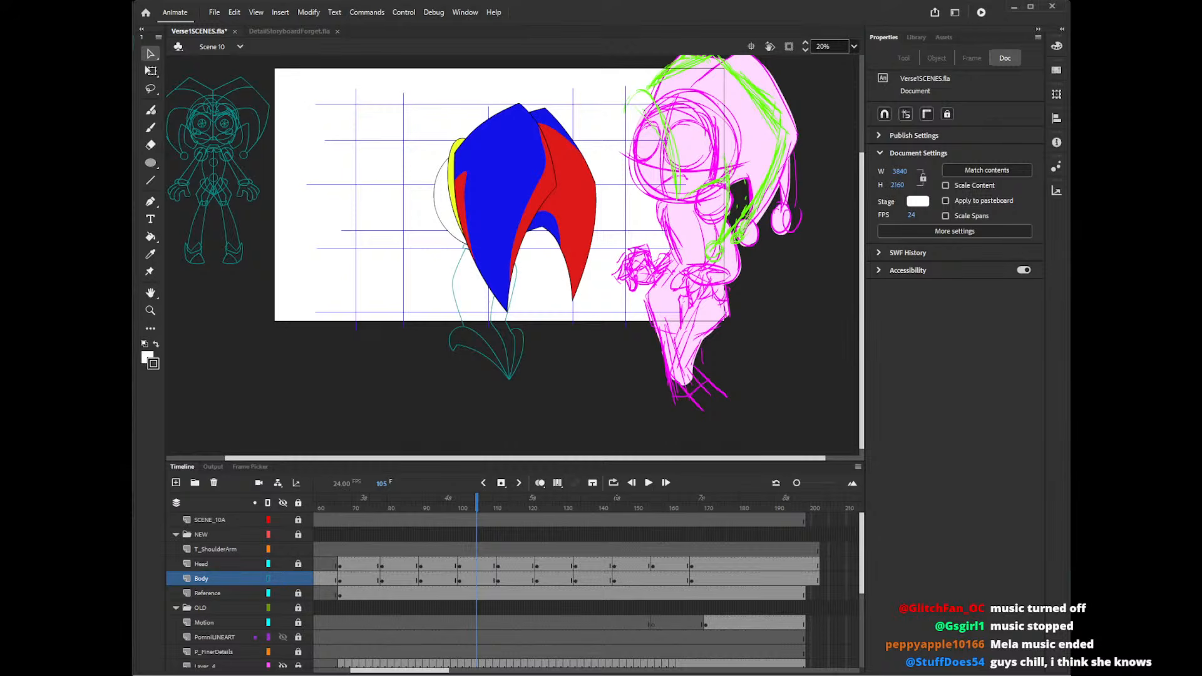
{"action": "scroll", "coordinate": [543, 270], "scroll_direction": "up", "scroll_amount": 2}
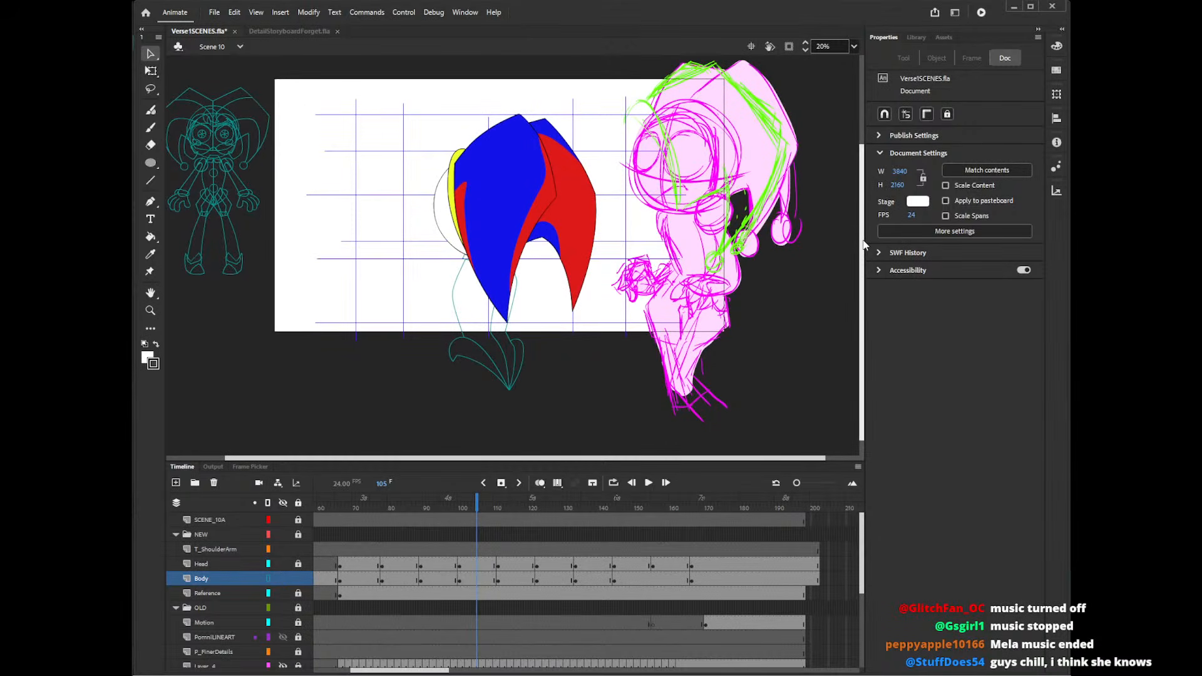
{"action": "key", "text": "z"}
{"action": "left_click", "coordinate": [542, 271]}
{"action": "left_click", "coordinate": [540, 482]}
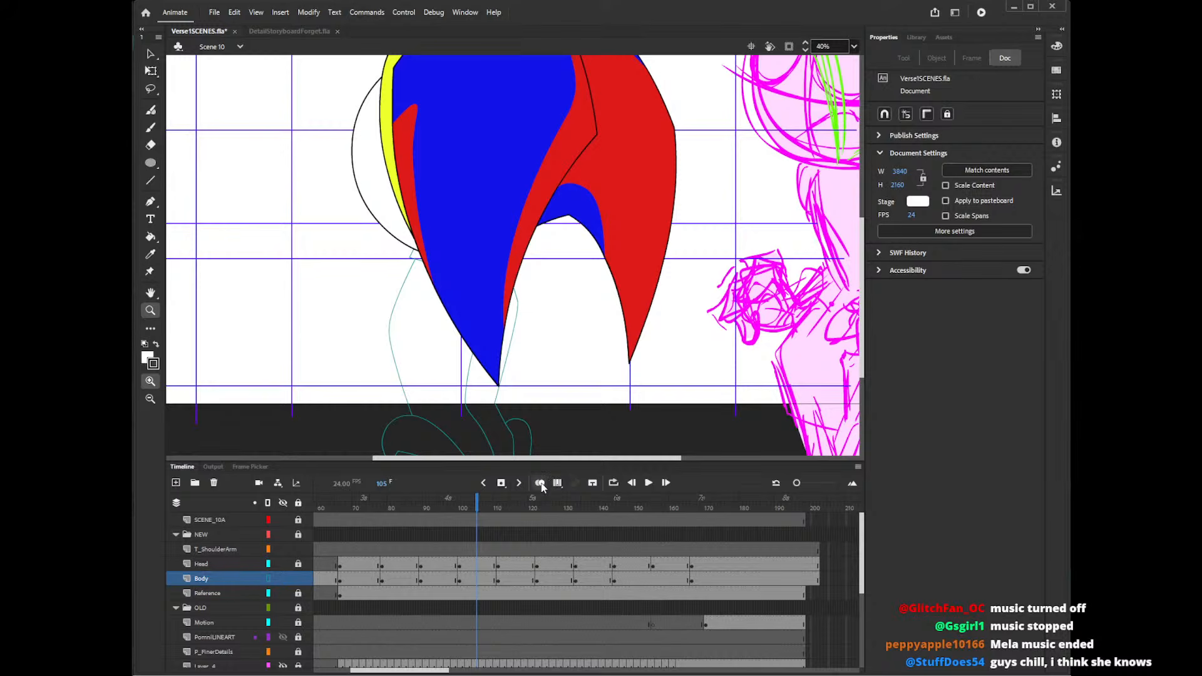
{"action": "key", "text": "v"}
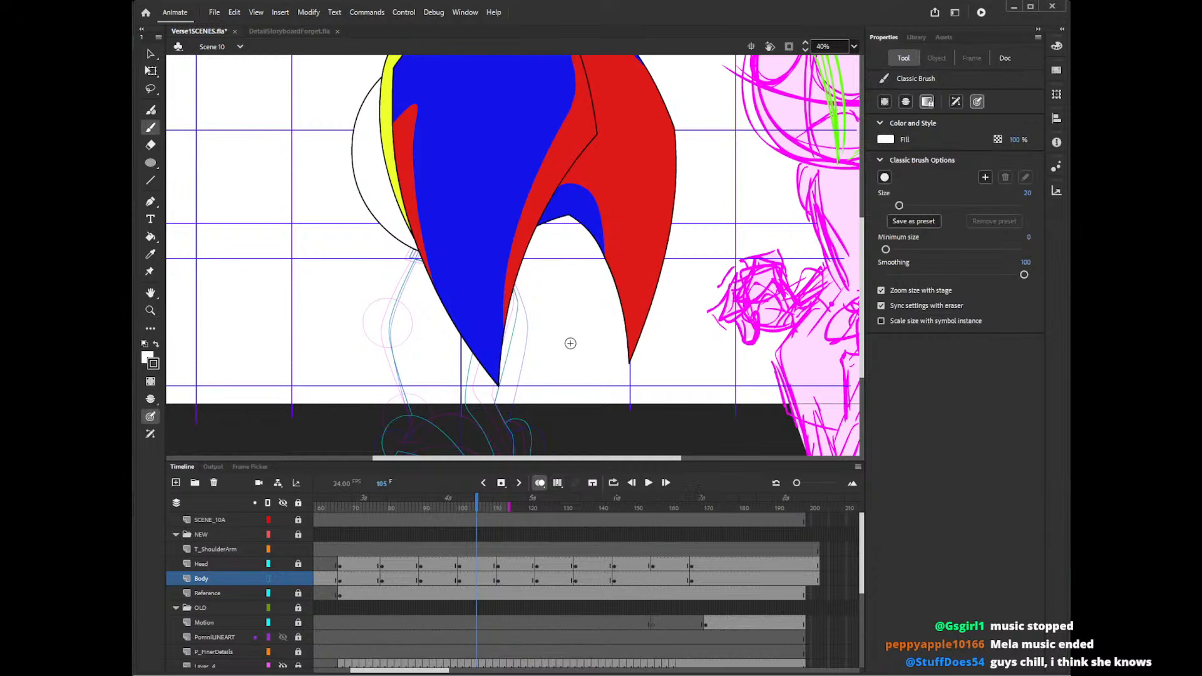
{"action": "left_click", "coordinate": [491, 436]}
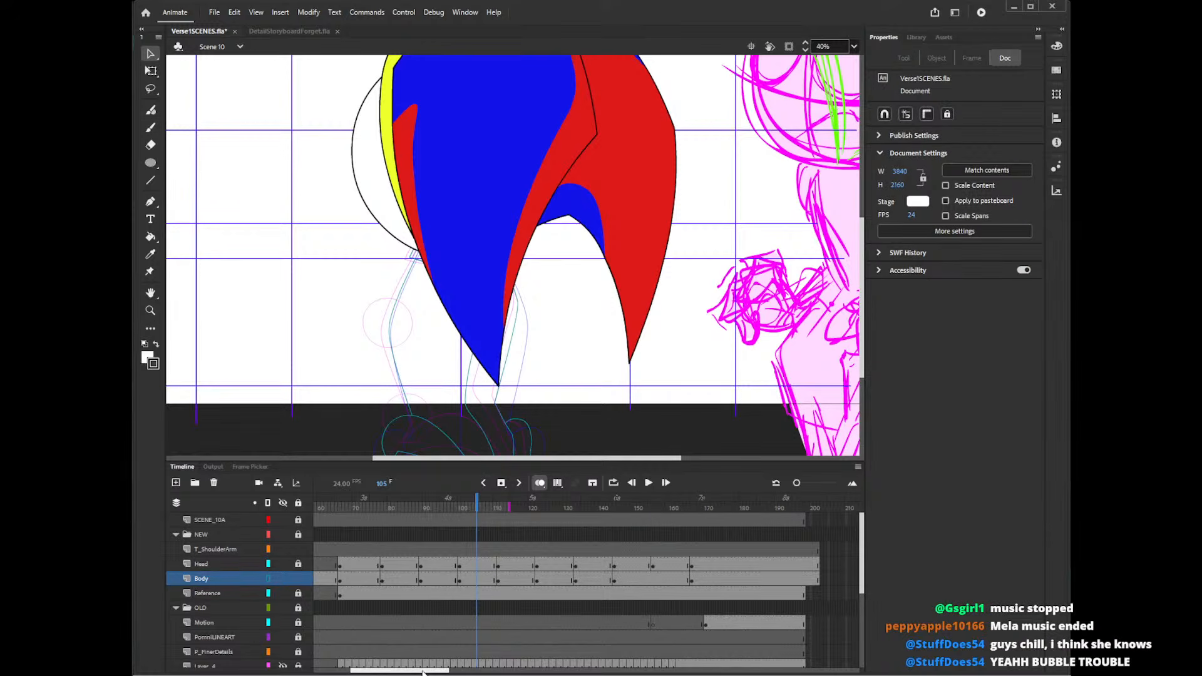
{"action": "left_click_drag", "start_coordinate": [423, 671], "coordinate": [386, 671]}
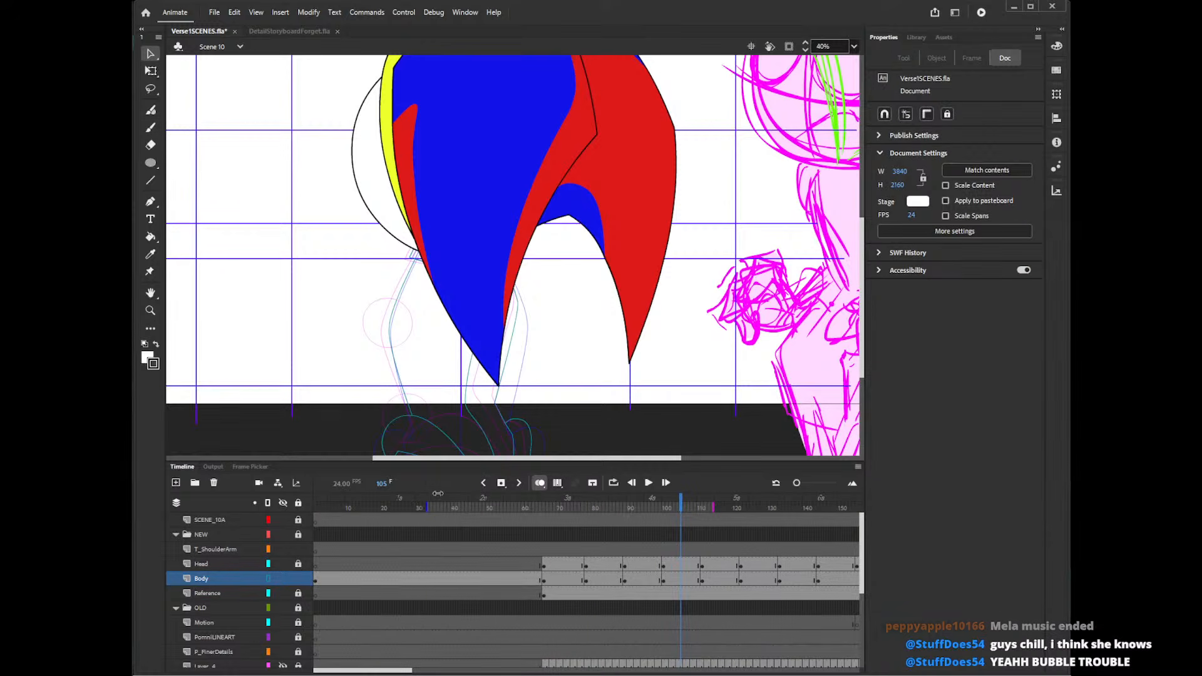
{"action": "left_click_drag", "start_coordinate": [399, 671], "coordinate": [444, 672]}
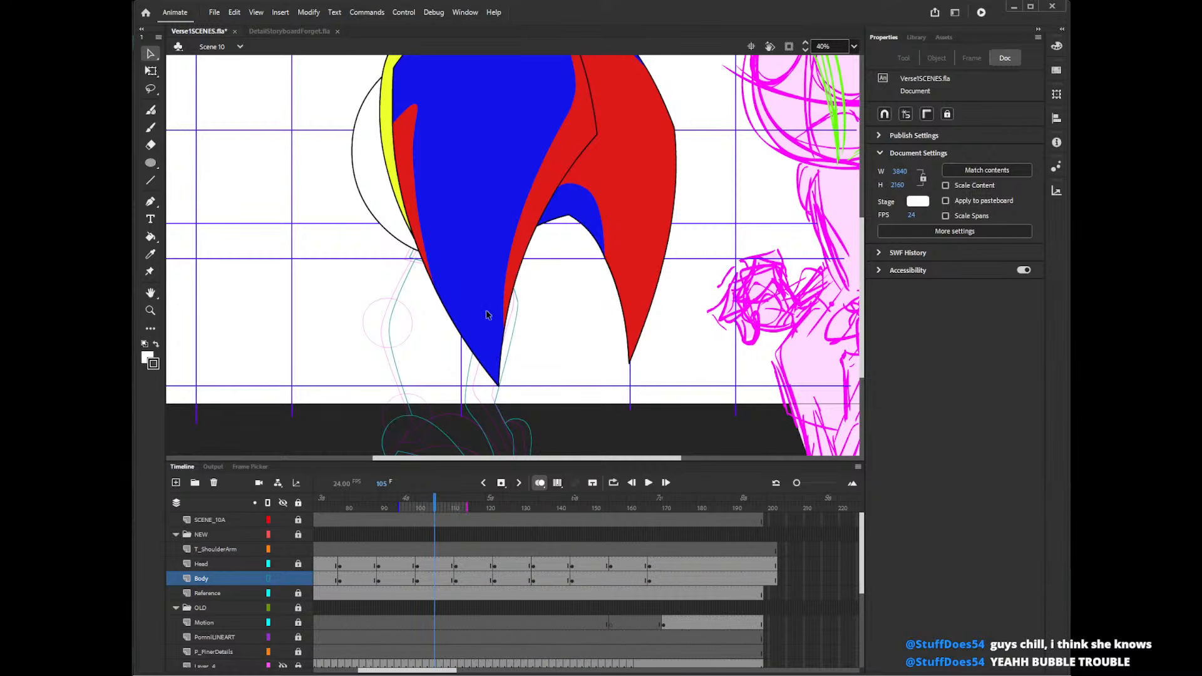
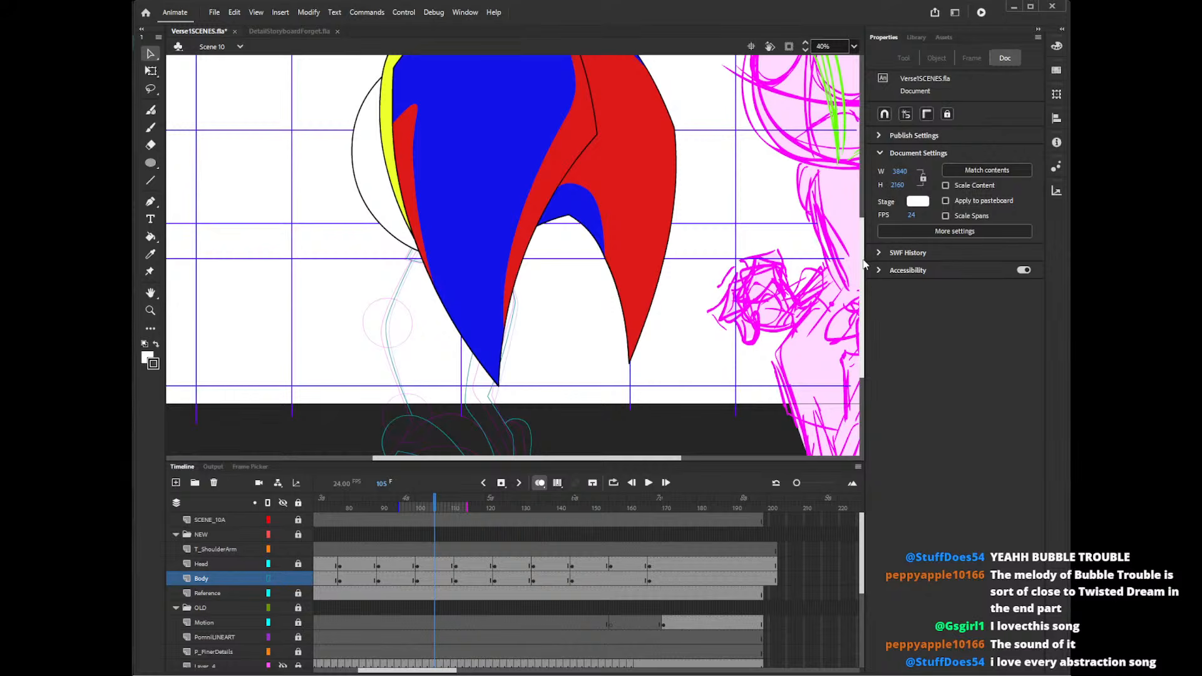
- Adjust the right curve of the torso's yellow hem and delete the stray stroke fragments at its bottom tip
{"action": "left_click_drag", "start_coordinate": [864, 256], "coordinate": [861, 307]}
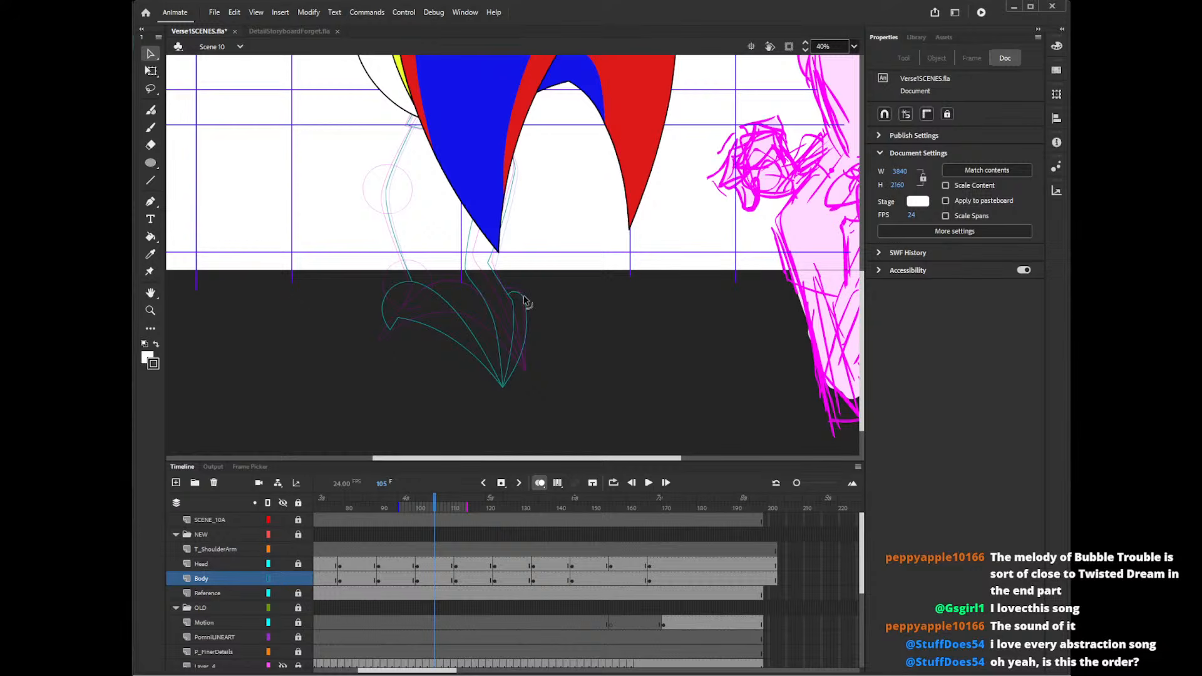
{"action": "left_click_drag", "start_coordinate": [526, 332], "coordinate": [523, 335]}
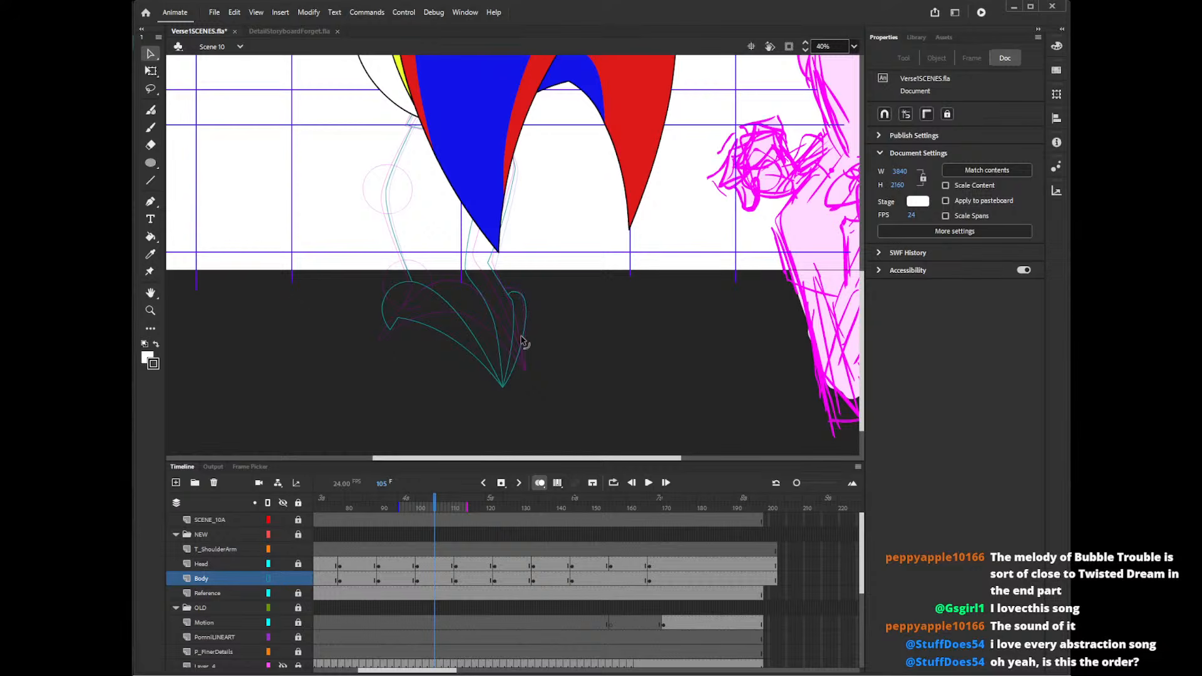
{"action": "left_click_drag", "start_coordinate": [503, 386], "coordinate": [500, 388]}
{"action": "left_click", "coordinate": [500, 387]}
{"action": "key", "text": "Delete"}
{"action": "left_click", "coordinate": [502, 388]}
{"action": "key", "text": "Delete"}
{"action": "left_click", "coordinate": [503, 388]}
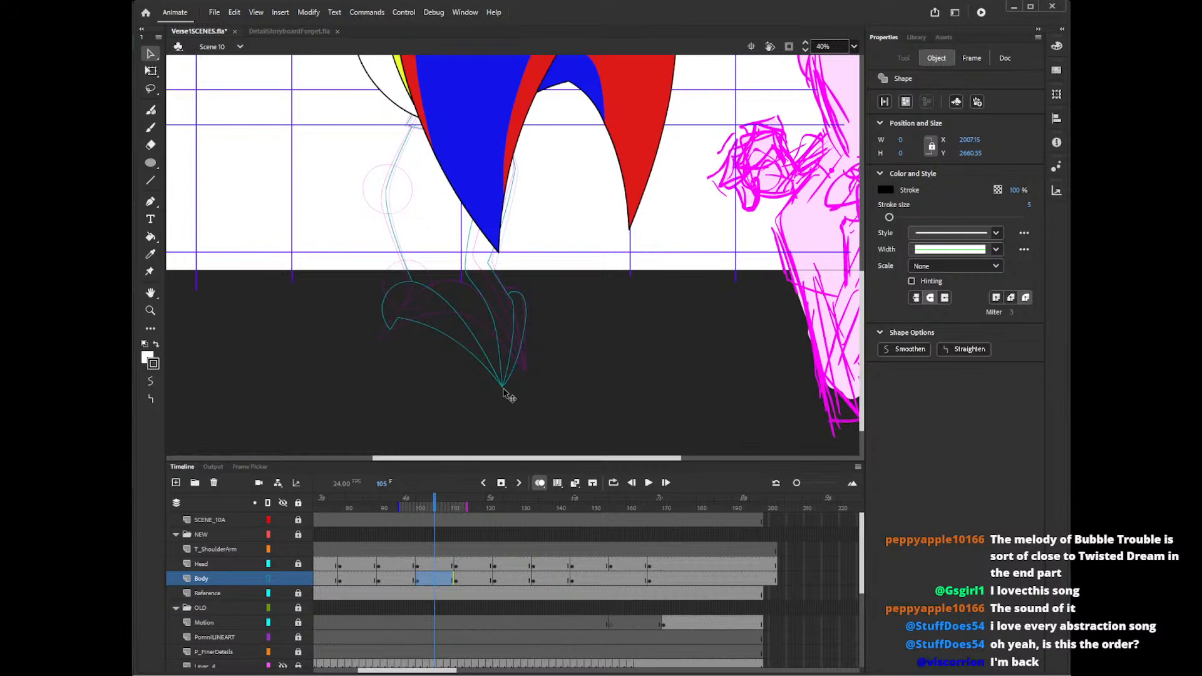
{"action": "key", "text": "Delete"}
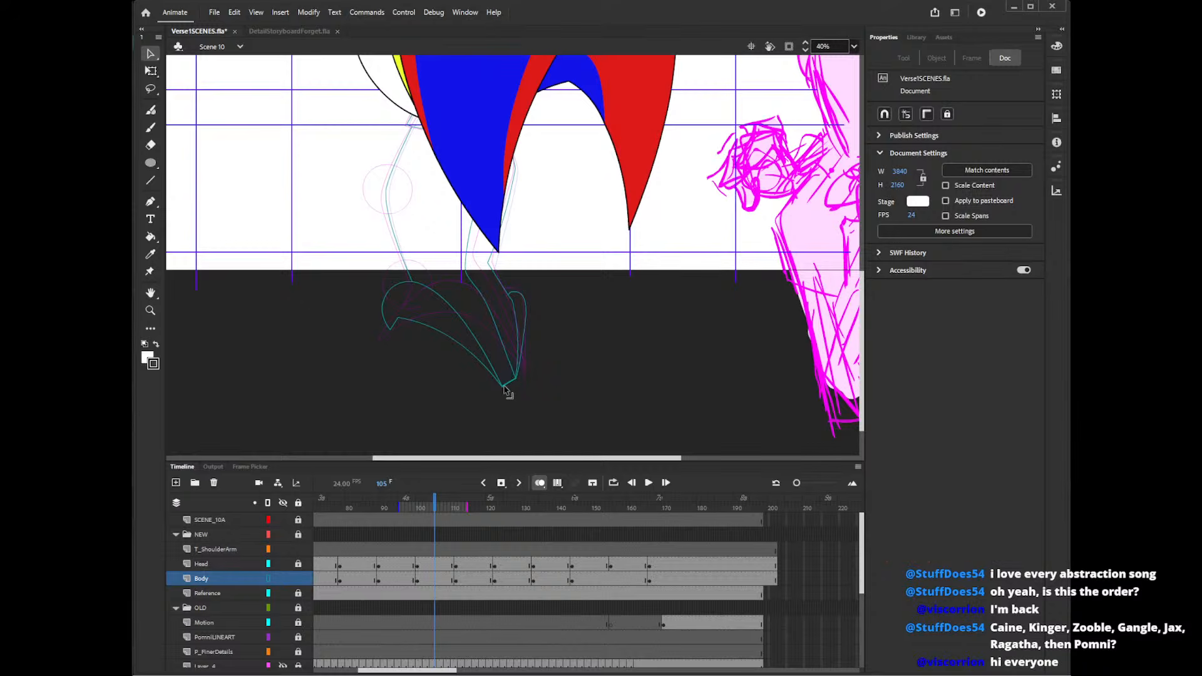
- Reshape the yellow hem's bottom tip, upper edge and left corner towards the onion-skinned neighbouring pose
{"action": "left_click_drag", "start_coordinate": [507, 387], "coordinate": [517, 383]}
{"action": "mouse_move", "coordinate": [436, 296]}
{"action": "left_mouse_down"}
{"action": "mouse_move", "coordinate": [462, 288]}
{"action": "mouse_move", "coordinate": [485, 318]}
{"action": "mouse_move", "coordinate": [445, 281]}
{"action": "mouse_move", "coordinate": [458, 282]}
{"action": "mouse_move", "coordinate": [423, 294]}
{"action": "left_mouse_up"}
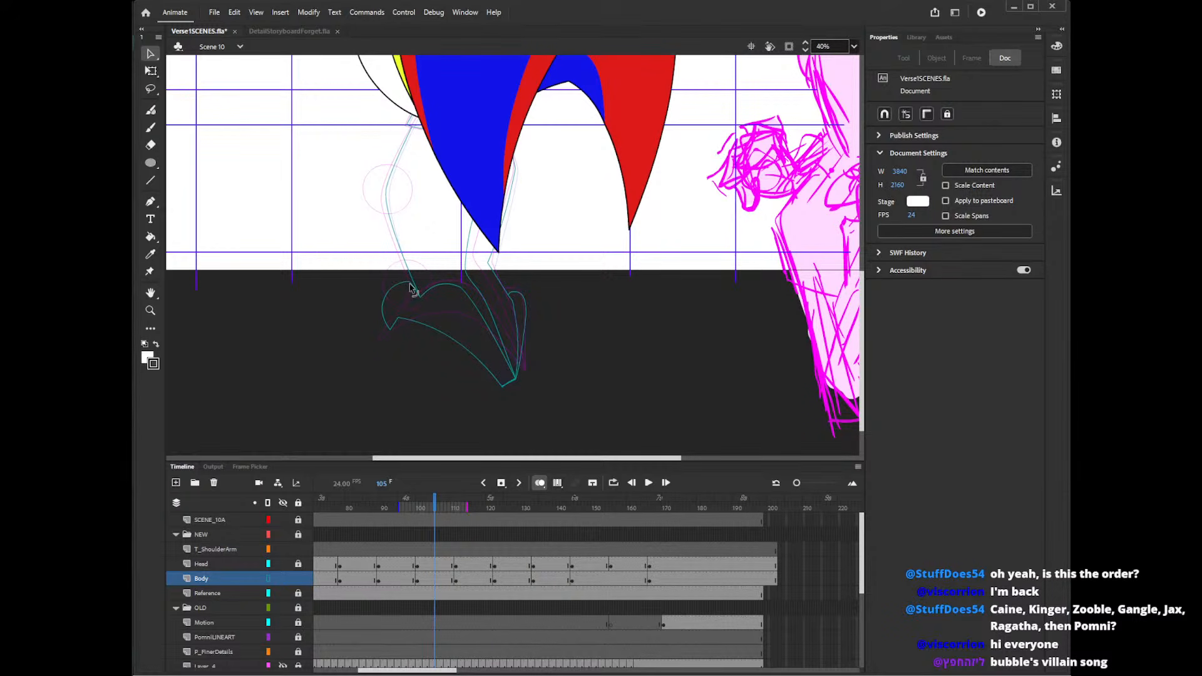
{"action": "mouse_move", "coordinate": [409, 287]}
{"action": "left_mouse_down"}
{"action": "mouse_move", "coordinate": [407, 302]}
{"action": "mouse_move", "coordinate": [419, 292]}
{"action": "left_mouse_up"}
{"action": "left_click_drag", "start_coordinate": [398, 298], "coordinate": [406, 286]}
{"action": "mouse_move", "coordinate": [402, 290]}
{"action": "left_mouse_down"}
{"action": "mouse_move", "coordinate": [409, 259]}
{"action": "mouse_move", "coordinate": [421, 295]}
{"action": "left_mouse_up"}
- Delete the stray stroke fragments where the red leg outline meets the yellow hem's left corner
{"action": "left_click", "coordinate": [417, 281]}
{"action": "key", "text": "Delete"}
{"action": "left_click", "coordinate": [419, 292]}
{"action": "key", "text": "Delete"}
{"action": "left_click", "coordinate": [417, 286]}
{"action": "key", "text": "Delete"}
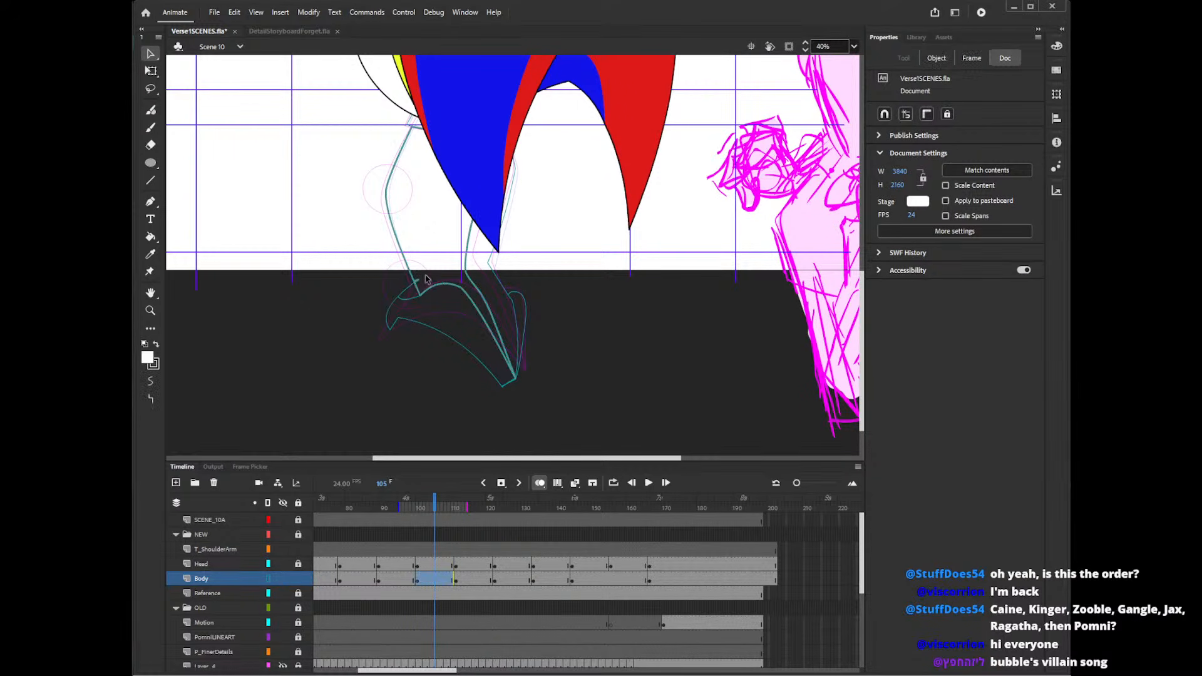
{"action": "left_click", "coordinate": [419, 286]}
{"action": "key", "text": "Delete"}
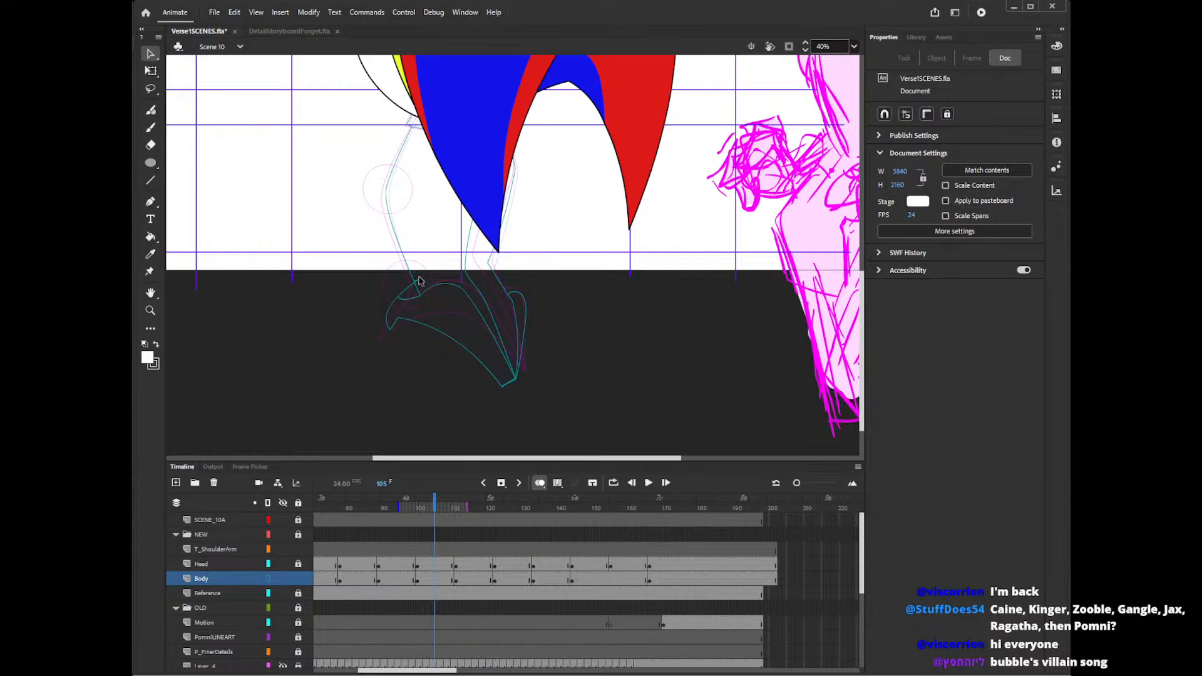
- Try deleting another stroke piece at the hem's left corner, undo it, and check the Body layer without outlines
{"action": "left_click", "coordinate": [419, 281]}
{"action": "key", "text": "Delete"}
{"action": "key", "text": "ctrl+z"}
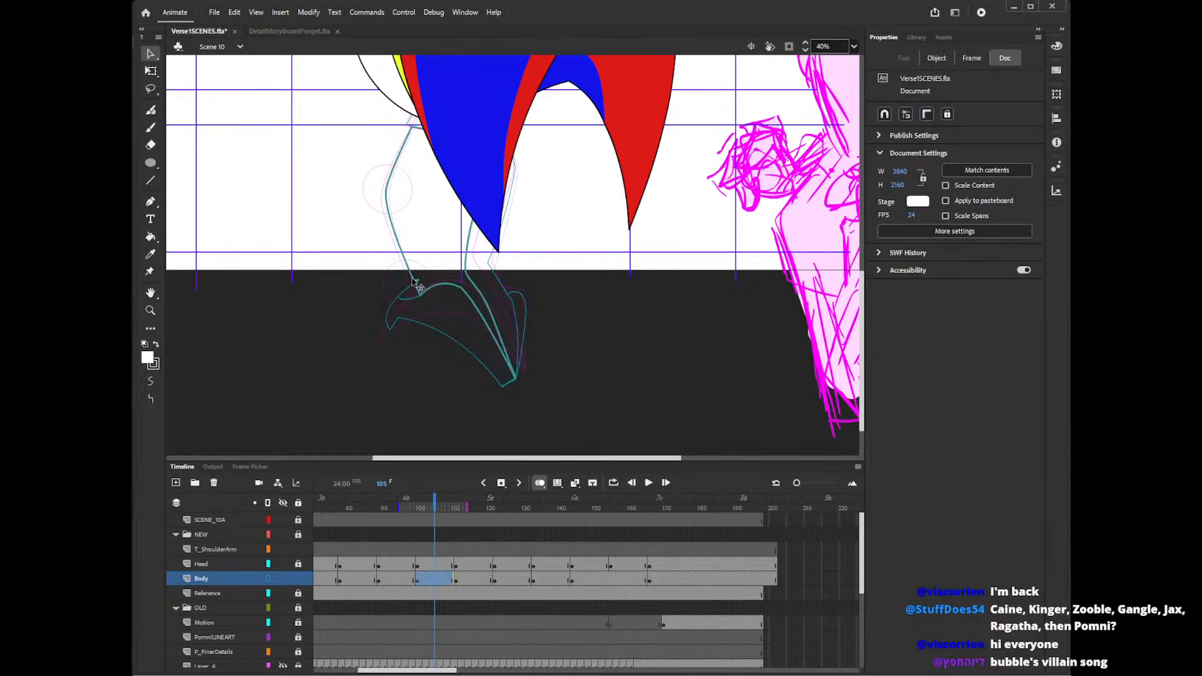
{"action": "key", "text": "ctrl+z"}
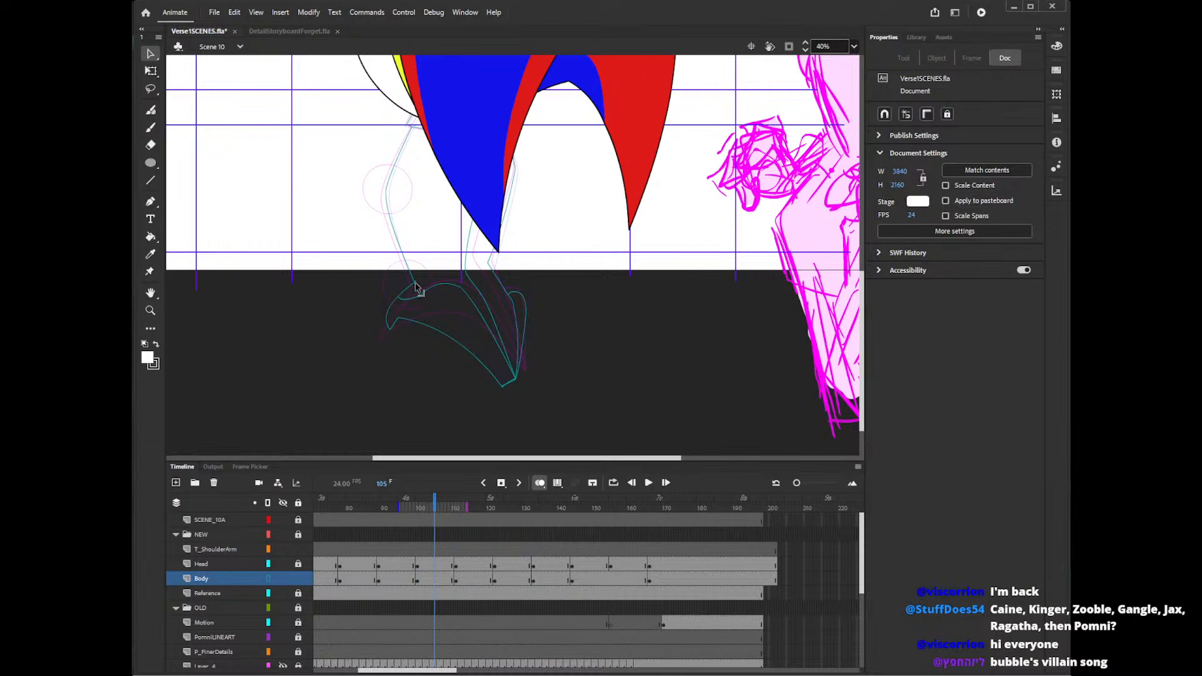
{"action": "left_click", "coordinate": [268, 579]}
{"action": "left_click", "coordinate": [268, 578]}
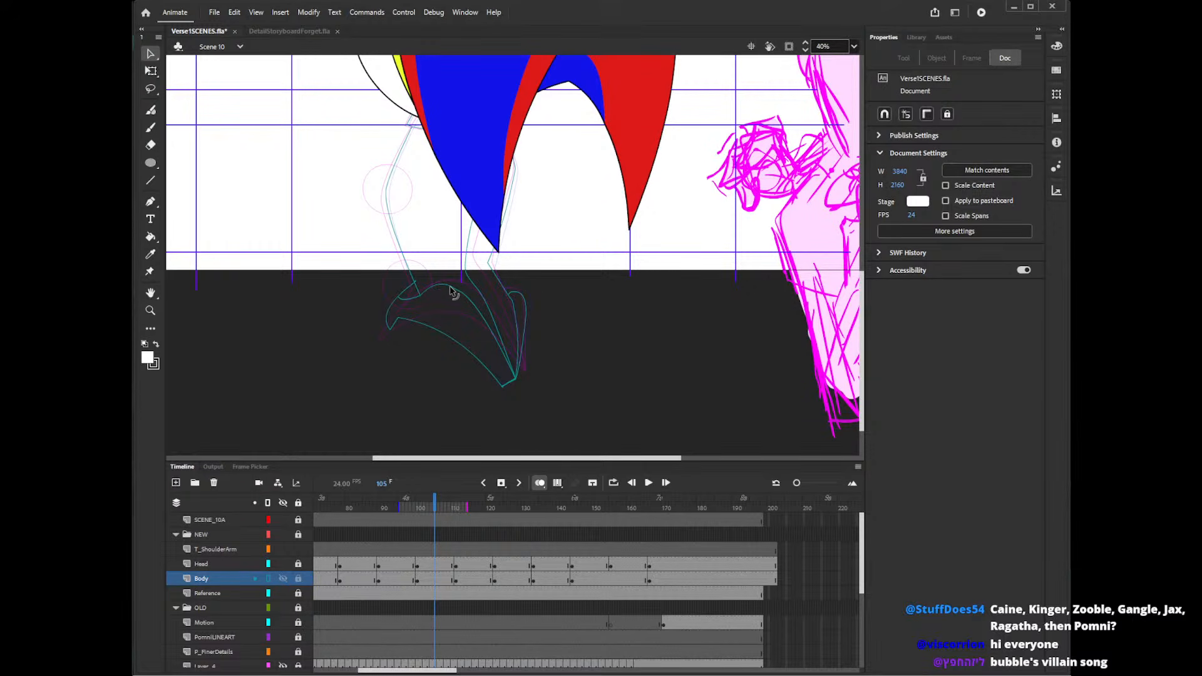
- Reshape the yellow hem's left corner and delete the short leftover strokes at its outer tip
{"action": "mouse_move", "coordinate": [399, 302]}
{"action": "left_mouse_down"}
{"action": "mouse_move", "coordinate": [405, 312]}
{"action": "mouse_move", "coordinate": [395, 308]}
{"action": "left_mouse_up"}
{"action": "left_click", "coordinate": [403, 296]}
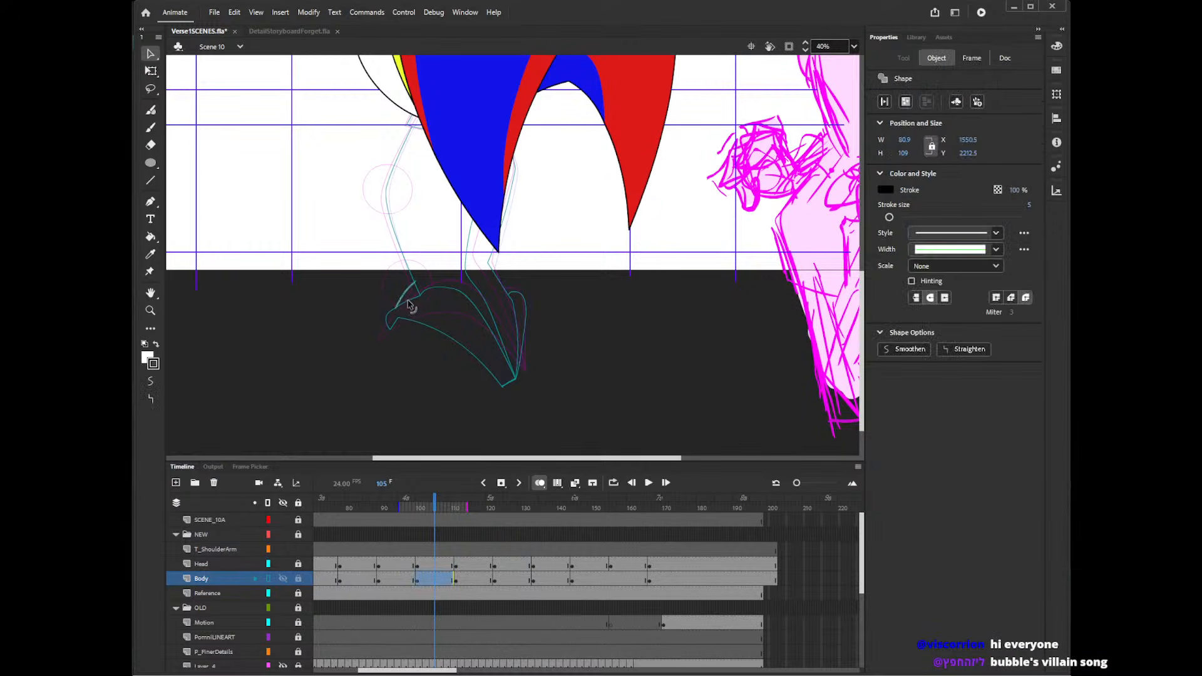
{"action": "left_click", "coordinate": [394, 316]}
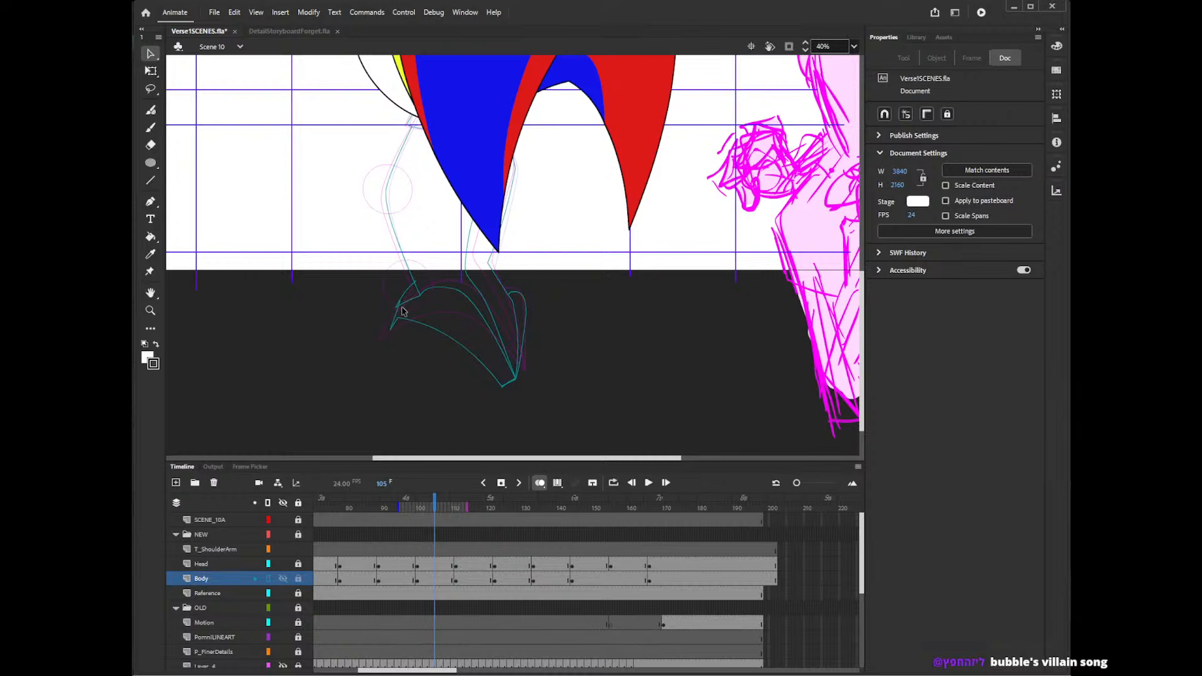
{"action": "left_click", "coordinate": [401, 307]}
{"action": "key", "text": "Delete"}
{"action": "left_click", "coordinate": [400, 313]}
{"action": "left_click", "coordinate": [398, 310]}
{"action": "key", "text": "Delete"}
- Bend the hem's lower edge upward and pull its lower corner in to meet the bottom tip
{"action": "mouse_move", "coordinate": [418, 316]}
{"action": "left_mouse_down"}
{"action": "mouse_move", "coordinate": [459, 338]}
{"action": "mouse_move", "coordinate": [420, 313]}
{"action": "mouse_move", "coordinate": [432, 322]}
{"action": "mouse_move", "coordinate": [447, 285]}
{"action": "left_mouse_up"}
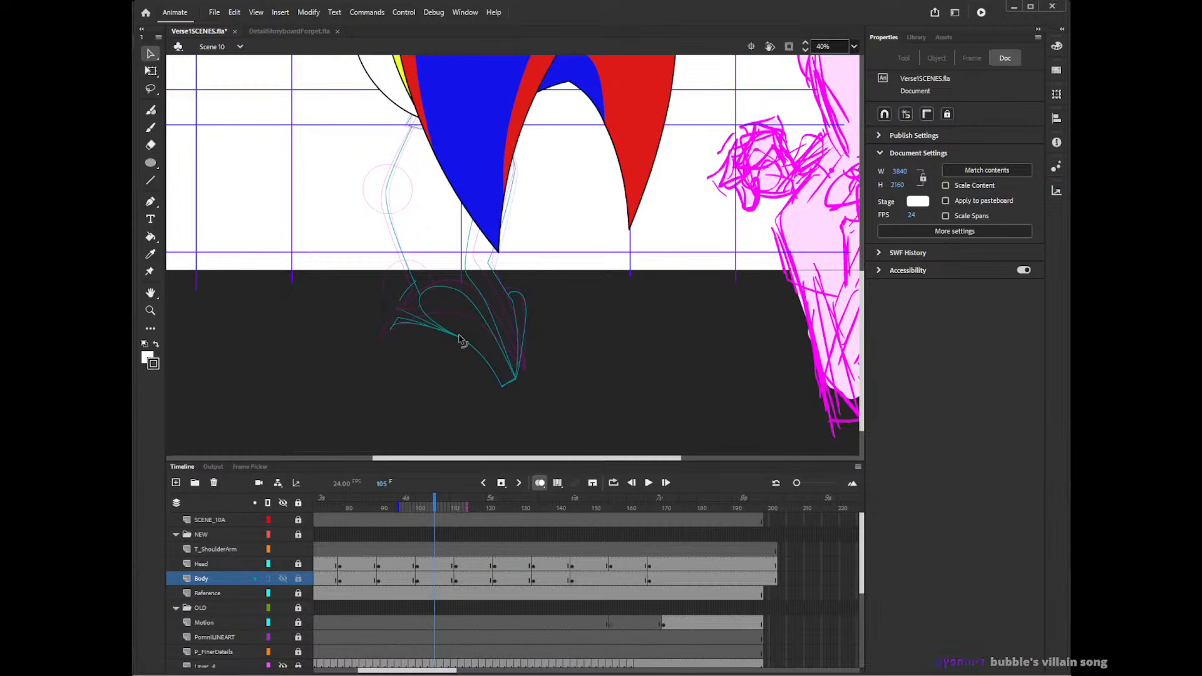
{"action": "left_click_drag", "start_coordinate": [500, 388], "coordinate": [512, 380]}
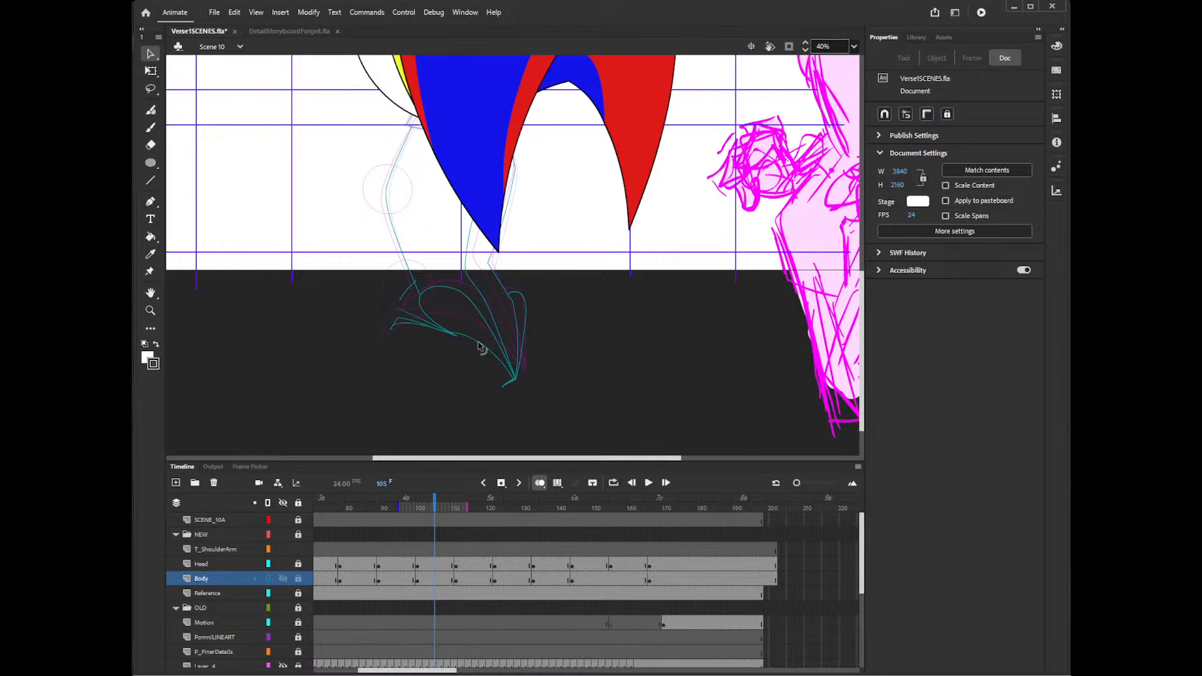
{"action": "left_click_drag", "start_coordinate": [452, 327], "coordinate": [455, 316]}
{"action": "left_click", "coordinate": [413, 318]}
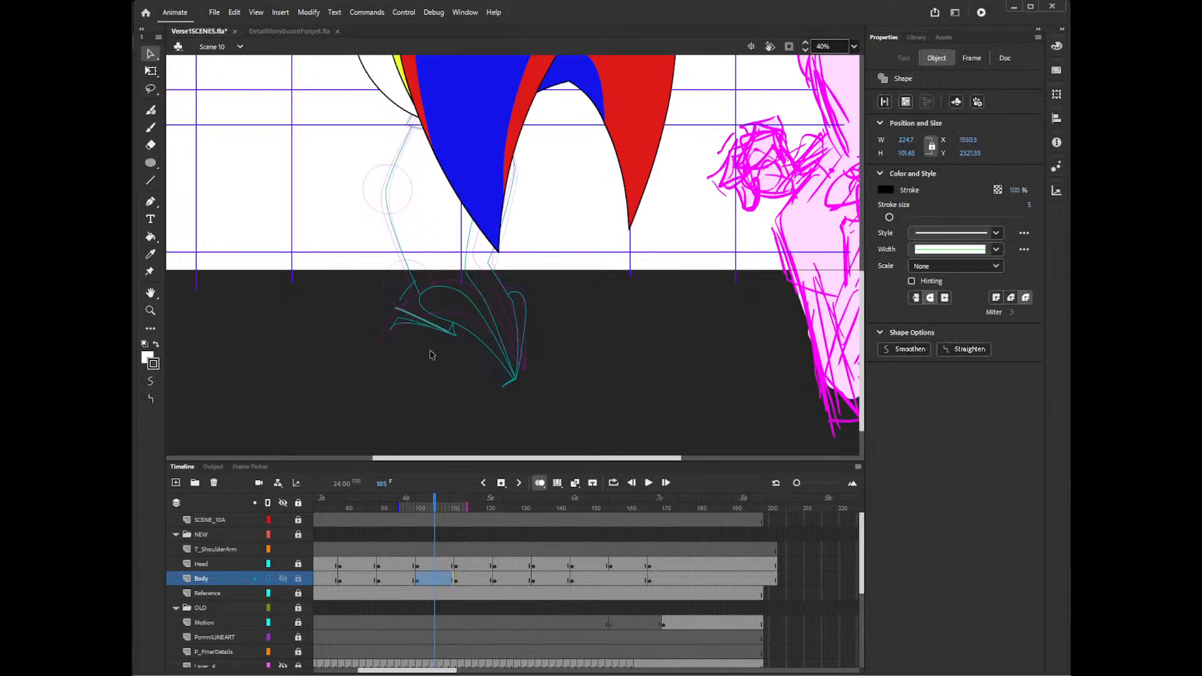
- Show the Body layer in full colour and try a Pencil stroke at the hem's left end with stroke scale None
{"action": "left_click", "coordinate": [268, 579]}
{"action": "left_click", "coordinate": [413, 383]}
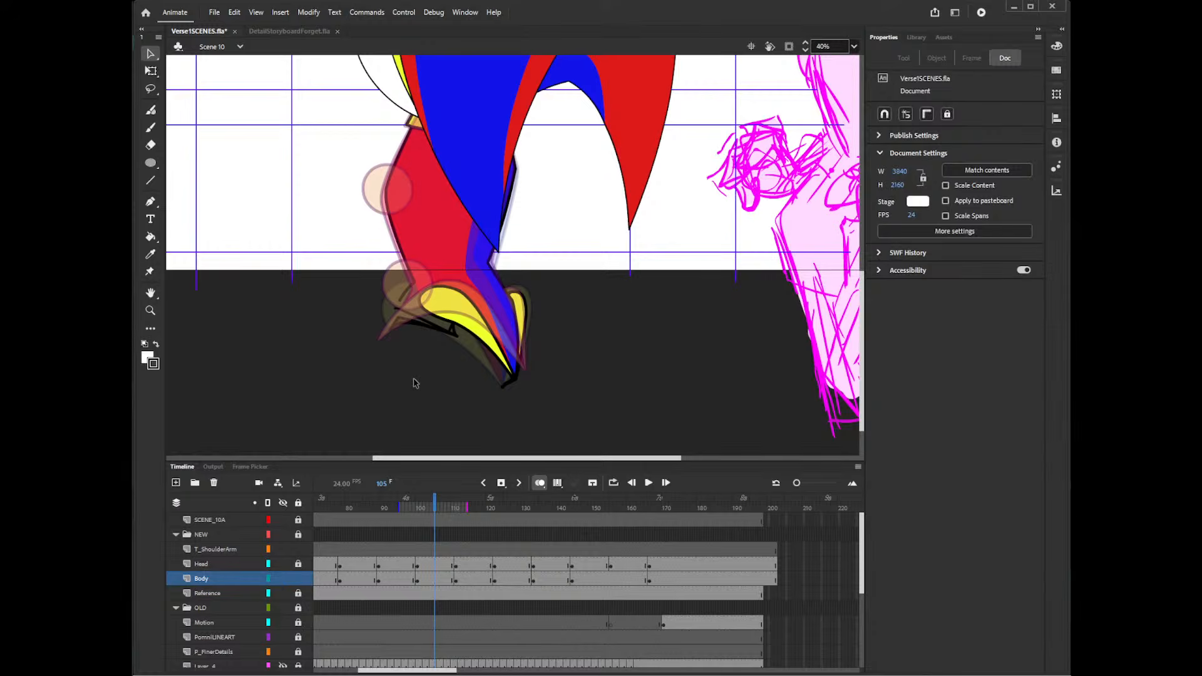
{"action": "key", "text": "shift+y"}
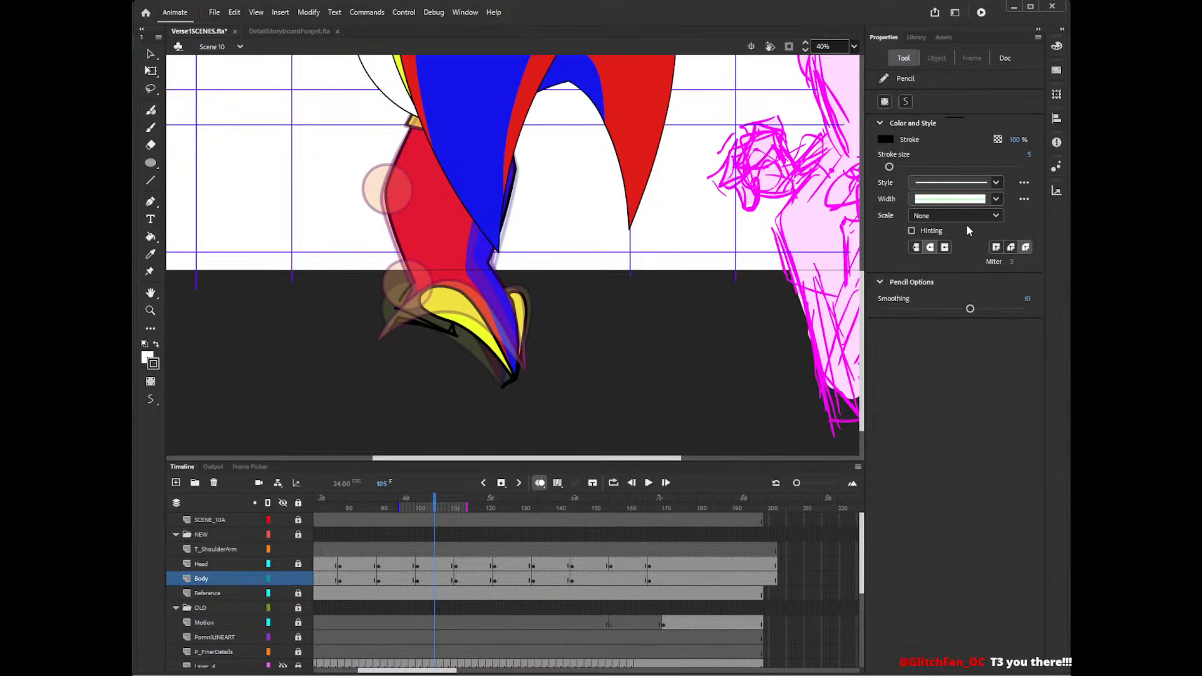
{"action": "left_click", "coordinate": [966, 215]}
{"action": "left_click", "coordinate": [954, 273]}
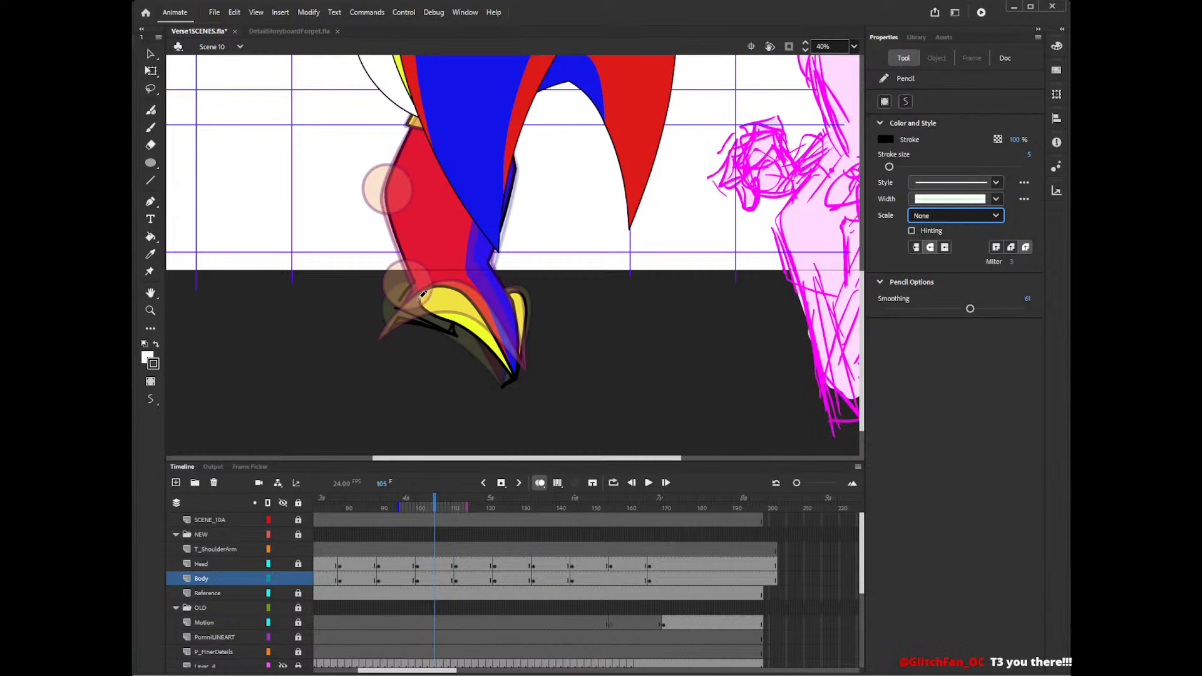
{"action": "mouse_move", "coordinate": [426, 291]}
{"action": "left_mouse_down"}
{"action": "mouse_move", "coordinate": [403, 334]}
{"action": "mouse_move", "coordinate": [444, 318]}
{"action": "left_mouse_up"}
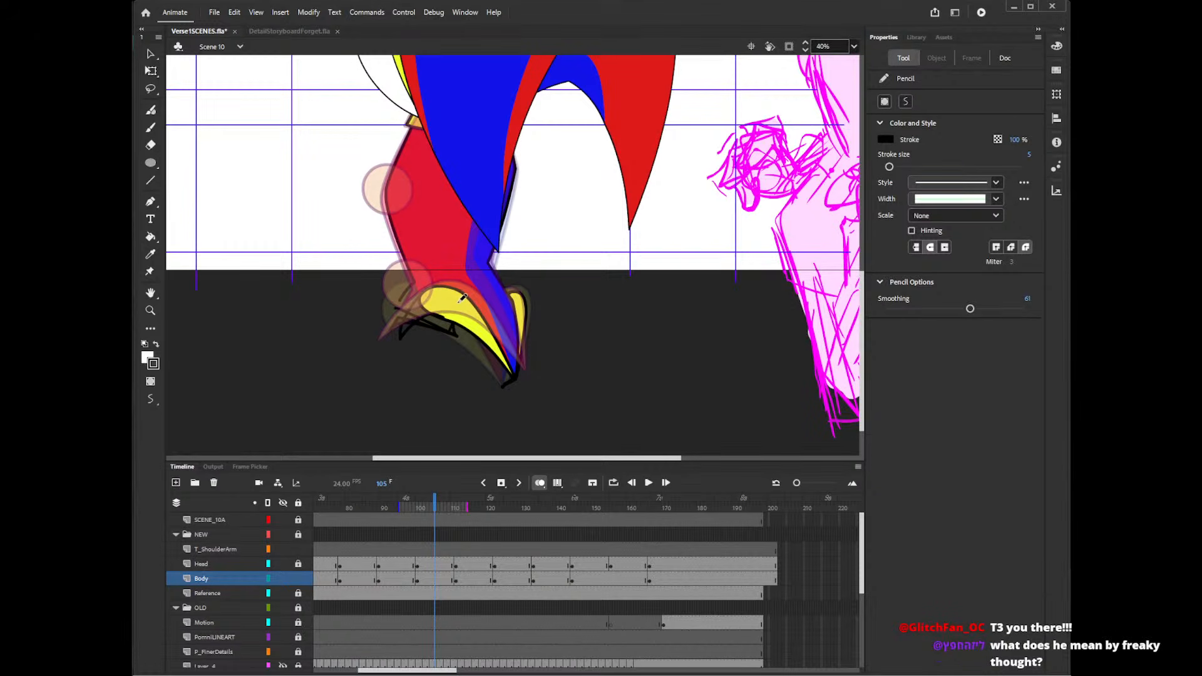
{"action": "key", "text": "ctrl+z"}
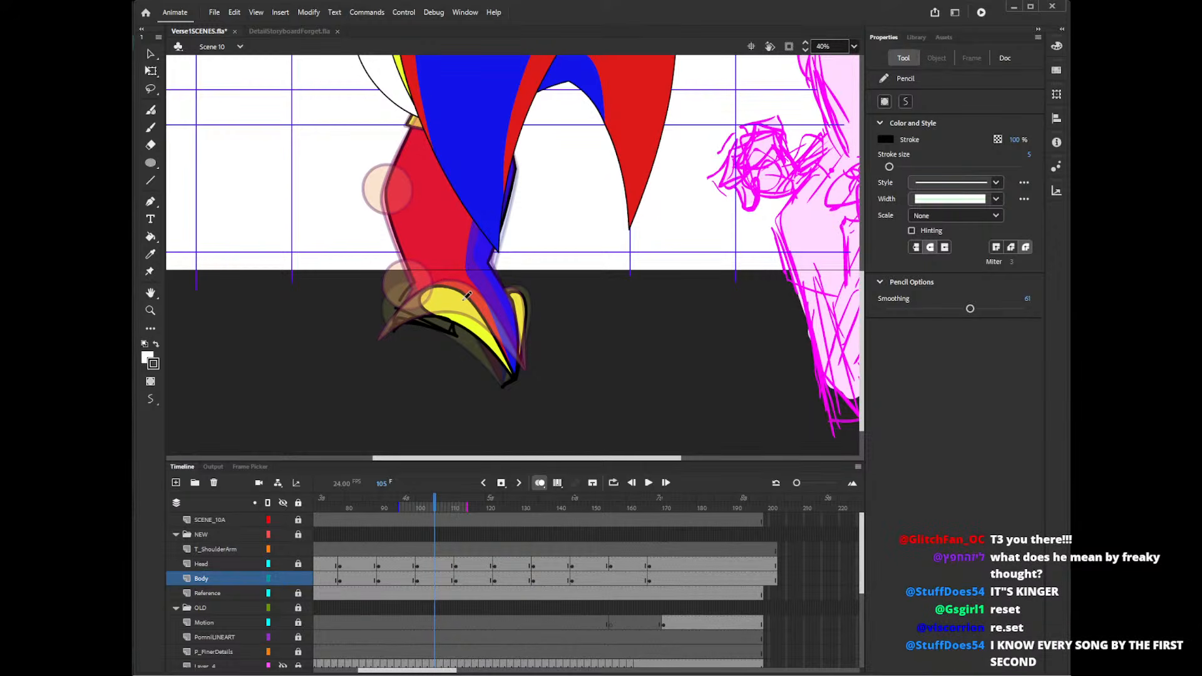
- Show the Body layer as outlines again and delete the stray stroke at the hem's left end
{"action": "left_click", "coordinate": [269, 577]}
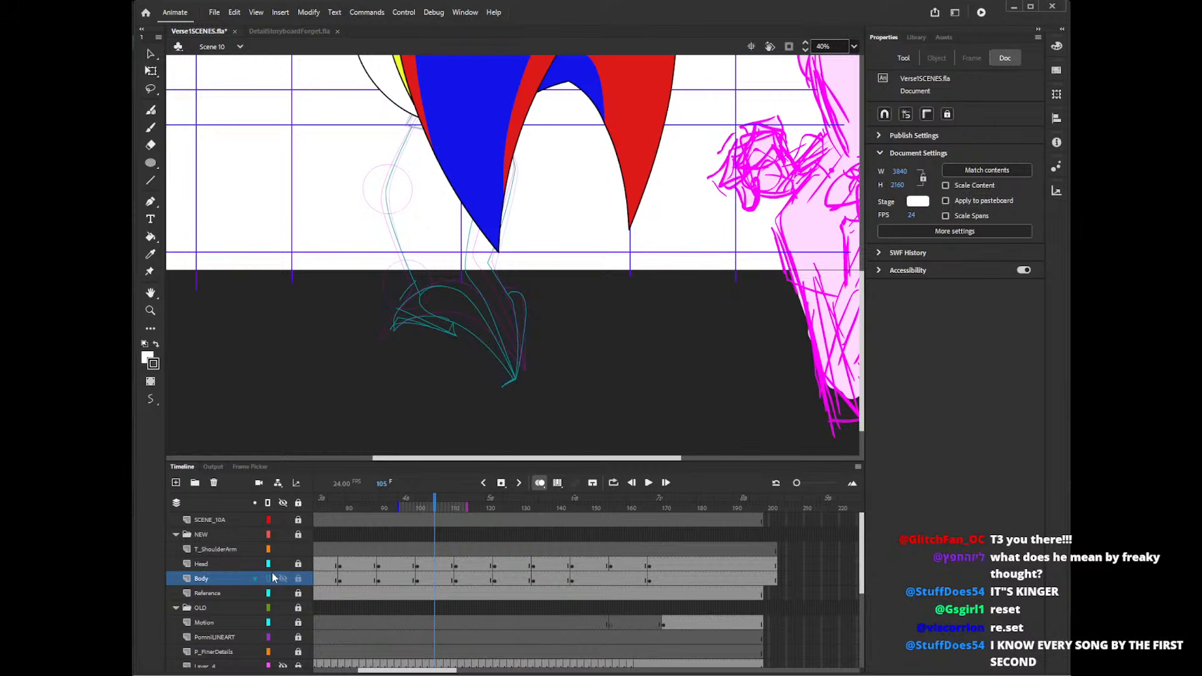
{"action": "key", "text": "v"}
{"action": "left_click", "coordinate": [425, 312]}
{"action": "key", "text": "Delete"}
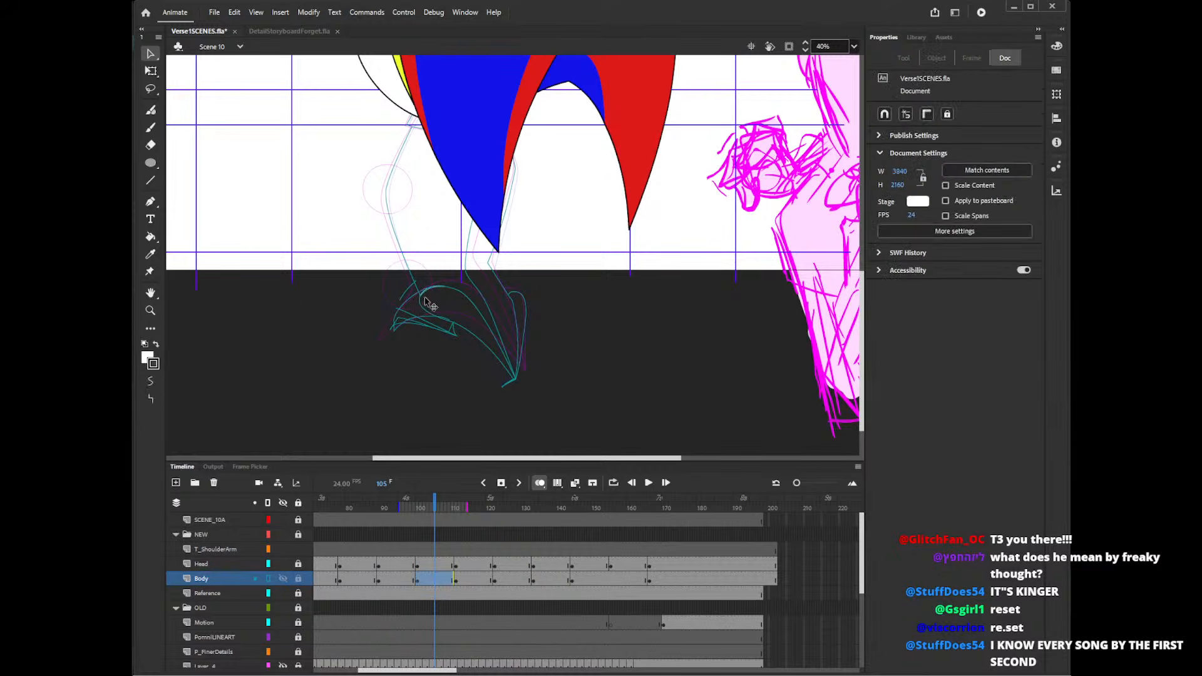
{"action": "left_click", "coordinate": [455, 337]}
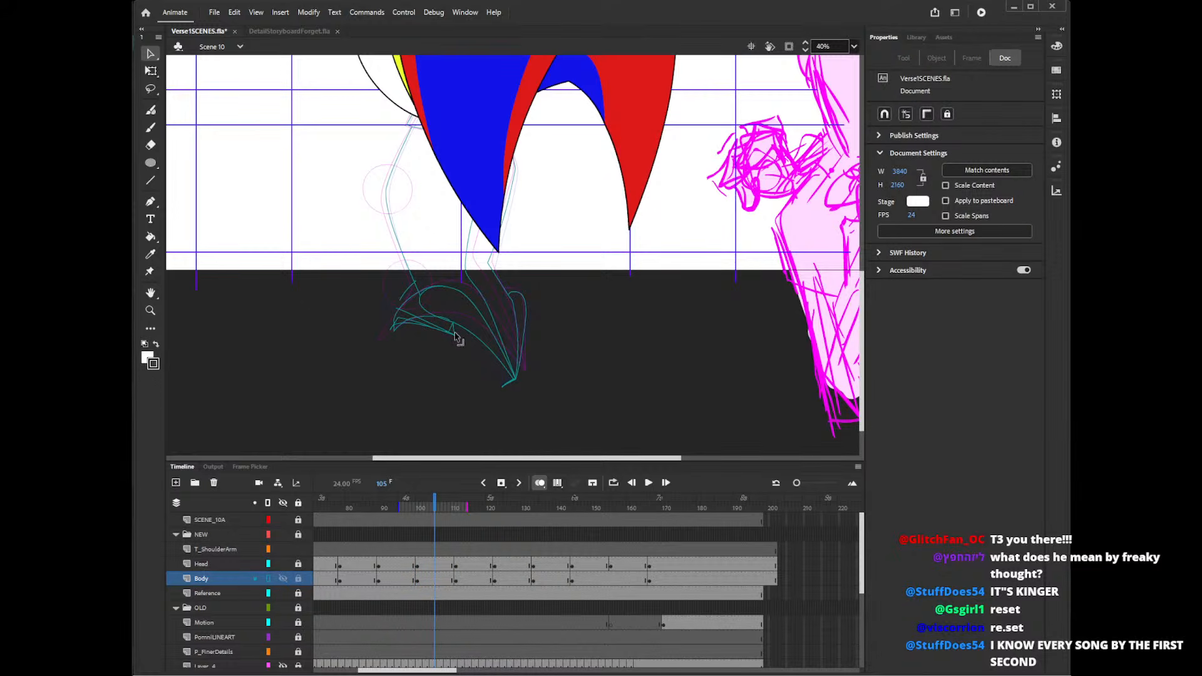
- Turn off onion skinning and display the Body layer in full colour instead of outlines
{"action": "left_click", "coordinate": [540, 482]}
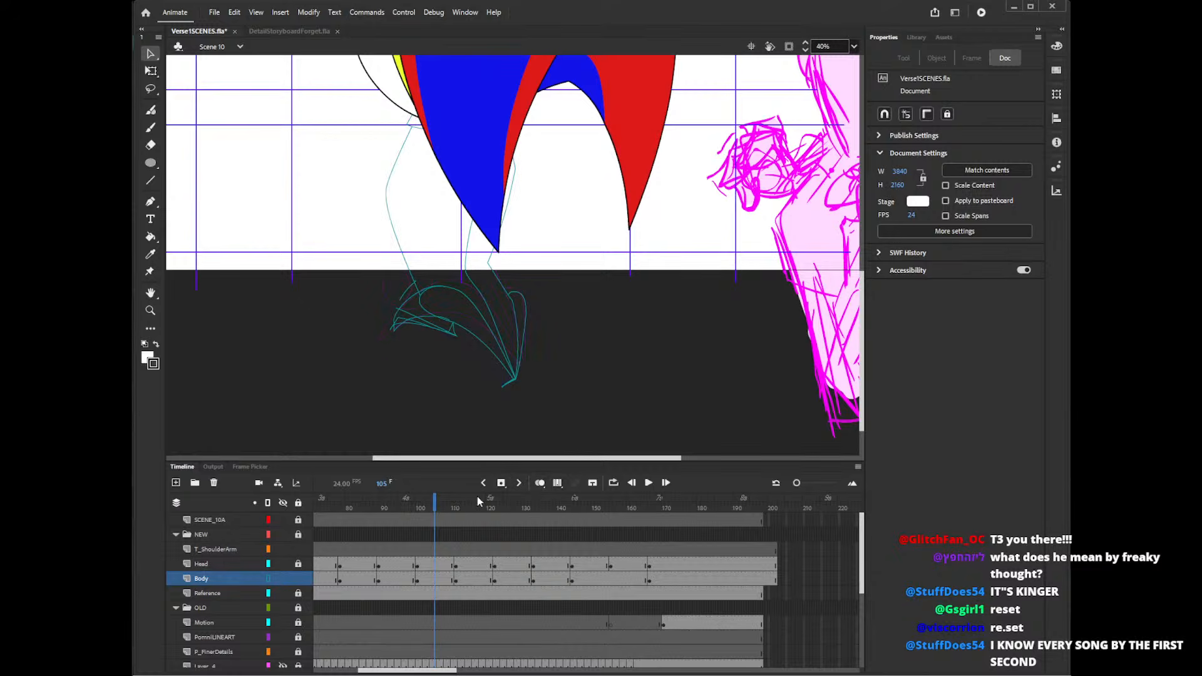
{"action": "left_click", "coordinate": [268, 578]}
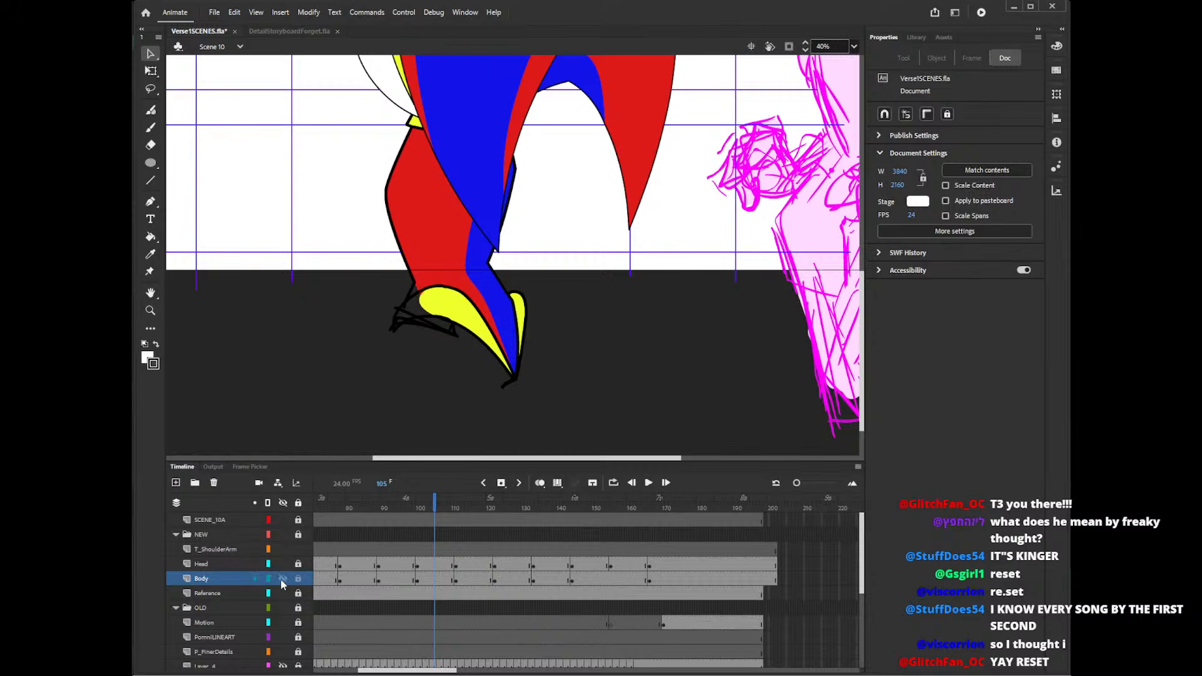
{"action": "left_click", "coordinate": [269, 580]}
{"action": "left_click", "coordinate": [540, 483]}
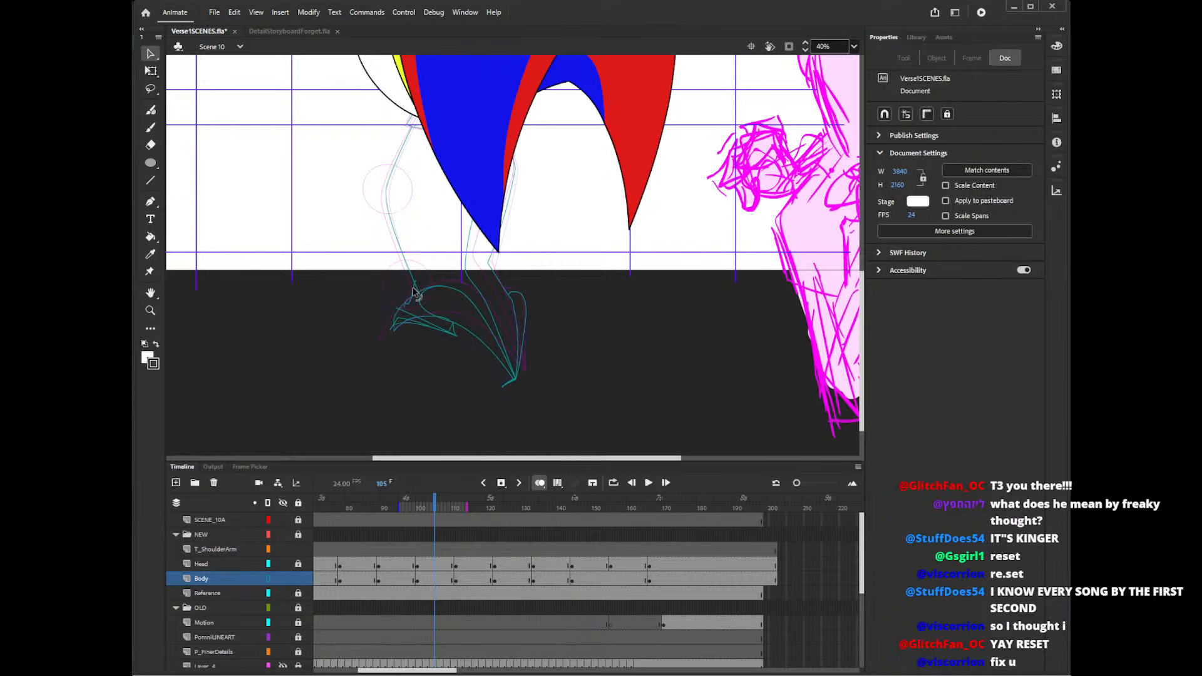
{"action": "left_click", "coordinate": [539, 482]}
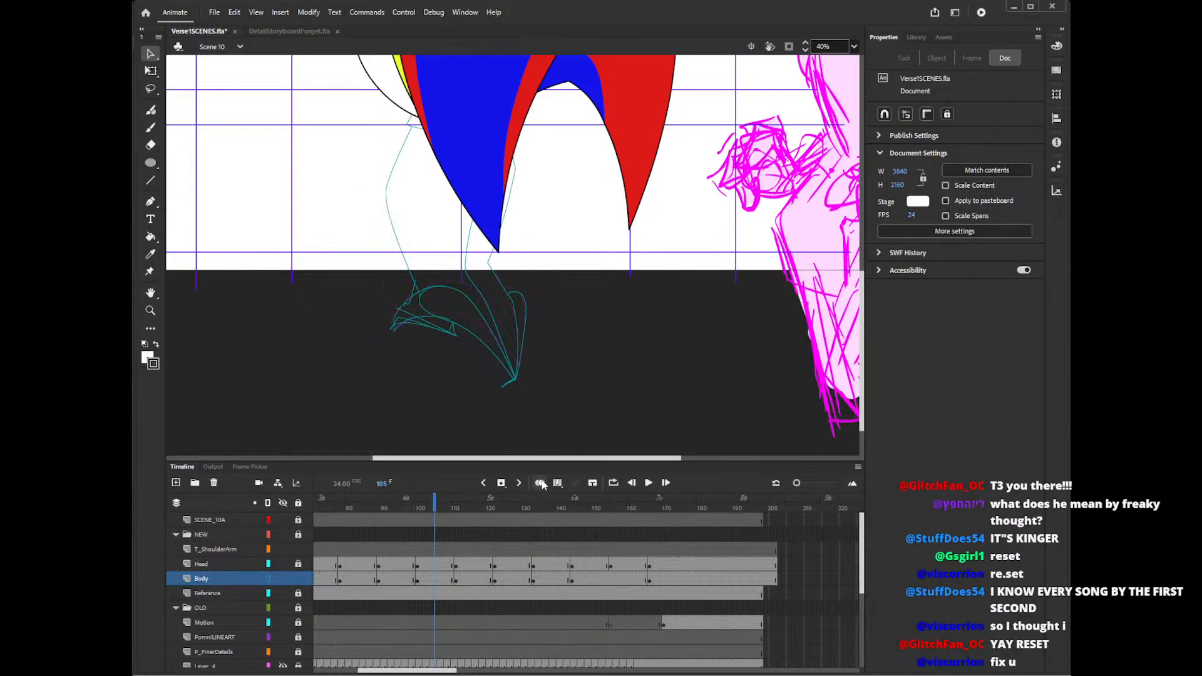
{"action": "left_click", "coordinate": [268, 578]}
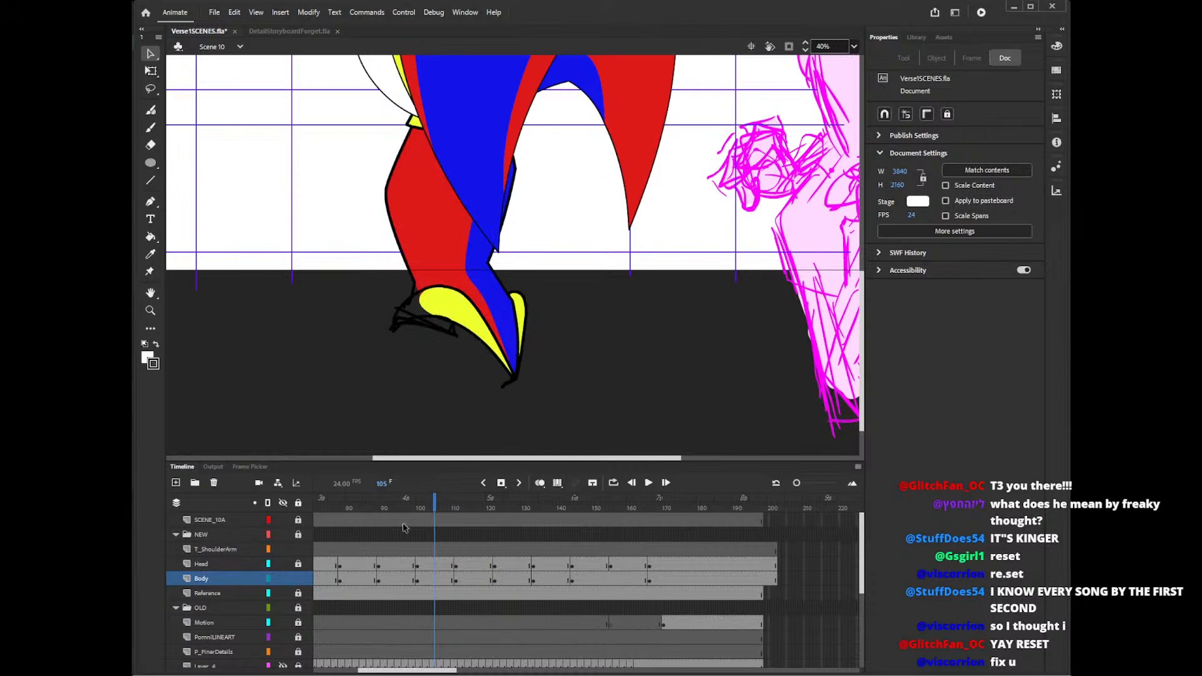
- Go to frame 100 and delete stray line fragments beside the yellow hem's left end
{"action": "mouse_move", "coordinate": [434, 505]}
{"action": "left_mouse_down"}
{"action": "mouse_move", "coordinate": [404, 506]}
{"action": "mouse_move", "coordinate": [496, 508]}
{"action": "mouse_move", "coordinate": [398, 507]}
{"action": "mouse_move", "coordinate": [418, 504]}
{"action": "left_mouse_up"}
{"action": "left_click", "coordinate": [410, 303]}
{"action": "key", "text": "Delete"}
{"action": "left_click", "coordinate": [401, 306]}
{"action": "left_click", "coordinate": [405, 312]}
{"action": "key", "text": "Delete"}
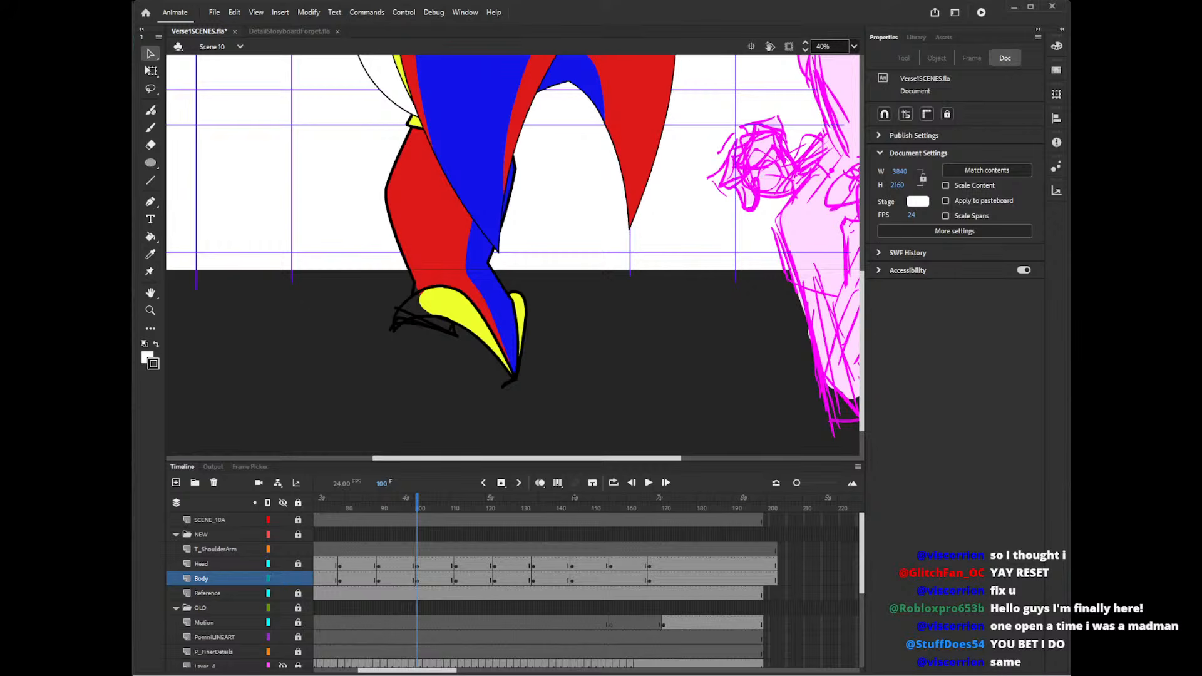
{"action": "left_click_drag", "start_coordinate": [451, 284], "coordinate": [444, 304]}
{"action": "left_click", "coordinate": [444, 298]}
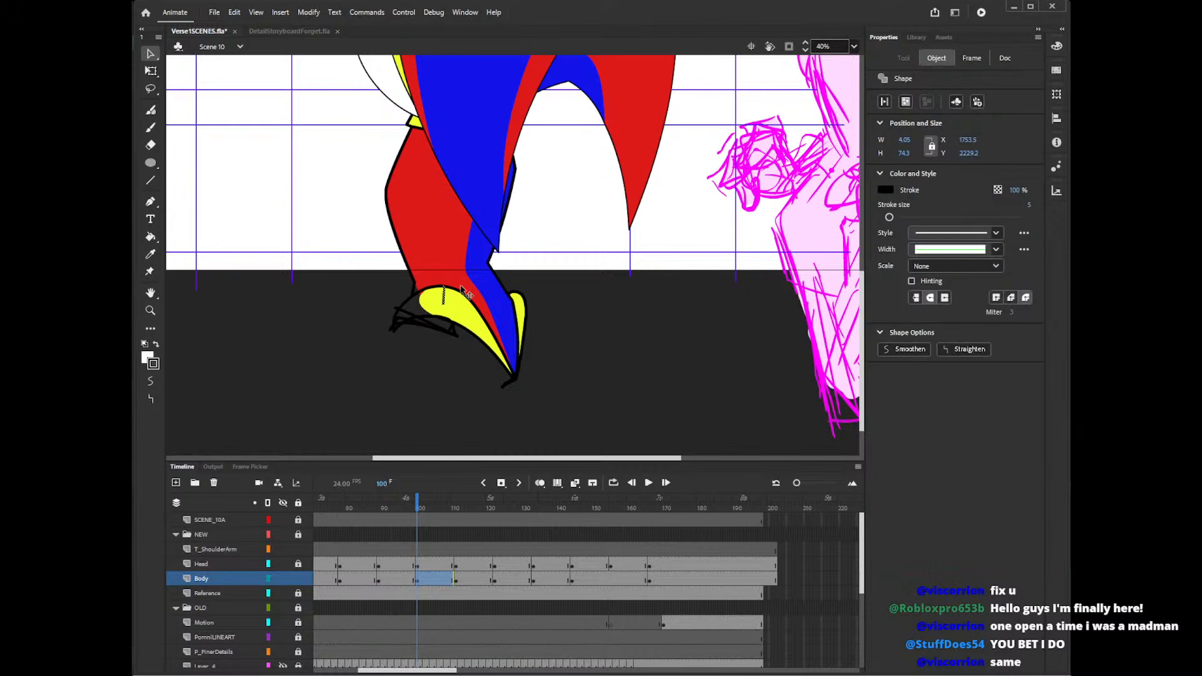
{"action": "key", "text": "Delete"}
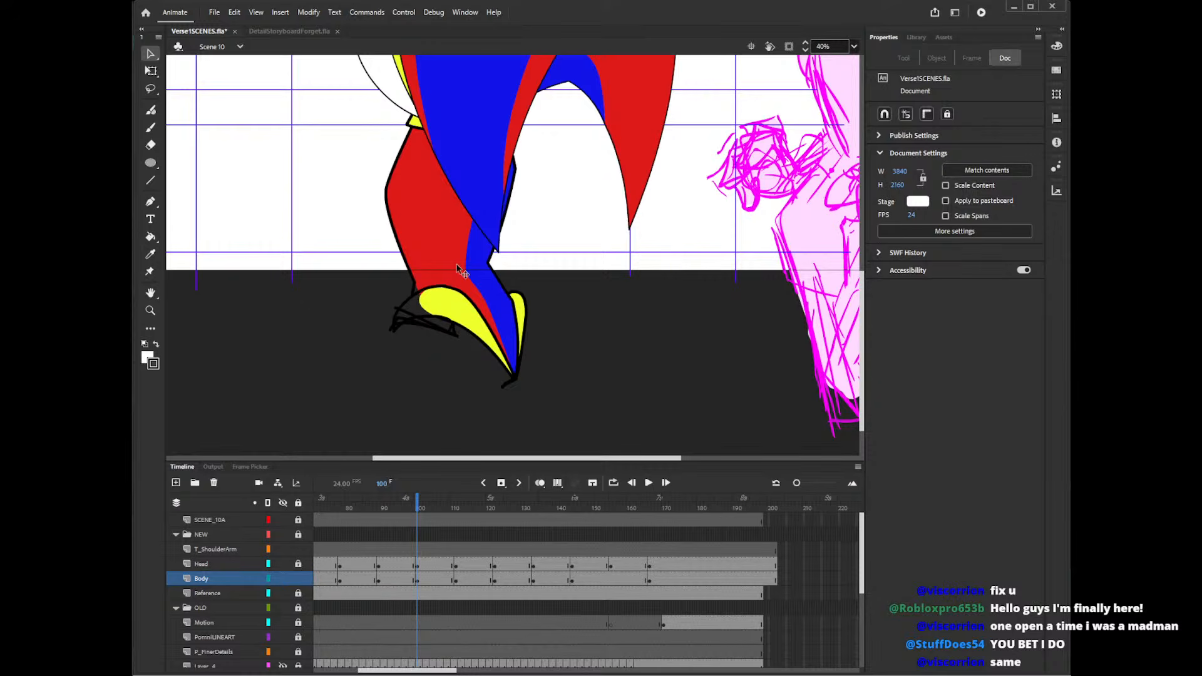
- Delete the leftover diagonal and short crossing strokes to the left of and beneath the yellow hem
{"action": "left_click", "coordinate": [396, 308]}
{"action": "key", "text": "Delete"}
{"action": "left_click", "coordinate": [410, 314]}
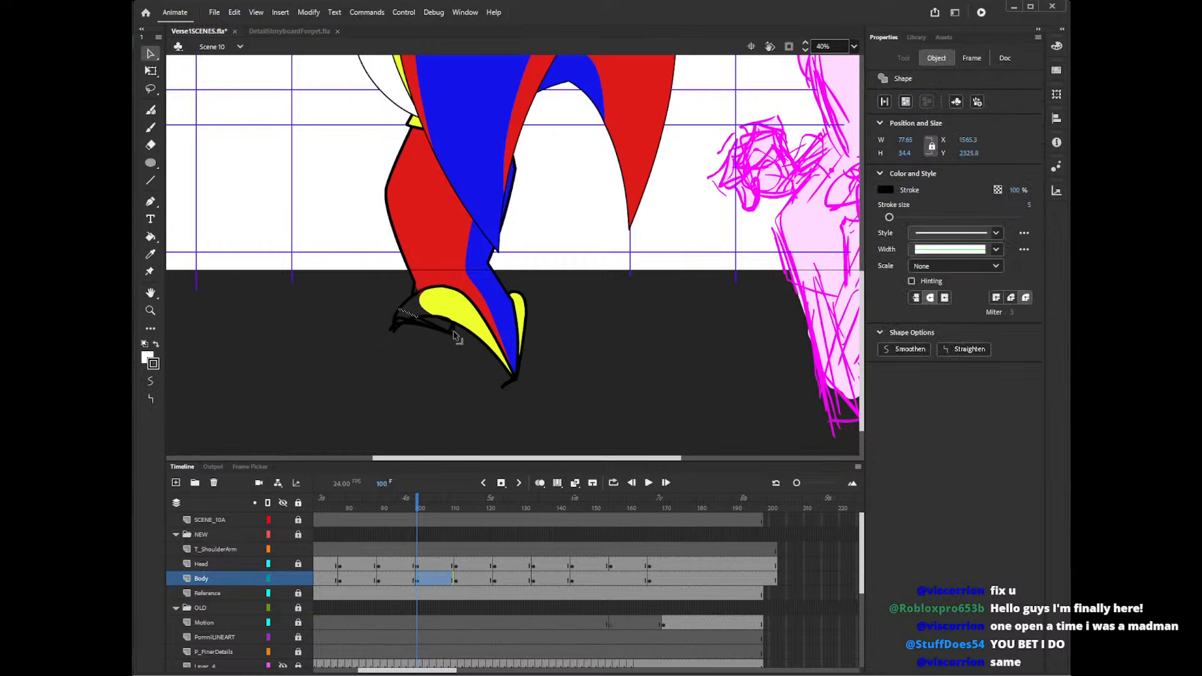
{"action": "key", "text": "Delete"}
{"action": "left_click", "coordinate": [453, 334]}
{"action": "left_click", "coordinate": [451, 328]}
{"action": "left_click", "coordinate": [450, 327]}
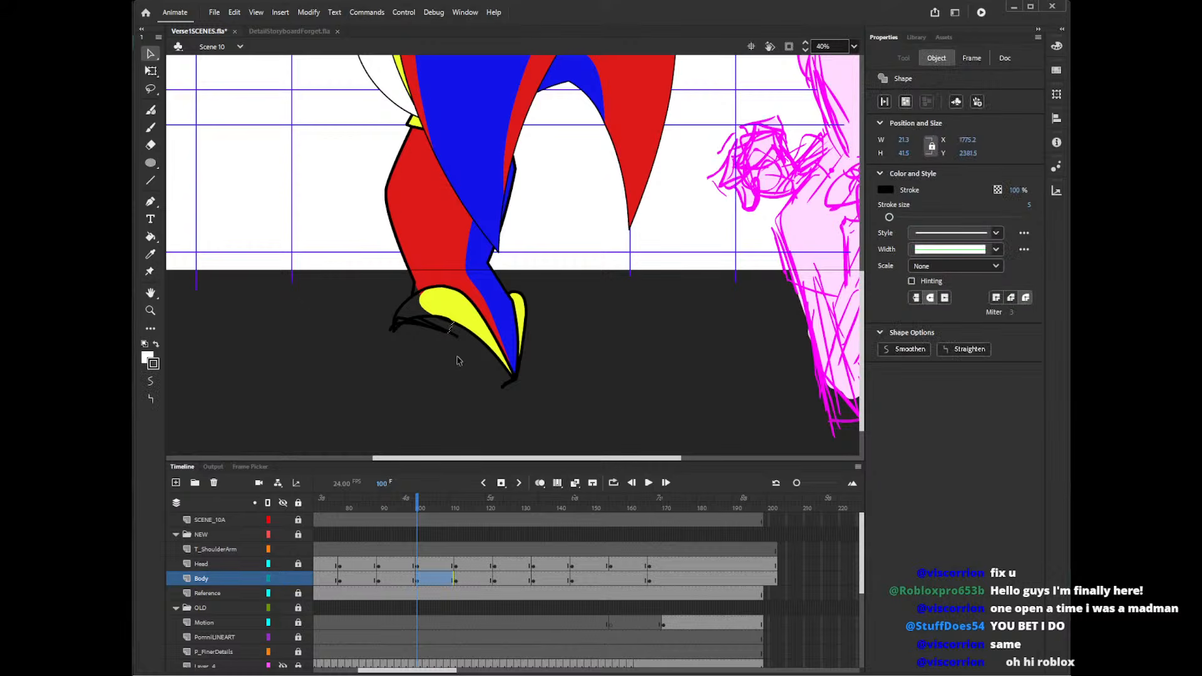
{"action": "key", "text": "Delete"}
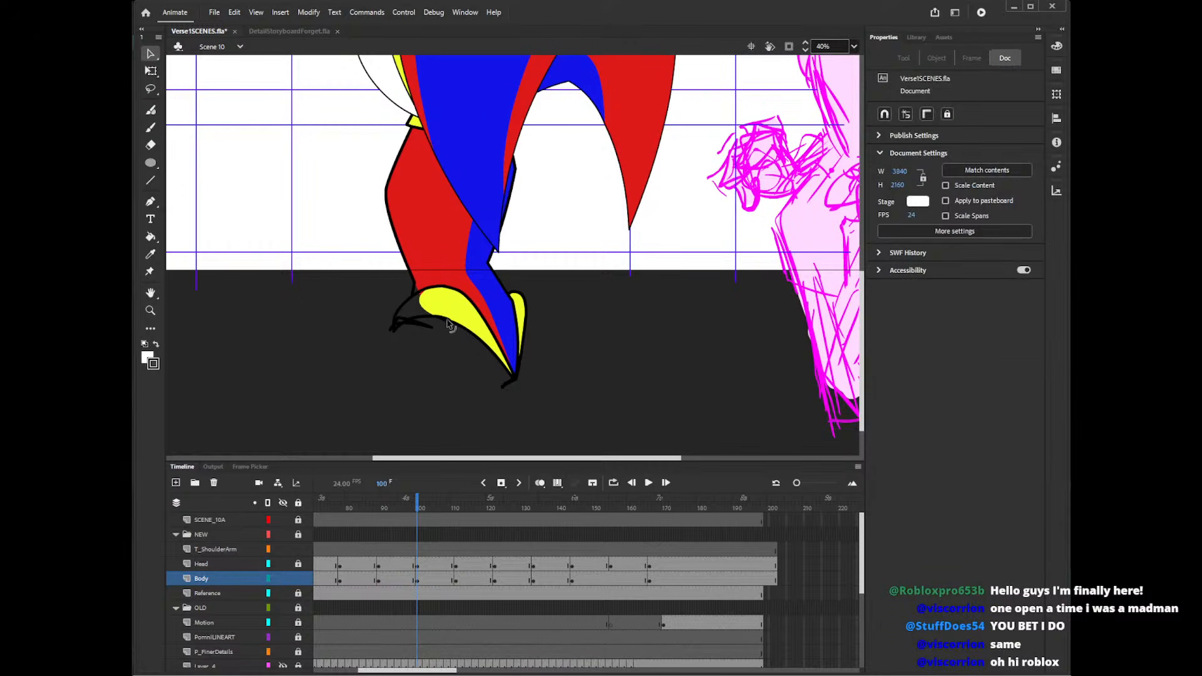
{"action": "left_click", "coordinate": [448, 321]}
{"action": "key", "text": "Delete"}
- Delete the tiny stray stroke fragments at the hem's bottom tip
{"action": "left_click", "coordinate": [510, 386]}
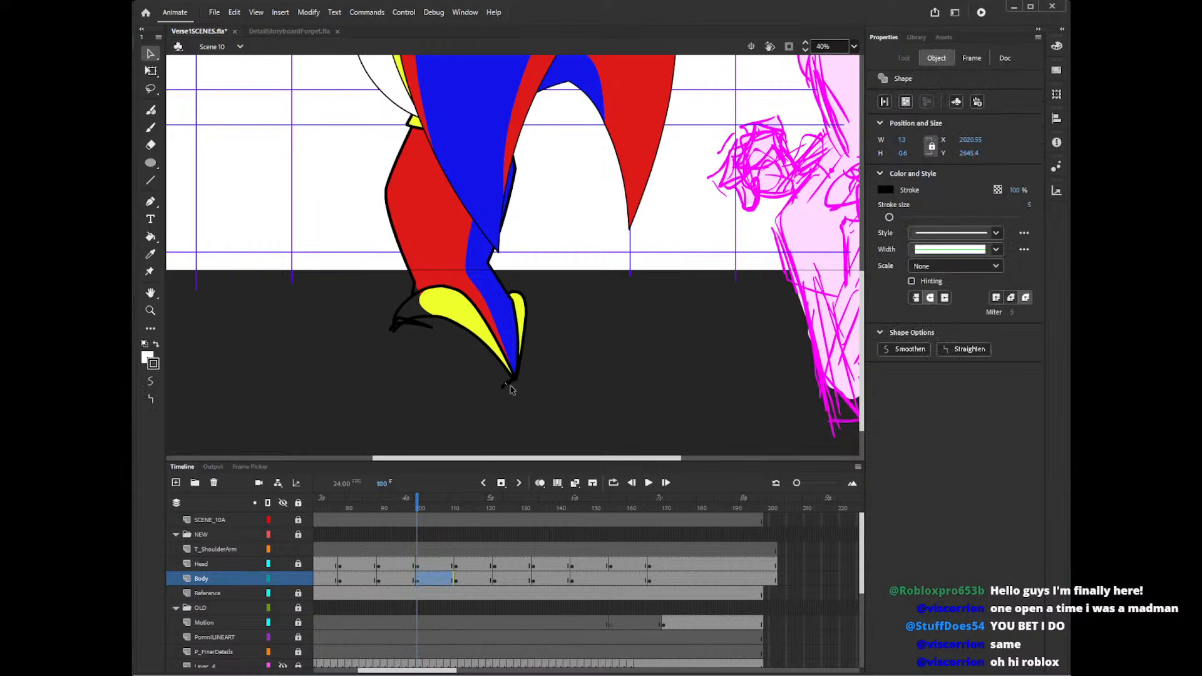
{"action": "key", "text": "Delete"}
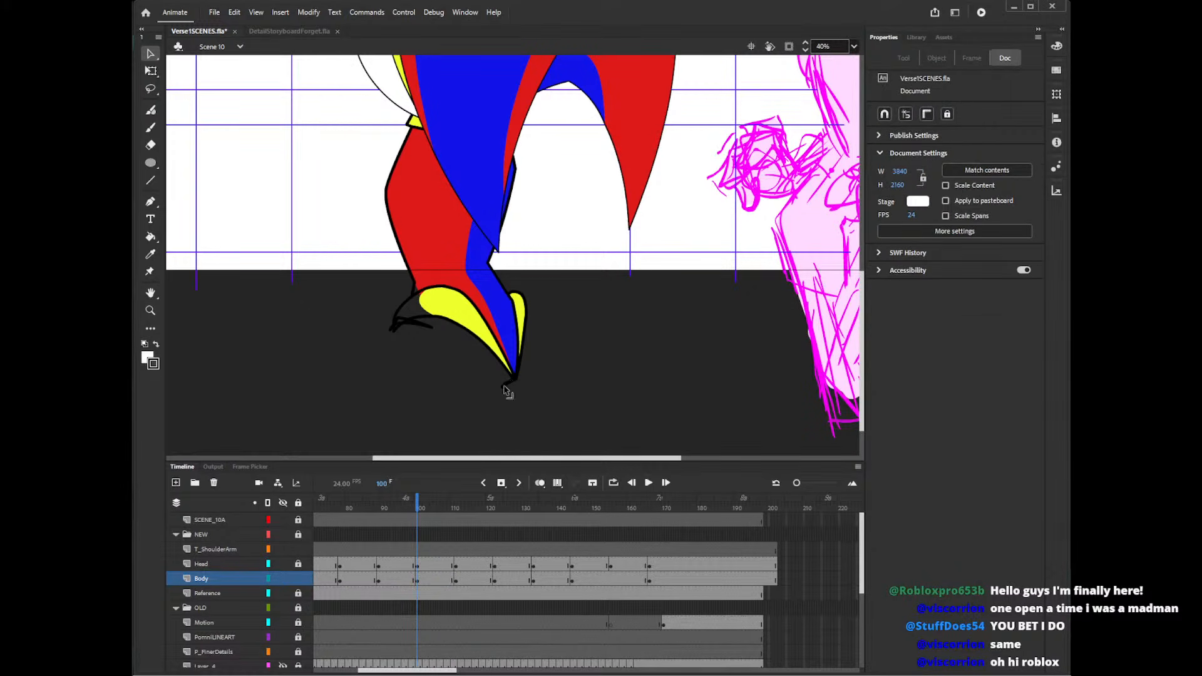
{"action": "left_click", "coordinate": [503, 388]}
{"action": "key", "text": "Delete"}
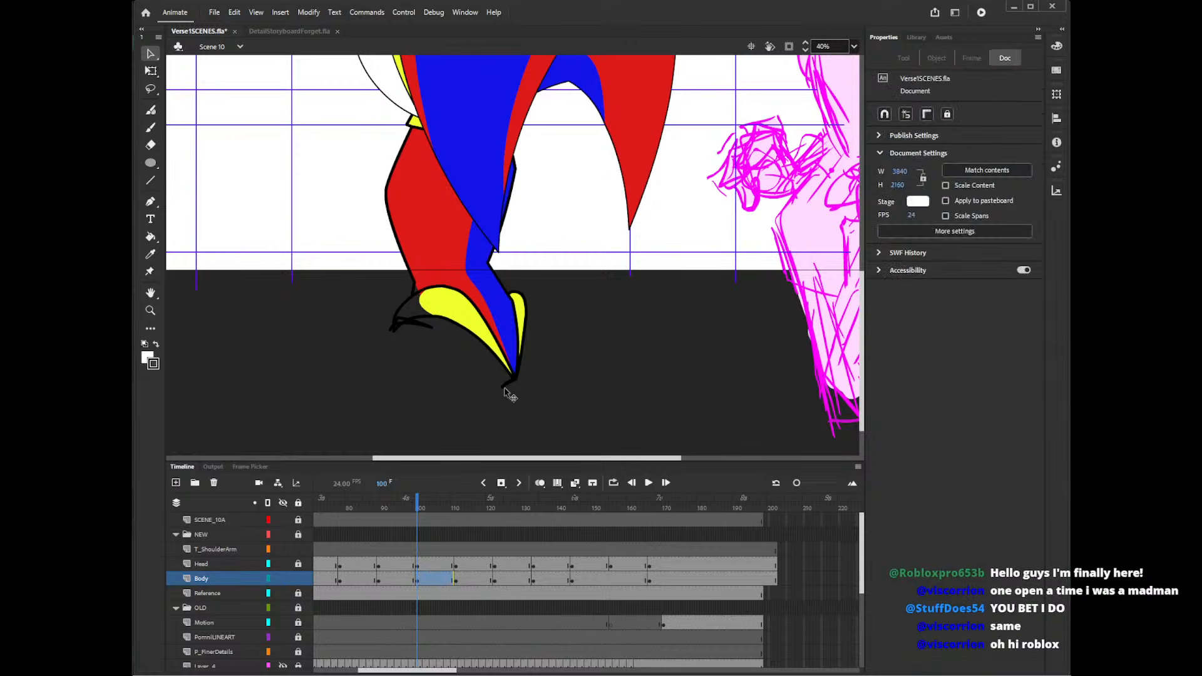
- Try deleting the connected strokes at the hem's bottom tip, then undo the deletion
{"action": "left_click", "coordinate": [505, 385]}
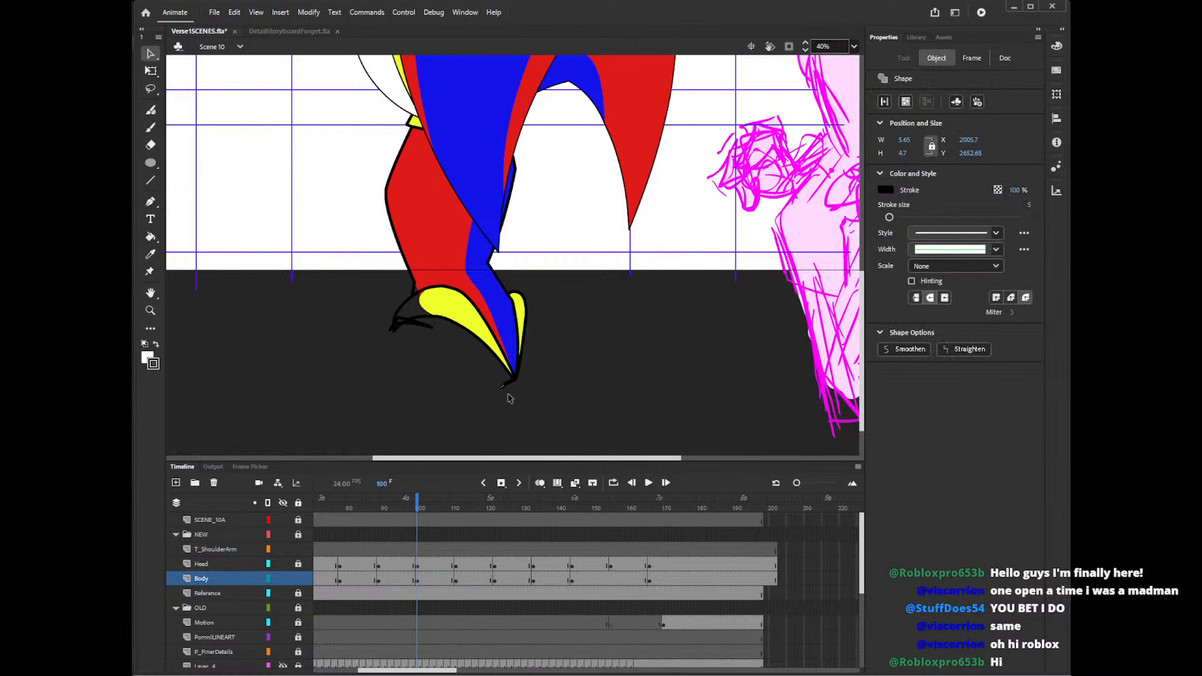
{"action": "left_click", "coordinate": [511, 393]}
{"action": "double_click", "coordinate": [513, 391]}
{"action": "key", "text": "Delete"}
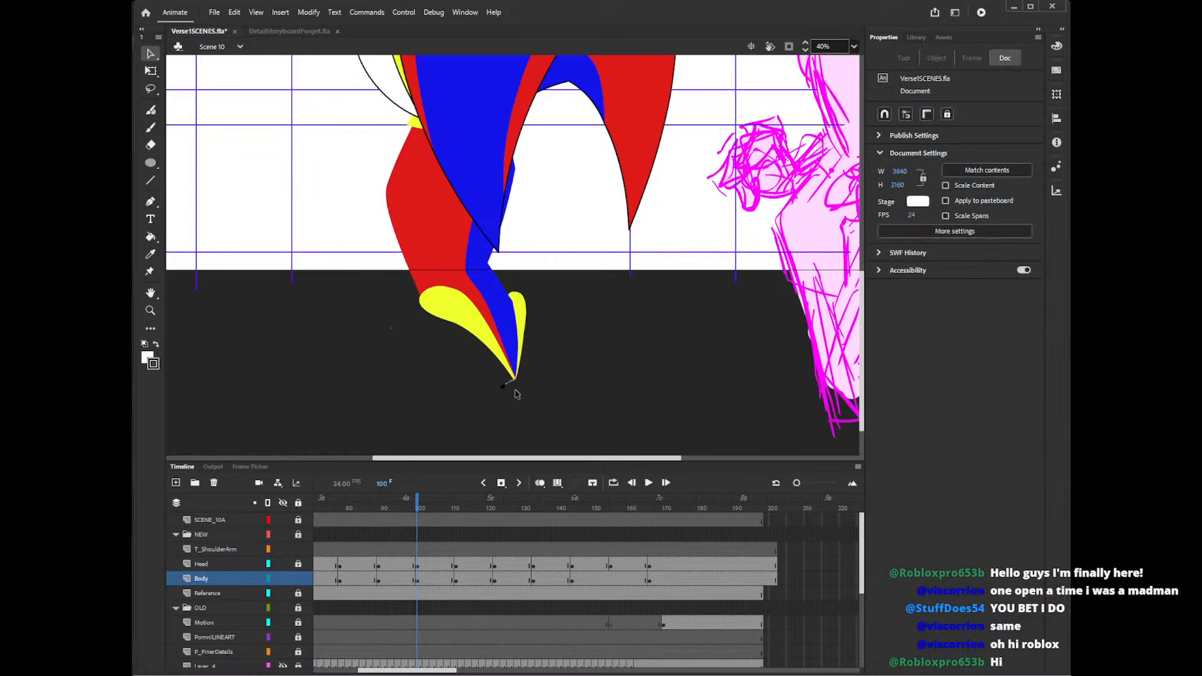
{"action": "key", "text": "ctrl+z"}
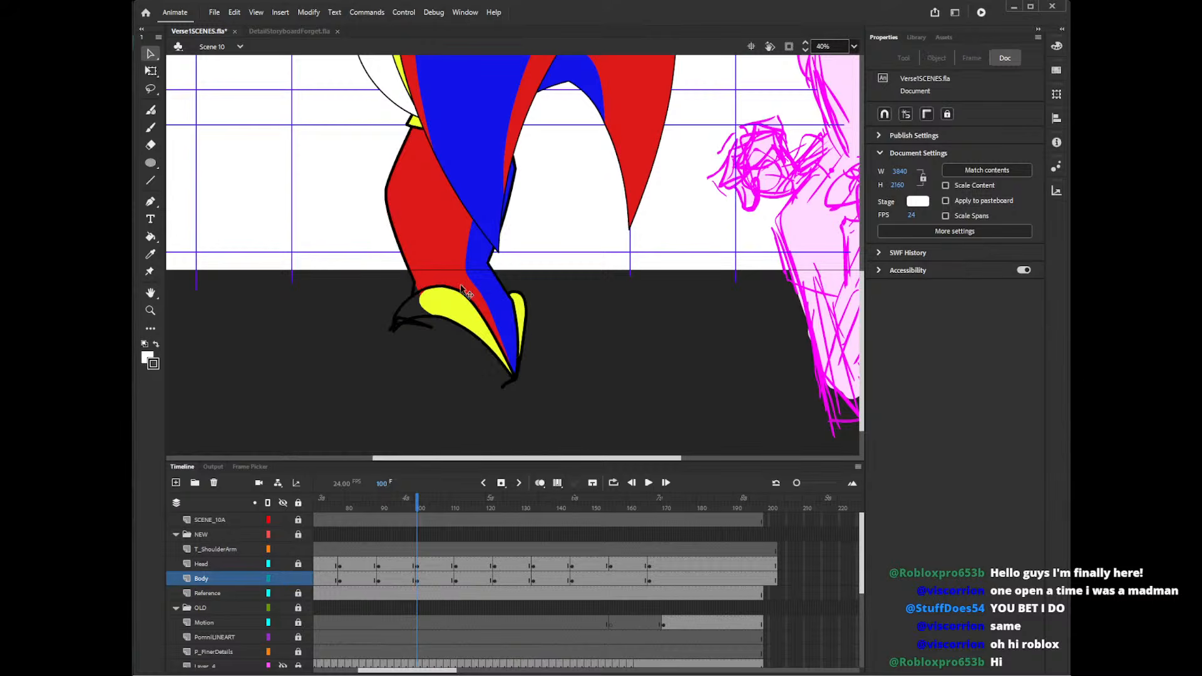
- Delete the stray crossing strokes cluttering the hem's left tip, leaving one clean outline
{"action": "left_click", "coordinate": [401, 324]}
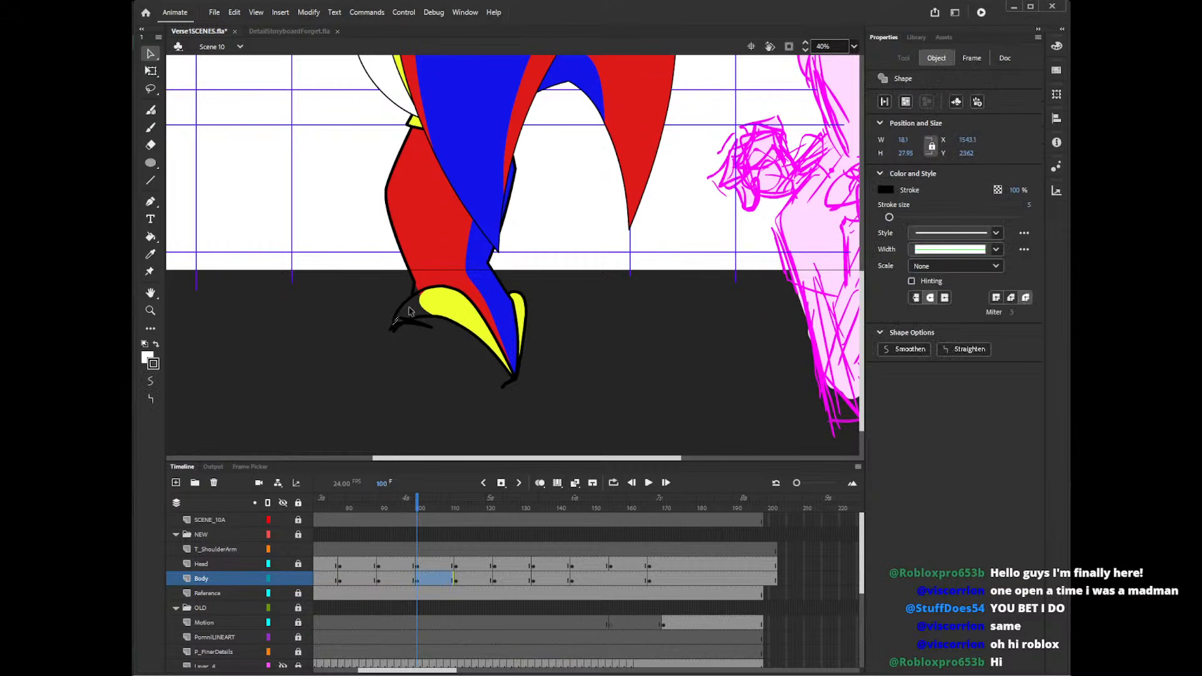
{"action": "key", "text": "Delete"}
{"action": "left_click", "coordinate": [396, 320]}
{"action": "key", "text": "Delete"}
{"action": "left_click", "coordinate": [402, 324]}
{"action": "key", "text": "Delete"}
{"action": "left_click", "coordinate": [393, 329]}
{"action": "key", "text": "Delete"}
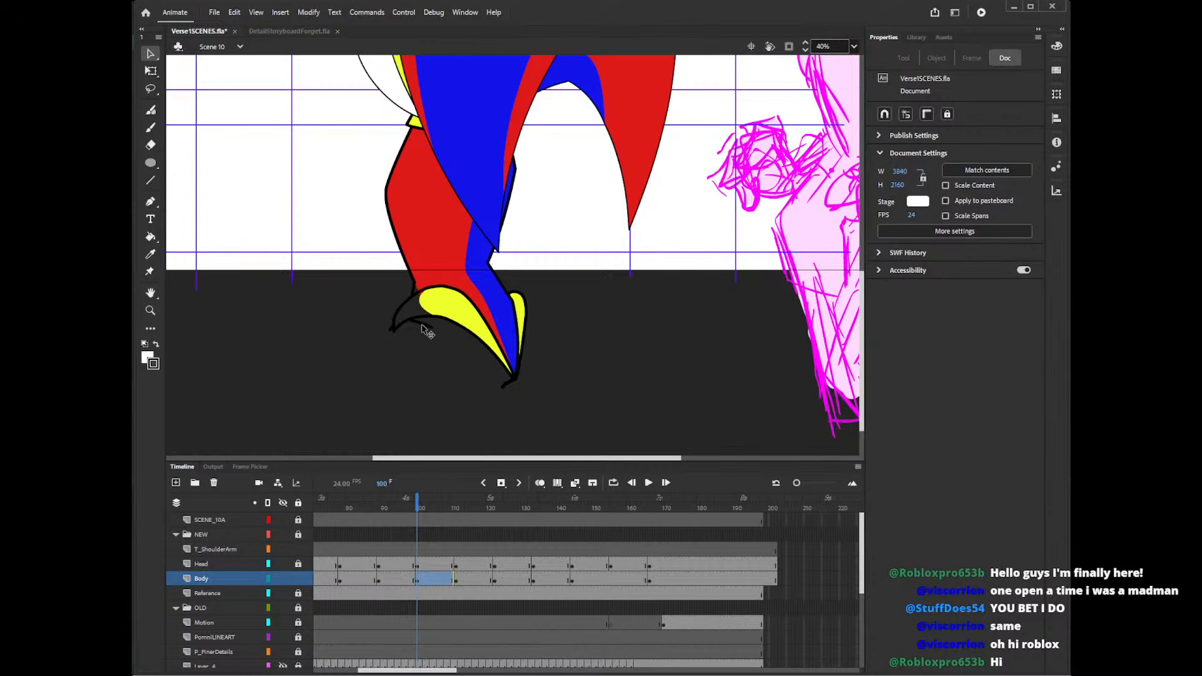
{"action": "left_click", "coordinate": [396, 331]}
{"action": "key", "text": "Delete"}
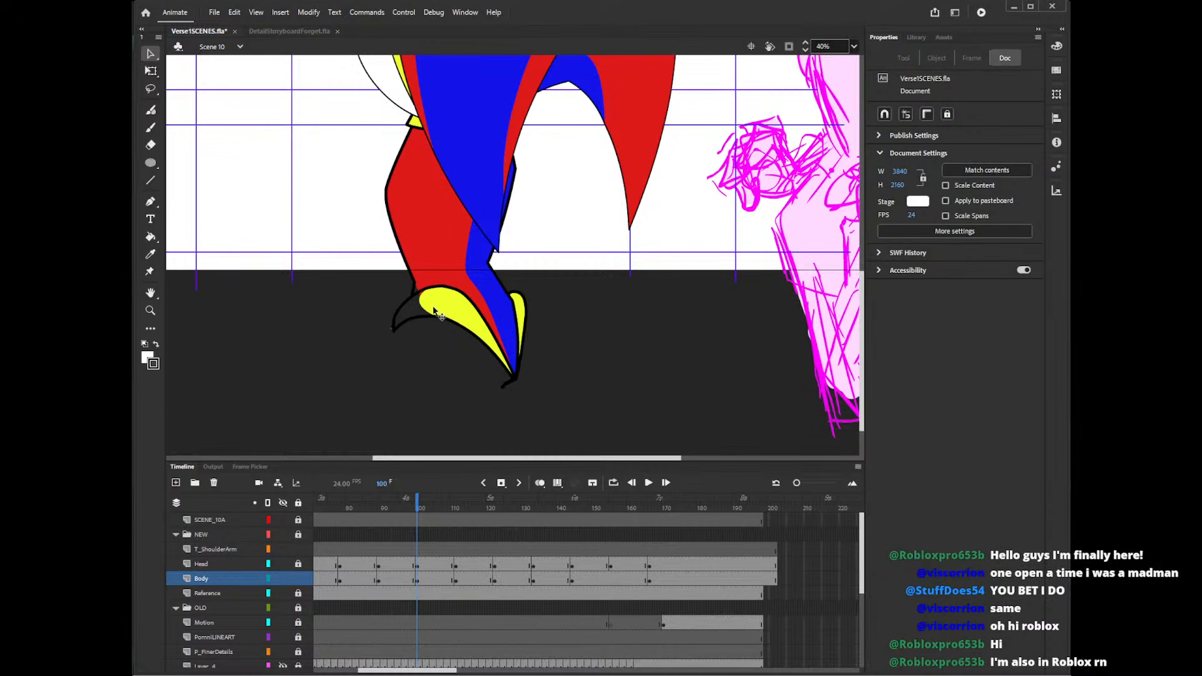
- Delete the tiny stroke fragments sticking out beneath the hem's left tip
{"action": "left_click", "coordinate": [393, 336]}
{"action": "key", "text": "Delete"}
{"action": "left_click", "coordinate": [394, 333]}
{"action": "key", "text": "Delete"}
{"action": "left_click", "coordinate": [394, 332]}
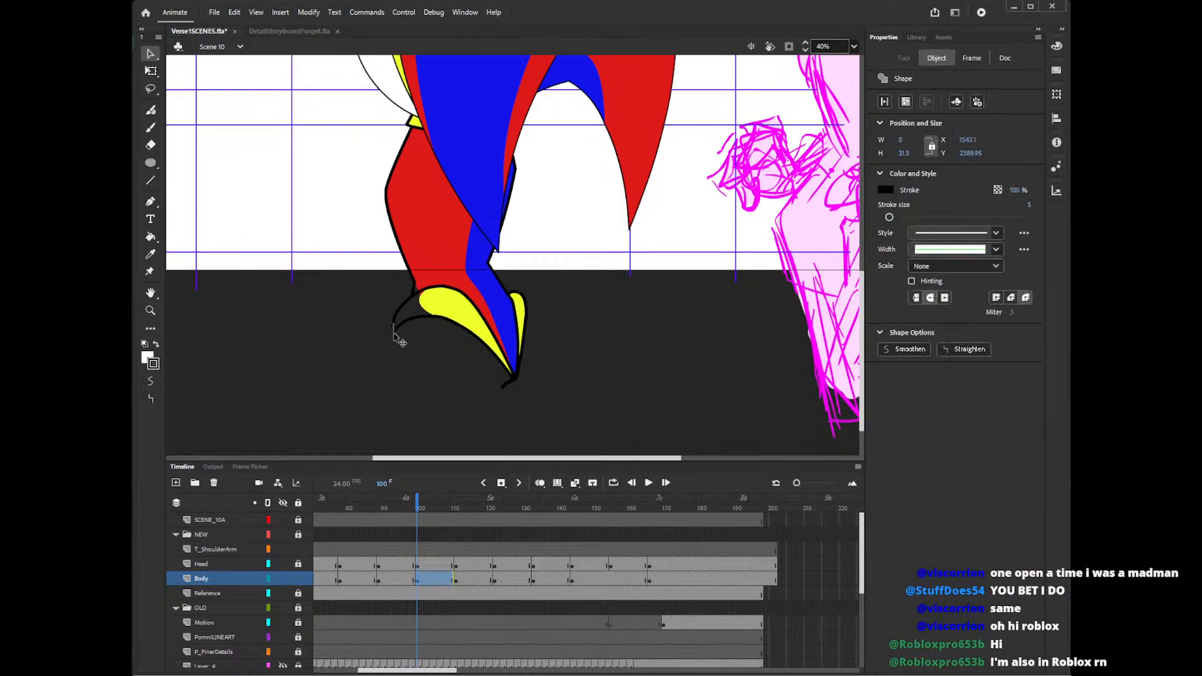
{"action": "key", "text": "Delete"}
{"action": "left_click", "coordinate": [393, 329]}
{"action": "key", "text": "Delete"}
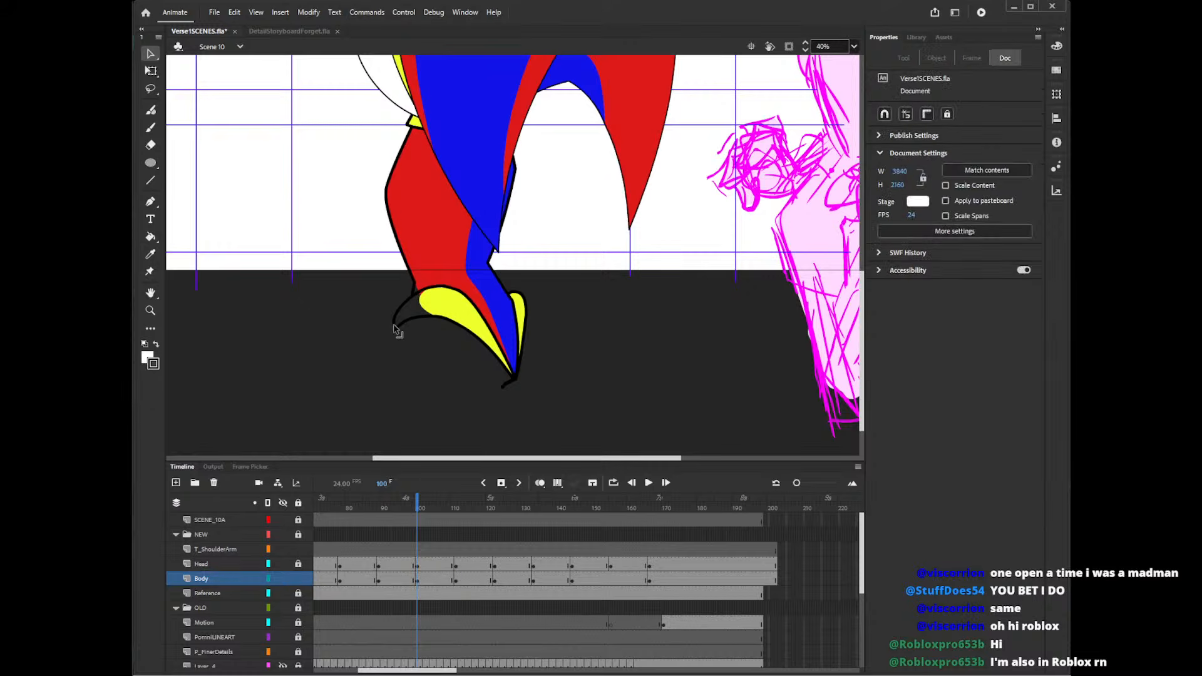
{"action": "left_click", "coordinate": [396, 330]}
{"action": "key", "text": "Delete"}
{"action": "left_click", "coordinate": [394, 334]}
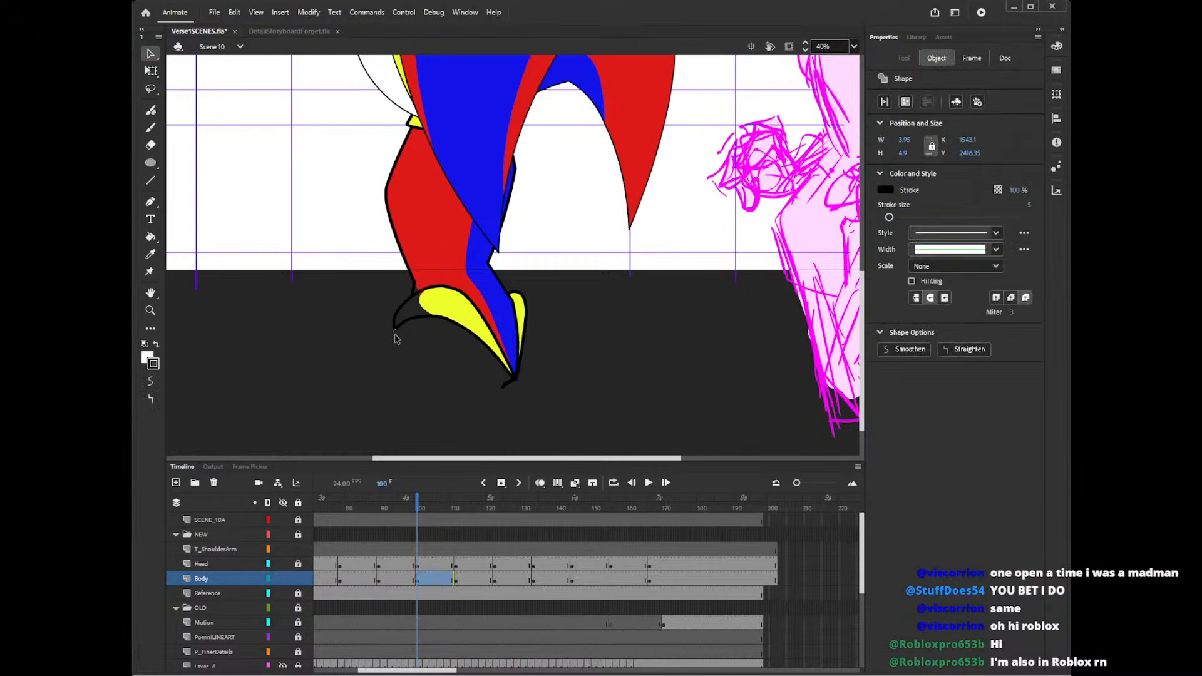
{"action": "key", "text": "Delete"}
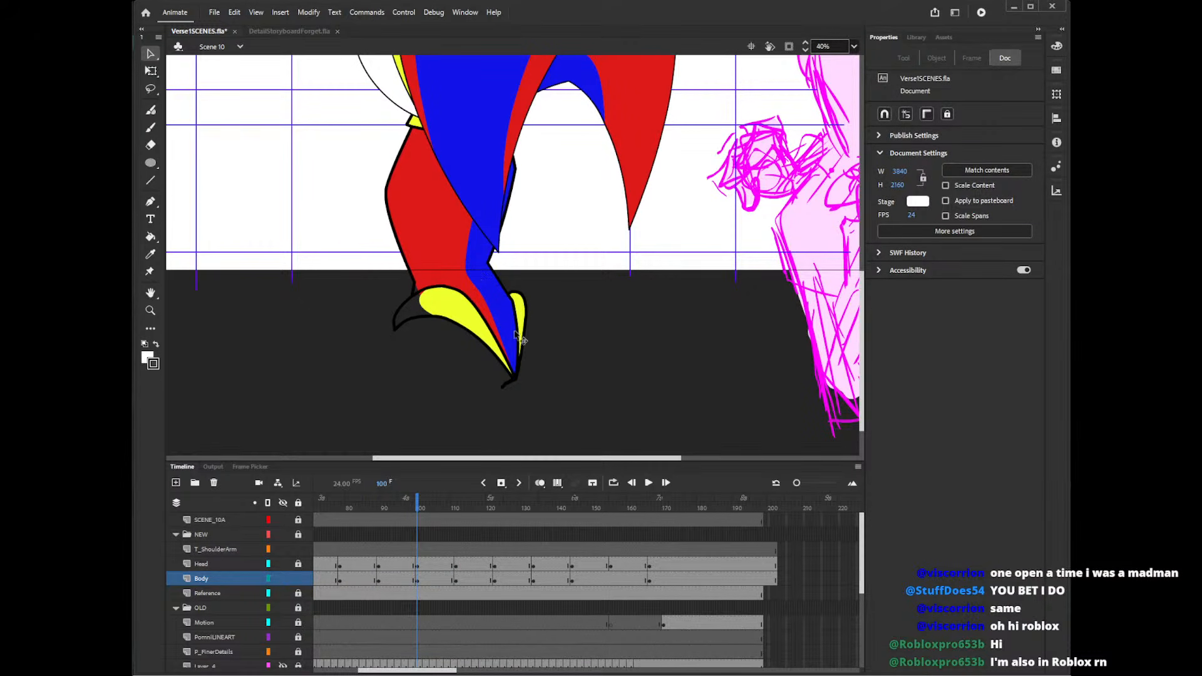
- Delete overlapping stroke fragments under the hem's bottom tip while keeping the hem's yellow fill
{"action": "left_click", "coordinate": [510, 384]}
{"action": "key", "text": "Delete"}
{"action": "left_click", "coordinate": [510, 384]}
{"action": "key", "text": "Delete"}
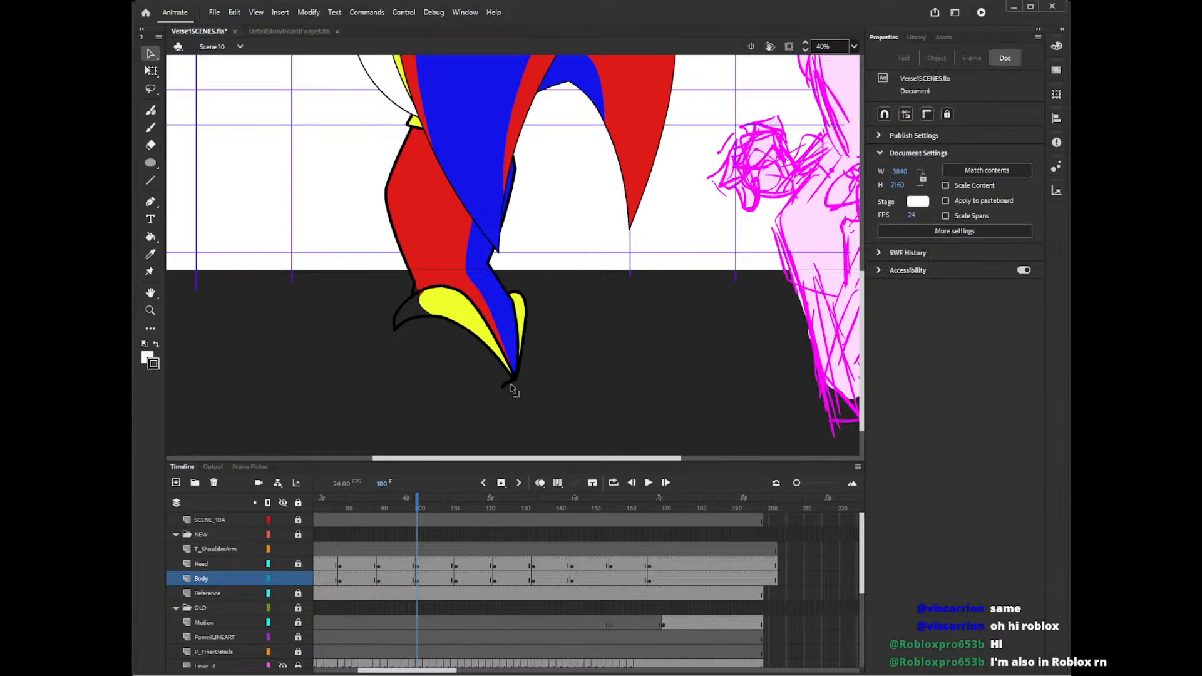
{"action": "left_click", "coordinate": [510, 384]}
{"action": "key", "text": "Delete"}
{"action": "left_click", "coordinate": [511, 385]}
{"action": "key", "text": "Delete"}
{"action": "left_click", "coordinate": [511, 385]}
{"action": "key", "text": "Delete"}
{"action": "left_click", "coordinate": [511, 386]}
{"action": "key", "text": "Delete"}
{"action": "left_click", "coordinate": [511, 387]}
{"action": "key", "text": "Delete"}
{"action": "left_click", "coordinate": [510, 387]}
{"action": "key", "text": "Delete"}
{"action": "left_click", "coordinate": [510, 387]}
{"action": "key", "text": "Delete"}
{"action": "left_click", "coordinate": [511, 387]}
{"action": "key", "text": "Delete"}
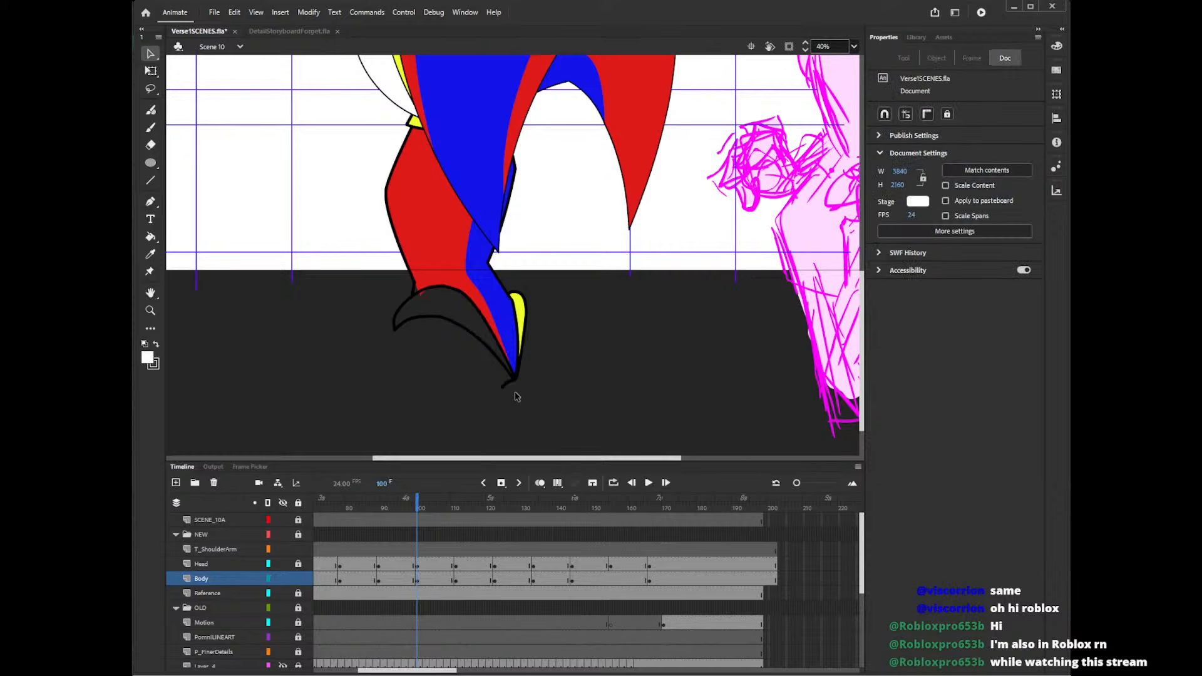
{"action": "key", "text": "ctrl+z"}
- Delete the yellow fill scrap and remaining short strokes hanging below the hem's bottom tip
{"action": "left_click", "coordinate": [513, 392]}
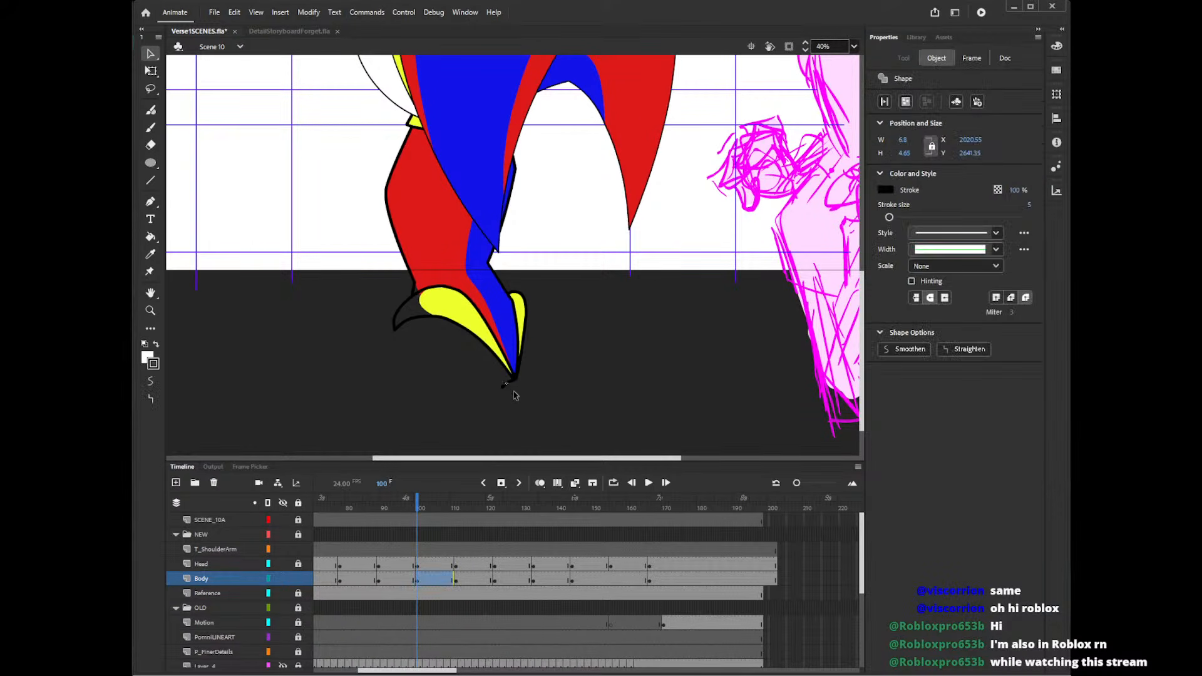
{"action": "key", "text": "Delete"}
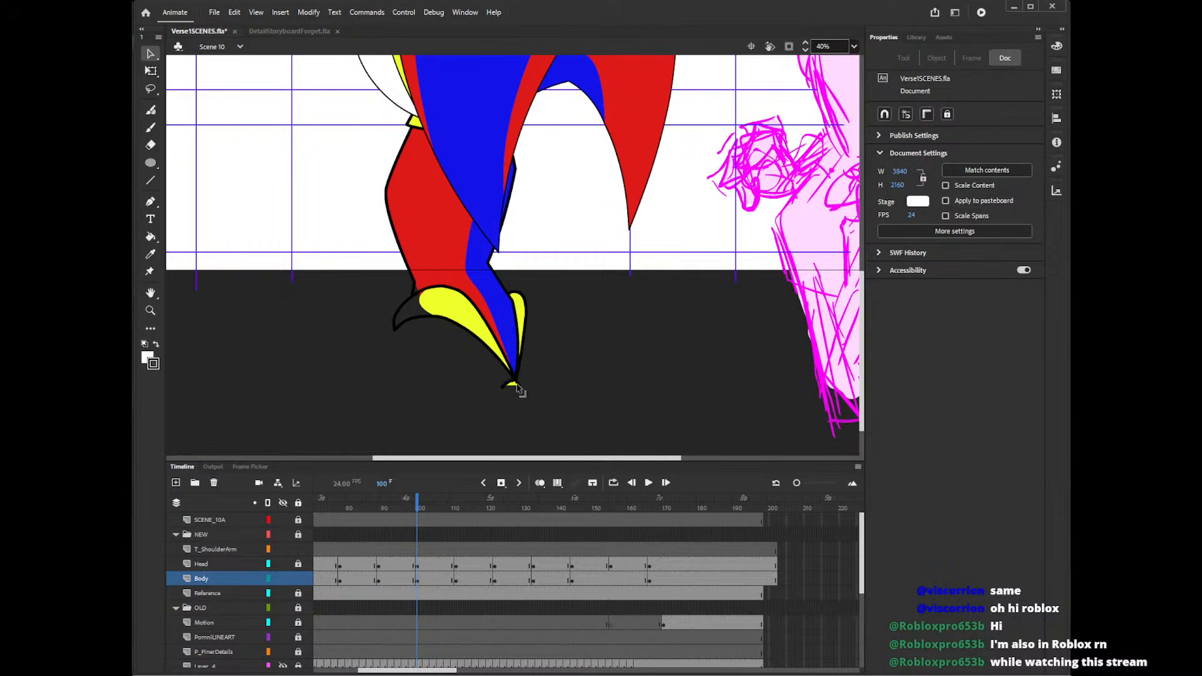
{"action": "left_click", "coordinate": [520, 389]}
{"action": "key", "text": "Delete"}
{"action": "left_click", "coordinate": [517, 388]}
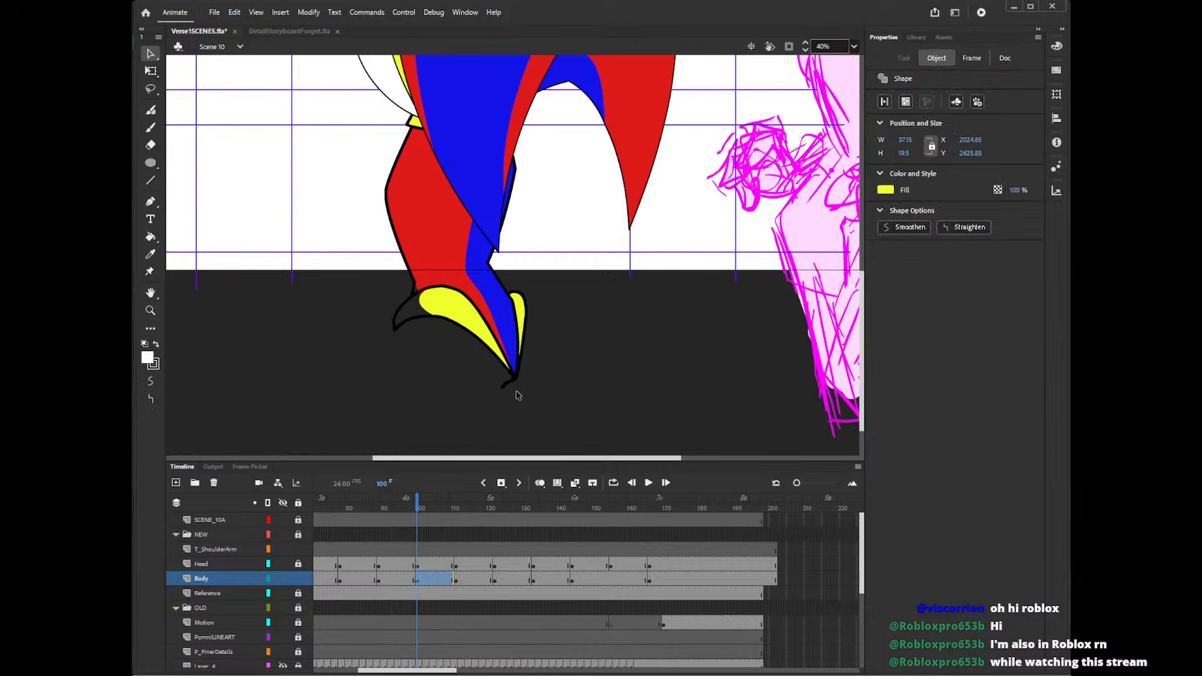
{"action": "key", "text": "Delete"}
{"action": "left_click", "coordinate": [513, 386]}
{"action": "key", "text": "Delete"}
{"action": "left_click", "coordinate": [514, 386]}
{"action": "key", "text": "Delete"}
{"action": "left_click", "coordinate": [514, 387]}
{"action": "key", "text": "Delete"}
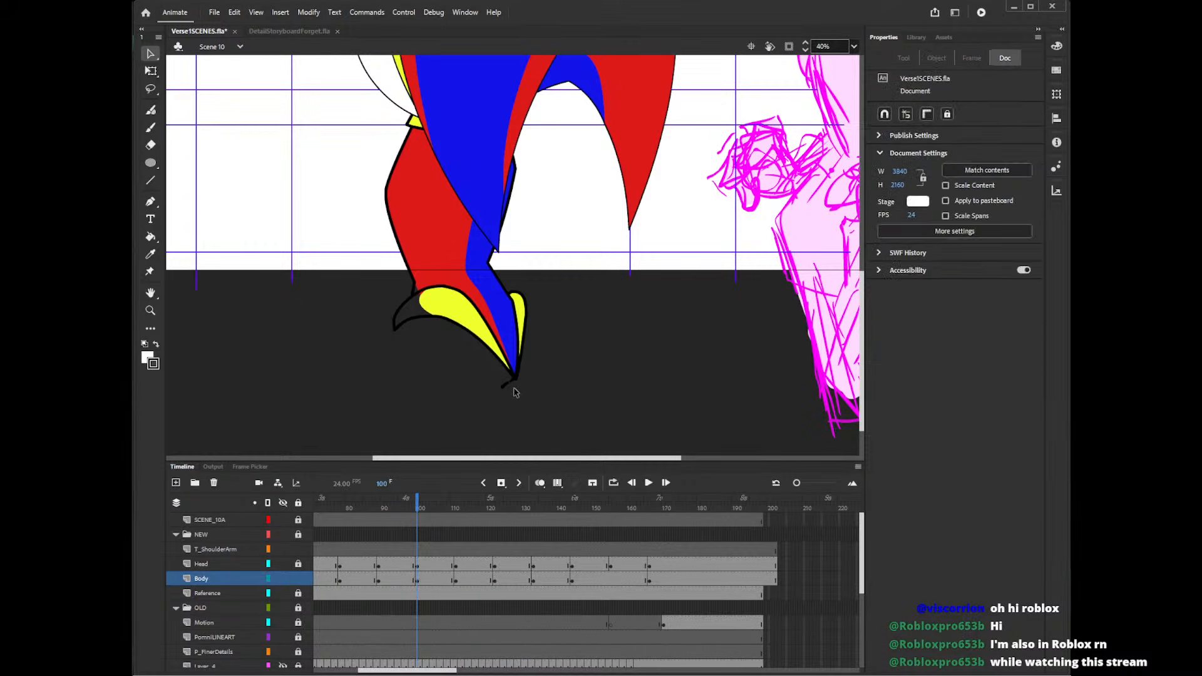
{"action": "left_click", "coordinate": [510, 386]}
{"action": "key", "text": "Delete"}
{"action": "left_click", "coordinate": [509, 389]}
{"action": "key", "text": "Delete"}
- Zoom in on the hem's bottom tip and delete the detached black and coloured specks below it
{"action": "key", "text": "z"}
{"action": "left_click", "coordinate": [510, 375]}
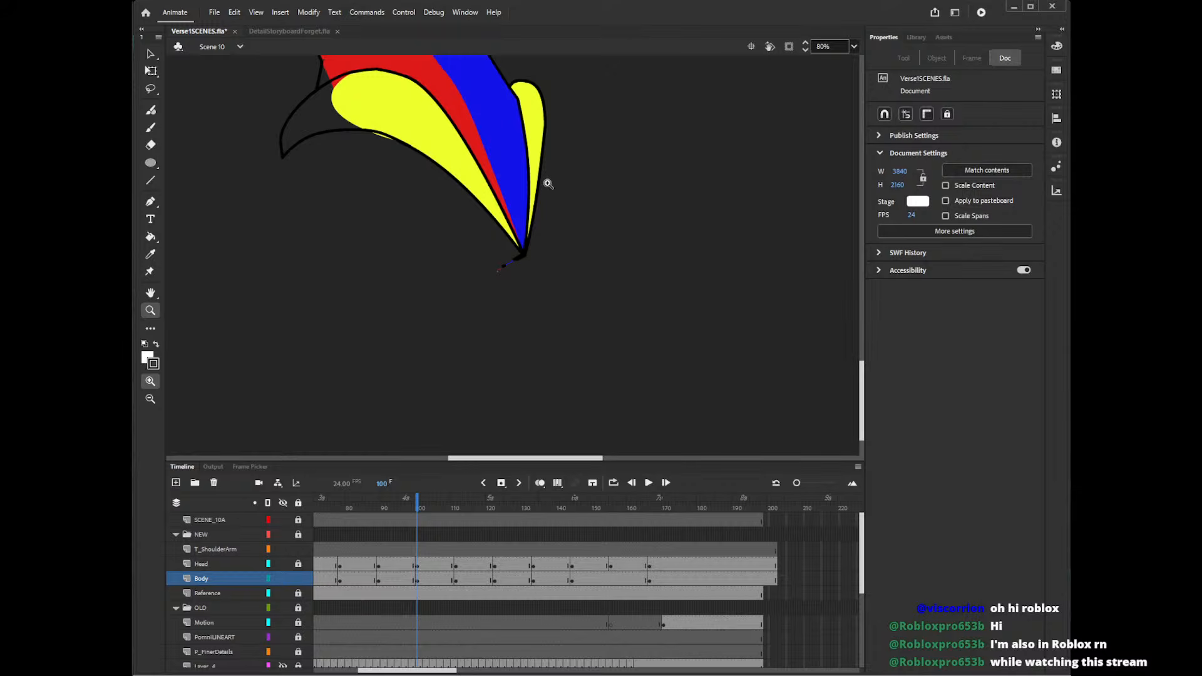
{"action": "key", "text": "v"}
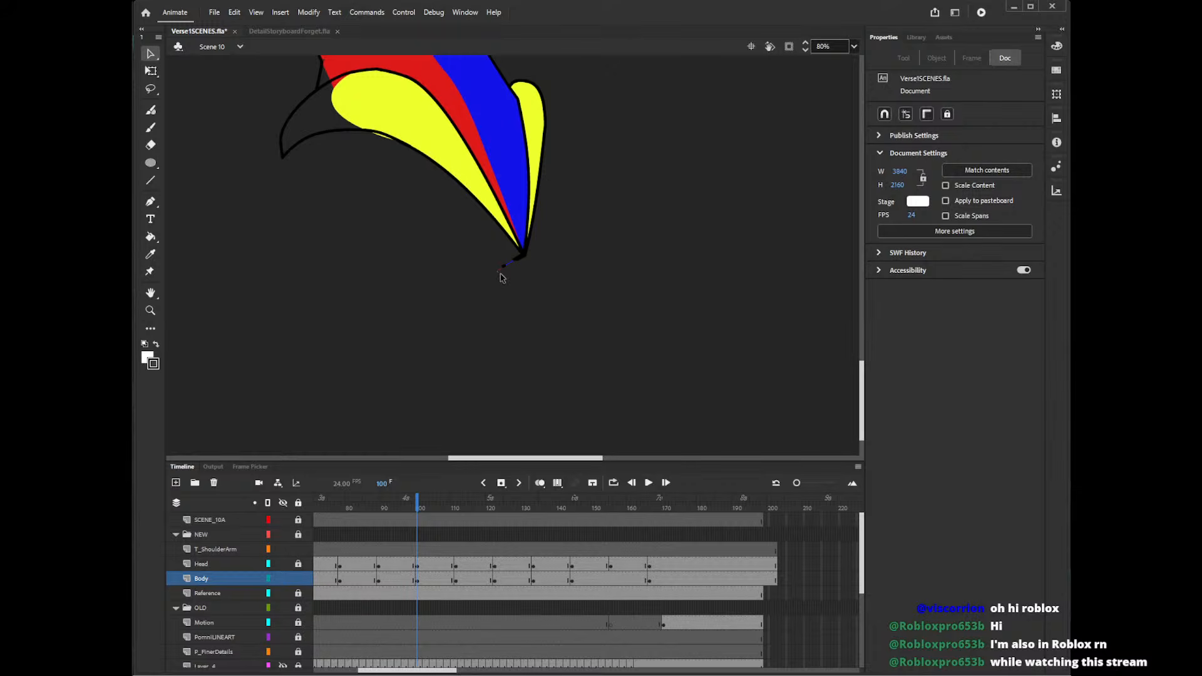
{"action": "left_click", "coordinate": [501, 275]}
{"action": "key", "text": "Delete"}
{"action": "left_click", "coordinate": [503, 274]}
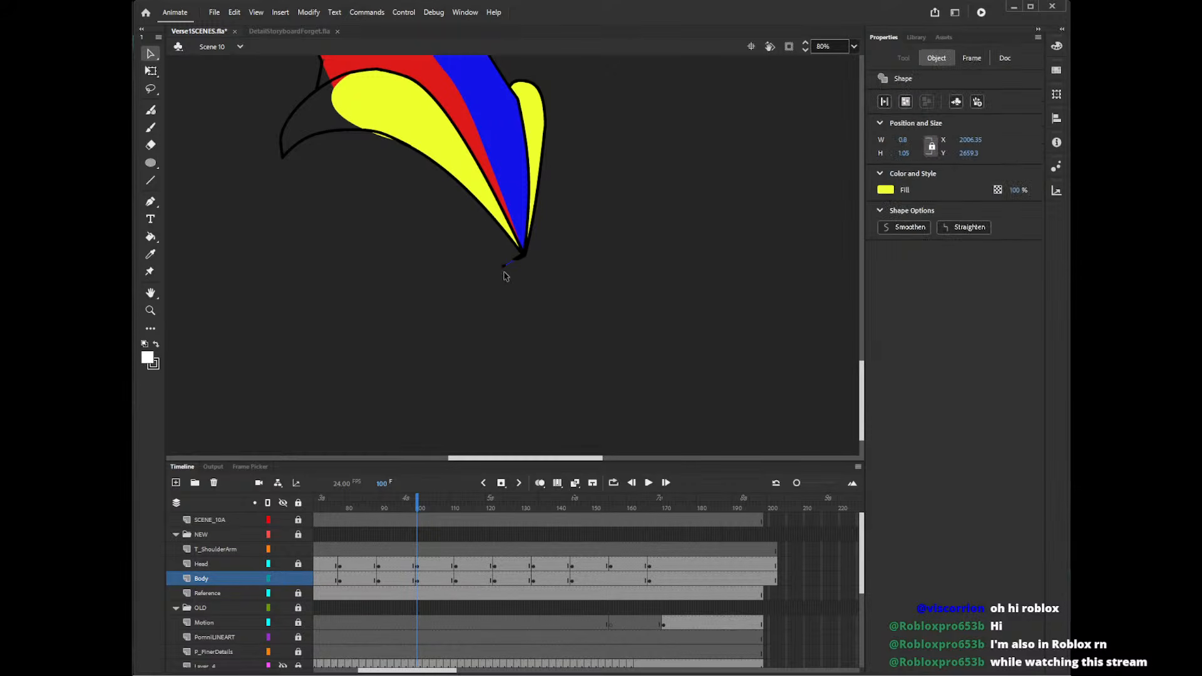
{"action": "key", "text": "Delete"}
{"action": "left_click", "coordinate": [509, 265]}
{"action": "key", "text": "Delete"}
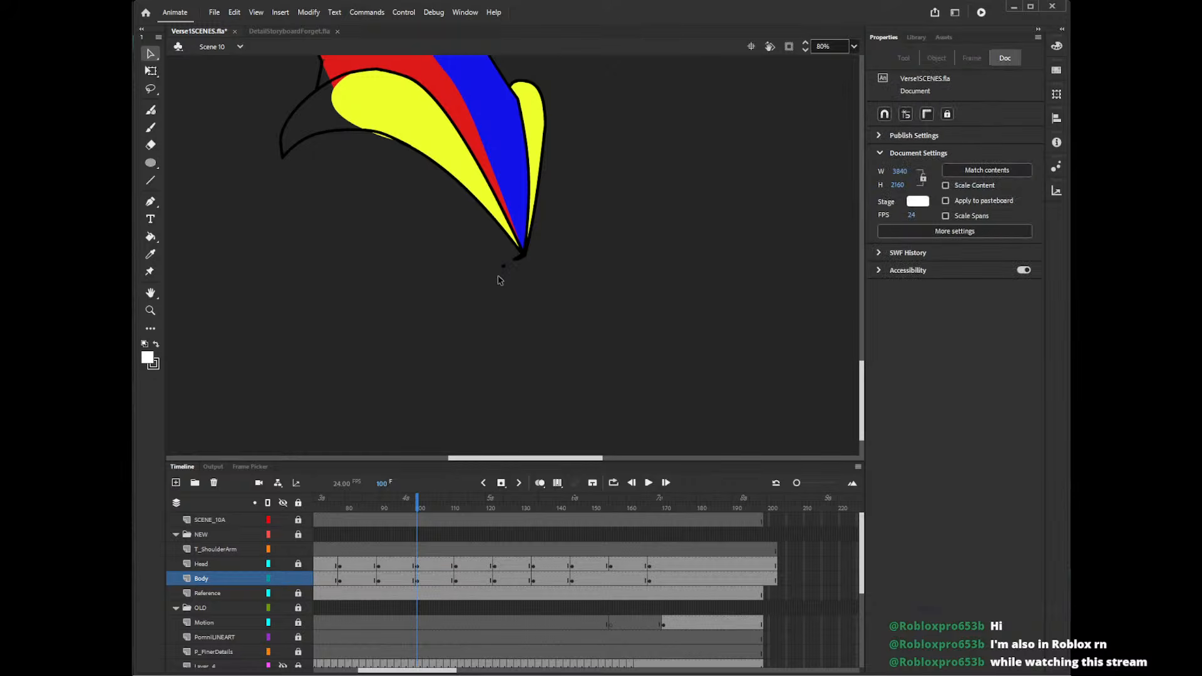
{"action": "left_click_drag", "start_coordinate": [492, 261], "coordinate": [514, 287]}
{"action": "key", "text": "Delete"}
- Delete the small spur fragments attached to the bottom tip so the outlines end in a clean point
{"action": "left_click", "coordinate": [519, 259]}
{"action": "key", "text": "Delete"}
{"action": "left_click", "coordinate": [524, 258]}
{"action": "key", "text": "Delete"}
{"action": "left_click", "coordinate": [520, 258]}
{"action": "key", "text": "Delete"}
{"action": "left_click", "coordinate": [519, 258]}
{"action": "key", "text": "Delete"}
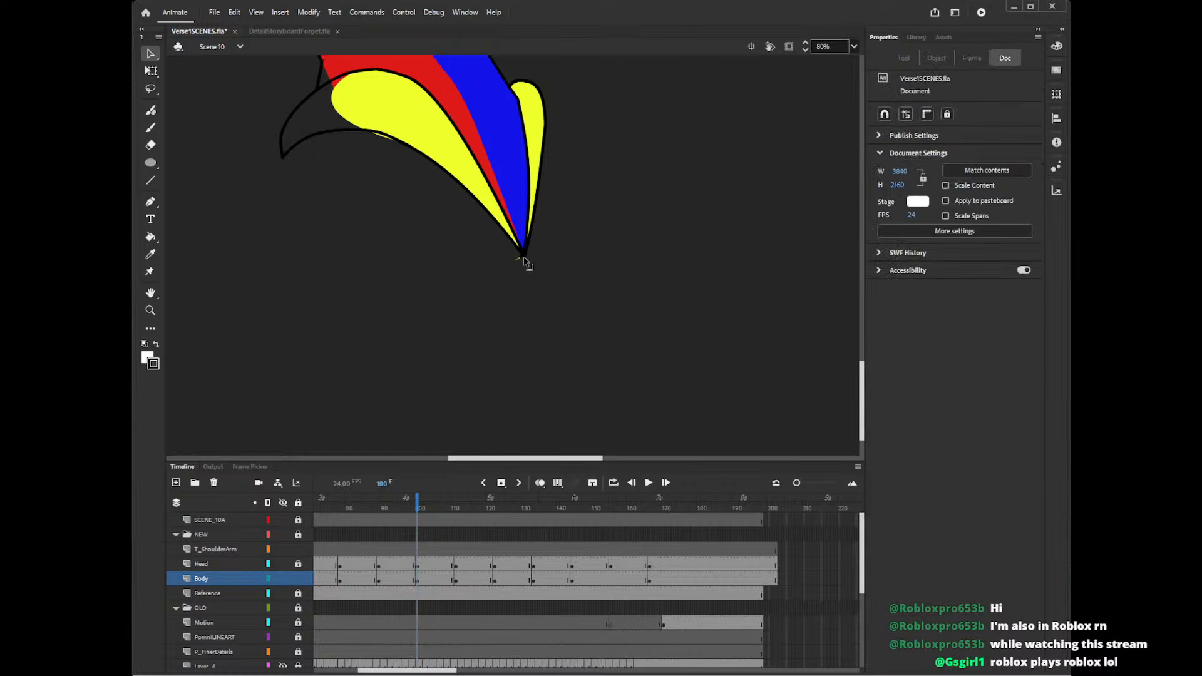
{"action": "left_click", "coordinate": [524, 259]}
{"action": "key", "text": "Delete"}
{"action": "left_click", "coordinate": [524, 258]}
{"action": "key", "text": "Delete"}
{"action": "left_click", "coordinate": [524, 259]}
{"action": "key", "text": "Delete"}
{"action": "left_click", "coordinate": [523, 259]}
{"action": "key", "text": "Delete"}
{"action": "left_click", "coordinate": [519, 261]}
{"action": "key", "text": "Delete"}
{"action": "left_click", "coordinate": [524, 260]}
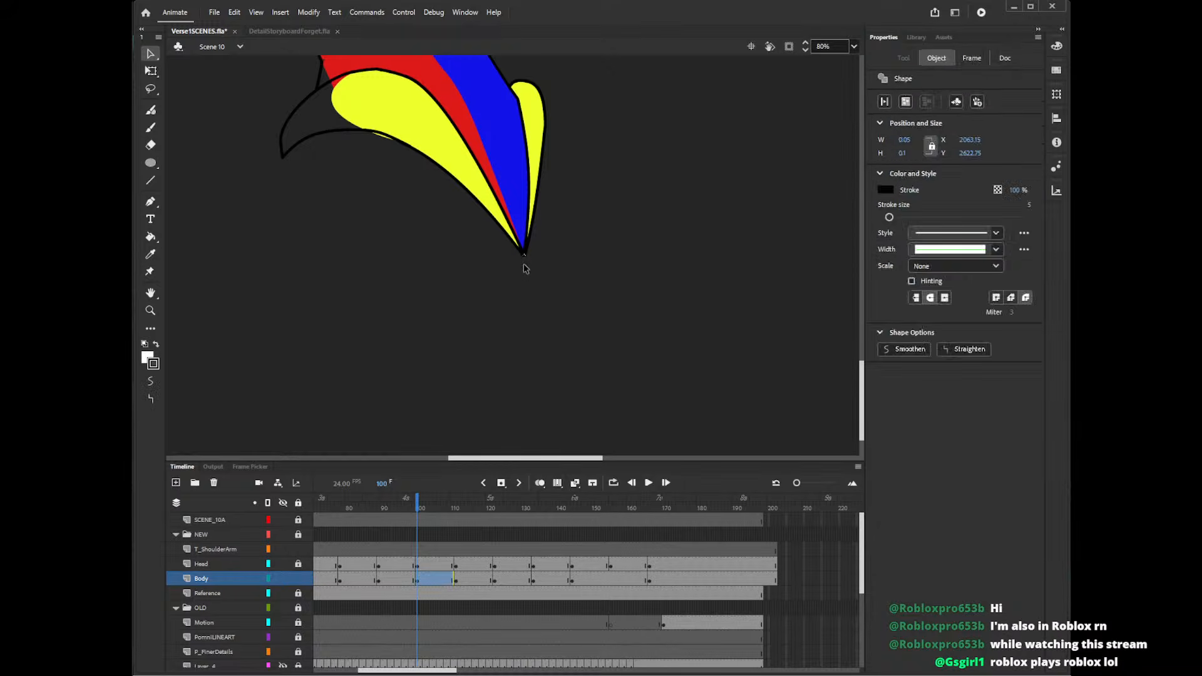
{"action": "key", "text": "Delete"}
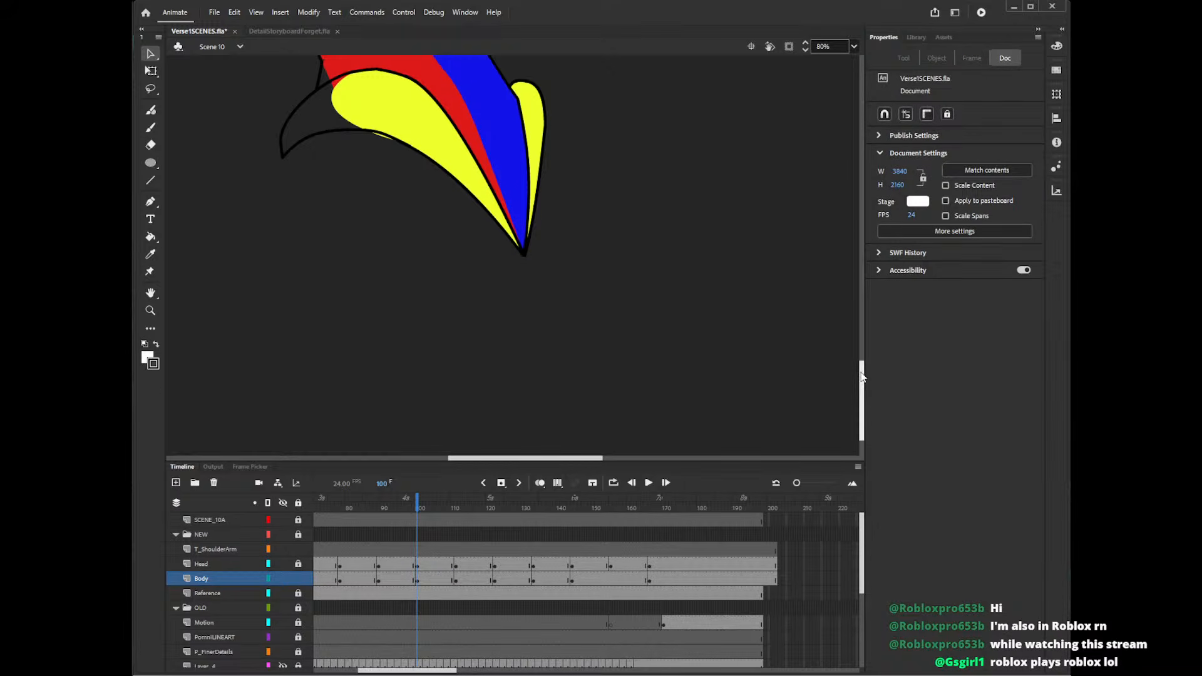
- Fill the gap above the hem's left end with red and the hem's empty left tip with its yellow
{"action": "scroll", "coordinate": [858, 319], "scroll_direction": "up", "scroll_amount": 3}
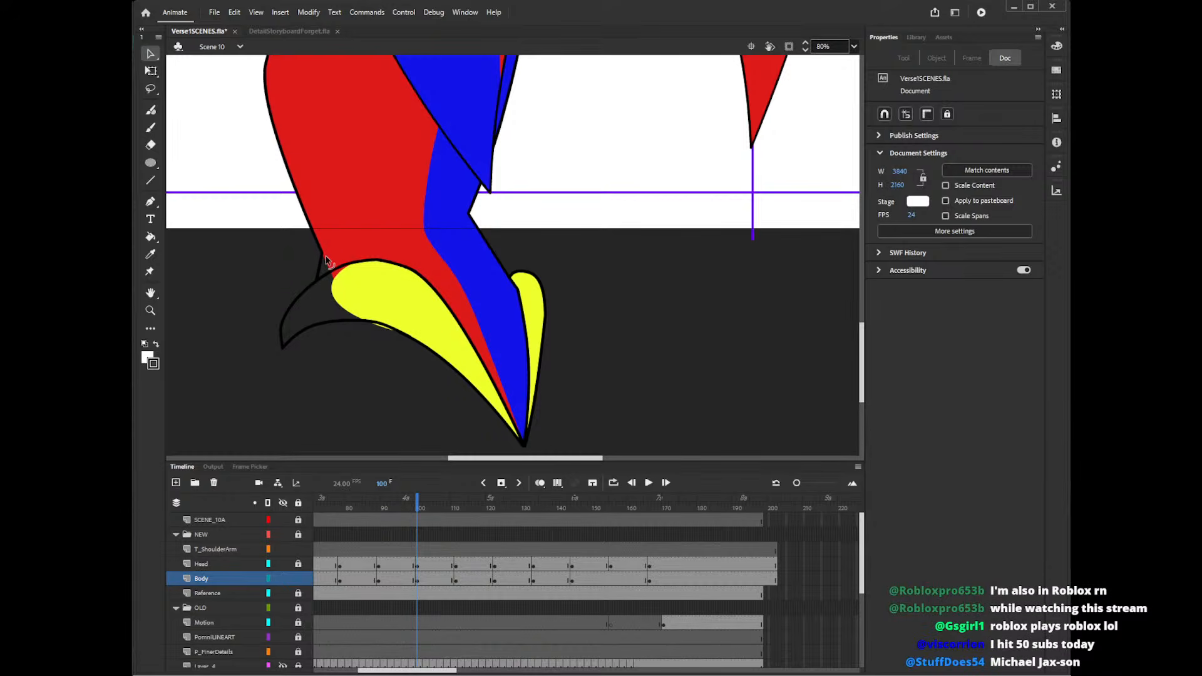
{"action": "key", "text": "i"}
{"action": "left_click", "coordinate": [351, 300]}
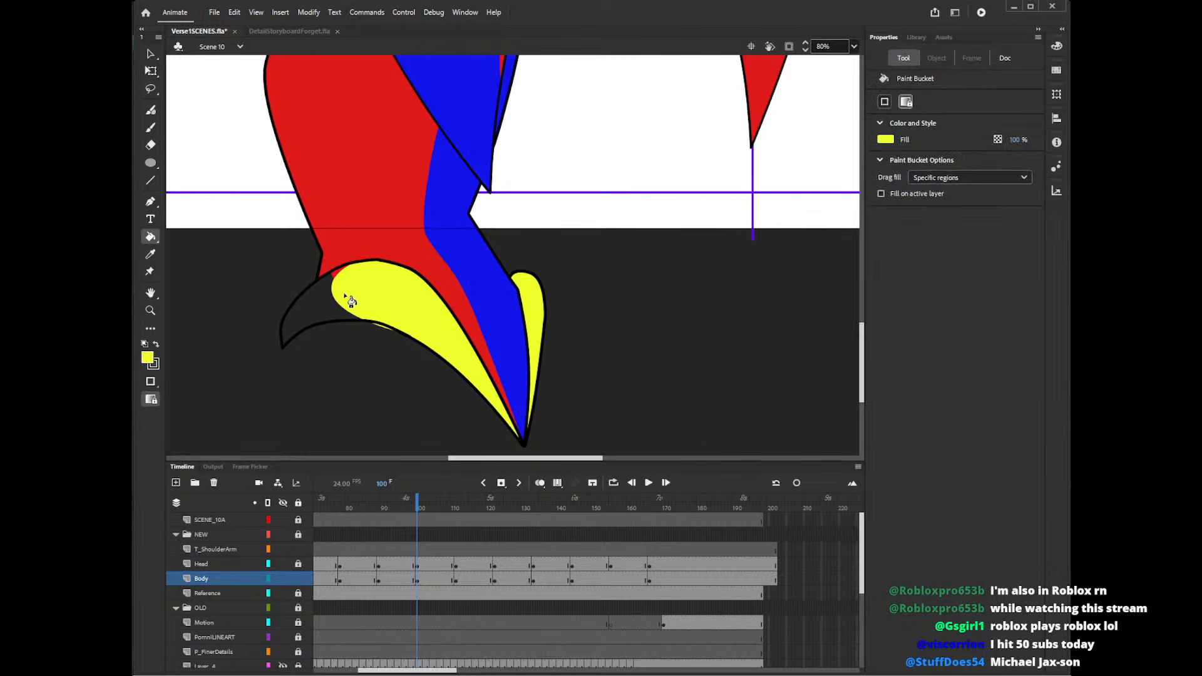
{"action": "left_click", "coordinate": [338, 289]}
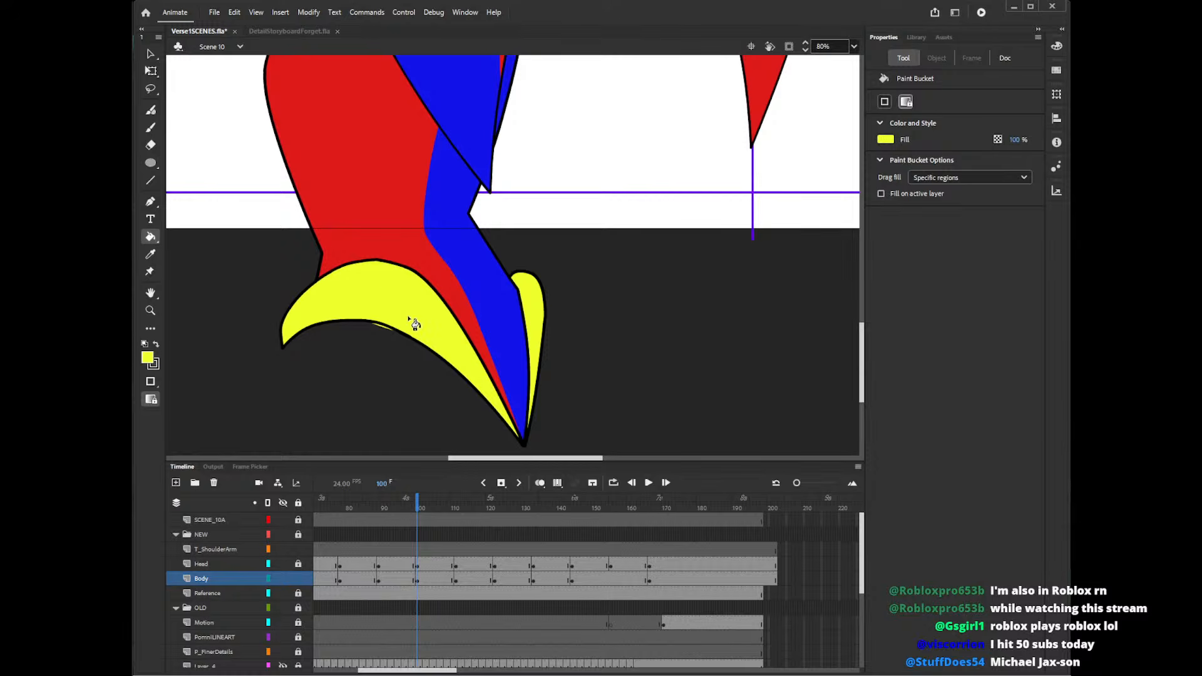
- Delete the thin yellow sliver showing along the underside of the hem's outline
{"action": "key", "text": "v"}
{"action": "left_click", "coordinate": [385, 327]}
{"action": "left_click", "coordinate": [383, 332]}
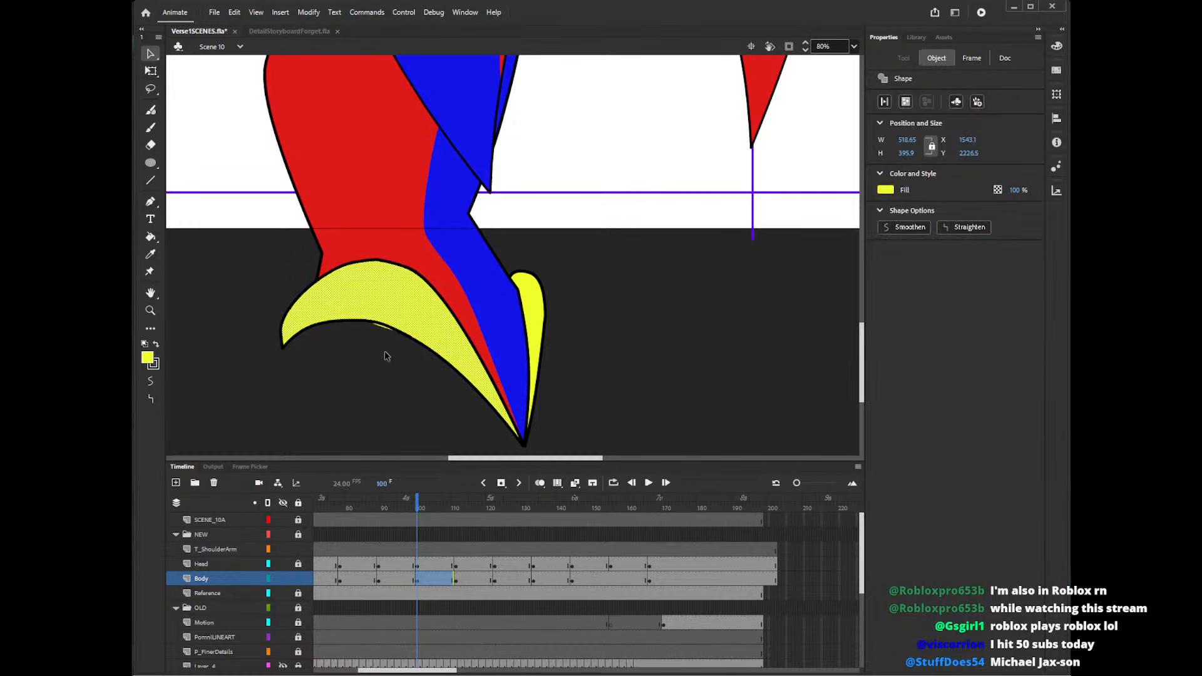
{"action": "left_click", "coordinate": [396, 360]}
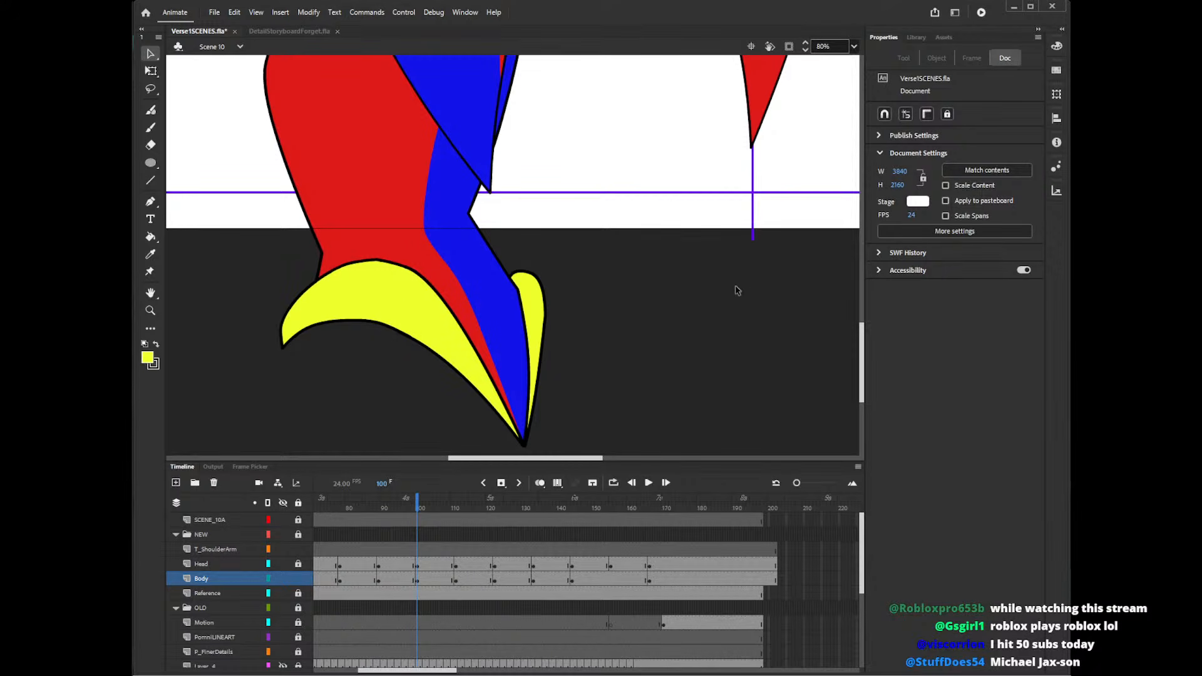
- Set the stage zoom to 30% and scrub between frames 87 and 96 to check the torso's turn
{"action": "left_click", "coordinate": [836, 45]}
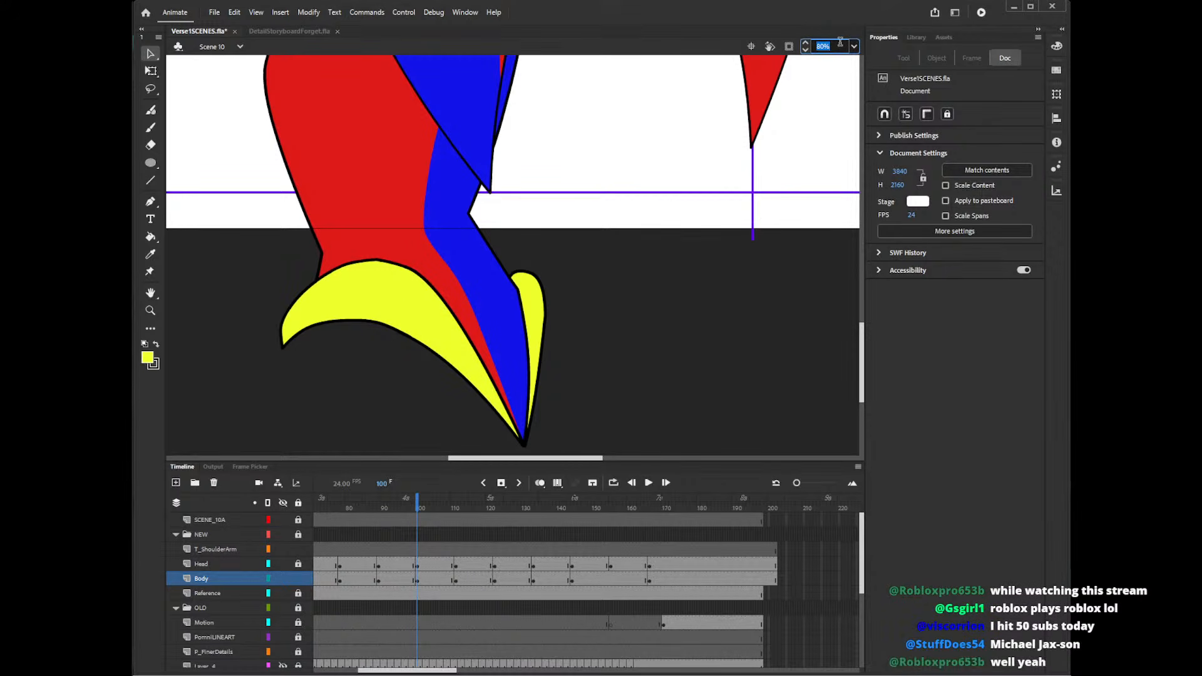
{"action": "type", "text": "30"}
{"action": "key", "text": "Return"}
{"action": "left_click_drag", "start_coordinate": [418, 509], "coordinate": [371, 510]}
{"action": "mouse_move", "coordinate": [862, 550]}
{"action": "left_mouse_down"}
{"action": "mouse_move", "coordinate": [863, 582]}
{"action": "mouse_move", "coordinate": [860, 542]}
{"action": "left_mouse_up"}
{"action": "left_click_drag", "start_coordinate": [358, 496], "coordinate": [403, 505]}
- Try torso symbol frames 5, 4 and 6 at Body frame 96 using the Frame Picker
{"action": "left_click", "coordinate": [246, 469]}
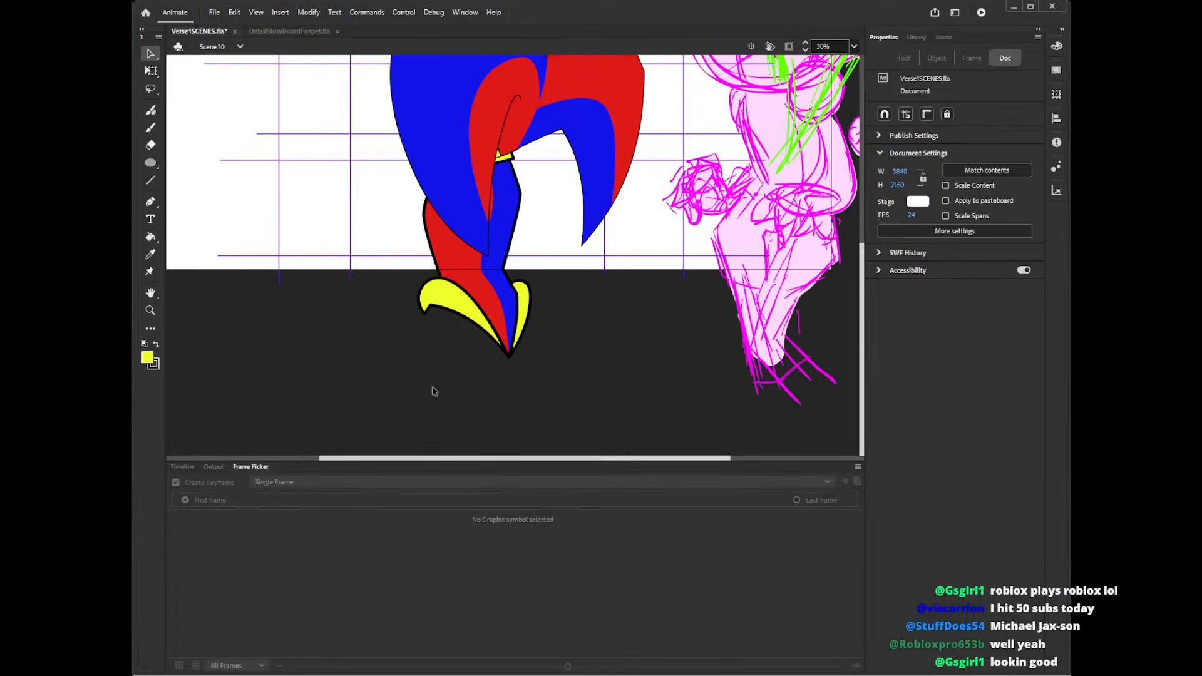
{"action": "left_click", "coordinate": [510, 338]}
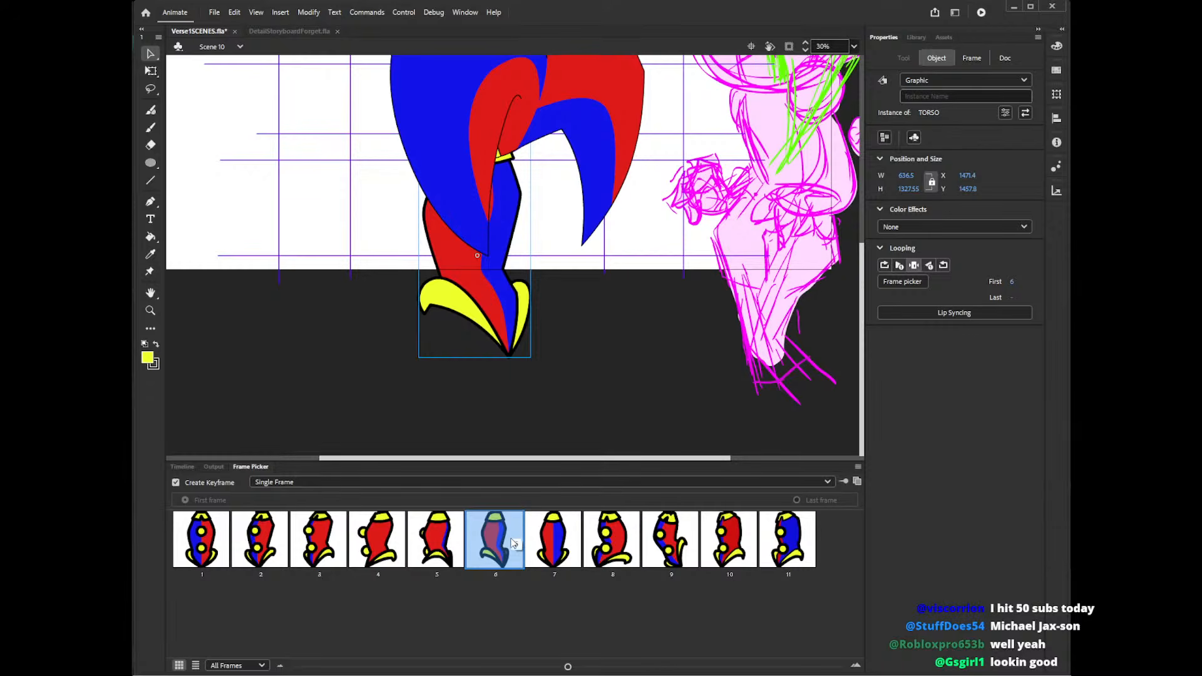
{"action": "left_click", "coordinate": [443, 551]}
{"action": "left_click", "coordinate": [399, 544]}
{"action": "left_click", "coordinate": [442, 546]}
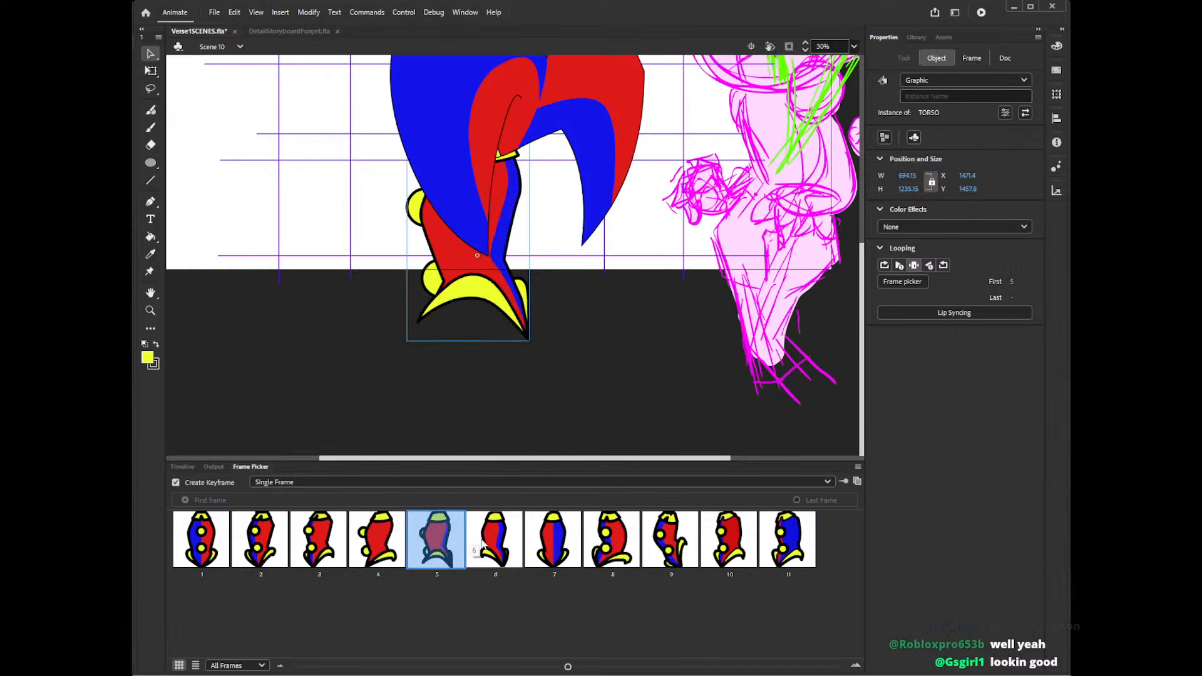
{"action": "left_click", "coordinate": [489, 545]}
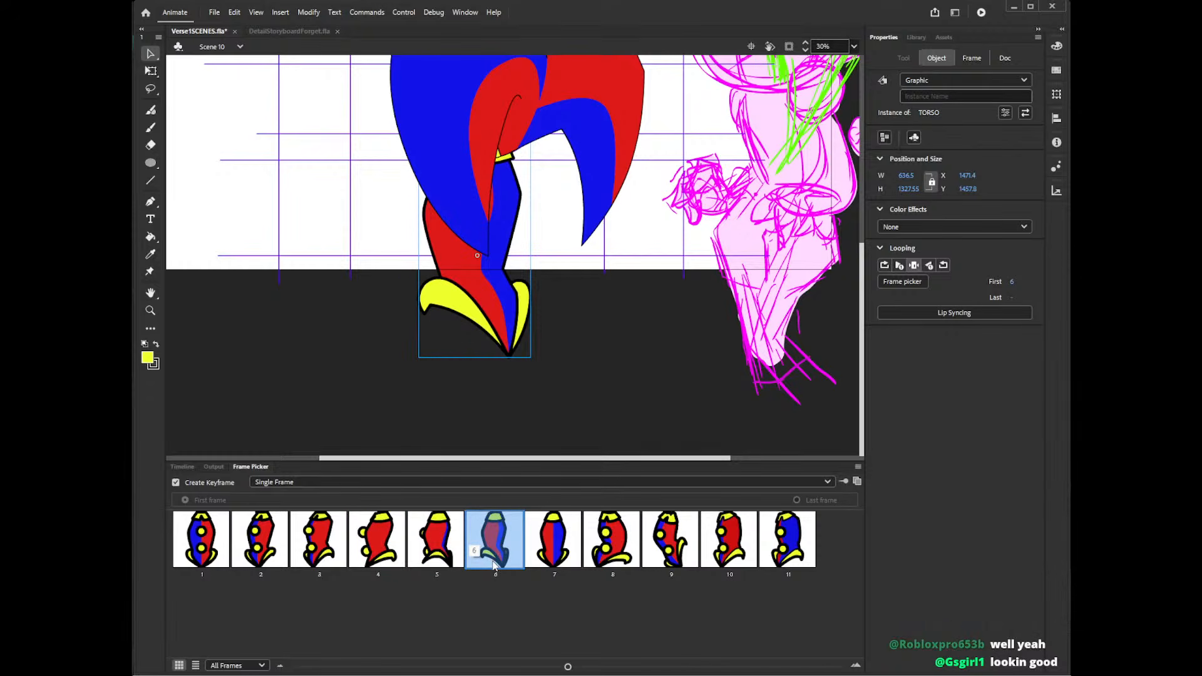
- Return to the timeline and undo the torso frame changes made at frame 96
{"action": "left_click", "coordinate": [187, 464]}
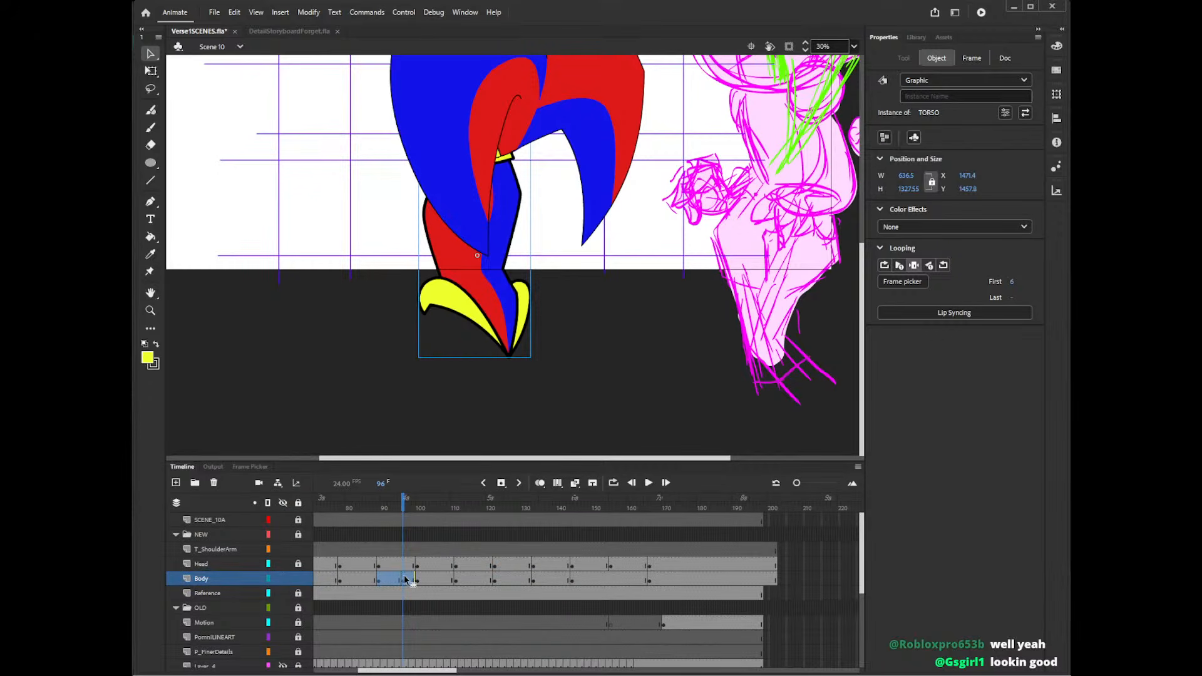
{"action": "key", "text": "ctrl+z"}
{"action": "key", "text": "ctrl+z"}
{"action": "key", "text": "ctrl+z"}
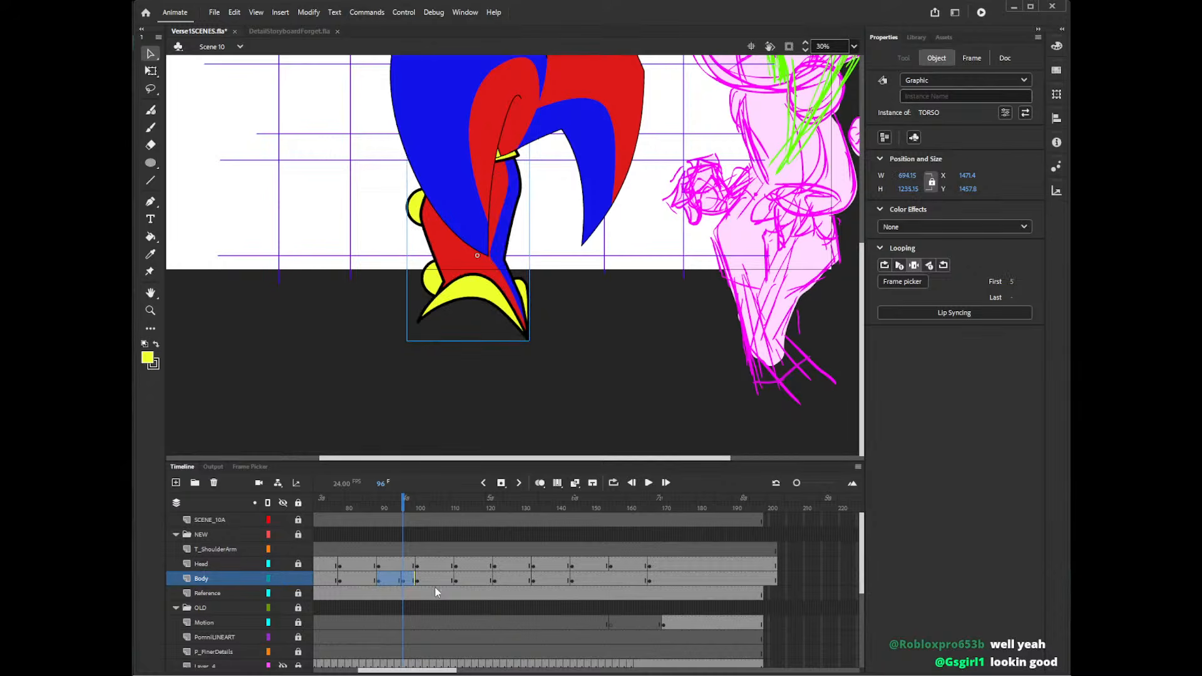
- Check the torso against the head at frames 87, 91 and 104
{"action": "left_click", "coordinate": [374, 540]}
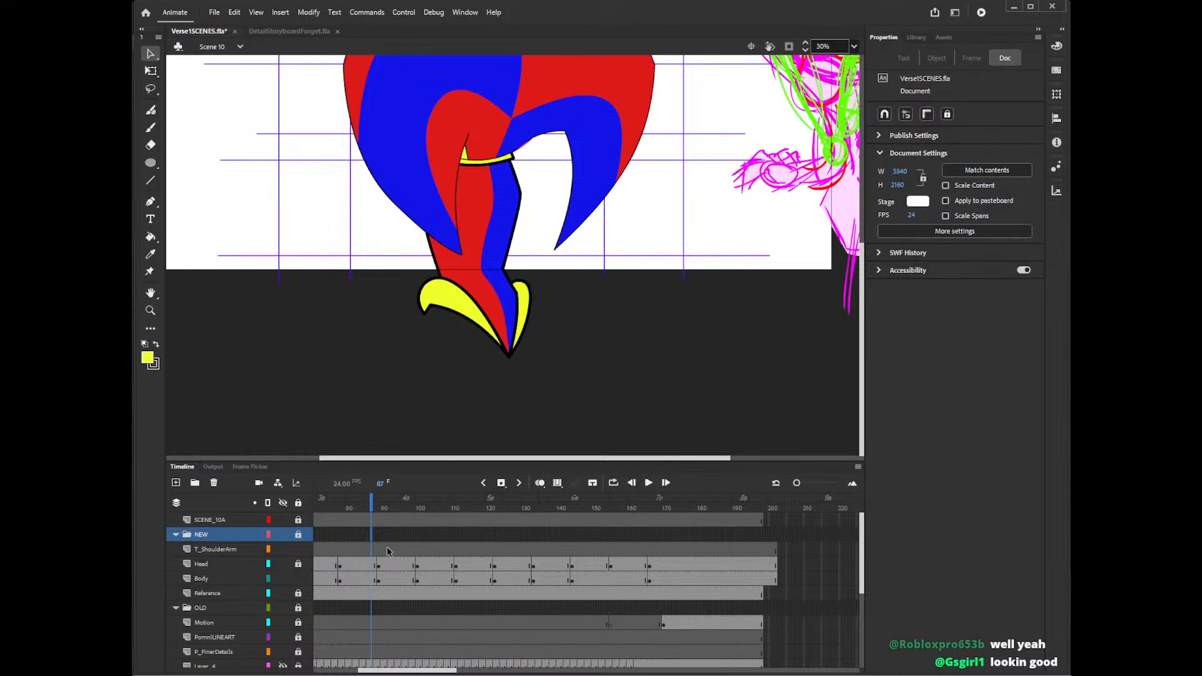
{"action": "left_click", "coordinate": [387, 548]}
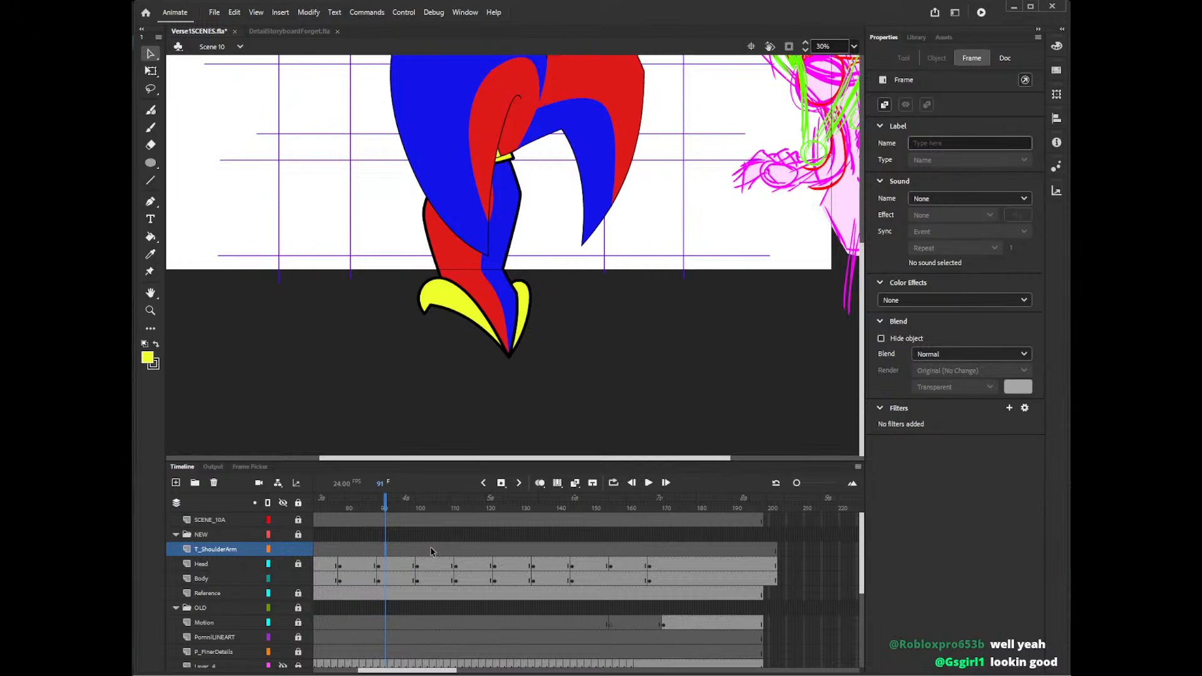
{"action": "left_click", "coordinate": [431, 549]}
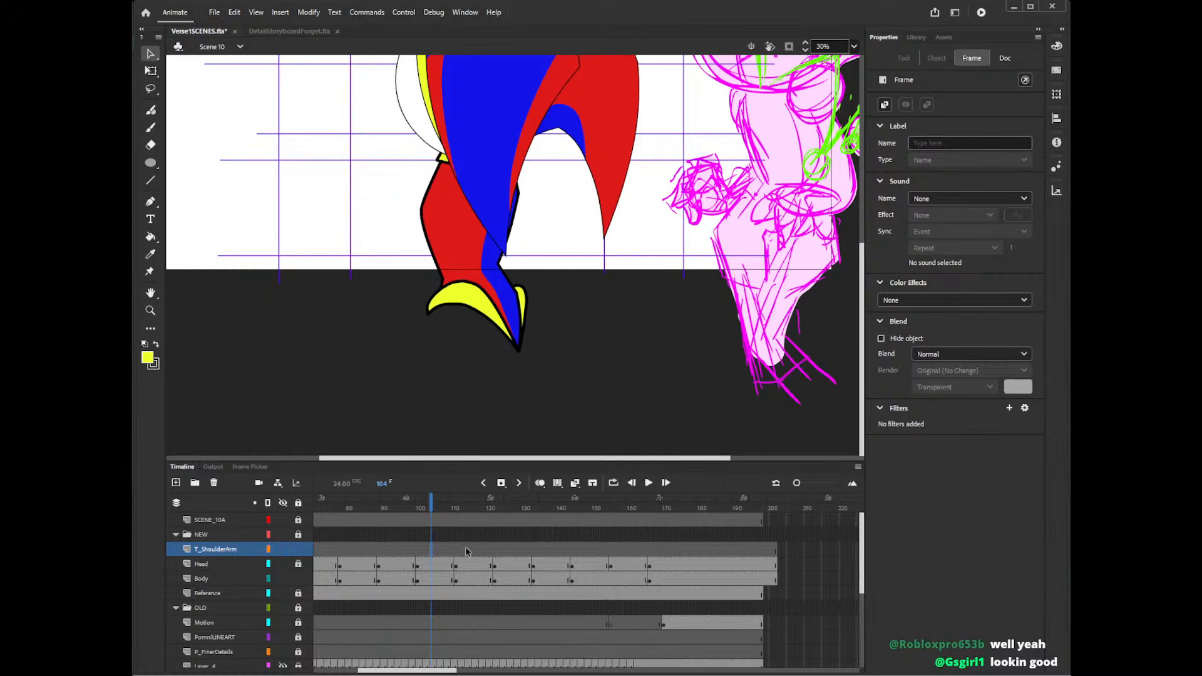
- Scrub the turn between frames 68 and 163 to check how the torso poses follow the head
{"action": "left_click", "coordinate": [466, 550]}
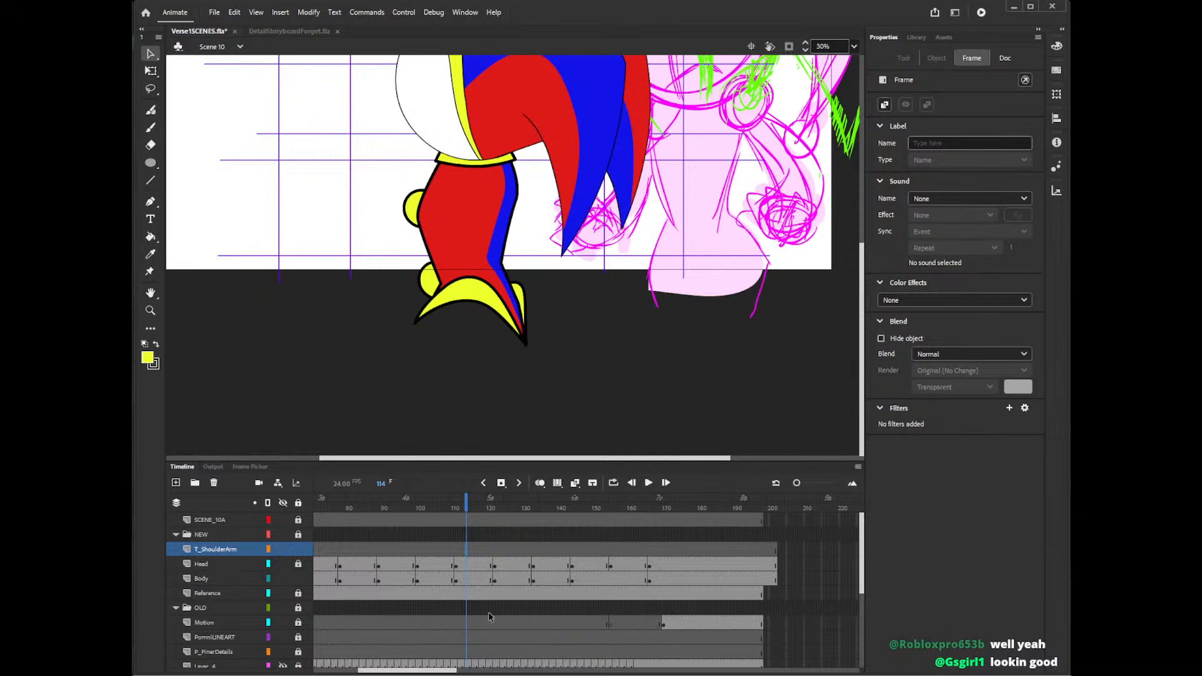
{"action": "mouse_move", "coordinate": [436, 668]}
{"action": "left_mouse_down"}
{"action": "mouse_move", "coordinate": [404, 667]}
{"action": "mouse_move", "coordinate": [431, 667]}
{"action": "left_mouse_up"}
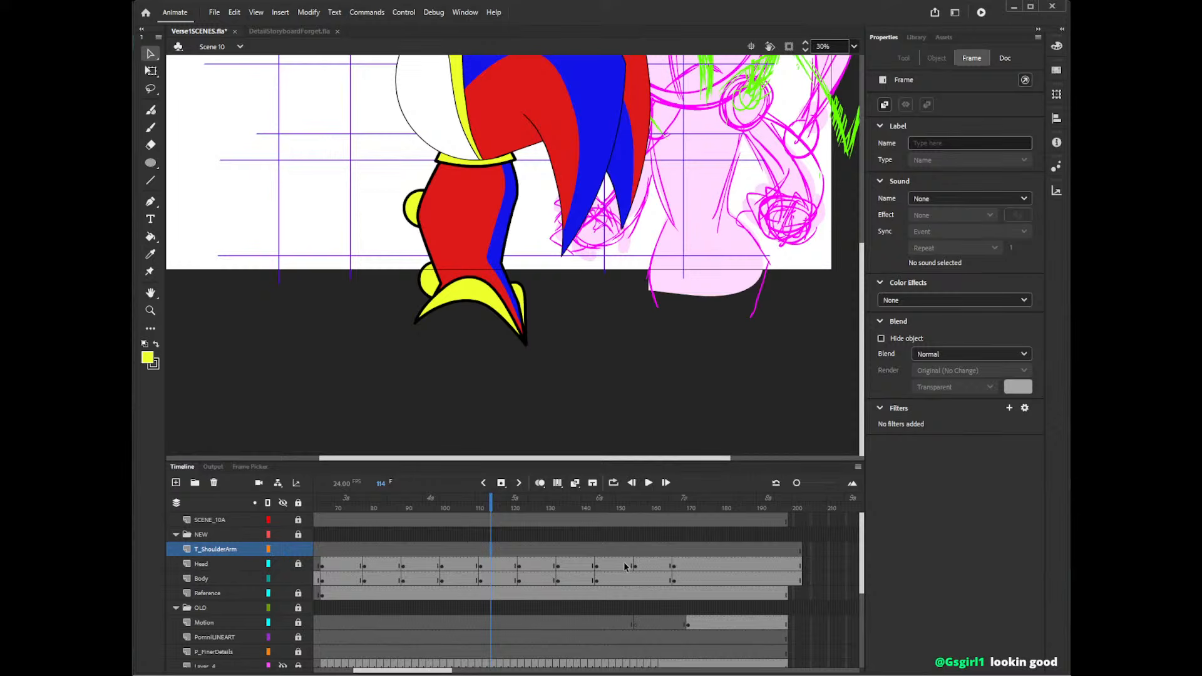
{"action": "left_click", "coordinate": [329, 551]}
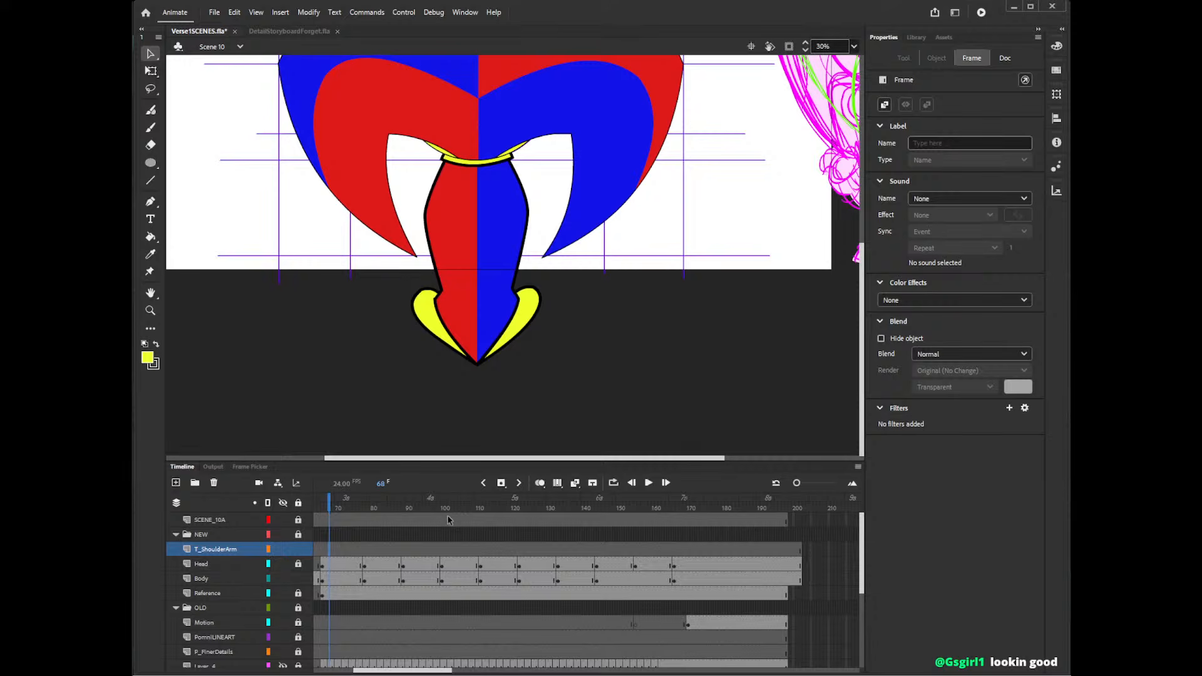
{"action": "left_click_drag", "start_coordinate": [445, 550], "coordinate": [495, 551]}
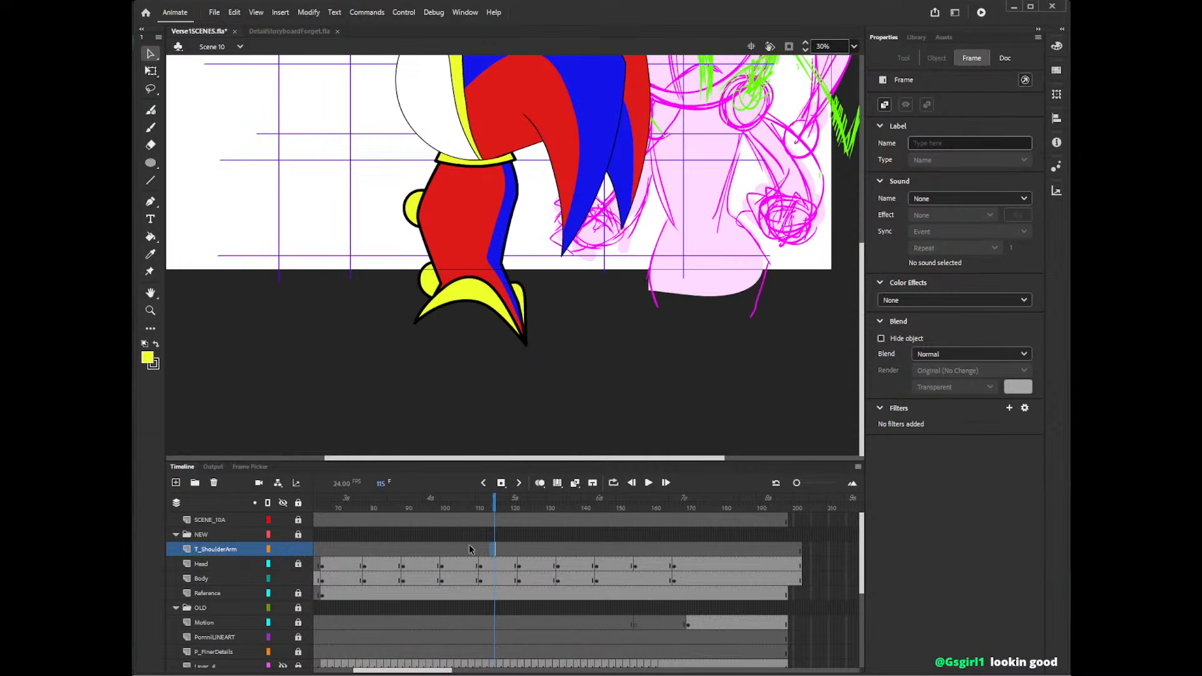
{"action": "left_click", "coordinate": [434, 553]}
{"action": "left_click", "coordinate": [448, 550]}
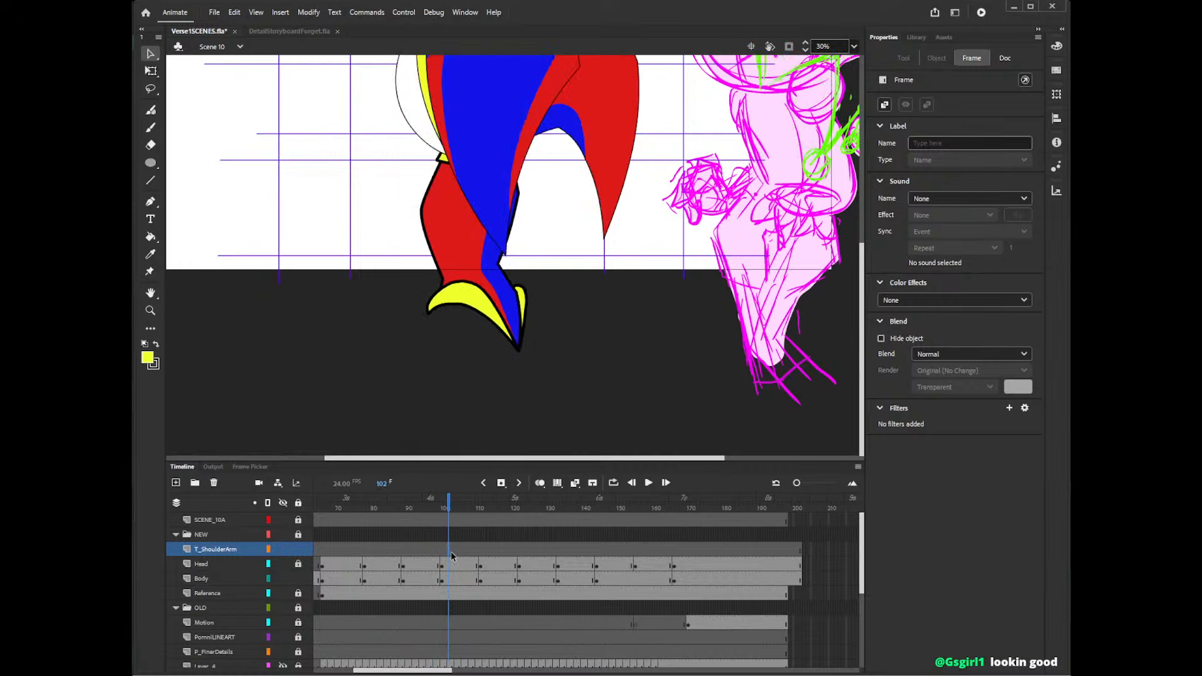
{"action": "left_click", "coordinate": [494, 551]}
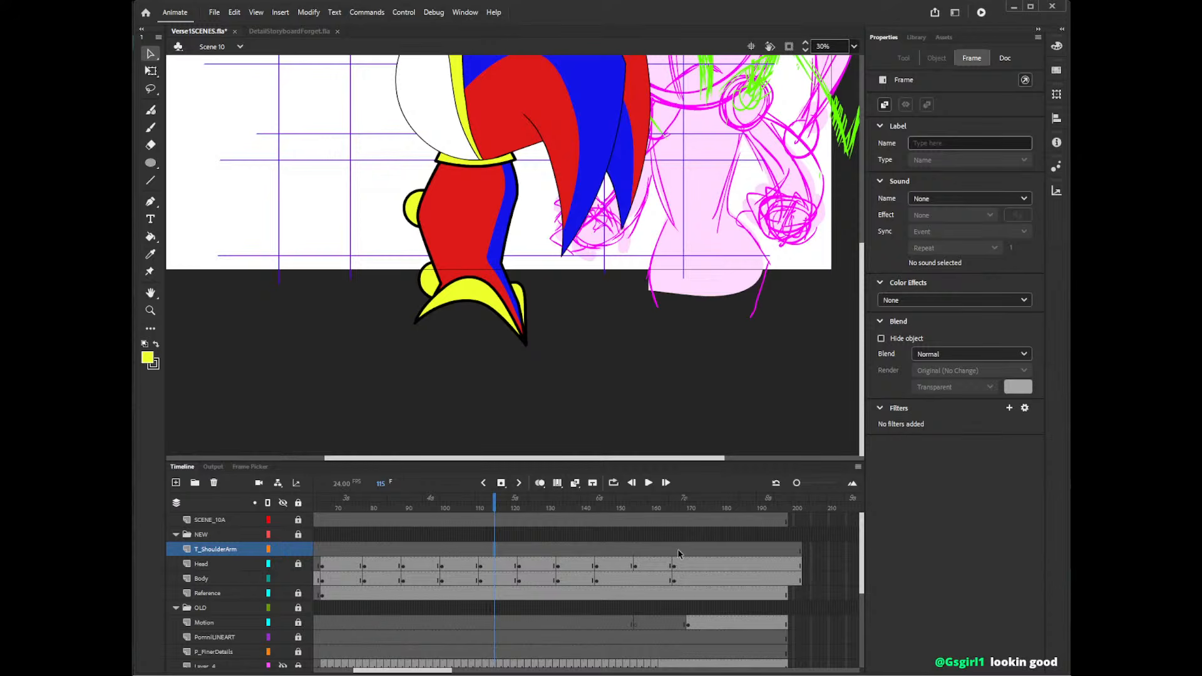
{"action": "left_click_drag", "start_coordinate": [673, 554], "coordinate": [665, 555]}
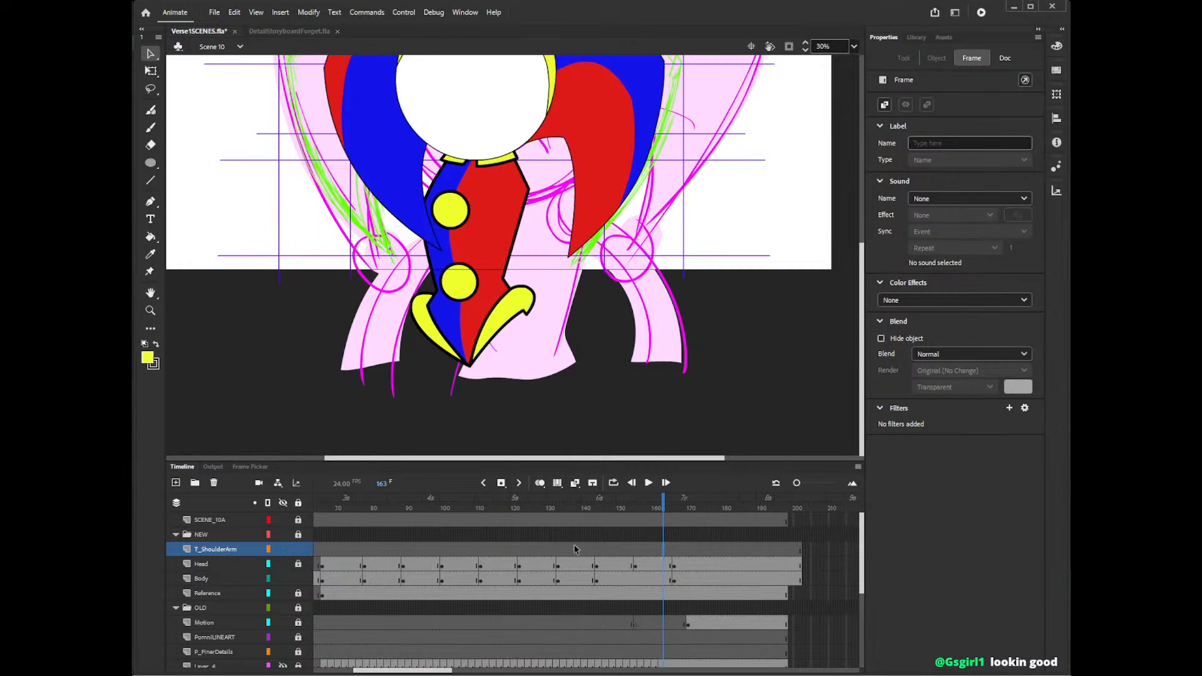
{"action": "left_click_drag", "start_coordinate": [345, 553], "coordinate": [403, 553]}
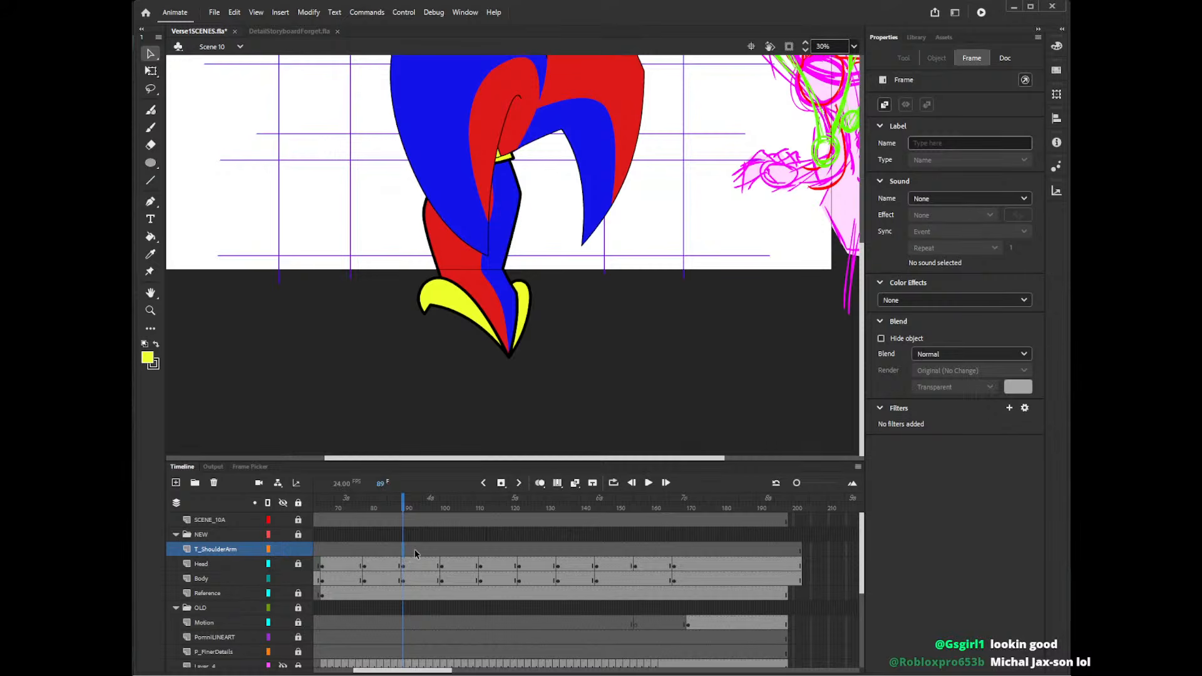
- Remove the Body pose spanning frames 78 to 88 and extend the next torso pose back over those frames, keeping the other keyframes aligned
{"action": "left_click", "coordinate": [403, 582]}
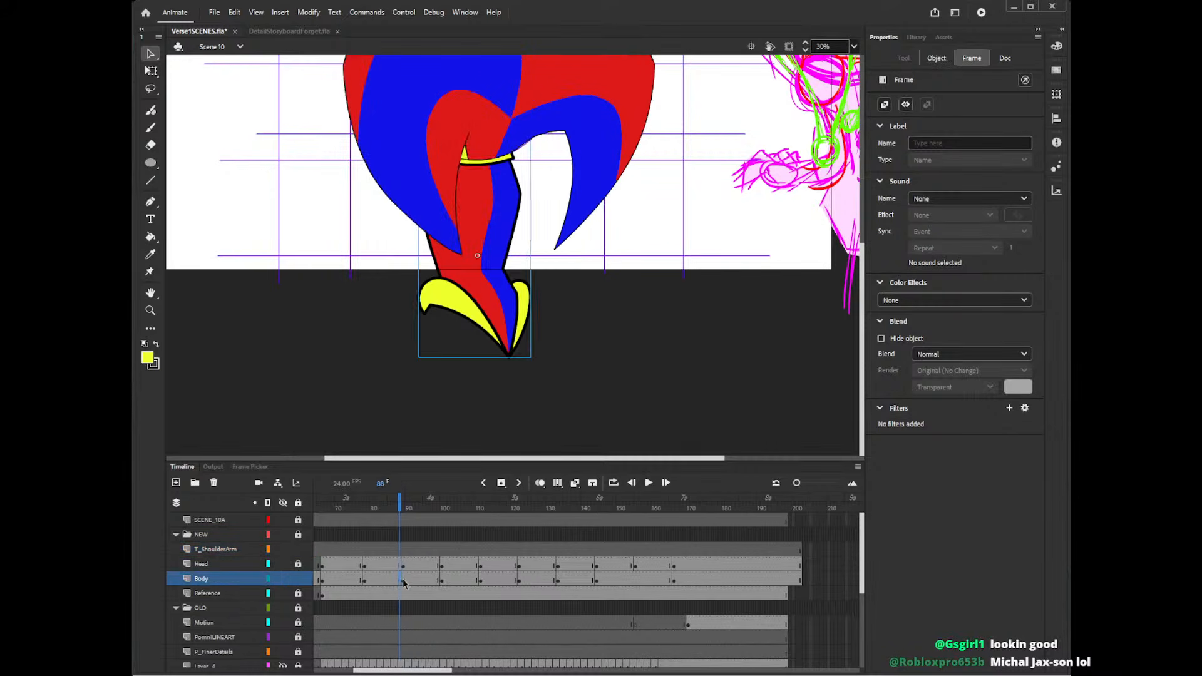
{"action": "left_click", "coordinate": [434, 580]}
{"action": "left_click_drag", "start_coordinate": [401, 583], "coordinate": [367, 579]}
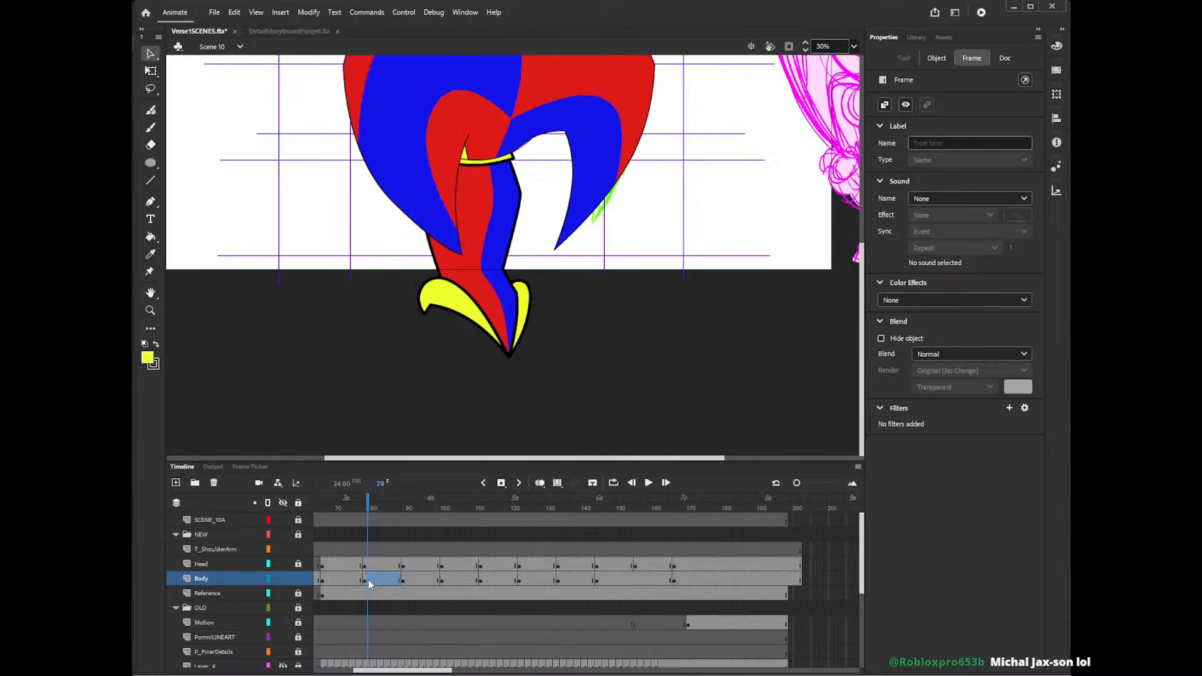
{"action": "key", "text": "shift+F5"}
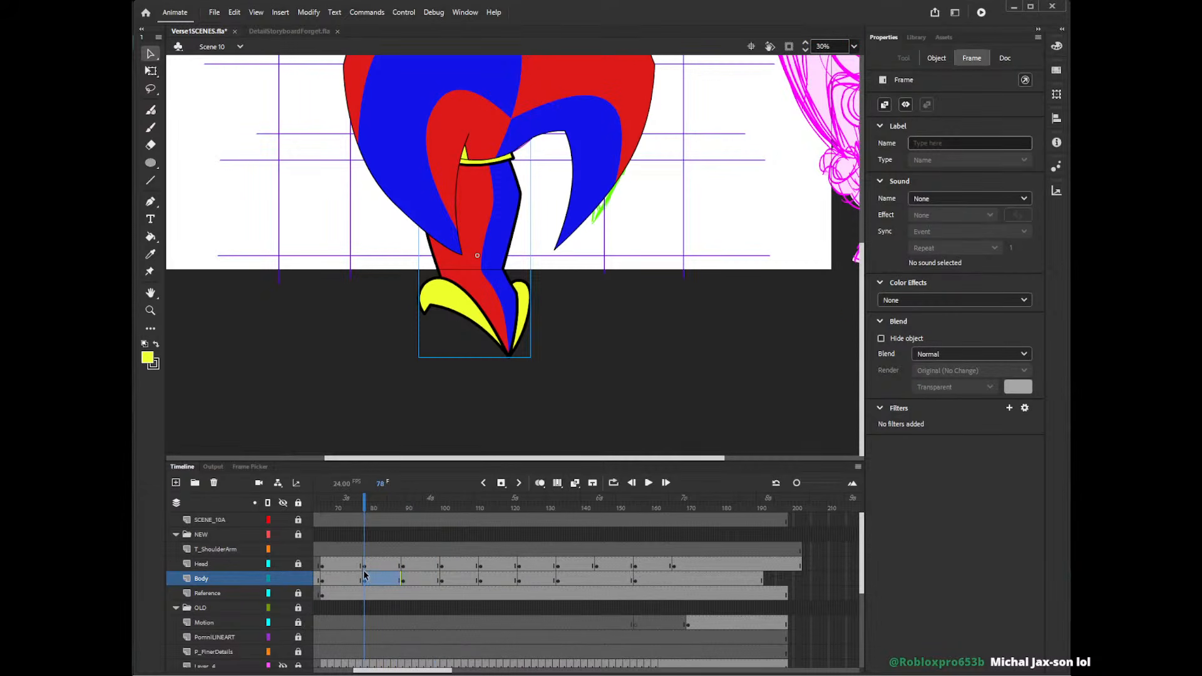
{"action": "key", "text": "F5"}
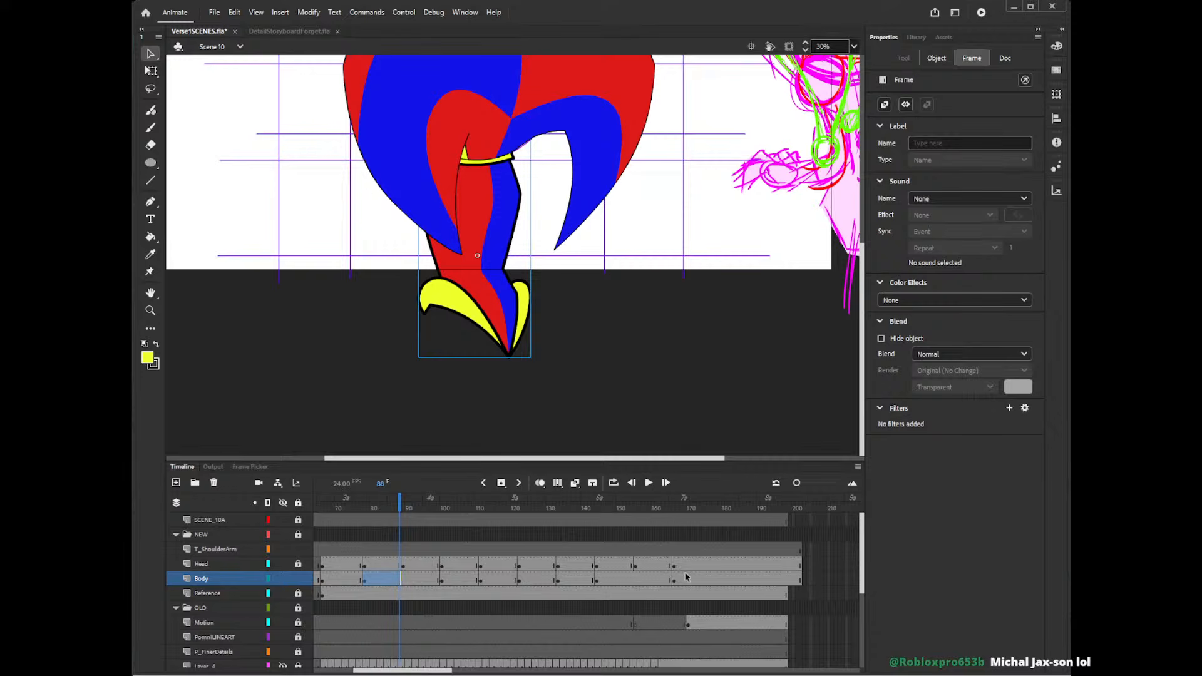
- Check the torso turn through frame 147, comparing the poses at frames 97 and 102
{"action": "left_click", "coordinate": [465, 552]}
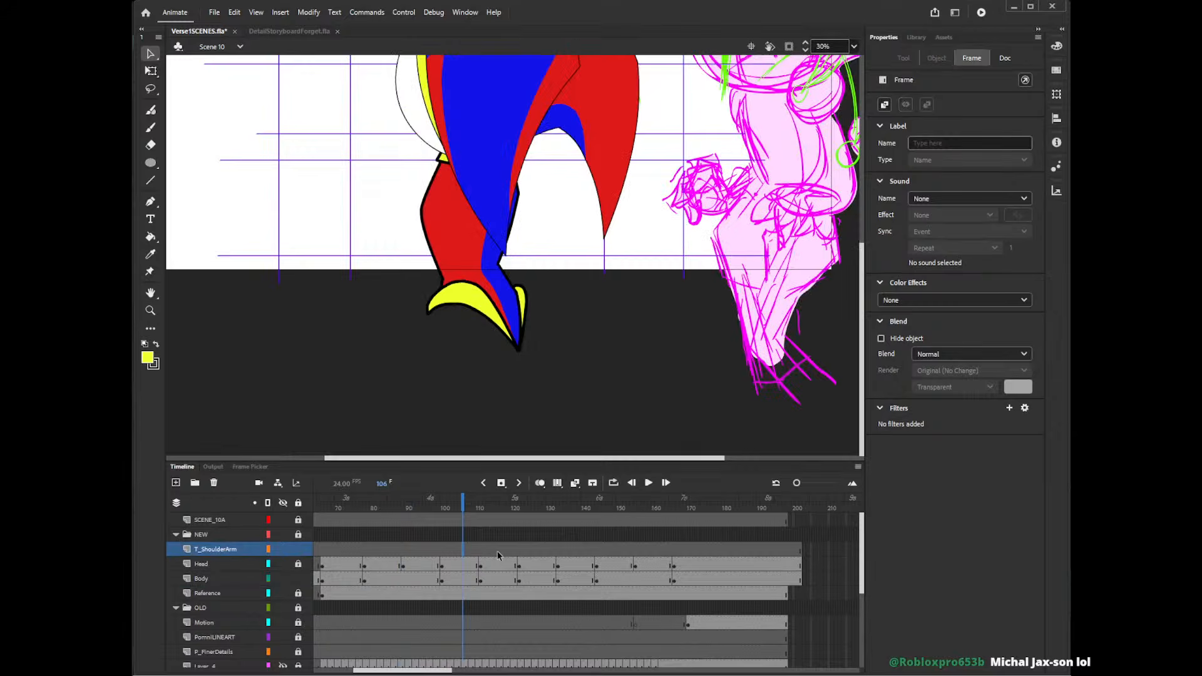
{"action": "left_click", "coordinate": [497, 550]}
{"action": "left_click", "coordinate": [540, 555]}
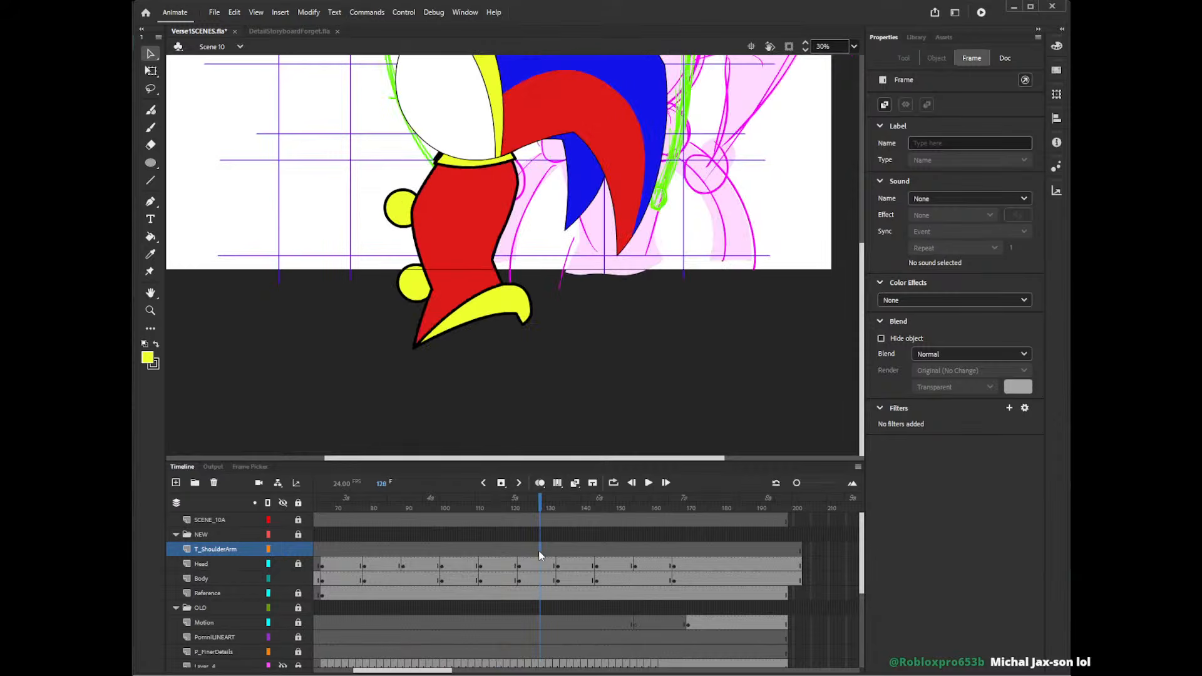
{"action": "left_click", "coordinate": [569, 551]}
{"action": "left_click", "coordinate": [606, 548]}
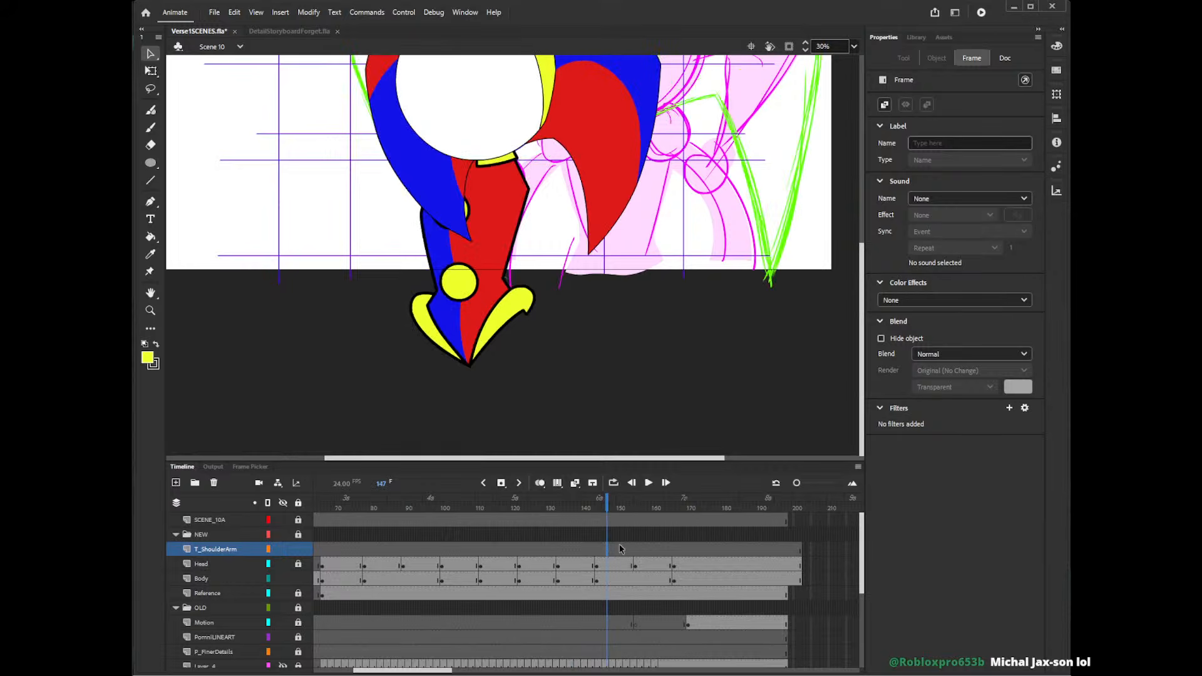
{"action": "left_click", "coordinate": [449, 553]}
{"action": "left_click", "coordinate": [433, 551]}
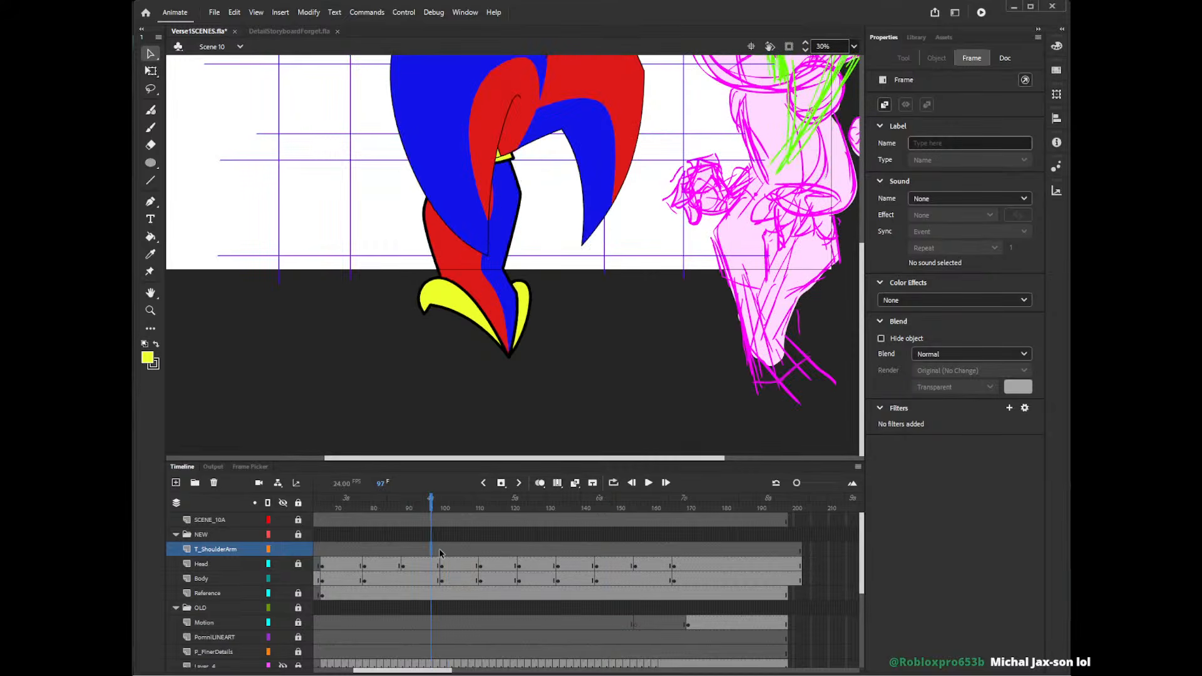
{"action": "left_click", "coordinate": [452, 554]}
{"action": "left_click", "coordinate": [434, 552]}
{"action": "left_click", "coordinate": [449, 553]}
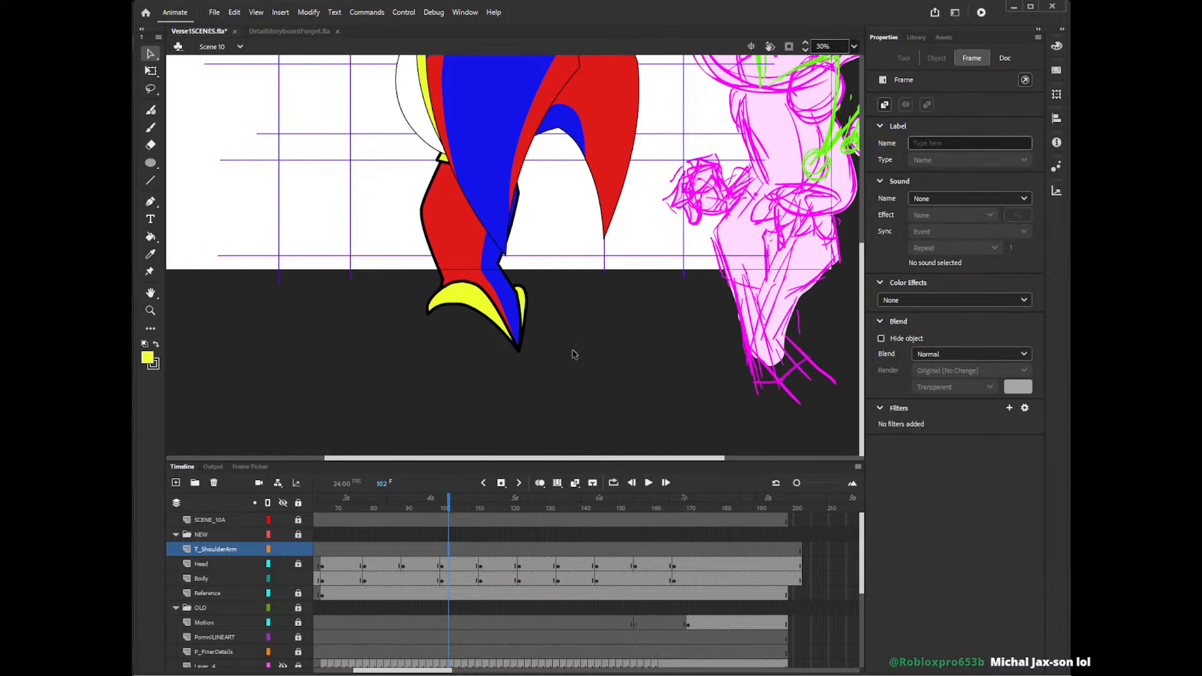
- Reshape the lower part of the torso's red-blue seam at frame 102, narrowing the blue side near the hips
{"action": "left_click", "coordinate": [530, 276]}
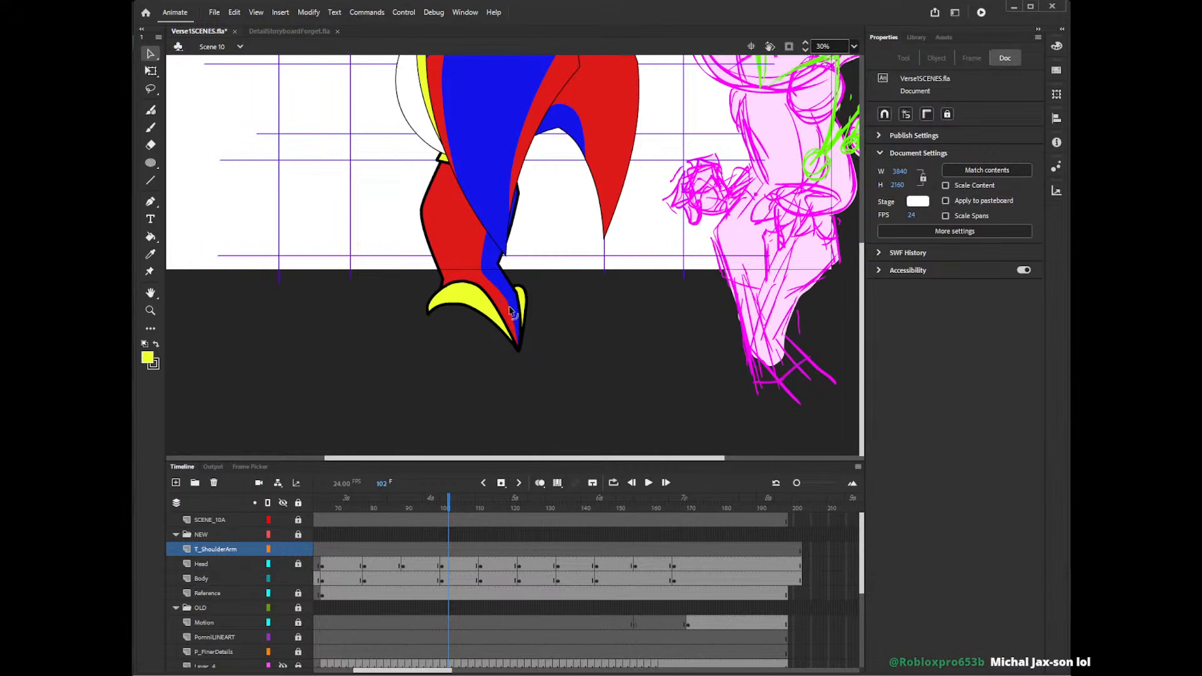
{"action": "left_click", "coordinate": [431, 548]}
{"action": "left_click", "coordinate": [448, 551]}
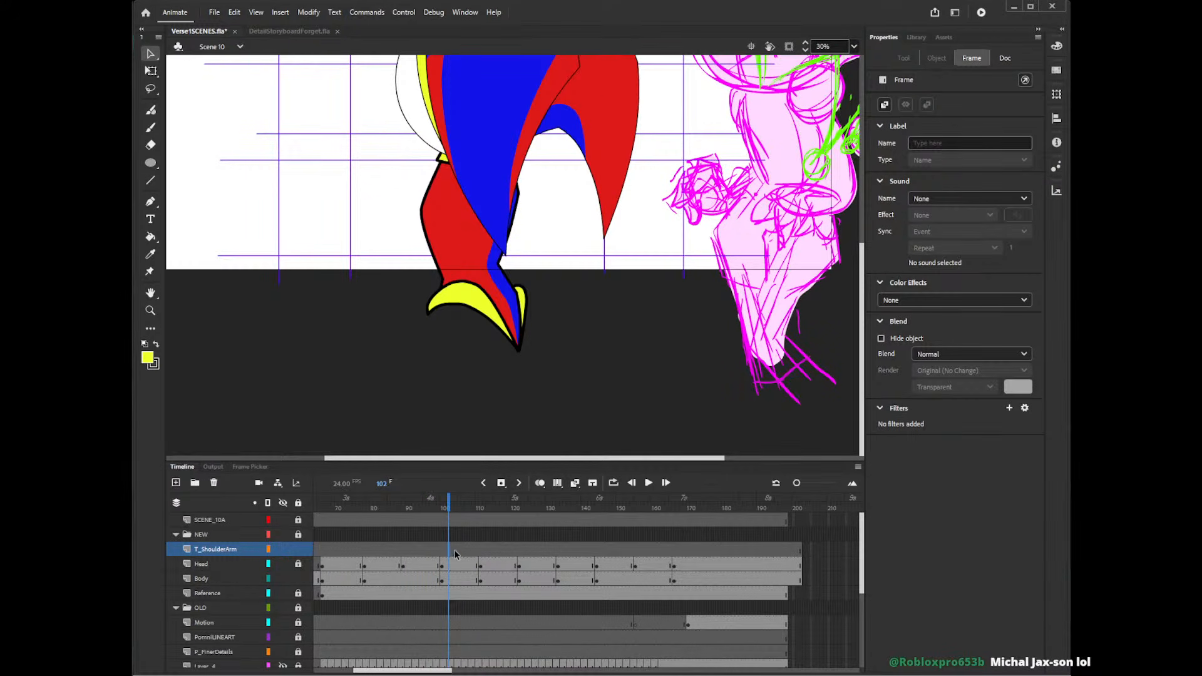
- Hide the Head layer and narrow the upper blue stripe of the frame 102 torso, comparing it with frame 112
{"action": "left_click", "coordinate": [282, 564]}
{"action": "left_click", "coordinate": [283, 548]}
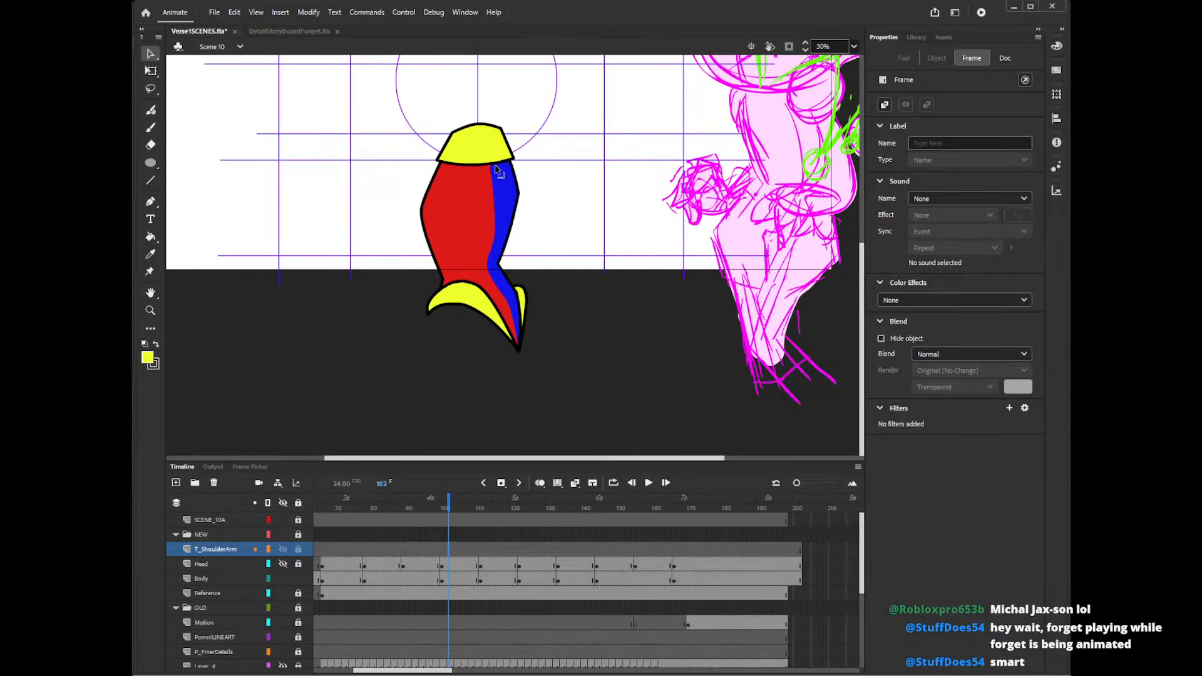
{"action": "left_click", "coordinate": [496, 170]}
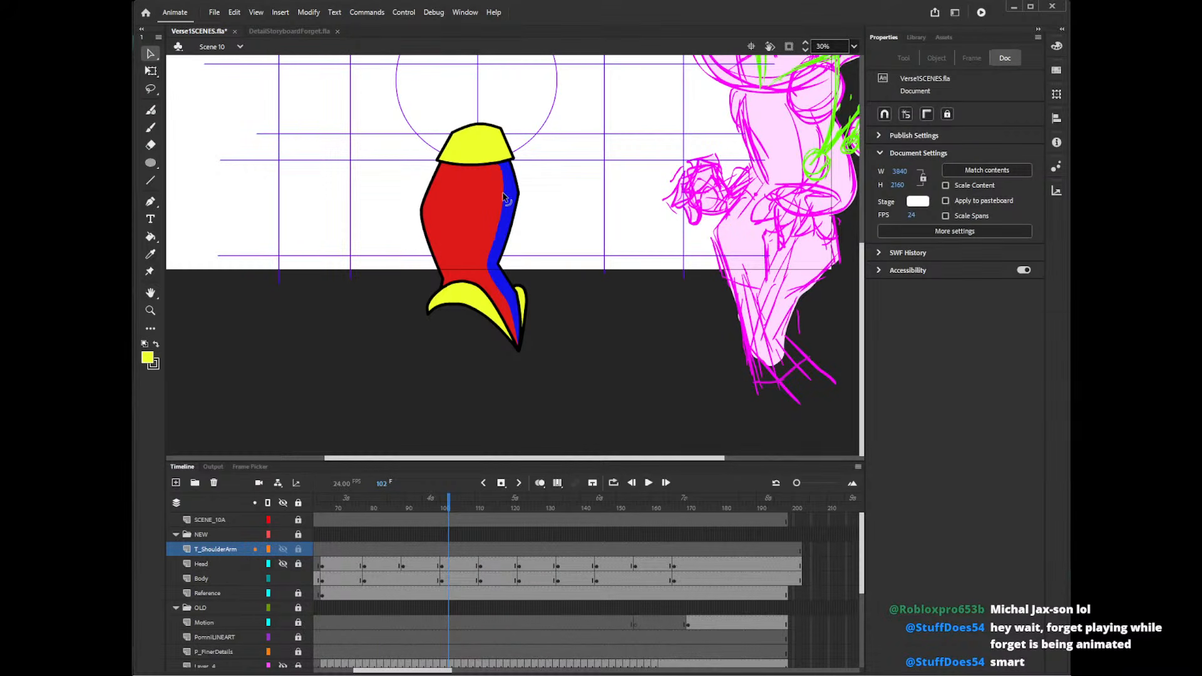
{"action": "left_click", "coordinate": [468, 549]}
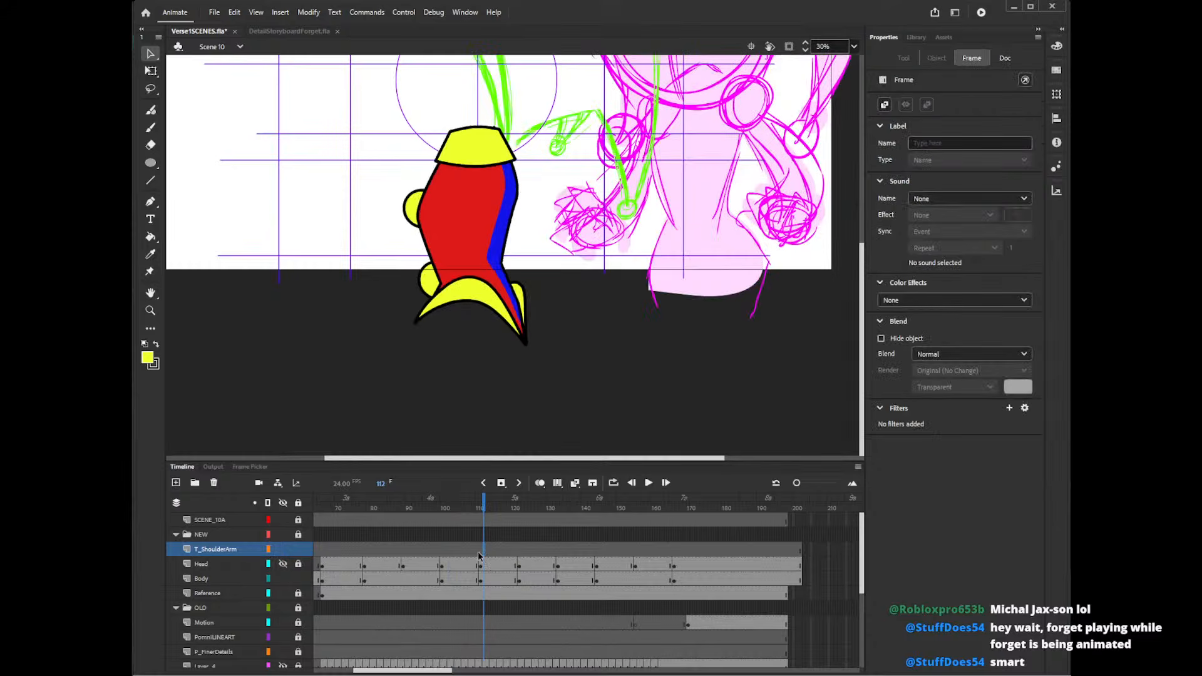
{"action": "mouse_move", "coordinate": [467, 548]}
{"action": "left_mouse_down"}
{"action": "mouse_move", "coordinate": [432, 553]}
{"action": "mouse_move", "coordinate": [457, 567]}
{"action": "left_mouse_up"}
- Refine the middle of the torso's red-blue seam at frame 104 using onion skinning, and compare it with frames 97 and 112
{"action": "left_click", "coordinate": [539, 483]}
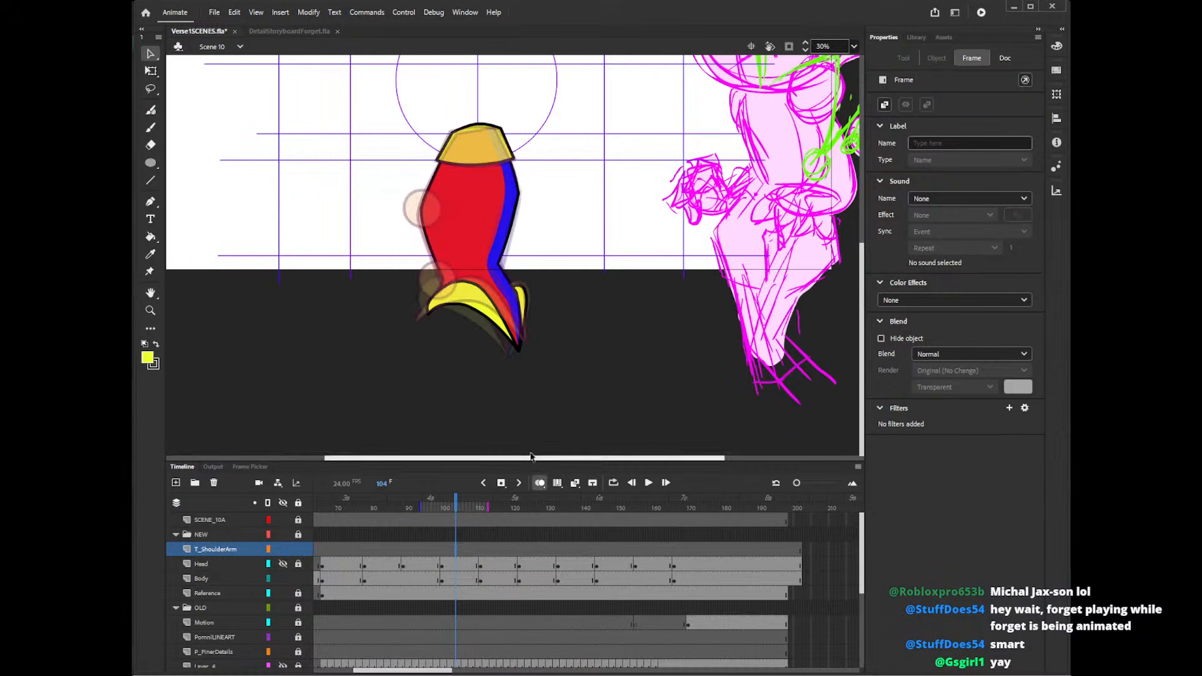
{"action": "left_click", "coordinate": [491, 249]}
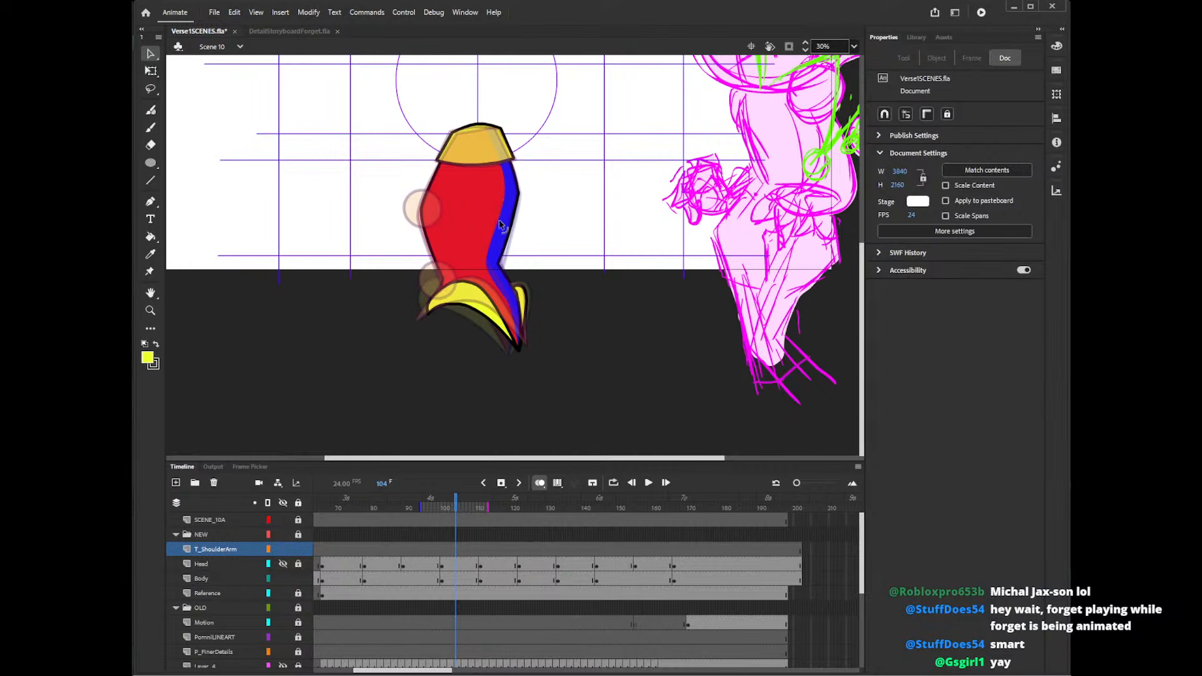
{"action": "left_click", "coordinate": [539, 483]}
{"action": "left_click", "coordinate": [467, 547]}
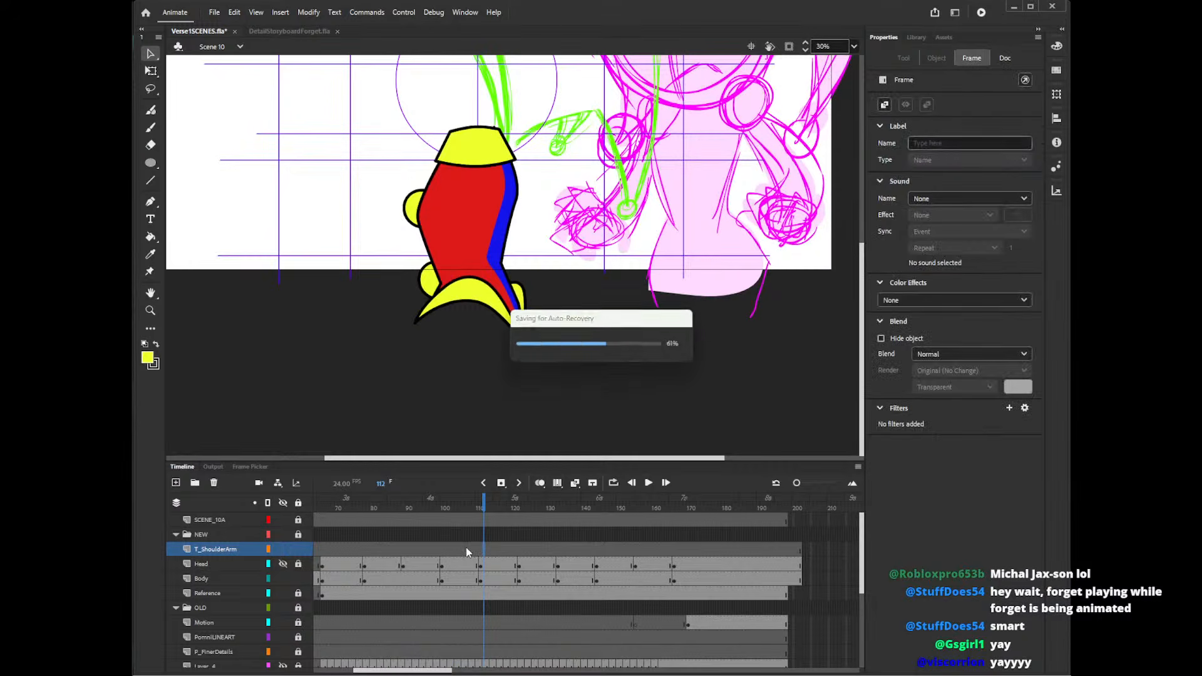
{"action": "left_click", "coordinate": [434, 548]}
{"action": "left_click", "coordinate": [452, 548]}
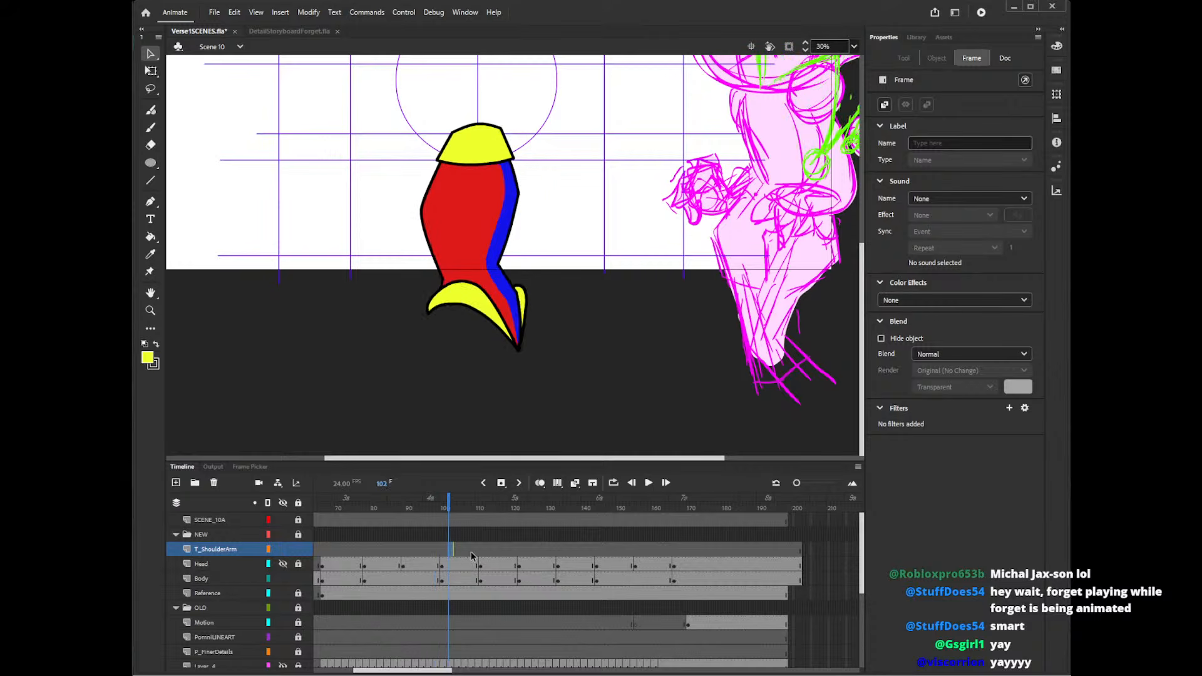
- Widen the top of the blue stripe on the frame 102 torso and check it against the neighbouring poses
{"action": "left_click", "coordinate": [501, 179]}
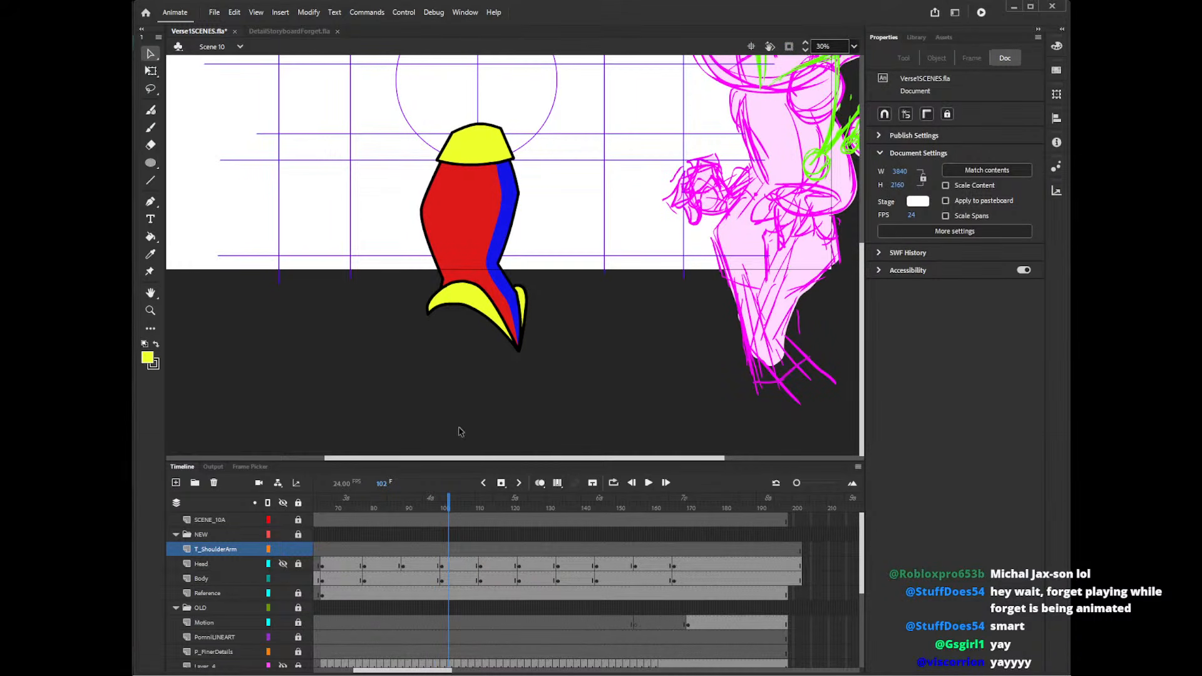
{"action": "left_click", "coordinate": [437, 551]}
{"action": "left_click", "coordinate": [451, 551]}
{"action": "left_click", "coordinate": [473, 551]}
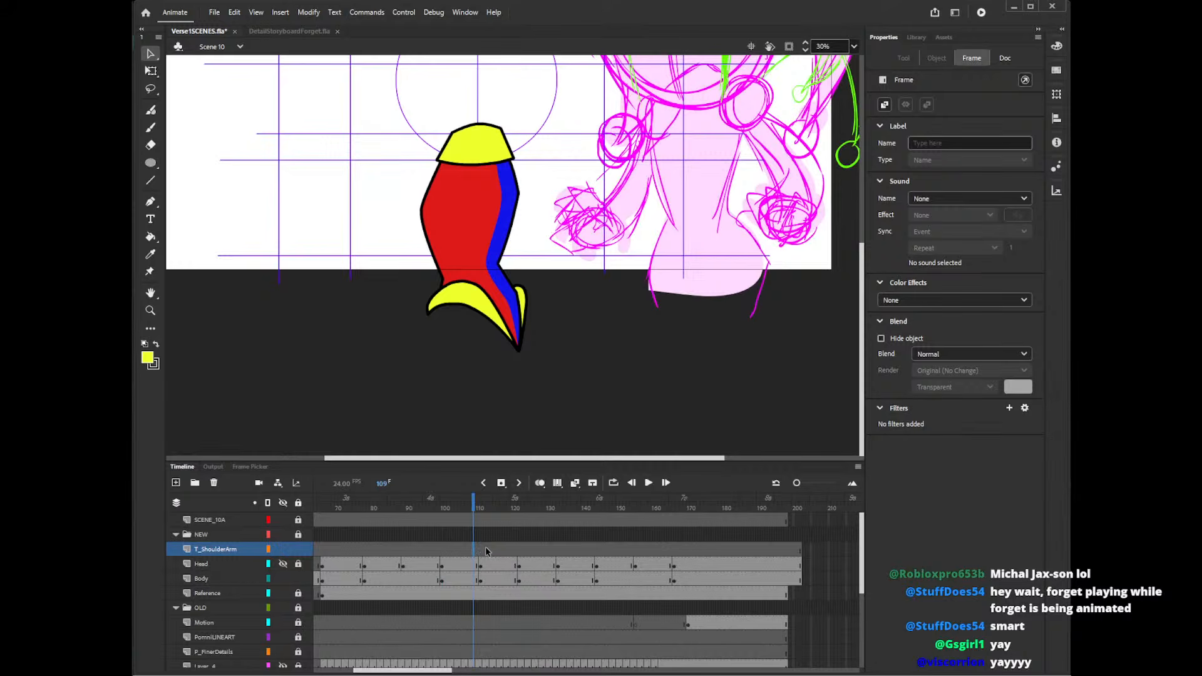
{"action": "left_click", "coordinate": [486, 551]}
{"action": "left_click", "coordinate": [464, 551]}
{"action": "left_click", "coordinate": [439, 552]}
- Curve the middle of the red-blue seam inward on the frame 102 torso and compare the poses from frames 97 to 113
{"action": "left_click", "coordinate": [456, 560]}
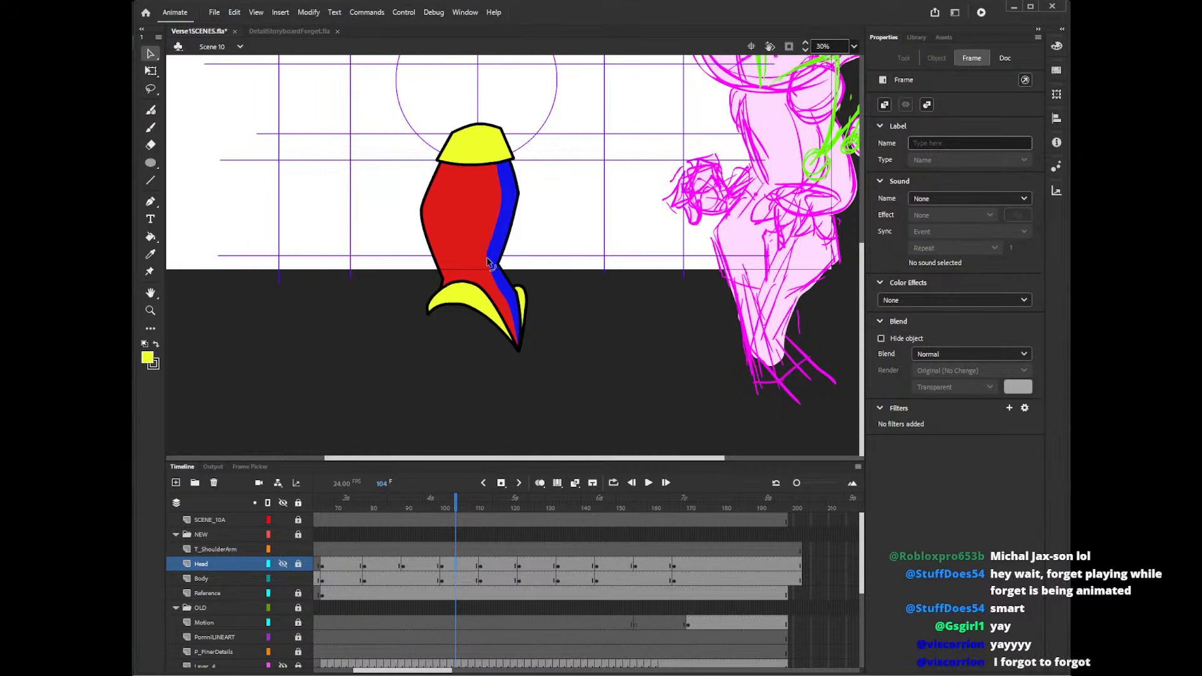
{"action": "left_click", "coordinate": [453, 533]}
{"action": "left_click", "coordinate": [449, 549]}
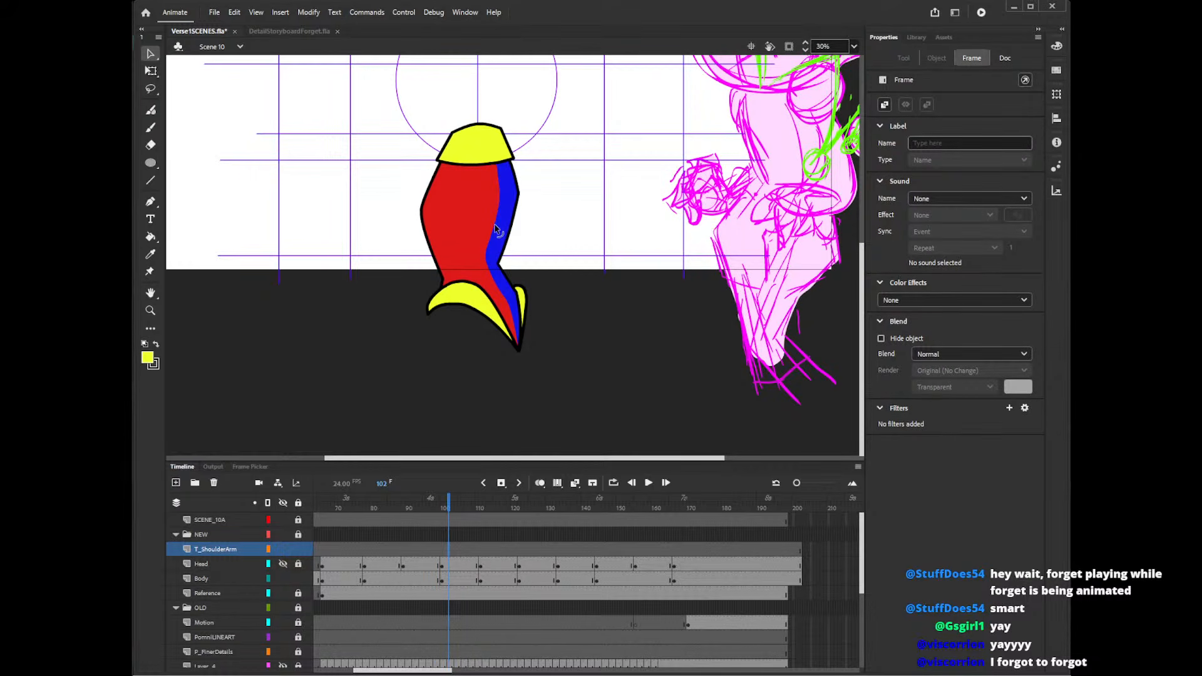
{"action": "left_click", "coordinate": [437, 549]}
{"action": "left_click", "coordinate": [452, 545]}
{"action": "left_click", "coordinate": [488, 552]}
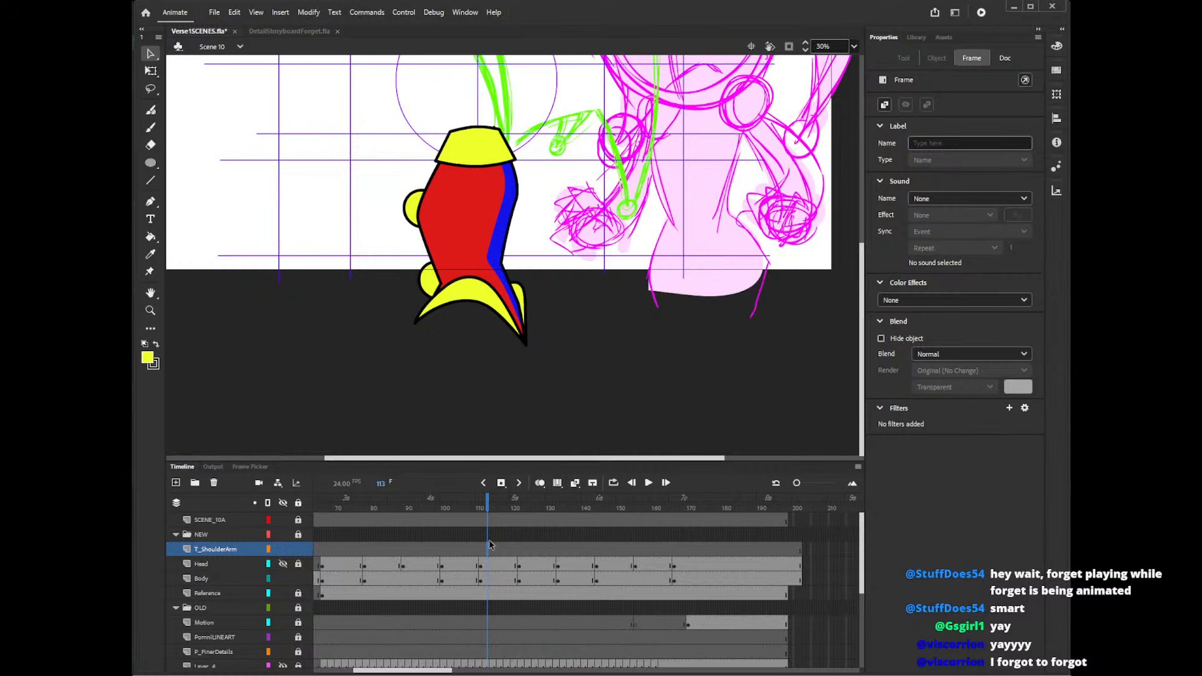
{"action": "left_click", "coordinate": [455, 549]}
{"action": "left_click", "coordinate": [432, 548]}
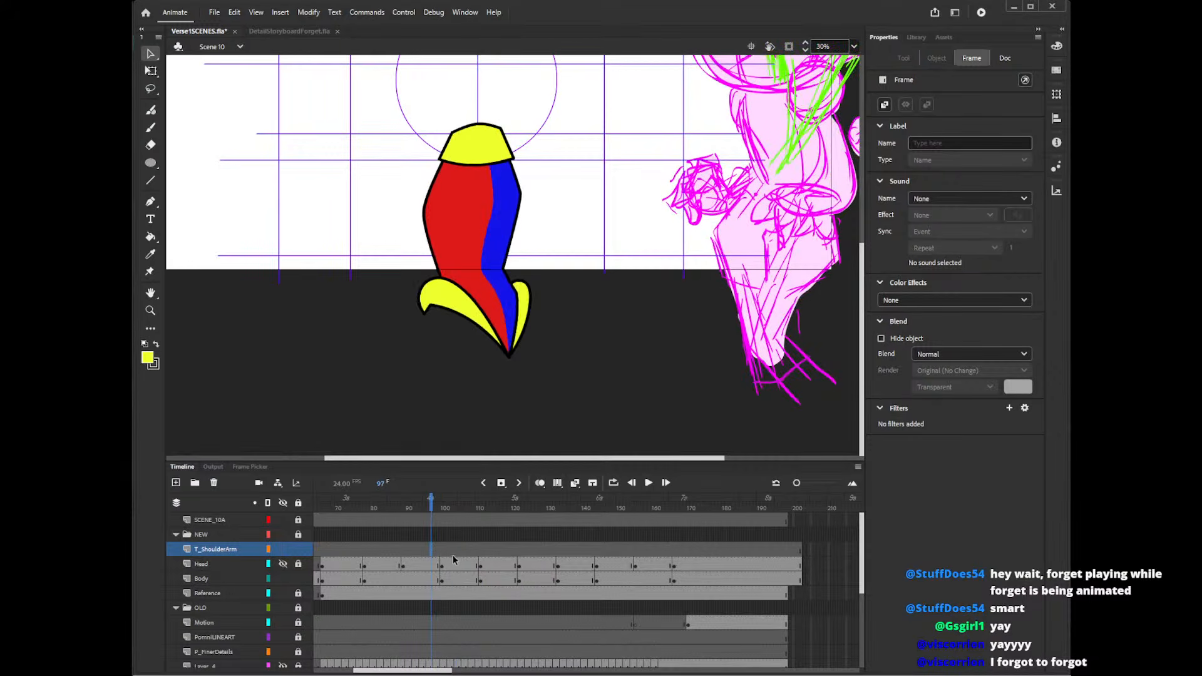
{"action": "left_click_drag", "start_coordinate": [463, 551], "coordinate": [487, 551]}
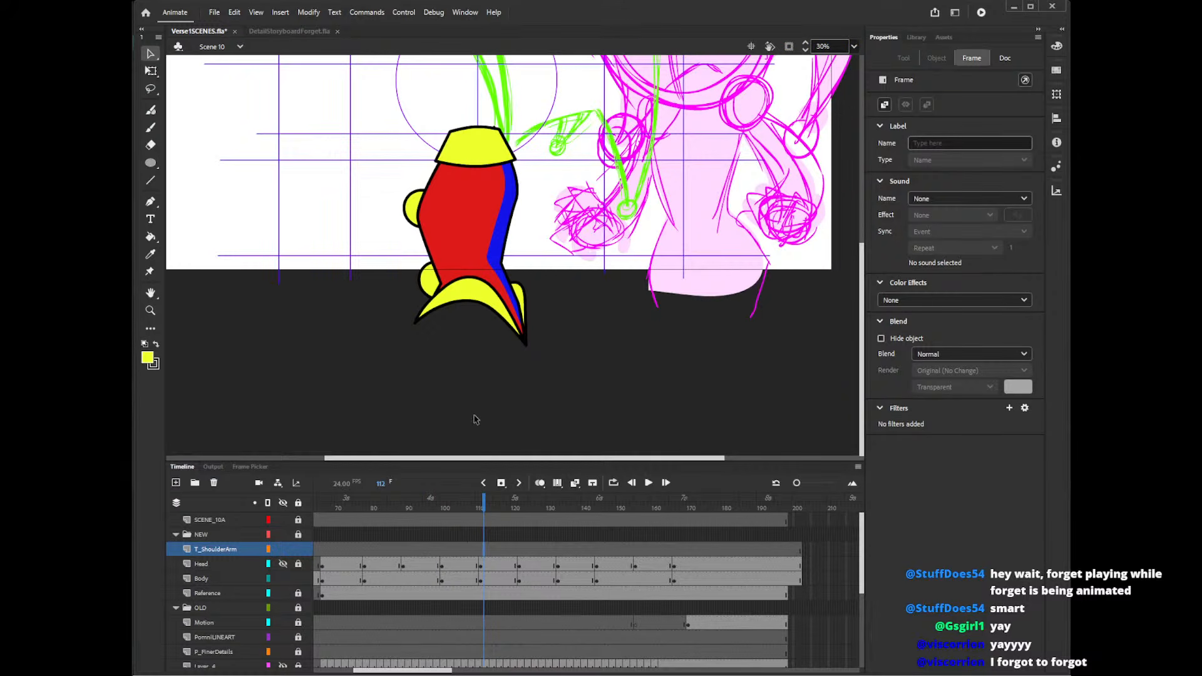
- Copy the upper yellow button from inside the TORSO symbol at frame 112 and return to Scene 10
{"action": "left_click", "coordinate": [404, 226]}
{"action": "double_click", "coordinate": [414, 223]}
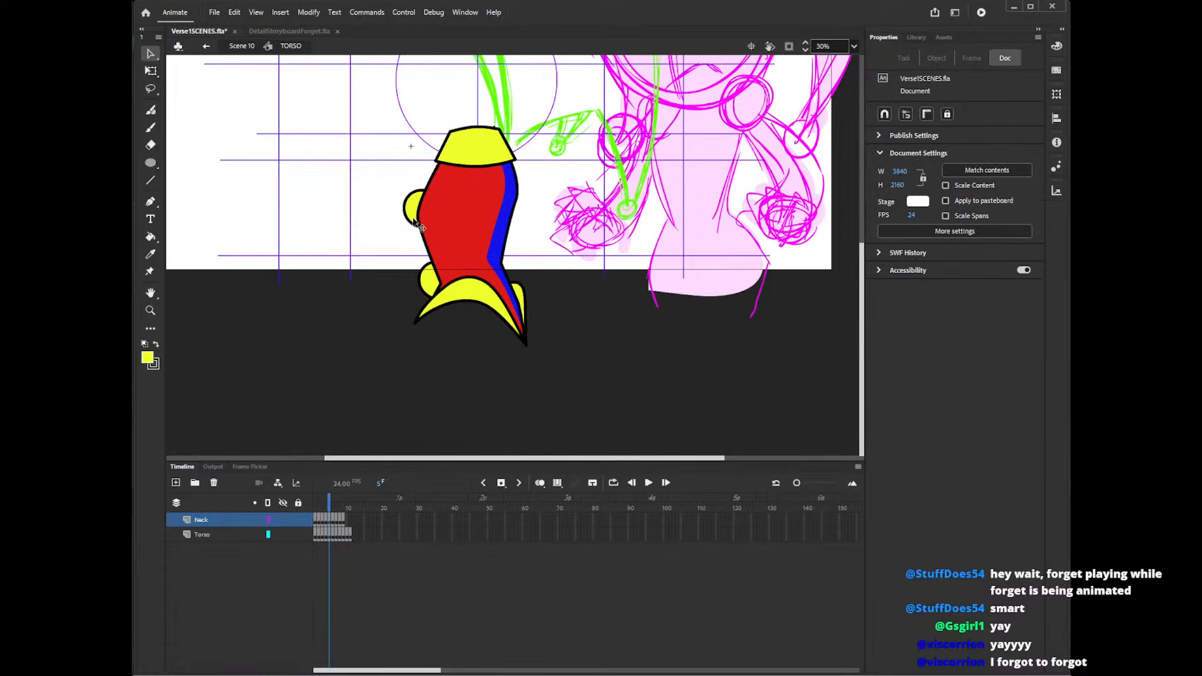
{"action": "left_click", "coordinate": [417, 224]}
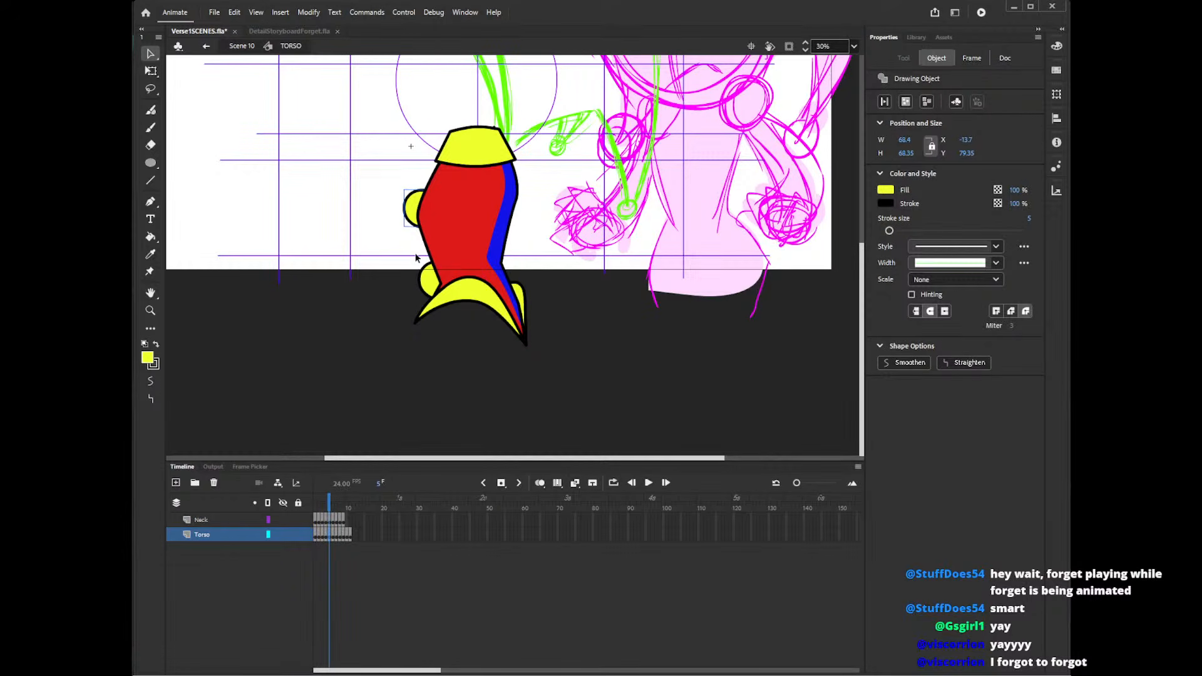
{"action": "double_click", "coordinate": [375, 404]}
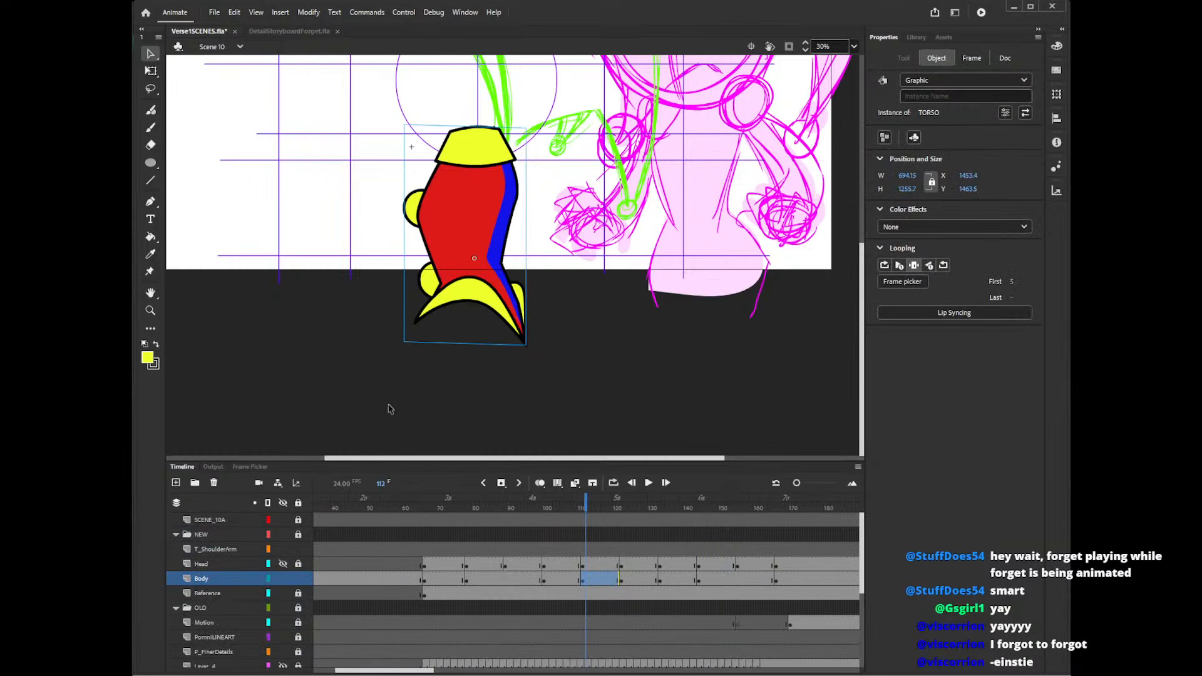
- Convert the whole in-between torso at frame 103 on the Body layer into a drawing object and paste the copied yellow button there
{"action": "left_click", "coordinate": [568, 579]}
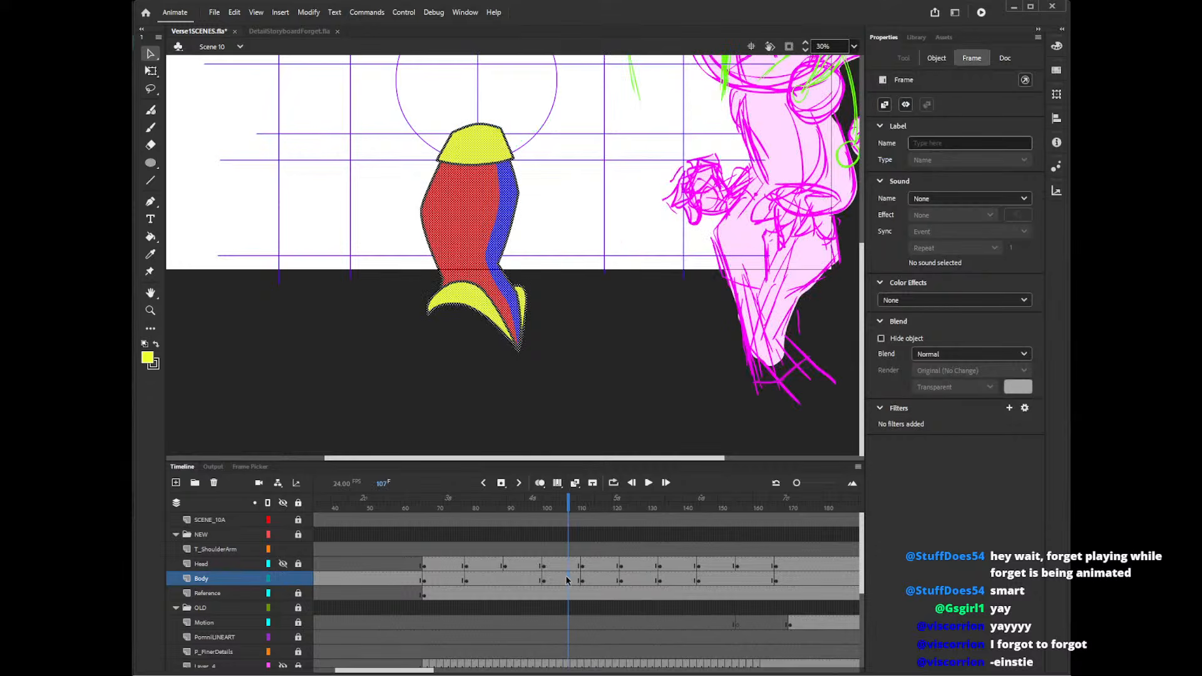
{"action": "left_click", "coordinate": [536, 582]}
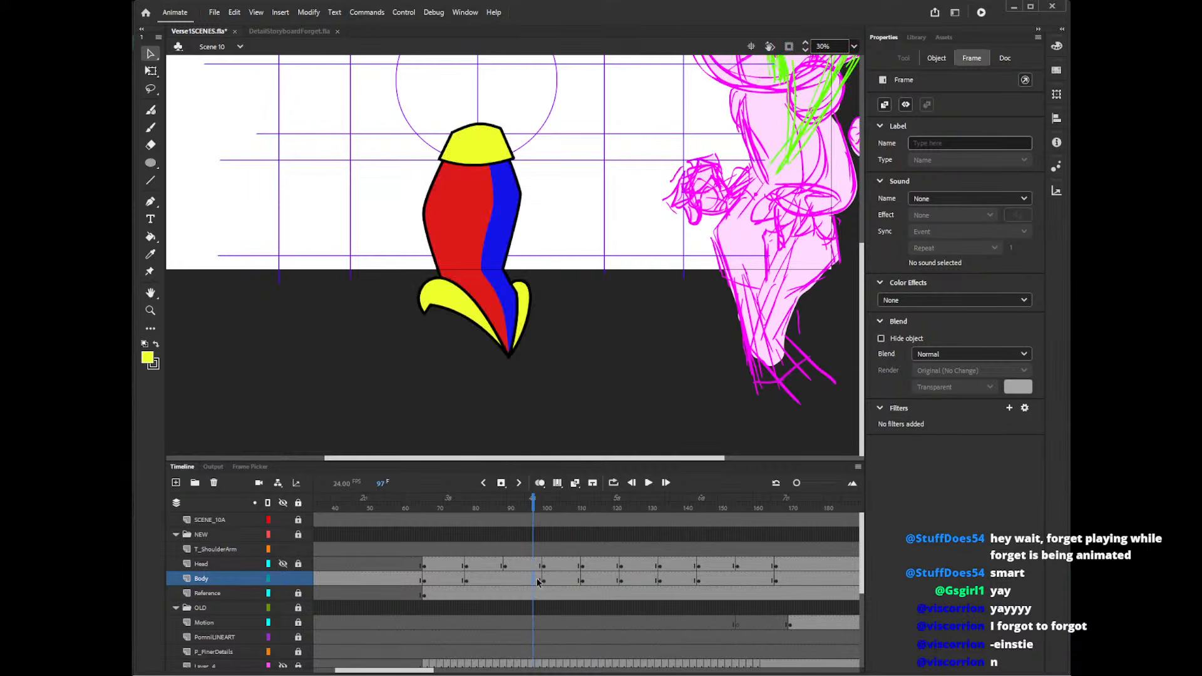
{"action": "left_click", "coordinate": [555, 580]}
{"action": "left_click", "coordinate": [935, 59]}
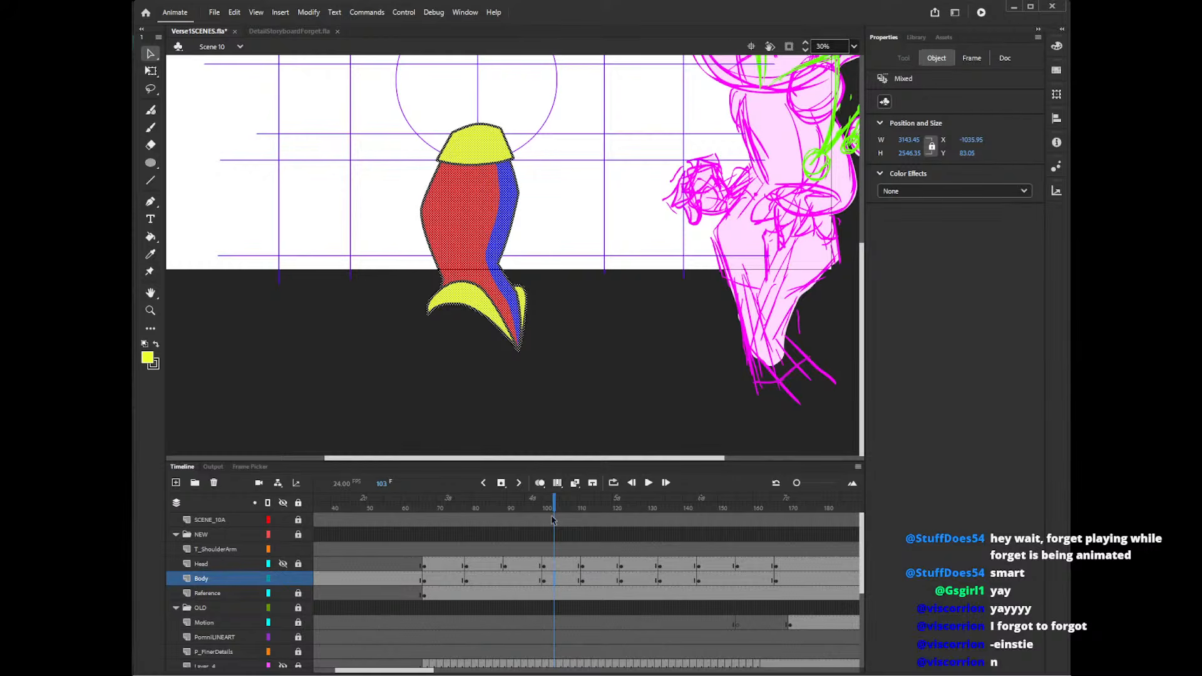
{"action": "left_click_drag", "start_coordinate": [580, 82], "coordinate": [363, 447]}
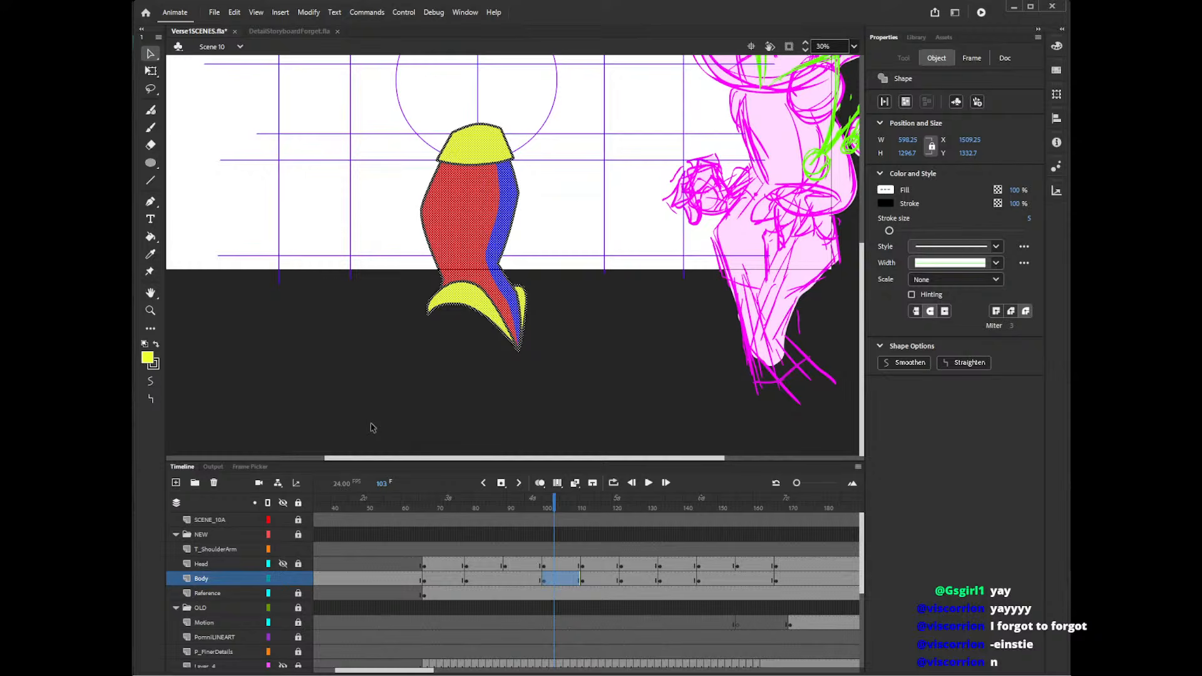
{"action": "left_click", "coordinate": [906, 102]}
{"action": "key", "text": "ctrl+v"}
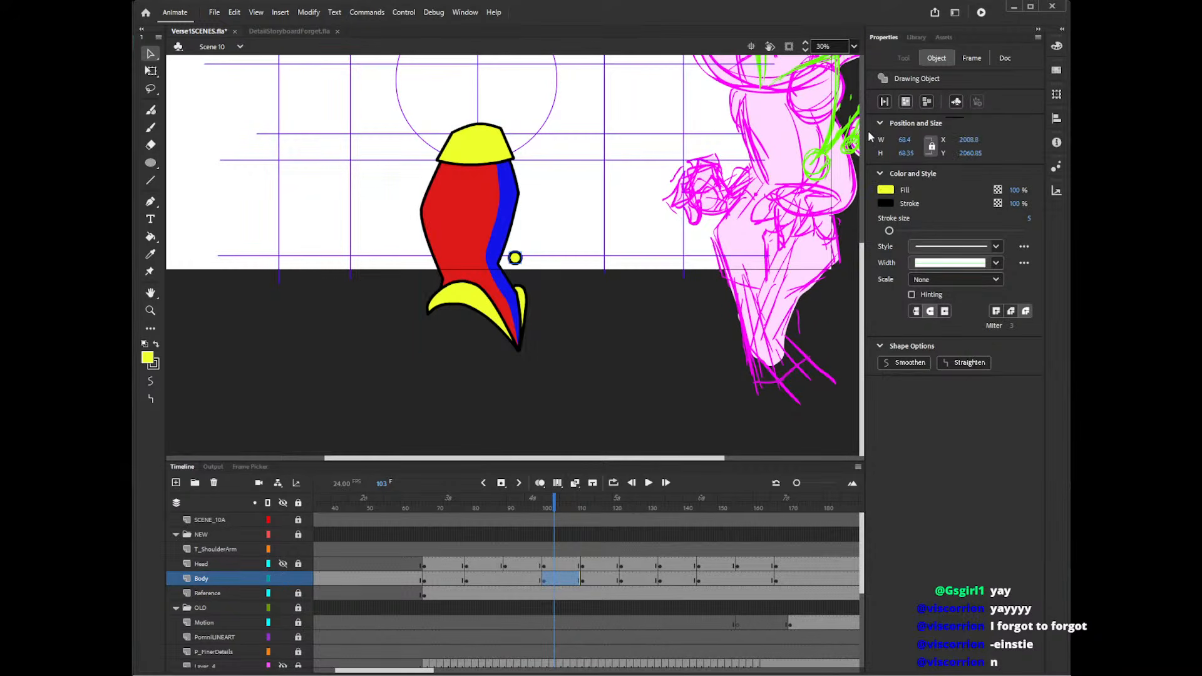
- Enlarge the small yellow circle to about 214 px at the torso's upper-left edge and duplicate it to the lower-left edge, using onion skinning for alignment
{"action": "key", "text": "q"}
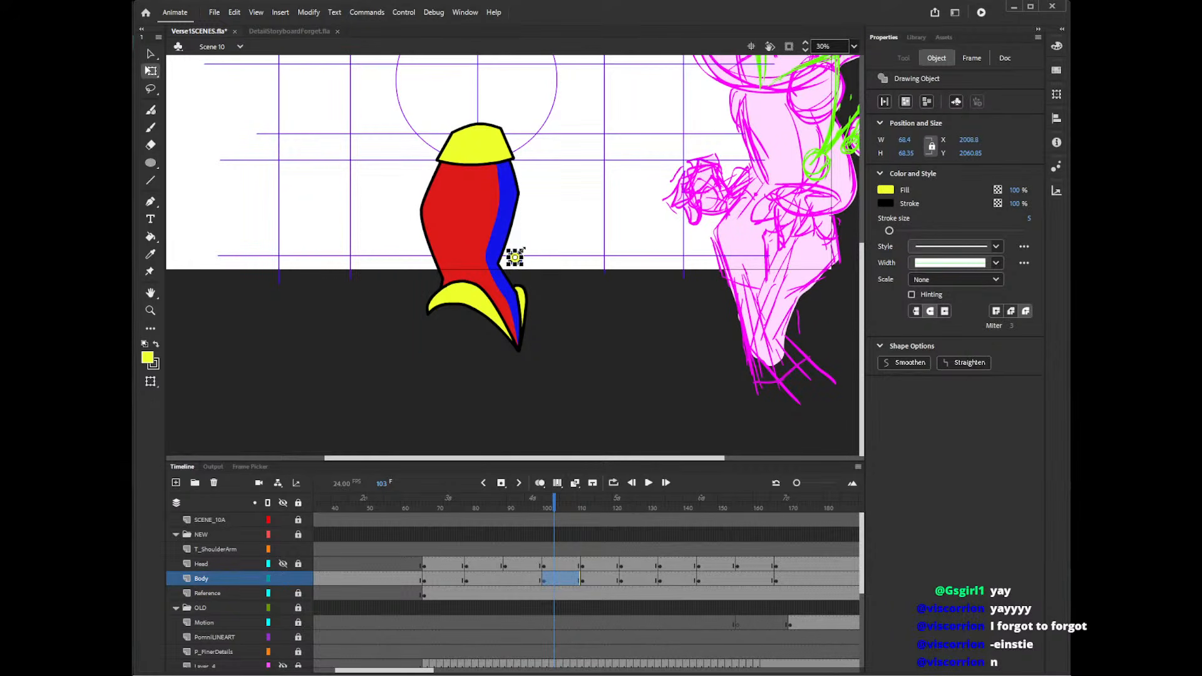
{"action": "left_click_drag", "start_coordinate": [522, 250], "coordinate": [433, 196]}
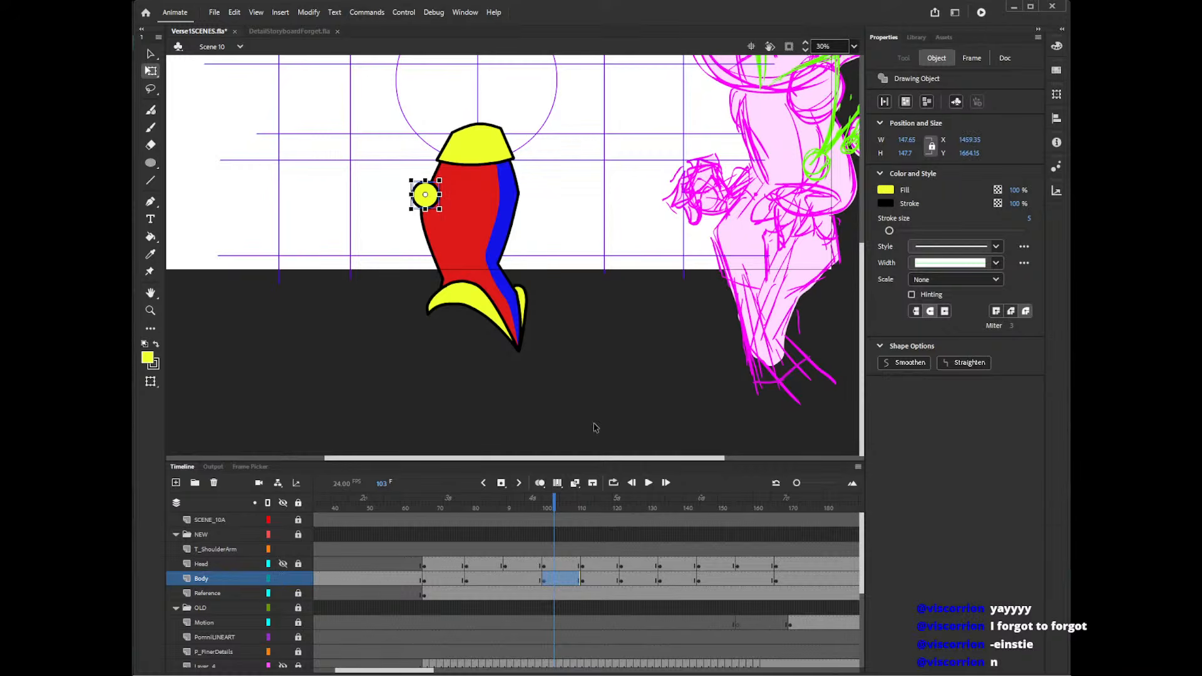
{"action": "left_click", "coordinate": [540, 483]}
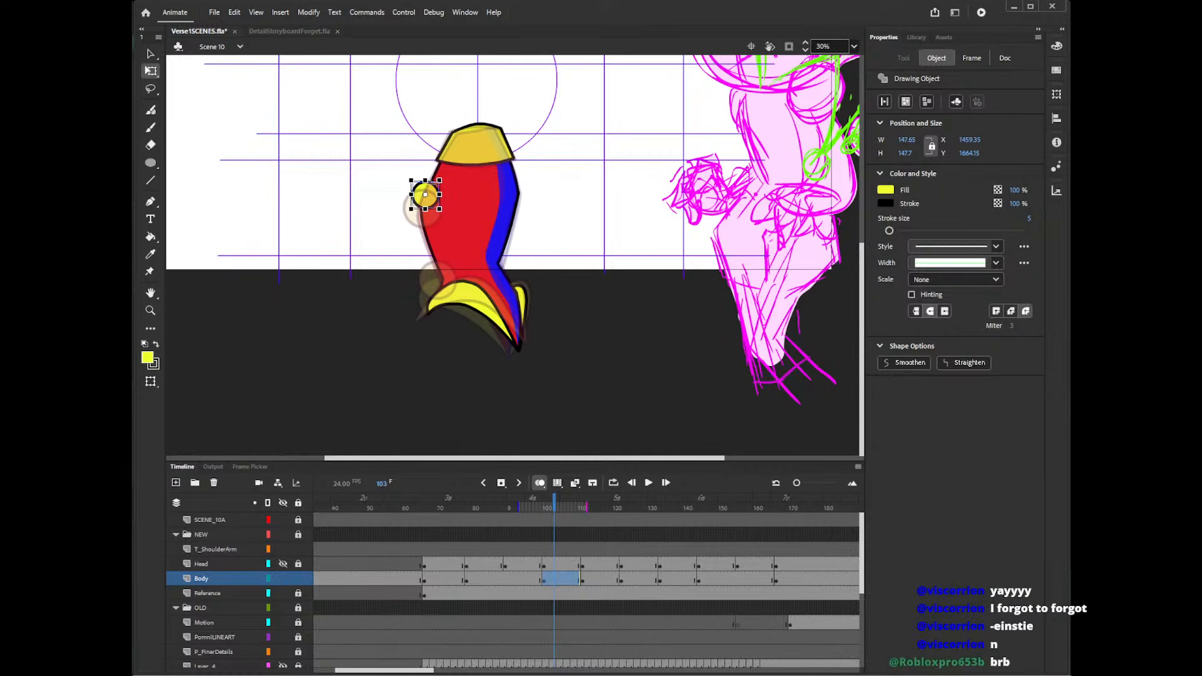
{"action": "left_click_drag", "start_coordinate": [429, 198], "coordinate": [432, 208]}
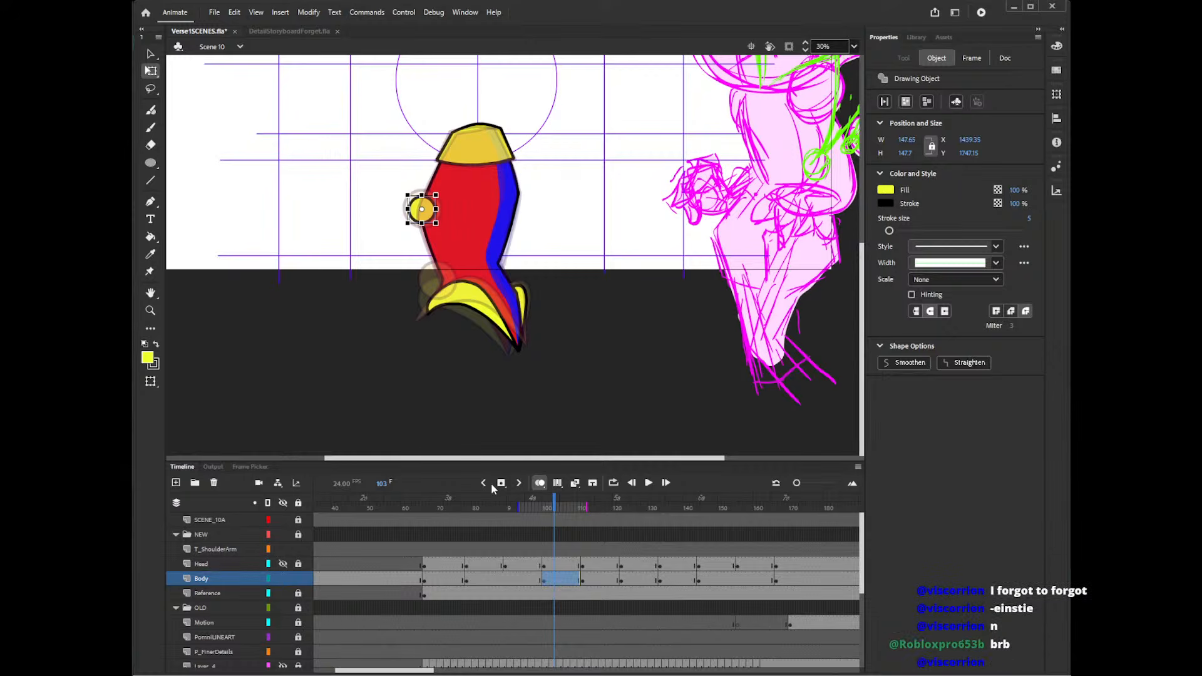
{"action": "left_click_drag", "start_coordinate": [439, 190], "coordinate": [430, 213]}
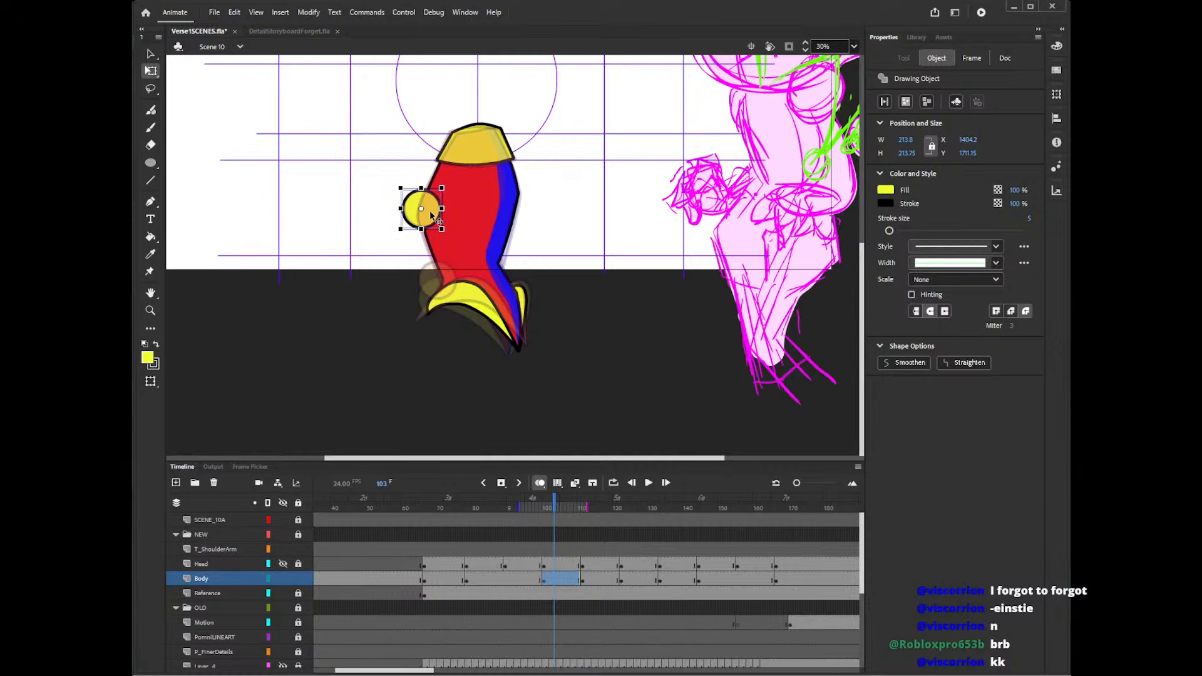
{"action": "left_click_drag", "start_coordinate": [431, 214], "coordinate": [451, 291]}
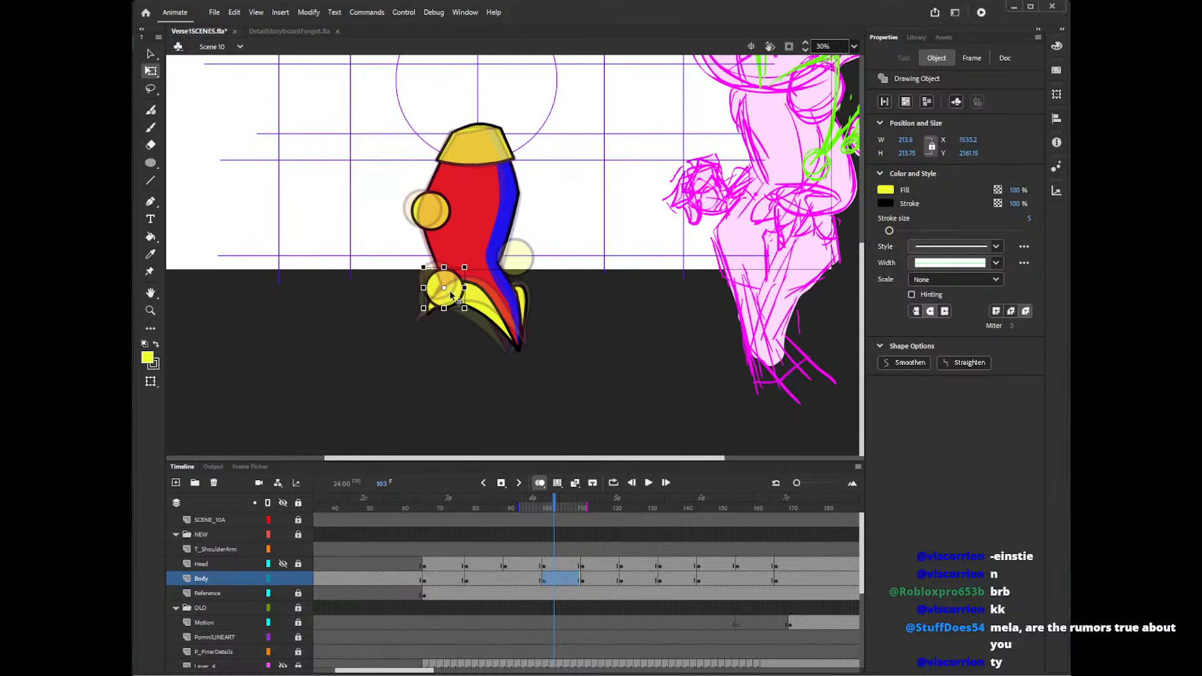
{"action": "left_click", "coordinate": [539, 484]}
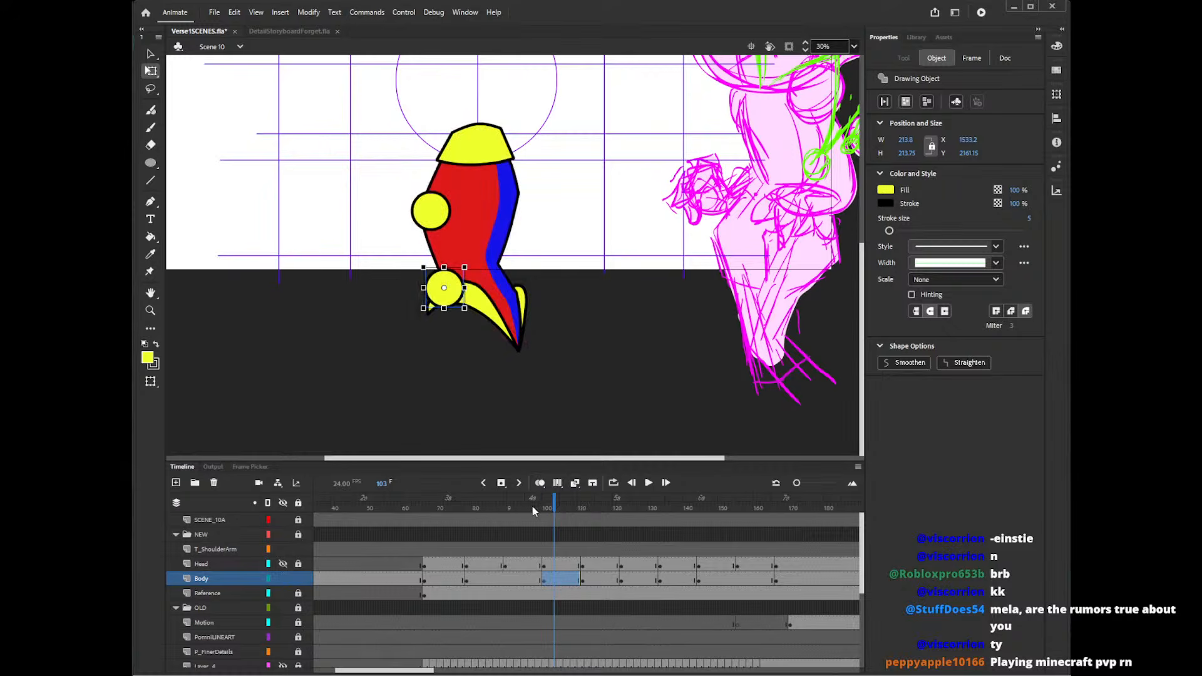
- Scrub between frames 94 and 124 to compare the yellow circles' placement across the Body layer's neighbouring keyframes
{"action": "left_click", "coordinate": [531, 509]}
{"action": "left_click", "coordinate": [551, 509]}
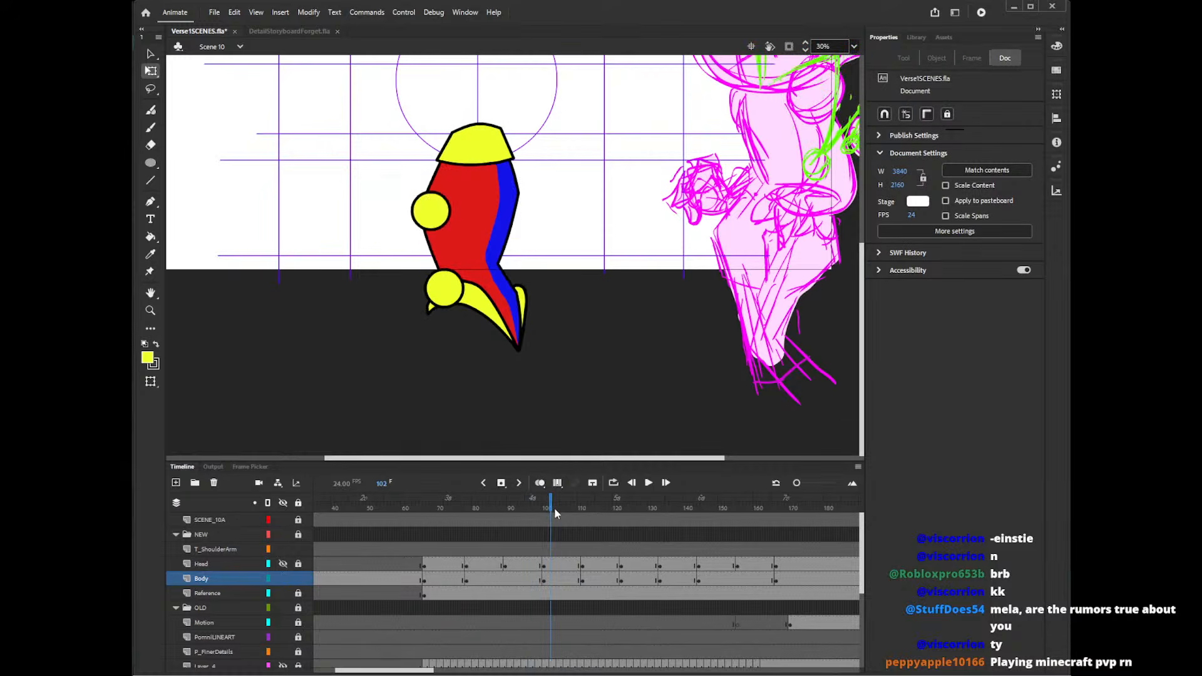
{"action": "left_click", "coordinate": [594, 508]}
{"action": "left_click", "coordinate": [628, 511]}
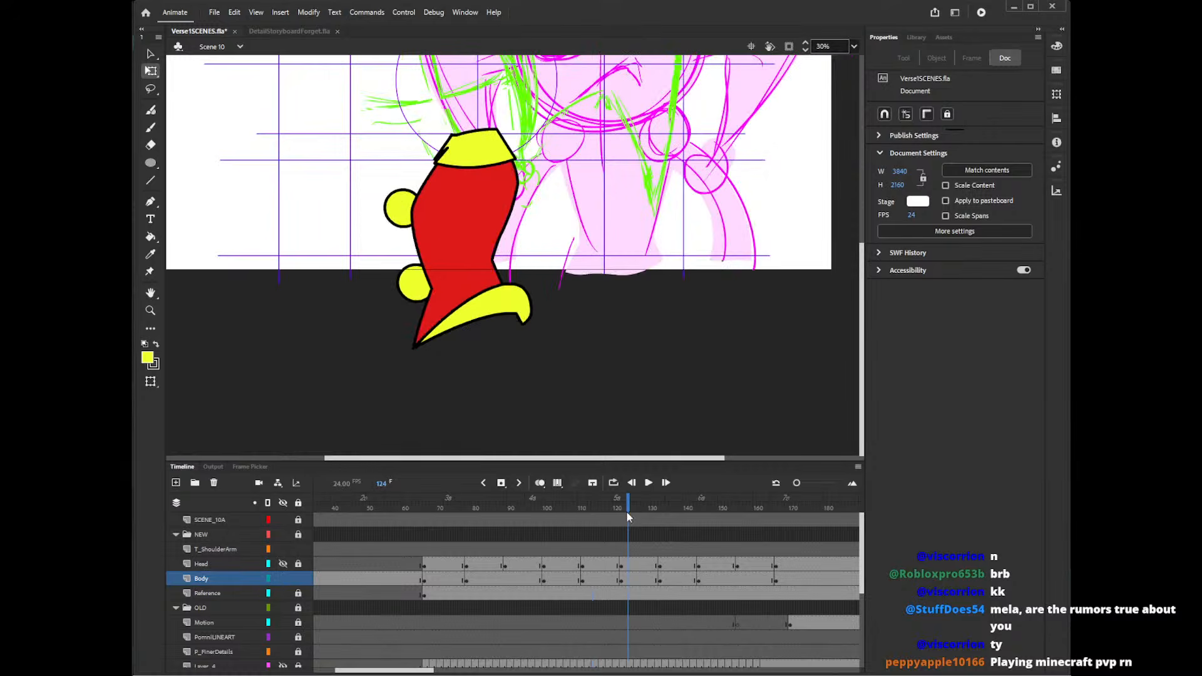
{"action": "left_click", "coordinate": [494, 508]}
{"action": "left_click", "coordinate": [522, 509]}
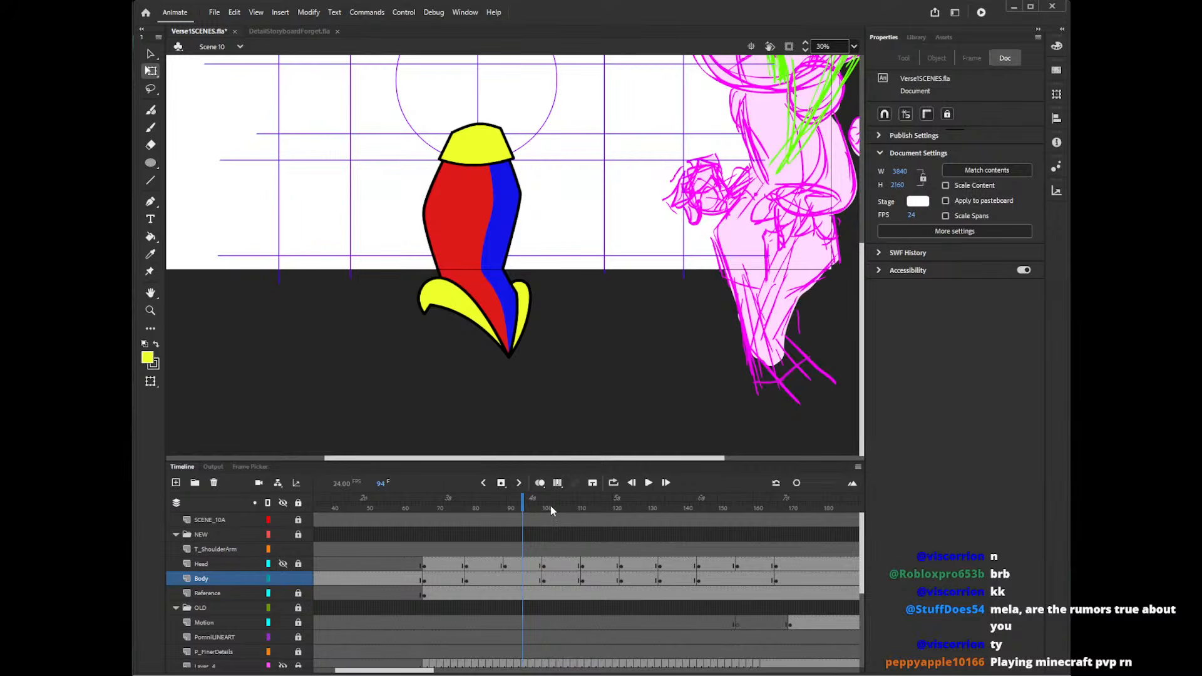
{"action": "left_click", "coordinate": [551, 508]}
{"action": "left_click", "coordinate": [598, 510]}
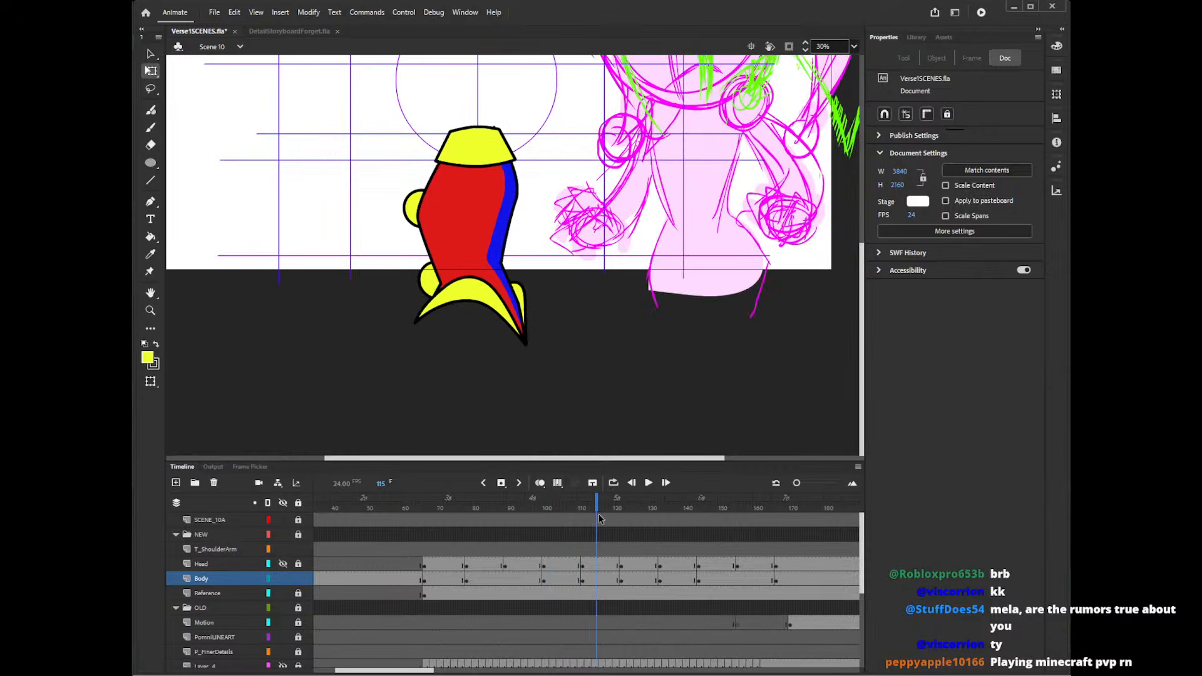
{"action": "left_click", "coordinate": [571, 507]}
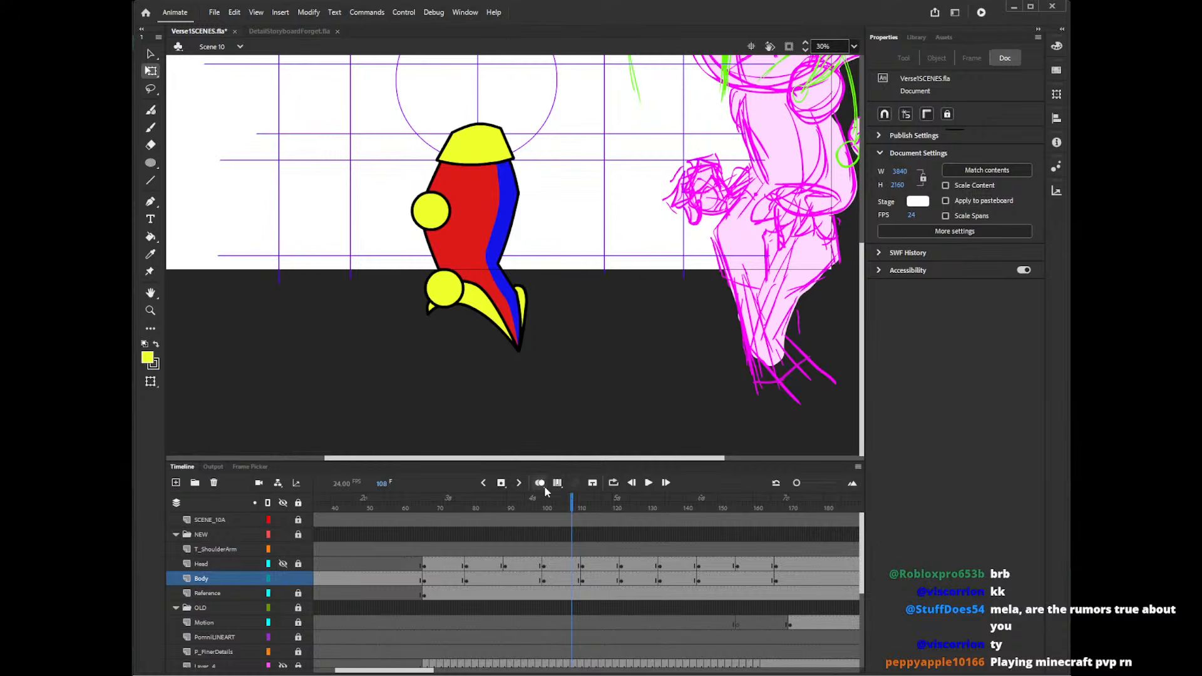
- With onion skinning on, nudge the lower yellow circle slightly up and right to follow the adjacent frames, leaving onion skinning off when finished
{"action": "left_click", "coordinate": [540, 483]}
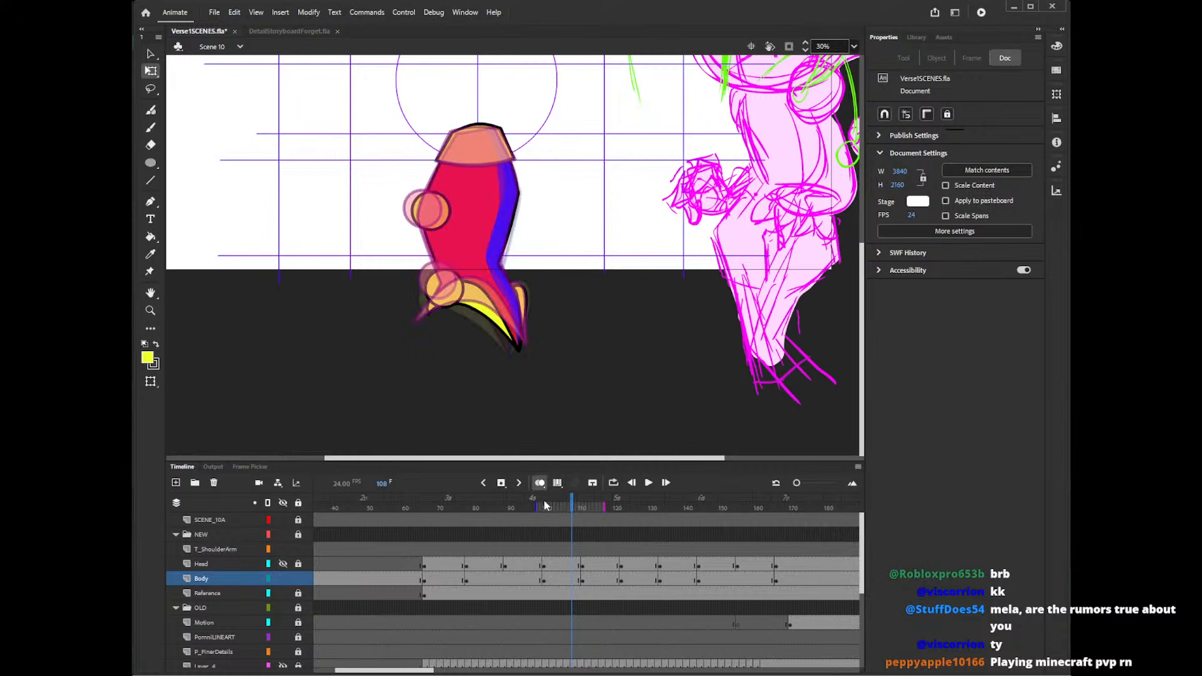
{"action": "left_click", "coordinate": [461, 297]}
{"action": "left_click_drag", "start_coordinate": [456, 290], "coordinate": [459, 286]}
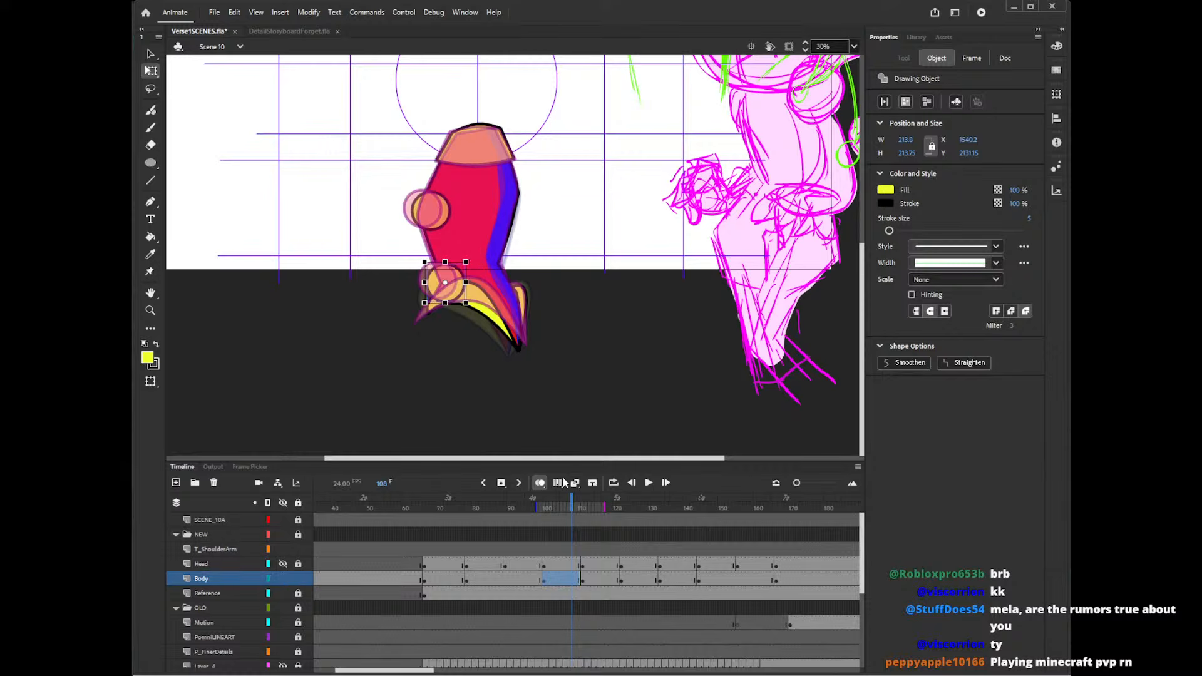
{"action": "left_click", "coordinate": [540, 483]}
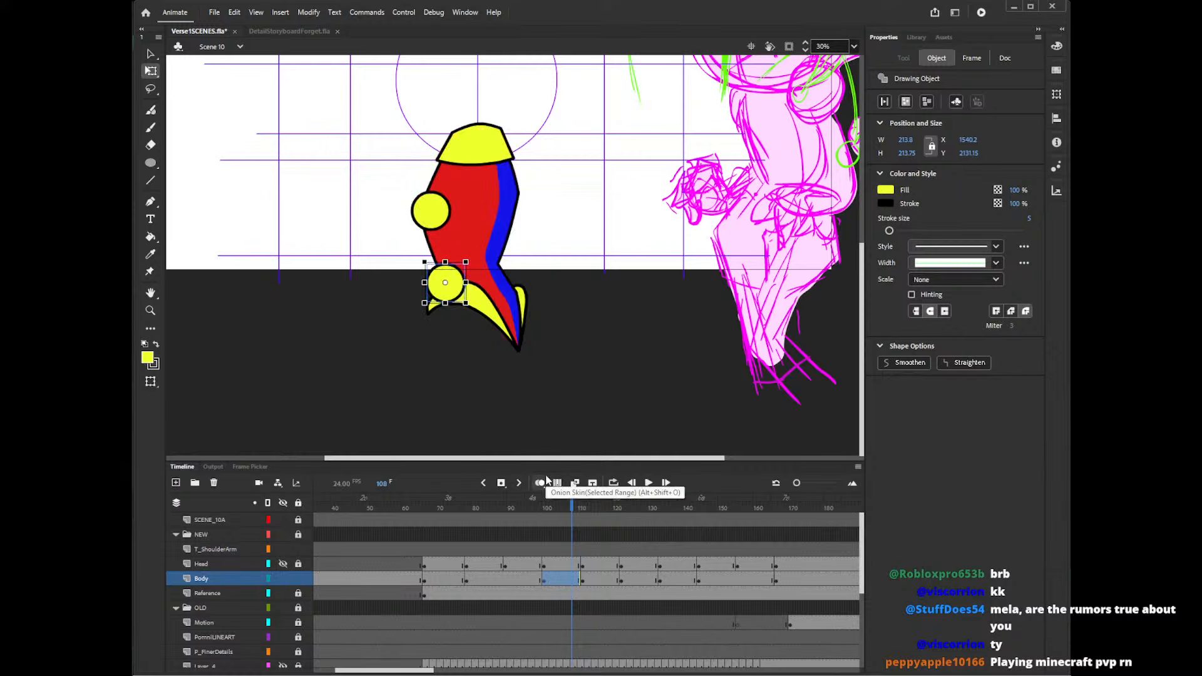
- Arrange the lower and upper yellow circles behind the torso shapes
{"action": "right_click", "coordinate": [457, 285]}
{"action": "mouse_move", "coordinate": [532, 492]}
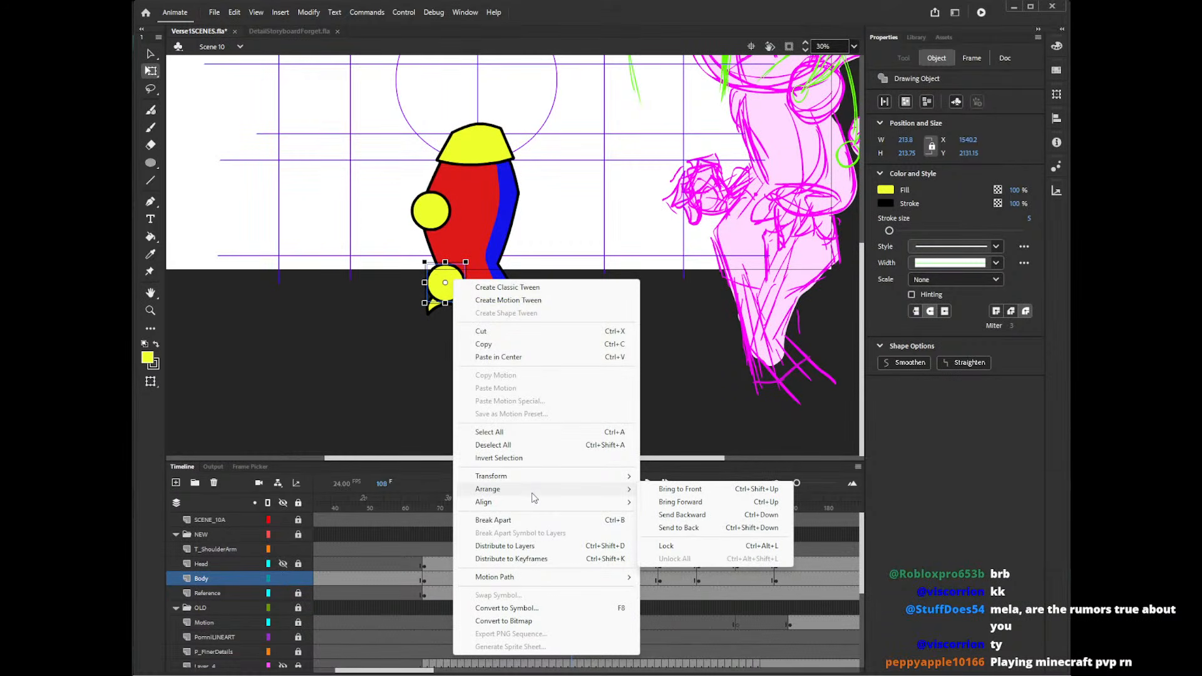
{"action": "left_click", "coordinate": [678, 528]}
{"action": "right_click", "coordinate": [442, 213]}
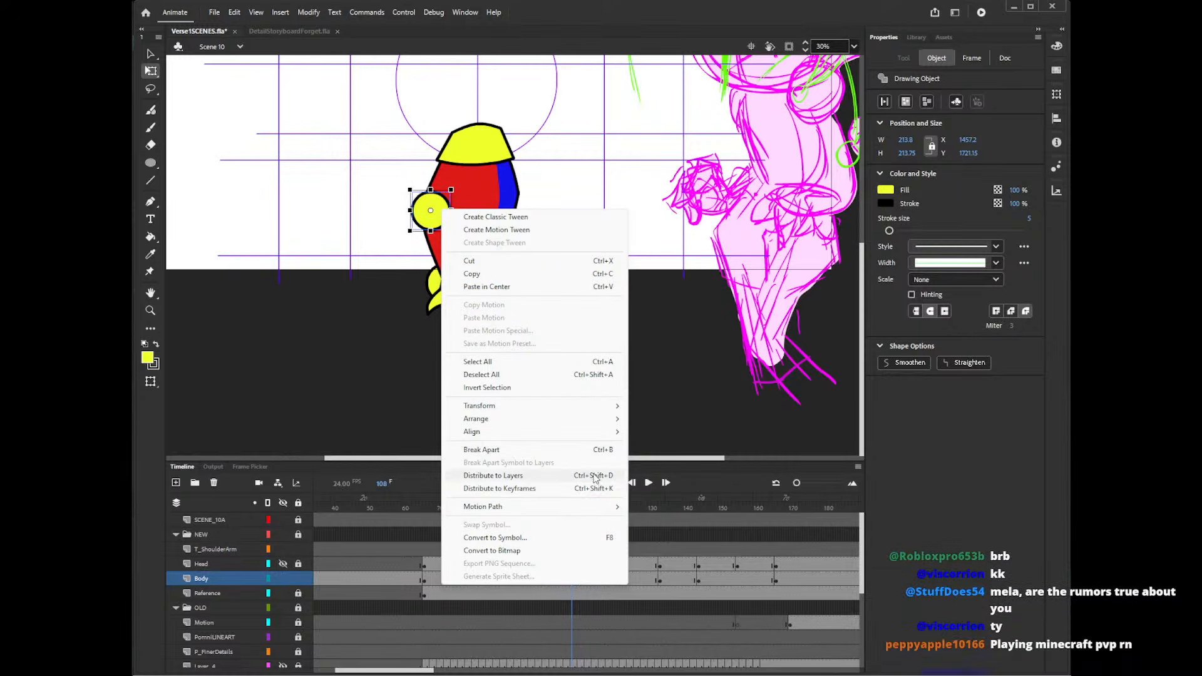
{"action": "mouse_move", "coordinate": [582, 422]}
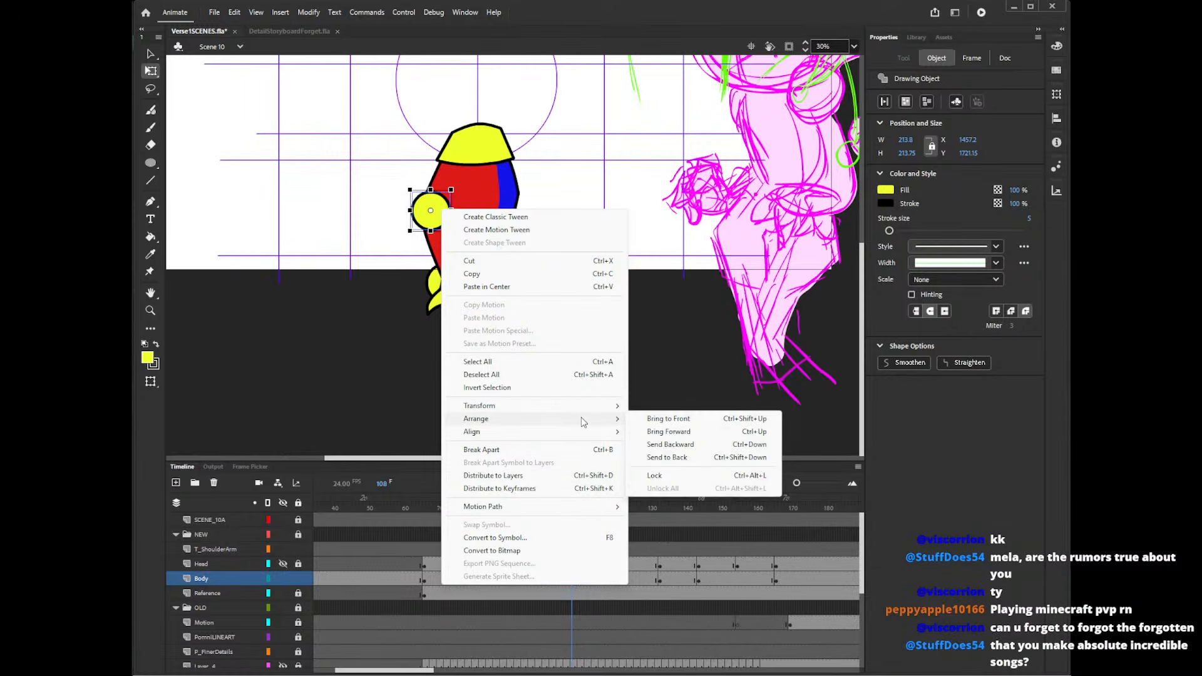
{"action": "left_click", "coordinate": [673, 445]}
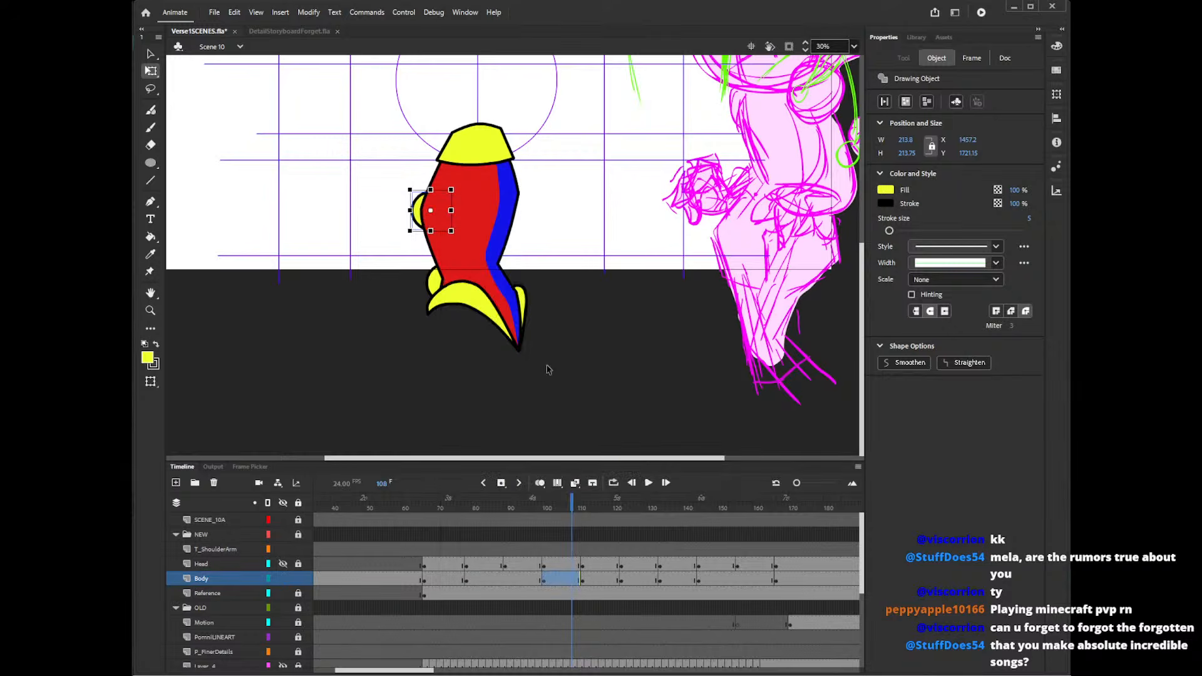
- Move the lower yellow circle slightly further up and right behind the torso, and check the motion through frame 137
{"action": "left_click", "coordinate": [509, 371]}
{"action": "left_click", "coordinate": [569, 545]}
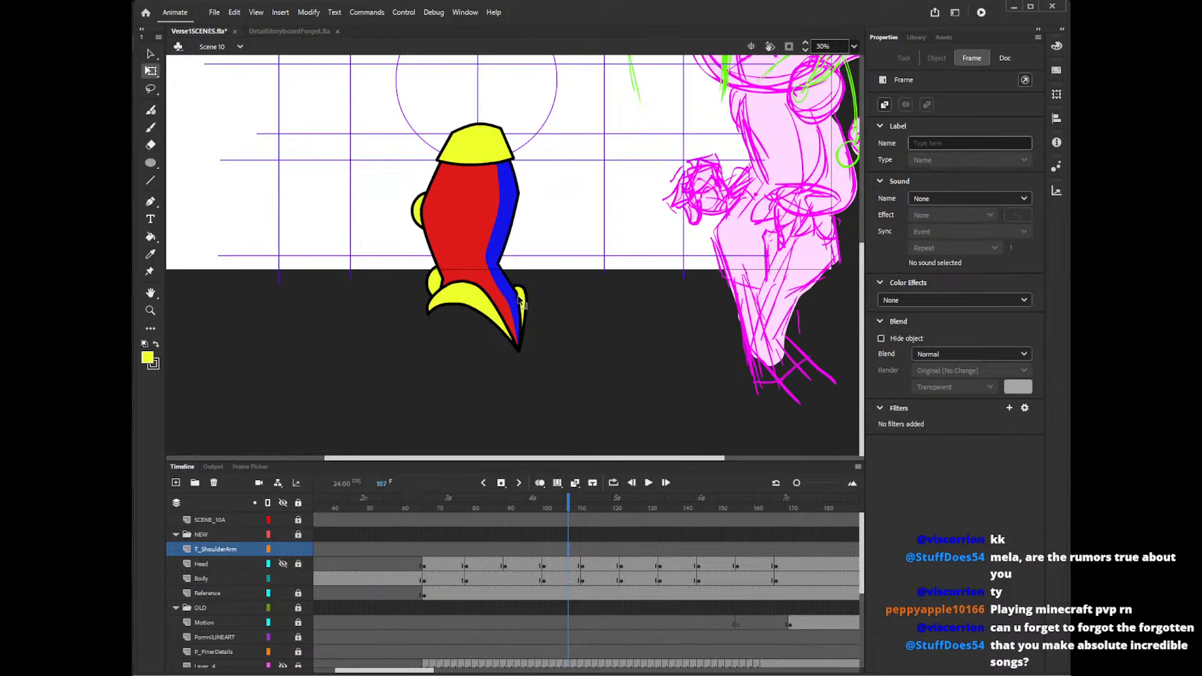
{"action": "left_click", "coordinate": [445, 285]}
{"action": "left_click_drag", "start_coordinate": [440, 280], "coordinate": [438, 278]}
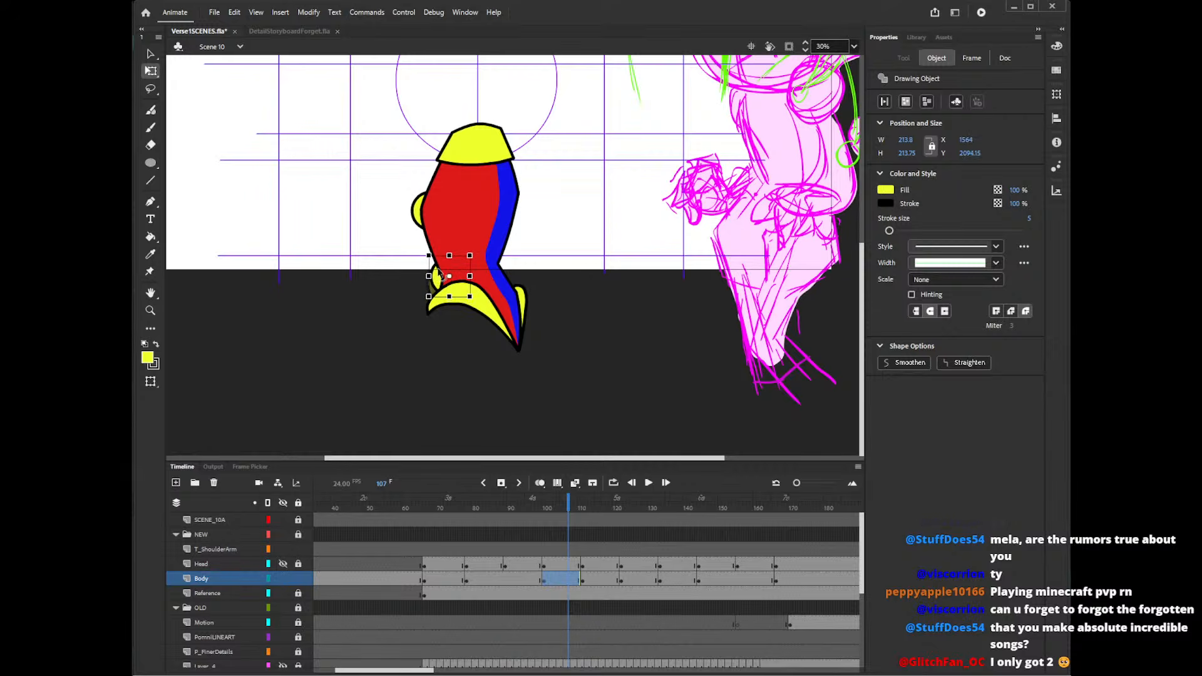
{"action": "left_click", "coordinate": [534, 546]}
{"action": "left_click", "coordinate": [561, 545]}
{"action": "left_click", "coordinate": [598, 551]}
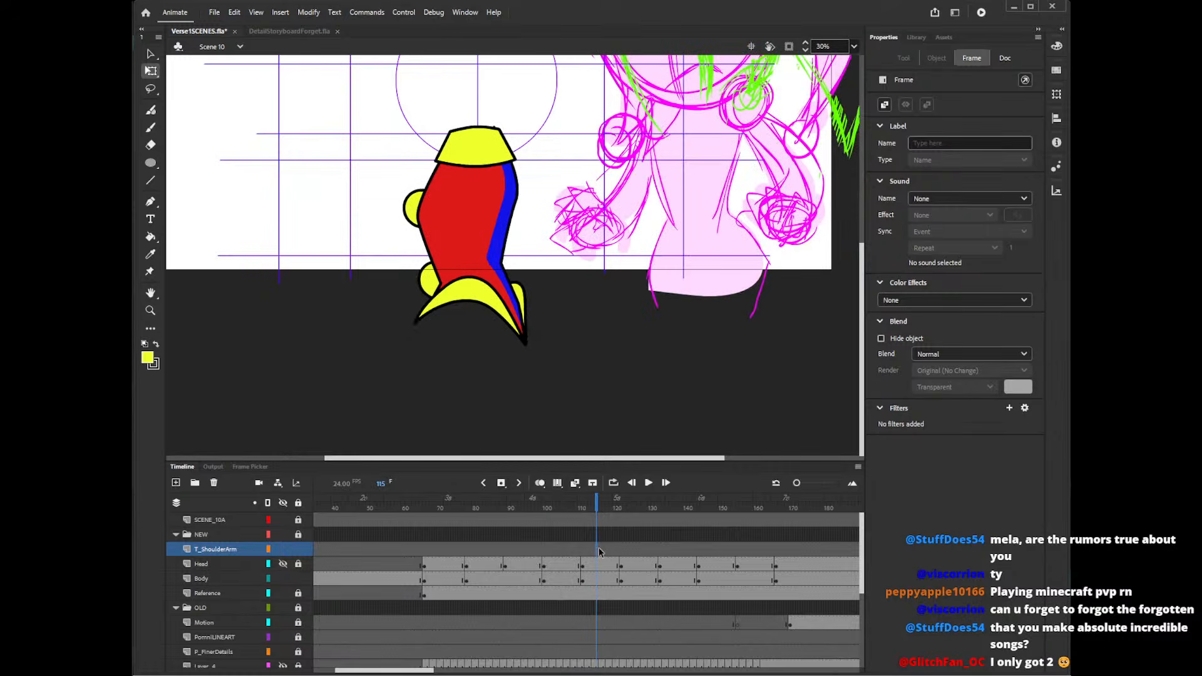
{"action": "left_click", "coordinate": [630, 551]}
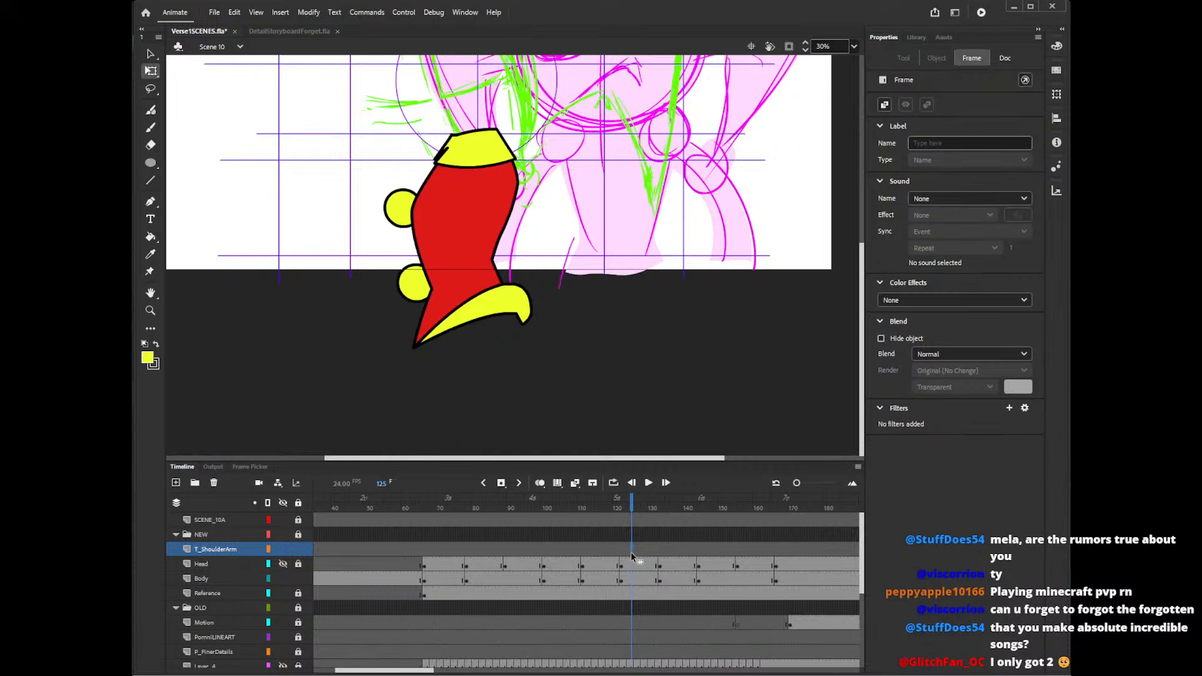
{"action": "left_click", "coordinate": [675, 552]}
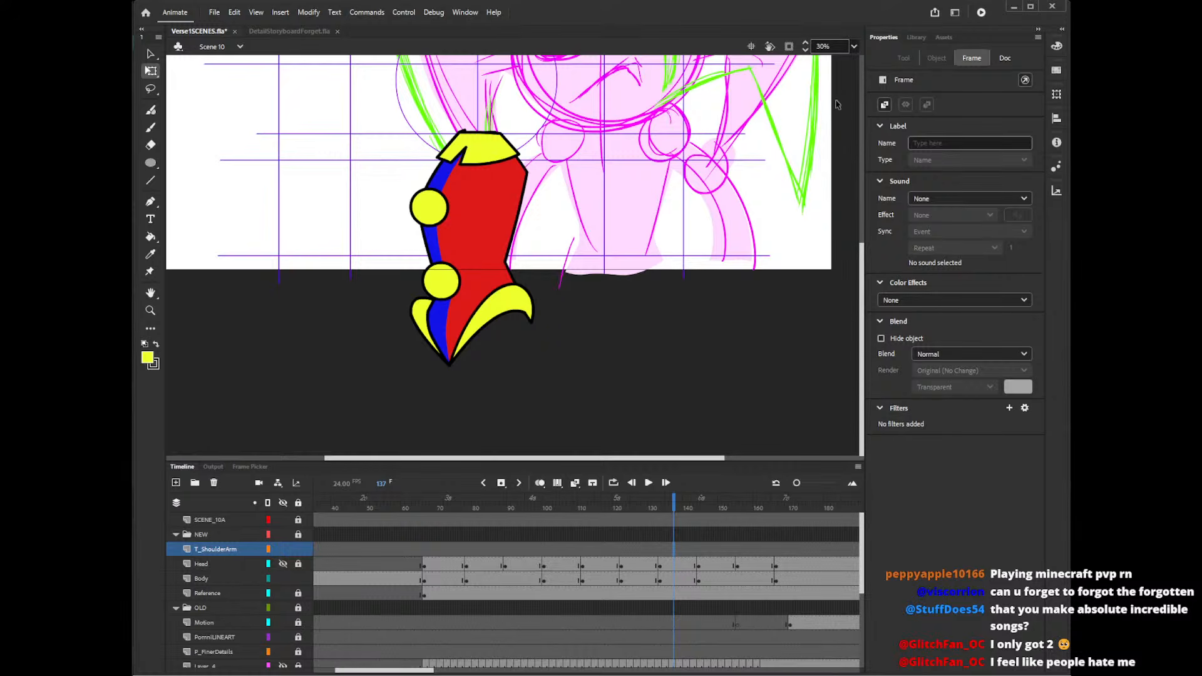
- Set the stage zoom to 20%, make the Head layer visible and lock the Body layer
{"action": "left_click", "coordinate": [823, 46]}
{"action": "type", "text": "20"}
{"action": "key", "text": "Return"}
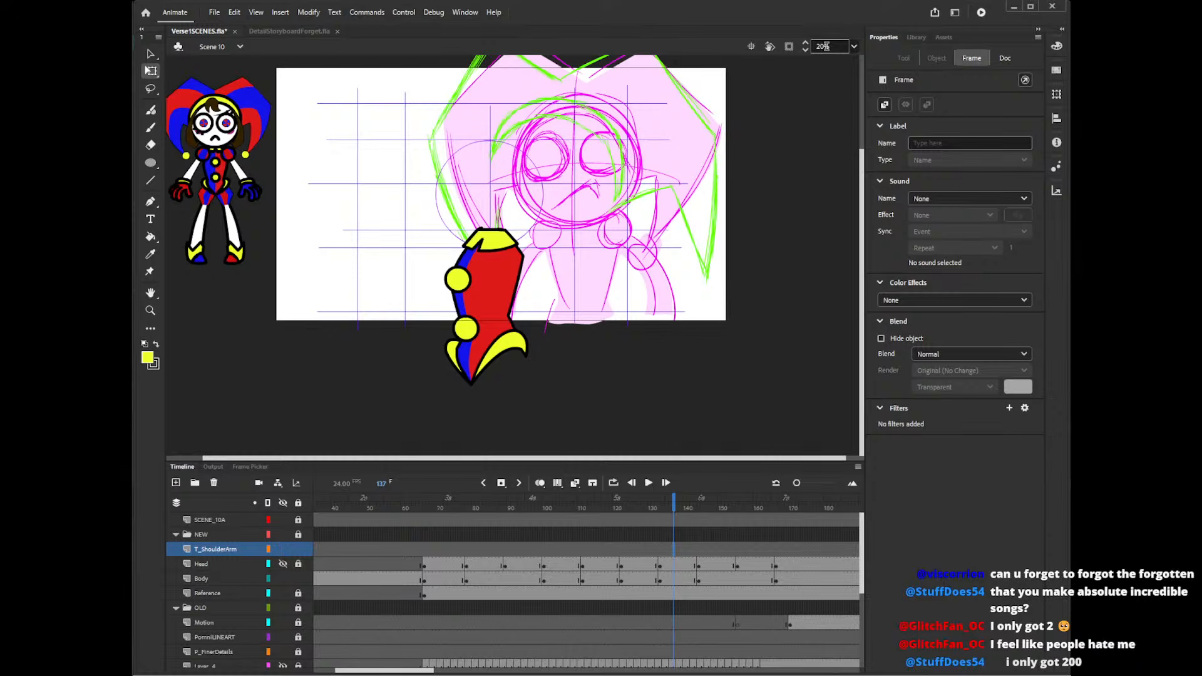
{"action": "left_click", "coordinate": [282, 563]}
{"action": "left_click", "coordinate": [298, 578]}
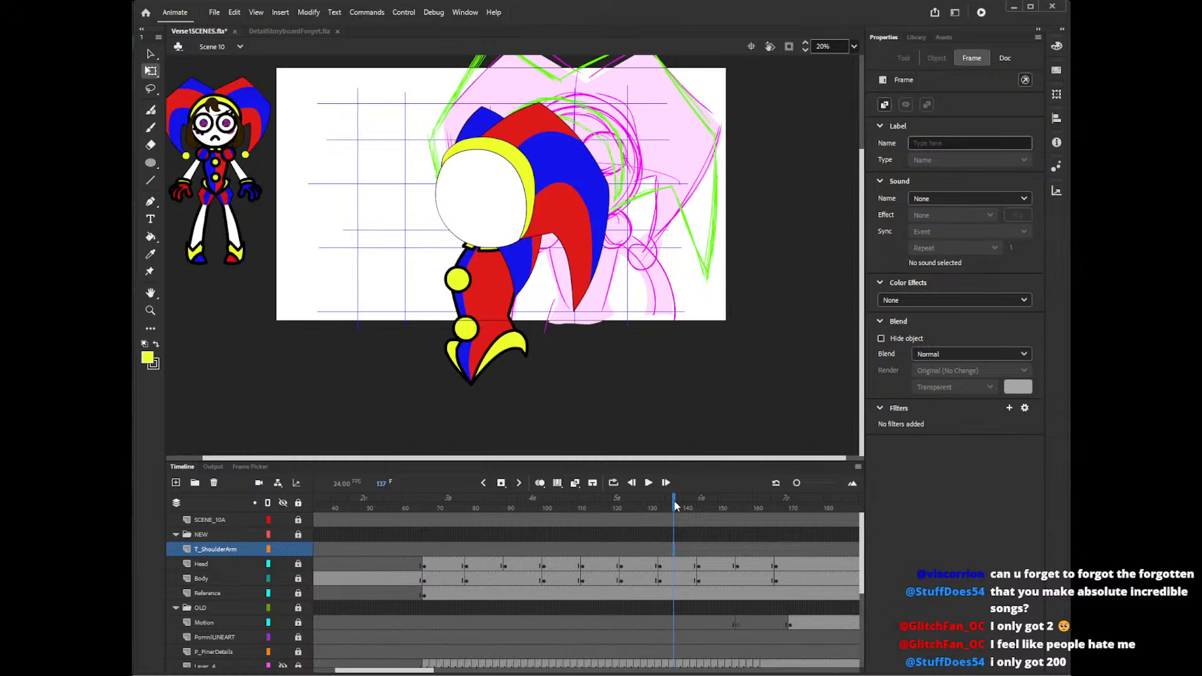
- Add a keyframe to the Body layer at frame 89, in line with the Head layer's keyframe
{"action": "left_click_drag", "start_coordinate": [674, 505], "coordinate": [504, 582]}
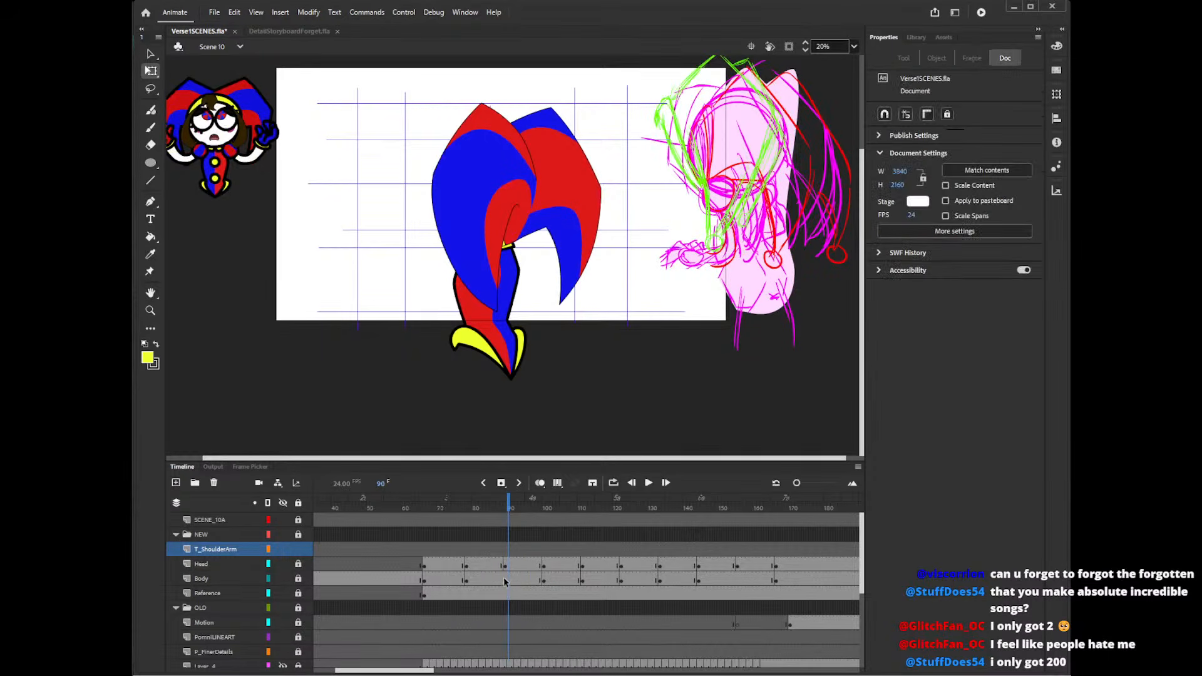
{"action": "left_click", "coordinate": [505, 580]}
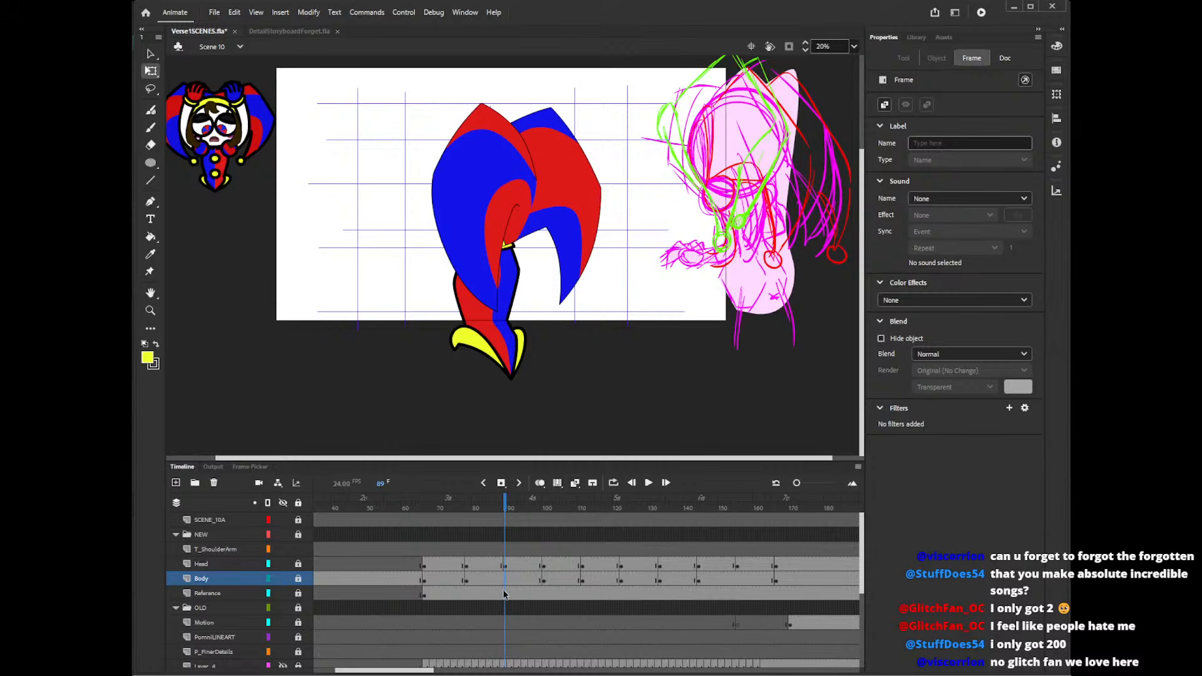
{"action": "left_click", "coordinate": [483, 582]}
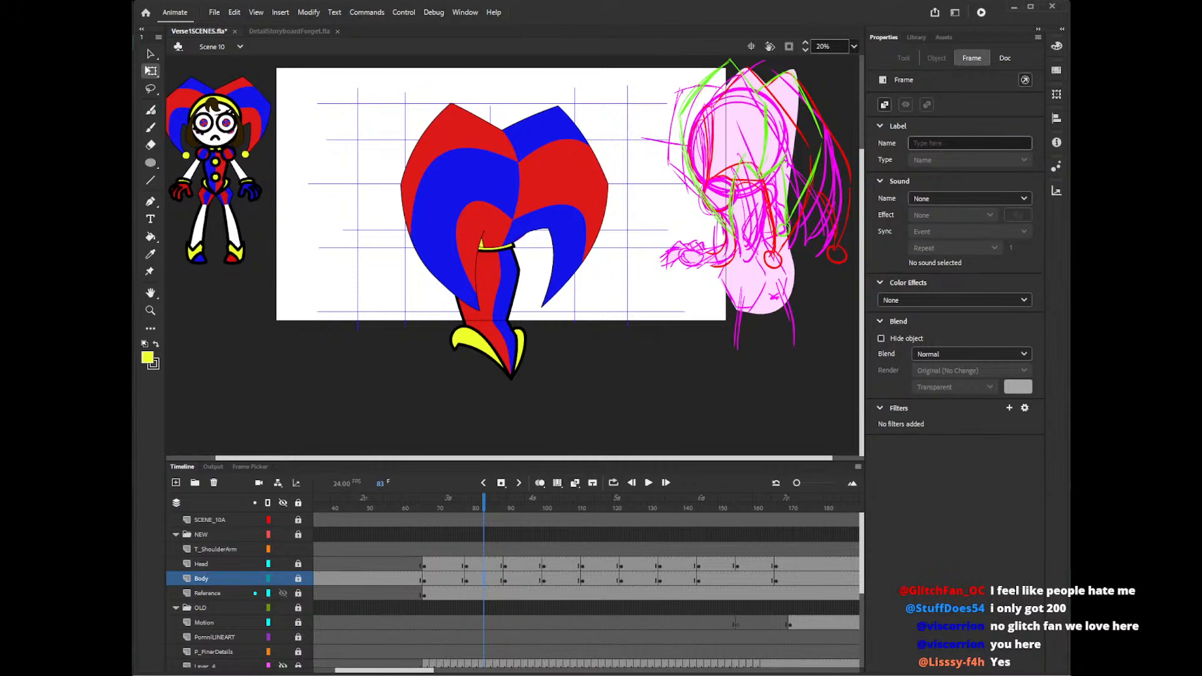
- Zoom the stage to 40% on the torso, enable onion skinning and show the Body layer as outlines
{"action": "right_click", "coordinate": [862, 286]}
{"action": "left_click_drag", "start_coordinate": [862, 283], "coordinate": [863, 274]}
{"action": "key", "text": "z"}
{"action": "left_click", "coordinate": [487, 253]}
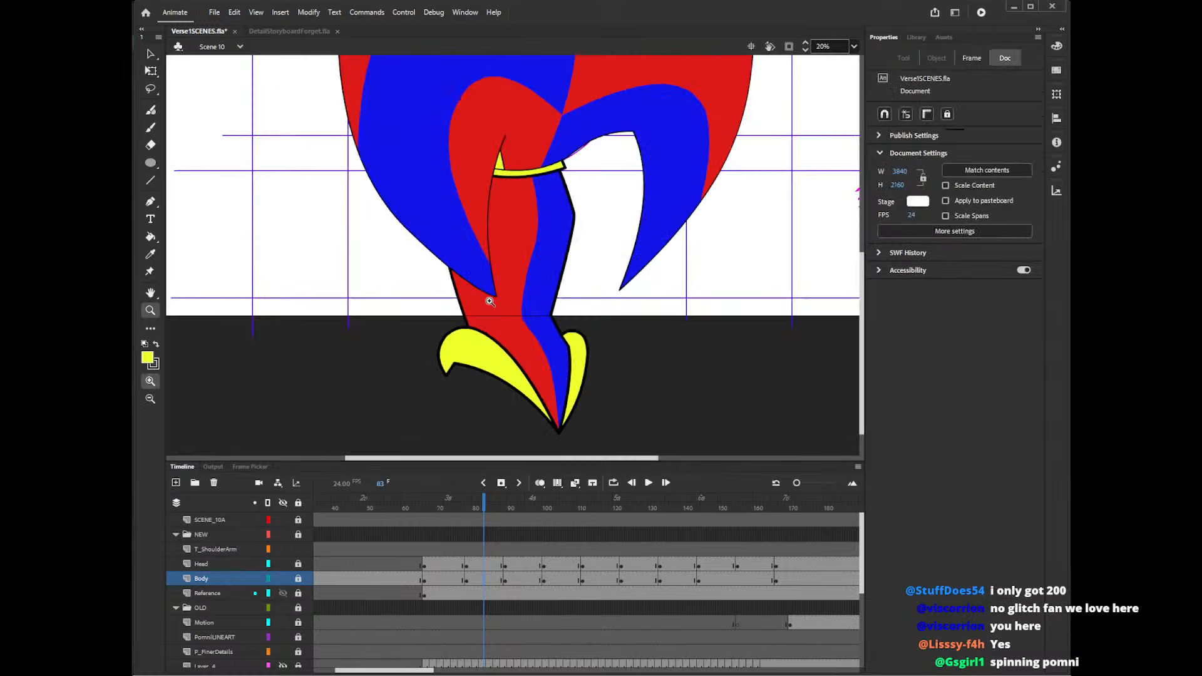
{"action": "key", "text": "v"}
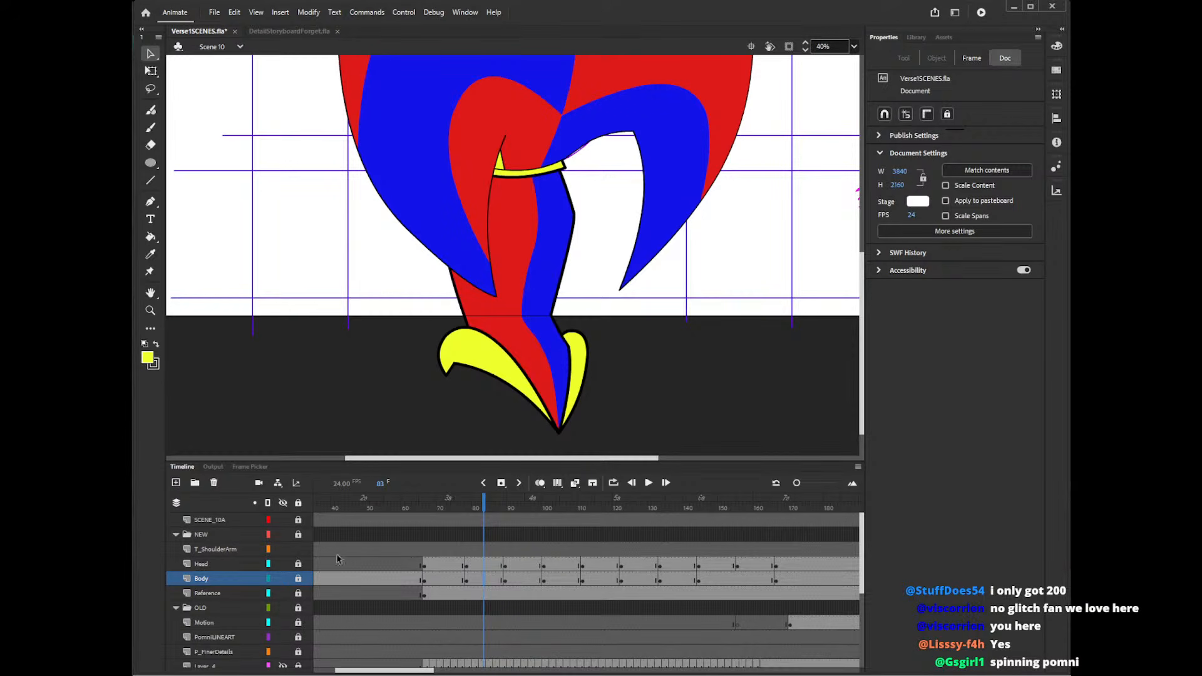
{"action": "left_click", "coordinate": [539, 483]}
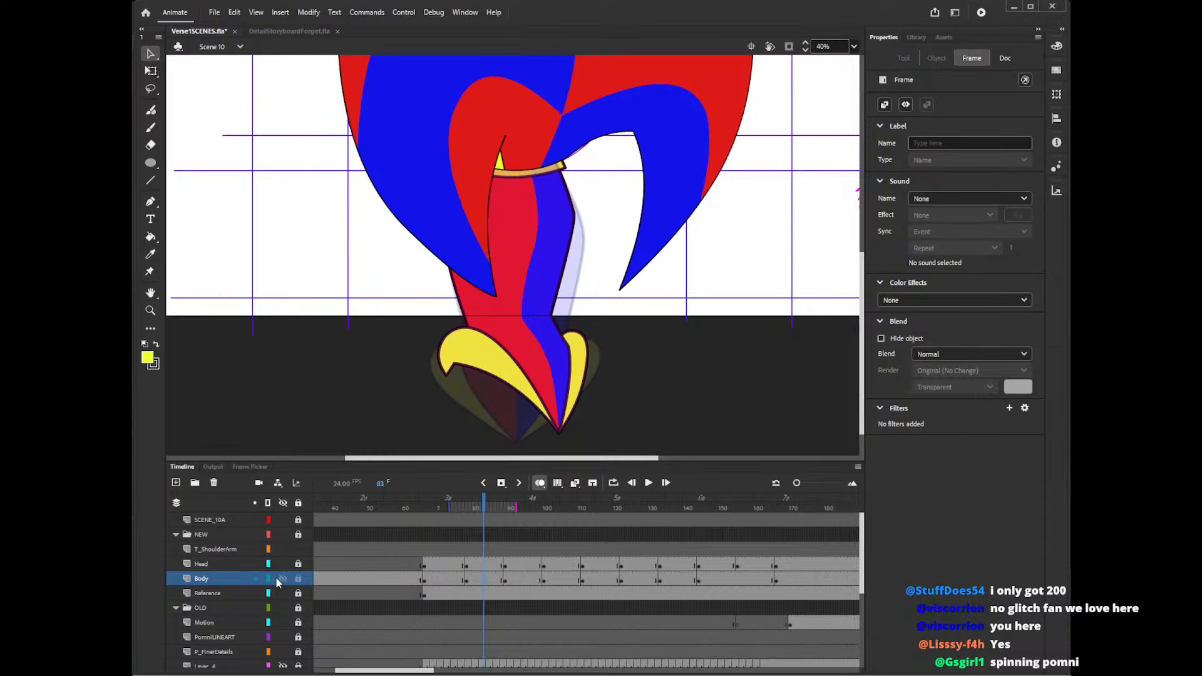
{"action": "left_click", "coordinate": [267, 579]}
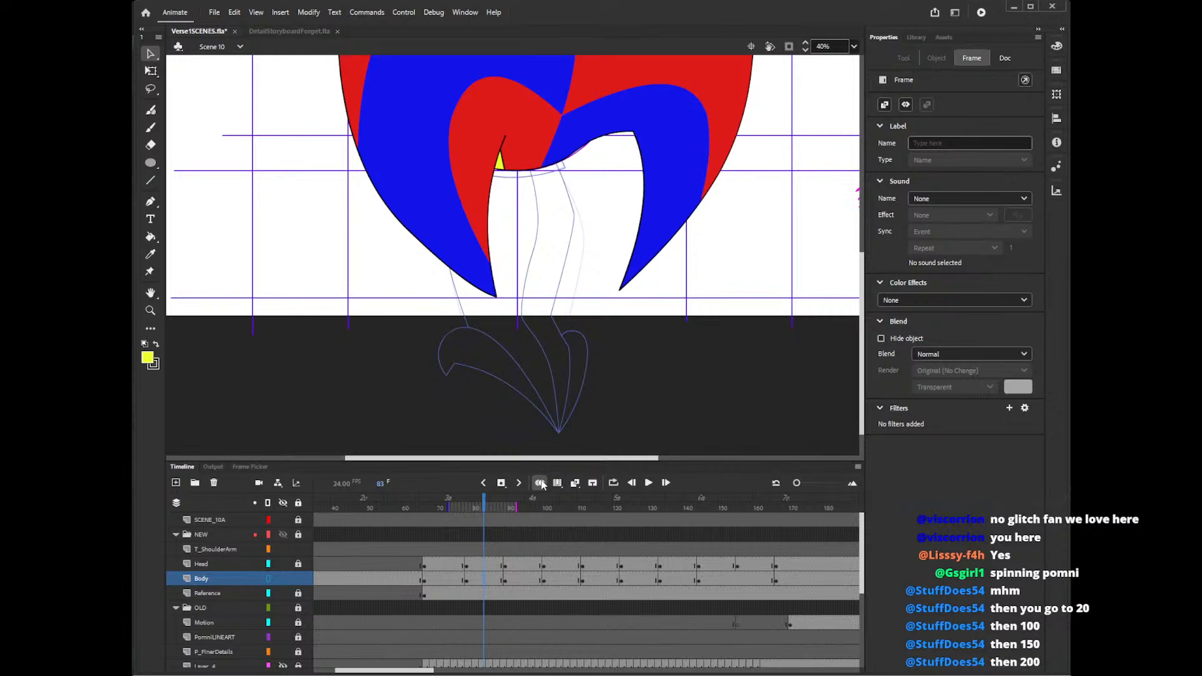
{"action": "left_click", "coordinate": [541, 483]}
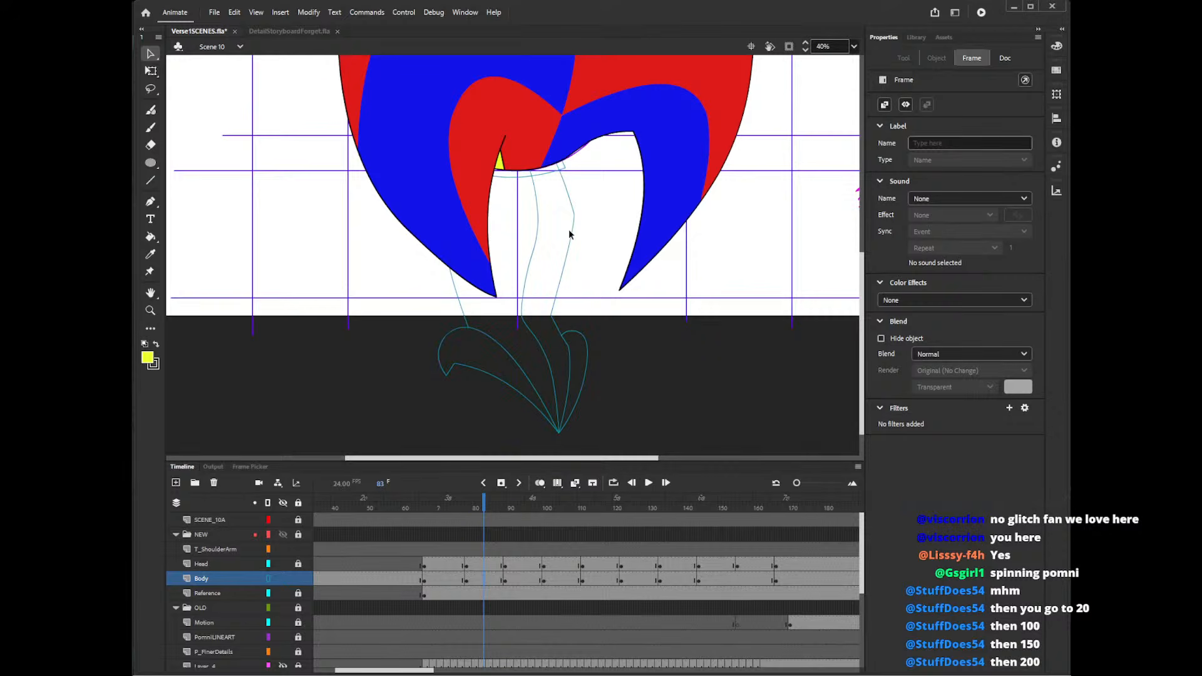
- Break apart the TORSO graphic instance in the Body layer at frame 83 into an editable shape
{"action": "left_click", "coordinate": [572, 353]}
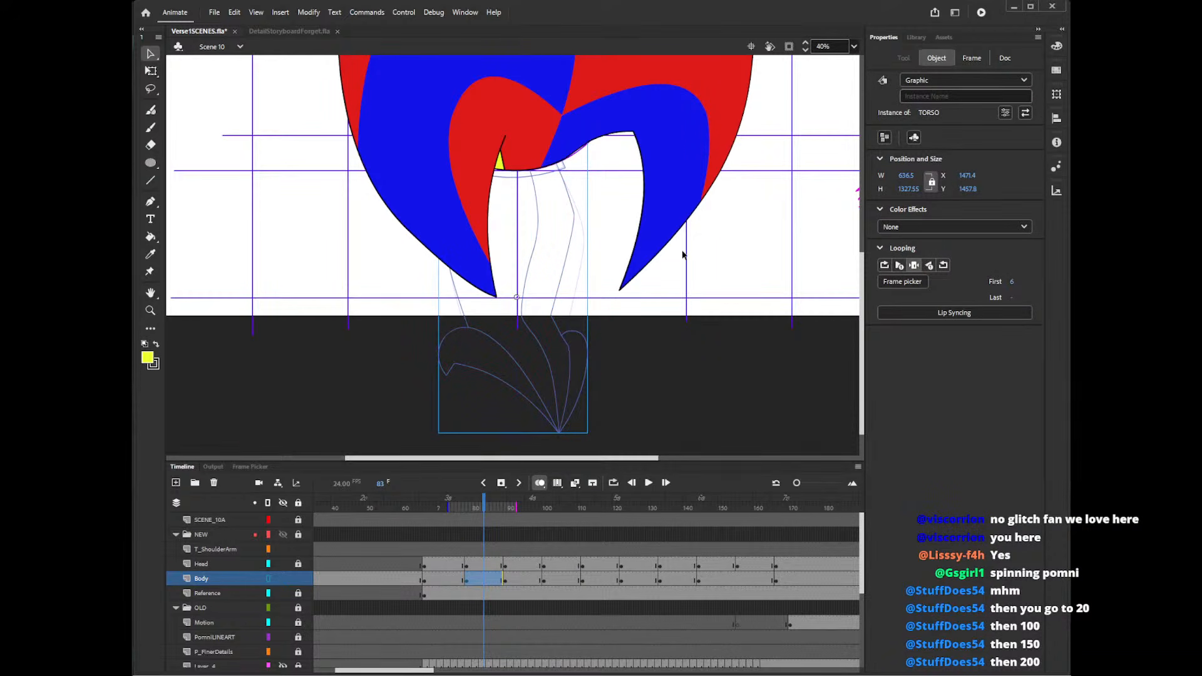
{"action": "key", "text": "ctrl+b"}
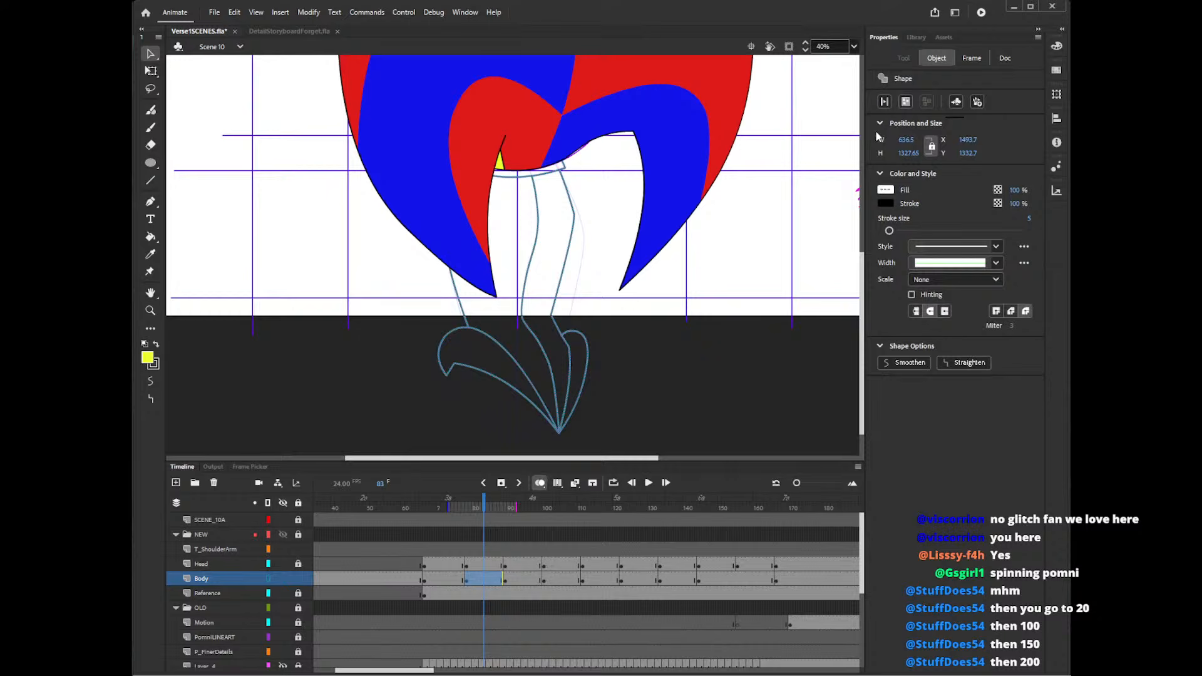
{"action": "left_click", "coordinate": [589, 264]}
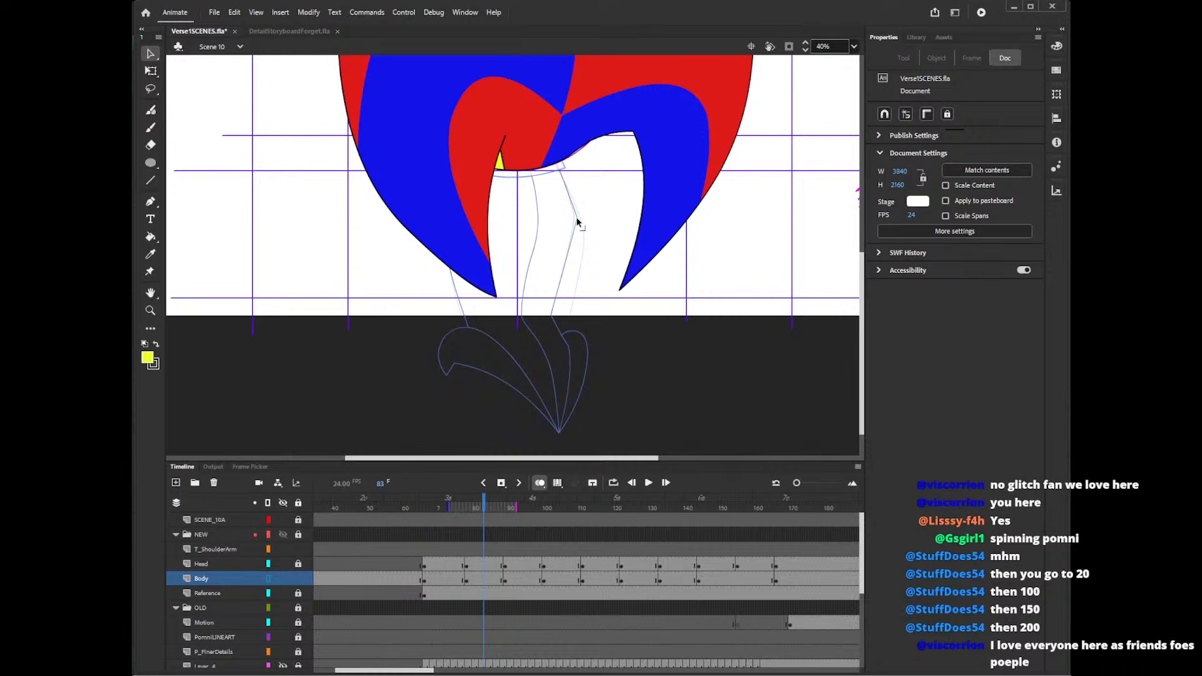
- Reshape the torso's right contour and right yellow flap slightly outward toward the onion-skinned pose
{"action": "left_click_drag", "start_coordinate": [573, 236], "coordinate": [577, 223]}
{"action": "left_click_drag", "start_coordinate": [551, 315], "coordinate": [555, 316]}
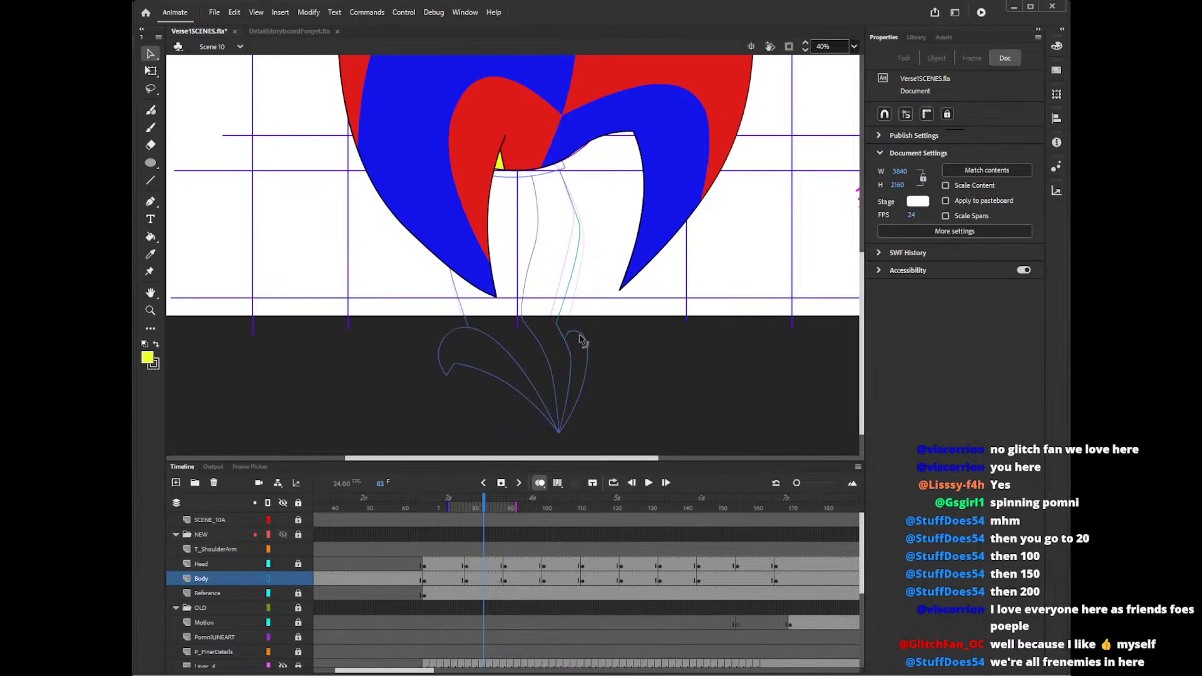
{"action": "mouse_move", "coordinate": [580, 335]}
{"action": "left_mouse_down"}
{"action": "mouse_move", "coordinate": [590, 365]}
{"action": "mouse_move", "coordinate": [590, 340]}
{"action": "mouse_move", "coordinate": [591, 352]}
{"action": "left_mouse_up"}
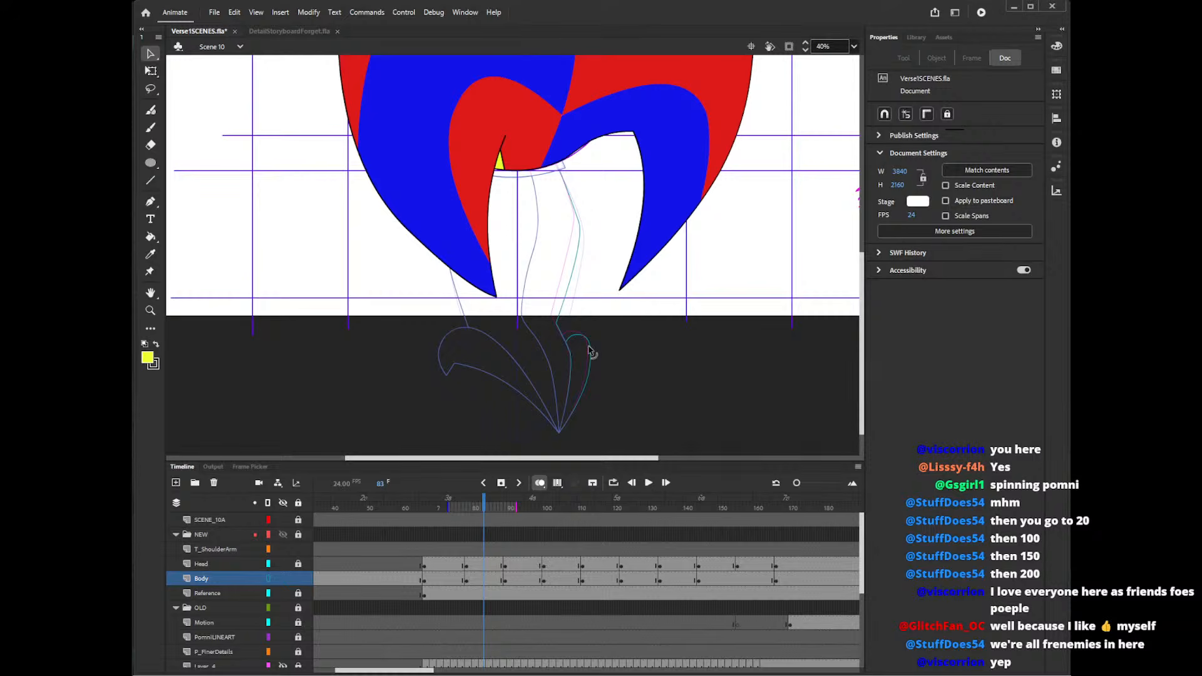
{"action": "left_click_drag", "start_coordinate": [590, 349], "coordinate": [595, 352]}
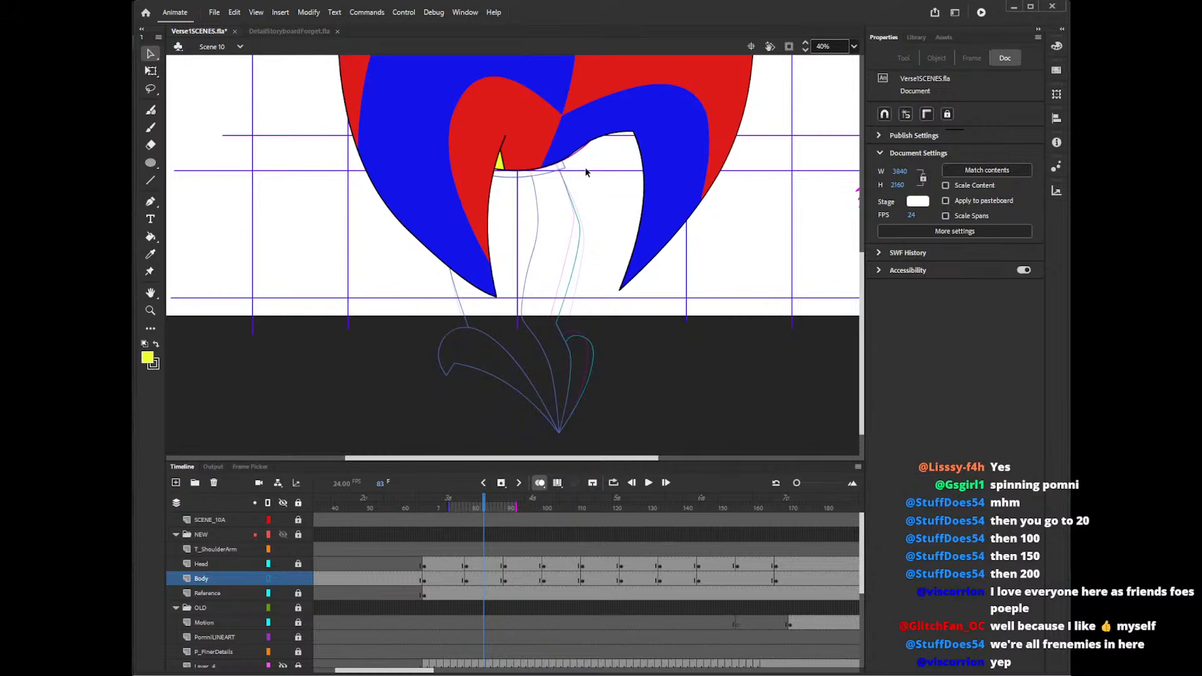
- Compare the Body layer's outlined and filled display at frame 75 with the reshaped pose at frame 81
{"action": "left_click_drag", "start_coordinate": [485, 506], "coordinate": [455, 514]}
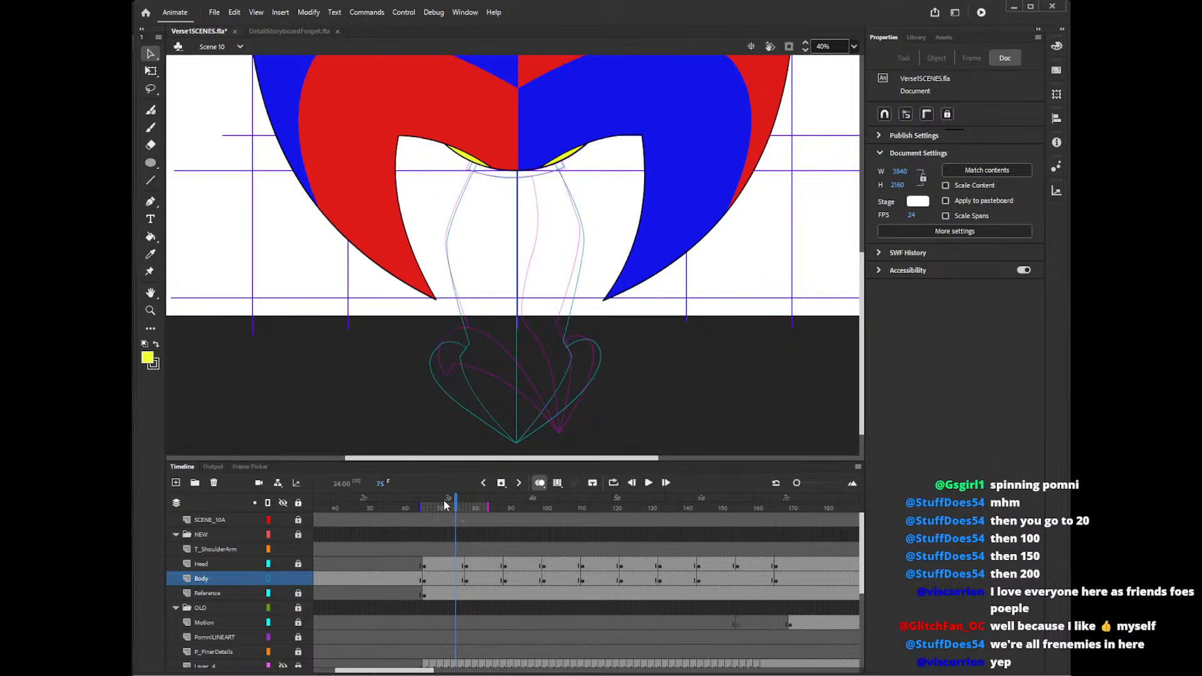
{"action": "left_click", "coordinate": [268, 580]}
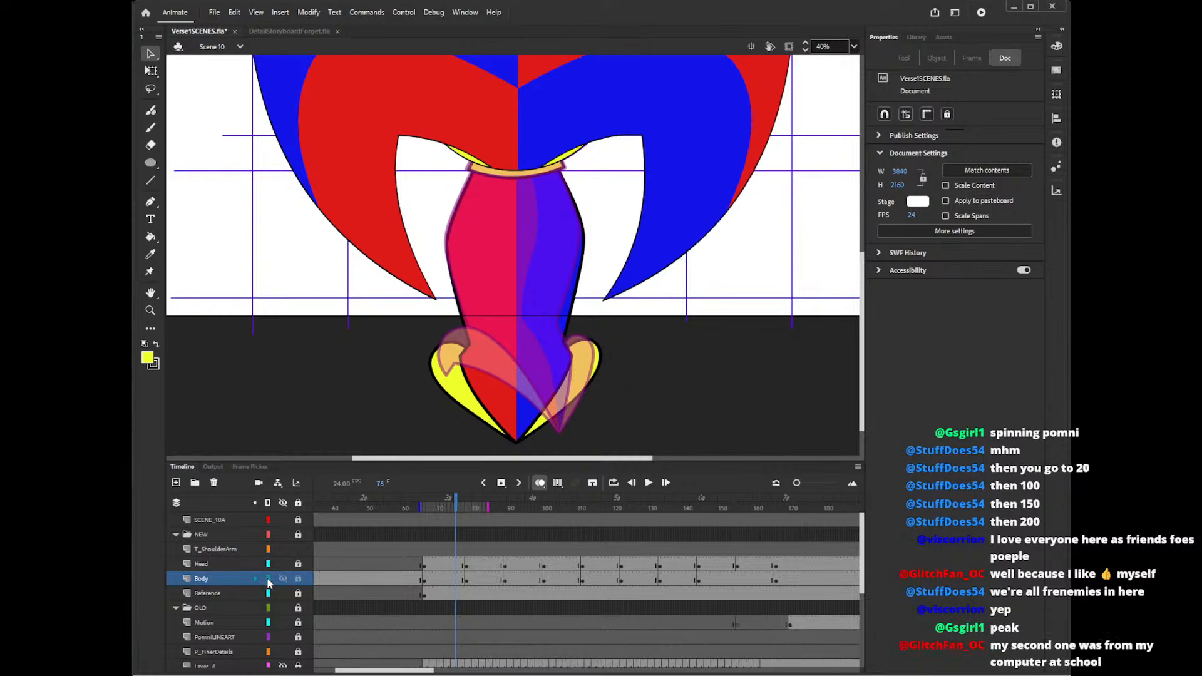
{"action": "left_click", "coordinate": [268, 581]}
{"action": "left_click_drag", "start_coordinate": [464, 510], "coordinate": [478, 509]}
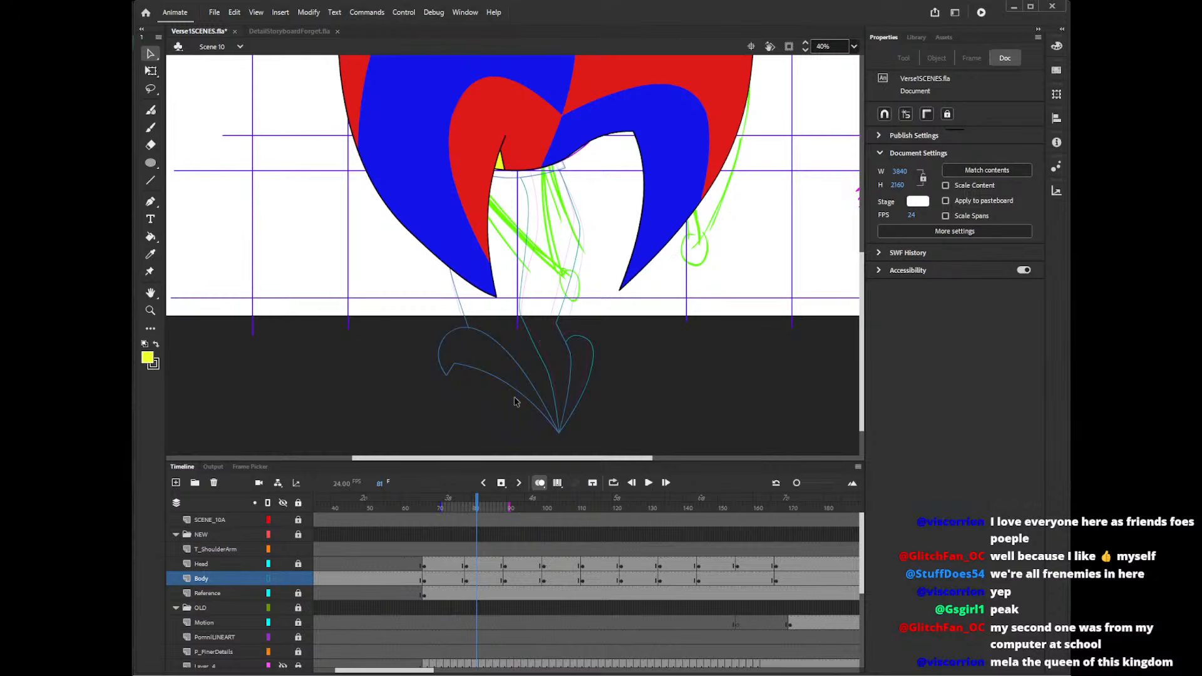
- Hide the Head layer and reshape the left yellow flap, lowering its inner corner and its pointed tip
{"action": "left_click", "coordinate": [283, 563]}
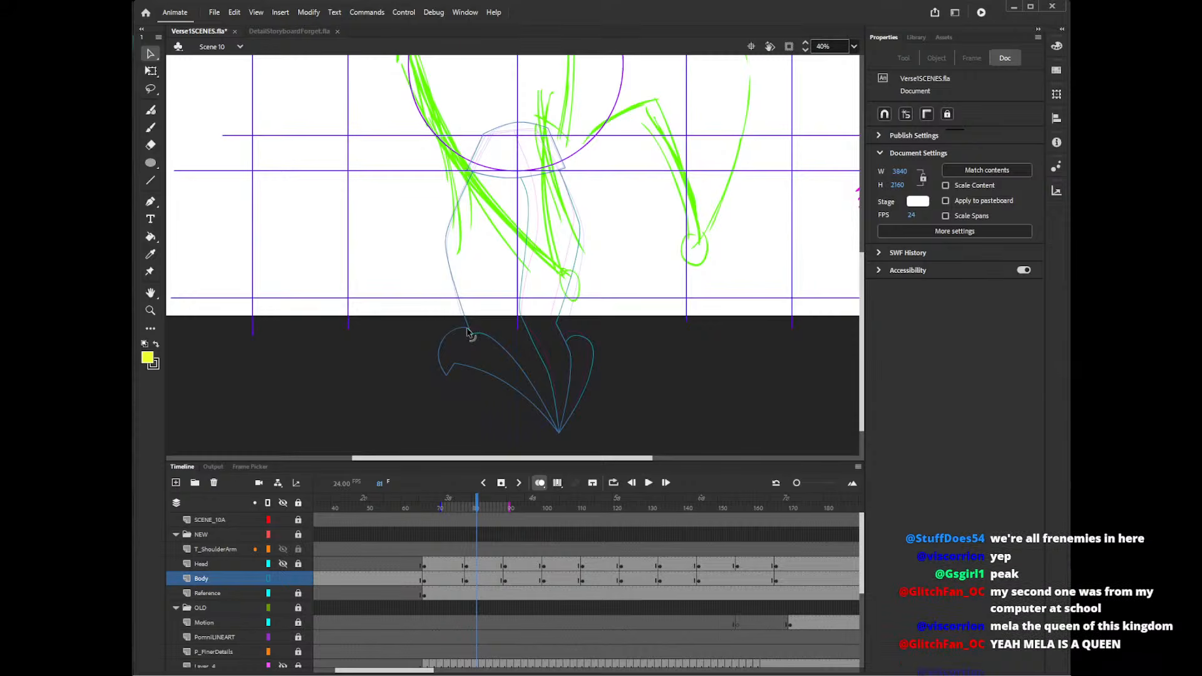
{"action": "left_click_drag", "start_coordinate": [462, 332], "coordinate": [434, 342]}
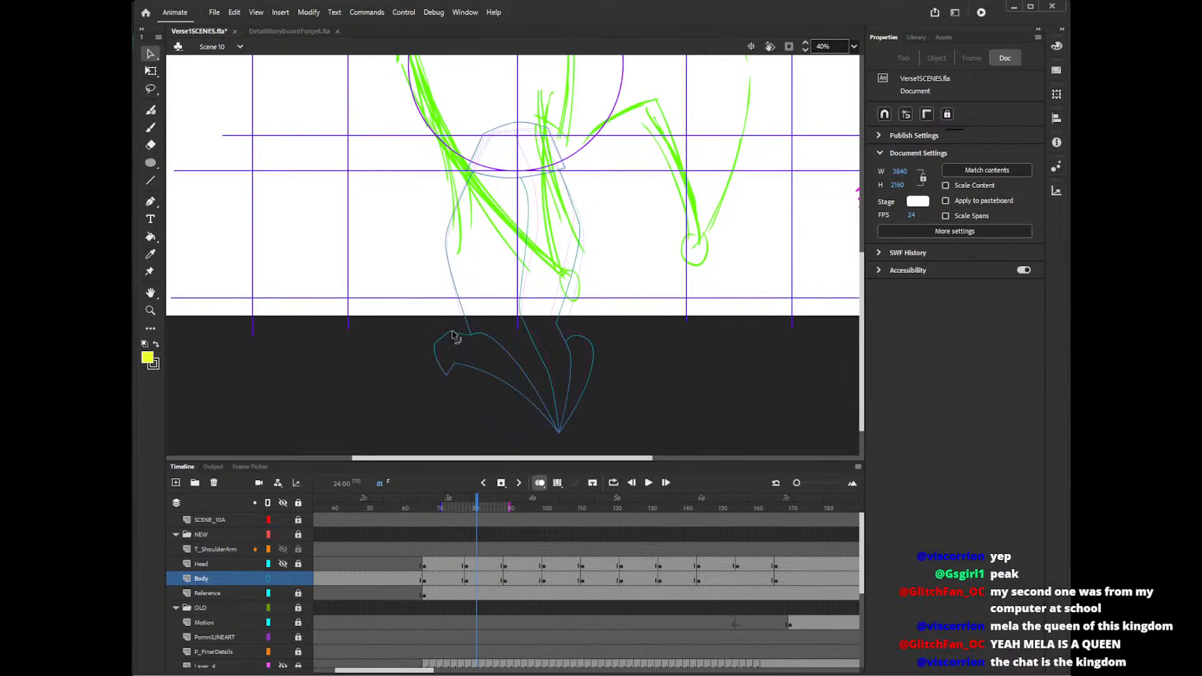
{"action": "left_click_drag", "start_coordinate": [472, 338], "coordinate": [456, 388]}
{"action": "left_click_drag", "start_coordinate": [437, 348], "coordinate": [440, 361]}
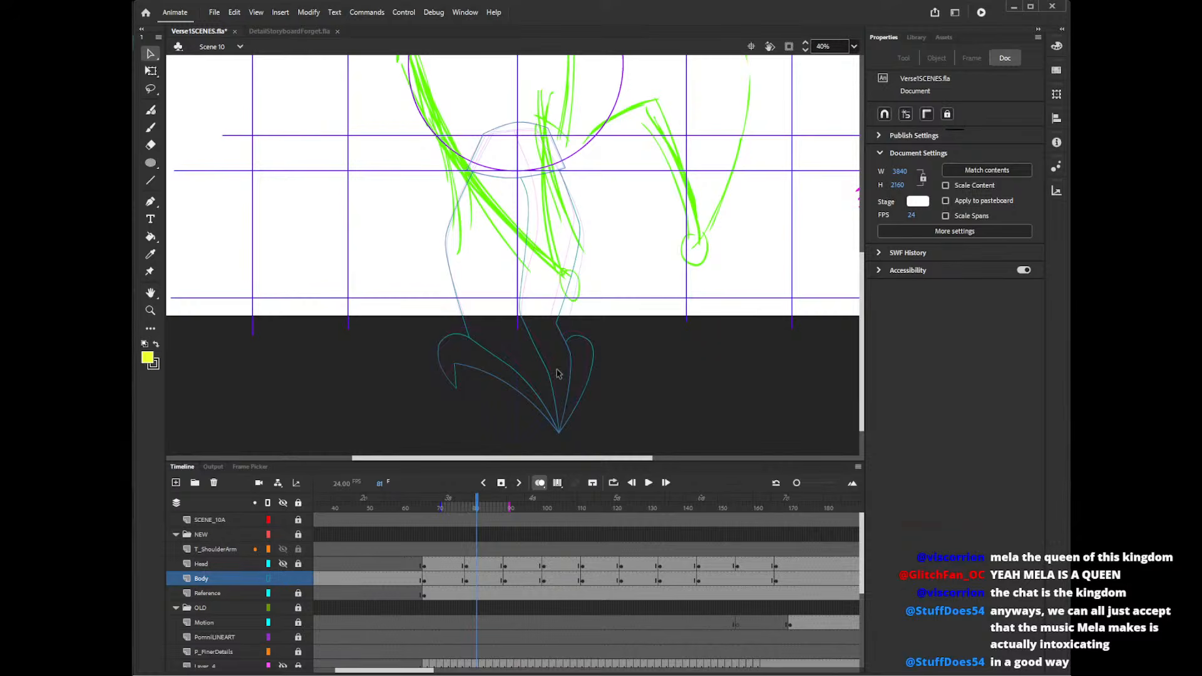
- Pull the pointed bottom tip of the torso outline to the left, toward the vertical centre guide
{"action": "scroll", "coordinate": [839, 285], "scroll_direction": "down", "scroll_amount": 2}
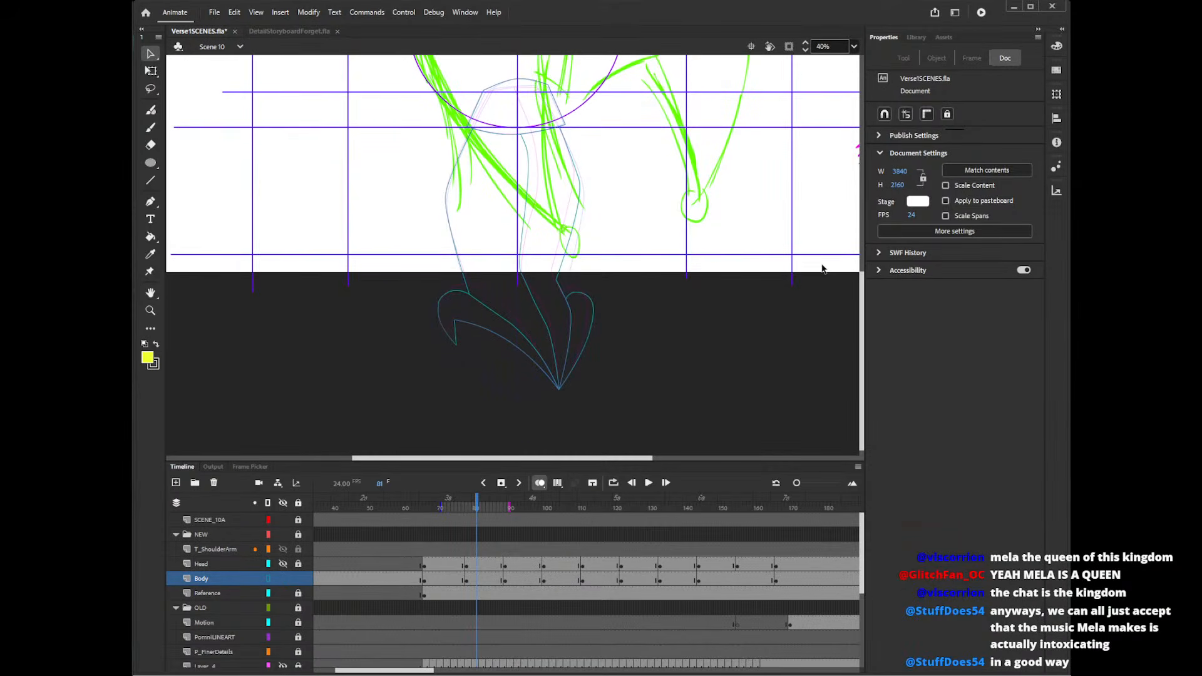
{"action": "left_click_drag", "start_coordinate": [559, 393], "coordinate": [514, 401]}
{"action": "left_click", "coordinate": [566, 410]}
- Show the Body layer filled without onion skinning and delete the leftover yellow sliver and stray strokes below the torso tip
{"action": "left_click", "coordinate": [267, 578]}
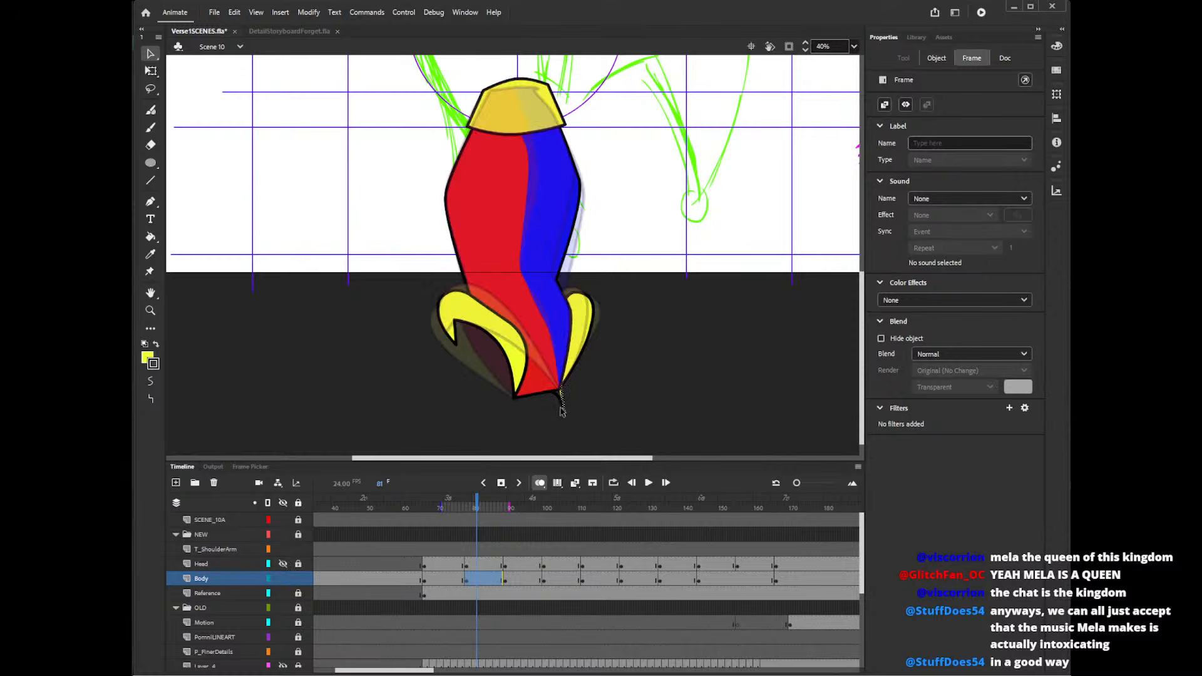
{"action": "key", "text": "alt+shift+o"}
{"action": "left_click", "coordinate": [563, 400]}
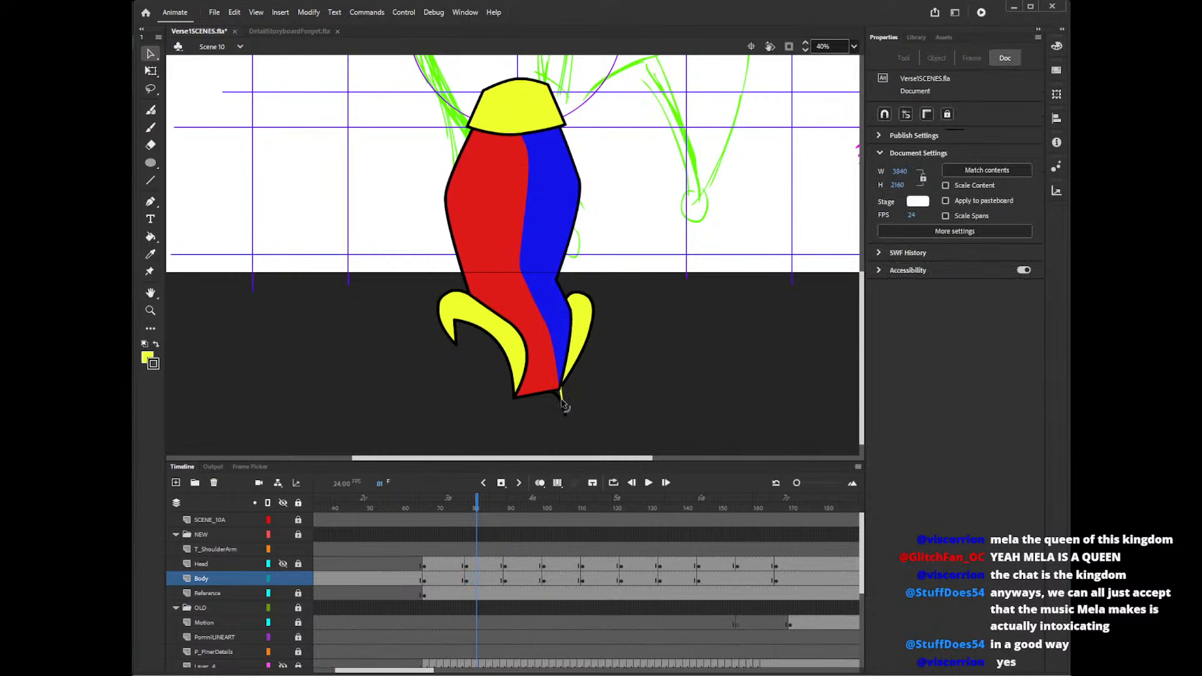
{"action": "left_click", "coordinate": [560, 395]}
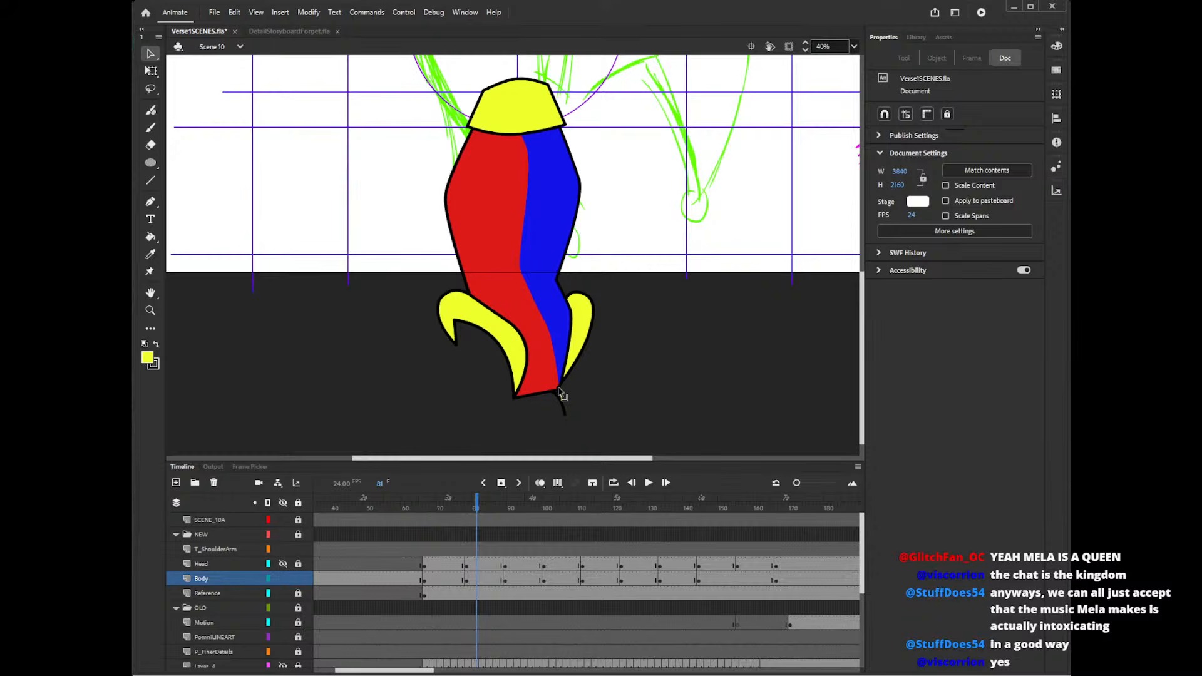
{"action": "key", "text": "Delete"}
{"action": "left_click", "coordinate": [560, 399]}
{"action": "key", "text": "Delete"}
{"action": "left_click", "coordinate": [563, 406]}
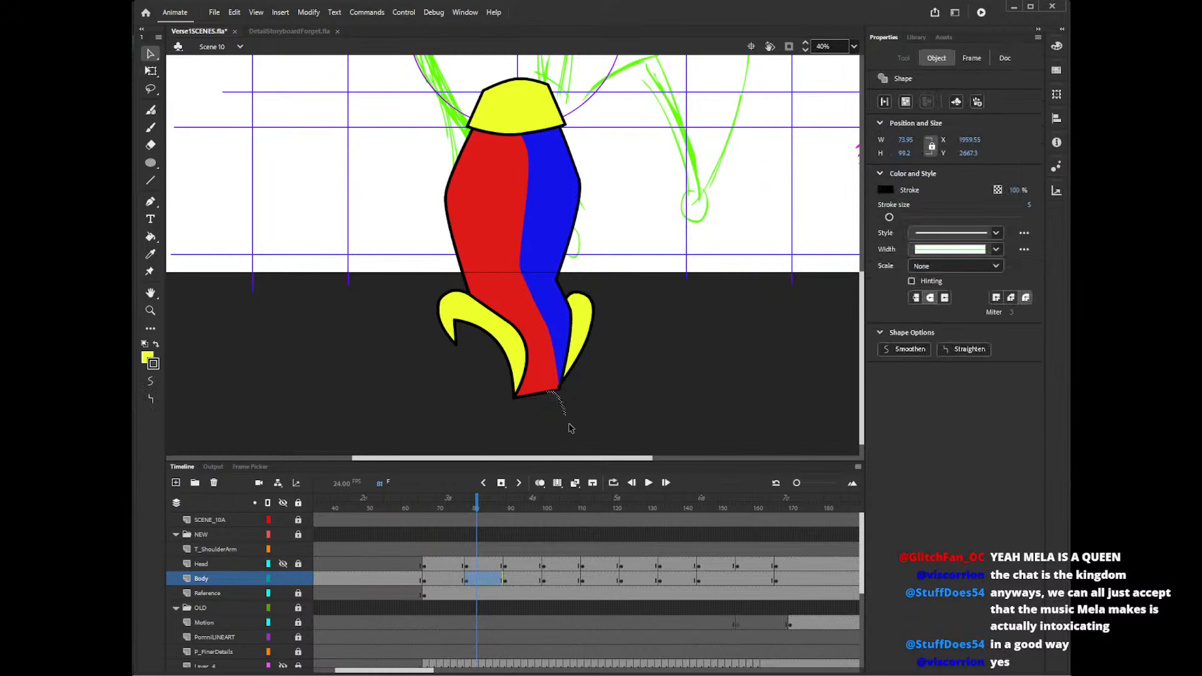
{"action": "key", "text": "Delete"}
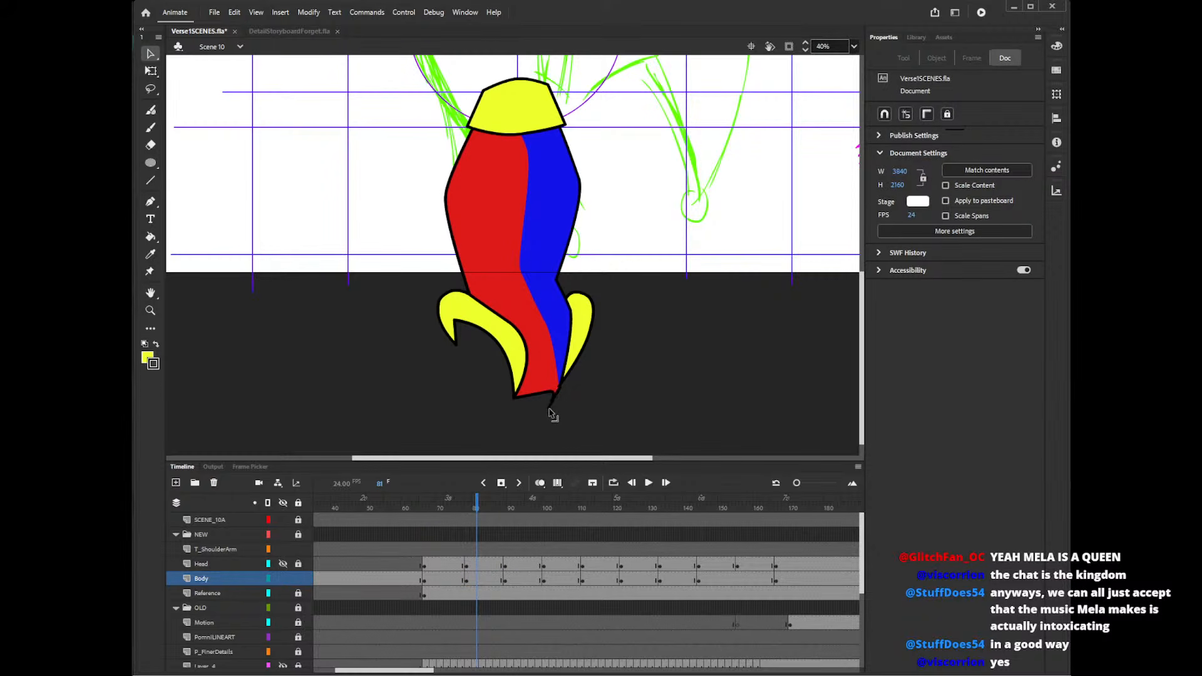
- Move the bottom end of the red and blue dividing line left along the torso's lower edge and clear leftover strokes
{"action": "left_click_drag", "start_coordinate": [559, 388], "coordinate": [535, 395]}
{"action": "left_click", "coordinate": [558, 392]}
{"action": "left_click", "coordinate": [560, 395]}
{"action": "left_click", "coordinate": [559, 392]}
{"action": "left_click", "coordinate": [557, 396]}
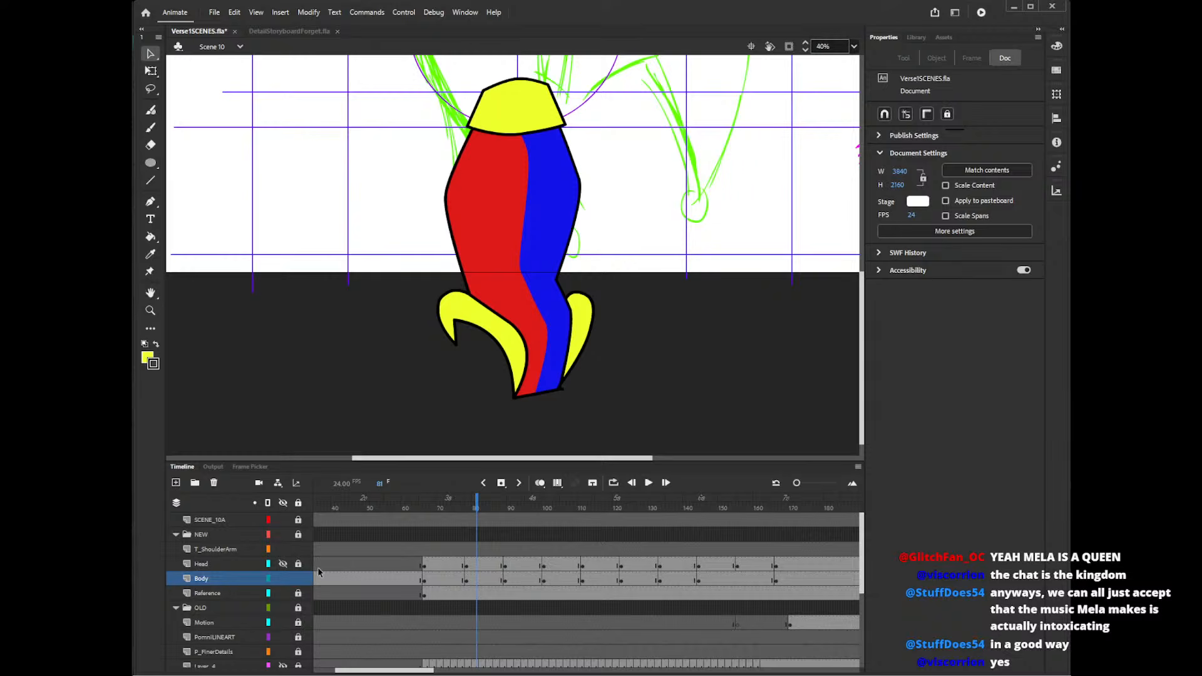
- Return the Body layer to onion-skinned outlines and gather the flap and torso lines at one bottom point on the divider
{"action": "left_click", "coordinate": [269, 576]}
{"action": "left_click", "coordinate": [539, 483]}
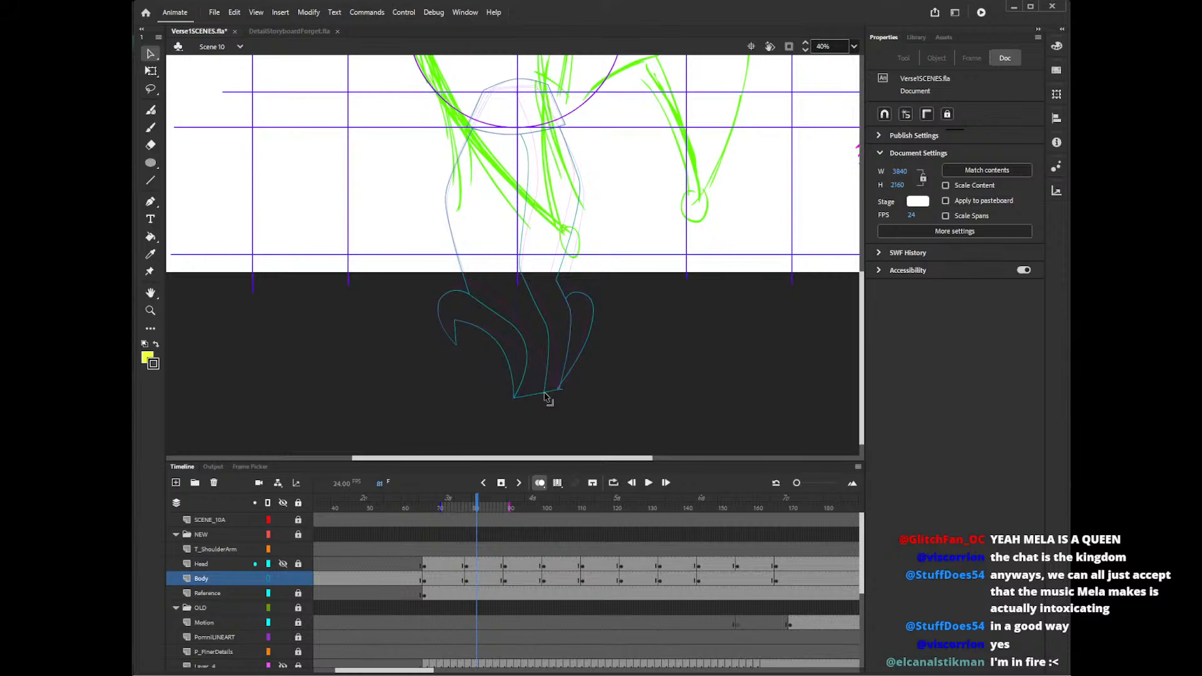
{"action": "left_click_drag", "start_coordinate": [526, 395], "coordinate": [545, 395]}
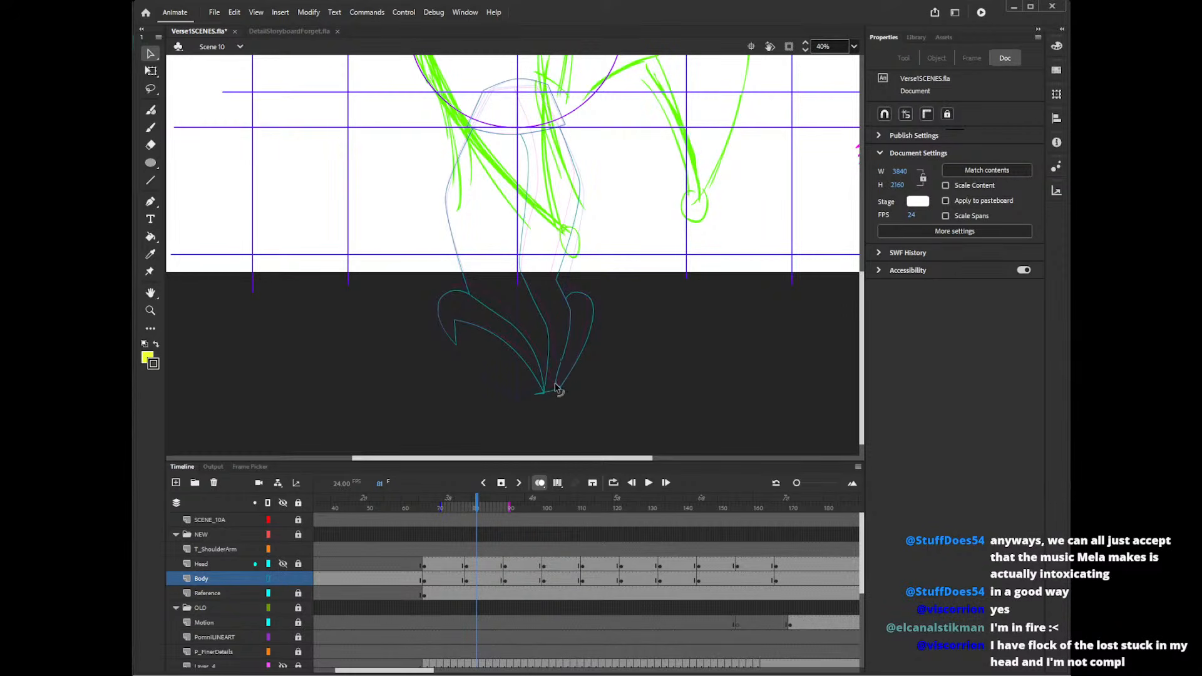
{"action": "mouse_move", "coordinate": [555, 387]}
{"action": "left_mouse_down"}
{"action": "mouse_move", "coordinate": [562, 393]}
{"action": "mouse_move", "coordinate": [544, 394]}
{"action": "left_mouse_up"}
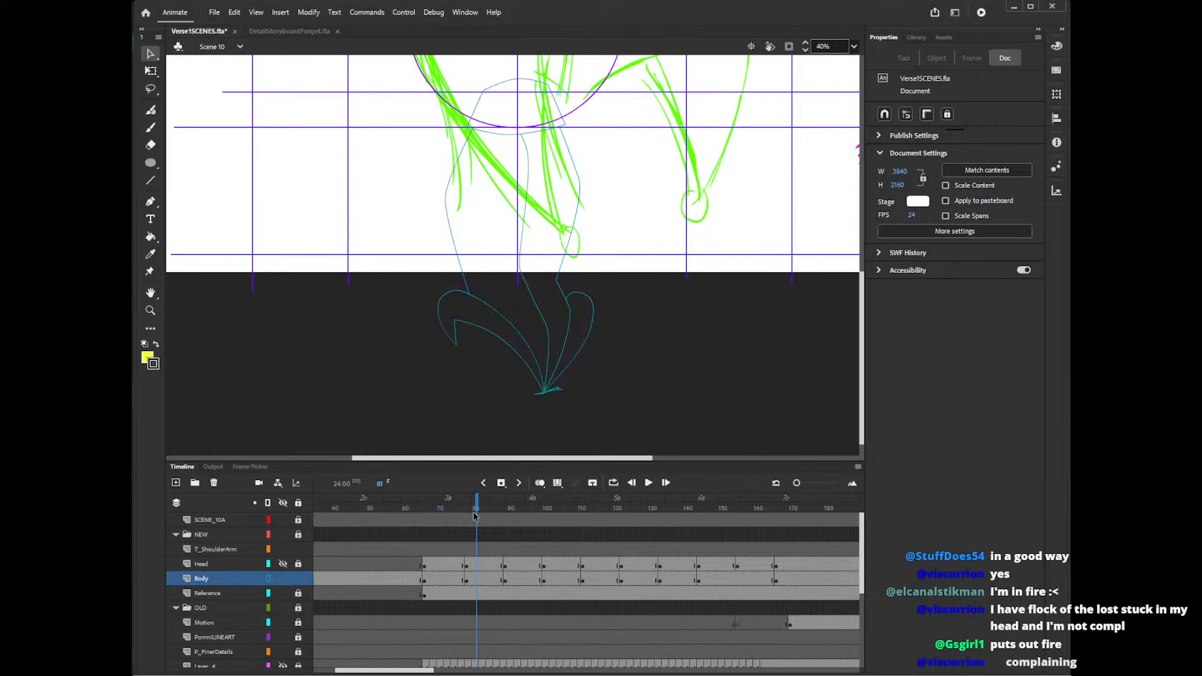
- Compare the pose with frame 79, then round off the left yellow flap's pointed corner at frame 81
{"action": "mouse_move", "coordinate": [477, 508]}
{"action": "left_mouse_down"}
{"action": "mouse_move", "coordinate": [522, 513]}
{"action": "mouse_move", "coordinate": [445, 517]}
{"action": "mouse_move", "coordinate": [472, 522]}
{"action": "left_mouse_up"}
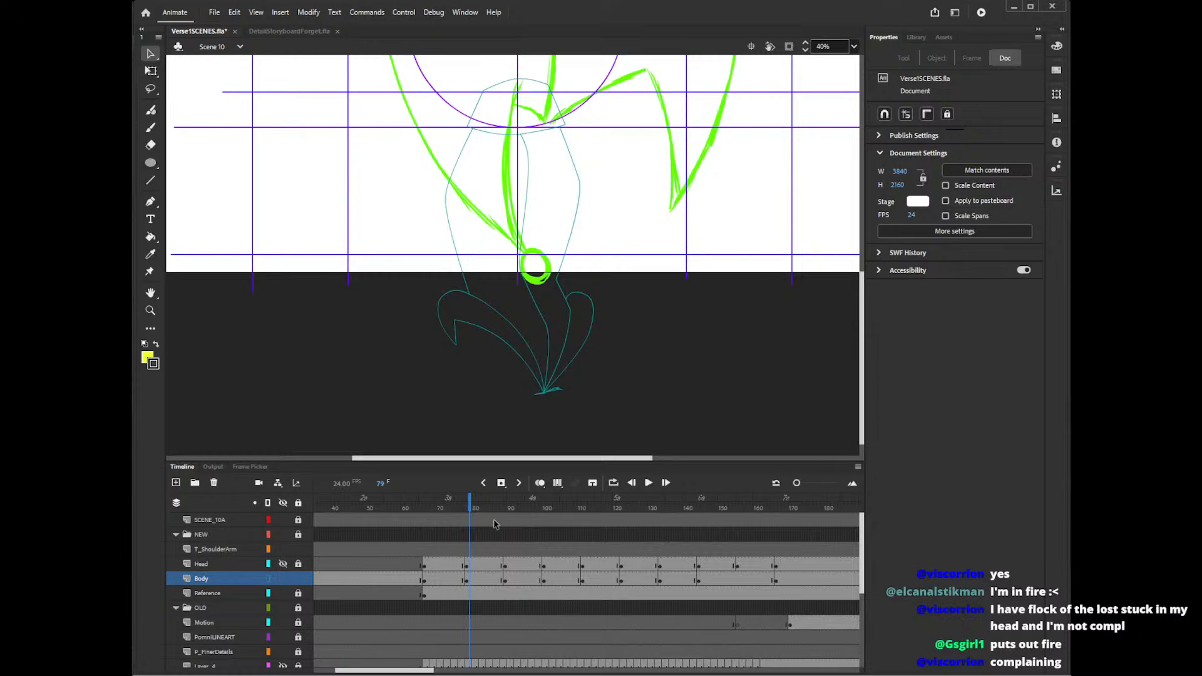
{"action": "left_click", "coordinate": [540, 483]}
{"action": "left_click_drag", "start_coordinate": [472, 513], "coordinate": [477, 511]}
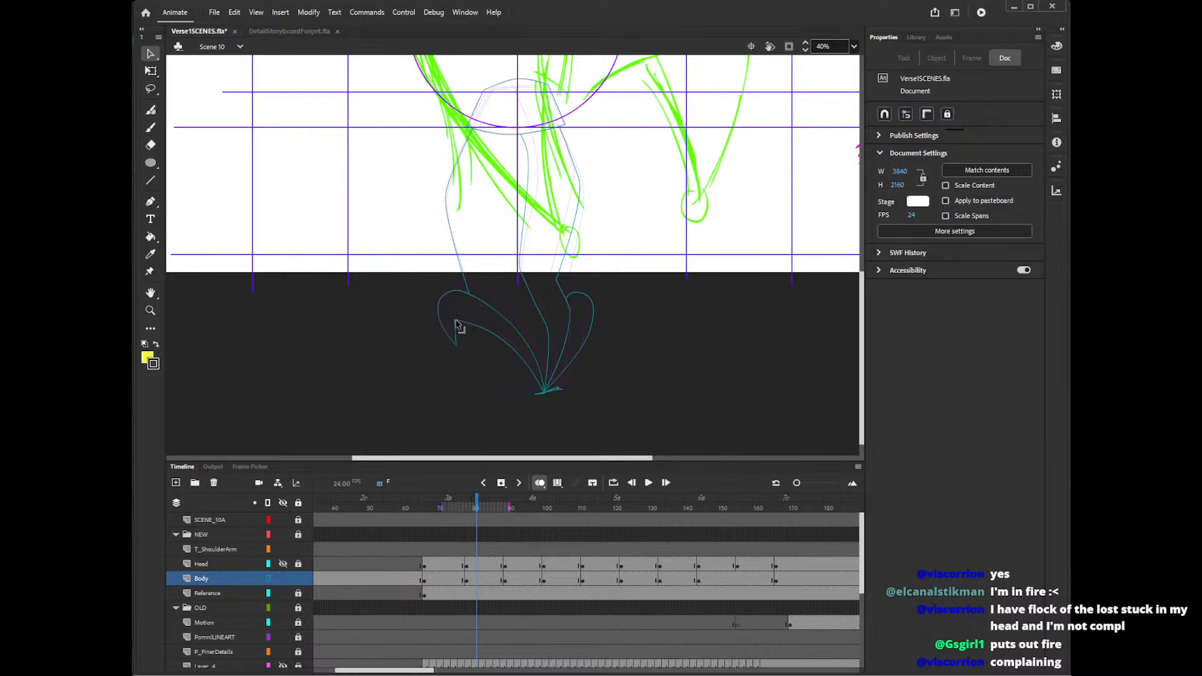
{"action": "left_click_drag", "start_coordinate": [455, 320], "coordinate": [460, 333]}
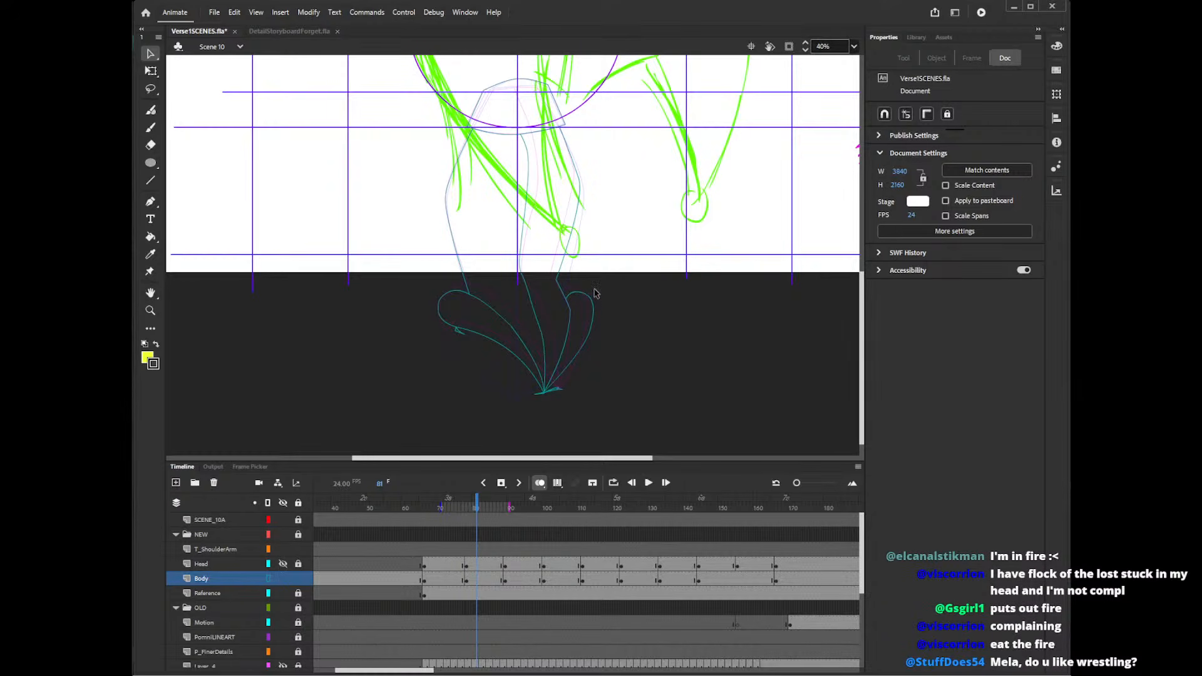
- Turn off onion skinning, show the Body layer filled and check the torso through frame 86
{"action": "left_click", "coordinate": [539, 482]}
{"action": "left_click", "coordinate": [269, 578]}
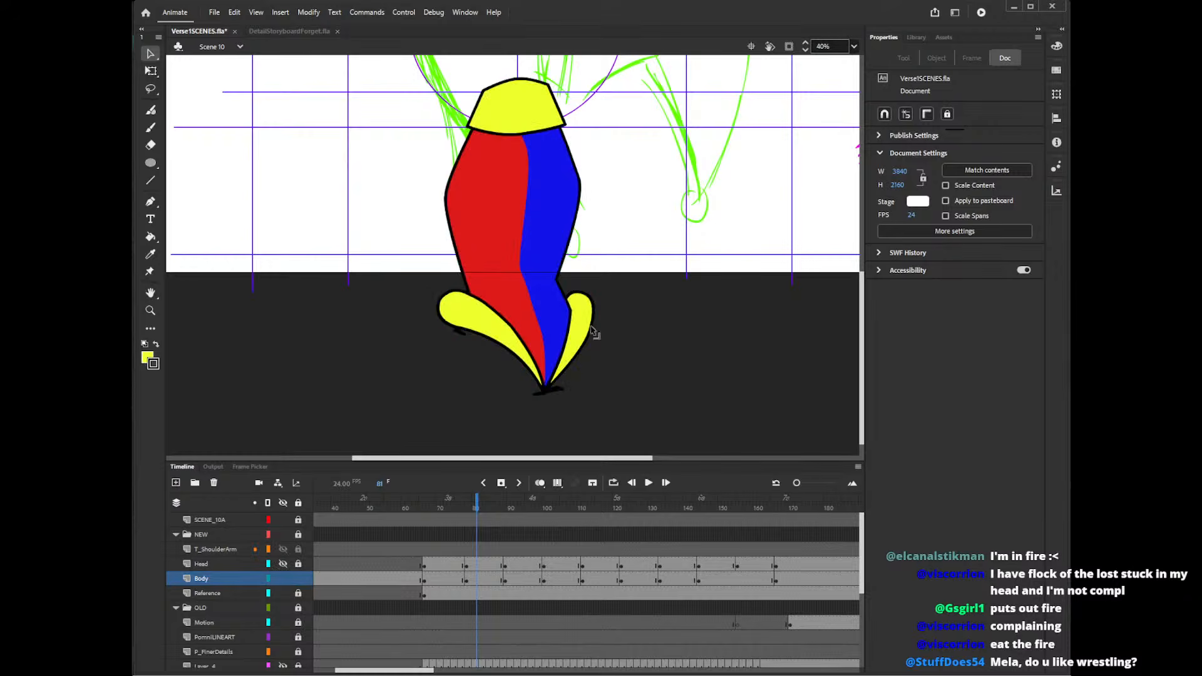
{"action": "mouse_move", "coordinate": [477, 507]}
{"action": "left_mouse_down"}
{"action": "mouse_move", "coordinate": [442, 508]}
{"action": "mouse_move", "coordinate": [533, 510]}
{"action": "mouse_move", "coordinate": [442, 510]}
{"action": "mouse_move", "coordinate": [571, 510]}
{"action": "mouse_move", "coordinate": [451, 510]}
{"action": "mouse_move", "coordinate": [554, 513]}
{"action": "mouse_move", "coordinate": [457, 512]}
{"action": "mouse_move", "coordinate": [513, 515]}
{"action": "mouse_move", "coordinate": [494, 511]}
{"action": "left_mouse_up"}
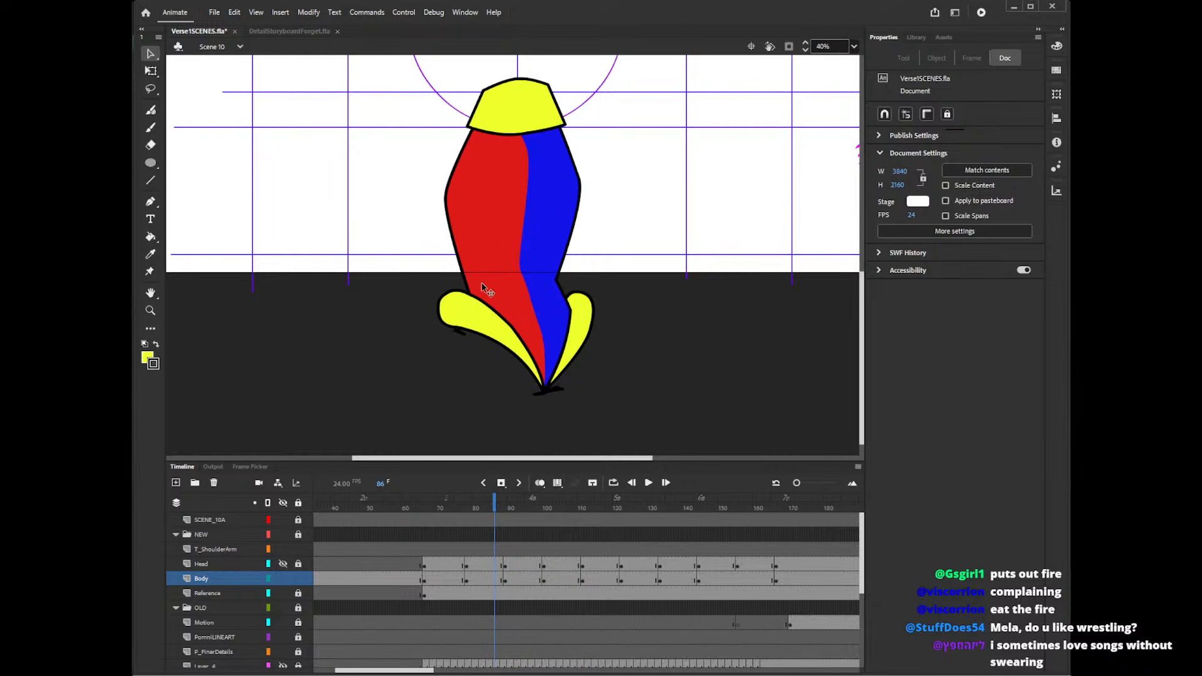
- Delete the stray stroke under the left yellow flap and the leftover strokes beside the torso's bottom point at frame 86
{"action": "left_click", "coordinate": [462, 333]}
{"action": "key", "text": "Delete"}
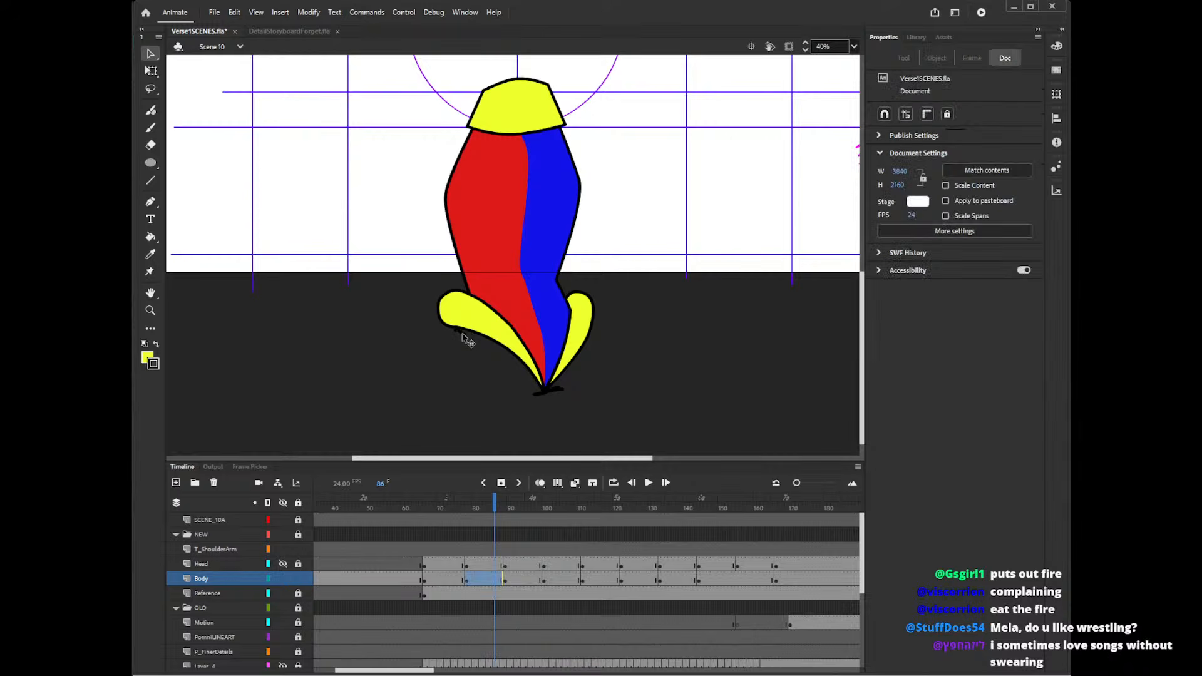
{"action": "left_click", "coordinate": [538, 395]}
{"action": "key", "text": "Delete"}
{"action": "left_click", "coordinate": [542, 395]}
{"action": "key", "text": "Delete"}
{"action": "left_click", "coordinate": [550, 394]}
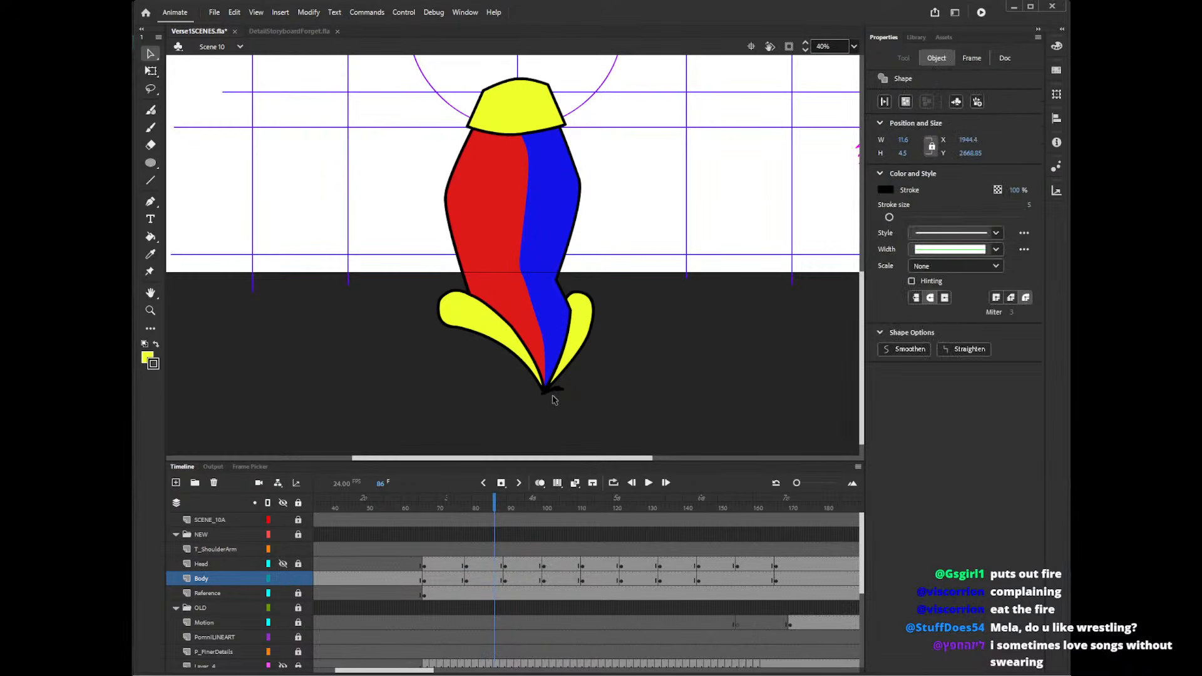
{"action": "key", "text": "Delete"}
{"action": "left_click", "coordinate": [553, 392]}
{"action": "key", "text": "Delete"}
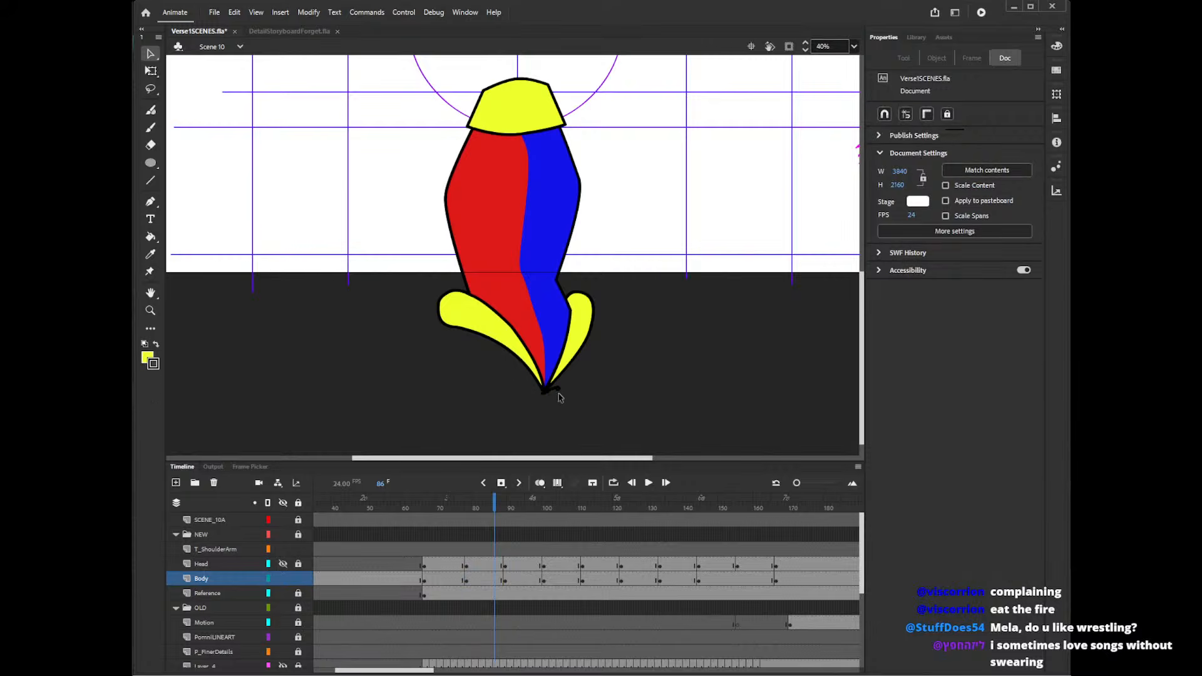
- Delete the leftover black stroke pieces extending right from the torso's bottom point
{"action": "left_click", "coordinate": [557, 390]}
{"action": "key", "text": "Delete"}
{"action": "left_click", "coordinate": [555, 392]}
{"action": "key", "text": "Delete"}
{"action": "left_click", "coordinate": [557, 390]}
{"action": "key", "text": "Delete"}
{"action": "left_click", "coordinate": [558, 392]}
{"action": "key", "text": "Delete"}
{"action": "left_click", "coordinate": [561, 395]}
{"action": "key", "text": "Delete"}
{"action": "left_click_drag", "start_coordinate": [567, 382], "coordinate": [554, 404]}
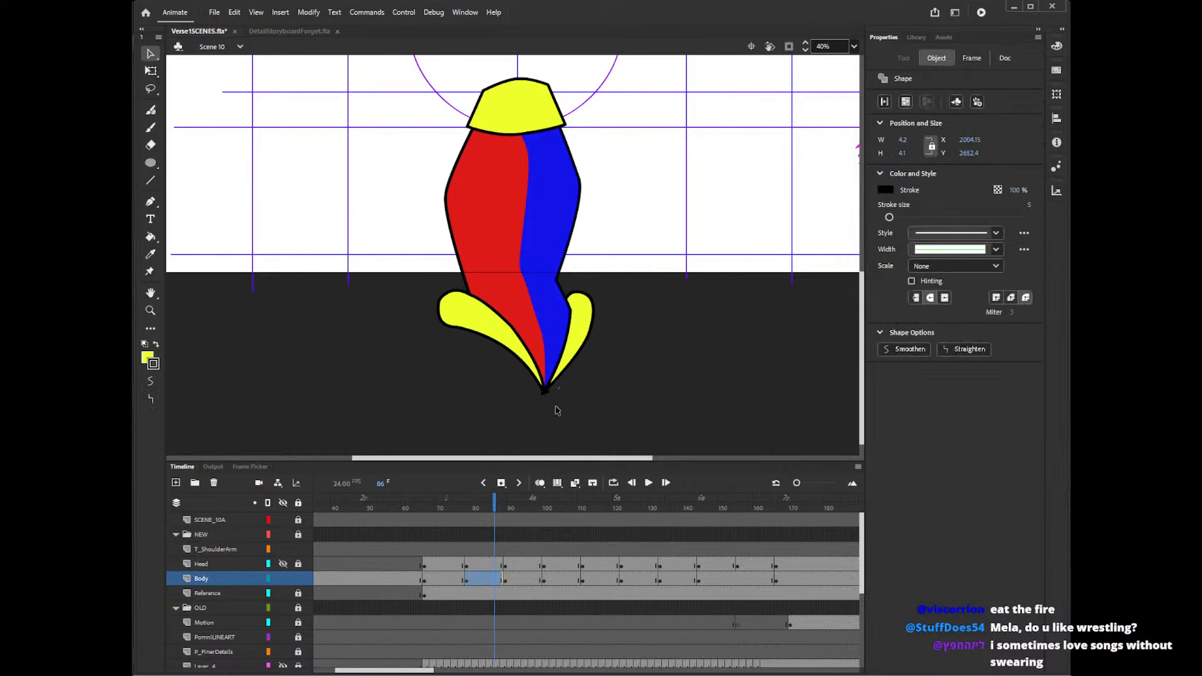
{"action": "key", "text": "Delete"}
{"action": "left_click", "coordinate": [547, 394]}
{"action": "key", "text": "Delete"}
{"action": "left_click", "coordinate": [543, 394]}
{"action": "key", "text": "Delete"}
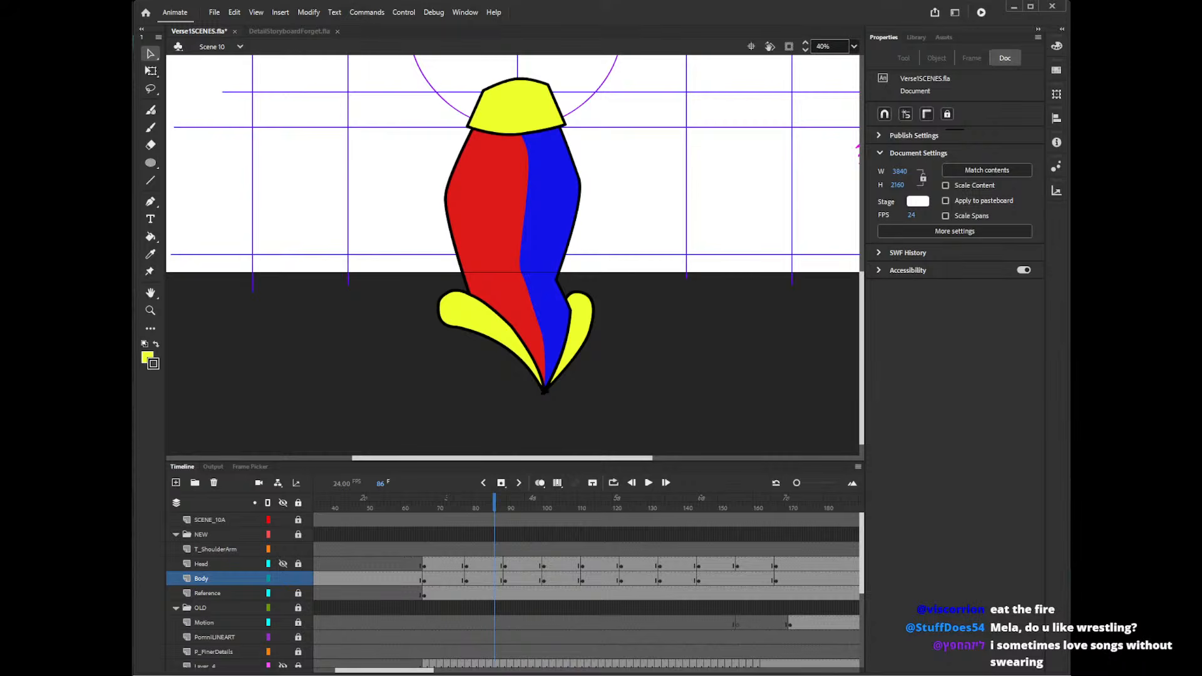
- Remove the small black stroke fragments clustered directly beneath the torso's bottom tip
{"action": "left_click", "coordinate": [544, 392]}
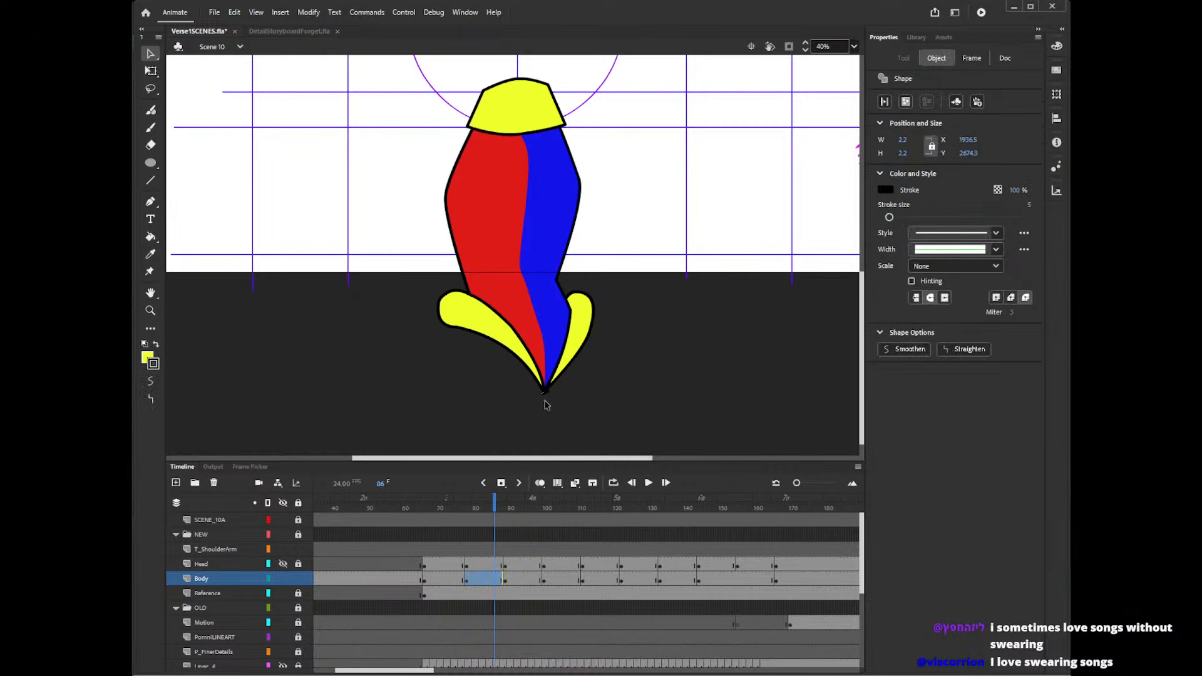
{"action": "left_click", "coordinate": [547, 398]}
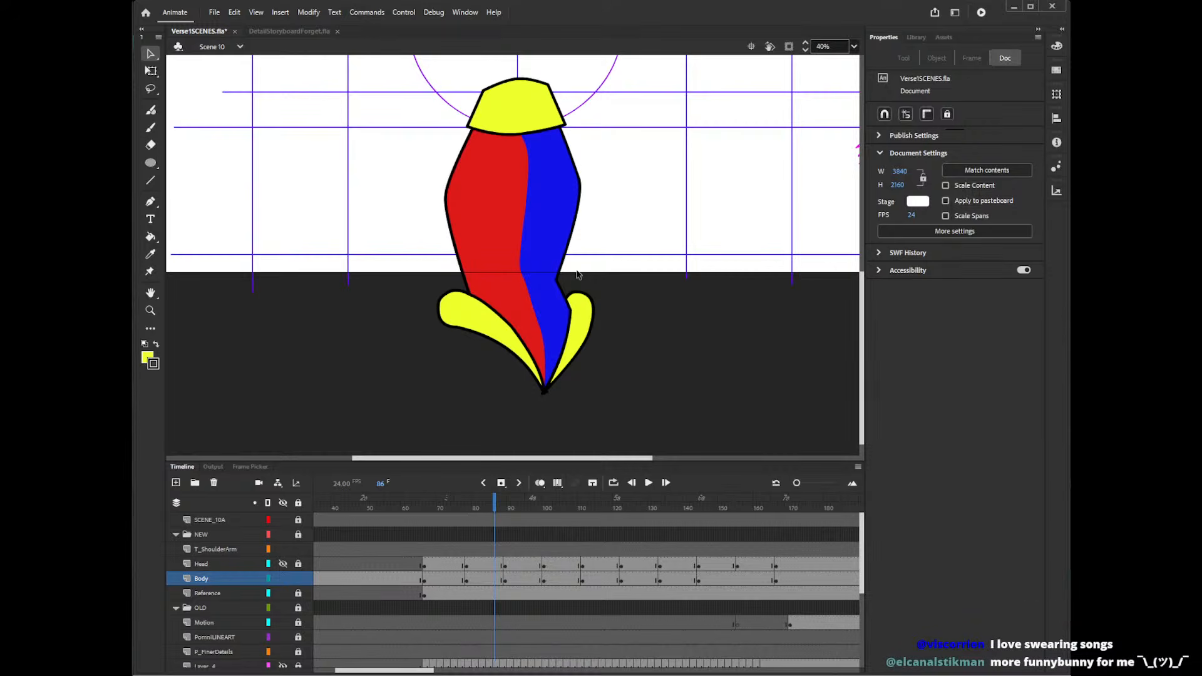
{"action": "left_click", "coordinate": [548, 398]}
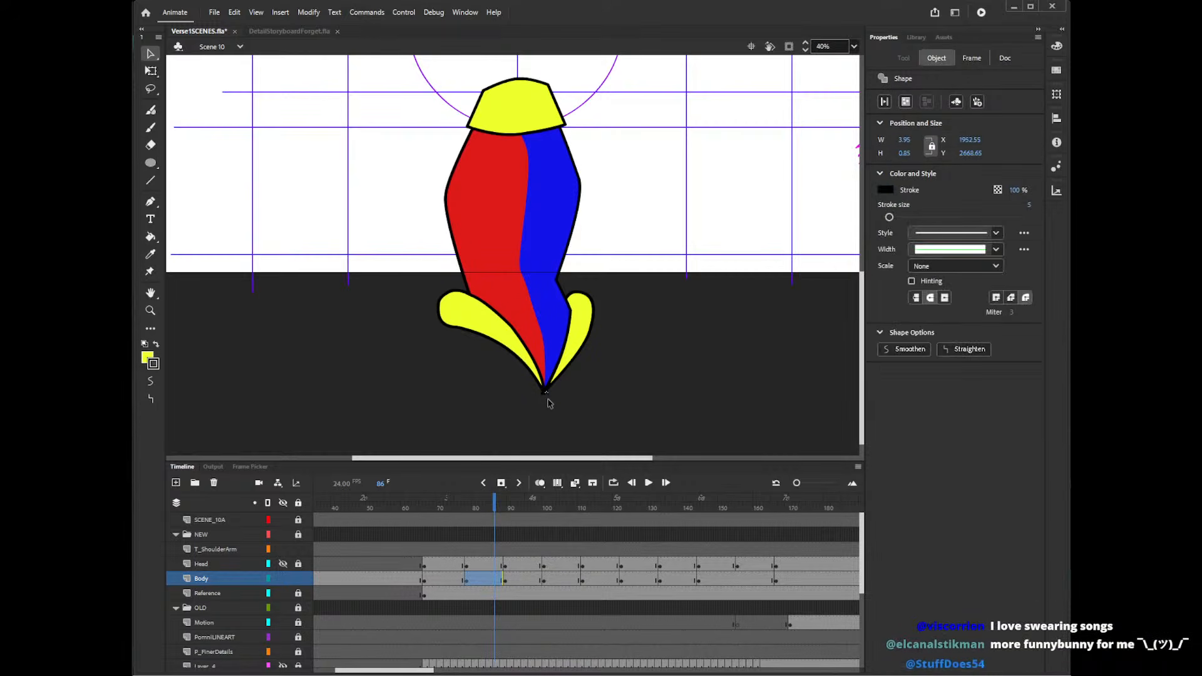
{"action": "left_click", "coordinate": [548, 403]}
{"action": "left_click", "coordinate": [546, 398]}
{"action": "left_click", "coordinate": [546, 402]}
{"action": "left_click", "coordinate": [545, 400]}
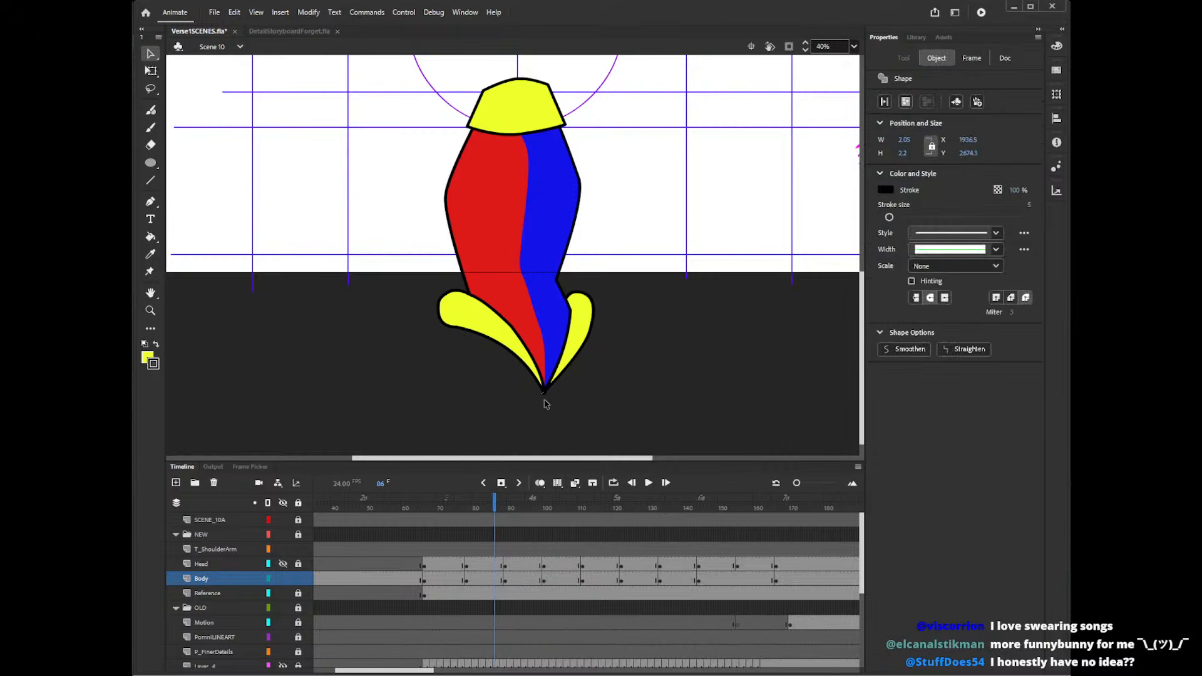
{"action": "key", "text": "Delete"}
{"action": "left_click", "coordinate": [544, 397]}
{"action": "key", "text": "Delete"}
{"action": "left_click", "coordinate": [544, 397]}
{"action": "key", "text": "Delete"}
{"action": "left_click", "coordinate": [544, 396]}
{"action": "key", "text": "Delete"}
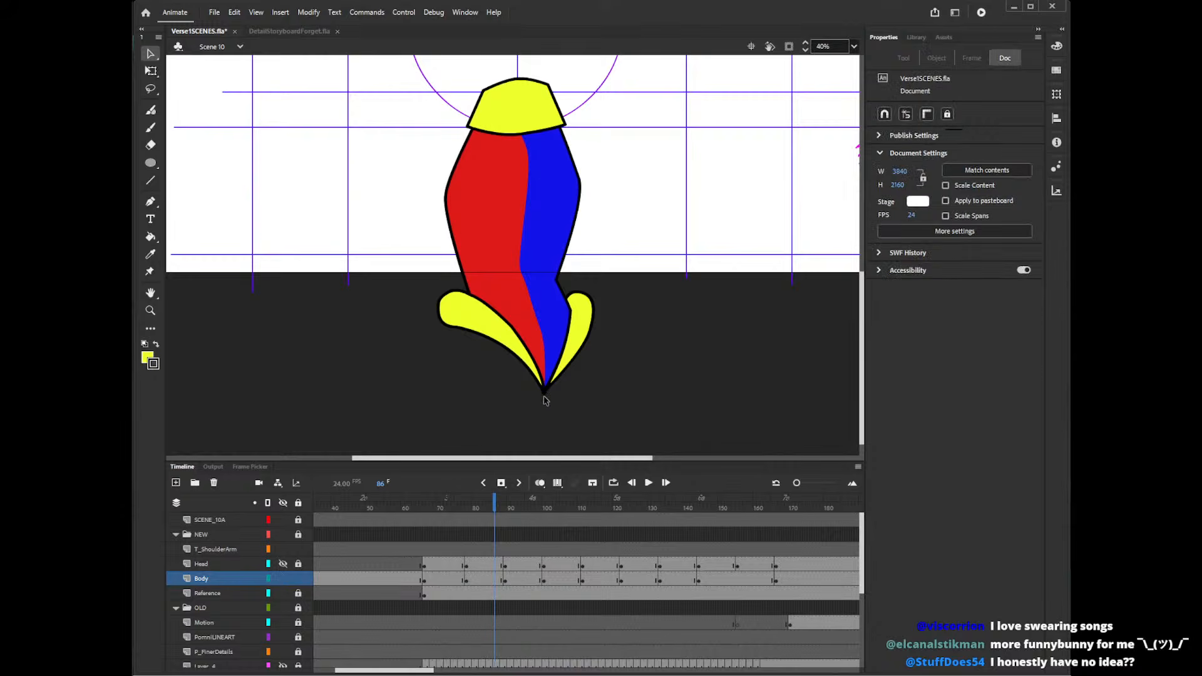
{"action": "left_click", "coordinate": [545, 398]}
{"action": "key", "text": "Delete"}
{"action": "left_click", "coordinate": [545, 398]}
{"action": "key", "text": "Delete"}
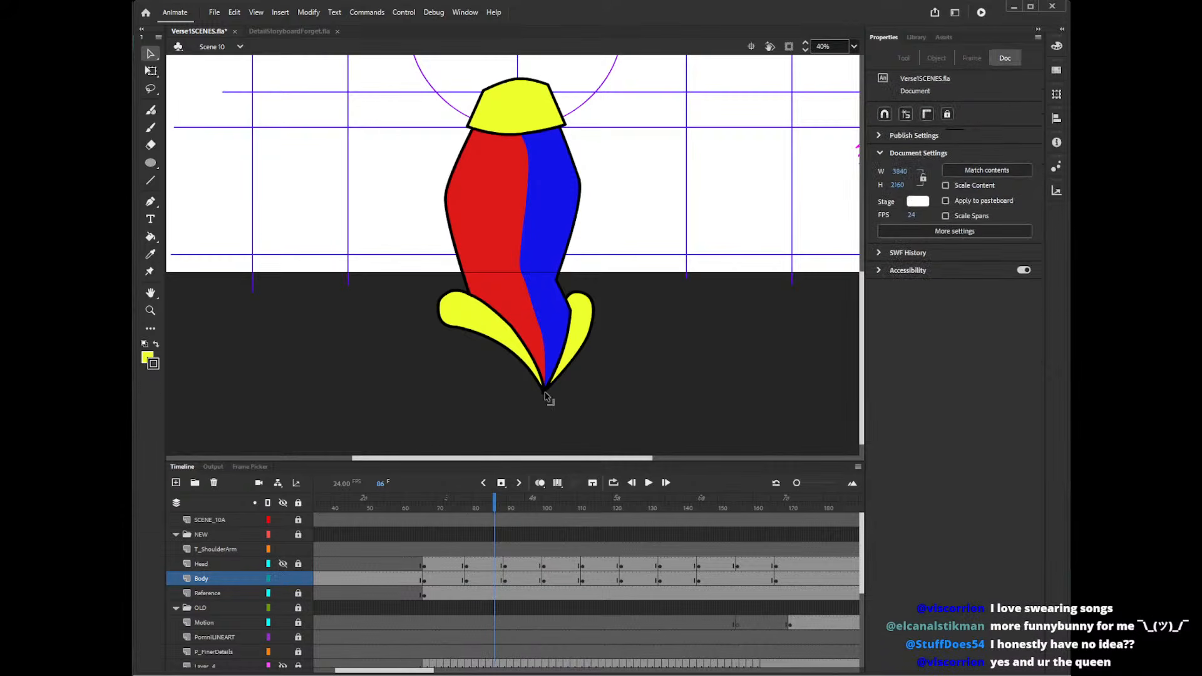
{"action": "left_click", "coordinate": [545, 398]}
{"action": "key", "text": "Delete"}
{"action": "left_click", "coordinate": [544, 399]}
{"action": "key", "text": "Delete"}
{"action": "left_click", "coordinate": [544, 398]}
{"action": "key", "text": "Delete"}
{"action": "left_click", "coordinate": [545, 398]}
{"action": "key", "text": "Delete"}
{"action": "left_click", "coordinate": [545, 398]}
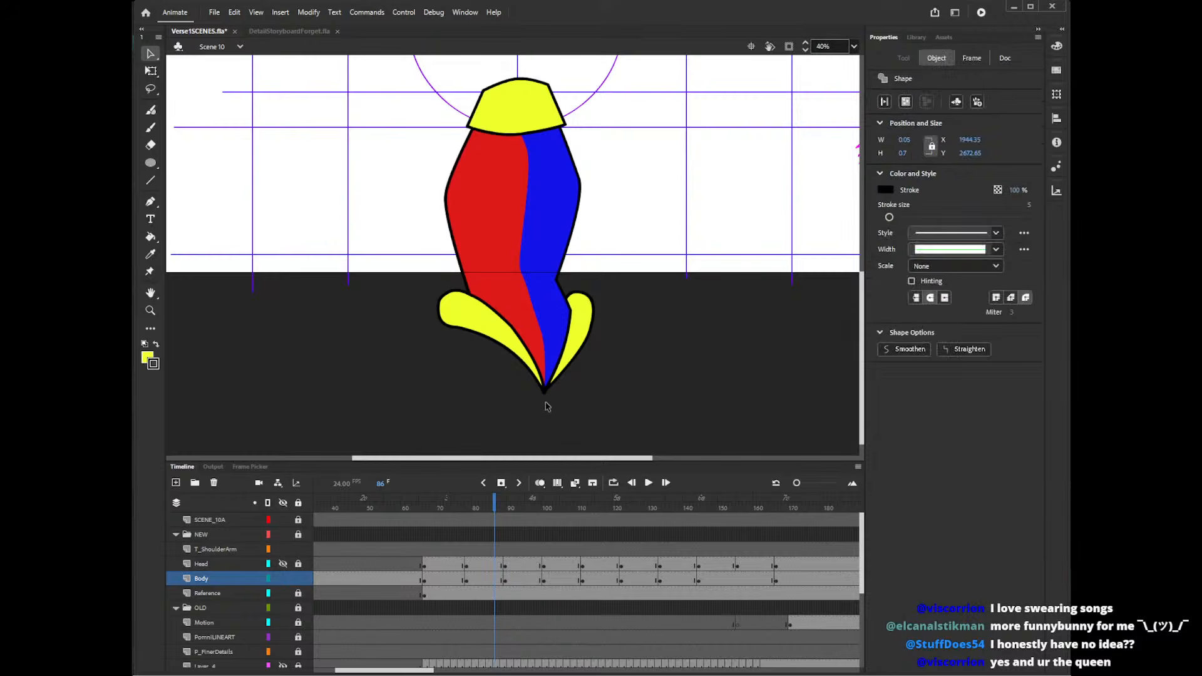
{"action": "key", "text": "Delete"}
{"action": "left_click", "coordinate": [546, 399]}
{"action": "key", "text": "Delete"}
{"action": "left_click", "coordinate": [544, 397]}
{"action": "key", "text": "Delete"}
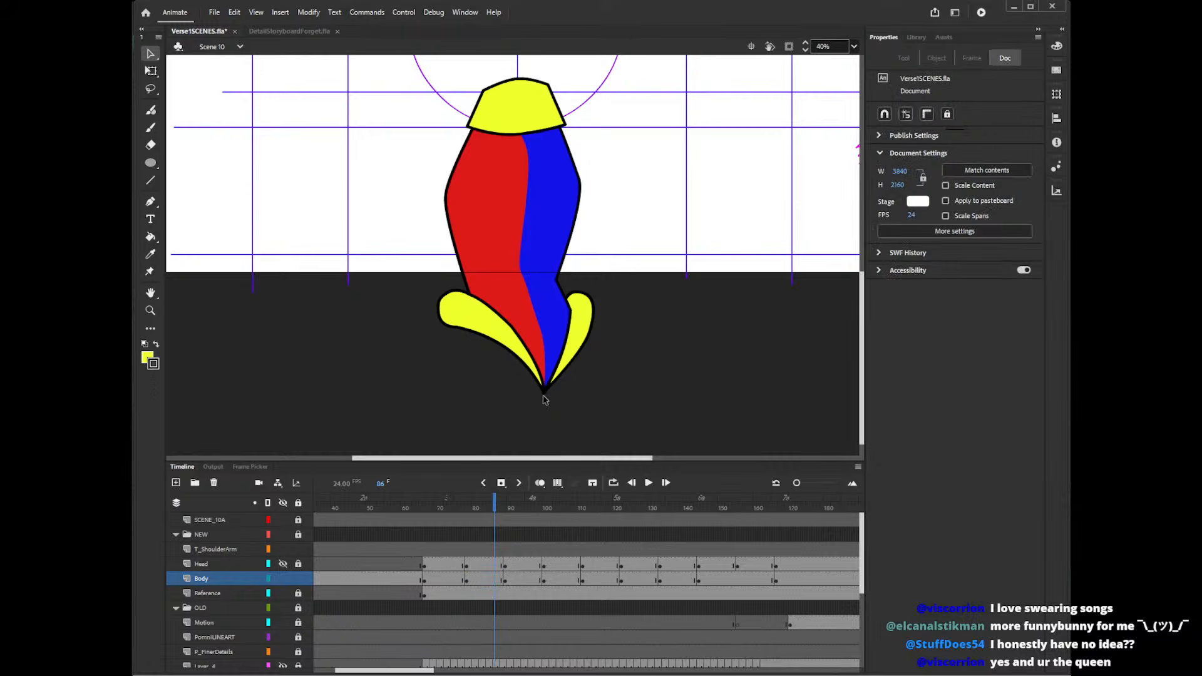
{"action": "left_click", "coordinate": [544, 396]}
{"action": "key", "text": "Delete"}
{"action": "left_click", "coordinate": [544, 396]}
{"action": "key", "text": "Delete"}
{"action": "left_click", "coordinate": [545, 398]}
{"action": "key", "text": "Delete"}
{"action": "left_click", "coordinate": [545, 399]}
{"action": "key", "text": "Delete"}
{"action": "left_click", "coordinate": [545, 399]}
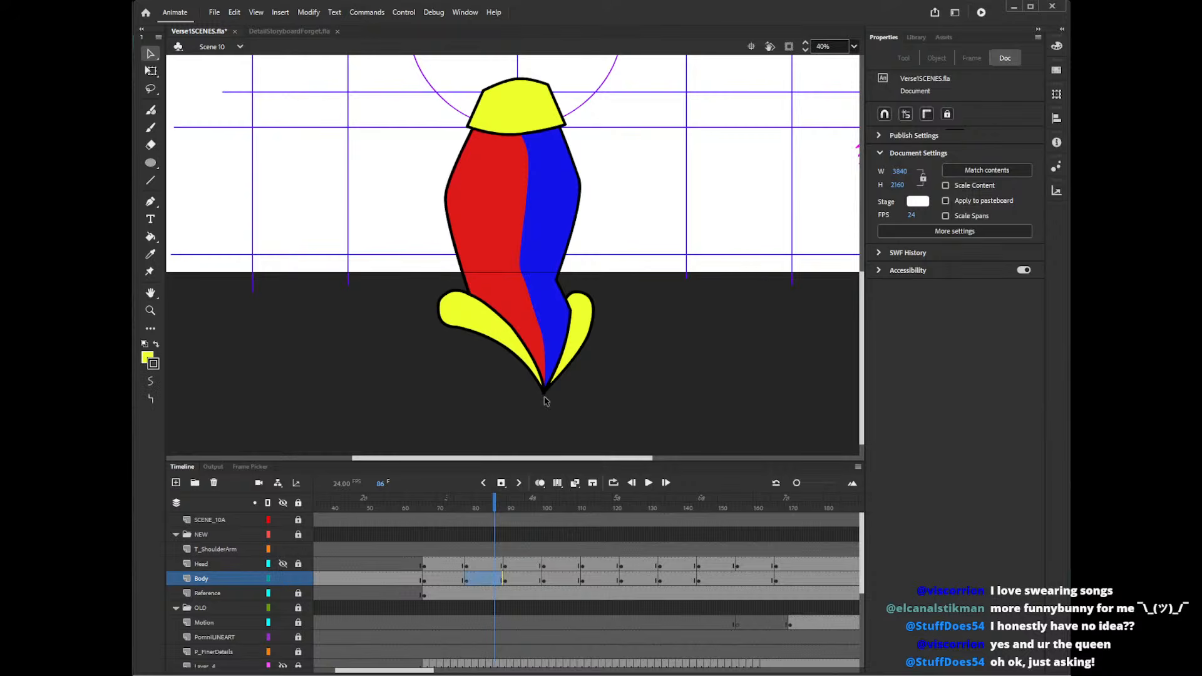
{"action": "key", "text": "Delete"}
- Clear the remaining tiny stroke and fill fragments at the bottom tip in a magnified 80% view
{"action": "key", "text": "z"}
{"action": "left_click", "coordinate": [554, 406]}
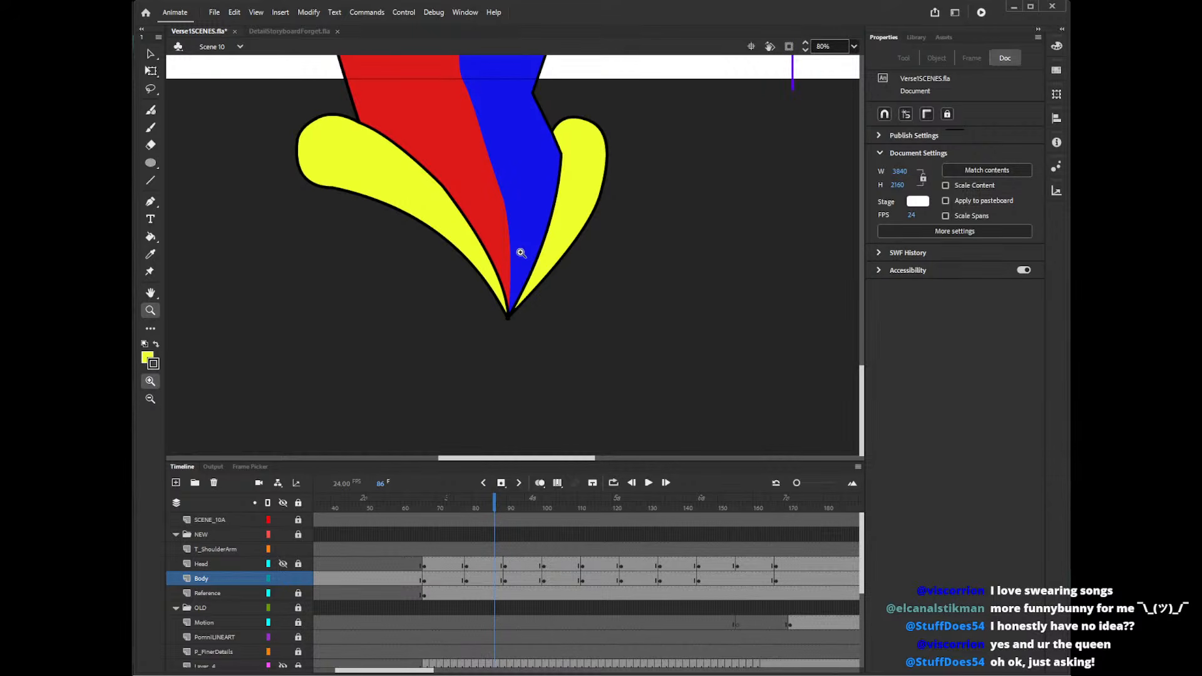
{"action": "key", "text": "v"}
{"action": "left_click", "coordinate": [508, 327]}
{"action": "key", "text": "Delete"}
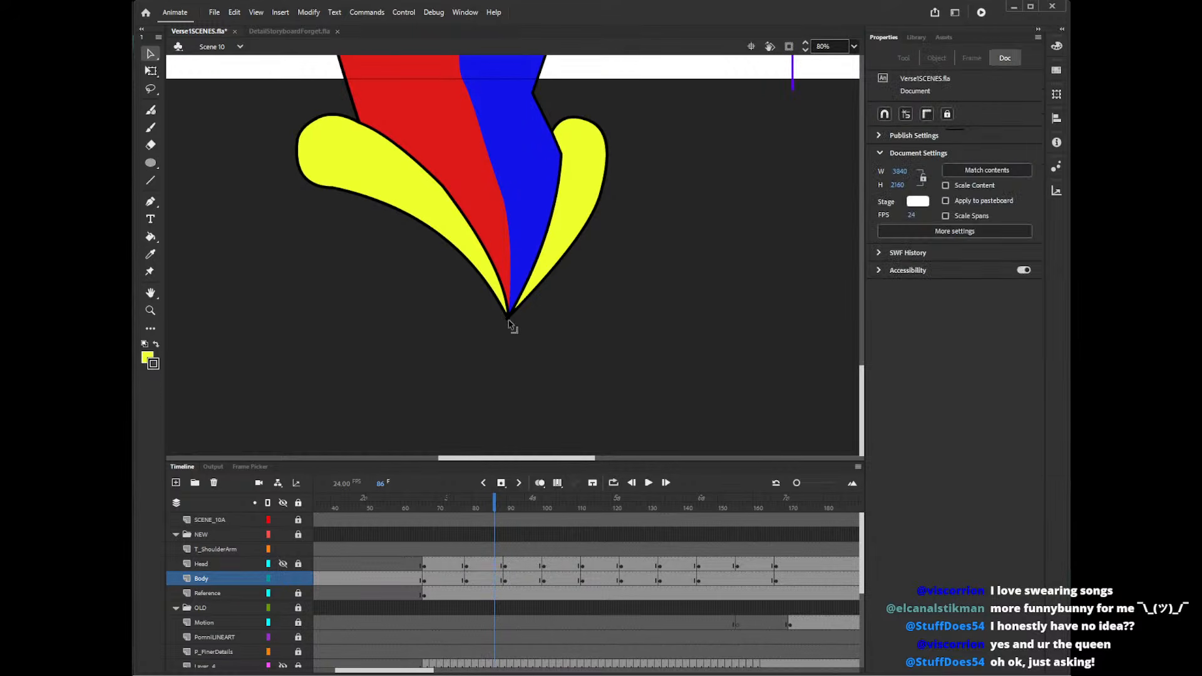
{"action": "left_click", "coordinate": [507, 323]}
{"action": "key", "text": "Delete"}
{"action": "left_click", "coordinate": [508, 322]}
{"action": "key", "text": "Delete"}
{"action": "left_click", "coordinate": [507, 321]}
{"action": "key", "text": "Delete"}
{"action": "left_click", "coordinate": [507, 323]}
{"action": "key", "text": "Delete"}
{"action": "left_click", "coordinate": [508, 323]}
{"action": "key", "text": "Delete"}
{"action": "left_click", "coordinate": [508, 322]}
{"action": "key", "text": "Delete"}
{"action": "left_click", "coordinate": [508, 323]}
{"action": "key", "text": "Delete"}
{"action": "left_click", "coordinate": [508, 323]}
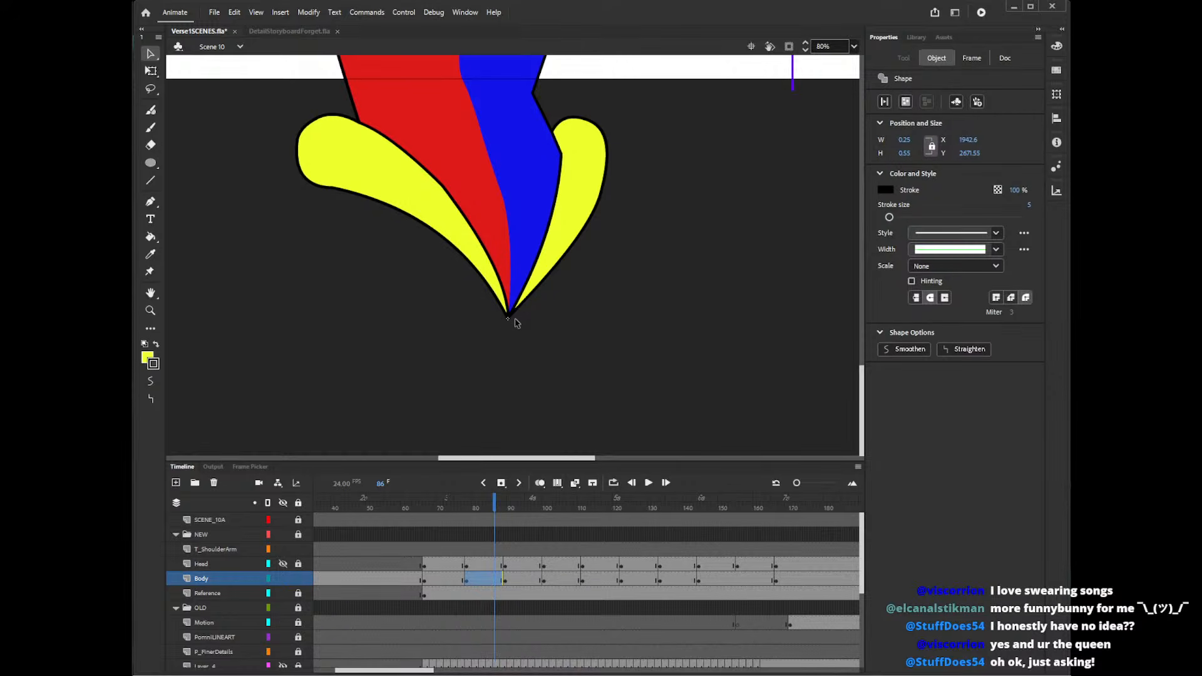
{"action": "key", "text": "Delete"}
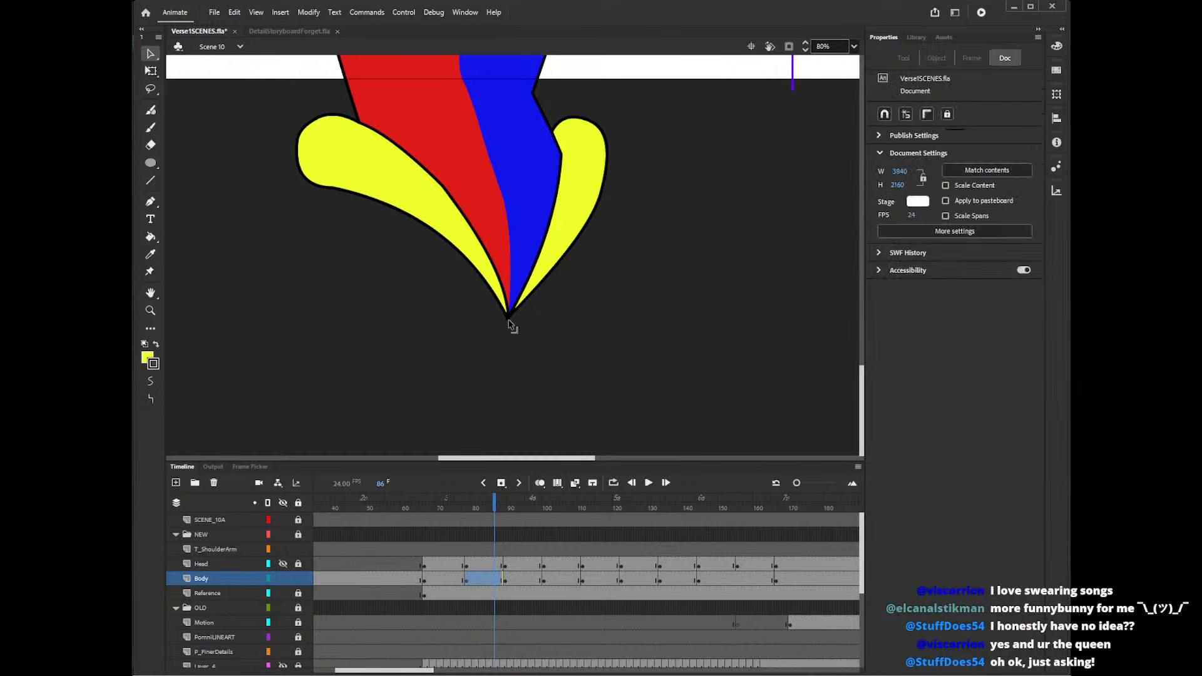
{"action": "left_click", "coordinate": [510, 323]}
{"action": "key", "text": "Delete"}
{"action": "left_click", "coordinate": [510, 323]}
{"action": "key", "text": "Delete"}
{"action": "left_click", "coordinate": [509, 325]}
{"action": "key", "text": "Delete"}
{"action": "left_click", "coordinate": [509, 325]}
{"action": "key", "text": "Delete"}
{"action": "left_click", "coordinate": [510, 324]}
{"action": "key", "text": "Delete"}
{"action": "left_click", "coordinate": [510, 324]}
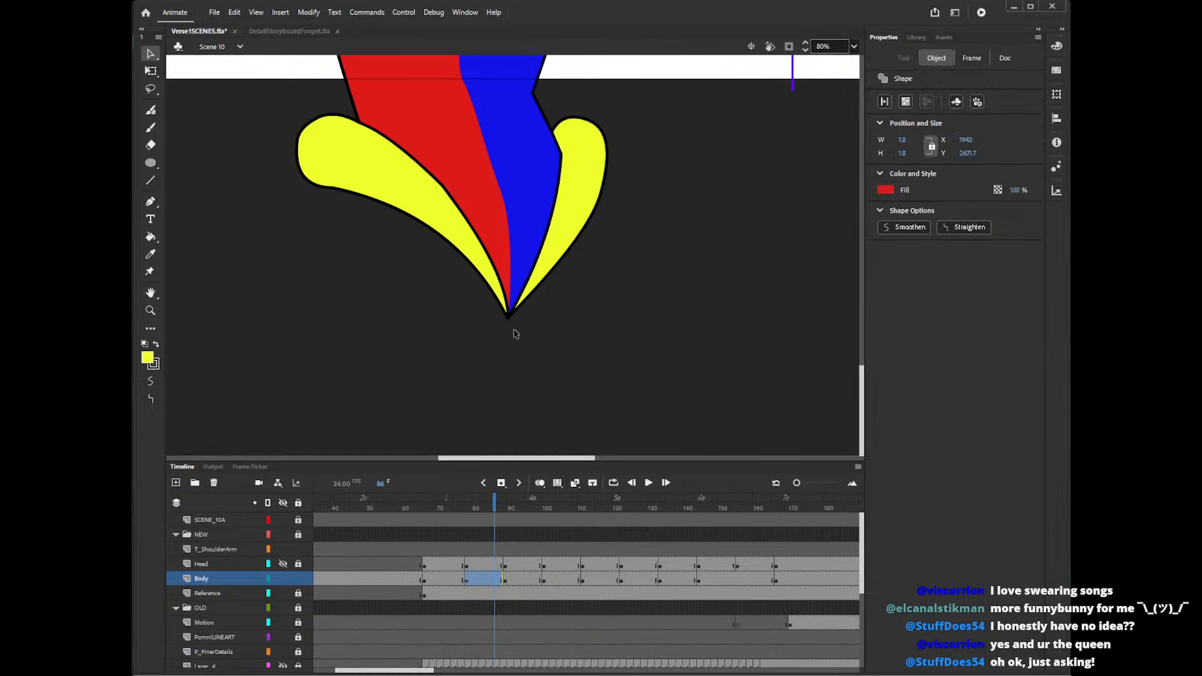
{"action": "left_click", "coordinate": [512, 325]}
{"action": "key", "text": "Delete"}
{"action": "left_click", "coordinate": [508, 322]}
{"action": "key", "text": "Delete"}
{"action": "left_click", "coordinate": [510, 327]}
{"action": "key", "text": "Delete"}
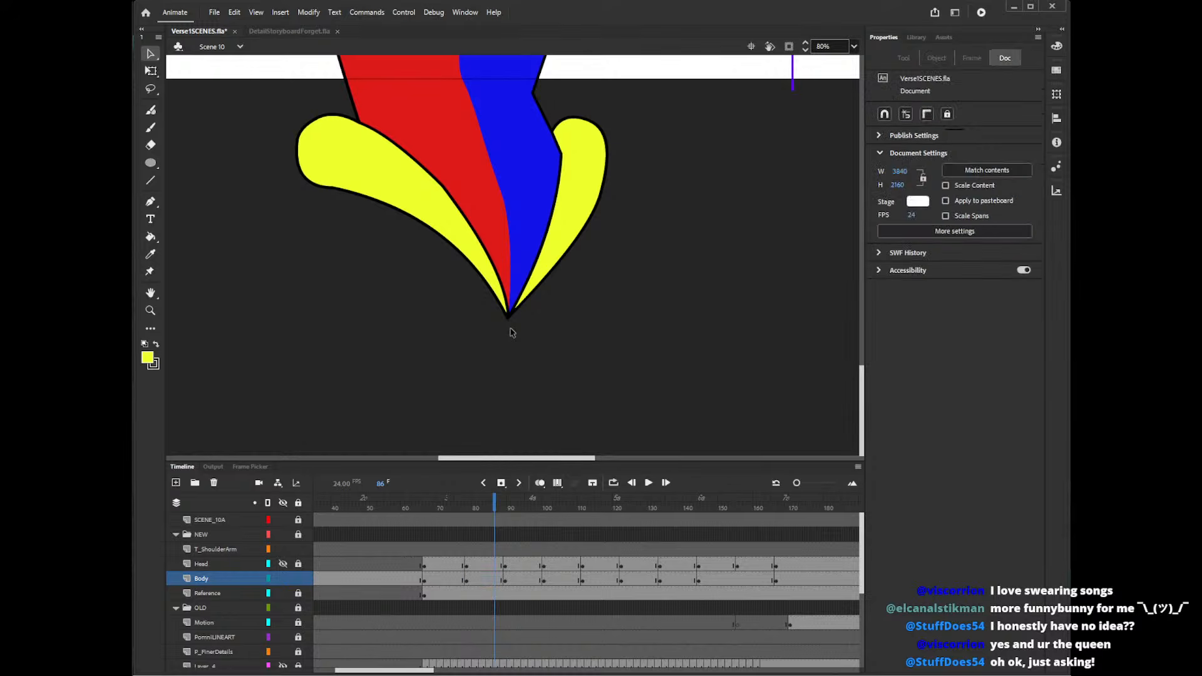
- View the whole scene at 20% and scrub the turn to compare the torso poses across the Body keyframes
{"action": "left_click_drag", "start_coordinate": [861, 374], "coordinate": [861, 315]}
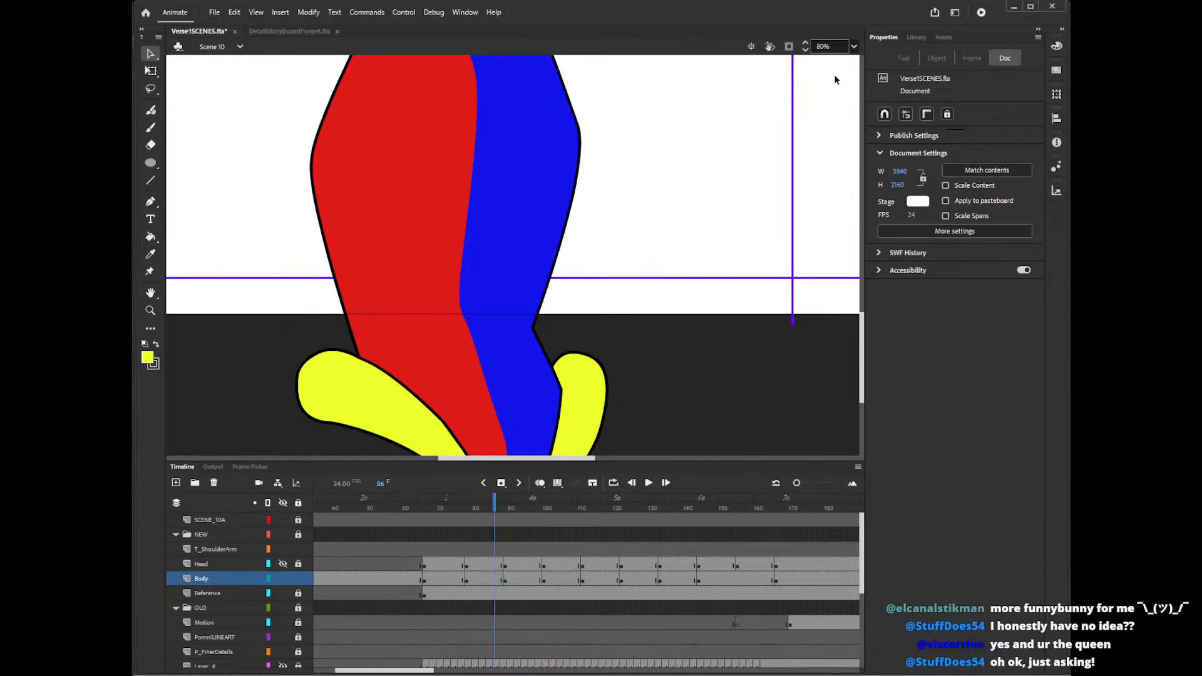
{"action": "left_click", "coordinate": [835, 44]}
{"action": "type", "text": "20"}
{"action": "key", "text": "Return"}
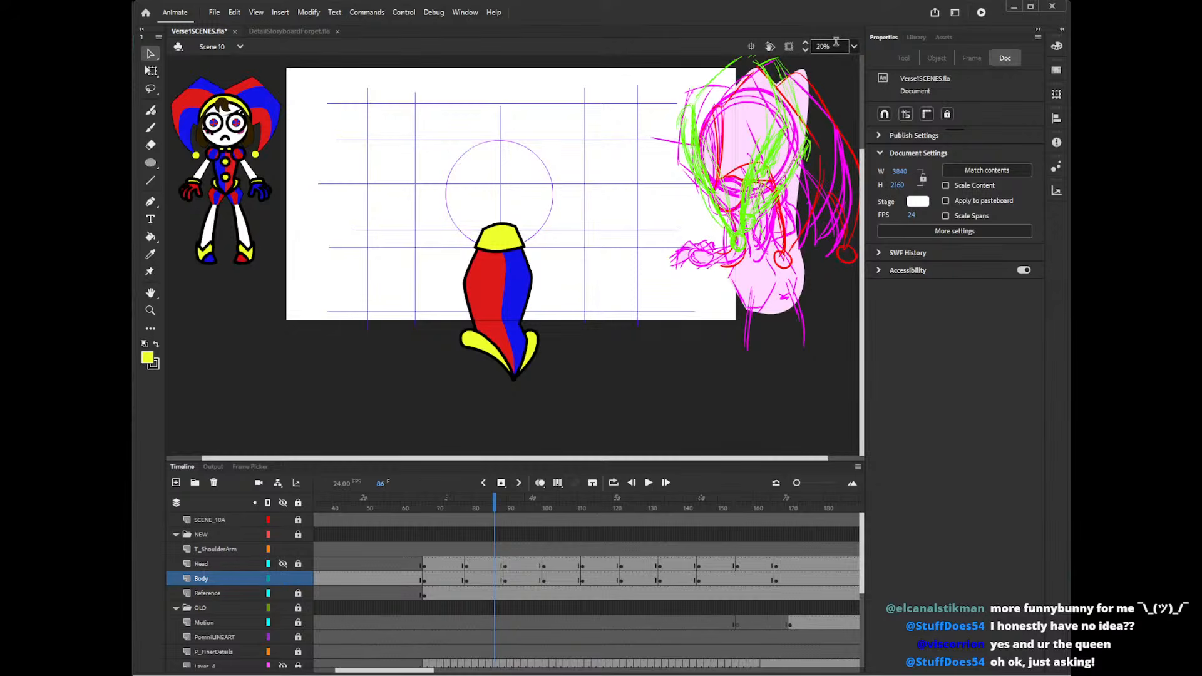
{"action": "left_click", "coordinate": [439, 507]}
{"action": "left_click_drag", "start_coordinate": [439, 507], "coordinate": [738, 550]}
{"action": "left_click", "coordinate": [737, 581]}
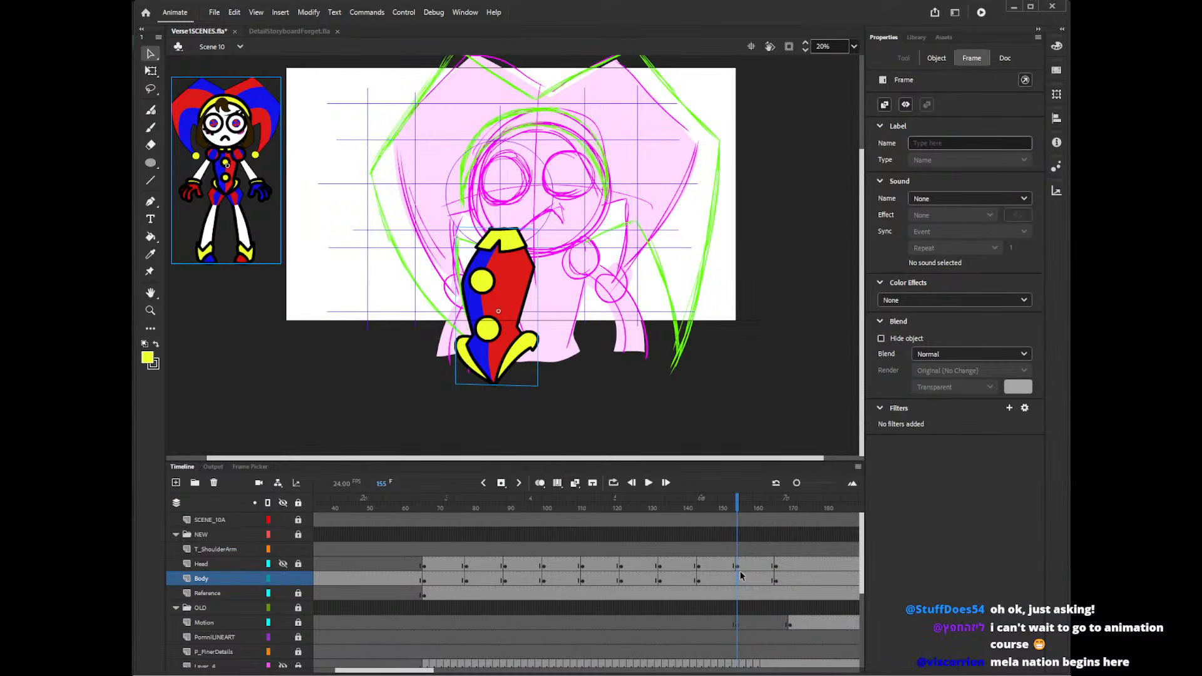
{"action": "left_click", "coordinate": [787, 549]}
{"action": "left_click", "coordinate": [768, 549]}
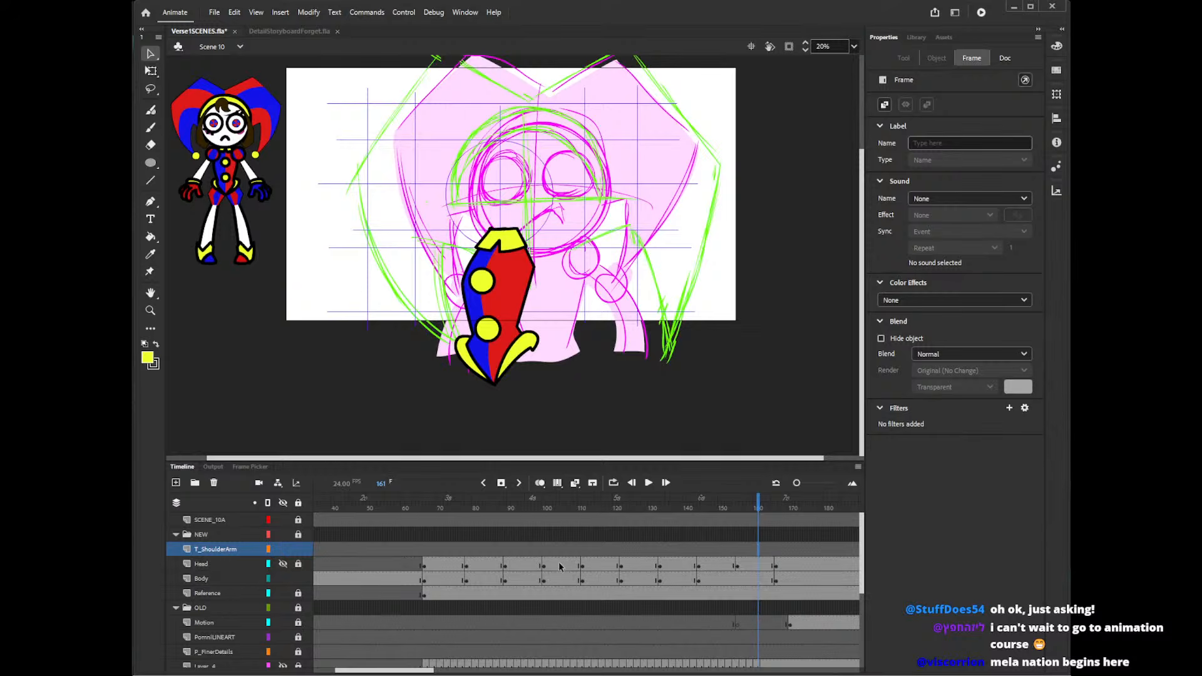
{"action": "left_click", "coordinate": [457, 551]}
{"action": "left_click_drag", "start_coordinate": [457, 549], "coordinate": [522, 549]}
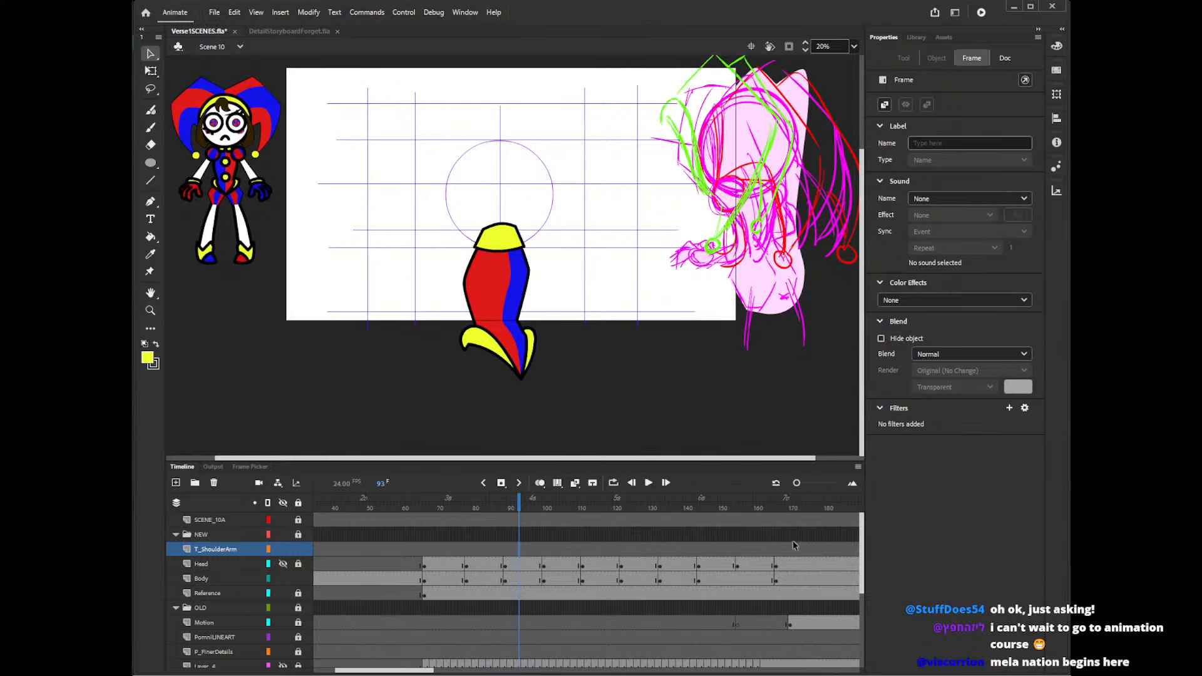
- Add a Body keyframe at frame 155 and show the layer as onion-skinned outlines at frame 159
{"action": "left_click", "coordinate": [737, 579]}
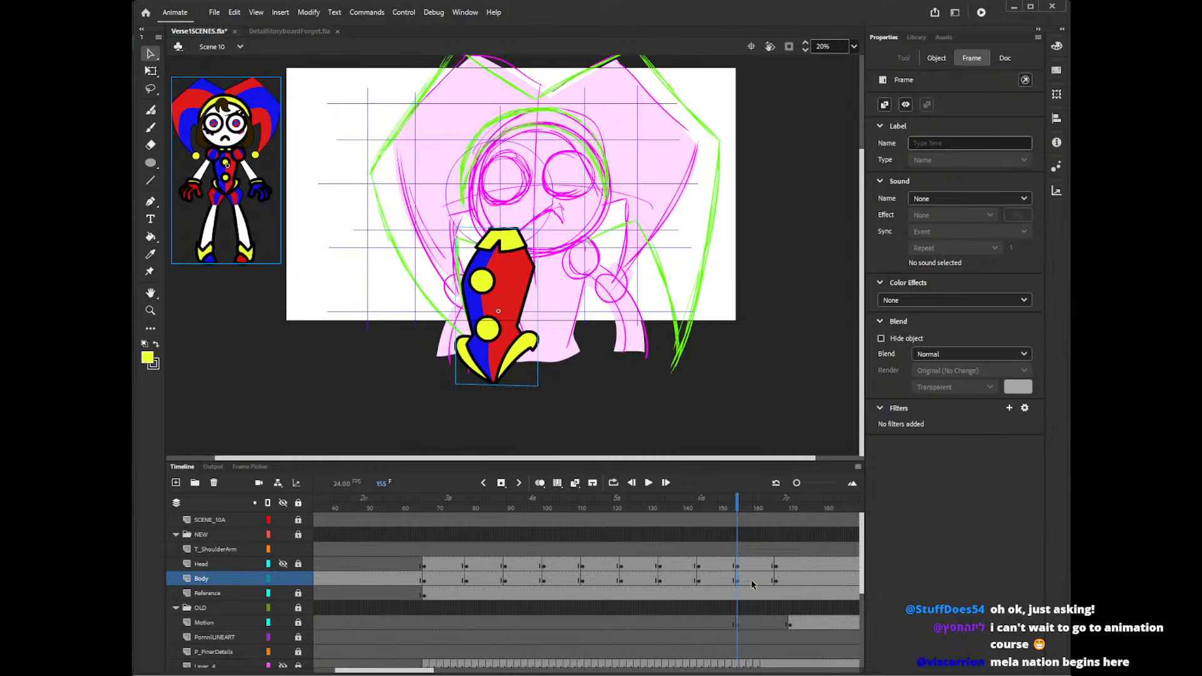
{"action": "left_click", "coordinate": [751, 581]}
{"action": "left_click", "coordinate": [540, 484]}
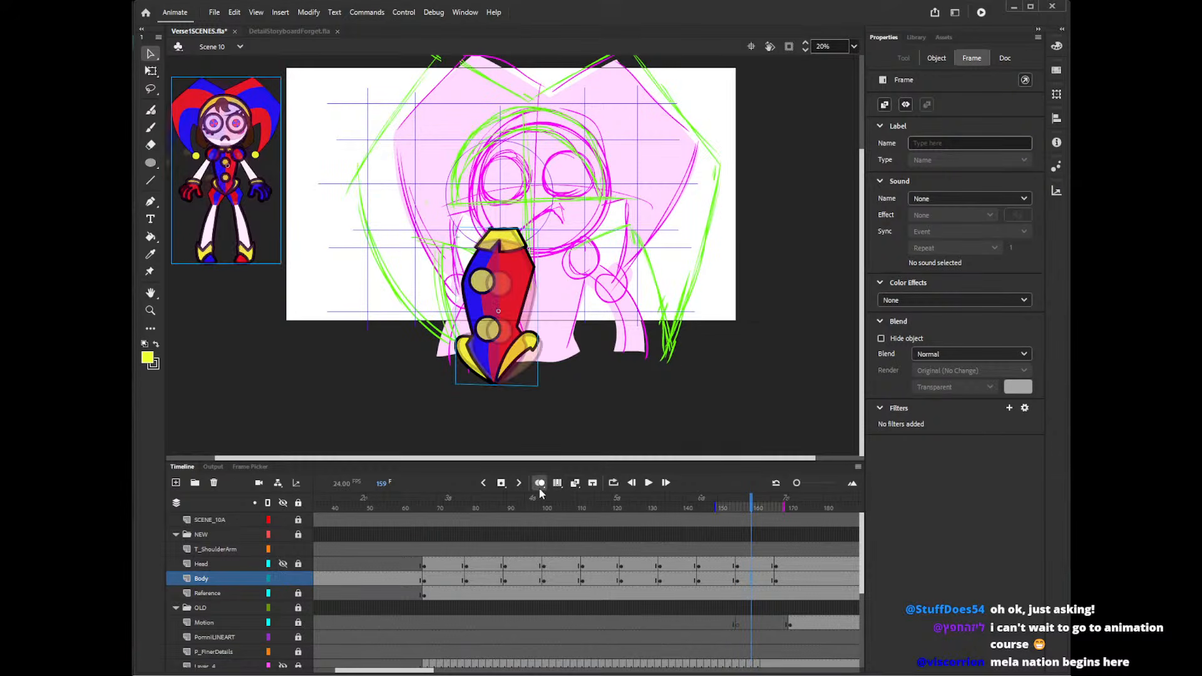
{"action": "left_click", "coordinate": [271, 578]}
{"action": "key", "text": "z"}
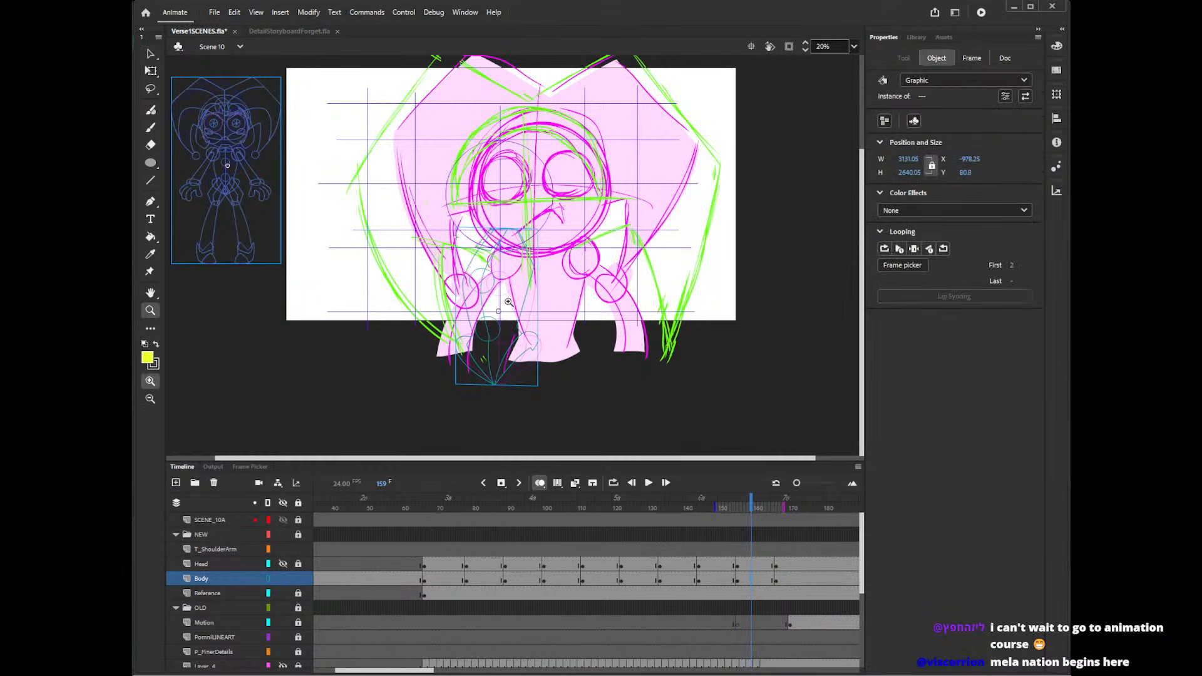
{"action": "left_click", "coordinate": [506, 306]}
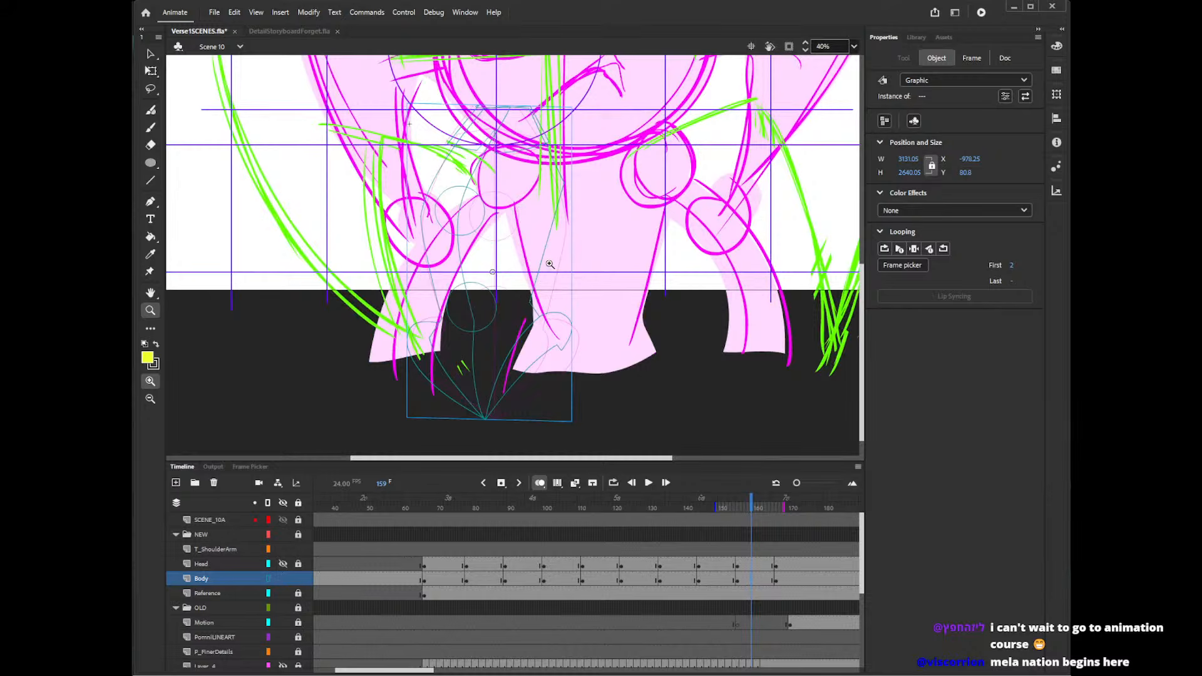
- Hide the KeyPomRough and HAT sketch layers in the OLD folder to leave the torso outlines unobstructed
{"action": "scroll", "coordinate": [859, 565], "scroll_direction": "down", "scroll_amount": 3}
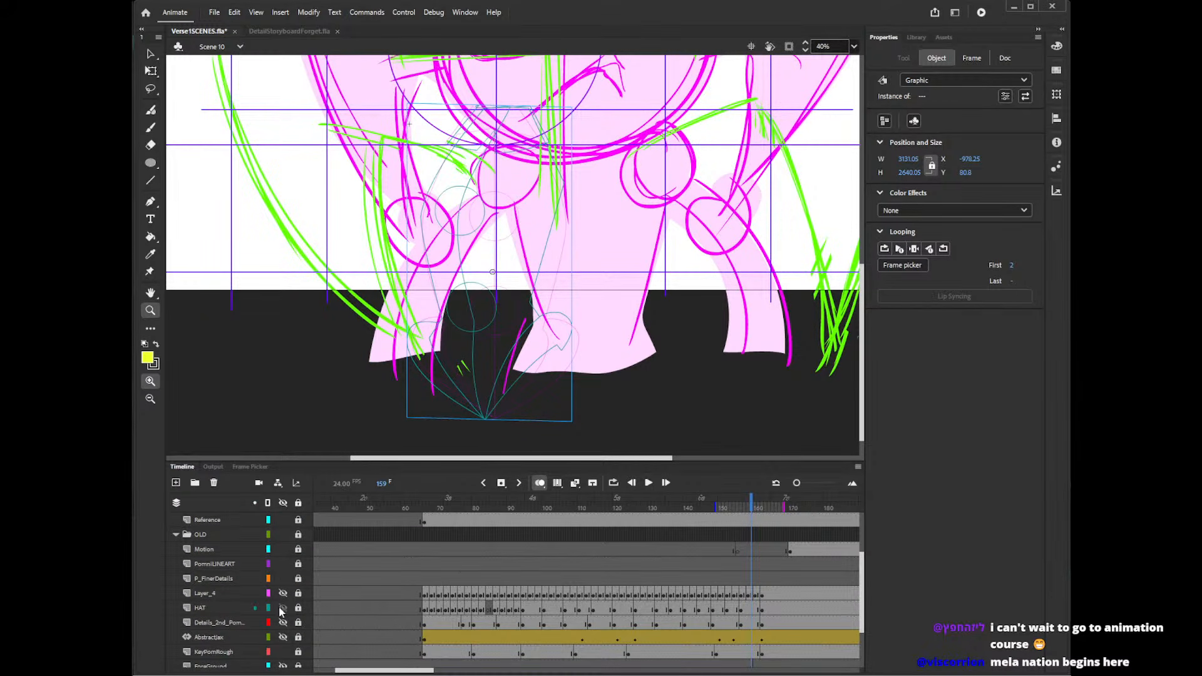
{"action": "left_click", "coordinate": [283, 653]}
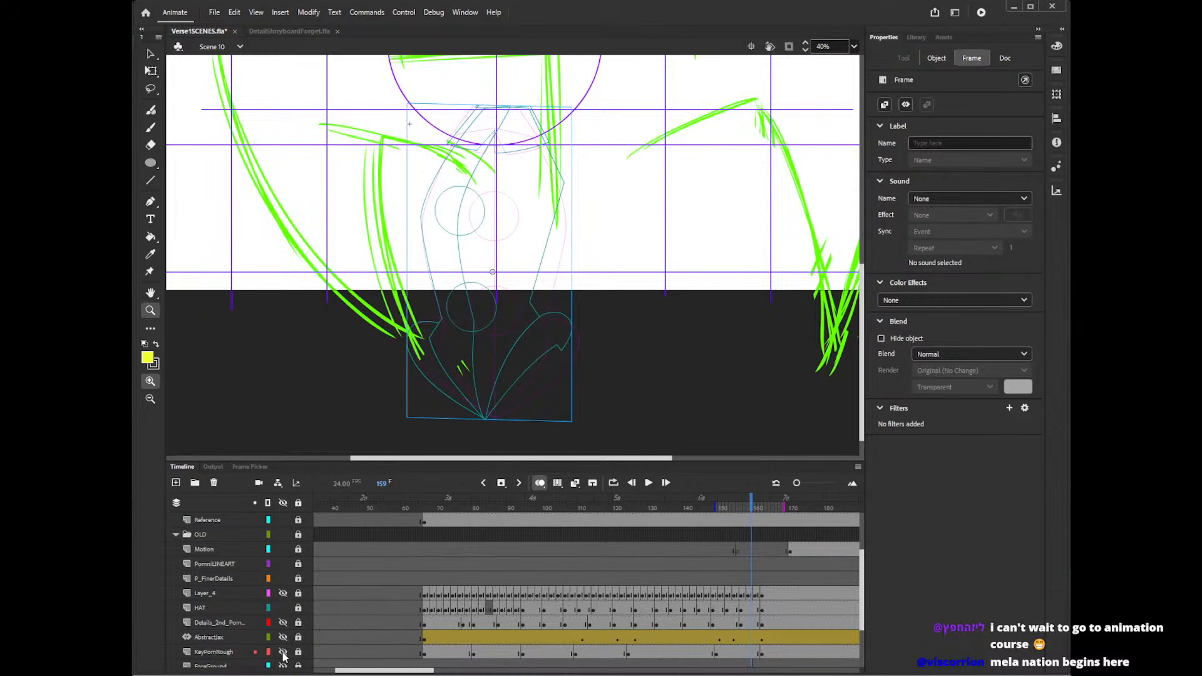
{"action": "left_click", "coordinate": [283, 607]}
{"action": "left_click_drag", "start_coordinate": [863, 418], "coordinate": [868, 391]}
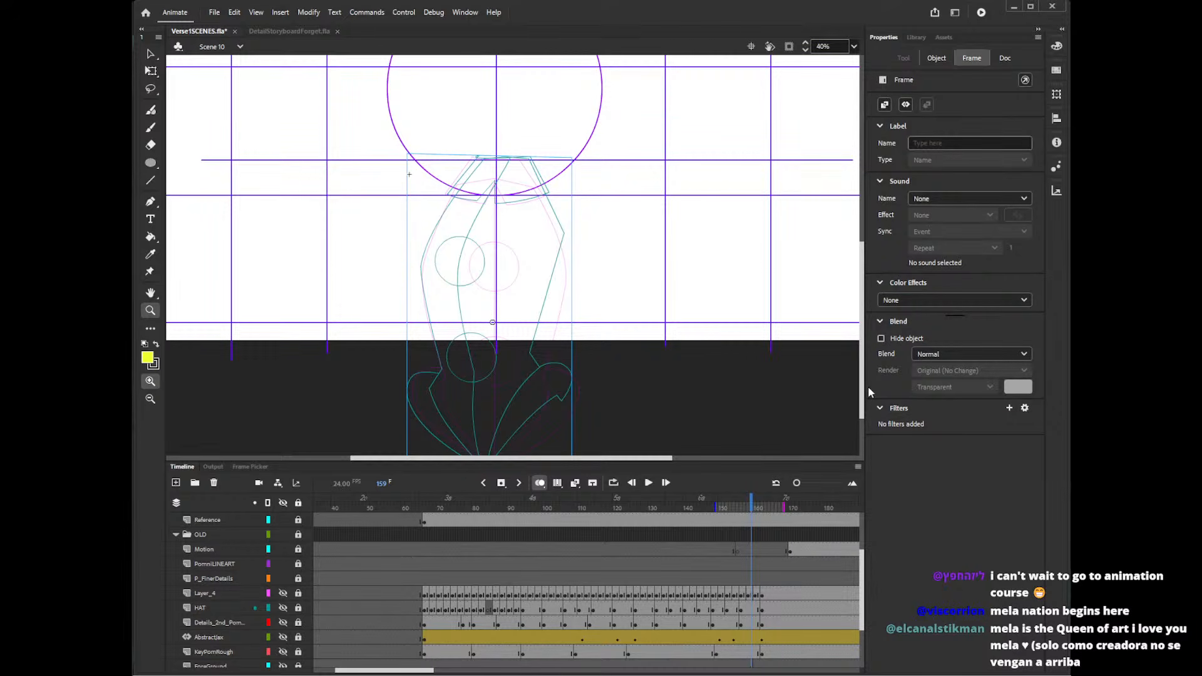
{"action": "left_click_drag", "start_coordinate": [863, 288], "coordinate": [863, 288]}
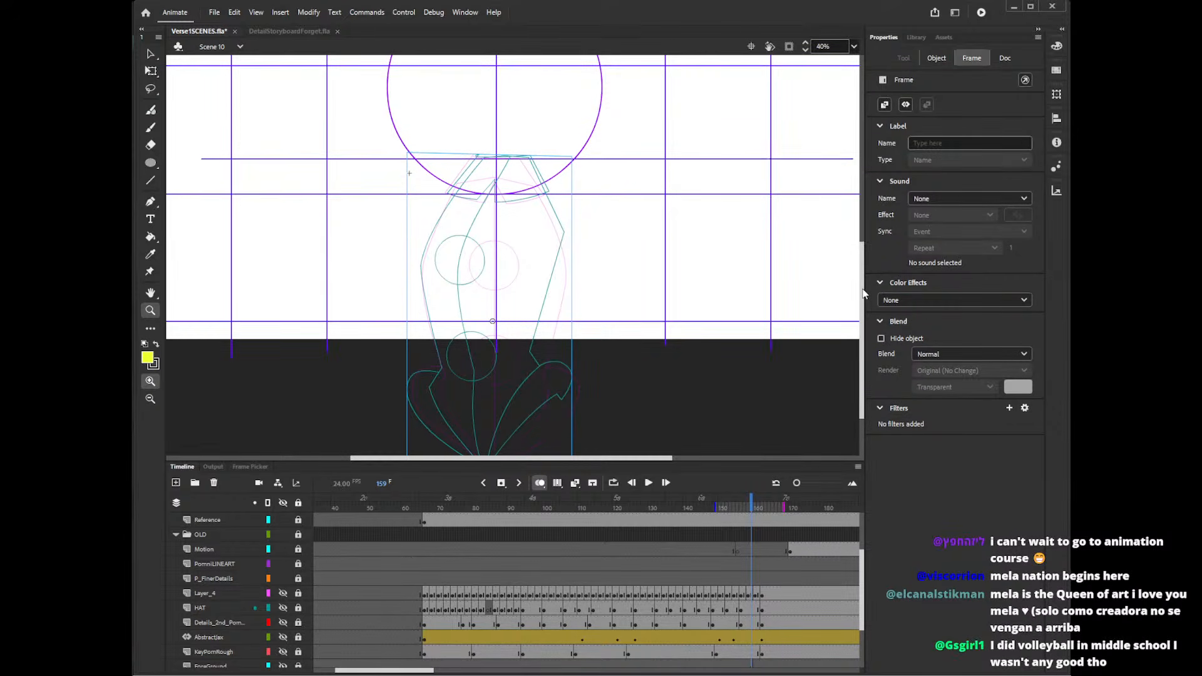
- Break apart the torso graphic on the Body layer at frame 159 into separately editable shapes and deselect it
{"action": "key", "text": "v"}
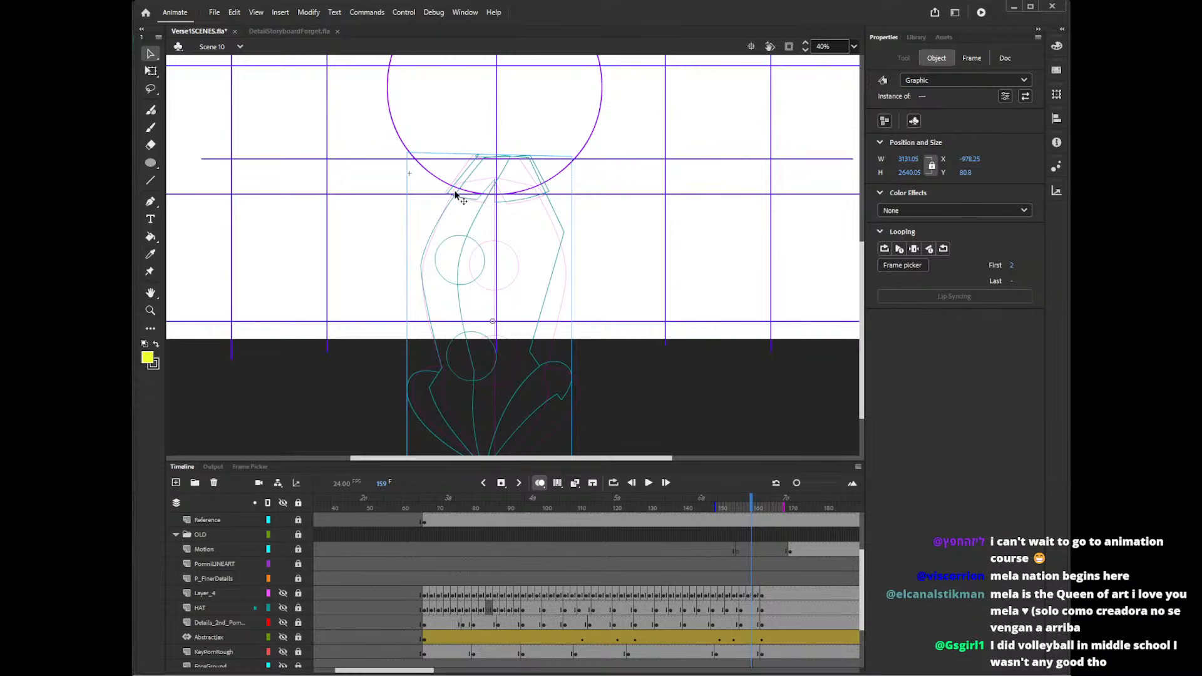
{"action": "left_click_drag", "start_coordinate": [451, 197], "coordinate": [451, 198]}
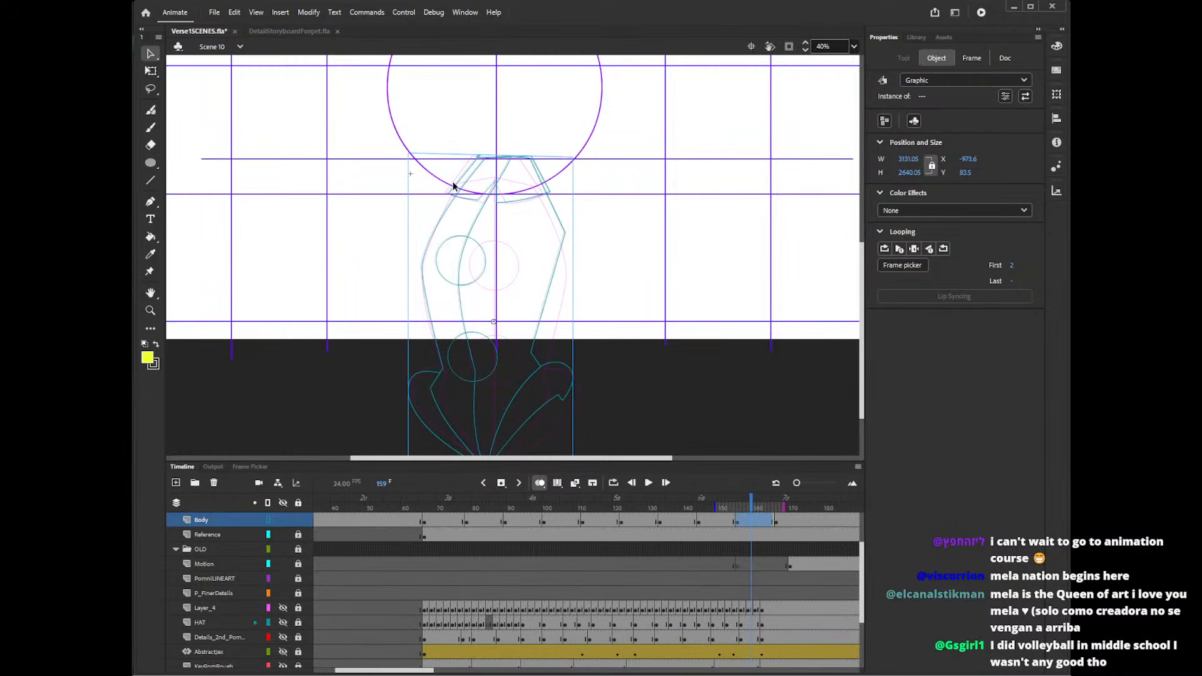
{"action": "key", "text": "ctrl+z"}
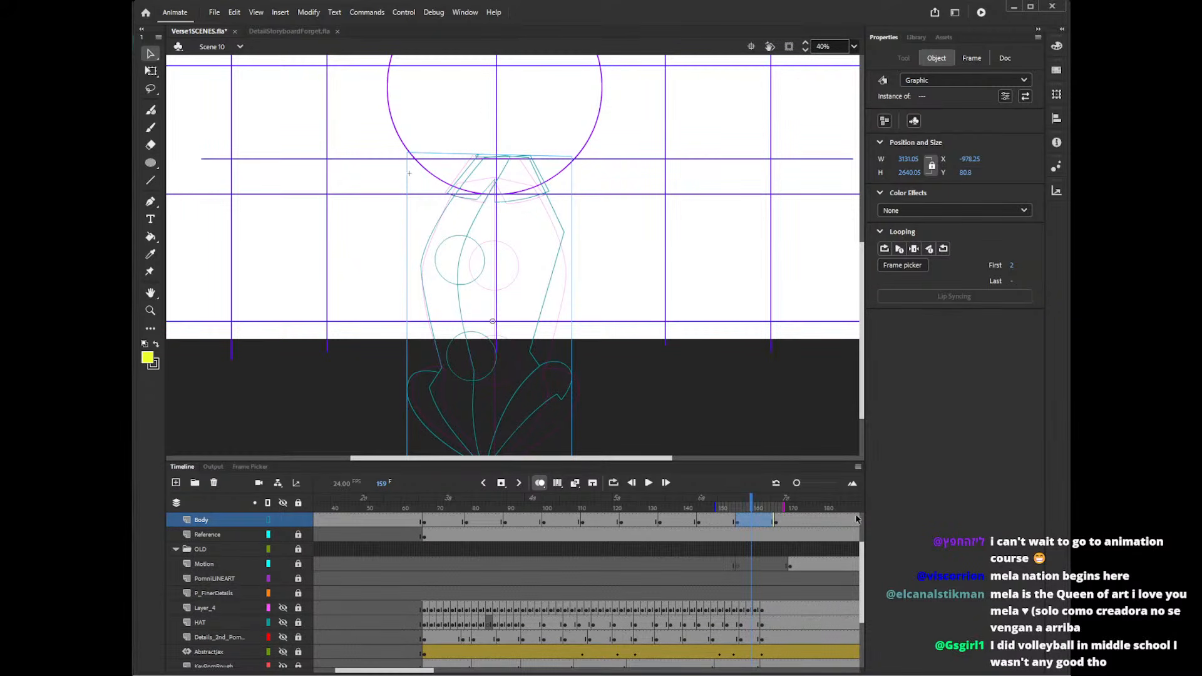
{"action": "left_click", "coordinate": [882, 120]}
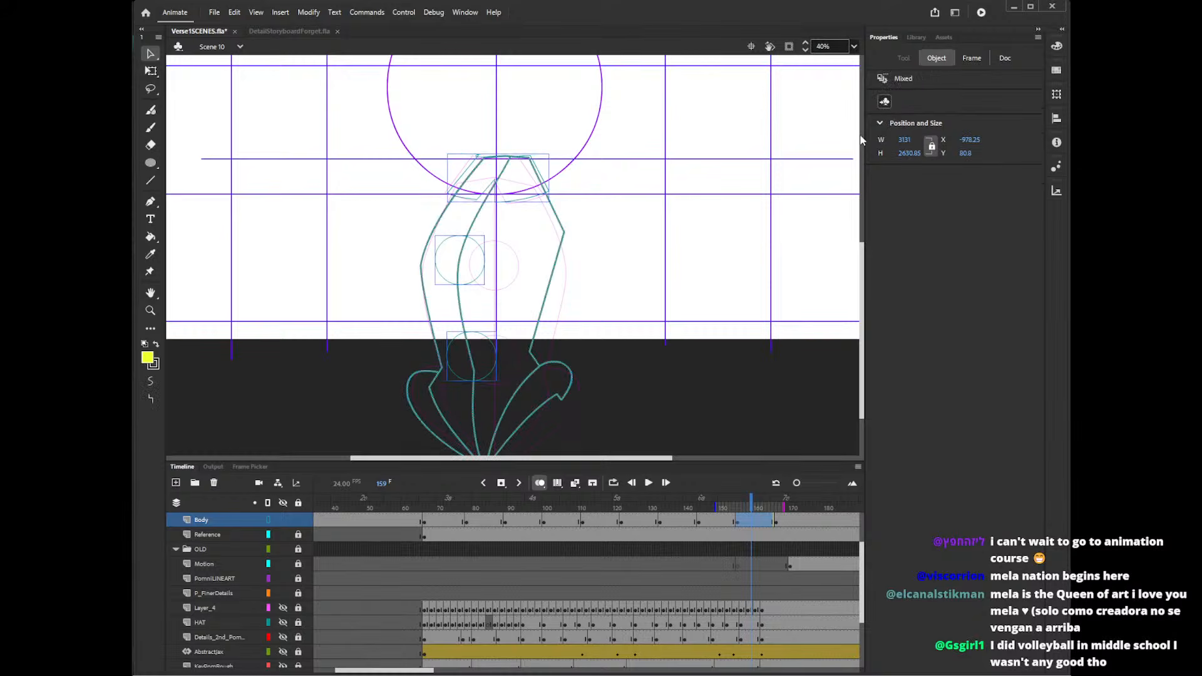
{"action": "left_click", "coordinate": [611, 269]}
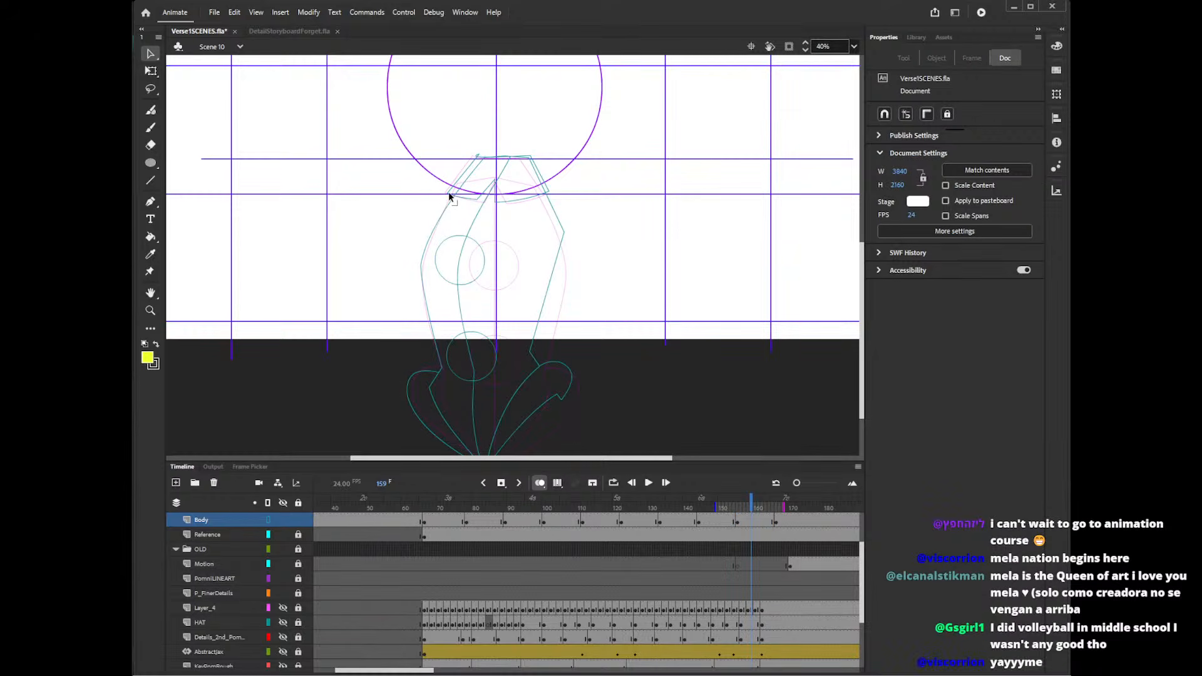
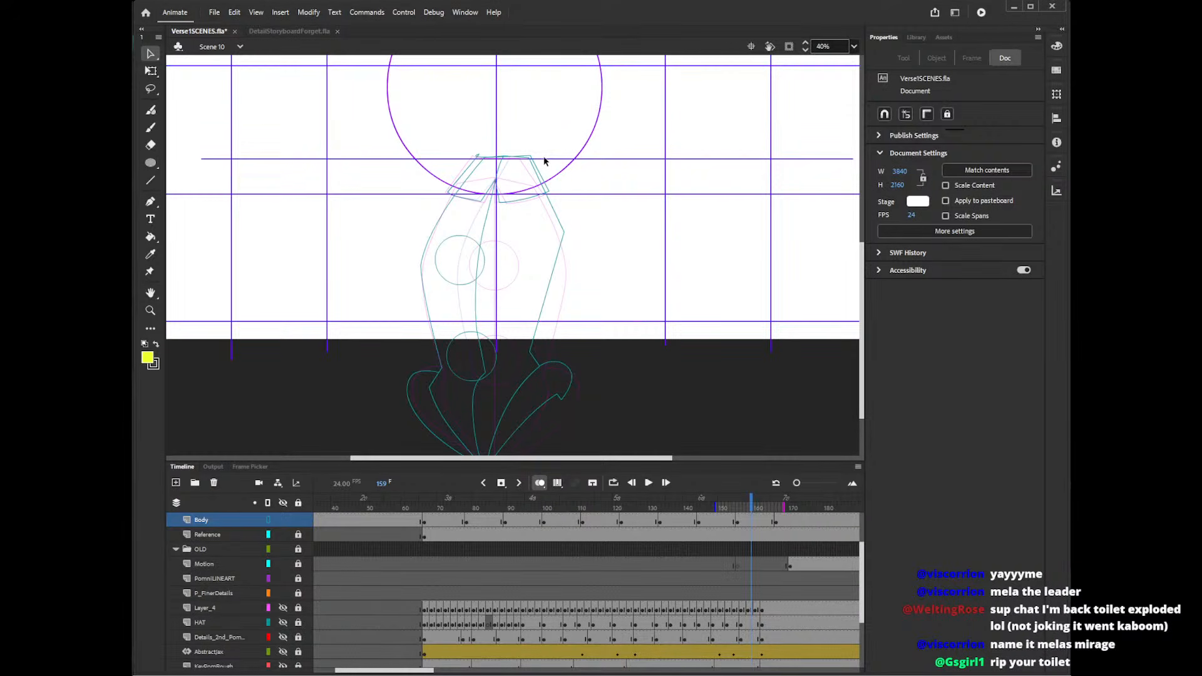
- Round the red side of the torso outline into a smooth outward curve and shift its lower corner at the hip outward
{"action": "scroll", "coordinate": [862, 306], "scroll_direction": "down", "scroll_amount": 2}
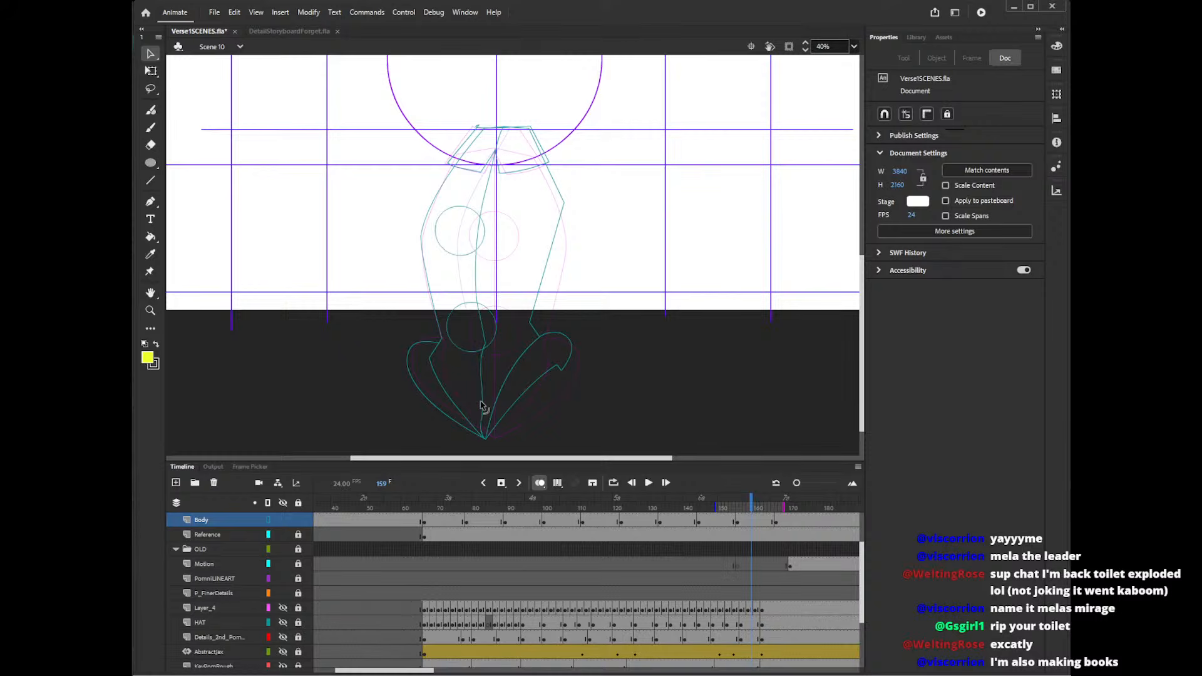
{"action": "scroll", "coordinate": [868, 328], "scroll_direction": "down", "scroll_amount": 2}
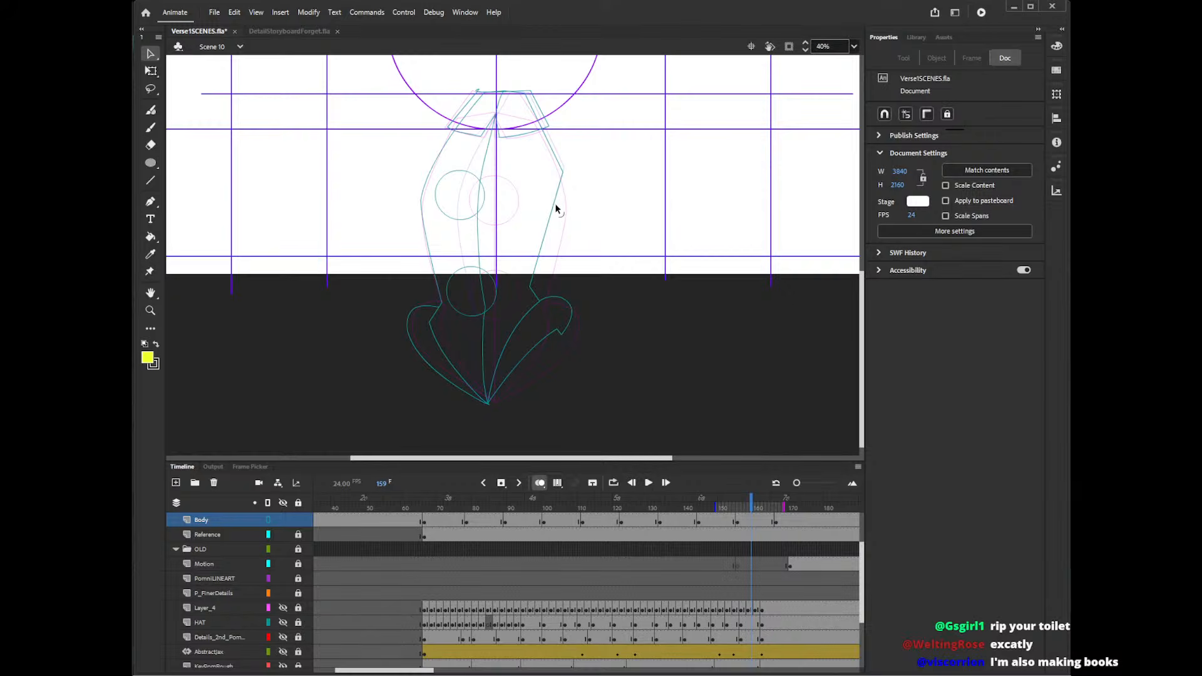
{"action": "mouse_move", "coordinate": [556, 205]}
{"action": "left_mouse_down"}
{"action": "mouse_move", "coordinate": [571, 188]}
{"action": "mouse_move", "coordinate": [572, 201]}
{"action": "left_mouse_up"}
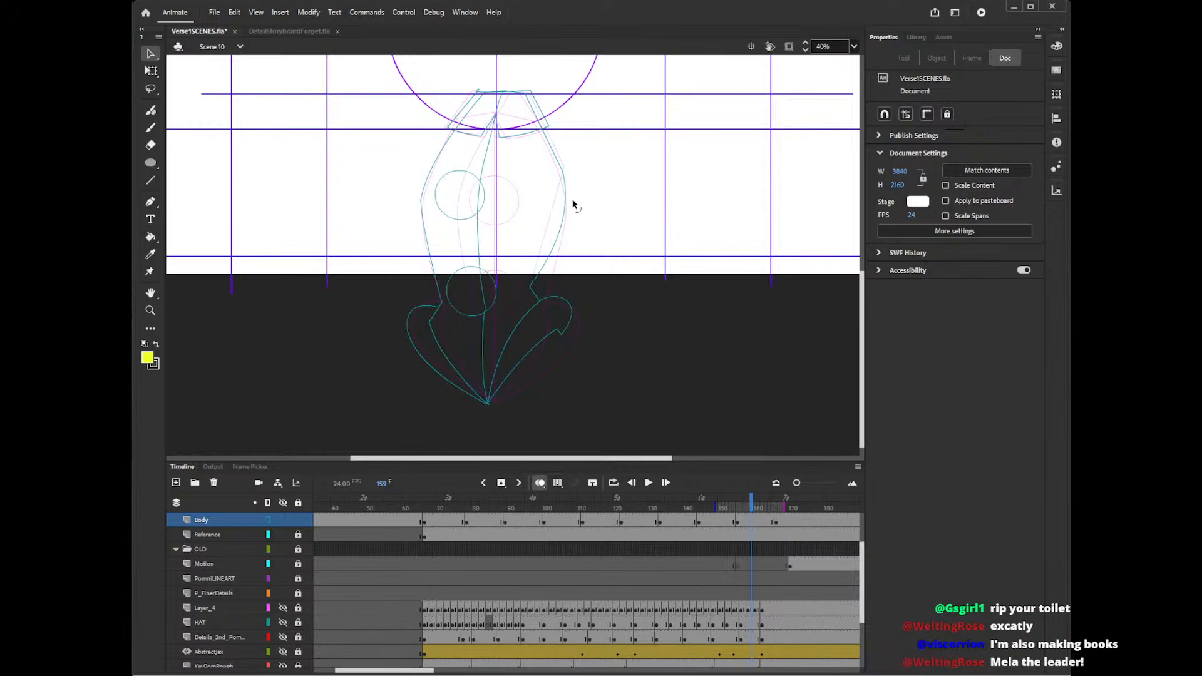
{"action": "left_click_drag", "start_coordinate": [531, 288], "coordinate": [539, 294]}
{"action": "left_click_drag", "start_coordinate": [564, 233], "coordinate": [558, 232]}
{"action": "left_click_drag", "start_coordinate": [557, 159], "coordinate": [572, 179]}
{"action": "left_click_drag", "start_coordinate": [558, 219], "coordinate": [557, 225]}
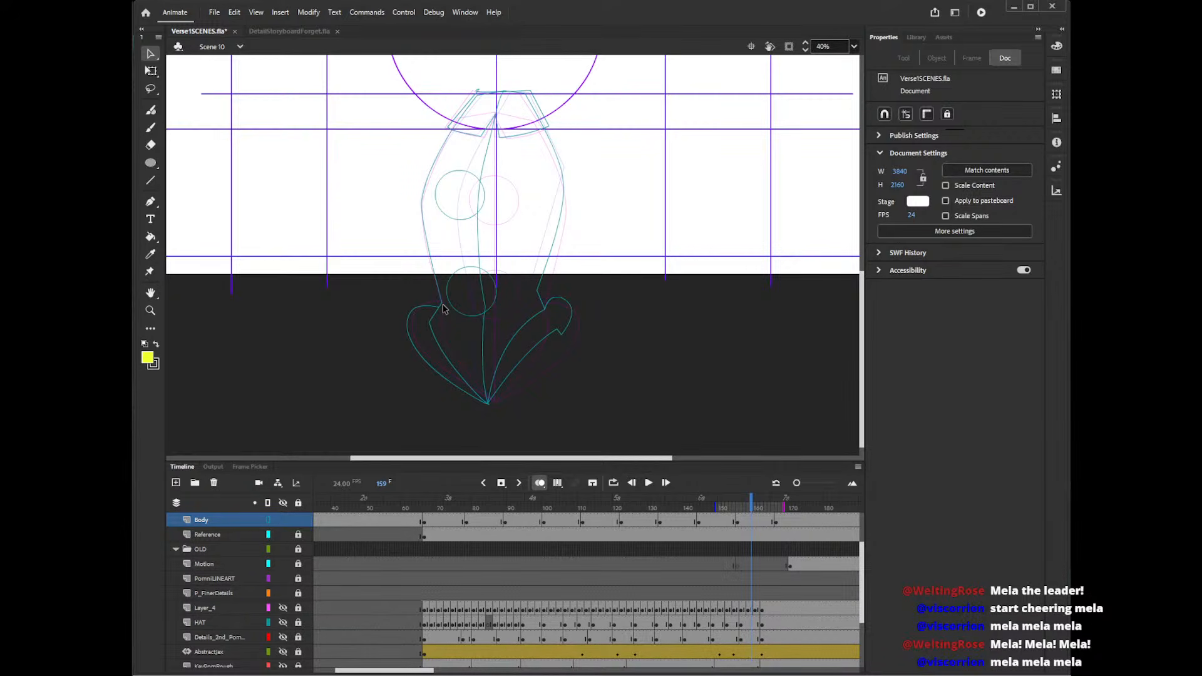
- Reshape the yellow hip flap on the torso's blue side and delete the stray stroke fragments at its inner corner
{"action": "left_click_drag", "start_coordinate": [439, 309], "coordinate": [414, 312]}
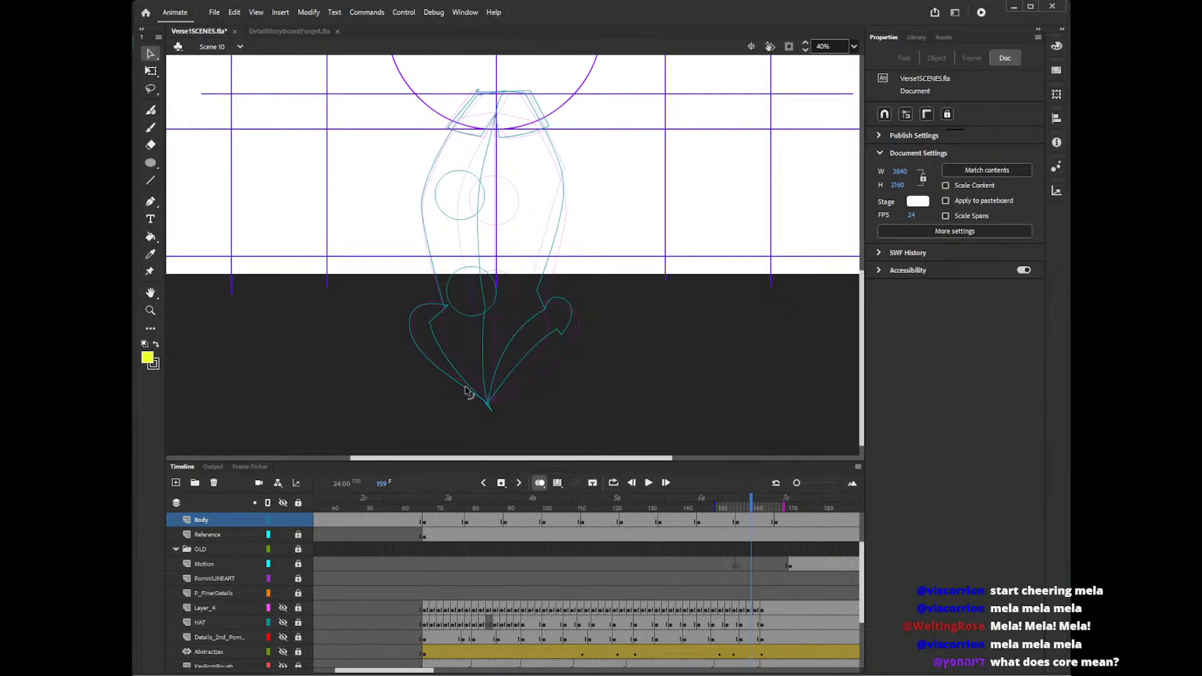
{"action": "left_click", "coordinate": [447, 306]}
{"action": "key", "text": "Delete"}
{"action": "left_click", "coordinate": [449, 309]}
{"action": "key", "text": "Delete"}
{"action": "left_click", "coordinate": [450, 310]}
{"action": "key", "text": "Delete"}
{"action": "left_click", "coordinate": [448, 311]}
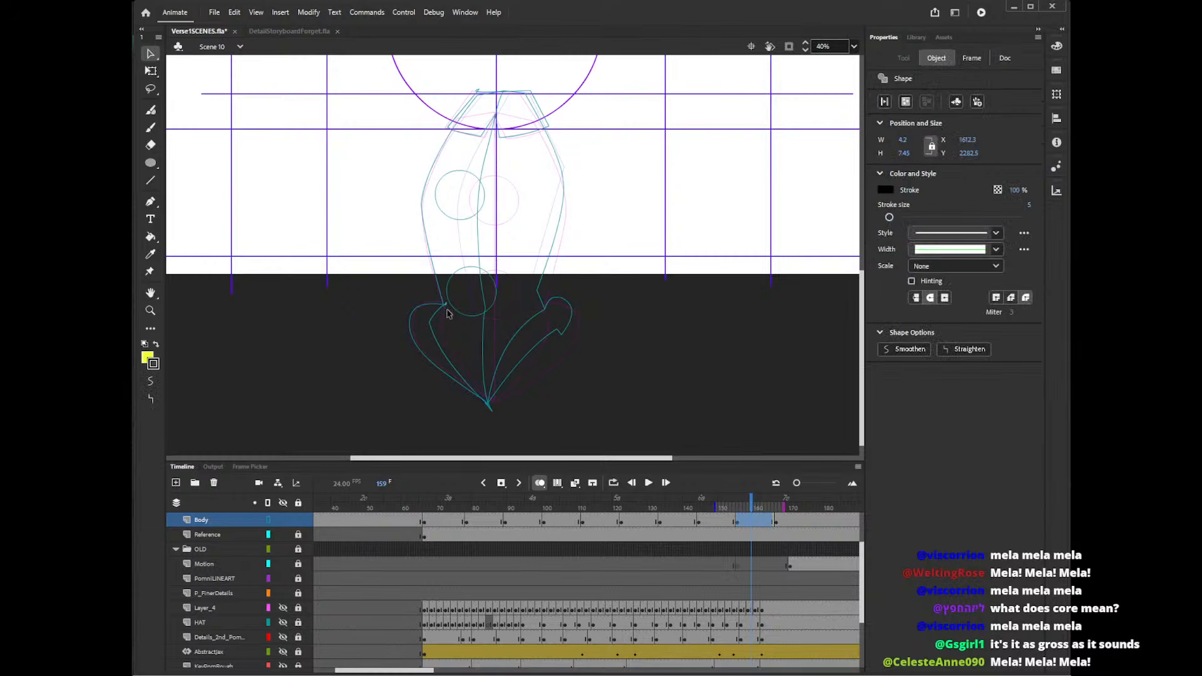
{"action": "key", "text": "Delete"}
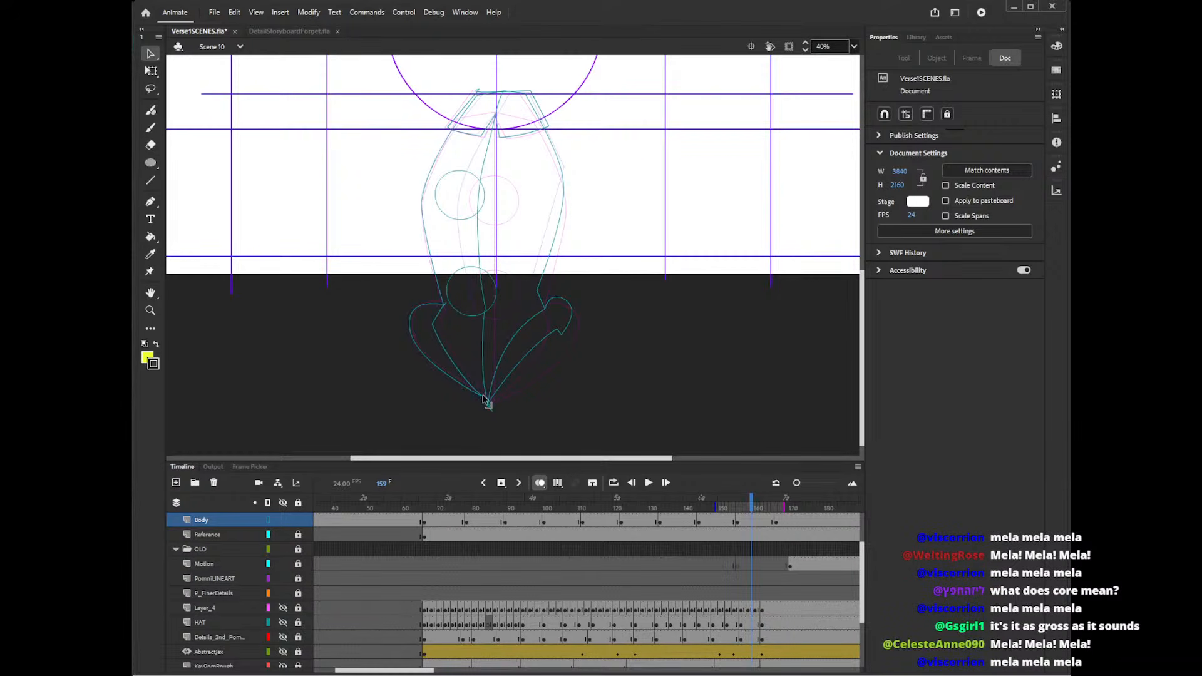
- Pull the bottom tip together and round the red side's hip flap, removing the leftover stroke at its inner corner
{"action": "left_click_drag", "start_coordinate": [489, 404], "coordinate": [492, 411]}
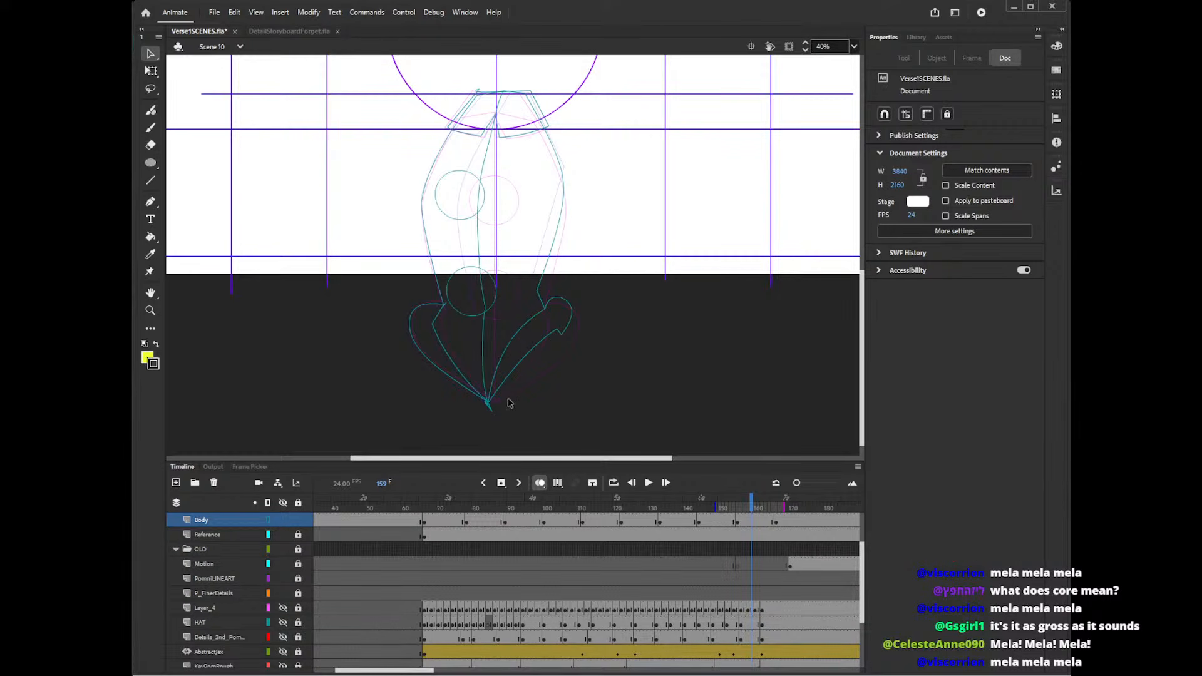
{"action": "left_click_drag", "start_coordinate": [560, 337], "coordinate": [548, 350]}
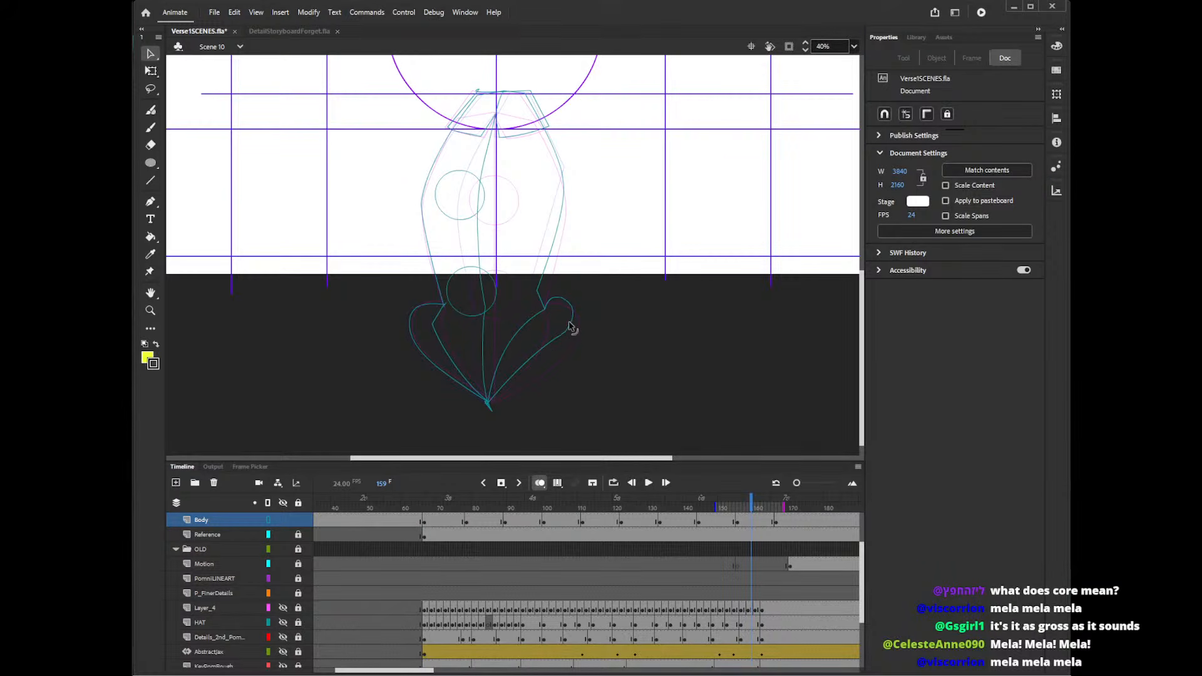
{"action": "left_click_drag", "start_coordinate": [525, 322], "coordinate": [521, 345]}
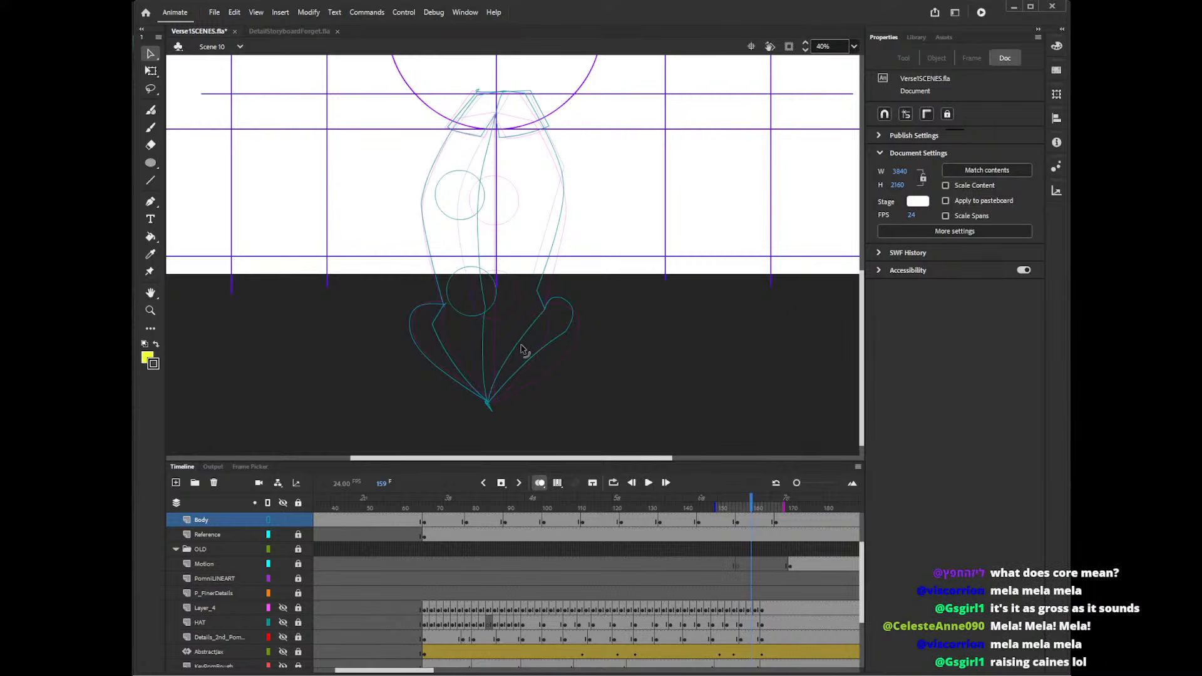
{"action": "left_click", "coordinate": [539, 307]}
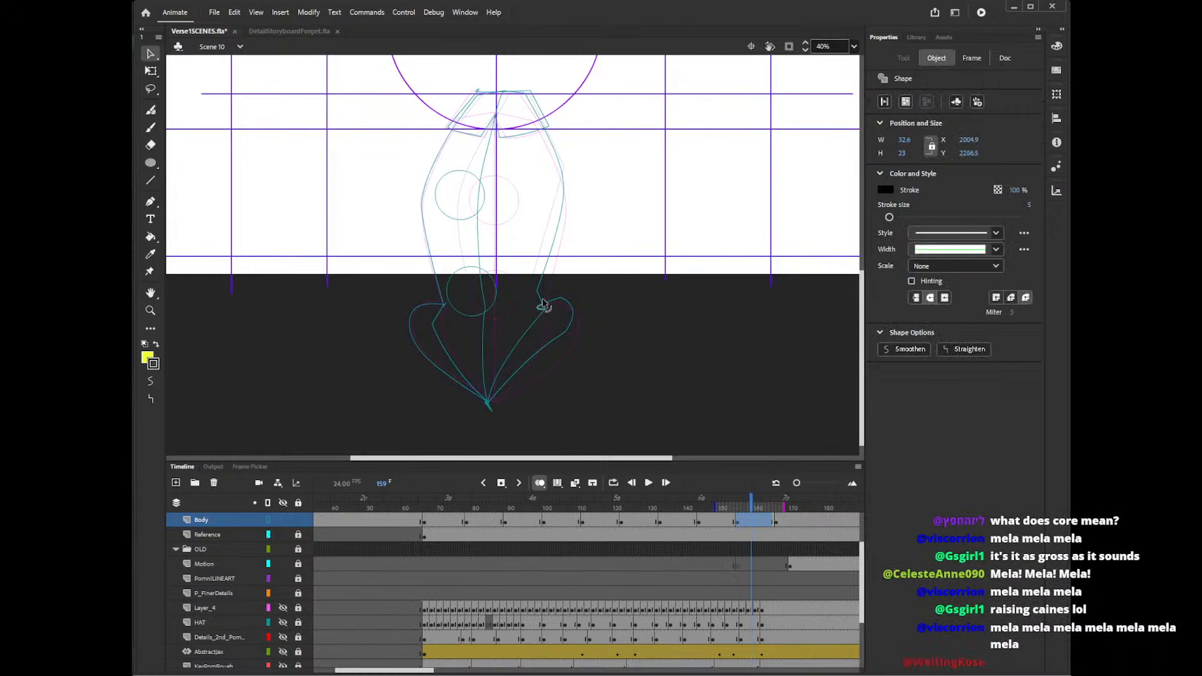
{"action": "key", "text": "Delete"}
{"action": "left_click_drag", "start_coordinate": [552, 300], "coordinate": [551, 297]}
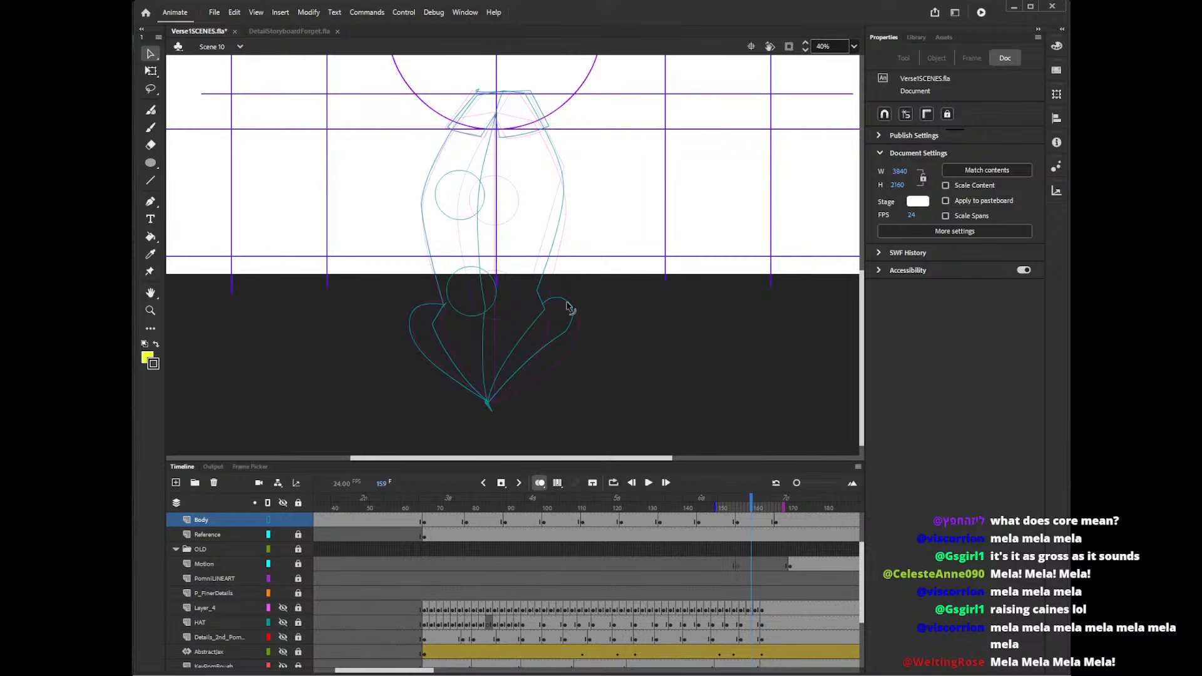
{"action": "left_click_drag", "start_coordinate": [565, 304], "coordinate": [569, 330]}
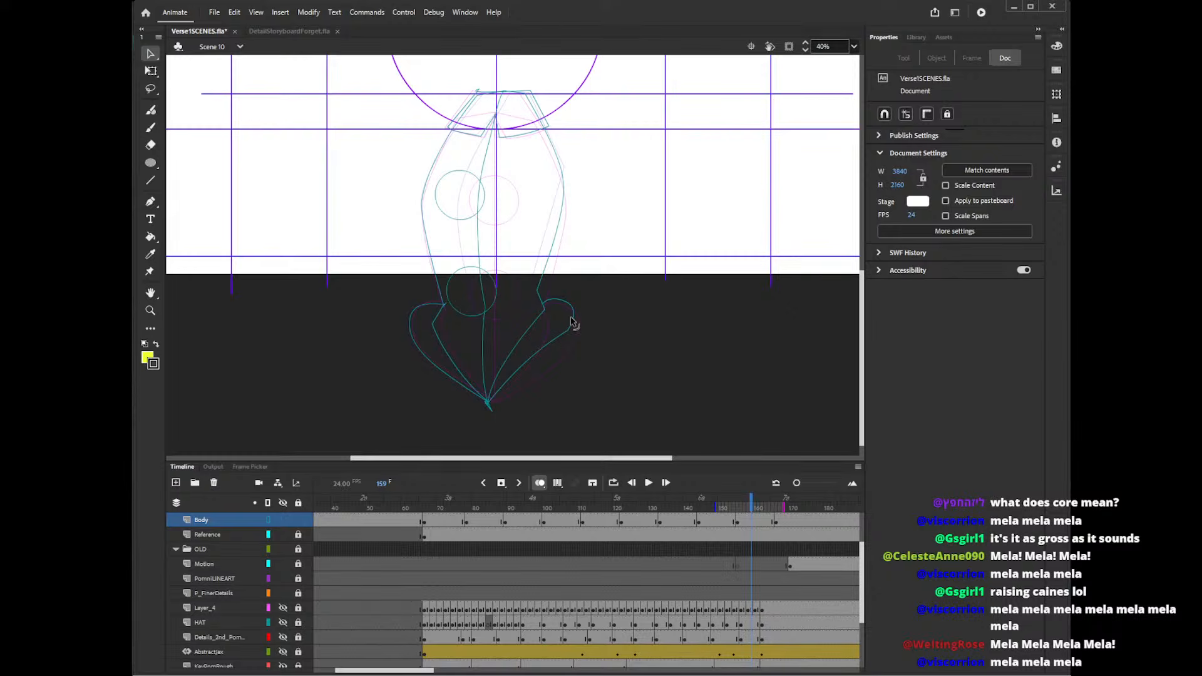
{"action": "left_click_drag", "start_coordinate": [571, 321], "coordinate": [574, 327]}
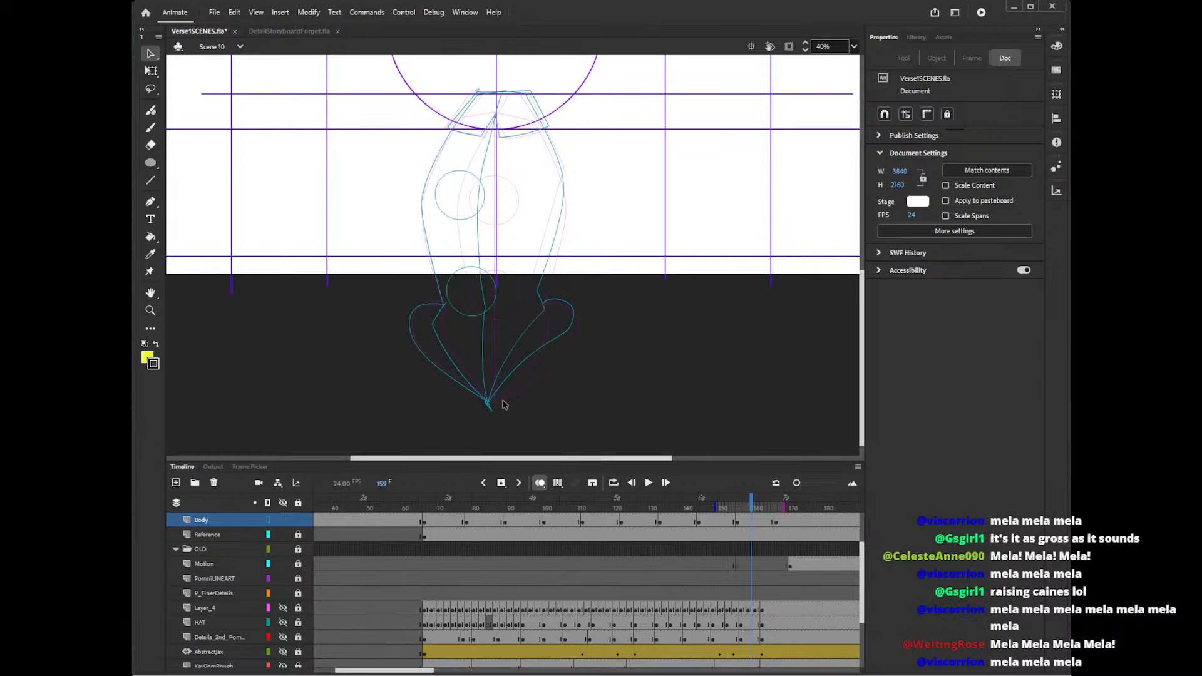
- Show the Body layer in full color without onion skinning and scrub back to frame 163 to check the torso pose
{"action": "left_click", "coordinate": [269, 520]}
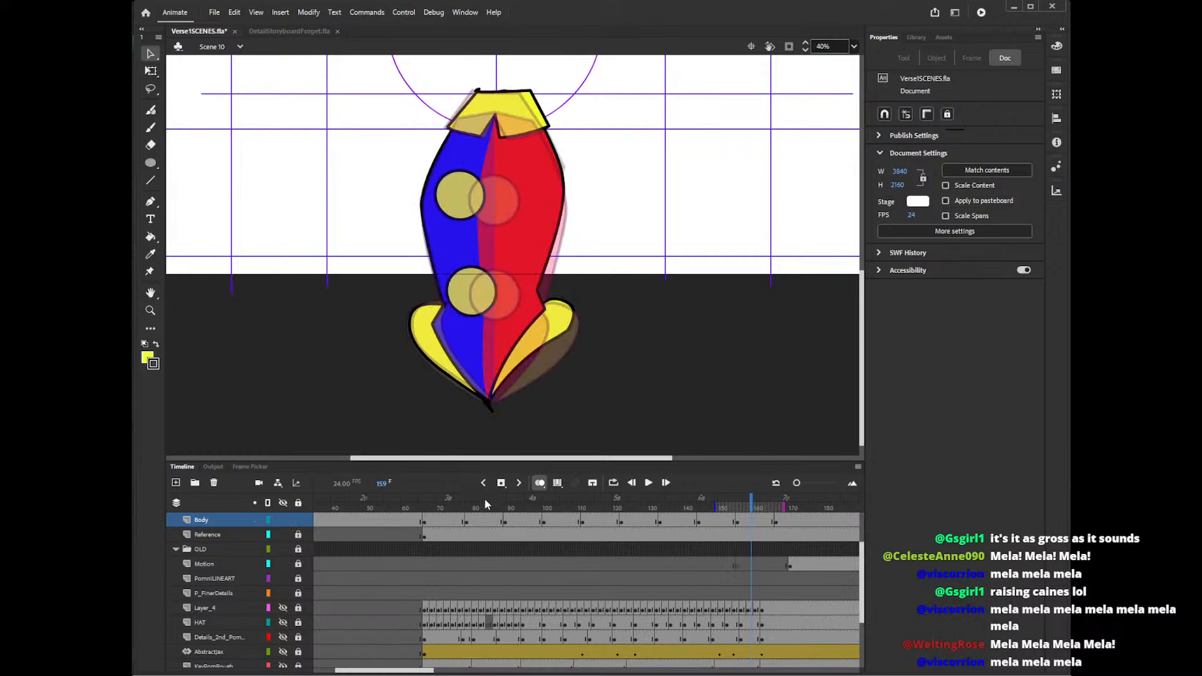
{"action": "left_click", "coordinate": [538, 483]}
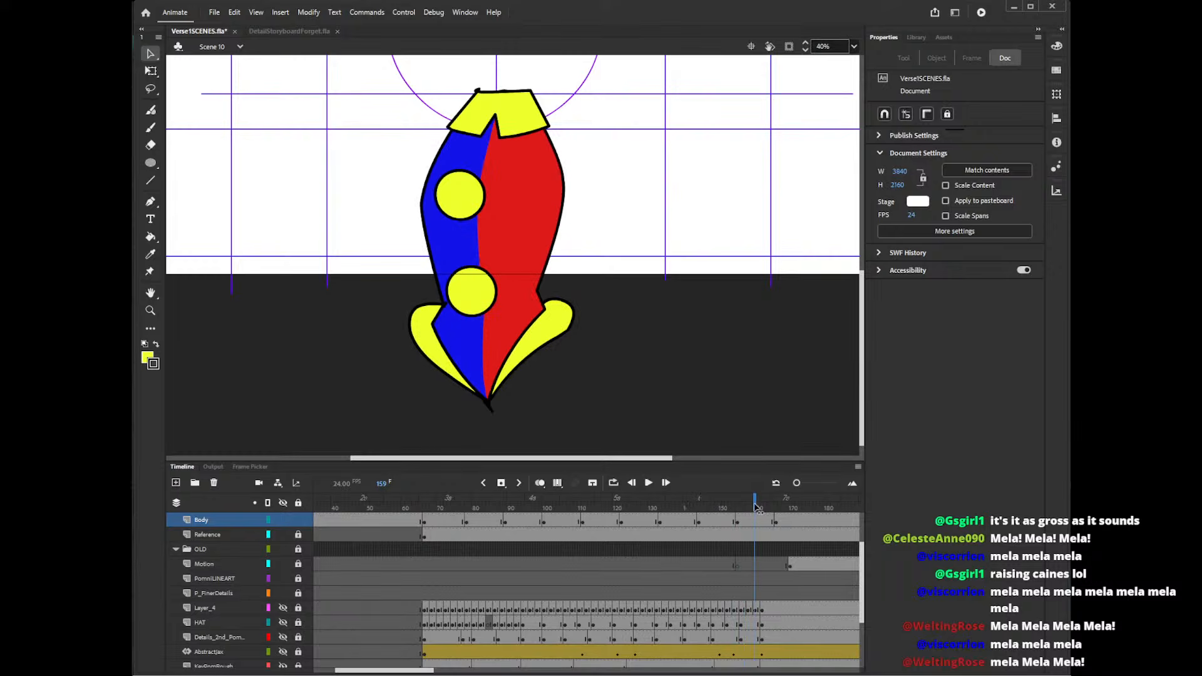
{"action": "left_click", "coordinate": [815, 506]}
{"action": "mouse_move", "coordinate": [815, 506]}
{"action": "left_mouse_down"}
{"action": "mouse_move", "coordinate": [731, 507]}
{"action": "mouse_move", "coordinate": [822, 512]}
{"action": "mouse_move", "coordinate": [736, 502]}
{"action": "mouse_move", "coordinate": [767, 496]}
{"action": "left_mouse_up"}
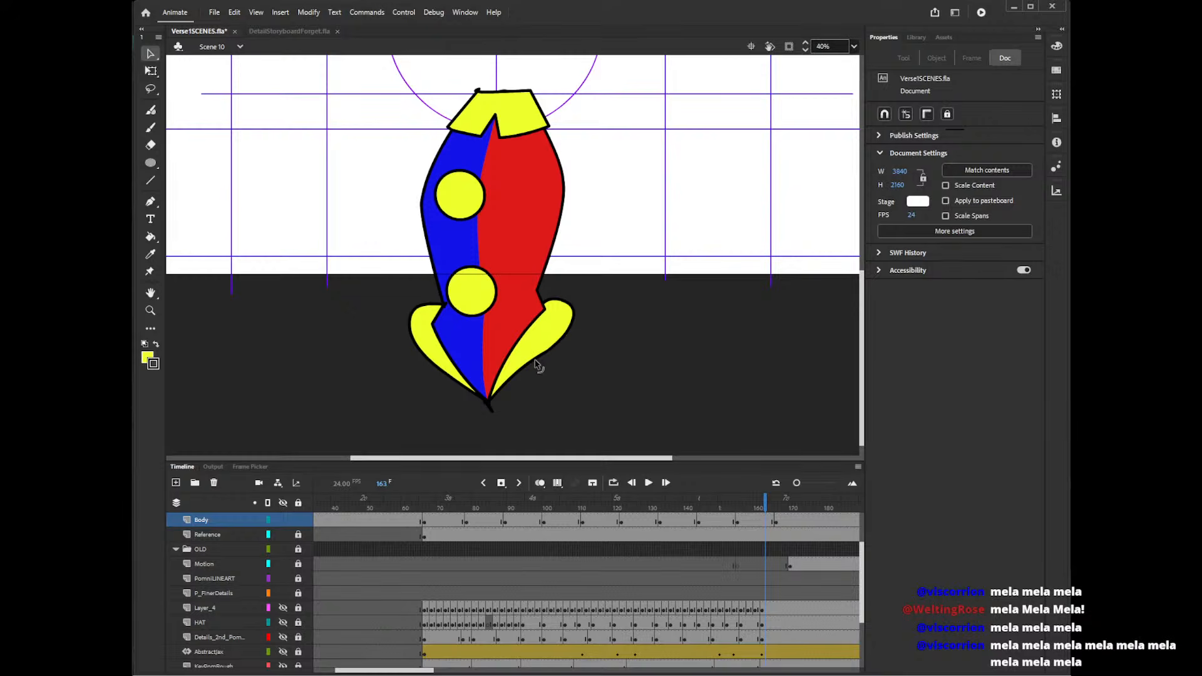
- Refine the lower edge of the red side's hip flap and delete the tiny stroke fragments at the blue side's hip corner
{"action": "left_click_drag", "start_coordinate": [536, 361], "coordinate": [533, 363]}
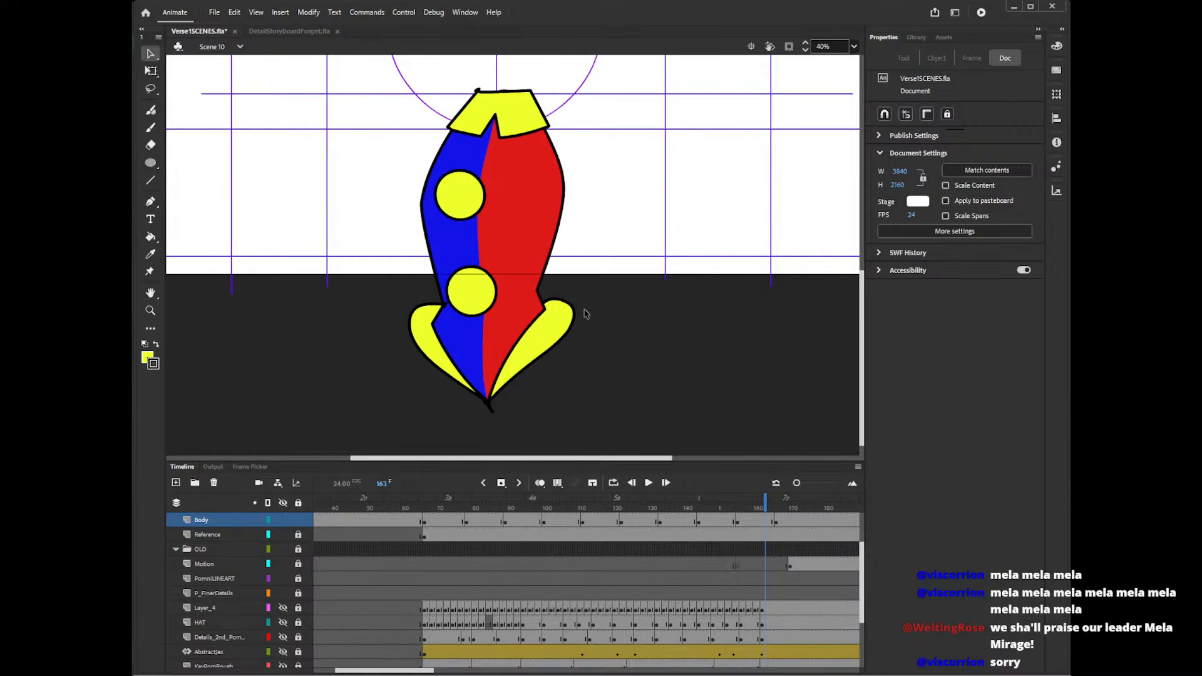
{"action": "left_click", "coordinate": [445, 306]}
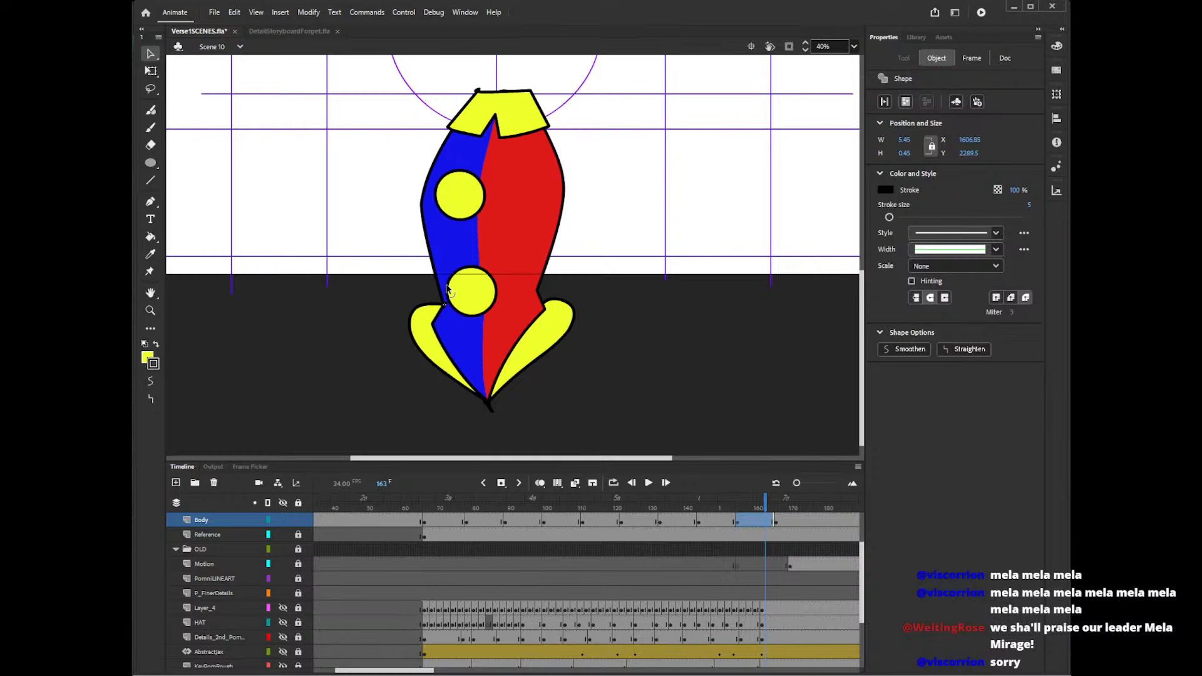
{"action": "key", "text": "Delete"}
{"action": "left_click", "coordinate": [445, 306]}
{"action": "key", "text": "Delete"}
{"action": "left_click", "coordinate": [443, 306]}
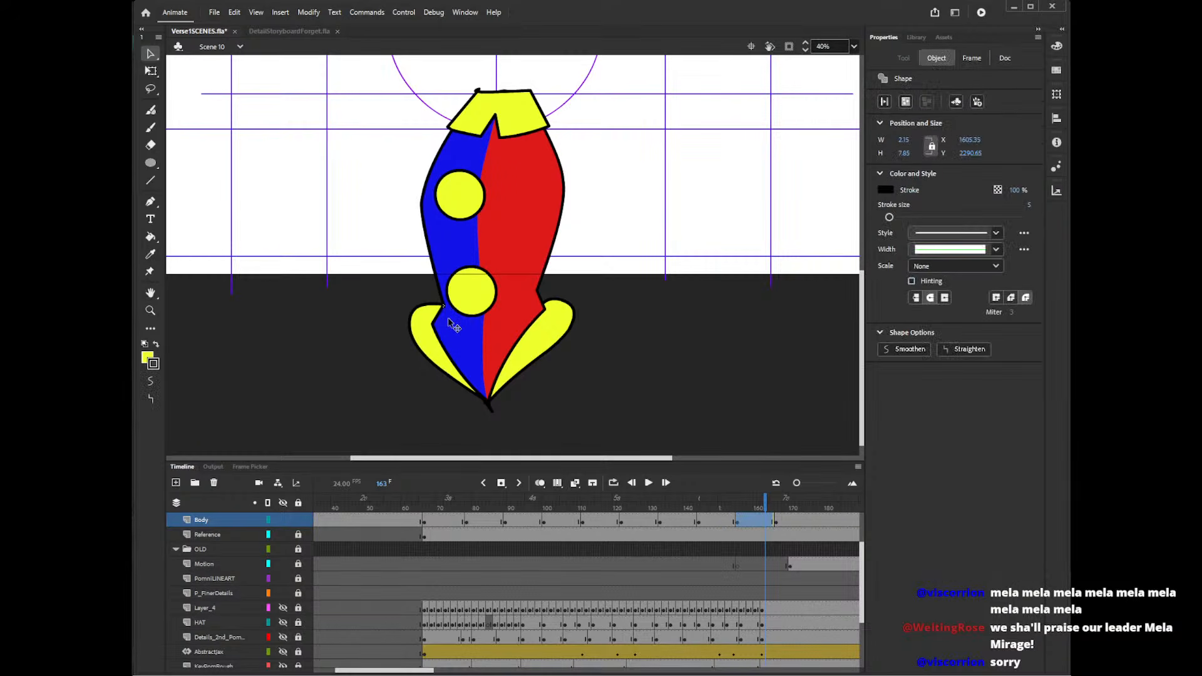
{"action": "key", "text": "Delete"}
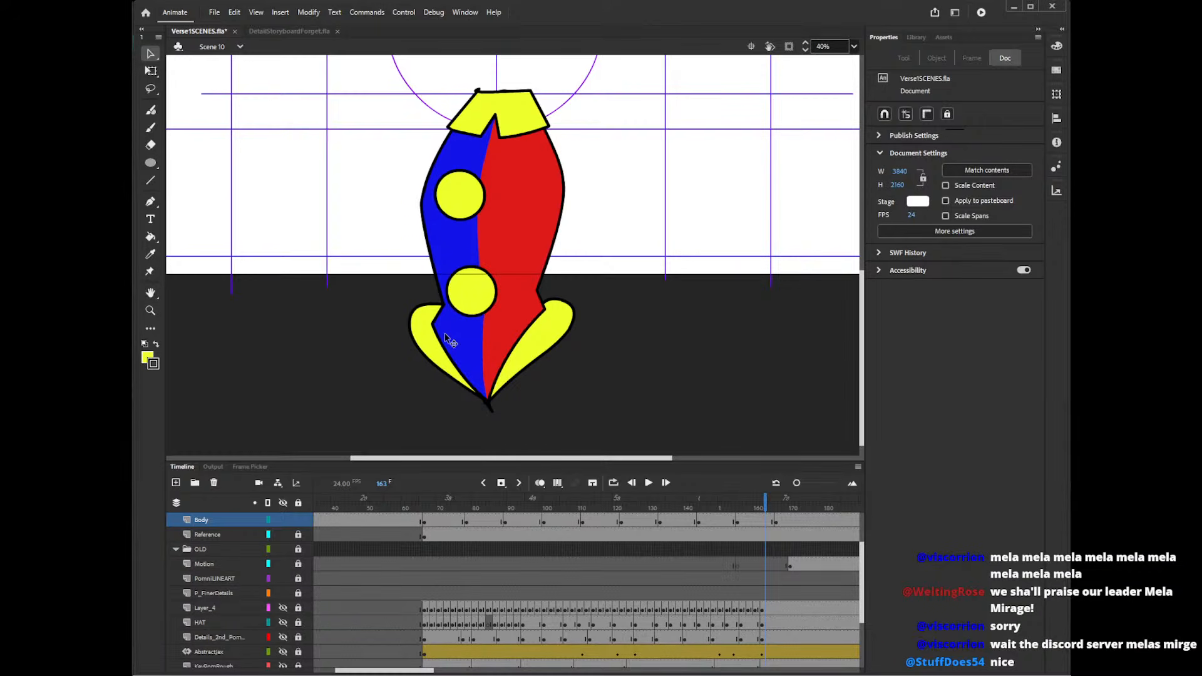
- Delete all the small stroke and fill fragments sticking out below the torso's bottom tip at frame 163
{"action": "left_click", "coordinate": [493, 415]}
{"action": "left_click", "coordinate": [492, 425]}
{"action": "left_click", "coordinate": [489, 413]}
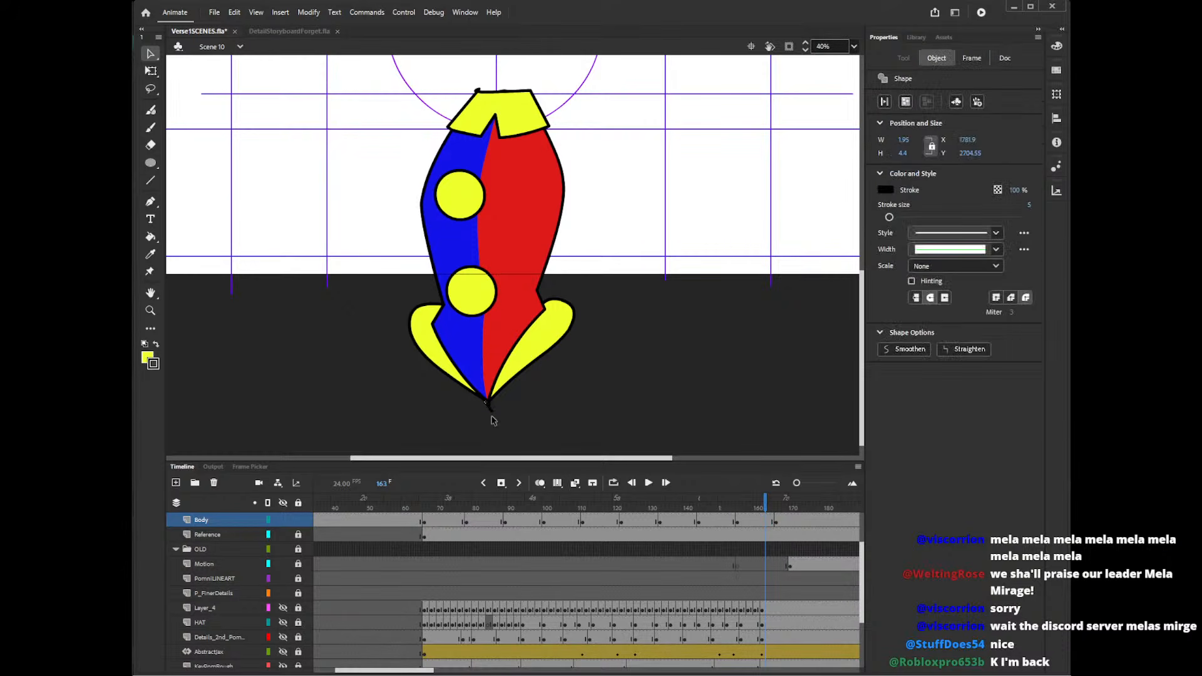
{"action": "key", "text": "Delete"}
{"action": "left_click", "coordinate": [496, 418]}
{"action": "key", "text": "Delete"}
{"action": "left_click", "coordinate": [493, 415]}
{"action": "key", "text": "Delete"}
{"action": "left_click", "coordinate": [494, 408]}
{"action": "key", "text": "Delete"}
{"action": "left_click", "coordinate": [489, 413]}
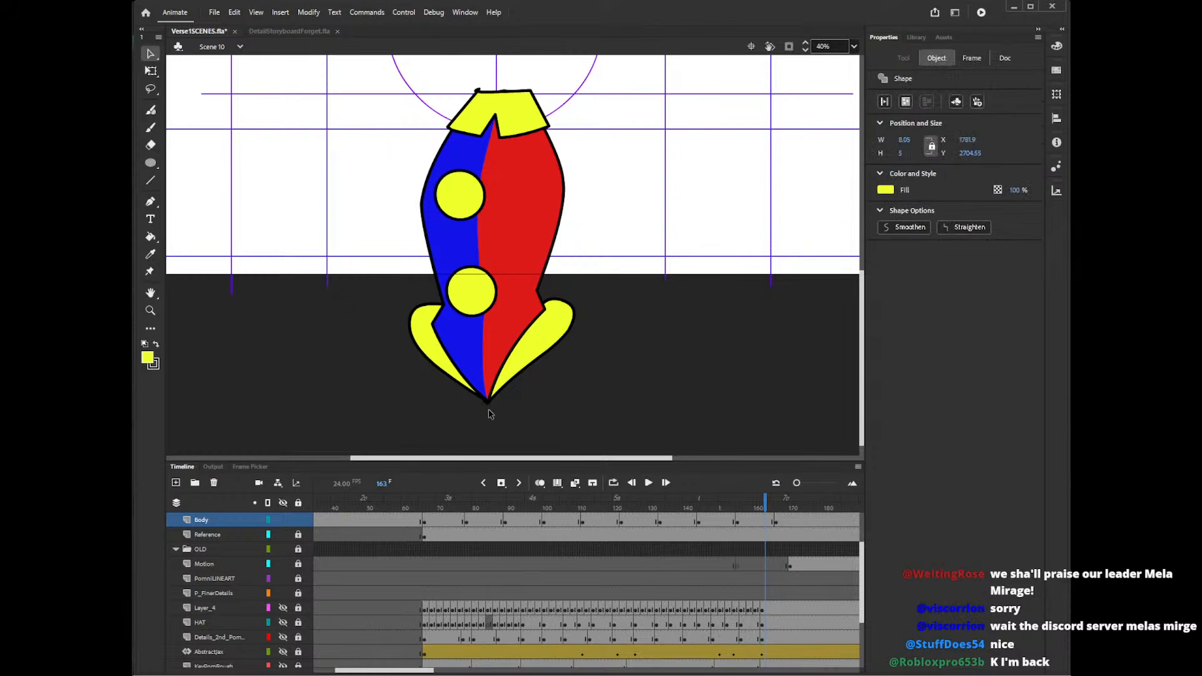
{"action": "key", "text": "Delete"}
{"action": "left_click", "coordinate": [492, 416]}
{"action": "key", "text": "Delete"}
{"action": "left_click", "coordinate": [490, 411]}
{"action": "key", "text": "Delete"}
{"action": "left_click", "coordinate": [491, 413]}
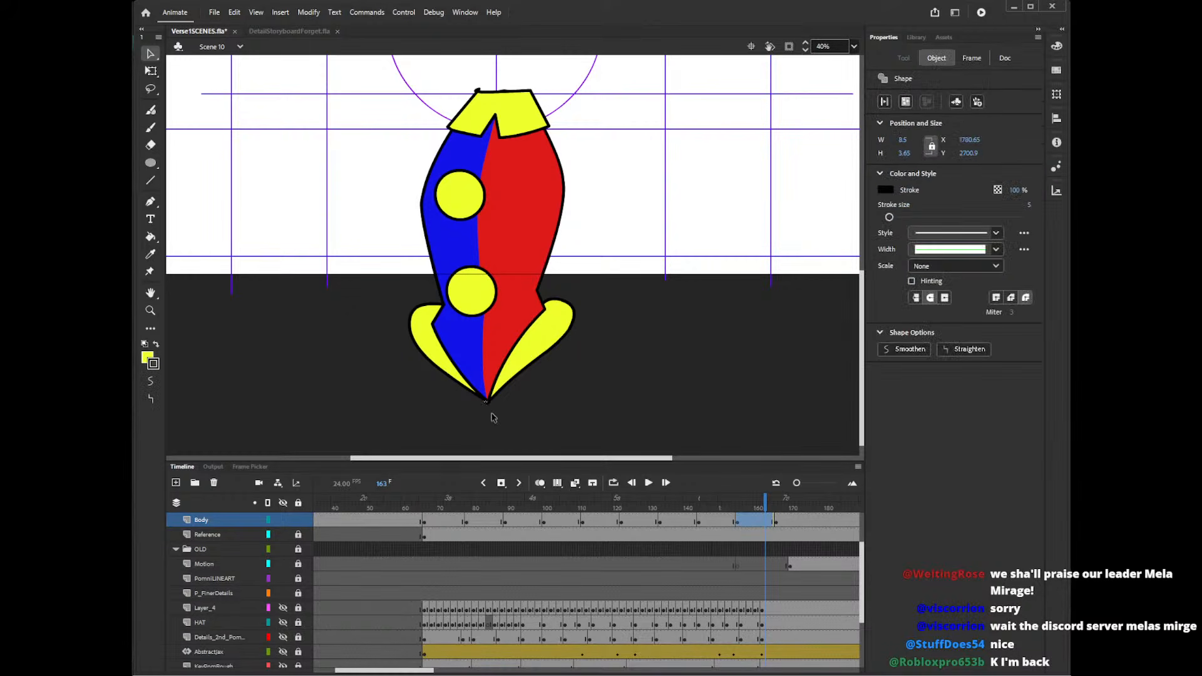
{"action": "key", "text": "Delete"}
{"action": "left_click", "coordinate": [491, 415]}
{"action": "key", "text": "Delete"}
{"action": "left_click", "coordinate": [489, 411]}
{"action": "key", "text": "Delete"}
{"action": "left_click", "coordinate": [495, 415]}
{"action": "key", "text": "Delete"}
{"action": "left_click", "coordinate": [492, 411]}
{"action": "key", "text": "Delete"}
{"action": "left_click", "coordinate": [492, 412]}
{"action": "key", "text": "Delete"}
{"action": "left_click", "coordinate": [492, 411]}
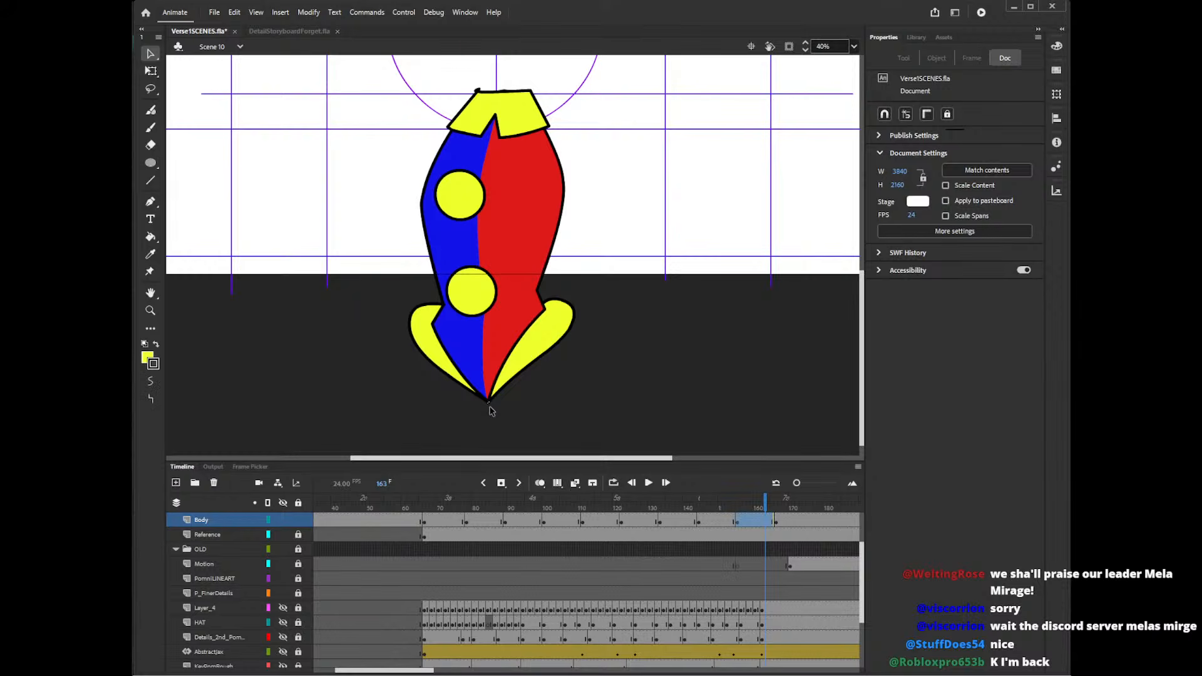
{"action": "left_click", "coordinate": [492, 411]}
{"action": "key", "text": "Delete"}
{"action": "left_click", "coordinate": [492, 414]}
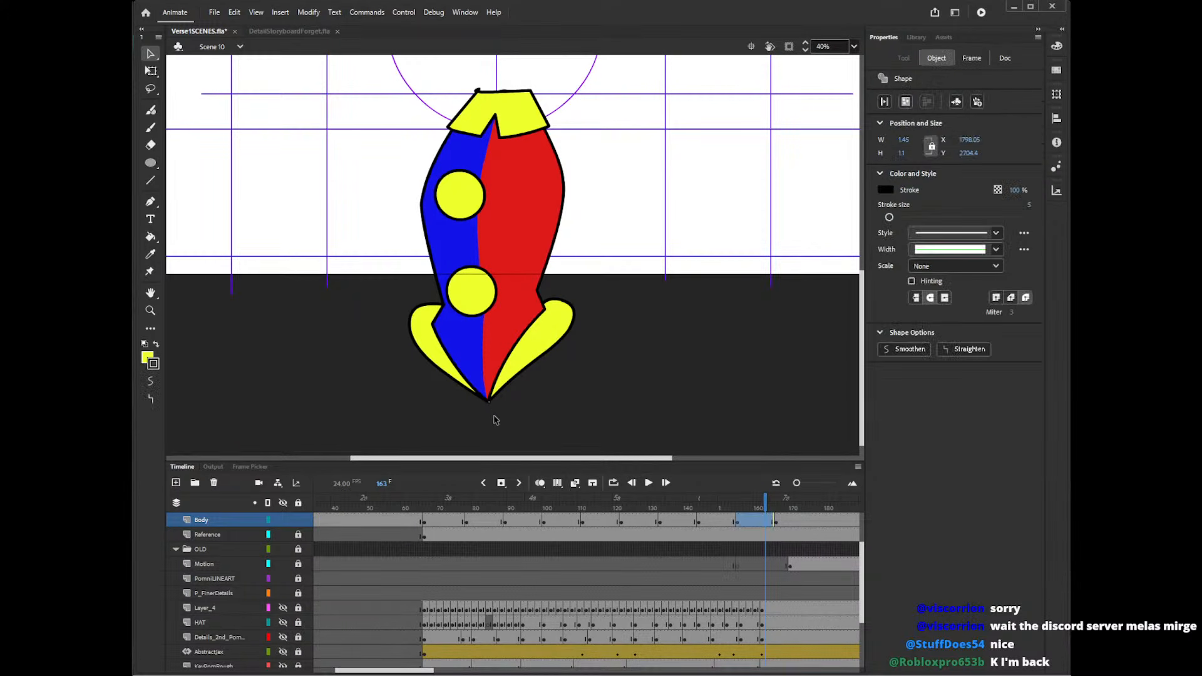
{"action": "key", "text": "Delete"}
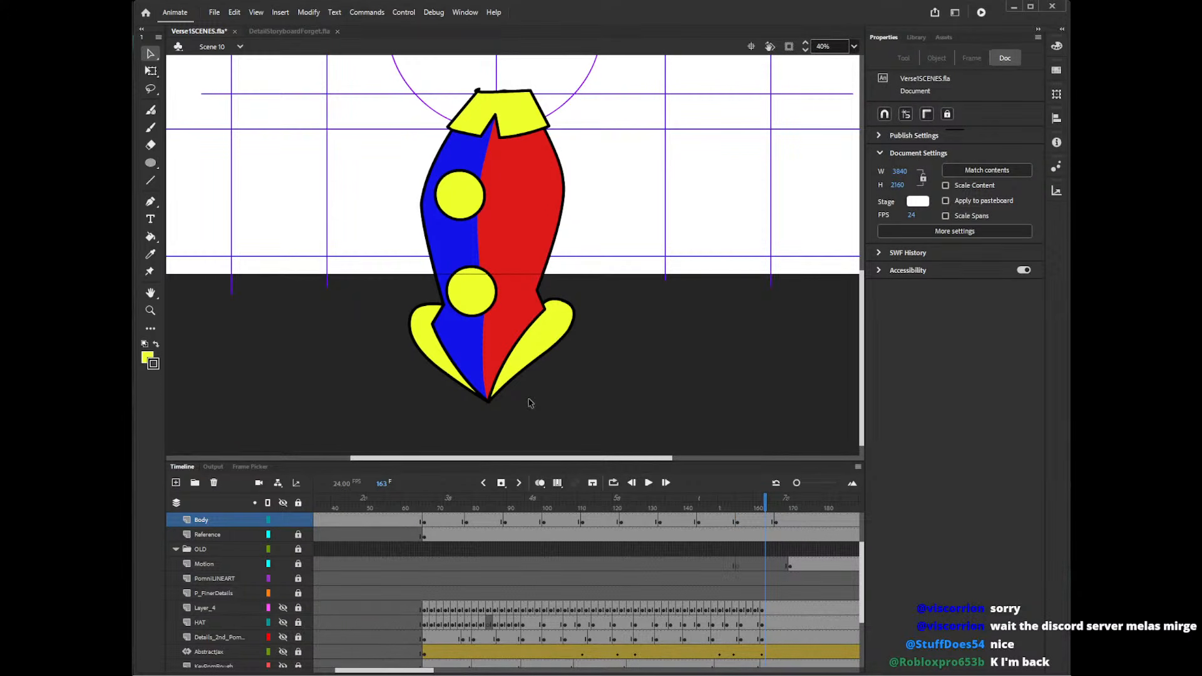
- Scrub from frame 173 back to frame 159 to compare the cleaned torso pose with the front-facing keyframe
{"action": "left_click", "coordinate": [804, 508]}
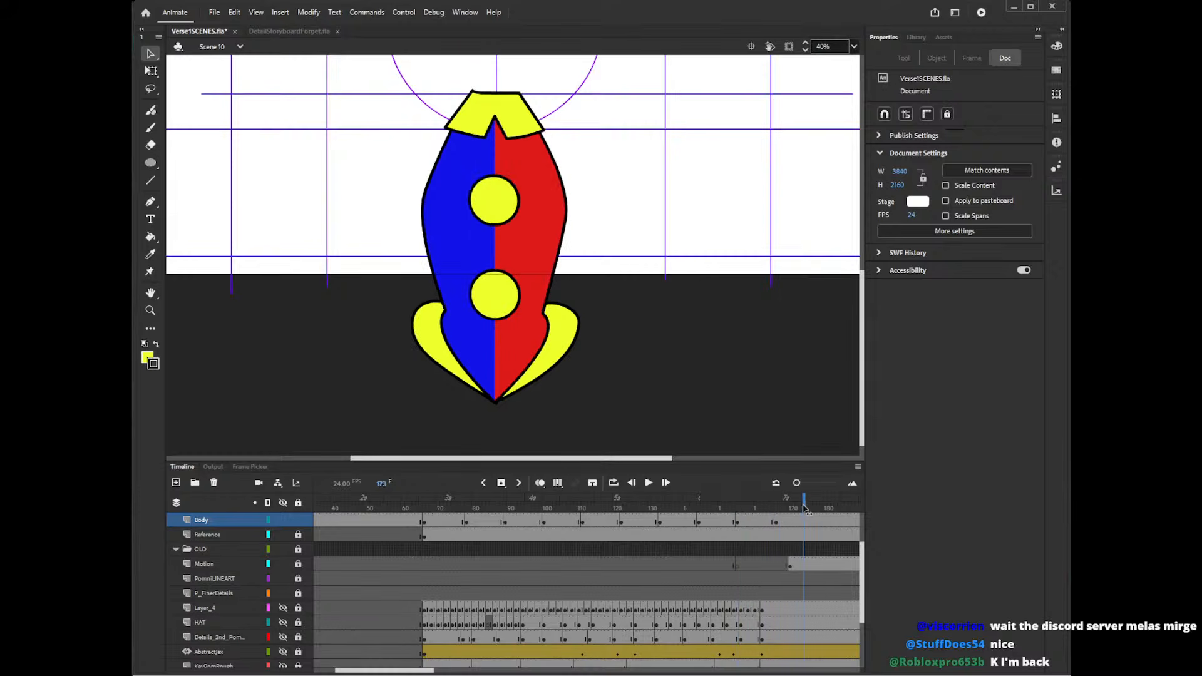
{"action": "mouse_move", "coordinate": [806, 509]}
{"action": "left_mouse_down"}
{"action": "mouse_move", "coordinate": [729, 512]}
{"action": "mouse_move", "coordinate": [753, 515]}
{"action": "left_mouse_up"}
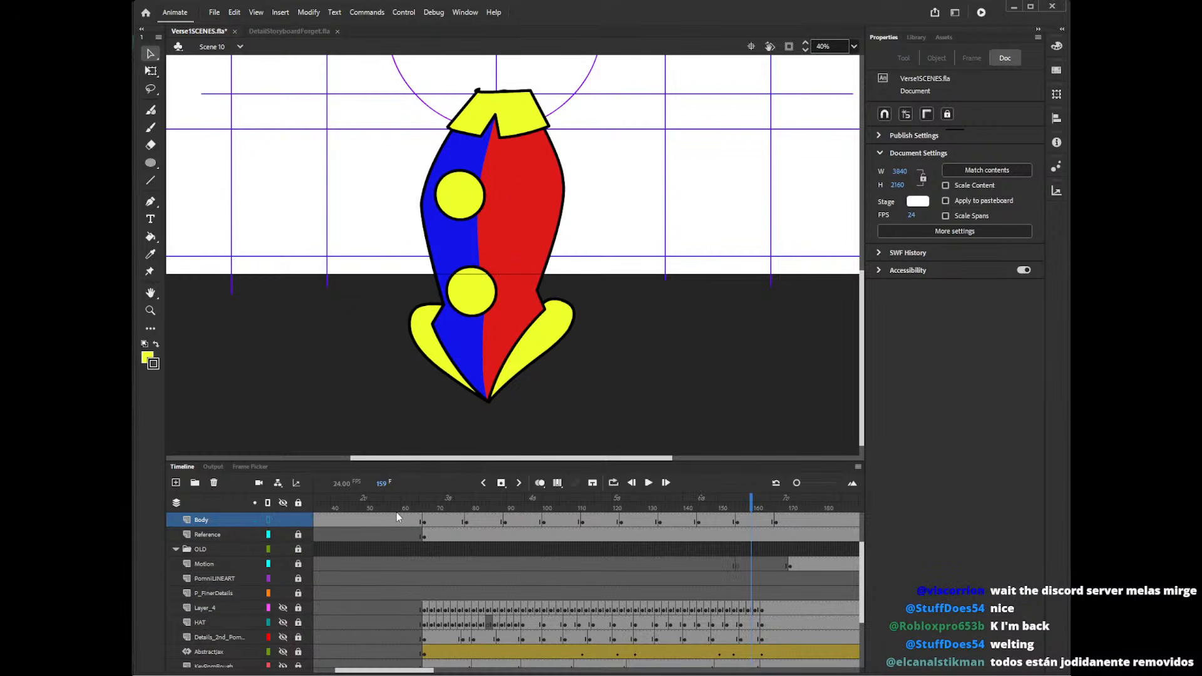
- Turn on onion skinning at frame 159 and show the Body layer in full color instead of outlines
{"action": "left_click", "coordinate": [541, 485]}
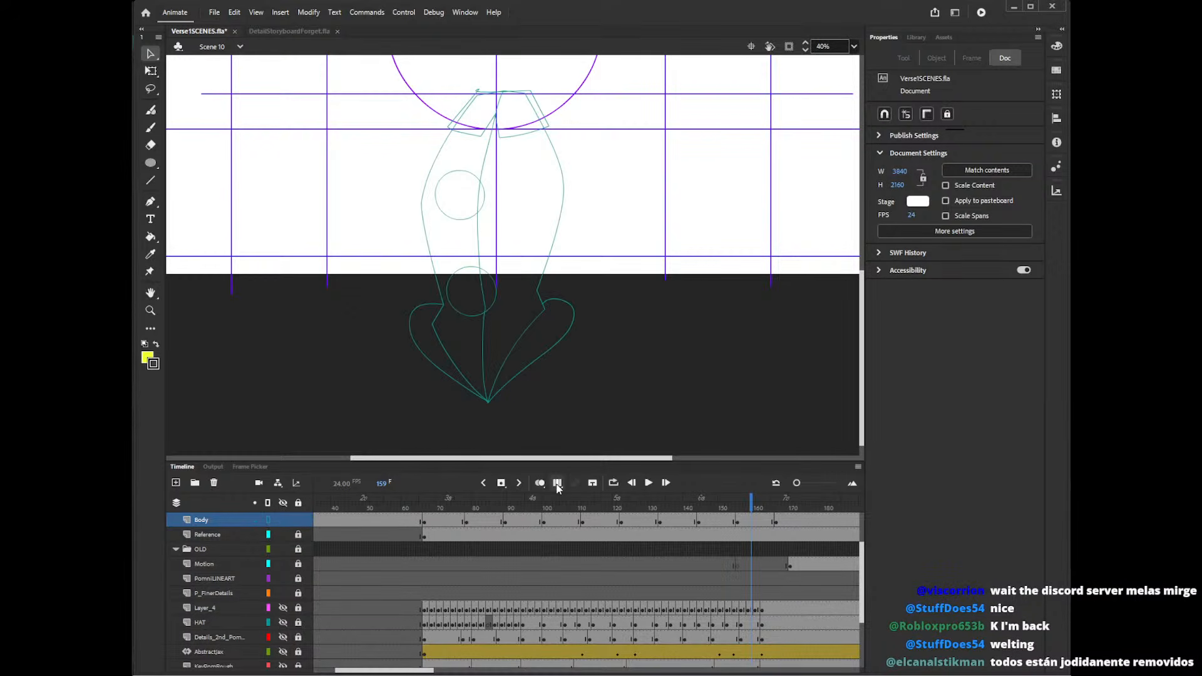
{"action": "left_click", "coordinate": [470, 208]}
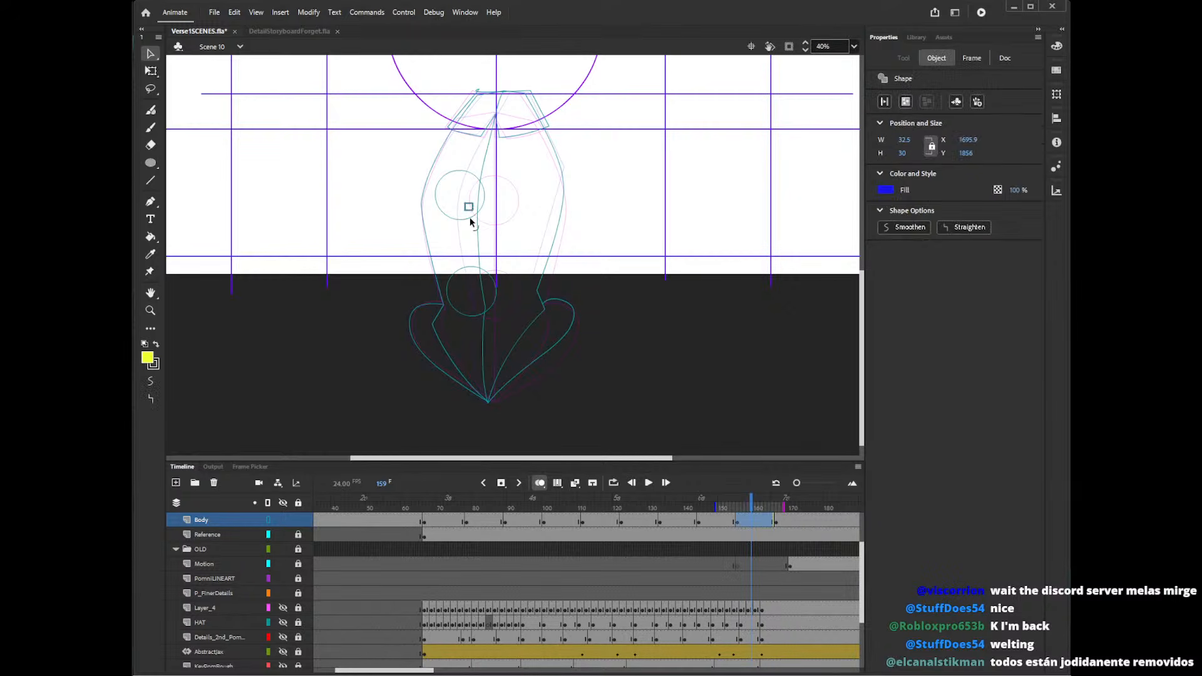
{"action": "left_click", "coordinate": [629, 190]}
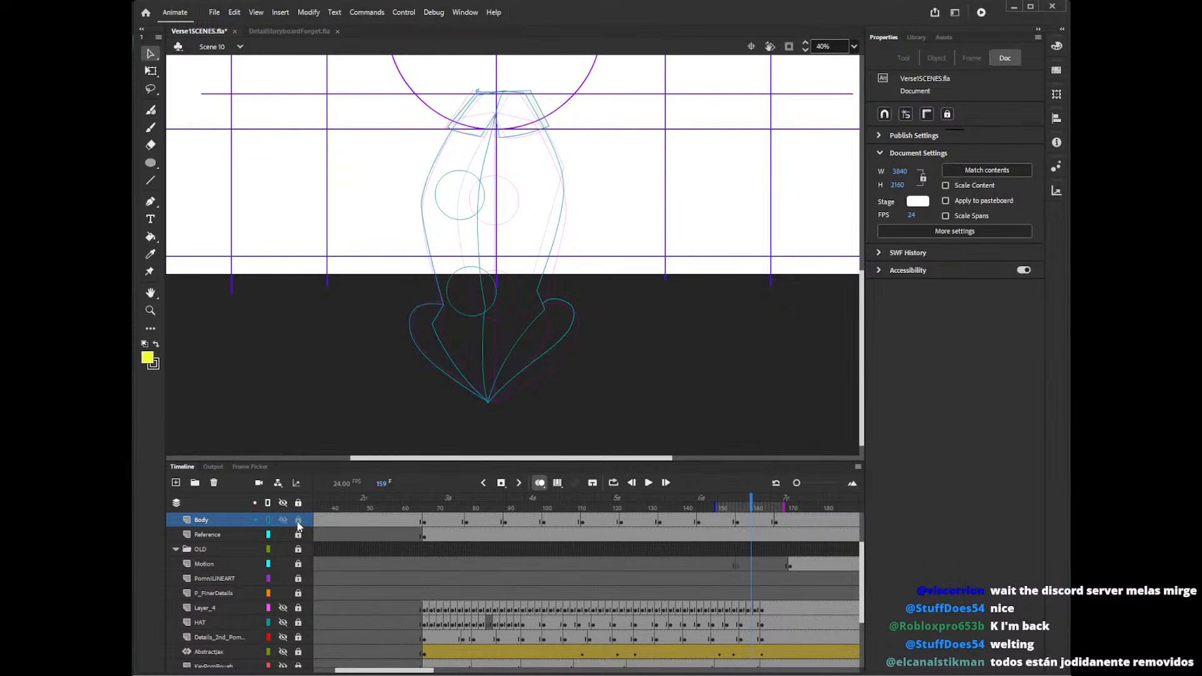
{"action": "left_click", "coordinate": [269, 520]}
- Move frame 159's yellow buttons toward the front-facing pose, to about X 1635, Y 1732 and X 1669, Y 2137, and turn off onion skinning
{"action": "left_click", "coordinate": [477, 215]}
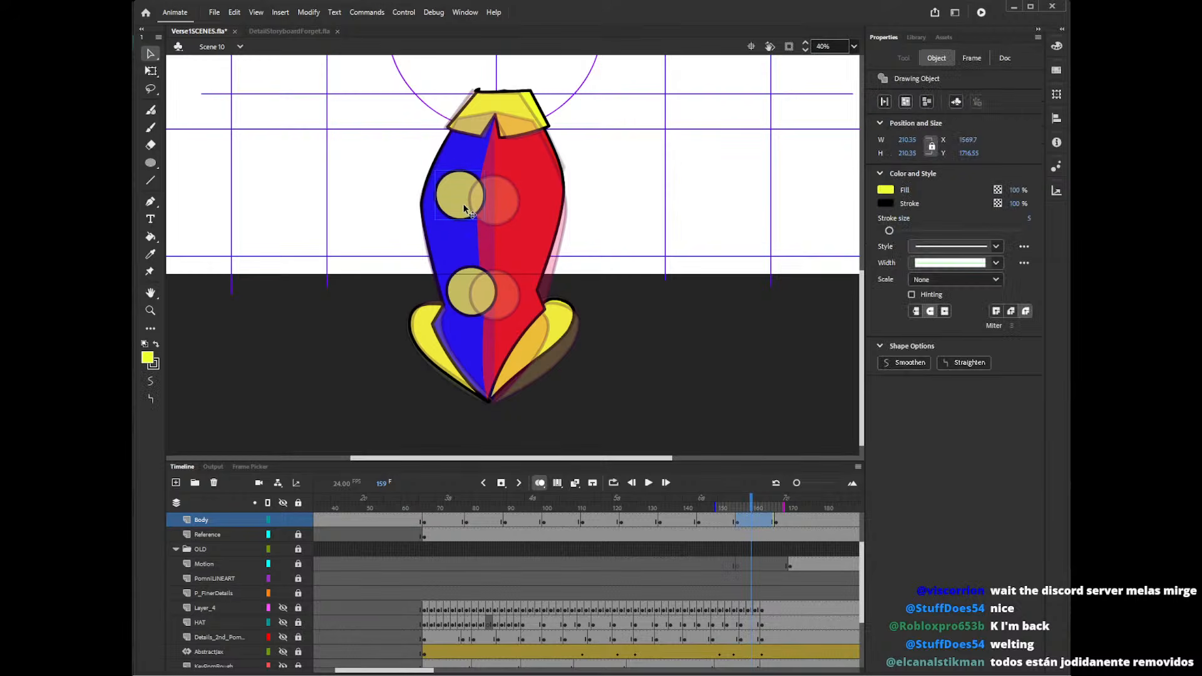
{"action": "left_click_drag", "start_coordinate": [478, 216], "coordinate": [489, 199]}
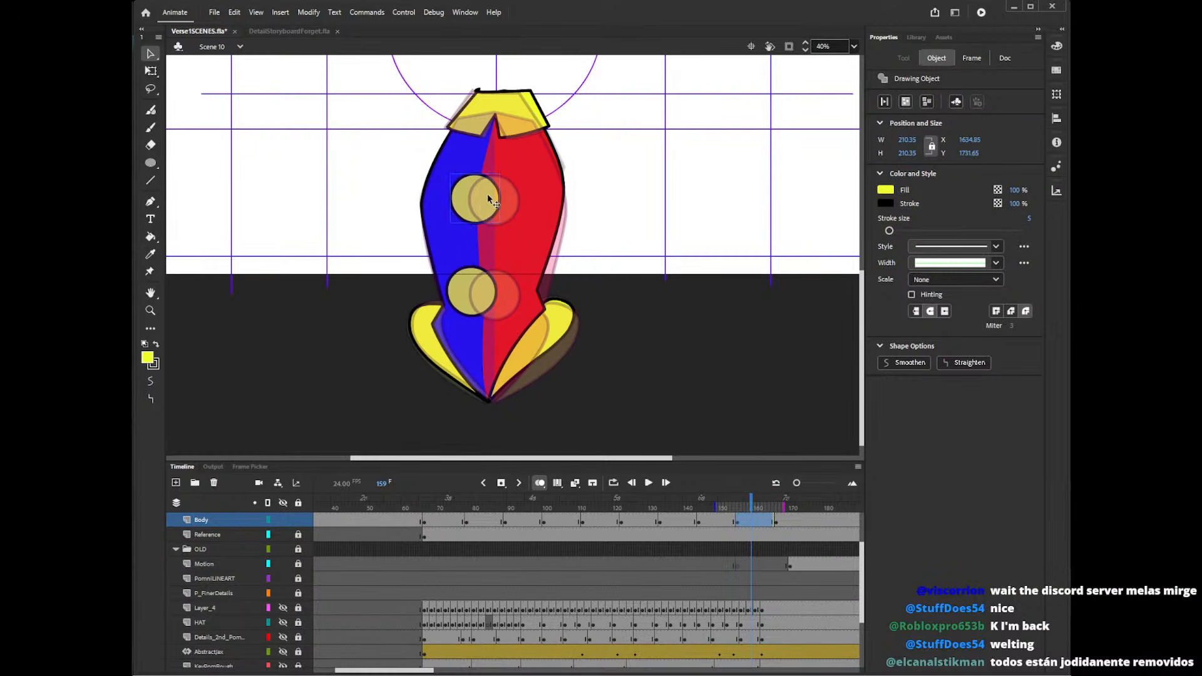
{"action": "left_click_drag", "start_coordinate": [473, 298], "coordinate": [490, 285]}
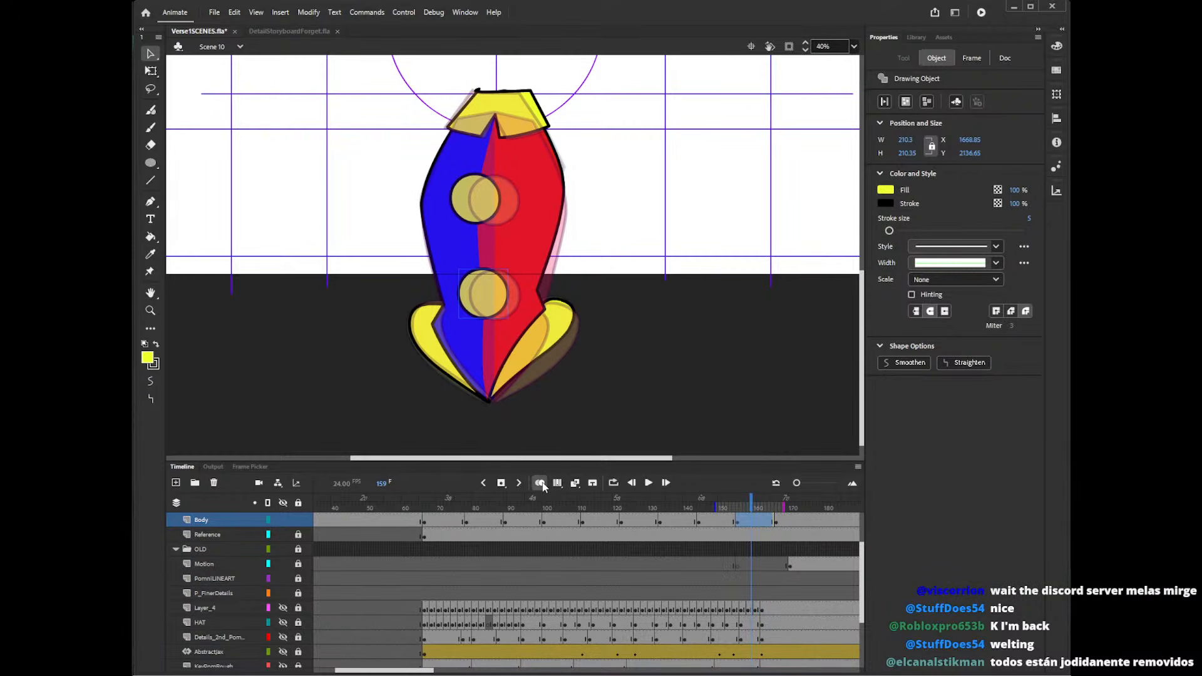
{"action": "left_click", "coordinate": [540, 484]}
- Open the TORSO symbol at frame 149 and nudge both yellow buttons slightly farther toward the blue side's outer edge
{"action": "mouse_move", "coordinate": [714, 518]}
{"action": "left_mouse_down"}
{"action": "mouse_move", "coordinate": [668, 518]}
{"action": "mouse_move", "coordinate": [765, 519]}
{"action": "mouse_move", "coordinate": [669, 518]}
{"action": "mouse_move", "coordinate": [747, 518]}
{"action": "mouse_move", "coordinate": [677, 523]}
{"action": "mouse_move", "coordinate": [740, 531]}
{"action": "mouse_move", "coordinate": [719, 527]}
{"action": "left_mouse_up"}
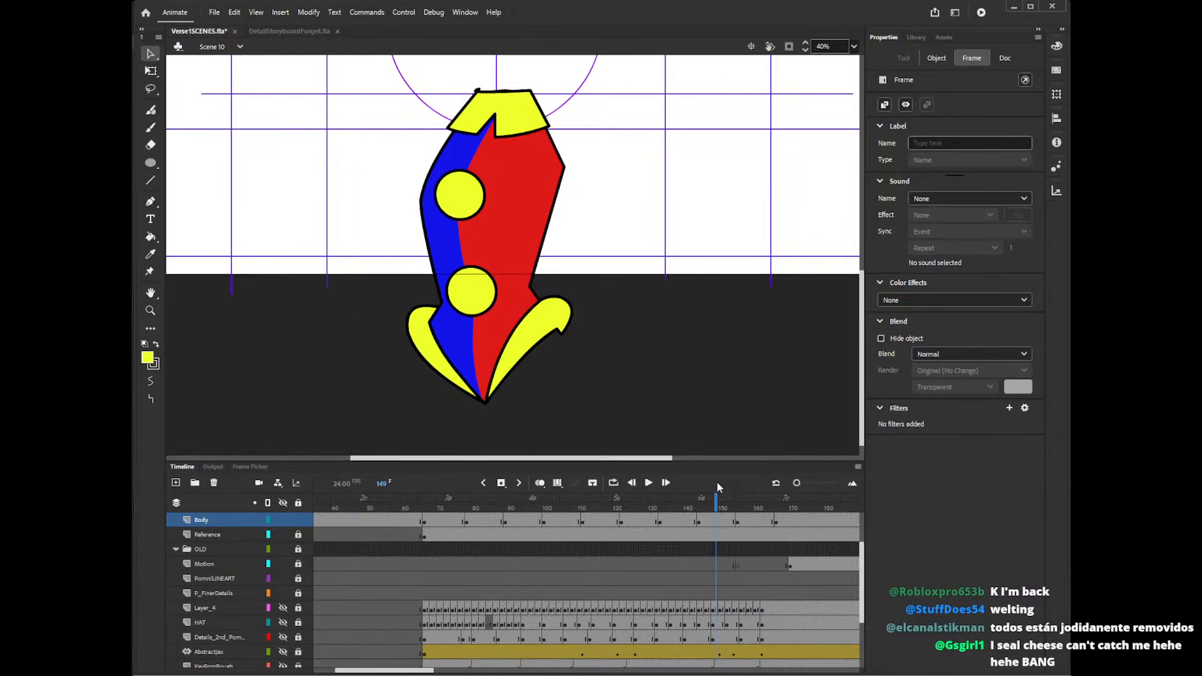
{"action": "left_click", "coordinate": [717, 528]}
{"action": "left_click", "coordinate": [473, 203]}
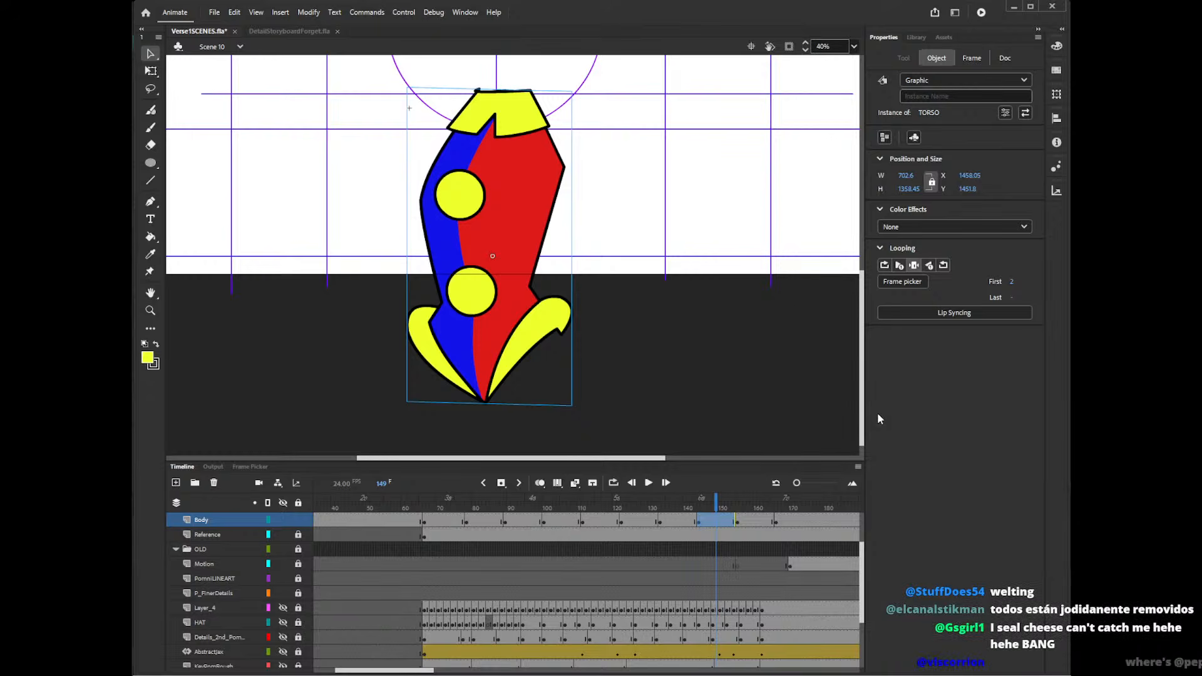
{"action": "double_click", "coordinate": [479, 204]}
{"action": "left_click_drag", "start_coordinate": [479, 205], "coordinate": [470, 207]}
{"action": "left_click_drag", "start_coordinate": [480, 298], "coordinate": [472, 295]}
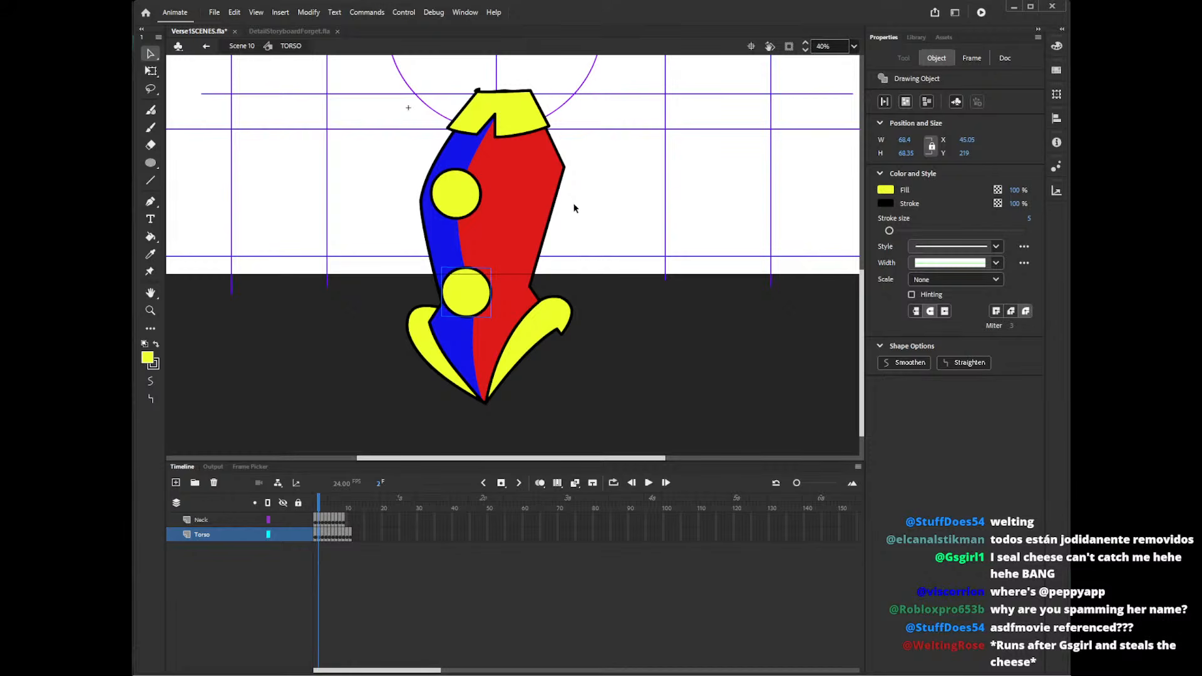
- Check the TORSO symbol's first frame, return to Scene 10, and show the Head layer at 20% zoom
{"action": "left_click_drag", "start_coordinate": [320, 502], "coordinate": [314, 509]}
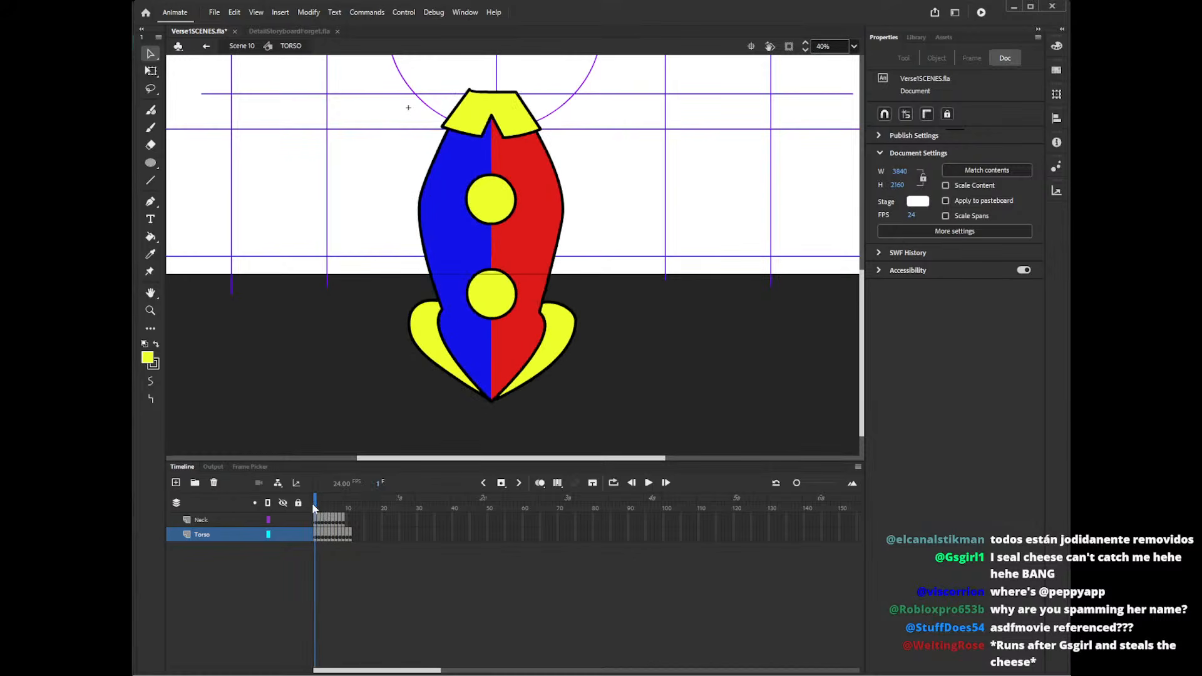
{"action": "double_click", "coordinate": [304, 395]}
{"action": "left_click_drag", "start_coordinate": [587, 514], "coordinate": [719, 525]}
{"action": "left_click", "coordinate": [810, 297]}
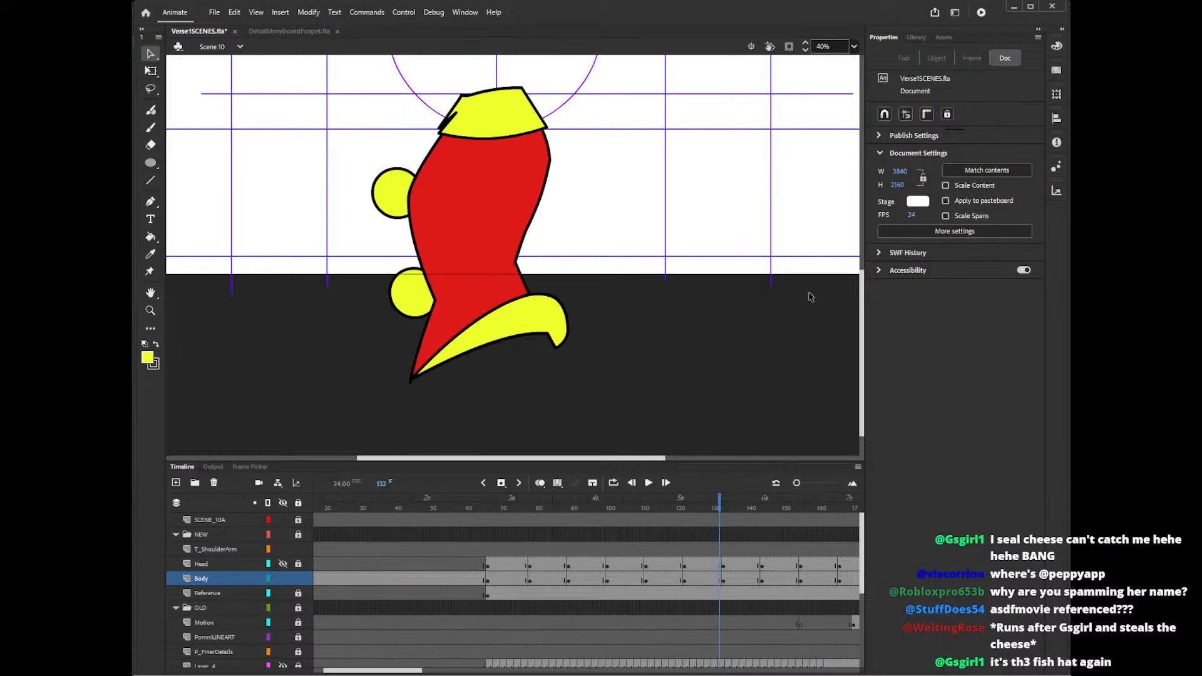
{"action": "double_click", "coordinate": [842, 42]}
{"action": "type", "text": "20"}
{"action": "key", "text": "Return"}
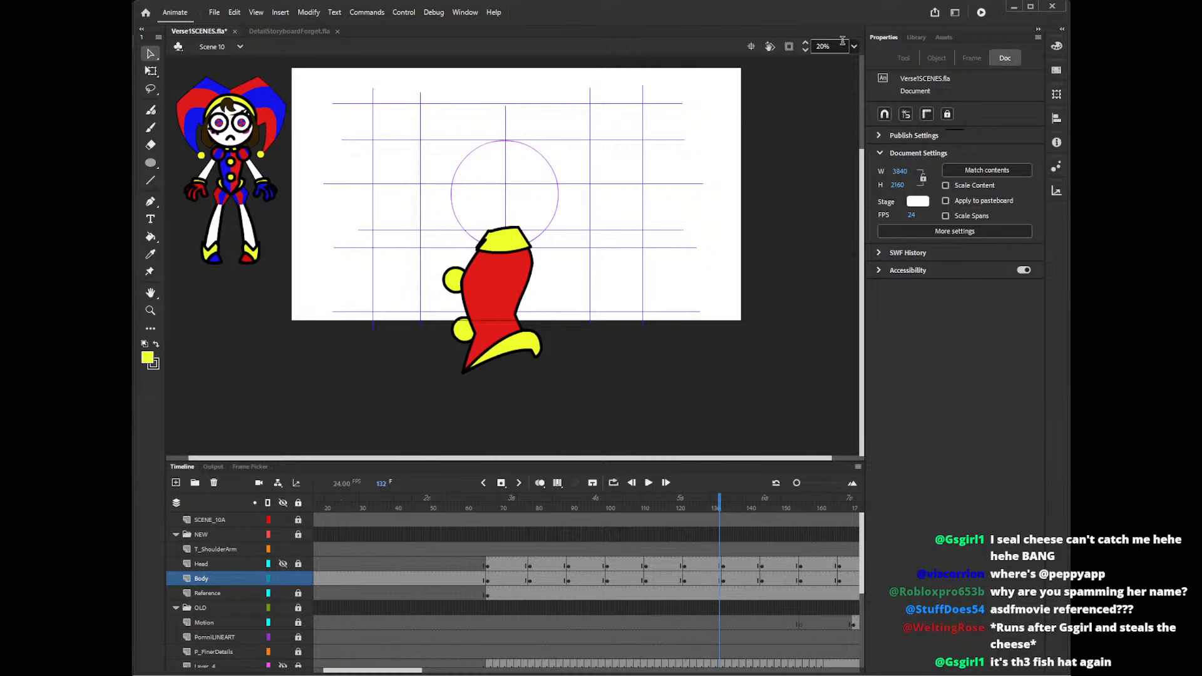
{"action": "left_click", "coordinate": [283, 563]}
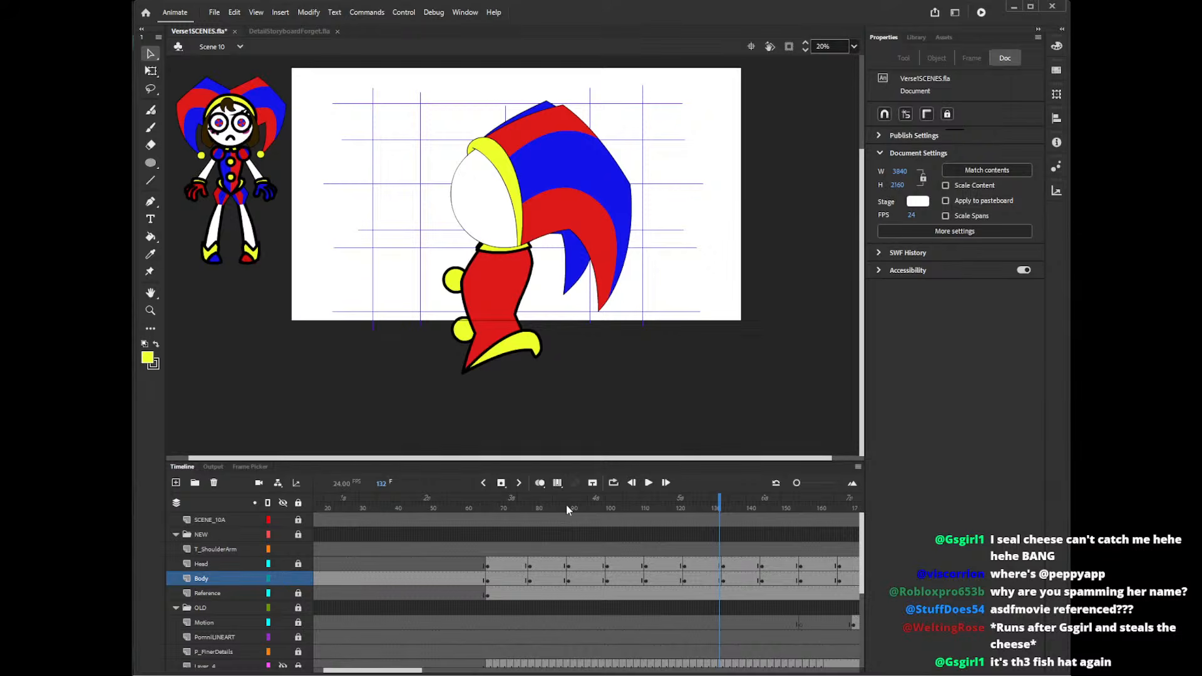
- Scrub through the turn with the head visible and examine the torso pose inside the TORSO symbol at frame 92
{"action": "left_click_drag", "start_coordinate": [566, 505], "coordinate": [463, 530]}
{"action": "left_click_drag", "start_coordinate": [596, 524], "coordinate": [549, 556]}
{"action": "left_click", "coordinate": [548, 582]}
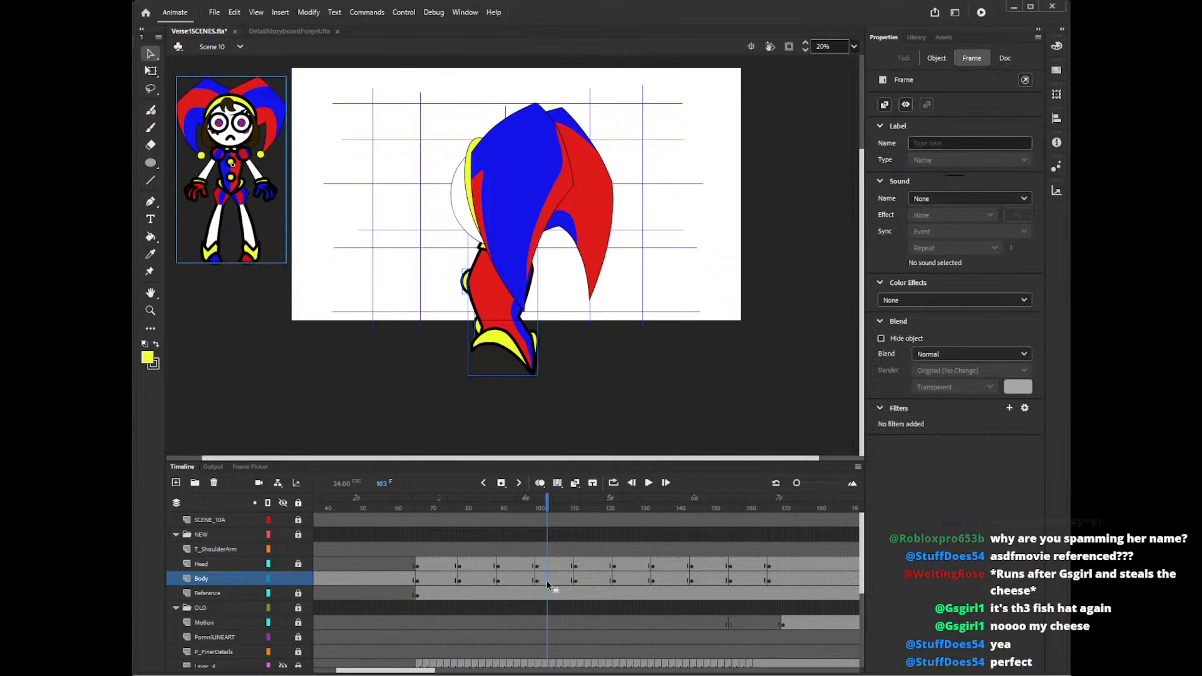
{"action": "left_click_drag", "start_coordinate": [543, 504], "coordinate": [509, 527]}
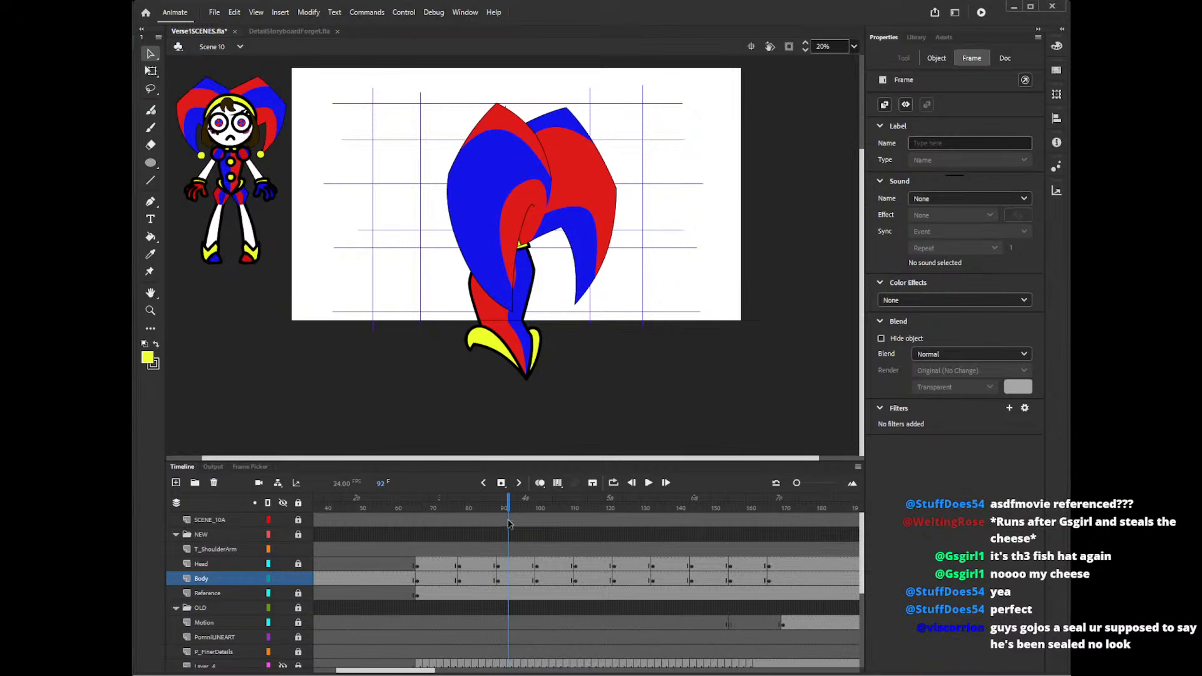
{"action": "left_click", "coordinate": [510, 579]}
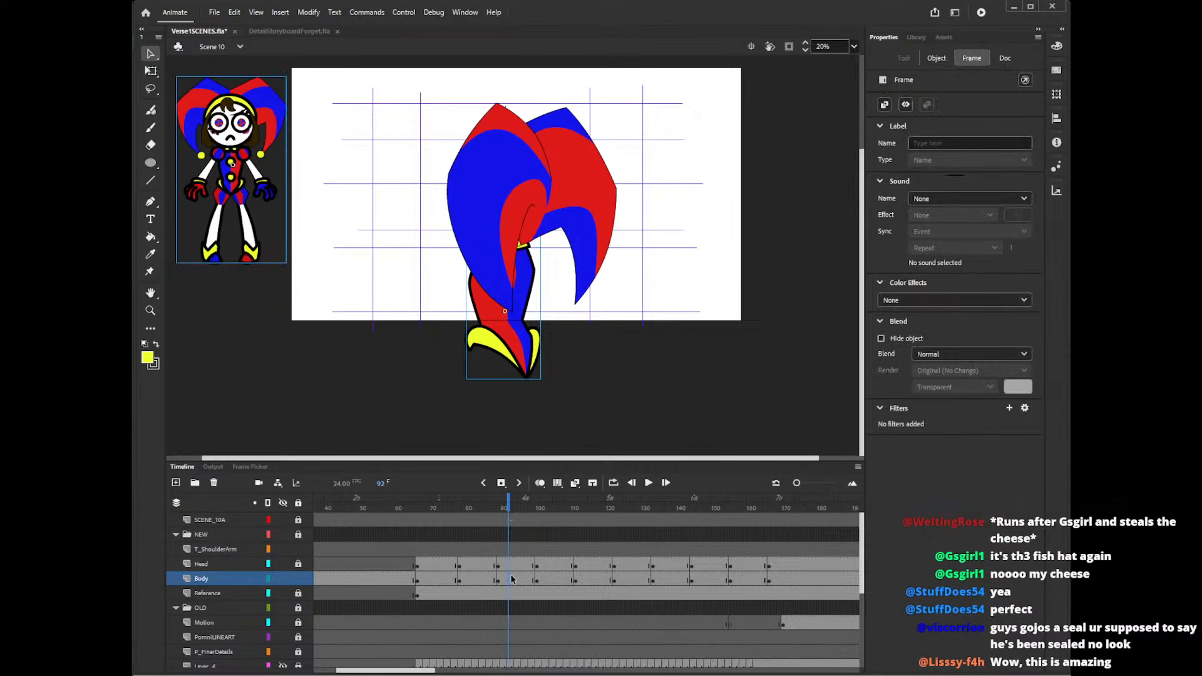
{"action": "left_click", "coordinate": [514, 342]}
{"action": "key", "text": "z"}
{"action": "left_click", "coordinate": [516, 341]}
{"action": "key", "text": "v"}
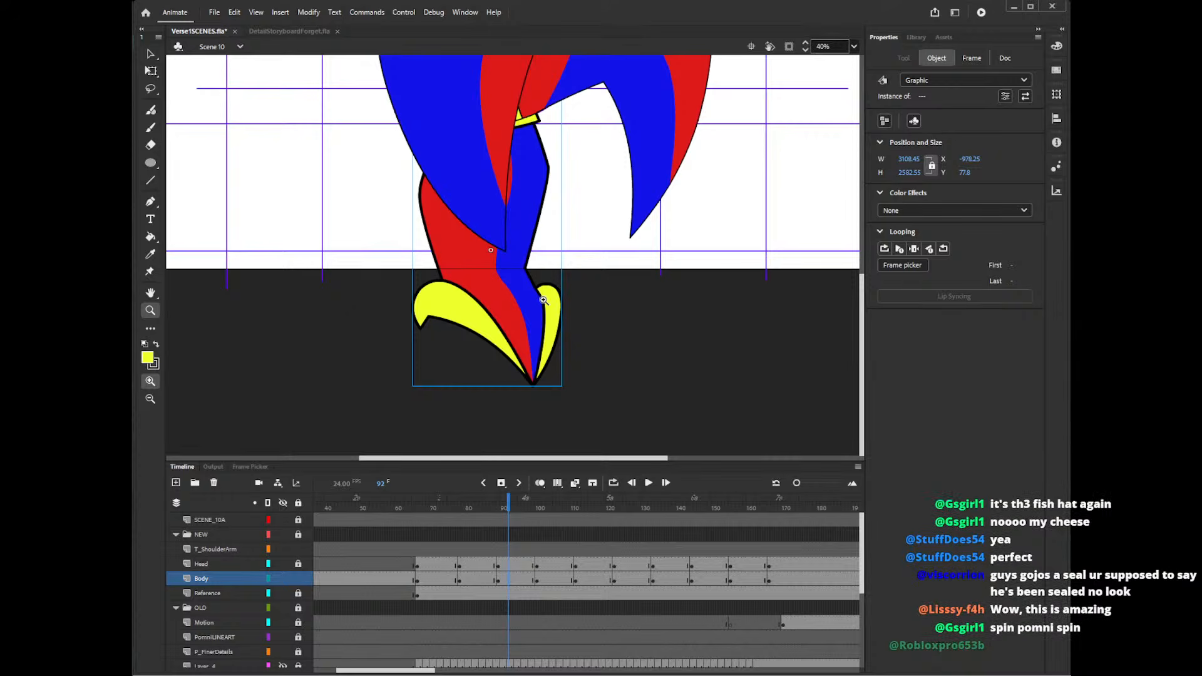
{"action": "double_click", "coordinate": [525, 330]}
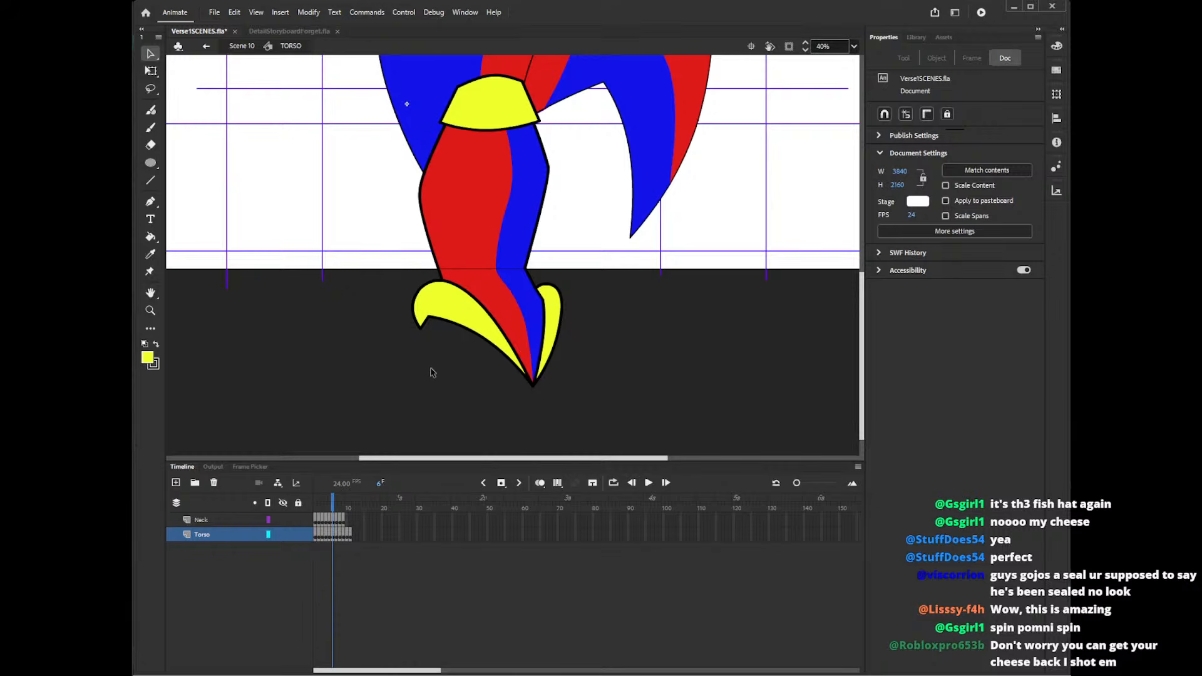
{"action": "double_click", "coordinate": [376, 401]}
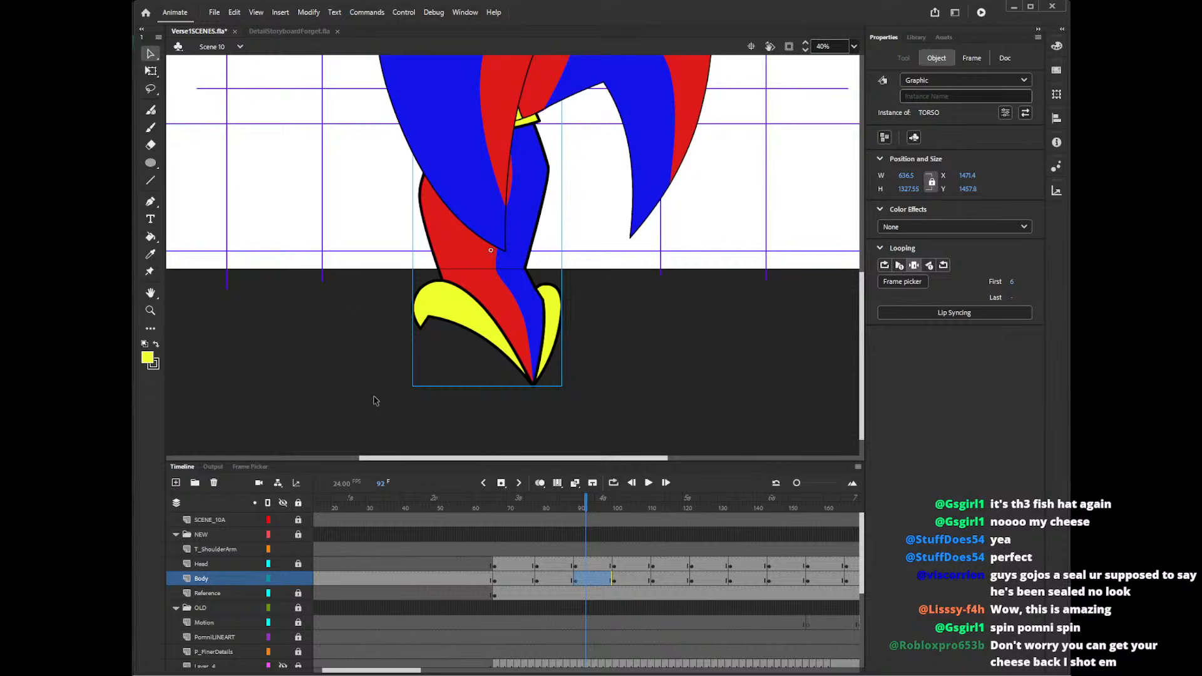
- Open the torso drawing at frame 105 and delete the stray stroke and fill pieces at the outer corner of the red side's hip flap
{"action": "left_click", "coordinate": [629, 580]}
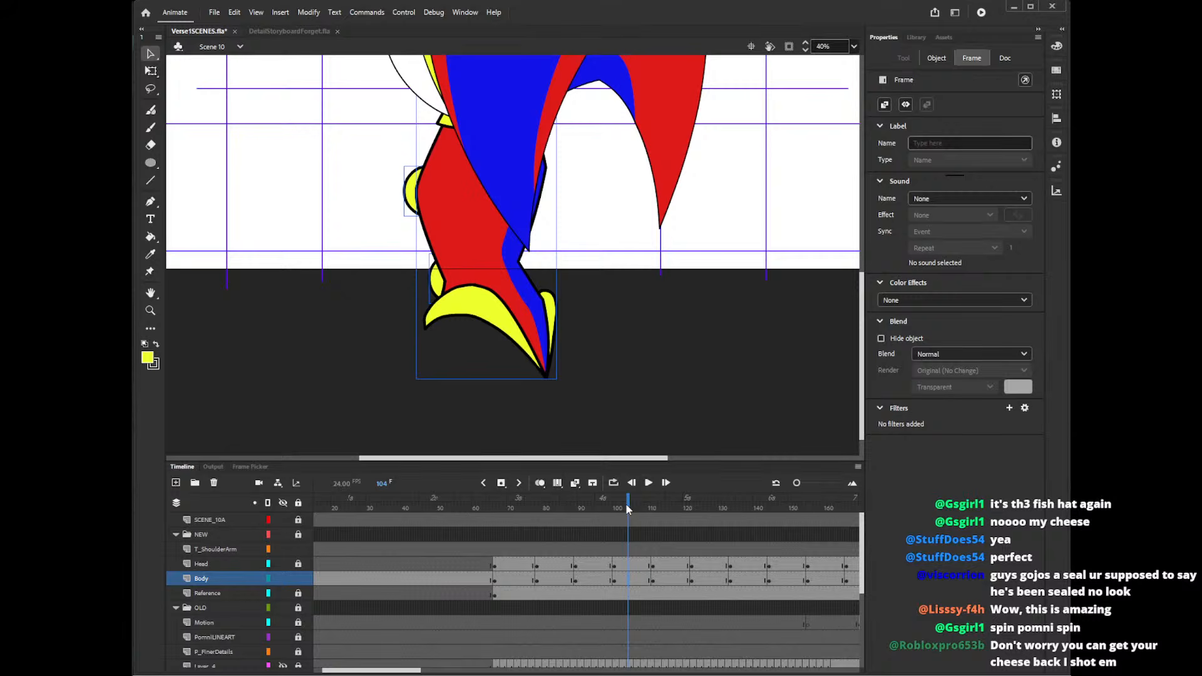
{"action": "mouse_move", "coordinate": [628, 509]}
{"action": "left_mouse_down"}
{"action": "mouse_move", "coordinate": [605, 509]}
{"action": "mouse_move", "coordinate": [632, 509]}
{"action": "left_mouse_up"}
{"action": "left_click", "coordinate": [582, 413]}
{"action": "double_click", "coordinate": [528, 345]}
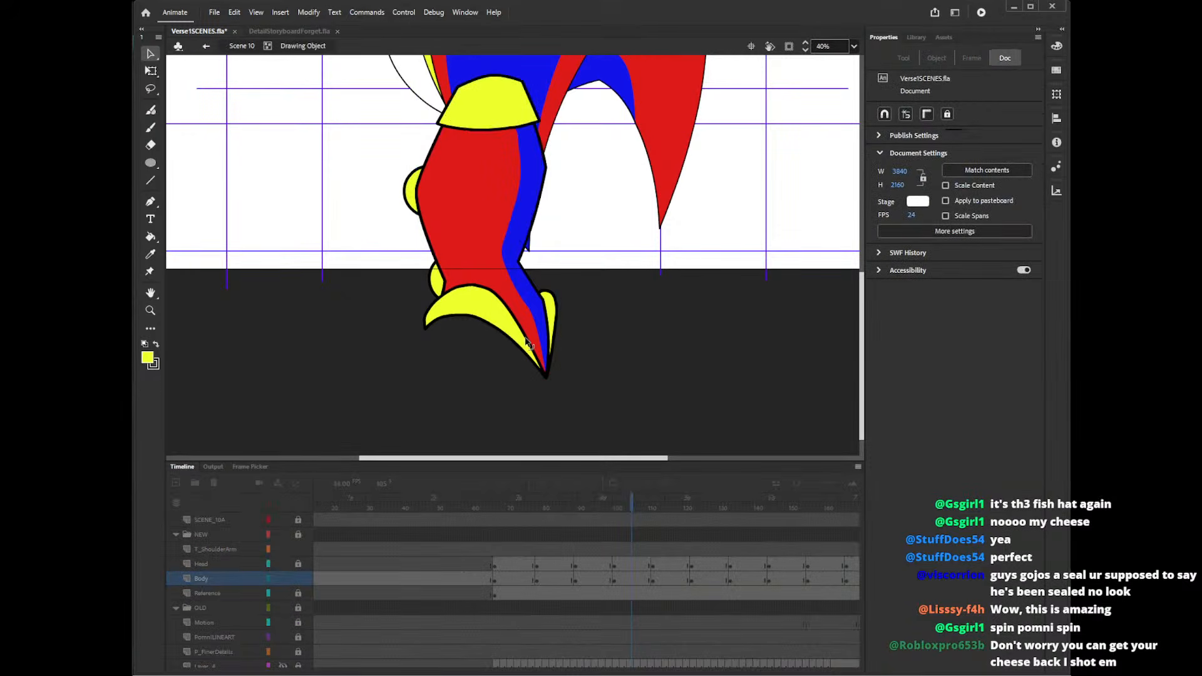
{"action": "left_click_drag", "start_coordinate": [421, 300], "coordinate": [415, 302]}
{"action": "left_click", "coordinate": [422, 301]}
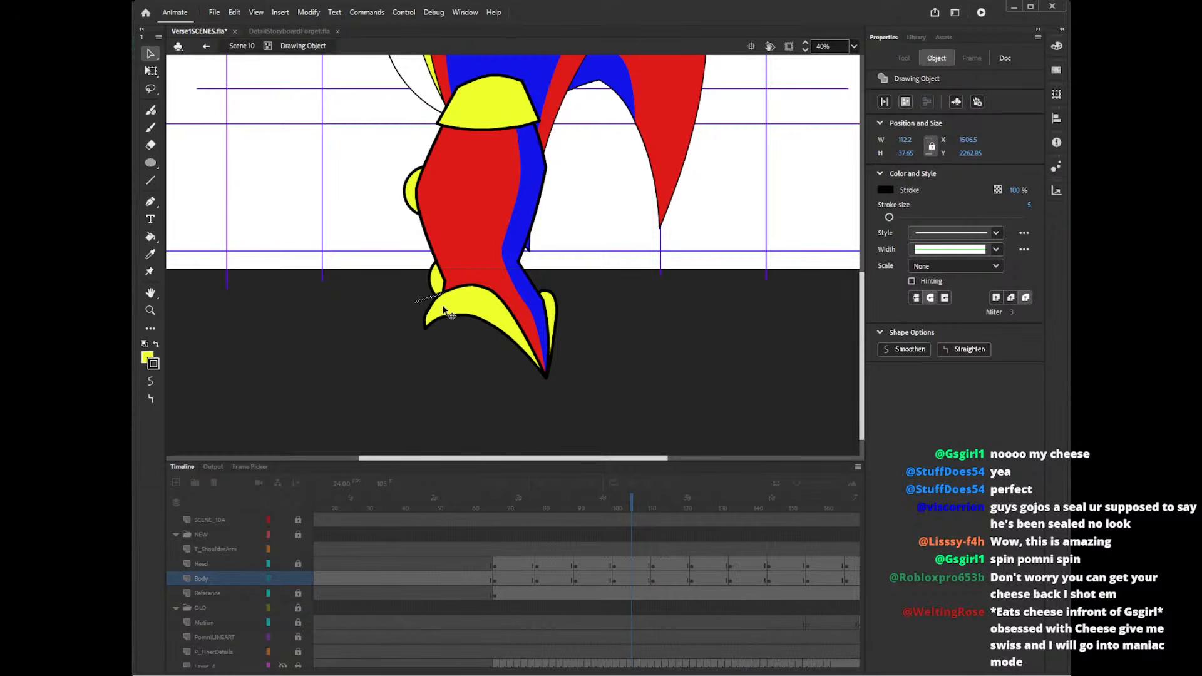
{"action": "left_click", "coordinate": [433, 300]}
{"action": "left_click", "coordinate": [429, 299]}
{"action": "key", "text": "Delete"}
{"action": "left_click", "coordinate": [428, 299]}
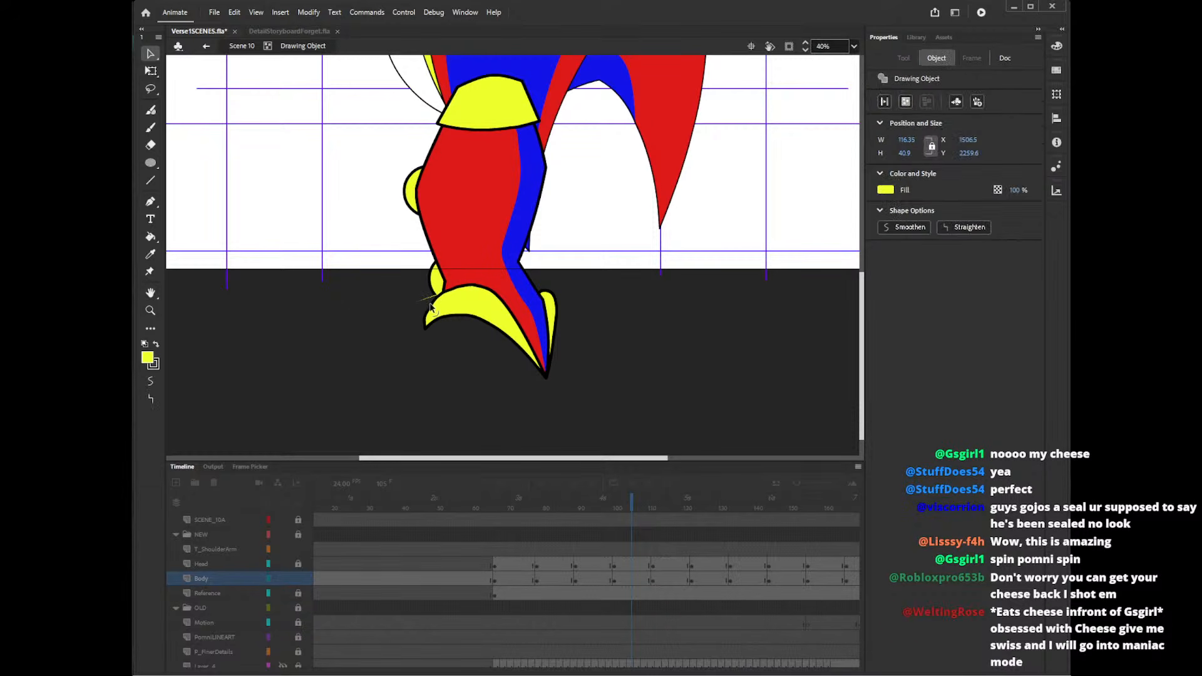
{"action": "key", "text": "Delete"}
- Pull up the upper edge of the red side's yellow hip flap and delete the angled stroke pieces crossing the red hip
{"action": "left_click_drag", "start_coordinate": [454, 290], "coordinate": [452, 286]}
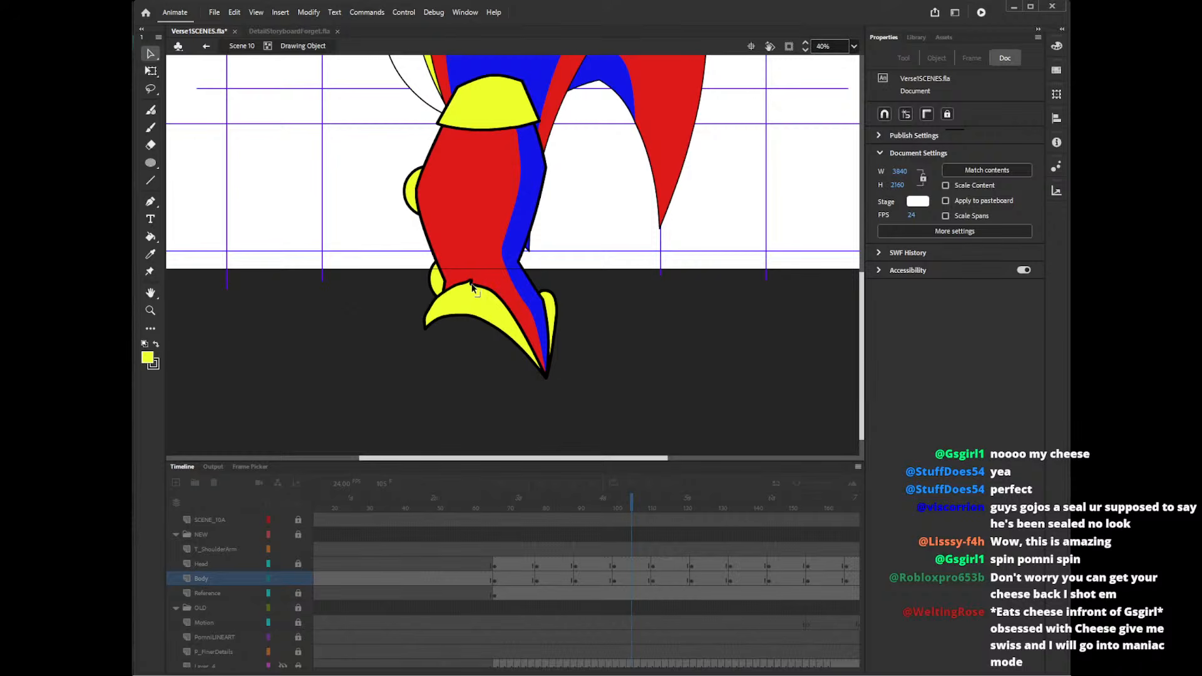
{"action": "left_click", "coordinate": [483, 281]}
{"action": "key", "text": "Delete"}
{"action": "left_click_drag", "start_coordinate": [473, 283], "coordinate": [499, 270]}
{"action": "left_click", "coordinate": [488, 275]}
{"action": "key", "text": "Delete"}
{"action": "left_click", "coordinate": [489, 275]}
{"action": "key", "text": "Delete"}
{"action": "left_click", "coordinate": [487, 277]}
{"action": "key", "text": "Delete"}
{"action": "left_click", "coordinate": [484, 280]}
{"action": "key", "text": "Delete"}
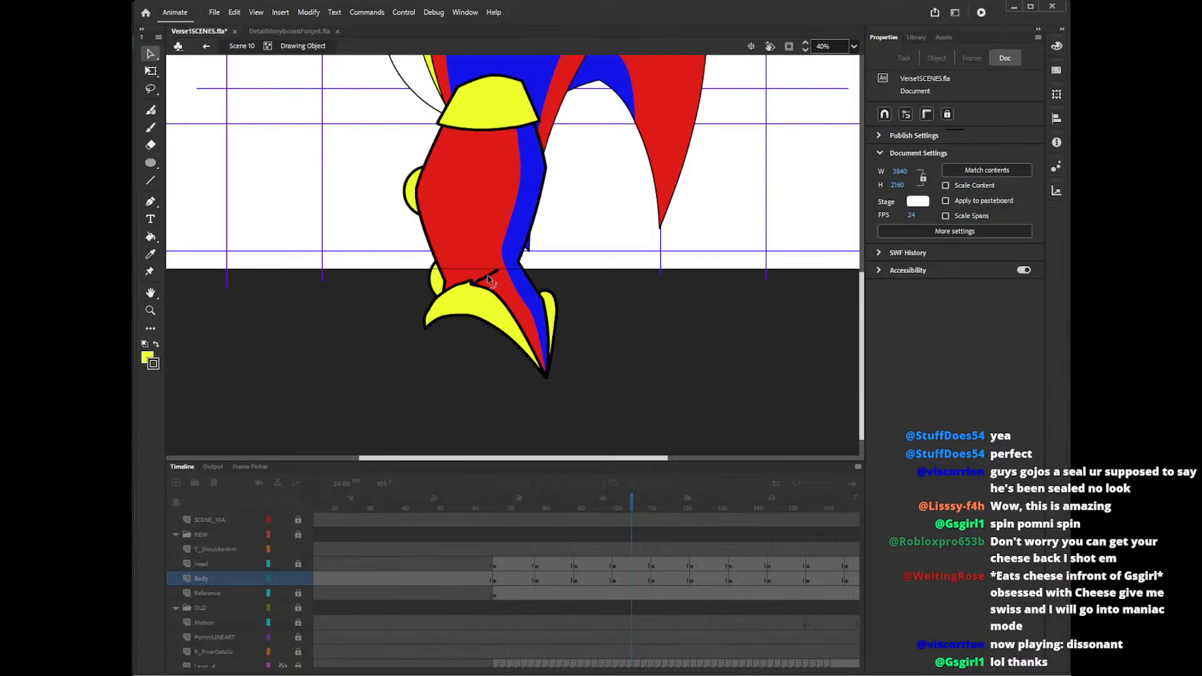
{"action": "left_click", "coordinate": [477, 282]}
{"action": "key", "text": "Delete"}
{"action": "left_click", "coordinate": [476, 282]}
{"action": "key", "text": "Delete"}
{"action": "left_click", "coordinate": [484, 279]}
{"action": "key", "text": "Delete"}
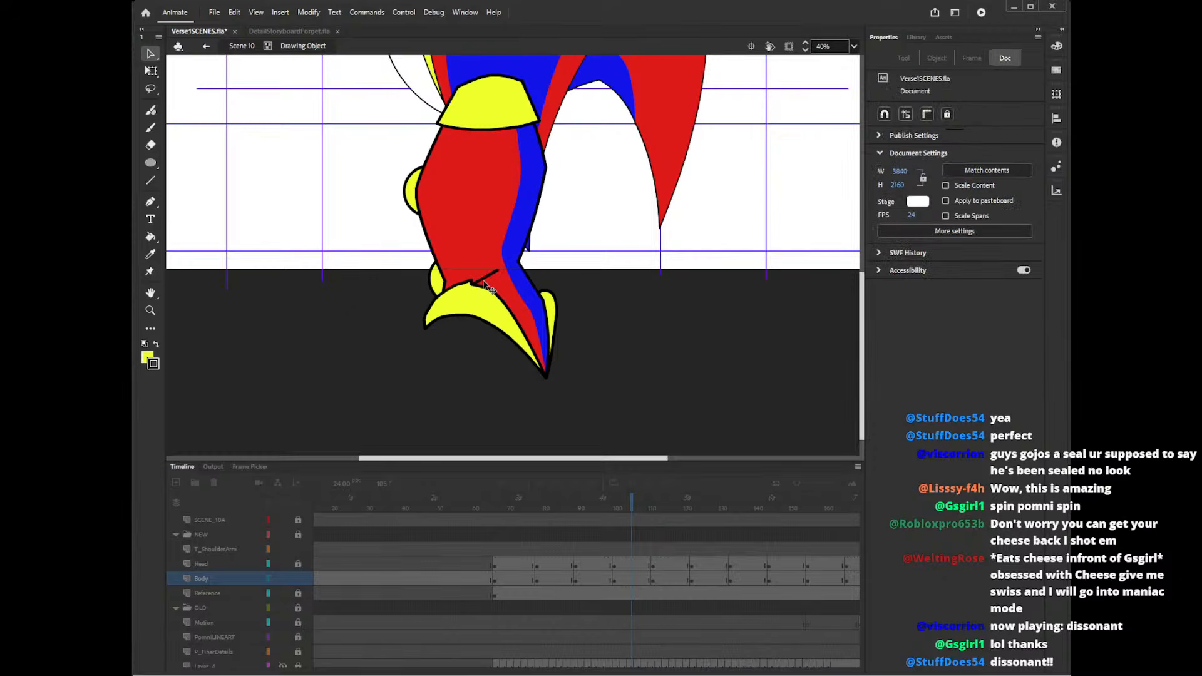
{"action": "left_click", "coordinate": [485, 279]}
{"action": "key", "text": "Delete"}
{"action": "left_click", "coordinate": [478, 282]}
{"action": "key", "text": "Delete"}
{"action": "left_click", "coordinate": [478, 276]}
{"action": "key", "text": "Delete"}
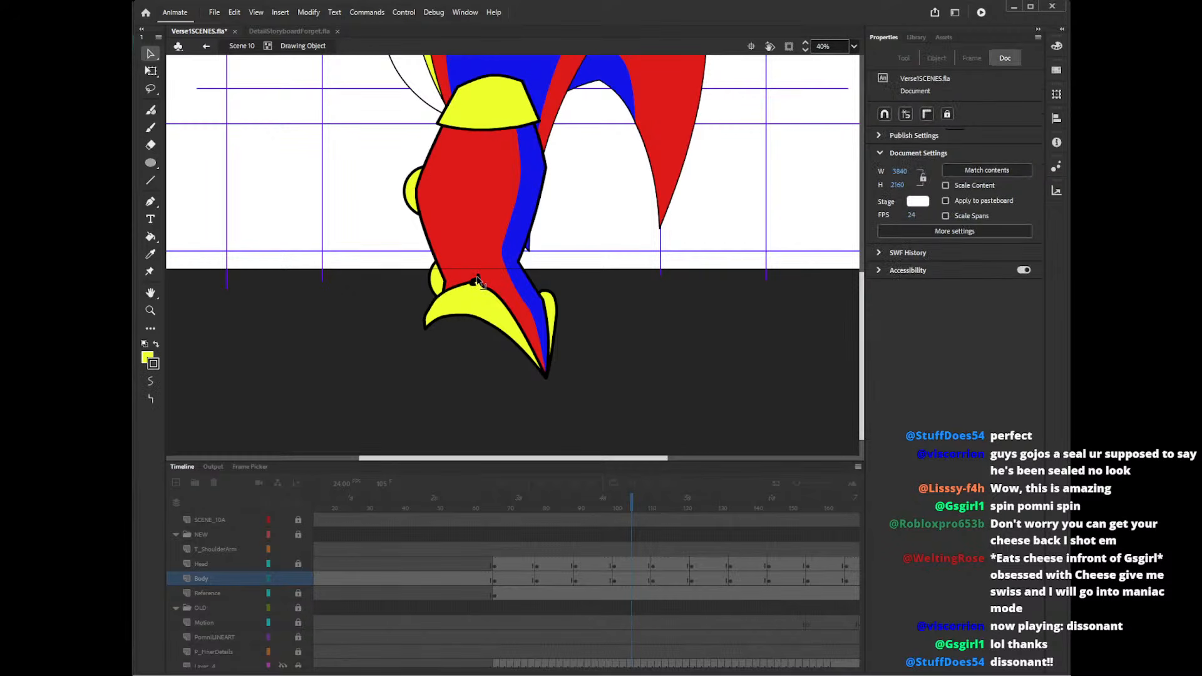
- Delete the remaining tiny stroke and fill fragments at the peak of the yellow hip flap's upper edge
{"action": "left_click", "coordinate": [476, 280]}
{"action": "left_click", "coordinate": [477, 277]}
{"action": "key", "text": "Delete"}
{"action": "left_click", "coordinate": [475, 279]}
{"action": "key", "text": "Delete"}
{"action": "left_click", "coordinate": [478, 280]}
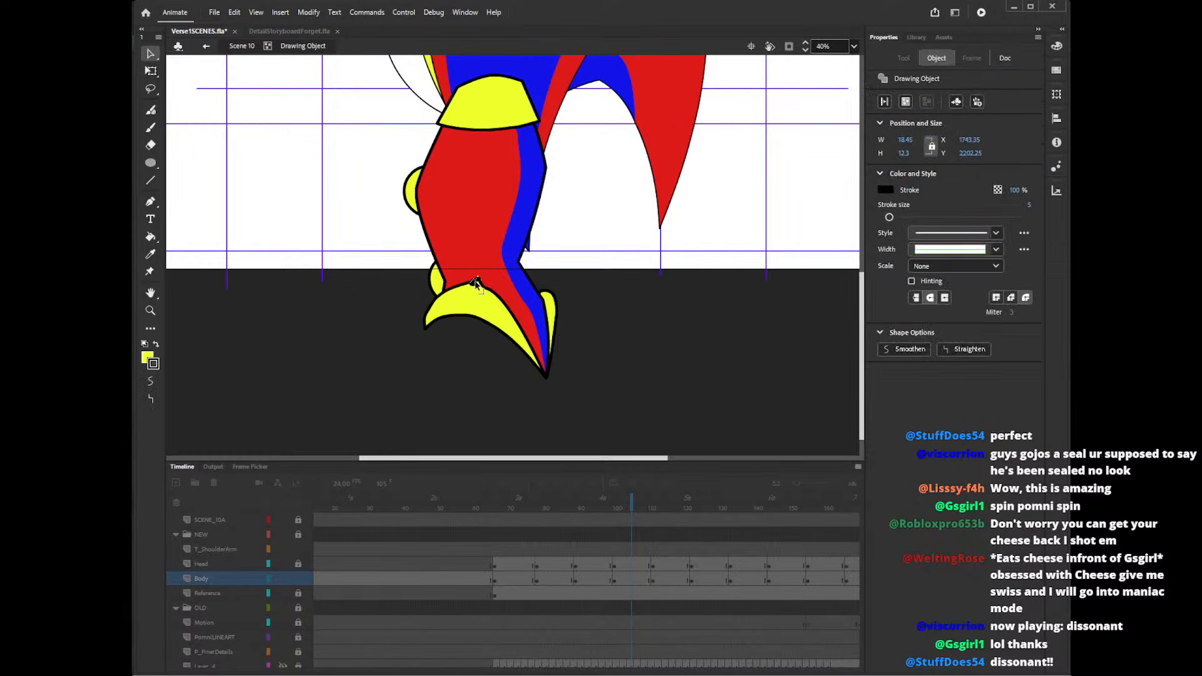
{"action": "key", "text": "Delete"}
{"action": "left_click", "coordinate": [479, 279]}
{"action": "key", "text": "Delete"}
{"action": "left_click", "coordinate": [477, 285]}
{"action": "key", "text": "Delete"}
{"action": "left_click", "coordinate": [474, 286]}
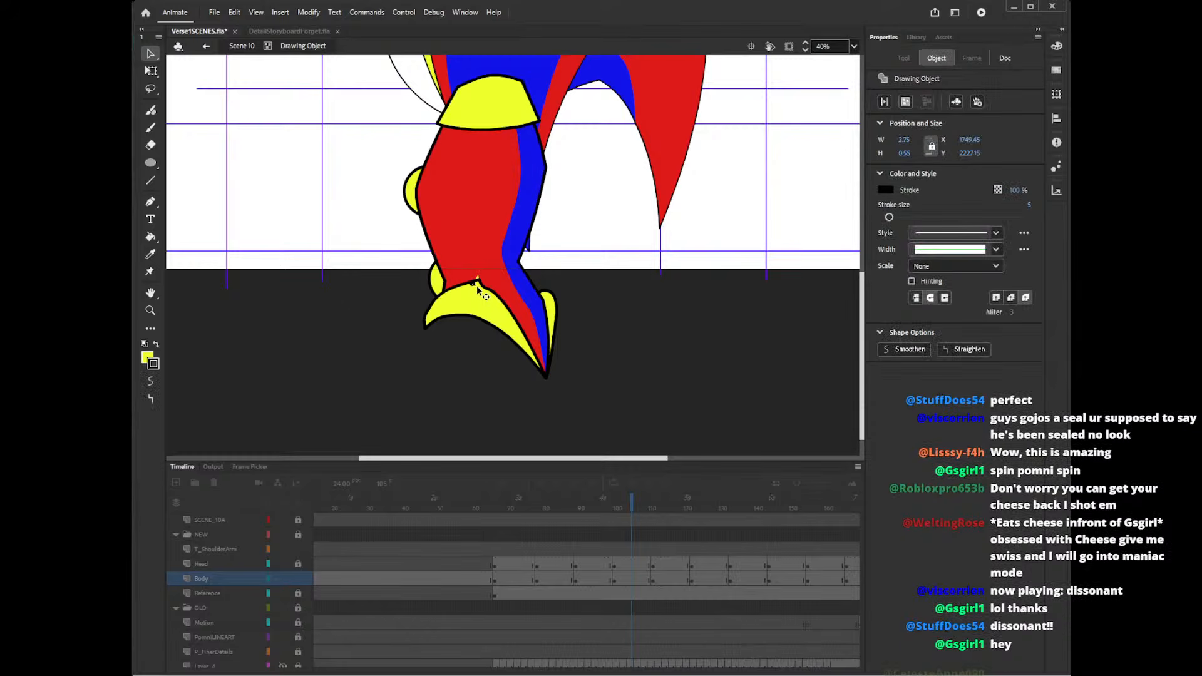
{"action": "key", "text": "Delete"}
{"action": "left_click", "coordinate": [474, 287]}
{"action": "key", "text": "Delete"}
{"action": "left_click", "coordinate": [474, 288]}
{"action": "key", "text": "Delete"}
{"action": "left_click", "coordinate": [475, 288]}
{"action": "key", "text": "Delete"}
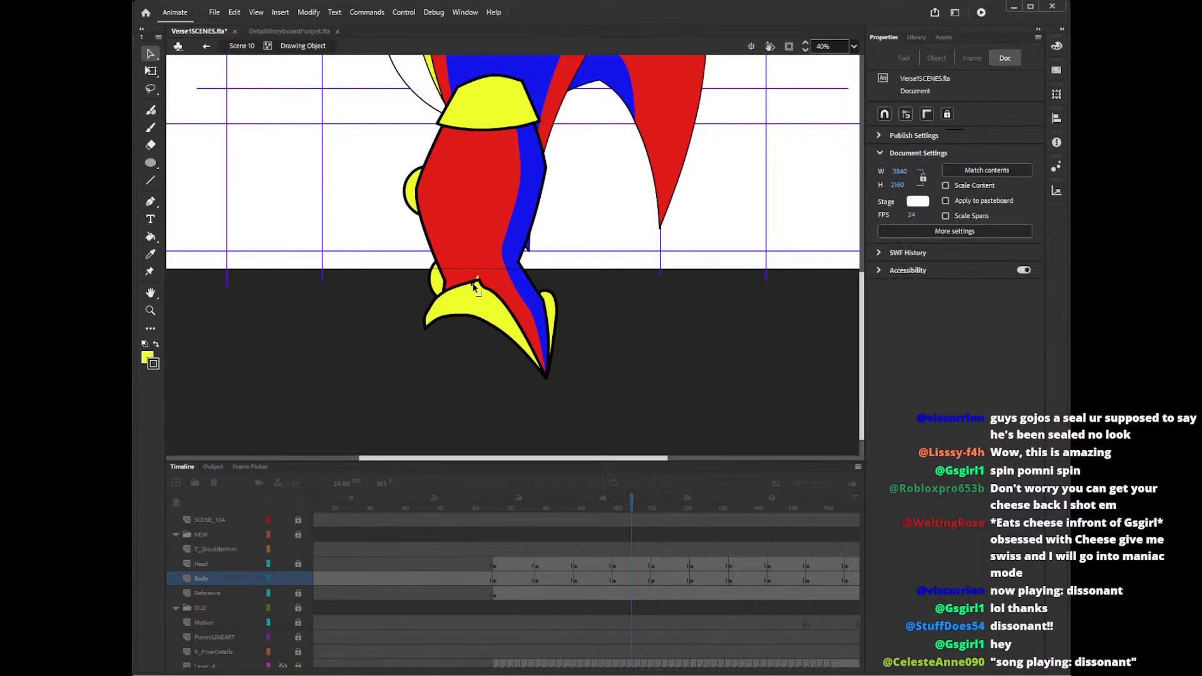
{"action": "left_click", "coordinate": [476, 288]}
{"action": "key", "text": "Delete"}
{"action": "left_click", "coordinate": [474, 286]}
{"action": "key", "text": "Delete"}
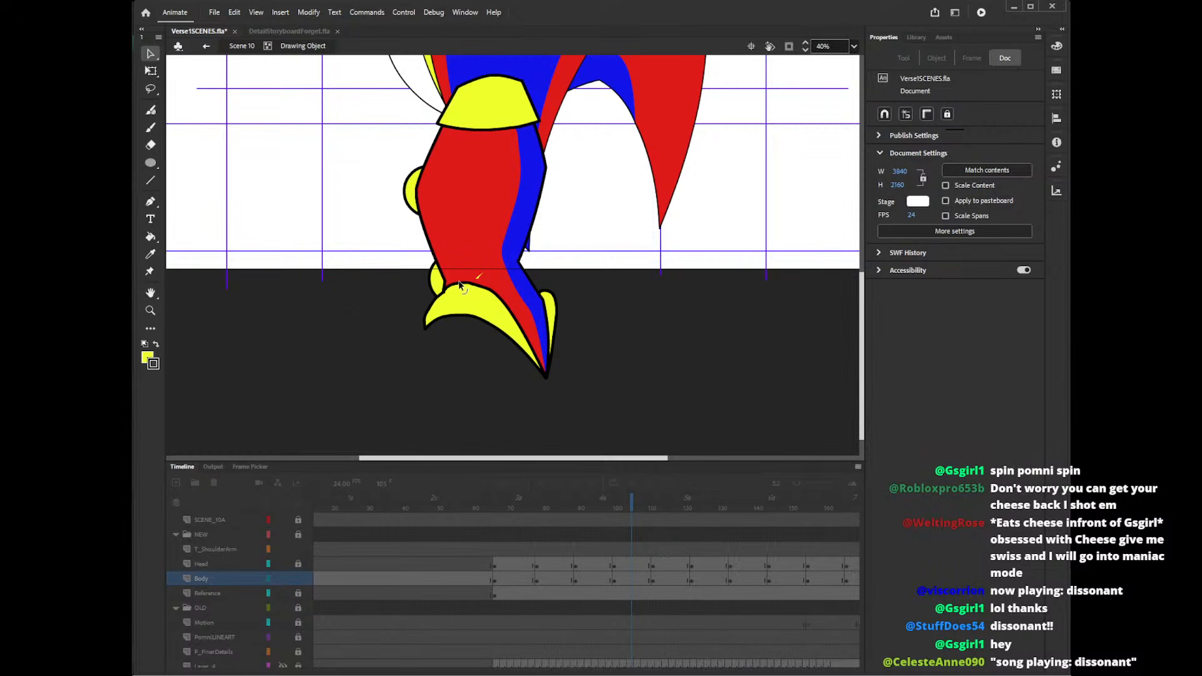
- Draw a new Pencil curve above the yellow flap's uneven upper edge, from the red side's hip corner down to the torso's bottom tip
{"action": "left_click", "coordinate": [446, 289]}
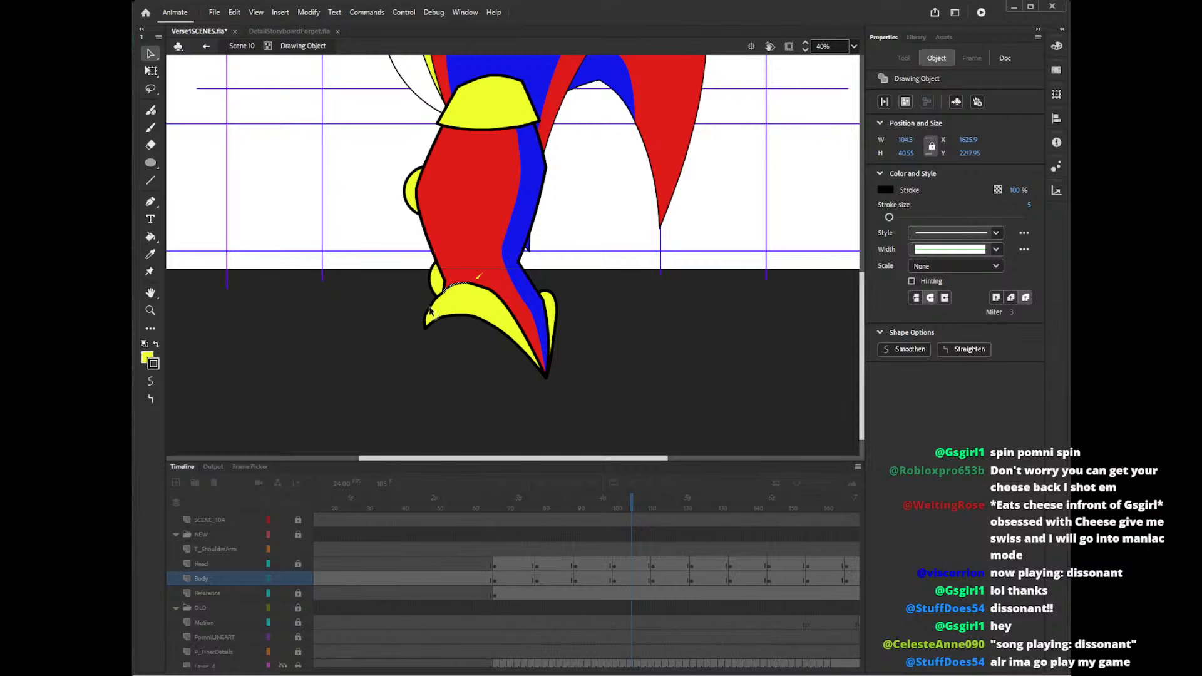
{"action": "left_click", "coordinate": [475, 330]}
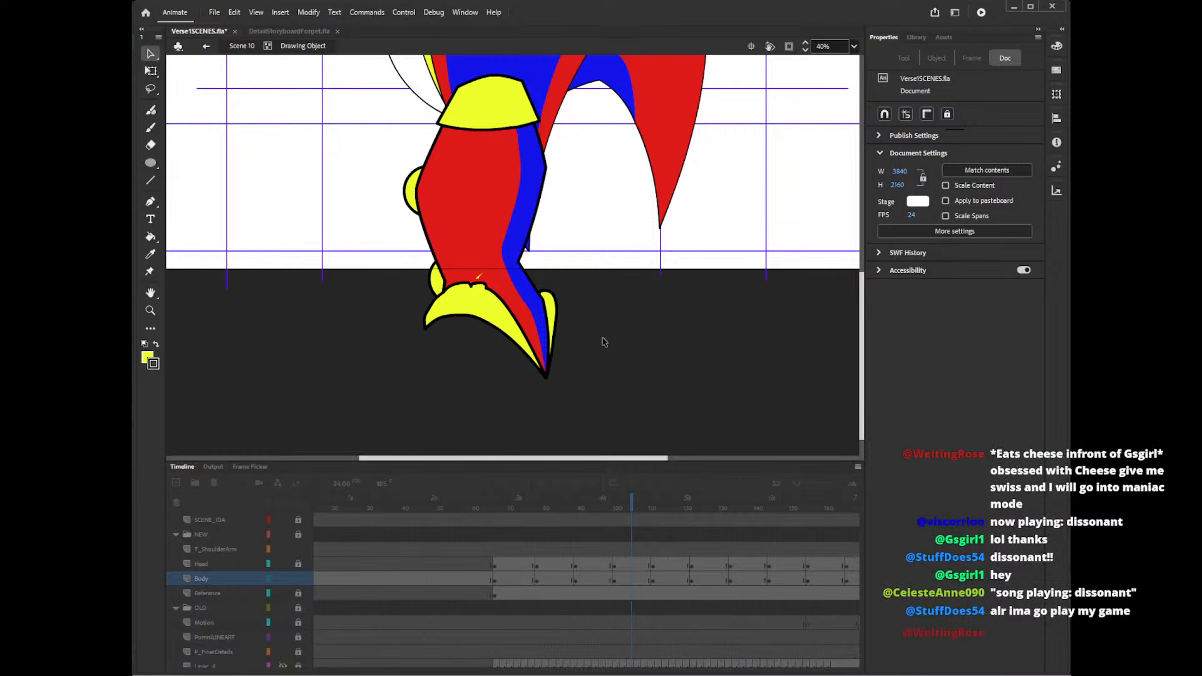
{"action": "key", "text": "y"}
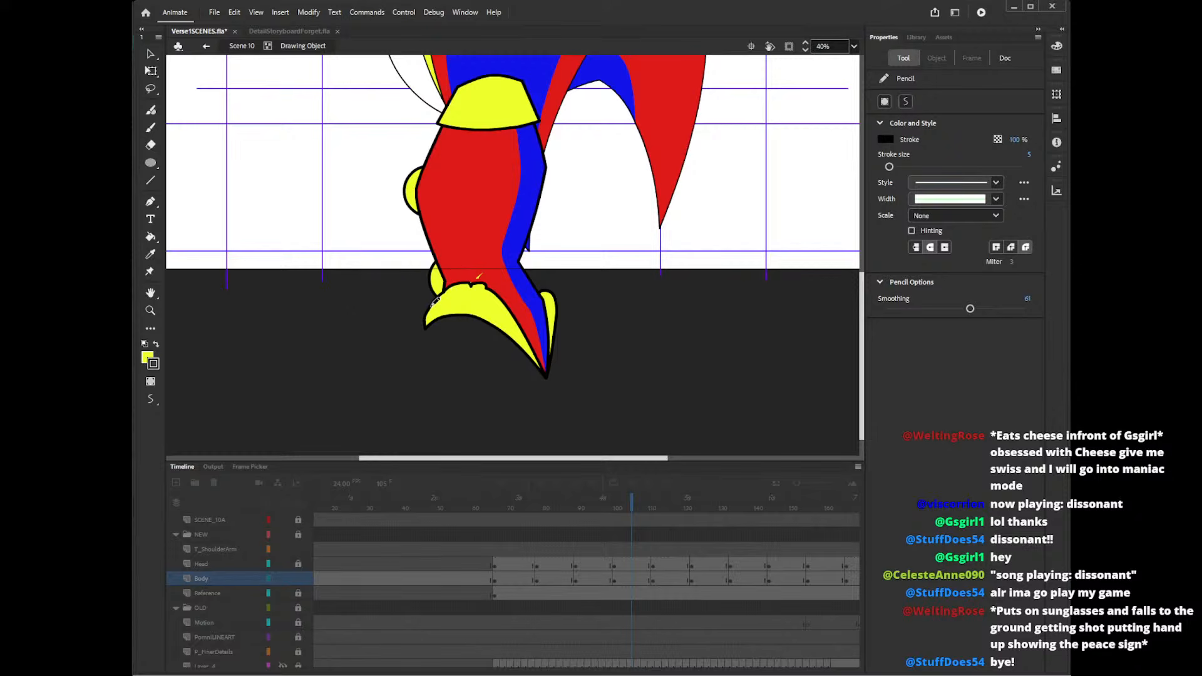
{"action": "mouse_move", "coordinate": [445, 276]}
{"action": "left_mouse_down"}
{"action": "mouse_move", "coordinate": [472, 269]}
{"action": "mouse_move", "coordinate": [529, 316]}
{"action": "mouse_move", "coordinate": [550, 378]}
{"action": "left_mouse_up"}
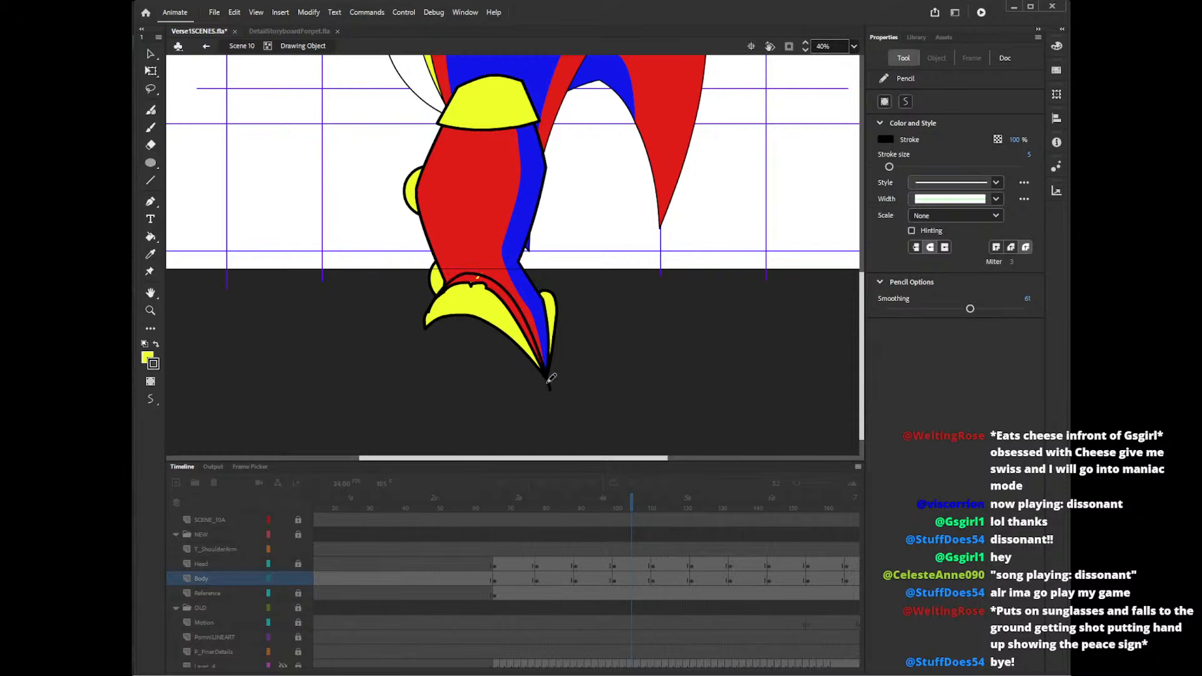
- Undo the last Pencil curve and redraw the yellow flap's upper edge from its outer corner to the torso's bottom tip
{"action": "key", "text": "ctrl+z"}
{"action": "mouse_move", "coordinate": [428, 321]}
{"action": "left_mouse_down"}
{"action": "mouse_move", "coordinate": [455, 279]}
{"action": "mouse_move", "coordinate": [482, 279]}
{"action": "mouse_move", "coordinate": [548, 371]}
{"action": "left_mouse_up"}
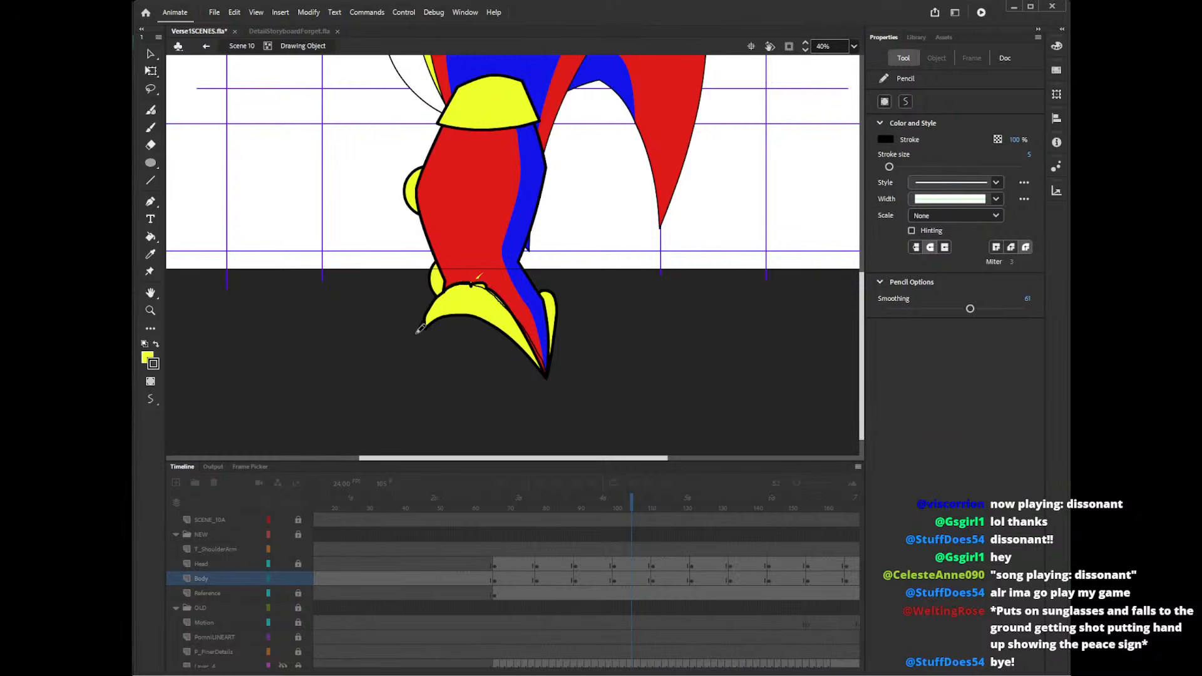
{"action": "mouse_move", "coordinate": [431, 304]}
{"action": "left_mouse_down"}
{"action": "mouse_move", "coordinate": [477, 280]}
{"action": "mouse_move", "coordinate": [507, 296]}
{"action": "mouse_move", "coordinate": [552, 395]}
{"action": "left_mouse_up"}
{"action": "mouse_move", "coordinate": [428, 322]}
{"action": "left_mouse_down"}
{"action": "mouse_move", "coordinate": [443, 292]}
{"action": "mouse_move", "coordinate": [473, 279]}
{"action": "mouse_move", "coordinate": [522, 321]}
{"action": "mouse_move", "coordinate": [553, 379]}
{"action": "left_mouse_up"}
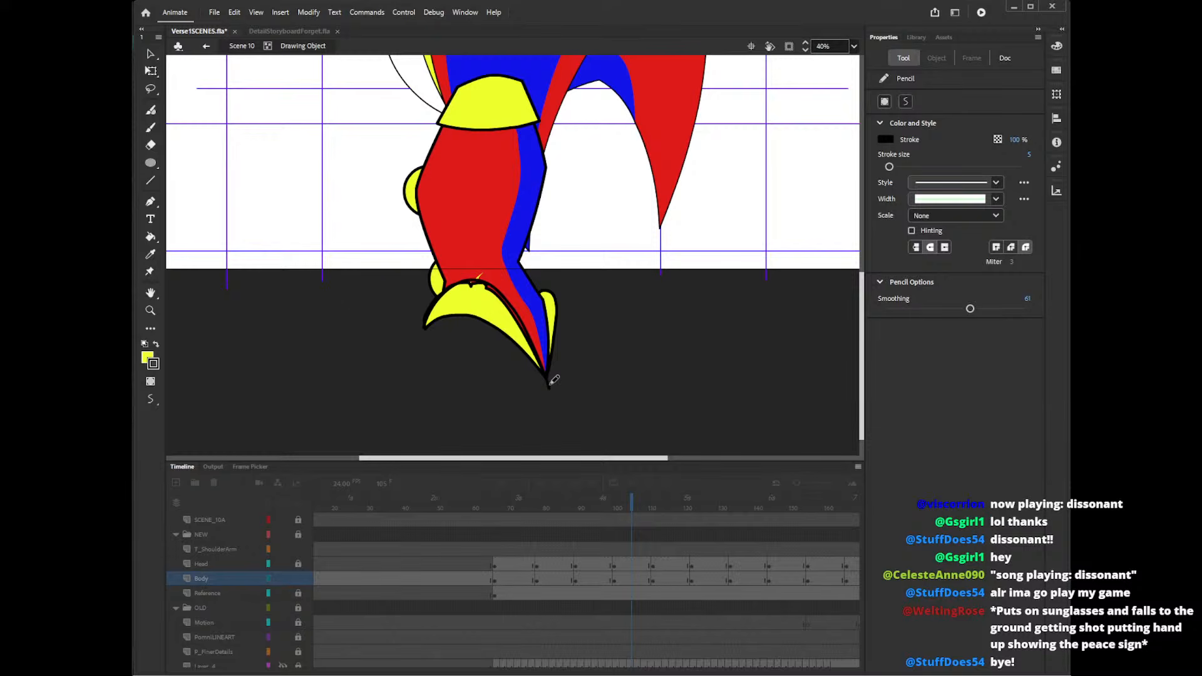
- Delete the old doubled stroke near the red hip corner and bow the yellow flap's outer edge outwards
{"action": "key", "text": "v"}
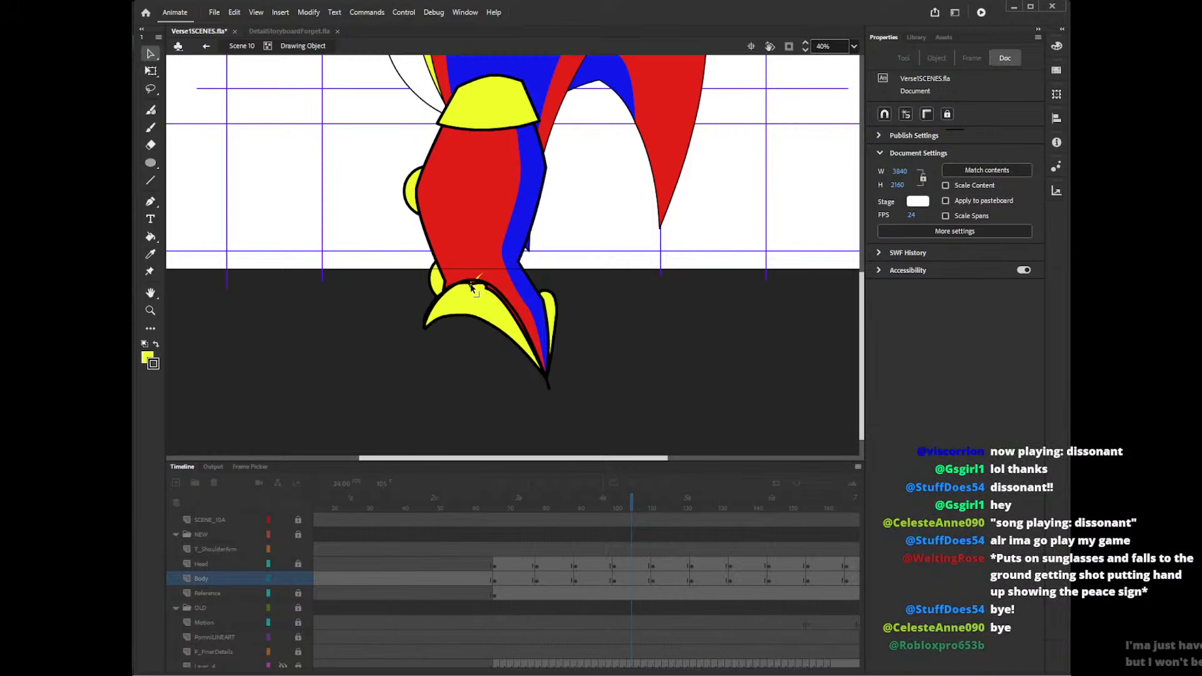
{"action": "left_click", "coordinate": [471, 288]}
{"action": "left_click", "coordinate": [449, 292]}
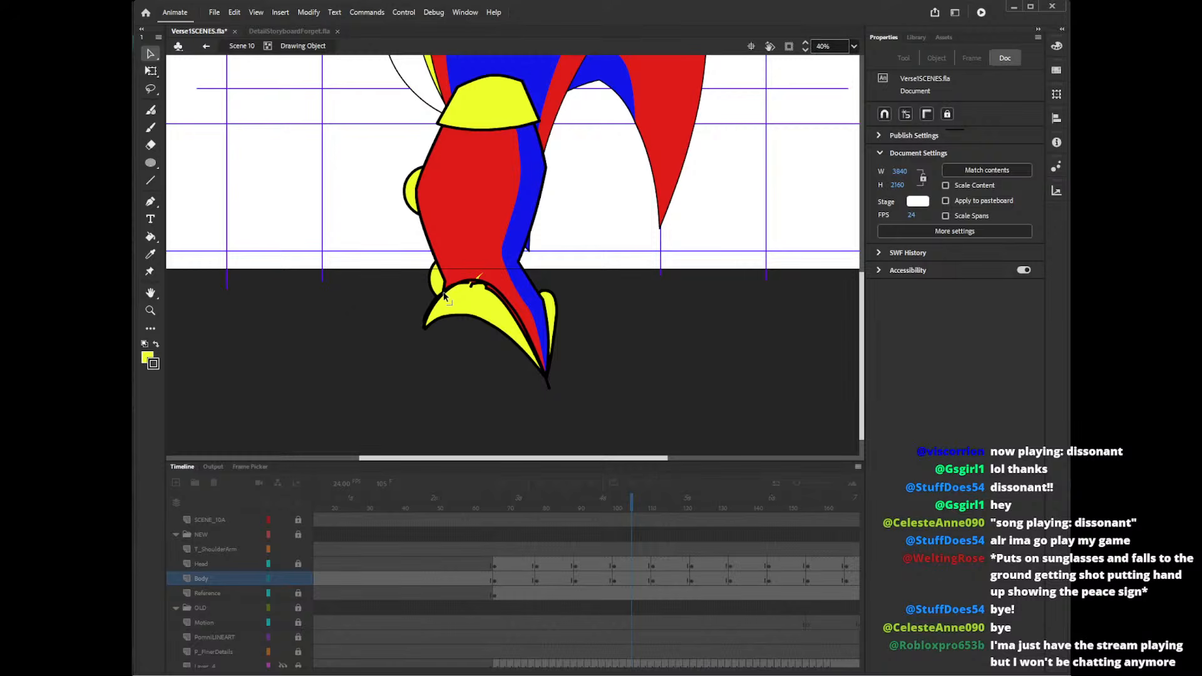
{"action": "left_click", "coordinate": [444, 298]}
{"action": "left_click", "coordinate": [442, 304]}
{"action": "left_click", "coordinate": [438, 302]}
{"action": "left_click", "coordinate": [440, 300]}
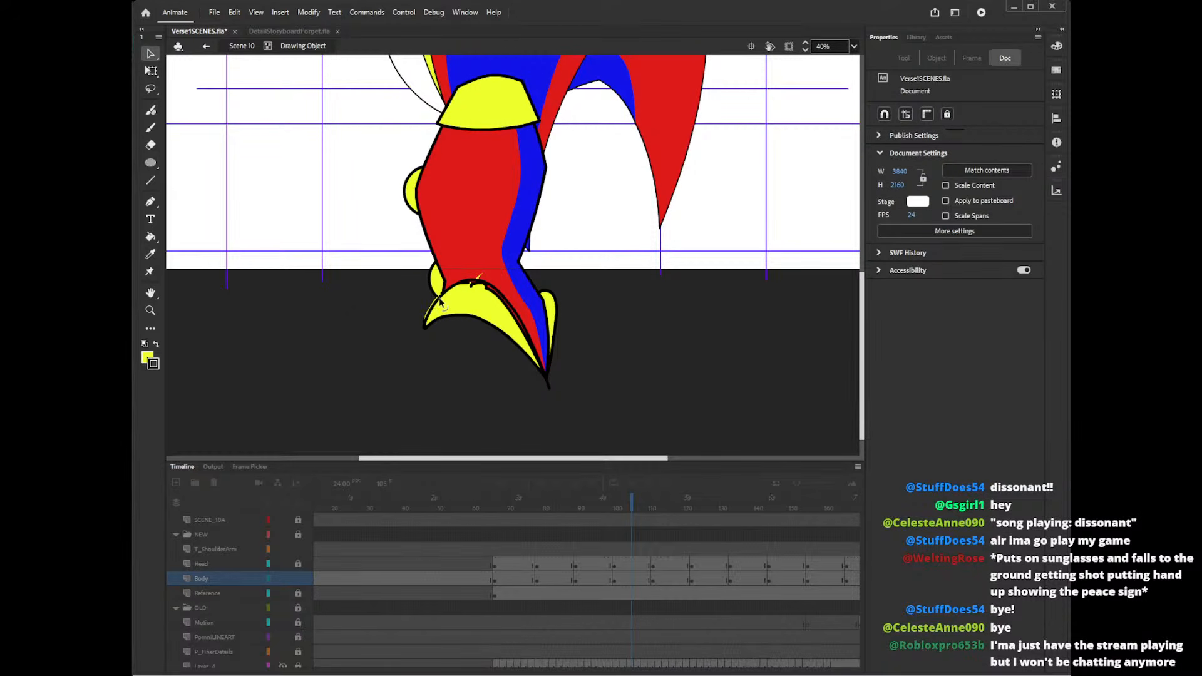
{"action": "left_click_drag", "start_coordinate": [440, 299], "coordinate": [426, 317]}
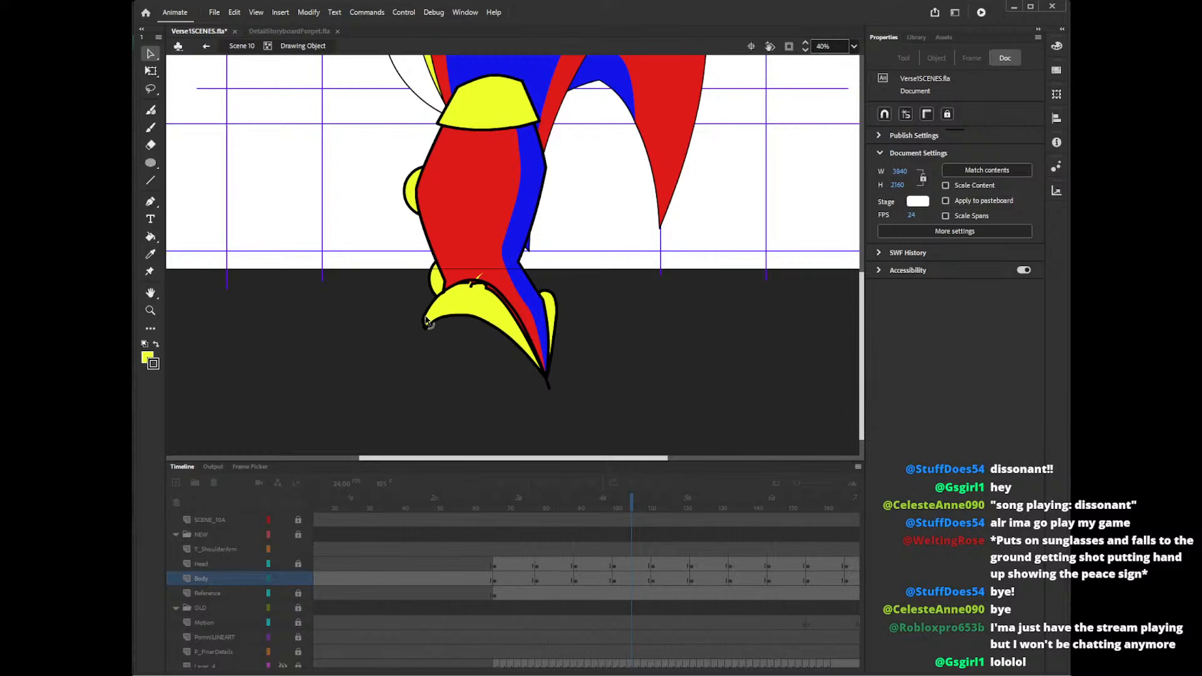
{"action": "left_click", "coordinate": [440, 293]}
- Remove the short vertical stroke overshooting the outer tip of the yellow flap
{"action": "left_click", "coordinate": [429, 328]}
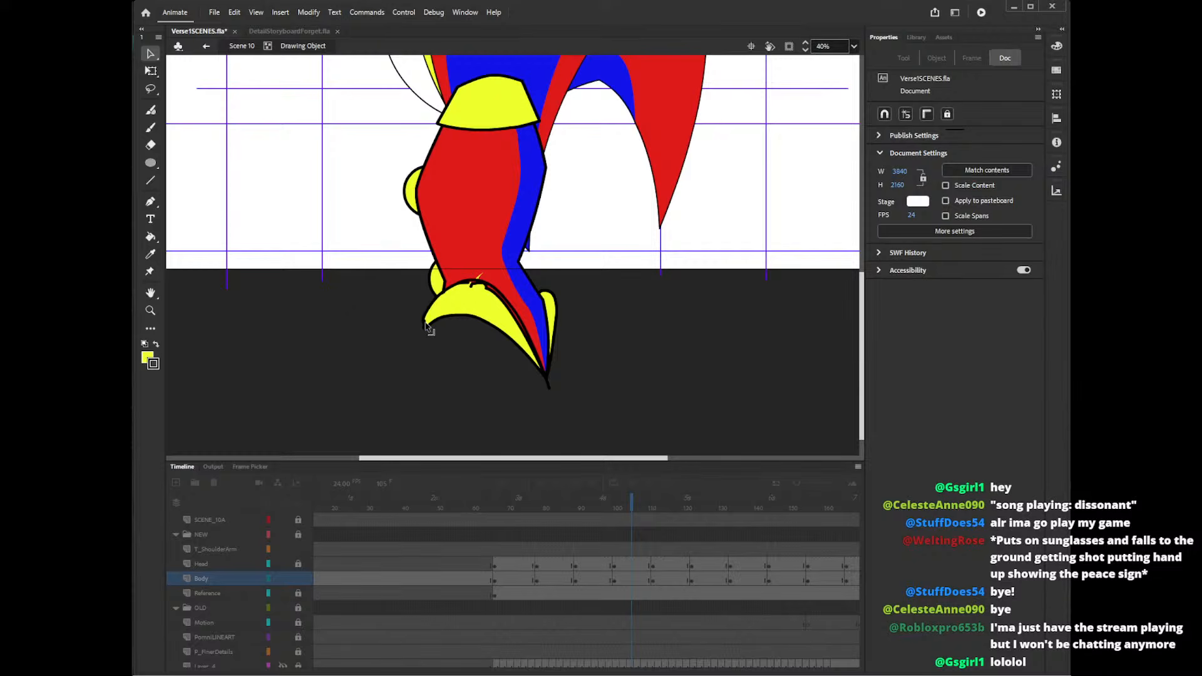
{"action": "left_click", "coordinate": [423, 332]}
{"action": "left_click", "coordinate": [424, 333]}
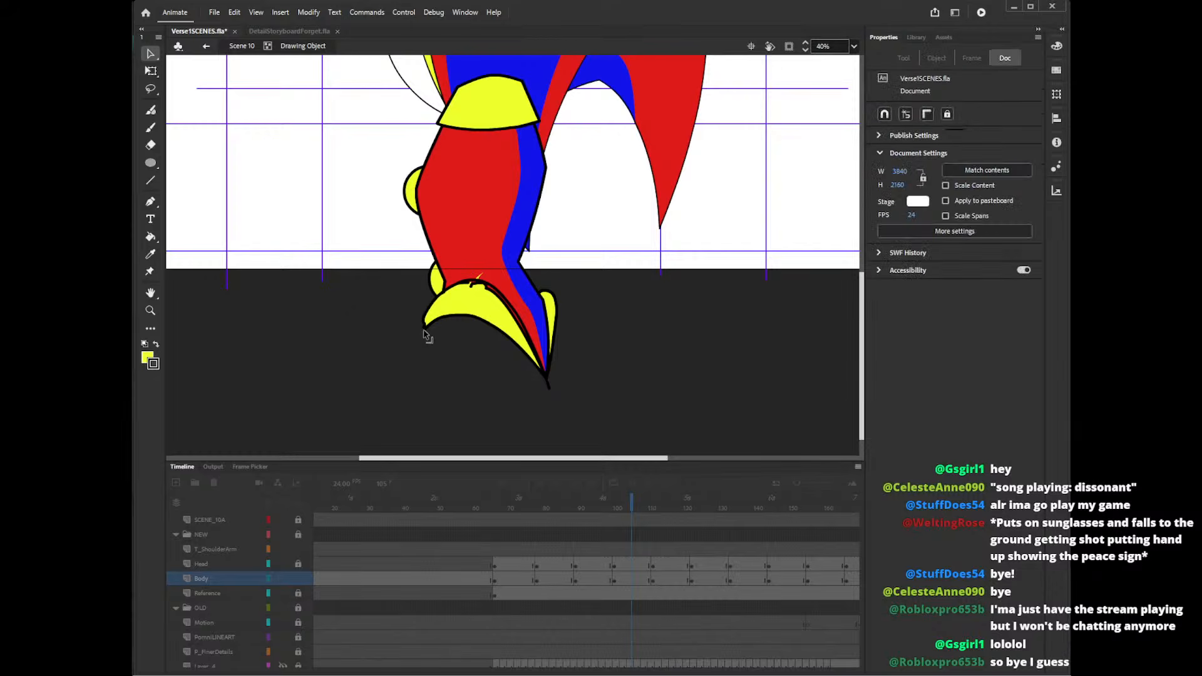
{"action": "left_click", "coordinate": [425, 328]}
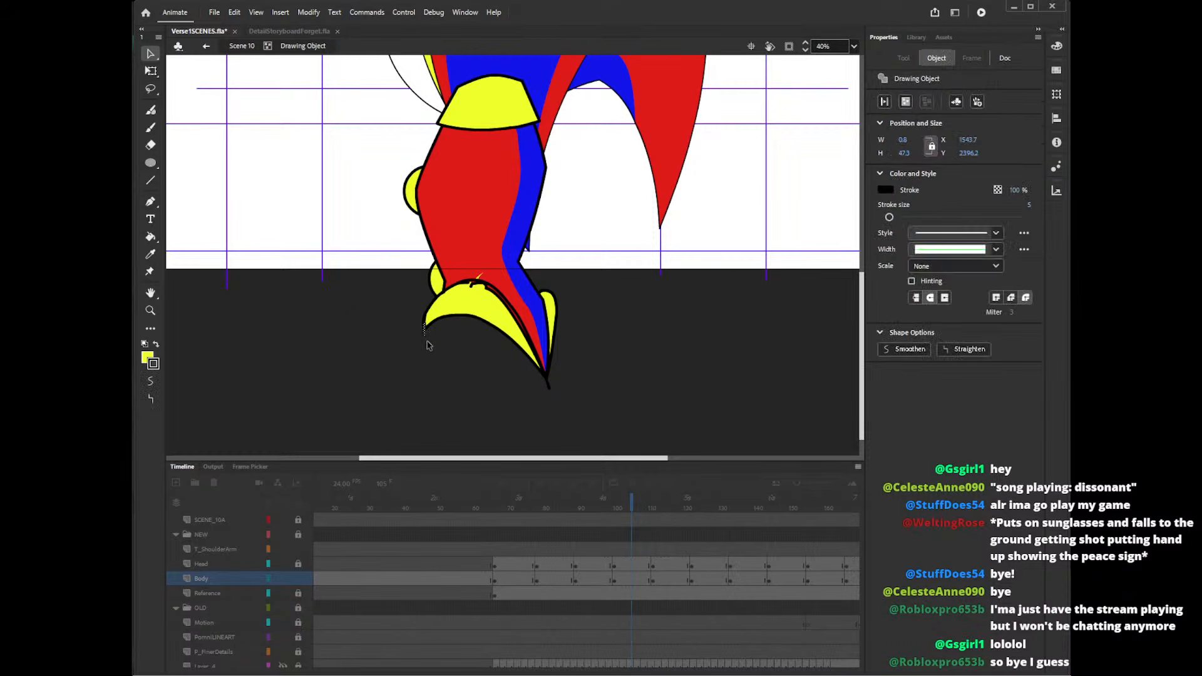
{"action": "left_click", "coordinate": [424, 328]}
{"action": "left_click", "coordinate": [424, 340]}
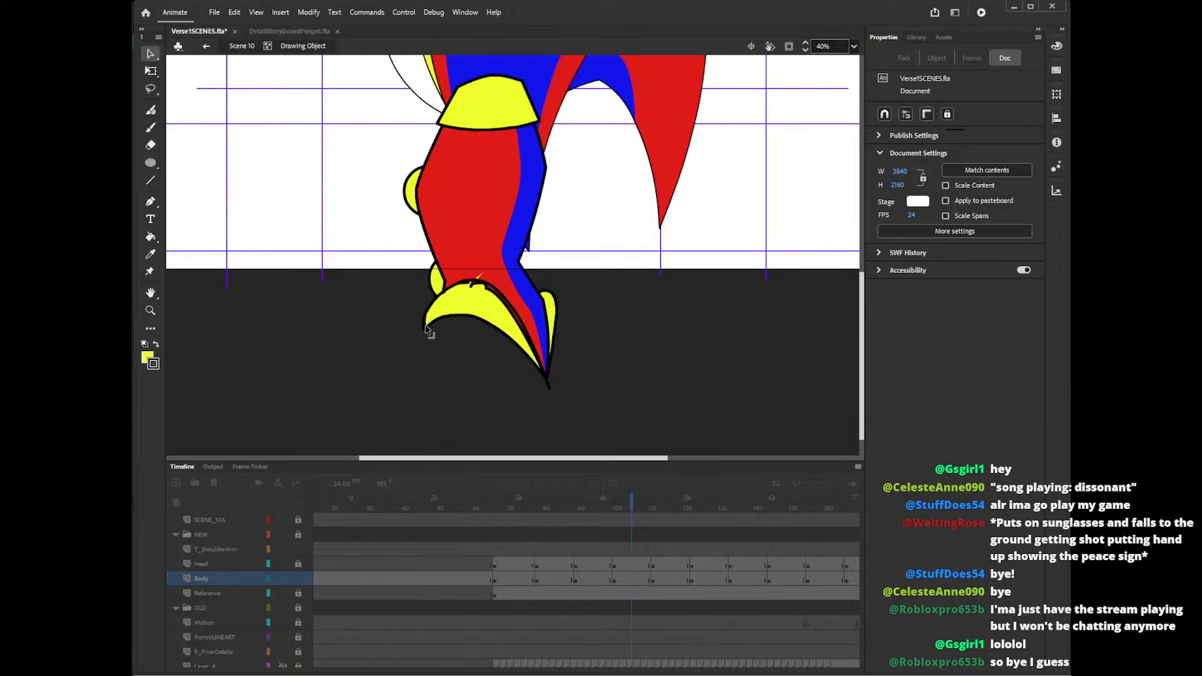
{"action": "left_click", "coordinate": [430, 332]}
{"action": "key", "text": "Delete"}
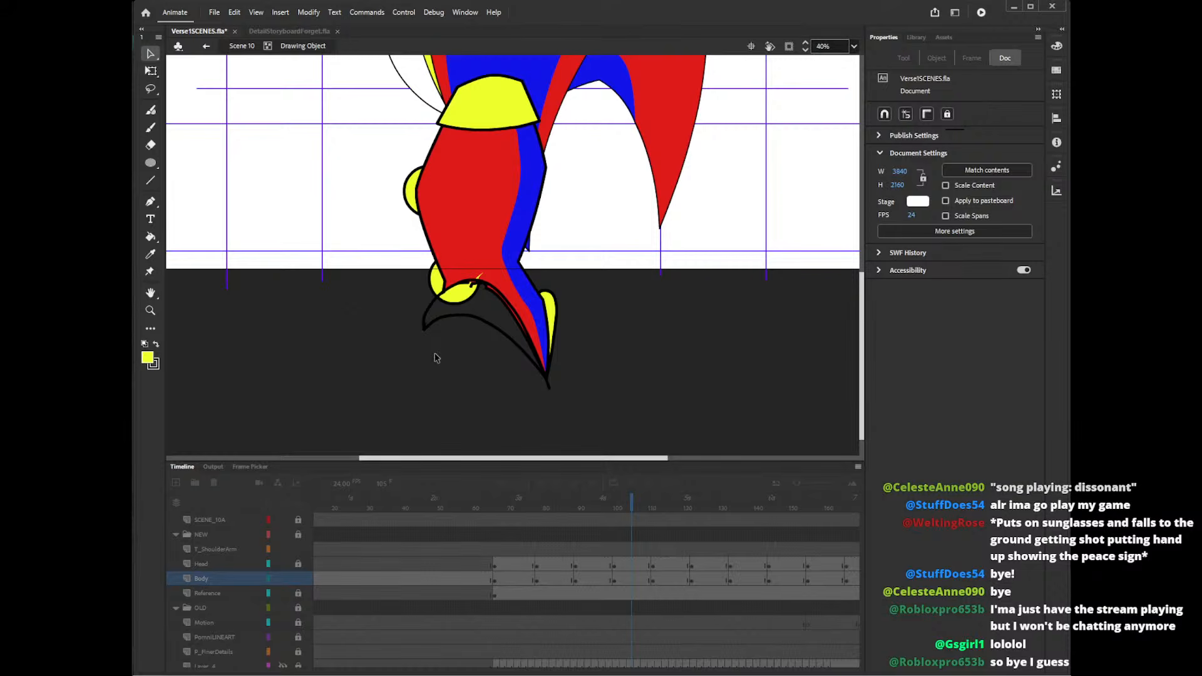
{"action": "key", "text": "ctrl+z"}
- Delete the small leftover fill and stroke fragments around the yellow flap's outer tip
{"action": "left_click", "coordinate": [426, 338]}
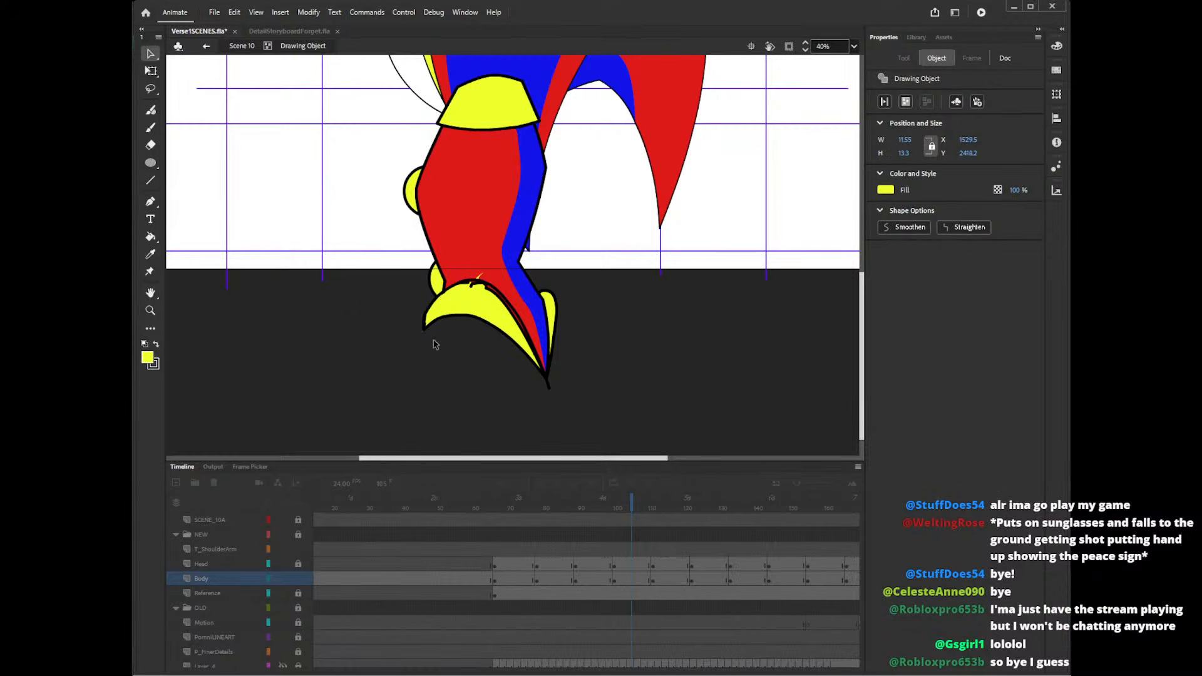
{"action": "double_click", "coordinate": [434, 341]}
{"action": "double_click", "coordinate": [434, 323]}
{"action": "left_click", "coordinate": [423, 334]}
{"action": "key", "text": "Delete"}
{"action": "left_click", "coordinate": [426, 331]}
{"action": "key", "text": "Delete"}
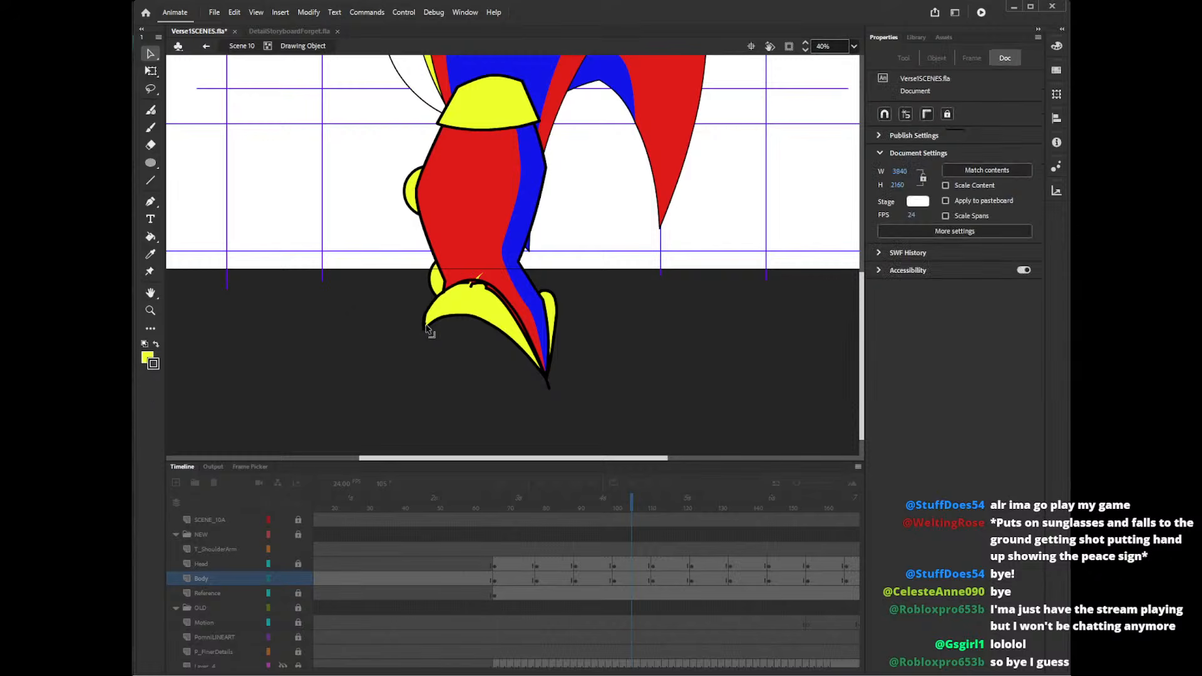
{"action": "left_click", "coordinate": [427, 329]}
{"action": "left_click", "coordinate": [426, 328]}
{"action": "key", "text": "Delete"}
{"action": "left_click", "coordinate": [425, 329]}
{"action": "key", "text": "Delete"}
{"action": "left_click", "coordinate": [426, 329]}
{"action": "left_click", "coordinate": [429, 334]}
{"action": "key", "text": "Delete"}
- Delete the old uneven stroke segments along the yellow flap's upper edge, leaving only the new smooth curve
{"action": "left_click", "coordinate": [469, 294]}
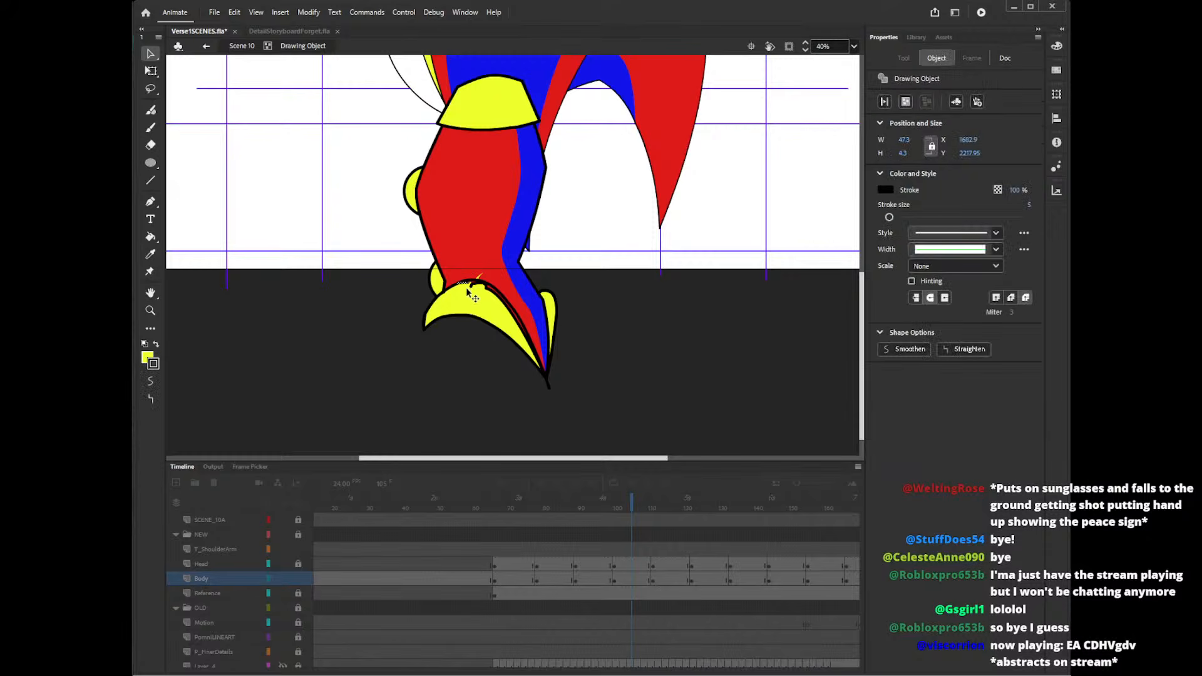
{"action": "key", "text": "Delete"}
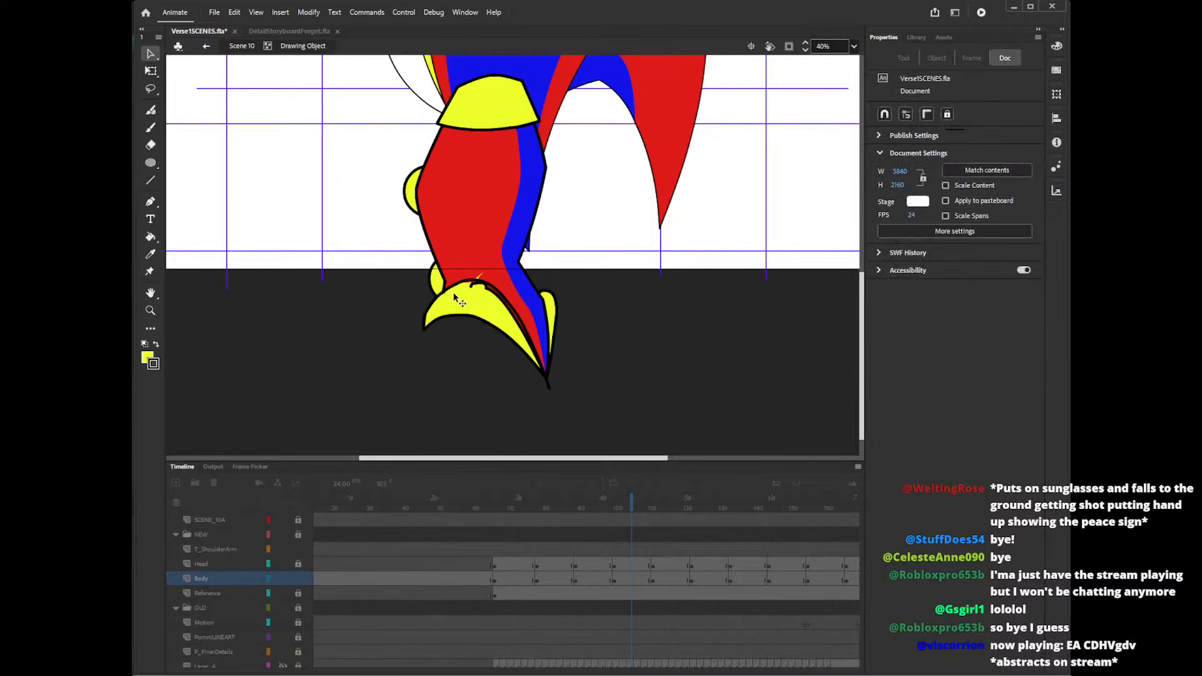
{"action": "left_click", "coordinate": [478, 286]}
{"action": "key", "text": "Delete"}
{"action": "left_click", "coordinate": [509, 308]}
{"action": "key", "text": "Delete"}
{"action": "left_click", "coordinate": [472, 286]}
{"action": "key", "text": "Delete"}
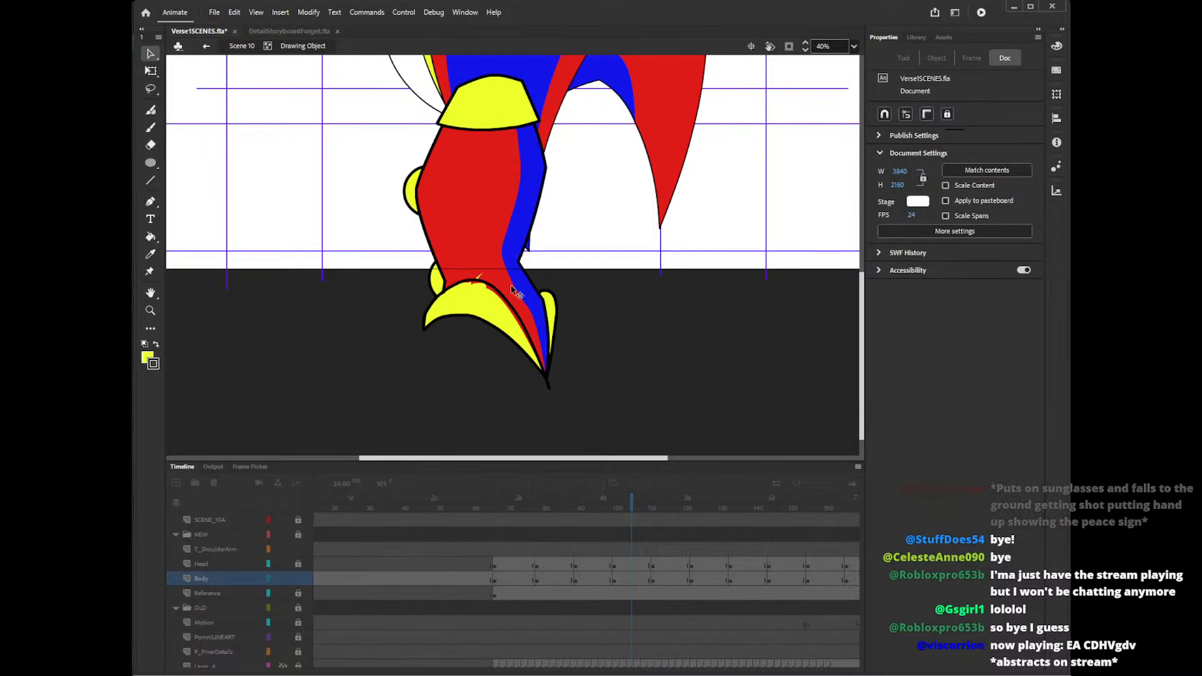
- Fill the gap under the new flap curve with yellow and recolor the stray speck above it with the sampled torso red
{"action": "key", "text": "k"}
{"action": "left_click", "coordinate": [491, 290]}
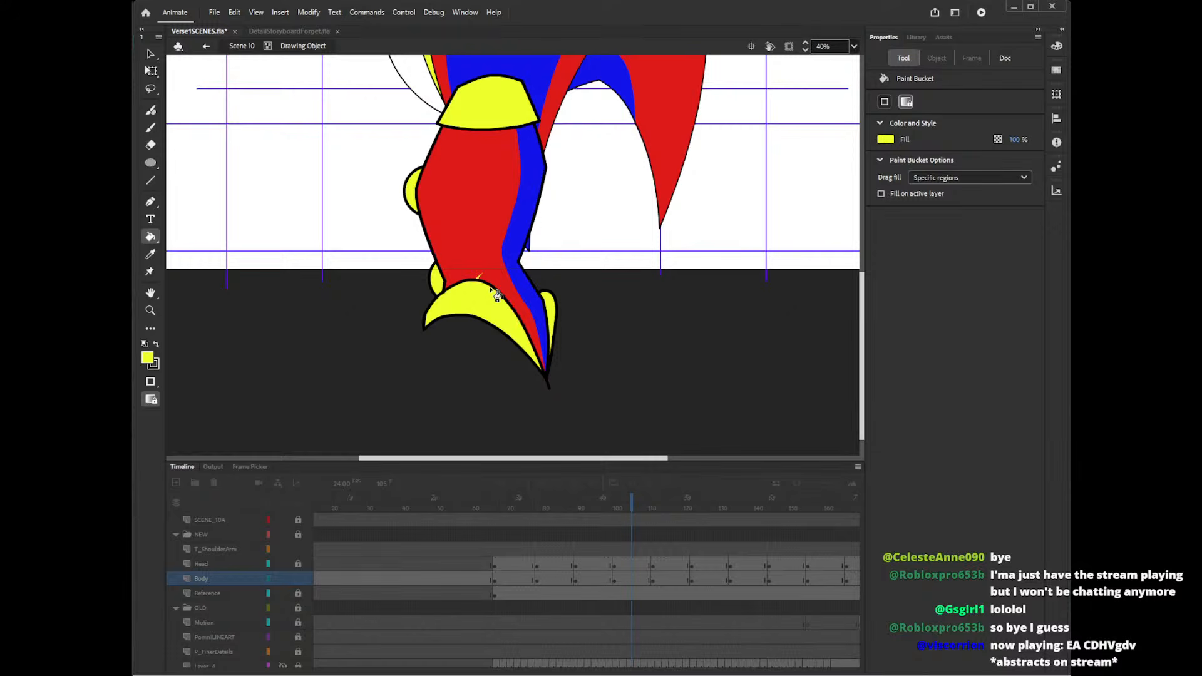
{"action": "key", "text": "i"}
{"action": "left_click", "coordinate": [489, 274]}
{"action": "left_click", "coordinate": [479, 276]}
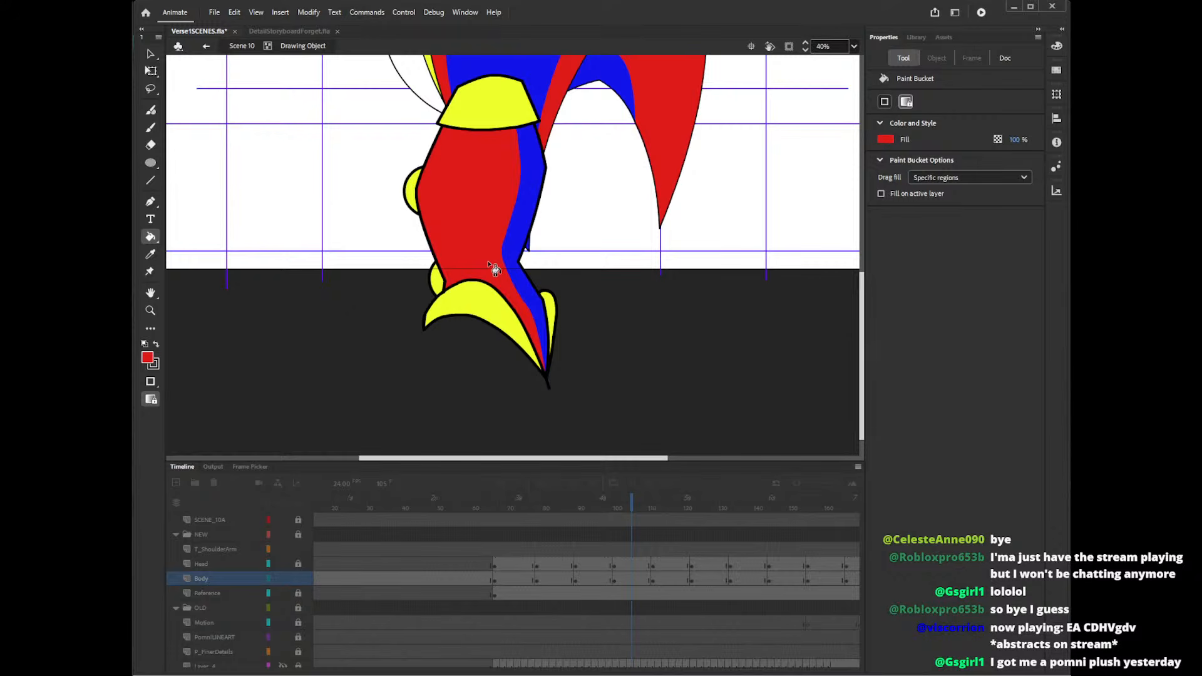
- Delete the stroke tail overshooting the torso's bottom tip and return to Scene 10
{"action": "key", "text": "v"}
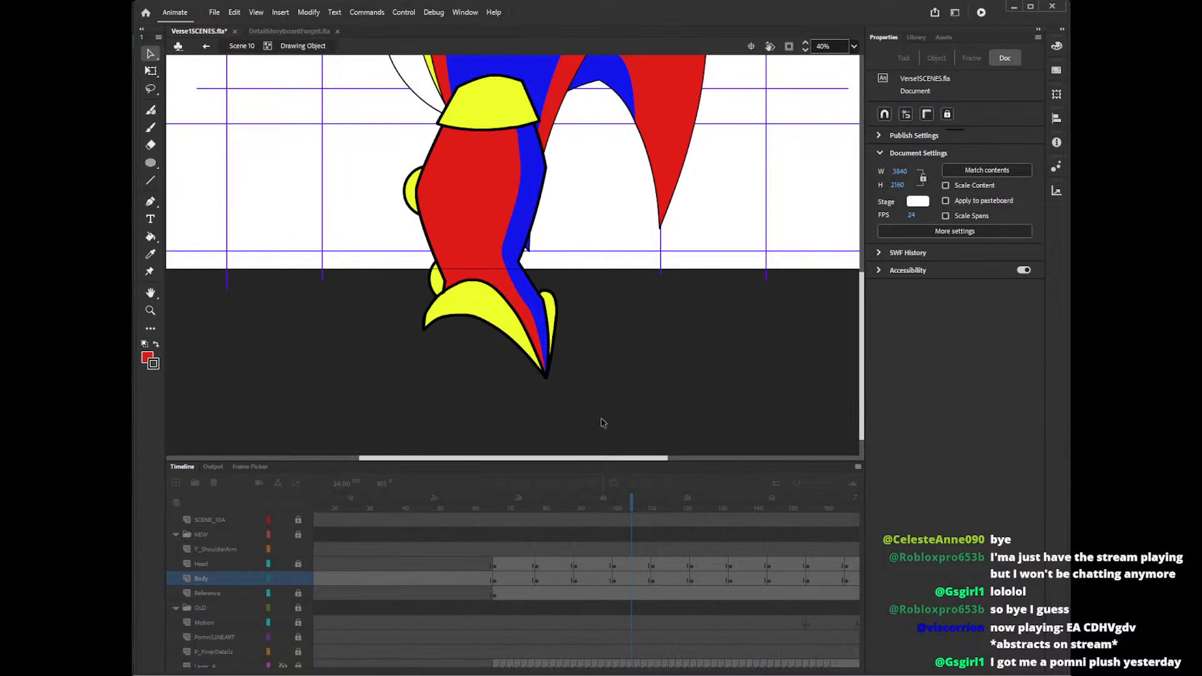
{"action": "left_click", "coordinate": [446, 299]}
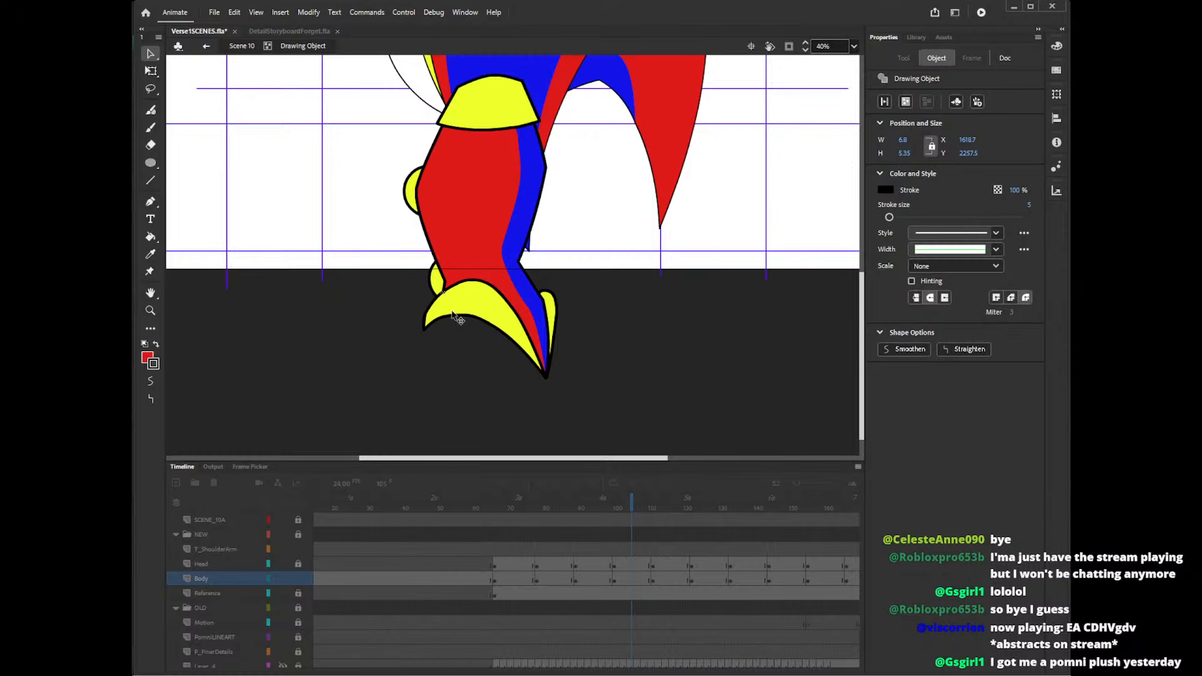
{"action": "left_click", "coordinate": [459, 305]}
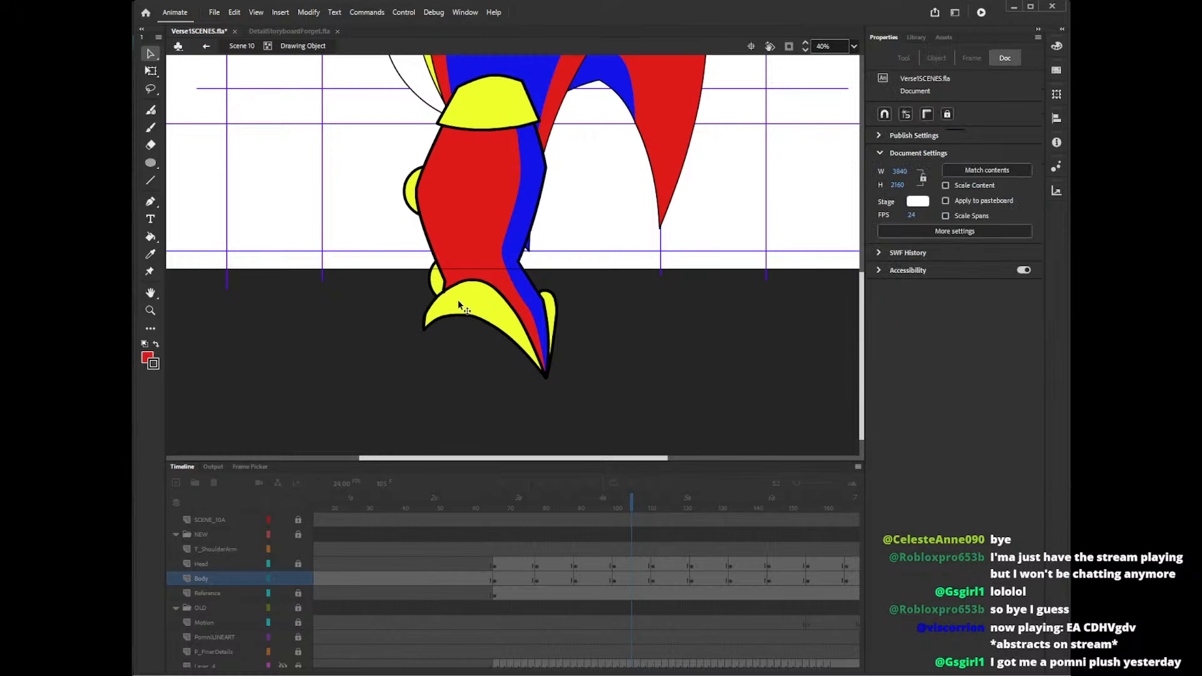
{"action": "left_click", "coordinate": [478, 379]}
- Set the stage zoom to 20% and play the turn animation from frame 67 to review the torso against the head
{"action": "mouse_move", "coordinate": [632, 515]}
{"action": "left_mouse_down"}
{"action": "mouse_move", "coordinate": [612, 514]}
{"action": "mouse_move", "coordinate": [742, 517]}
{"action": "left_mouse_up"}
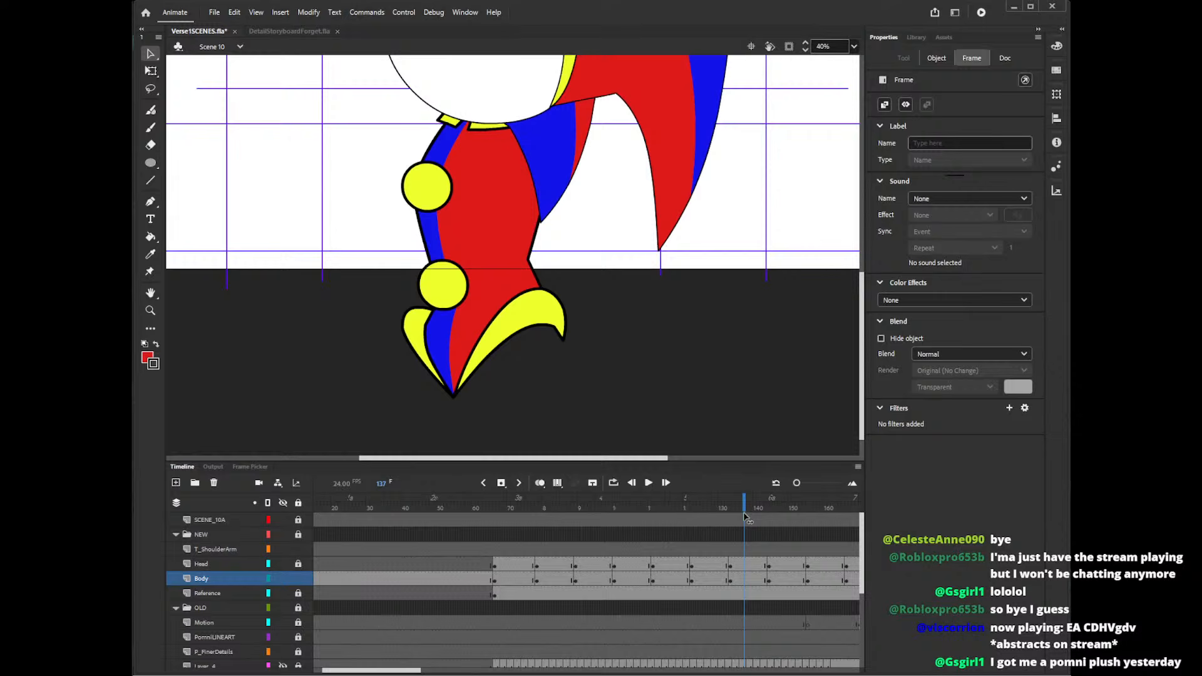
{"action": "left_click", "coordinate": [846, 46]}
{"action": "type", "text": "20"}
{"action": "key", "text": "Return"}
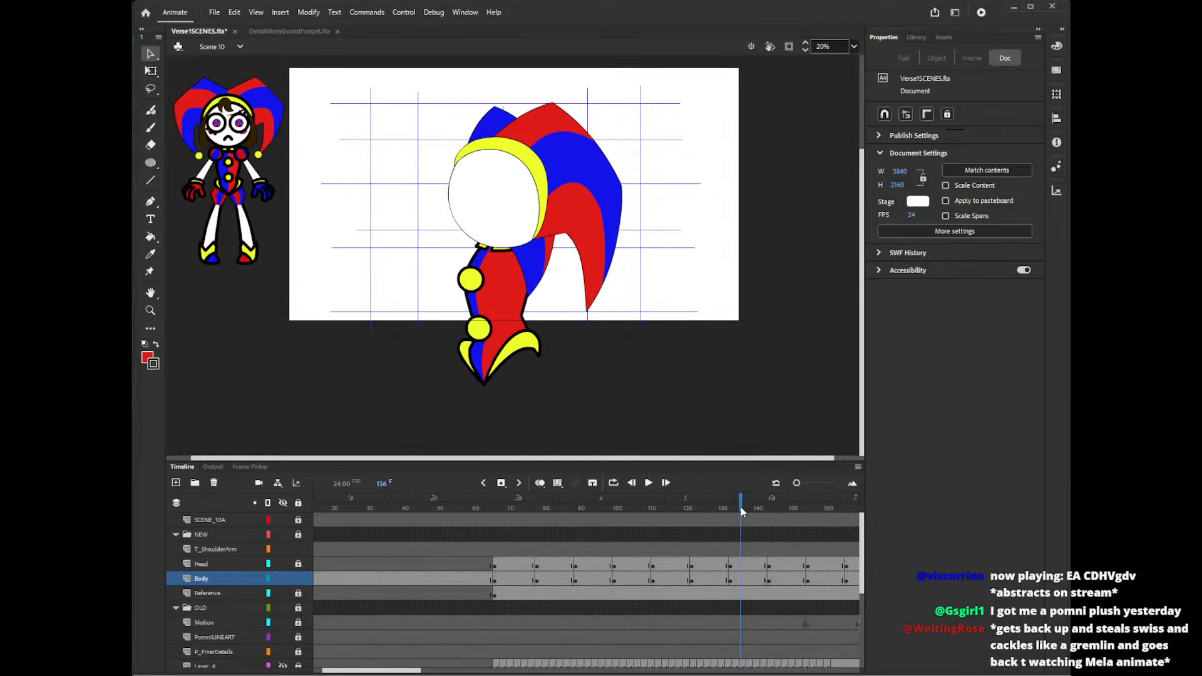
{"action": "mouse_move", "coordinate": [740, 505]}
{"action": "left_mouse_down"}
{"action": "mouse_move", "coordinate": [494, 529]}
{"action": "mouse_move", "coordinate": [844, 533]}
{"action": "mouse_move", "coordinate": [582, 543]}
{"action": "mouse_move", "coordinate": [816, 551]}
{"action": "mouse_move", "coordinate": [630, 553]}
{"action": "mouse_move", "coordinate": [793, 551]}
{"action": "mouse_move", "coordinate": [542, 548]}
{"action": "mouse_move", "coordinate": [855, 546]}
{"action": "mouse_move", "coordinate": [322, 566]}
{"action": "left_mouse_up"}
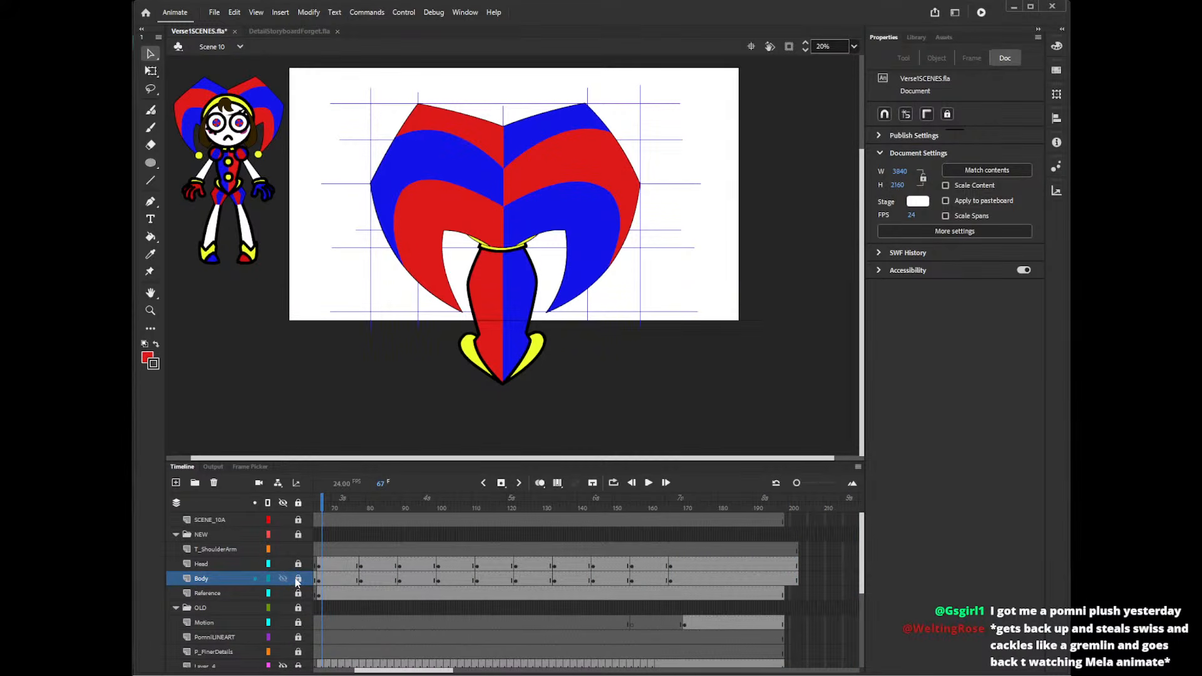
{"action": "key", "text": "Return"}
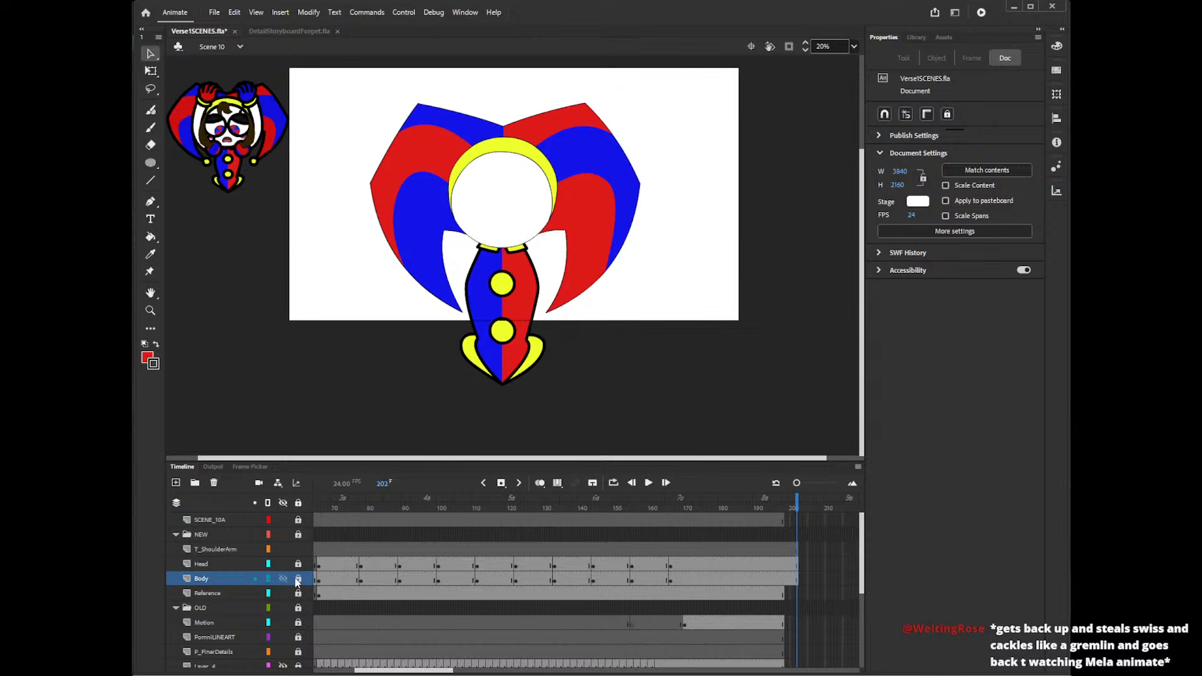
{"action": "left_click_drag", "start_coordinate": [641, 508], "coordinate": [582, 517]}
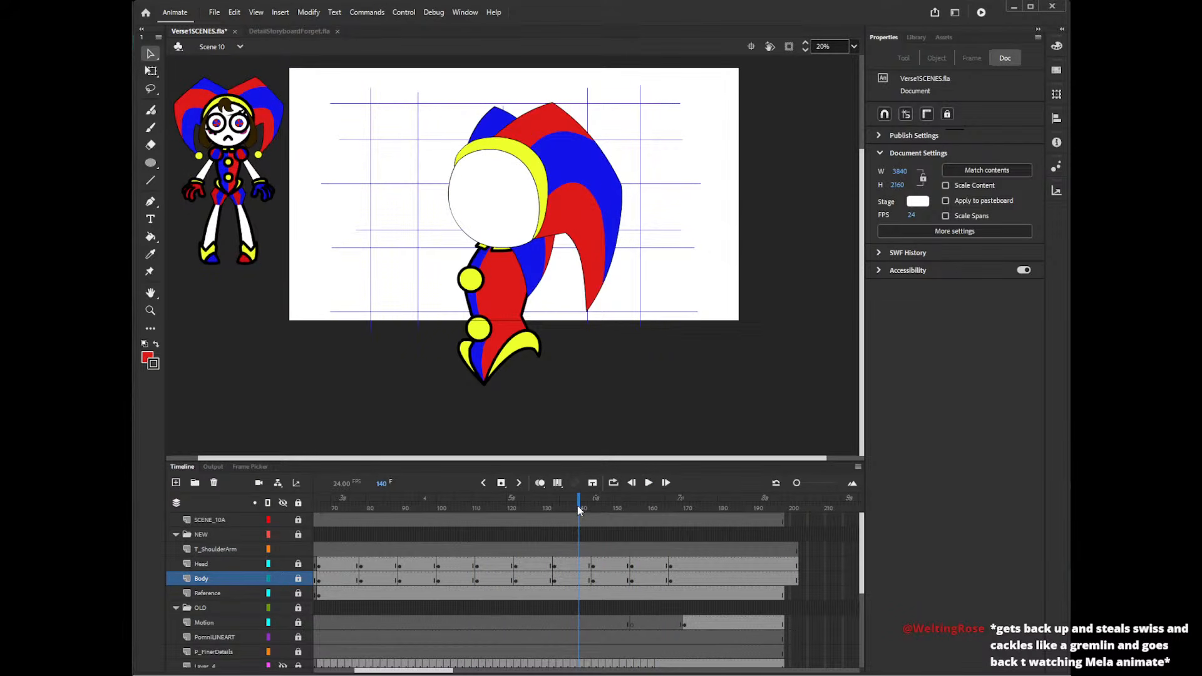
- Insert a blank keyframe at frame 66 on the T_ShoulderArm layer
{"action": "left_click_drag", "start_coordinate": [577, 506], "coordinate": [544, 540]}
{"action": "left_click", "coordinate": [543, 549]}
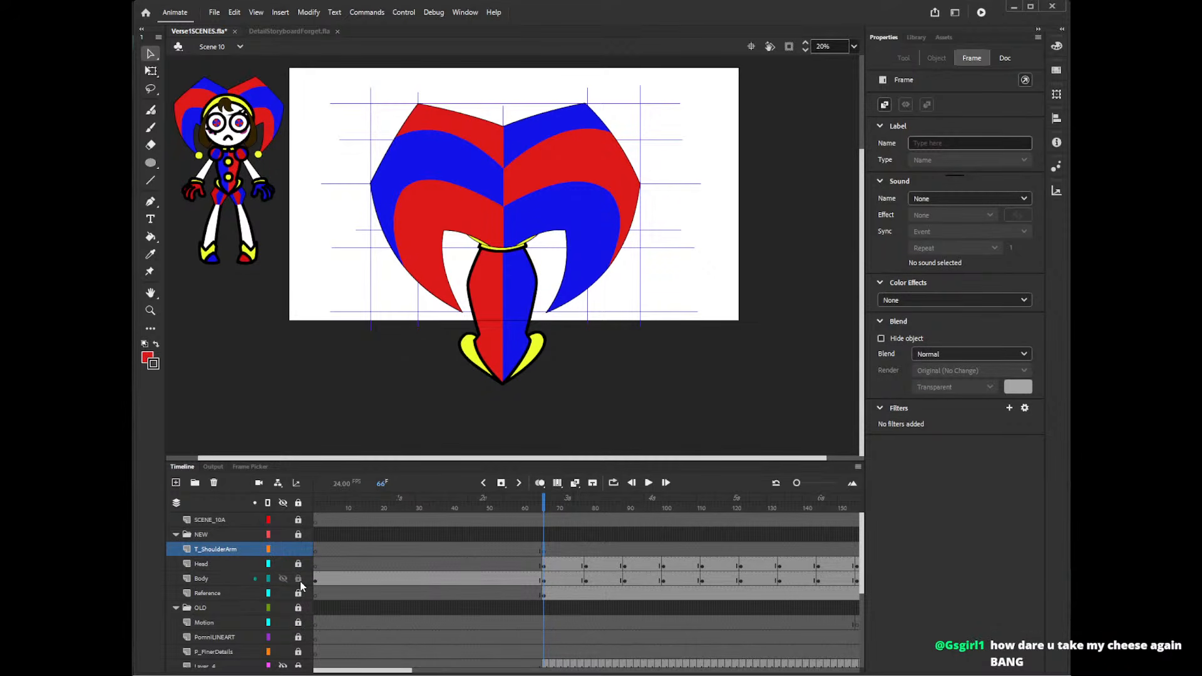
- Open the POMNI symbol at frame 6, unlock all its layers, and copy the blue shoulder ball before returning to Scene 10
{"action": "left_click", "coordinate": [332, 577]}
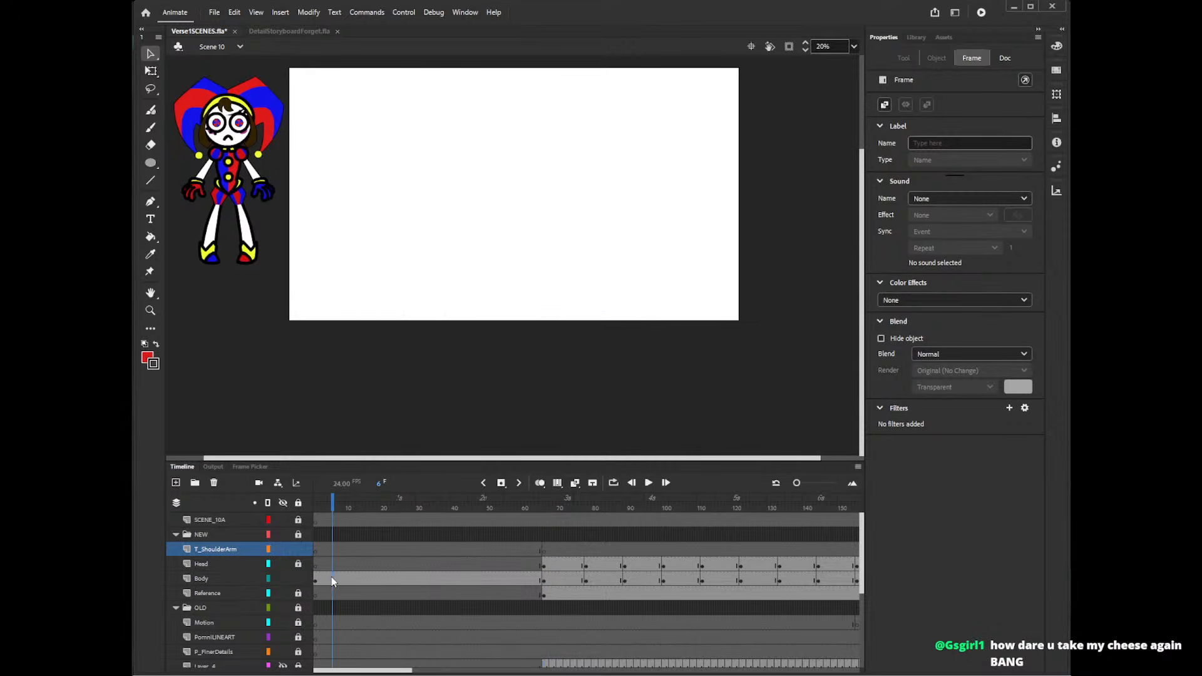
{"action": "double_click", "coordinate": [228, 166]}
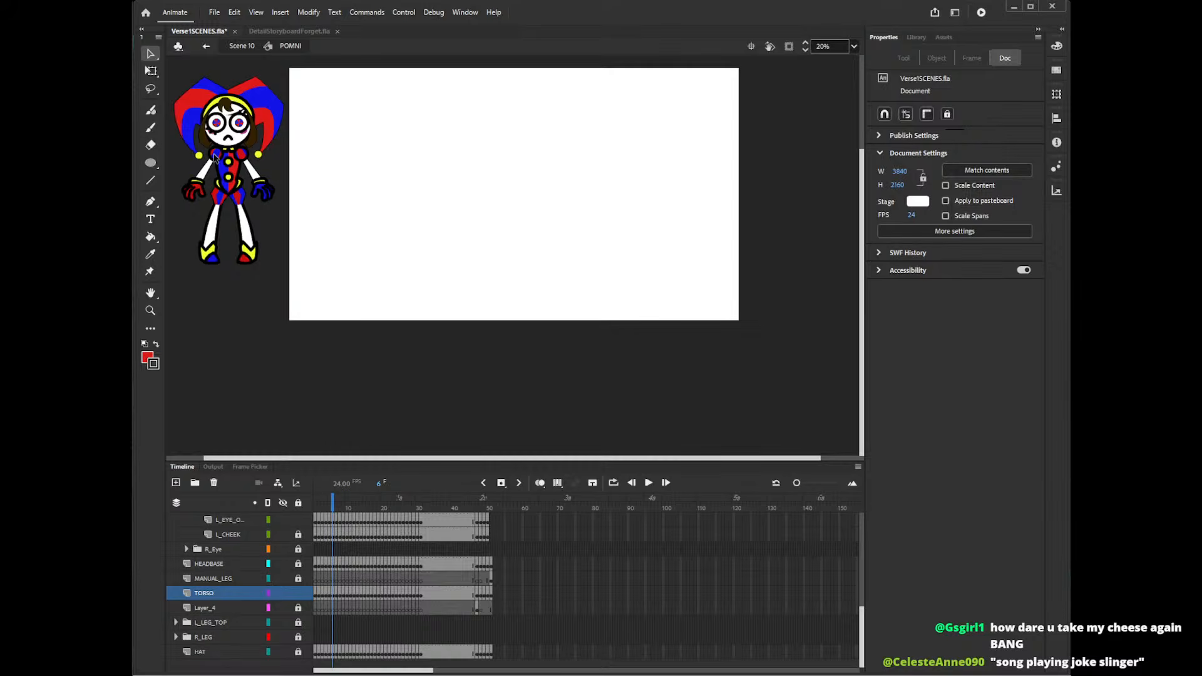
{"action": "left_click", "coordinate": [298, 593]}
{"action": "left_click", "coordinate": [299, 503]}
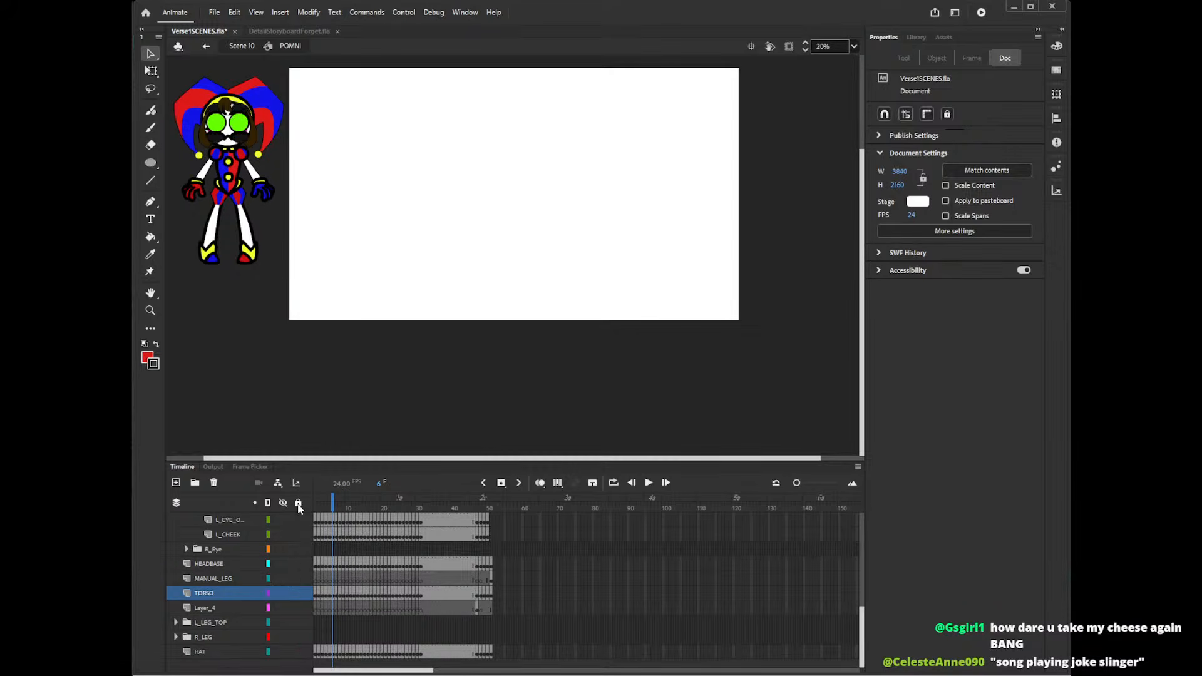
{"action": "left_click", "coordinate": [214, 160]}
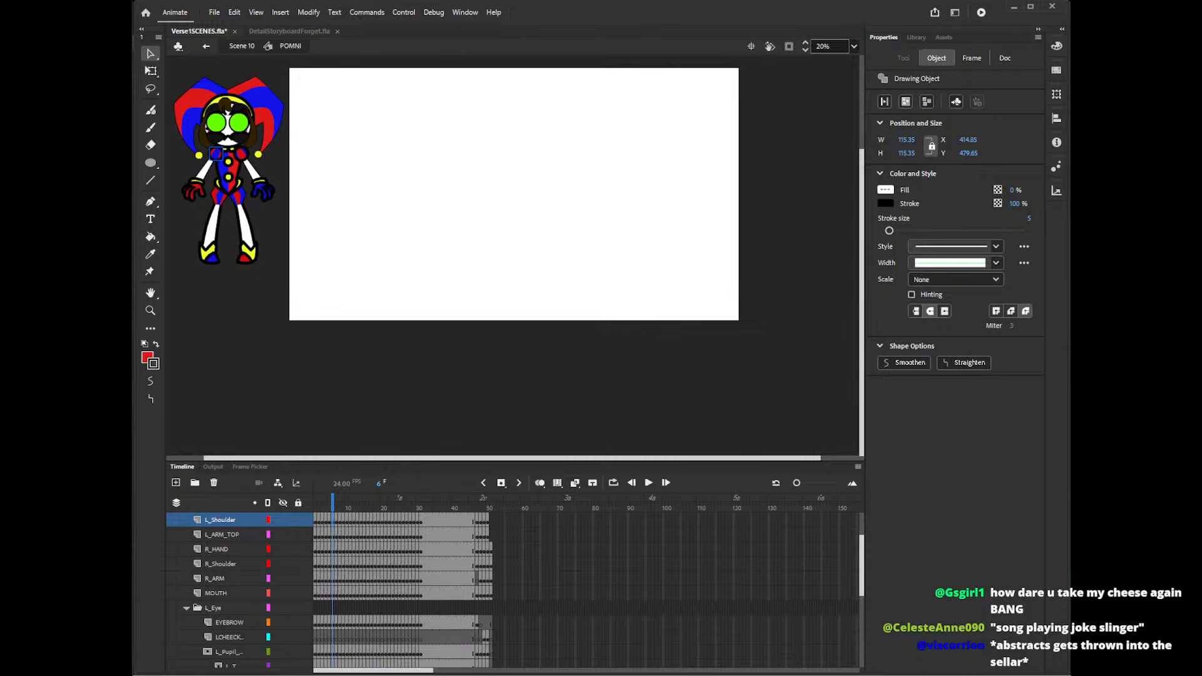
{"action": "double_click", "coordinate": [361, 401]}
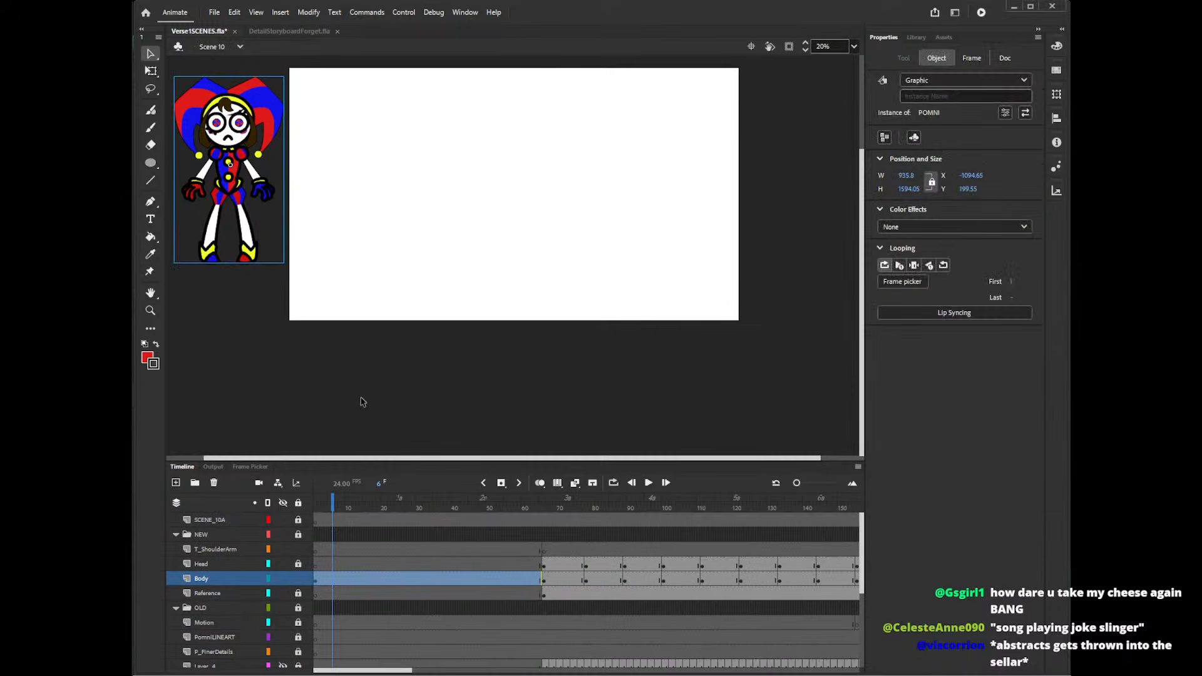
- Paste the shoulder ball at frame 66 on T_ShoulderArm, enlarge it to about 375 px wide, and set its stroke scaling to None
{"action": "left_click", "coordinate": [544, 552]}
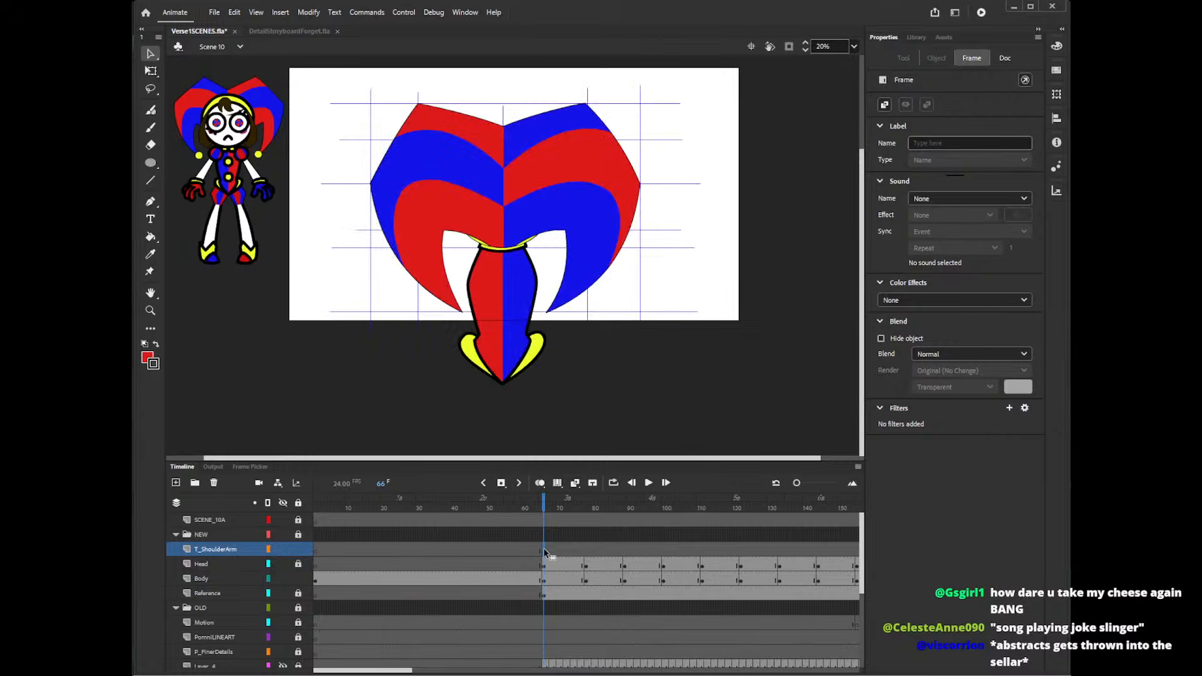
{"action": "double_click", "coordinate": [544, 548]}
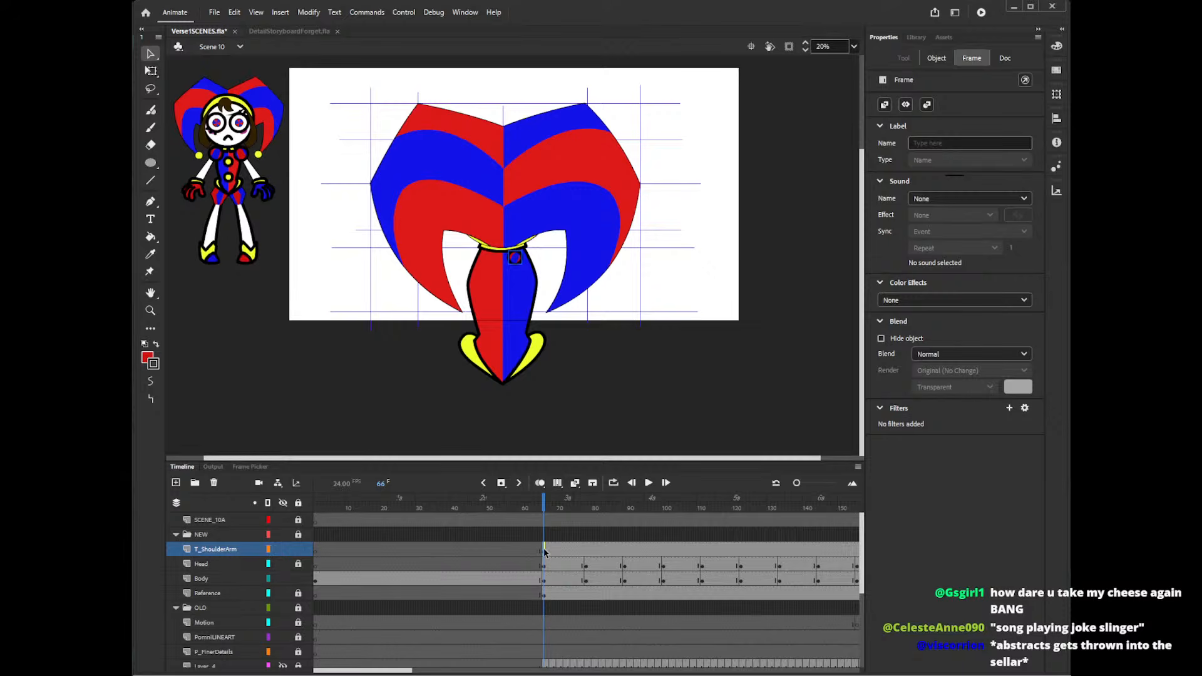
{"action": "key", "text": "q"}
{"action": "left_click_drag", "start_coordinate": [527, 250], "coordinate": [546, 242]}
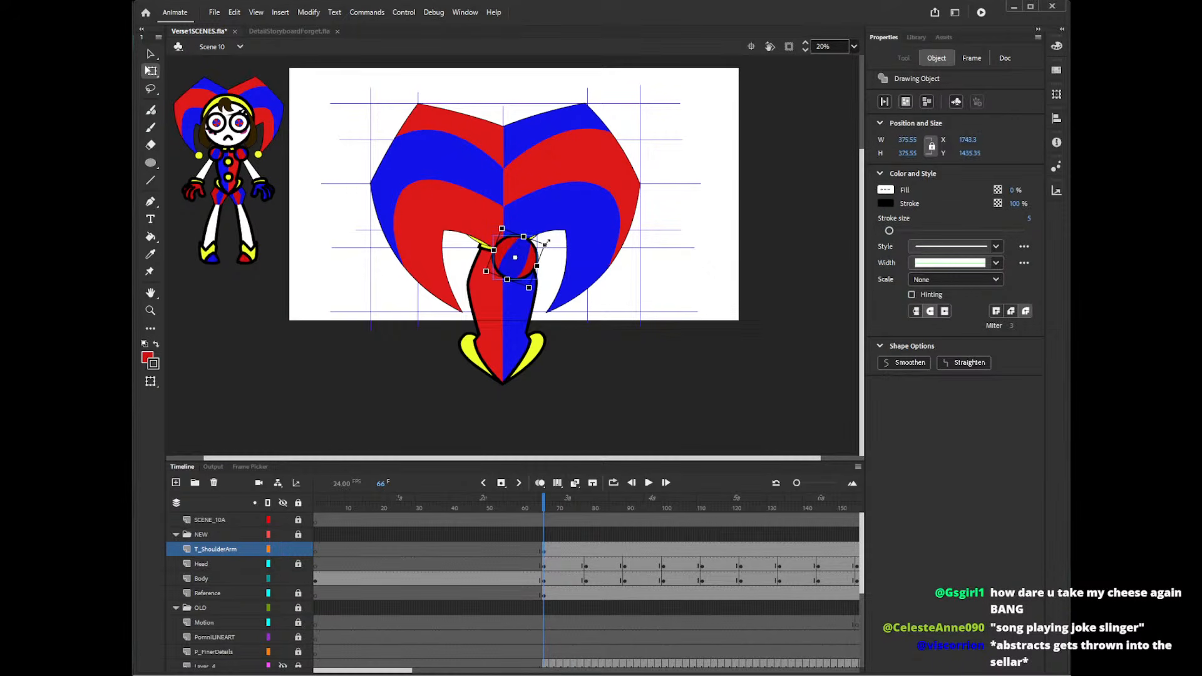
{"action": "left_click", "coordinate": [974, 282]}
{"action": "left_click", "coordinate": [959, 336]}
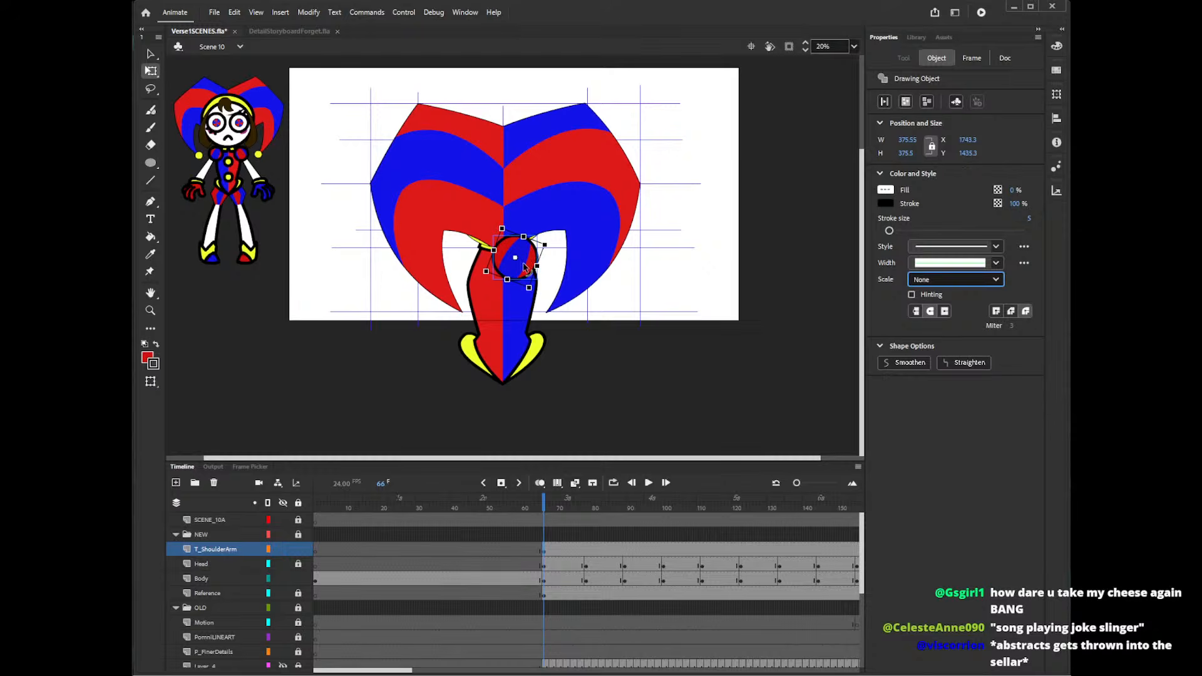
- Place the shoulder ball beside the blue half's upper corner of the torso and rotate it so its stripe leans inward
{"action": "left_click_drag", "start_coordinate": [525, 267], "coordinate": [477, 257]}
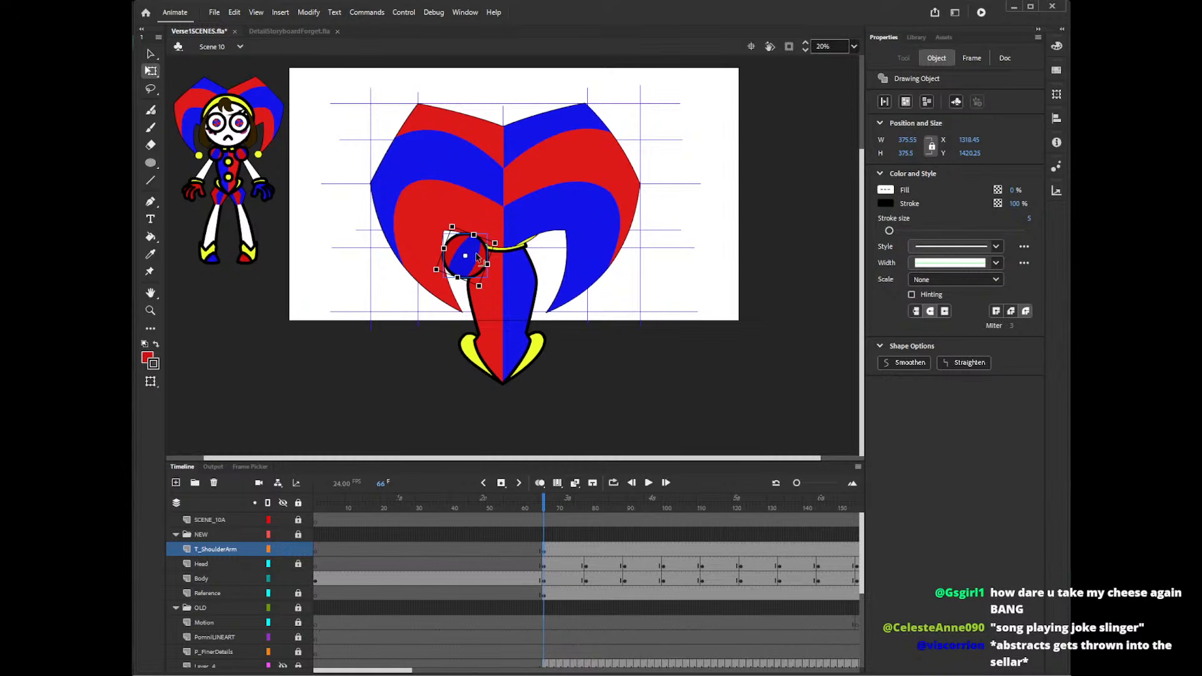
{"action": "left_click_drag", "start_coordinate": [477, 257], "coordinate": [545, 272]}
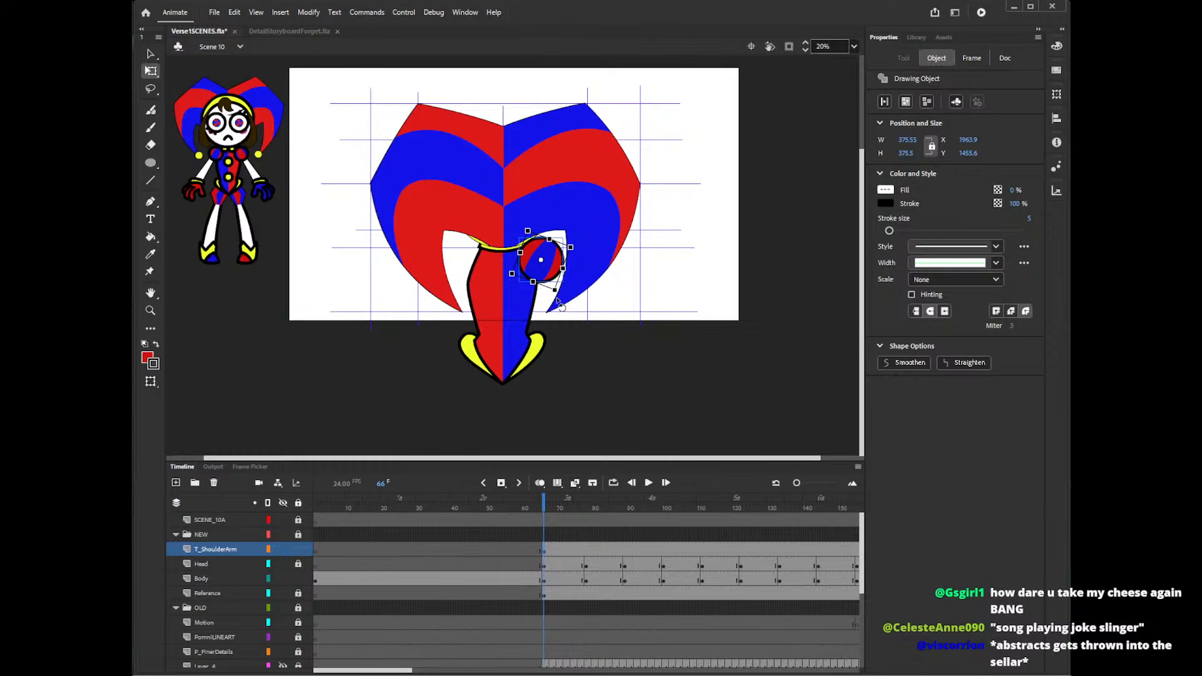
{"action": "left_click_drag", "start_coordinate": [561, 305], "coordinate": [582, 277]}
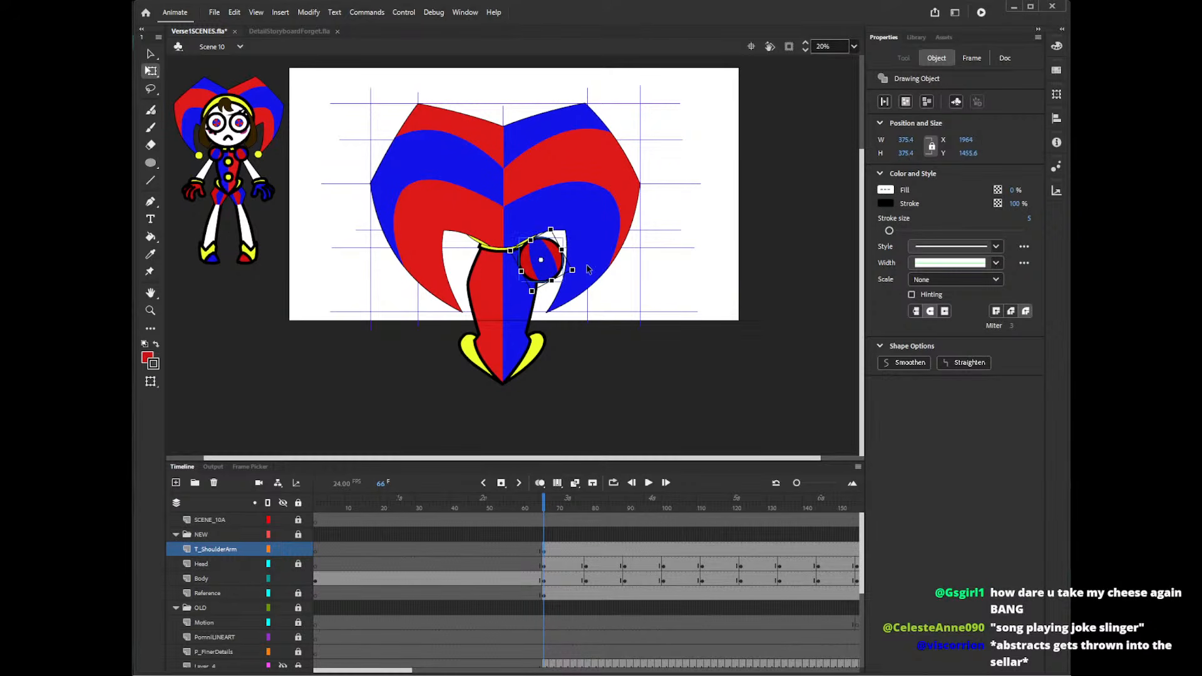
- Copy the red shoulder ball from POMNI into T_ShoulderArm at frame 66, enlarge it to about 382 px, and place it on the torso's red side
{"action": "double_click", "coordinate": [227, 168]}
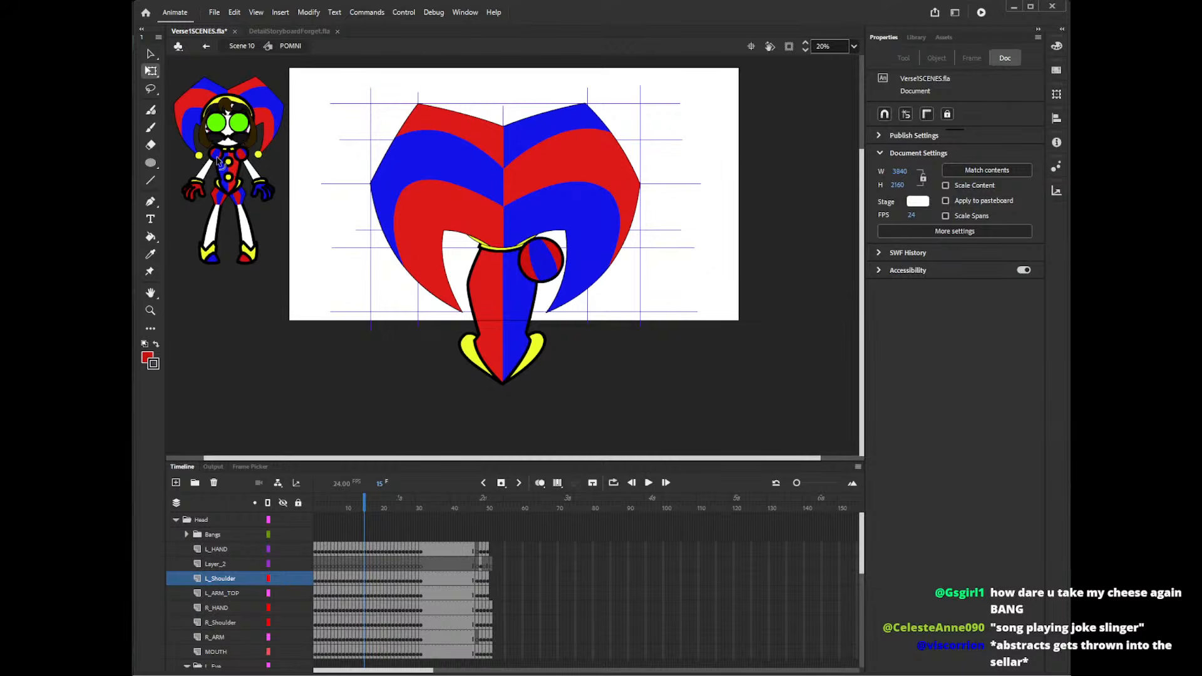
{"action": "left_click", "coordinate": [216, 153]}
{"action": "left_click", "coordinate": [241, 154]}
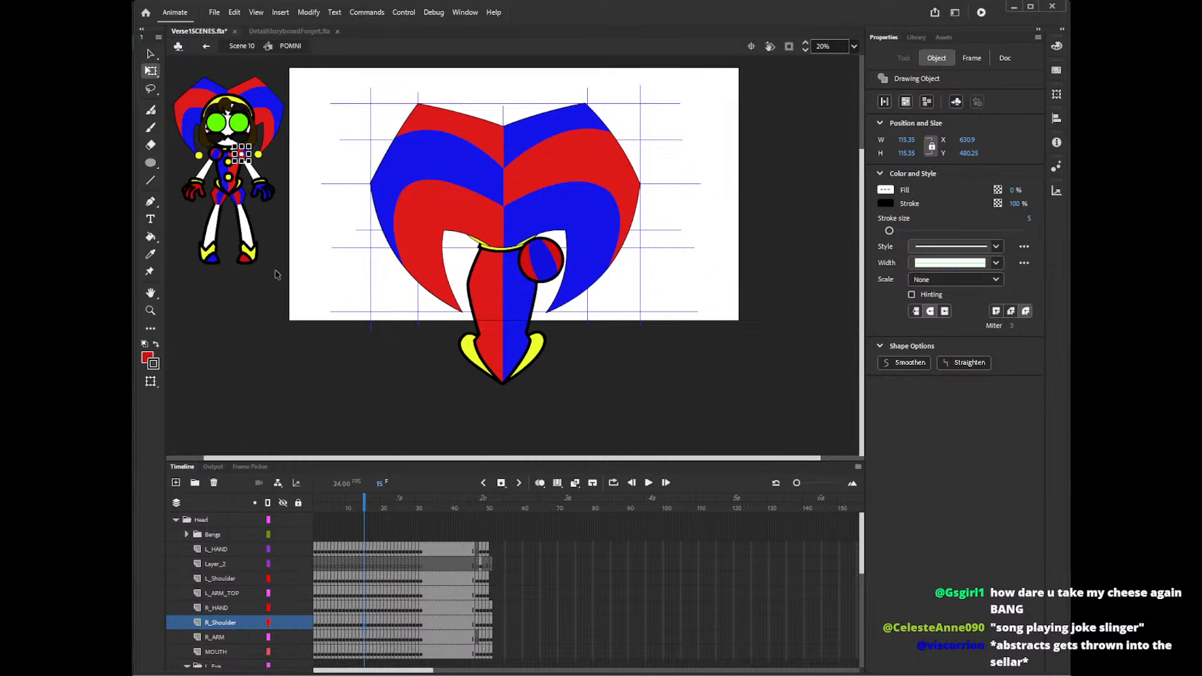
{"action": "double_click", "coordinate": [401, 411]}
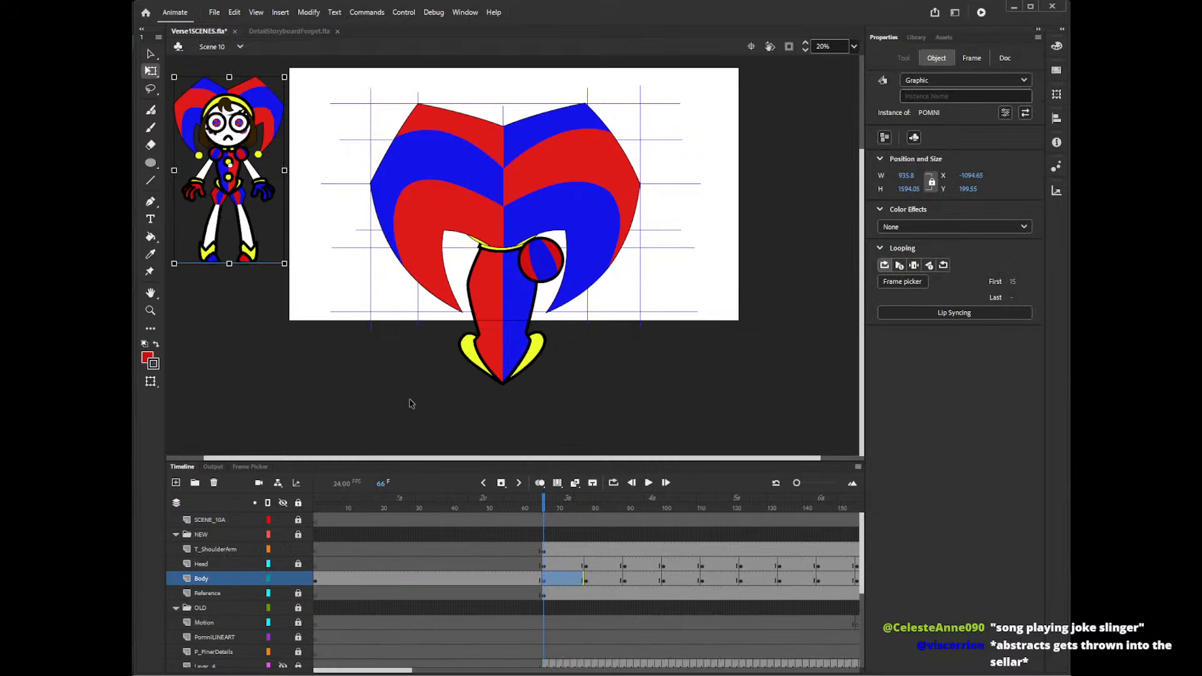
{"action": "left_click", "coordinate": [544, 548]}
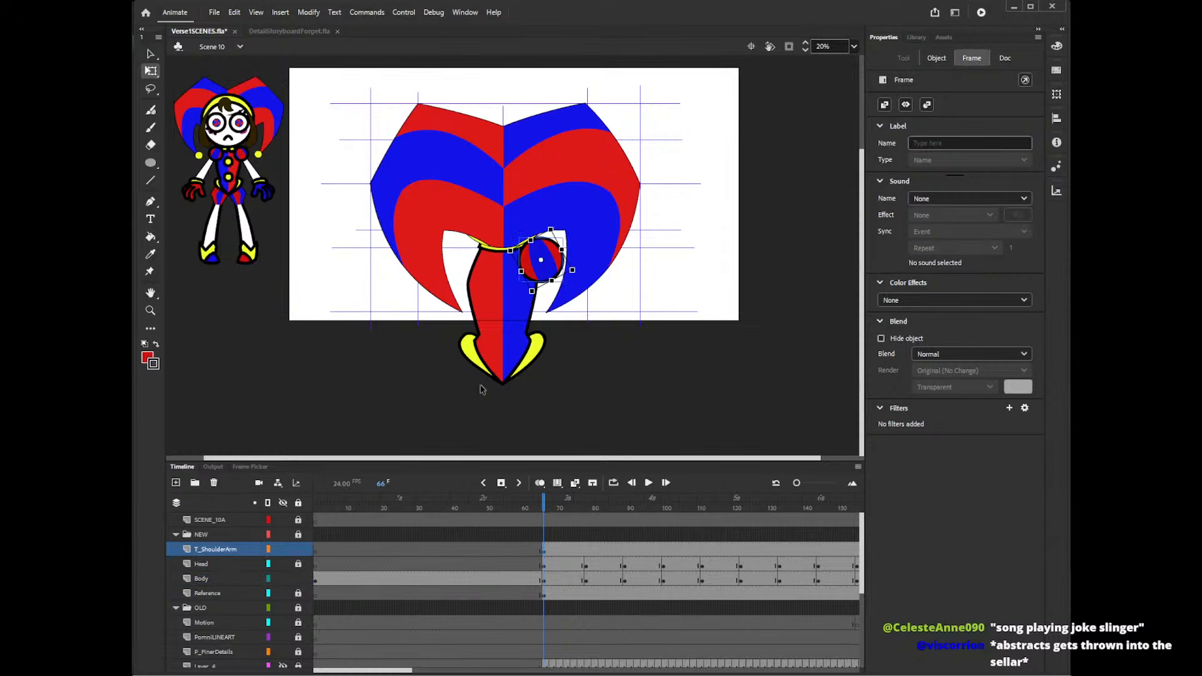
{"action": "key", "text": "ctrl+v"}
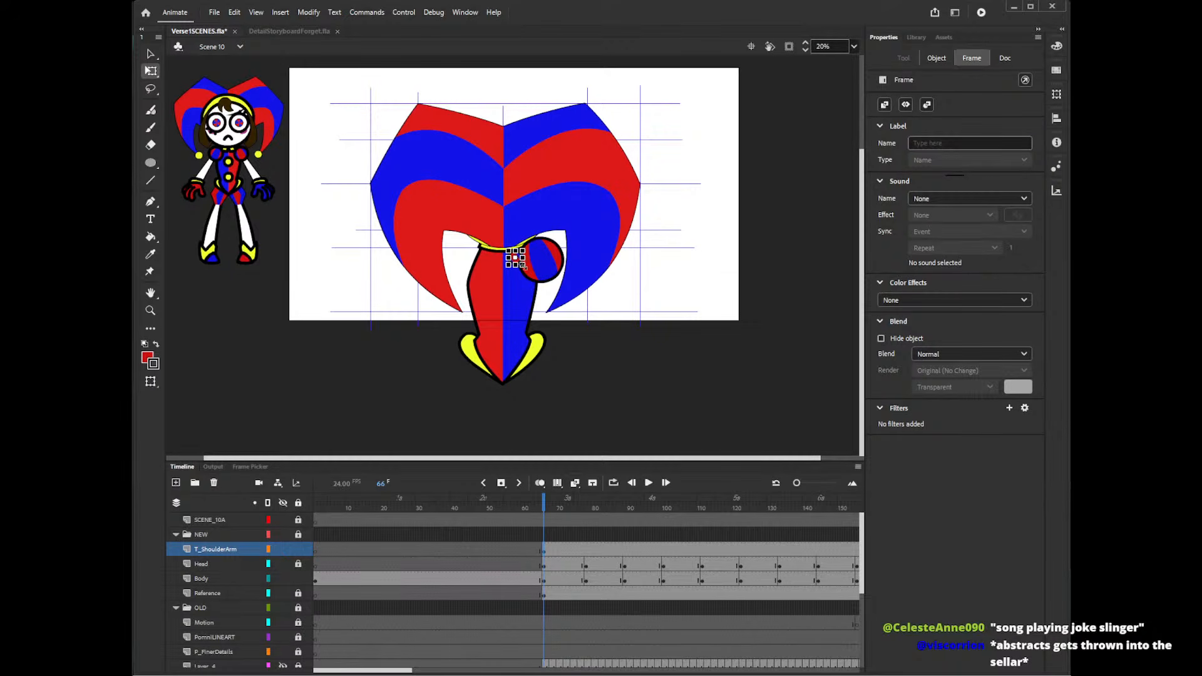
{"action": "left_click_drag", "start_coordinate": [523, 265], "coordinate": [465, 263]}
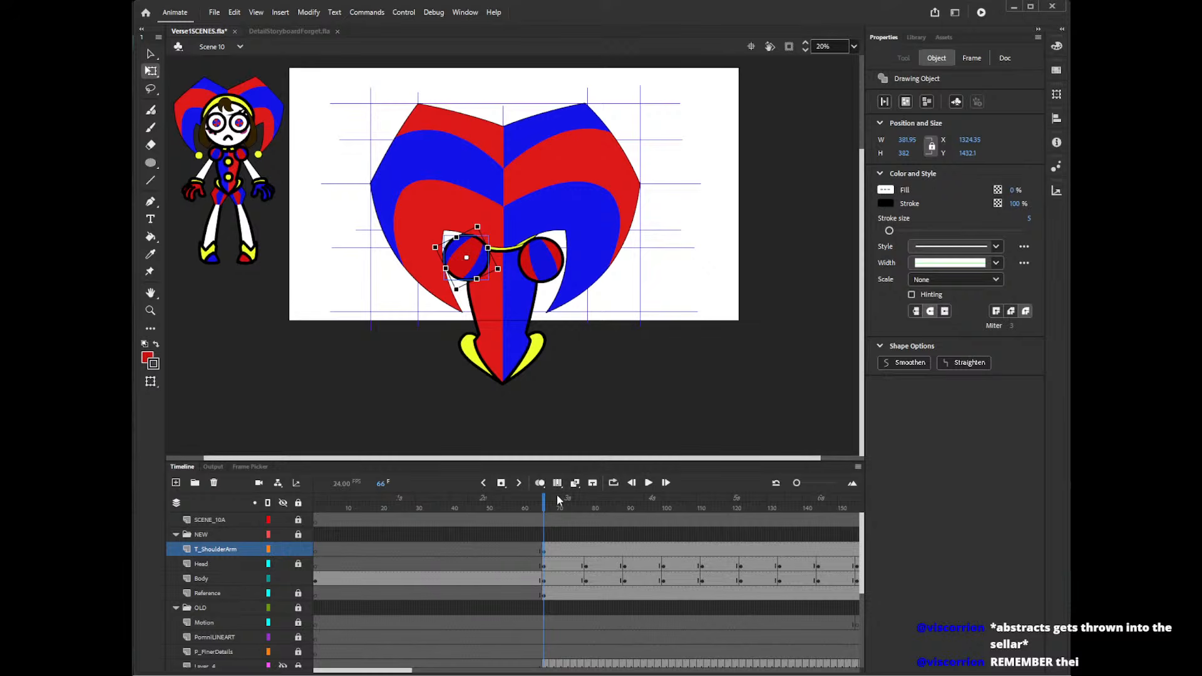
- Insert a keyframe at frame 111 on T_ShoulderArm and move the far shoulder ball off the body into the empty area beside the head
{"action": "left_click_drag", "start_coordinate": [544, 507], "coordinate": [603, 516]}
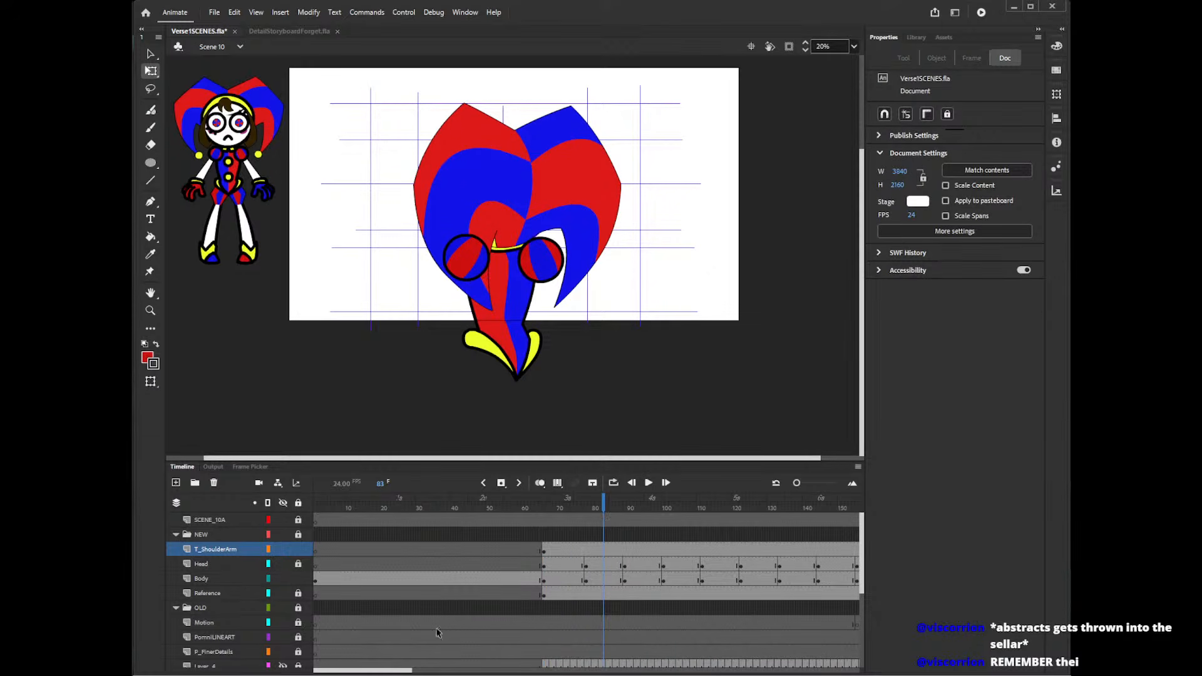
{"action": "scroll", "coordinate": [436, 632], "scroll_direction": "right", "scroll_amount": 5}
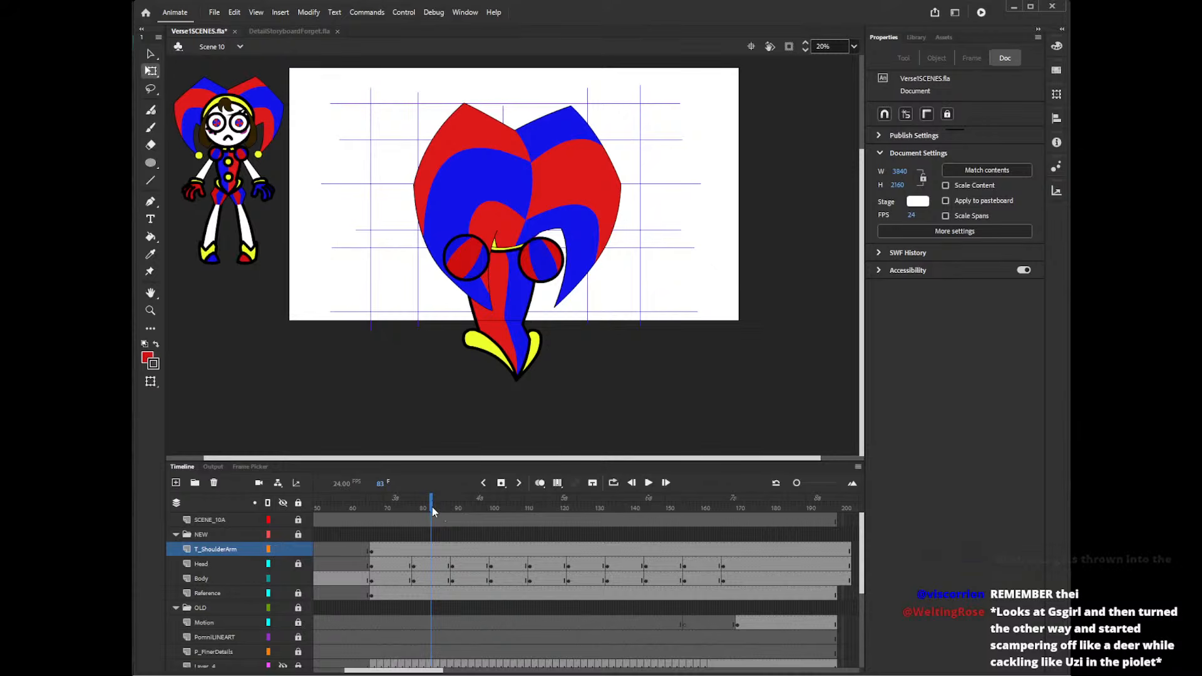
{"action": "left_click_drag", "start_coordinate": [432, 510], "coordinate": [531, 521]}
{"action": "left_click", "coordinate": [530, 553]}
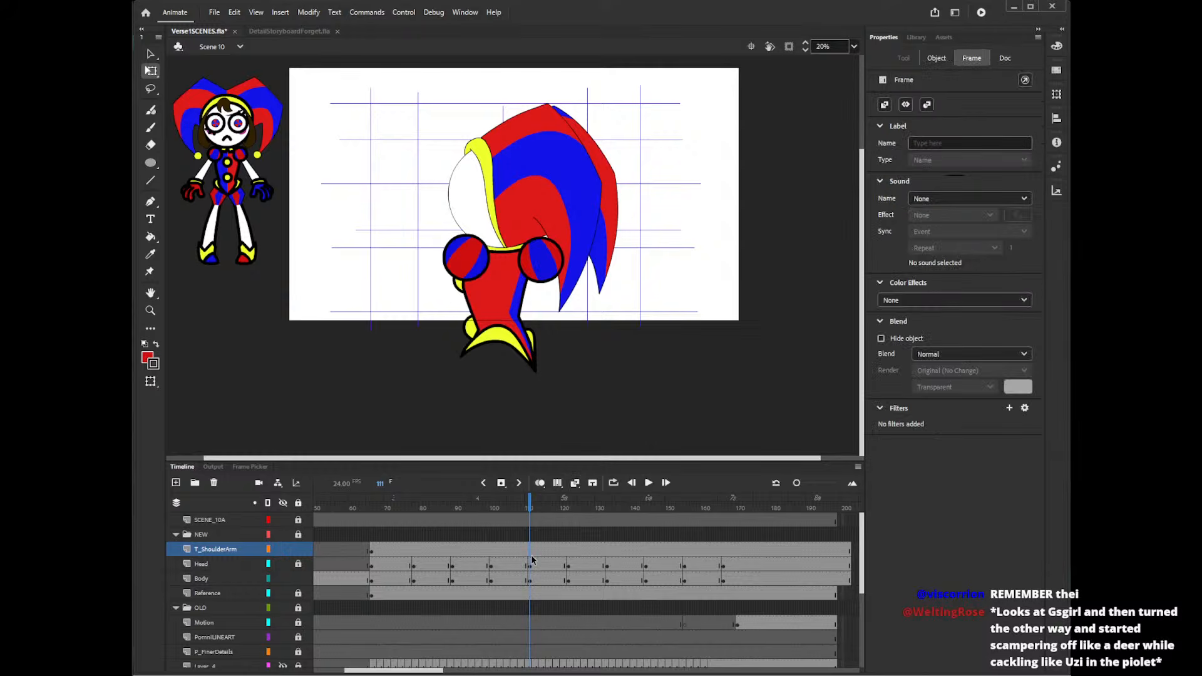
{"action": "key", "text": "F6"}
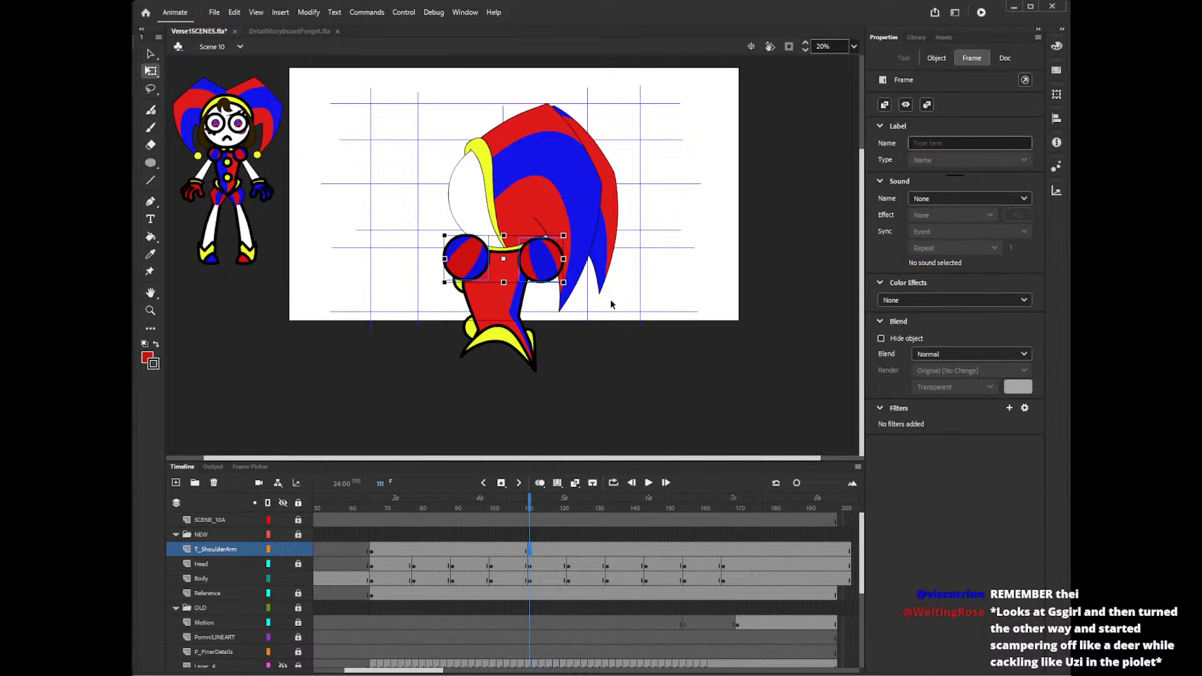
{"action": "left_click_drag", "start_coordinate": [541, 258], "coordinate": [692, 243]}
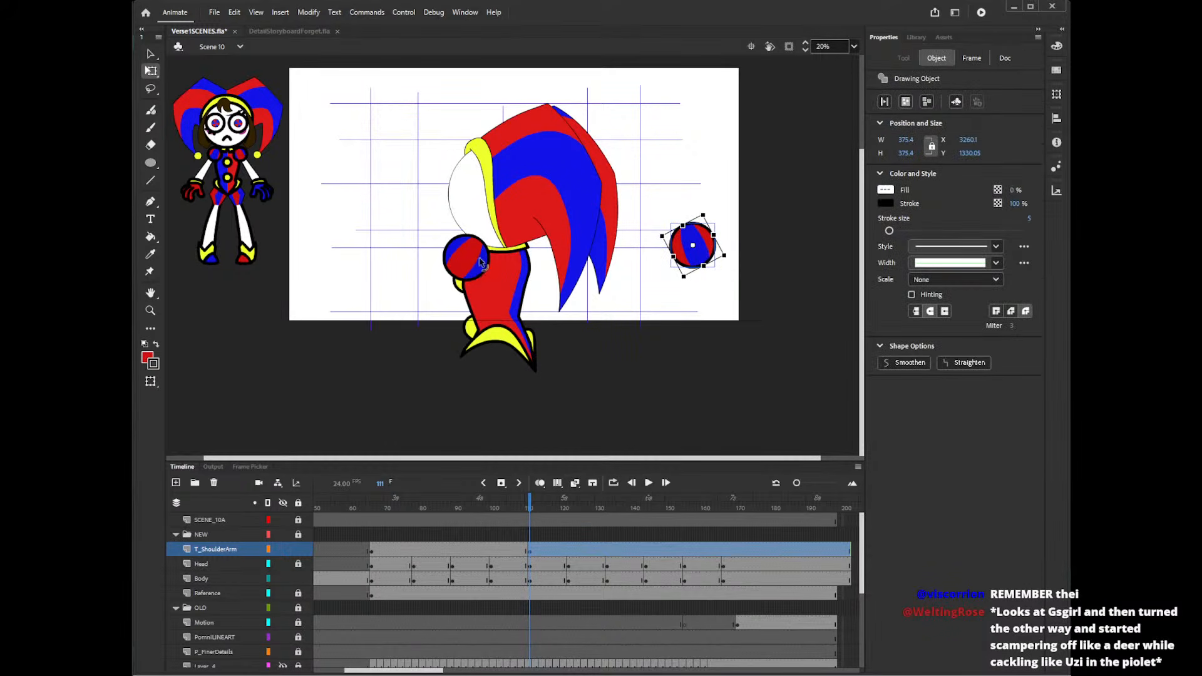
- At frame 111, center the remaining shoulder ball on the upper torso, shrink it to about 352 px wide, and rotate its stripe nearly upright
{"action": "left_click_drag", "start_coordinate": [482, 263], "coordinate": [513, 263]}
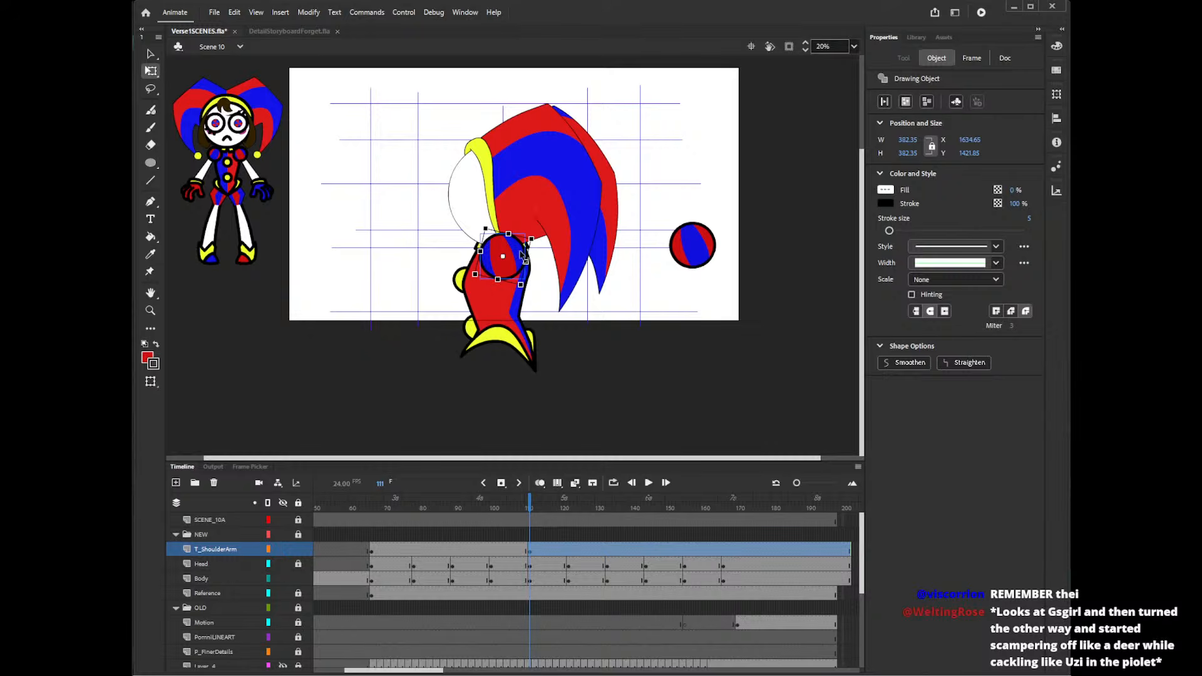
{"action": "left_click_drag", "start_coordinate": [531, 239], "coordinate": [517, 261]}
{"action": "key", "text": "Up"}
{"action": "key", "text": "Up"}
{"action": "key", "text": "Up"}
{"action": "key", "text": "Up"}
{"action": "key", "text": "Up"}
{"action": "key", "text": "Up"}
{"action": "key", "text": "Left"}
{"action": "key", "text": "Left"}
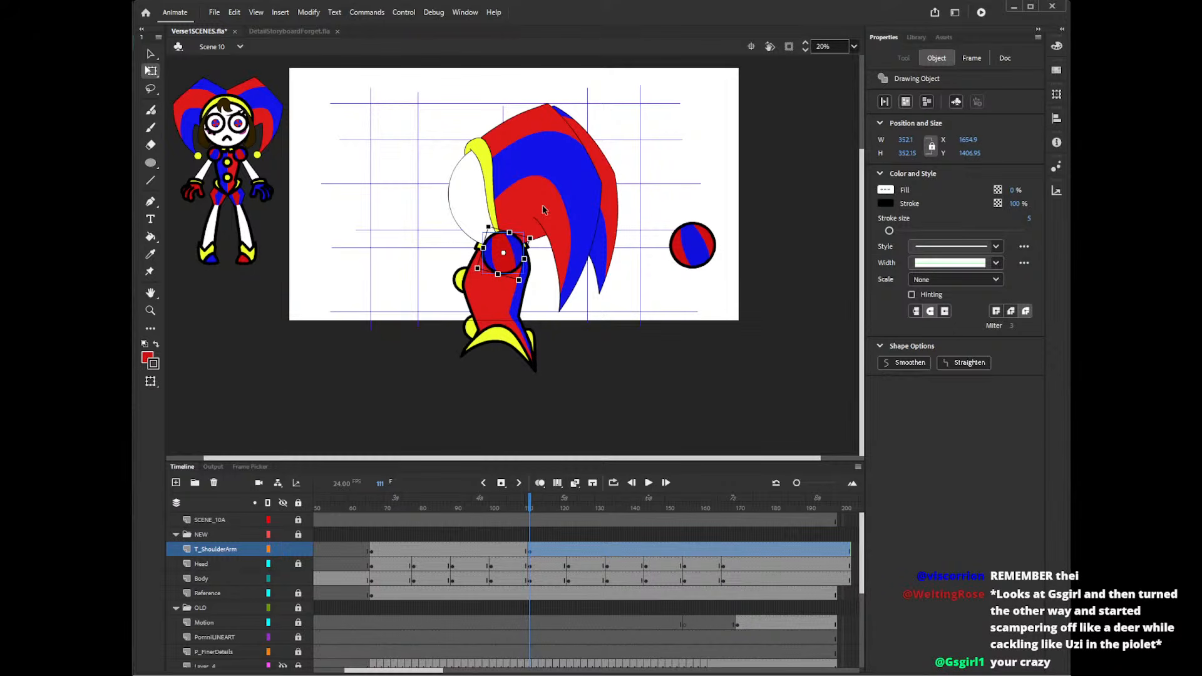
{"action": "left_click_drag", "start_coordinate": [539, 246], "coordinate": [538, 240]}
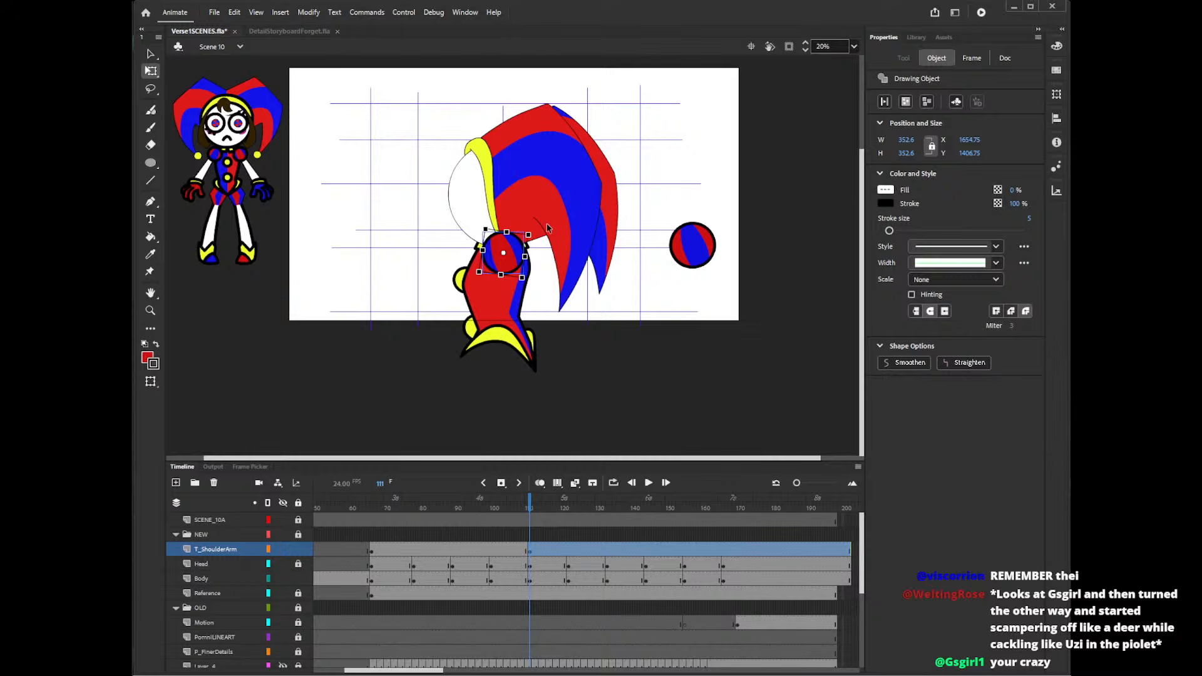
{"action": "left_click_drag", "start_coordinate": [539, 247], "coordinate": [550, 234]}
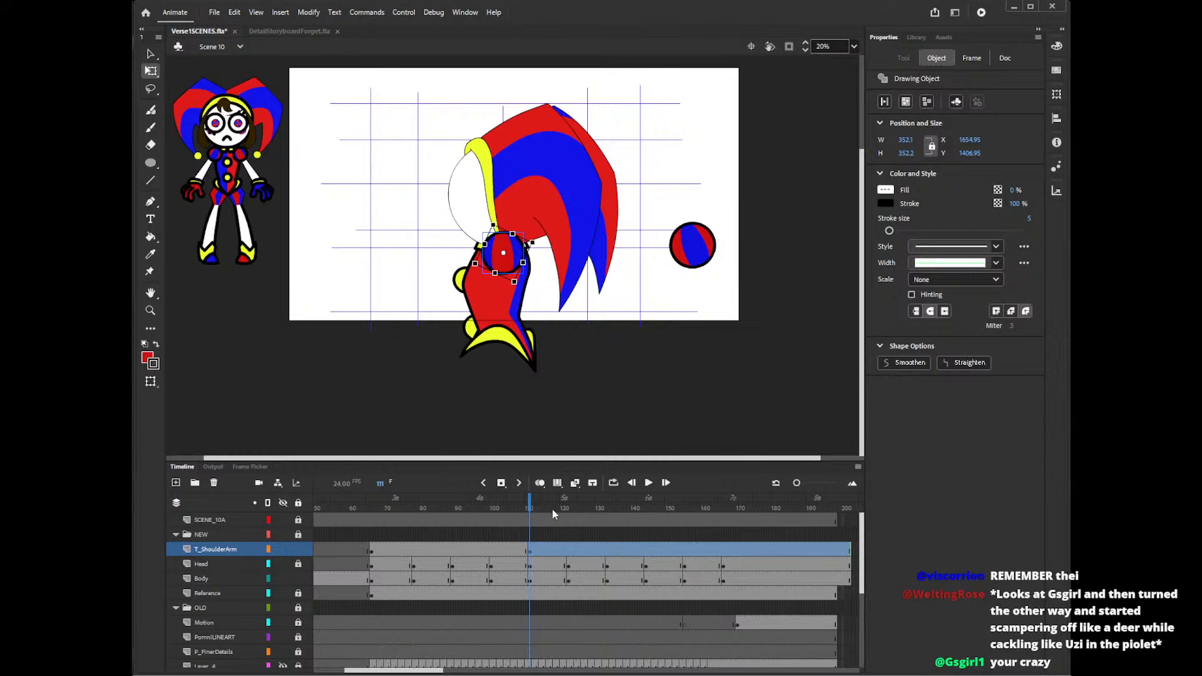
- Insert a keyframe at frame 122 on T_ShoulderArm and shift the shoulder ball toward the back of the torso's upper edge
{"action": "left_click", "coordinate": [570, 548]}
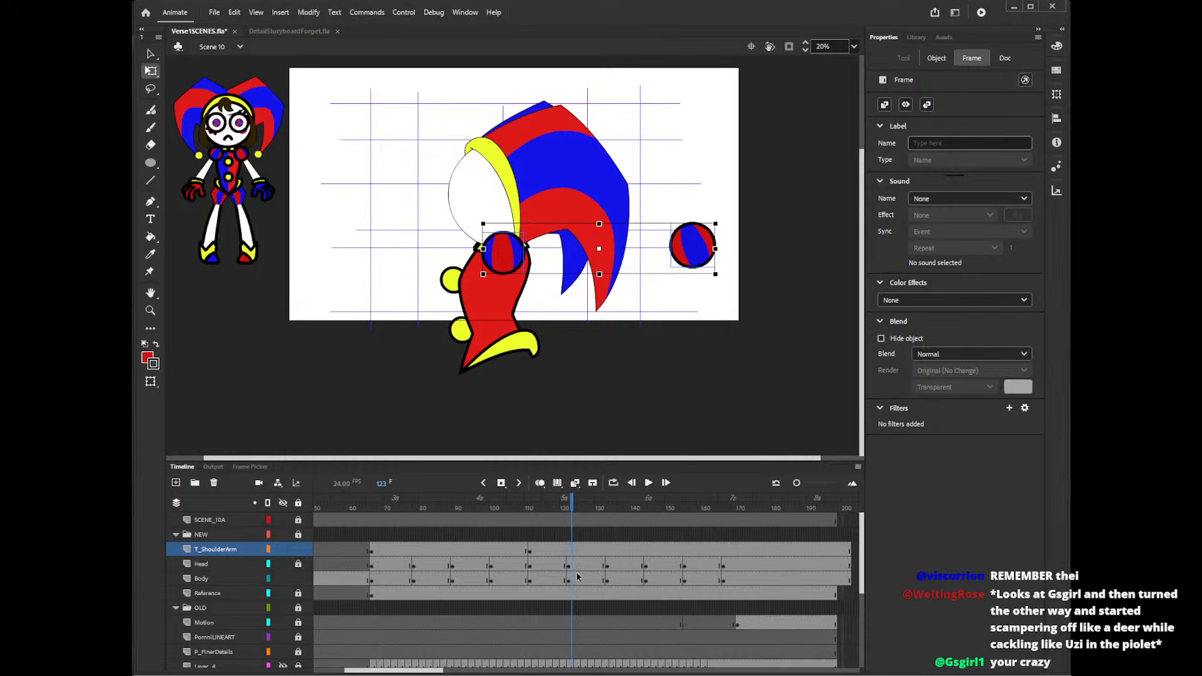
{"action": "left_click", "coordinate": [569, 551]}
{"action": "key", "text": "F6"}
{"action": "left_click", "coordinate": [533, 270]}
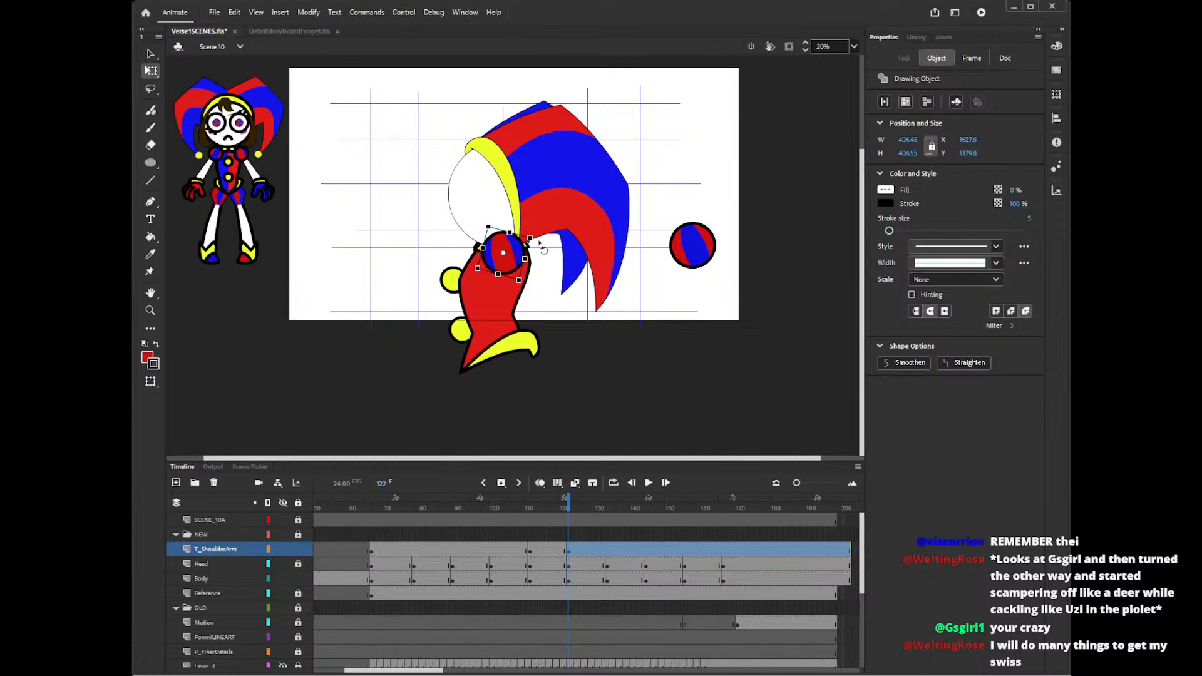
{"action": "mouse_move", "coordinate": [517, 259]}
{"action": "left_mouse_down"}
{"action": "mouse_move", "coordinate": [542, 275]}
{"action": "mouse_move", "coordinate": [524, 257]}
{"action": "mouse_move", "coordinate": [534, 248]}
{"action": "left_mouse_up"}
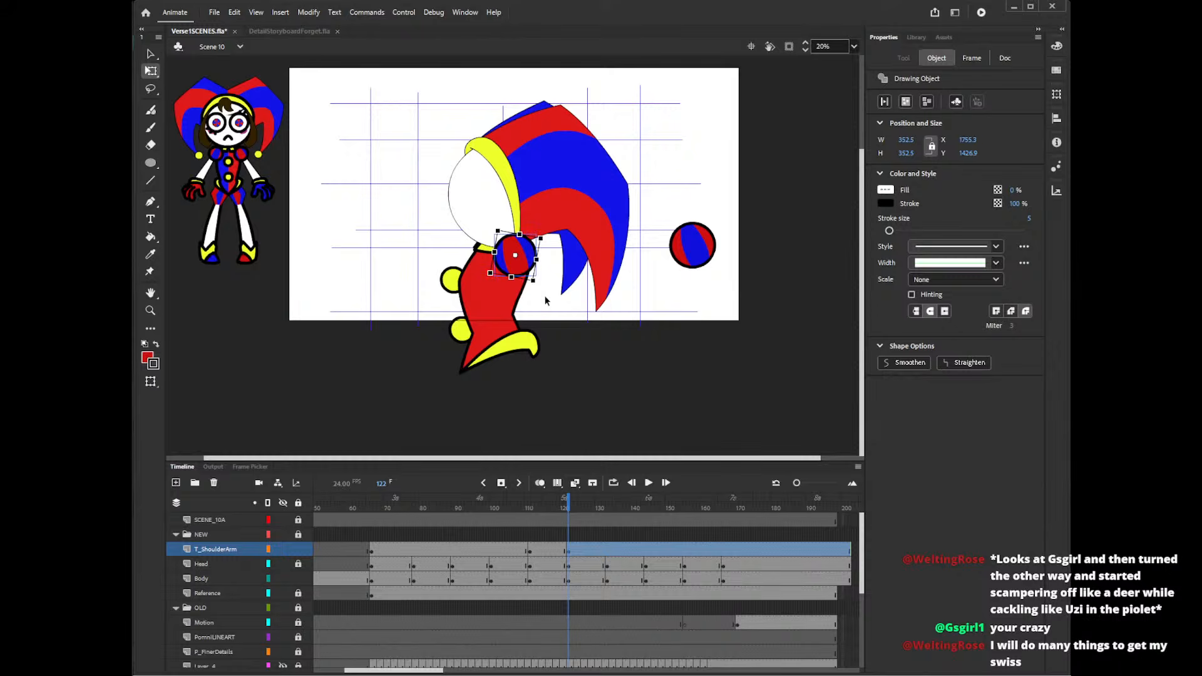
- Return to the frame 111 pose, move the shoulder ball toward the front of the torso, and rotate it to tilt its stripe
{"action": "left_click", "coordinate": [555, 535]}
{"action": "left_click", "coordinate": [570, 536]}
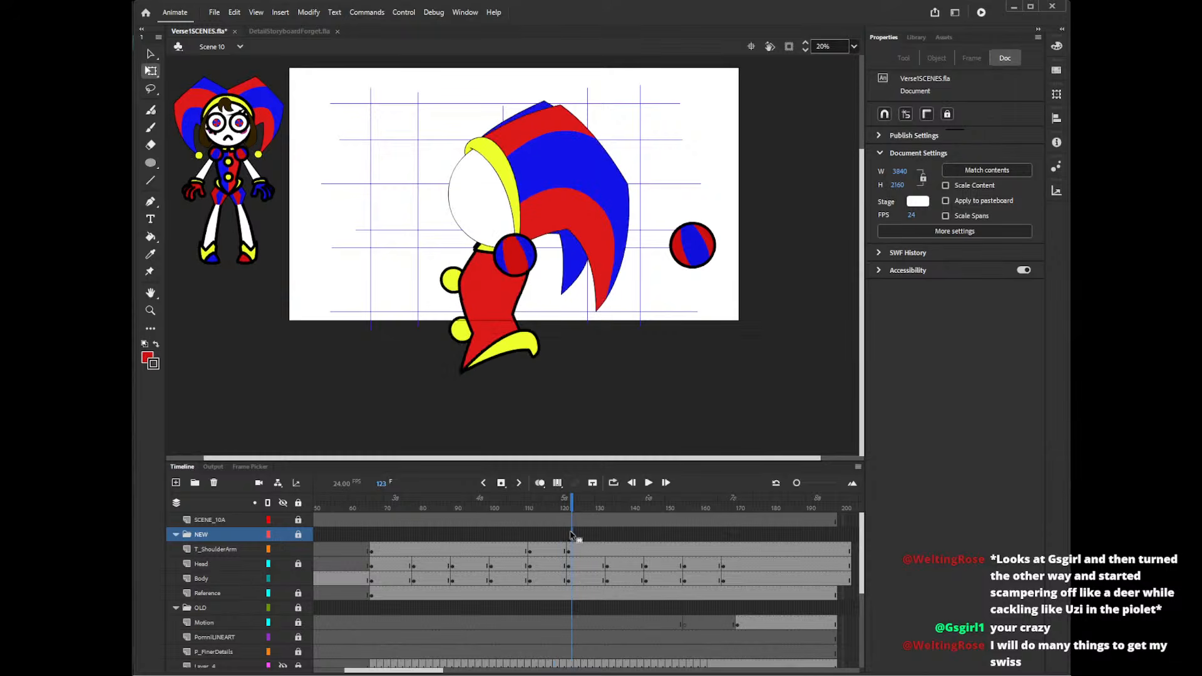
{"action": "left_click", "coordinate": [533, 535]}
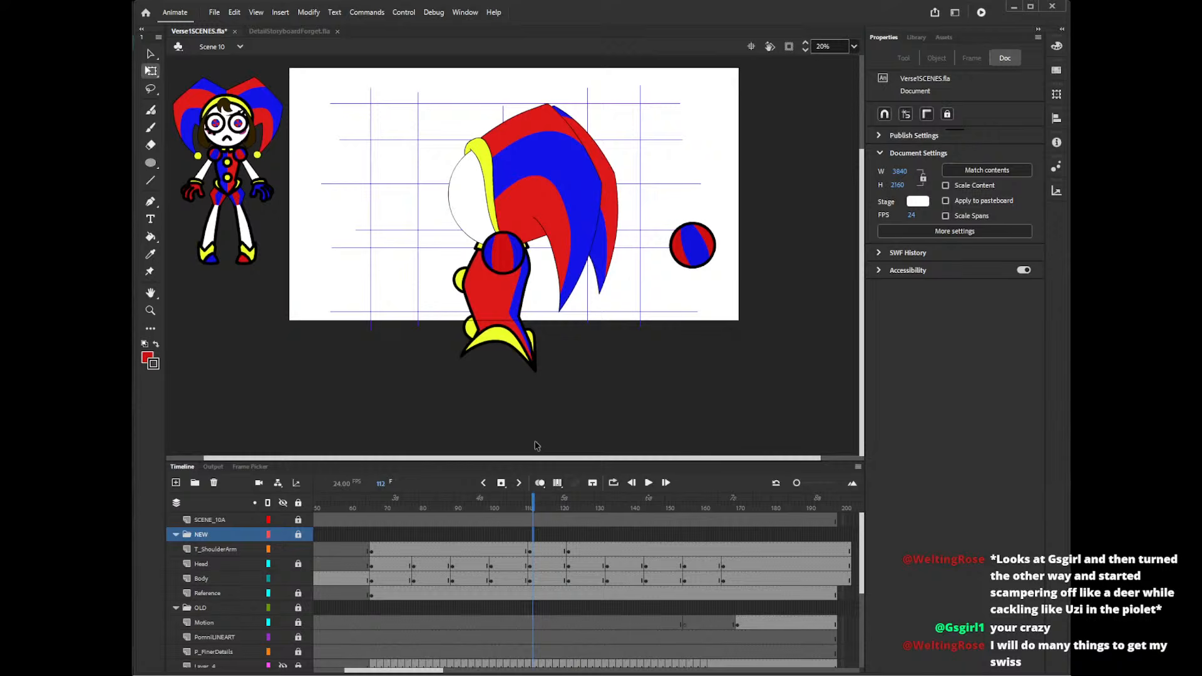
{"action": "left_click", "coordinate": [506, 254]}
{"action": "left_click_drag", "start_coordinate": [543, 254], "coordinate": [497, 256]}
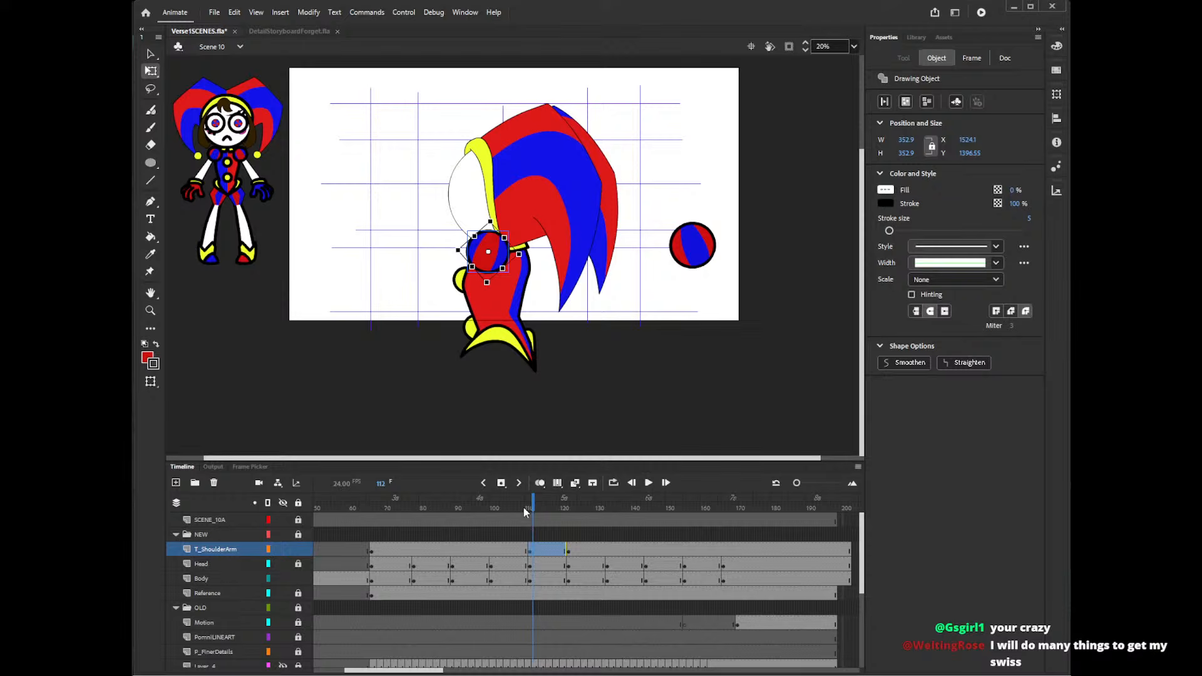
{"action": "left_click_drag", "start_coordinate": [524, 511], "coordinate": [528, 506]}
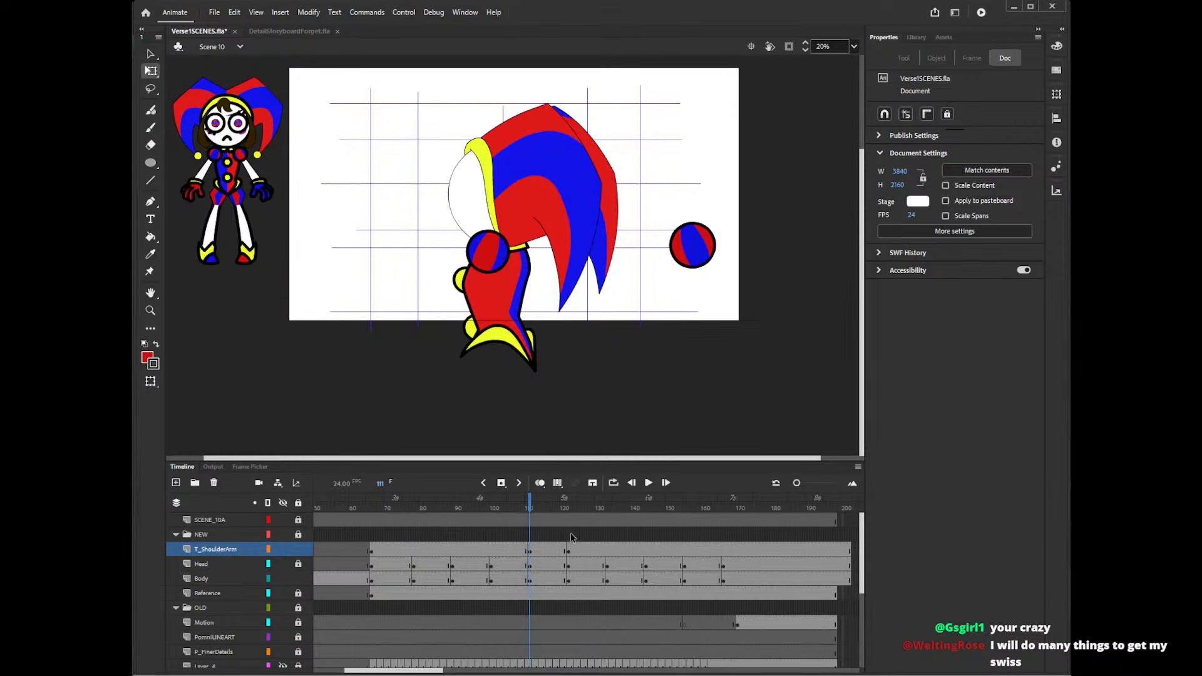
{"action": "left_click", "coordinate": [569, 506]}
{"action": "left_click", "coordinate": [612, 510]}
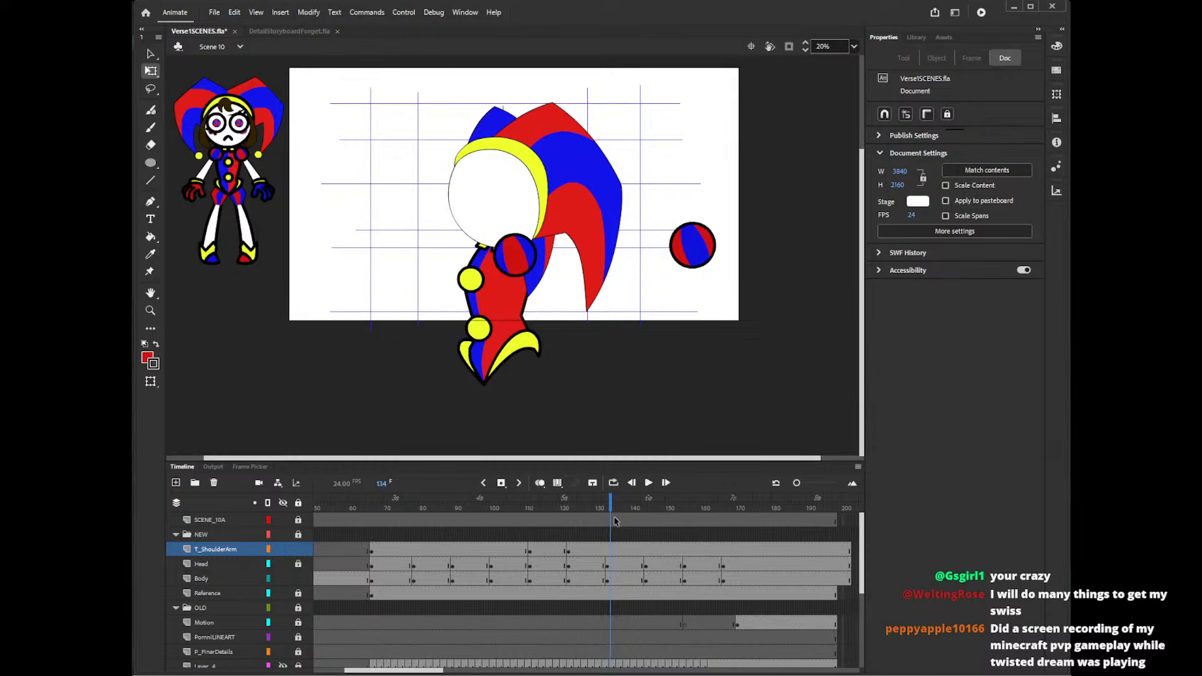
{"action": "left_click_drag", "start_coordinate": [522, 262], "coordinate": [539, 266]}
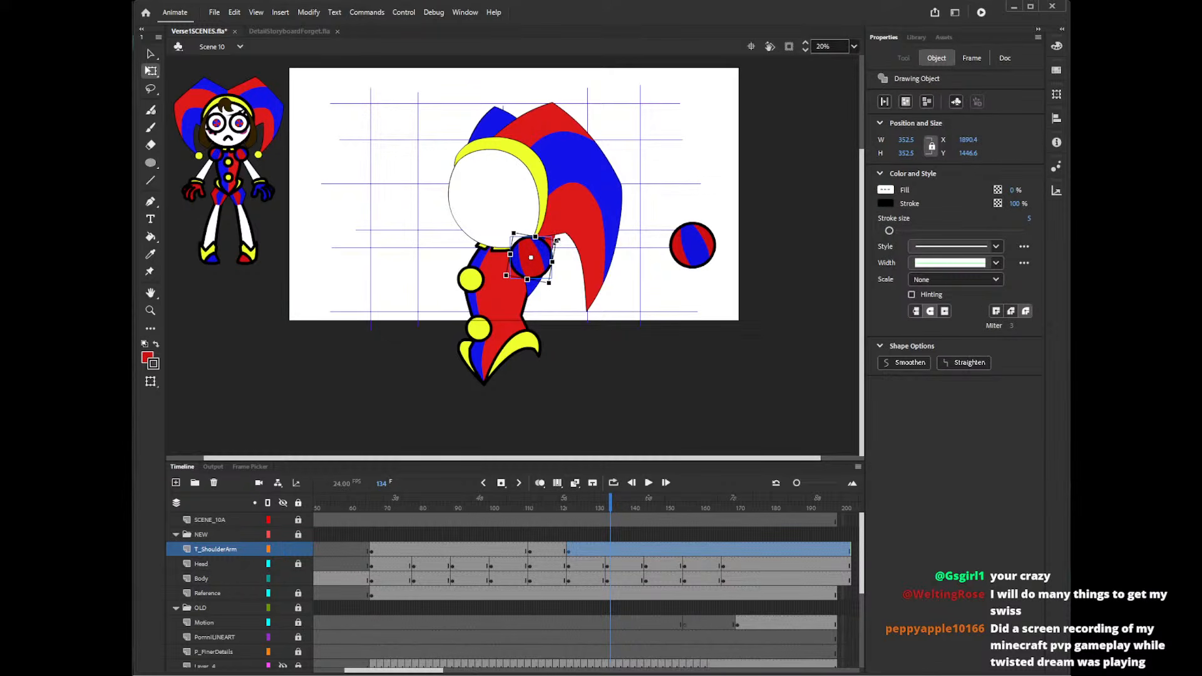
{"action": "key", "text": "ctrl+z"}
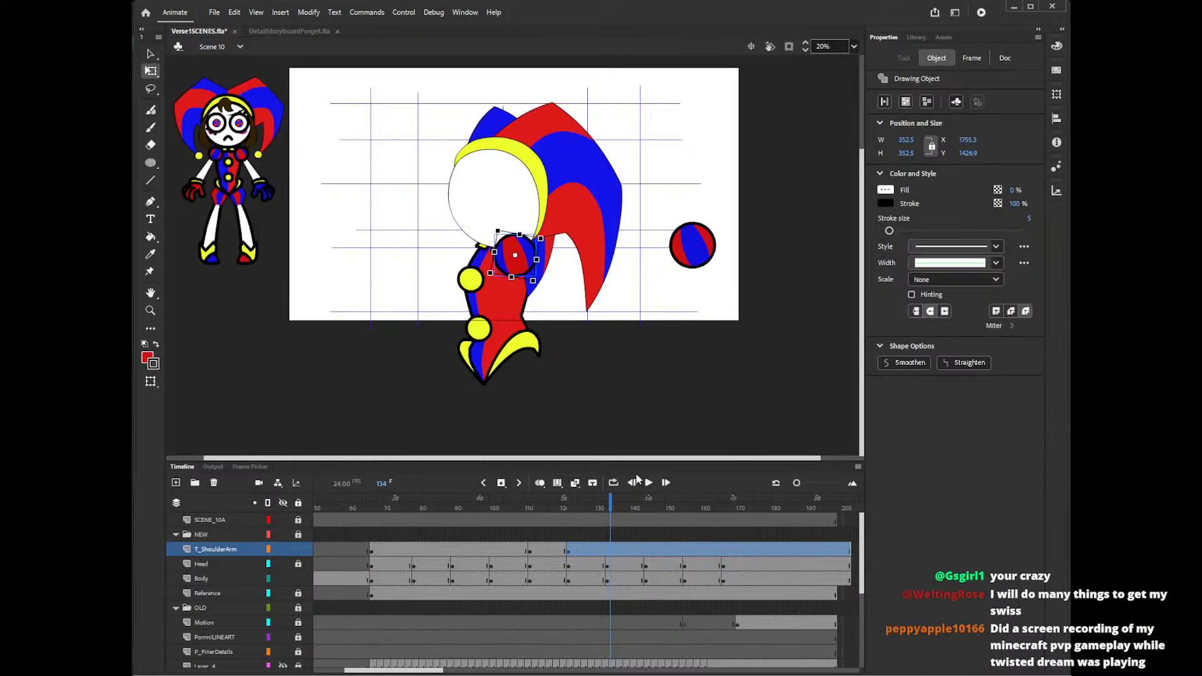
- Insert a keyframe at frame 133 on T_ShoulderArm and move the shoulder ball farther out over the torso's back edge
{"action": "left_click", "coordinate": [607, 550]}
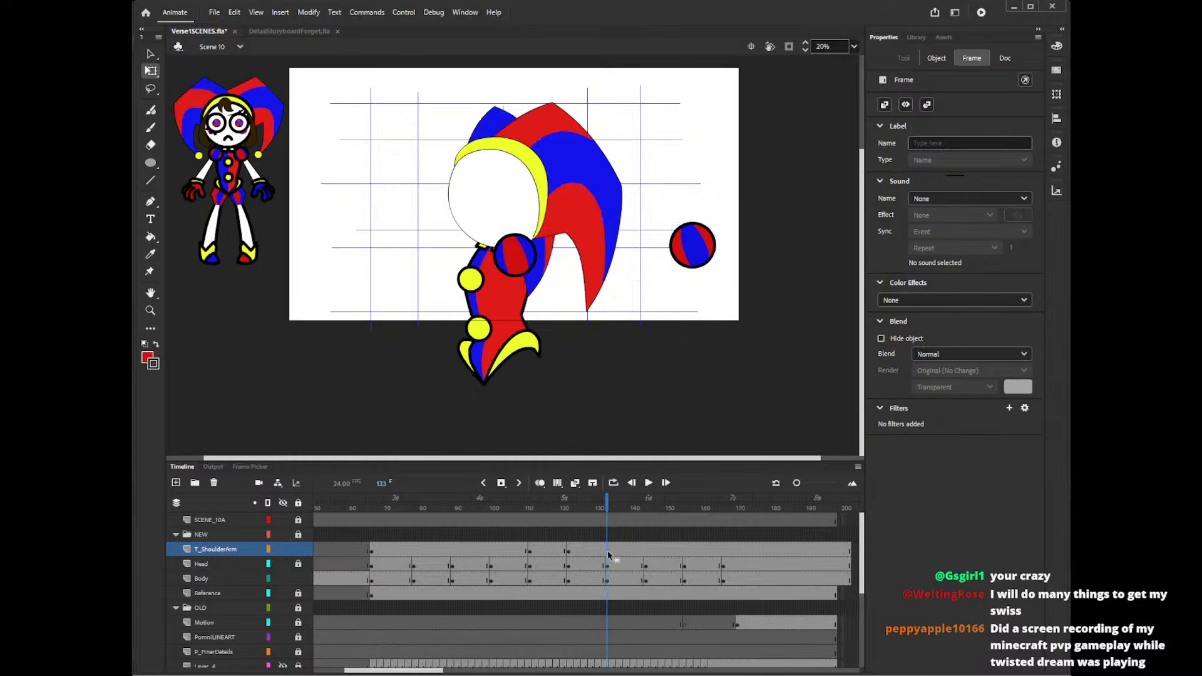
{"action": "left_click", "coordinate": [564, 325]}
{"action": "left_click", "coordinate": [533, 266]}
{"action": "mouse_move", "coordinate": [541, 240]}
{"action": "left_mouse_down"}
{"action": "mouse_move", "coordinate": [553, 266]}
{"action": "mouse_move", "coordinate": [536, 257]}
{"action": "left_mouse_up"}
{"action": "key", "text": "ctrl+z"}
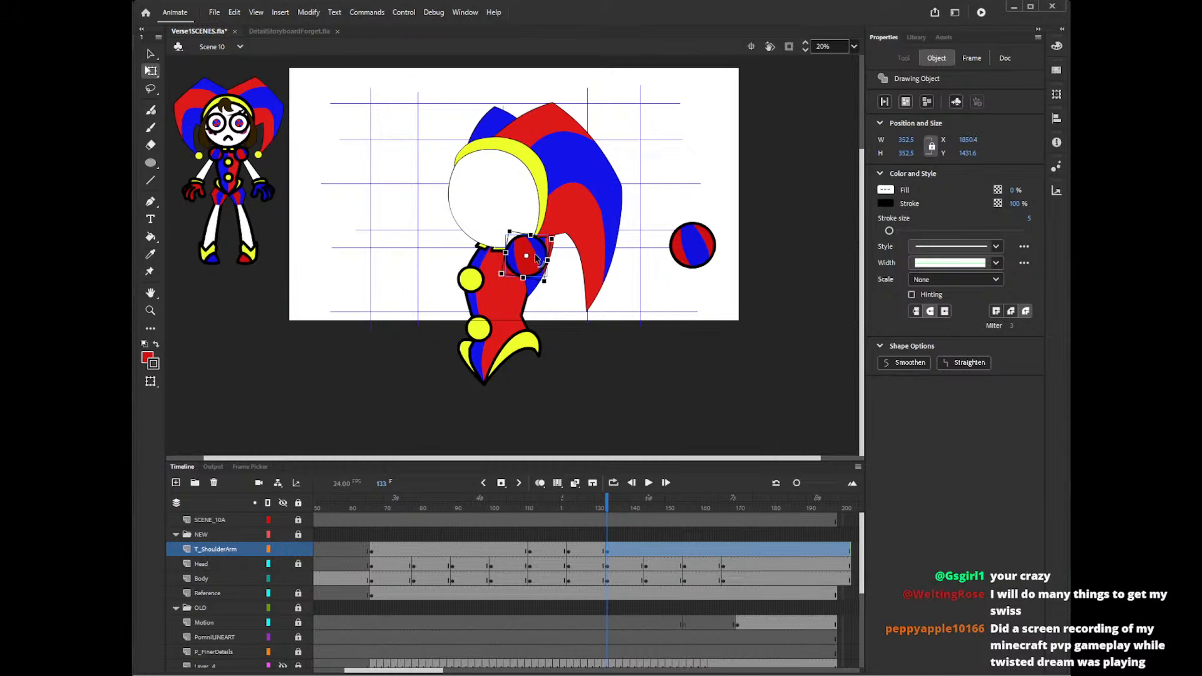
{"action": "left_click", "coordinate": [610, 537]}
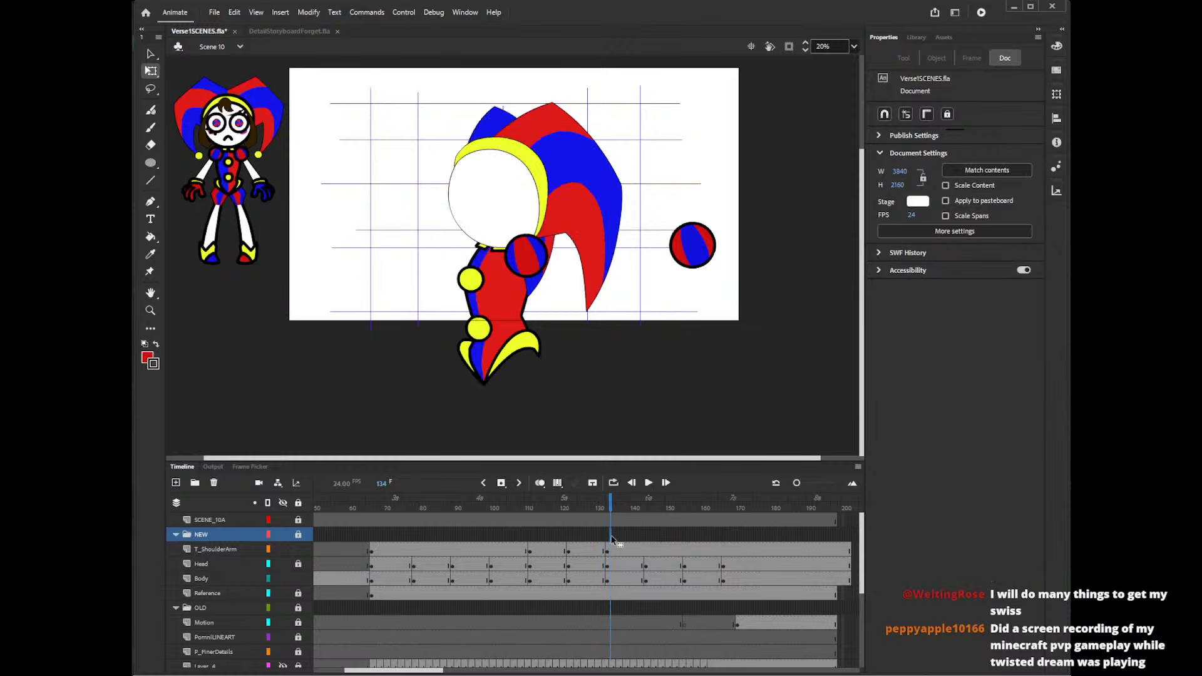
- In the frame 122 pose on T_ShoulderArm, nudge both balls slightly toward the front of the torso and check against the neighbouring pose
{"action": "left_click", "coordinate": [563, 536]}
{"action": "left_click", "coordinate": [583, 538]}
{"action": "left_click", "coordinate": [592, 548]}
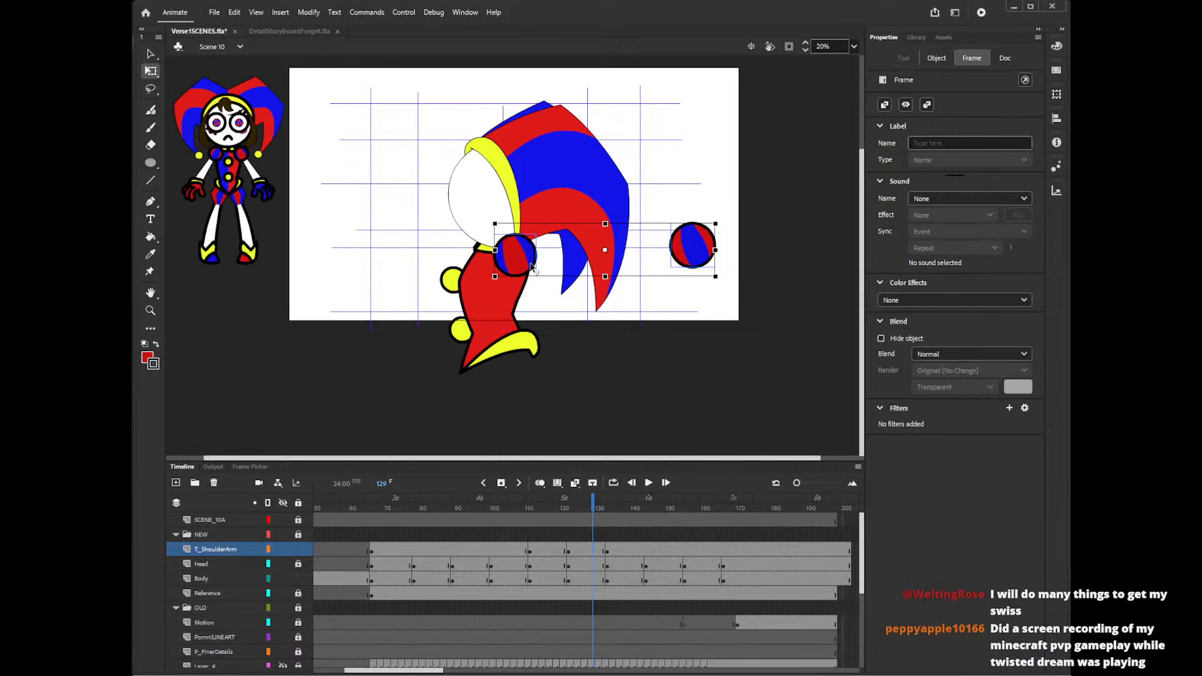
{"action": "key", "text": "Left"}
{"action": "key", "text": "Left"}
{"action": "key", "text": "Left"}
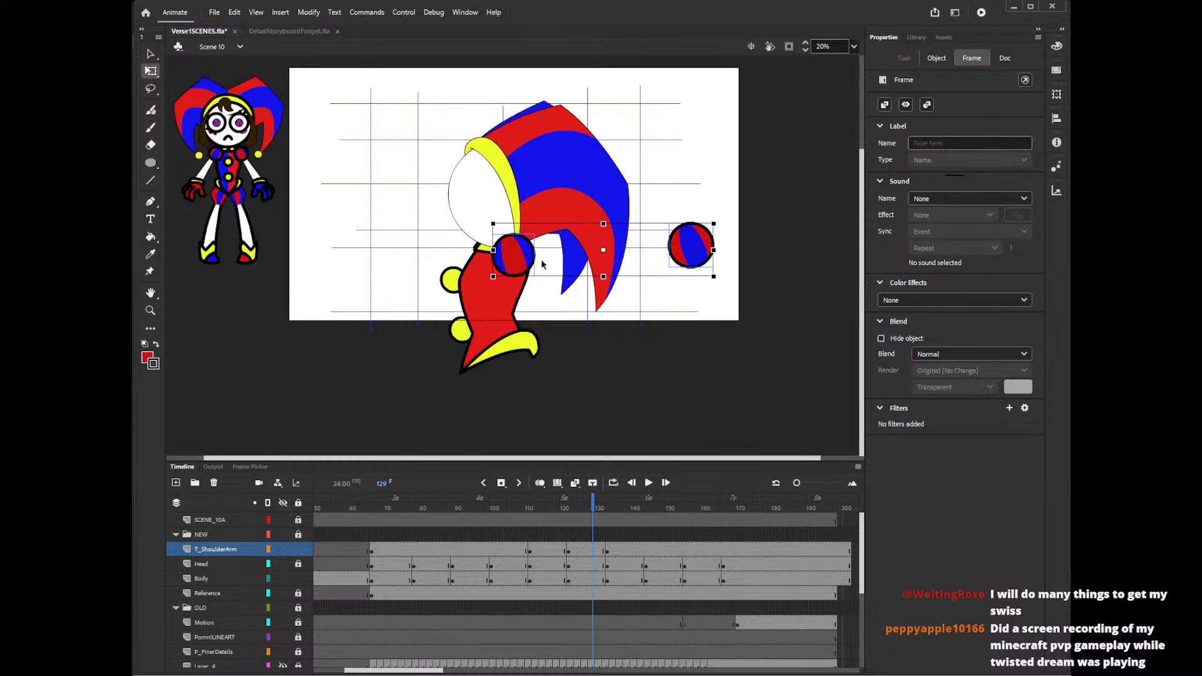
{"action": "key", "text": "Left"}
{"action": "key", "text": "Left"}
{"action": "key", "text": "Left"}
{"action": "key", "text": "Left"}
{"action": "key", "text": "Left"}
{"action": "key", "text": "Left"}
{"action": "key", "text": "Left"}
{"action": "key", "text": "Left"}
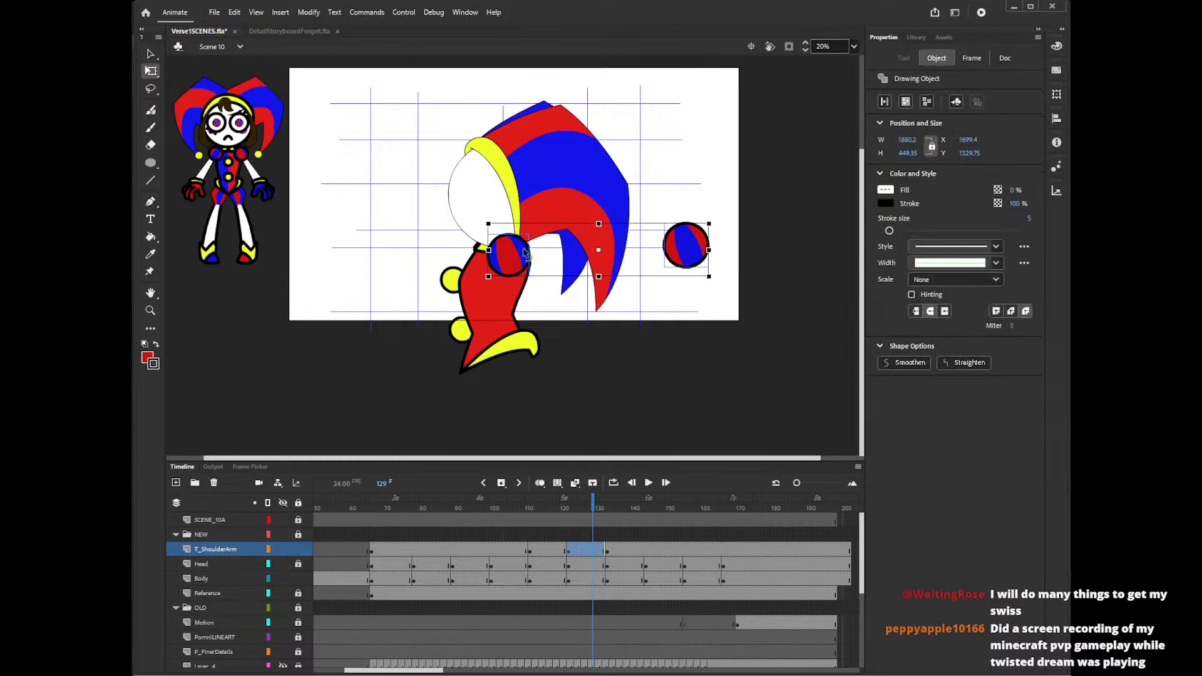
{"action": "key", "text": "Left"}
{"action": "key", "text": "Left"}
{"action": "key", "text": "Left"}
{"action": "key", "text": "Left"}
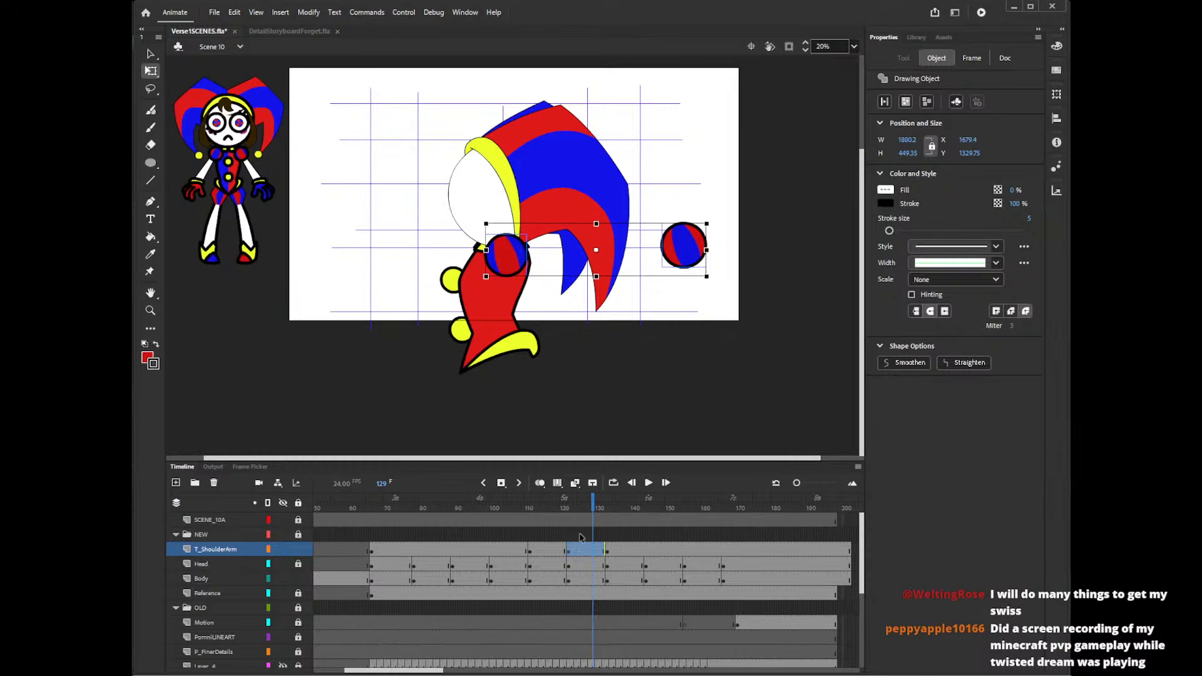
{"action": "left_click", "coordinate": [560, 534]}
{"action": "left_click", "coordinate": [582, 535]}
{"action": "left_click", "coordinate": [610, 534]}
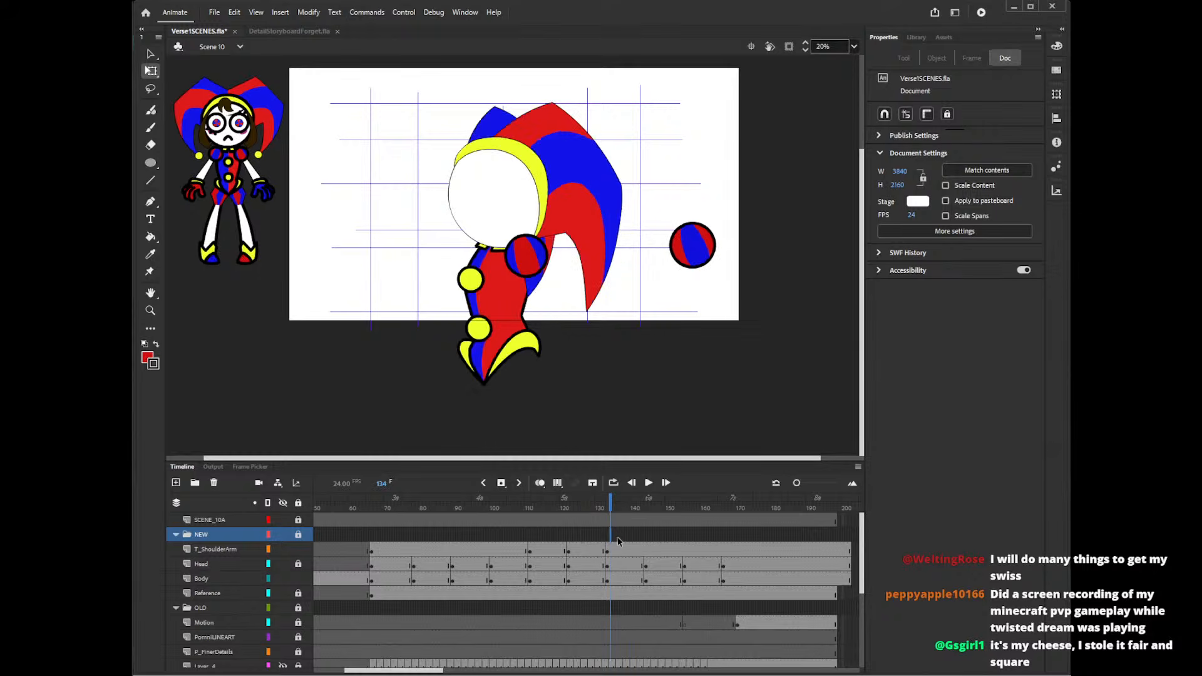
- Insert a keyframe at frame 144 on T_ShoulderArm and shift the balls farther out past the torso's back edge
{"action": "left_click", "coordinate": [647, 552]}
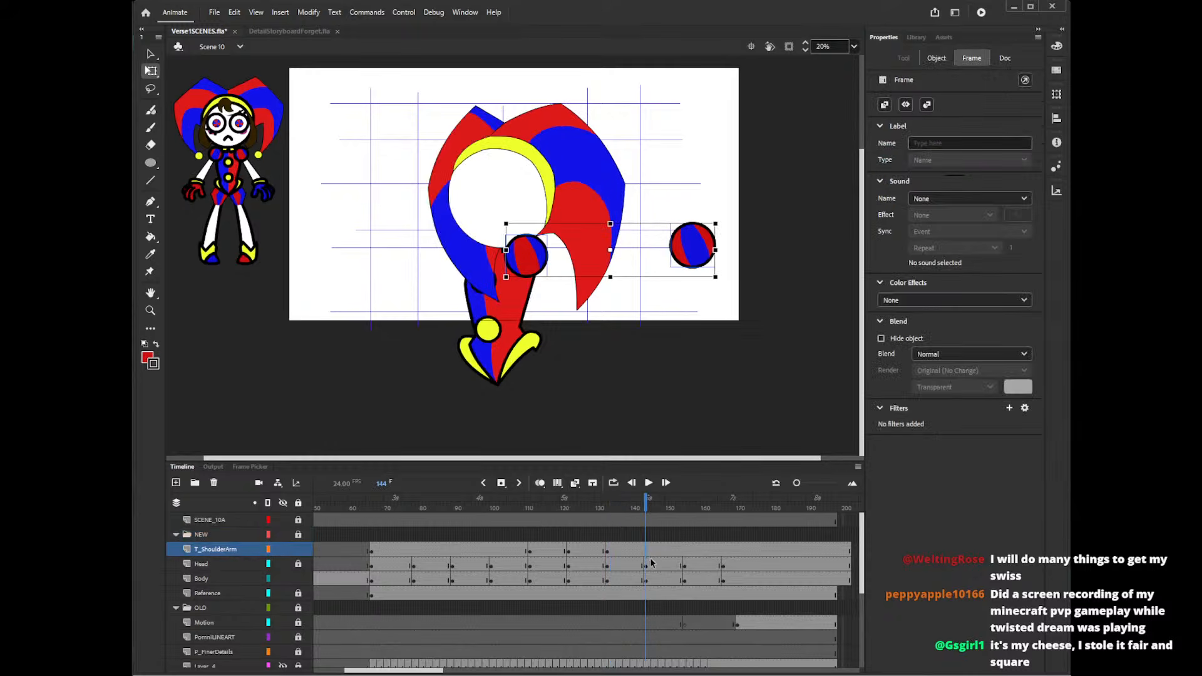
{"action": "key", "text": "F6"}
{"action": "mouse_move", "coordinate": [531, 265]}
{"action": "left_mouse_down"}
{"action": "mouse_move", "coordinate": [549, 263]}
{"action": "mouse_move", "coordinate": [565, 298]}
{"action": "mouse_move", "coordinate": [550, 268]}
{"action": "left_mouse_up"}
{"action": "left_click", "coordinate": [568, 311]}
{"action": "left_click", "coordinate": [550, 267]}
{"action": "key", "text": "Down"}
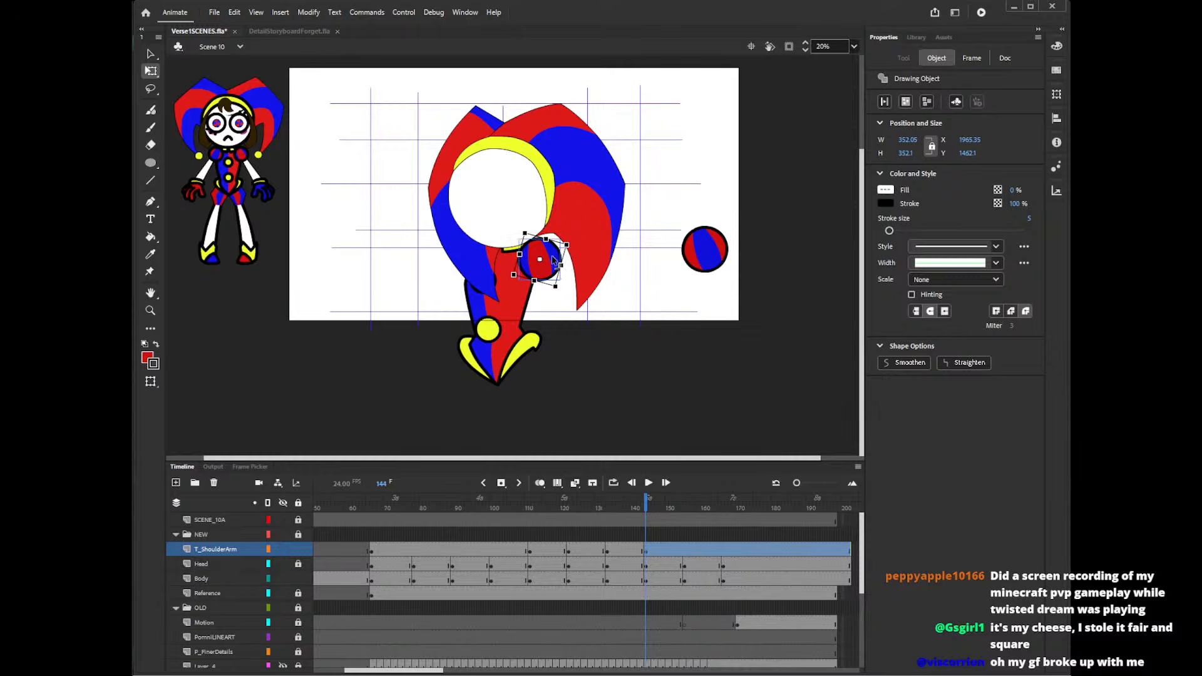
- Compare the frame 144 pose with its neighbours and raise the shoulder ball slightly toward the head
{"action": "left_click", "coordinate": [636, 536]}
{"action": "left_click", "coordinate": [649, 536]}
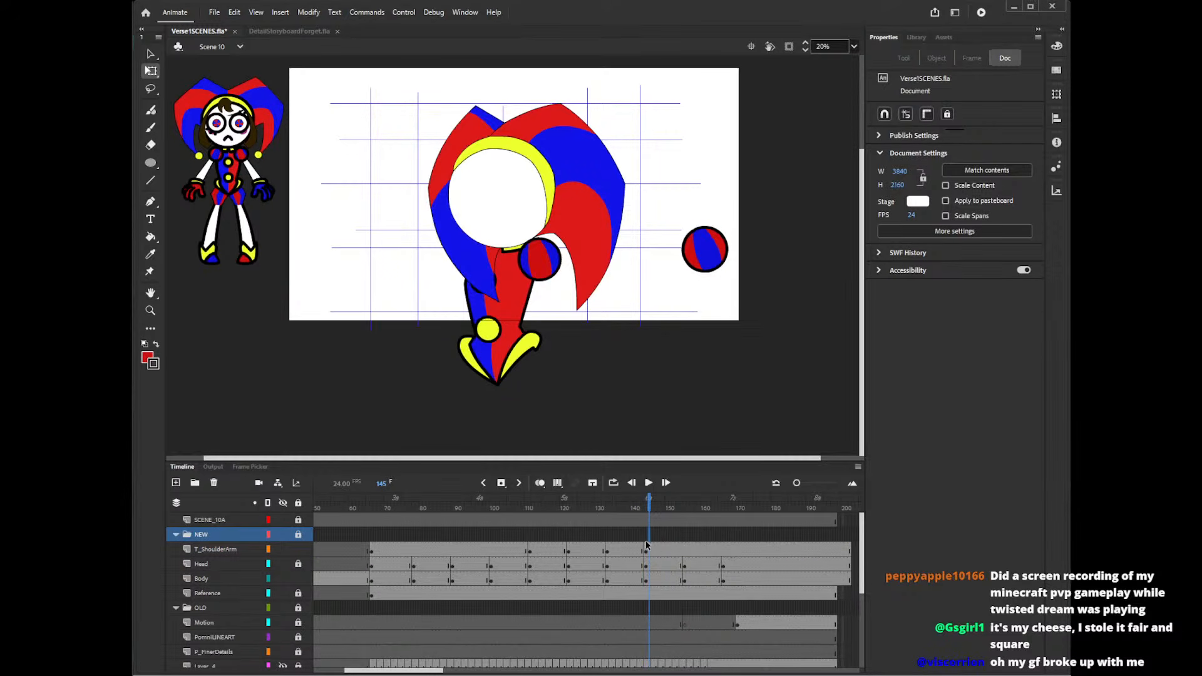
{"action": "left_click", "coordinate": [647, 550]}
{"action": "left_click", "coordinate": [610, 393]}
{"action": "left_click", "coordinate": [554, 258]}
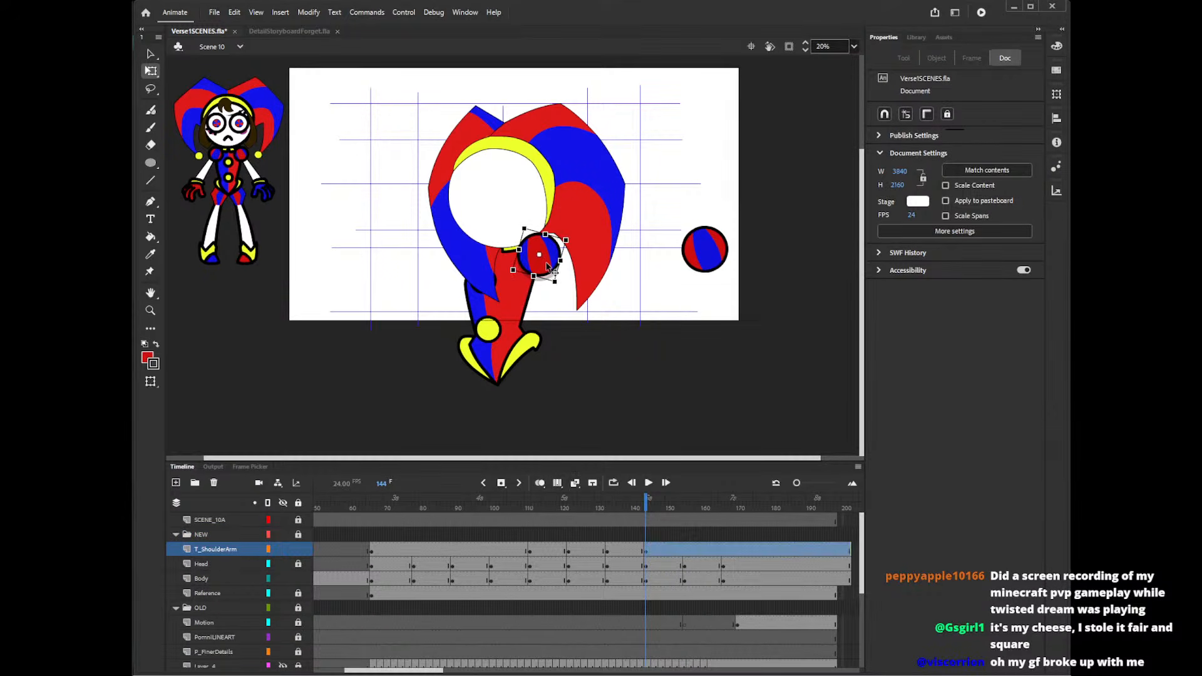
- Insert a keyframe at frame 155 on T_ShoulderArm, nudge the shoulder ball slightly outward and down, and rotate it to tilt its stripe
{"action": "left_click", "coordinate": [685, 553]}
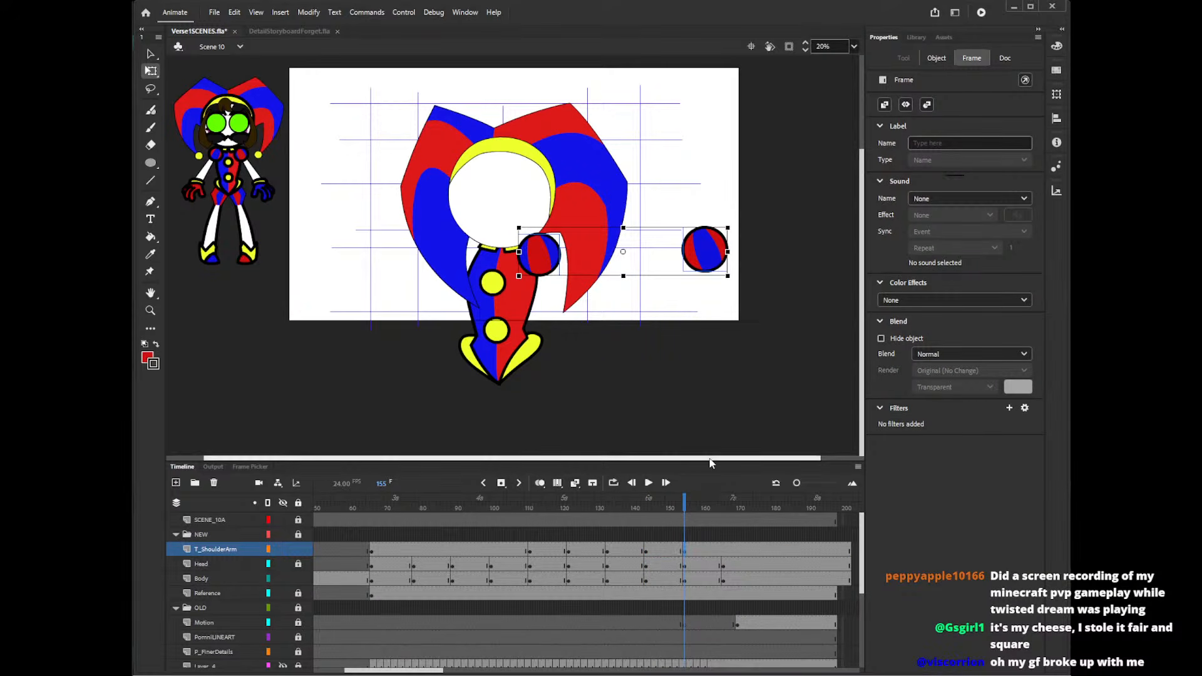
{"action": "left_click", "coordinate": [552, 261]}
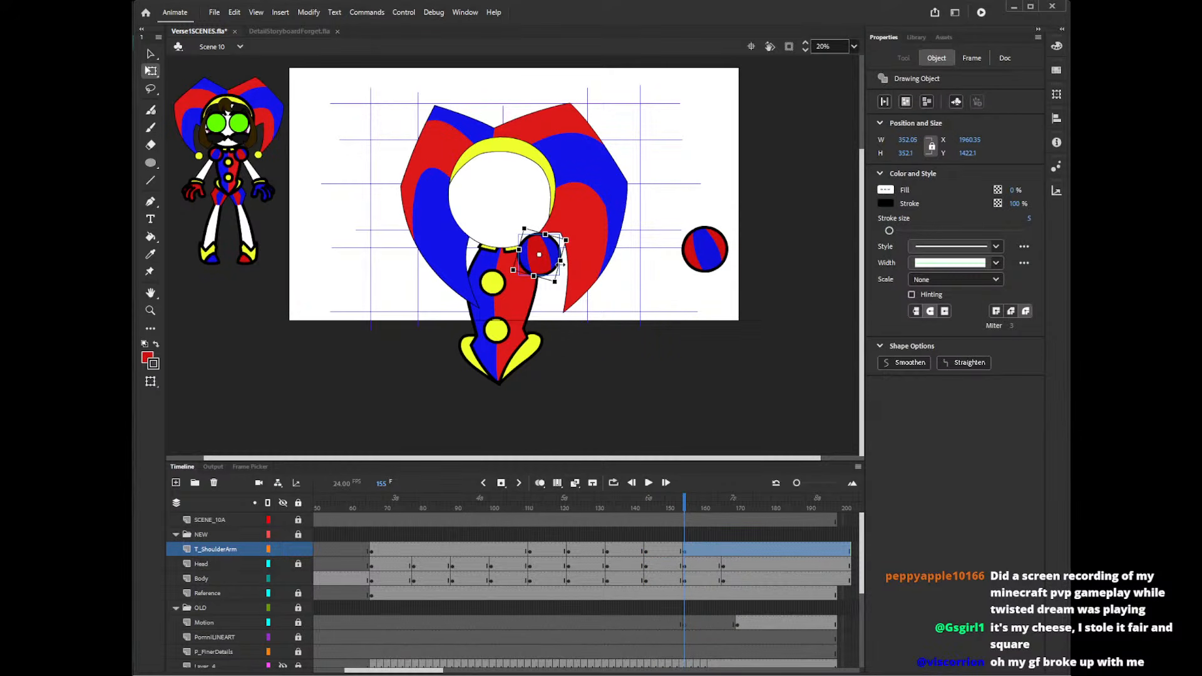
{"action": "key", "text": "Right"}
{"action": "key", "text": "Down"}
{"action": "key", "text": "Down"}
{"action": "key", "text": "Down"}
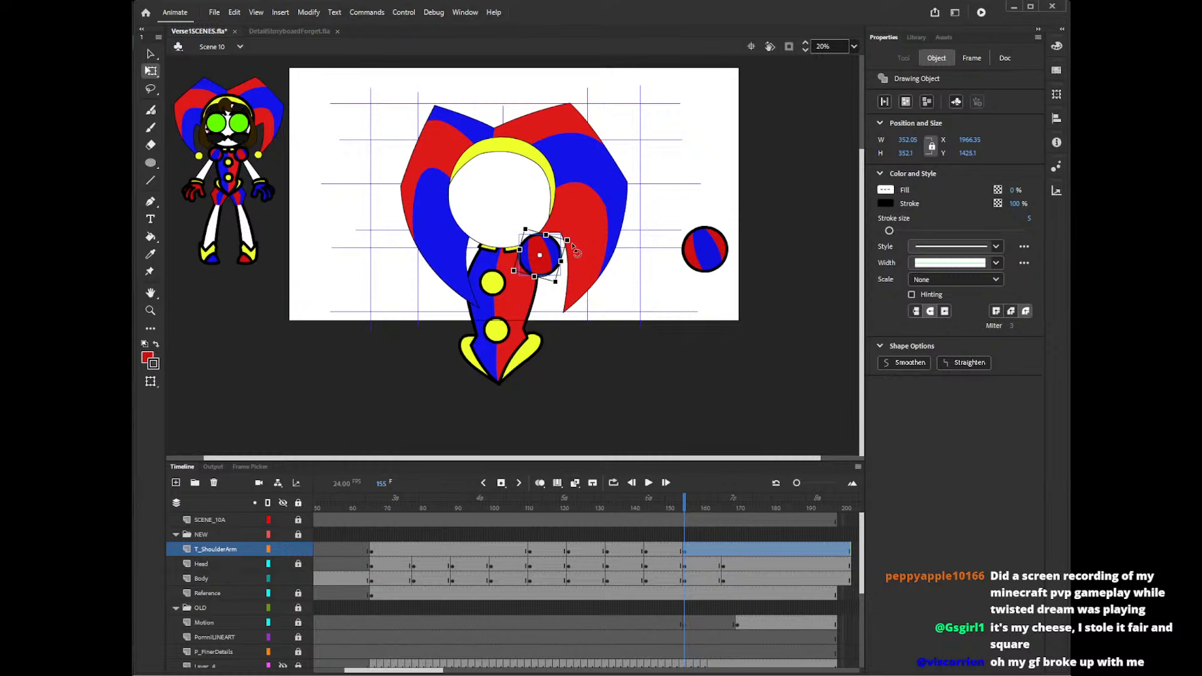
{"action": "left_click_drag", "start_coordinate": [574, 249], "coordinate": [579, 231]}
{"action": "key", "text": "Down"}
{"action": "key", "text": "Down"}
{"action": "key", "text": "Down"}
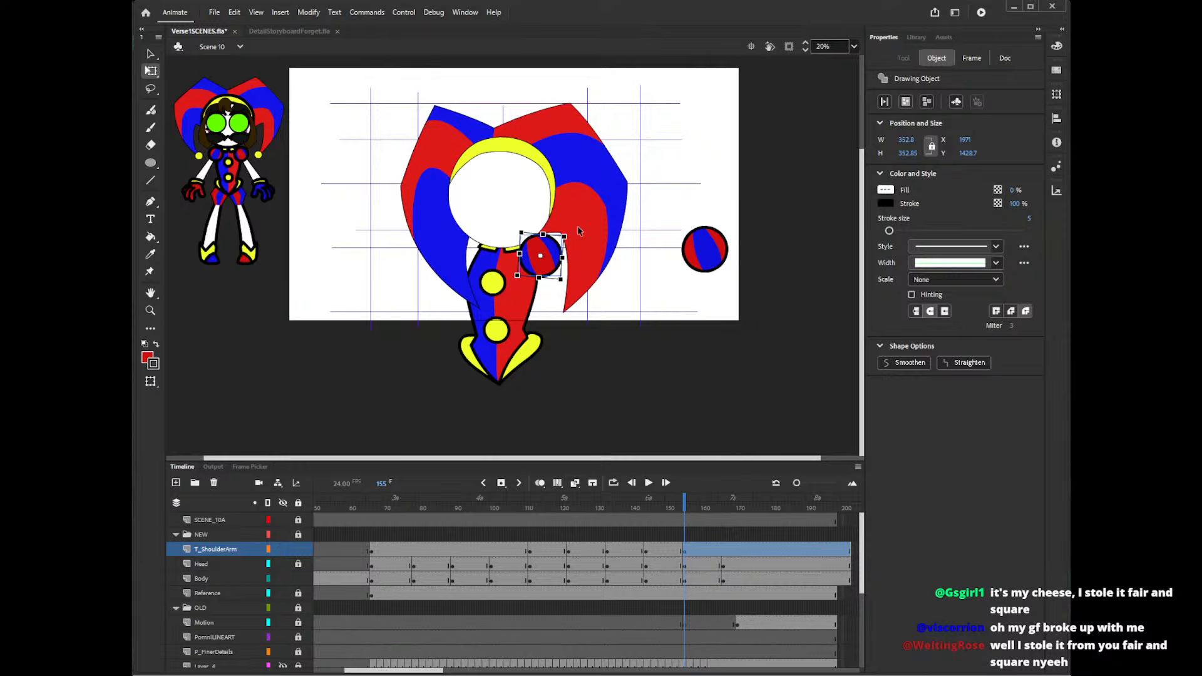
- With the front-facing body shown at frame 166, lower the shoulder ball slightly beside the upper torso
{"action": "left_click", "coordinate": [724, 551]}
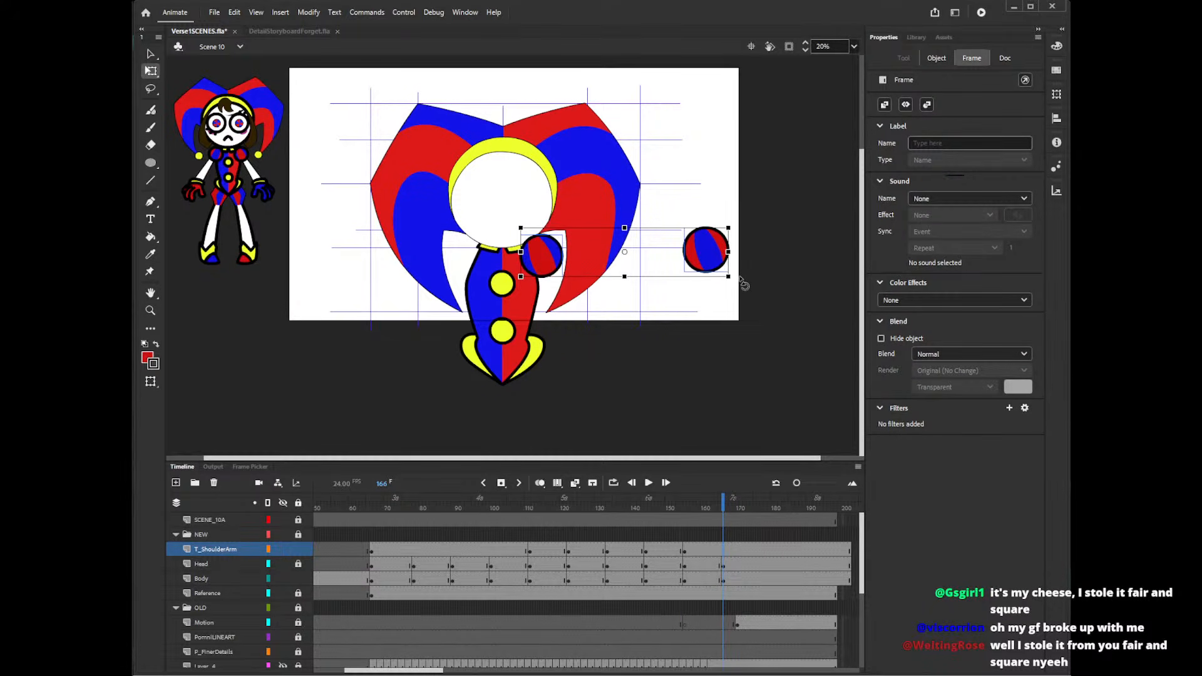
{"action": "left_click", "coordinate": [758, 275]}
{"action": "left_click", "coordinate": [556, 264]}
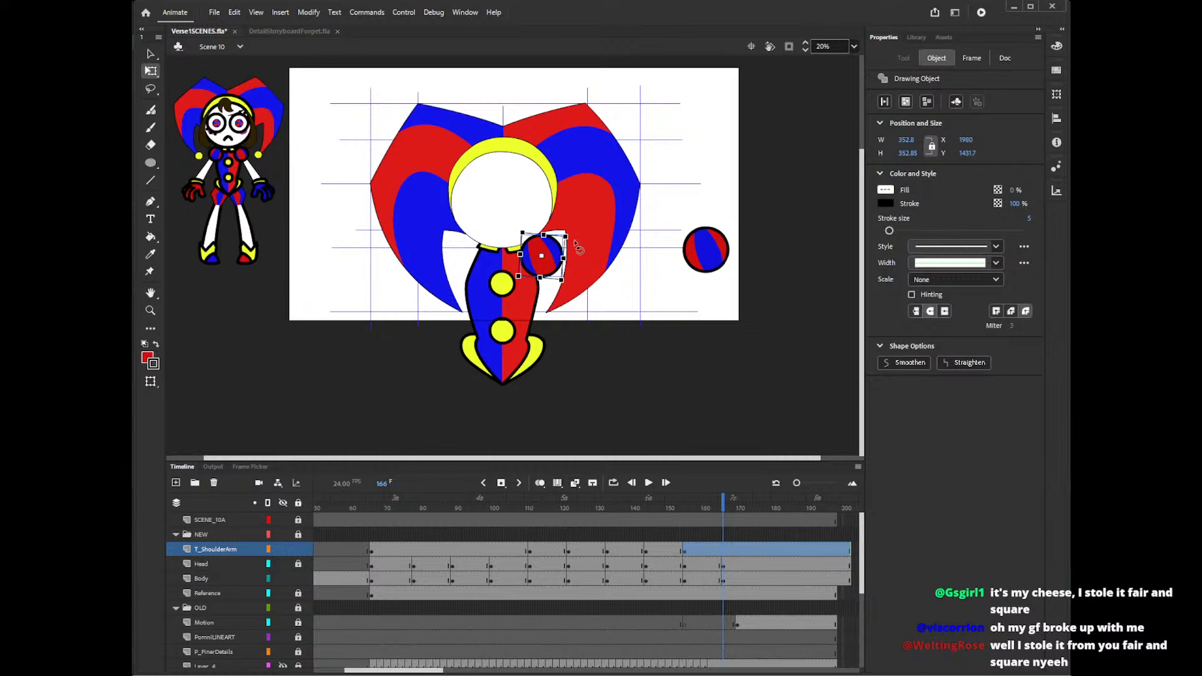
{"action": "left_click_drag", "start_coordinate": [548, 258], "coordinate": [550, 250]}
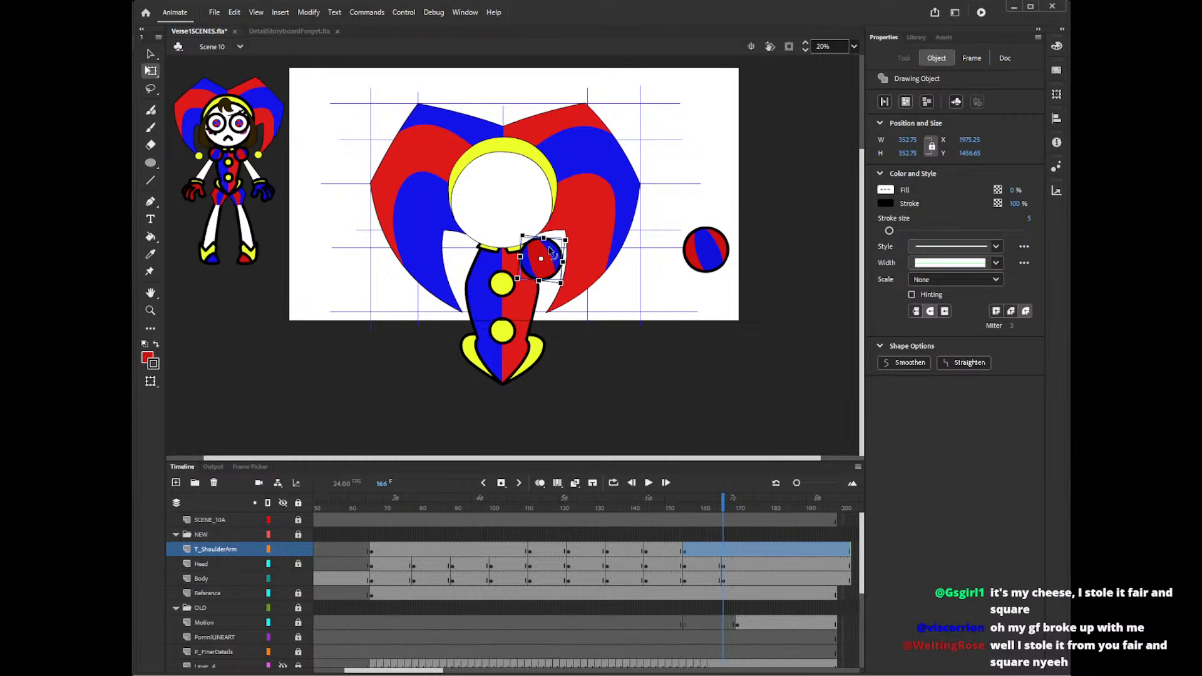
- Briefly show the rough key-pose sketch layer to compare it with the frame 166 pose, and hide it again
{"action": "left_click_drag", "start_coordinate": [863, 334], "coordinate": [862, 335]}
{"action": "scroll", "coordinate": [862, 584], "scroll_direction": "down", "scroll_amount": 1}
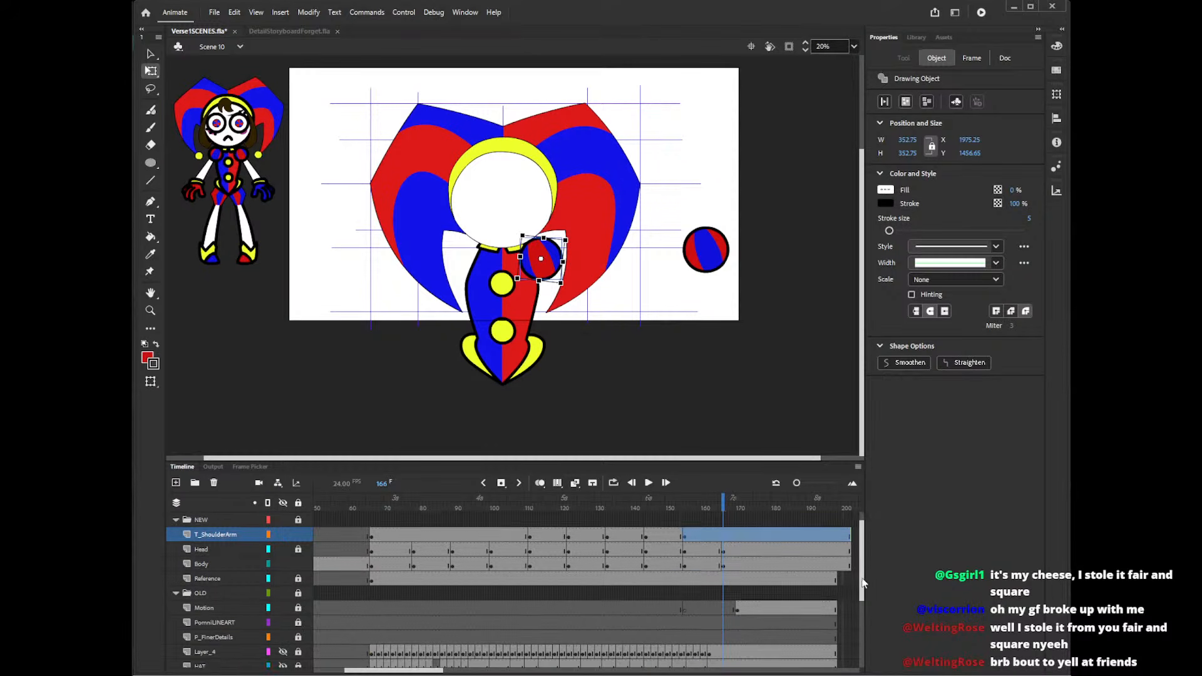
{"action": "scroll", "coordinate": [862, 584], "scroll_direction": "down", "scroll_amount": 2}
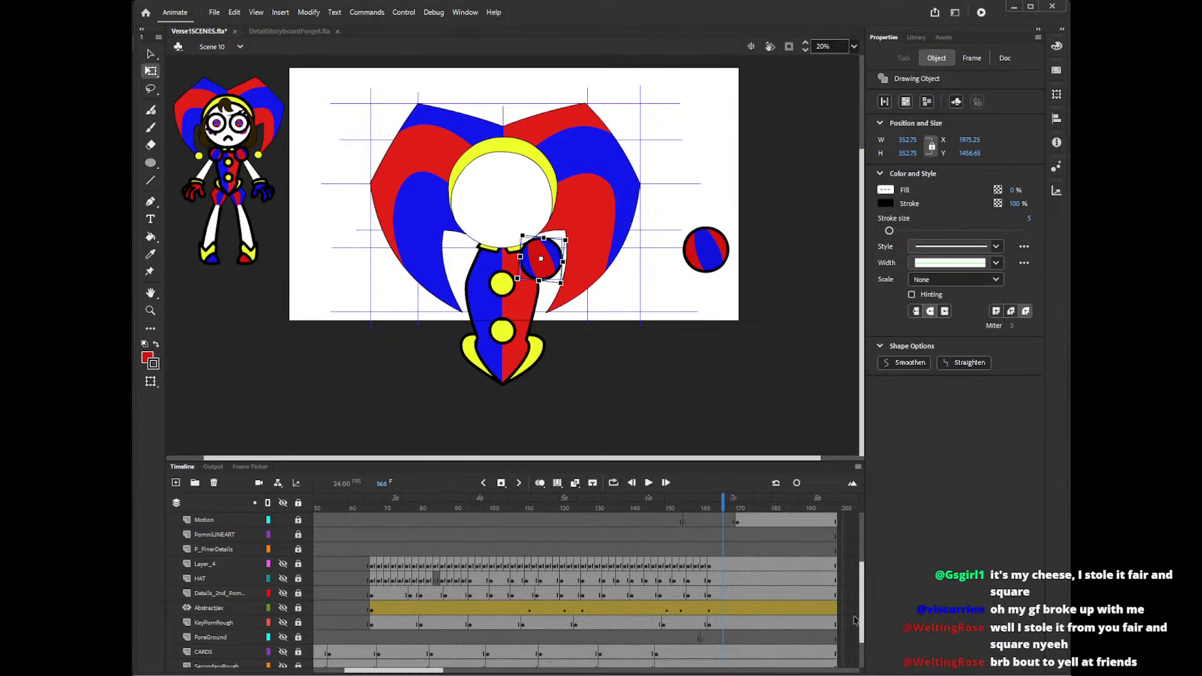
{"action": "left_click", "coordinate": [283, 624]}
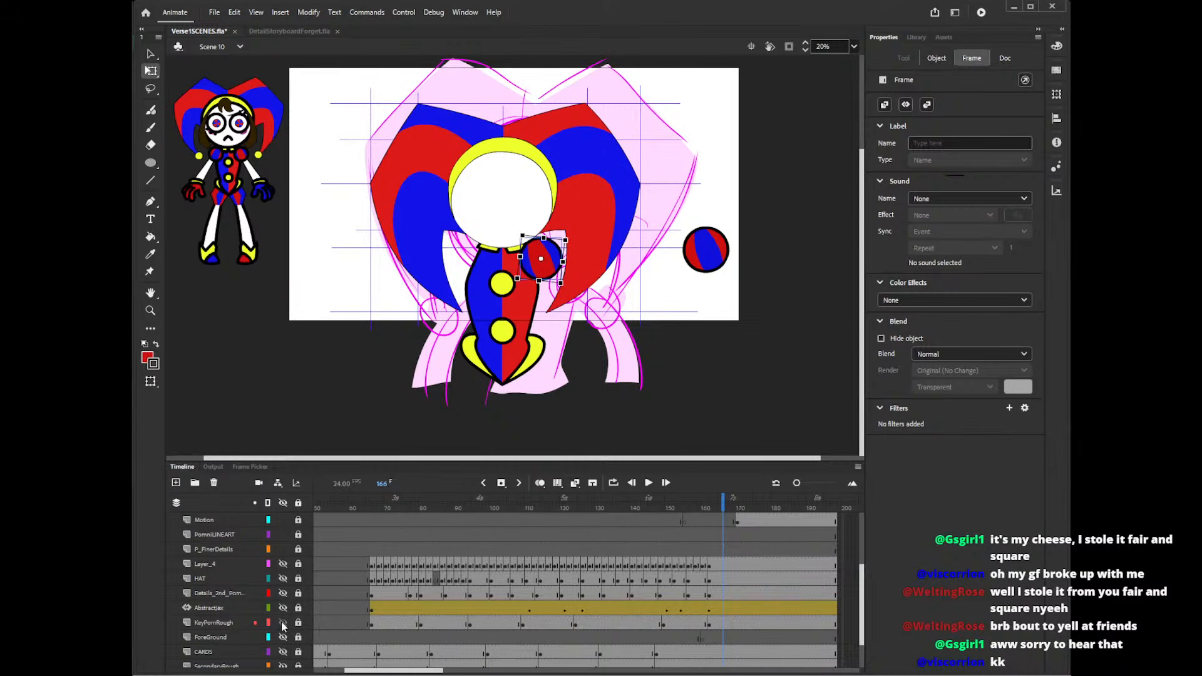
{"action": "left_click", "coordinate": [283, 624]}
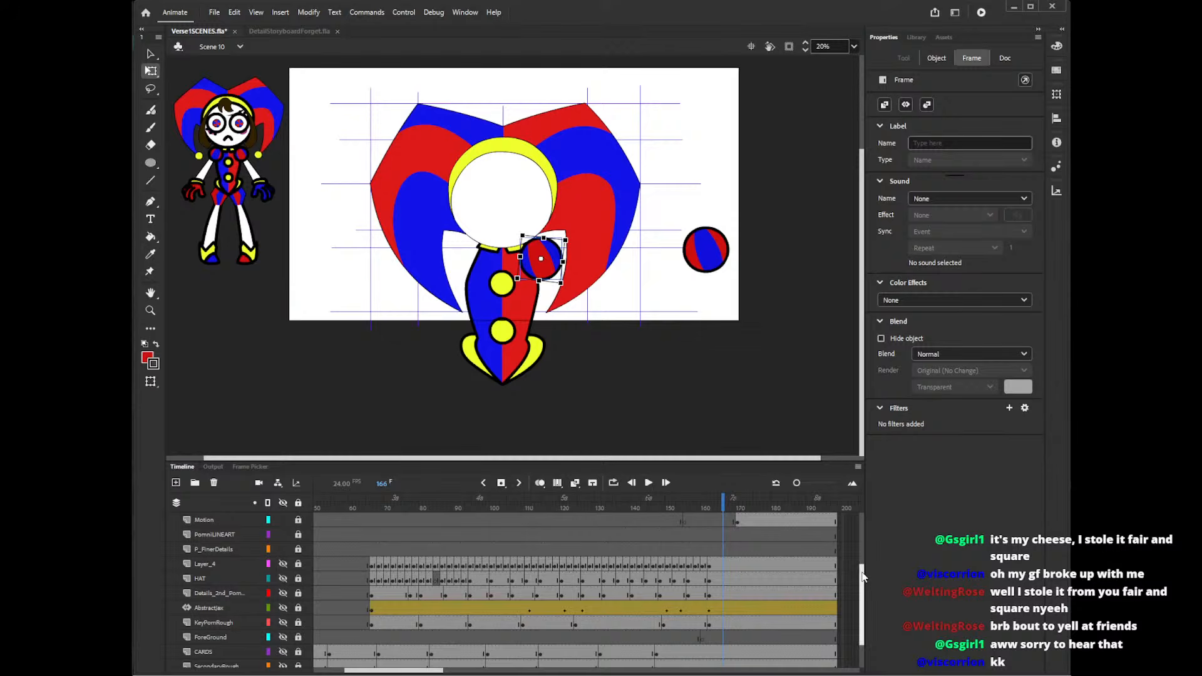
{"action": "left_click_drag", "start_coordinate": [862, 576], "coordinate": [862, 526]}
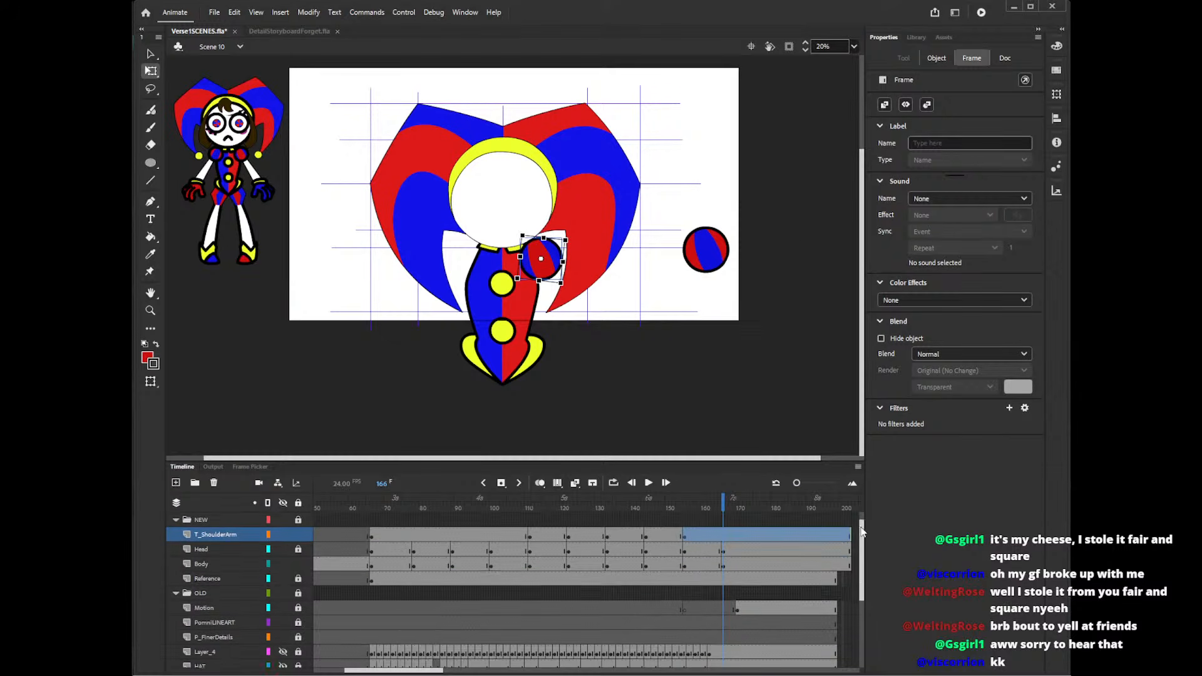
- Shrink the shoulder ball to about 320 px wide and reposition it beside the collar on the front-facing torso
{"action": "left_click", "coordinate": [547, 252]}
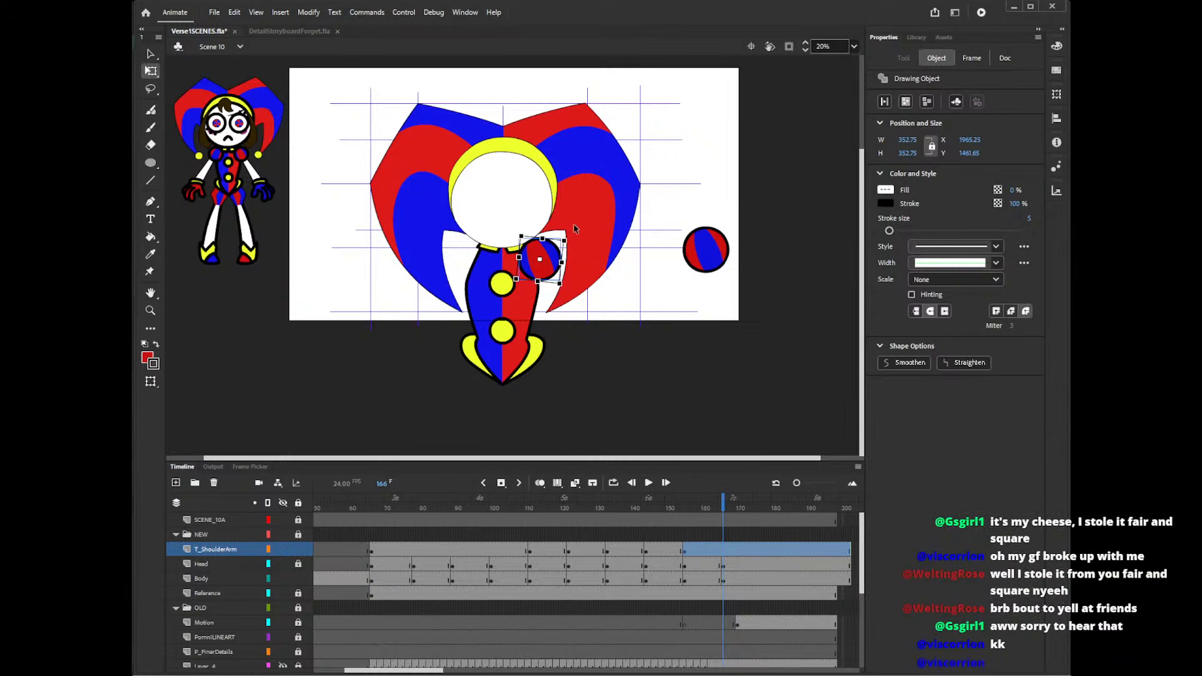
{"action": "left_click_drag", "start_coordinate": [563, 240], "coordinate": [553, 262]}
{"action": "key", "text": "Up"}
{"action": "key", "text": "Up"}
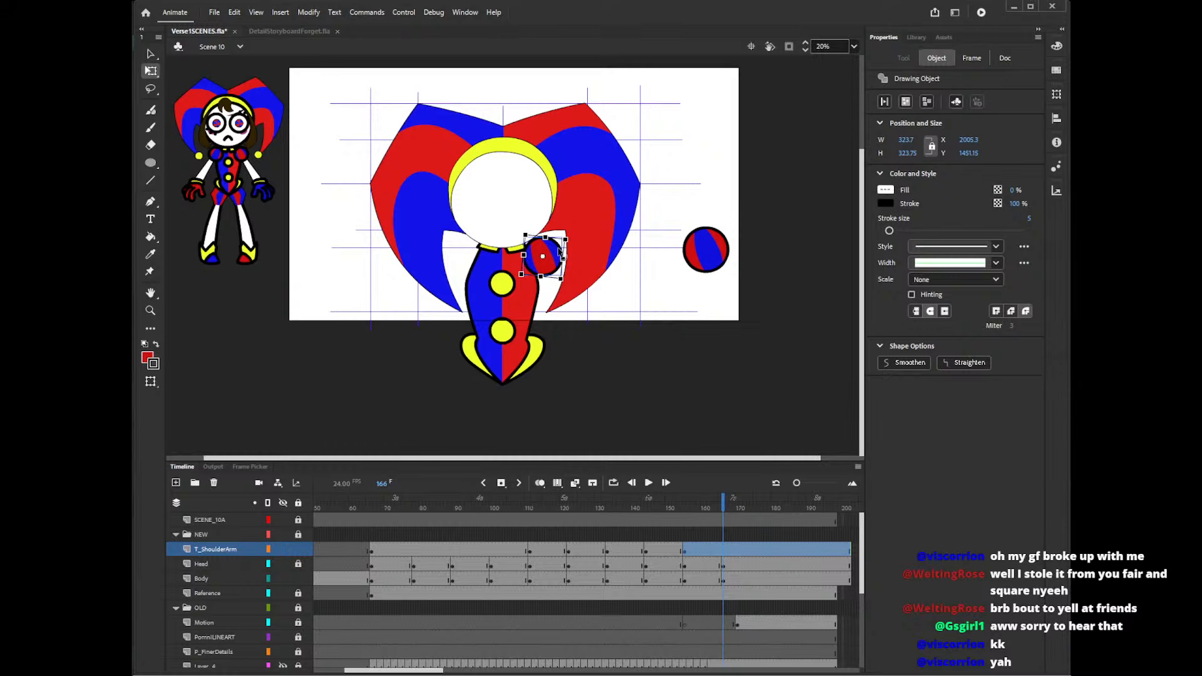
{"action": "left_click_drag", "start_coordinate": [548, 263], "coordinate": [551, 271]}
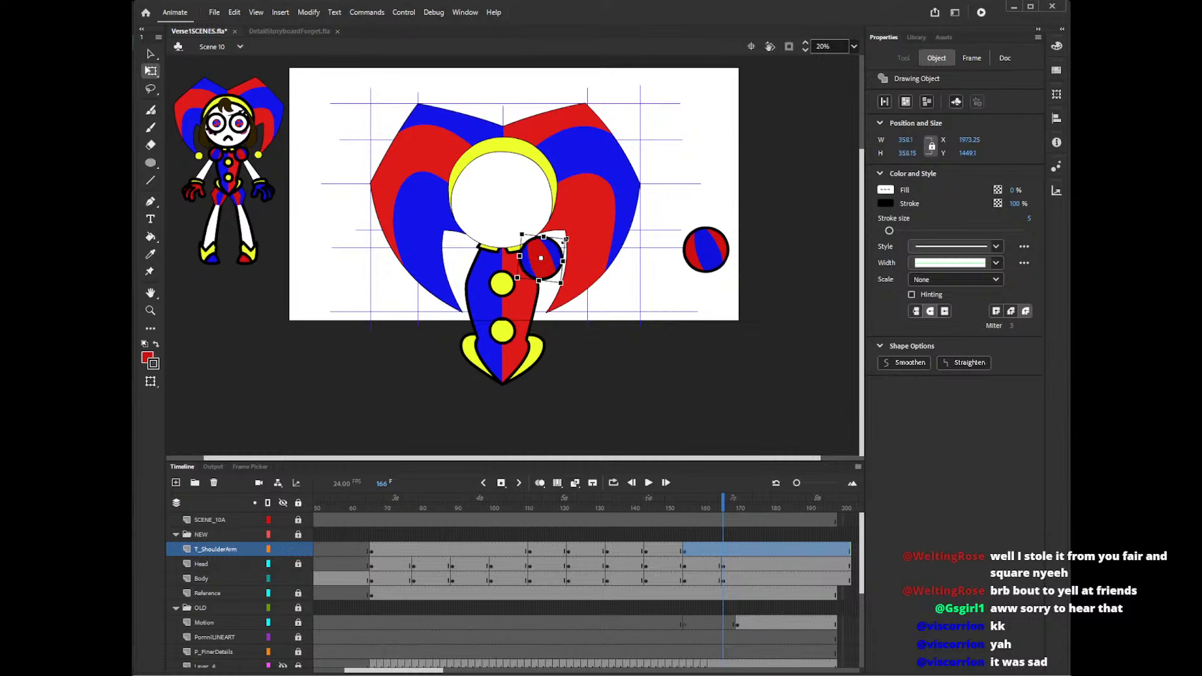
{"action": "left_click_drag", "start_coordinate": [563, 243], "coordinate": [551, 263]}
- Rotate the shoulder ball counterclockwise so its red stripe tilts more, and set it close under the head's edge
{"action": "key", "text": "z"}
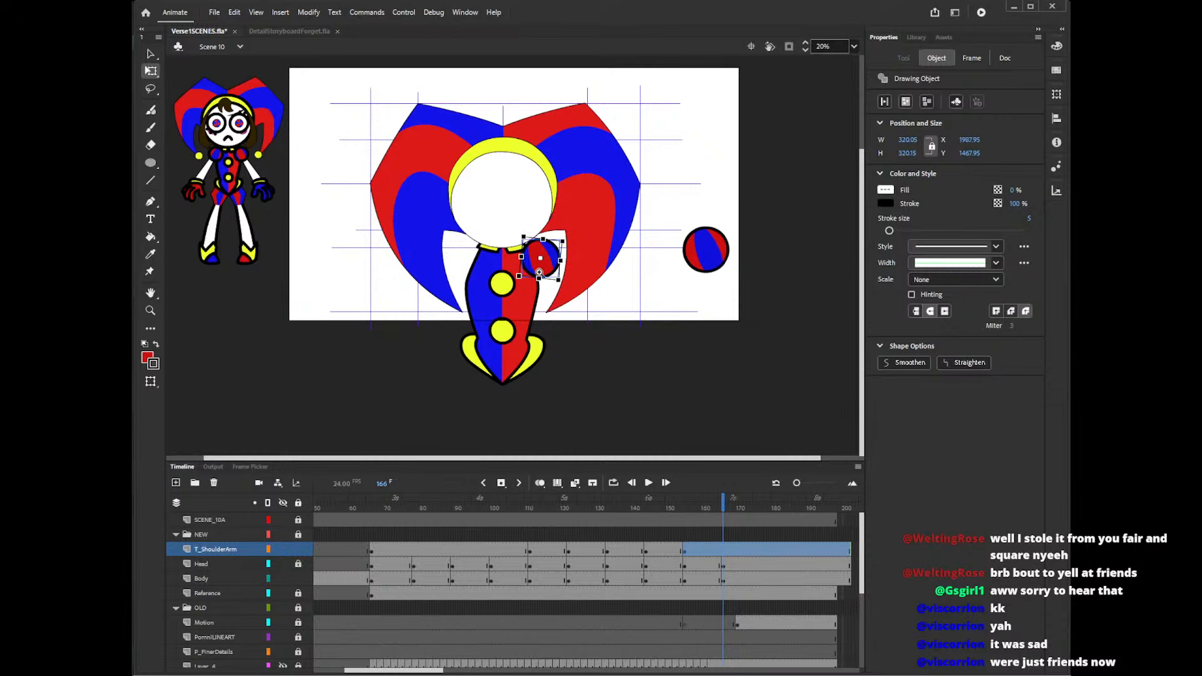
{"action": "left_click", "coordinate": [541, 271]}
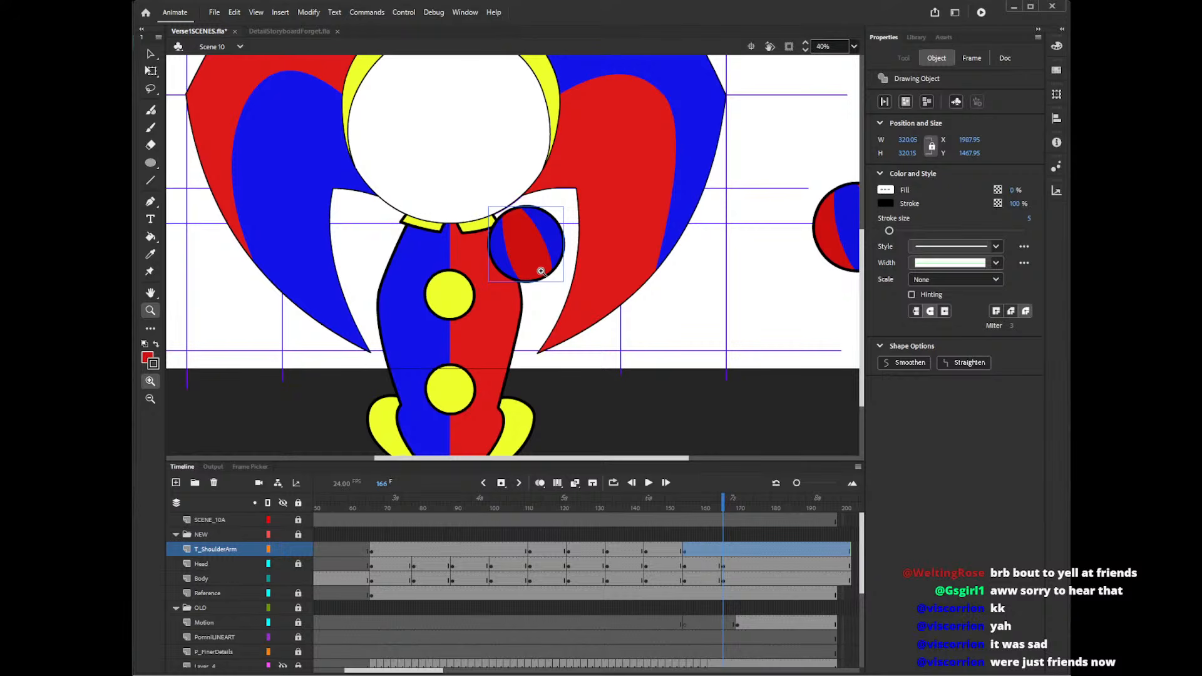
{"action": "key", "text": "v"}
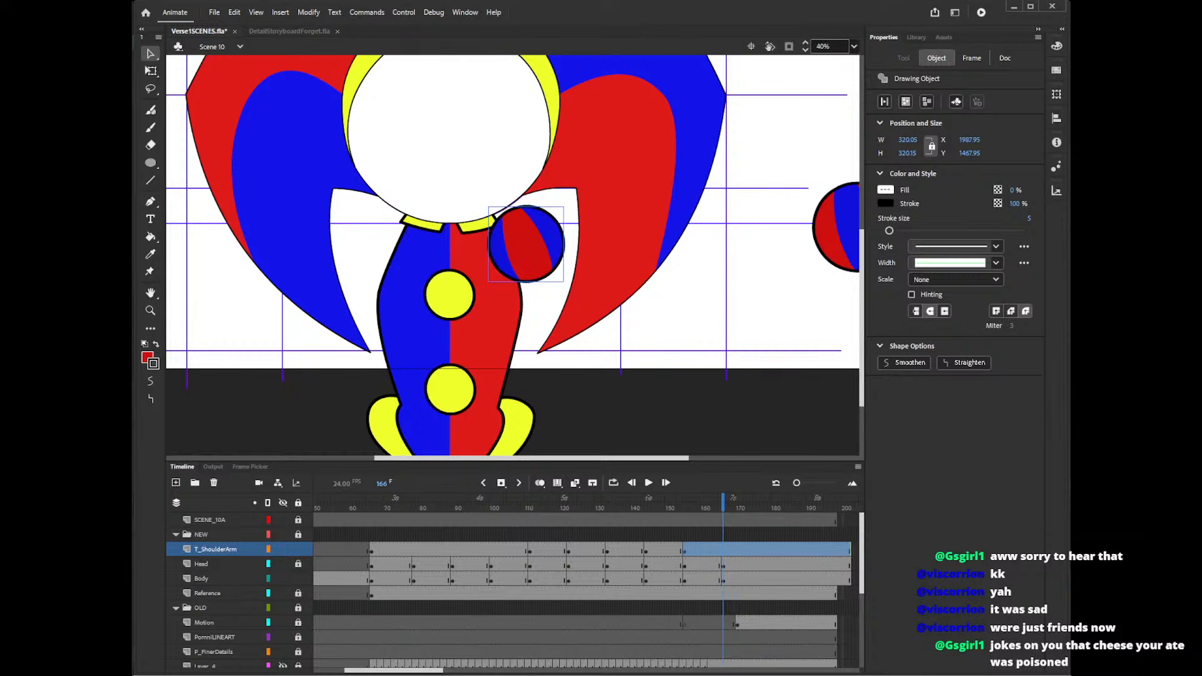
{"action": "left_click_drag", "start_coordinate": [543, 253], "coordinate": [542, 256]}
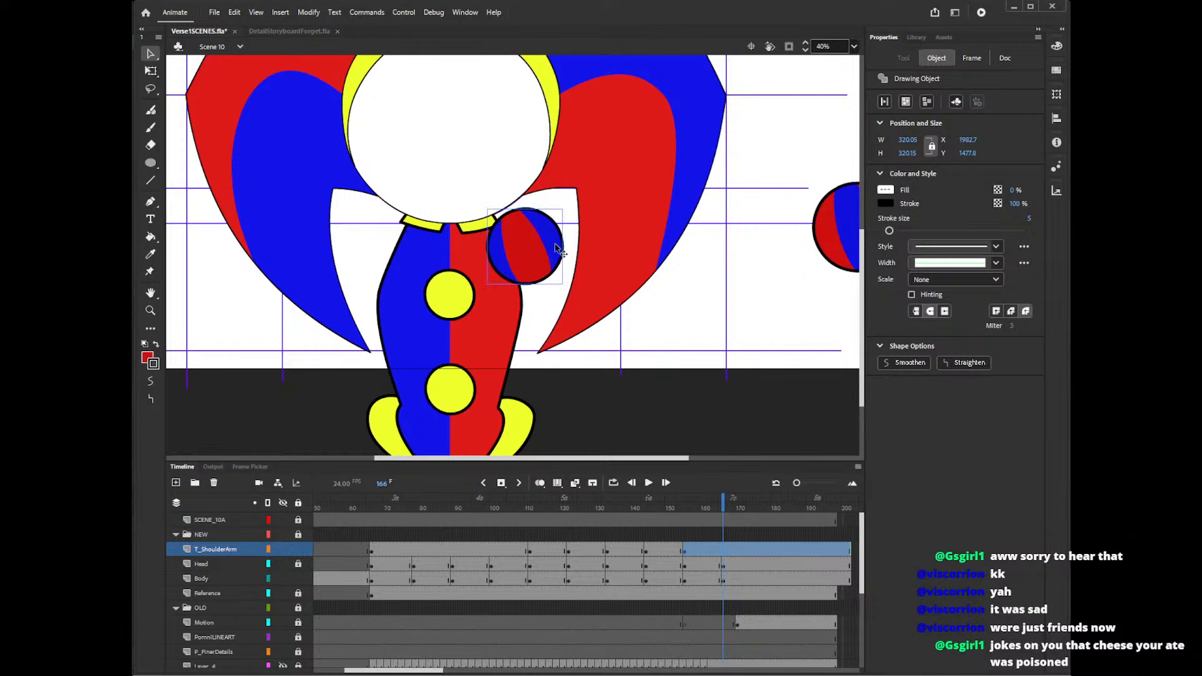
{"action": "key", "text": "q"}
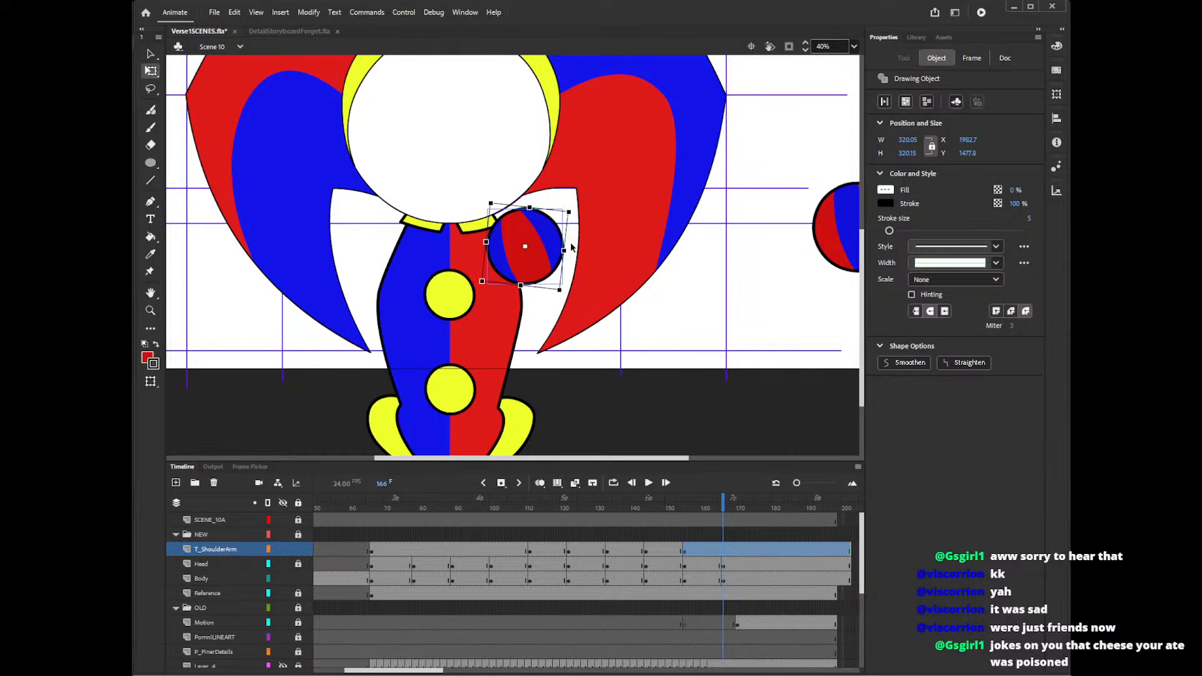
{"action": "left_click_drag", "start_coordinate": [575, 221], "coordinate": [559, 198]}
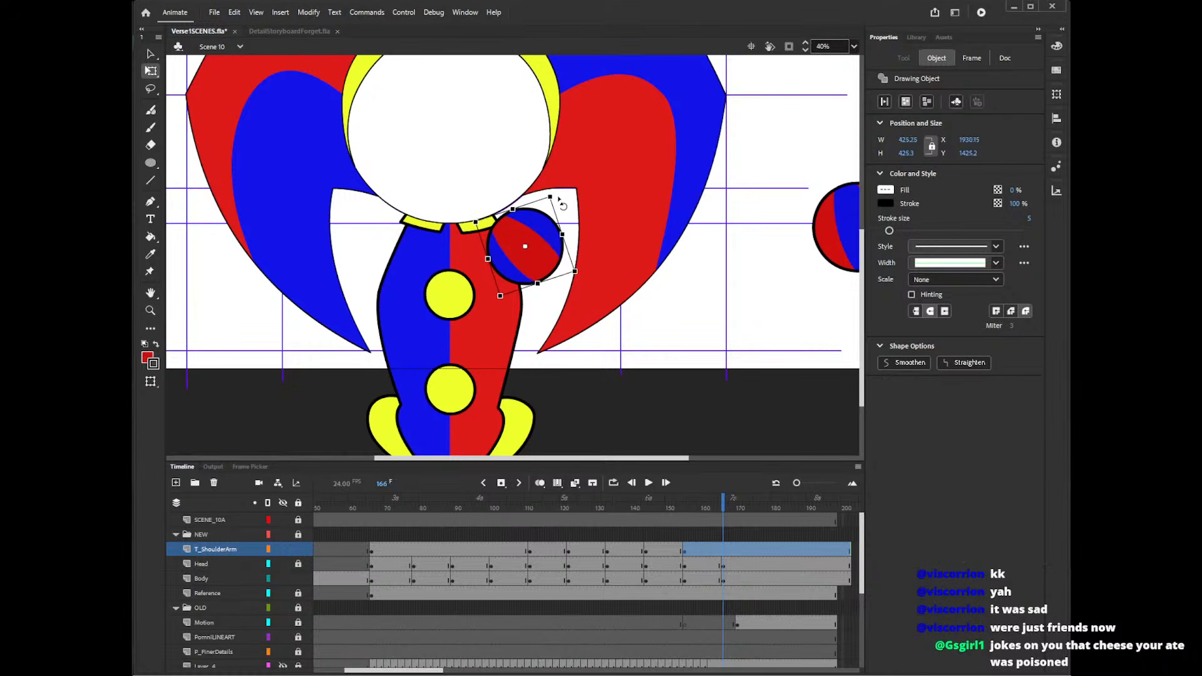
{"action": "left_click_drag", "start_coordinate": [548, 255], "coordinate": [584, 281]}
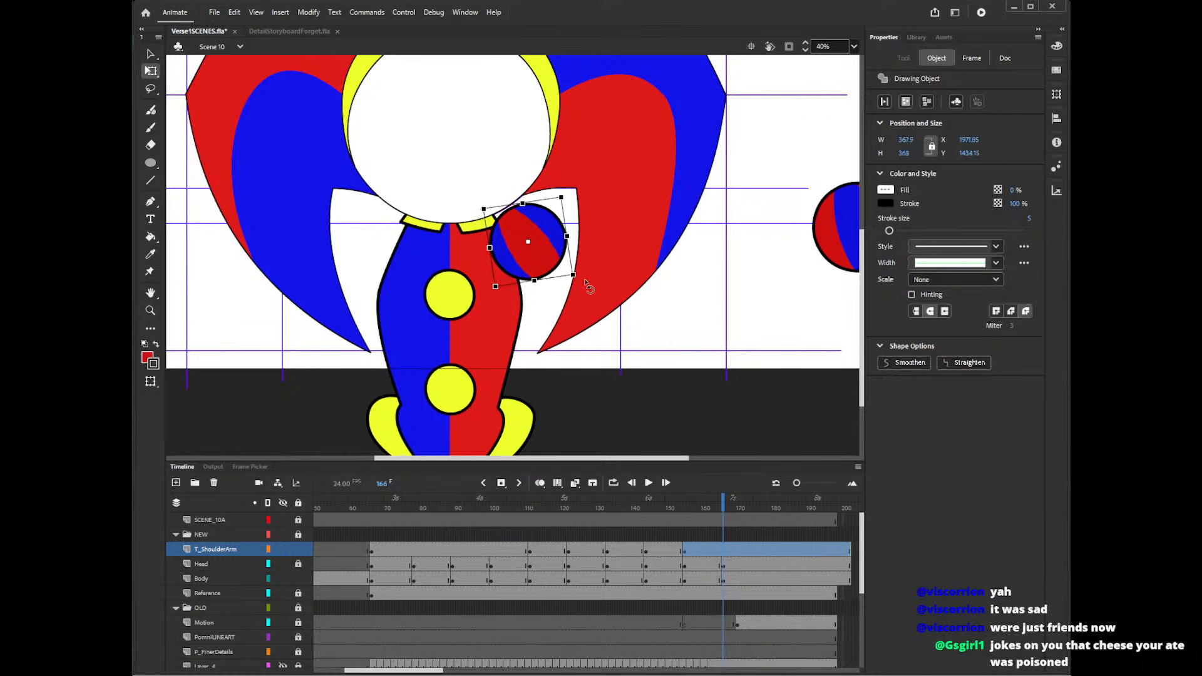
- Fine-tune the shoulder ball's position with small nudges so it sits on the torso's upper corner, at about X 1993, Y 1461
{"action": "left_click_drag", "start_coordinate": [548, 246], "coordinate": [549, 246]}
{"action": "key", "text": "Down"}
{"action": "key", "text": "Down"}
{"action": "key", "text": "Down"}
{"action": "key", "text": "Down"}
{"action": "key", "text": "Down"}
{"action": "key", "text": "Left"}
{"action": "key", "text": "Left"}
{"action": "key", "text": "Left"}
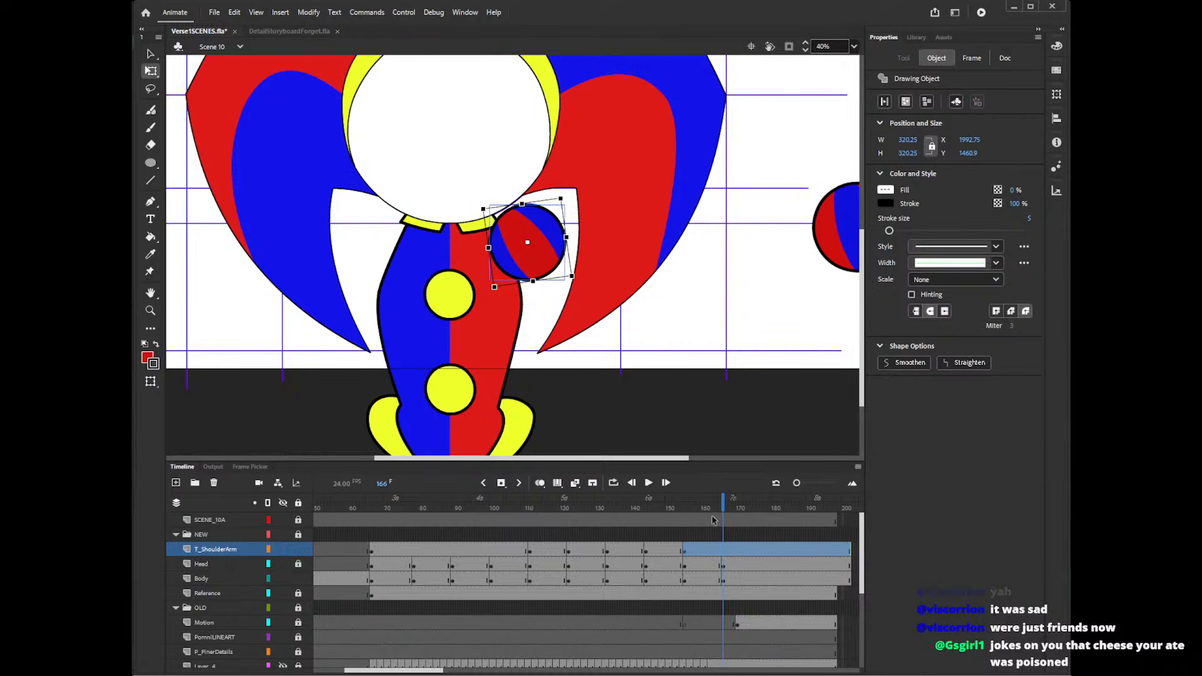
- Insert a keyframe at frame 166 on T_ShoulderArm and delete the spare ball beside the character at frame 165
{"action": "left_click", "coordinate": [716, 551]}
{"action": "left_click", "coordinate": [724, 554]}
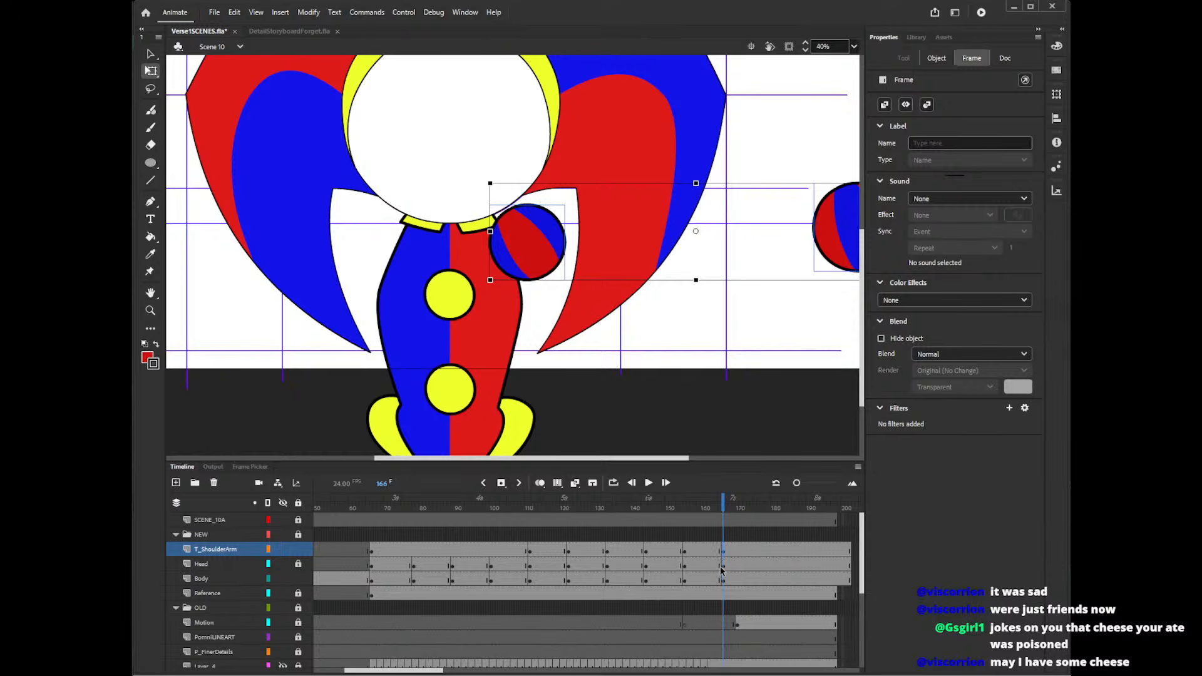
{"action": "left_click", "coordinate": [719, 538]}
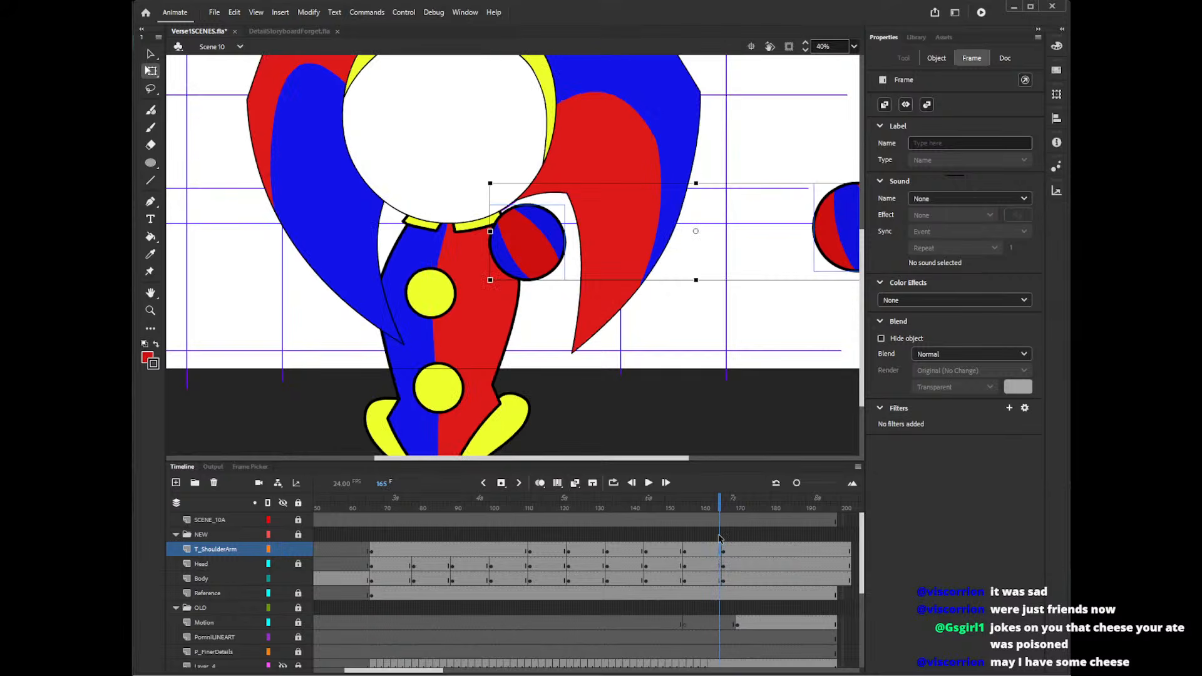
{"action": "left_click", "coordinate": [816, 295]}
{"action": "left_click", "coordinate": [838, 260]}
{"action": "key", "text": "Delete"}
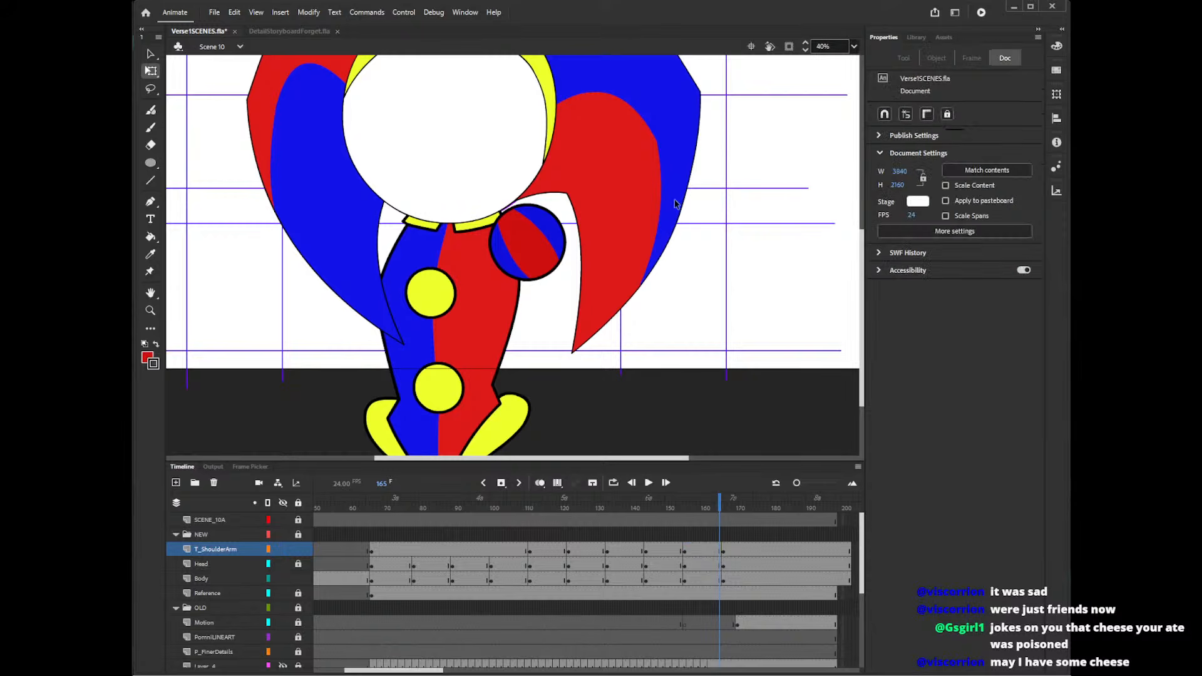
- Nudge the shoulder ball at frame 165 left to about X 1940 and rotate it slightly clockwise
{"action": "left_click", "coordinate": [559, 242]}
{"action": "key", "text": "Left"}
{"action": "key", "text": "Left"}
{"action": "key", "text": "Left"}
{"action": "key", "text": "Left"}
{"action": "key", "text": "Left"}
{"action": "key", "text": "Left"}
{"action": "key", "text": "Left"}
{"action": "key", "text": "Left"}
{"action": "key", "text": "Left"}
{"action": "key", "text": "Left"}
{"action": "key", "text": "Left"}
{"action": "key", "text": "Left"}
{"action": "key", "text": "Left"}
{"action": "key", "text": "Left"}
{"action": "key", "text": "Left"}
{"action": "key", "text": "Left"}
{"action": "key", "text": "Left"}
{"action": "key", "text": "Left"}
{"action": "key", "text": "Left"}
{"action": "key", "text": "Left"}
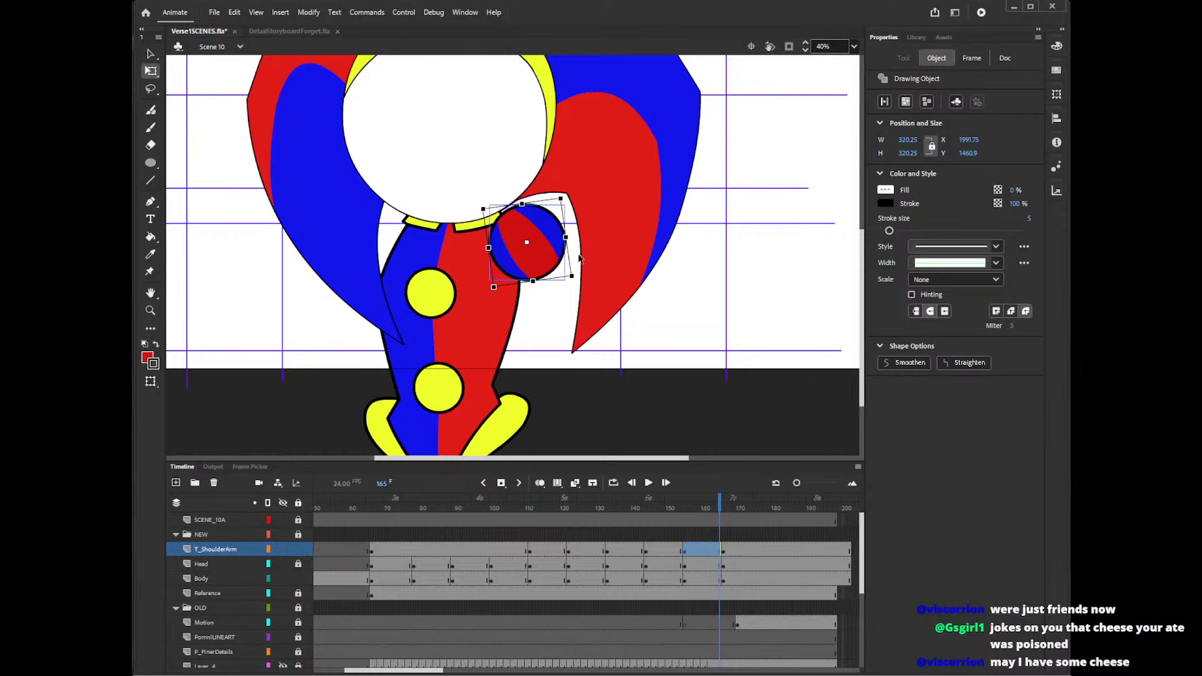
{"action": "left_click_drag", "start_coordinate": [566, 291], "coordinate": [563, 295]}
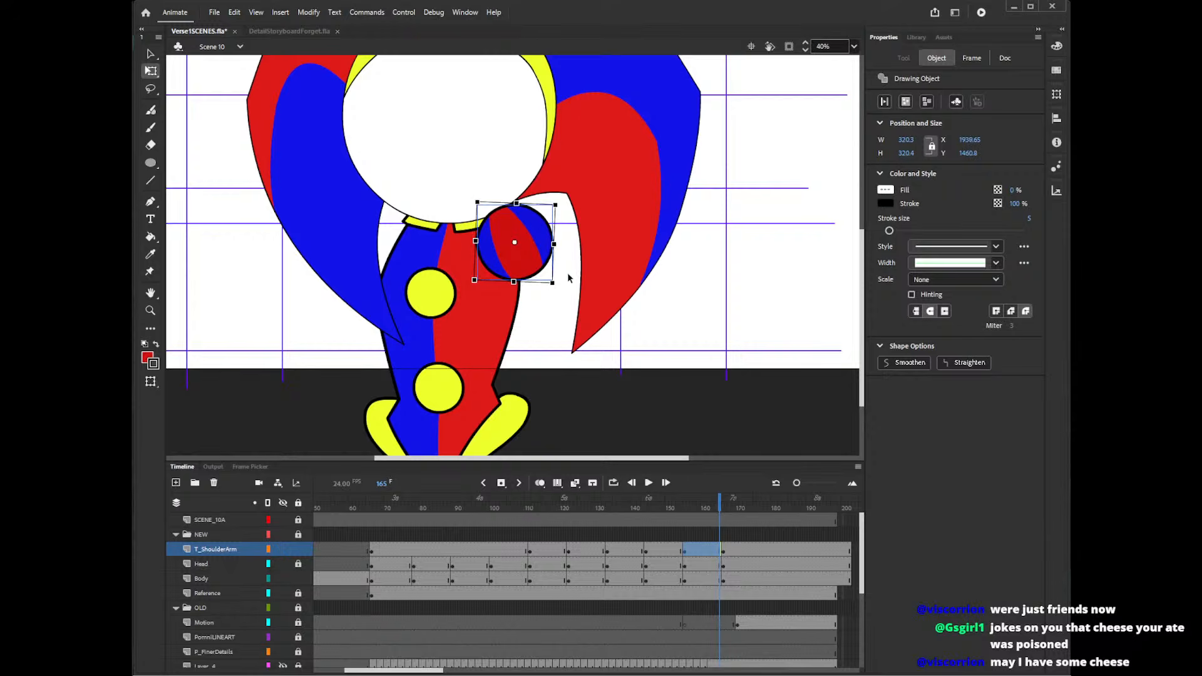
- Nudge the rotated shoulder ball further left over the torso's edge, to about X 1924, Y 1460
{"action": "key", "text": "Left"}
{"action": "key", "text": "Left"}
{"action": "key", "text": "Left"}
{"action": "key", "text": "Left"}
{"action": "key", "text": "Left"}
{"action": "key", "text": "Left"}
{"action": "key", "text": "Left"}
{"action": "key", "text": "Left"}
{"action": "key", "text": "Left"}
{"action": "key", "text": "Left"}
{"action": "key", "text": "Left"}
{"action": "key", "text": "Left"}
{"action": "key", "text": "Left"}
{"action": "key", "text": "Left"}
{"action": "key", "text": "Left"}
{"action": "key", "text": "Left"}
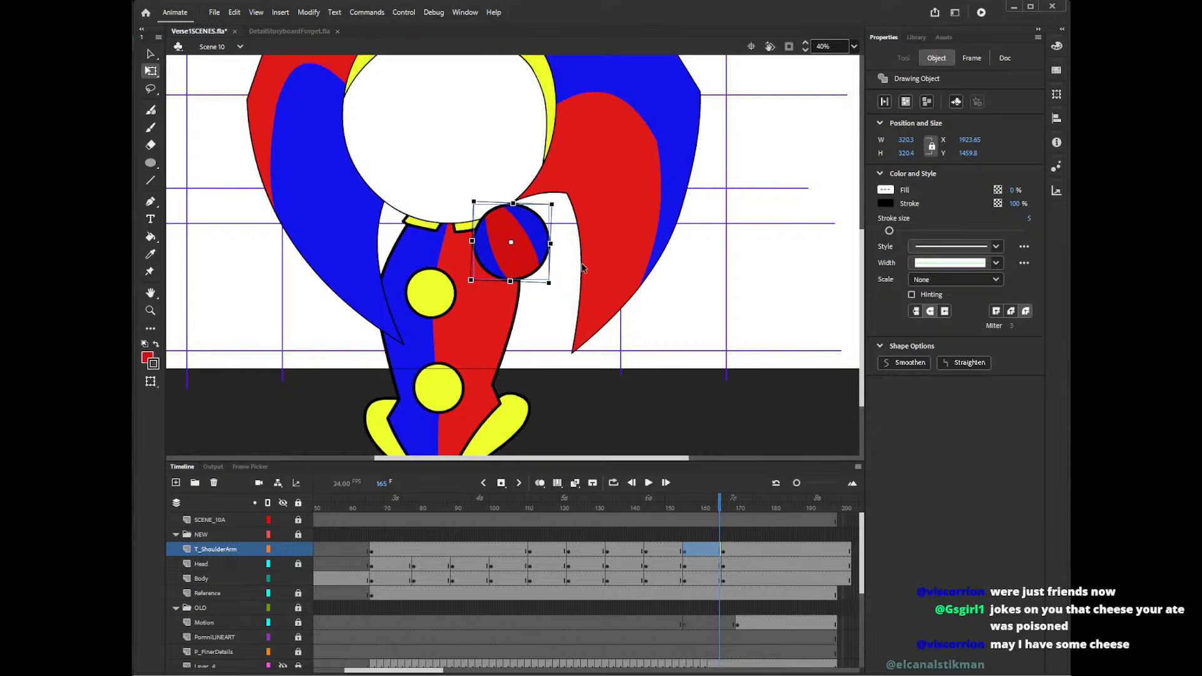
- Copy the T_ShoulderArm keyframe at frame 155 and paste it over the keyframe at frame 144
{"action": "left_click", "coordinate": [713, 537]}
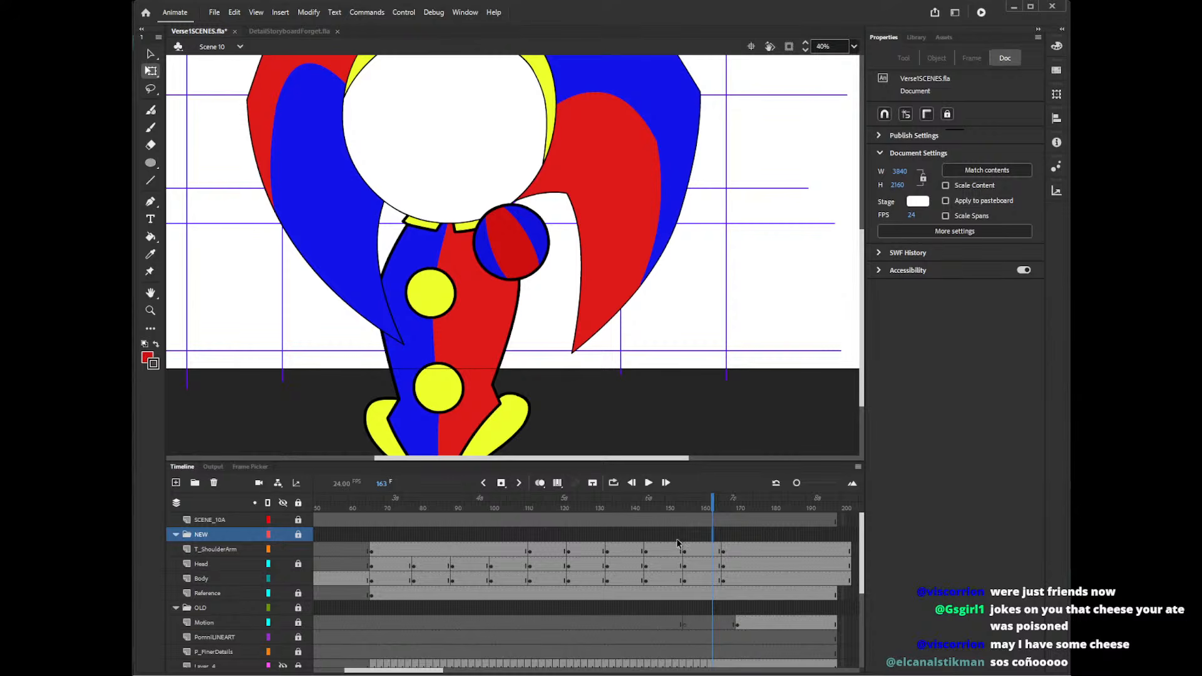
{"action": "left_click", "coordinate": [680, 550]}
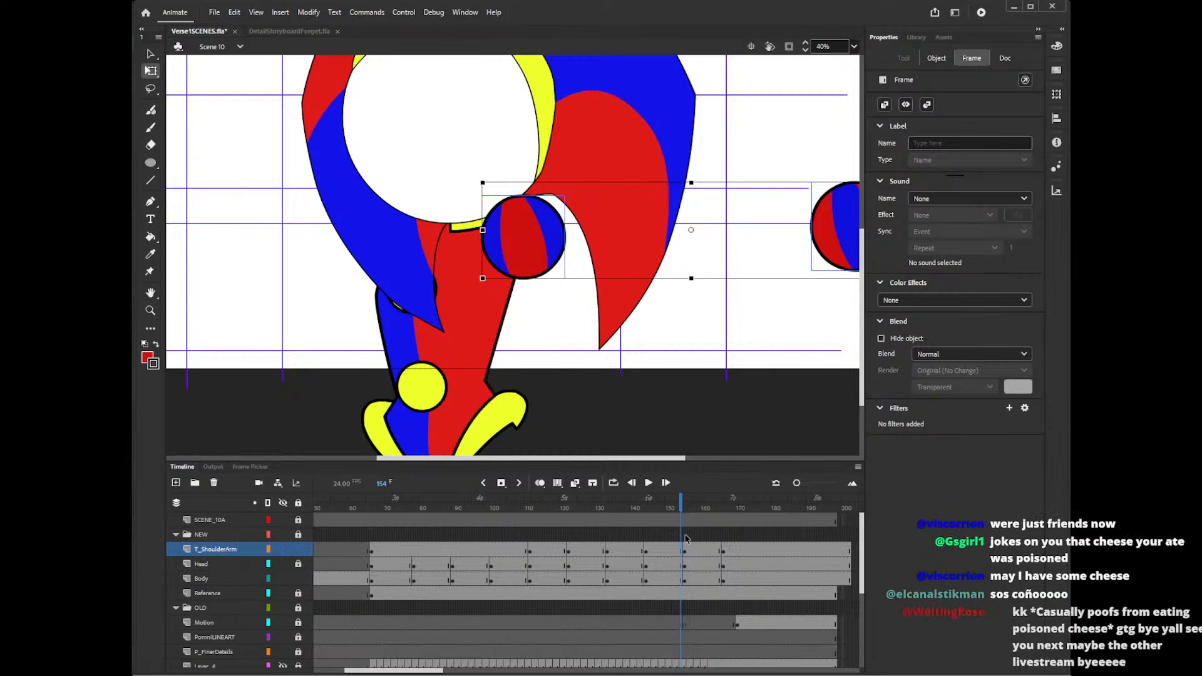
{"action": "right_click", "coordinate": [685, 550]}
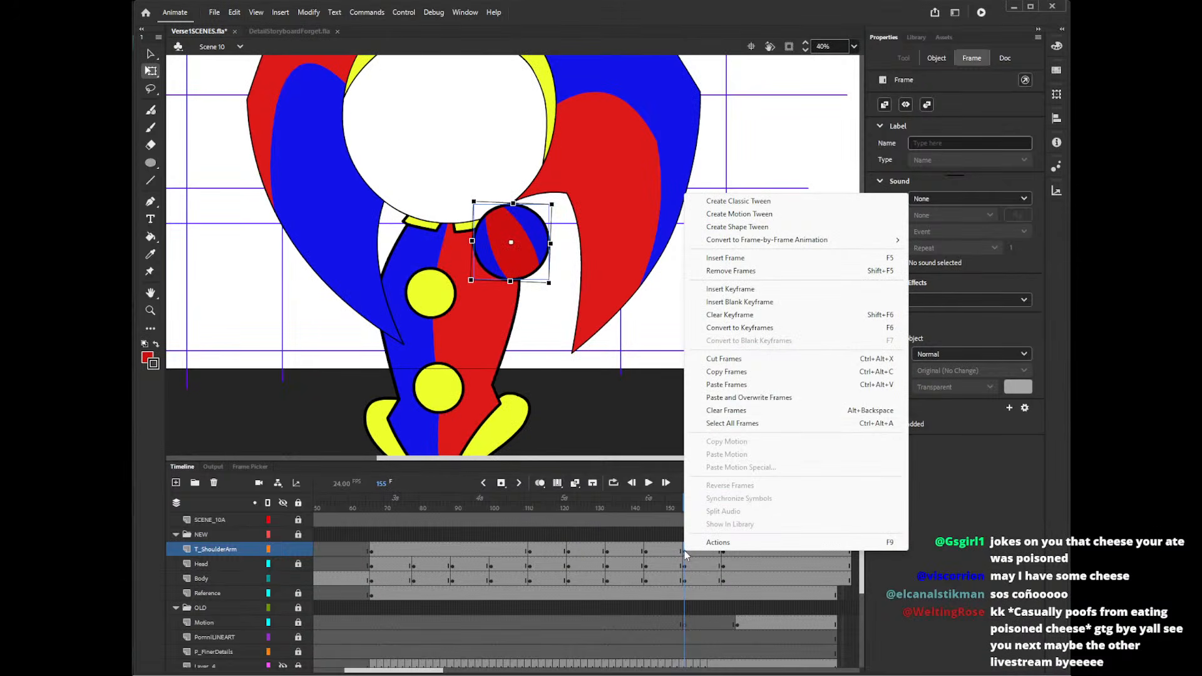
{"action": "left_click", "coordinate": [724, 371]}
{"action": "right_click", "coordinate": [647, 550]}
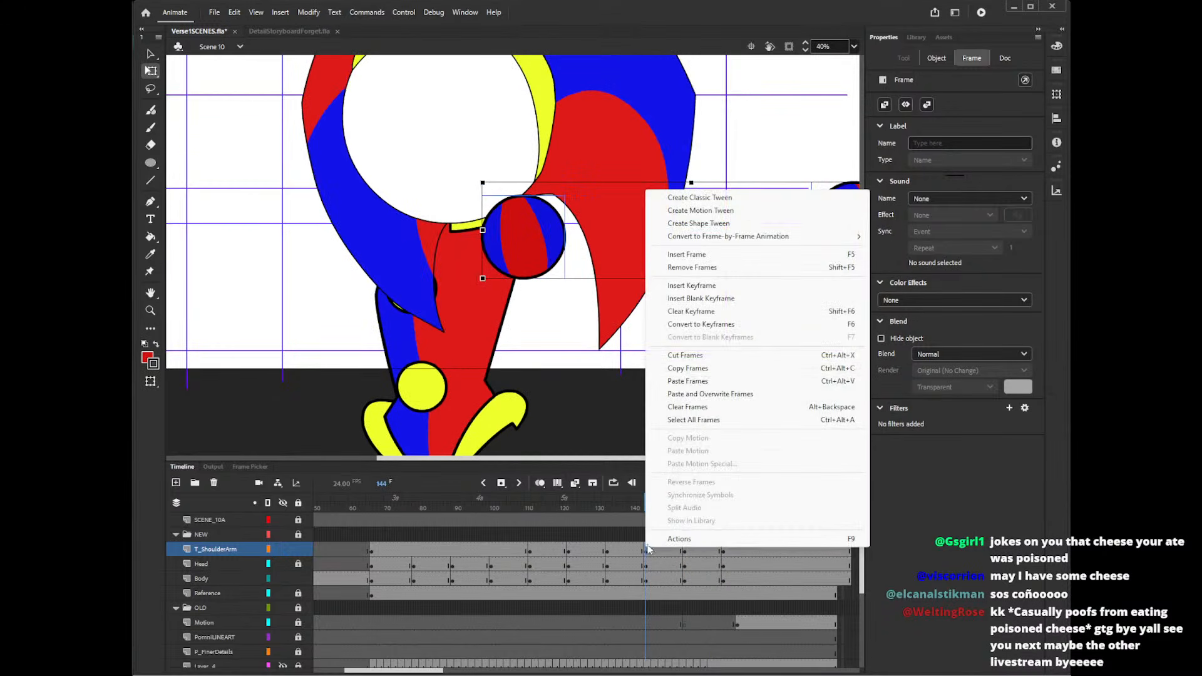
{"action": "left_click", "coordinate": [697, 386]}
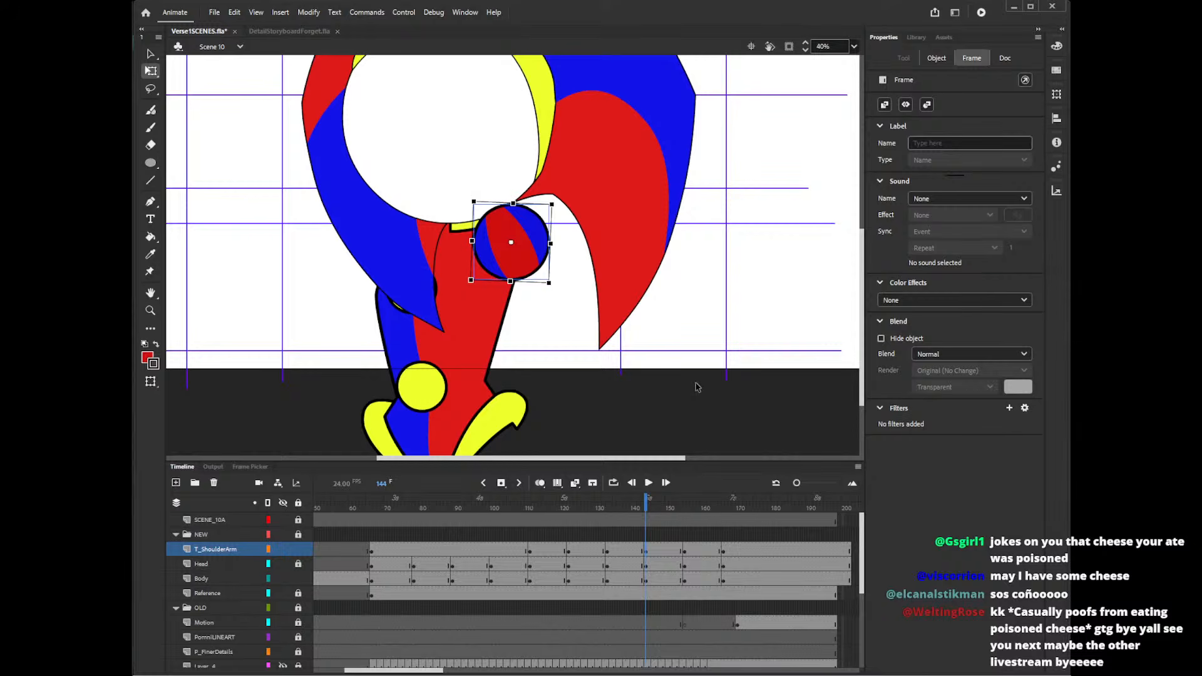
- At frame 144, nudge the pasted shoulder ball left onto the torso, rotate it slightly clockwise, and check the neighbouring frames
{"action": "key", "text": "Left"}
{"action": "key", "text": "Left"}
{"action": "key", "text": "Left"}
{"action": "key", "text": "Left"}
{"action": "key", "text": "Left"}
{"action": "key", "text": "Left"}
{"action": "key", "text": "Left"}
{"action": "key", "text": "Left"}
{"action": "key", "text": "Left"}
{"action": "key", "text": "Left"}
{"action": "key", "text": "Left"}
{"action": "key", "text": "Left"}
{"action": "key", "text": "Left"}
{"action": "key", "text": "Left"}
{"action": "key", "text": "Left"}
{"action": "key", "text": "Left"}
{"action": "key", "text": "Left"}
{"action": "key", "text": "Left"}
{"action": "key", "text": "Left"}
{"action": "key", "text": "Left"}
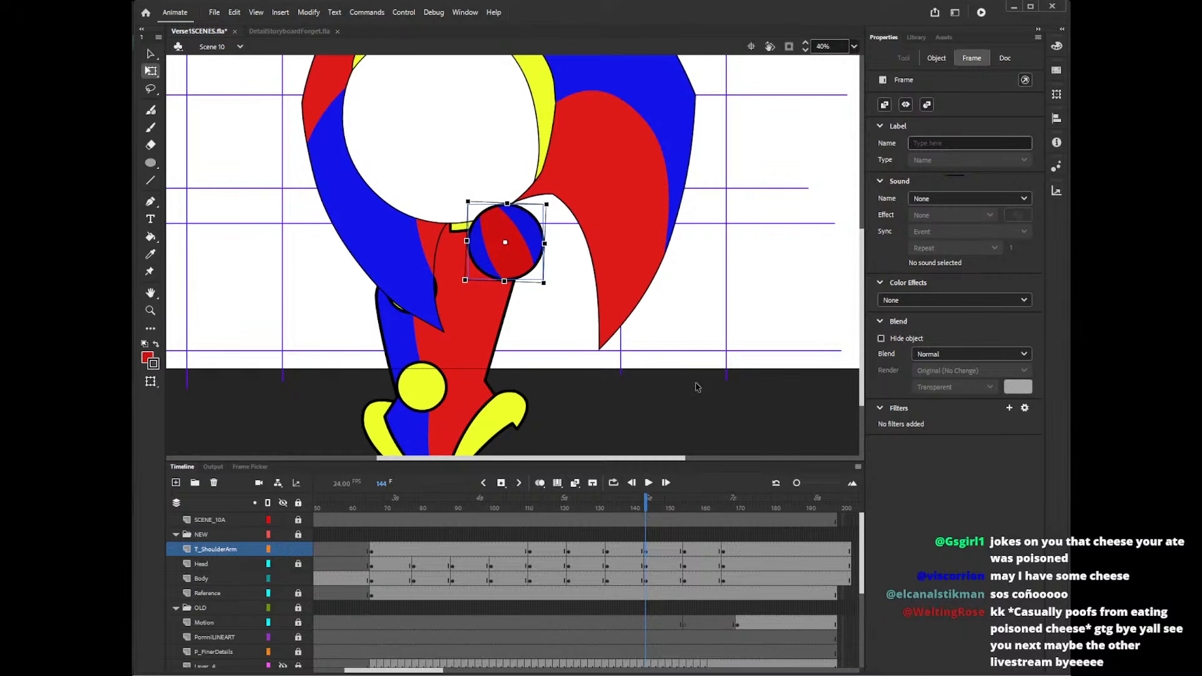
{"action": "key", "text": "Left"}
{"action": "key", "text": "Left"}
{"action": "key", "text": "Left"}
{"action": "key", "text": "Left"}
{"action": "key", "text": "Left"}
{"action": "key", "text": "Left"}
{"action": "key", "text": "Left"}
{"action": "key", "text": "Left"}
{"action": "key", "text": "Left"}
{"action": "key", "text": "Left"}
{"action": "key", "text": "Left"}
{"action": "key", "text": "Left"}
{"action": "key", "text": "Left"}
{"action": "key", "text": "Left"}
{"action": "key", "text": "Left"}
{"action": "key", "text": "Left"}
{"action": "key", "text": "Left"}
{"action": "key", "text": "Left"}
{"action": "key", "text": "Left"}
{"action": "key", "text": "Left"}
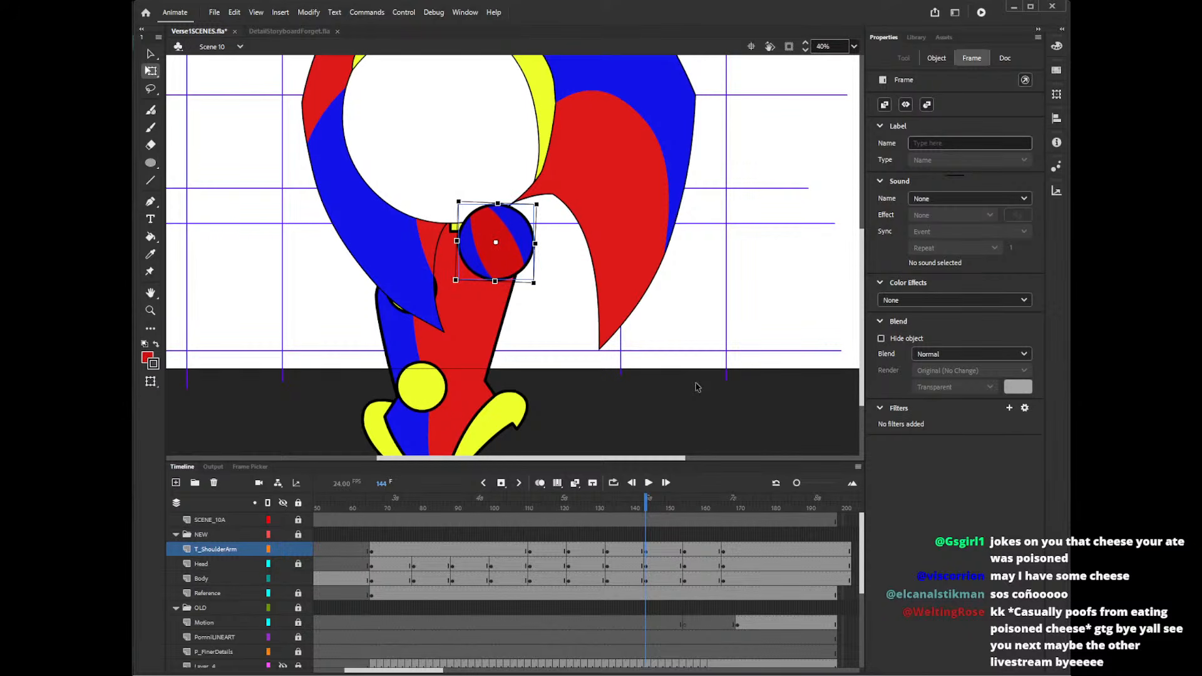
{"action": "left_click_drag", "start_coordinate": [540, 291], "coordinate": [535, 296]}
{"action": "left_click", "coordinate": [639, 535]}
{"action": "left_click", "coordinate": [653, 535]}
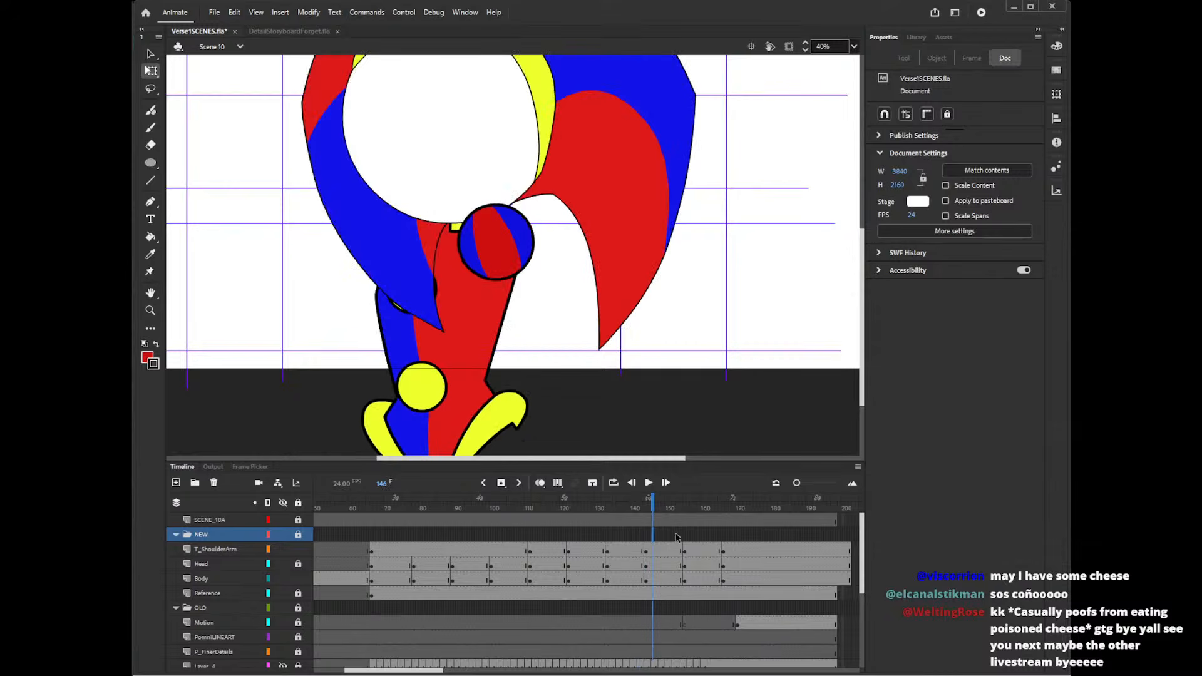
{"action": "left_click", "coordinate": [650, 549]}
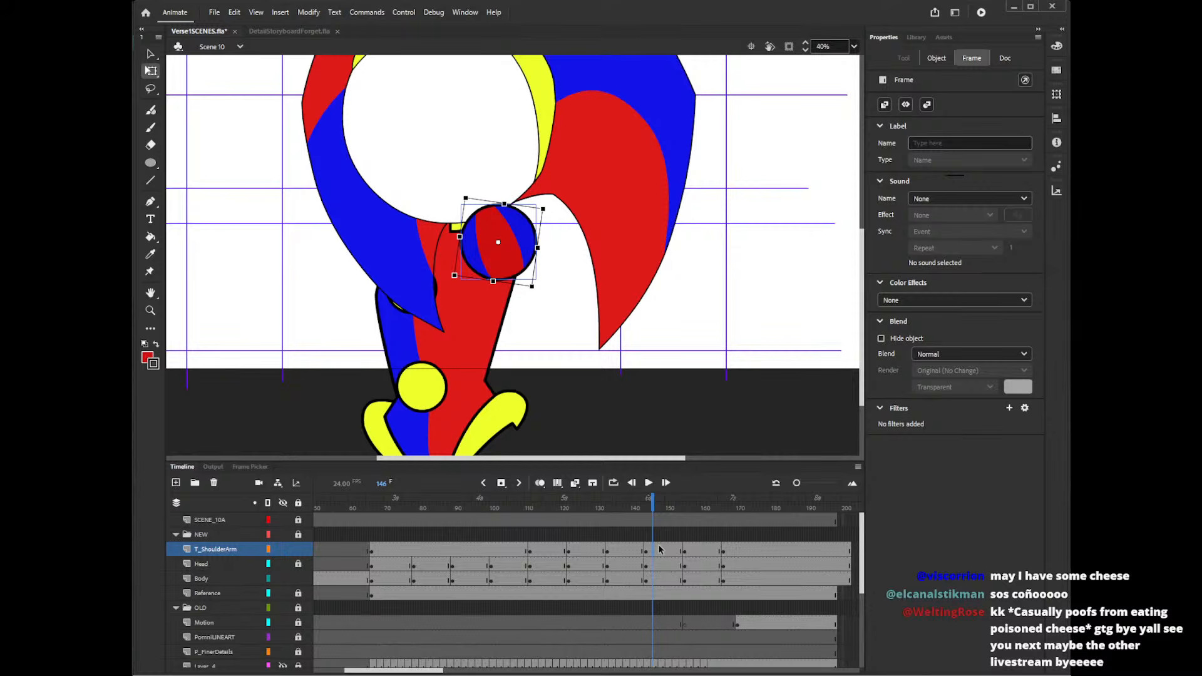
- Copy the T_ShoulderArm pose from the frame 144 span and paste it over the keyframe at frame 133
{"action": "right_click", "coordinate": [658, 548]}
{"action": "left_click", "coordinate": [693, 371]}
{"action": "right_click", "coordinate": [605, 550]}
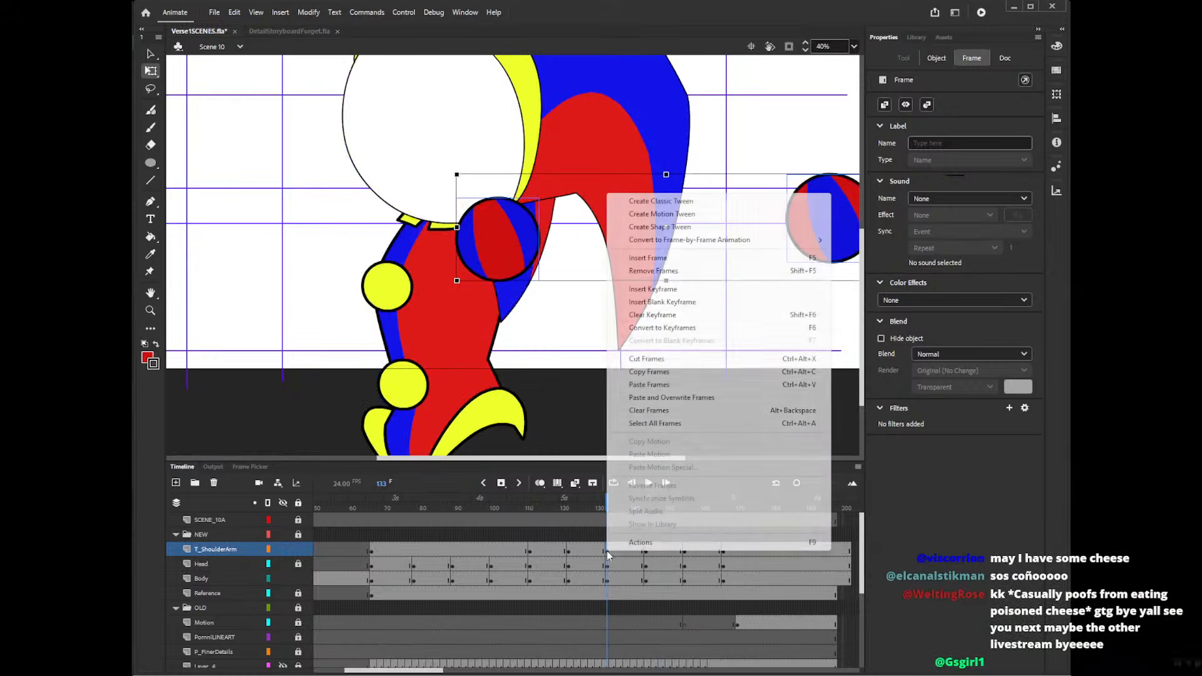
{"action": "left_click", "coordinate": [644, 385]}
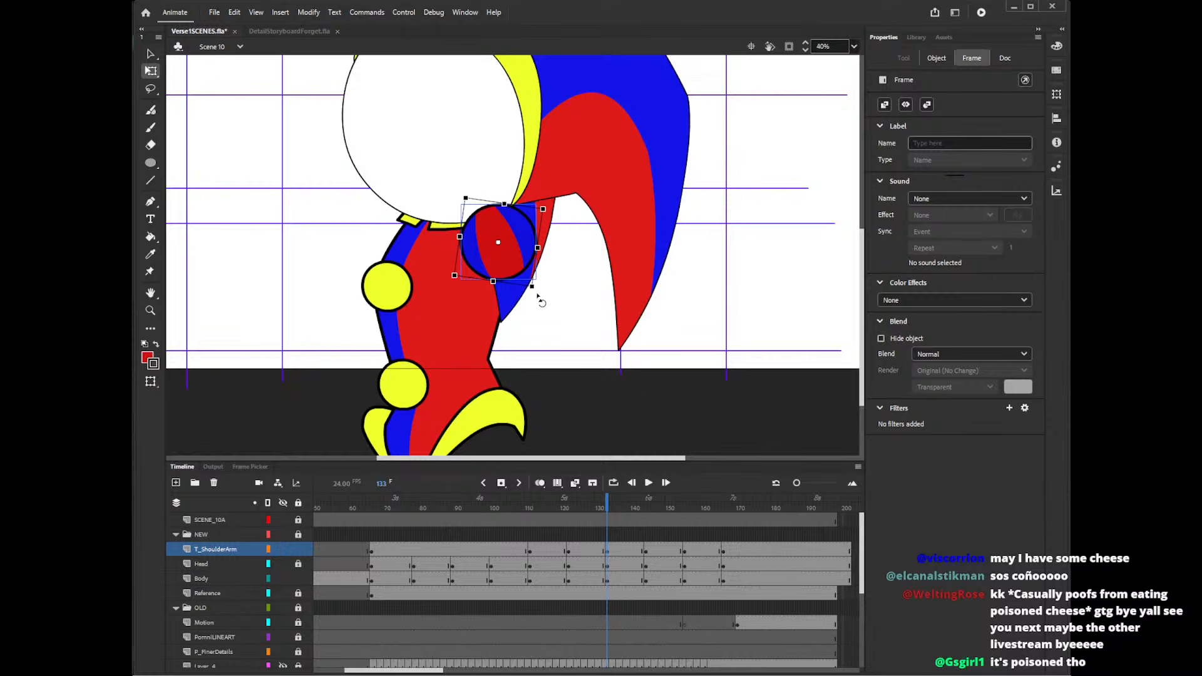
- Rotate the shoulder ball at frame 133 slightly clockwise and nudge it left to about X 1844, Y 1460
{"action": "left_click_drag", "start_coordinate": [541, 295], "coordinate": [538, 301]}
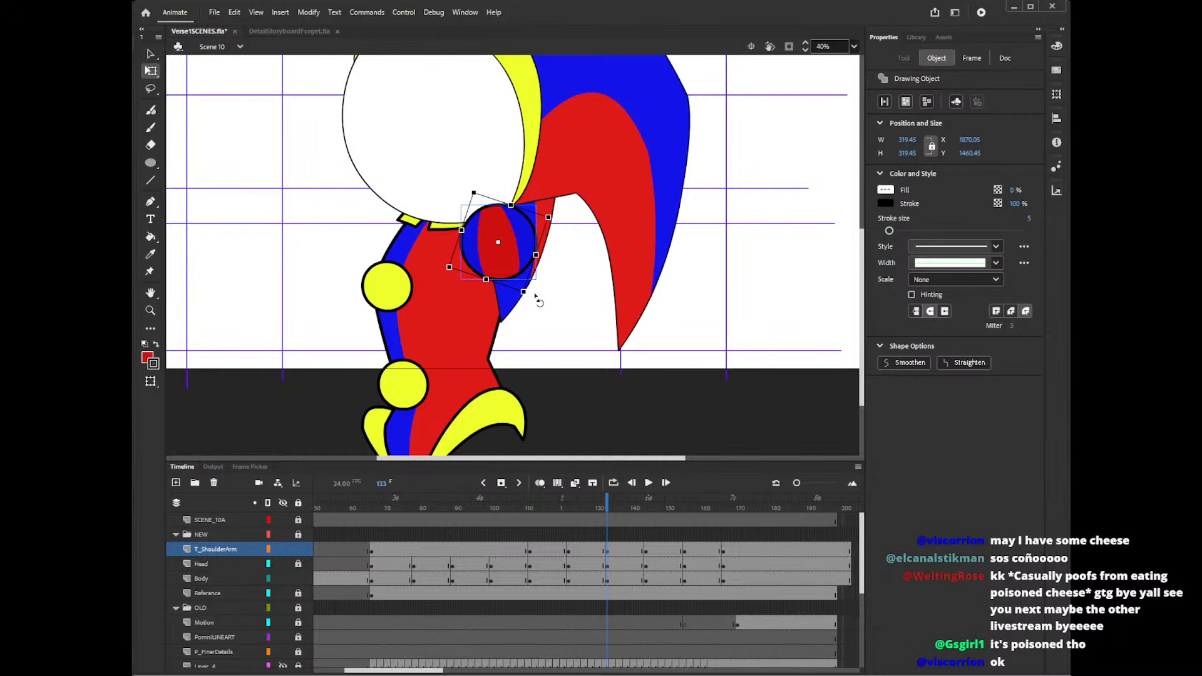
{"action": "key", "text": "Left"}
{"action": "key", "text": "Left"}
{"action": "key", "text": "Left"}
{"action": "key", "text": "Left"}
{"action": "key", "text": "Left"}
{"action": "key", "text": "Left"}
{"action": "key", "text": "Left"}
{"action": "key", "text": "Left"}
{"action": "key", "text": "Left"}
{"action": "key", "text": "Left"}
{"action": "key", "text": "Left"}
{"action": "key", "text": "Left"}
{"action": "key", "text": "Left"}
{"action": "key", "text": "Left"}
{"action": "key", "text": "Left"}
{"action": "key", "text": "Left"}
{"action": "key", "text": "Left"}
{"action": "key", "text": "Left"}
{"action": "key", "text": "Left"}
{"action": "key", "text": "Left"}
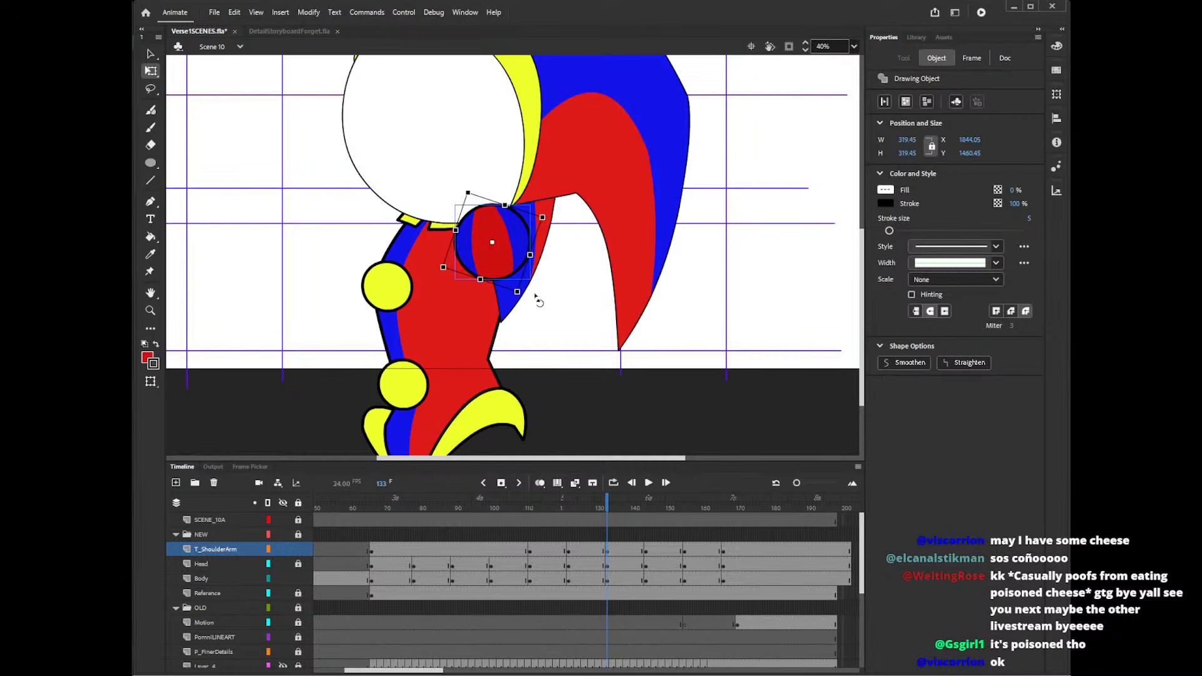
{"action": "mouse_move", "coordinate": [627, 539]}
{"action": "left_mouse_down"}
{"action": "mouse_move", "coordinate": [654, 537]}
{"action": "mouse_move", "coordinate": [635, 537]}
{"action": "left_mouse_up"}
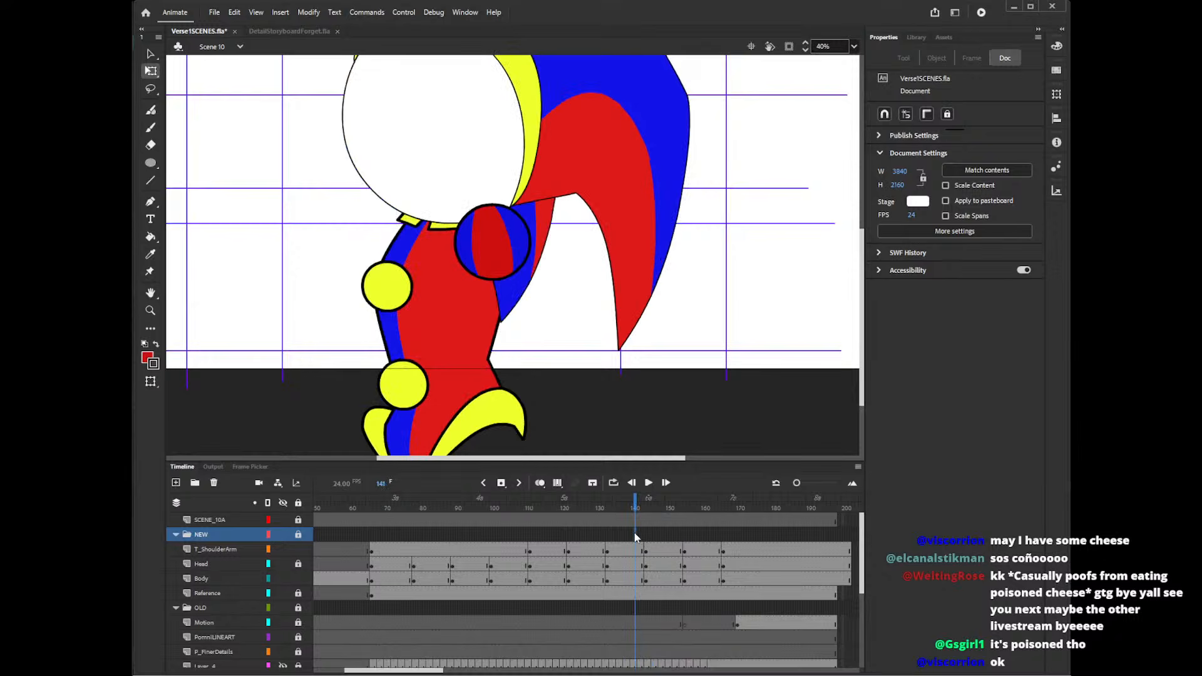
- Copy the T_ShoulderArm keyframe at frame 133 and paste it over the keyframe at frame 122
{"action": "left_click", "coordinate": [590, 537]}
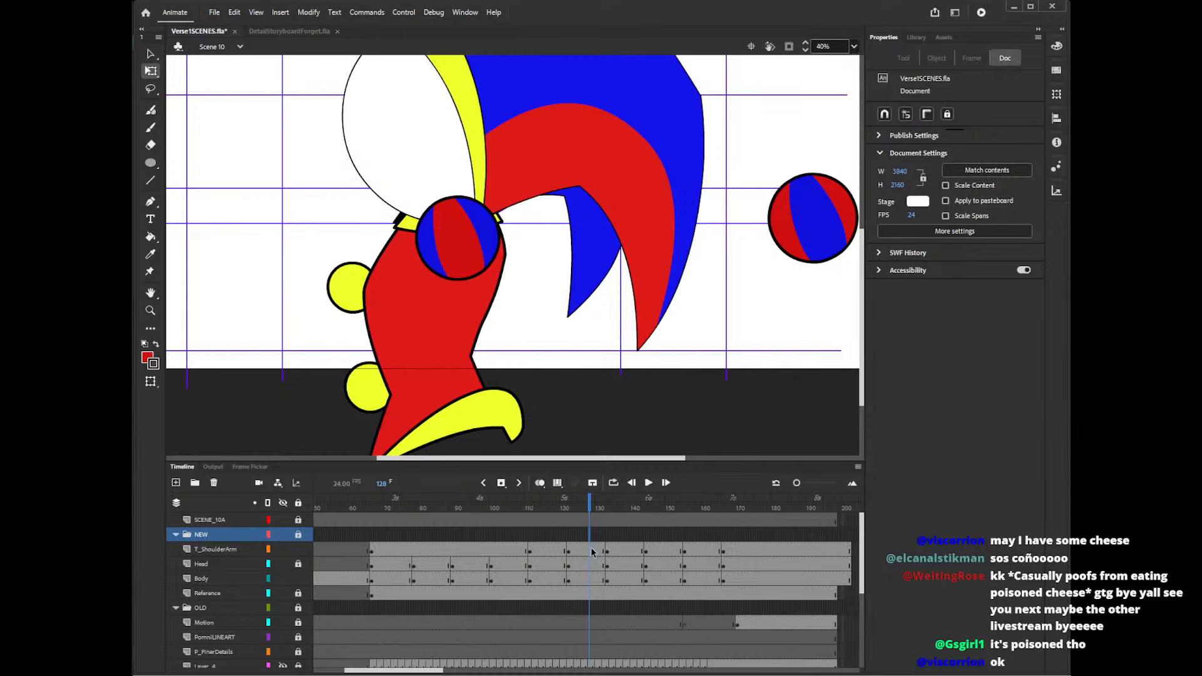
{"action": "left_click", "coordinate": [610, 552]}
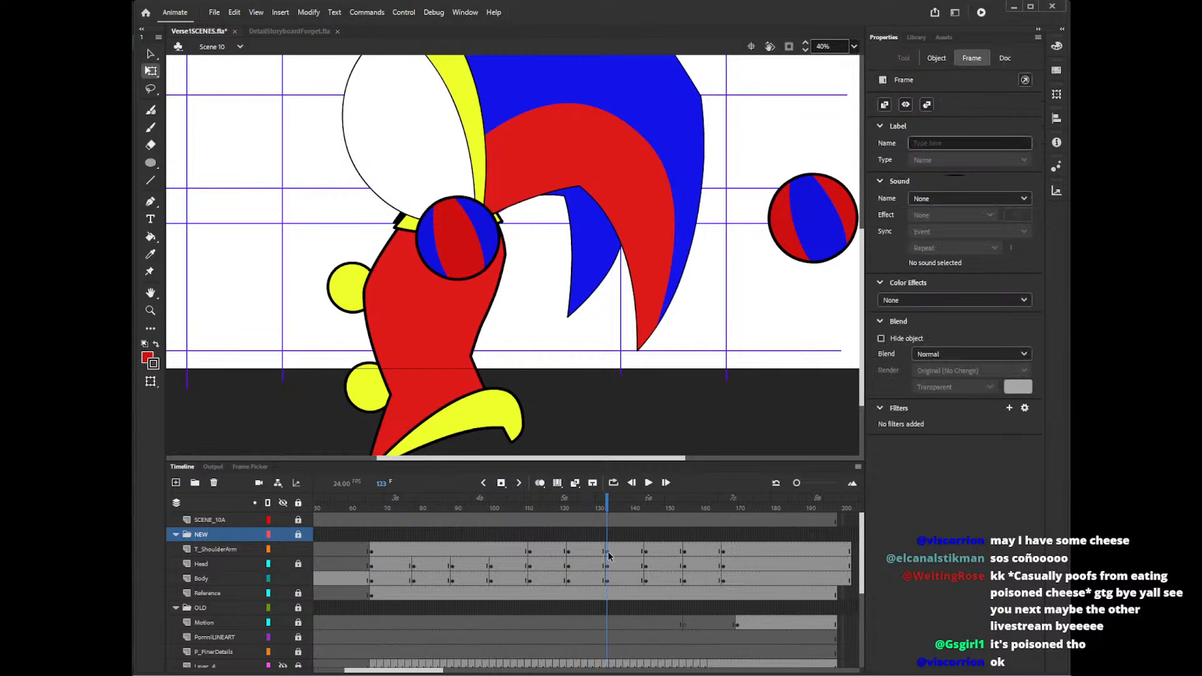
{"action": "right_click", "coordinate": [610, 552]}
{"action": "left_click", "coordinate": [651, 374]}
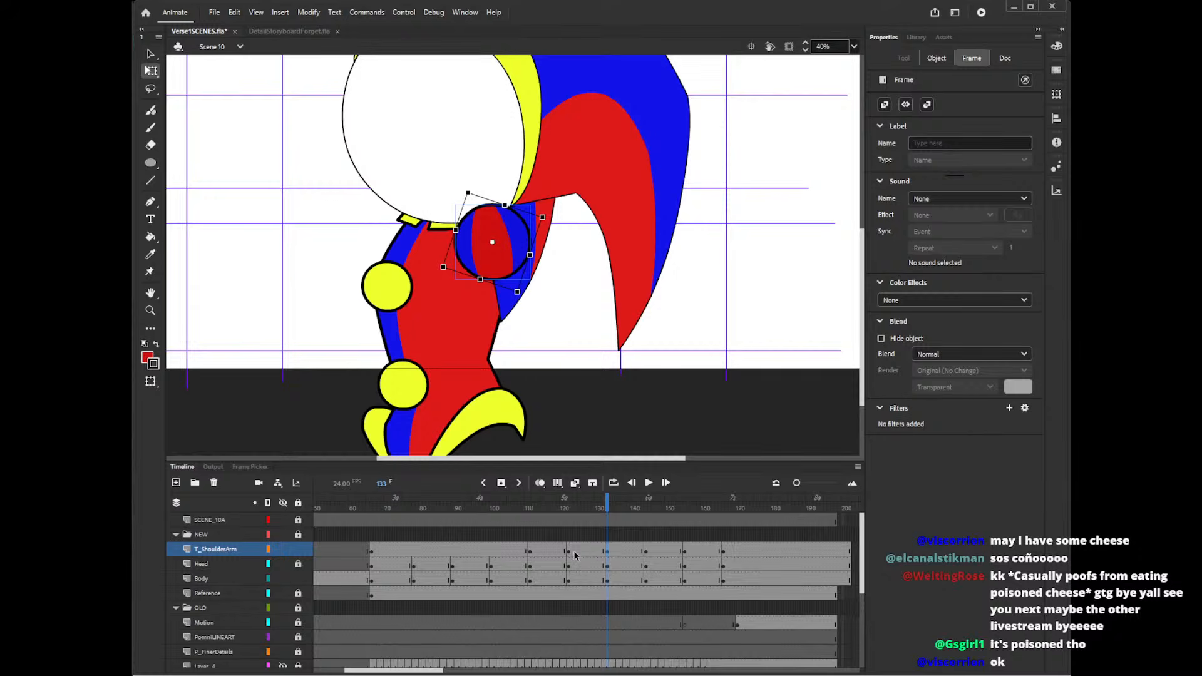
{"action": "left_click", "coordinate": [573, 552]}
{"action": "right_click", "coordinate": [574, 552]}
{"action": "left_click", "coordinate": [590, 393]}
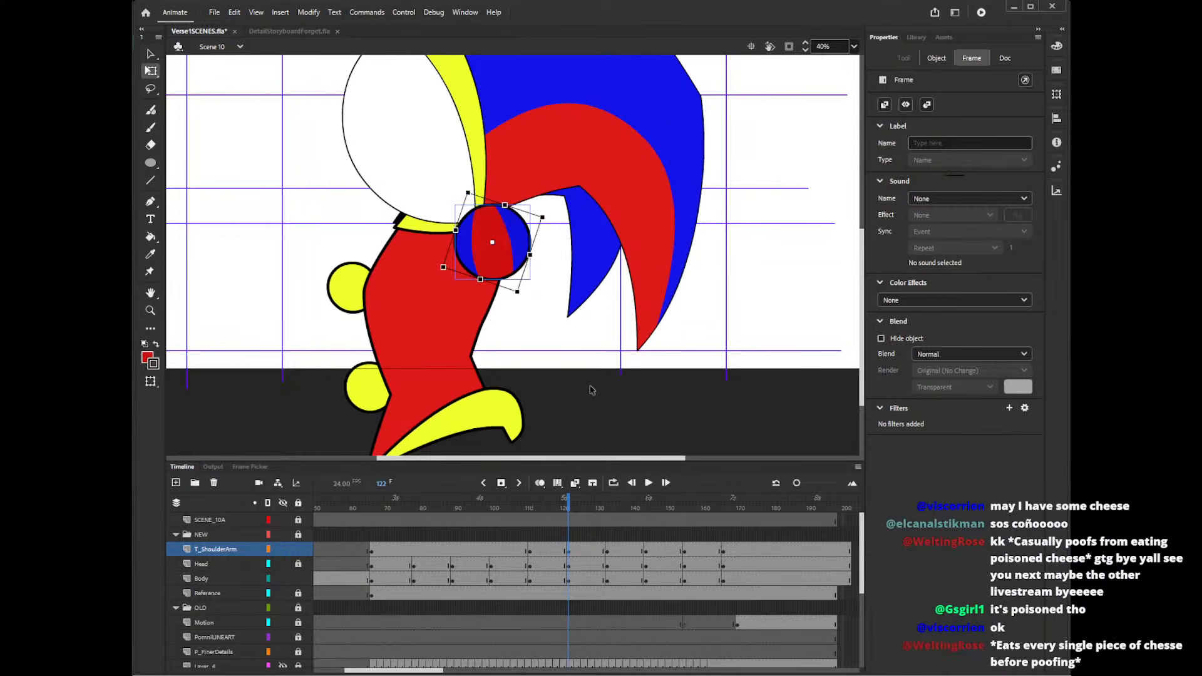
- Move the shoulder ball at frame 122 left onto the side-view torso and rotate it clockwise, ending at about X 1733, Y 1460
{"action": "key", "text": "Left"}
{"action": "key", "text": "Left"}
{"action": "key", "text": "Left"}
{"action": "key", "text": "Left"}
{"action": "key", "text": "Left"}
{"action": "key", "text": "Left"}
{"action": "key", "text": "Left"}
{"action": "key", "text": "Left"}
{"action": "key", "text": "Left"}
{"action": "key", "text": "Left"}
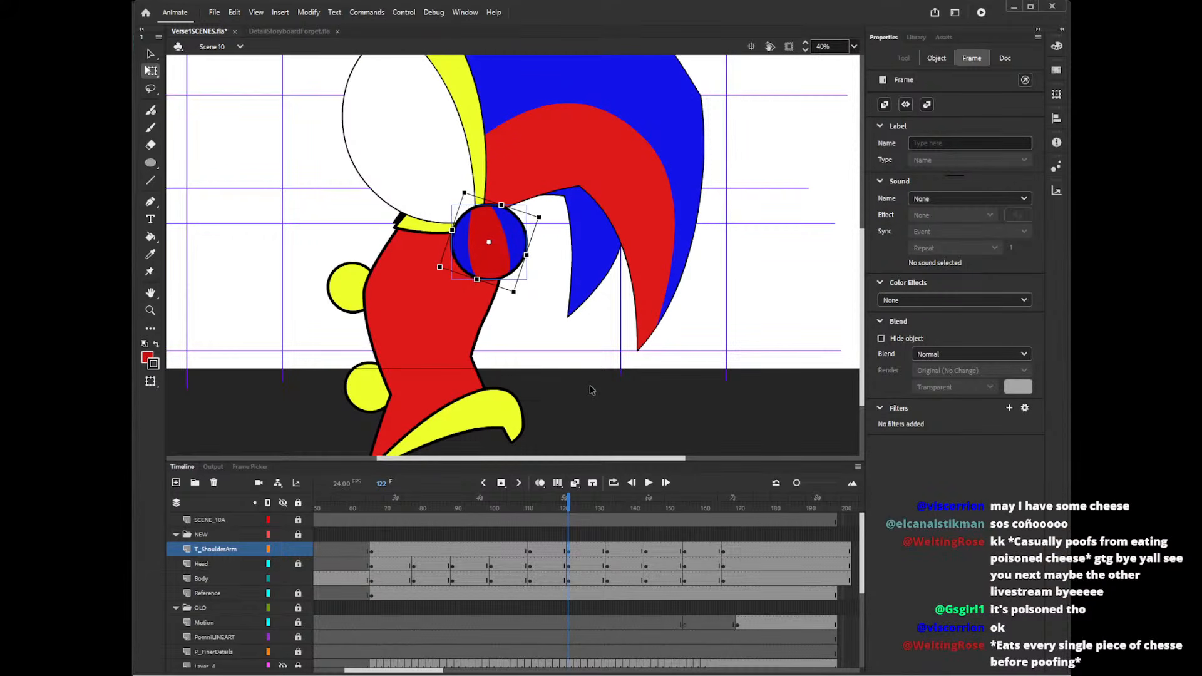
{"action": "key", "text": "Left"}
{"action": "key", "text": "Left"}
{"action": "key", "text": "Left"}
{"action": "key", "text": "Left"}
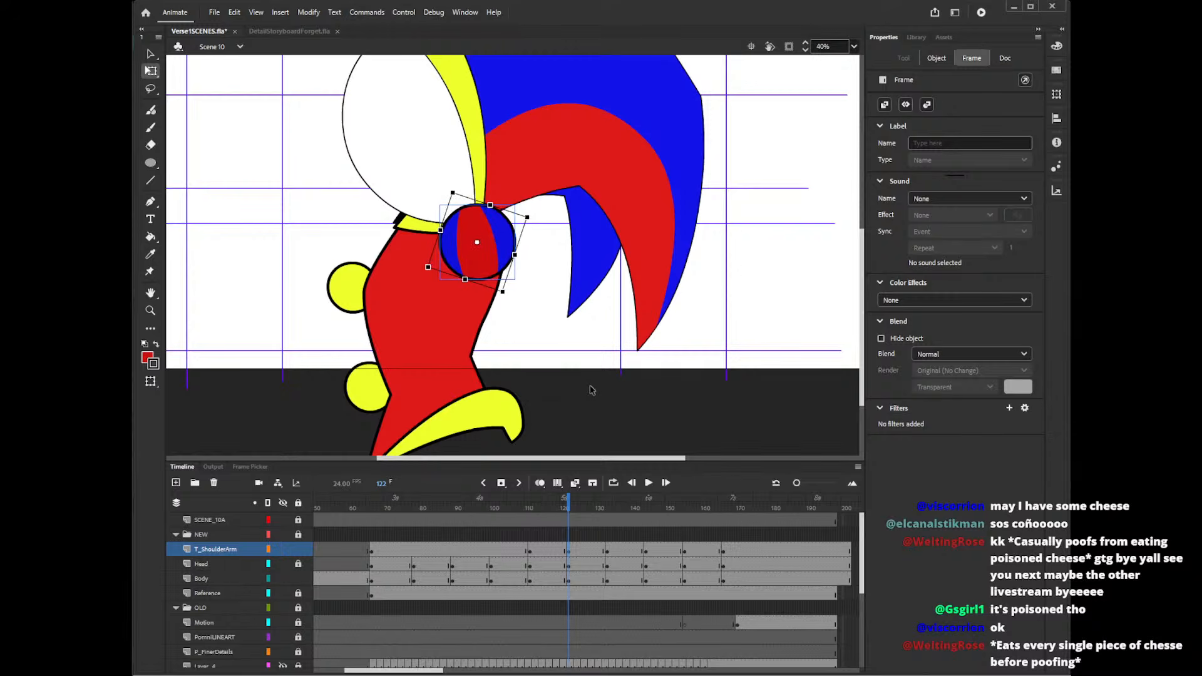
{"action": "key", "text": "shift+Left"}
{"action": "key", "text": "shift+Left"}
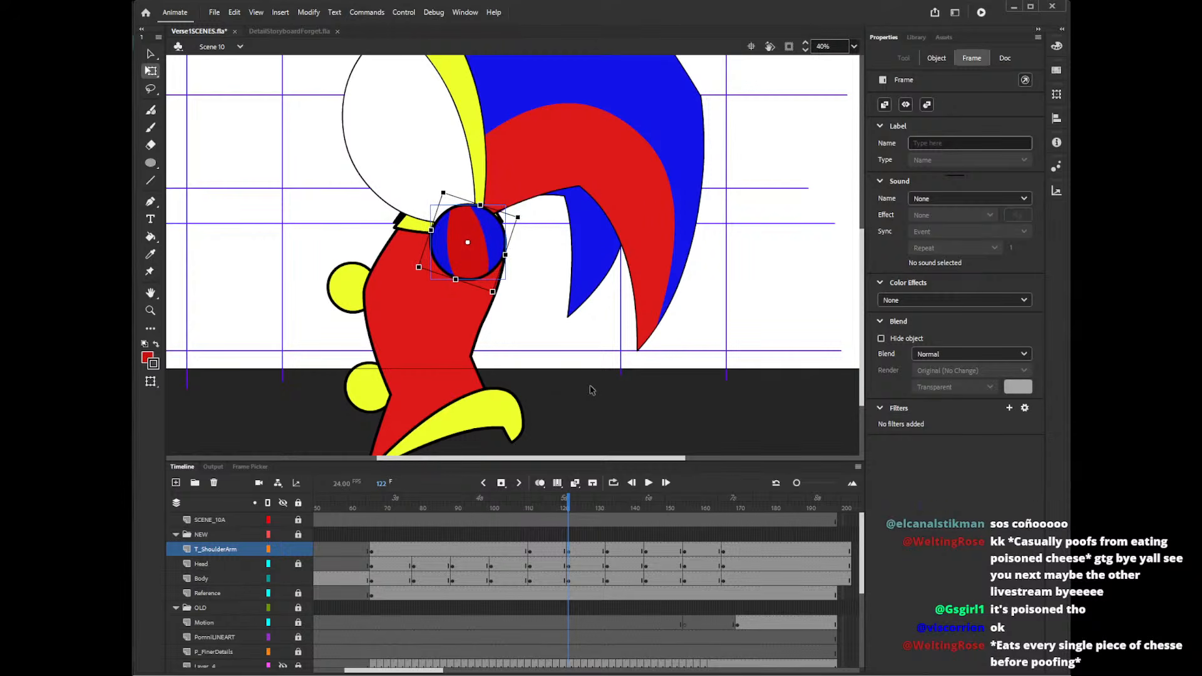
{"action": "left_click_drag", "start_coordinate": [499, 307], "coordinate": [485, 323]}
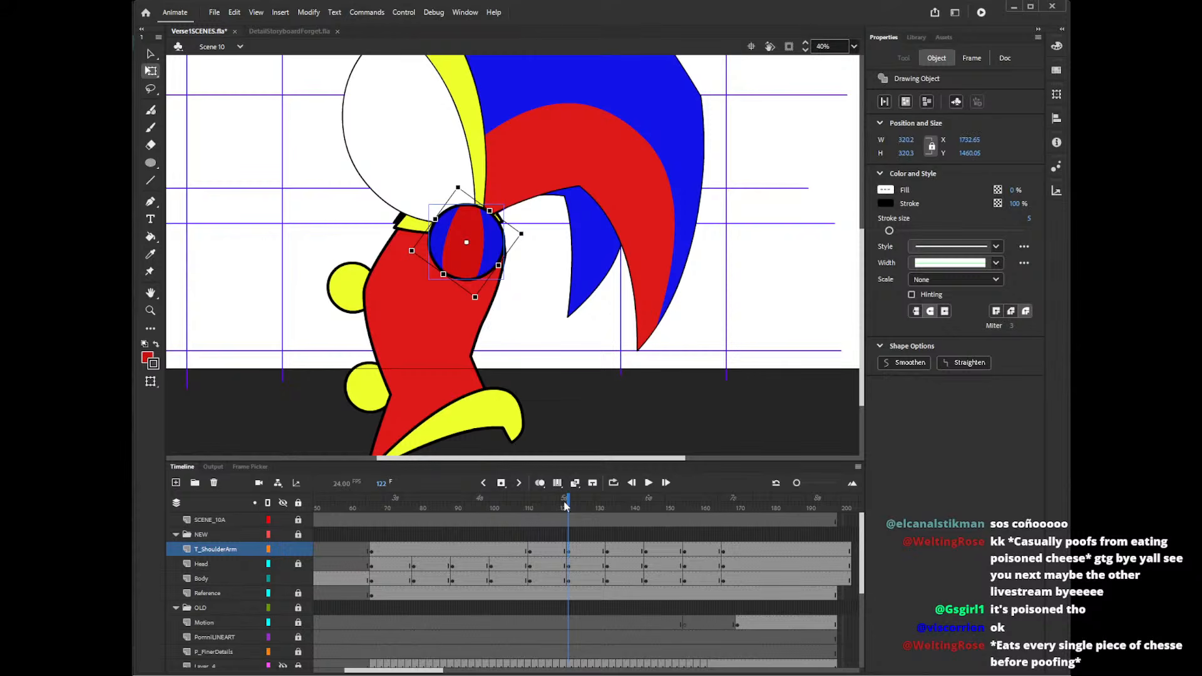
- Review the shoulder ball's motion between frames 122 and 160, and nudge the ball in the frame 122 span slightly left
{"action": "left_click_drag", "start_coordinate": [568, 506], "coordinate": [702, 496]}
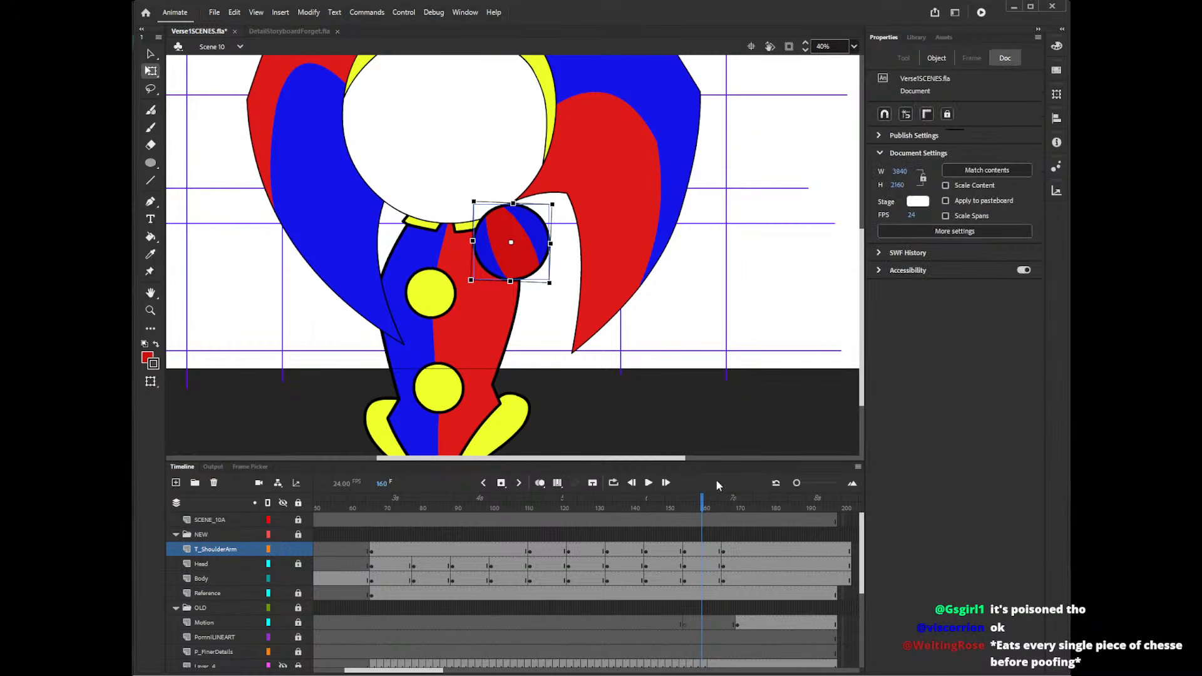
{"action": "left_click", "coordinate": [673, 504]}
{"action": "left_click", "coordinate": [670, 549]}
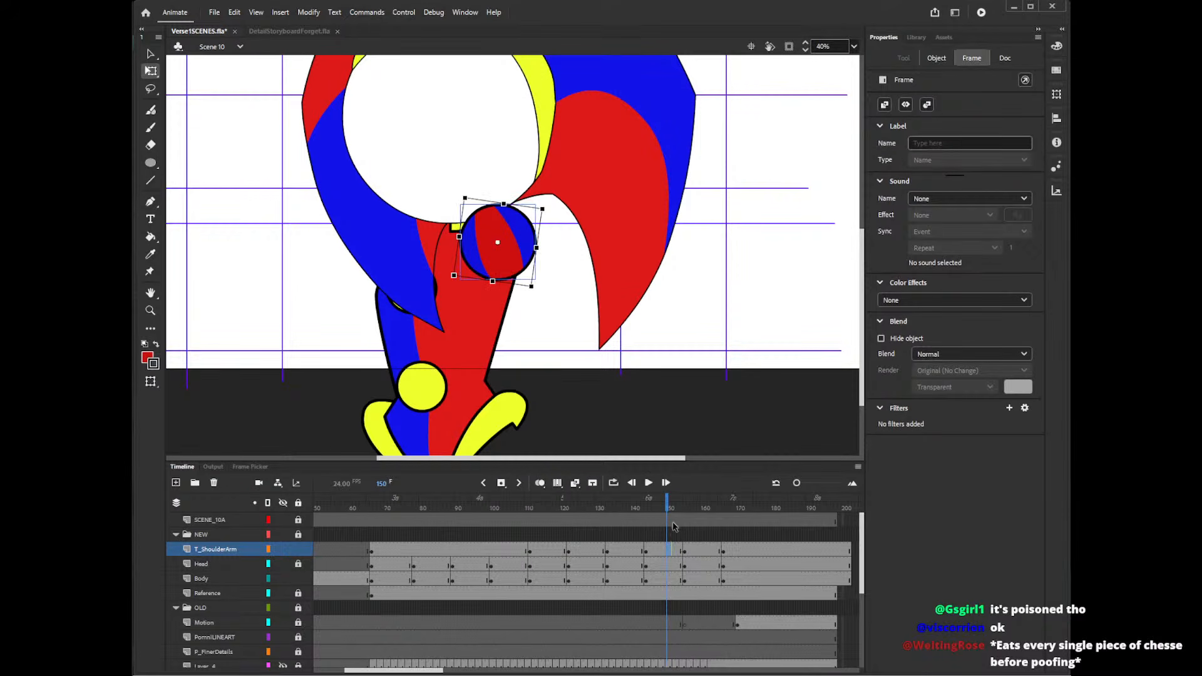
{"action": "left_click", "coordinate": [642, 549]}
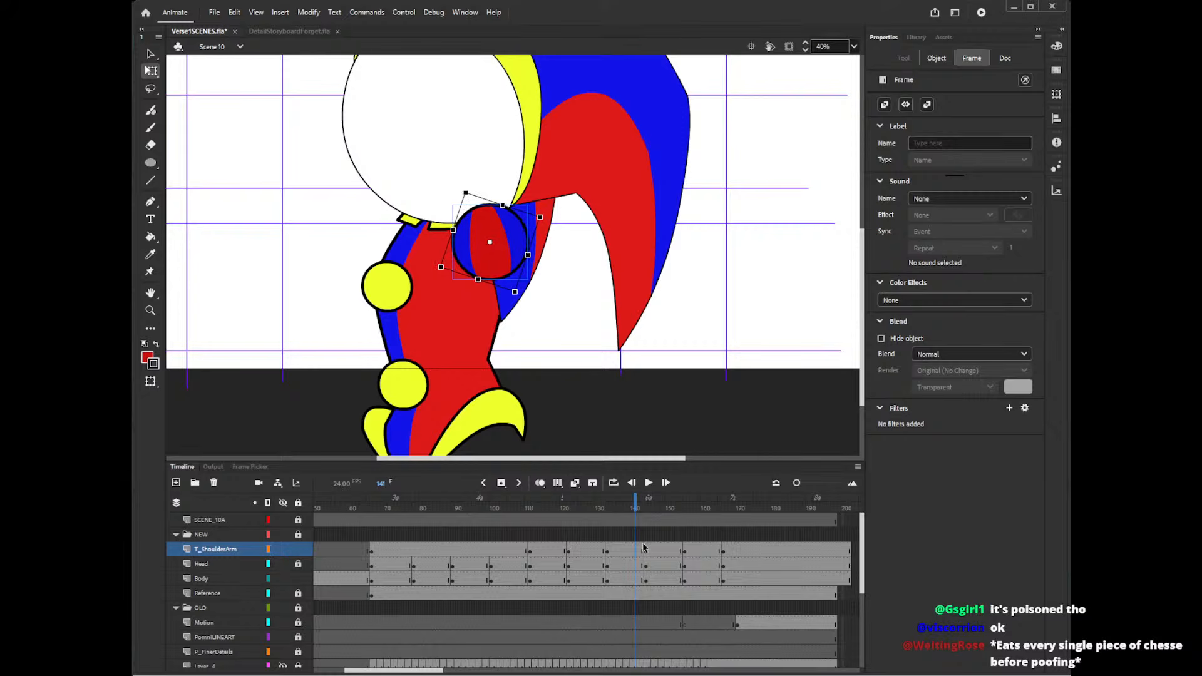
{"action": "left_click", "coordinate": [593, 551]}
{"action": "key", "text": "Left"}
{"action": "key", "text": "Left"}
{"action": "key", "text": "Left"}
{"action": "key", "text": "Left"}
{"action": "key", "text": "Left"}
{"action": "key", "text": "Left"}
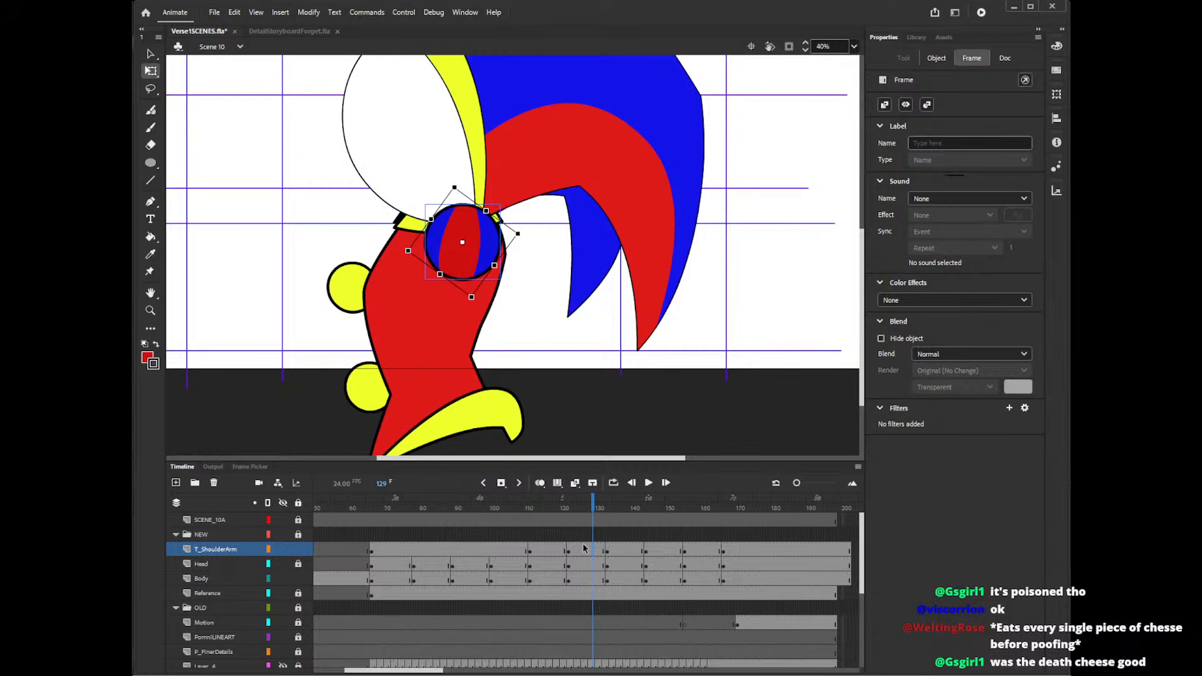
- Copy the T_ShoulderArm pose from the frame 122 span and paste it over the keyframe at frame 111
{"action": "right_click", "coordinate": [582, 549]}
{"action": "left_click", "coordinate": [652, 366]}
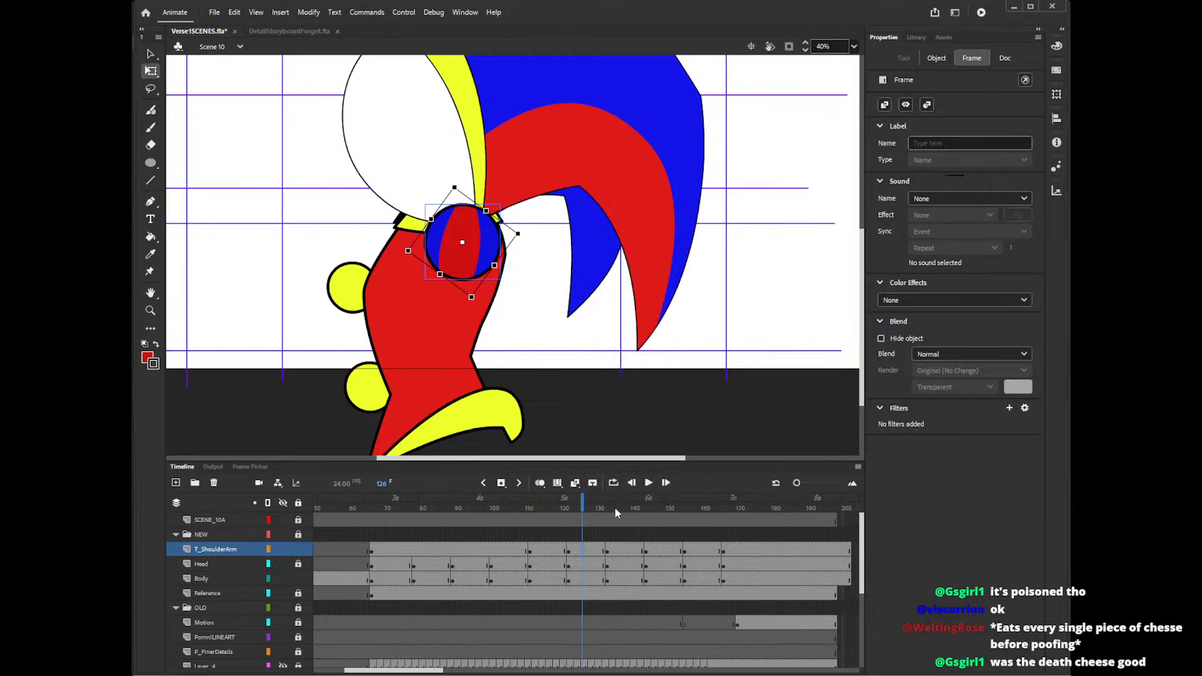
{"action": "right_click", "coordinate": [529, 551]}
{"action": "left_click", "coordinate": [563, 387]}
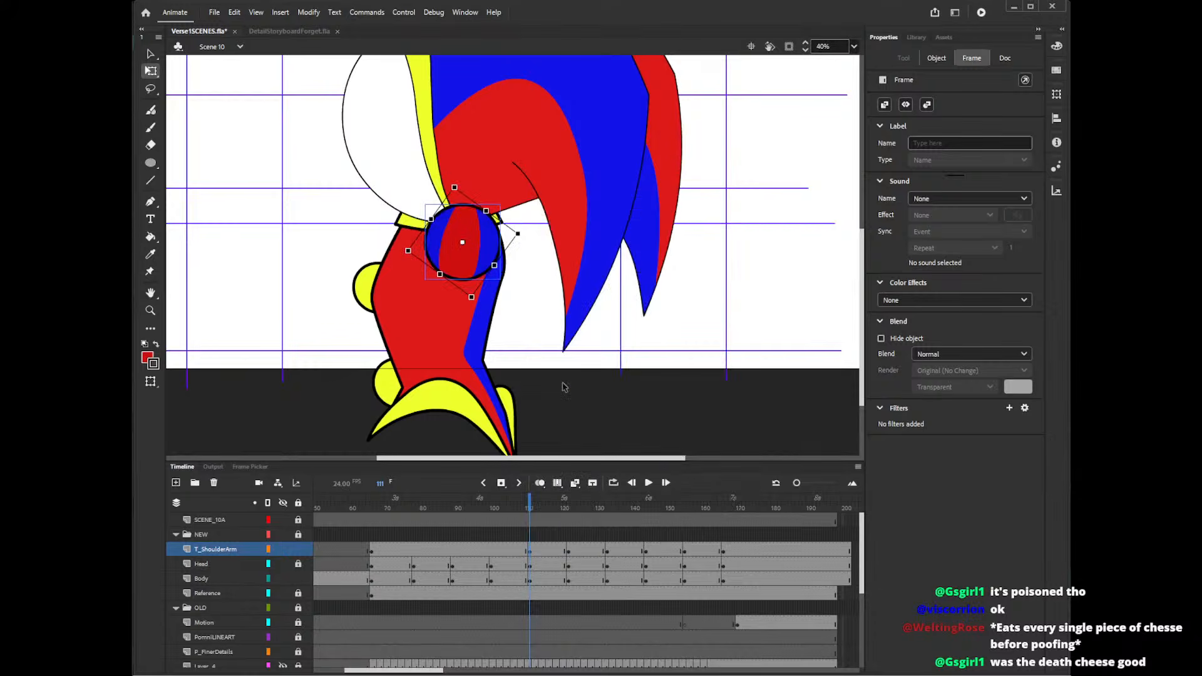
- Shift the shoulder ball at frame 111 left across the torso, rotate it clockwise and raise it slightly, ending at about X 1621, Y 1453
{"action": "key", "text": "Left"}
{"action": "key", "text": "Left"}
{"action": "key", "text": "Left"}
{"action": "key", "text": "Left"}
{"action": "key", "text": "Left"}
{"action": "key", "text": "Left"}
{"action": "key", "text": "Left"}
{"action": "key", "text": "Left"}
{"action": "key", "text": "Left"}
{"action": "key", "text": "Left"}
{"action": "key", "text": "Left"}
{"action": "key", "text": "Left"}
{"action": "key", "text": "Left"}
{"action": "key", "text": "Left"}
{"action": "key", "text": "Left"}
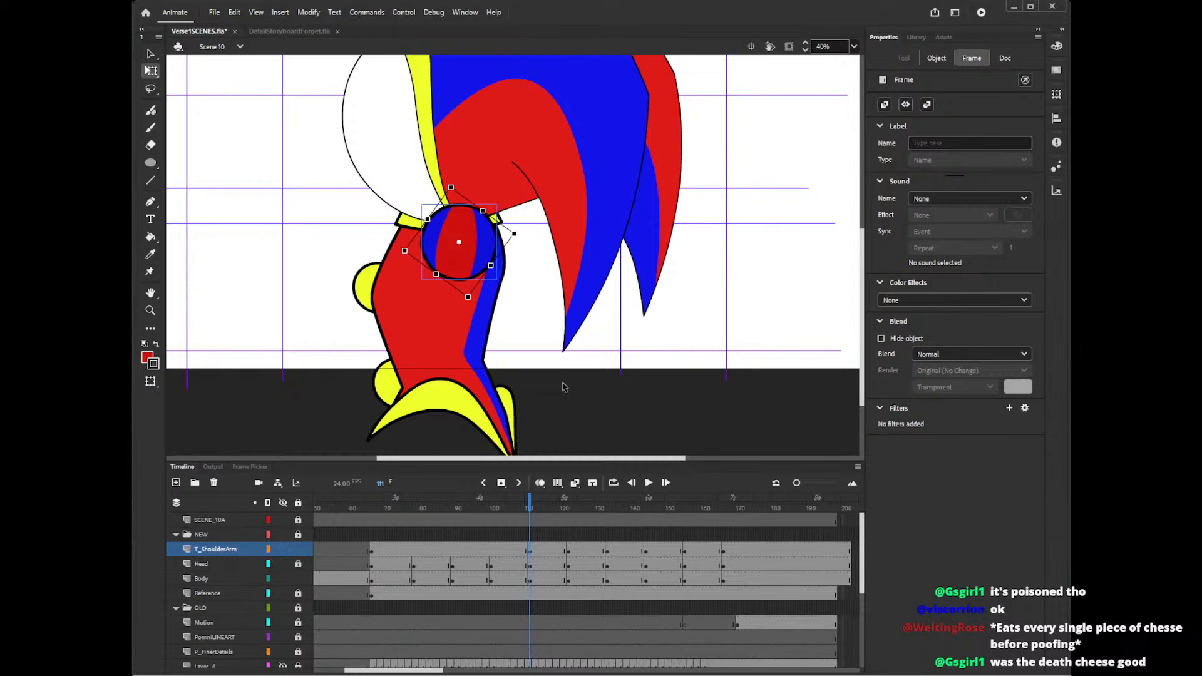
{"action": "key", "text": "Left"}
{"action": "key", "text": "Left"}
{"action": "key", "text": "Left"}
{"action": "key", "text": "Left"}
{"action": "key", "text": "Left"}
{"action": "key", "text": "Left"}
{"action": "key", "text": "Left"}
{"action": "key", "text": "Left"}
{"action": "key", "text": "Left"}
{"action": "key", "text": "Left"}
{"action": "key", "text": "Left"}
{"action": "key", "text": "Left"}
{"action": "key", "text": "Left"}
{"action": "key", "text": "Left"}
{"action": "key", "text": "Left"}
{"action": "key", "text": "Left"}
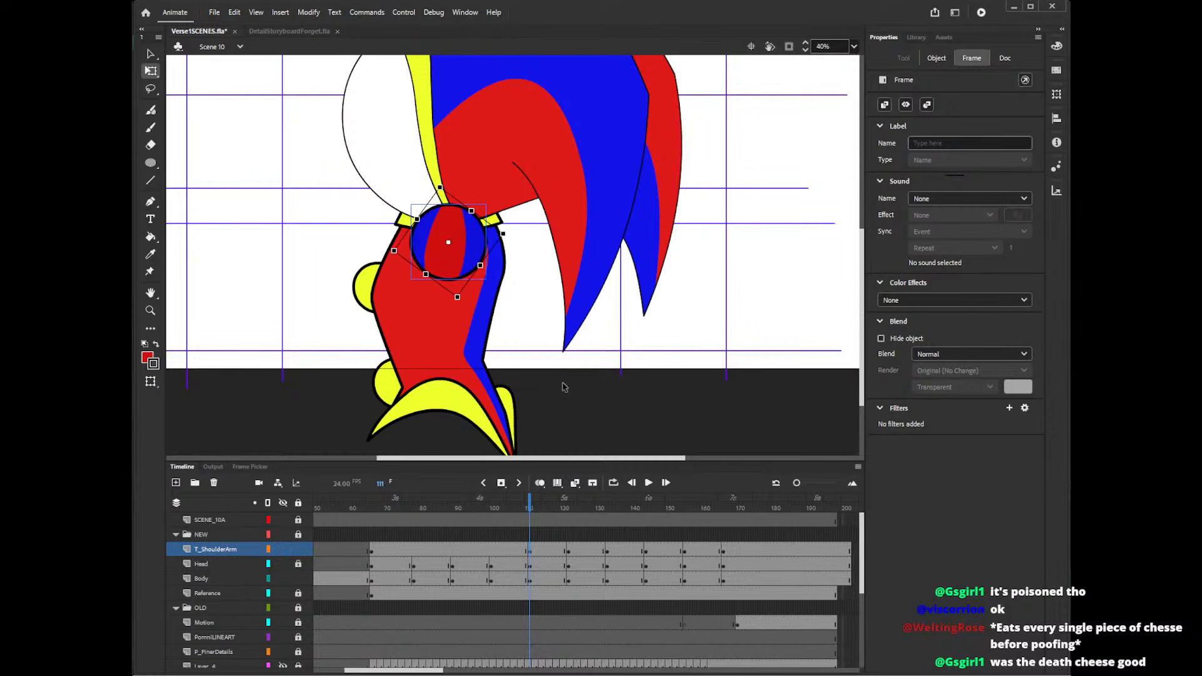
{"action": "key", "text": "Left"}
{"action": "key", "text": "Left"}
{"action": "key", "text": "Left"}
{"action": "key", "text": "Left"}
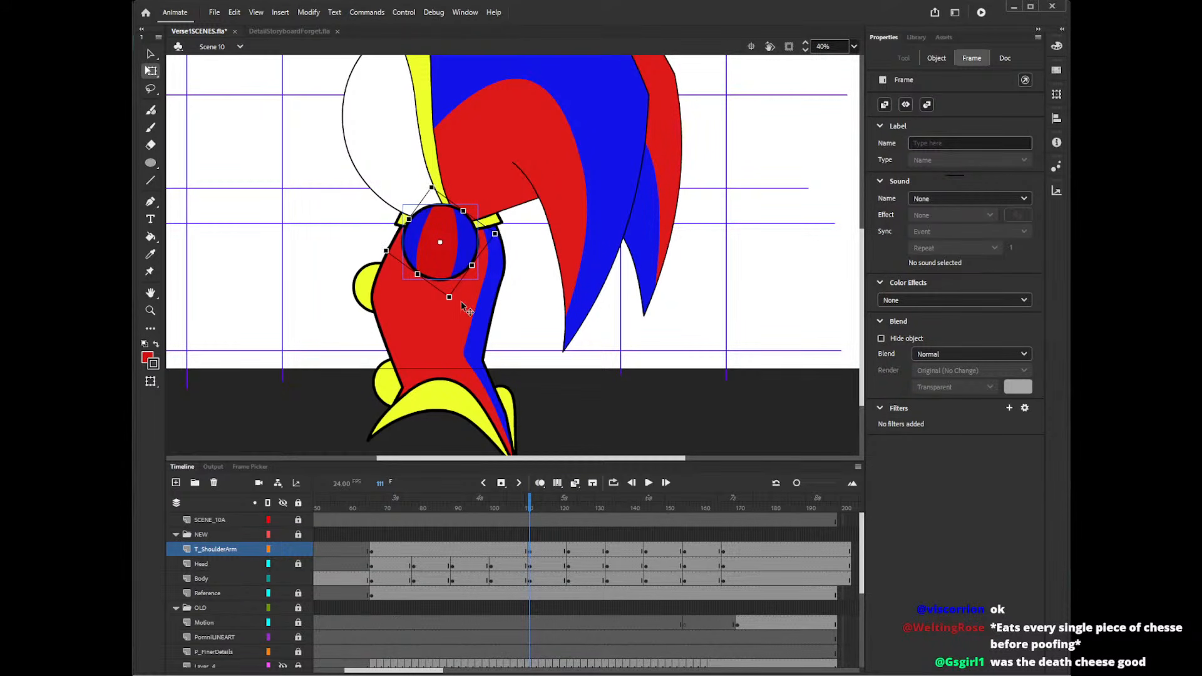
{"action": "left_click_drag", "start_coordinate": [462, 310], "coordinate": [444, 305]}
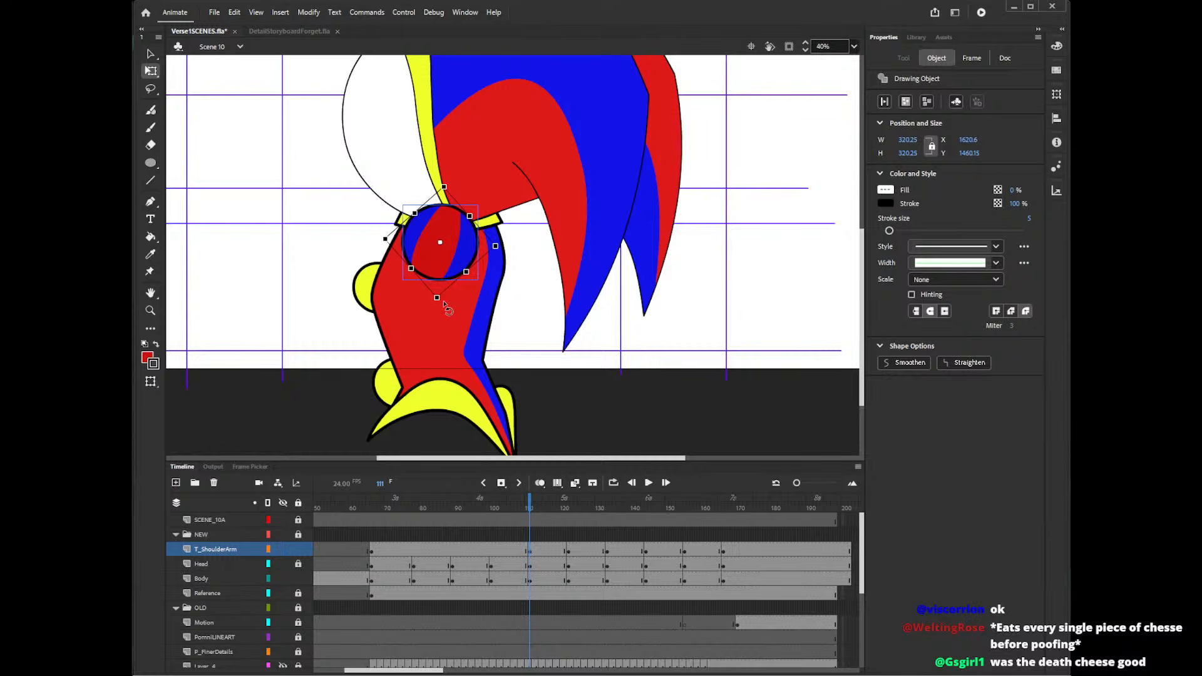
{"action": "key", "text": "Up"}
{"action": "key", "text": "Up"}
{"action": "key", "text": "Up"}
{"action": "key", "text": "Up"}
{"action": "key", "text": "Up"}
{"action": "key", "text": "Up"}
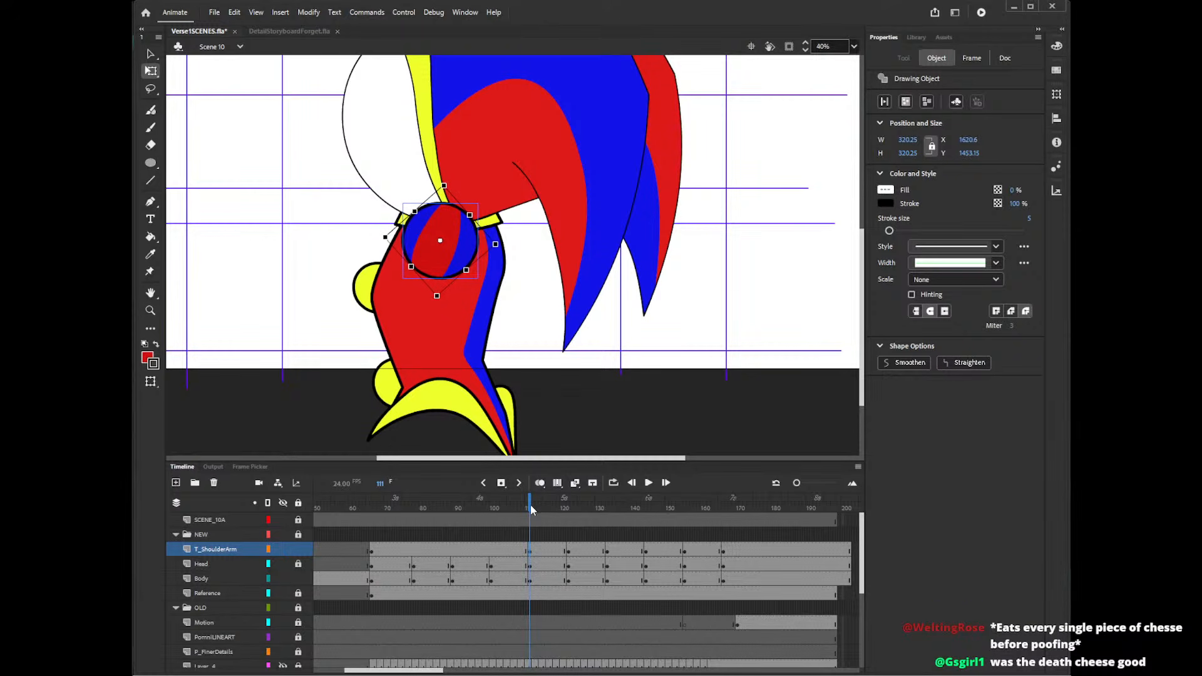
- Copy the T_ShoulderArm pose from the frame 111 span and paste it at frame 100
{"action": "mouse_move", "coordinate": [531, 509]}
{"action": "left_mouse_down"}
{"action": "mouse_move", "coordinate": [751, 518]}
{"action": "mouse_move", "coordinate": [520, 521]}
{"action": "mouse_move", "coordinate": [535, 522]}
{"action": "left_mouse_up"}
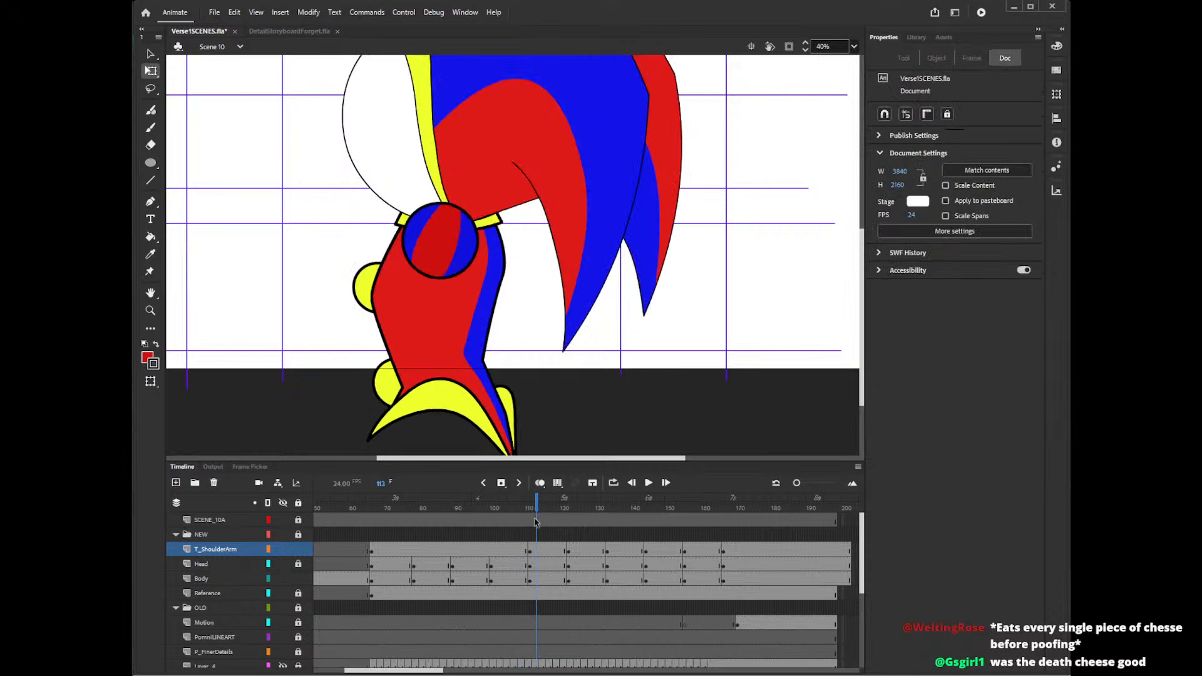
{"action": "right_click", "coordinate": [531, 554]}
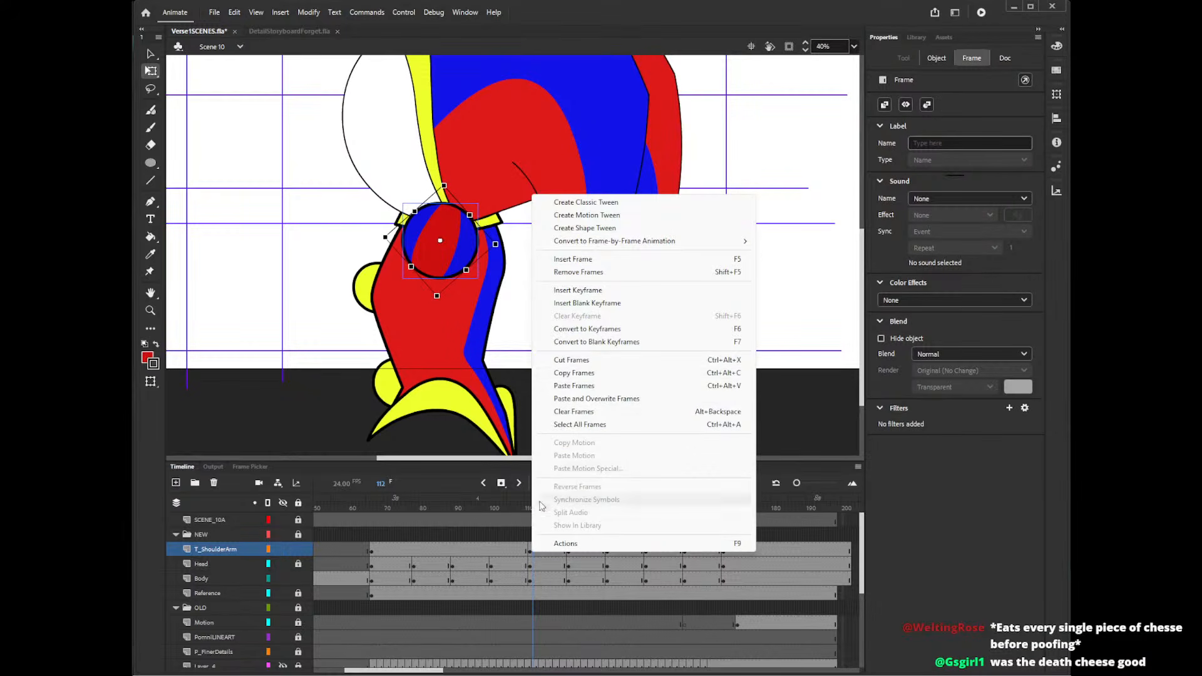
{"action": "left_click", "coordinate": [589, 377]}
{"action": "right_click", "coordinate": [489, 549]}
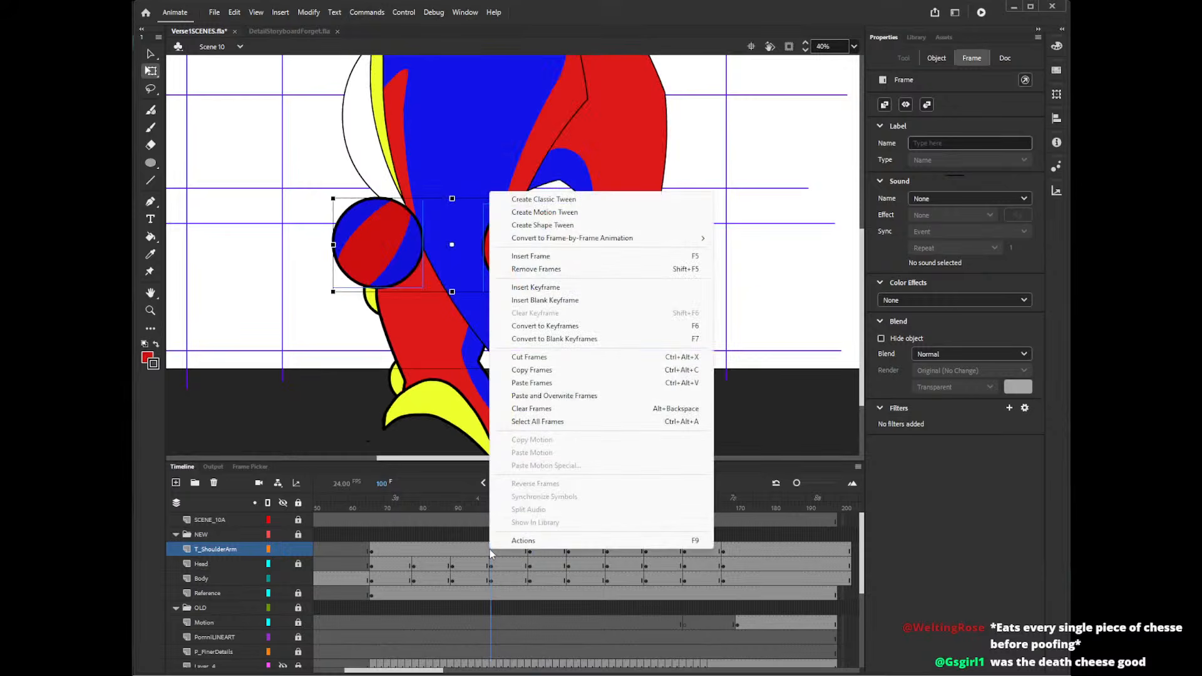
{"action": "left_click", "coordinate": [516, 387]}
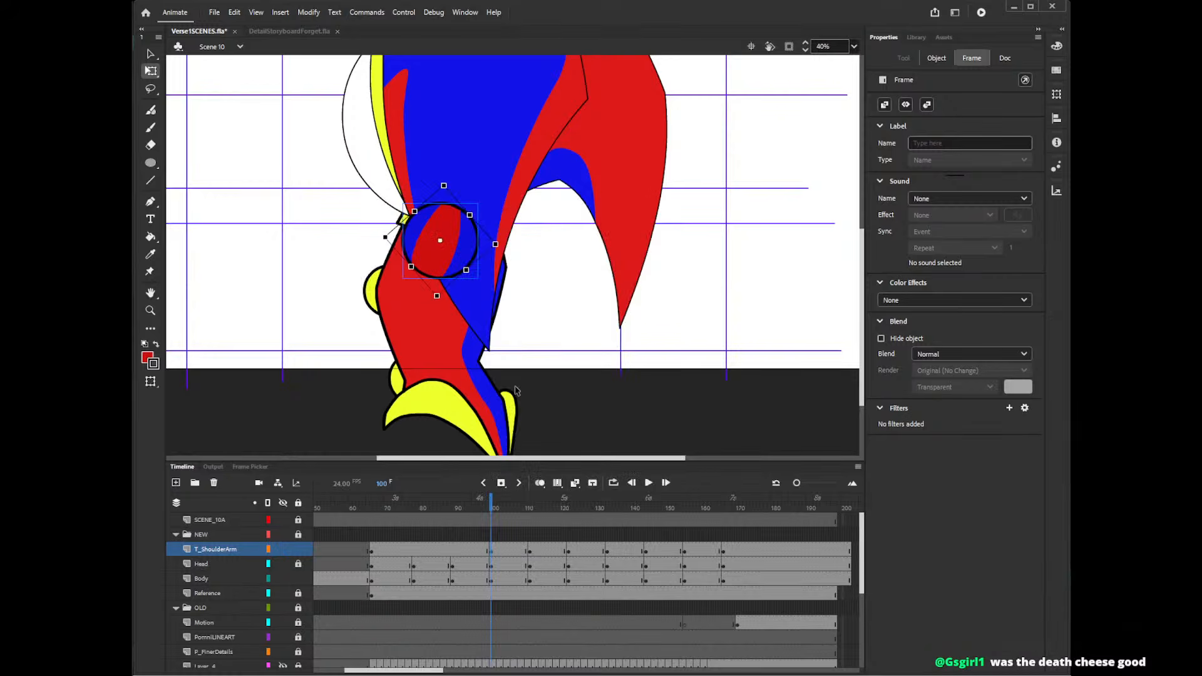
- Move the shoulder ball at frame 100 left to the torso's edge and rotate it clockwise, ending at about X 1465, Y 1453
{"action": "key", "text": "shift+Left"}
{"action": "key", "text": "shift+Left"}
{"action": "key", "text": "shift+Left"}
{"action": "key", "text": "shift+Left"}
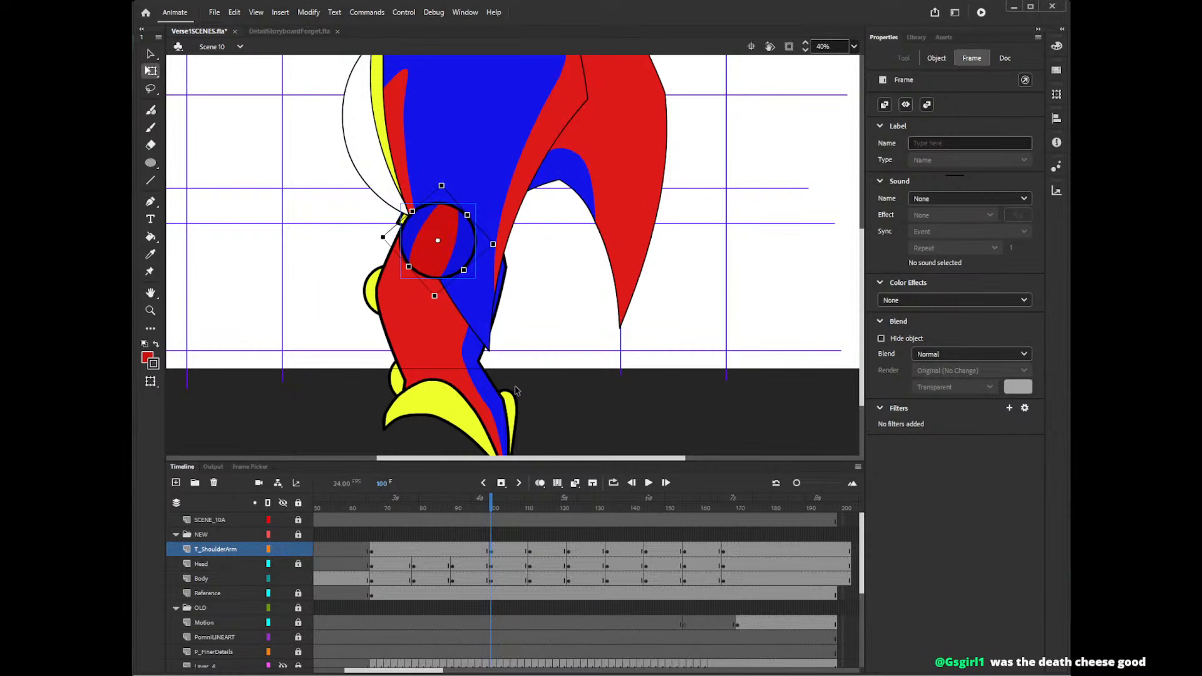
{"action": "key", "text": "shift+Left"}
{"action": "key", "text": "shift+Left"}
{"action": "key", "text": "shift+Left"}
{"action": "key", "text": "shift+Left"}
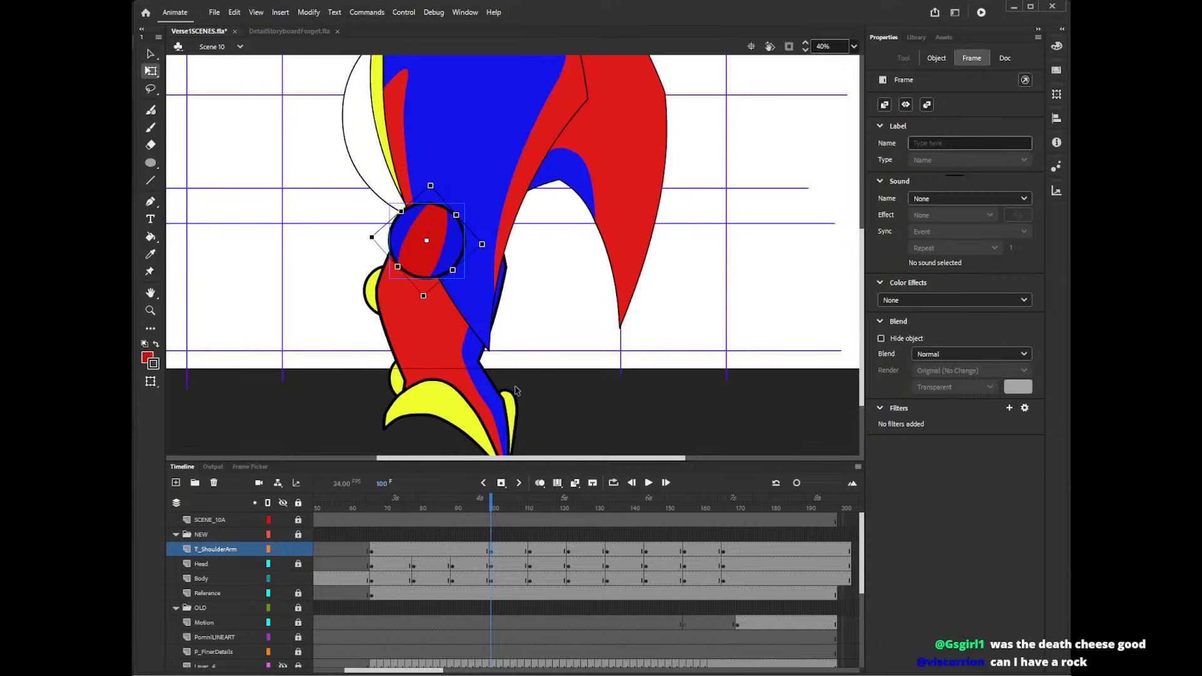
{"action": "key", "text": "shift+Left"}
{"action": "key", "text": "shift+Left"}
{"action": "key", "text": "shift+Left"}
{"action": "key", "text": "shift+Left"}
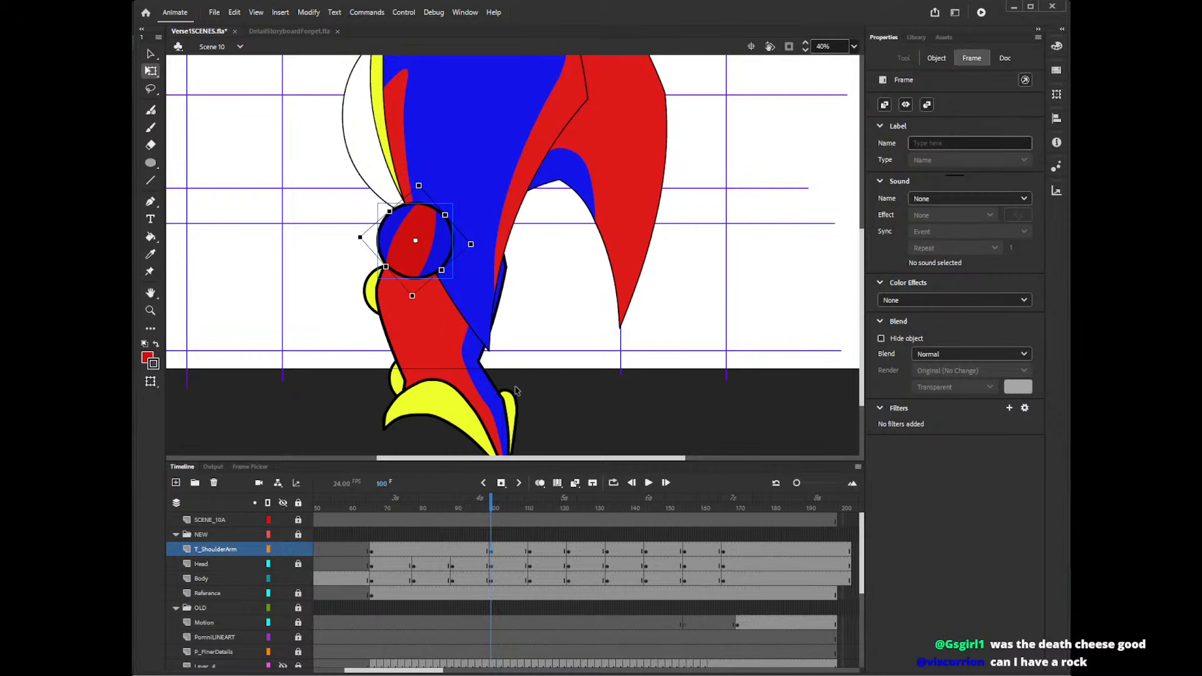
{"action": "left_click_drag", "start_coordinate": [469, 249], "coordinate": [474, 254]}
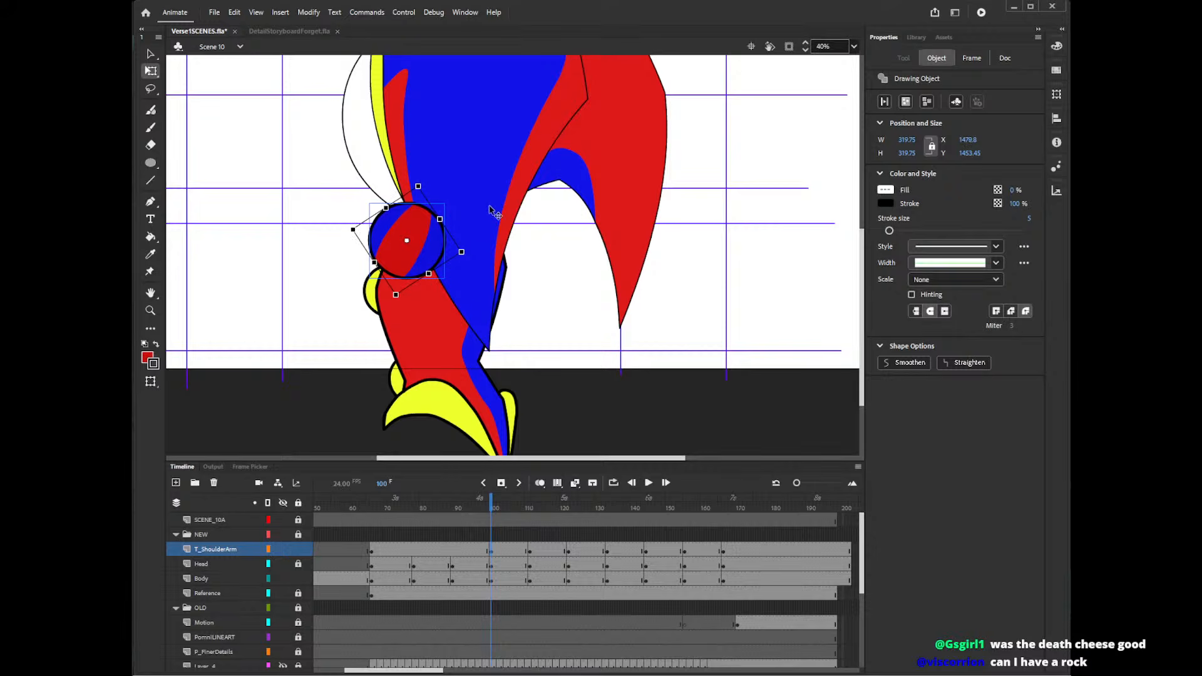
{"action": "key", "text": "shift+Left"}
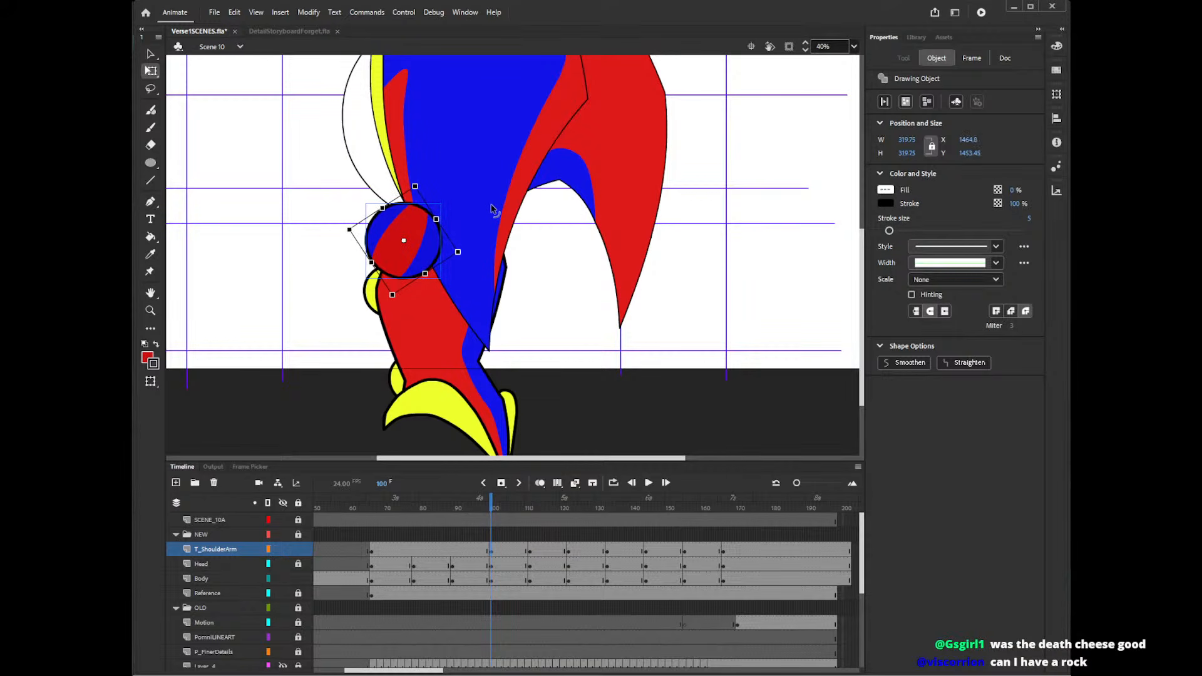
- Rebuild the shoulder ball at frame 100 as a drawing object, reshape its red stripe, and compare it with the frame 111 pose
{"action": "left_click", "coordinate": [532, 254]}
{"action": "left_click", "coordinate": [420, 248]}
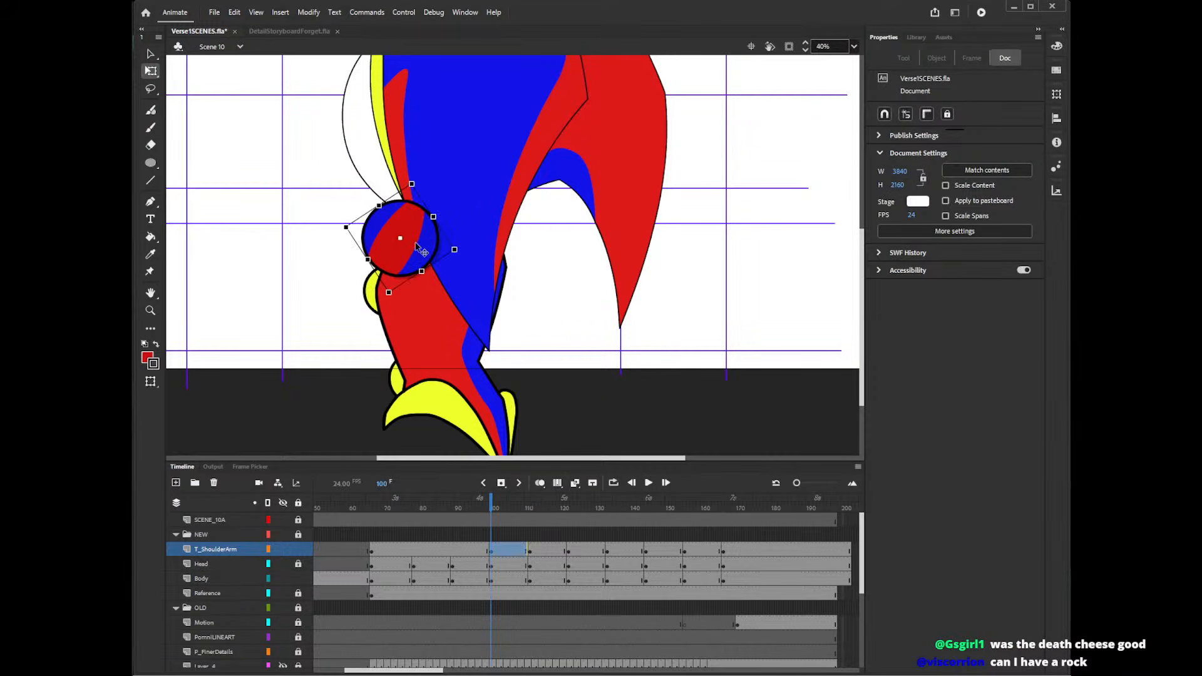
{"action": "left_click_drag", "start_coordinate": [431, 240], "coordinate": [431, 239]}
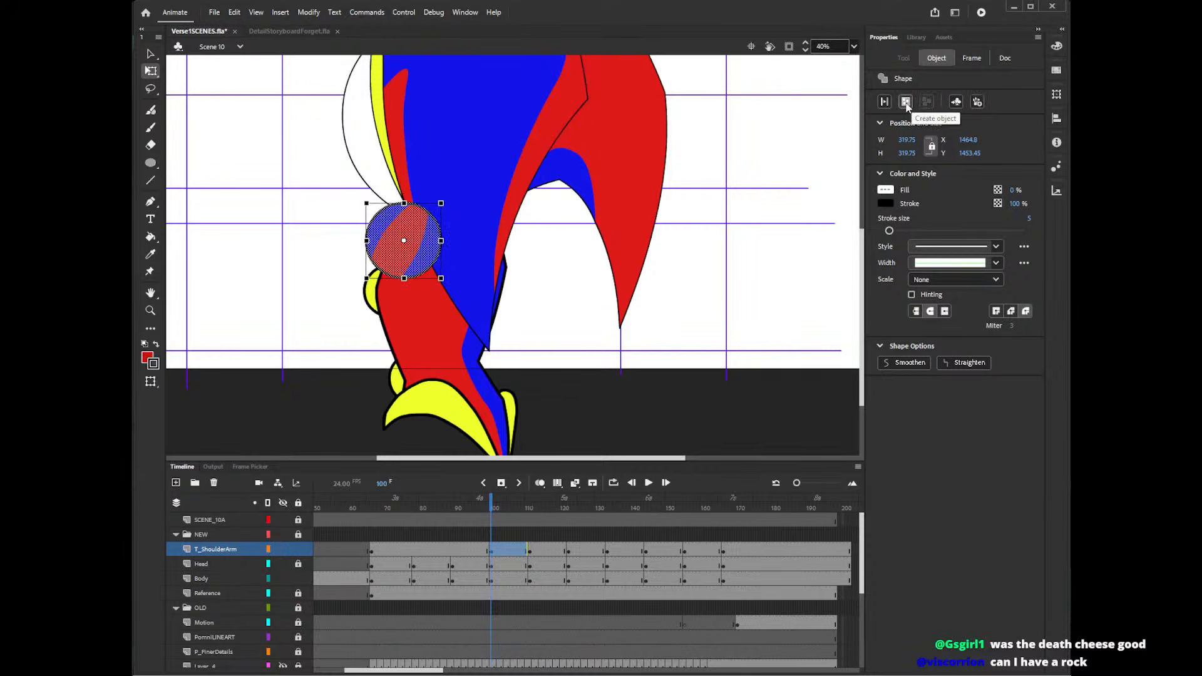
{"action": "left_click", "coordinate": [516, 236]}
{"action": "left_click", "coordinate": [427, 253]}
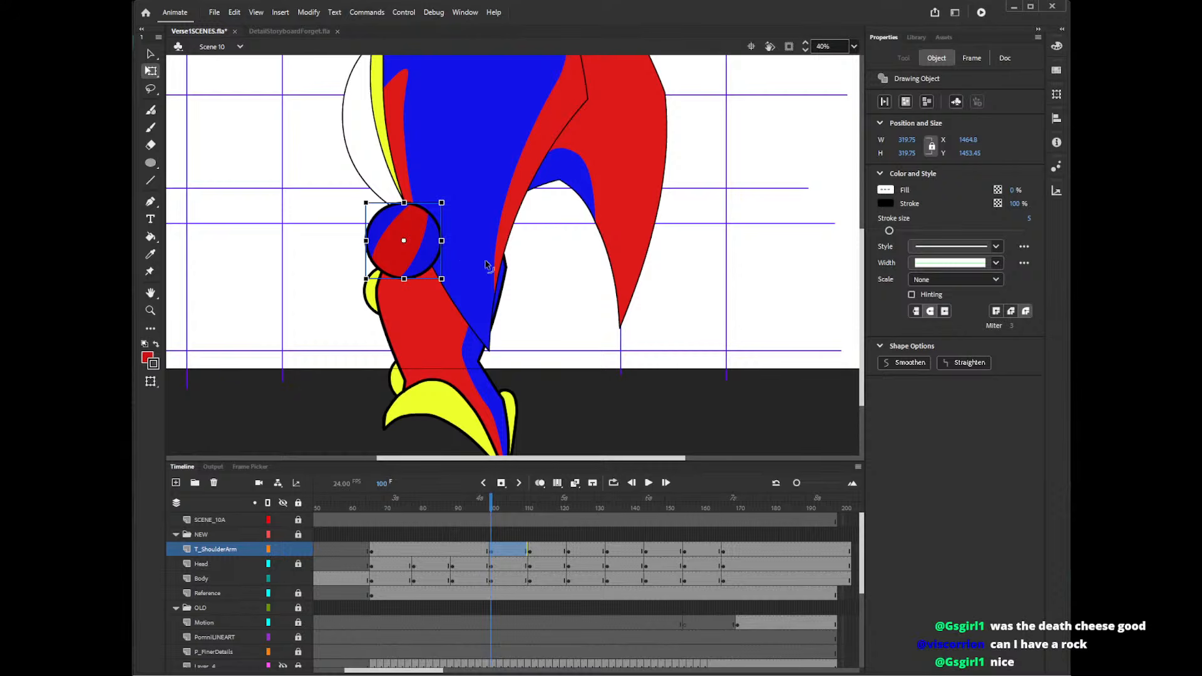
{"action": "key", "text": "v"}
{"action": "left_click", "coordinate": [523, 261]}
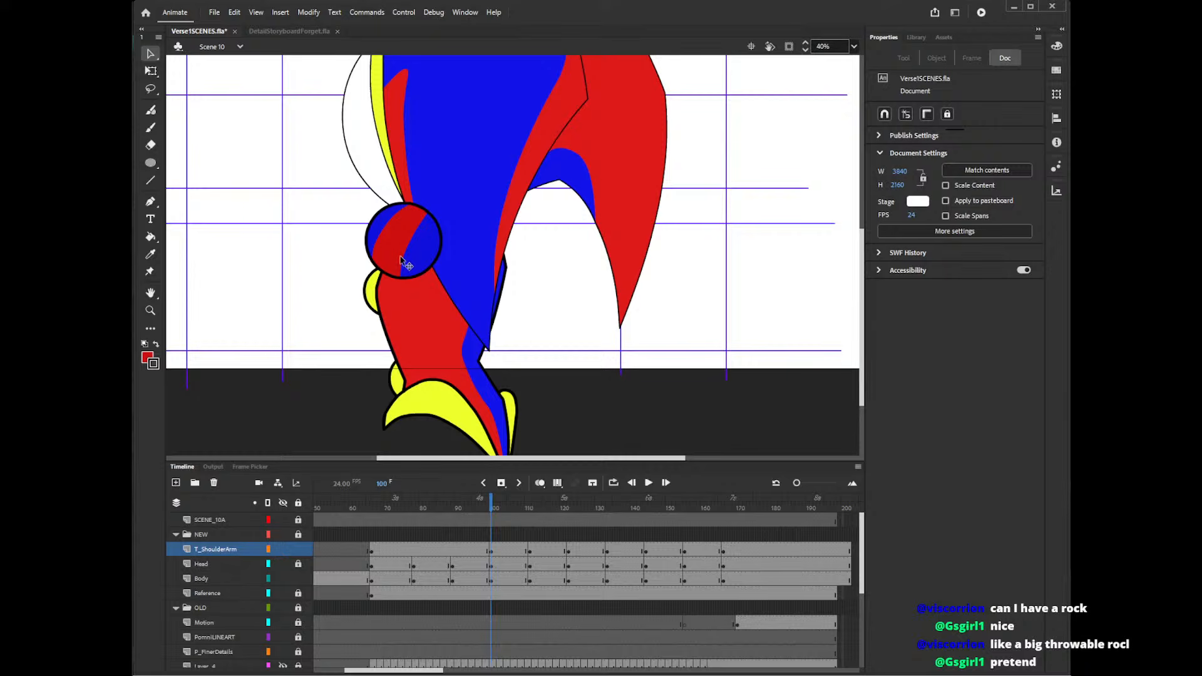
{"action": "left_click_drag", "start_coordinate": [509, 509], "coordinate": [540, 509]}
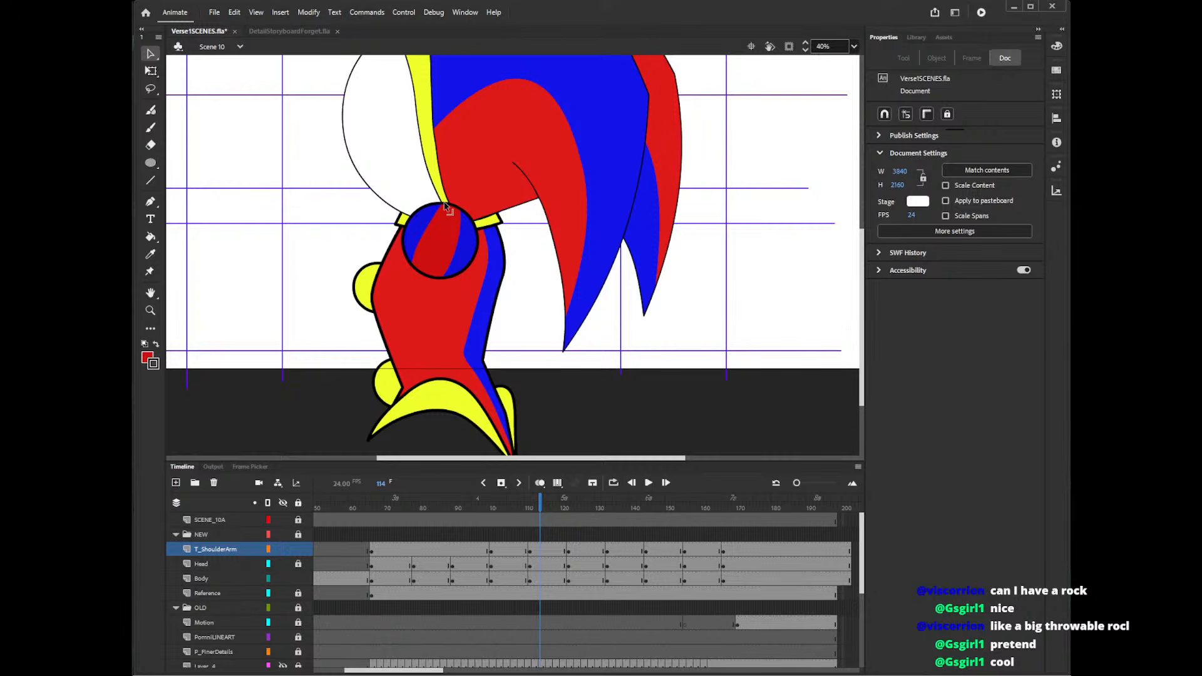
{"action": "left_click_drag", "start_coordinate": [540, 510], "coordinate": [519, 535]}
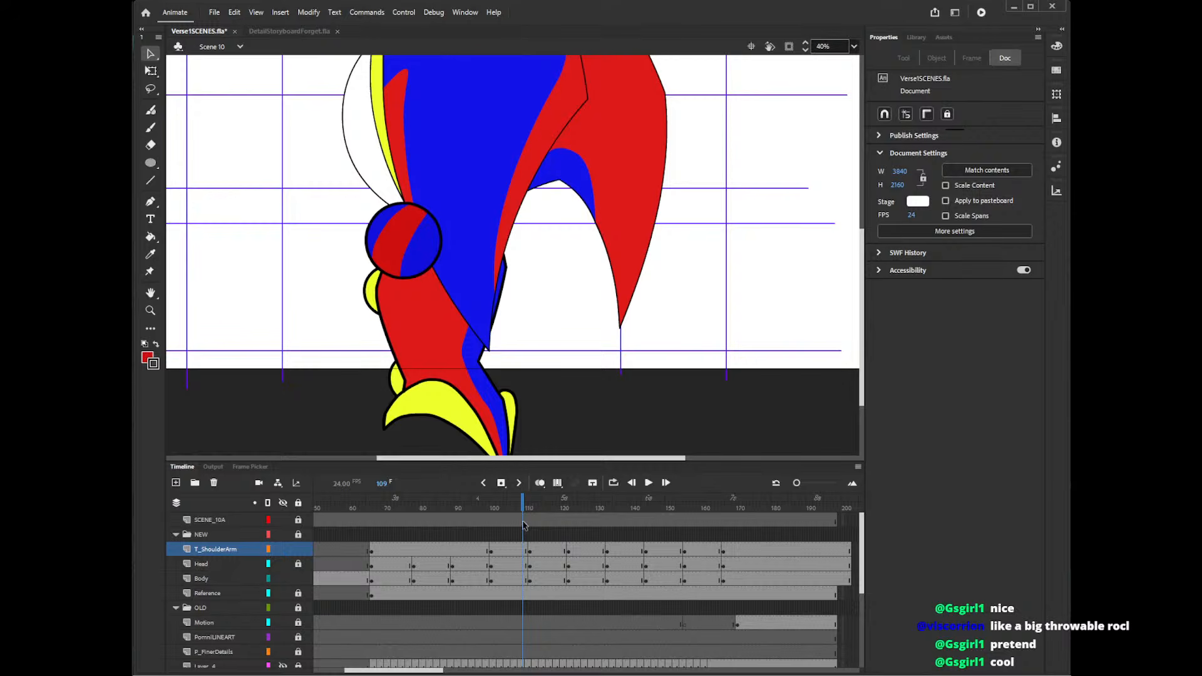
- Copy the reshaped shoulder ball from the T_ShoulderArm span starting at frame 100
{"action": "left_click", "coordinate": [517, 551]}
{"action": "right_click", "coordinate": [517, 551]}
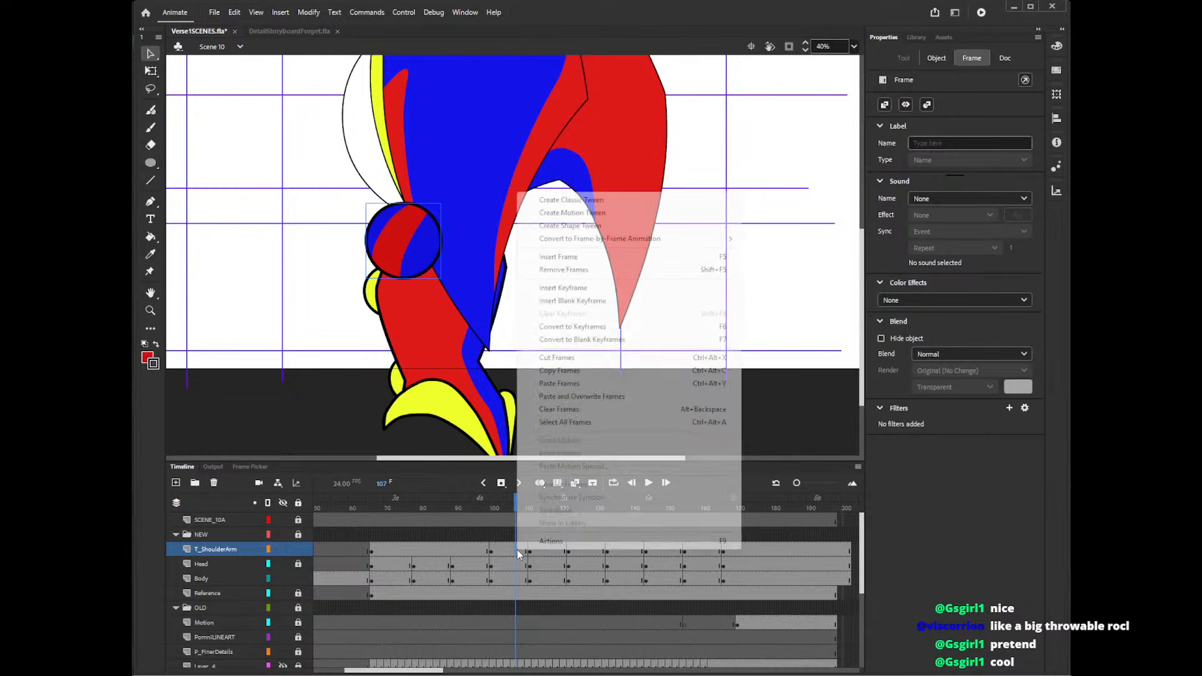
{"action": "left_click", "coordinate": [550, 371]}
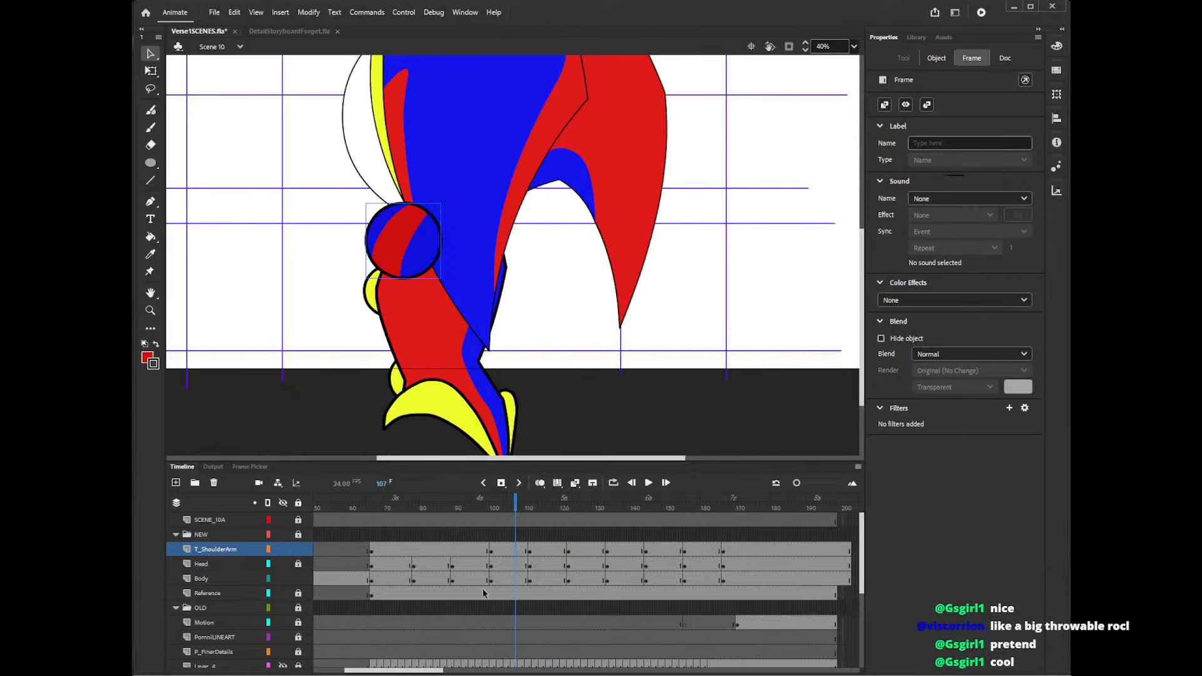
- Add a new layer directly above Body and name it B_ShoulderArm
{"action": "left_click", "coordinate": [212, 578]}
{"action": "left_click", "coordinate": [176, 482]}
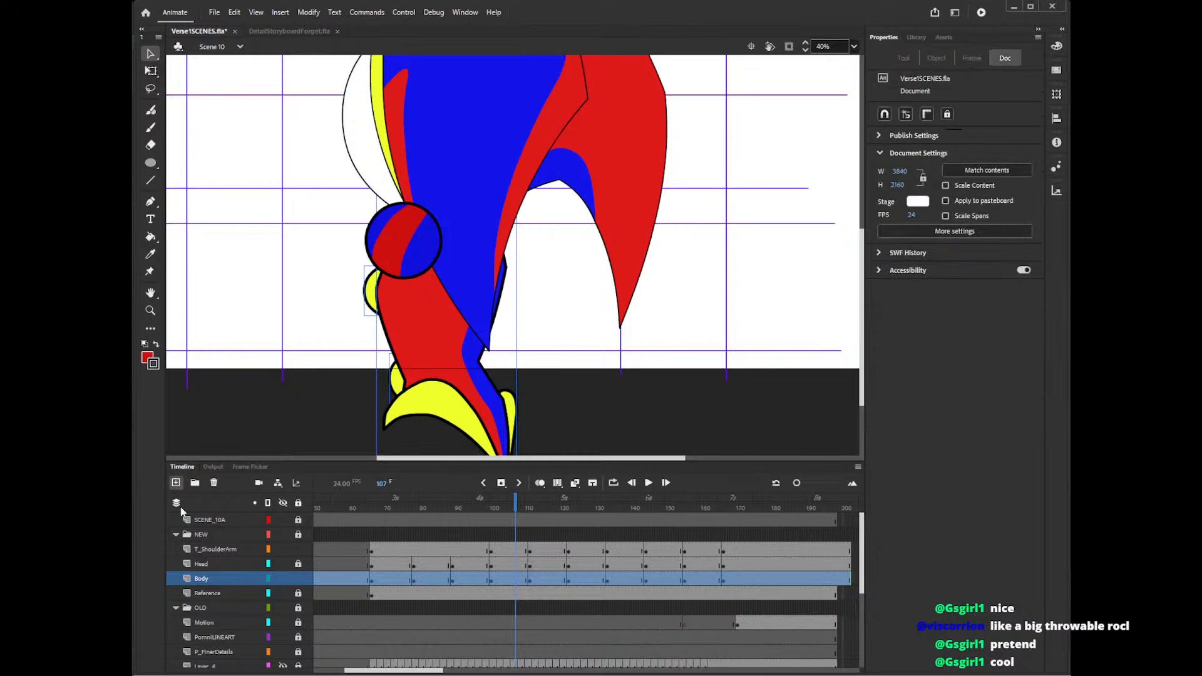
{"action": "double_click", "coordinate": [202, 579]}
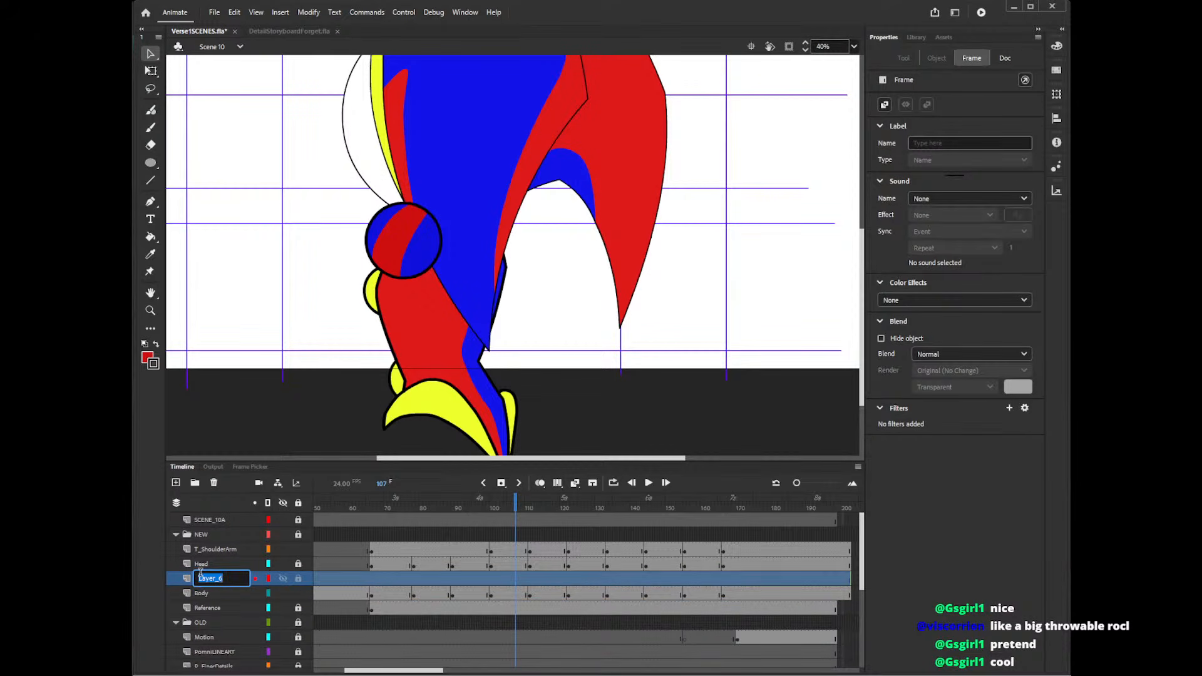
{"action": "type", "text": "B"}
{"action": "type", "text": "_ShoulderArm"}
{"action": "key", "text": "Return"}
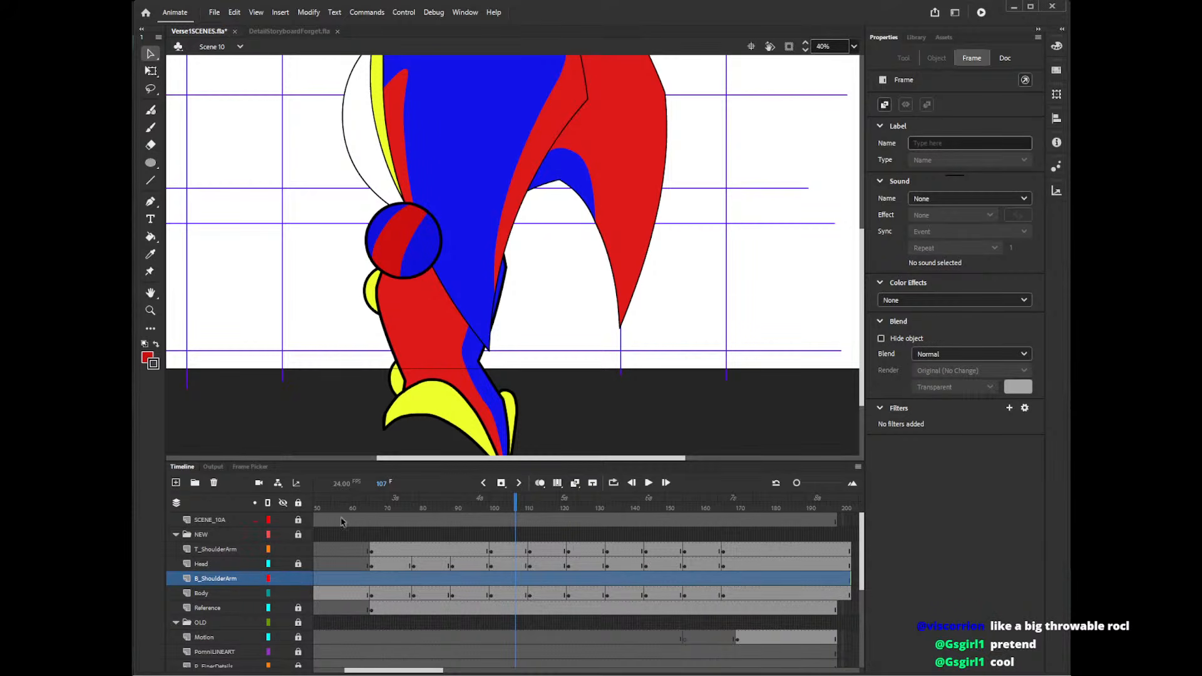
- Paste the copied shoulder pose into B_ShoulderArm at frame 100 and clear the T_ShoulderArm span starting at that frame
{"action": "right_click", "coordinate": [493, 585]}
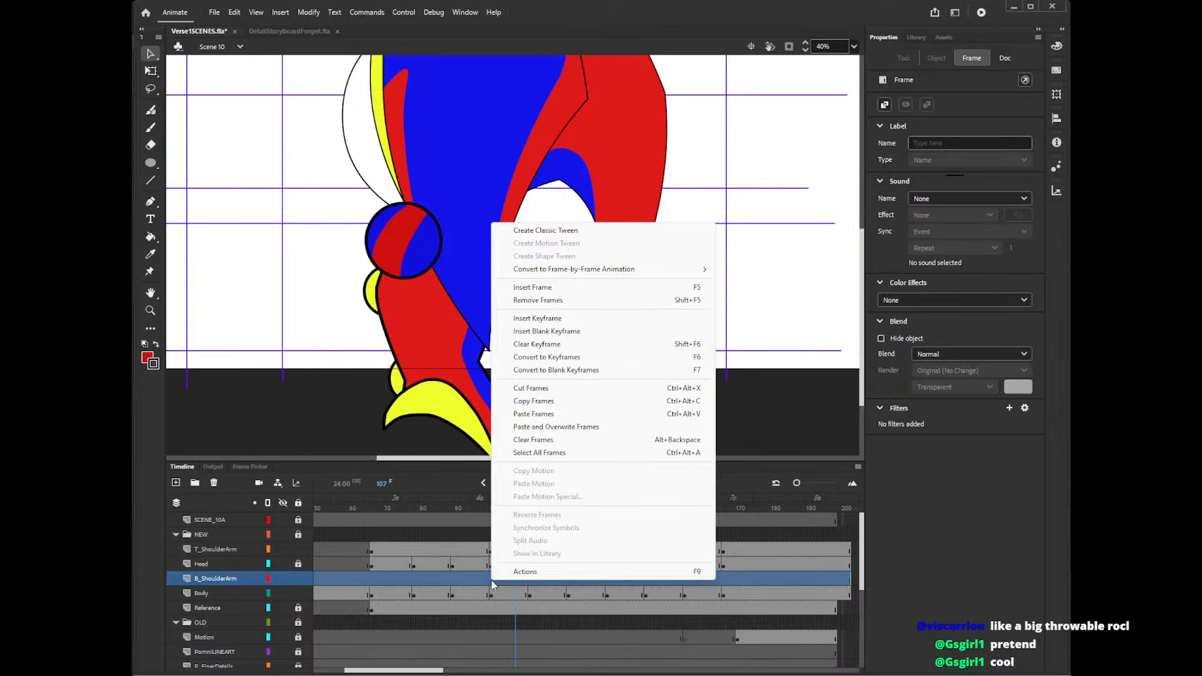
{"action": "left_click", "coordinate": [492, 585]}
{"action": "right_click", "coordinate": [492, 585]}
{"action": "left_click", "coordinate": [527, 414]}
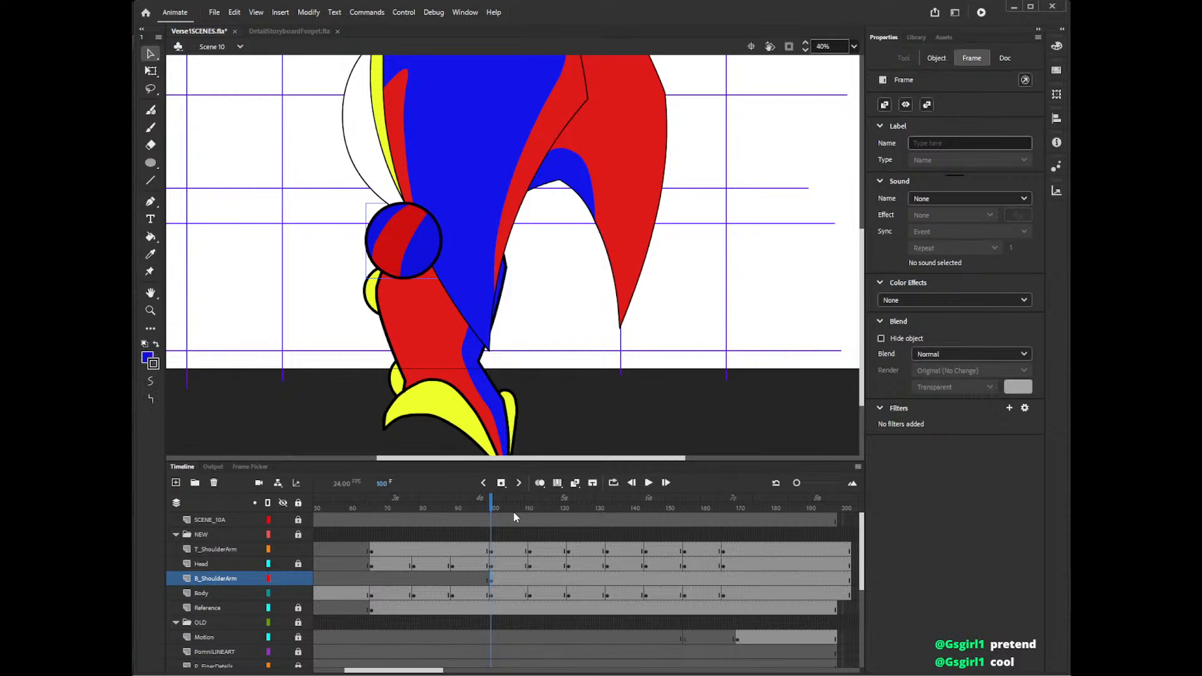
{"action": "left_click", "coordinate": [498, 547]}
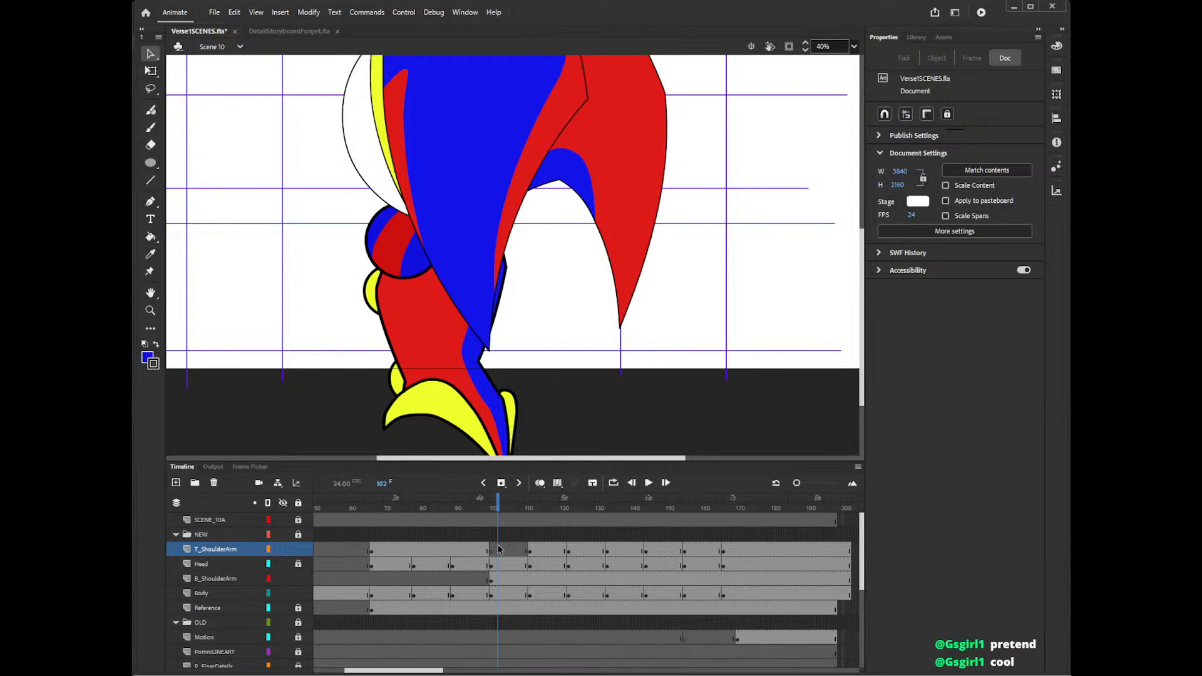
- Move the B_ShoulderArm layer above Head and insert a blank keyframe on it at frame 111
{"action": "left_click", "coordinate": [198, 579]}
{"action": "left_click_drag", "start_coordinate": [191, 567], "coordinate": [192, 567]}
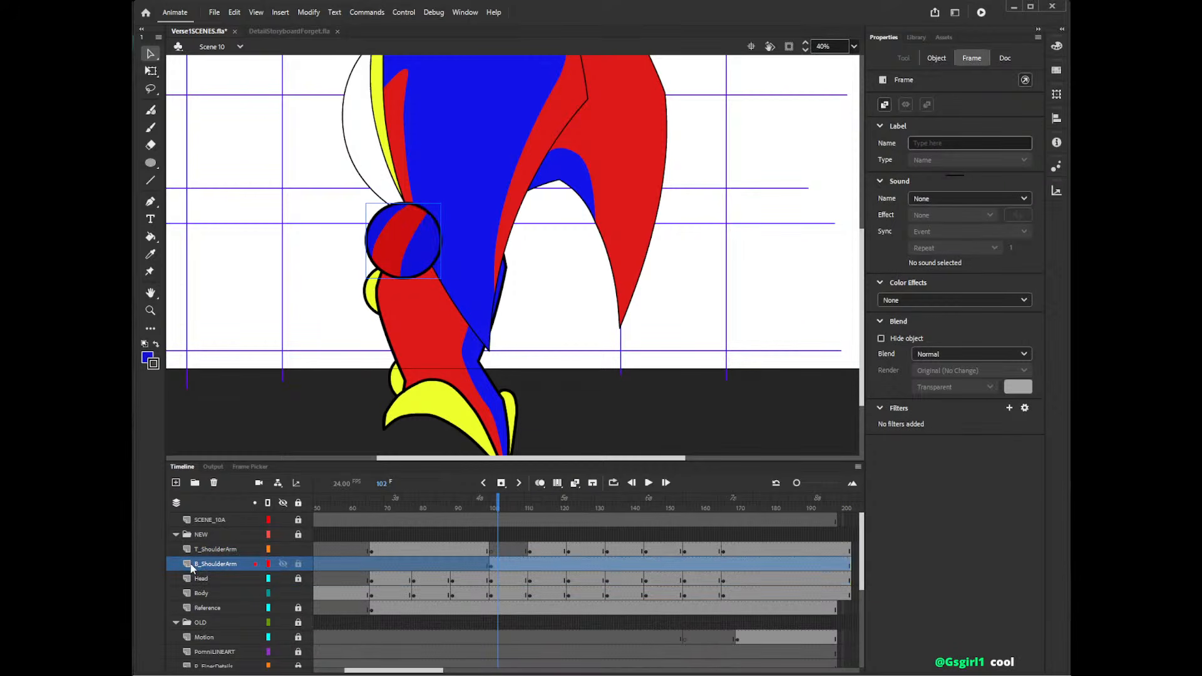
{"action": "left_click", "coordinate": [472, 564]}
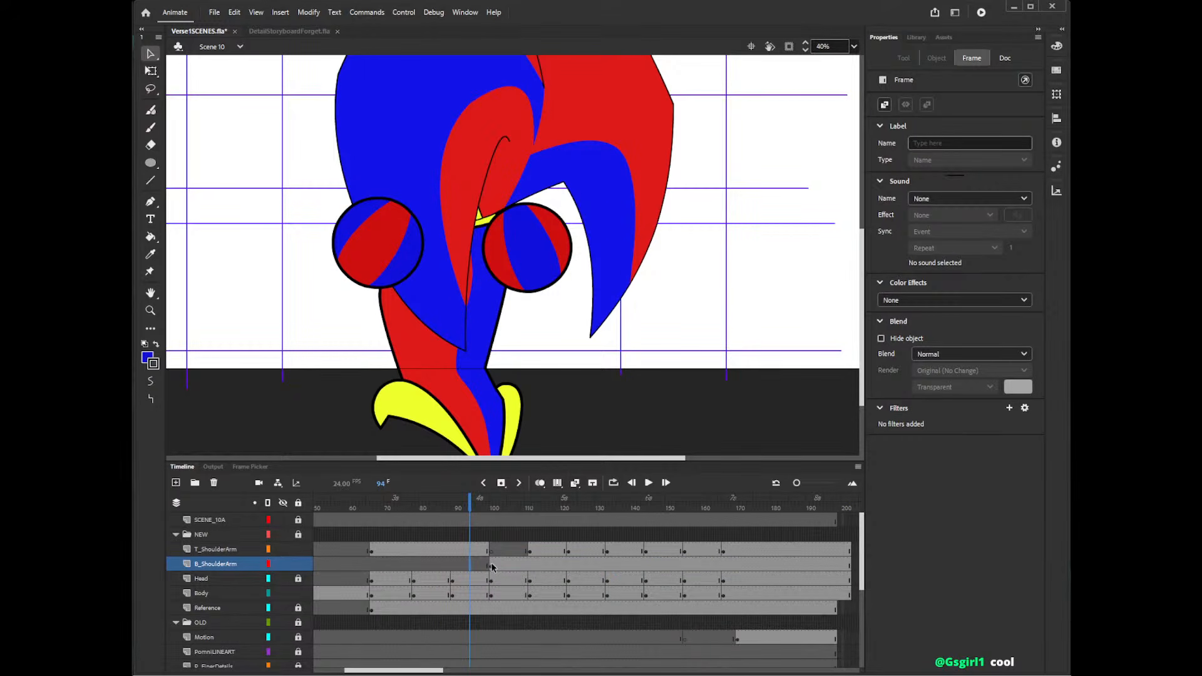
{"action": "left_click", "coordinate": [529, 566]}
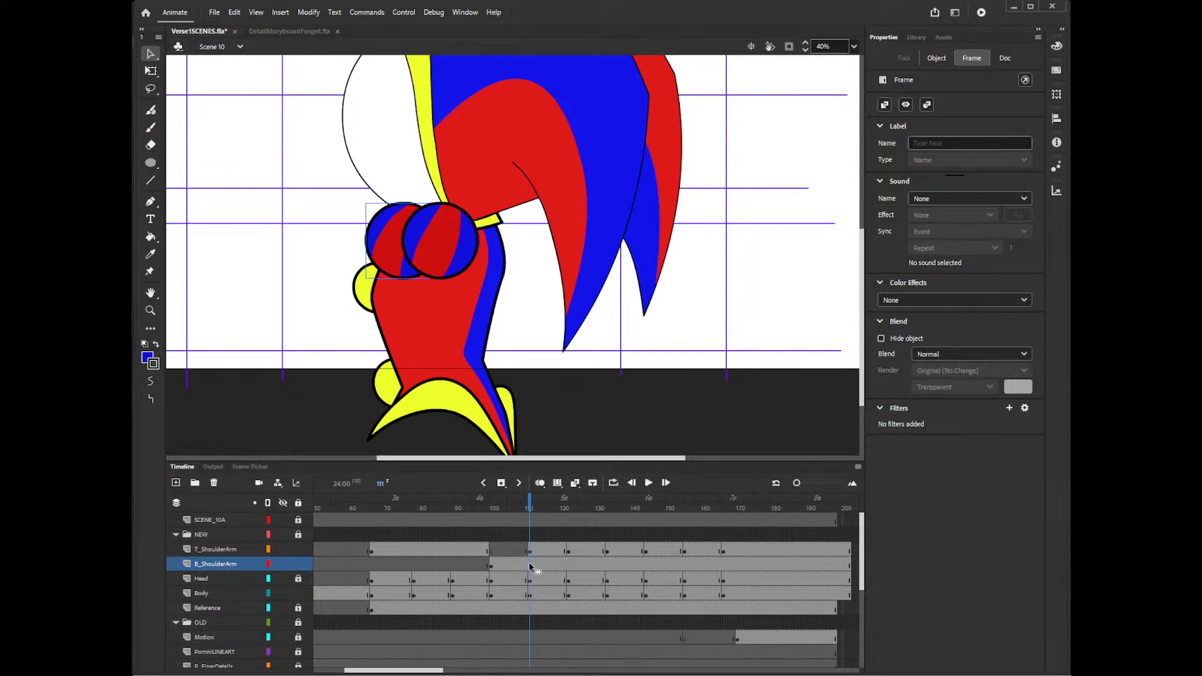
{"action": "key", "text": "F7"}
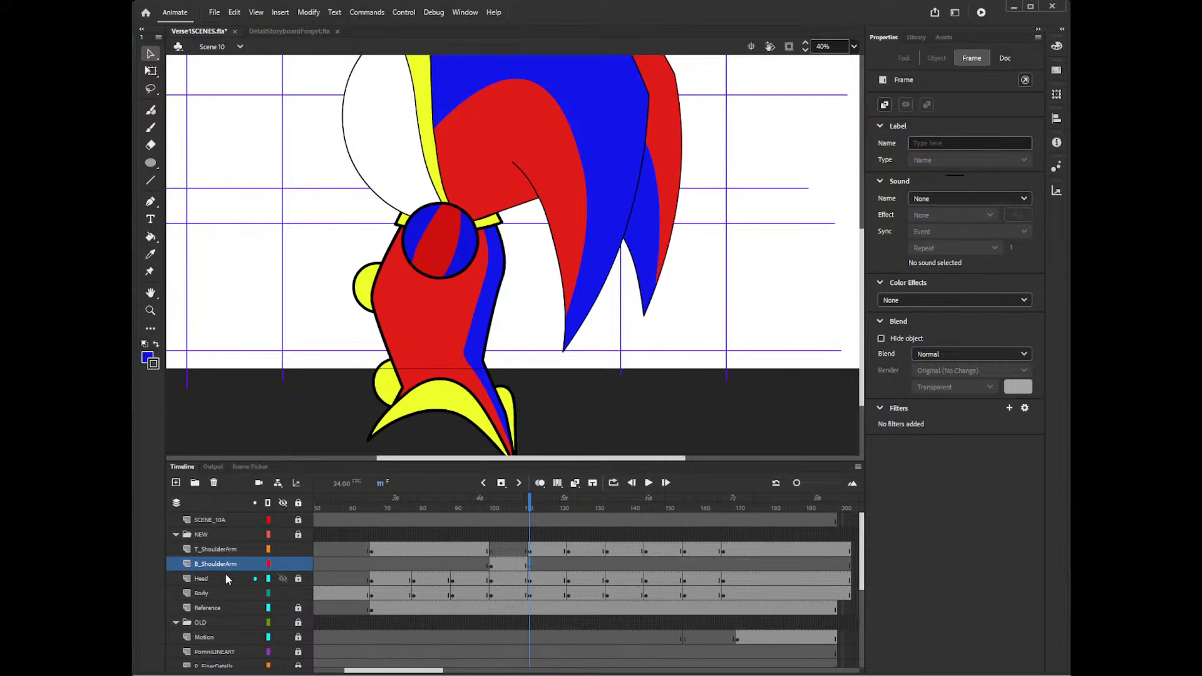
- Move the B_ShoulderArm layer directly below Body and show the pose in its span starting at frame 100
{"action": "left_click_drag", "start_coordinate": [197, 570], "coordinate": [185, 604]}
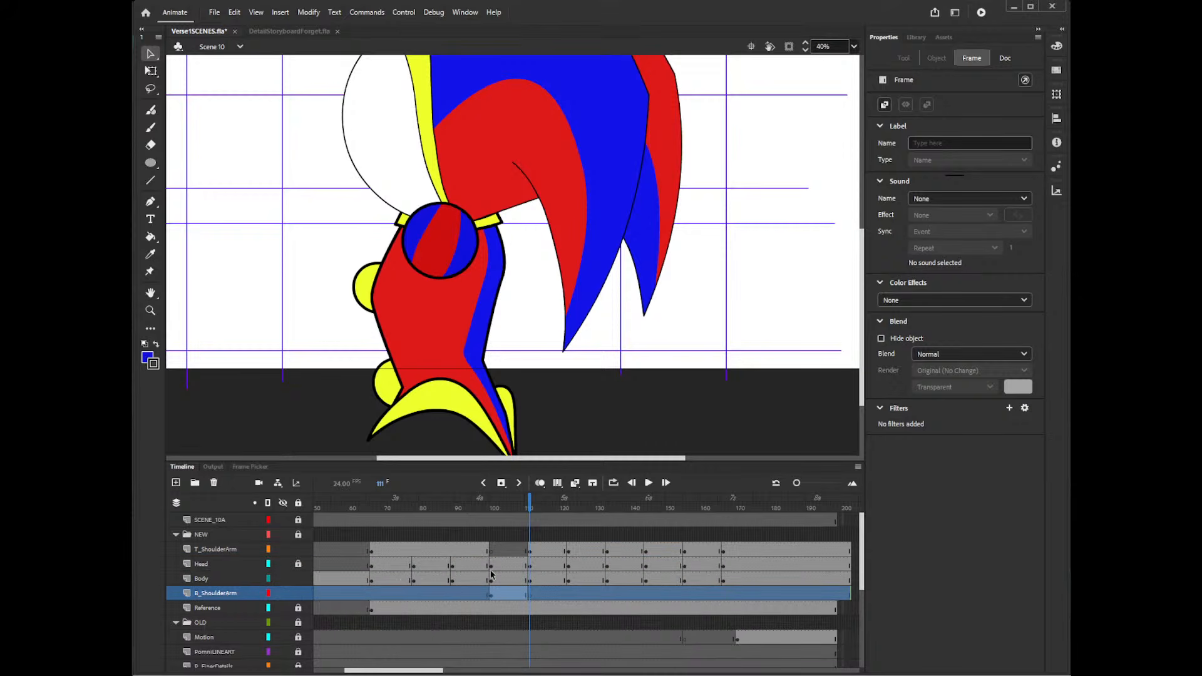
{"action": "left_click", "coordinate": [500, 588]}
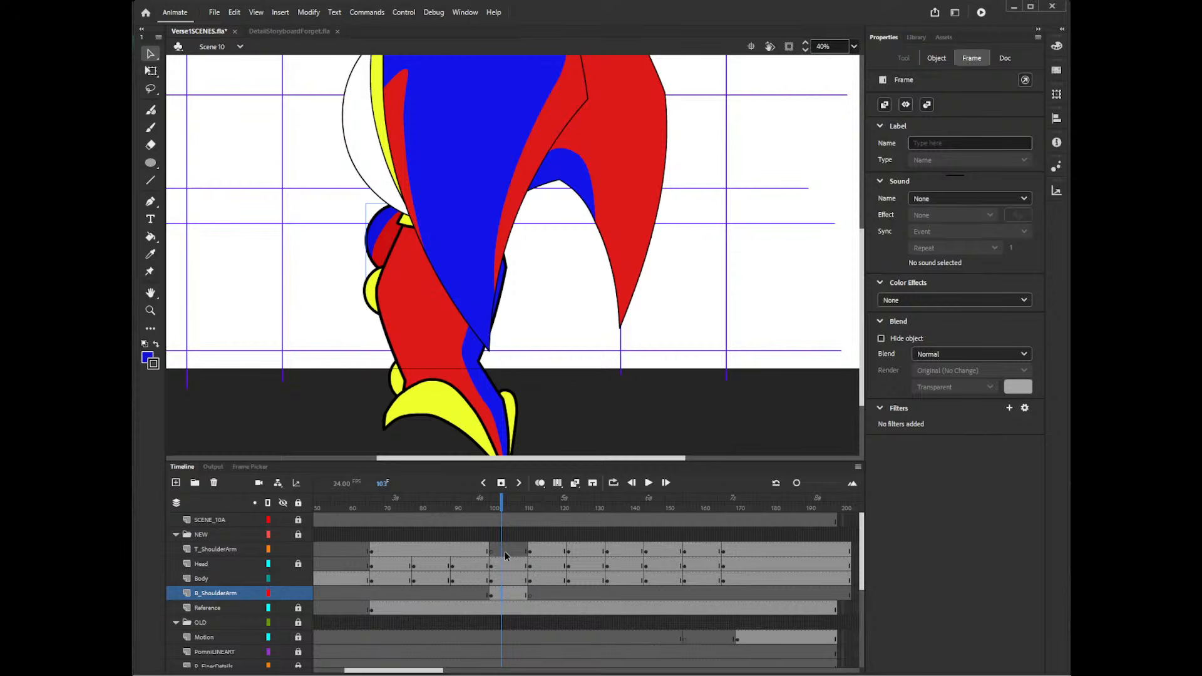
- Copy the B_ShoulderArm pose back into T_ShoulderArm at frame 100 and empty the B_ShoulderArm span
{"action": "right_click", "coordinate": [499, 592]}
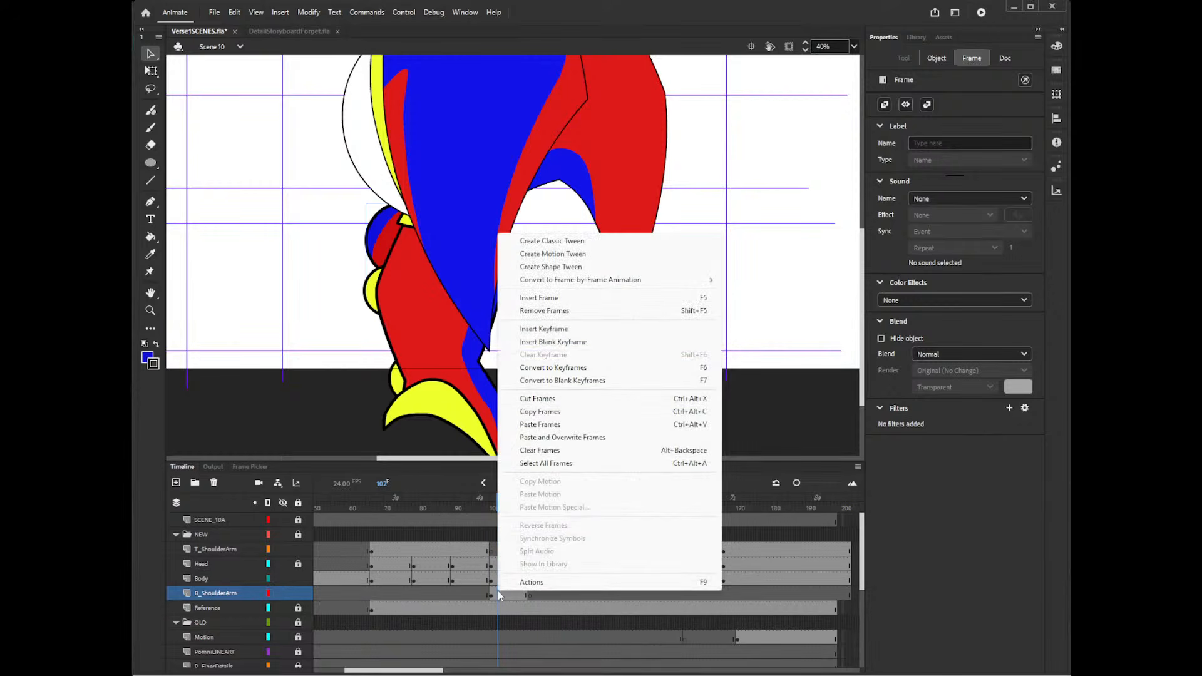
{"action": "left_click", "coordinate": [550, 412]}
{"action": "right_click", "coordinate": [492, 553]}
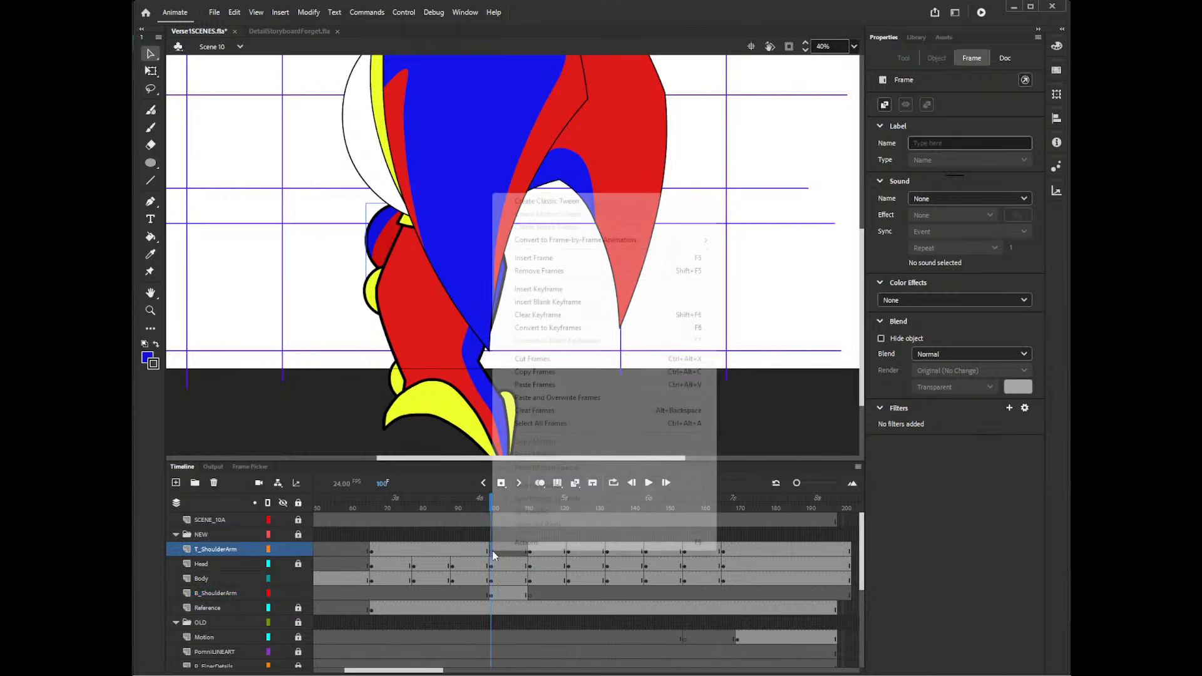
{"action": "left_click", "coordinate": [536, 397]}
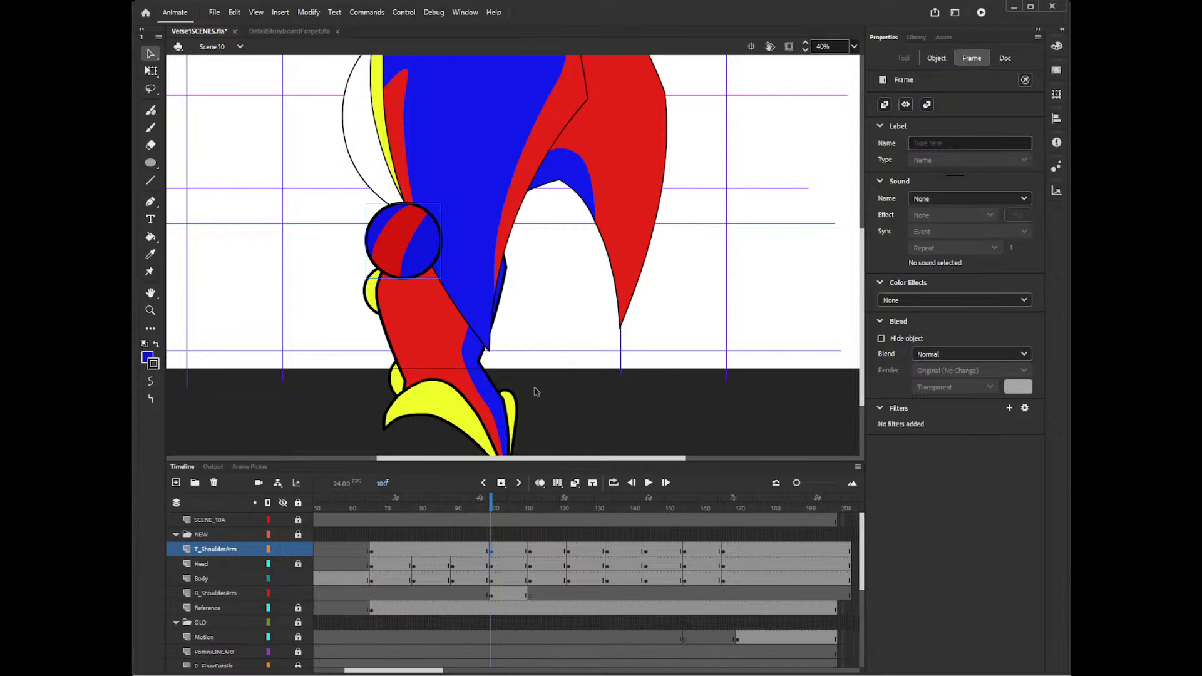
{"action": "left_click", "coordinate": [504, 592]}
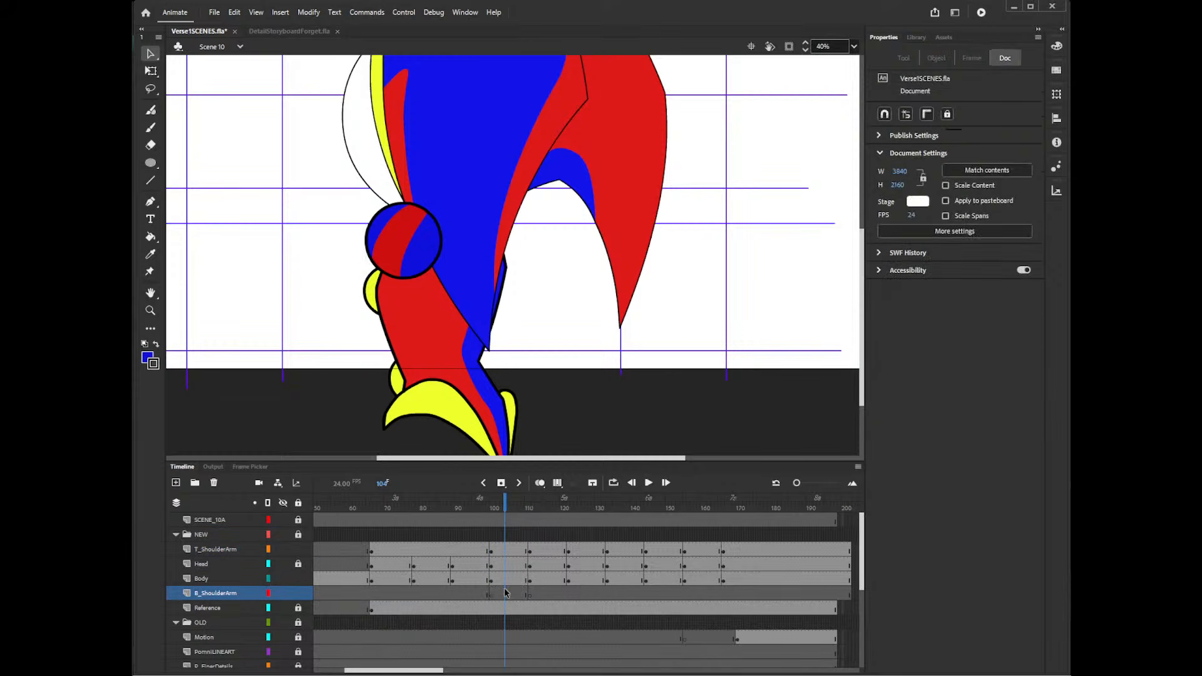
- In the last T_ShoulderArm span, move the spare striped ball over the jester's shoulder ball and scale it down to about 350 px wide
{"action": "left_click", "coordinate": [733, 550]}
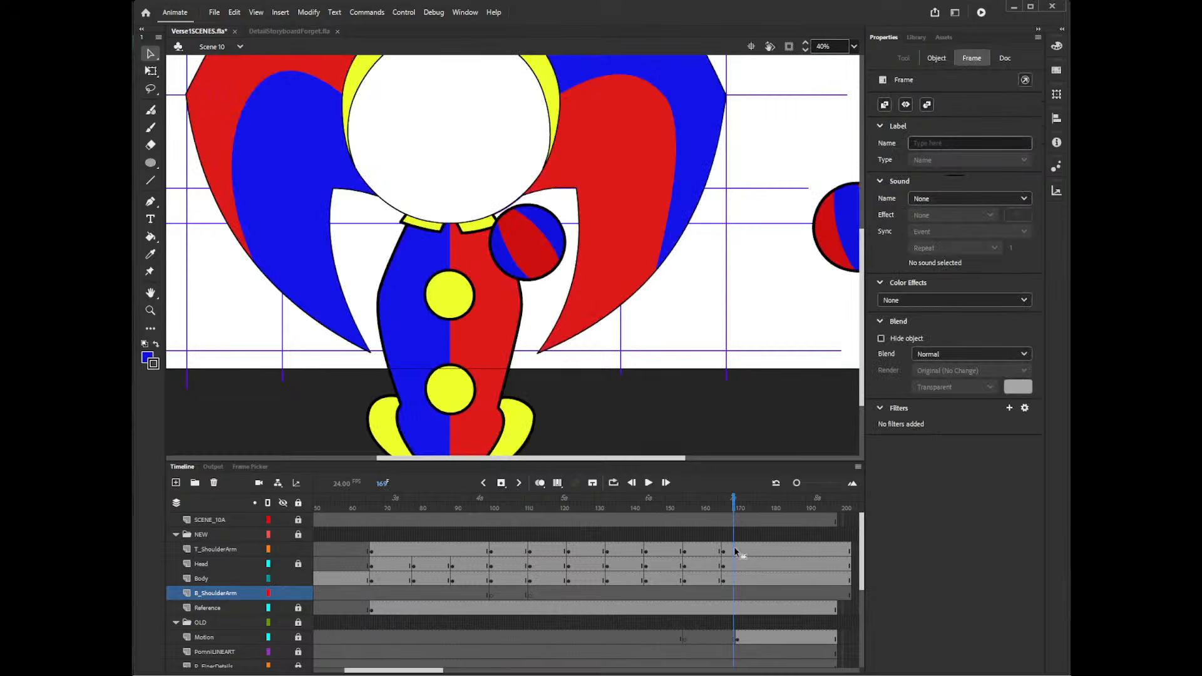
{"action": "left_click_drag", "start_coordinate": [695, 302], "coordinate": [659, 307]}
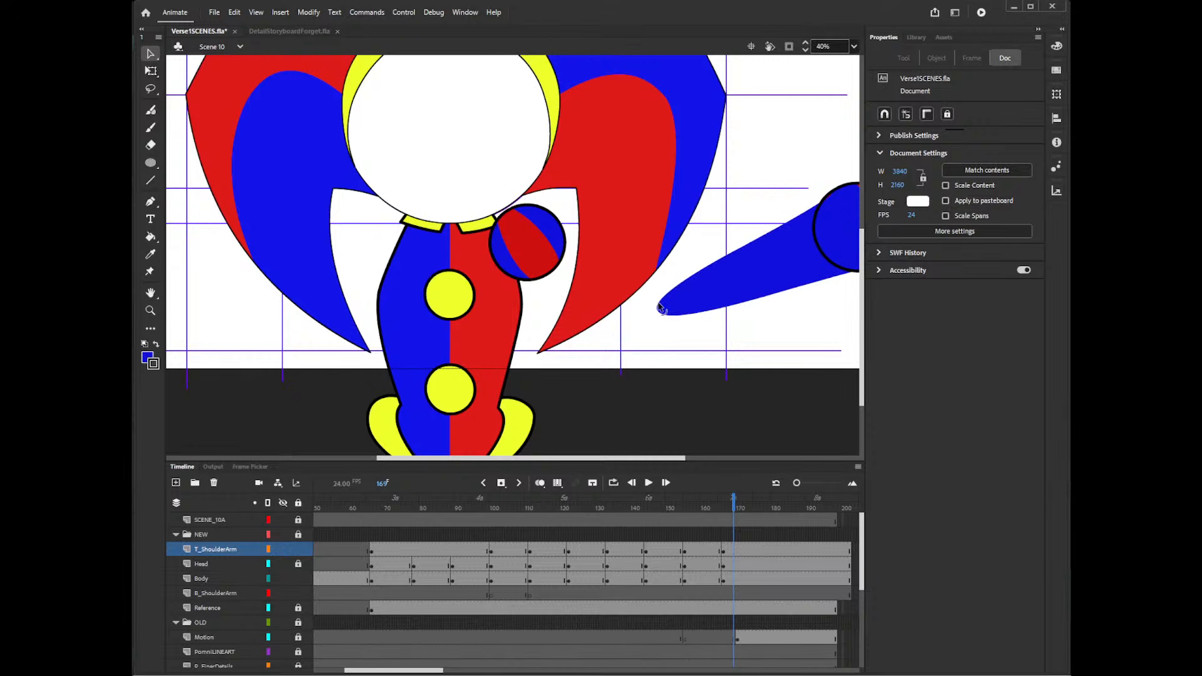
{"action": "key", "text": "ctrl+z"}
{"action": "mouse_move", "coordinate": [838, 241]}
{"action": "left_mouse_down"}
{"action": "mouse_move", "coordinate": [519, 260]}
{"action": "mouse_move", "coordinate": [507, 249]}
{"action": "left_mouse_up"}
{"action": "key", "text": "q"}
{"action": "mouse_move", "coordinate": [549, 181]}
{"action": "left_mouse_down"}
{"action": "mouse_move", "coordinate": [538, 199]}
{"action": "mouse_move", "coordinate": [543, 189]}
{"action": "left_mouse_up"}
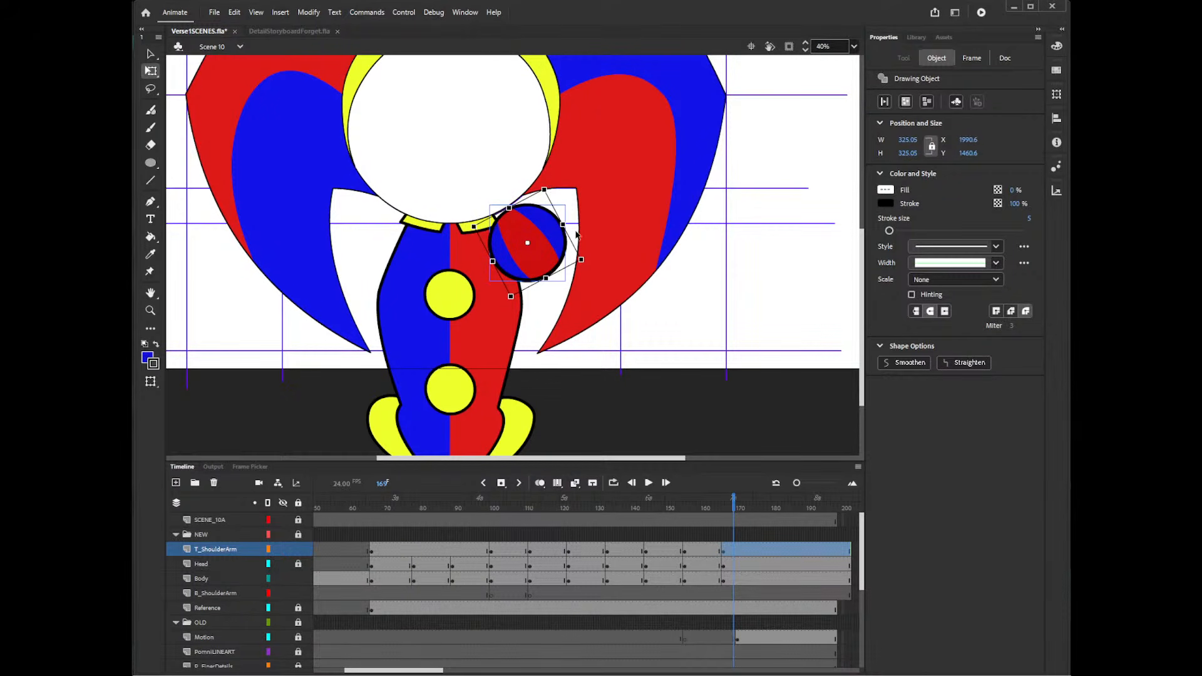
{"action": "left_click_drag", "start_coordinate": [557, 263], "coordinate": [578, 285]}
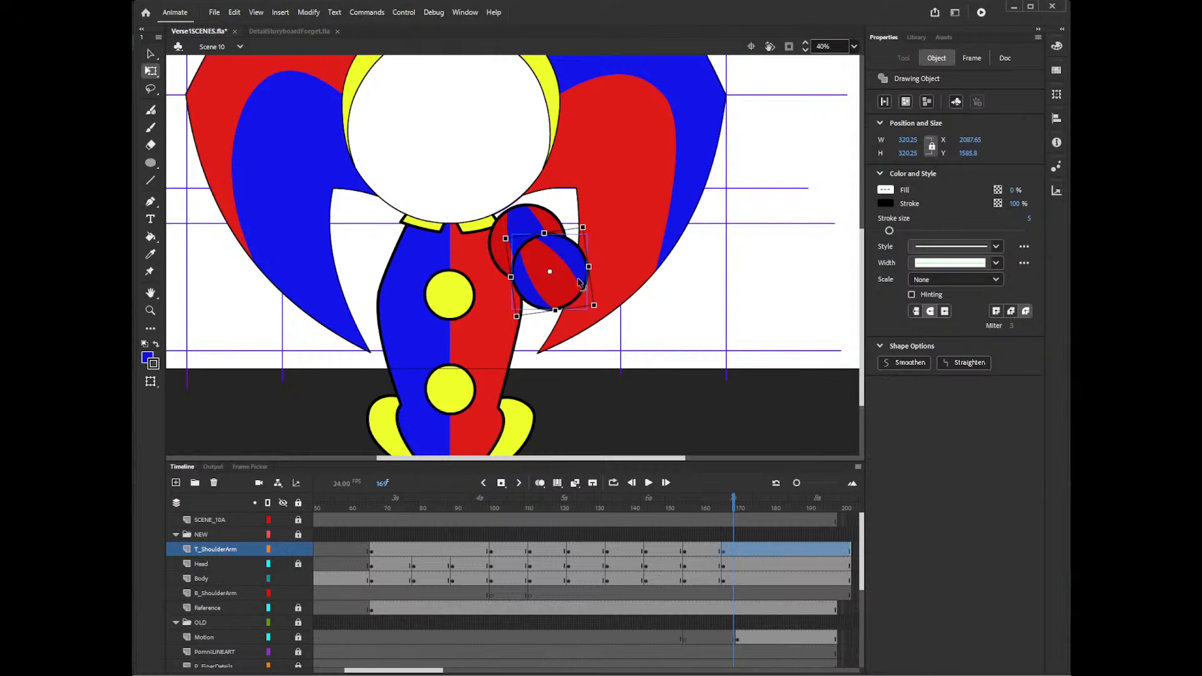
{"action": "key", "text": "ctrl+z"}
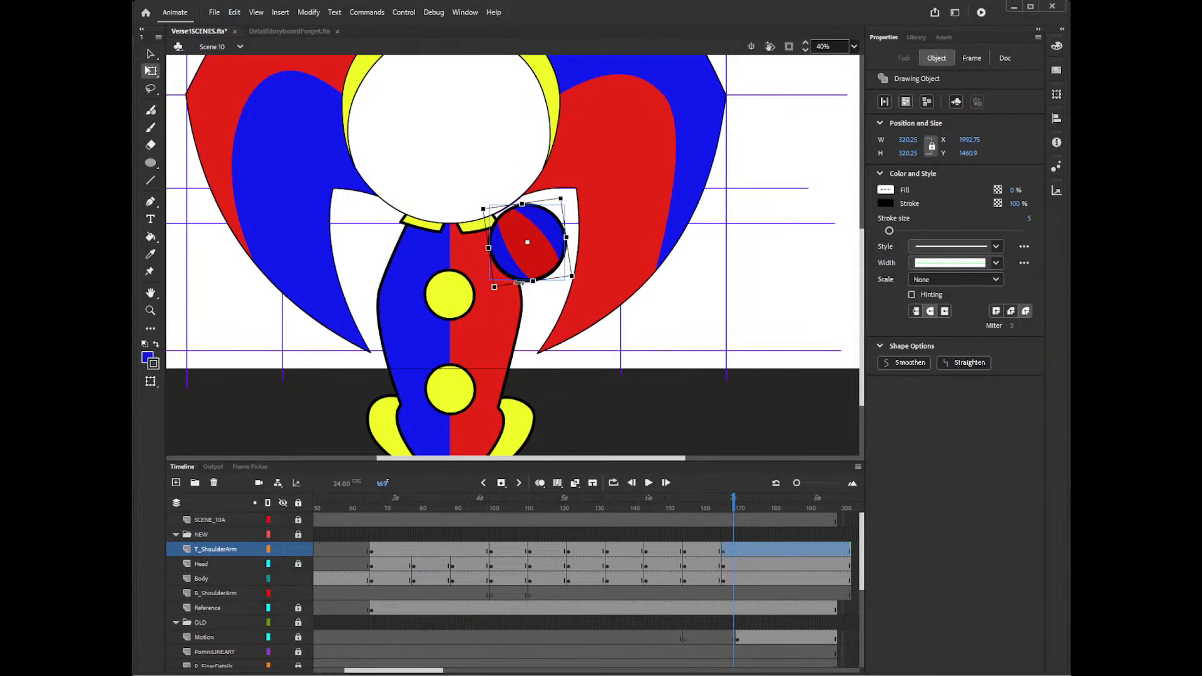
{"action": "left_click_drag", "start_coordinate": [574, 276], "coordinate": [595, 229]}
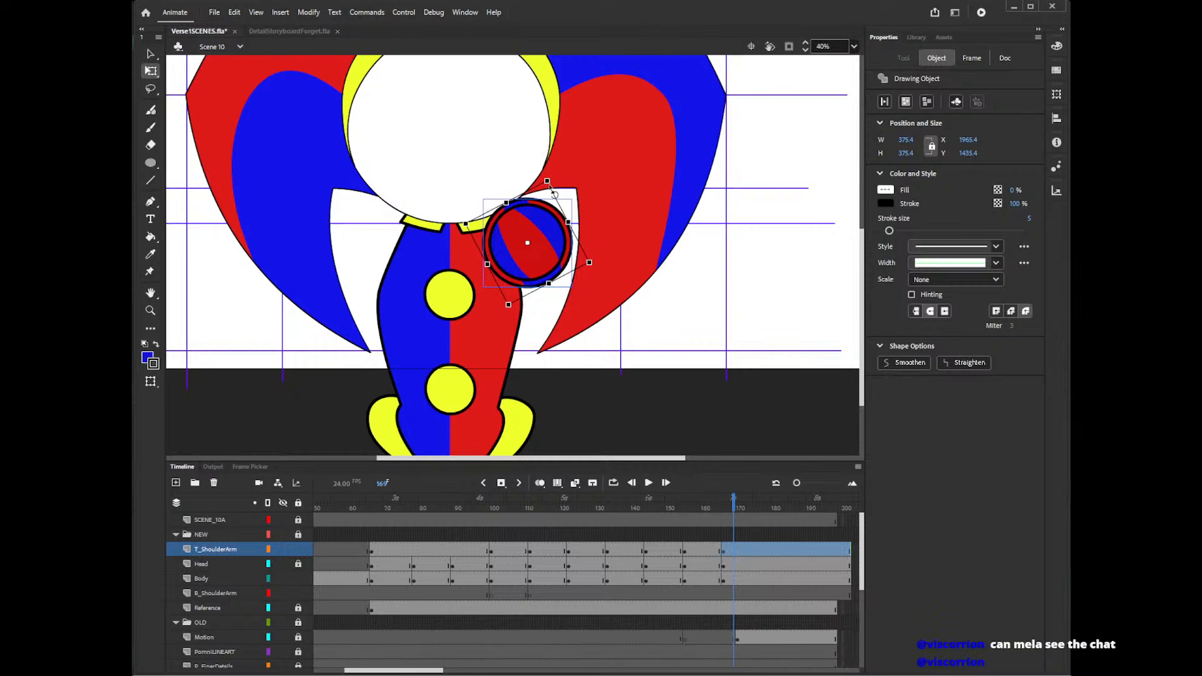
{"action": "left_click_drag", "start_coordinate": [547, 180], "coordinate": [547, 184]}
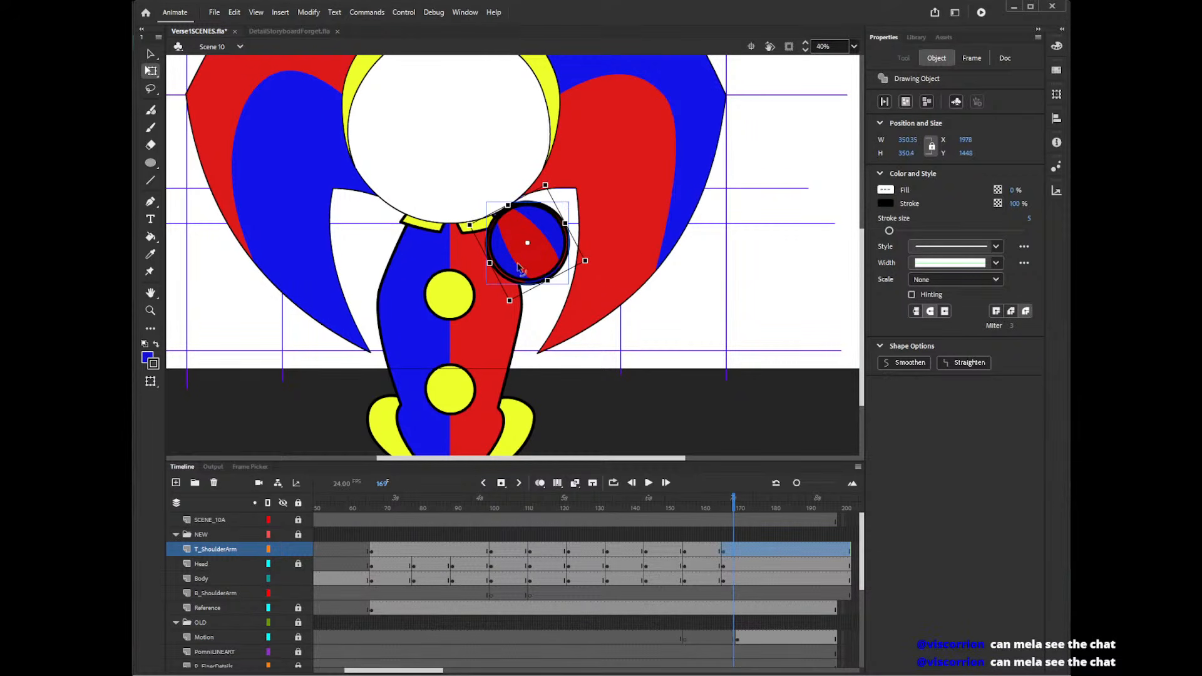
- Offset the spare ball beside the shoulder ball and match their sizes by scaling it to about 313 px wide
{"action": "left_click_drag", "start_coordinate": [513, 279], "coordinate": [572, 289]}
{"action": "left_click_drag", "start_coordinate": [599, 187], "coordinate": [598, 190]}
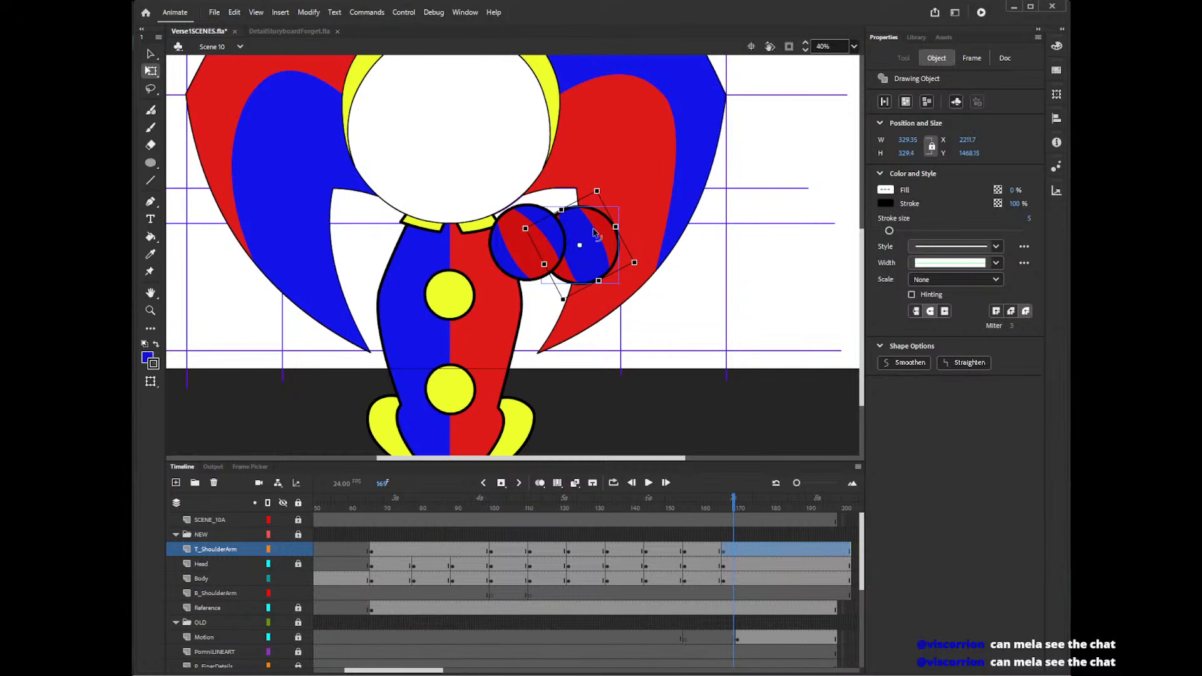
{"action": "left_click_drag", "start_coordinate": [596, 251], "coordinate": [585, 247]}
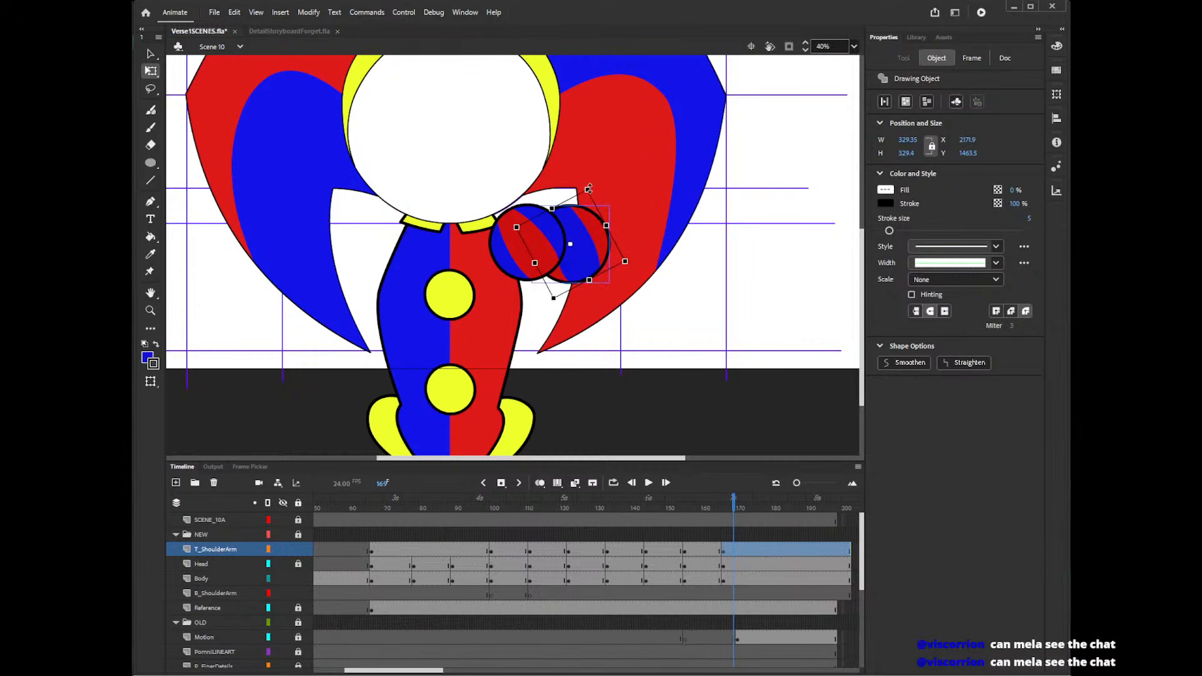
{"action": "left_click_drag", "start_coordinate": [586, 189], "coordinate": [585, 193]}
{"action": "mouse_move", "coordinate": [585, 244]}
{"action": "left_mouse_down"}
{"action": "mouse_move", "coordinate": [543, 241]}
{"action": "mouse_move", "coordinate": [567, 246]}
{"action": "left_mouse_up"}
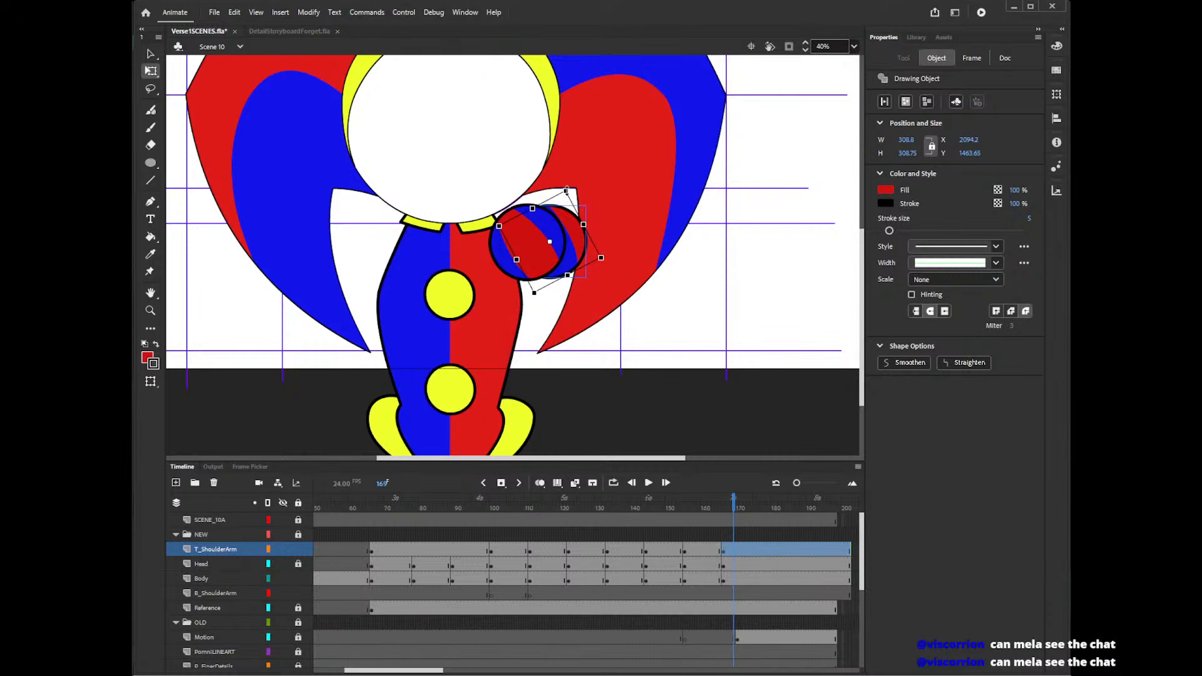
{"action": "left_click_drag", "start_coordinate": [567, 187], "coordinate": [567, 187]}
- Place the resized ball on the jester's opposite shoulder at about X 1344, Y 1465, with its stripes angled to mirror the other ball
{"action": "left_click_drag", "start_coordinate": [578, 249], "coordinate": [699, 243]}
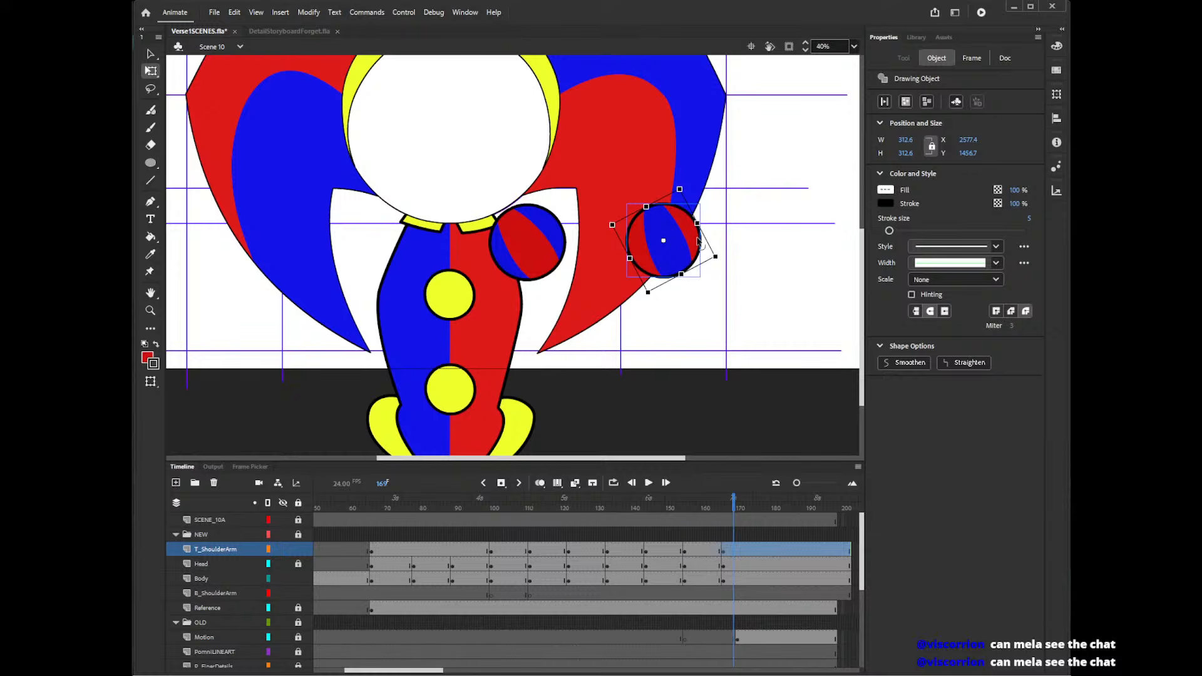
{"action": "left_click_drag", "start_coordinate": [683, 262], "coordinate": [406, 301]}
{"action": "left_click_drag", "start_coordinate": [397, 252], "coordinate": [487, 257]}
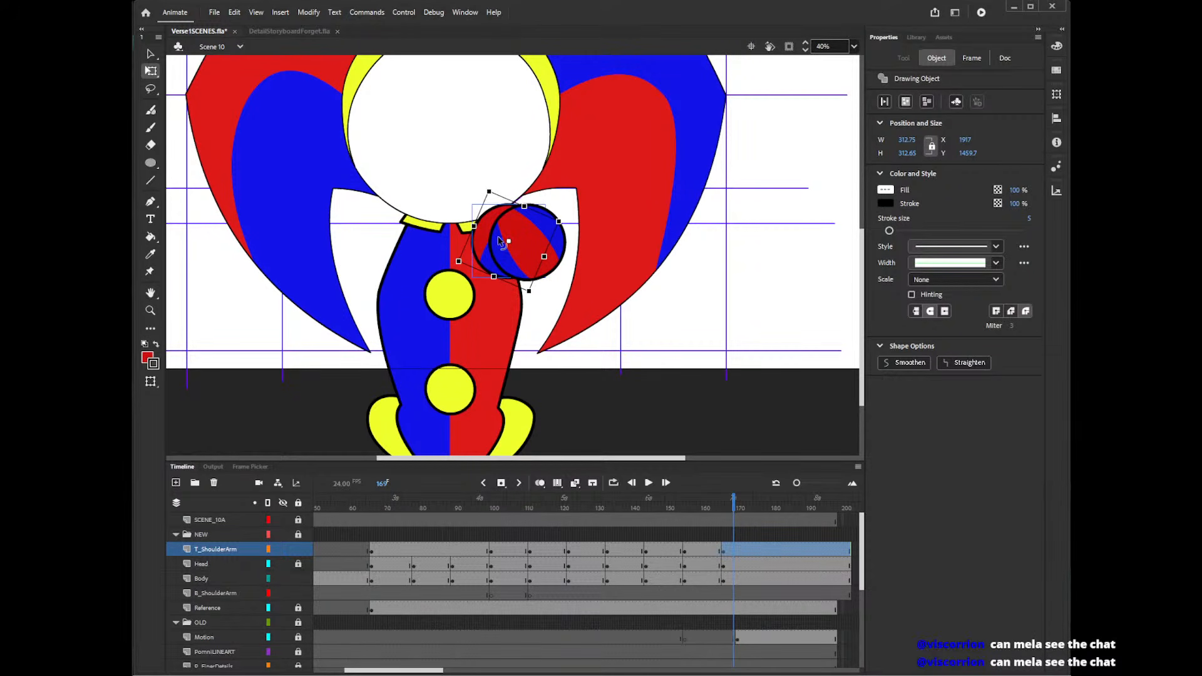
{"action": "left_click_drag", "start_coordinate": [488, 261], "coordinate": [354, 277]}
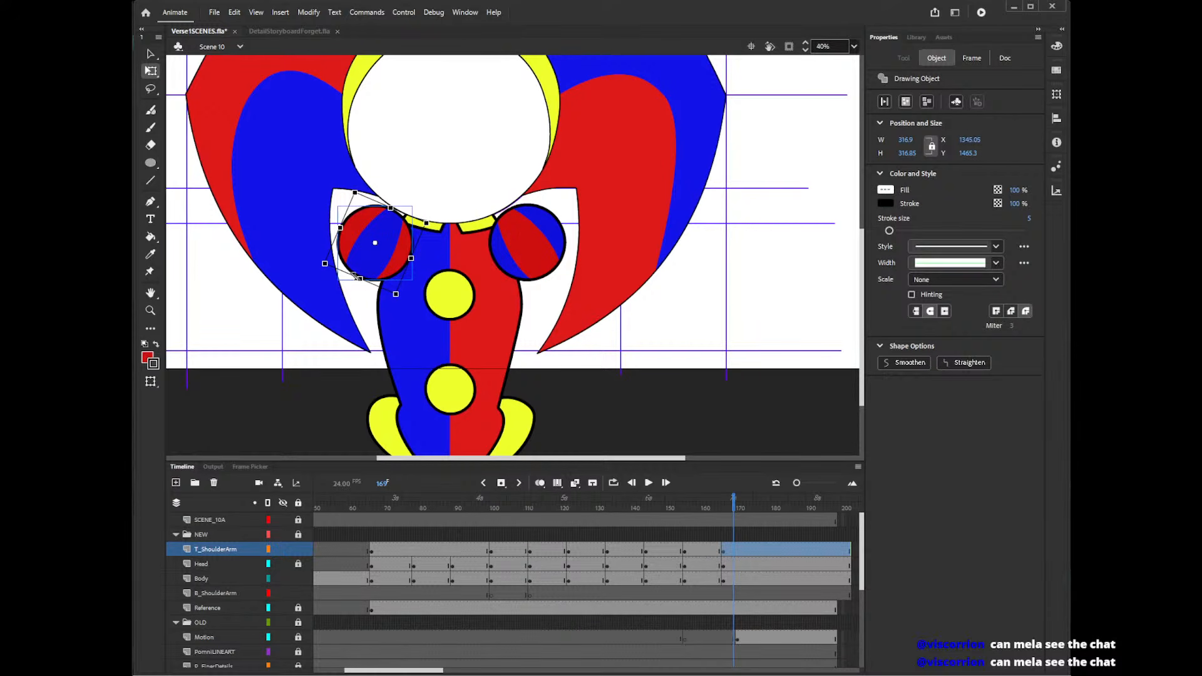
{"action": "left_click", "coordinate": [553, 308]}
{"action": "left_click", "coordinate": [397, 254]}
{"action": "key", "text": "Left"}
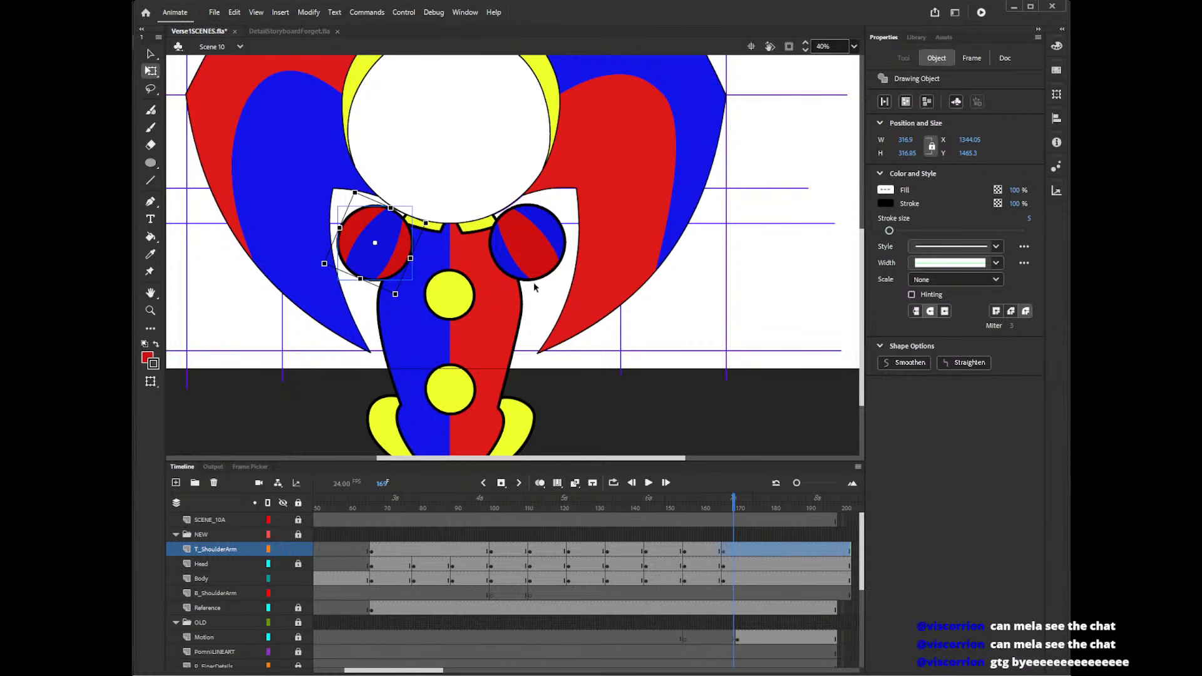
- Paste the copied shoulder ball keyframe at frame 155 of the B_ShoulderArm layer and nudge the ball slightly left
{"action": "left_click", "coordinate": [709, 535]}
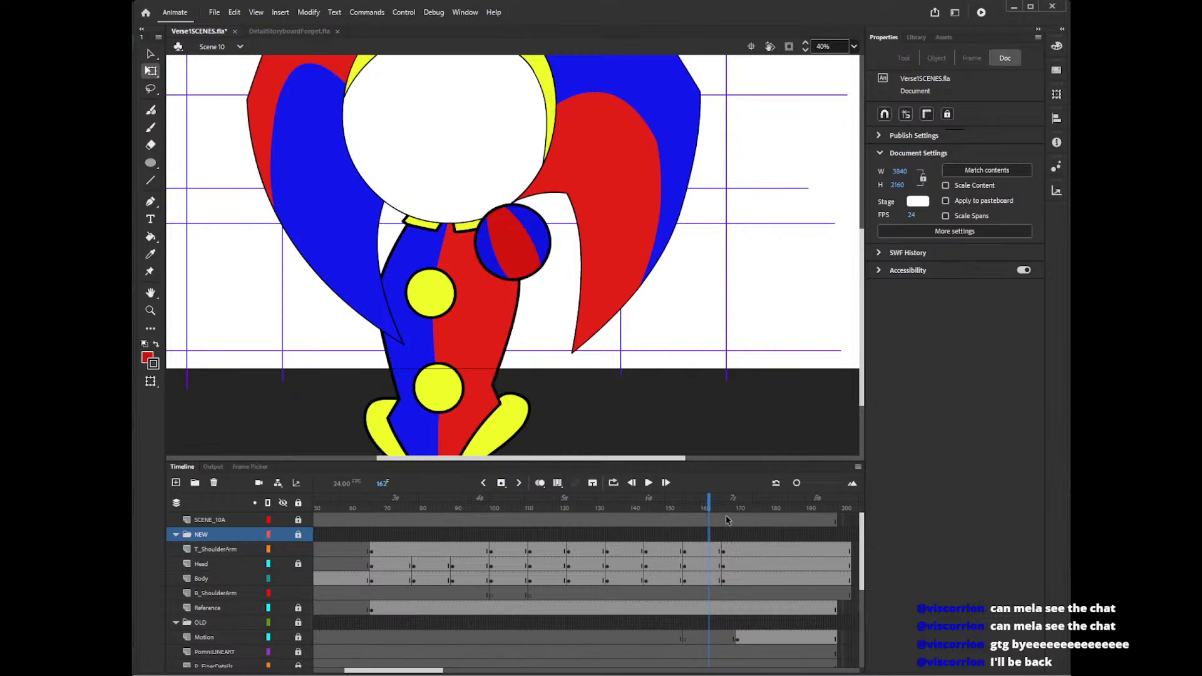
{"action": "left_click", "coordinate": [724, 534]}
{"action": "left_click", "coordinate": [714, 535]}
{"action": "left_click", "coordinate": [685, 595]}
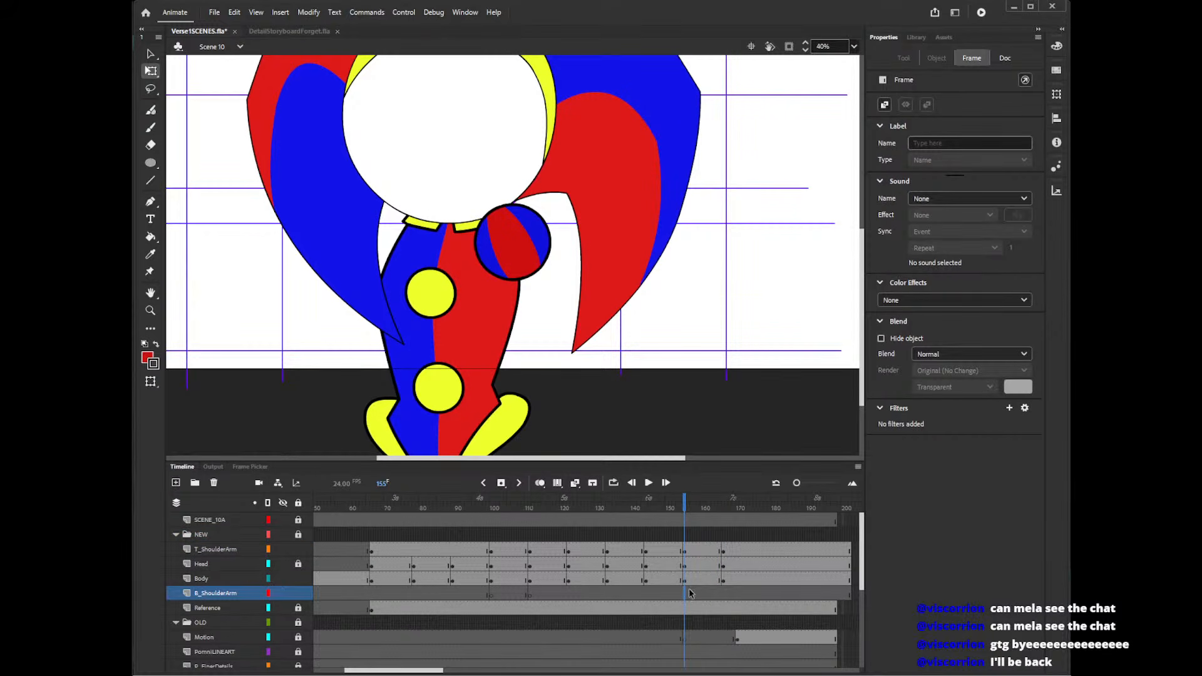
{"action": "right_click", "coordinate": [687, 594]}
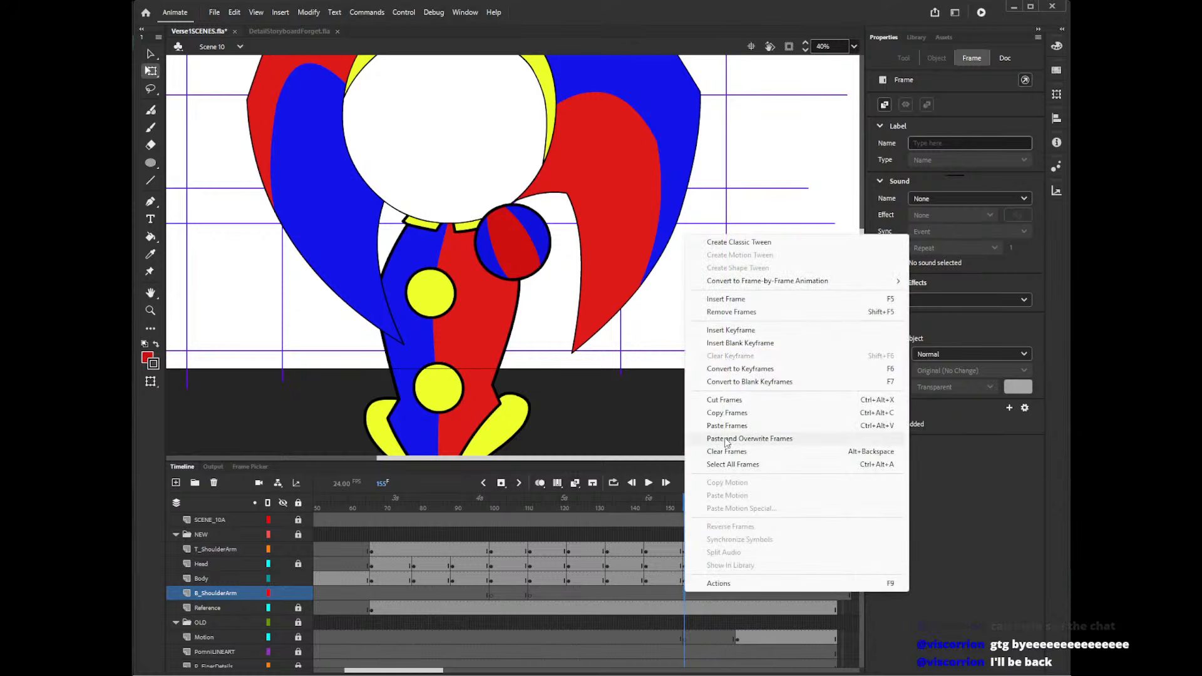
{"action": "left_click", "coordinate": [727, 425]}
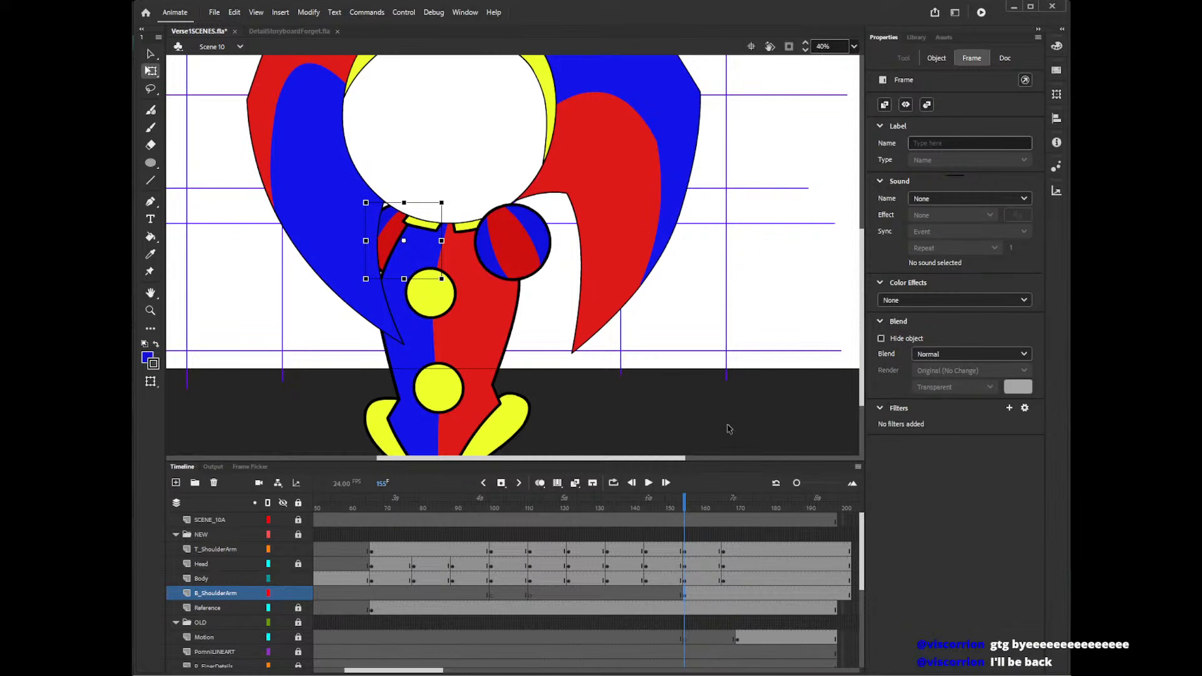
{"action": "key", "text": "Right"}
{"action": "key", "text": "Left"}
- End the B_ShoulderArm span with a blank keyframe at frame 166 and rotate the ball before it slightly clockwise
{"action": "left_click", "coordinate": [723, 594]}
{"action": "key", "text": "F6"}
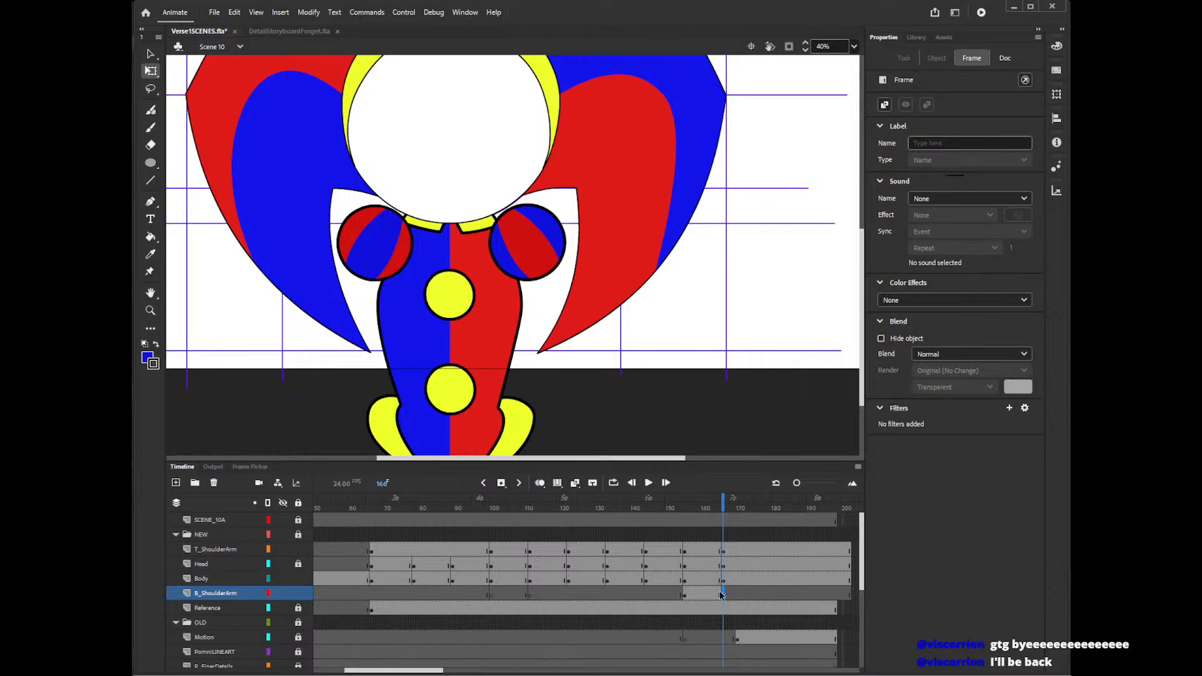
{"action": "left_click", "coordinate": [719, 595]}
{"action": "left_click", "coordinate": [723, 594]}
{"action": "left_click", "coordinate": [720, 594]}
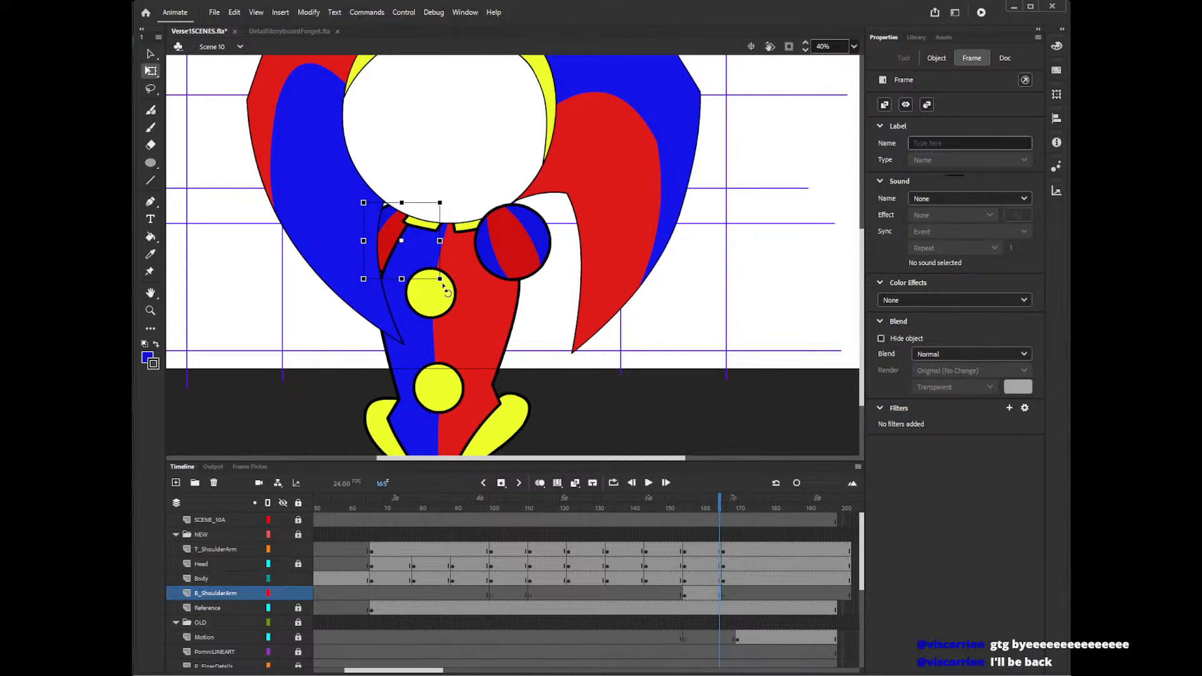
{"action": "left_click_drag", "start_coordinate": [445, 285], "coordinate": [441, 290]}
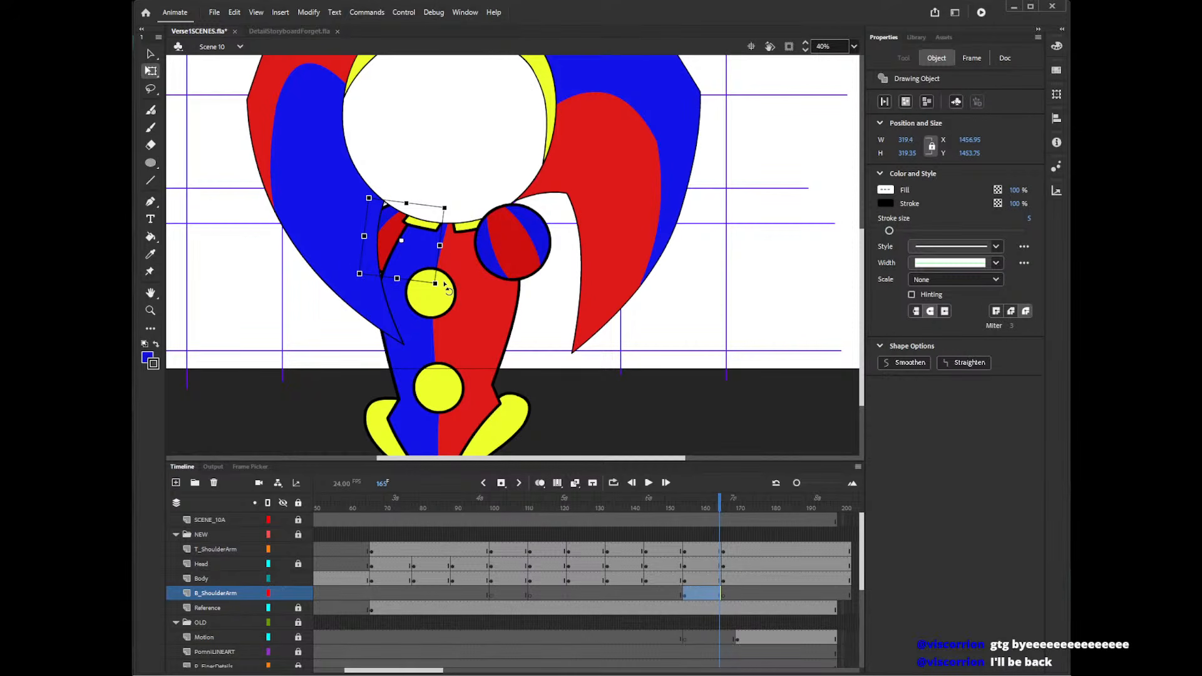
- Copy the frame 155 keyframe of B_ShoulderArm and paste it at frame 144 of the same layer
{"action": "right_click", "coordinate": [688, 594]}
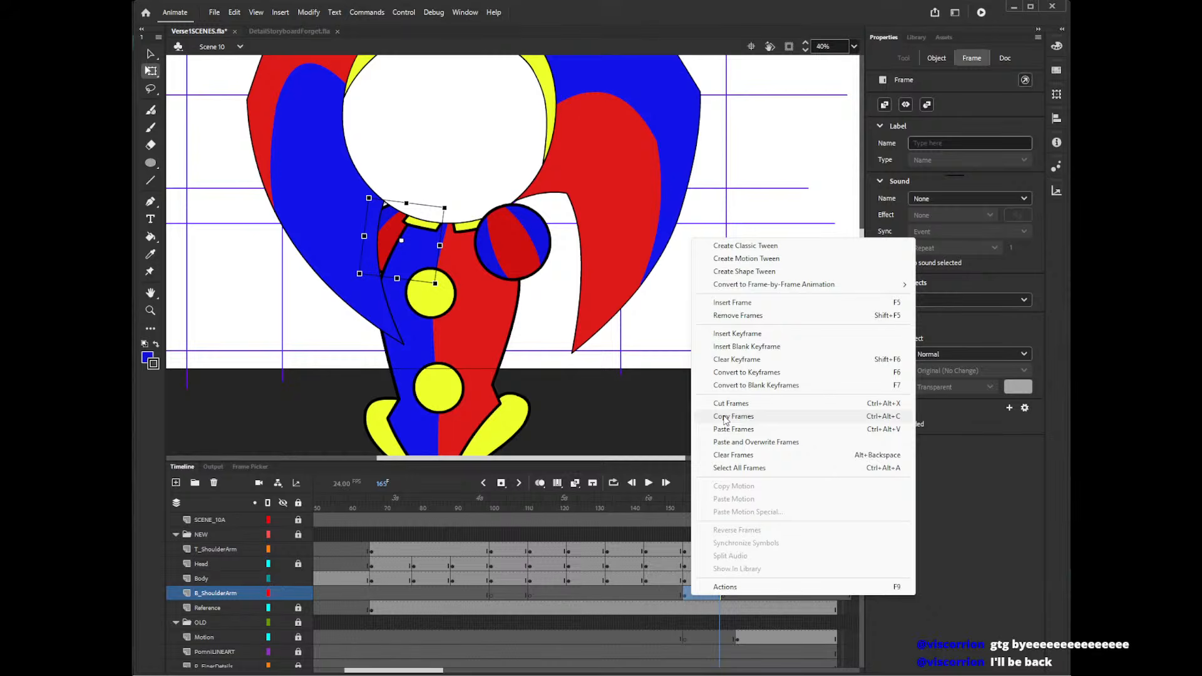
{"action": "left_click", "coordinate": [724, 419]}
{"action": "left_click", "coordinate": [687, 594]}
{"action": "right_click", "coordinate": [686, 593]}
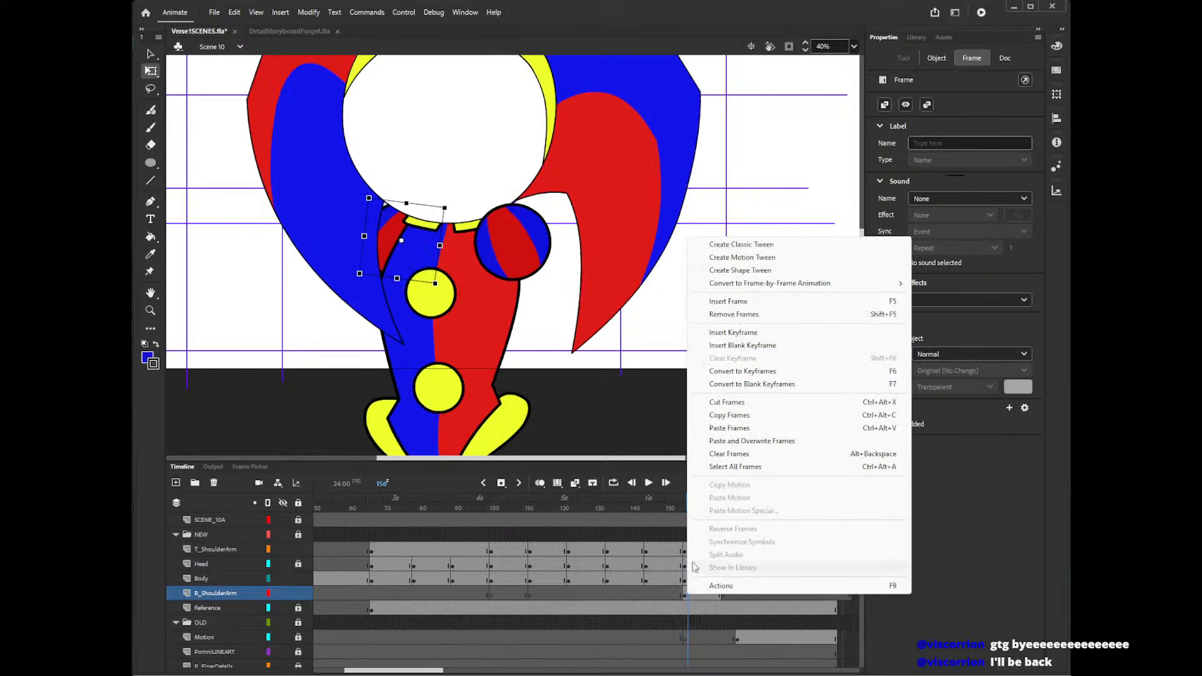
{"action": "left_click", "coordinate": [726, 416]}
{"action": "left_click", "coordinate": [645, 595]}
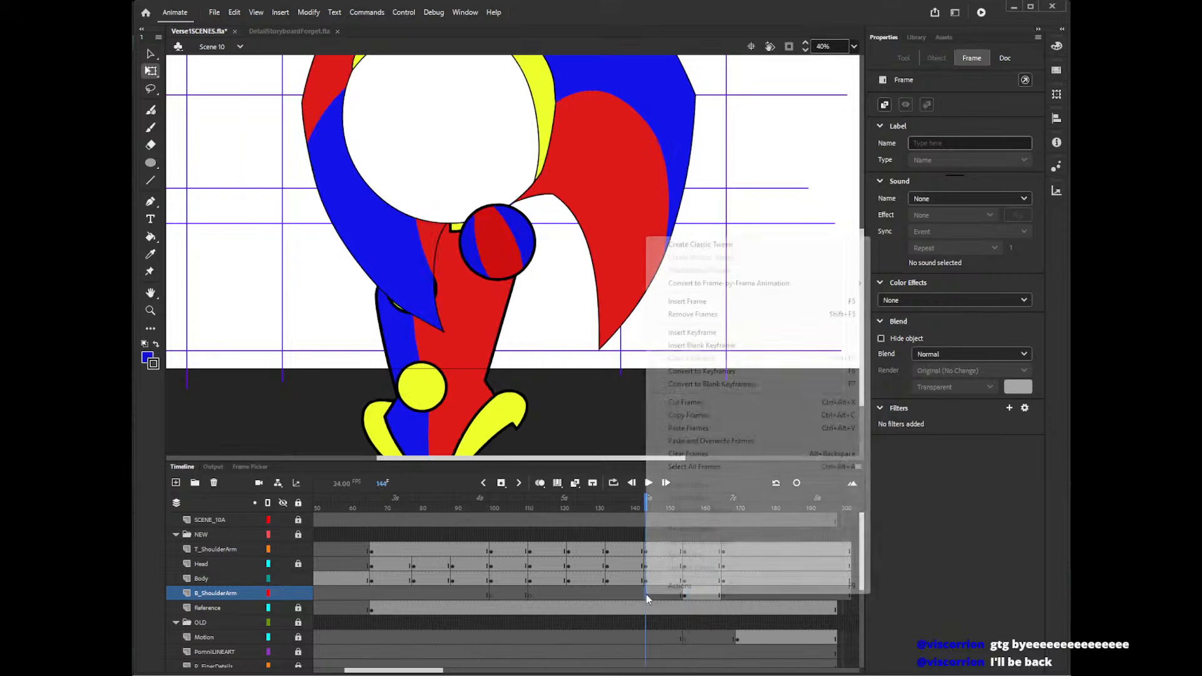
{"action": "left_click", "coordinate": [686, 432]}
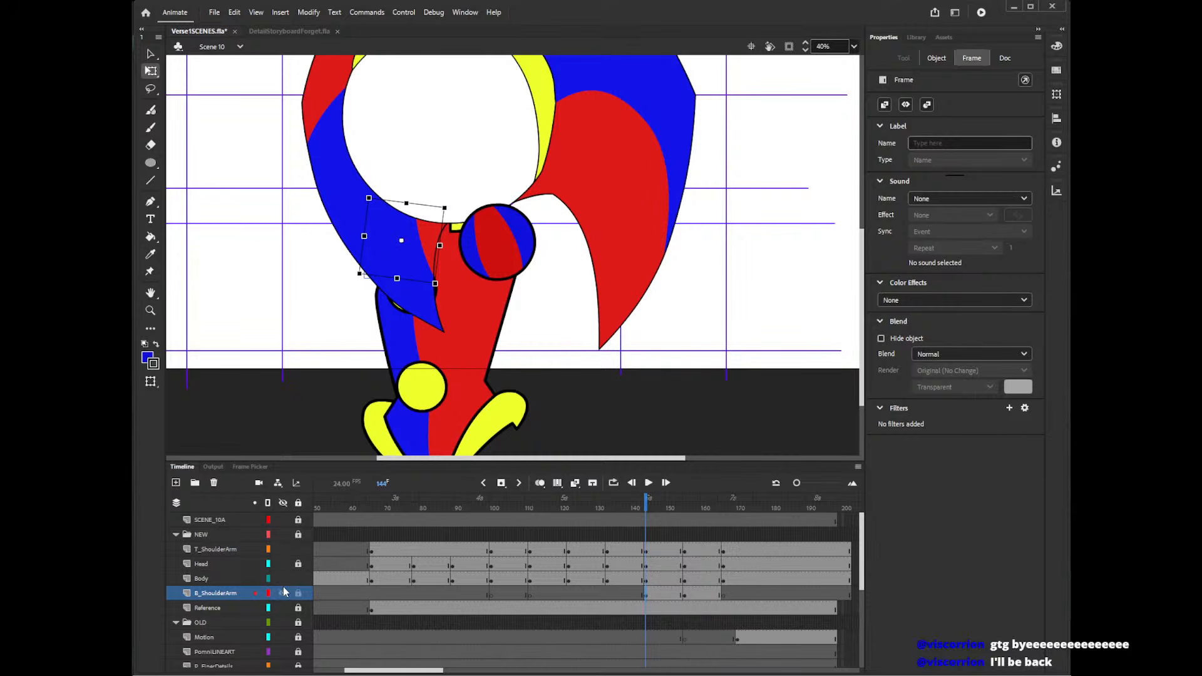
- Display the Head layer as outlines, and shift the back shoulder ball at frame 144 slightly right with a small clockwise rotation
{"action": "left_click", "coordinate": [269, 565]}
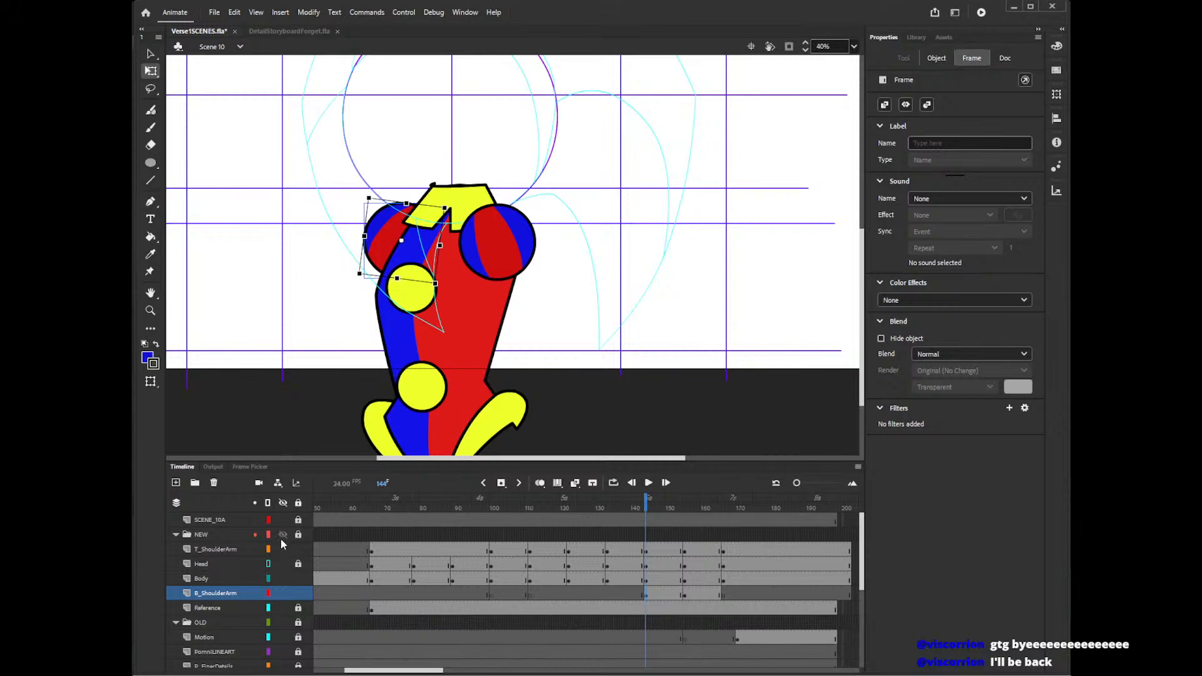
{"action": "left_click_drag", "start_coordinate": [648, 508], "coordinate": [673, 514]}
{"action": "left_click", "coordinate": [670, 595]}
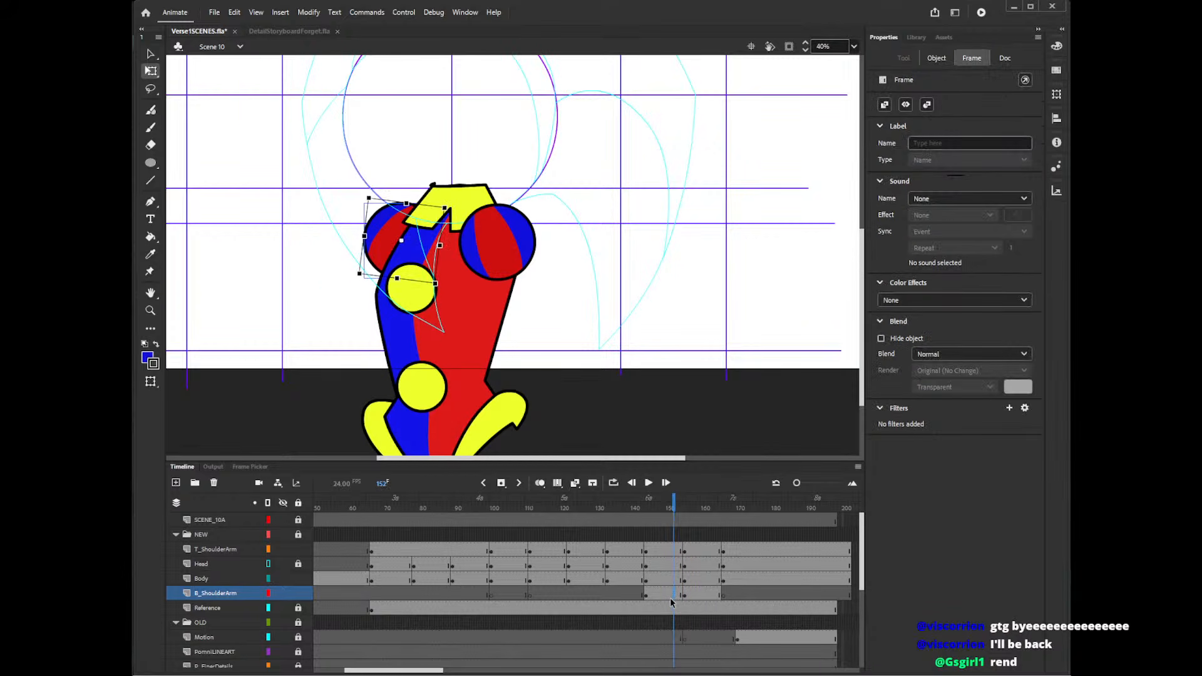
{"action": "left_click_drag", "start_coordinate": [443, 298], "coordinate": [445, 288]}
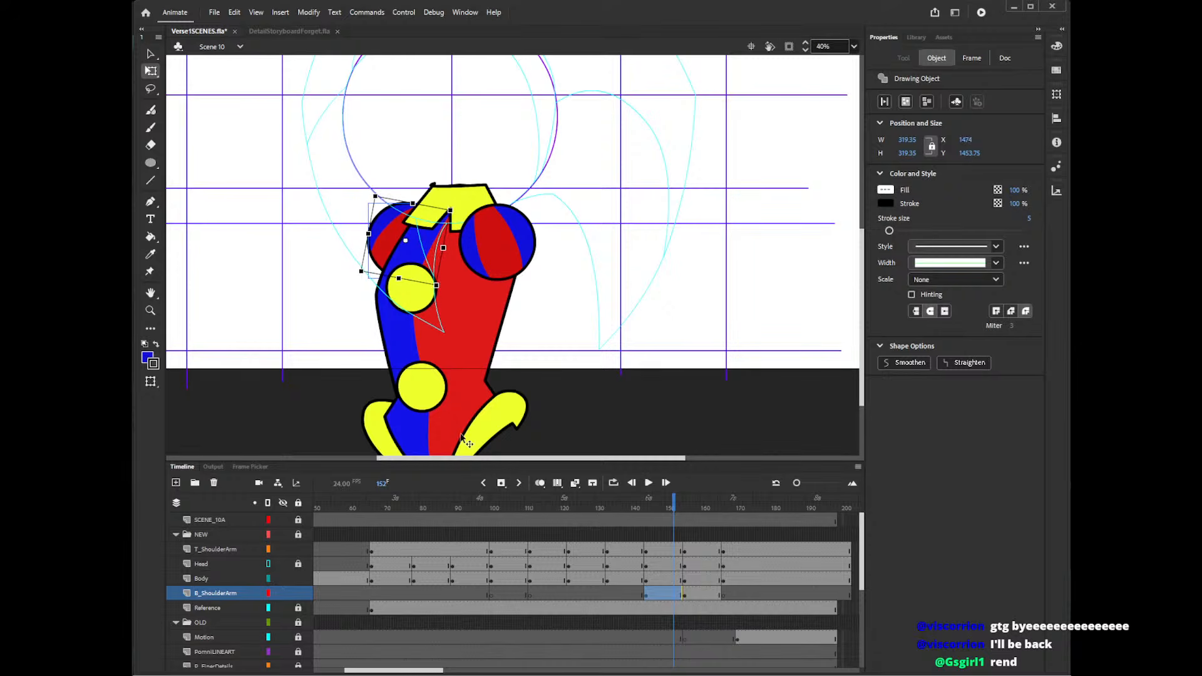
- Copy the frame 144 keyframe of B_ShoulderArm and paste it at frame 133
{"action": "right_click", "coordinate": [651, 597]}
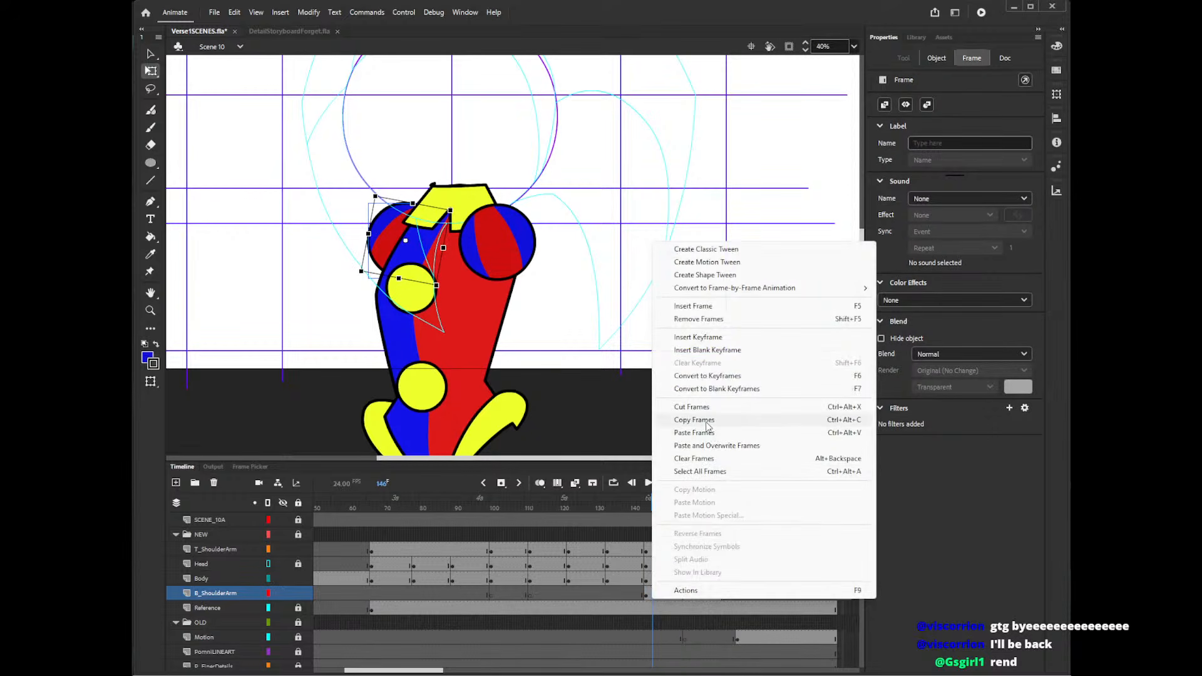
{"action": "left_click", "coordinate": [704, 421]}
{"action": "left_click", "coordinate": [608, 594]}
{"action": "right_click", "coordinate": [607, 592]}
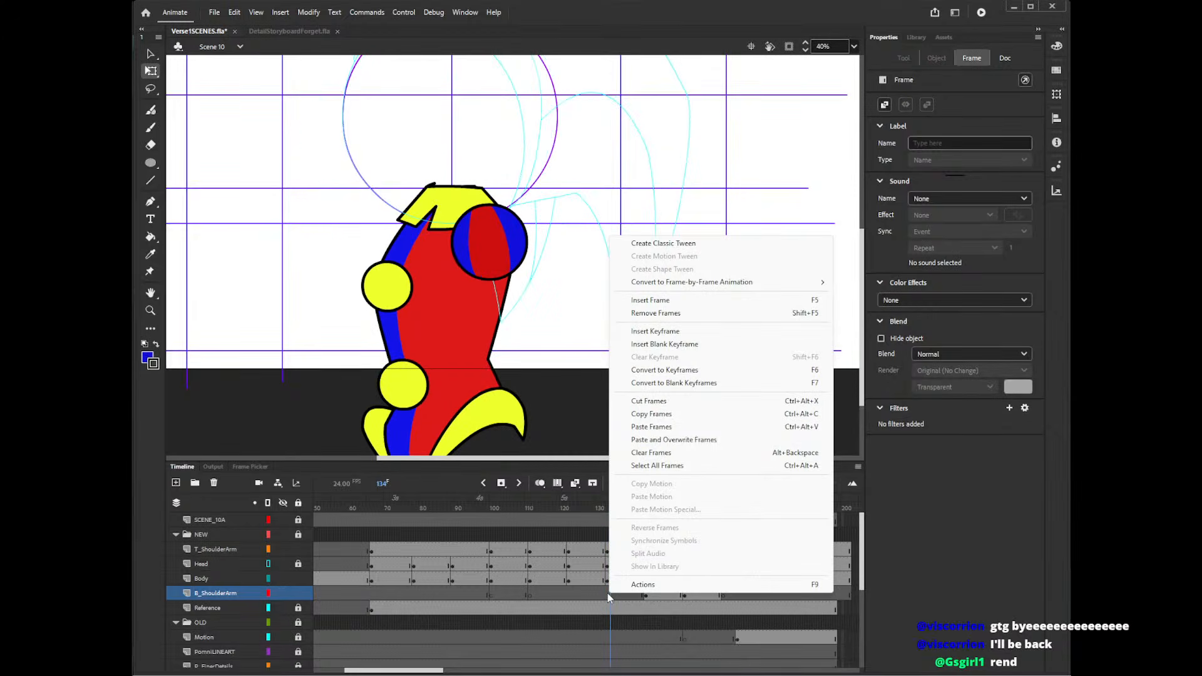
{"action": "left_click", "coordinate": [645, 427]}
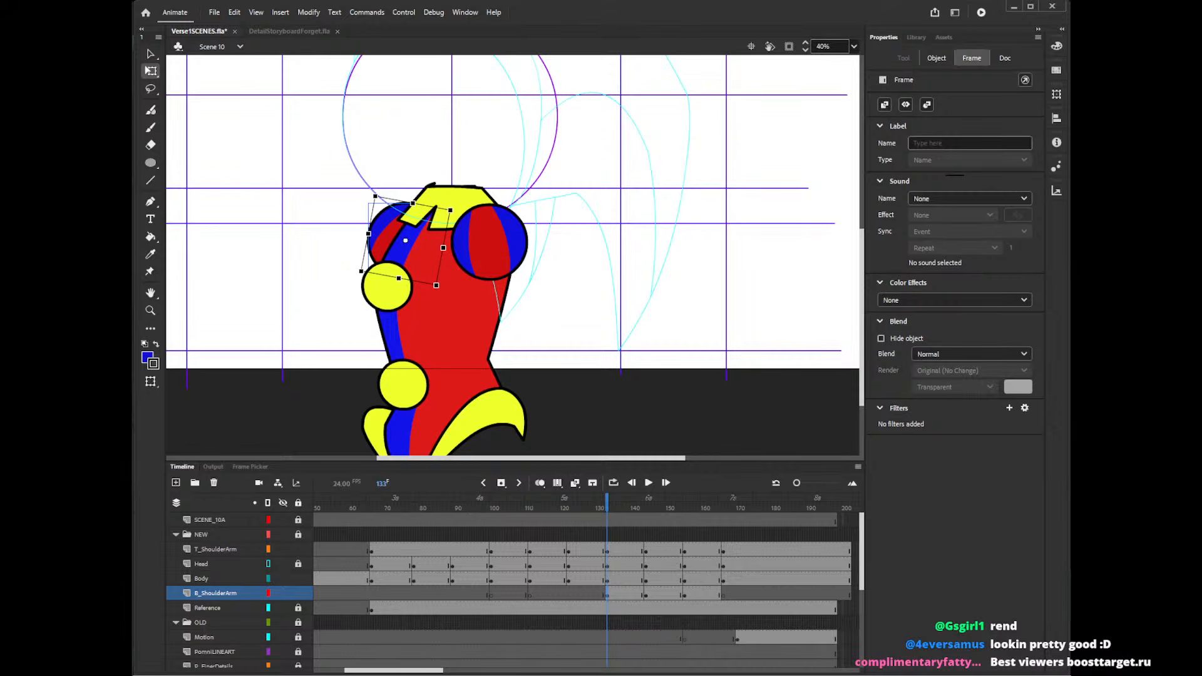
- Nudge the back shoulder ball slightly right in the frame 133 span of B_ShoulderArm
{"action": "mouse_move", "coordinate": [639, 510]}
{"action": "left_mouse_down"}
{"action": "mouse_move", "coordinate": [653, 510]}
{"action": "mouse_move", "coordinate": [635, 510]}
{"action": "left_mouse_up"}
{"action": "left_click", "coordinate": [629, 593]}
{"action": "key", "text": "Right"}
{"action": "key", "text": "Right"}
{"action": "key", "text": "Right"}
{"action": "key", "text": "Right"}
{"action": "key", "text": "Right"}
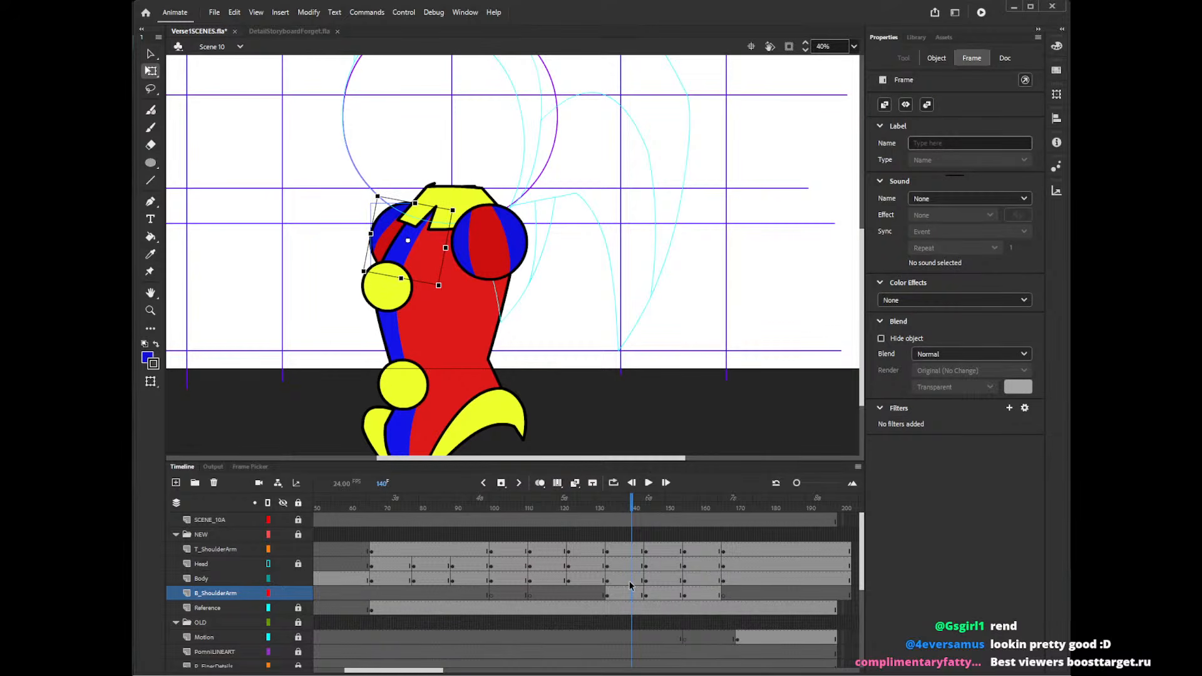
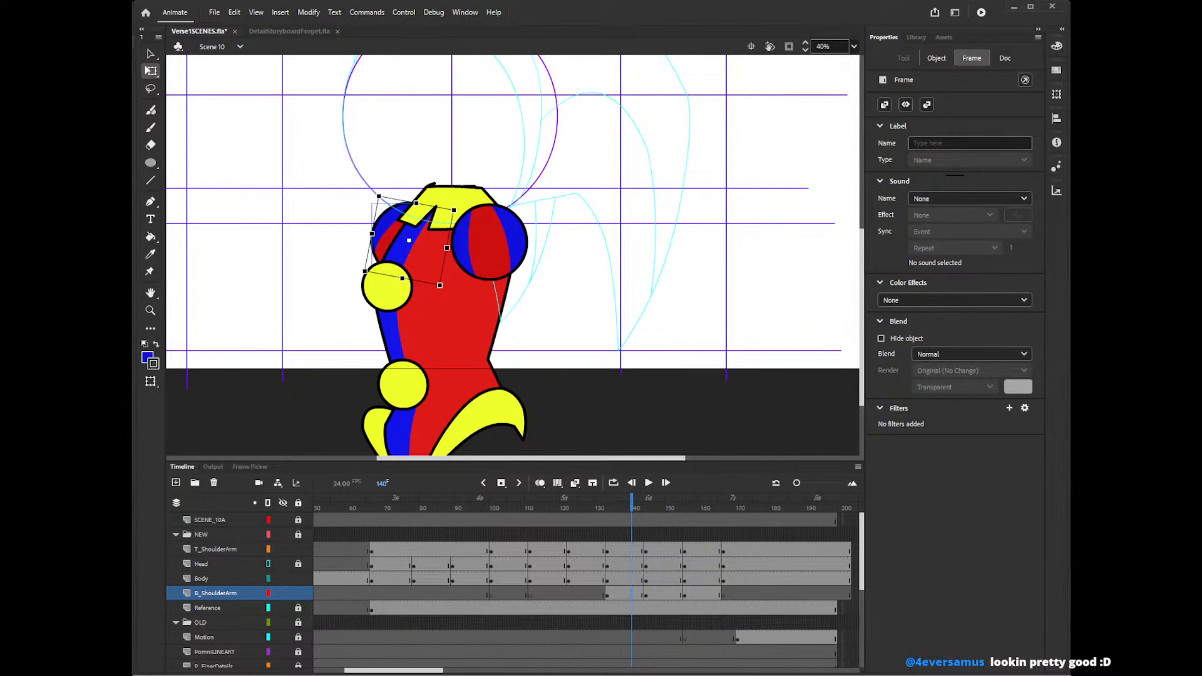
{"action": "mouse_move", "coordinate": [645, 506]}
{"action": "left_mouse_down"}
{"action": "mouse_move", "coordinate": [671, 512]}
{"action": "mouse_move", "coordinate": [600, 510]}
{"action": "mouse_move", "coordinate": [651, 510]}
{"action": "mouse_move", "coordinate": [632, 511]}
{"action": "left_mouse_up"}
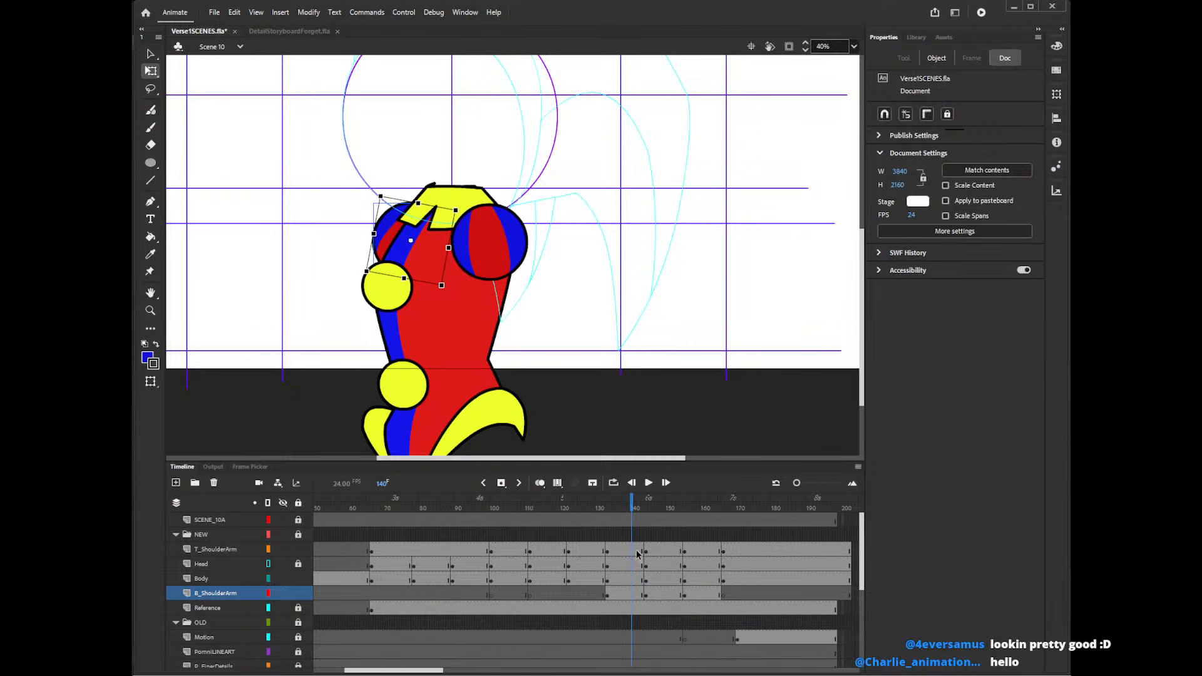
- Paste a copy of the frame 133 keyframe at frame 122 of B_ShoulderArm and delete its ball to leave a blank keyframe
{"action": "right_click", "coordinate": [610, 593]}
{"action": "left_click", "coordinate": [662, 411]}
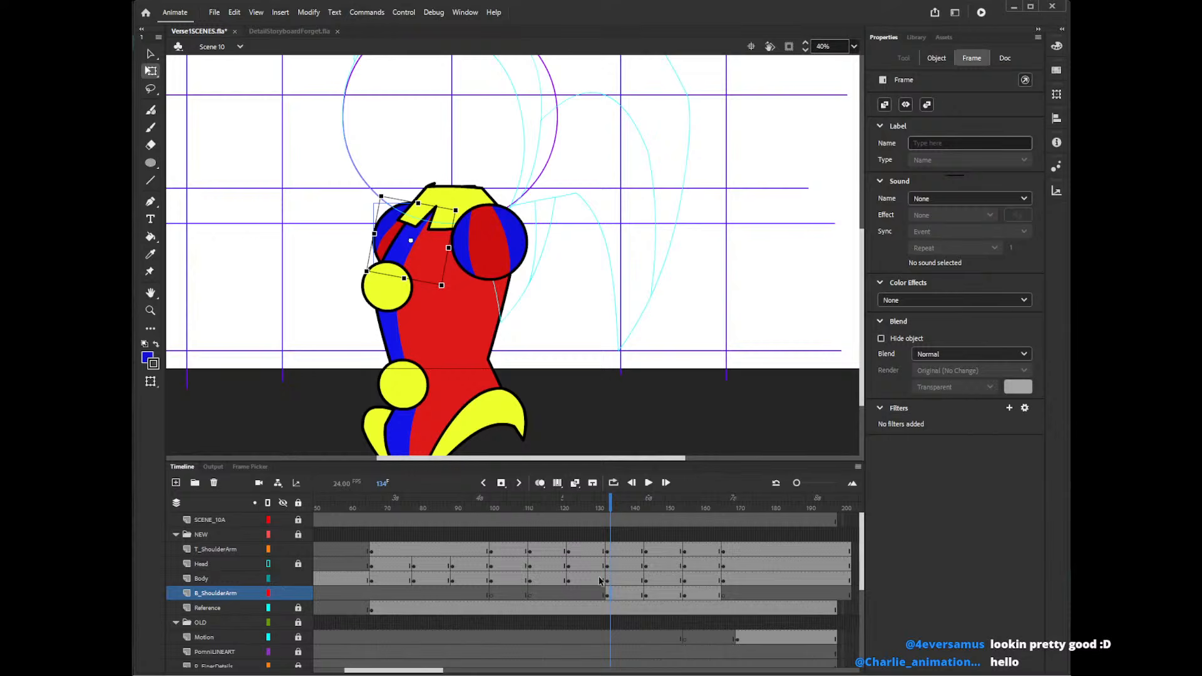
{"action": "right_click", "coordinate": [569, 593]}
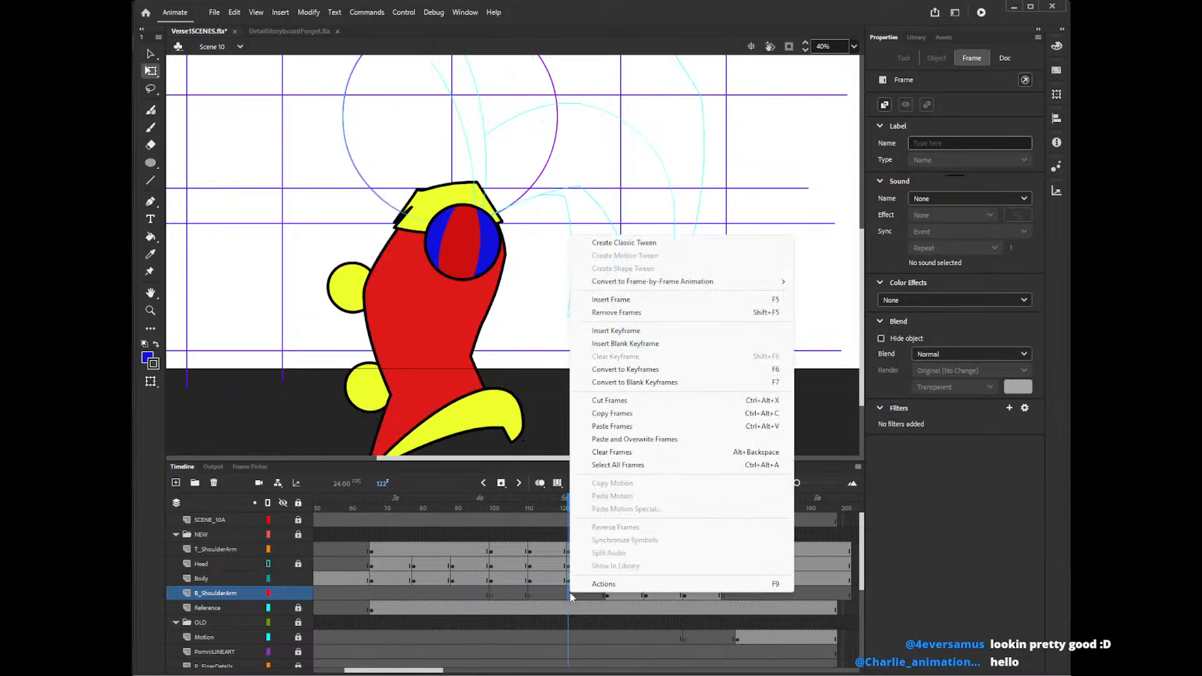
{"action": "left_click", "coordinate": [612, 428]}
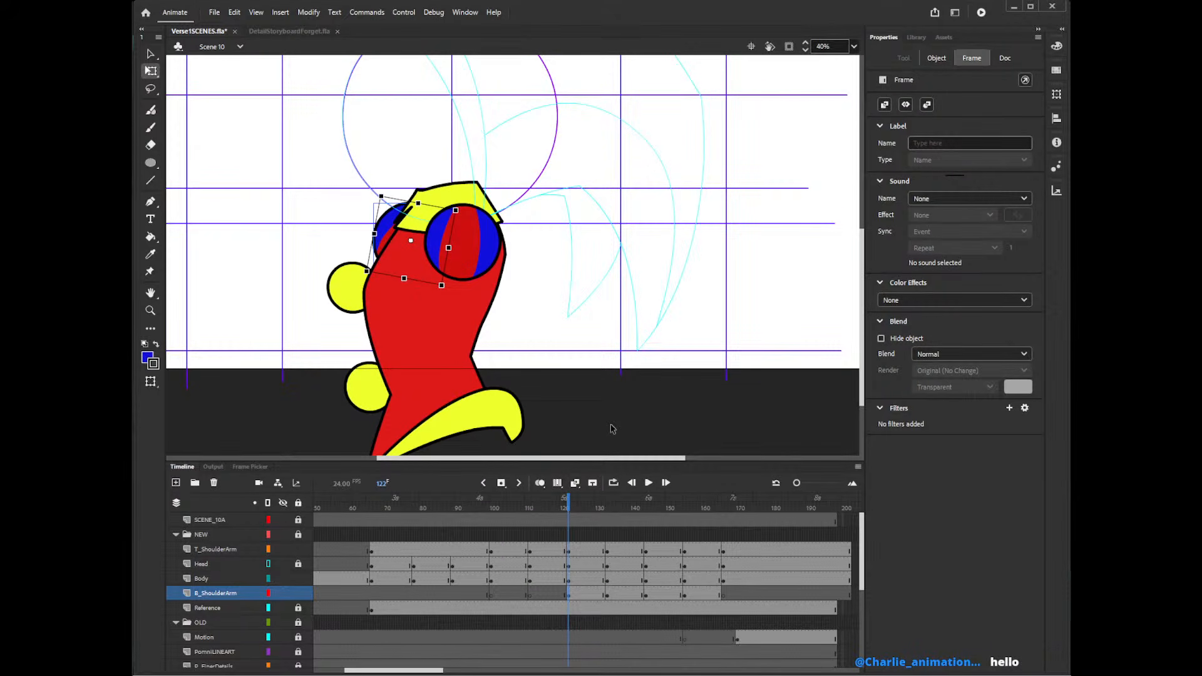
{"action": "left_click", "coordinate": [612, 428]}
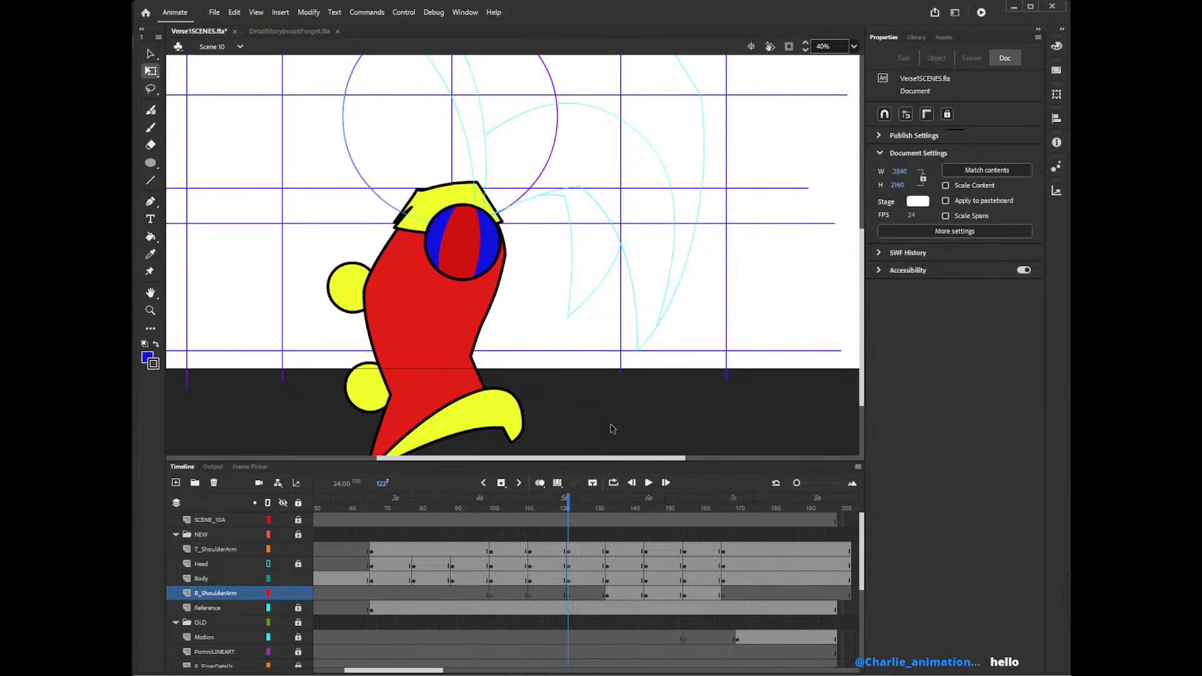
{"action": "left_click", "coordinate": [560, 595]}
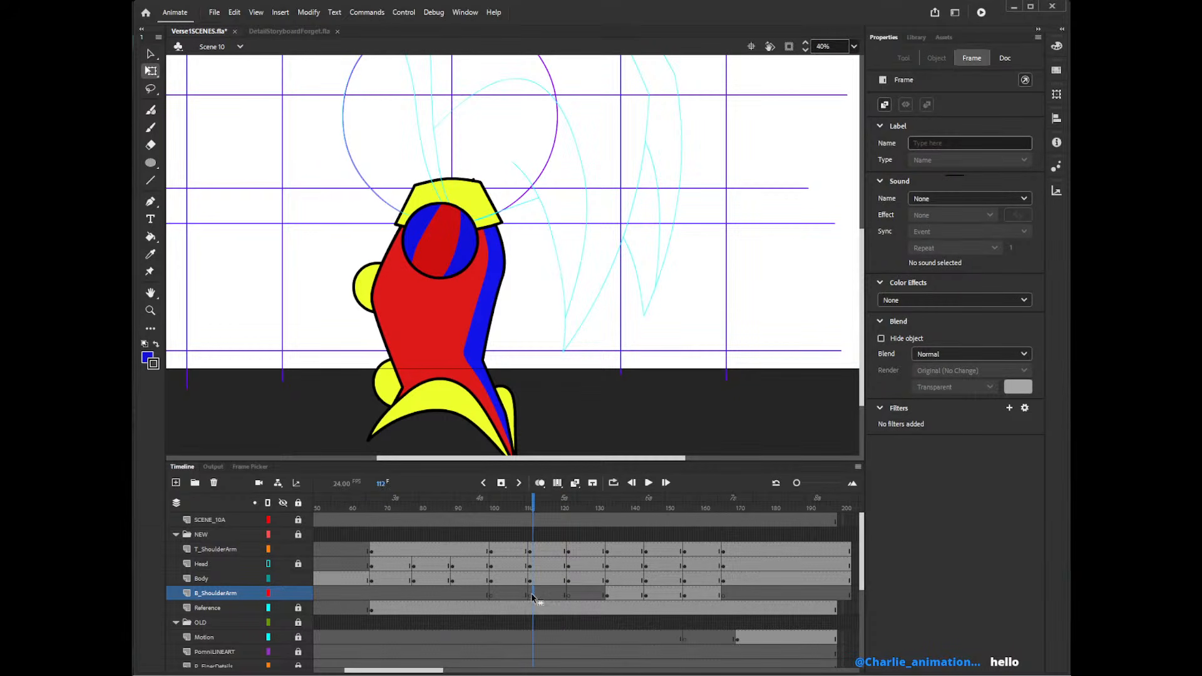
{"action": "left_click", "coordinate": [489, 595]}
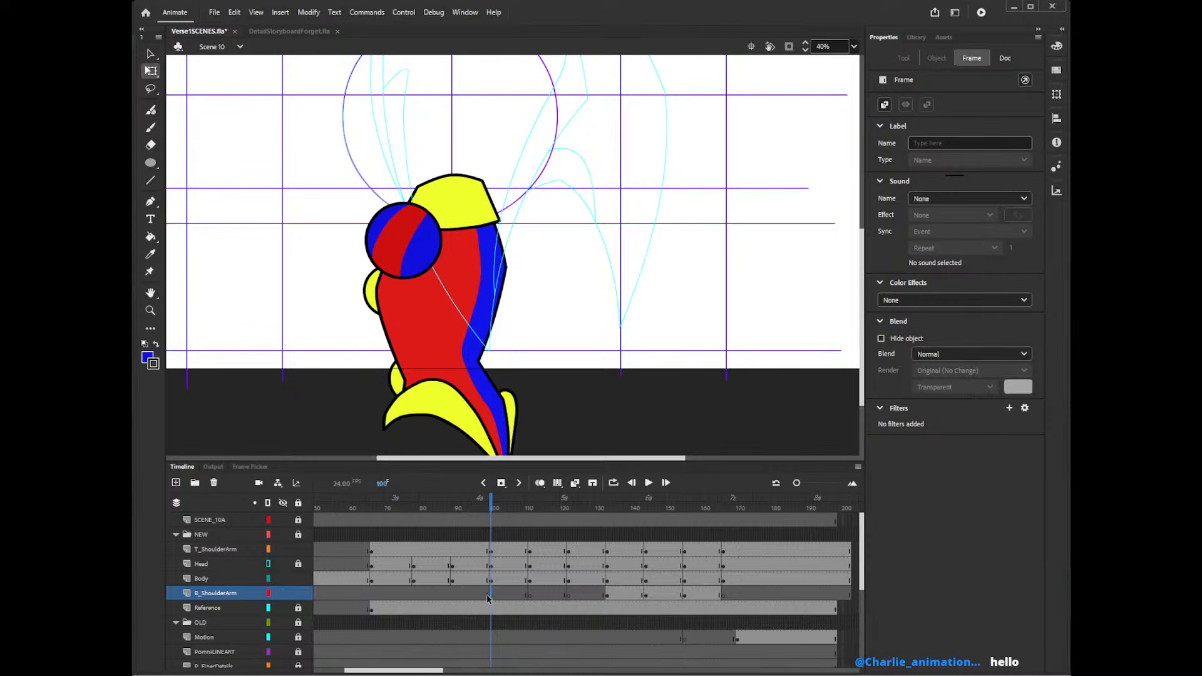
{"action": "right_click", "coordinate": [493, 599]}
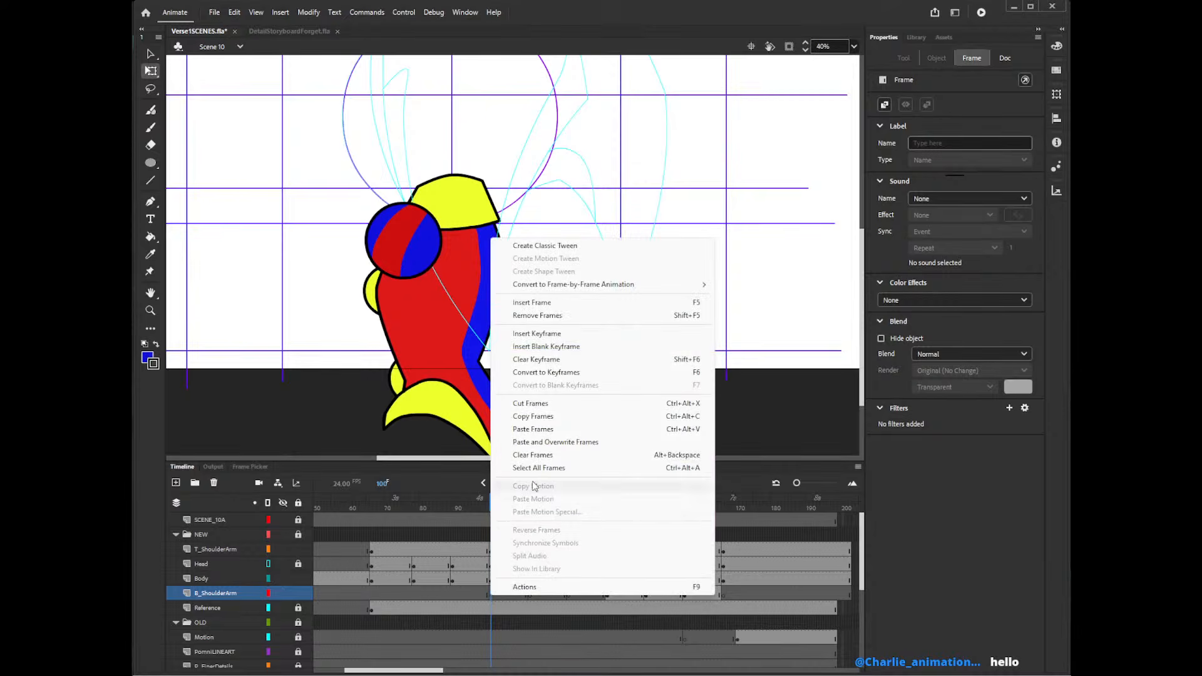
{"action": "left_click", "coordinate": [538, 433]}
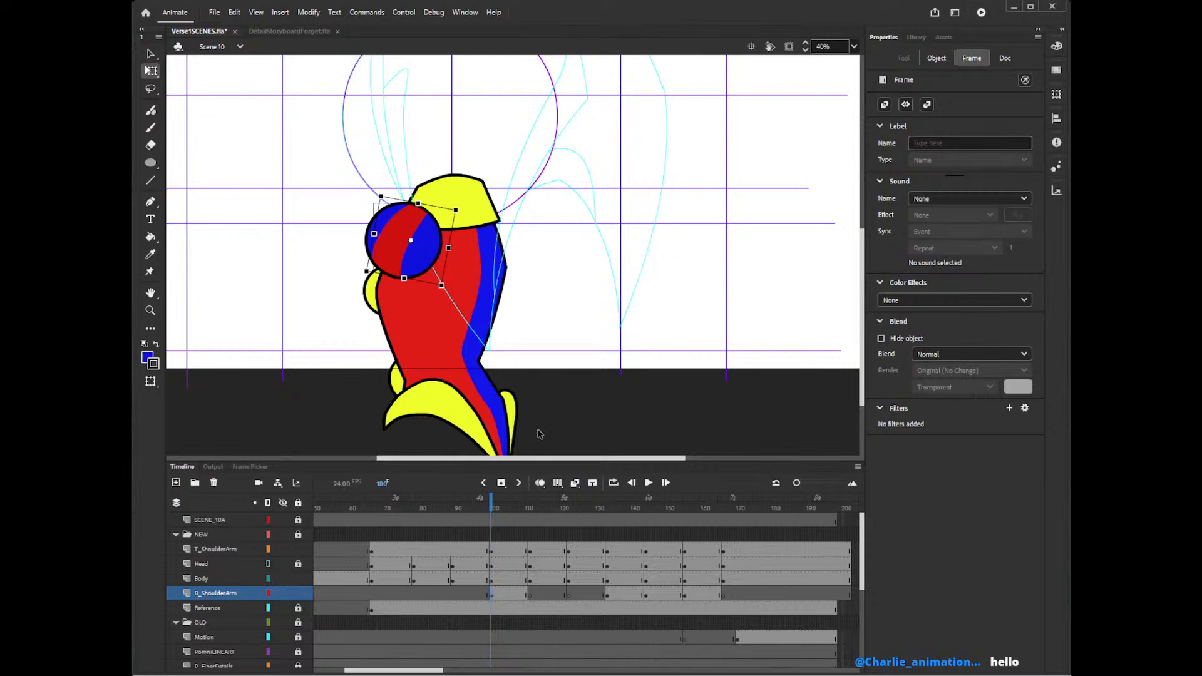
{"action": "mouse_move", "coordinate": [437, 253]}
{"action": "left_mouse_down"}
{"action": "mouse_move", "coordinate": [489, 254]}
{"action": "mouse_move", "coordinate": [407, 252]}
{"action": "left_mouse_up"}
{"action": "left_click", "coordinate": [361, 250]}
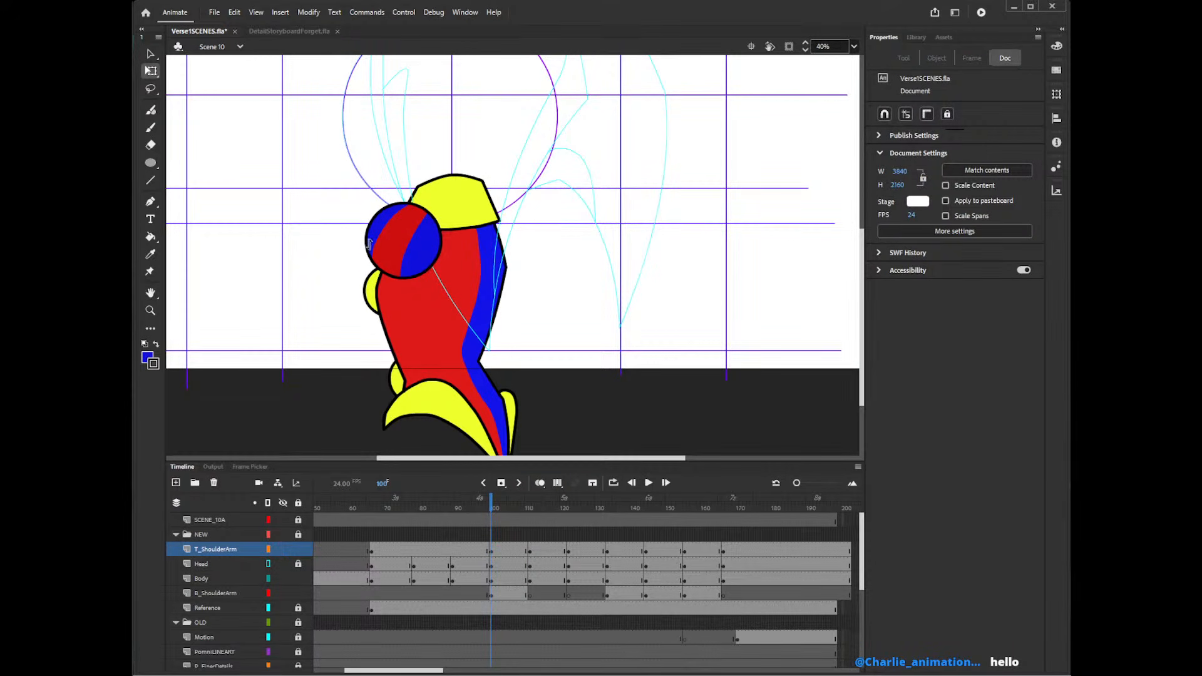
{"action": "left_click", "coordinate": [370, 249]}
{"action": "left_click", "coordinate": [370, 249]}
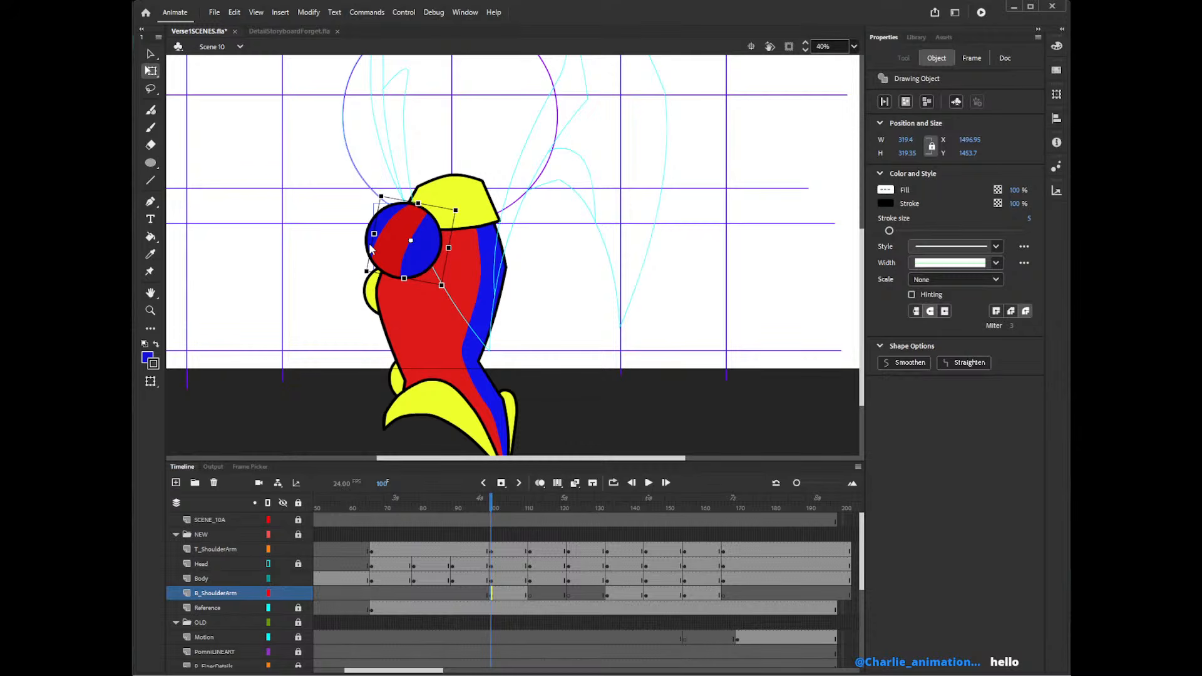
{"action": "key", "text": "Delete"}
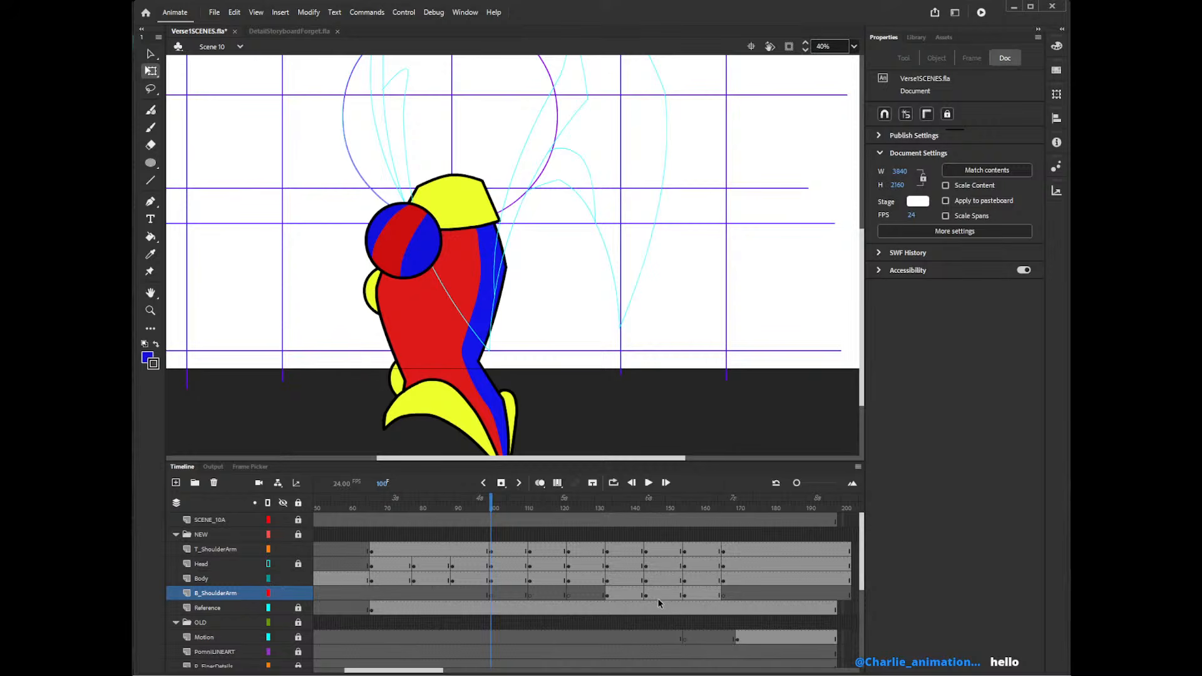
- Copy the frame 144 shoulder keyframe of B_ShoulderArm and paste it at frame 100
{"action": "right_click", "coordinate": [658, 599]}
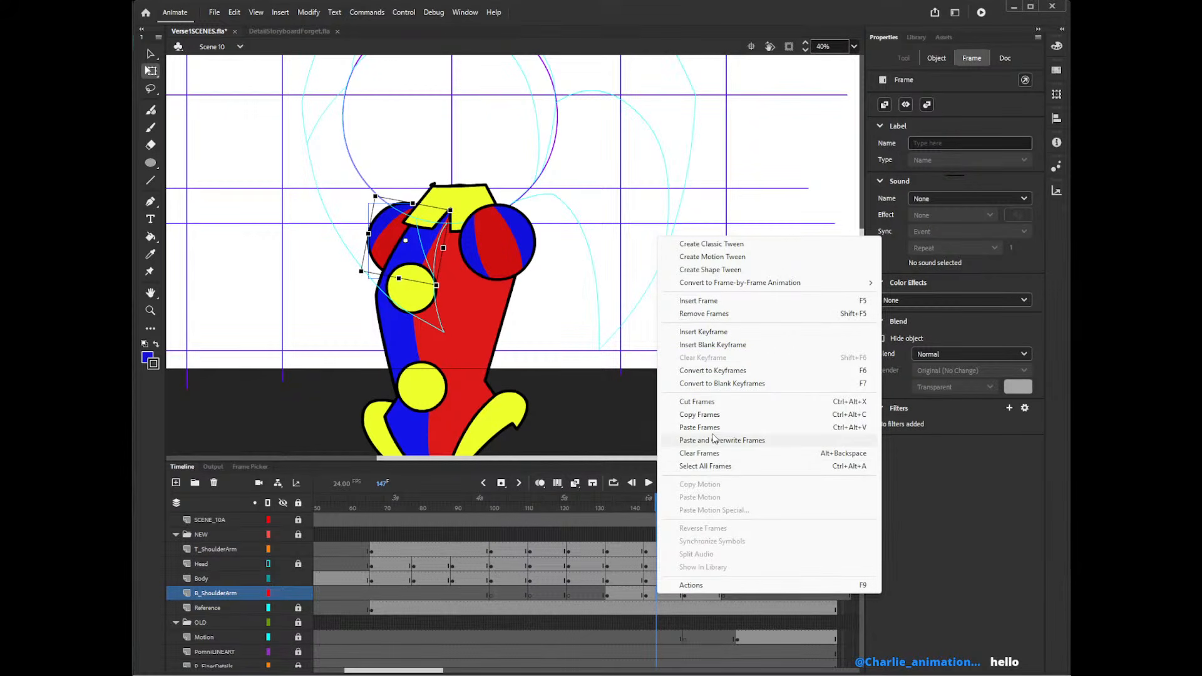
{"action": "left_click", "coordinate": [699, 414]}
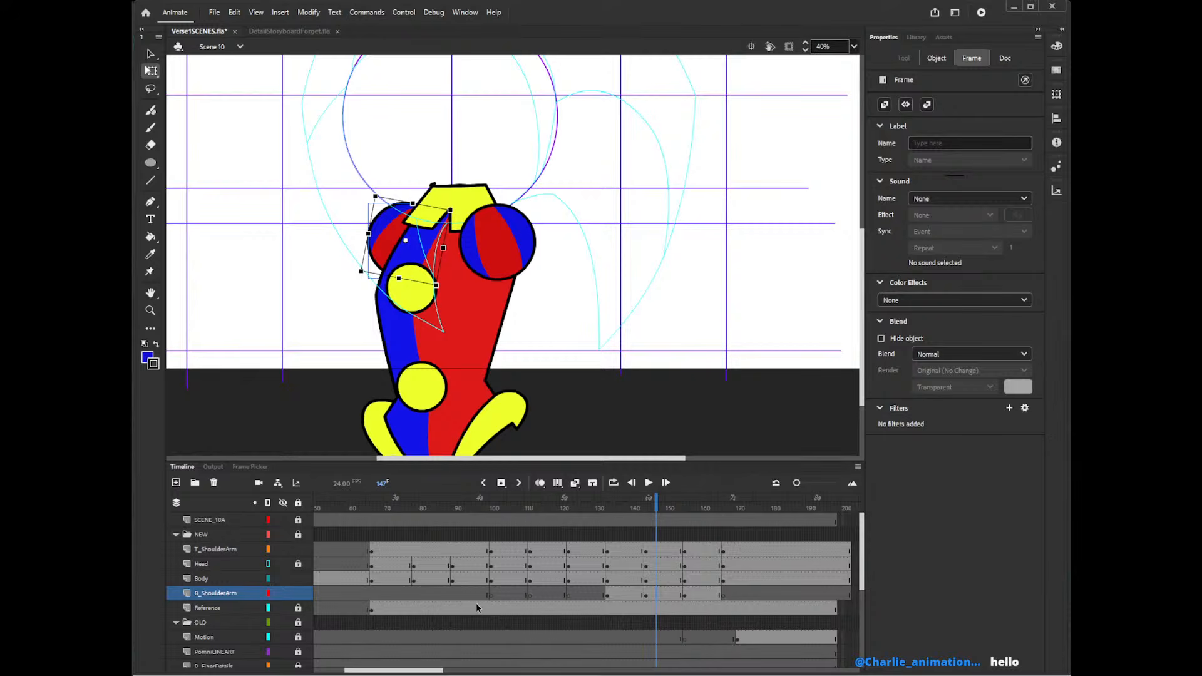
{"action": "right_click", "coordinate": [490, 596]}
{"action": "left_click", "coordinate": [538, 427]}
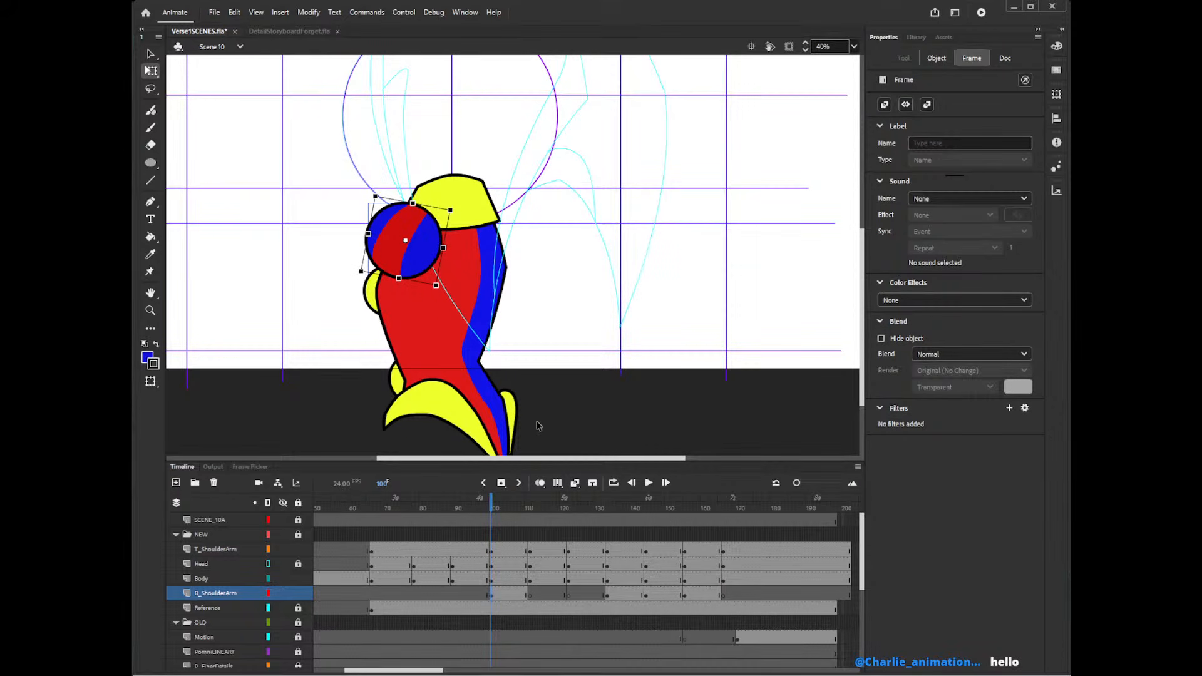
{"action": "mouse_move", "coordinate": [543, 538]}
{"action": "left_mouse_down"}
{"action": "mouse_move", "coordinate": [528, 542]}
{"action": "mouse_move", "coordinate": [543, 543]}
{"action": "left_mouse_up"}
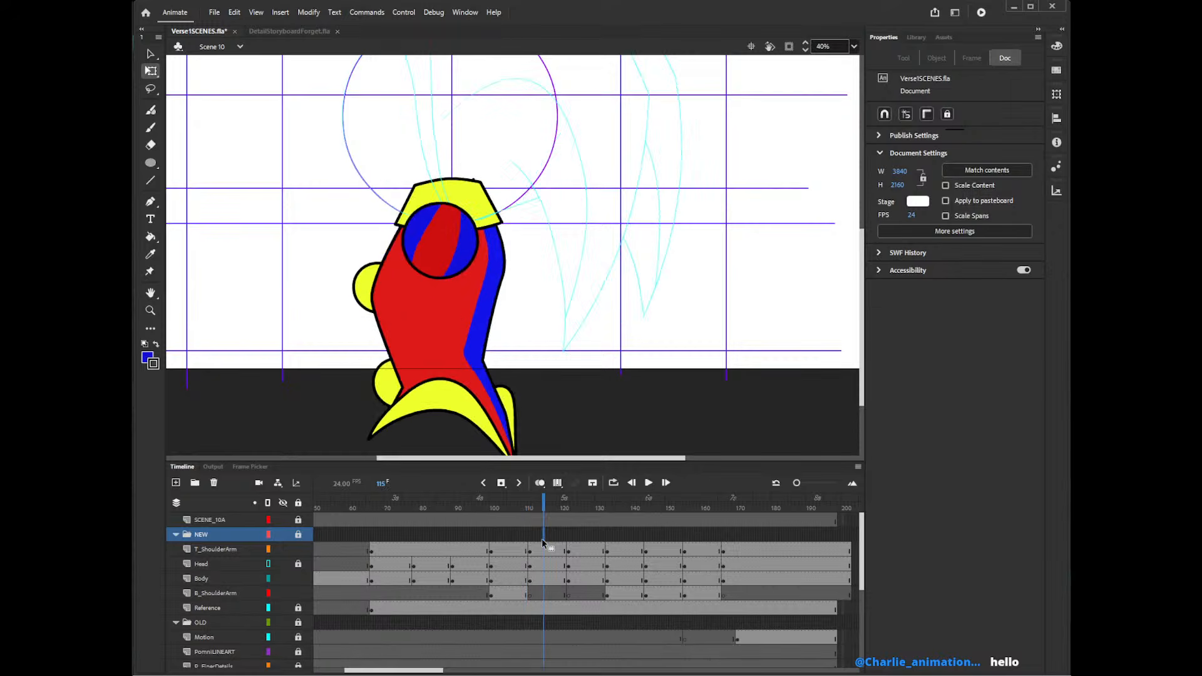
- Compare the shoulder ball's poses in the T_ShoulderArm frames just before and after the keyframe at frame 111
{"action": "left_click", "coordinate": [530, 543]}
{"action": "left_click", "coordinate": [526, 546]}
{"action": "left_click", "coordinate": [530, 545]}
{"action": "left_click", "coordinate": [526, 544]}
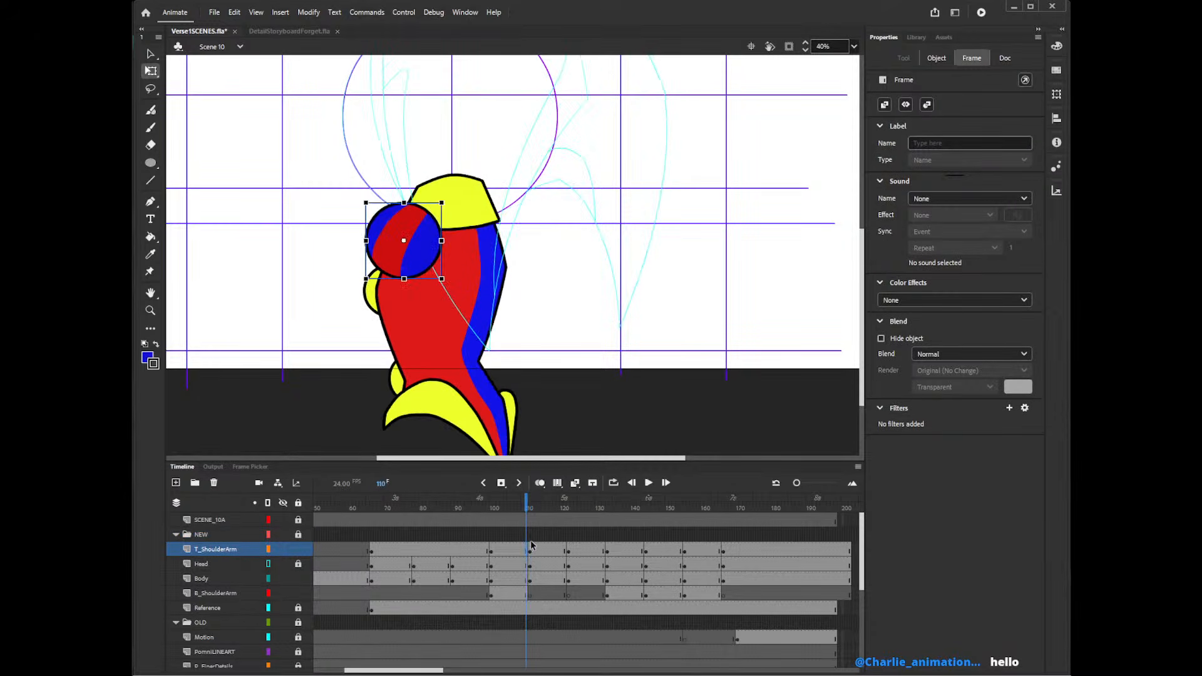
{"action": "left_click", "coordinate": [530, 544]}
{"action": "left_click", "coordinate": [527, 545]}
{"action": "left_click", "coordinate": [532, 545]}
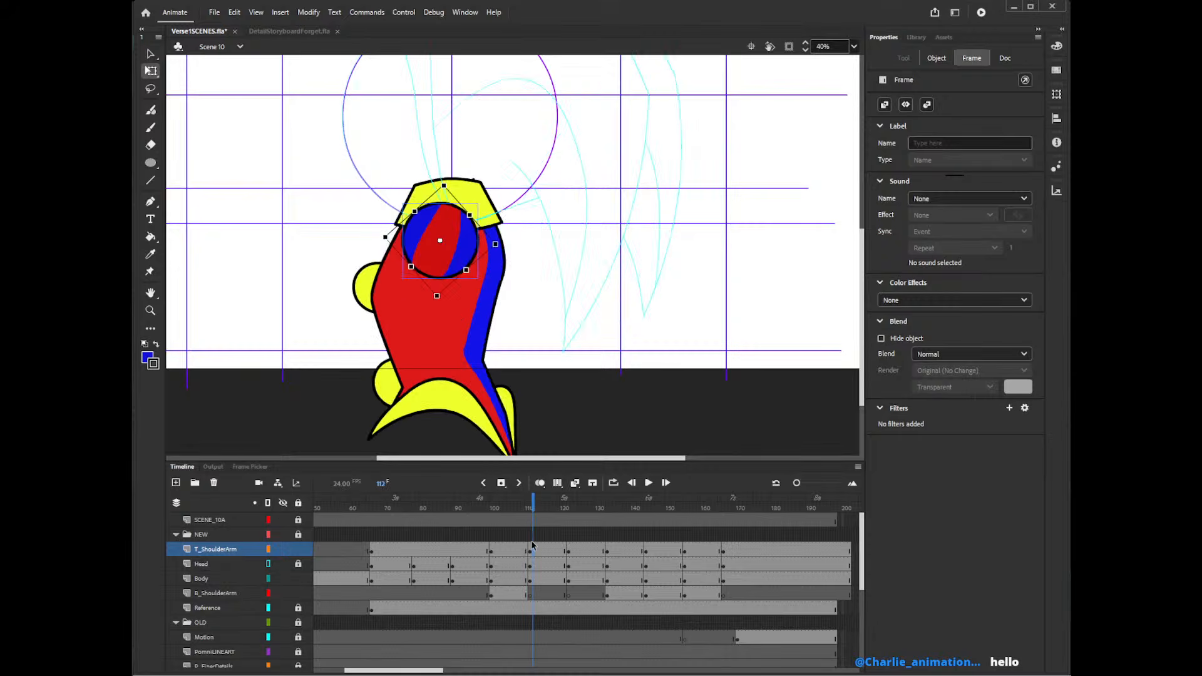
{"action": "left_click", "coordinate": [572, 539]}
{"action": "left_click", "coordinate": [520, 545]}
{"action": "left_click", "coordinate": [569, 541]}
{"action": "left_click", "coordinate": [519, 546]}
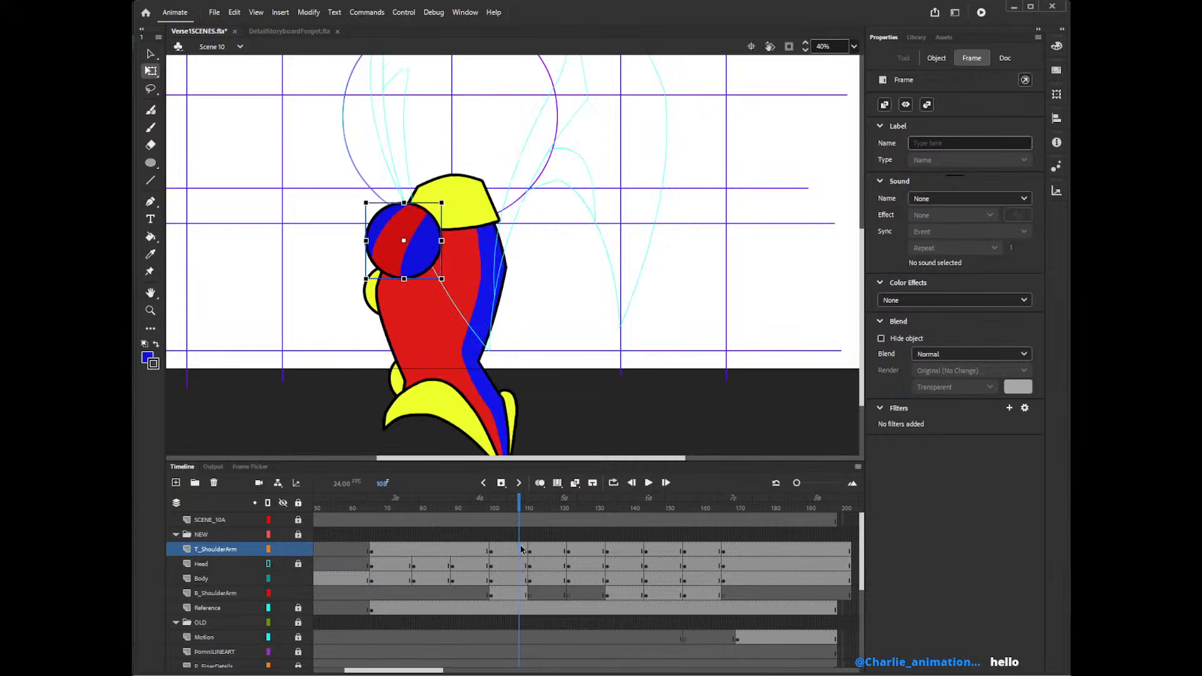
{"action": "left_click", "coordinate": [587, 537]}
{"action": "left_click", "coordinate": [517, 550]}
{"action": "left_click", "coordinate": [534, 553]}
{"action": "left_click", "coordinate": [524, 549]}
- Scale the front shoulder ball down slightly in the frame 100 span of T_ShoulderArm and compare it with the following pose
{"action": "key", "text": "v"}
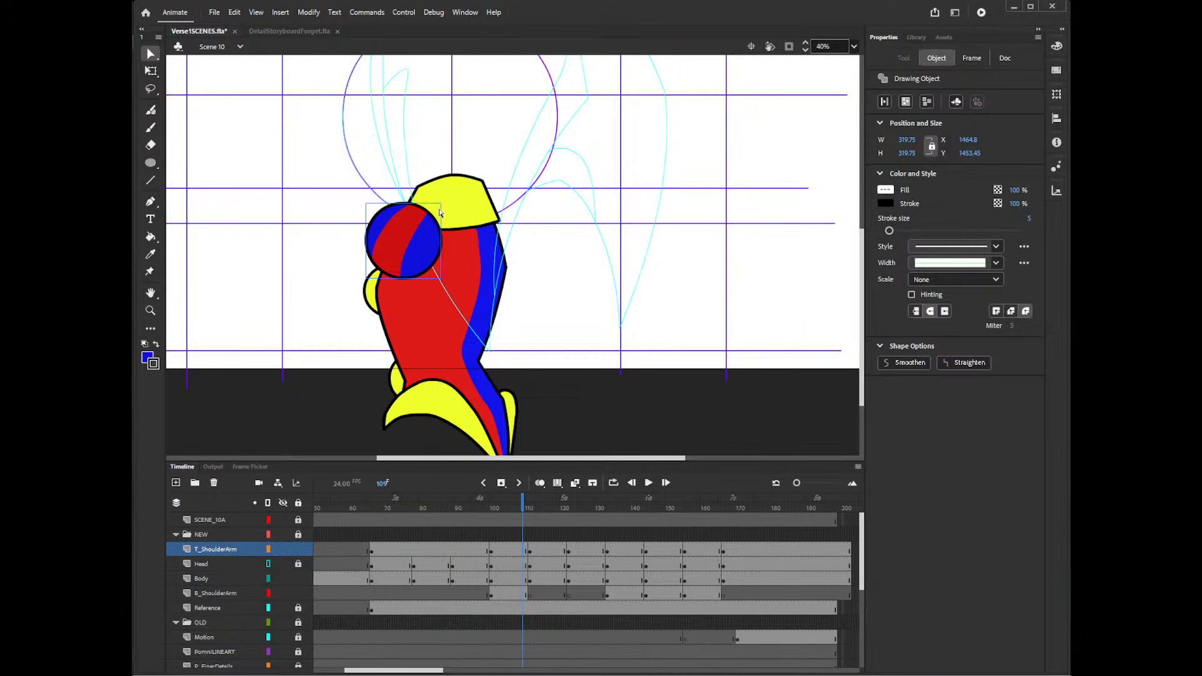
{"action": "key", "text": "q"}
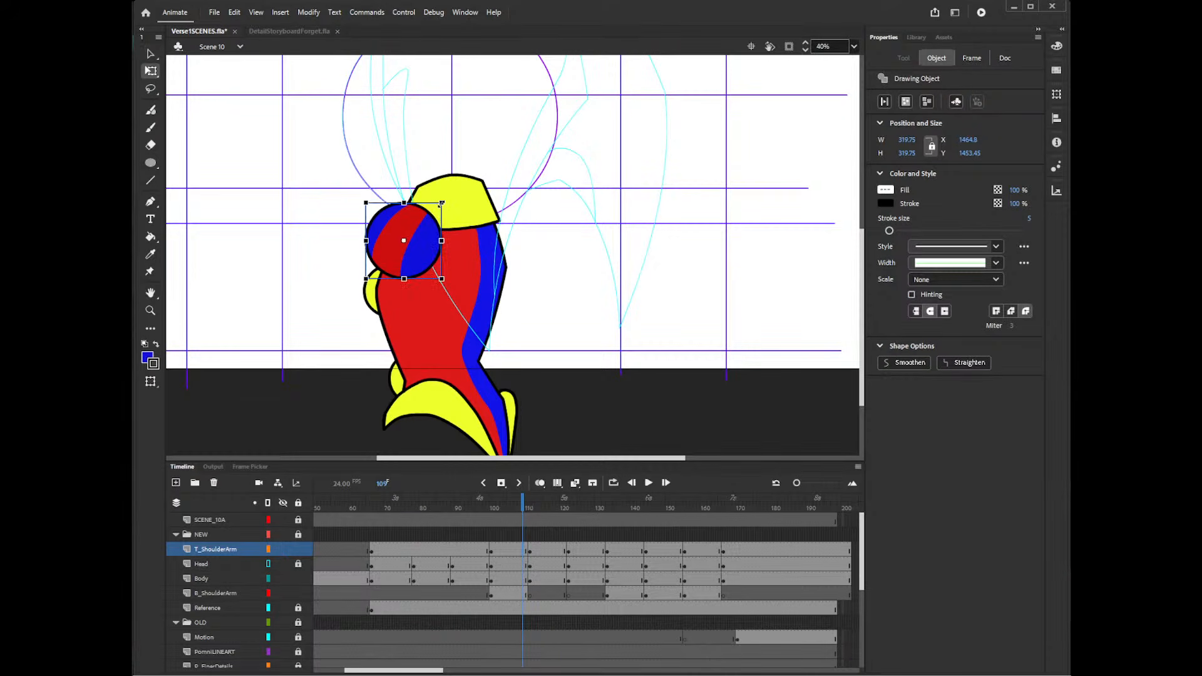
{"action": "left_click_drag", "start_coordinate": [442, 202], "coordinate": [438, 205]}
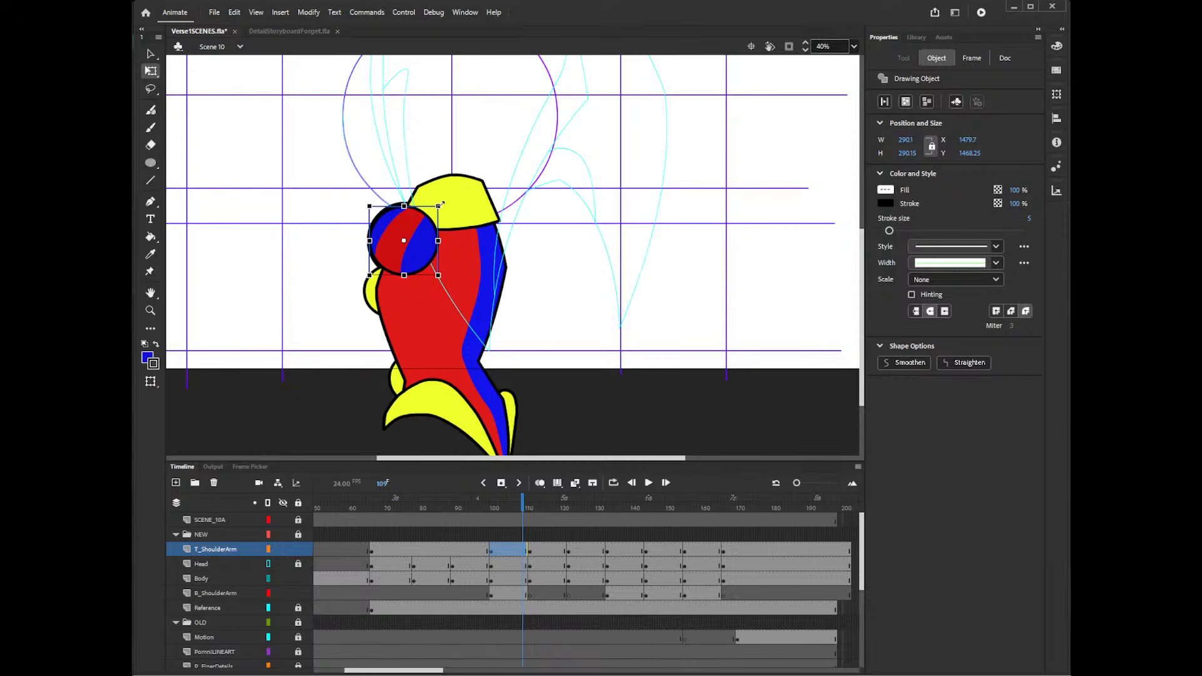
{"action": "left_click_drag", "start_coordinate": [442, 204], "coordinate": [442, 204]}
{"action": "left_click", "coordinate": [536, 534]}
{"action": "left_click", "coordinate": [523, 535]}
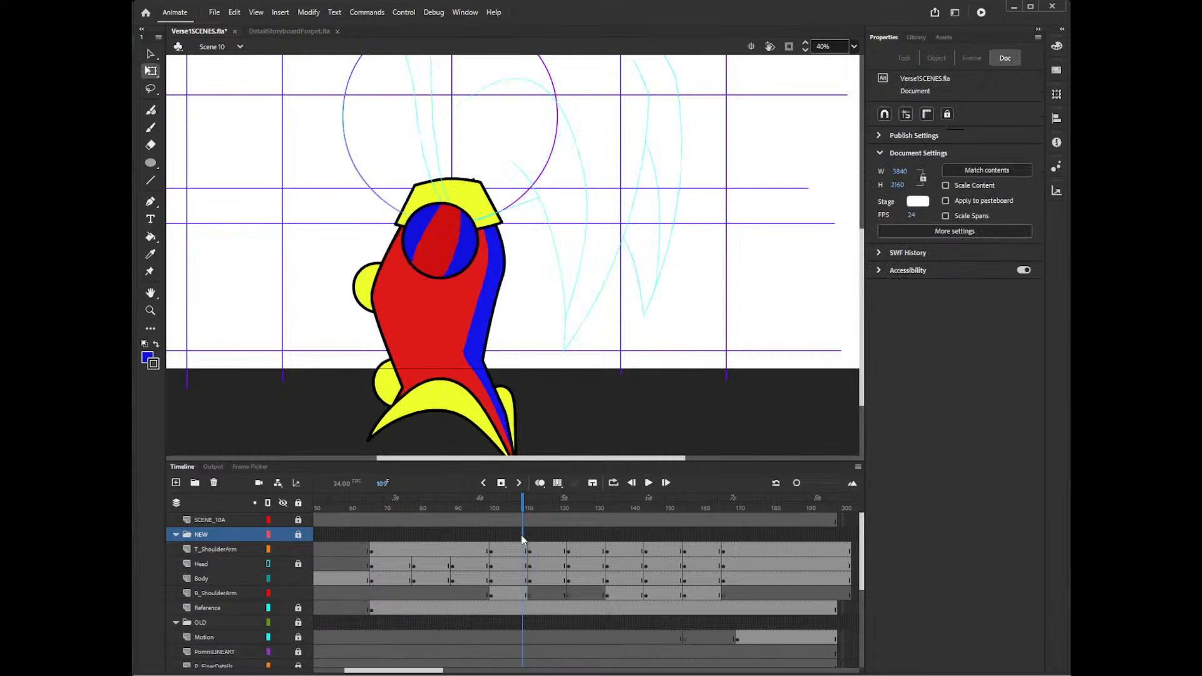
{"action": "left_click", "coordinate": [523, 550]}
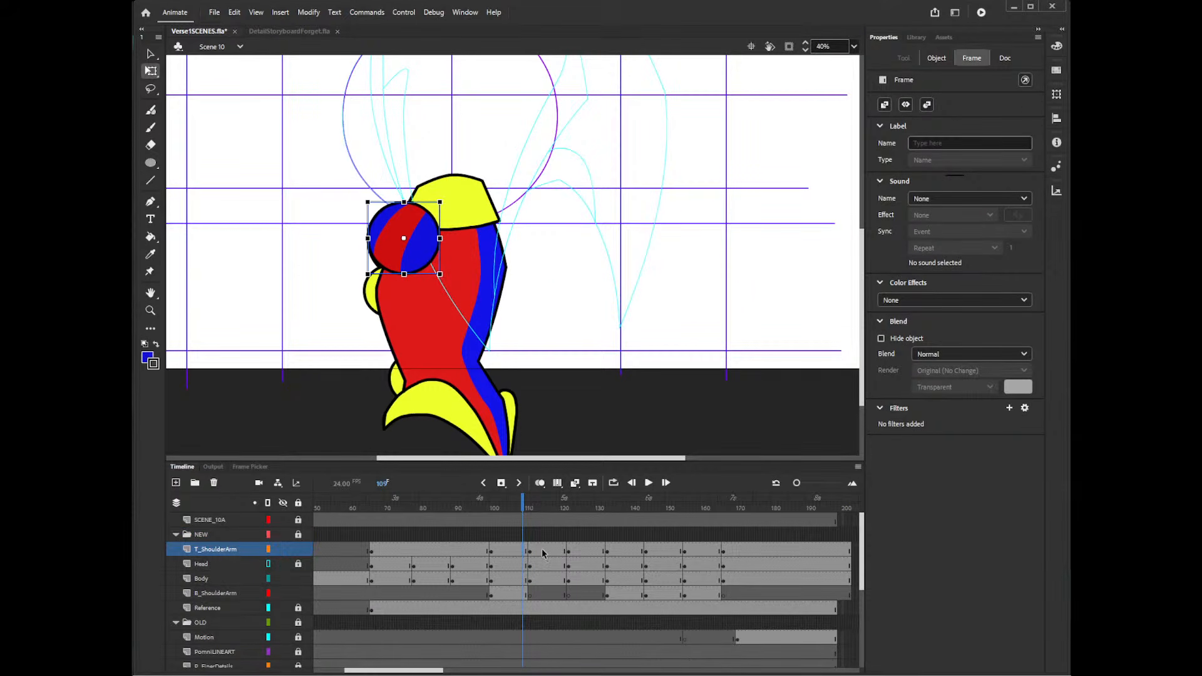
{"action": "left_click", "coordinate": [543, 551]}
{"action": "left_click", "coordinate": [522, 552]}
{"action": "left_click", "coordinate": [523, 551]}
{"action": "left_click", "coordinate": [539, 551]}
{"action": "left_click", "coordinate": [519, 551]}
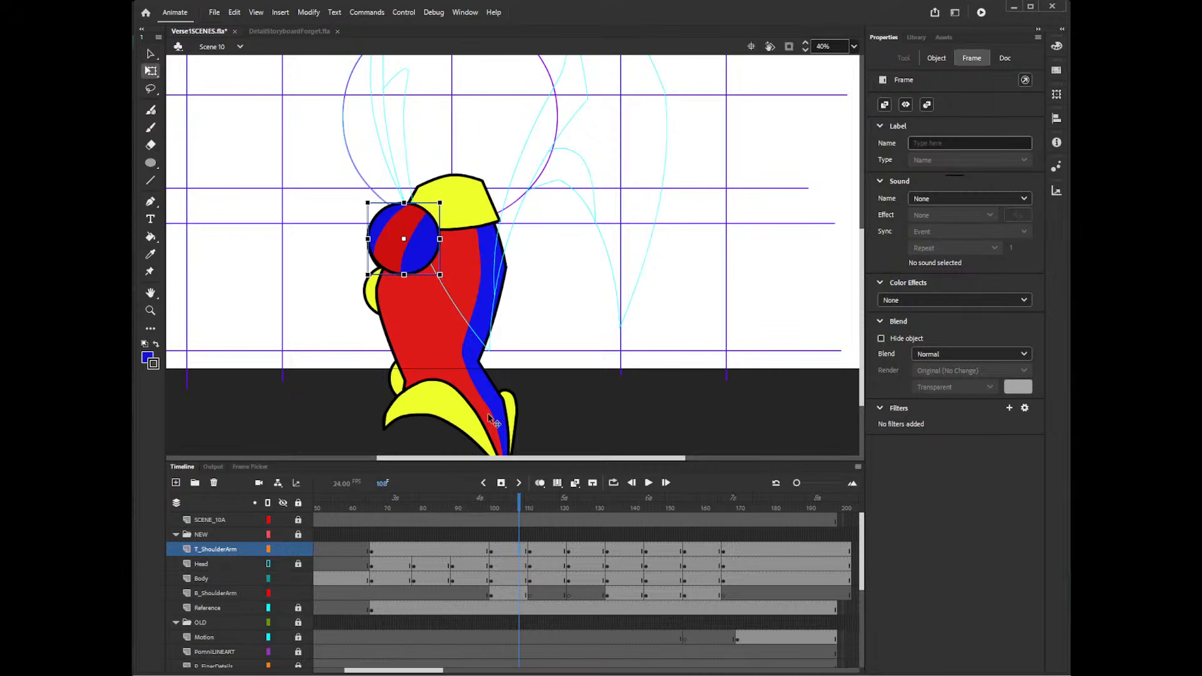
- Move the frame 100 back shoulder ball of B_ShoulderArm to about X 1919 behind the torso's right edge, and slightly enlarge the front ball
{"action": "left_click", "coordinate": [513, 594]}
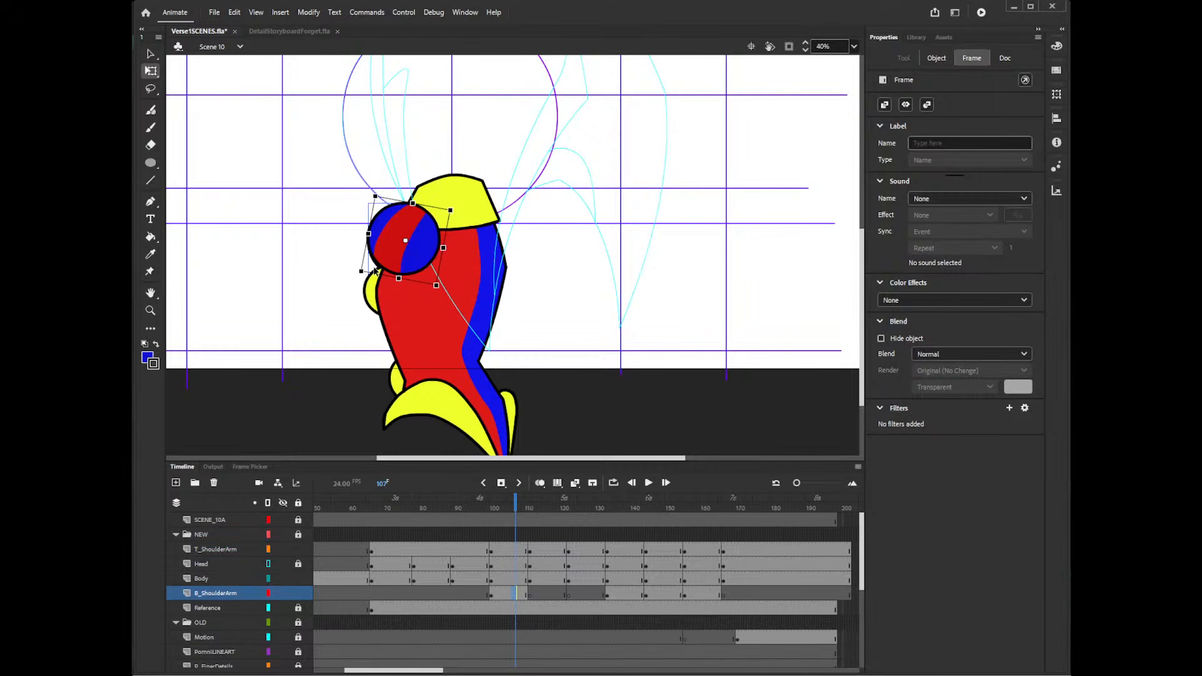
{"action": "mouse_move", "coordinate": [378, 271]}
{"action": "left_mouse_down"}
{"action": "mouse_move", "coordinate": [495, 264]}
{"action": "mouse_move", "coordinate": [480, 265]}
{"action": "left_mouse_up"}
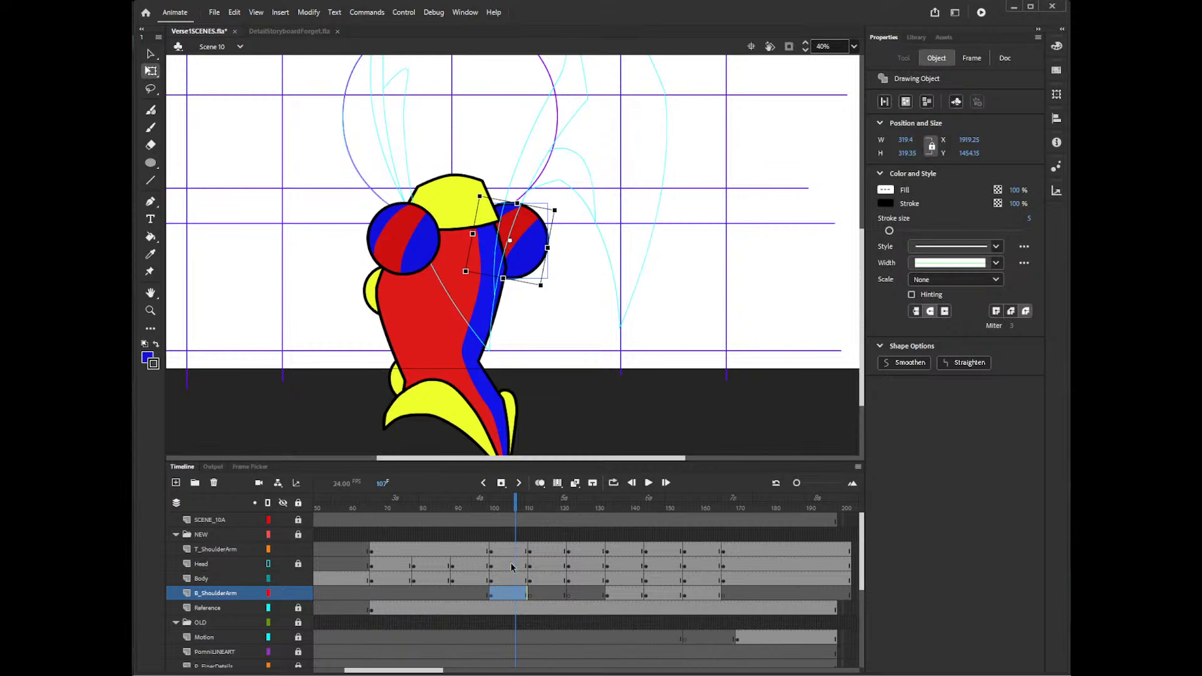
{"action": "left_click", "coordinate": [407, 254]}
{"action": "left_click_drag", "start_coordinate": [441, 202], "coordinate": [443, 200]}
{"action": "left_click", "coordinate": [521, 537]}
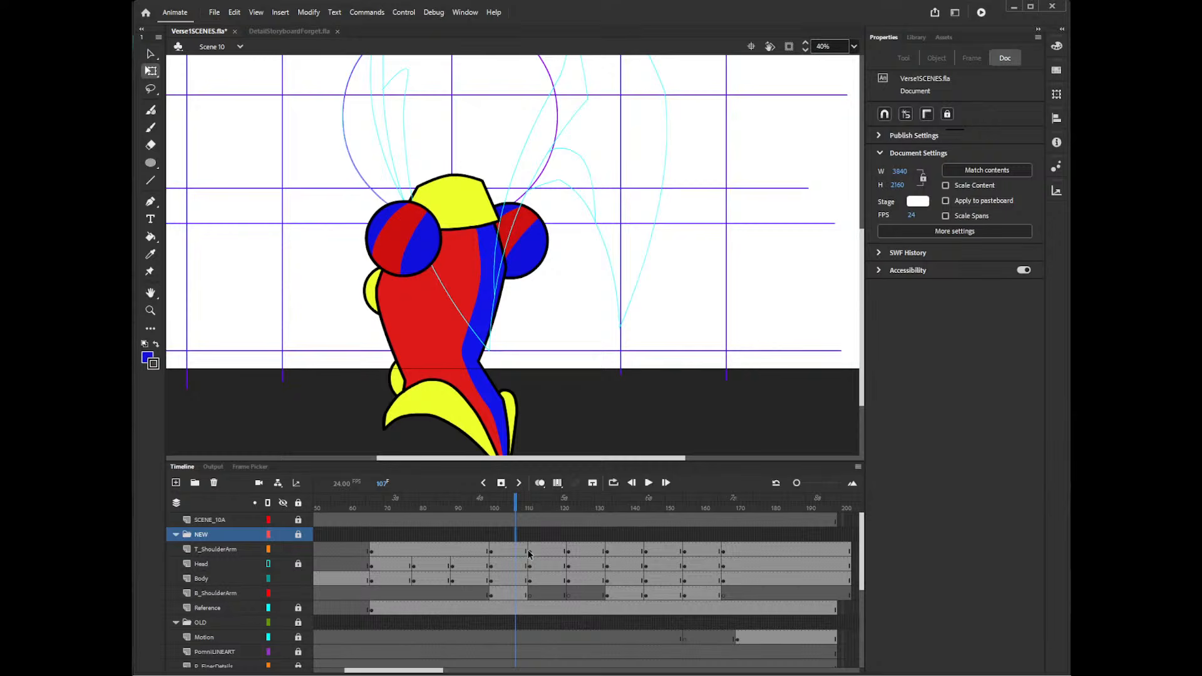
- Rotate the back shoulder ball clockwise and move it clear of the torso, to about X 2075, Y 1533
{"action": "left_click", "coordinate": [535, 271]}
{"action": "left_click_drag", "start_coordinate": [564, 222], "coordinate": [564, 324]}
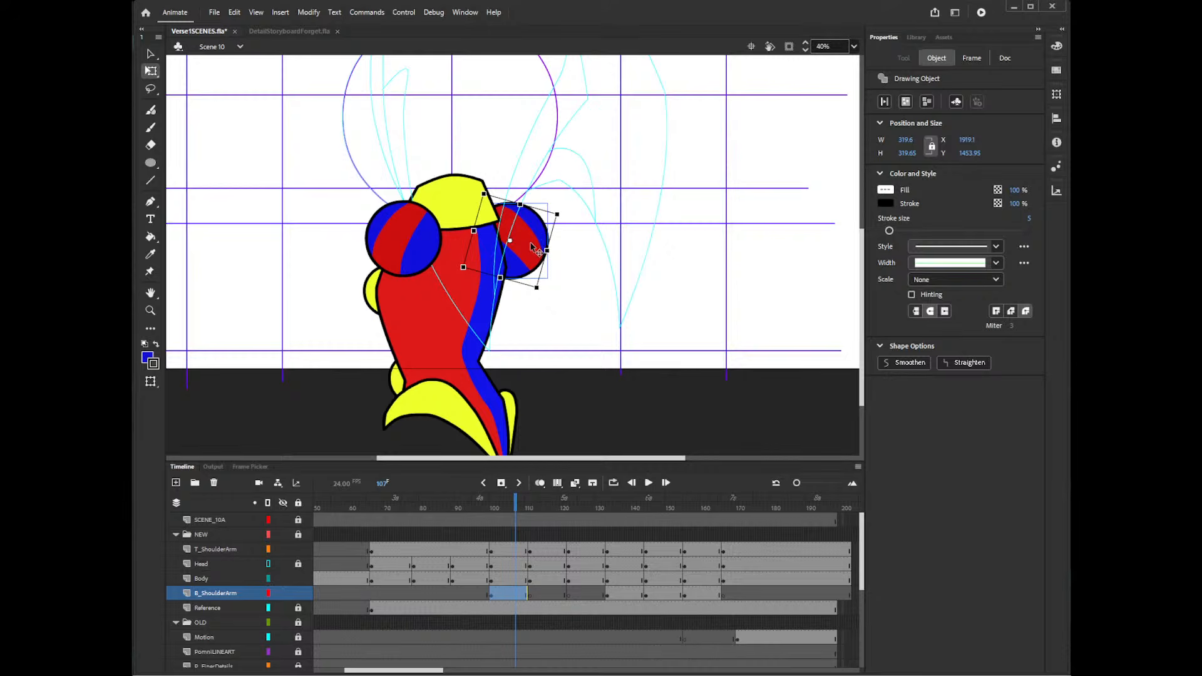
{"action": "left_click_drag", "start_coordinate": [533, 246], "coordinate": [535, 281]}
{"action": "left_click", "coordinate": [607, 247]}
{"action": "left_click", "coordinate": [517, 312]}
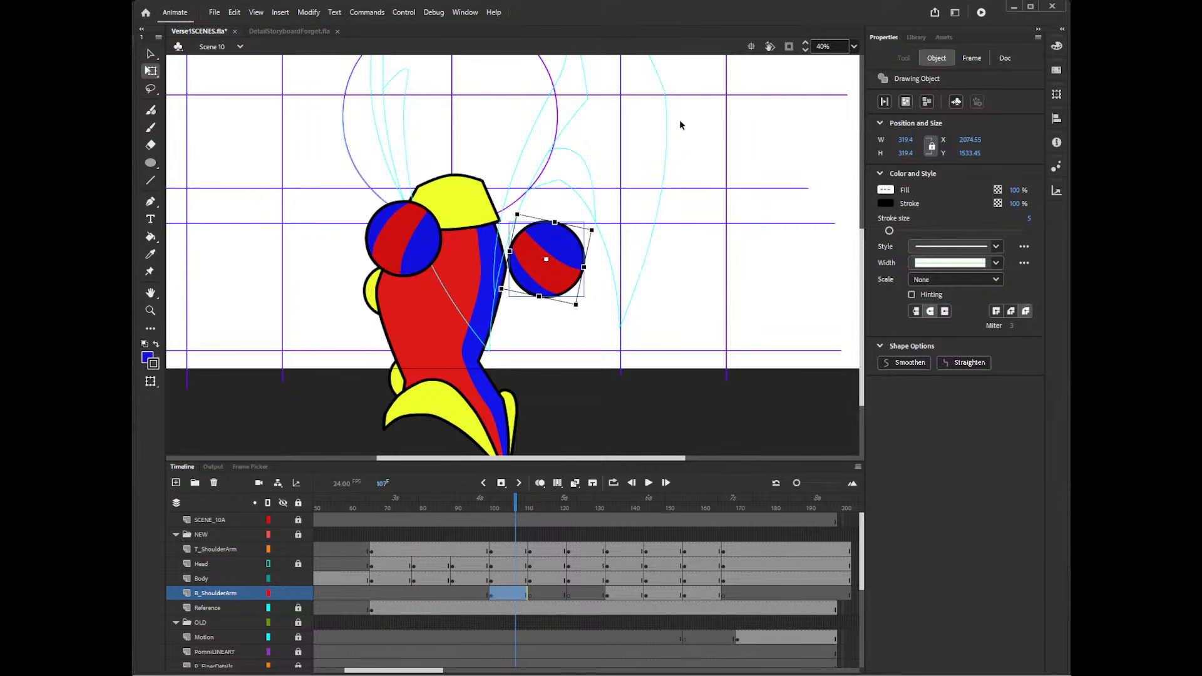
- Reshape the stripes on the back shoulder ball so the red band curves and the lower blue area grows
{"action": "key", "text": "v"}
{"action": "left_click", "coordinate": [603, 242]}
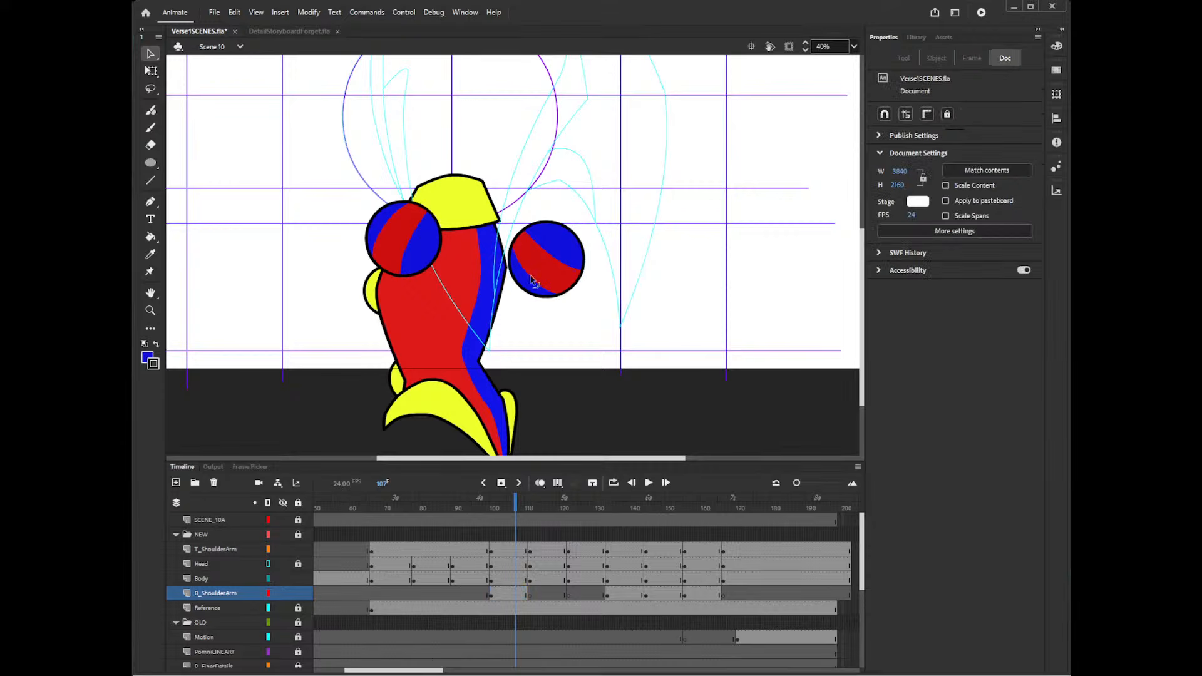
{"action": "left_click_drag", "start_coordinate": [530, 279], "coordinate": [581, 267]}
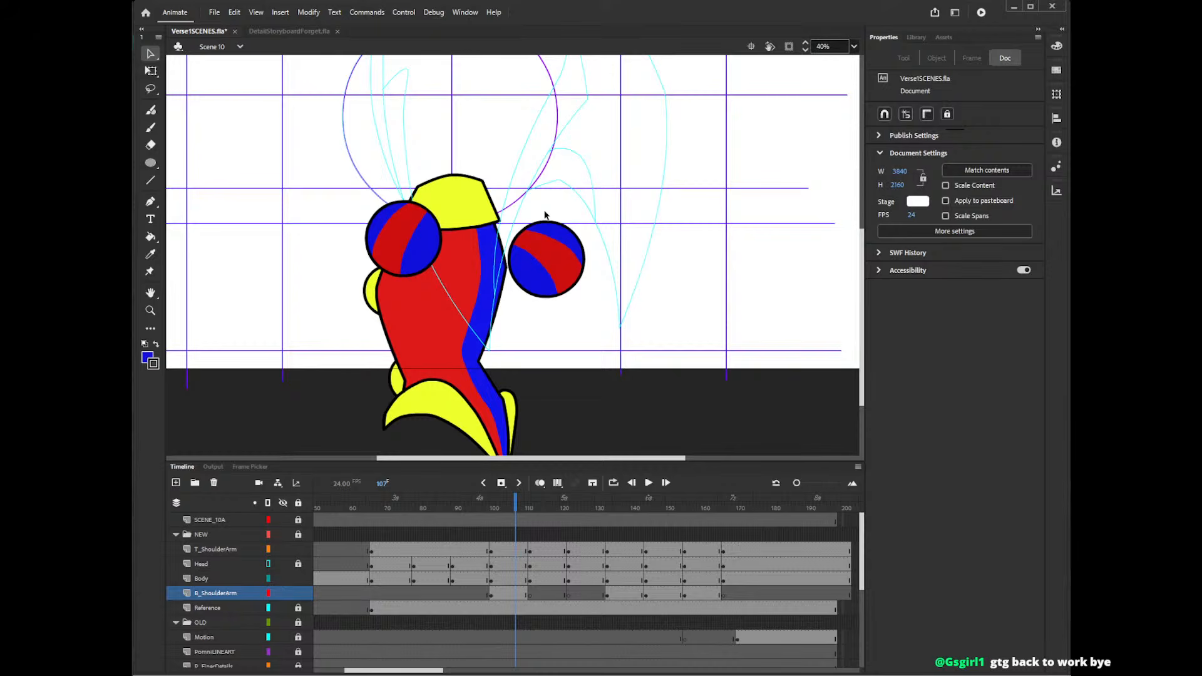
- Move the back shoulder ball partly behind the torso at about X 1812, Y 1456, rotate it, and compare neighbouring frames
{"action": "left_click", "coordinate": [578, 266]}
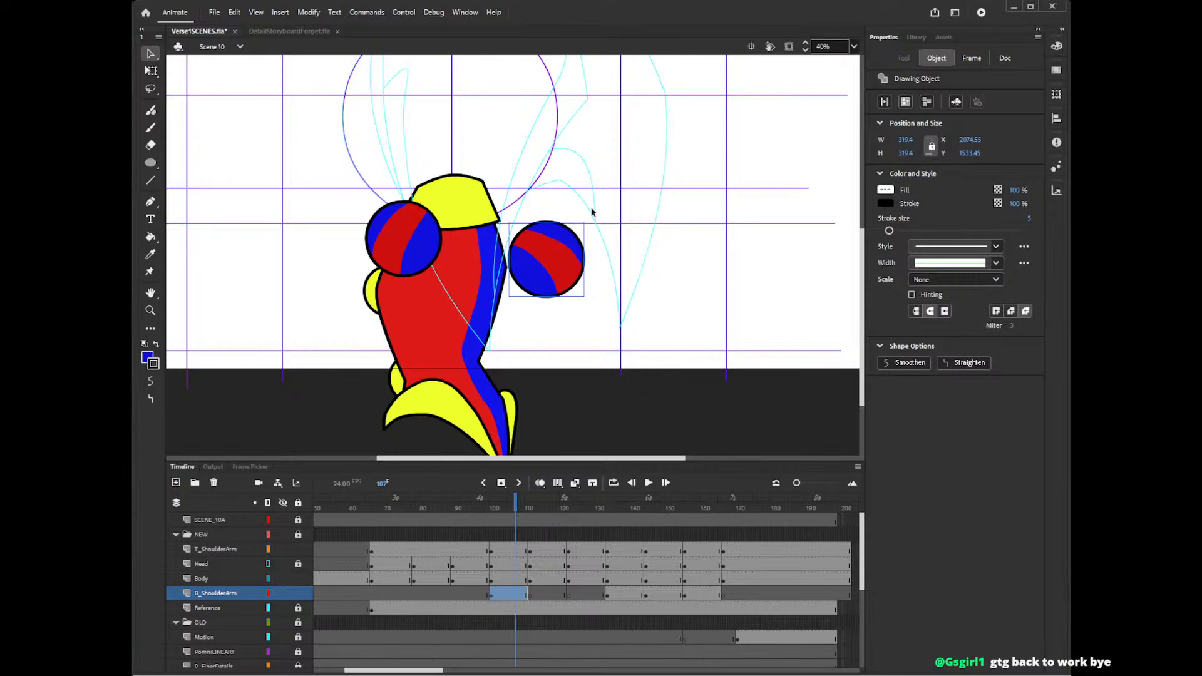
{"action": "left_click_drag", "start_coordinate": [566, 259], "coordinate": [509, 250]}
{"action": "key", "text": "q"}
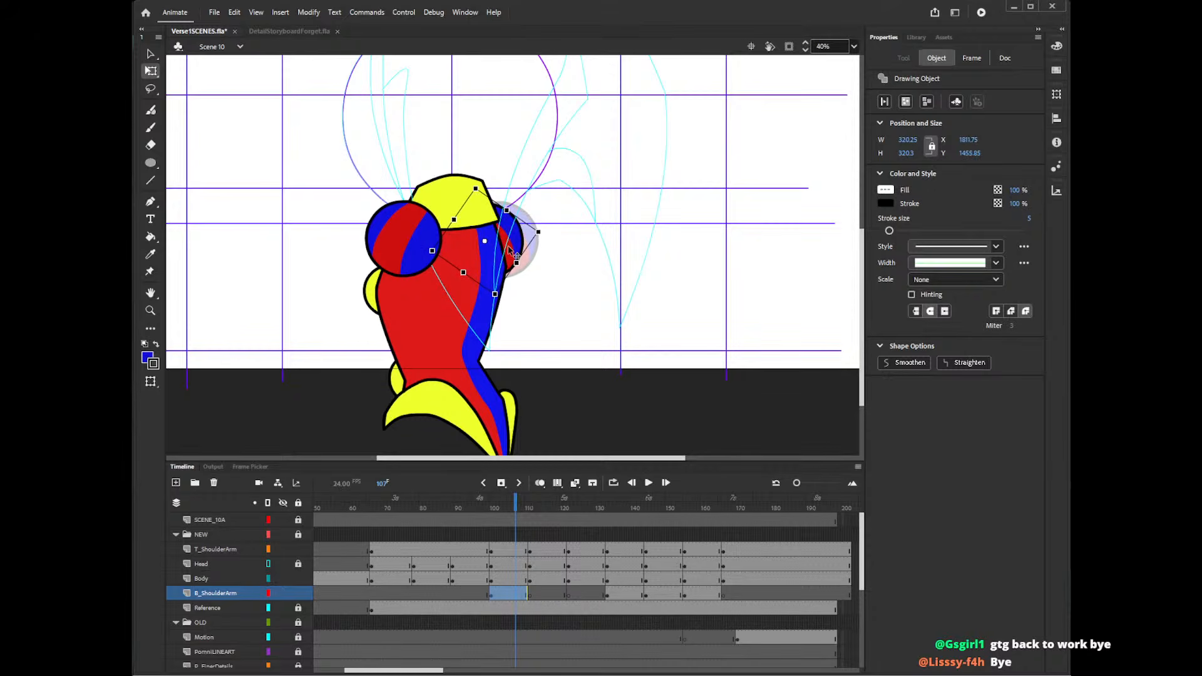
{"action": "left_click", "coordinate": [531, 534]}
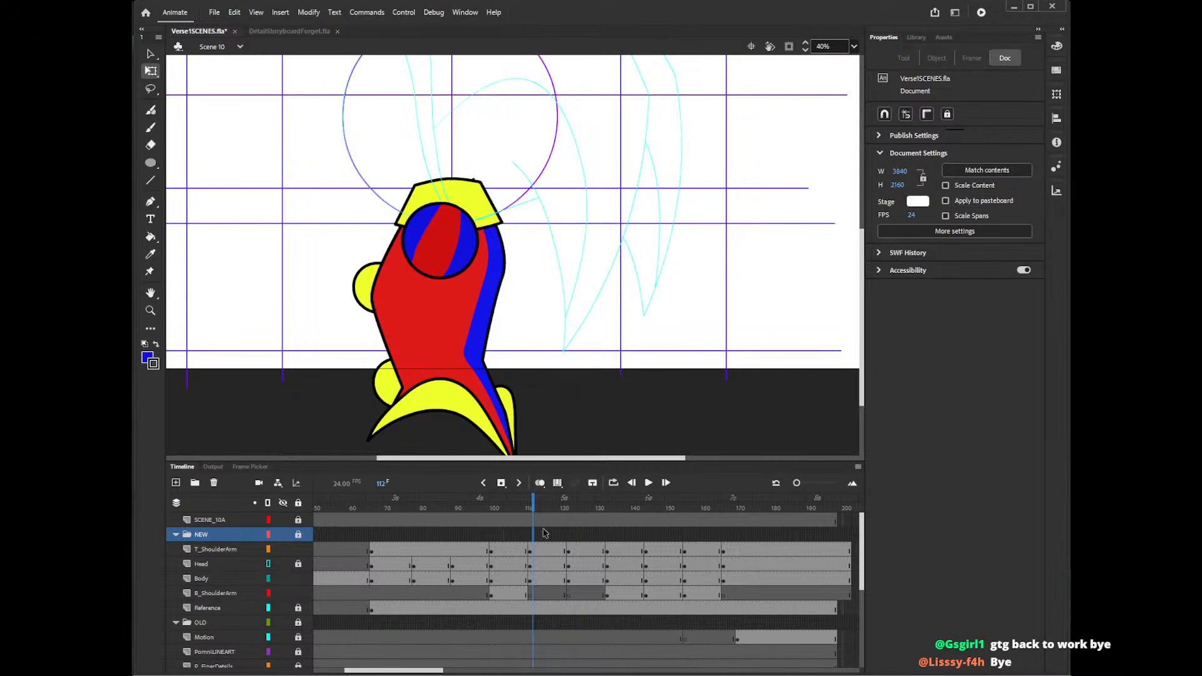
{"action": "left_click", "coordinate": [512, 533]}
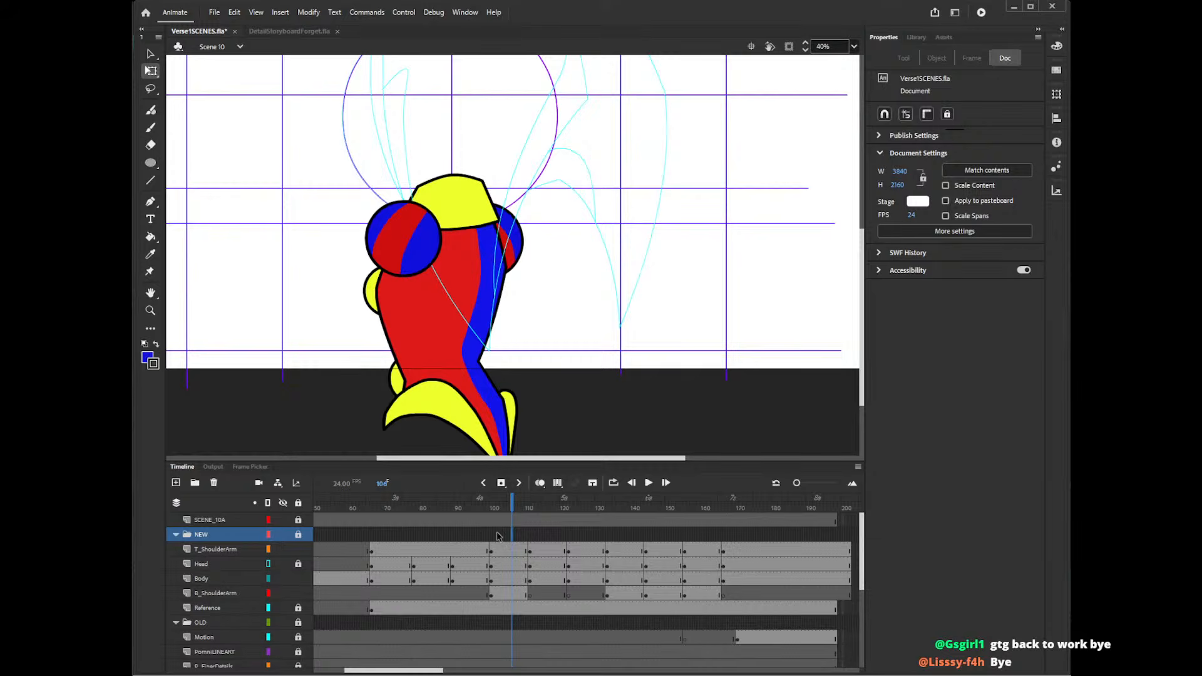
{"action": "left_click", "coordinate": [482, 532]}
{"action": "left_click", "coordinate": [500, 536]}
- Nudge the back shoulder ball slightly left and down in the frame 100 span and compare it with the earlier pose
{"action": "left_click", "coordinate": [515, 258]}
{"action": "key", "text": "shift+Left"}
{"action": "key", "text": "shift+Left"}
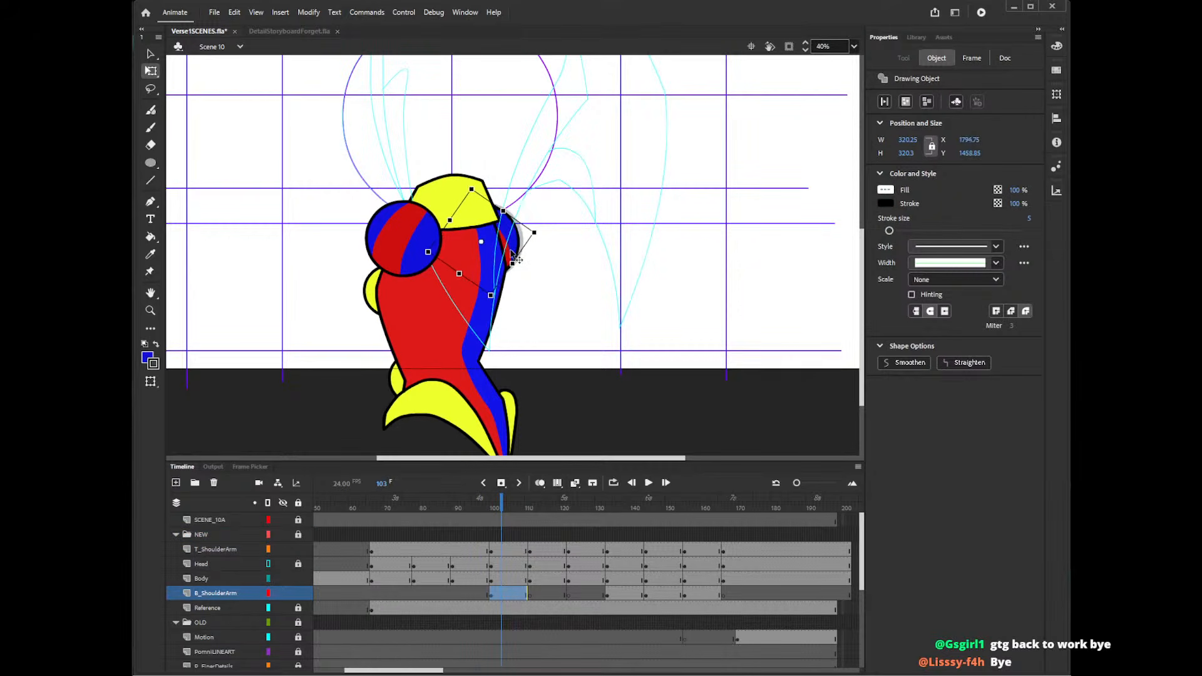
{"action": "key", "text": "Down"}
{"action": "key", "text": "Down"}
{"action": "key", "text": "Down"}
{"action": "left_click", "coordinate": [480, 535]}
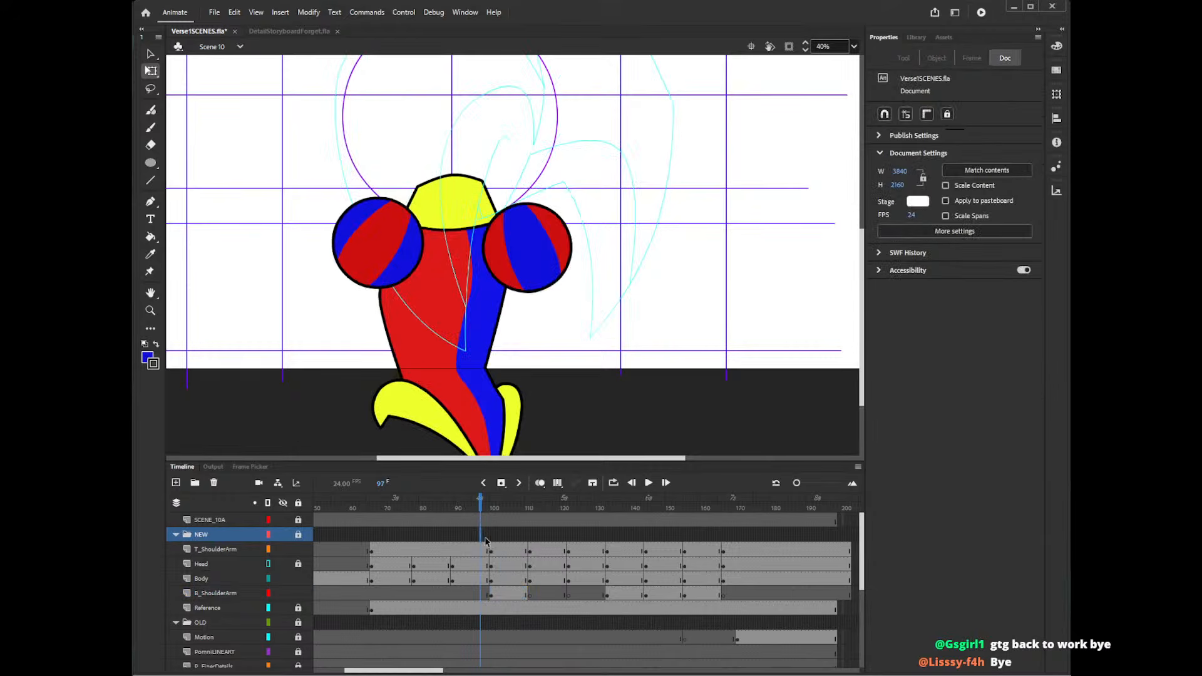
{"action": "left_click", "coordinate": [498, 539]}
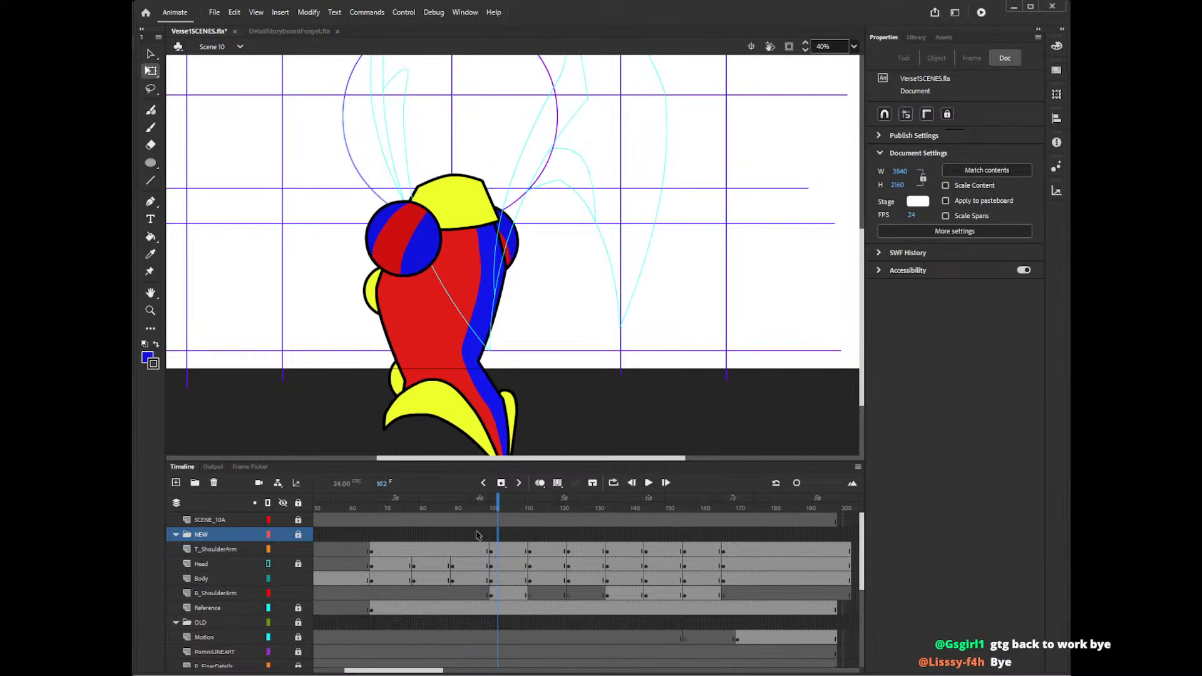
{"action": "left_click", "coordinate": [476, 535]}
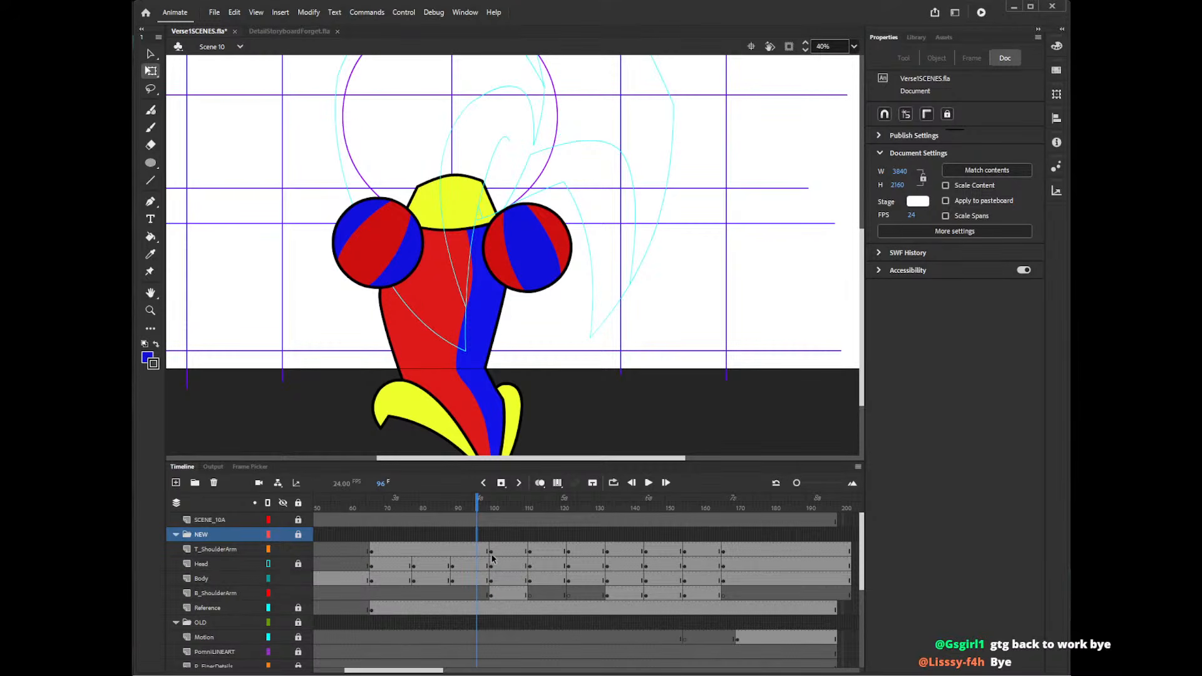
- Copy the frame 100 keyframe of B_ShoulderArm and paste it at frame 89
{"action": "right_click", "coordinate": [492, 596]}
{"action": "left_click", "coordinate": [536, 429]}
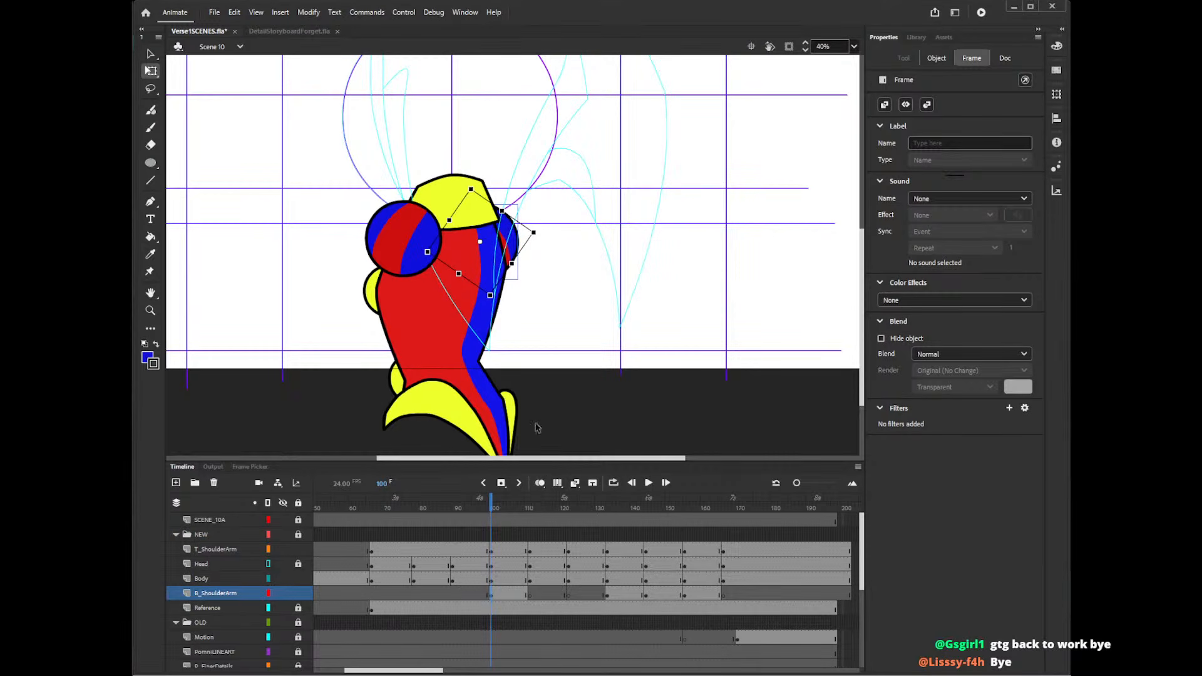
{"action": "right_click", "coordinate": [455, 598]}
{"action": "left_click", "coordinate": [485, 430]}
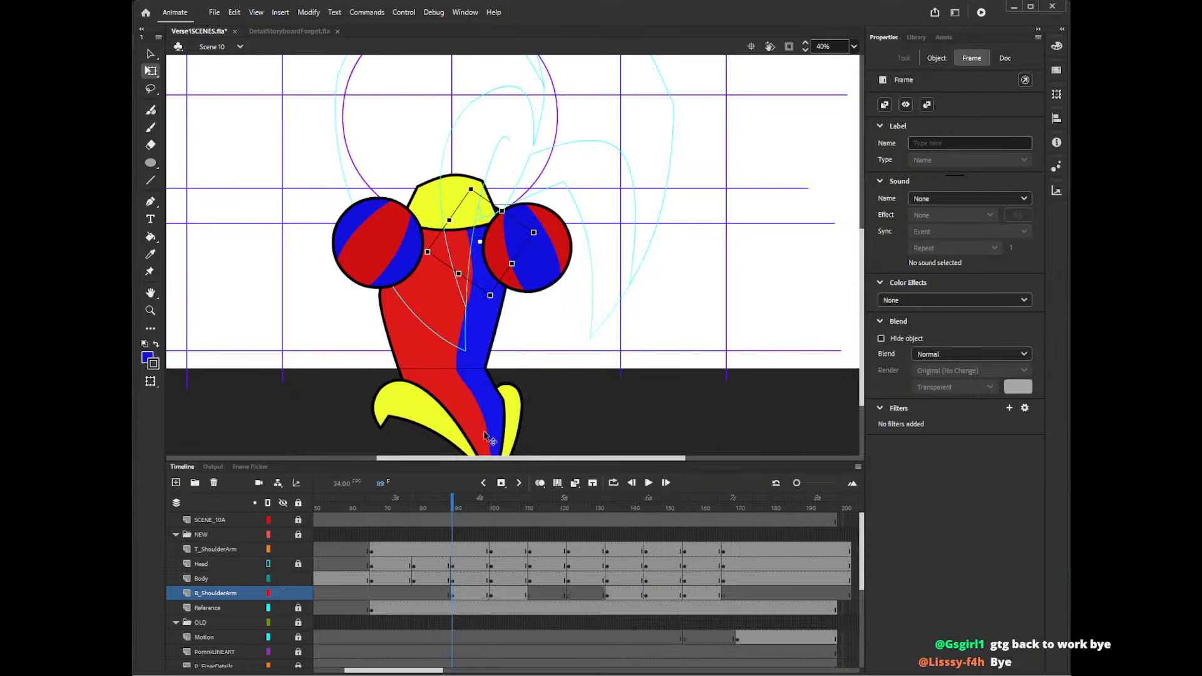
- Delete both old shoulder balls from the T_ShoulderArm span that covers frame 89
{"action": "left_click", "coordinate": [559, 251]}
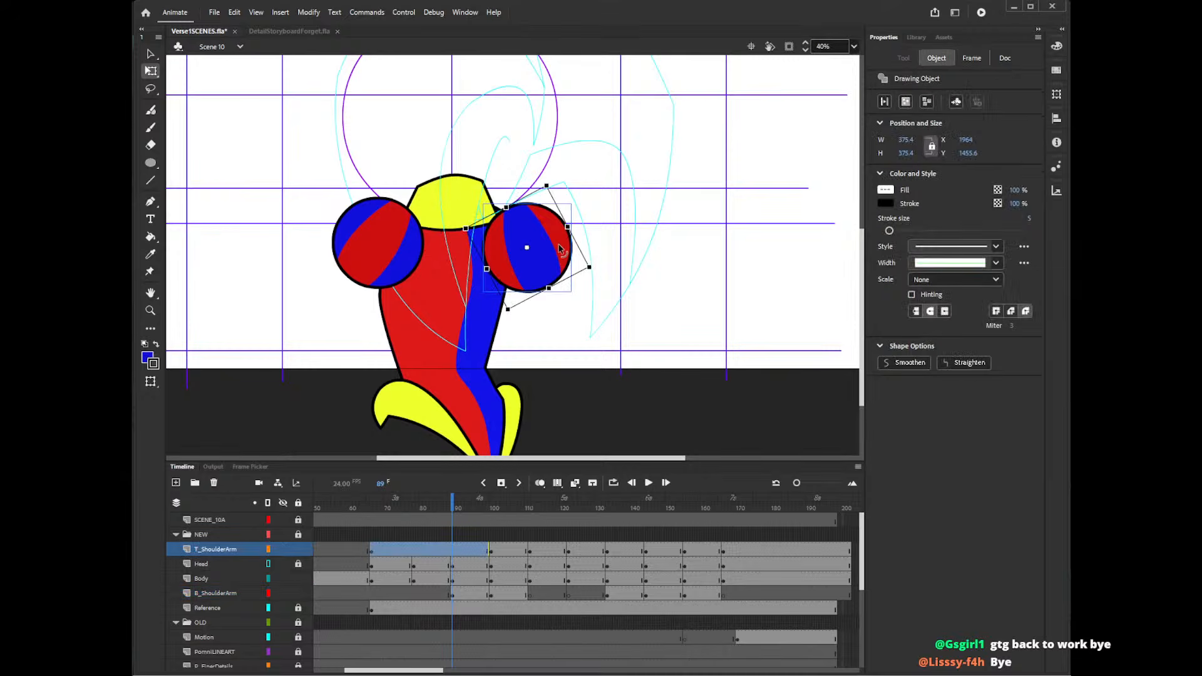
{"action": "key", "text": "Delete"}
{"action": "left_click", "coordinate": [388, 268]}
{"action": "key", "text": "Delete"}
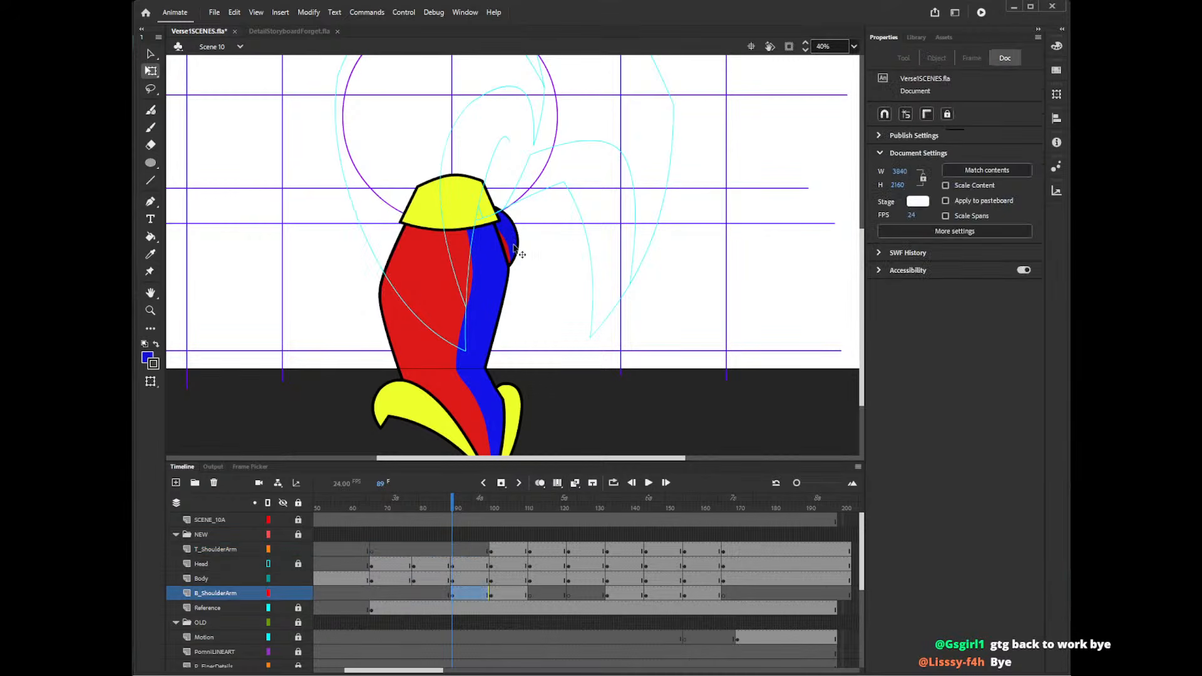
- Shift the back shoulder ball right in the frame 89 span of B_ShoulderArm and fine-tune the ball's rotation at frame 100
{"action": "left_click", "coordinate": [513, 248]}
{"action": "left_click_drag", "start_coordinate": [513, 254], "coordinate": [561, 242]}
{"action": "left_click", "coordinate": [496, 595]}
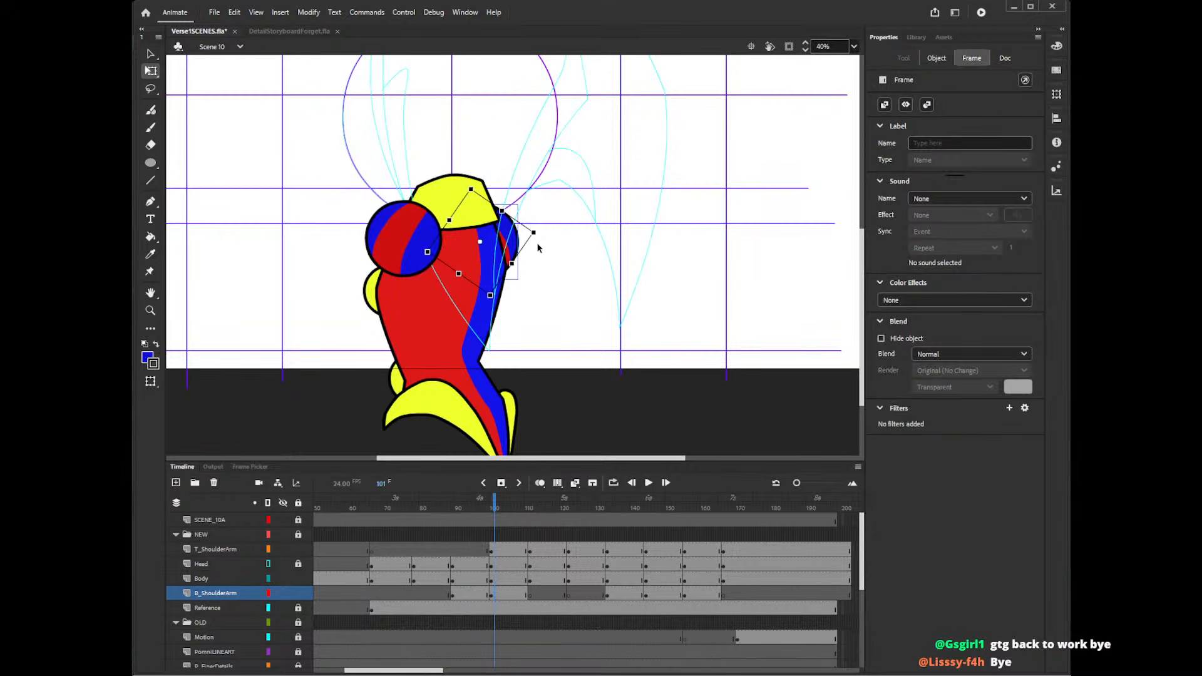
{"action": "left_click_drag", "start_coordinate": [542, 244], "coordinate": [547, 249]}
- Reposition the frame 89 back shoulder ball to about X 1830, Y 1459 and adjust its rotation against the frame 100 pose
{"action": "left_click", "coordinate": [470, 595]}
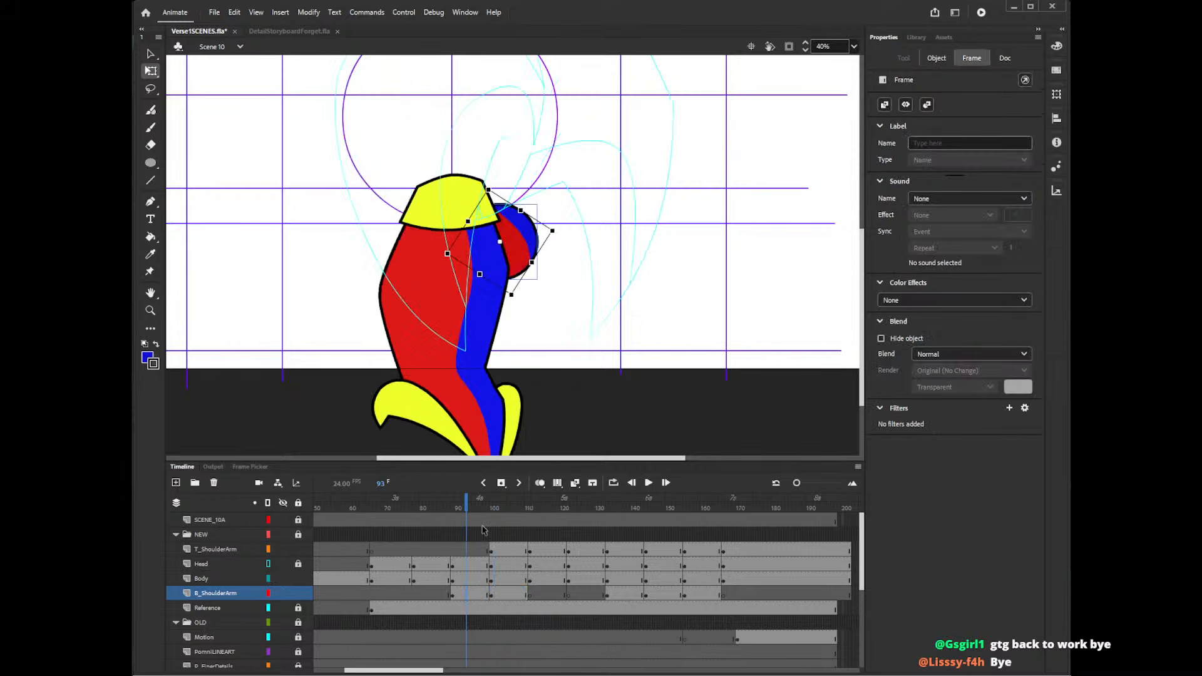
{"action": "mouse_move", "coordinate": [532, 244]}
{"action": "left_mouse_down"}
{"action": "mouse_move", "coordinate": [521, 244]}
{"action": "mouse_move", "coordinate": [551, 243]}
{"action": "left_mouse_up"}
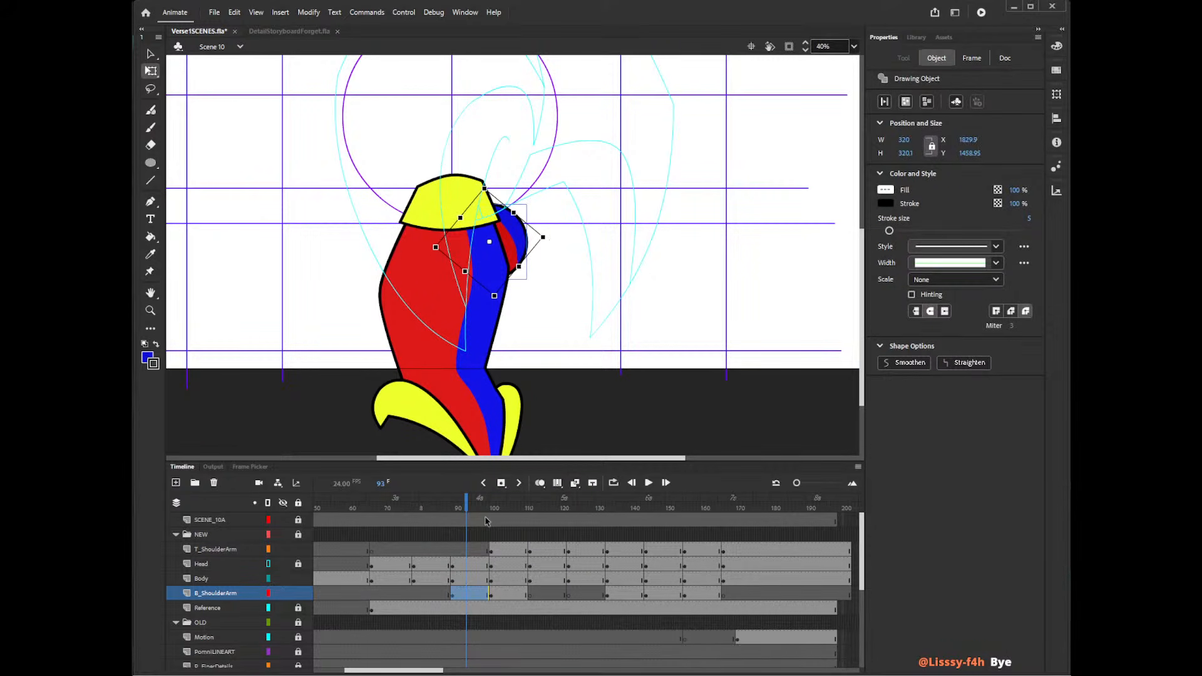
{"action": "left_click", "coordinate": [495, 593]}
{"action": "left_click", "coordinate": [470, 593]}
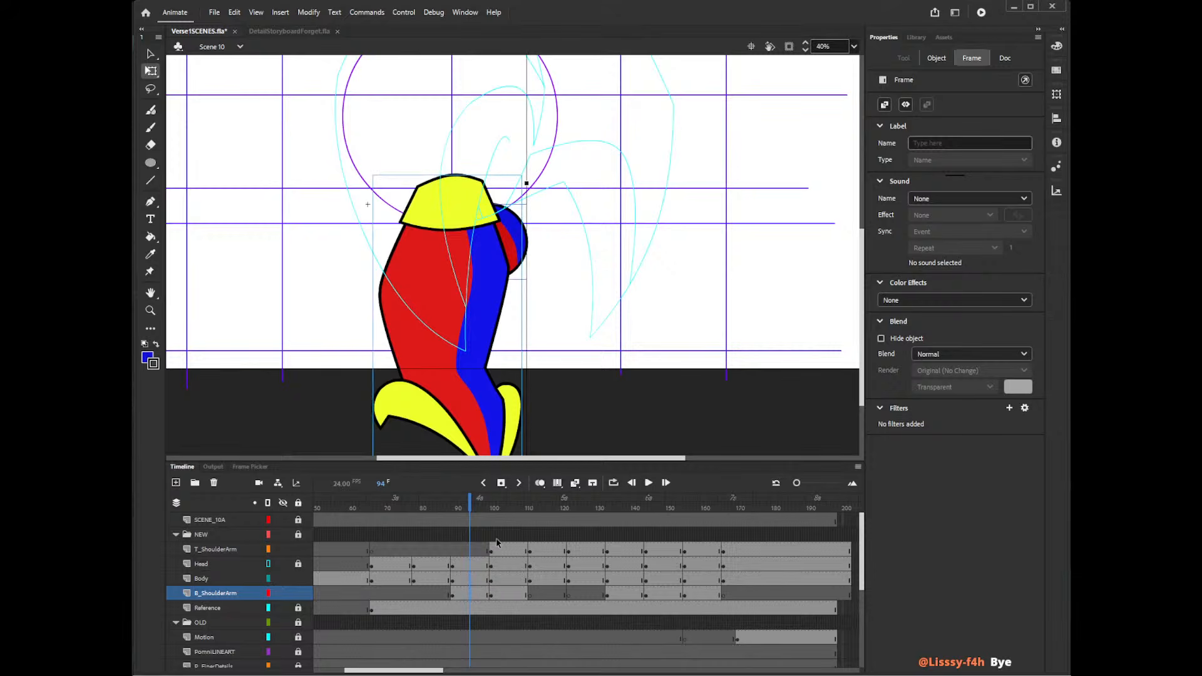
{"action": "left_click", "coordinate": [524, 254]}
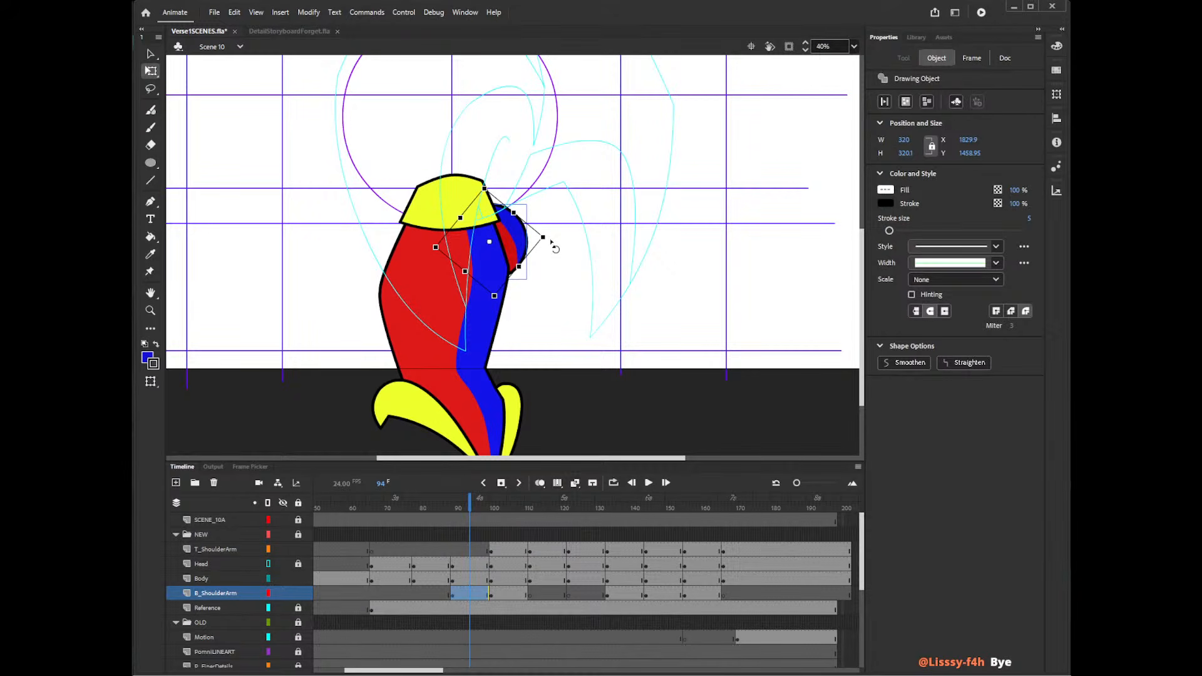
{"action": "left_click_drag", "start_coordinate": [549, 243], "coordinate": [550, 241]}
- Copy the frame 89 keyframe of B_ShoulderArm and paste it at frame 78
{"action": "right_click", "coordinate": [456, 595]}
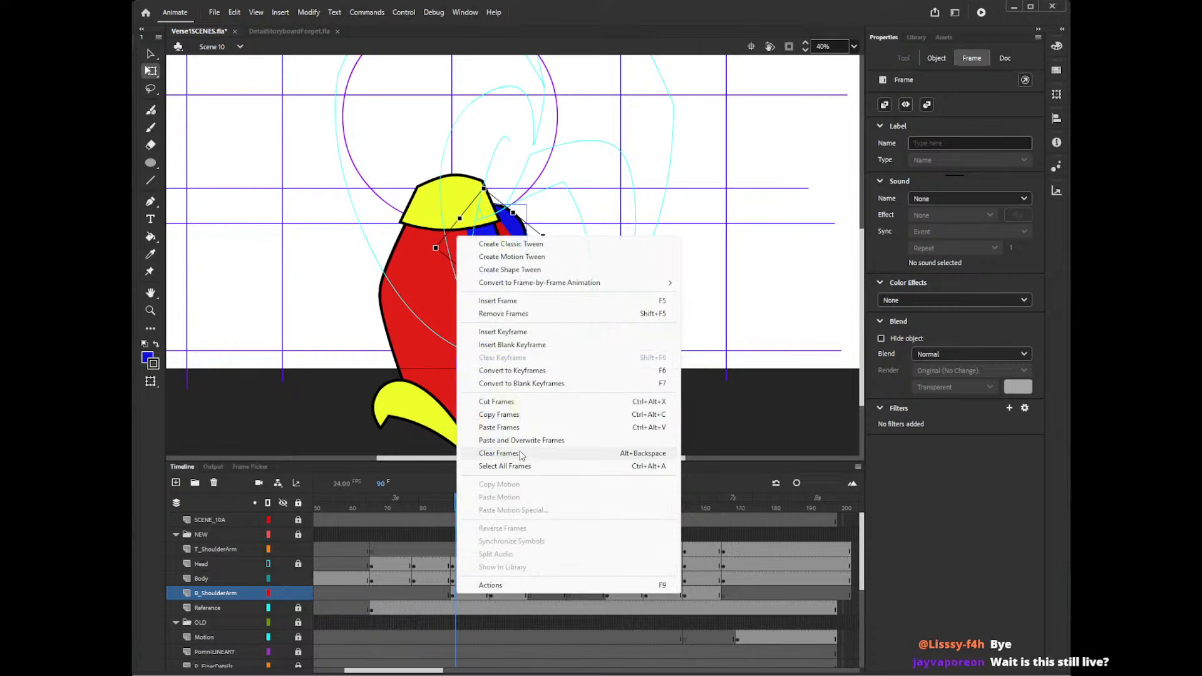
{"action": "left_click", "coordinate": [510, 415]}
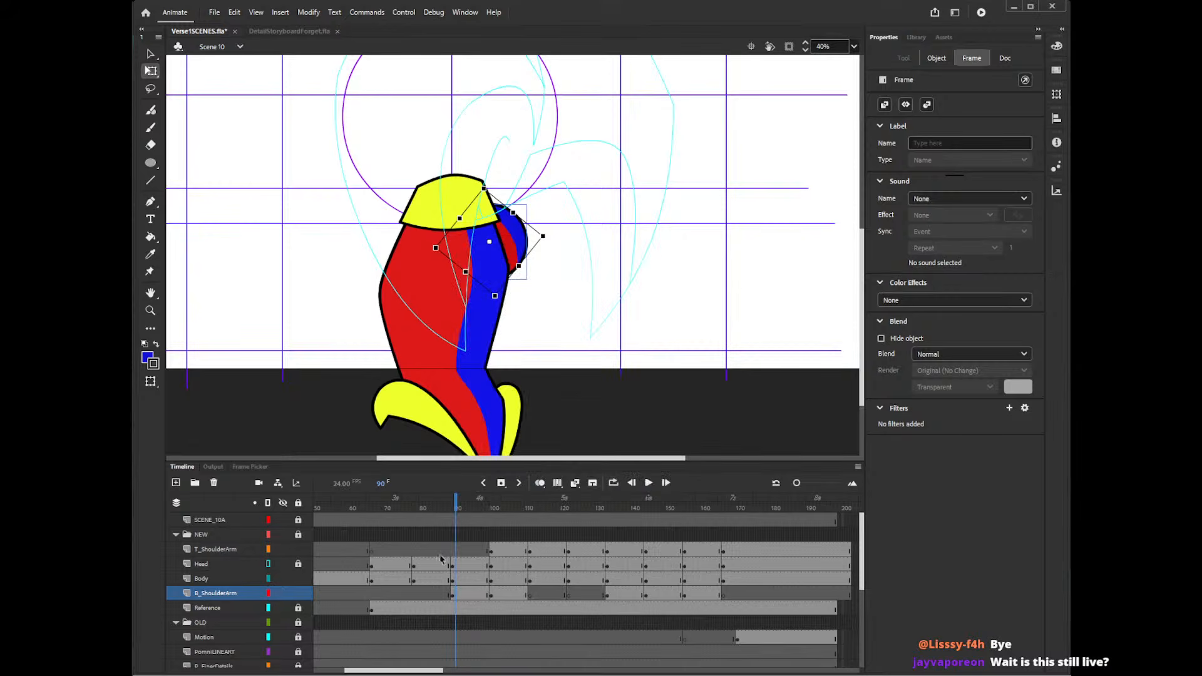
{"action": "right_click", "coordinate": [416, 594]}
{"action": "left_click", "coordinate": [472, 588]}
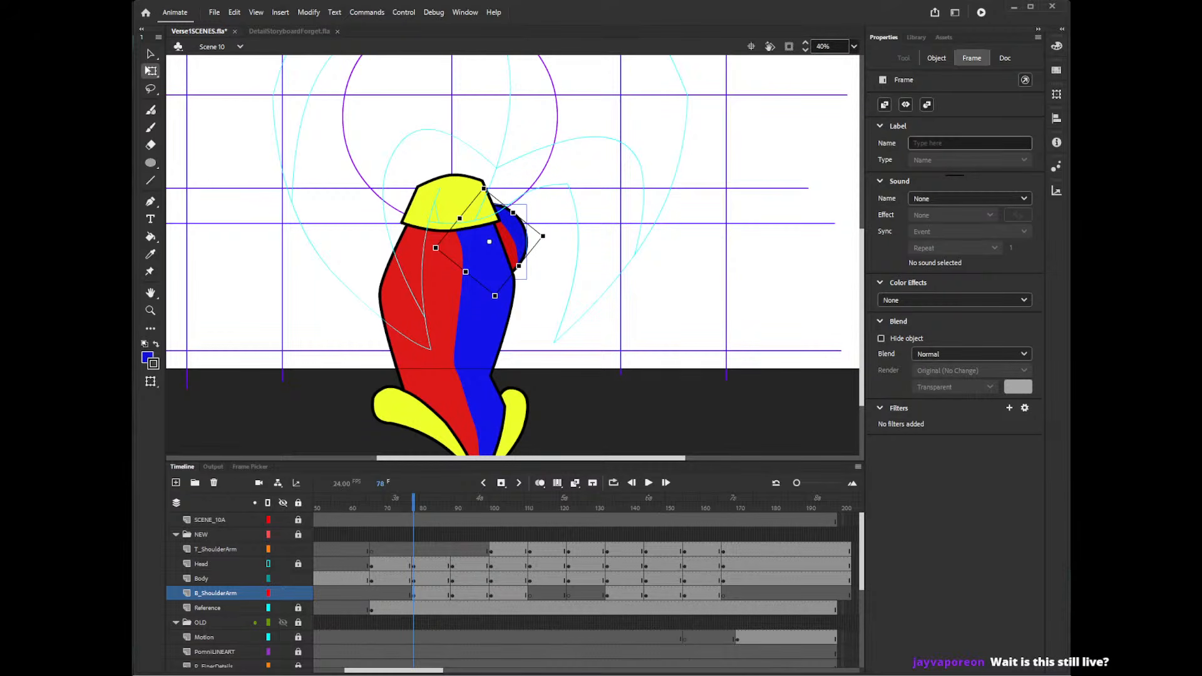
- Move the frame 78 back shoulder ball outward to about X 1885, Y 1459 and rotate it slightly
{"action": "scroll", "coordinate": [866, 285], "scroll_direction": "up", "scroll_amount": 2}
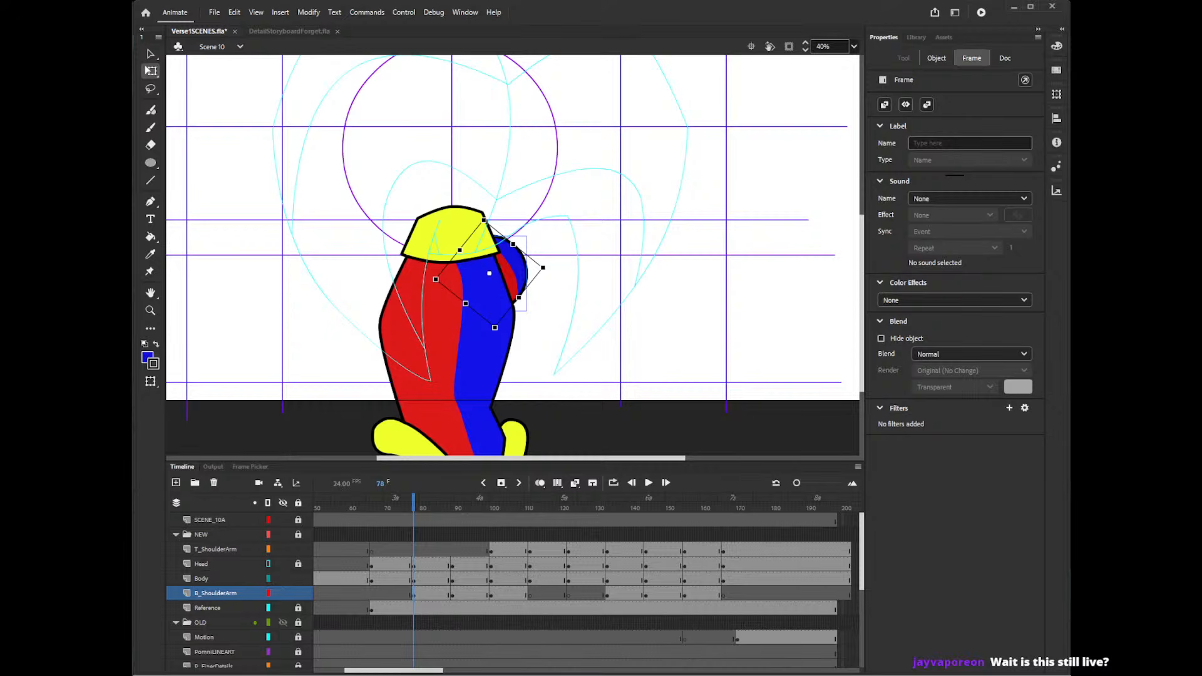
{"action": "scroll", "coordinate": [858, 303], "scroll_direction": "down", "scroll_amount": 1}
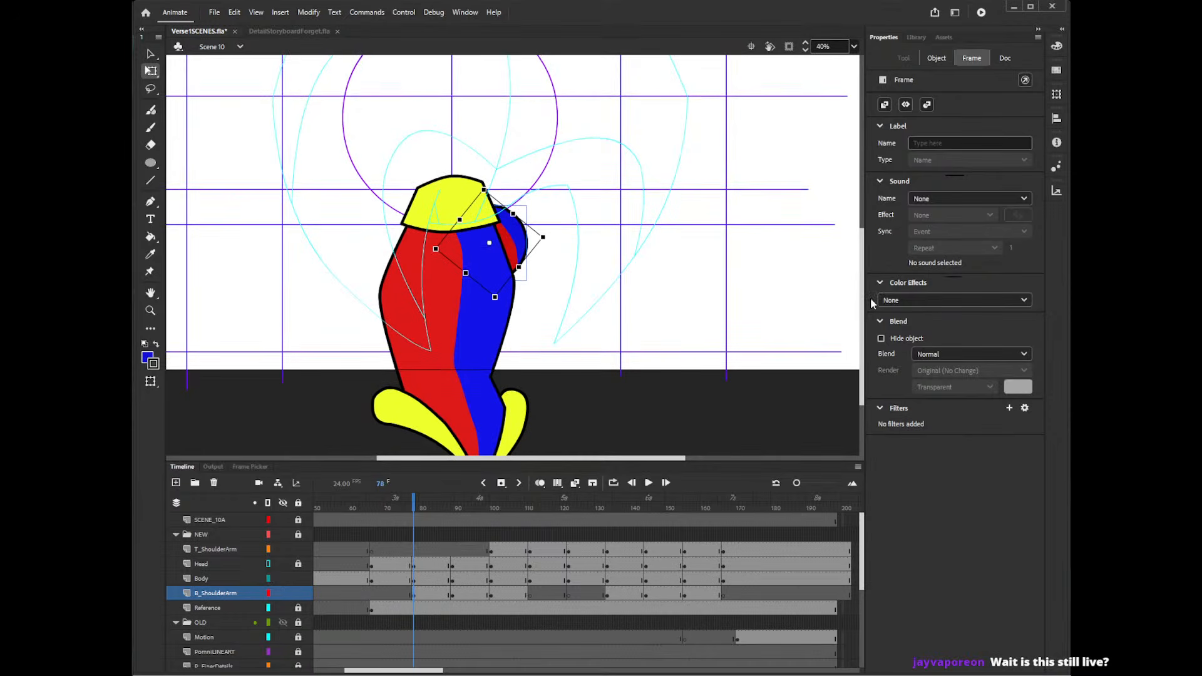
{"action": "mouse_move", "coordinate": [415, 508]}
{"action": "left_mouse_down"}
{"action": "mouse_move", "coordinate": [463, 511]}
{"action": "mouse_move", "coordinate": [421, 514]}
{"action": "left_mouse_up"}
{"action": "left_click", "coordinate": [521, 252]}
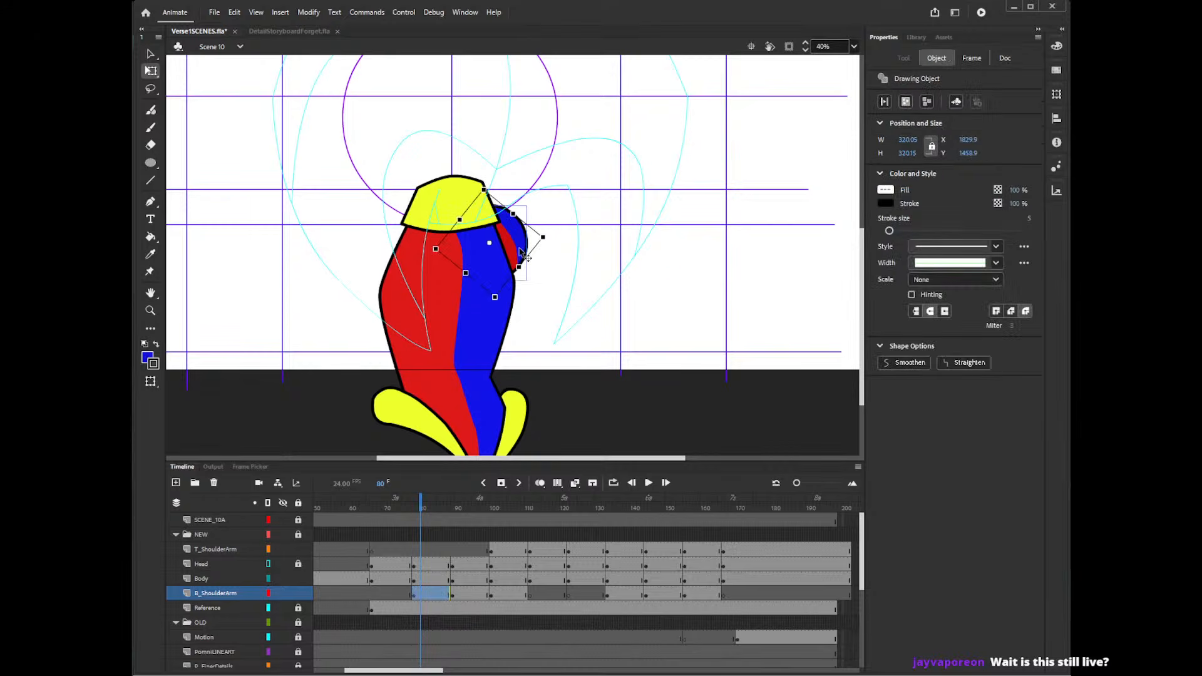
{"action": "left_click_drag", "start_coordinate": [519, 249], "coordinate": [565, 239]}
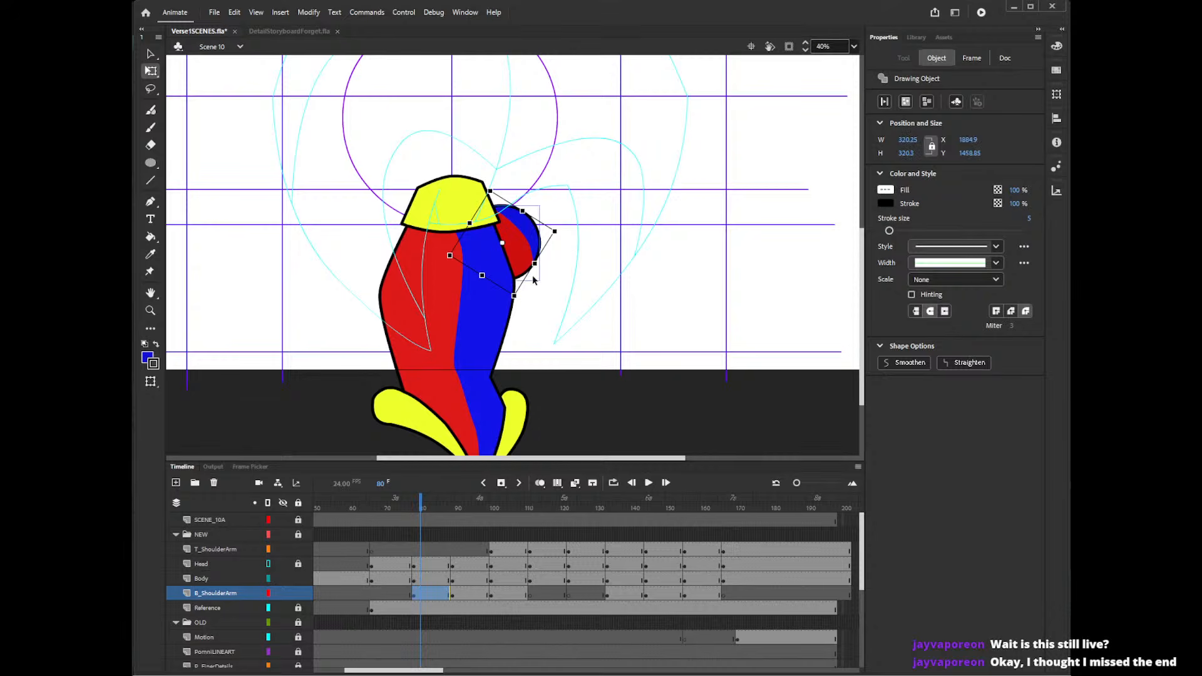
{"action": "left_click", "coordinate": [383, 547]}
- Paste a copy of the frame 78 B_ShoulderArm keyframe at frame 66 and shift its ball outward to about X 1958, Y 1462
{"action": "left_click", "coordinate": [419, 592]}
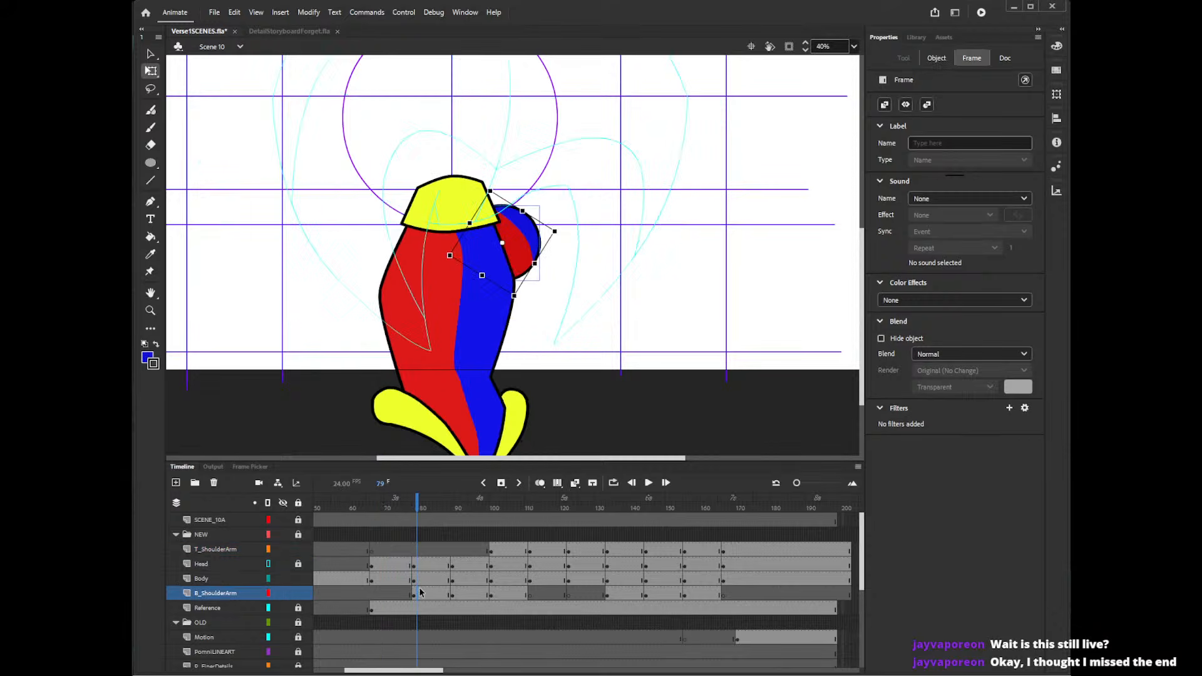
{"action": "right_click", "coordinate": [420, 592]}
{"action": "left_click", "coordinate": [501, 409]}
{"action": "left_click", "coordinate": [371, 593]}
{"action": "right_click", "coordinate": [371, 593]}
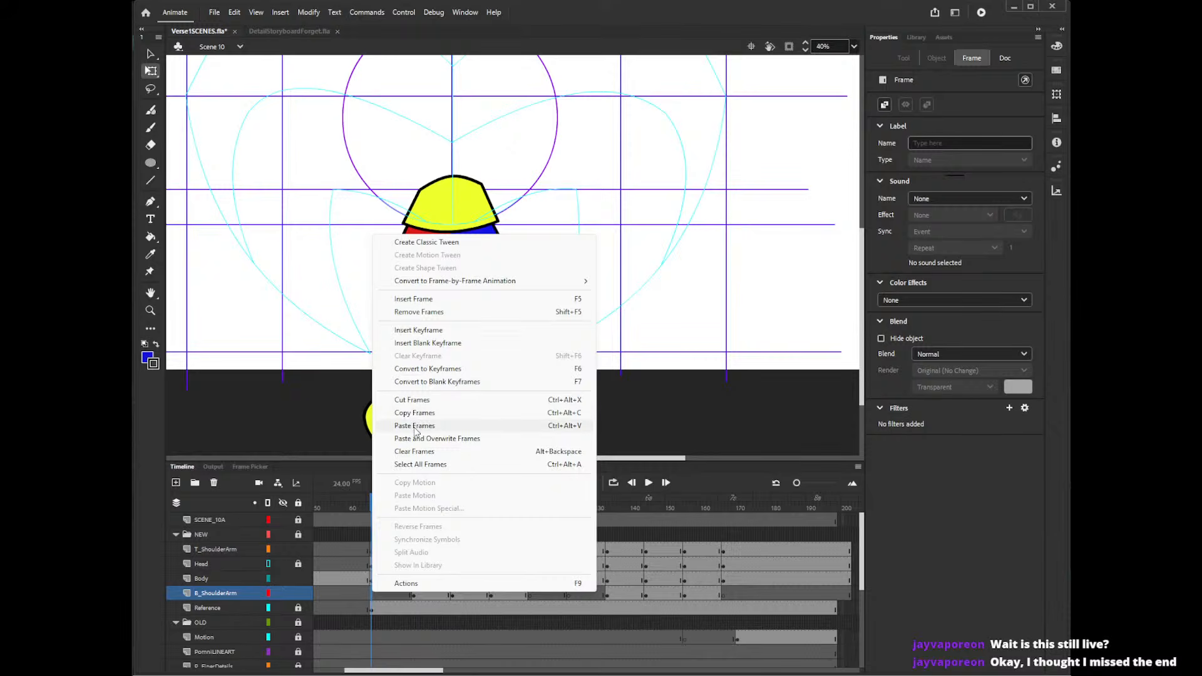
{"action": "left_click", "coordinate": [413, 426]}
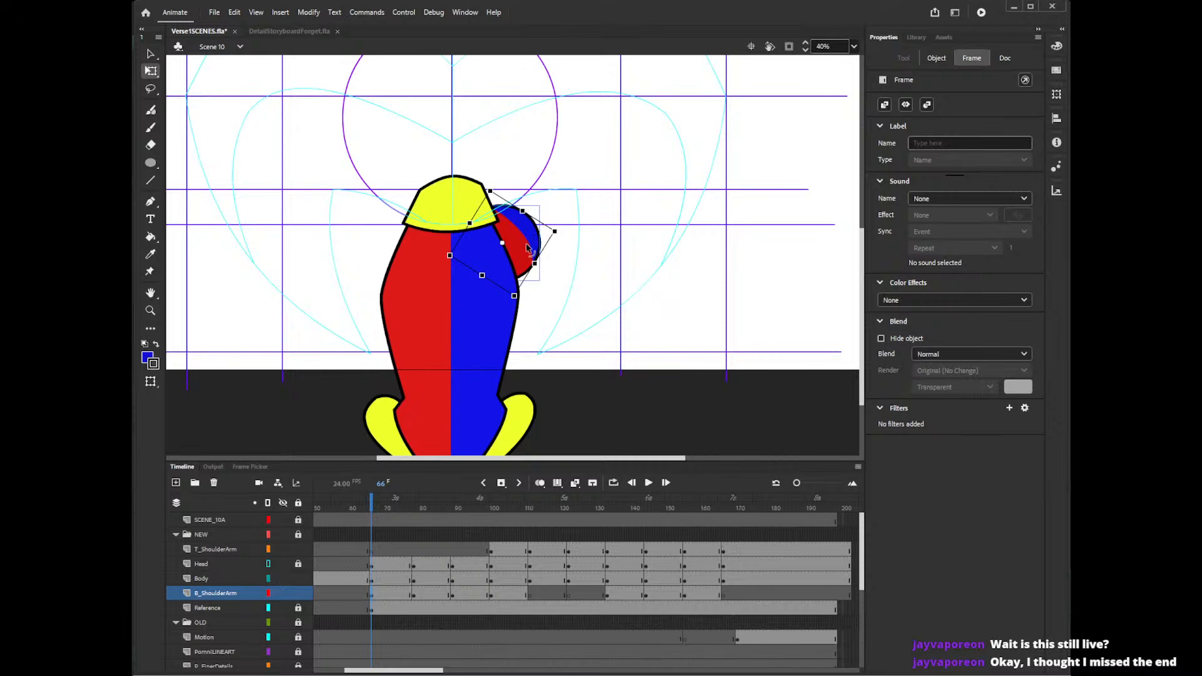
{"action": "mouse_move", "coordinate": [527, 248]}
{"action": "left_mouse_down"}
{"action": "mouse_move", "coordinate": [544, 255]}
{"action": "mouse_move", "coordinate": [579, 236]}
{"action": "mouse_move", "coordinate": [540, 244]}
{"action": "left_mouse_up"}
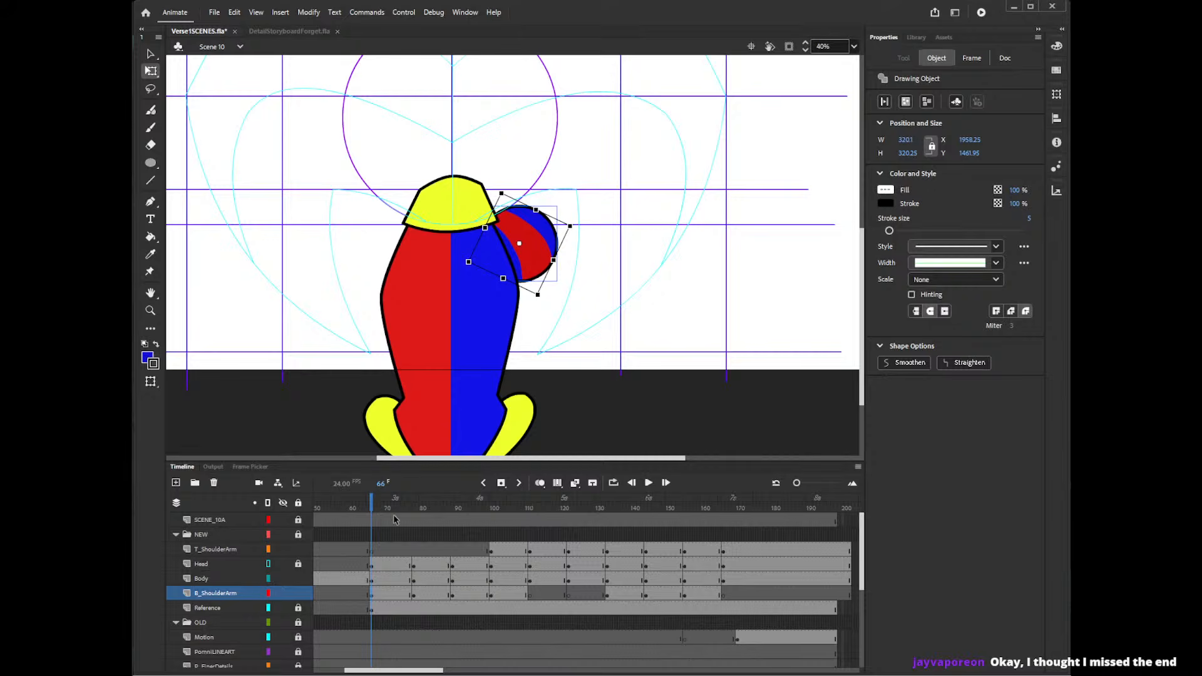
{"action": "mouse_move", "coordinate": [376, 510]}
{"action": "left_mouse_down"}
{"action": "mouse_move", "coordinate": [426, 511]}
{"action": "mouse_move", "coordinate": [385, 514]}
{"action": "left_mouse_up"}
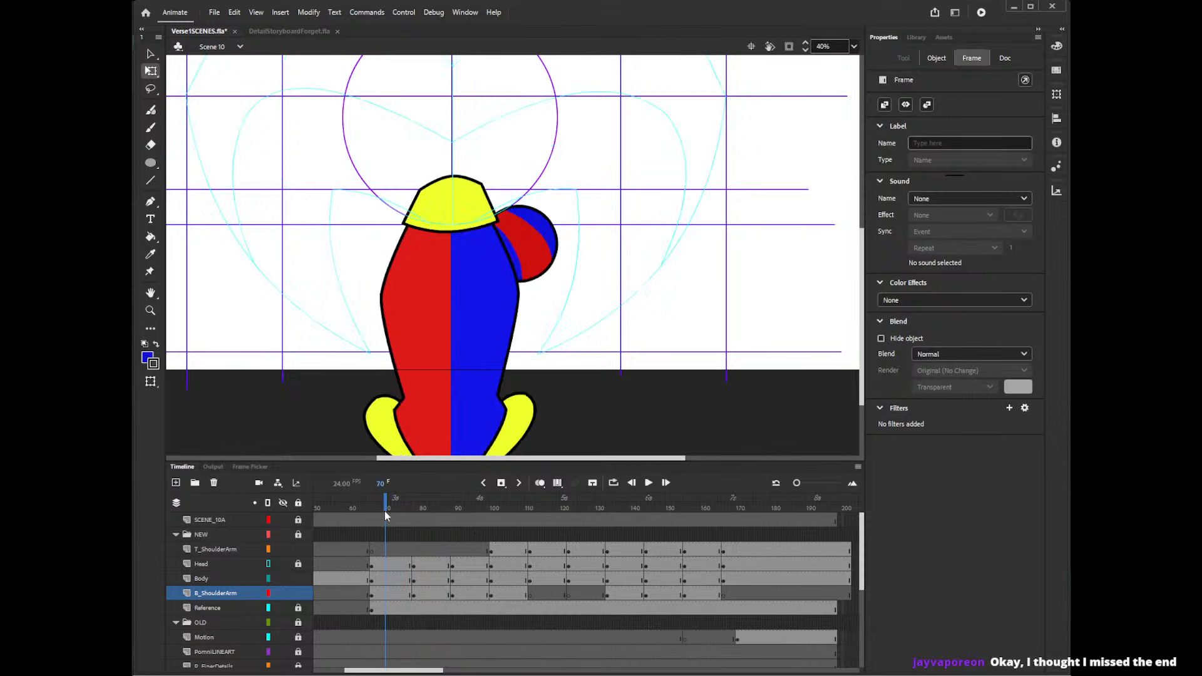
- Transfer the frame 66 shoulder ball from B_ShoulderArm to T_ShoulderArm, leaving the B_ShoulderArm span empty
{"action": "left_click", "coordinate": [374, 595]}
{"action": "right_click", "coordinate": [374, 597]}
{"action": "left_click", "coordinate": [429, 417]}
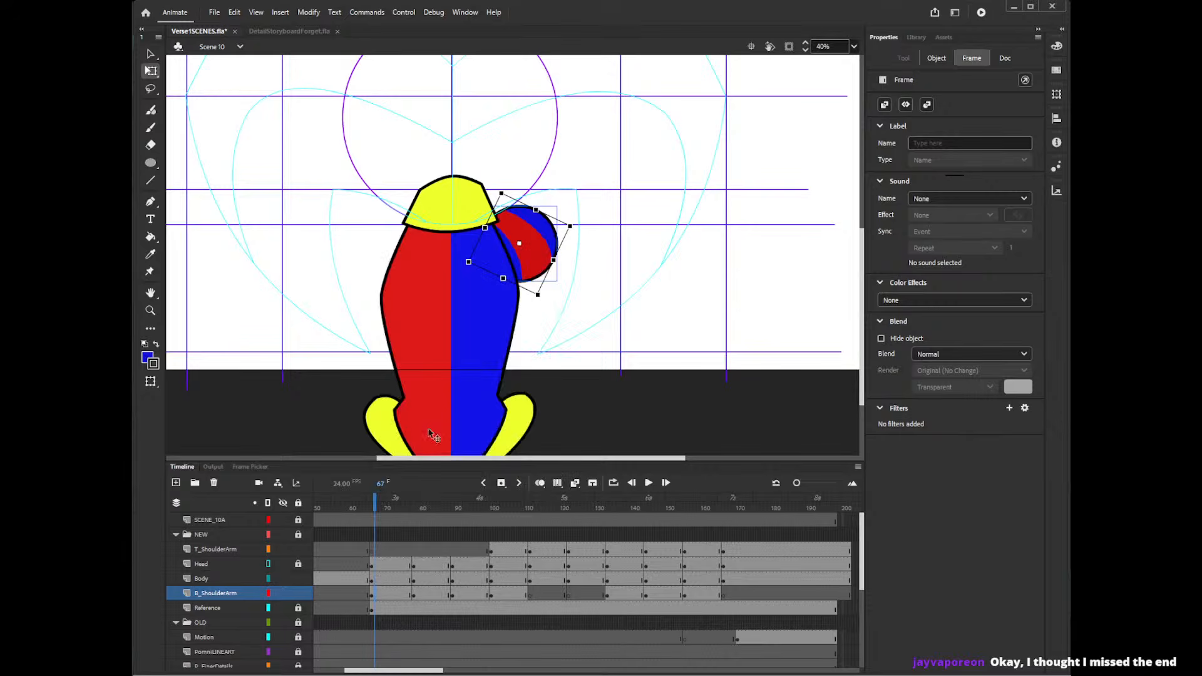
{"action": "left_click", "coordinate": [372, 552]}
{"action": "right_click", "coordinate": [372, 551]}
{"action": "left_click", "coordinate": [429, 392]}
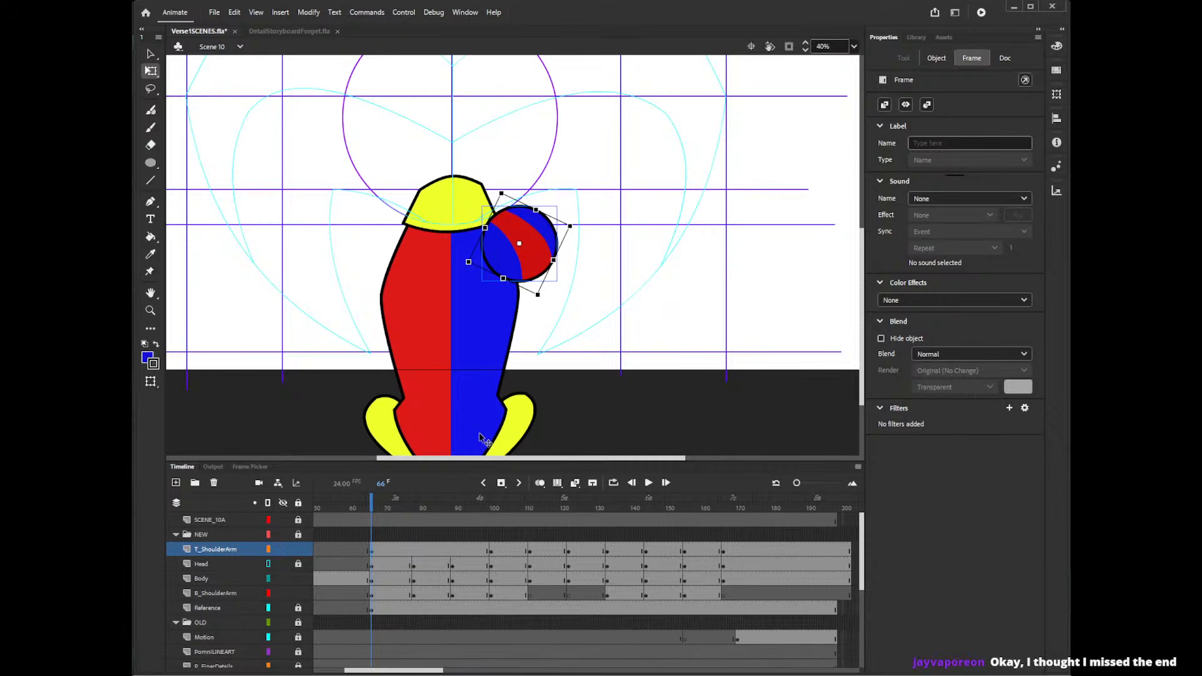
{"action": "left_click", "coordinate": [390, 595]}
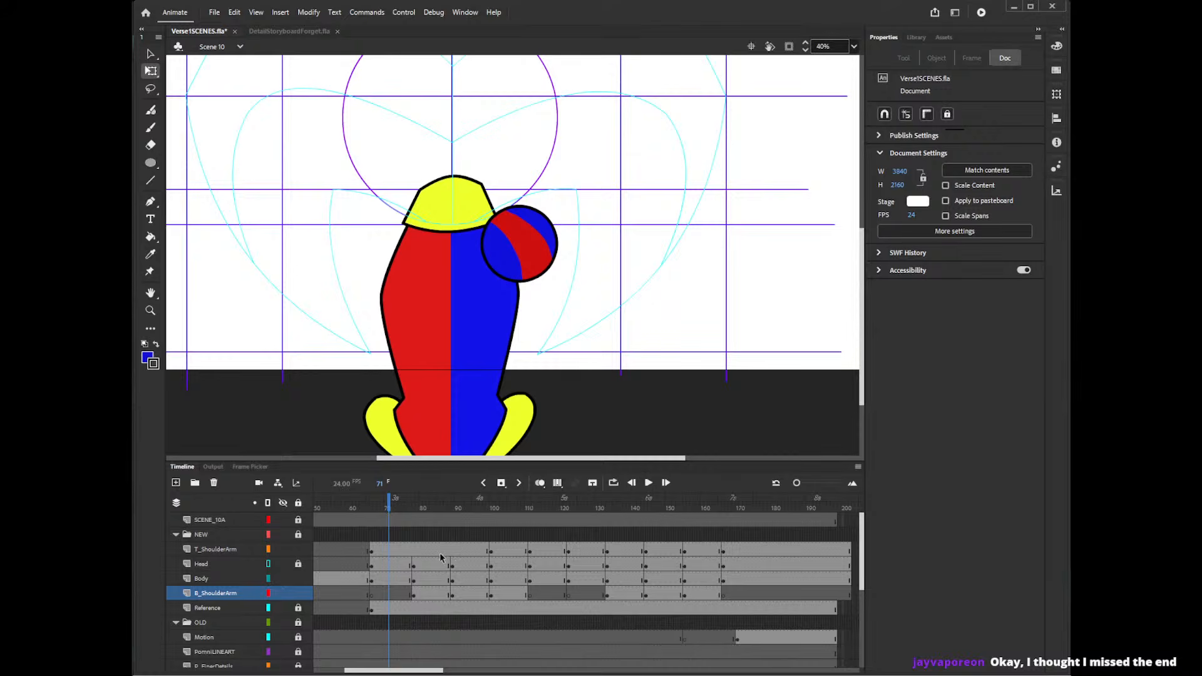
- Compare the back-view shoulder ball at frame 71 with the front-view shoulder balls at frame 167
{"action": "left_click_drag", "start_coordinate": [433, 549], "coordinate": [508, 548]}
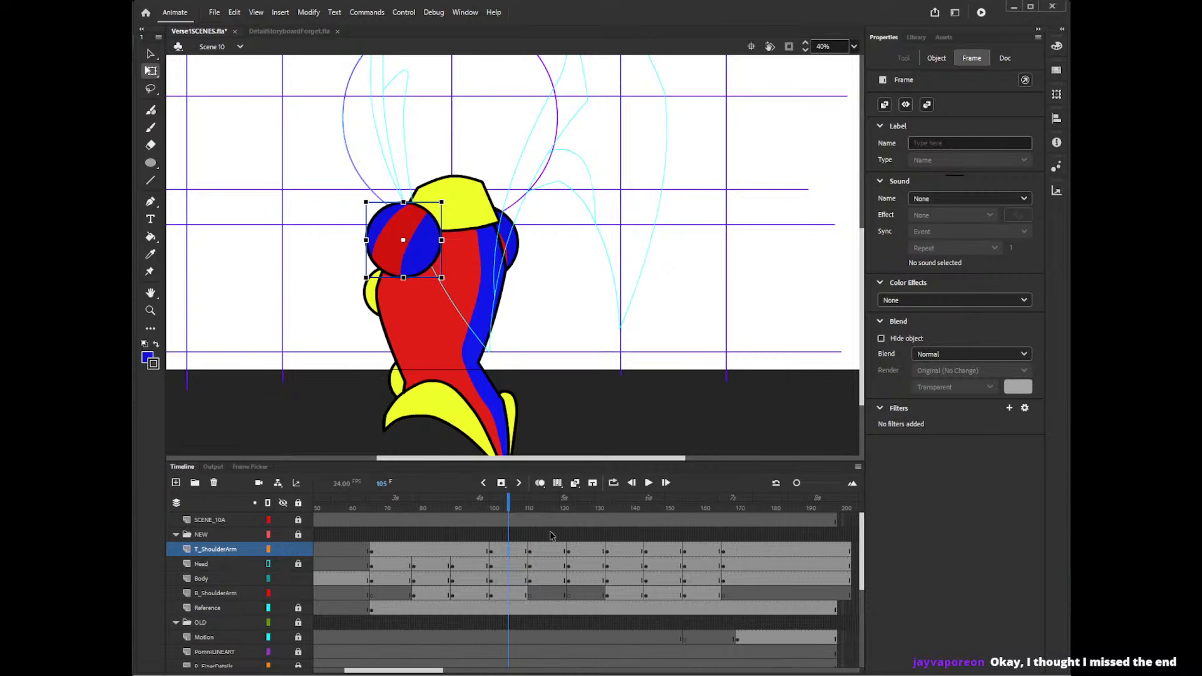
{"action": "left_click", "coordinate": [727, 549]}
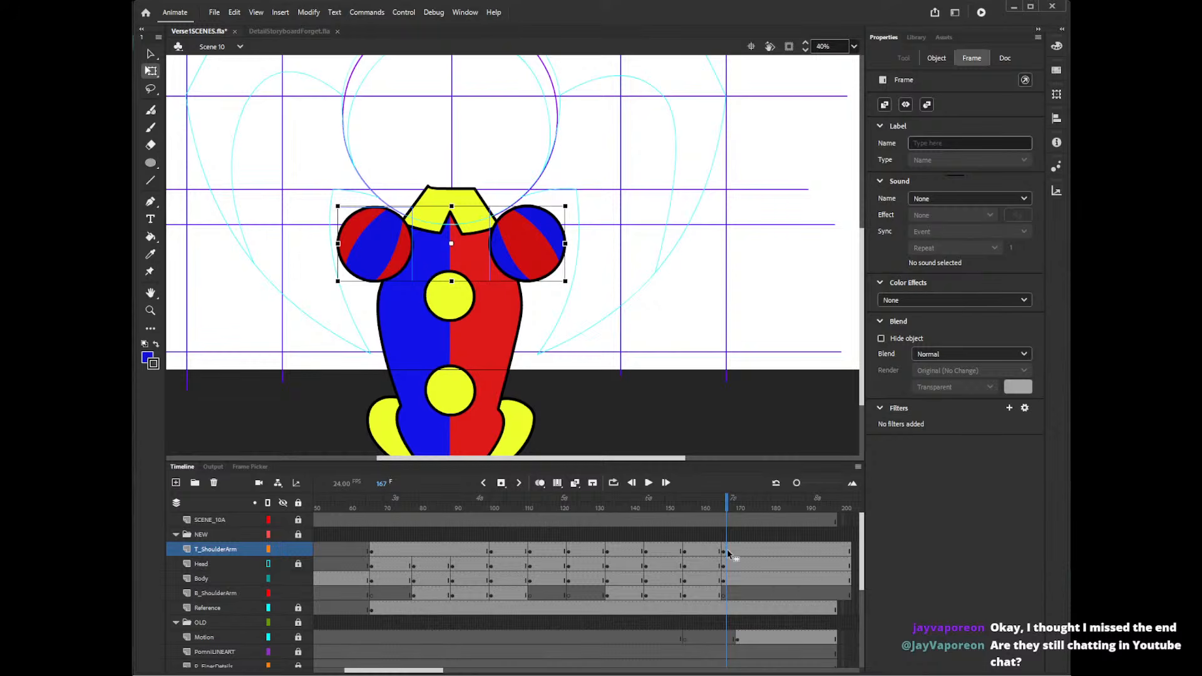
{"action": "left_click", "coordinate": [349, 340]}
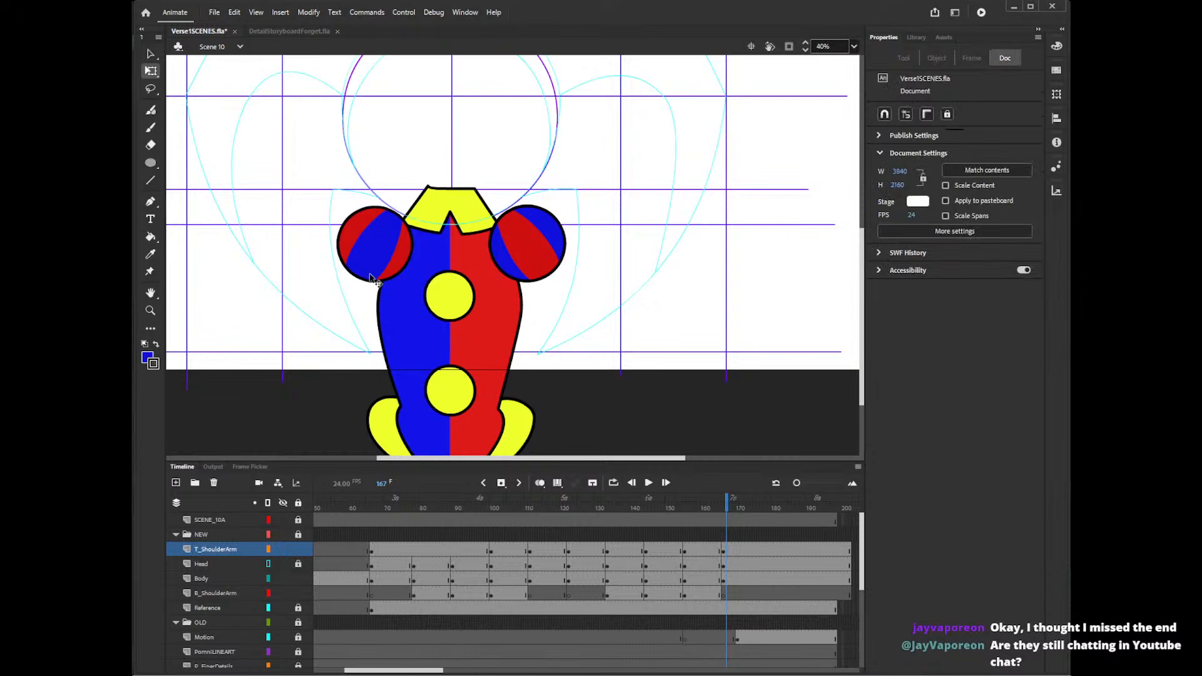
{"action": "left_click", "coordinate": [375, 268]}
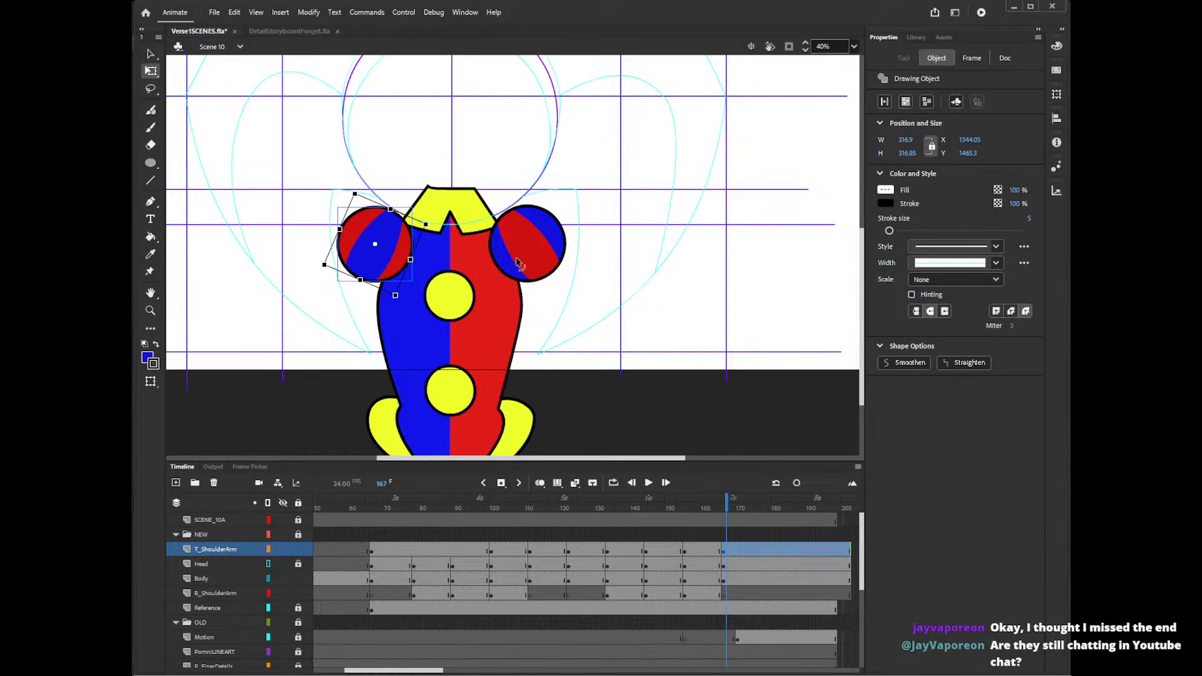
{"action": "left_click", "coordinate": [388, 537]}
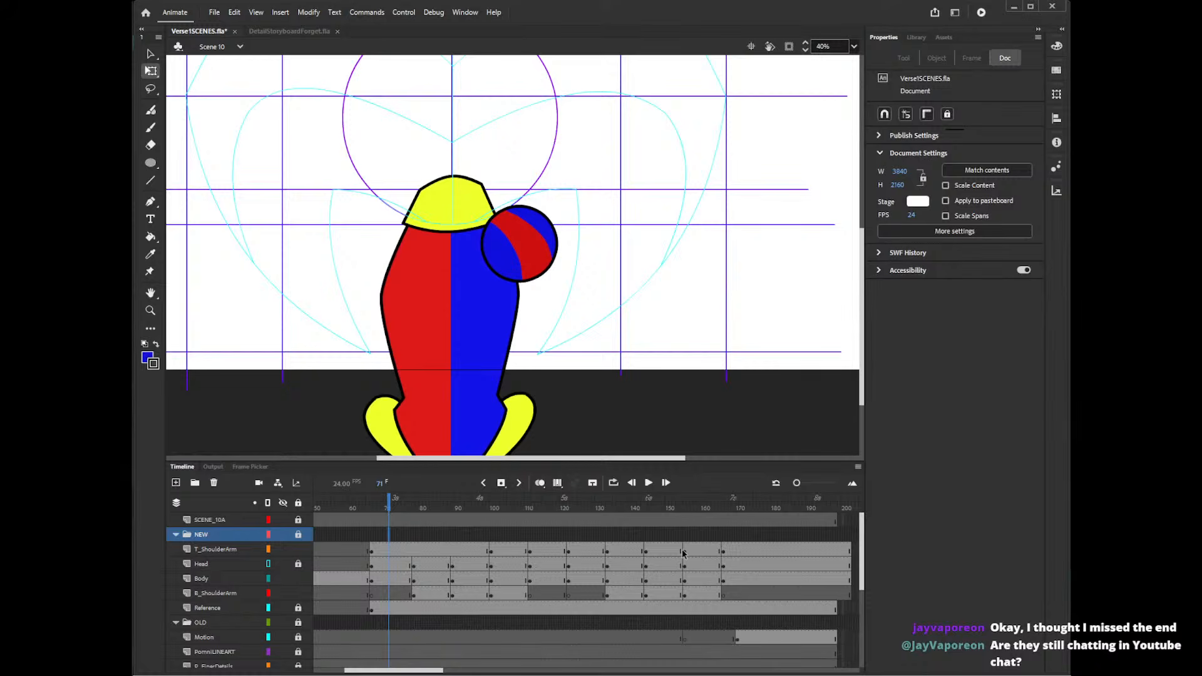
{"action": "left_click", "coordinate": [744, 533]}
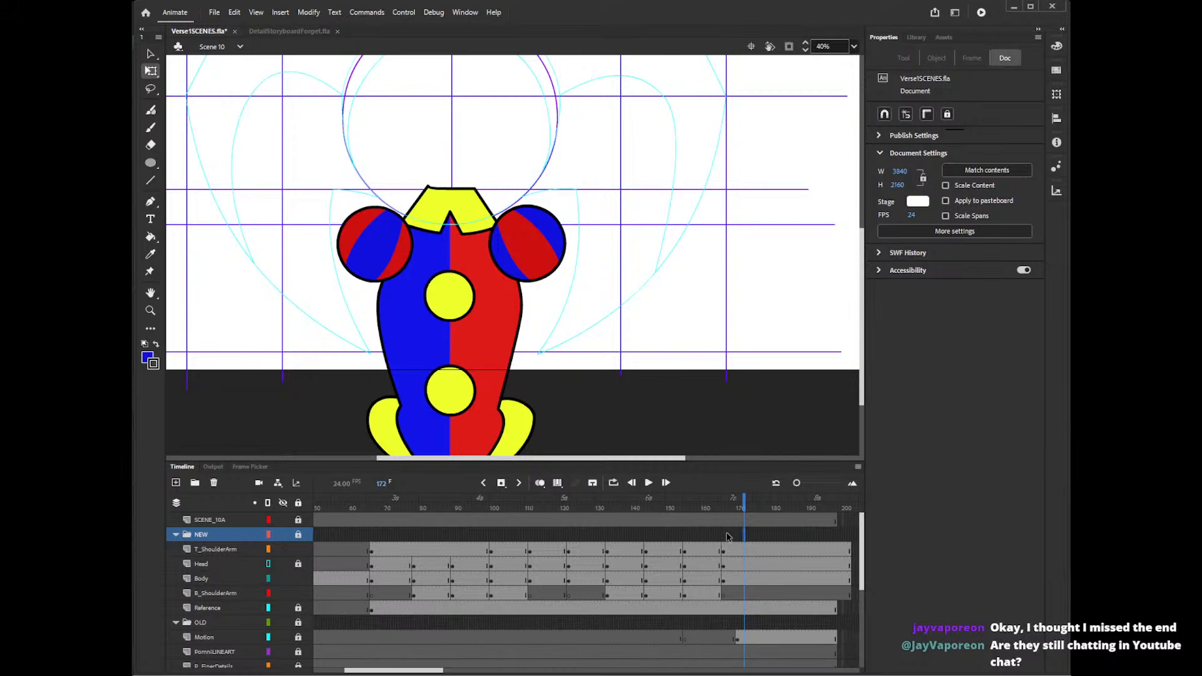
{"action": "left_click", "coordinate": [692, 507]}
{"action": "left_click_drag", "start_coordinate": [691, 507], "coordinate": [547, 237]}
{"action": "left_click", "coordinate": [389, 519]}
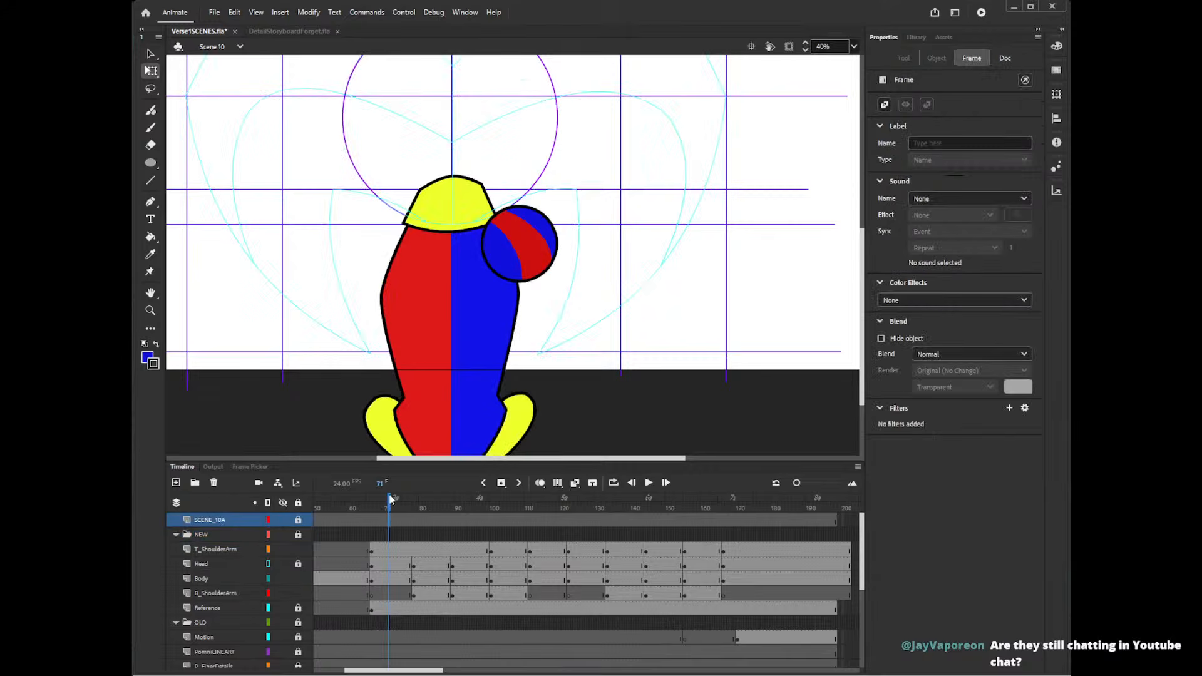
- Move the T_ShoulderArm ball at frame 71 across to the red side's shoulder and rotate its stripes to mirror the opposite slant
{"action": "left_click", "coordinate": [529, 268]}
{"action": "left_click_drag", "start_coordinate": [529, 268], "coordinate": [394, 268]}
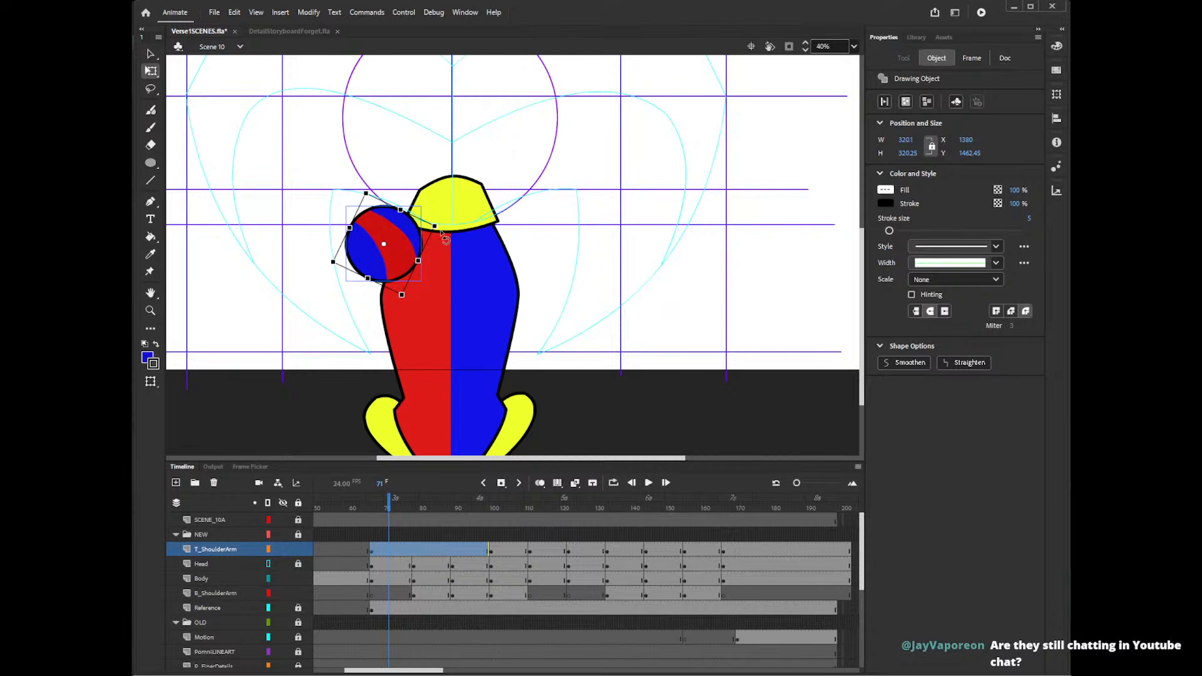
{"action": "left_click_drag", "start_coordinate": [442, 235], "coordinate": [399, 216]}
{"action": "left_click", "coordinate": [359, 311]}
{"action": "left_click", "coordinate": [367, 303]}
- Fine-tune the T_ShoulderArm ball's position on the red side's shoulder to about X 1361, Y 1486
{"action": "key", "text": "v"}
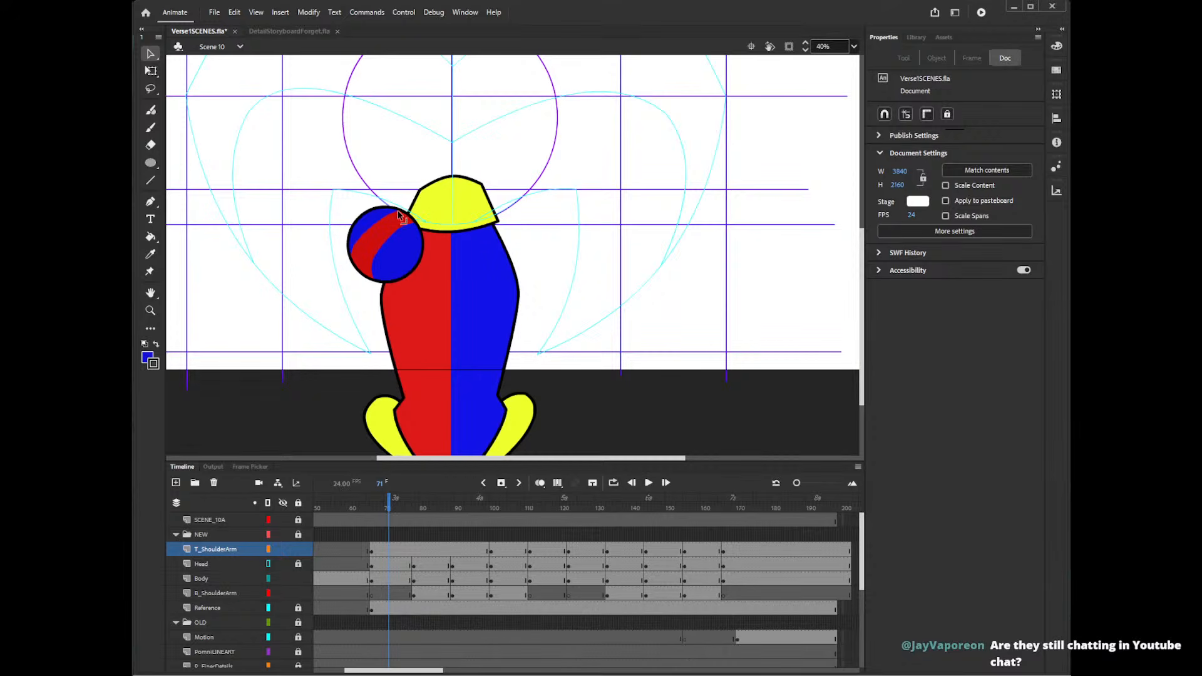
{"action": "left_click_drag", "start_coordinate": [374, 261], "coordinate": [379, 259]}
{"action": "left_click_drag", "start_coordinate": [413, 256], "coordinate": [403, 261]}
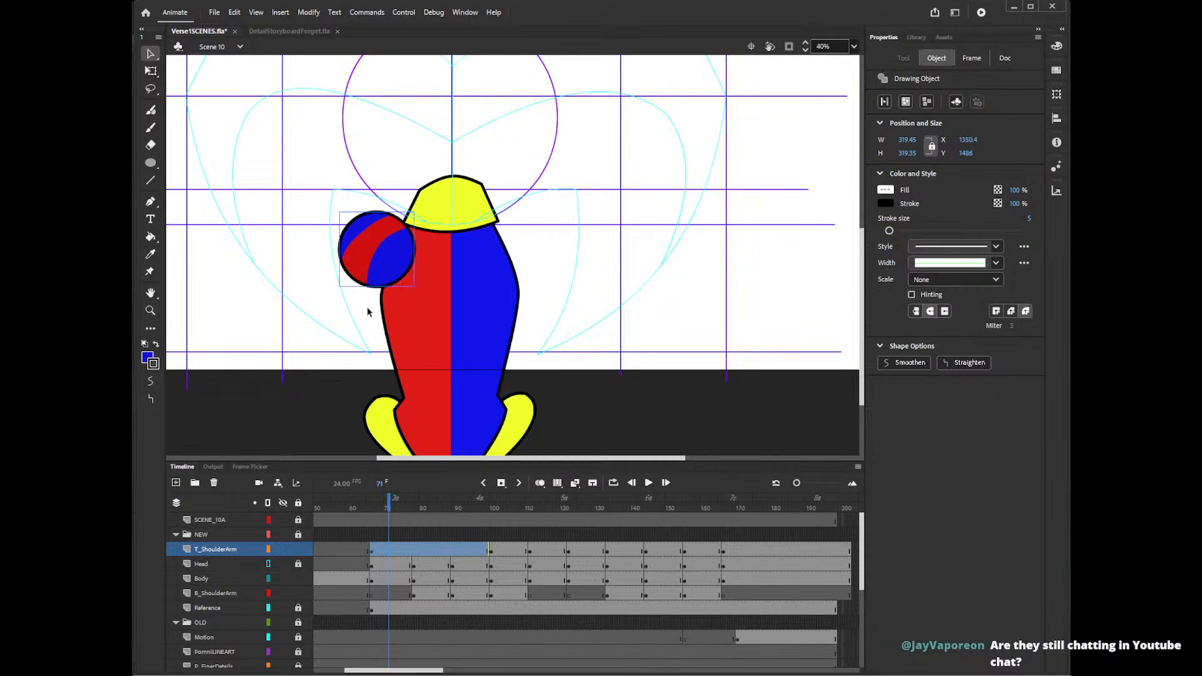
{"action": "left_click", "coordinate": [369, 313]}
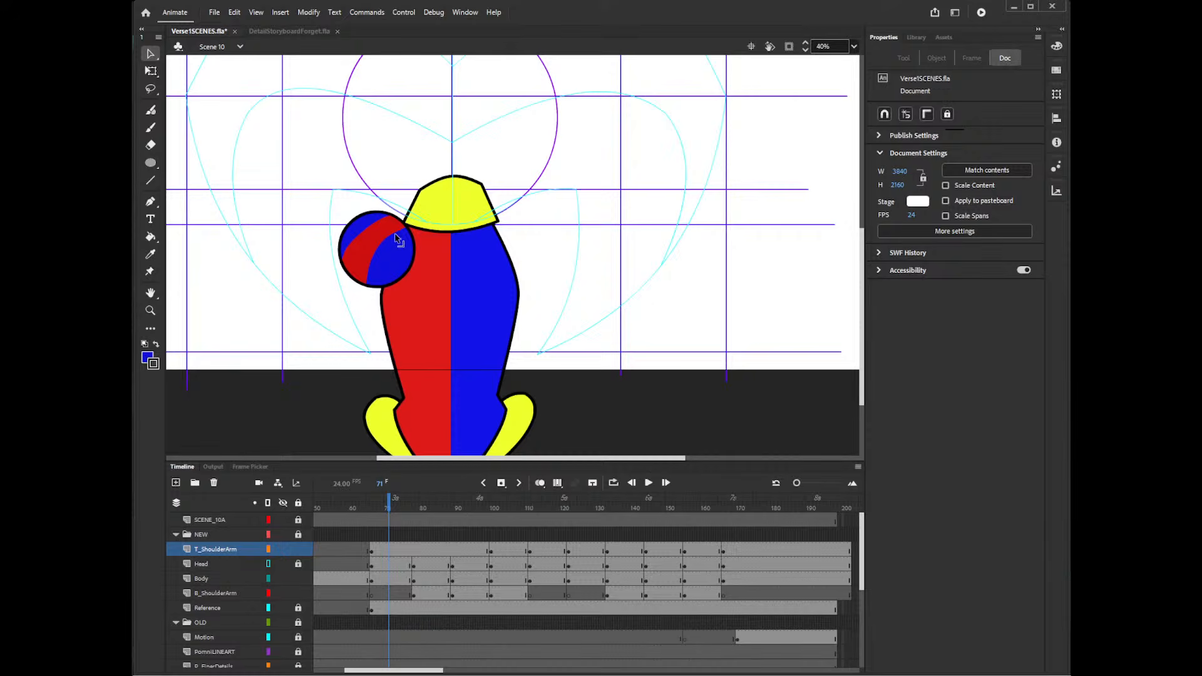
{"action": "left_click_drag", "start_coordinate": [406, 273], "coordinate": [404, 252]}
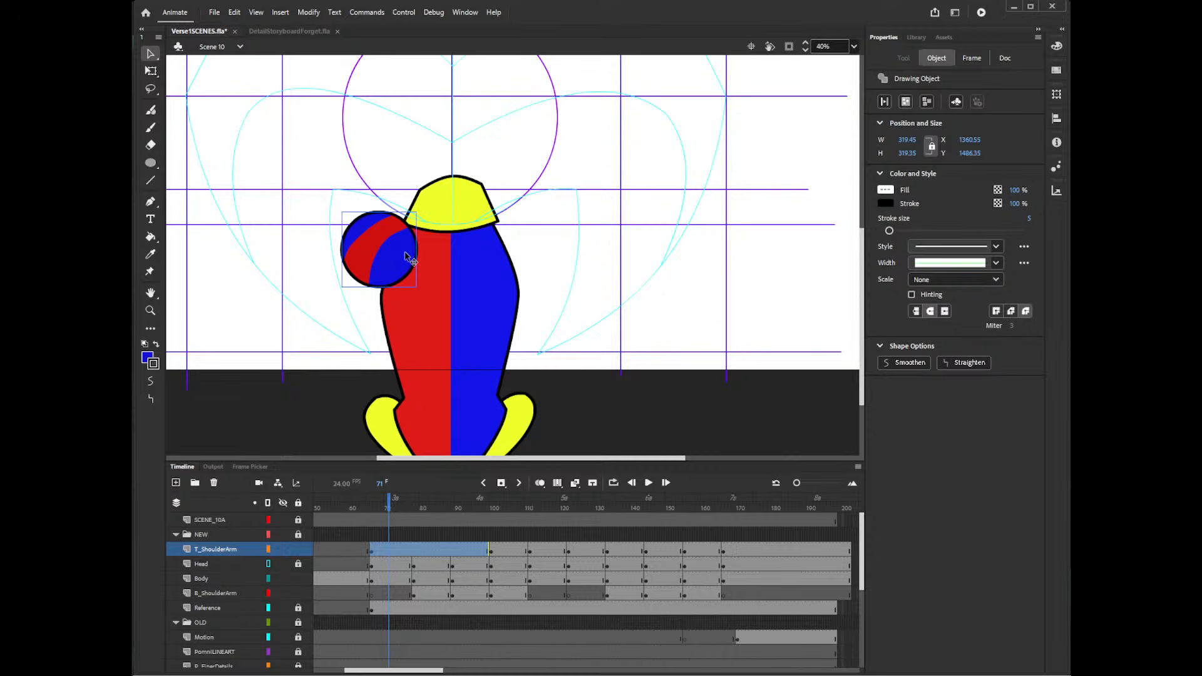
{"action": "left_click", "coordinate": [553, 246]}
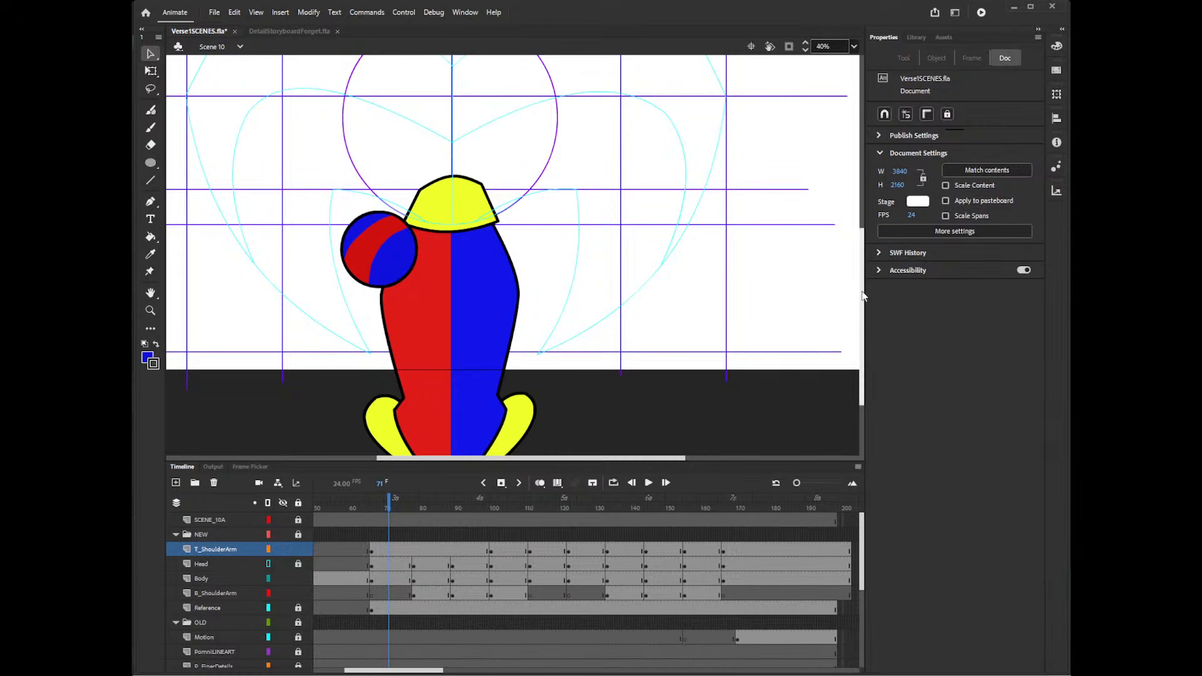
- Open the B_ShoulderArm ball at frame 164 and fill its red stripe with the yellow sampled from the costume's button
{"action": "scroll", "coordinate": [865, 288], "scroll_direction": "up", "scroll_amount": 2}
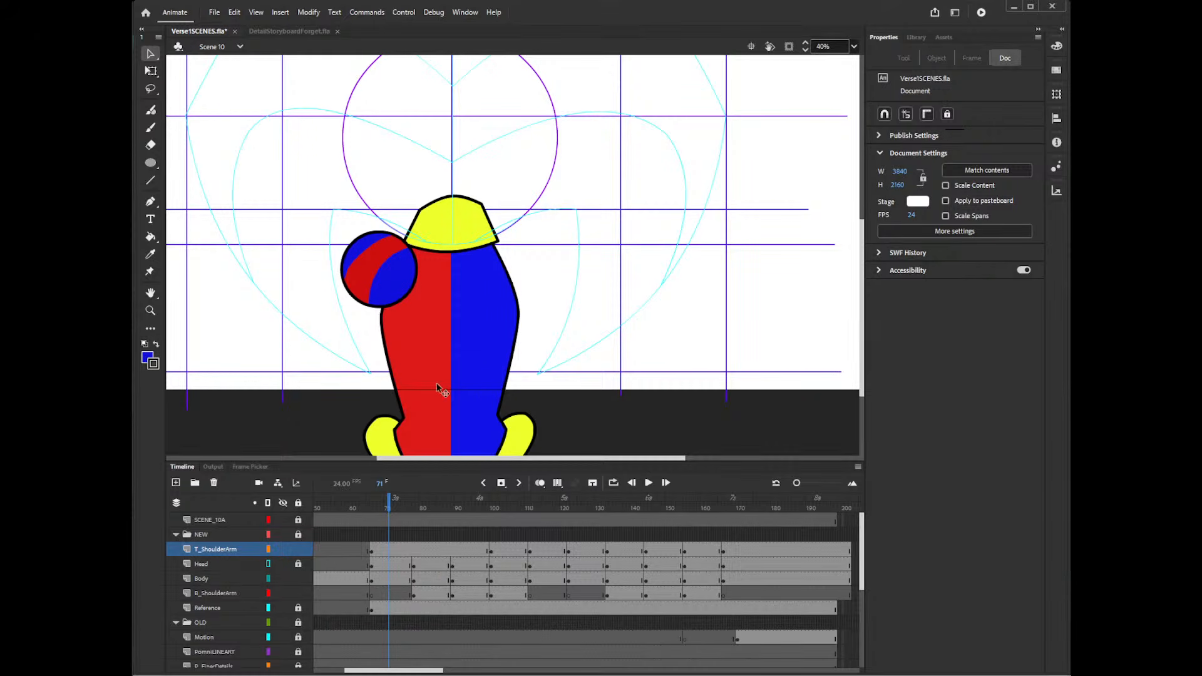
{"action": "mouse_move", "coordinate": [418, 509]}
{"action": "left_mouse_down"}
{"action": "mouse_move", "coordinate": [510, 508]}
{"action": "mouse_move", "coordinate": [394, 509]}
{"action": "mouse_move", "coordinate": [436, 509]}
{"action": "mouse_move", "coordinate": [397, 508]}
{"action": "mouse_move", "coordinate": [419, 508]}
{"action": "left_mouse_up"}
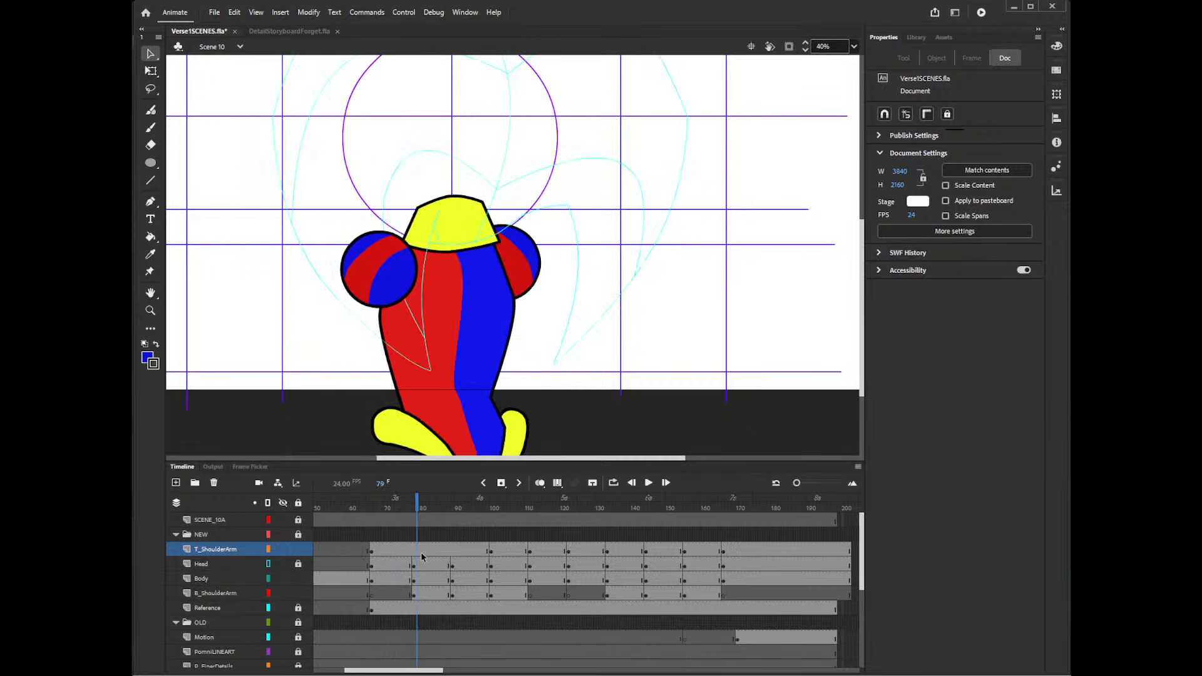
{"action": "left_click", "coordinate": [430, 594]}
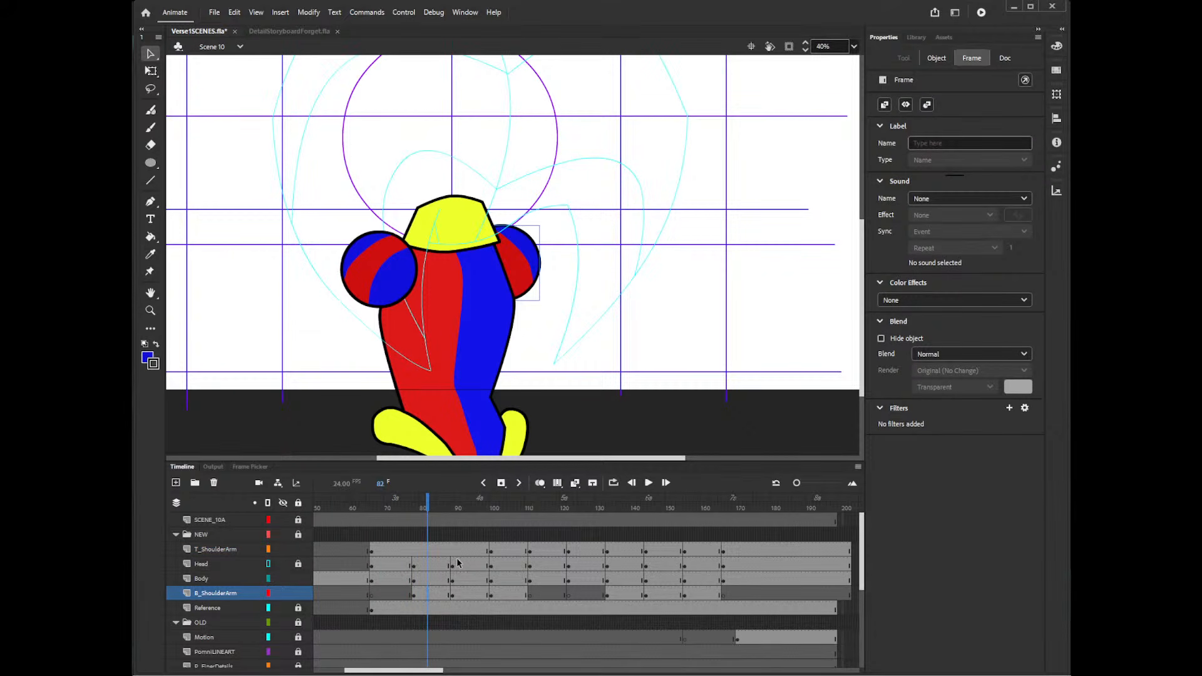
{"action": "left_click_drag", "start_coordinate": [474, 508], "coordinate": [714, 490]}
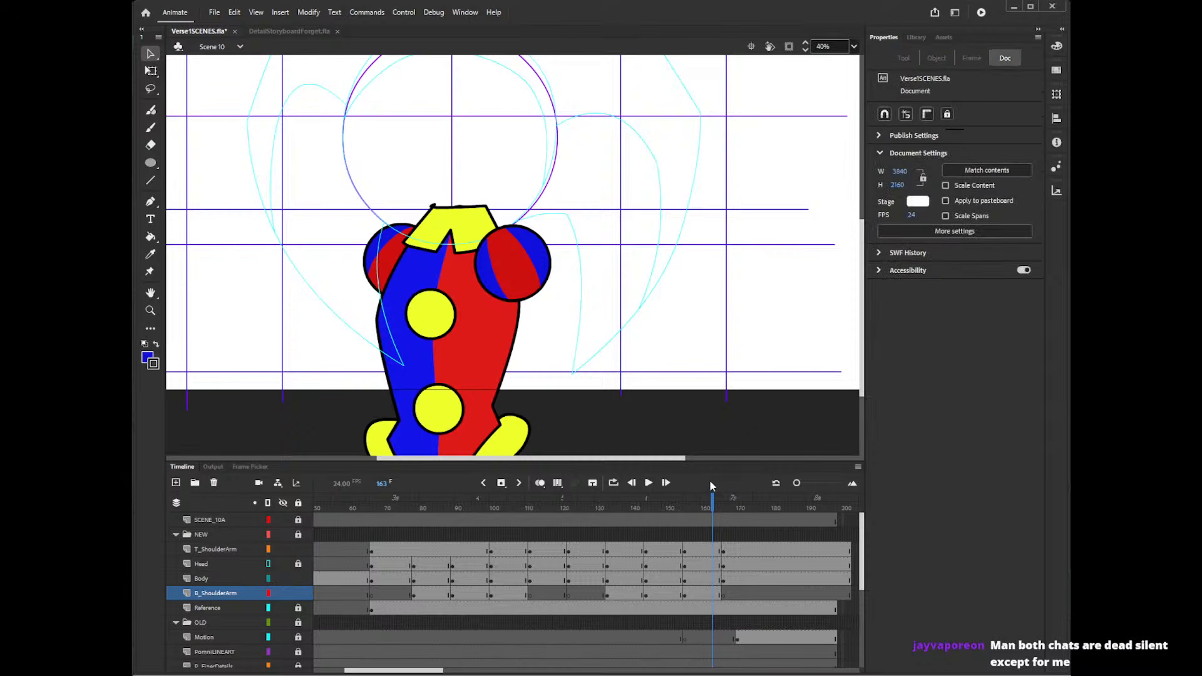
{"action": "left_click", "coordinate": [716, 593]}
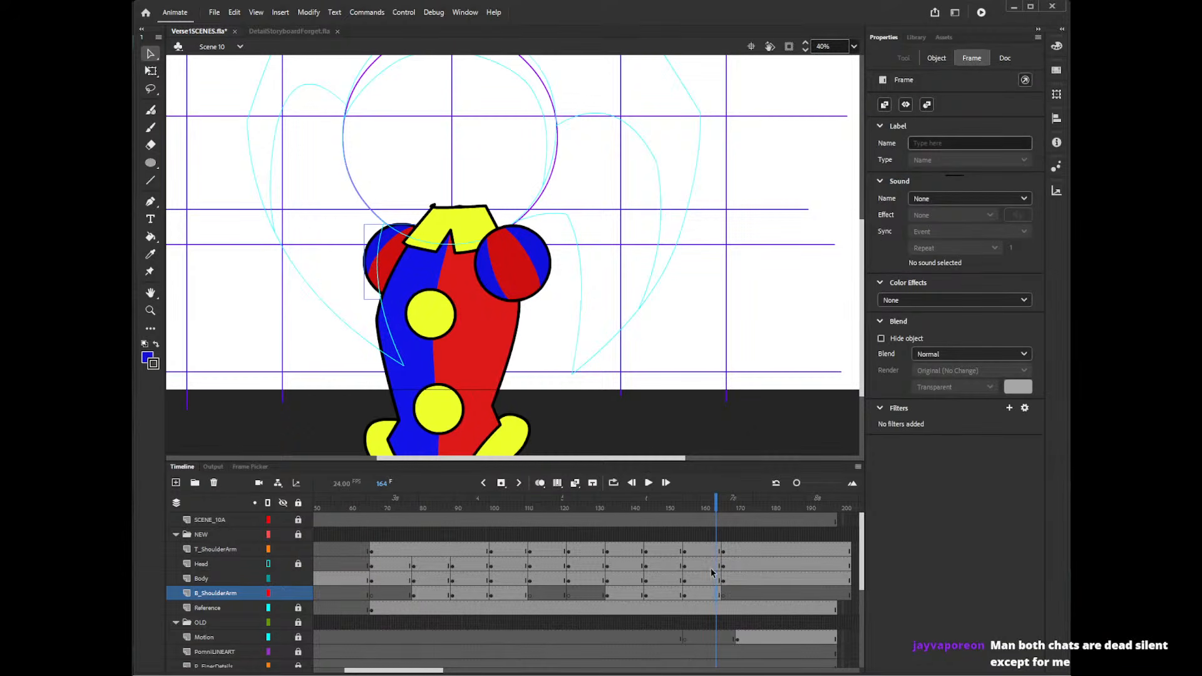
{"action": "double_click", "coordinate": [377, 261]}
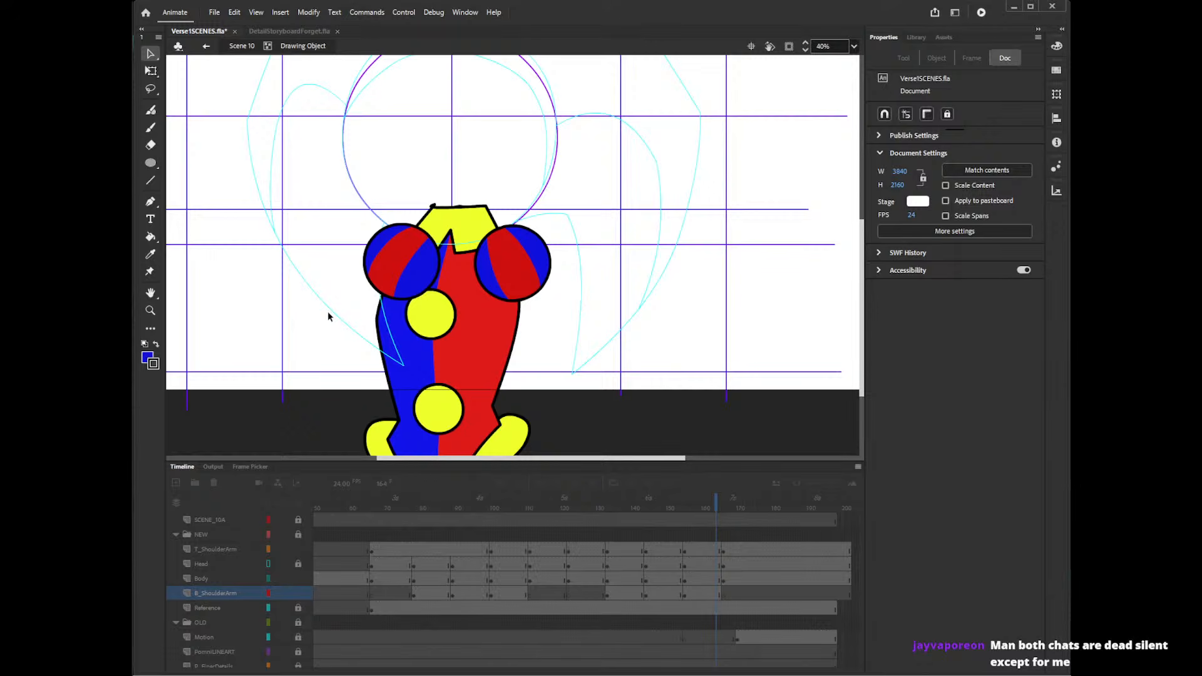
{"action": "key", "text": "i"}
{"action": "left_click", "coordinate": [436, 309]}
{"action": "left_click", "coordinate": [398, 277]}
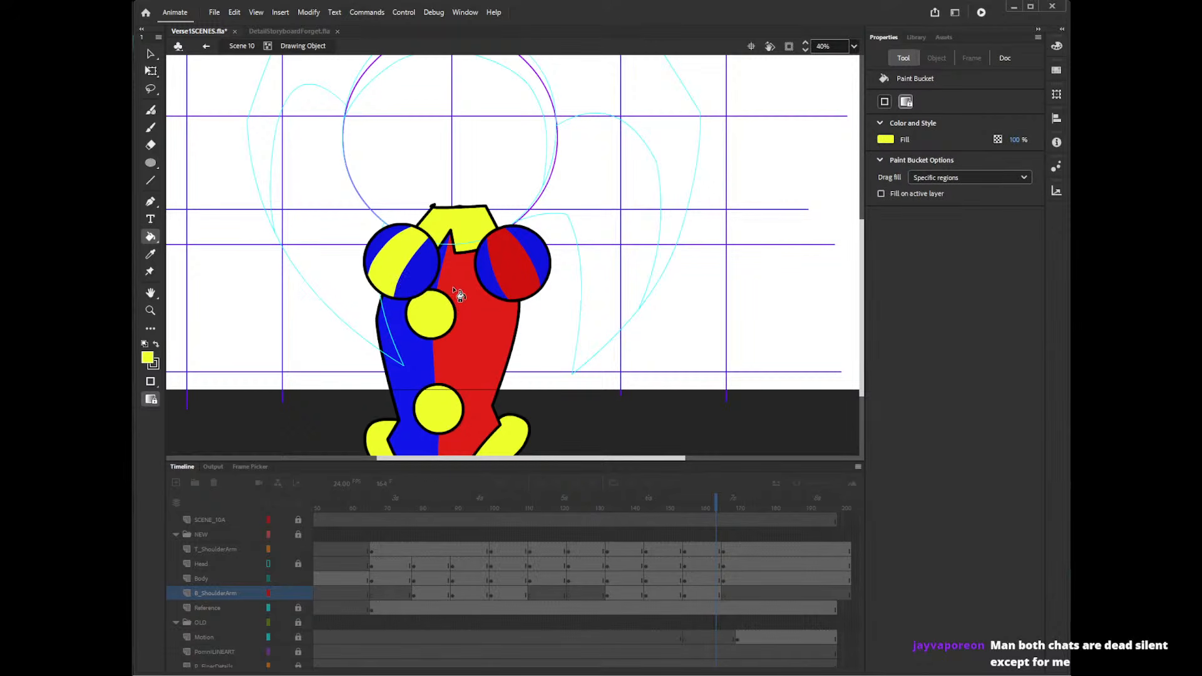
- Fill the B_ShoulderArm ball's outer stripes at frame 164 with the costume's red and its middle stripe with the costume's blue
{"action": "key", "text": "i"}
{"action": "left_click", "coordinate": [458, 294]}
{"action": "left_click", "coordinate": [424, 274]}
{"action": "left_click", "coordinate": [393, 253]}
{"action": "key", "text": "i"}
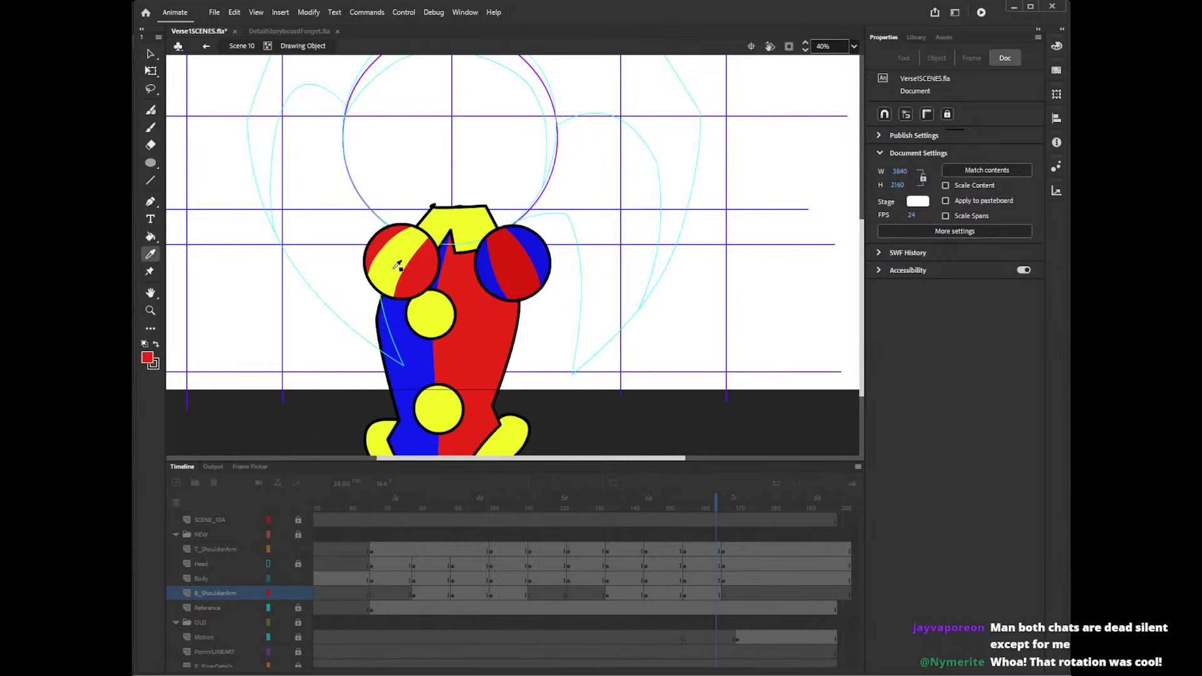
{"action": "left_click", "coordinate": [398, 266]}
{"action": "key", "text": "i"}
{"action": "left_click", "coordinate": [426, 337]}
{"action": "left_click", "coordinate": [399, 264]}
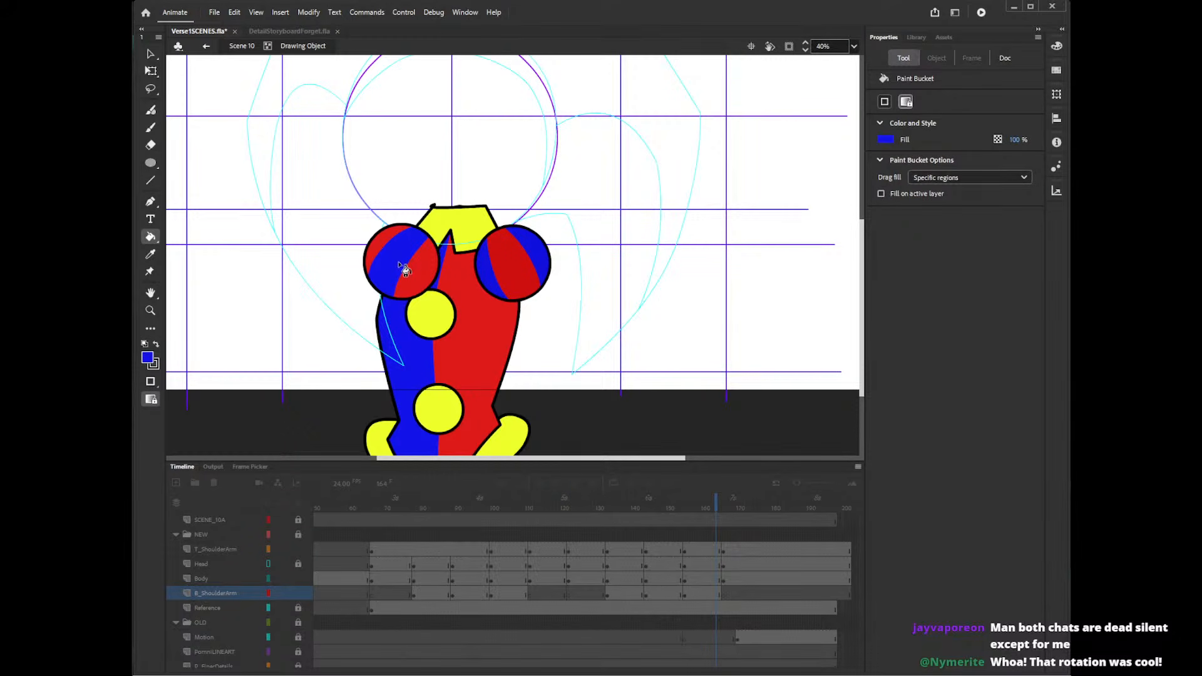
{"action": "key", "text": "v"}
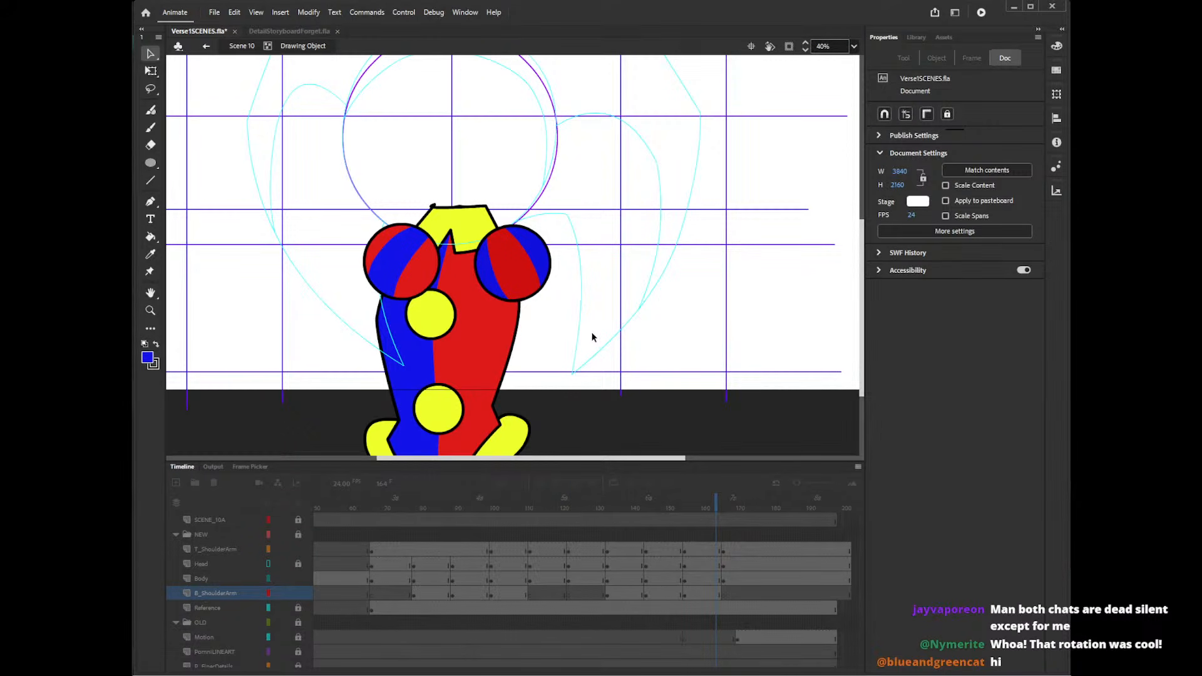
{"action": "double_click", "coordinate": [591, 337]}
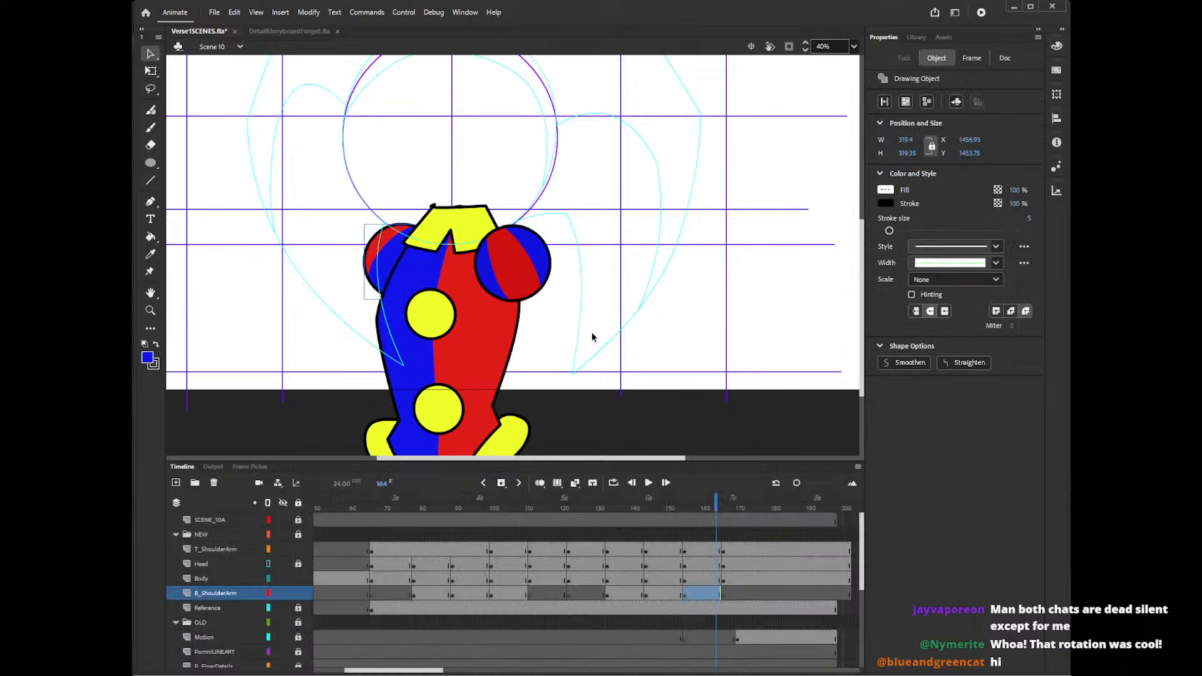
- Swap the stripe colours of the B_ShoulderArm ball at frame 150, making the outer stripes costume red and the middle stripe blue
{"action": "left_click", "coordinate": [665, 505]}
{"action": "double_click", "coordinate": [381, 263]}
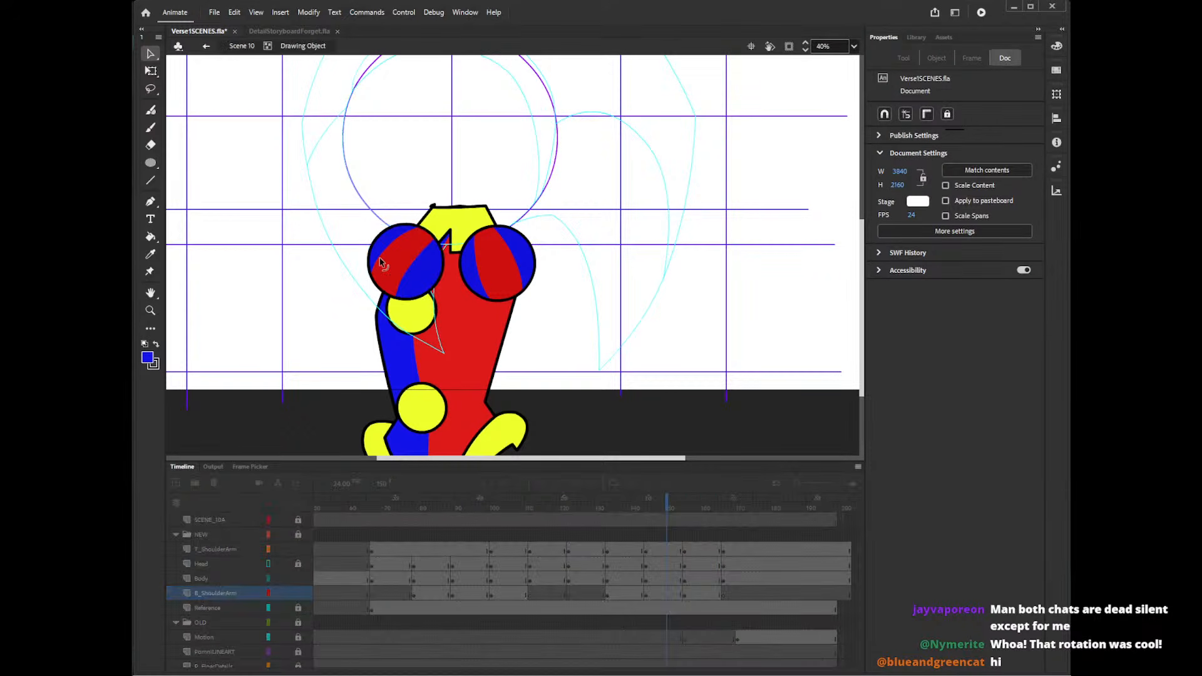
{"action": "key", "text": "i"}
{"action": "left_click", "coordinate": [409, 310]}
{"action": "left_click", "coordinate": [398, 268]}
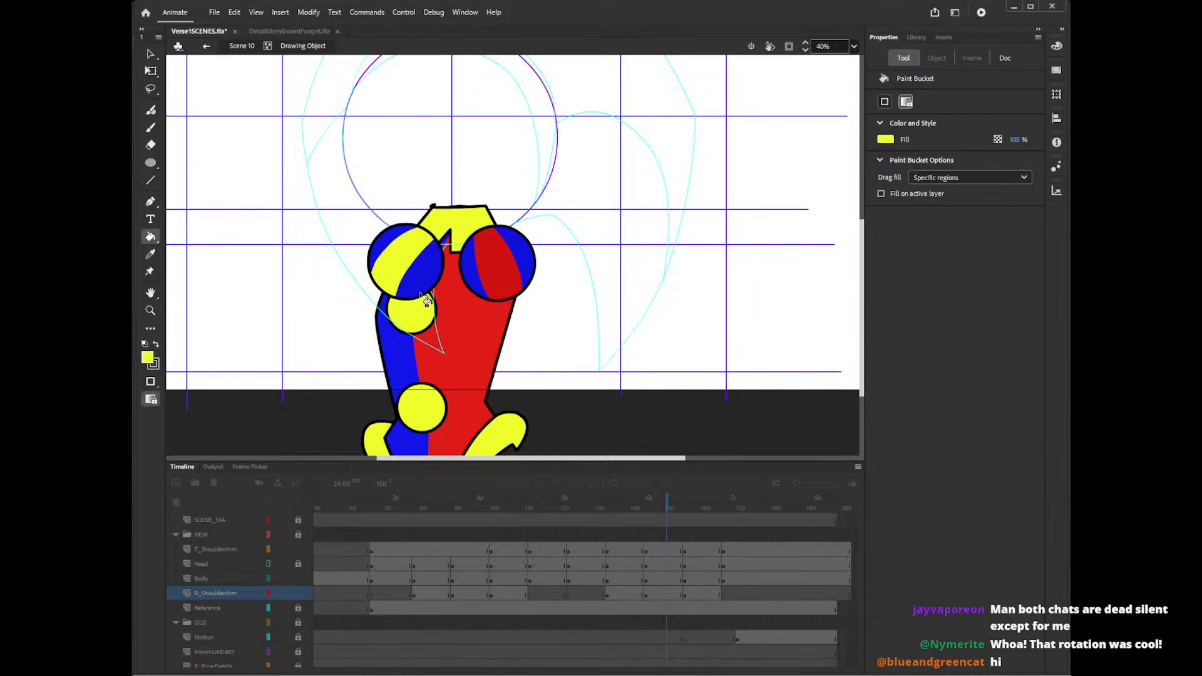
{"action": "key", "text": "i"}
{"action": "left_click", "coordinate": [460, 301]}
{"action": "left_click", "coordinate": [414, 272]}
{"action": "left_click", "coordinate": [389, 239]}
{"action": "key", "text": "i"}
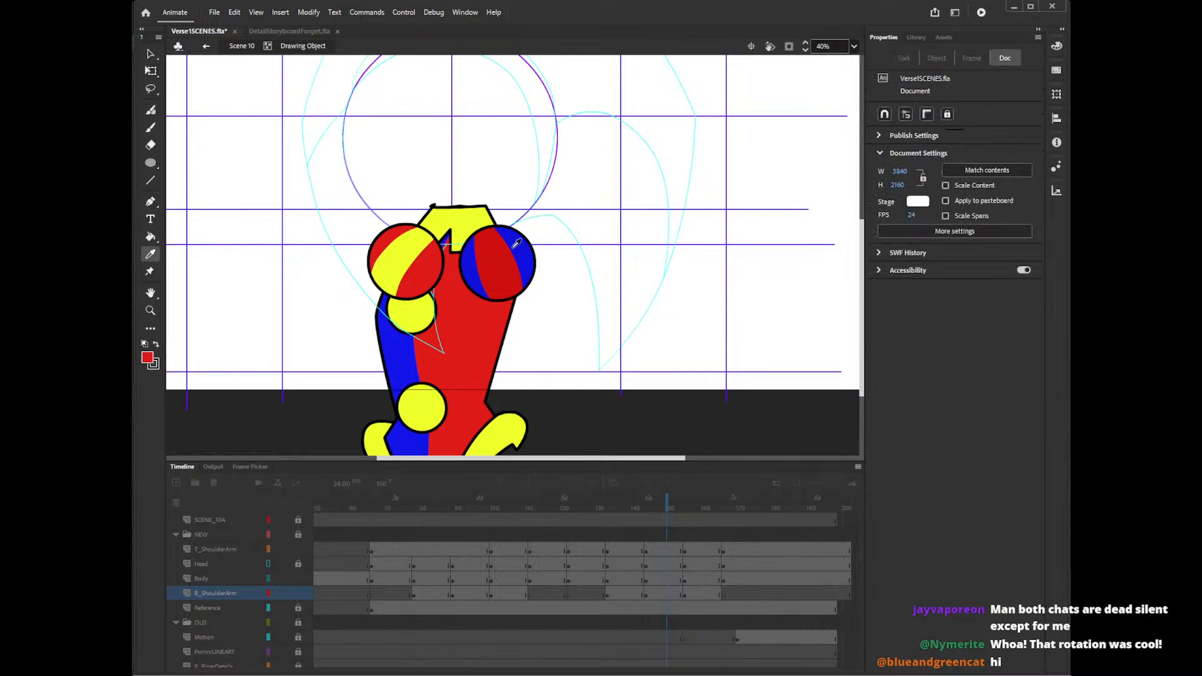
{"action": "left_click", "coordinate": [514, 244]}
{"action": "left_click", "coordinate": [418, 248]}
{"action": "key", "text": "v"}
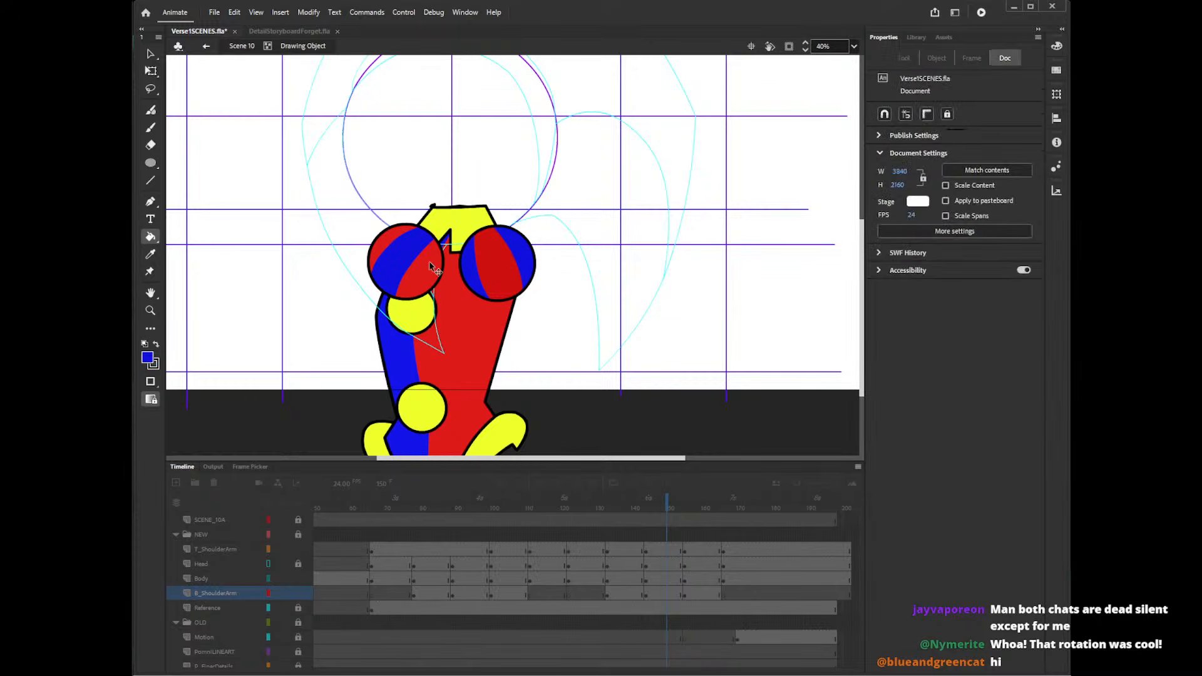
{"action": "double_click", "coordinate": [550, 325]}
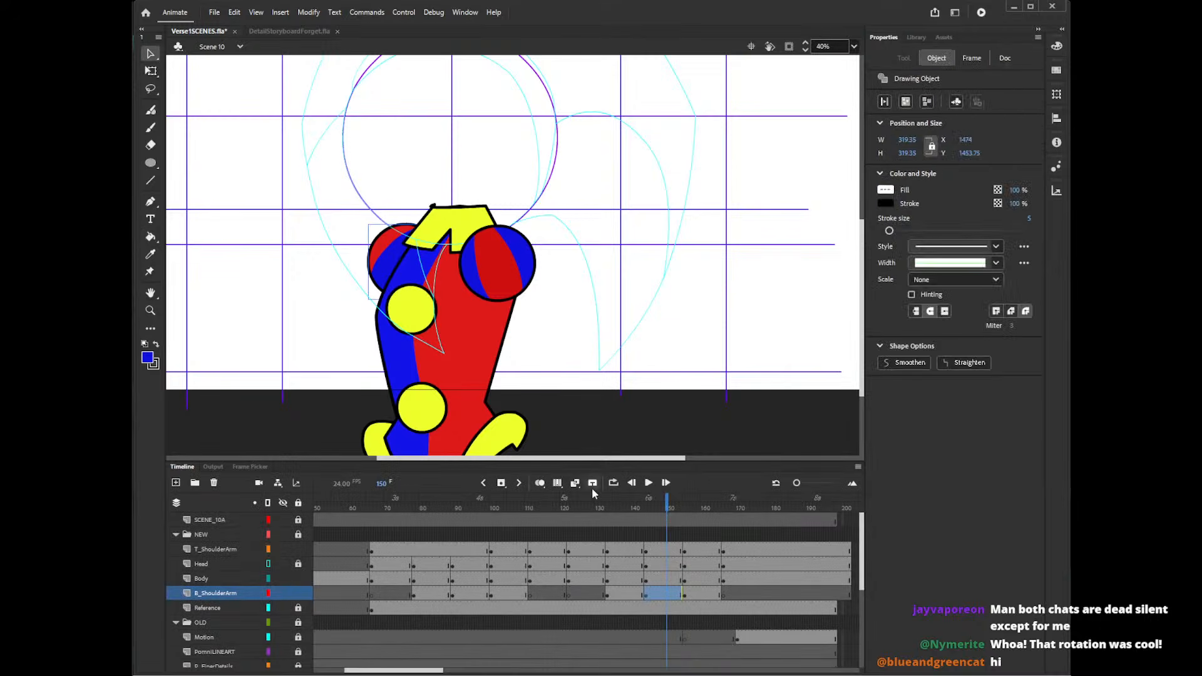
- Recolour the B_ShoulderArm ball at frame 139, using the other ball's red for the outer stripes and the costume's blue for the middle stripe
{"action": "left_click", "coordinate": [627, 505]}
{"action": "double_click", "coordinate": [389, 262]}
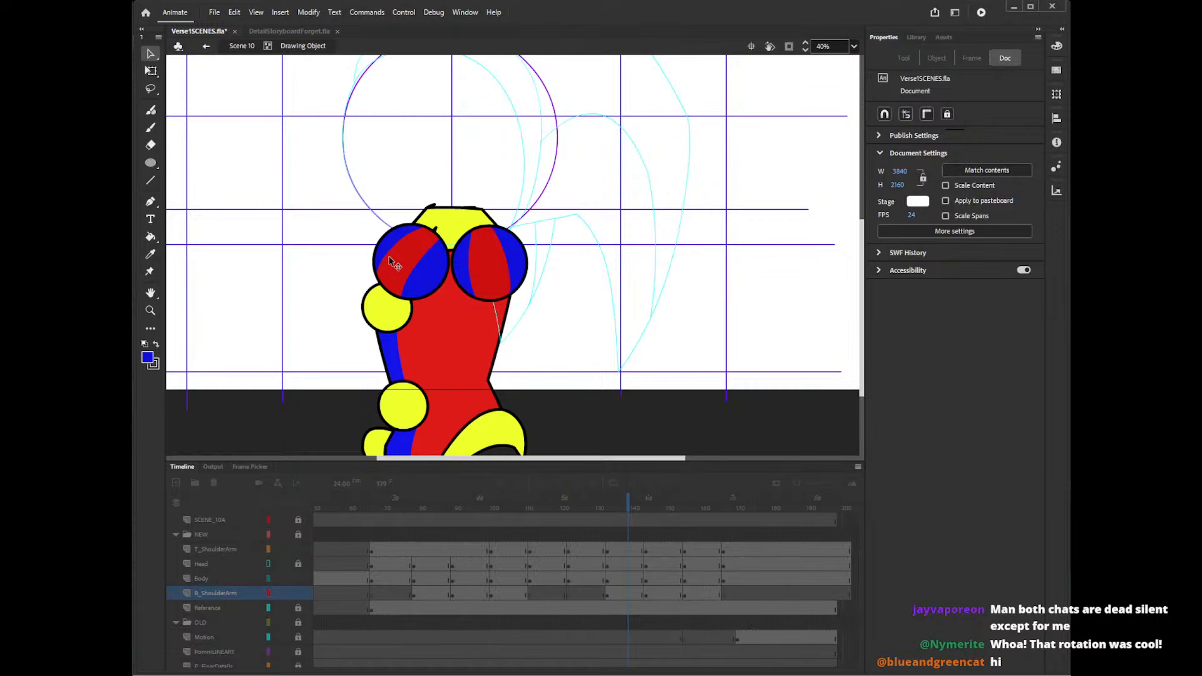
{"action": "key", "text": "i"}
{"action": "left_click", "coordinate": [442, 229]}
{"action": "left_click", "coordinate": [406, 261]}
{"action": "key", "text": "i"}
{"action": "left_click", "coordinate": [488, 261]}
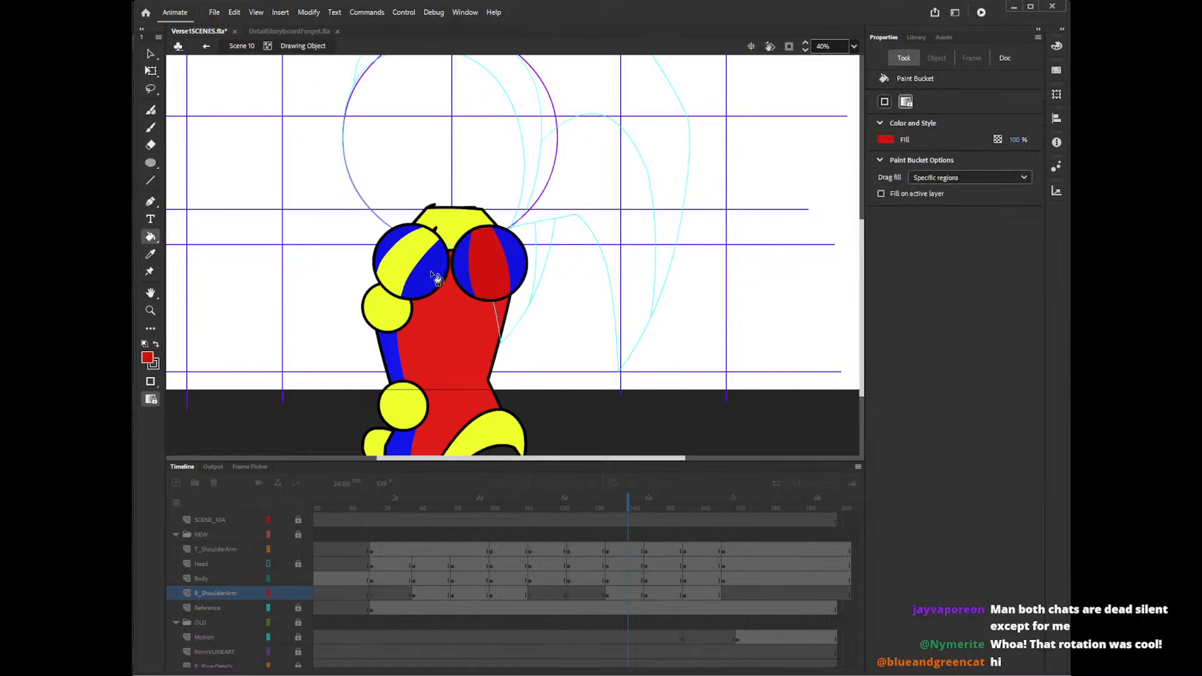
{"action": "left_click", "coordinate": [431, 274]}
{"action": "left_click", "coordinate": [392, 242]}
{"action": "key", "text": "i"}
{"action": "left_click", "coordinate": [391, 342]}
{"action": "left_click", "coordinate": [399, 271]}
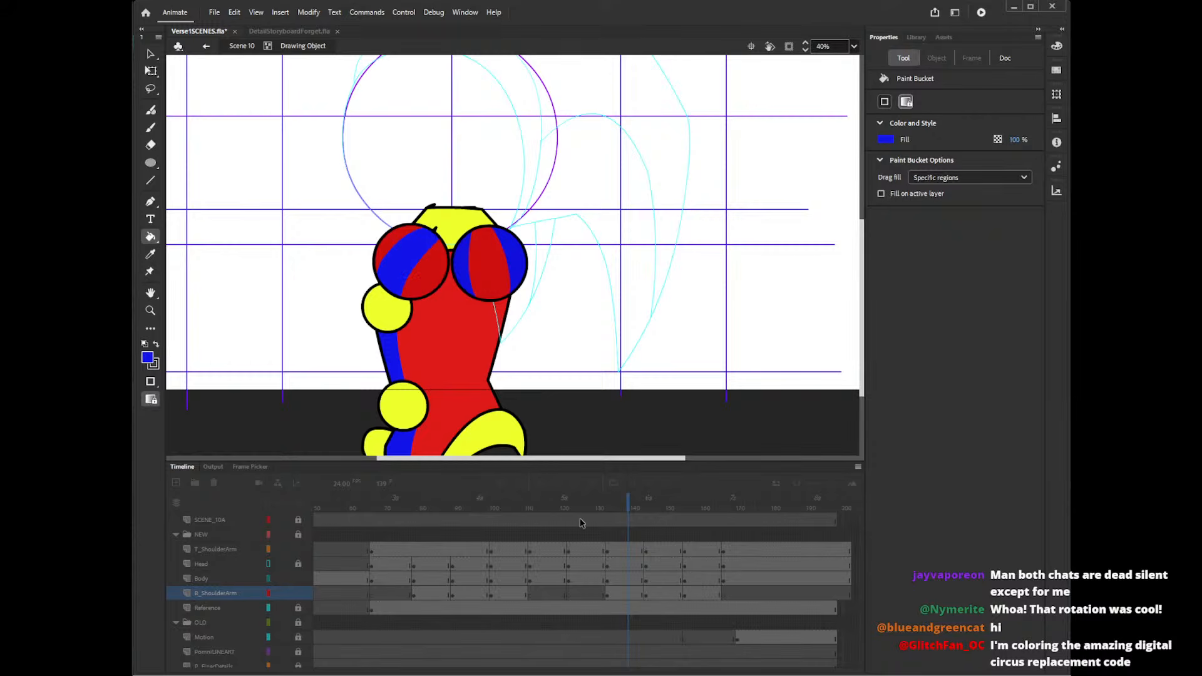
{"action": "key", "text": "v"}
{"action": "double_click", "coordinate": [649, 391]}
- Recolour the B_ShoulderArm ball at frame 106 with costume red outer stripes and a costume blue middle stripe
{"action": "left_click", "coordinate": [587, 507]}
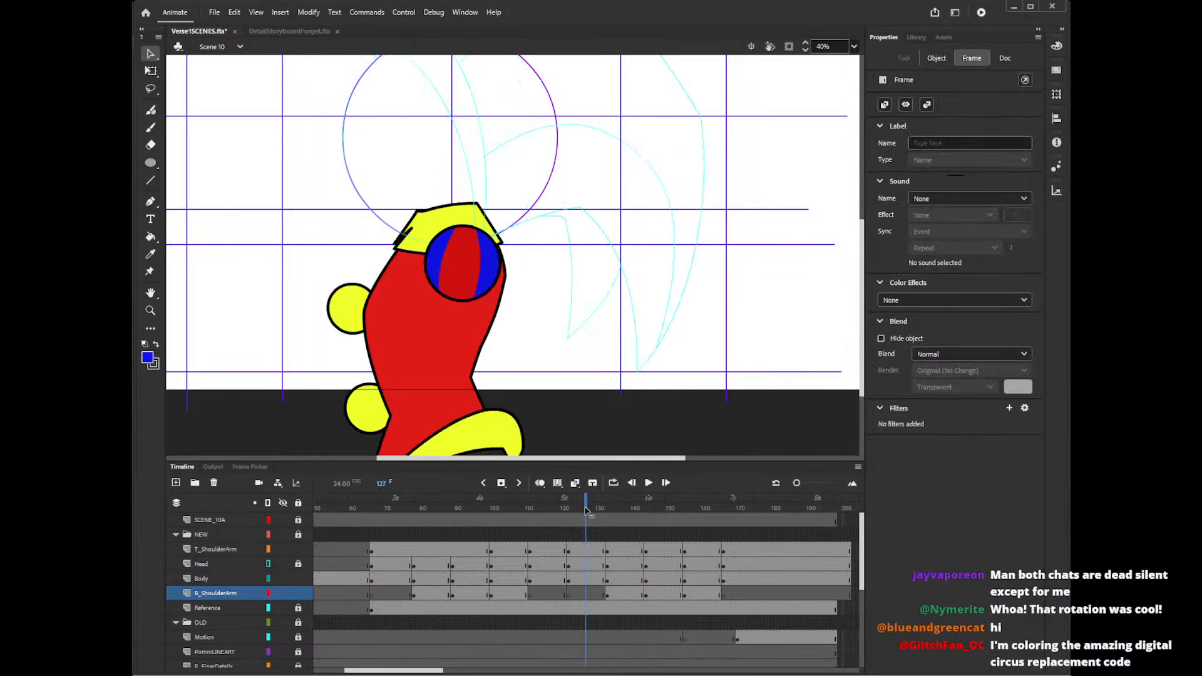
{"action": "left_click_drag", "start_coordinate": [587, 510], "coordinate": [512, 521]}
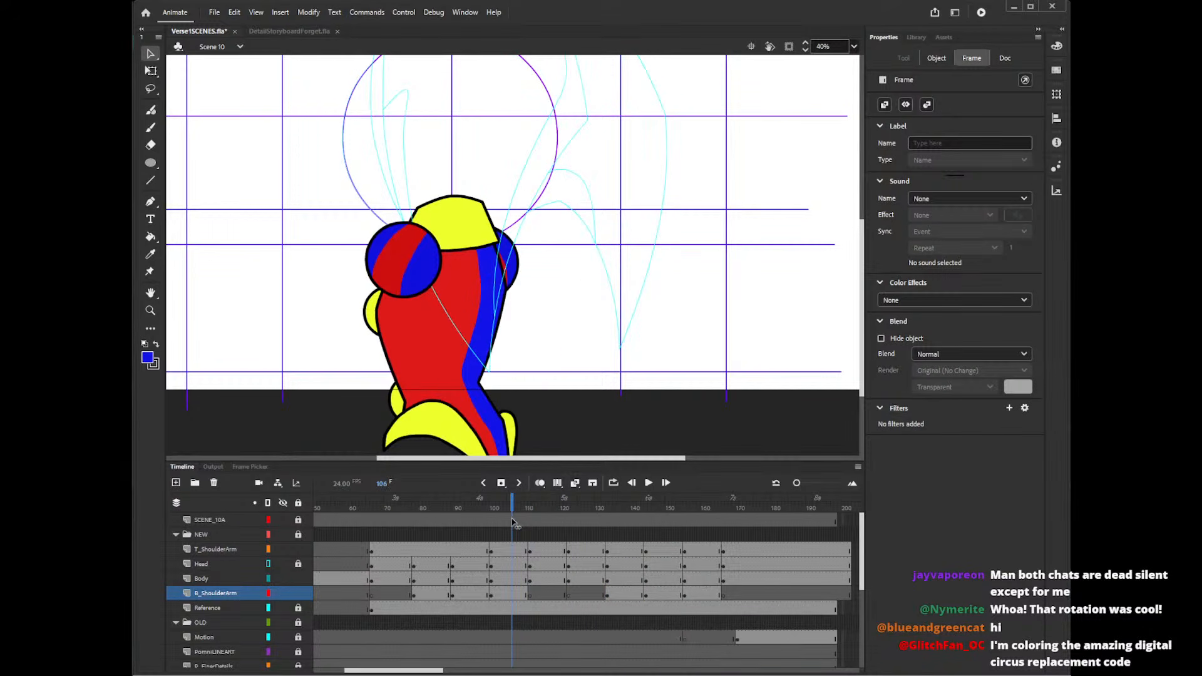
{"action": "left_click", "coordinate": [520, 281]}
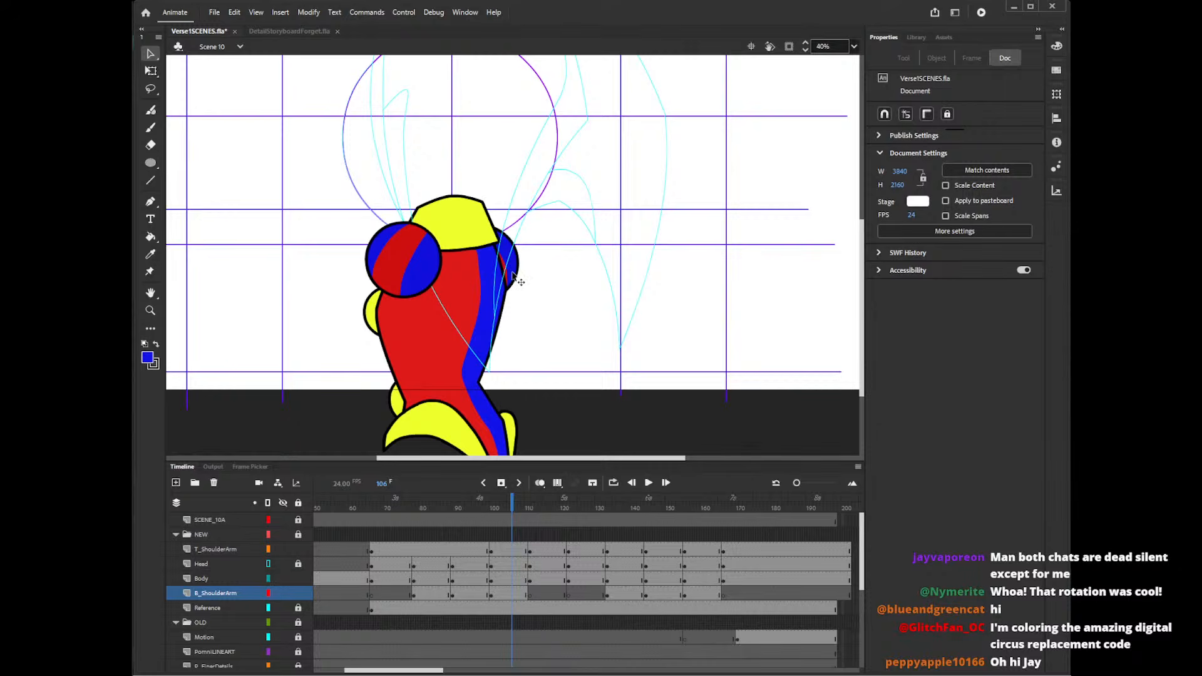
{"action": "double_click", "coordinate": [514, 276]}
{"action": "key", "text": "i"}
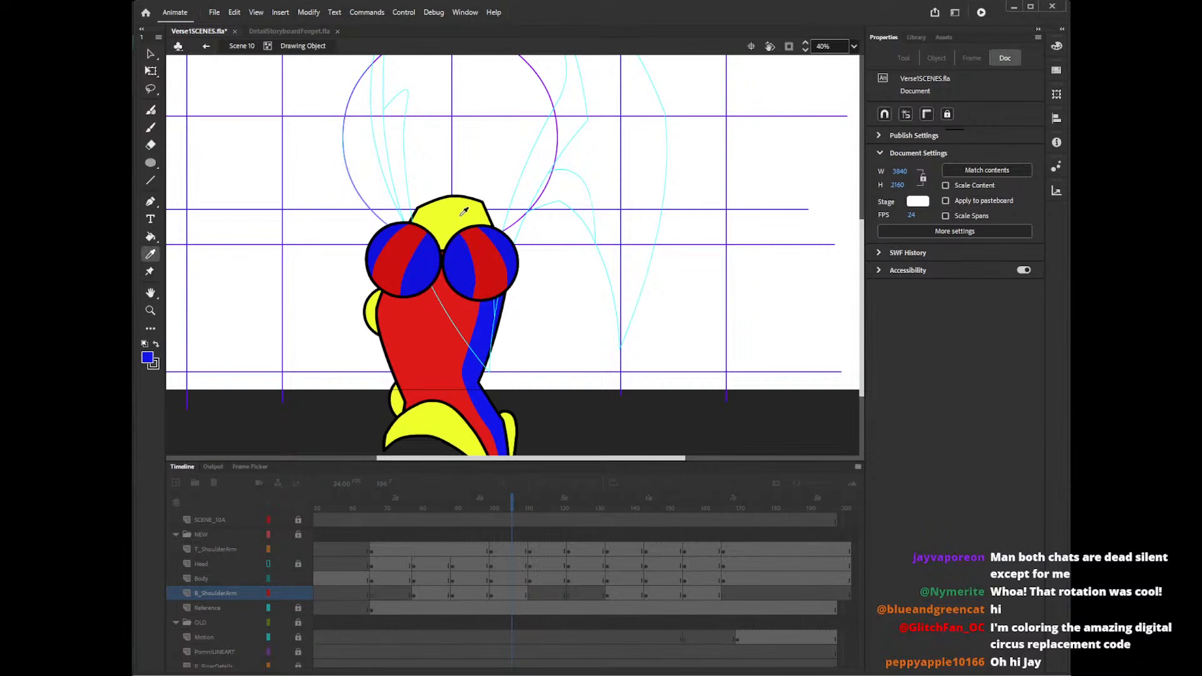
{"action": "left_click", "coordinate": [462, 214]}
{"action": "left_click", "coordinate": [483, 268]}
{"action": "key", "text": "i"}
{"action": "left_click", "coordinate": [460, 313]}
{"action": "left_click", "coordinate": [508, 265]}
{"action": "left_click", "coordinate": [462, 274]}
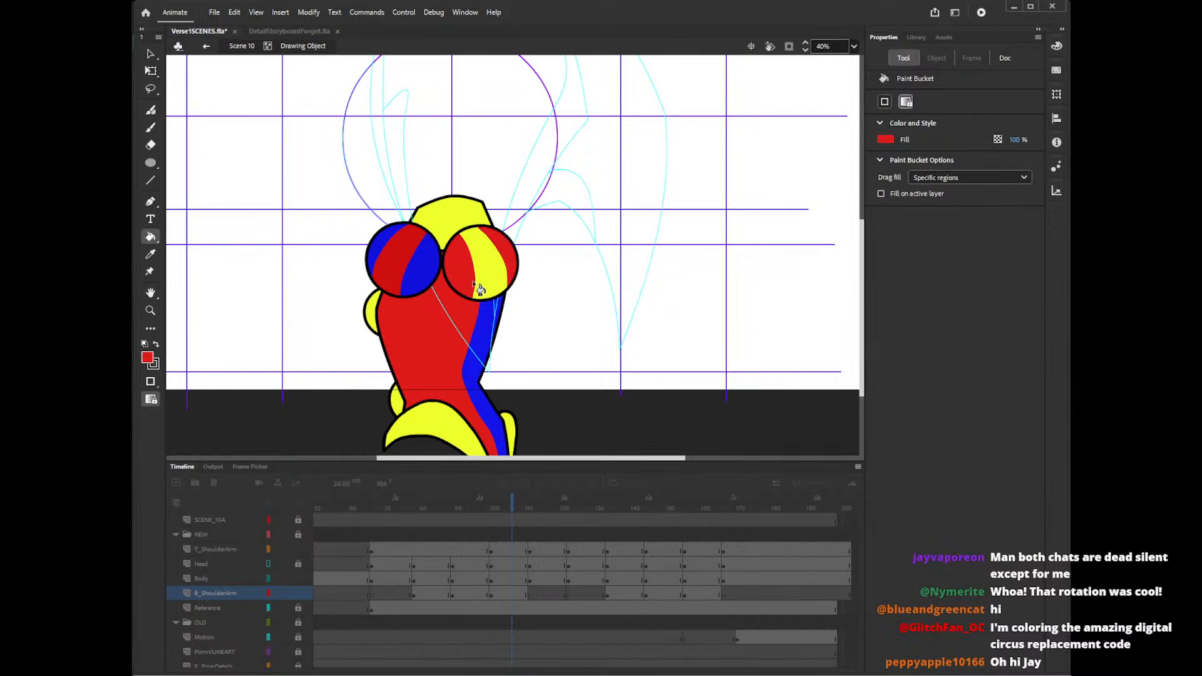
{"action": "key", "text": "i"}
{"action": "left_click", "coordinate": [484, 333]}
{"action": "left_click", "coordinate": [491, 281]}
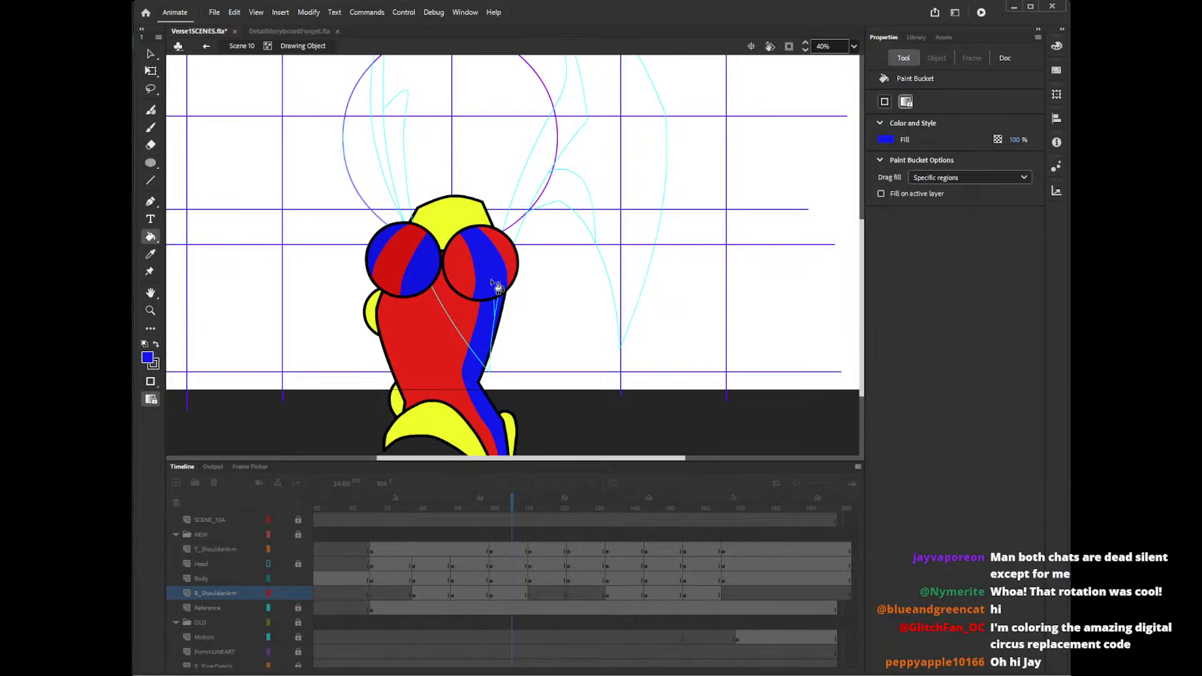
{"action": "key", "text": "v"}
{"action": "double_click", "coordinate": [543, 302]}
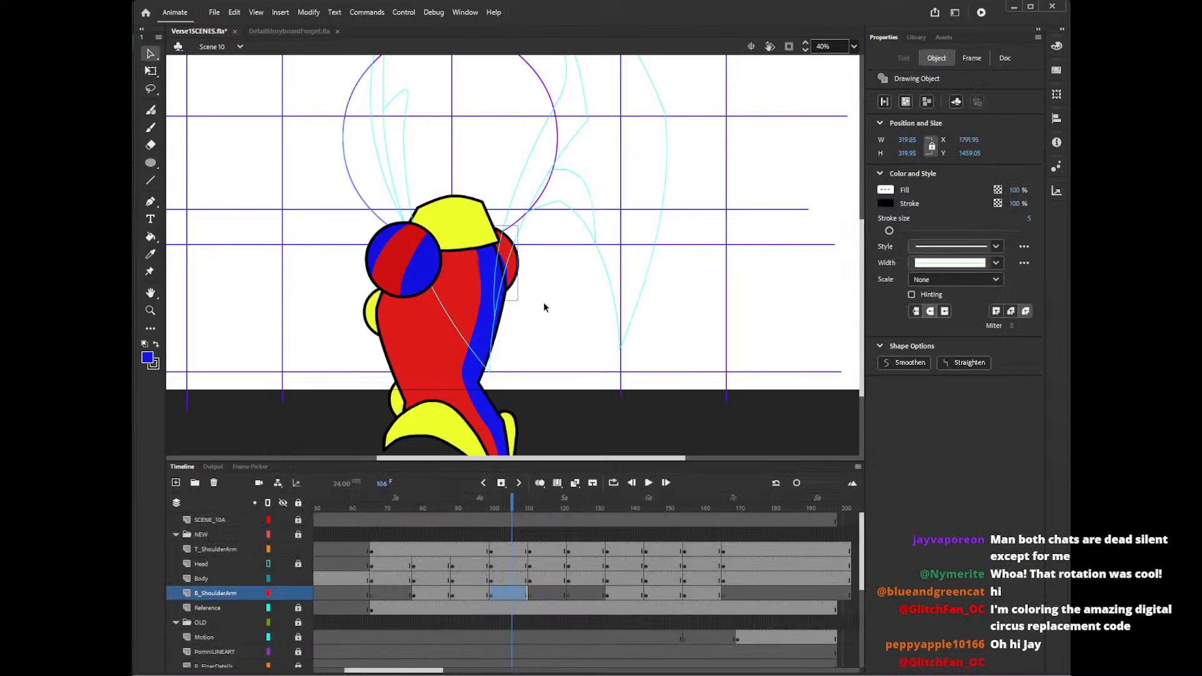
- Swap the stripe colours of the B_ShoulderArm ball at frame 95 to costume red outside and costume blue in the middle
{"action": "left_click", "coordinate": [475, 509]}
{"action": "double_click", "coordinate": [511, 271]}
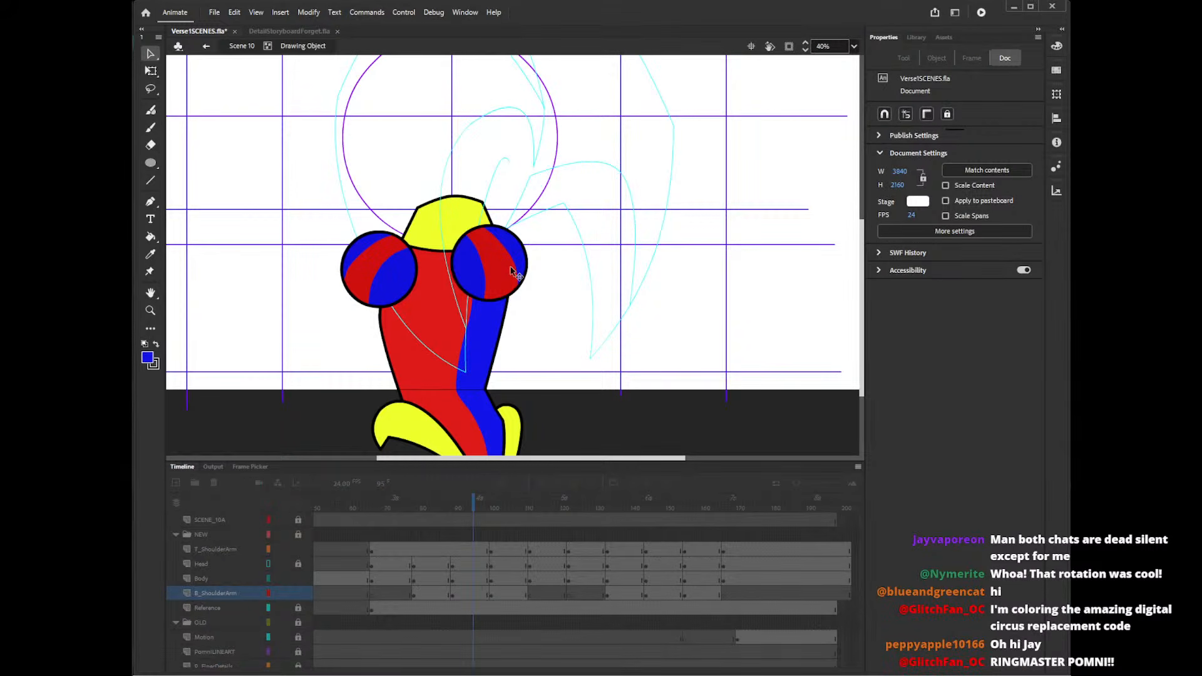
{"action": "key", "text": "i"}
{"action": "left_click", "coordinate": [469, 234]}
{"action": "left_click", "coordinate": [496, 269]}
{"action": "key", "text": "i"}
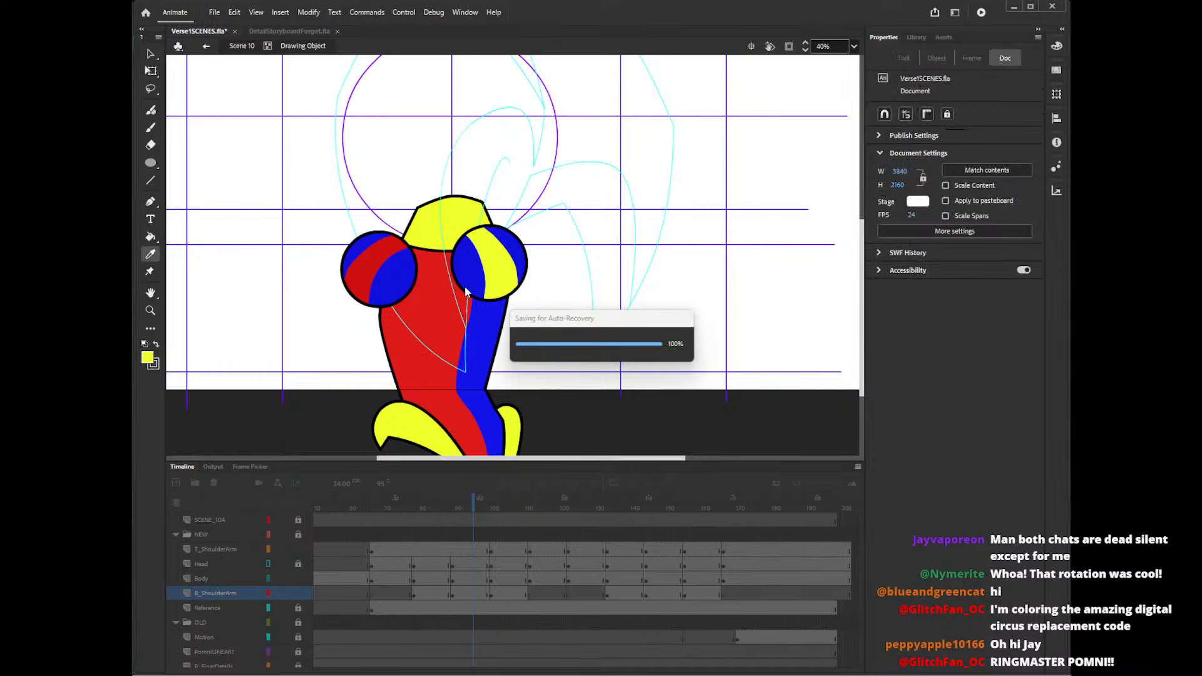
{"action": "left_click", "coordinate": [430, 373]}
{"action": "left_click", "coordinate": [475, 277]}
{"action": "left_click", "coordinate": [513, 254]}
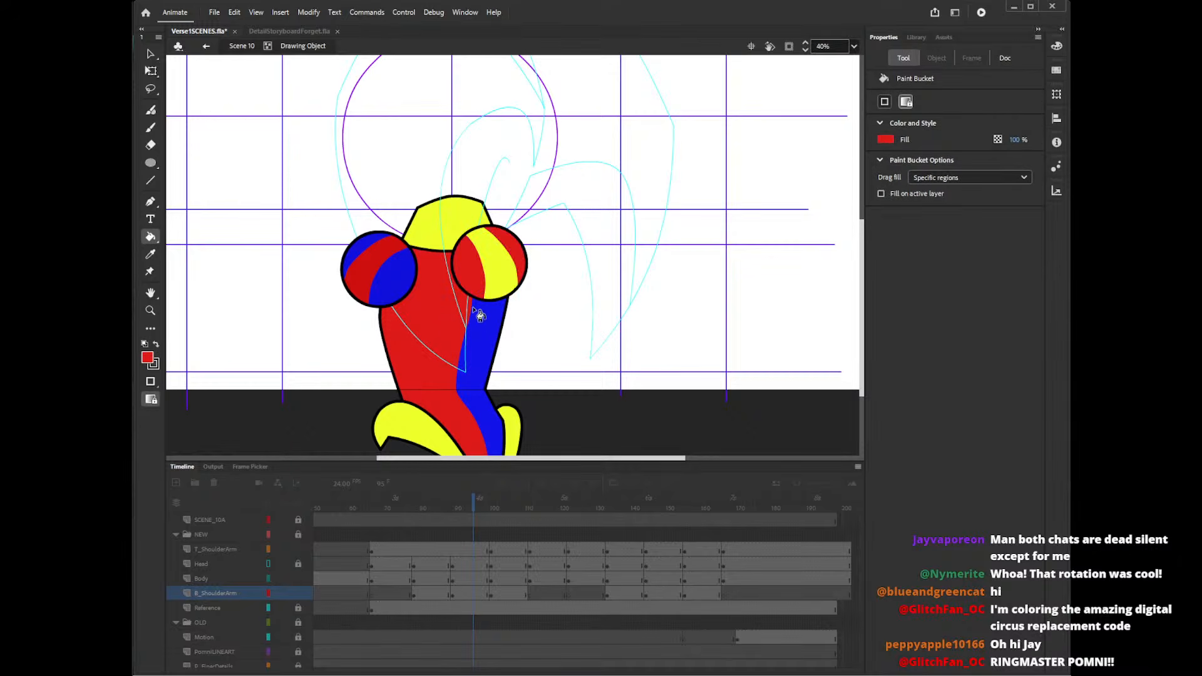
{"action": "key", "text": "i"}
{"action": "left_click", "coordinate": [484, 333]}
{"action": "left_click", "coordinate": [505, 290]}
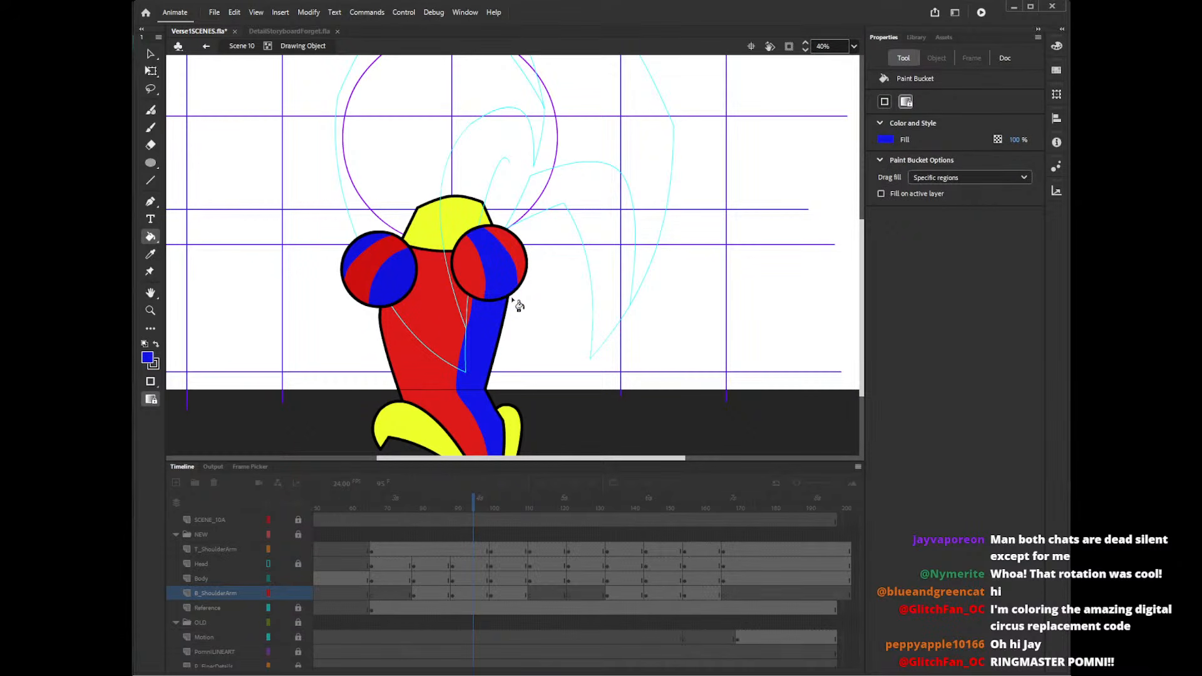
{"action": "key", "text": "v"}
{"action": "double_click", "coordinate": [601, 350]}
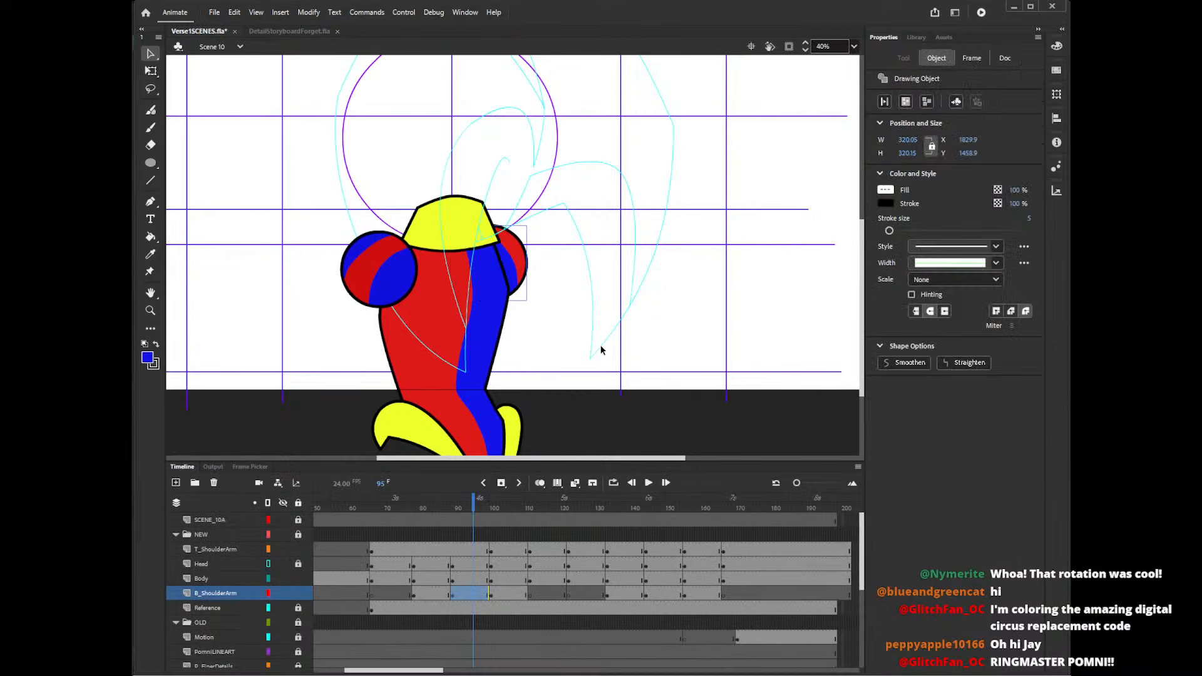
- Nudge the B_ShoulderArm ball at frame 95 slightly downward
{"action": "key", "text": "Down"}
{"action": "key", "text": "Down"}
{"action": "key", "text": "Down"}
{"action": "key", "text": "Down"}
{"action": "key", "text": "Down"}
- Recolour the B_ShoulderArm ball at frame 84, filling the outer stripes with costume red and the middle stripe with costume blue
{"action": "left_click", "coordinate": [494, 509]}
{"action": "left_click_drag", "start_coordinate": [494, 509], "coordinate": [437, 520]}
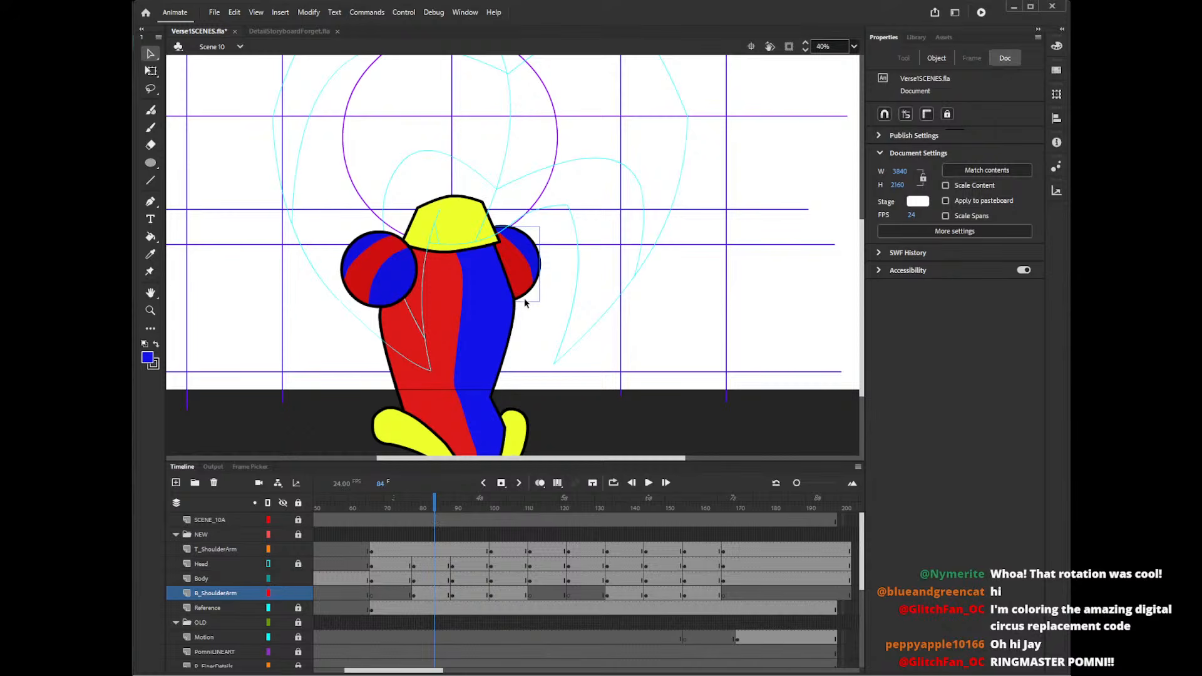
{"action": "double_click", "coordinate": [523, 266]}
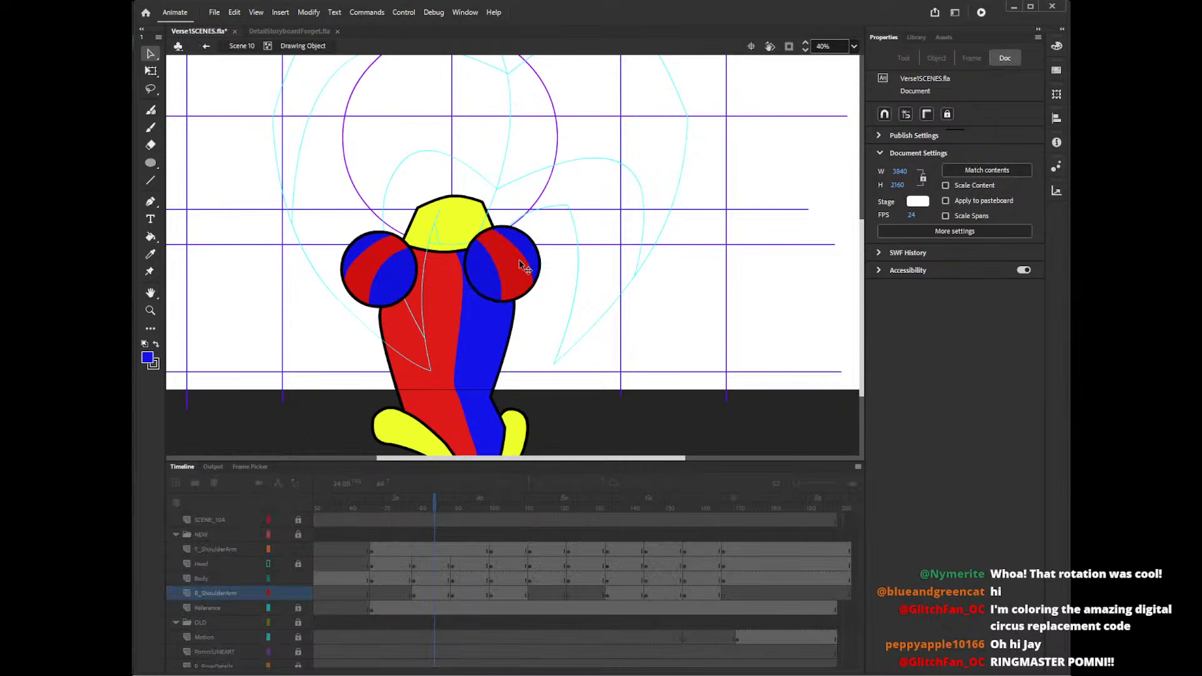
{"action": "key", "text": "i"}
{"action": "left_click", "coordinate": [475, 227]}
{"action": "left_click", "coordinate": [504, 264]}
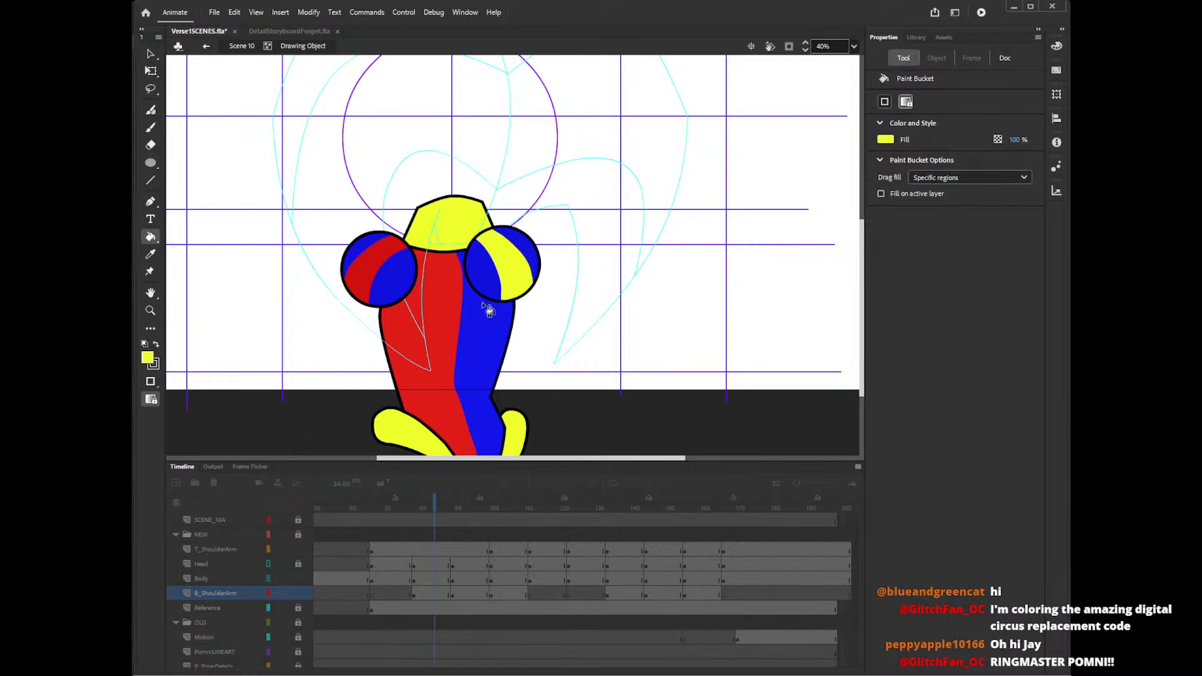
{"action": "key", "text": "i"}
{"action": "left_click", "coordinate": [460, 296]}
{"action": "left_click", "coordinate": [487, 277]}
{"action": "left_click", "coordinate": [519, 248]}
{"action": "key", "text": "i"}
{"action": "left_click", "coordinate": [494, 318]}
{"action": "left_click", "coordinate": [519, 283]}
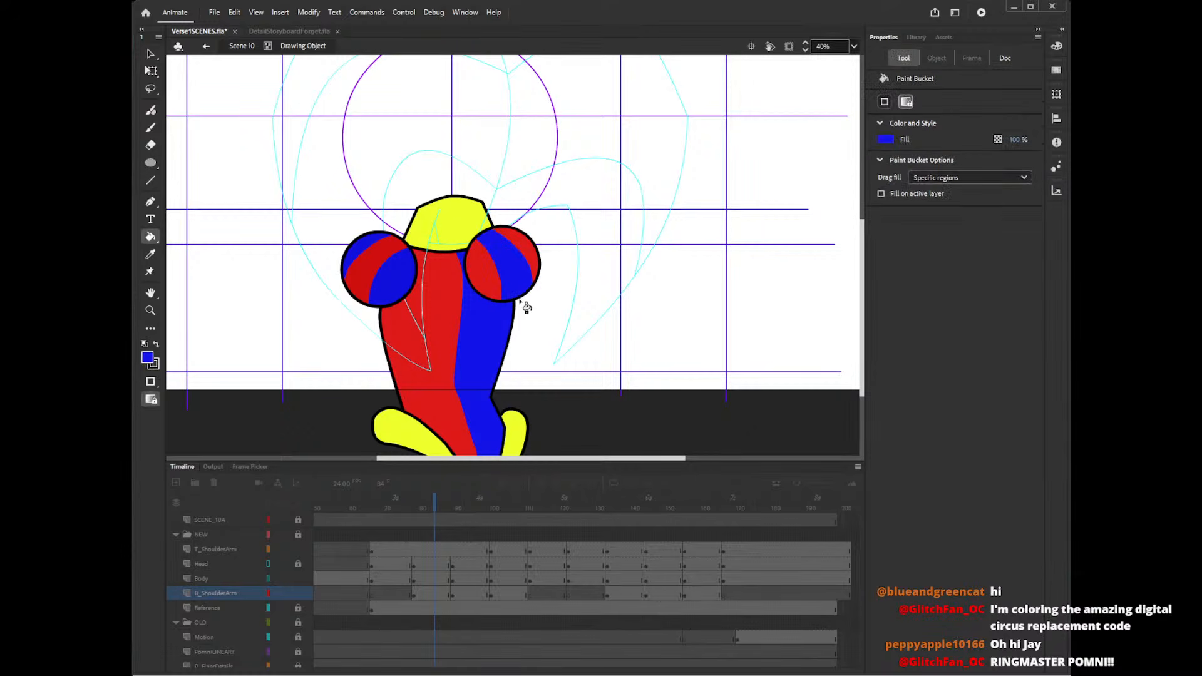
{"action": "key", "text": "v"}
{"action": "double_click", "coordinate": [587, 329]}
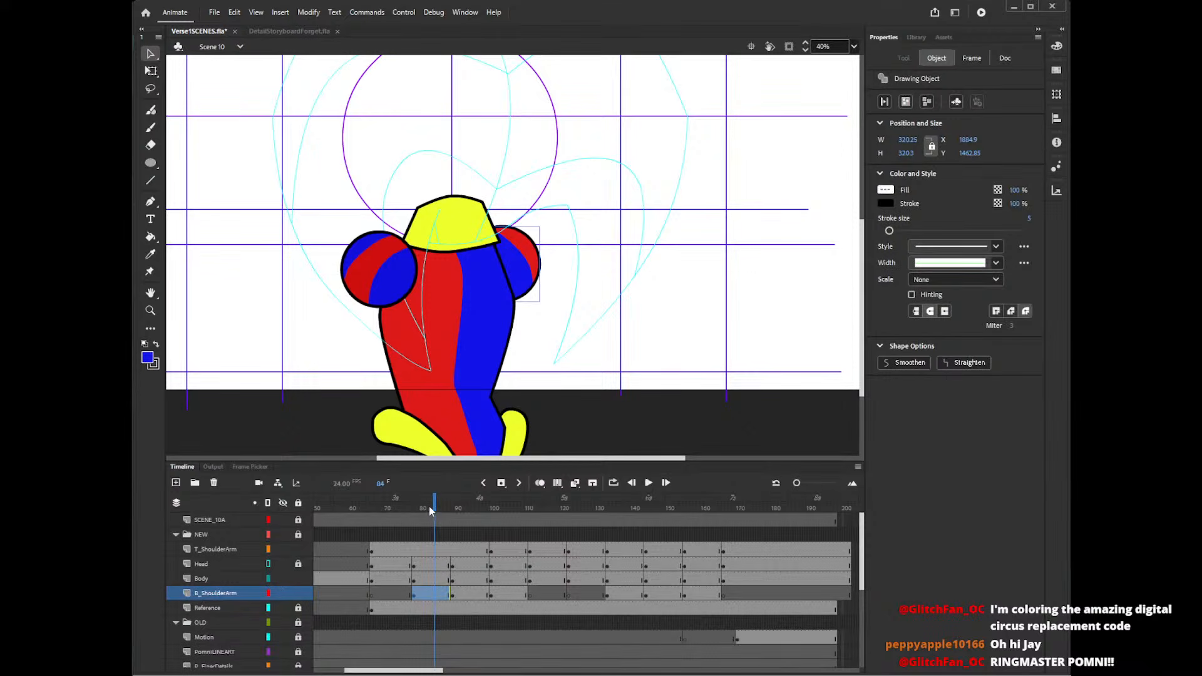
- Examine the T_ShoulderArm ball's position against the turning body between about frames 84 and 102
{"action": "left_click_drag", "start_coordinate": [430, 506], "coordinate": [489, 566]}
{"action": "left_click", "coordinate": [451, 551]}
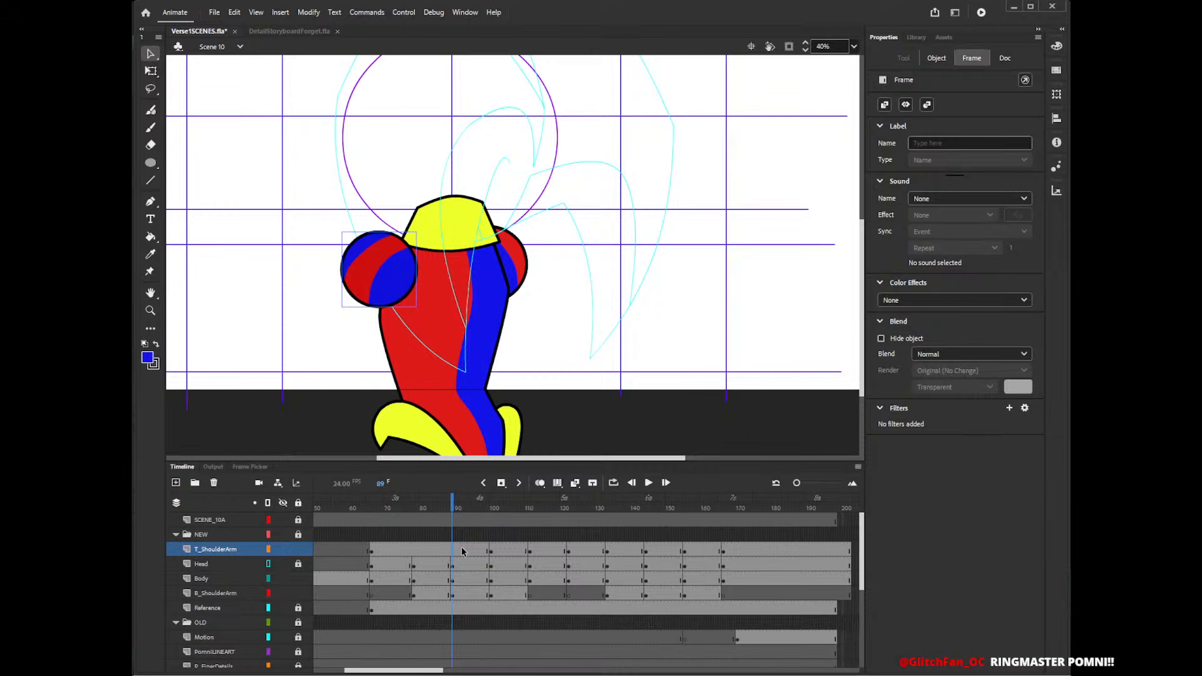
{"action": "left_click", "coordinate": [448, 550]}
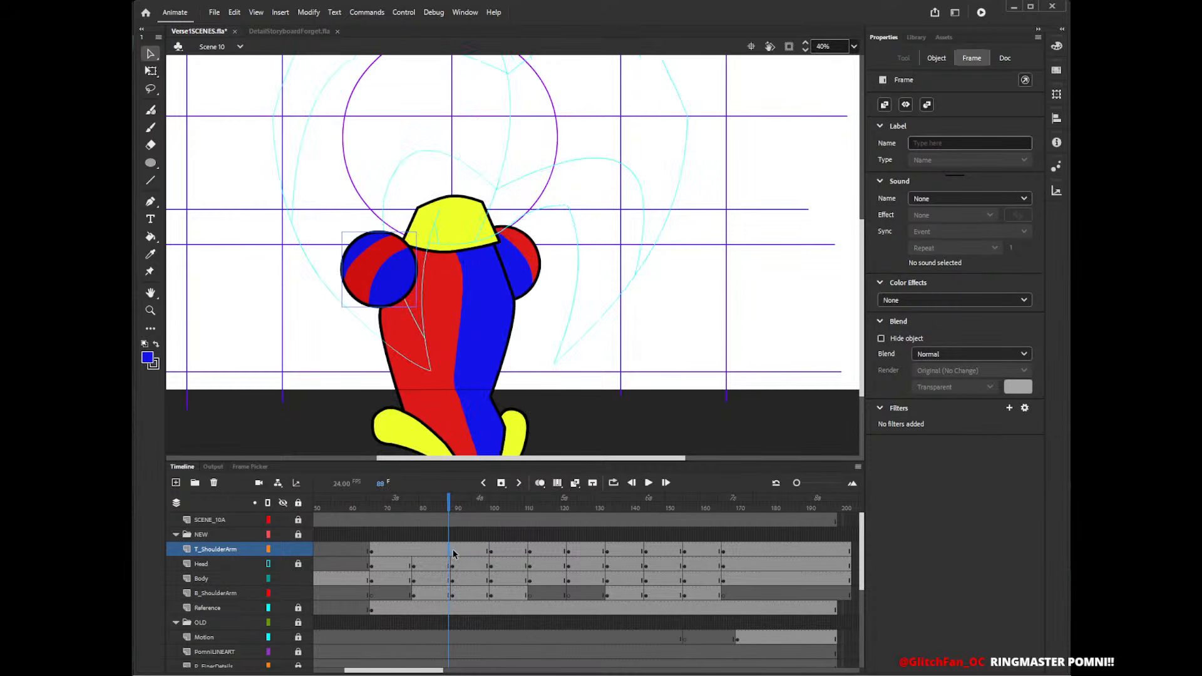
{"action": "left_click", "coordinate": [456, 551]}
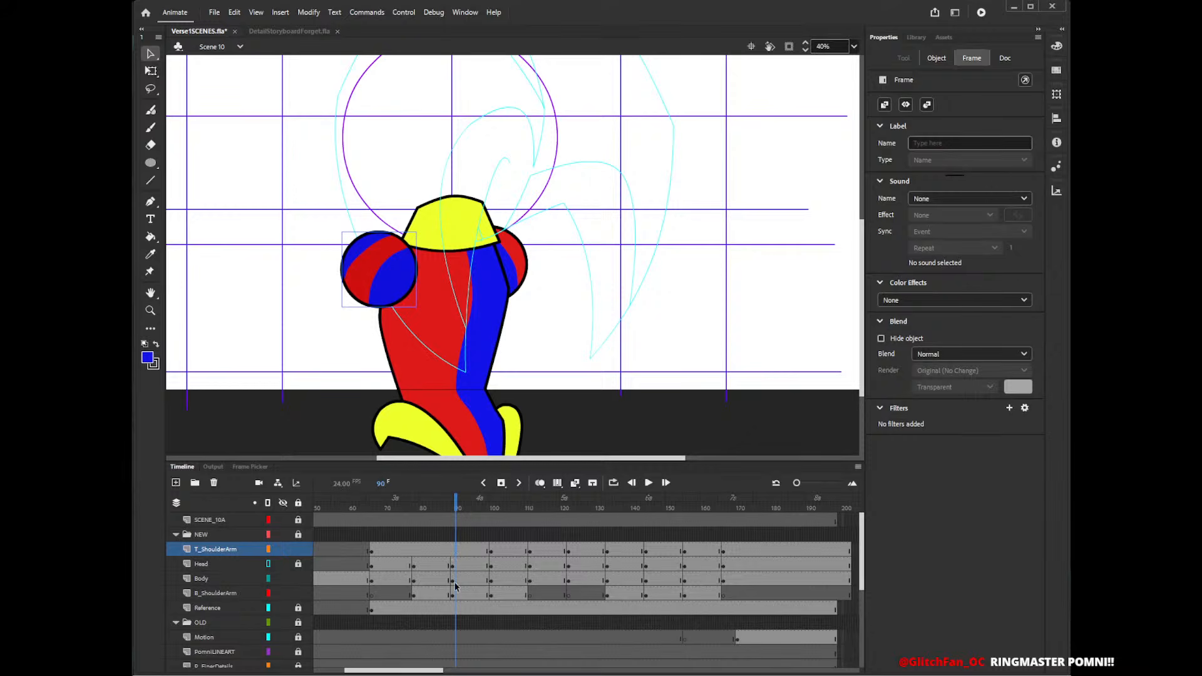
{"action": "left_click_drag", "start_coordinate": [492, 509], "coordinate": [456, 527]}
{"action": "left_click", "coordinate": [452, 537]}
{"action": "left_click", "coordinate": [453, 553]}
{"action": "left_click", "coordinate": [497, 539]}
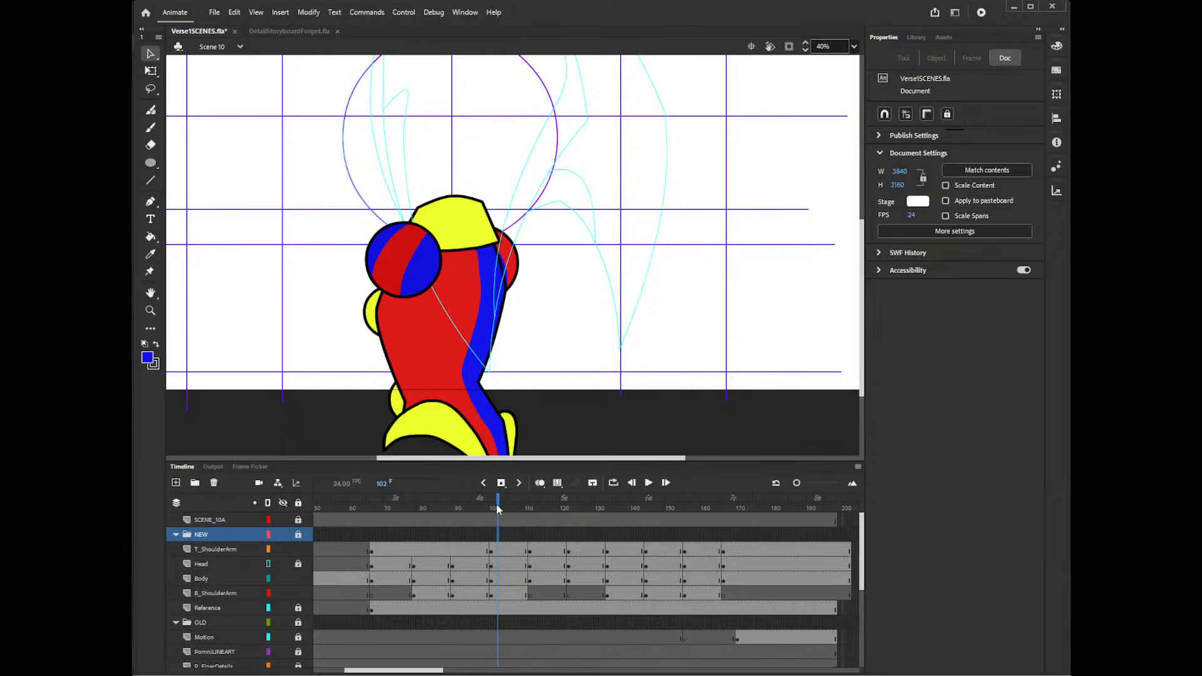
- Add a keyframe at frame 89 on T_ShoulderArm and nudge its ball slightly upward
{"action": "left_click_drag", "start_coordinate": [497, 509], "coordinate": [457, 524]}
{"action": "left_click", "coordinate": [454, 553]}
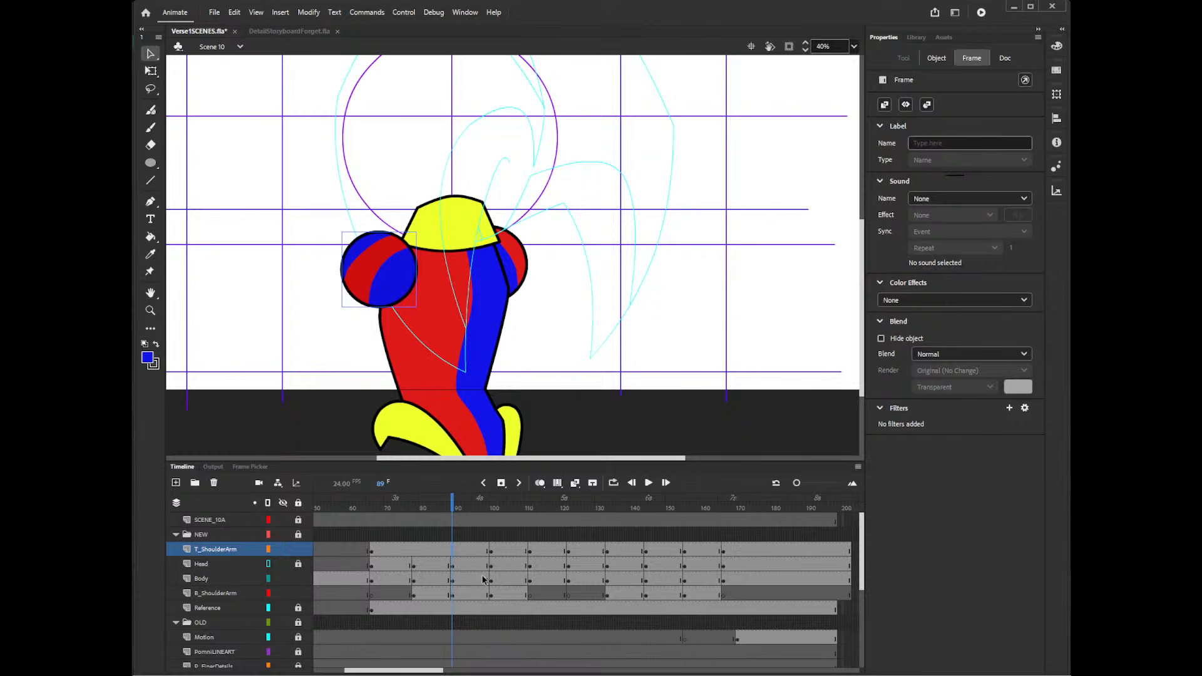
{"action": "left_click", "coordinate": [494, 549]}
{"action": "left_click", "coordinate": [475, 550]}
{"action": "key", "text": "Up"}
{"action": "key", "text": "Up"}
{"action": "key", "text": "Up"}
{"action": "key", "text": "Up"}
{"action": "key", "text": "Up"}
{"action": "key", "text": "Up"}
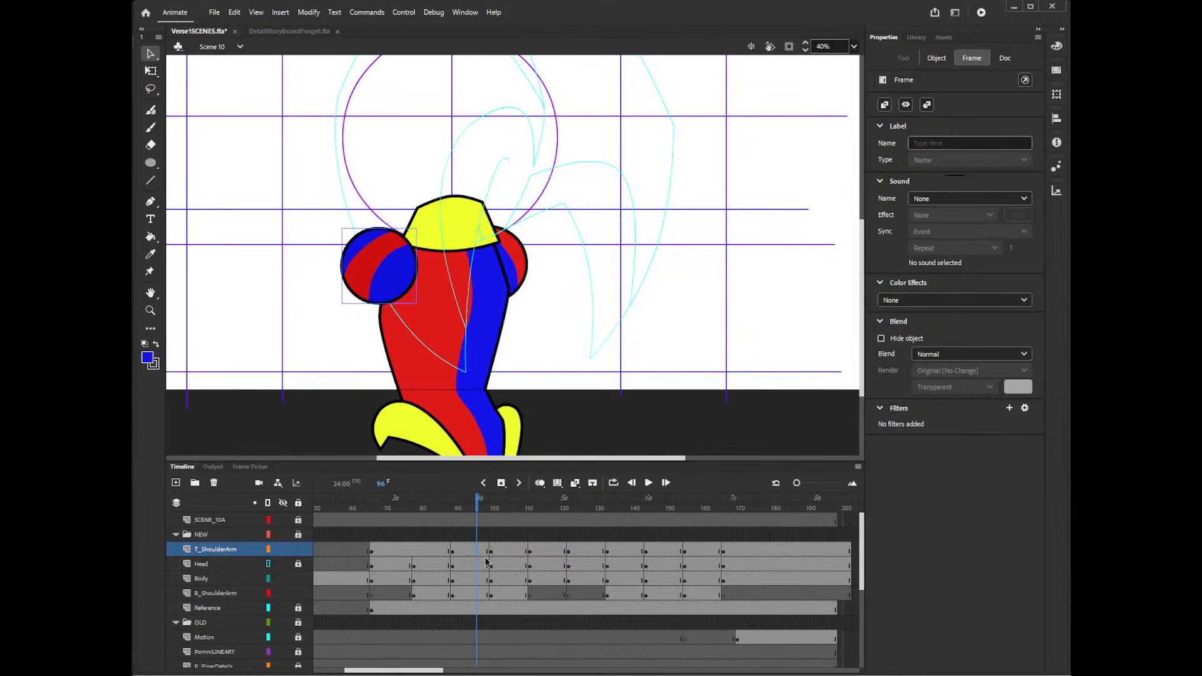
- Nudge the T_ShoulderArm ball at frame 96 rightward toward the body
{"action": "key", "text": "Right"}
{"action": "key", "text": "Right"}
{"action": "key", "text": "Right"}
{"action": "key", "text": "Right"}
{"action": "key", "text": "Right"}
{"action": "key", "text": "Right"}
{"action": "key", "text": "Right"}
{"action": "key", "text": "Right"}
{"action": "key", "text": "Right"}
{"action": "key", "text": "Right"}
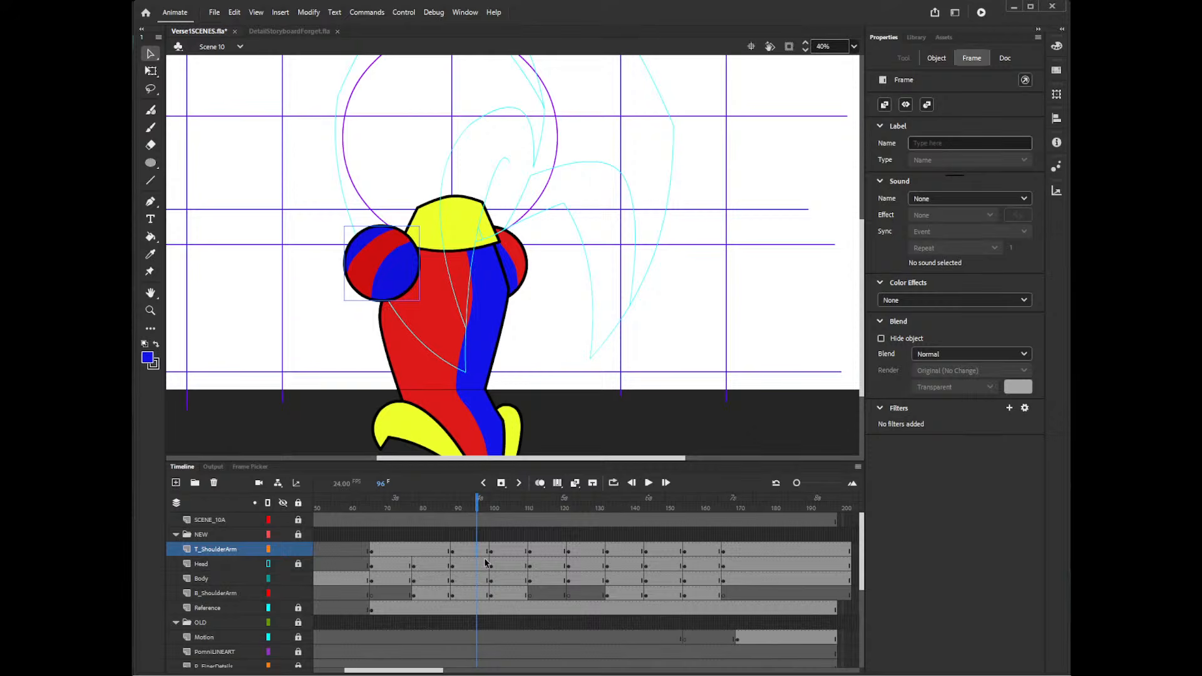
{"action": "key", "text": "Right"}
{"action": "key", "text": "Right"}
{"action": "key", "text": "Right"}
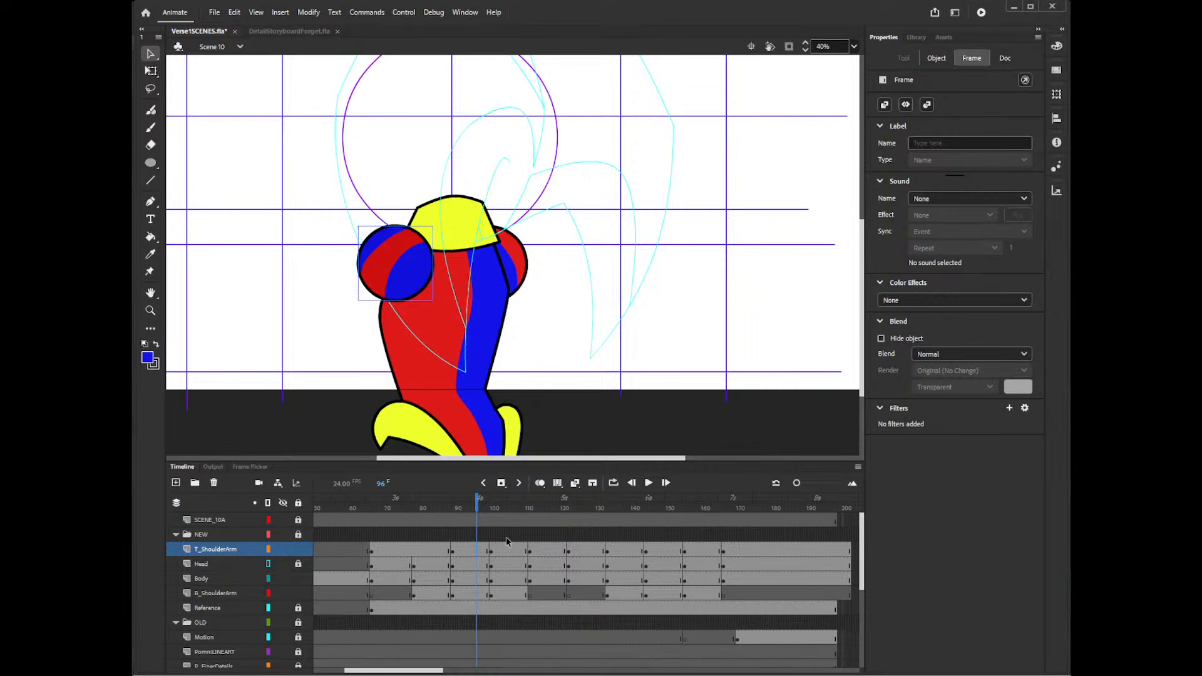
- Compare the T_ShoulderArm ball's position against the turning body across about frames 97 to 121
{"action": "left_click", "coordinate": [485, 535]}
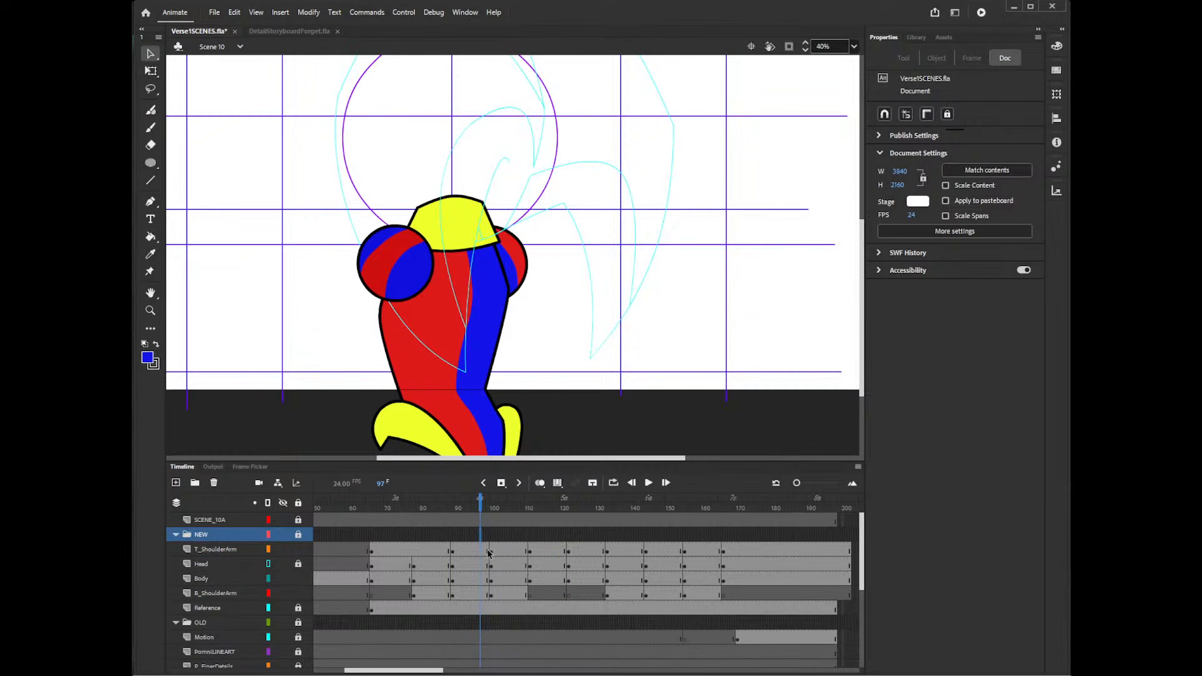
{"action": "left_click", "coordinate": [496, 550]}
{"action": "left_click", "coordinate": [537, 548]}
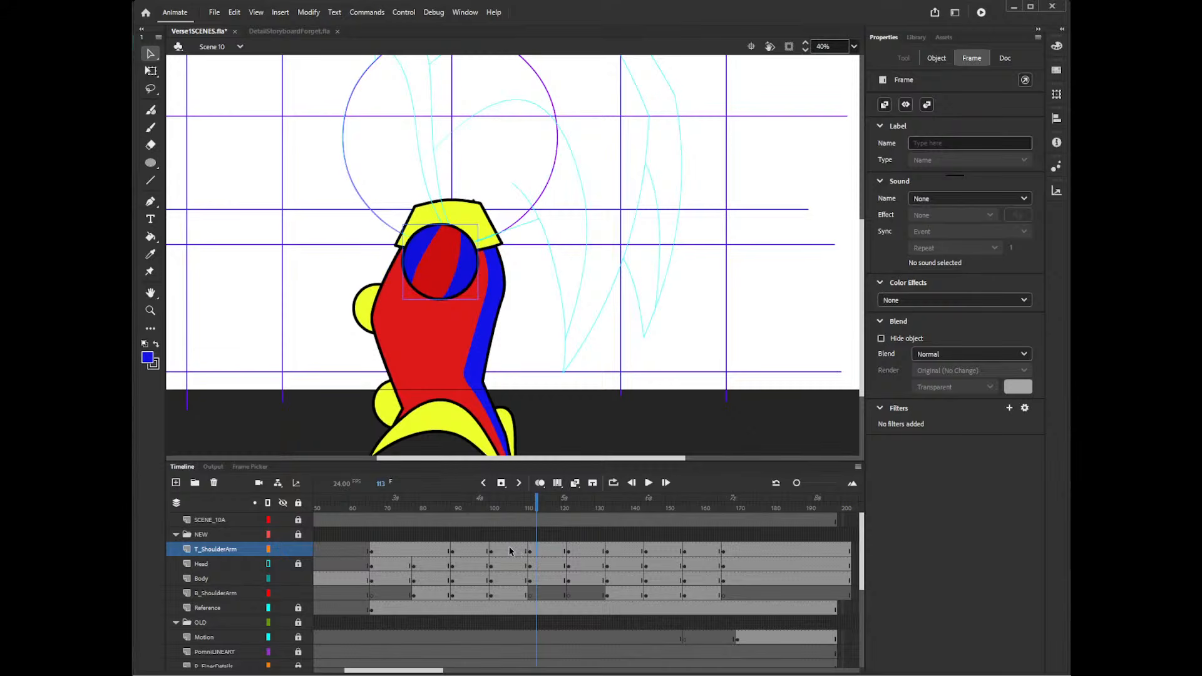
{"action": "left_click", "coordinate": [512, 550]}
{"action": "key", "text": "Down"}
{"action": "left_click", "coordinate": [535, 550]}
{"action": "left_click", "coordinate": [509, 550]}
{"action": "left_click", "coordinate": [534, 550]}
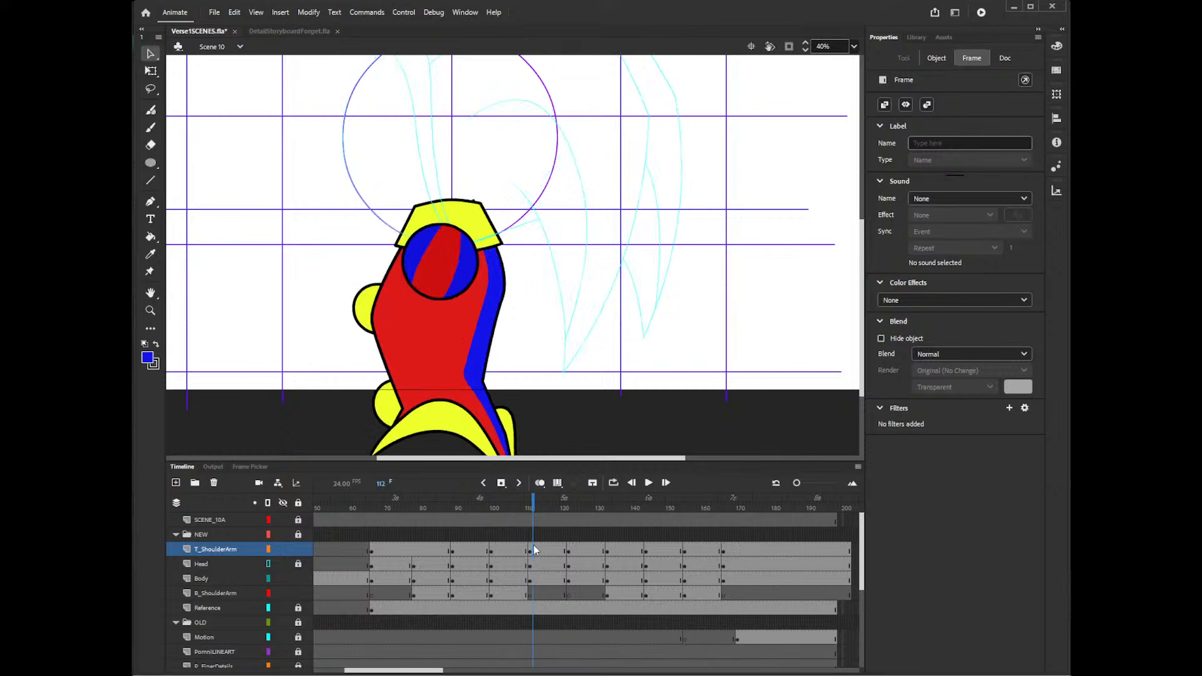
{"action": "left_click", "coordinate": [567, 550]}
{"action": "left_click", "coordinate": [550, 549]}
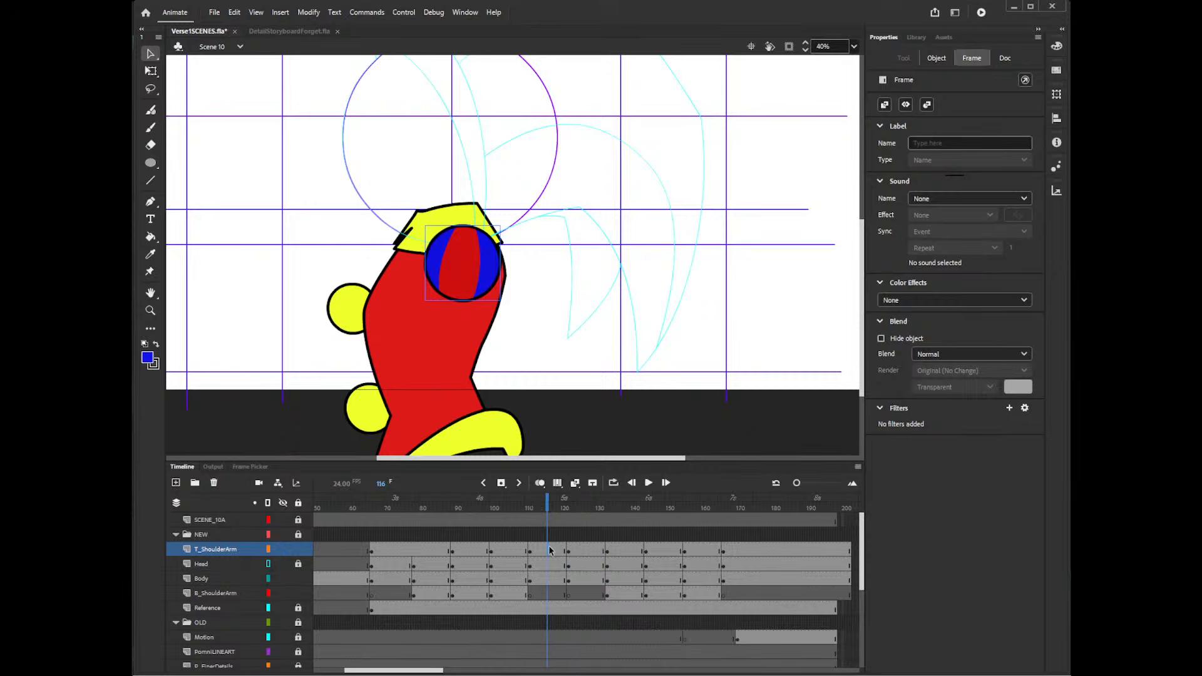
- Nudge the T_ShoulderArm ball at frame 107 slightly upward and to the right
{"action": "left_click", "coordinate": [517, 551]}
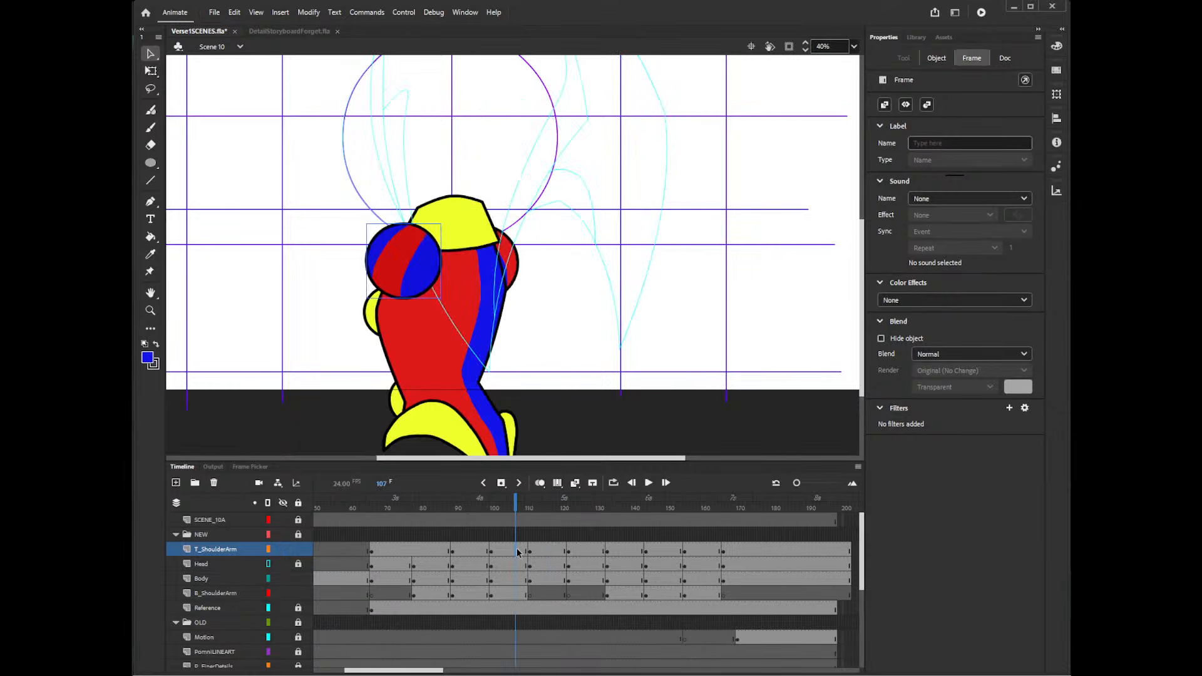
{"action": "key", "text": "Up"}
{"action": "key", "text": "Right"}
{"action": "key", "text": "Right"}
{"action": "key", "text": "Right"}
{"action": "key", "text": "Right"}
{"action": "key", "text": "Right"}
{"action": "key", "text": "Right"}
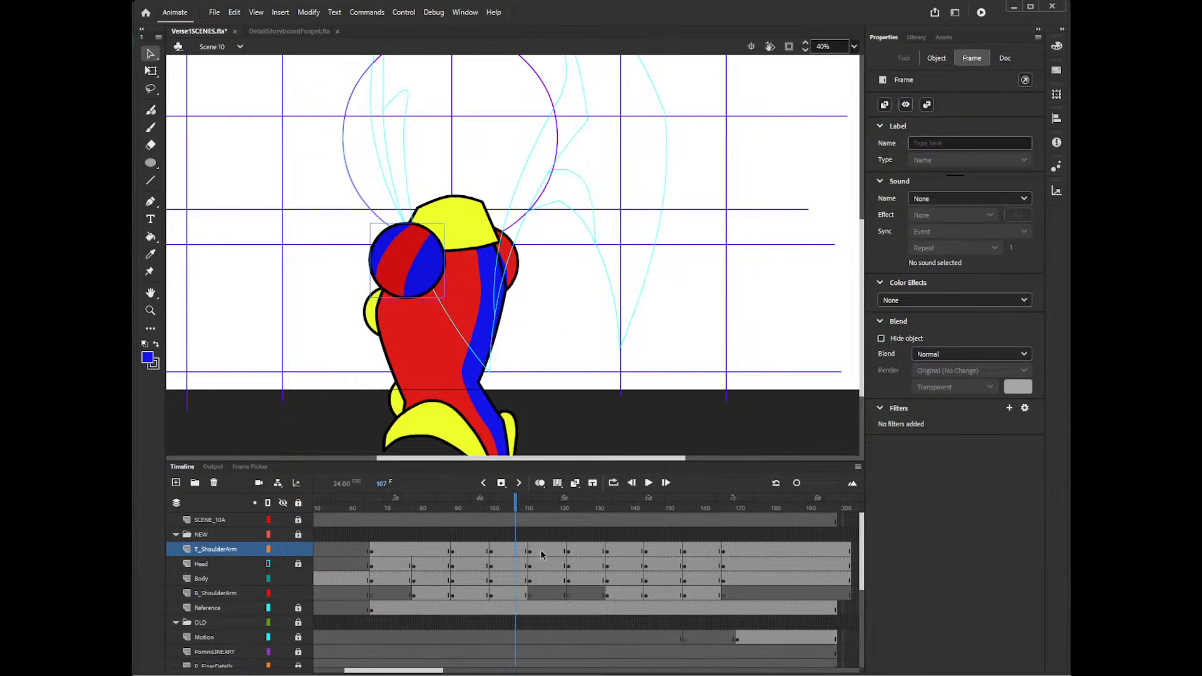
{"action": "key", "text": "Right"}
{"action": "key", "text": "Right"}
{"action": "key", "text": "Right"}
{"action": "key", "text": "Right"}
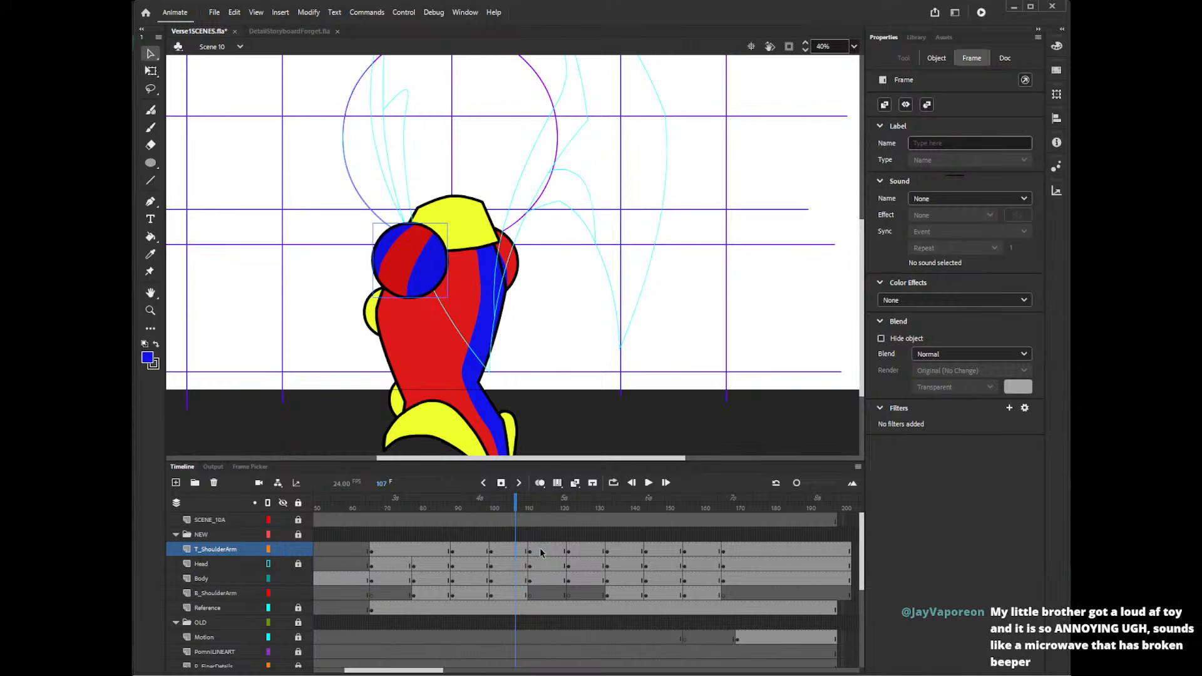
{"action": "left_click", "coordinate": [543, 551]}
{"action": "left_click", "coordinate": [519, 551]}
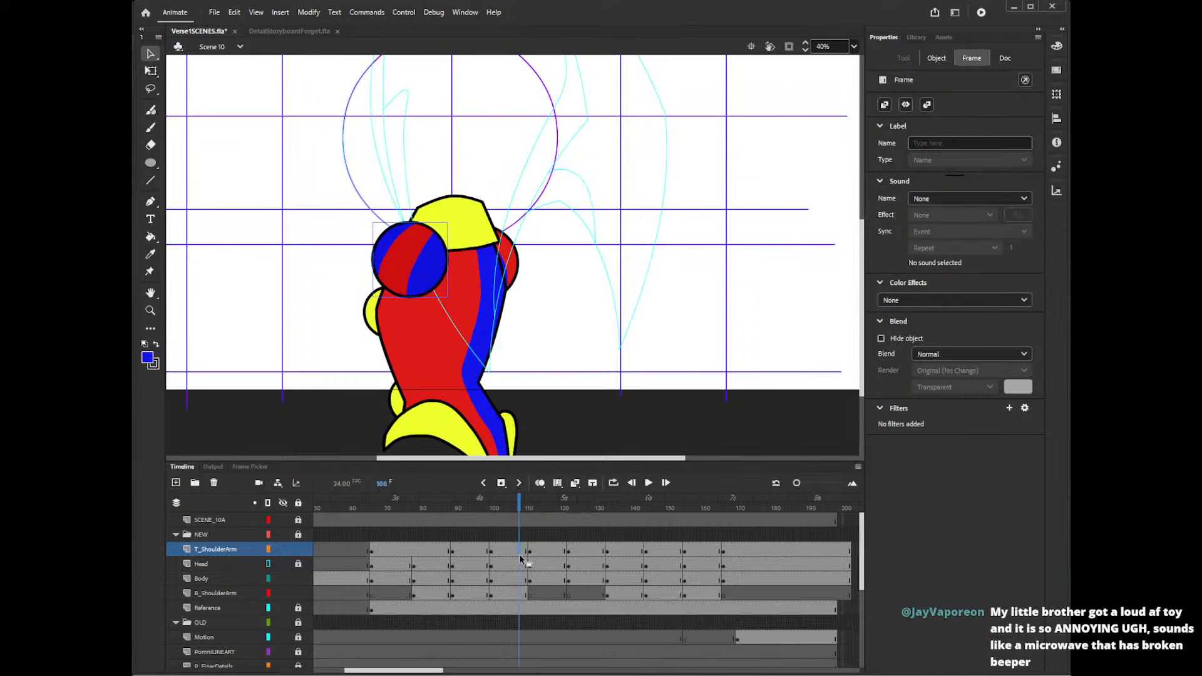
- Nudge the T_ShoulderArm ball at frame 95 slightly left and rotate it slightly clockwise
{"action": "left_click", "coordinate": [474, 551]}
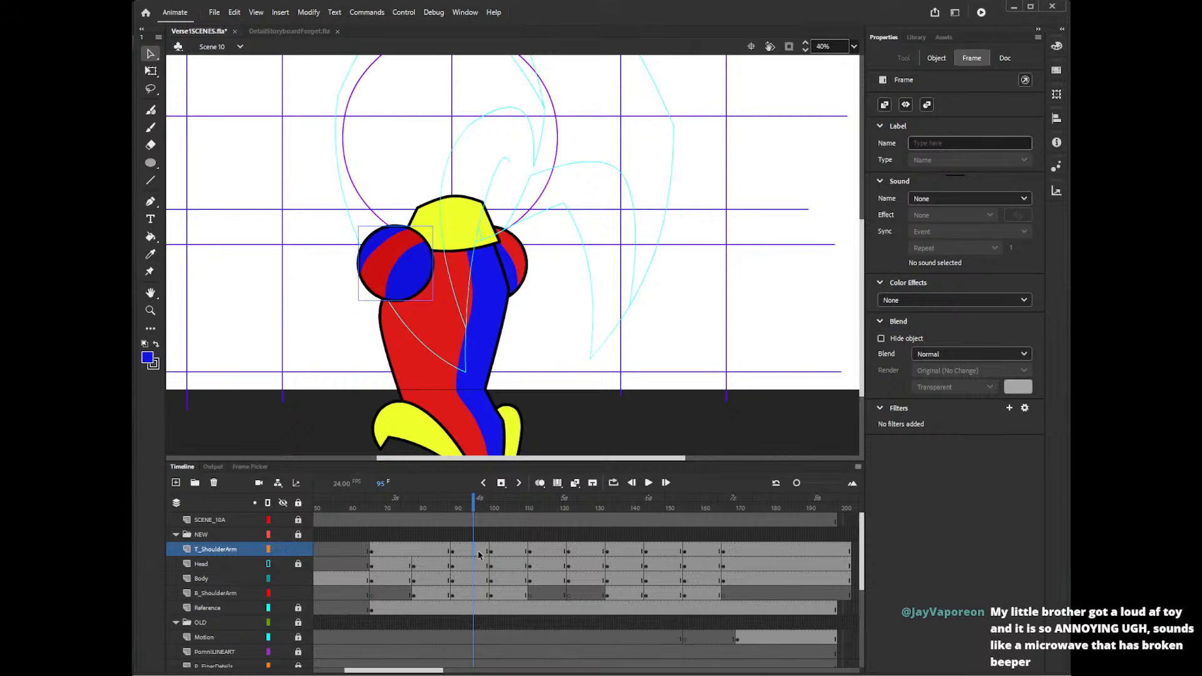
{"action": "key", "text": "Left"}
{"action": "key", "text": "Left"}
{"action": "key", "text": "Left"}
{"action": "key", "text": "Left"}
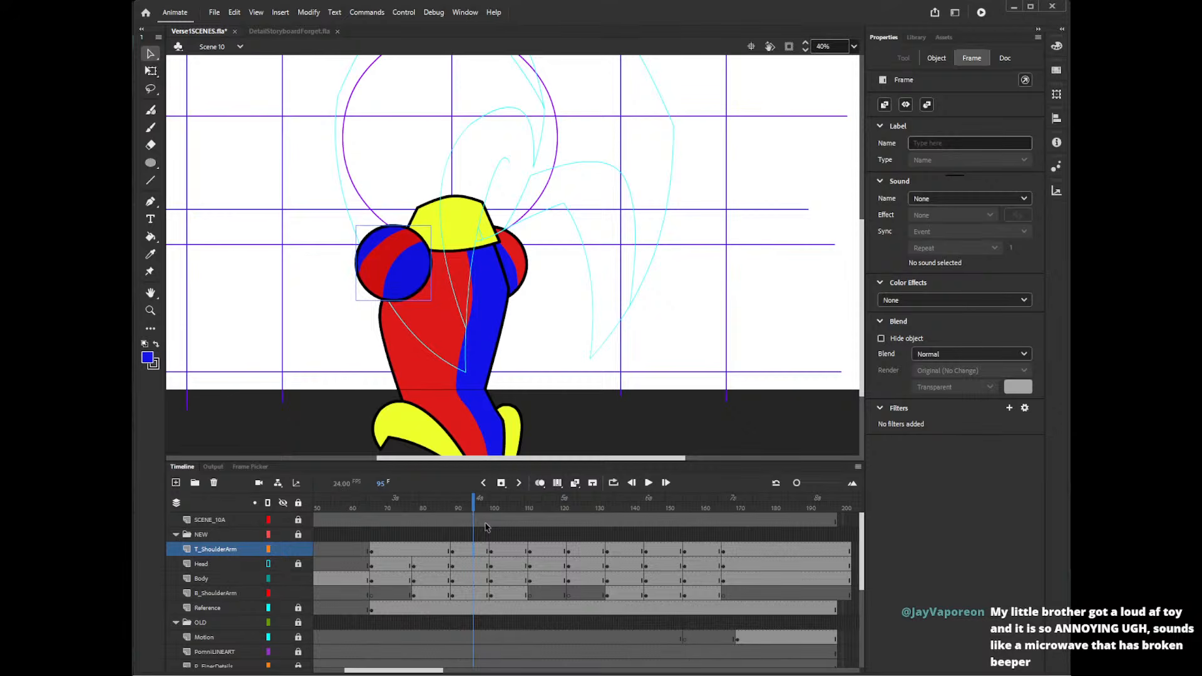
{"action": "left_click", "coordinate": [500, 554]}
{"action": "left_click", "coordinate": [474, 552]}
{"action": "key", "text": "q"}
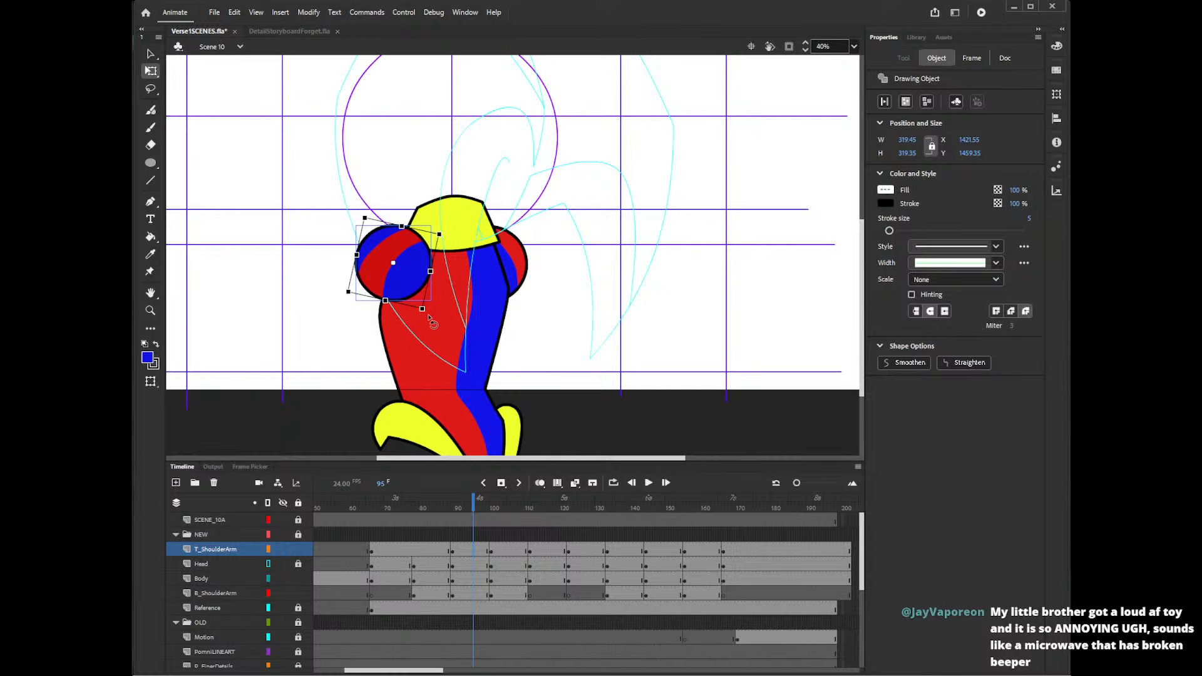
{"action": "left_click_drag", "start_coordinate": [428, 318], "coordinate": [429, 317]}
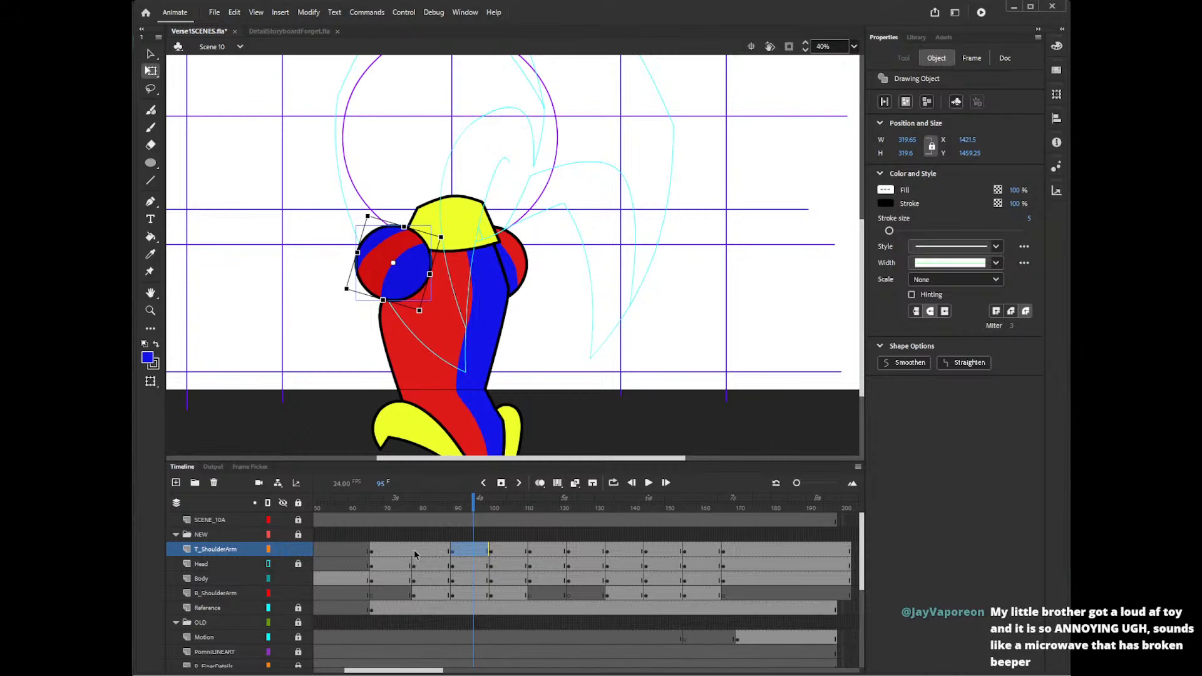
- Copy the T_ShoulderArm keyframe at frame 90 and paste it at frame 78 on the same layer
{"action": "right_click", "coordinate": [453, 555]}
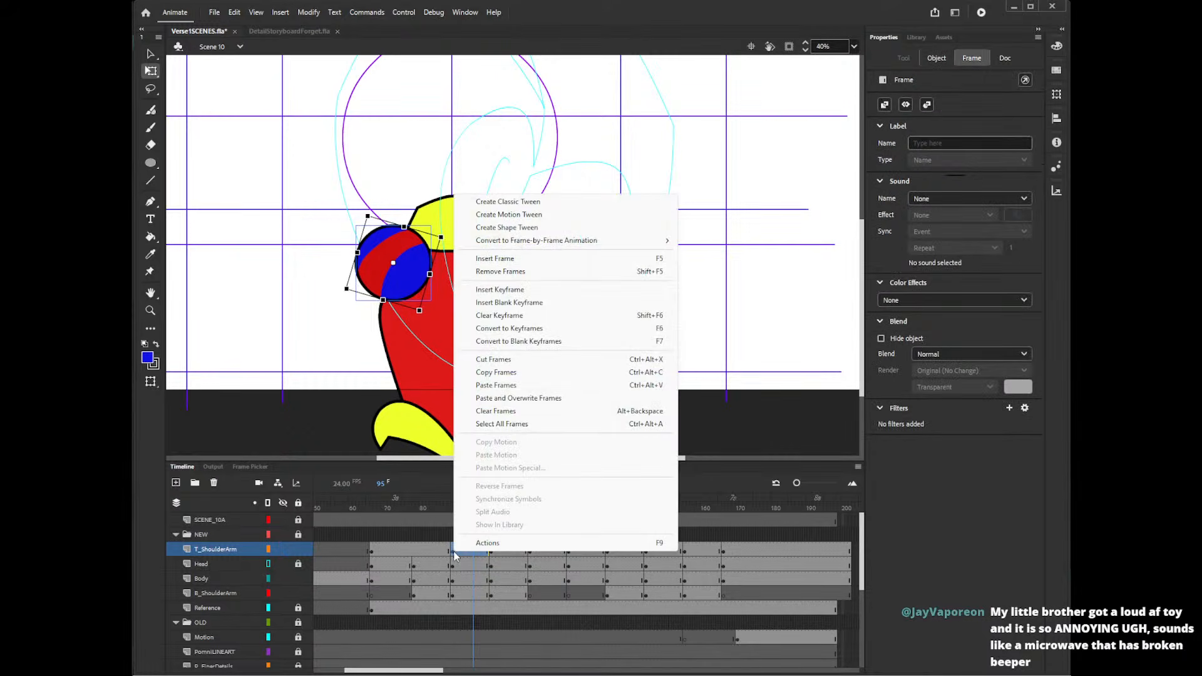
{"action": "left_click", "coordinate": [454, 554]}
{"action": "right_click", "coordinate": [453, 553]}
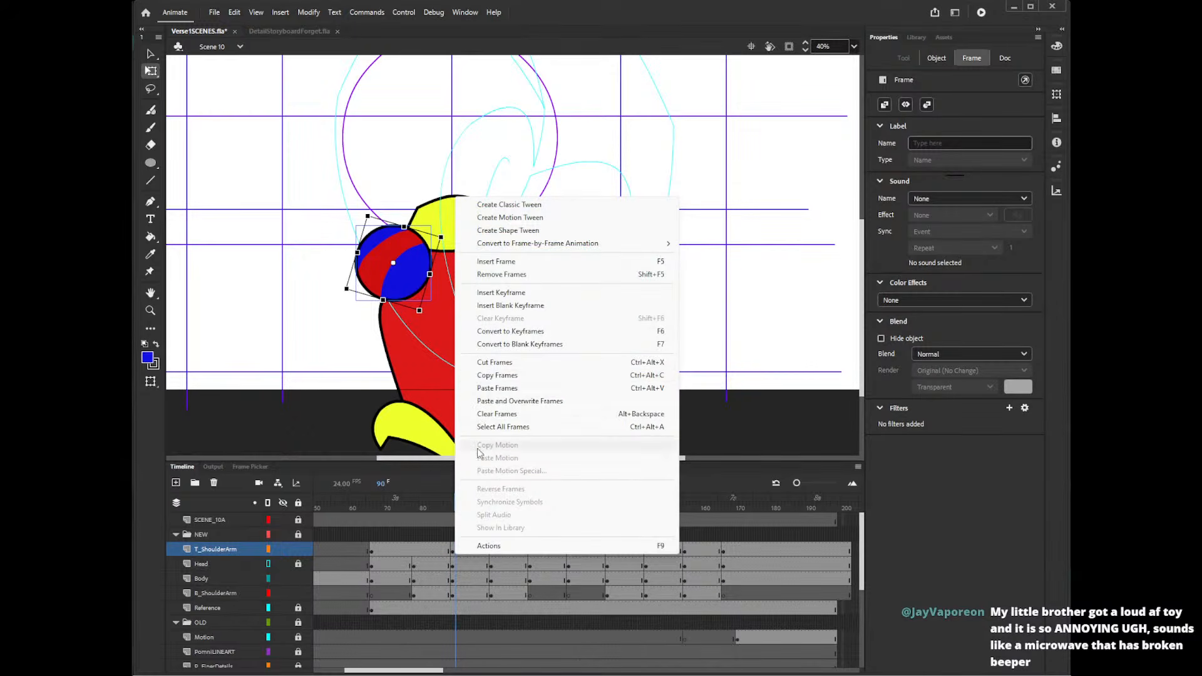
{"action": "left_click", "coordinate": [487, 376]}
{"action": "right_click", "coordinate": [412, 554]}
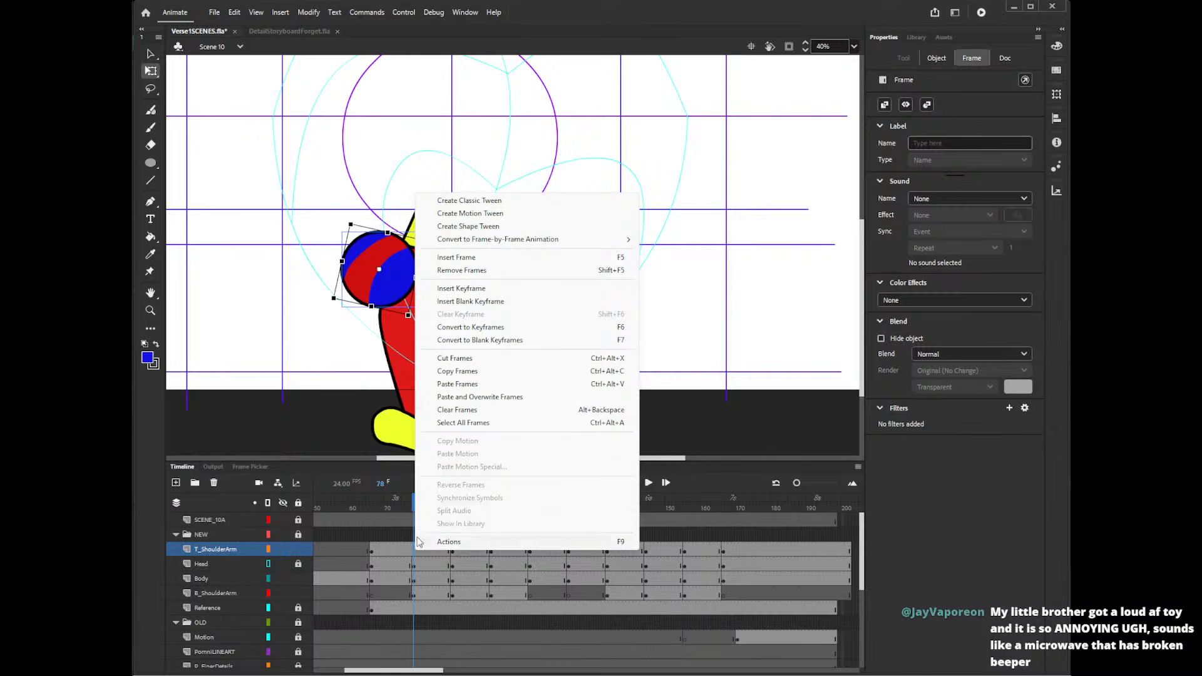
{"action": "left_click", "coordinate": [458, 384]}
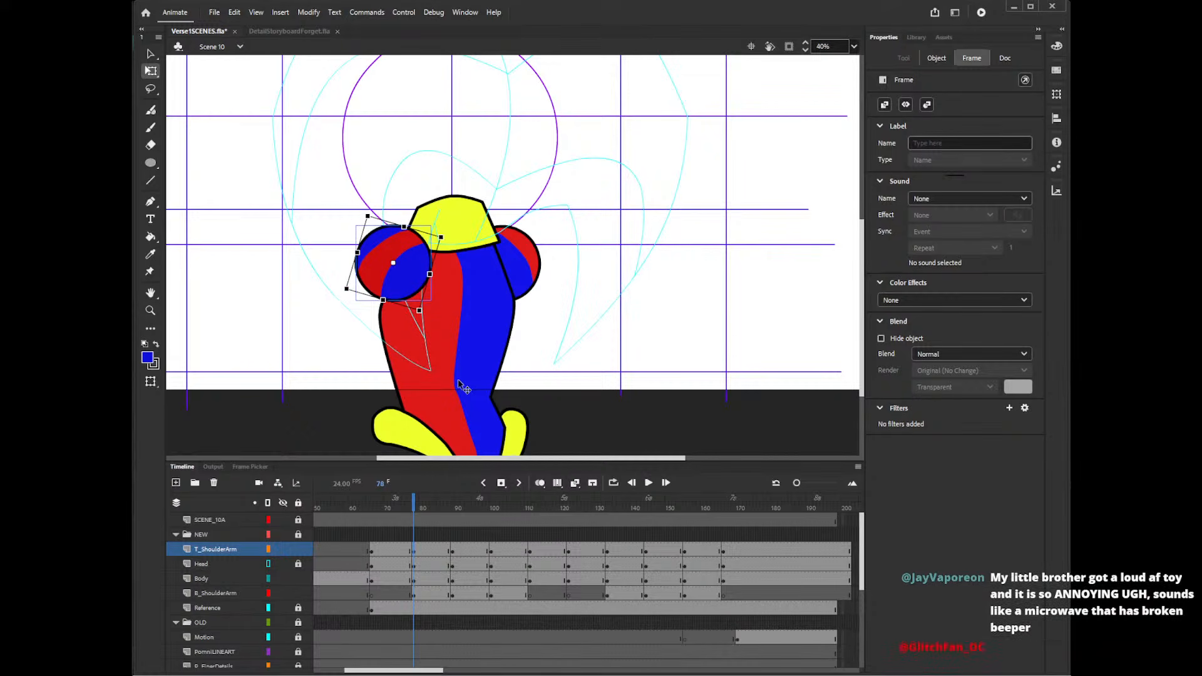
- Nudge the pasted T_ShoulderArm ball at frame 78 left and down, and compare it with the preceding pose
{"action": "key", "text": "Left"}
{"action": "key", "text": "Left"}
{"action": "key", "text": "Left"}
{"action": "key", "text": "Left"}
{"action": "key", "text": "Left"}
{"action": "key", "text": "Left"}
{"action": "key", "text": "Left"}
{"action": "key", "text": "Left"}
{"action": "key", "text": "Left"}
{"action": "key", "text": "Left"}
{"action": "key", "text": "Left"}
{"action": "key", "text": "Left"}
{"action": "key", "text": "Left"}
{"action": "key", "text": "Left"}
{"action": "key", "text": "Left"}
{"action": "key", "text": "Left"}
{"action": "key", "text": "Left"}
{"action": "key", "text": "Left"}
{"action": "key", "text": "Left"}
{"action": "key", "text": "Left"}
{"action": "key", "text": "Left"}
{"action": "key", "text": "Left"}
{"action": "key", "text": "Left"}
{"action": "key", "text": "Left"}
{"action": "key", "text": "Left"}
{"action": "key", "text": "Left"}
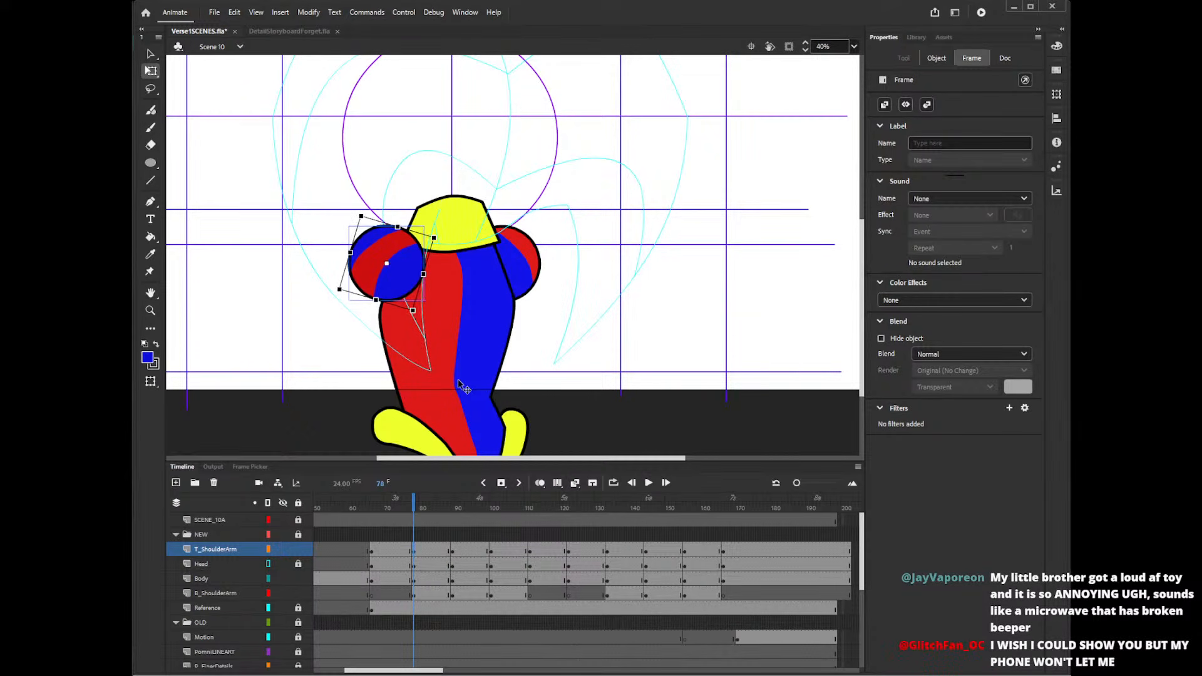
{"action": "key", "text": "Down"}
{"action": "key", "text": "Down"}
{"action": "key", "text": "Down"}
{"action": "key", "text": "Down"}
{"action": "key", "text": "Down"}
{"action": "key", "text": "Down"}
{"action": "key", "text": "Down"}
{"action": "key", "text": "Down"}
{"action": "key", "text": "Down"}
{"action": "key", "text": "Down"}
{"action": "key", "text": "Down"}
{"action": "key", "text": "Down"}
{"action": "key", "text": "Down"}
{"action": "key", "text": "Down"}
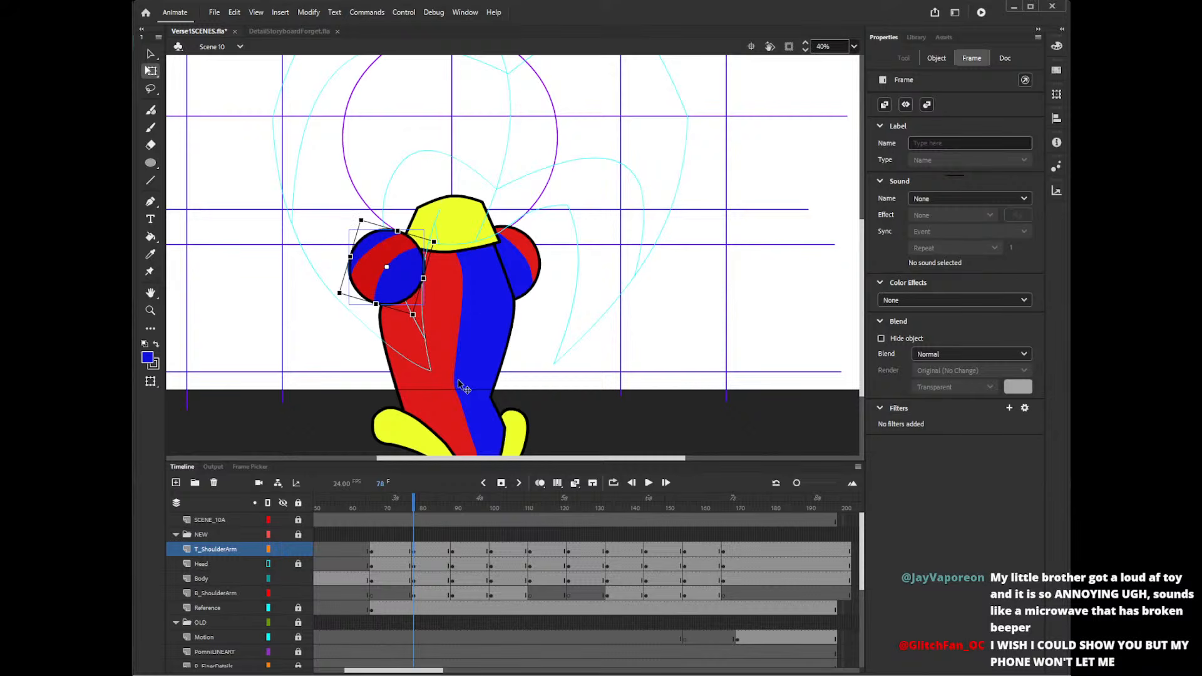
{"action": "left_click", "coordinate": [398, 550]}
{"action": "left_click", "coordinate": [419, 551]}
{"action": "left_click", "coordinate": [395, 551]}
{"action": "left_click", "coordinate": [424, 553]}
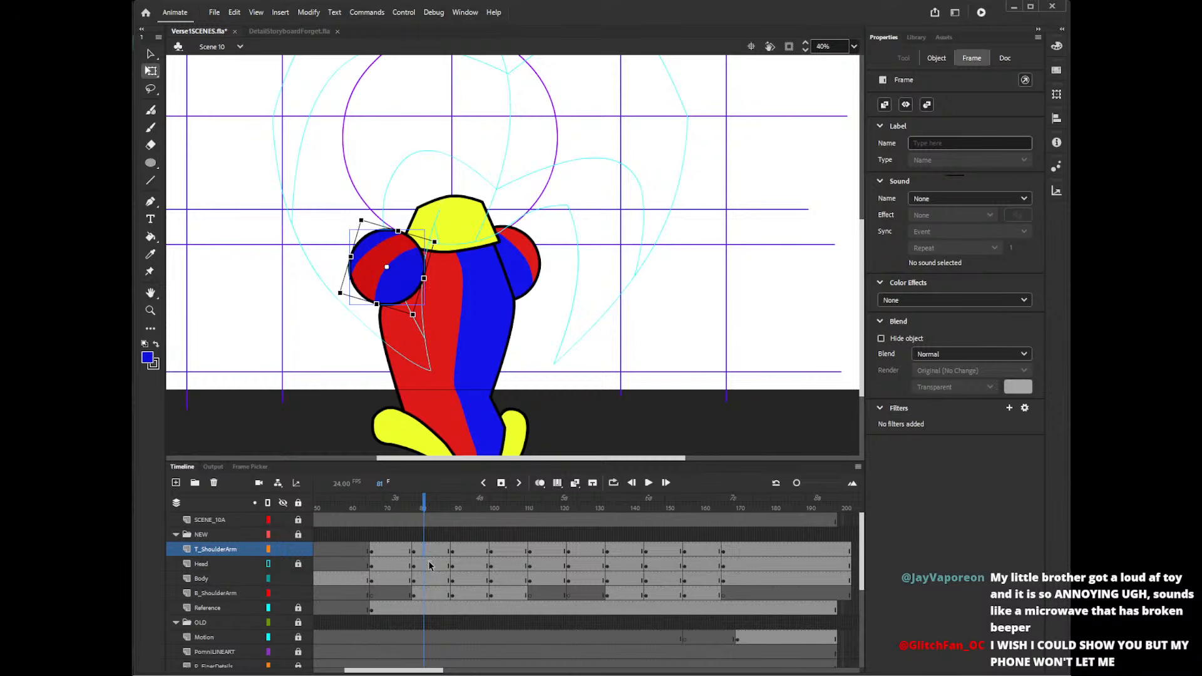
- Nudge the T_ShoulderArm ball at frame 81 slightly right and rotate it slightly counter-clockwise
{"action": "key", "text": "Right"}
{"action": "key", "text": "Right"}
{"action": "key", "text": "Right"}
{"action": "key", "text": "Right"}
{"action": "key", "text": "Right"}
{"action": "key", "text": "Right"}
{"action": "key", "text": "Right"}
{"action": "key", "text": "Right"}
{"action": "key", "text": "Right"}
{"action": "key", "text": "Right"}
{"action": "key", "text": "Right"}
{"action": "key", "text": "Right"}
{"action": "key", "text": "Right"}
{"action": "key", "text": "Right"}
{"action": "key", "text": "Right"}
{"action": "key", "text": "Right"}
{"action": "key", "text": "Right"}
{"action": "key", "text": "Right"}
{"action": "key", "text": "Right"}
{"action": "key", "text": "Right"}
{"action": "left_click_drag", "start_coordinate": [445, 246], "coordinate": [455, 236]}
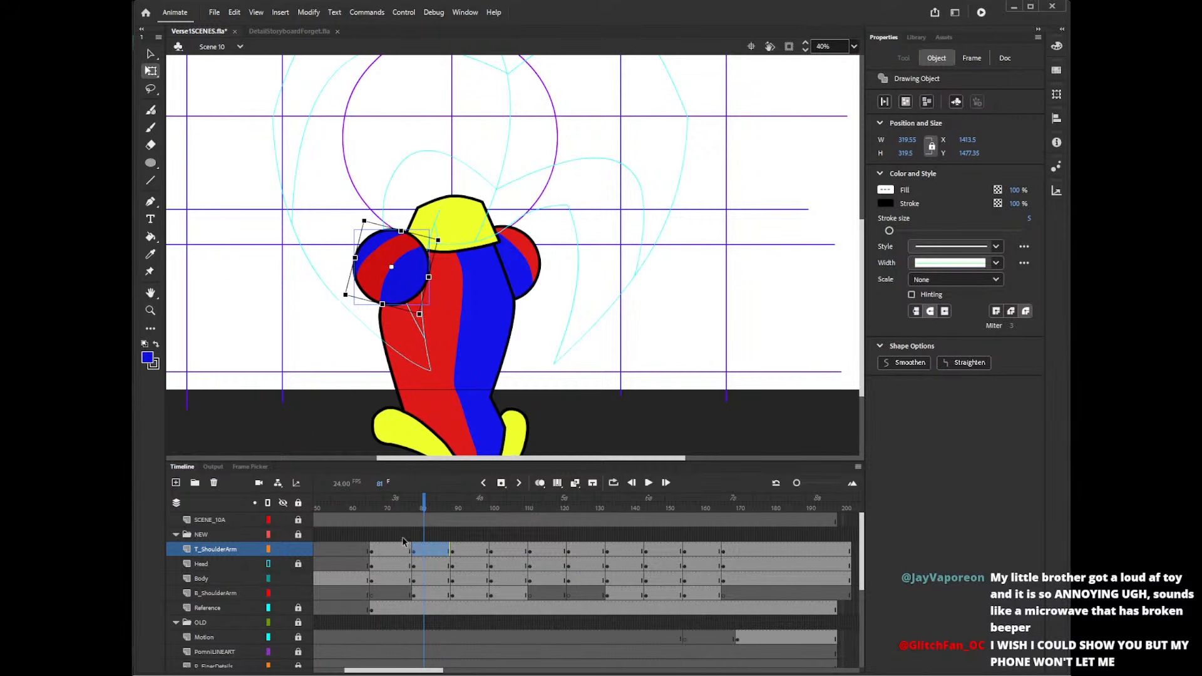
- Compare the T_ShoulderArm ball's placement between about frames 73 and 80
{"action": "left_click", "coordinate": [416, 537]}
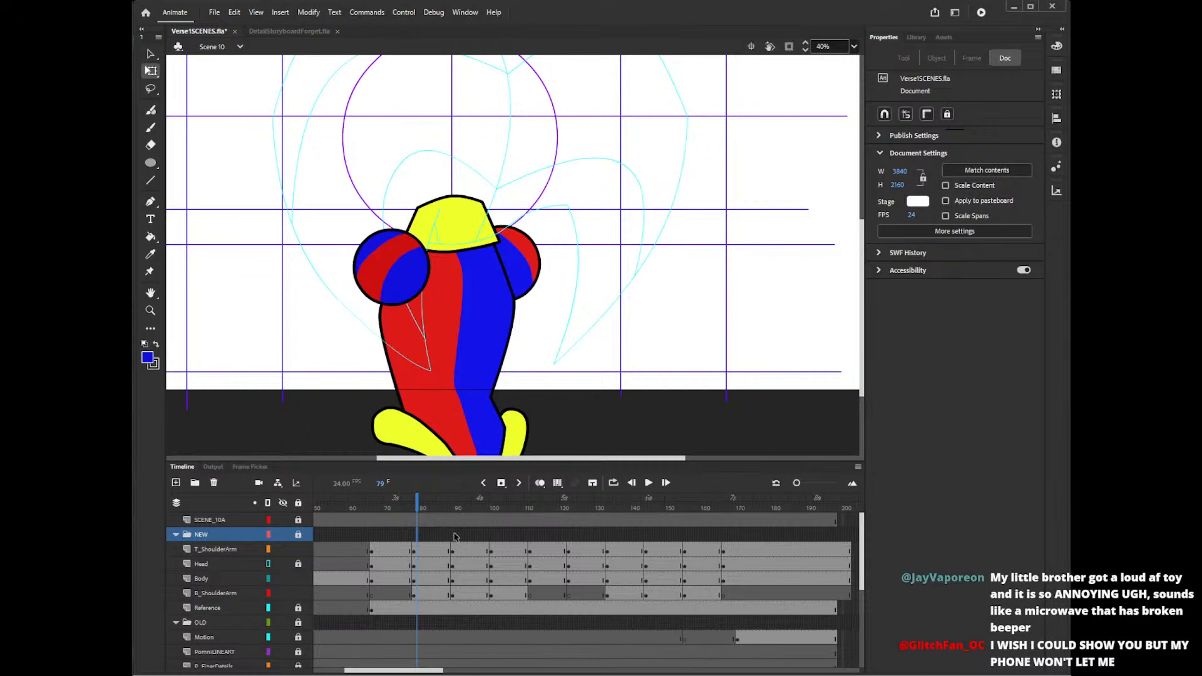
{"action": "mouse_move", "coordinate": [430, 539]}
{"action": "left_mouse_down"}
{"action": "mouse_move", "coordinate": [460, 542]}
{"action": "mouse_move", "coordinate": [402, 531]}
{"action": "mouse_move", "coordinate": [418, 541]}
{"action": "mouse_move", "coordinate": [400, 541]}
{"action": "left_mouse_up"}
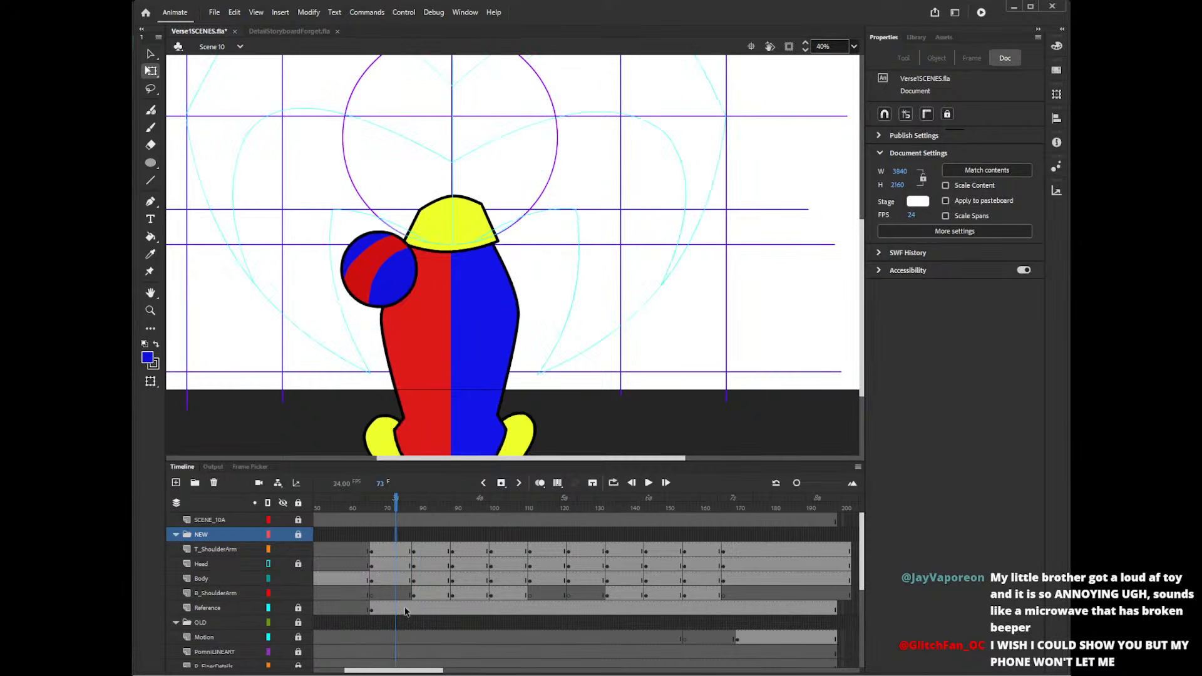
{"action": "left_click", "coordinate": [410, 610]}
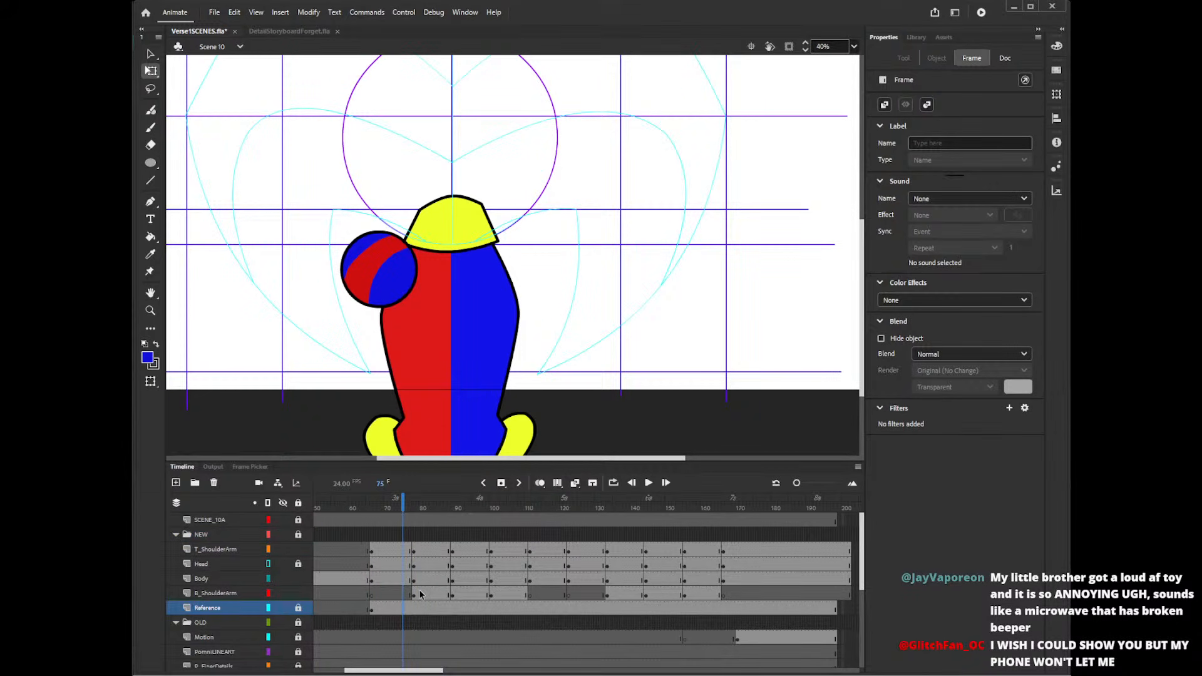
{"action": "left_click", "coordinate": [399, 551]}
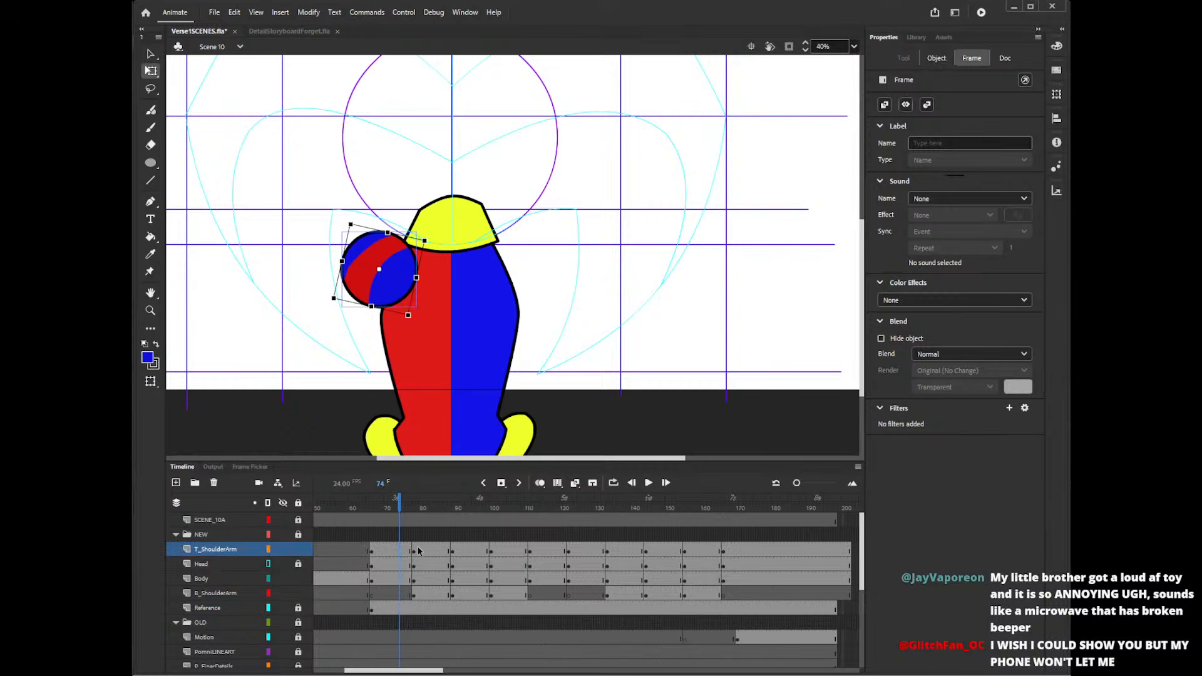
{"action": "left_click", "coordinate": [421, 552]}
- Copy the B_ShoulderArm ball at frame 80 into T_ShoulderArm at frame 74 and lower it beside the jester's blue shoulder
{"action": "left_click", "coordinate": [422, 592]}
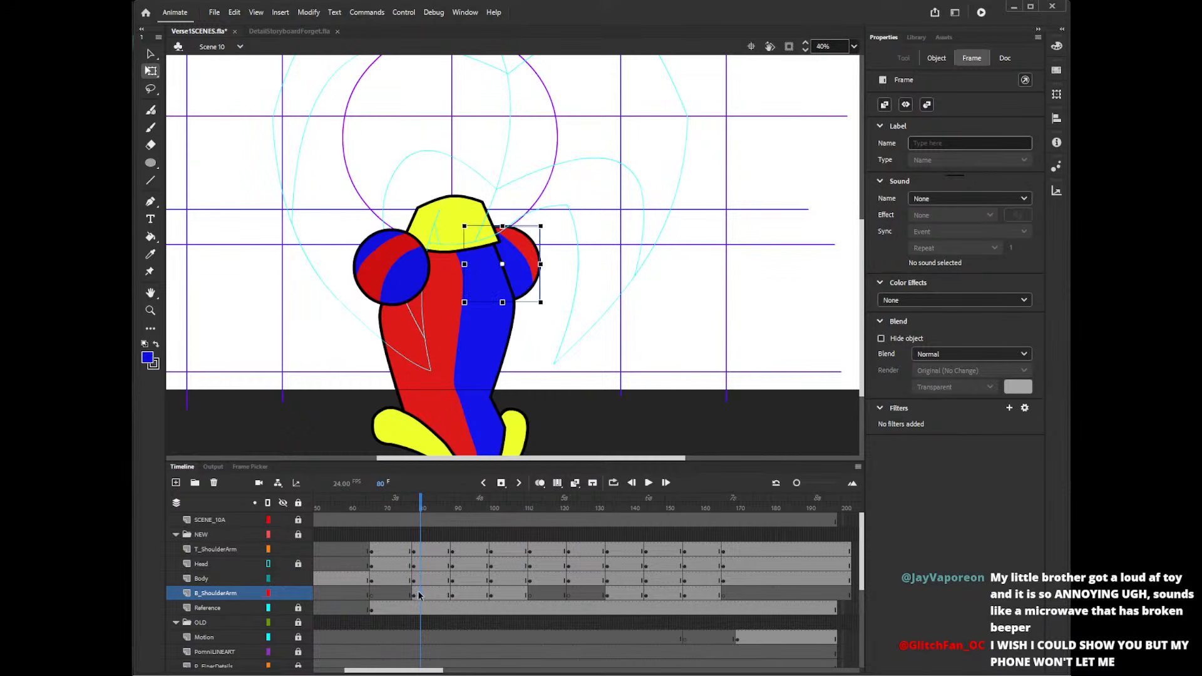
{"action": "left_click", "coordinate": [399, 551]}
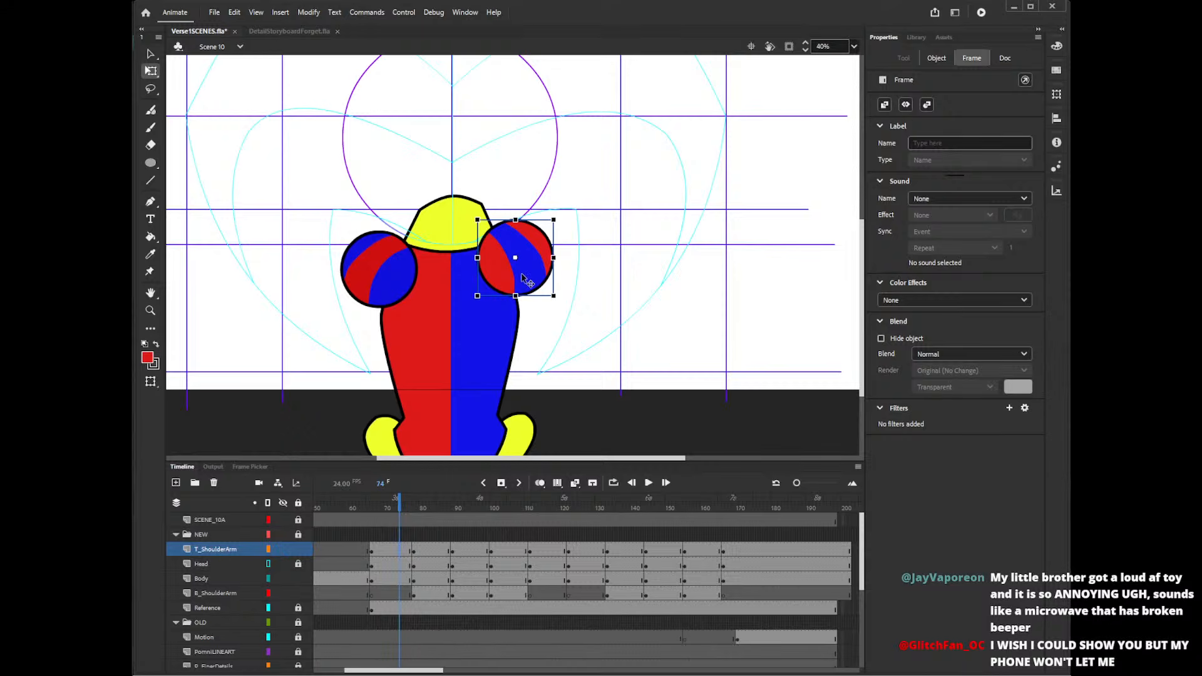
{"action": "left_click_drag", "start_coordinate": [521, 274], "coordinate": [523, 287]}
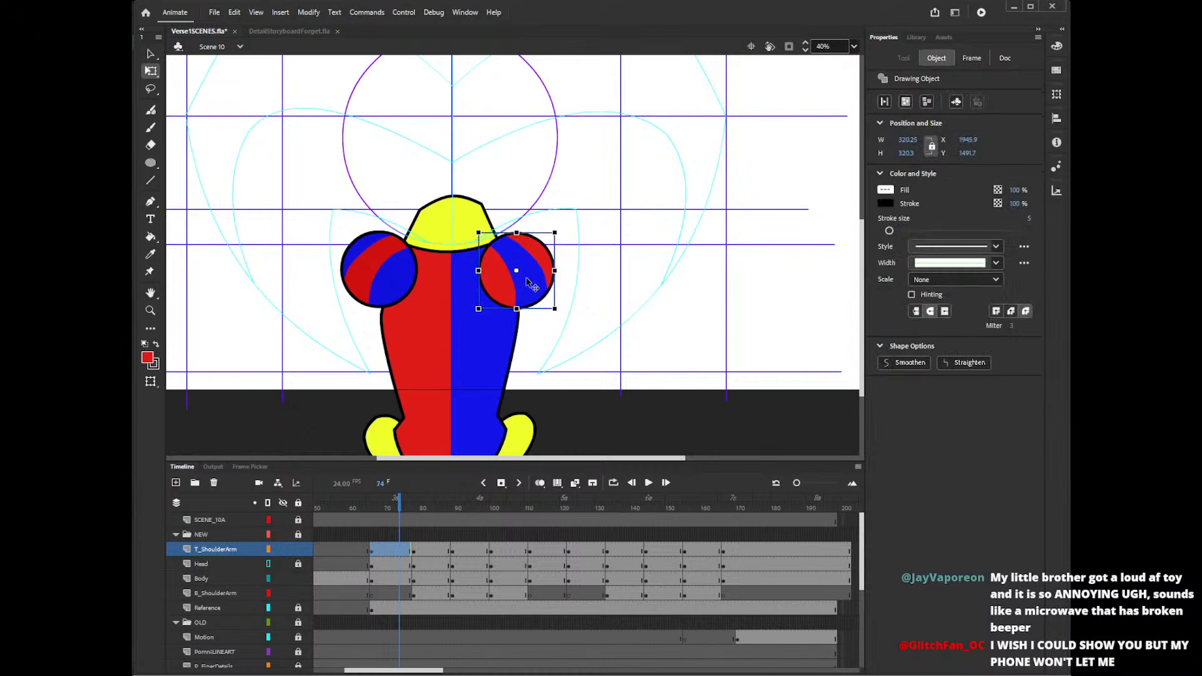
{"action": "left_click", "coordinate": [410, 536]}
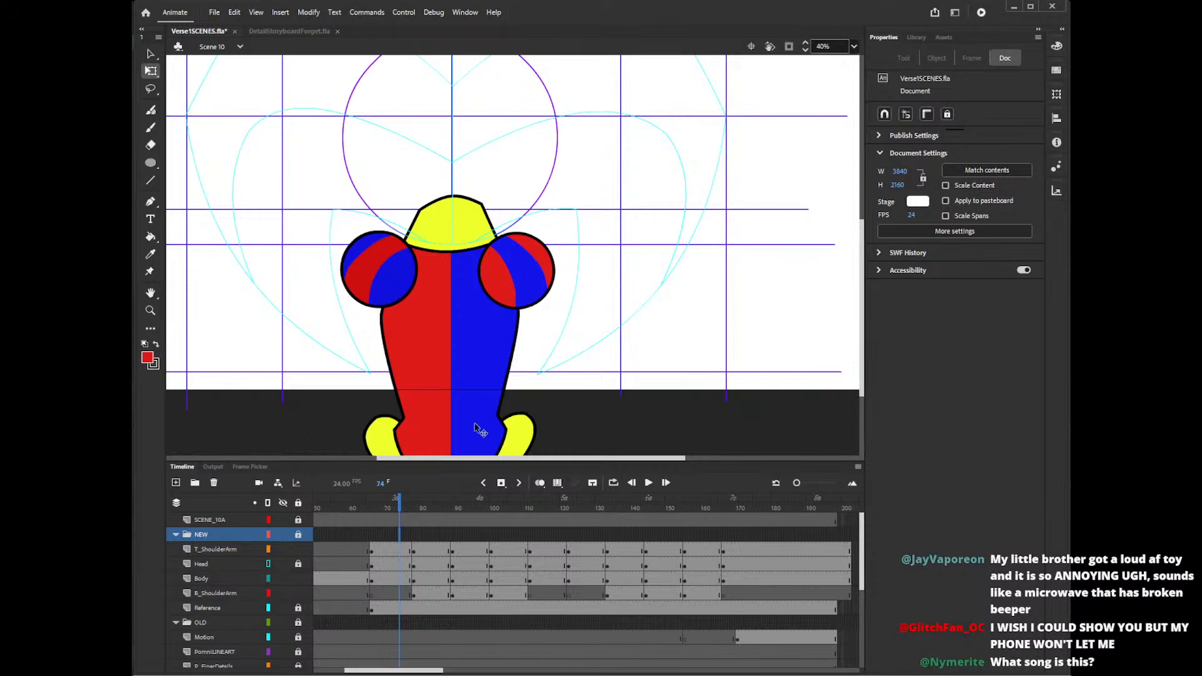
- Nudge the copied ball beside the blue shoulder at frame 74 rightward to X 1962.9
{"action": "left_click", "coordinate": [537, 299]}
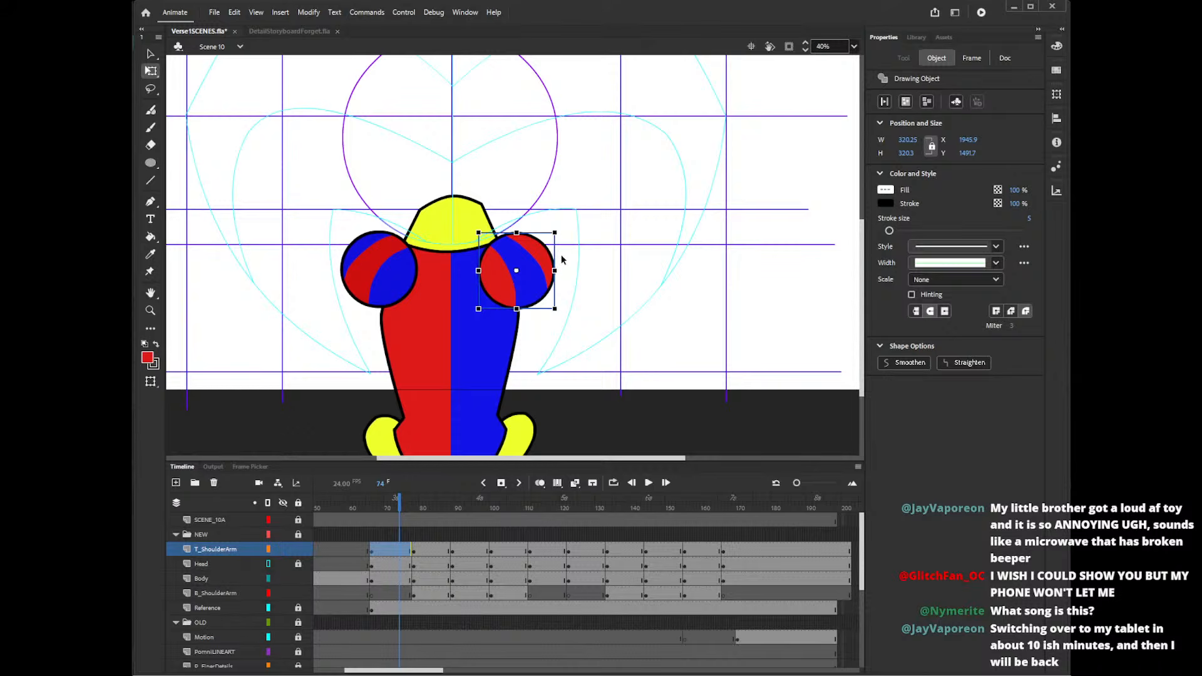
{"action": "key", "text": "Right"}
{"action": "key", "text": "Right"}
{"action": "key", "text": "Right"}
{"action": "key", "text": "Right"}
{"action": "key", "text": "Right"}
{"action": "key", "text": "Right"}
{"action": "key", "text": "Right"}
{"action": "key", "text": "Right"}
{"action": "key", "text": "Right"}
{"action": "key", "text": "Right"}
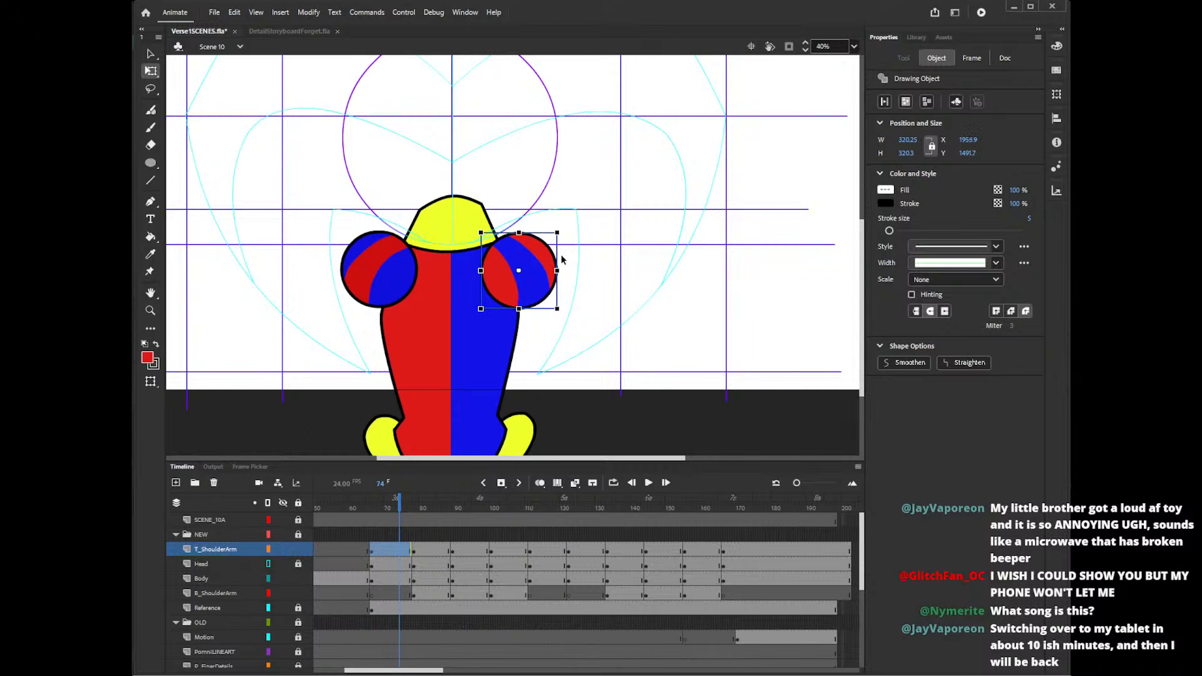
{"action": "key", "text": "Right"}
{"action": "key", "text": "Right"}
{"action": "key", "text": "Right"}
{"action": "key", "text": "Right"}
{"action": "key", "text": "Right"}
{"action": "key", "text": "Right"}
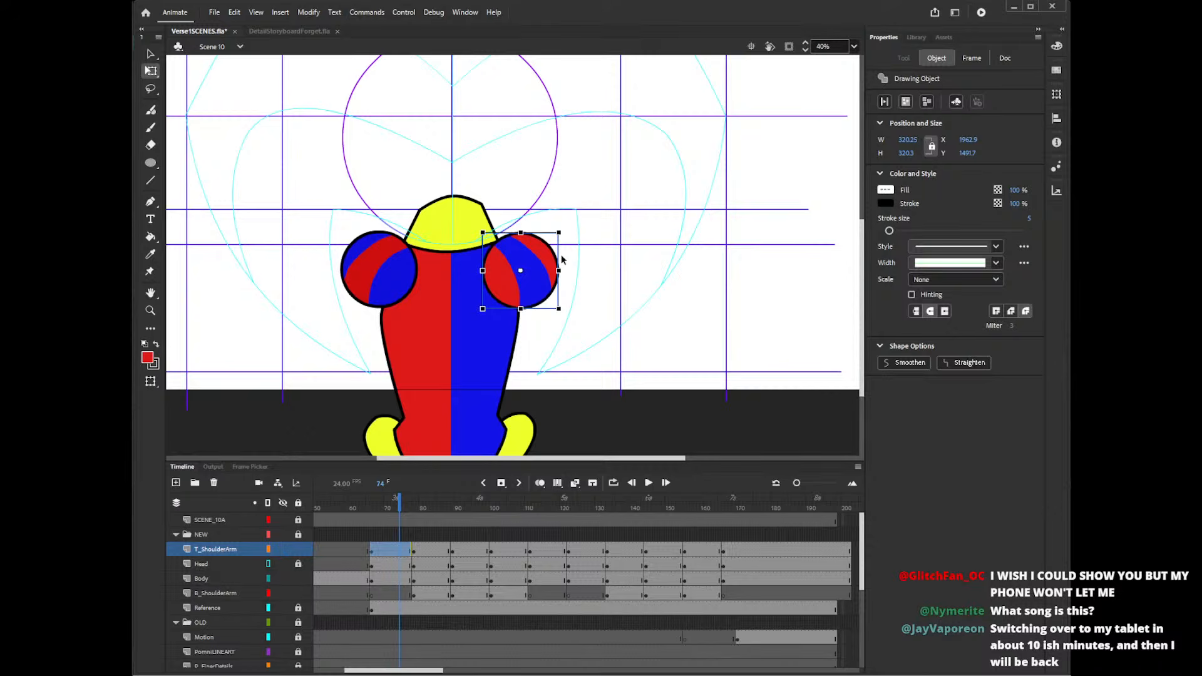
- Recolor the red stripe of the ball beside the jester's red shoulder at frame 74 with the body's red
{"action": "double_click", "coordinate": [405, 282]}
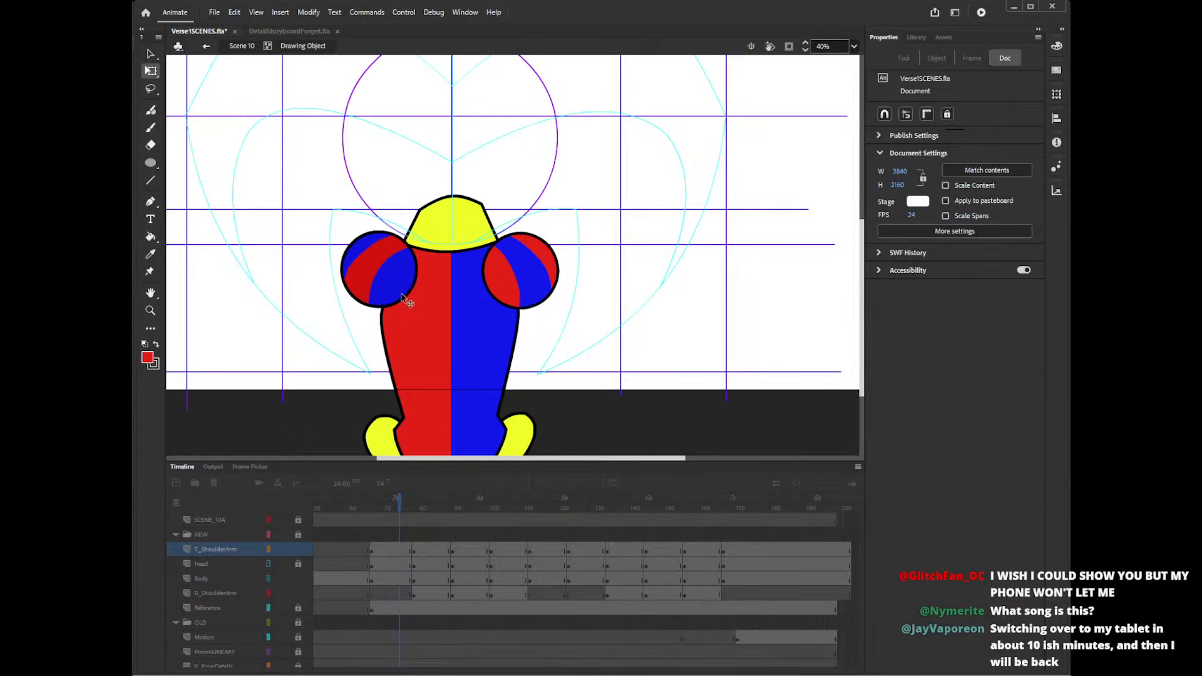
{"action": "key", "text": "k"}
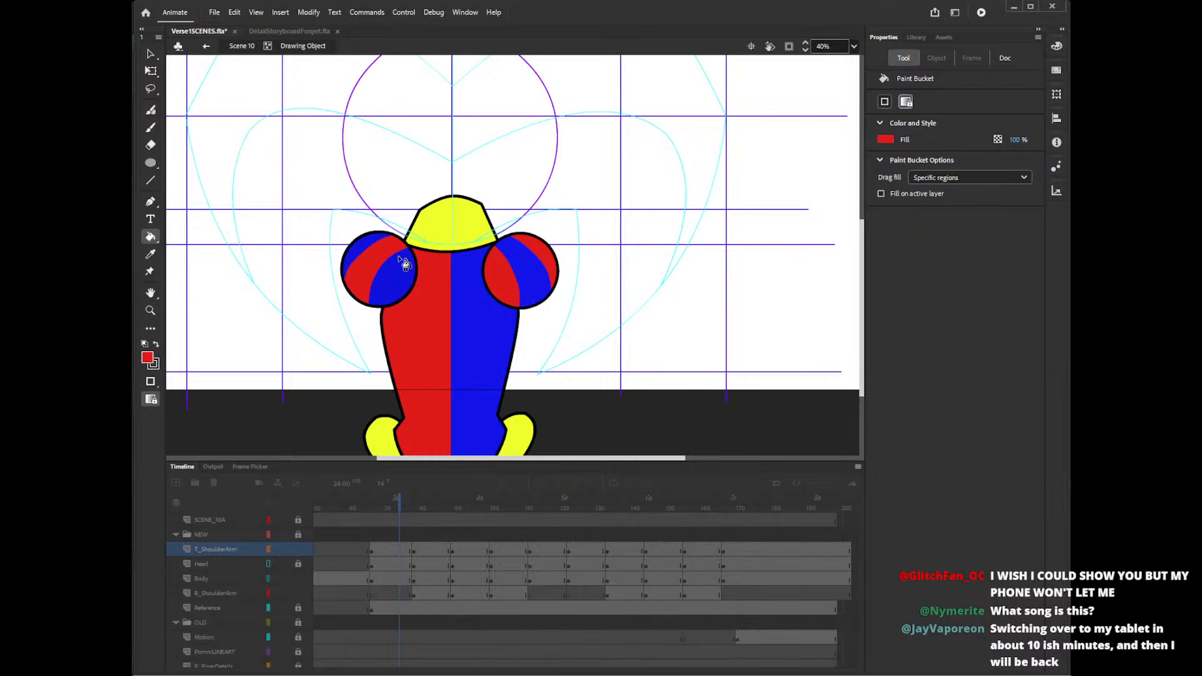
{"action": "key", "text": "i"}
{"action": "left_click", "coordinate": [431, 342]}
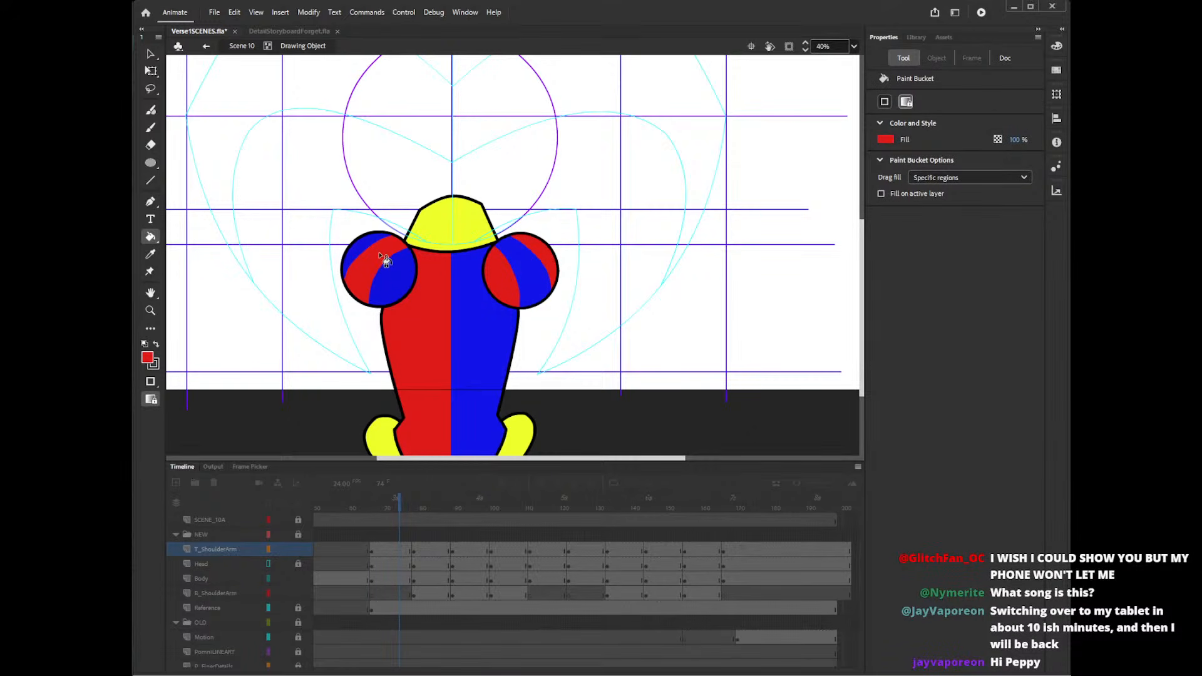
{"action": "key", "text": "v"}
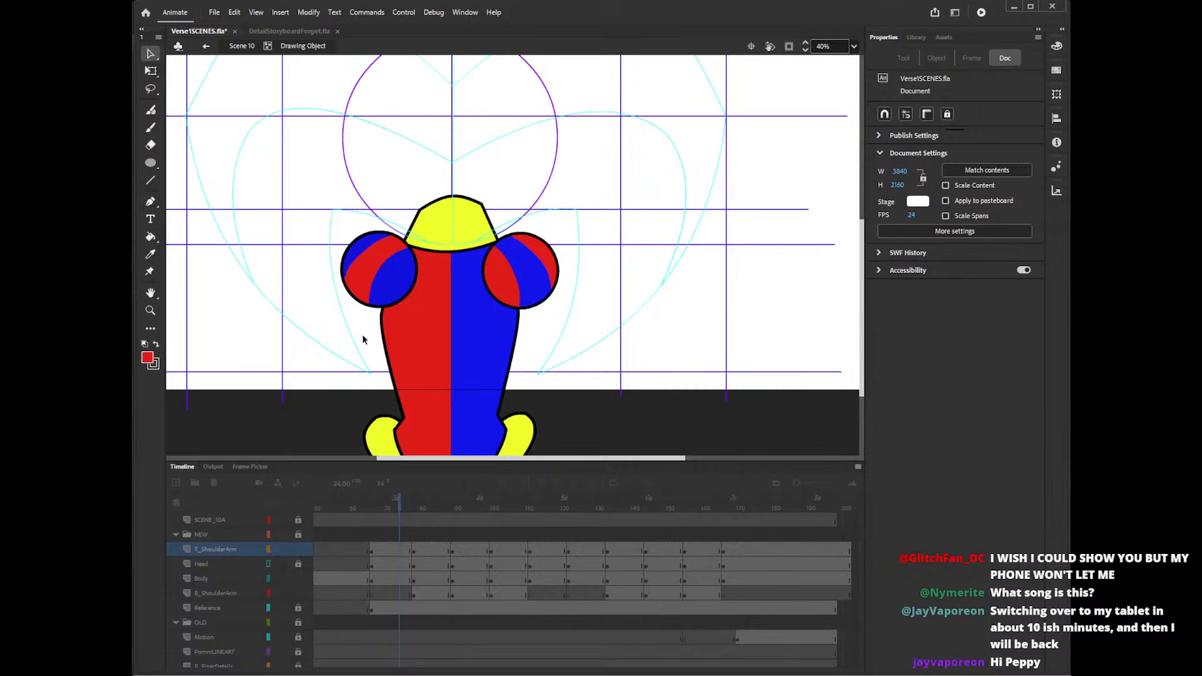
{"action": "double_click", "coordinate": [362, 340]}
- Fill the T_ShoulderArm ball's red stripe with the body's red at frames 81, 93, 103 and 114
{"action": "left_click", "coordinate": [424, 509]}
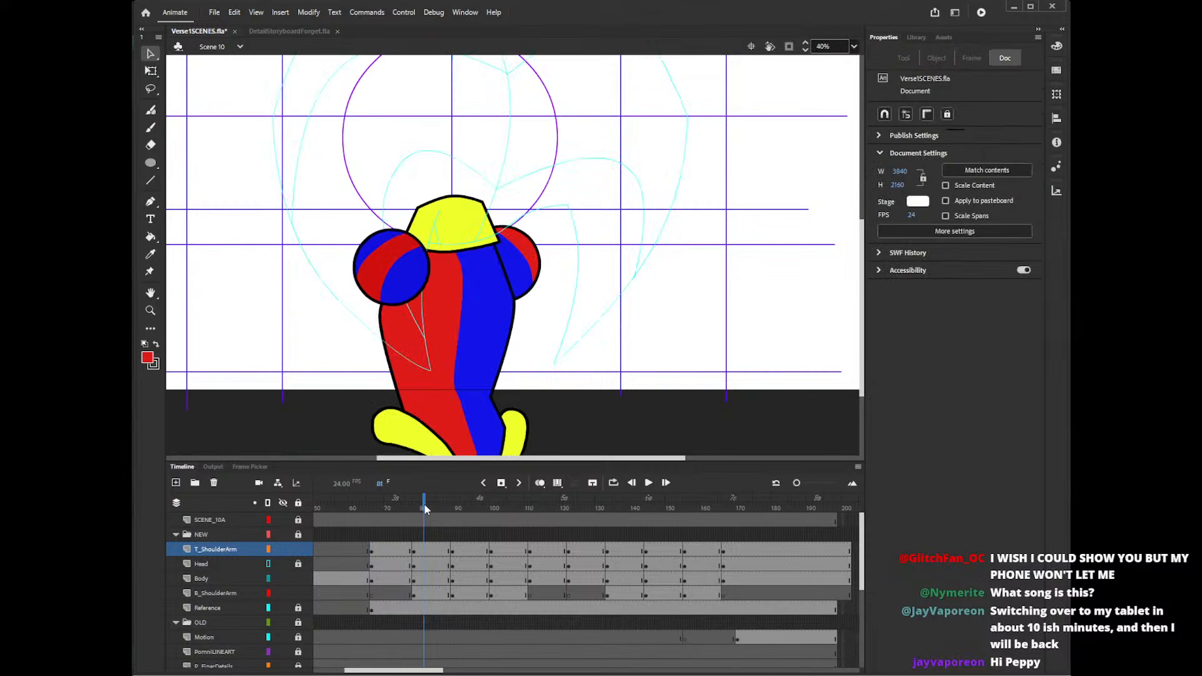
{"action": "key", "text": "k"}
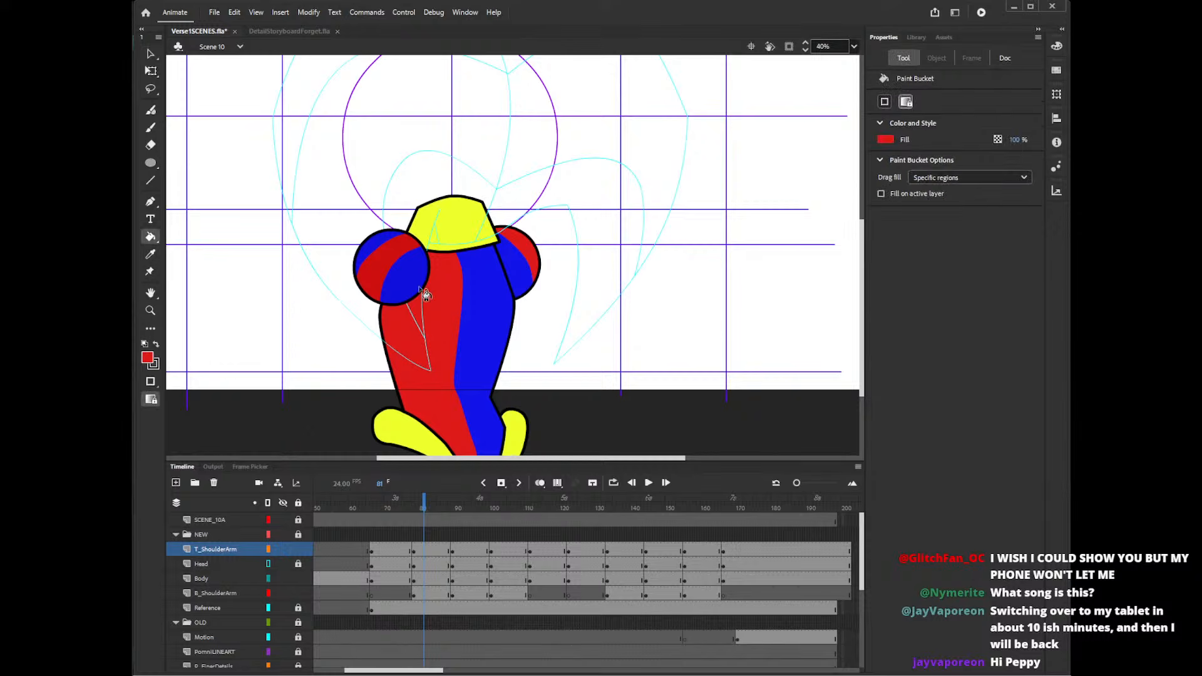
{"action": "left_click", "coordinate": [467, 506]}
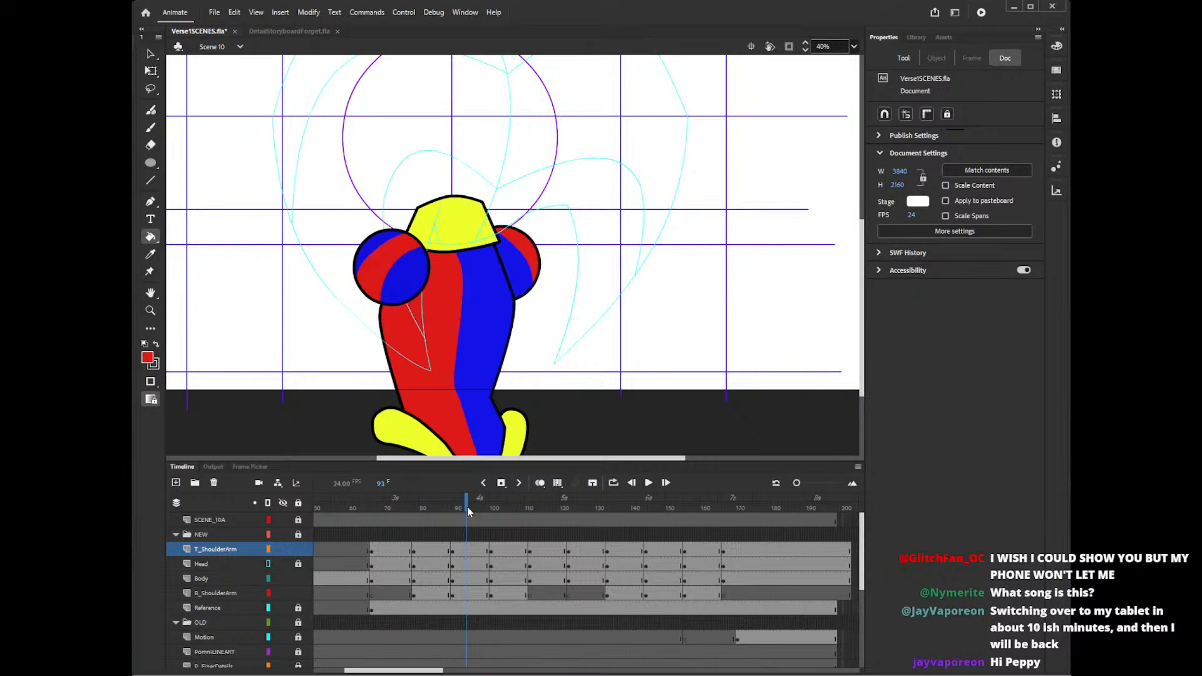
{"action": "left_click", "coordinate": [384, 268]}
{"action": "left_click", "coordinate": [502, 509]}
{"action": "left_click", "coordinate": [406, 270]}
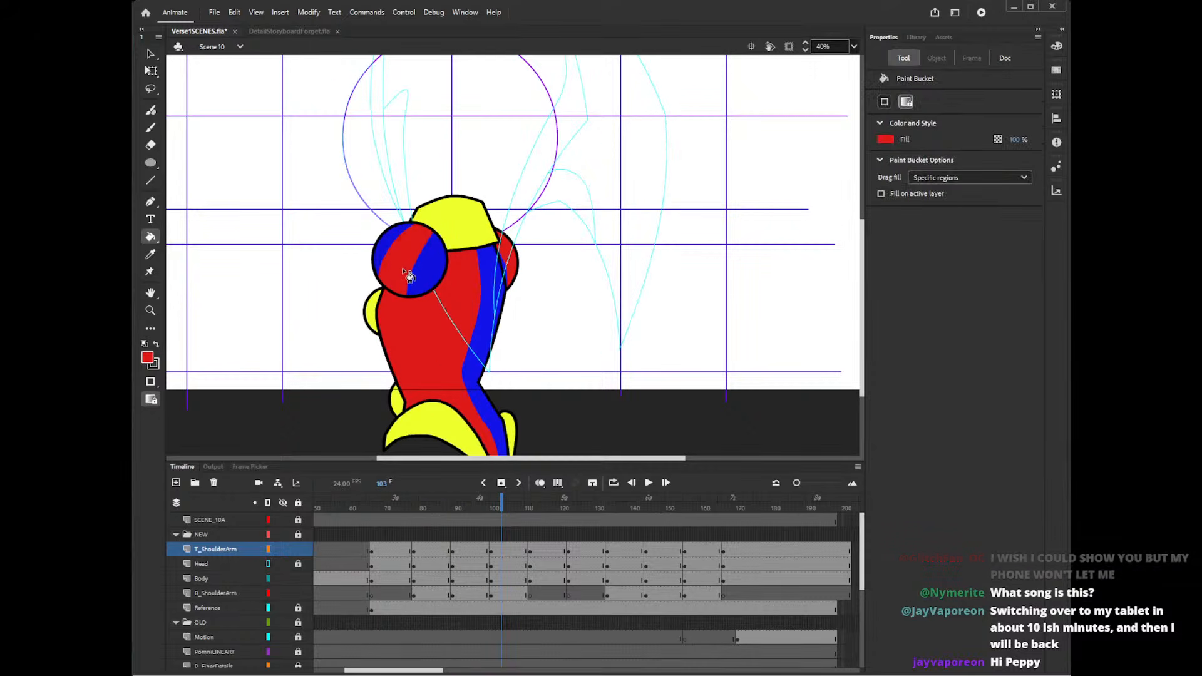
{"action": "left_click", "coordinate": [540, 506]}
{"action": "left_click", "coordinate": [438, 288]}
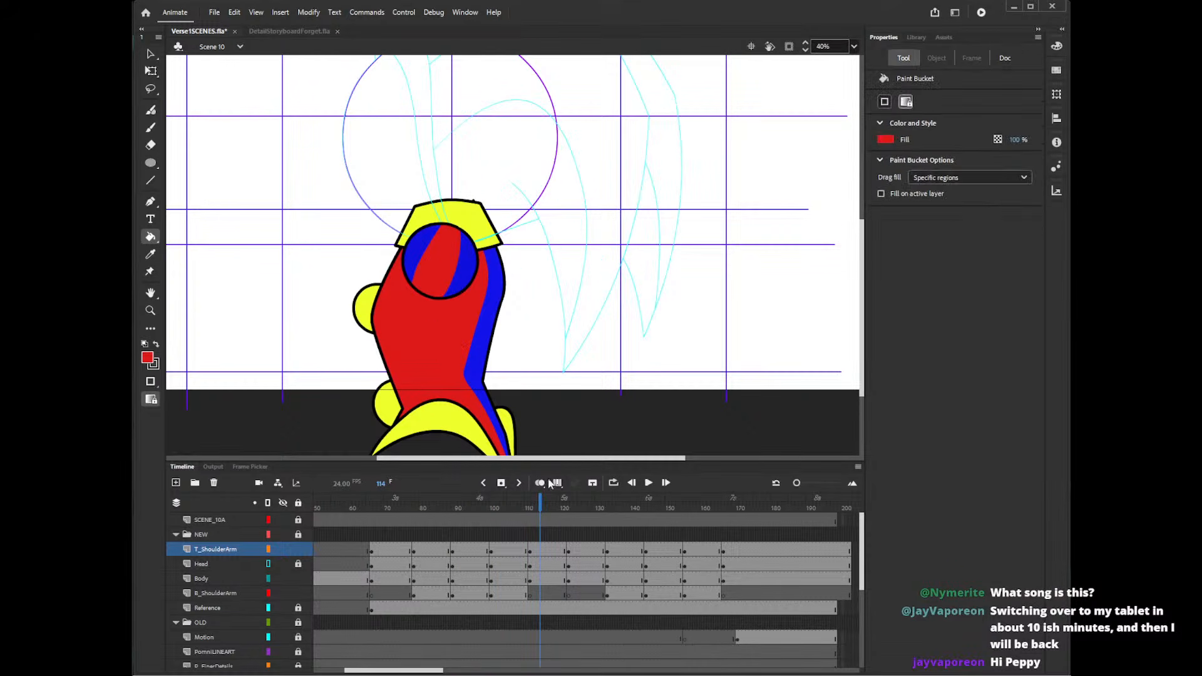
- Fill the T_ShoulderArm ball's red stripe with the body's red at frames 126, 138 and 149
{"action": "left_click", "coordinate": [583, 506]}
{"action": "left_click", "coordinate": [465, 291]}
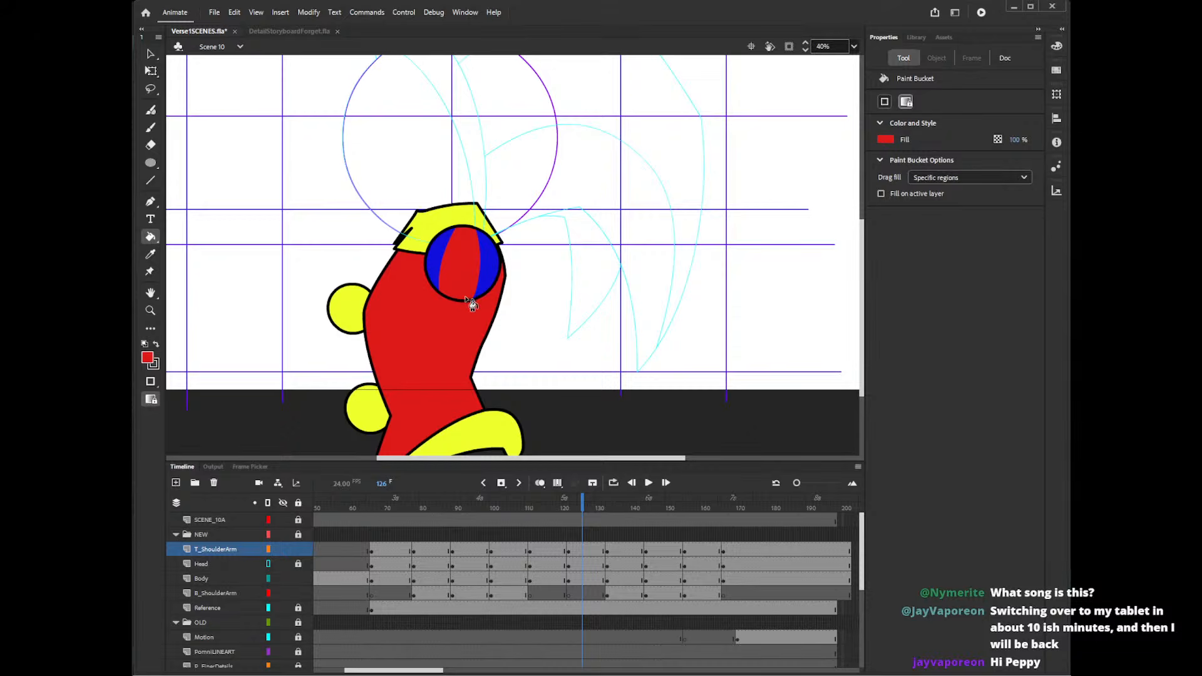
{"action": "left_click", "coordinate": [624, 504]}
{"action": "left_click", "coordinate": [499, 292]}
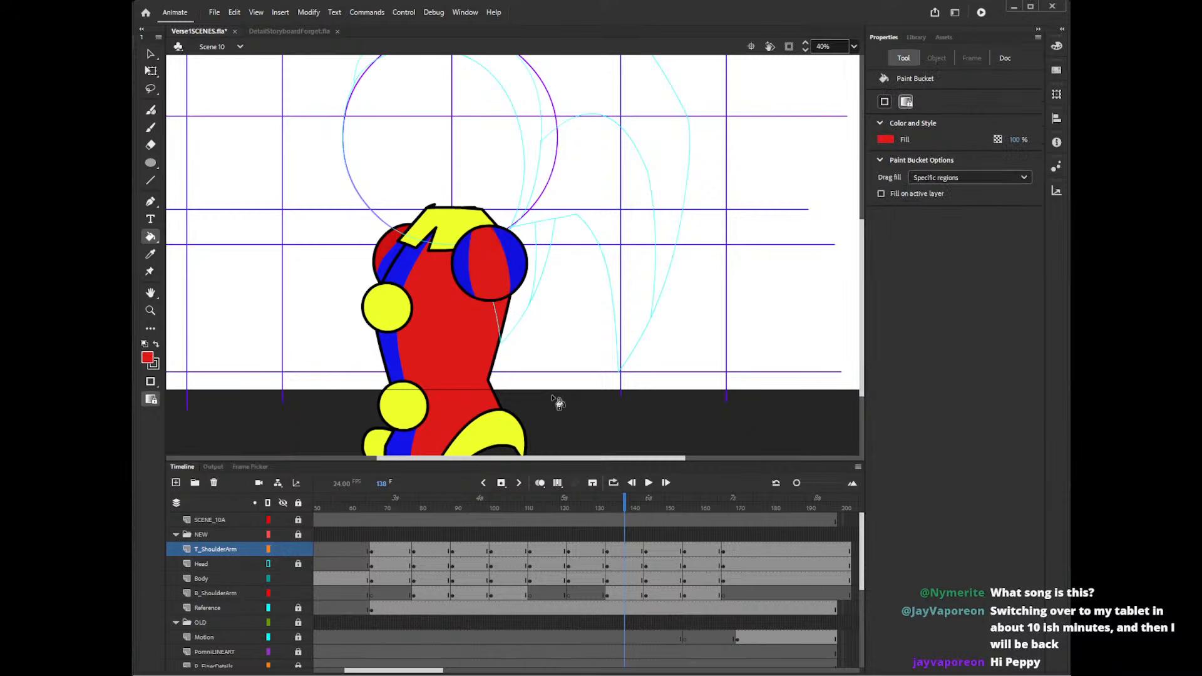
{"action": "left_click", "coordinate": [662, 506]}
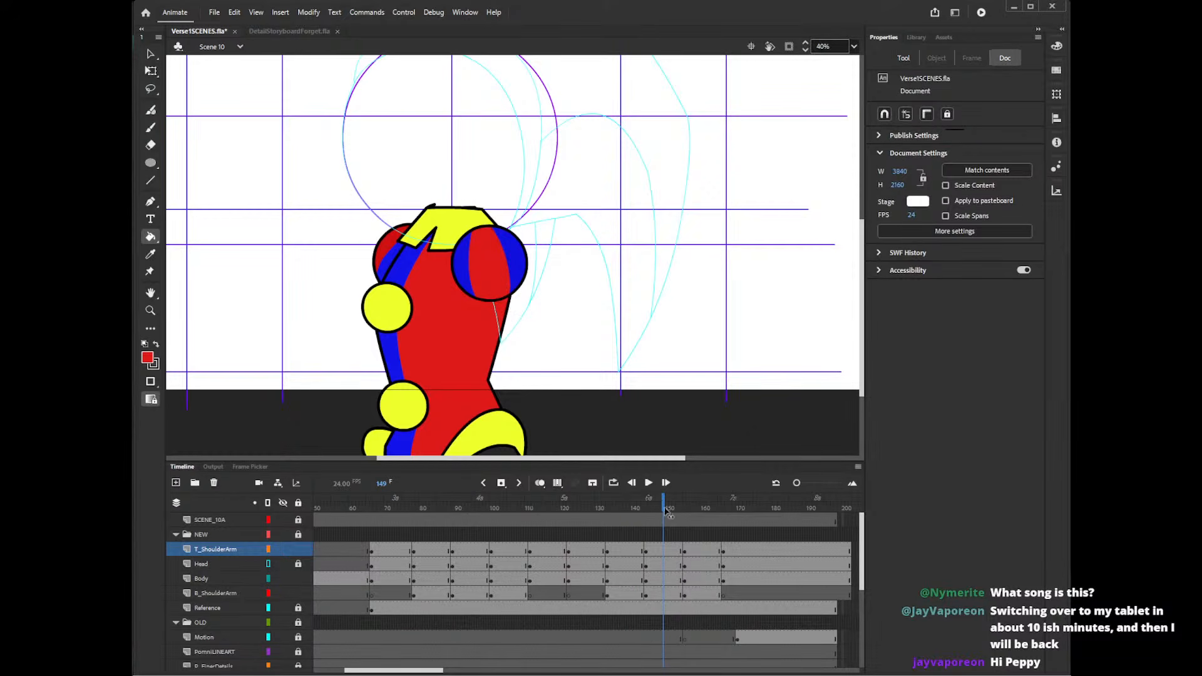
{"action": "left_click", "coordinate": [500, 288]}
- Sample the body's blue and fill the T_ShoulderArm ball's blue stripes with it at frame 149
{"action": "key", "text": "i"}
{"action": "left_click", "coordinate": [412, 355]}
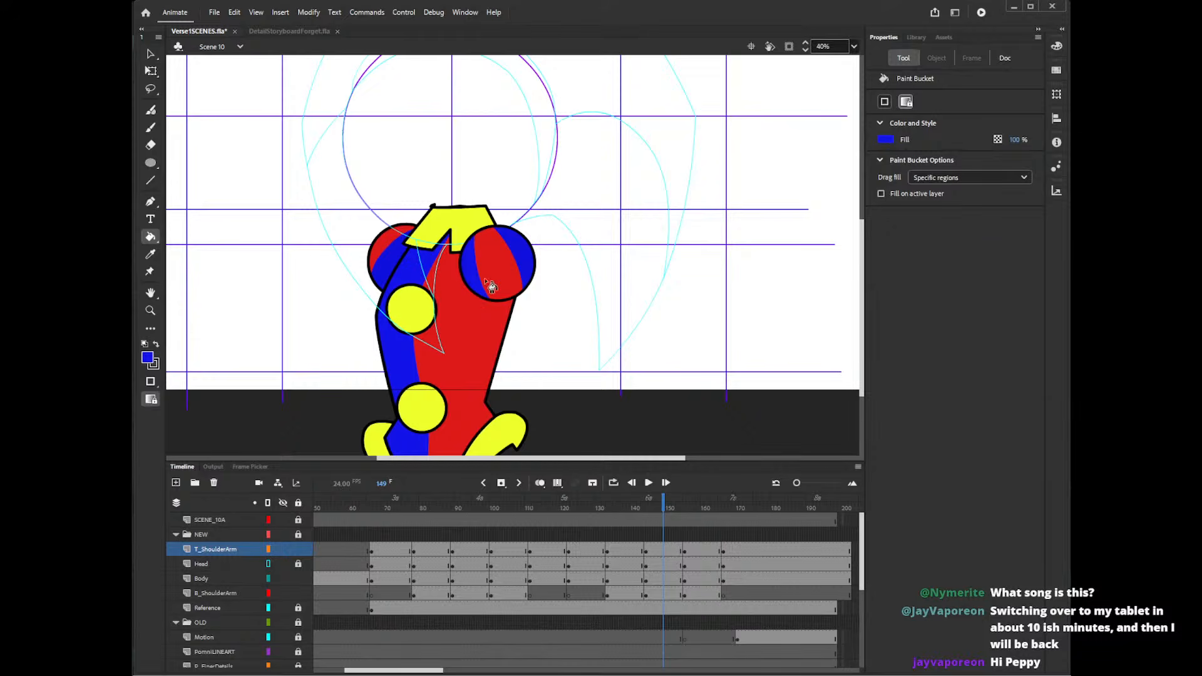
{"action": "key", "text": "i"}
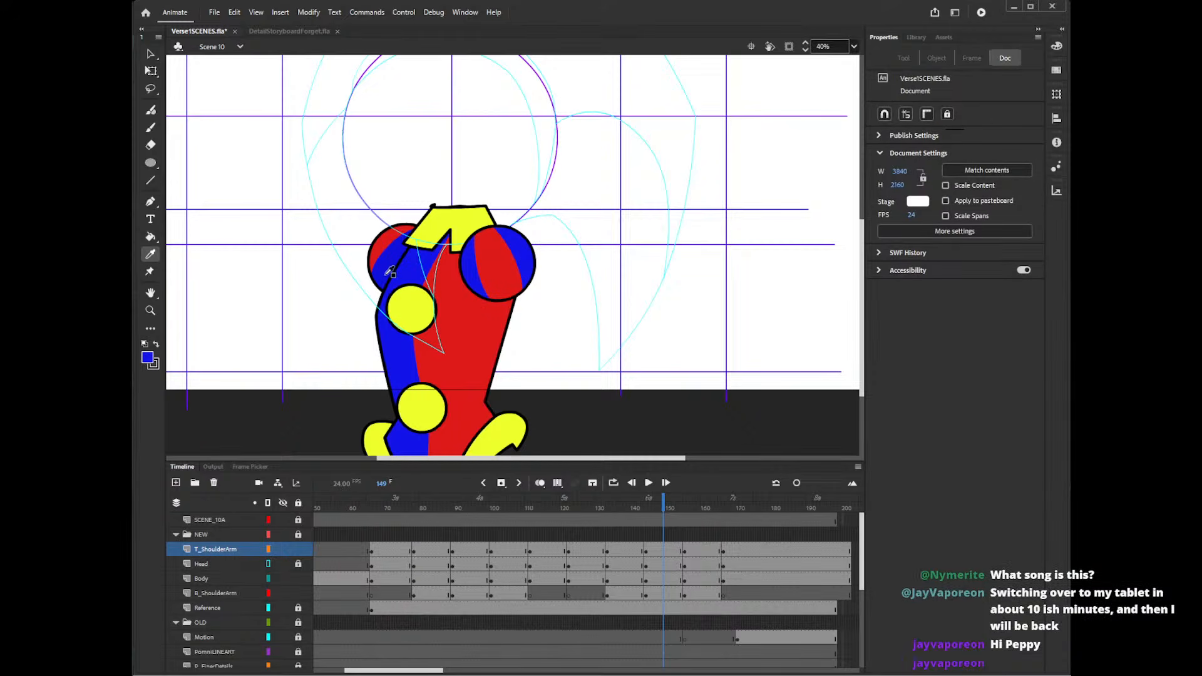
{"action": "left_click", "coordinate": [401, 350]}
{"action": "left_click", "coordinate": [480, 287]}
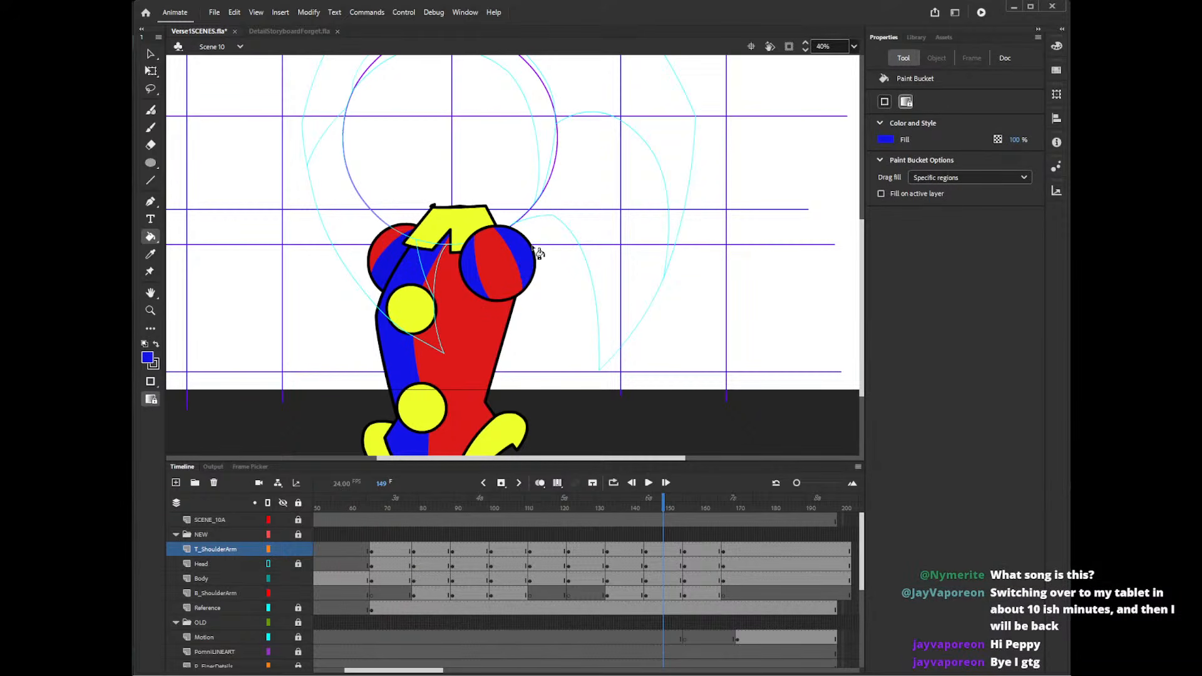
- Recolor the T_ShoulderArm ball's red stripe at frame 158 with the body's red
{"action": "left_click", "coordinate": [695, 508]}
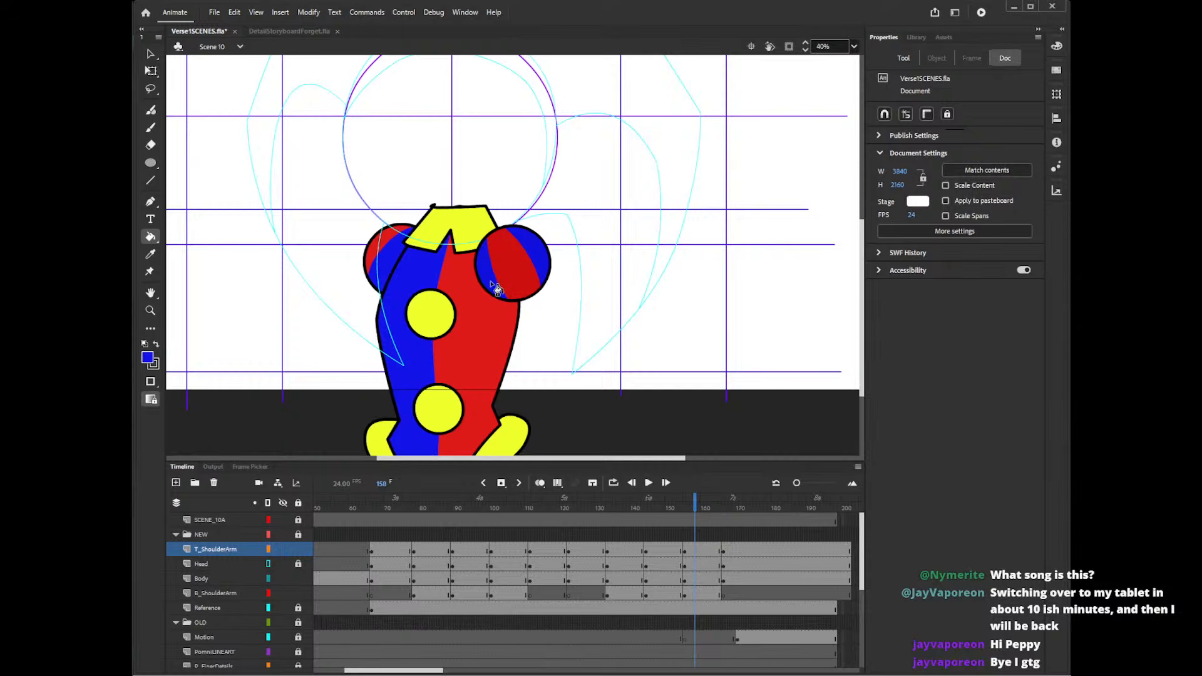
{"action": "key", "text": "i"}
{"action": "left_click", "coordinate": [529, 275]}
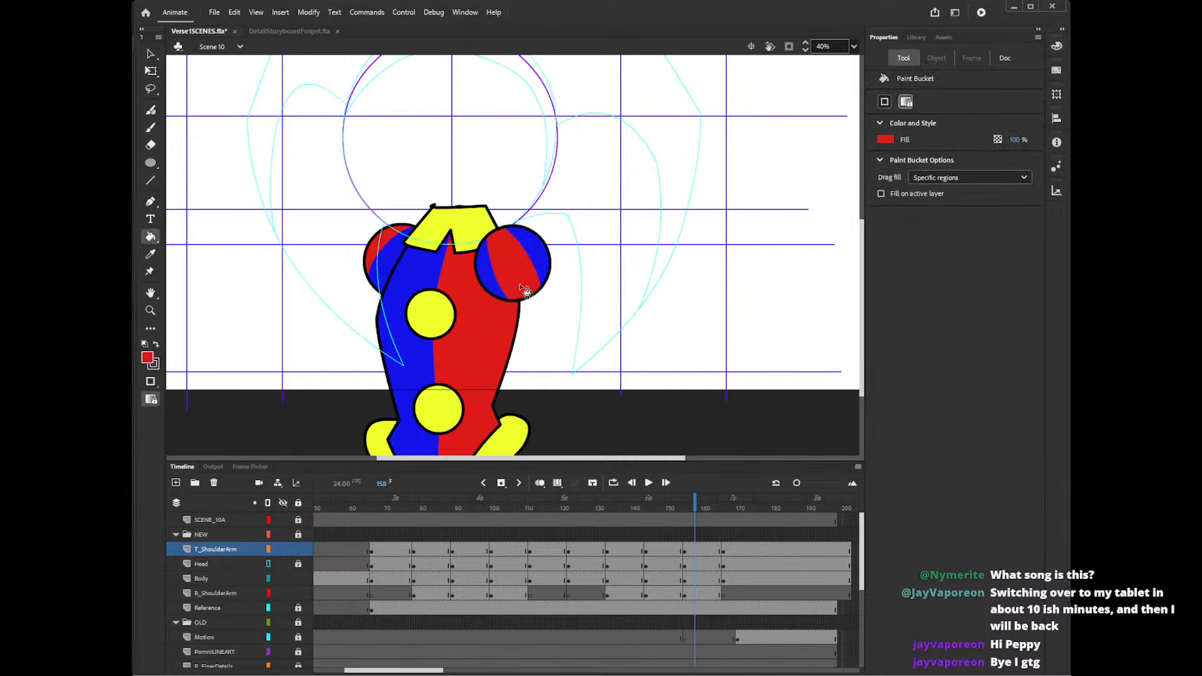
- Recolor both shoulder balls' blue stripes and the red-shoulder ball's red stripe at frame 169 with the body's colors
{"action": "left_click", "coordinate": [733, 509]}
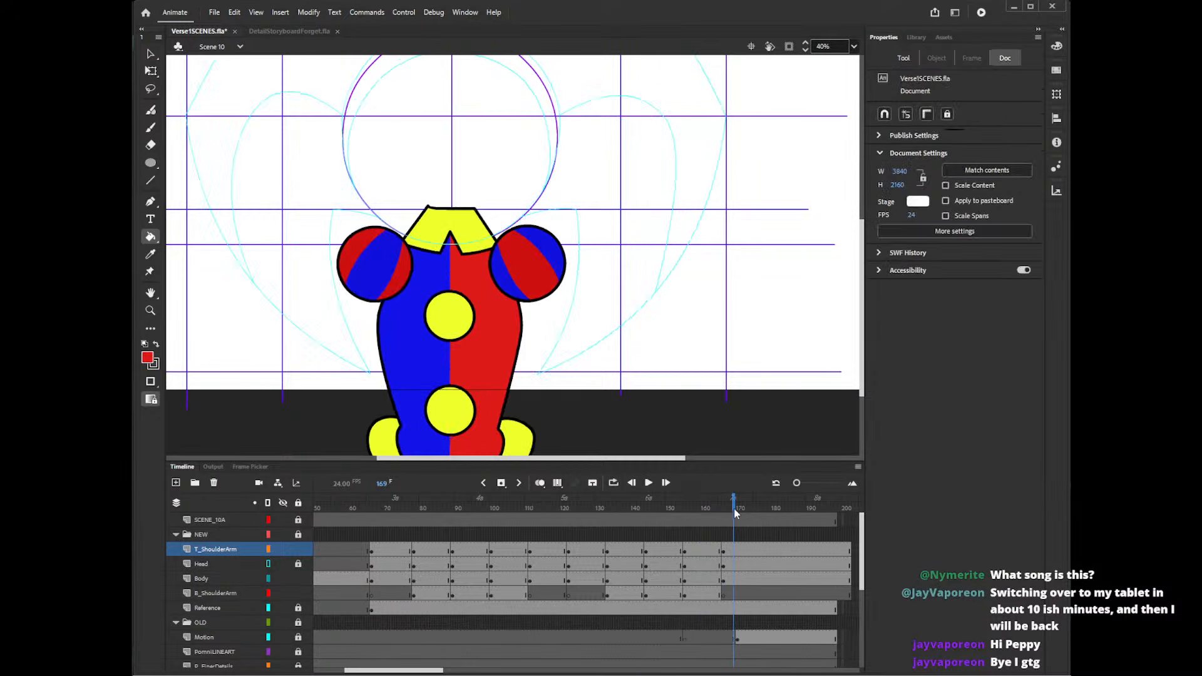
{"action": "key", "text": "i"}
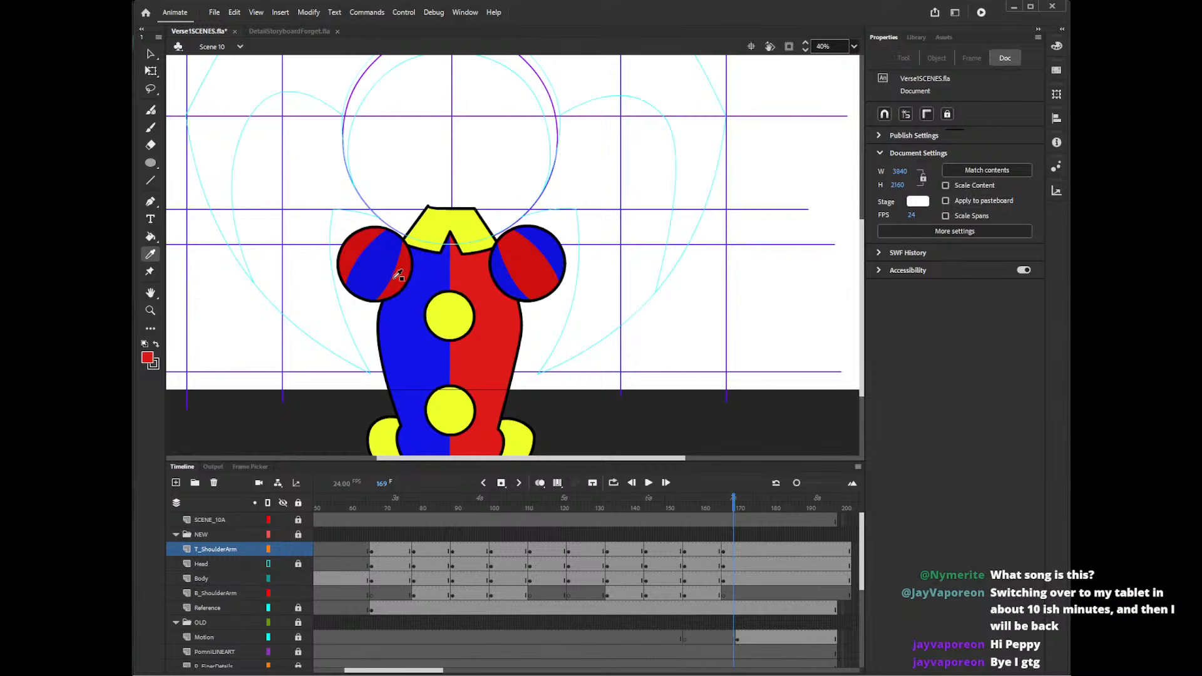
{"action": "left_click", "coordinate": [387, 270]}
{"action": "key", "text": "i"}
{"action": "left_click", "coordinate": [429, 351]}
{"action": "key", "text": "i"}
{"action": "left_click", "coordinate": [378, 275]}
{"action": "left_click", "coordinate": [510, 287]}
{"action": "left_click", "coordinate": [546, 249]}
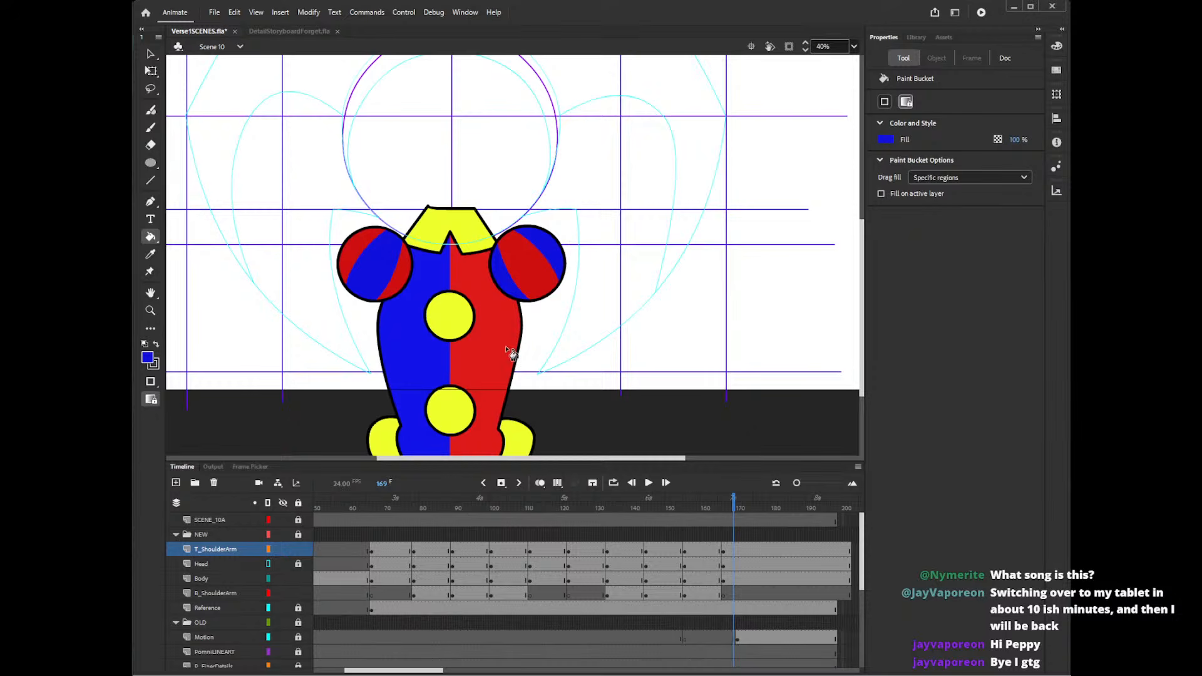
{"action": "key", "text": "i"}
{"action": "left_click", "coordinate": [537, 278]}
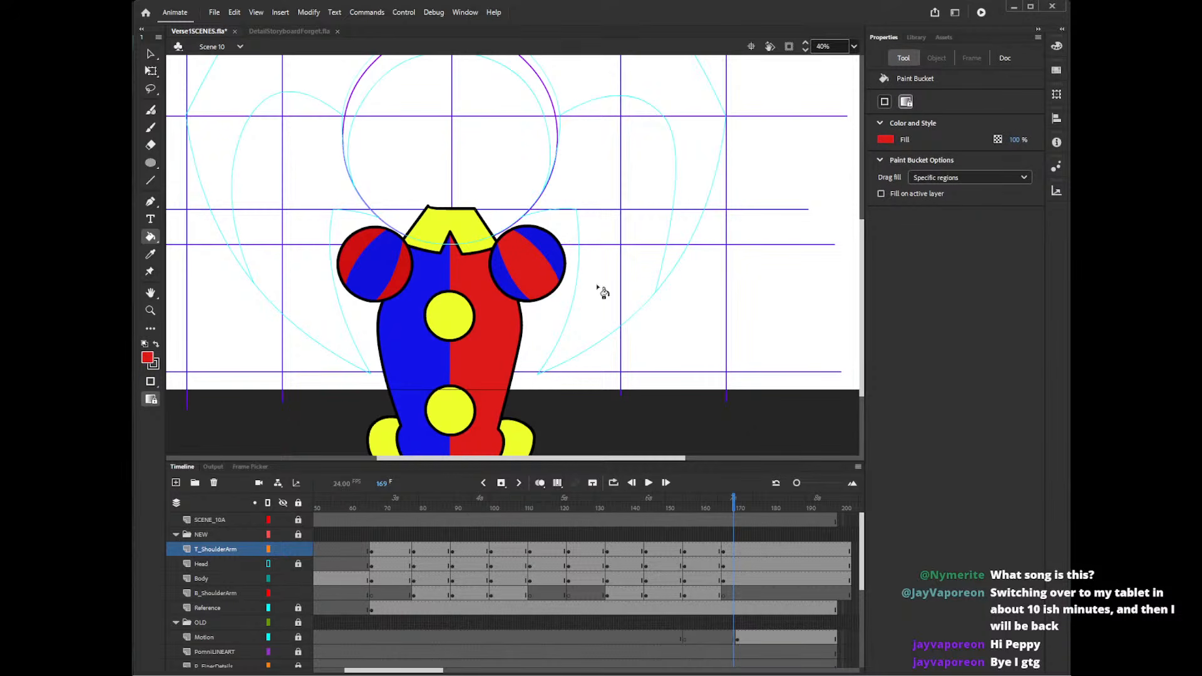
- Fill the T_ShoulderArm ball's blue stripes with the body's blue at frames 161, 150 and 138
{"action": "key", "text": "i"}
{"action": "left_click", "coordinate": [512, 289]}
{"action": "left_click", "coordinate": [706, 512]}
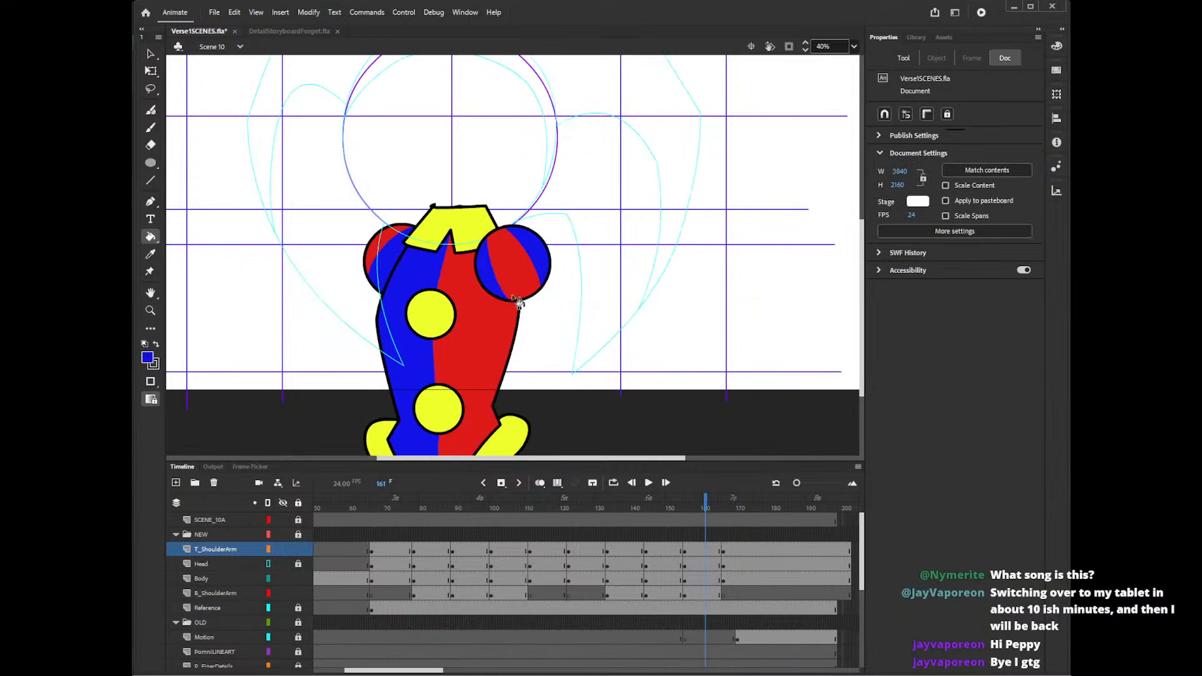
{"action": "left_click", "coordinate": [494, 290]}
{"action": "left_click", "coordinate": [666, 510]}
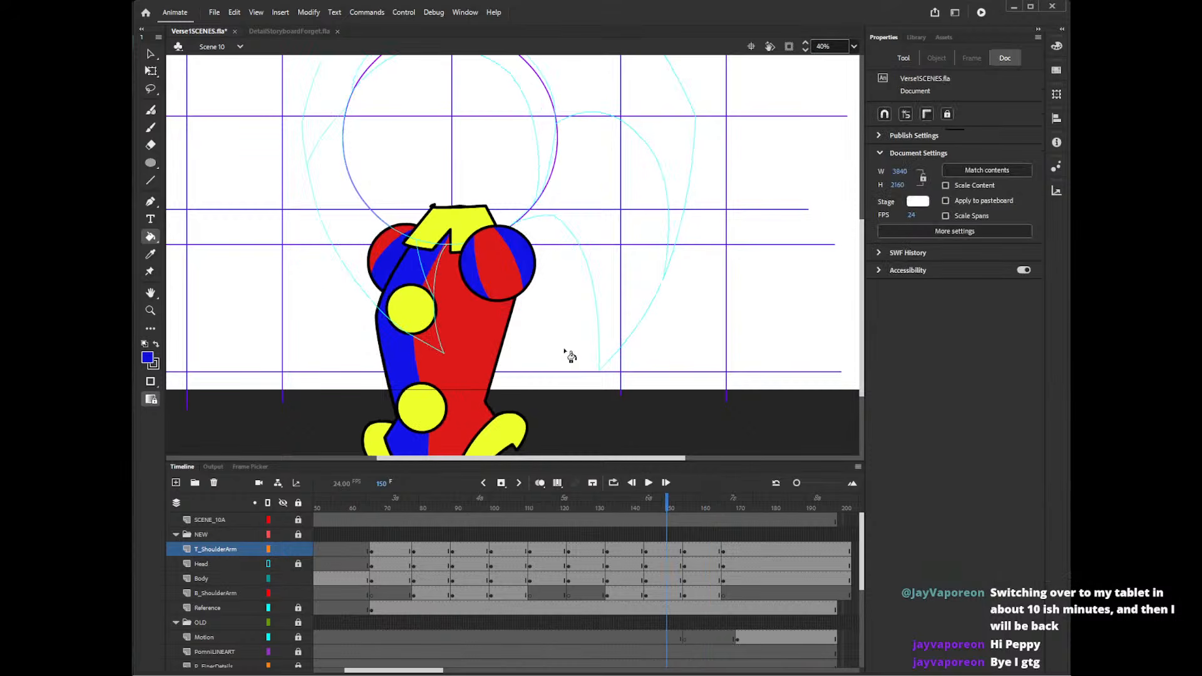
{"action": "left_click", "coordinate": [483, 283]}
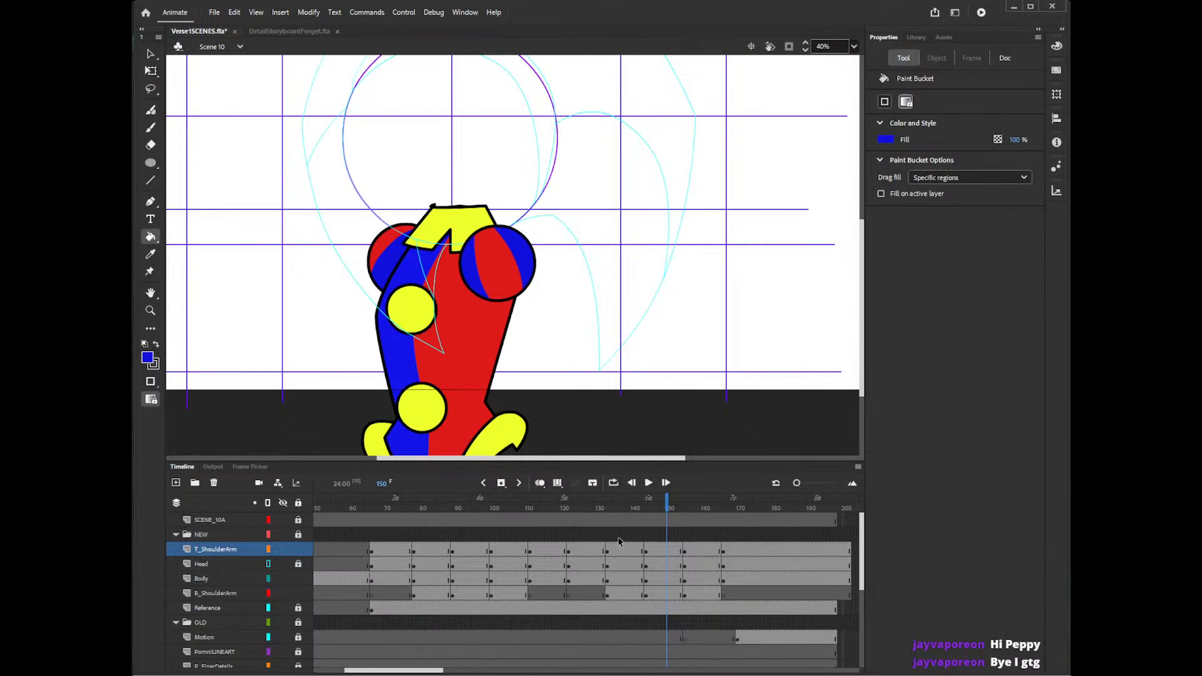
{"action": "left_click", "coordinate": [624, 509]}
{"action": "left_click", "coordinate": [491, 280]}
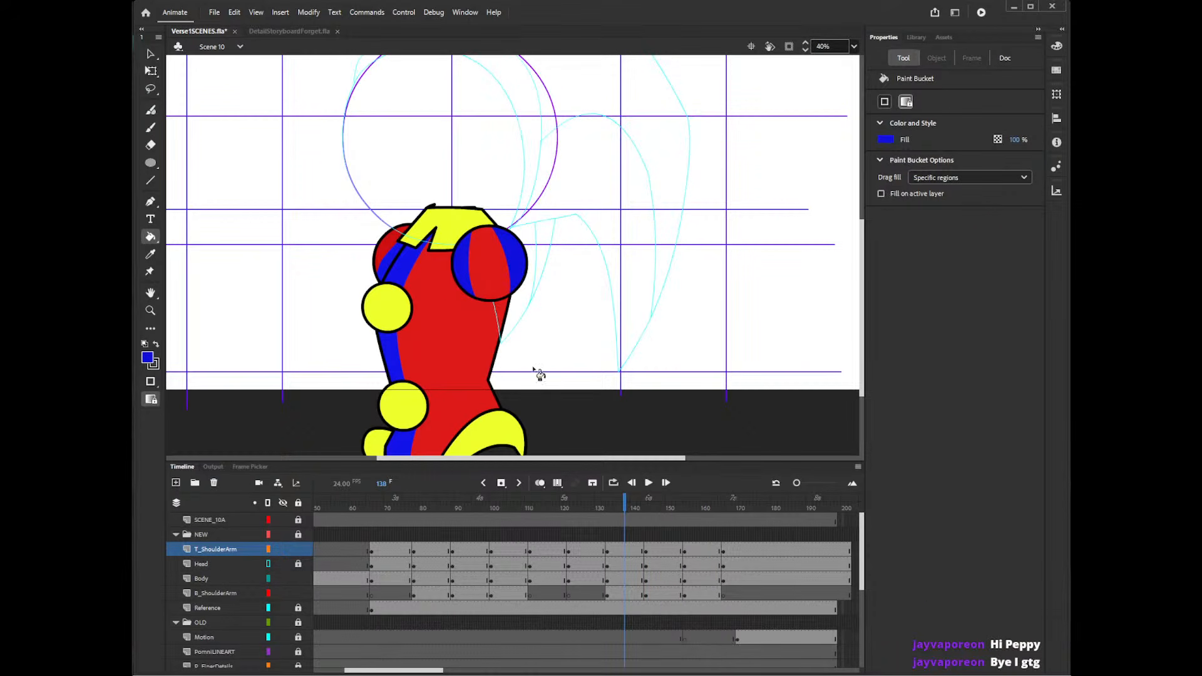
- Fill the T_ShoulderArm ball's blue stripes with the body's blue at frames 127, 117 and 106
{"action": "left_click", "coordinate": [585, 507]}
{"action": "left_click", "coordinate": [455, 279]}
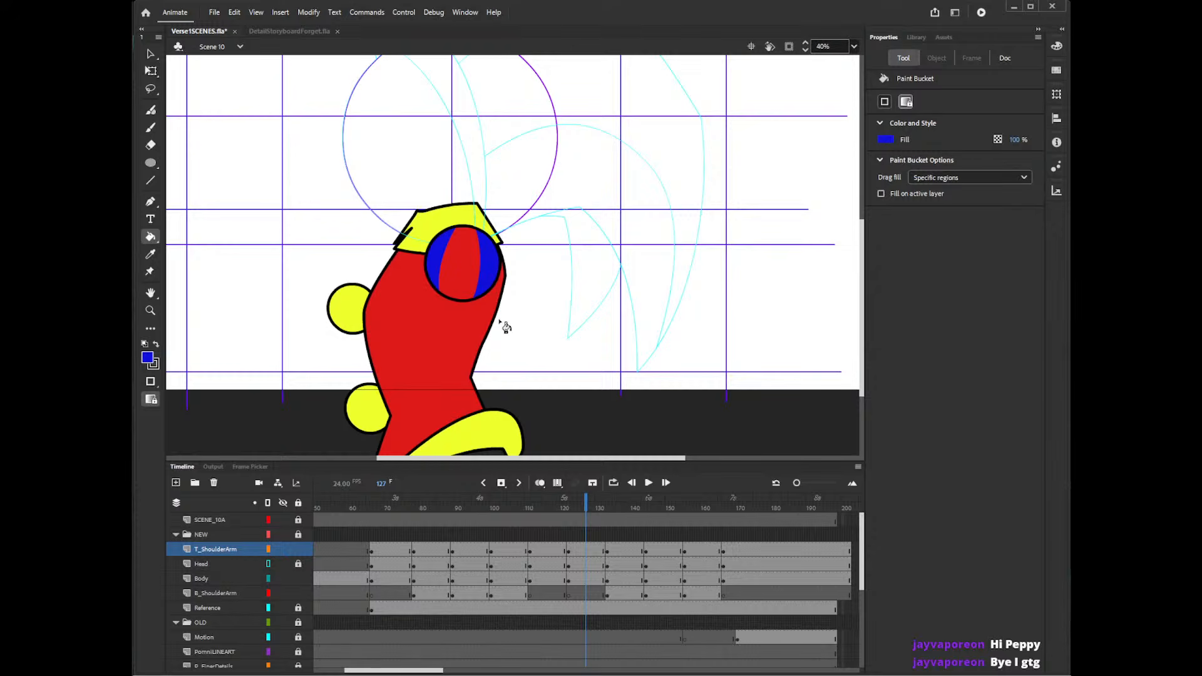
{"action": "left_click", "coordinate": [551, 508]}
{"action": "left_click", "coordinate": [480, 292]}
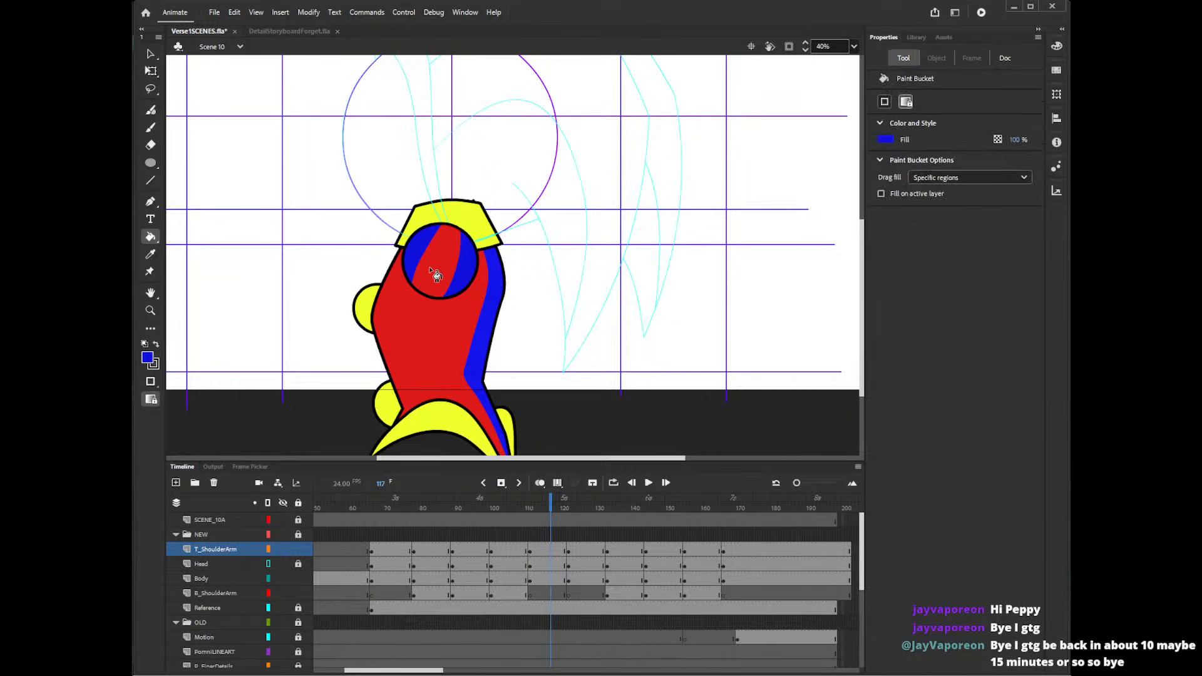
{"action": "left_click", "coordinate": [511, 507]}
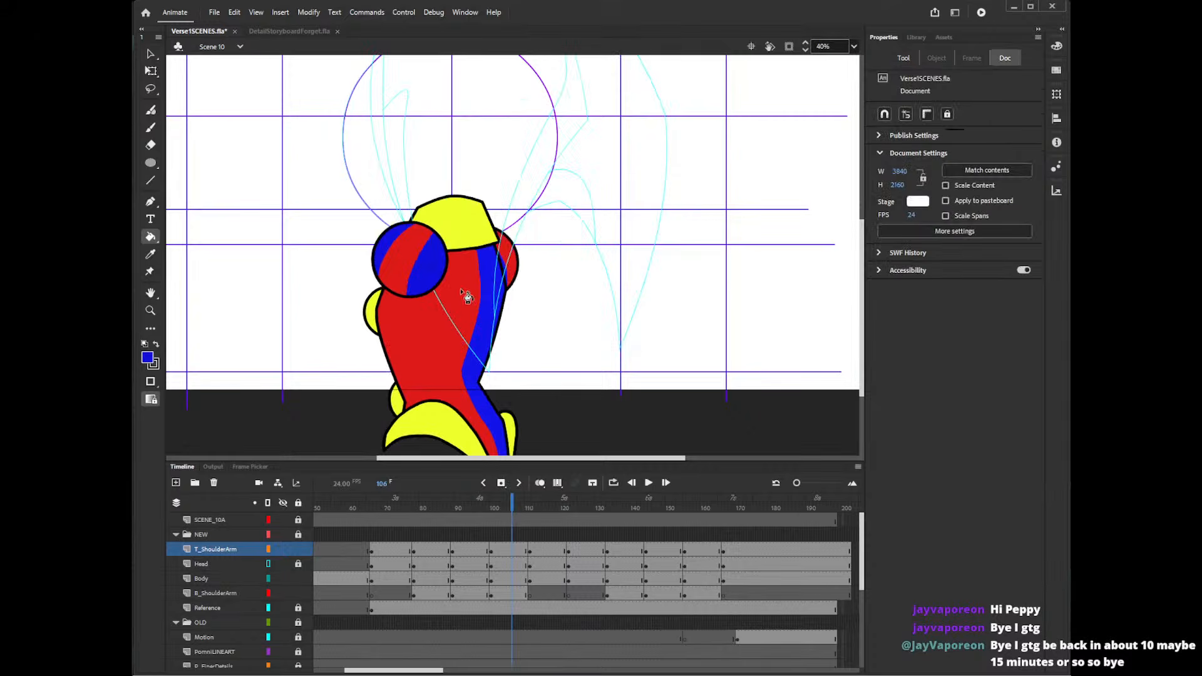
{"action": "left_click", "coordinate": [466, 295]}
- Match the ball's stripe colors to the body from frame 96 back to frame 72, and sample the red at frame 74
{"action": "left_click", "coordinate": [479, 508]}
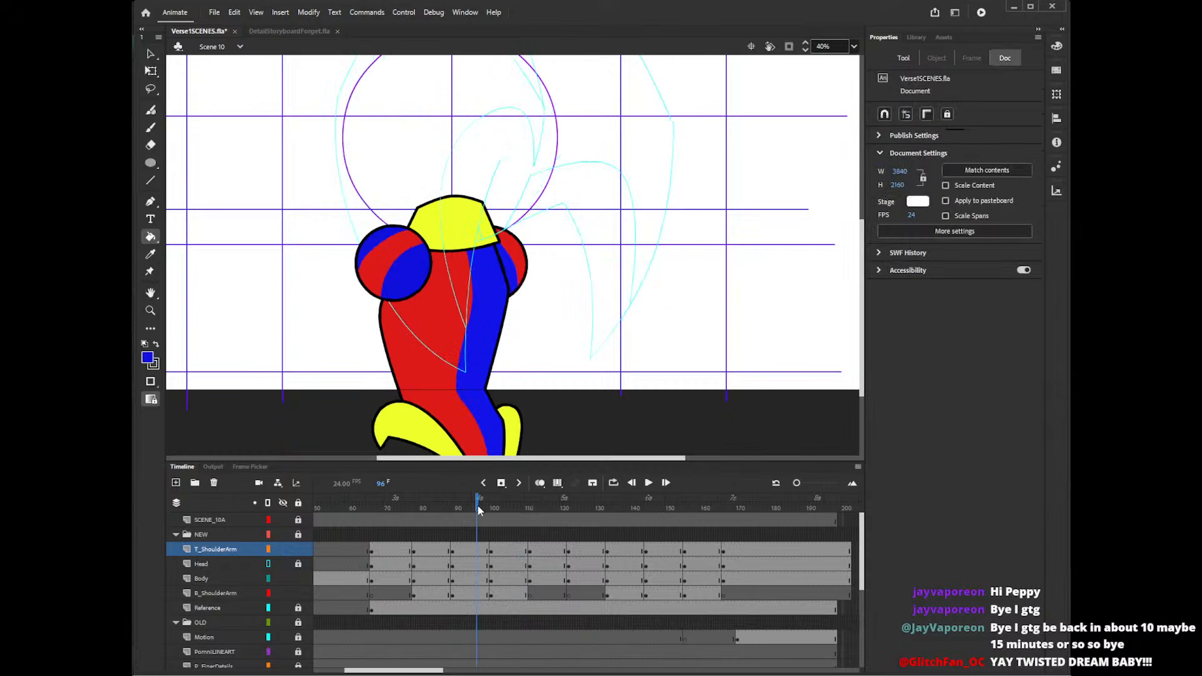
{"action": "left_click", "coordinate": [425, 506]}
{"action": "left_click", "coordinate": [393, 509]}
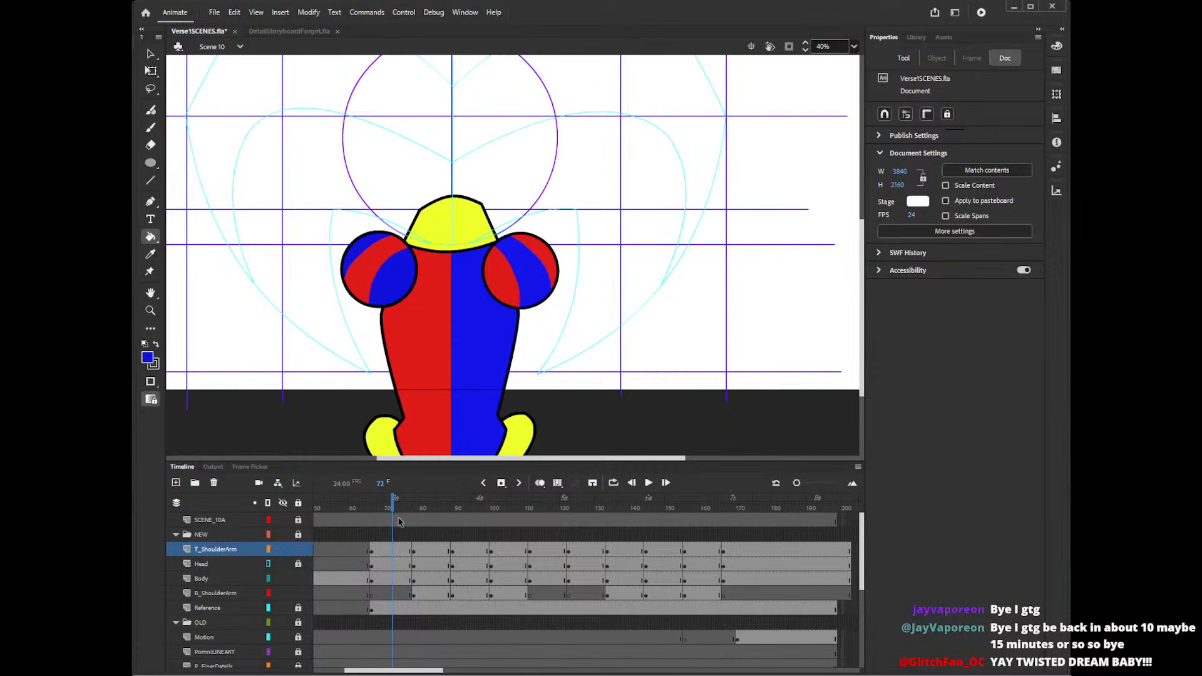
{"action": "left_click", "coordinate": [430, 509]}
{"action": "left_click", "coordinate": [403, 508]}
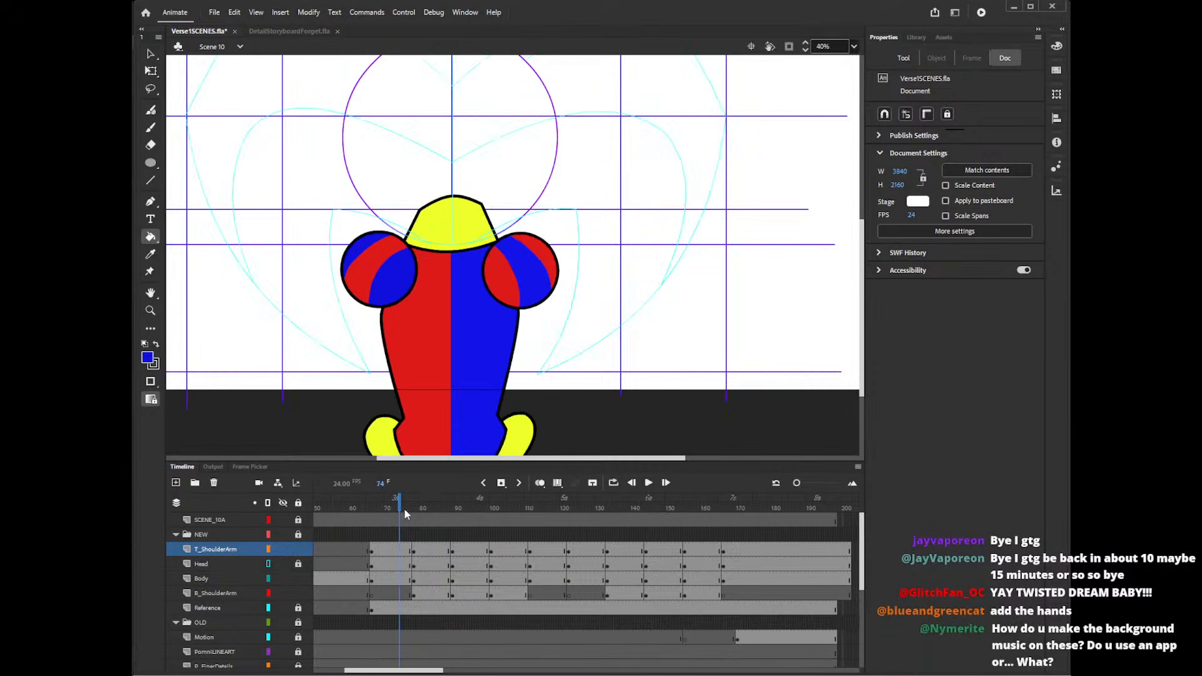
{"action": "key", "text": "i"}
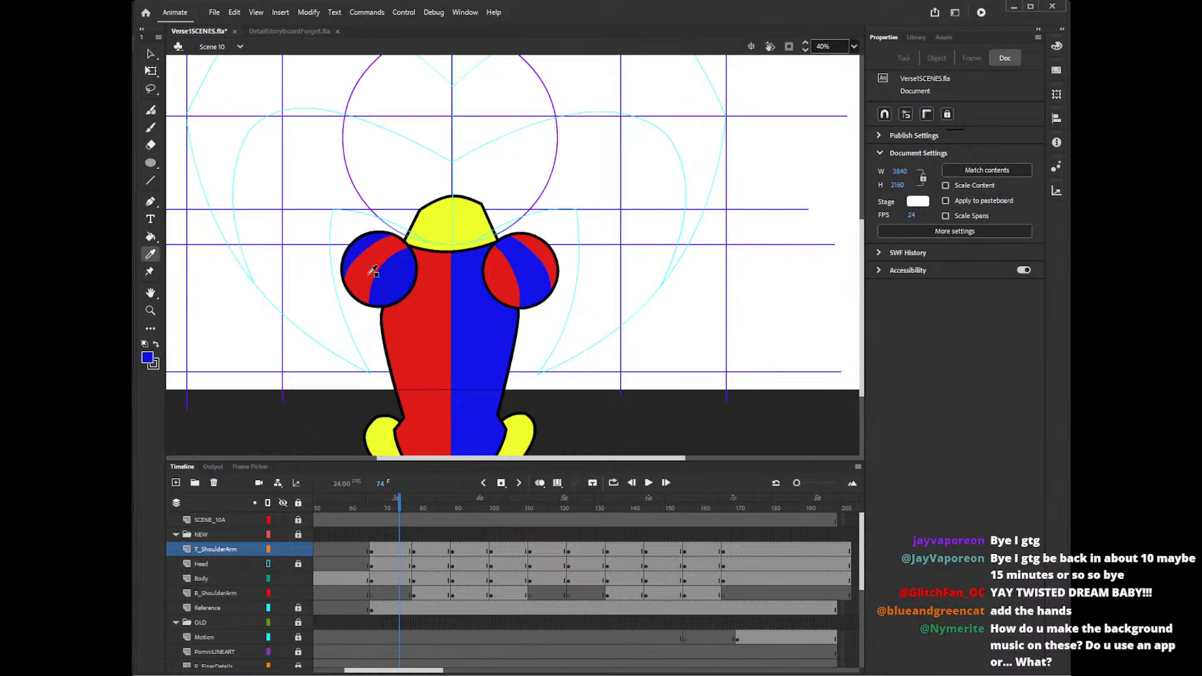
{"action": "left_click", "coordinate": [368, 273]}
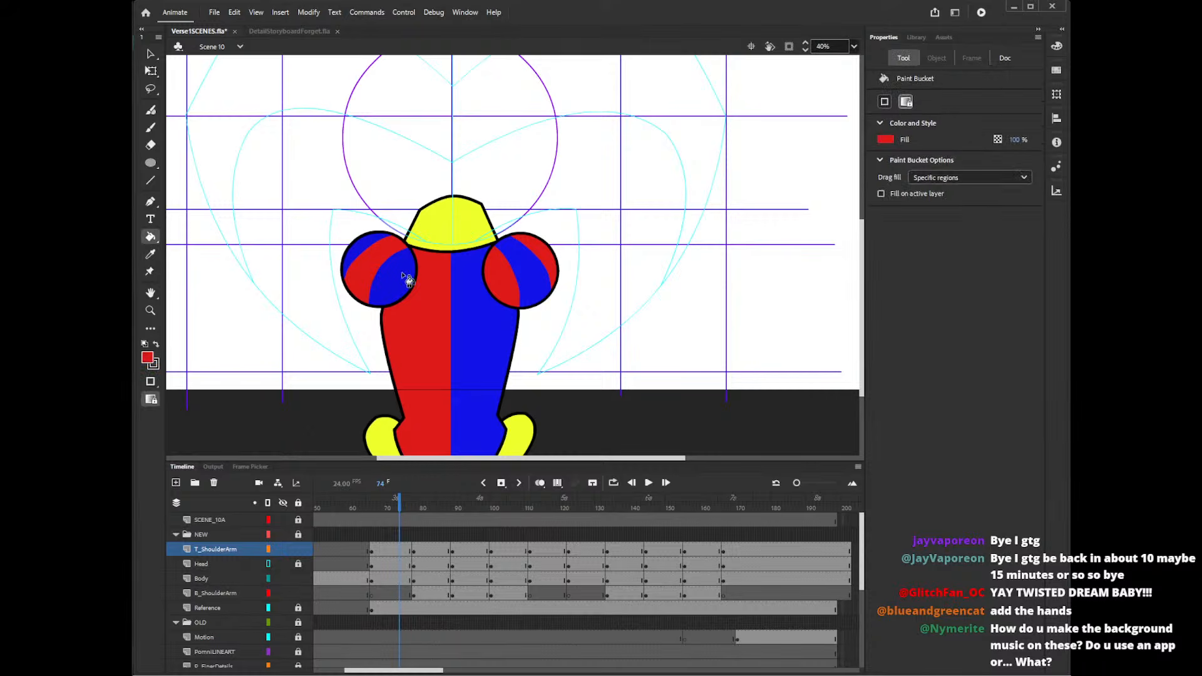
- Review the recolored shoulder balls through the turn and select frame 87 of T_ShoulderArm
{"action": "left_click", "coordinate": [543, 504]}
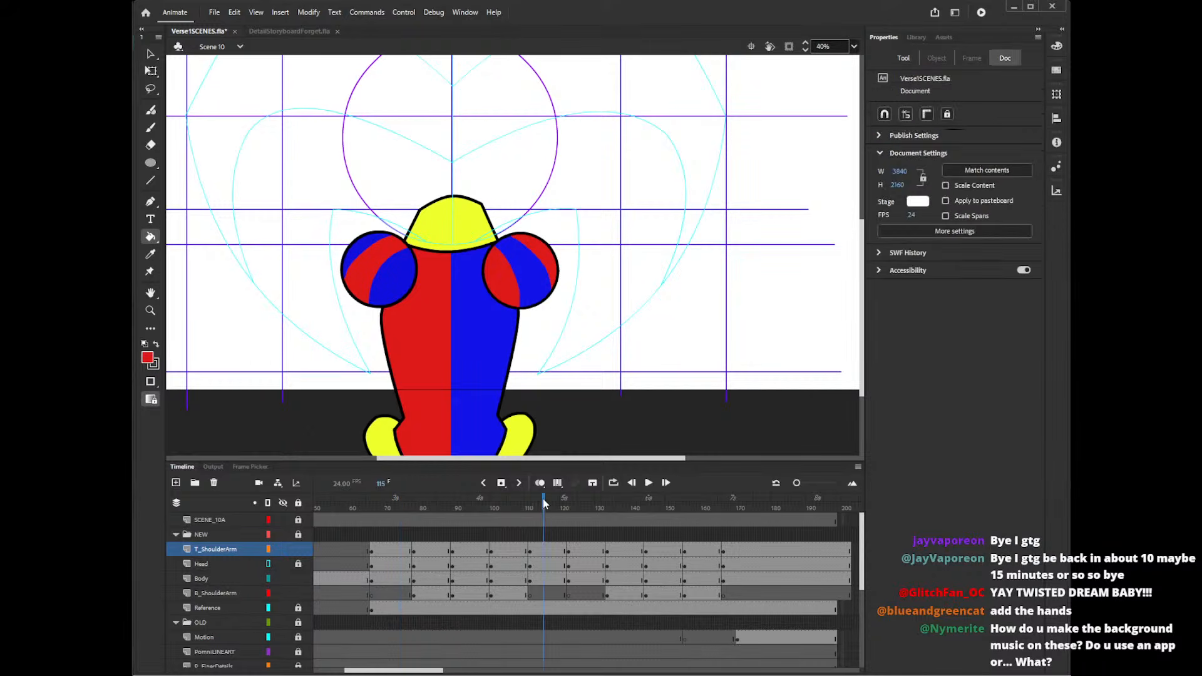
{"action": "left_click", "coordinate": [651, 505]}
{"action": "left_click", "coordinate": [390, 506]}
{"action": "left_click_drag", "start_coordinate": [390, 505], "coordinate": [445, 507]}
{"action": "left_click", "coordinate": [446, 551]}
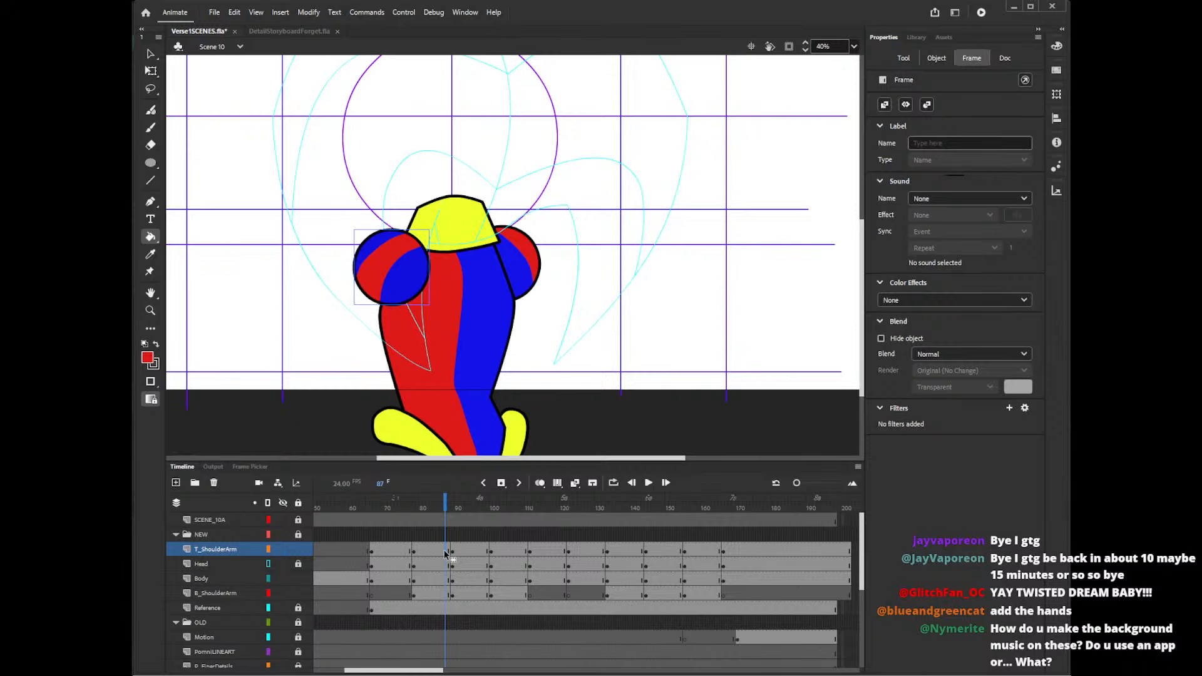
- Go to frame 97 and nudge the T_ShoulderArm ball slightly inward toward the body's blue half
{"action": "left_click", "coordinate": [375, 508]}
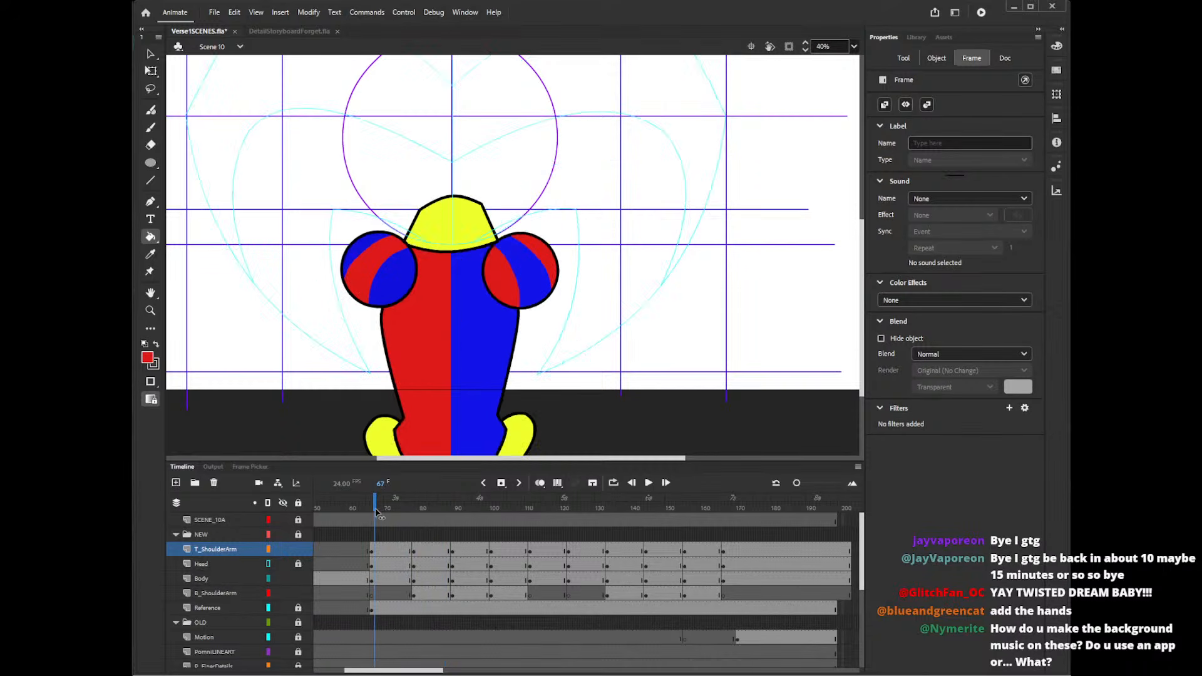
{"action": "left_click_drag", "start_coordinate": [375, 510], "coordinate": [480, 534]}
{"action": "left_click", "coordinate": [480, 556]}
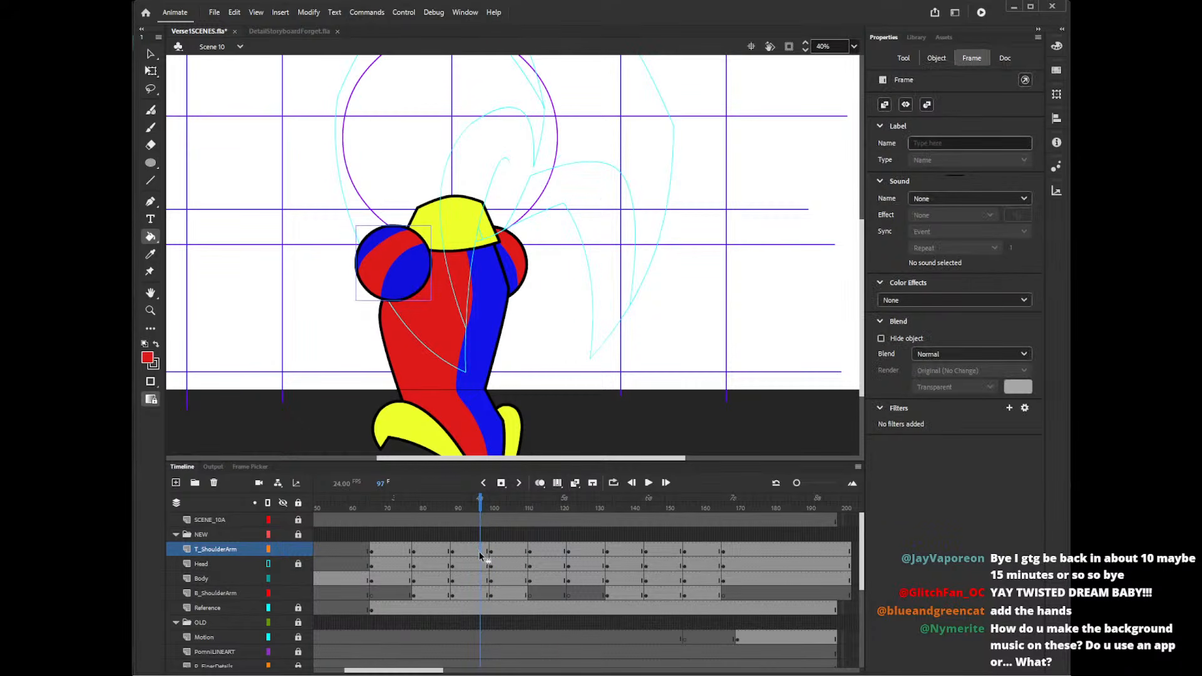
{"action": "key", "text": "Right"}
{"action": "key", "text": "Right"}
{"action": "key", "text": "Right"}
{"action": "key", "text": "Right"}
{"action": "key", "text": "Right"}
{"action": "key", "text": "Right"}
{"action": "key", "text": "Right"}
{"action": "key", "text": "Right"}
{"action": "key", "text": "Right"}
{"action": "key", "text": "Right"}
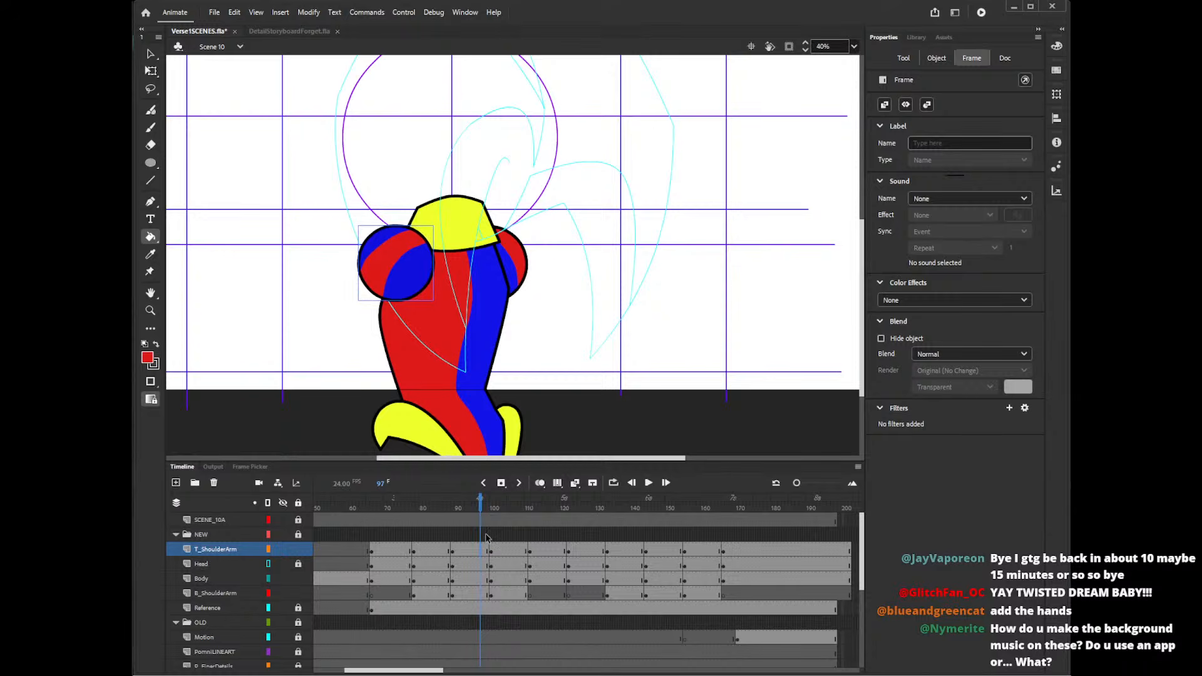
- Check the shoulder balls through frame 176, set the stage zoom to 20%, and save the file
{"action": "left_click_drag", "start_coordinate": [480, 508], "coordinate": [760, 485]}
{"action": "left_click", "coordinate": [434, 554]}
{"action": "left_click", "coordinate": [466, 555]}
{"action": "left_click", "coordinate": [835, 45]}
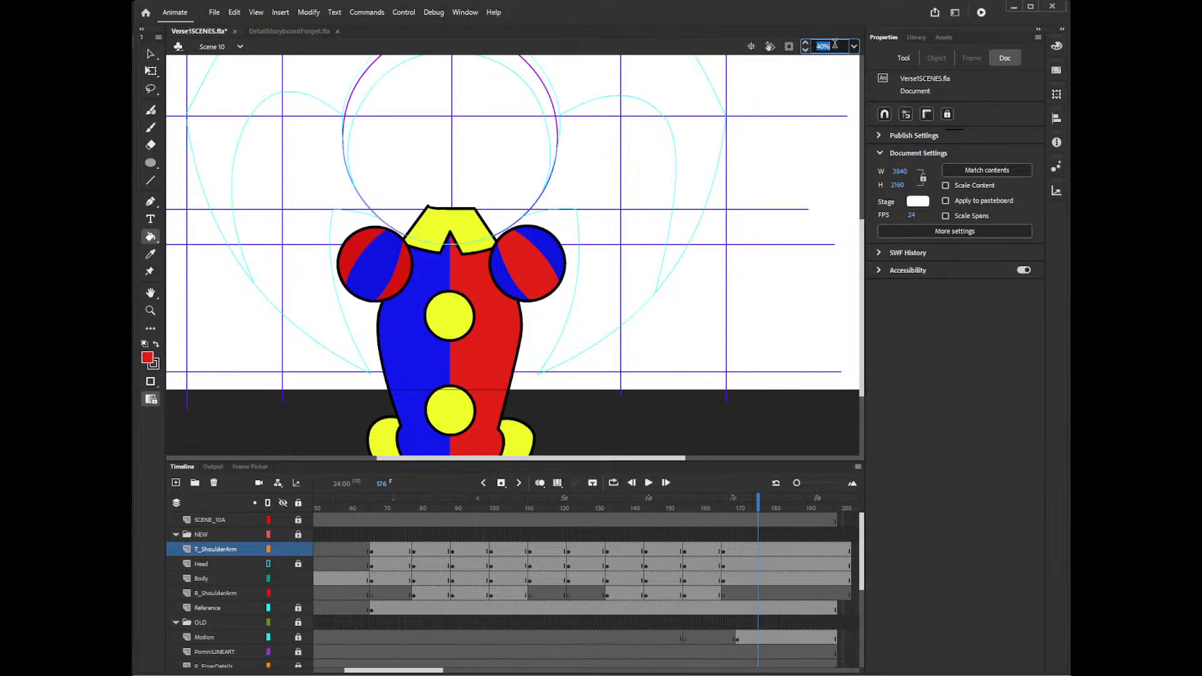
{"action": "type", "text": "20"}
{"action": "key", "text": "Return"}
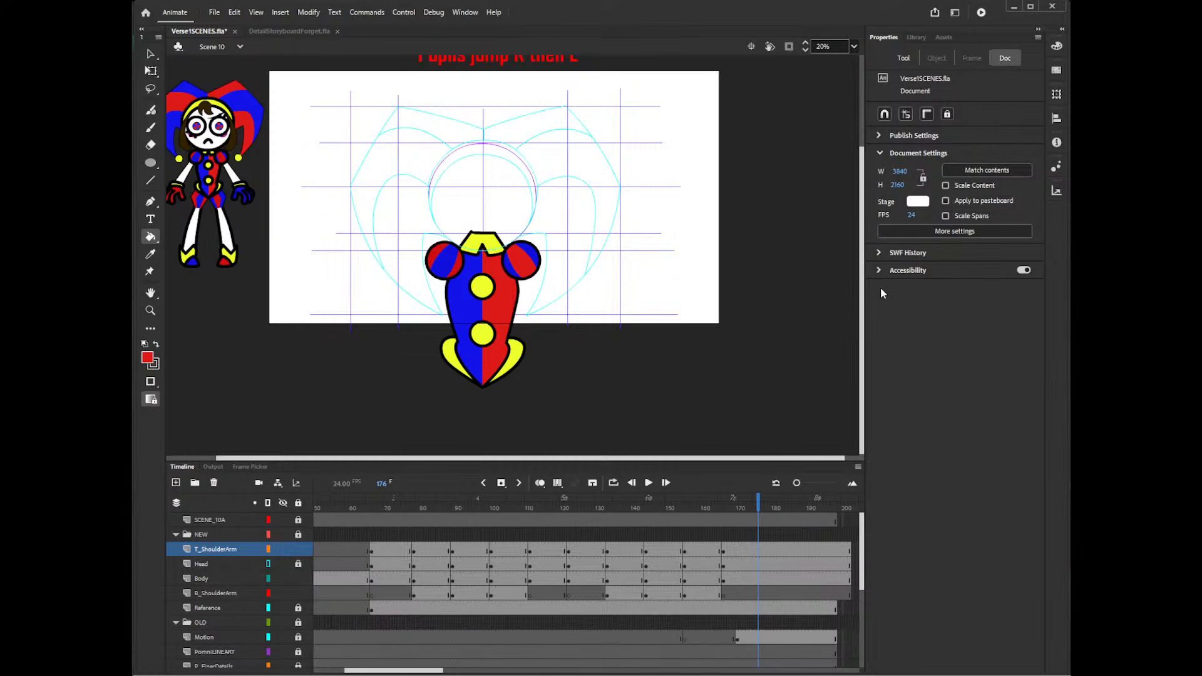
{"action": "key", "text": "ctrl+s"}
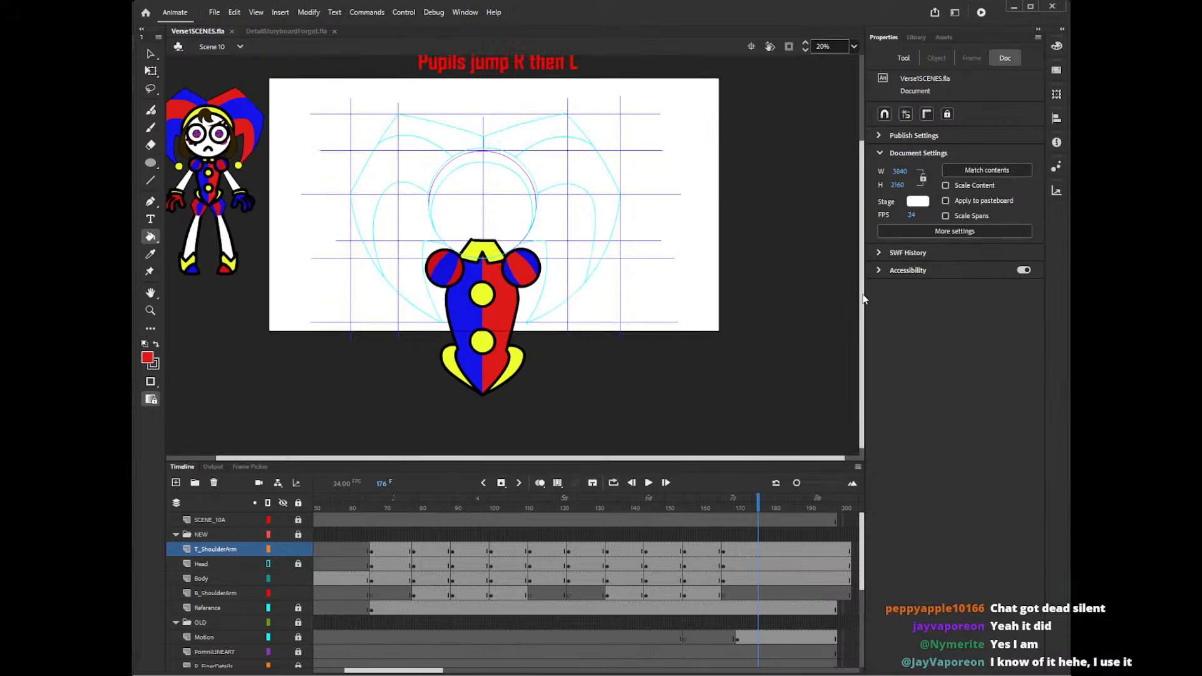
- Play back and scrub the body turn to review the shoulder balls' motion, ending at frame 66
{"action": "scroll", "coordinate": [867, 268], "scroll_direction": "up", "scroll_amount": 3}
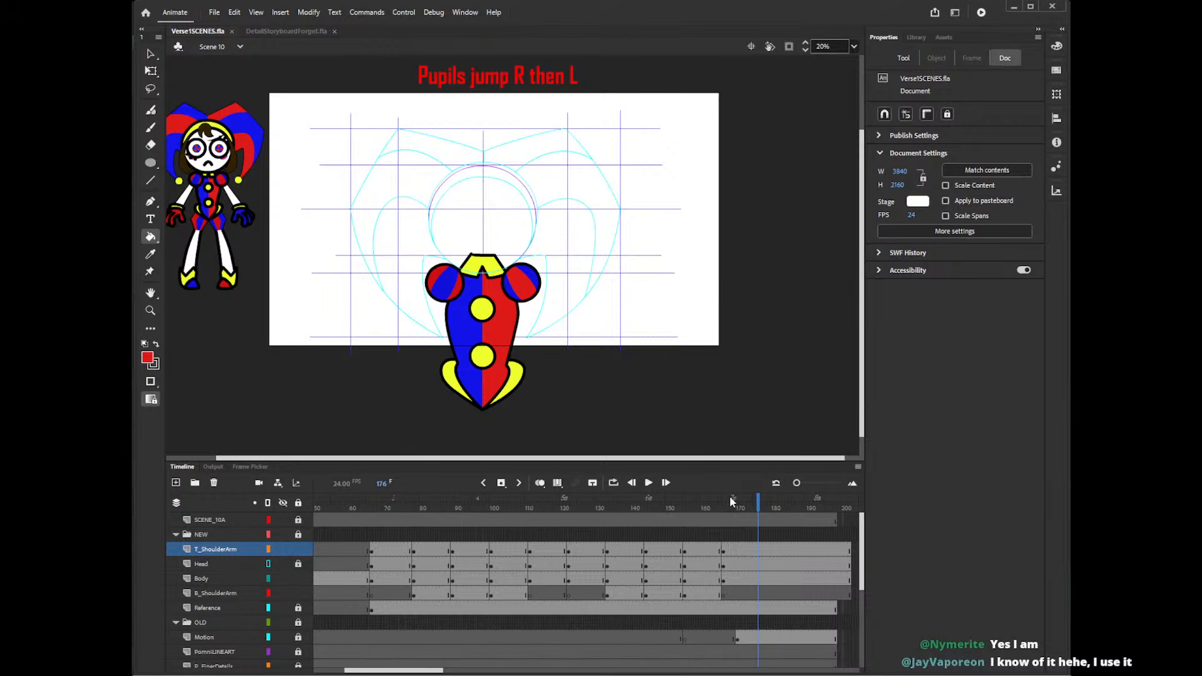
{"action": "left_click", "coordinate": [638, 504]}
{"action": "left_click_drag", "start_coordinate": [638, 504], "coordinate": [332, 516]}
{"action": "key", "text": "Return"}
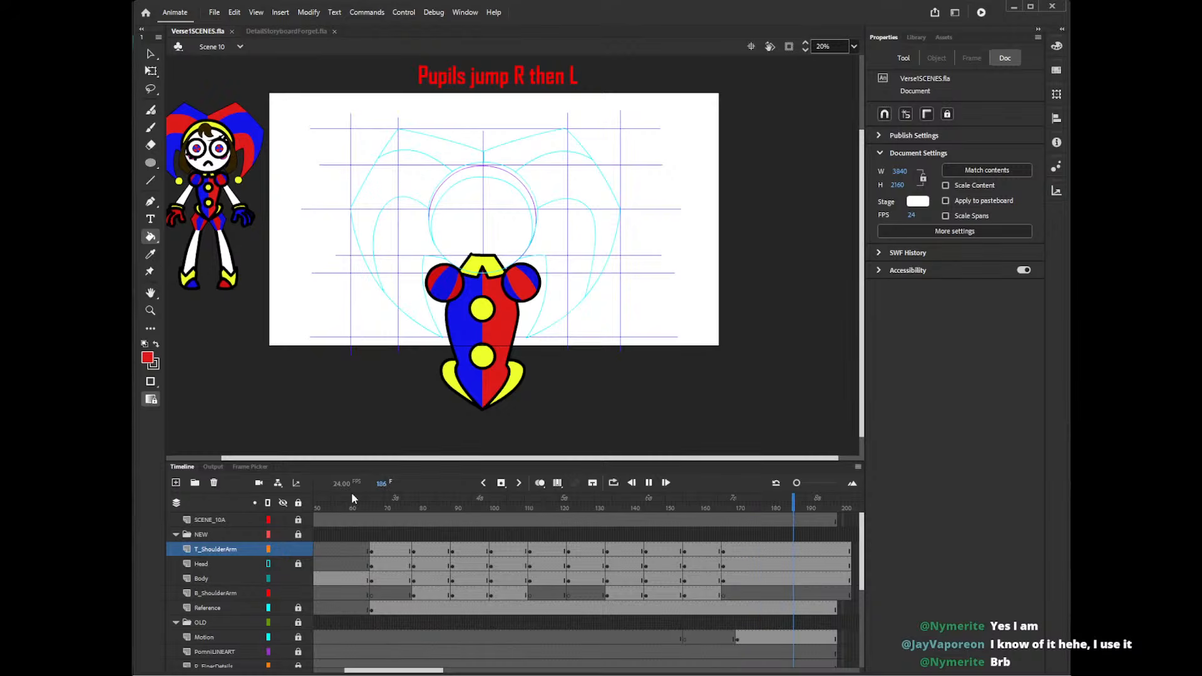
{"action": "key", "text": "Return"}
{"action": "left_click_drag", "start_coordinate": [445, 506], "coordinate": [578, 507]}
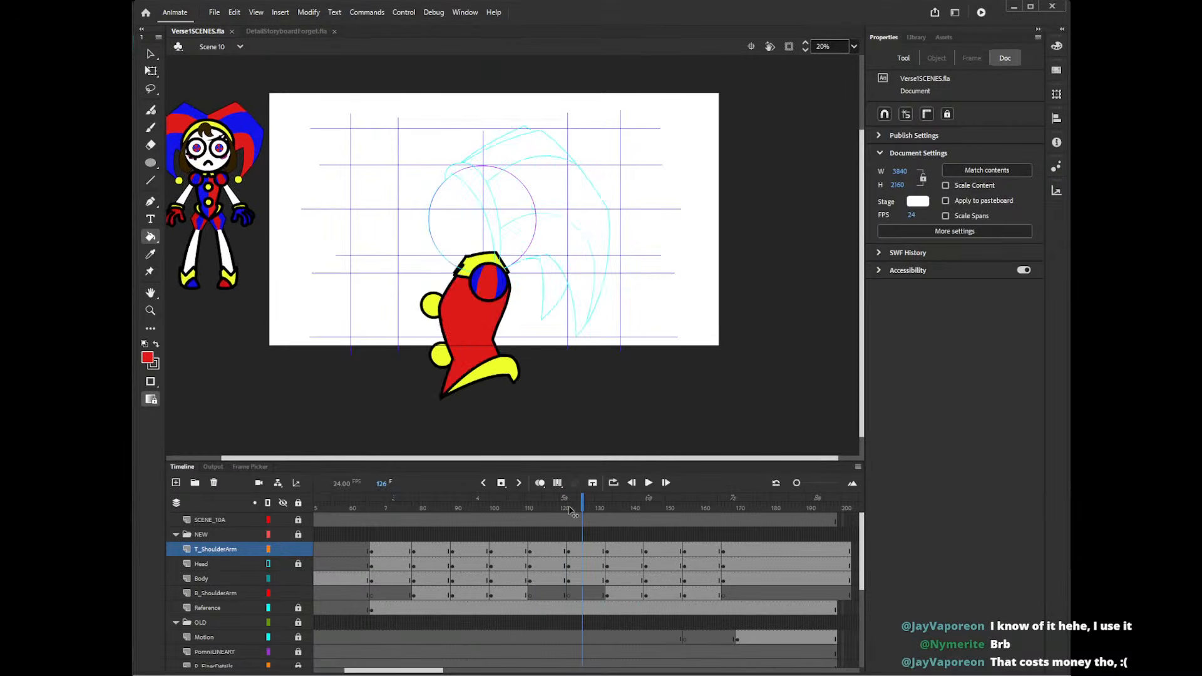
{"action": "left_click_drag", "start_coordinate": [388, 507], "coordinate": [372, 525]}
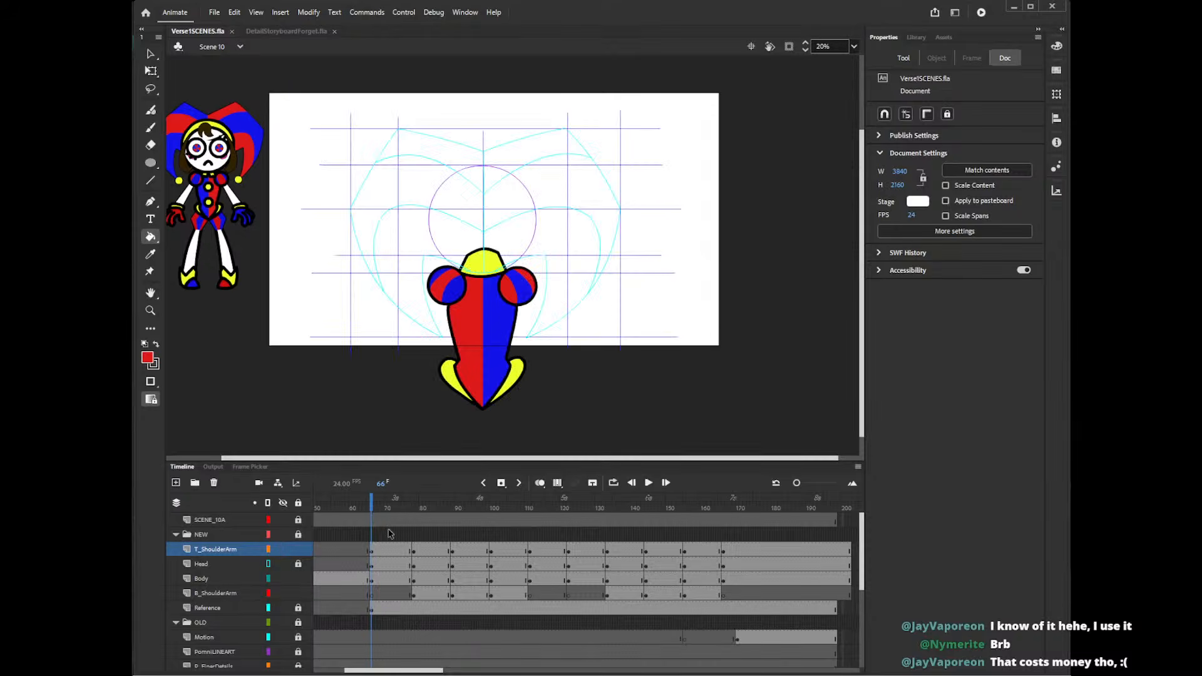
- Open the POMNI reference symbol and examine the R_ARM layer's available drawings in the Frame Picker
{"action": "key", "text": "v"}
{"action": "left_click", "coordinate": [214, 189]}
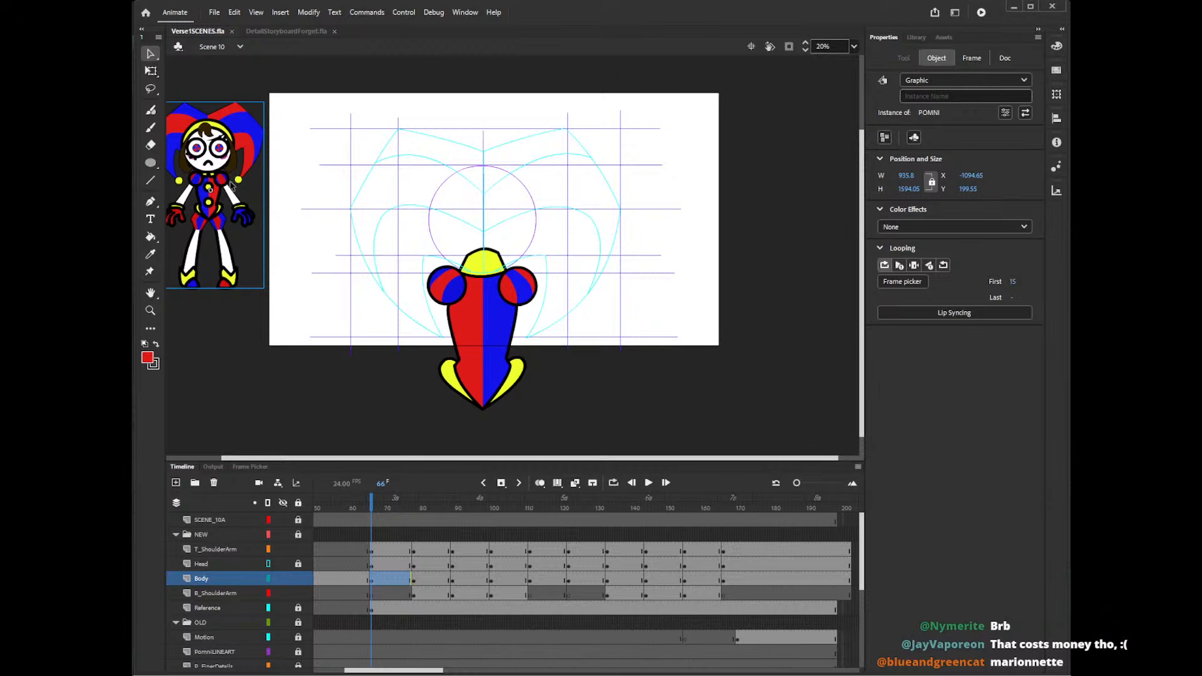
{"action": "double_click", "coordinate": [220, 217]}
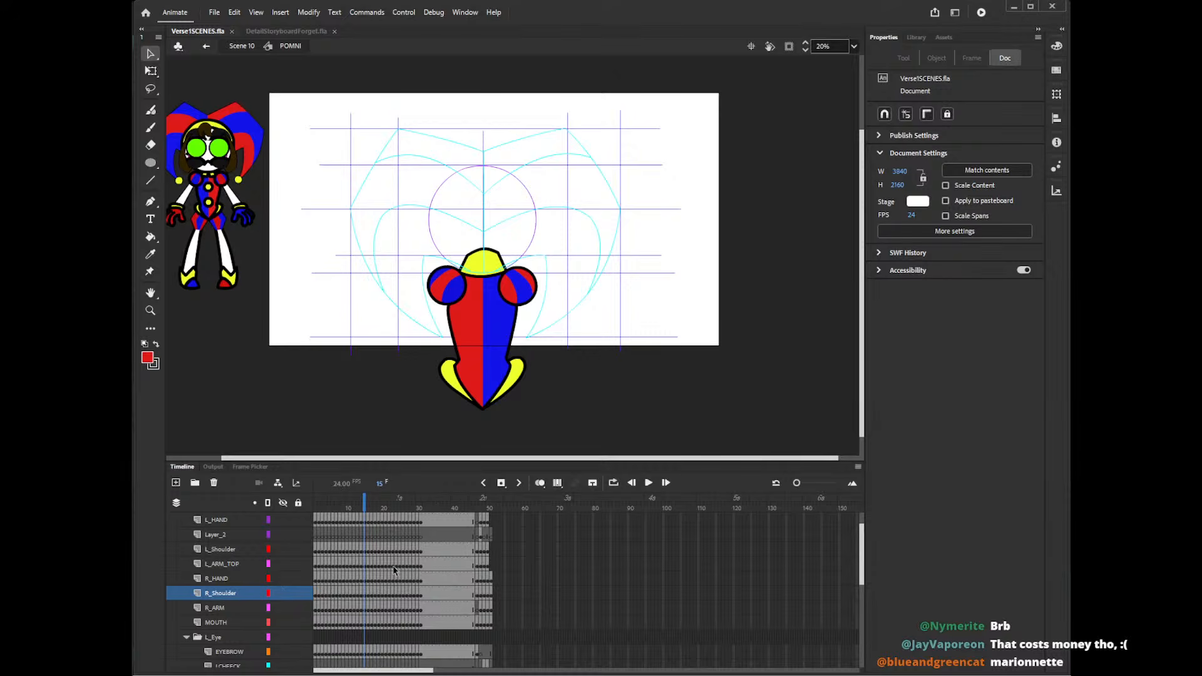
{"action": "scroll", "coordinate": [366, 585], "scroll_direction": "down", "scroll_amount": 1}
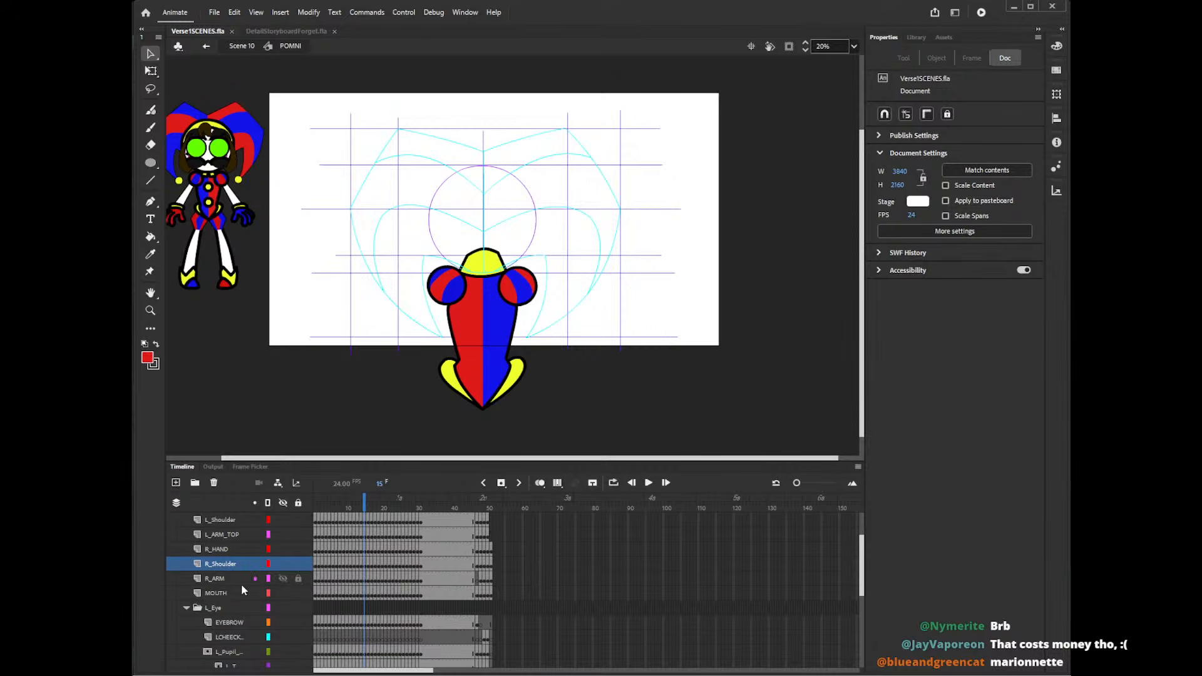
{"action": "left_click", "coordinate": [366, 577]}
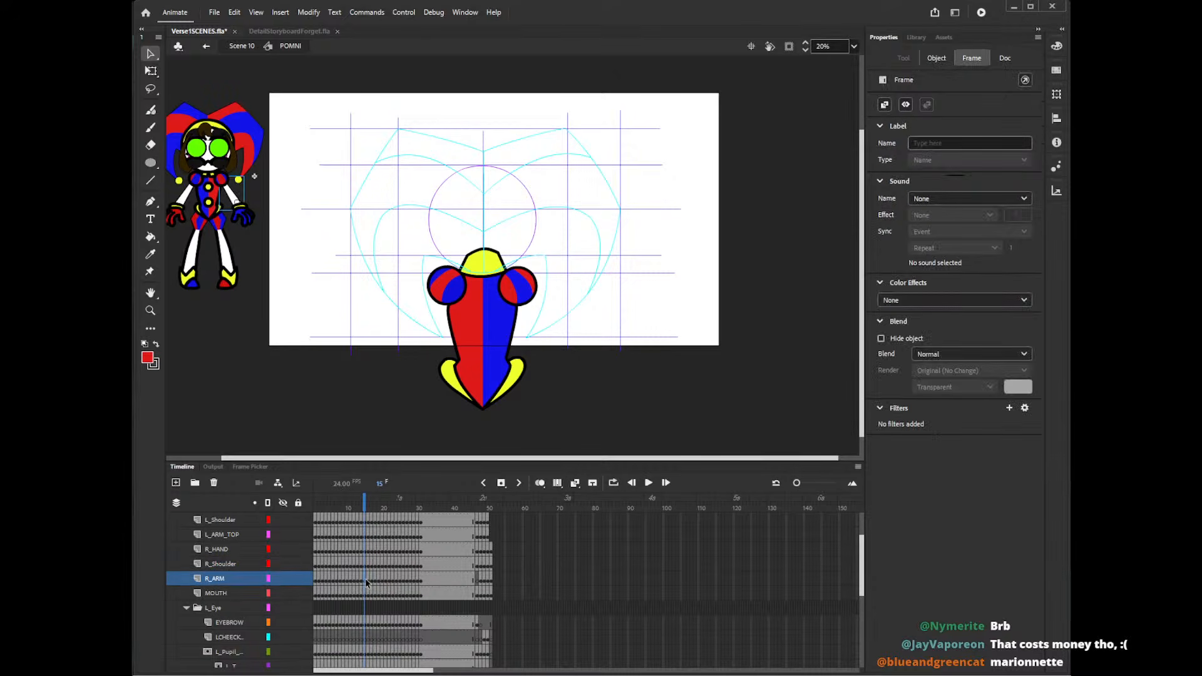
{"action": "left_click", "coordinate": [250, 467]}
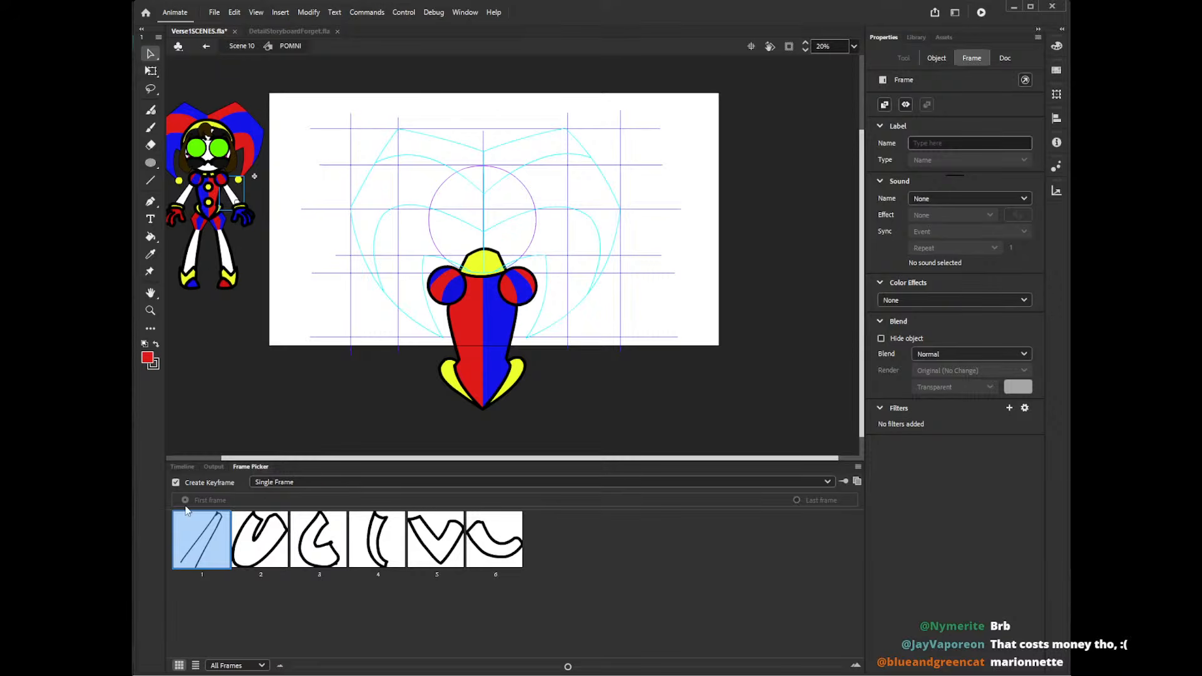
{"action": "left_click", "coordinate": [181, 467]}
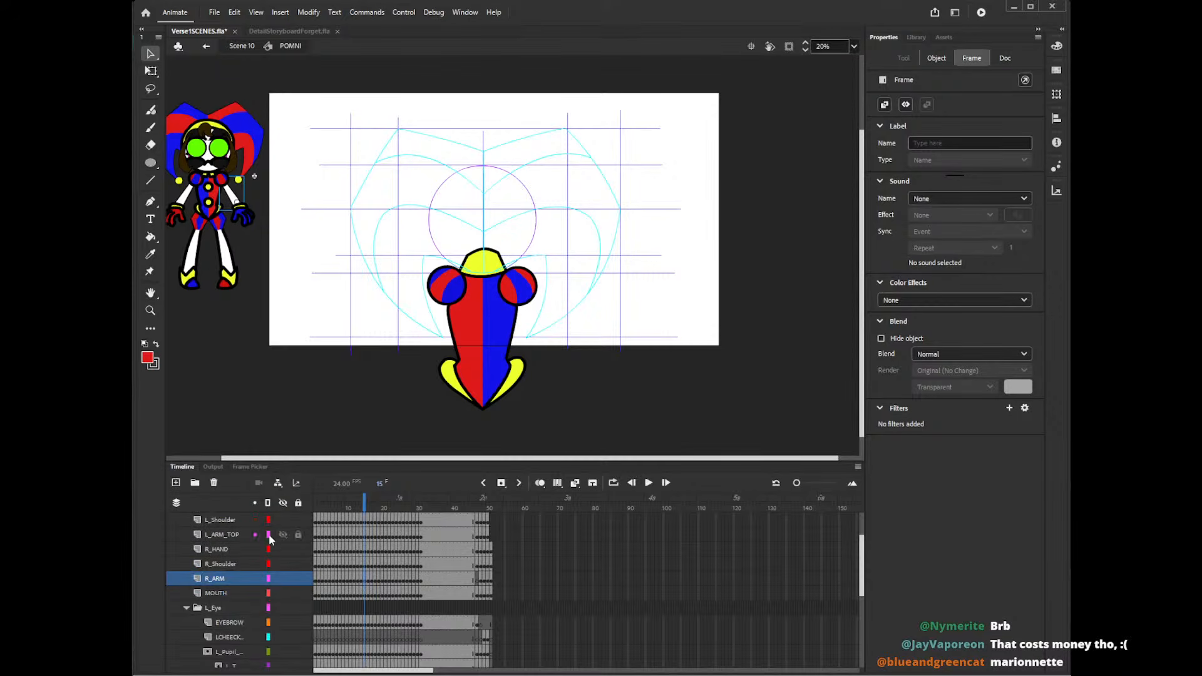
- Copy the R_HAND and L_HAND instances from the POMNI symbol and return to Scene 10
{"action": "left_click", "coordinate": [248, 219]}
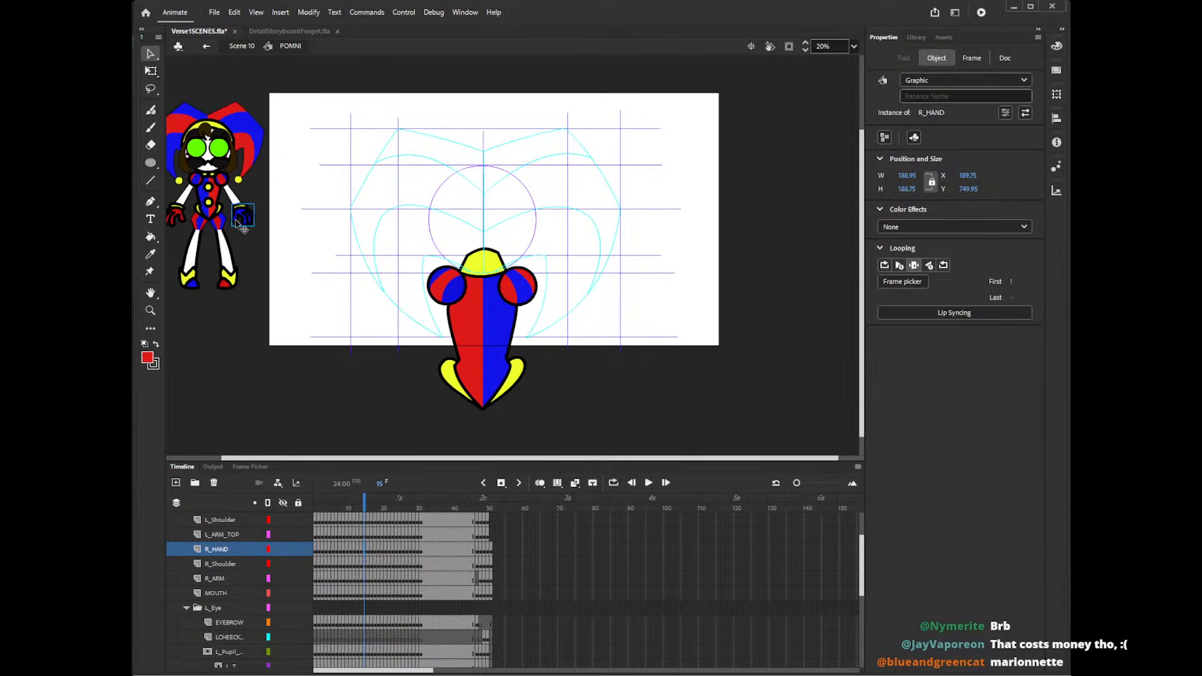
{"action": "left_click", "coordinate": [181, 218], "text": "shift"}
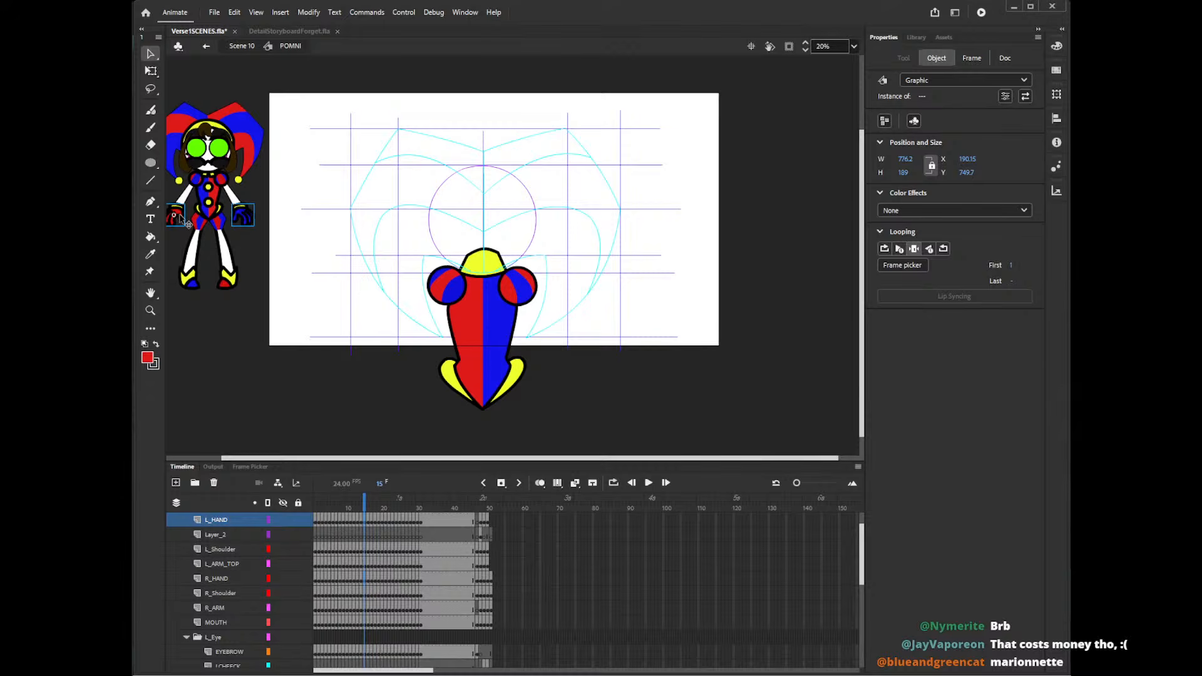
{"action": "double_click", "coordinate": [279, 382]}
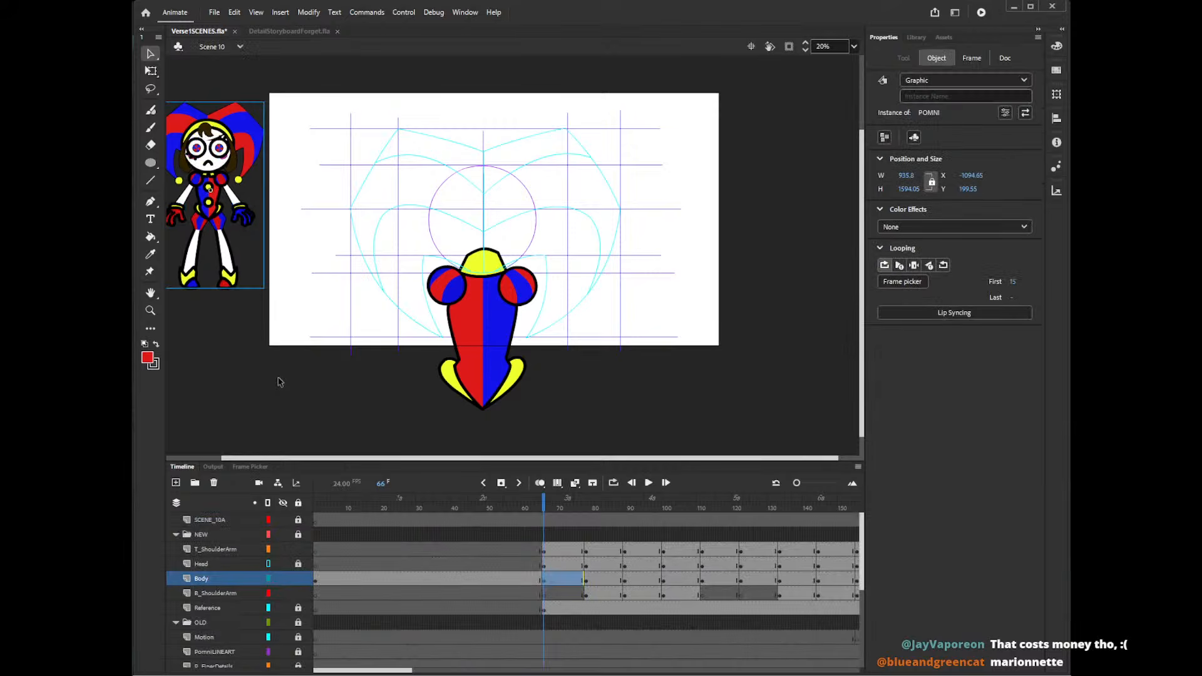
- Paste both hands onto B_ShoulderArm at frame 66 and enlarge the pair to about 2398 × 584
{"action": "left_click", "coordinate": [544, 553]}
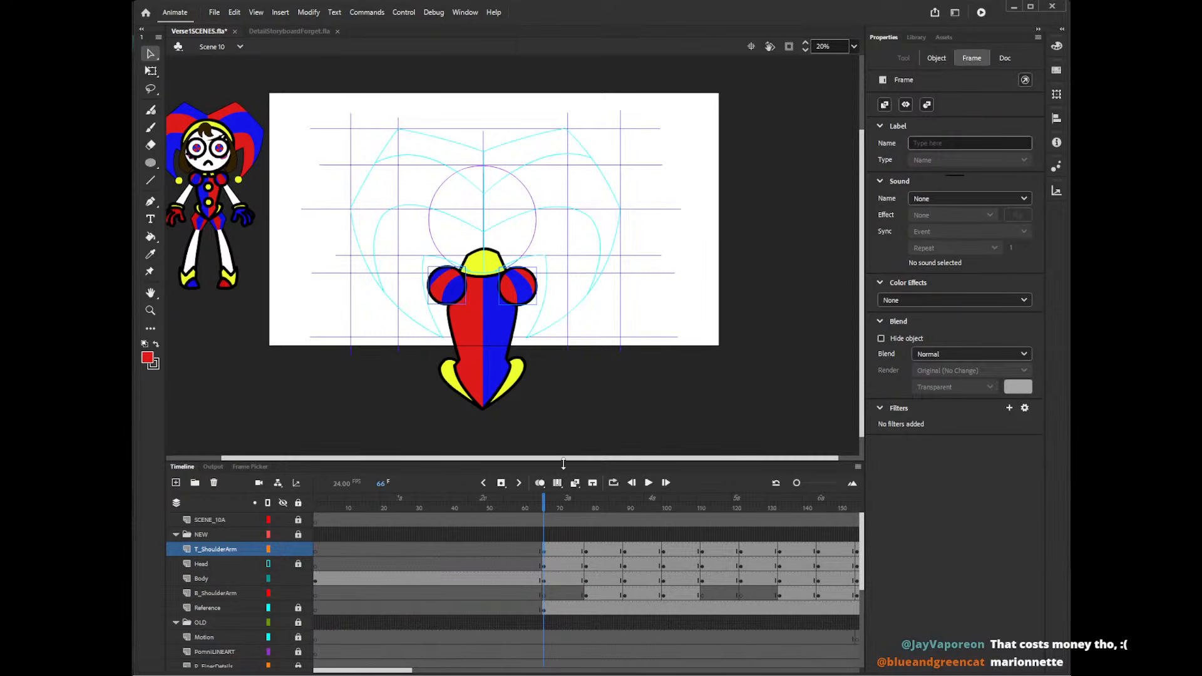
{"action": "mouse_move", "coordinate": [547, 508]}
{"action": "left_mouse_down"}
{"action": "mouse_move", "coordinate": [615, 508]}
{"action": "mouse_move", "coordinate": [566, 510]}
{"action": "mouse_move", "coordinate": [546, 529]}
{"action": "left_mouse_up"}
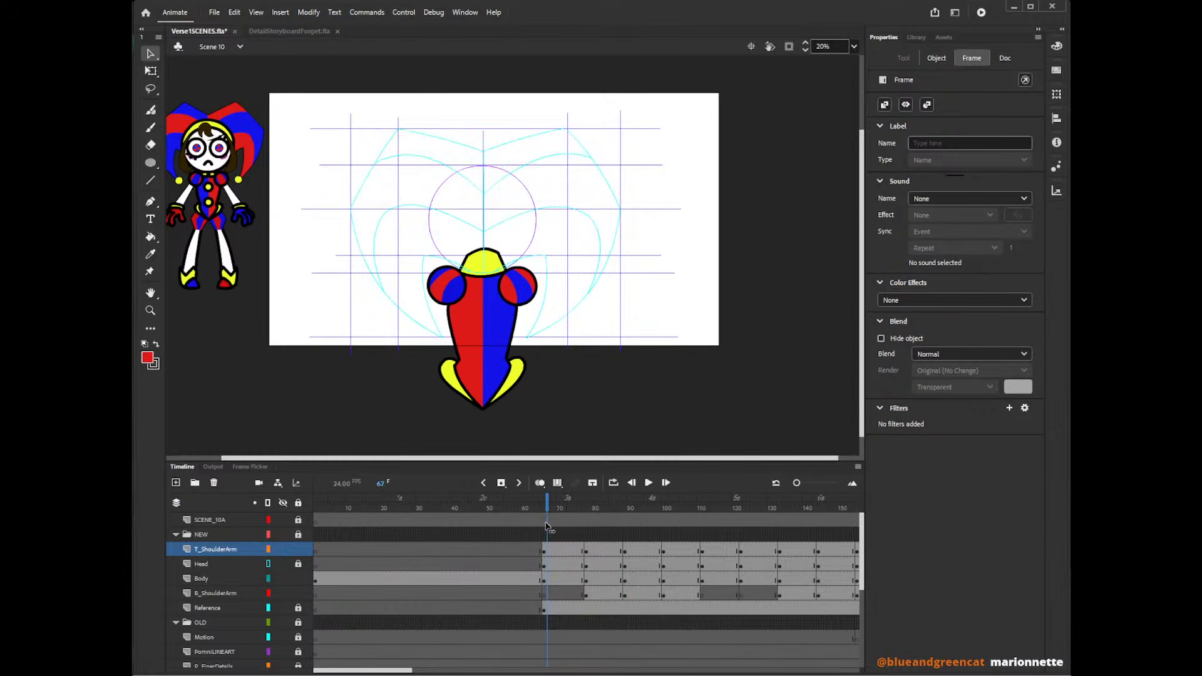
{"action": "left_click", "coordinate": [541, 595]}
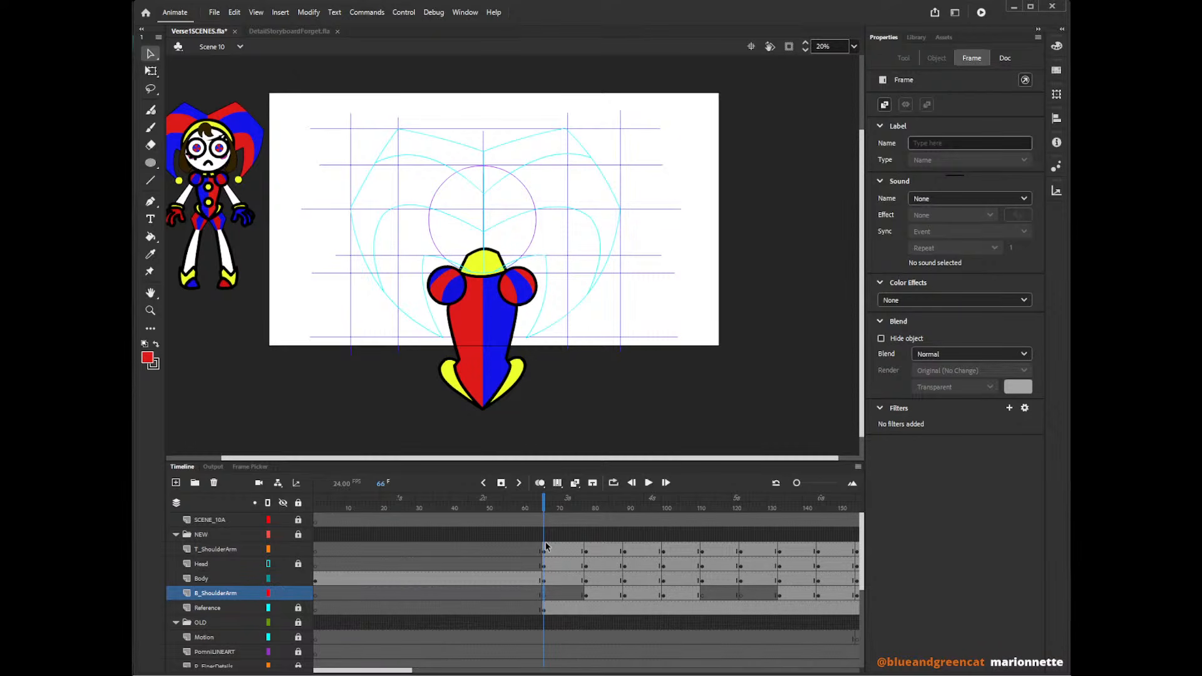
{"action": "key", "text": "ctrl+shift+v"}
{"action": "key", "text": "q"}
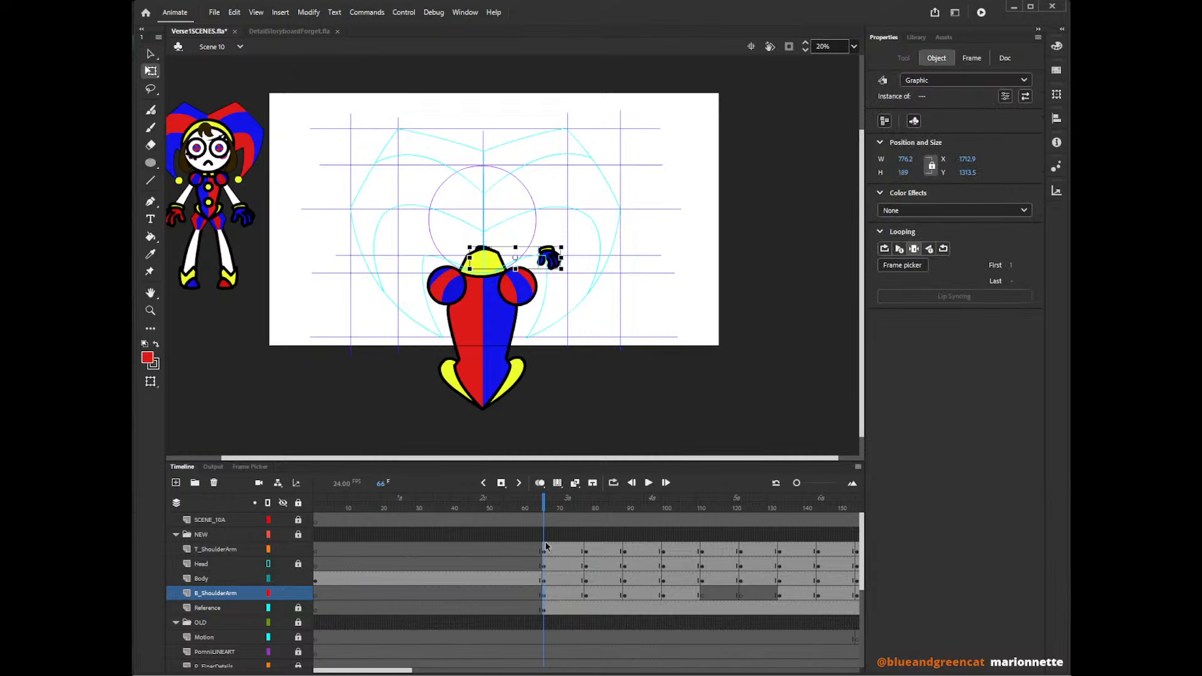
{"action": "left_click_drag", "start_coordinate": [569, 239], "coordinate": [657, 183]}
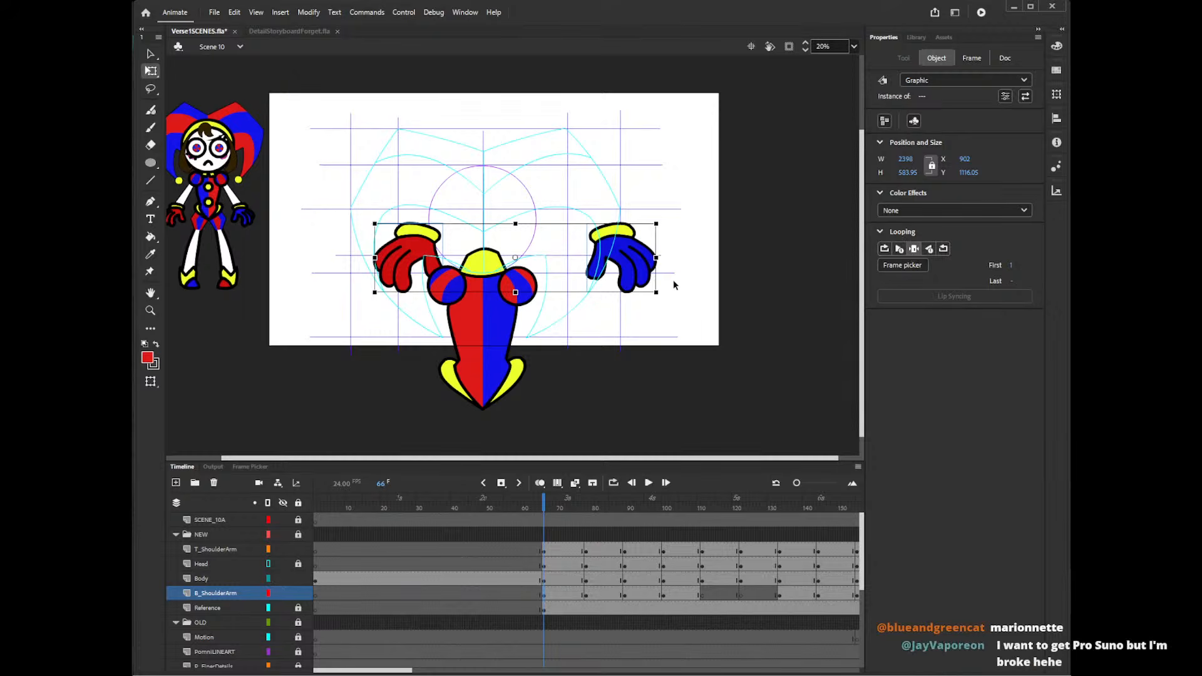
{"action": "left_click", "coordinate": [648, 276]}
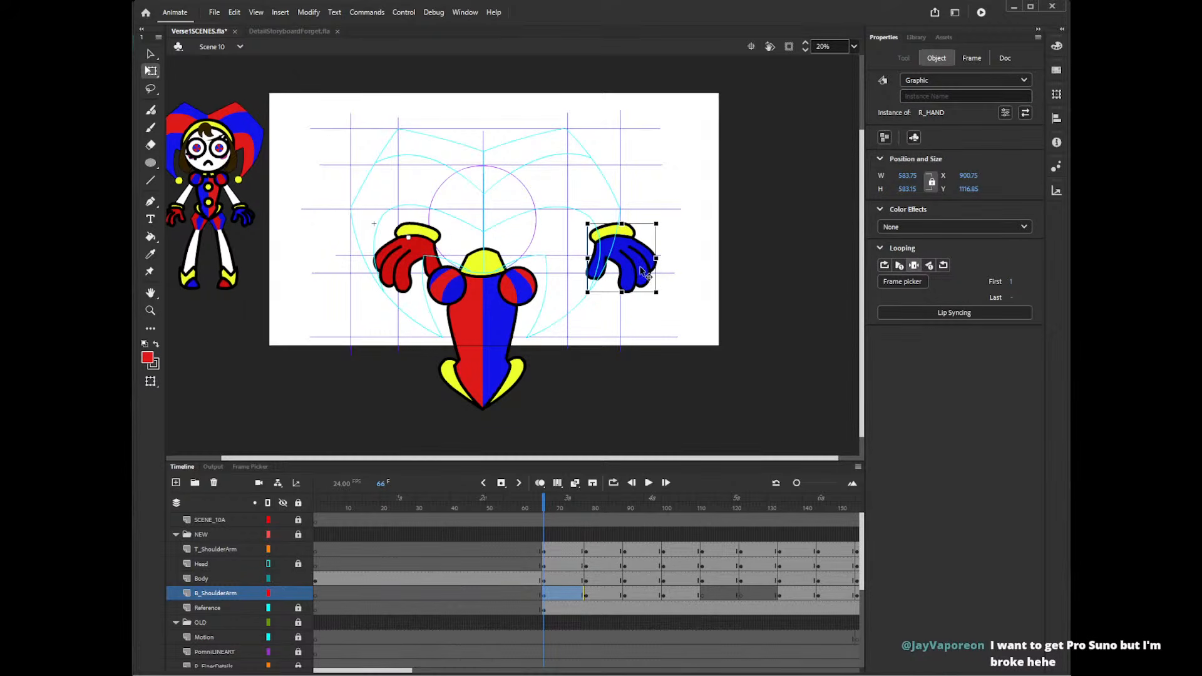
{"action": "double_click", "coordinate": [650, 272]}
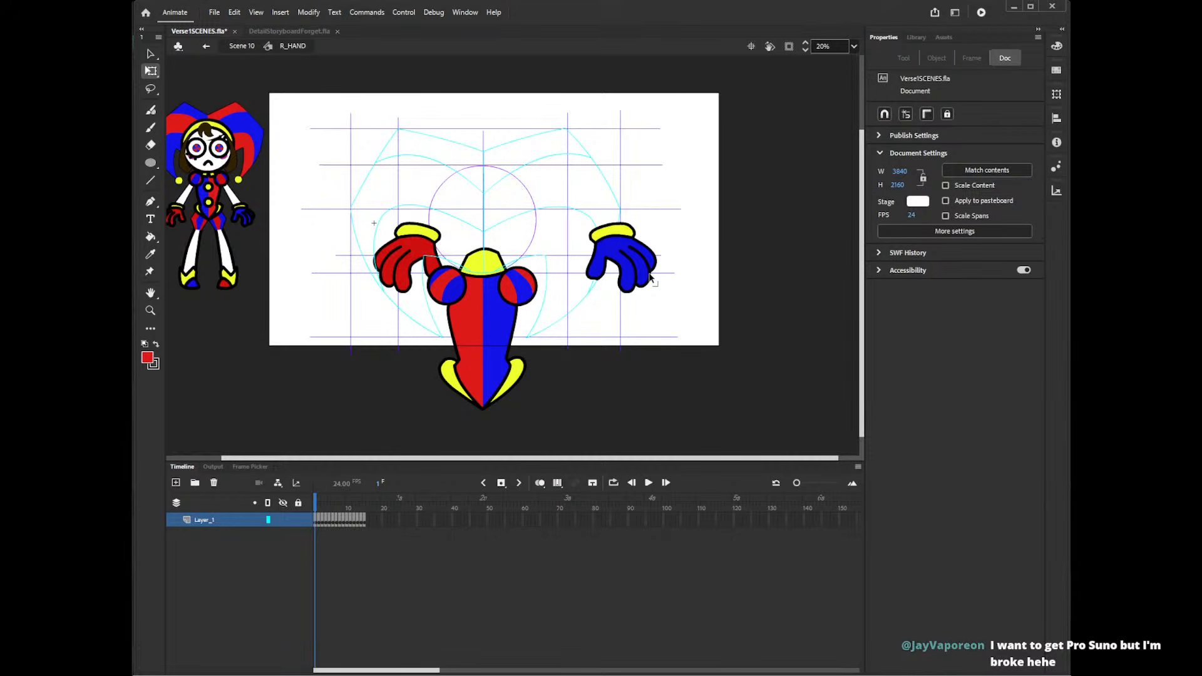
{"action": "double_click", "coordinate": [651, 278]}
{"action": "left_click", "coordinate": [650, 280]}
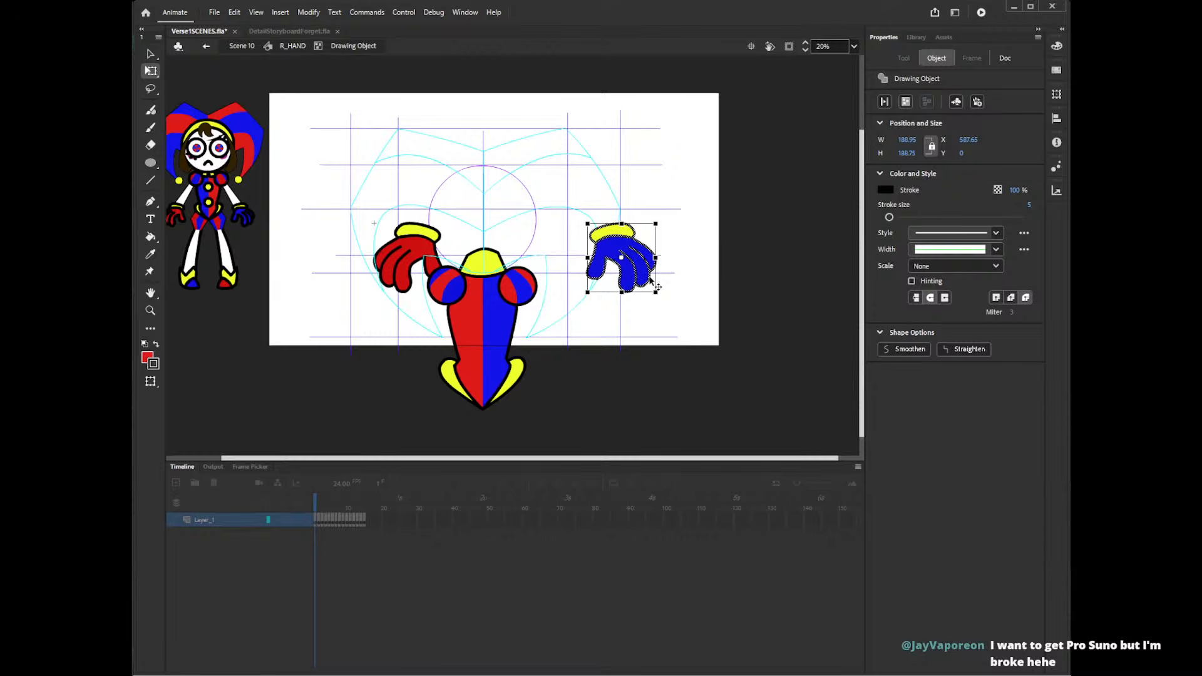
{"action": "left_click", "coordinate": [693, 260]}
{"action": "double_click", "coordinate": [691, 257]}
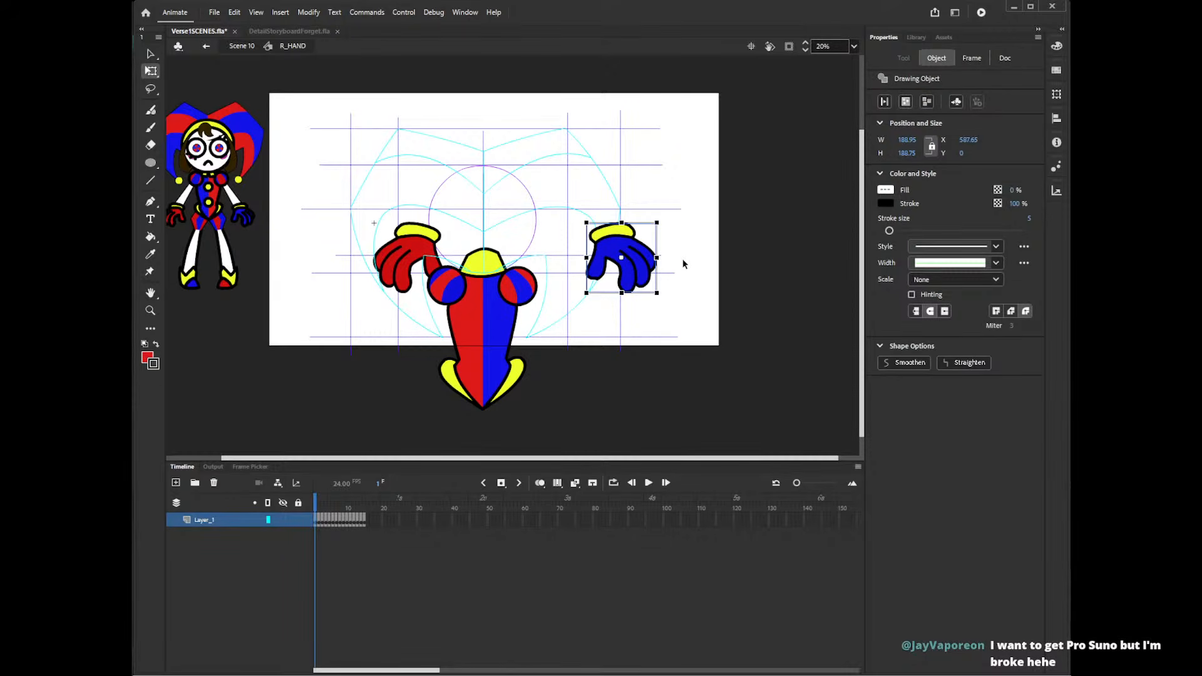
{"action": "double_click", "coordinate": [686, 261]}
- Swap the red and blue hands to opposite sides of the body, and mirror and shrink the blue hand to about 511 × 518
{"action": "left_click_drag", "start_coordinate": [654, 281], "coordinate": [383, 303]}
{"action": "left_click", "coordinate": [408, 266]}
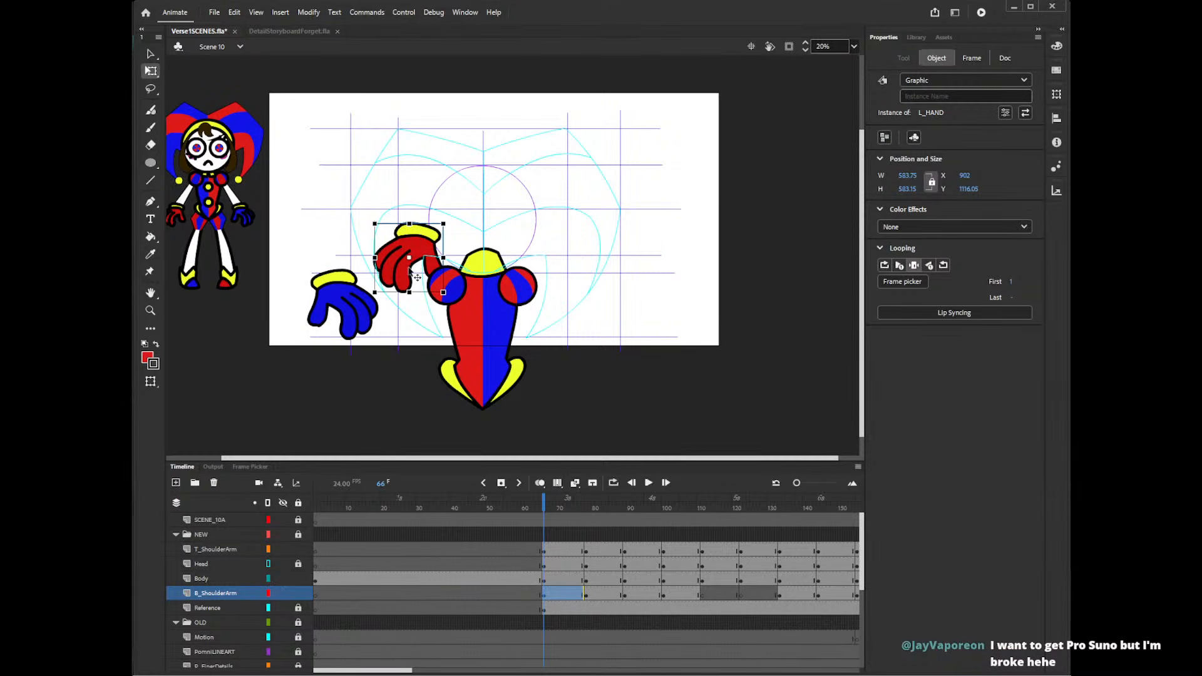
{"action": "left_click_drag", "start_coordinate": [417, 263], "coordinate": [613, 248]}
{"action": "left_click", "coordinate": [363, 324]}
{"action": "mouse_move", "coordinate": [363, 324]}
{"action": "left_mouse_down"}
{"action": "mouse_move", "coordinate": [390, 295]}
{"action": "mouse_move", "coordinate": [321, 313]}
{"action": "mouse_move", "coordinate": [348, 307]}
{"action": "left_mouse_up"}
- Mirror and shrink the red hand to match the blue one, and lower both hands beside the hips
{"action": "left_click", "coordinate": [631, 265]}
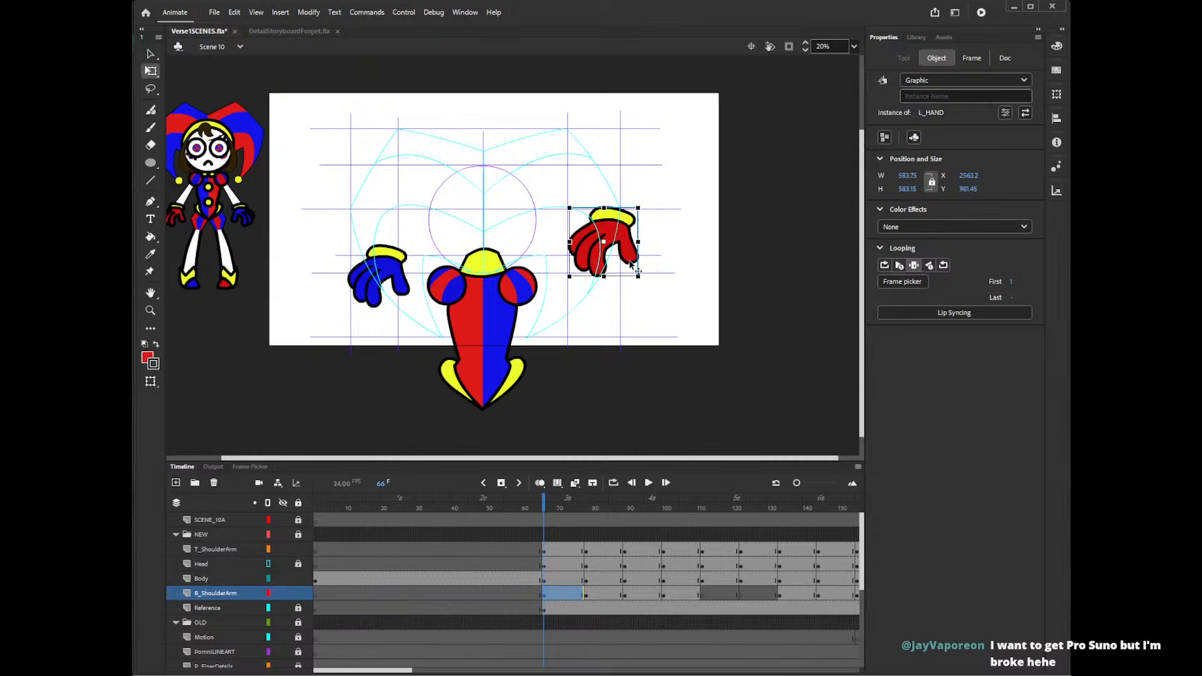
{"action": "left_click_drag", "start_coordinate": [637, 276], "coordinate": [587, 396]}
{"action": "left_click_drag", "start_coordinate": [383, 290], "coordinate": [382, 376]}
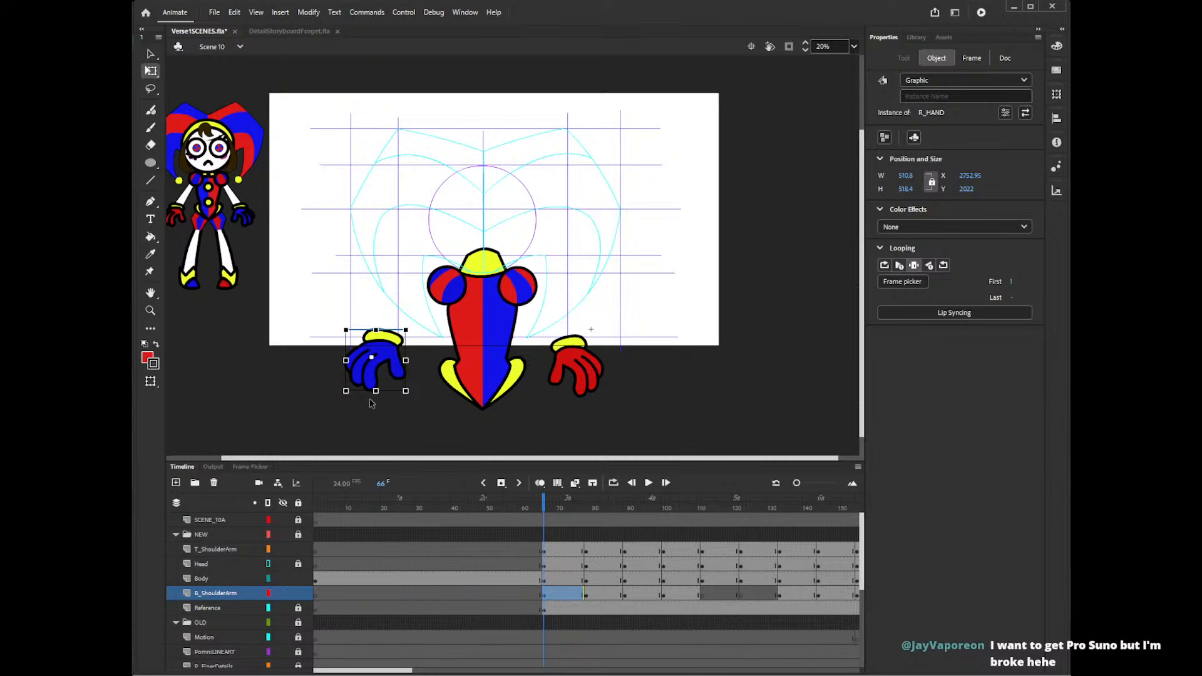
- Show the blue hand's pose frames in the Frame Picker and nudge the hand slightly up and outward
{"action": "left_click", "coordinate": [250, 466]}
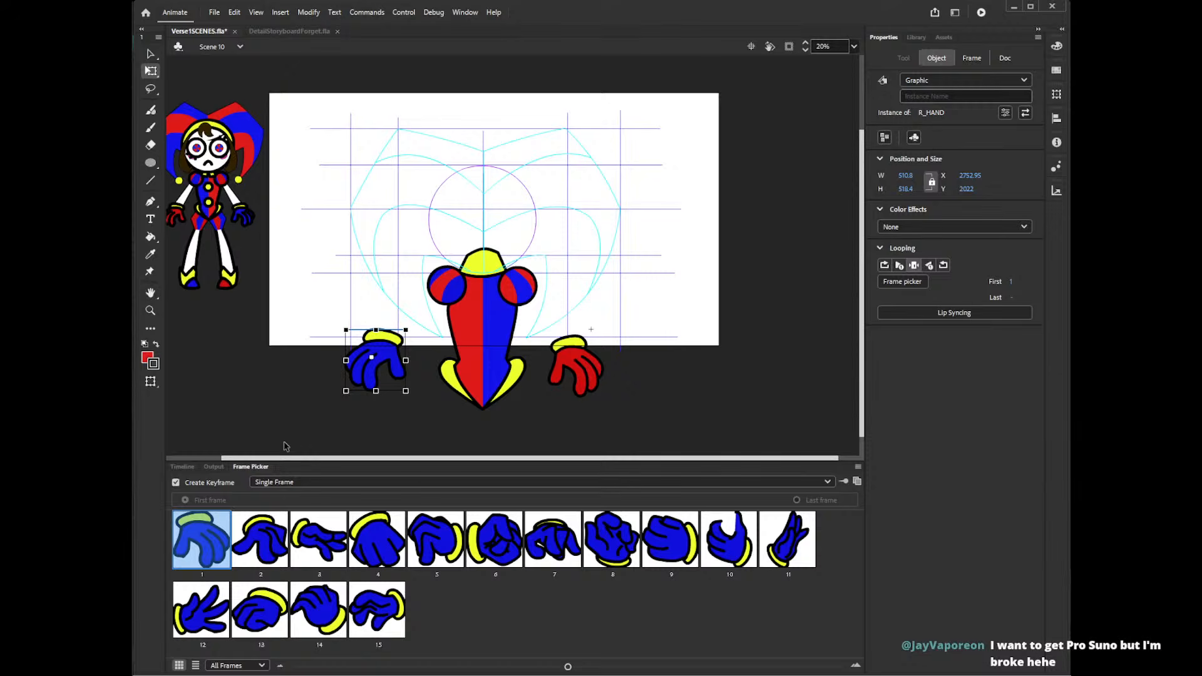
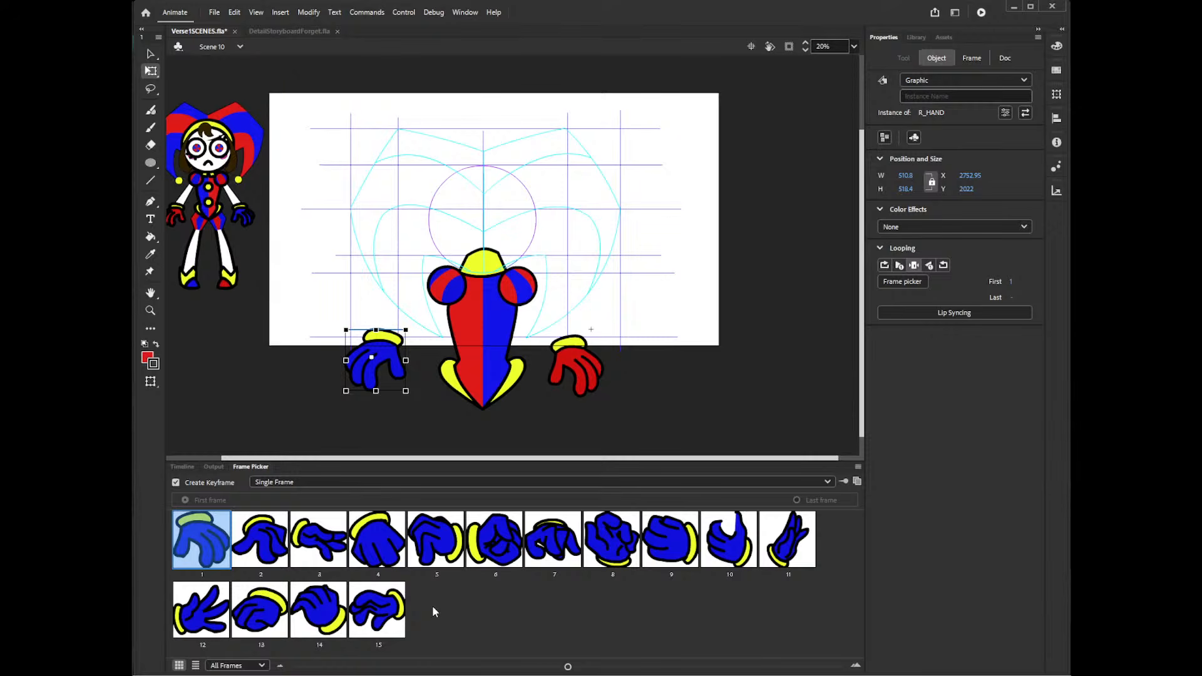
{"action": "key", "text": "shift+Up"}
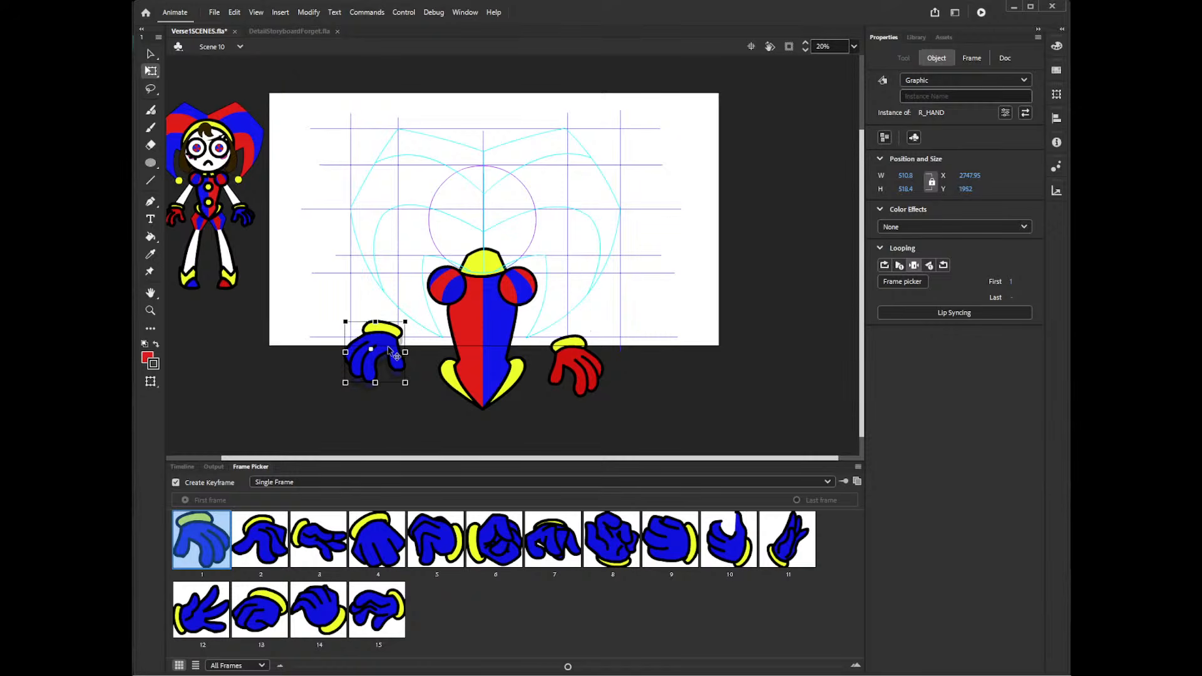
{"action": "key", "text": "shift+Left"}
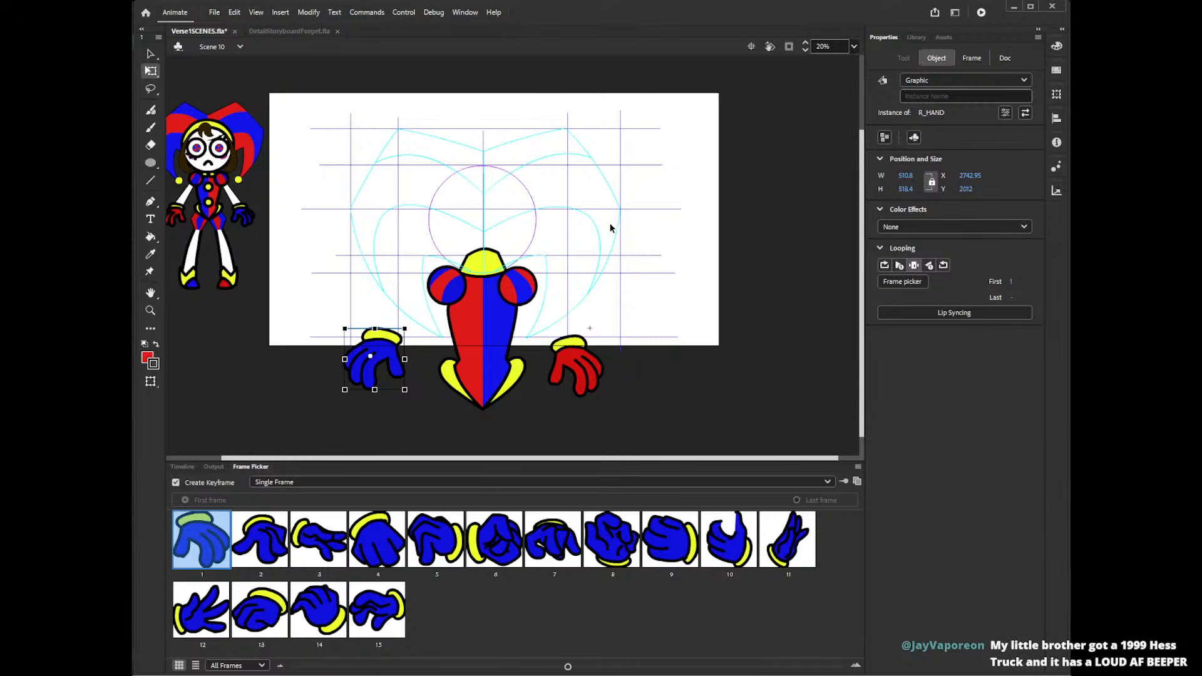
- Try pose frame 15 on the blue hand and compare its pose set with the red hand's
{"action": "left_click", "coordinate": [378, 610]}
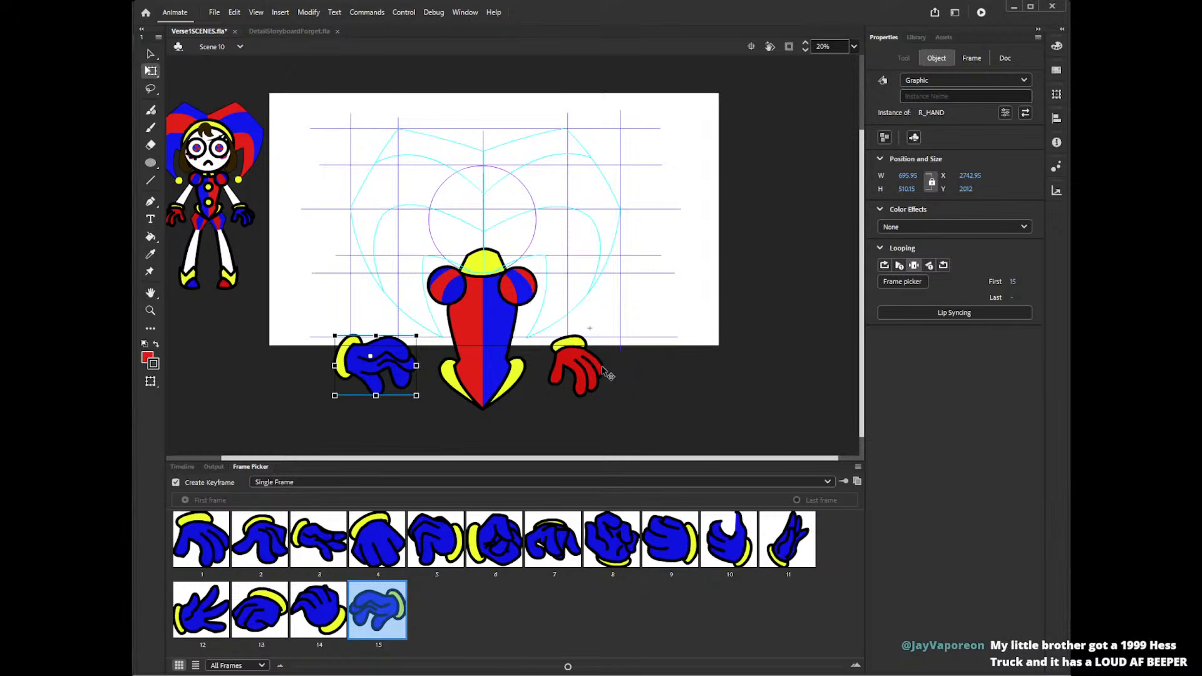
{"action": "left_click", "coordinate": [600, 371]}
{"action": "left_click", "coordinate": [385, 366]}
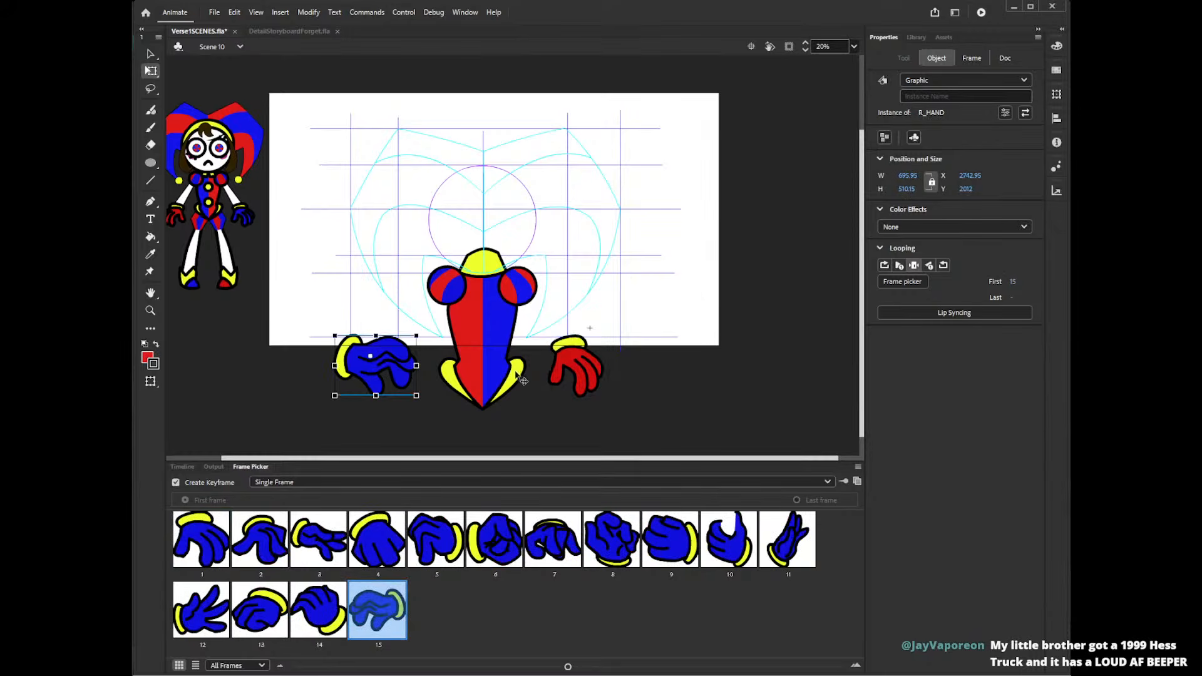
{"action": "left_click", "coordinate": [585, 370]}
{"action": "left_click", "coordinate": [401, 374]}
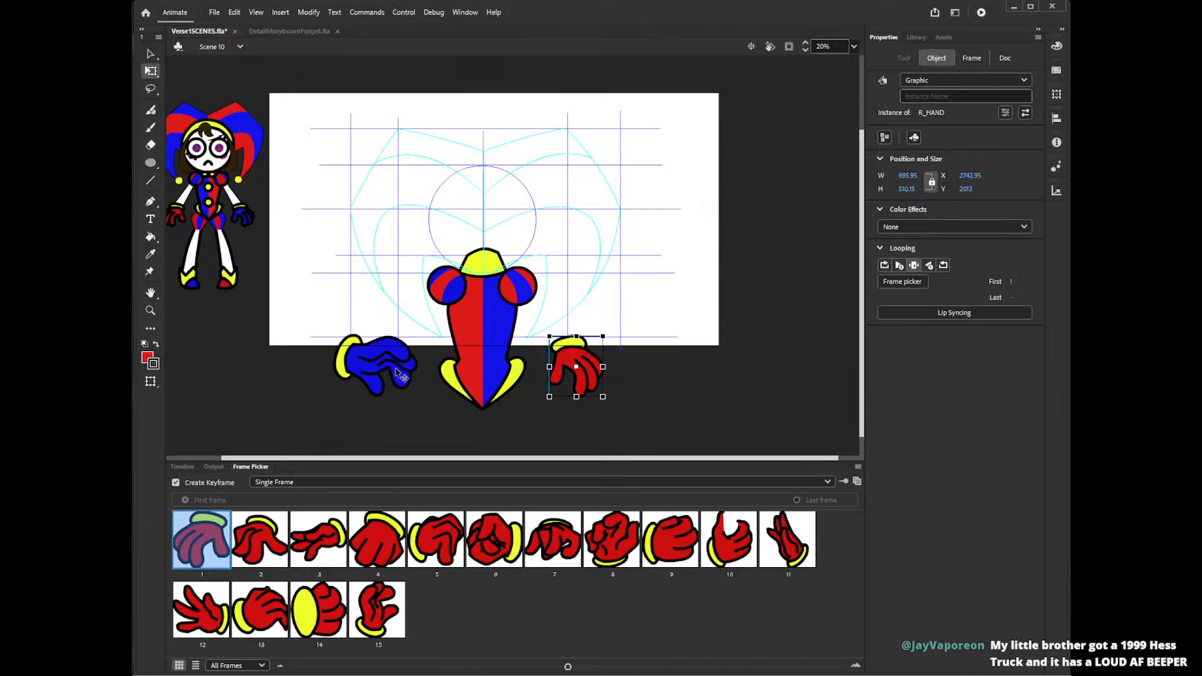
{"action": "left_click", "coordinate": [579, 369]}
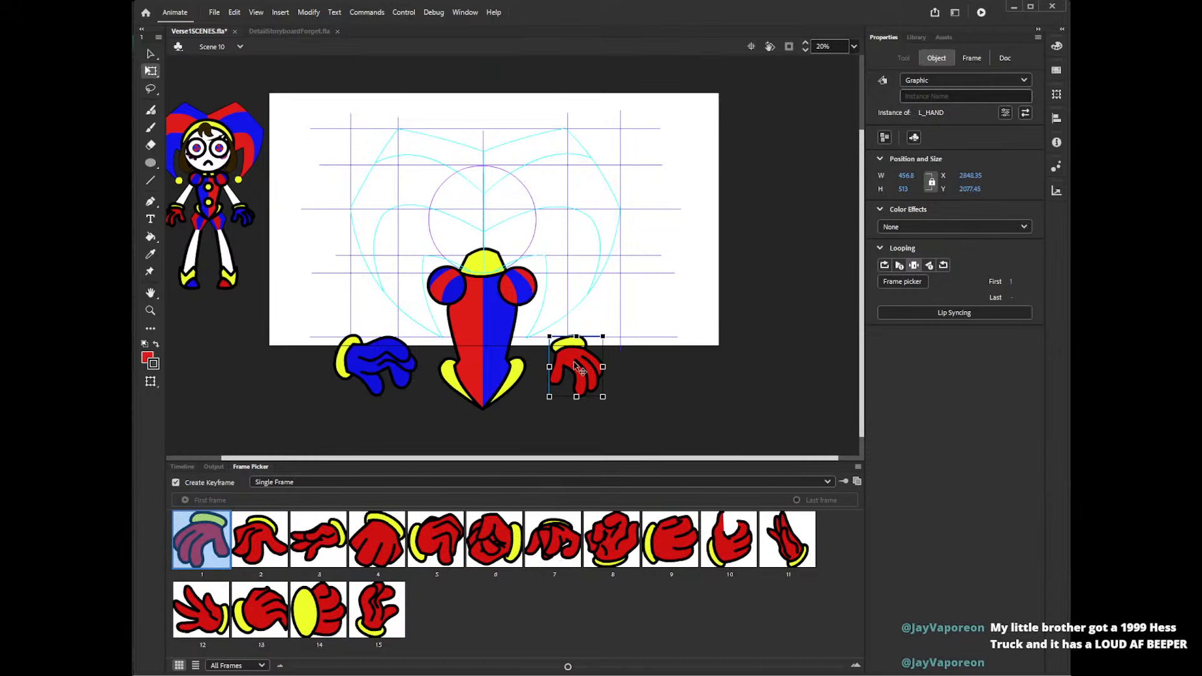
{"action": "left_click", "coordinate": [399, 376]}
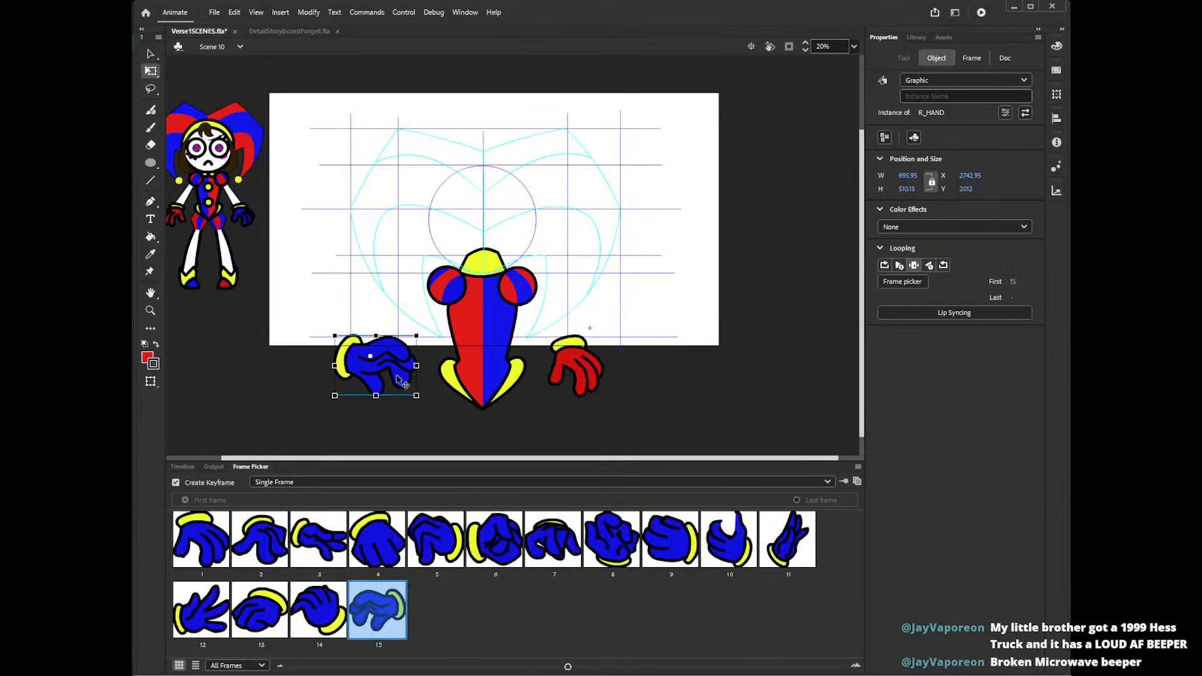
{"action": "left_click", "coordinate": [584, 370]}
{"action": "left_click", "coordinate": [403, 383]}
{"action": "left_click", "coordinate": [587, 382]}
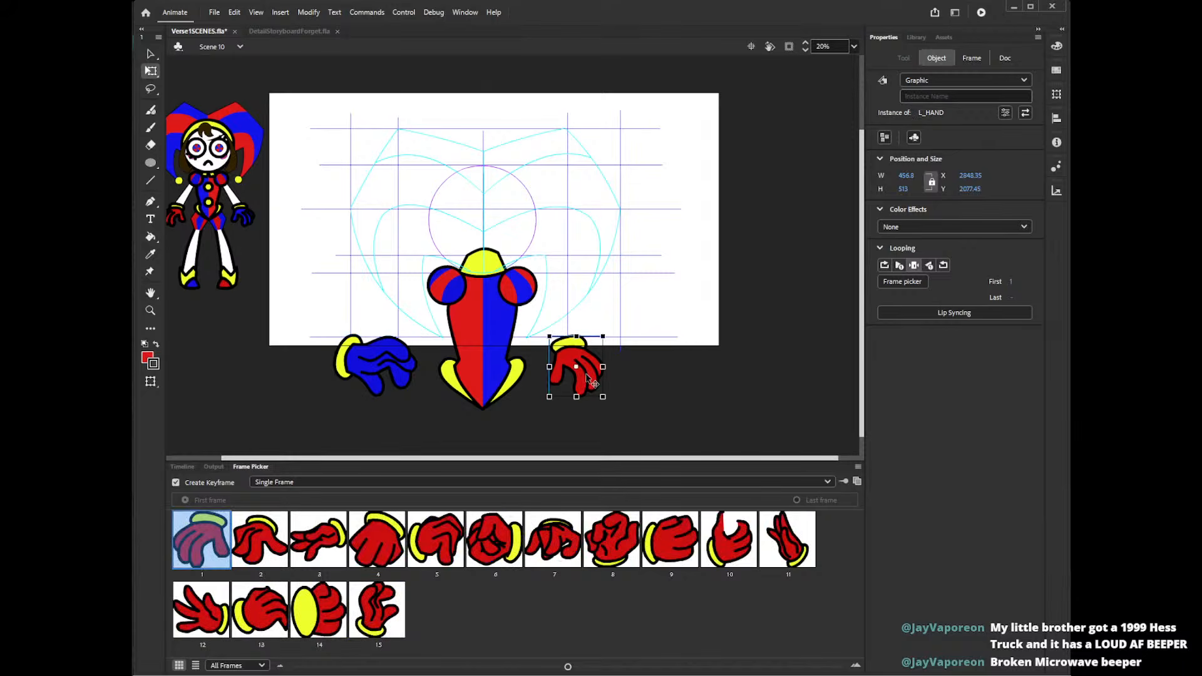
{"action": "left_click", "coordinate": [377, 374]}
{"action": "left_click", "coordinate": [591, 372]}
{"action": "left_click", "coordinate": [385, 381]}
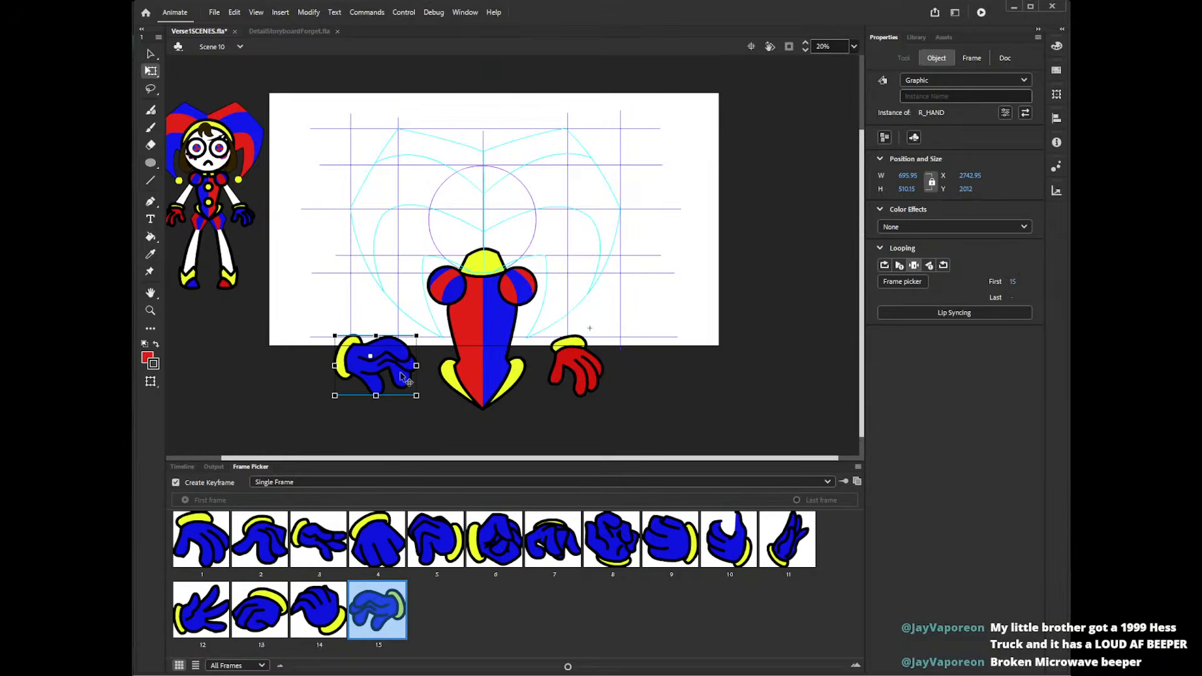
{"action": "left_click", "coordinate": [589, 375]}
{"action": "left_click", "coordinate": [383, 380]}
{"action": "left_click", "coordinate": [588, 374]}
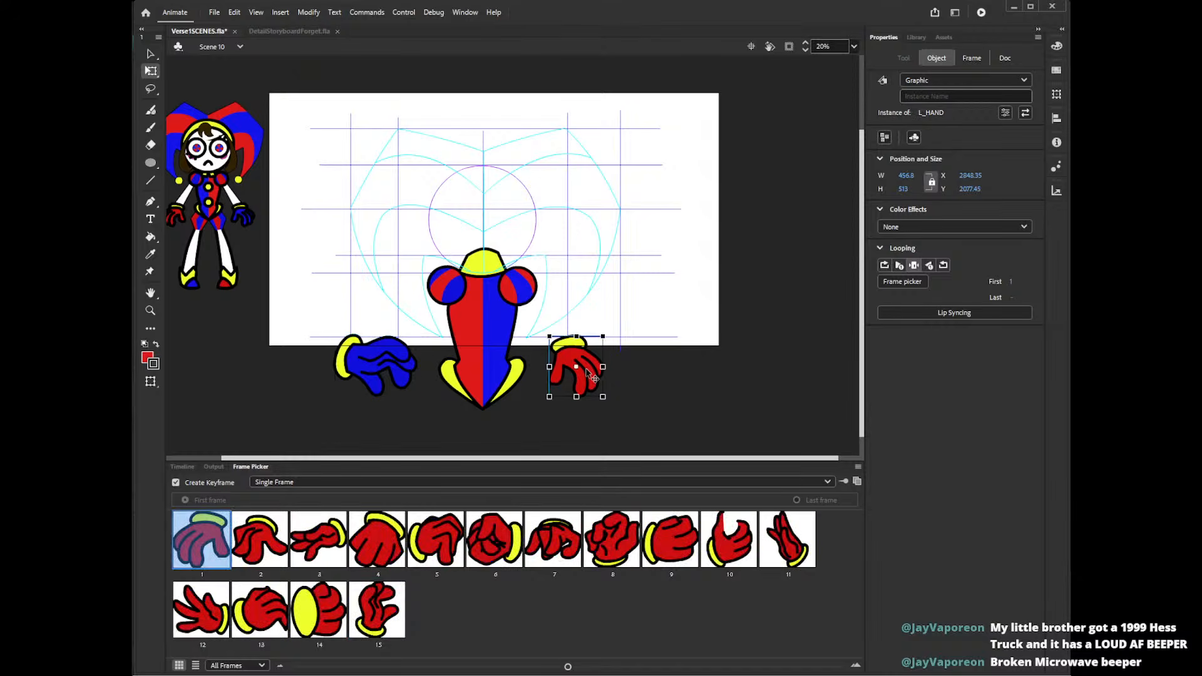
{"action": "left_click", "coordinate": [398, 383]}
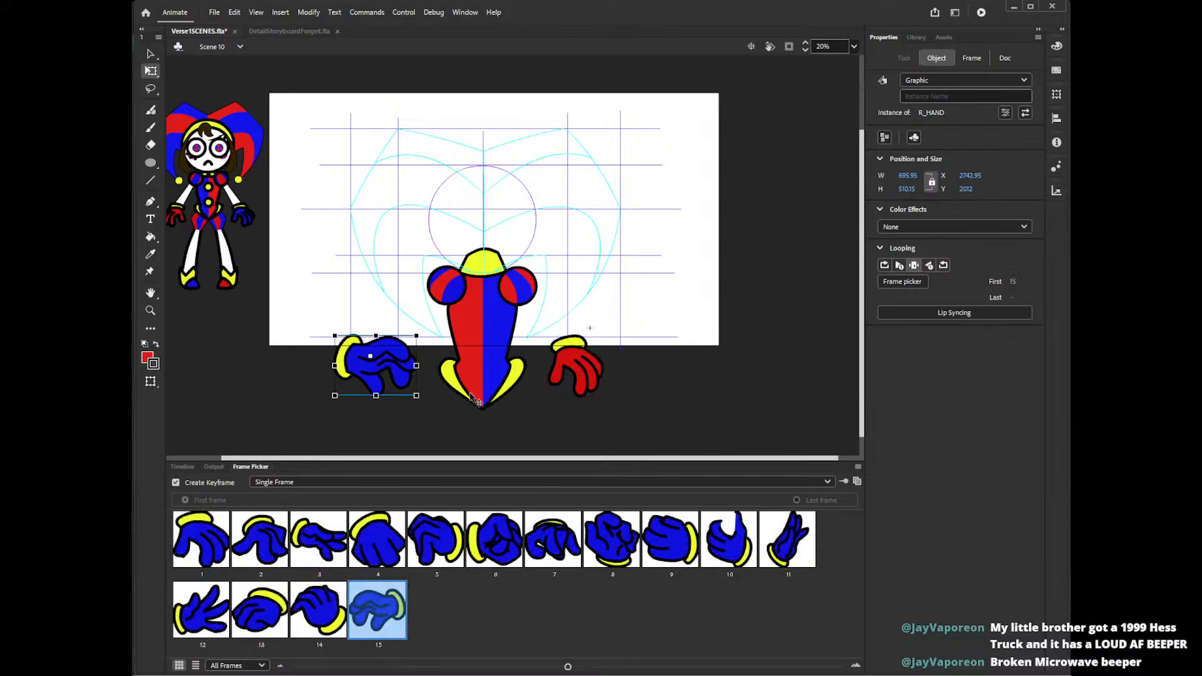
{"action": "left_click", "coordinate": [599, 369]}
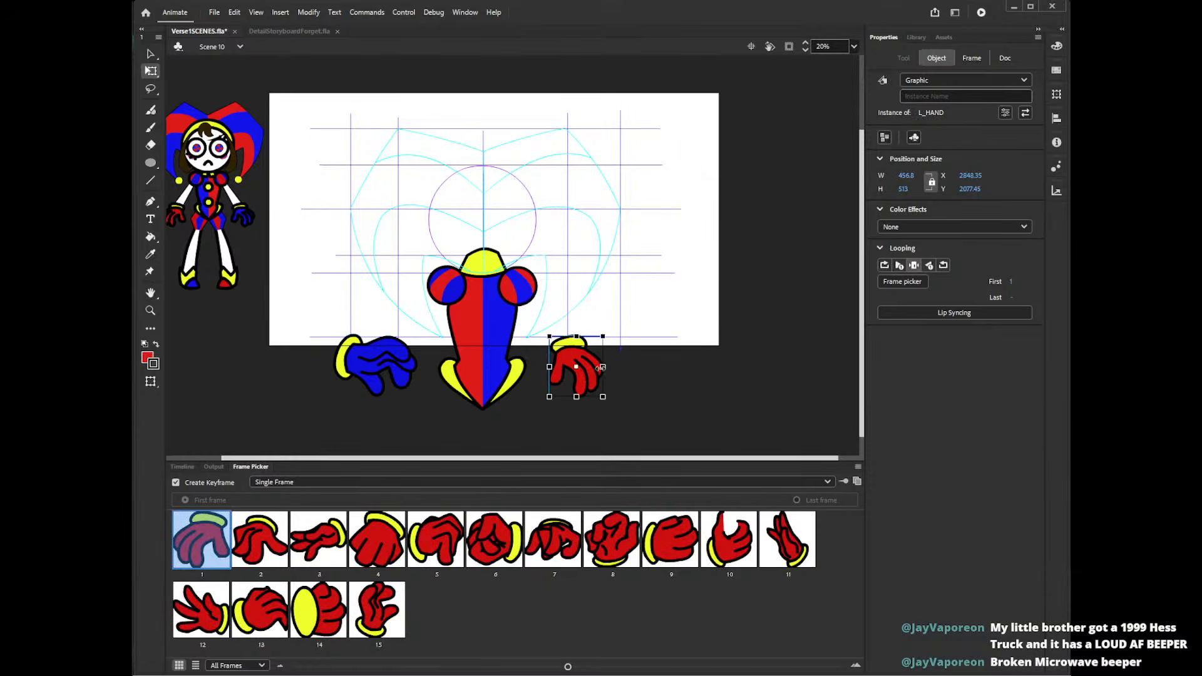
{"action": "left_click", "coordinate": [393, 365]}
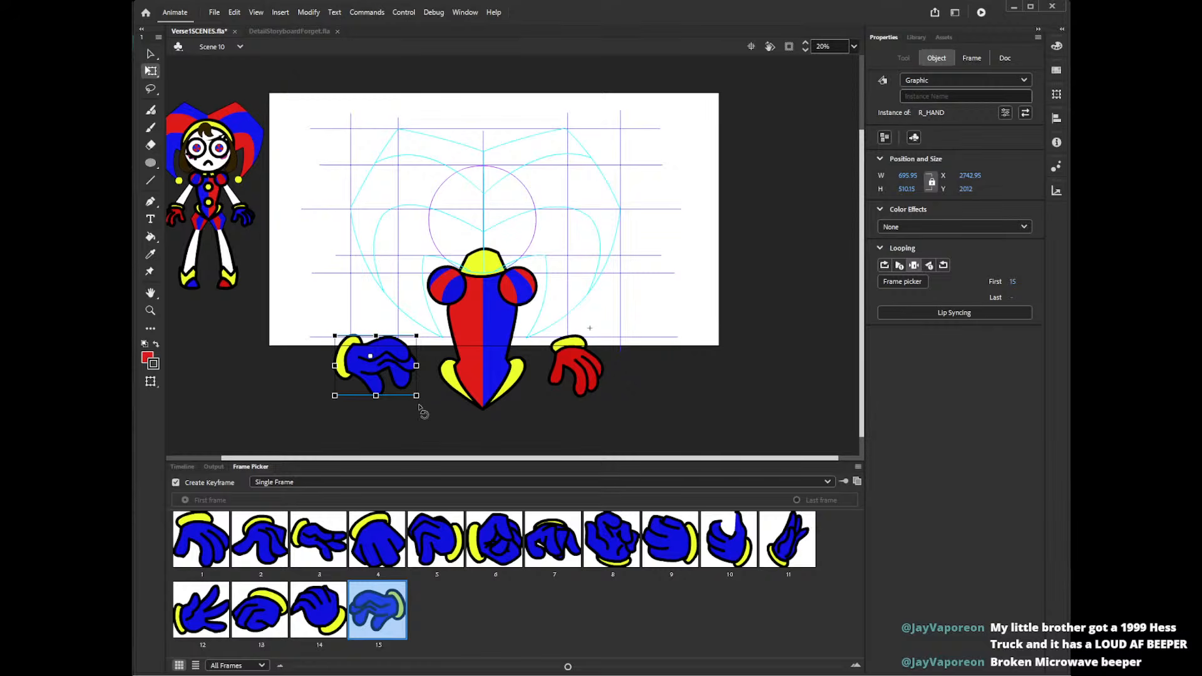
- Return the blue hand to pose frame 1, rotate it nearly upright, and compare it with the red hand
{"action": "left_click_drag", "start_coordinate": [426, 408], "coordinate": [382, 401]}
{"action": "left_click", "coordinate": [184, 550]}
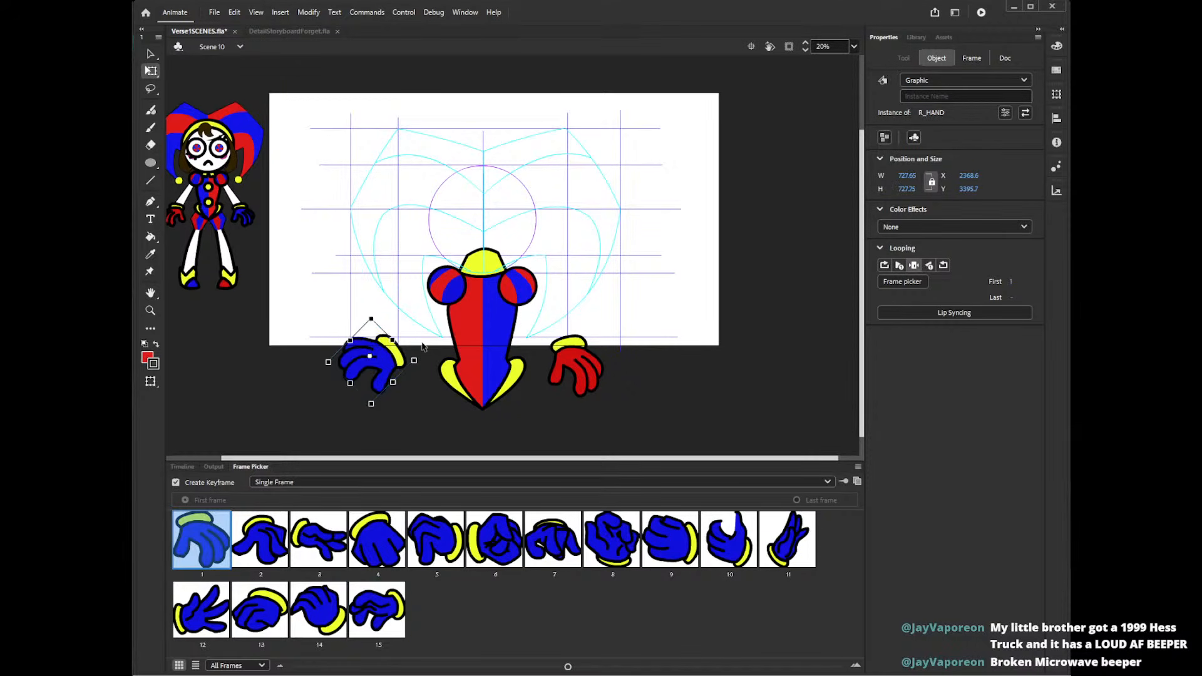
{"action": "left_click_drag", "start_coordinate": [423, 367], "coordinate": [432, 331]}
{"action": "left_click", "coordinate": [587, 360]}
{"action": "left_click", "coordinate": [592, 366]}
{"action": "left_click", "coordinate": [380, 376]}
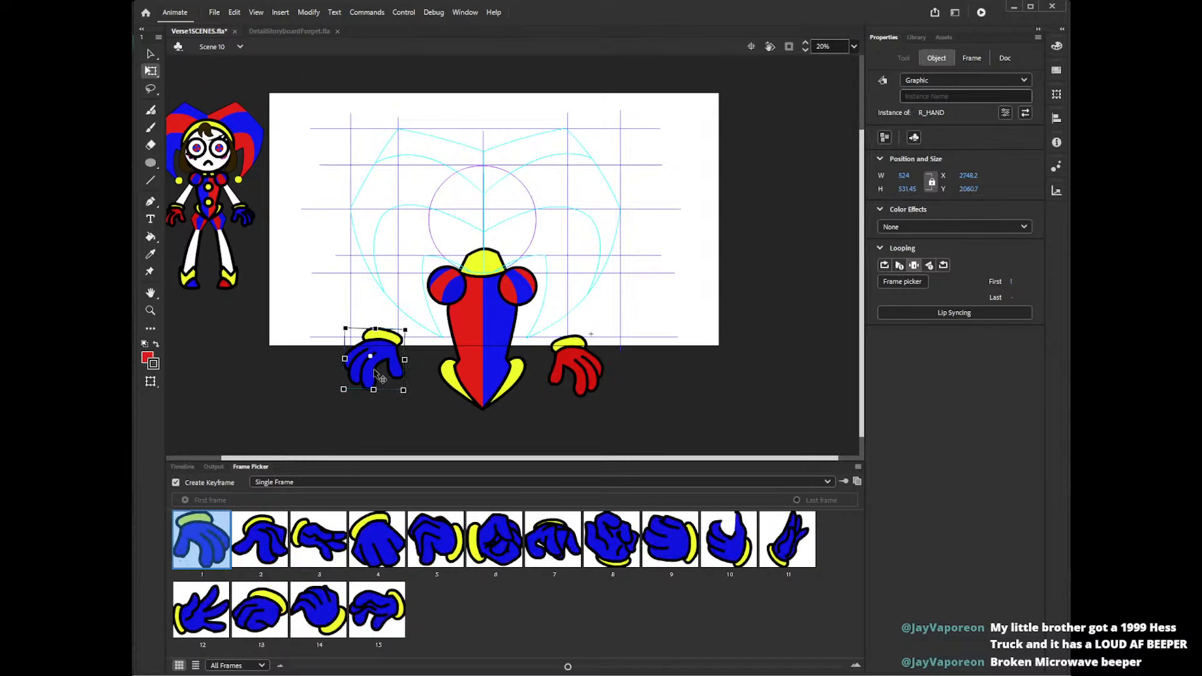
{"action": "left_click", "coordinate": [566, 362]}
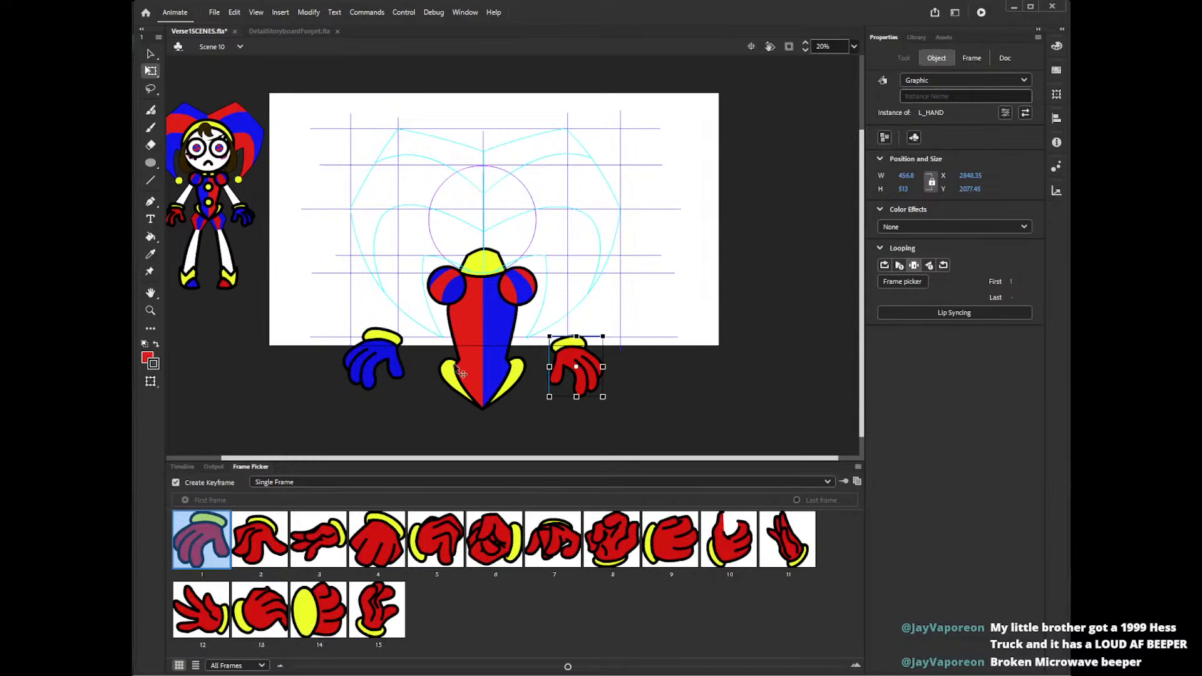
{"action": "left_click", "coordinate": [385, 366]}
{"action": "left_click", "coordinate": [585, 358]}
{"action": "left_click", "coordinate": [375, 369]}
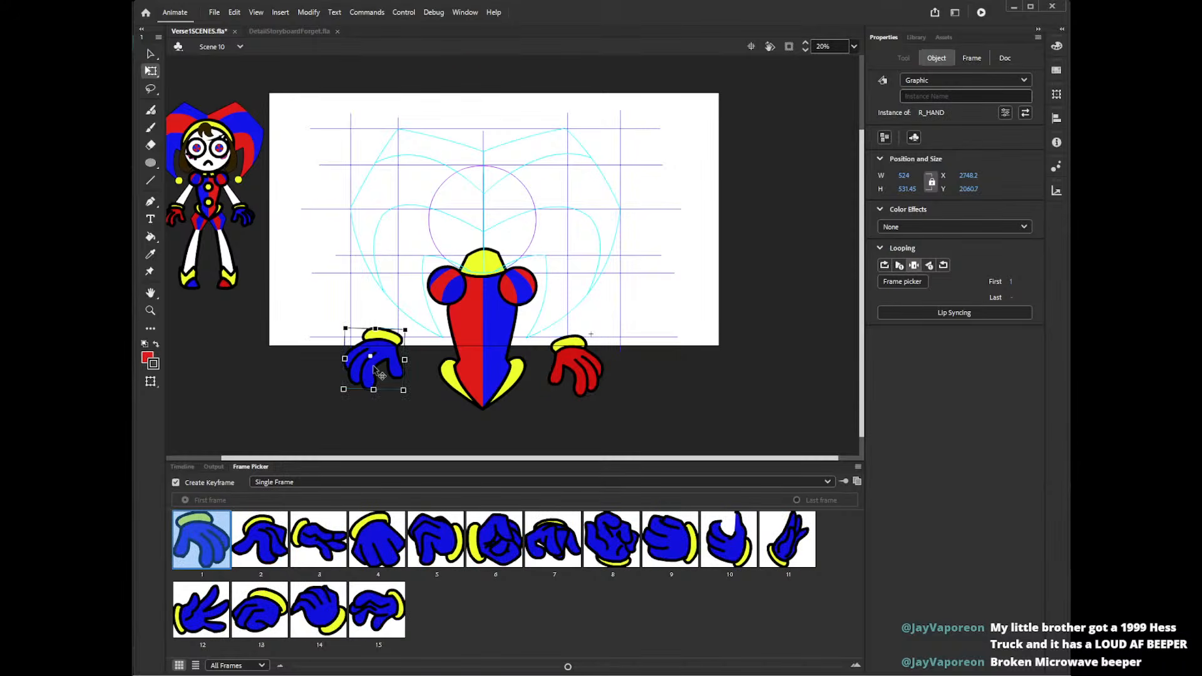
- Shift the blue hand slightly toward the body and open its R_HAND symbol to show its timeline
{"action": "left_click_drag", "start_coordinate": [375, 371], "coordinate": [390, 377]}
{"action": "double_click", "coordinate": [390, 377]}
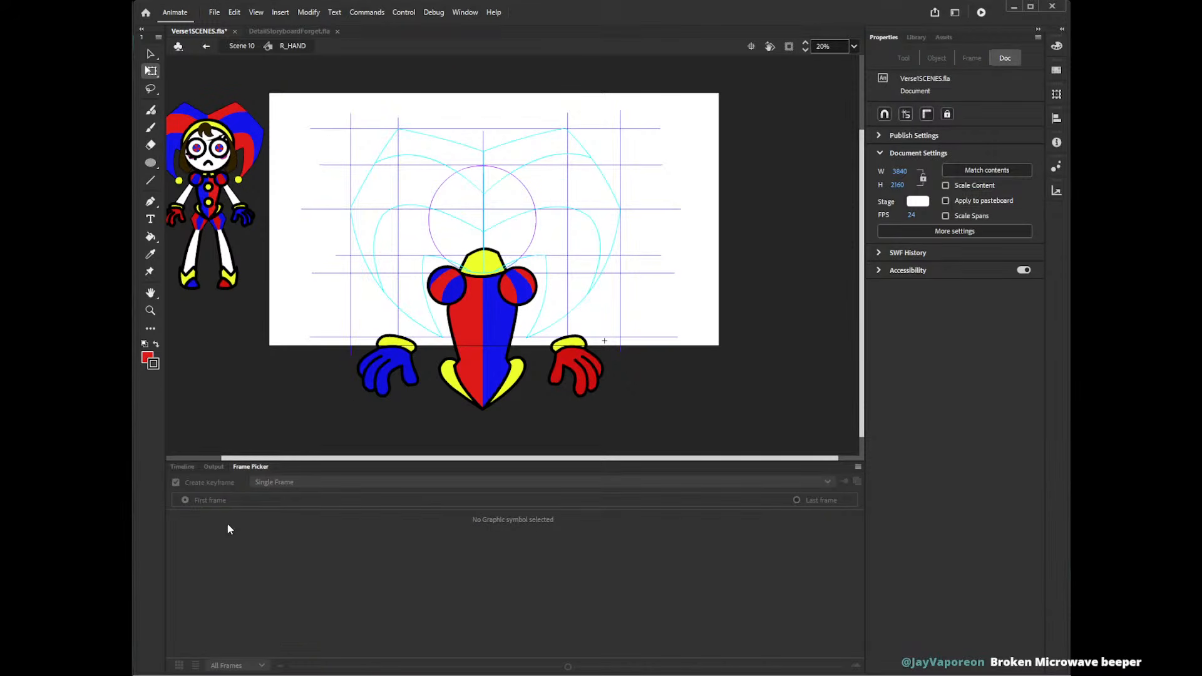
{"action": "left_click", "coordinate": [182, 466]}
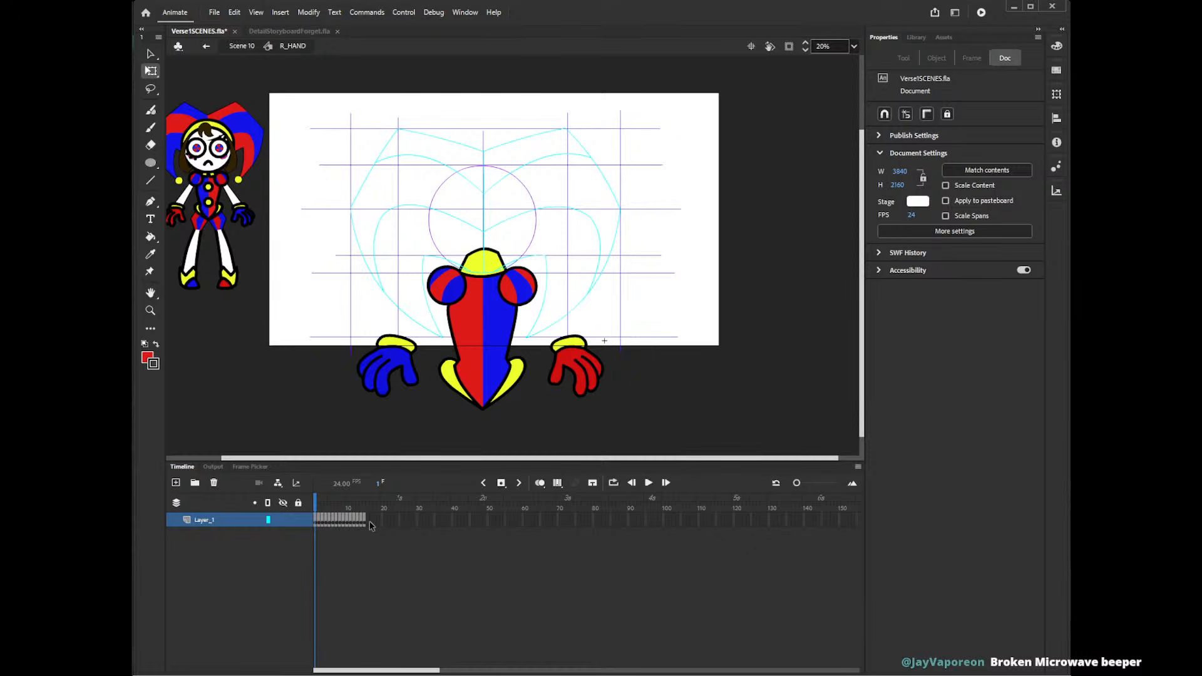
- Try moving the frame 1 drawing inside R_HAND, look through to frame 15, and return to Scene 10
{"action": "left_click", "coordinate": [379, 380]}
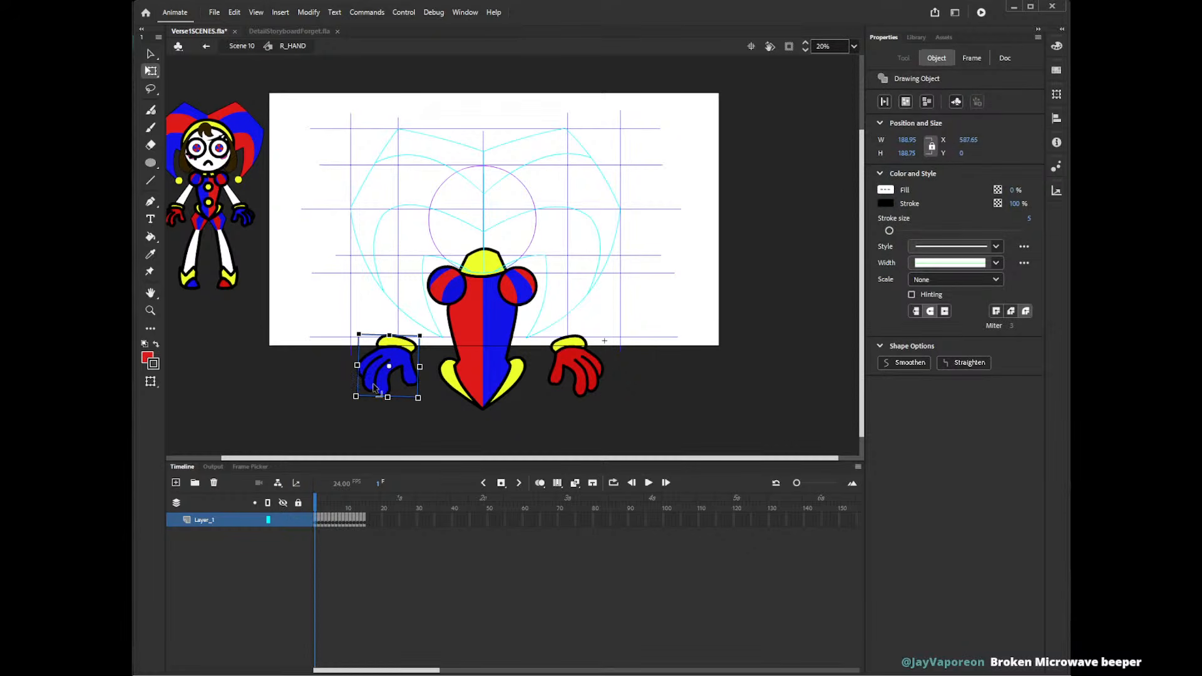
{"action": "left_click_drag", "start_coordinate": [377, 390], "coordinate": [392, 286]}
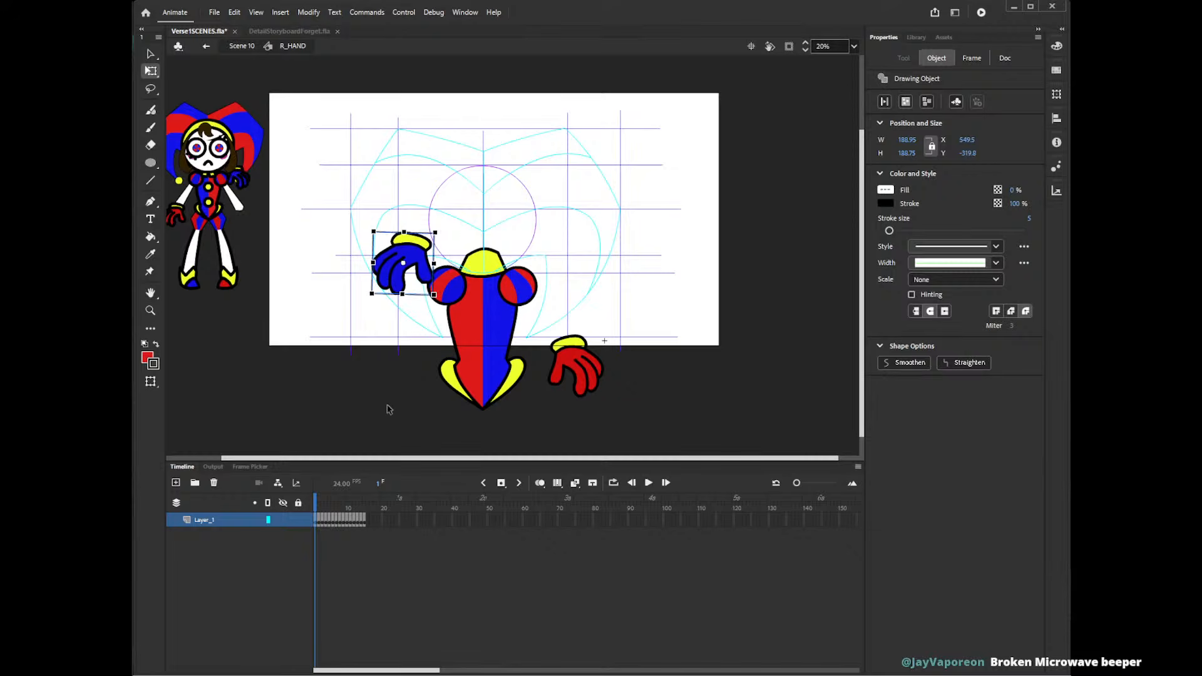
{"action": "left_click", "coordinate": [322, 505]}
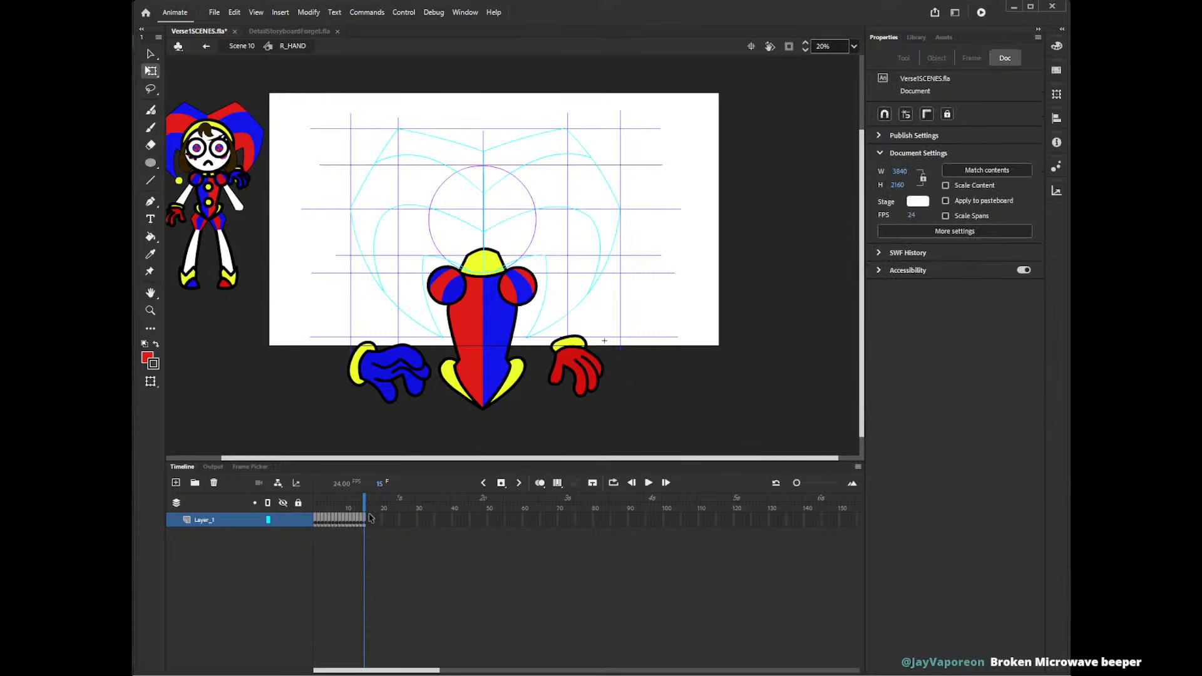
{"action": "key", "text": "ctrl+e"}
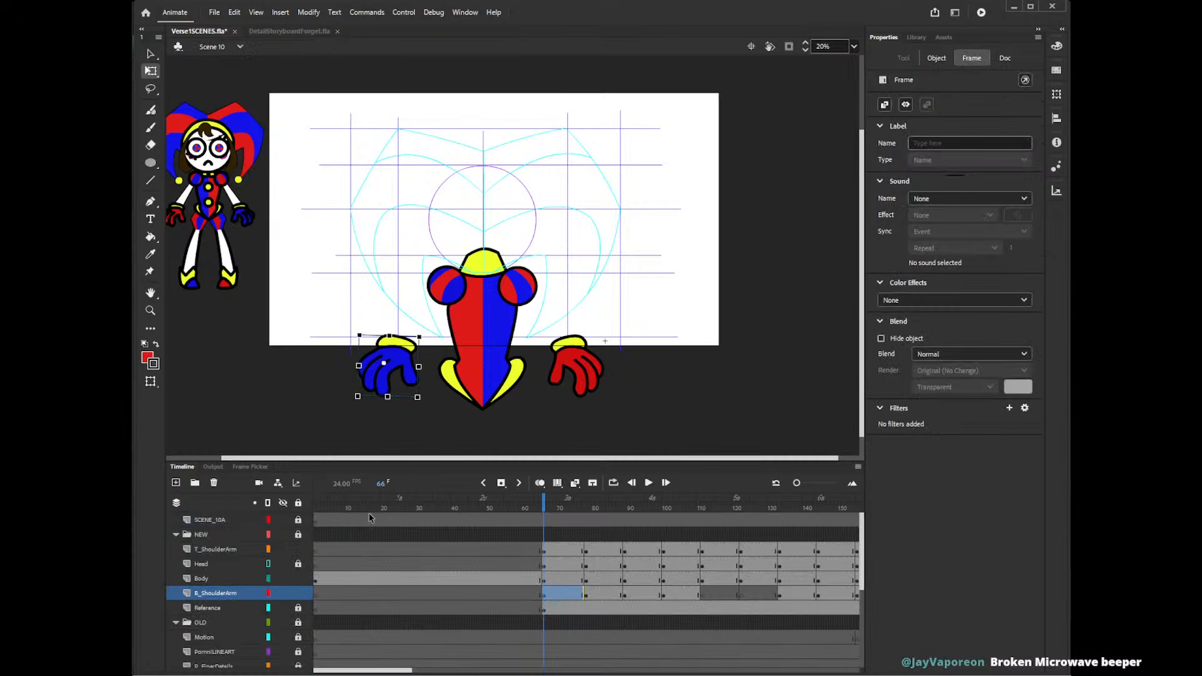
- Raise the blue hand onto the white stage and add a blank keyframe at frame 16 inside its R_HAND symbol
{"action": "left_click_drag", "start_coordinate": [395, 379], "coordinate": [368, 311]}
{"action": "double_click", "coordinate": [368, 311]}
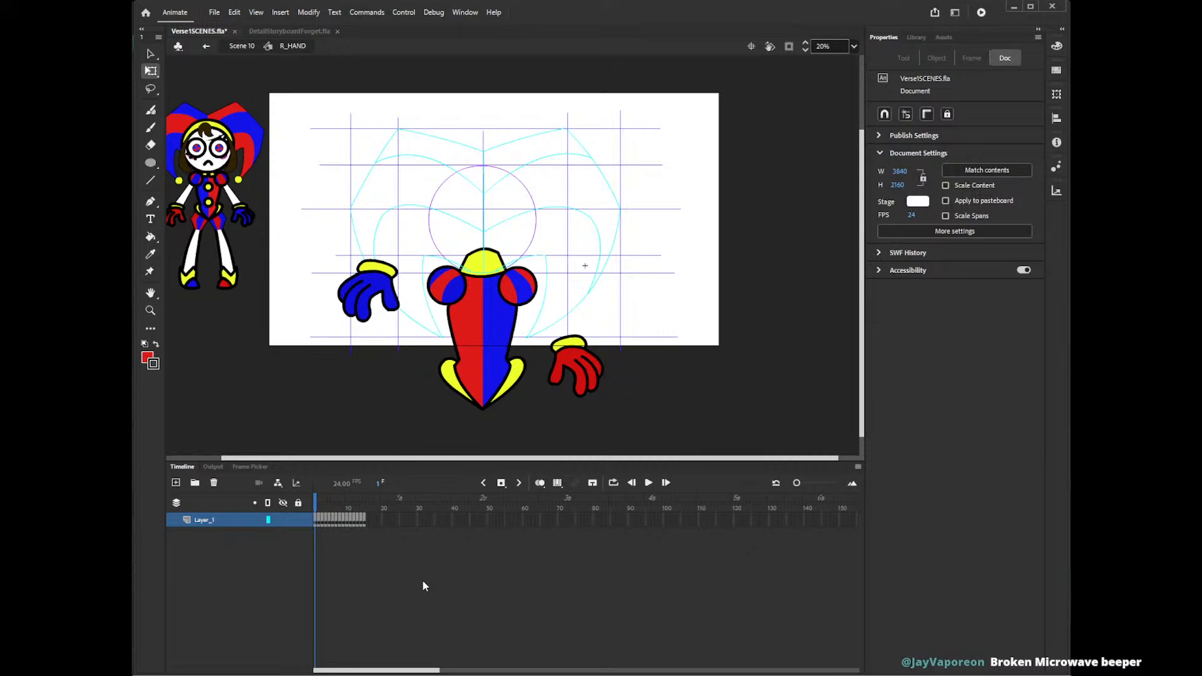
{"action": "left_click", "coordinate": [368, 521]}
{"action": "left_click", "coordinate": [370, 521]}
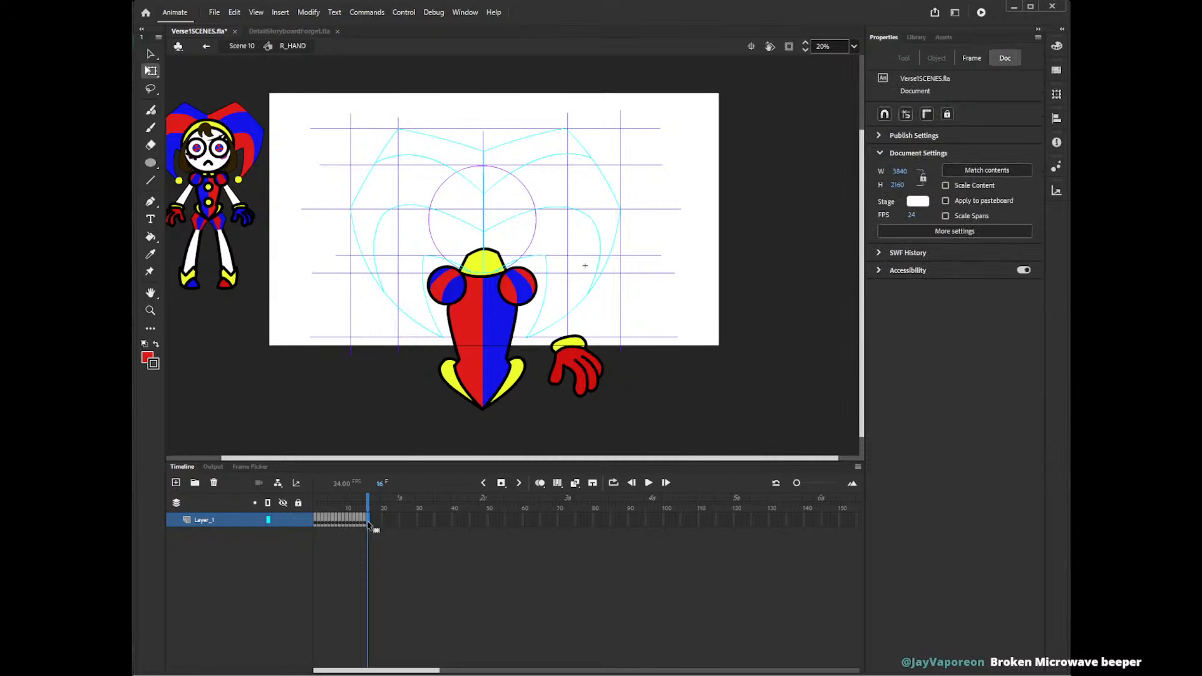
- Turn on onion skinning and draw the wavy back-of-hand outline over the ghosted pose with the Pencil tool
{"action": "key", "text": "z"}
{"action": "left_click", "coordinate": [406, 283]}
{"action": "left_click", "coordinate": [539, 482]}
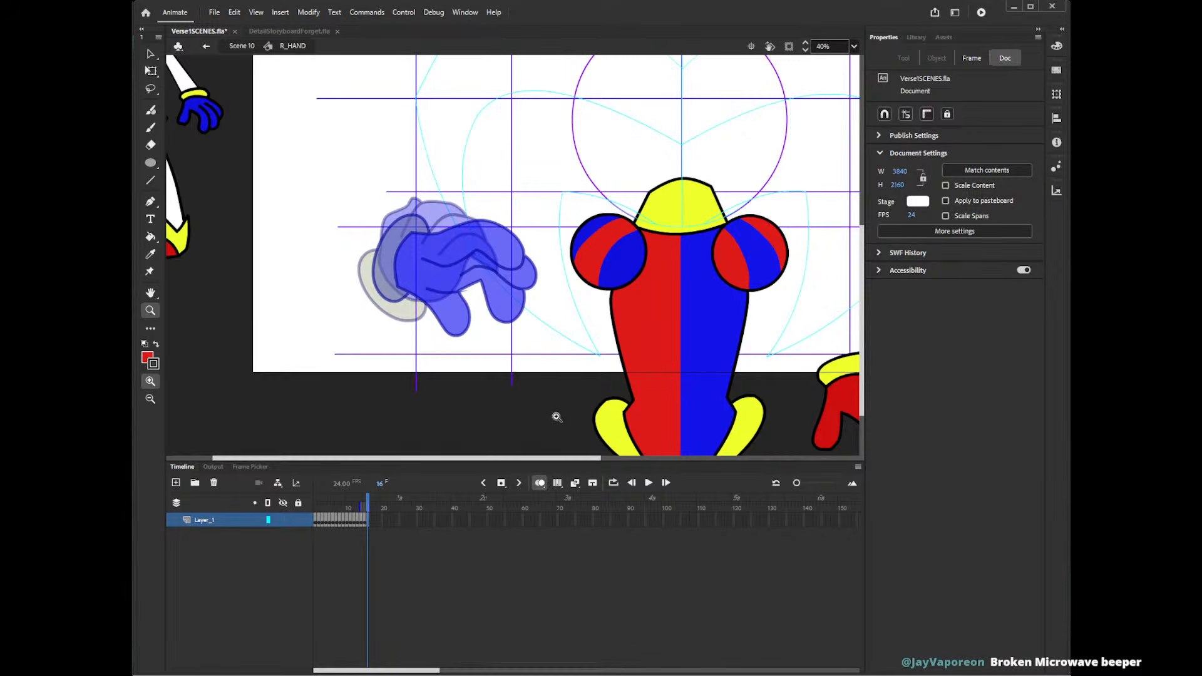
{"action": "key", "text": "shift+y"}
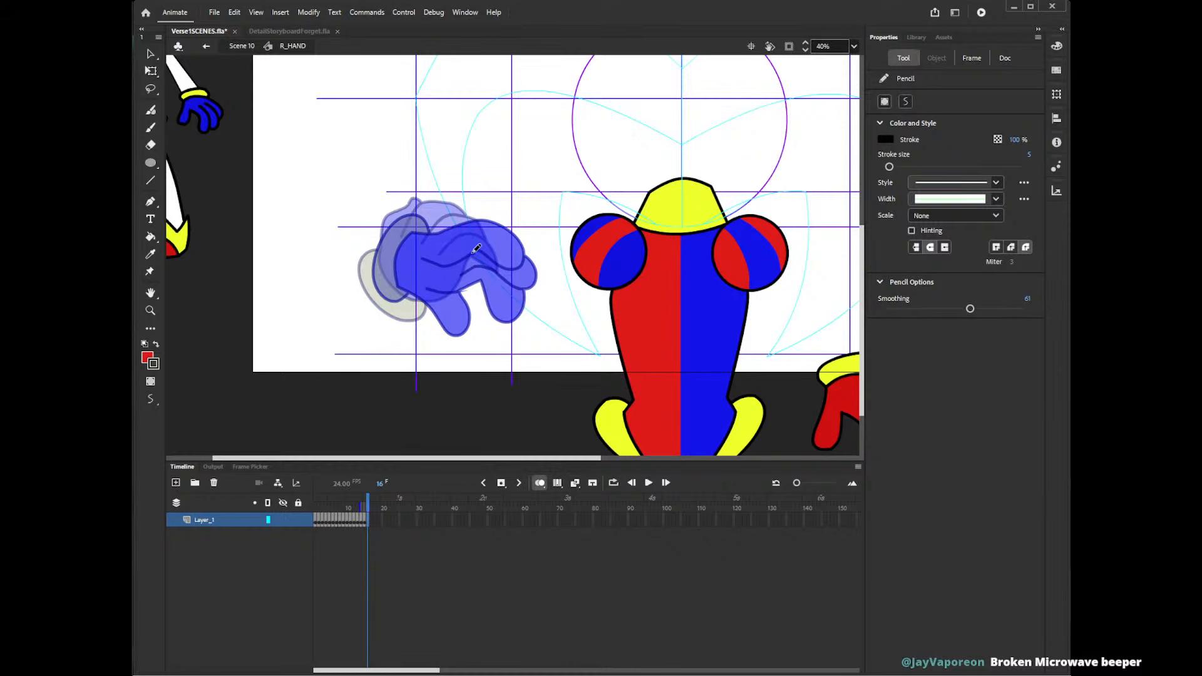
{"action": "mouse_move", "coordinate": [483, 248]}
{"action": "left_mouse_down"}
{"action": "mouse_move", "coordinate": [471, 226]}
{"action": "mouse_move", "coordinate": [405, 230]}
{"action": "mouse_move", "coordinate": [373, 251]}
{"action": "mouse_move", "coordinate": [380, 295]}
{"action": "mouse_move", "coordinate": [380, 245]}
{"action": "mouse_move", "coordinate": [430, 221]}
{"action": "mouse_move", "coordinate": [494, 207]}
{"action": "mouse_move", "coordinate": [537, 234]}
{"action": "left_mouse_up"}
{"action": "key", "text": "ctrl+z"}
{"action": "key", "text": "ctrl+z"}
{"action": "mouse_move", "coordinate": [374, 293]}
{"action": "left_mouse_down"}
{"action": "mouse_move", "coordinate": [376, 262]}
{"action": "mouse_move", "coordinate": [433, 224]}
{"action": "mouse_move", "coordinate": [483, 213]}
{"action": "mouse_move", "coordinate": [500, 277]}
{"action": "left_mouse_up"}
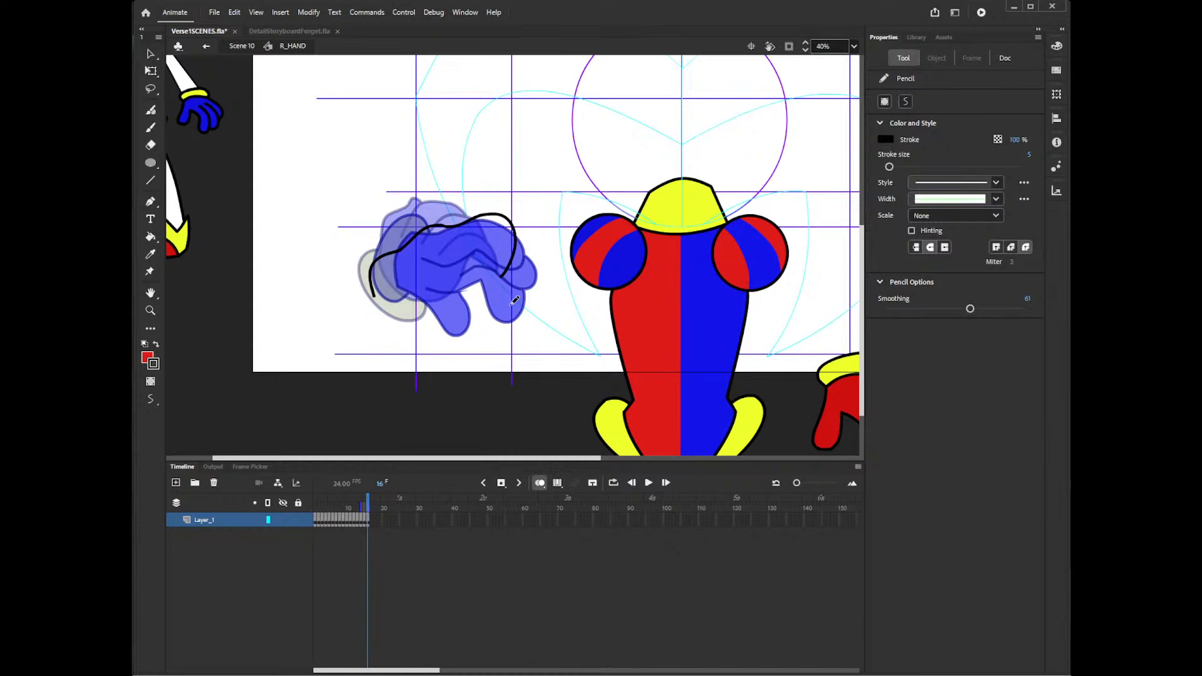
- Draw a curved finger outline that hangs below the inner end of the back-of-hand line
{"action": "mouse_move", "coordinate": [498, 338]}
{"action": "left_mouse_down"}
{"action": "mouse_move", "coordinate": [532, 323]}
{"action": "mouse_move", "coordinate": [542, 261]}
{"action": "mouse_move", "coordinate": [486, 301]}
{"action": "left_mouse_up"}
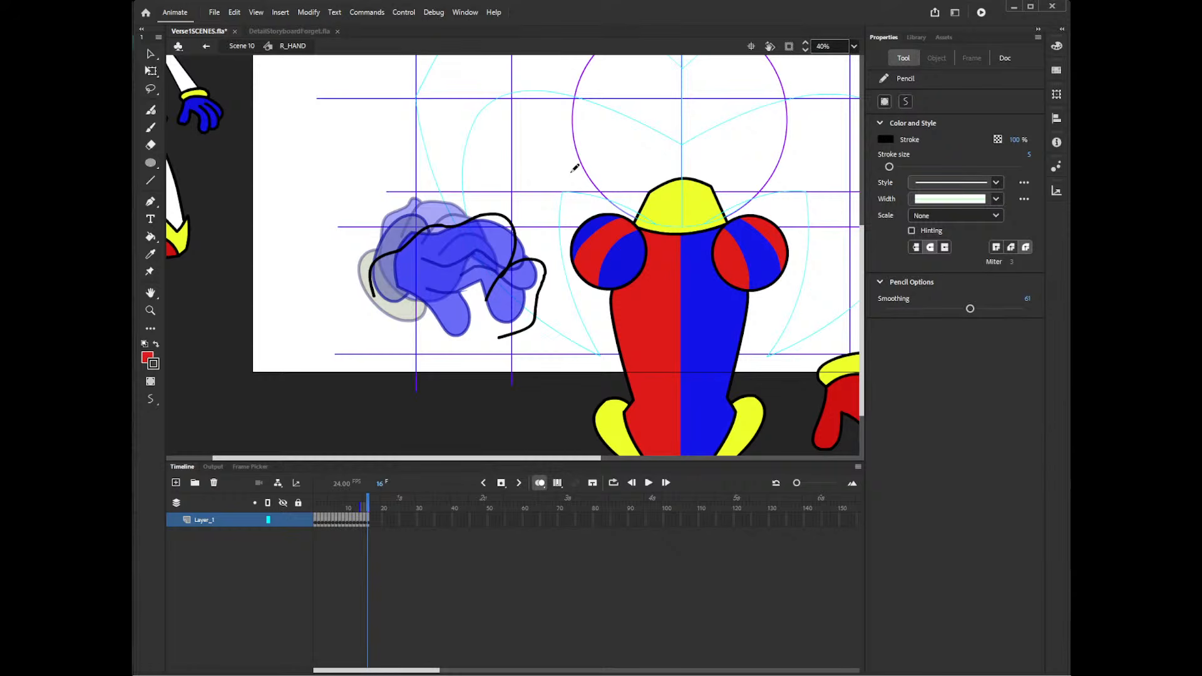
{"action": "key", "text": "ctrl+z"}
{"action": "mouse_move", "coordinate": [503, 338]}
{"action": "left_mouse_down"}
{"action": "mouse_move", "coordinate": [528, 321]}
{"action": "mouse_move", "coordinate": [543, 281]}
{"action": "mouse_move", "coordinate": [527, 255]}
{"action": "mouse_move", "coordinate": [491, 294]}
{"action": "mouse_move", "coordinate": [544, 259]}
{"action": "mouse_move", "coordinate": [529, 329]}
{"action": "mouse_move", "coordinate": [494, 343]}
{"action": "left_mouse_up"}
{"action": "key", "text": "ctrl+z"}
{"action": "key", "text": "ctrl+z"}
{"action": "mouse_move", "coordinate": [497, 283]}
{"action": "left_mouse_down"}
{"action": "mouse_move", "coordinate": [551, 266]}
{"action": "mouse_move", "coordinate": [527, 341]}
{"action": "mouse_move", "coordinate": [491, 345]}
{"action": "mouse_move", "coordinate": [526, 327]}
{"action": "mouse_move", "coordinate": [545, 282]}
{"action": "mouse_move", "coordinate": [490, 272]}
{"action": "left_mouse_up"}
{"action": "key", "text": "ctrl+z"}
{"action": "key", "text": "ctrl+z"}
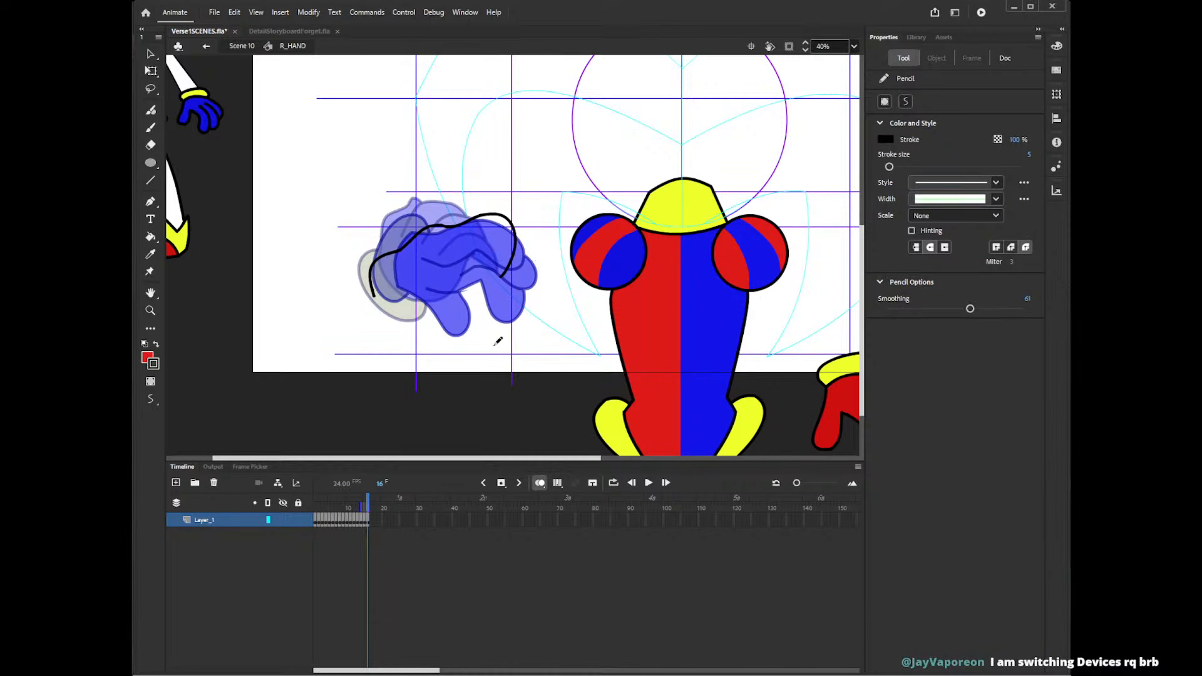
{"action": "mouse_move", "coordinate": [493, 344]}
{"action": "left_mouse_down"}
{"action": "mouse_move", "coordinate": [538, 275]}
{"action": "mouse_move", "coordinate": [502, 303]}
{"action": "left_mouse_up"}
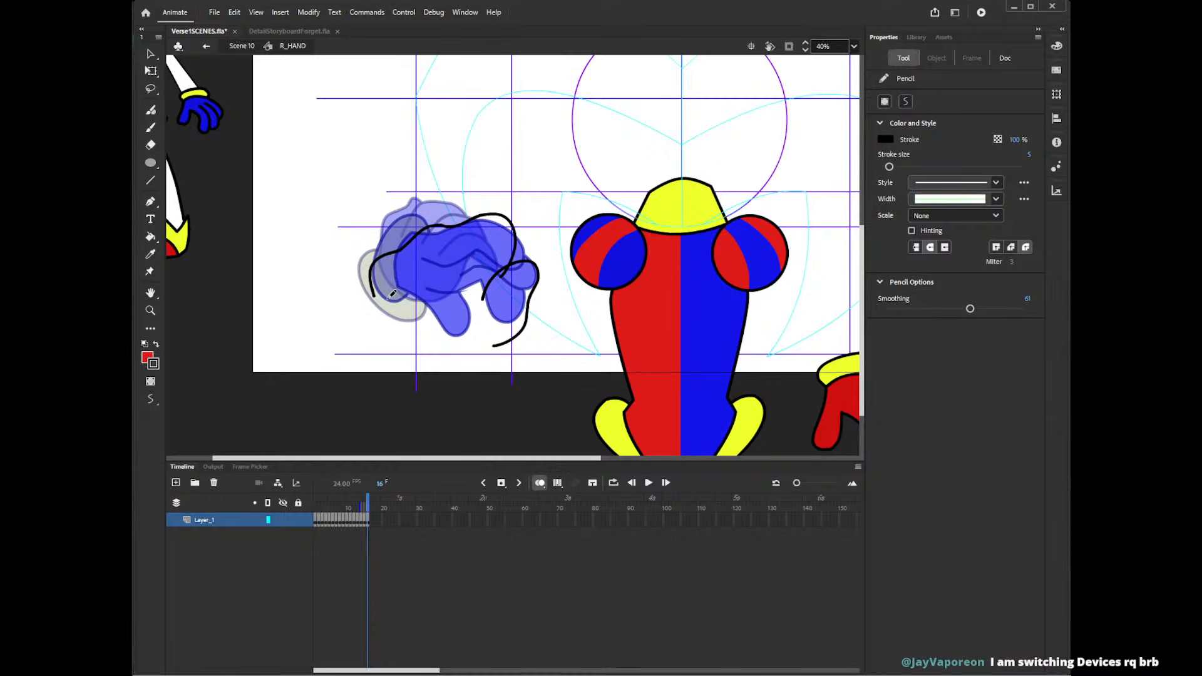
- Draw a large oval around the lower part of the hand, overlapping the finger outline
{"action": "mouse_move", "coordinate": [508, 267]}
{"action": "left_mouse_down"}
{"action": "mouse_move", "coordinate": [388, 279]}
{"action": "mouse_move", "coordinate": [464, 268]}
{"action": "mouse_move", "coordinate": [366, 300]}
{"action": "mouse_move", "coordinate": [533, 275]}
{"action": "mouse_move", "coordinate": [388, 268]}
{"action": "mouse_move", "coordinate": [489, 257]}
{"action": "mouse_move", "coordinate": [364, 300]}
{"action": "mouse_move", "coordinate": [474, 253]}
{"action": "left_mouse_up"}
{"action": "key", "text": "ctrl+z"}
{"action": "key", "text": "ctrl+z"}
{"action": "key", "text": "ctrl+z"}
{"action": "key", "text": "ctrl+z"}
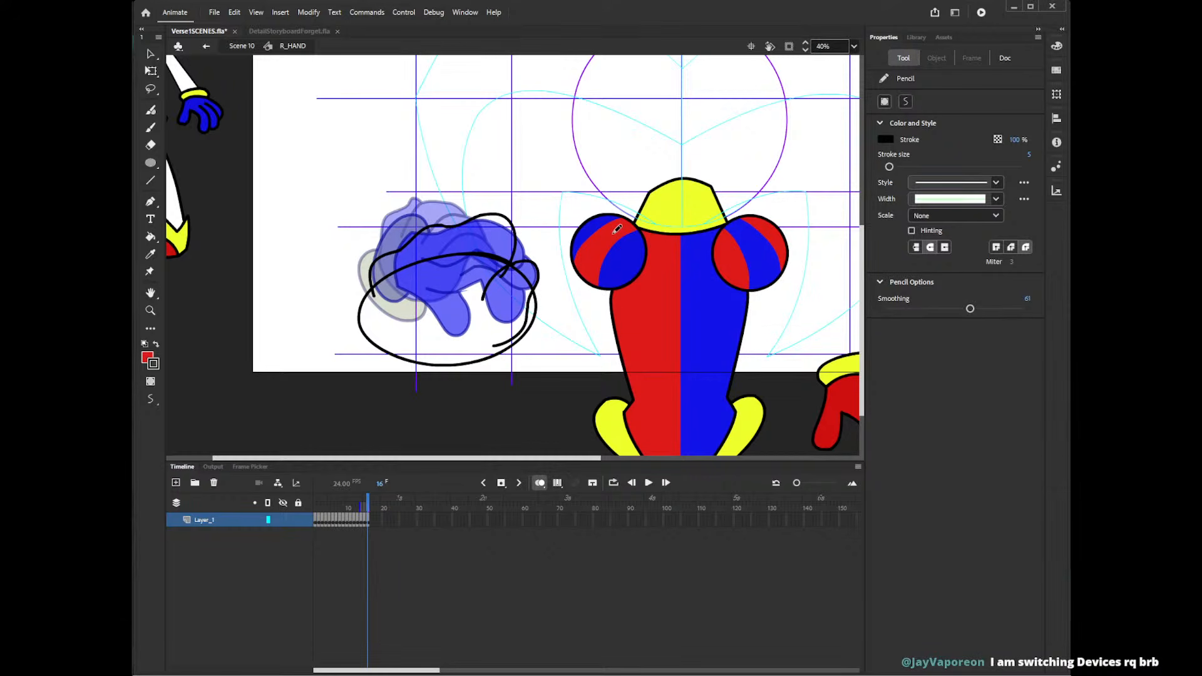
{"action": "key", "text": "ctrl+z"}
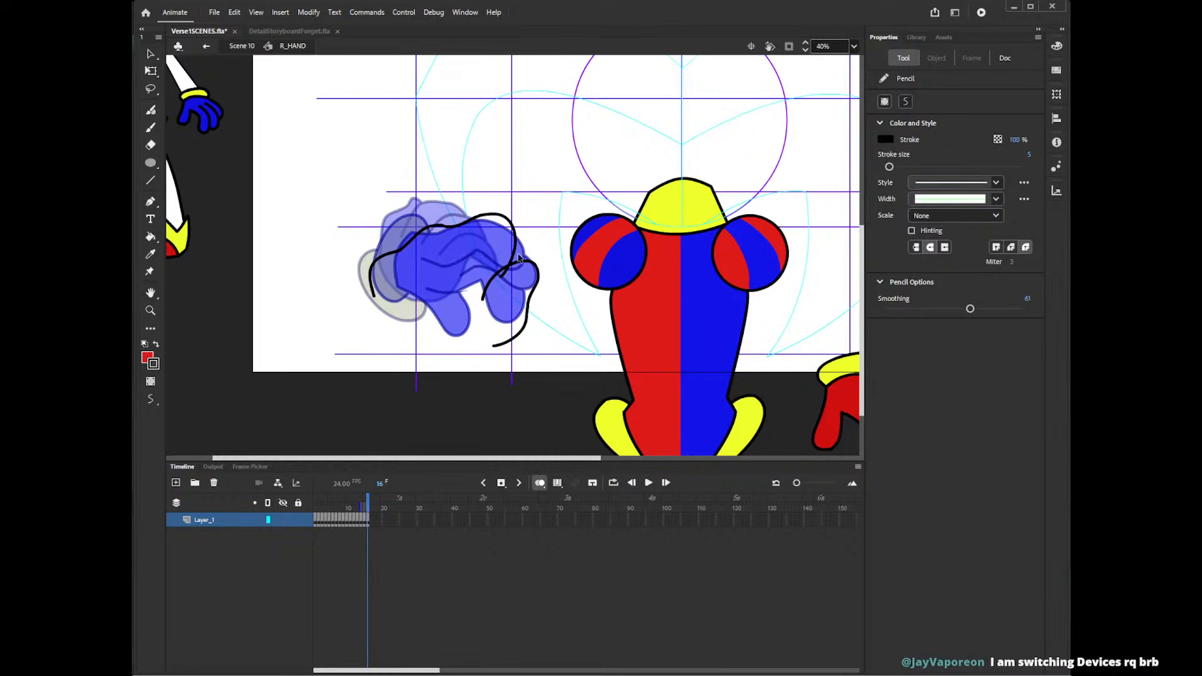
{"action": "mouse_move", "coordinate": [519, 264]}
{"action": "left_mouse_down"}
{"action": "mouse_move", "coordinate": [470, 250]}
{"action": "mouse_move", "coordinate": [520, 266]}
{"action": "mouse_move", "coordinate": [404, 266]}
{"action": "mouse_move", "coordinate": [535, 282]}
{"action": "mouse_move", "coordinate": [538, 294]}
{"action": "left_mouse_up"}
{"action": "key", "text": "ctrl+z"}
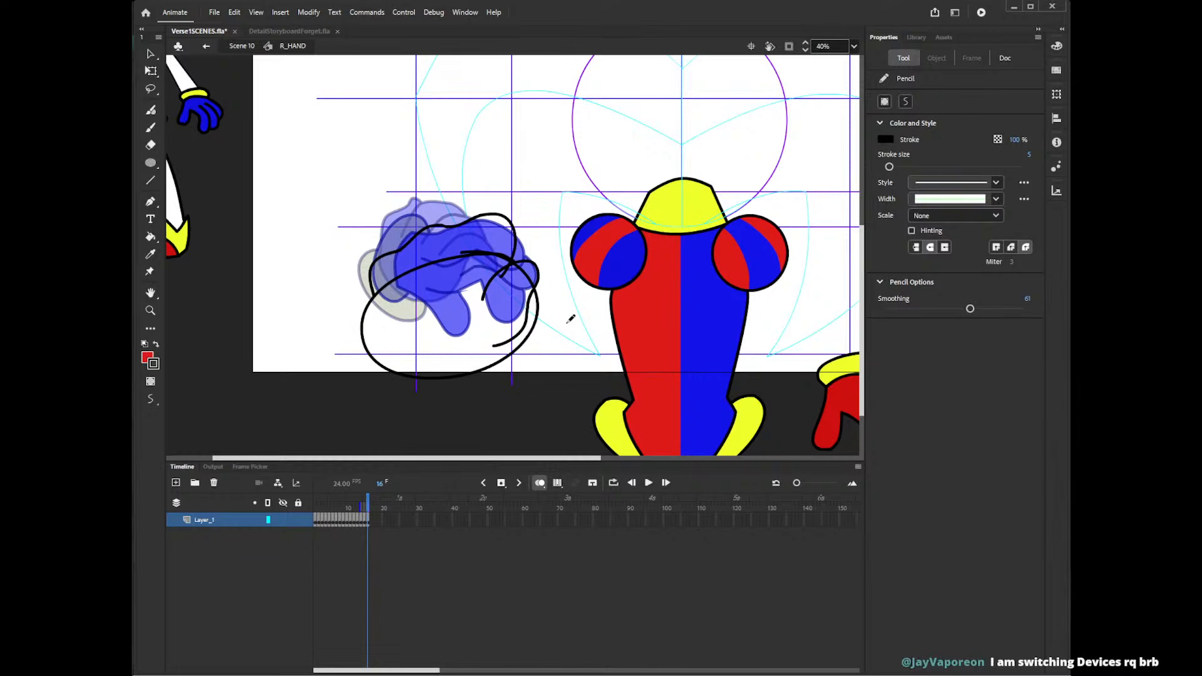
{"action": "key", "text": "ctrl+z"}
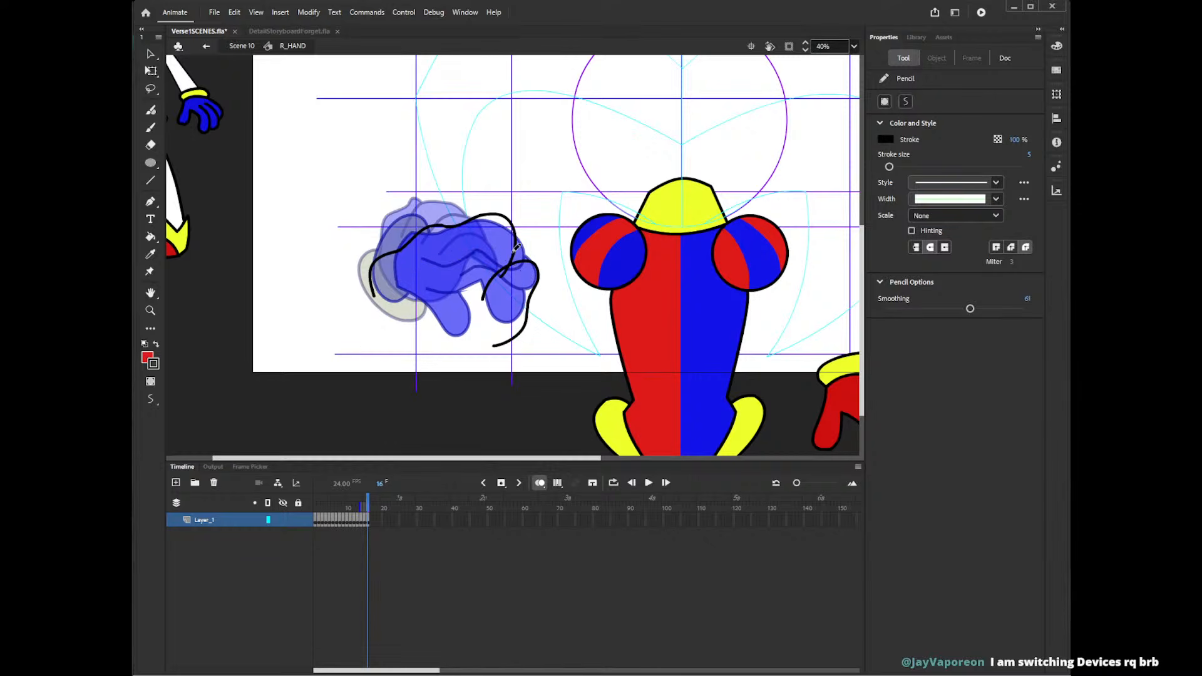
{"action": "mouse_move", "coordinate": [517, 250]}
{"action": "left_mouse_down"}
{"action": "mouse_move", "coordinate": [441, 250]}
{"action": "mouse_move", "coordinate": [396, 355]}
{"action": "mouse_move", "coordinate": [493, 250]}
{"action": "mouse_move", "coordinate": [456, 248]}
{"action": "mouse_move", "coordinate": [376, 347]}
{"action": "mouse_move", "coordinate": [529, 285]}
{"action": "left_mouse_up"}
{"action": "key", "text": "ctrl+z"}
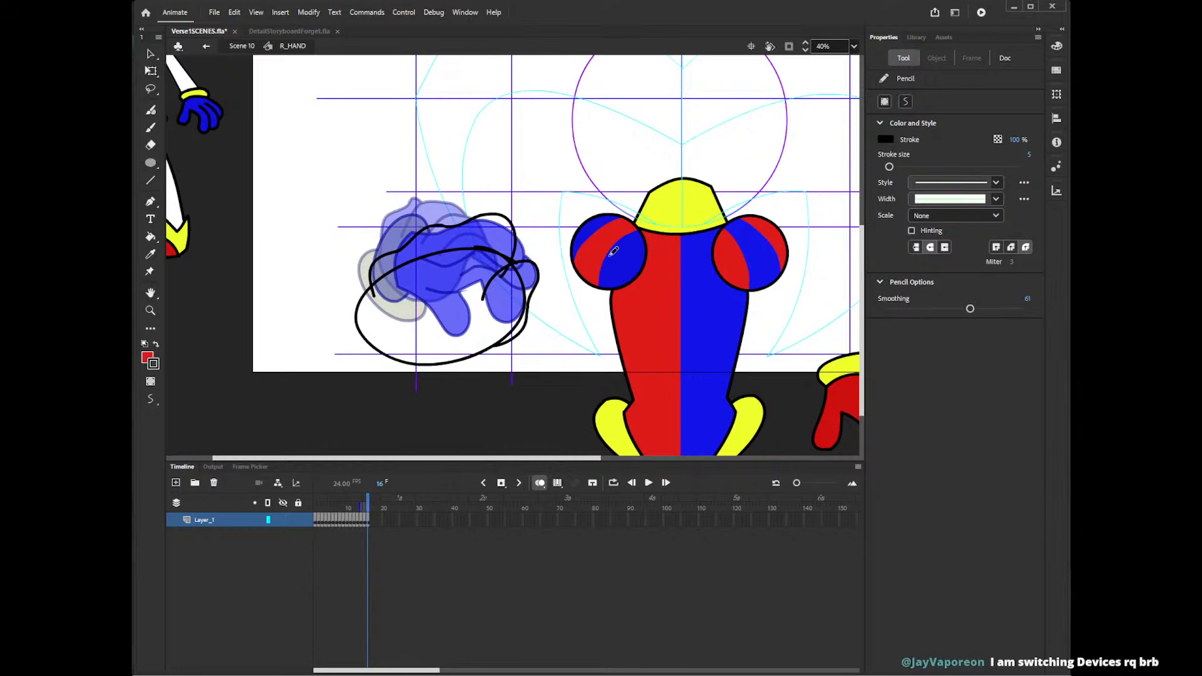
{"action": "key", "text": "v"}
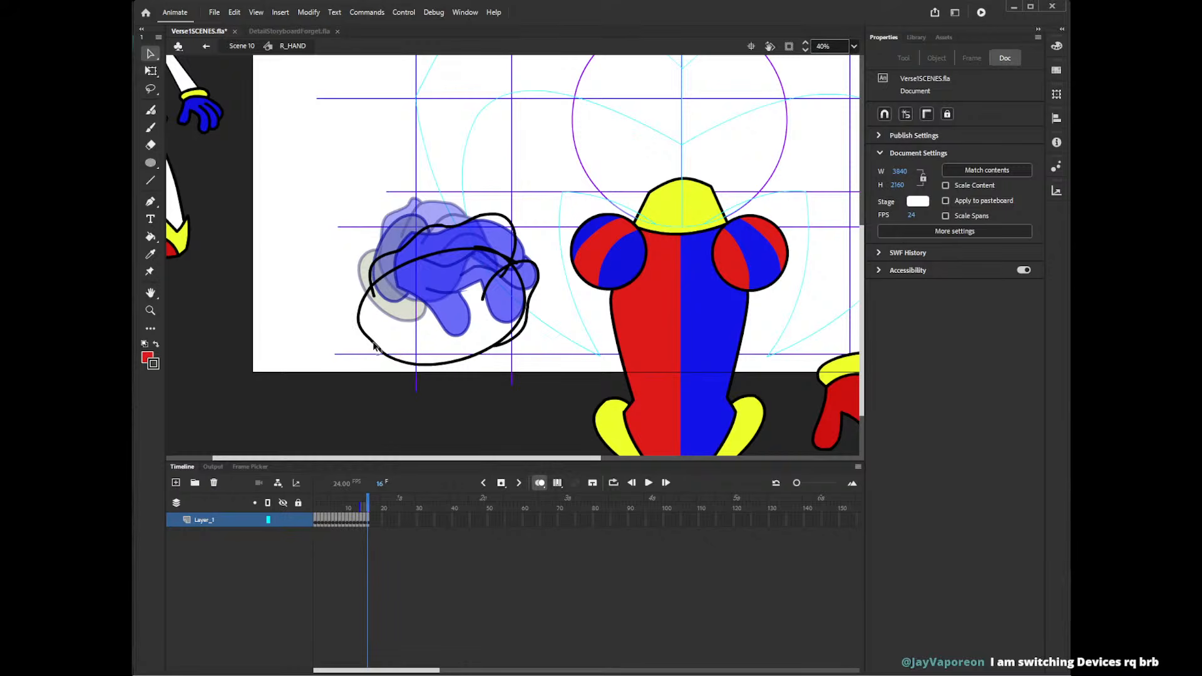
- Delete the stray stroke segments where the finger lines cross the oval's upper inner end
{"action": "left_click", "coordinate": [372, 292]}
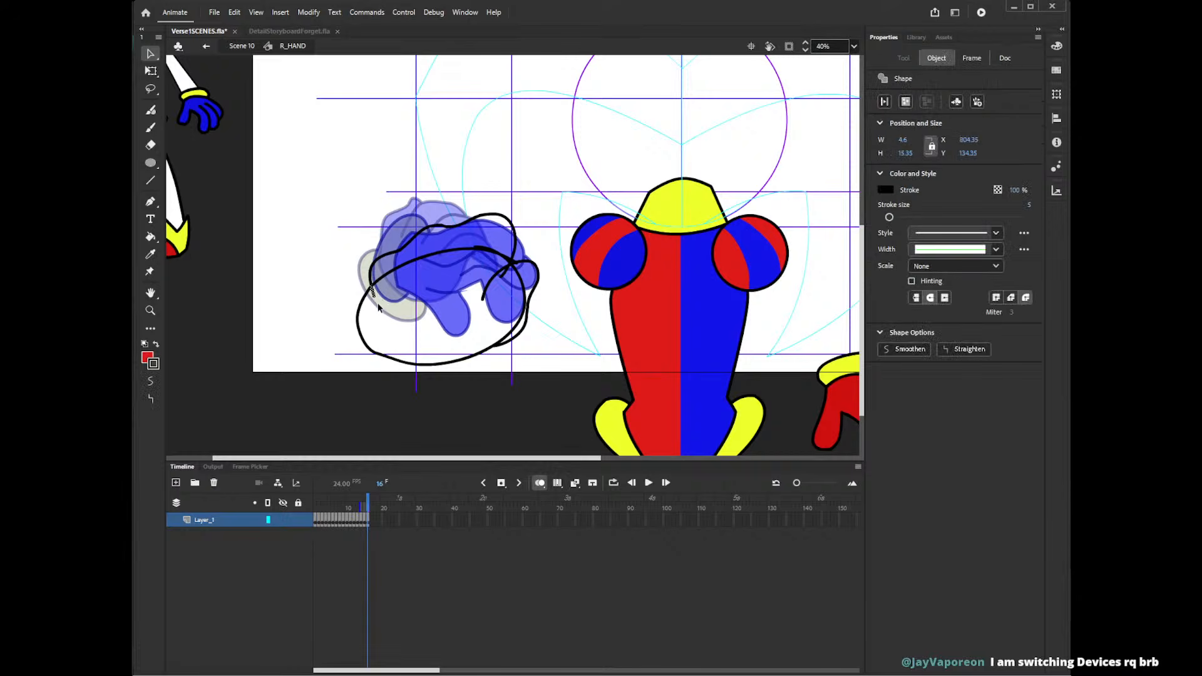
{"action": "left_click", "coordinate": [388, 314]}
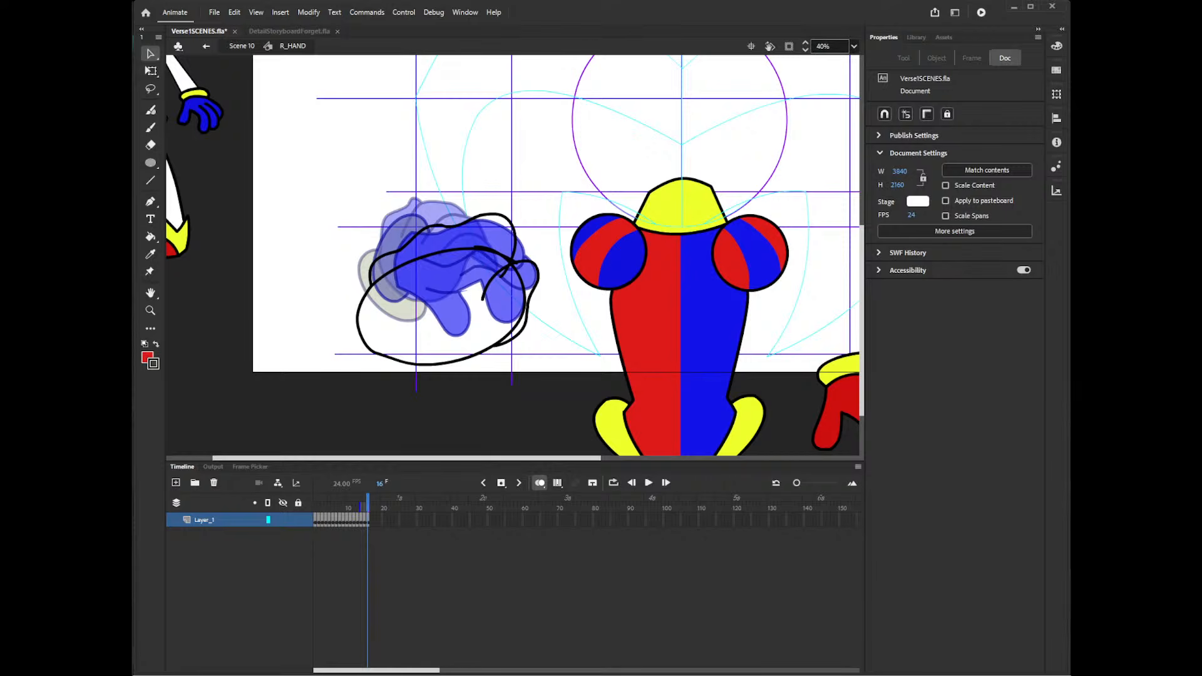
{"action": "left_click", "coordinate": [494, 247]}
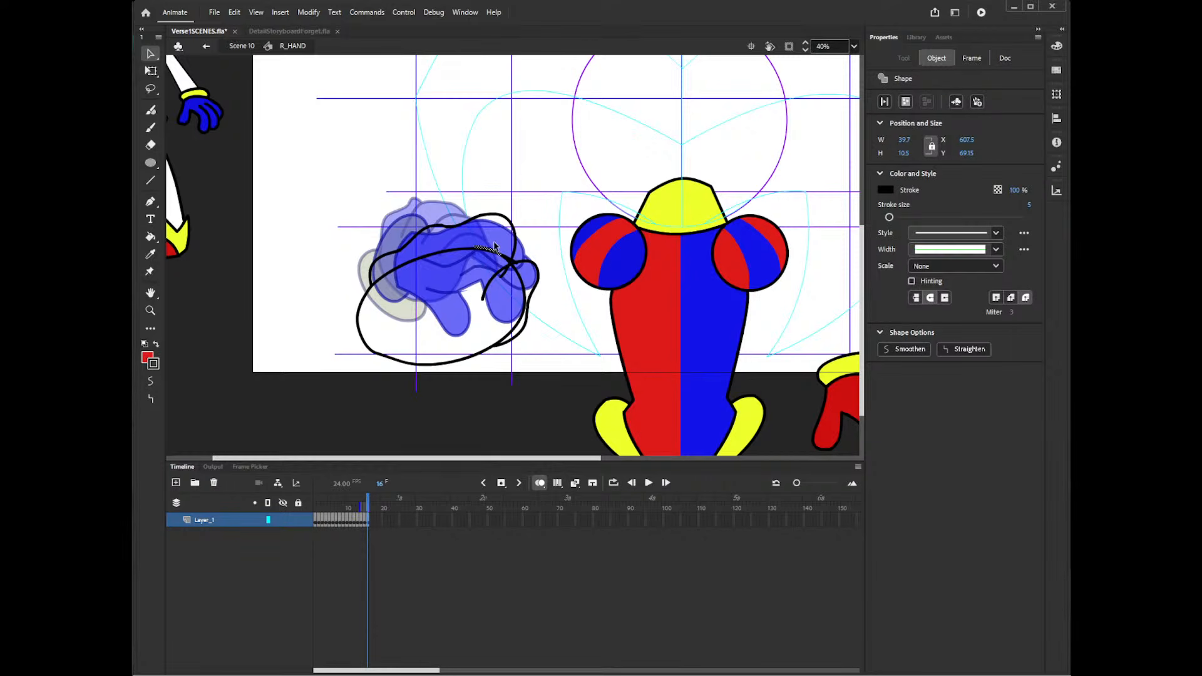
{"action": "key", "text": "Delete"}
{"action": "left_click", "coordinate": [511, 264]}
{"action": "key", "text": "Delete"}
{"action": "left_click", "coordinate": [515, 267]}
{"action": "key", "text": "Delete"}
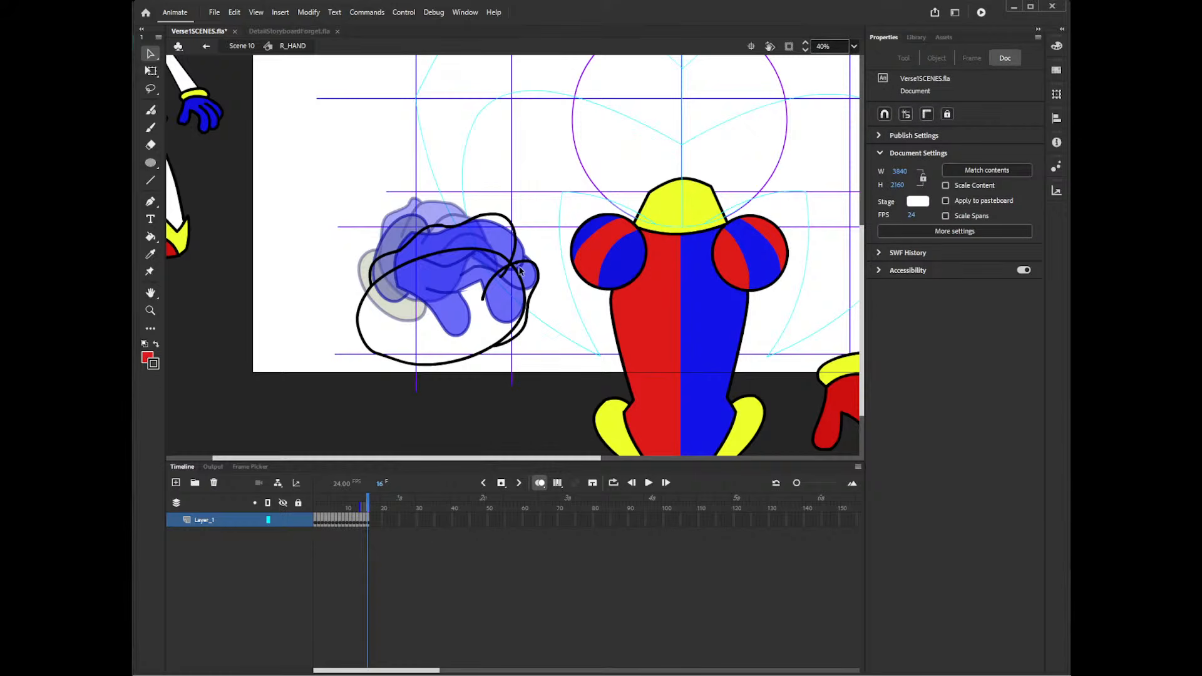
- Return to frame 16 of the R_HAND symbol, turn off onion skinning and trim the leftover lines inside the oval
{"action": "double_click", "coordinate": [519, 270]}
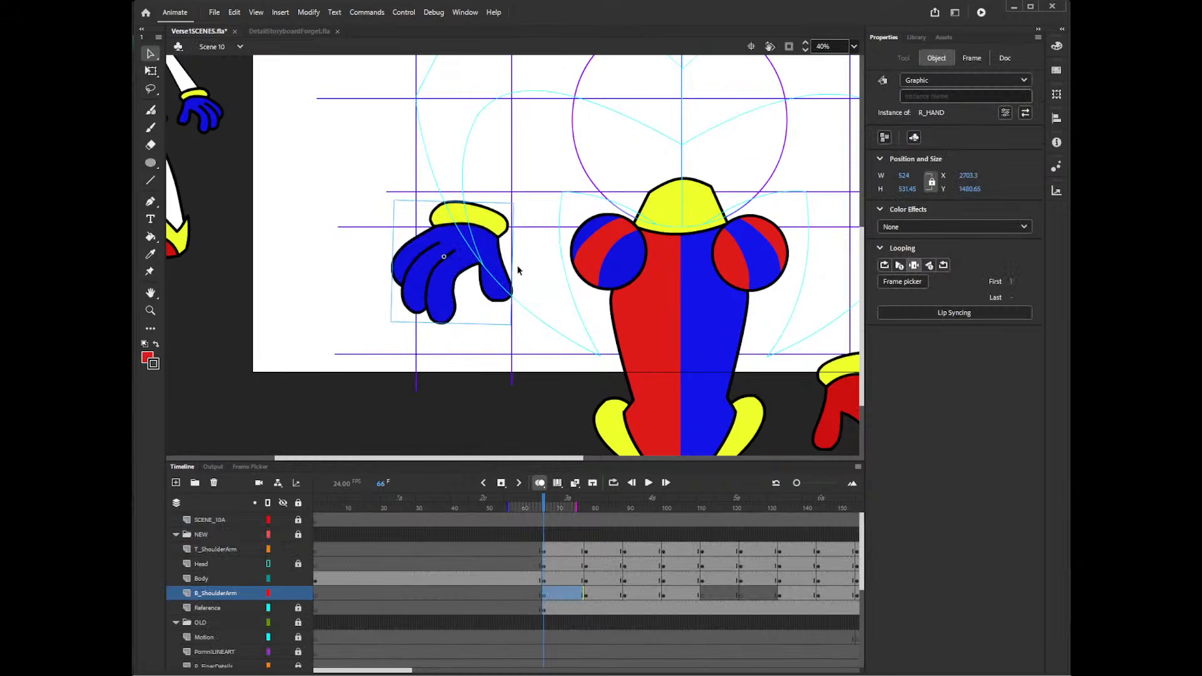
{"action": "double_click", "coordinate": [468, 268]}
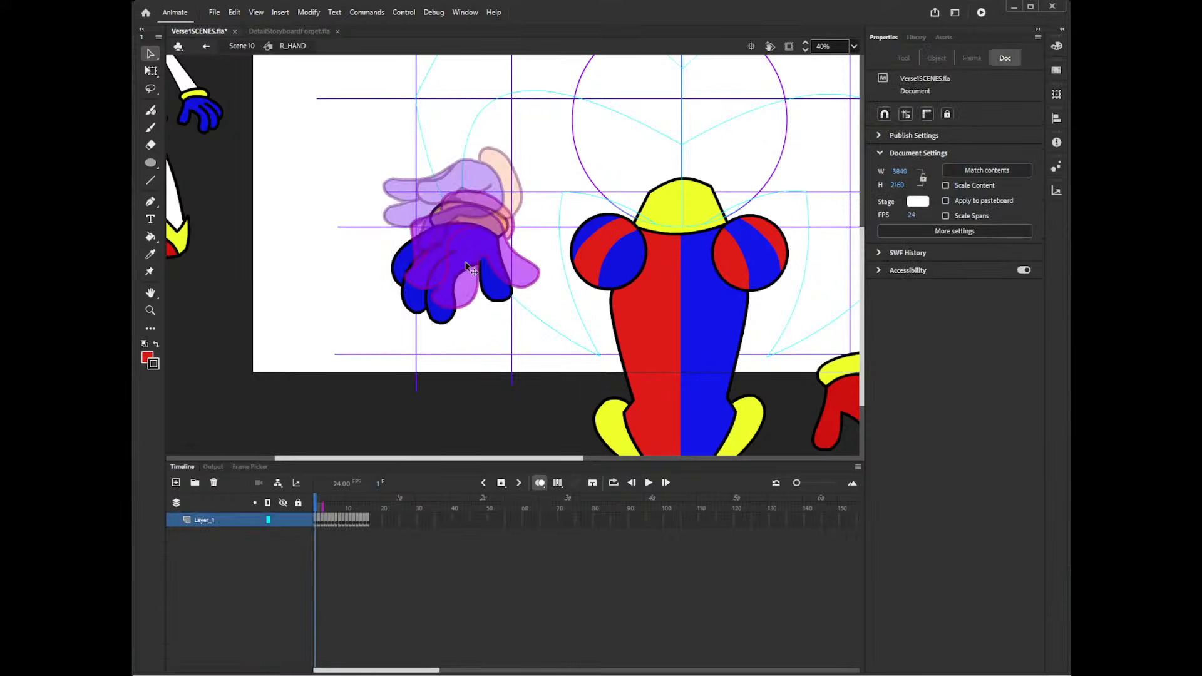
{"action": "left_click", "coordinate": [368, 520]}
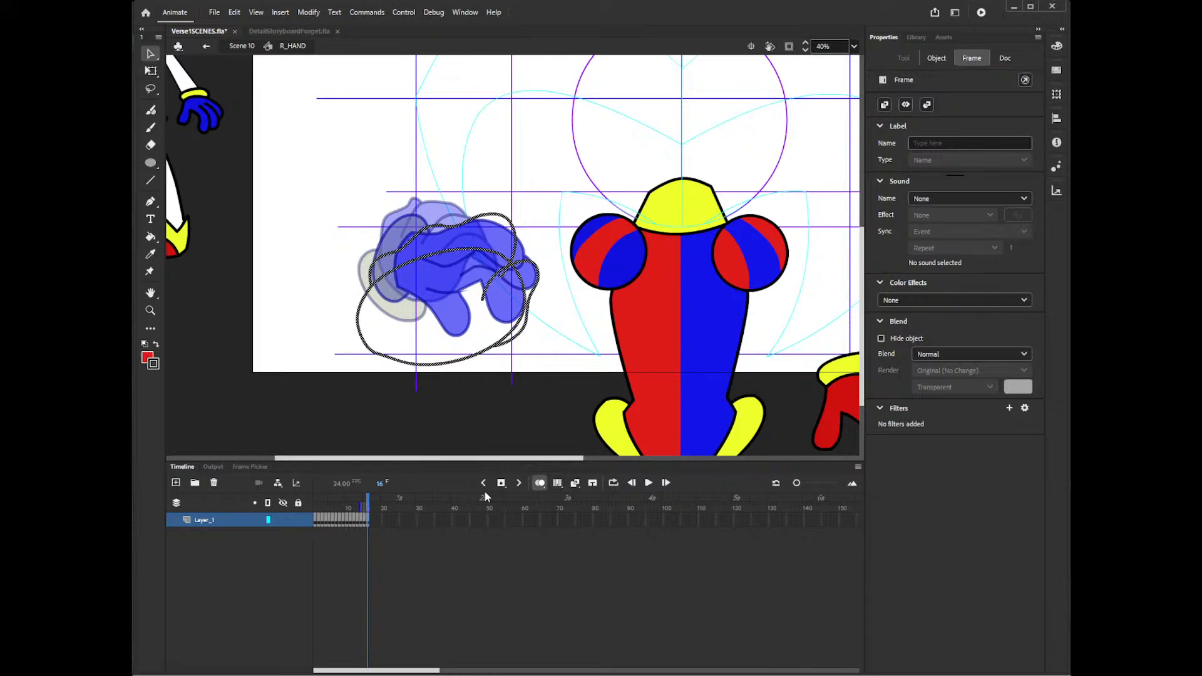
{"action": "left_click", "coordinate": [540, 484]}
{"action": "left_click", "coordinate": [535, 330]}
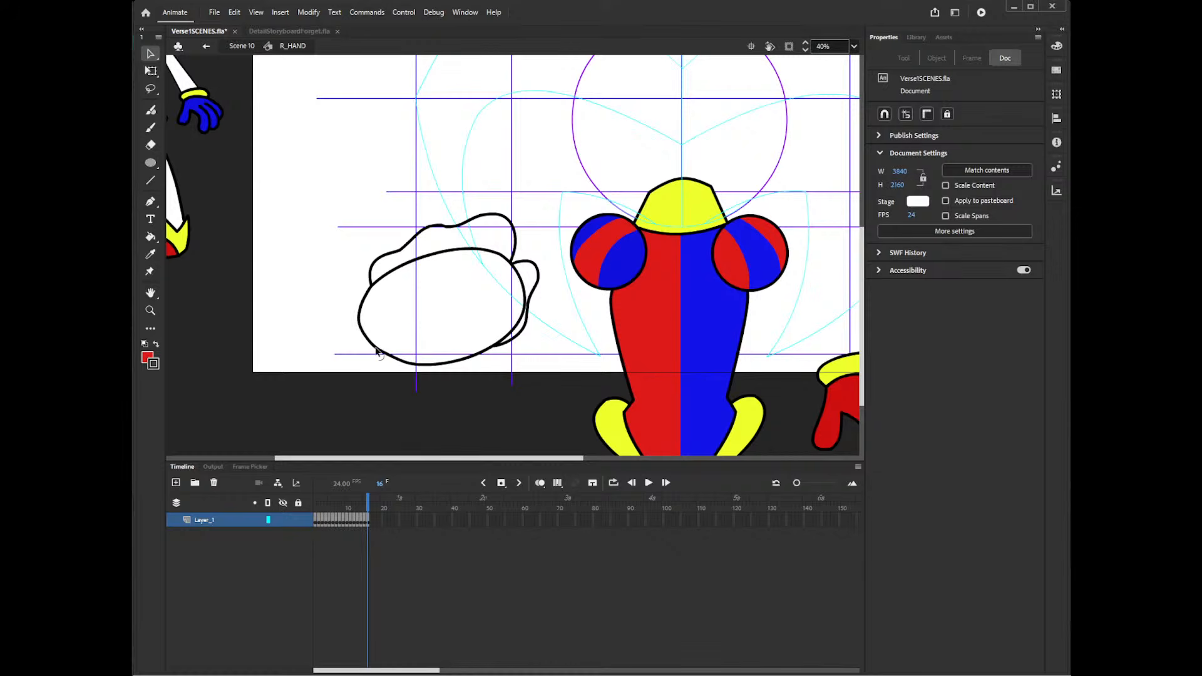
- Reshape the oval's lower edge and delete the surplus segment near the lower finger line
{"action": "left_click_drag", "start_coordinate": [415, 365], "coordinate": [488, 343]}
{"action": "left_click", "coordinate": [488, 344]}
{"action": "key", "text": "Delete"}
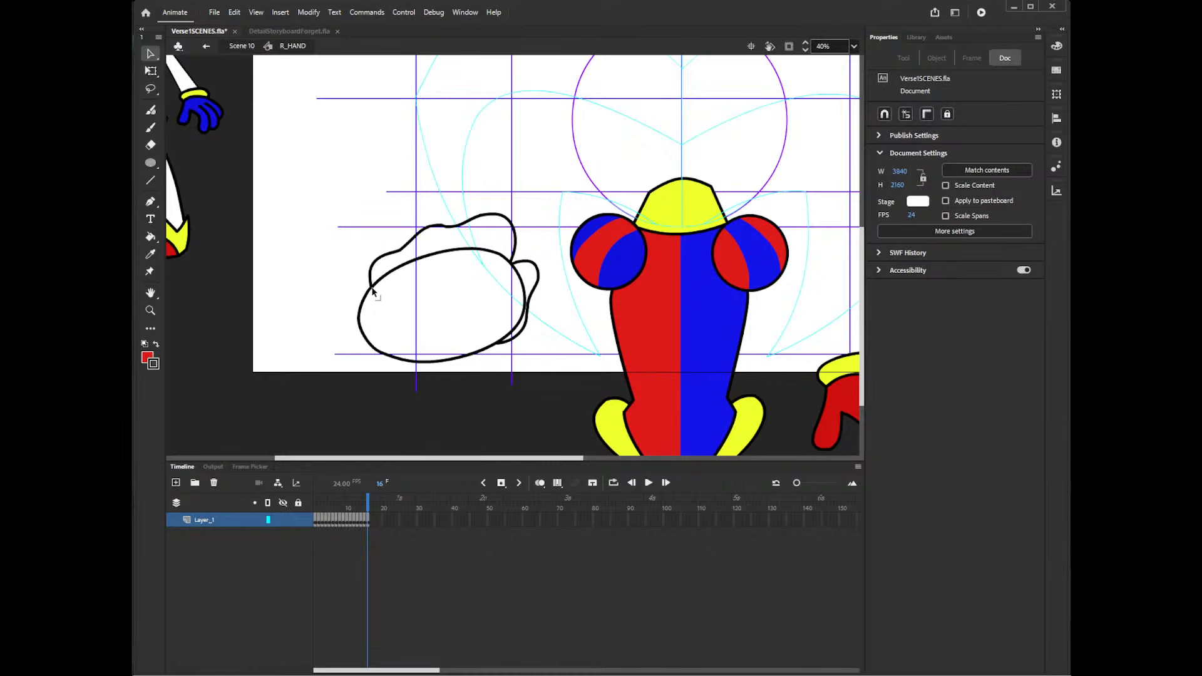
{"action": "key", "text": "y"}
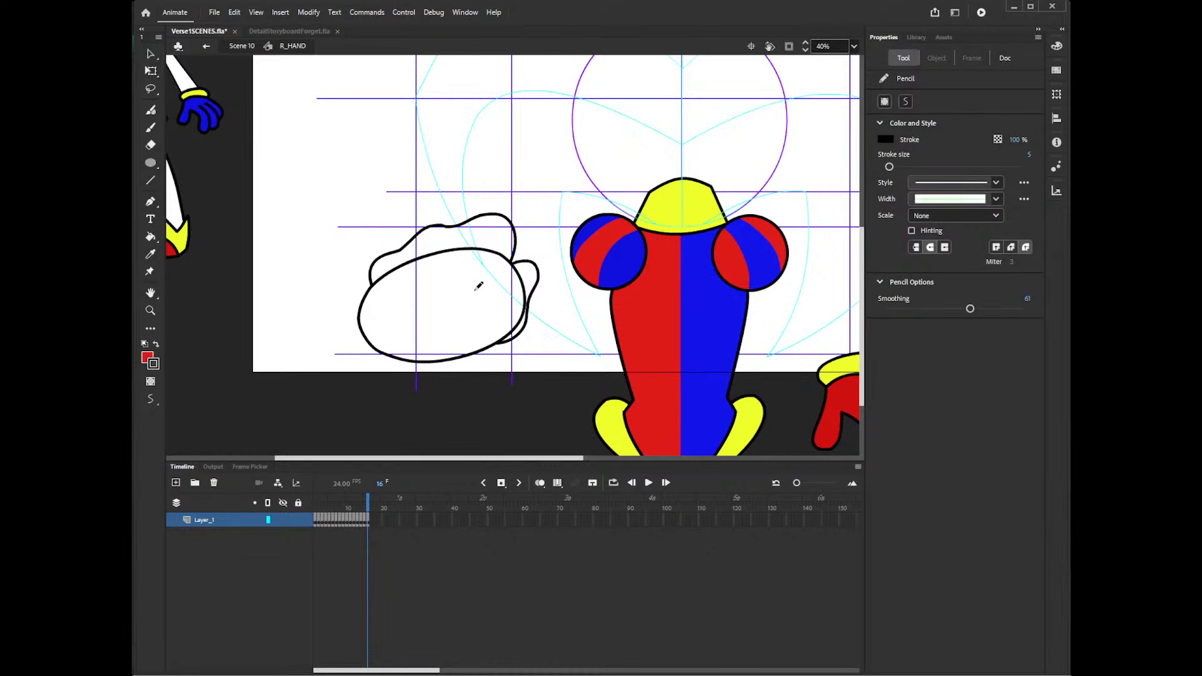
{"action": "left_click_drag", "start_coordinate": [476, 290], "coordinate": [402, 324]}
{"action": "key", "text": "ctrl+z"}
{"action": "key", "text": "comma"}
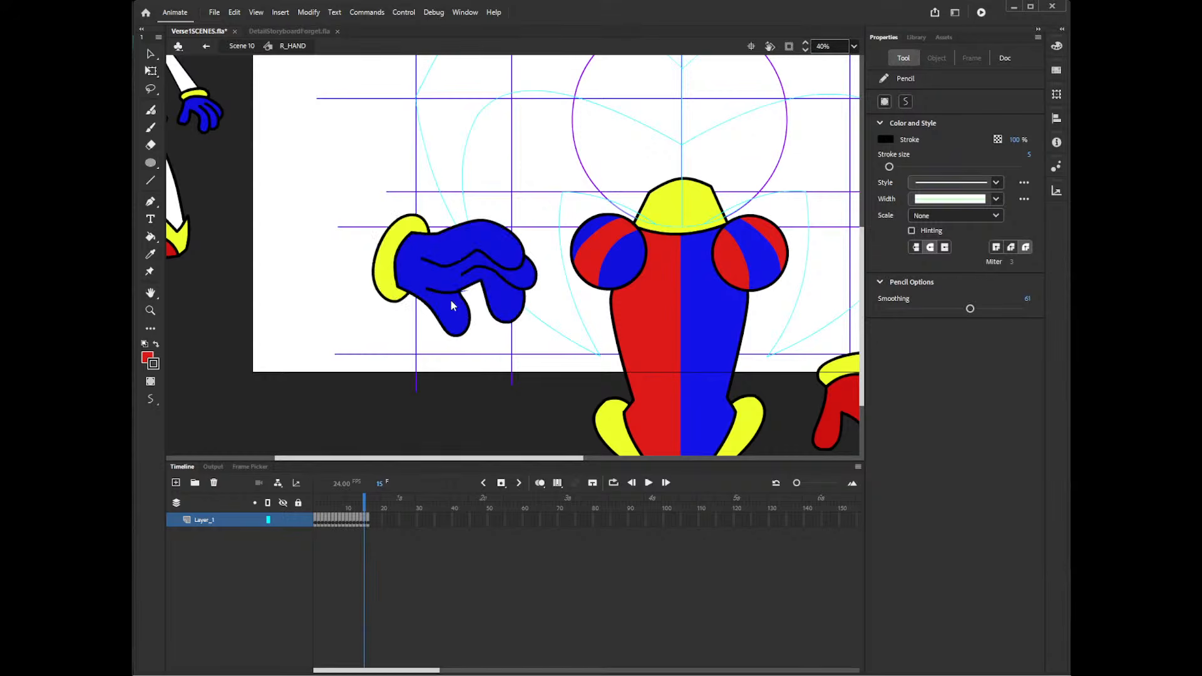
{"action": "key", "text": "period"}
- Select the entire hand outline and scale it down slightly with Free Transform
{"action": "key", "text": "v"}
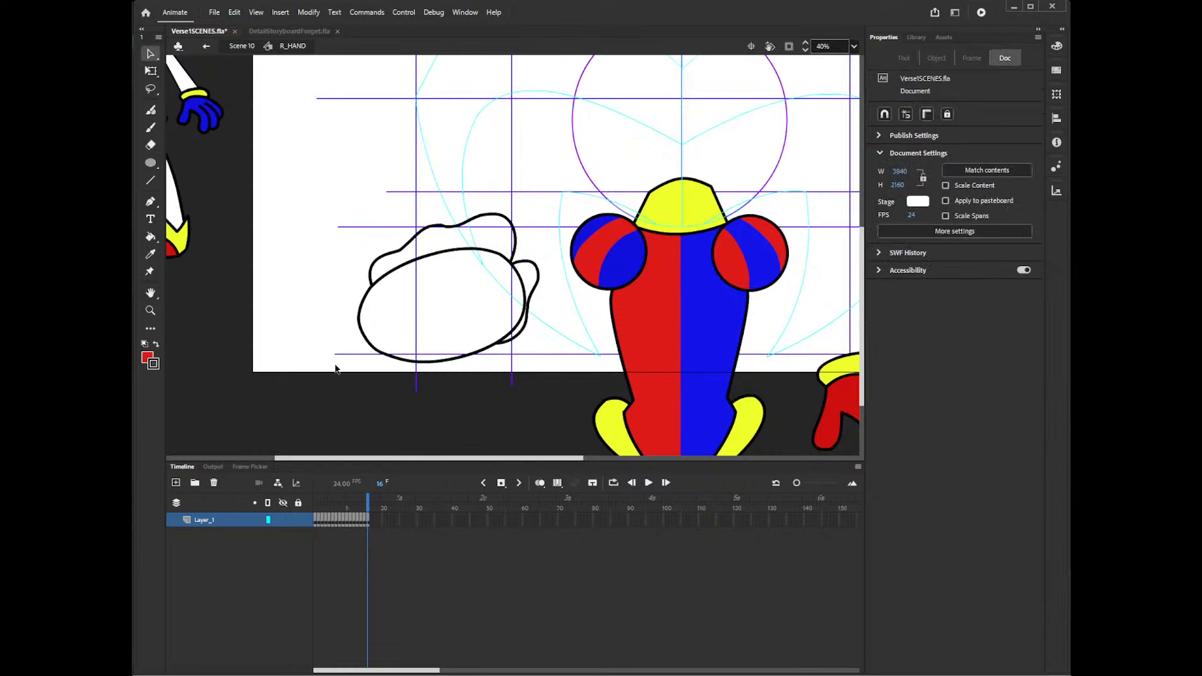
{"action": "mouse_move", "coordinate": [321, 394]}
{"action": "left_mouse_down"}
{"action": "mouse_move", "coordinate": [562, 184]}
{"action": "mouse_move", "coordinate": [536, 224]}
{"action": "left_mouse_up"}
{"action": "key", "text": "q"}
{"action": "mouse_move", "coordinate": [366, 504]}
{"action": "left_mouse_down"}
{"action": "mouse_move", "coordinate": [314, 505]}
{"action": "mouse_move", "coordinate": [373, 512]}
{"action": "left_mouse_up"}
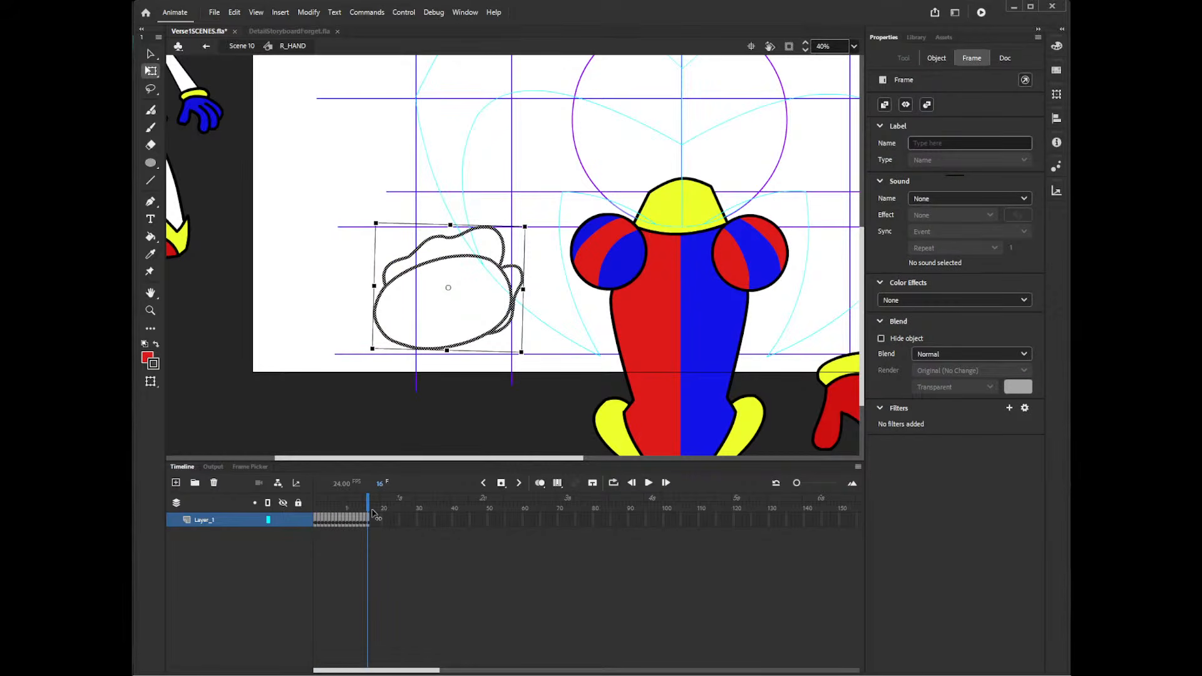
{"action": "left_click", "coordinate": [557, 305]}
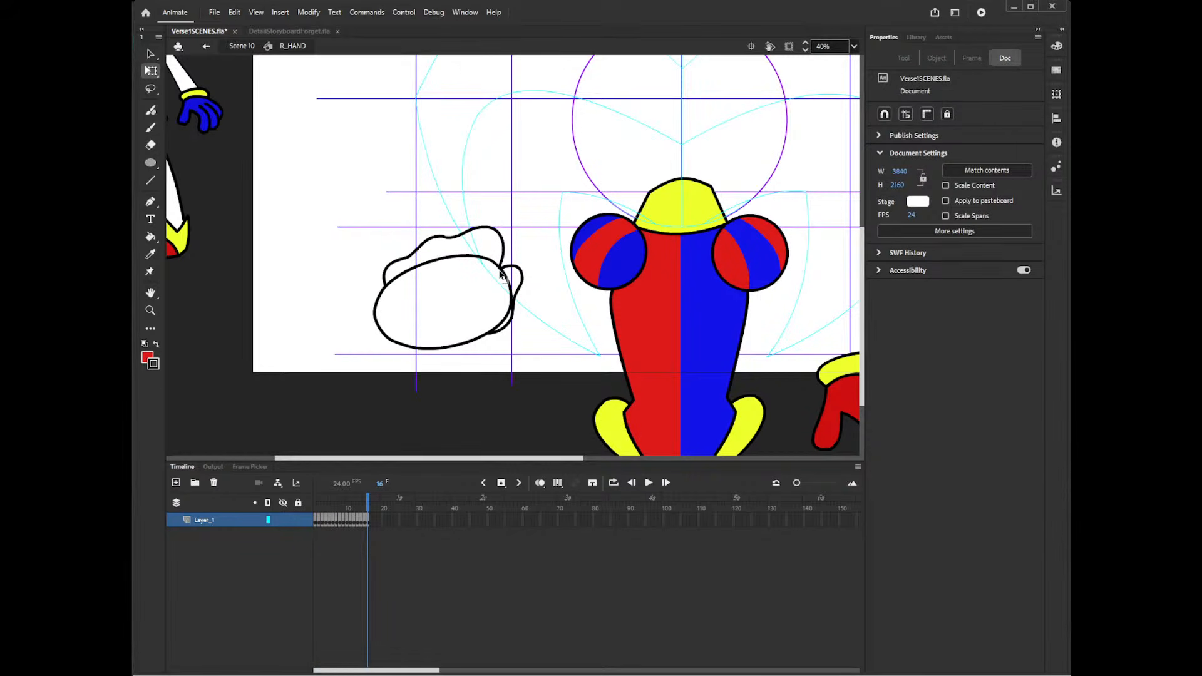
{"action": "key", "text": "shift+y"}
{"action": "mouse_move", "coordinate": [413, 266]}
{"action": "left_mouse_down"}
{"action": "mouse_move", "coordinate": [504, 307]}
{"action": "mouse_move", "coordinate": [418, 265]}
{"action": "left_mouse_up"}
{"action": "key", "text": "ctrl+z"}
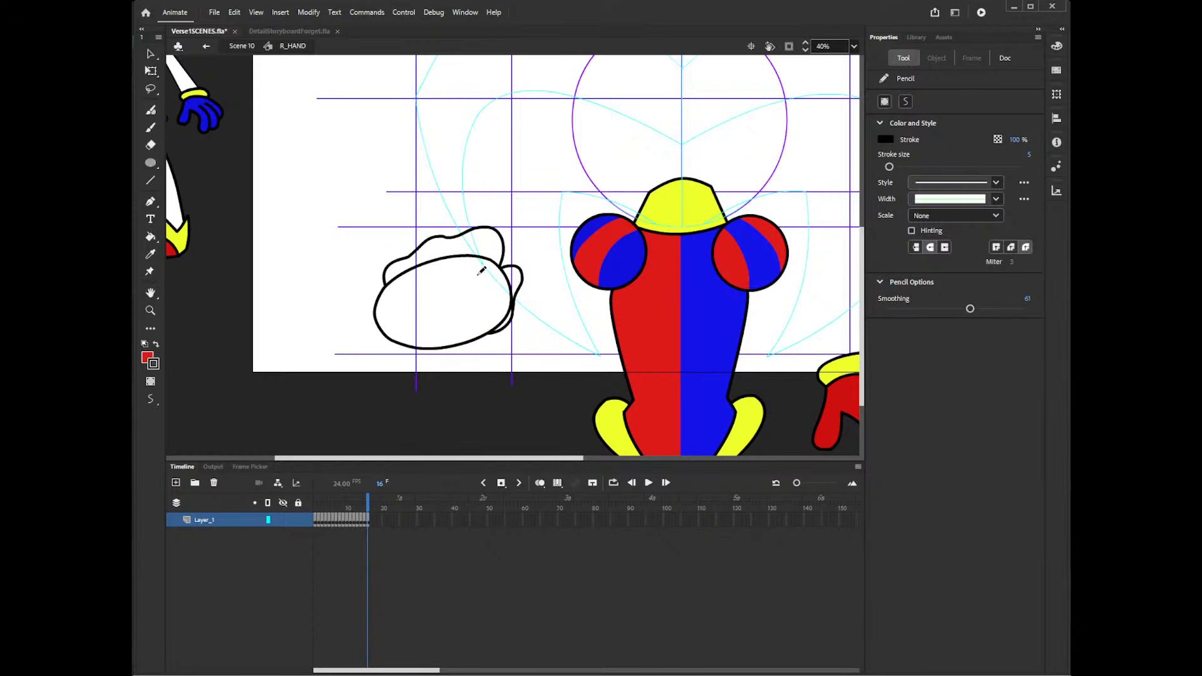
{"action": "mouse_move", "coordinate": [508, 279]}
{"action": "left_mouse_down"}
{"action": "mouse_move", "coordinate": [406, 281]}
{"action": "mouse_move", "coordinate": [410, 341]}
{"action": "mouse_move", "coordinate": [499, 303]}
{"action": "mouse_move", "coordinate": [475, 256]}
{"action": "mouse_move", "coordinate": [381, 308]}
{"action": "mouse_move", "coordinate": [470, 342]}
{"action": "mouse_move", "coordinate": [500, 266]}
{"action": "left_mouse_up"}
{"action": "key", "text": "ctrl+z"}
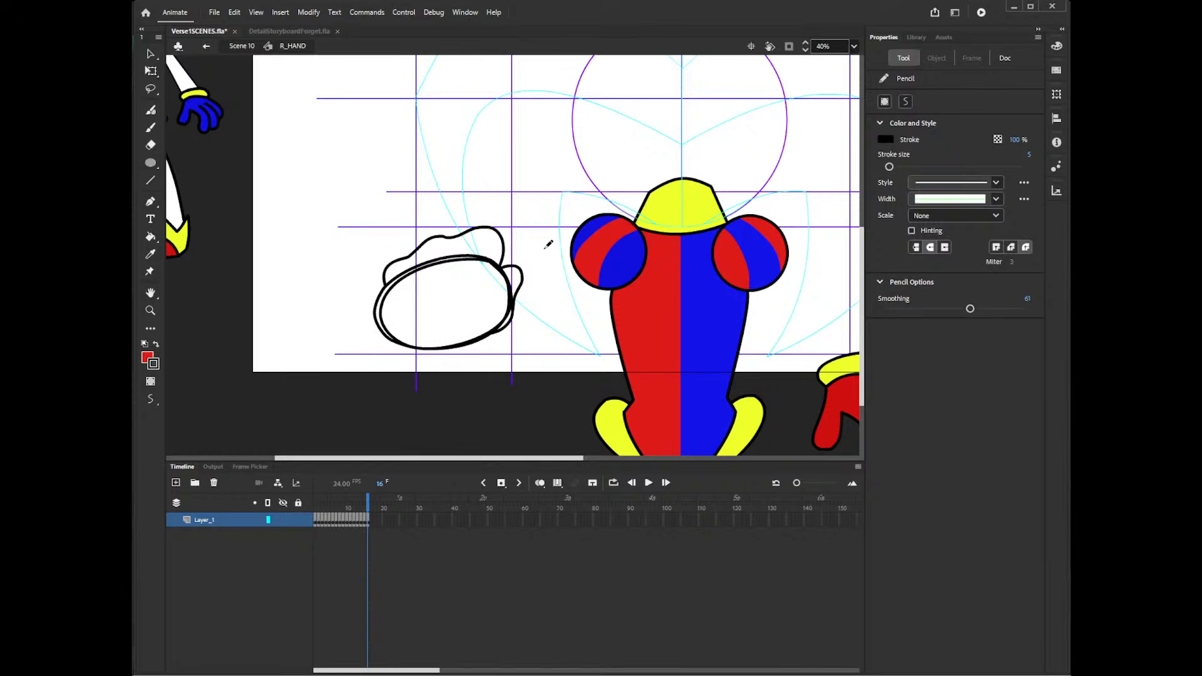
{"action": "key", "text": "ctrl+z"}
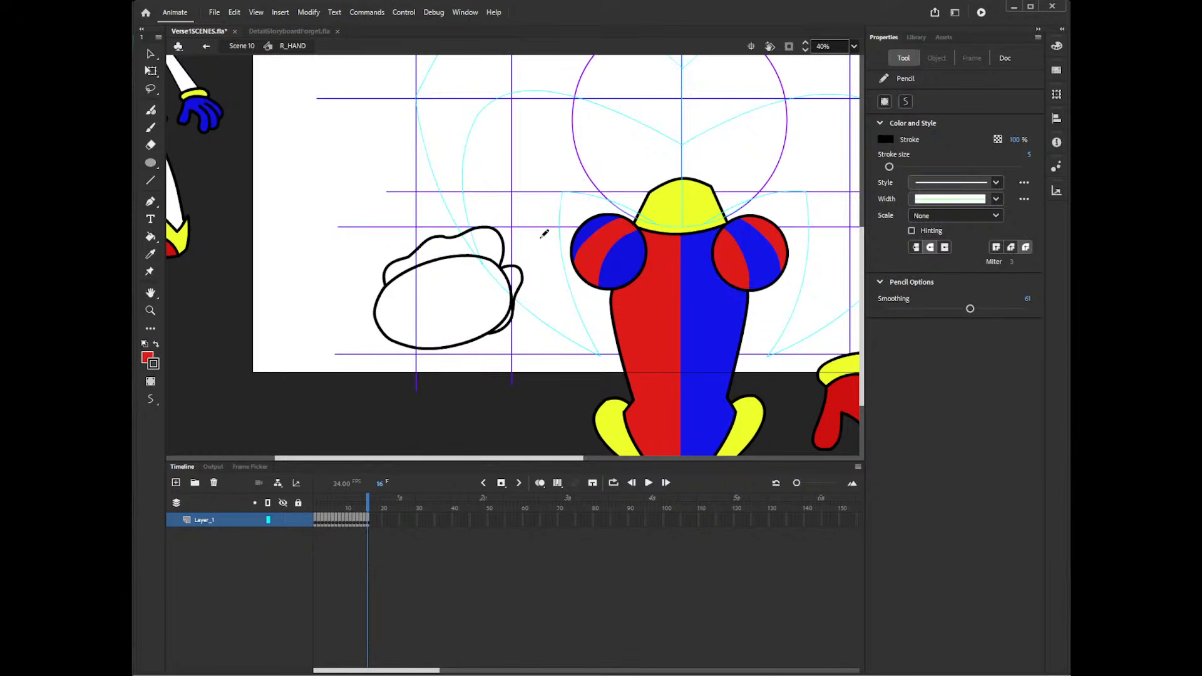
{"action": "left_click_drag", "start_coordinate": [504, 236], "coordinate": [507, 283]}
{"action": "key", "text": "ctrl+z"}
{"action": "mouse_move", "coordinate": [496, 227]}
{"action": "left_mouse_down"}
{"action": "mouse_move", "coordinate": [507, 278]}
{"action": "mouse_move", "coordinate": [517, 254]}
{"action": "mouse_move", "coordinate": [505, 283]}
{"action": "left_mouse_up"}
{"action": "key", "text": "ctrl+z"}
{"action": "key", "text": "ctrl+z"}
- Draw a finger edge down the inner end of the hand and retrace the large oval with the Pencil tool
{"action": "left_click_drag", "start_coordinate": [493, 230], "coordinate": [503, 286]}
{"action": "mouse_move", "coordinate": [475, 258]}
{"action": "left_mouse_down"}
{"action": "mouse_move", "coordinate": [383, 295]}
{"action": "mouse_move", "coordinate": [479, 328]}
{"action": "mouse_move", "coordinate": [418, 273]}
{"action": "mouse_move", "coordinate": [397, 283]}
{"action": "mouse_move", "coordinate": [475, 339]}
{"action": "mouse_move", "coordinate": [407, 275]}
{"action": "mouse_move", "coordinate": [500, 262]}
{"action": "mouse_move", "coordinate": [394, 292]}
{"action": "mouse_move", "coordinate": [492, 318]}
{"action": "mouse_move", "coordinate": [403, 287]}
{"action": "left_mouse_up"}
{"action": "key", "text": "ctrl+z"}
{"action": "key", "text": "ctrl+z"}
{"action": "key", "text": "ctrl+z"}
{"action": "mouse_move", "coordinate": [500, 266]}
{"action": "left_mouse_down"}
{"action": "mouse_move", "coordinate": [386, 293]}
{"action": "mouse_move", "coordinate": [504, 312]}
{"action": "mouse_move", "coordinate": [404, 288]}
{"action": "left_mouse_up"}
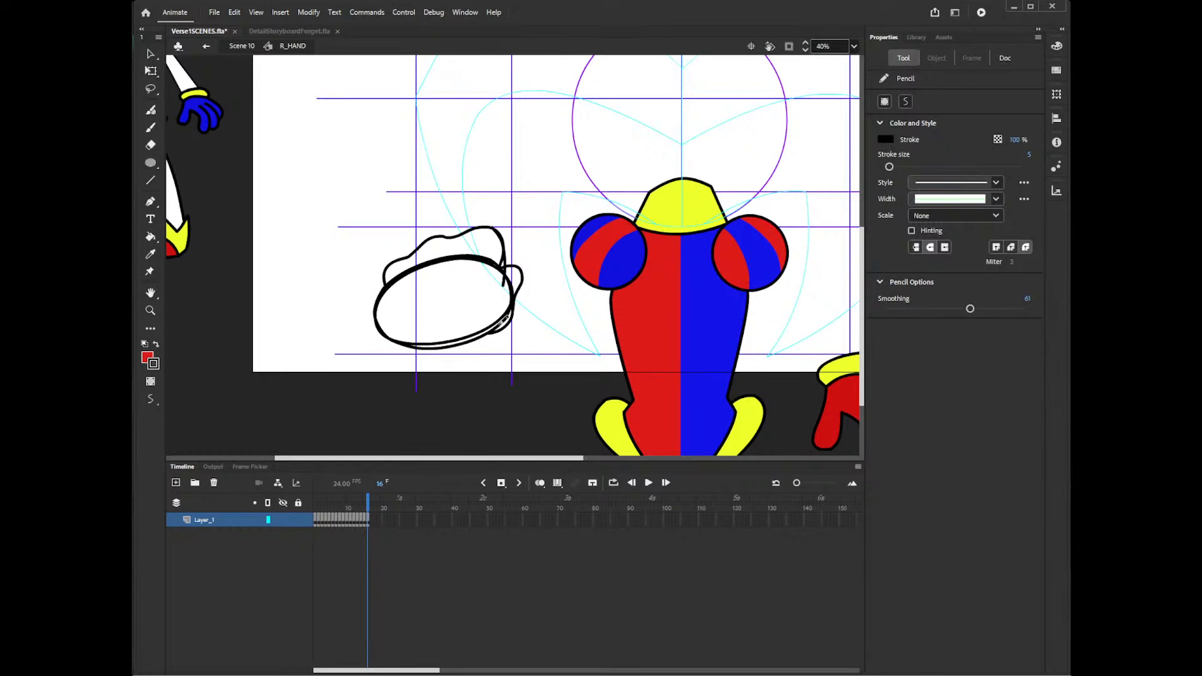
- Delete the old oval's doubled lower edge and pull the end of the lower finger line inward
{"action": "key", "text": "v"}
{"action": "left_click", "coordinate": [481, 340]}
{"action": "key", "text": "Delete"}
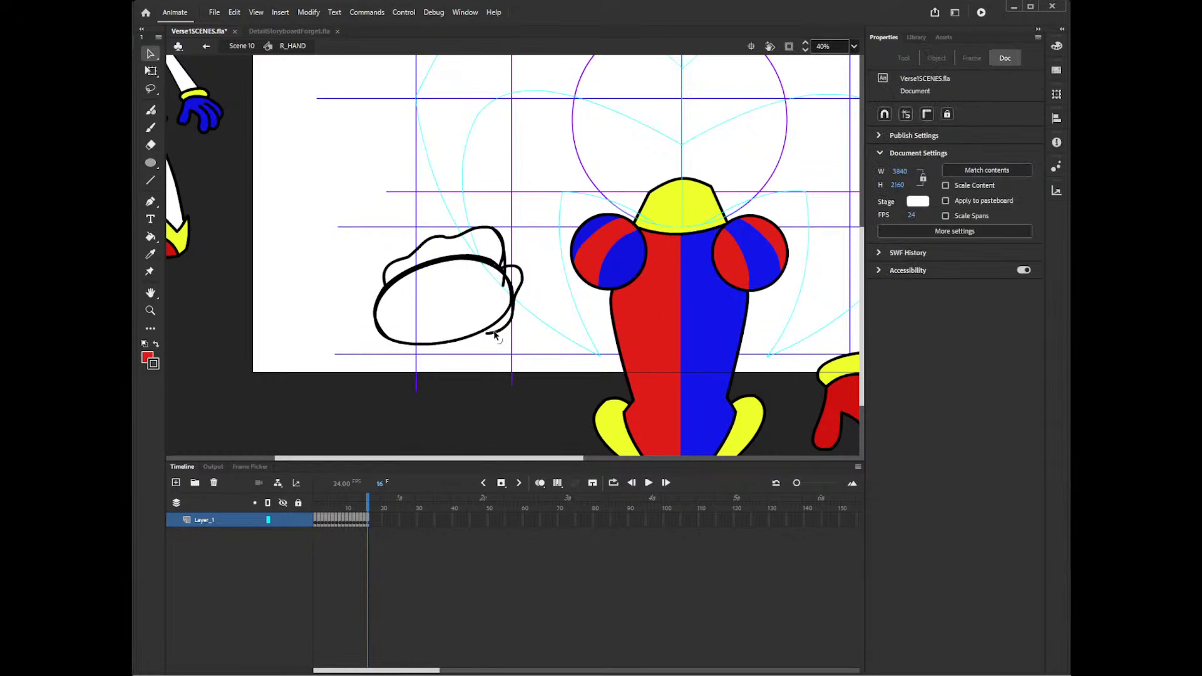
{"action": "left_click", "coordinate": [475, 331]}
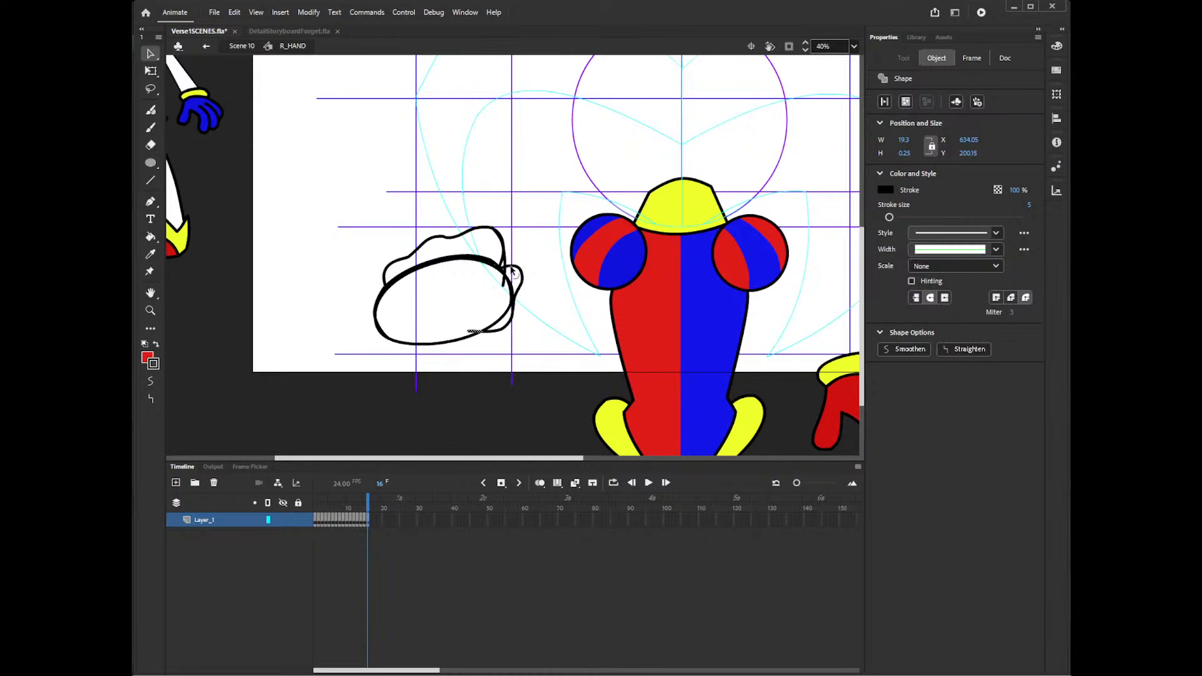
{"action": "left_click", "coordinate": [508, 248]}
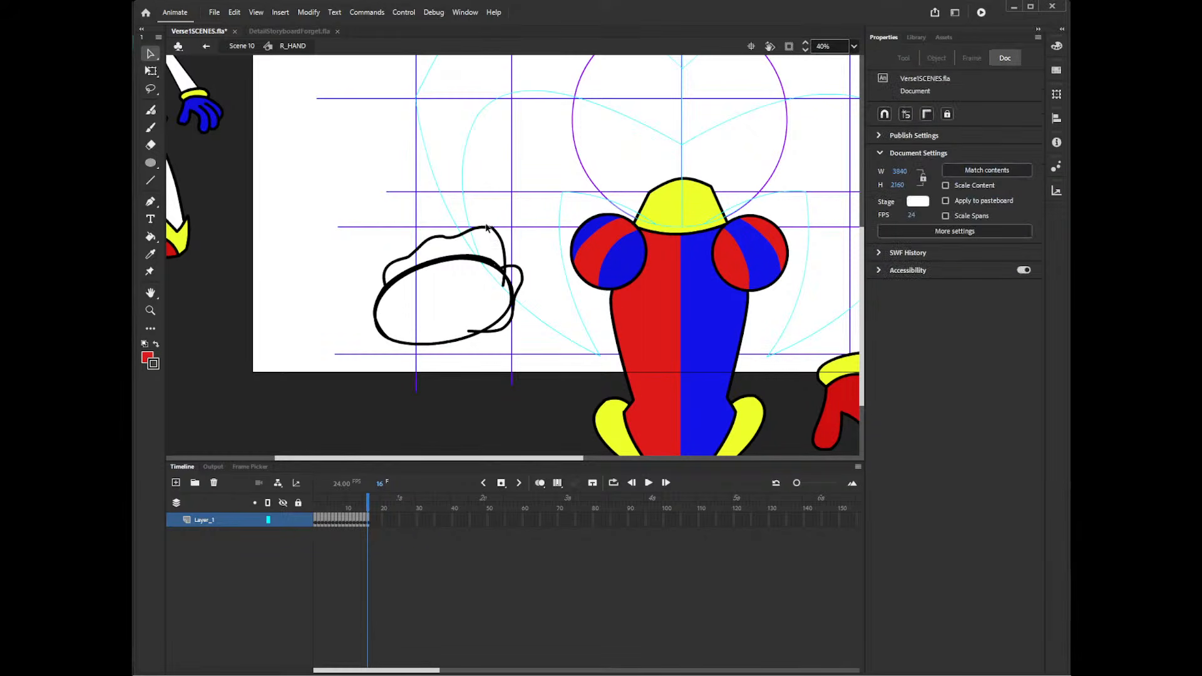
- Delete the doubled oval strokes along the outer side below the back-of-hand line
{"action": "left_click", "coordinate": [493, 230]}
{"action": "left_click", "coordinate": [411, 266]}
{"action": "left_click", "coordinate": [395, 279]}
{"action": "key", "text": "Delete"}
{"action": "left_click", "coordinate": [378, 303]}
{"action": "key", "text": "Delete"}
{"action": "left_click", "coordinate": [381, 333]}
{"action": "left_click", "coordinate": [399, 364]}
- Delete the doubled stroke segments along the oval's top edge near the inner finger
{"action": "left_click", "coordinate": [500, 262]}
{"action": "left_click", "coordinate": [519, 253]}
{"action": "left_click", "coordinate": [491, 260]}
{"action": "key", "text": "Delete"}
{"action": "left_click", "coordinate": [481, 259]}
{"action": "key", "text": "Delete"}
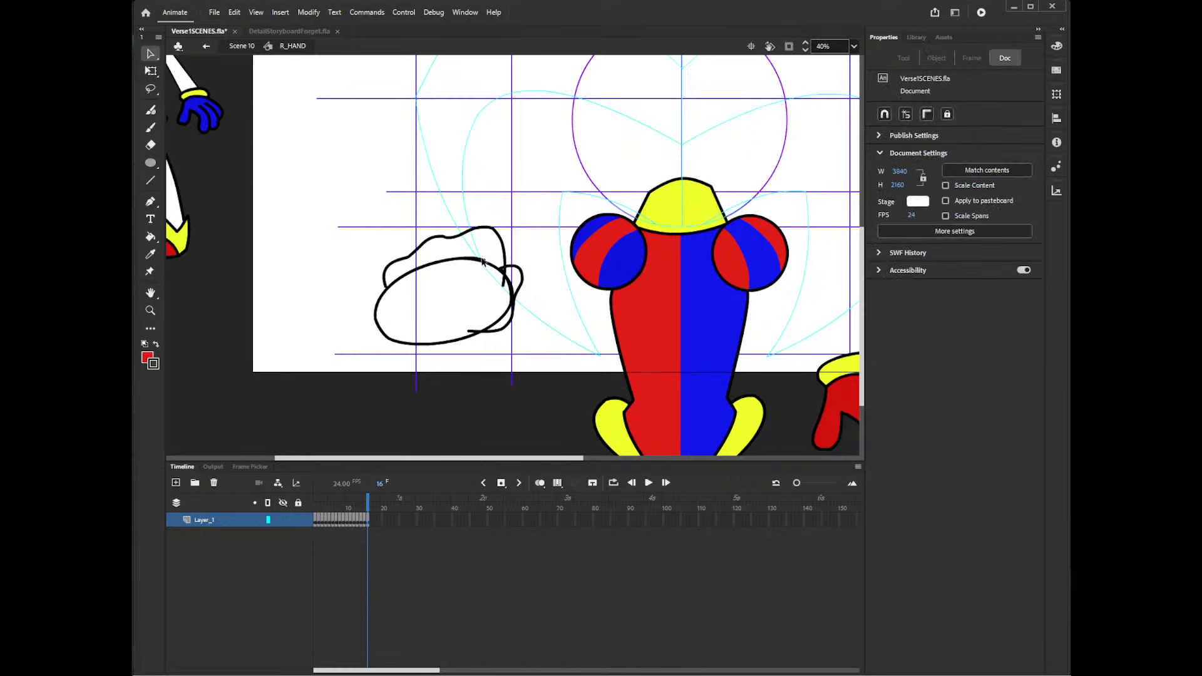
{"action": "left_click", "coordinate": [480, 259]}
{"action": "key", "text": "Delete"}
- Delete the short line tail that pokes into the small finger beside the oval
{"action": "left_click", "coordinate": [501, 269]}
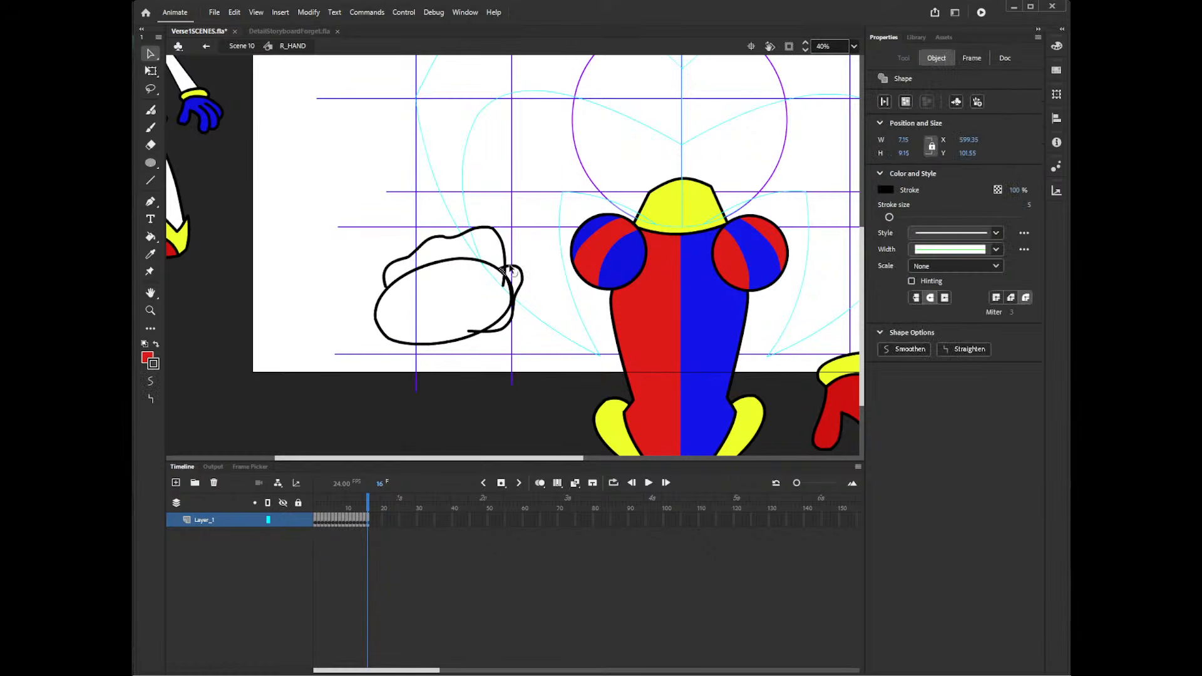
{"action": "left_click", "coordinate": [505, 268]}
{"action": "left_click", "coordinate": [509, 272]}
{"action": "left_click", "coordinate": [518, 278]}
{"action": "left_click", "coordinate": [505, 286]}
{"action": "key", "text": "Delete"}
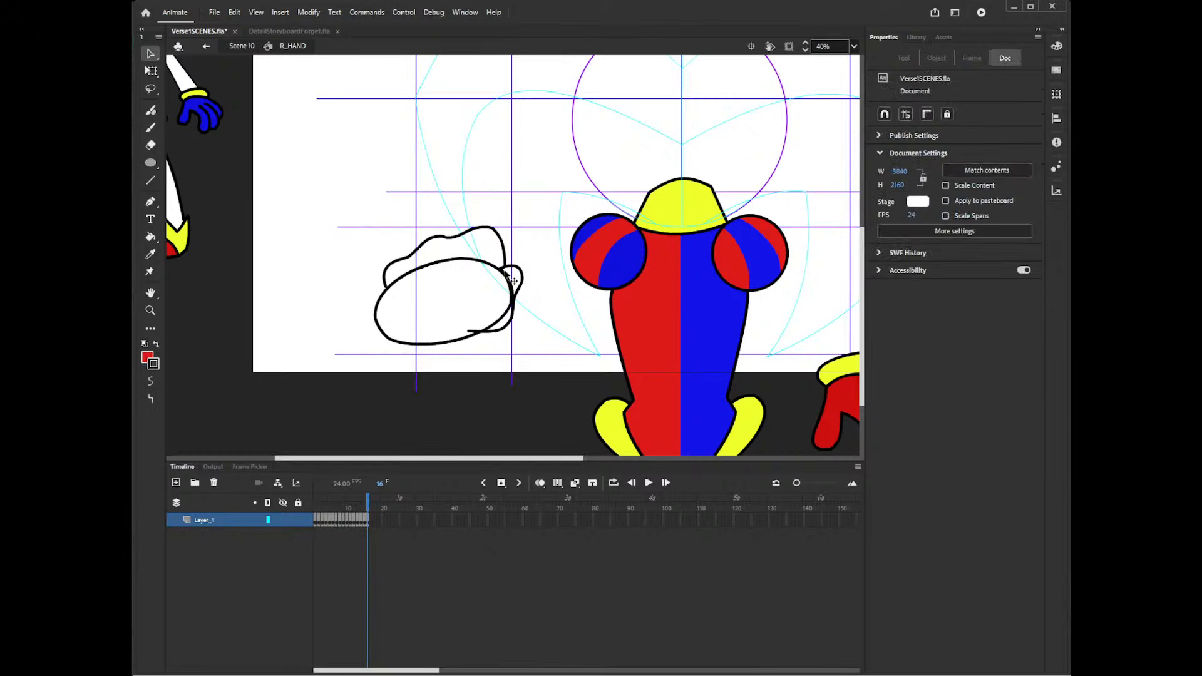
- Remove the overlapping segments at the small finger and reshape its top to meet the back-of-hand line
{"action": "left_click", "coordinate": [512, 290]}
{"action": "key", "text": "Delete"}
{"action": "left_click", "coordinate": [512, 309]}
{"action": "key", "text": "Delete"}
{"action": "left_click_drag", "start_coordinate": [516, 267], "coordinate": [510, 261]}
{"action": "left_click", "coordinate": [502, 269]}
{"action": "key", "text": "Delete"}
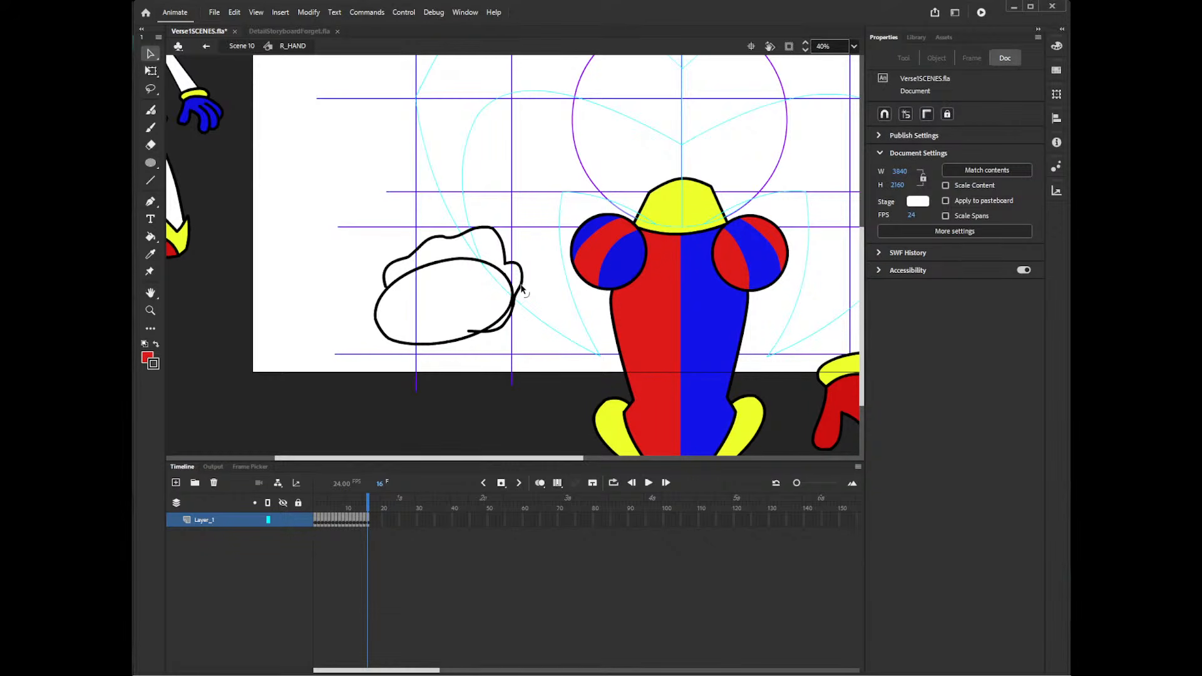
- Delete the small finger's lower tail inside the oval and join the back-of-hand line's outer end to the oval
{"action": "left_click_drag", "start_coordinate": [510, 312], "coordinate": [511, 313]}
{"action": "left_click", "coordinate": [489, 329]}
{"action": "key", "text": "Delete"}
{"action": "left_click", "coordinate": [385, 294]}
{"action": "left_click", "coordinate": [388, 285]}
- Fill the hand area between the finger outline and the oval at frame 16 with blue using the Paint Bucket
{"action": "key", "text": "comma"}
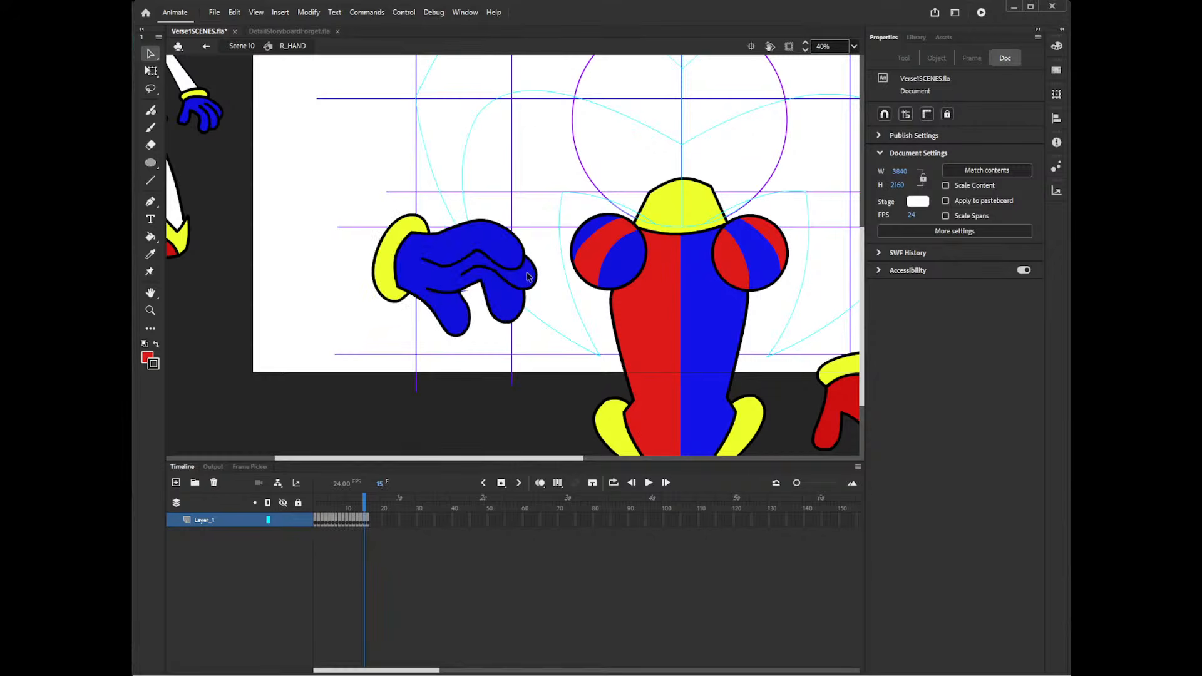
{"action": "key", "text": "k"}
{"action": "key", "text": "period"}
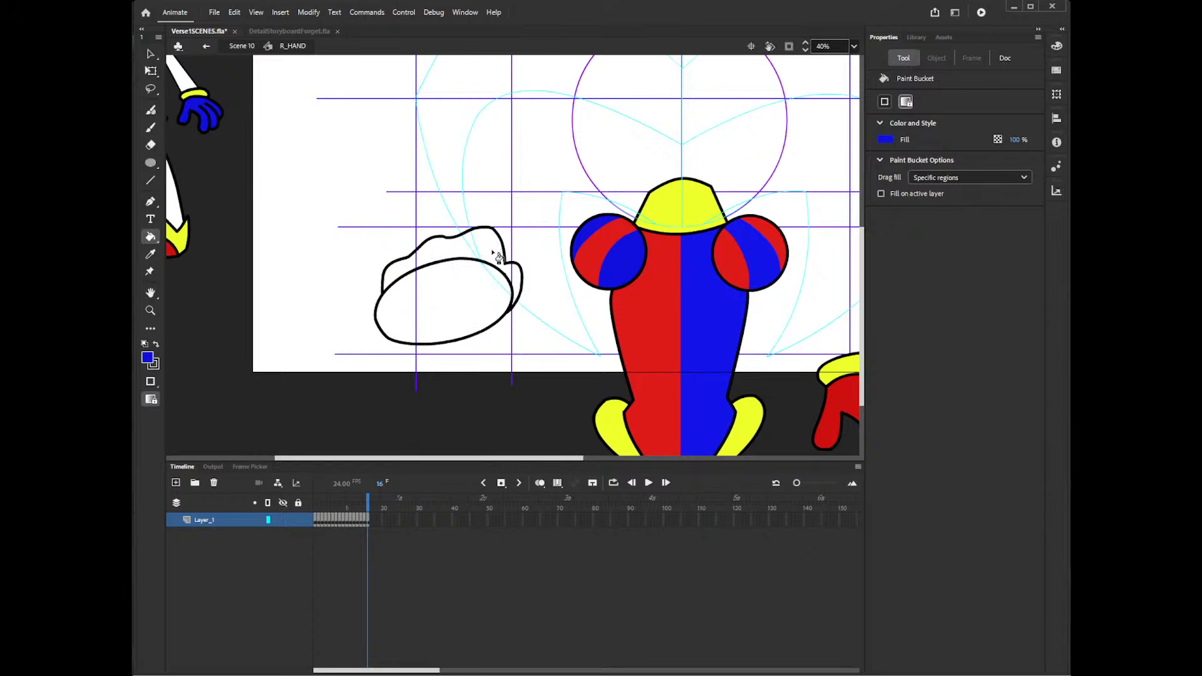
{"action": "left_click", "coordinate": [515, 236]}
- Step back through the hand poses to frame 12 and return to frame 16 to compare the drawings
{"action": "key", "text": "comma"}
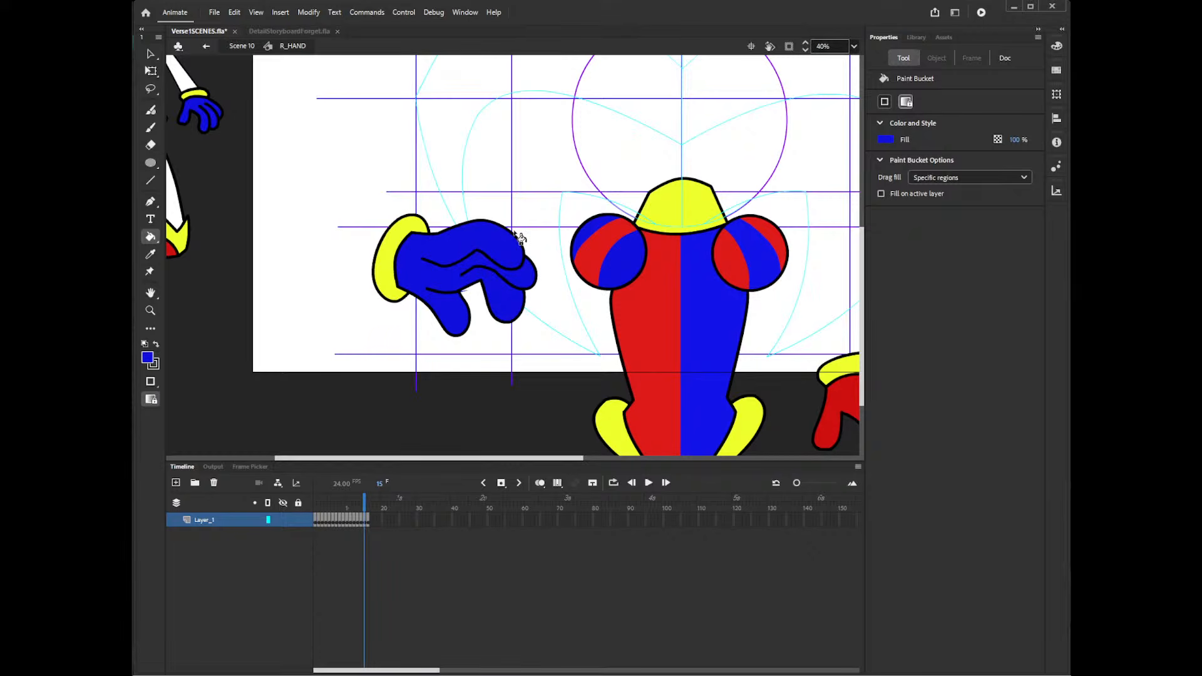
{"action": "key", "text": "comma"}
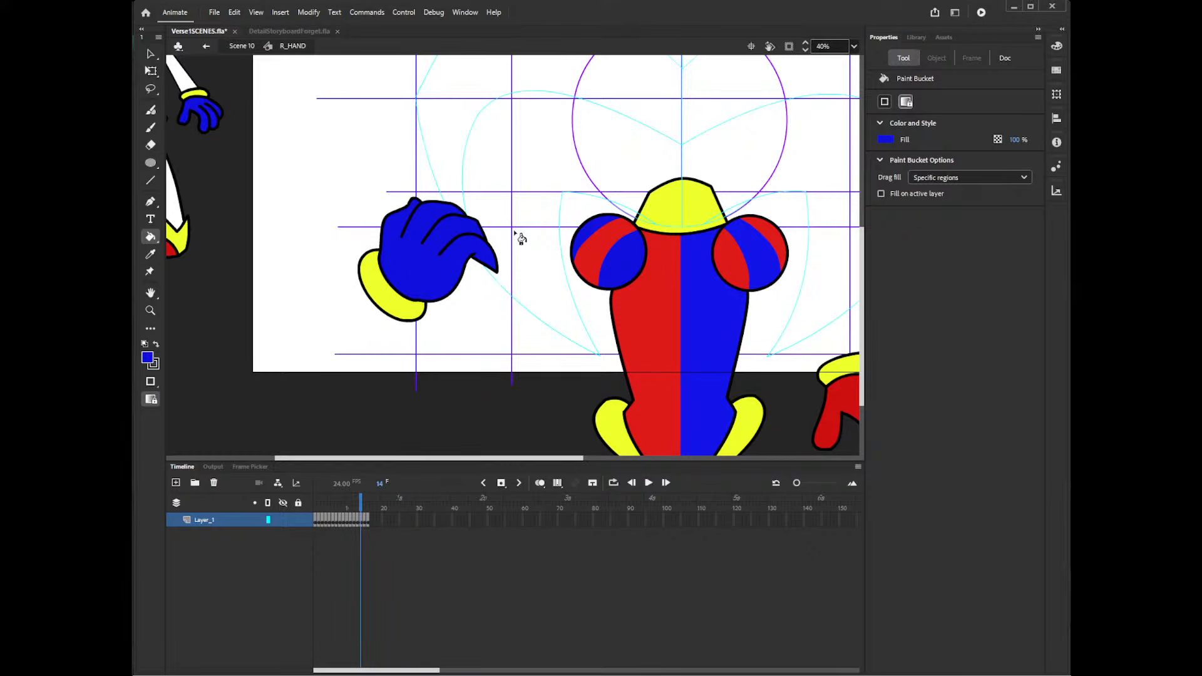
{"action": "key", "text": "comma"}
{"action": "key", "text": "comma"}
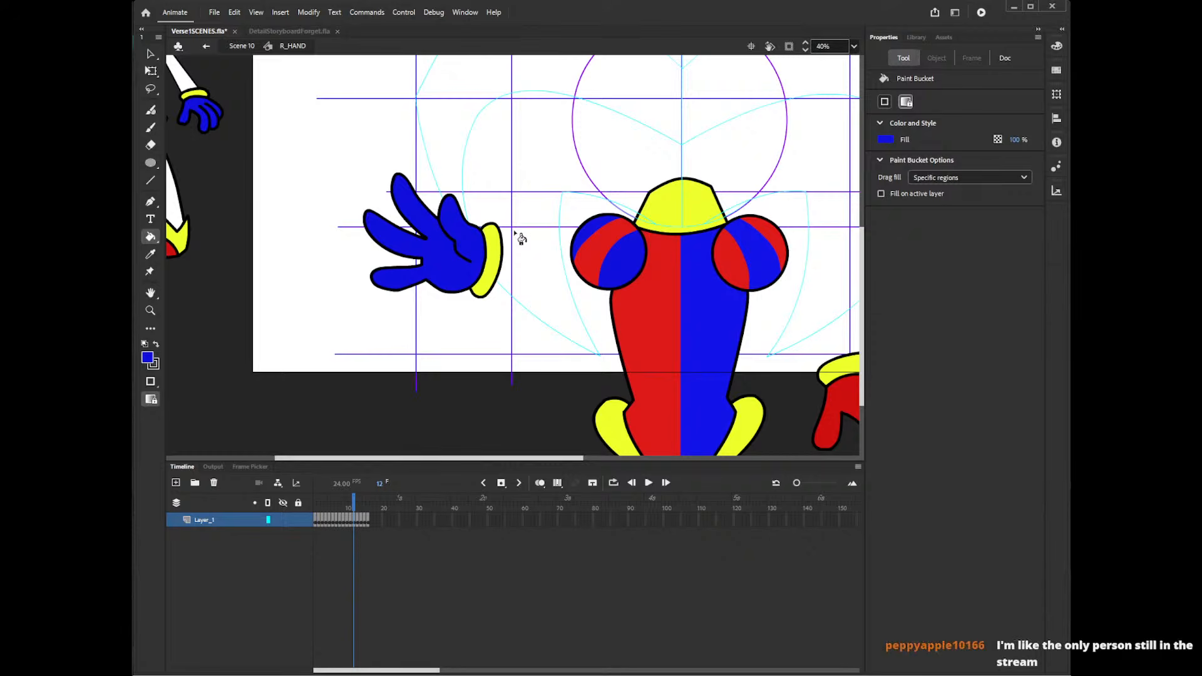
{"action": "key", "text": "period"}
{"action": "key", "text": "period"}
{"action": "key", "text": "period"}
{"action": "key", "text": "period"}
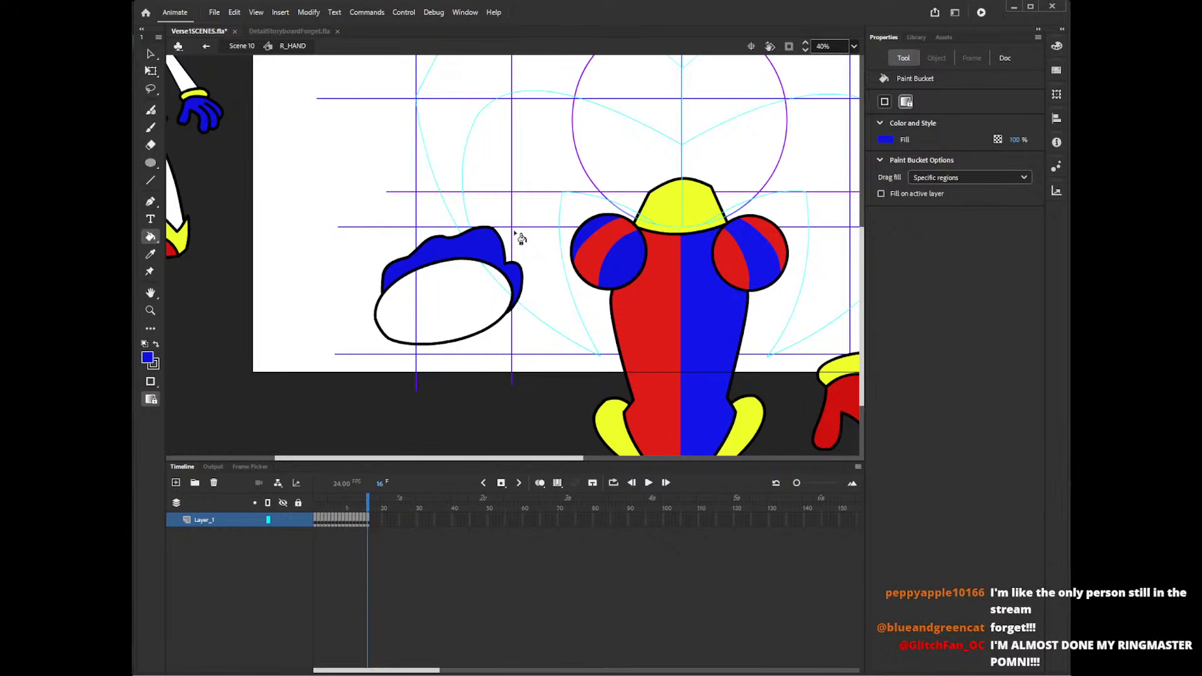
- Flip the whole hand drawing at frame 16 of R_HAND horizontally and rotate it slightly counterclockwise
{"action": "key", "text": "v"}
{"action": "mouse_move", "coordinate": [349, 197]}
{"action": "left_mouse_down"}
{"action": "mouse_move", "coordinate": [419, 278]}
{"action": "mouse_move", "coordinate": [550, 383]}
{"action": "left_mouse_up"}
{"action": "mouse_move", "coordinate": [322, 506]}
{"action": "left_mouse_down"}
{"action": "mouse_move", "coordinate": [314, 502]}
{"action": "mouse_move", "coordinate": [354, 512]}
{"action": "mouse_move", "coordinate": [310, 510]}
{"action": "mouse_move", "coordinate": [377, 509]}
{"action": "left_mouse_up"}
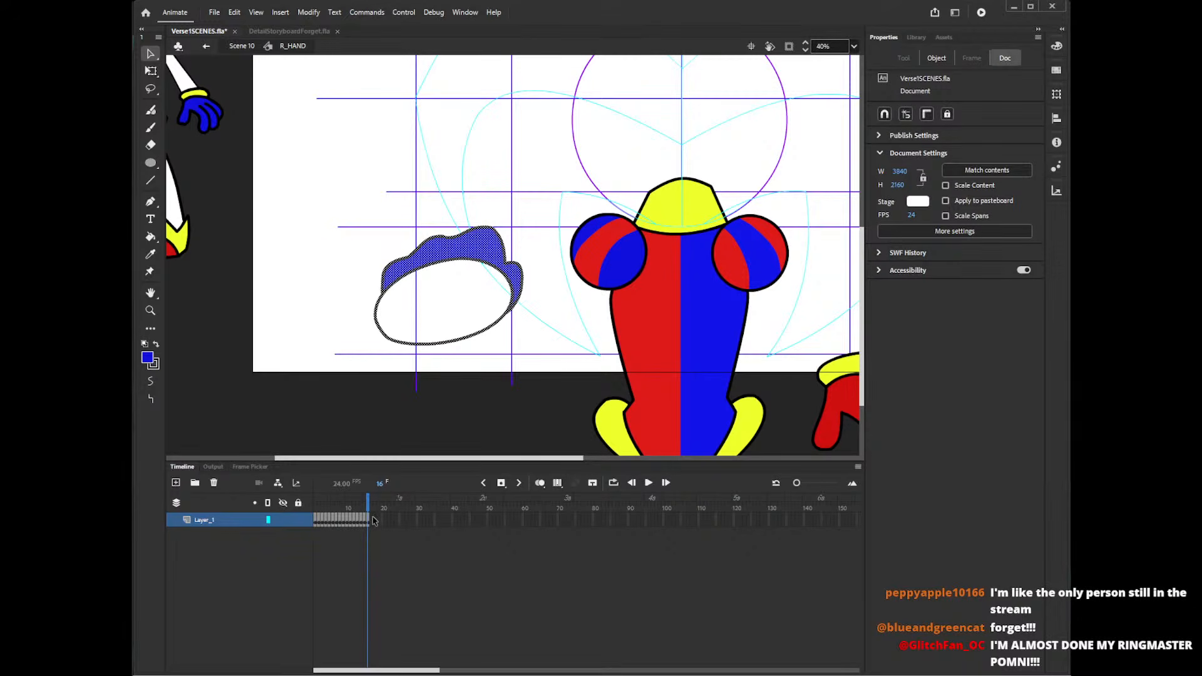
{"action": "left_click", "coordinate": [370, 519]}
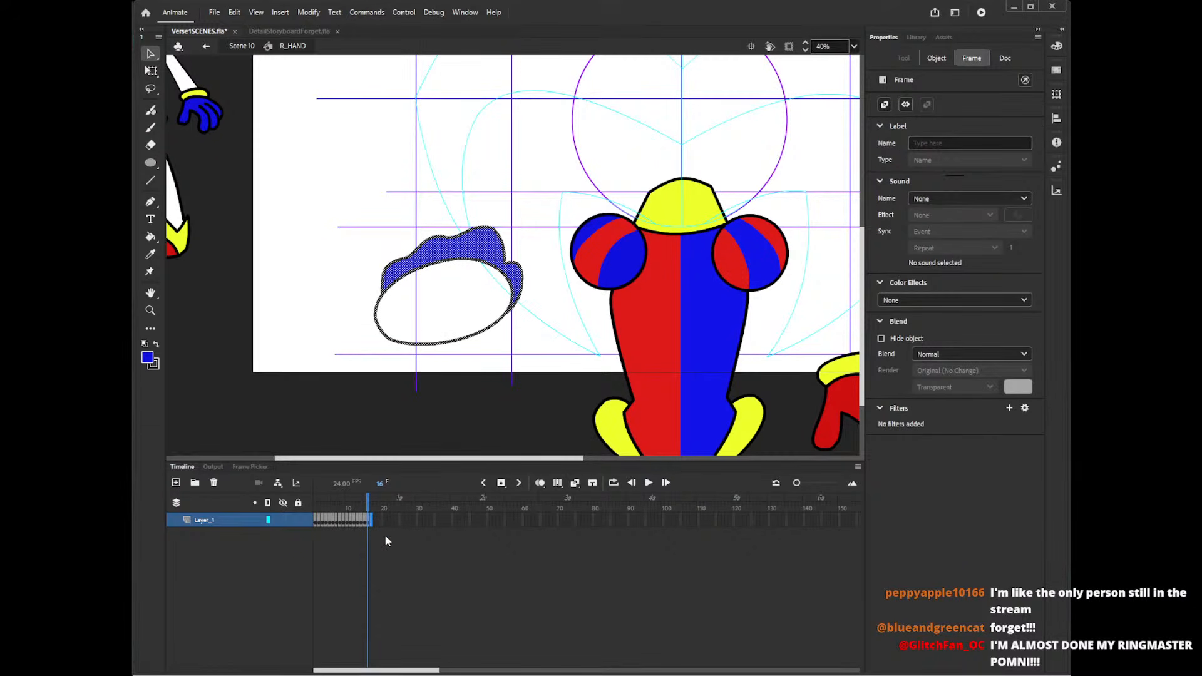
{"action": "left_click", "coordinate": [474, 271]}
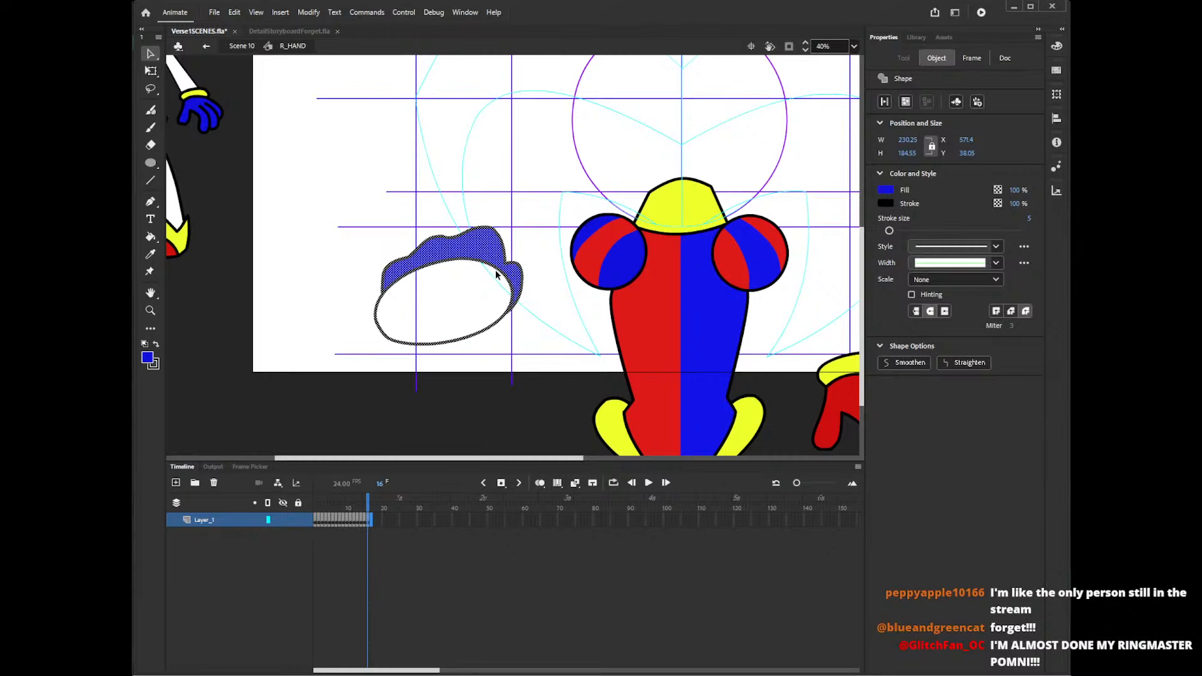
{"action": "right_click", "coordinate": [517, 276]}
{"action": "mouse_move", "coordinate": [604, 496]}
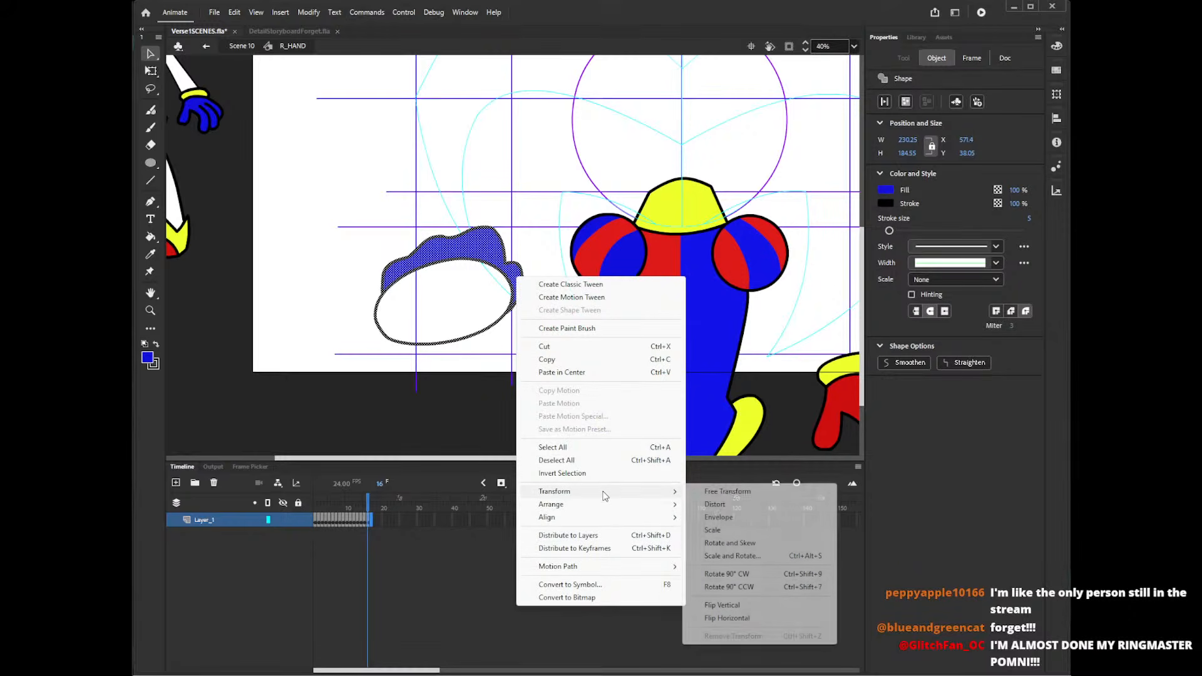
{"action": "left_click", "coordinate": [738, 618]}
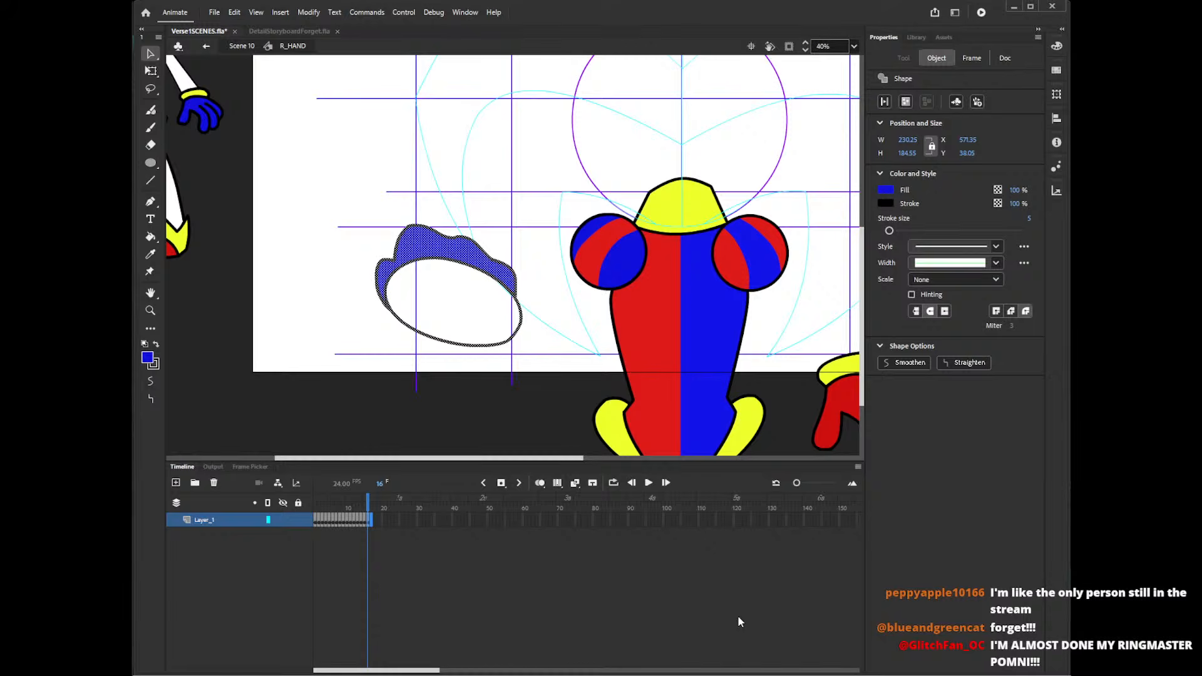
{"action": "key", "text": "q"}
{"action": "left_click_drag", "start_coordinate": [531, 233], "coordinate": [533, 220]}
{"action": "left_click", "coordinate": [538, 298]}
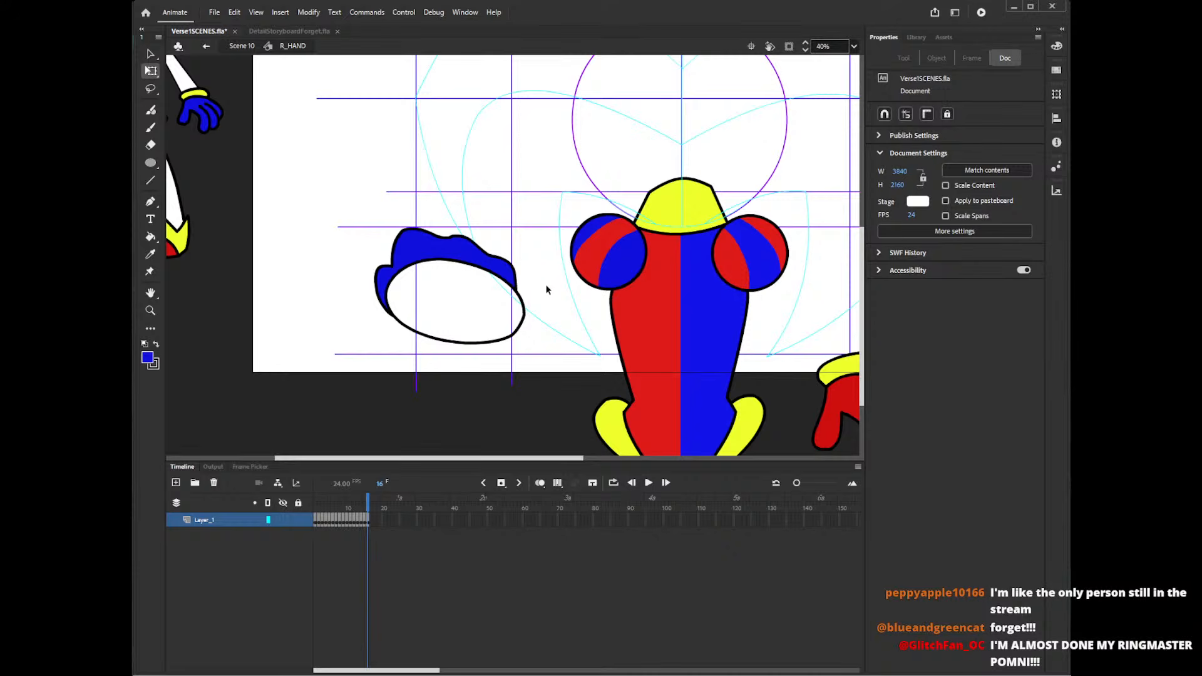
- Fill the hand's empty cuff oval with the yellow sampled from the jester's collar
{"action": "key", "text": "i"}
{"action": "left_click", "coordinate": [669, 217]}
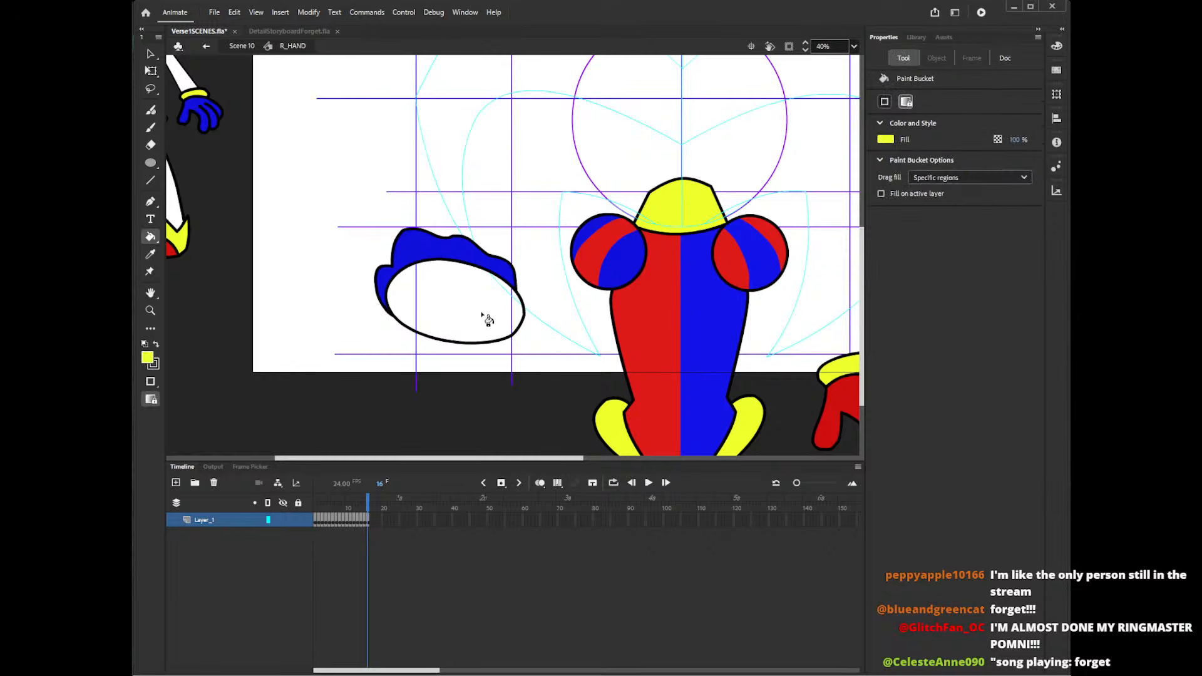
{"action": "left_click", "coordinate": [491, 319]}
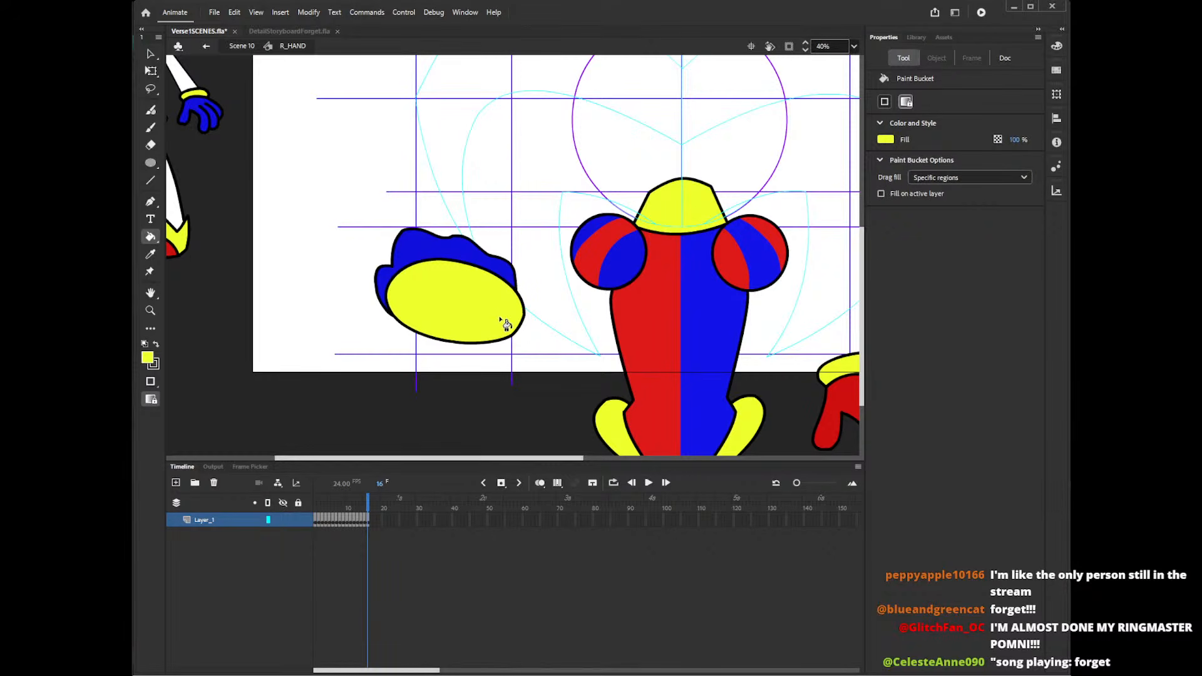
- Paste the copied blue hand drawing in place into a blank keyframe at frame 16 of the L_HAND symbol
{"action": "key", "text": "v"}
{"action": "left_click_drag", "start_coordinate": [339, 361], "coordinate": [384, 345]}
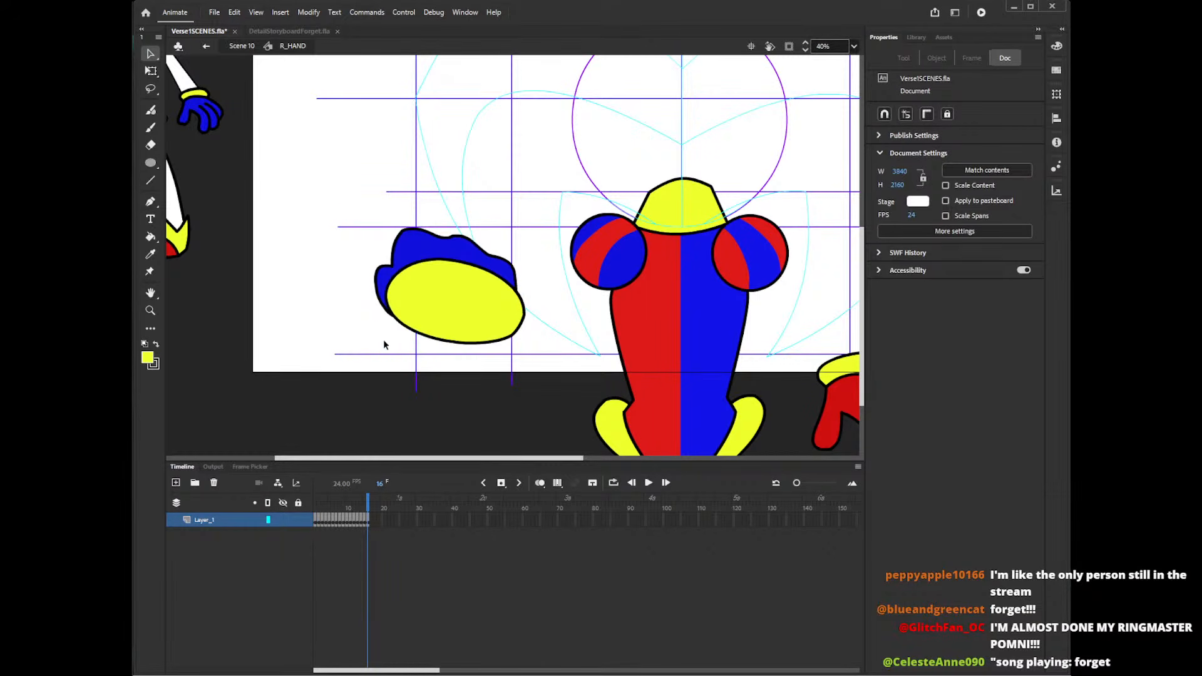
{"action": "double_click", "coordinate": [403, 374]}
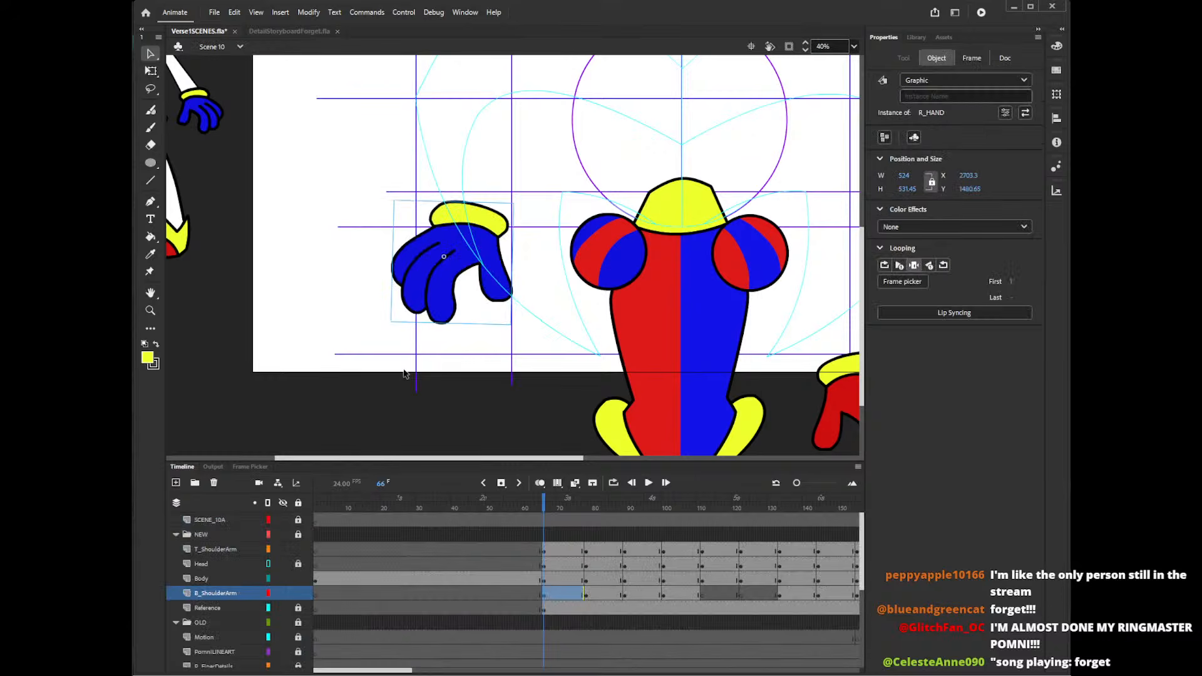
{"action": "double_click", "coordinate": [844, 401]}
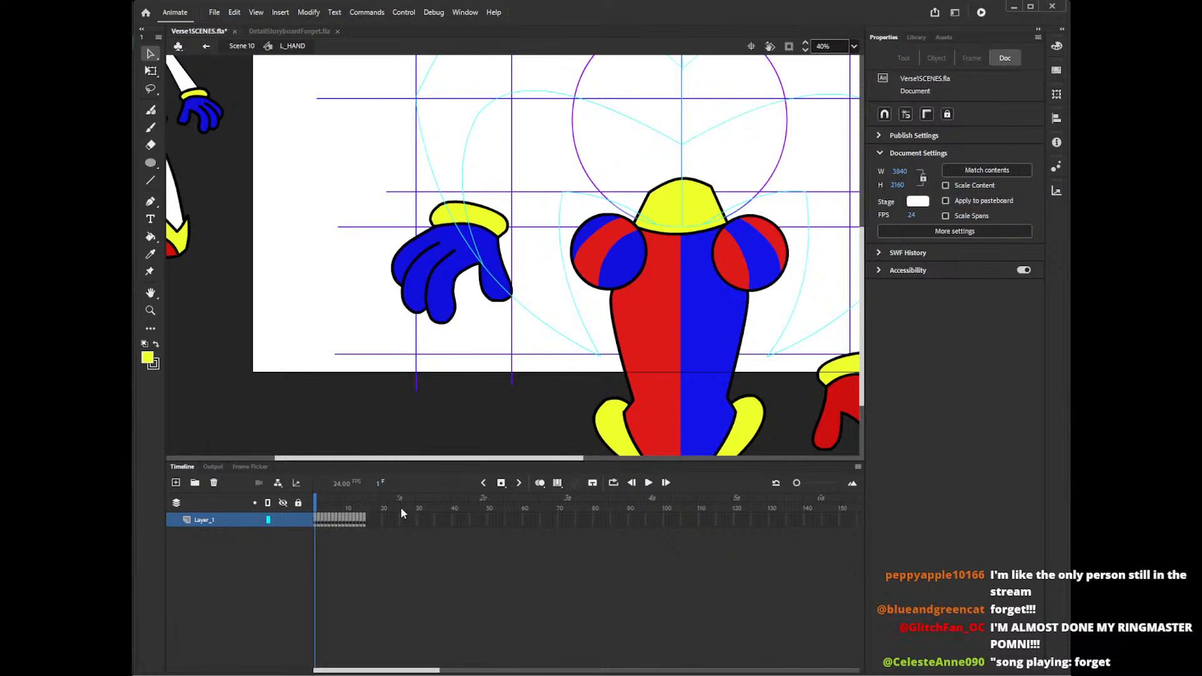
{"action": "left_click", "coordinate": [365, 526]}
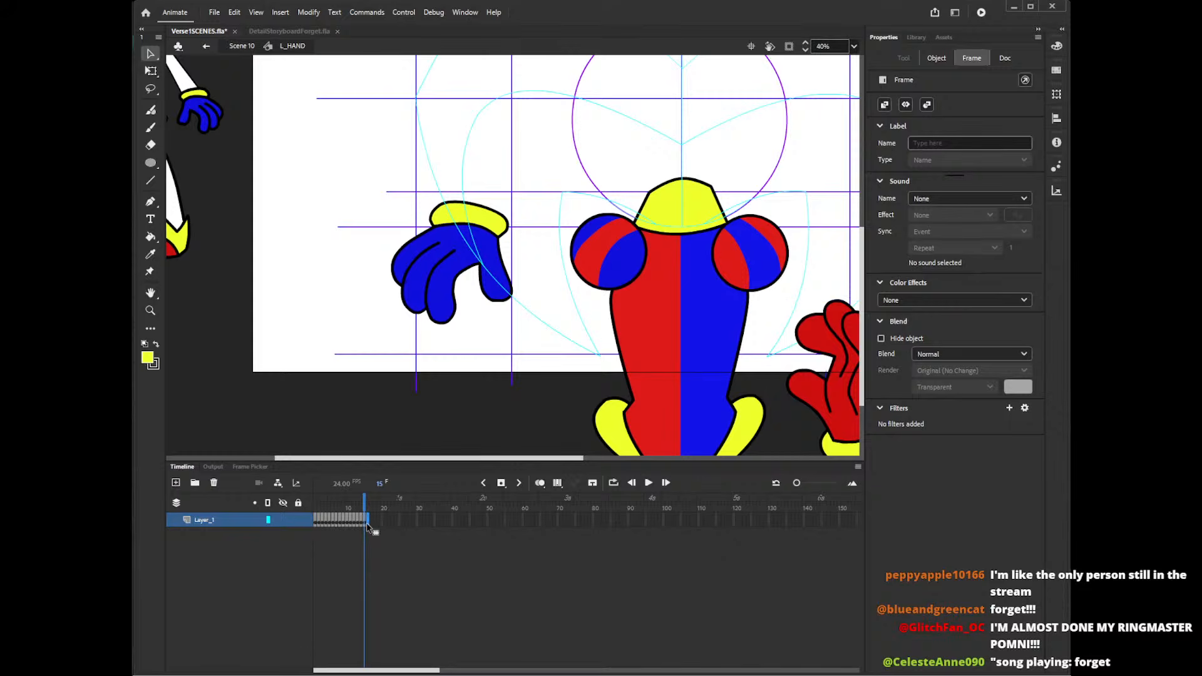
{"action": "left_click", "coordinate": [368, 525]}
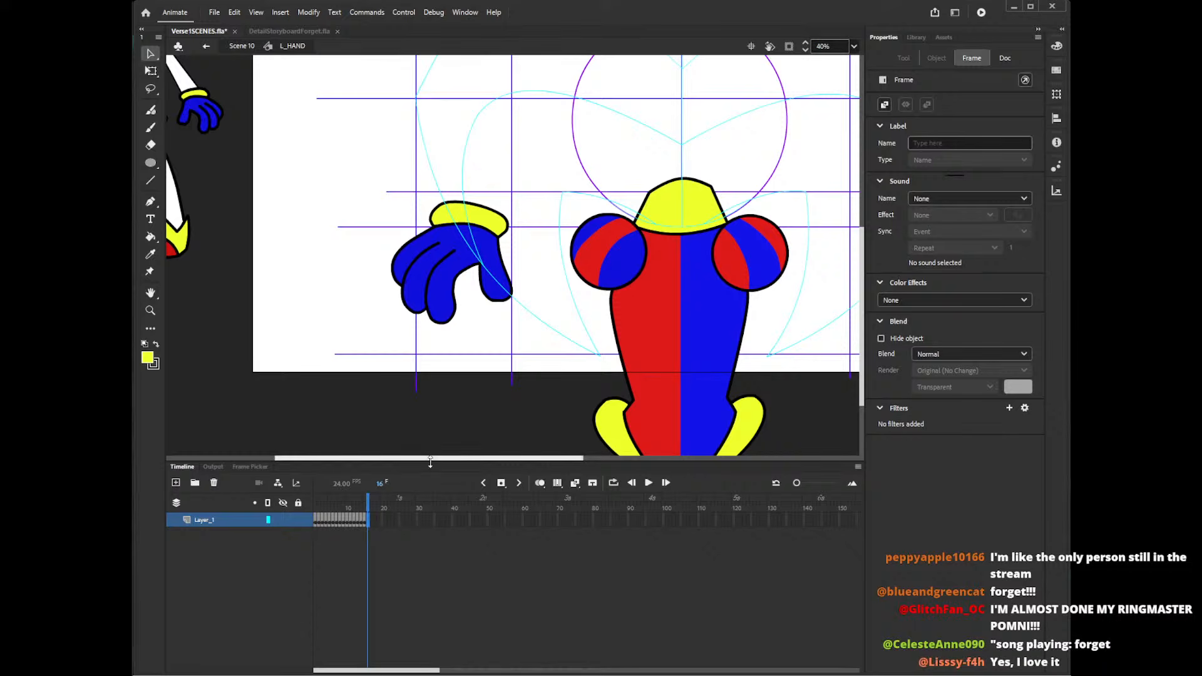
{"action": "left_click_drag", "start_coordinate": [430, 458], "coordinate": [542, 460]}
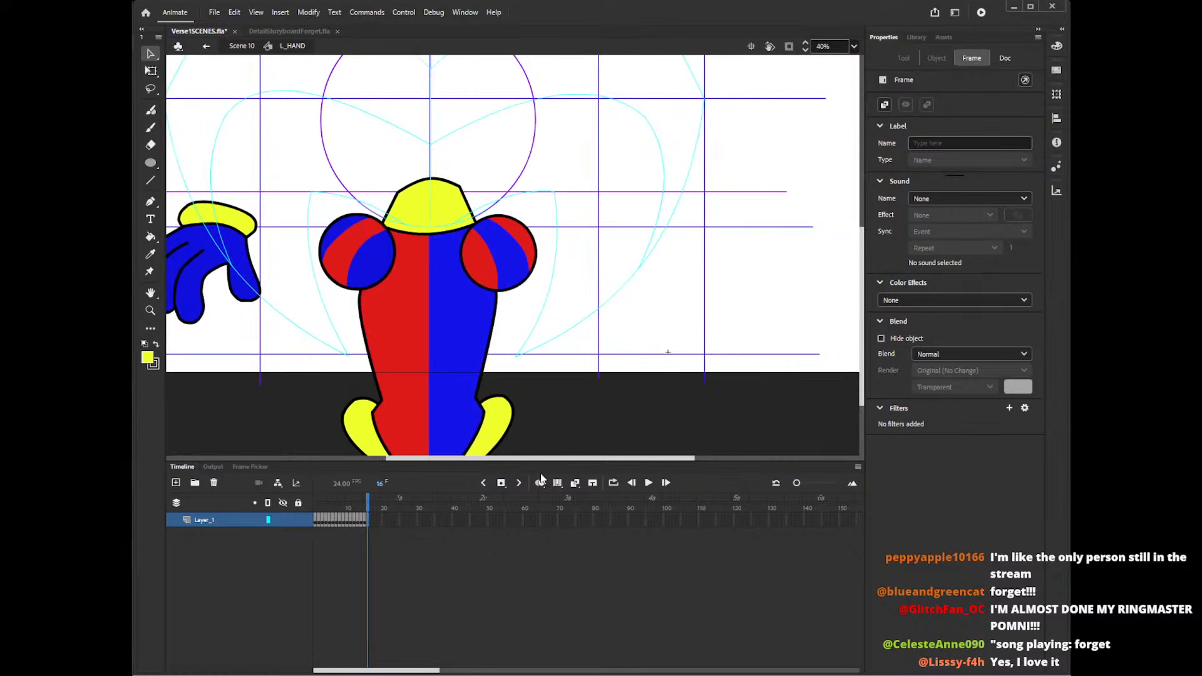
{"action": "key", "text": "ctrl+shift+v"}
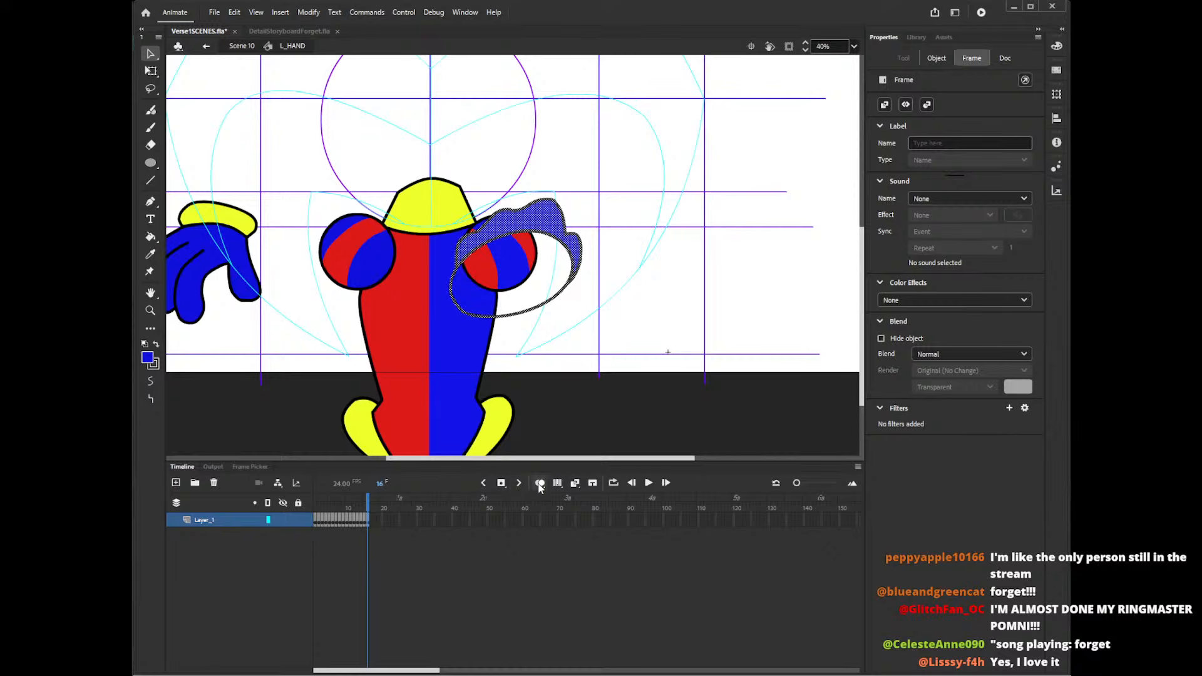
- Turn on onion skinning, move the pasted hand over the previous L_HAND pose and rotate it slightly clockwise
{"action": "left_click", "coordinate": [540, 484]}
{"action": "left_click_drag", "start_coordinate": [575, 262], "coordinate": [660, 388]}
{"action": "key", "text": "q"}
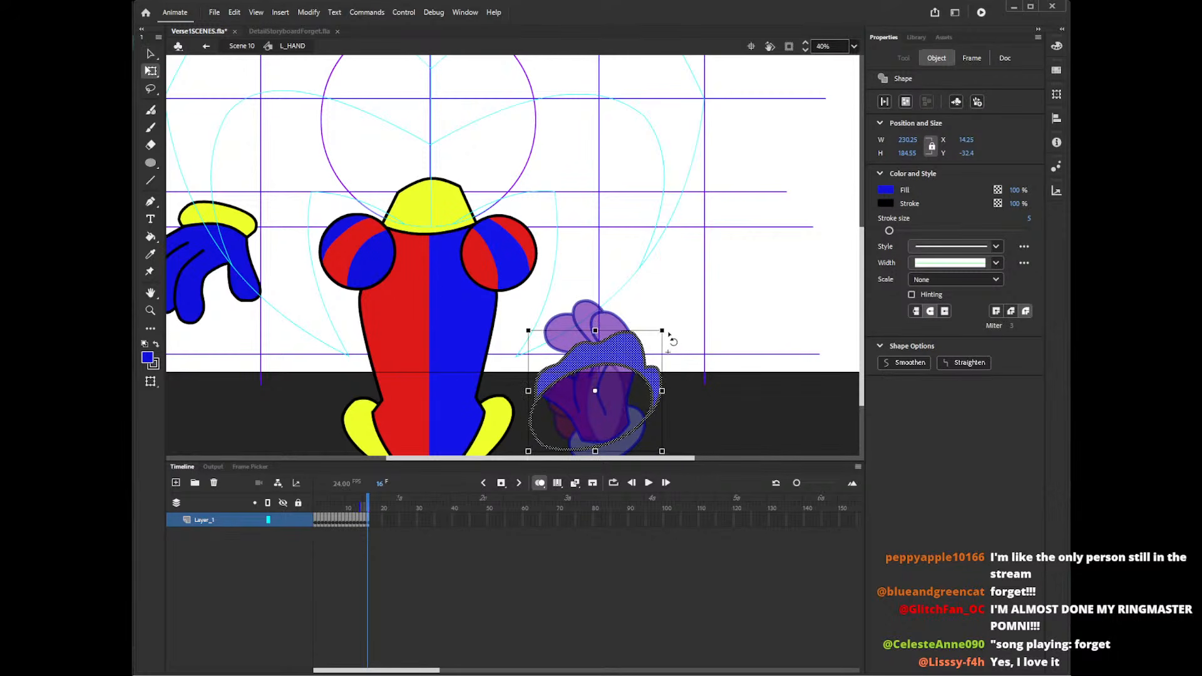
{"action": "left_click_drag", "start_coordinate": [664, 336], "coordinate": [679, 347]}
{"action": "left_click", "coordinate": [712, 340]}
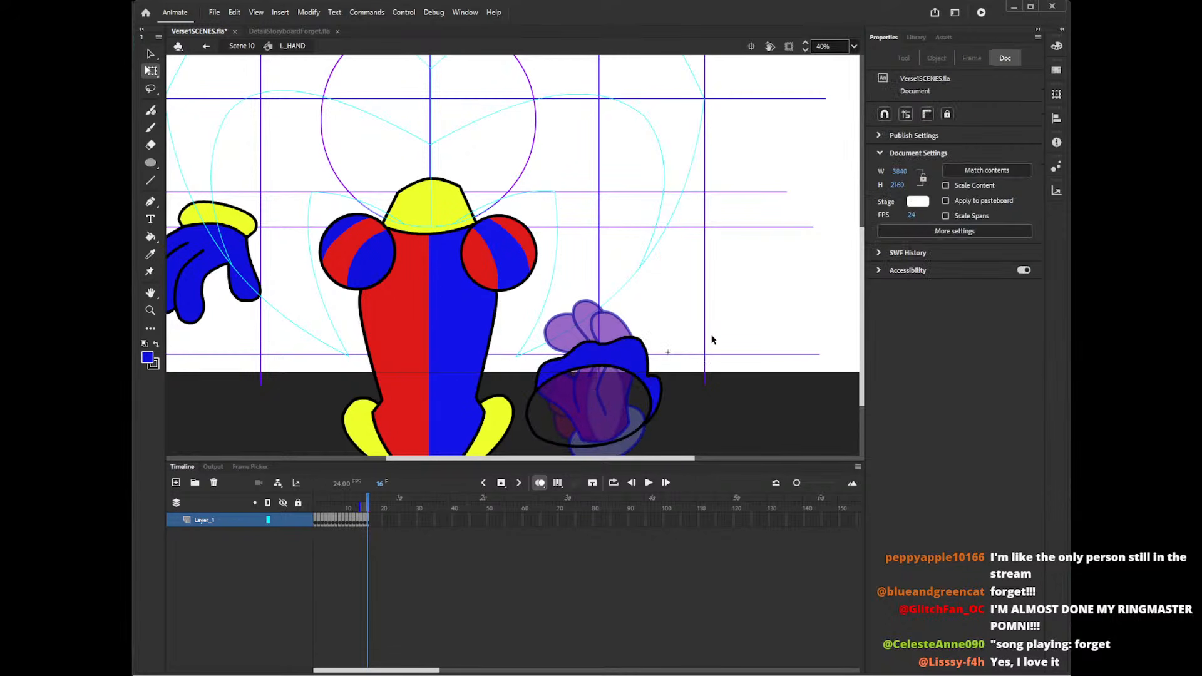
- Recolour the pasted hand red and fill its cuff oval yellow, using colours sampled from the jester's body
{"action": "key", "text": "i"}
{"action": "left_click", "coordinate": [407, 375]}
{"action": "left_click", "coordinate": [635, 370]}
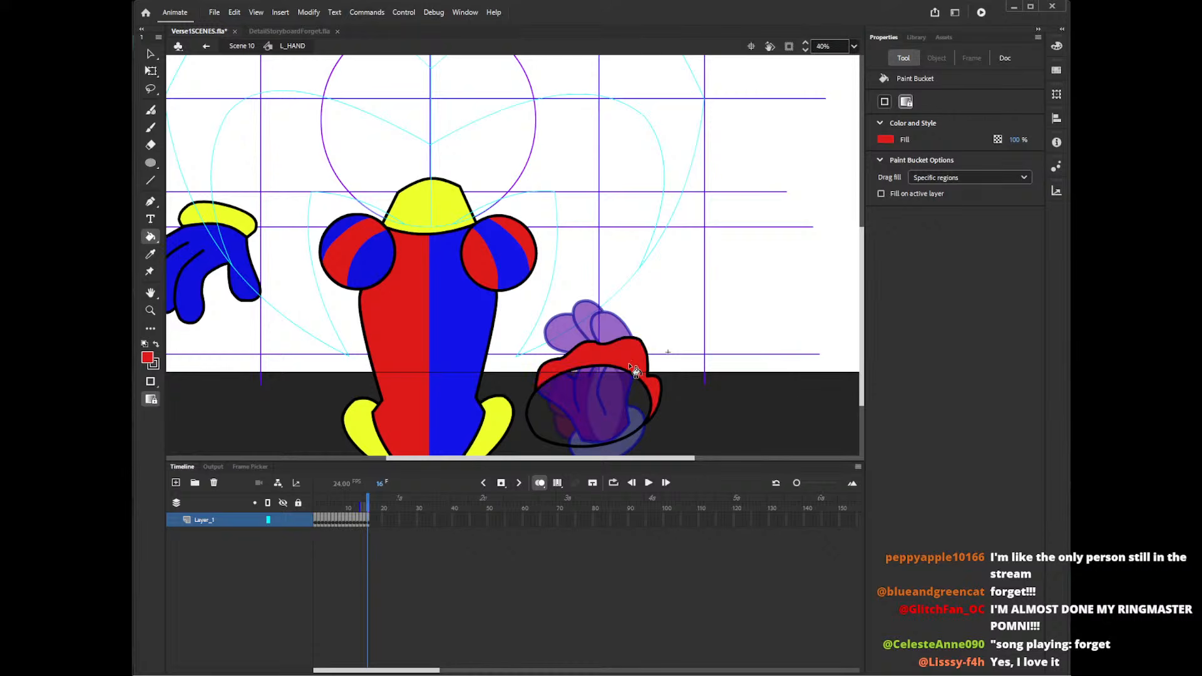
{"action": "left_click", "coordinate": [494, 428]}
{"action": "left_click", "coordinate": [595, 422]}
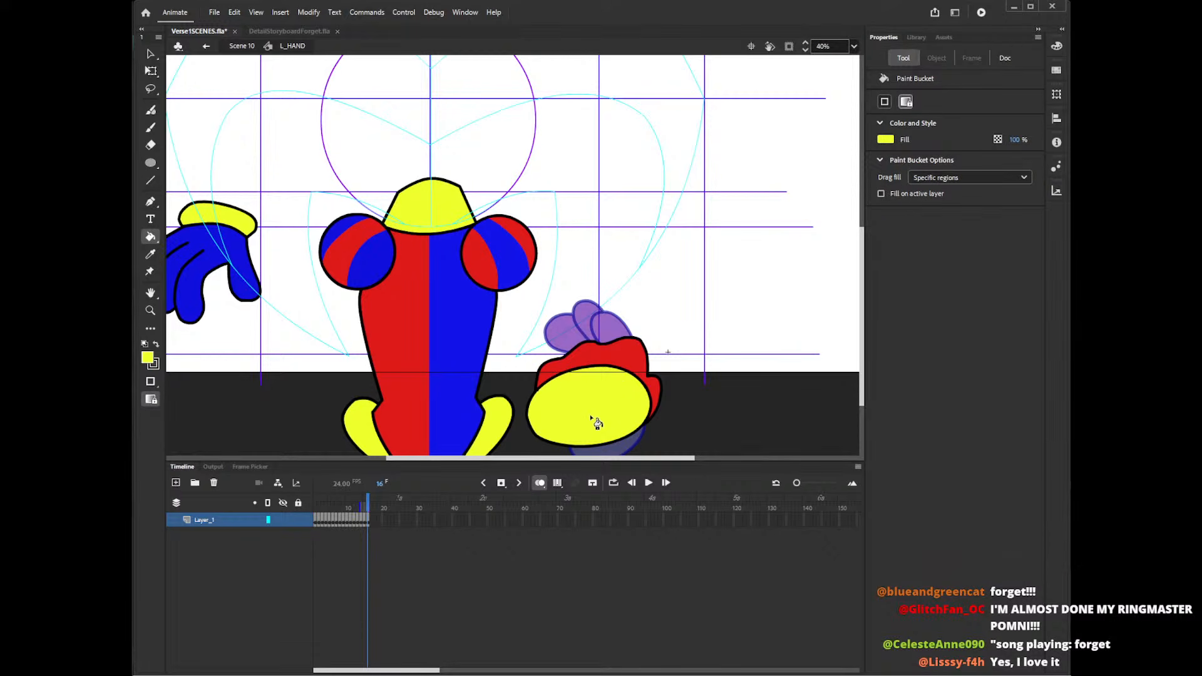
- Return to Scene 10 and turn off onion skinning
{"action": "key", "text": "v"}
{"action": "double_click", "coordinate": [702, 350]}
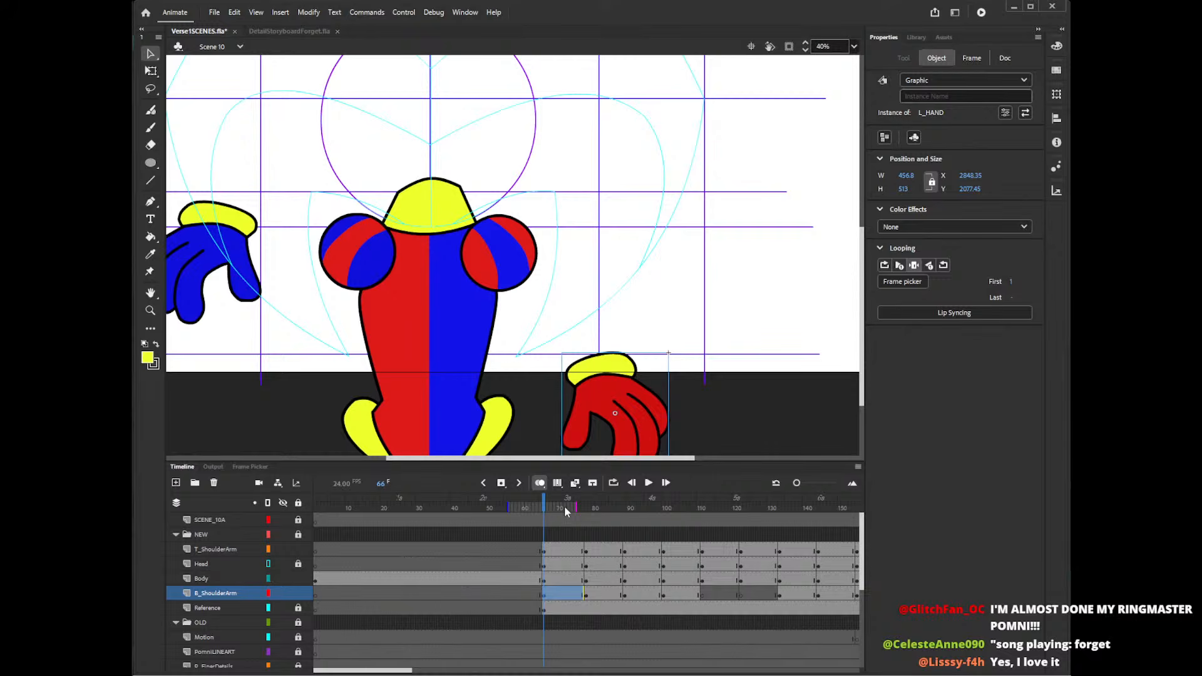
{"action": "left_click", "coordinate": [539, 483]}
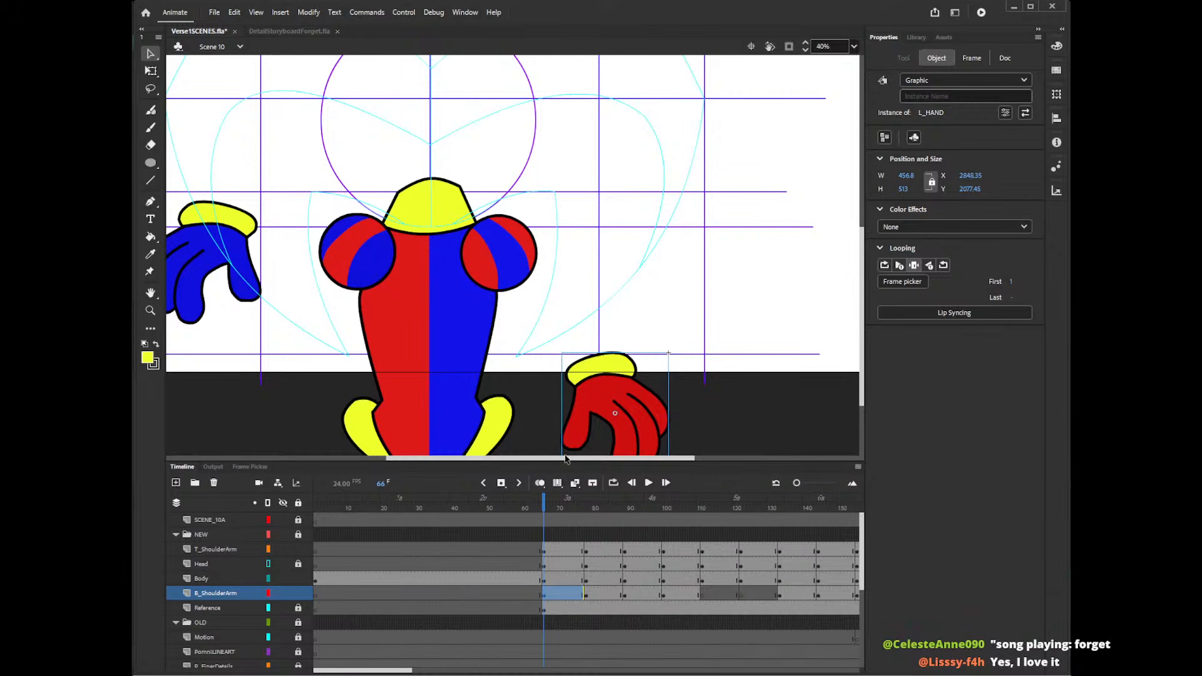
- Switch the blue R_HAND instance to pose 16 with the Frame Picker
{"action": "left_click_drag", "start_coordinate": [522, 467], "coordinate": [496, 466]}
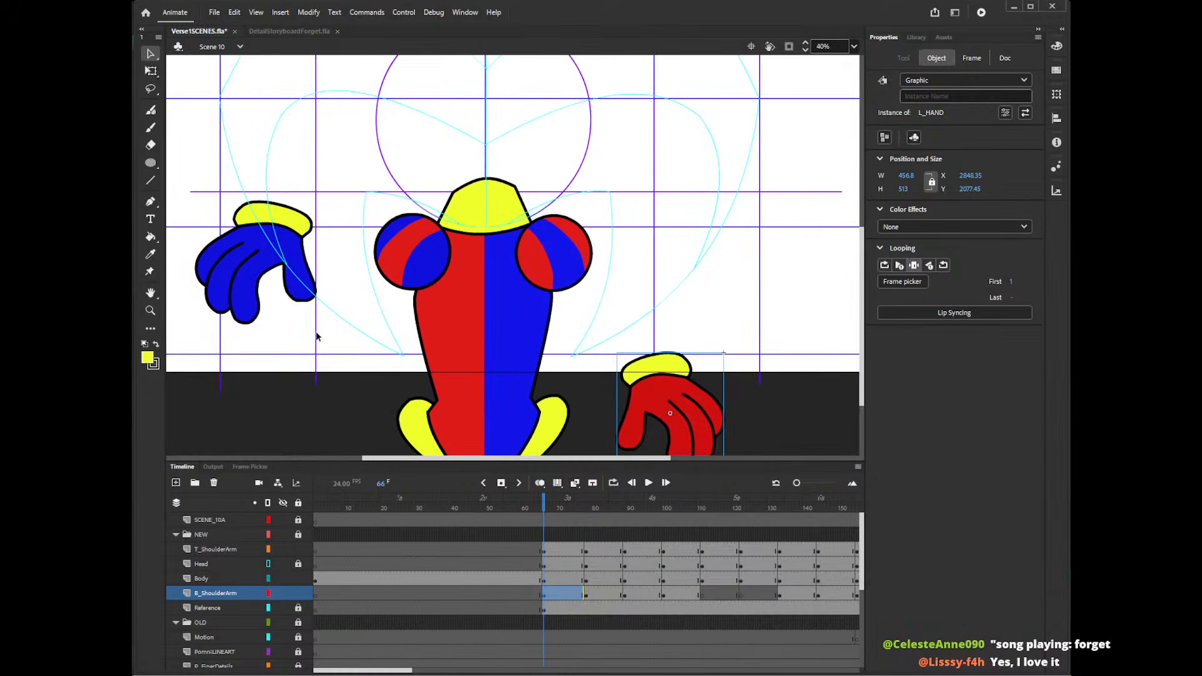
{"action": "left_click", "coordinate": [255, 265]}
{"action": "left_click", "coordinate": [239, 467]}
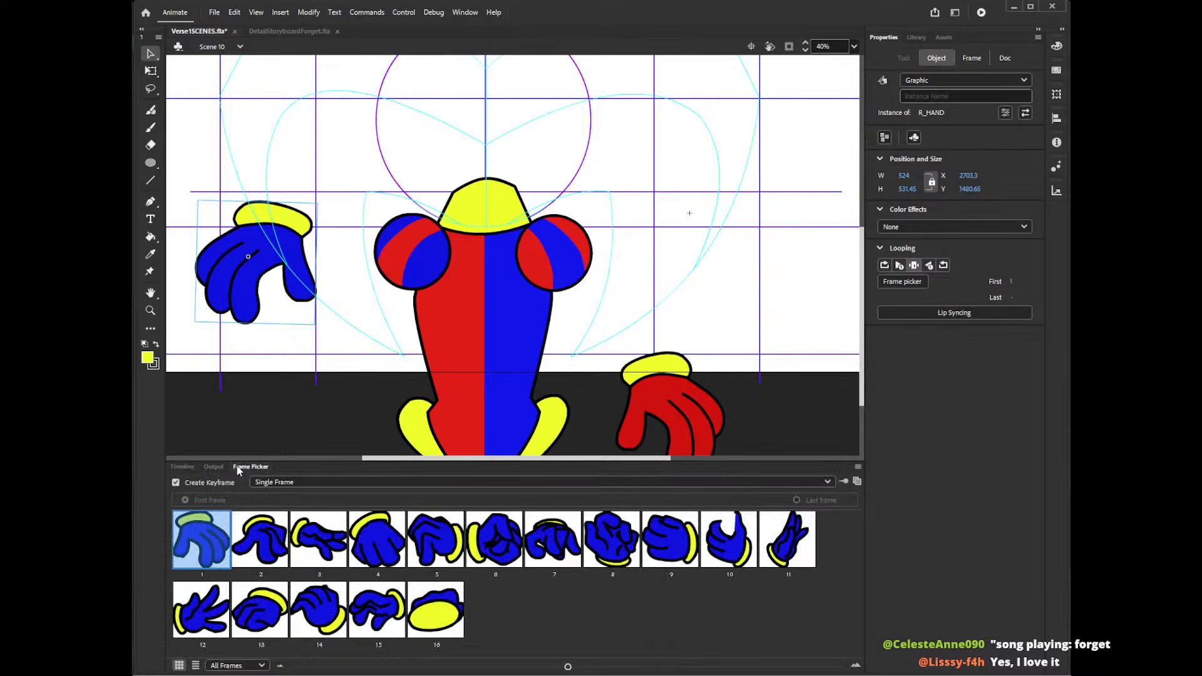
{"action": "left_click", "coordinate": [436, 610]}
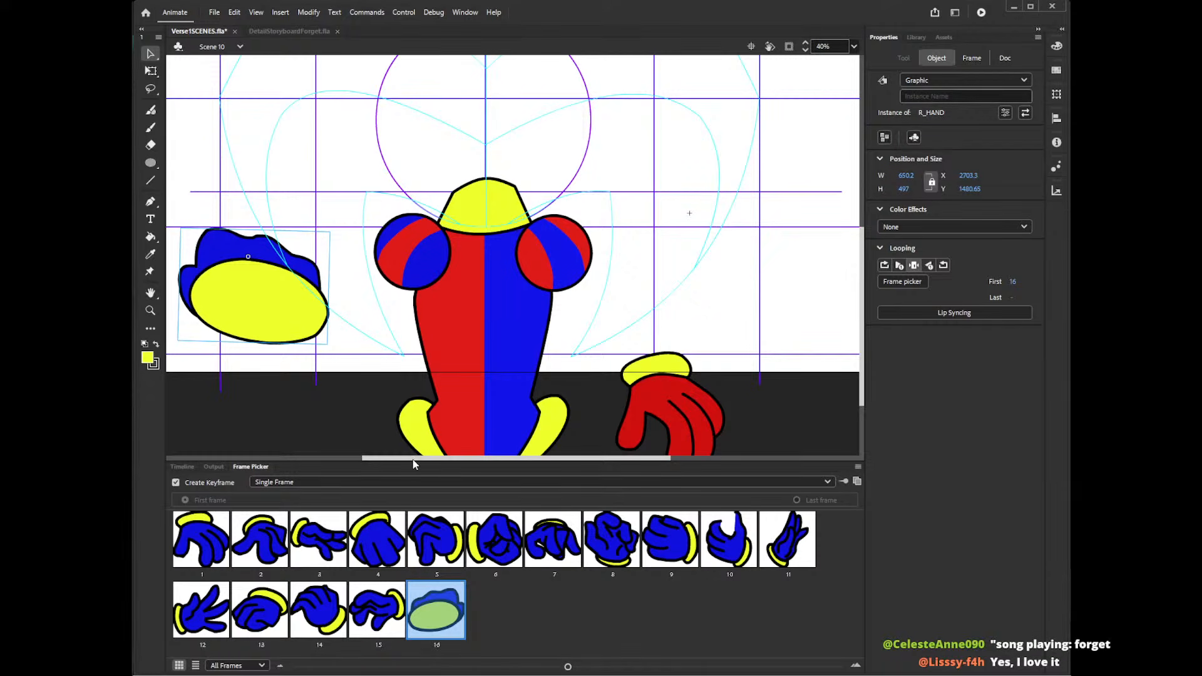
- Mirror the blue R_HAND instance horizontally with Free Transform and nudge it into place beside the jester's torso
{"action": "left_click_drag", "start_coordinate": [415, 458], "coordinate": [286, 466]}
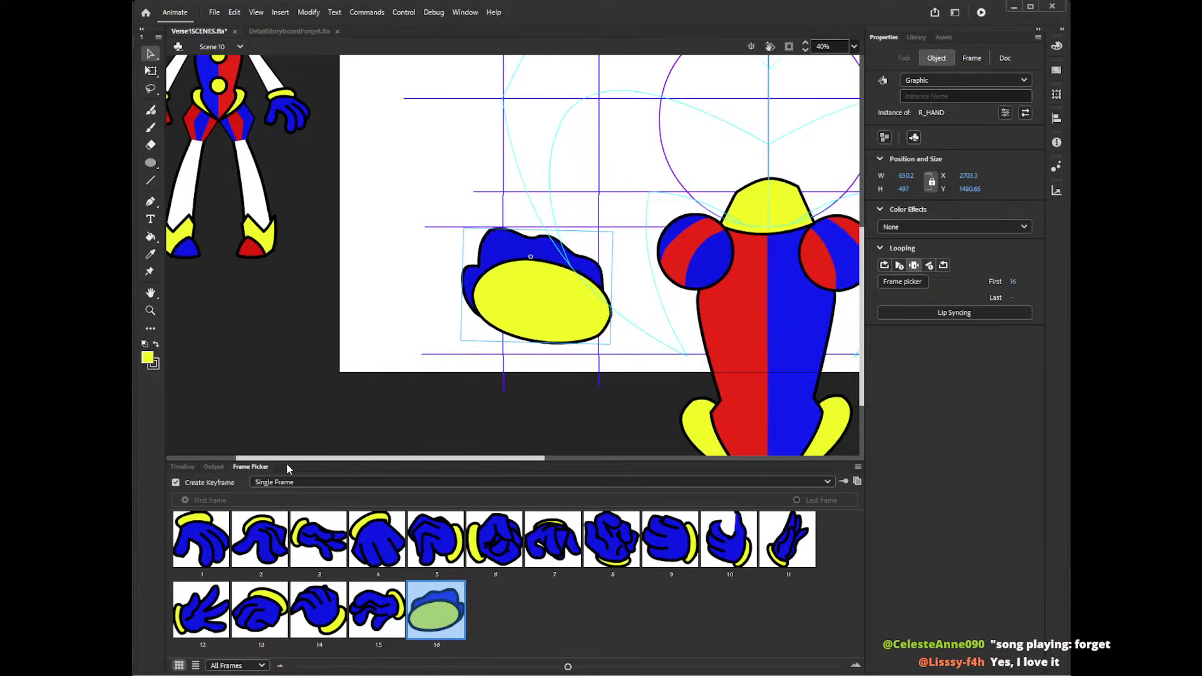
{"action": "scroll", "coordinate": [288, 297], "scroll_direction": "up", "scroll_amount": 3}
{"action": "scroll", "coordinate": [288, 297], "scroll_direction": "down", "scroll_amount": 3}
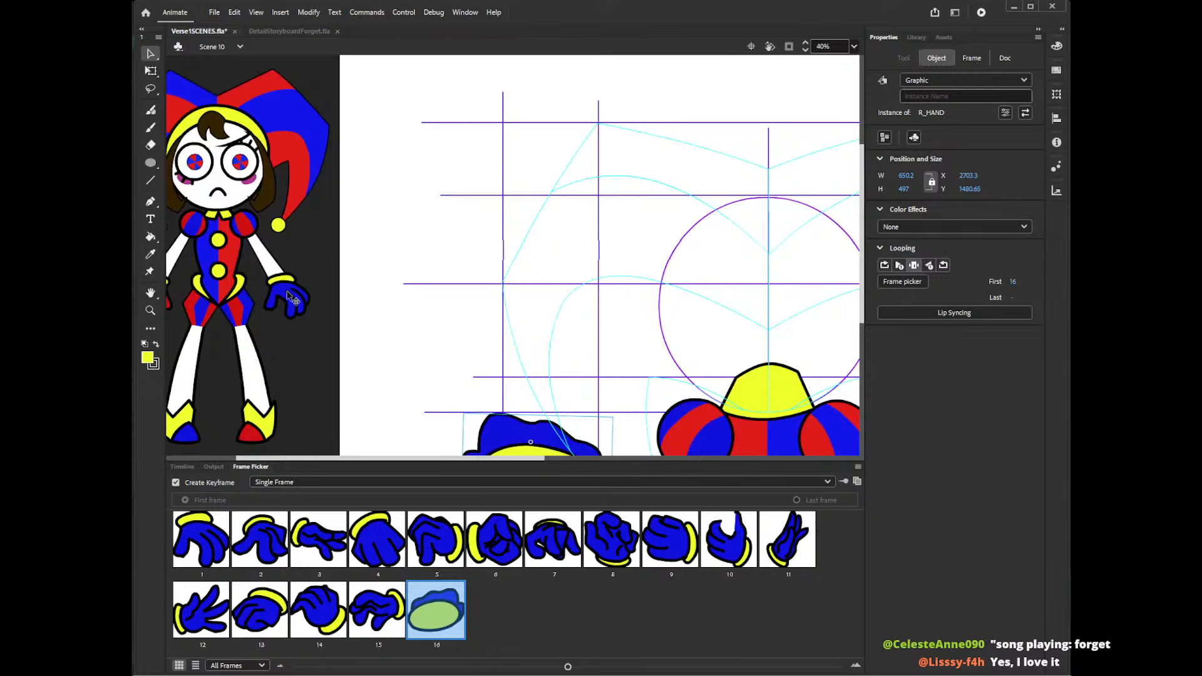
{"action": "scroll", "coordinate": [288, 297], "scroll_direction": "down", "scroll_amount": 3}
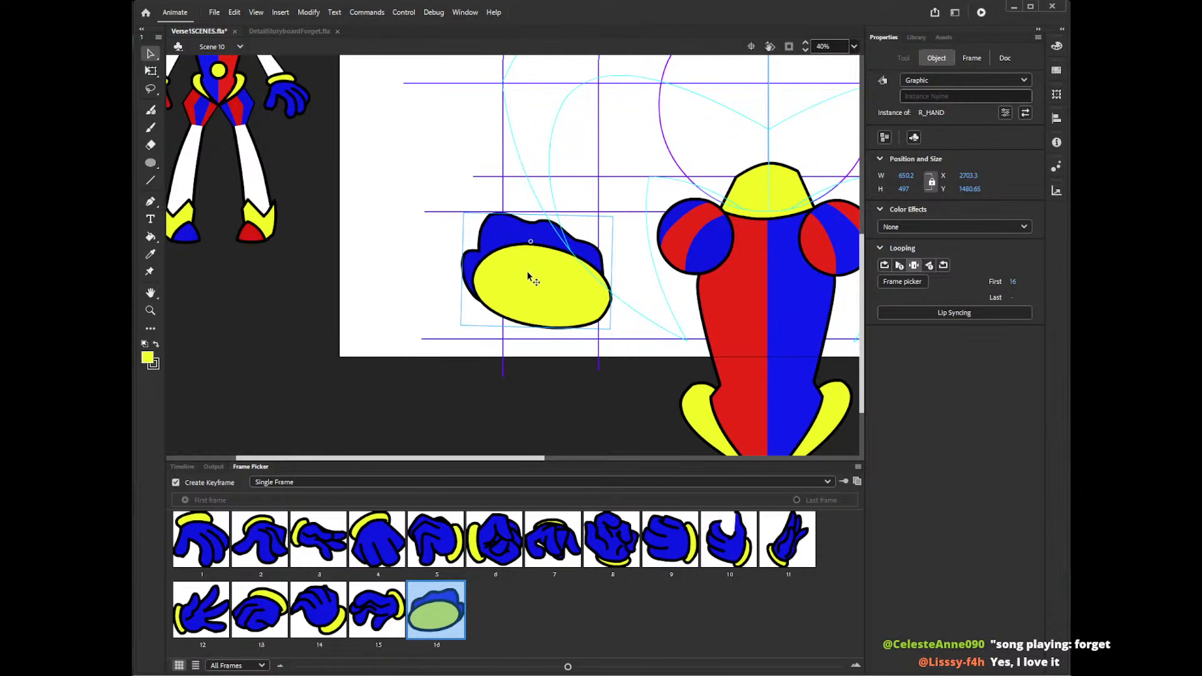
{"action": "scroll", "coordinate": [470, 299], "scroll_direction": "right", "scroll_amount": 3}
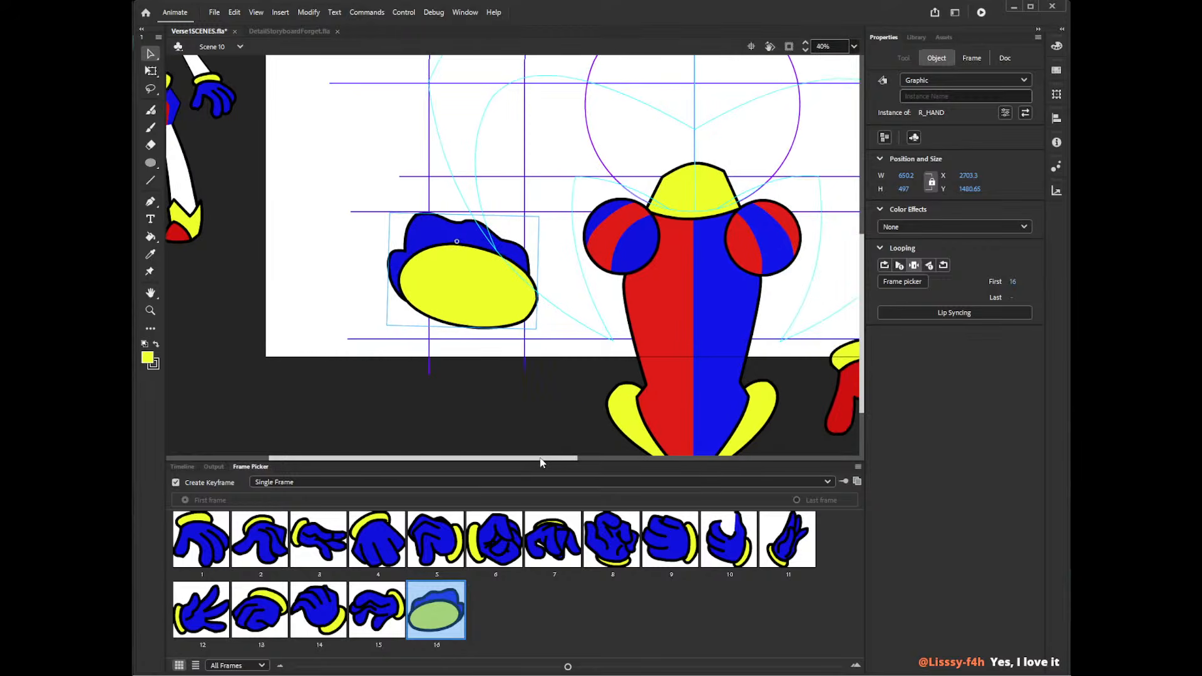
{"action": "key", "text": "q"}
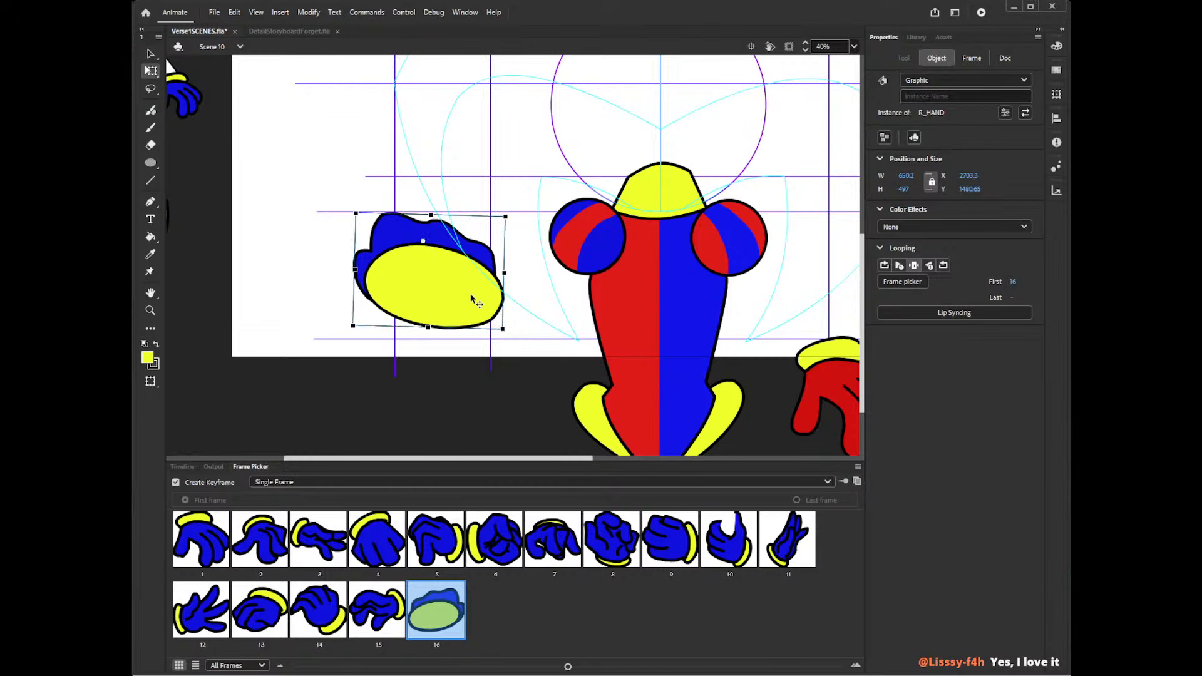
{"action": "left_click_drag", "start_coordinate": [496, 329], "coordinate": [345, 324]}
{"action": "left_click_drag", "start_coordinate": [417, 299], "coordinate": [413, 296]}
- Switch the red L_HAND instance to pose 16, mirror it horizontally and move it up level with the blue hand
{"action": "left_click_drag", "start_coordinate": [446, 458], "coordinate": [559, 458]}
{"action": "left_click", "coordinate": [602, 430]}
{"action": "left_click", "coordinate": [441, 600]}
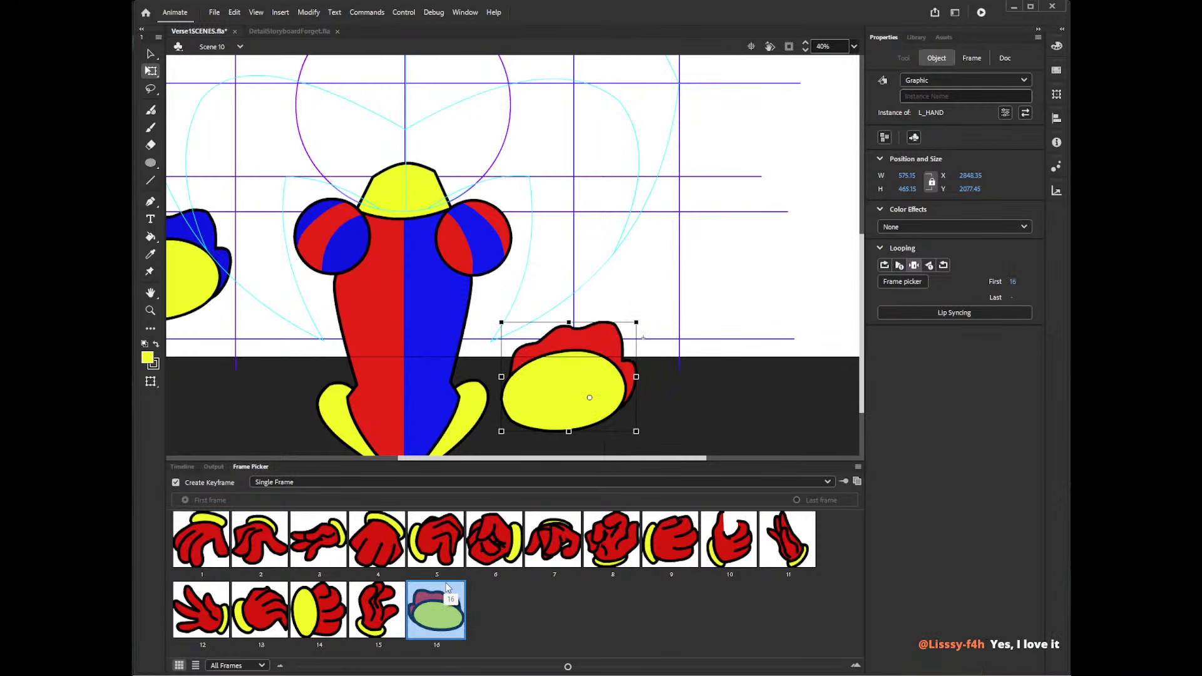
{"action": "left_click_drag", "start_coordinate": [636, 432], "coordinate": [542, 431]}
{"action": "left_click_drag", "start_coordinate": [611, 397], "coordinate": [618, 290]}
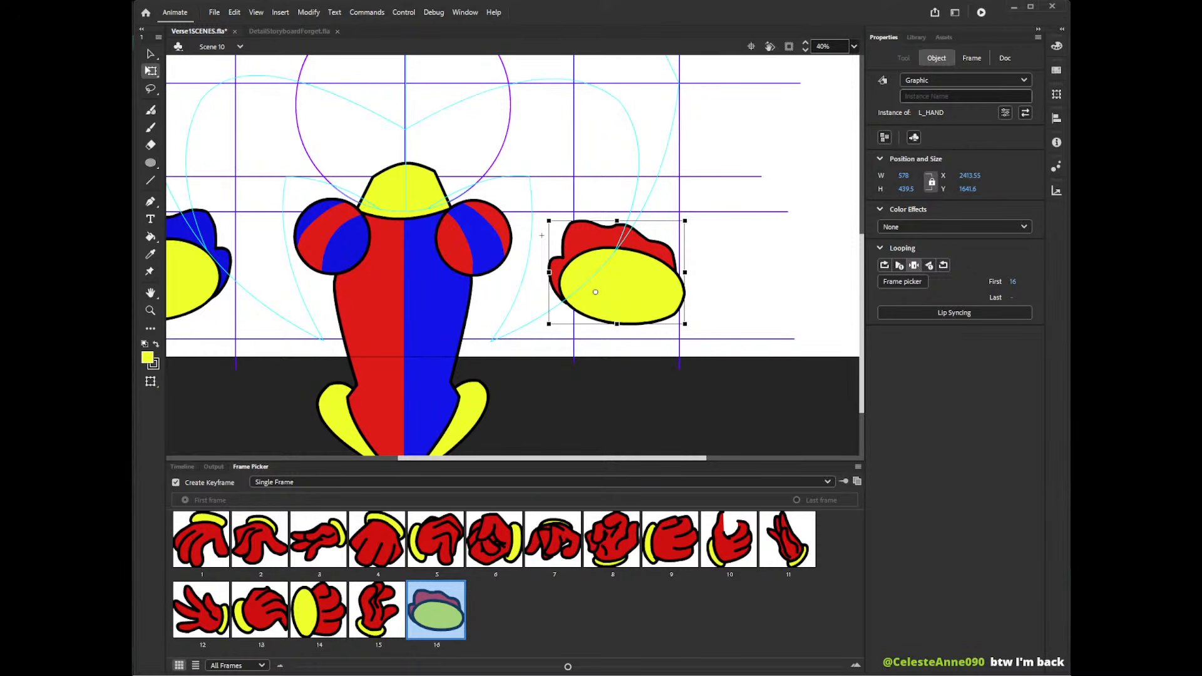
- Open the L_HAND symbol for editing and set up blank frame 17 with onion skinning on for Pencil drawing
{"action": "double_click", "coordinate": [633, 303]}
{"action": "left_click", "coordinate": [182, 467]}
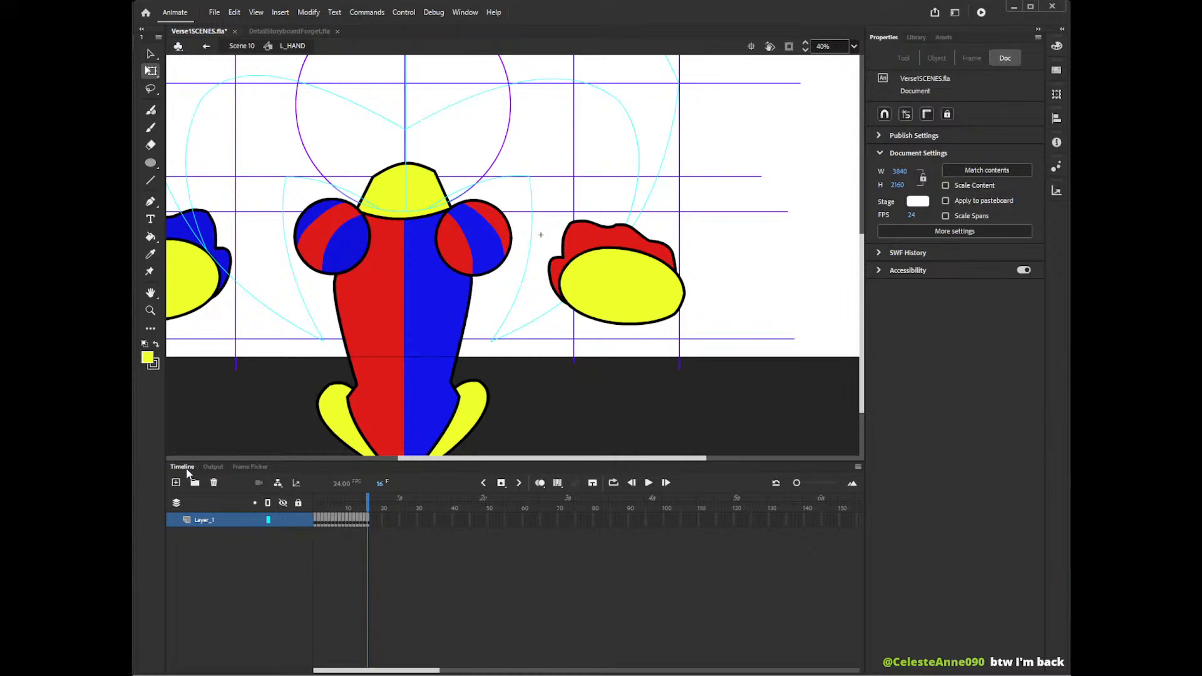
{"action": "left_click", "coordinate": [373, 522]}
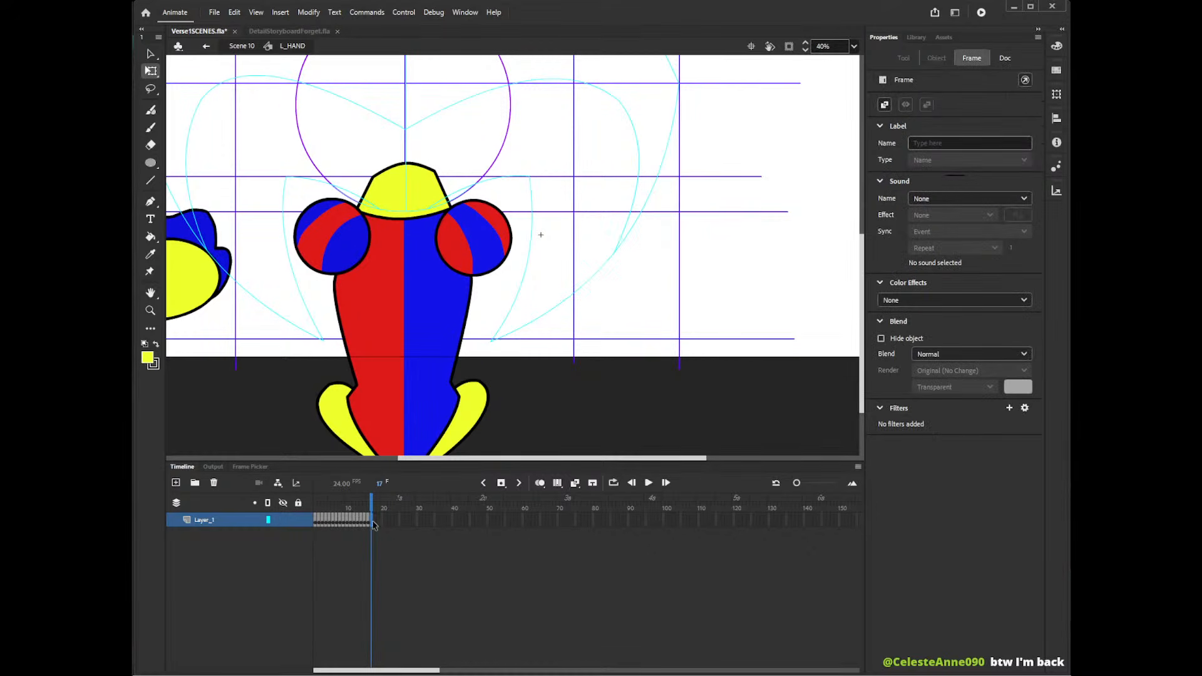
{"action": "key", "text": "shift+y"}
{"action": "left_click", "coordinate": [540, 483]}
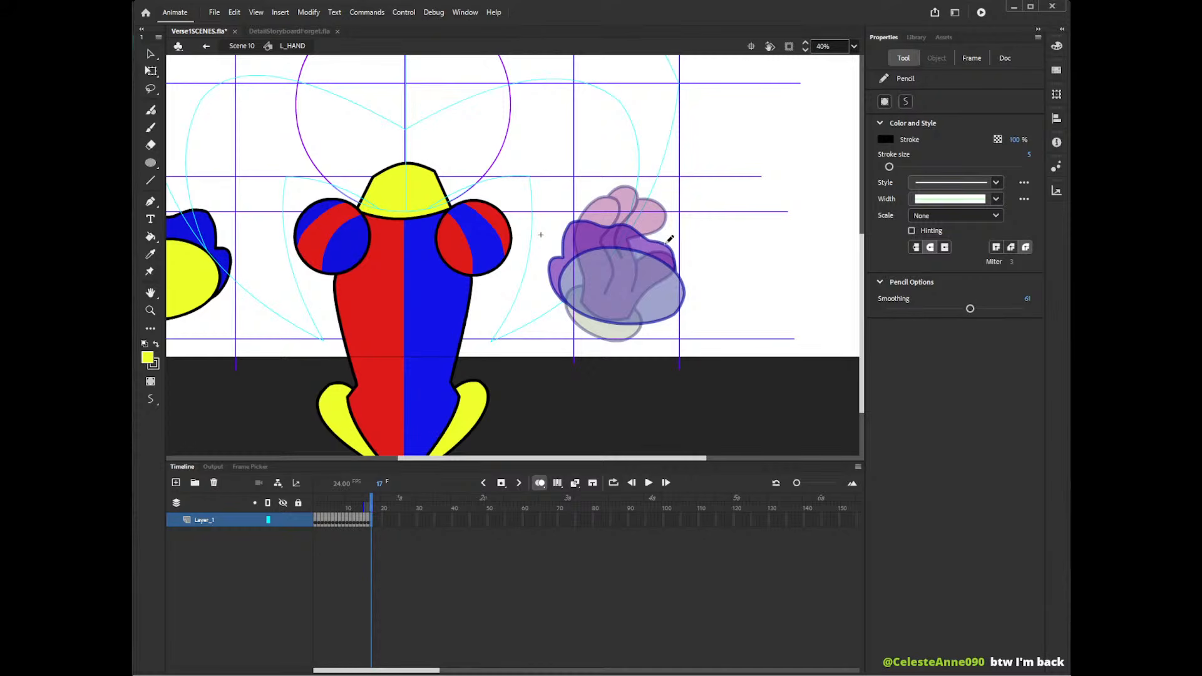
{"action": "mouse_move", "coordinate": [575, 314]}
{"action": "left_mouse_down"}
{"action": "mouse_move", "coordinate": [631, 253]}
{"action": "mouse_move", "coordinate": [680, 321]}
{"action": "left_mouse_up"}
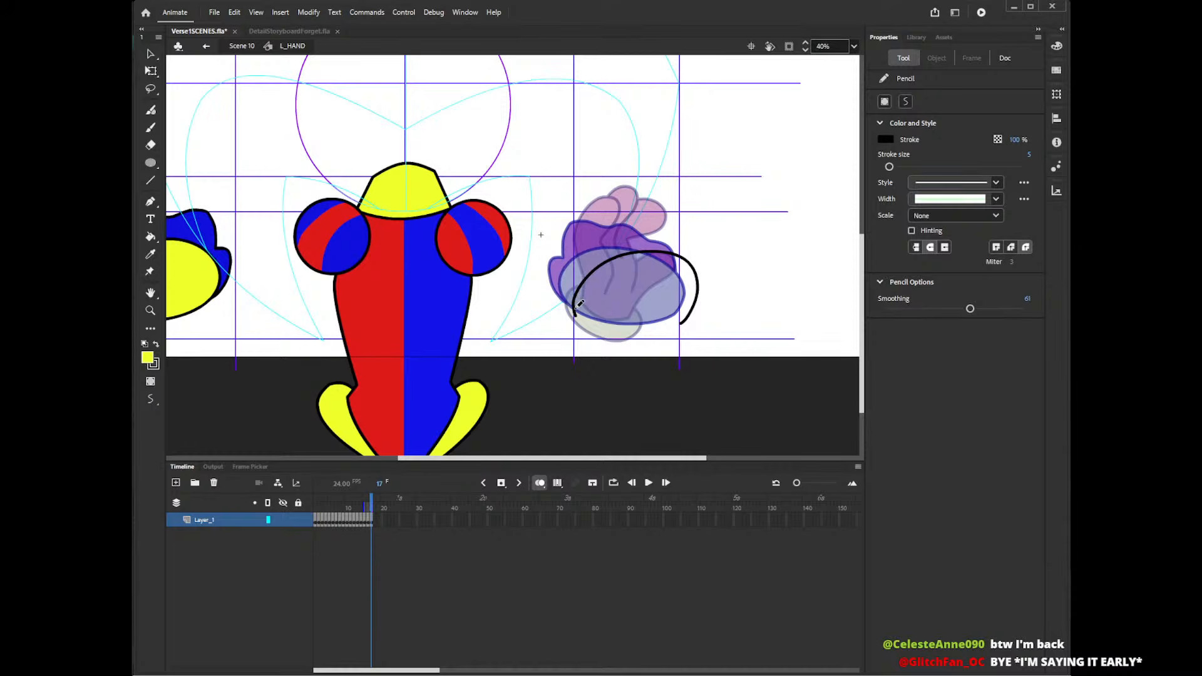
{"action": "mouse_move", "coordinate": [574, 311]}
{"action": "left_mouse_down"}
{"action": "mouse_move", "coordinate": [555, 239]}
{"action": "mouse_move", "coordinate": [585, 249]}
{"action": "mouse_move", "coordinate": [555, 293]}
{"action": "mouse_move", "coordinate": [551, 258]}
{"action": "mouse_move", "coordinate": [571, 242]}
{"action": "mouse_move", "coordinate": [592, 275]}
{"action": "mouse_move", "coordinate": [571, 296]}
{"action": "mouse_move", "coordinate": [561, 233]}
{"action": "mouse_move", "coordinate": [576, 225]}
{"action": "mouse_move", "coordinate": [606, 282]}
{"action": "mouse_move", "coordinate": [571, 290]}
{"action": "mouse_move", "coordinate": [551, 237]}
{"action": "mouse_move", "coordinate": [576, 226]}
{"action": "mouse_move", "coordinate": [596, 257]}
{"action": "mouse_move", "coordinate": [576, 311]}
{"action": "mouse_move", "coordinate": [558, 285]}
{"action": "mouse_move", "coordinate": [567, 229]}
{"action": "mouse_move", "coordinate": [589, 260]}
{"action": "mouse_move", "coordinate": [629, 237]}
{"action": "mouse_move", "coordinate": [618, 208]}
{"action": "mouse_move", "coordinate": [589, 196]}
{"action": "mouse_move", "coordinate": [590, 255]}
{"action": "left_mouse_up"}
{"action": "key", "text": "ctrl+z"}
{"action": "key", "text": "ctrl+z"}
{"action": "key", "text": "ctrl+z"}
{"action": "key", "text": "ctrl+z"}
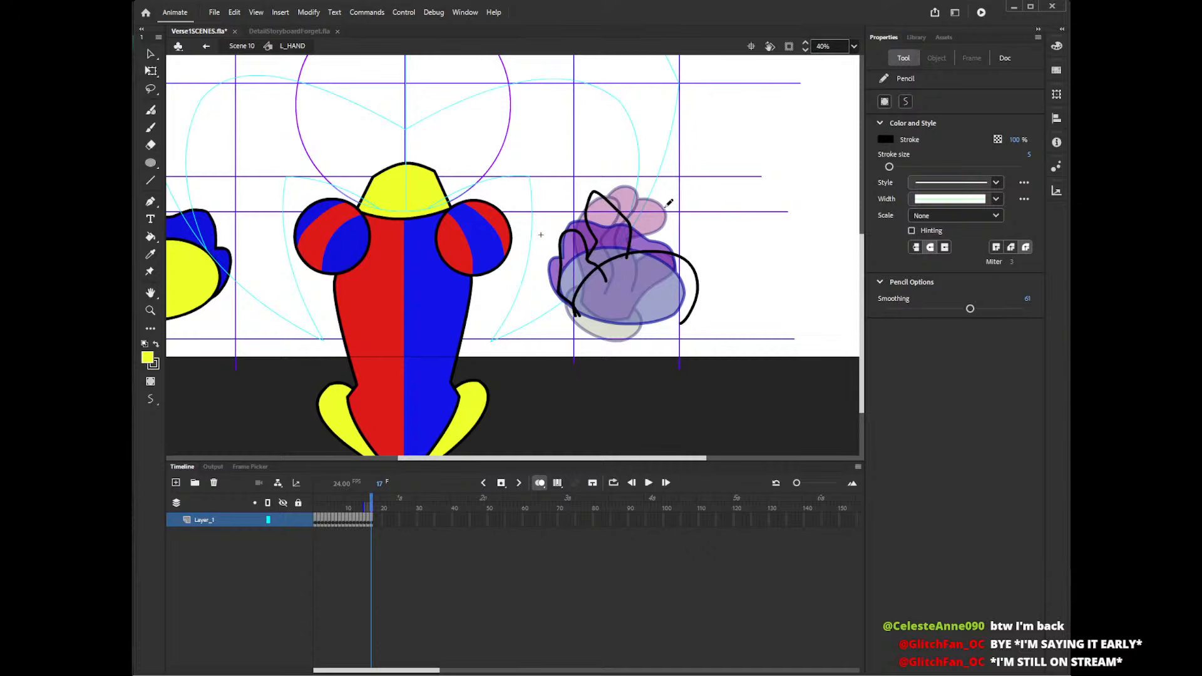
{"action": "key", "text": "ctrl+z"}
{"action": "mouse_move", "coordinate": [576, 311]}
{"action": "left_mouse_down"}
{"action": "mouse_move", "coordinate": [638, 284]}
{"action": "mouse_move", "coordinate": [696, 326]}
{"action": "left_mouse_up"}
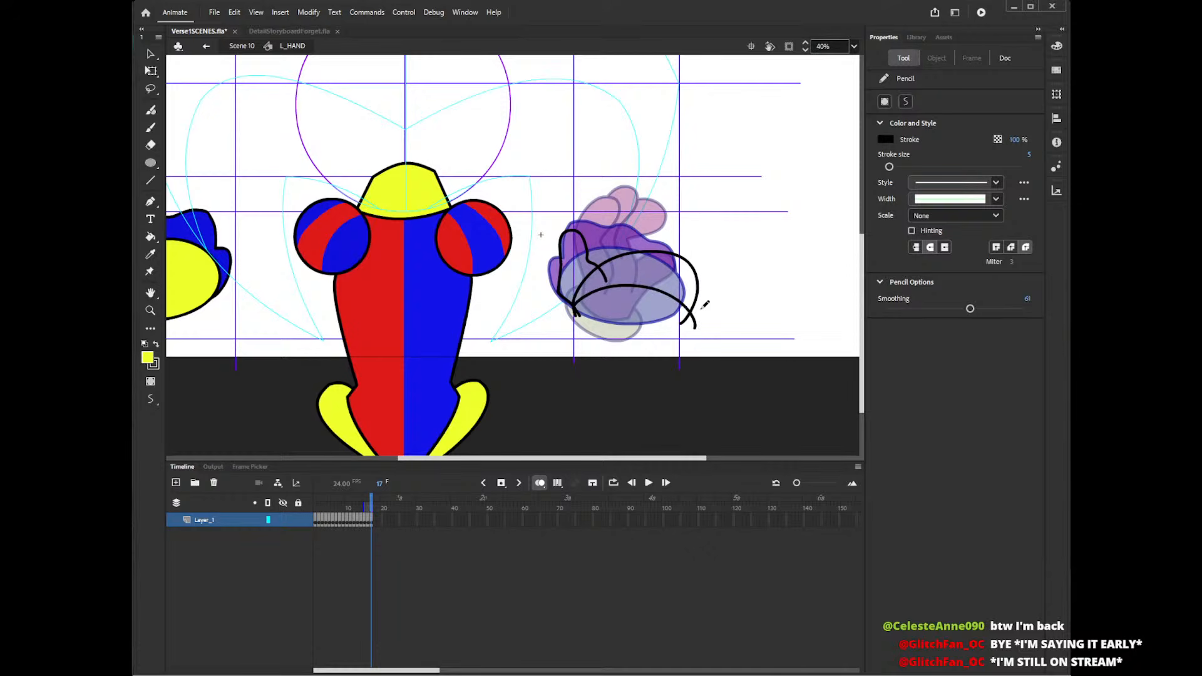
{"action": "key", "text": "ctrl+z"}
{"action": "key", "text": "ctrl+z"}
{"action": "key", "text": "ctrl+z"}
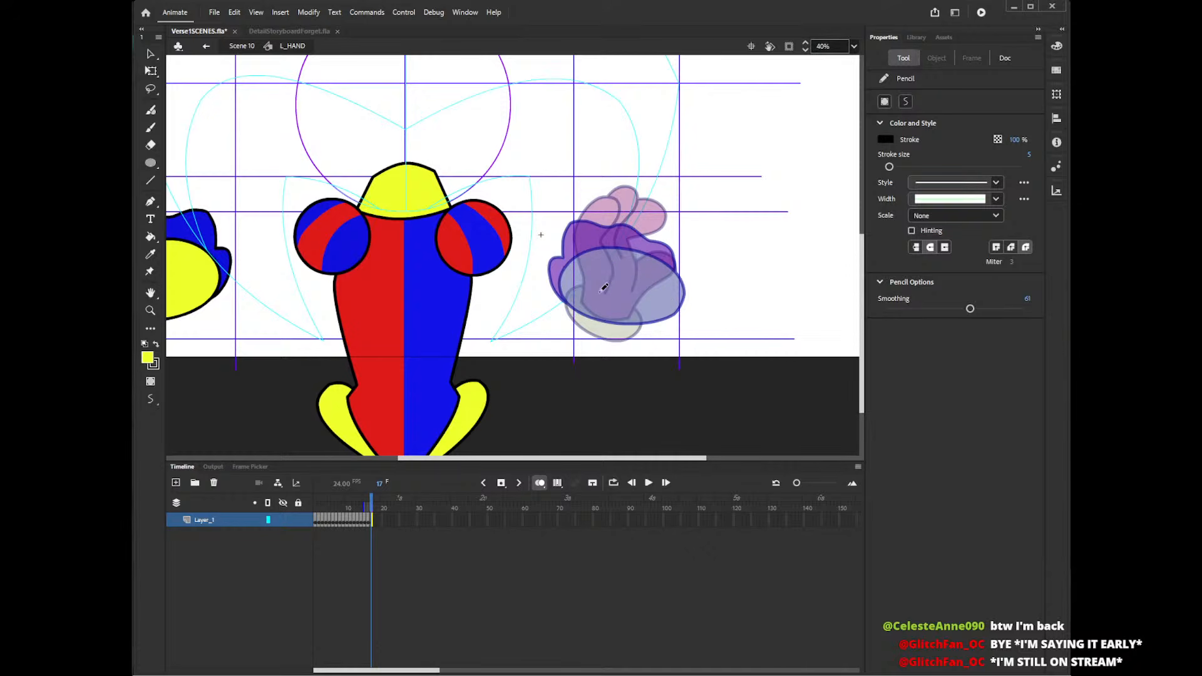
- Draw the outlines of three curved, upright fingers on frame 17 with the Pencil, over the onion-skinned hand
{"action": "mouse_move", "coordinate": [604, 288]}
{"action": "left_mouse_down"}
{"action": "mouse_move", "coordinate": [624, 273]}
{"action": "mouse_move", "coordinate": [616, 191]}
{"action": "mouse_move", "coordinate": [591, 244]}
{"action": "mouse_move", "coordinate": [601, 248]}
{"action": "mouse_move", "coordinate": [612, 191]}
{"action": "mouse_move", "coordinate": [614, 283]}
{"action": "mouse_move", "coordinate": [654, 256]}
{"action": "mouse_move", "coordinate": [622, 200]}
{"action": "mouse_move", "coordinate": [626, 241]}
{"action": "left_mouse_up"}
{"action": "key", "text": "ctrl+z"}
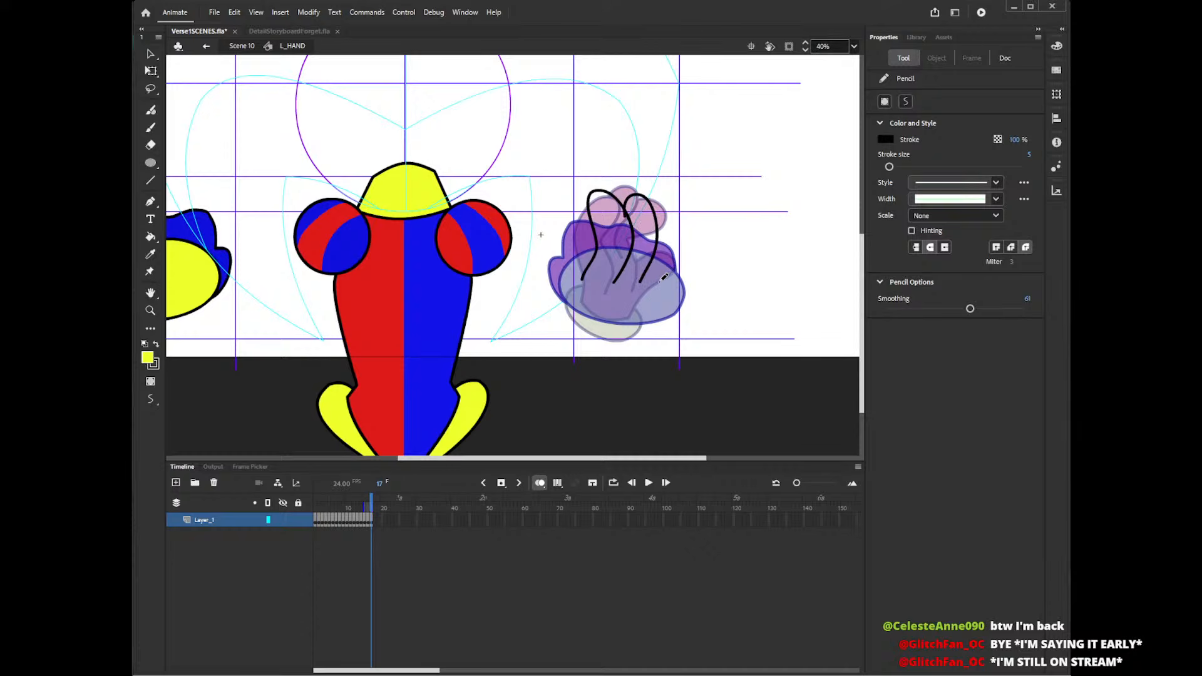
{"action": "left_click_drag", "start_coordinate": [656, 285], "coordinate": [674, 237]}
{"action": "key", "text": "ctrl+z"}
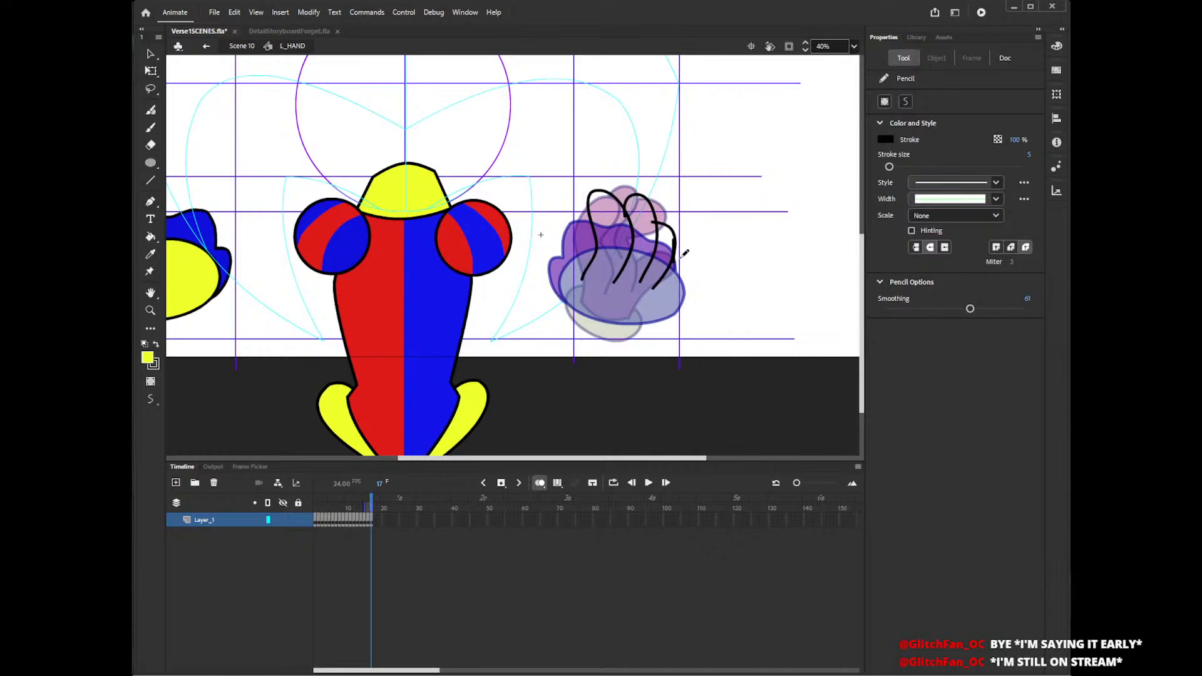
{"action": "key", "text": "ctrl+z"}
{"action": "mouse_move", "coordinate": [662, 240]}
{"action": "left_mouse_down"}
{"action": "mouse_move", "coordinate": [668, 230]}
{"action": "mouse_move", "coordinate": [683, 263]}
{"action": "mouse_move", "coordinate": [654, 292]}
{"action": "left_mouse_up"}
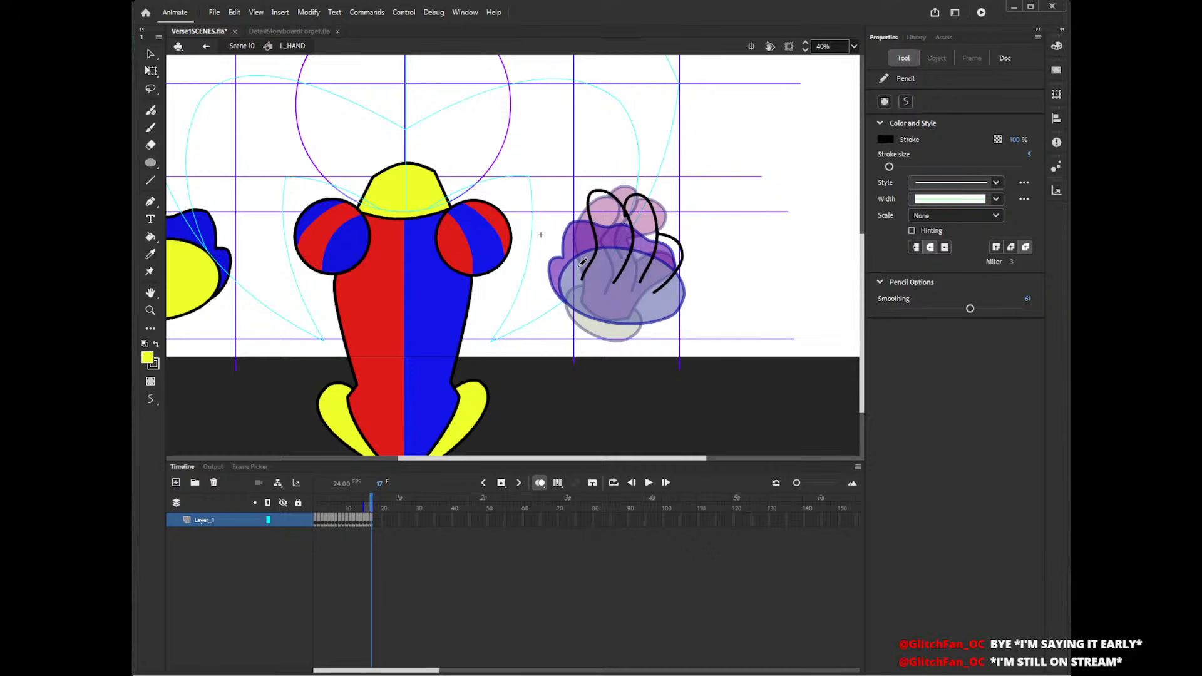
- Draw a short pencil stroke beside the base of the first finger and undo the trial strokes that follow it
{"action": "mouse_move", "coordinate": [578, 264]}
{"action": "left_mouse_down"}
{"action": "mouse_move", "coordinate": [561, 296]}
{"action": "mouse_move", "coordinate": [550, 256]}
{"action": "mouse_move", "coordinate": [563, 229]}
{"action": "mouse_move", "coordinate": [590, 243]}
{"action": "mouse_move", "coordinate": [587, 273]}
{"action": "left_mouse_up"}
{"action": "mouse_move", "coordinate": [586, 237]}
{"action": "left_mouse_down"}
{"action": "mouse_move", "coordinate": [616, 242]}
{"action": "mouse_move", "coordinate": [555, 280]}
{"action": "mouse_move", "coordinate": [548, 252]}
{"action": "mouse_move", "coordinate": [565, 234]}
{"action": "mouse_move", "coordinate": [585, 255]}
{"action": "mouse_move", "coordinate": [553, 273]}
{"action": "mouse_move", "coordinate": [550, 240]}
{"action": "mouse_move", "coordinate": [583, 238]}
{"action": "mouse_move", "coordinate": [584, 281]}
{"action": "left_mouse_up"}
{"action": "key", "text": "ctrl+z"}
{"action": "key", "text": "ctrl+z"}
{"action": "key", "text": "ctrl+z"}
{"action": "key", "text": "ctrl+z"}
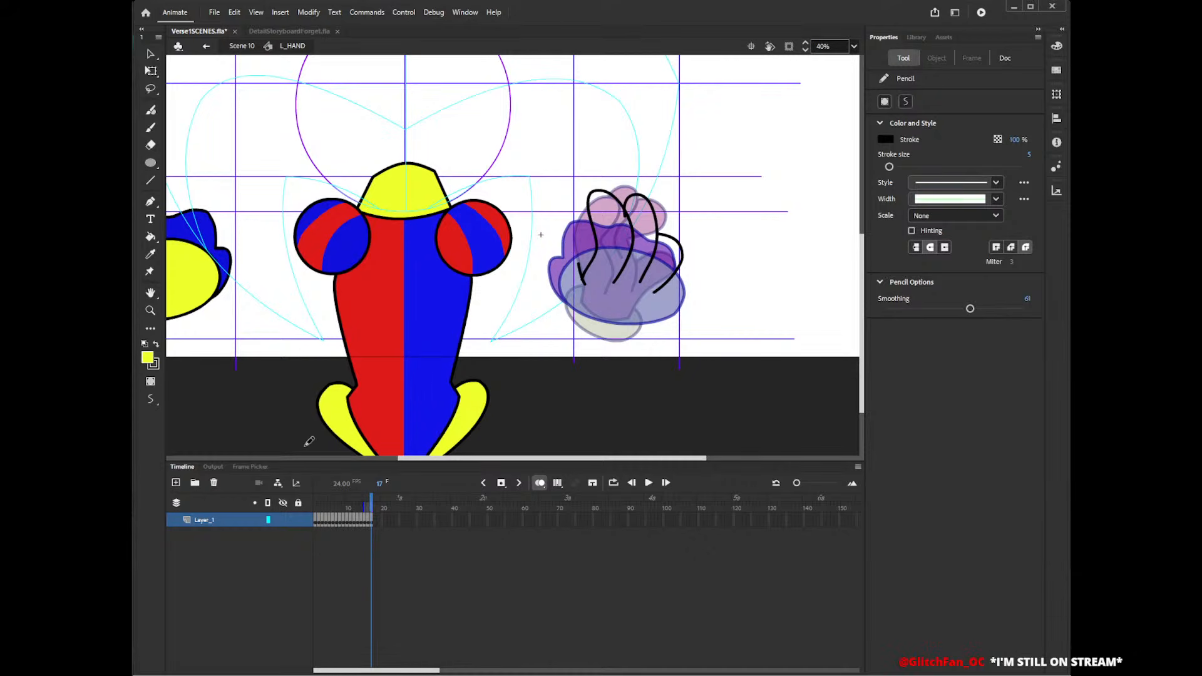